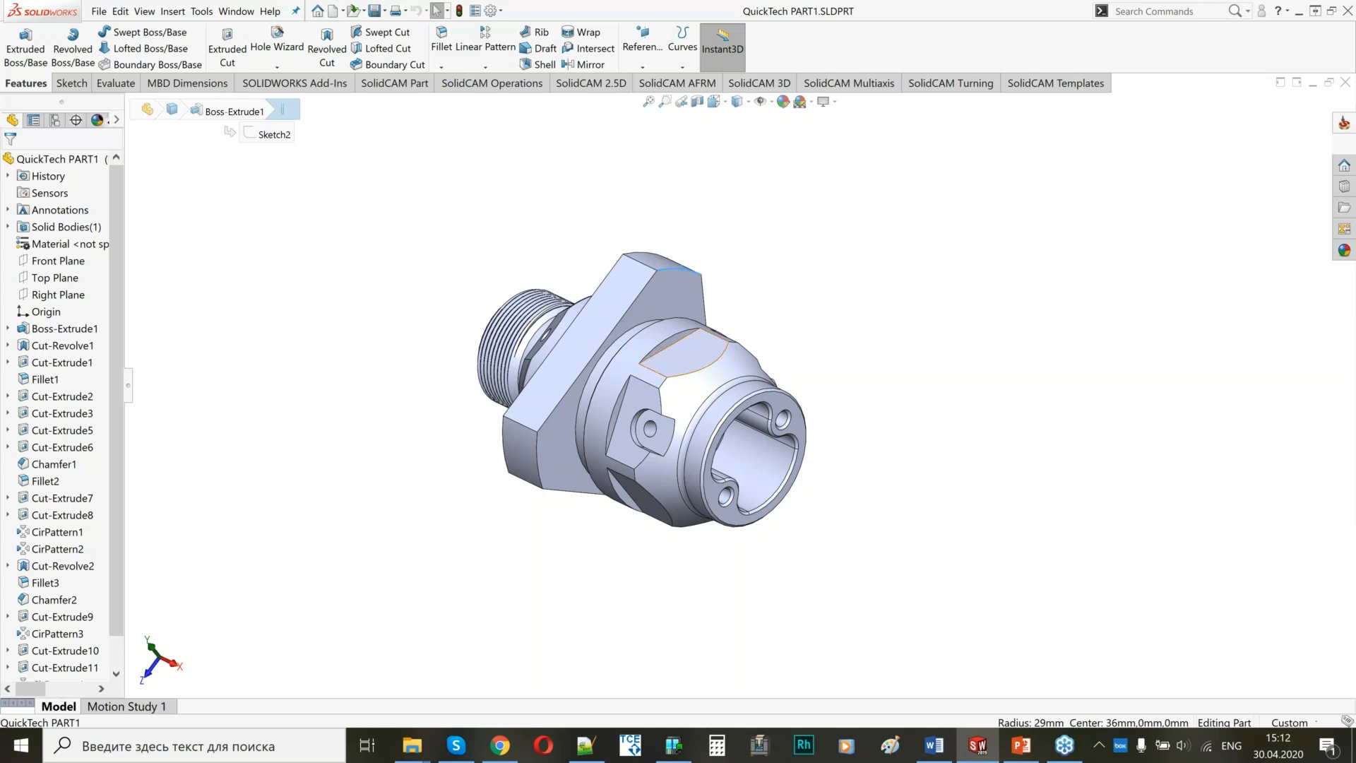
Examine the part from all sides, including the threaded end, the flange, the drilled flats and the bored front face.
middle_click_drag(809, 331, 799, 443)
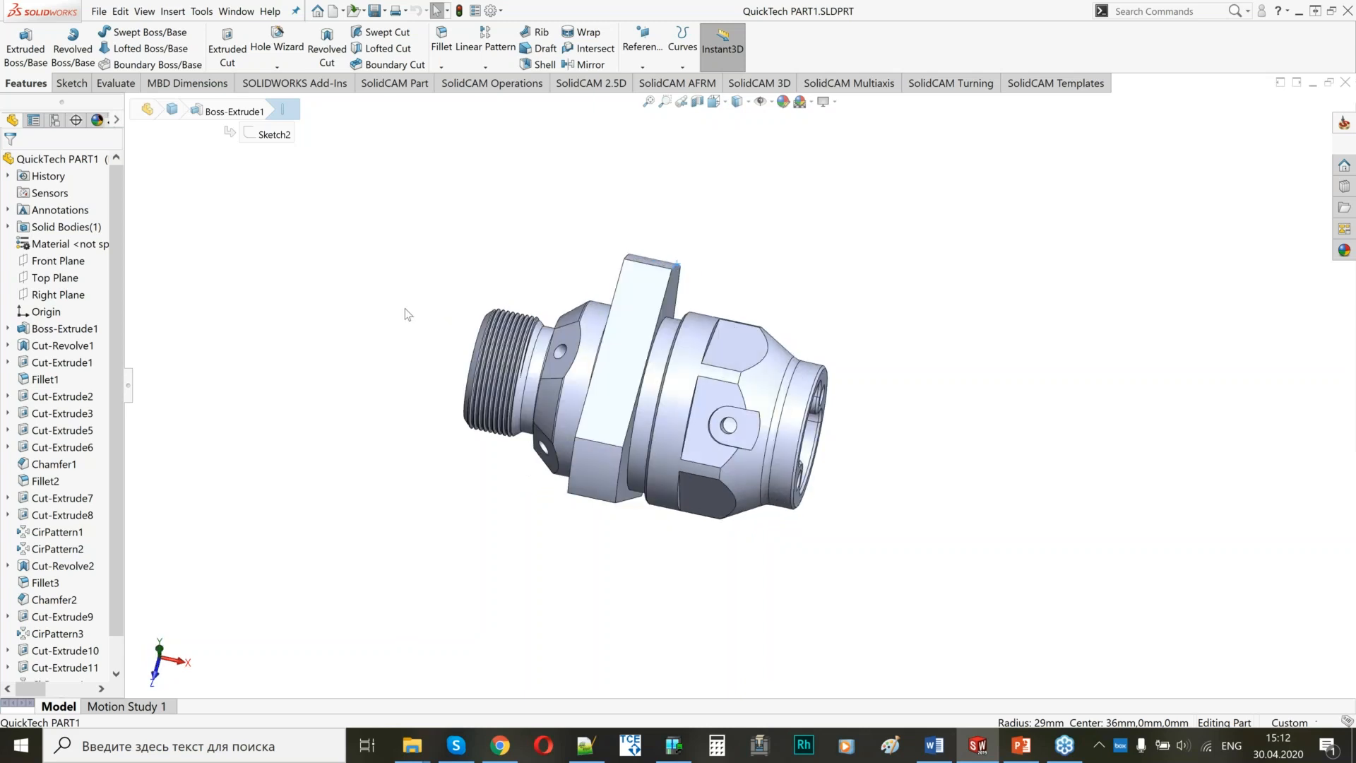
scroll(1065, 393, "down", 3)
middle_click_drag(848, 393, 778, 387)
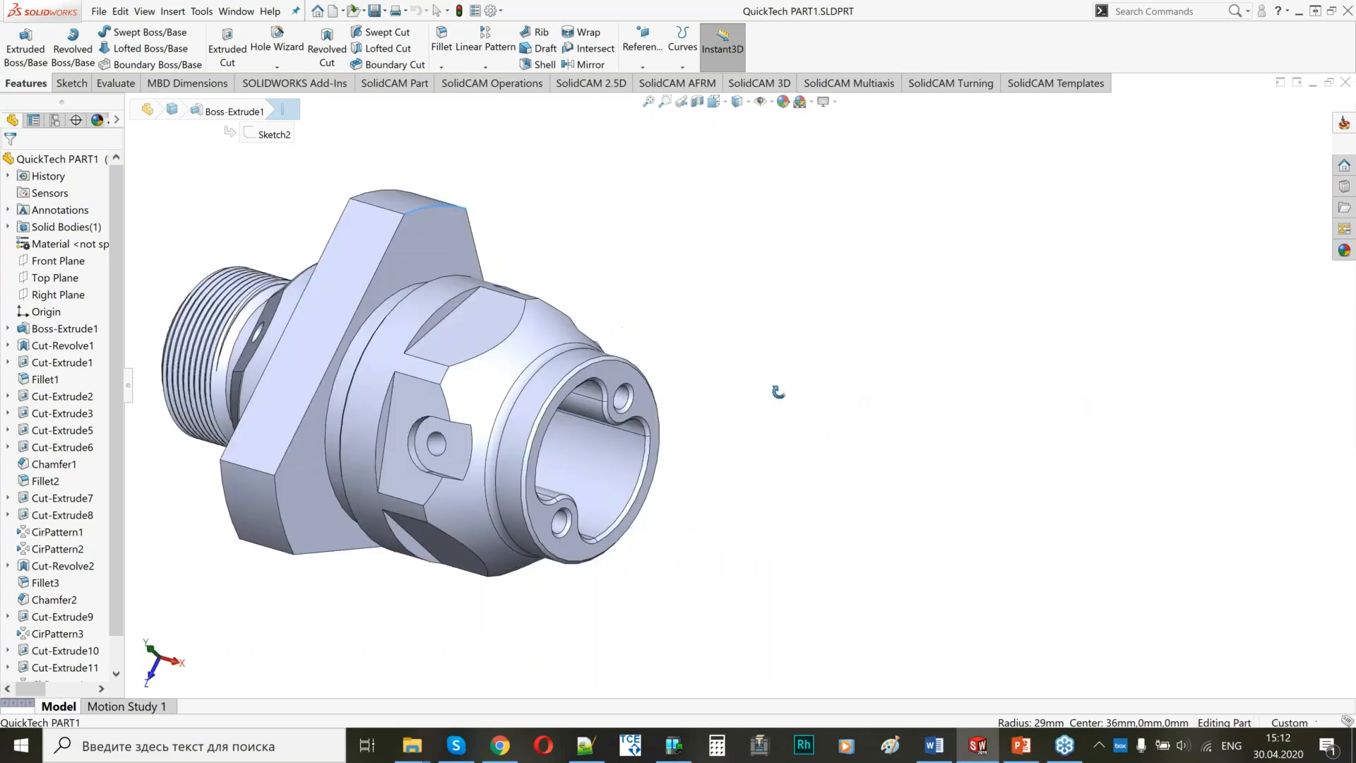
scroll(685, 449, "up", 3)
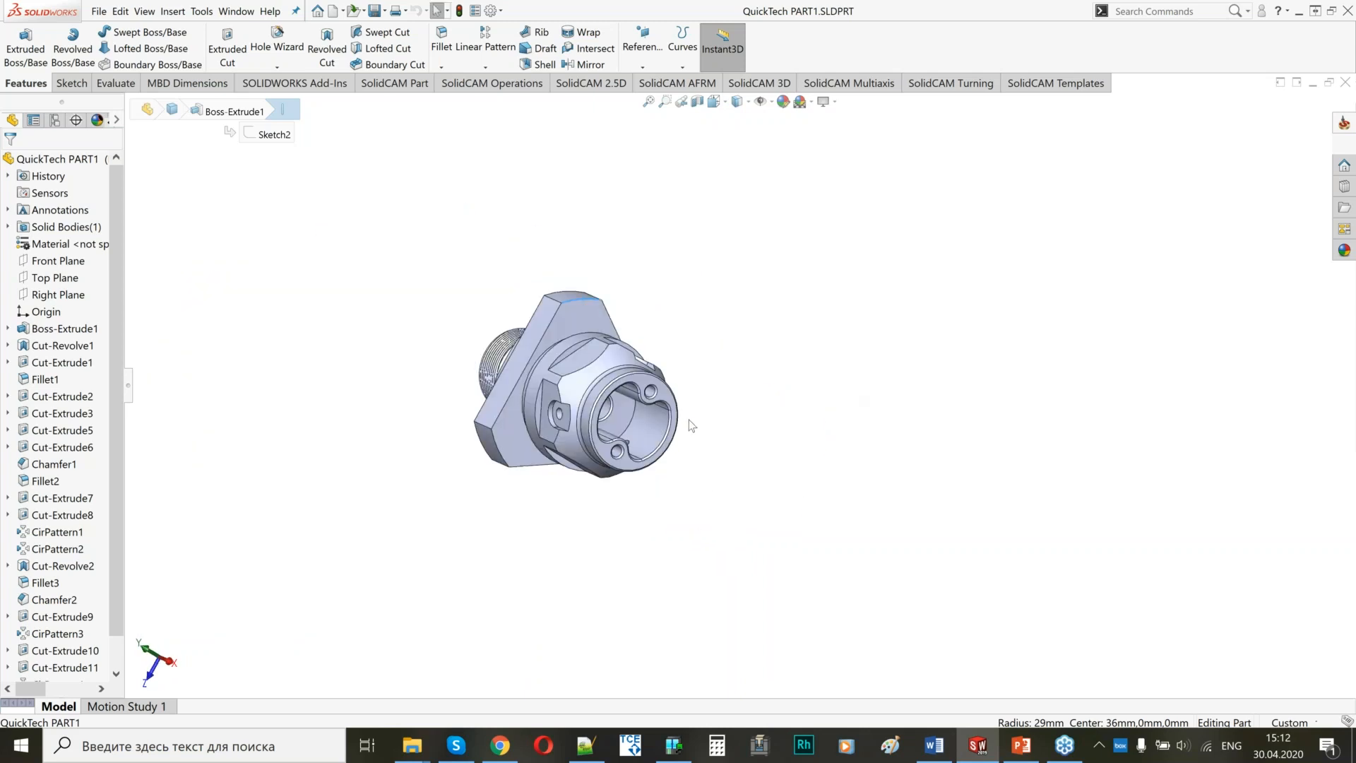
middle_click_drag(526, 395, 542, 390)
scroll(543, 390, "down", 3)
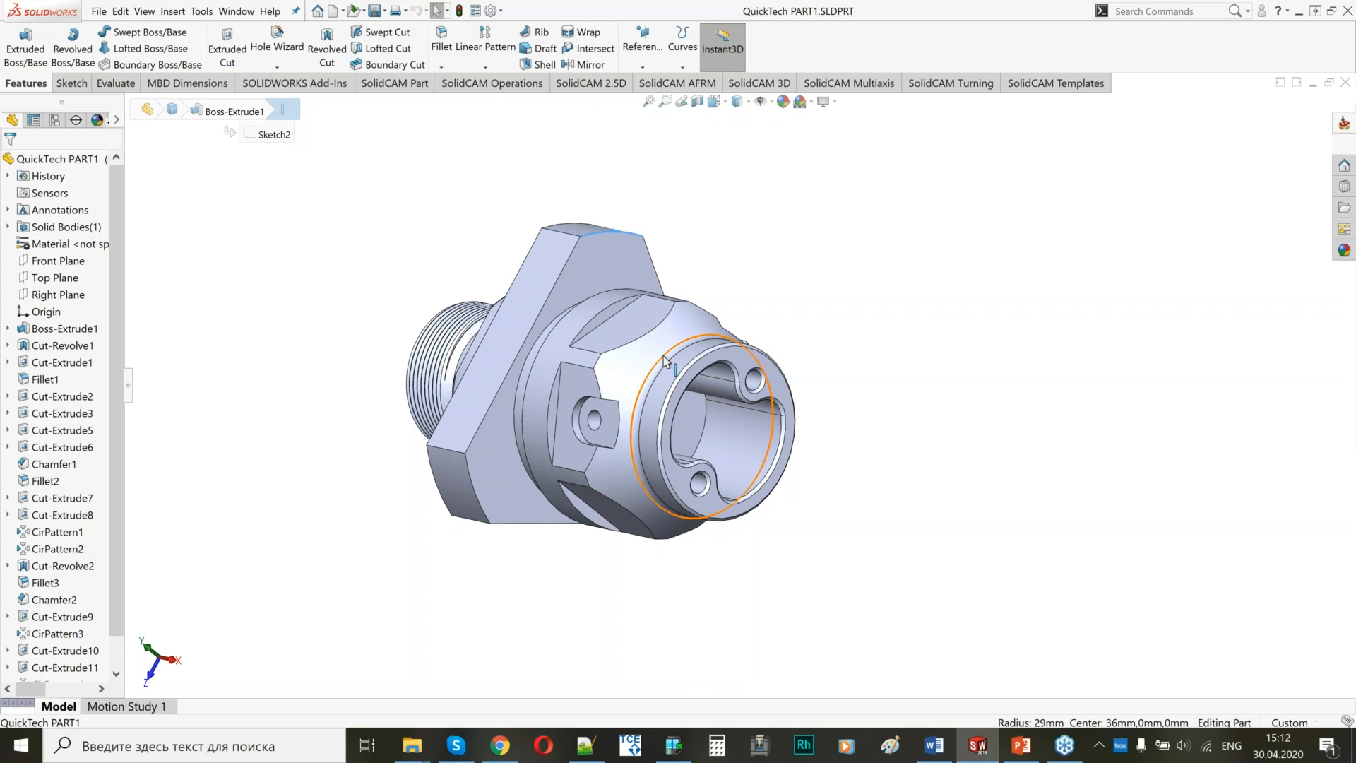
middle_click_drag(663, 362, 694, 428)
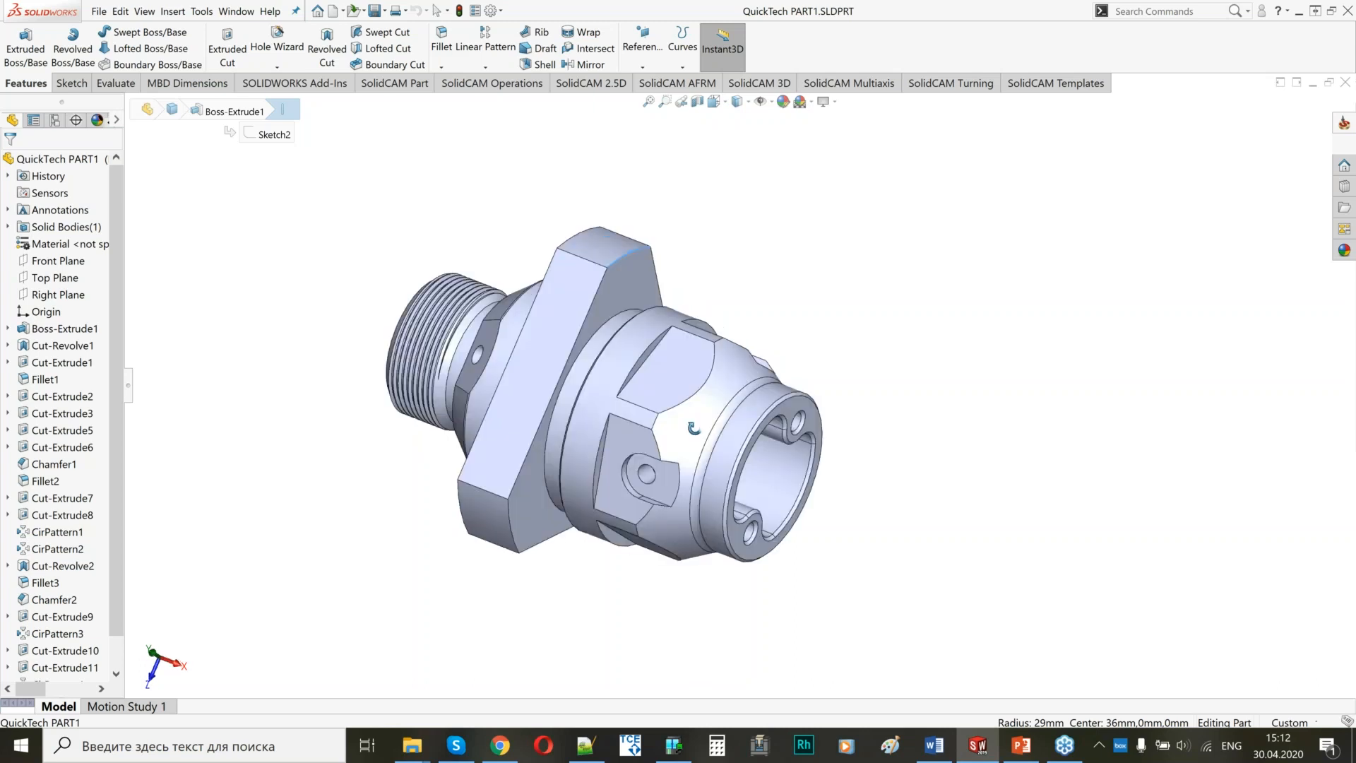
middle_click_drag(694, 428, 655, 361)
left_click(655, 361)
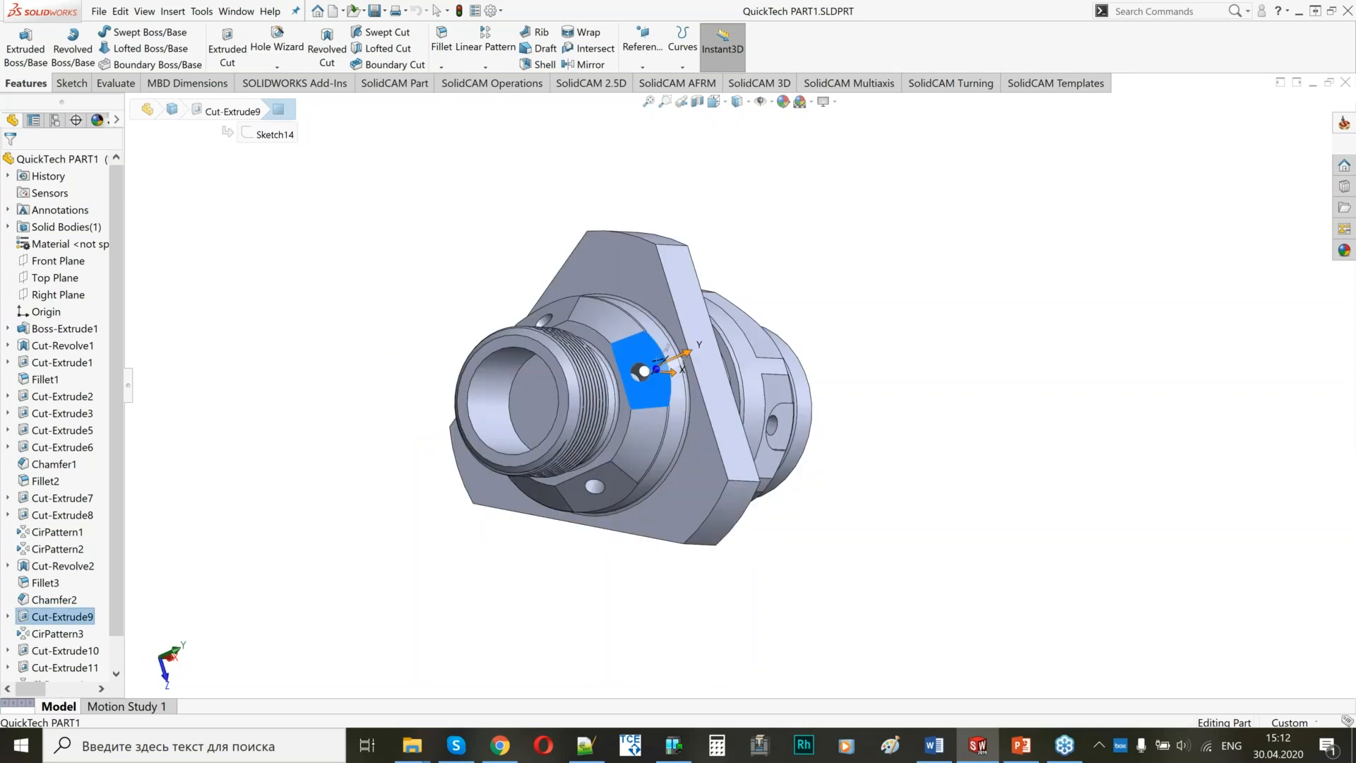
middle_click_drag(655, 361, 586, 364)
scroll(587, 363, "down", 4)
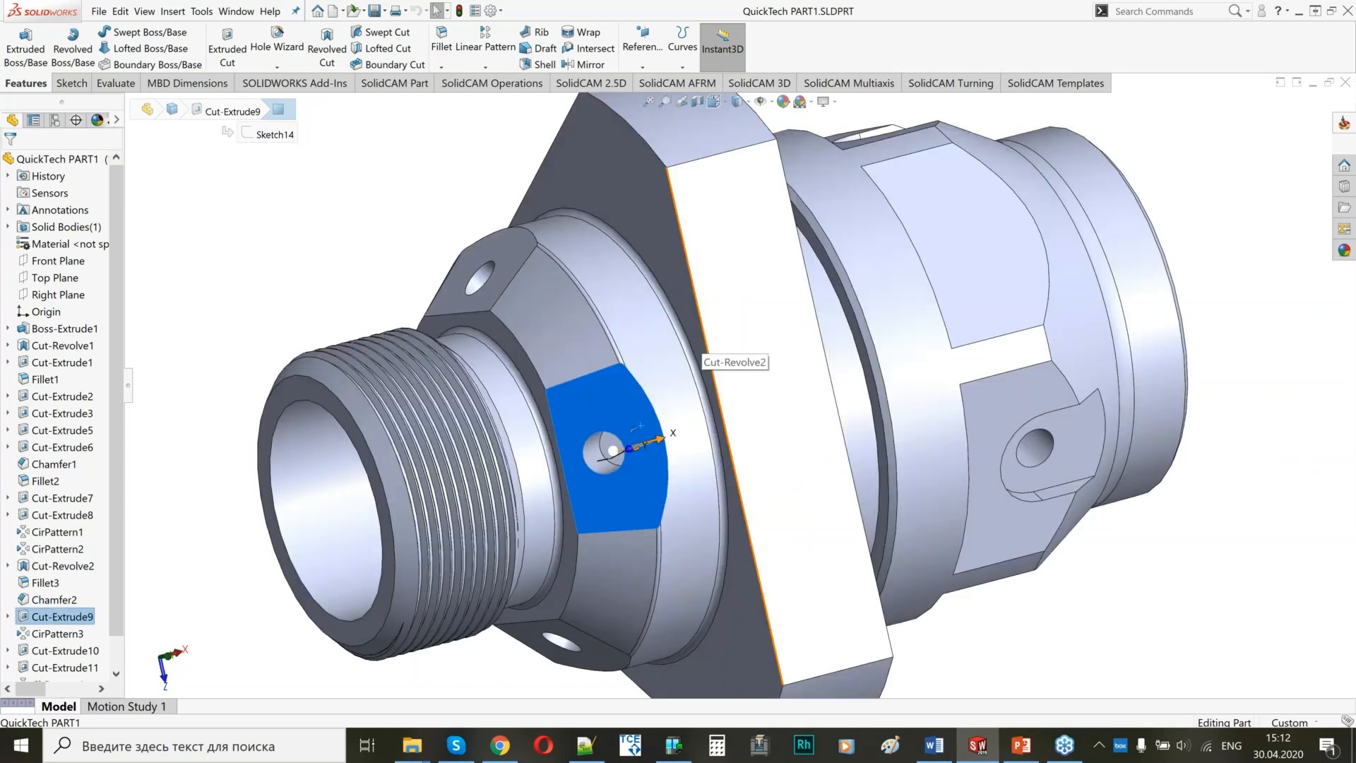
scroll(638, 397, "up", 3)
middle_click_drag(638, 397, 856, 455)
left_click(881, 314)
scroll(838, 426, "up", 2)
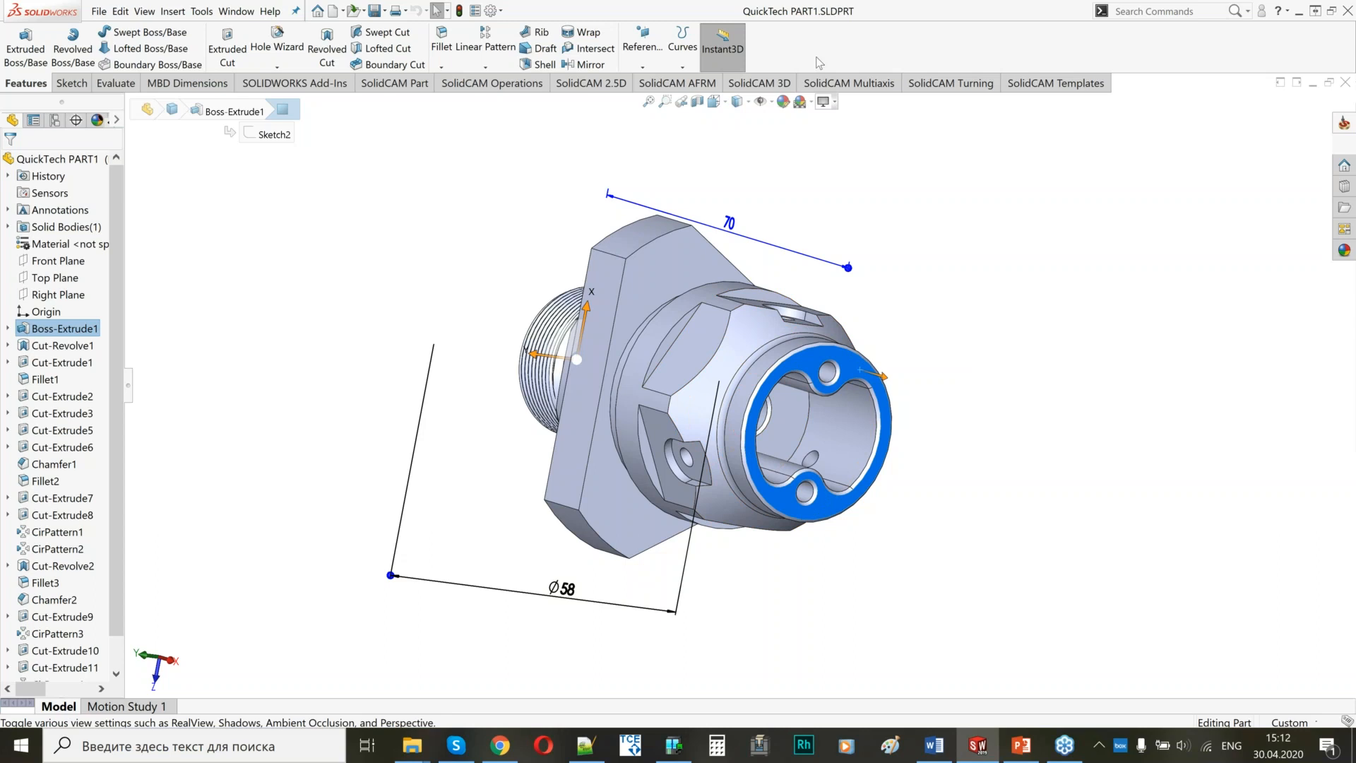
Create a new external metric Mill-Turn CAM-Part named QuickTech PART1 in the model file directory.
left_click(1345, 127)
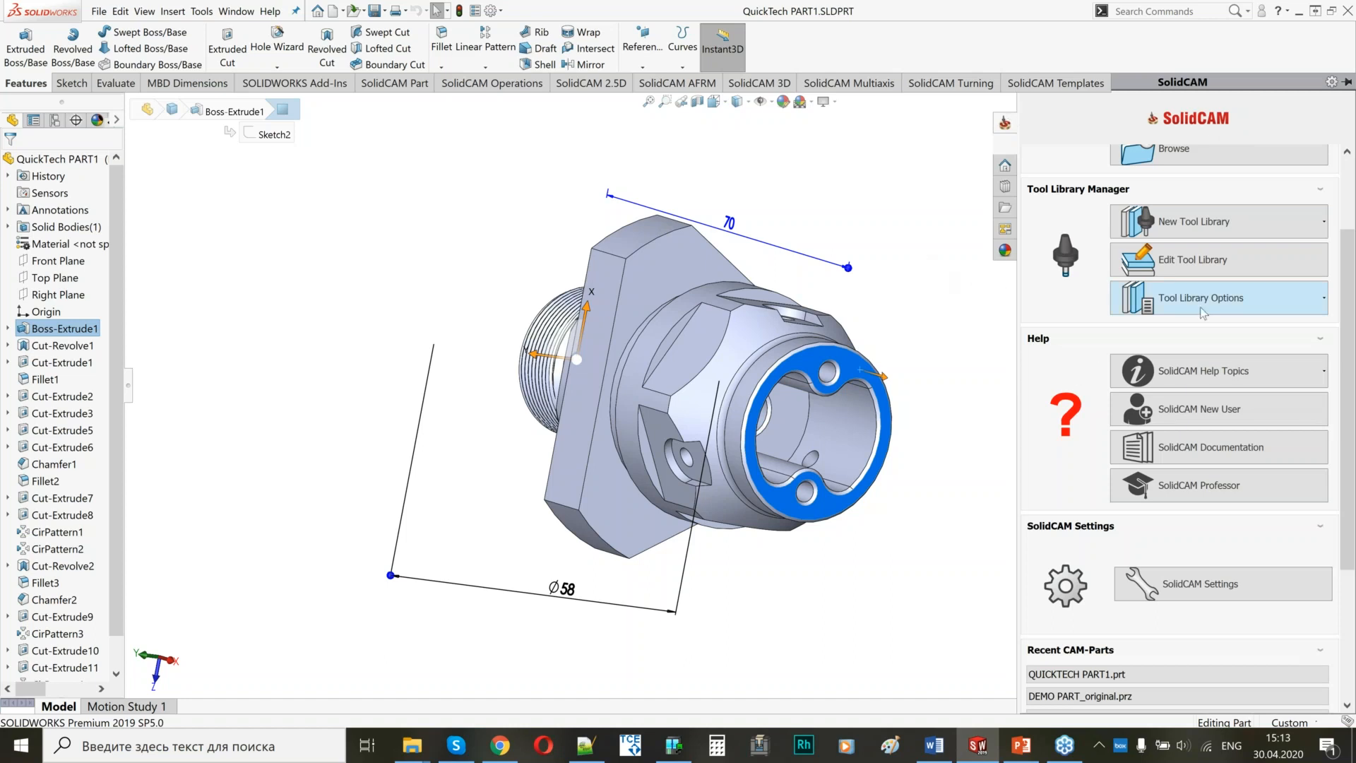
scroll(1081, 367, "up", 3)
left_click(1162, 189)
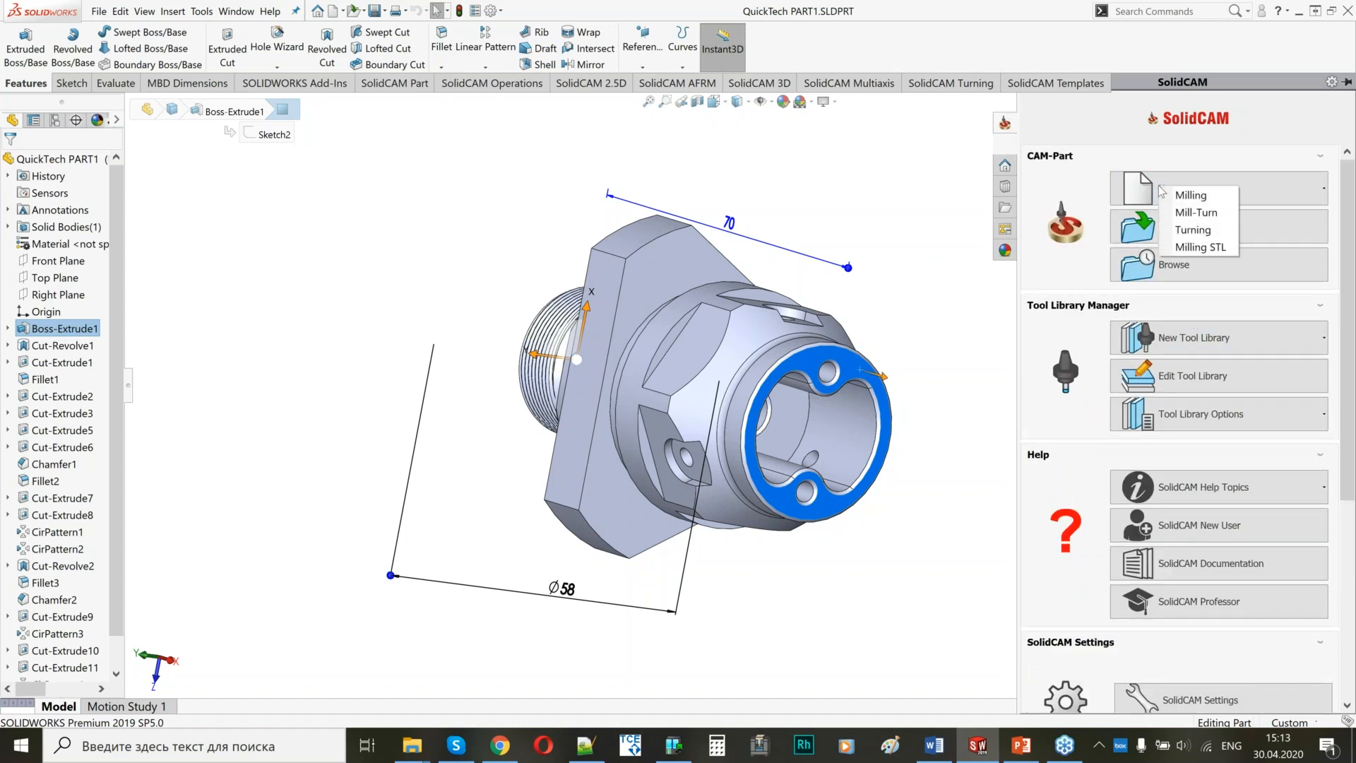
left_click(1193, 213)
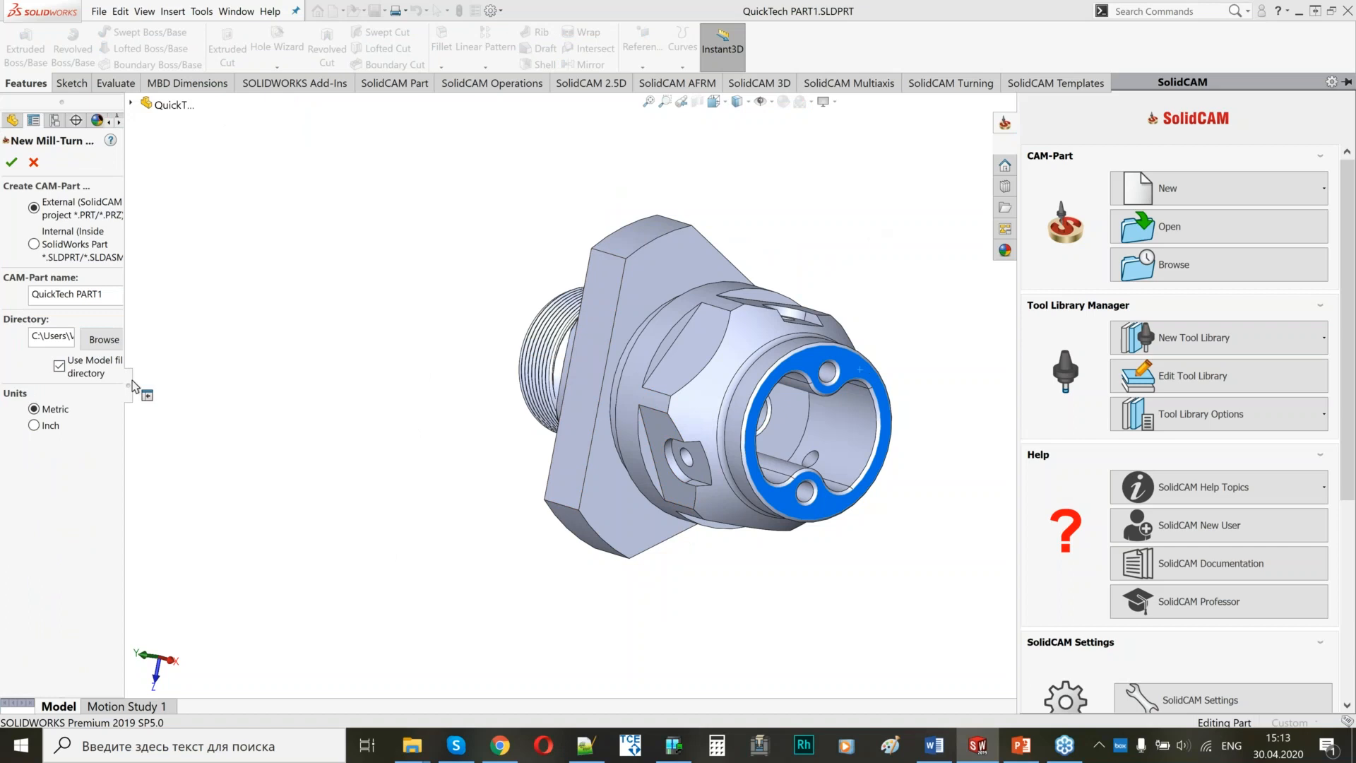
left_click_drag(133, 385, 233, 385)
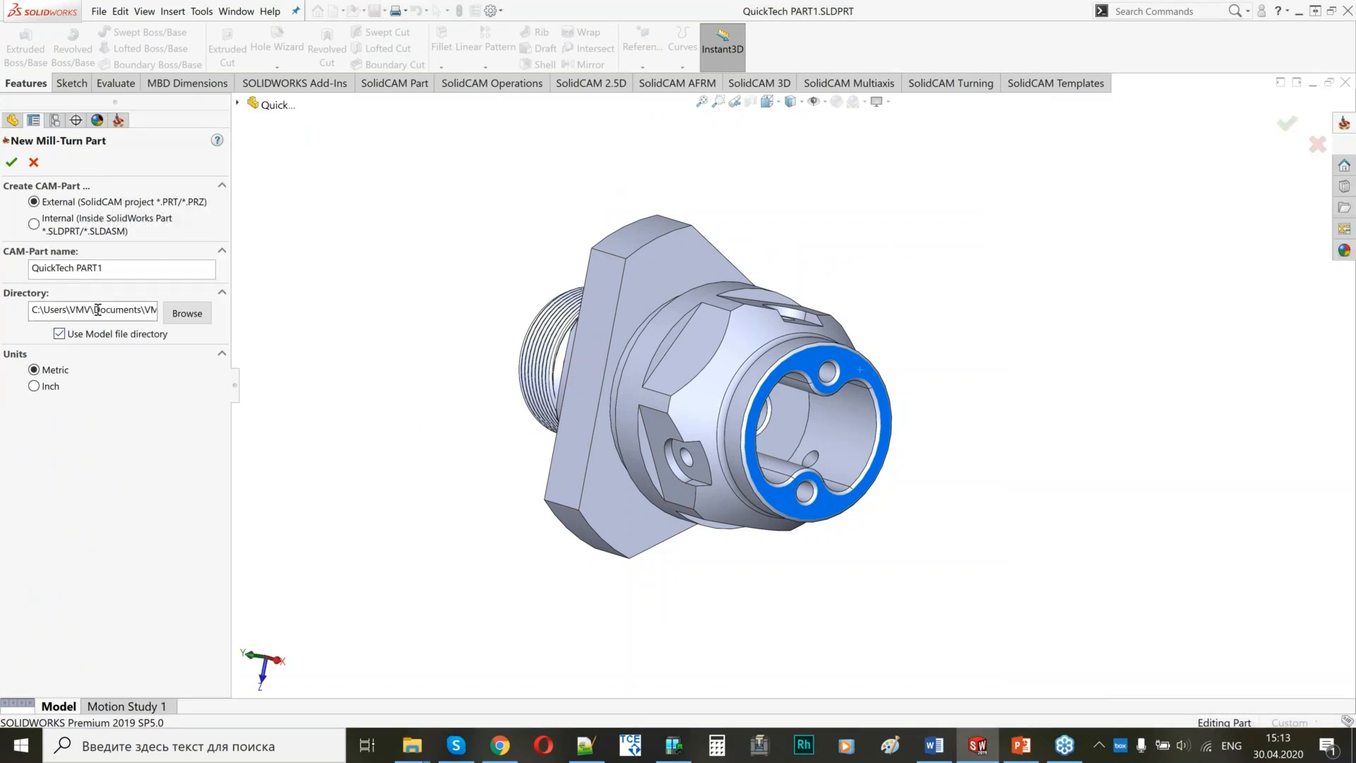
left_click(11, 162)
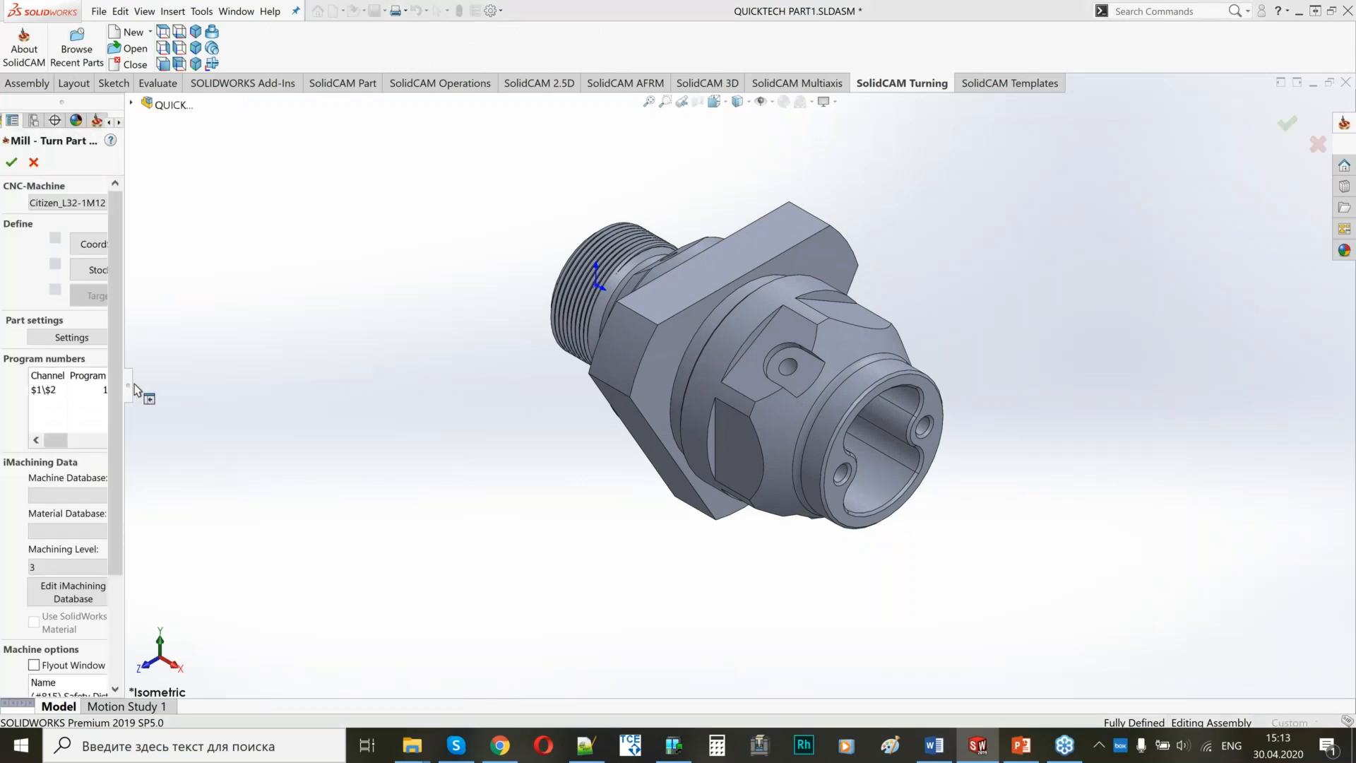
Choose QuickTech_T8HY as the CNC machine for the CAM-Part.
left_click_drag(134, 390, 216, 395)
left_click(106, 203)
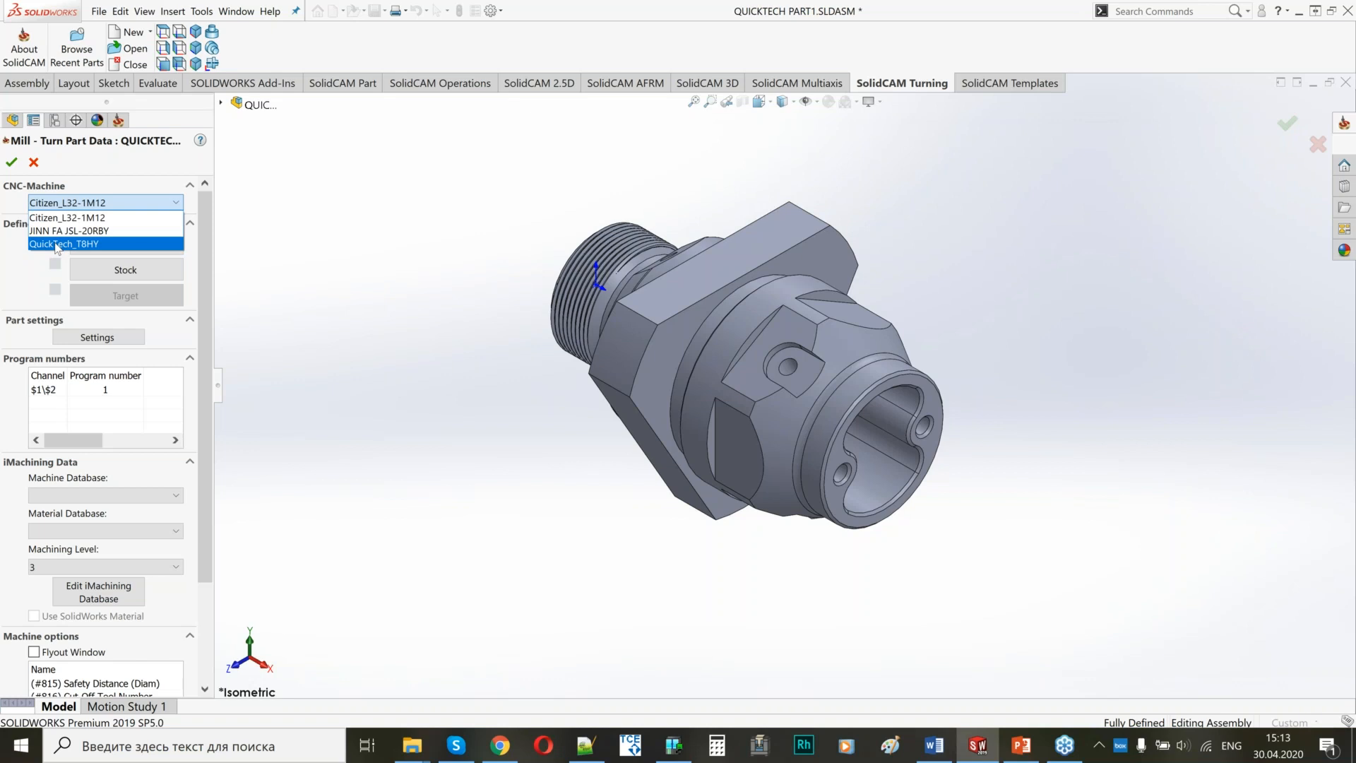
left_click(56, 245)
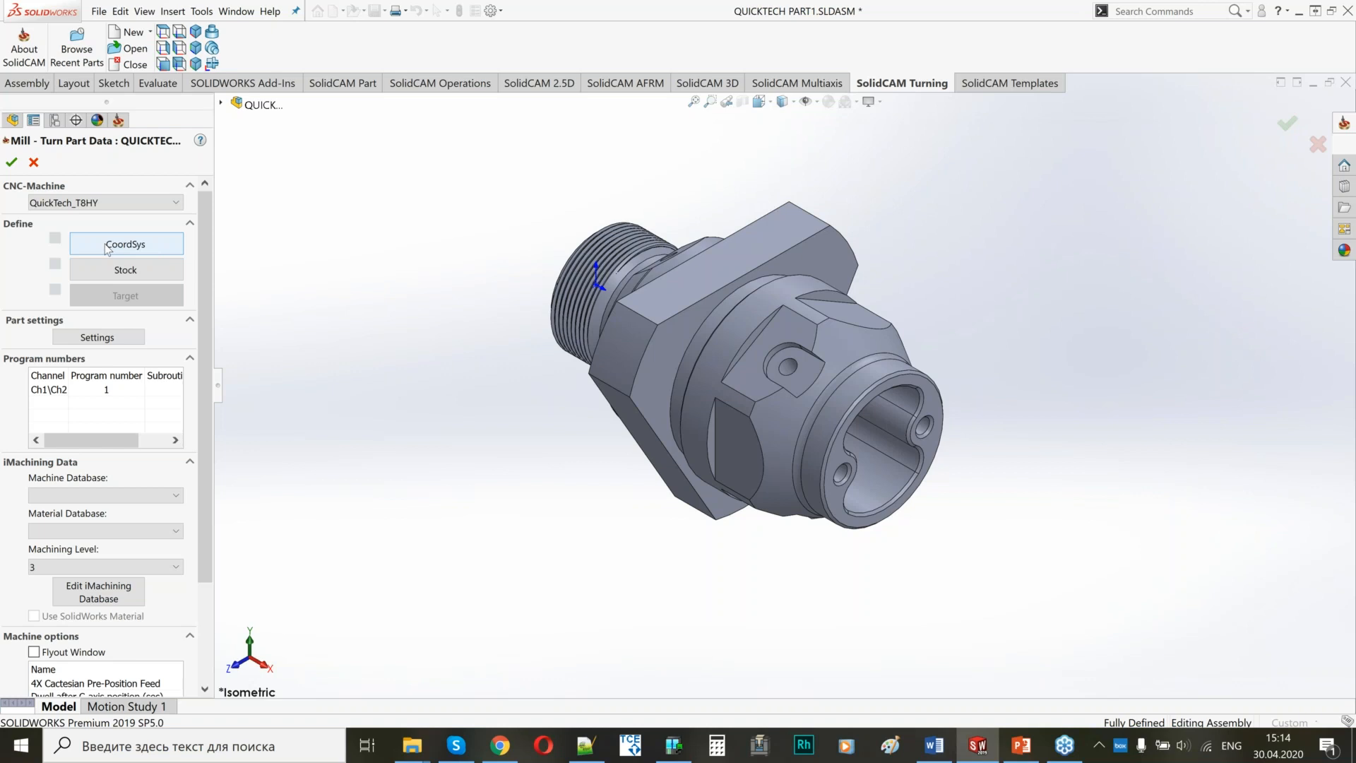
Define machine coordinate system 1 by picking a face of revolution, with its origin placed at the center of revolution face.
left_click(106, 245)
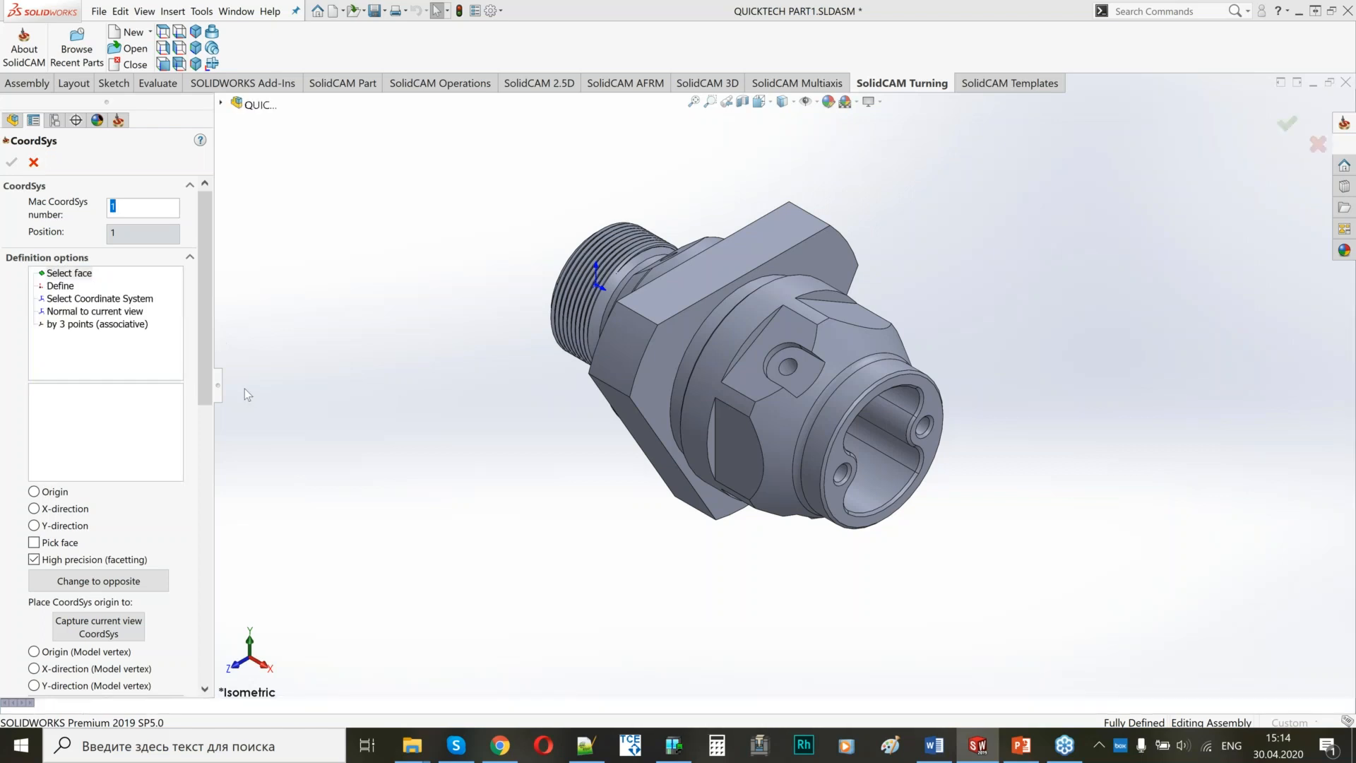
left_click(107, 469)
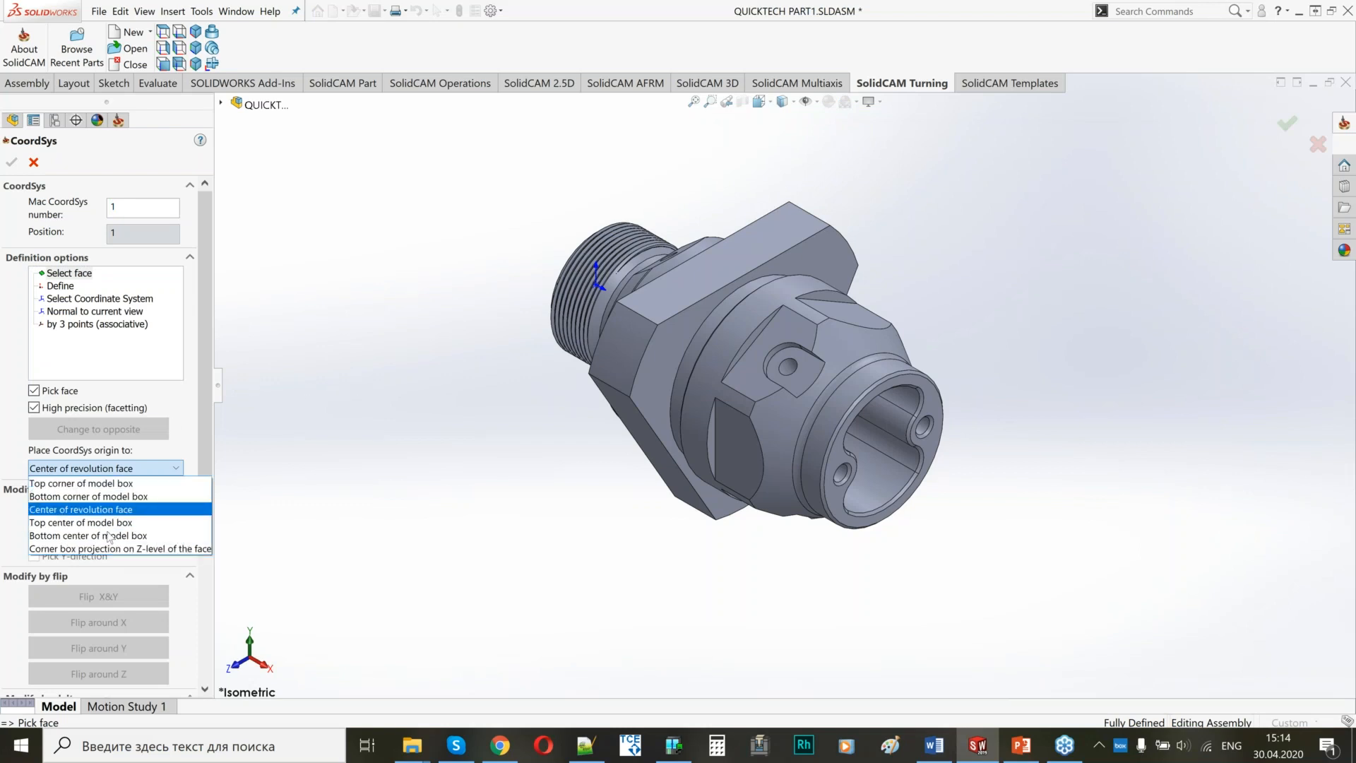
left_click(85, 509)
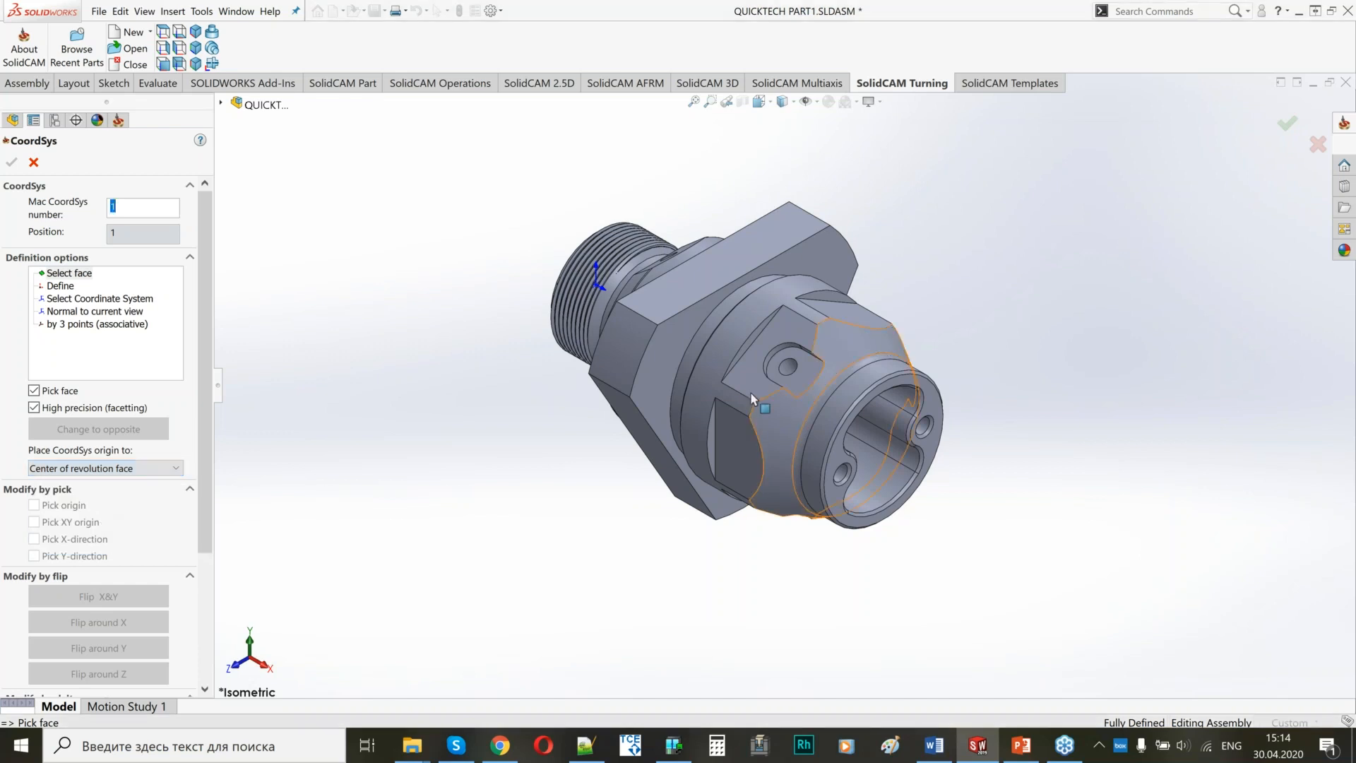
left_click(717, 349)
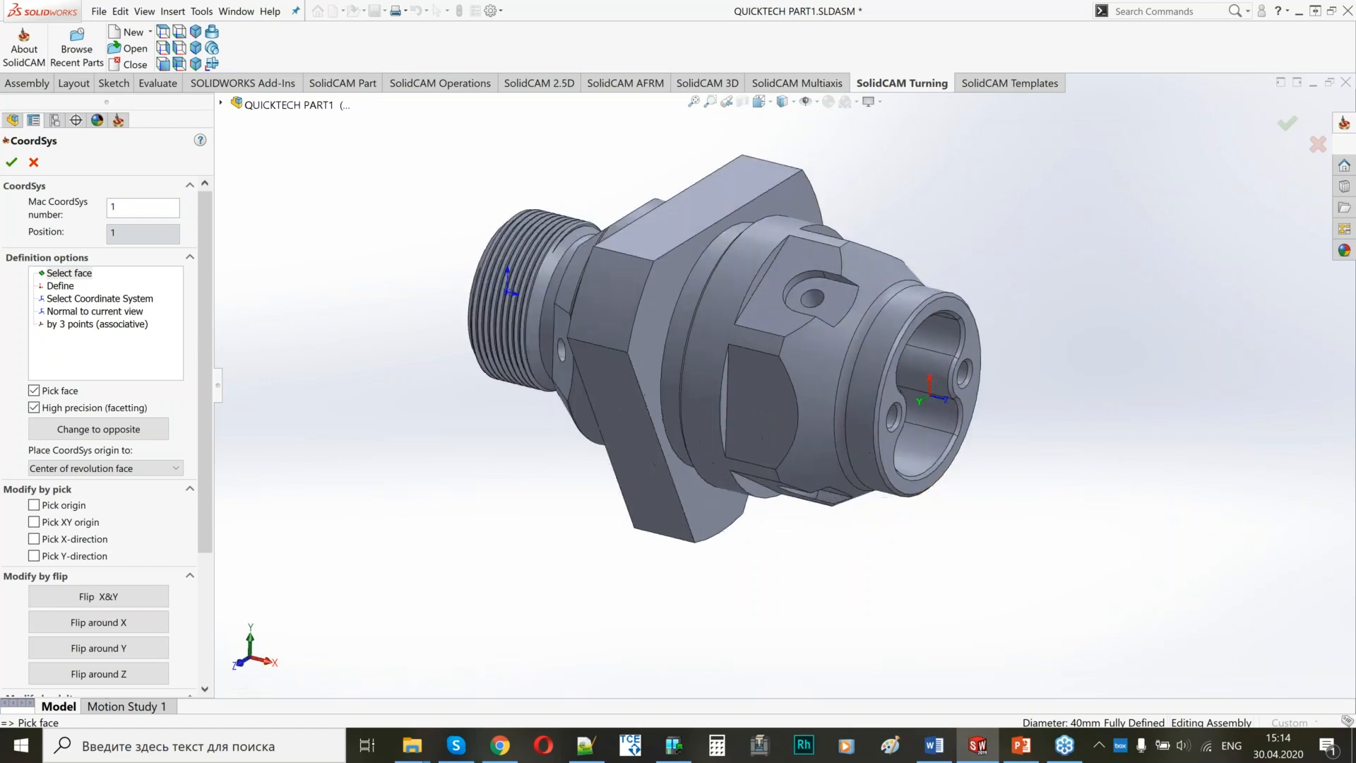
scroll(721, 396, "up", 2)
middle_click_drag(632, 401, 653, 494)
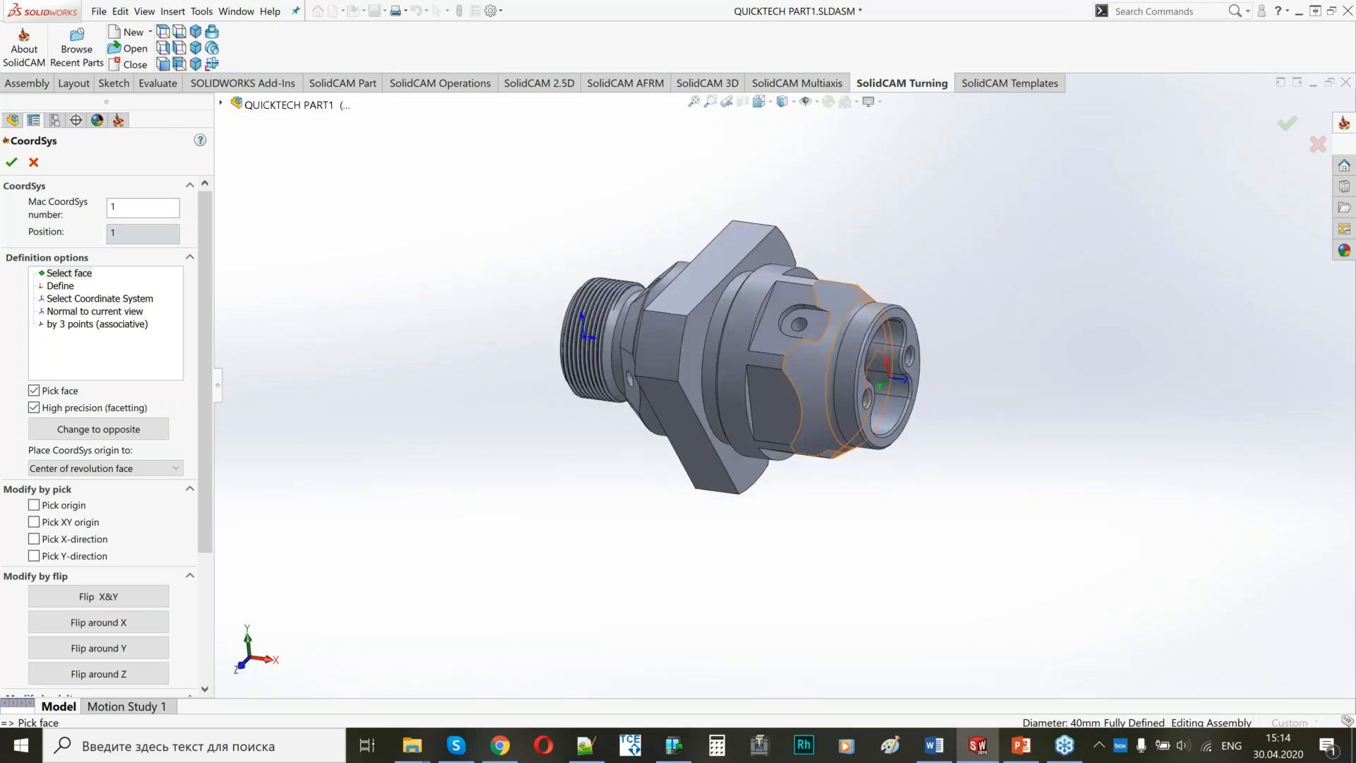
left_click(12, 164)
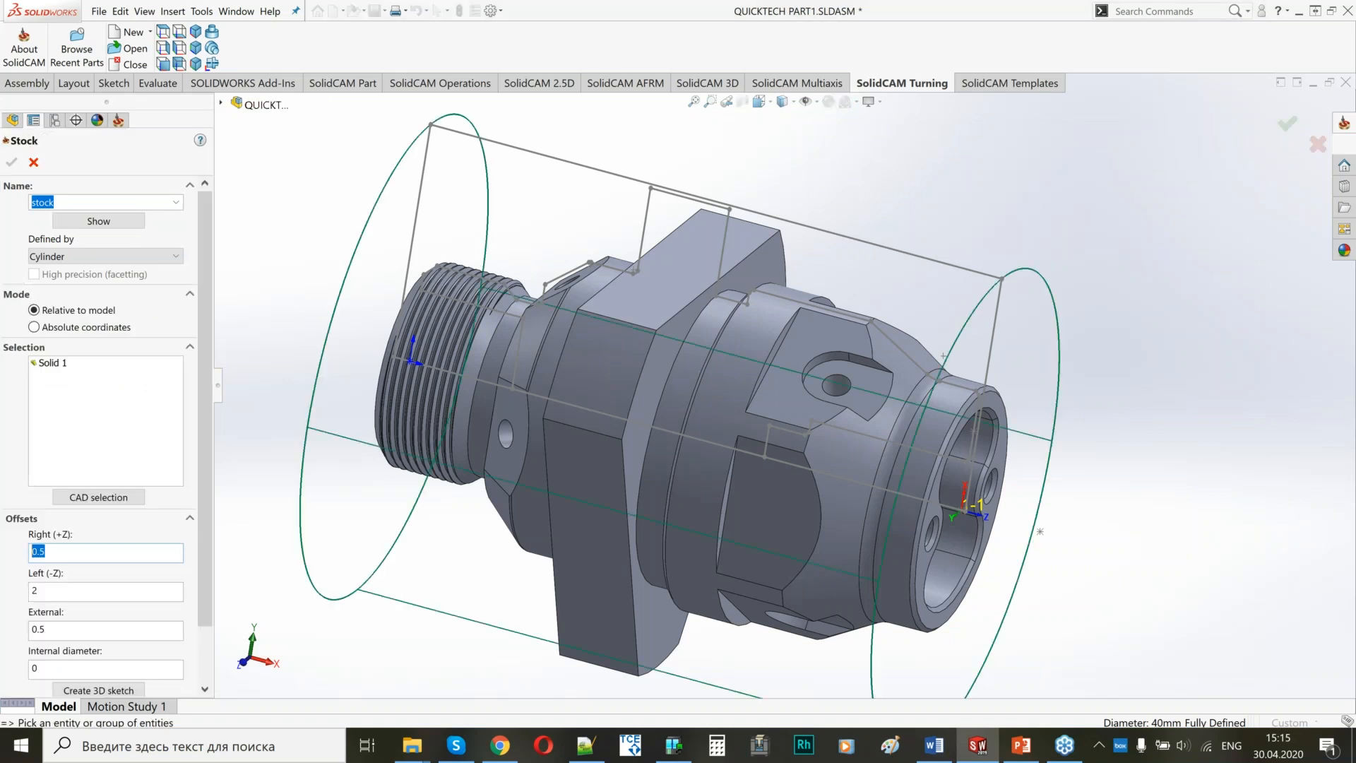
Define the cylindrical stock relative to the model with an external offset of 1.
key("Tab")
middle_click_drag(696, 375, 784, 396)
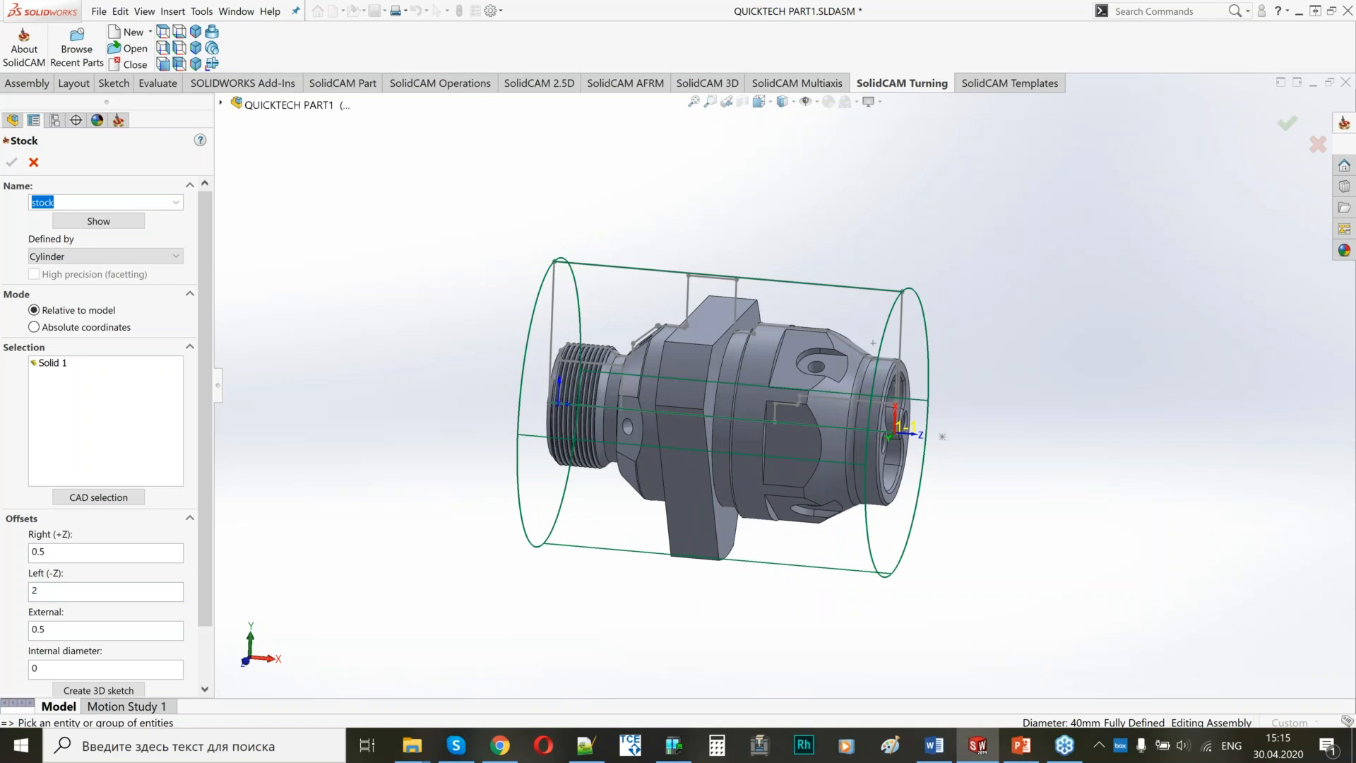
key("Tab")
type("1")
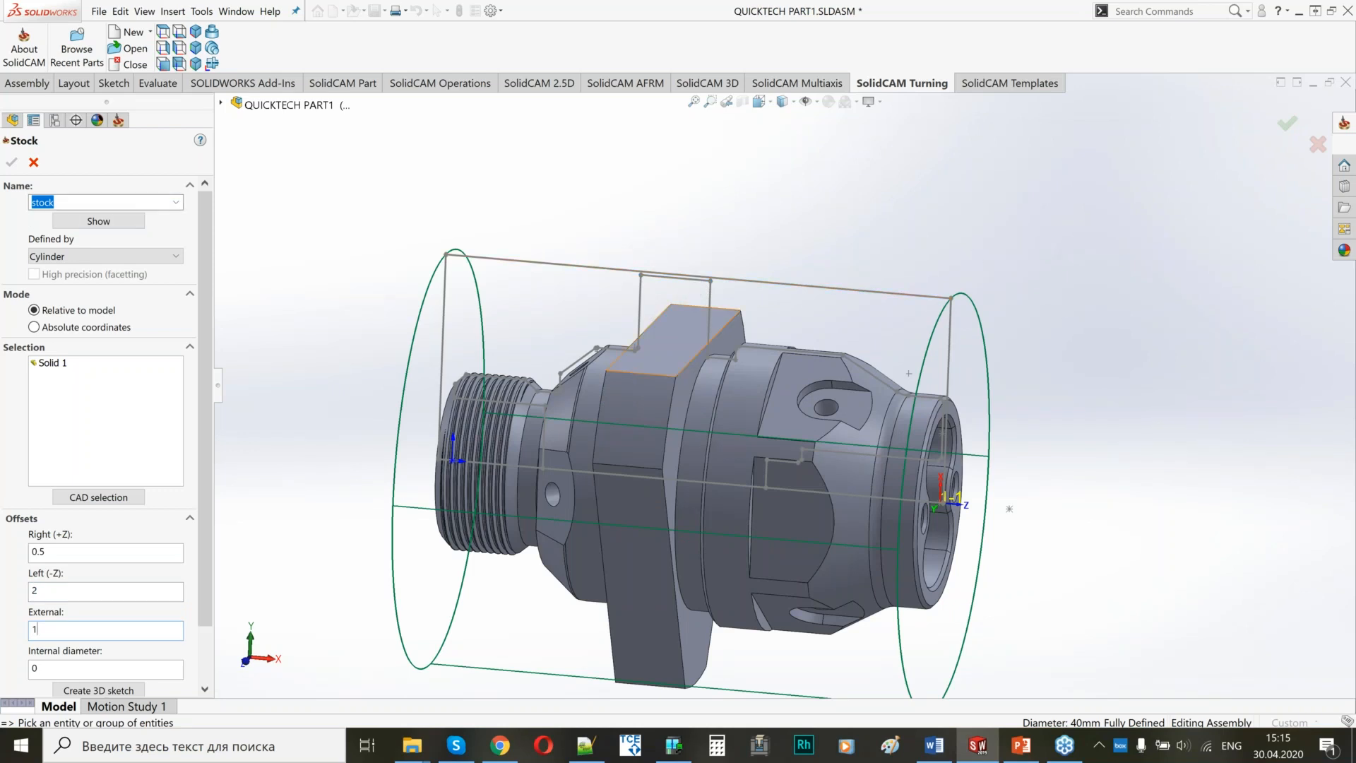
left_click(89, 554)
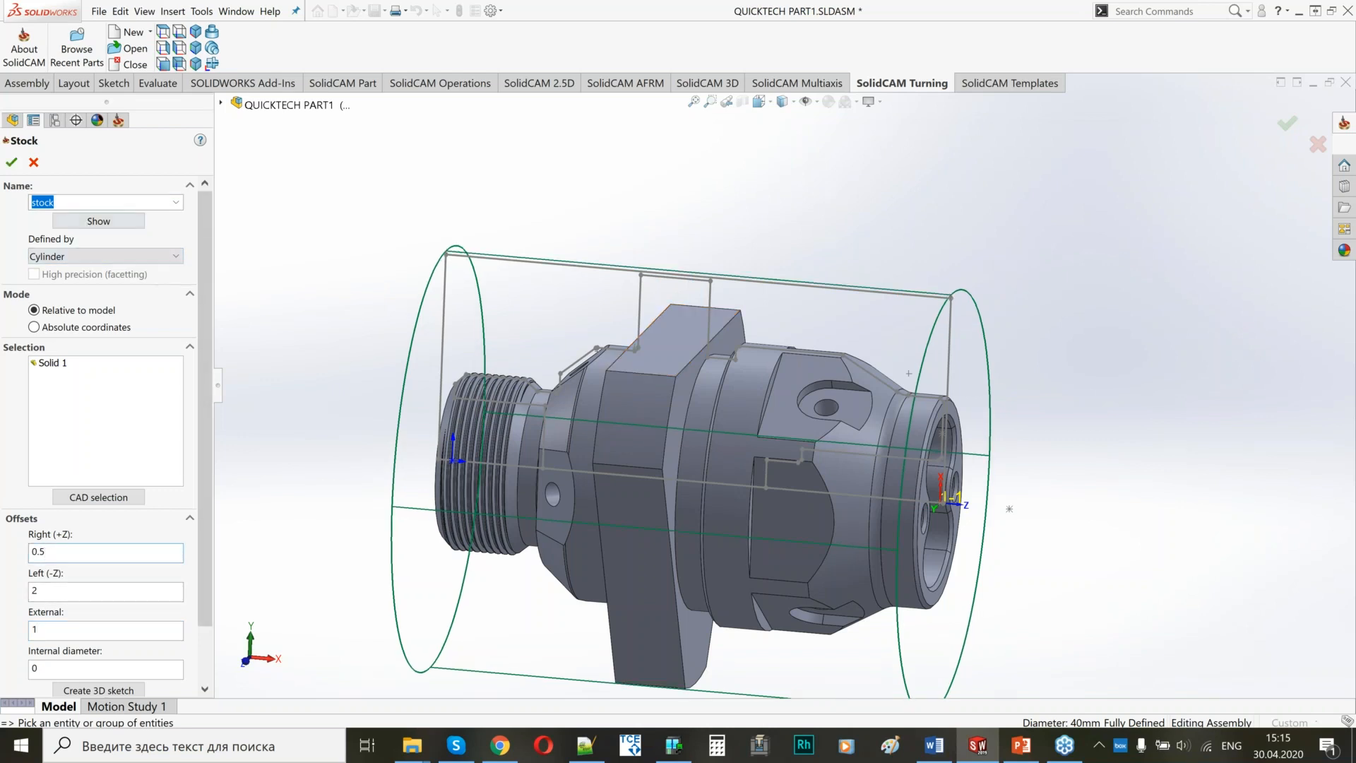
left_click(12, 162)
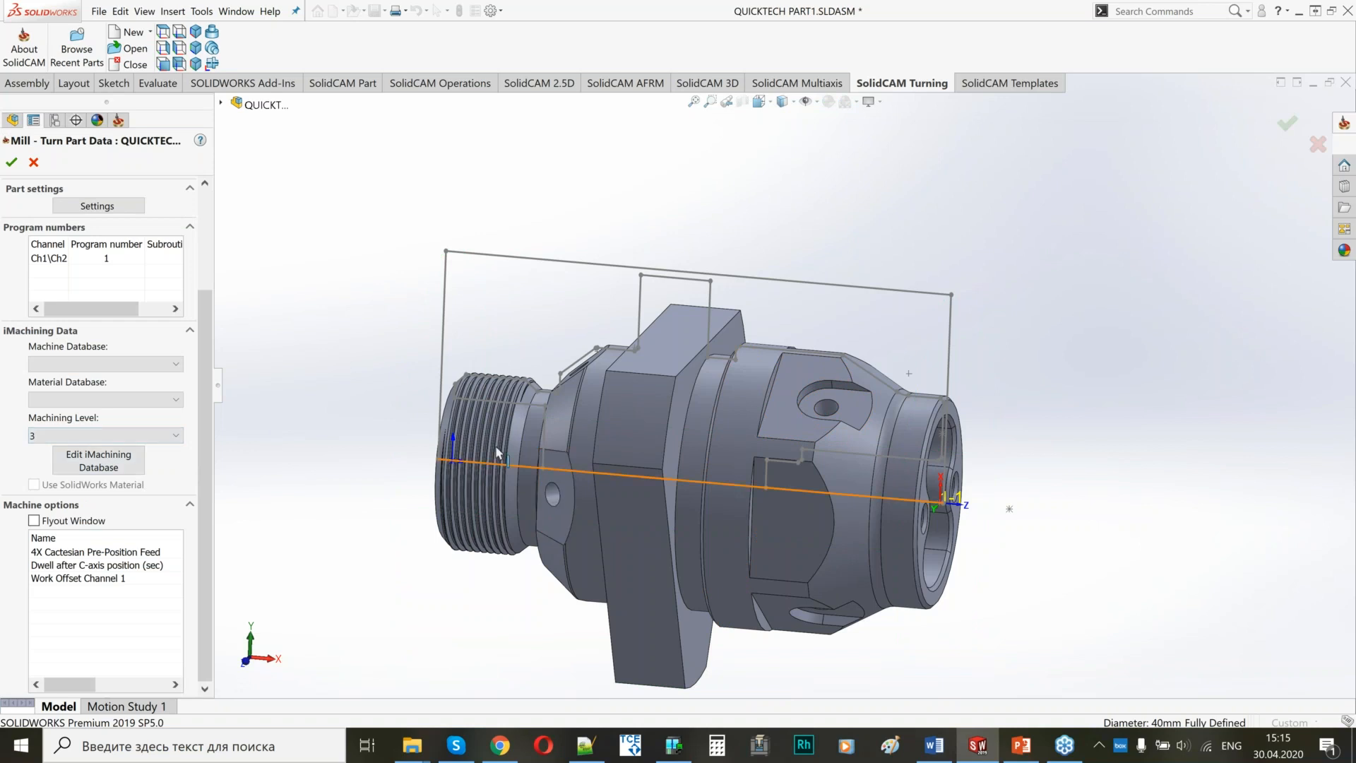
Set the iMachining machine database to Quick Tech and the material to 12x18H10T, and accept the part data.
left_click(106, 364)
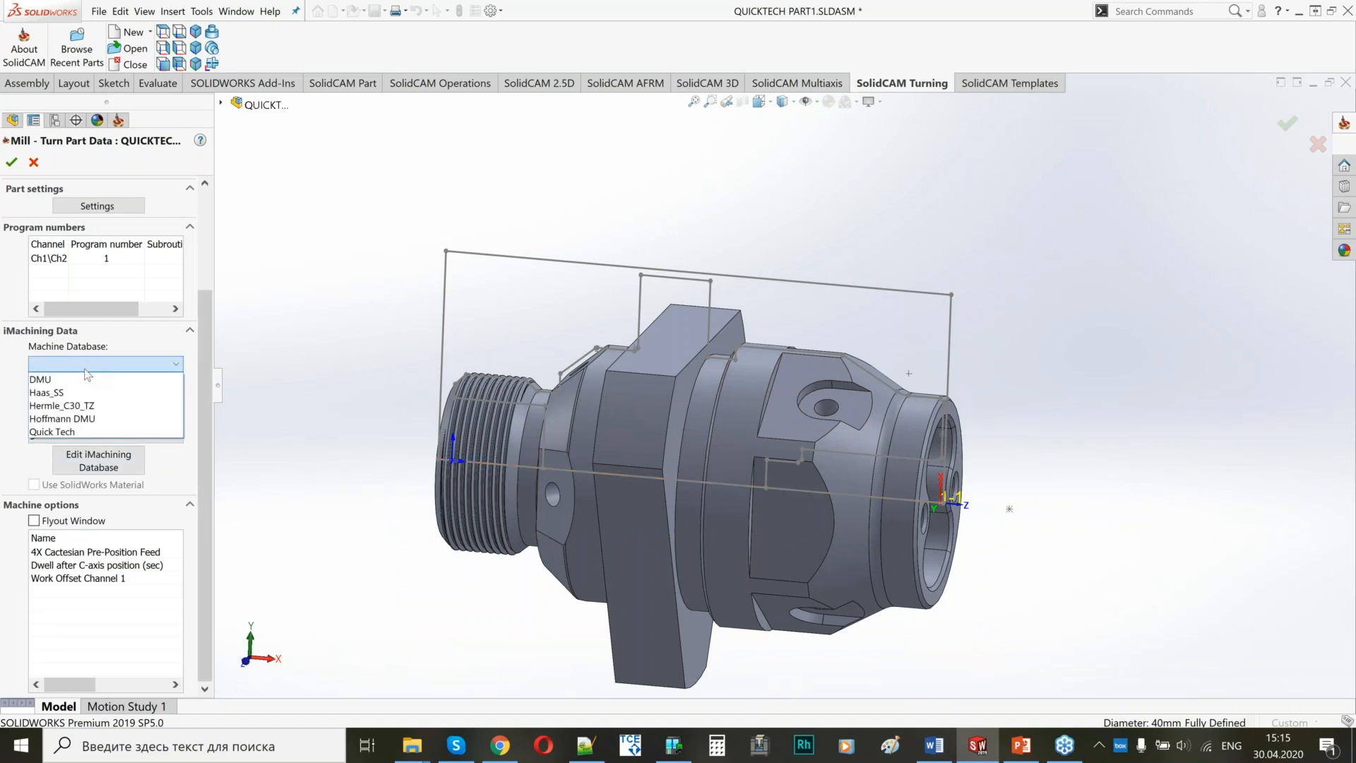
left_click(65, 432)
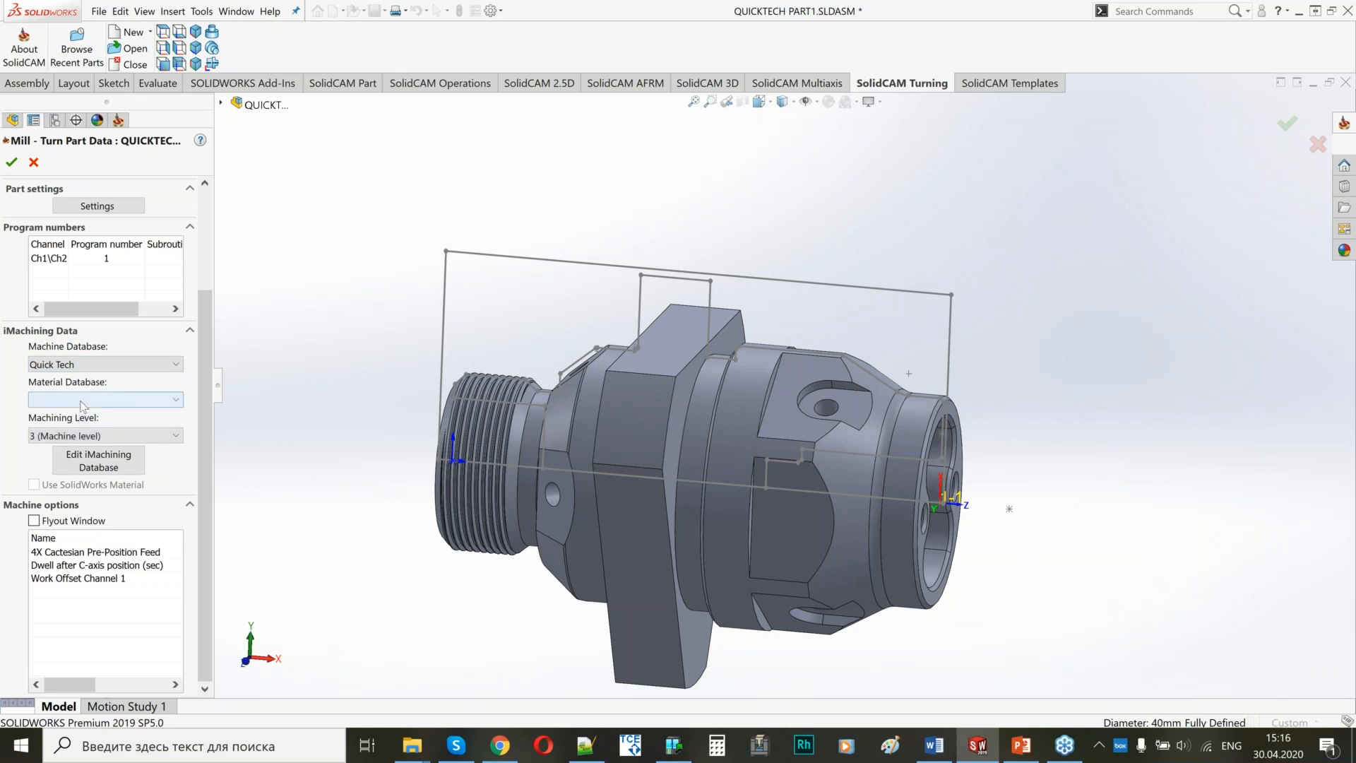
left_click(83, 400)
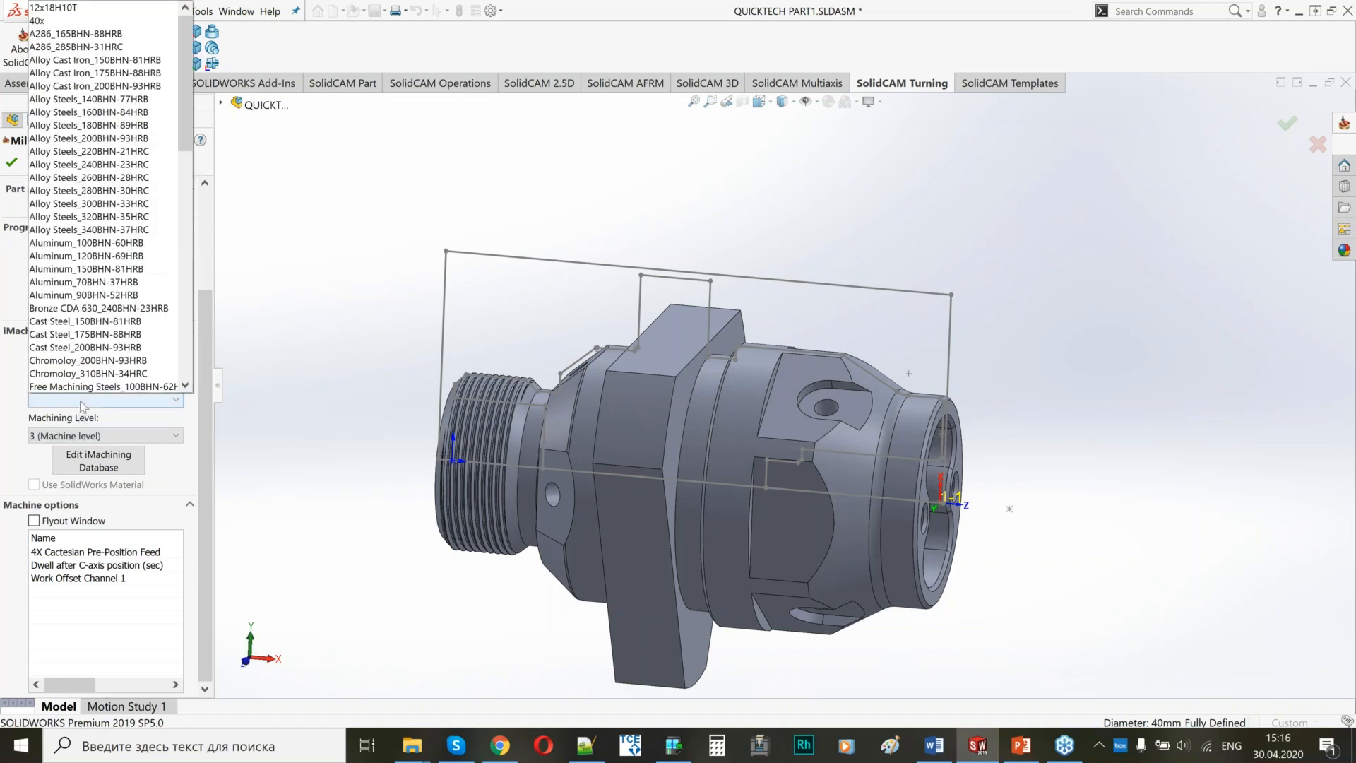
left_click(88, 8)
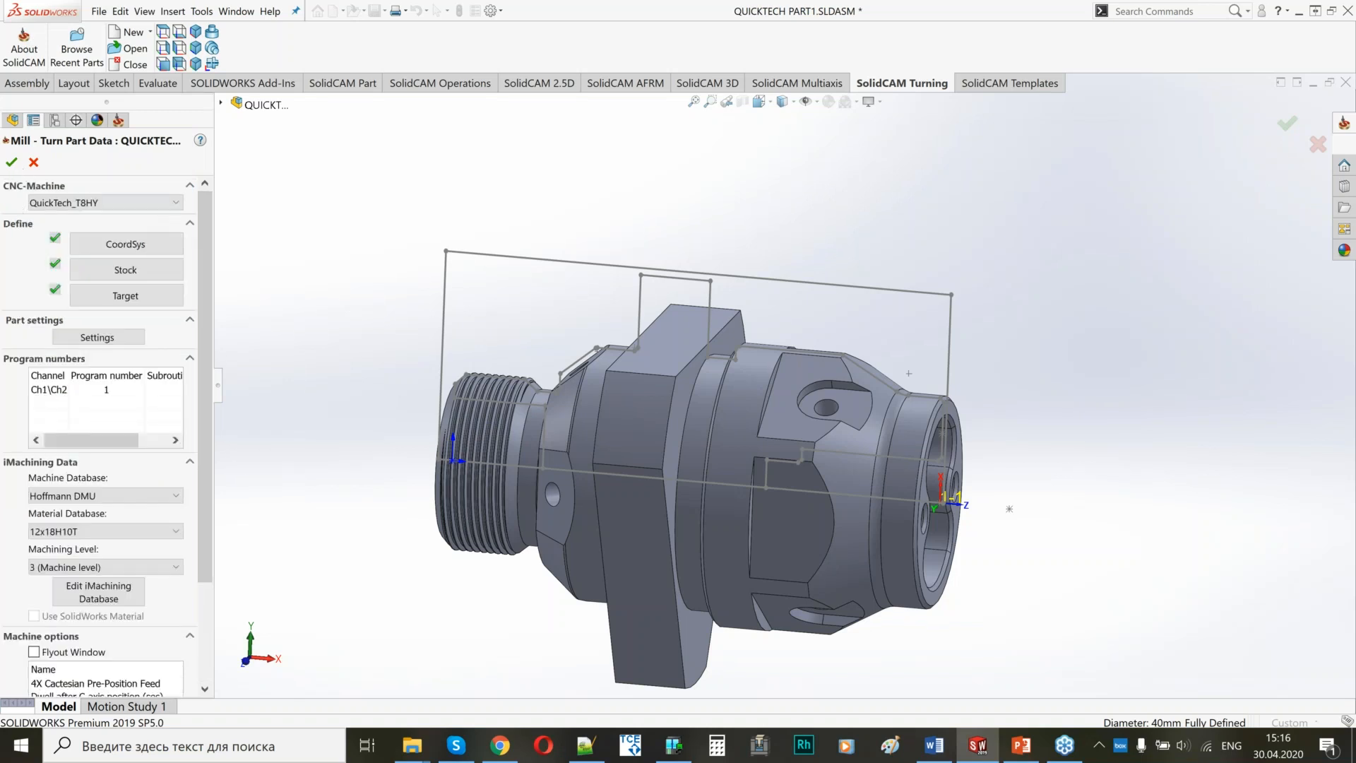
left_click(9, 168)
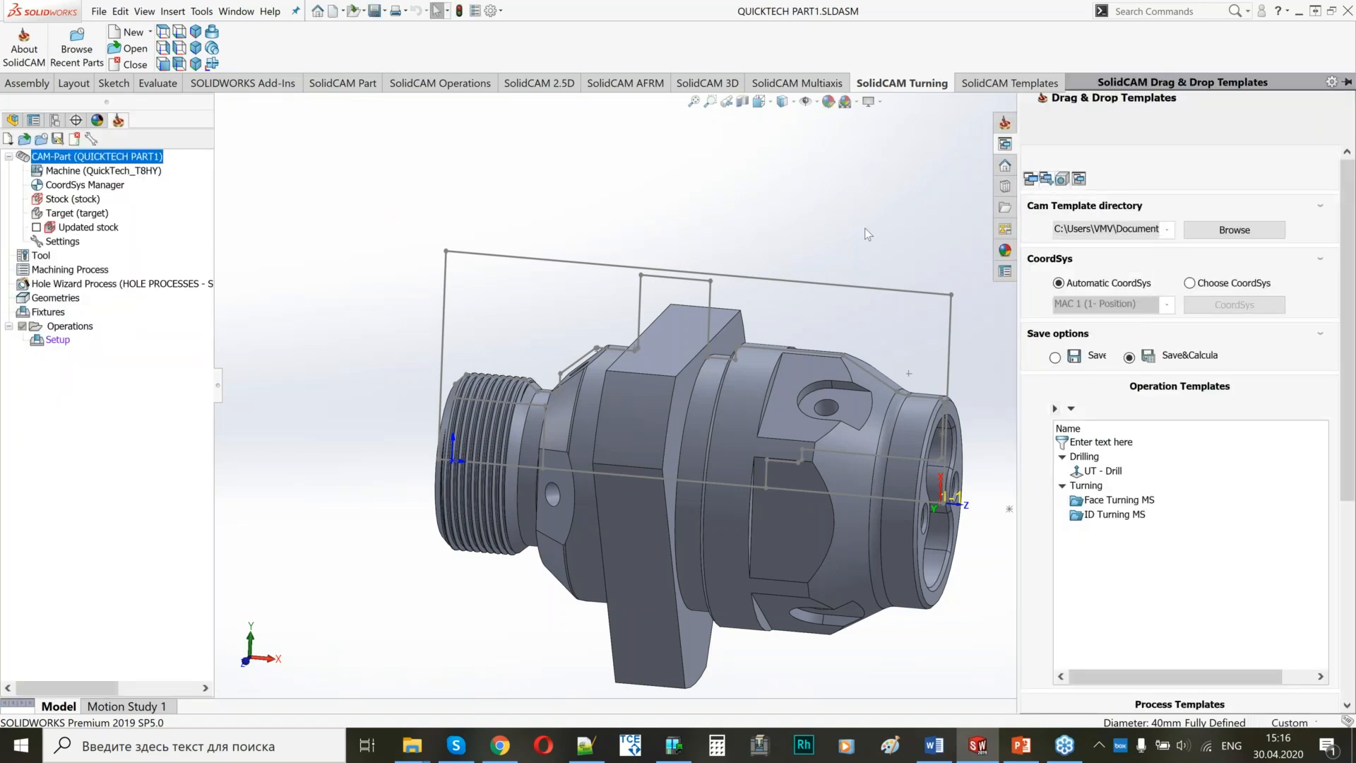
left_click(927, 177)
scroll(1095, 410, "up", 2)
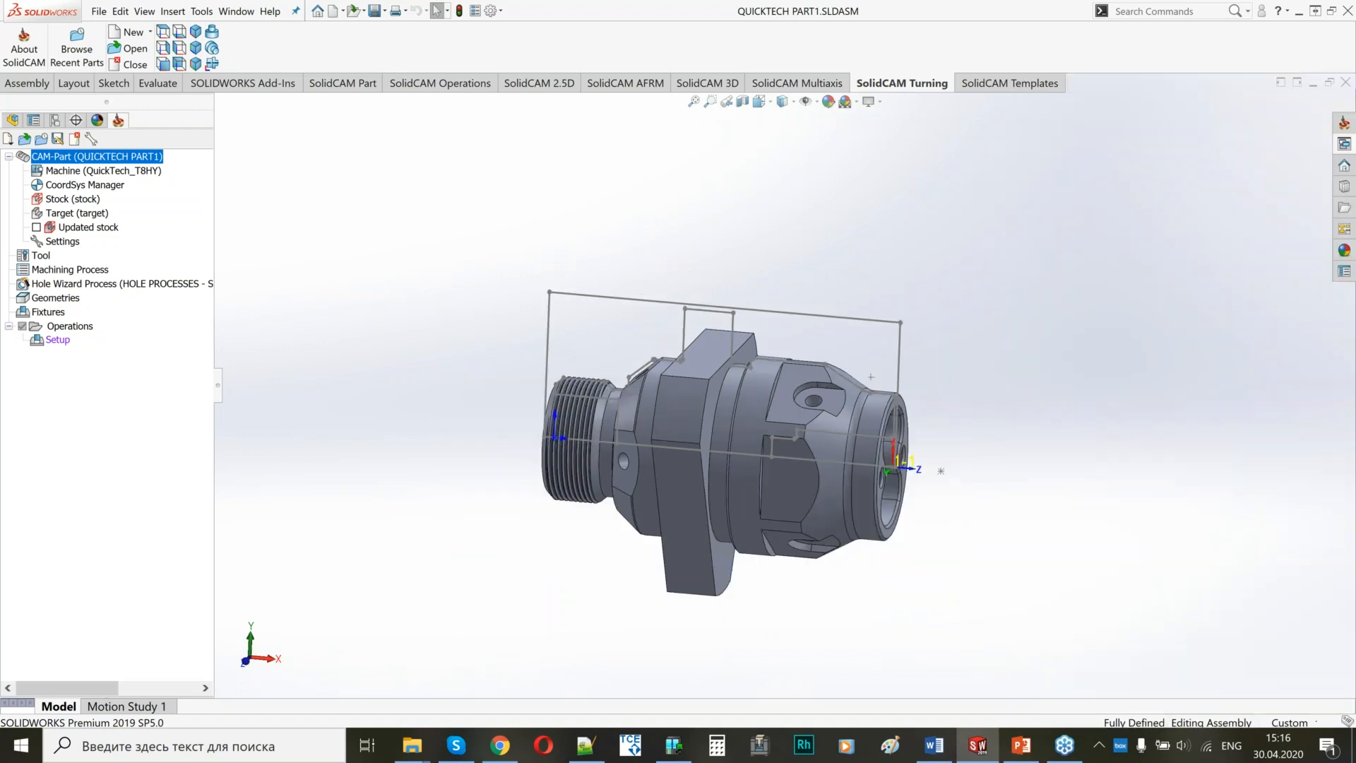
middle_click_drag(1128, 480, 1022, 490)
scroll(1022, 489, "down", 2)
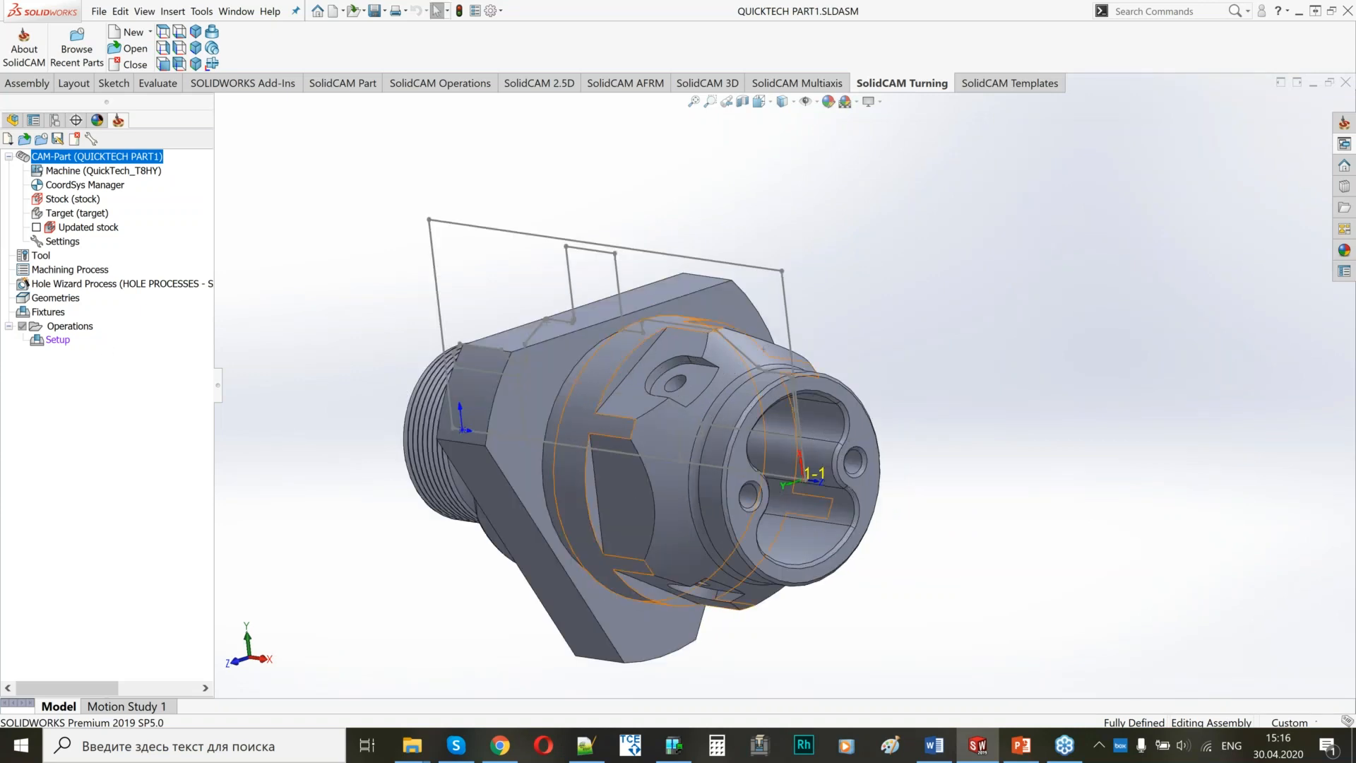
middle_click_drag(601, 364, 639, 365)
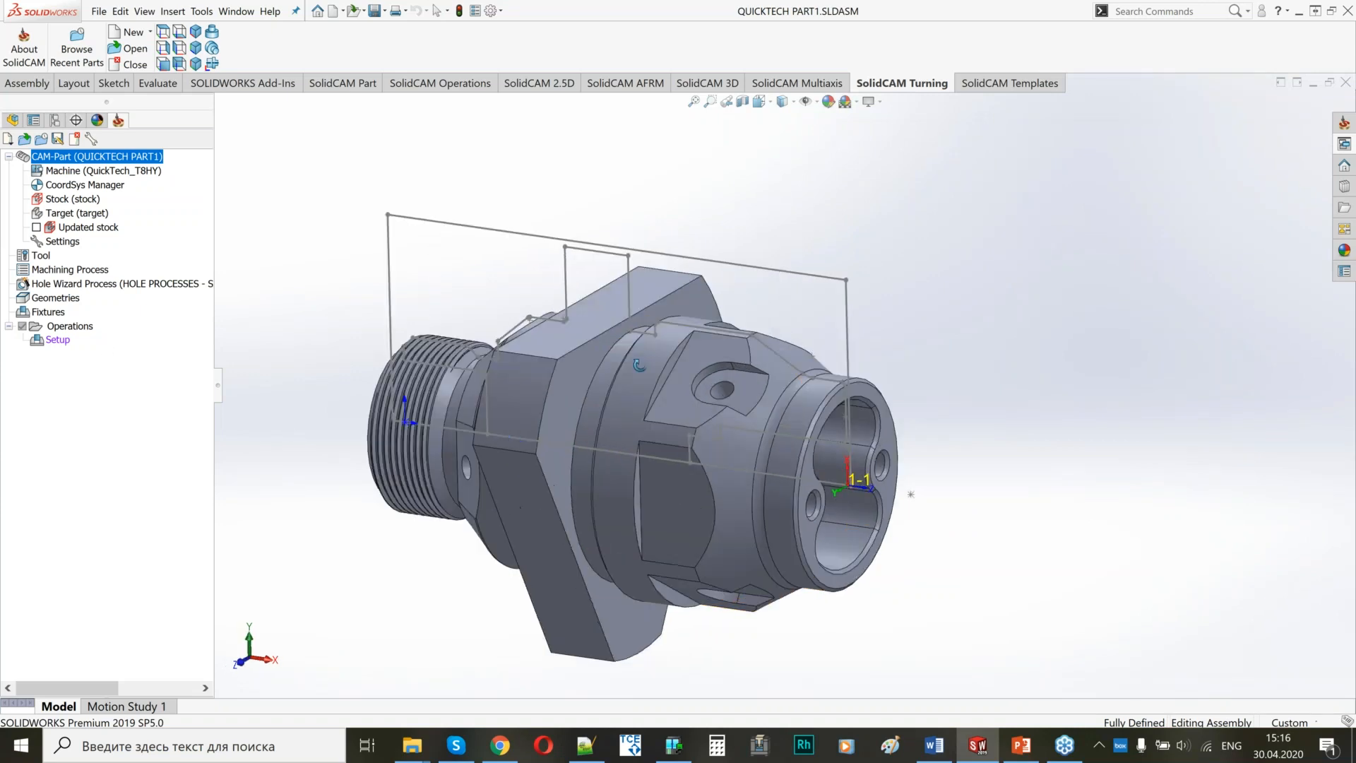
Open the machine setup under Operations and show the machine preview beside it, zoomed in on the main spindle.
left_click(57, 340)
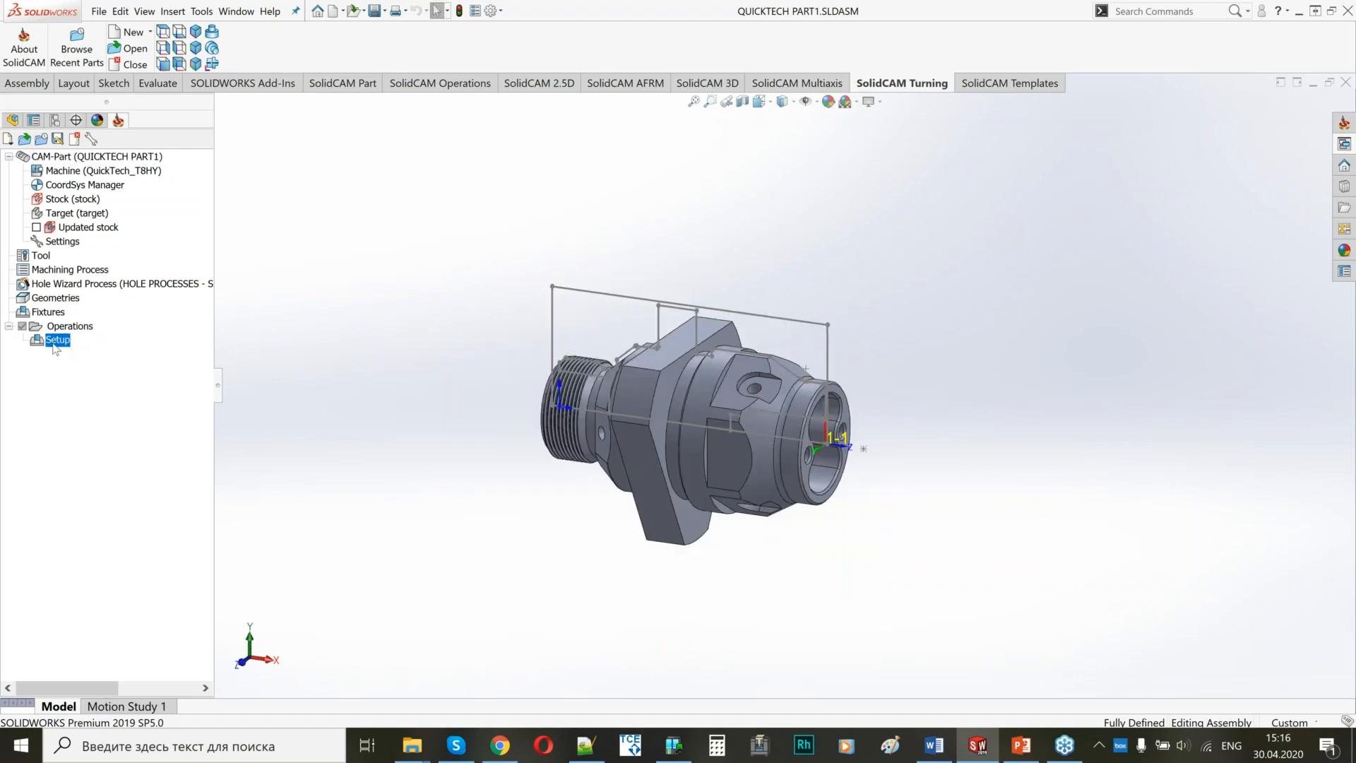
double_click(57, 340)
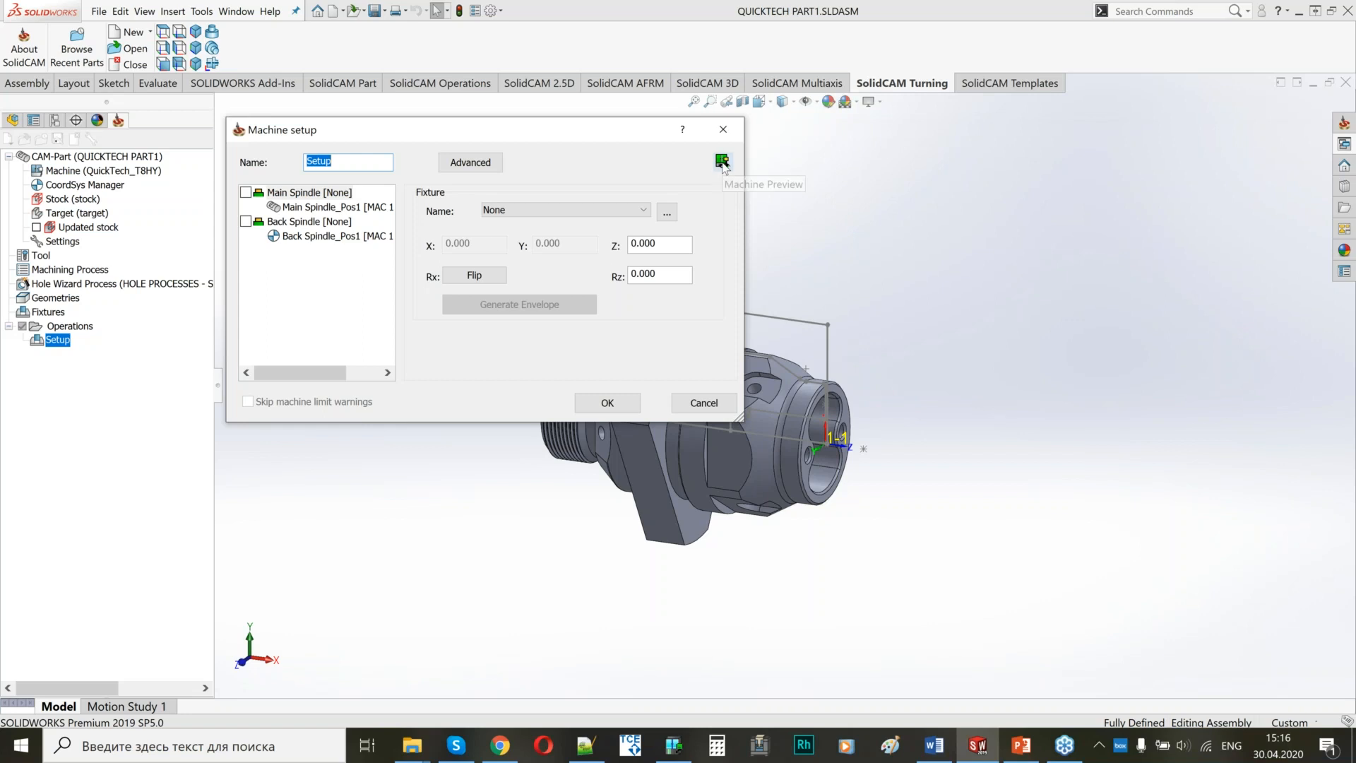
left_click(722, 162)
left_click_drag(807, 130, 882, 134)
scroll(1022, 355, "up", 3)
middle_click_drag(1020, 354, 1016, 376)
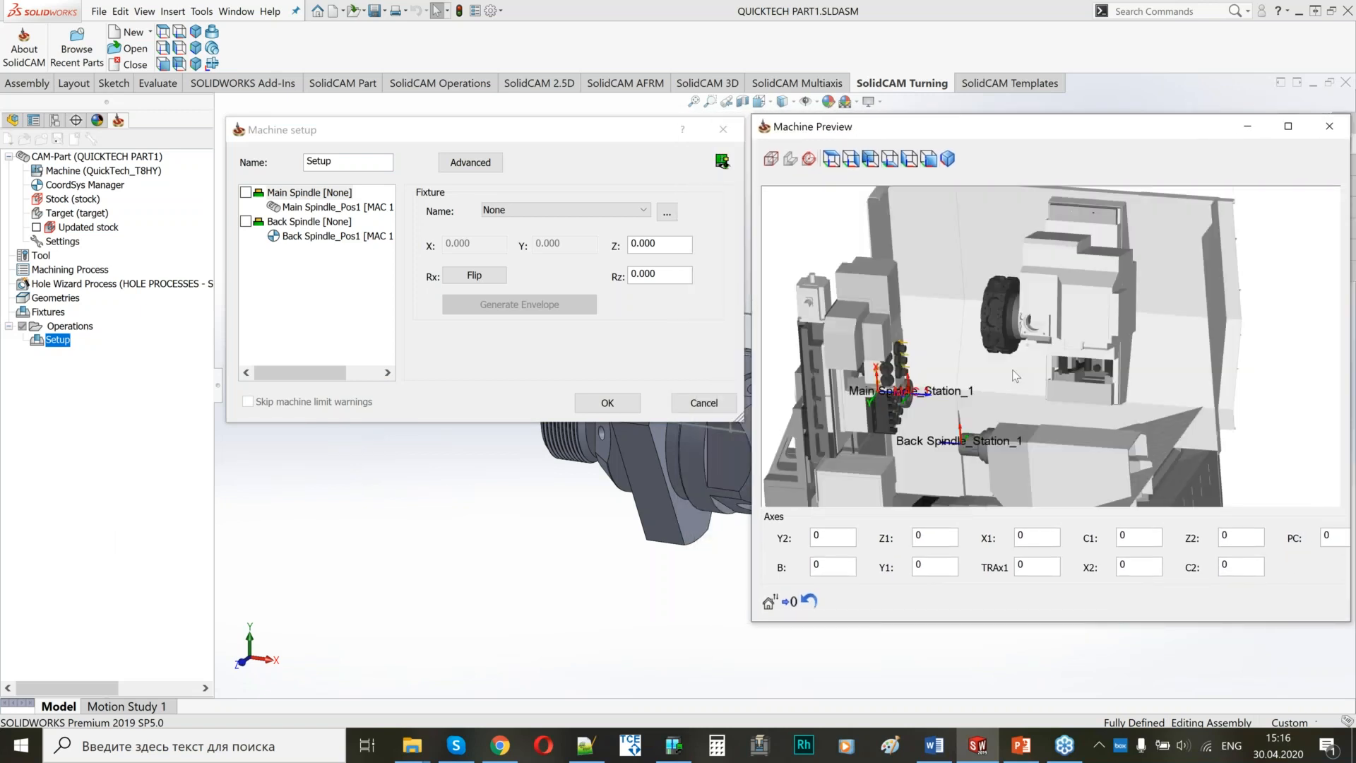
scroll(906, 404, "up", 5)
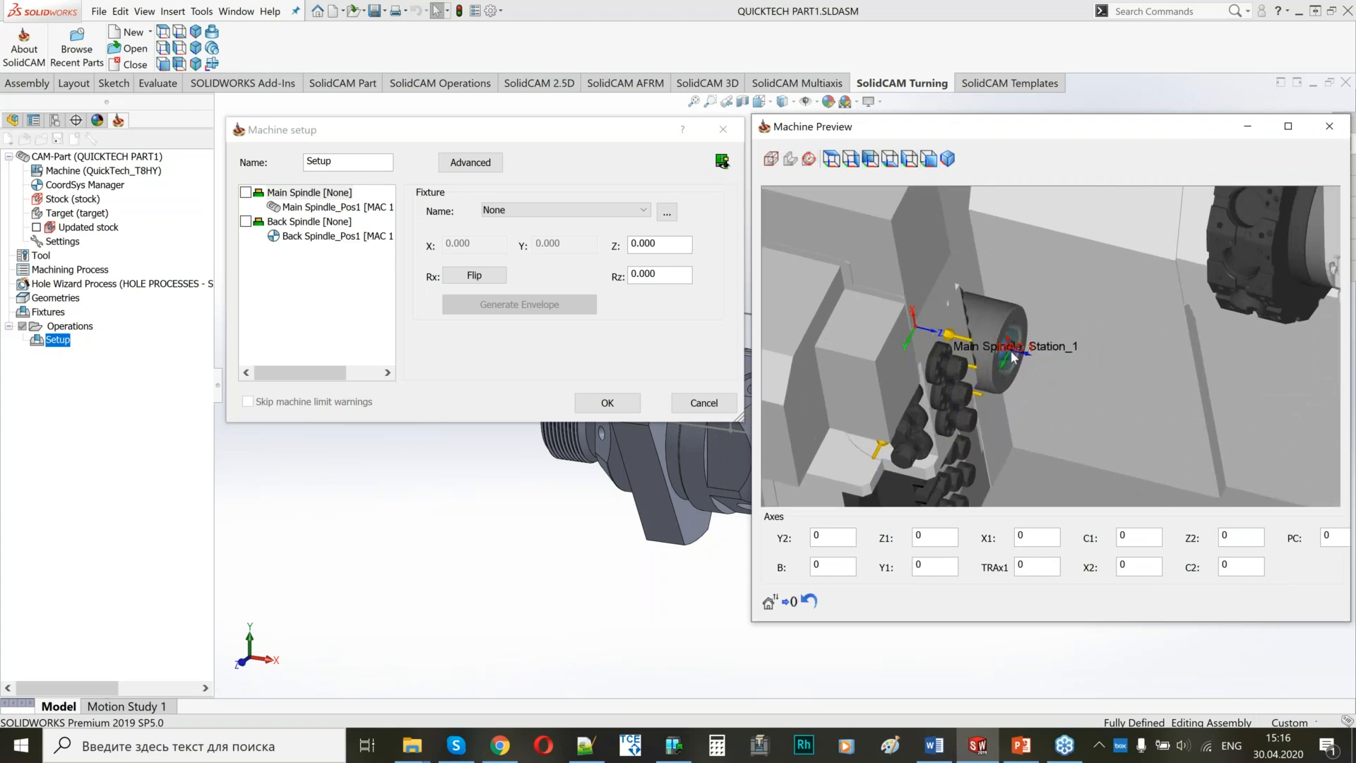
Set the part's Z position on Main Spindle_Pos1 to 78 and check its placement at the chuck in the preview.
left_click(326, 212)
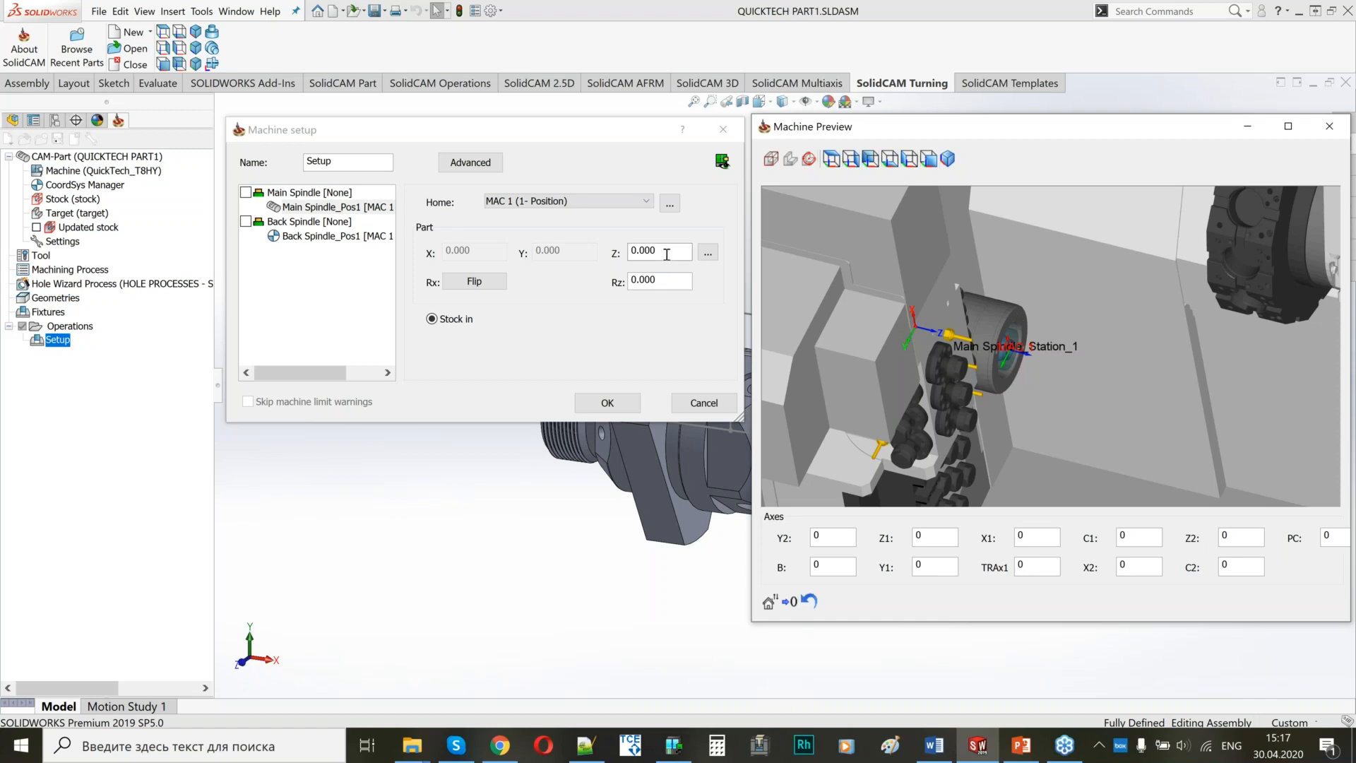
left_click(644, 251)
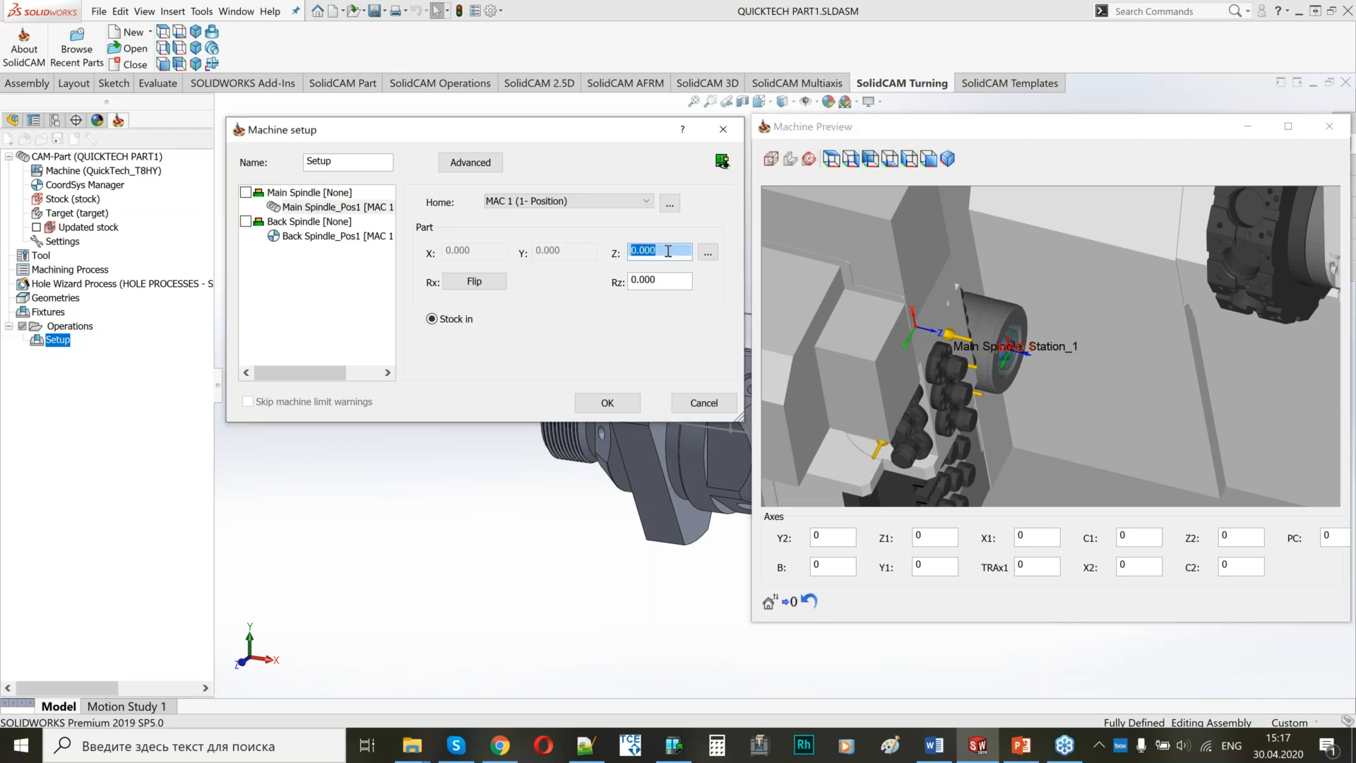
type("78")
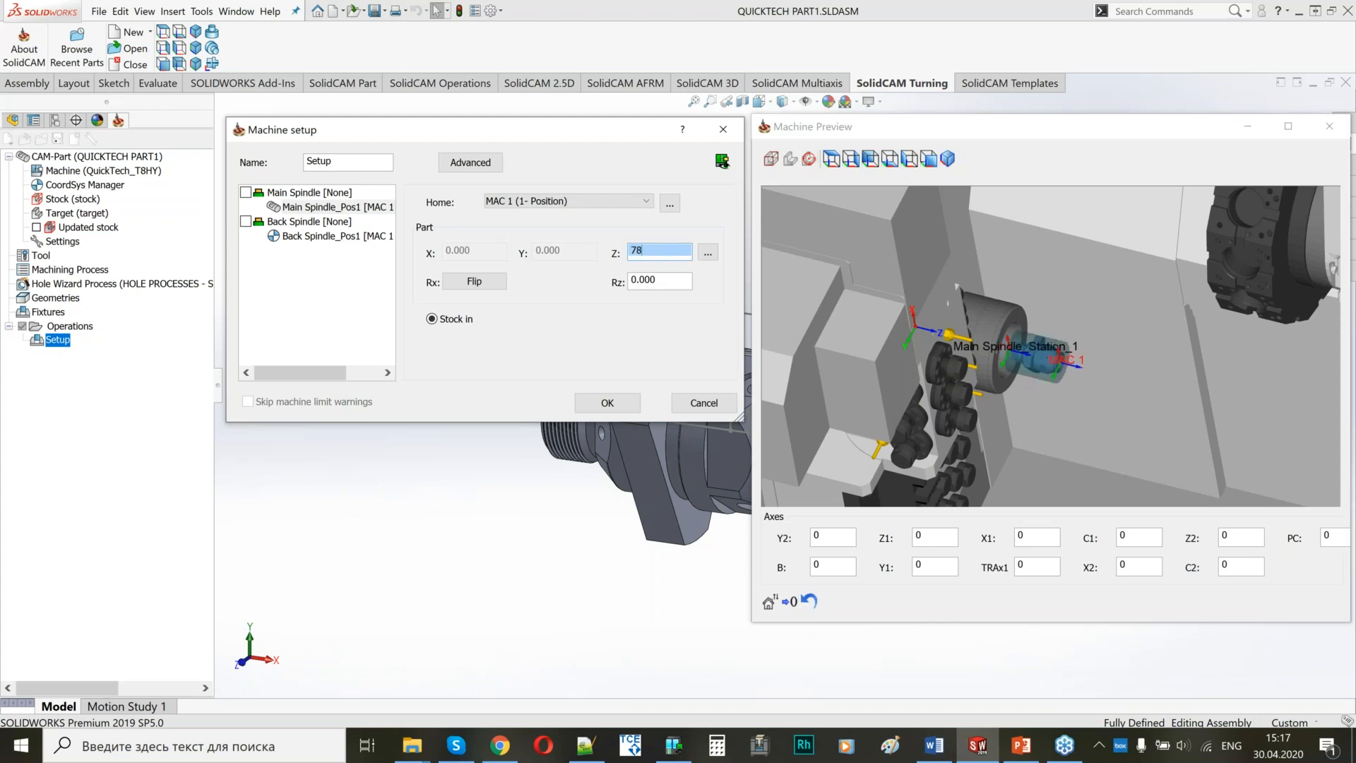
scroll(993, 318, "down", 3)
mouse_move(993, 318)
middle_mouse_down()
mouse_move(1017, 320)
mouse_move(985, 326)
middle_mouse_up()
scroll(1082, 330, "down", 3)
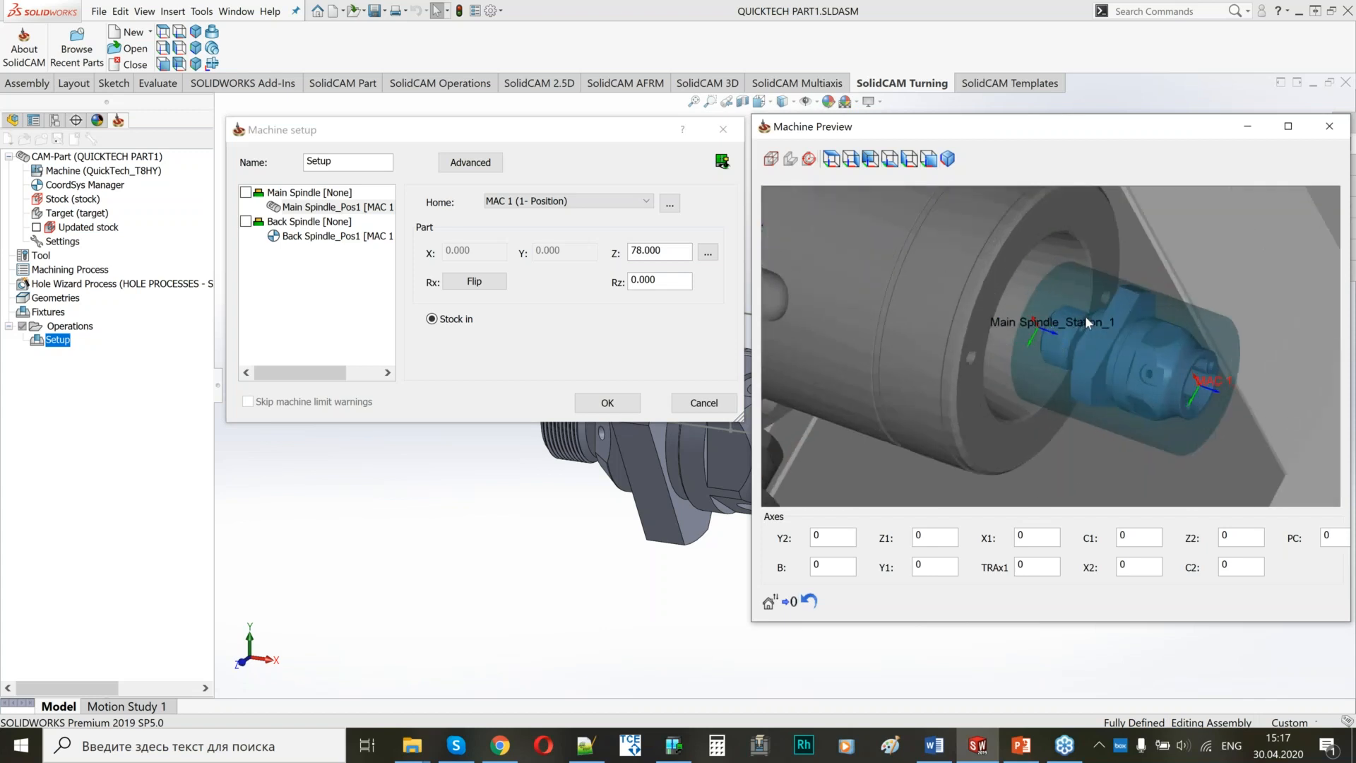
double_click(676, 249)
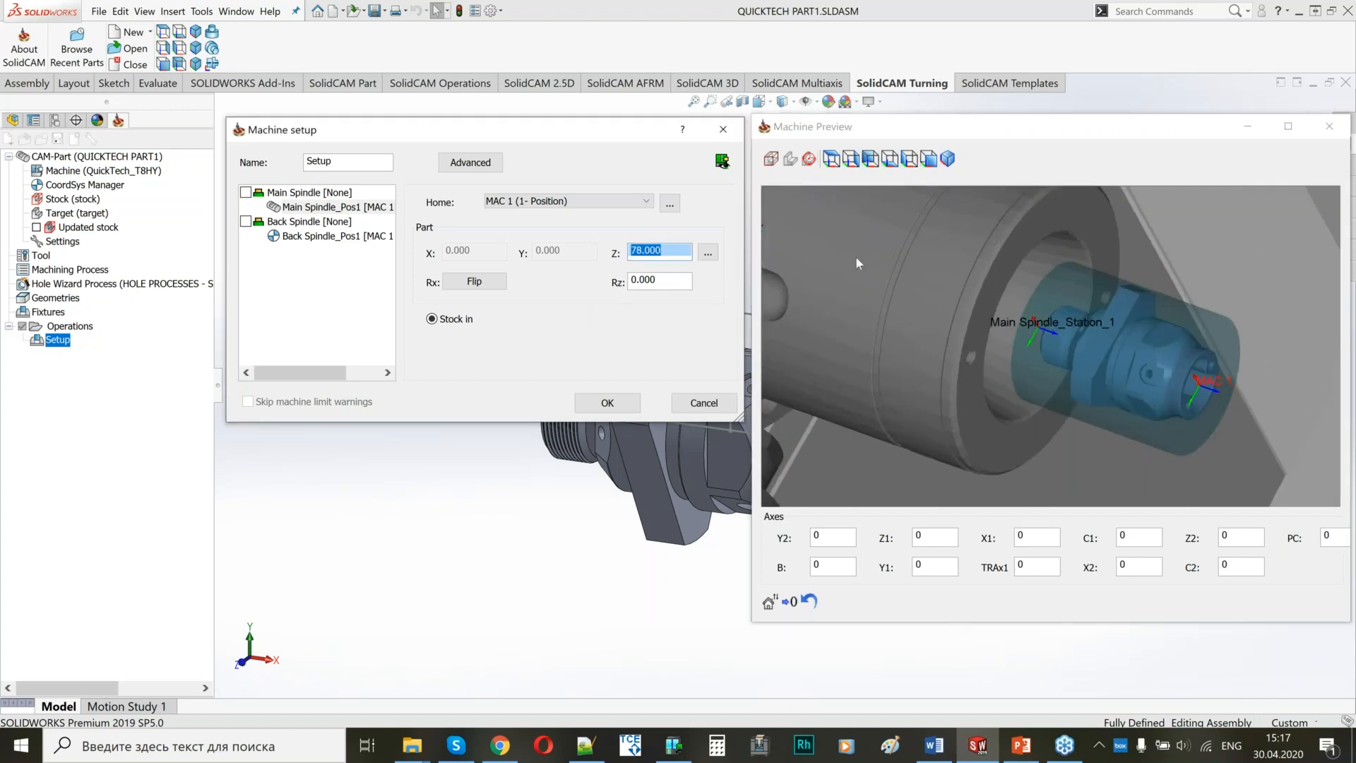
left_click(1303, 337)
Examine the main spindle, back spindle and gang tool stations in the machine preview.
scroll(1302, 338, "down", 5)
middle_click_drag(1059, 340, 1044, 365)
scroll(1043, 364, "down", 3)
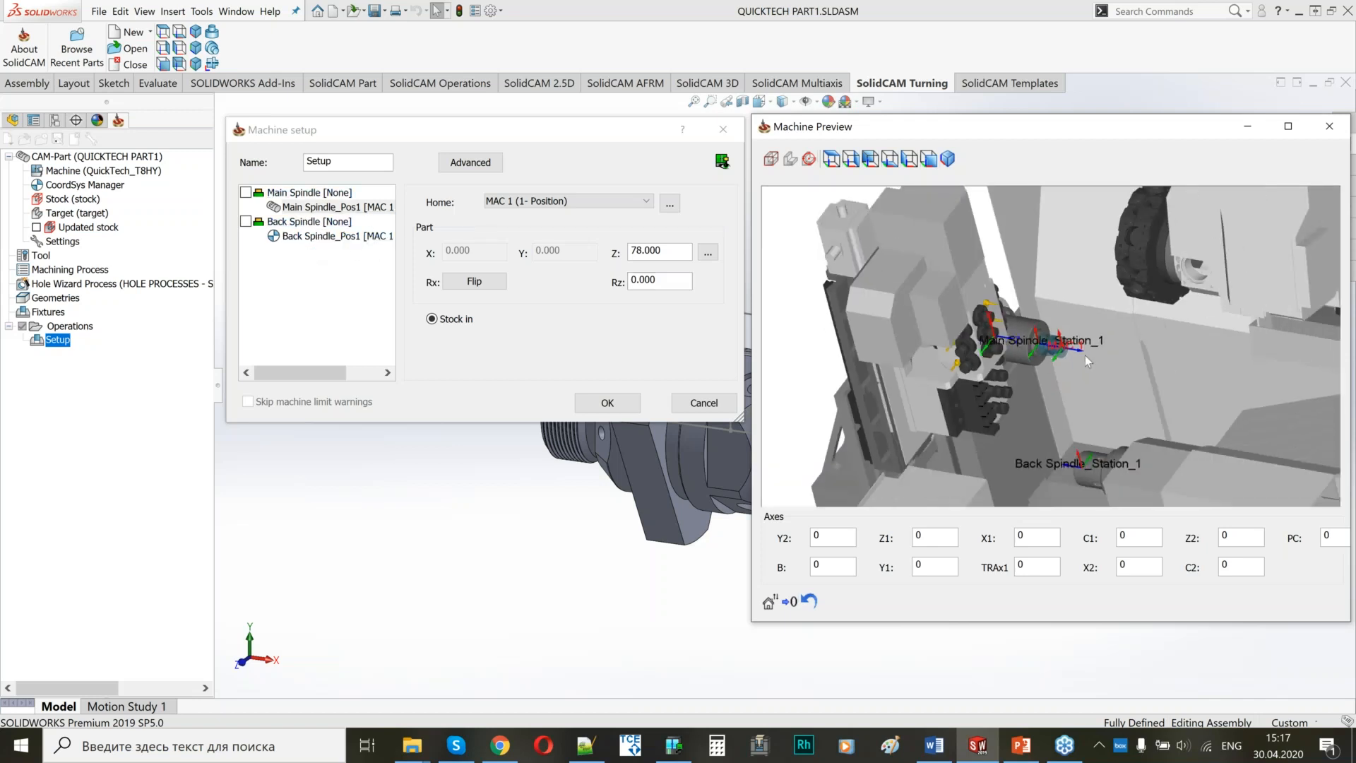
scroll(1092, 354, "up", 2)
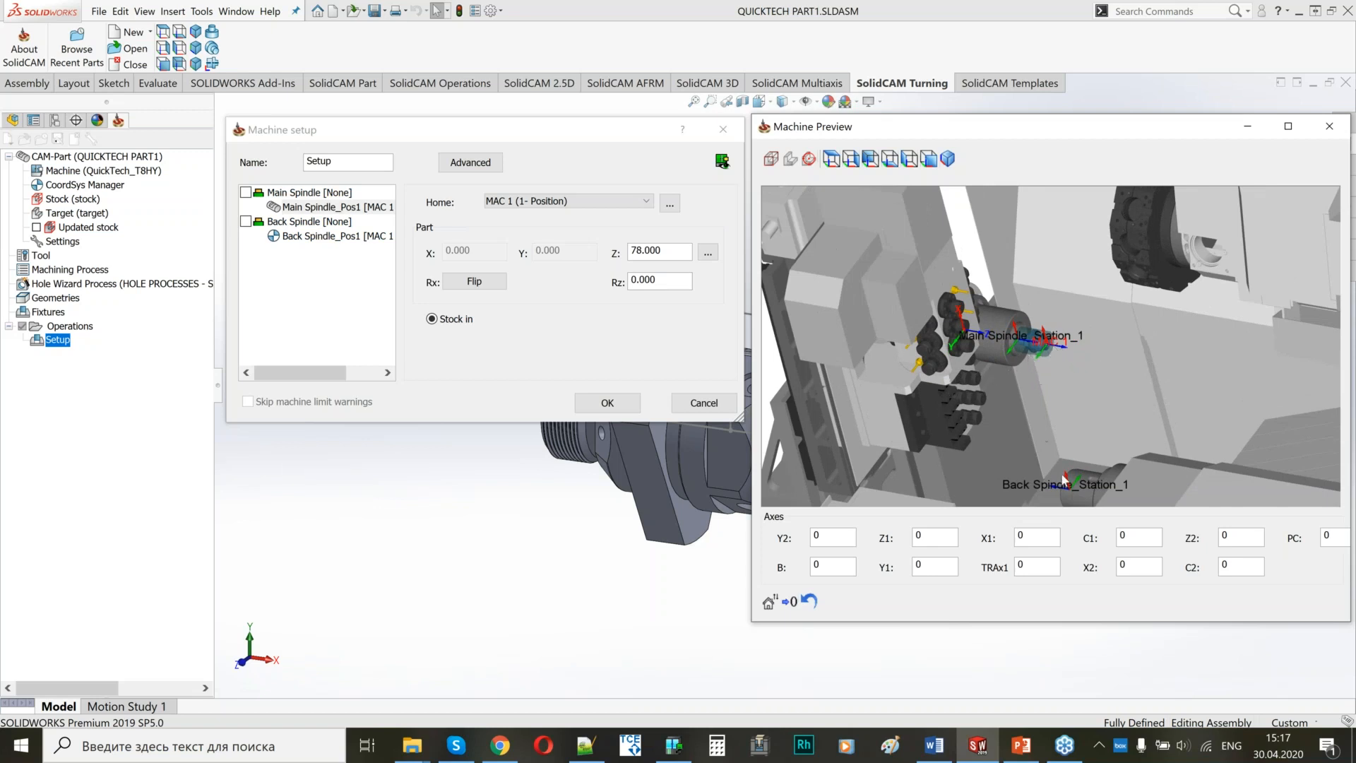
scroll(1017, 327, "up", 1)
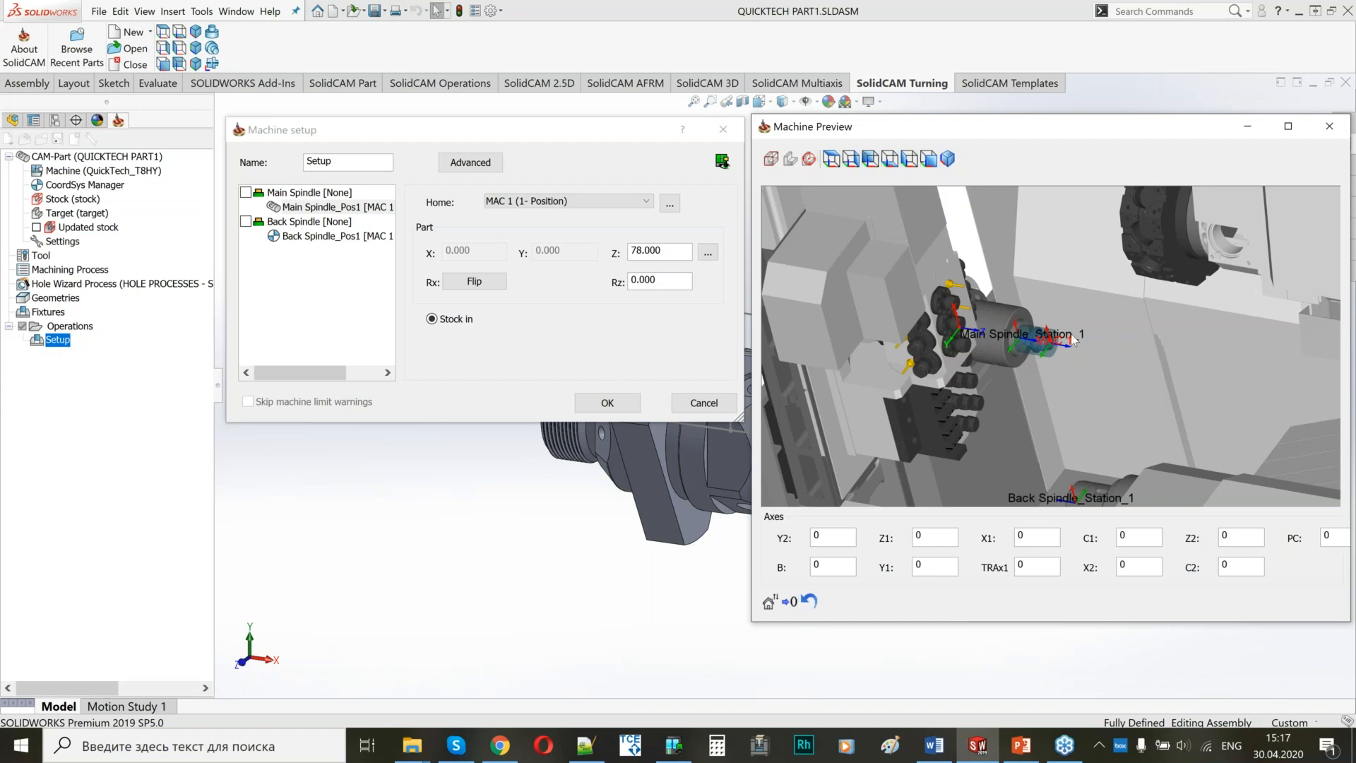
scroll(1073, 340, "down", 1)
scroll(1073, 340, "down", 2)
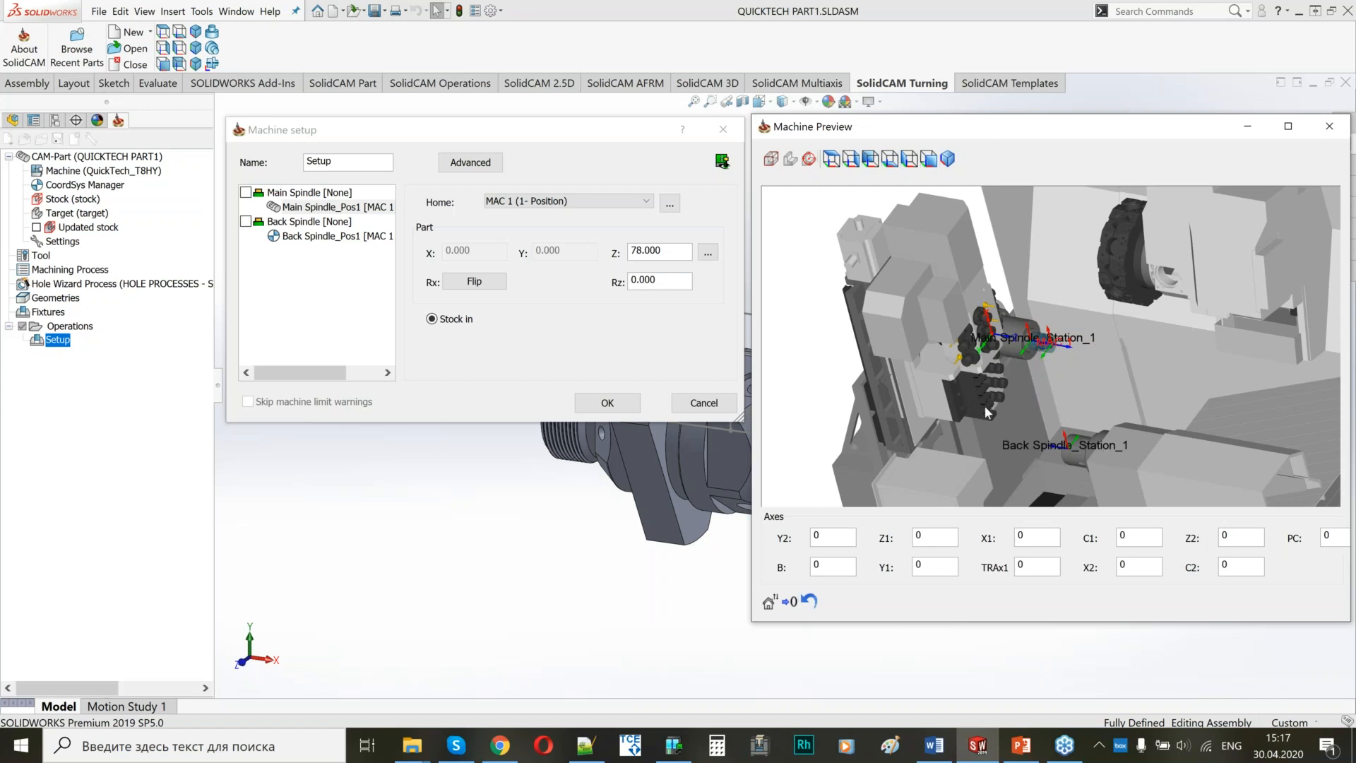
scroll(974, 408, "up", 2)
scroll(994, 368, "down", 1)
Enlarge the machine preview and examine the gang tools, turret and back spindle from several angles.
middle_click_drag(994, 370, 883, 419)
left_click_drag(994, 129, 848, 28)
left_click_drag(605, 522, 142, 468)
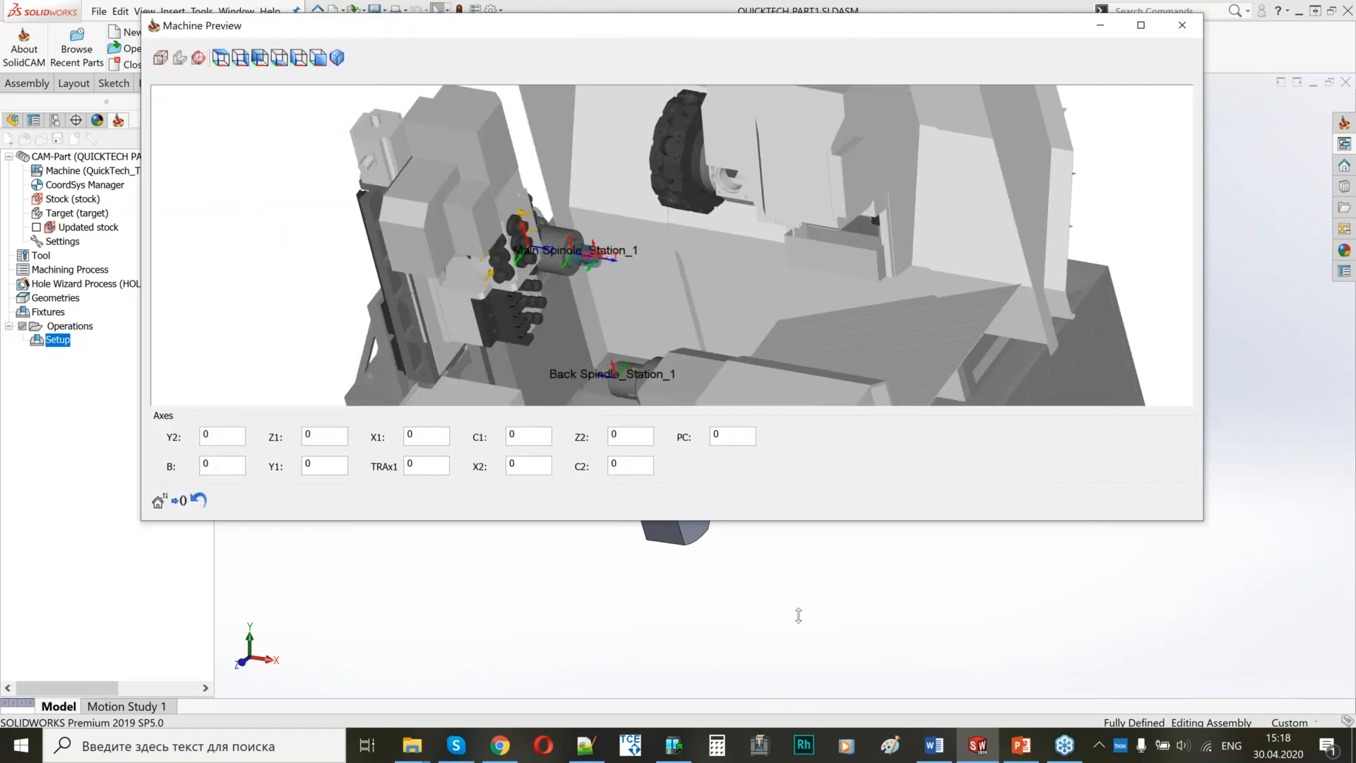
left_click_drag(798, 615, 798, 729)
scroll(767, 349, "down", 5)
mouse_move(767, 349)
middle_mouse_down()
mouse_move(714, 362)
mouse_move(756, 344)
middle_mouse_up()
scroll(756, 344, "up", 1)
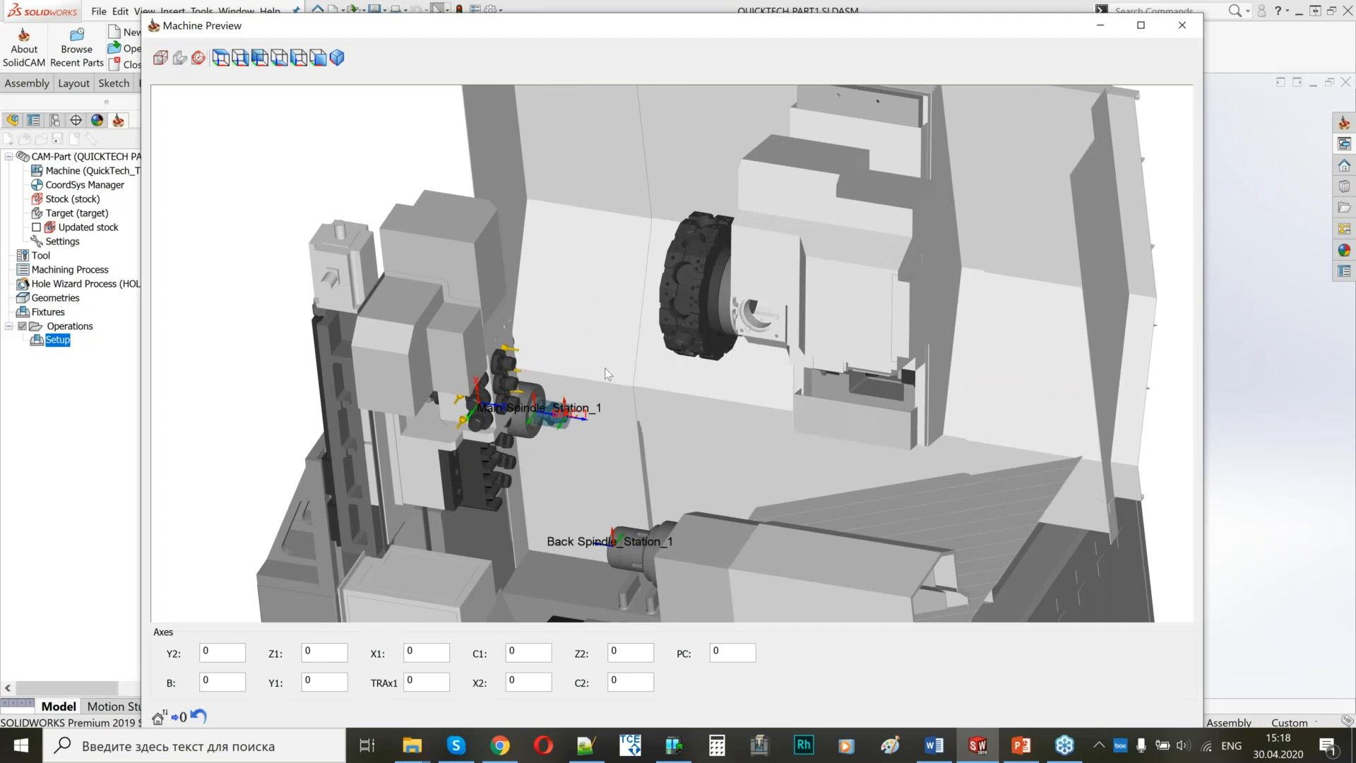
middle_click_drag(731, 366, 659, 233)
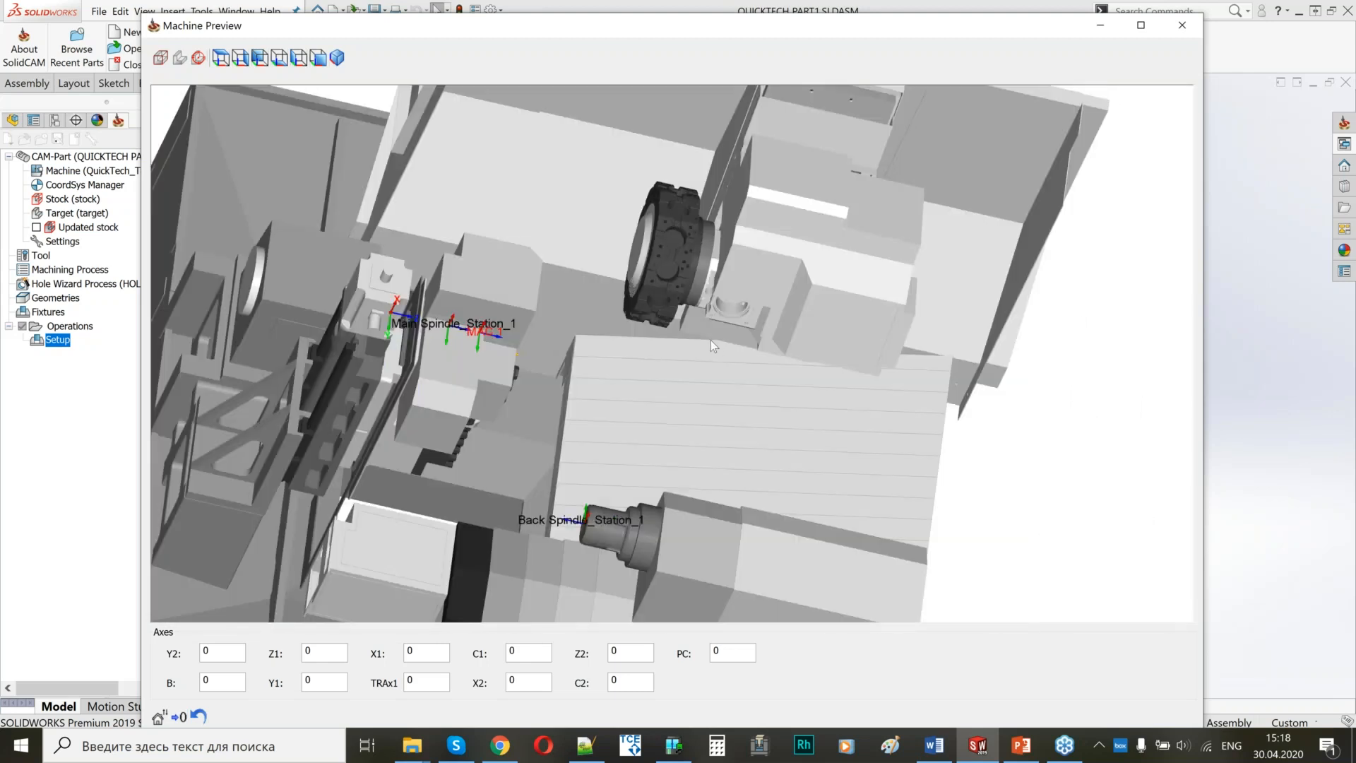
middle_click_drag(689, 337, 623, 400)
scroll(423, 342, "down", 4)
scroll(424, 341, "up", 4)
scroll(623, 400, "up", 2)
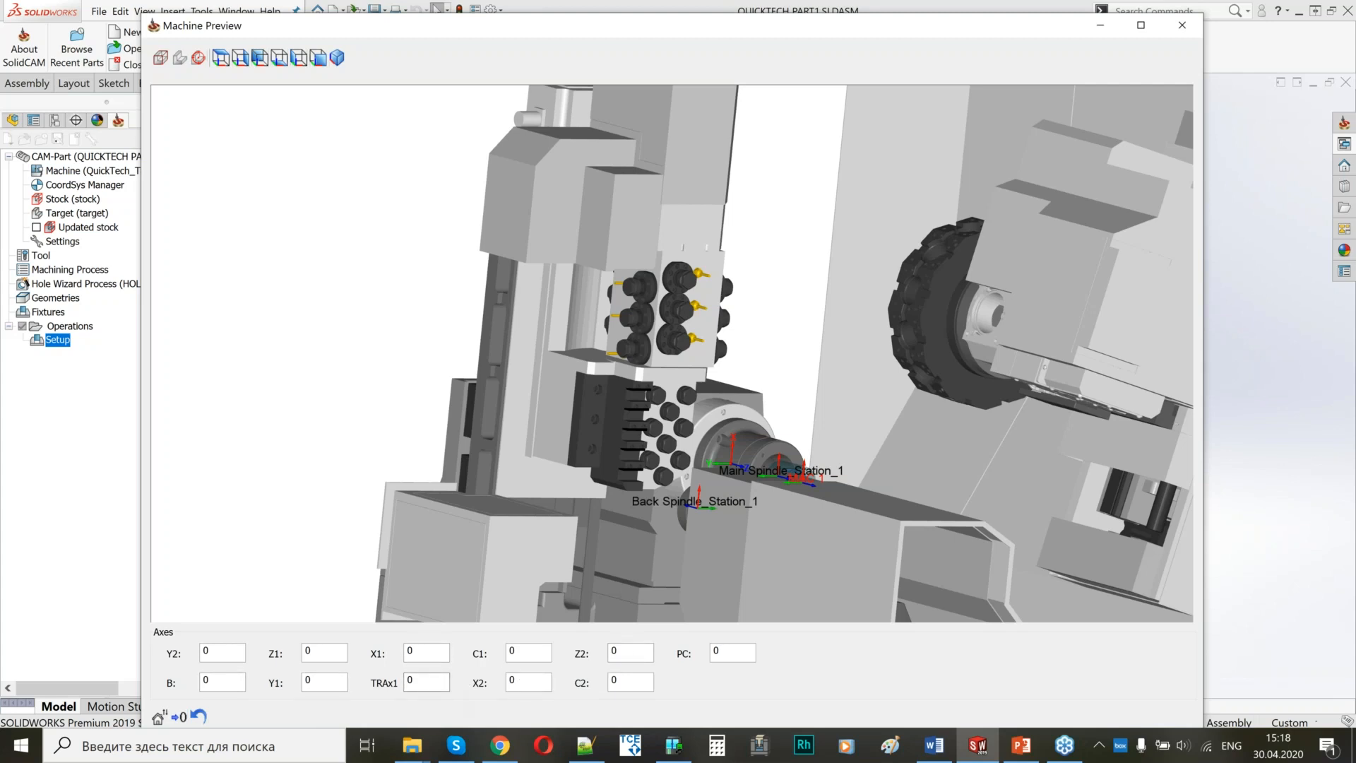
Move the machine's Y2 axis to -8 in the preview.
double_click(233, 649)
type("-4")
key("Return")
type("-8")
key("Return")
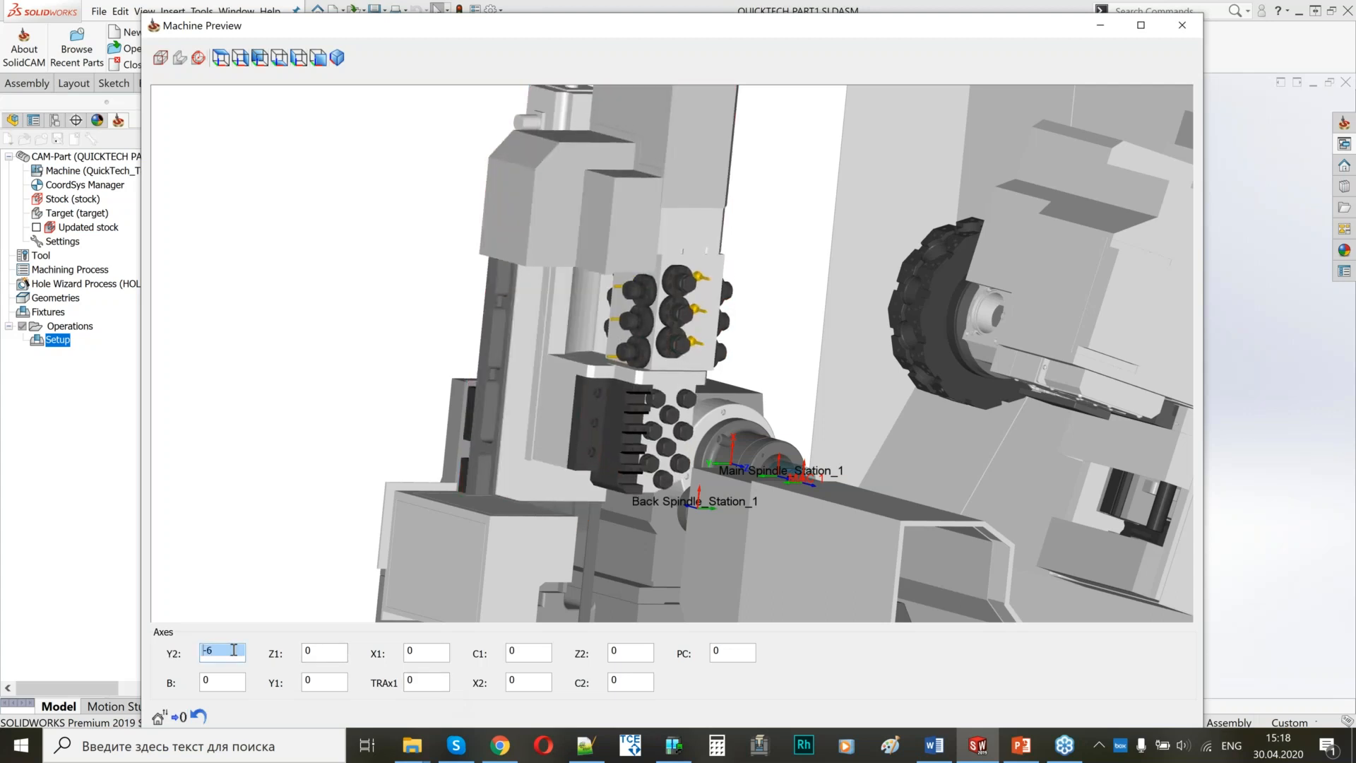
Rotate the B axis to -58 in the preview and examine the tilted gang tools beside the main spindle.
double_click(215, 680)
type("-90")
key("Return")
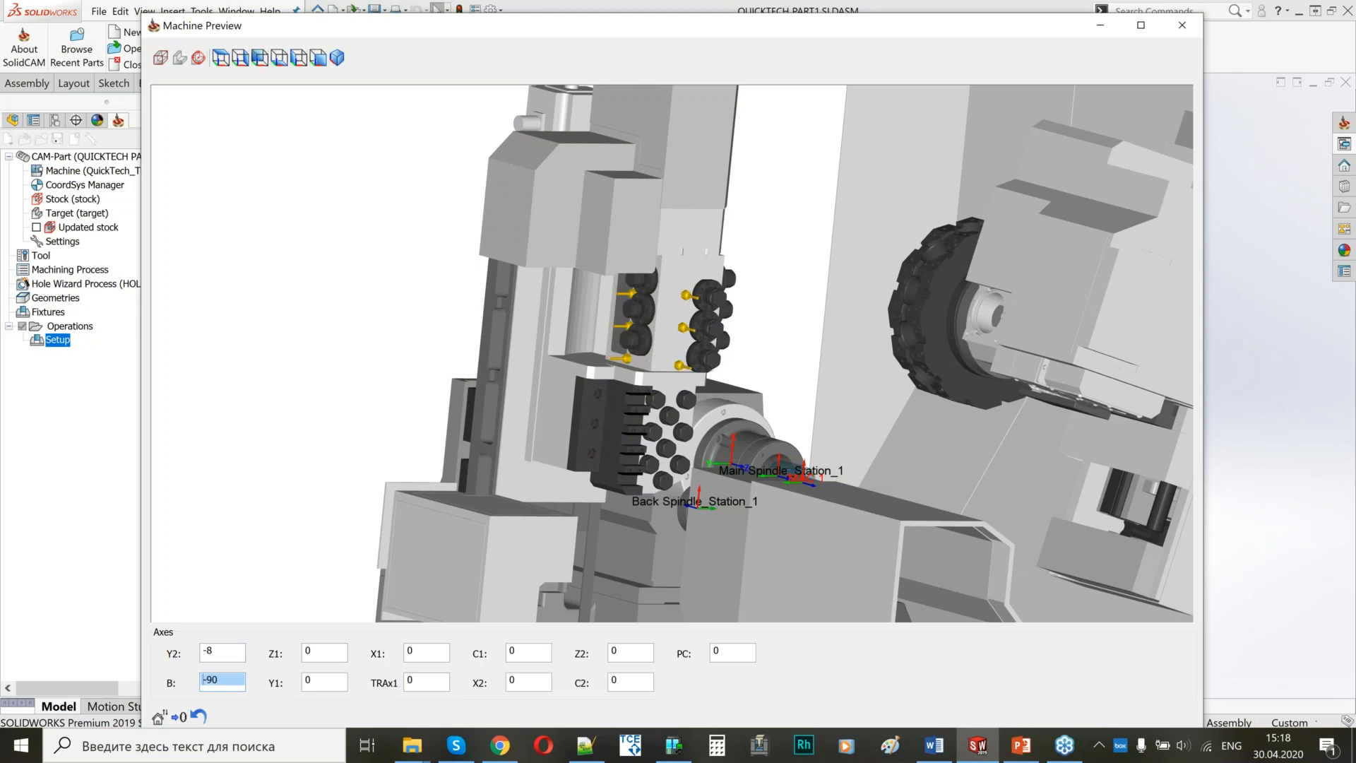
type("-87")
key("Return")
scroll(215, 679, "up", 20)
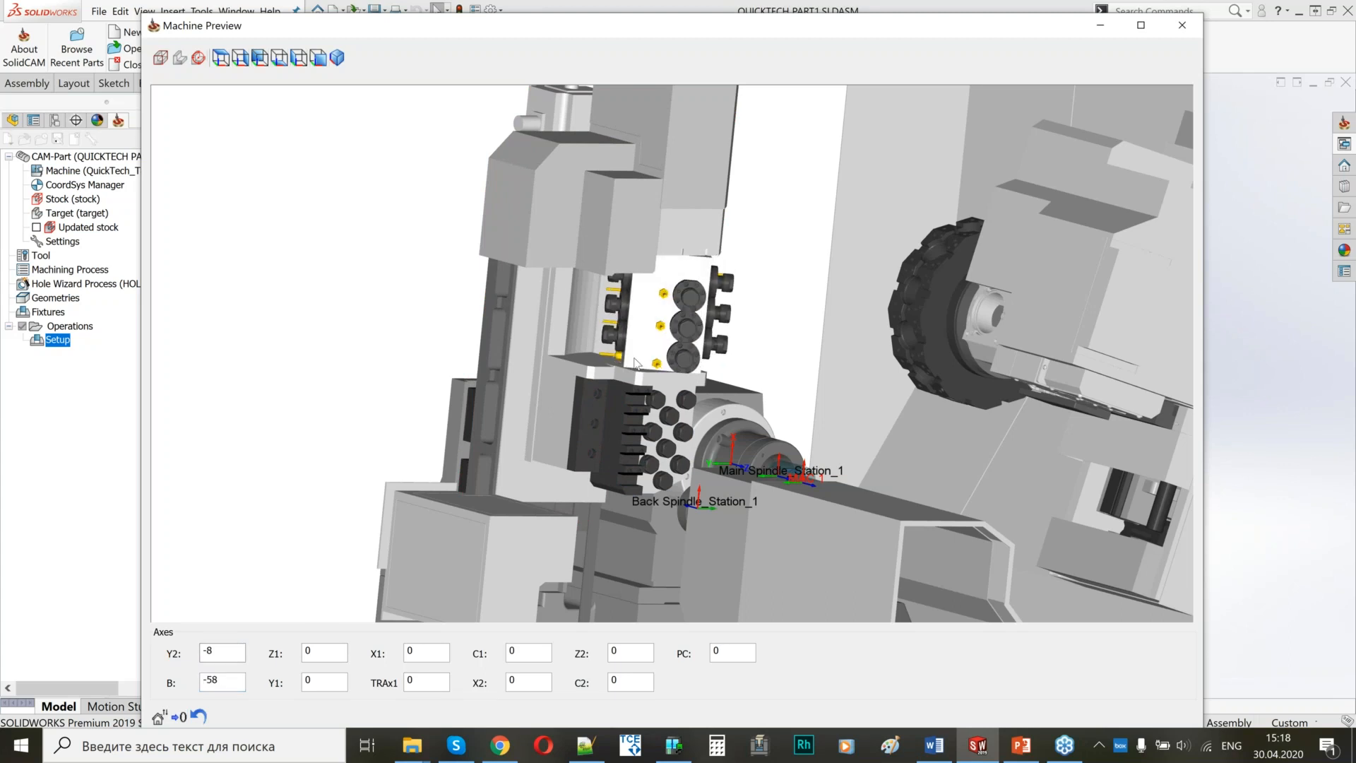
middle_click_drag(650, 363, 633, 333)
scroll(600, 312, "up", 4)
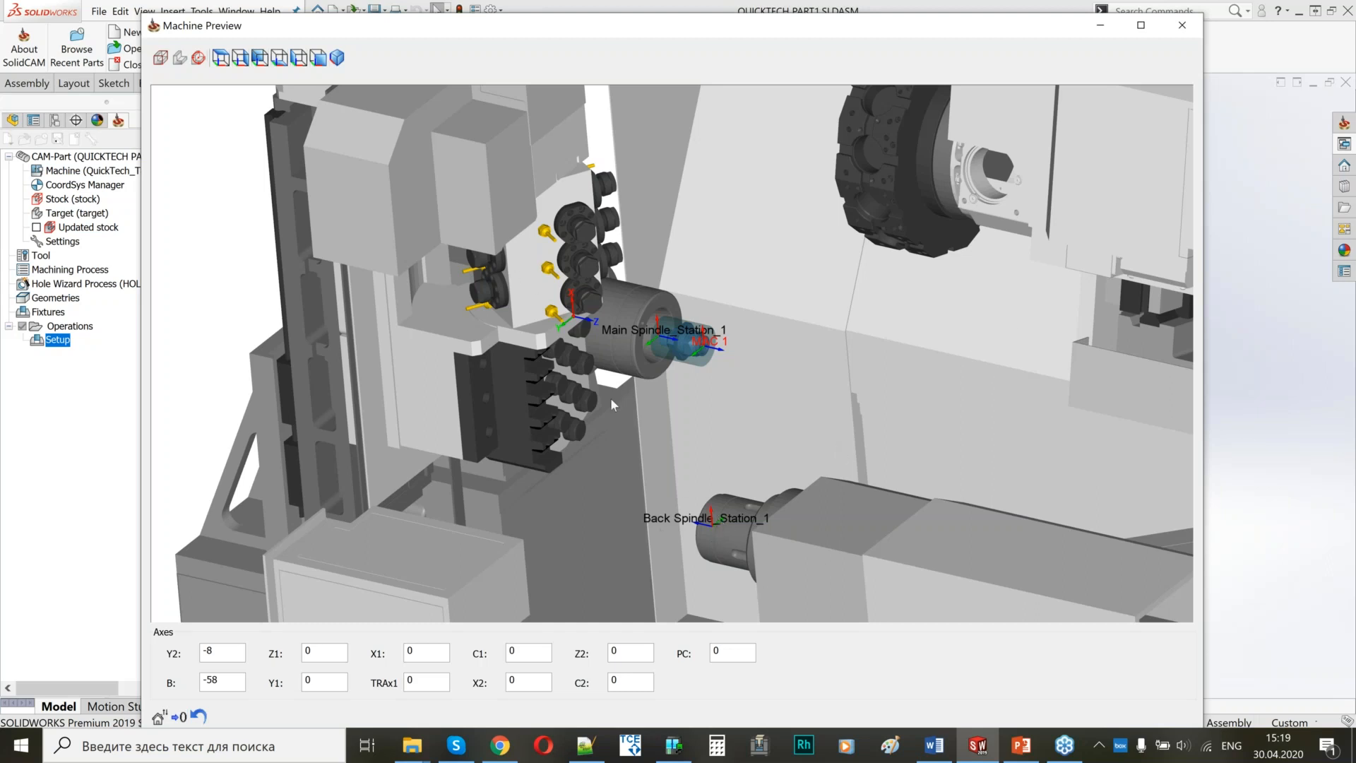
scroll(663, 405, "down", 3)
middle_click_drag(770, 384, 783, 350)
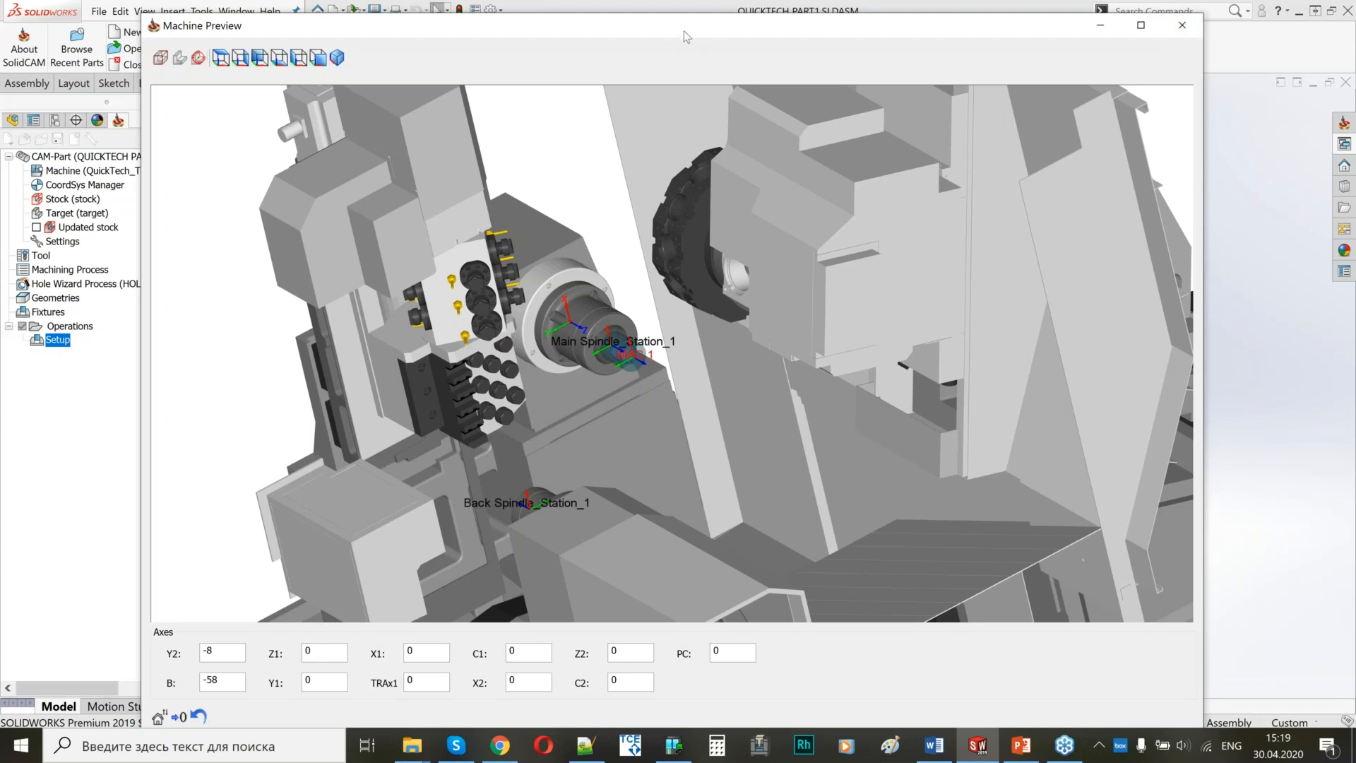
Arrange the machine preview and Machine setup windows side by side, with the back spindle in close view.
left_click_drag(686, 37, 1035, 59)
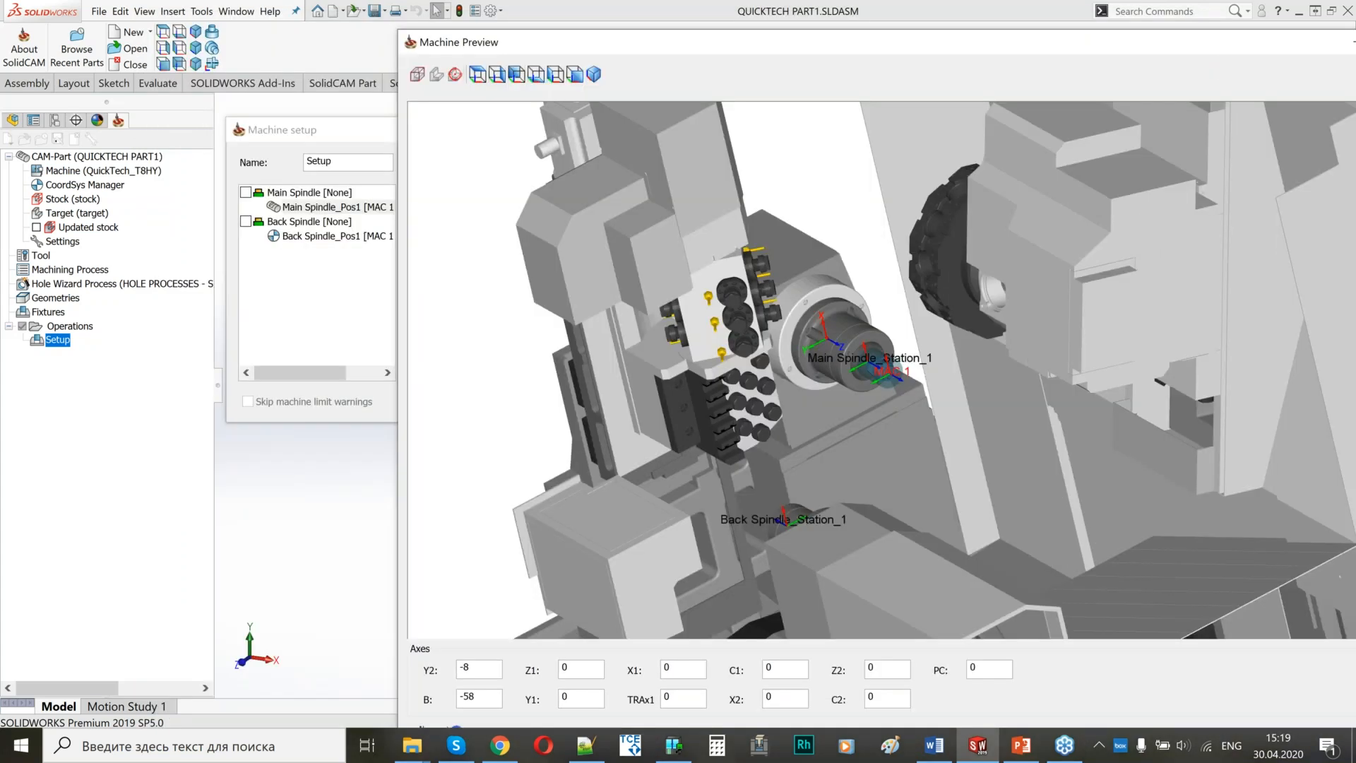
left_click_drag(399, 247, 751, 247)
left_click_drag(565, 130, 500, 134)
middle_click_drag(847, 353, 910, 397)
scroll(1094, 385, "down", 5)
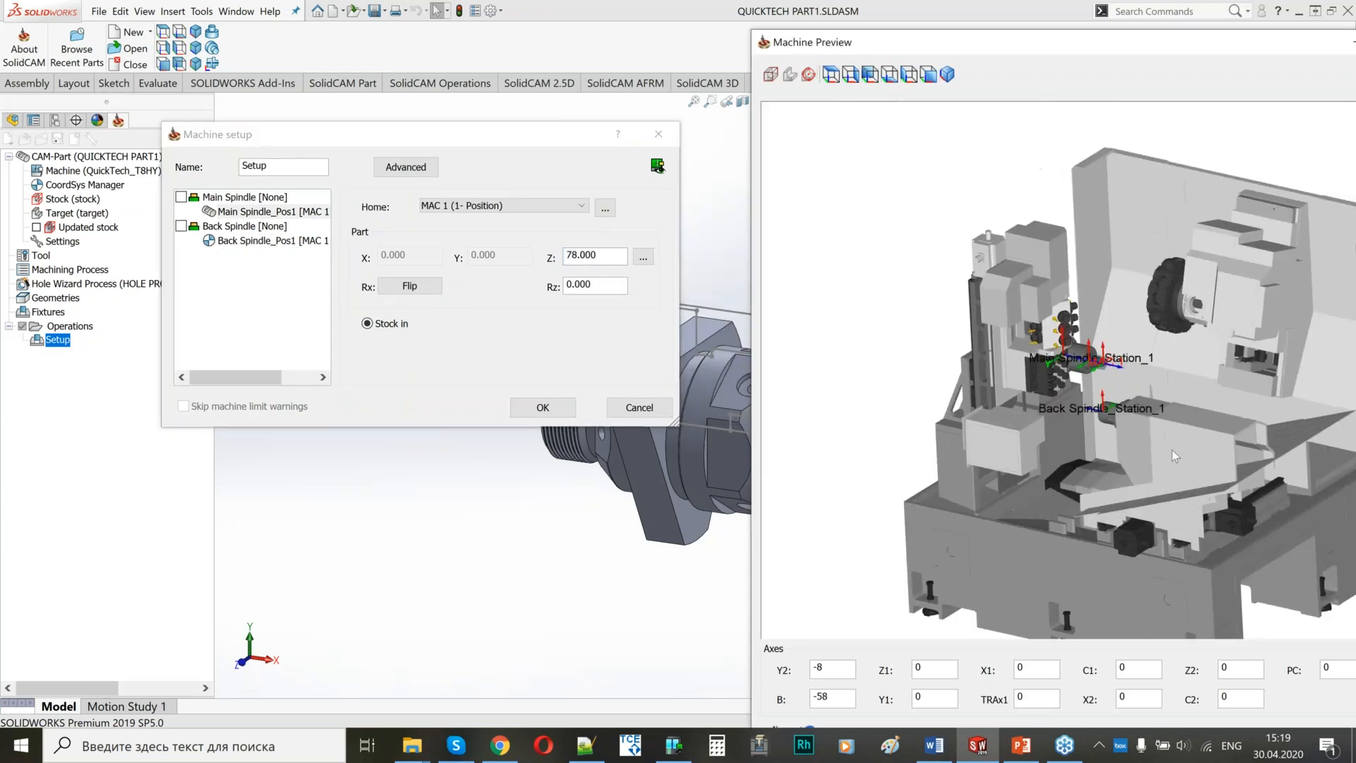
scroll(1130, 452, "up", 5)
middle_click_drag(1130, 452, 1019, 243)
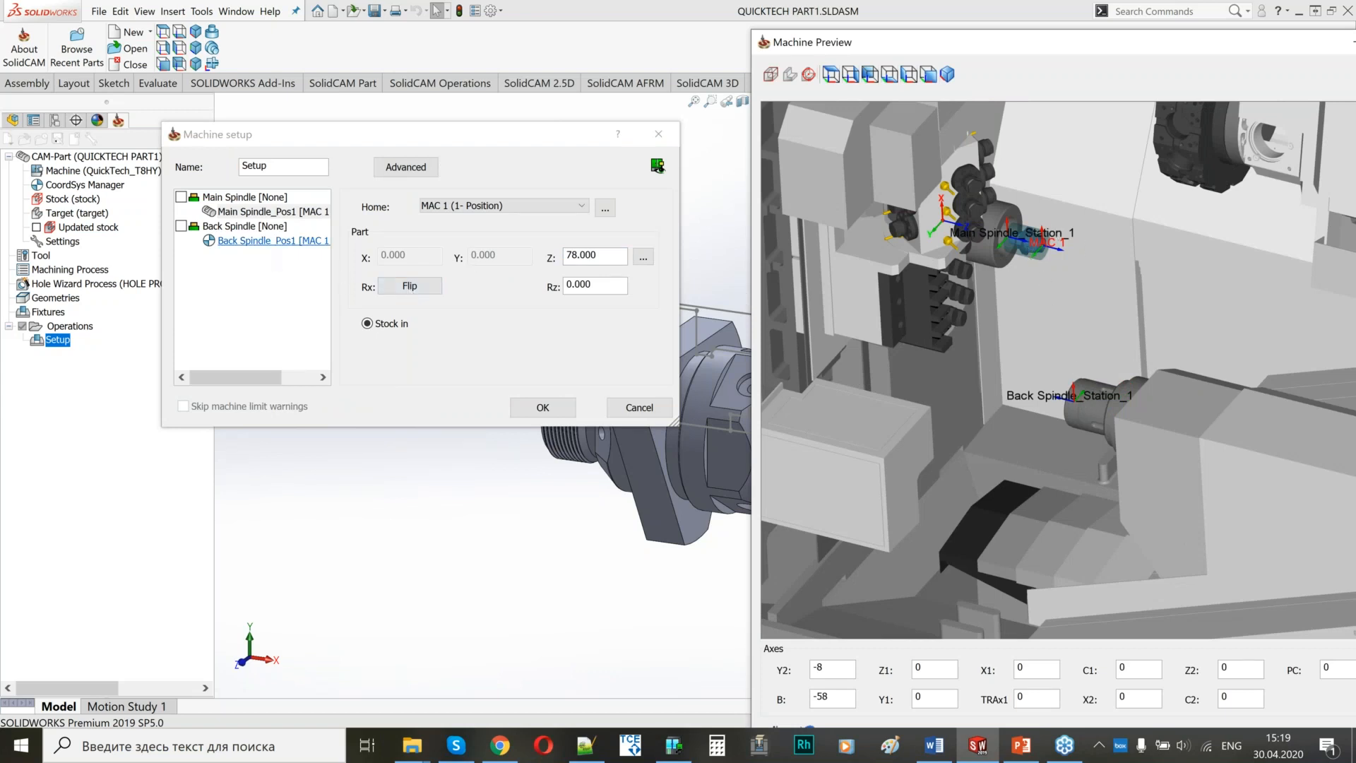
Assign the stock to Back Spindle_Pos1 and show it straight from the side in the preview.
left_click(268, 241)
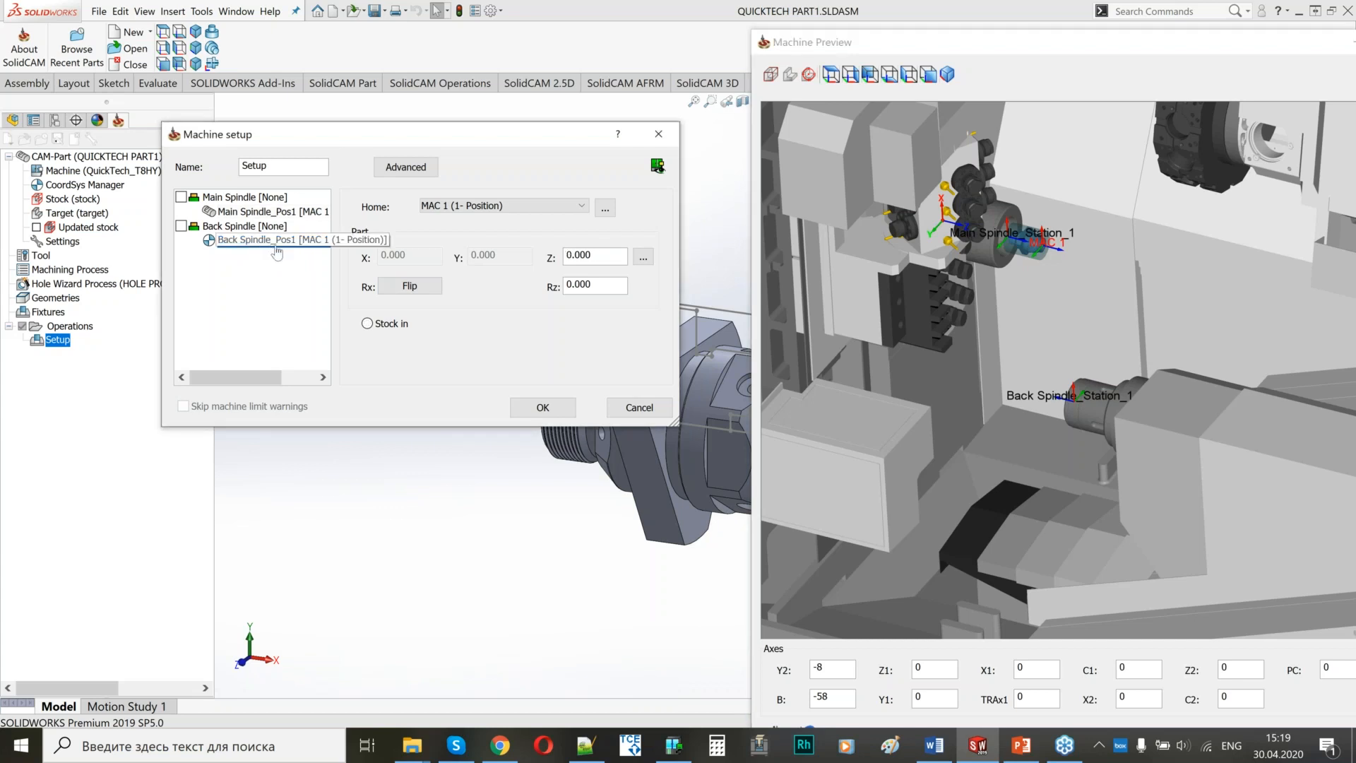
left_click(368, 325)
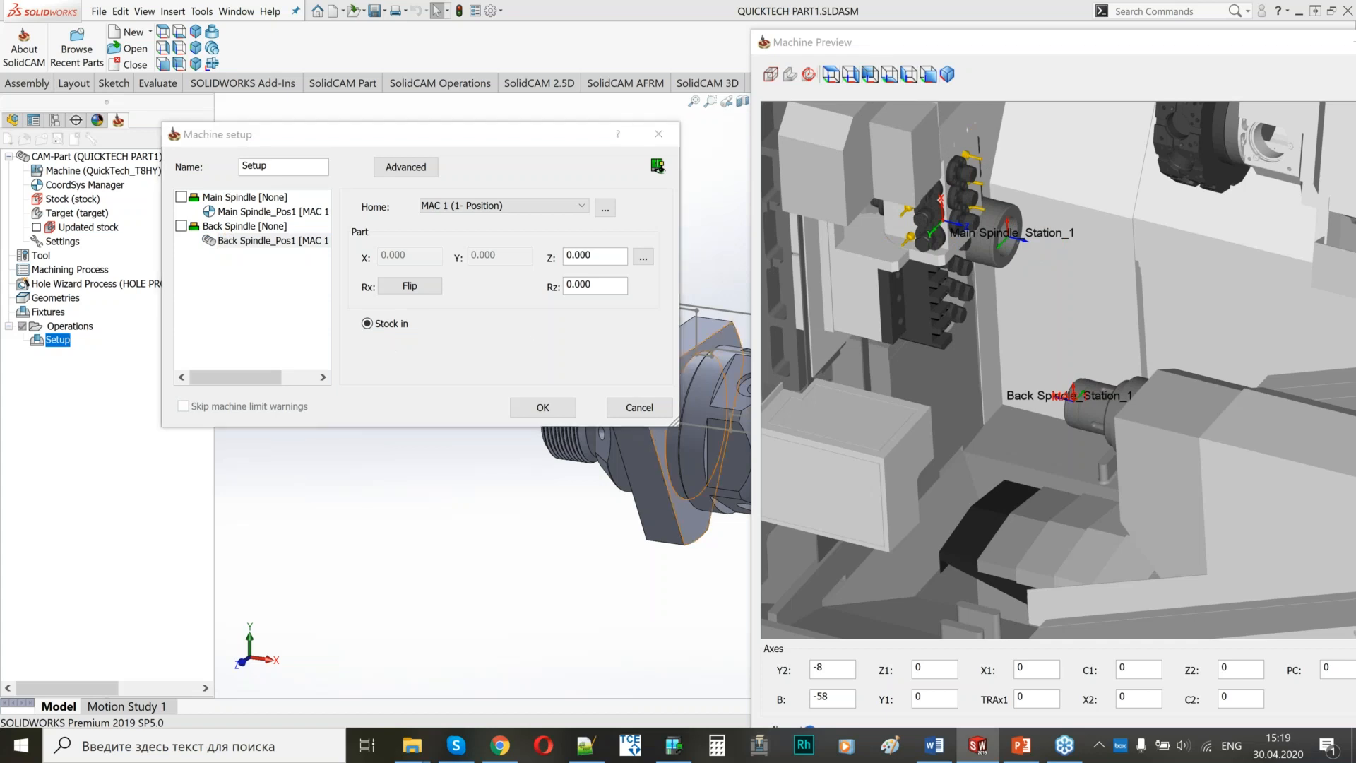
middle_click_drag(854, 360, 932, 346)
left_click(928, 76)
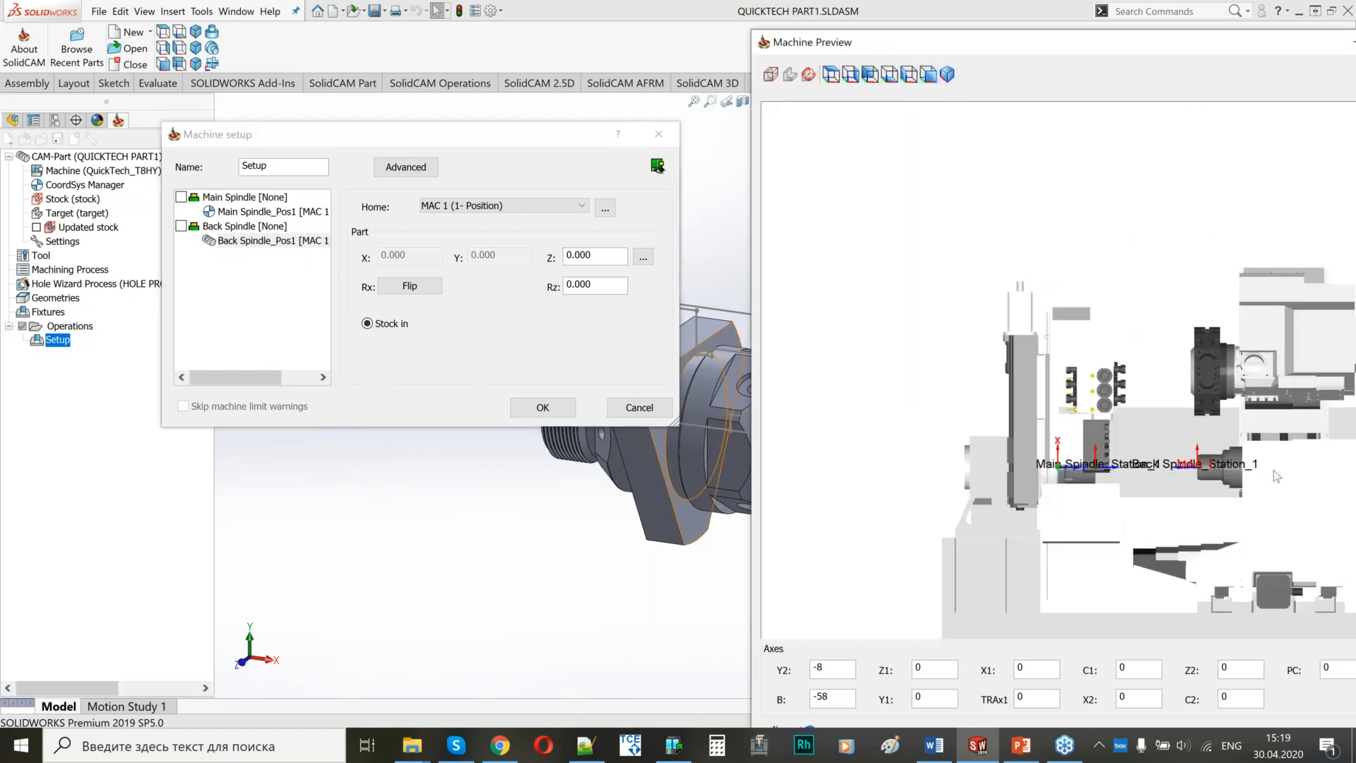
scroll(1130, 364, "up", 6)
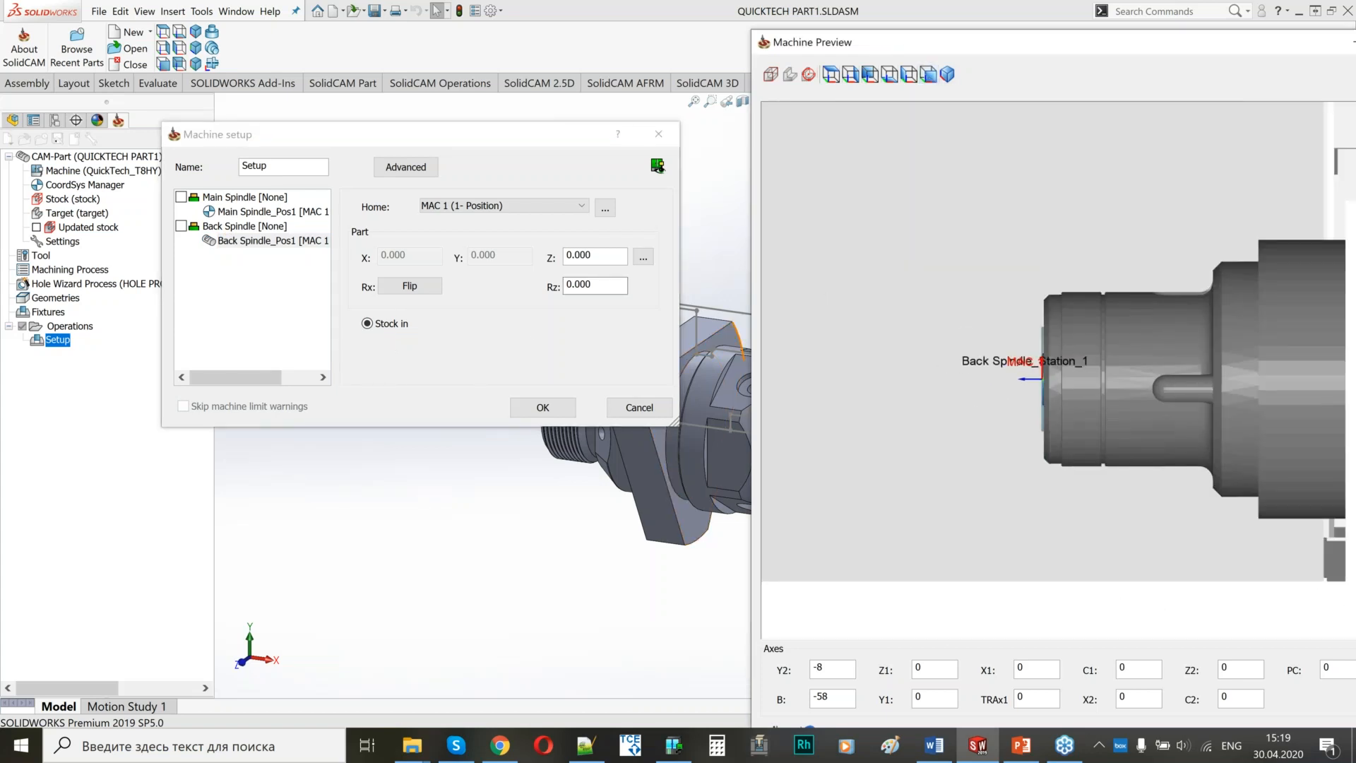
Set the part's Z position on Back Spindle_Pos1 to 37 and check how the stock sits in the back spindle.
left_click(597, 258)
scroll(597, 257, "down", 1)
scroll(597, 257, "up", 6)
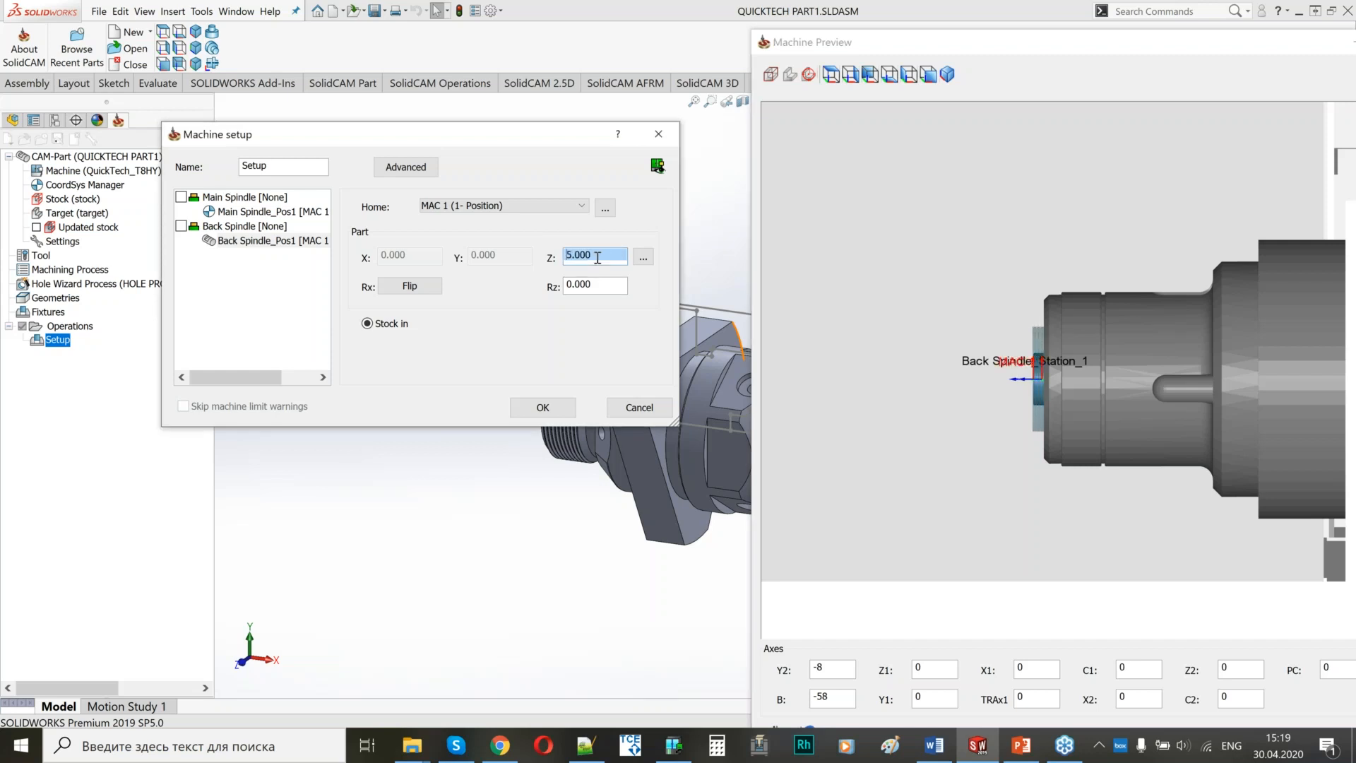
scroll(598, 258, "up", 7)
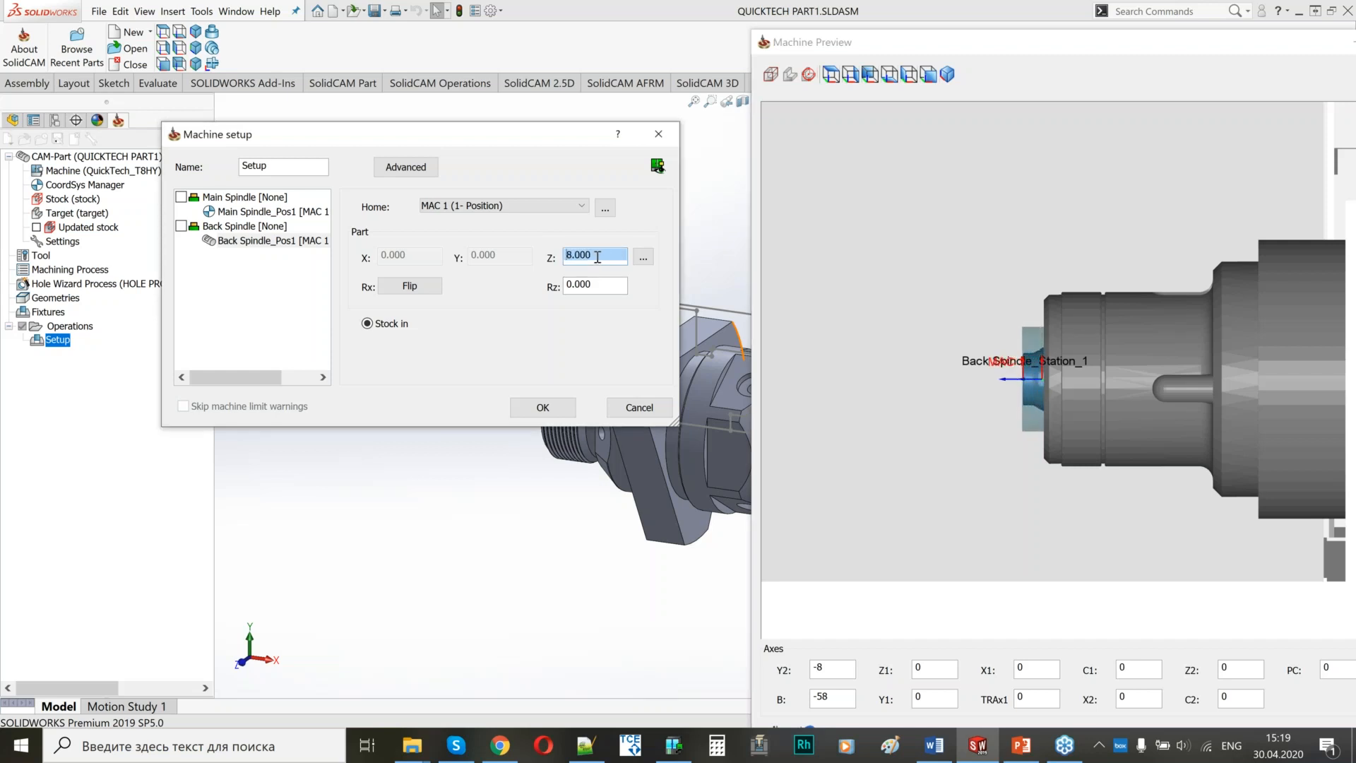
left_click_drag(575, 259, 565, 258)
type("3")
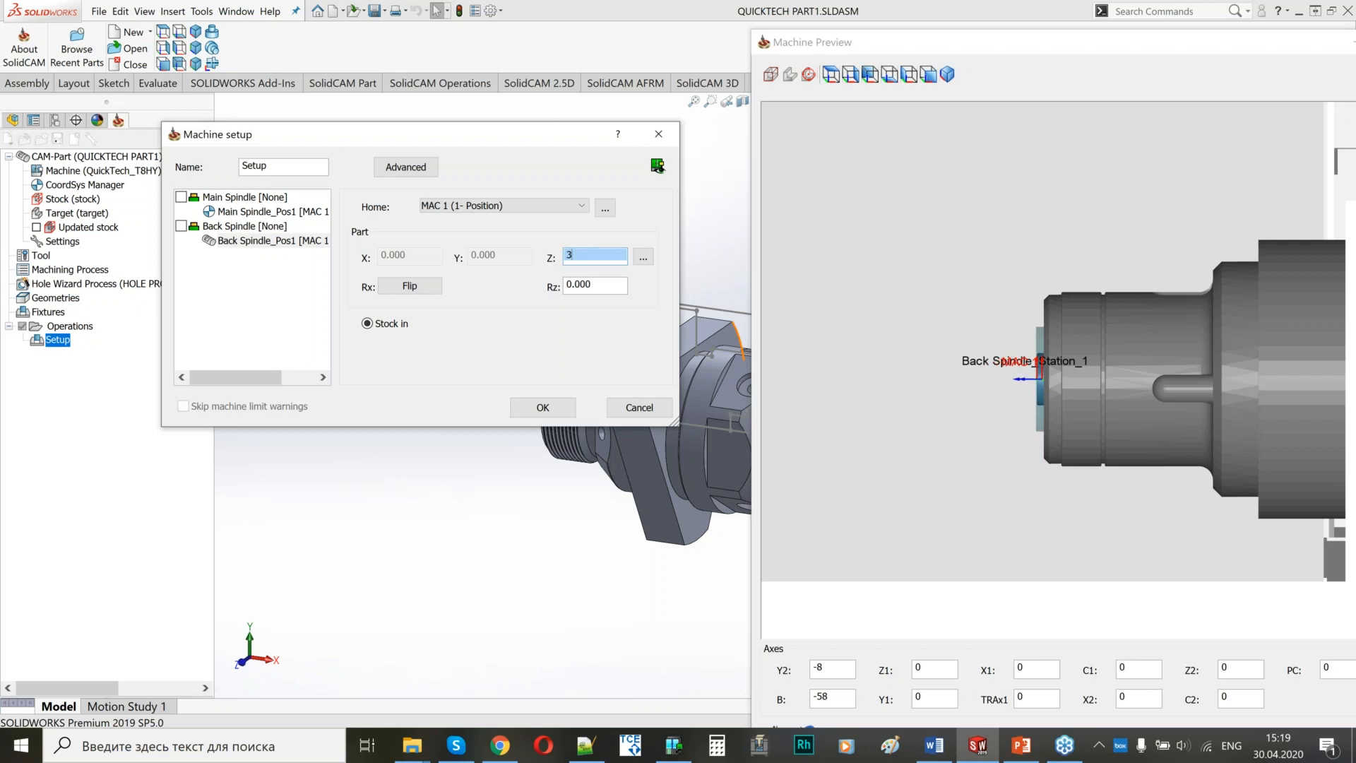
type("7")
left_click(1044, 383)
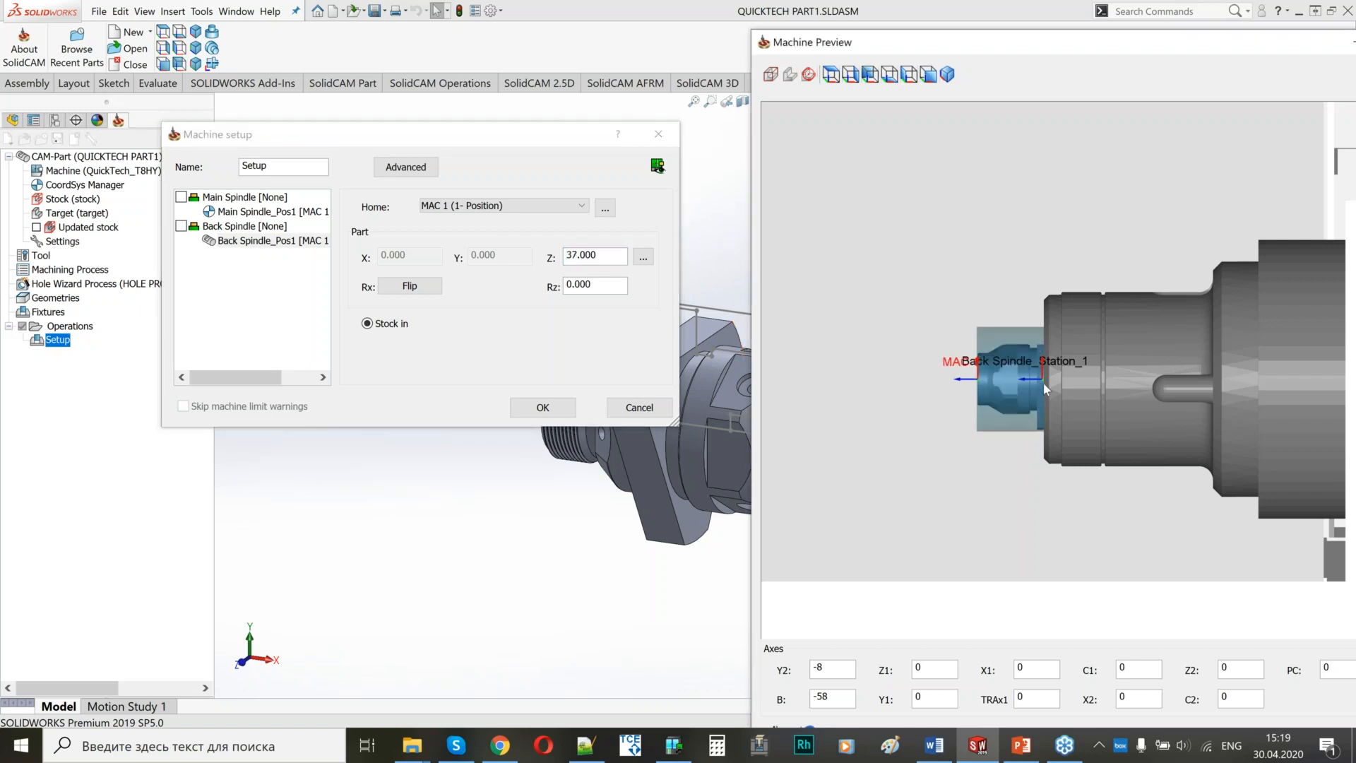
scroll(1045, 383, "up", 3)
middle_click_drag(1066, 386, 1065, 389)
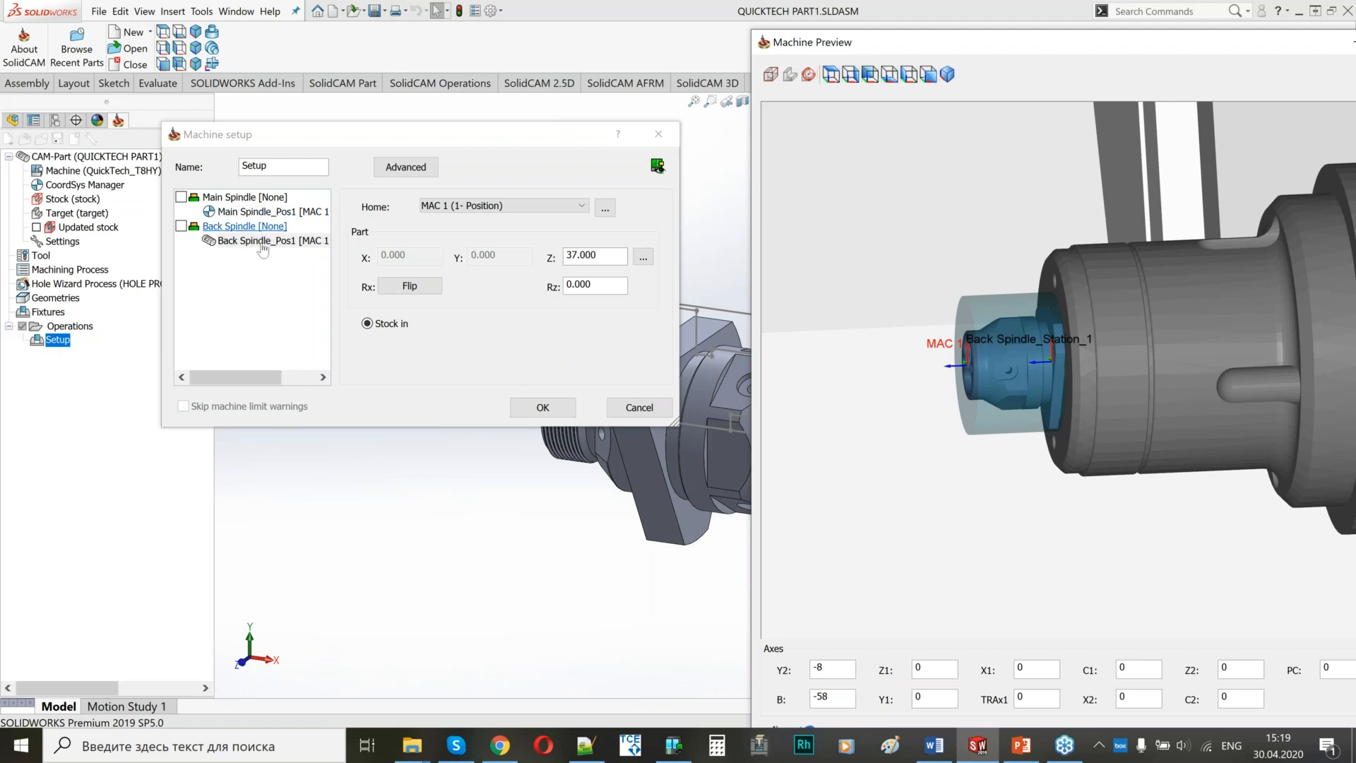
Assign the stock to Main Spindle_Pos1, check its placement in the machine preview, and accept the machine setup.
left_click(264, 212)
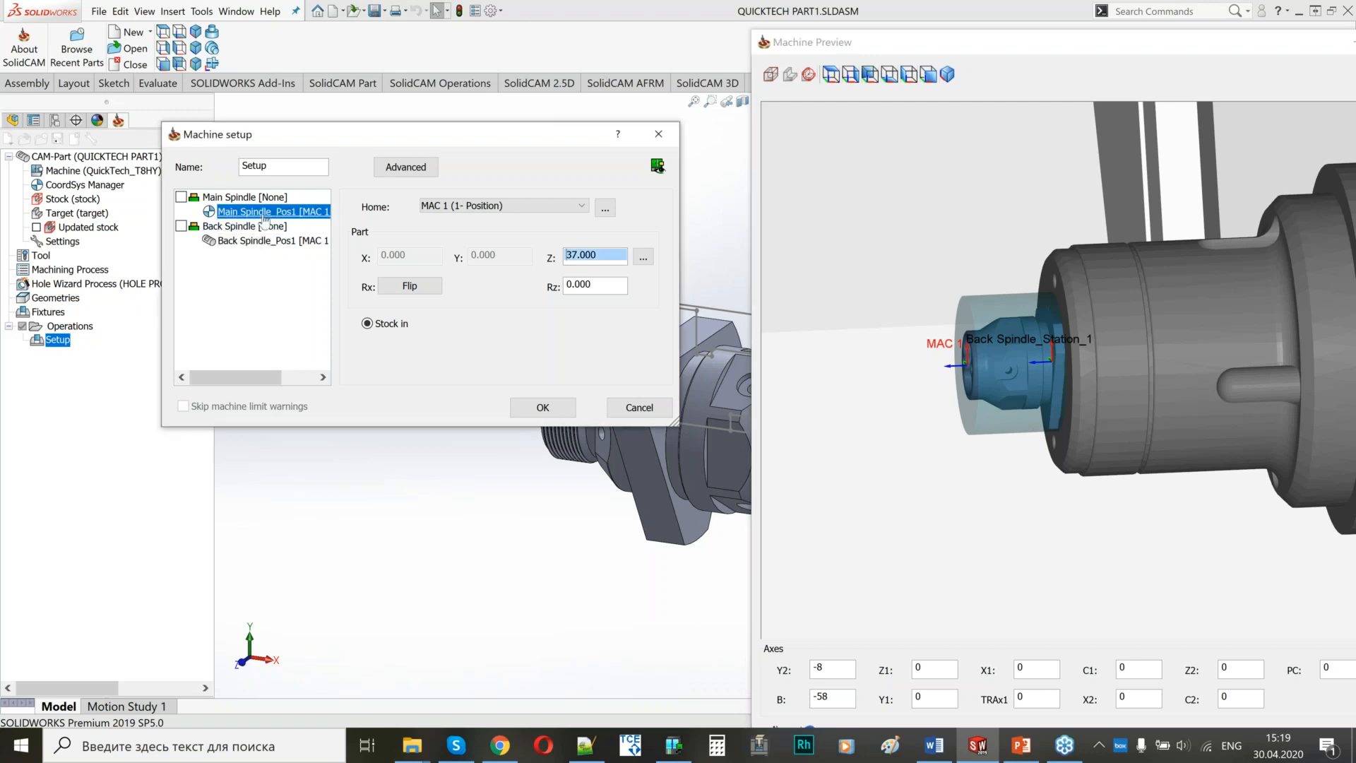
left_click(368, 325)
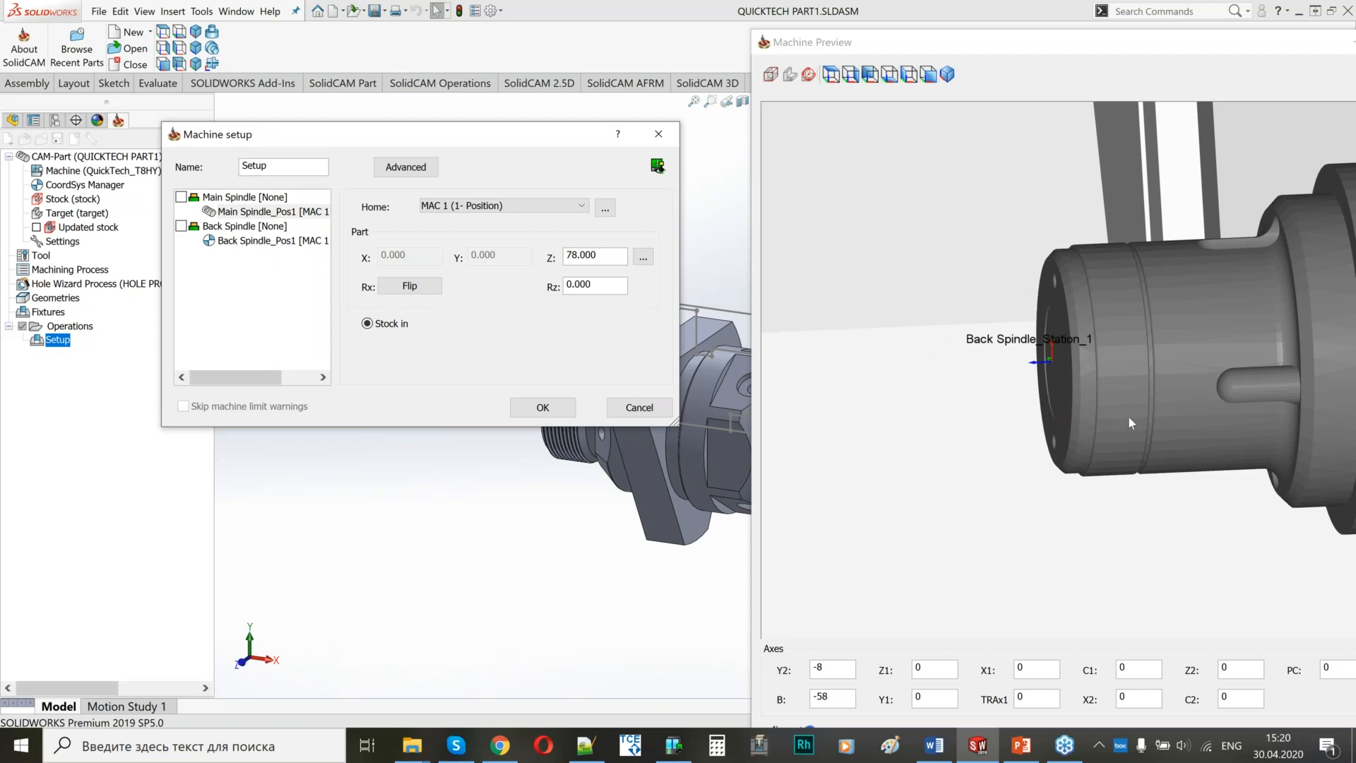
scroll(1128, 422, "down", 3)
scroll(1088, 422, "down", 5)
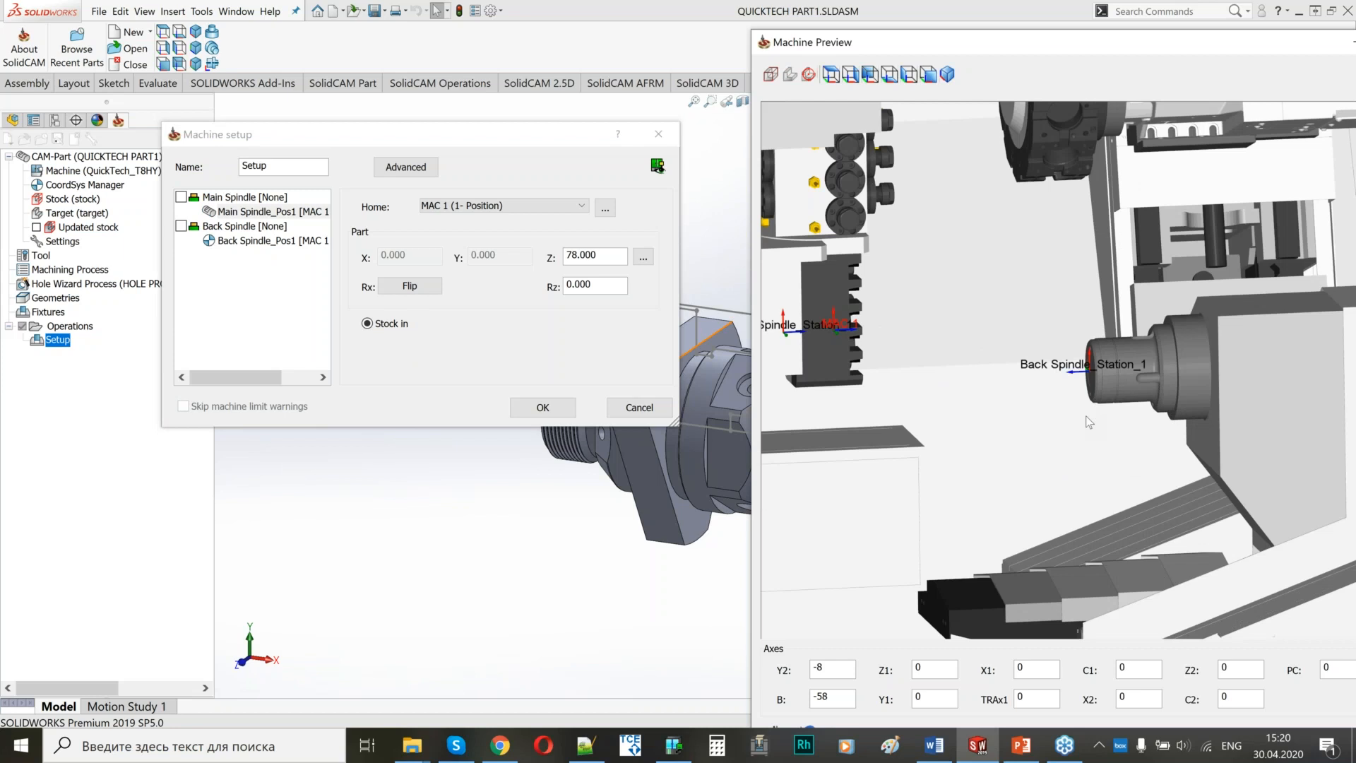
scroll(961, 403, "down", 1)
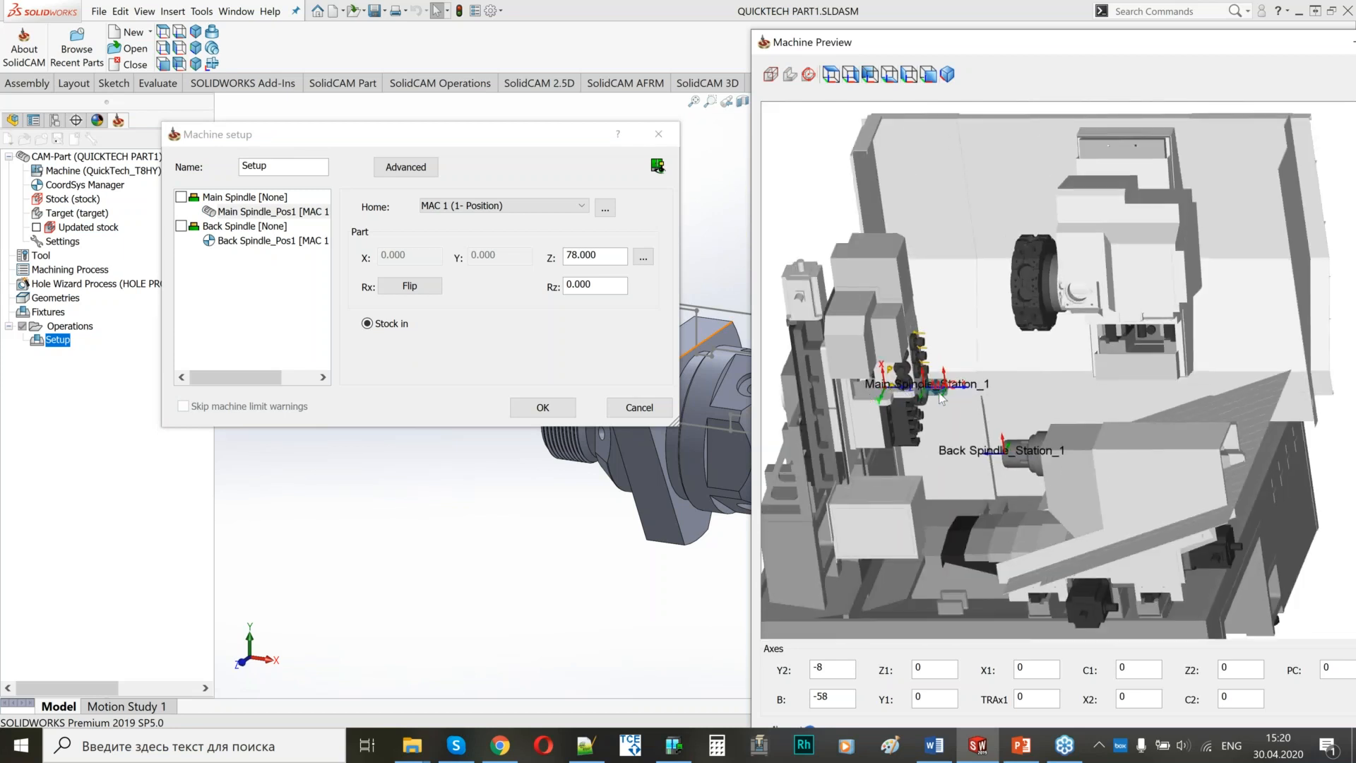
scroll(946, 396, "up", 3)
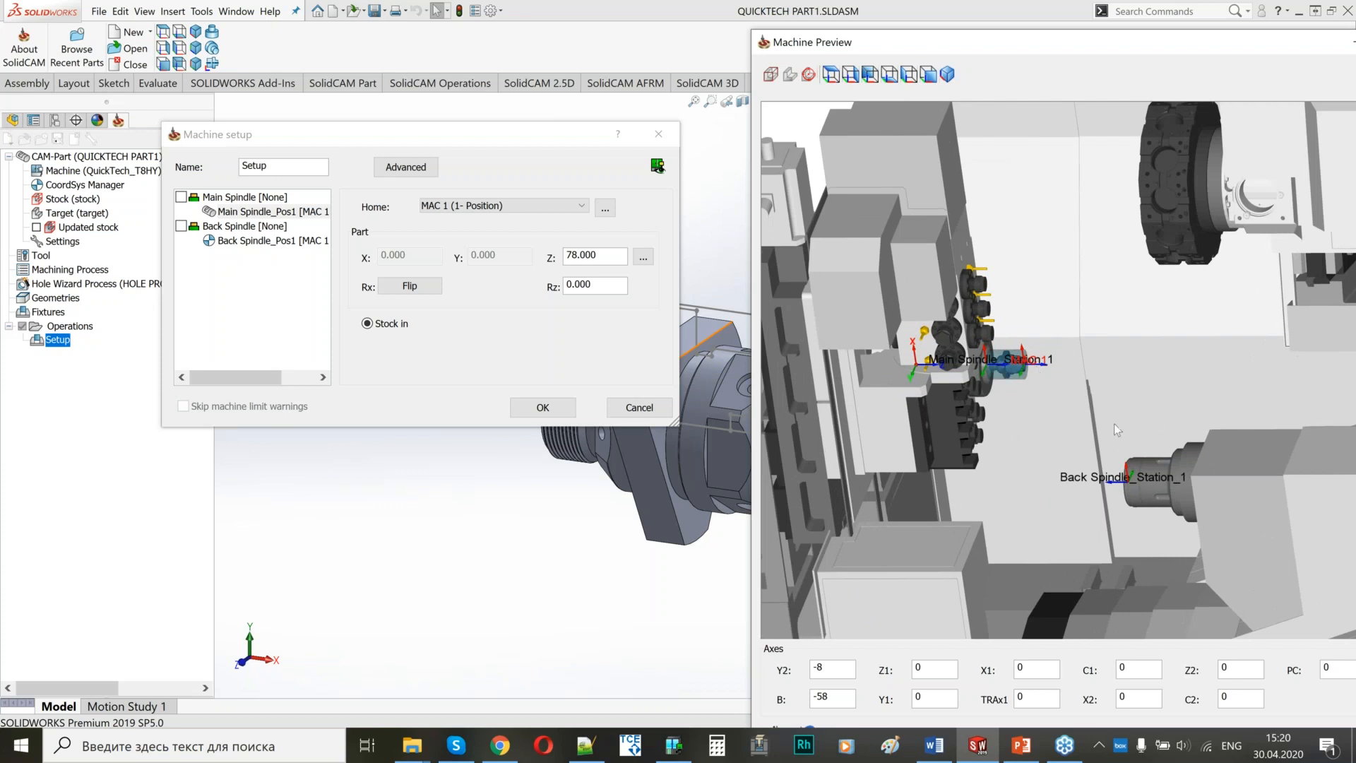
left_click(540, 410)
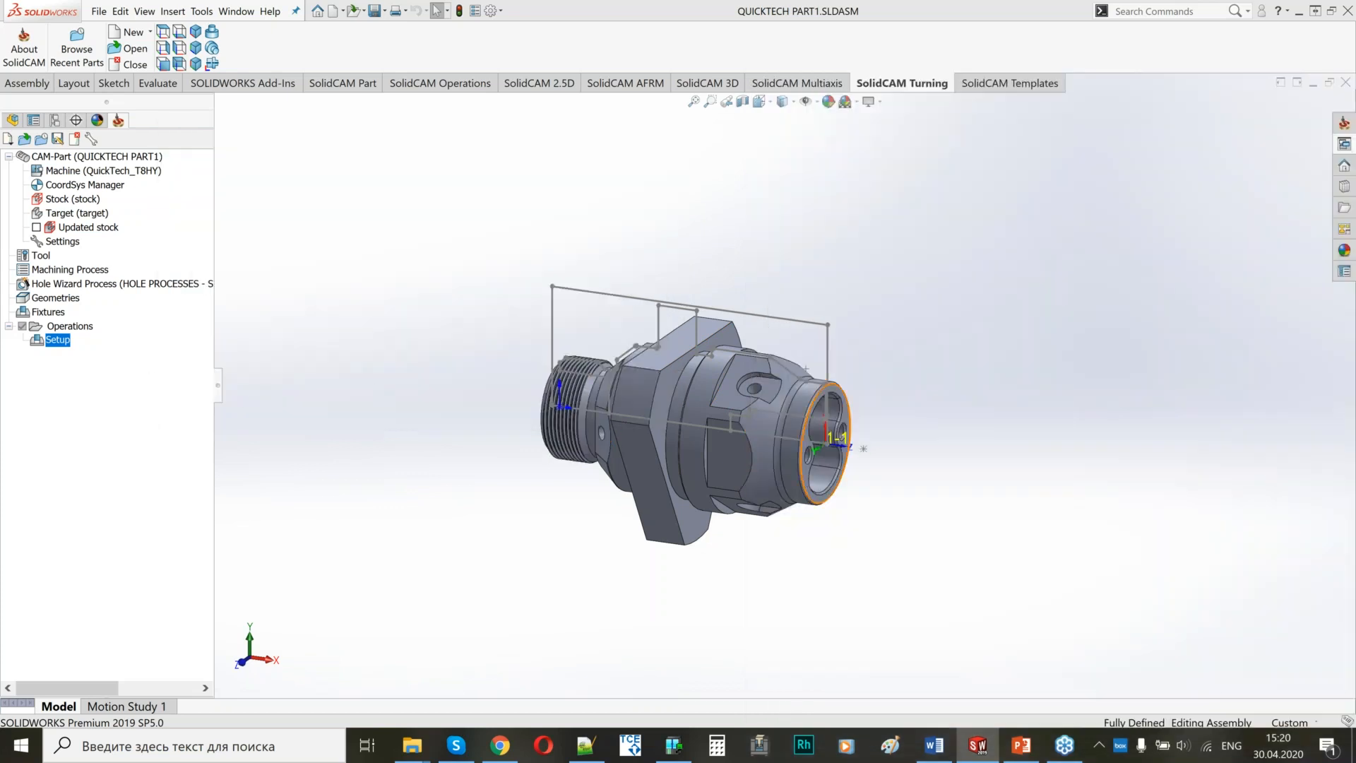
Examine the part model from its coordinate system end and its threaded end.
scroll(851, 459, "down", 5)
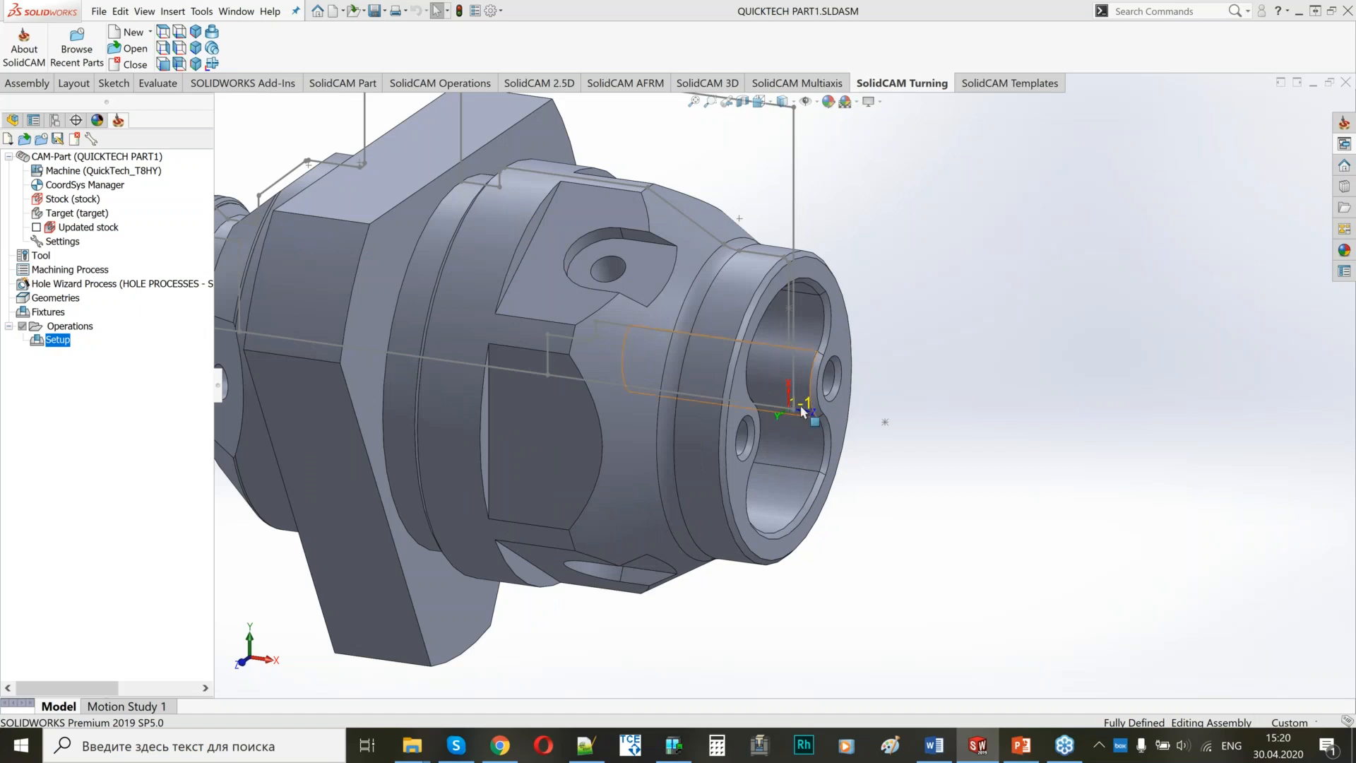
scroll(791, 416, "up", 5)
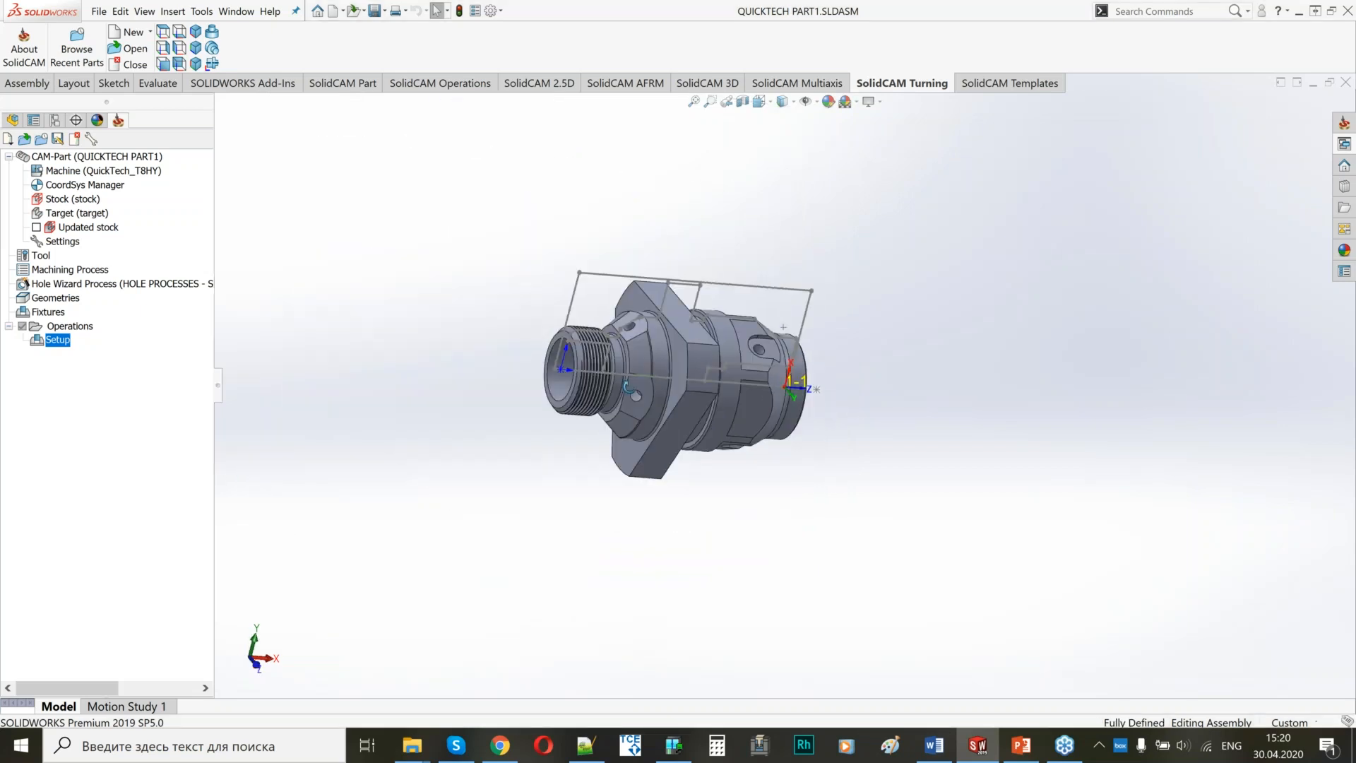
middle_click_drag(628, 387, 637, 397)
scroll(569, 378, "down", 5)
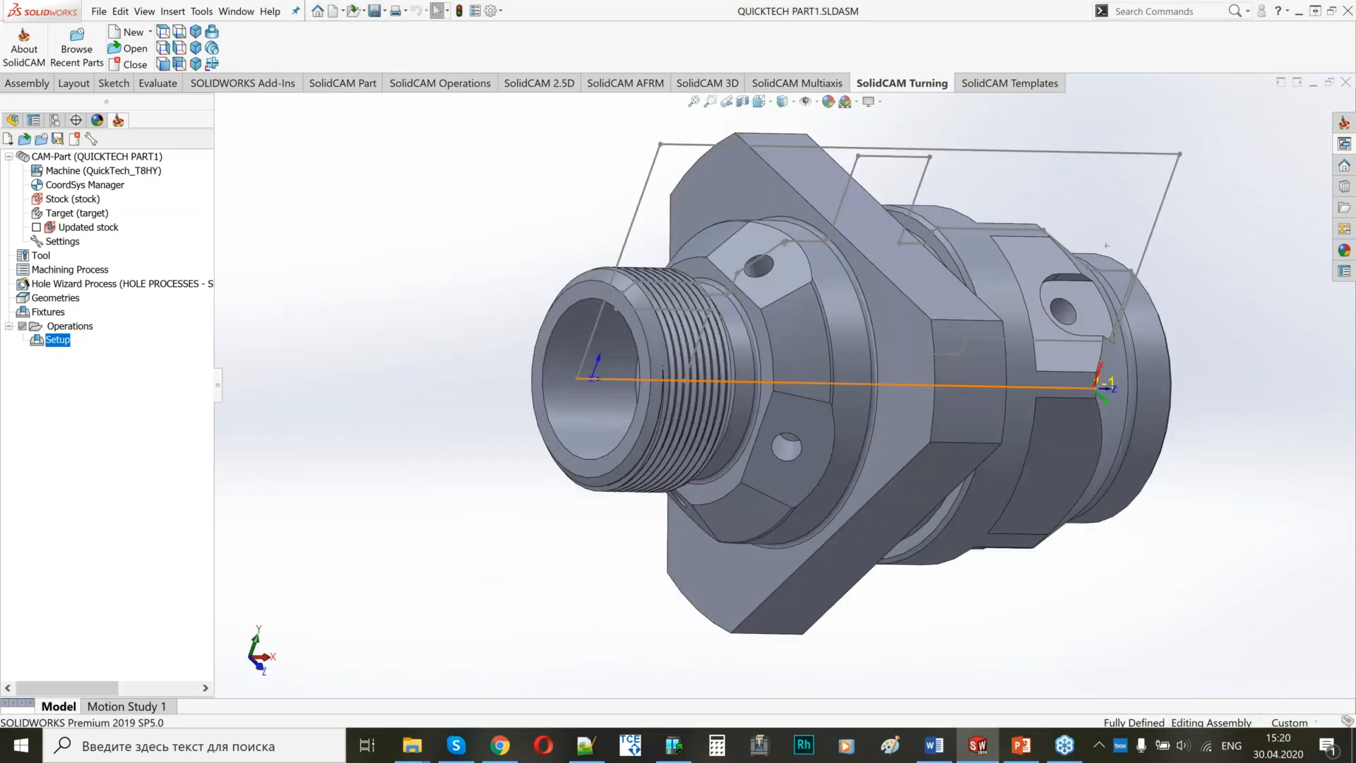
middle_click_drag(950, 455, 776, 371)
scroll(717, 364, "up", 3)
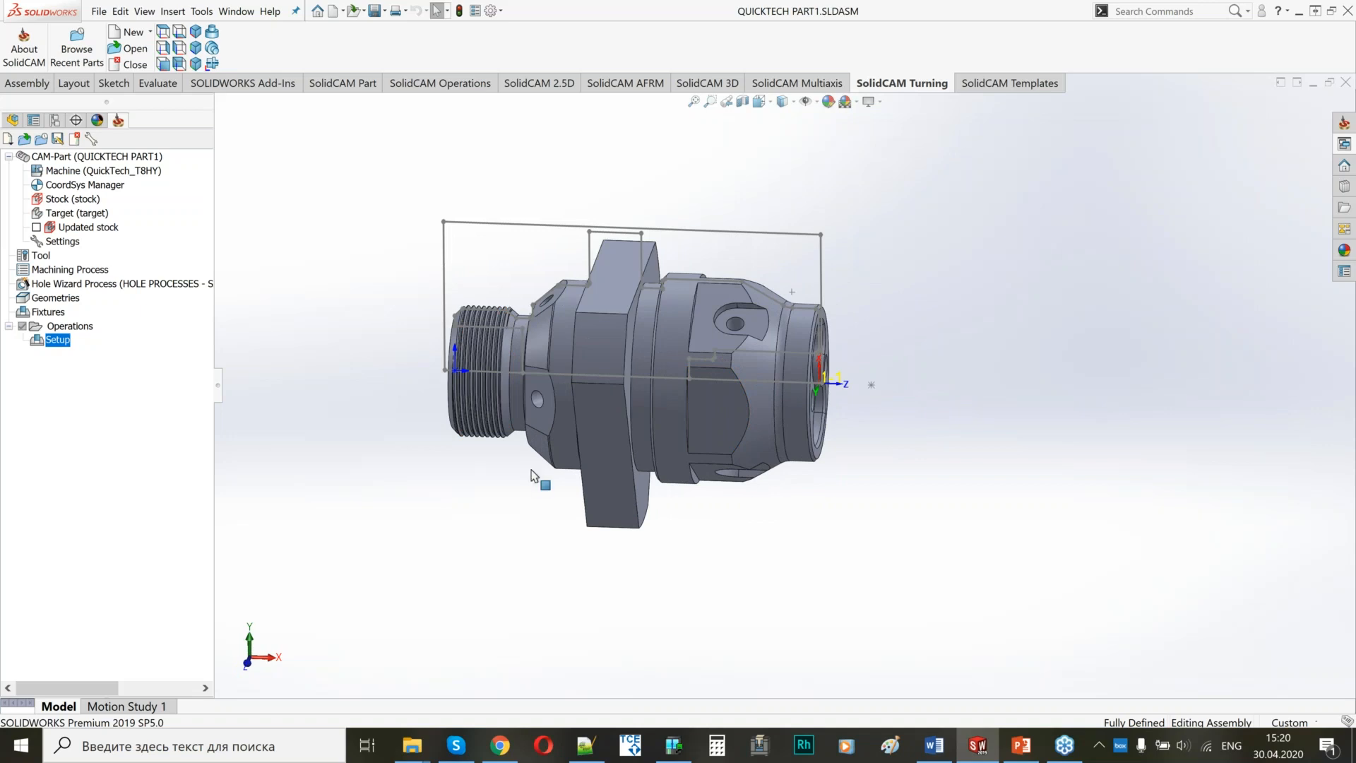
Import all tools from the QUICKTECH library into the part tool table with number and position.
left_click(39, 257)
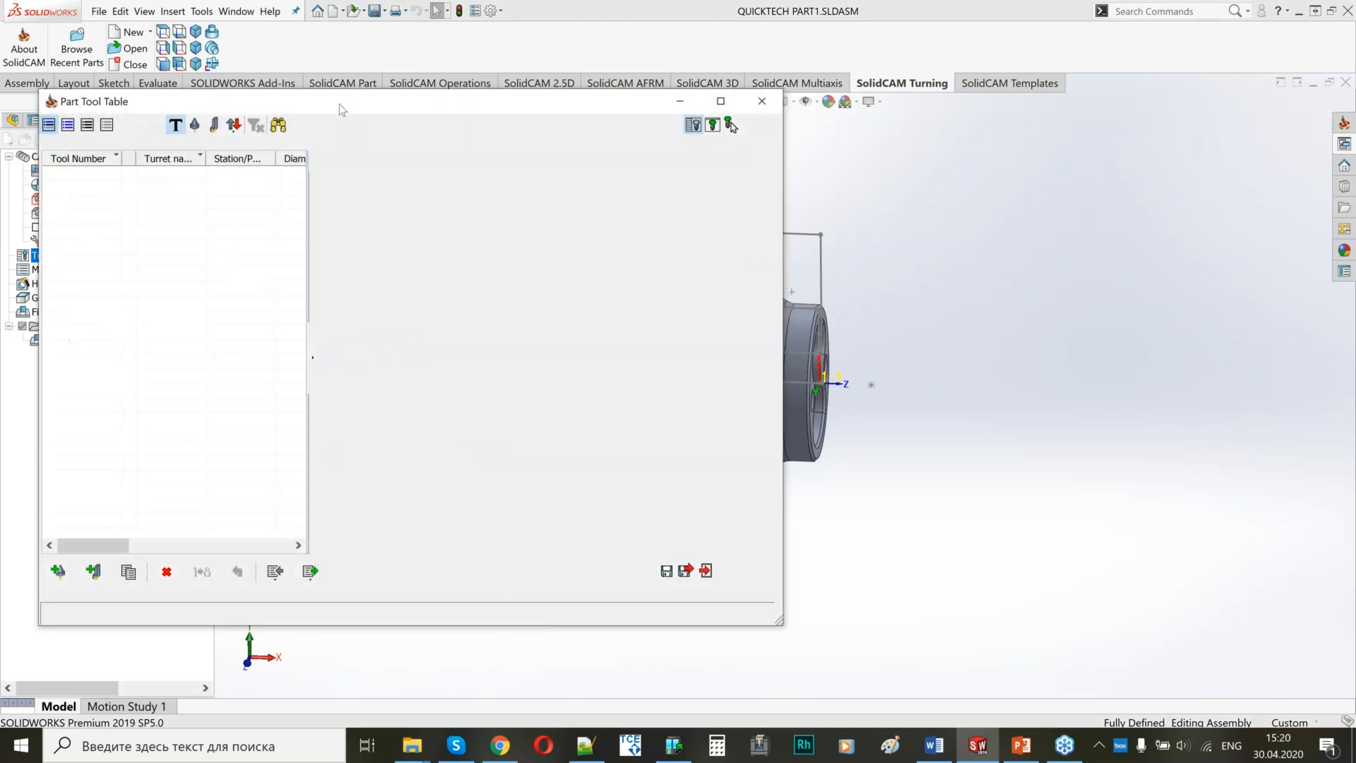
left_click_drag(351, 103, 393, 90)
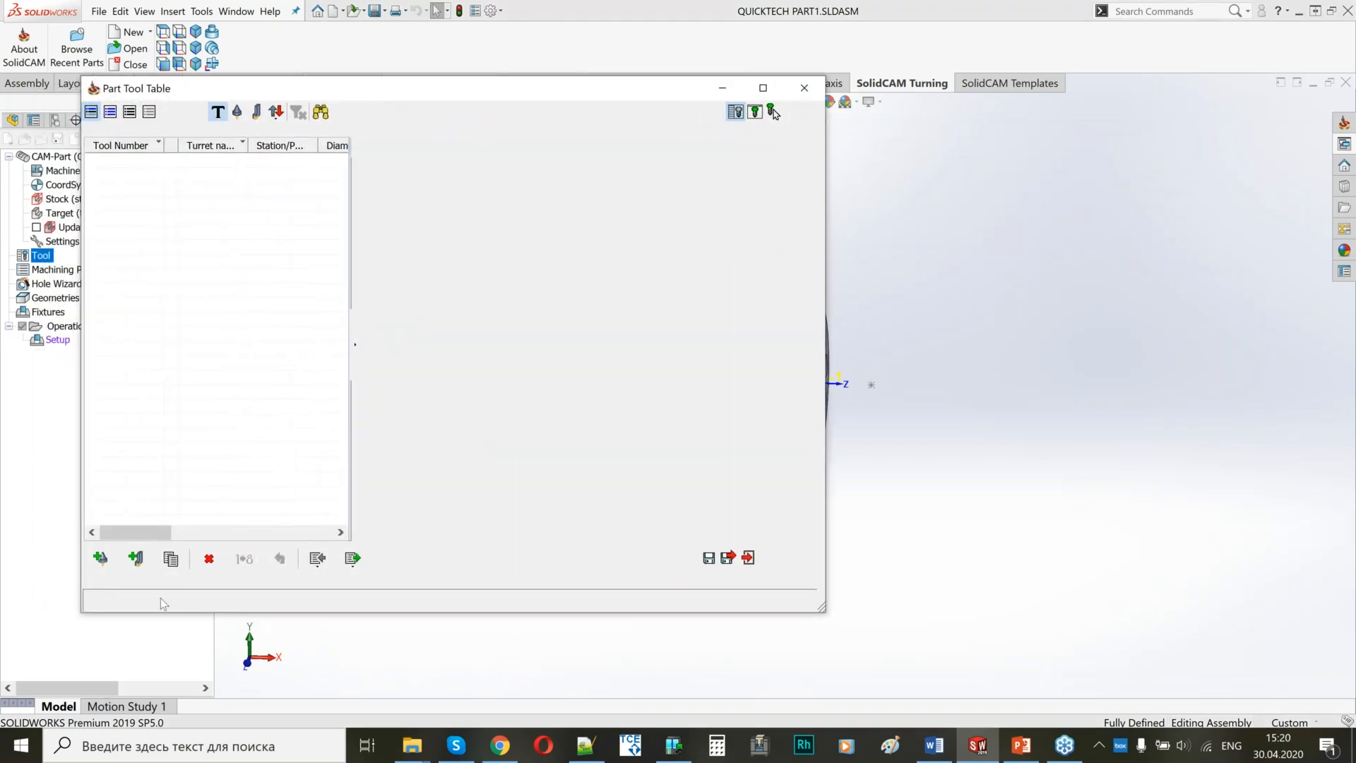
left_click(318, 560)
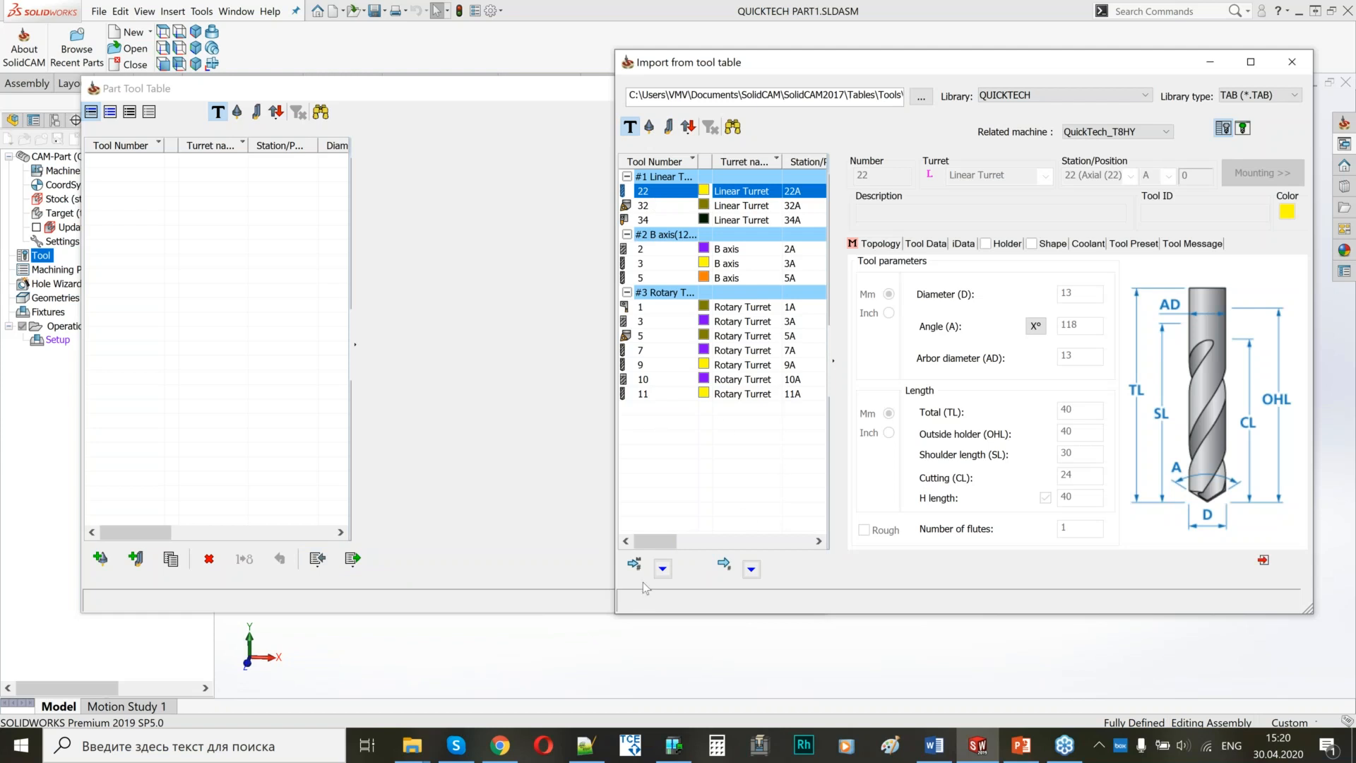
left_click(662, 569)
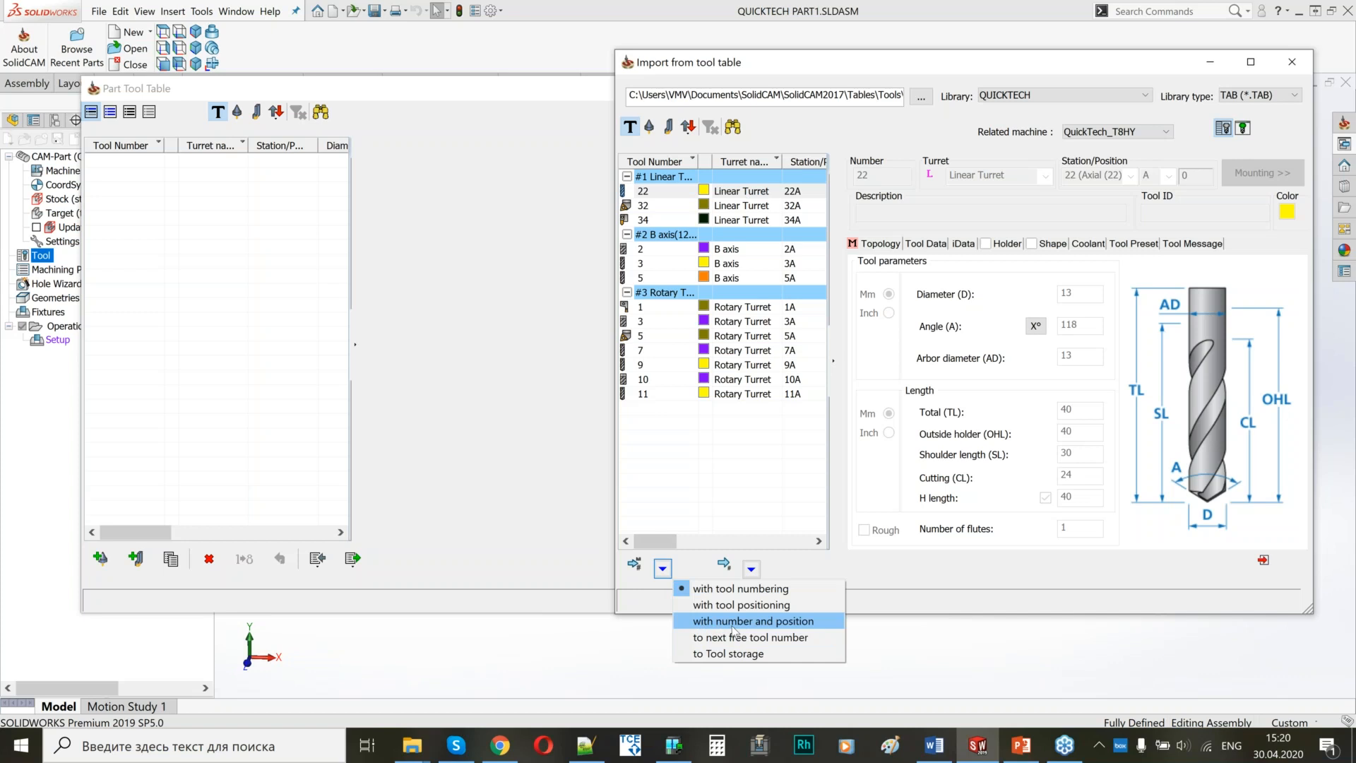
left_click(714, 626)
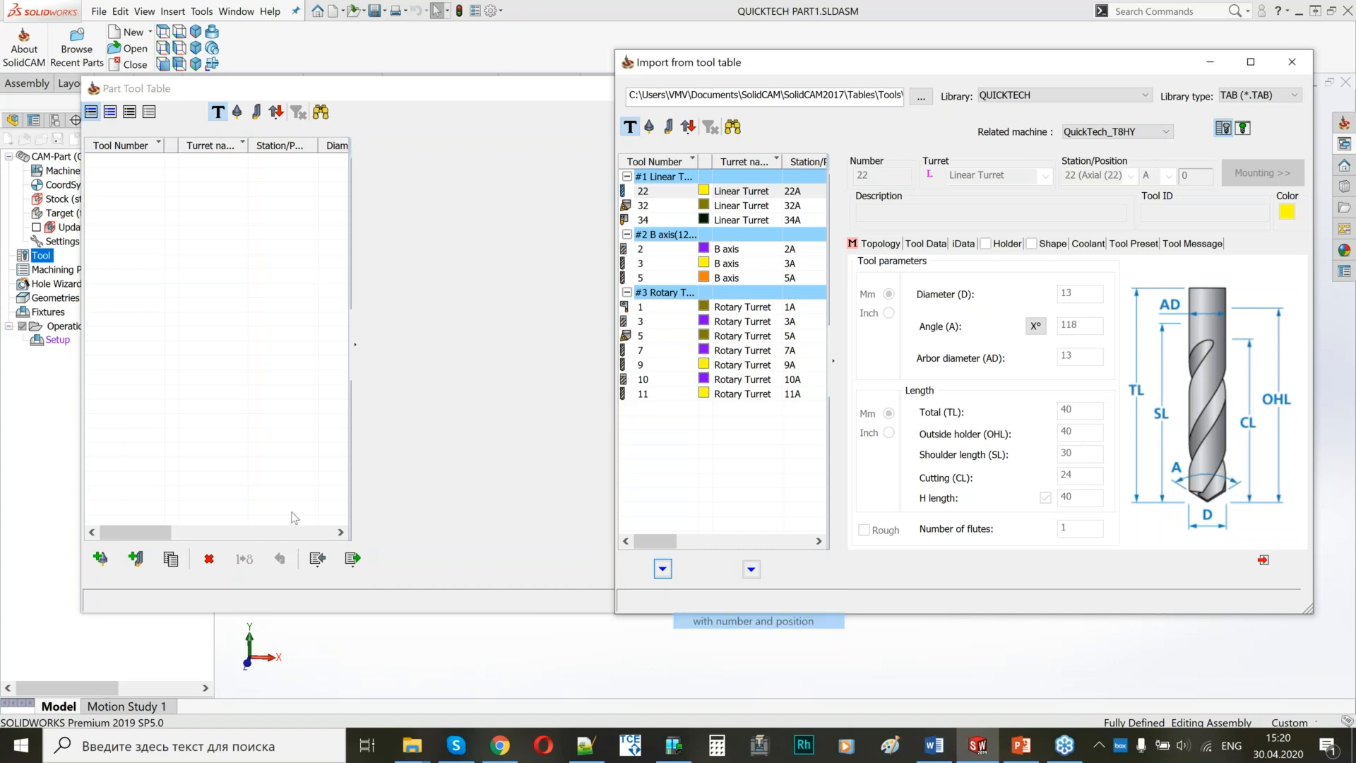
left_click(459, 510)
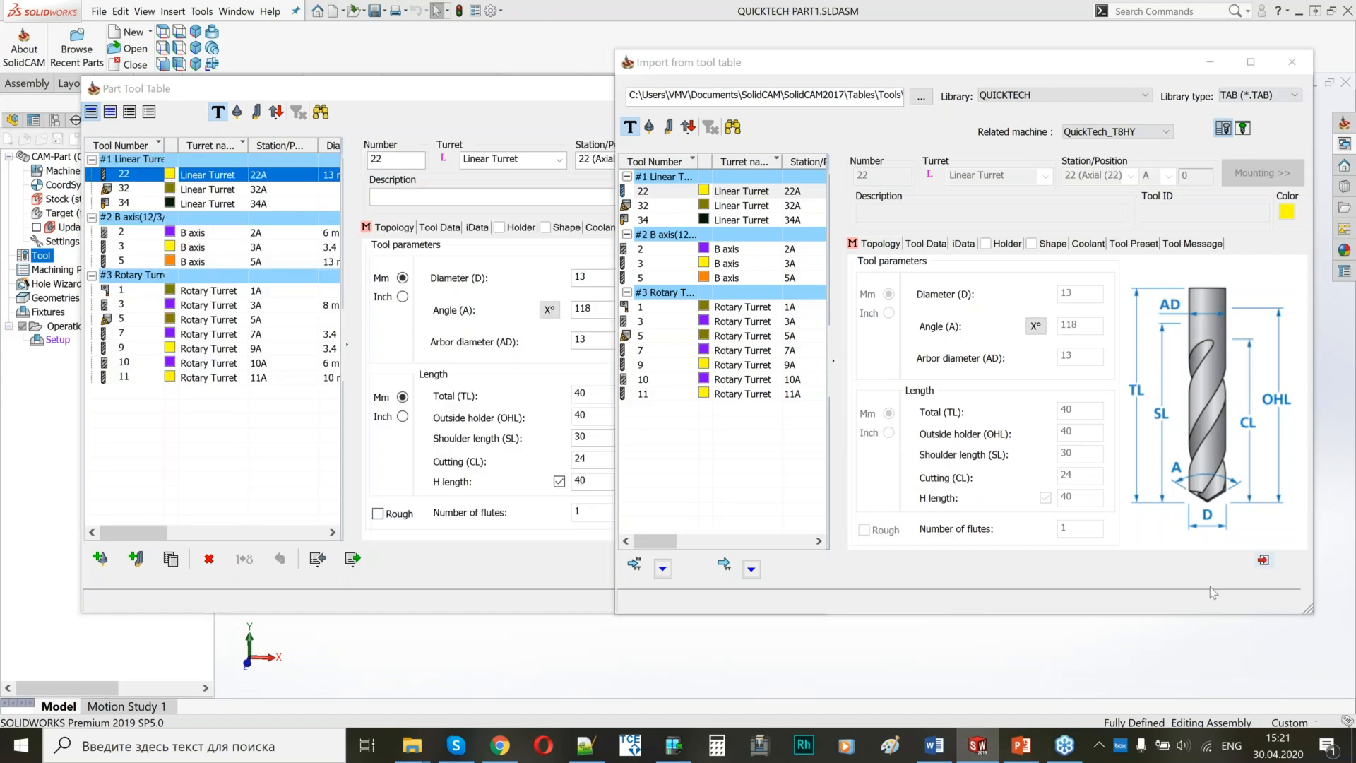
left_click(1264, 561)
Show the machine mounting preview for tool 22 and arrange it enlarged beside the part tool table.
left_click_drag(548, 89, 488, 57)
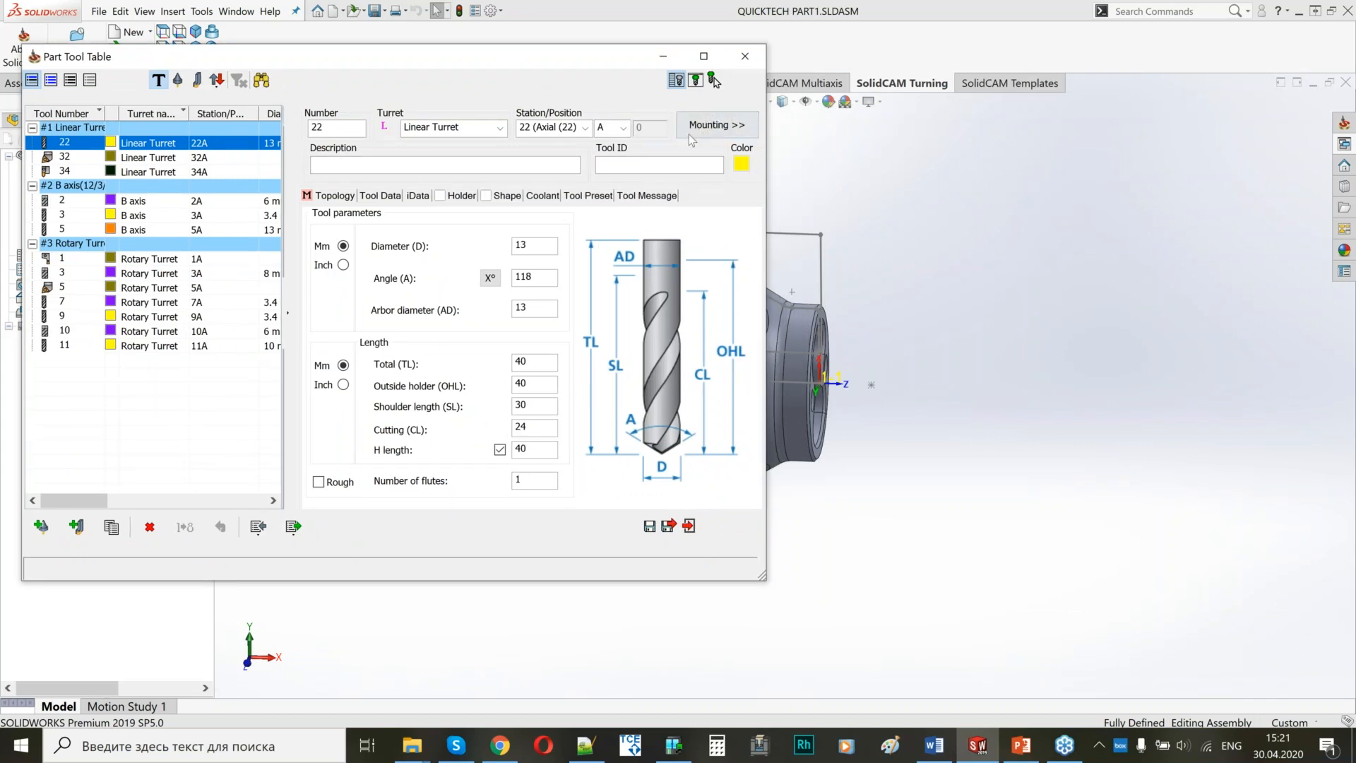
left_click(707, 131)
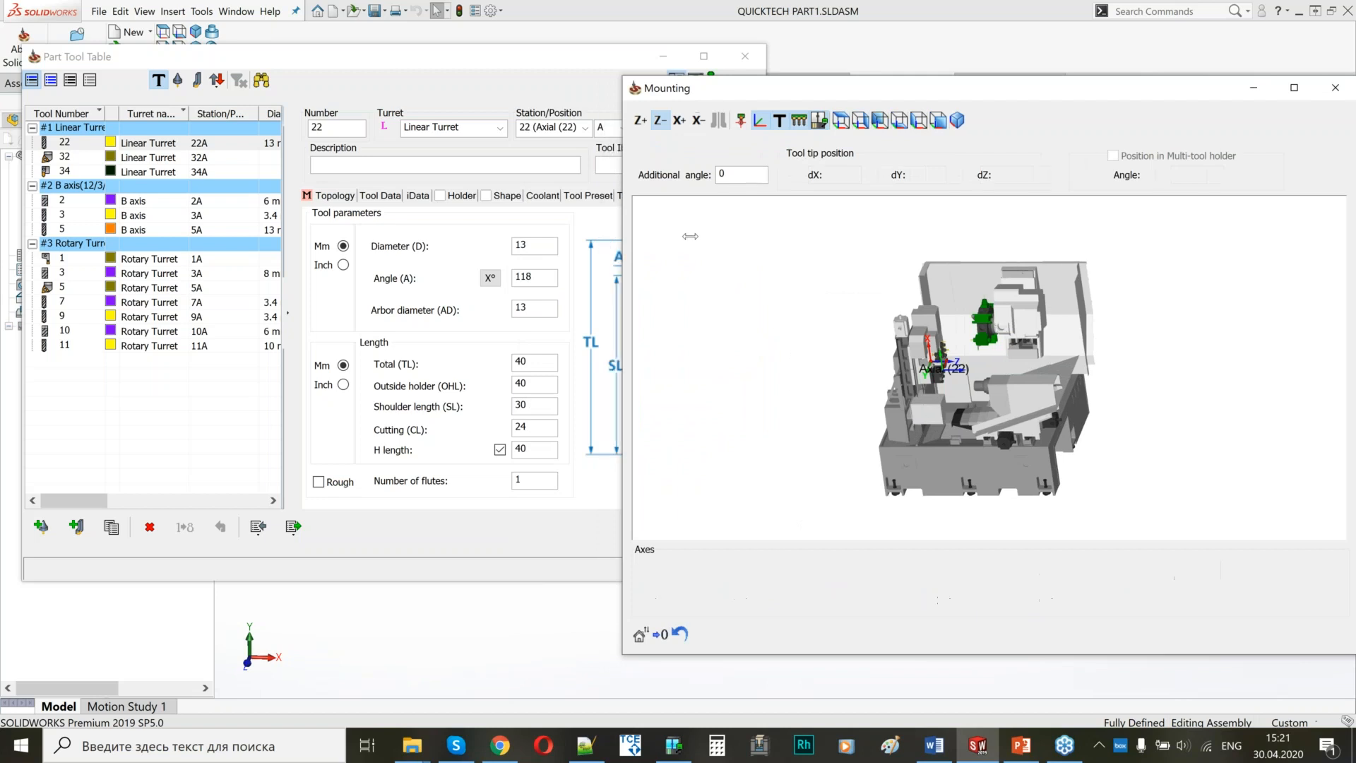
left_click_drag(501, 65, 482, 75)
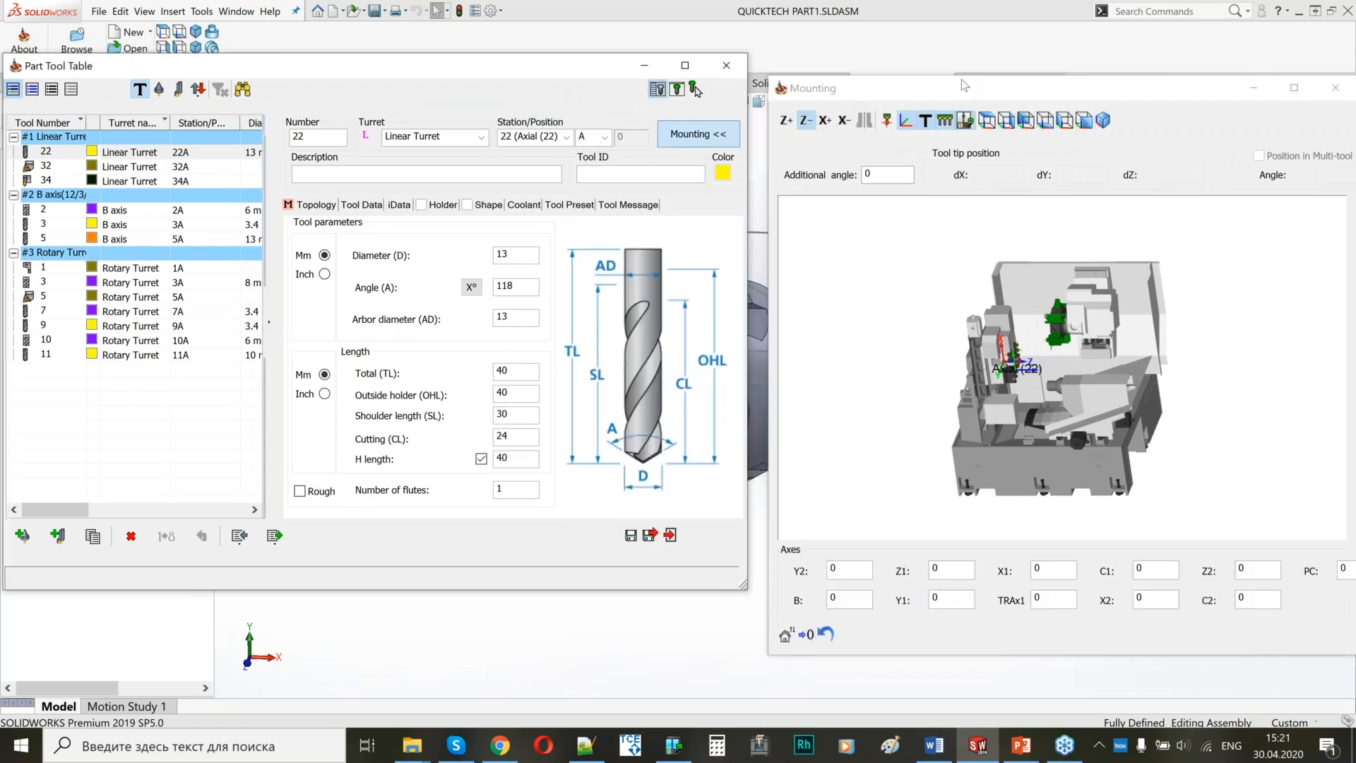
left_click_drag(961, 75, 961, 4)
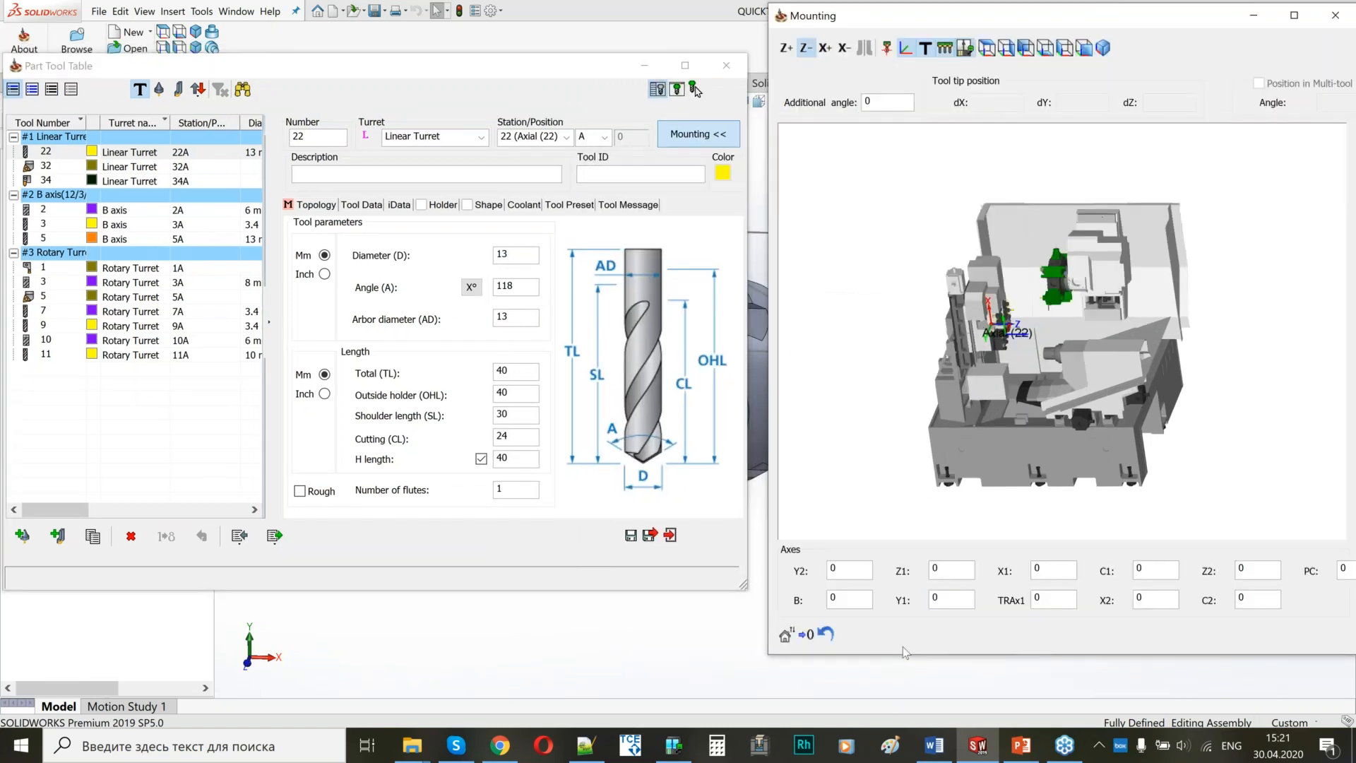
left_click_drag(893, 666, 890, 701)
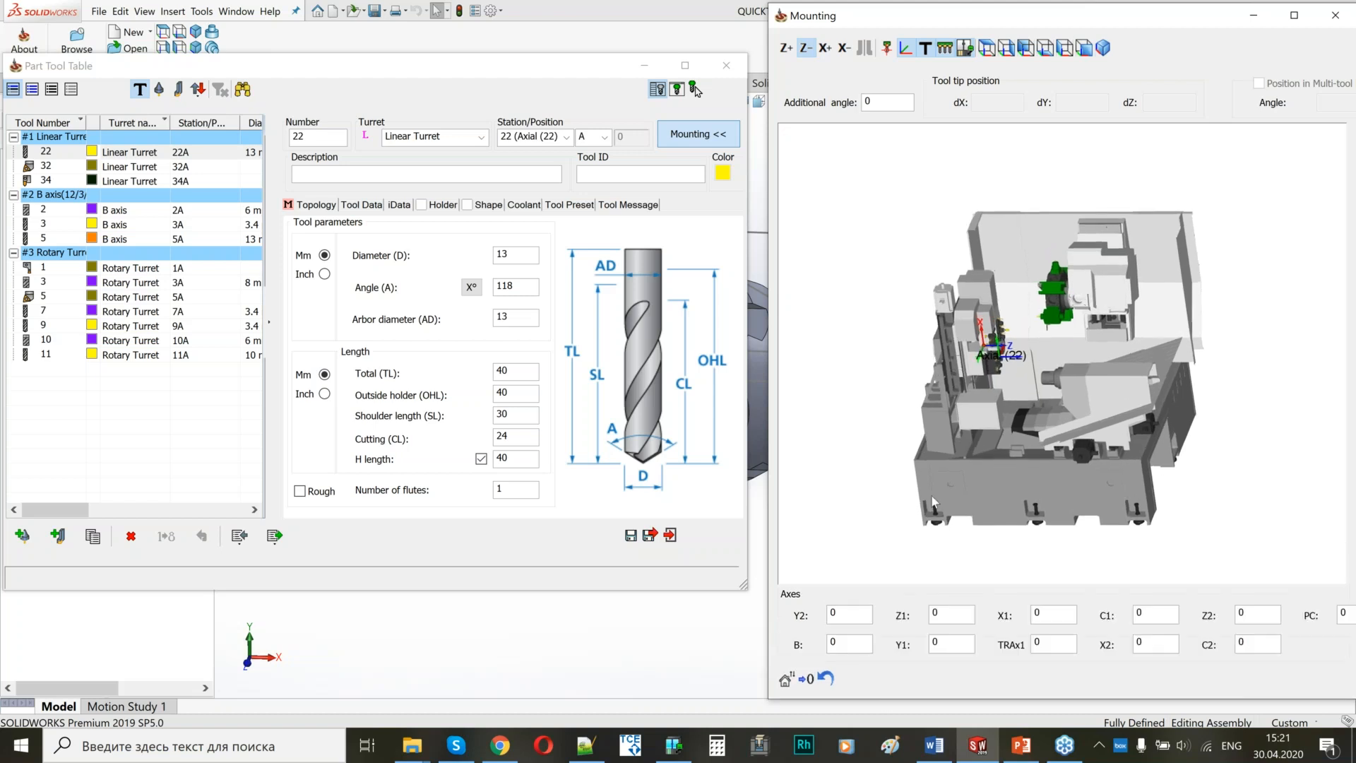
Examine the holders and tools mounted on the rotary turret in the mounting preview.
middle_click_drag(891, 460, 956, 514)
scroll(1056, 334, "up", 5)
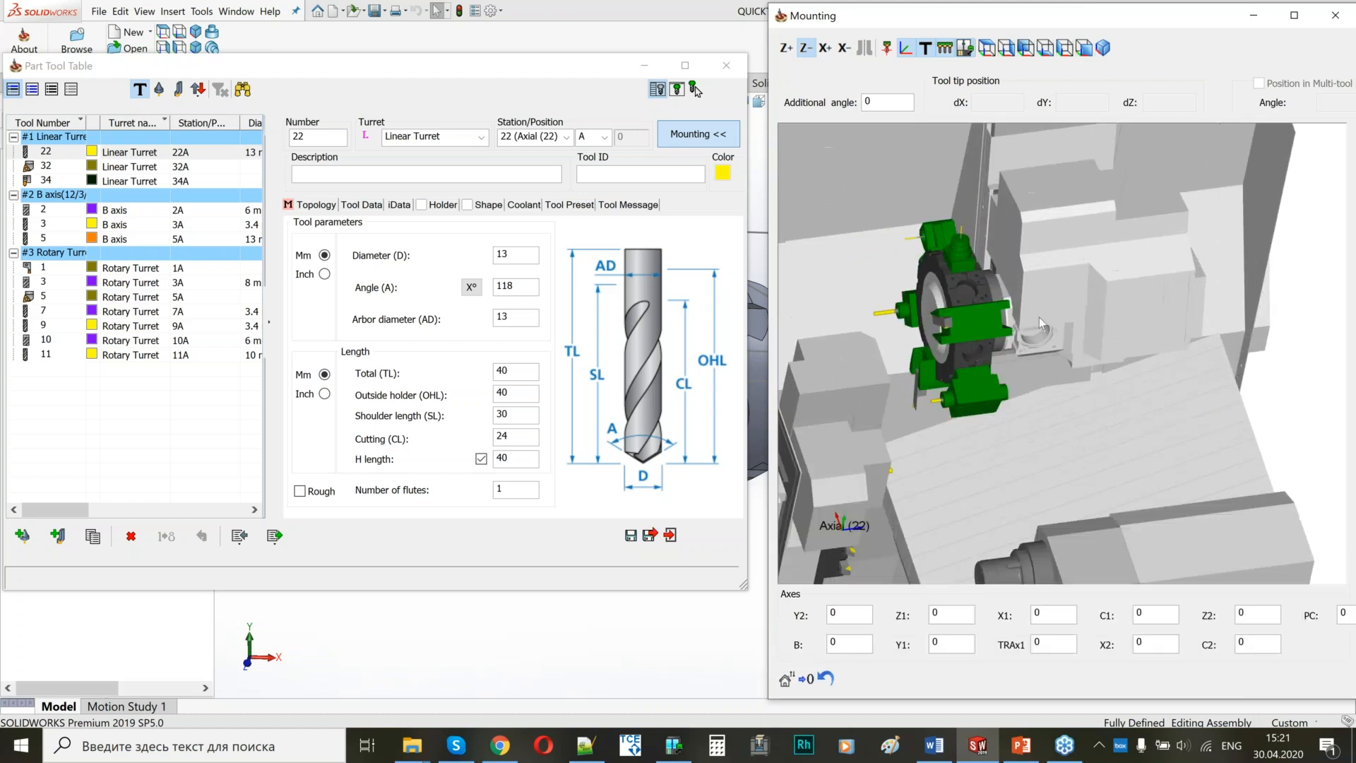
scroll(1003, 341, "up", 4)
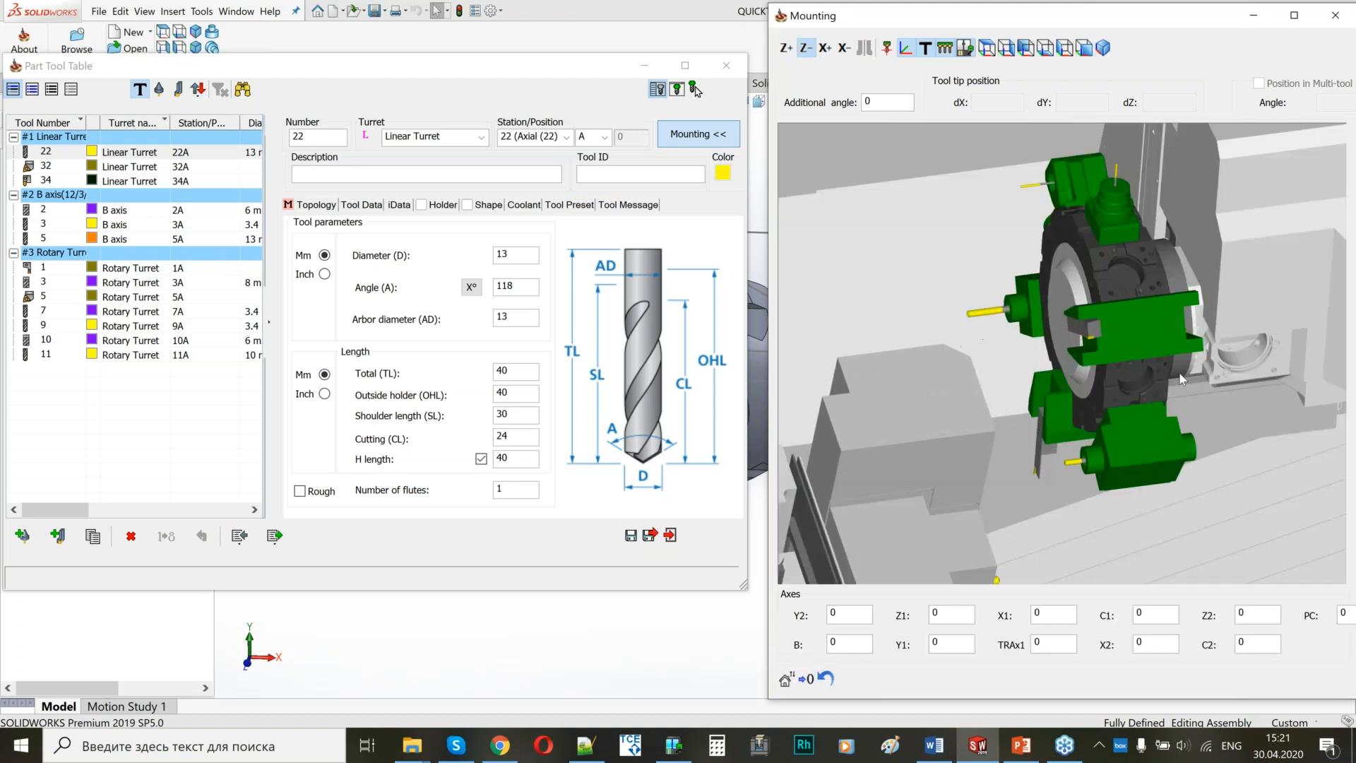
middle_click_drag(1125, 418, 1065, 364)
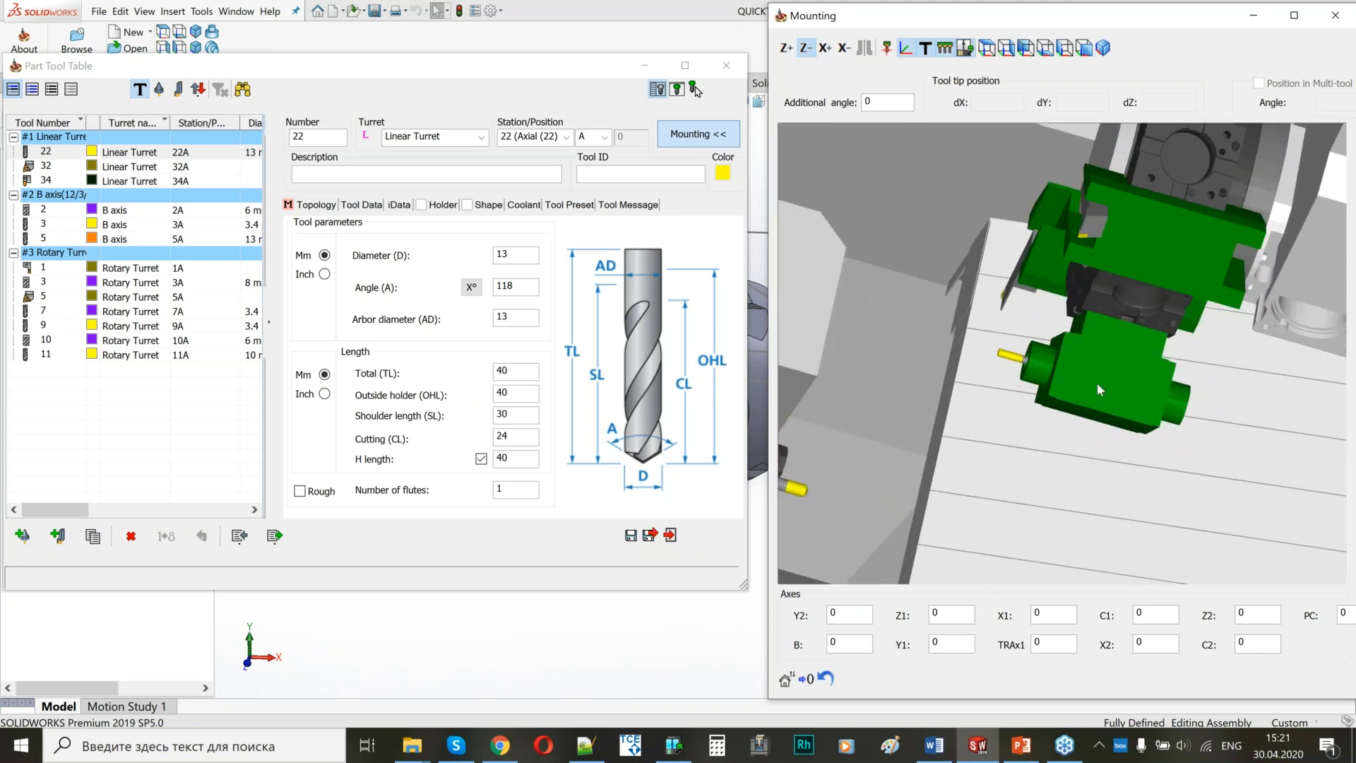
scroll(1105, 372, "down", 1)
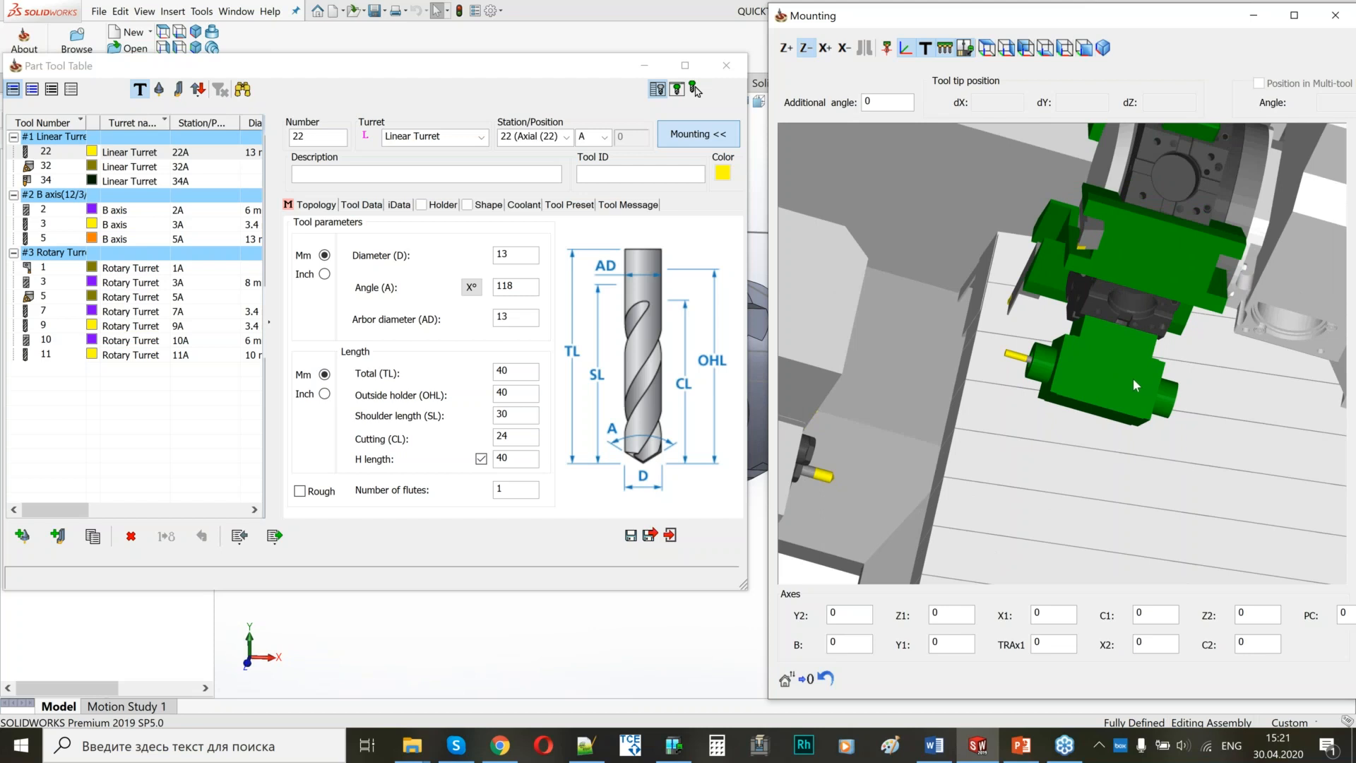
mouse_move(1019, 417)
middle_mouse_down()
mouse_move(1072, 426)
mouse_move(1070, 443)
mouse_move(1019, 422)
middle_mouse_up()
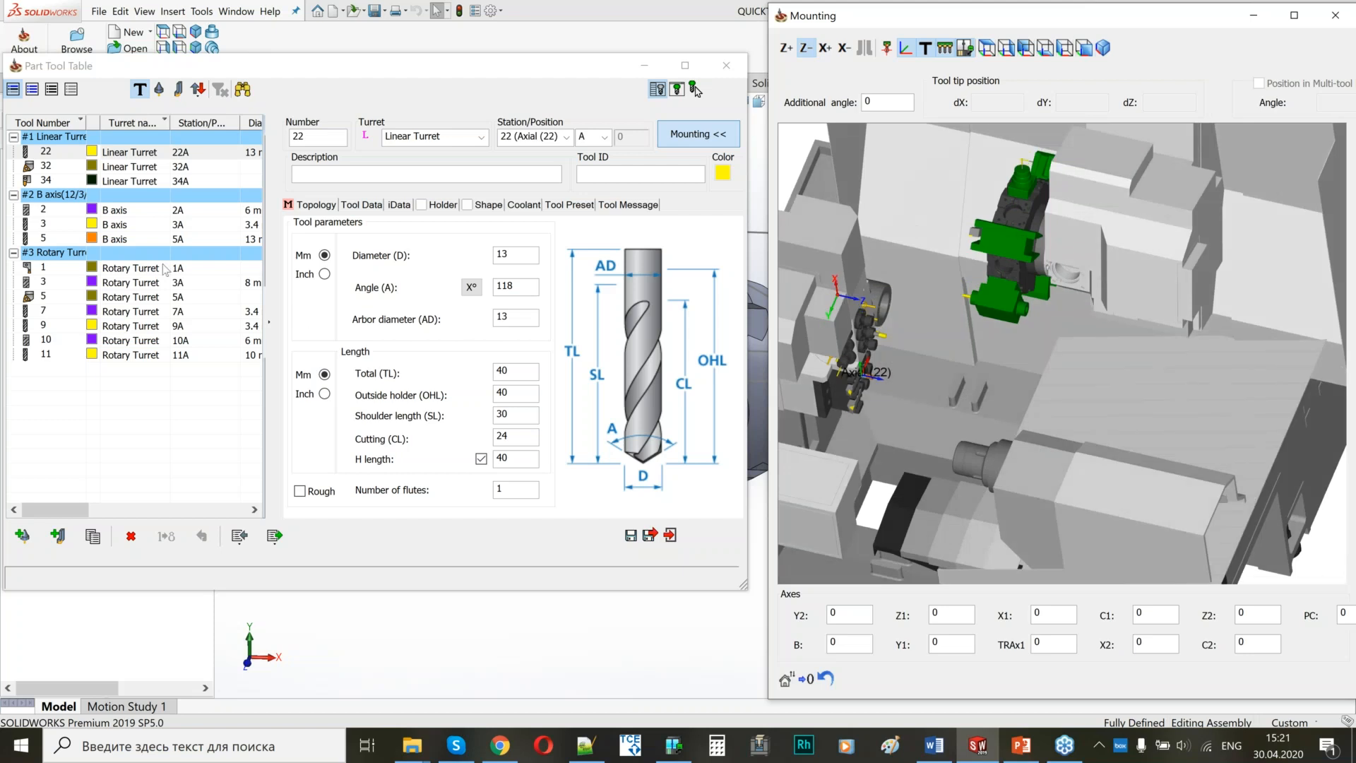
Review the turret choices available for tool 22 and inspect the rotary turret from other angles in the mounting preview.
left_click(481, 138)
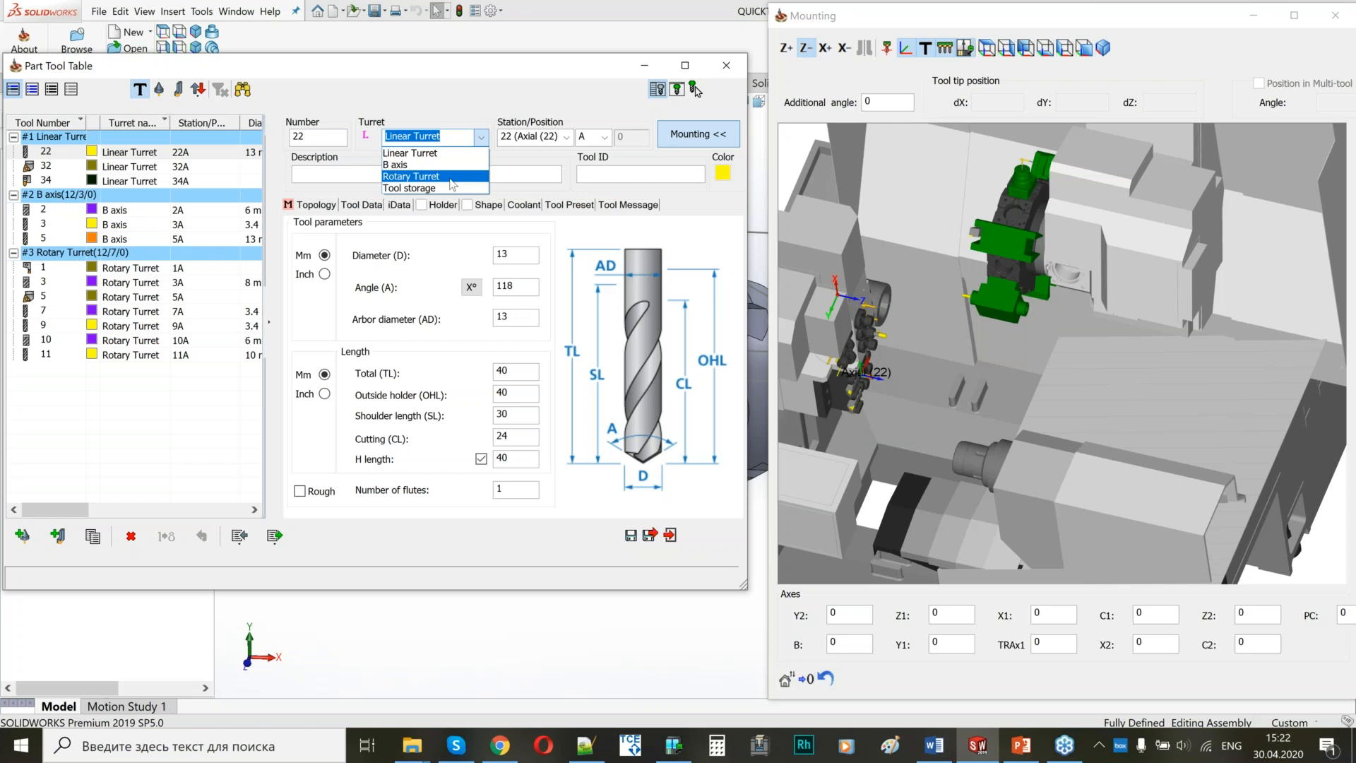
left_click(481, 143)
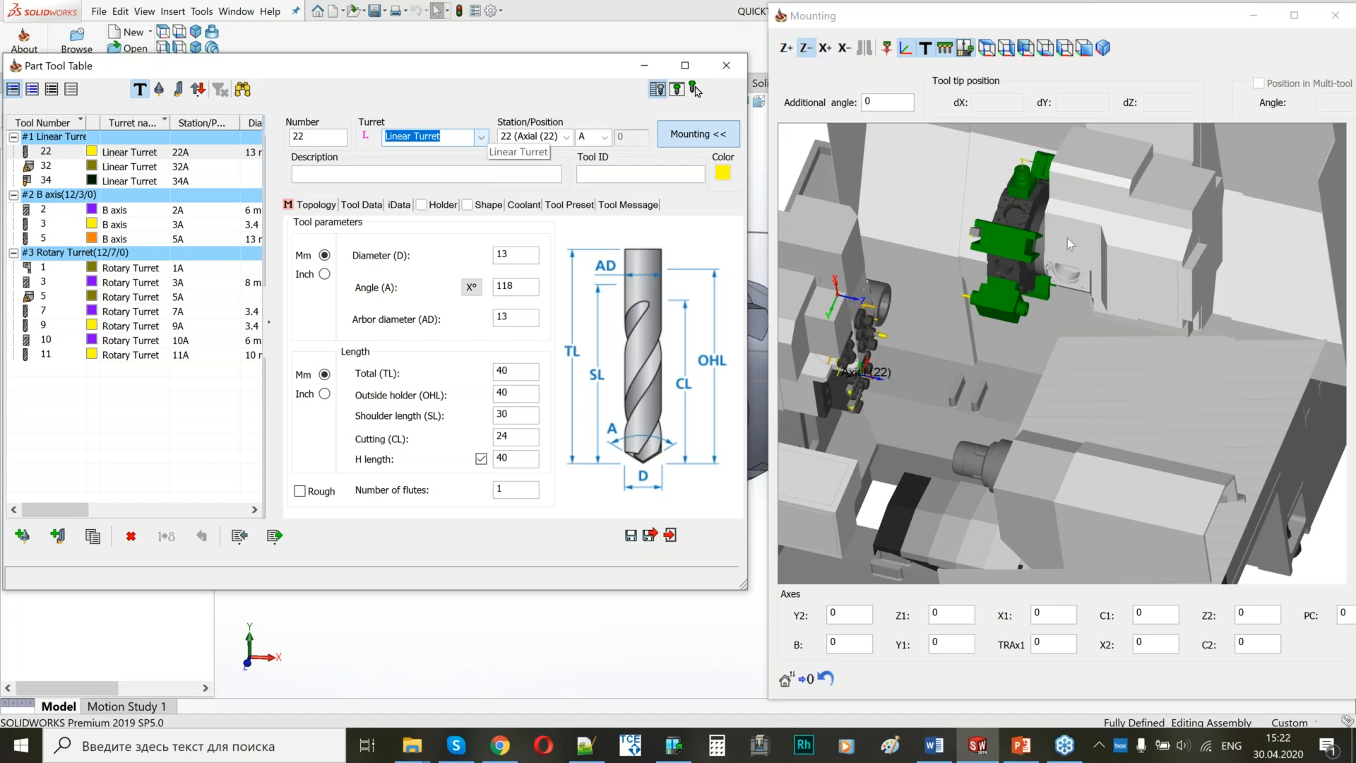
middle_click_drag(1066, 239, 967, 318)
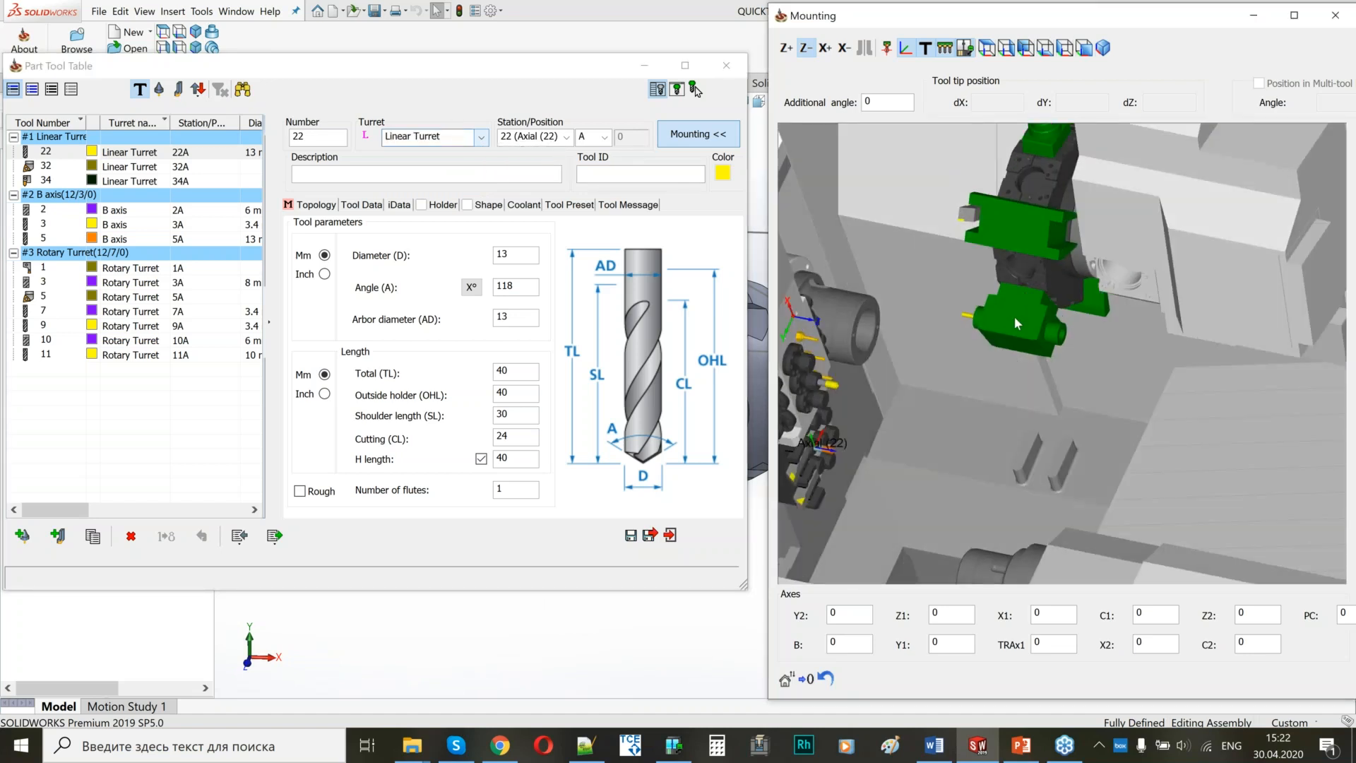
scroll(1014, 316, "down", 4)
middle_click_drag(985, 343, 977, 196)
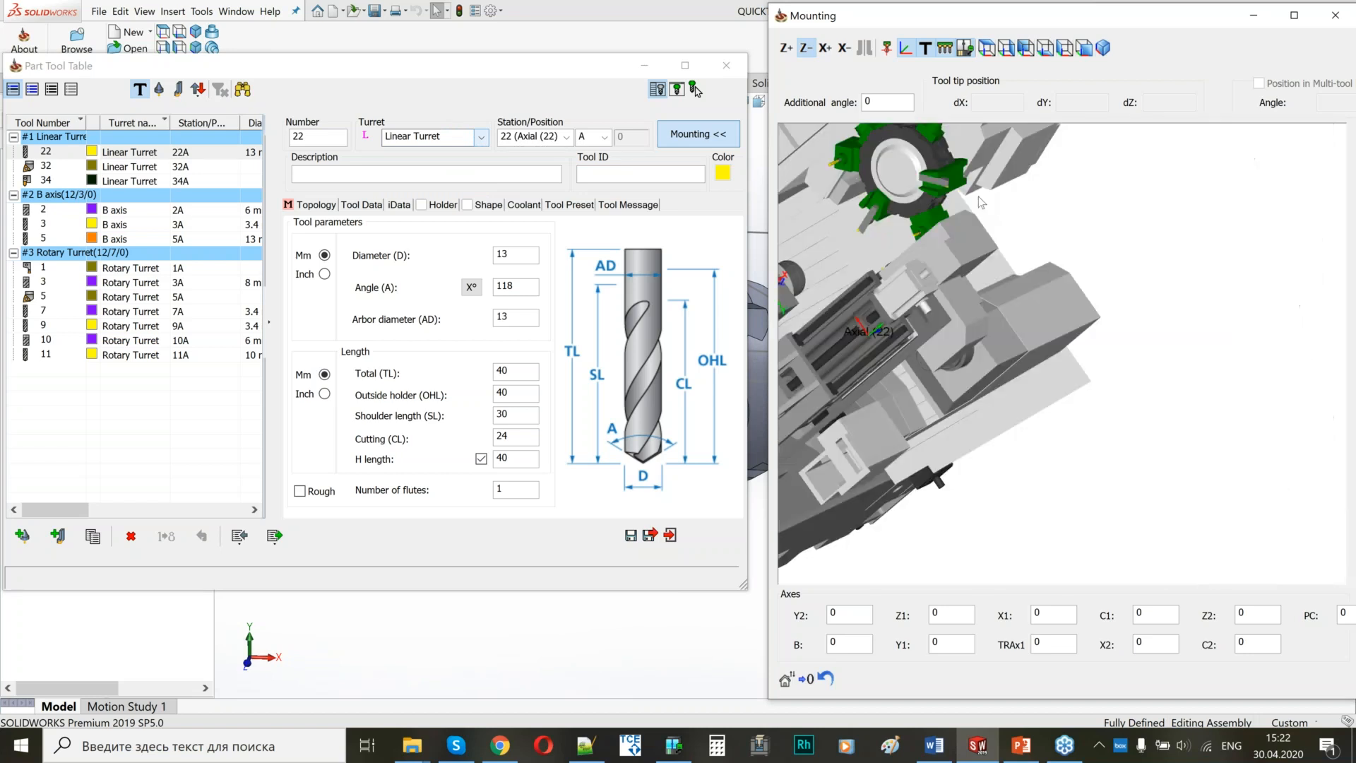
Examine the tools mounted on the linear turret around station 22 and on the B-axis head in the mounting preview.
middle_click_drag(974, 286, 1032, 214)
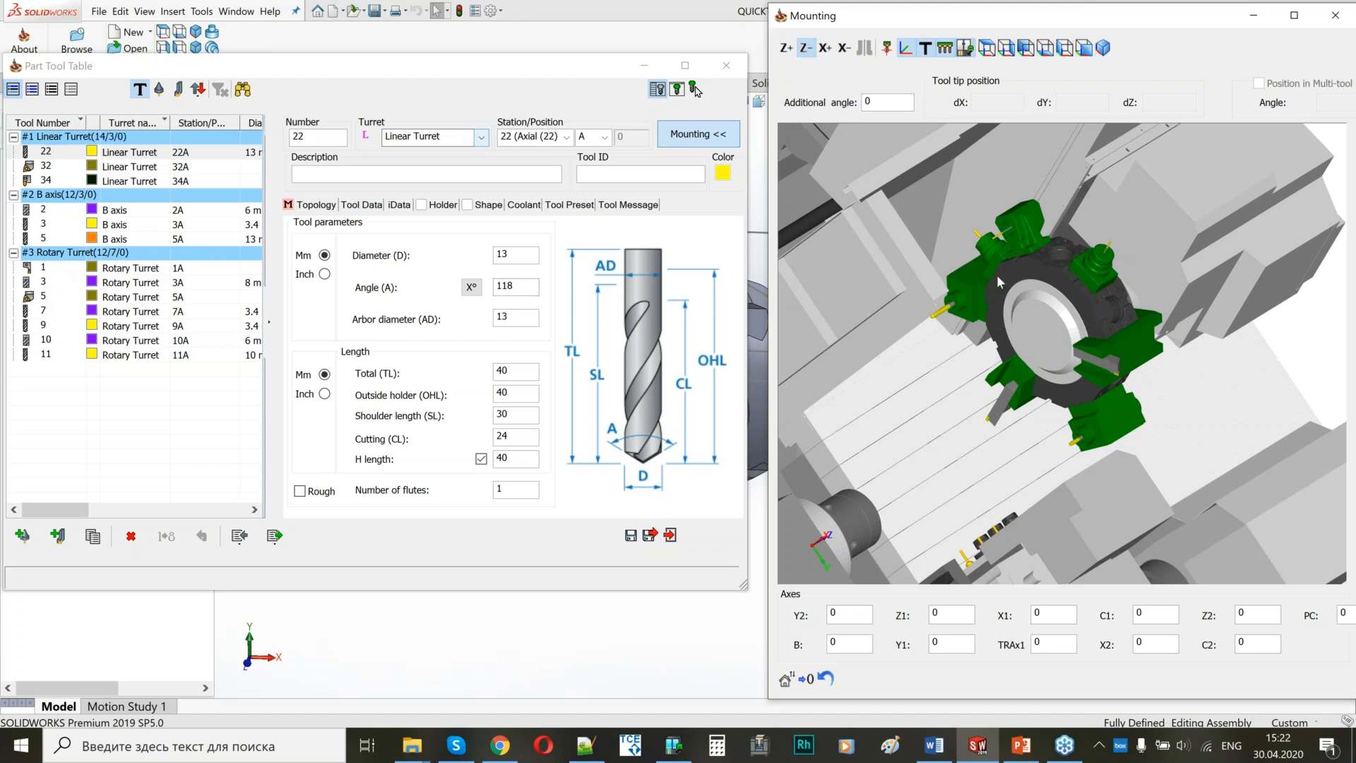
scroll(982, 265, "down", 5)
middle_click_drag(982, 265, 977, 317)
scroll(980, 322, "up", 8)
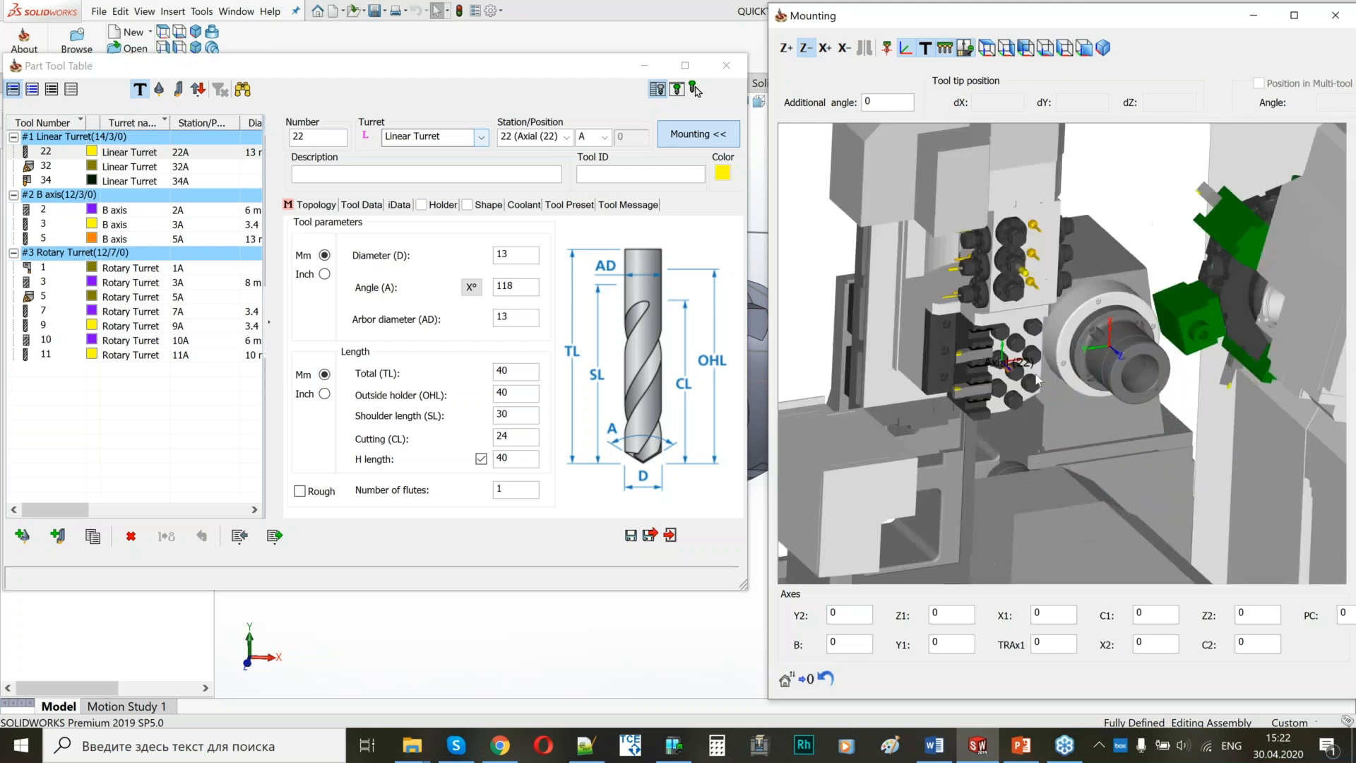
scroll(997, 382, "up", 4)
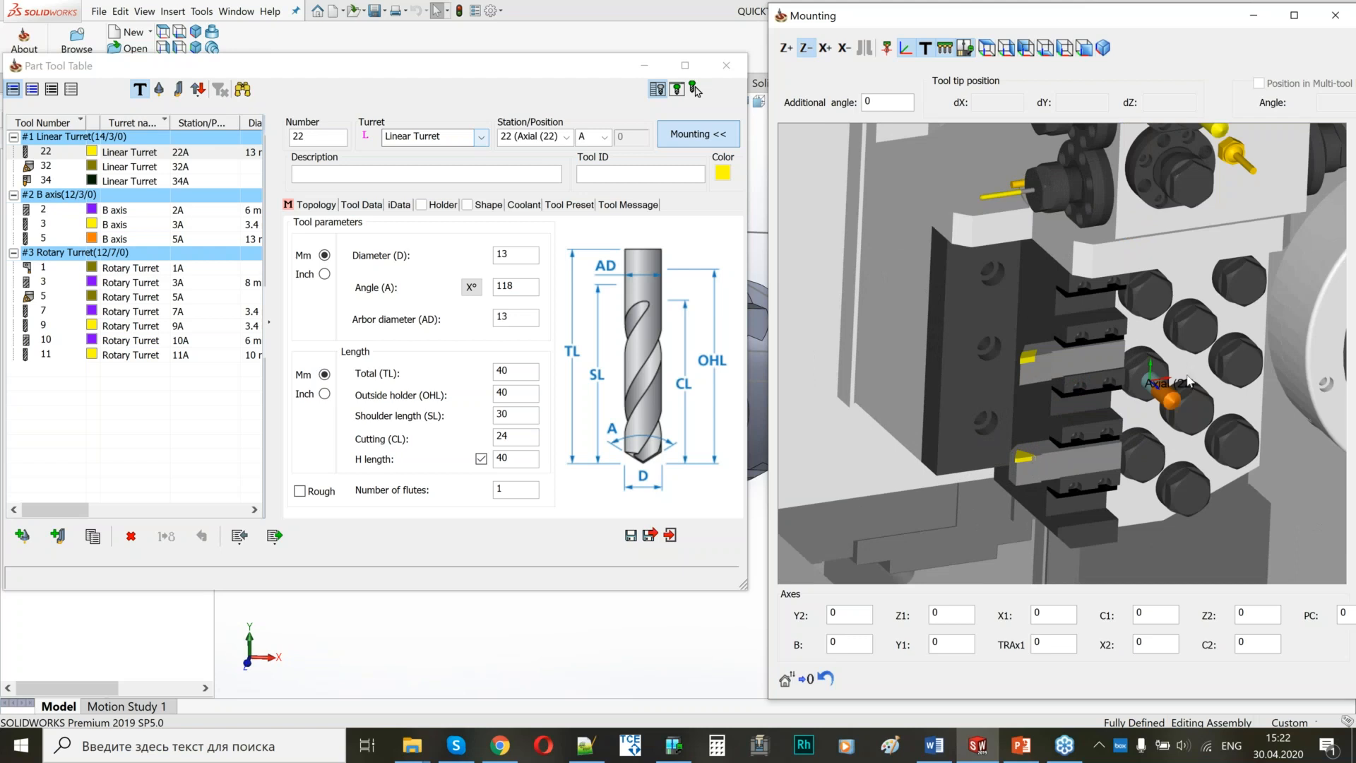
scroll(1188, 381, "up", 3)
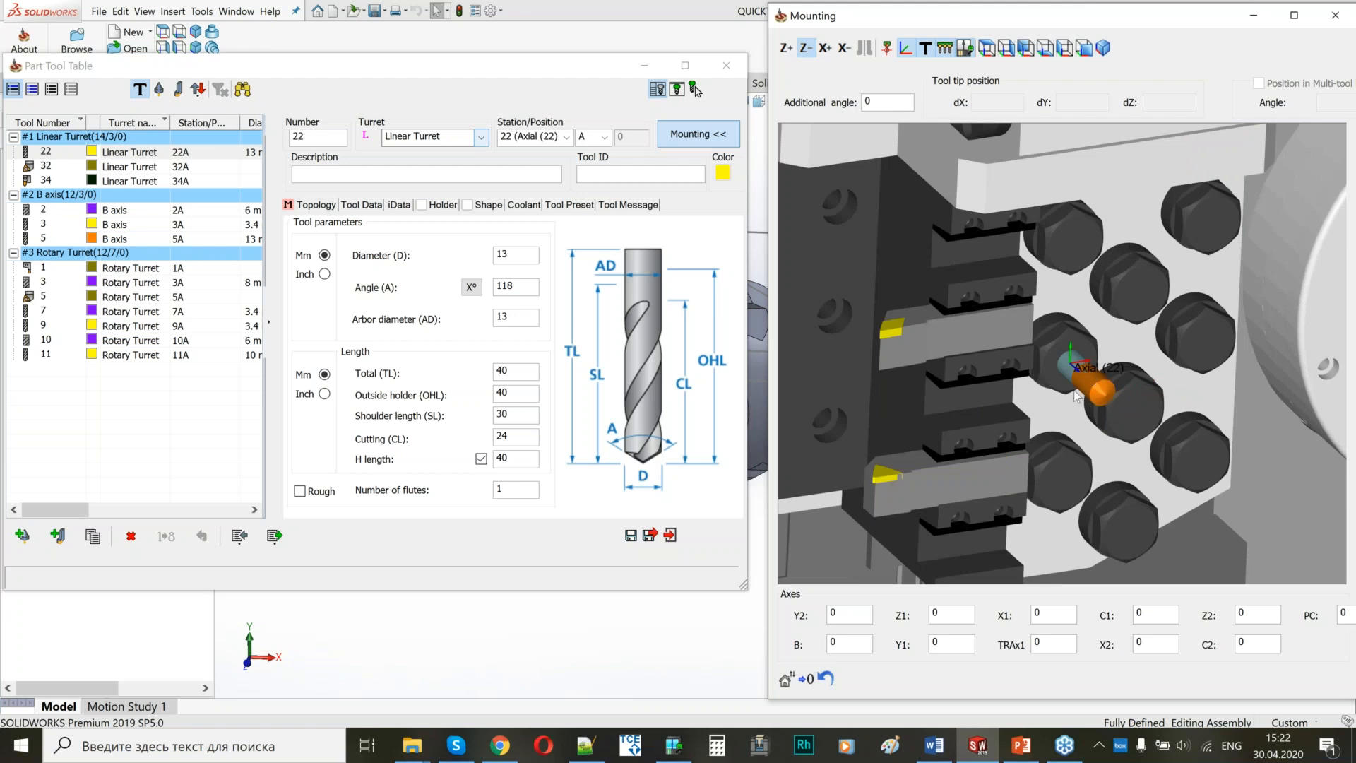
scroll(1123, 404, "down", 8)
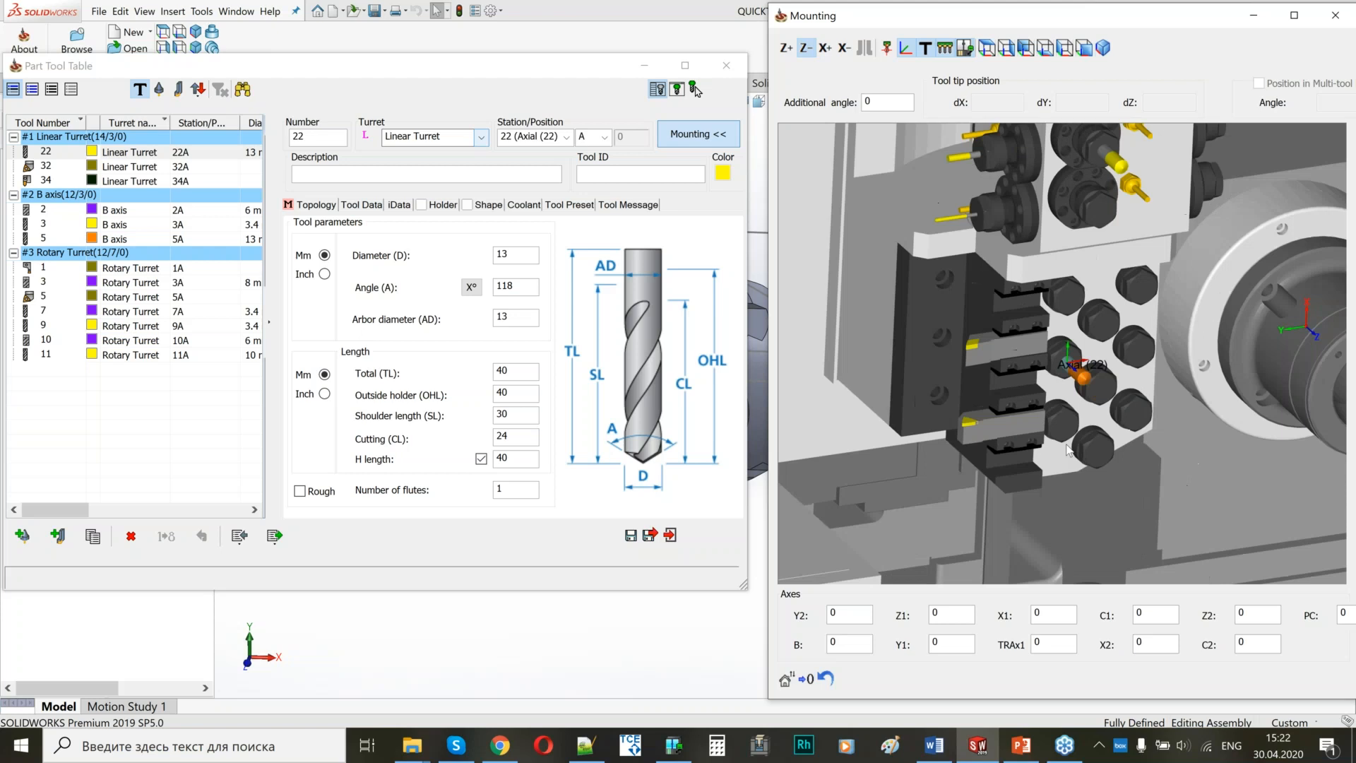
middle_click_drag(1023, 302, 1017, 339)
scroll(931, 350, "up", 6)
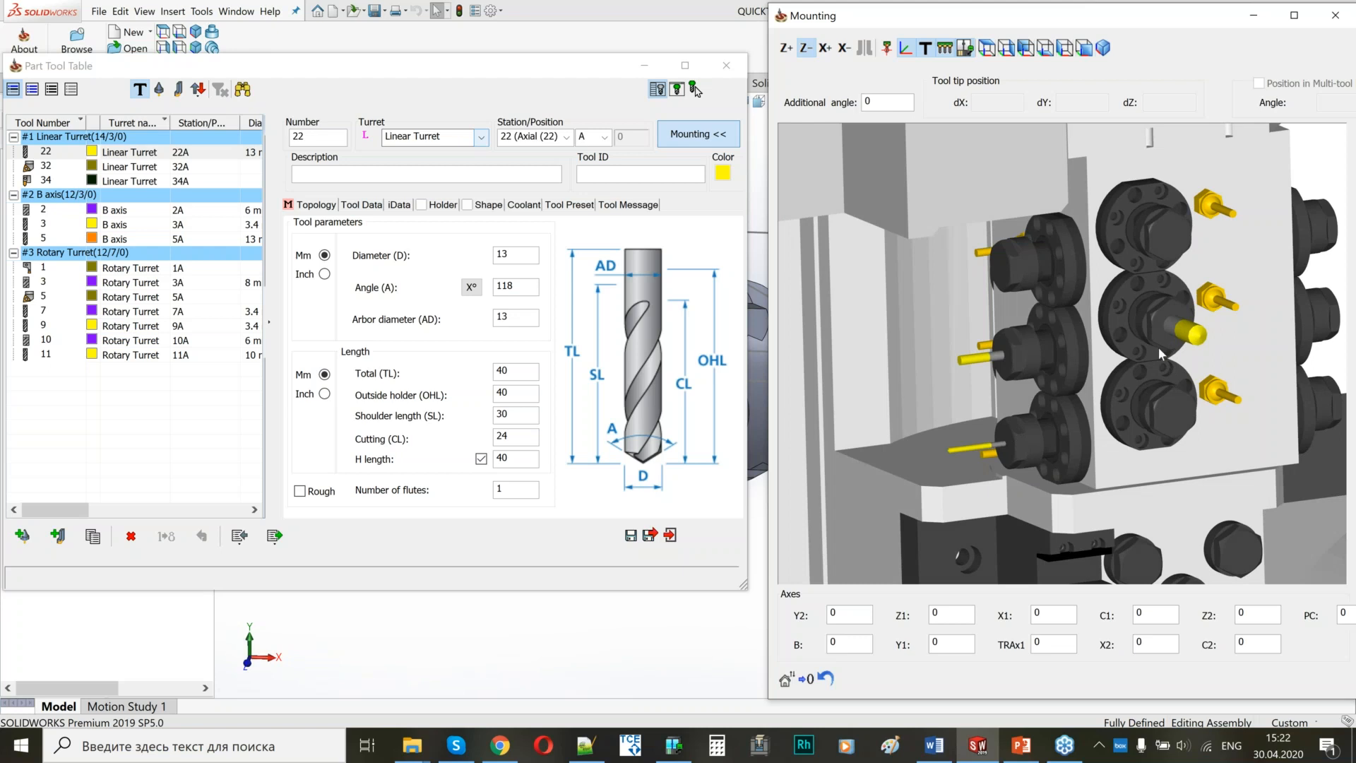
scroll(986, 361, "down", 6)
scroll(1093, 363, "up", 2)
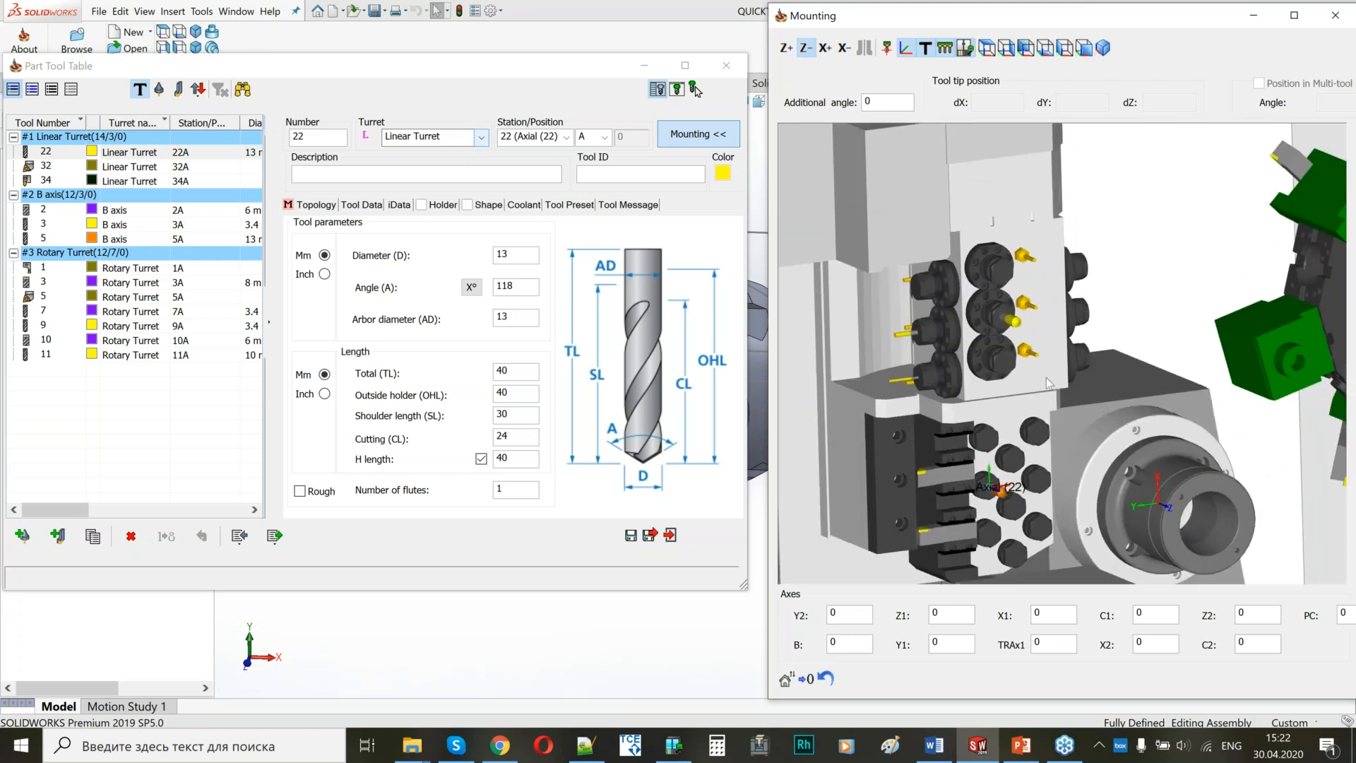
scroll(985, 345, "up", 1)
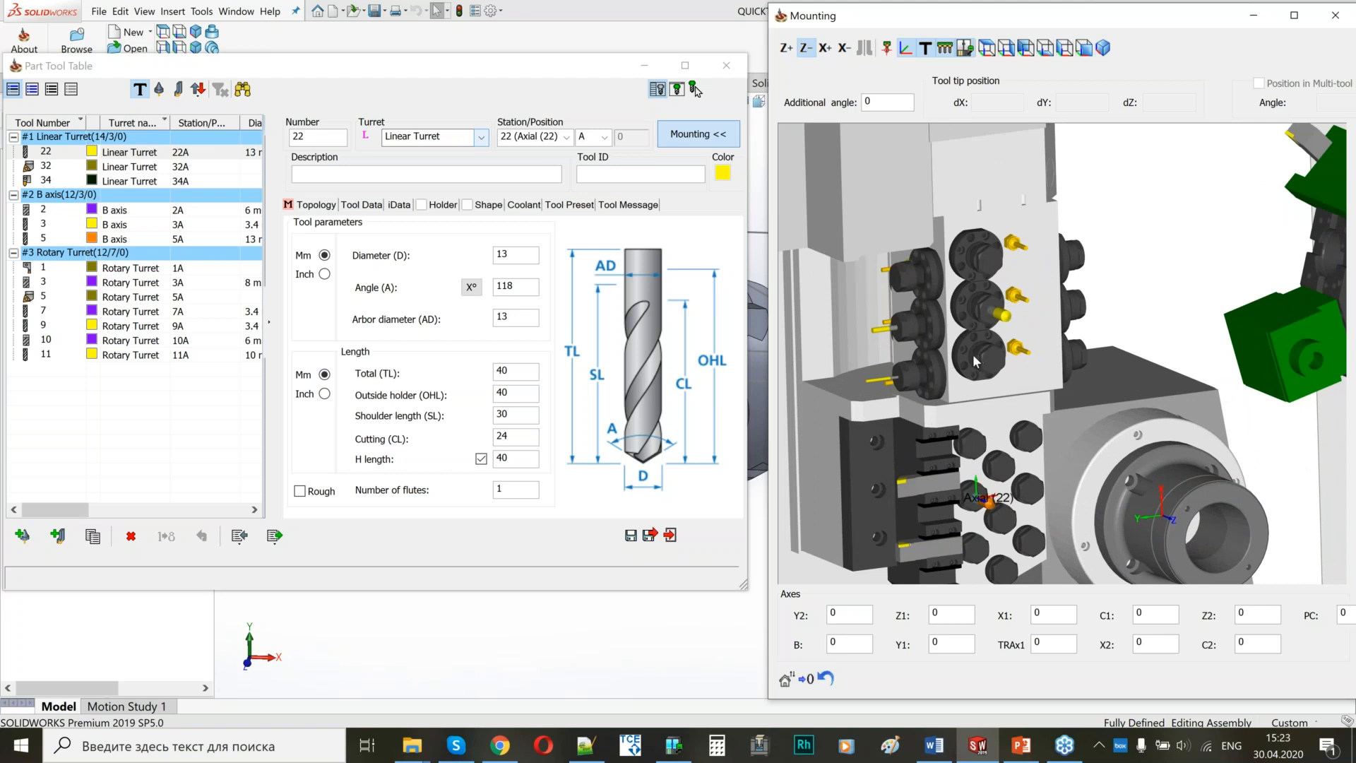
scroll(989, 351, "down", 1)
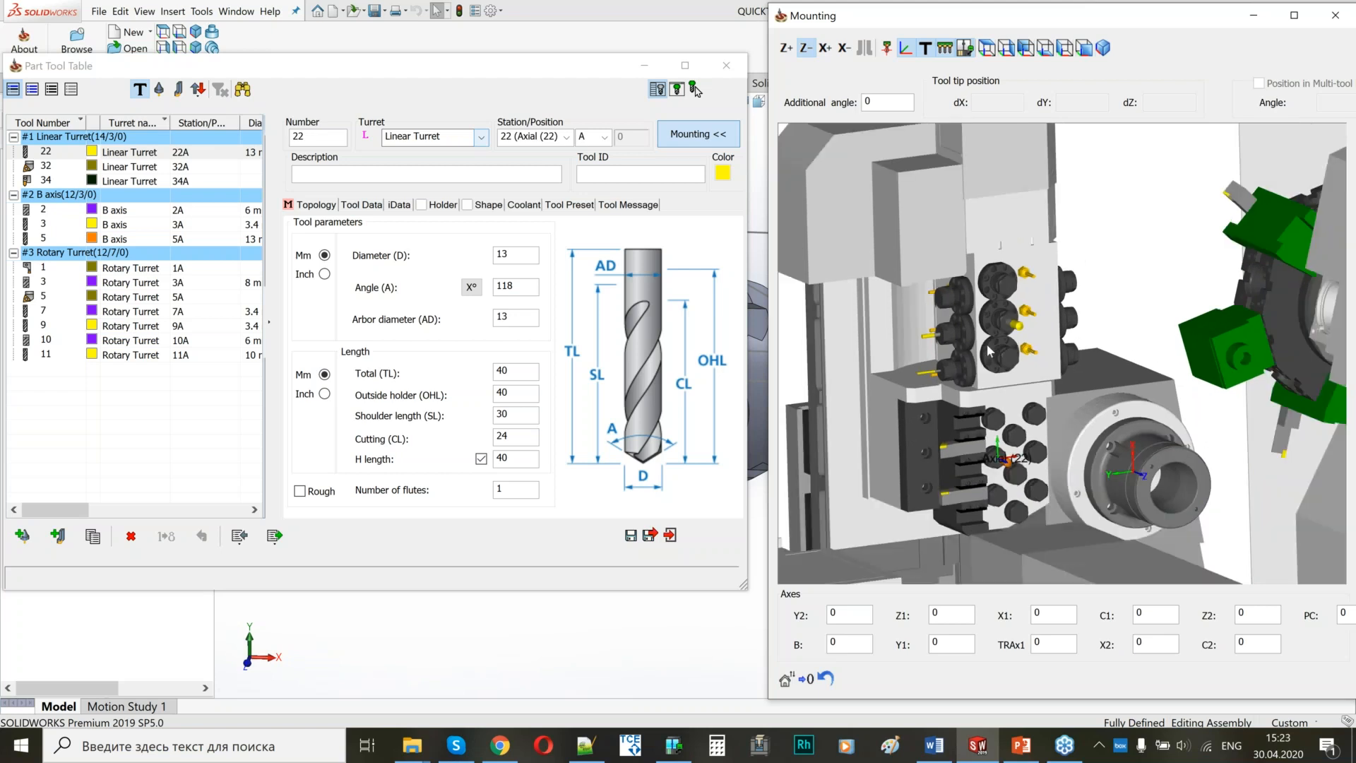
Review the whole machine layout in the mounting preview and save and exit the part tool table.
scroll(988, 351, "down", 5)
scroll(1252, 433, "up", 2)
middle_click_drag(1252, 433, 1154, 372)
scroll(1020, 408, "down", 4)
scroll(1154, 373, "up", 3)
middle_click_drag(945, 321, 935, 333)
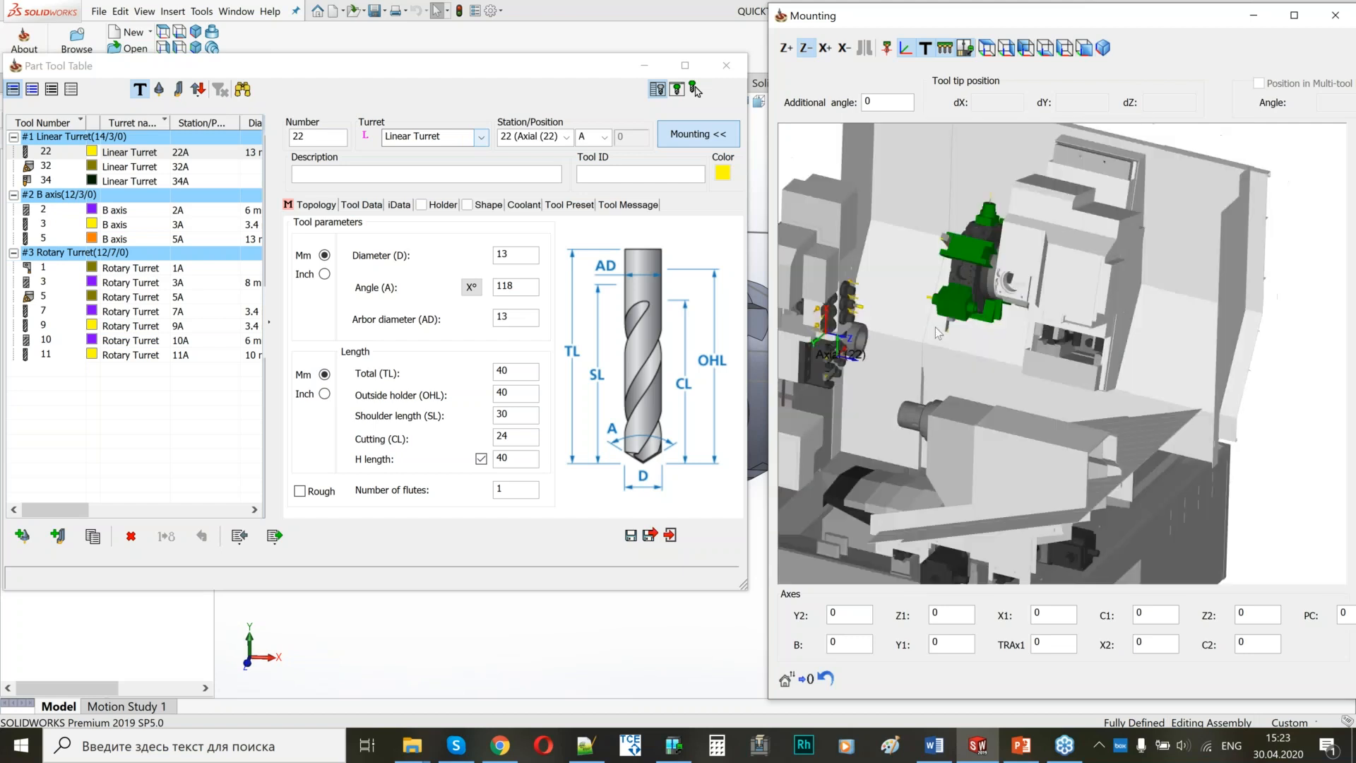
scroll(936, 329, "down", 4)
scroll(818, 328, "up", 4)
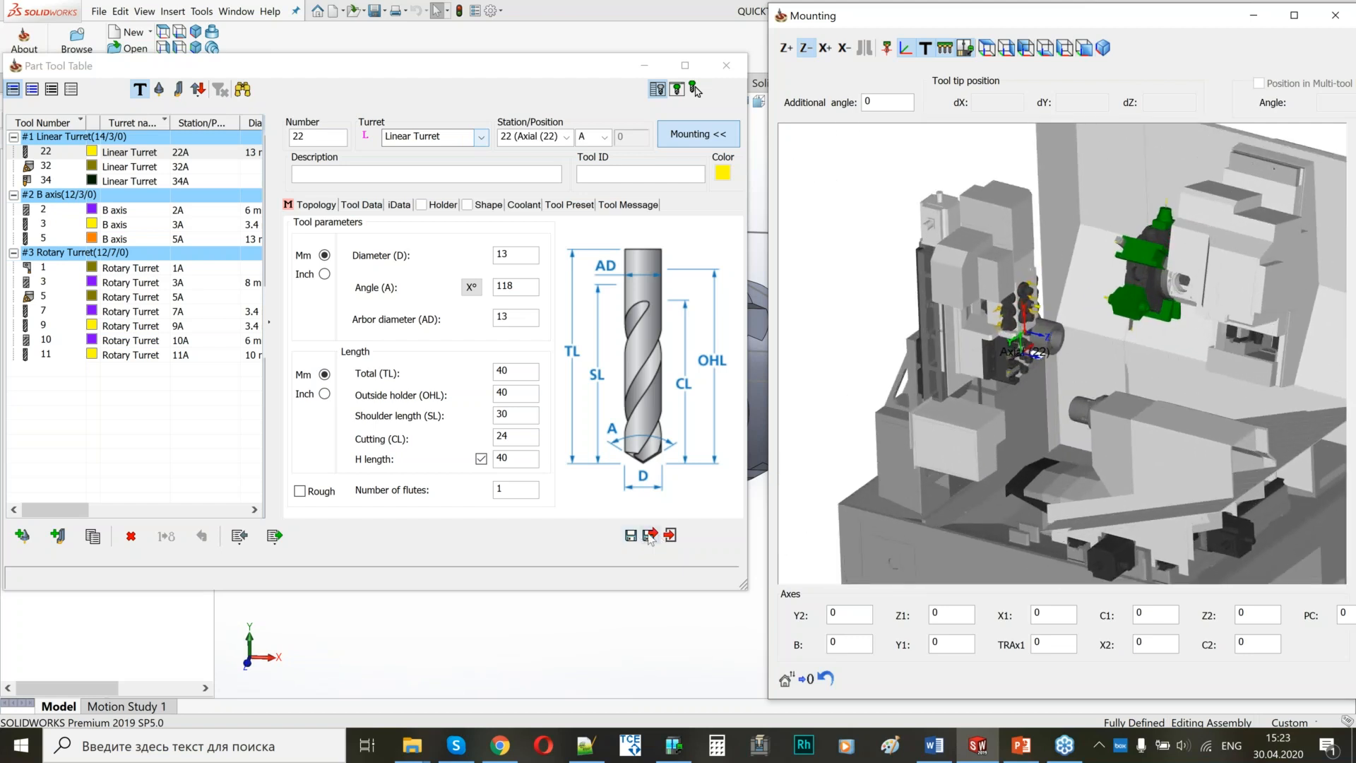
left_click(649, 537)
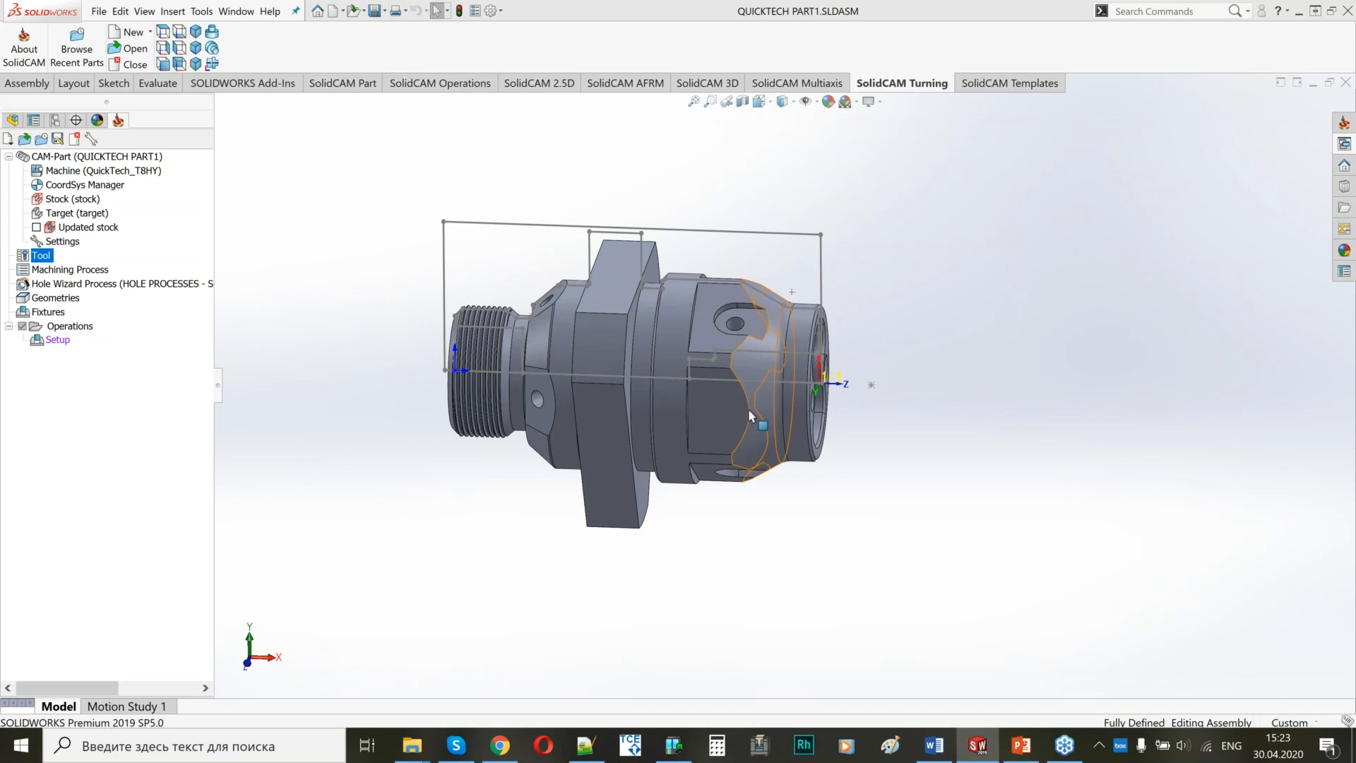
Add a turning operation under Setup and name it Face MS.
middle_click_drag(747, 408, 712, 415)
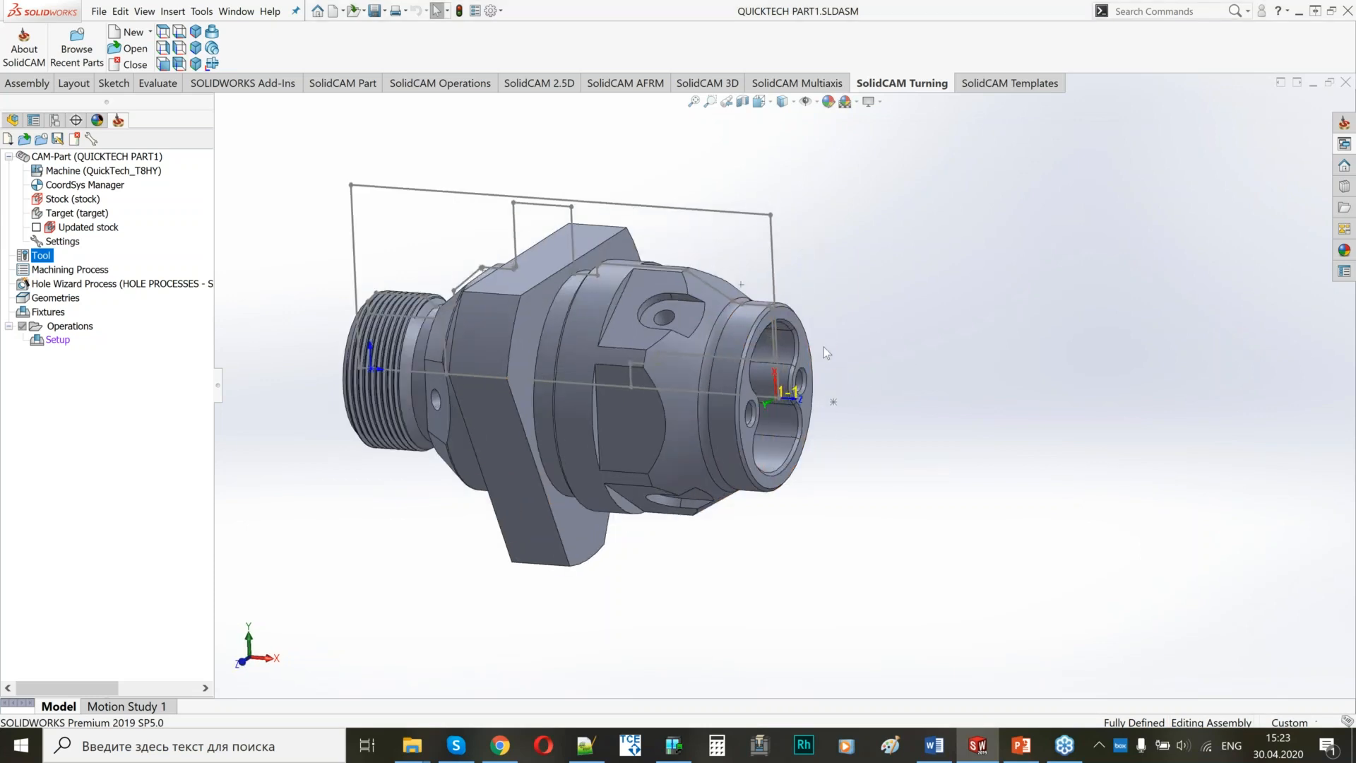
scroll(823, 346, "down", 5)
scroll(845, 318, "up", 2)
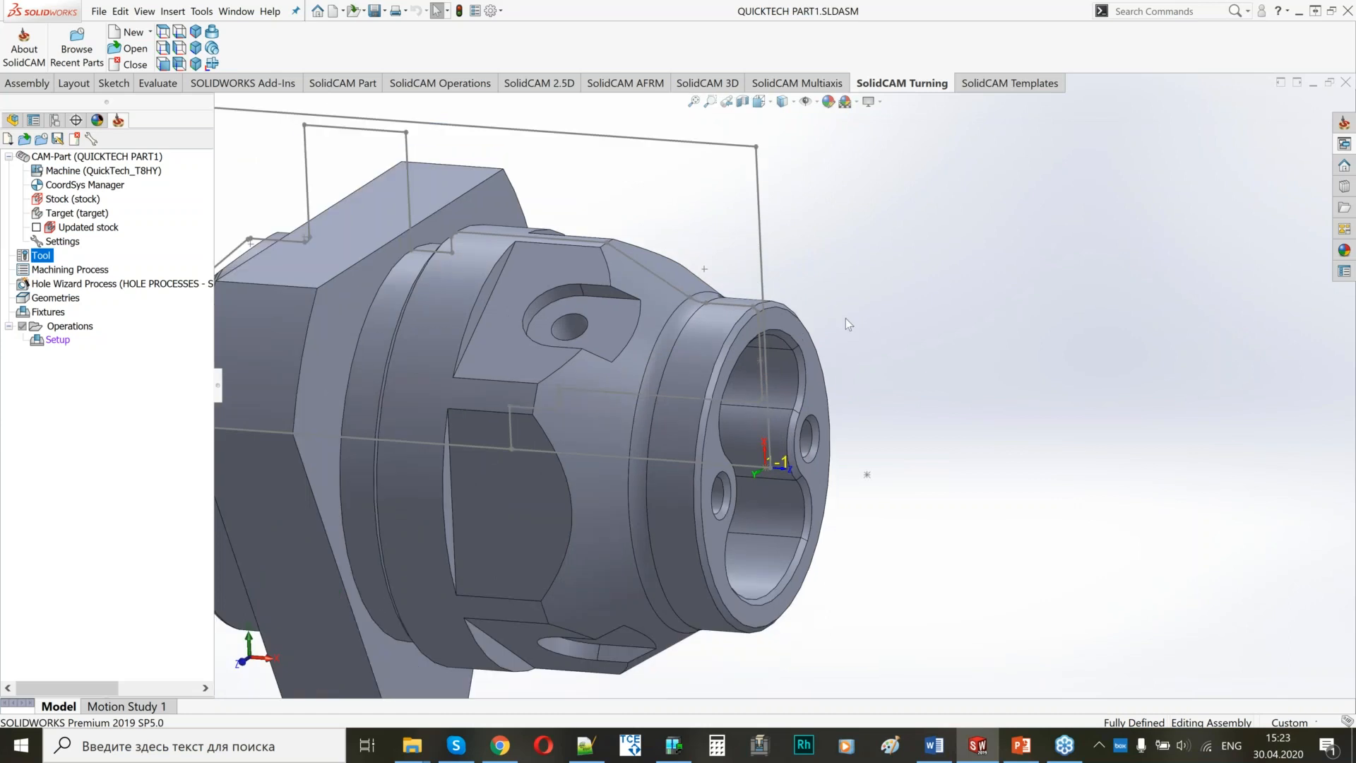
scroll(845, 318, "up", 3)
right_click(57, 339)
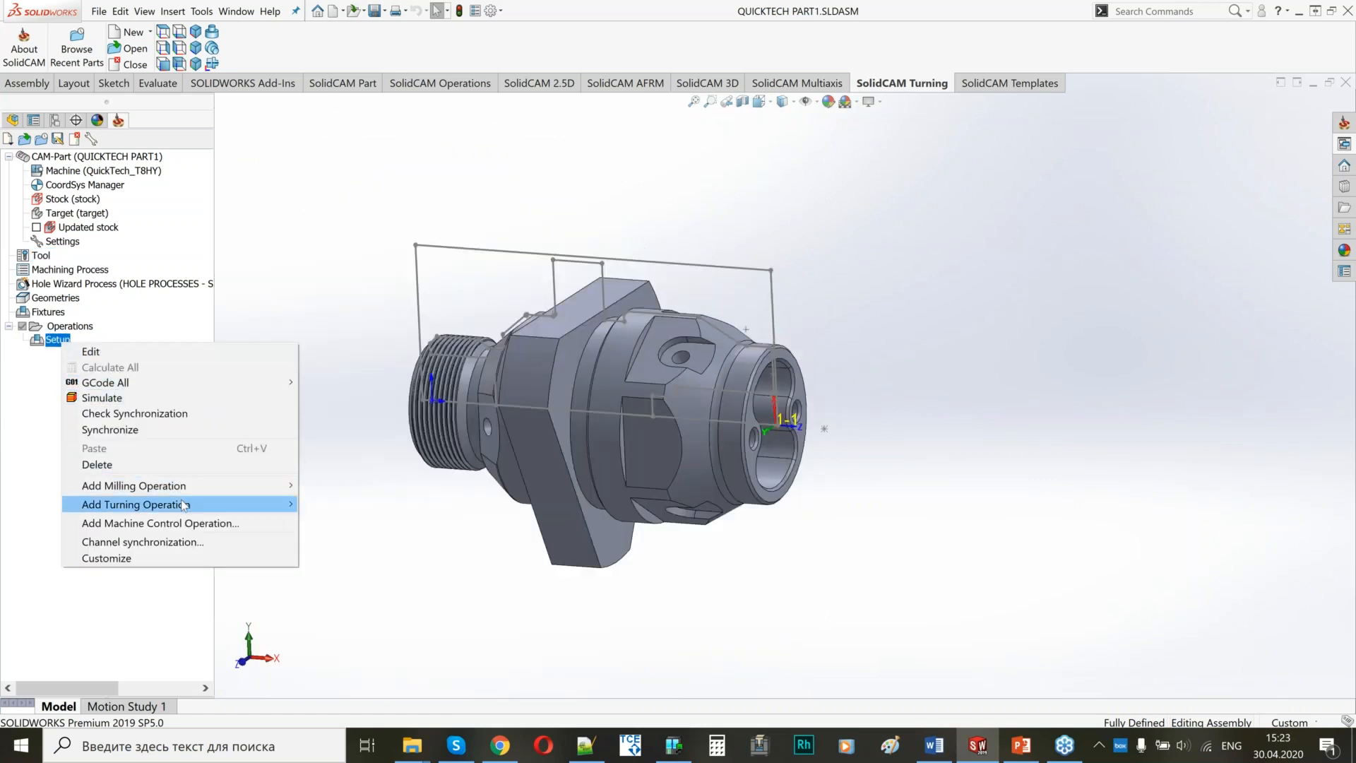
mouse_move(184, 504)
left_click(338, 520)
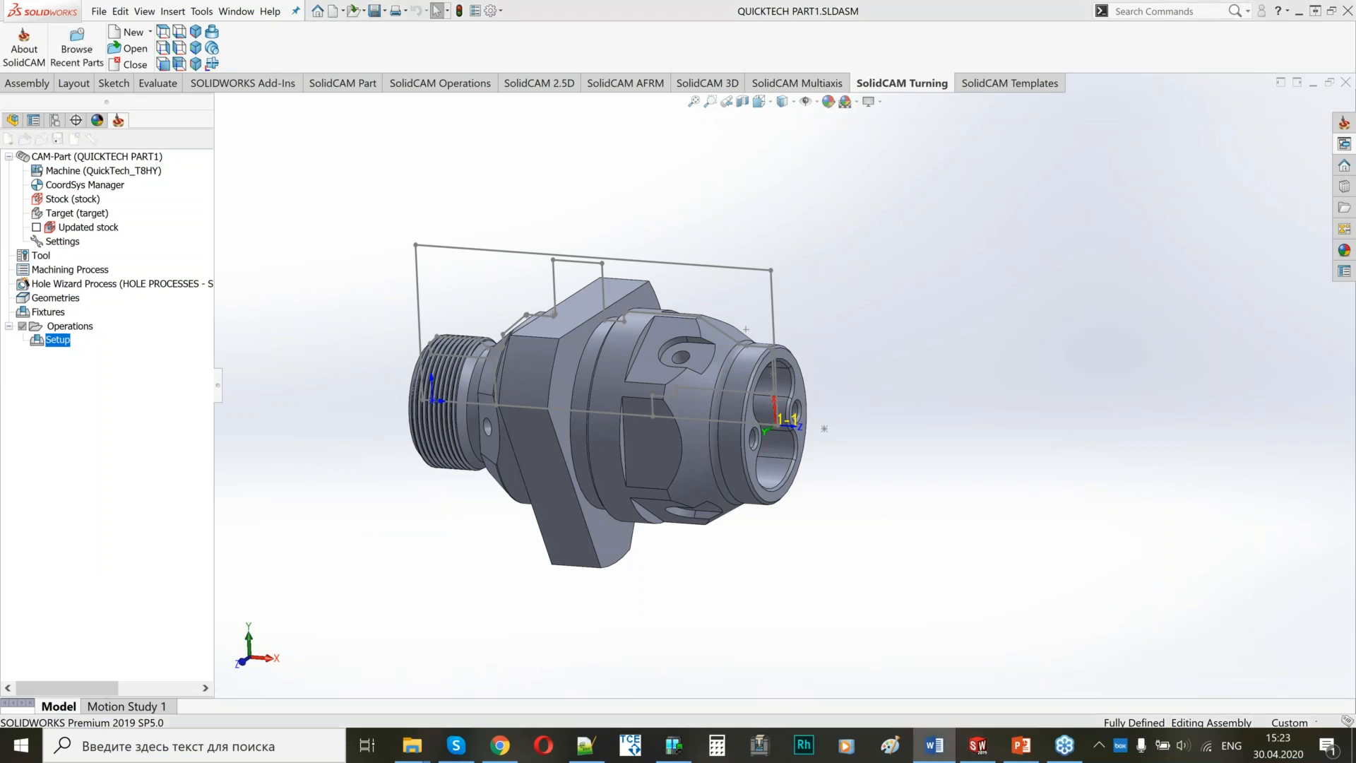
type("Face MS")
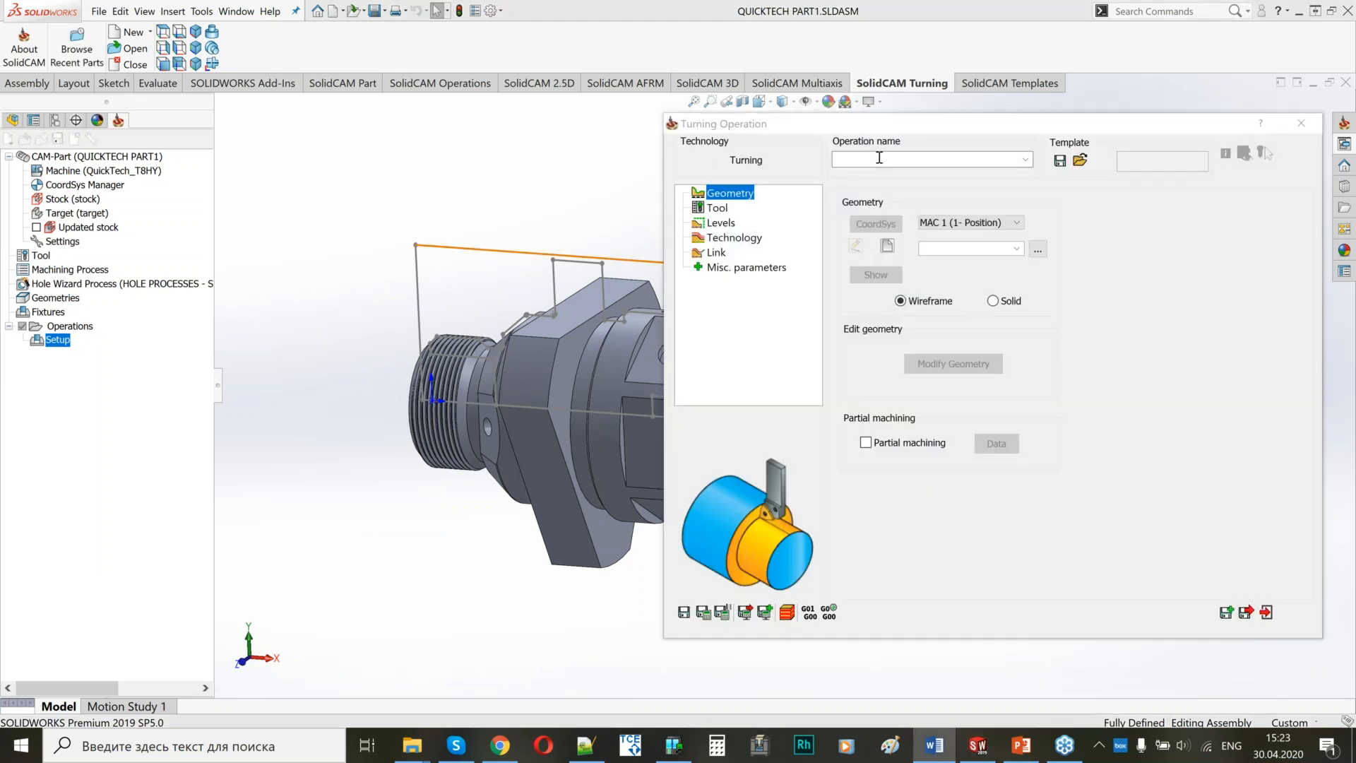
mouse_move(917, 122)
left_mouse_down()
mouse_move(976, 129)
mouse_move(915, 109)
left_mouse_up()
Set the Face MS geometry source to Solid and start defining a new geometry on the model.
left_click(991, 290)
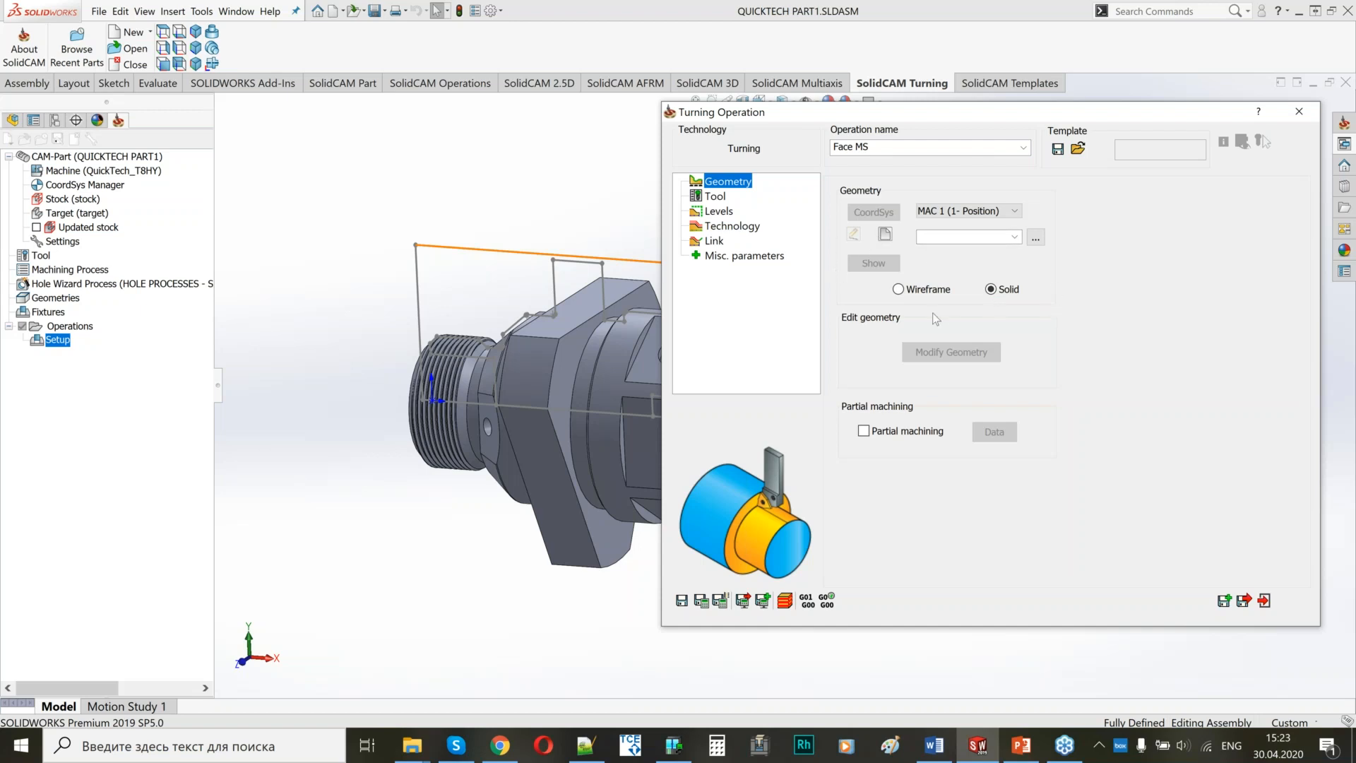
middle_click_drag(520, 361, 558, 354)
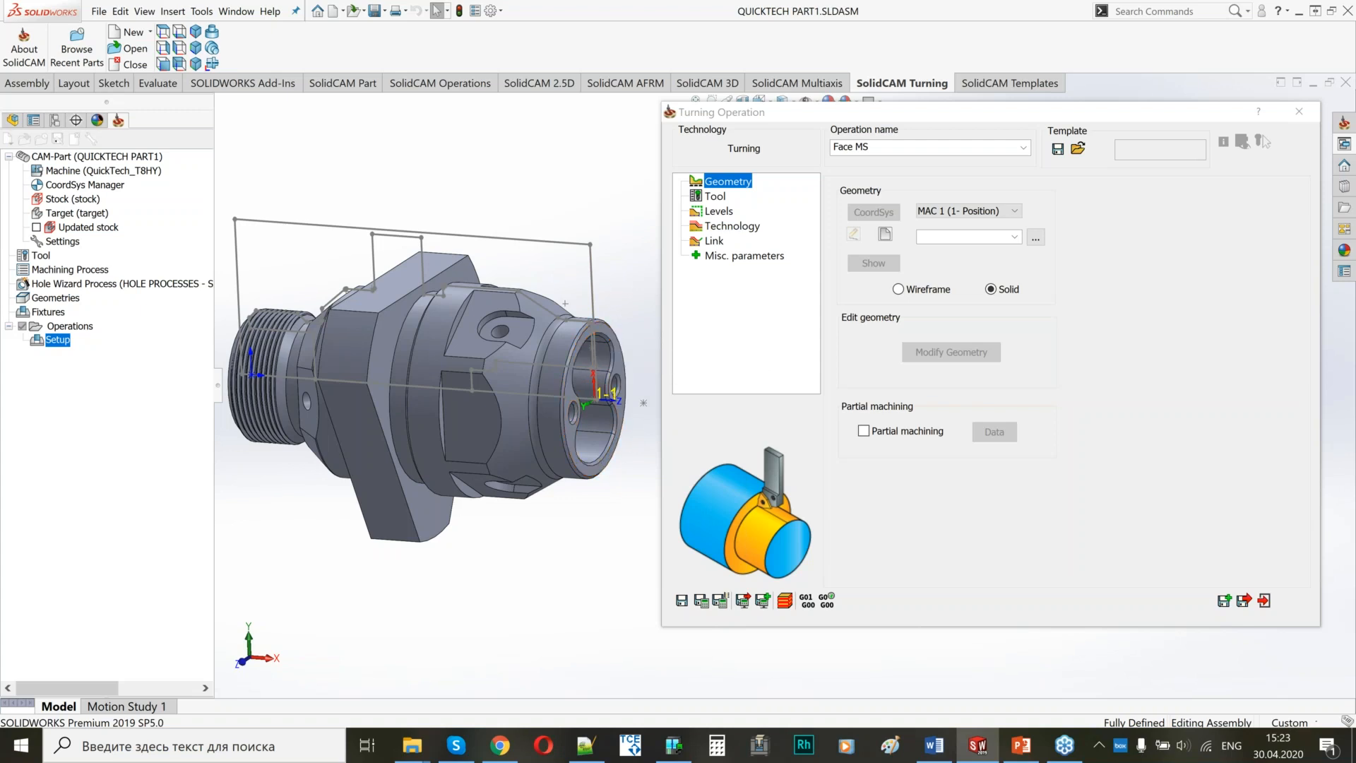
scroll(554, 341, "down", 4)
middle_click_drag(592, 335, 475, 320, "ctrl")
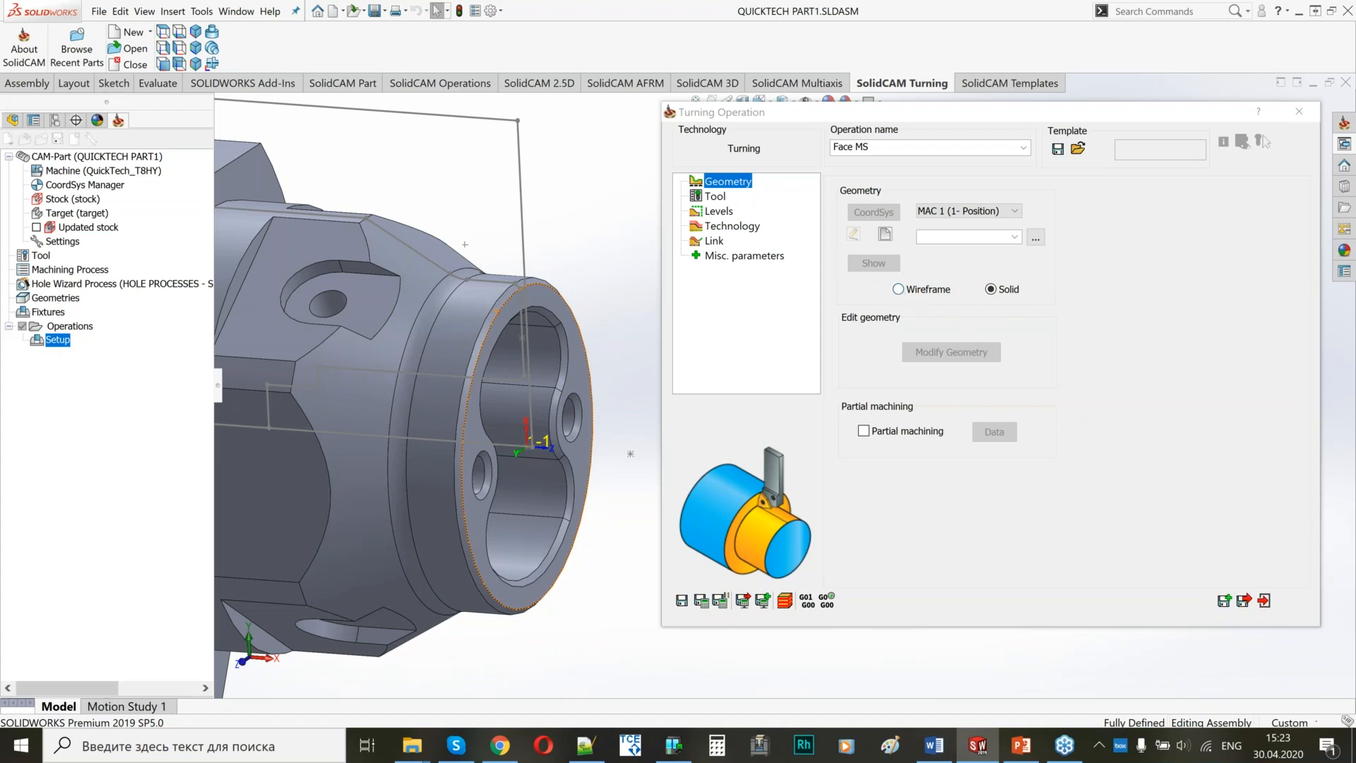
scroll(369, 296, "down", 2)
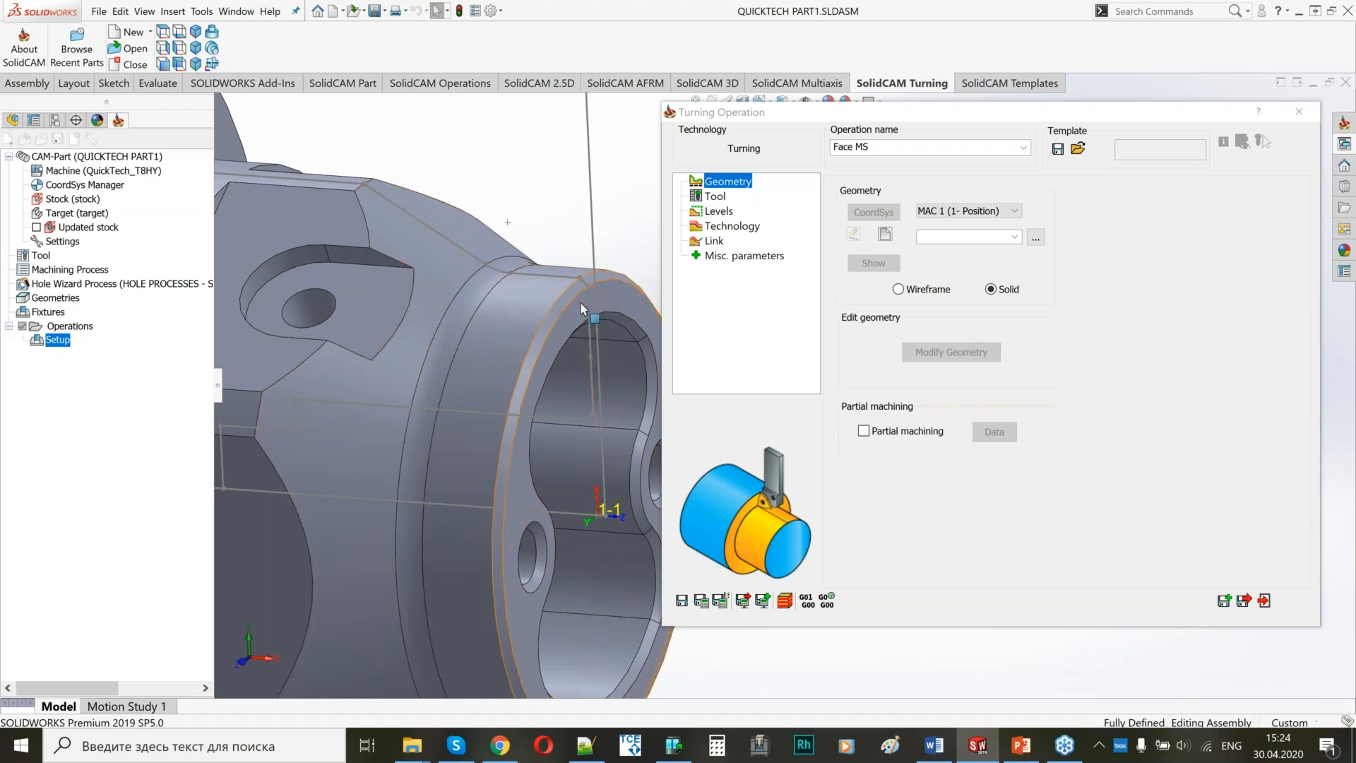
scroll(537, 339, "up", 4)
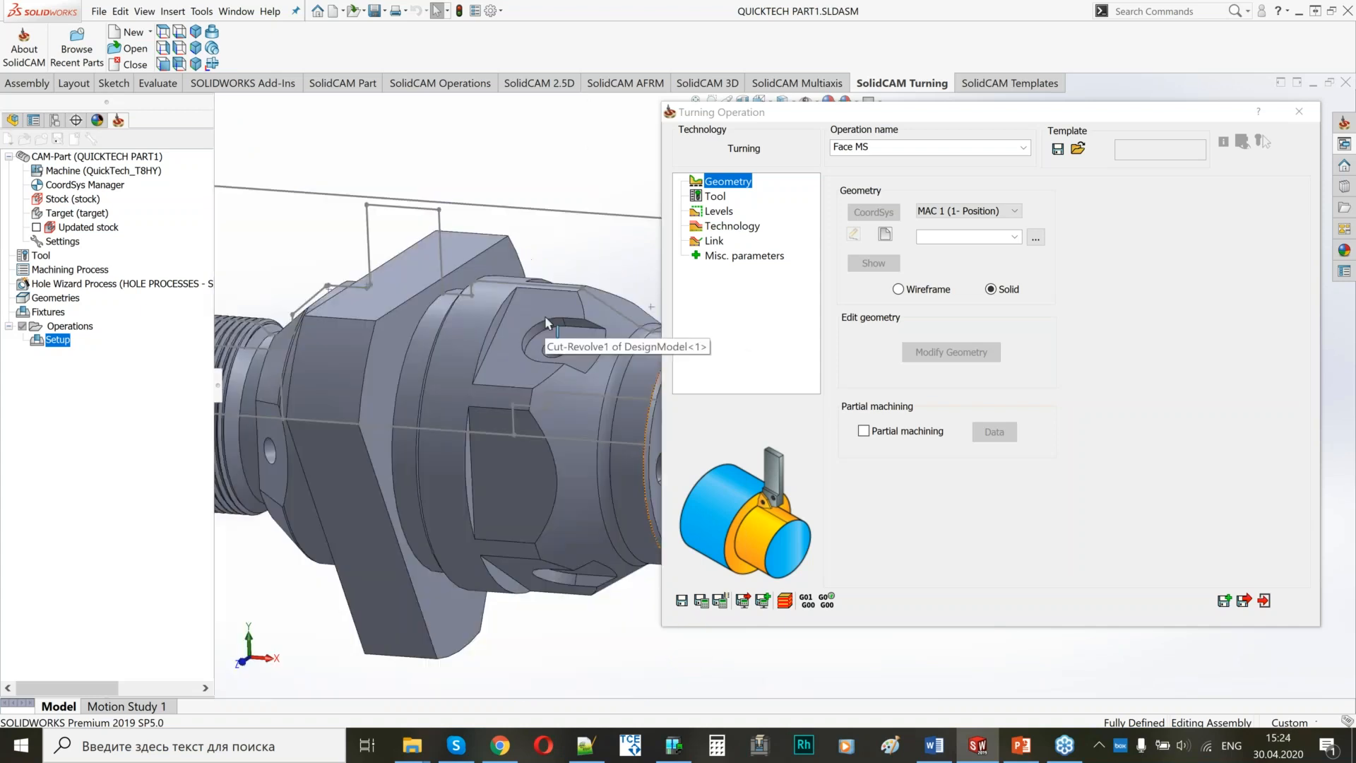
middle_click_drag(535, 330, 439, 298, "ctrl")
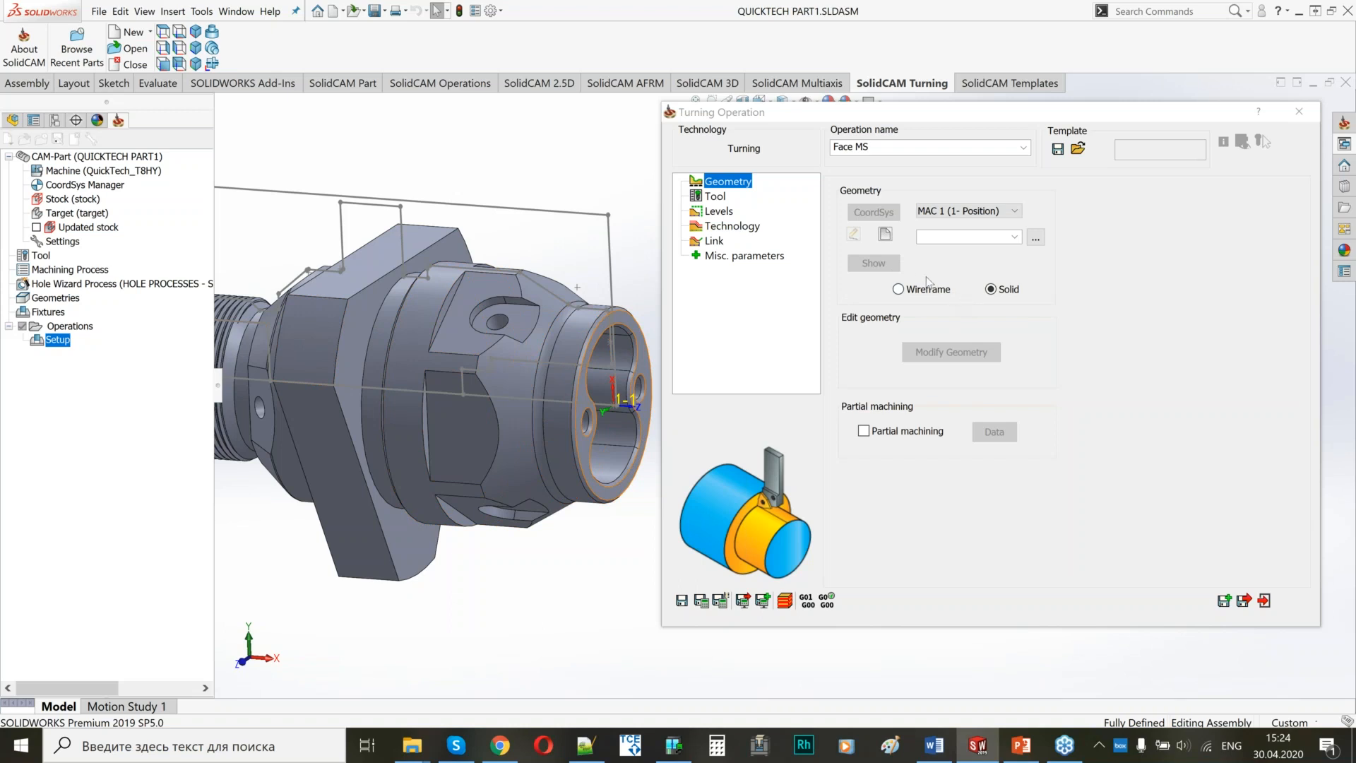
left_click(892, 262)
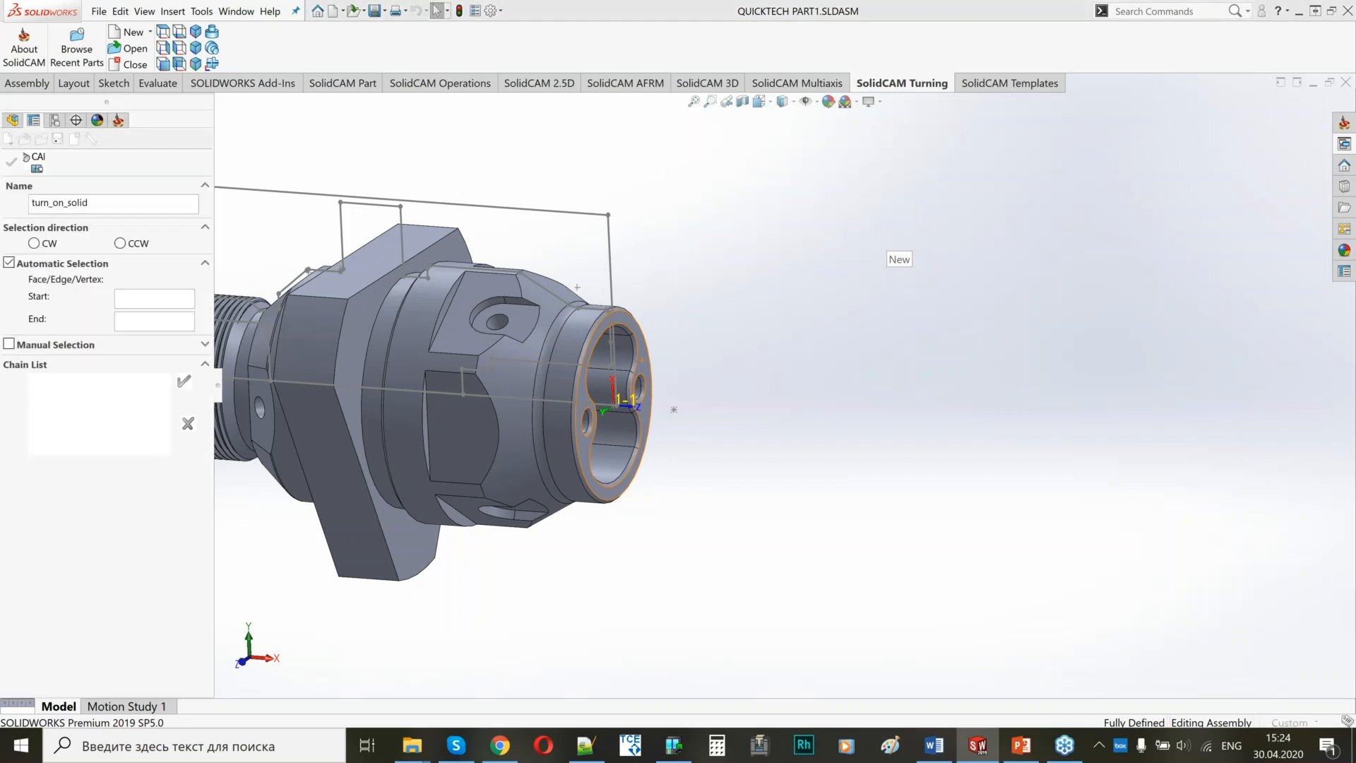
Pick the part's front ring face as the chain's start and end, set the selection direction to CW, and accept the geometry.
left_click(633, 337)
scroll(633, 336, "up", 4)
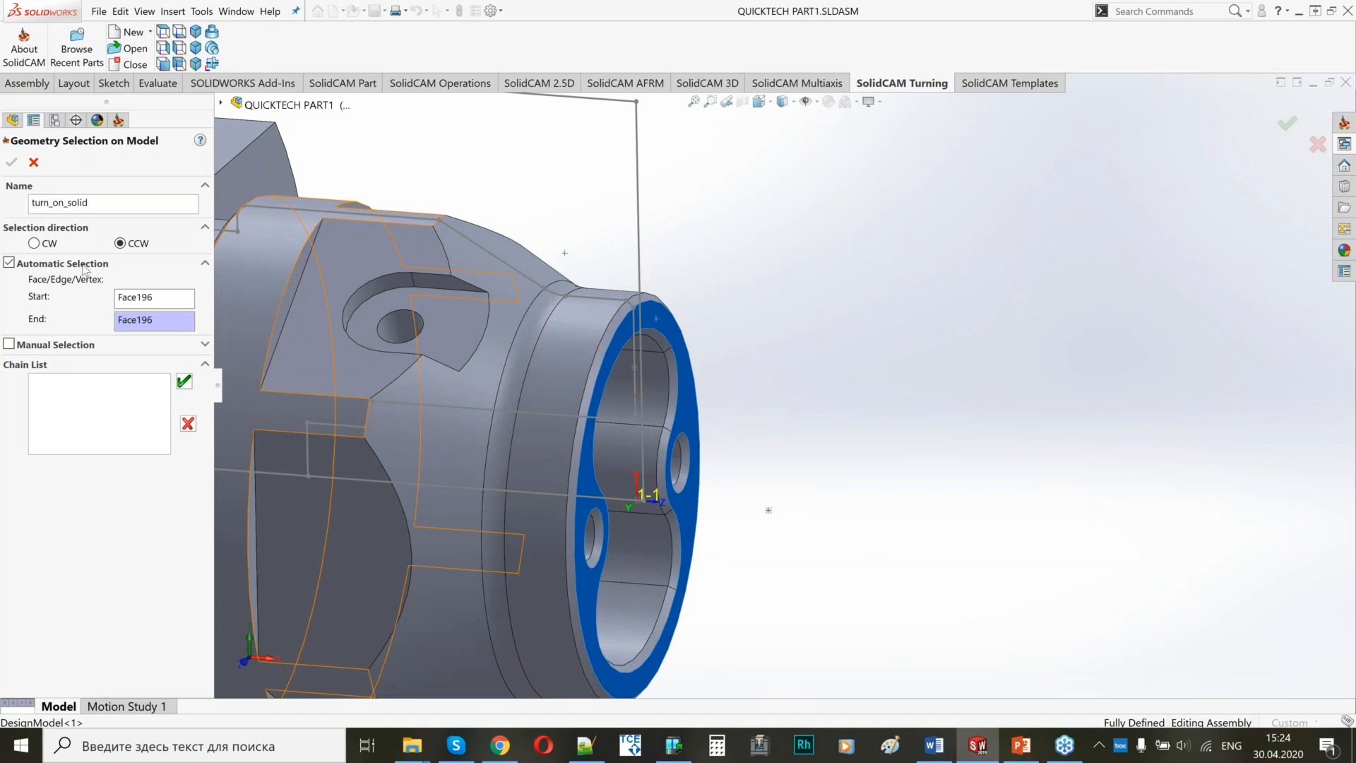
middle_click_drag(605, 380, 608, 380)
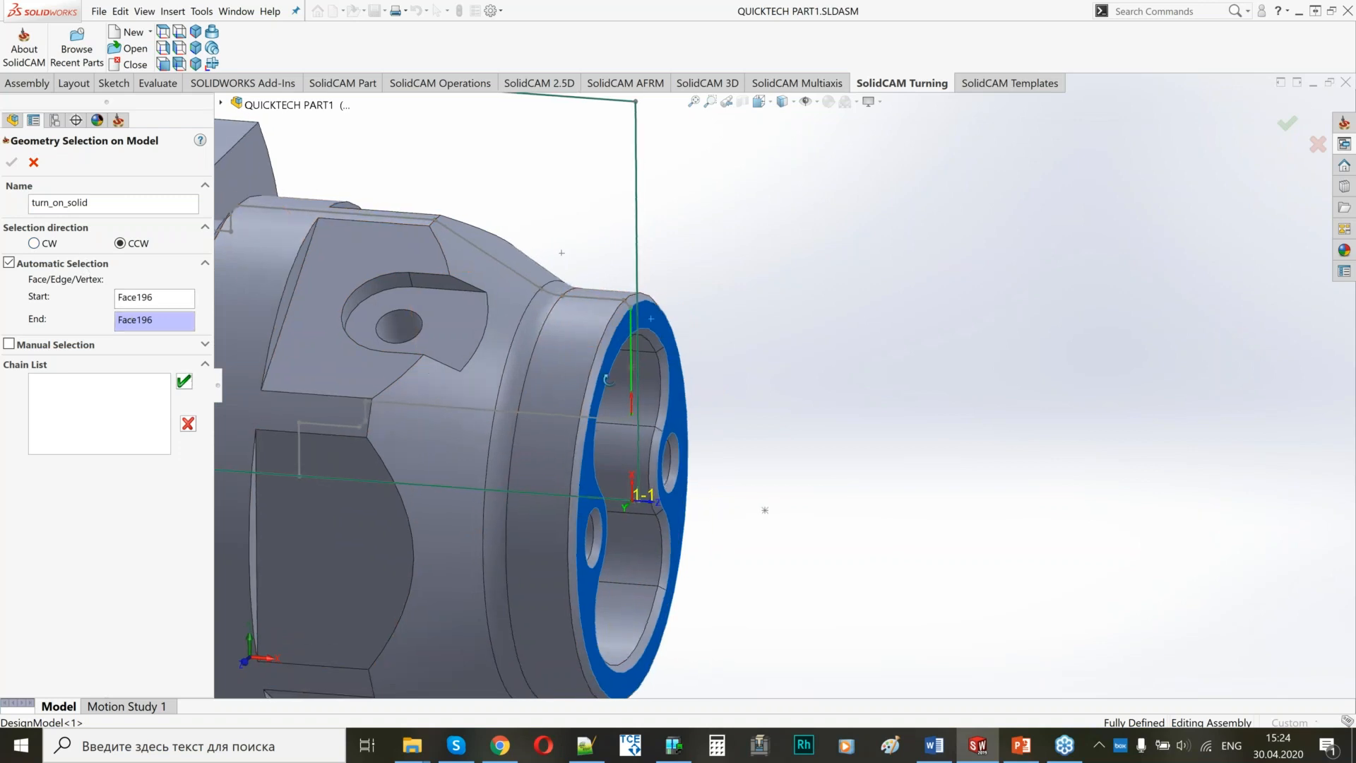
middle_click_drag(608, 380, 607, 380)
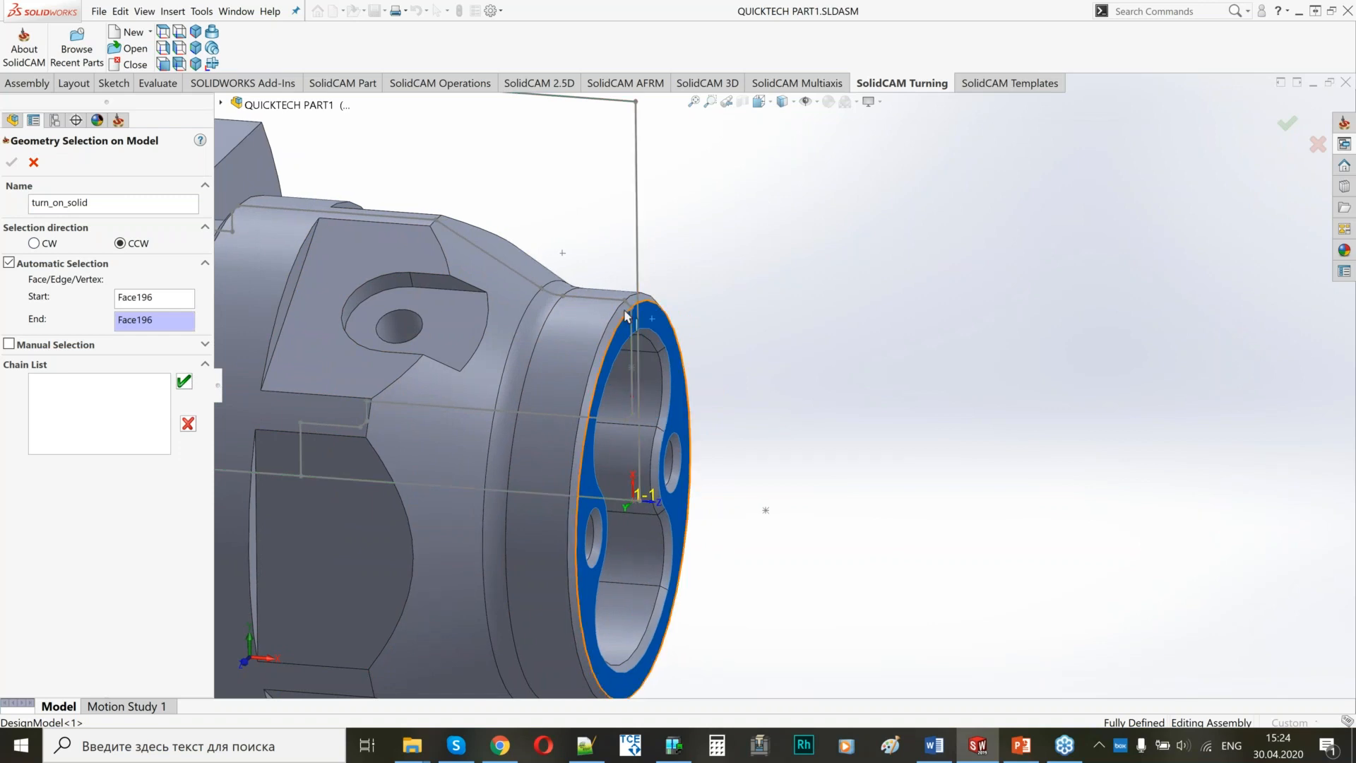
scroll(635, 553, "up", 2)
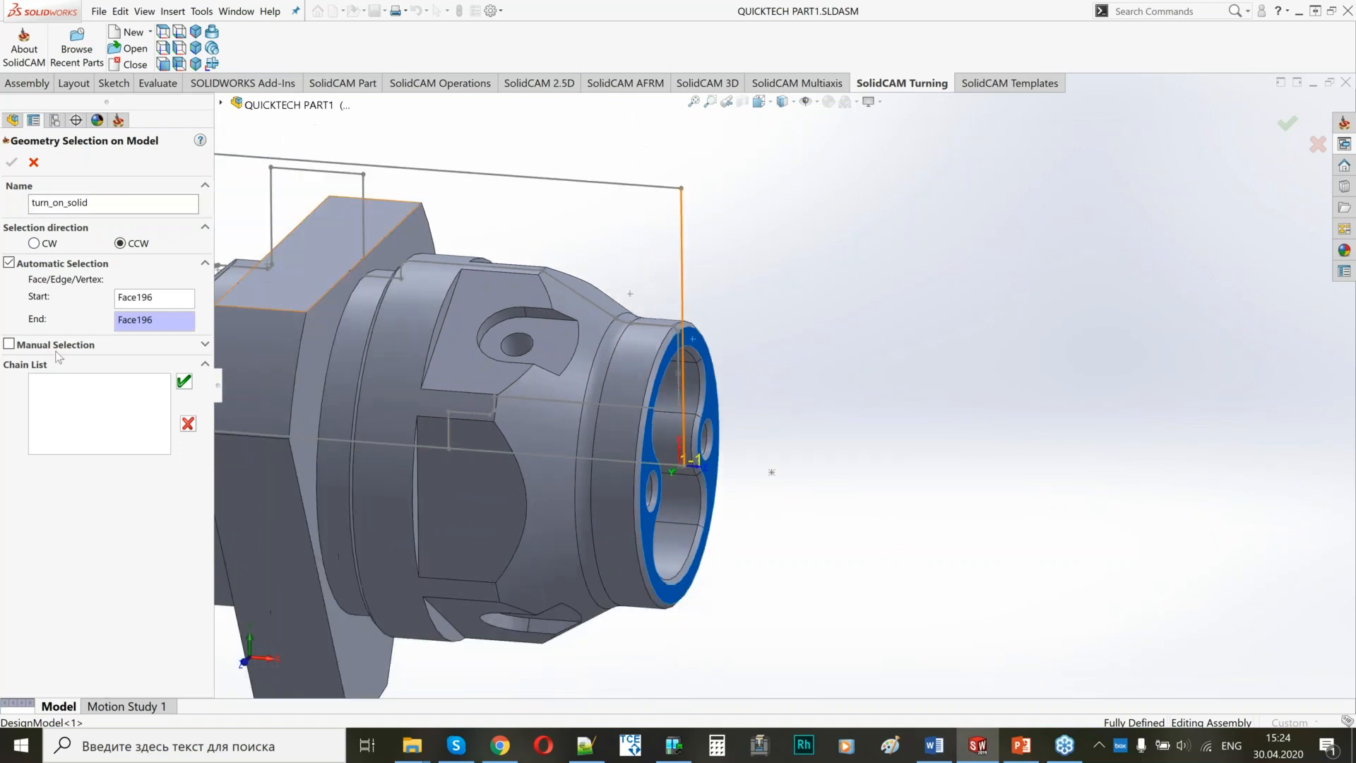
left_click(34, 244)
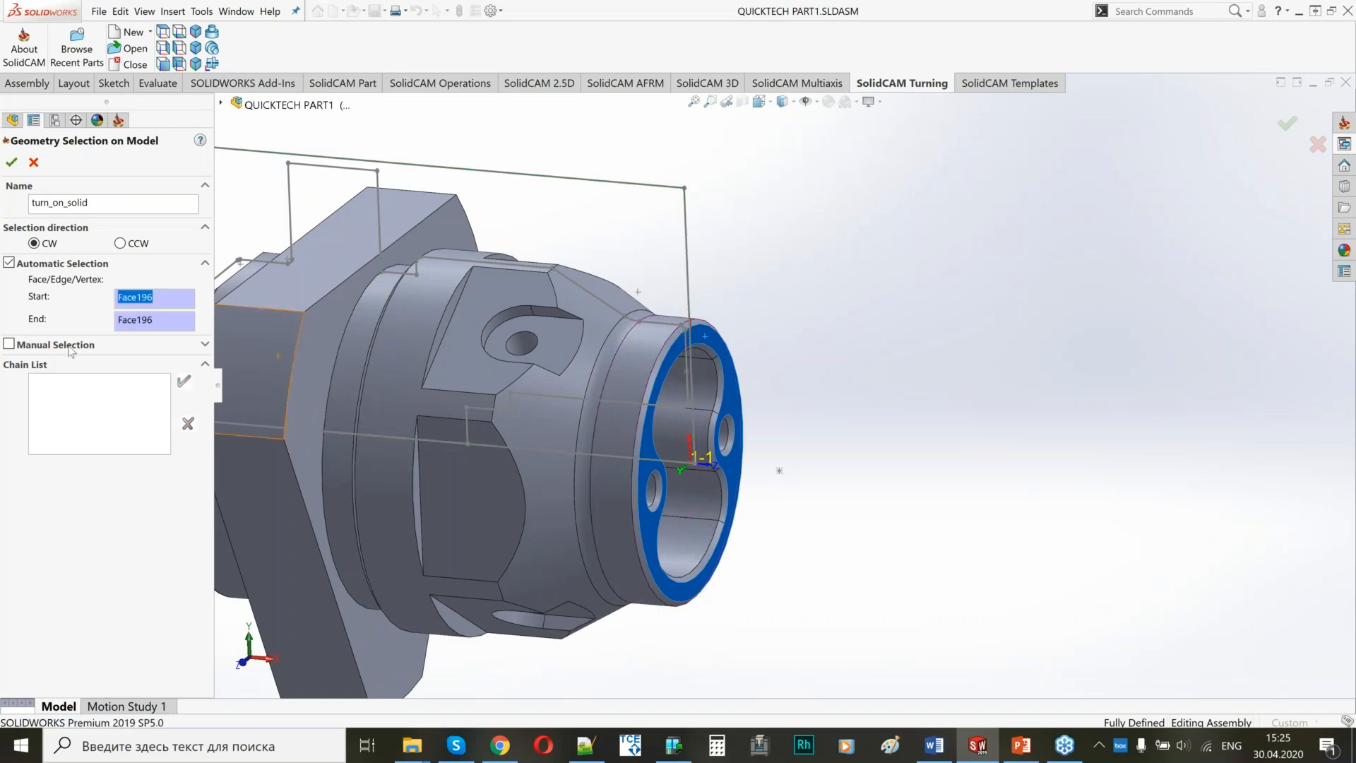
left_click(11, 163)
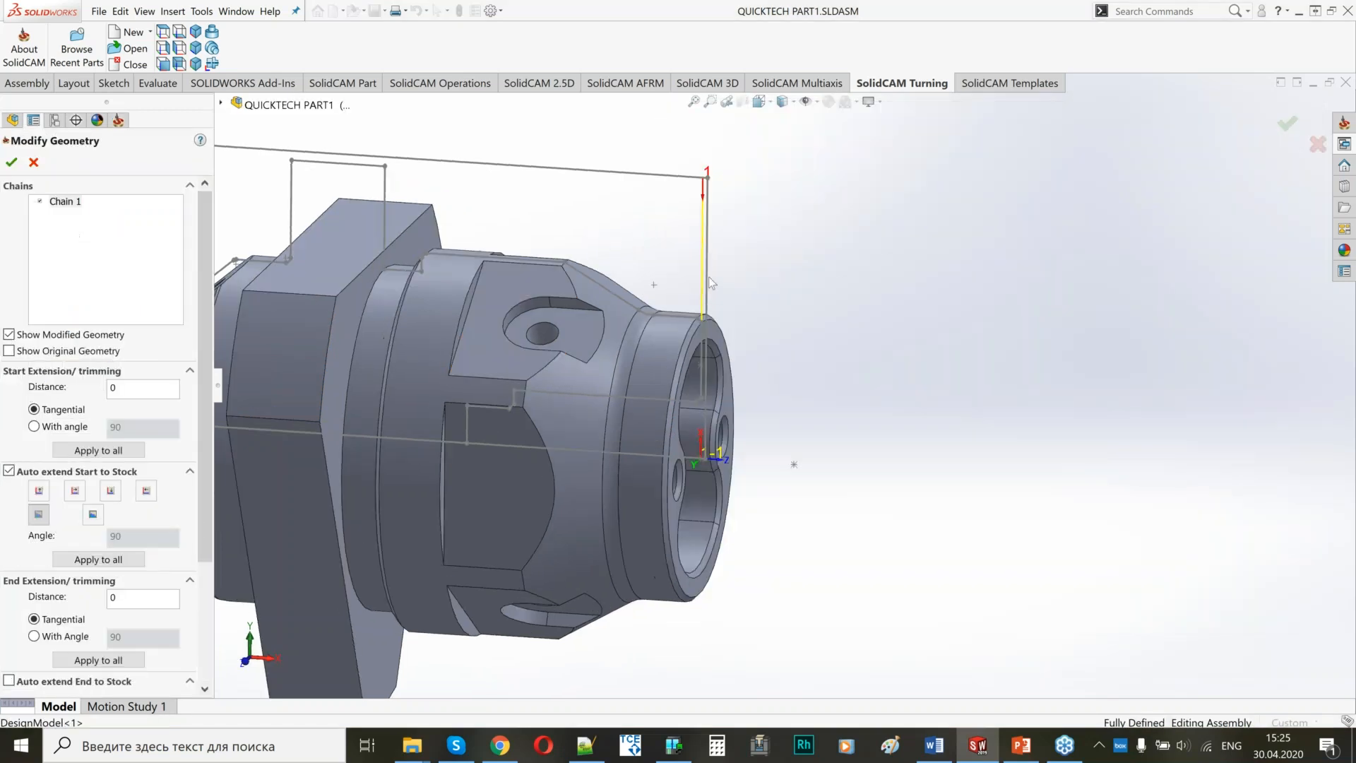
Enable automatic extension of the facing chain's end to the stock and accept the modified geometry.
scroll(717, 337, "down", 5)
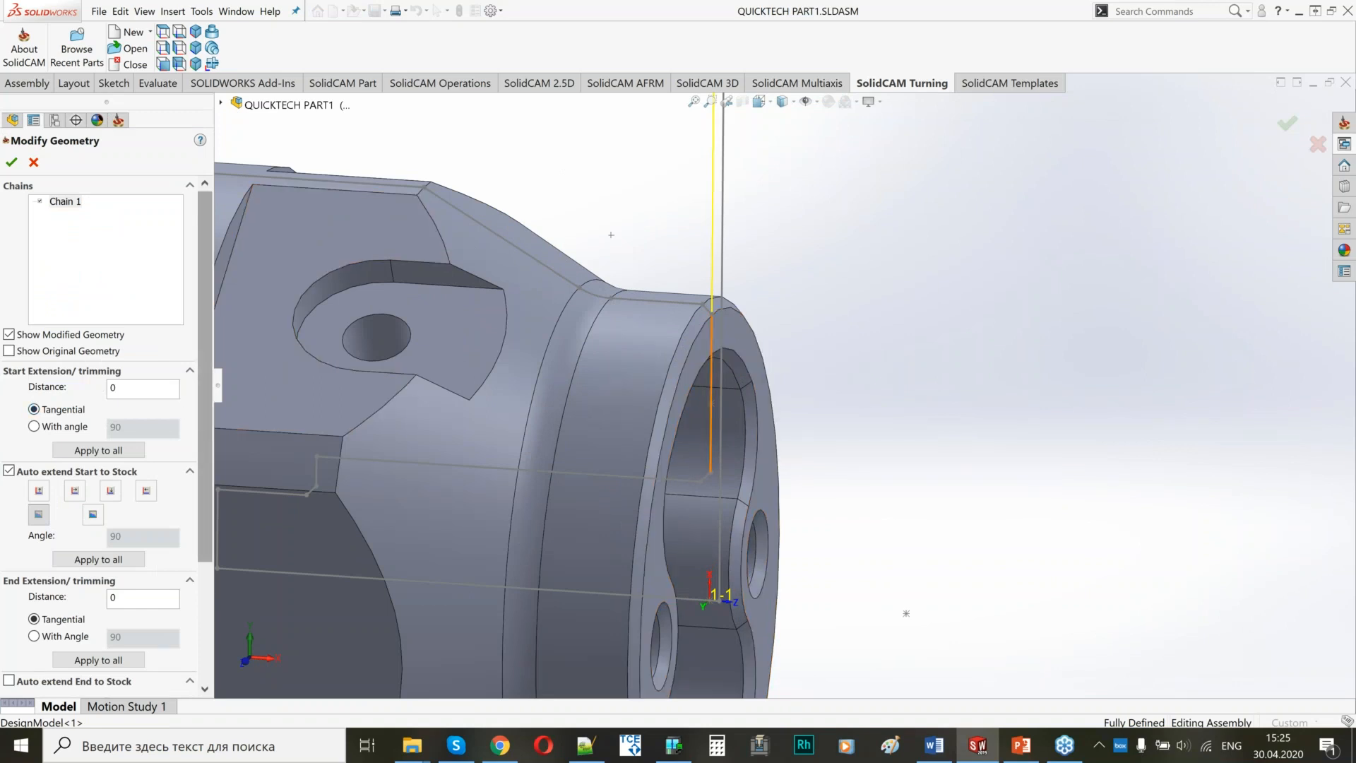
key("f")
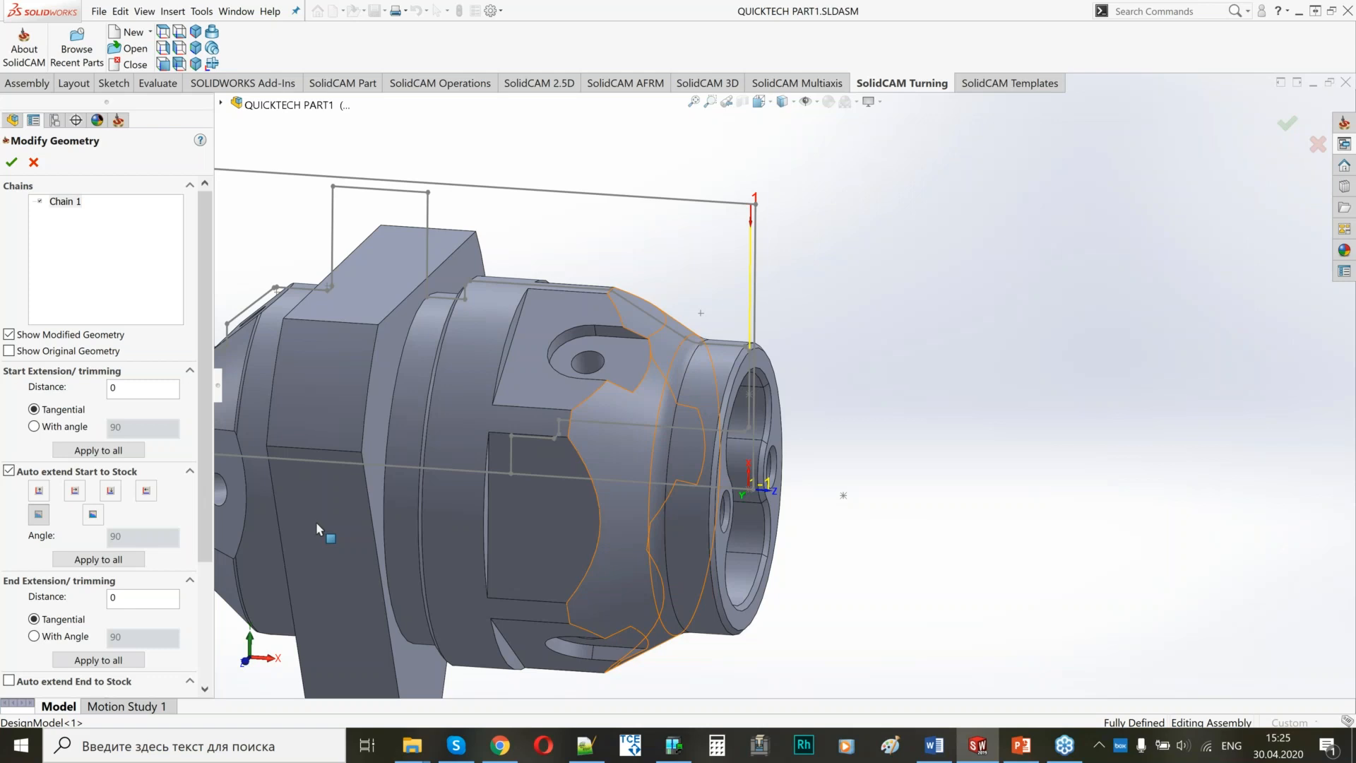
left_click(10, 680)
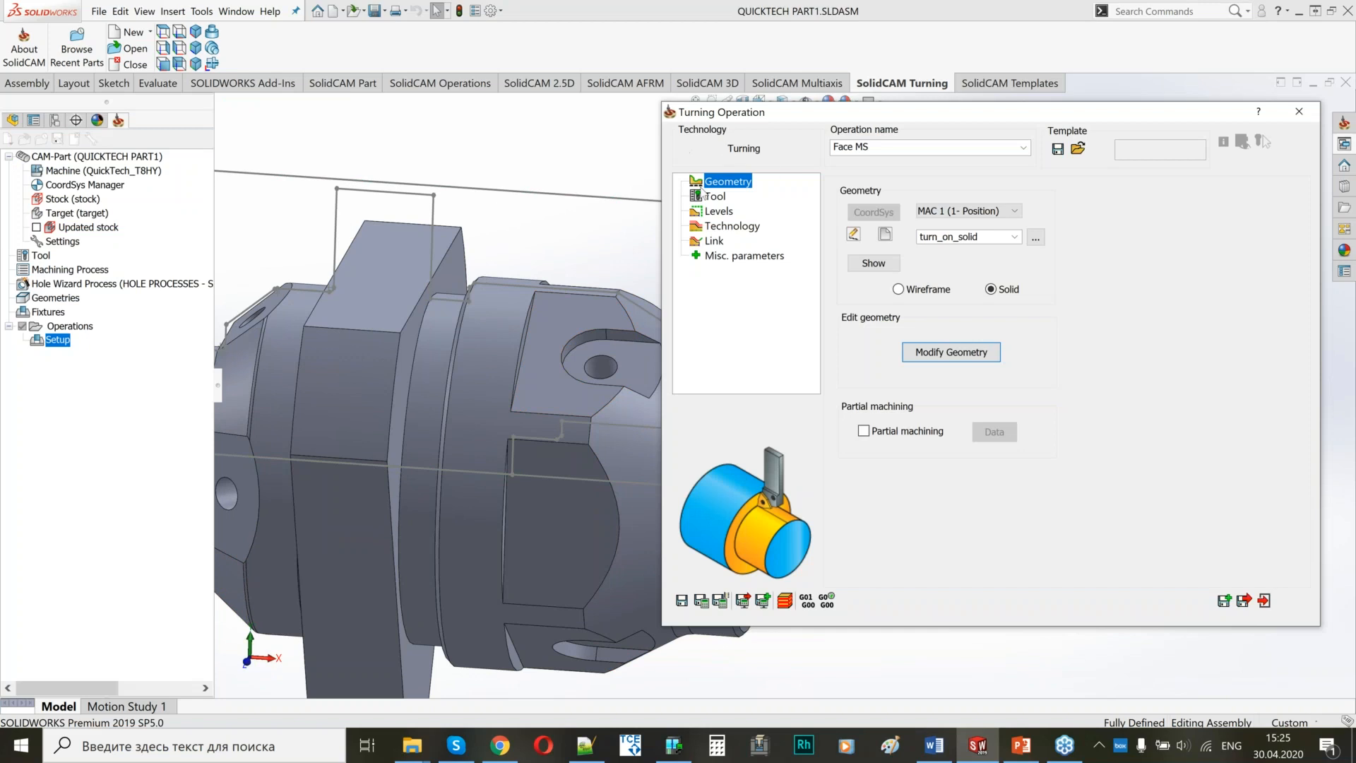
Assign the external turning tool 5 on the Rotary Turret to Face MS, checking its mounting on the machine.
left_click(709, 196)
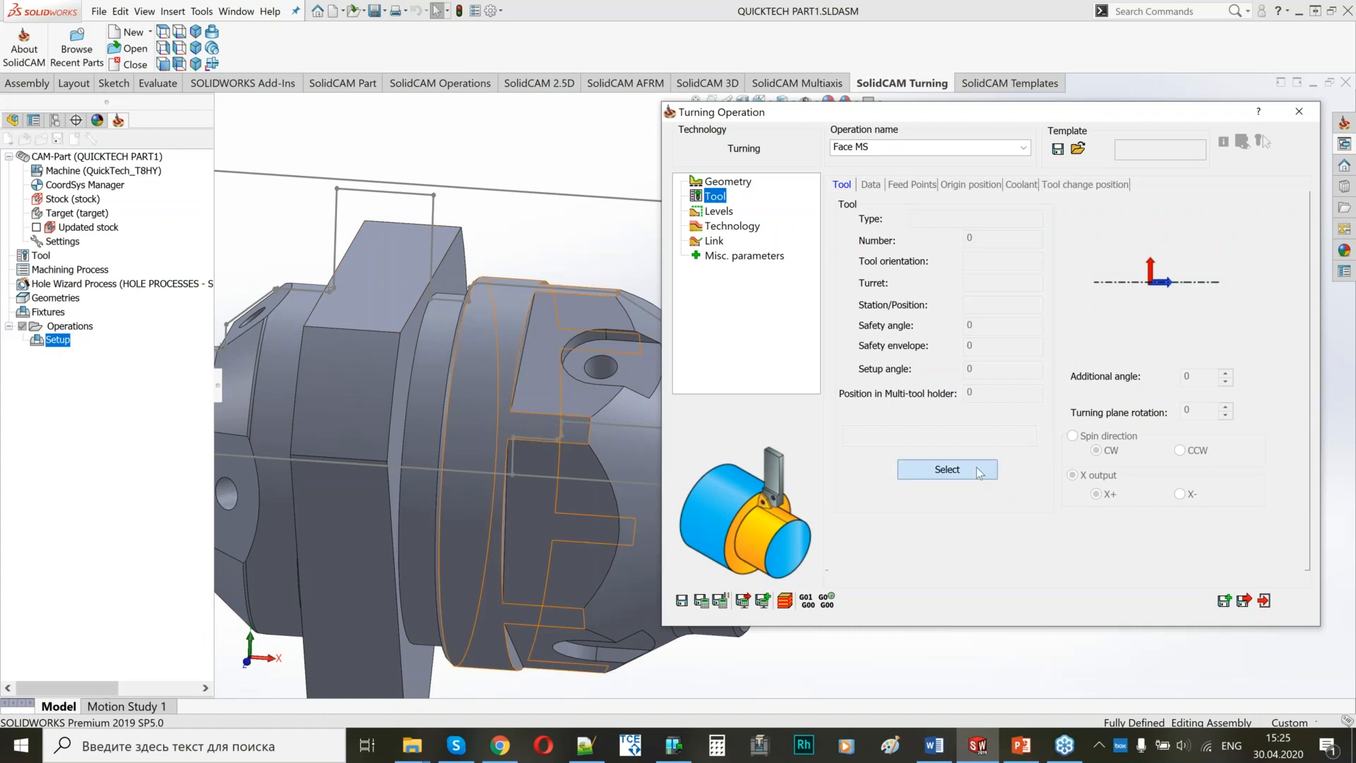
left_click(925, 469)
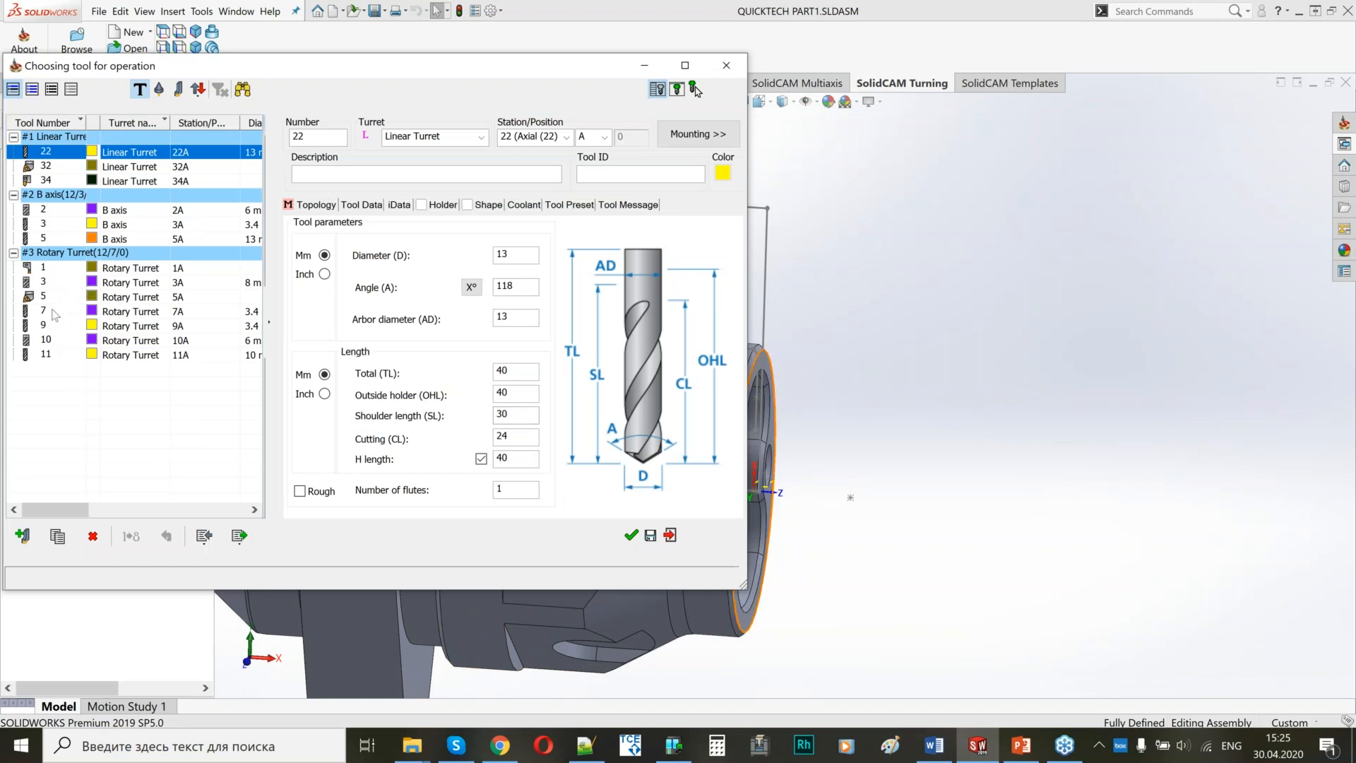
left_click(53, 300)
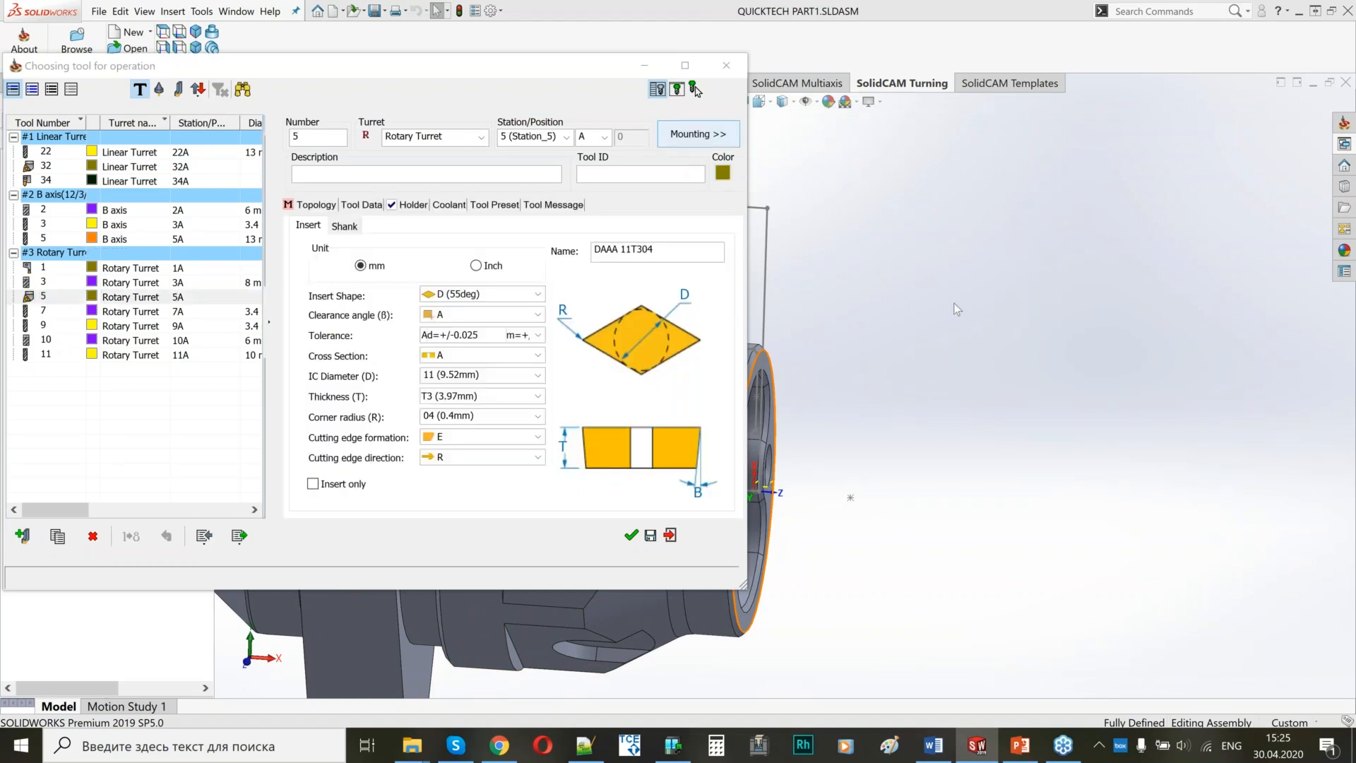
scroll(1058, 335, "up", 4)
middle_click_drag(1057, 336, 1101, 340)
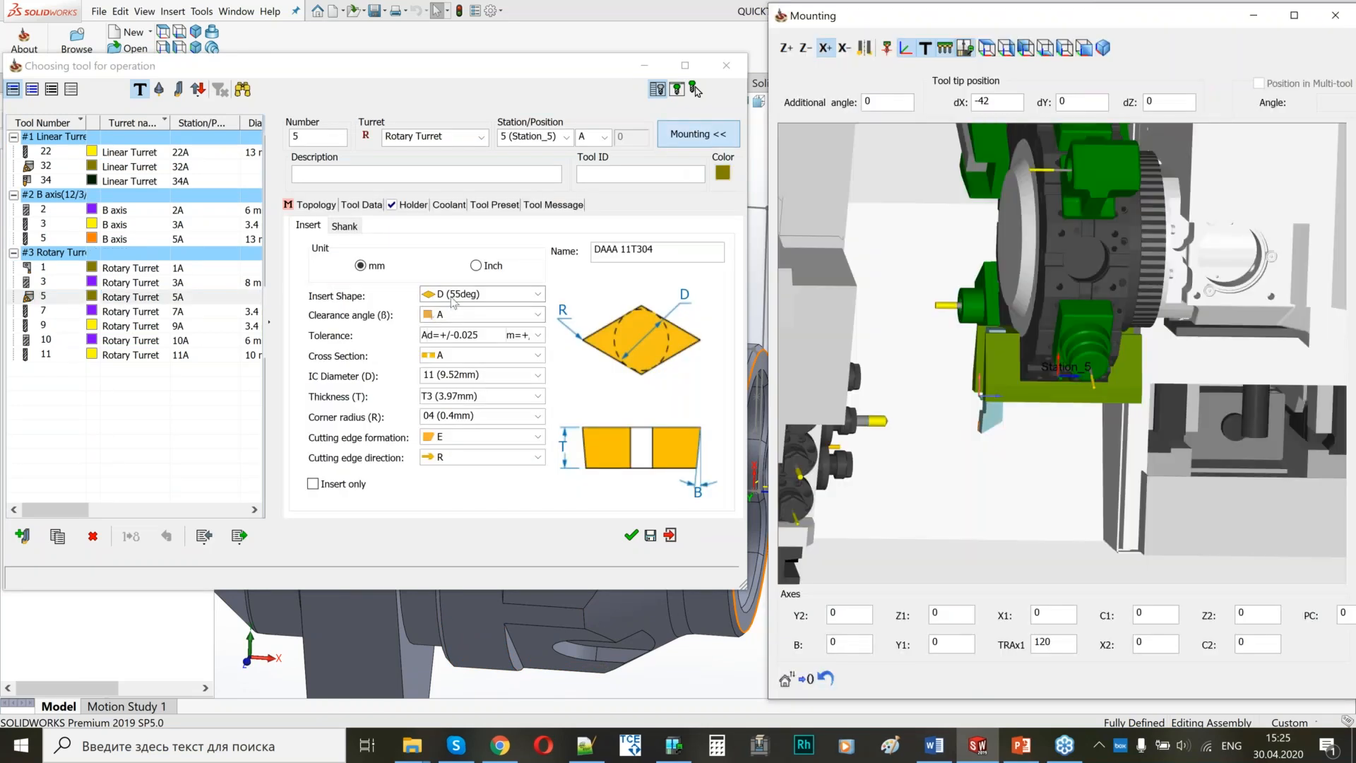
middle_click_drag(1024, 442, 1023, 436)
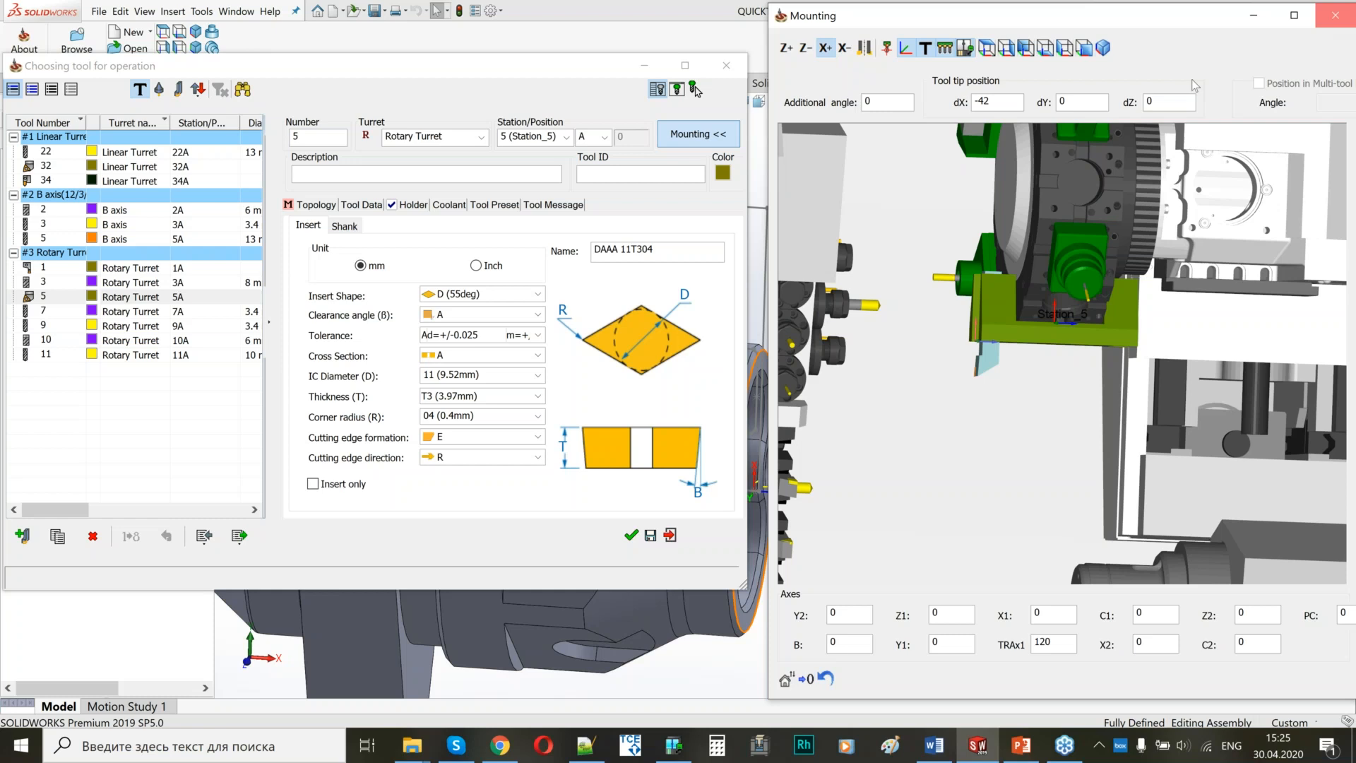
left_click(1335, 15)
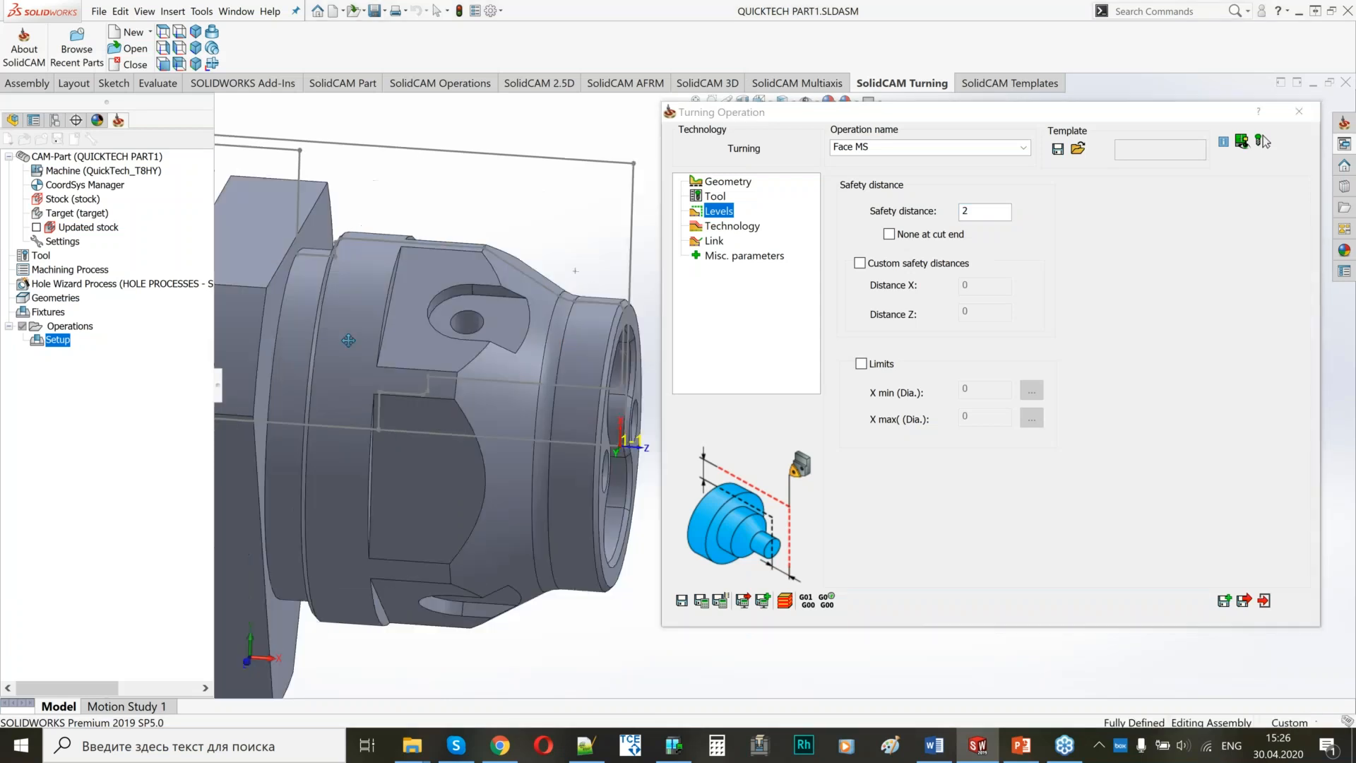
Set the Face MS work type to Finish only and apply the finish to the entire geometry.
left_click_drag(910, 113, 971, 117)
left_click(792, 229)
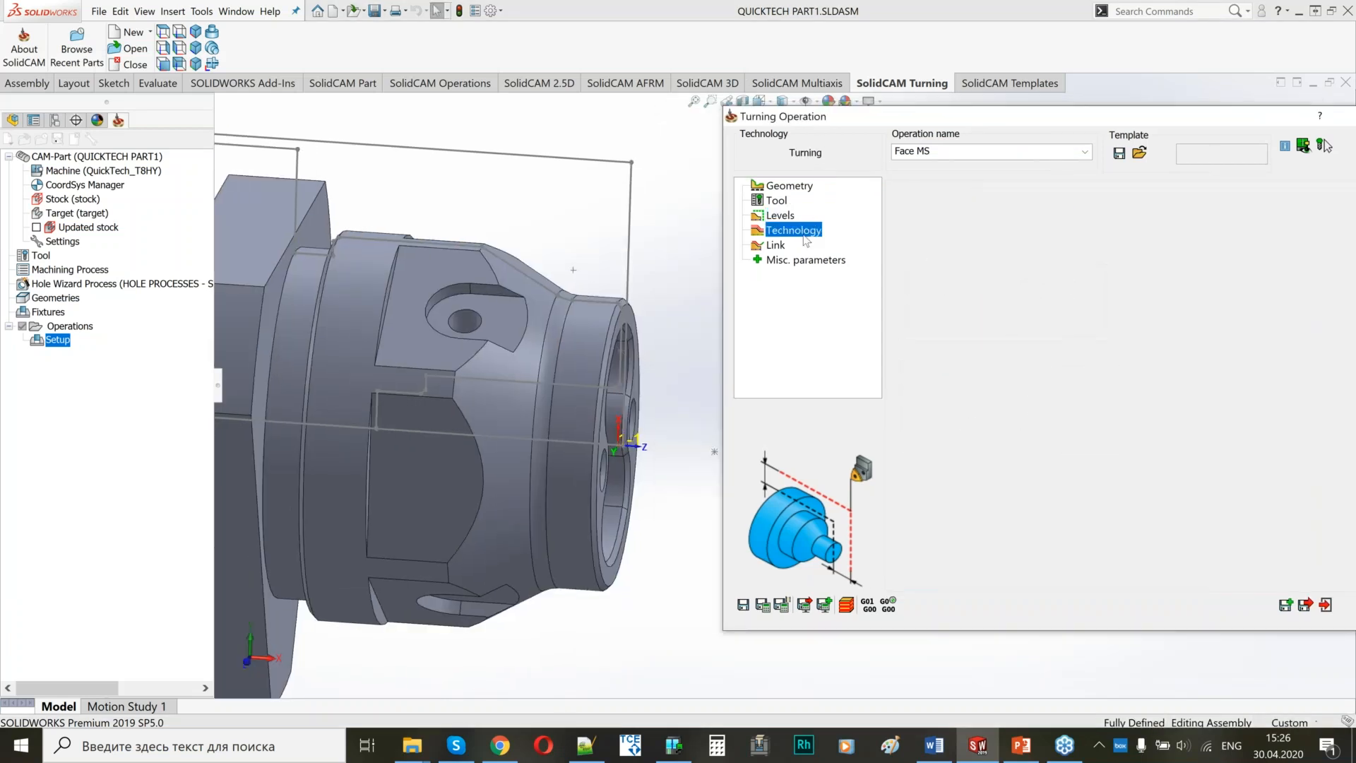
left_click(1030, 306)
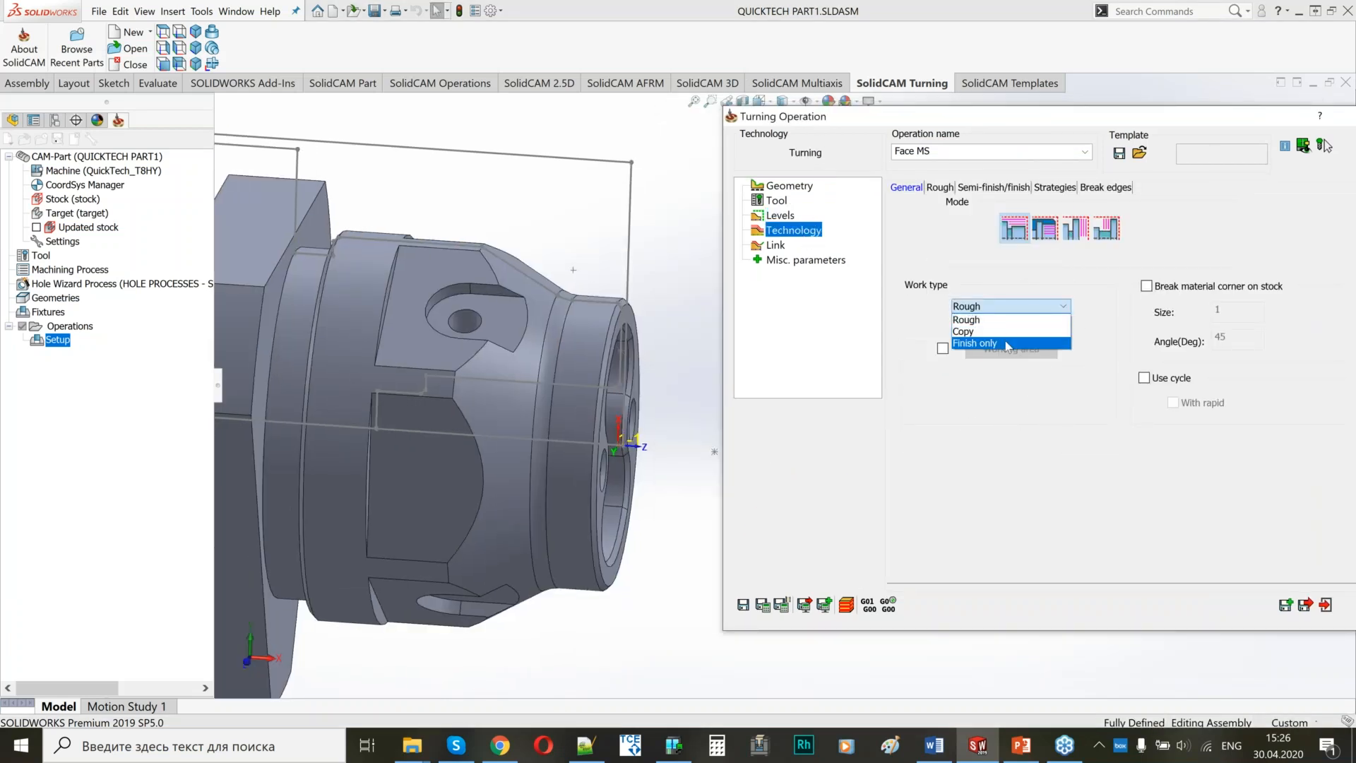
left_click(1008, 344)
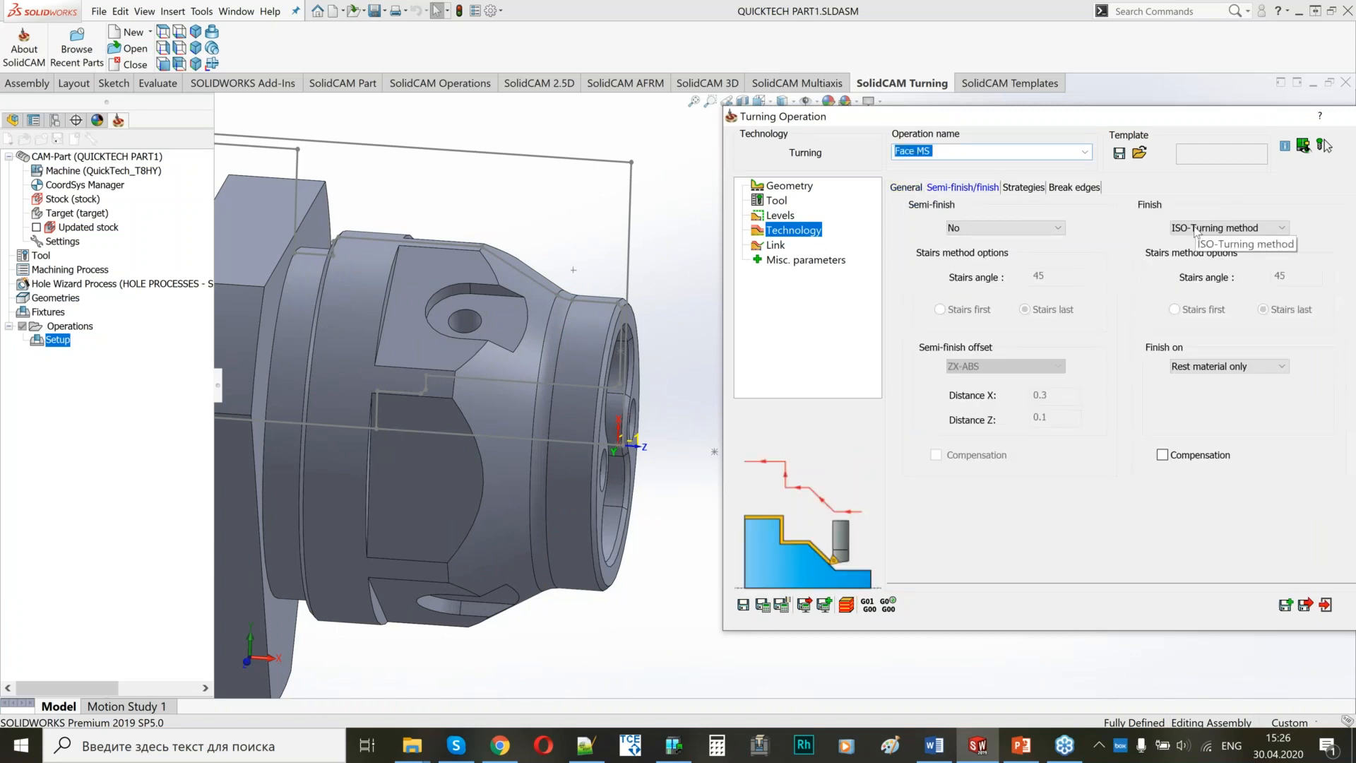
left_click(1229, 366)
left_click(1213, 397)
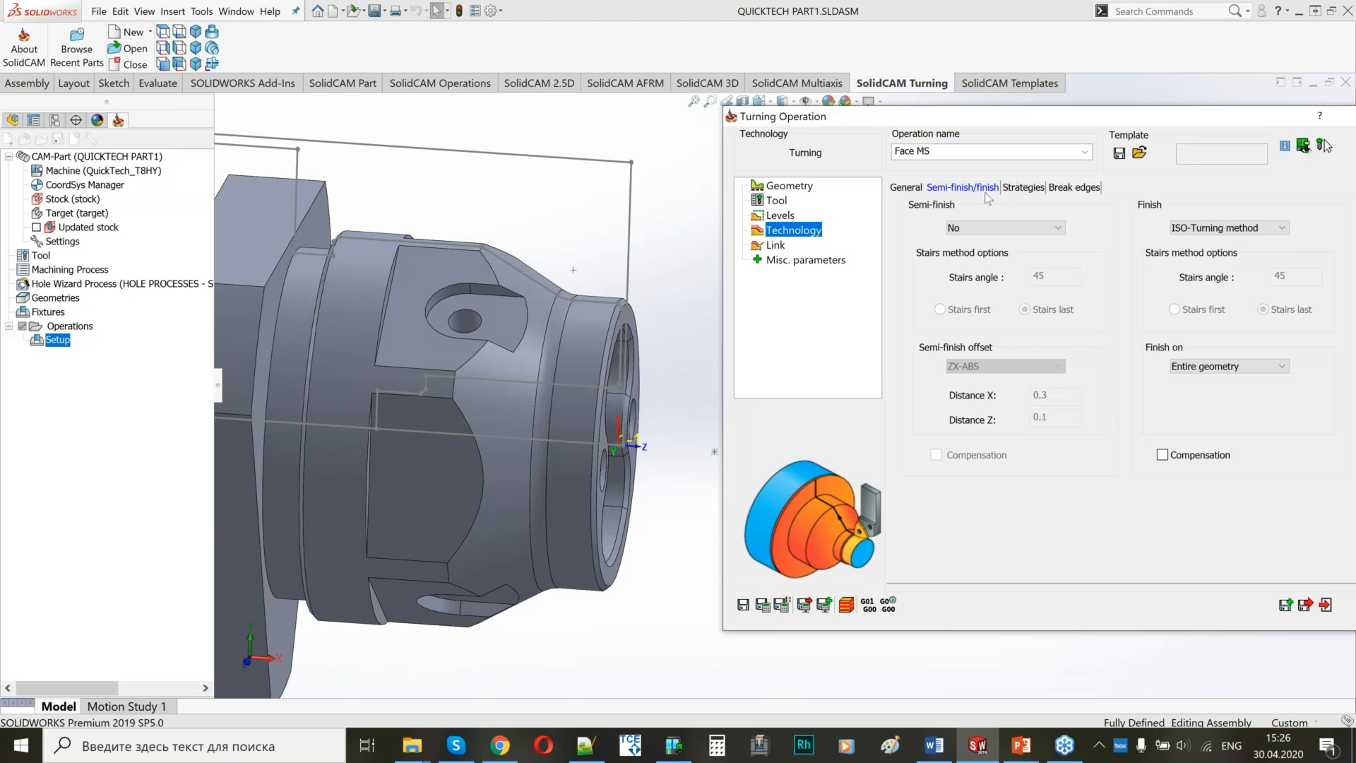
Review the link settings of Face MS, then save and calculate the operation.
left_click(776, 245)
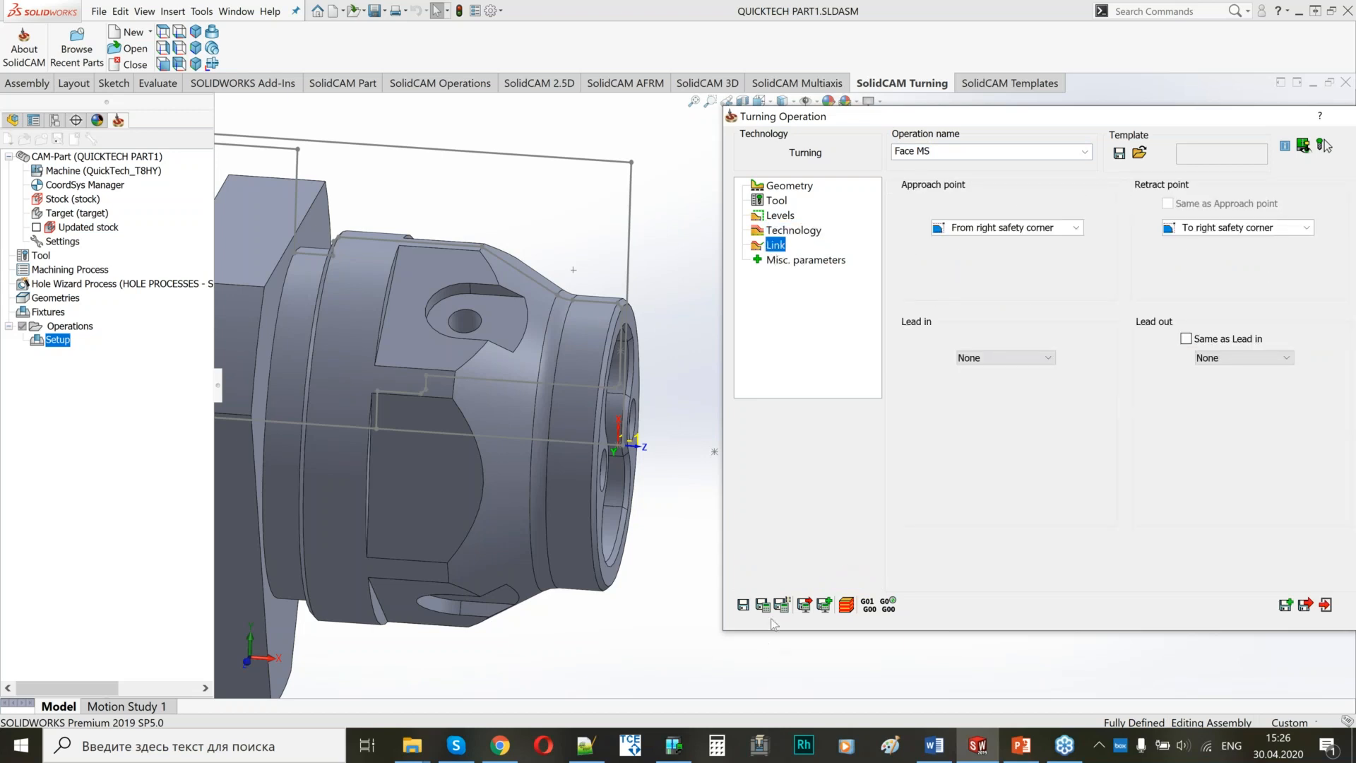
left_click(764, 606)
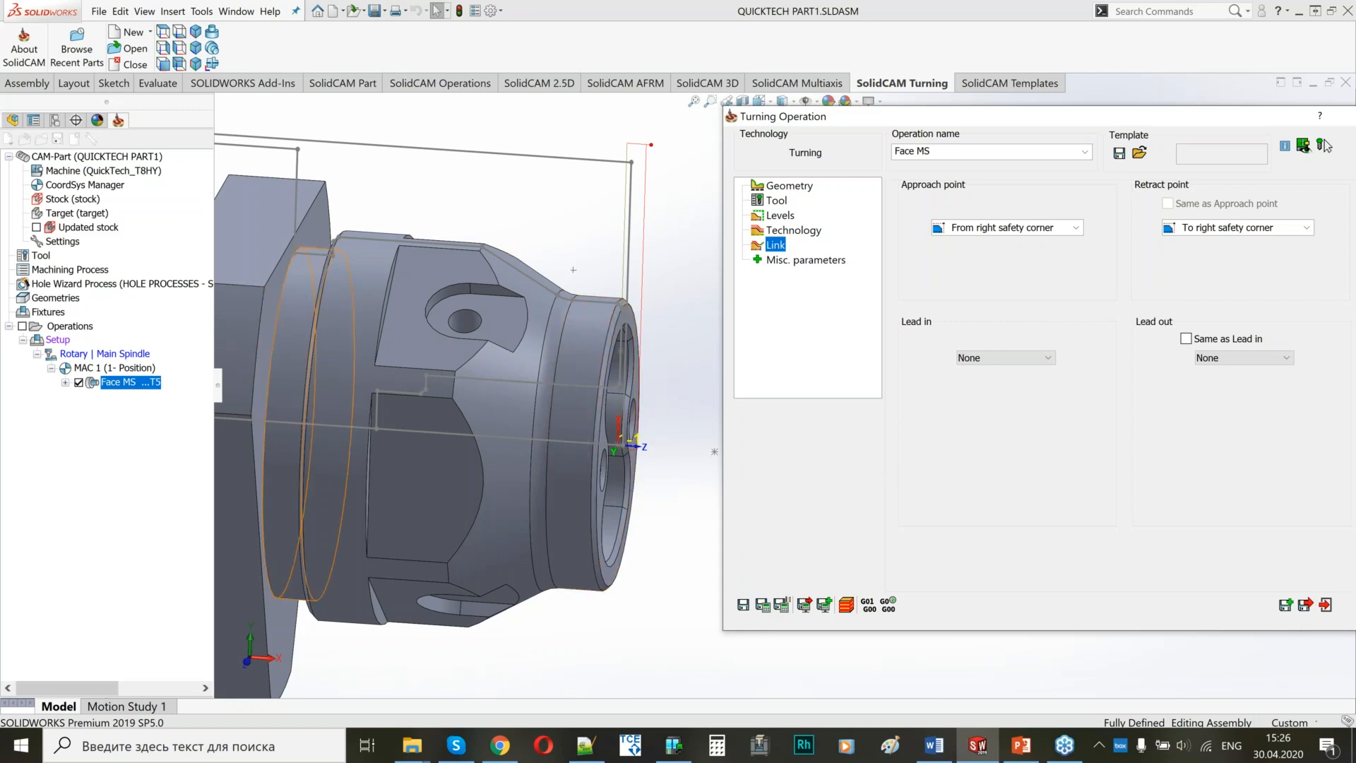
scroll(526, 336, "up", 2)
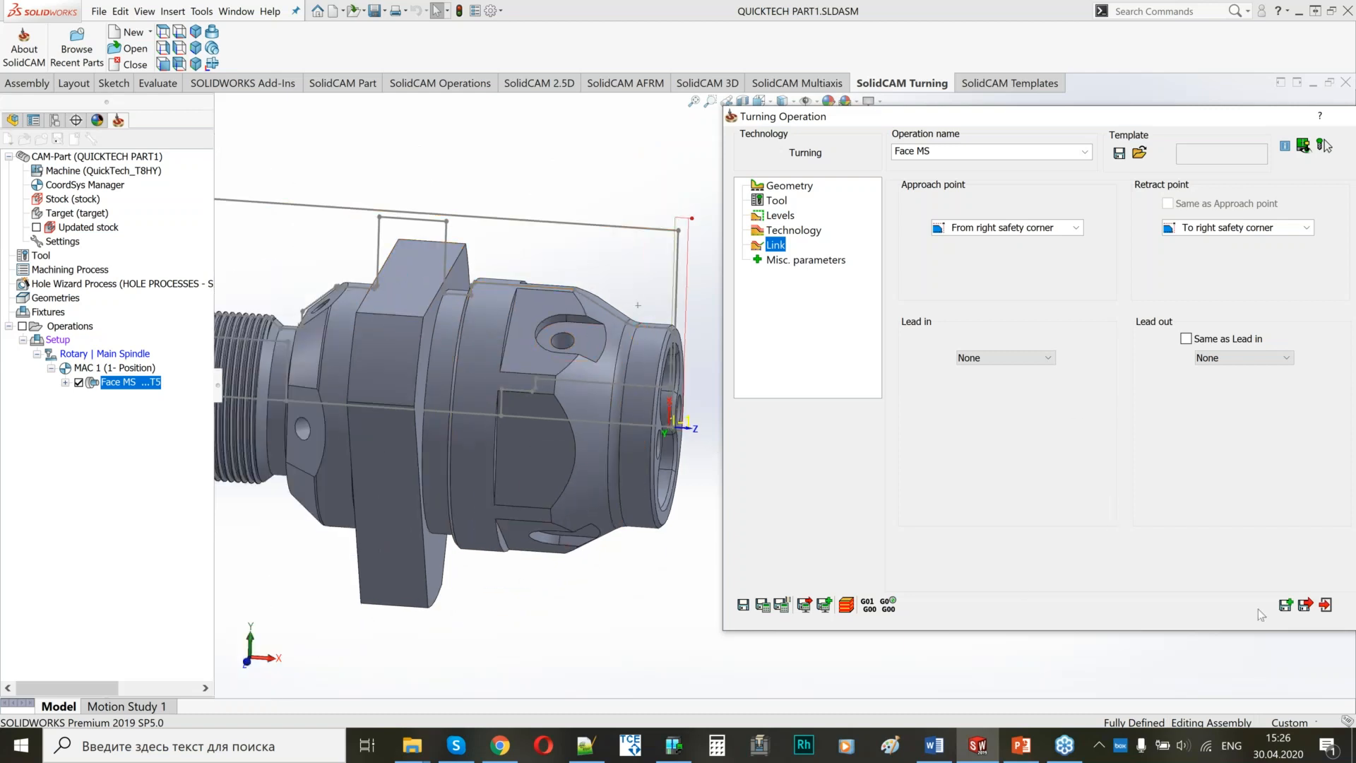
Save Face MS as a copy and name the copied operation OD Turning MS.
left_click(1285, 605)
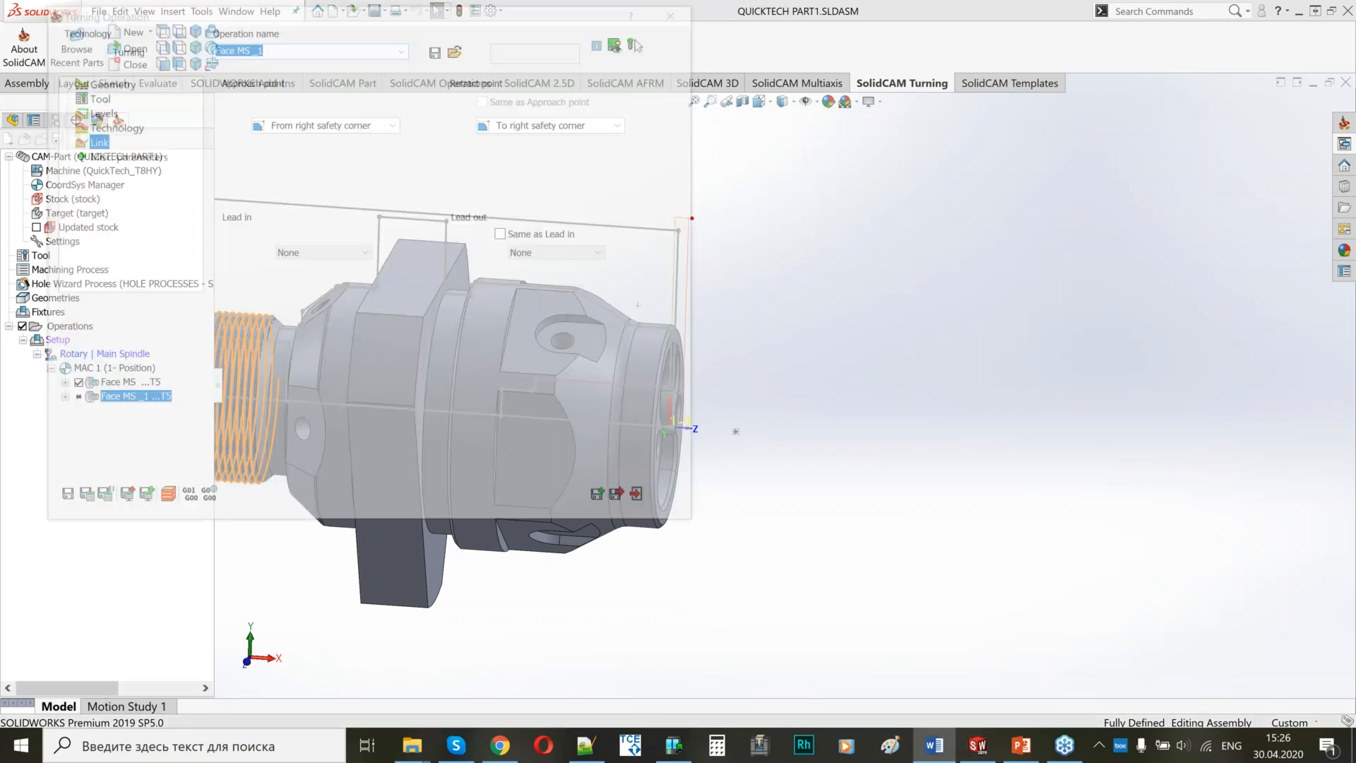
triple_click(270, 47)
type("OD Turning MS")
left_click_drag(308, 13, 941, 77)
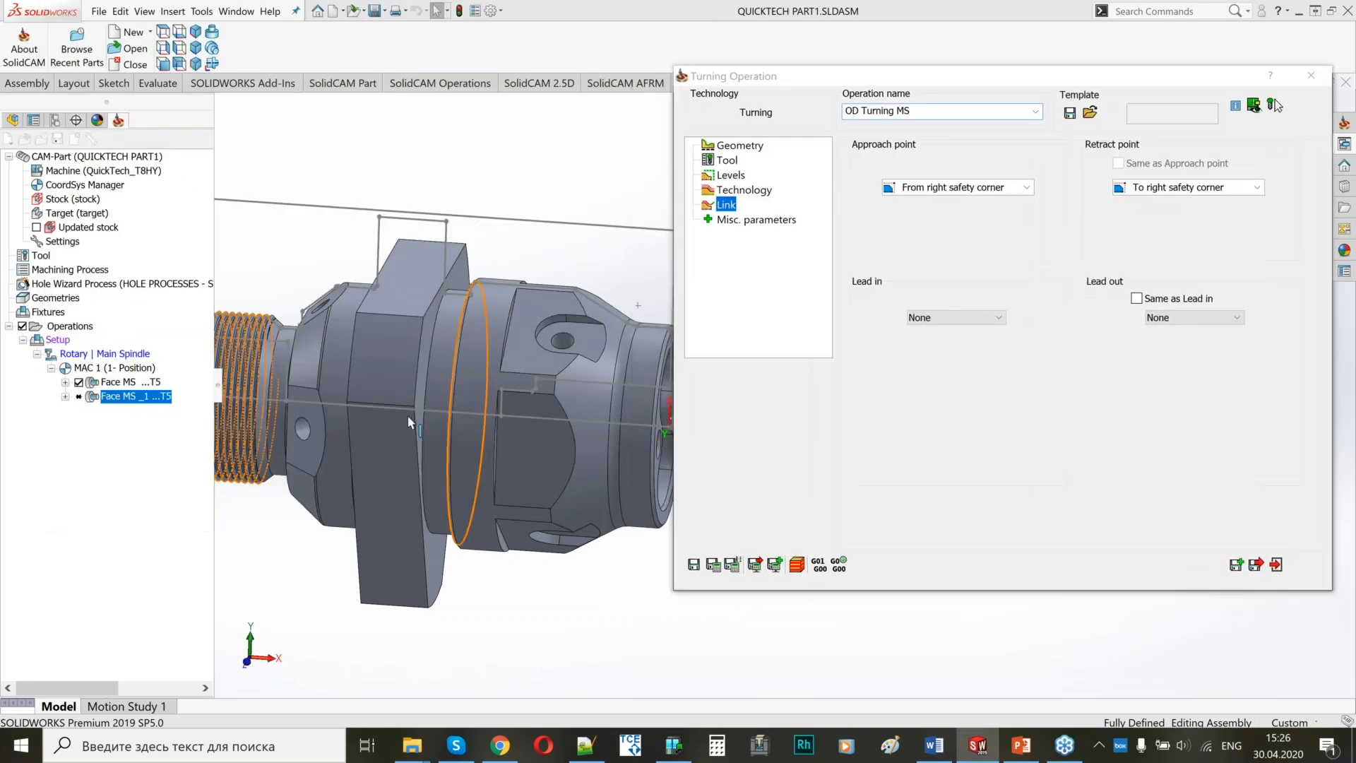
Switch the OD Turning MS geometry source to Wireframe and start defining a new geometry.
middle_click_drag(408, 416, 320, 394, "ctrl")
left_click(739, 146)
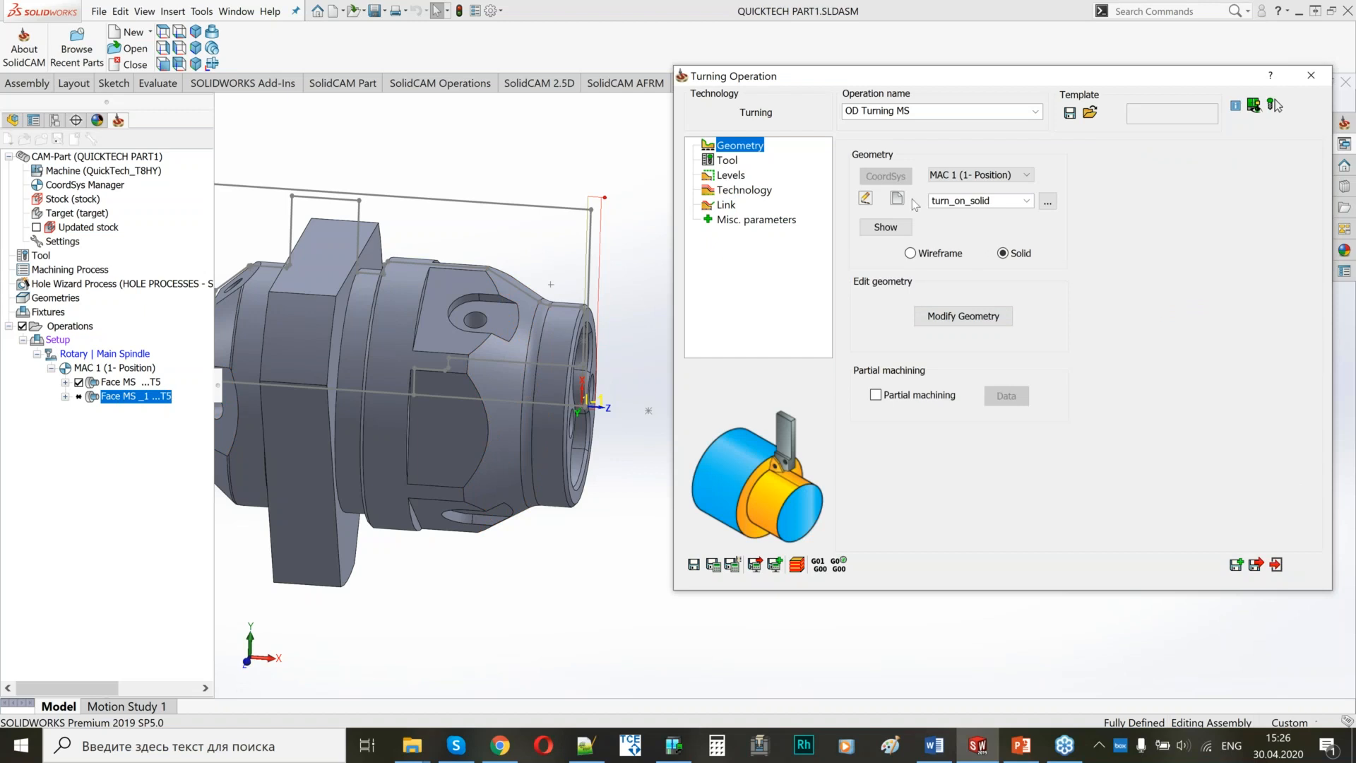
left_click(911, 254)
left_click(886, 236)
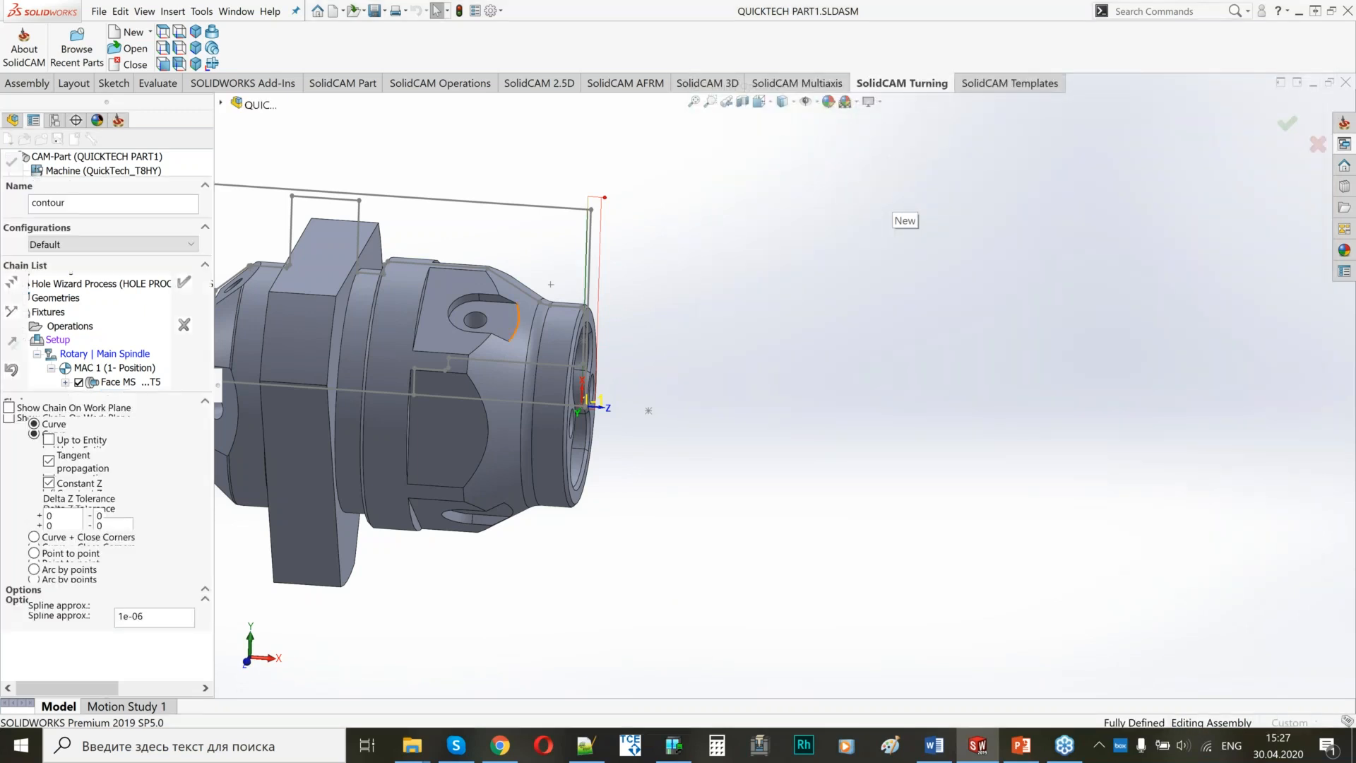
Chain the outer profile curves from the front chamfer to the chamfer behind the large diameter, and accept the contour geometry.
scroll(386, 293, "down", 3)
scroll(650, 311, "down", 6)
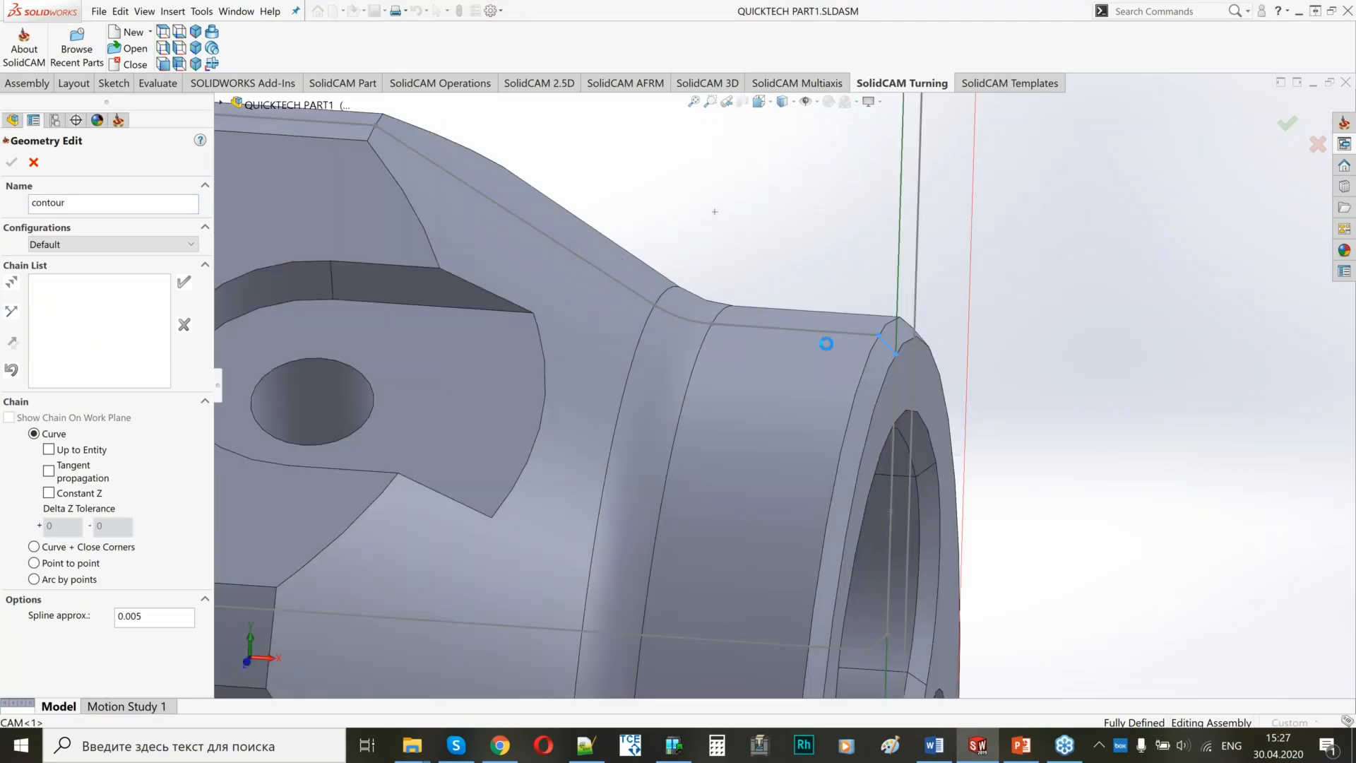
left_click(770, 328)
left_click(682, 319)
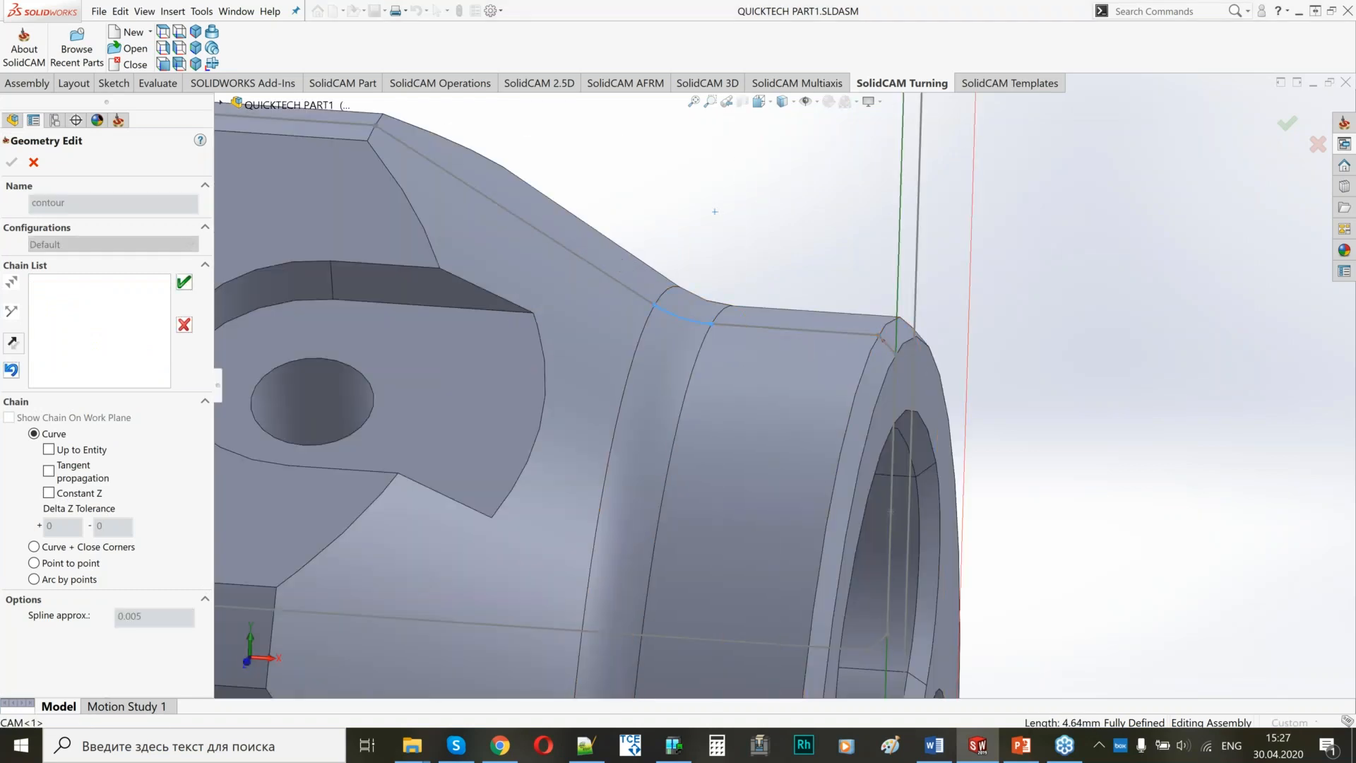
scroll(592, 266, "up", 6)
left_click(640, 281)
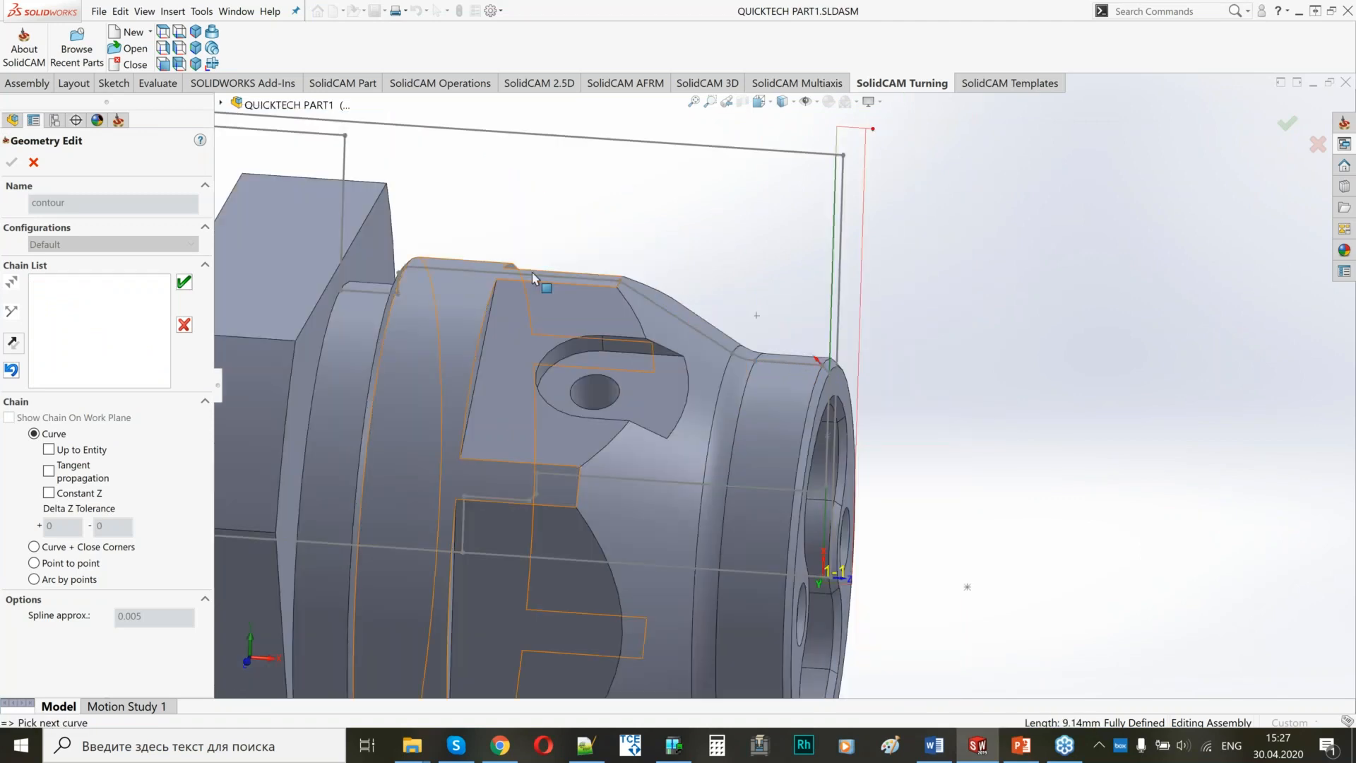
left_click(532, 273)
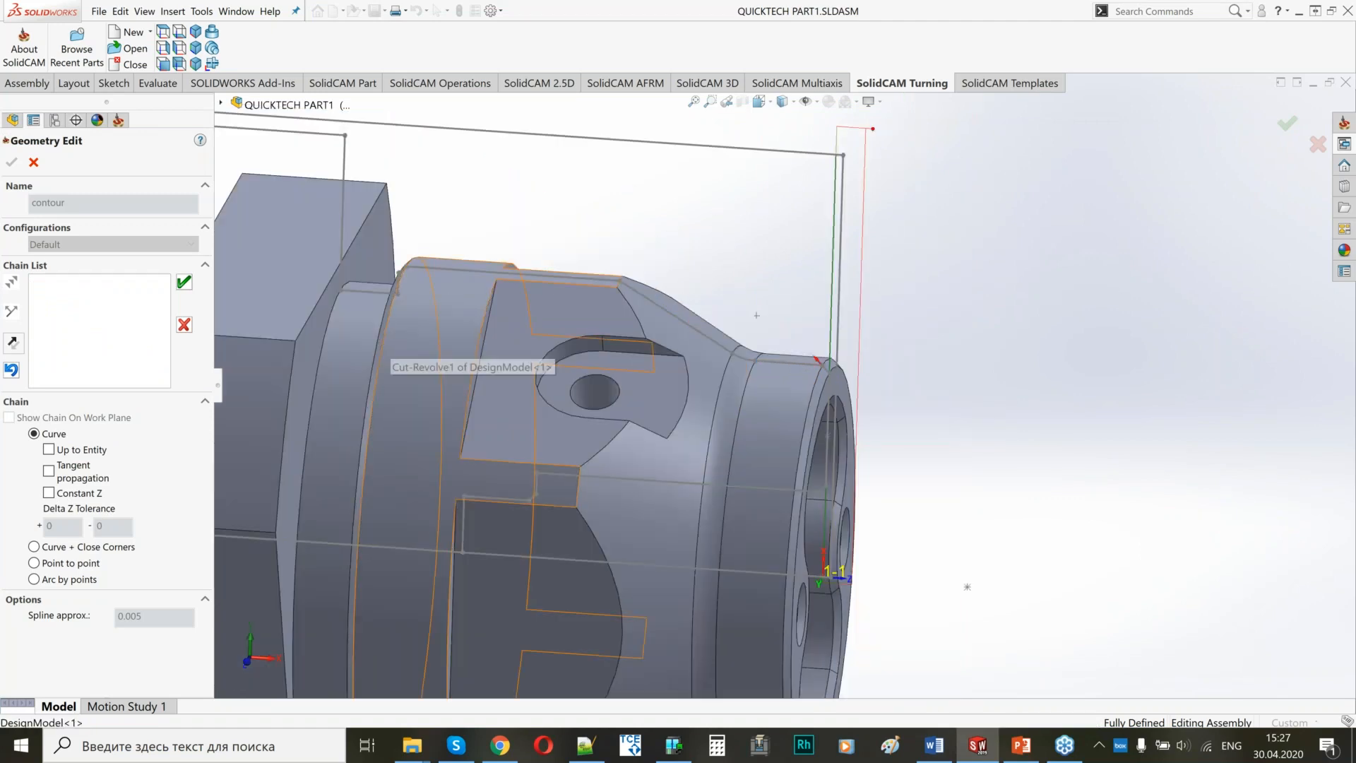
scroll(385, 275, "down", 3)
middle_click_drag(431, 346, 629, 379)
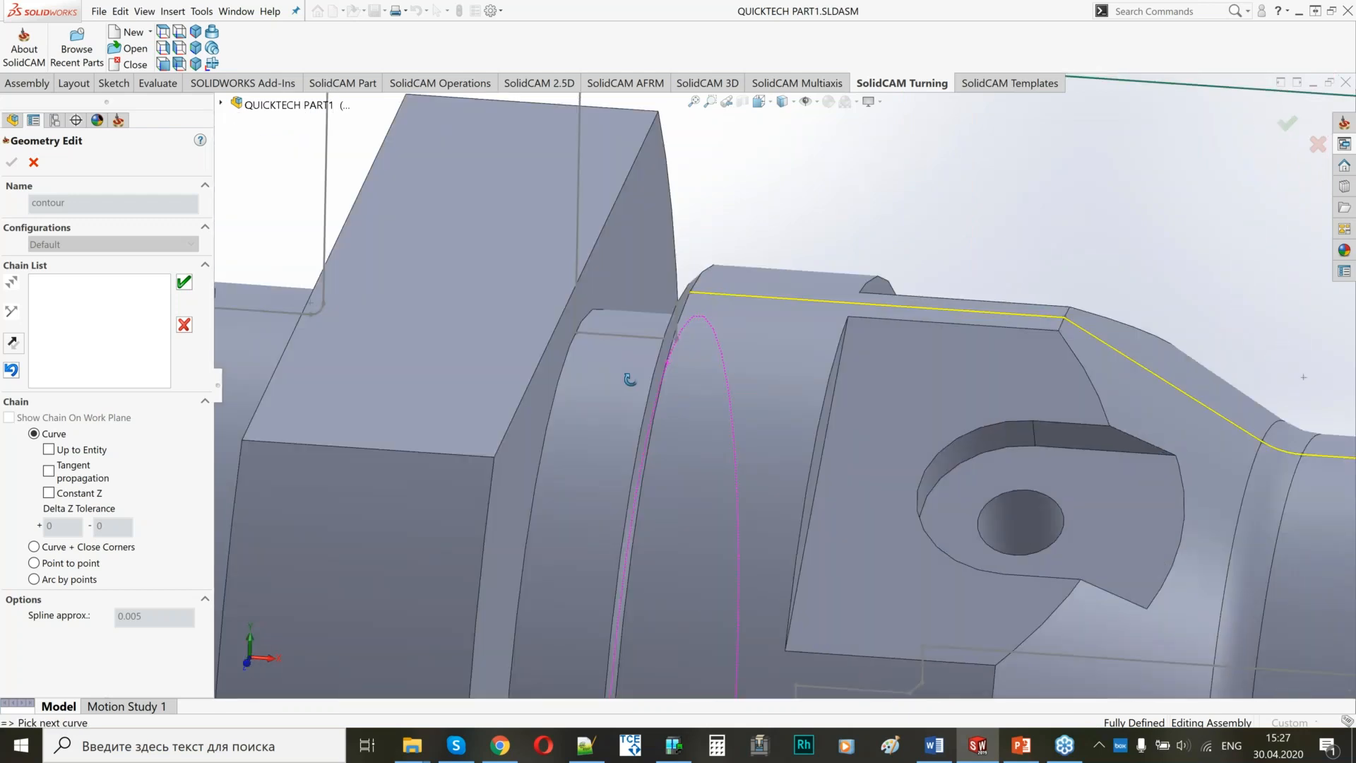
scroll(726, 327, "down", 5)
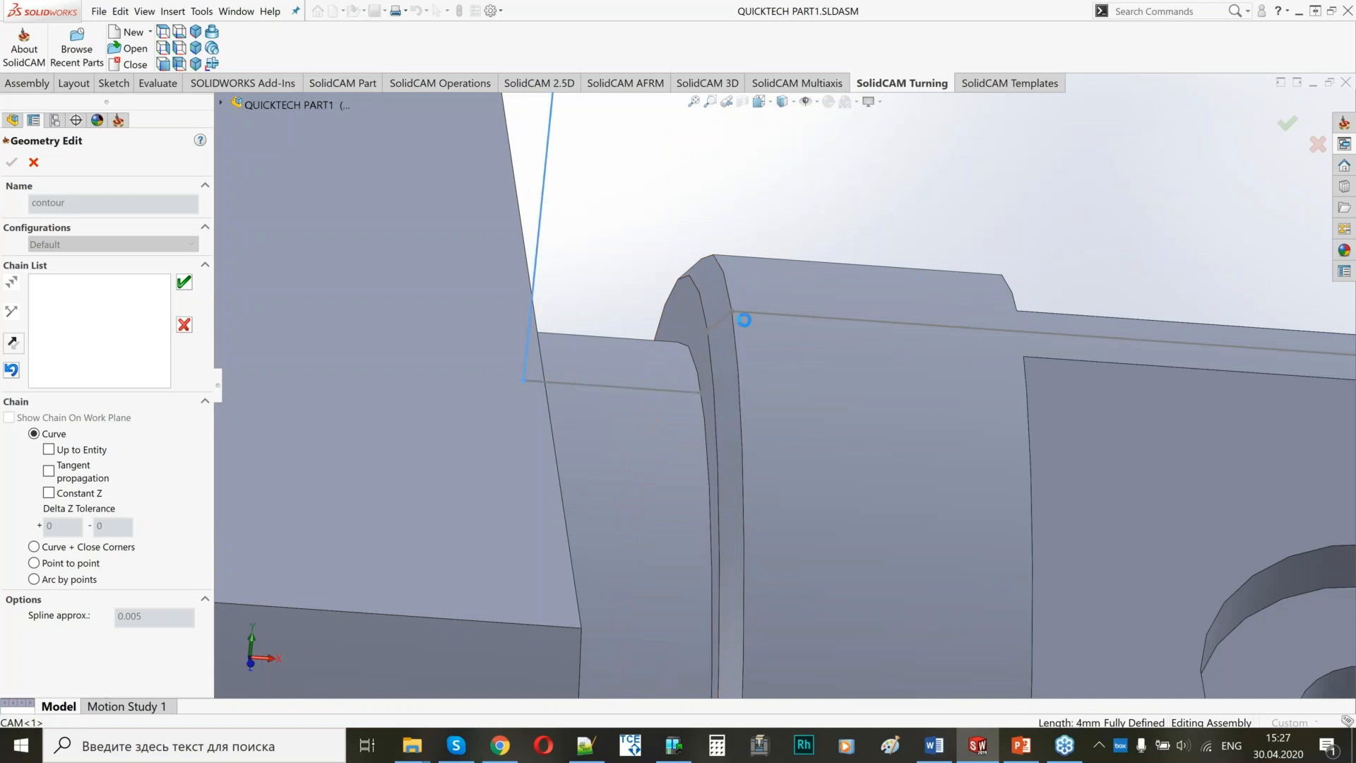
scroll(807, 368, "up", 5)
middle_click_drag(807, 363, 720, 409)
left_click(184, 282)
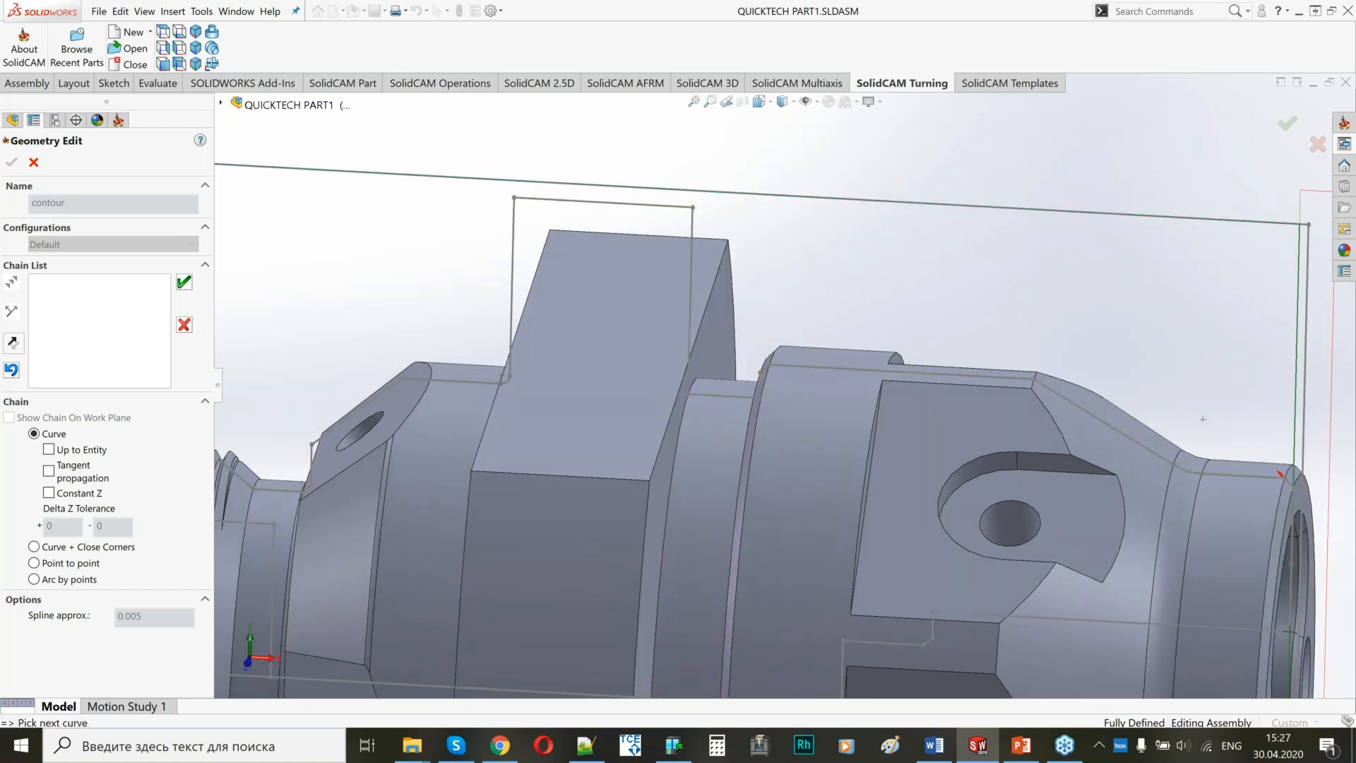
left_click(11, 163)
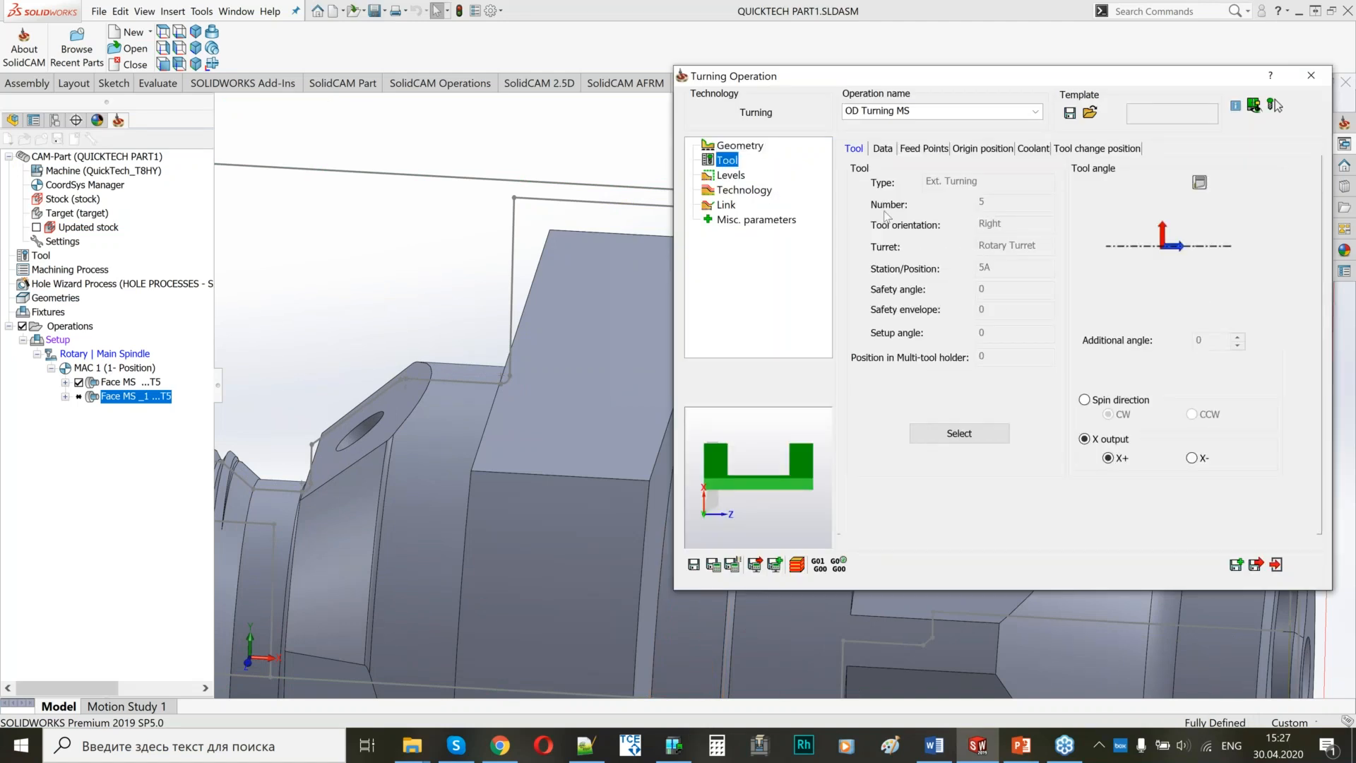
Set the work type of OD Turning MS to Rough.
left_click(731, 175)
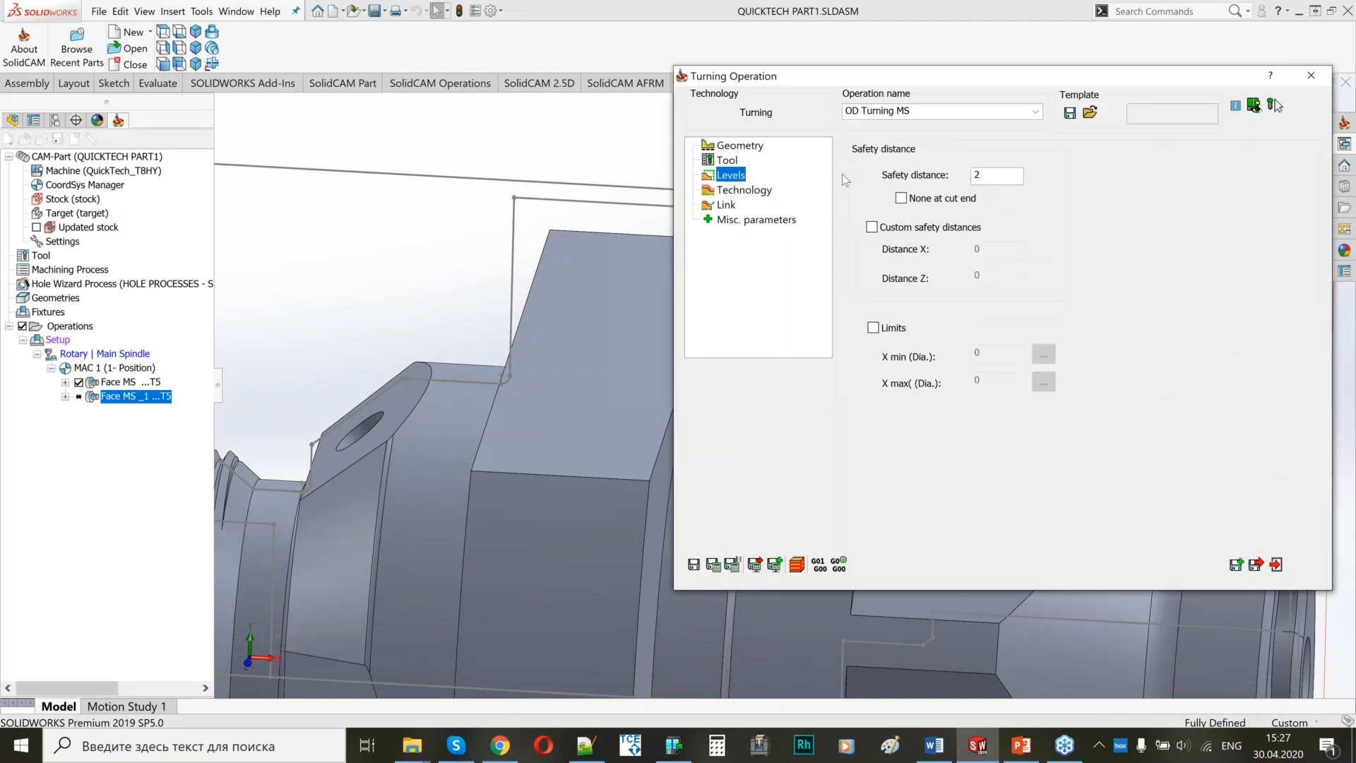
left_click(747, 191)
left_click(936, 267)
left_click(943, 278)
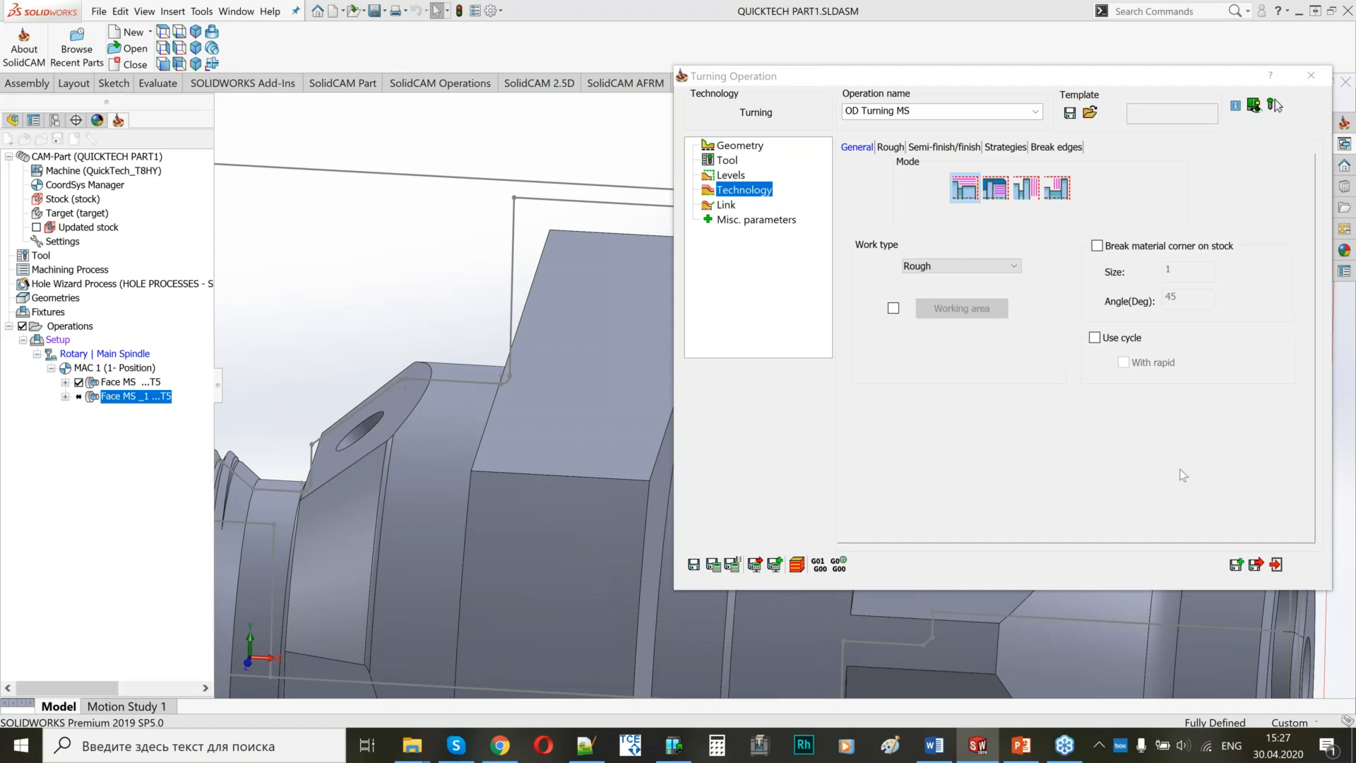
Set the rough step down to 1.5 and the rough offsets to 0.2 in X and 0.1 in Z.
left_click(891, 147)
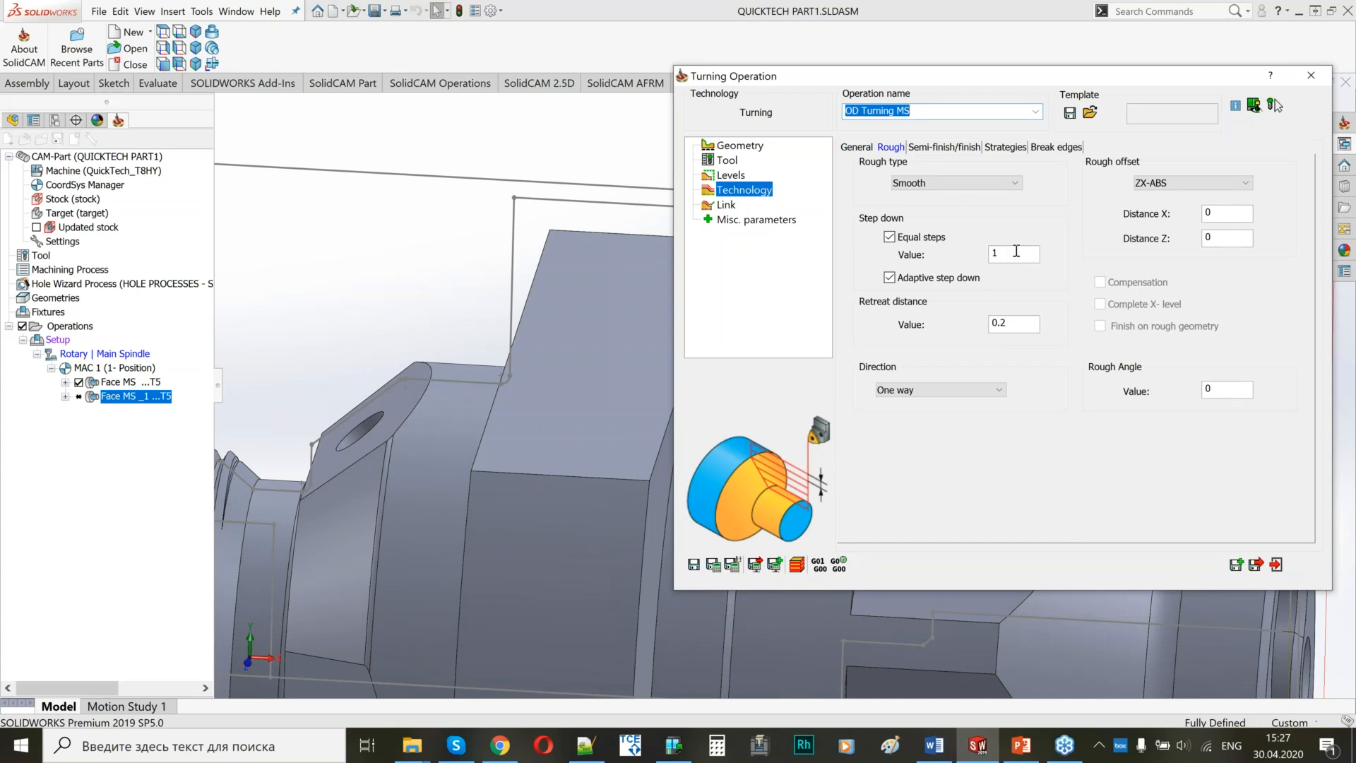
double_click(1016, 252)
type("1.5")
double_click(1205, 219)
type("0.2")
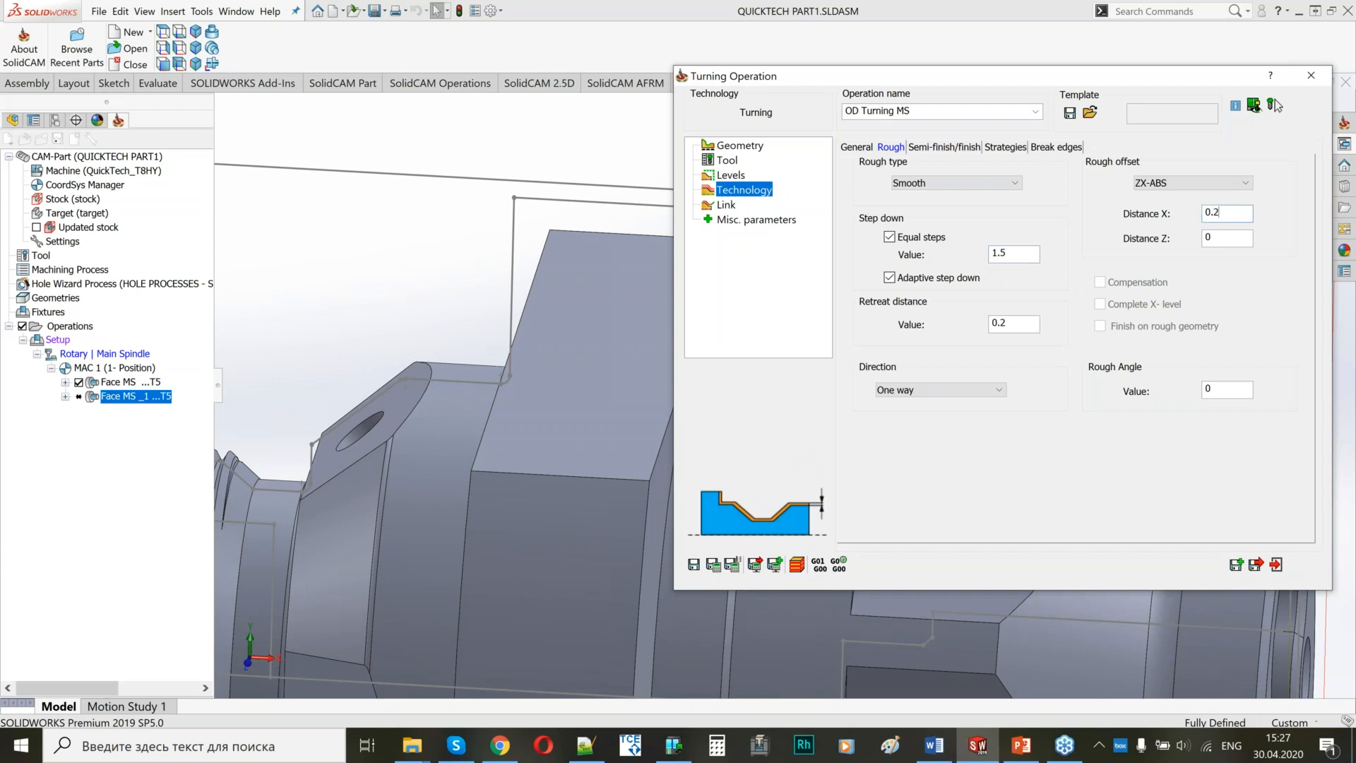
key("Tab")
type("0.1")
Extend the end of the OD Turning MS contour tangentially by a distance of 2 and accept the modified geometry.
left_click(933, 147)
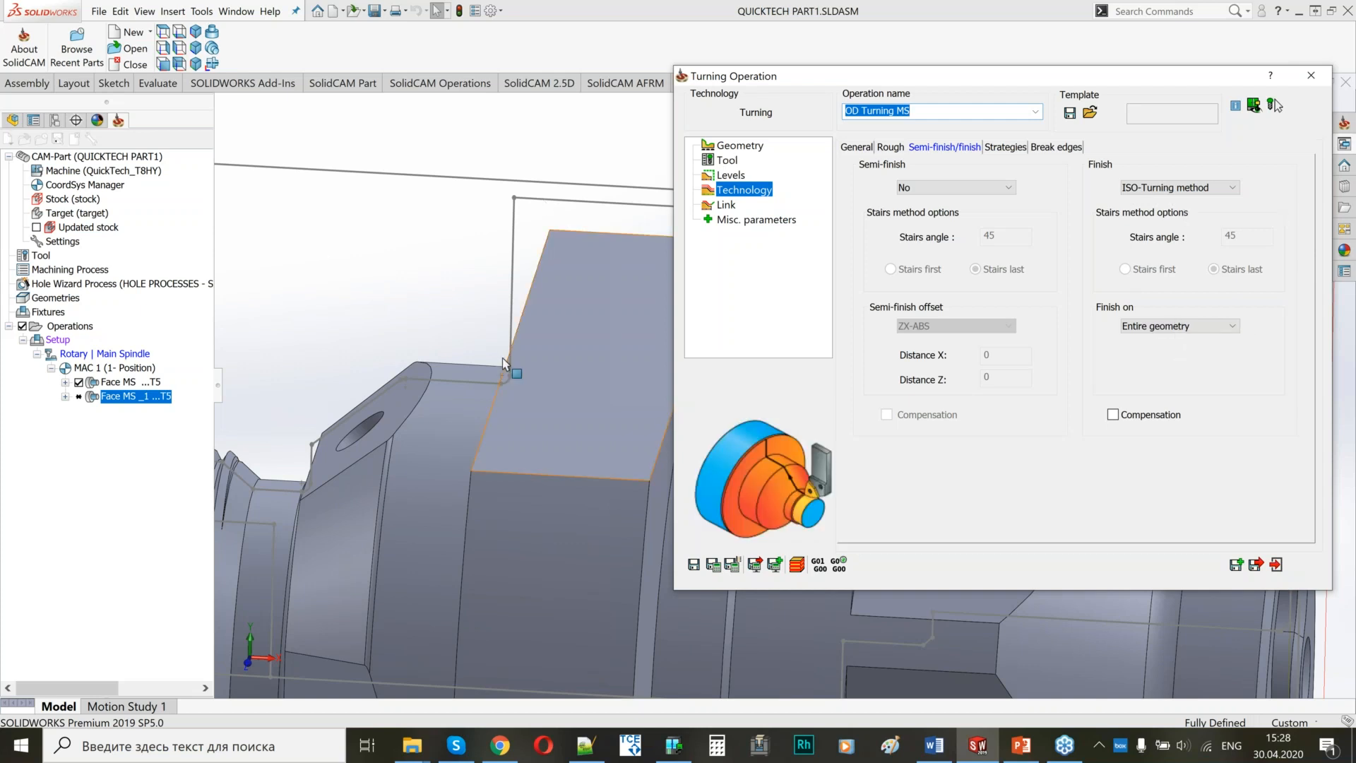
left_click(466, 358)
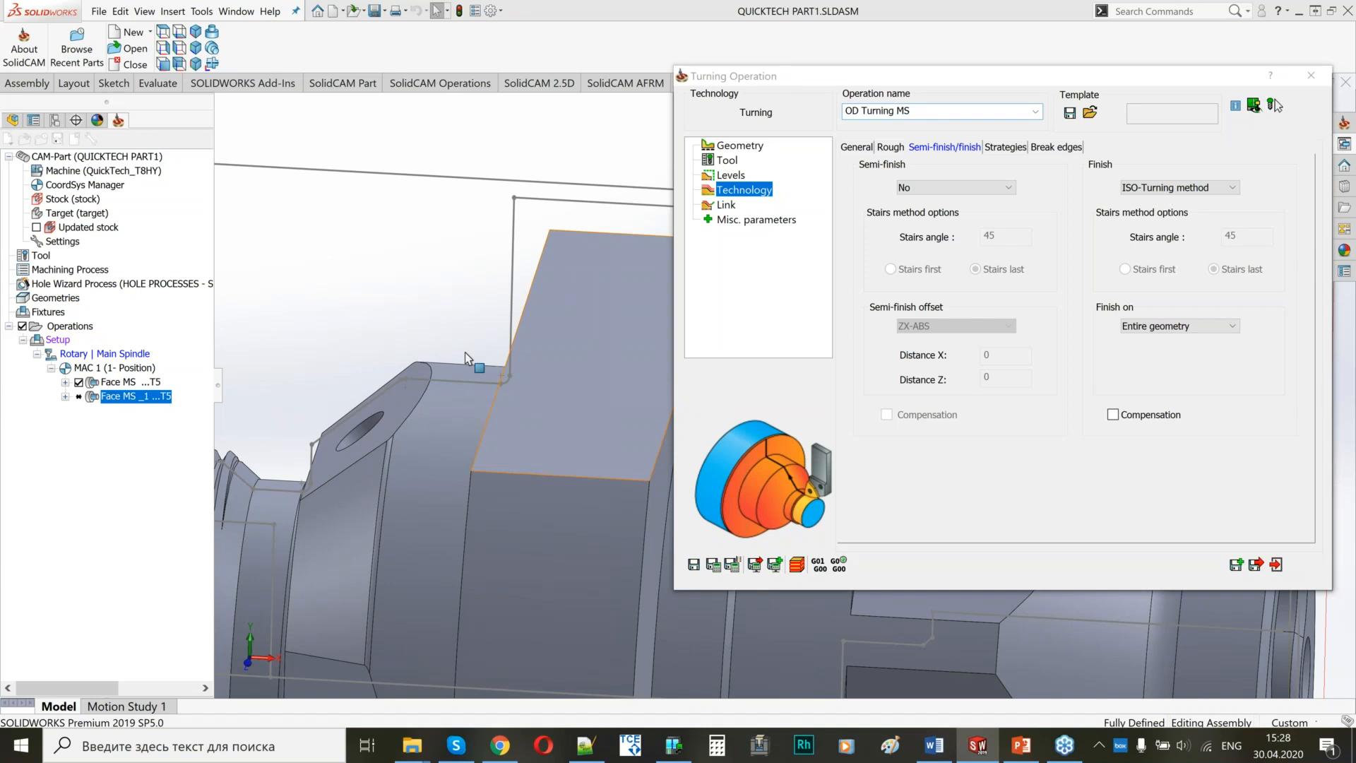
scroll(465, 352, "up", 5)
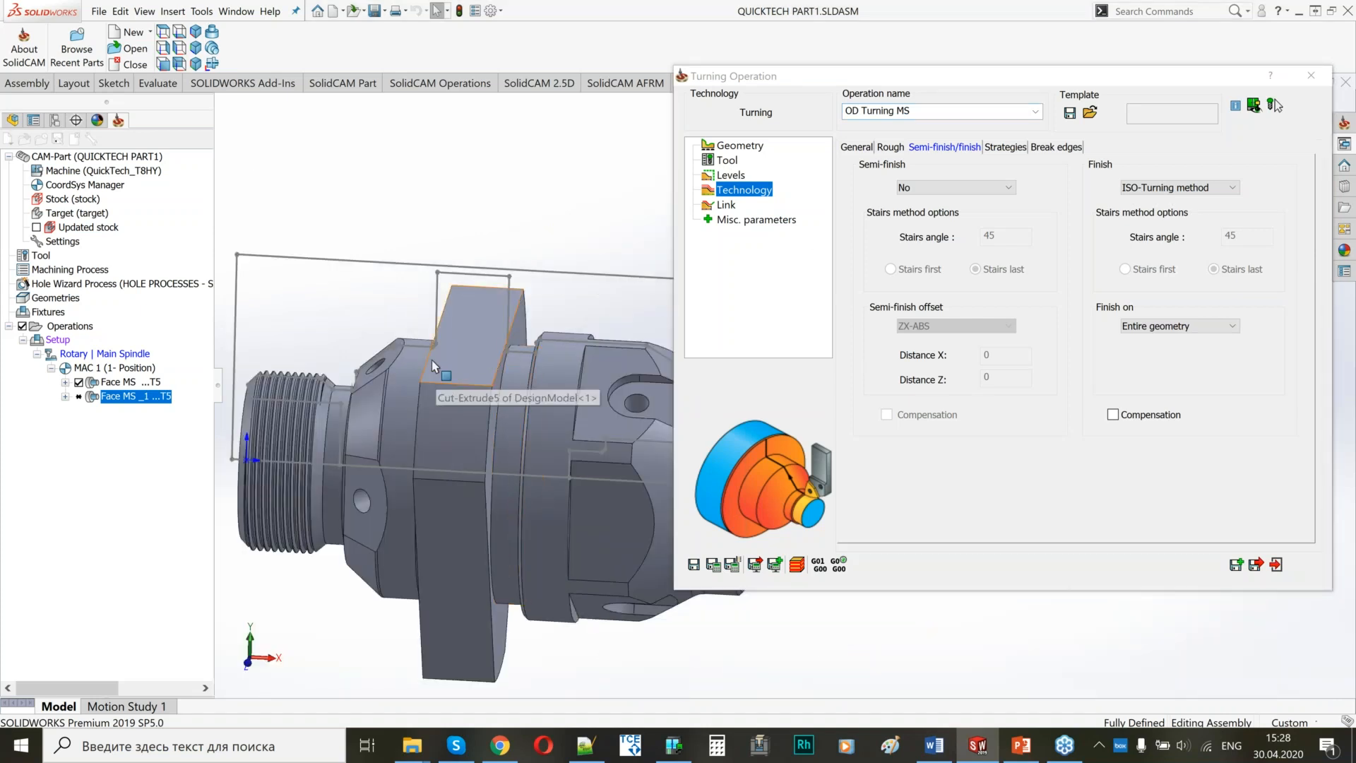
left_click(734, 147)
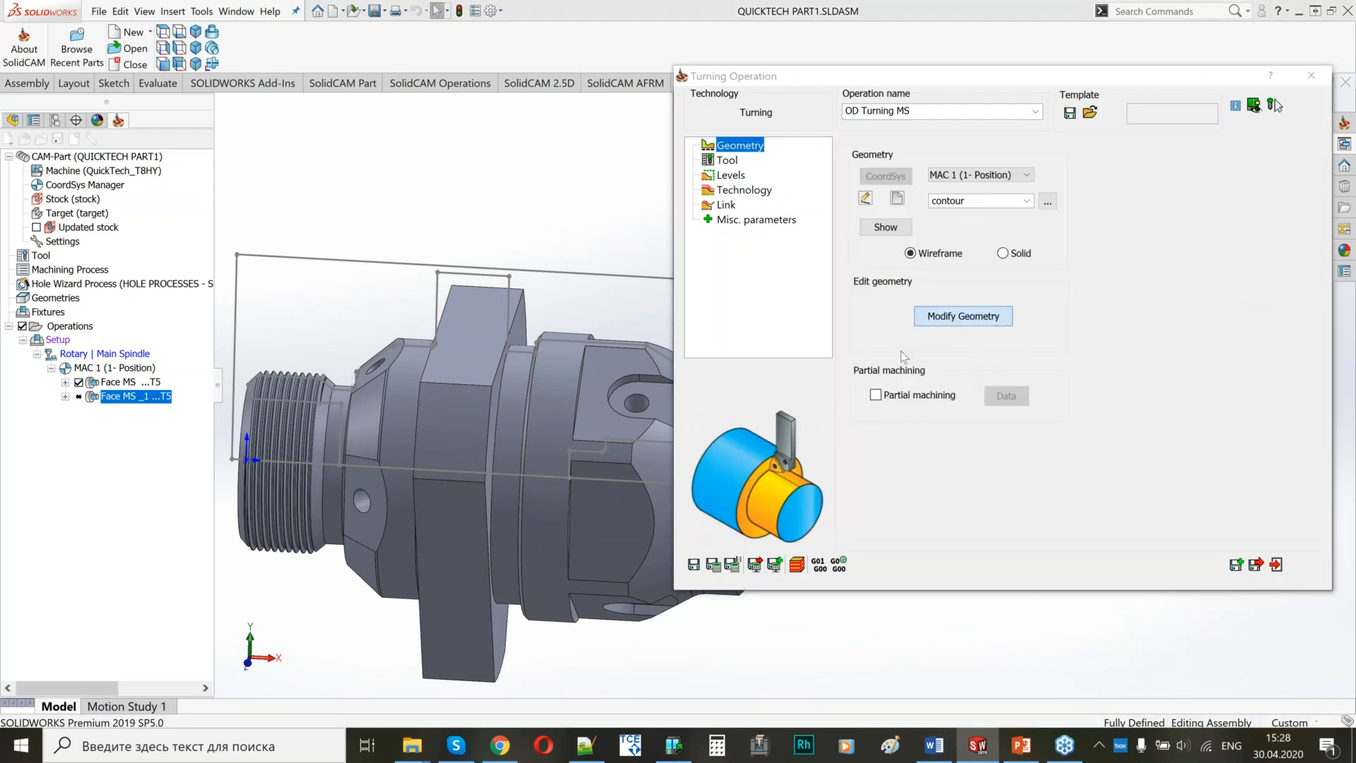
left_click(1012, 320)
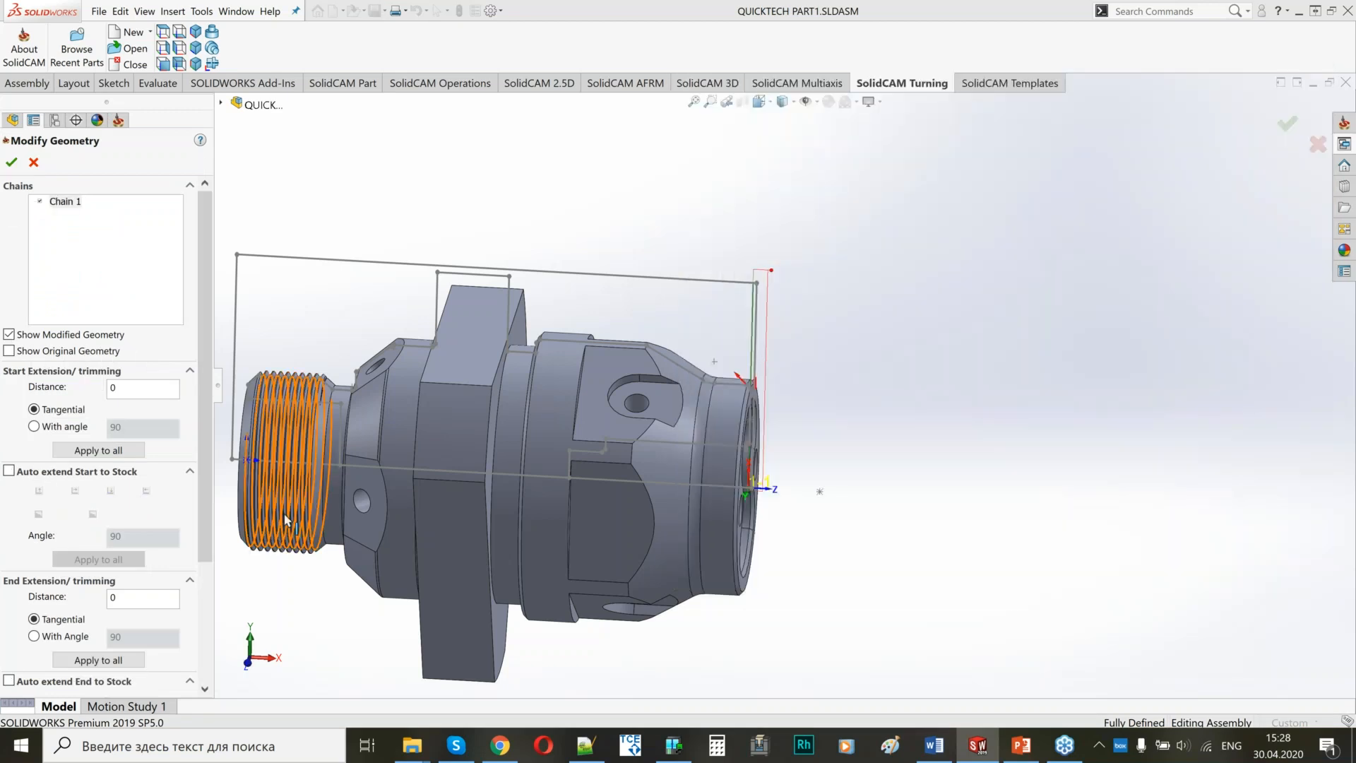
scroll(142, 548, "down", 3)
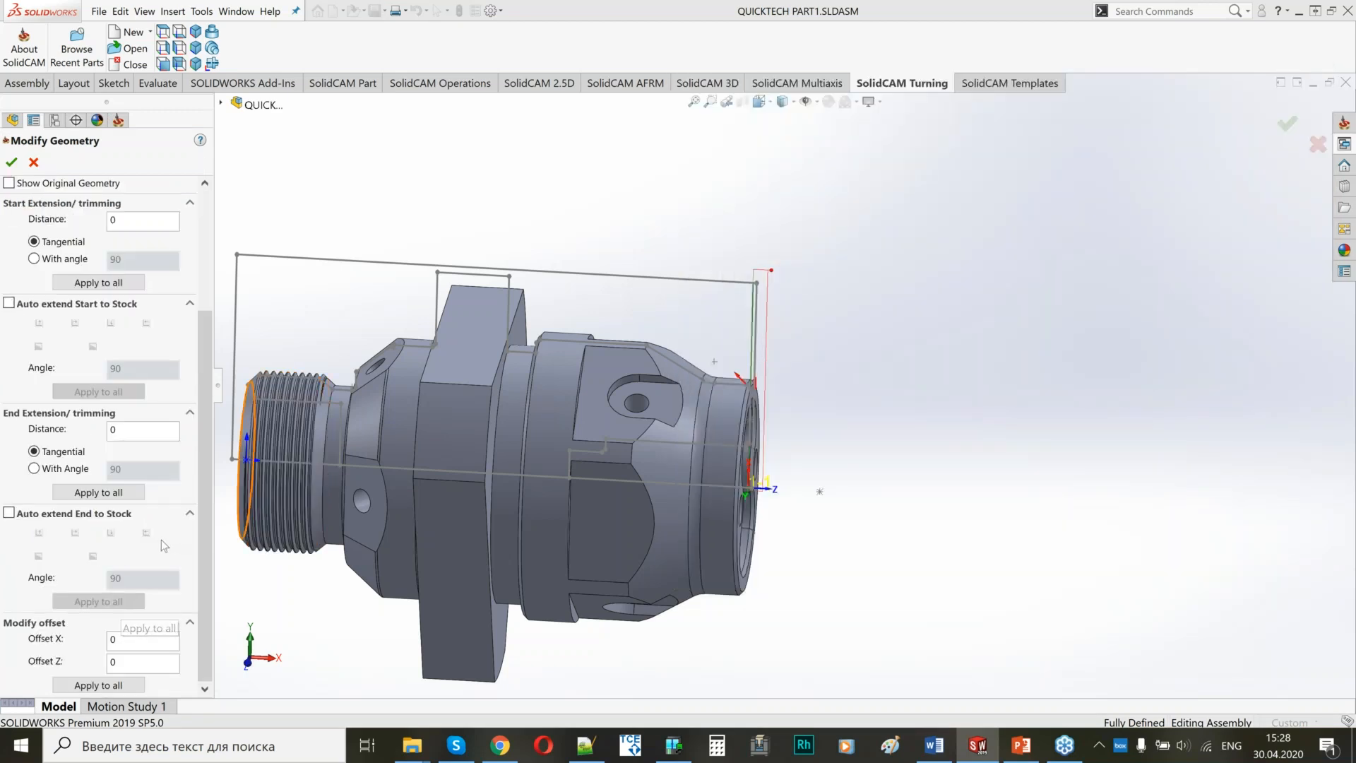
left_click(143, 431)
type("2")
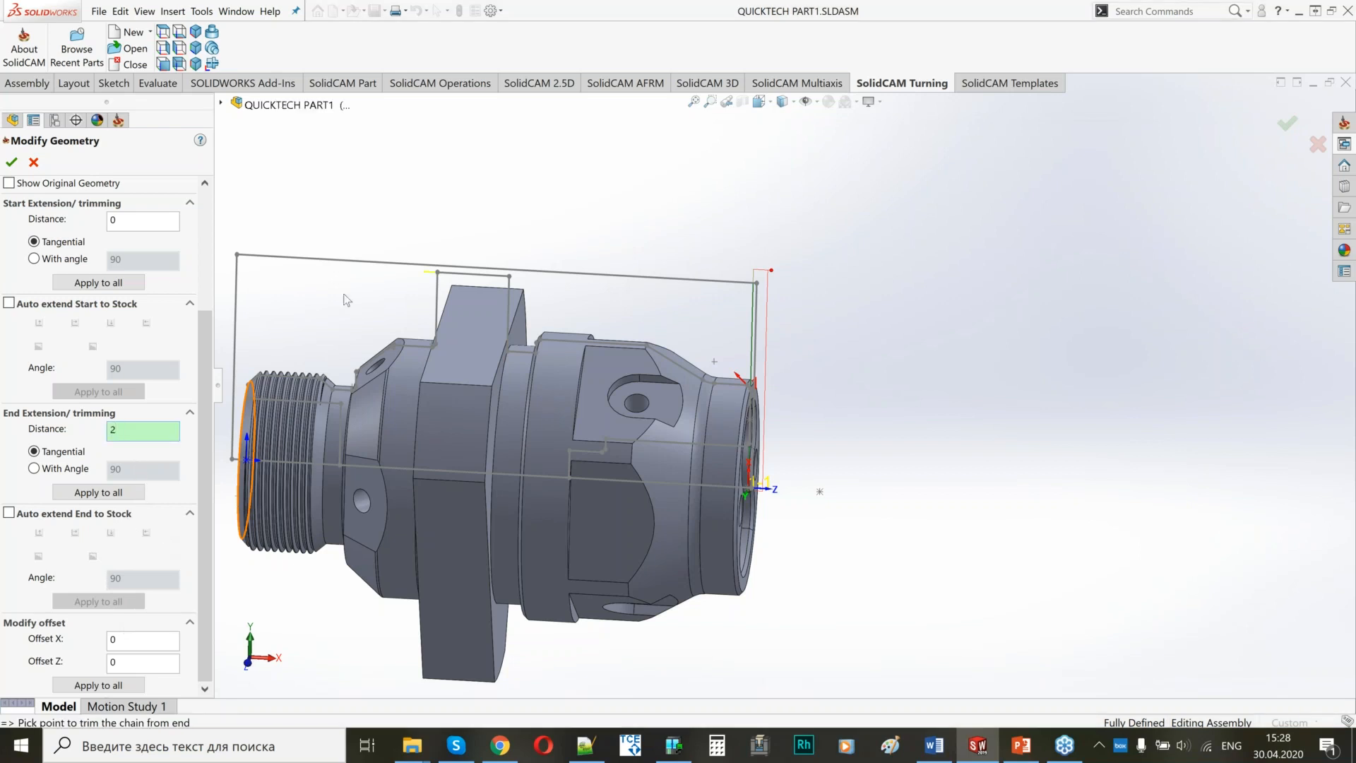
scroll(409, 284, "down", 5)
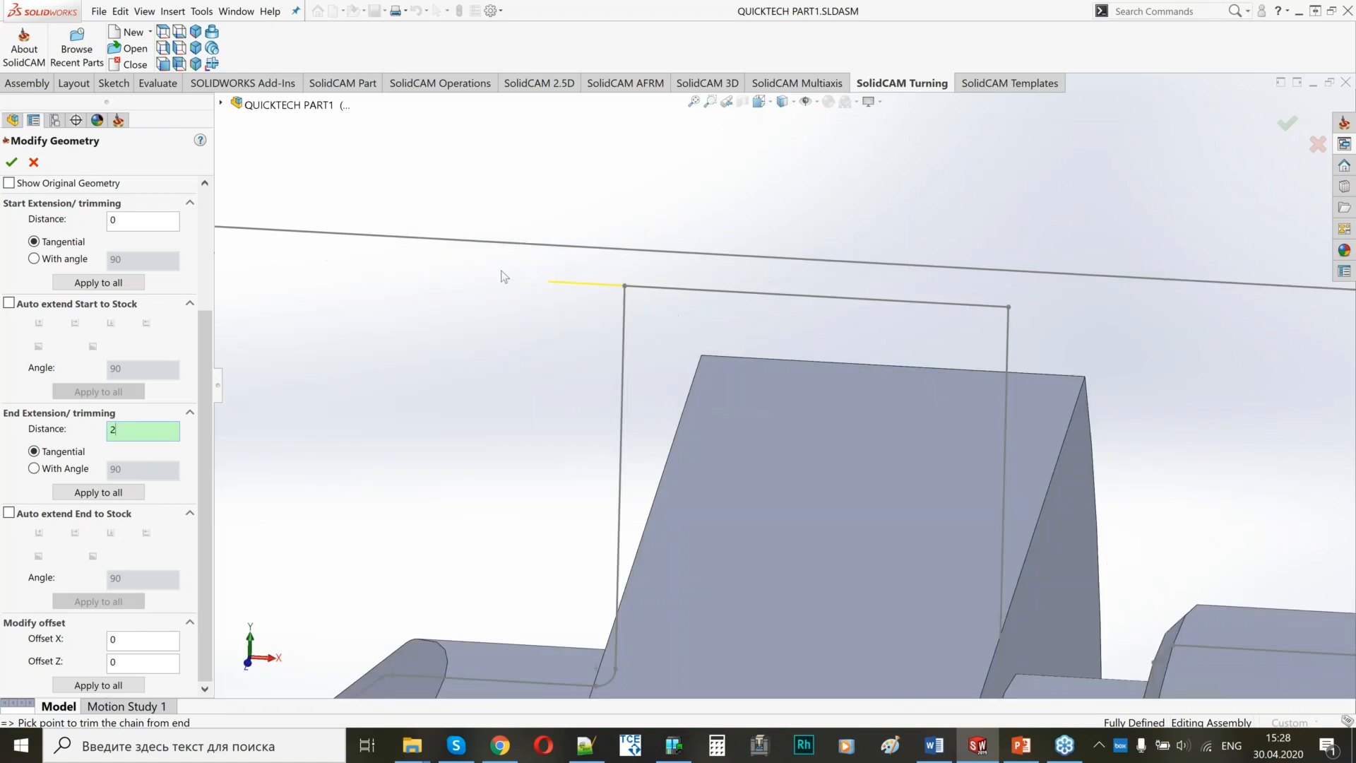
left_click(12, 163)
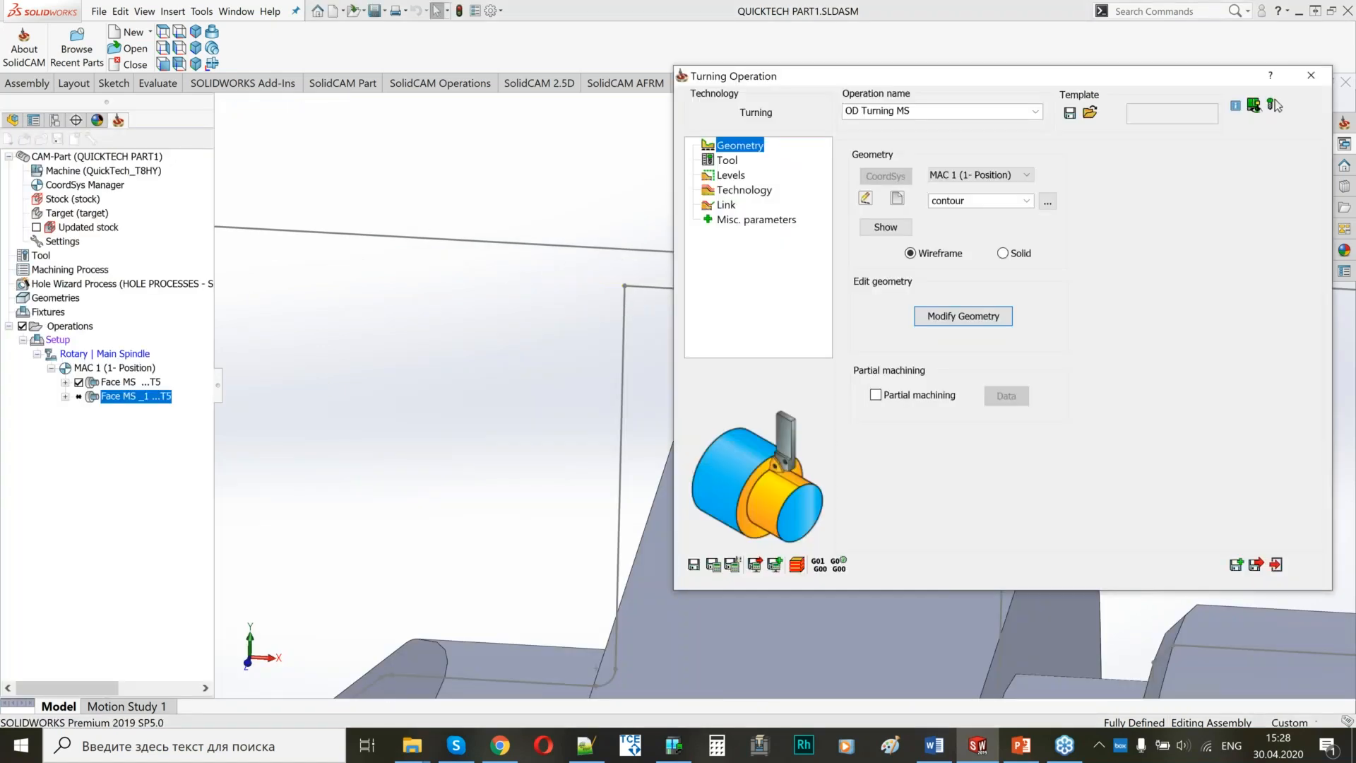
Keep OD Turning MS on the non-descending motions strategy without geometry splitting, and save and calculate the operation.
left_click(727, 190)
left_click(1056, 147)
left_click(1006, 147)
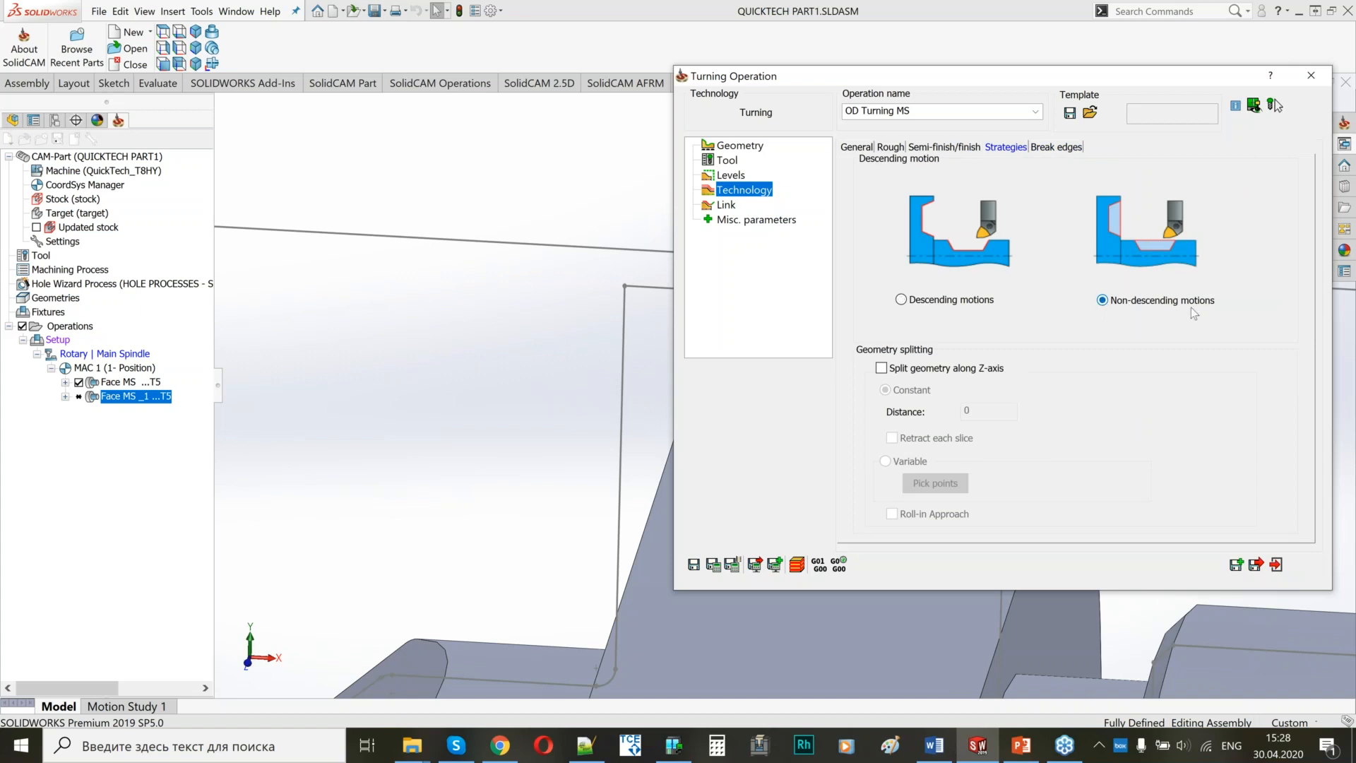
left_click(539, 381)
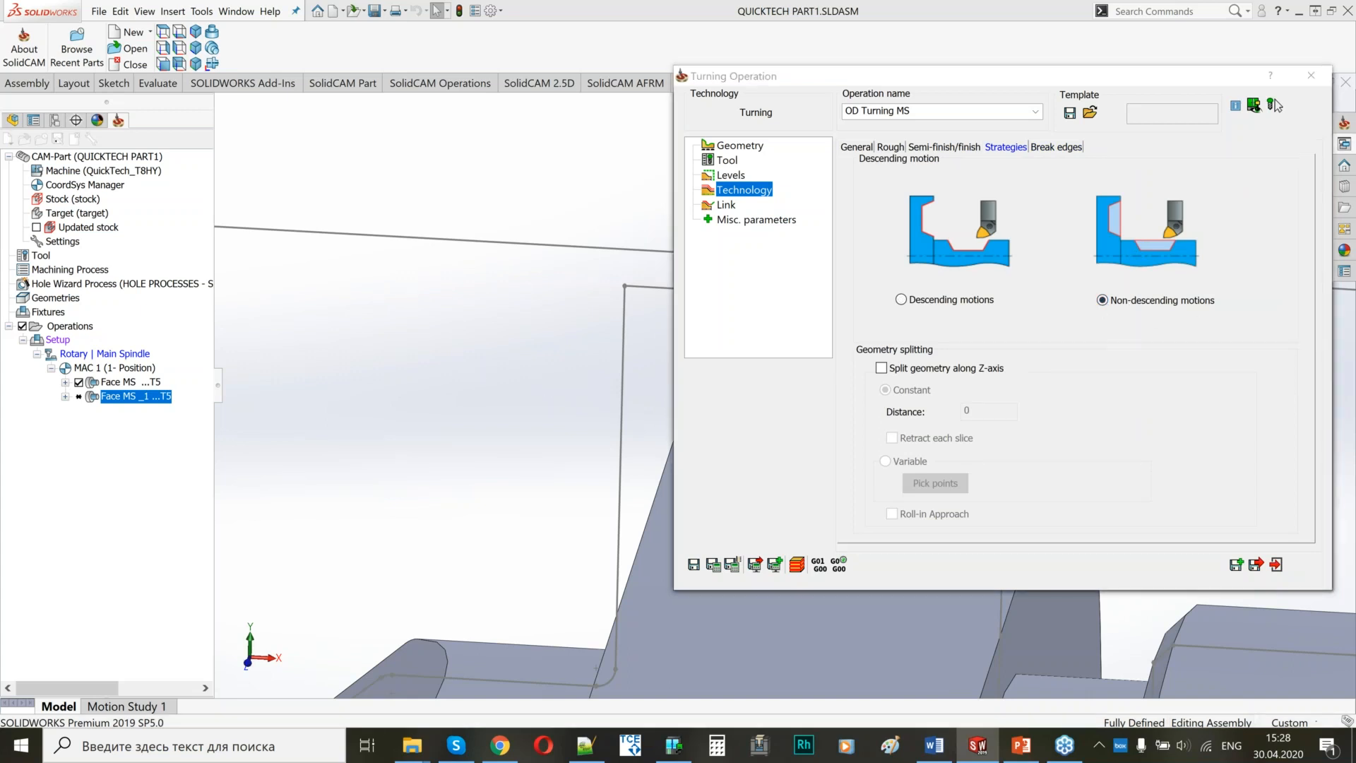
middle_click_drag(517, 380, 305, 328, "ctrl")
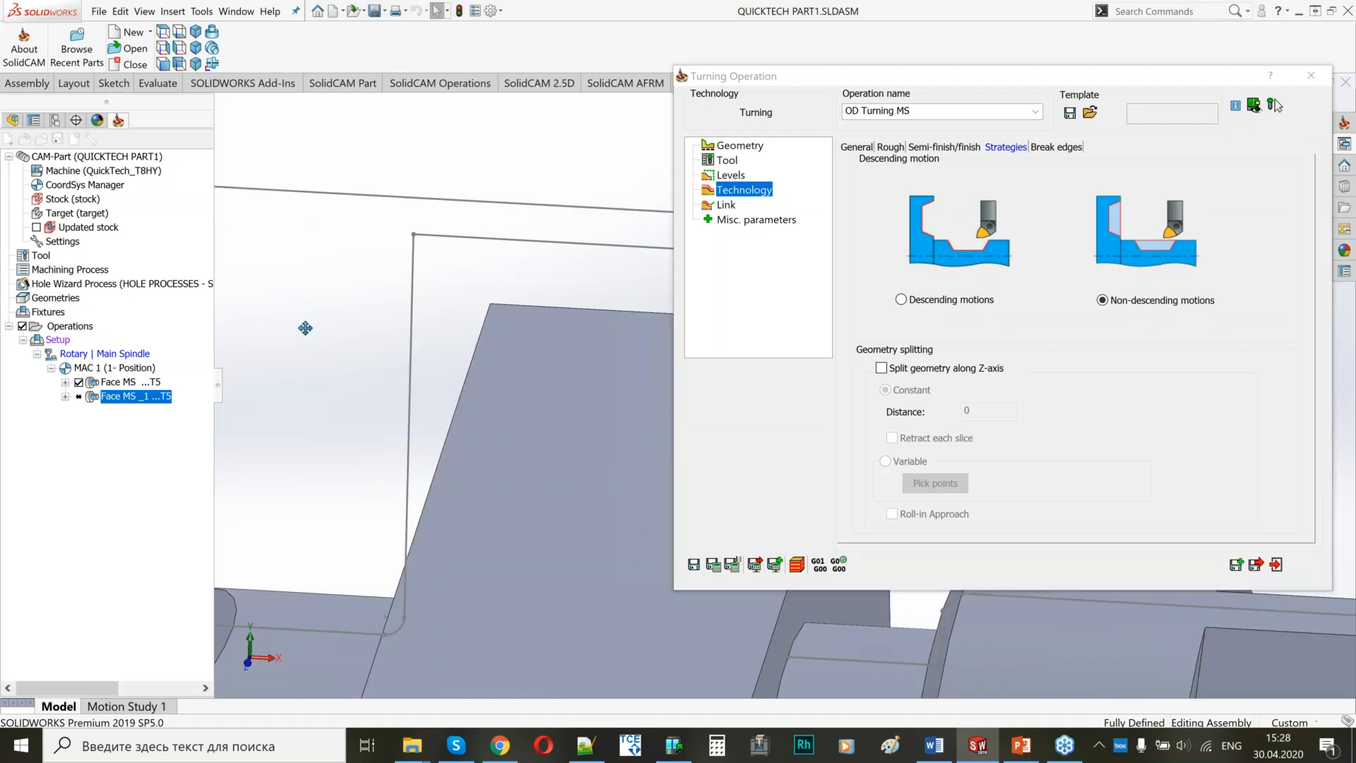
middle_click_drag(305, 328, 226, 283, "ctrl")
scroll(452, 318, "up", 3)
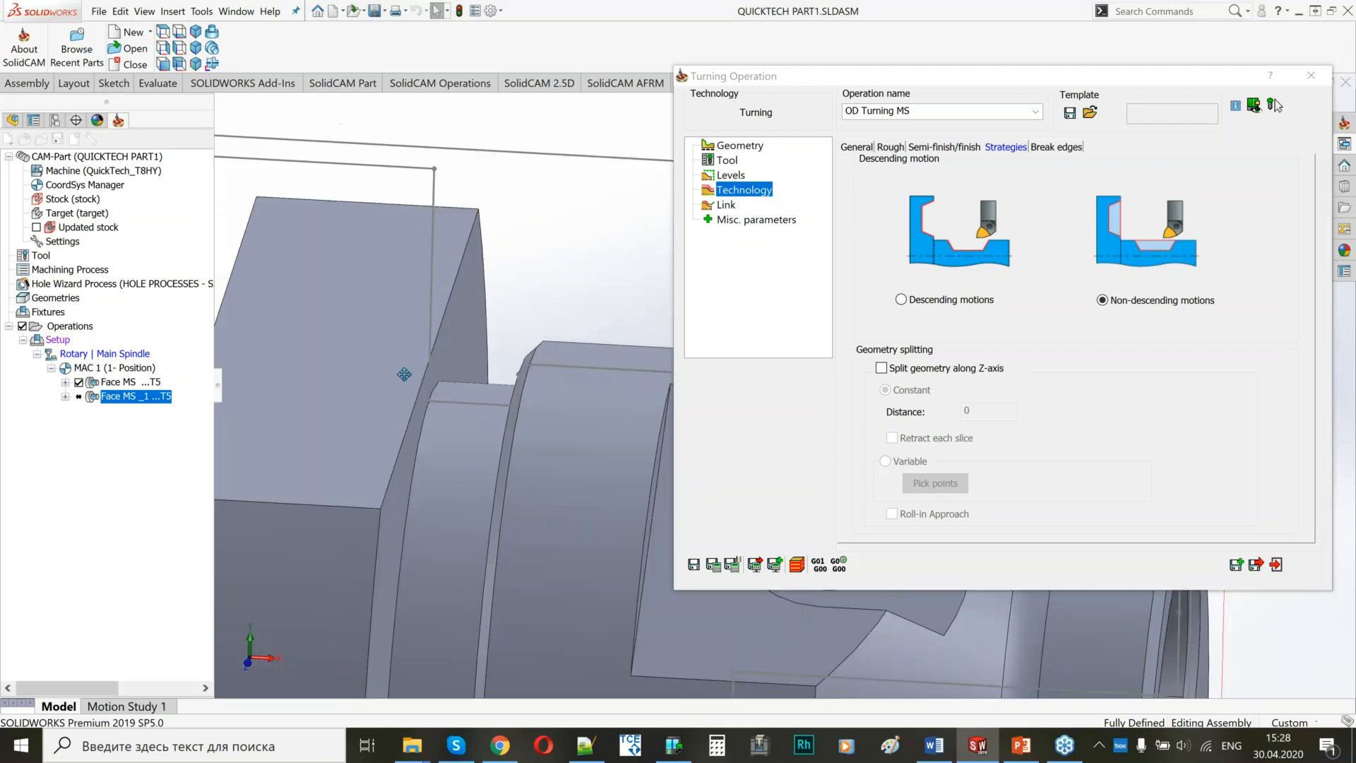
middle_click_drag(402, 375, 350, 361, "ctrl")
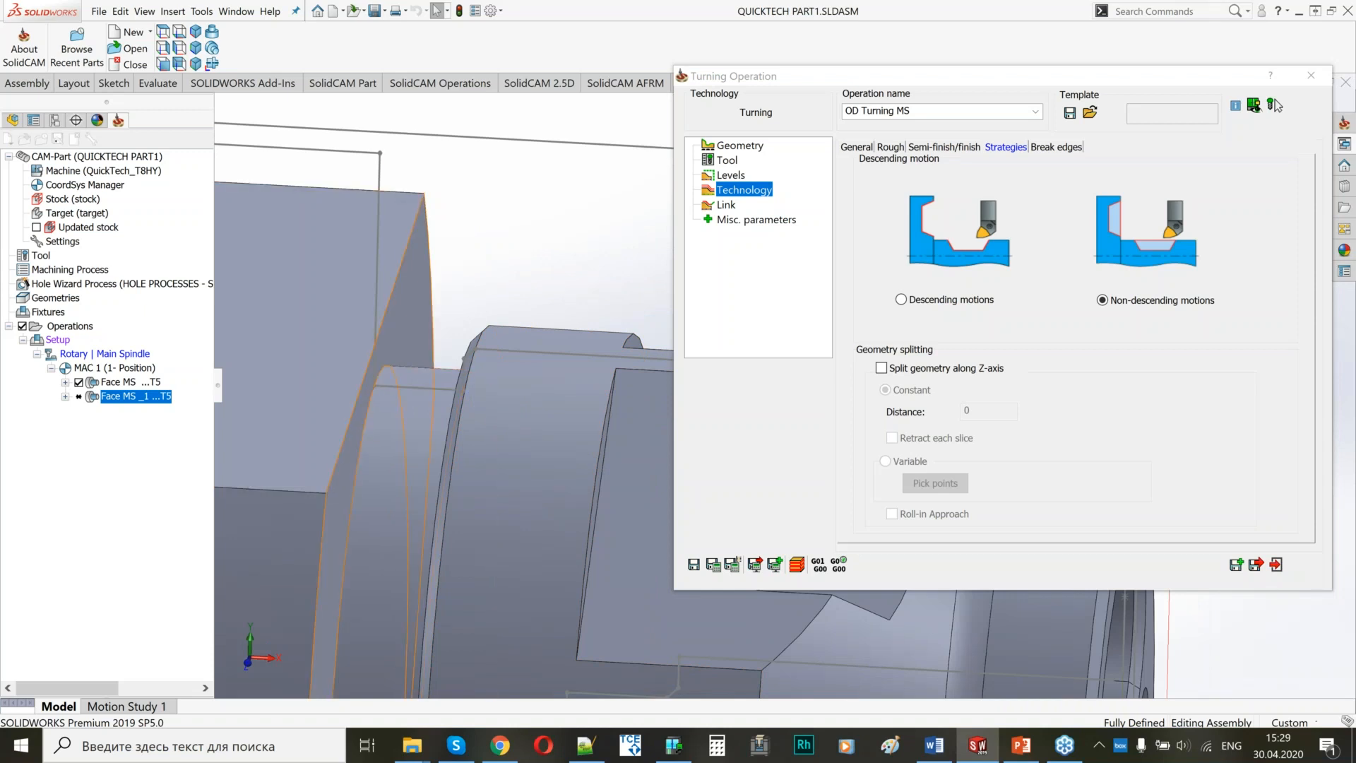
left_click(717, 567)
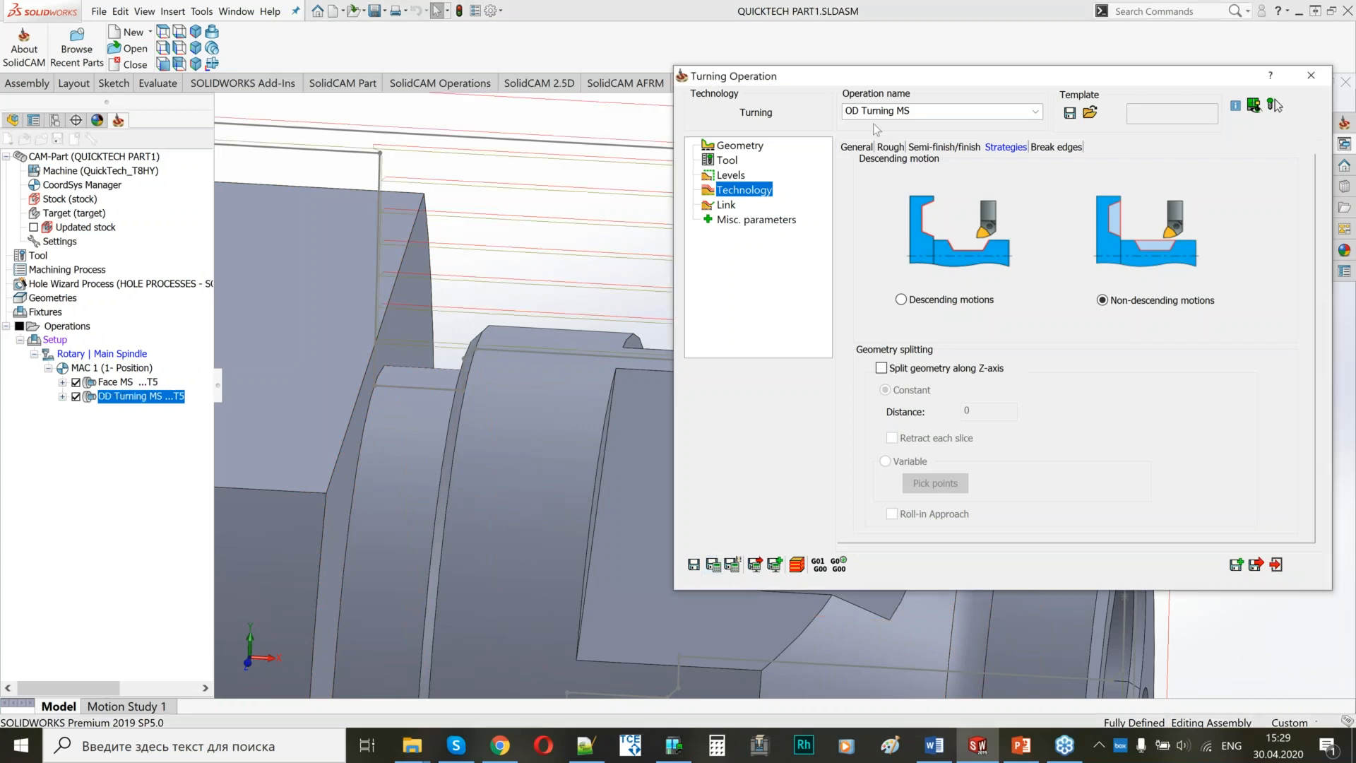
Inspect the calculated OD Turning MS roughing toolpath along the whole part with the operation dialog collapsed.
double_click(902, 76)
scroll(815, 214, "up", 5)
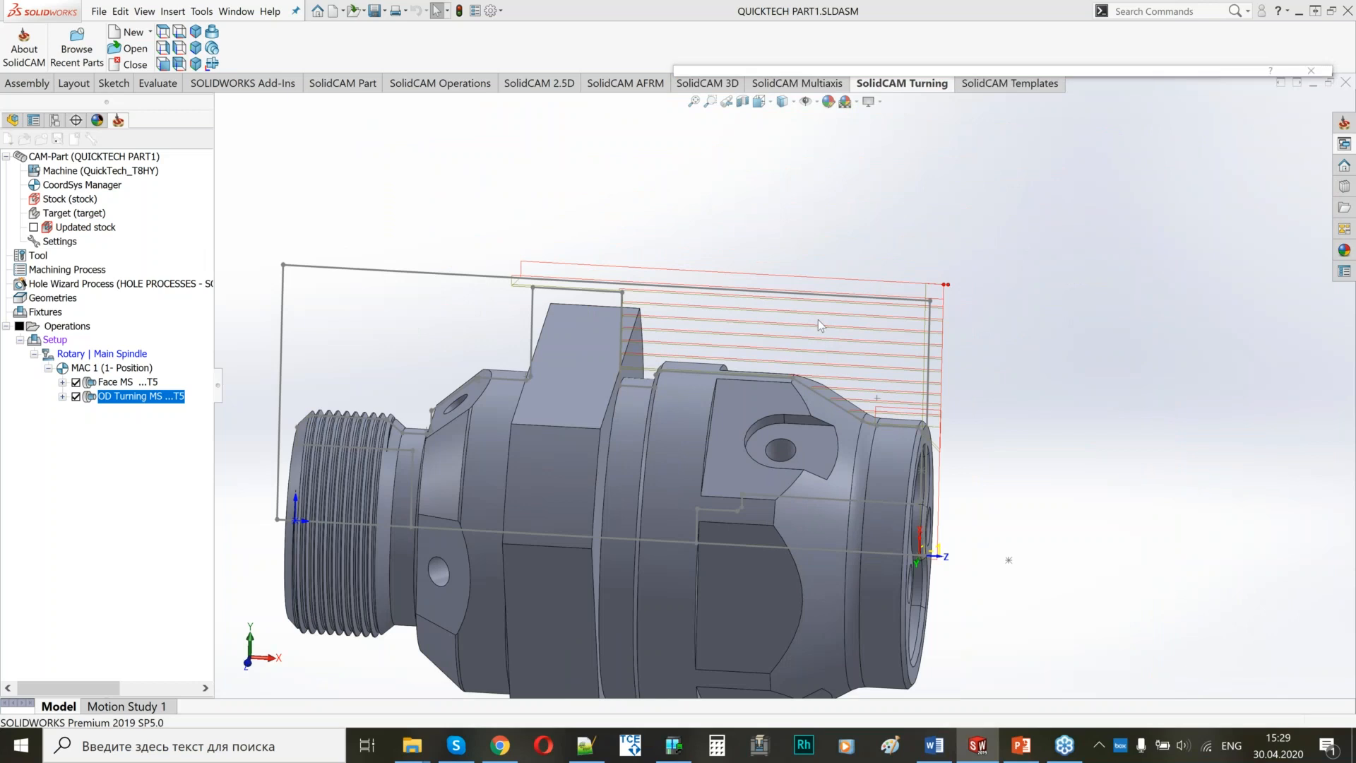
middle_click_drag(818, 319, 798, 255)
mouse_move(743, 71)
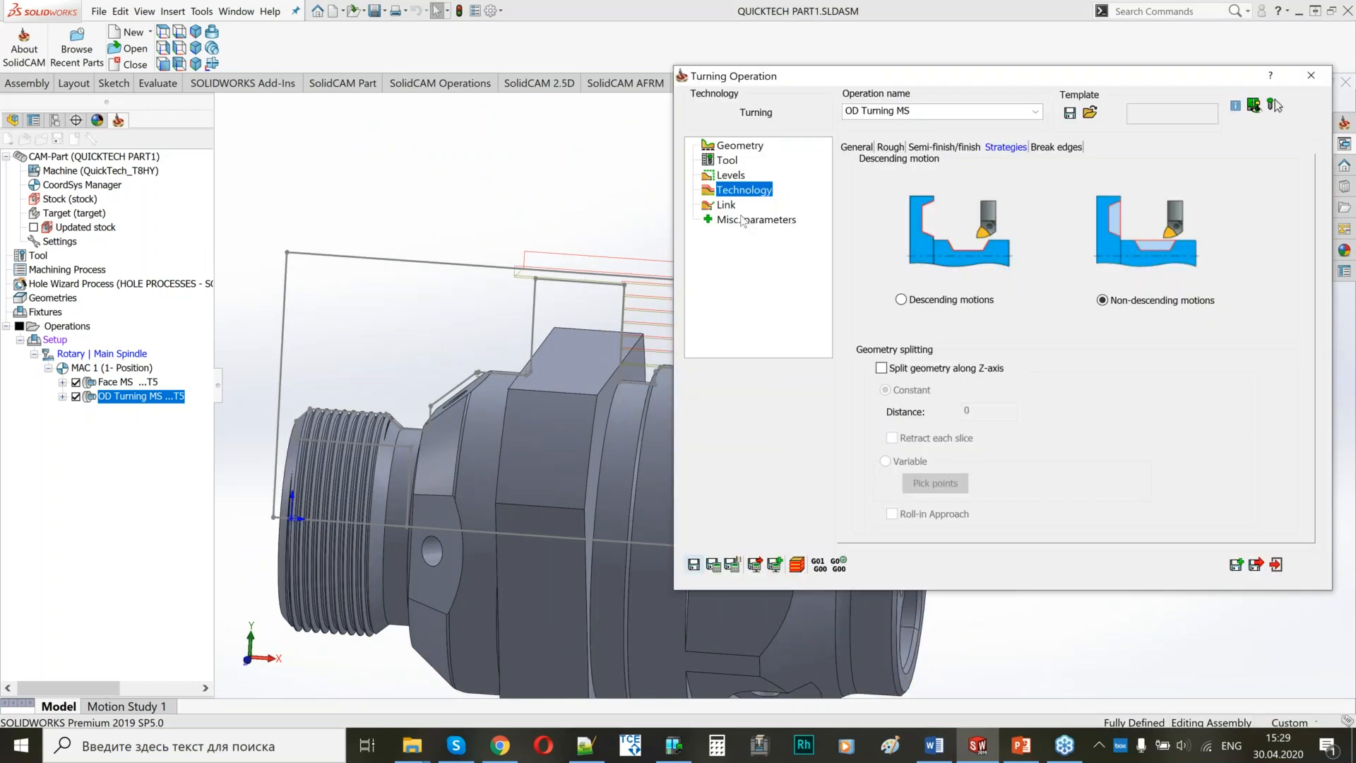
Choose From right safety corner as the approach point of OD Turning MS, check the toolpath and leave the operation.
left_click(726, 205)
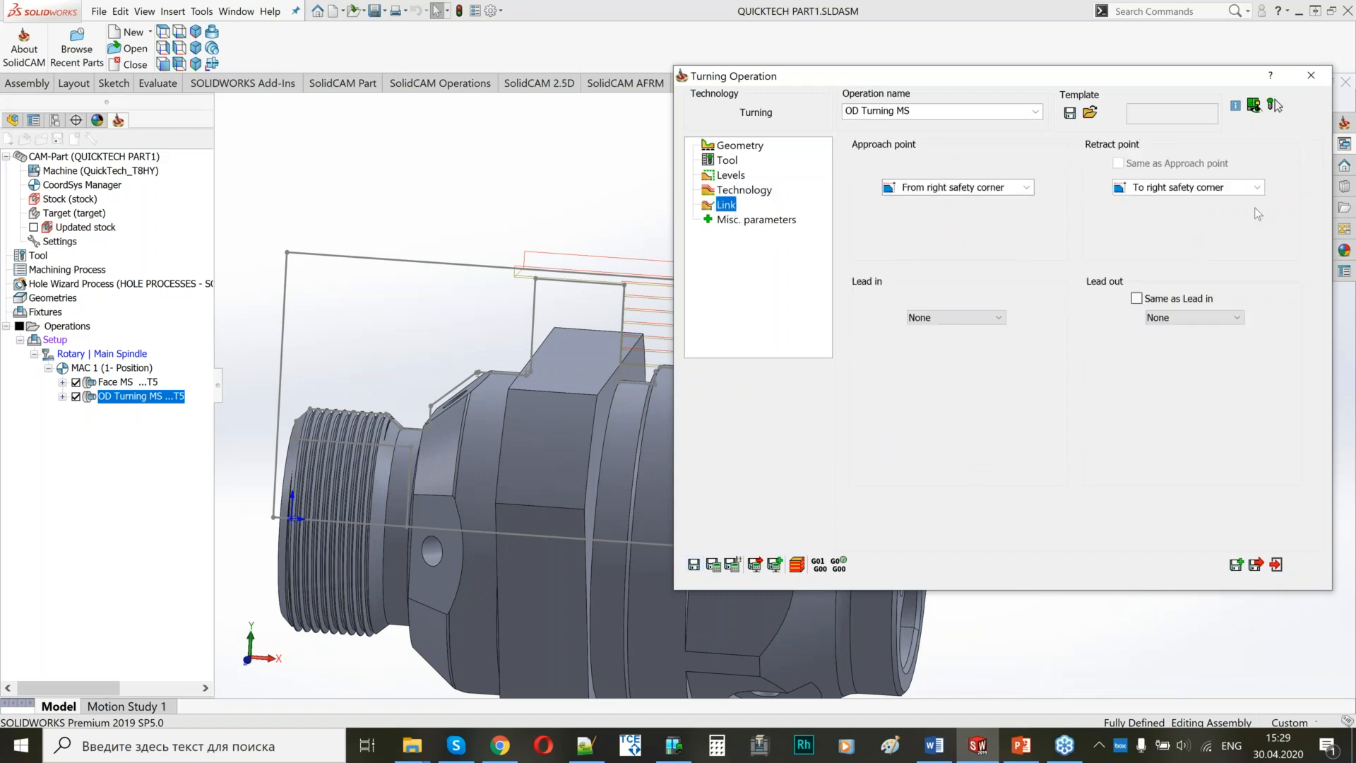
left_click(933, 193)
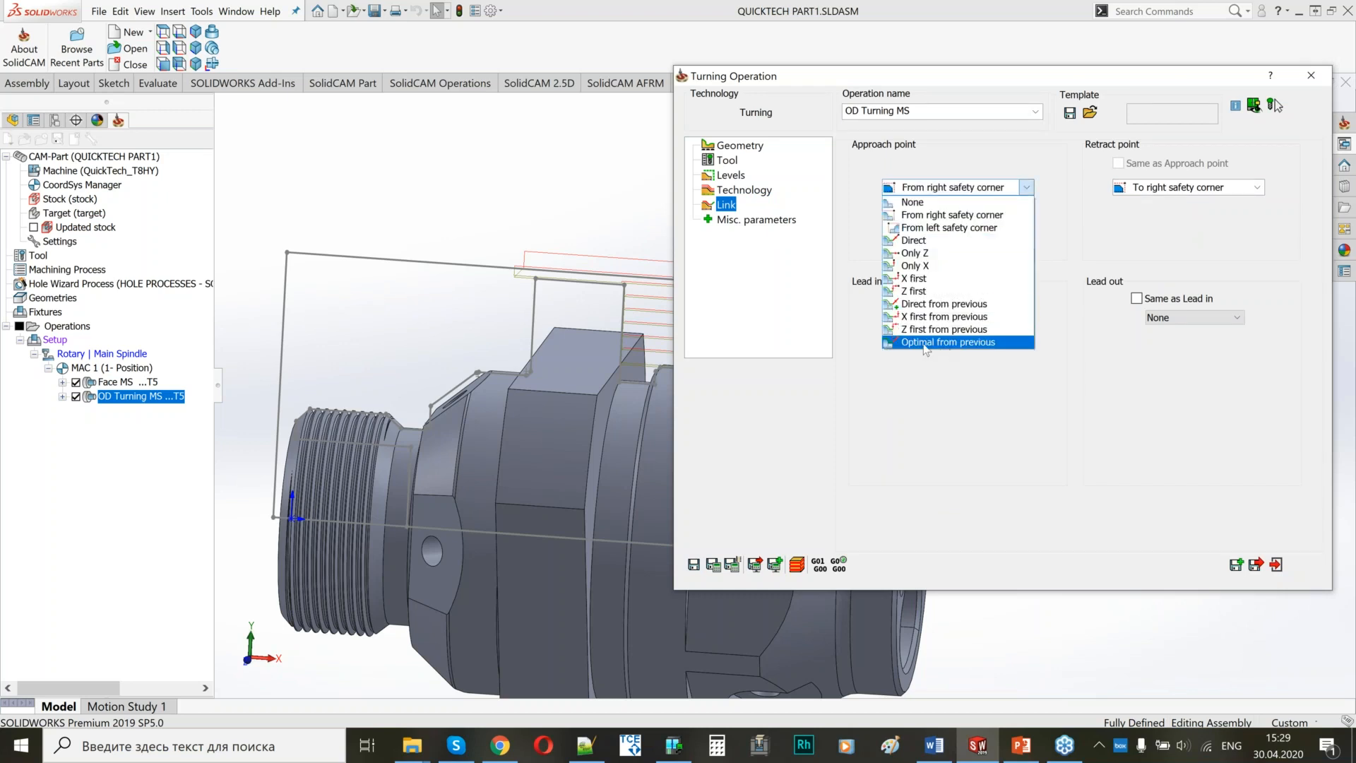
left_click(924, 215)
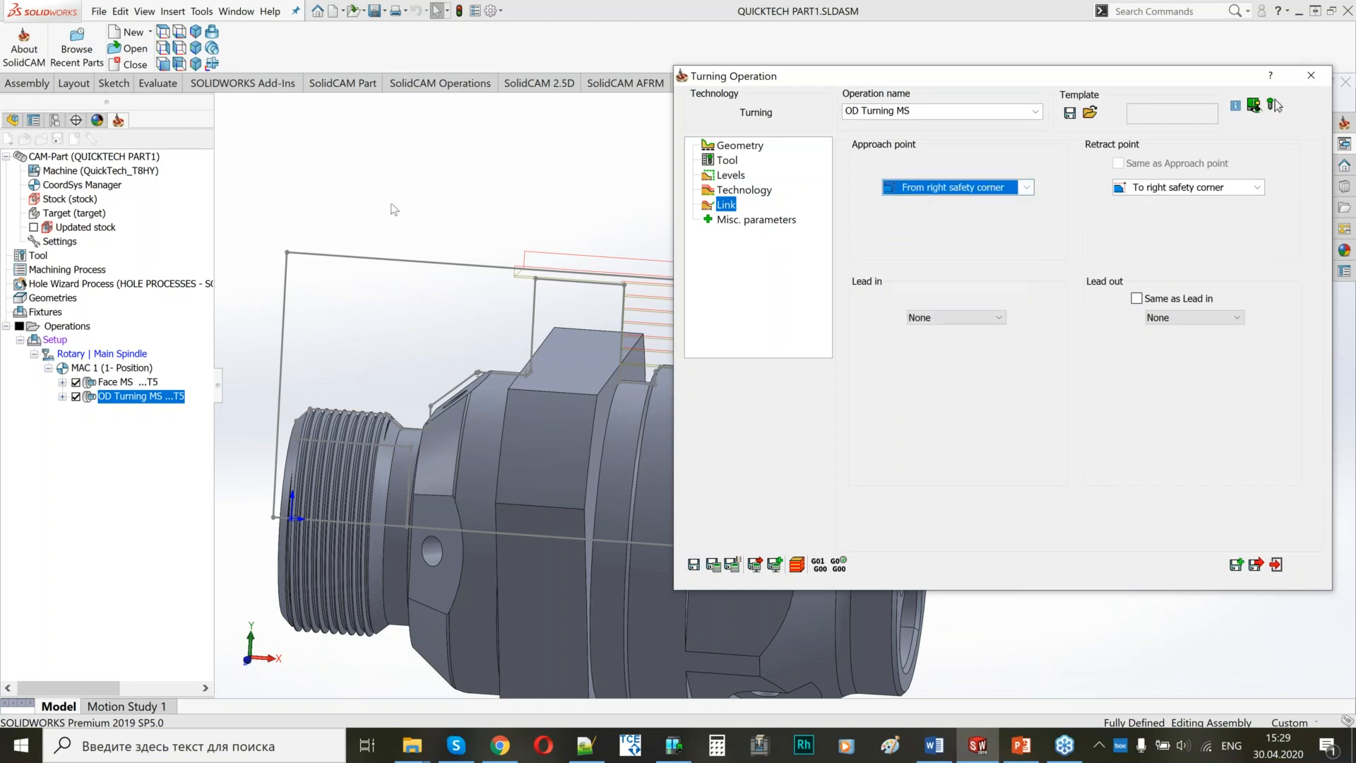
left_click(433, 339)
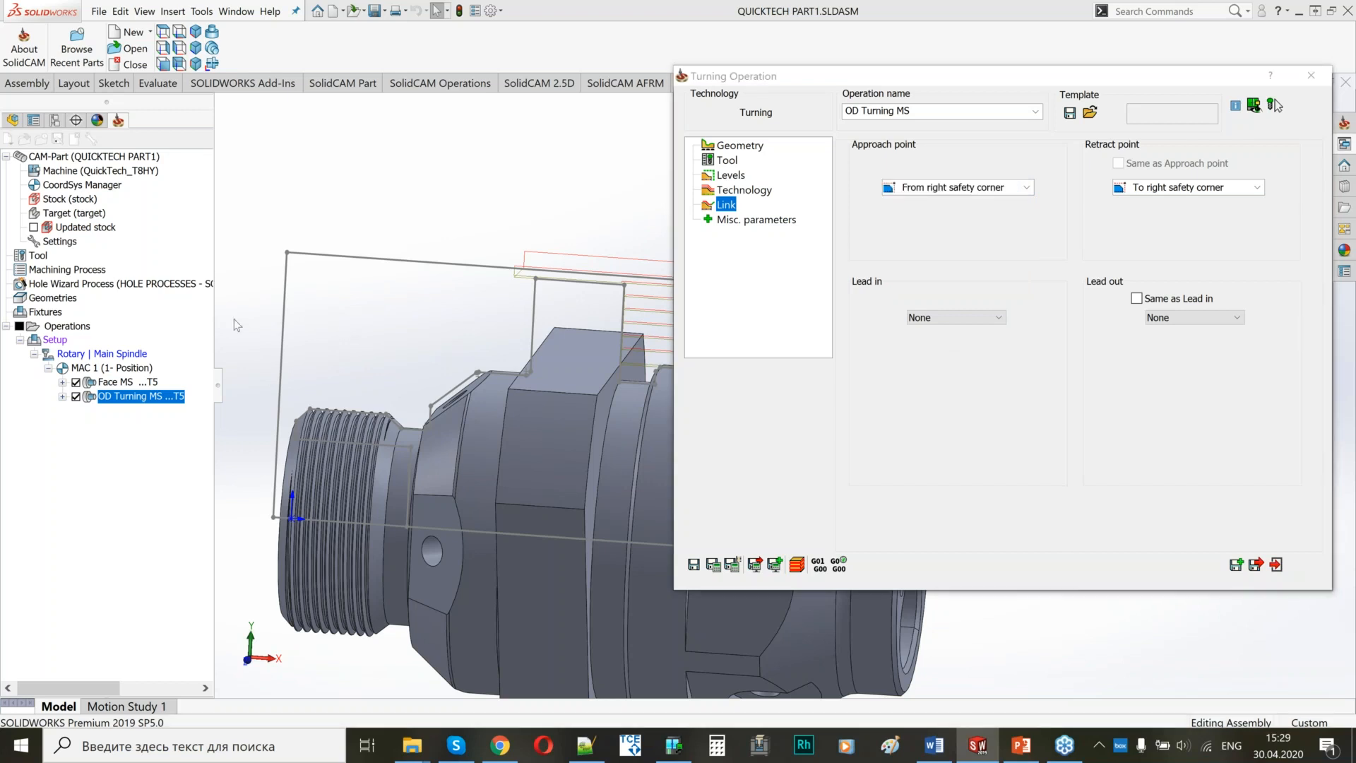
middle_click_drag(469, 348, 234, 320, "ctrl")
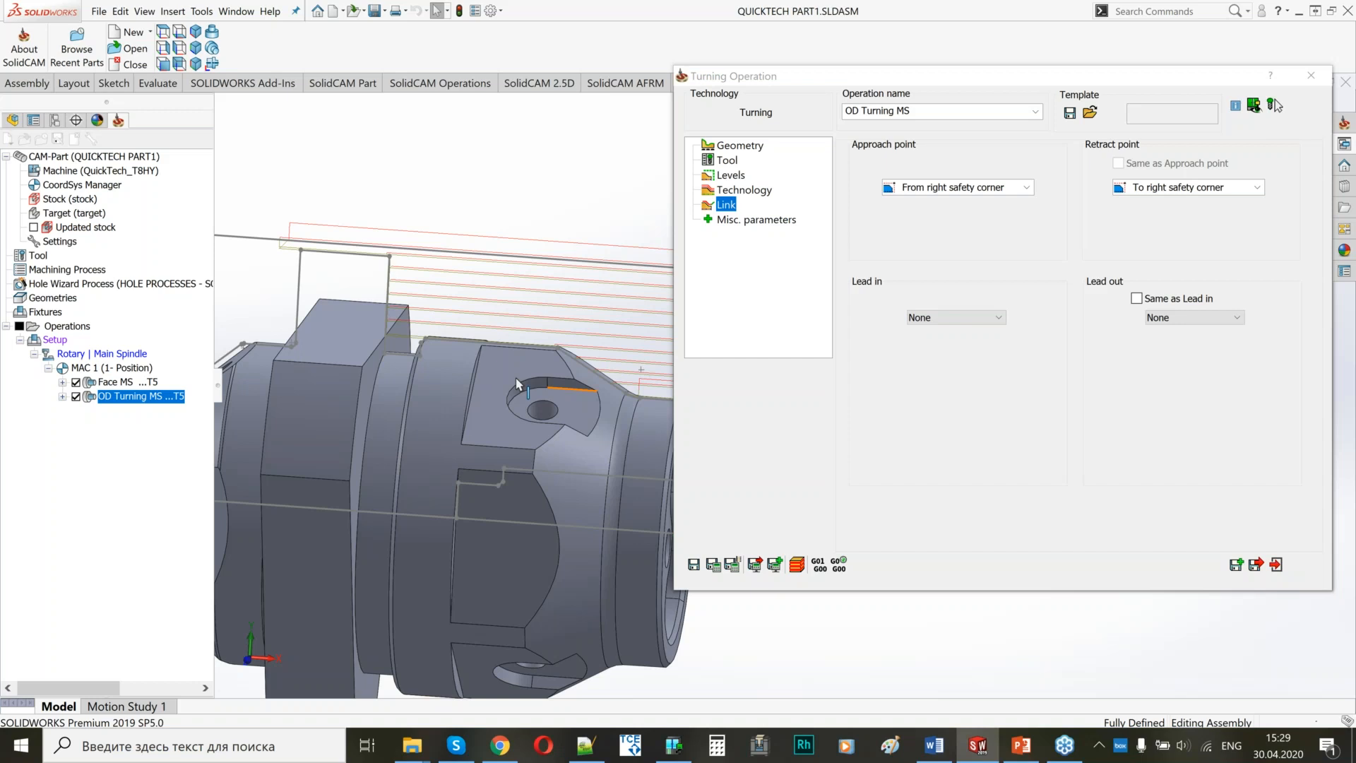
middle_click_drag(516, 378, 438, 367, "ctrl")
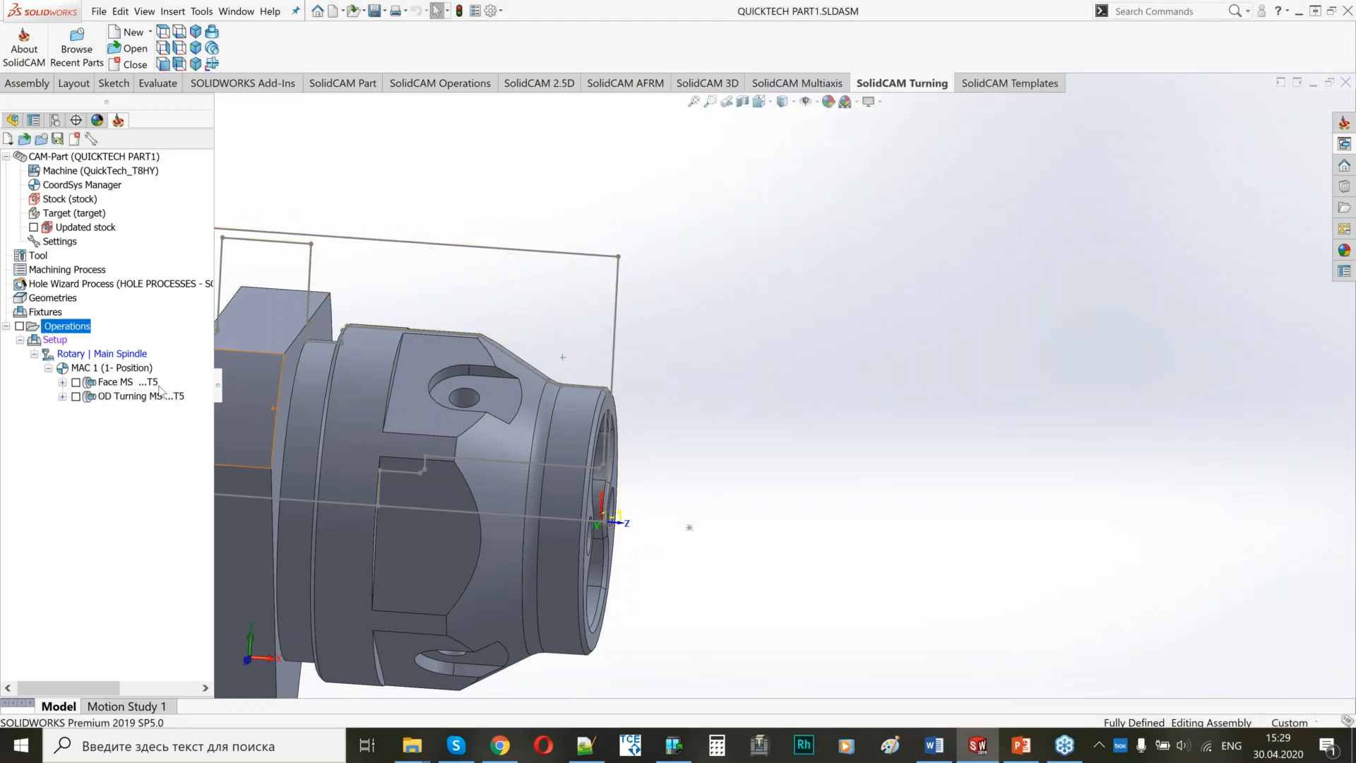
Add a Grooving turning operation after OD Turning MS.
middle_click_drag(484, 430, 745, 444, "ctrl")
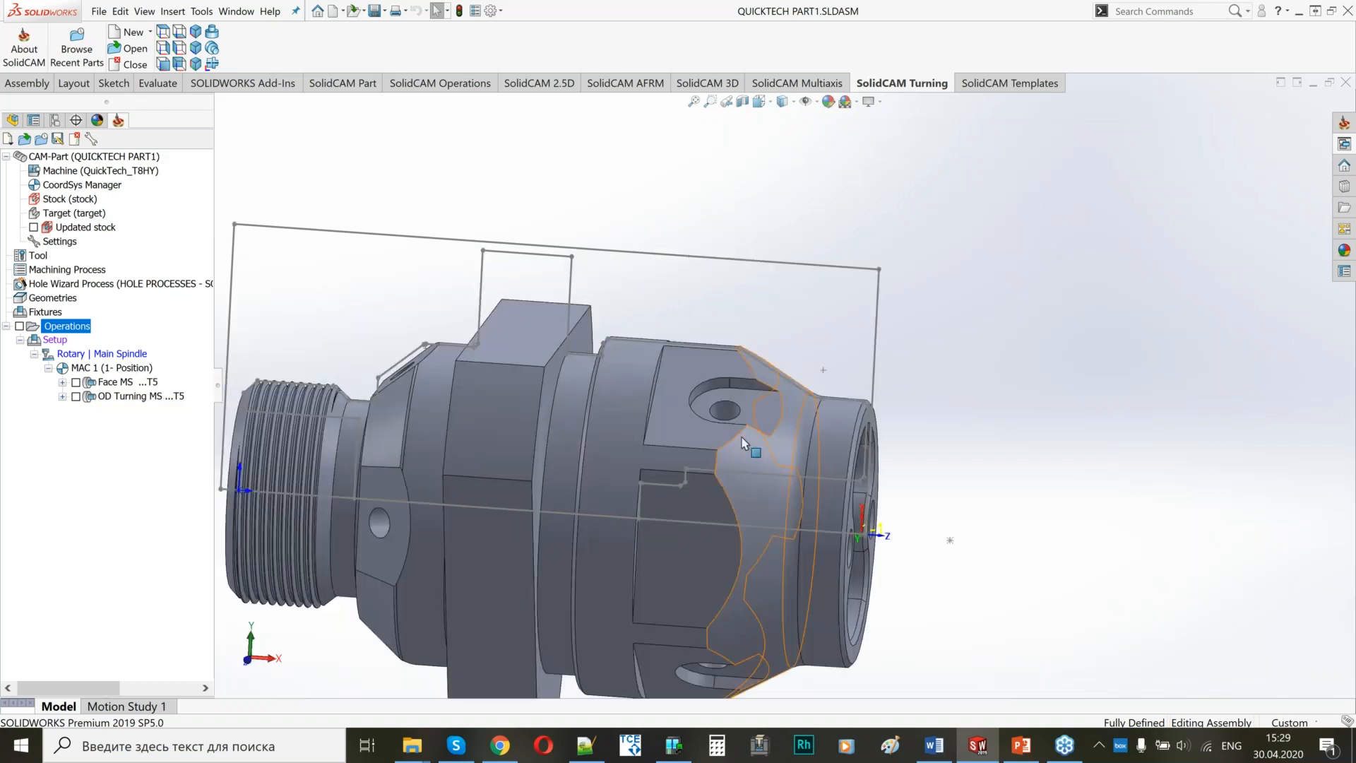
middle_click_drag(742, 440, 610, 412)
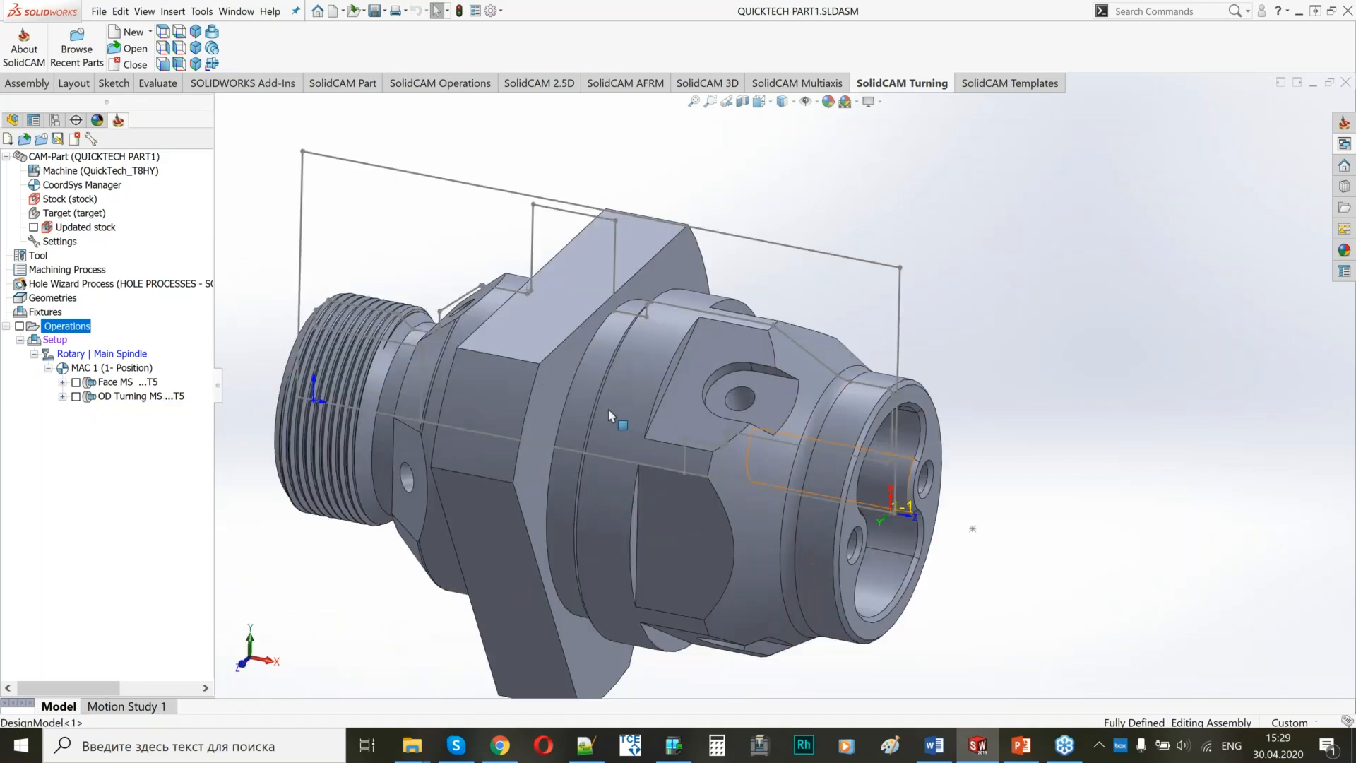
right_click(134, 396)
mouse_move(204, 43)
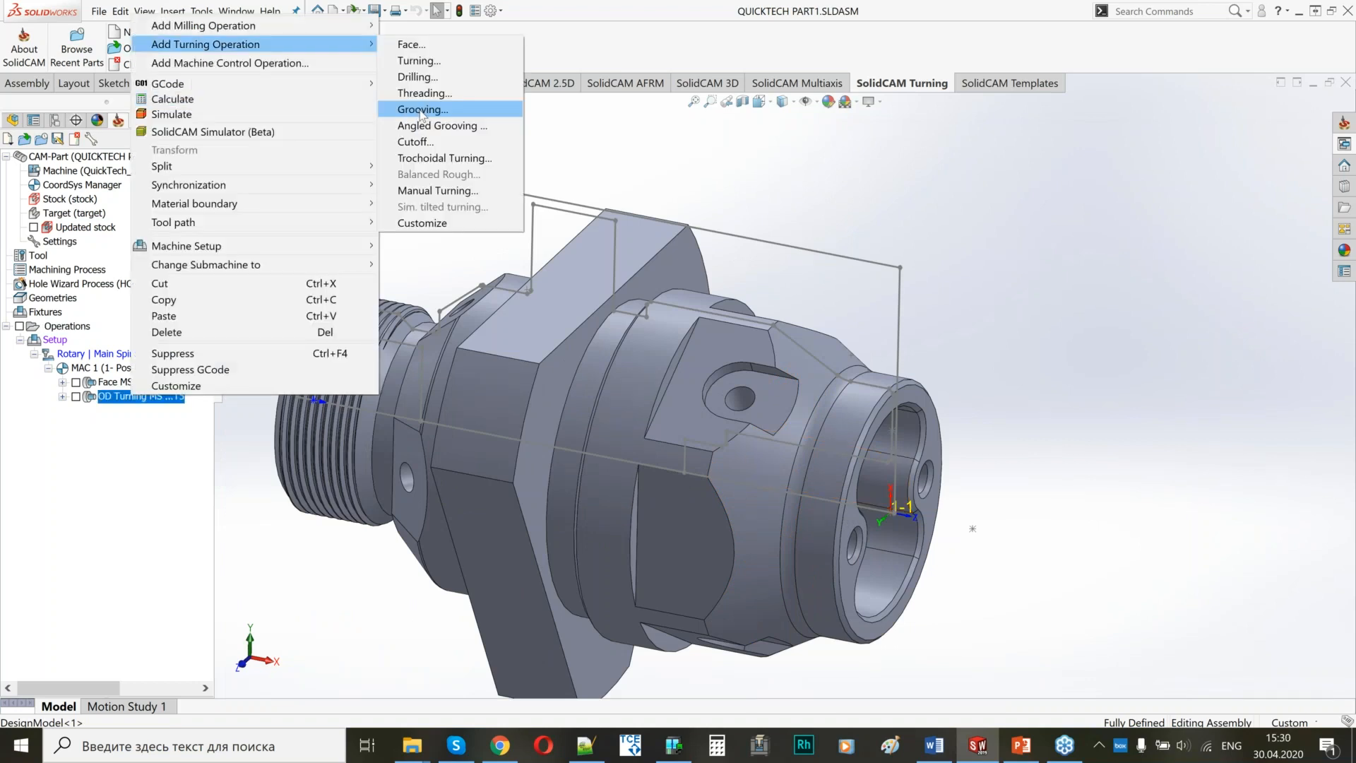
left_click(422, 110)
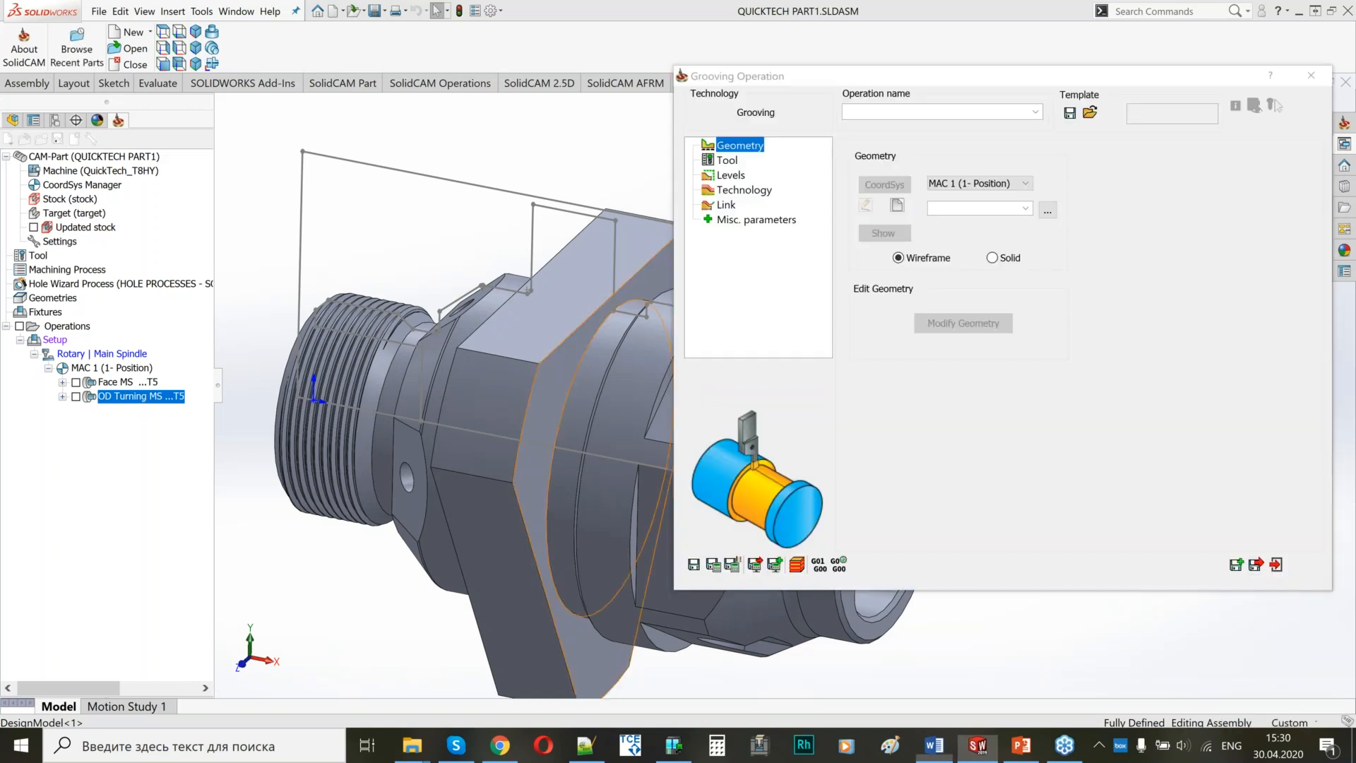
Create a new wireframe geometry for the Groove OD operation and pick its contour on the part profile sketch.
left_click(897, 205)
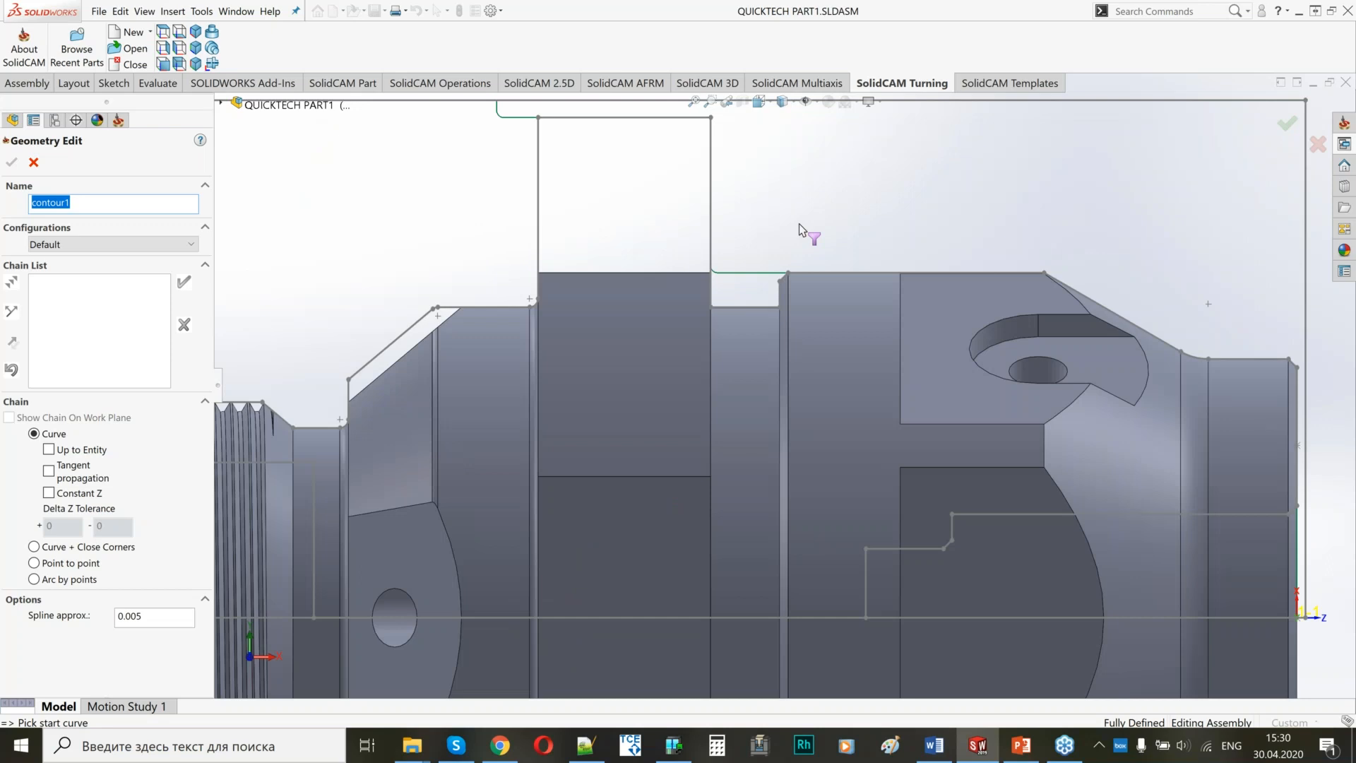
scroll(791, 253, "down", 6)
left_click(616, 488)
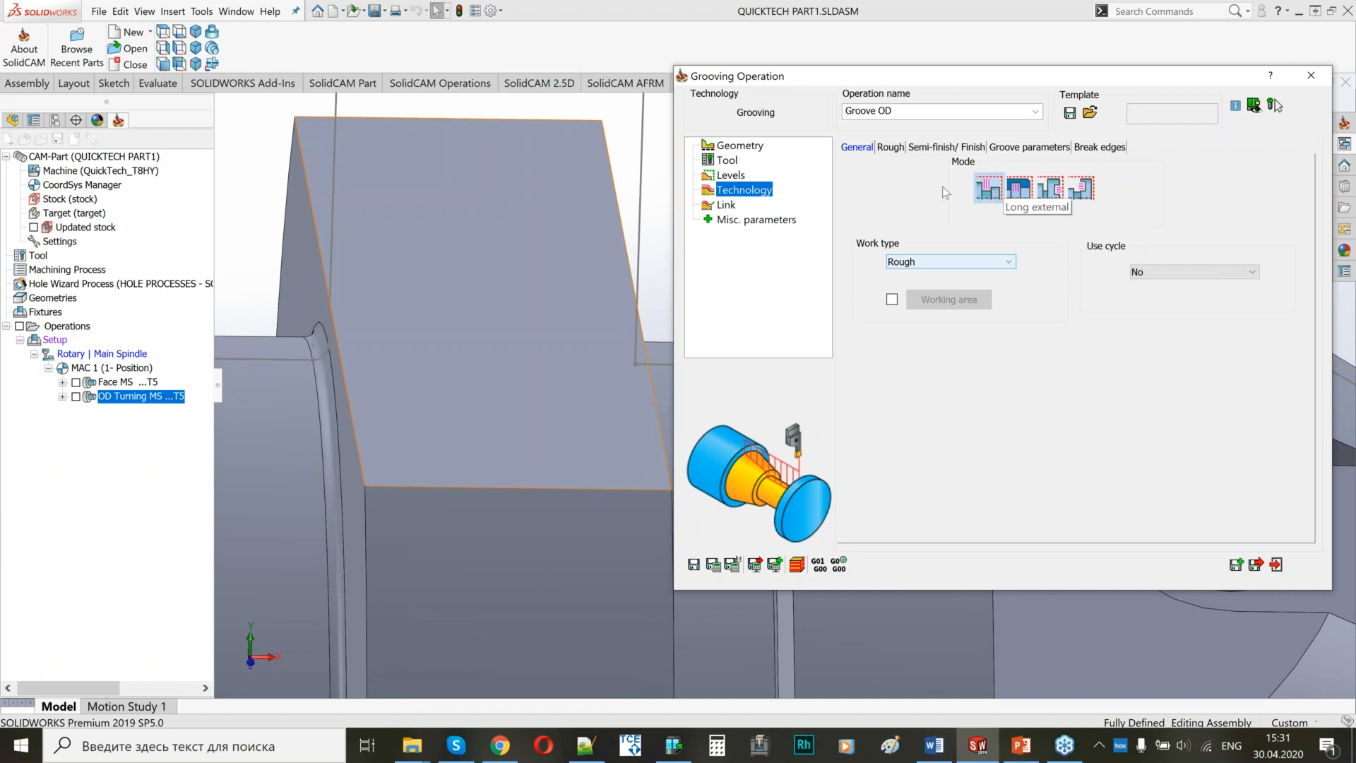
Set the Groove OD rough step over to 1.5 and the rough offsets to 0.2 in X and 0.1 in Z.
left_click(891, 147)
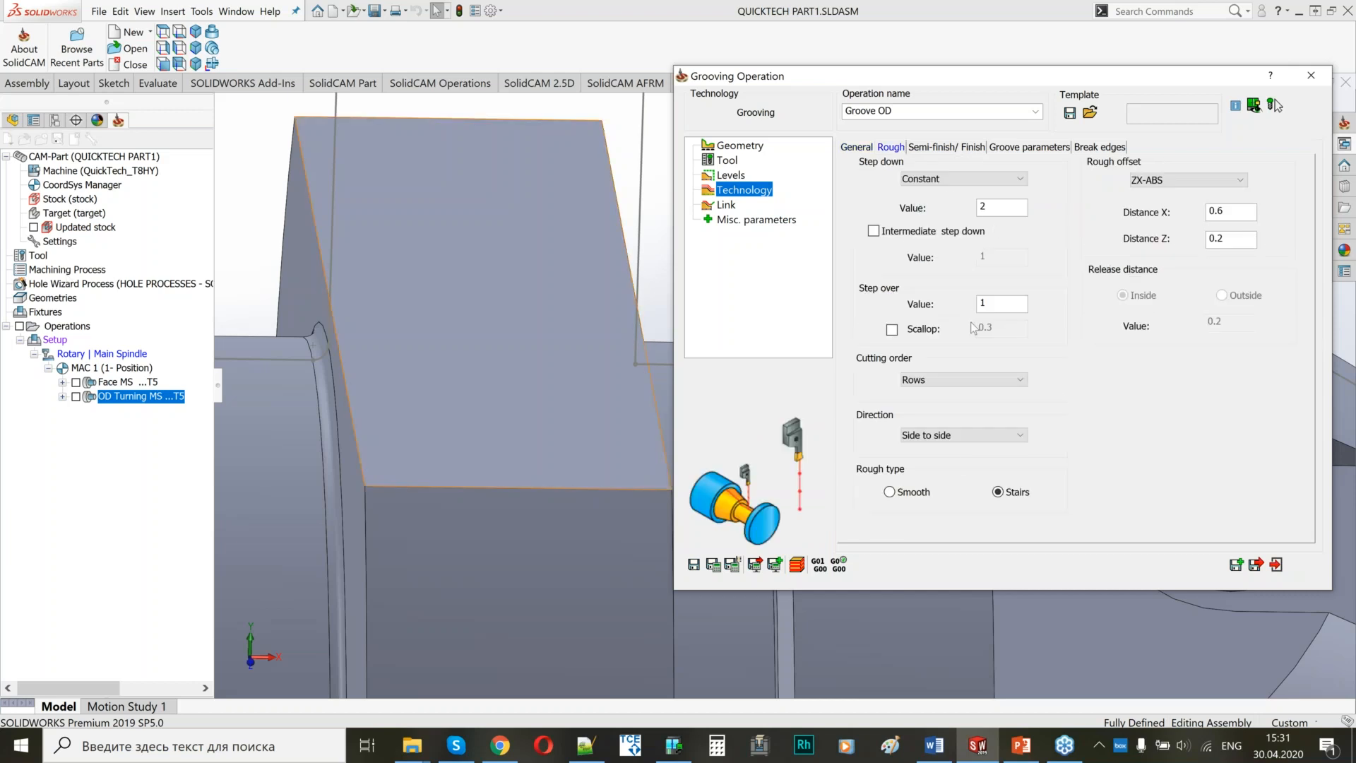
left_click(1014, 298)
type(".5")
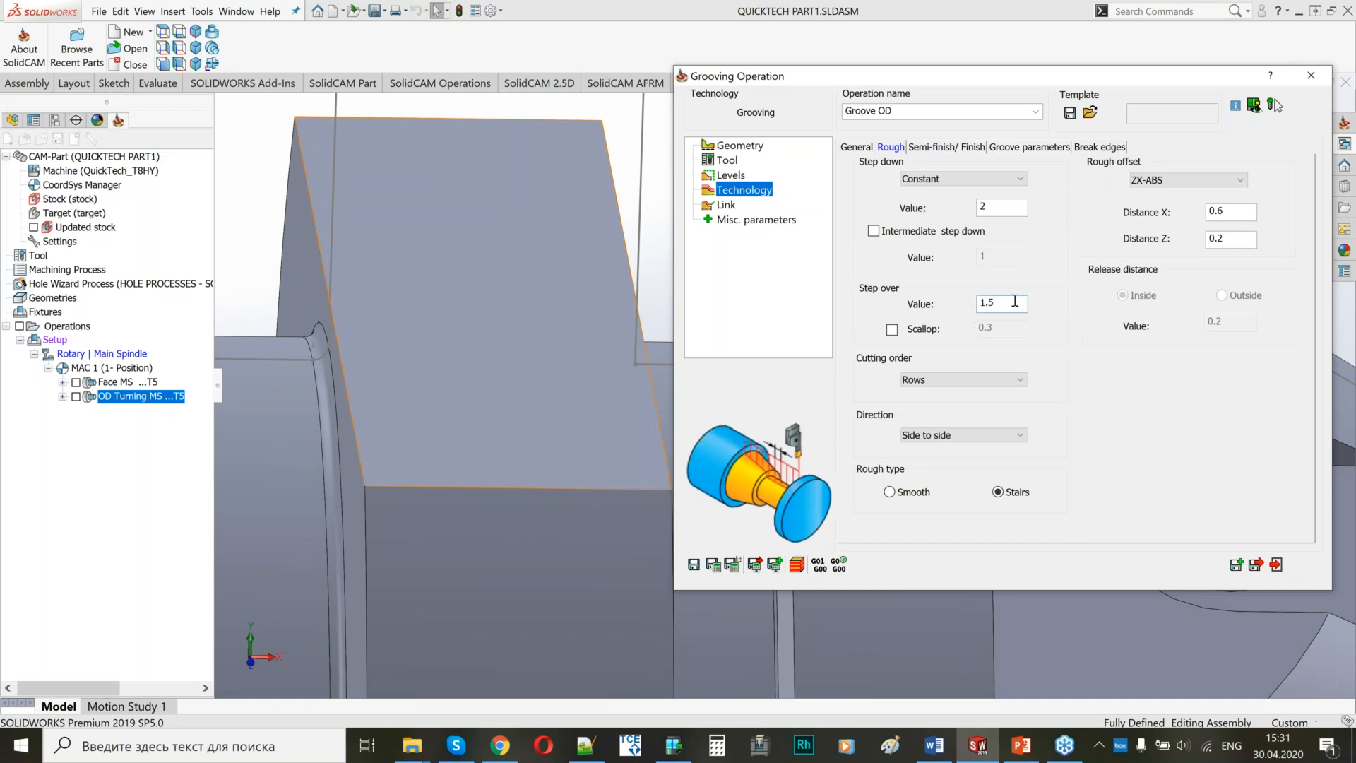
left_click(1232, 212)
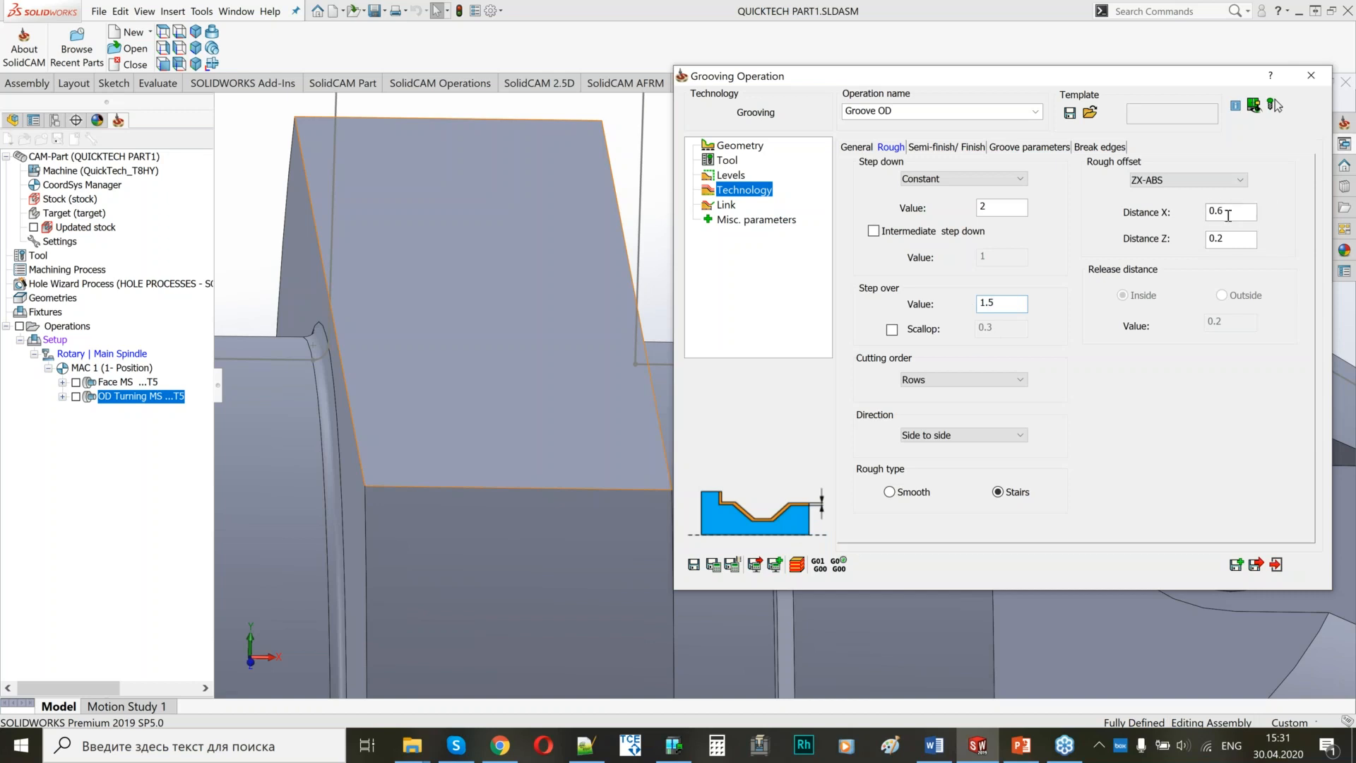
key("BackSpace")
type("2")
left_click(1241, 238)
key("BackSpace")
type("1")
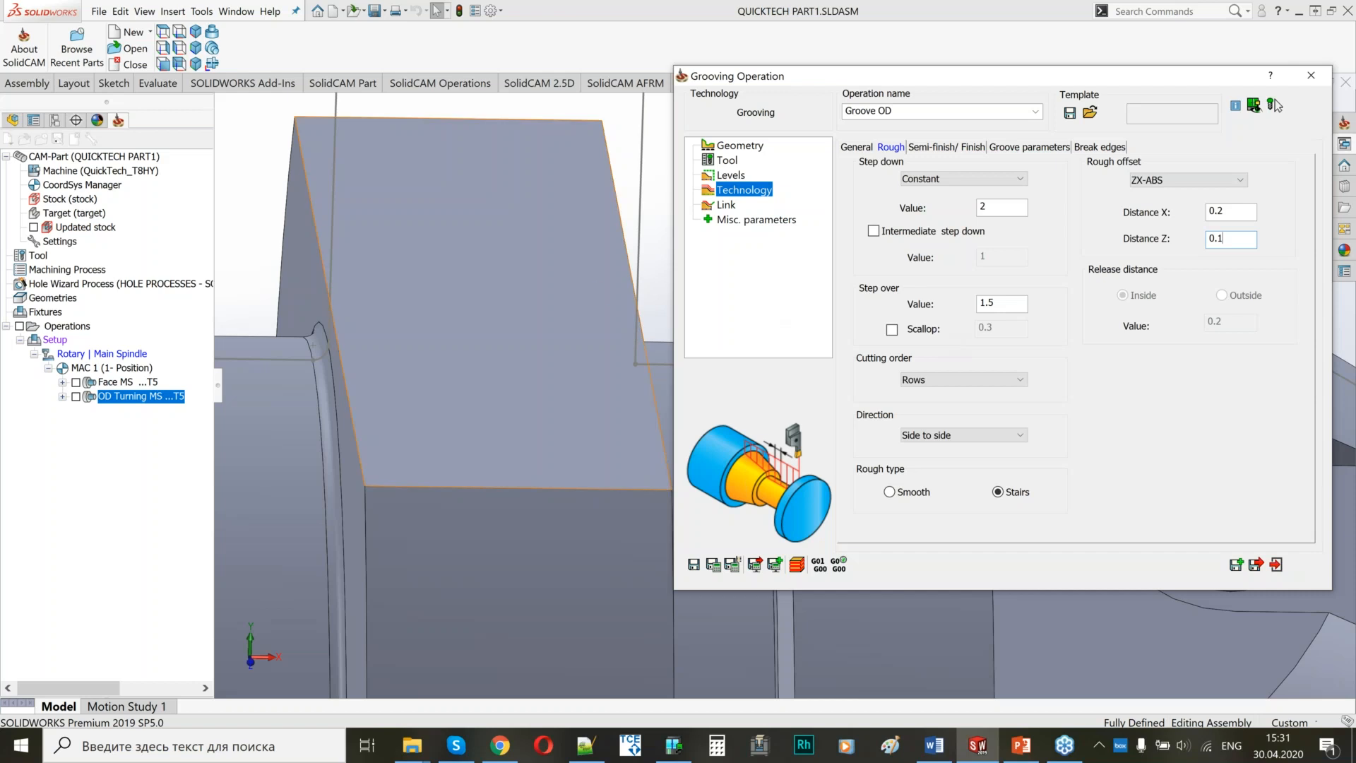
Set the Groove OD finish method to Down only and switch off its finish compensation.
left_click(599, 284)
middle_click_drag(597, 283, 319, 250, "ctrl")
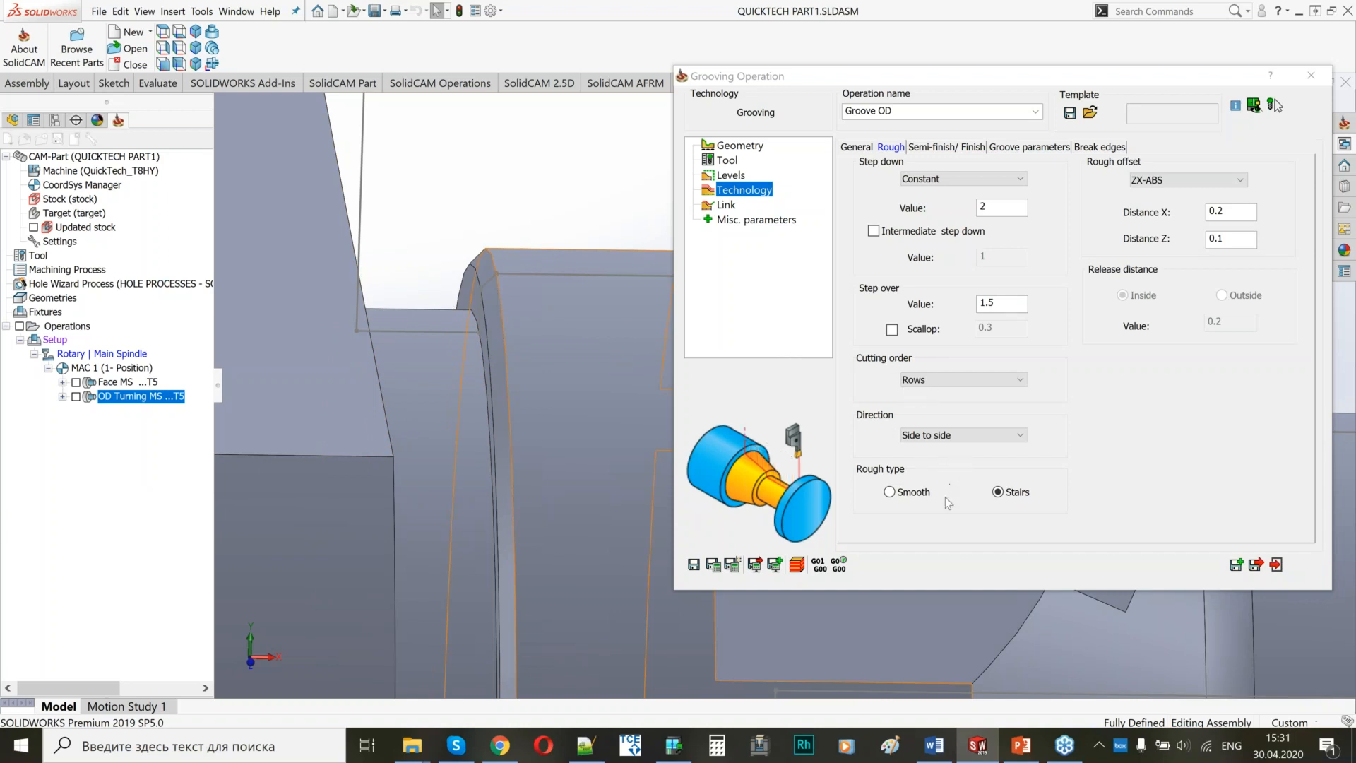
left_click(942, 147)
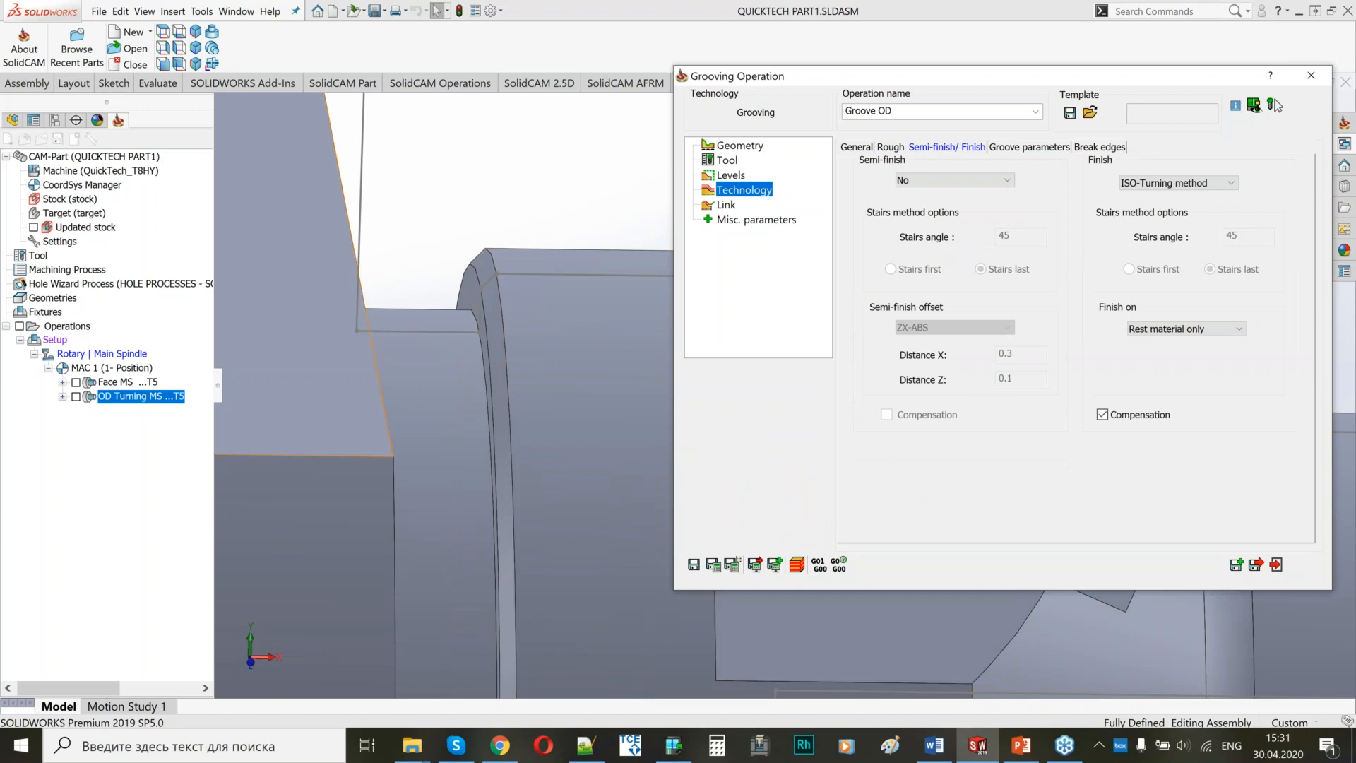
left_click(1144, 185)
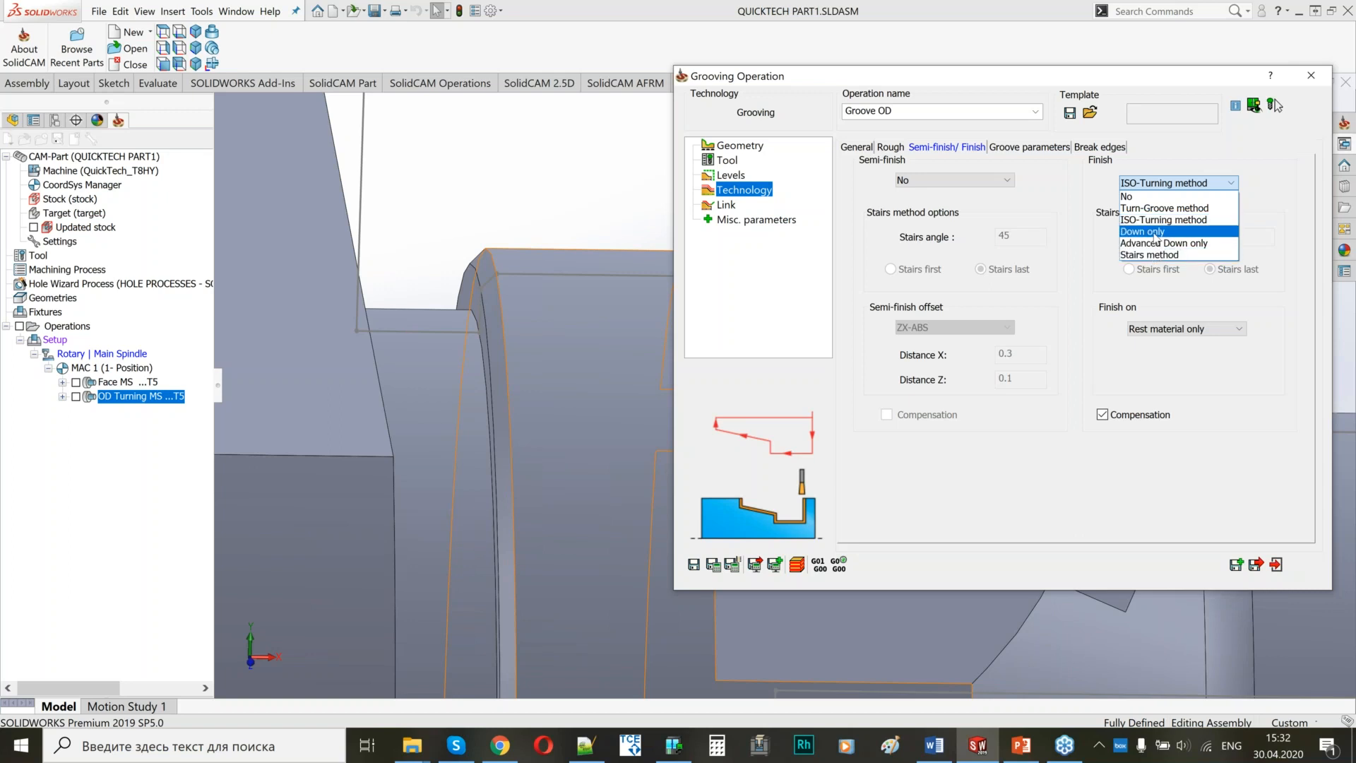
left_click(1141, 231)
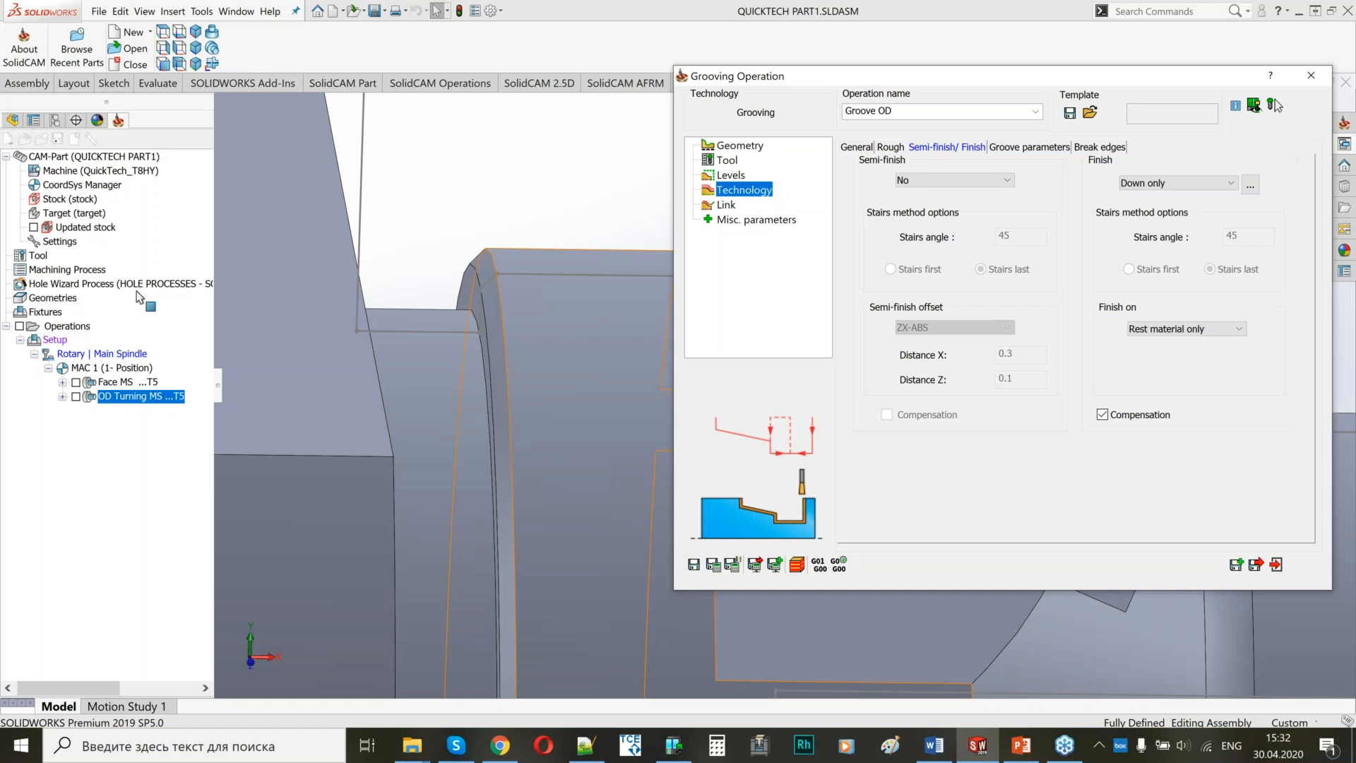
left_click(1103, 415)
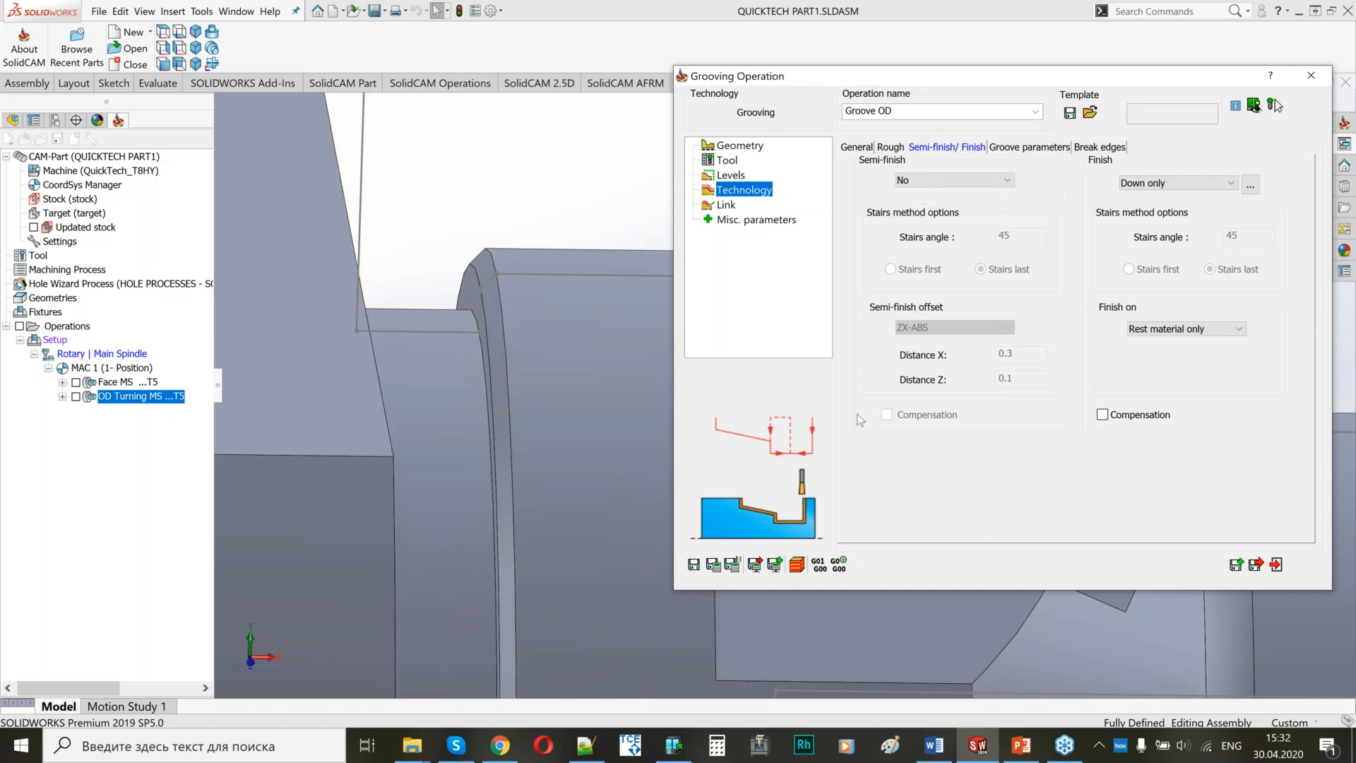
Set the Groove OD approach to Only X at diameter 70, reuse it for the retract point, and calculate and leave the operation.
left_click(728, 205)
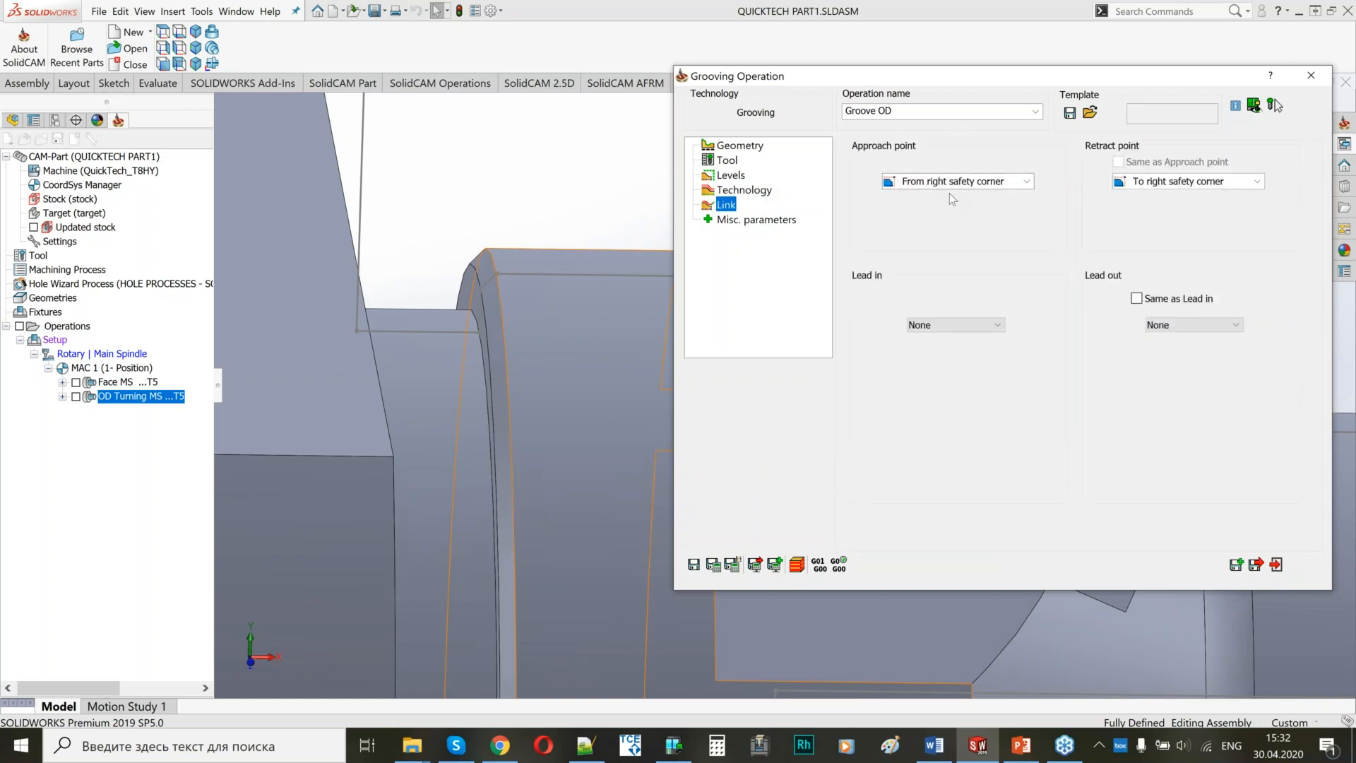
left_click(946, 182)
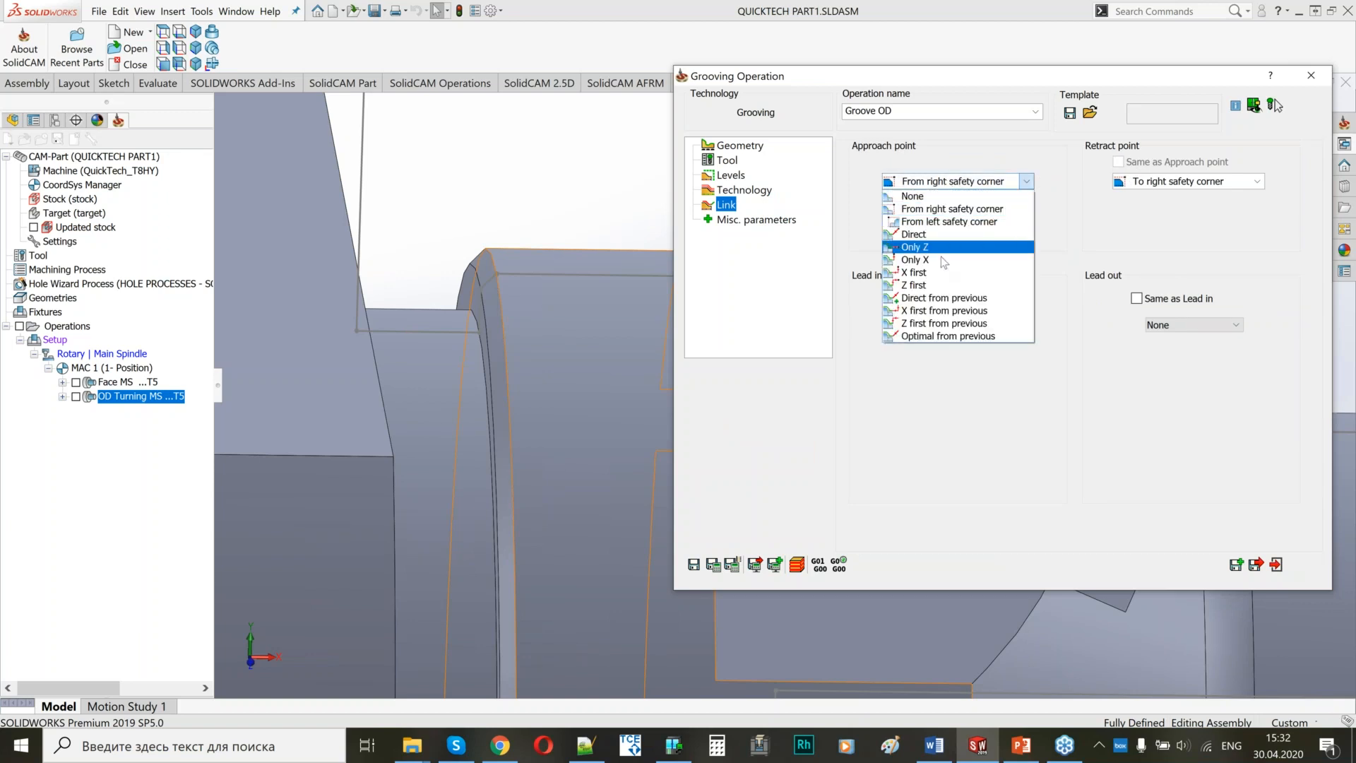
left_click(944, 260)
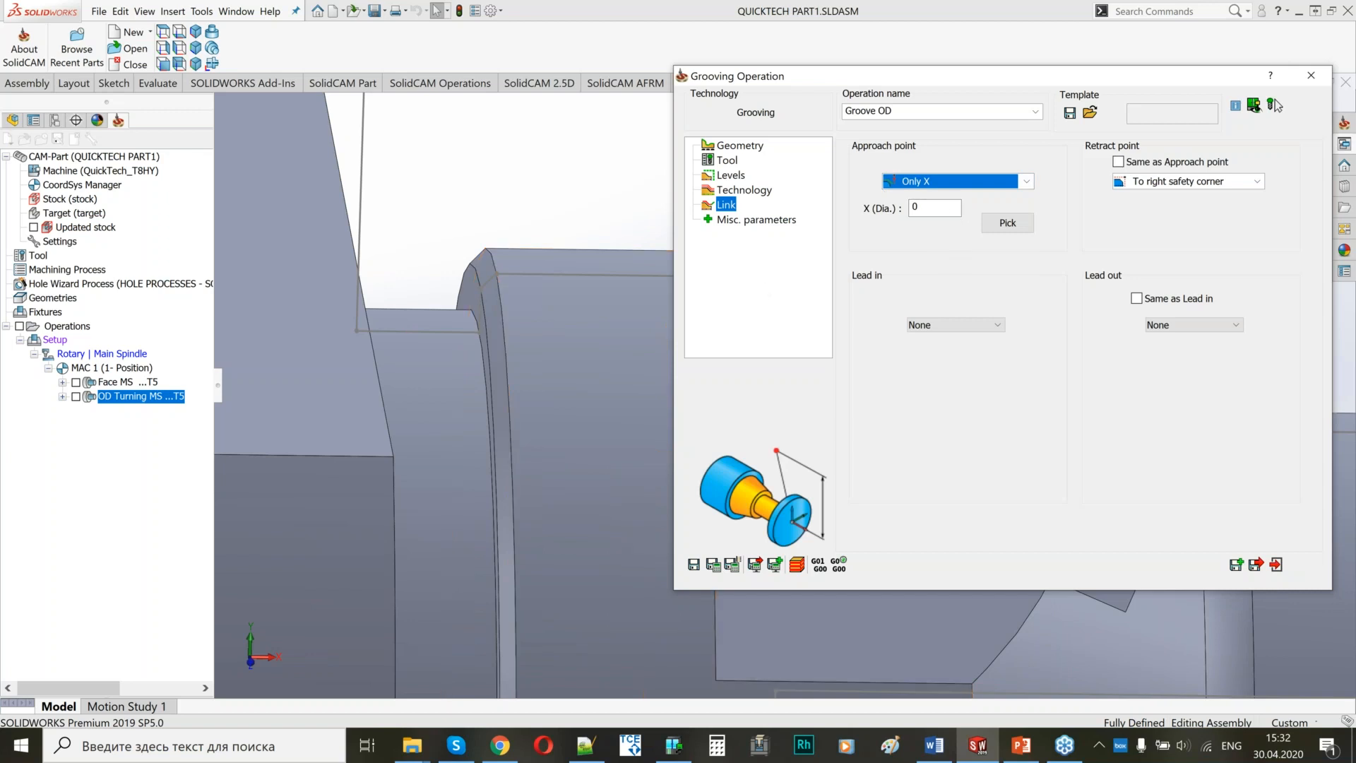
scroll(534, 323, "up", 5)
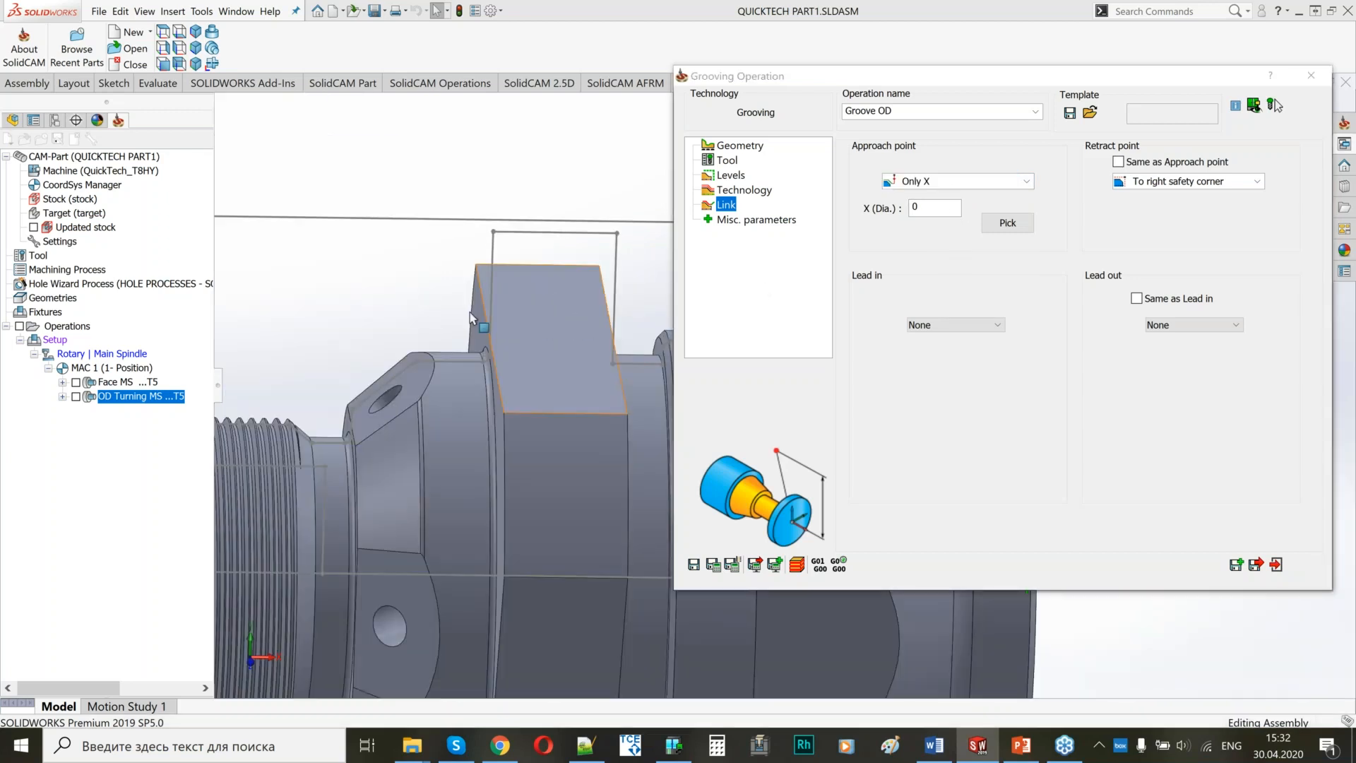
middle_click_drag(471, 319, 431, 310)
scroll(433, 311, "up", 5)
middle_click_drag(600, 378, 366, 333, "ctrl")
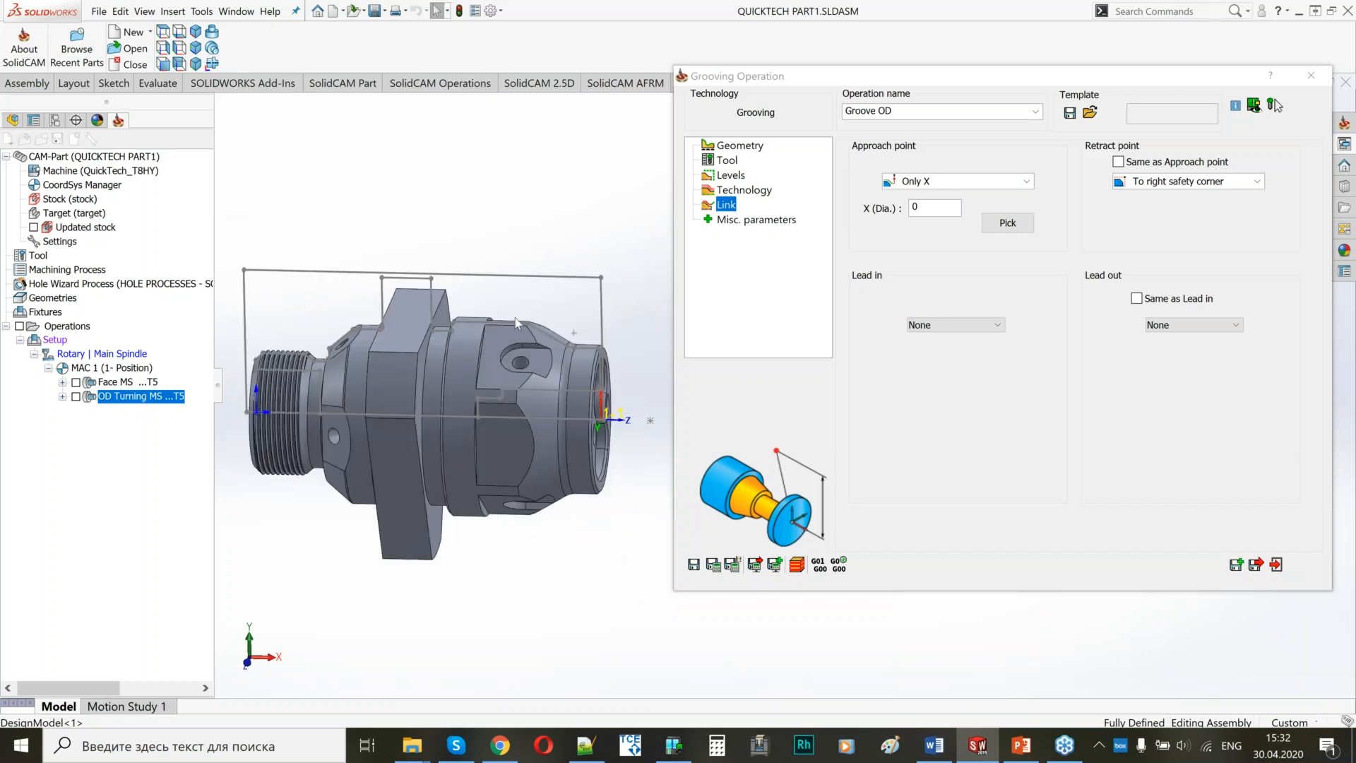
scroll(390, 310, "down", 3)
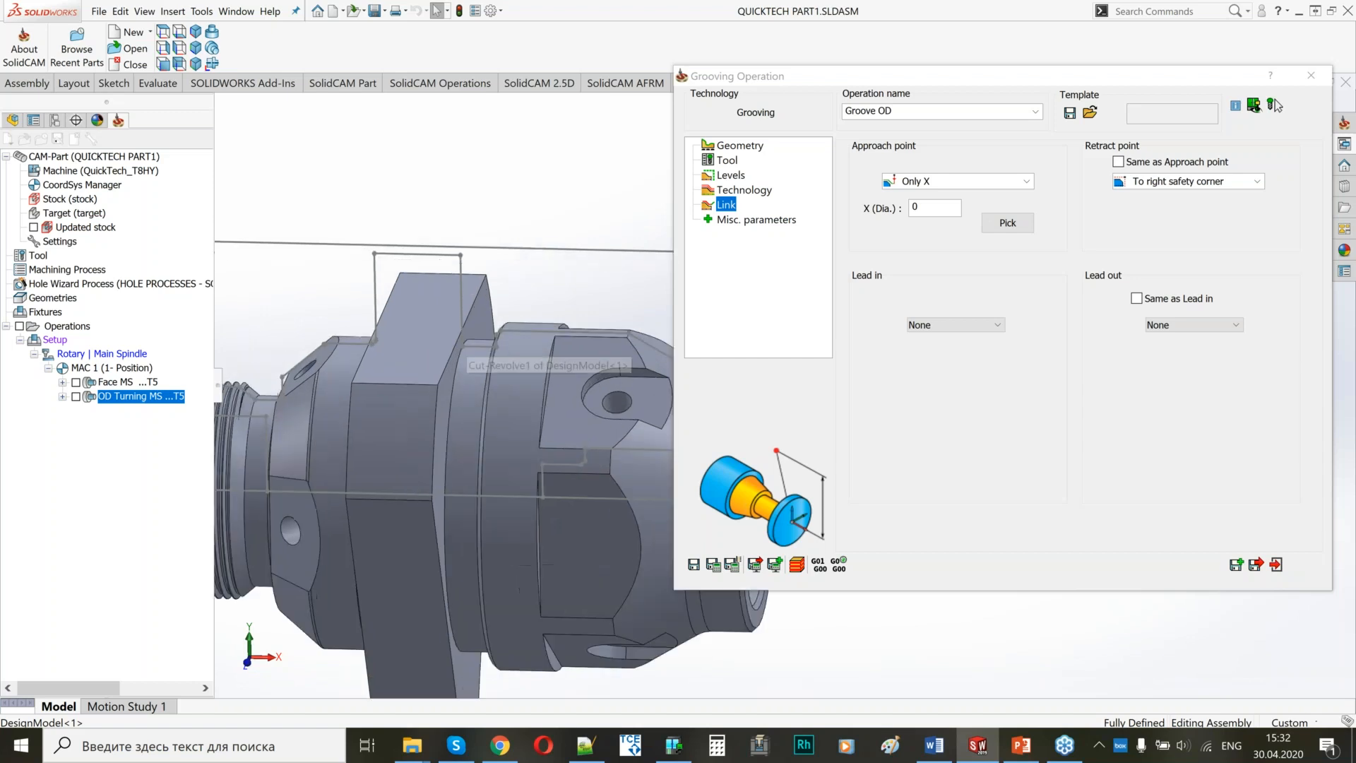
middle_click_drag(520, 364, 387, 323, "ctrl")
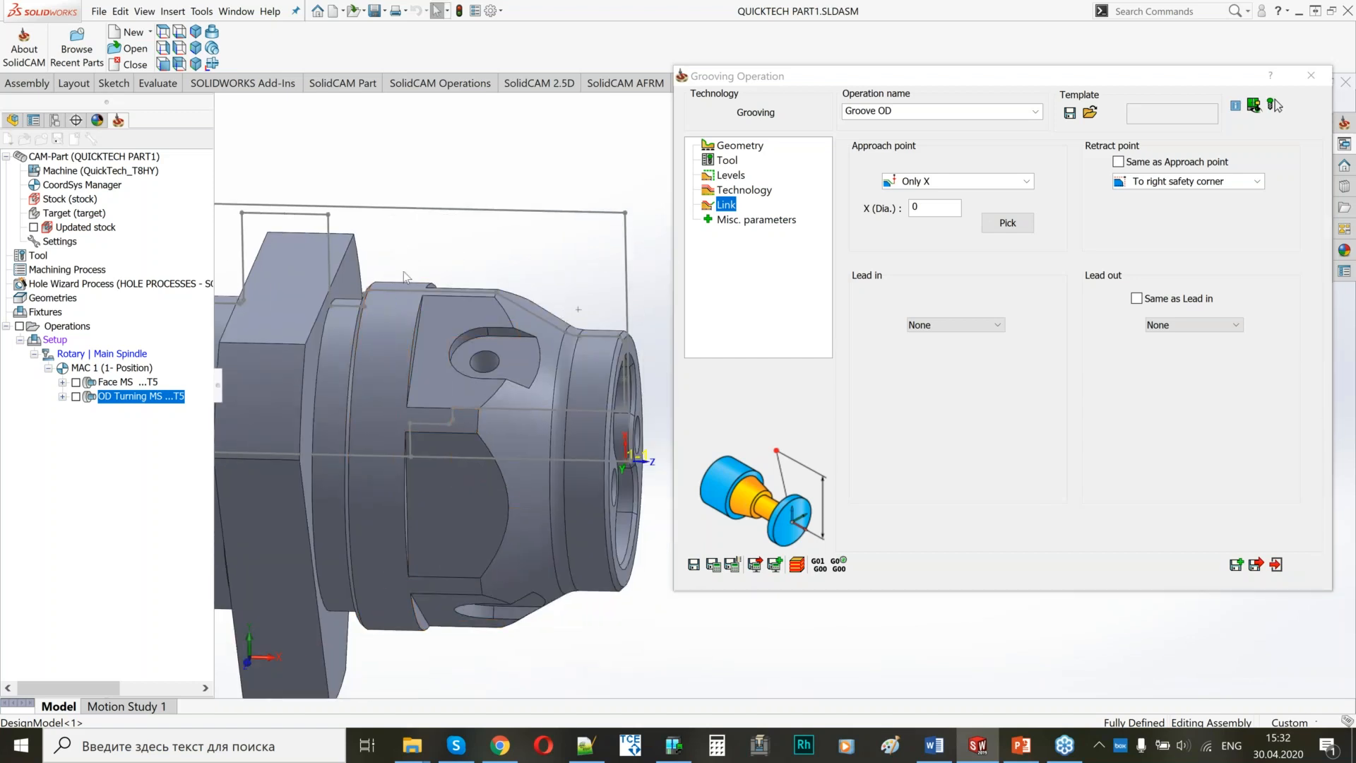
double_click(915, 207)
type("70")
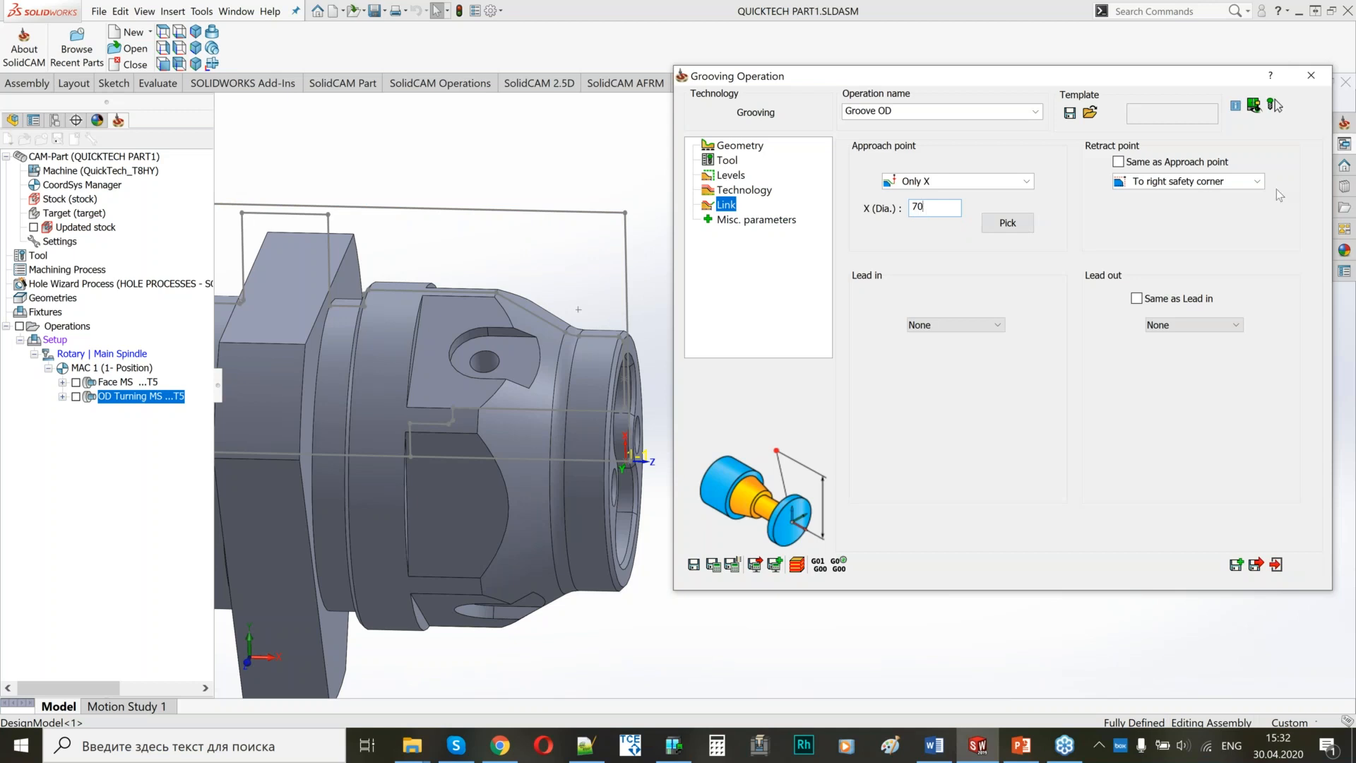
left_click(1118, 162)
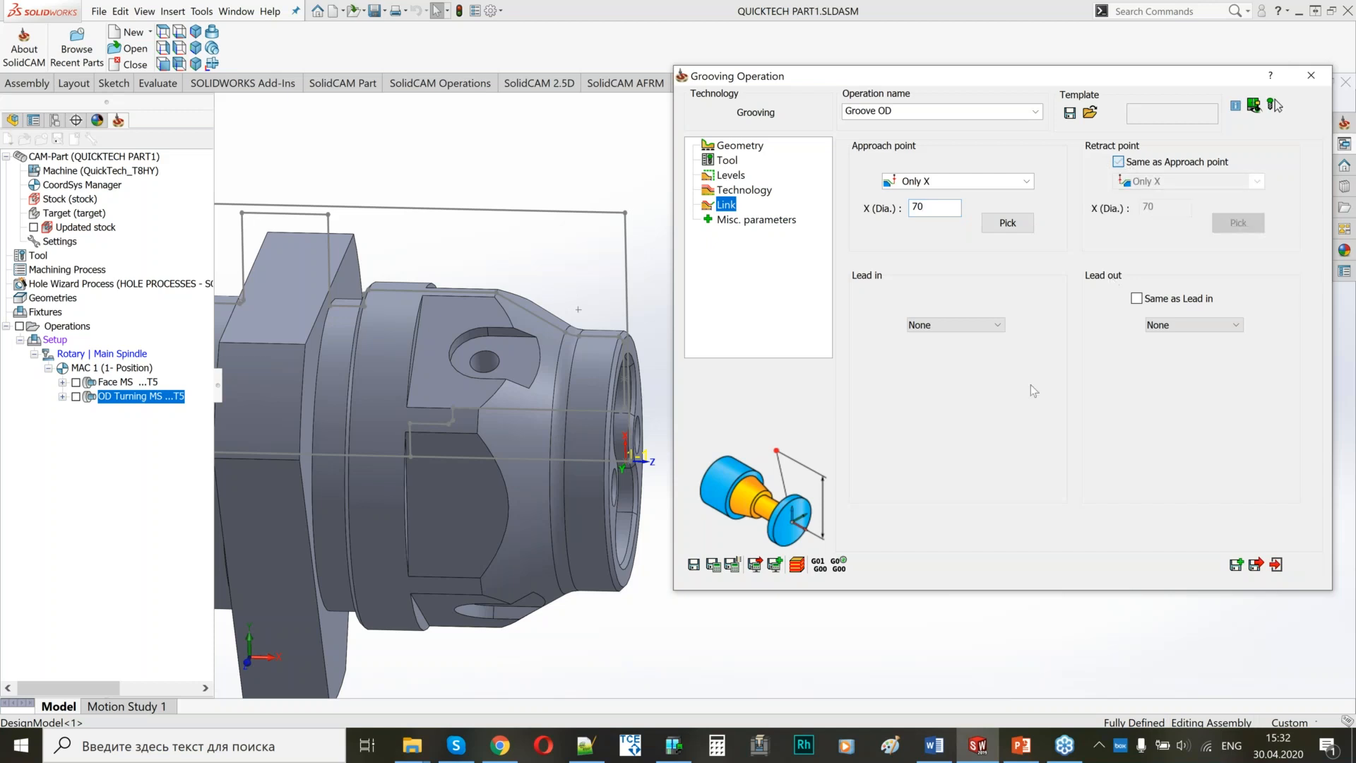
left_click(714, 565)
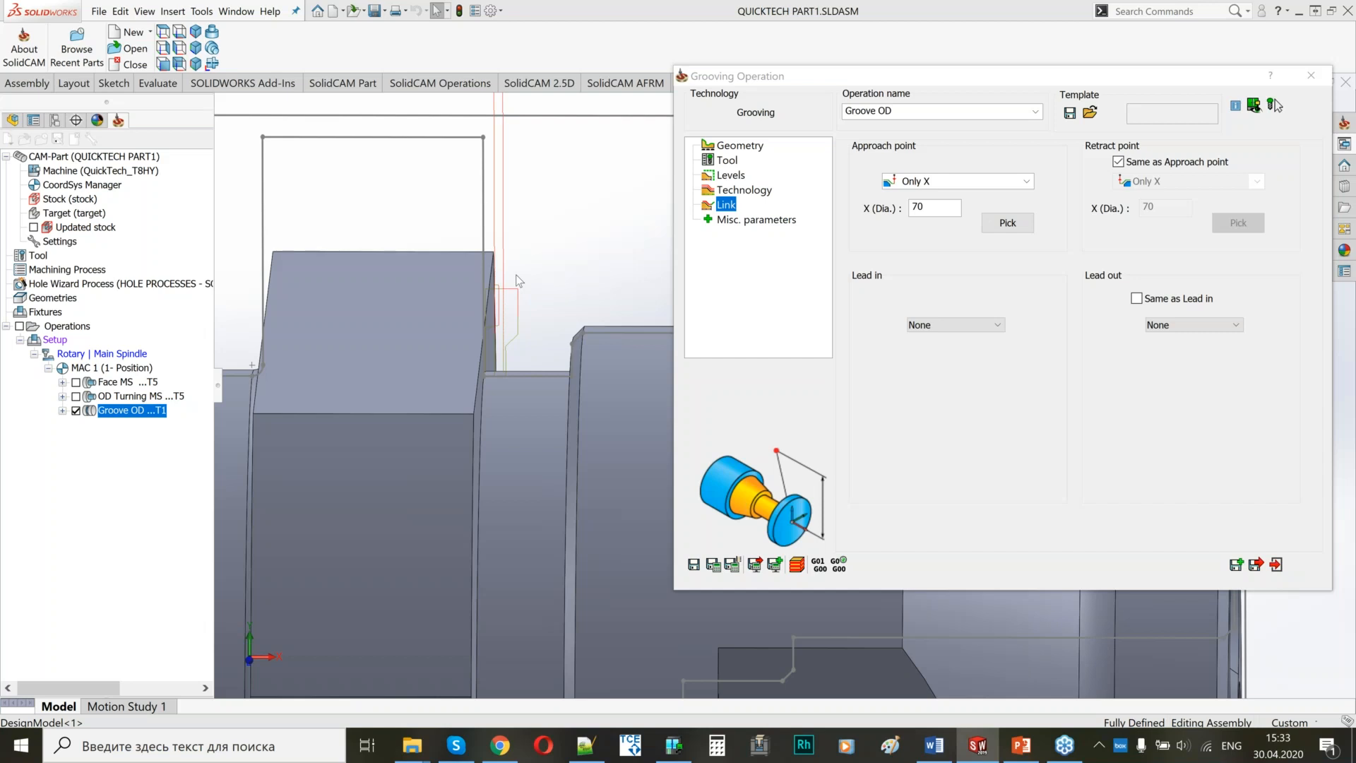
left_click(1273, 104)
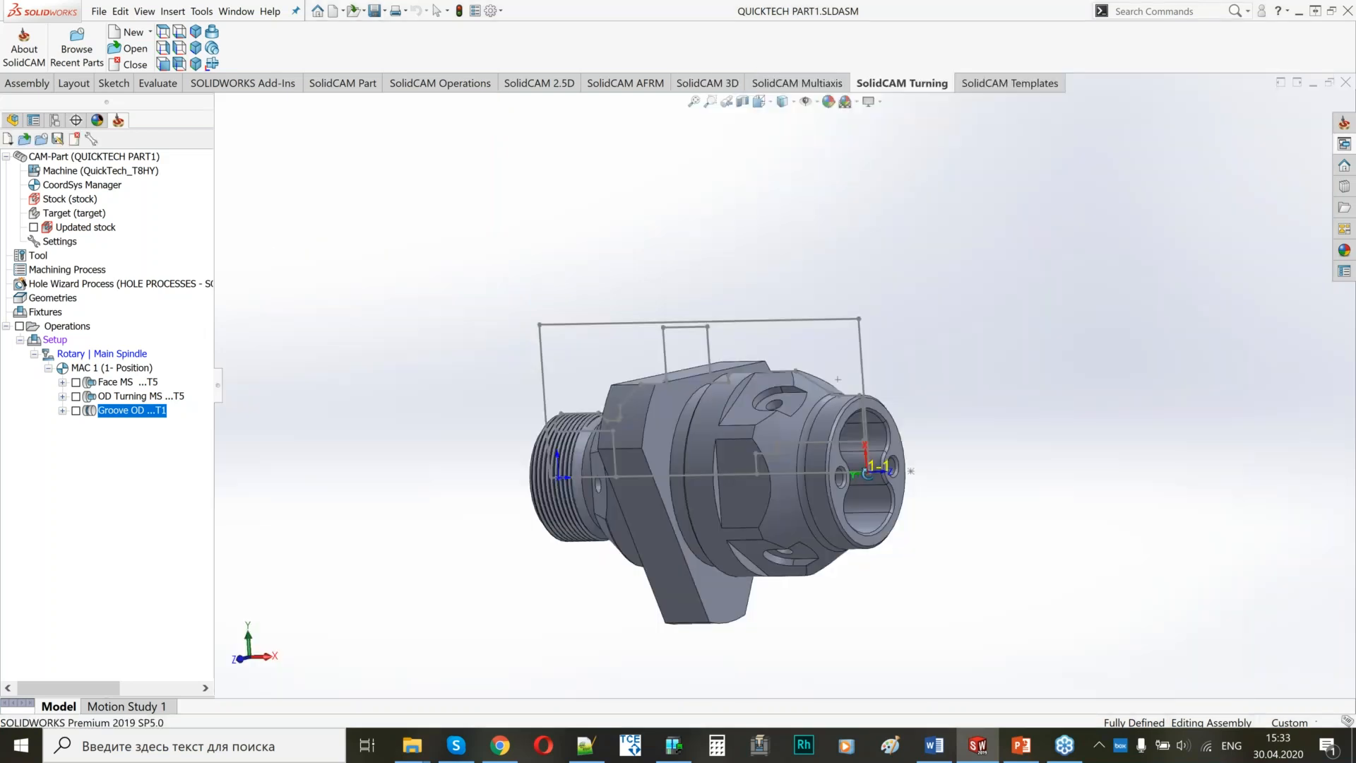
Add a Drilling milling operation named Face Drill after Groove OD.
middle_click_drag(867, 473, 834, 495)
scroll(834, 494, "down", 4)
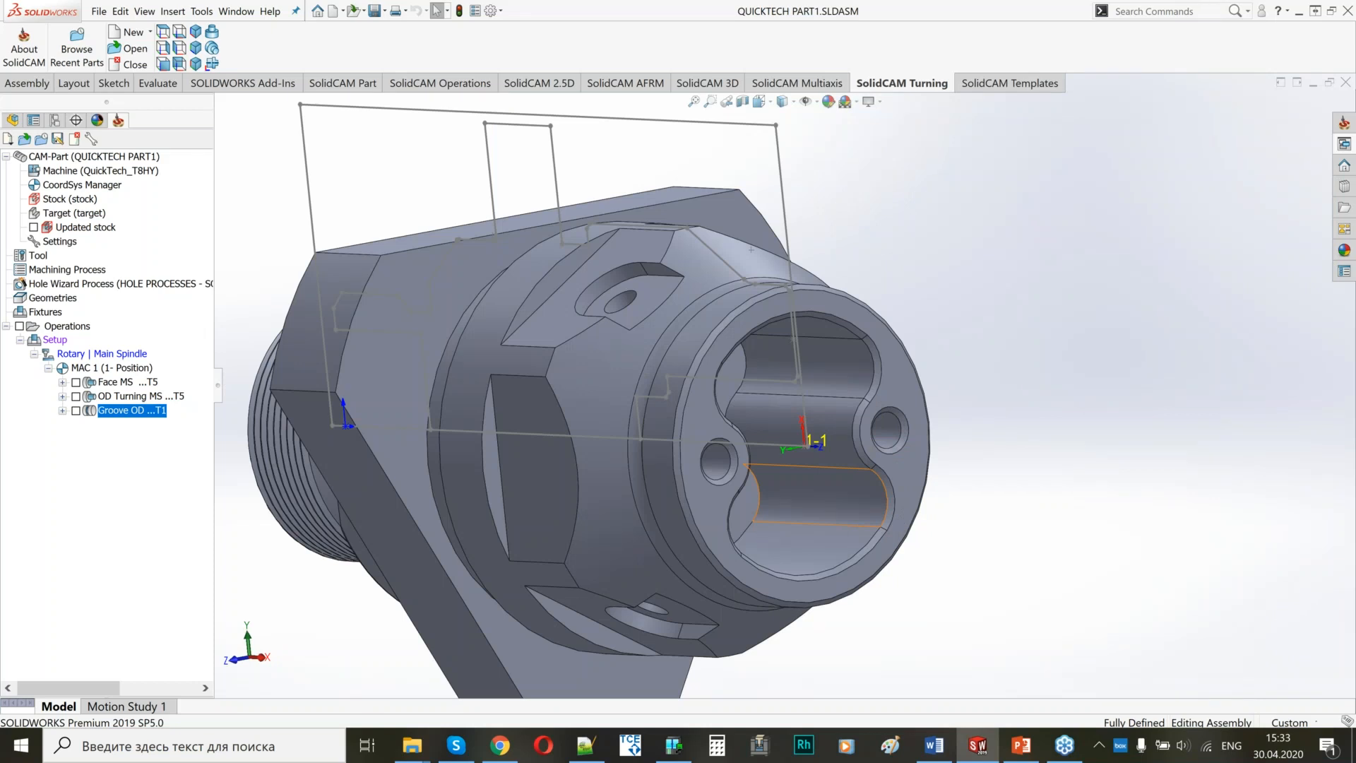
middle_click_drag(791, 494, 740, 442)
left_click(740, 441)
scroll(740, 441, "down", 2)
scroll(740, 441, "up", 2)
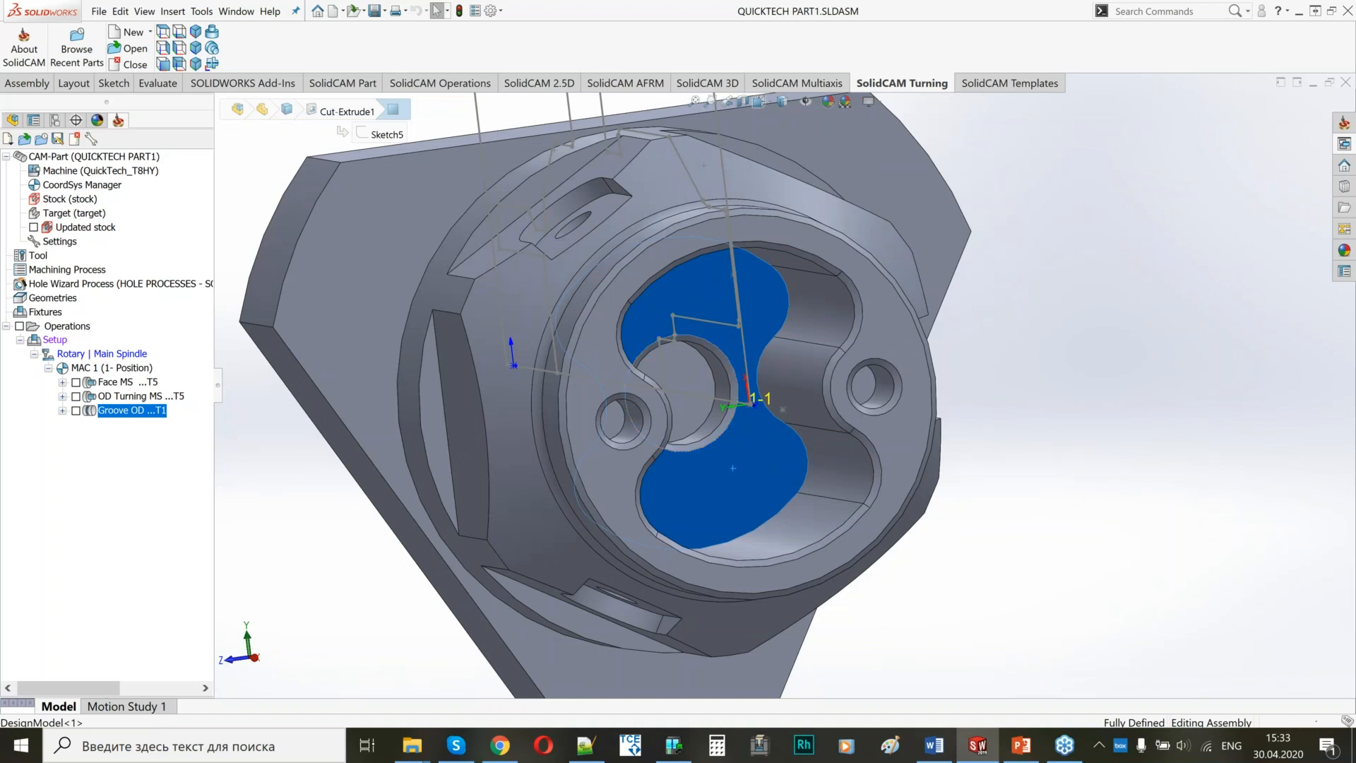
middle_click_drag(741, 452, 657, 424)
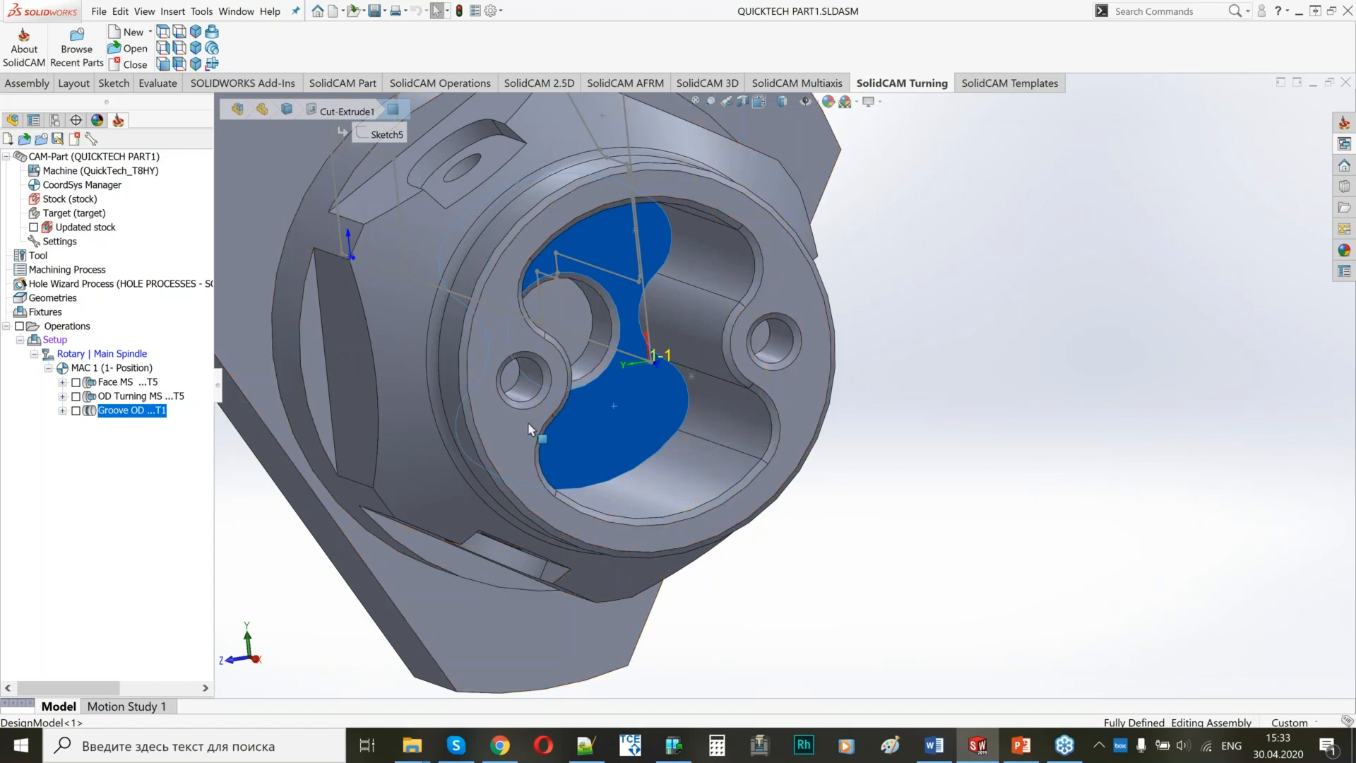
right_click(127, 411)
mouse_move(256, 46)
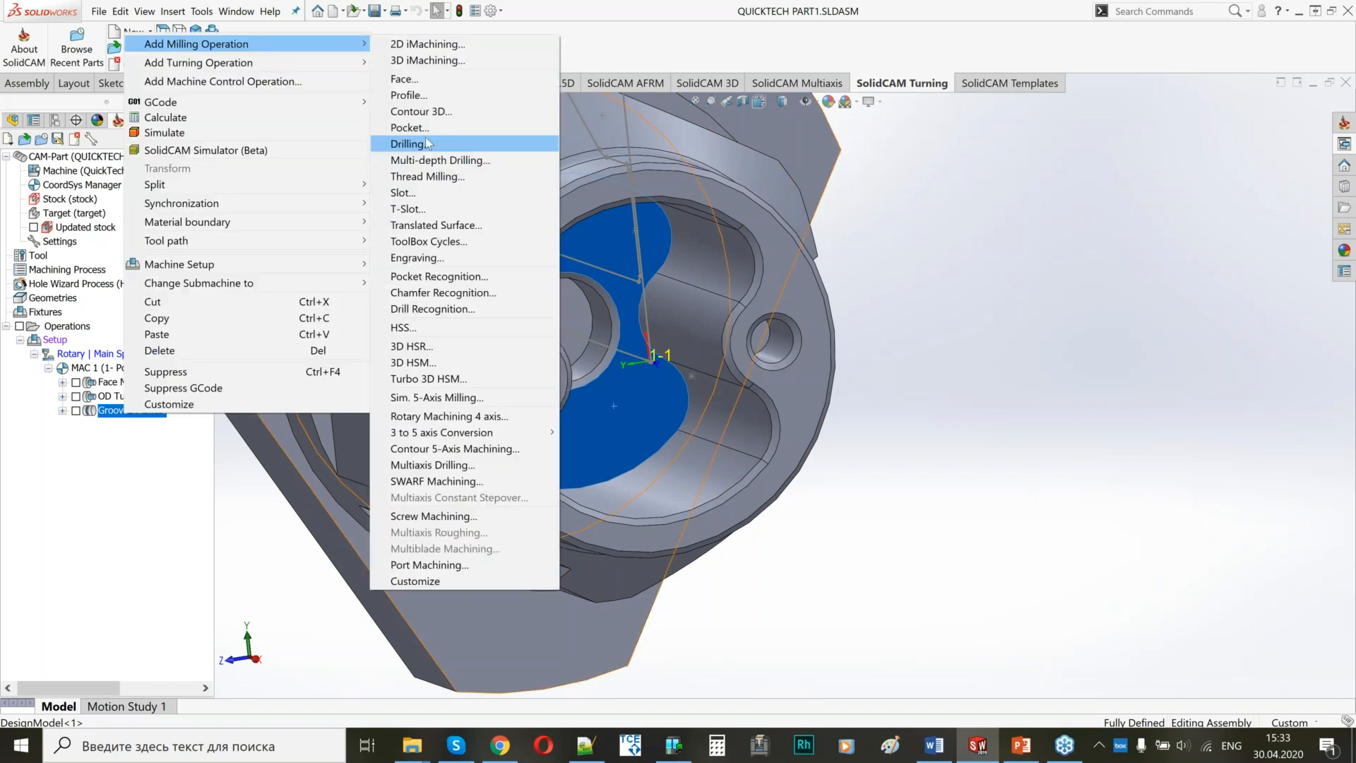
left_click(426, 145)
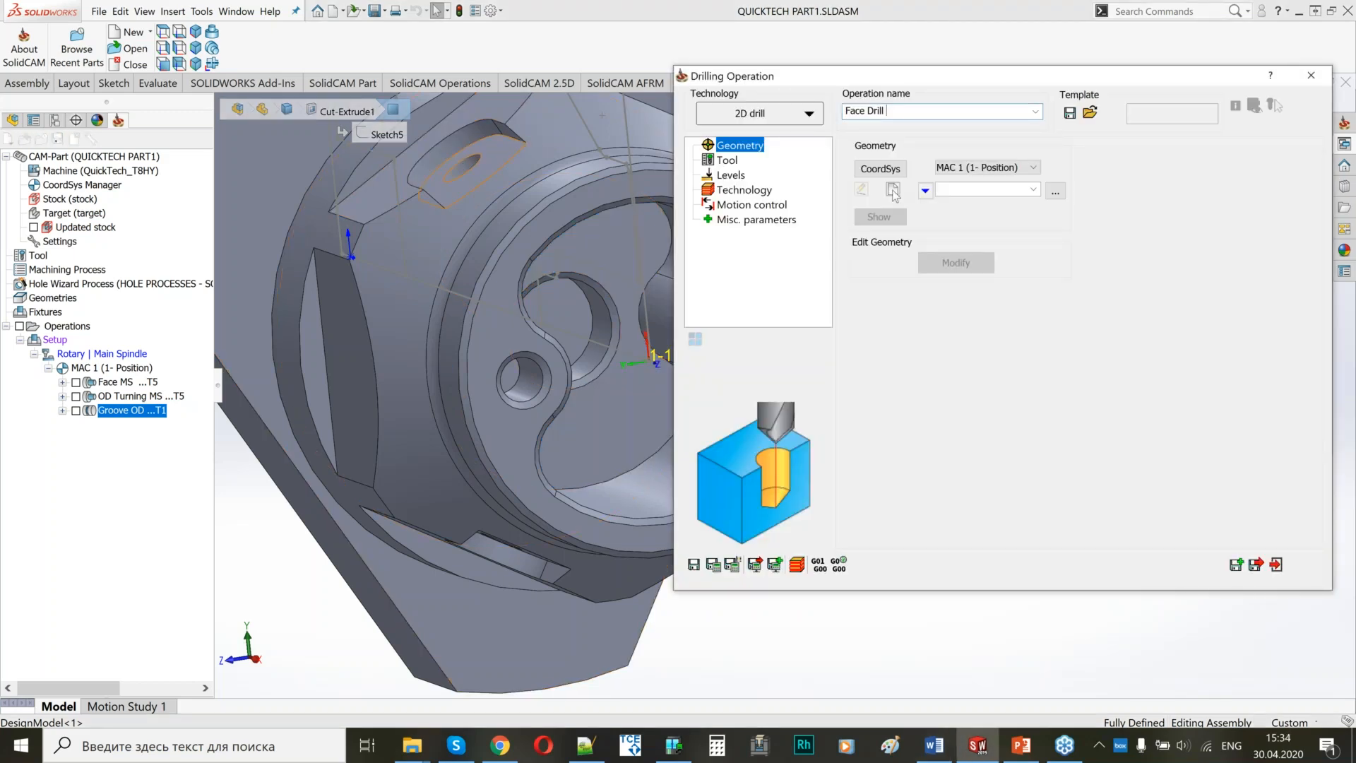
Define a new drill geometry for Face Drill and choose the 10 mm drill, tool 11 on the Rotary Turret.
left_click(895, 192)
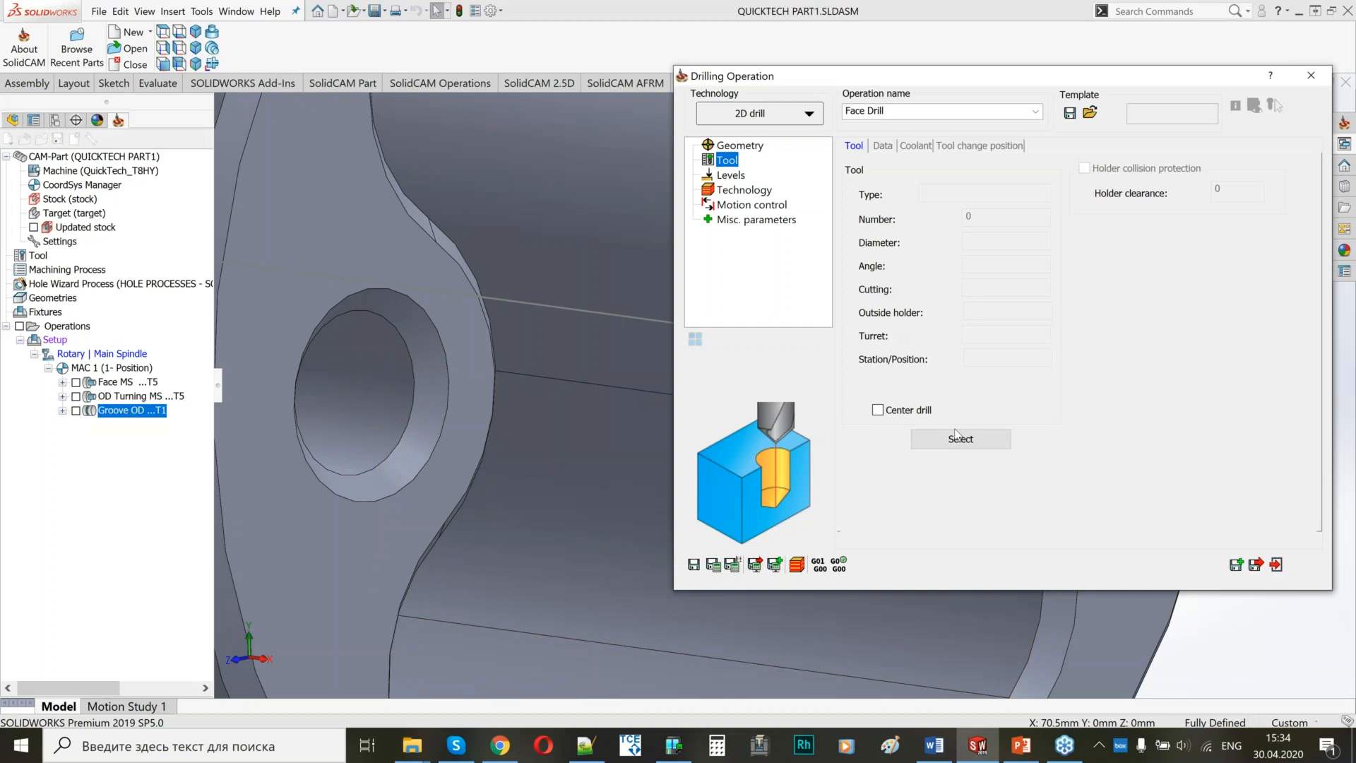
left_click(959, 438)
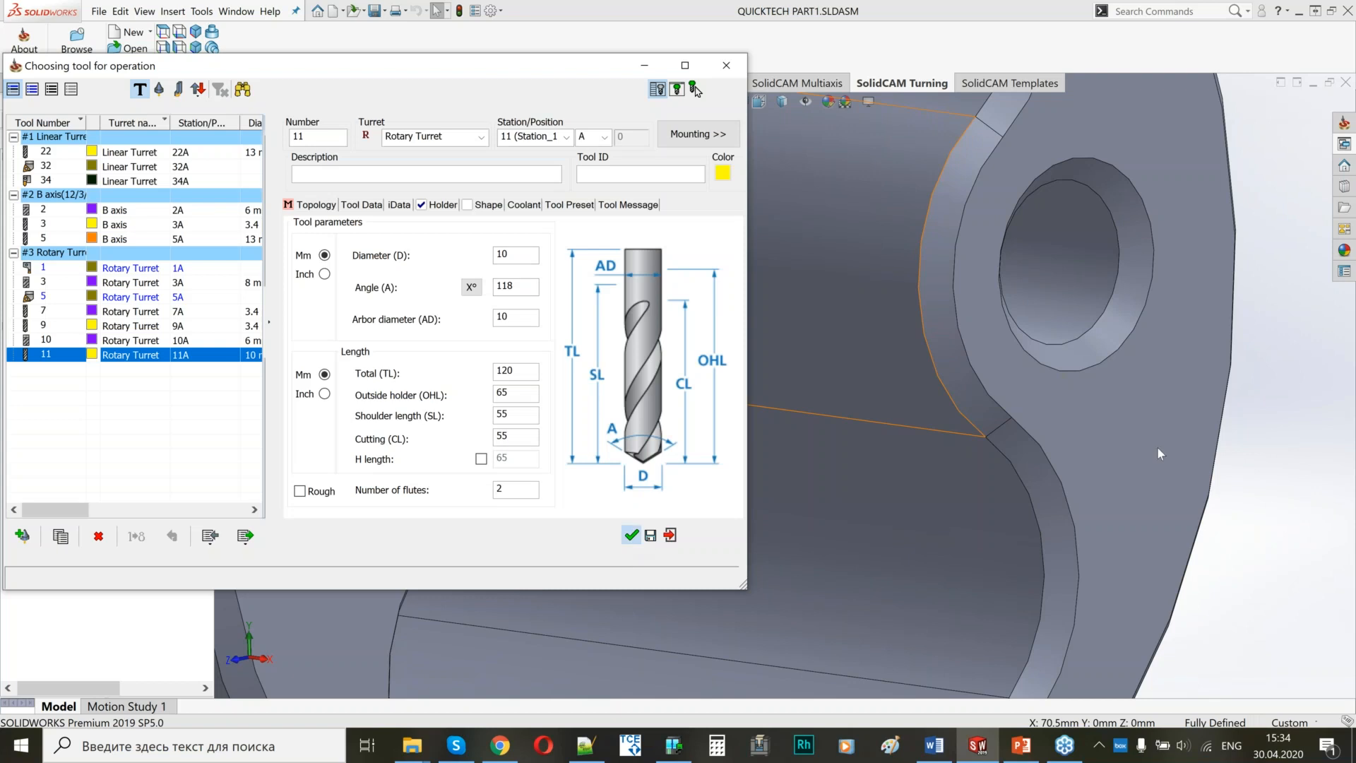
left_click(1159, 448)
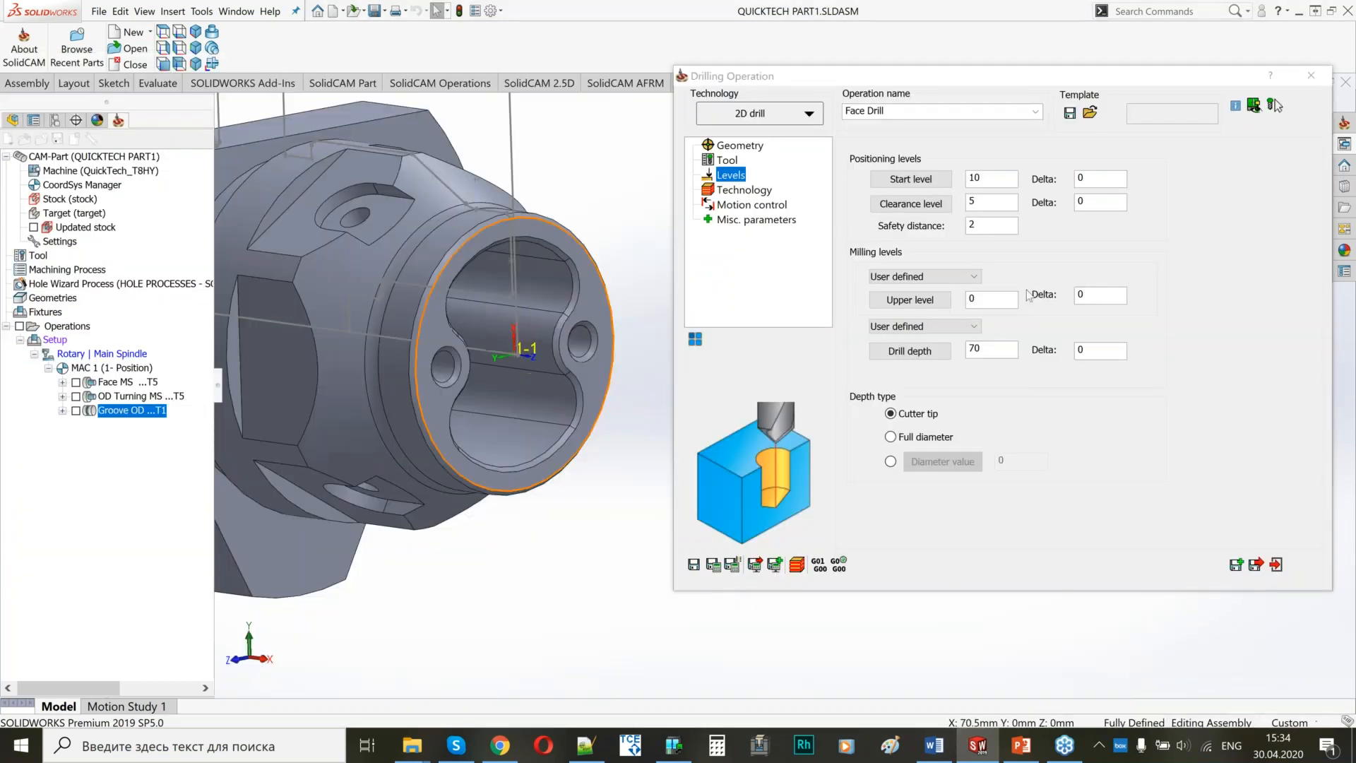
Pick the front ring face of the part as the Face Drill upper level.
left_click(910, 299)
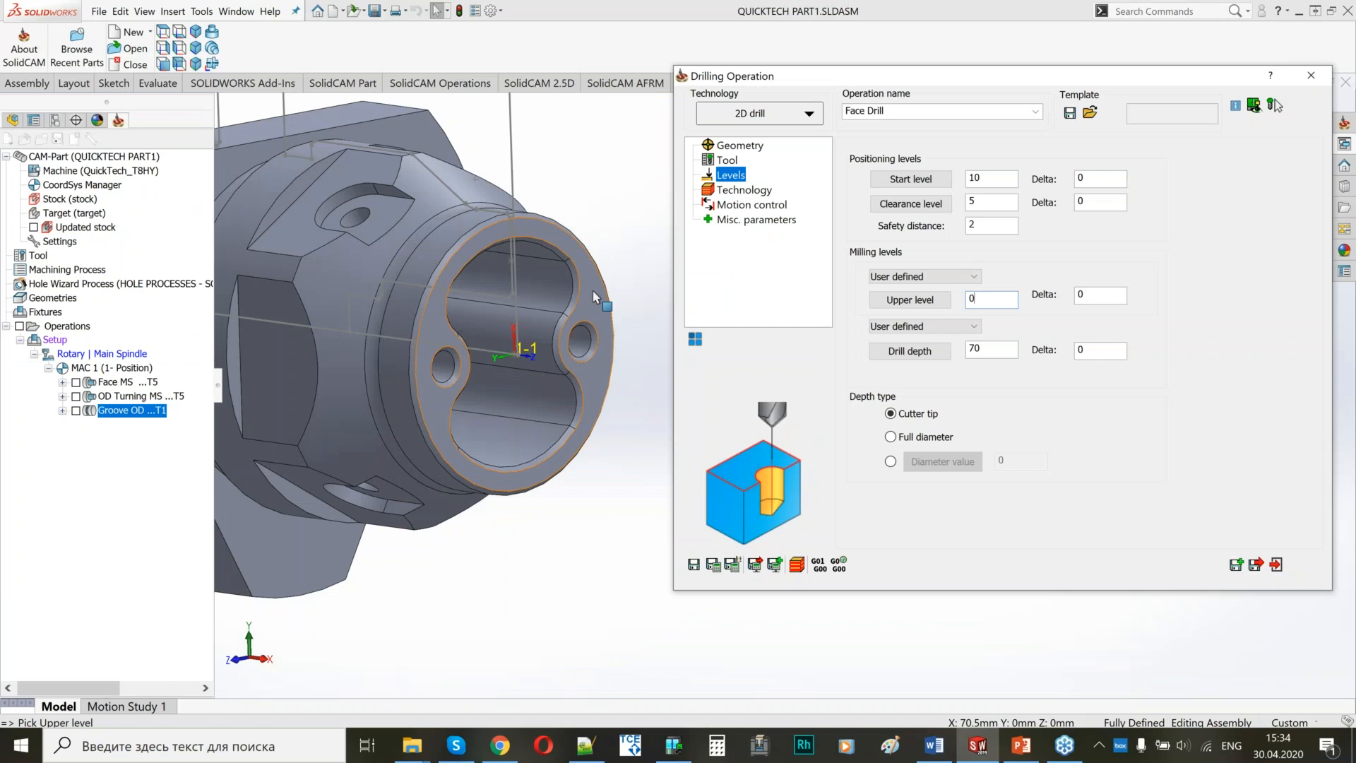
left_click(593, 292)
left_click(593, 292)
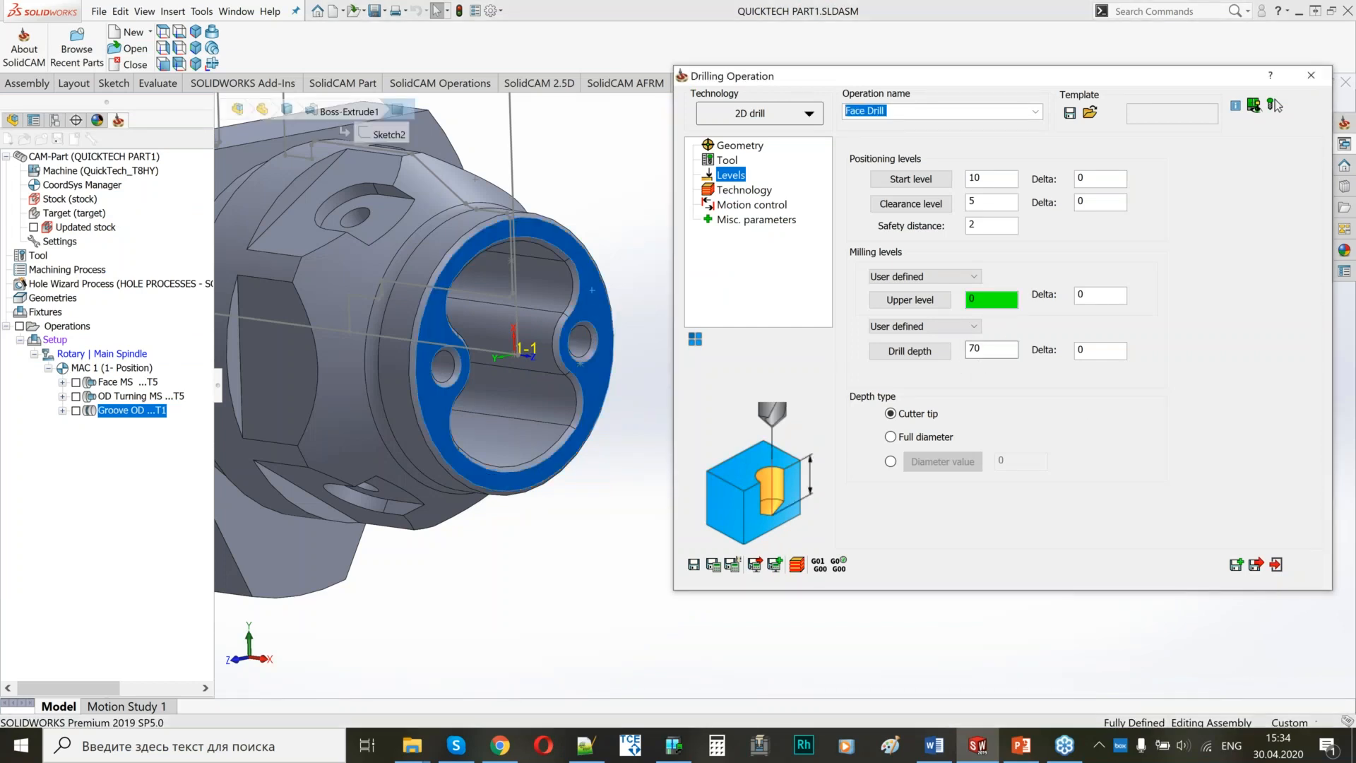
Pick the floor of the front pocket as the Face Drill drill depth and change the depth to 20.5.
left_click(918, 351)
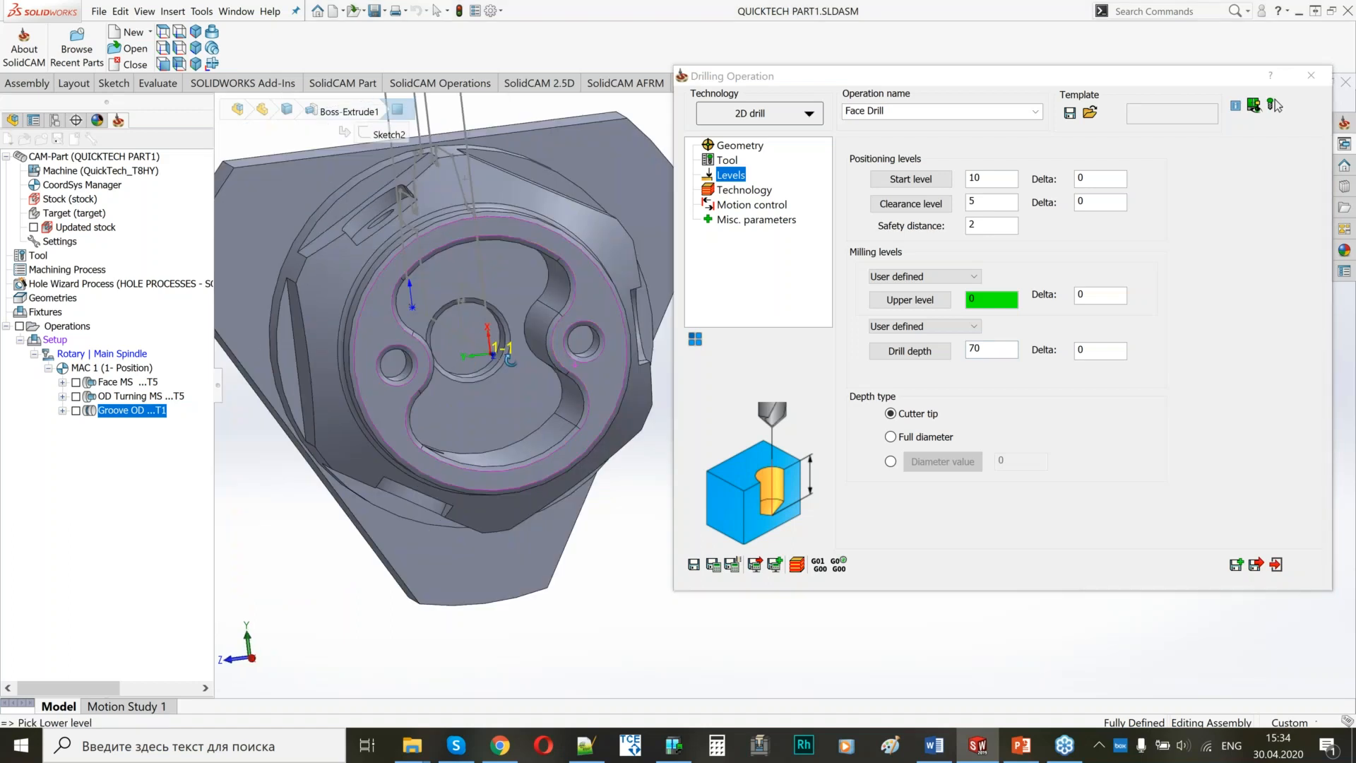
middle_click_drag(510, 359, 526, 355)
left_click(502, 277)
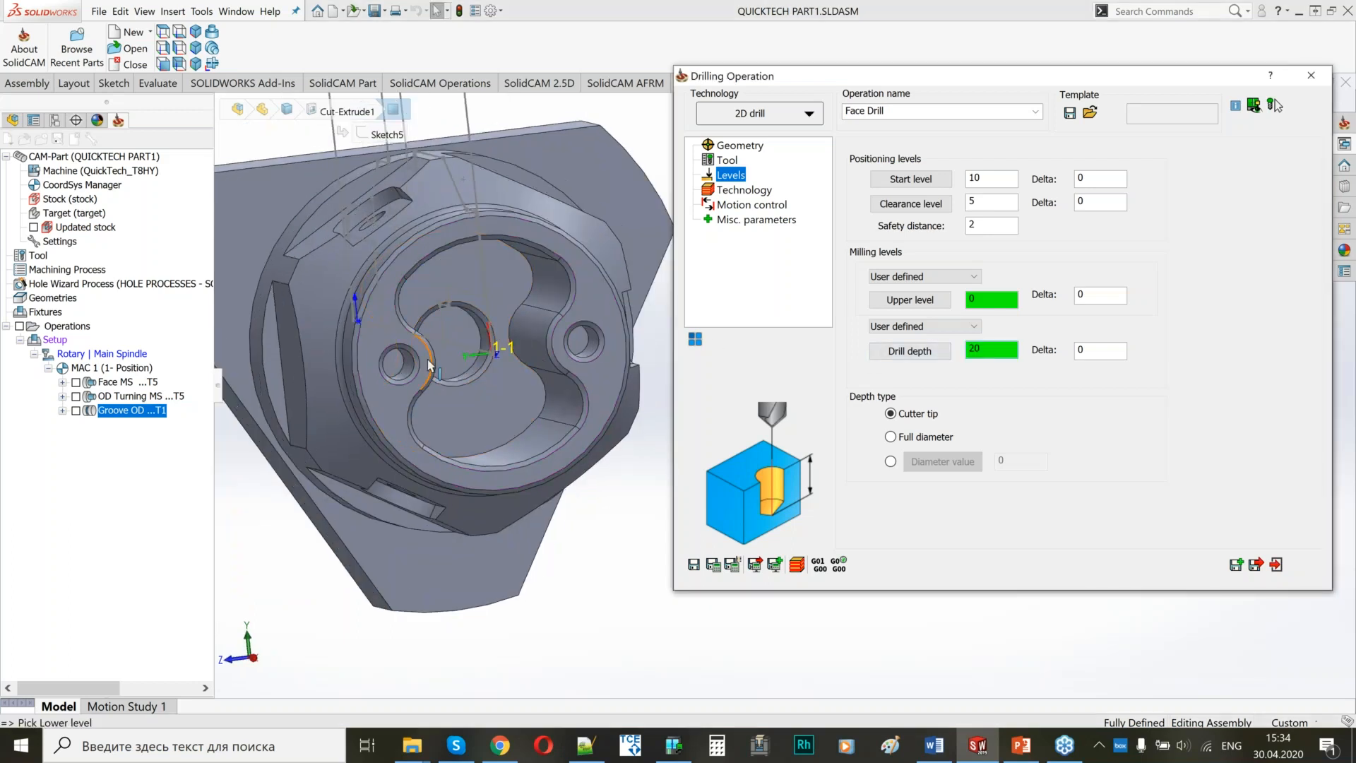
scroll(429, 364, "down", 3)
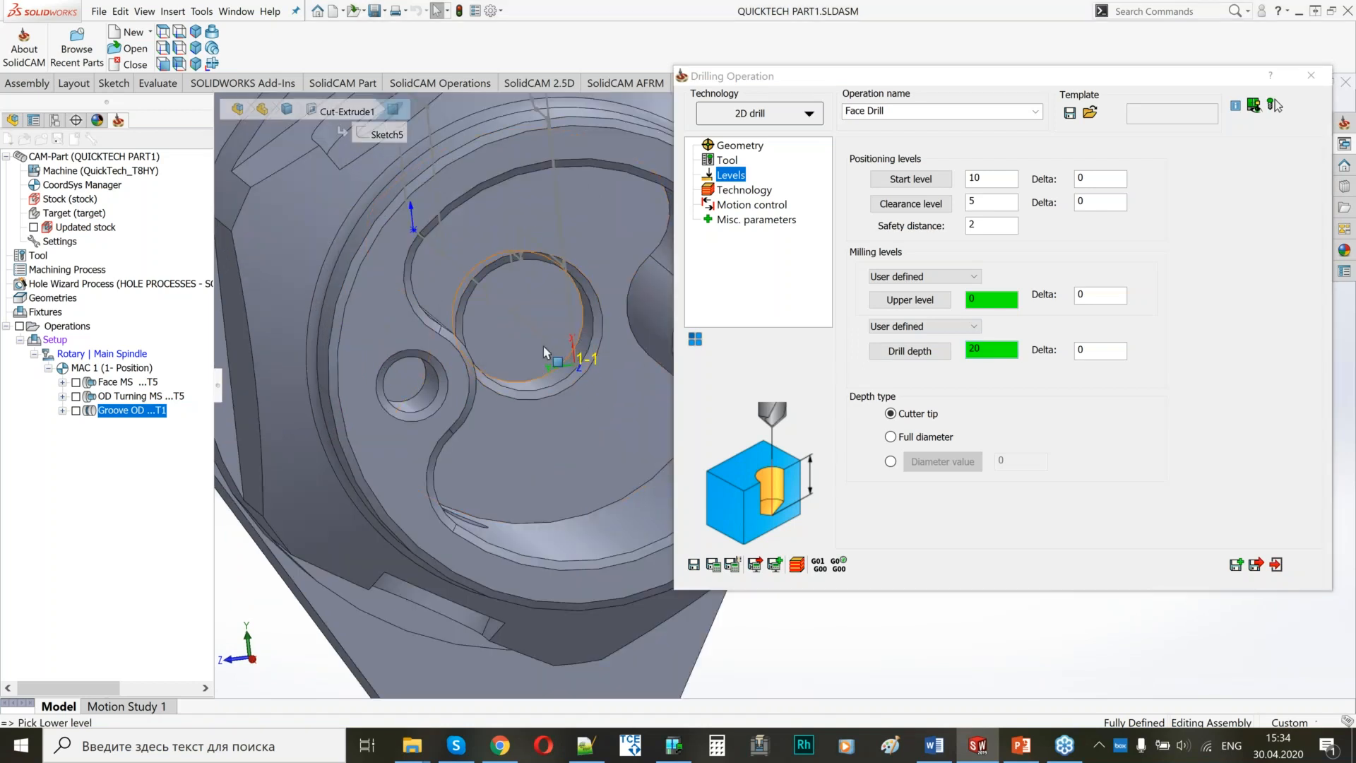
left_click(1007, 351)
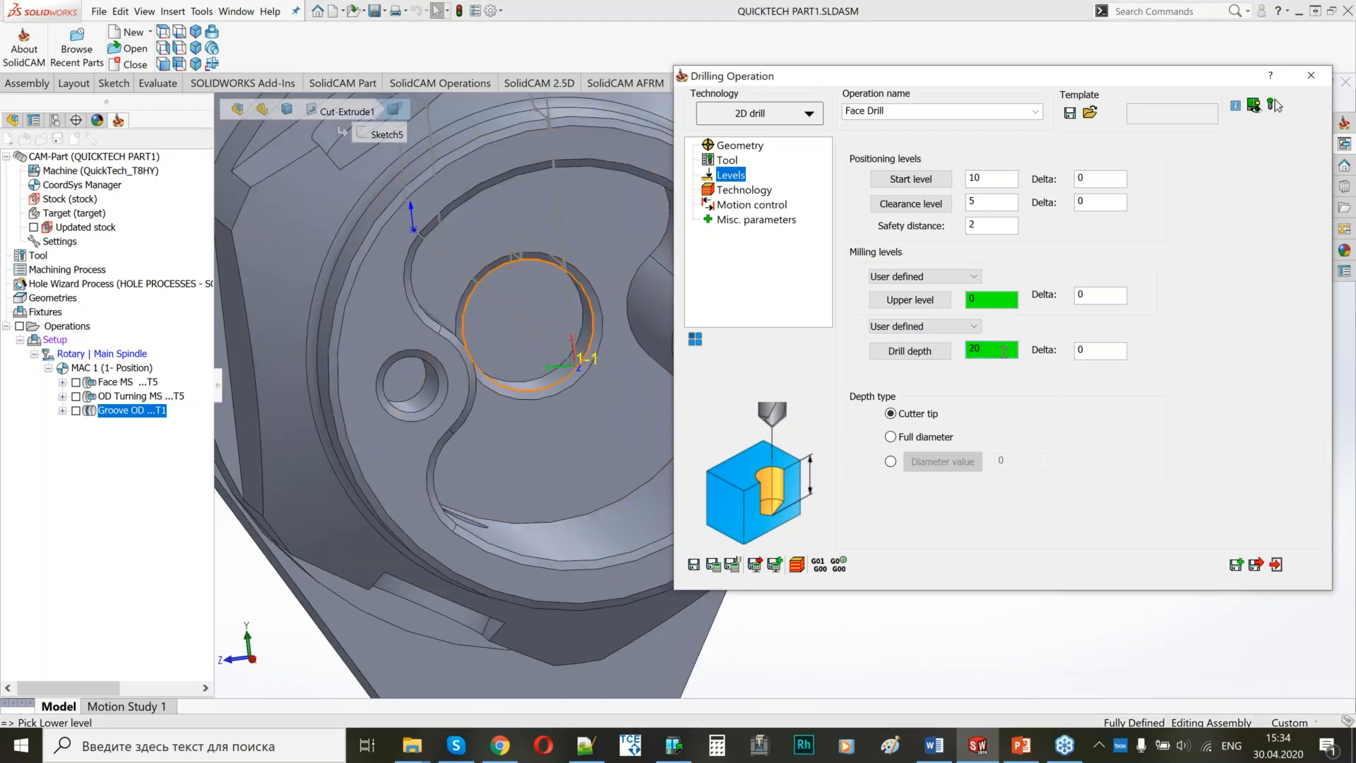
type("/")
key("BackSpace")
type(".5")
Choose Peck Drilling as the drill cycle type of the Face Drill operation.
left_click(727, 191)
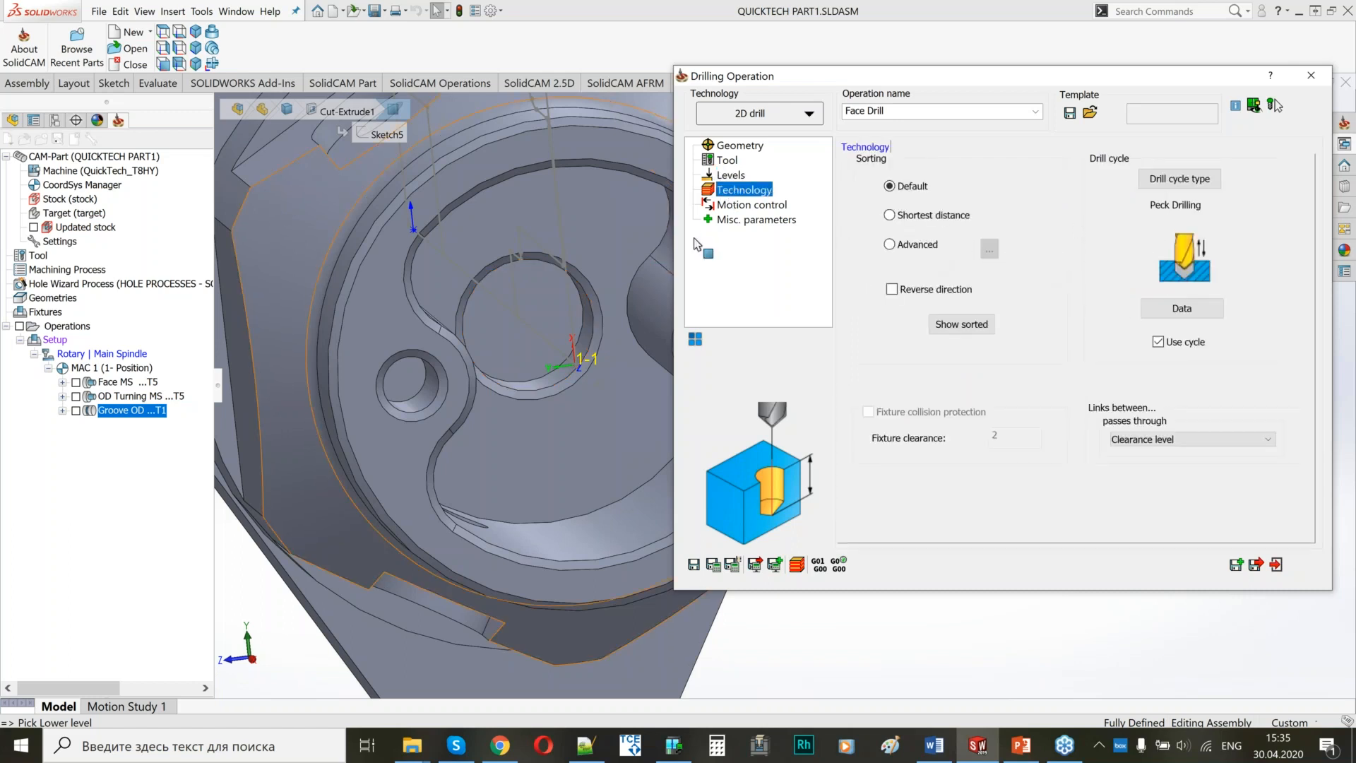
left_click(1180, 178)
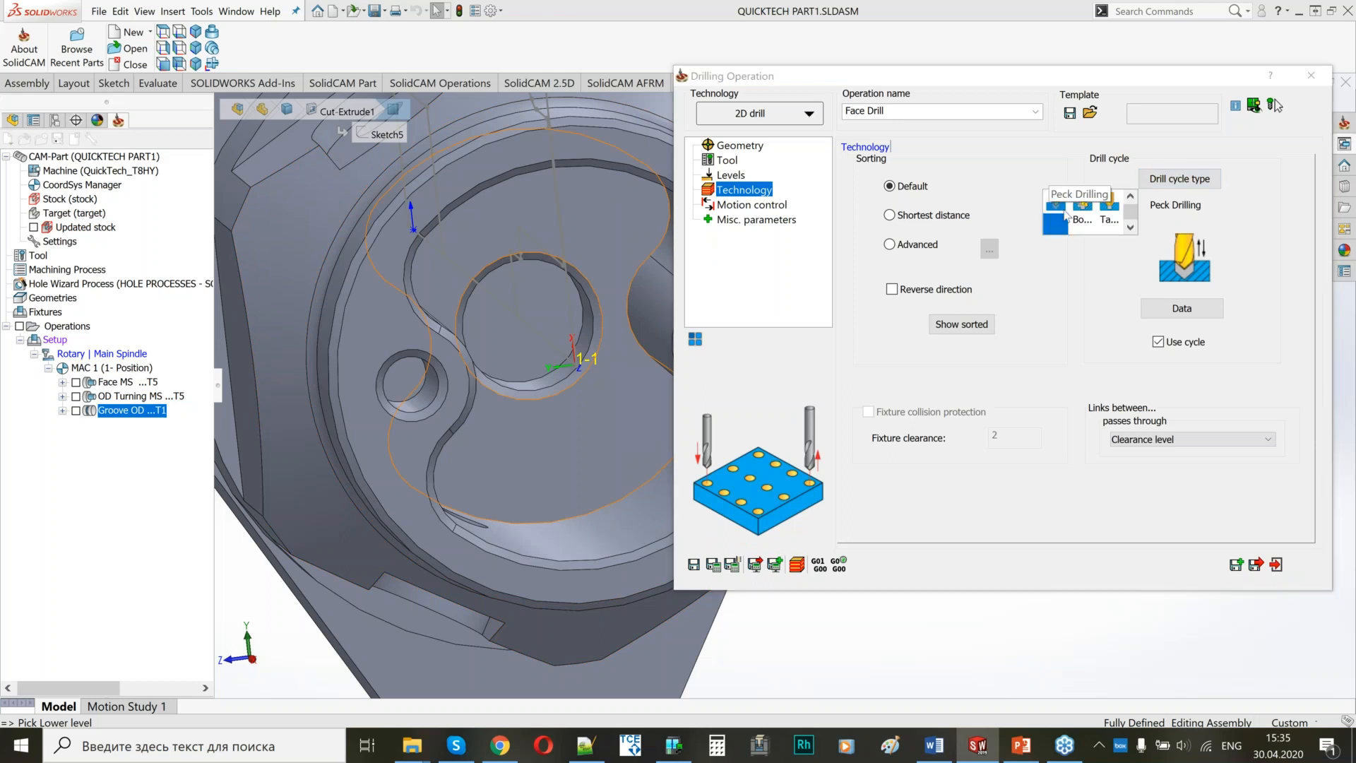
left_click(1059, 221)
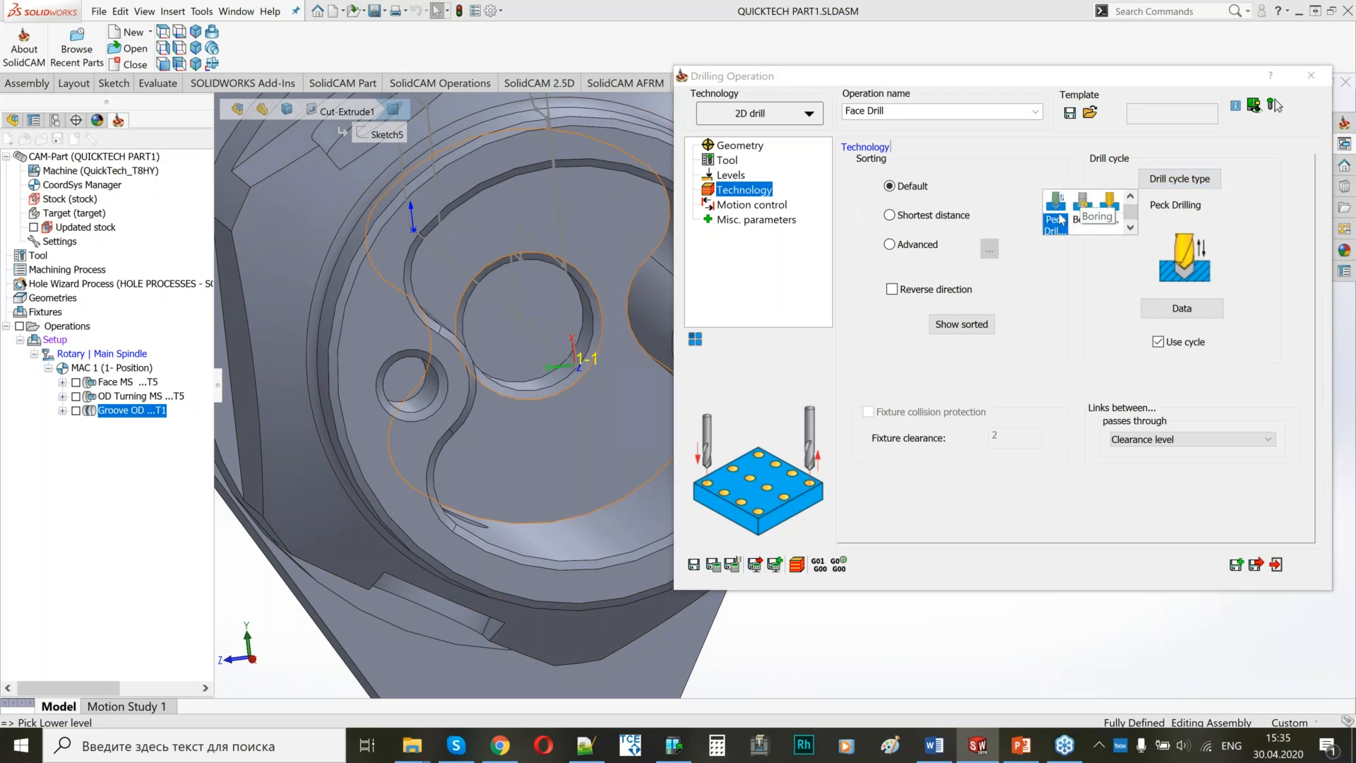
left_click(1057, 166)
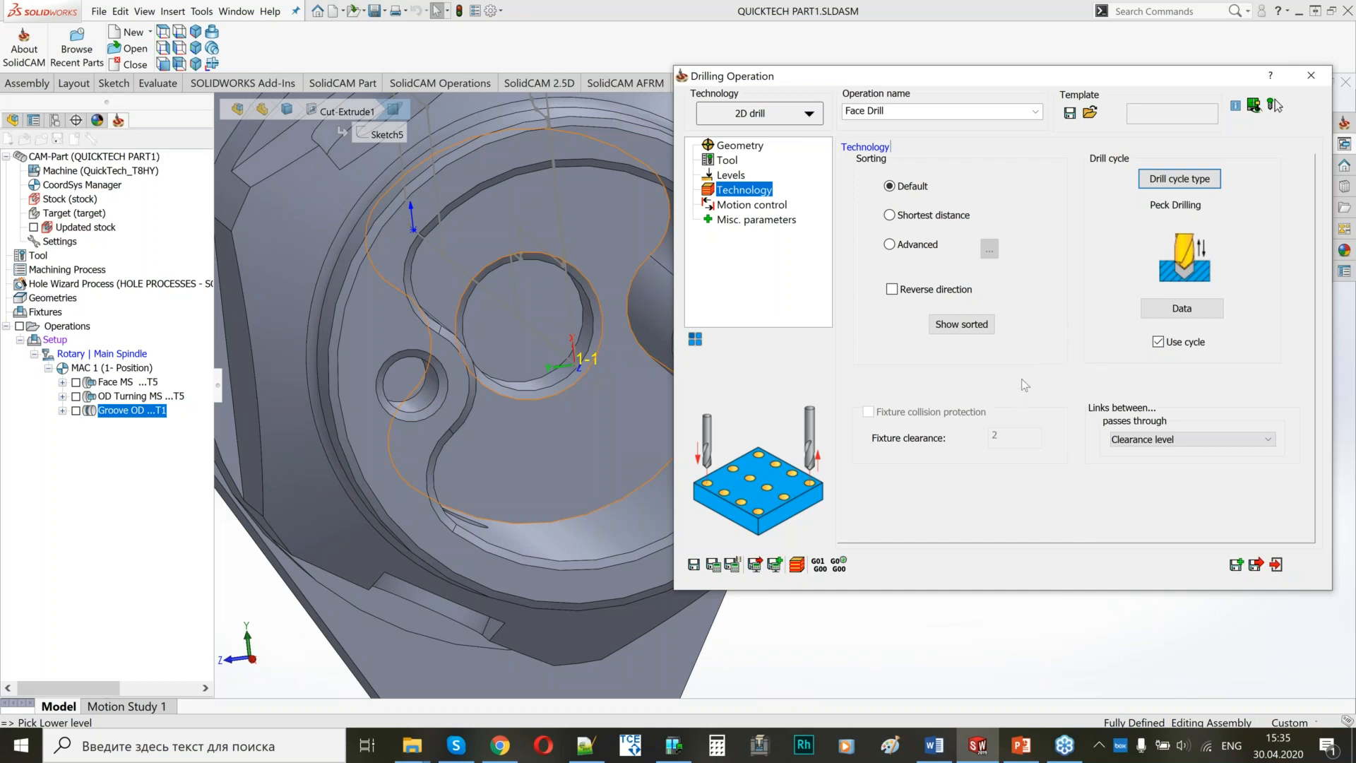
Save and calculate the Face Drill operation, close its definition and take it out of the tool path display.
left_click(727, 205)
left_click(713, 563)
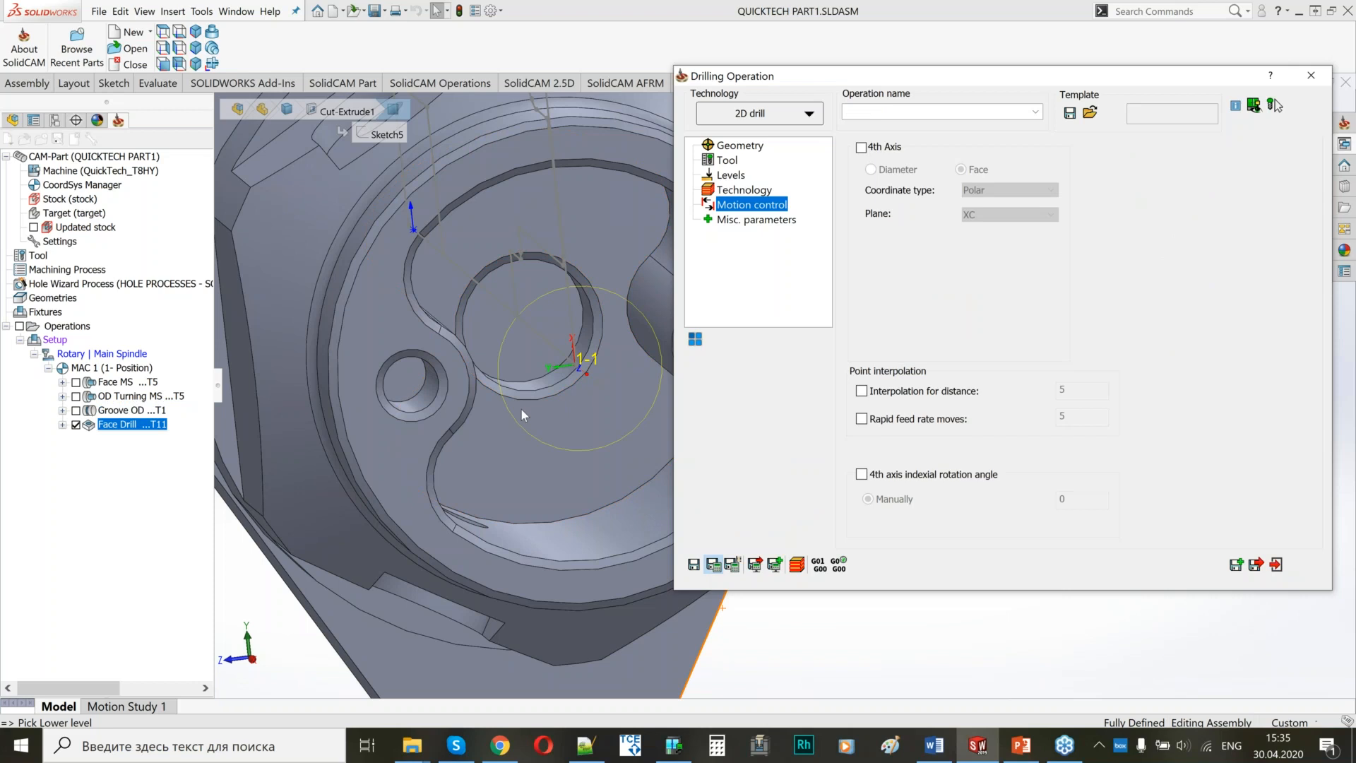
middle_click_drag(496, 365, 504, 403, "ctrl")
scroll(624, 411, "up", 1)
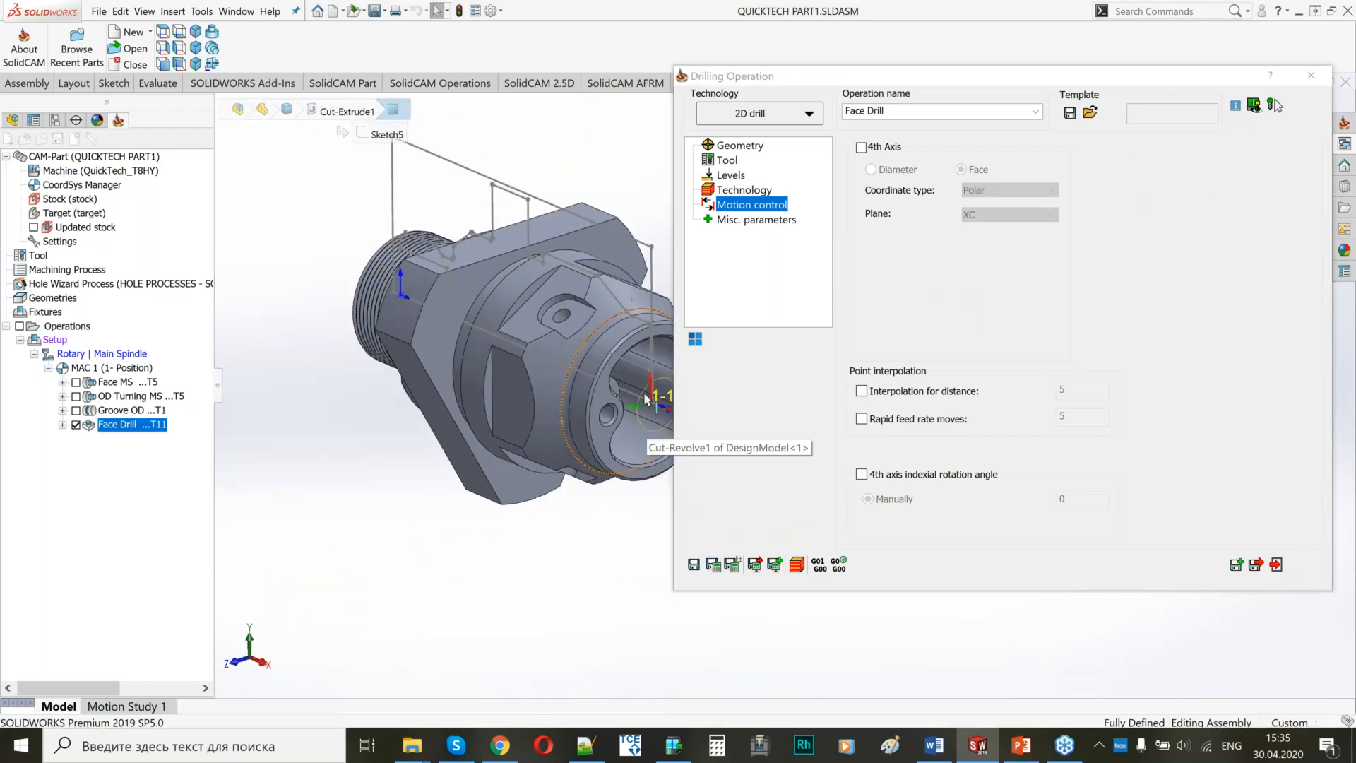
middle_click_drag(642, 411, 551, 405, "ctrl")
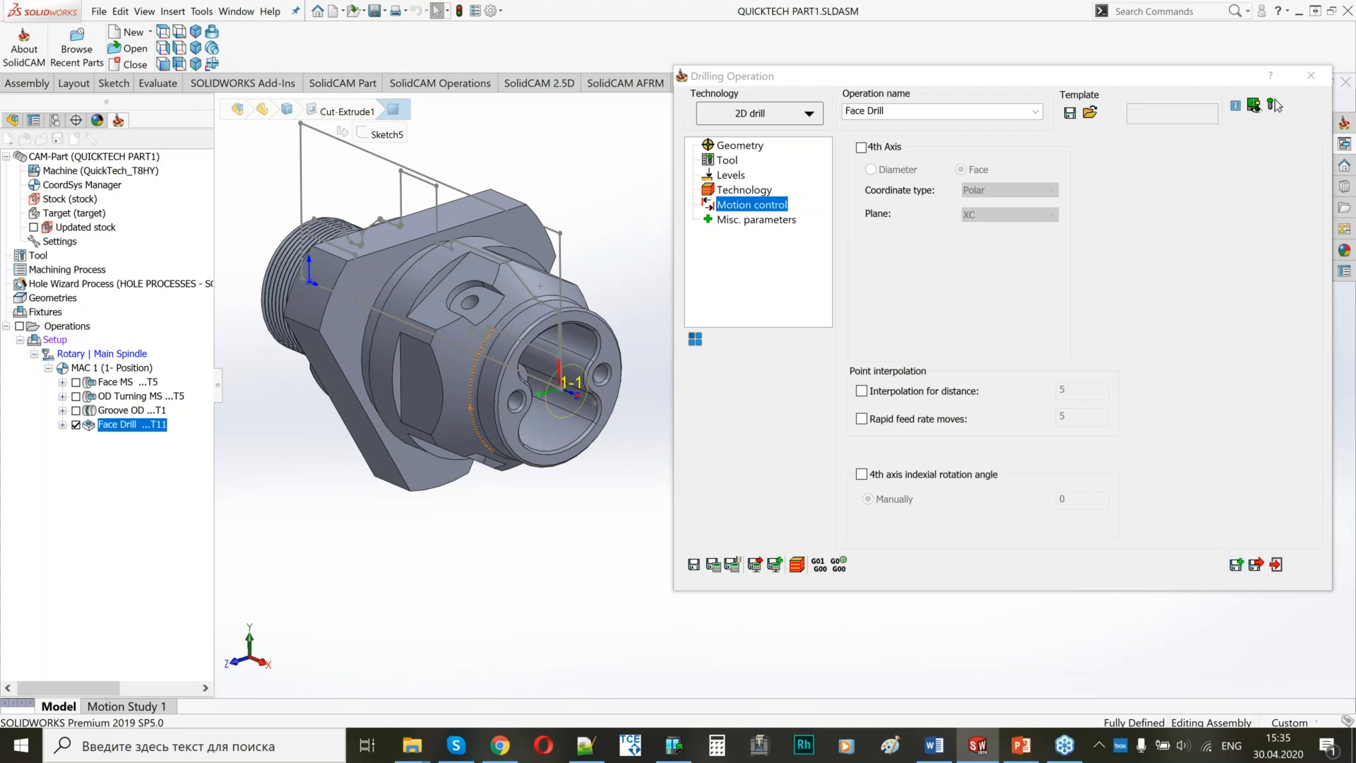
left_click(75, 425)
Add an iMachining operation after Face Drill, name it iMachining Face Rough and set its technology to iRough.
right_click(120, 424)
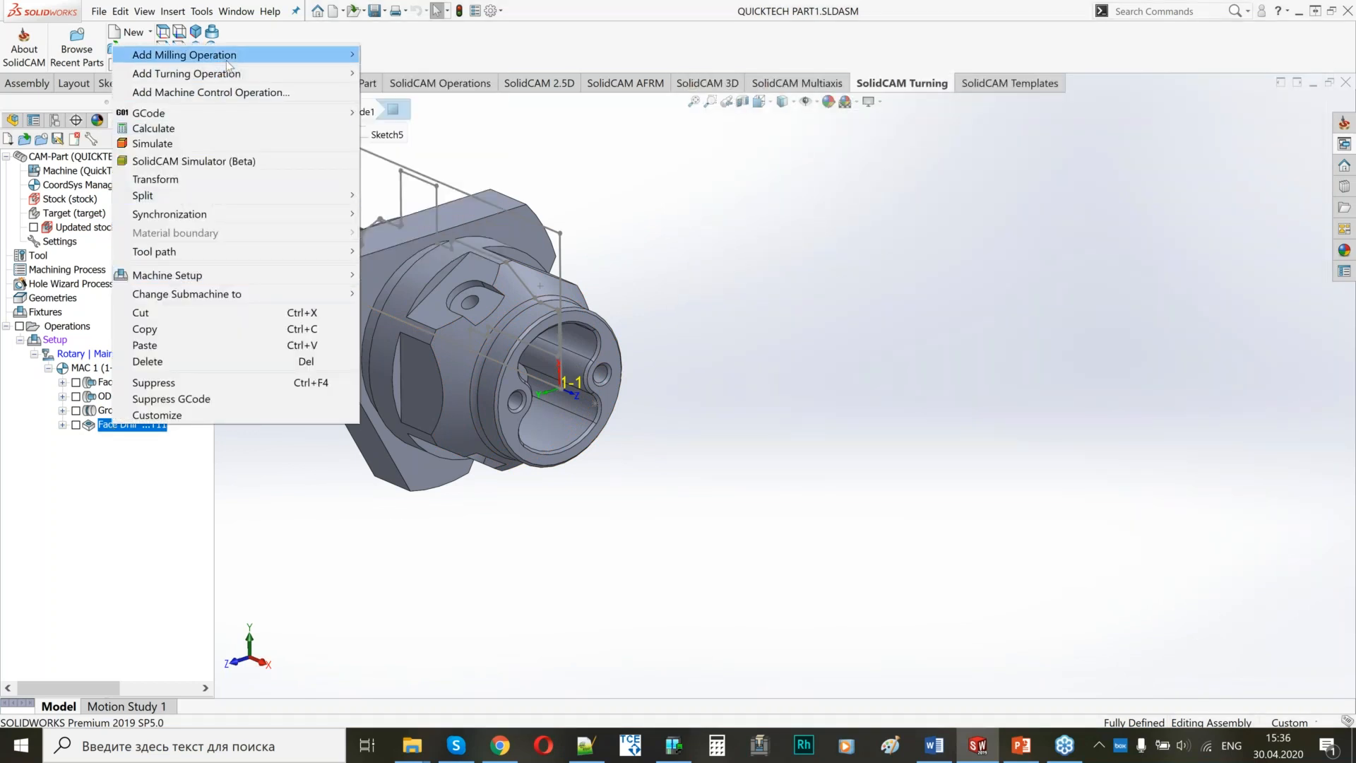
mouse_move(219, 55)
left_click(411, 59)
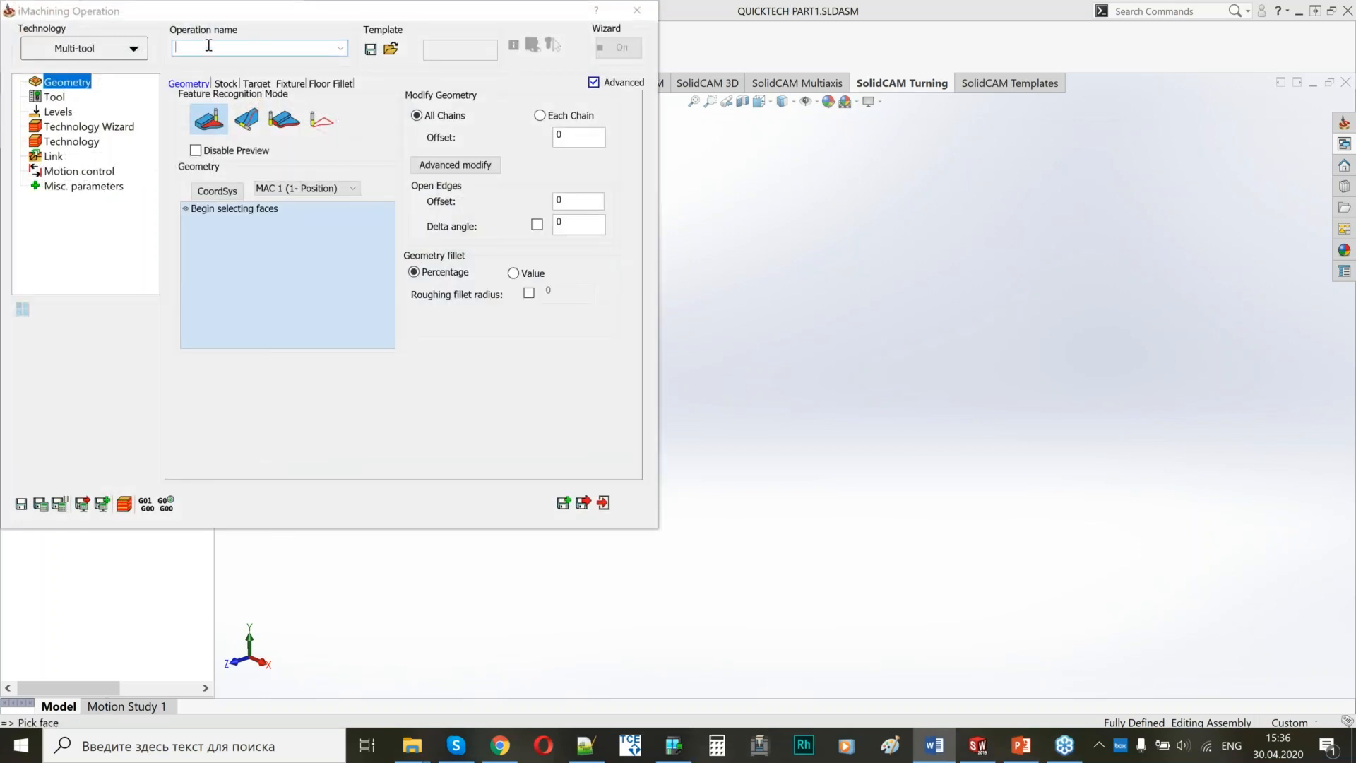
left_click_drag(416, 7, 1065, 70)
left_click(770, 115)
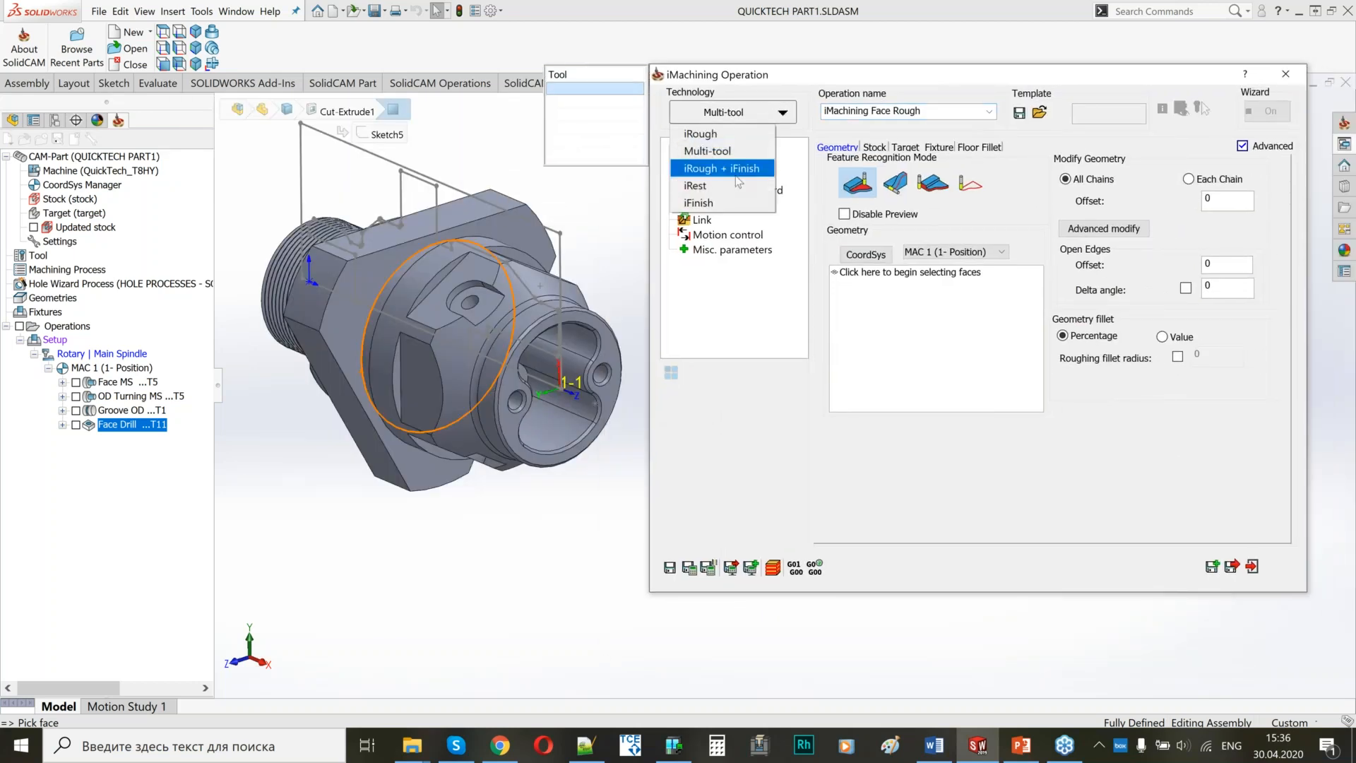
left_click(703, 133)
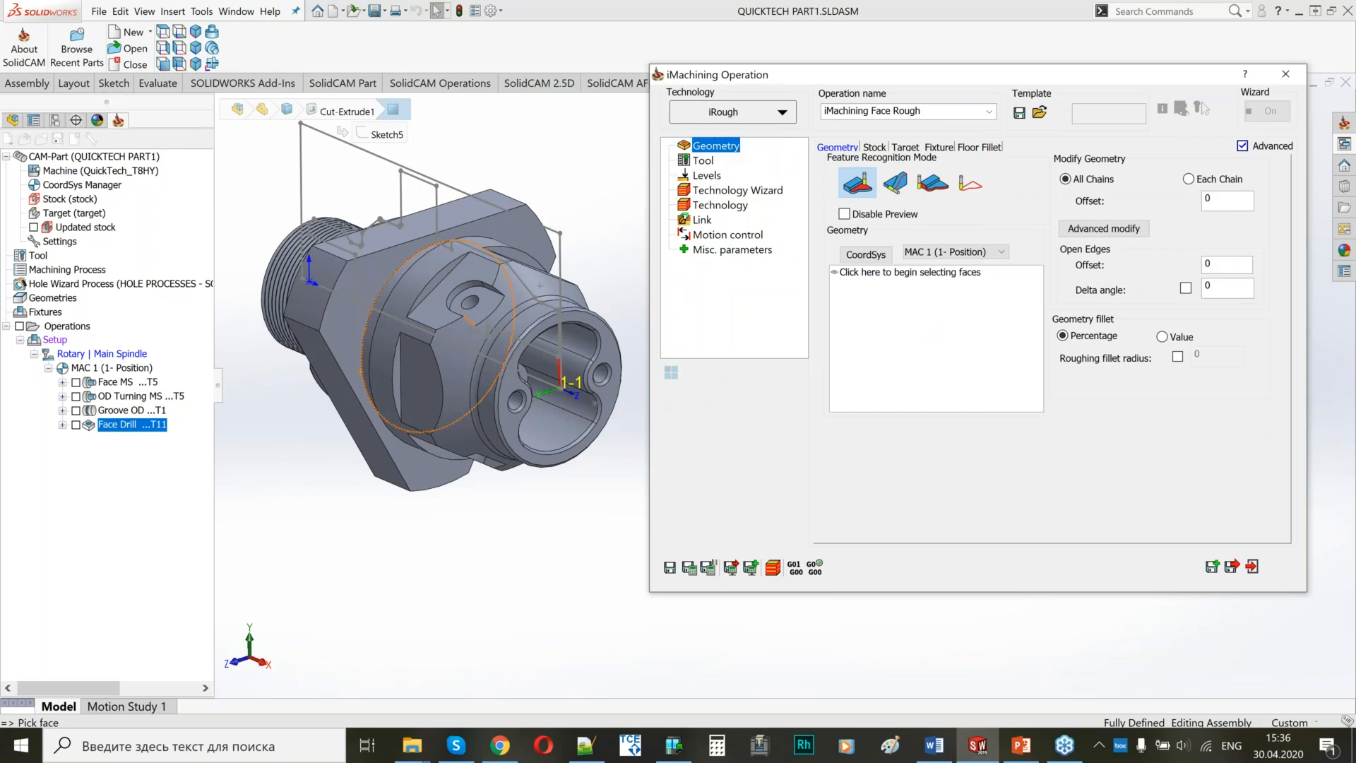
Define the iRough geometry as a chain from the outline of the figure-eight pocket in the part's front face.
left_click(484, 360)
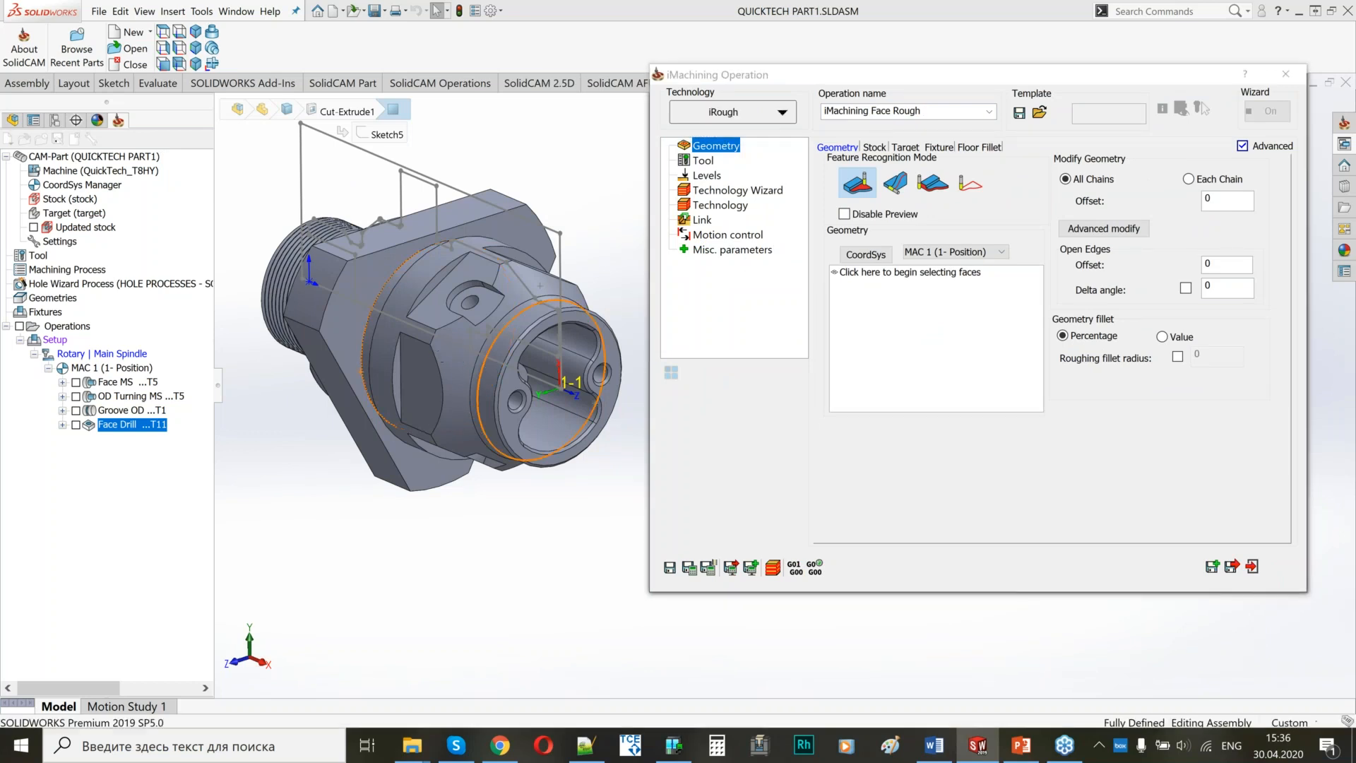
middle_click_drag(523, 325, 418, 322)
scroll(418, 324, "down", 4)
mouse_move(493, 347)
middle_mouse_down()
mouse_move(448, 339)
mouse_move(482, 348)
middle_mouse_up()
scroll(449, 336, "up", 3)
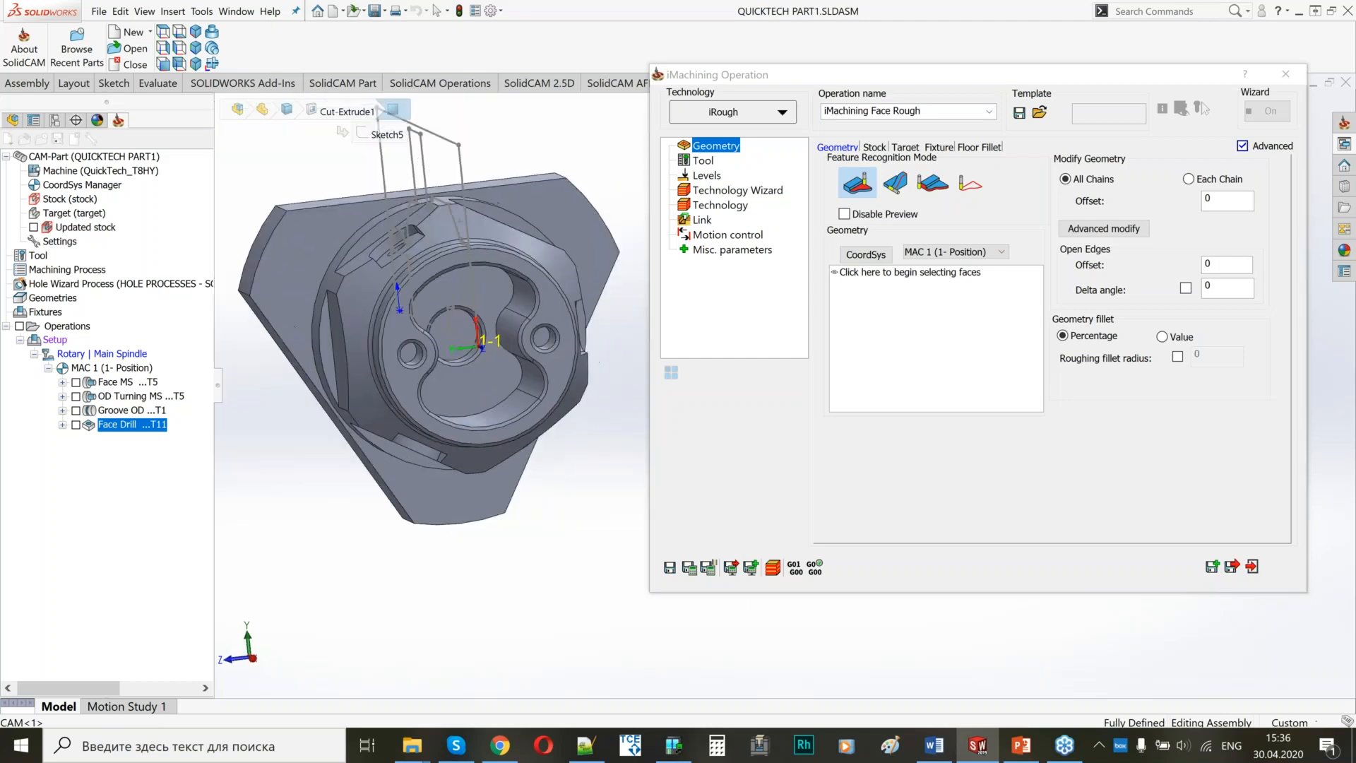
left_click(967, 184)
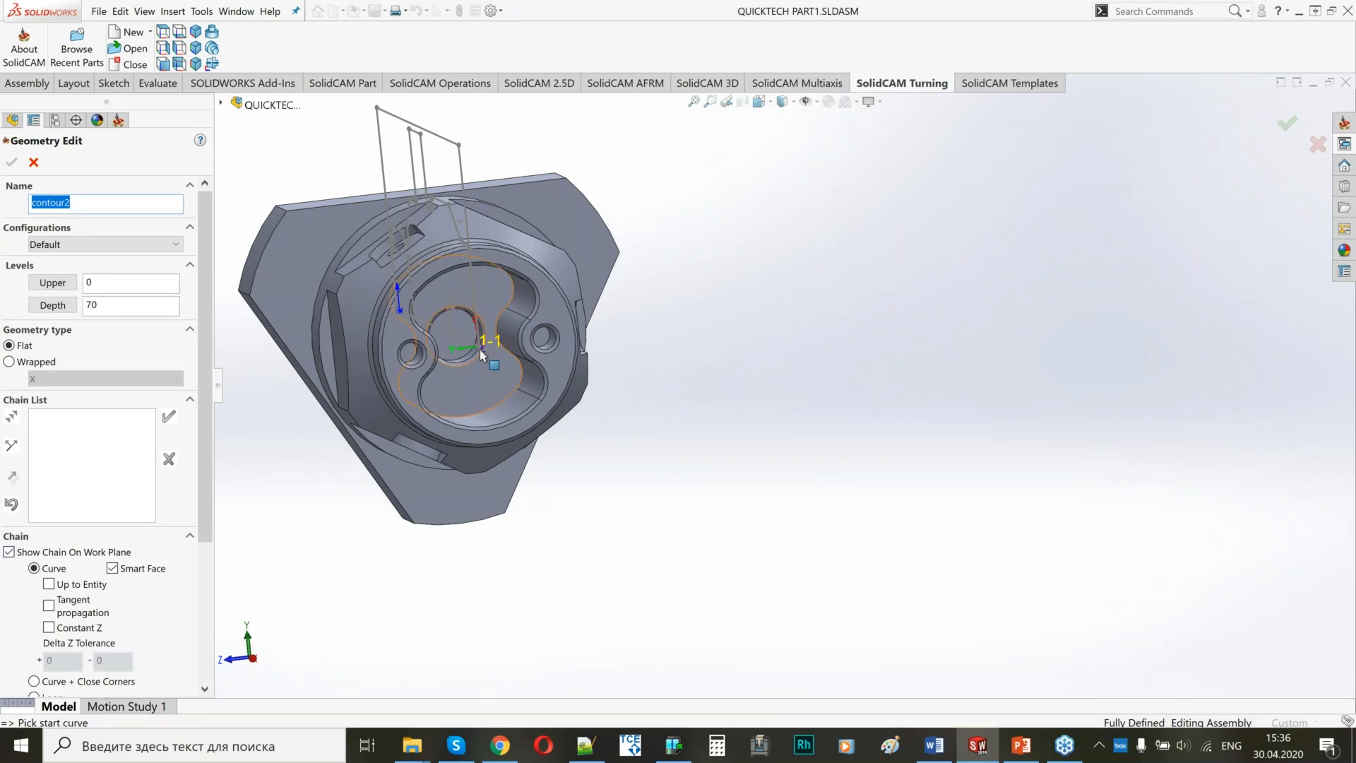
left_click(510, 382)
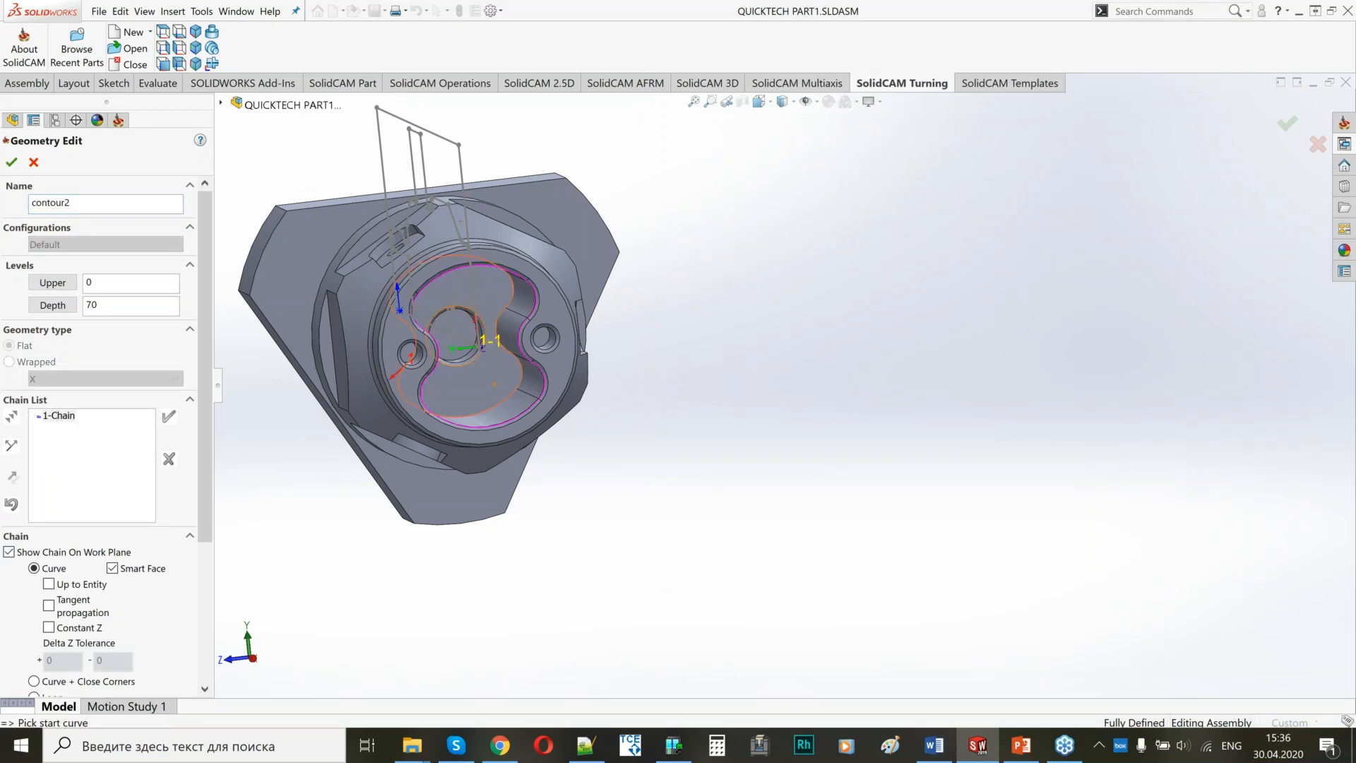
middle_click_drag(480, 339, 402, 267)
scroll(403, 267, "down", 2)
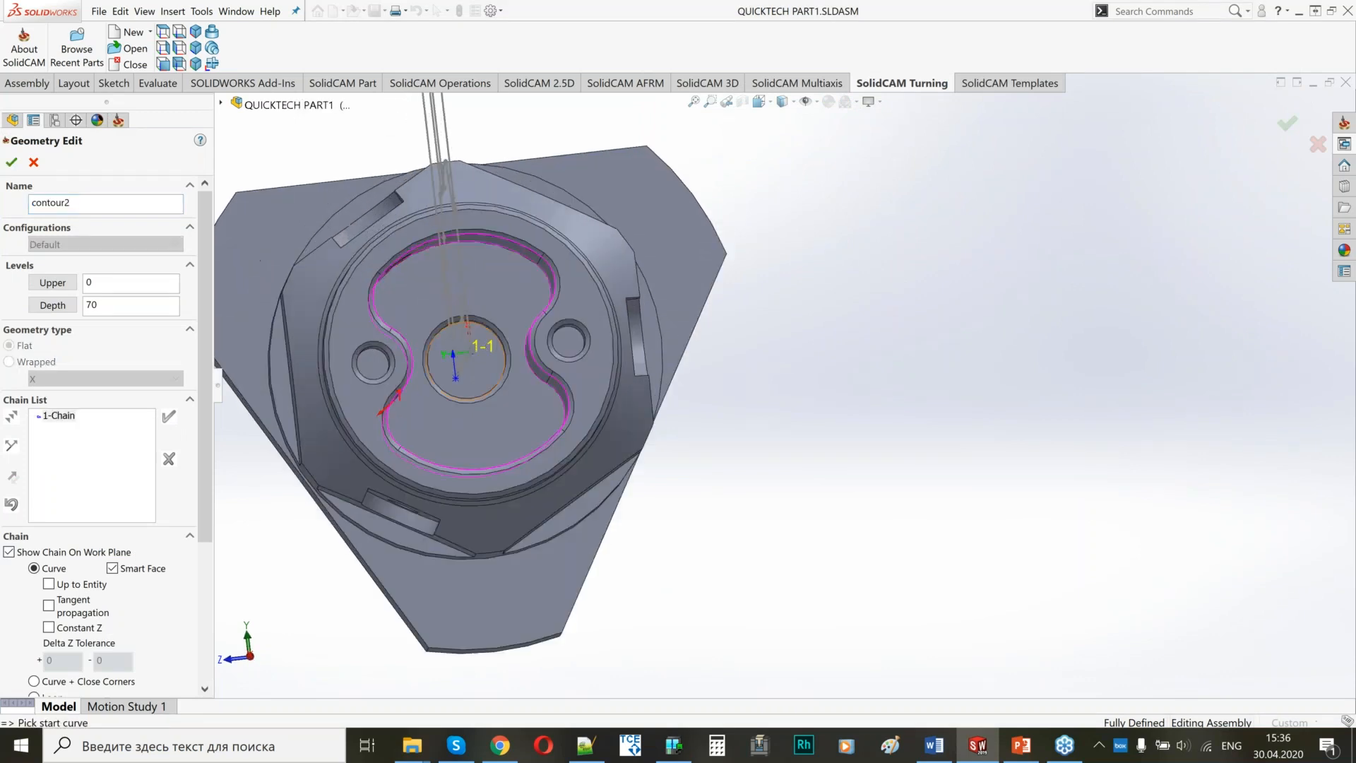
middle_click_drag(466, 364, 647, 373)
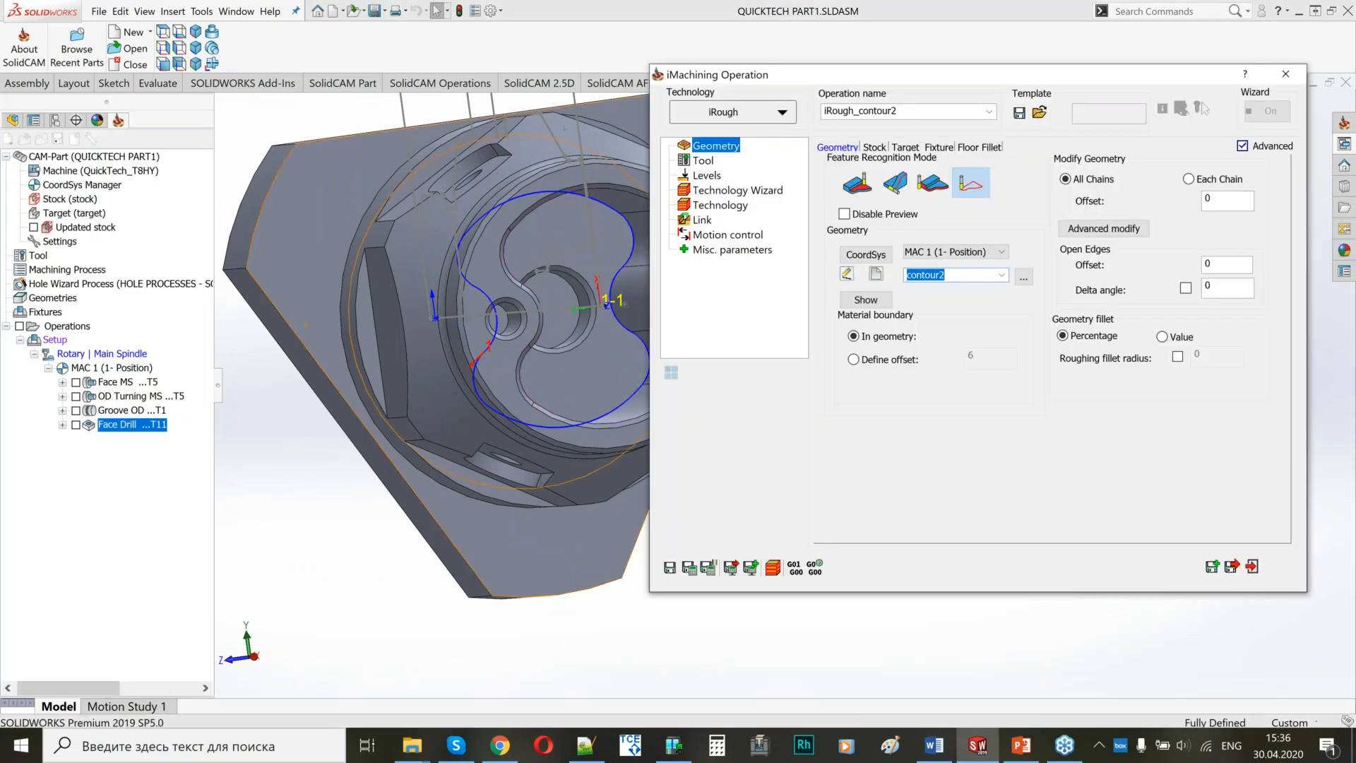
Choose the 8 mm end mill, tool 3 on the Rotary Turret, for iRough and check its diameter, flutes and iData.
left_click(711, 163)
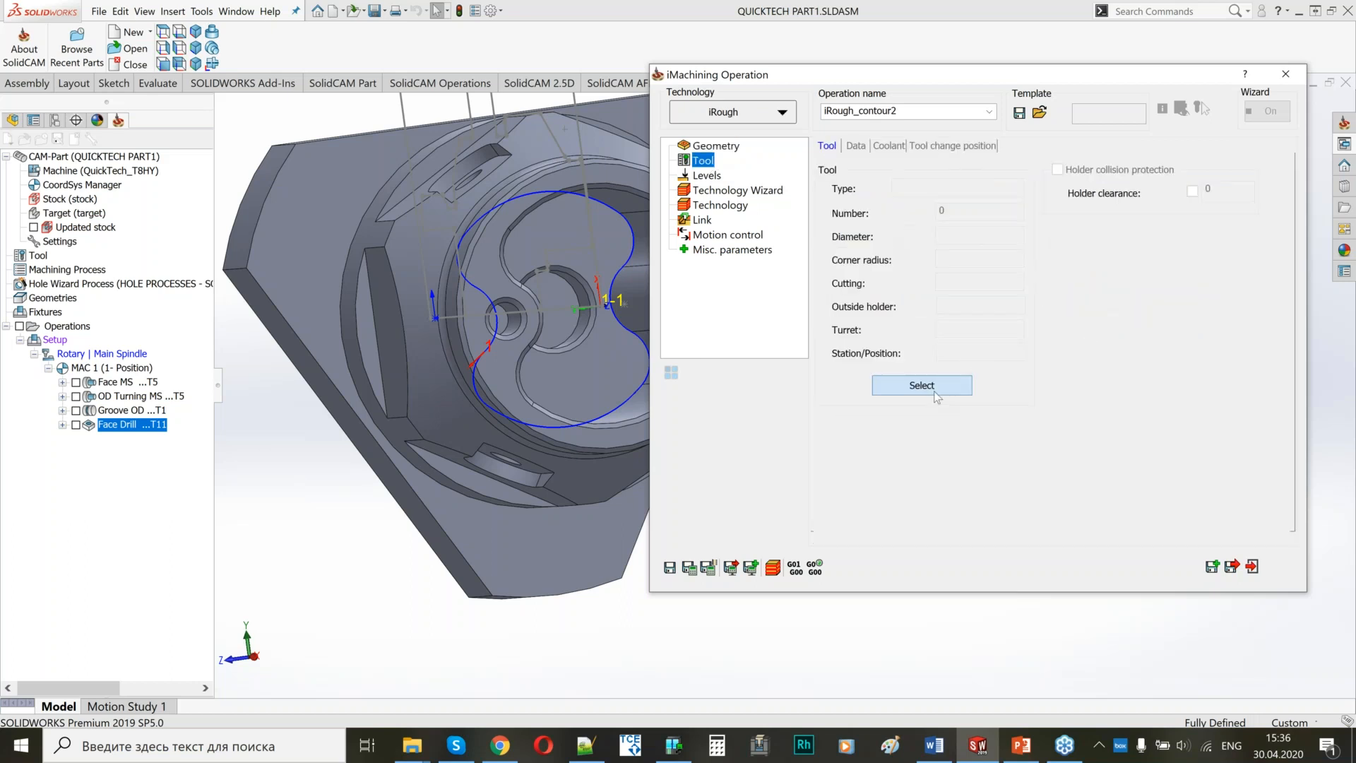
left_click(934, 392)
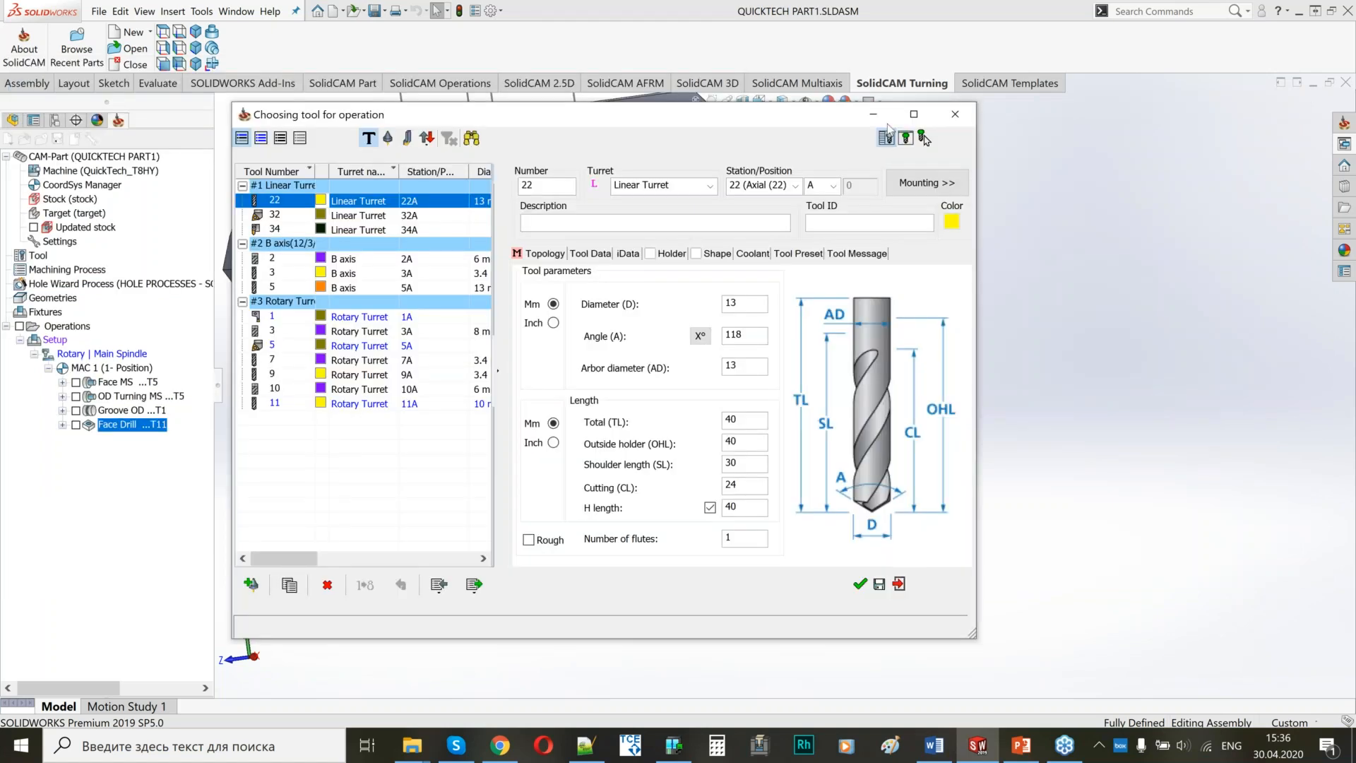
left_click(886, 134)
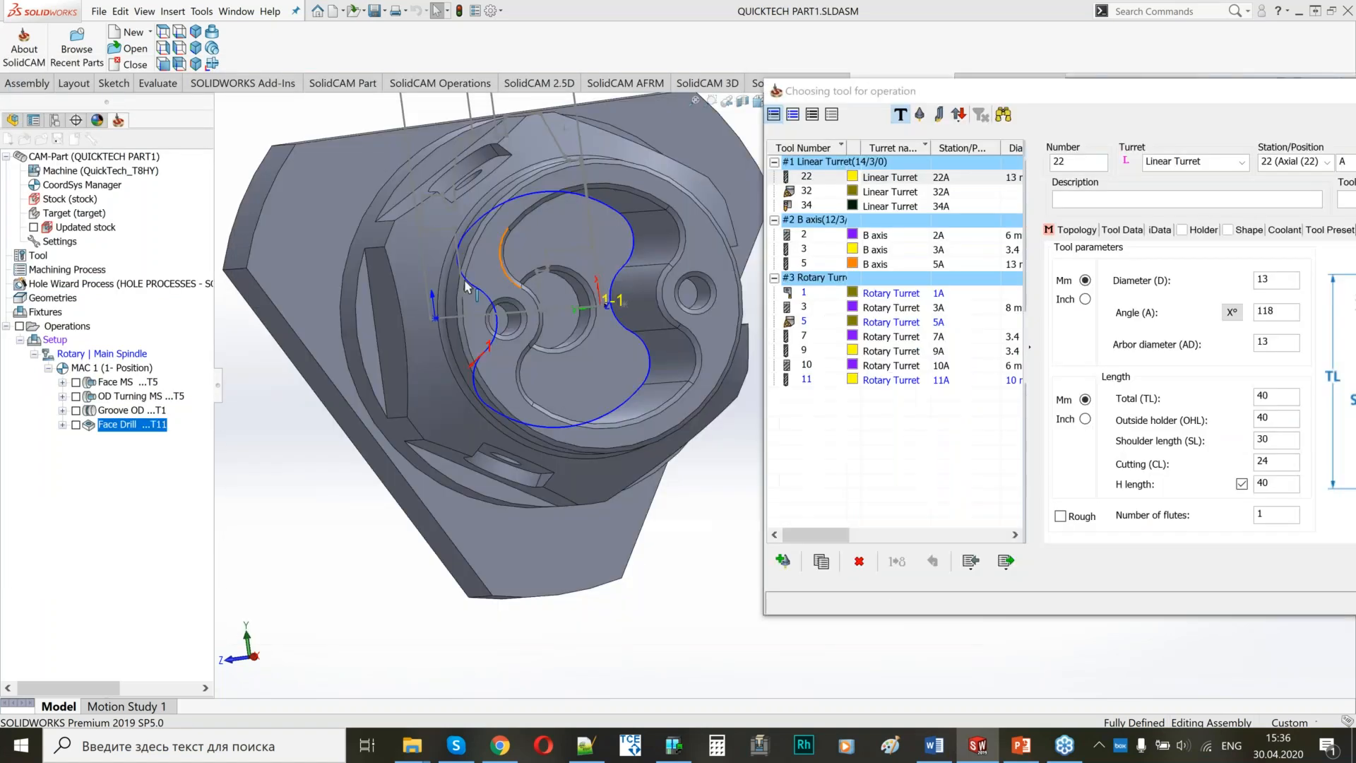
middle_click_drag(554, 307, 460, 347, "ctrl")
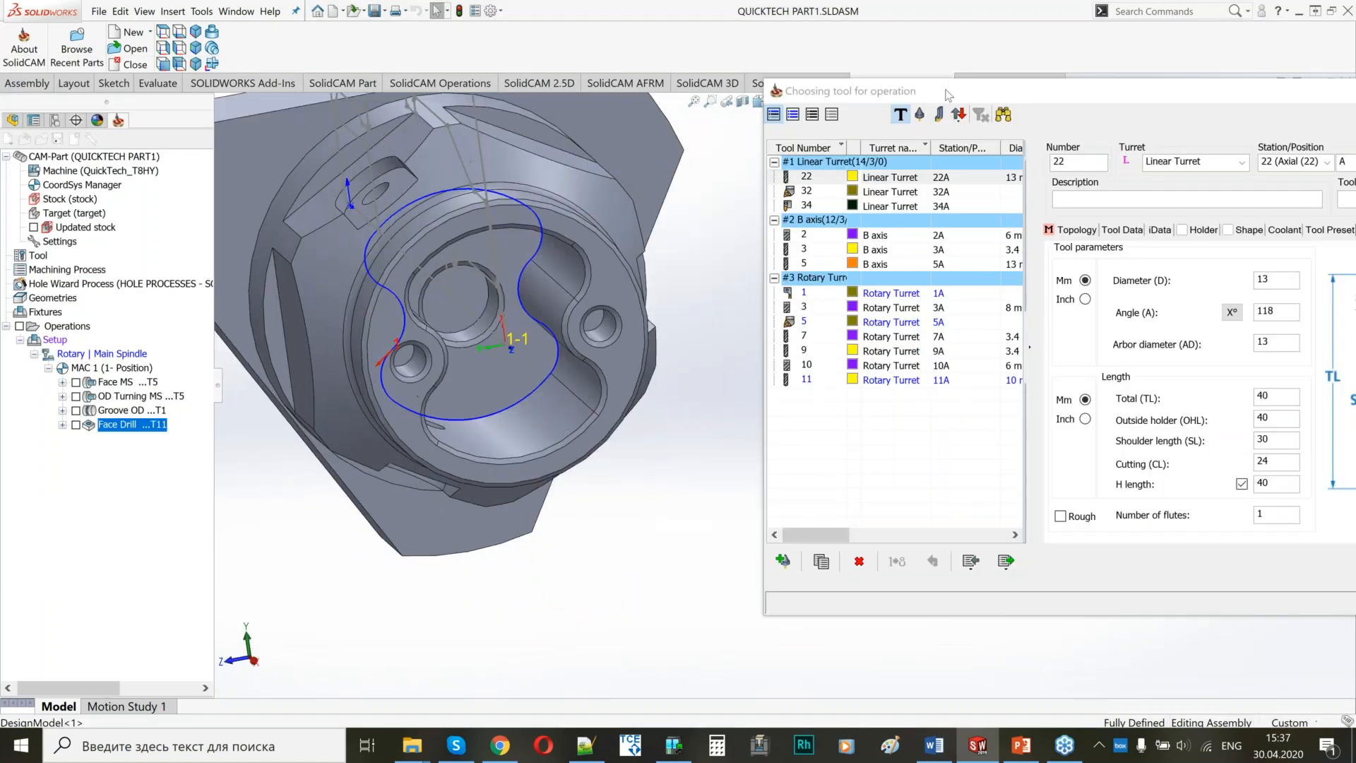
left_click_drag(947, 95, 875, 133)
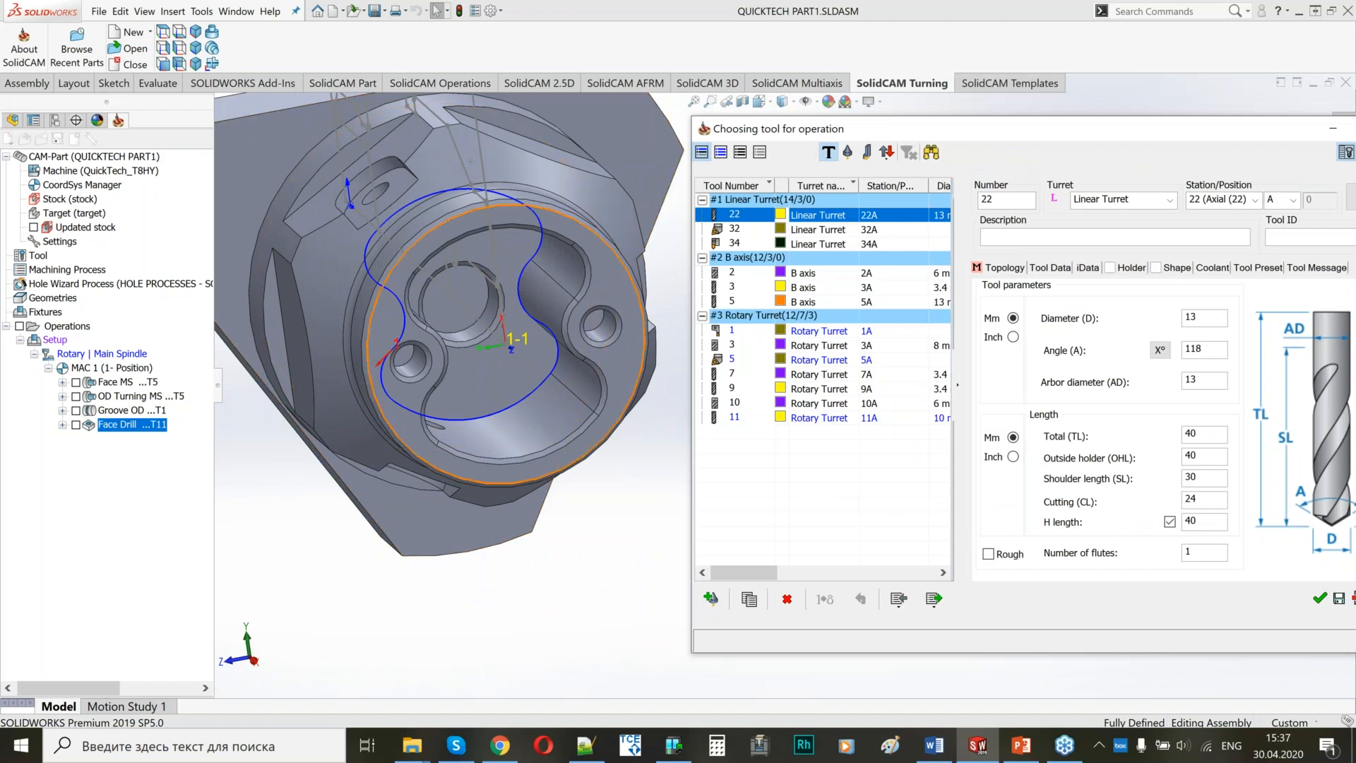
left_click(743, 346)
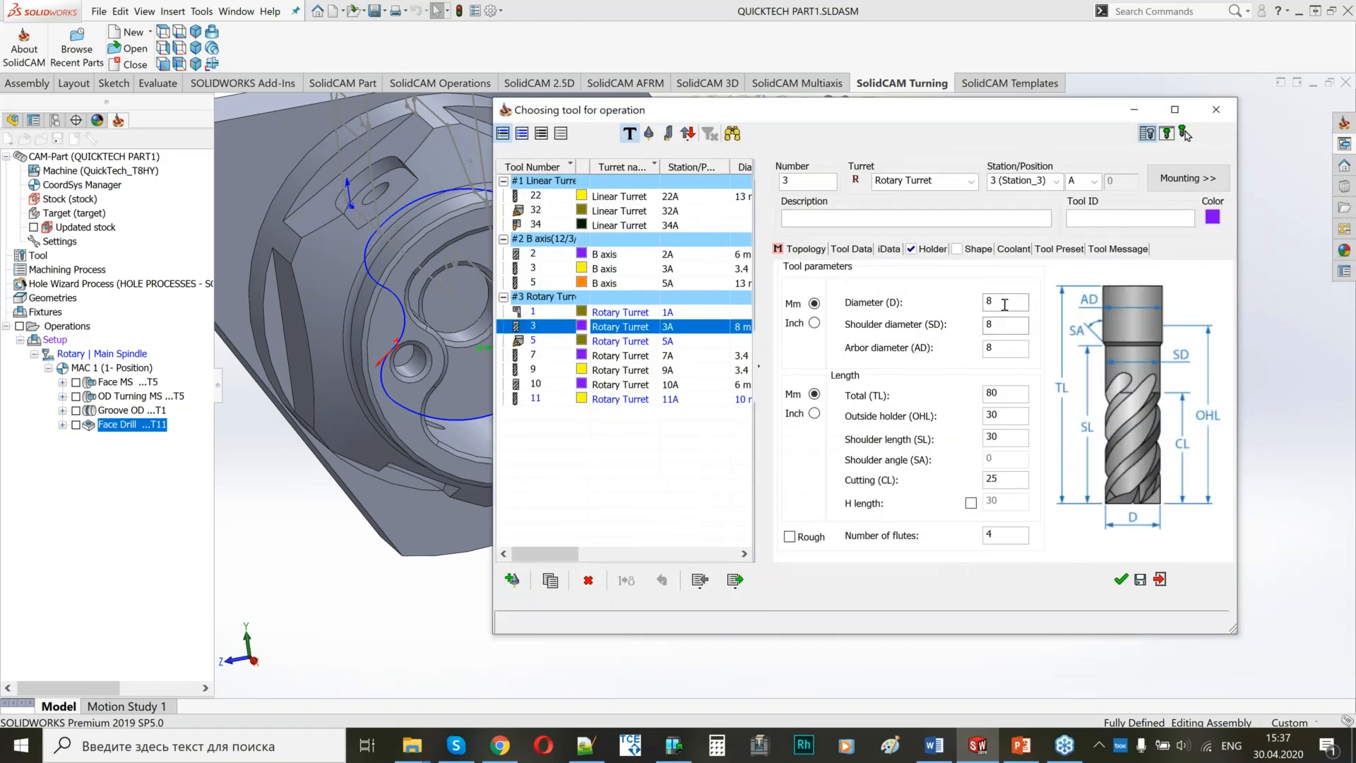
left_click_drag(1004, 304, 980, 304)
left_click_drag(1001, 537, 966, 547)
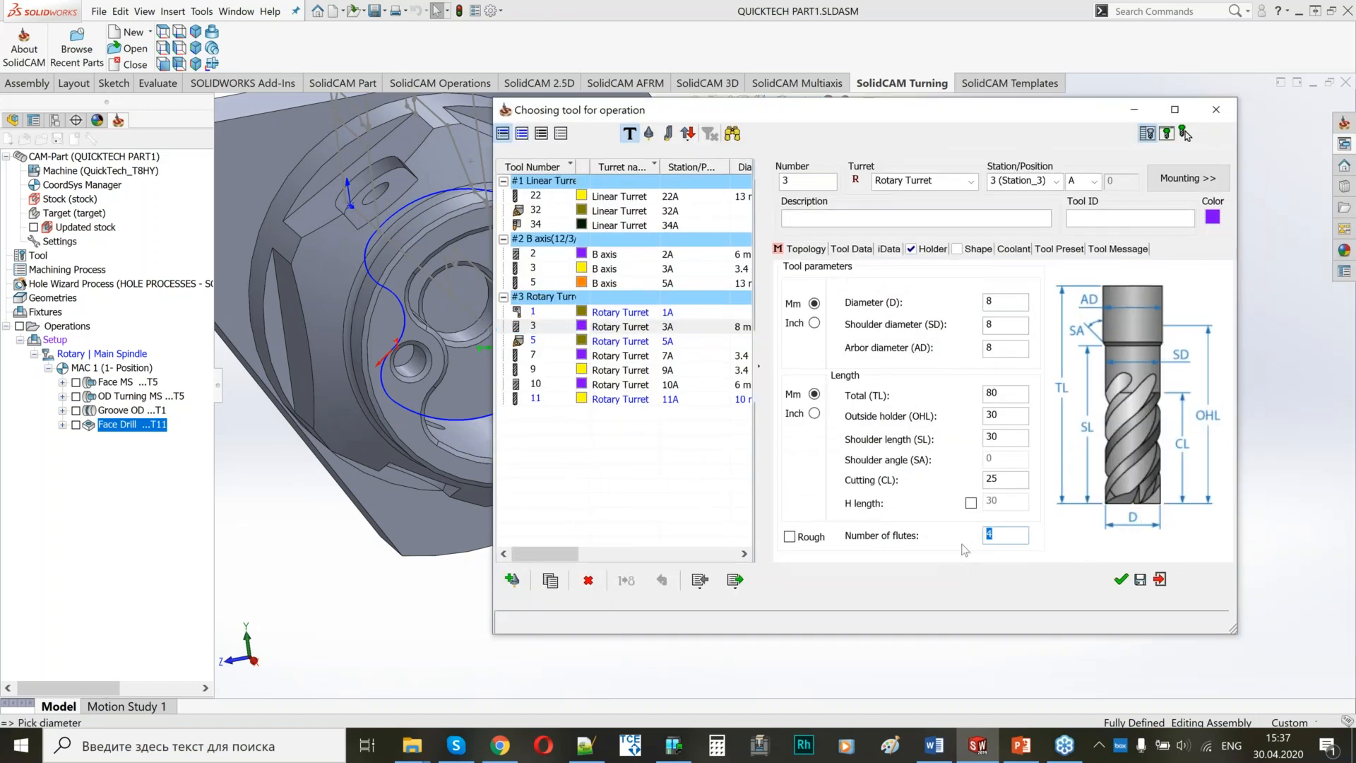
left_click(888, 248)
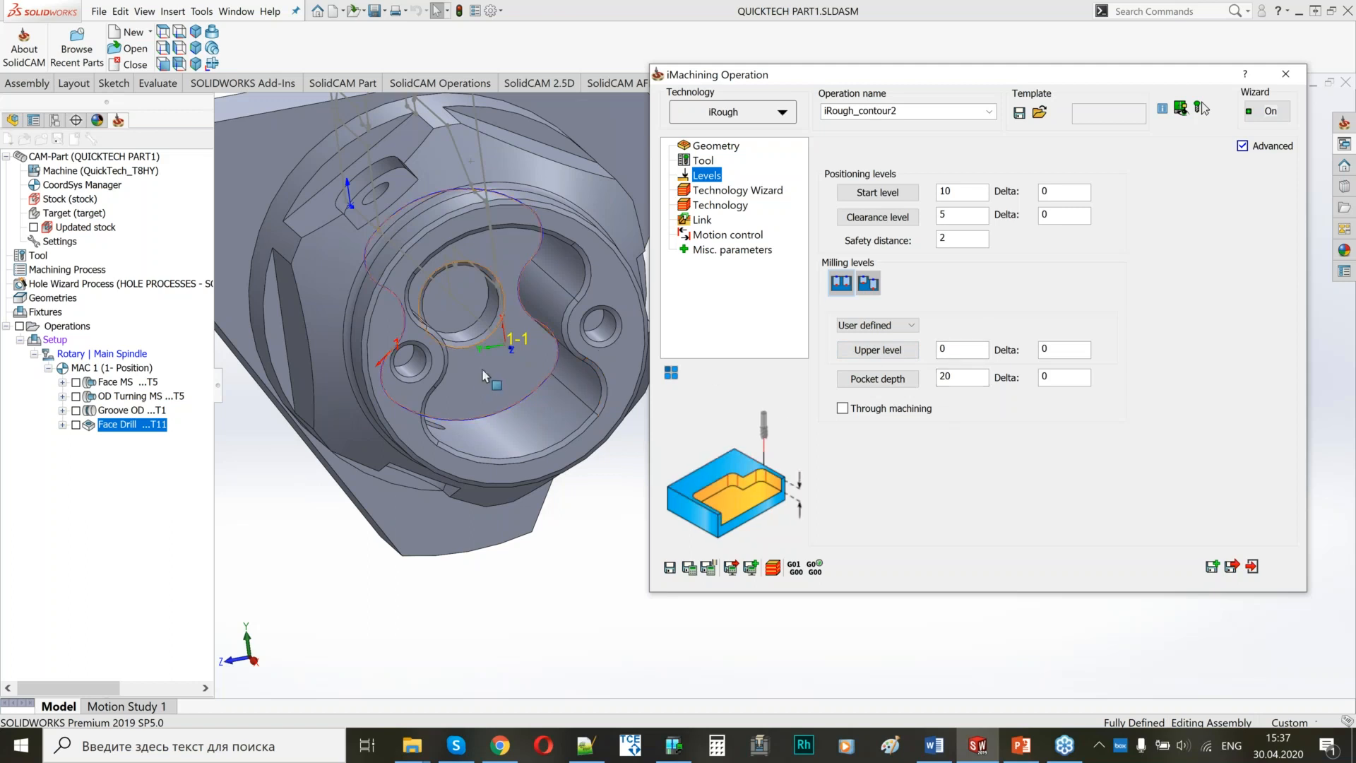
Set the iMachining machining level of the pocket roughing to 2 in the Technology Wizard.
left_click(738, 191)
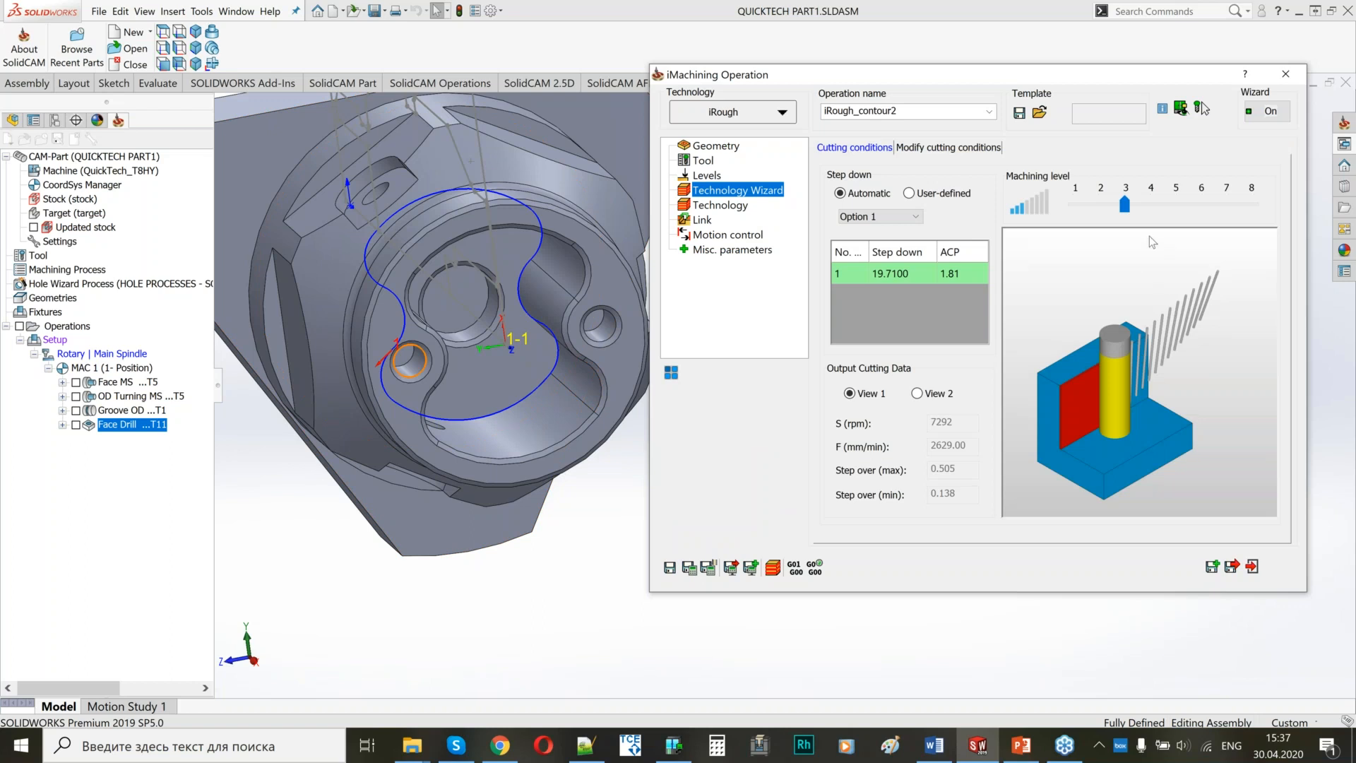
left_click_drag(1111, 204, 1103, 203)
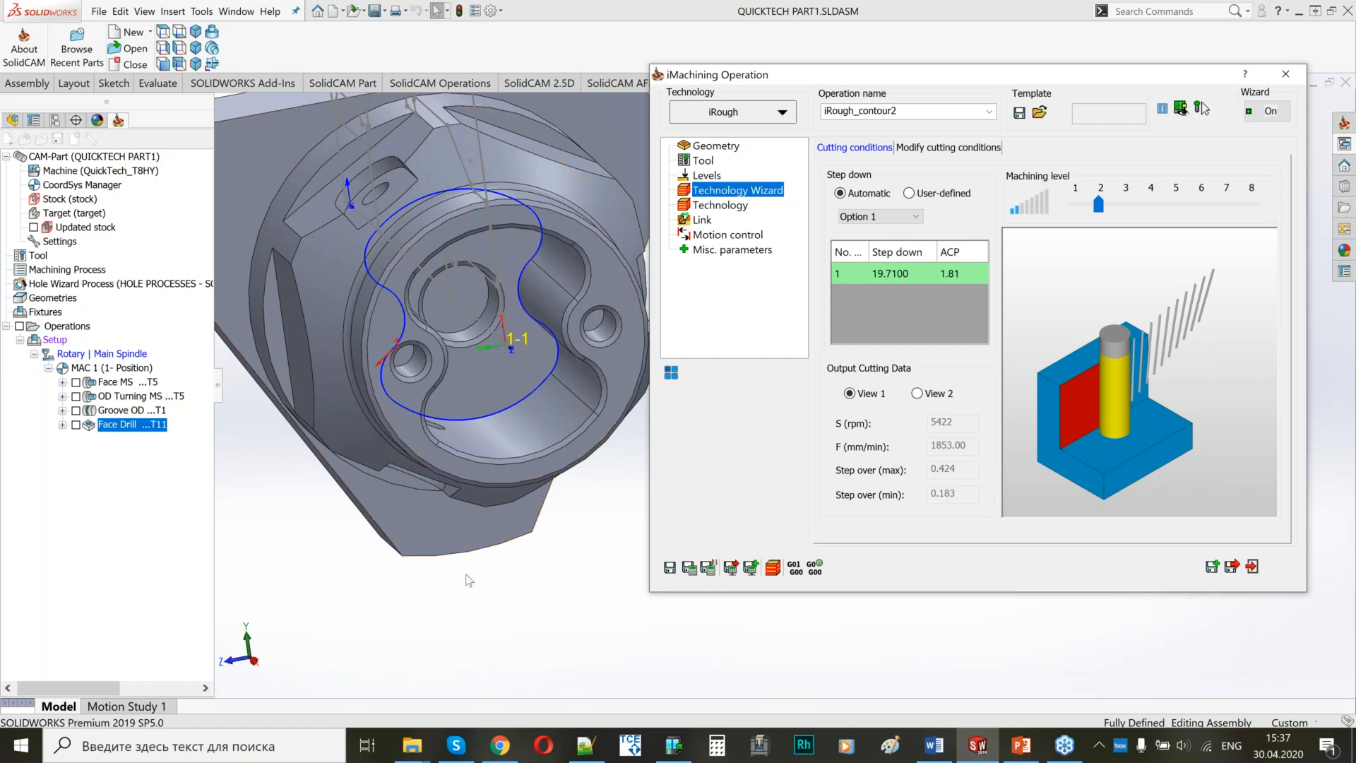
scroll(573, 340, "up", 2)
middle_click_drag(572, 346, 396, 380)
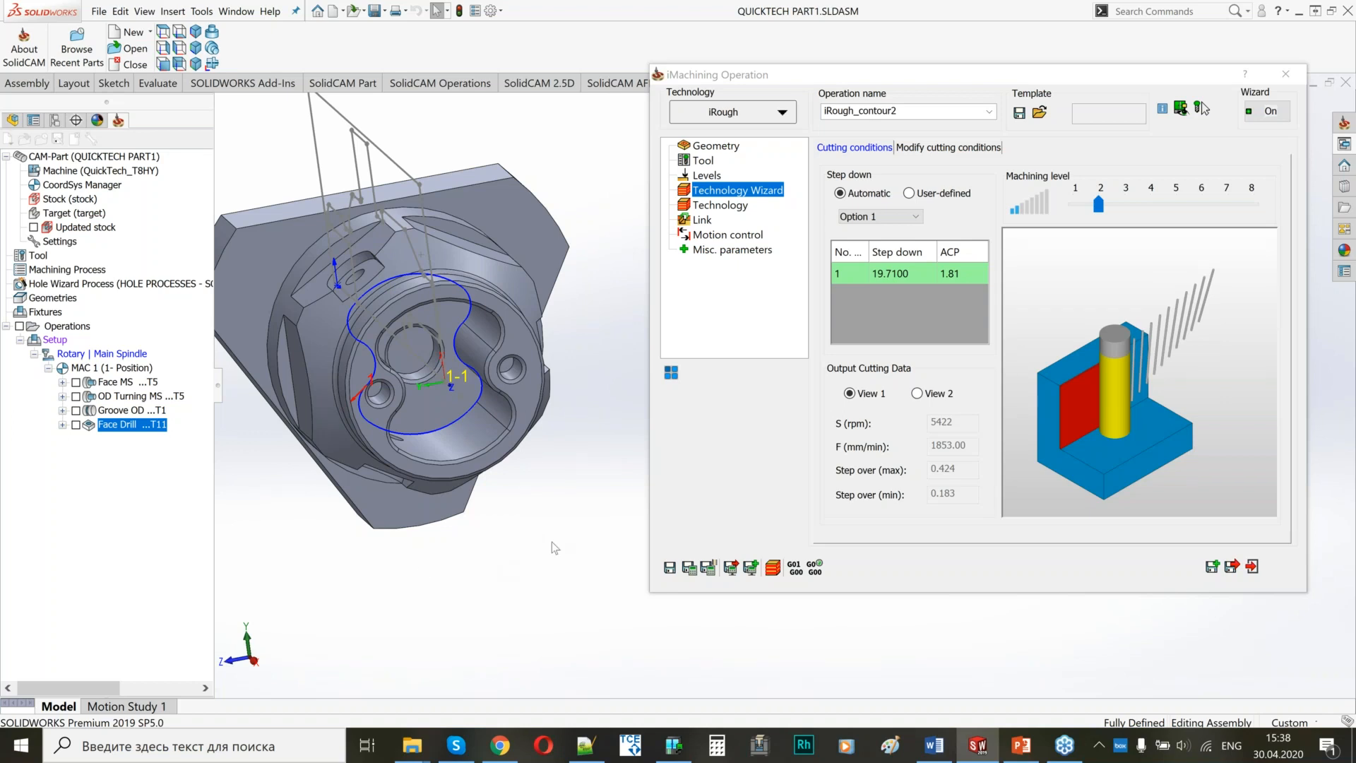
left_click(1130, 323)
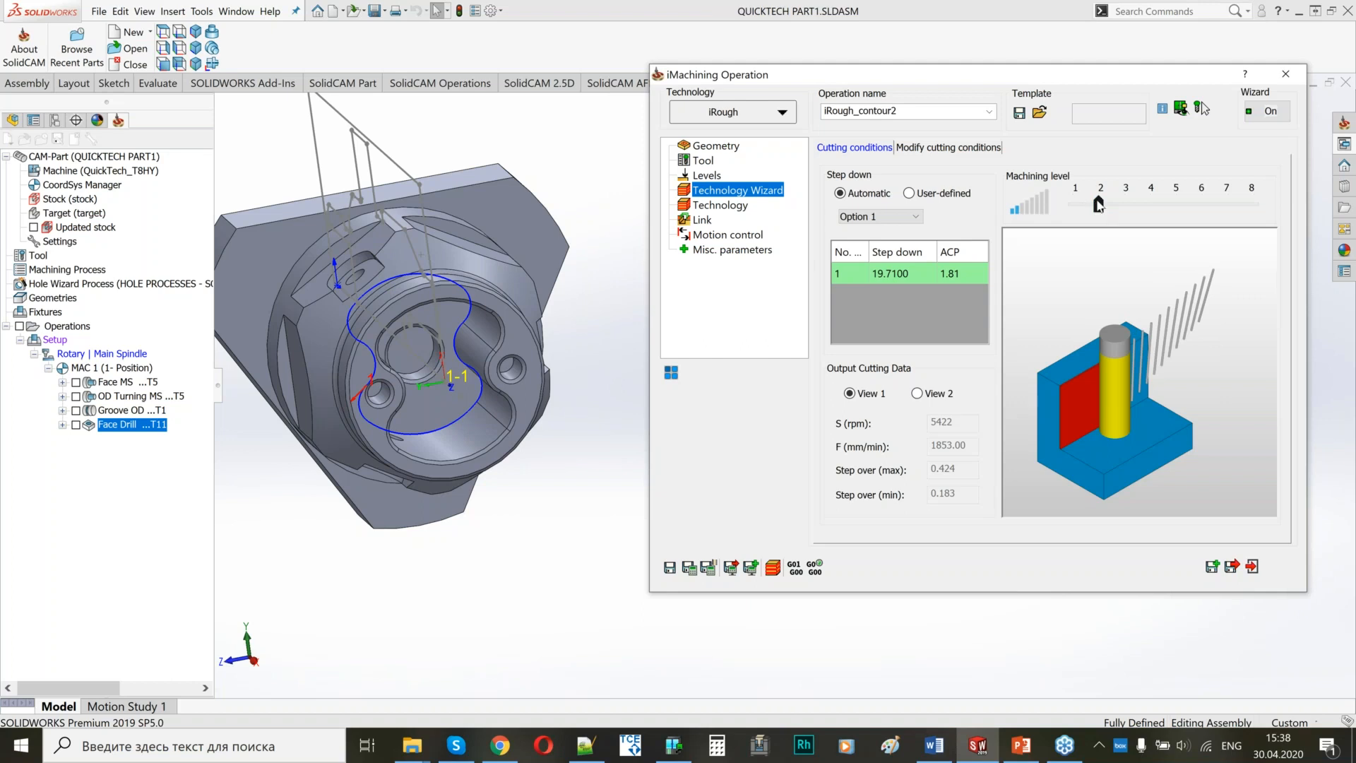
Enable the wall/island offset and the floor offset of the pocket roughing at 0.3 each.
left_click(695, 206)
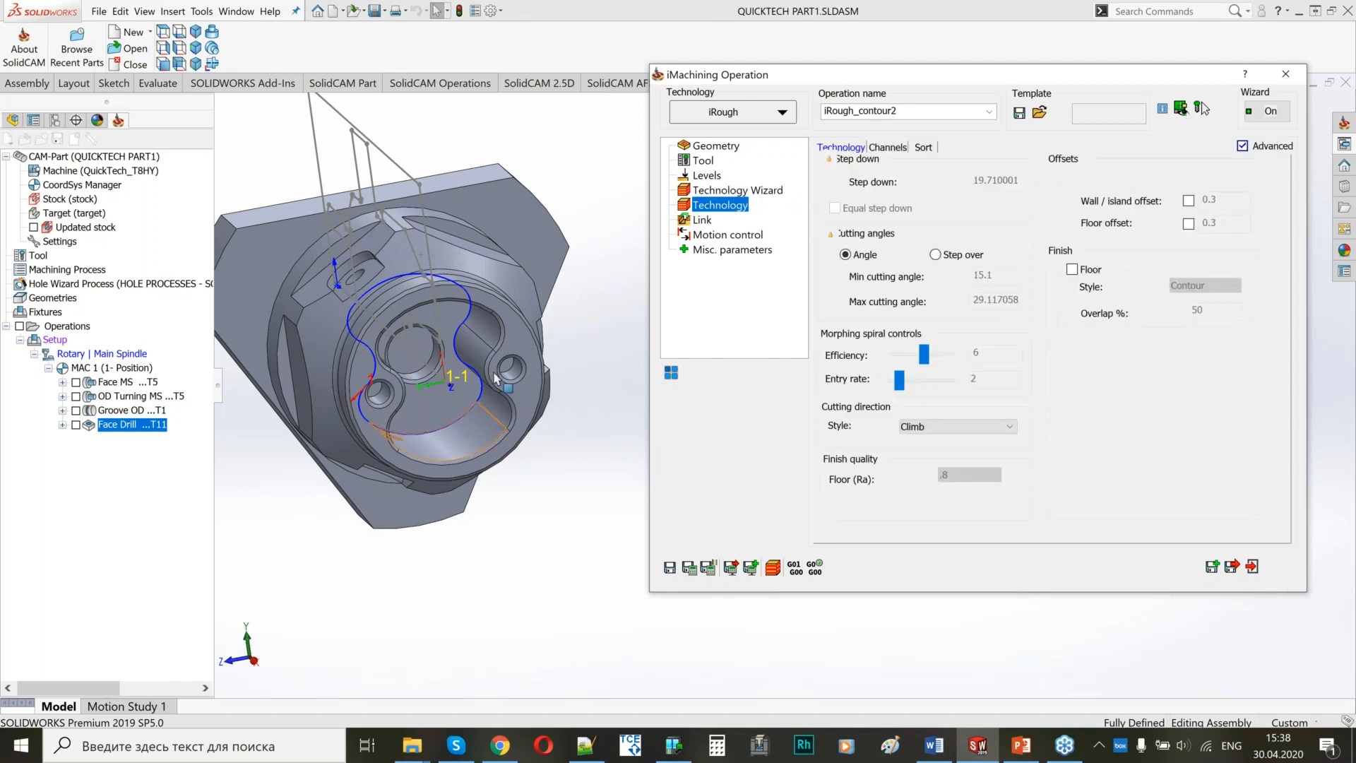
middle_click_drag(496, 379, 452, 240)
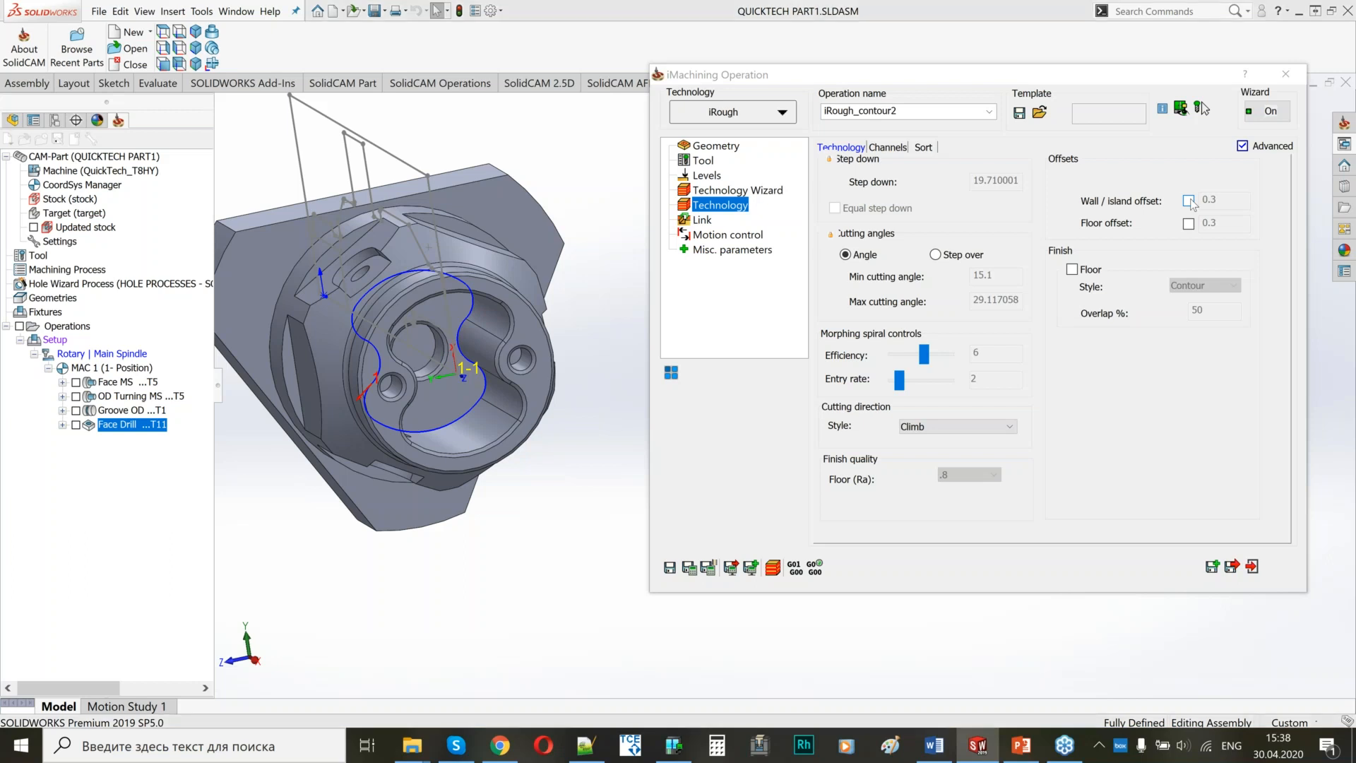
left_click(1189, 201)
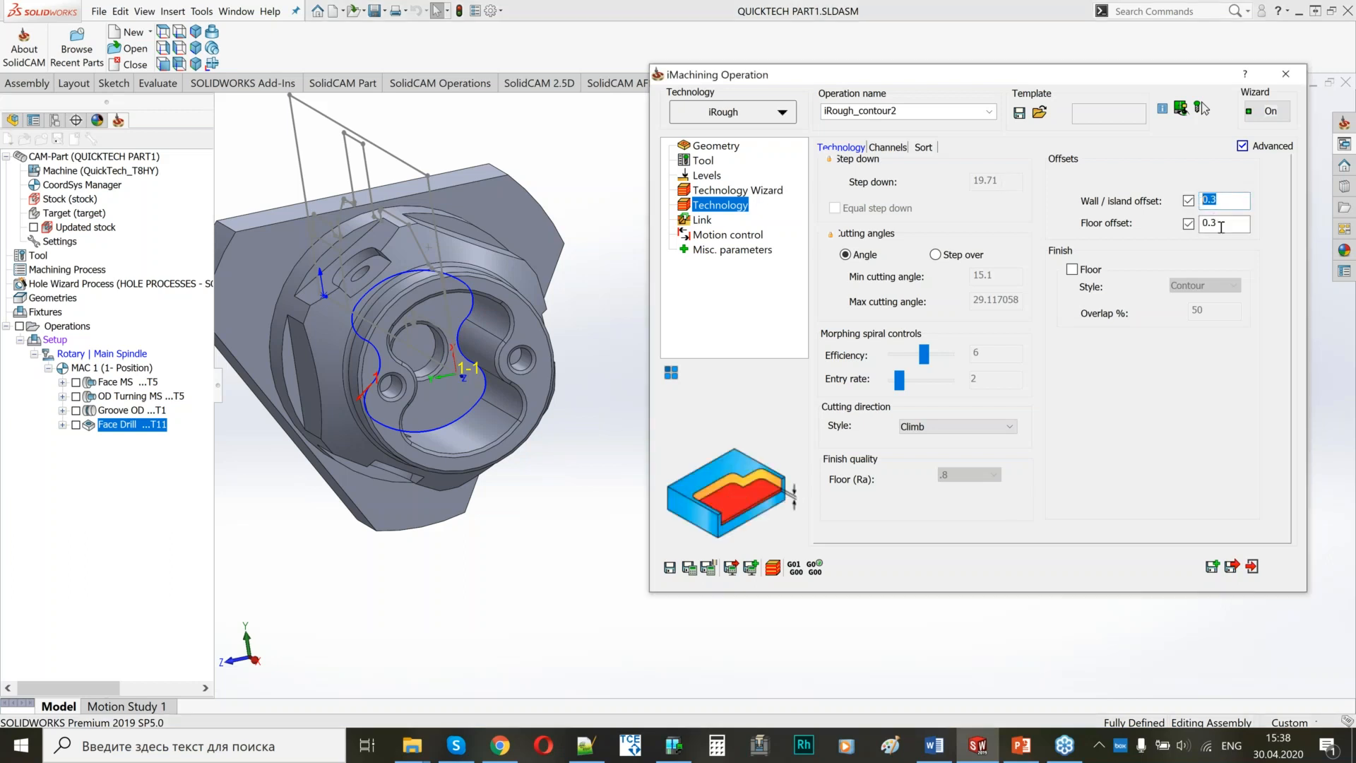
left_click(1221, 224)
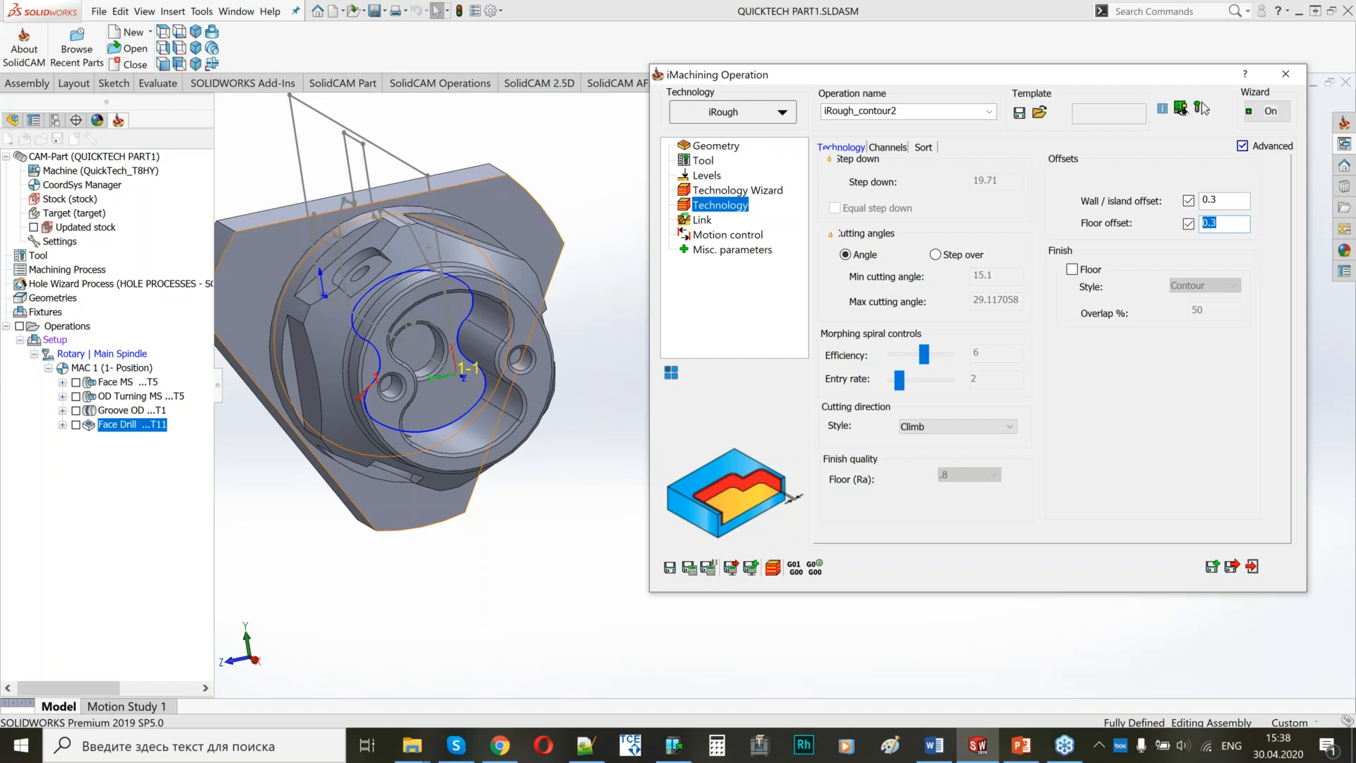
Rename the pocket roughing operation as iMachining Face Rough.
left_click(1201, 103)
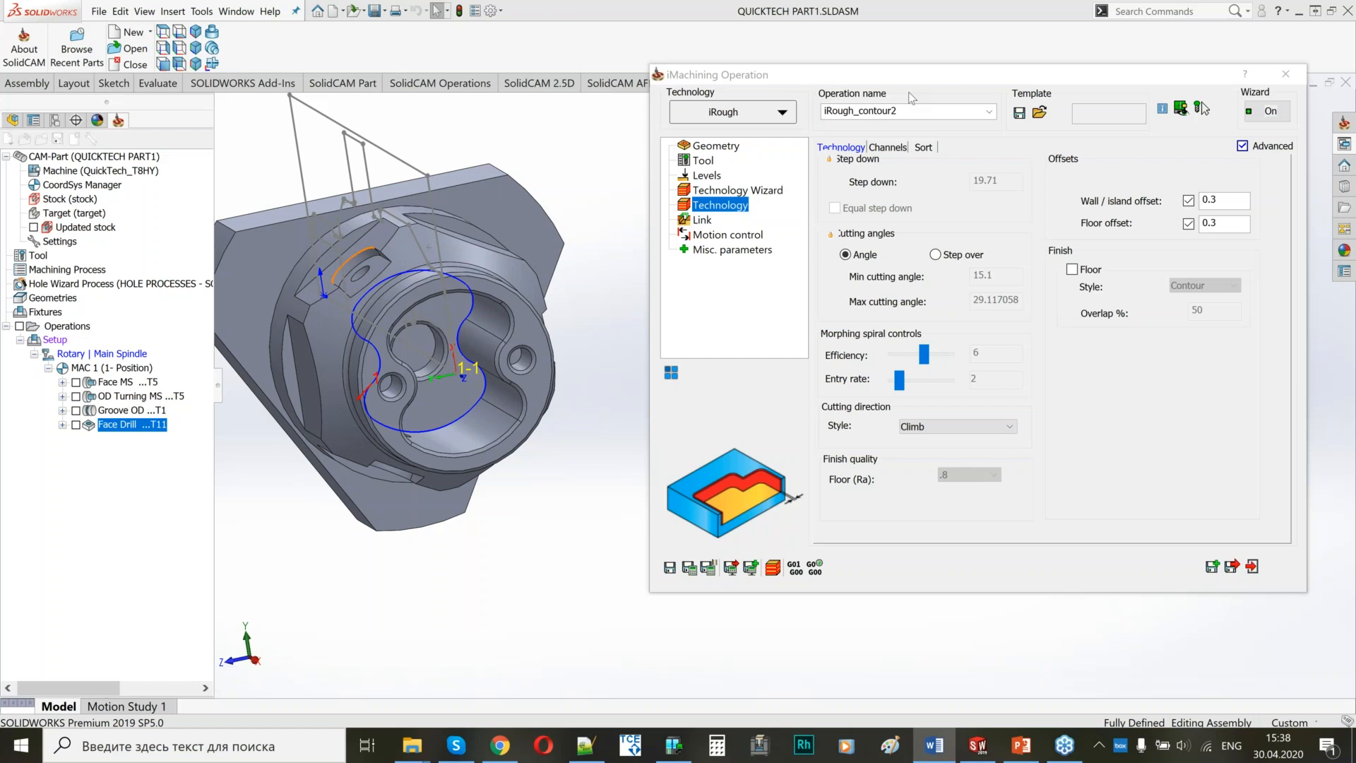
double_click(824, 112)
type("iMachining Face Rough")
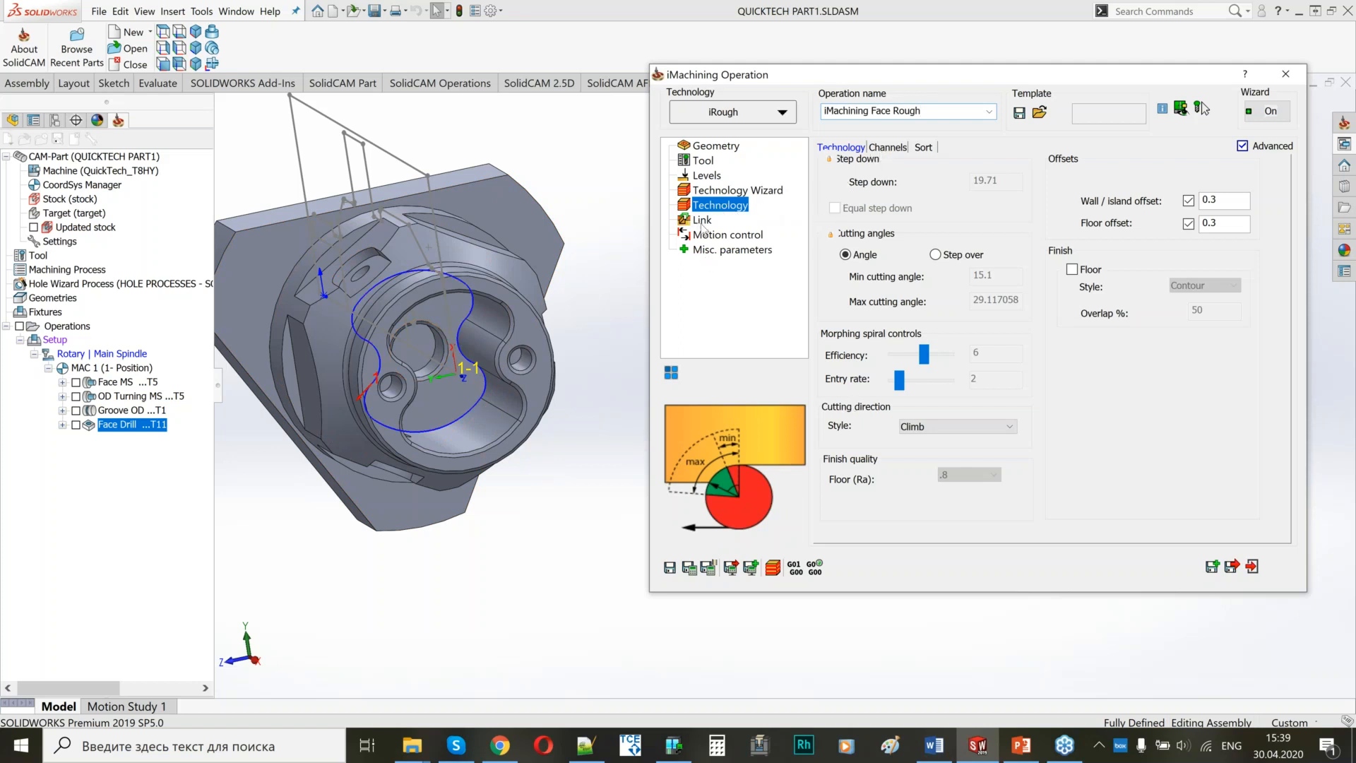
Enable the use of pre-drilling operations in the link settings of the pocket roughing, with Face Drill as the pre-drill.
left_click(702, 220)
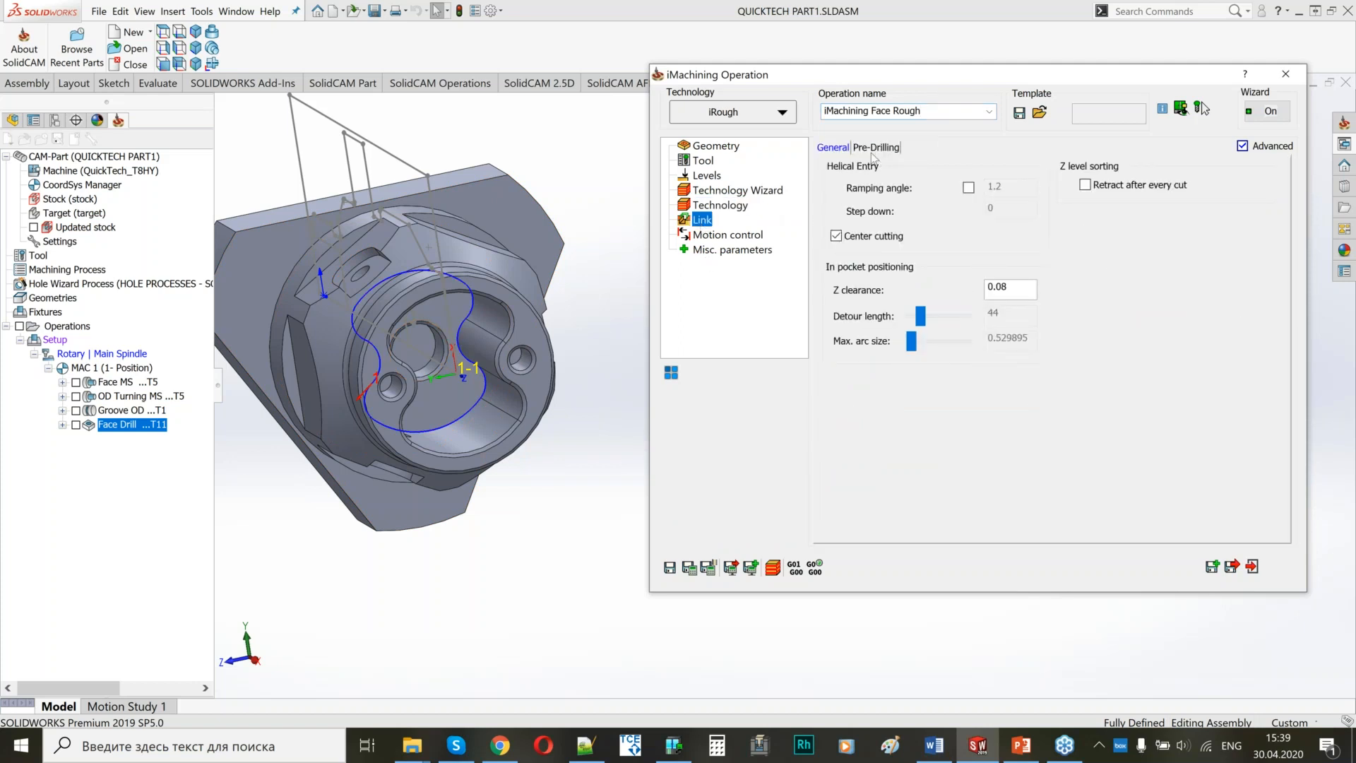
left_click(872, 150)
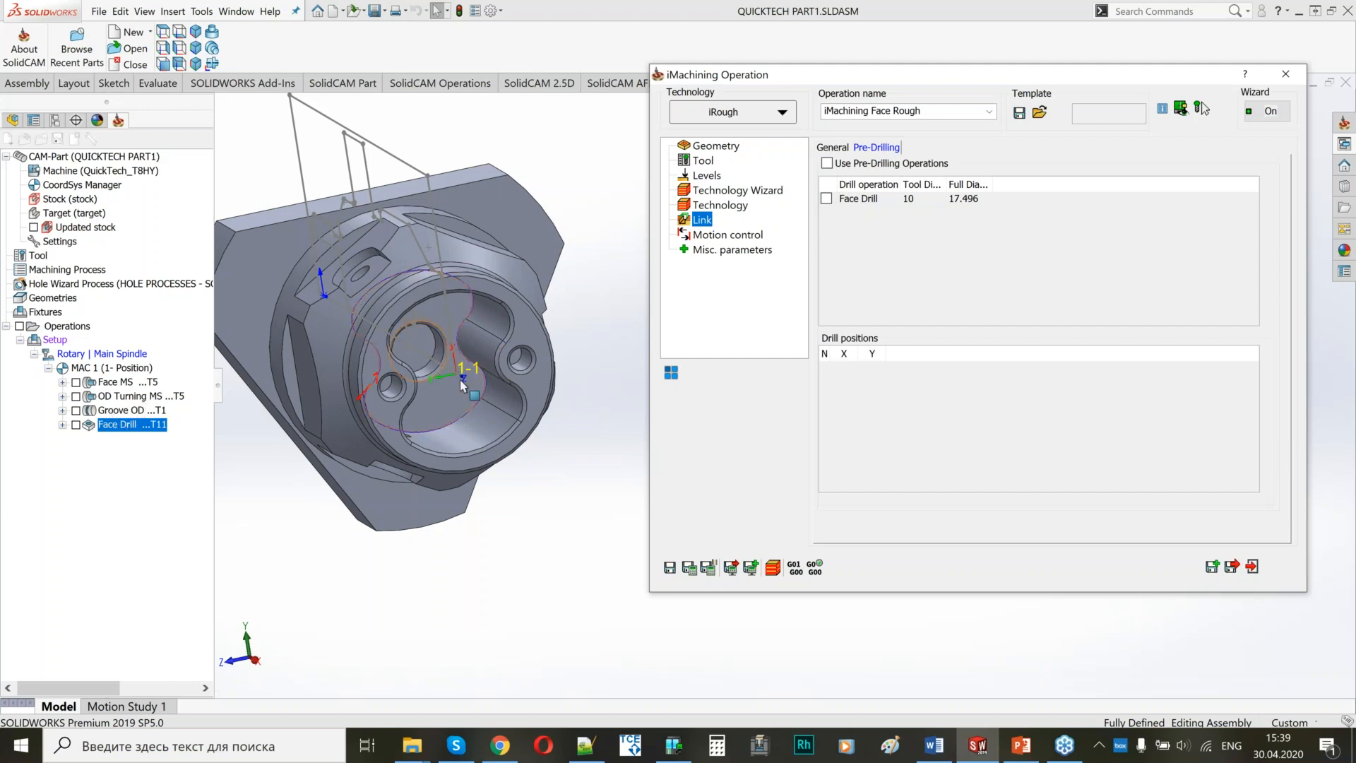
scroll(462, 385, "down", 4)
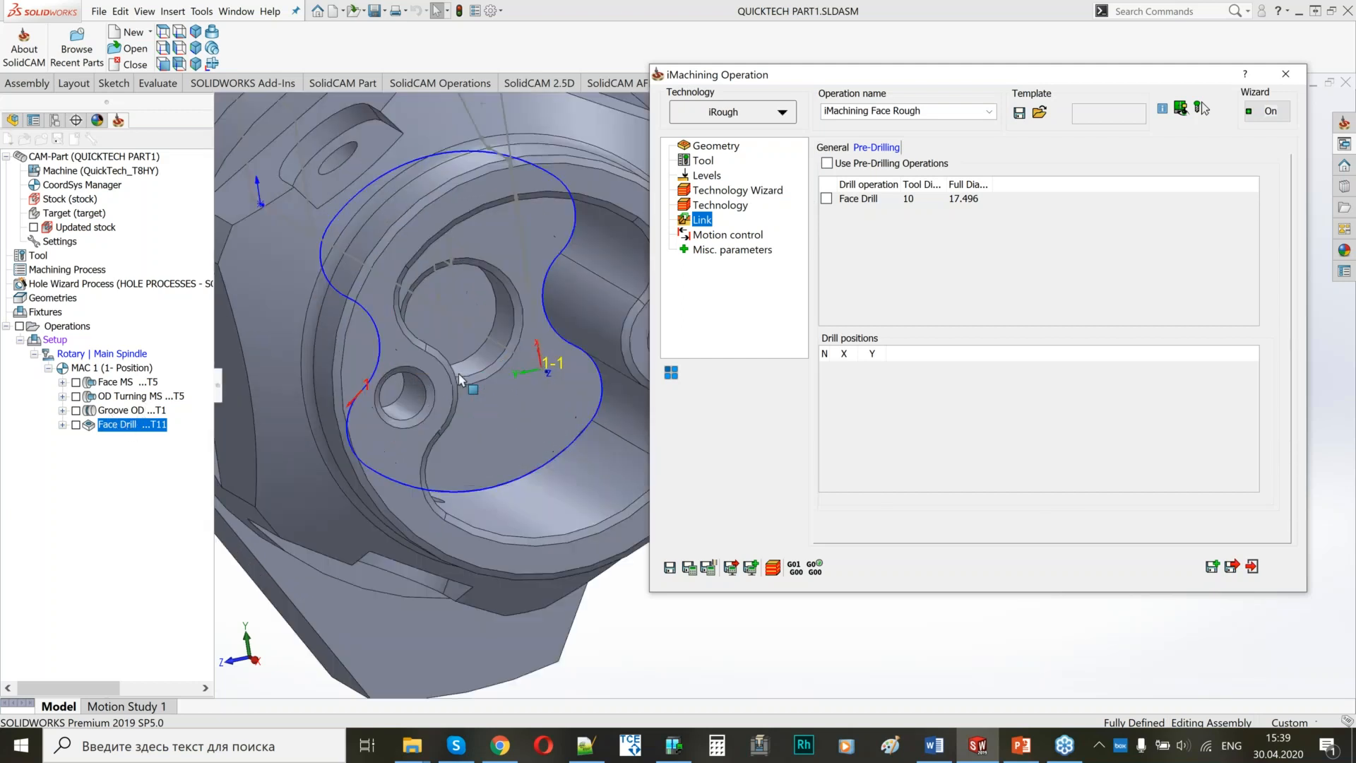
left_click(827, 164)
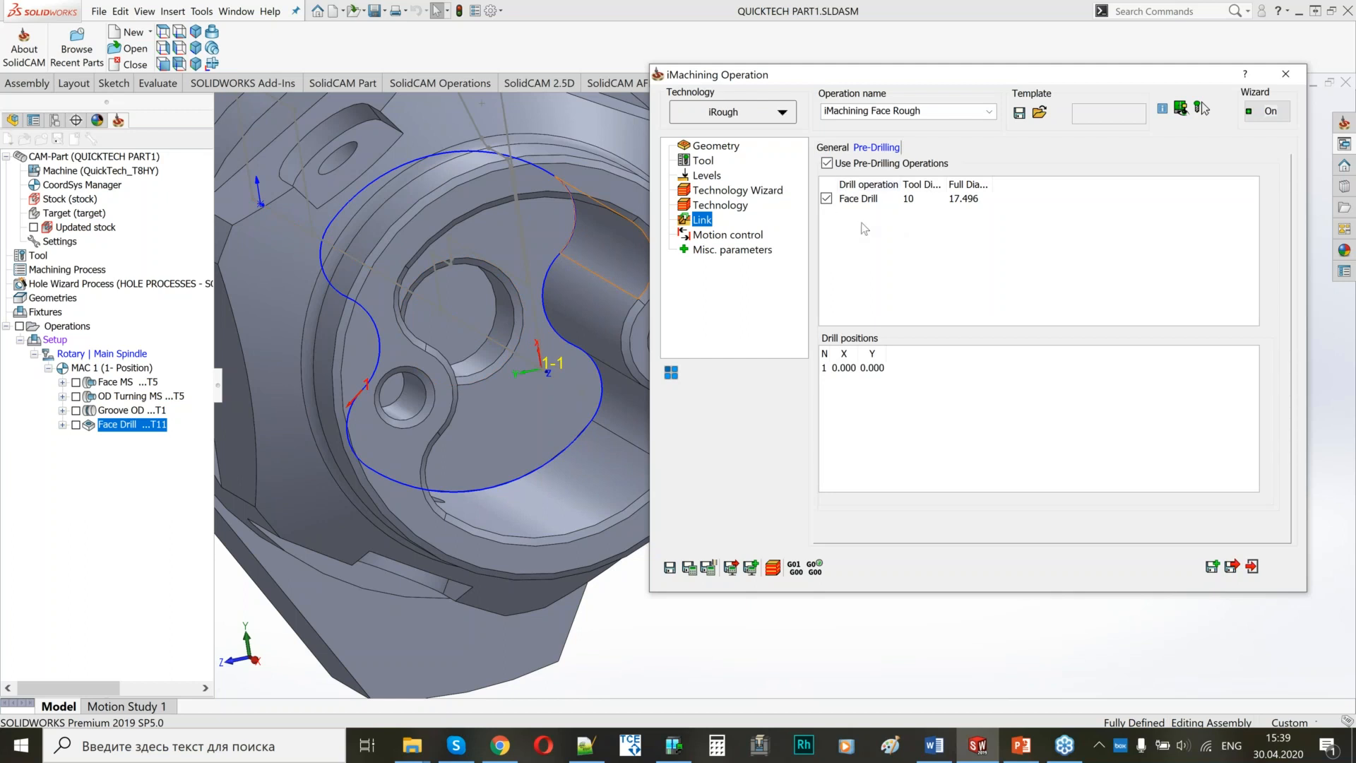
scroll(473, 339, "up", 6)
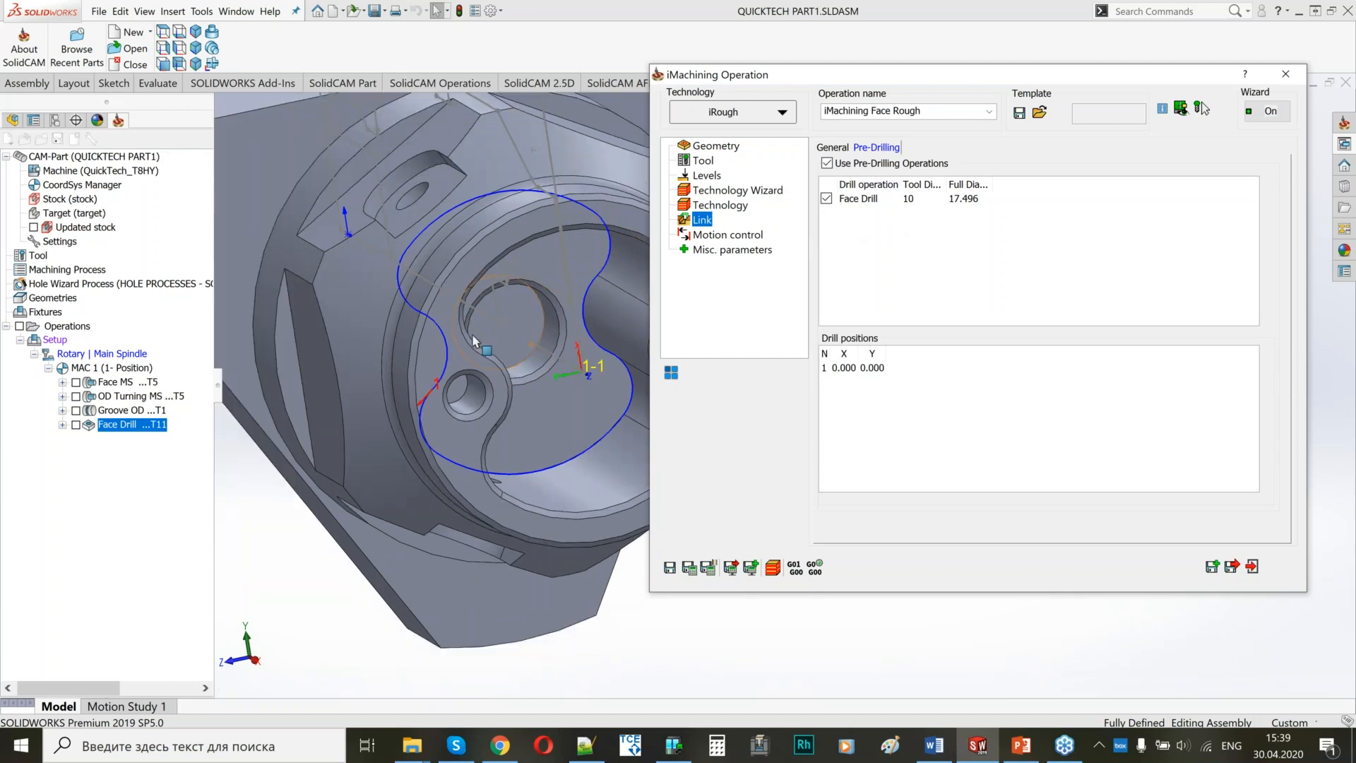
left_click(526, 344)
middle_click_drag(526, 344, 281, 340, "ctrl")
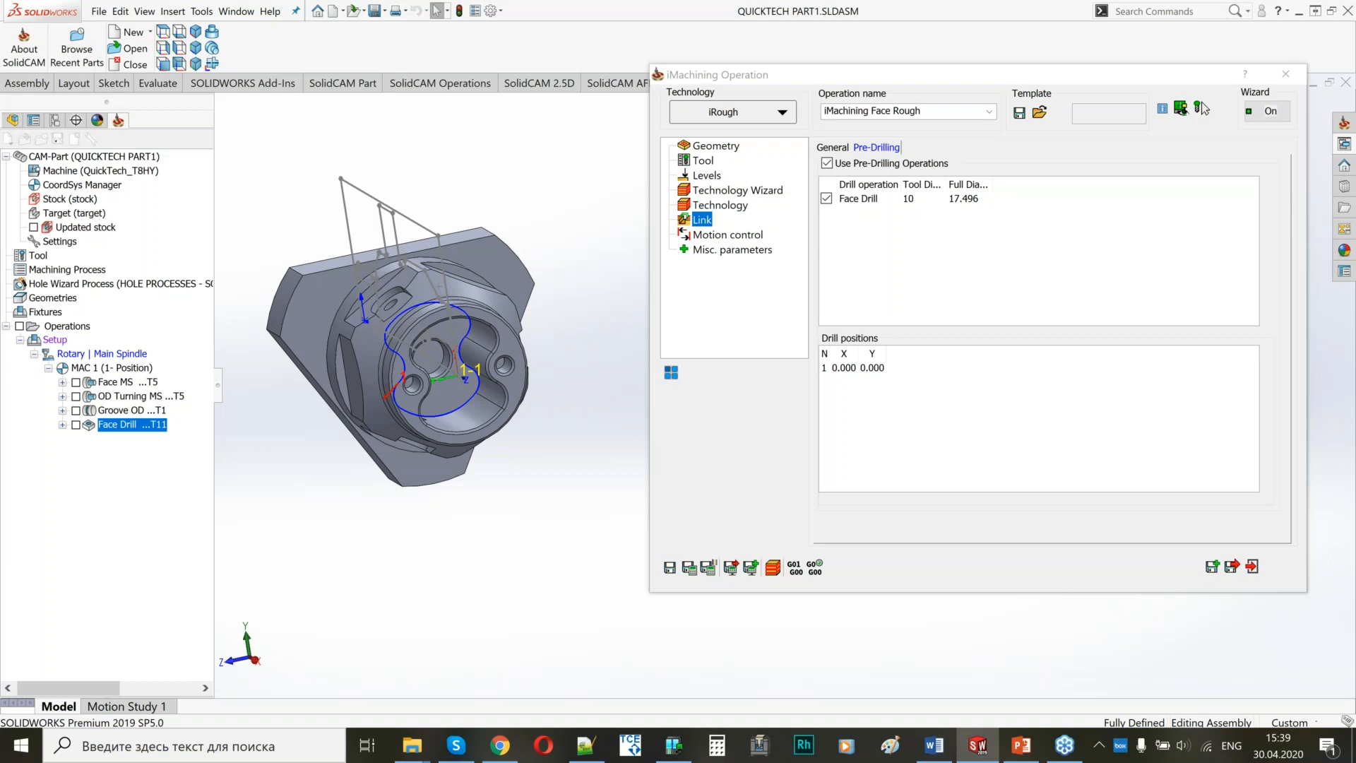
Activate 4th-axis face motion with Cartesian coordinates for the pocket roughing and try to save and calculate it.
left_click(716, 238)
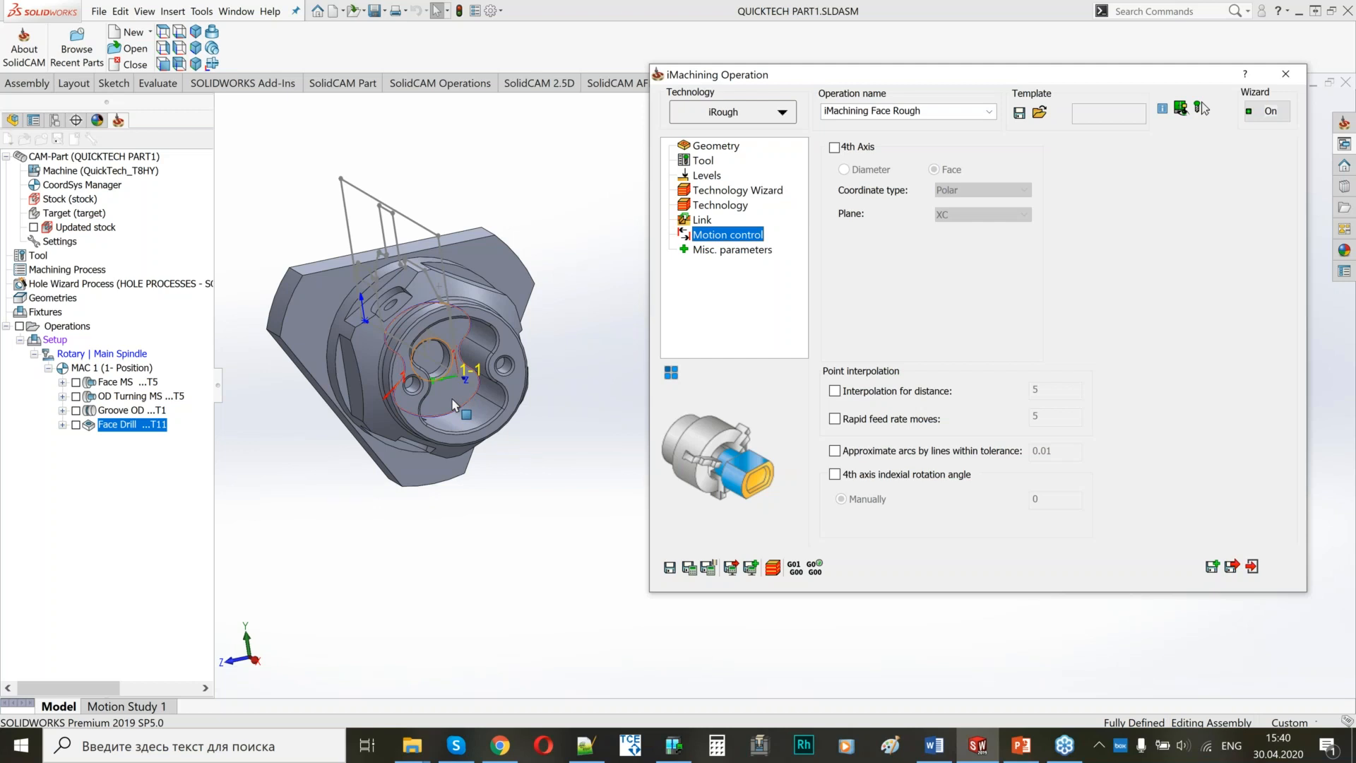
left_click(834, 147)
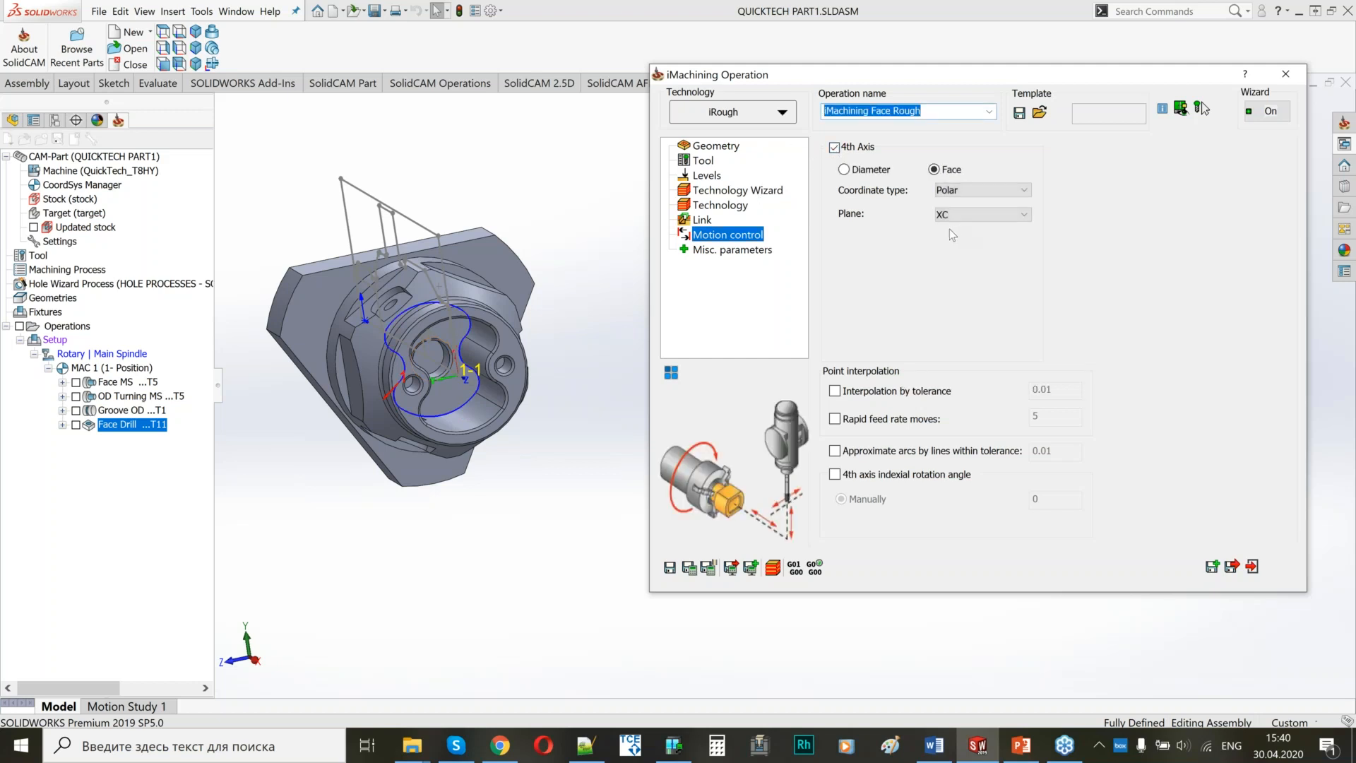
left_click(982, 190)
left_click(961, 211)
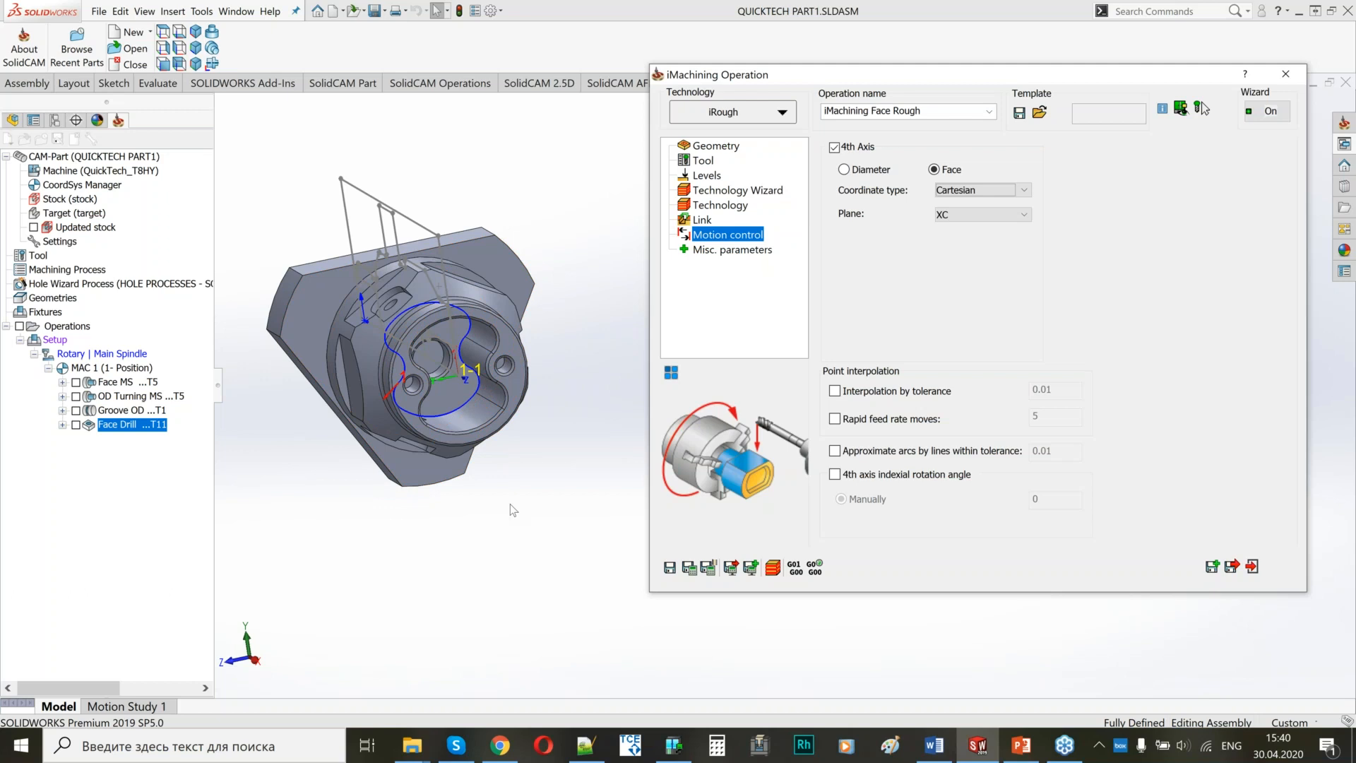
left_click(689, 569)
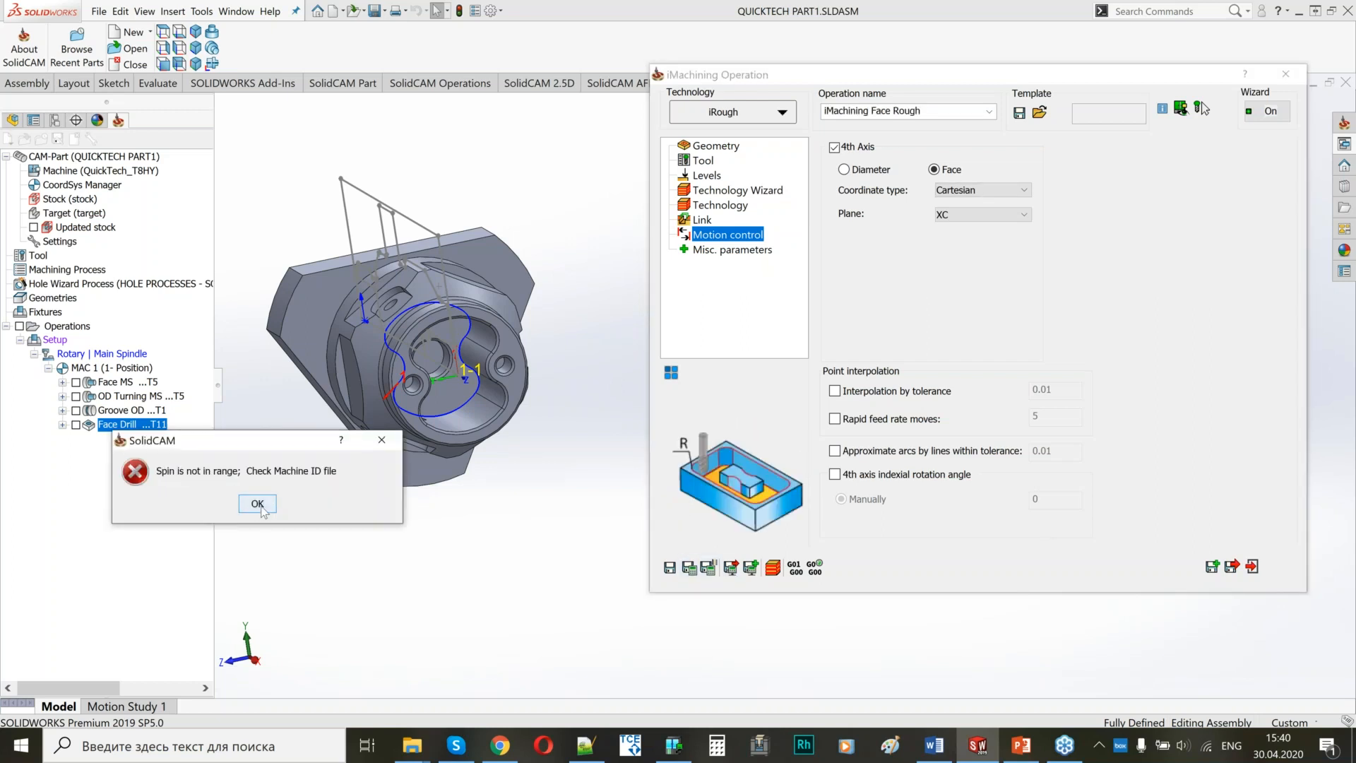
left_click(257, 504)
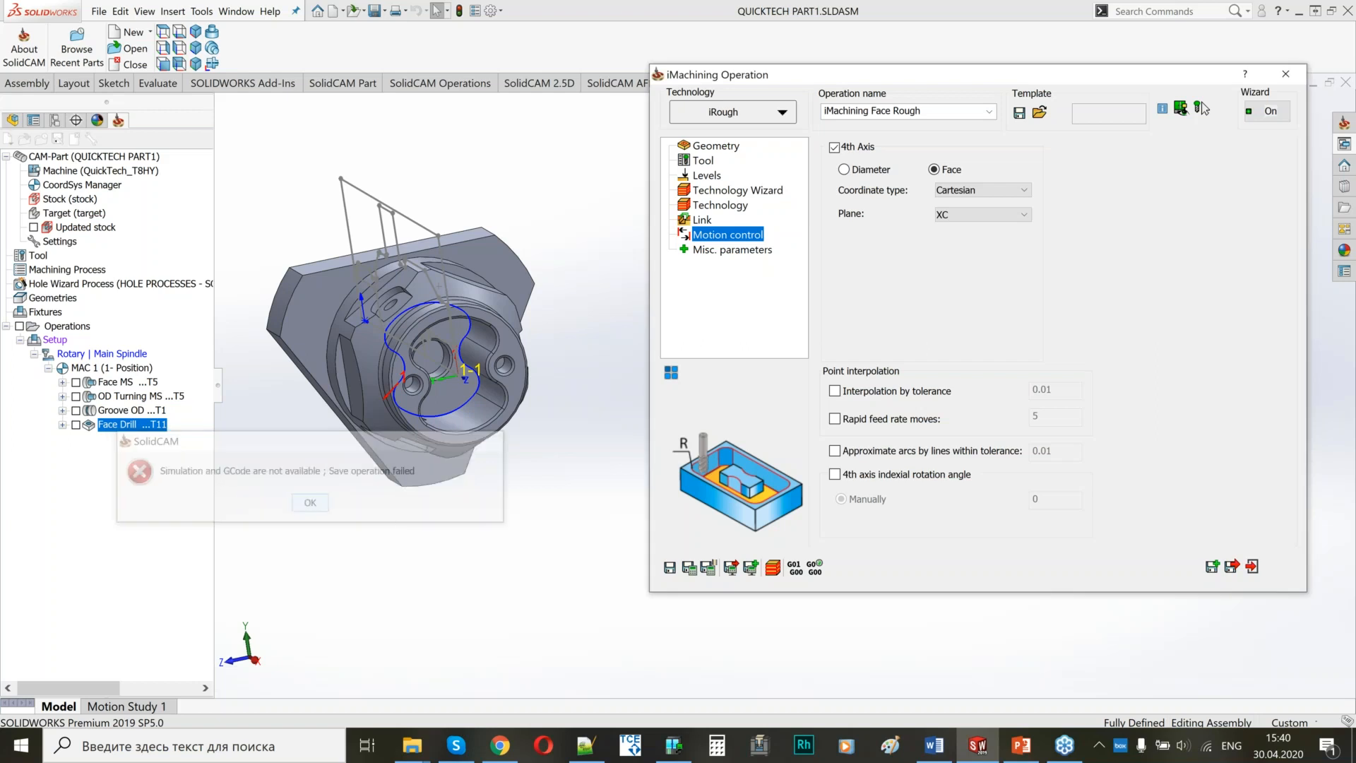
Check the roughing tool's spin rate against the turret's gear range, and close the operation.
left_click(703, 192)
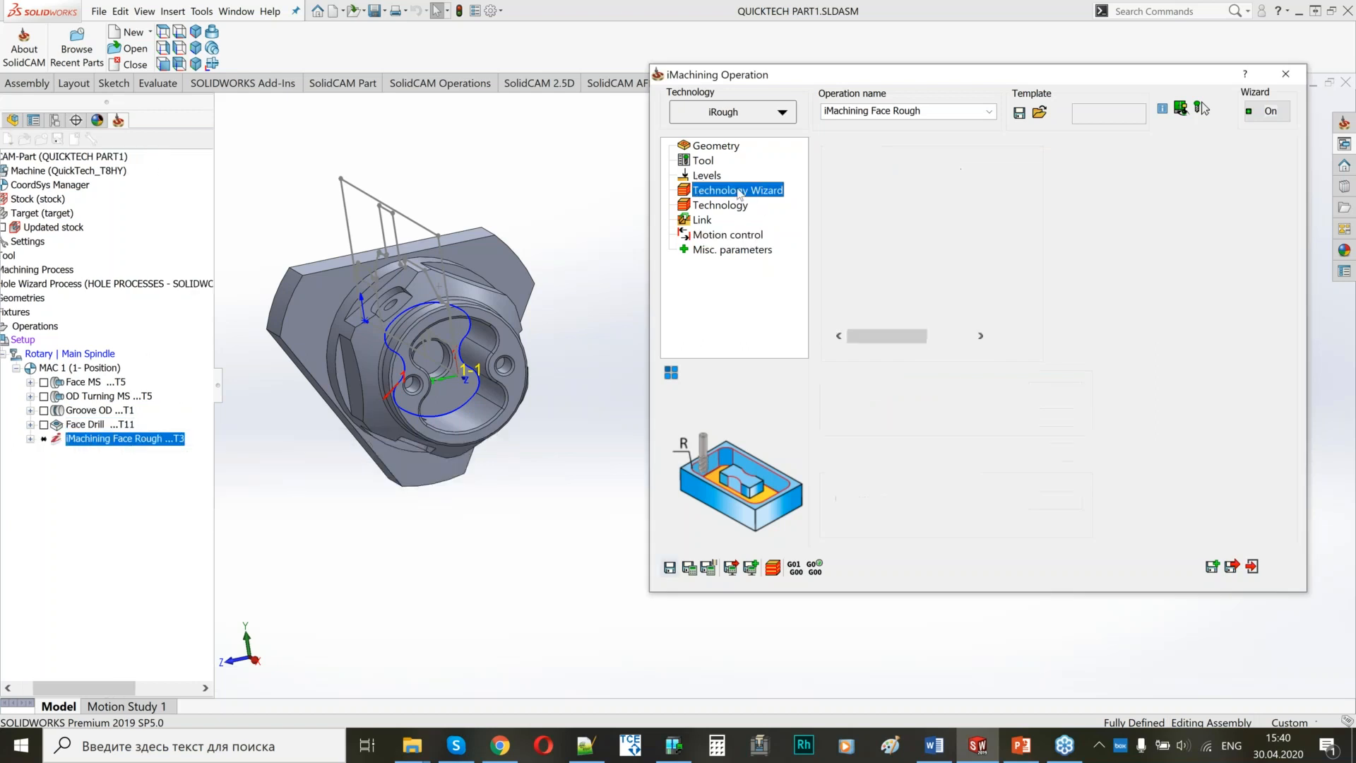
left_click(710, 163)
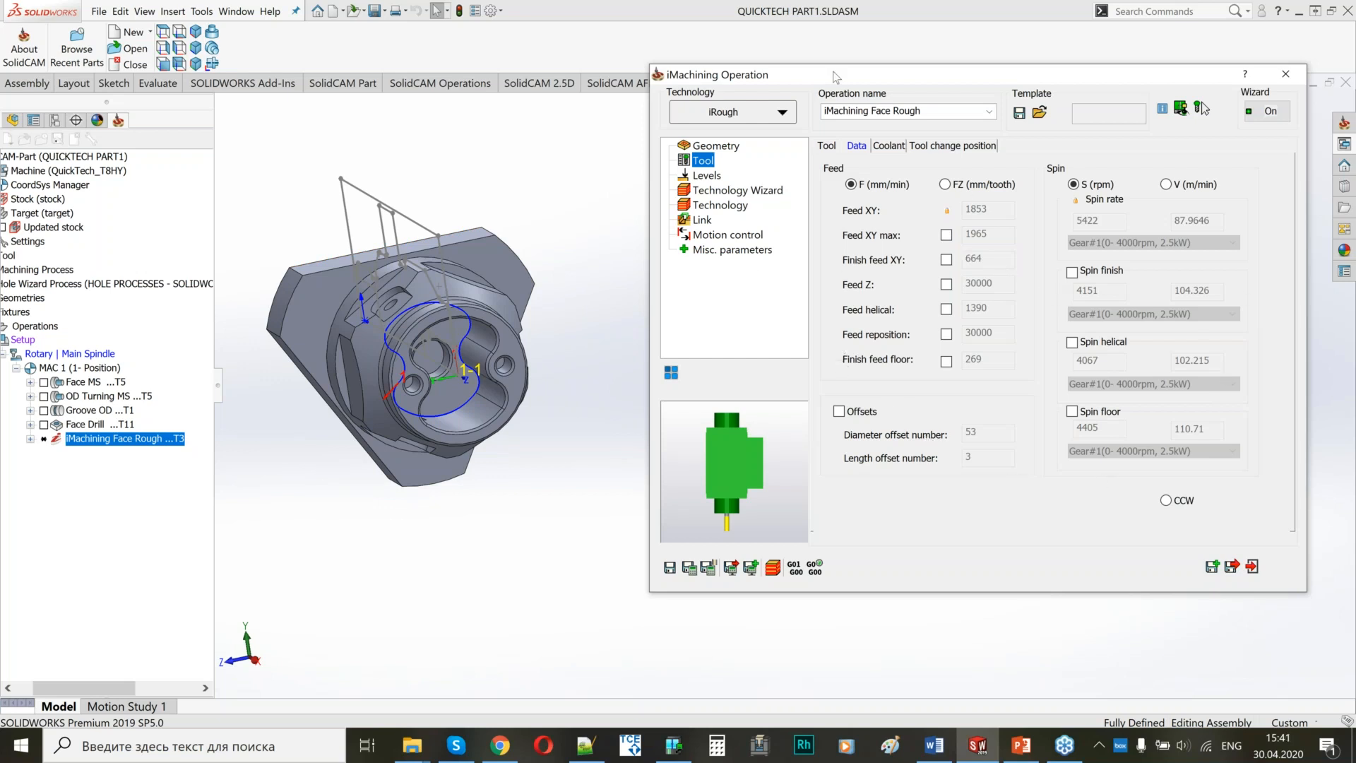
left_click_drag(804, 82, 772, 133)
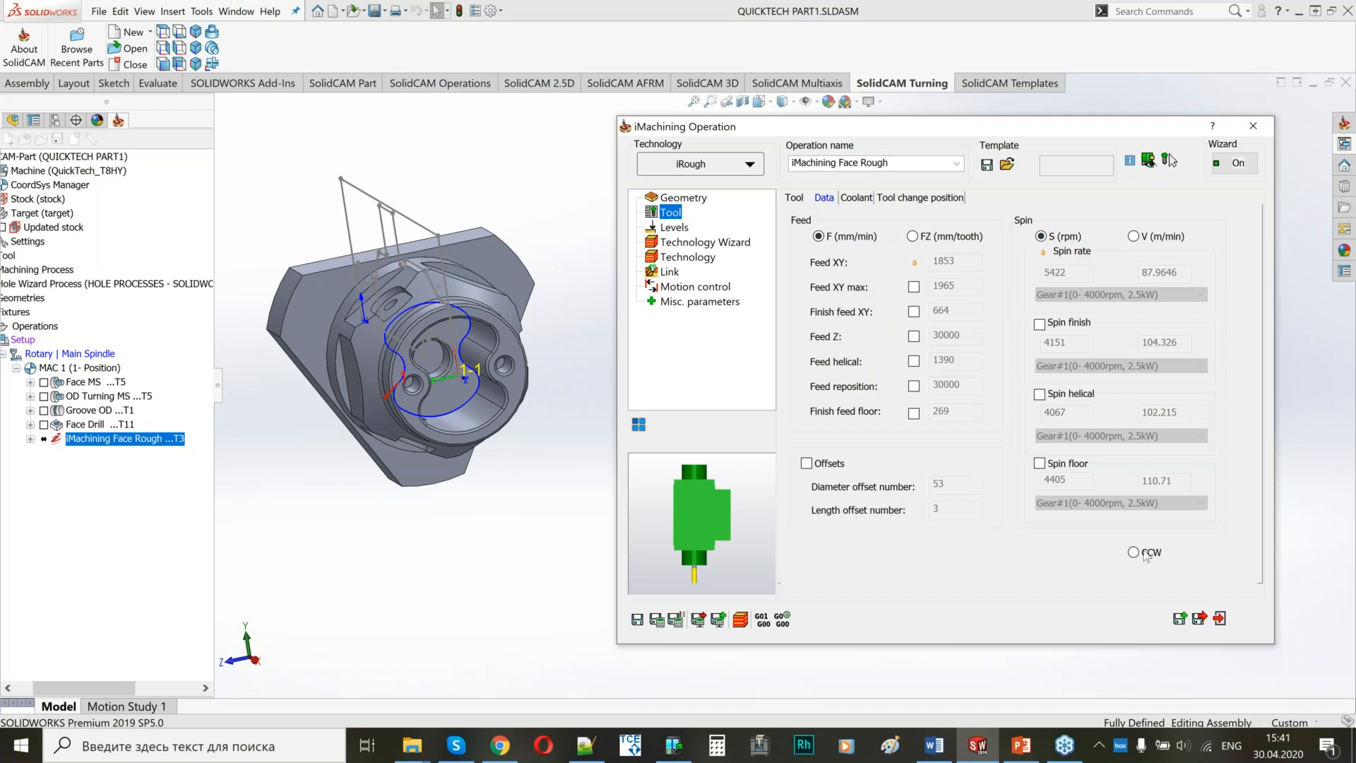
left_click(1199, 618)
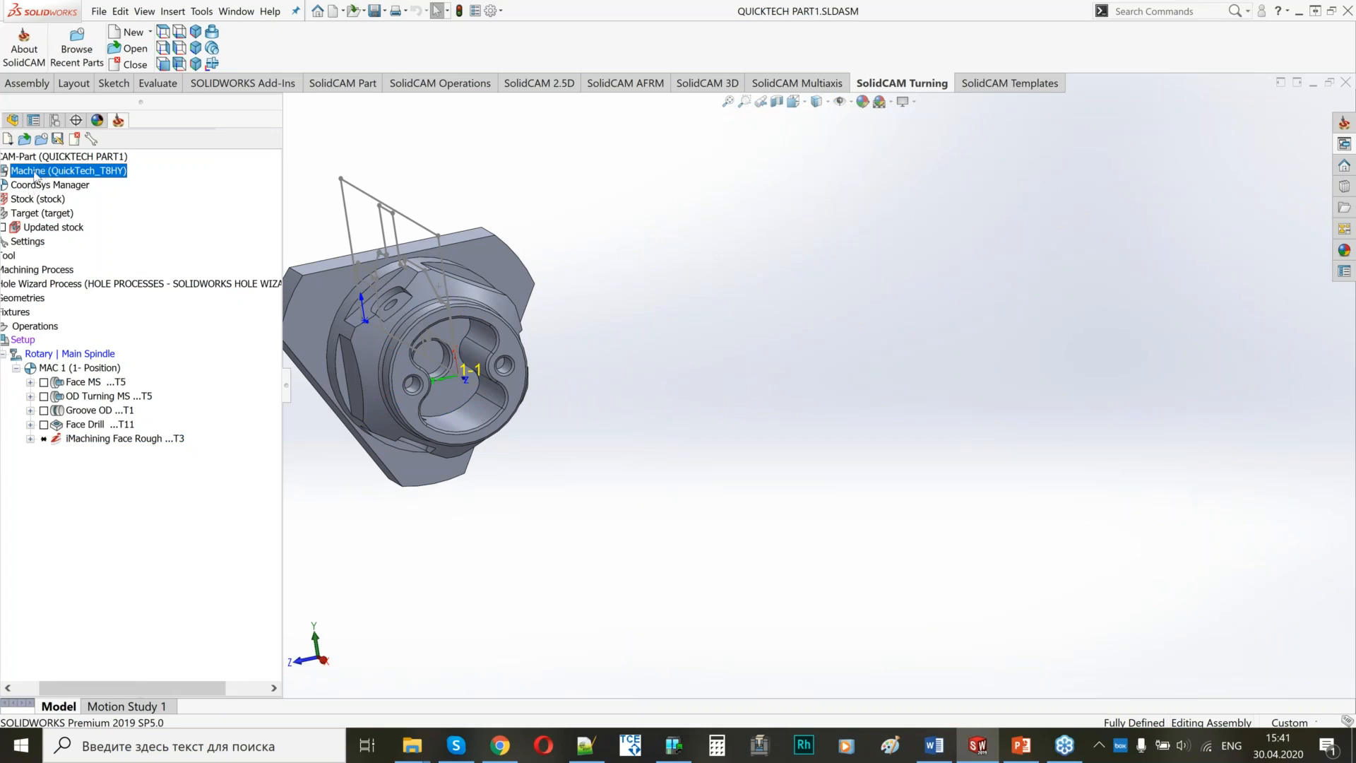
Set the maximum spin of Gear #1 in the Rotary Turret's drive unit to 6000 rpm in the machine definition and exit.
double_click(34, 171)
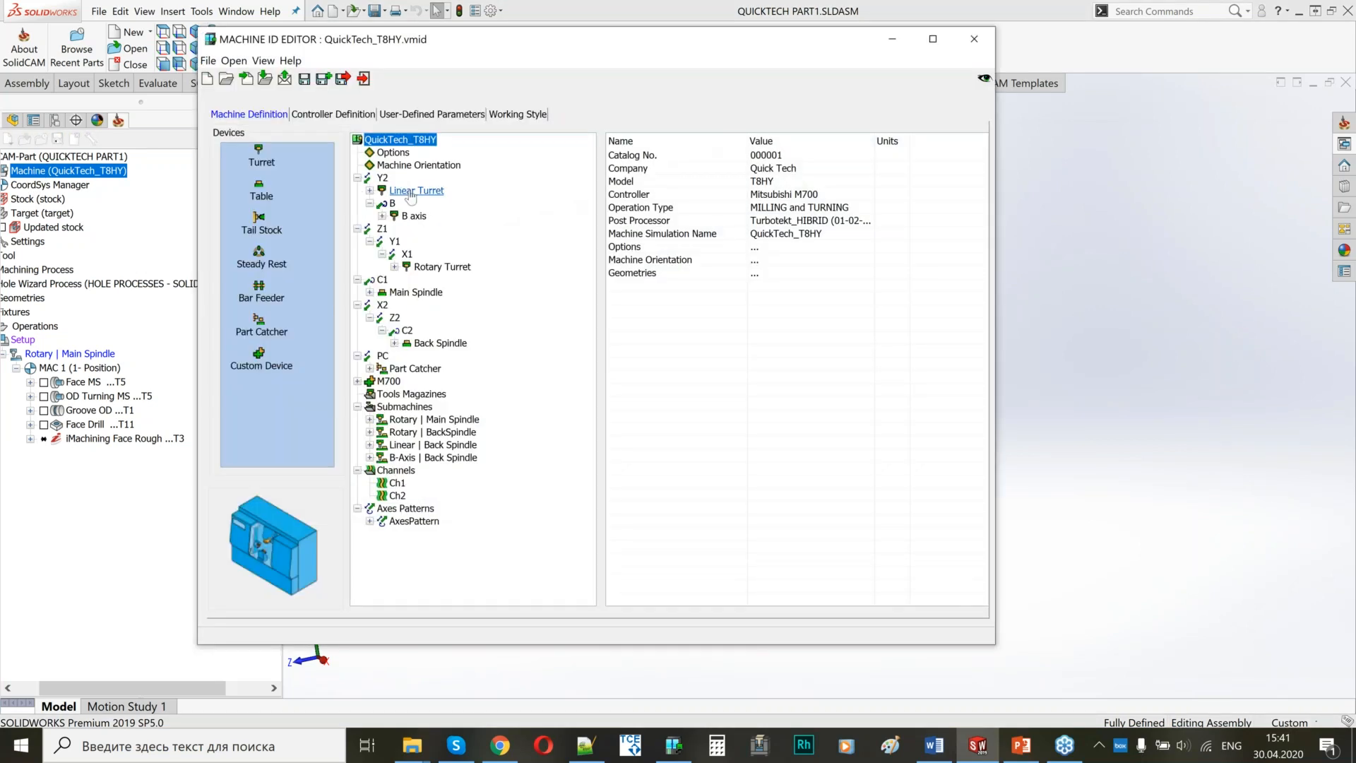
left_click(394, 266)
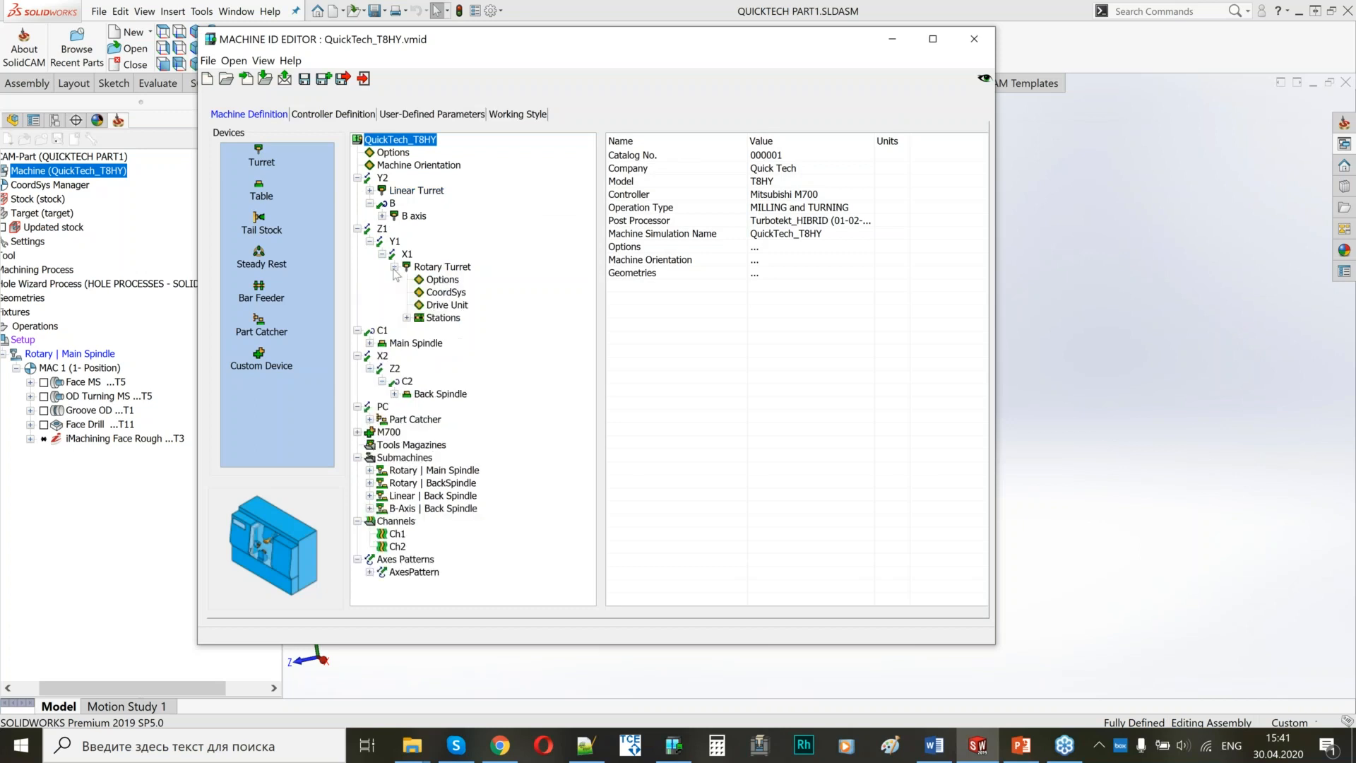
left_click(447, 305)
left_click(792, 195)
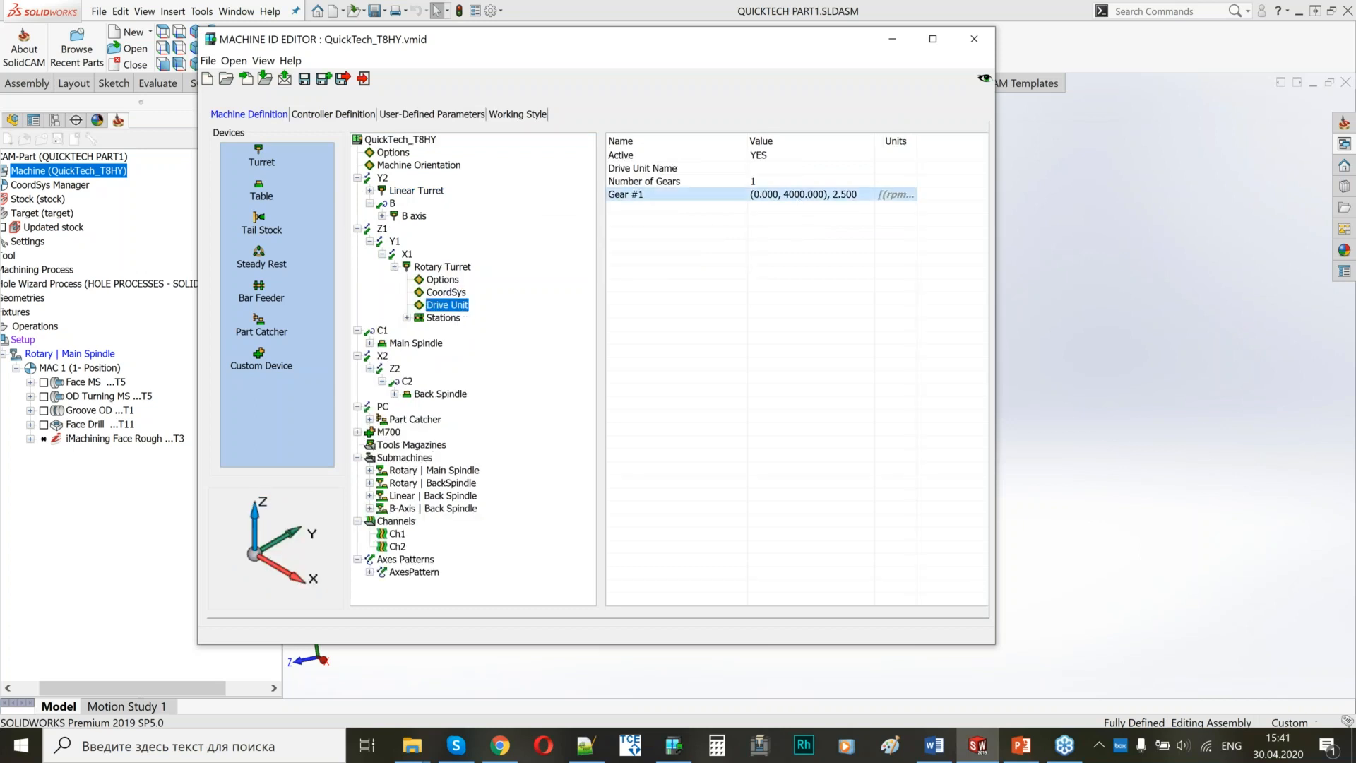
key("BackSpace")
type("6")
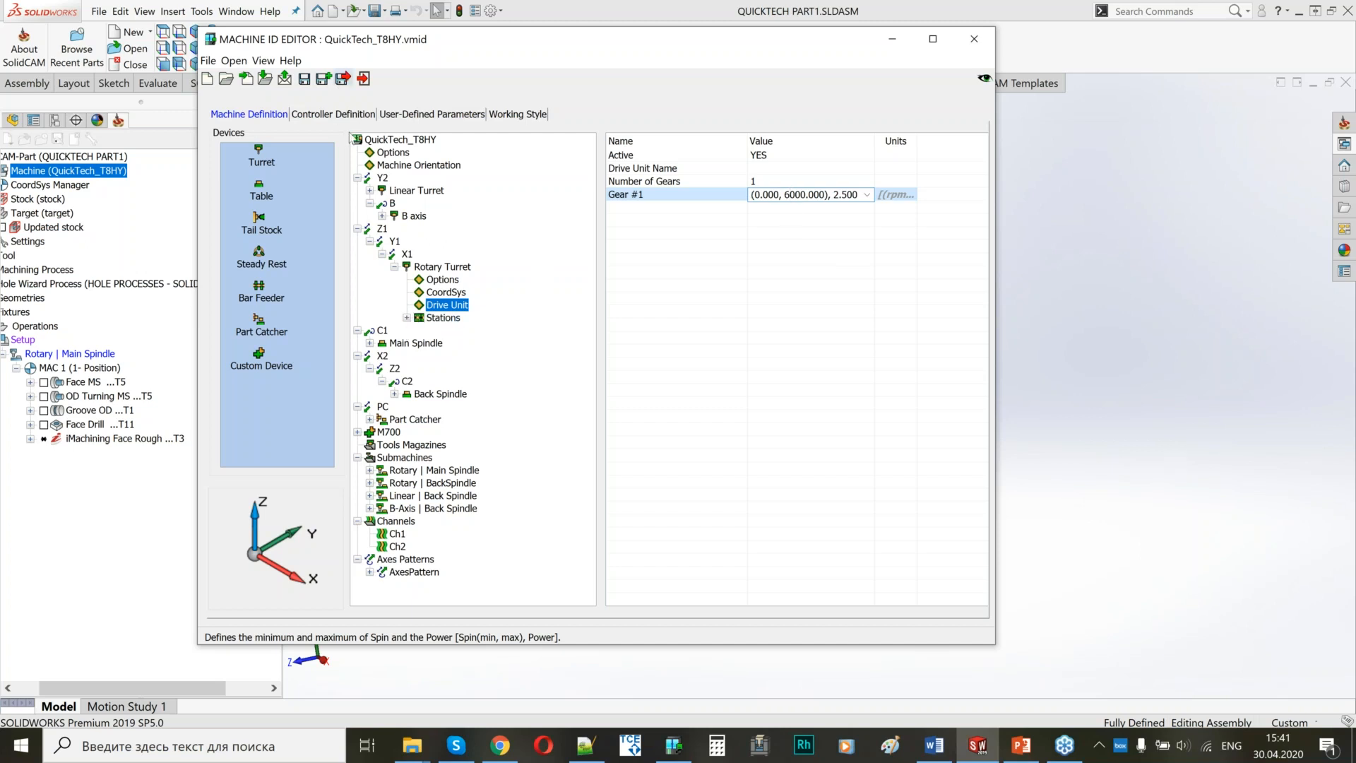
left_click(363, 78)
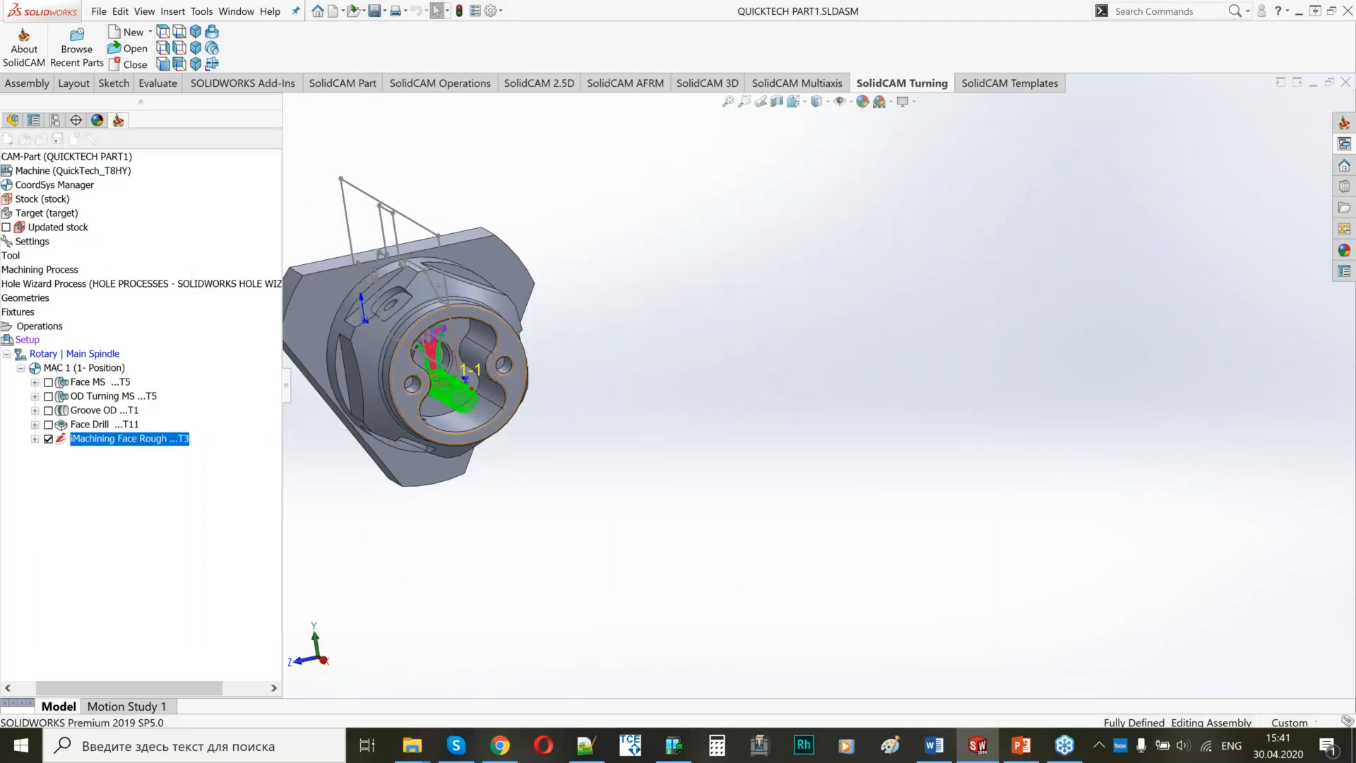
Reopen iMachining Face Rough, use Face Drill as its pre-drilling operation again, and save and calculate.
middle_click_drag(466, 437, 432, 391)
double_click(130, 439)
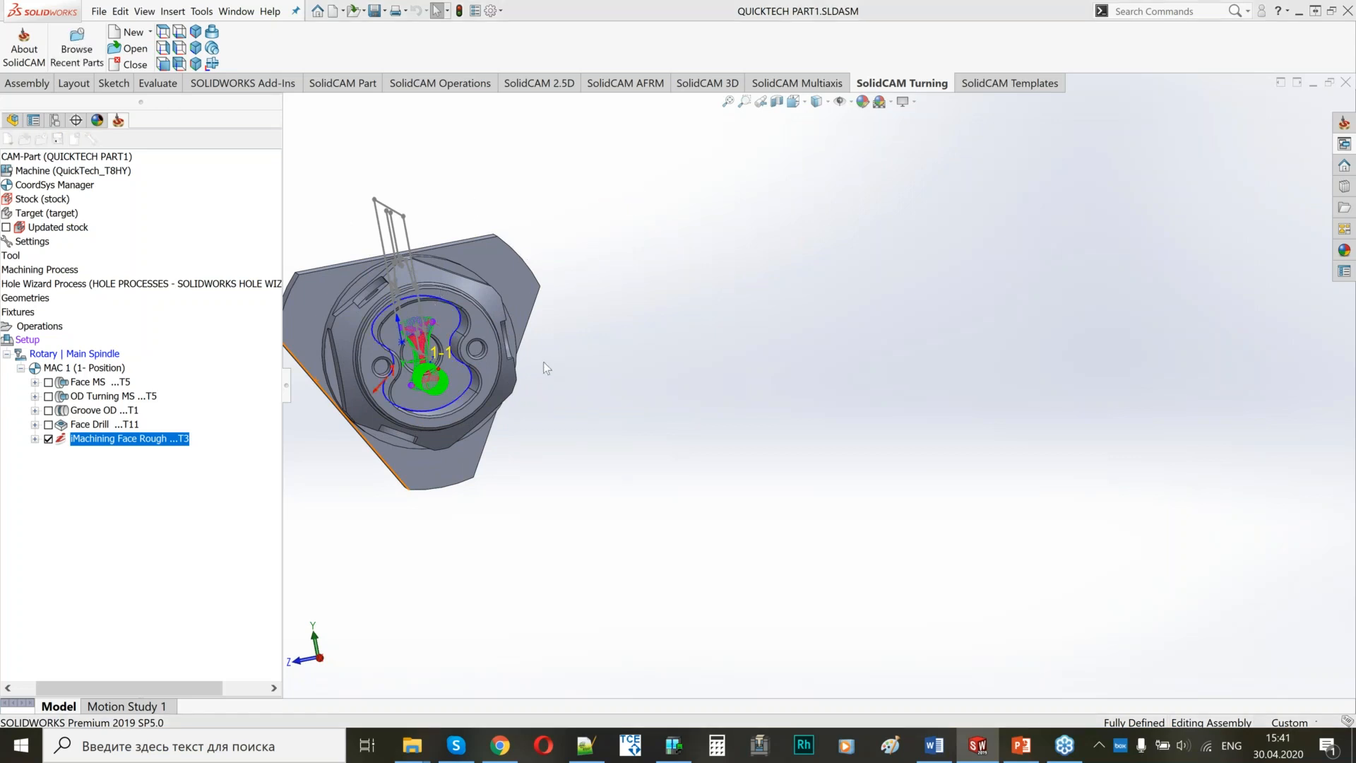
left_click_drag(286, 12, 798, 79)
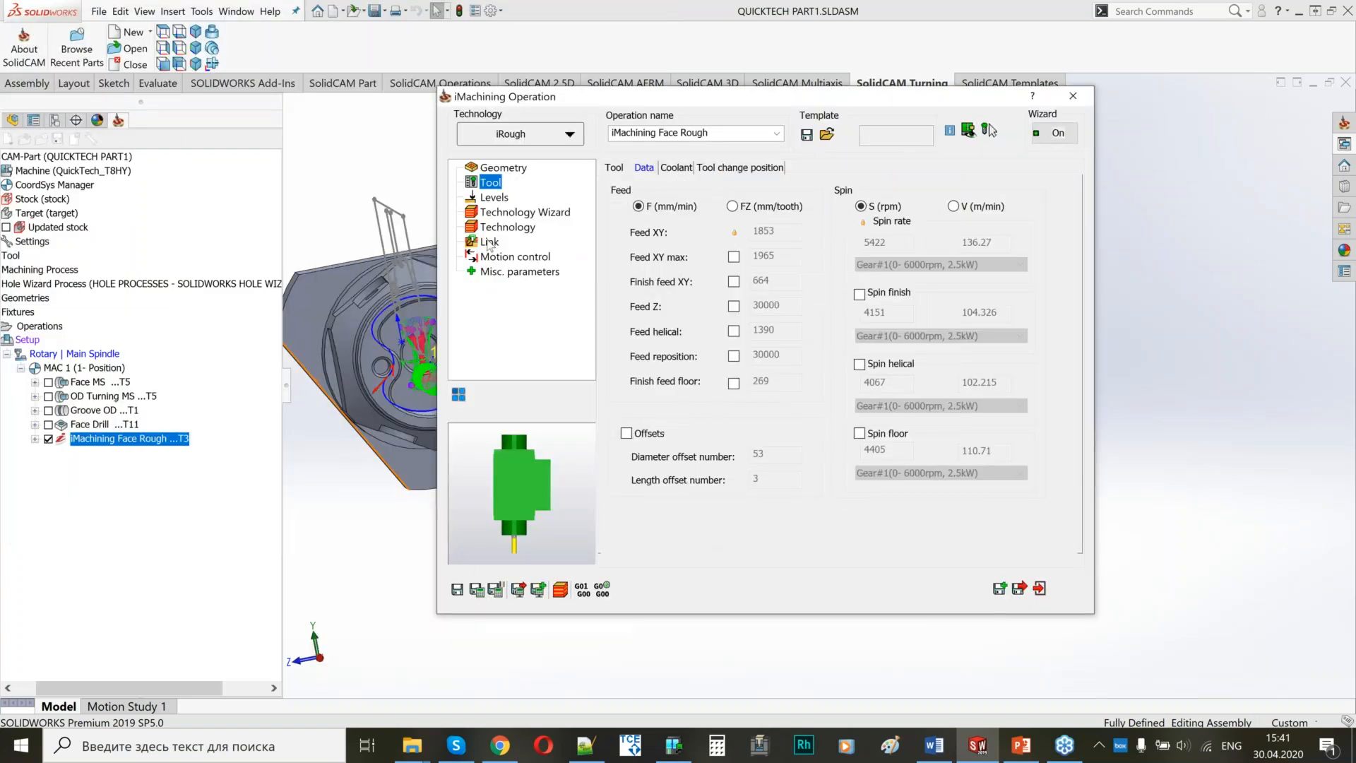
left_click(489, 241)
left_click(613, 185)
left_click(613, 220)
left_click(476, 588)
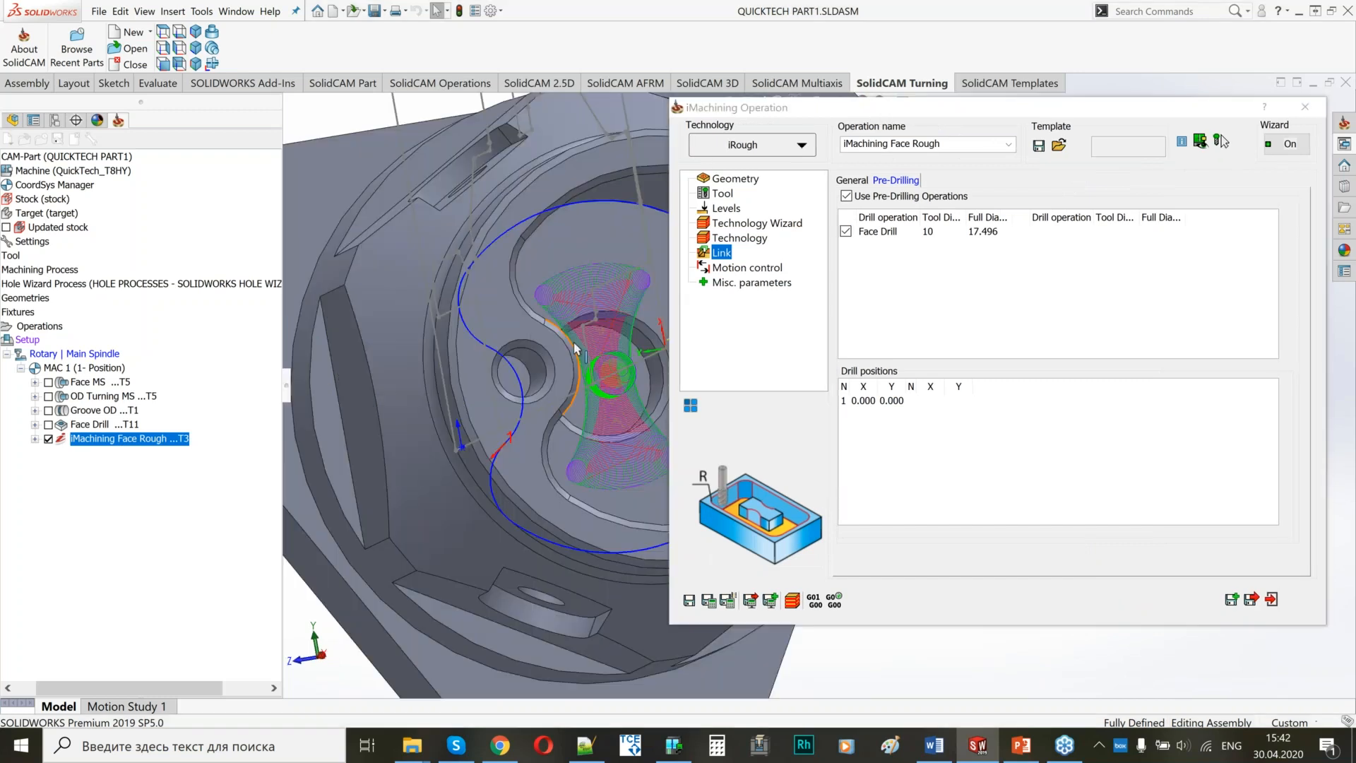
Examine the roughing toolpath's entry around the pre-drilled centre hole from several angles.
mouse_move(536, 353)
middle_mouse_down("ctrl")
mouse_move(460, 321)
mouse_move(494, 332)
mouse_move(486, 308)
middle_mouse_up("ctrl")
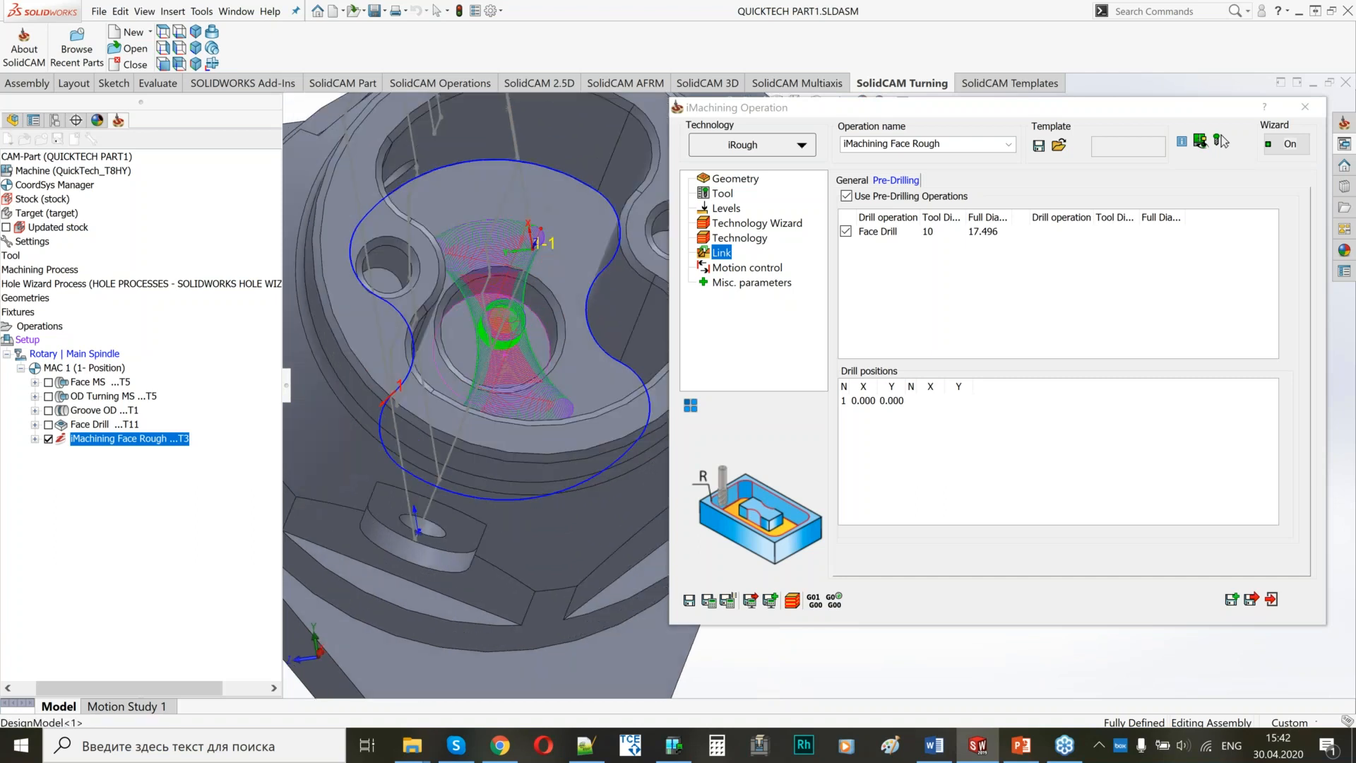
scroll(486, 327, "down", 5)
middle_click_drag(484, 329, 426, 311, "ctrl")
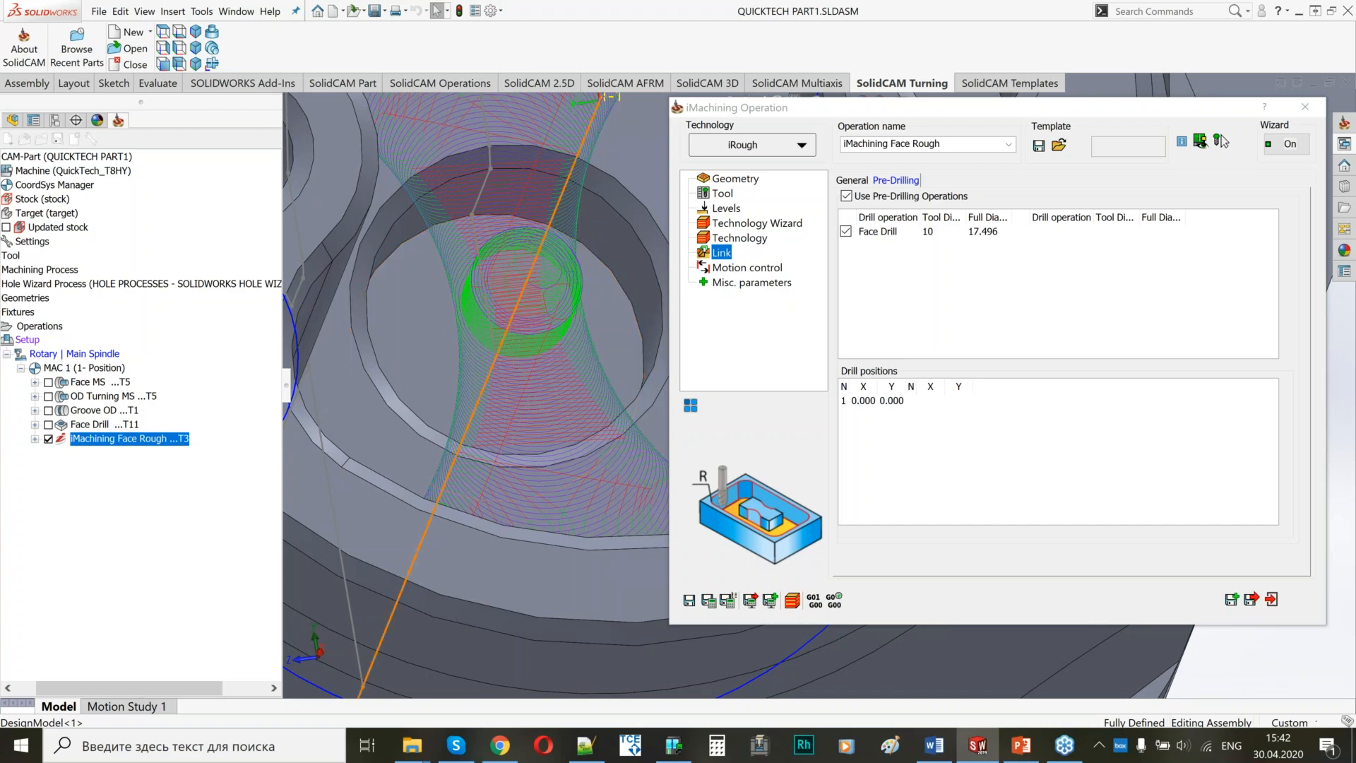
scroll(531, 268, "up", 4)
scroll(509, 339, "up", 3)
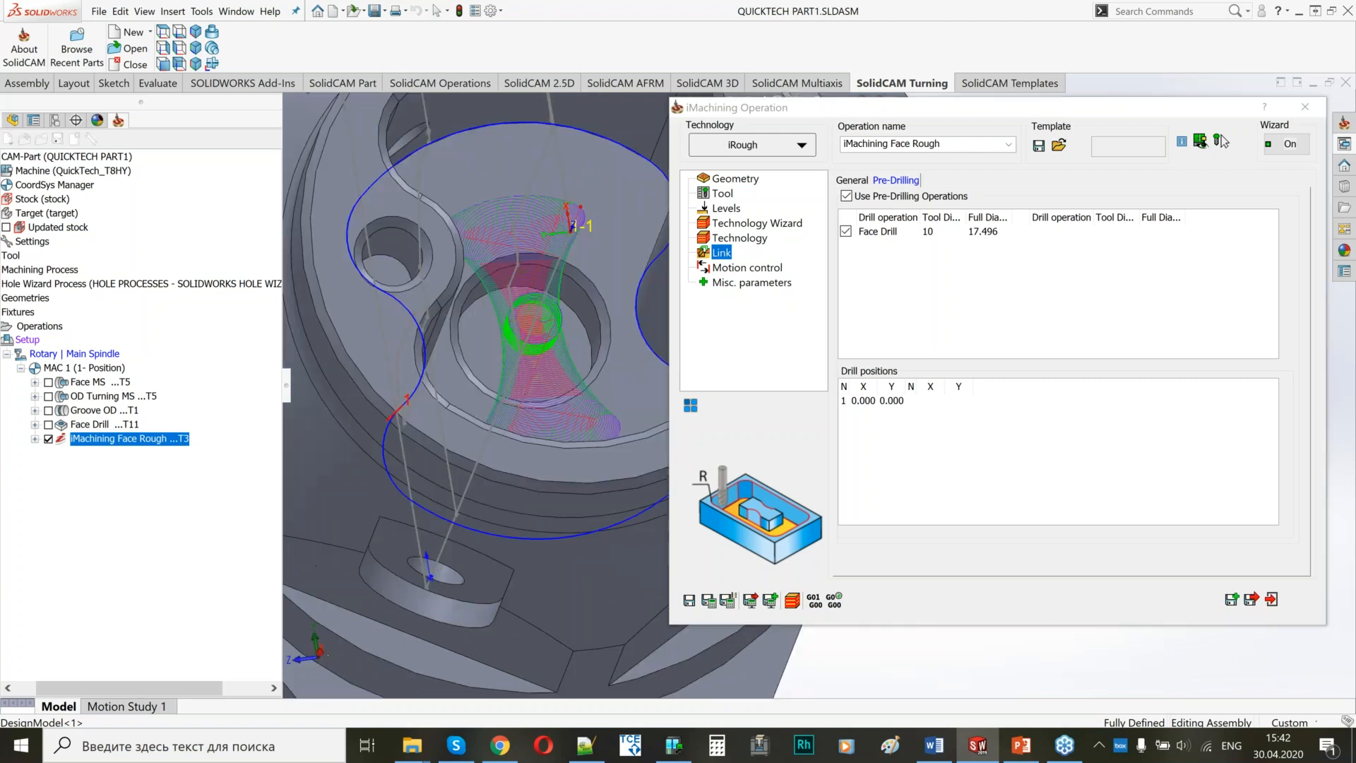
middle_click_drag(530, 322, 449, 354, "ctrl")
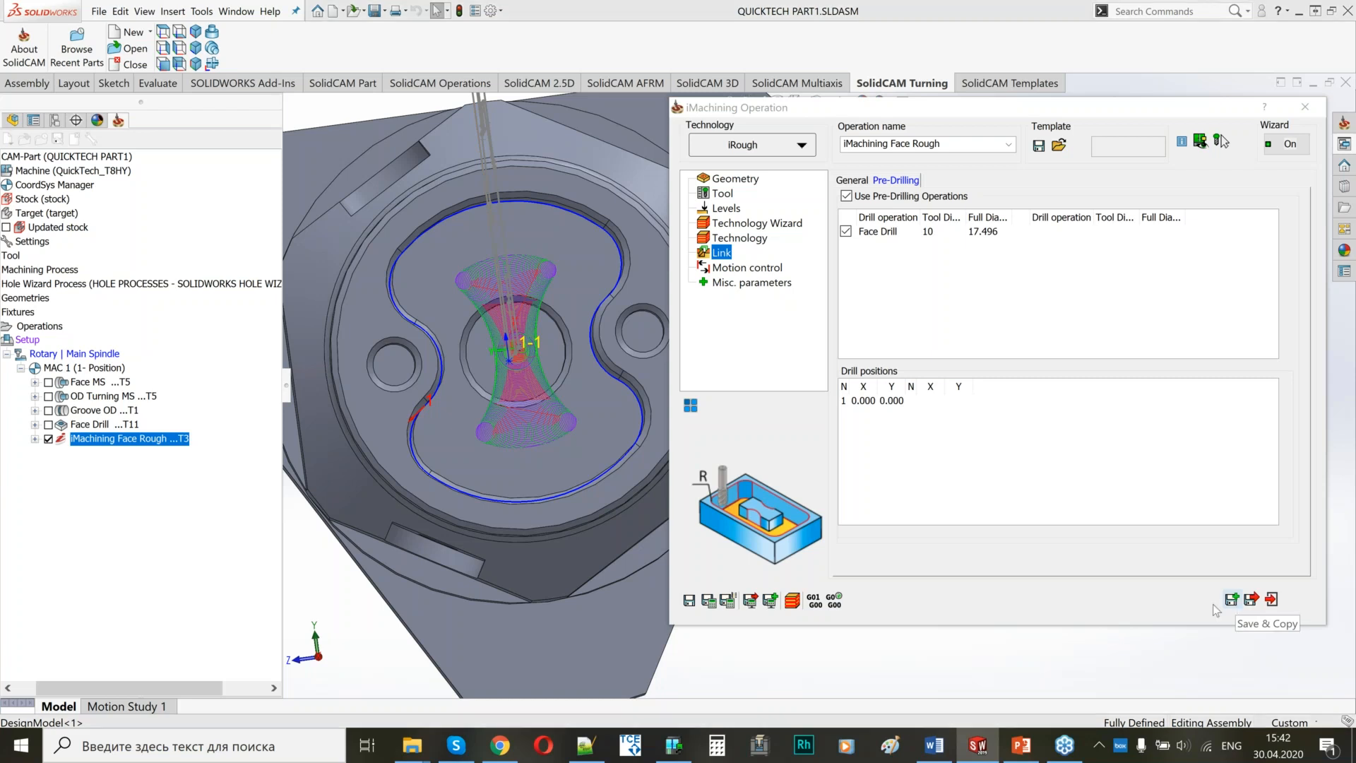
Save and copy the pocket roughing, change the copy's technology to iFinish and name it iMachining Face Finish.
left_click(1231, 599)
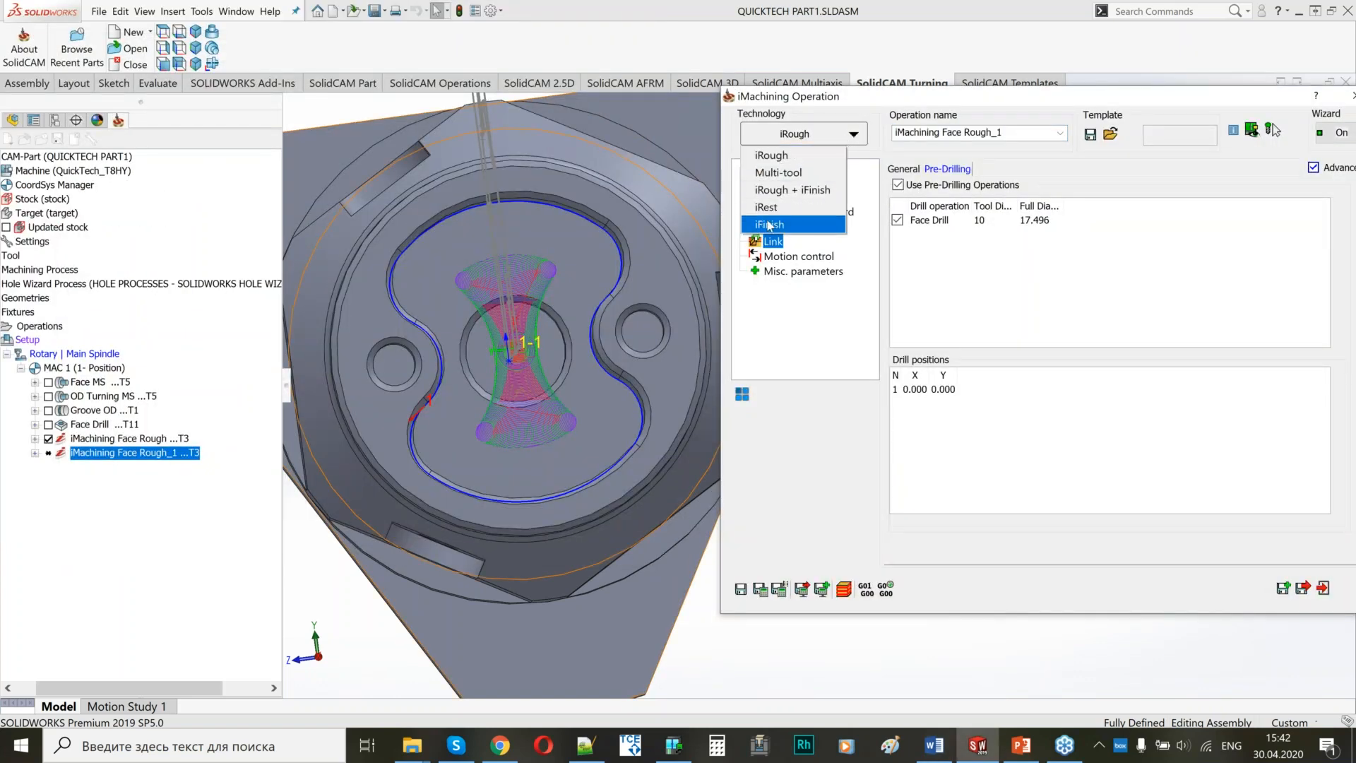
left_click(791, 227)
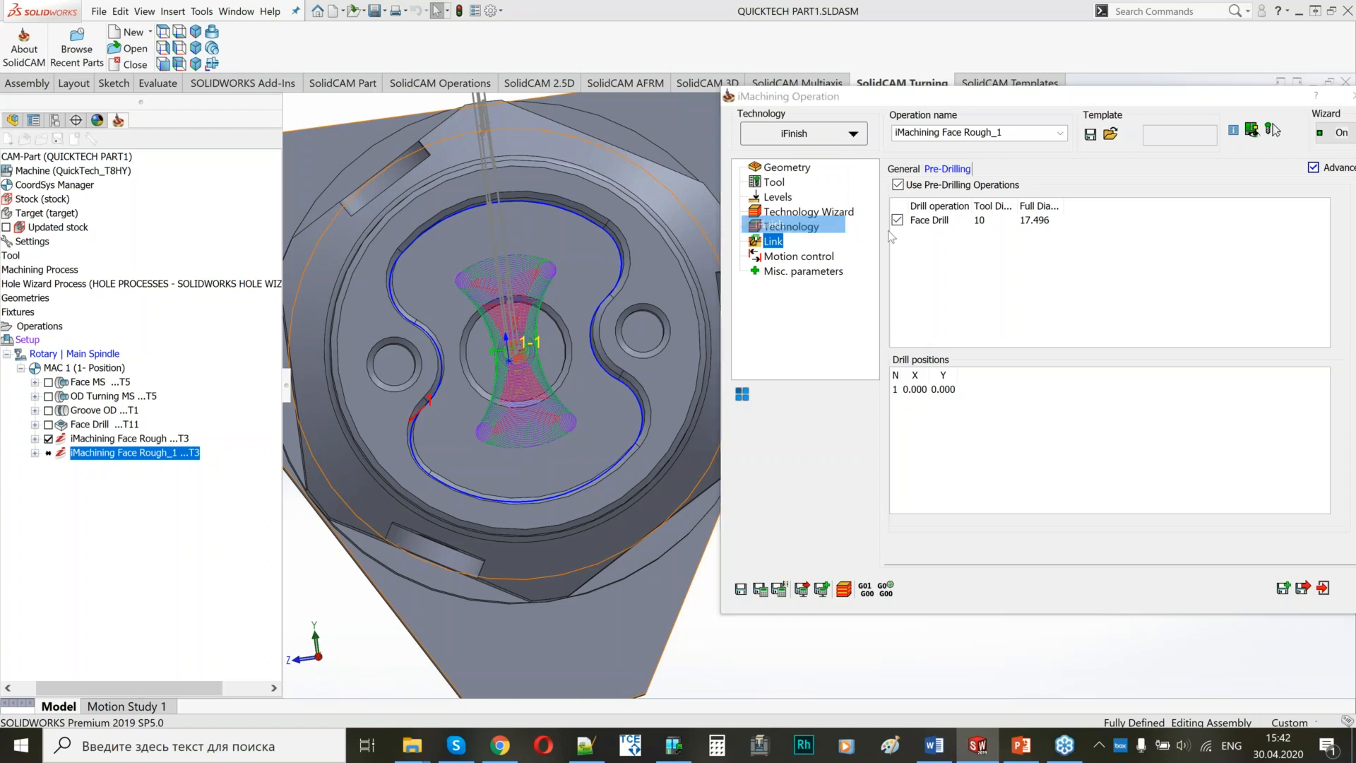
Review the finishing operation's geometry, tool and levels, and set its iMachining machining level to 4.
left_click(785, 168)
left_click(774, 182)
left_click(781, 198)
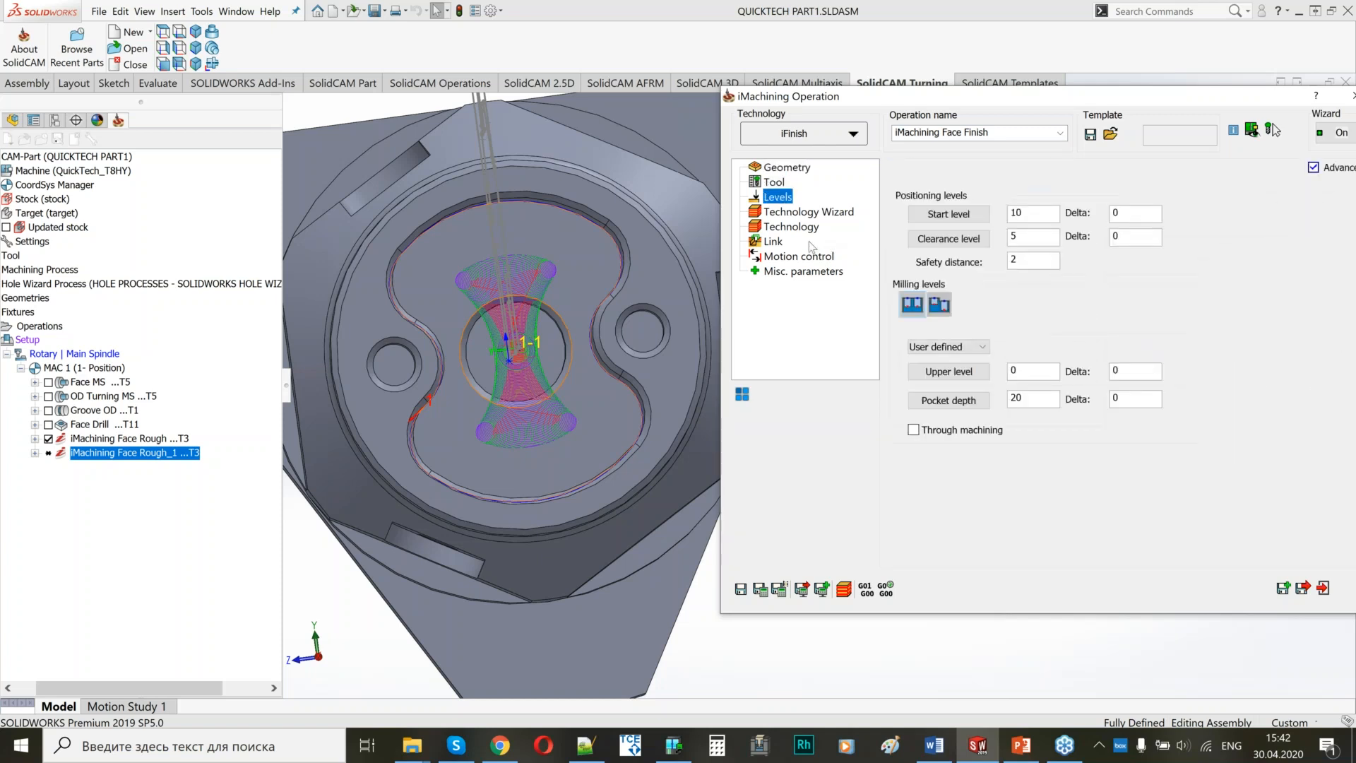
left_click(798, 213)
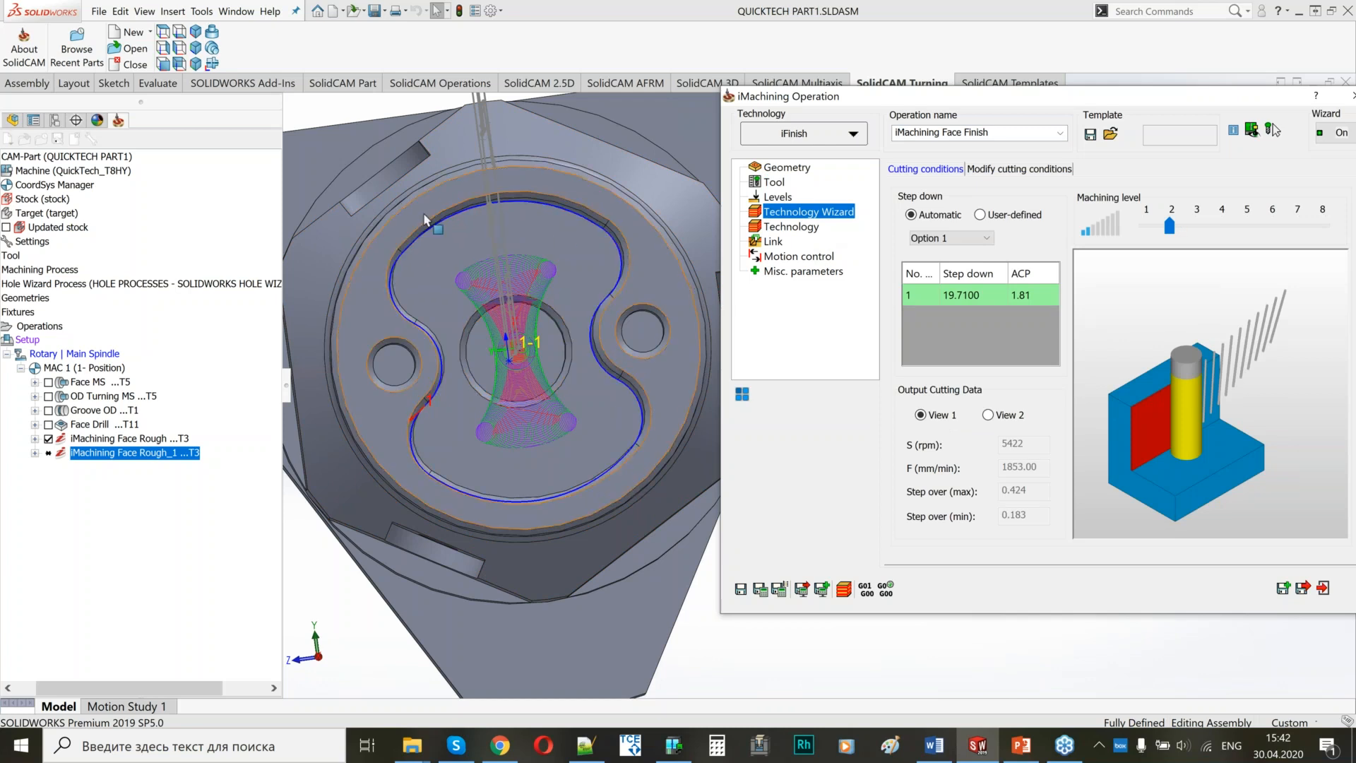
left_click(1222, 225)
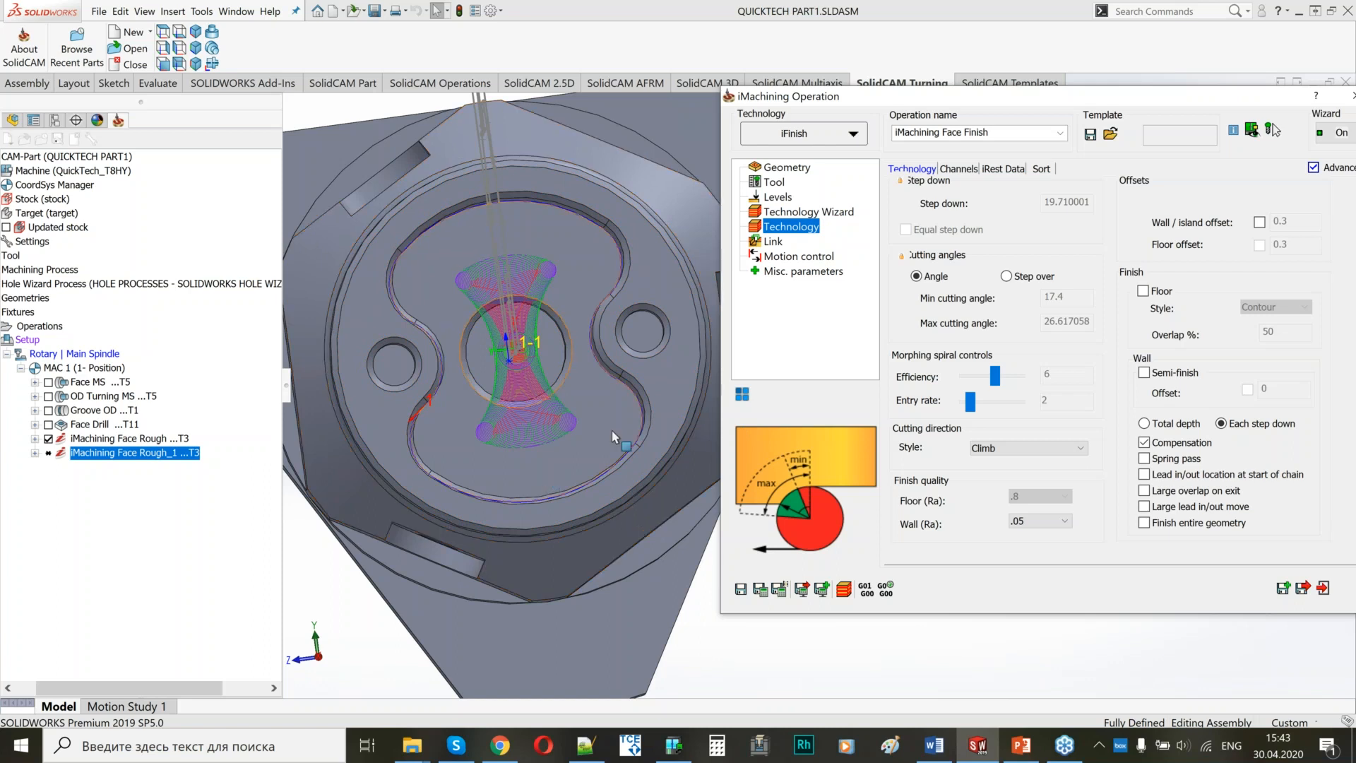
Check the channel settings, iRest parent data and pre-drilling link of iMachining Face Finish.
left_click(960, 169)
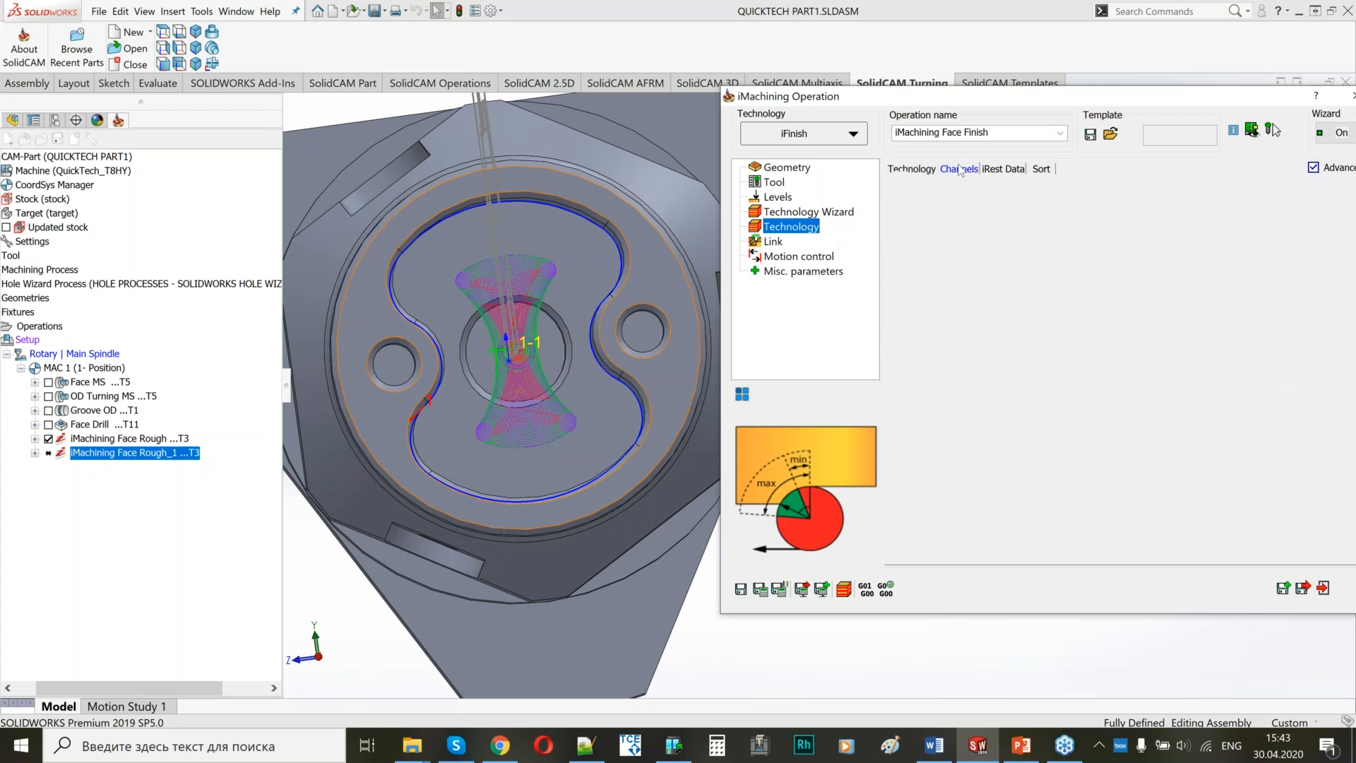
left_click(1003, 169)
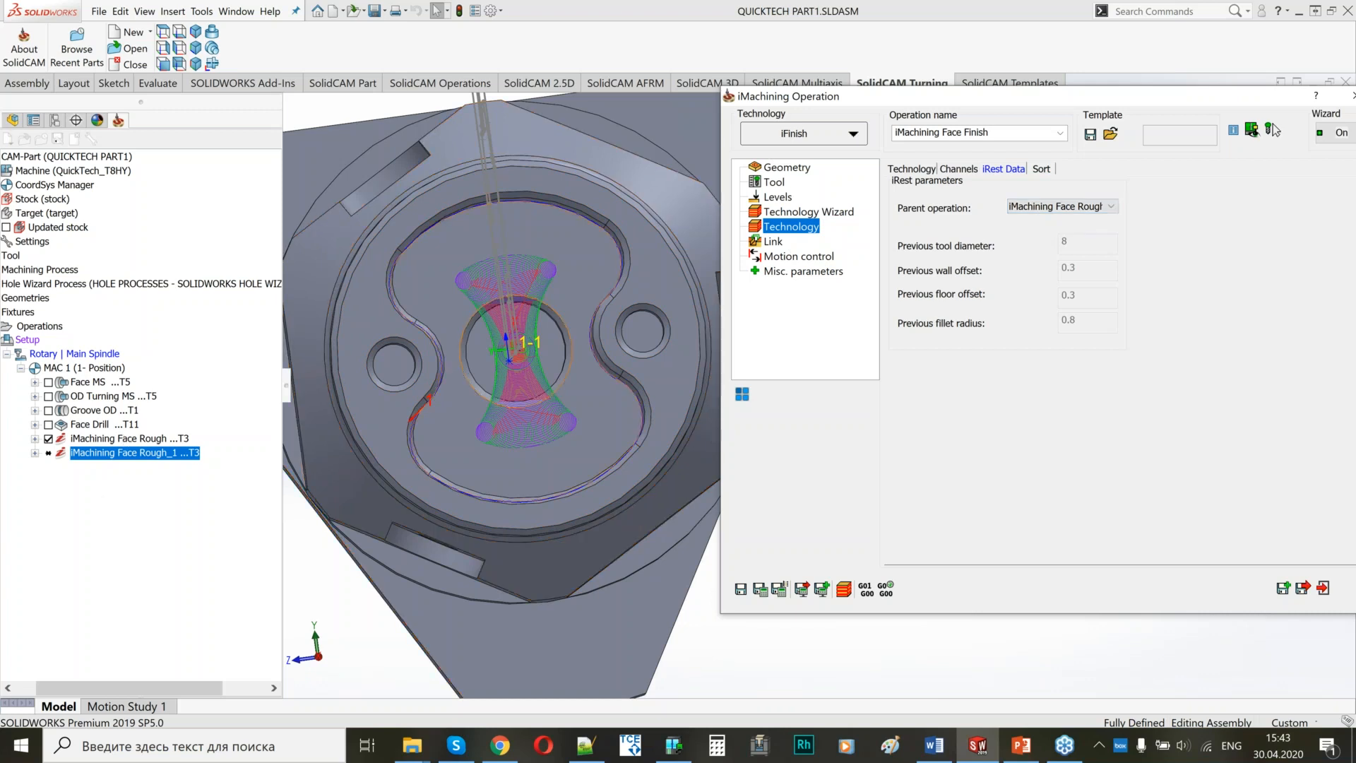
left_click(774, 242)
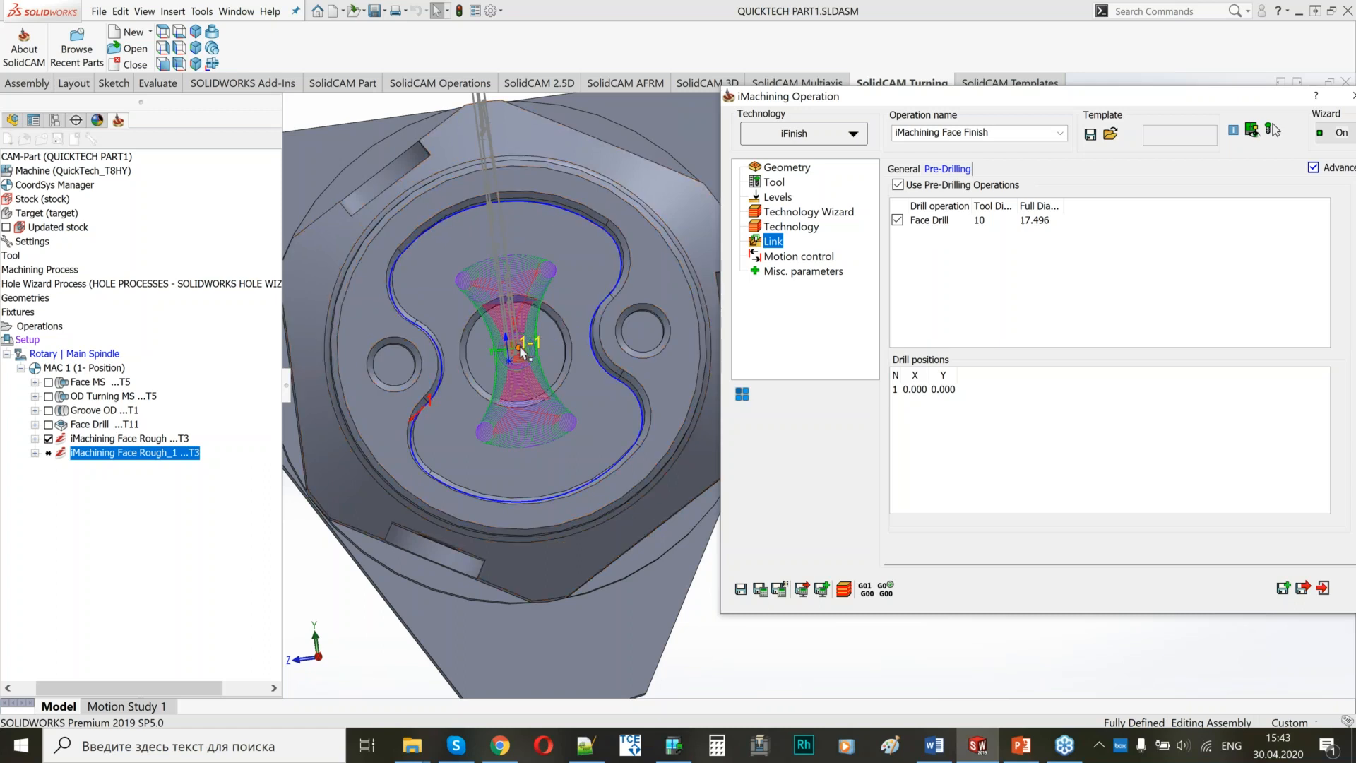
Turn off the use of the Face Drill pre-drilling operation in iMachining Face Finish.
left_click(515, 366)
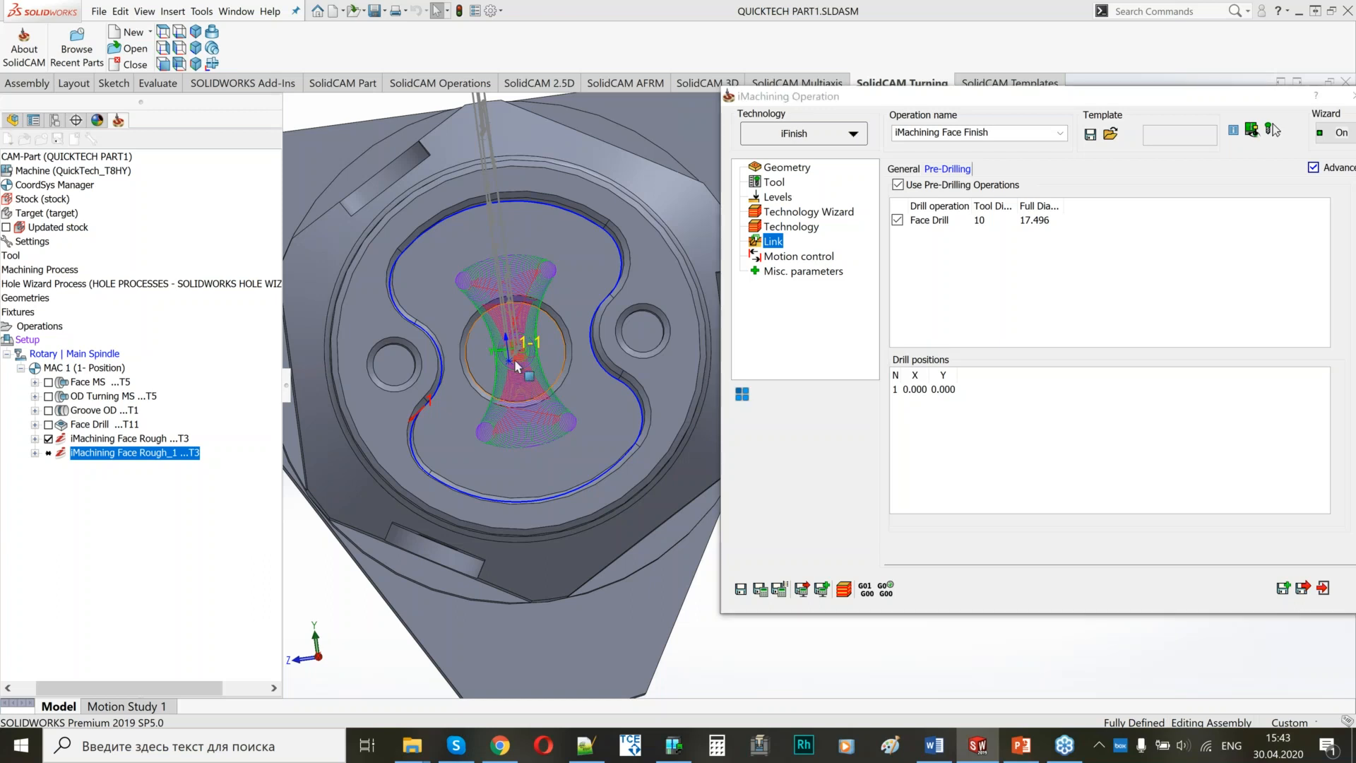
middle_click_drag(515, 367, 531, 315)
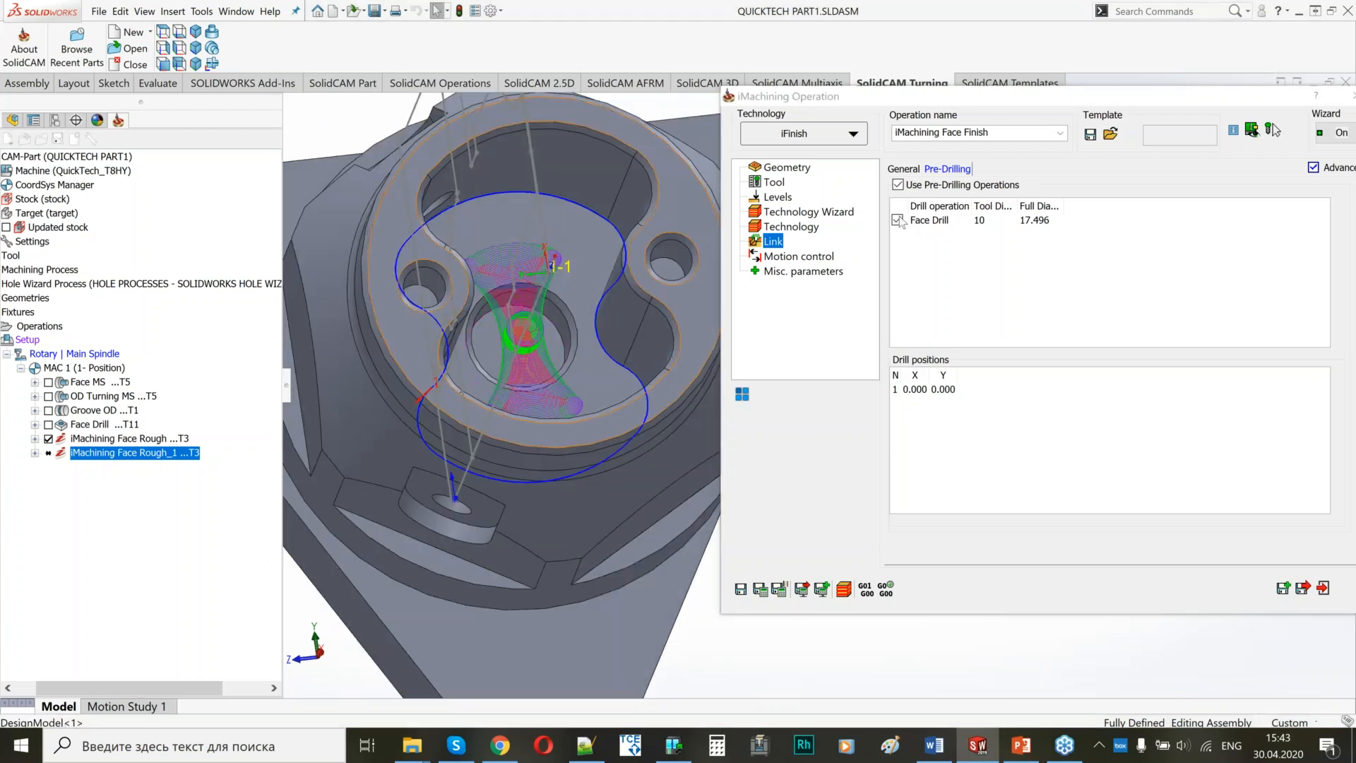
left_click(897, 220)
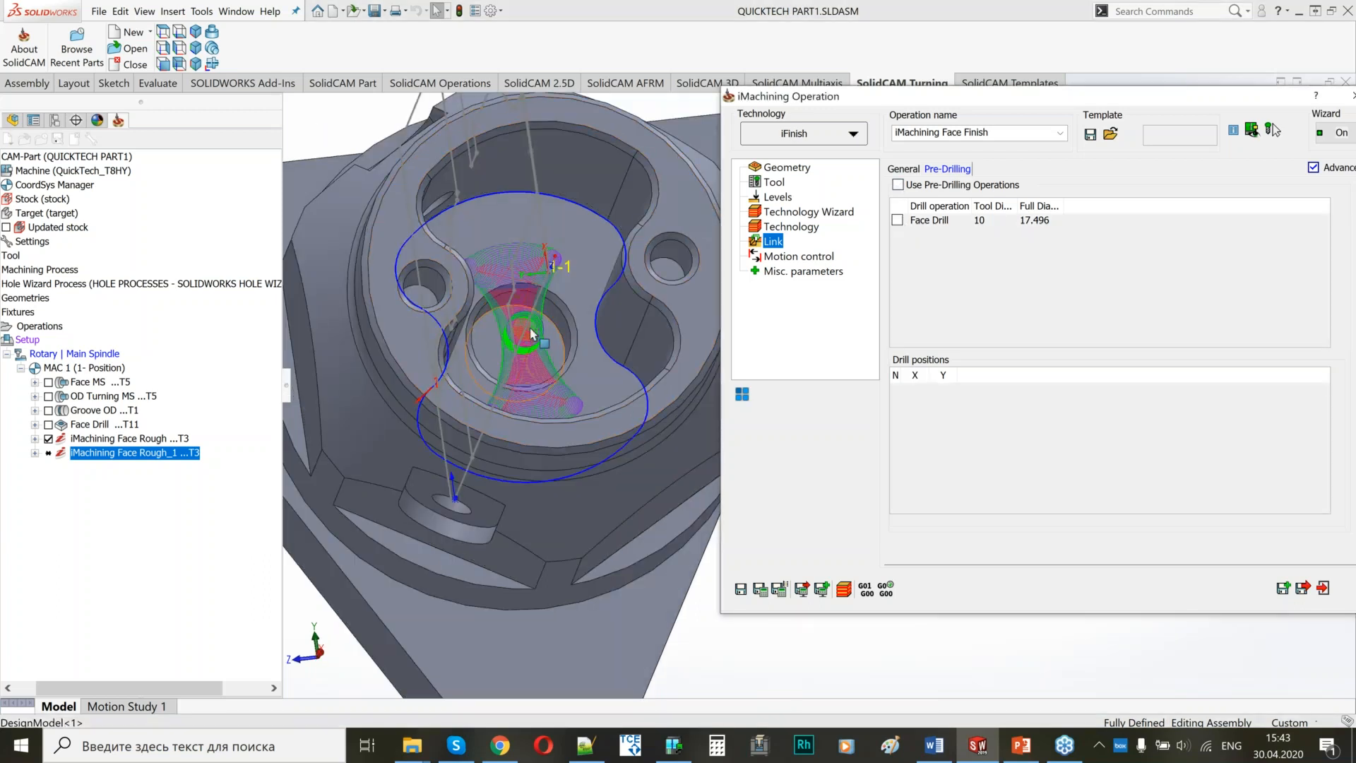
middle_click_drag(531, 333, 452, 432)
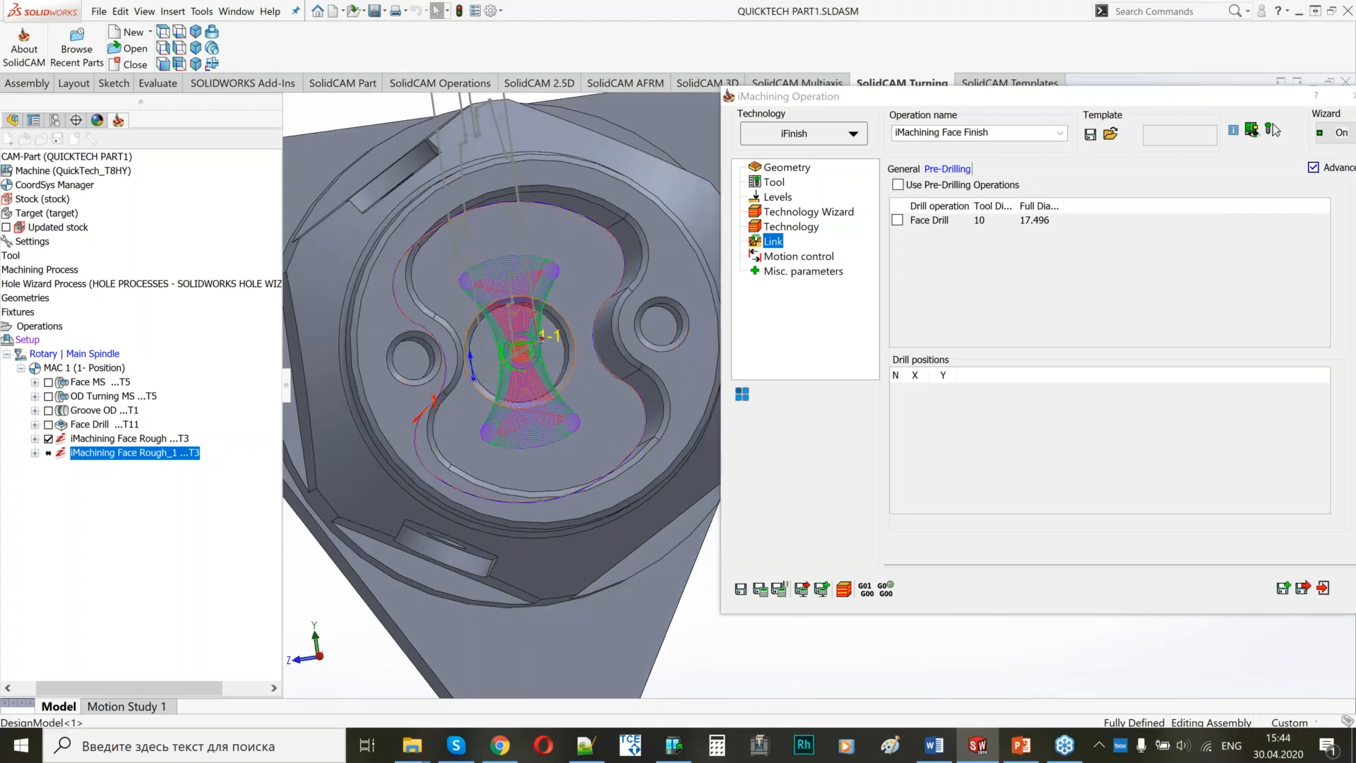
middle_click_drag(562, 380, 528, 389)
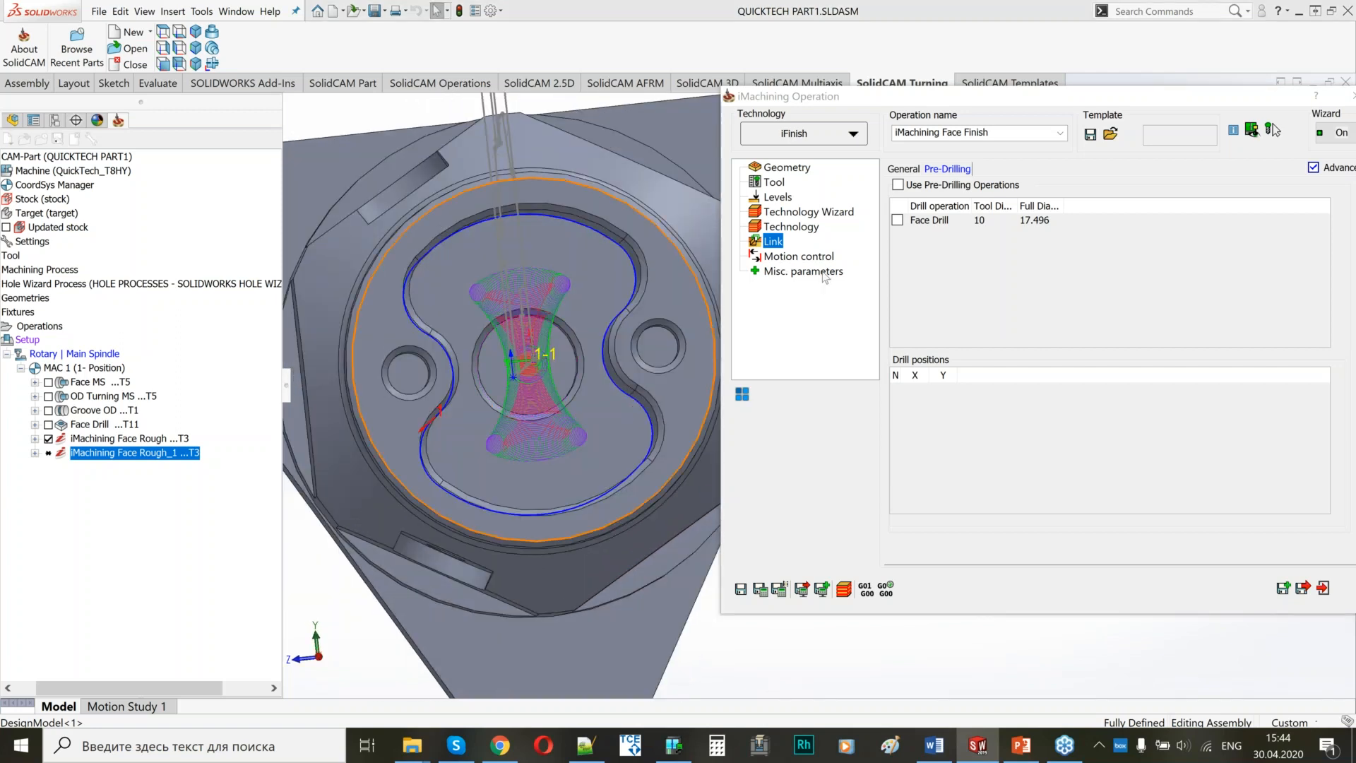
Check the motion control of iMachining Face Finish, then save and calculate the finishing operation.
left_click(799, 255)
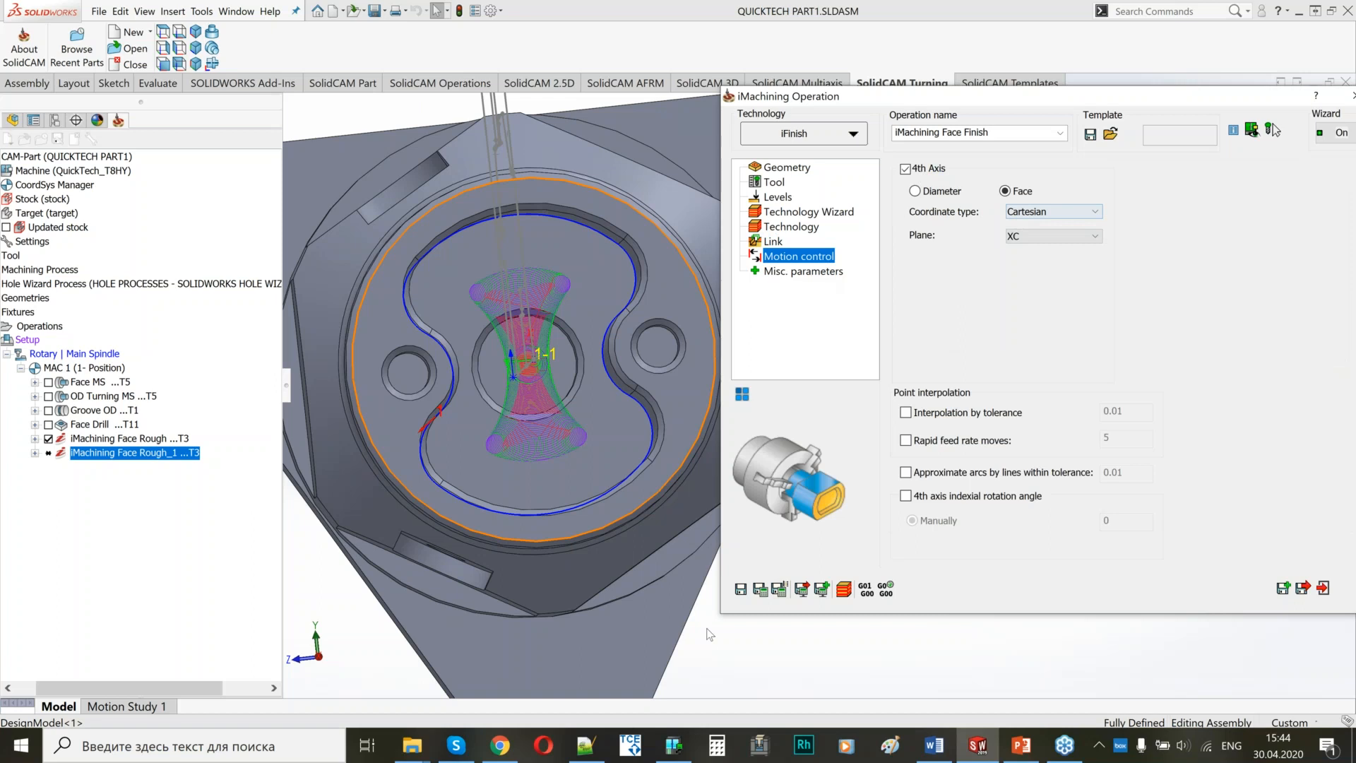
left_click(257, 502)
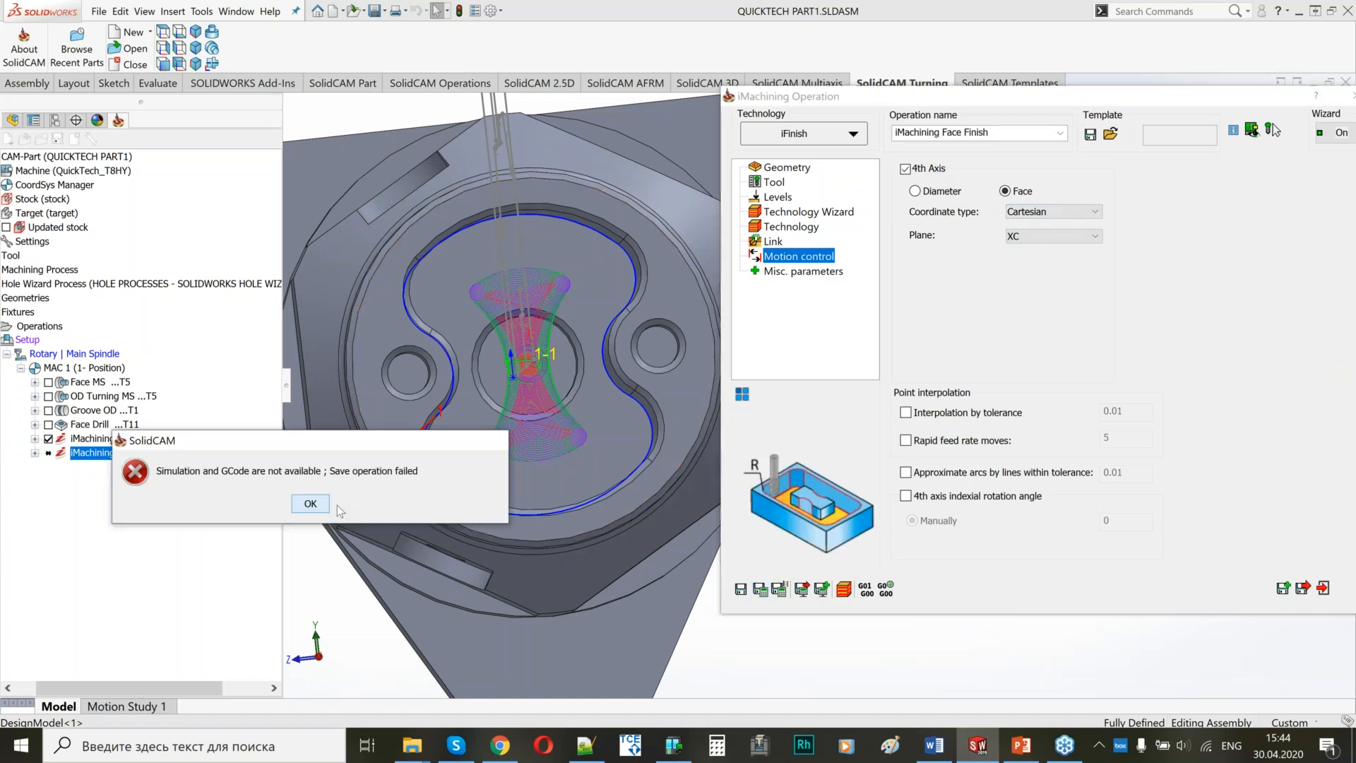
left_click(326, 504)
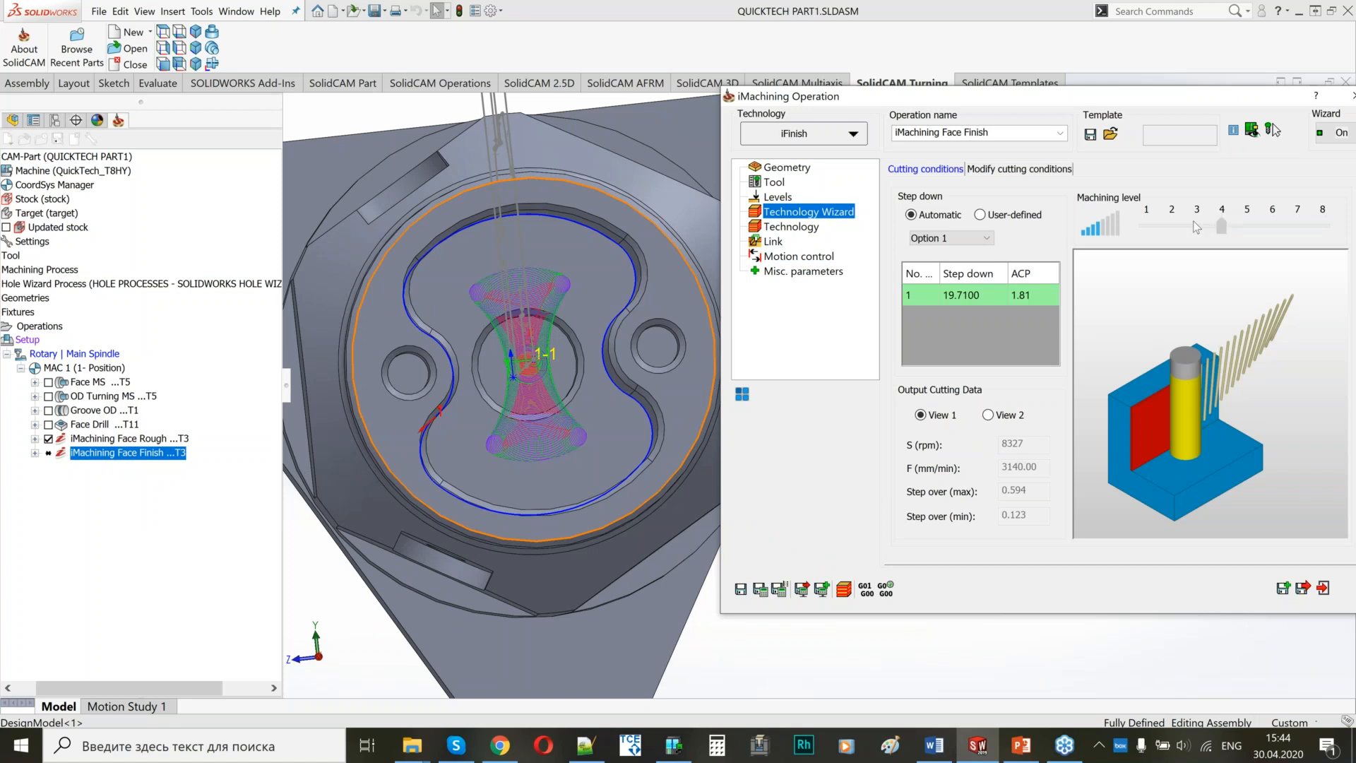
left_click(760, 588)
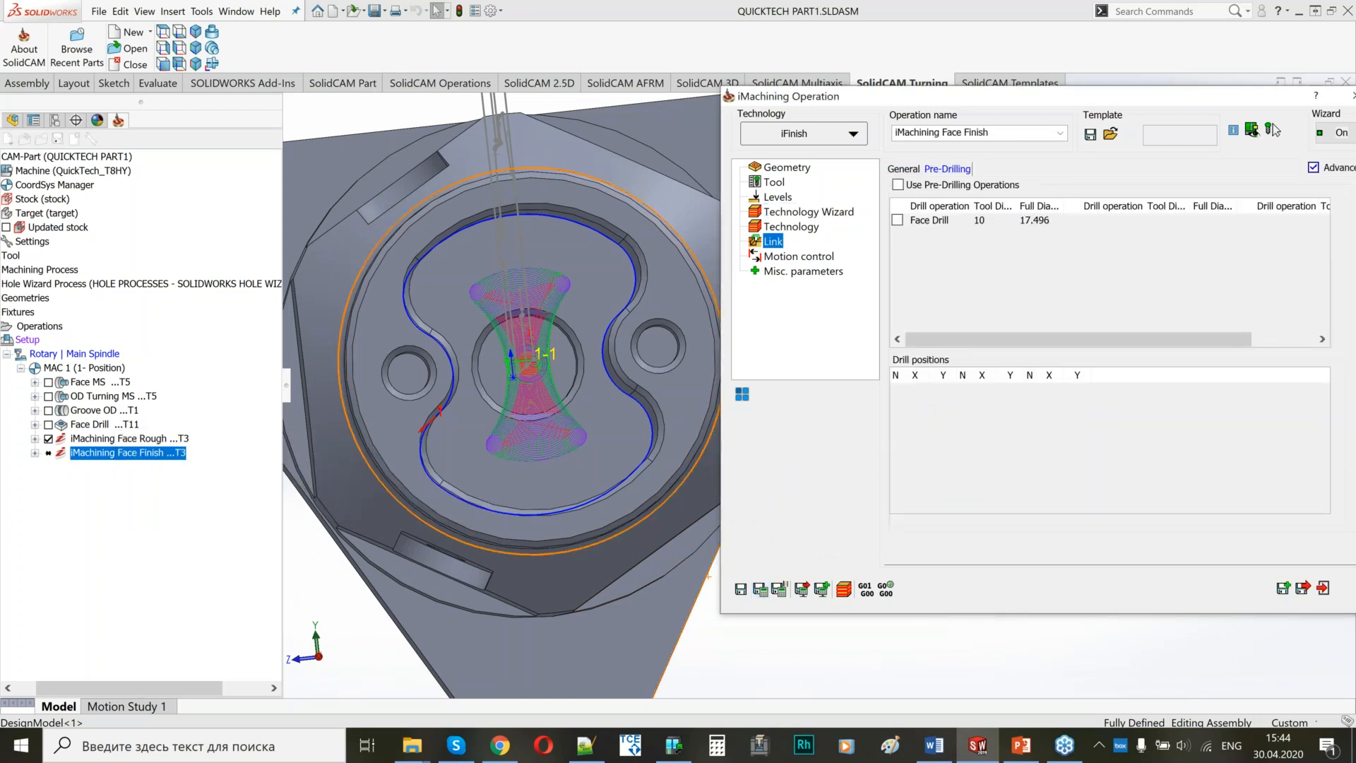
left_click(760, 588)
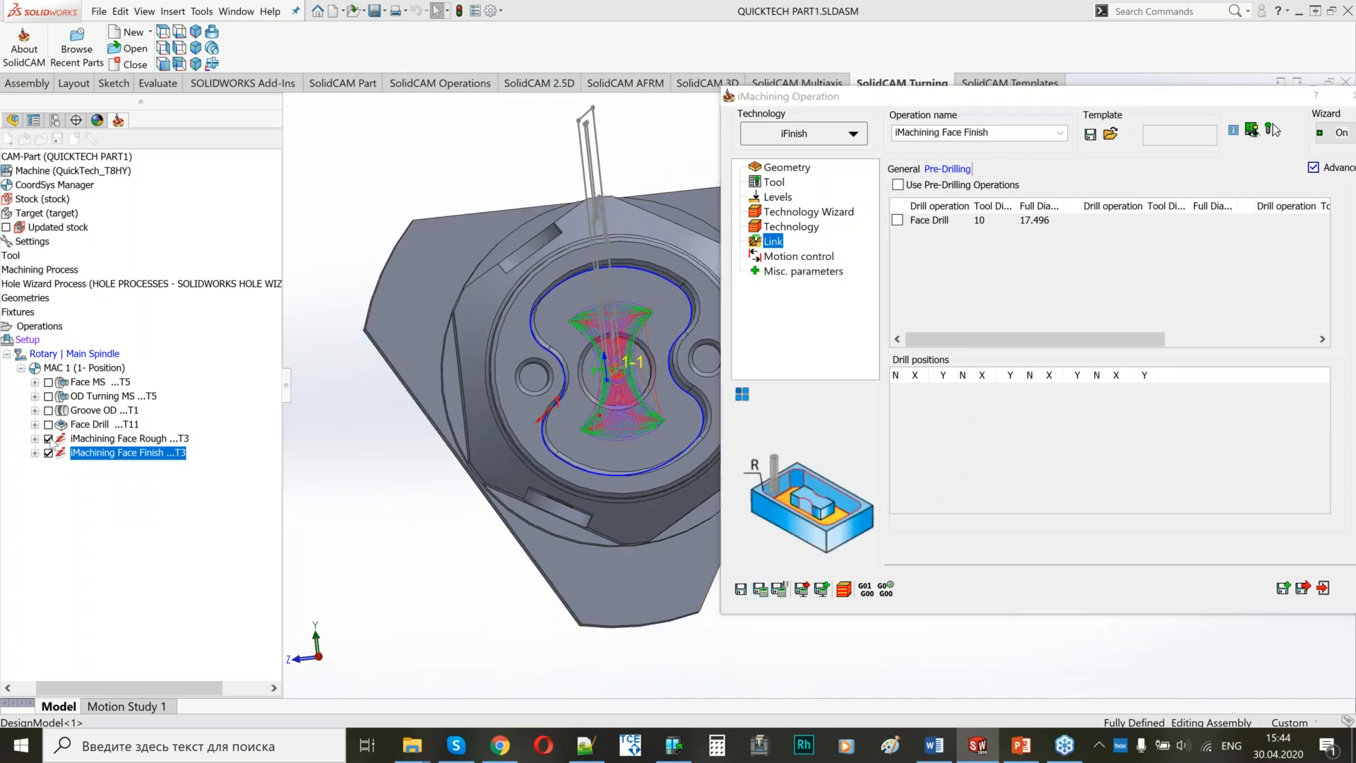
Hide the iMachining Face Rough and Face Finish toolpaths, then save and close the finishing operation.
left_click(50, 439)
middle_click_drag(488, 360, 457, 329)
scroll(456, 329, "down", 3)
middle_click_drag(532, 306, 548, 368)
left_click(49, 453)
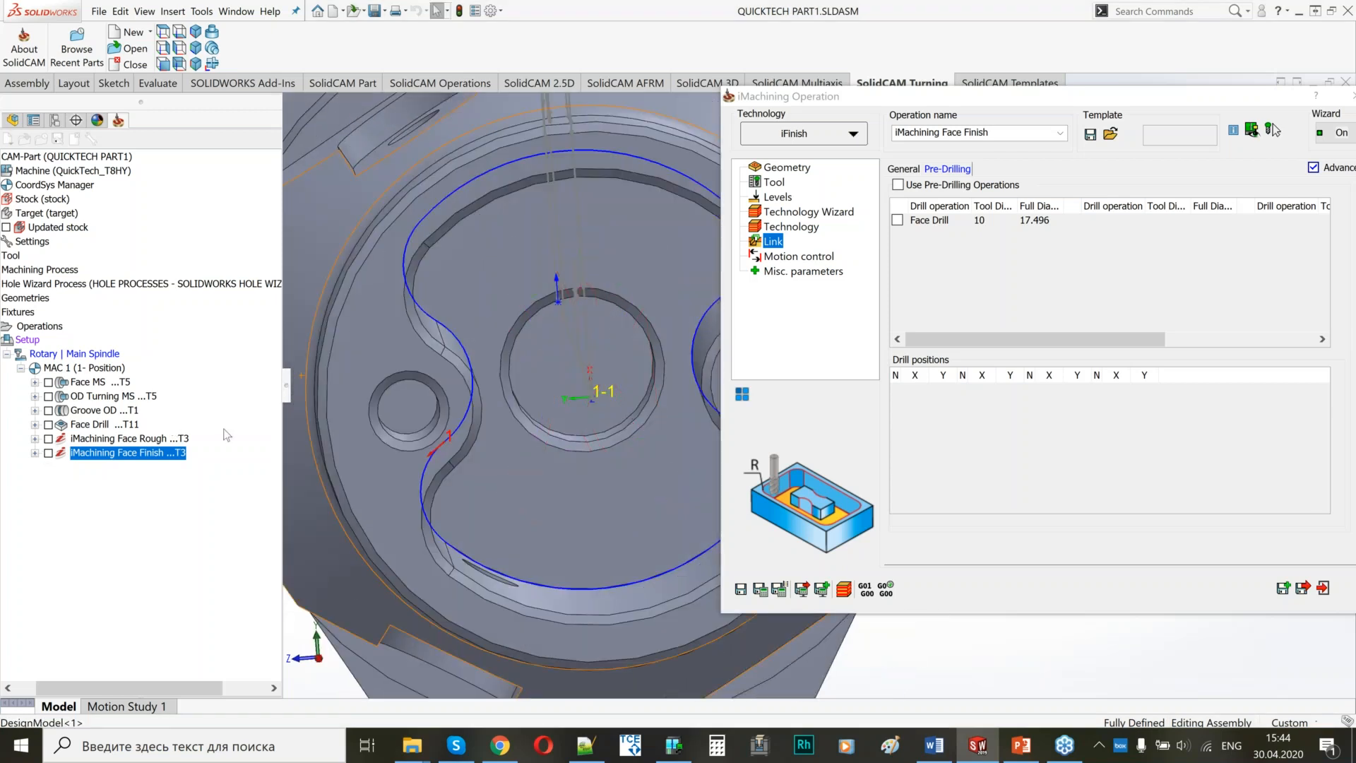
left_click(1302, 589)
middle_click_drag(802, 386, 863, 387)
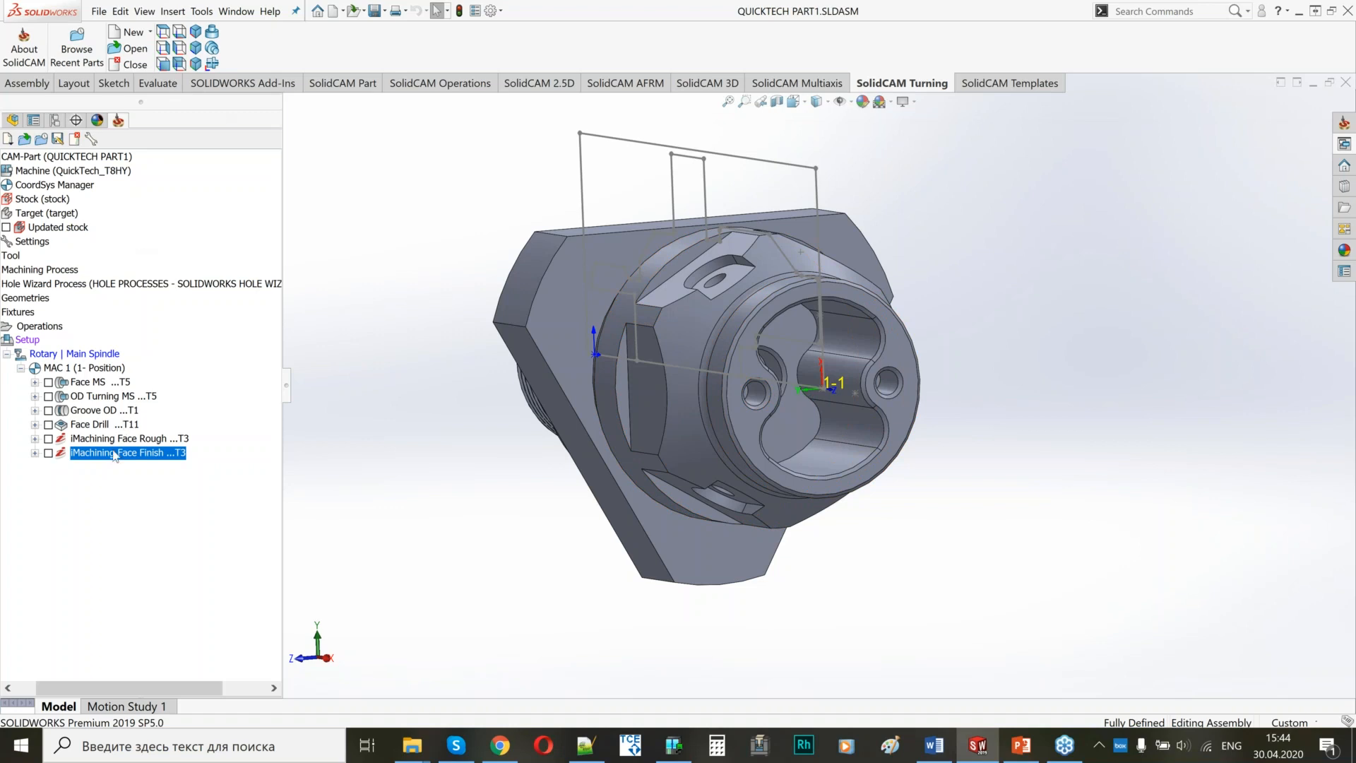
Add a Drilling milling operation and define its geometry from the two small holes on the front face.
right_click(114, 453)
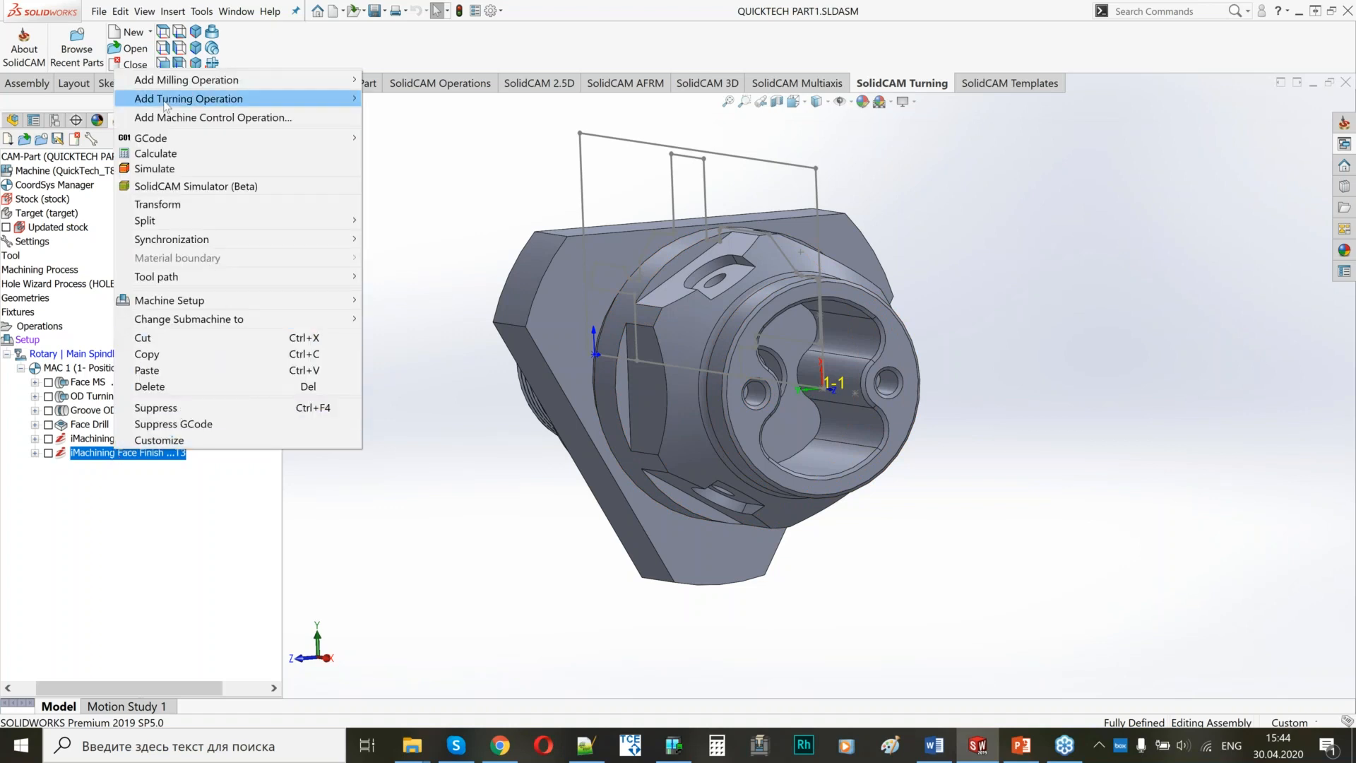
mouse_move(267, 84)
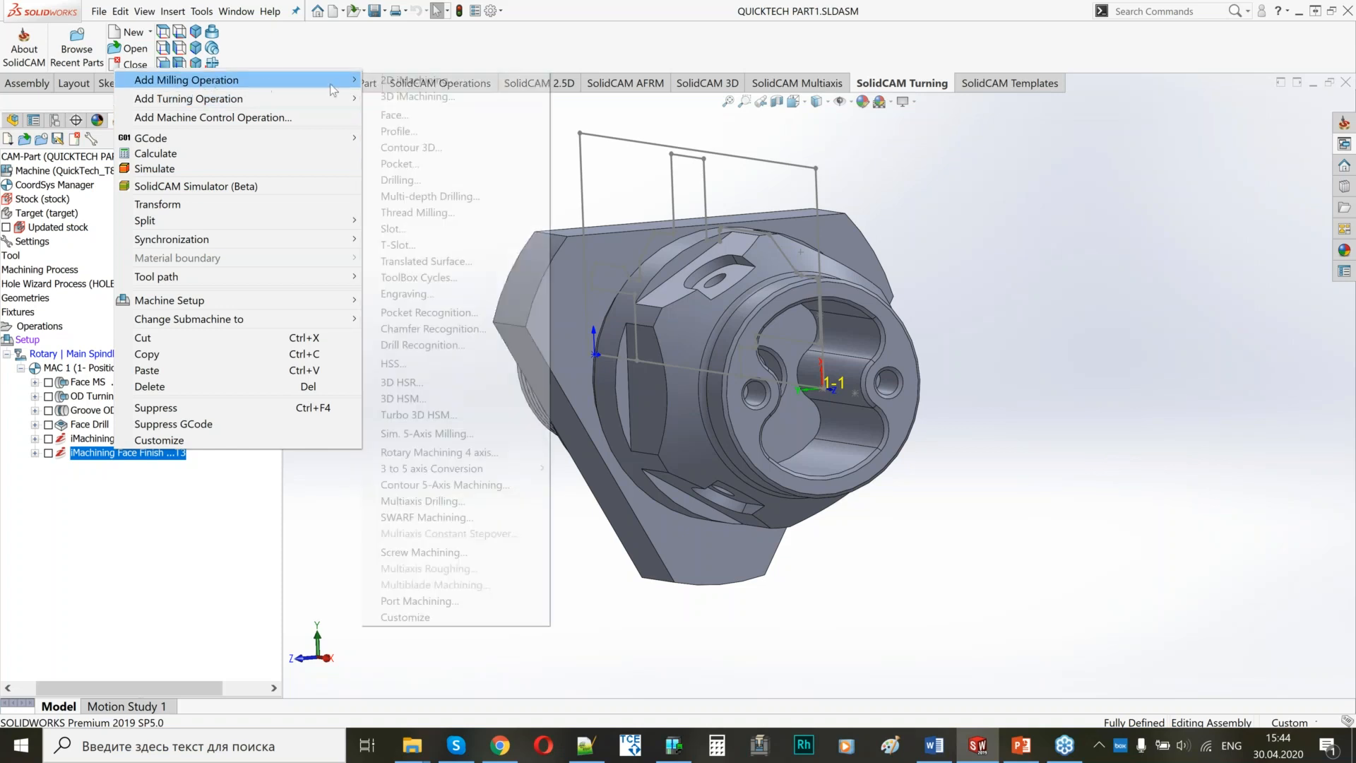
left_click(395, 181)
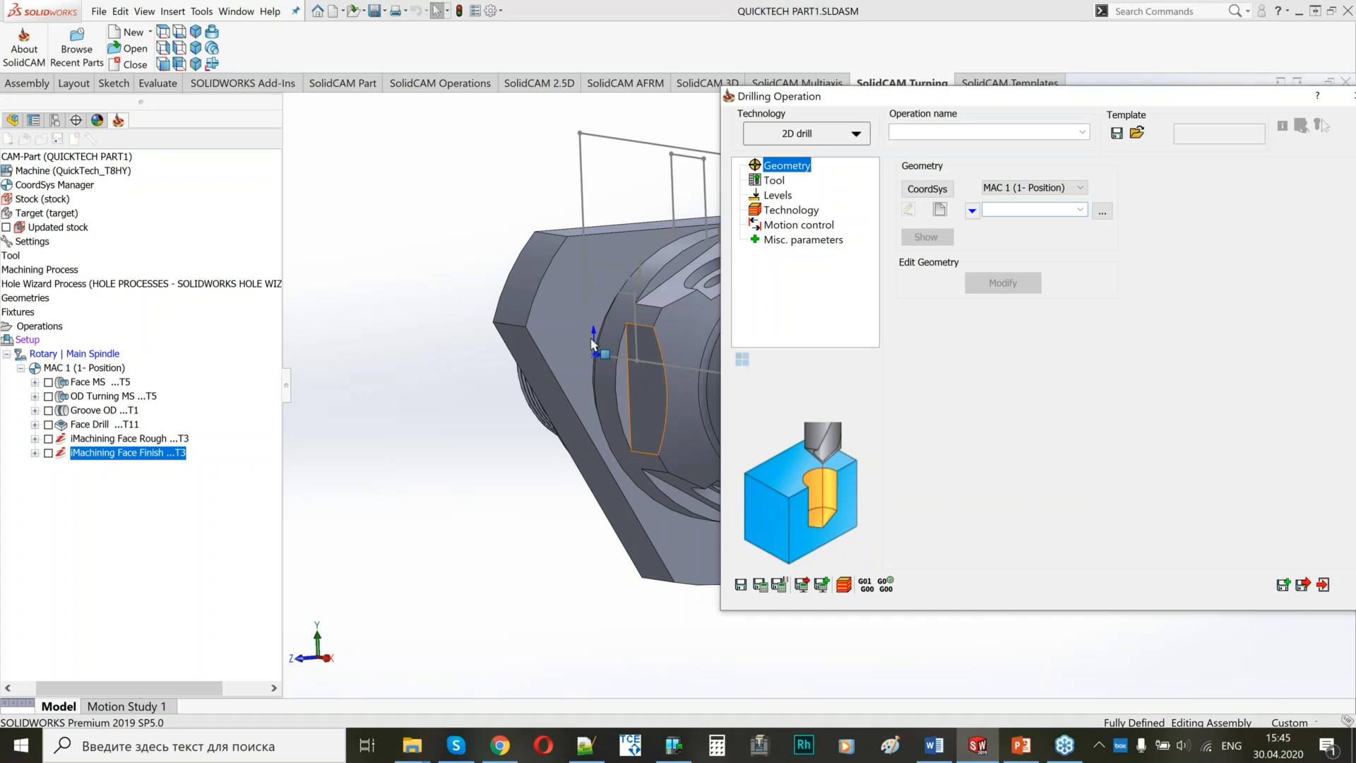
scroll(592, 344, "down", 5)
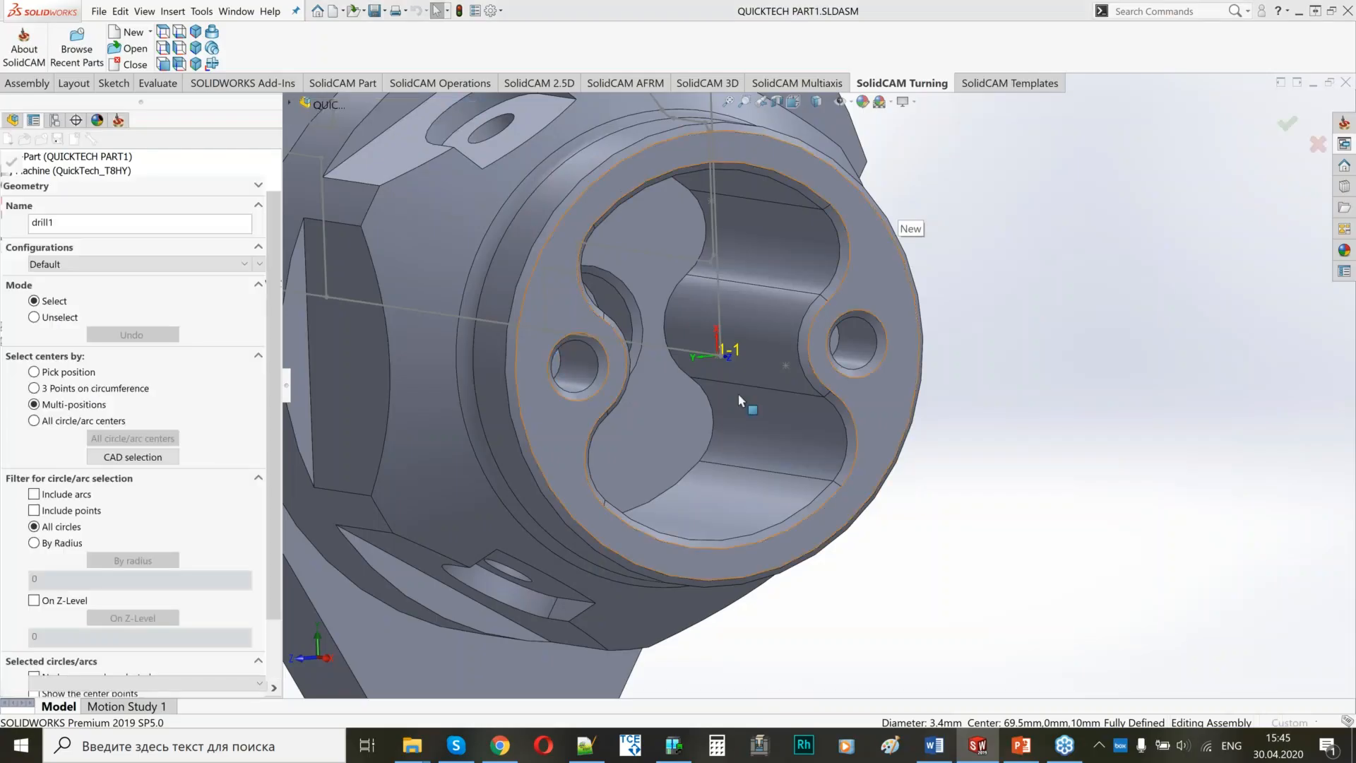
left_click(880, 428)
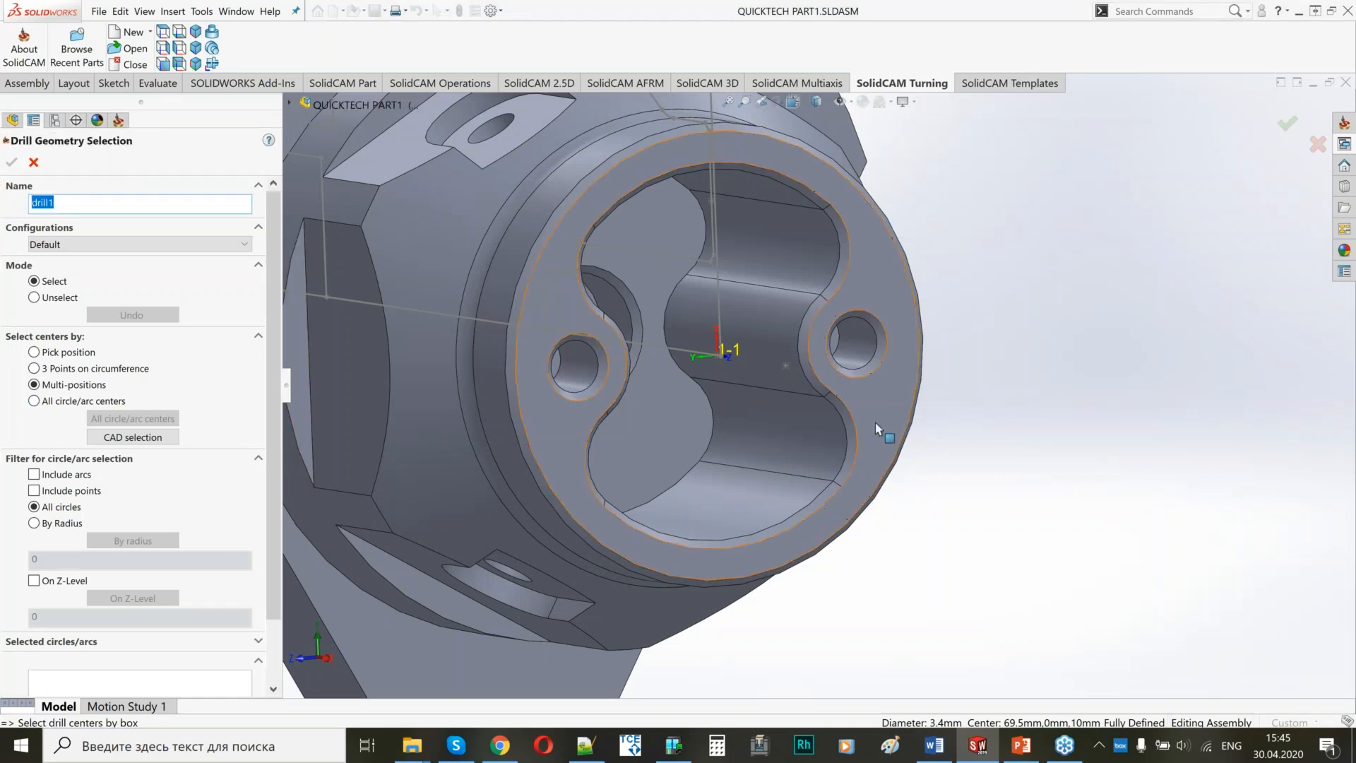
scroll(740, 396, "up", 2)
middle_click_drag(740, 397, 770, 467)
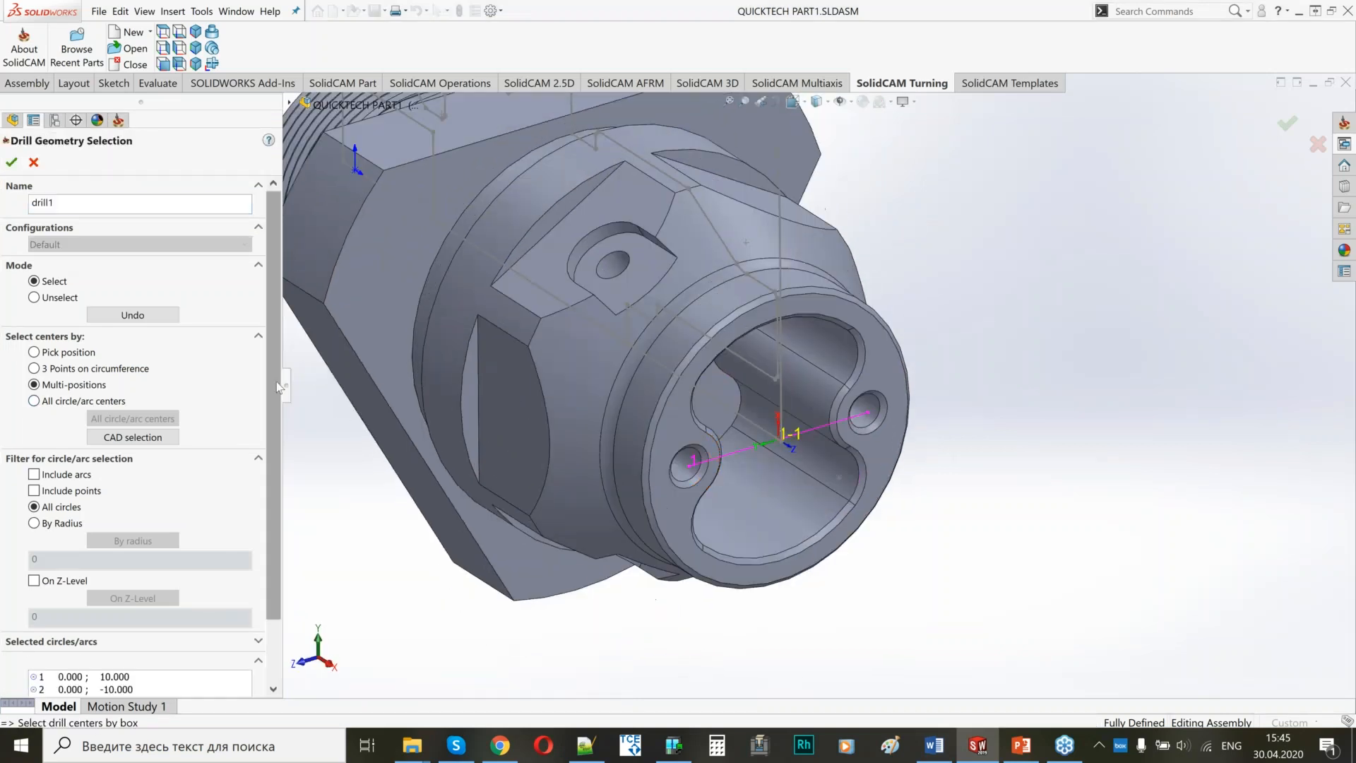
left_click_drag(273, 523, 274, 607)
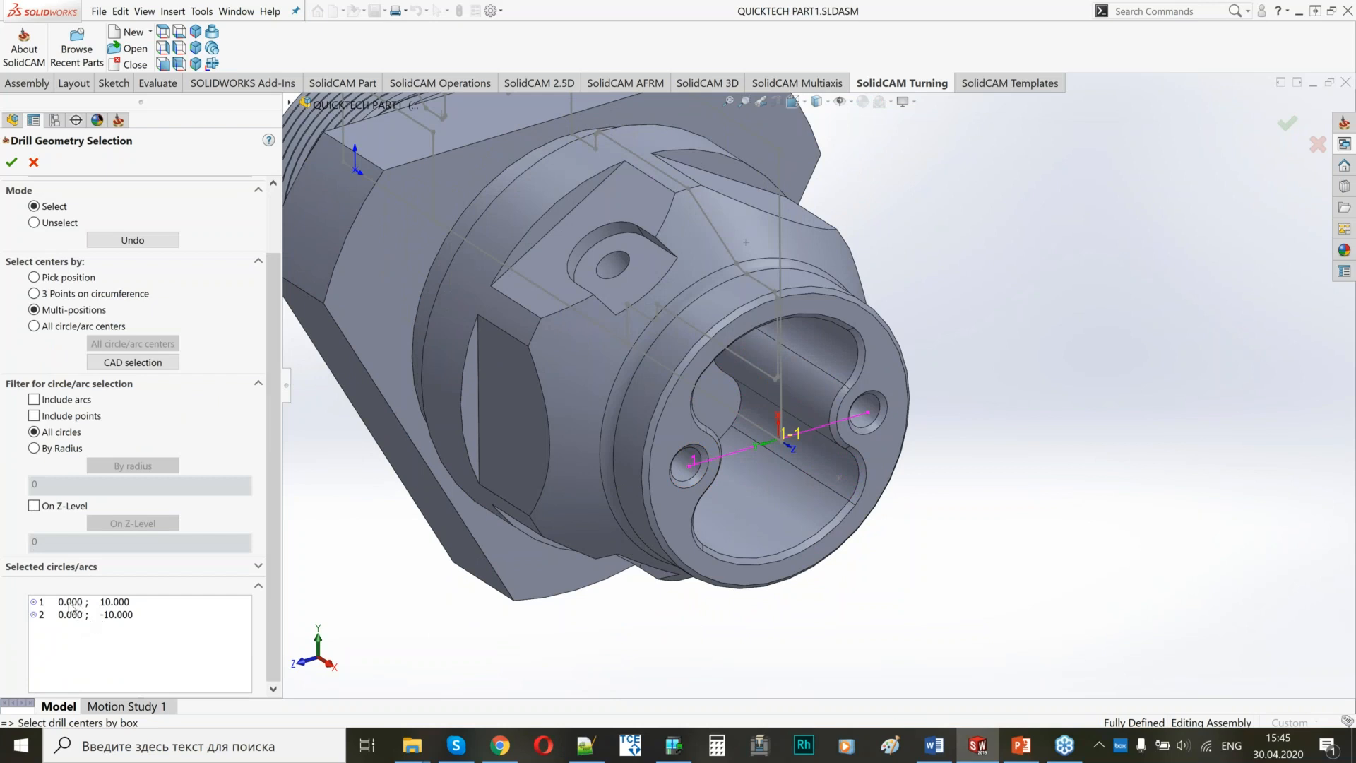
middle_click_drag(681, 519, 678, 491)
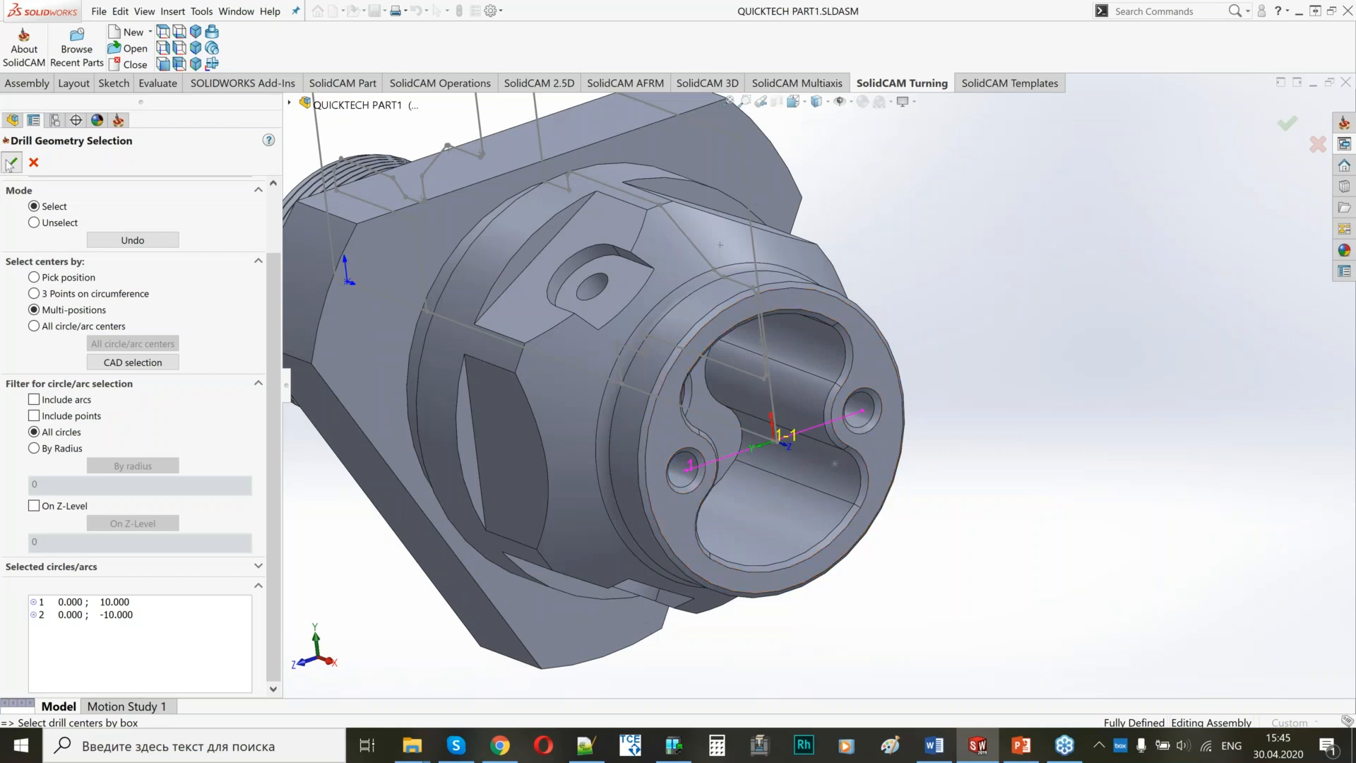
left_click(12, 163)
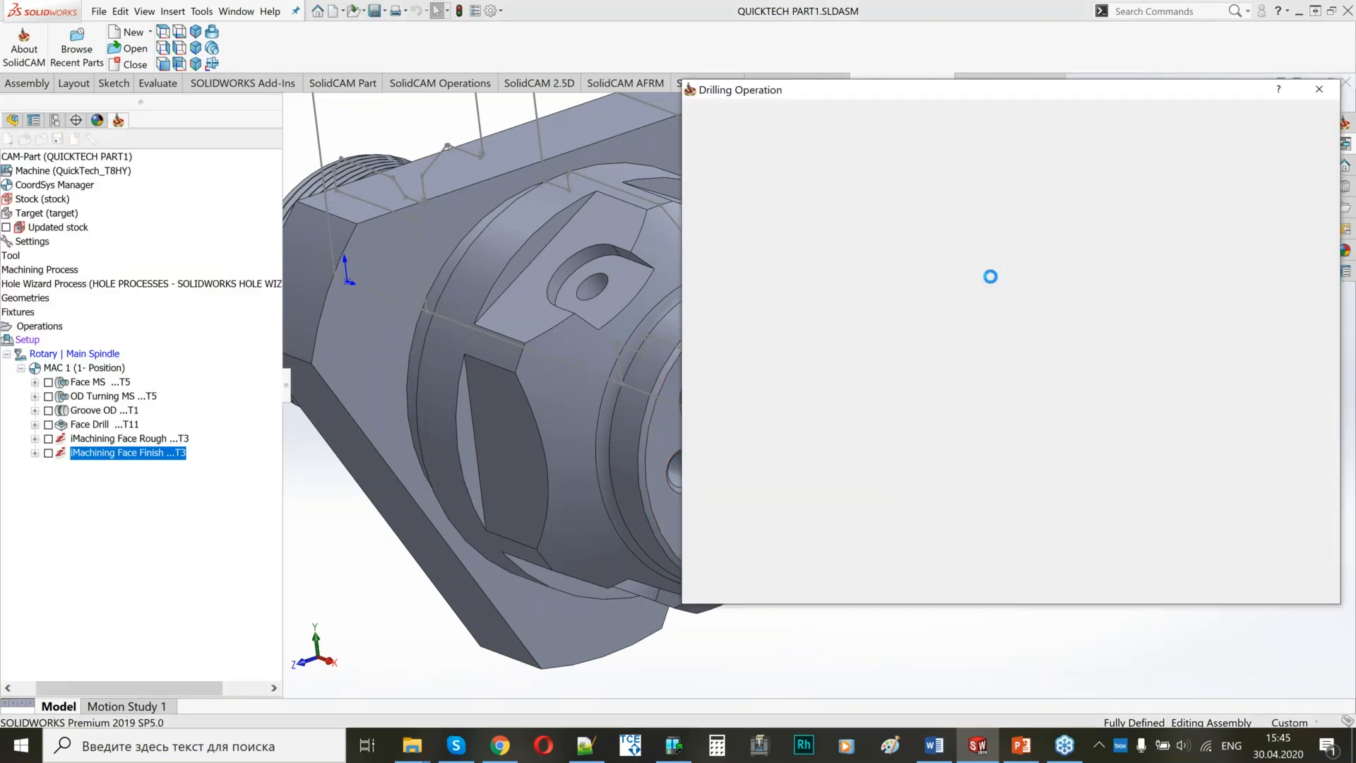
Compare the turret mounting of the 3.4 mm drills and assign tool 9 on the Rotary Turret to the drilling operation.
left_click(969, 453)
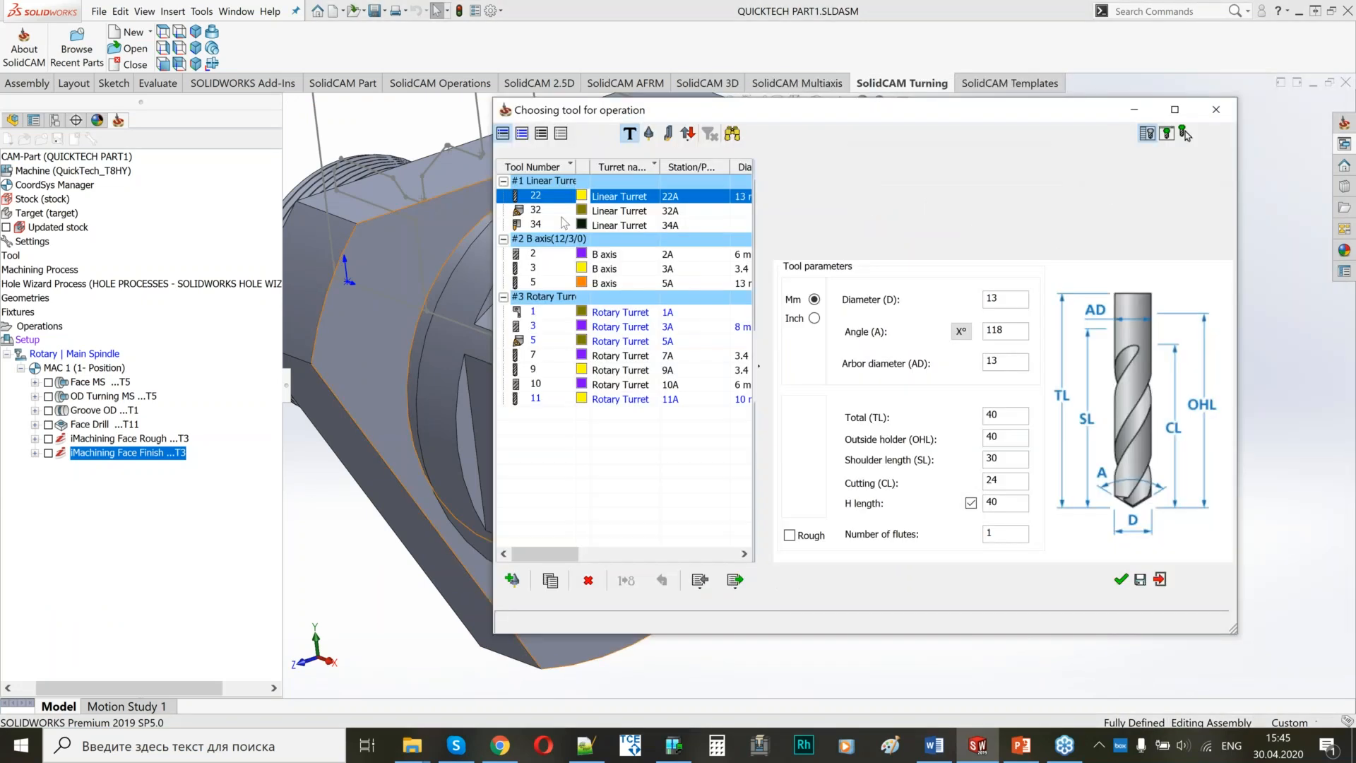
double_click(675, 355)
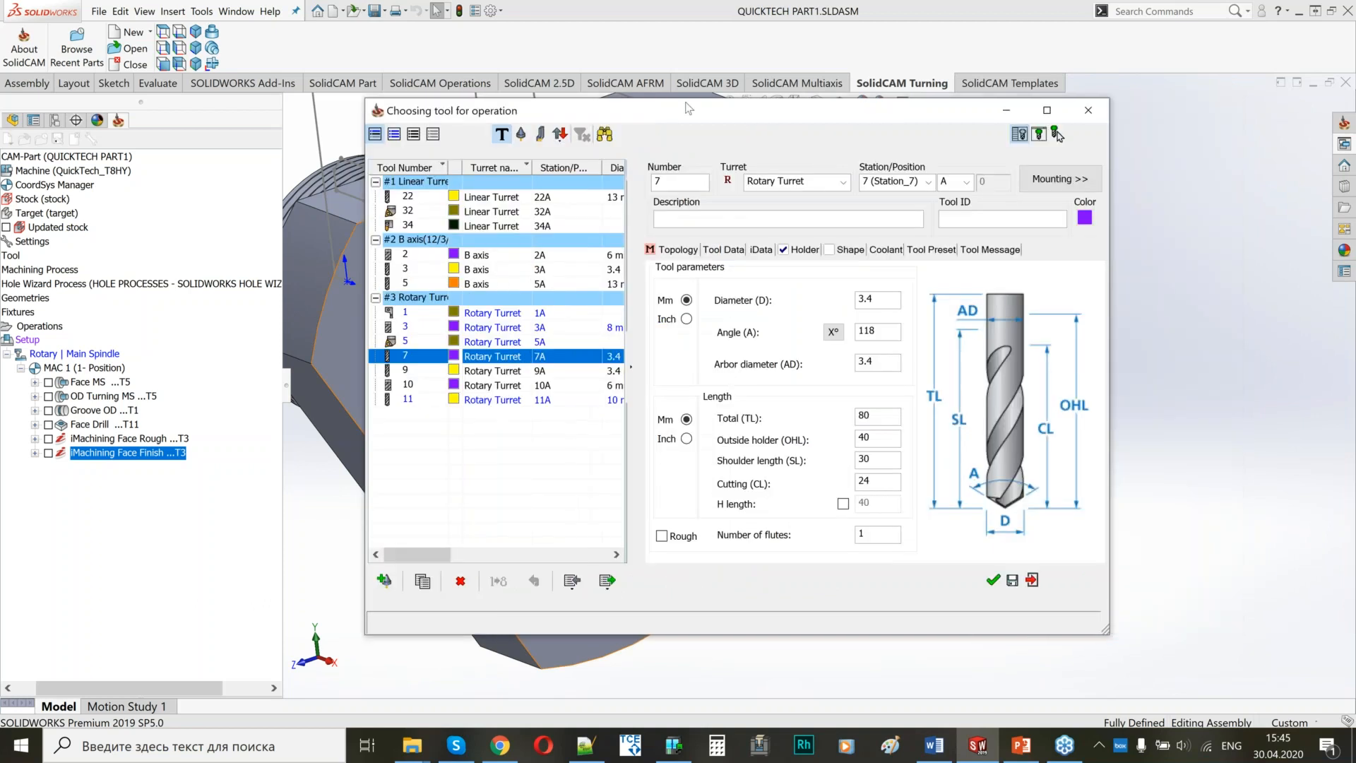
left_click_drag(685, 102, 353, 71)
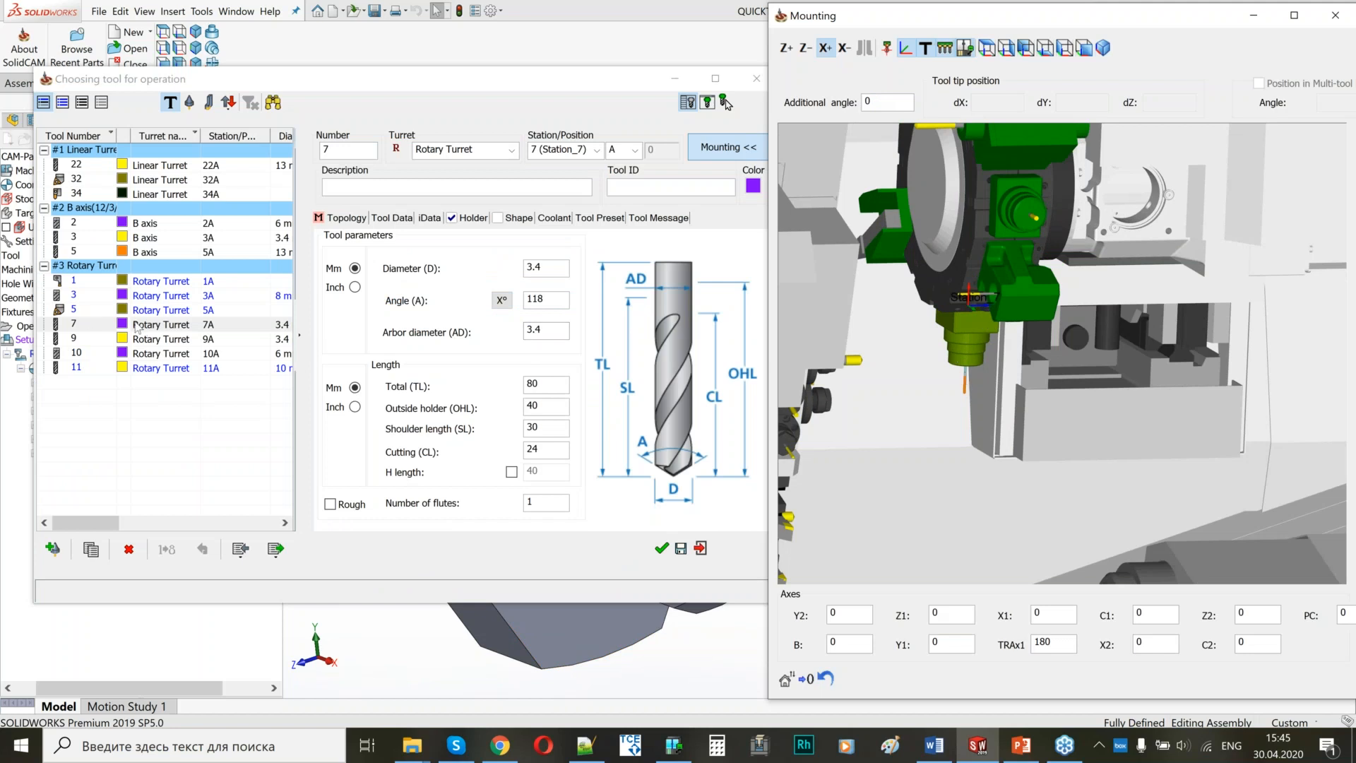
left_click(241, 342)
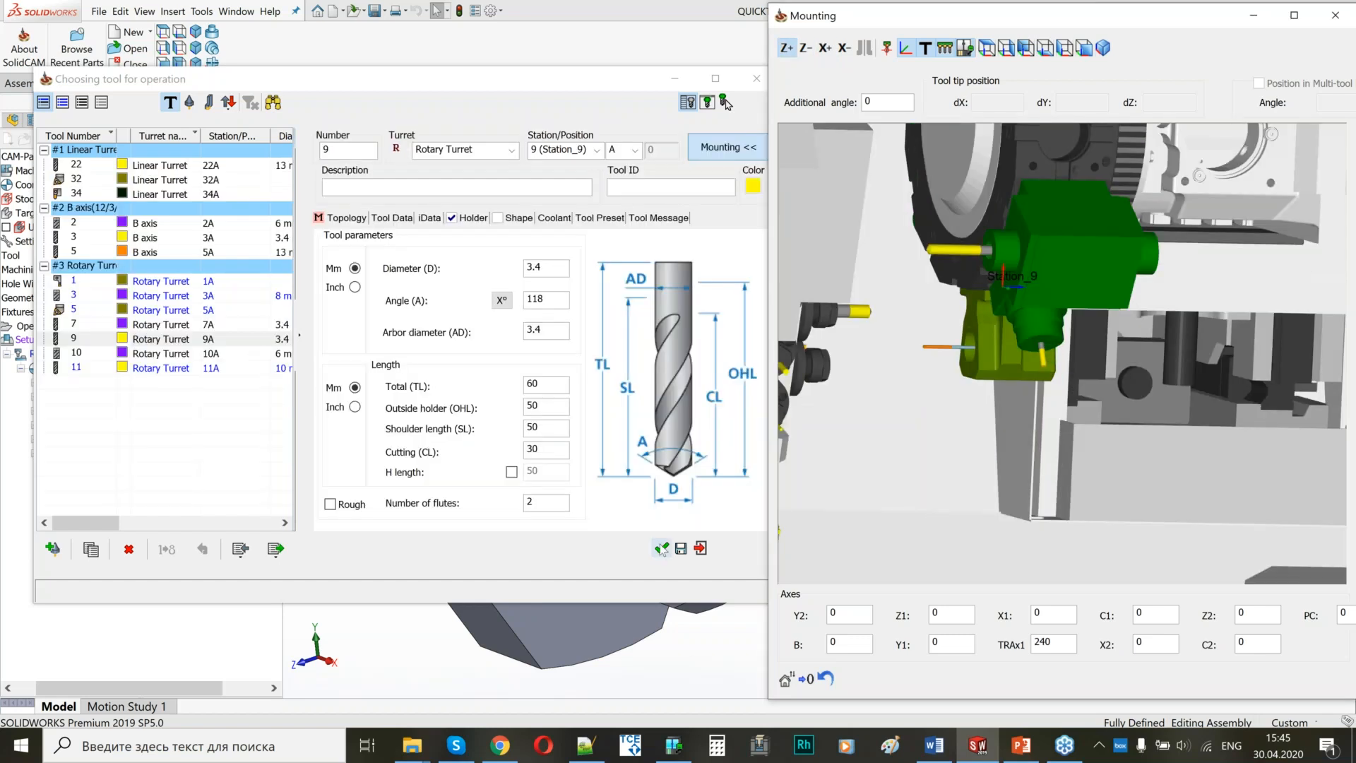
left_click(662, 549)
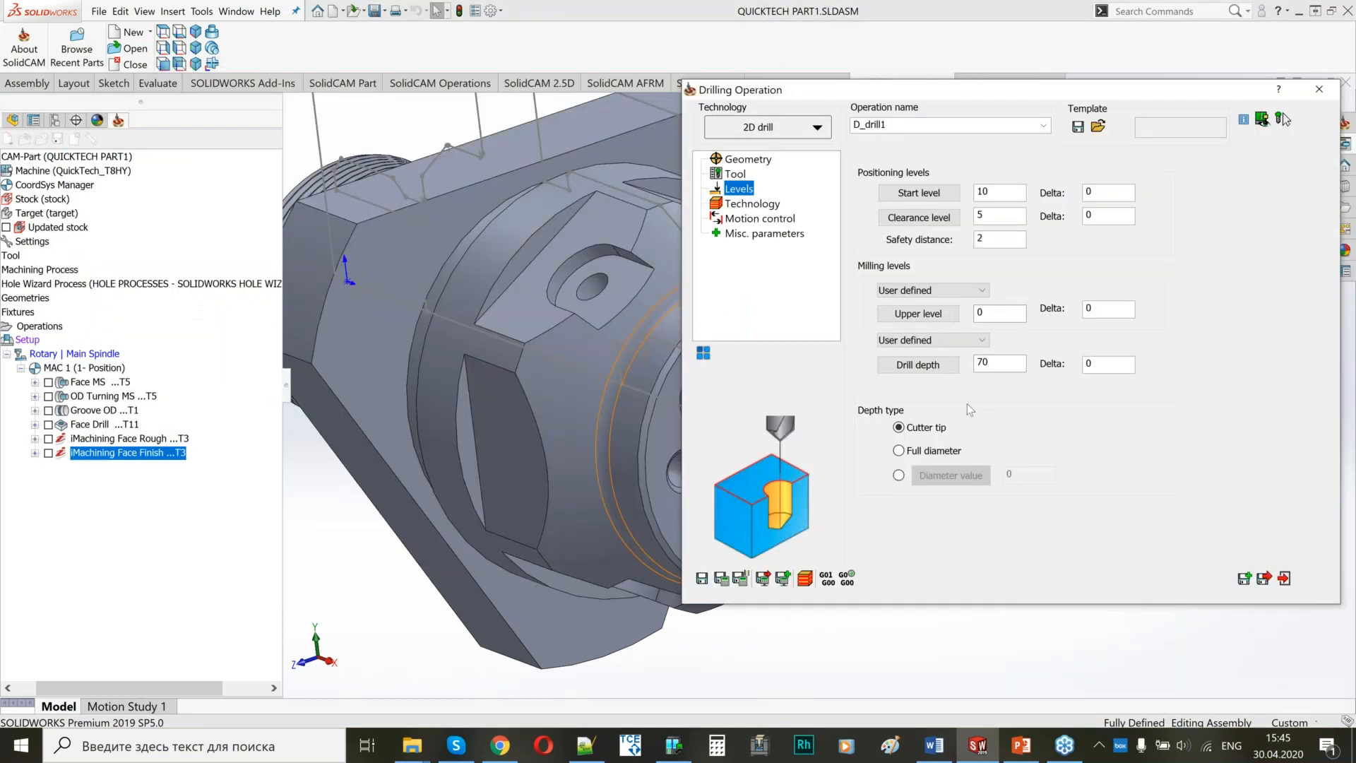
Set the drill depth to 6 by picking the bottom of a small front-face hole as the lower level.
left_click(993, 363)
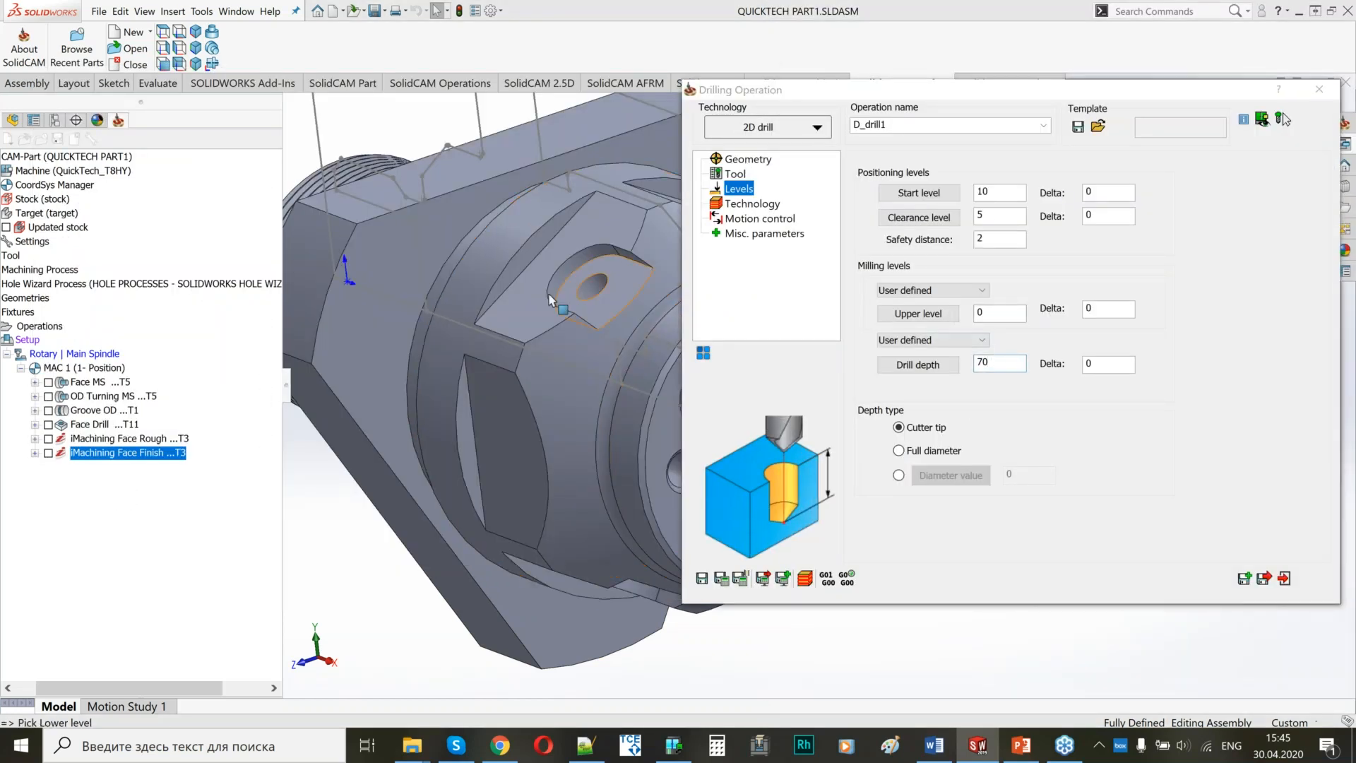
middle_click_drag(552, 300, 416, 283, "ctrl")
scroll(568, 403, "down", 3)
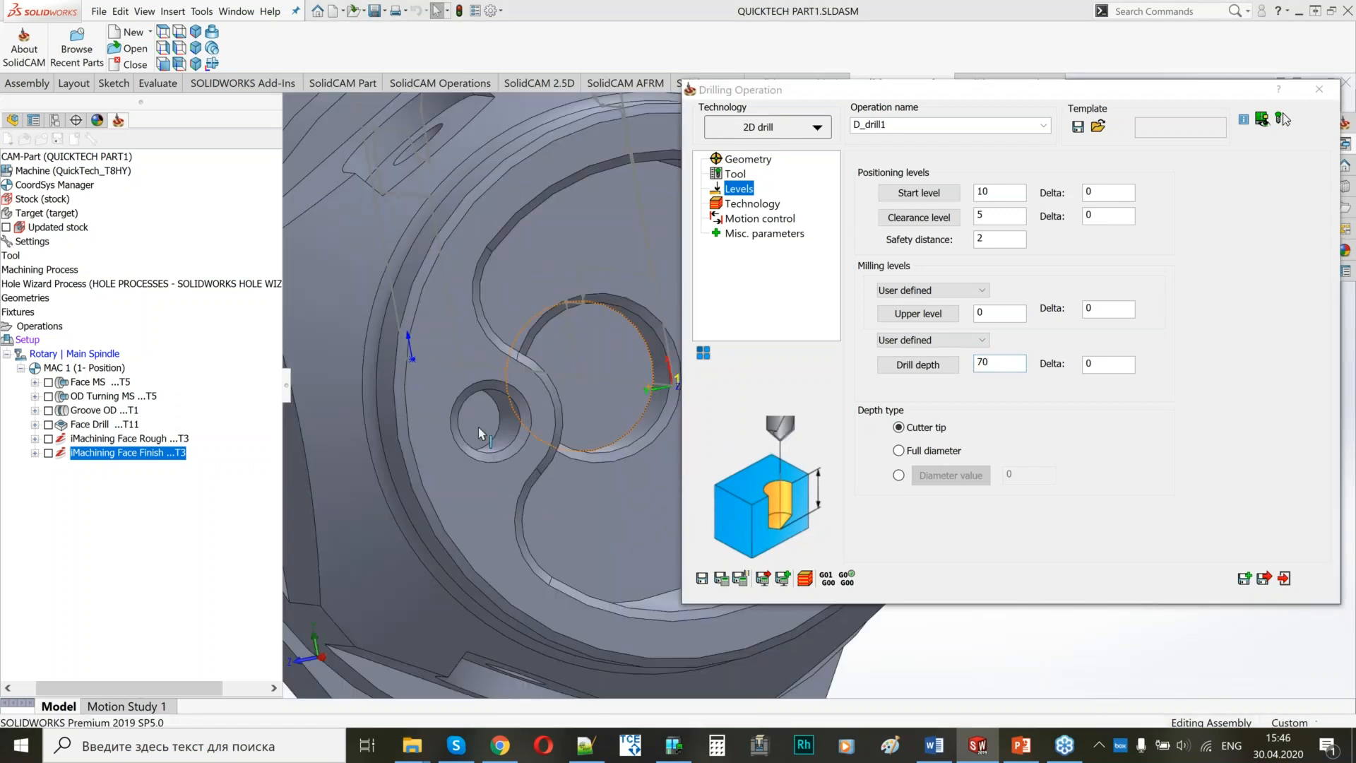
left_click(474, 422)
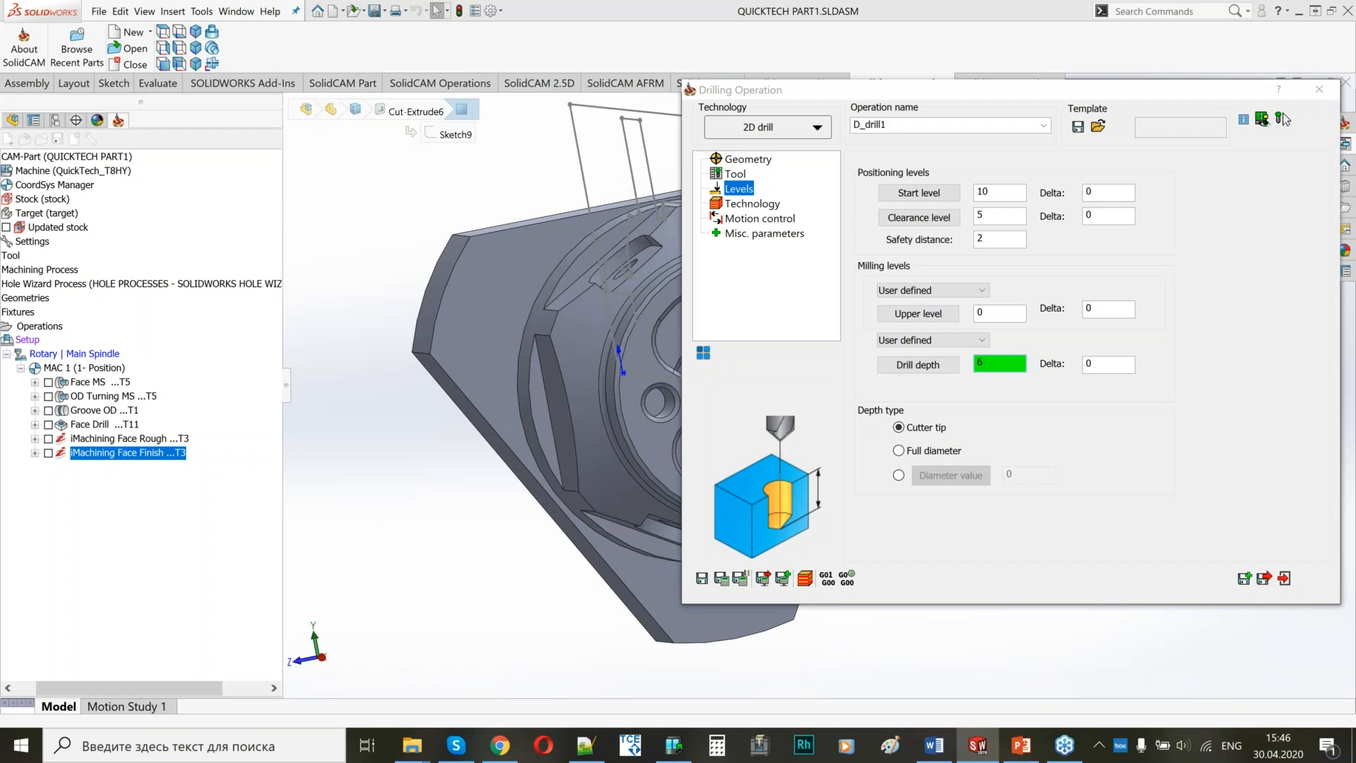
Set the Peck Drilling cycle's step down to 3.
left_click(752, 204)
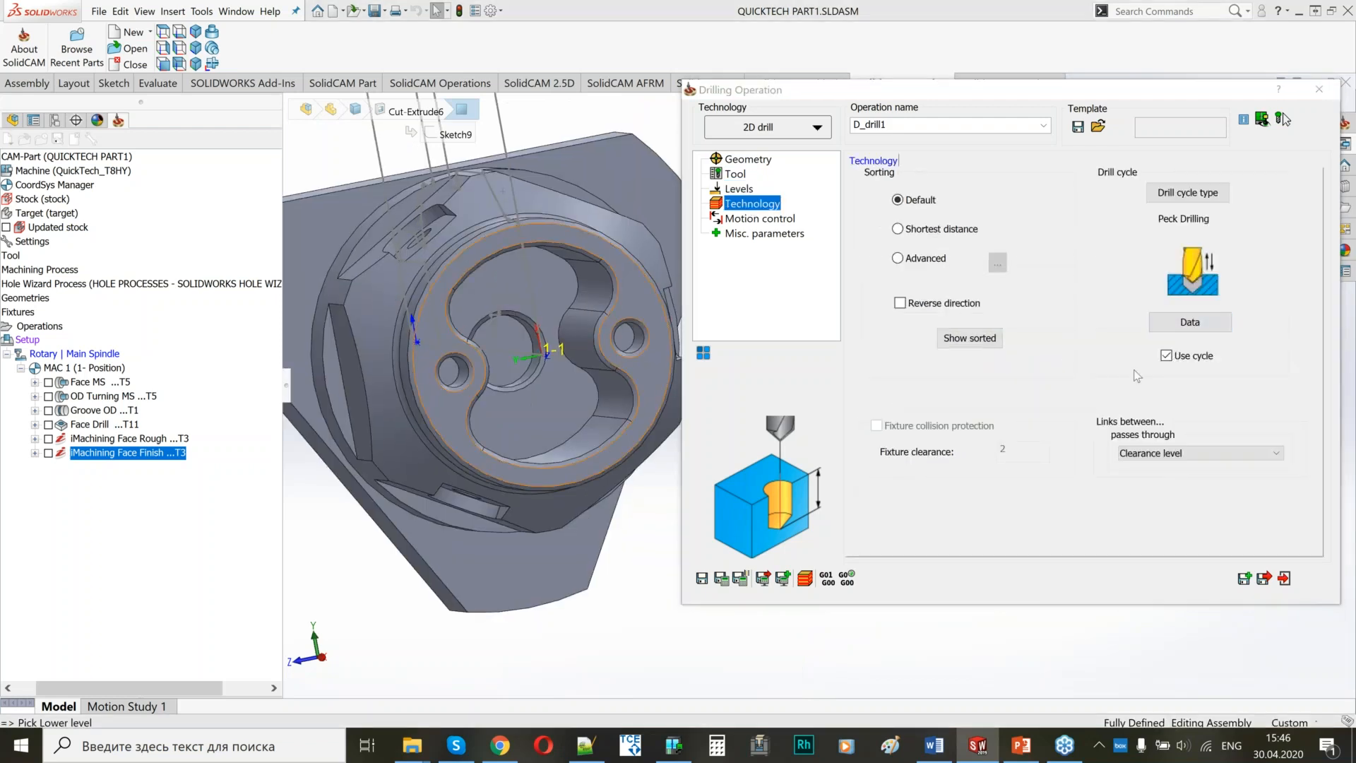
left_click(1190, 322)
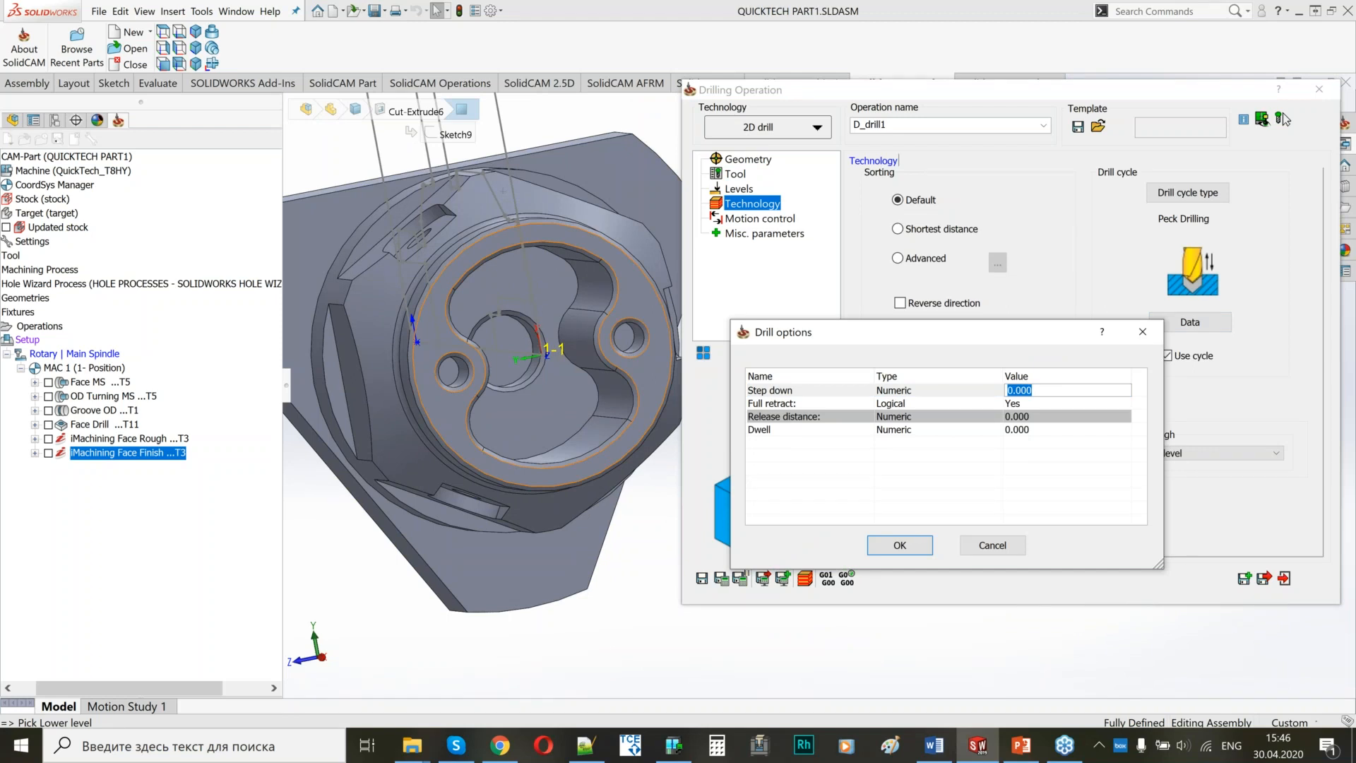
type("2")
key("BackSpace")
type("3")
left_click(899, 544)
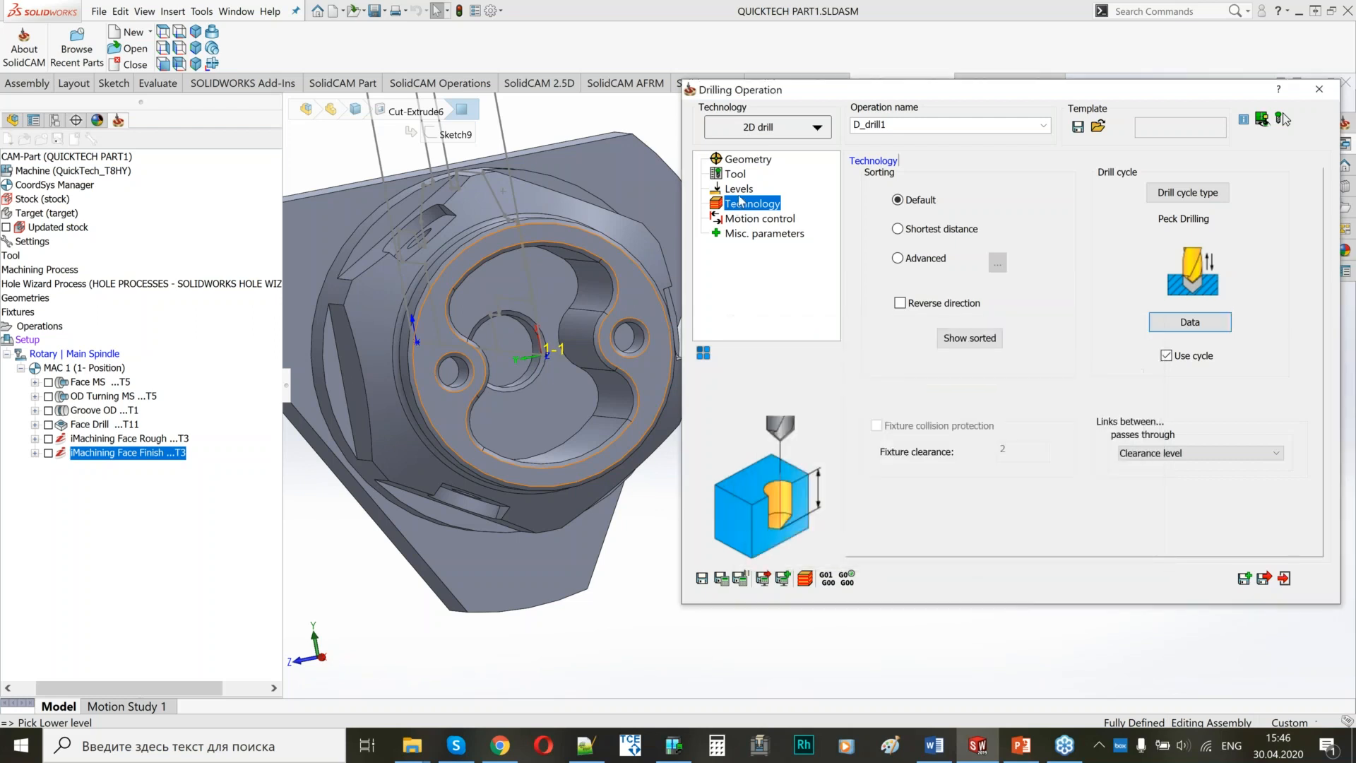
Recheck the drilling levels and enable 4th Axis motion control as Face with Polar coordinates in the XC plane.
left_click(739, 189)
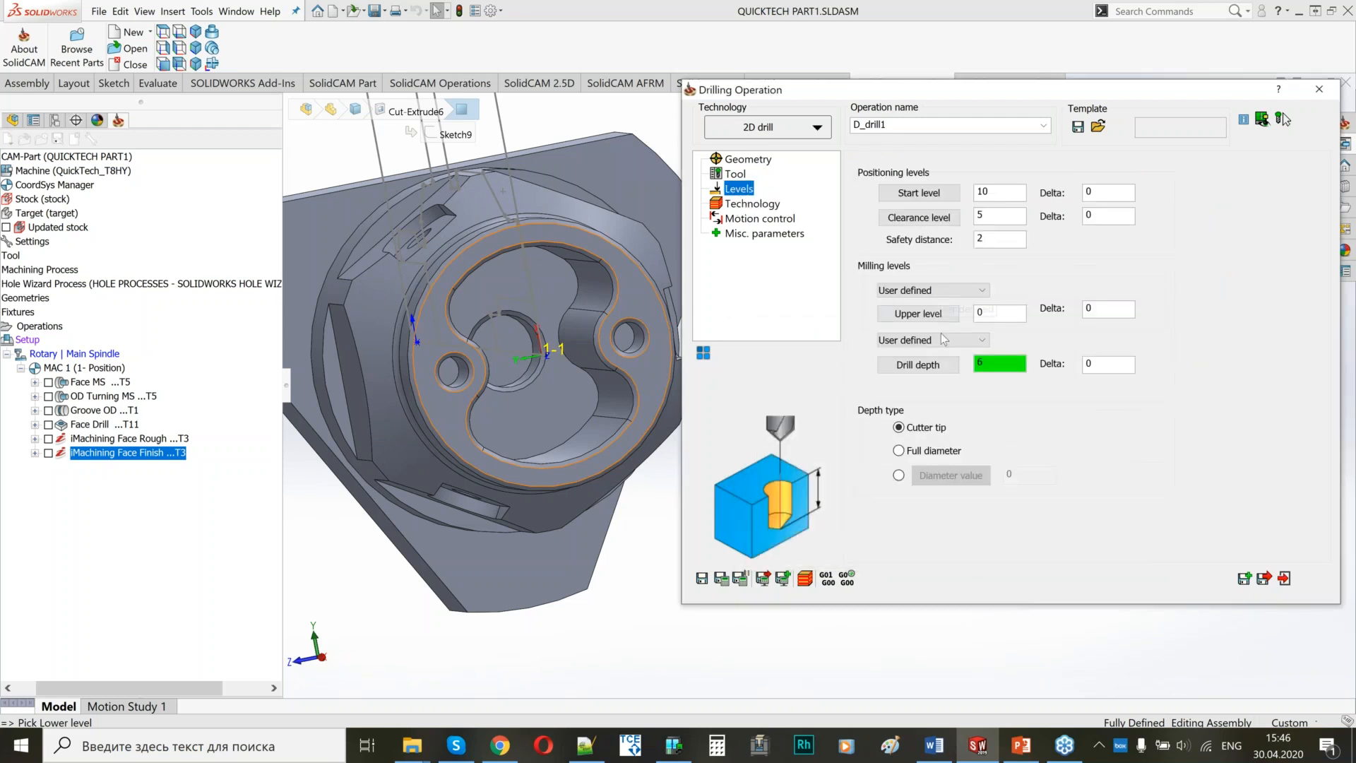
left_click(752, 205)
left_click(755, 220)
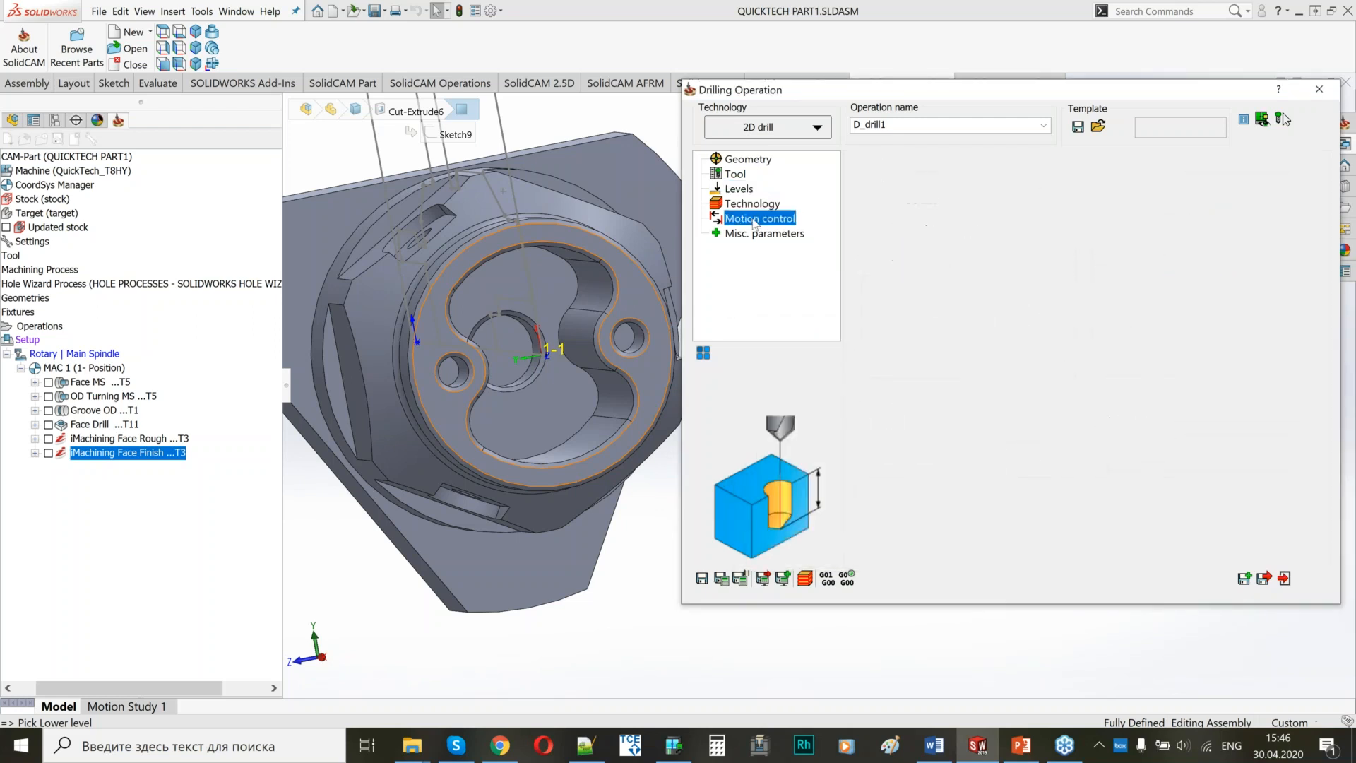
left_click(869, 161)
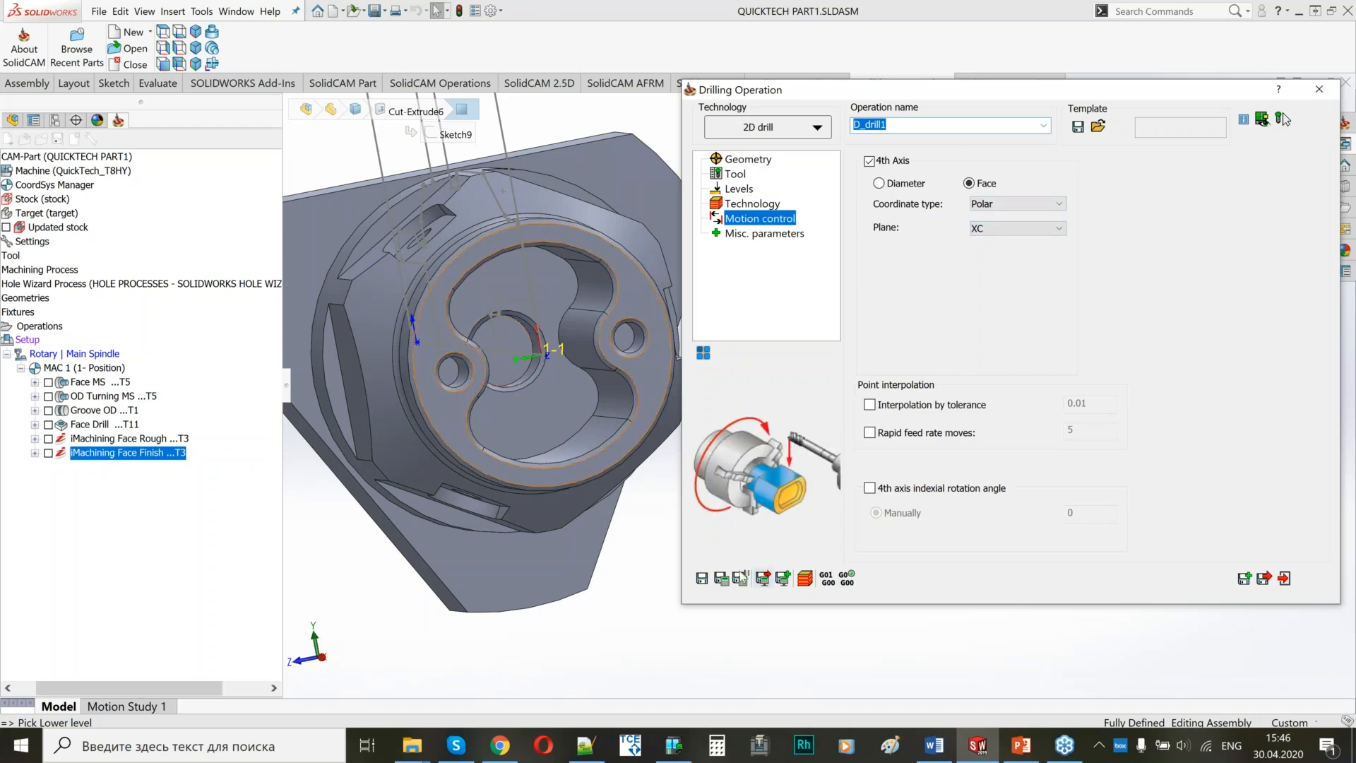
Save and calculate the front-face drilling operation, close it and inspect the flats around the part's front section.
left_click(722, 581)
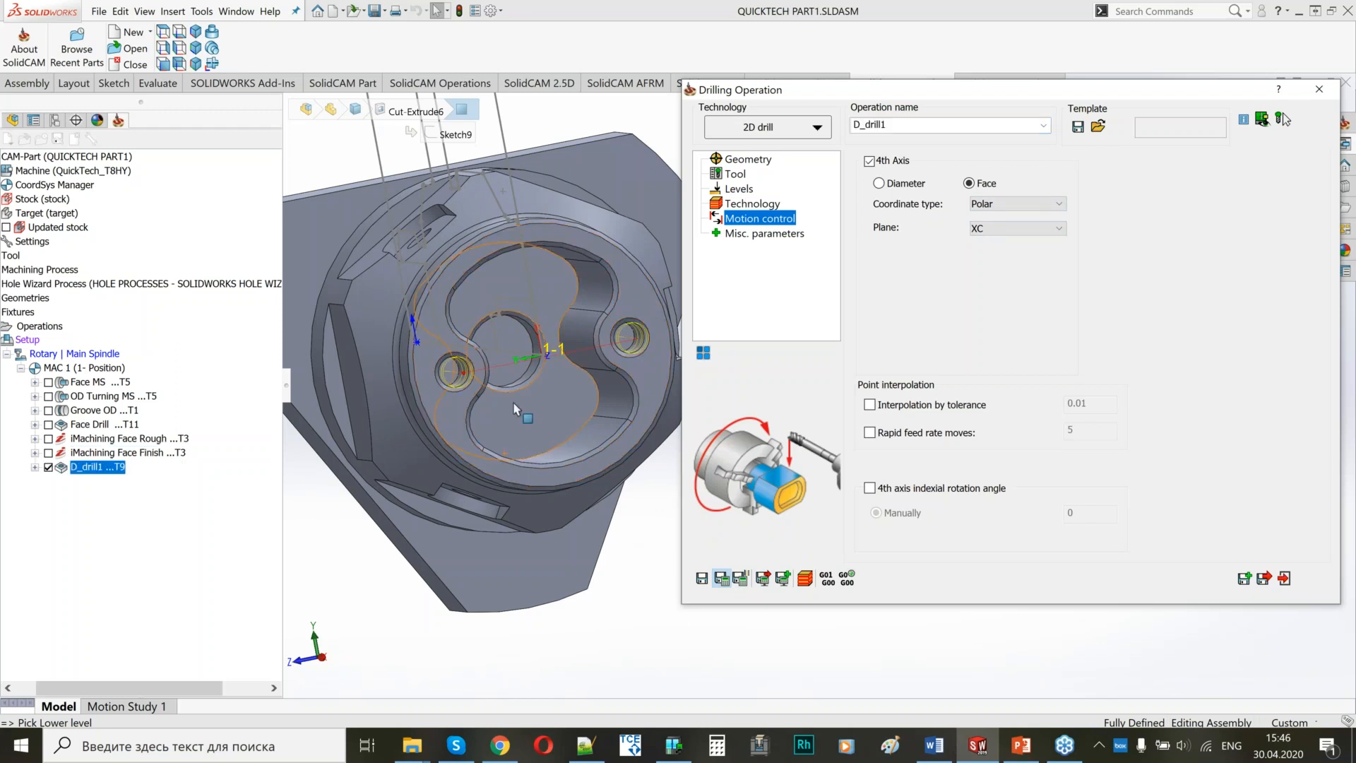
scroll(515, 408, "up", 2)
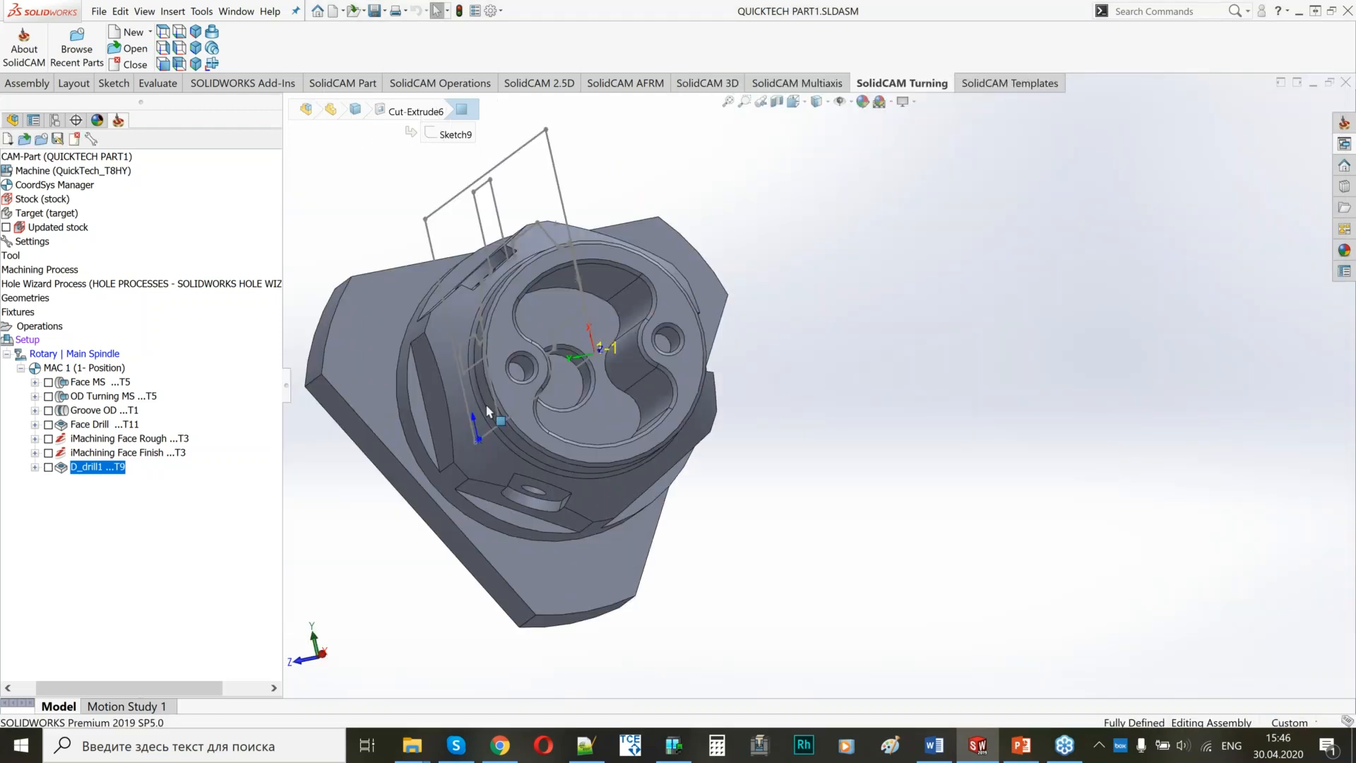
middle_click_drag(486, 411, 645, 479)
left_click(627, 318)
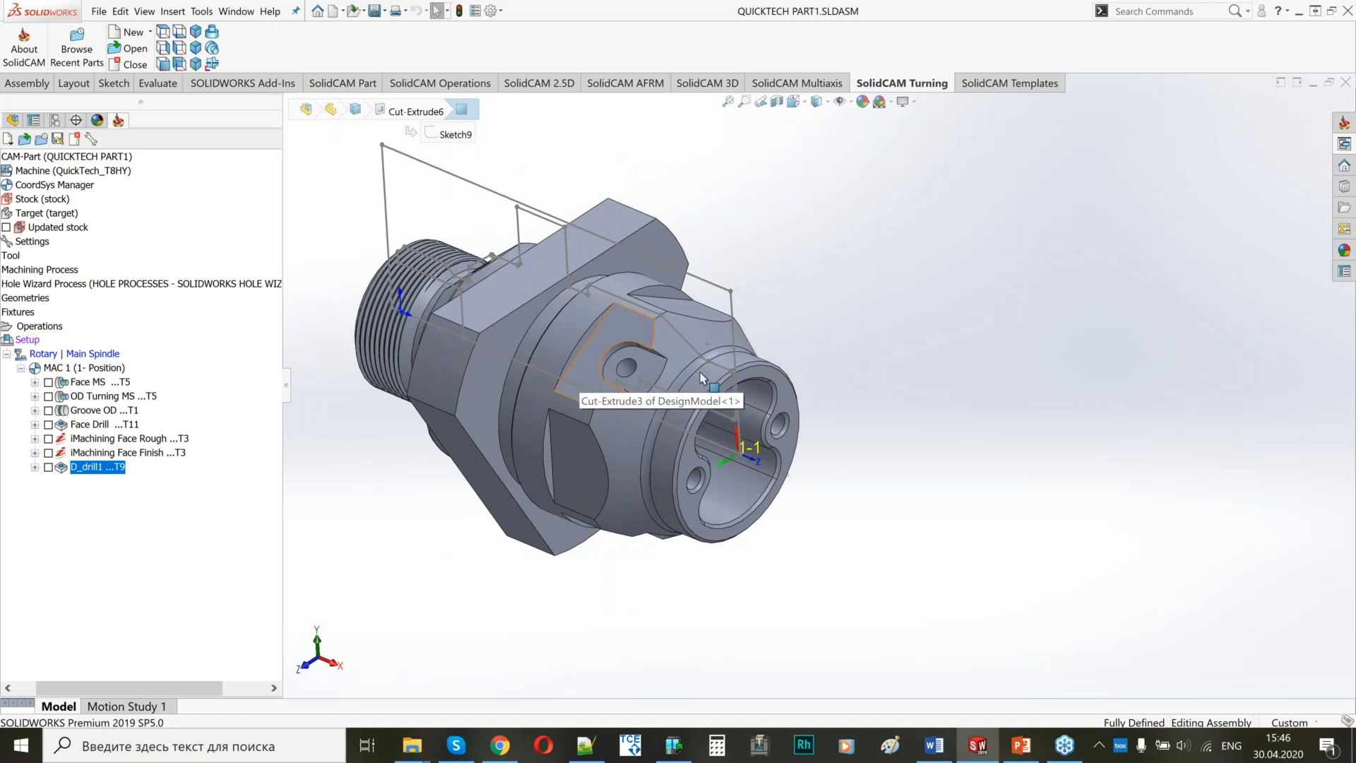
middle_click_drag(696, 360, 622, 385)
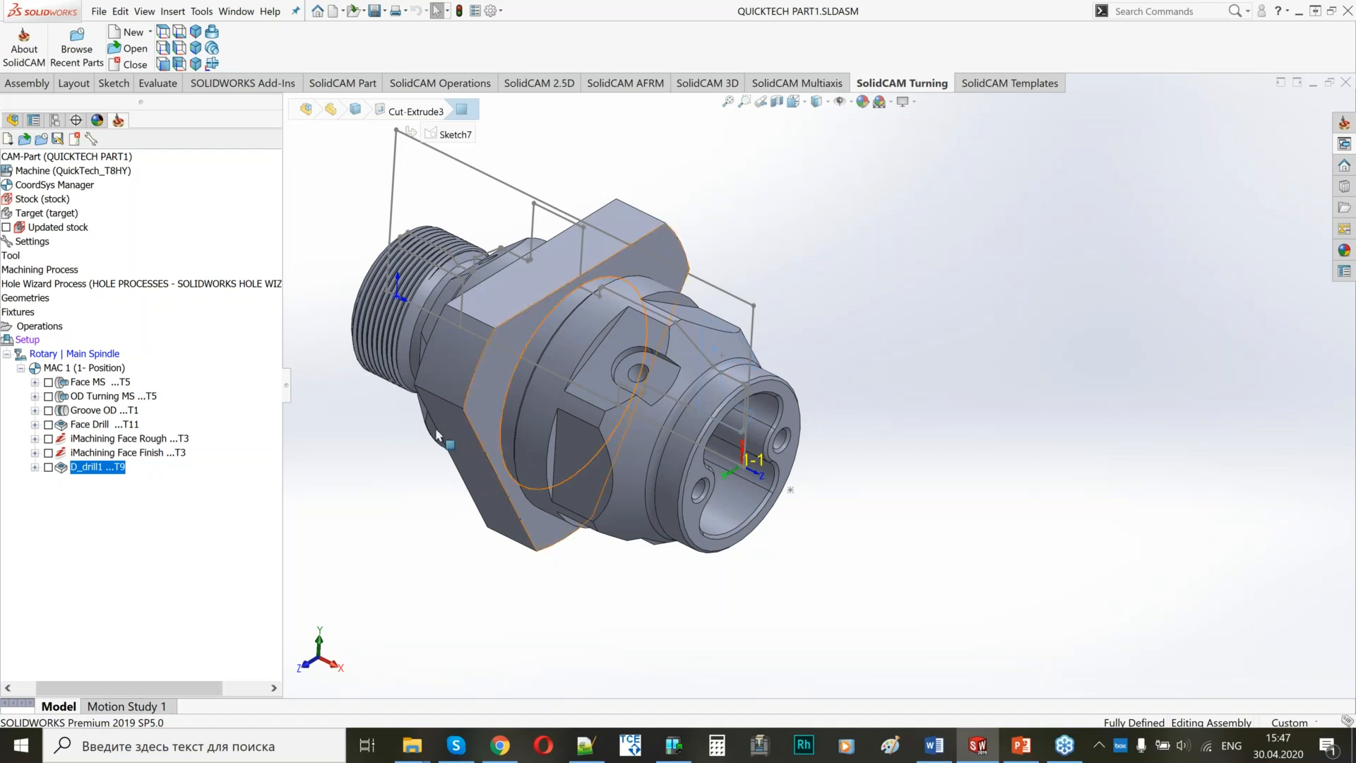
Add a Profile milling operation after the D_drill1 operation.
right_click(100, 468)
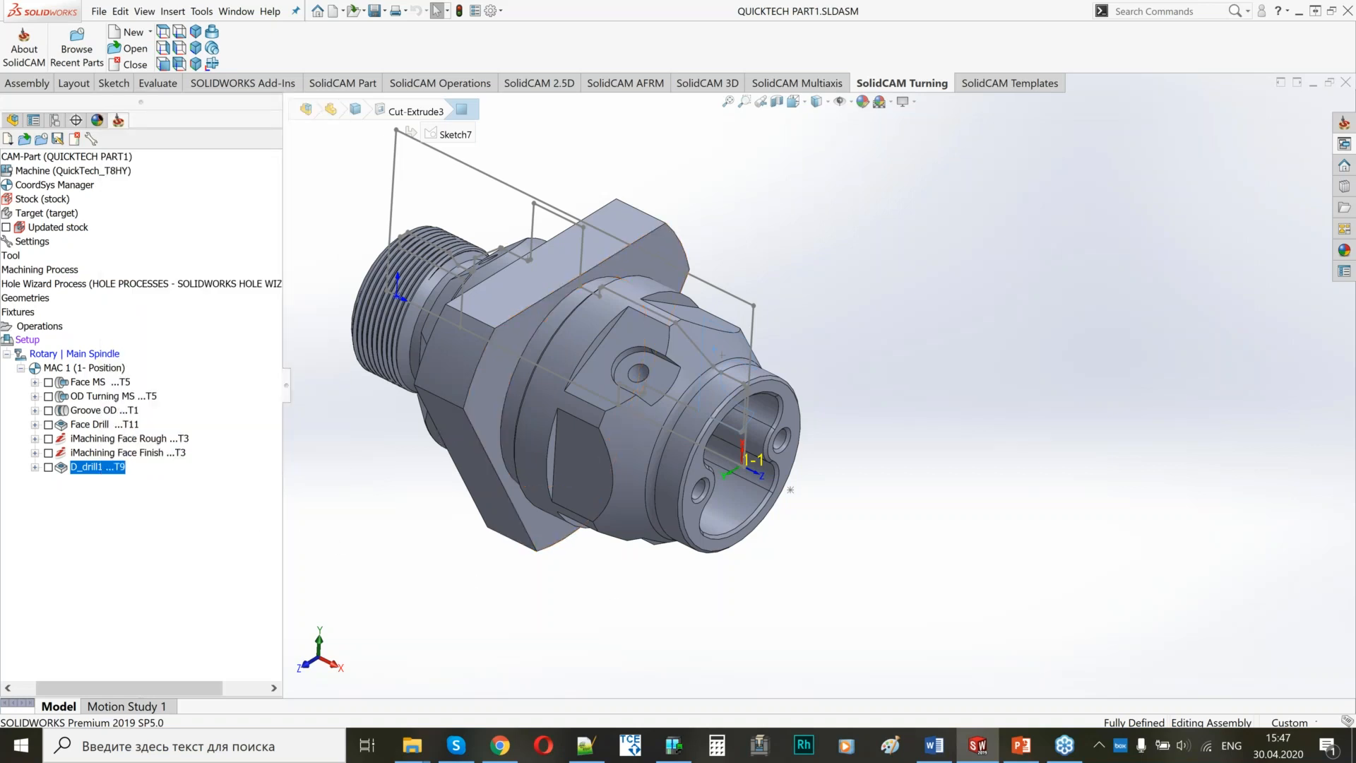
right_click(100, 468)
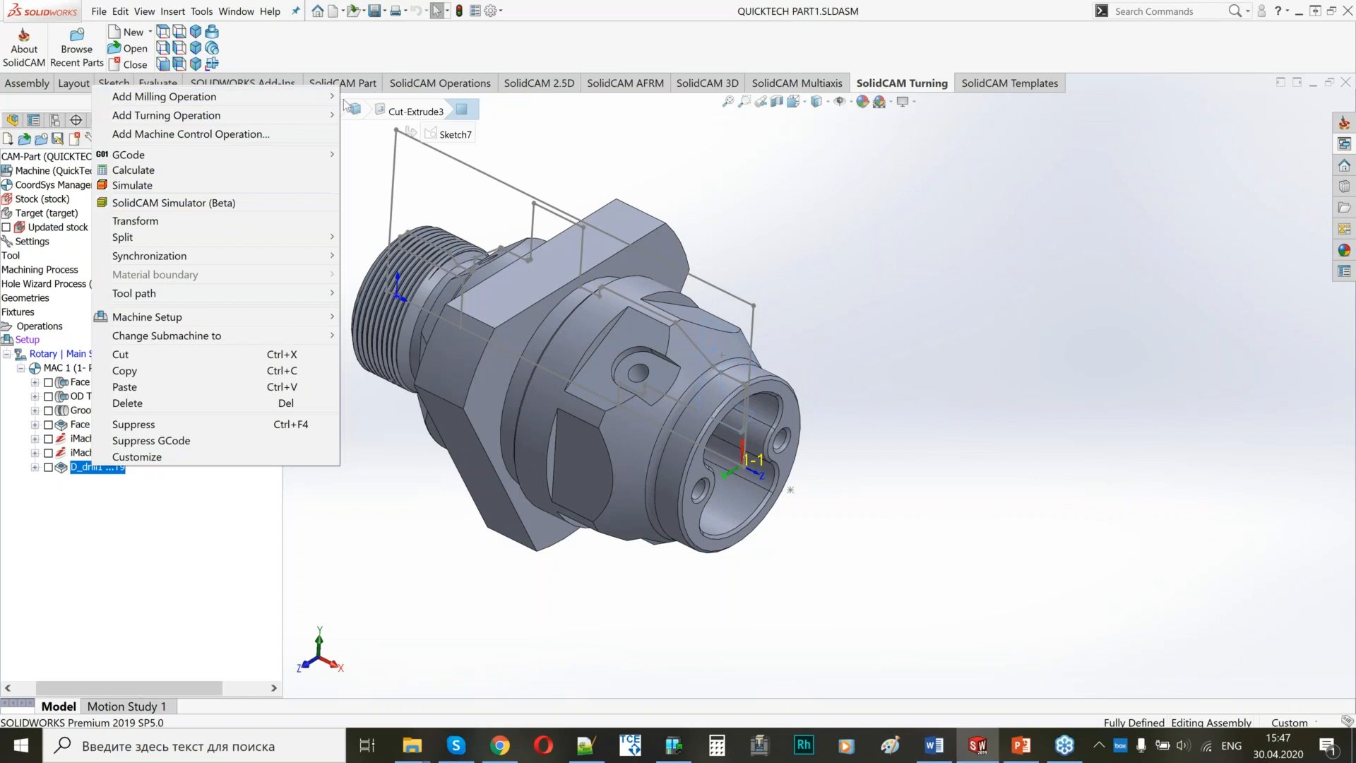
mouse_move(330, 97)
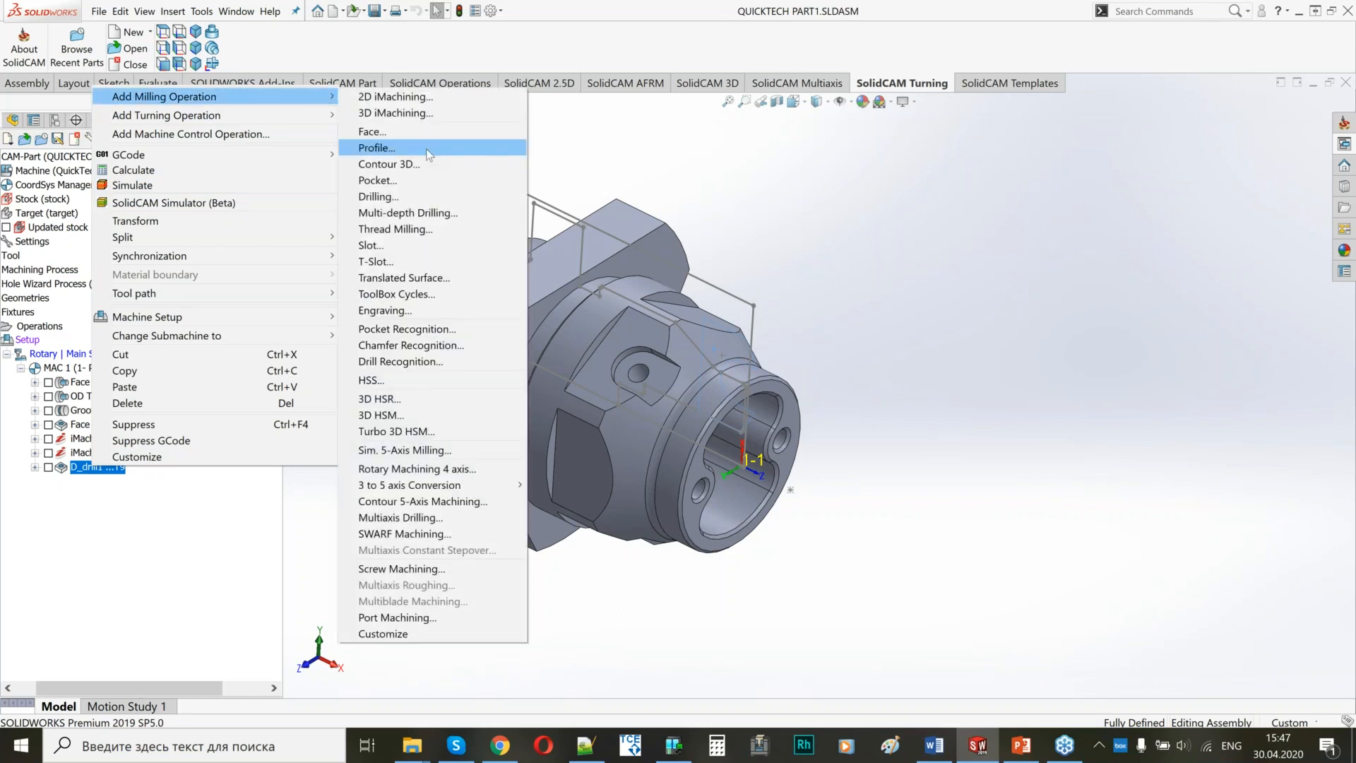
left_click(427, 149)
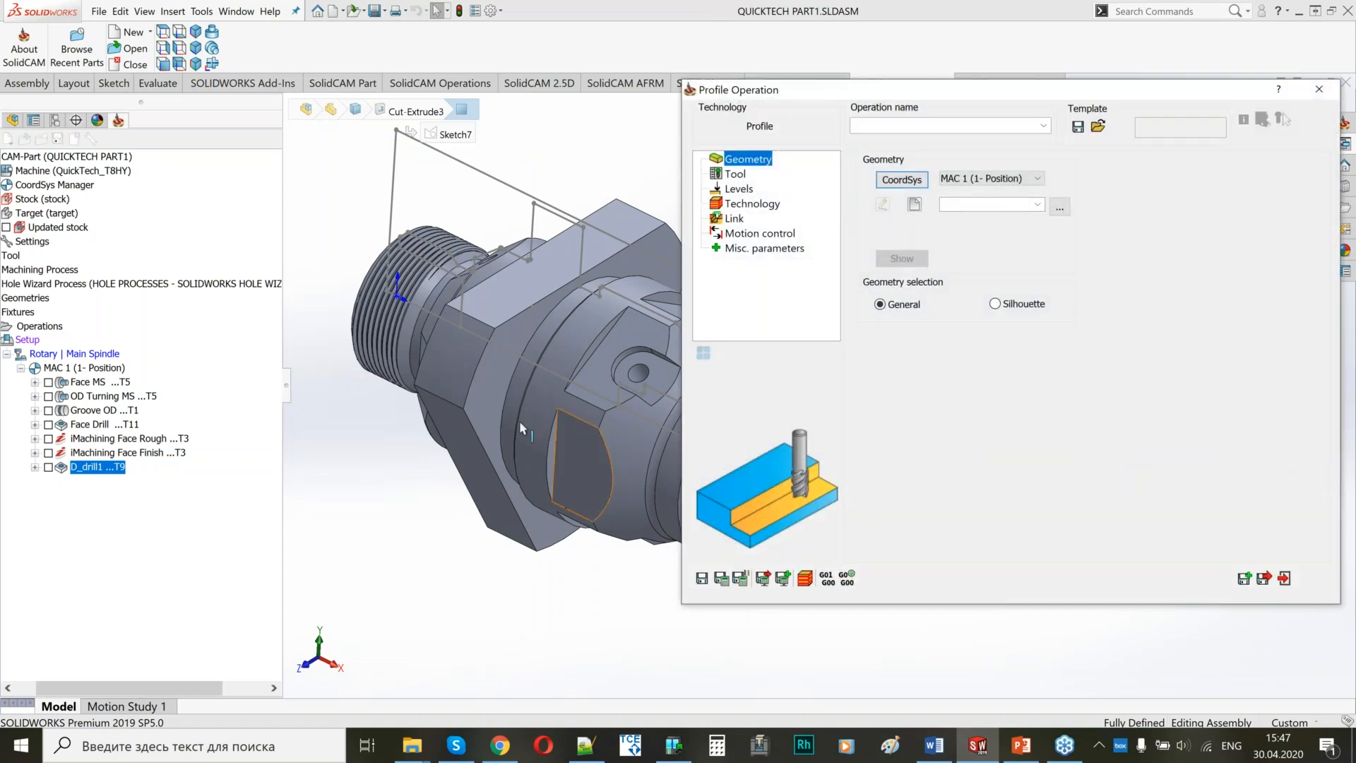
middle_click_drag(508, 406, 429, 373)
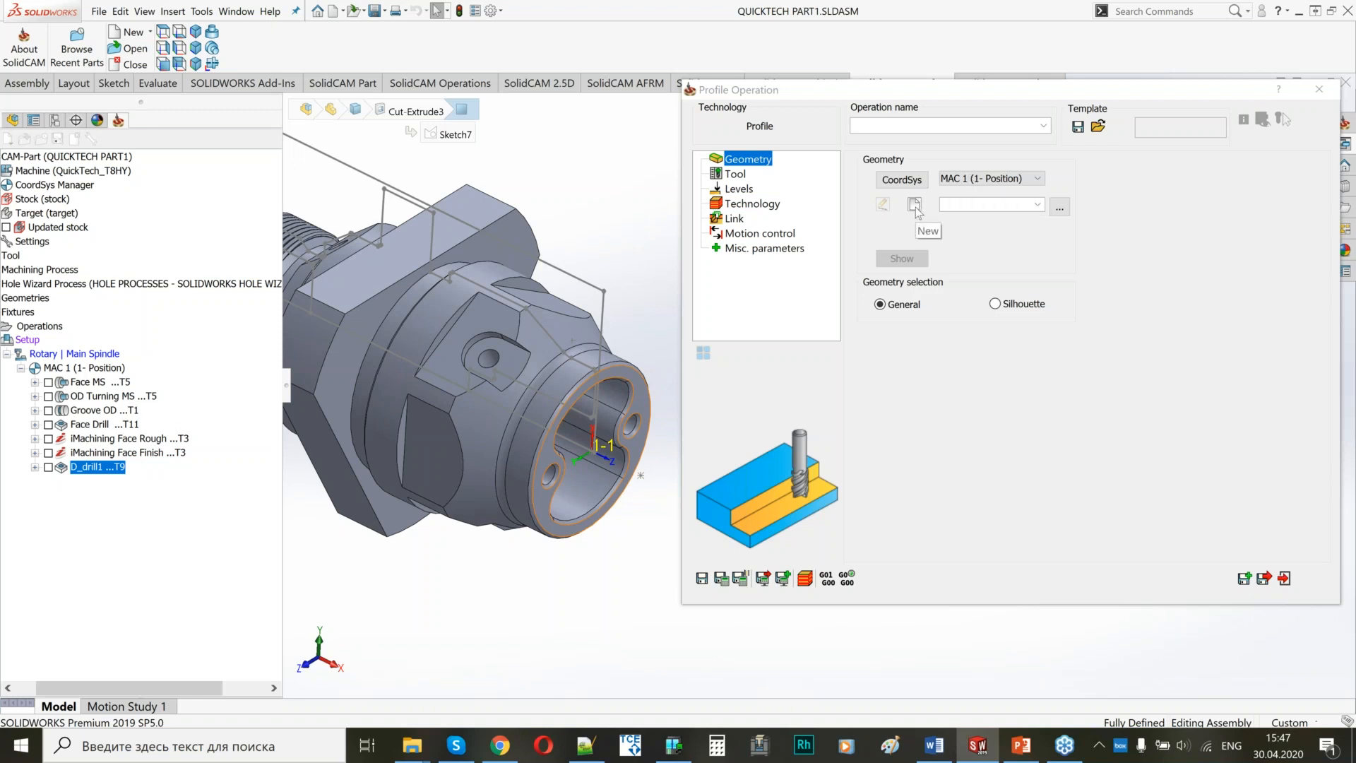
Create a new profile geometry and accept the straight rear edge of one flat as the first chain, with its direction reversed.
left_click(914, 205)
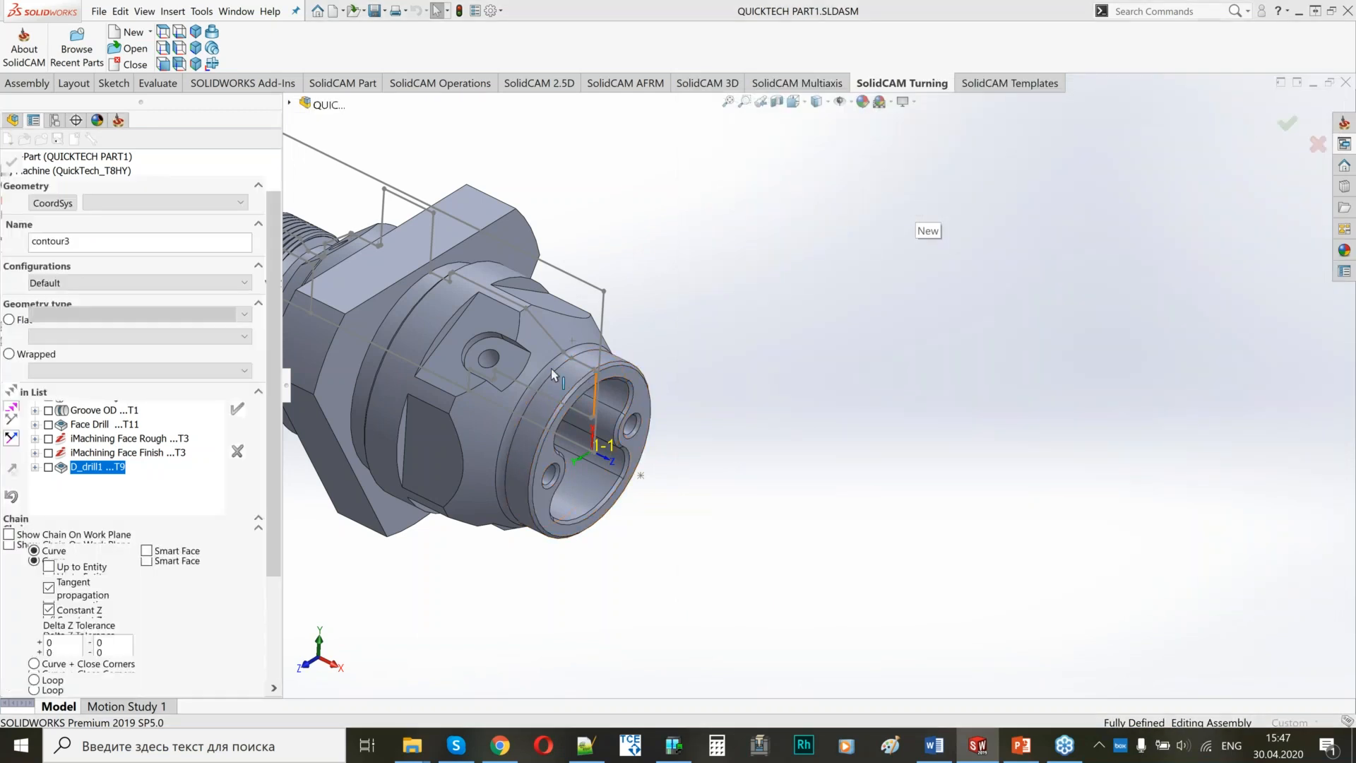
middle_click_drag(463, 311, 473, 362)
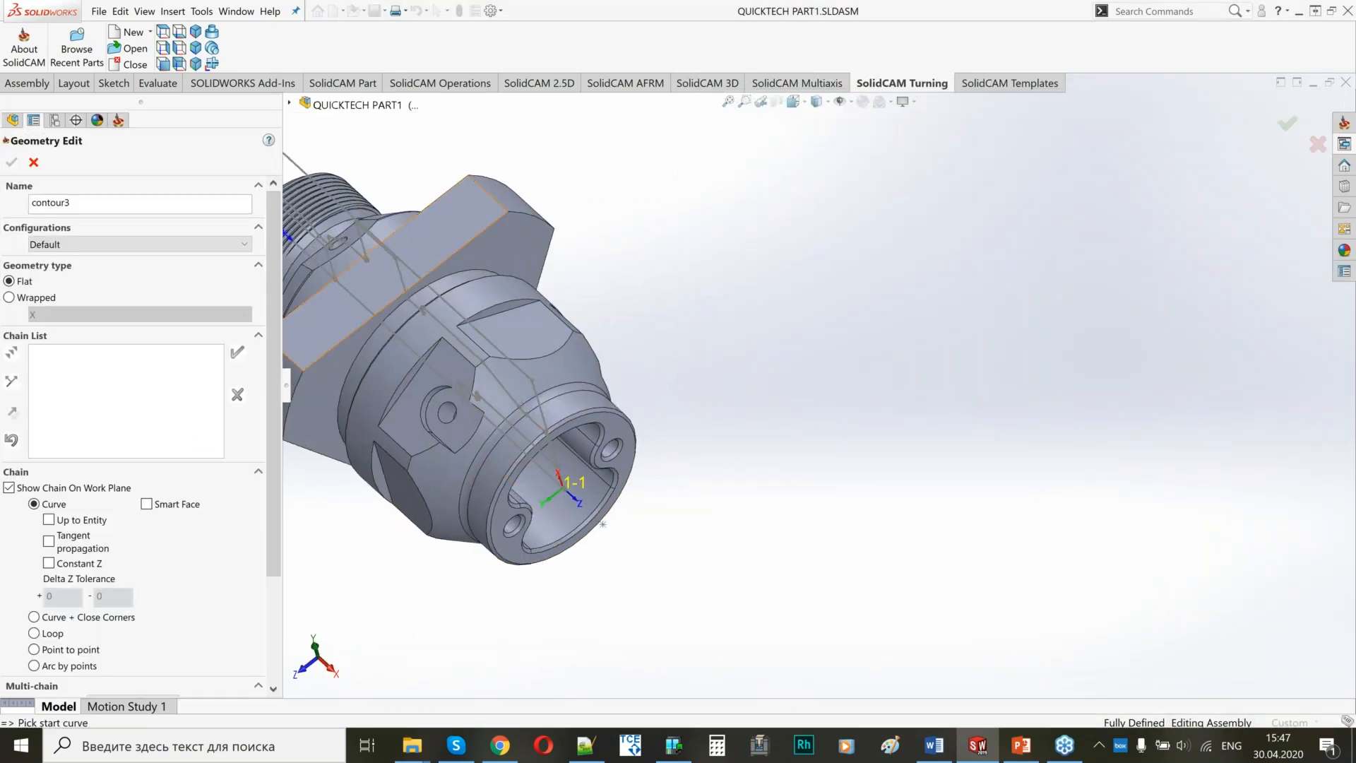
left_click(506, 318)
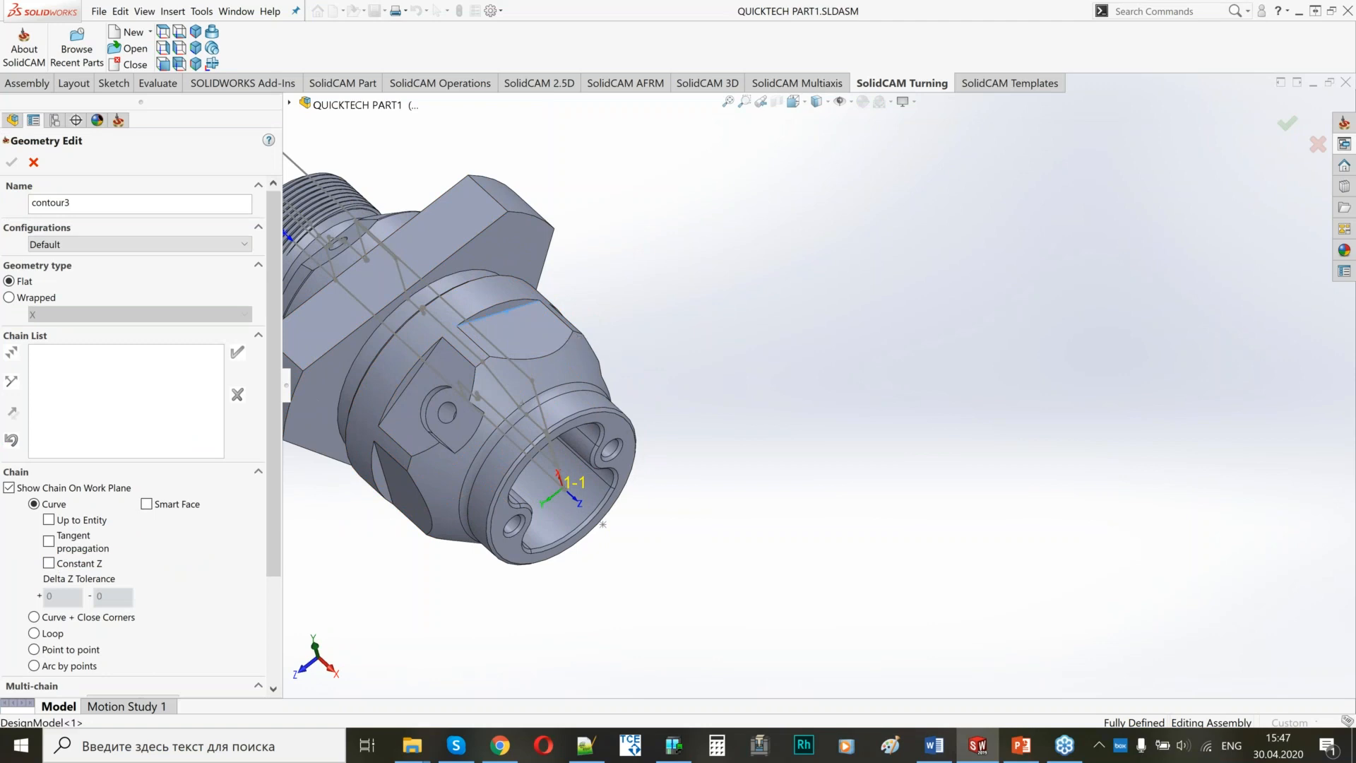
left_click(17, 417)
middle_click_drag(603, 264, 452, 339)
left_click(238, 353)
Add the straight rear edge of the adjacent flat as the second chain of the profile geometry.
left_click(486, 341)
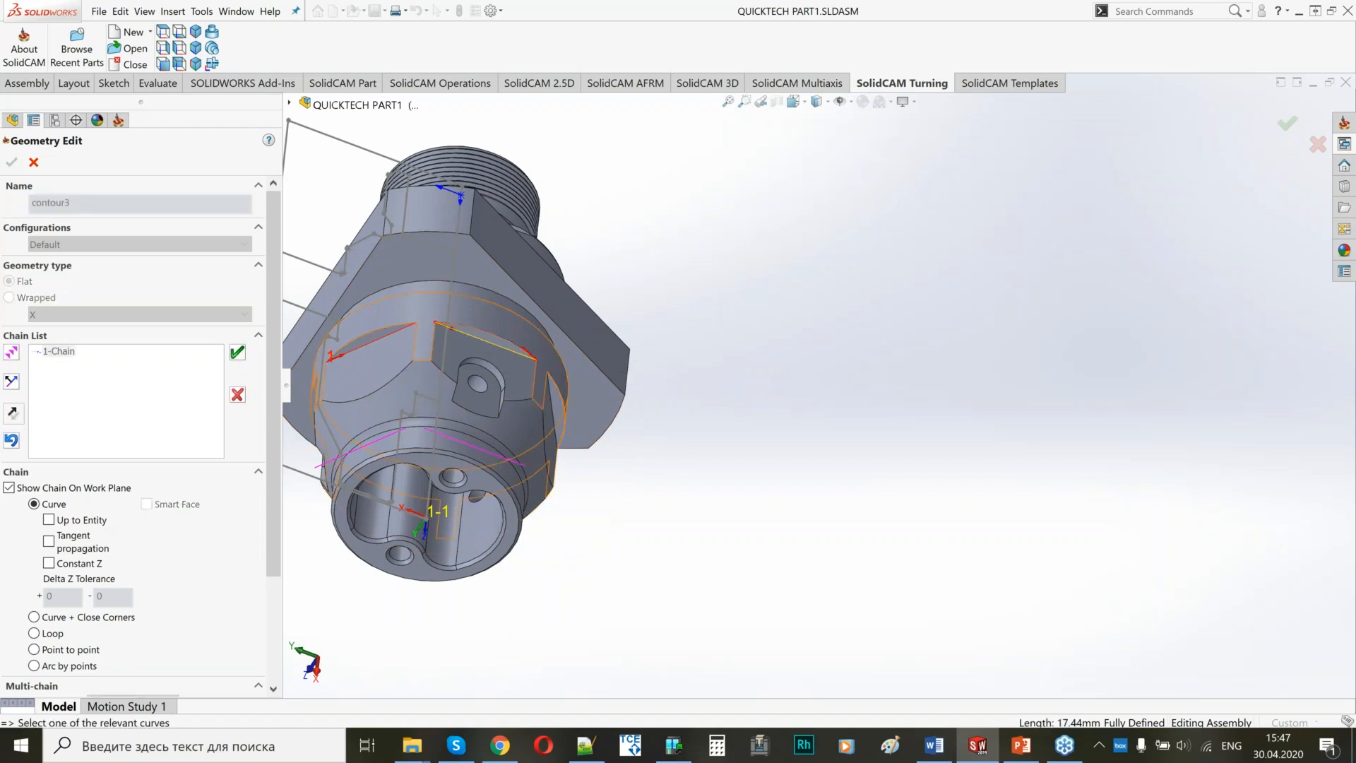
middle_click_drag(486, 341, 515, 369)
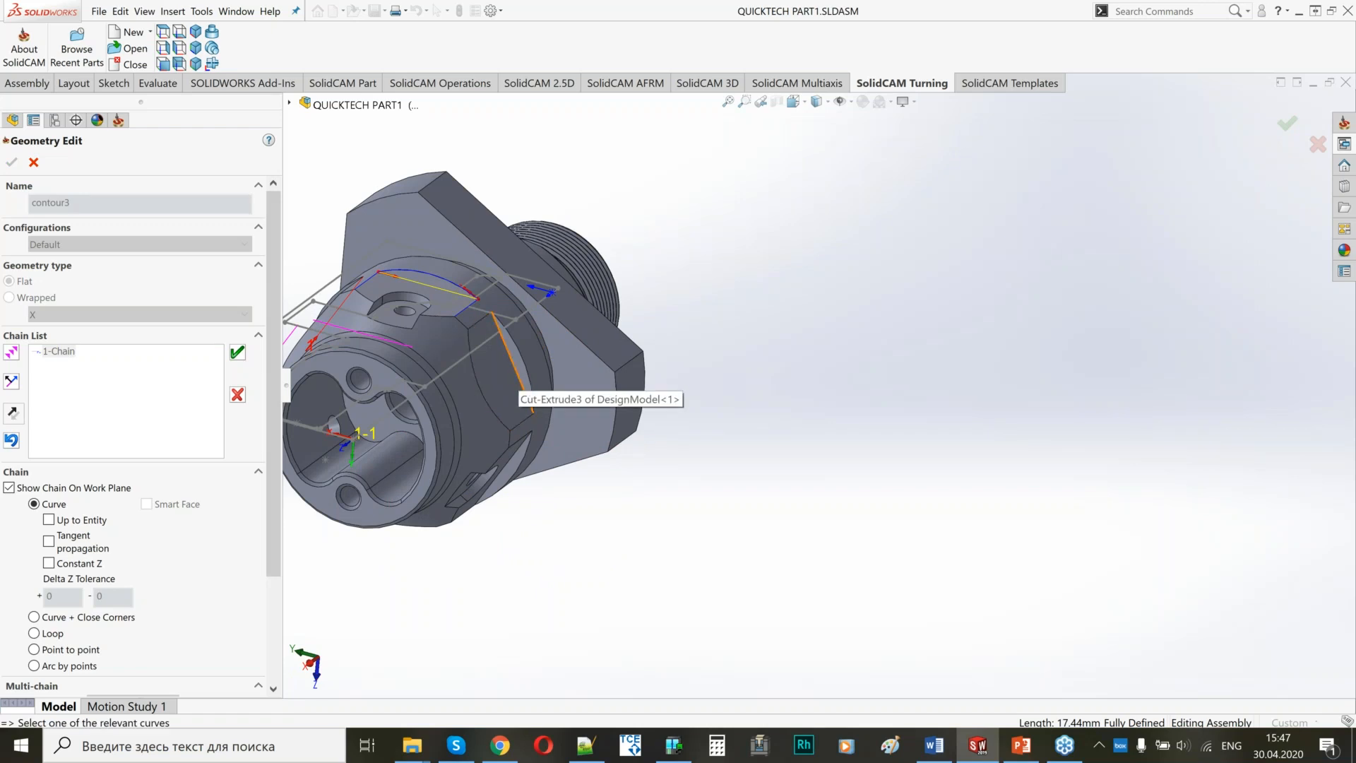
scroll(426, 370, "down", 5)
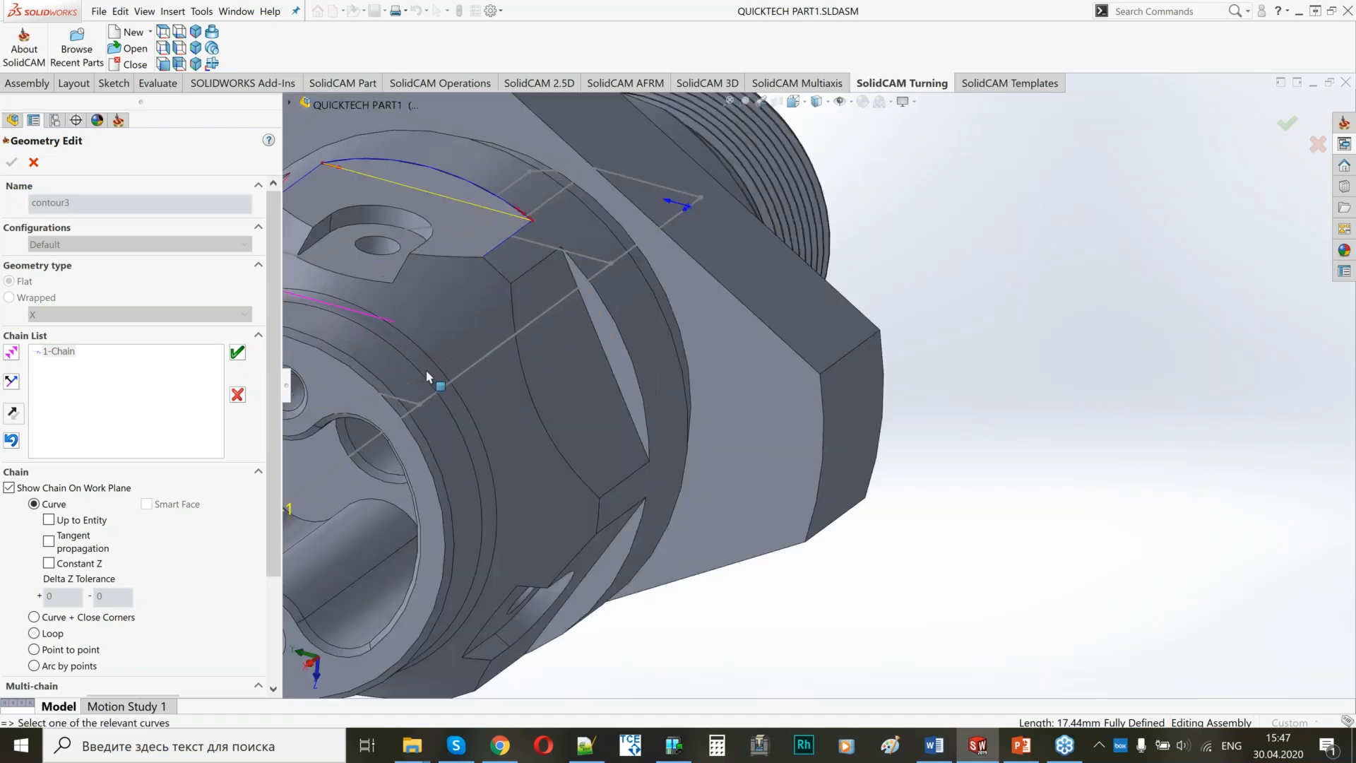
scroll(426, 370, "down", 2)
left_click(238, 353)
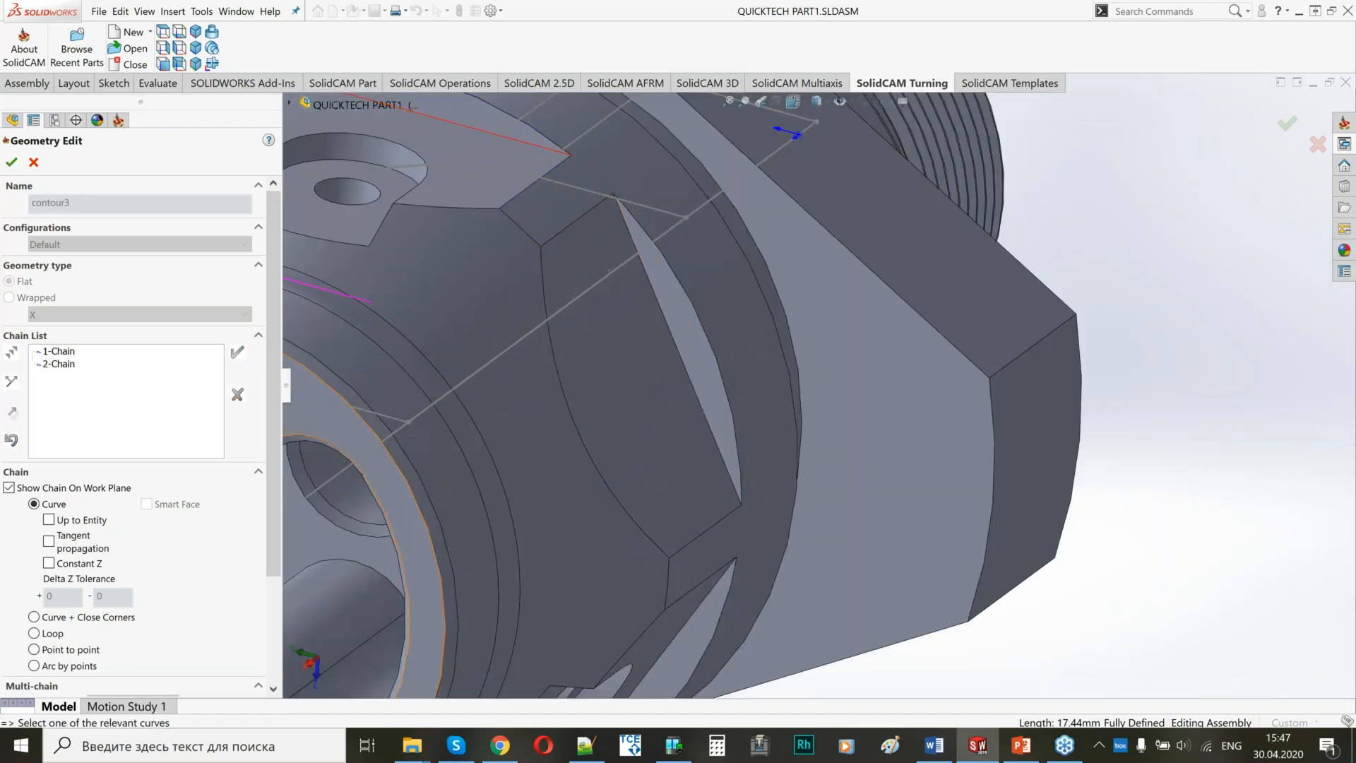
Add the straight rear edges of the following two flats around the part as the third and fourth chains.
left_click(673, 348)
scroll(673, 347, "up", 3)
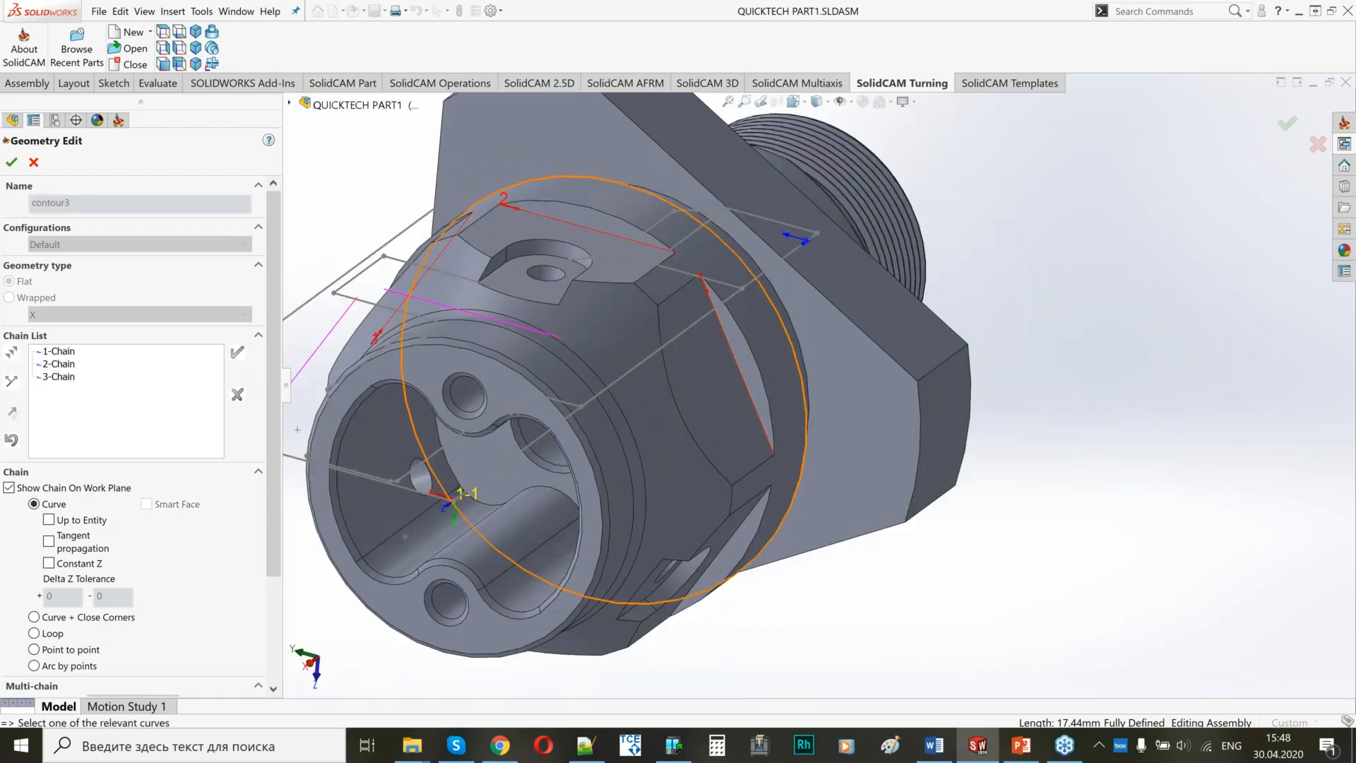
middle_click_drag(823, 466, 738, 396)
scroll(739, 393, "up", 4)
scroll(739, 392, "down", 4)
left_click(750, 393)
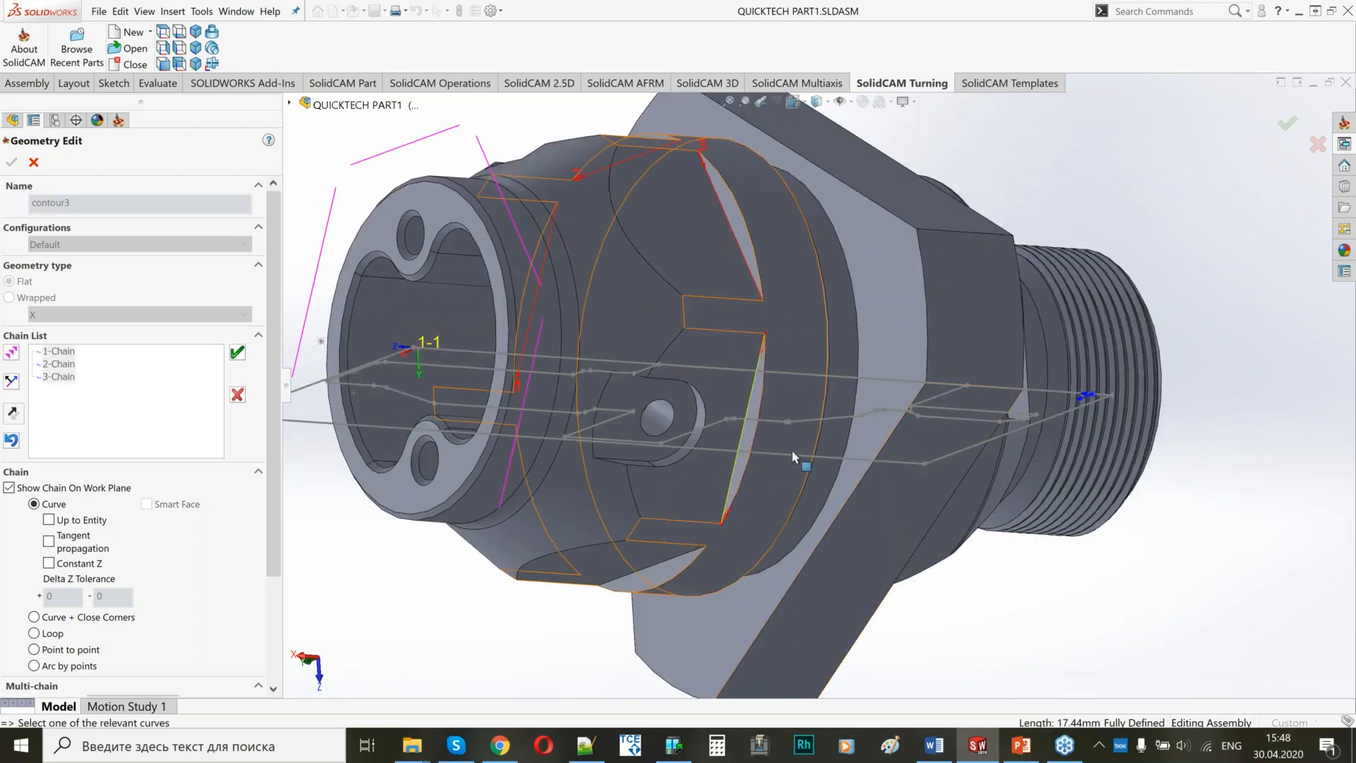
left_click(237, 352)
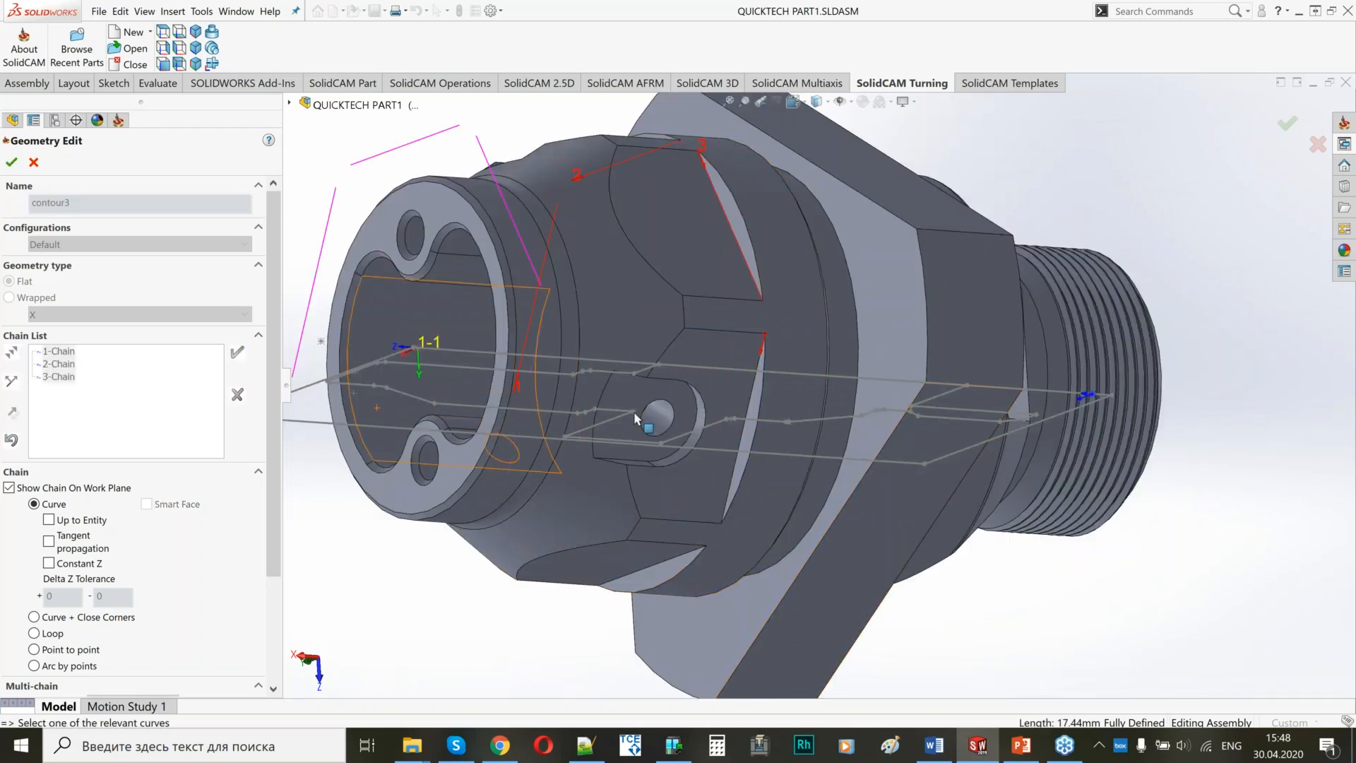
Add the straight rear edge of the fifth flat as another chain of the profile geometry.
middle_click_drag(634, 411, 624, 315)
scroll(716, 500, "up", 4)
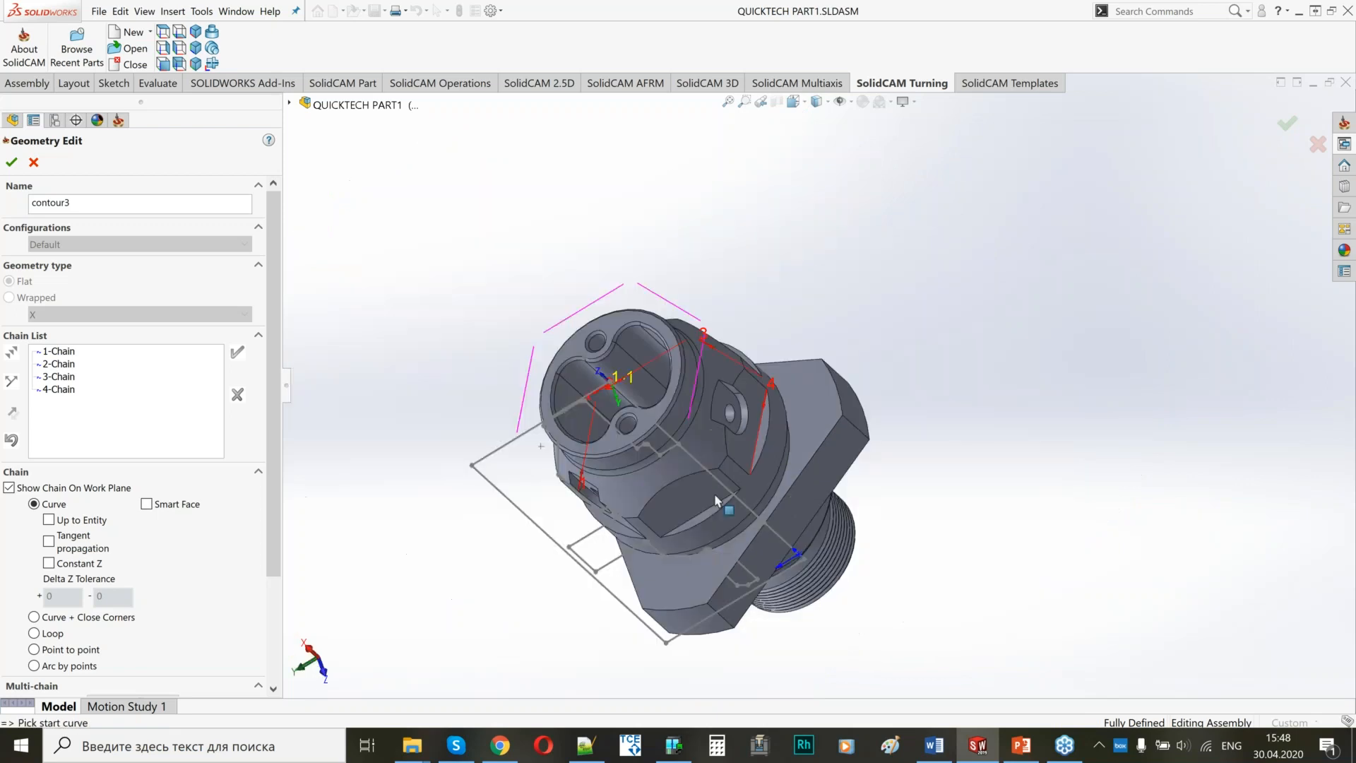
scroll(699, 518, "down", 5)
left_click(699, 518)
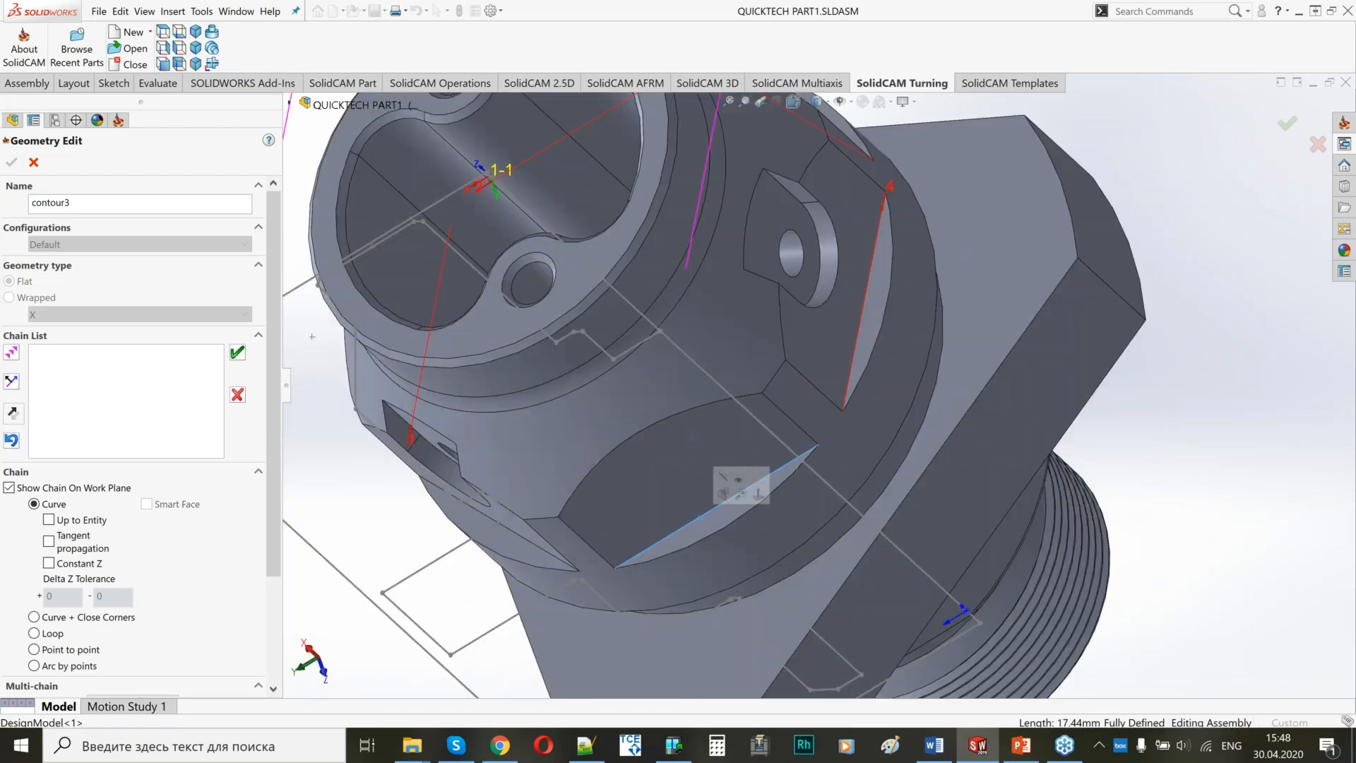
left_click(685, 530)
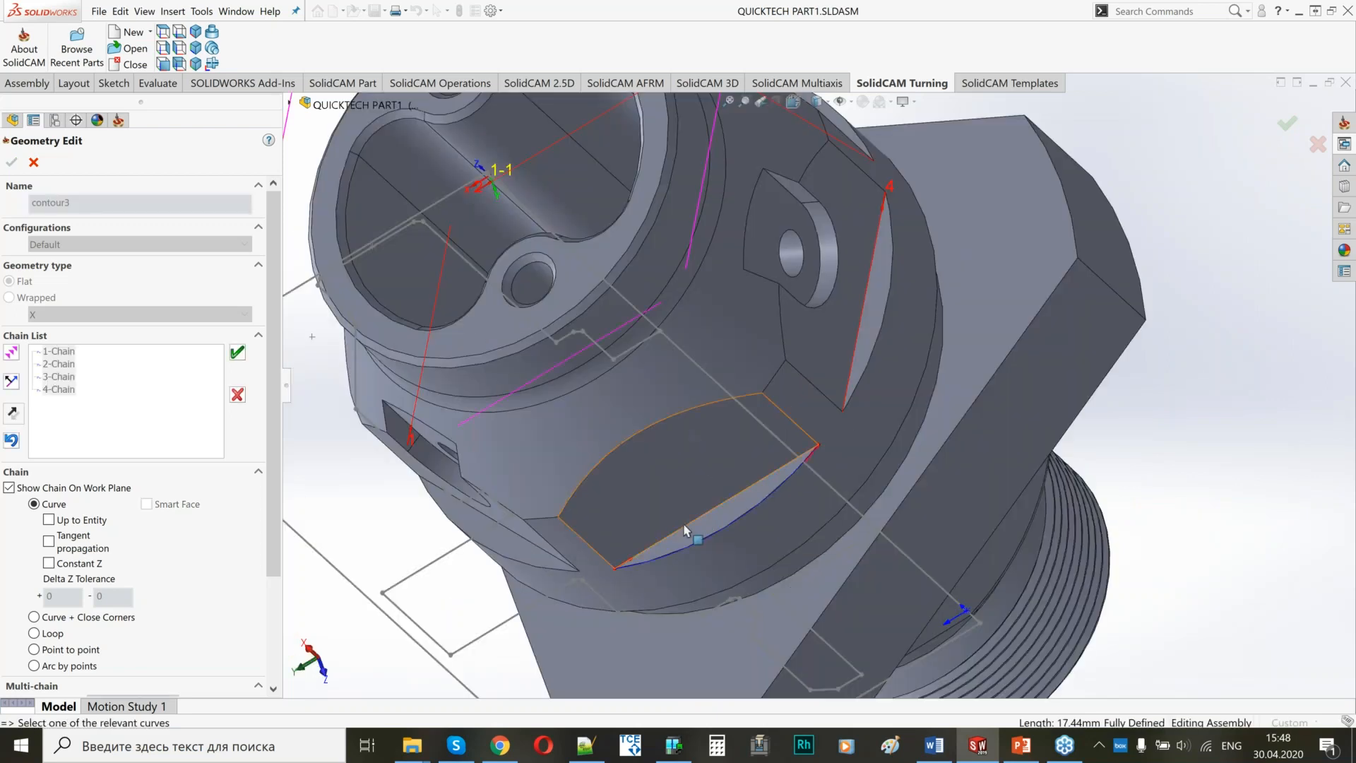
left_click(237, 352)
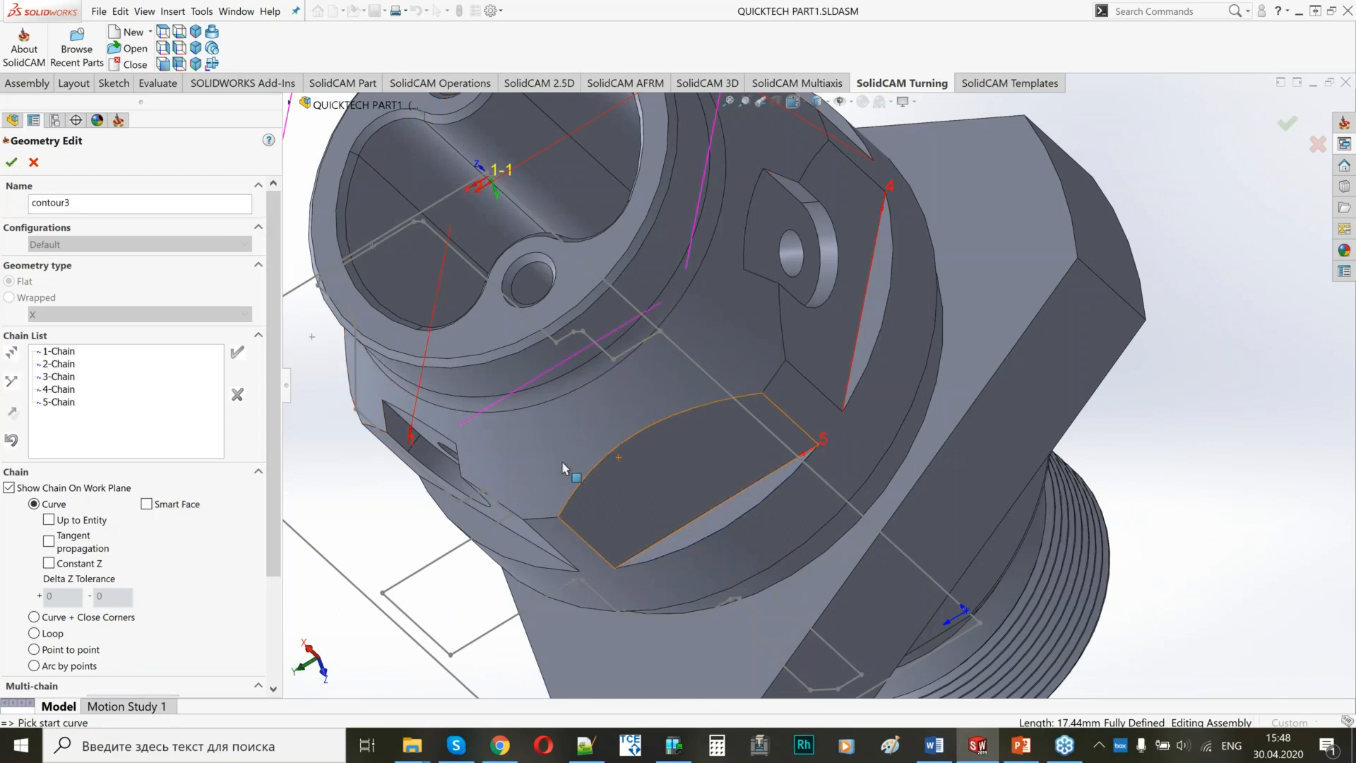
Add the last flat's straight rear edge as the sixth chain and accept the contour3 geometry.
middle_click_drag(563, 468, 712, 404)
left_click(709, 426)
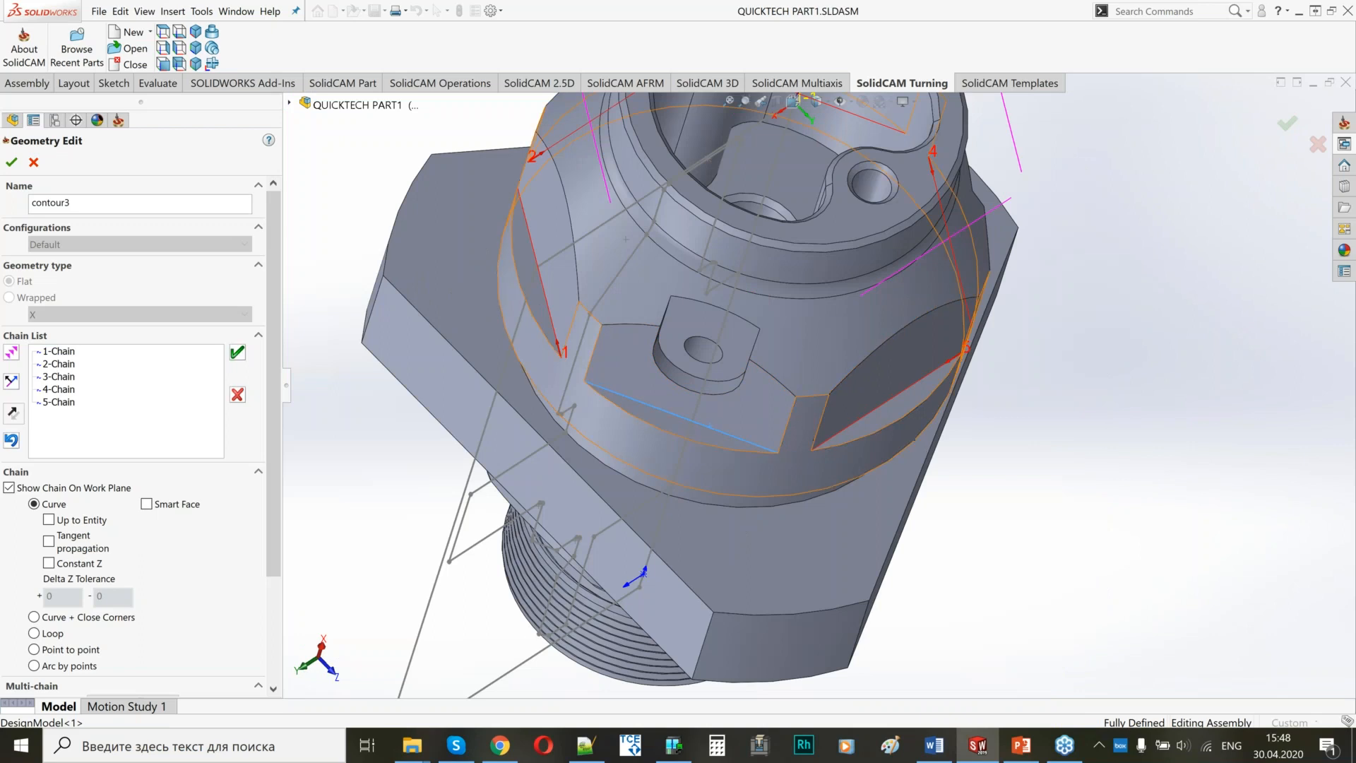
left_click(792, 433)
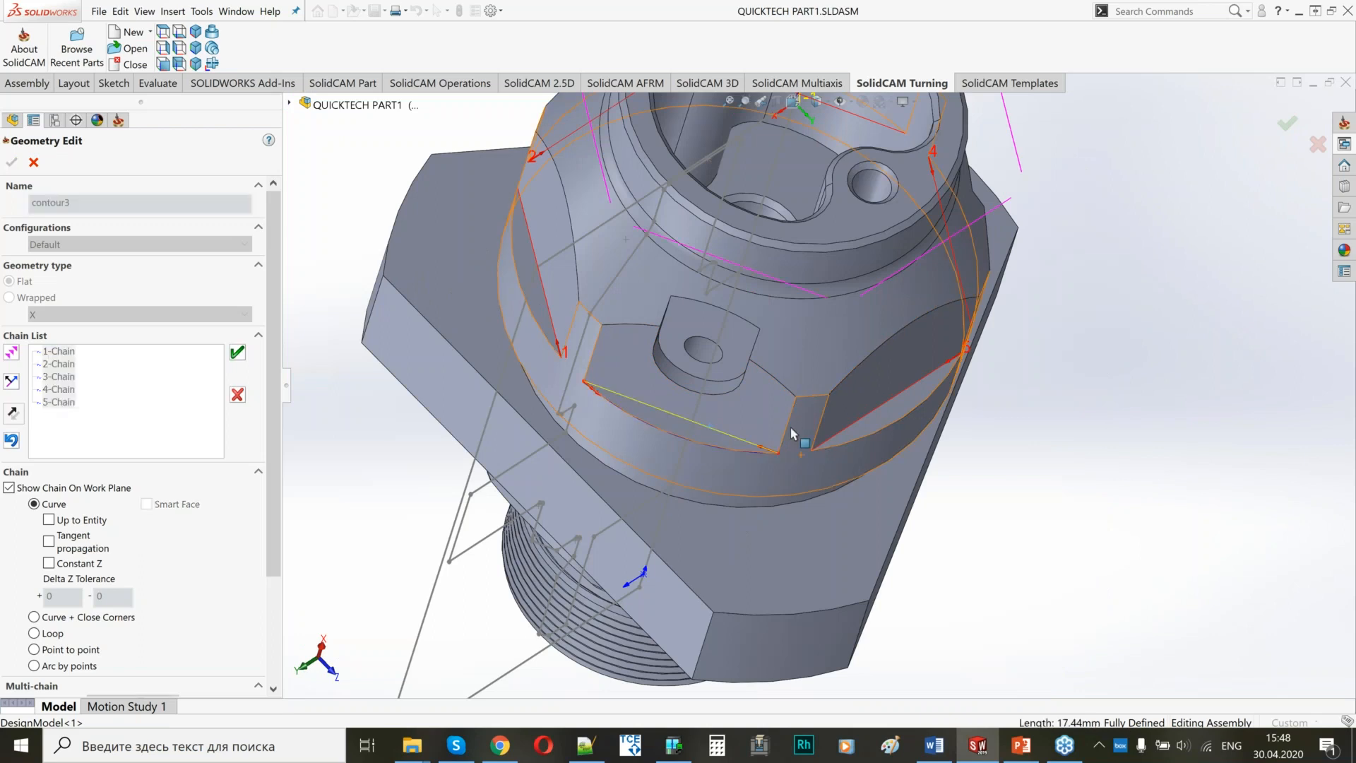
left_click(792, 433)
middle_click_drag(725, 364, 713, 411)
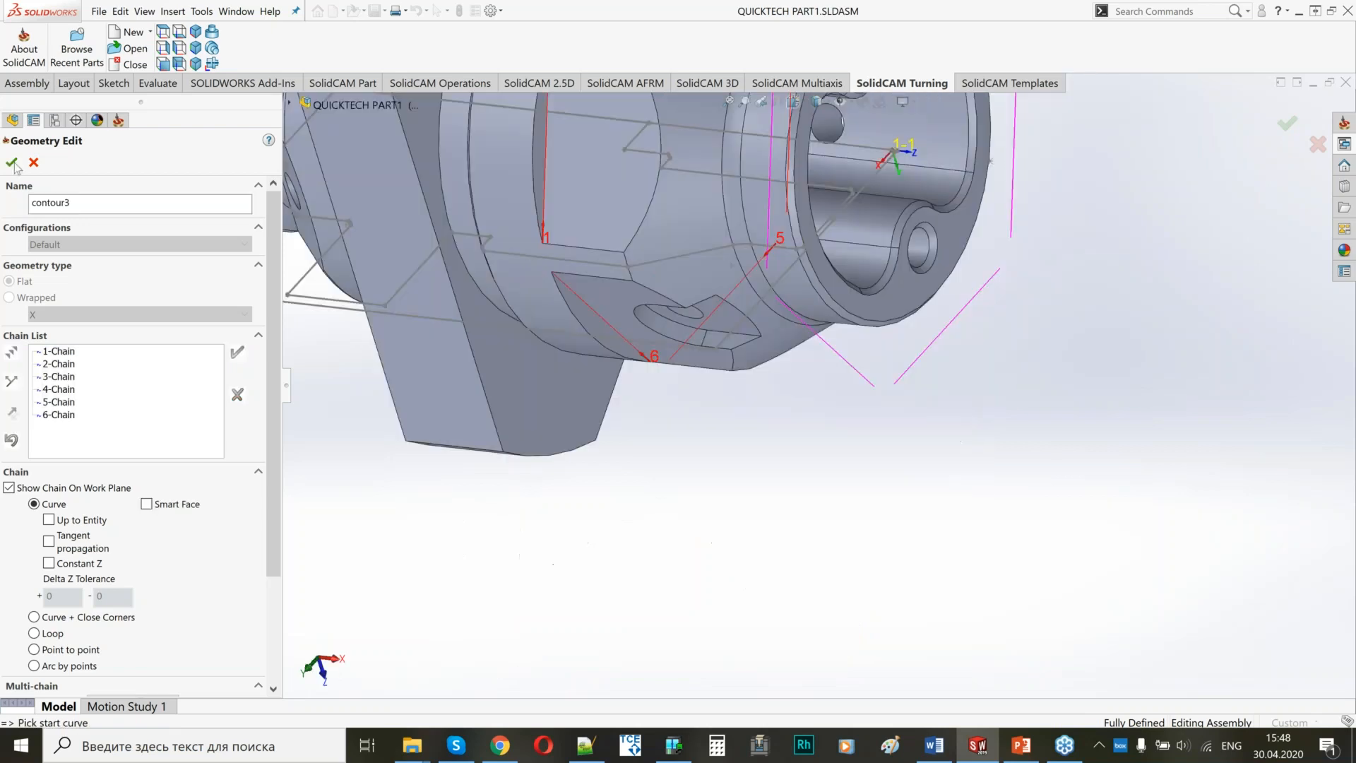
left_click(12, 164)
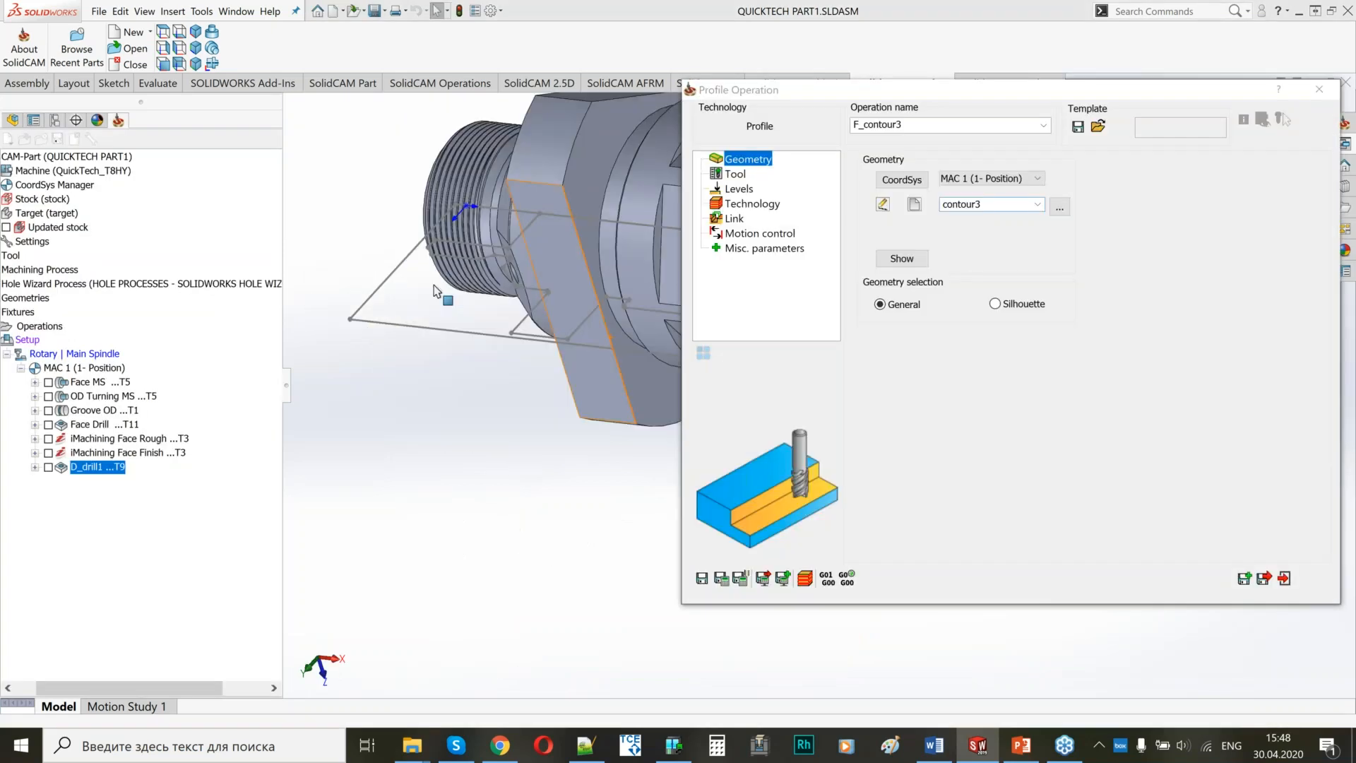
Assign tool 3, the 8 mm end mill on the Rotary Turret, to the profile operation.
left_click(737, 175)
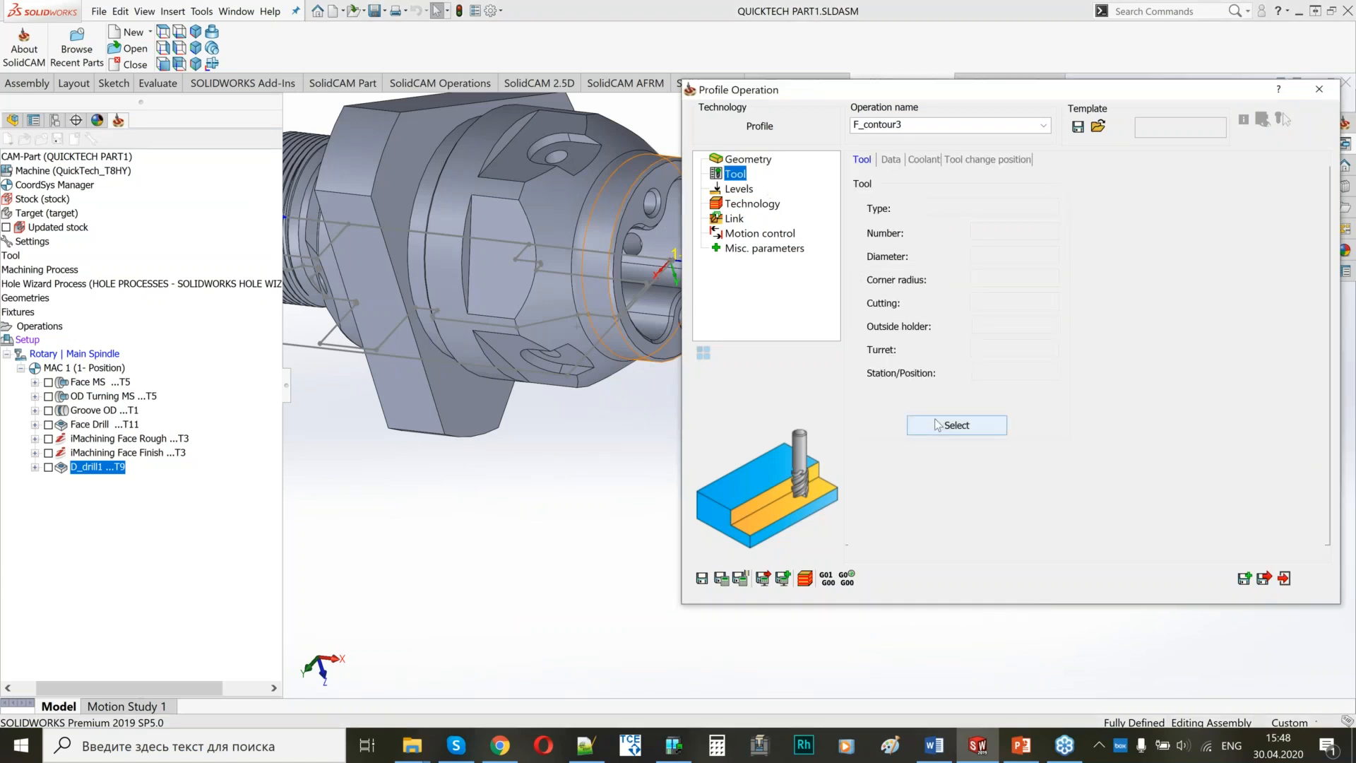
left_click(937, 425)
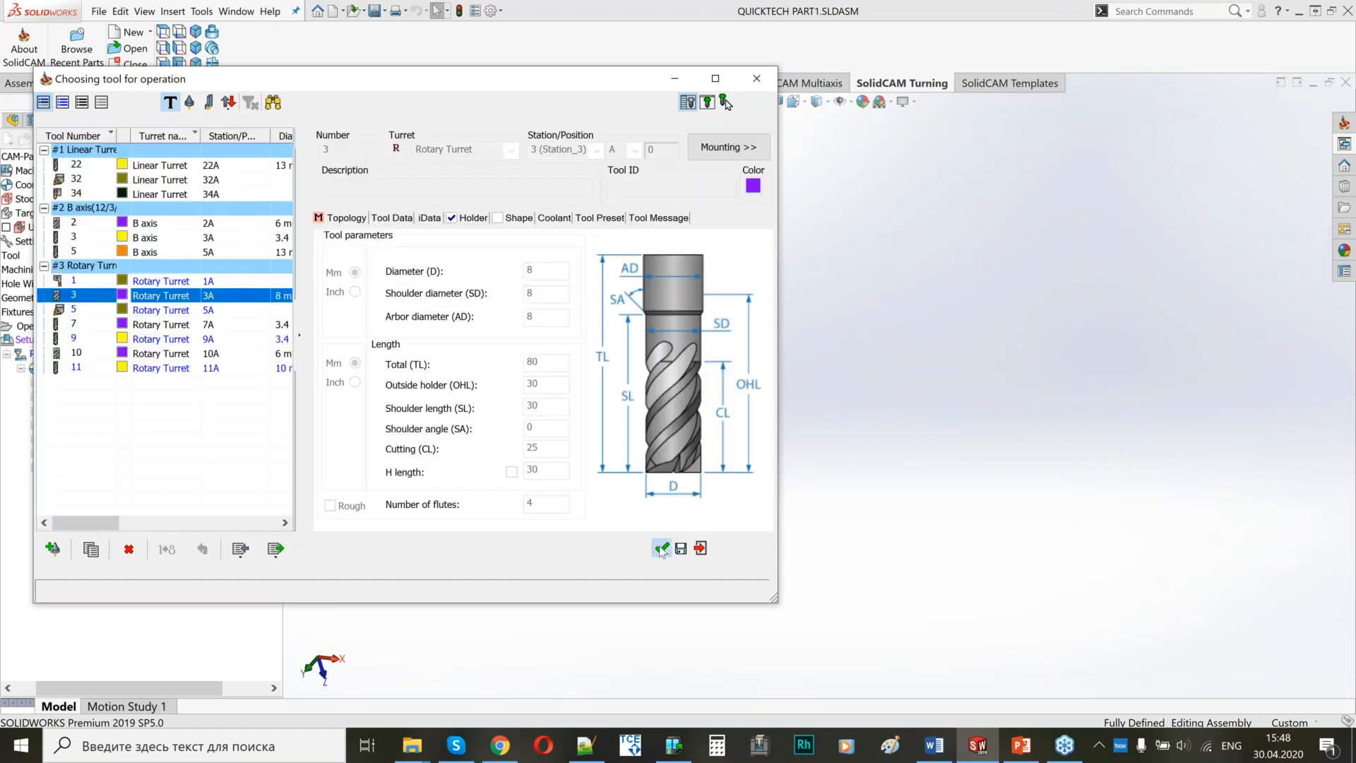
left_click(979, 425)
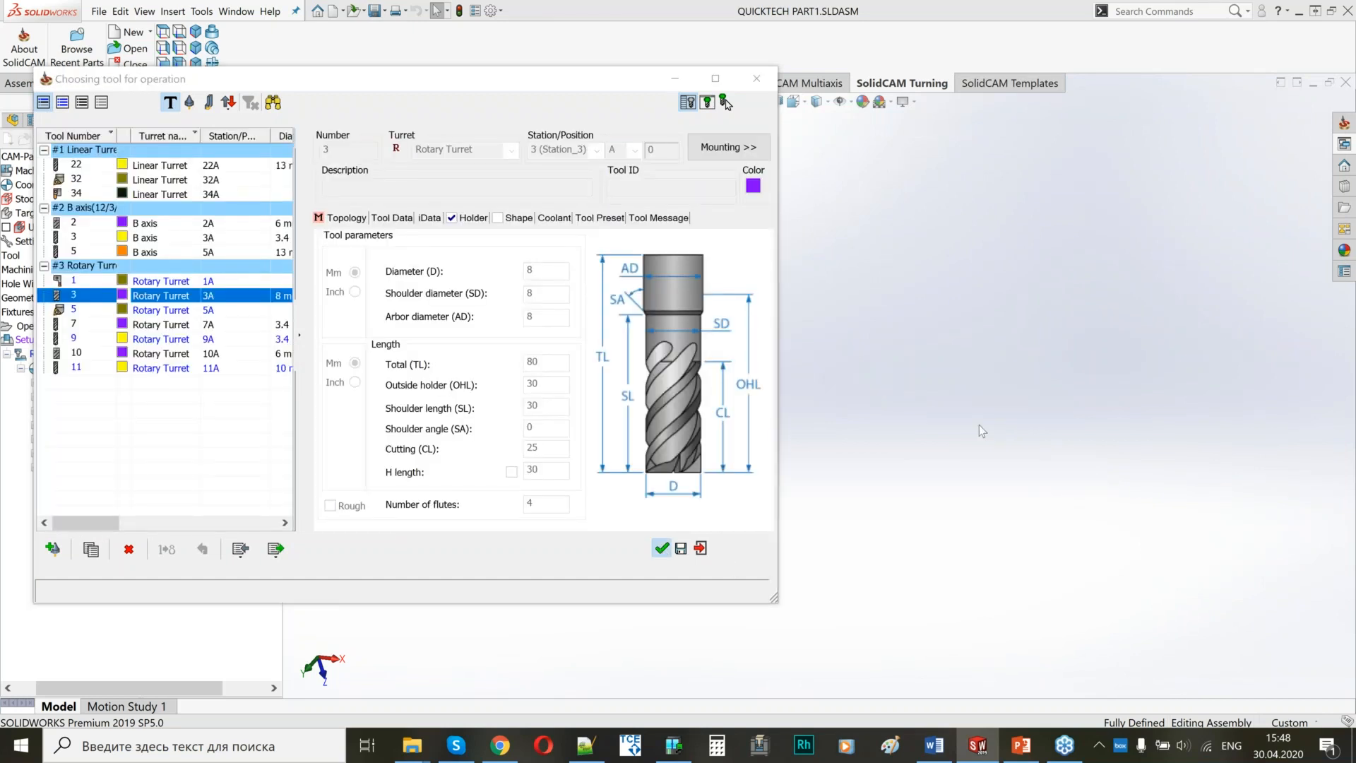
key("Escape")
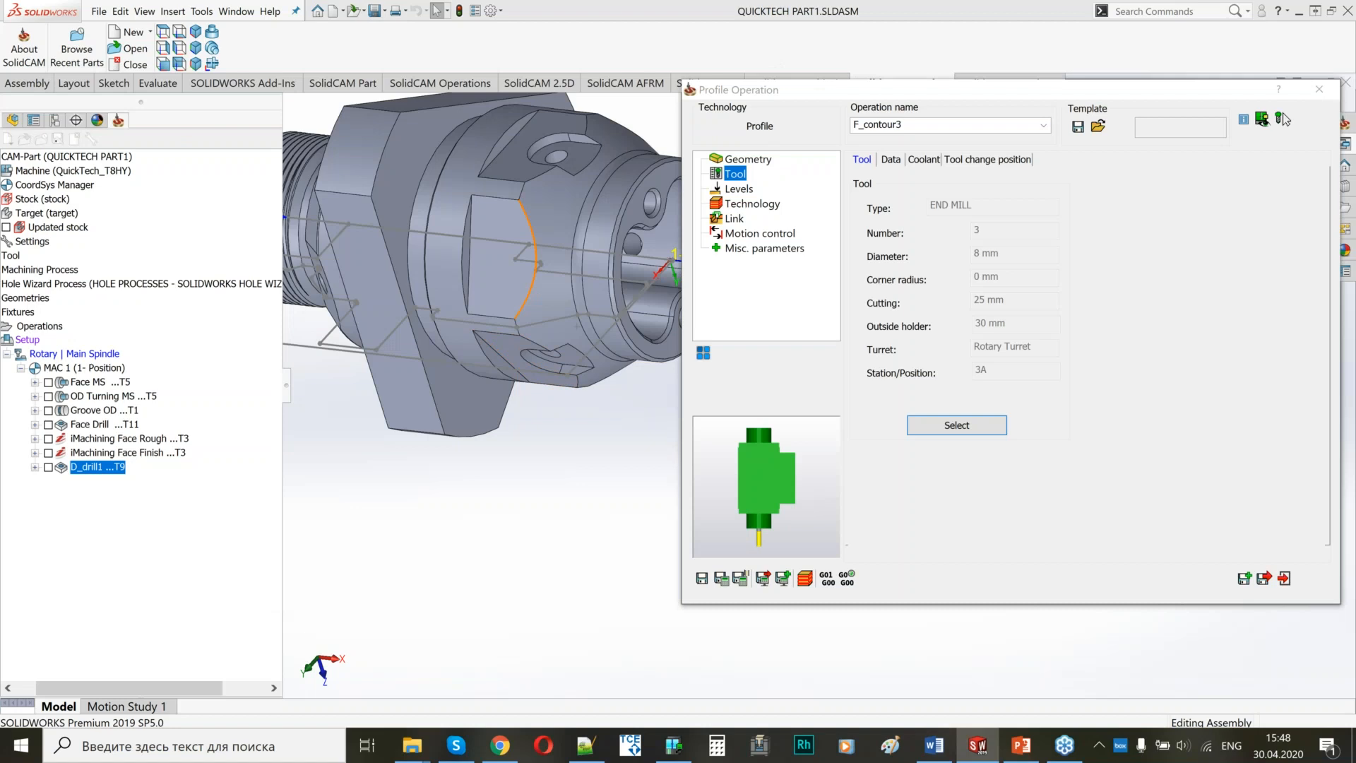
Set the upper level of the profile operation to a user-defined value of -8.
middle_click_drag(487, 488, 528, 370)
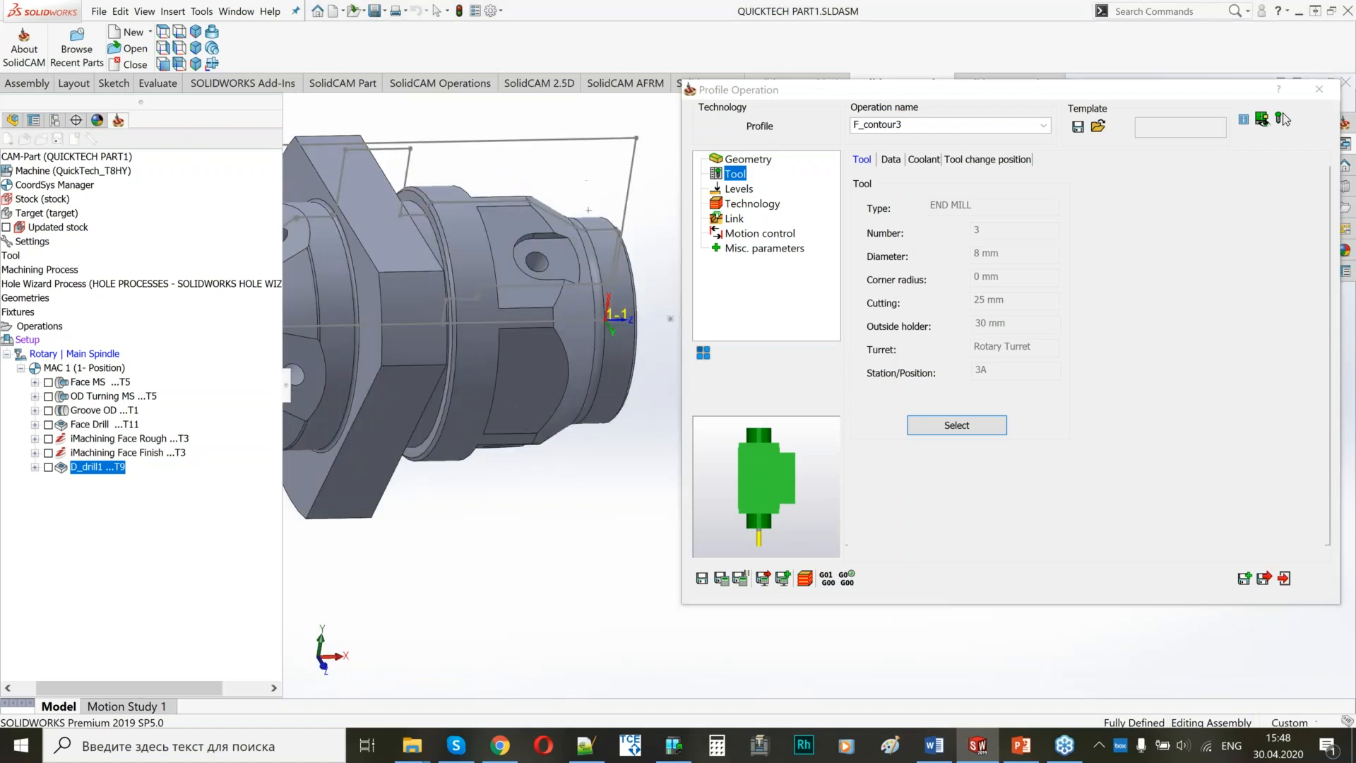
middle_click_drag(502, 264, 494, 296)
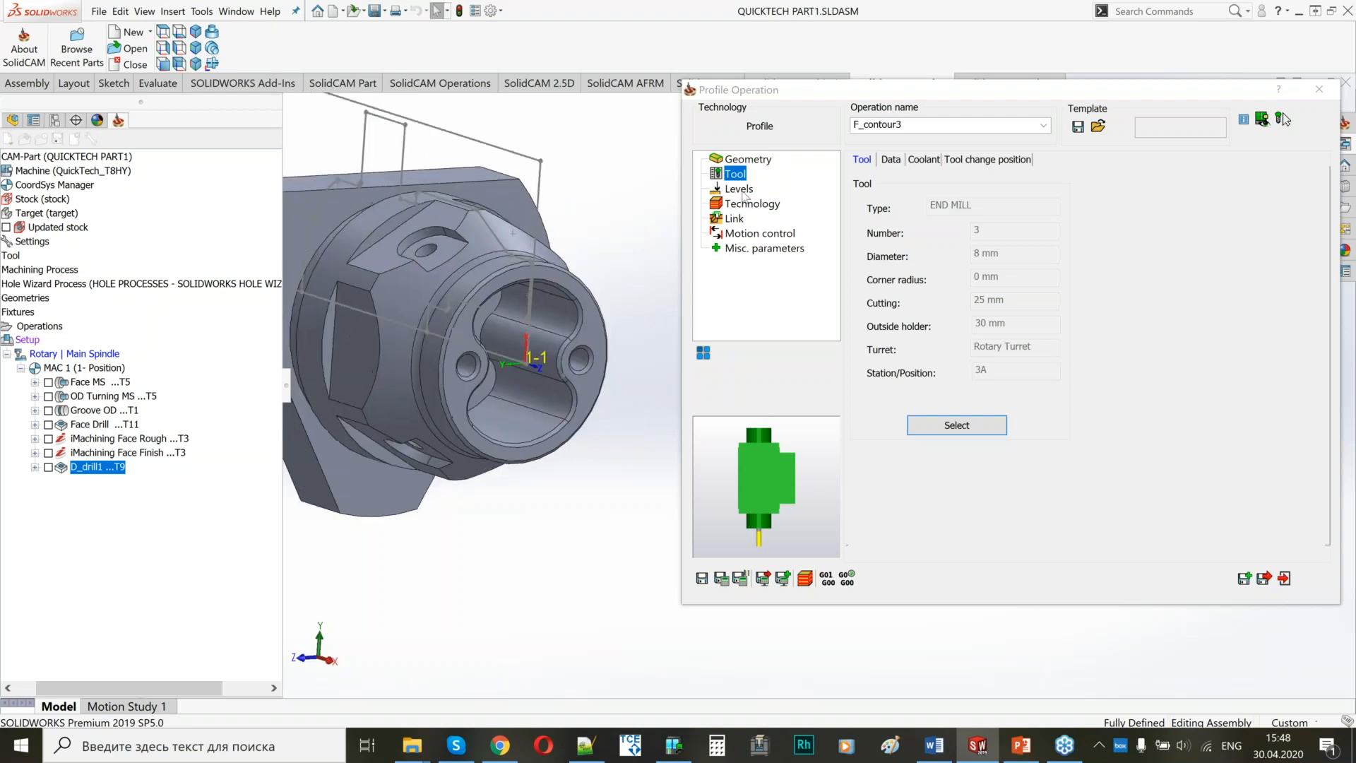
left_click(741, 189)
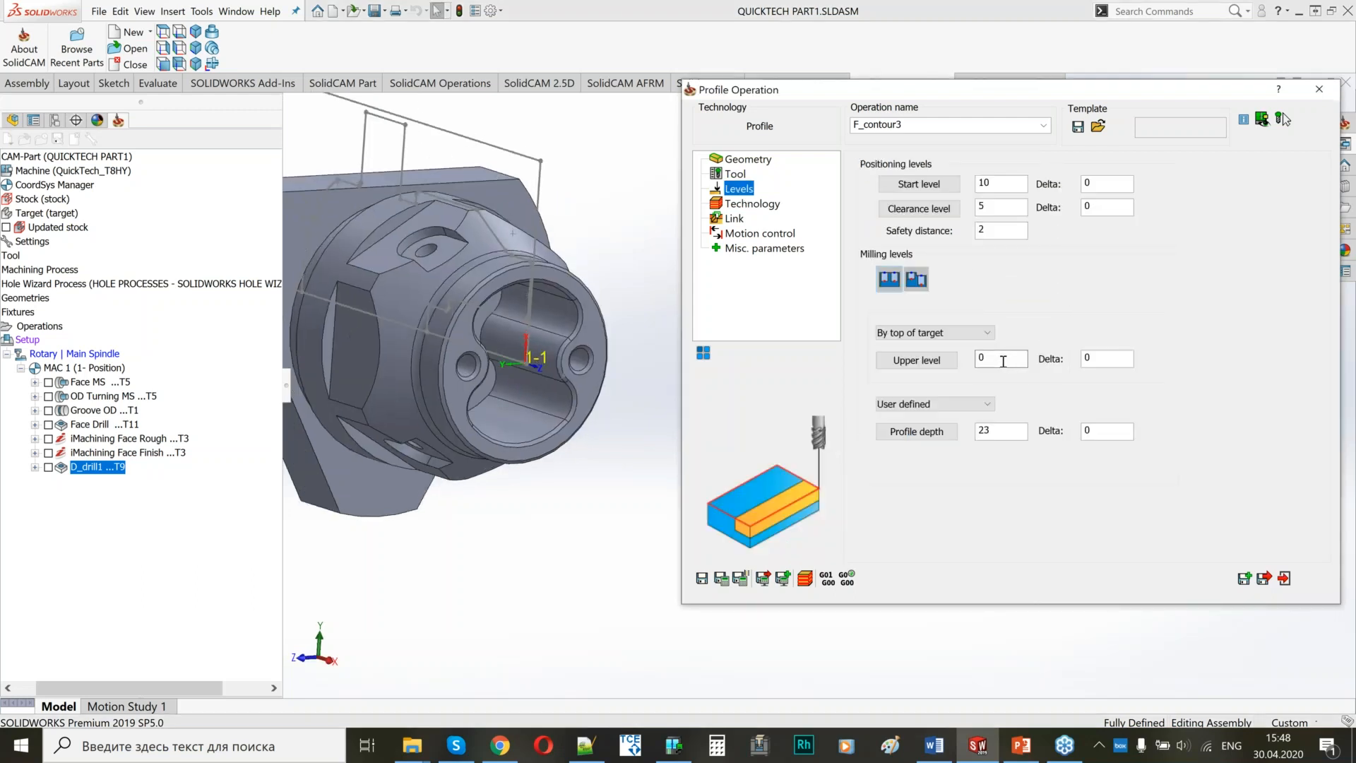
scroll(559, 332, "up", 2)
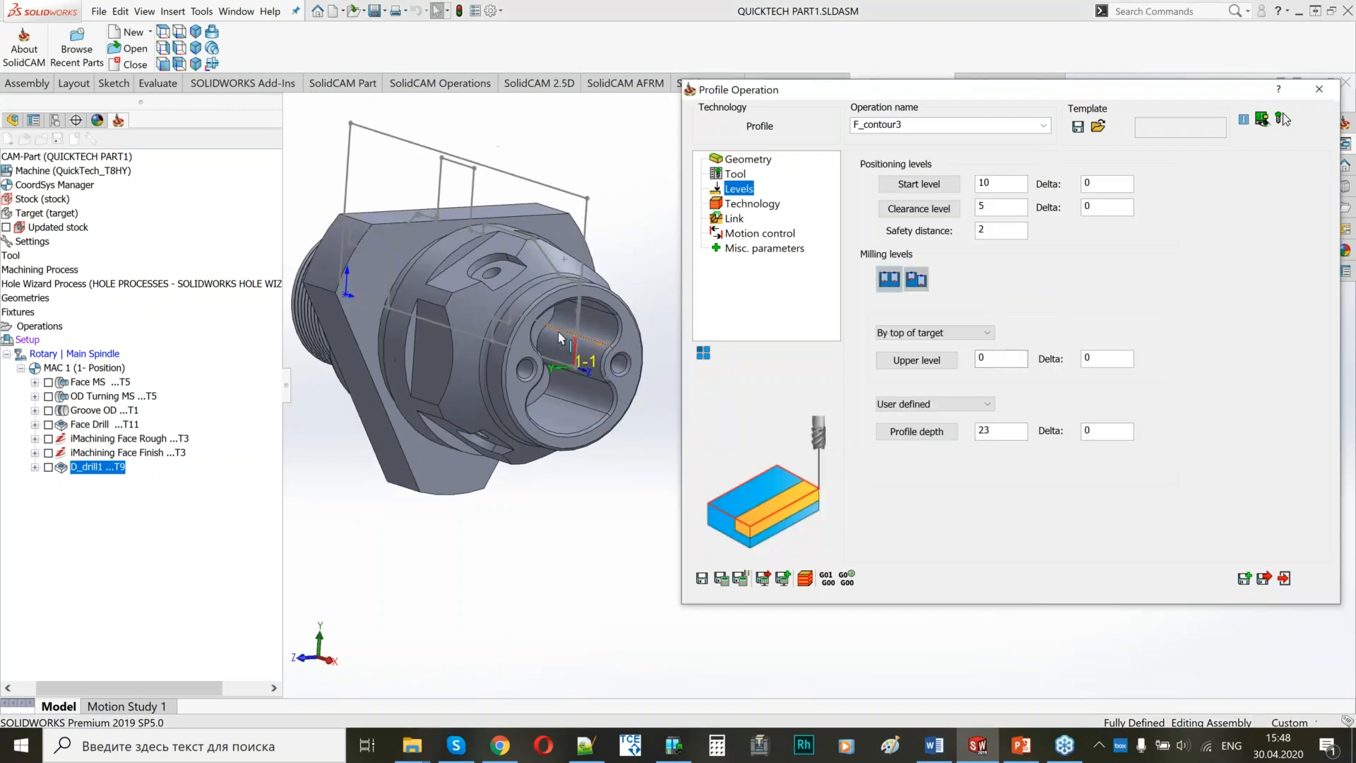
middle_click_drag(540, 326, 586, 329)
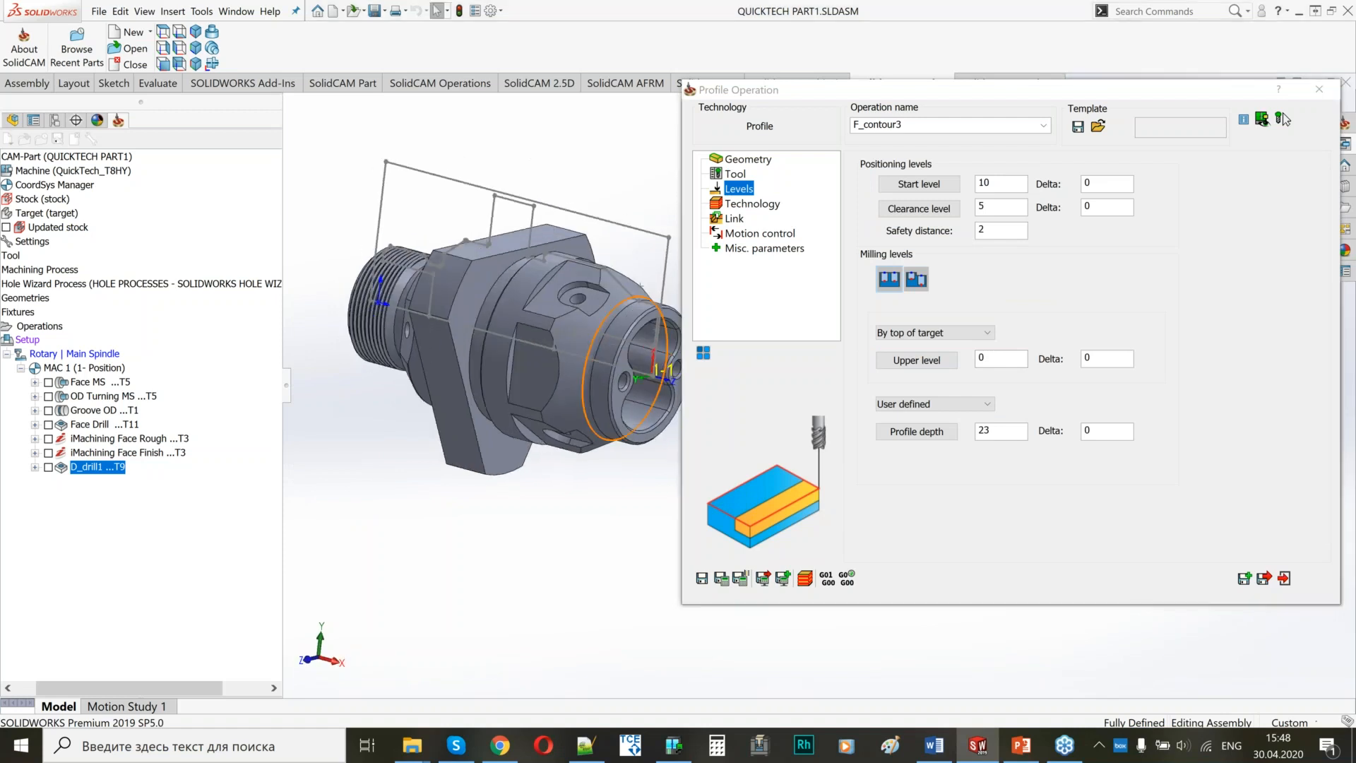
middle_click_drag(413, 312, 321, 311, "ctrl")
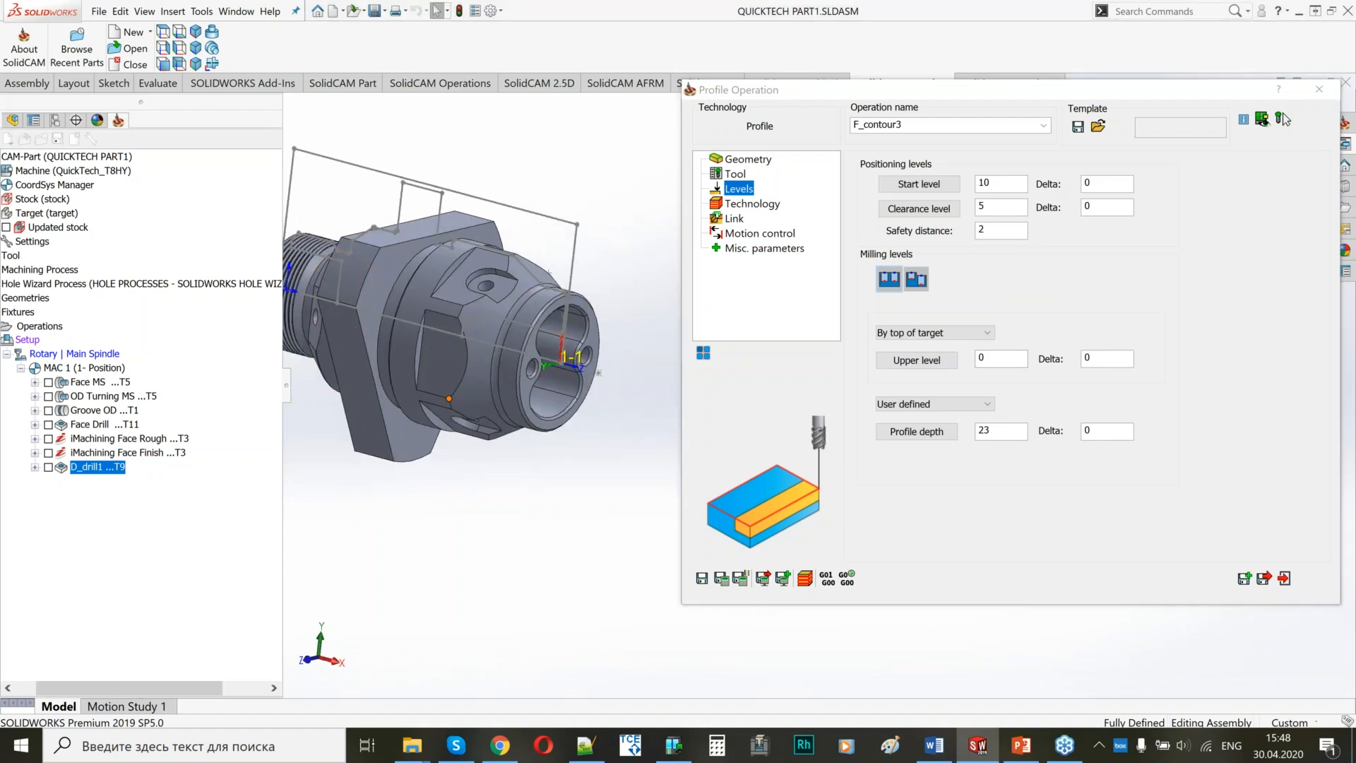
scroll(536, 277, "down", 4)
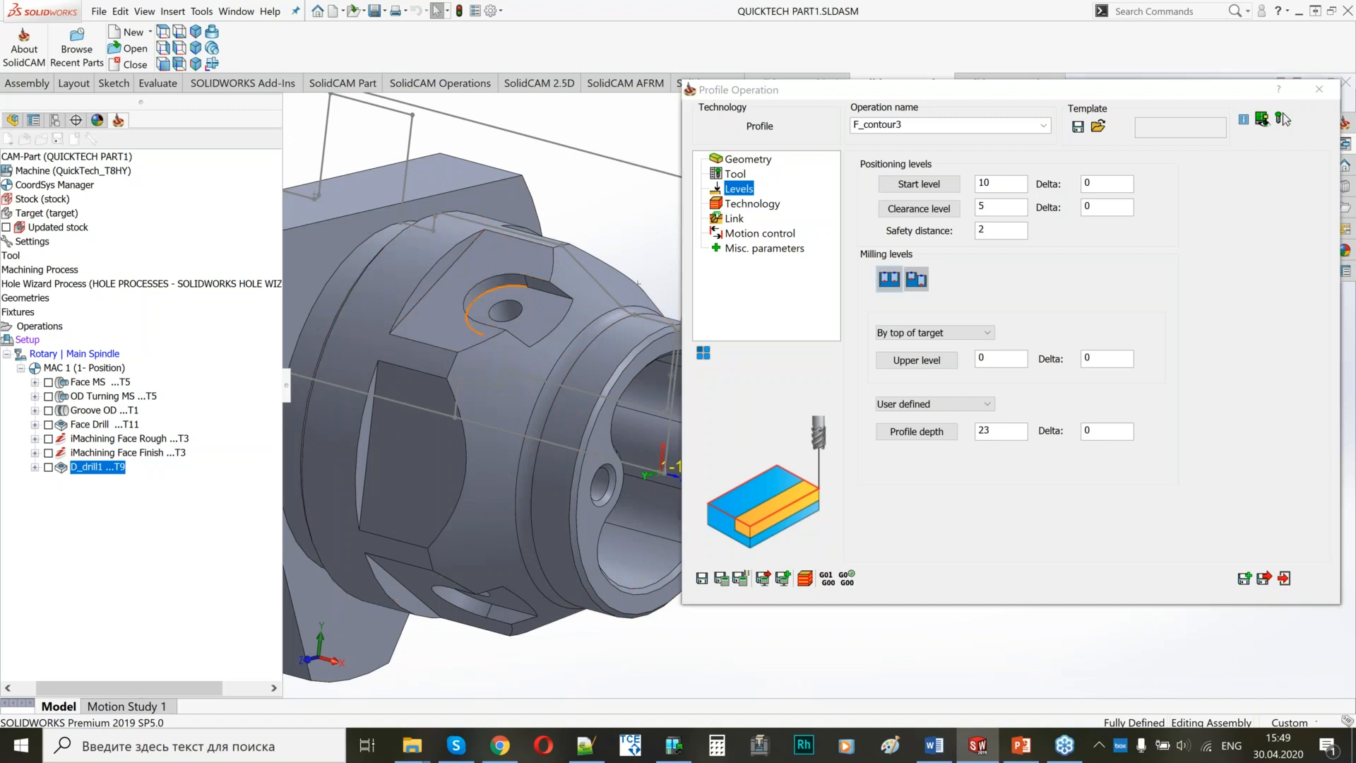
middle_click_drag(484, 293, 393, 273)
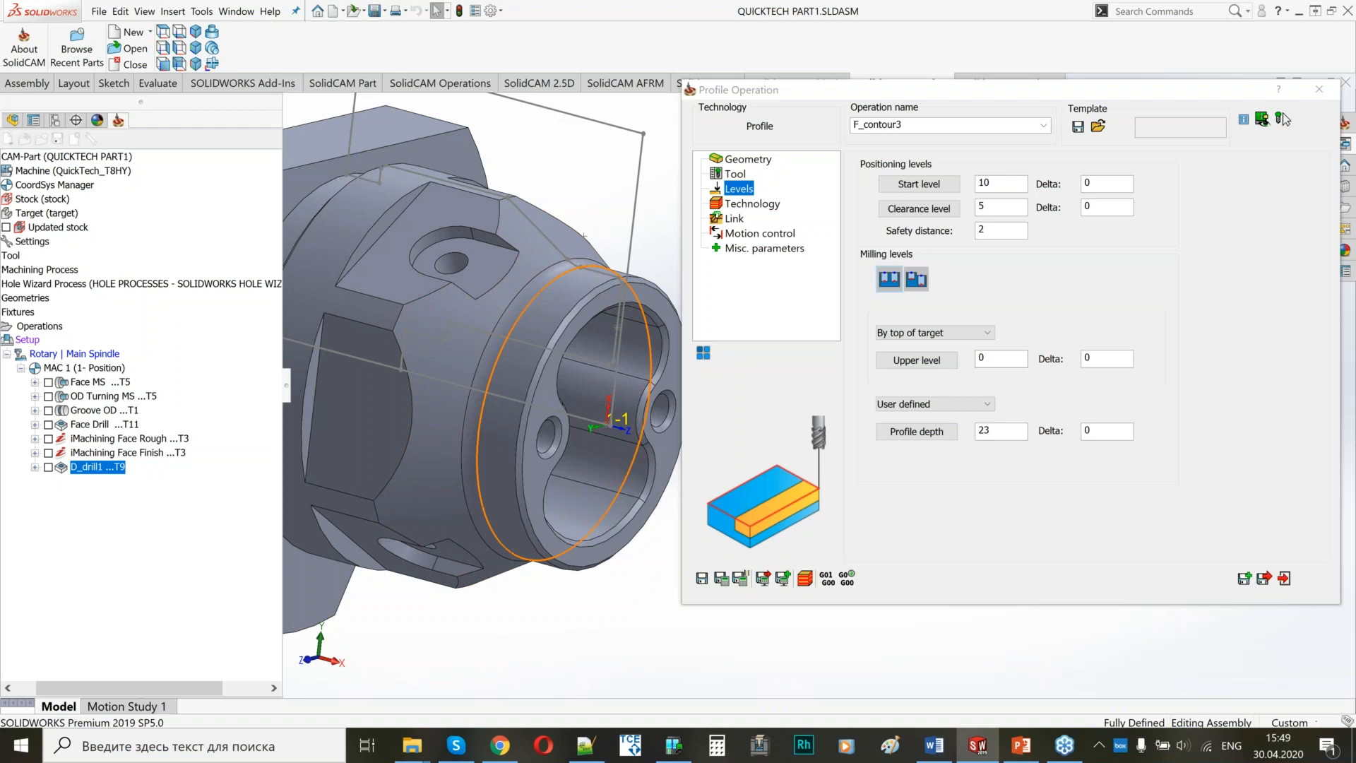
left_click(981, 360)
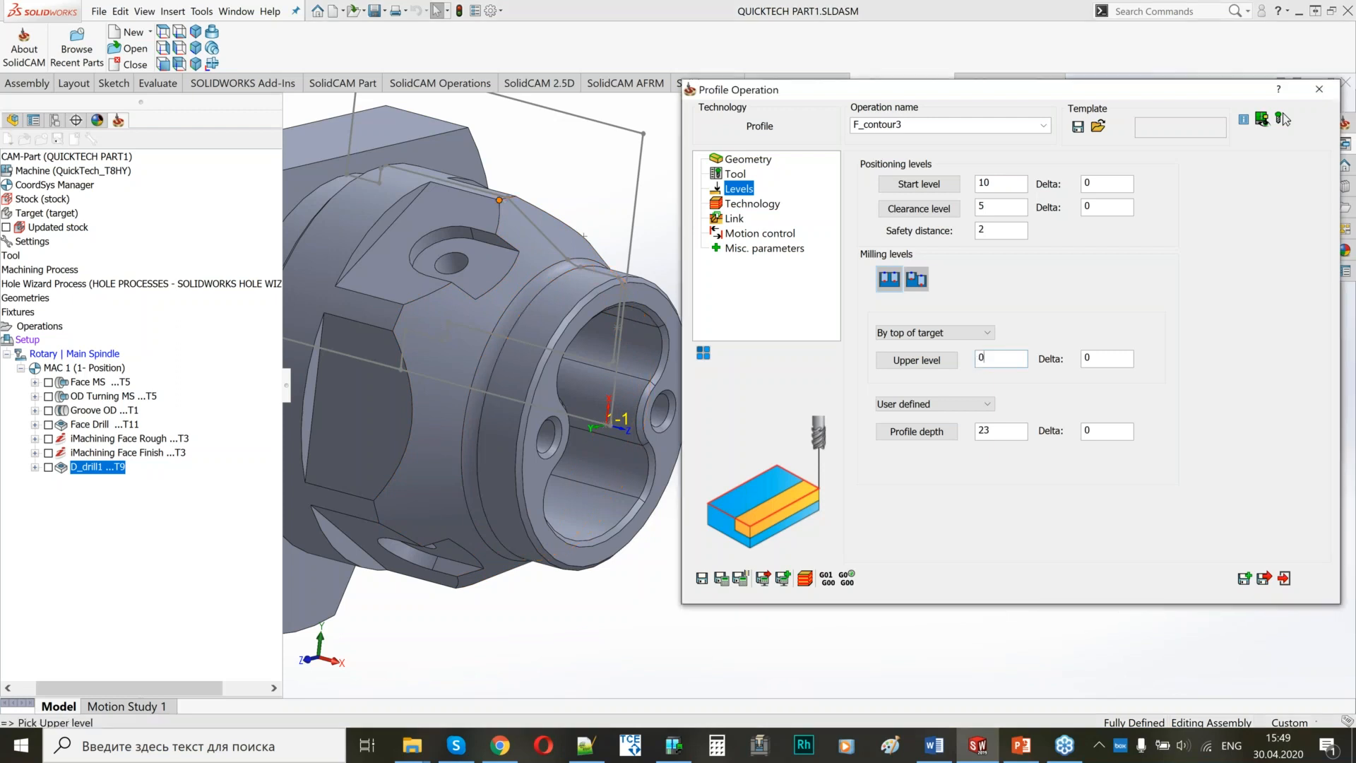
left_click(512, 213)
middle_click_drag(512, 213, 530, 288)
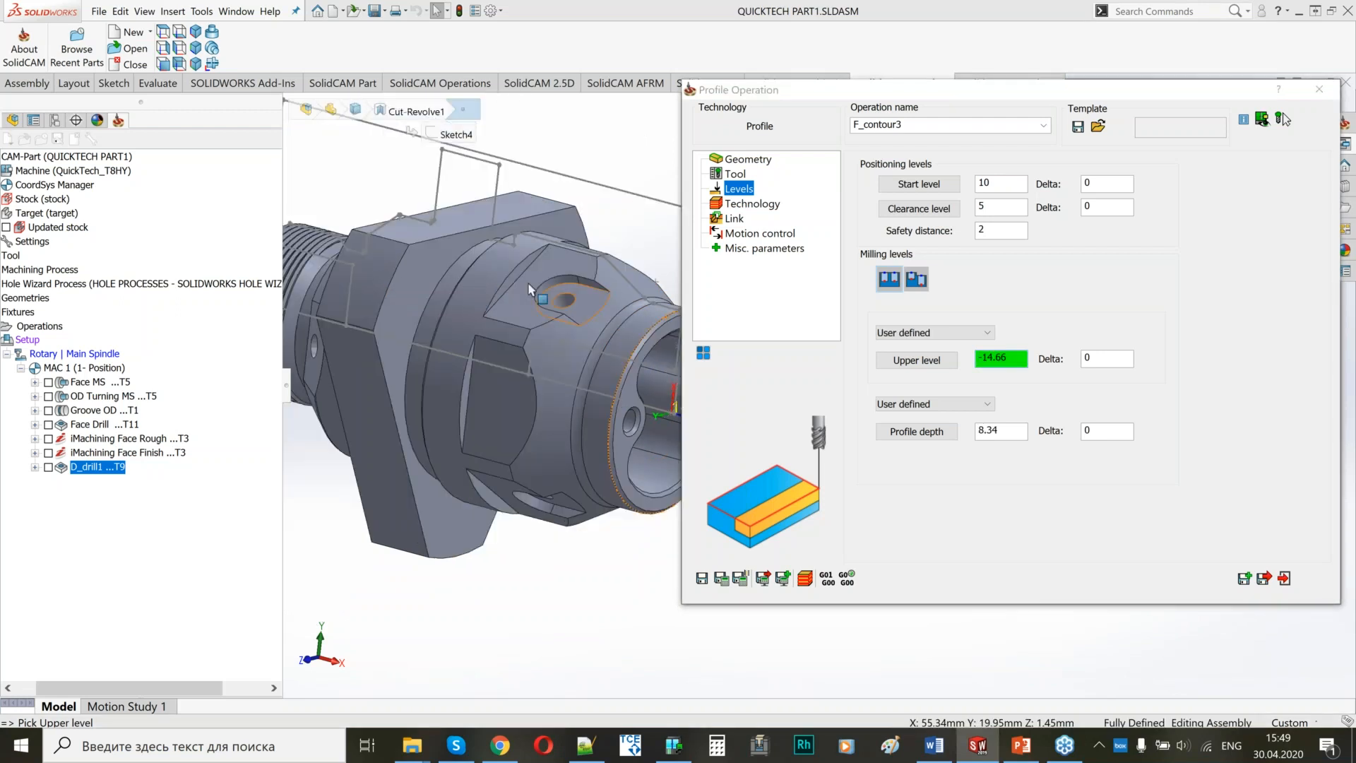
left_click(916, 432)
type("-8")
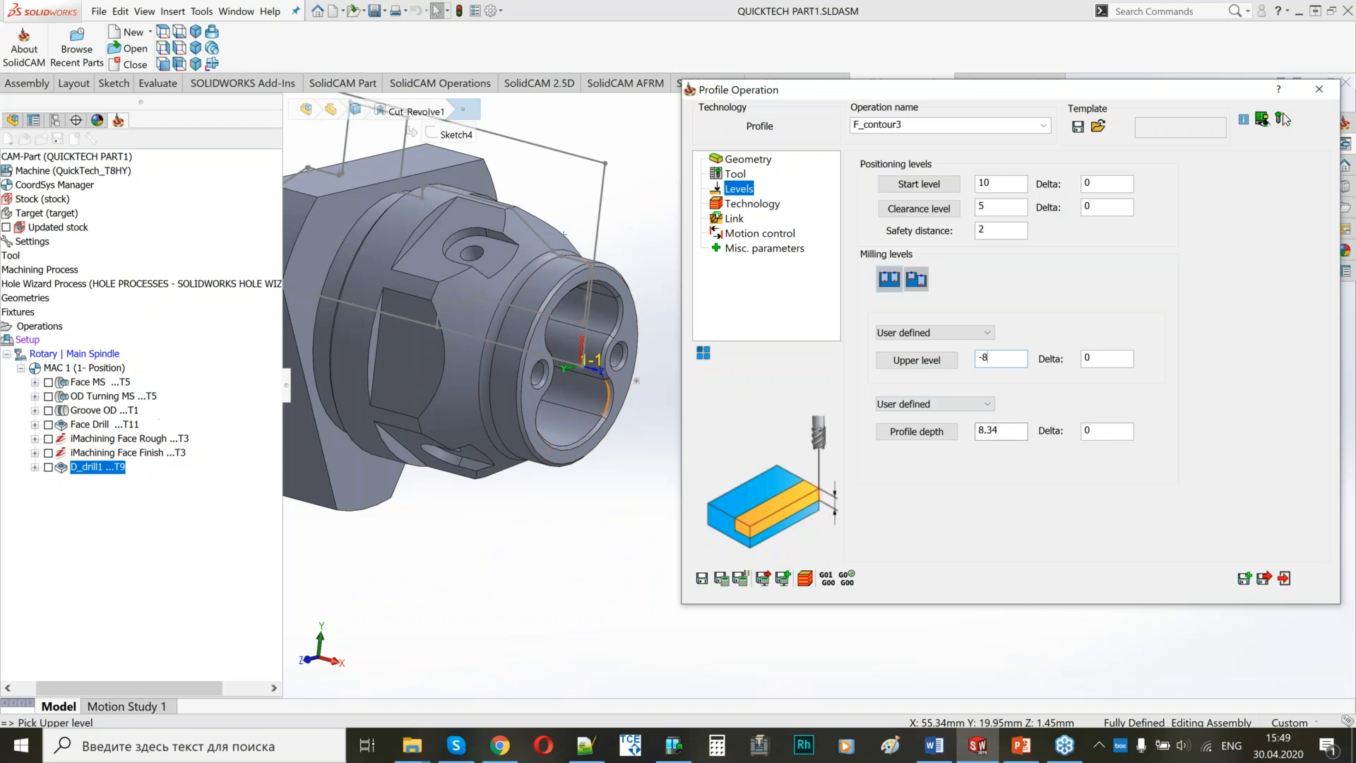
Define the profile depth by picking the rear wall of the flat with the drilled hole as the lower level.
left_click(991, 435)
scroll(495, 244, "down", 1)
scroll(496, 247, "down", 3)
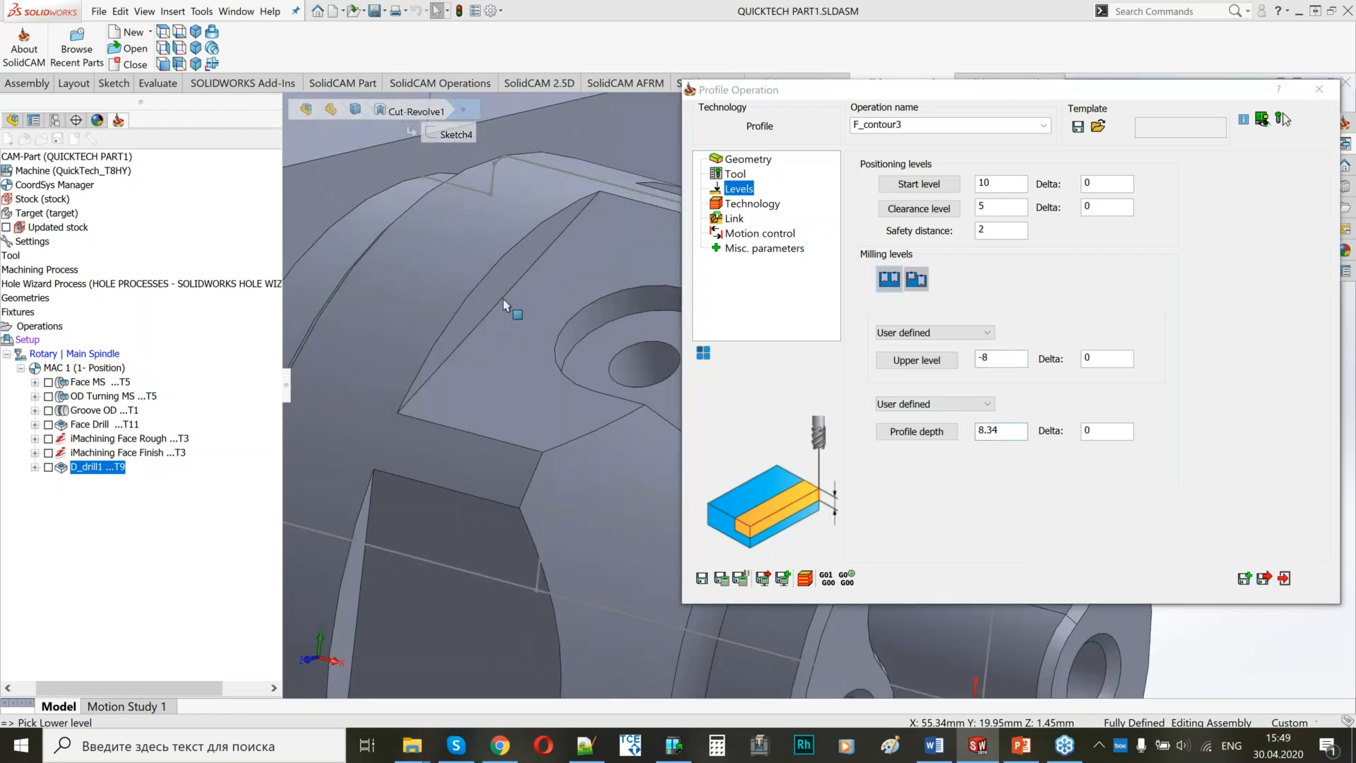
left_click(473, 292)
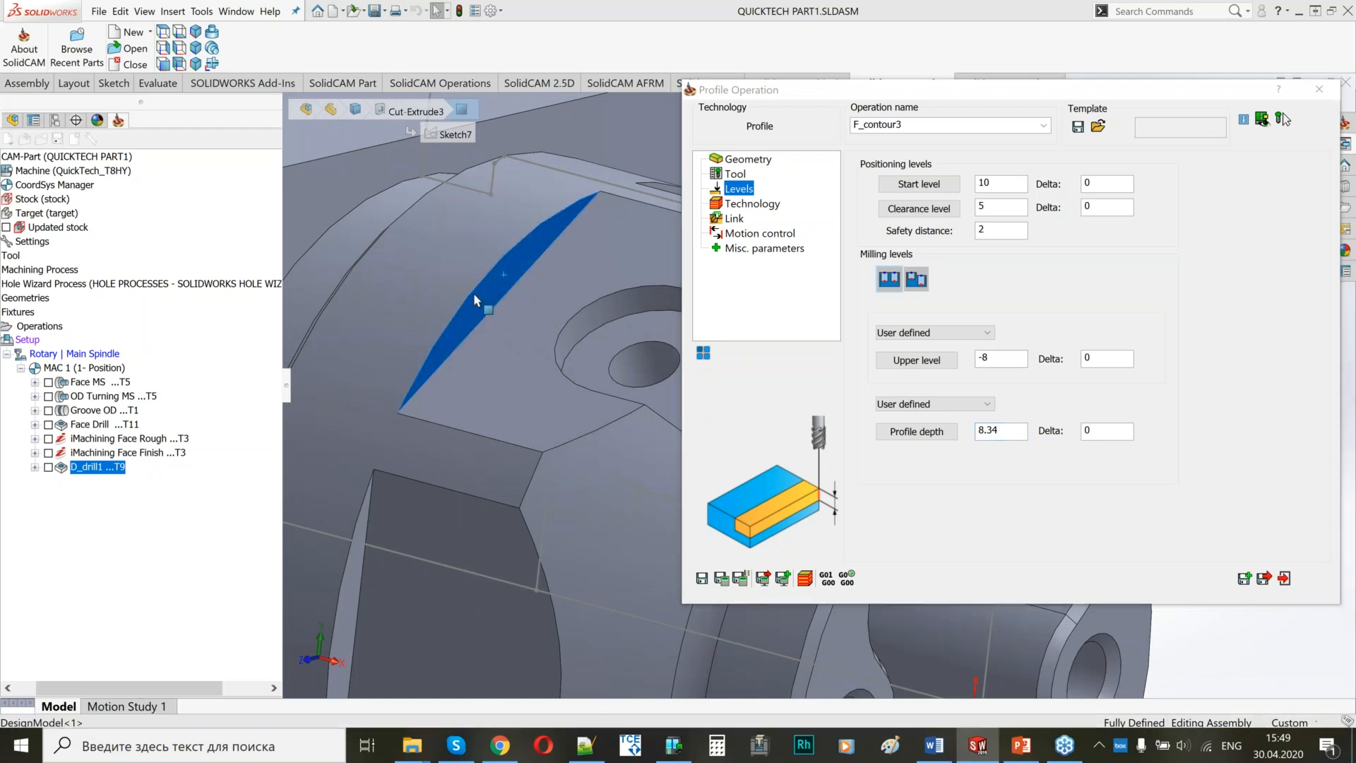
scroll(473, 292, "up", 5)
middle_click_drag(470, 380, 565, 318)
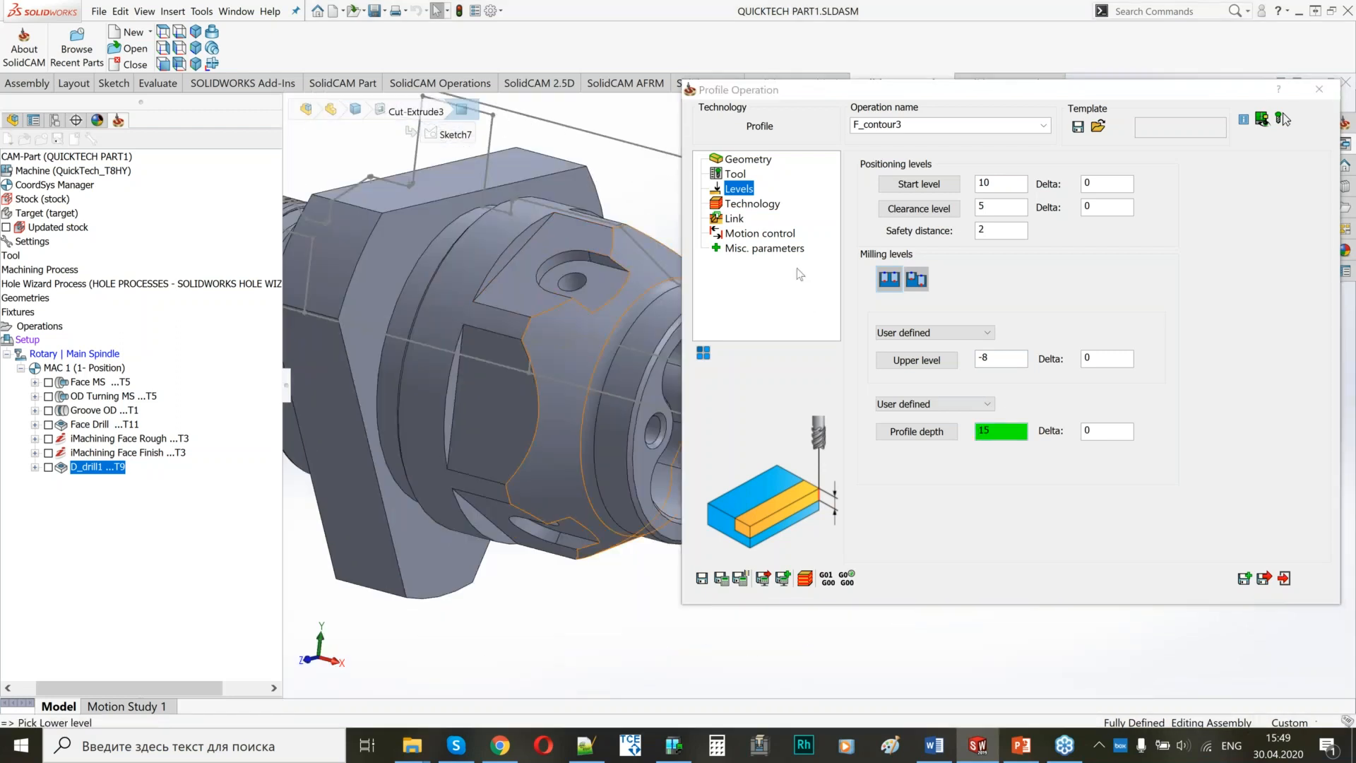
Check the tool side and start positions of the six chains in the geometry modification preview.
left_click(753, 204)
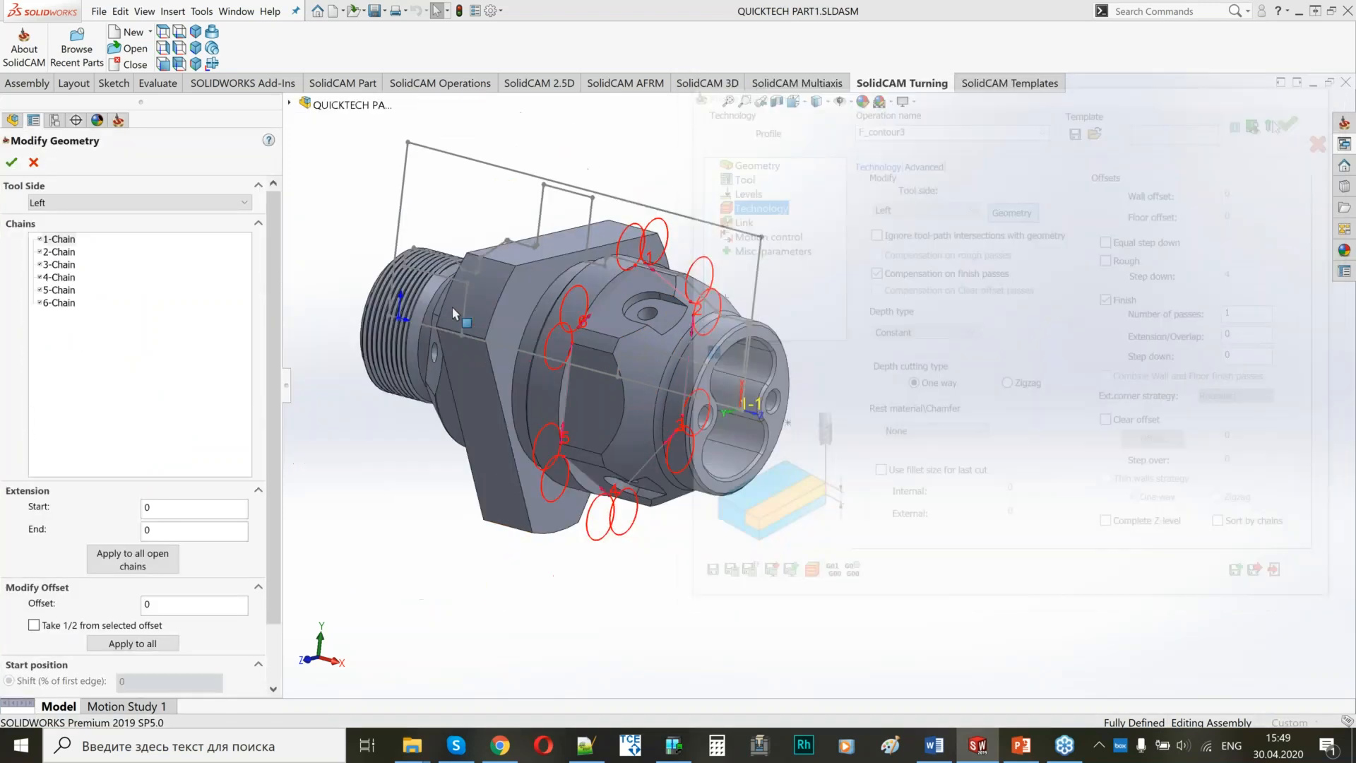
middle_click_drag(699, 310, 646, 295)
scroll(519, 252, "down", 2)
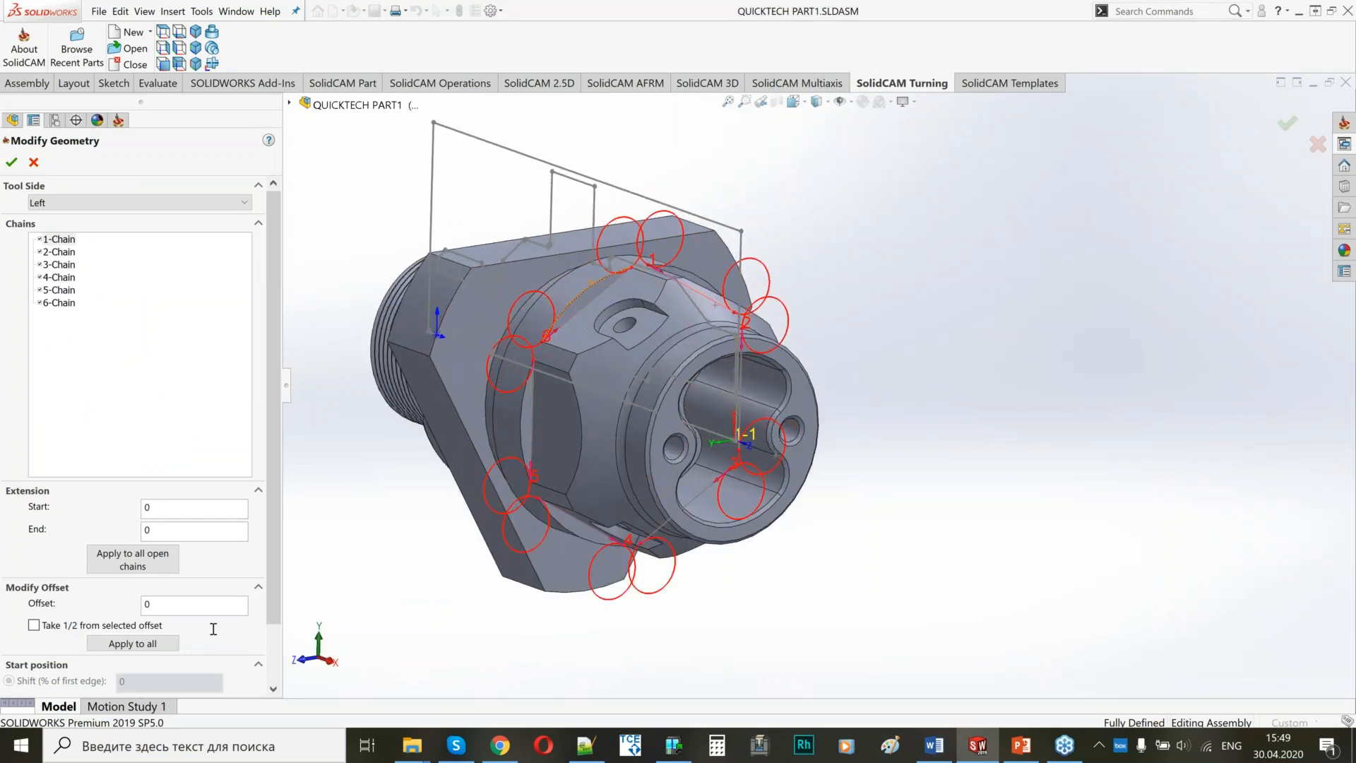
scroll(252, 638, "down", 2)
scroll(251, 637, "down", 1)
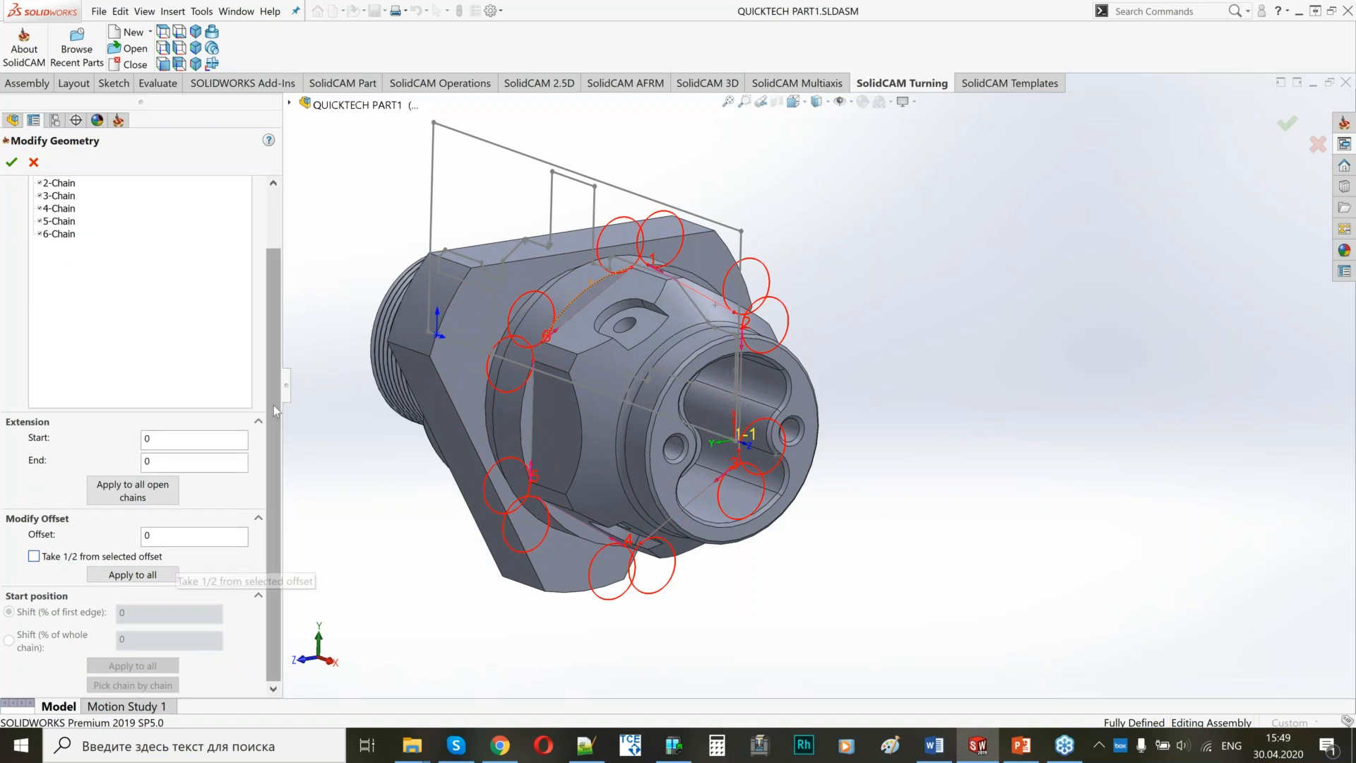
left_click_drag(268, 369, 263, 343)
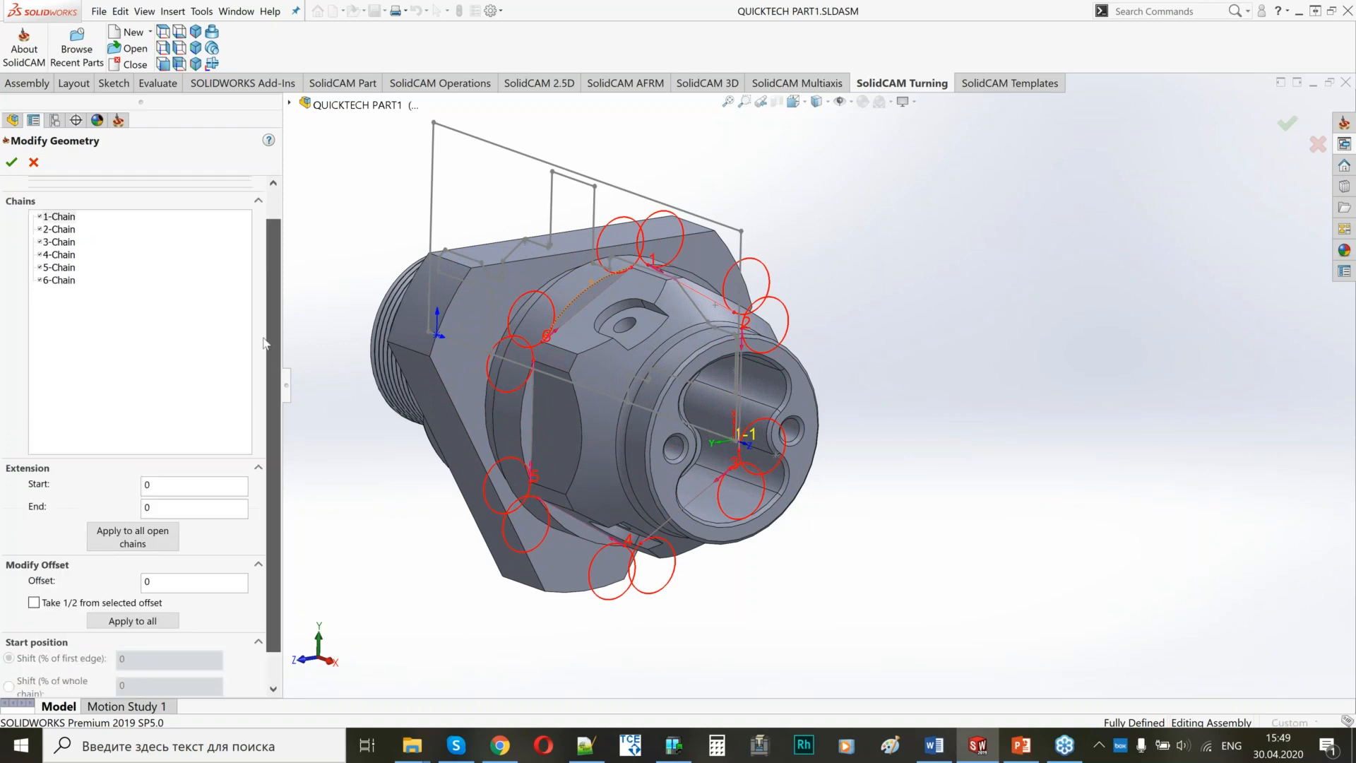
left_click(12, 162)
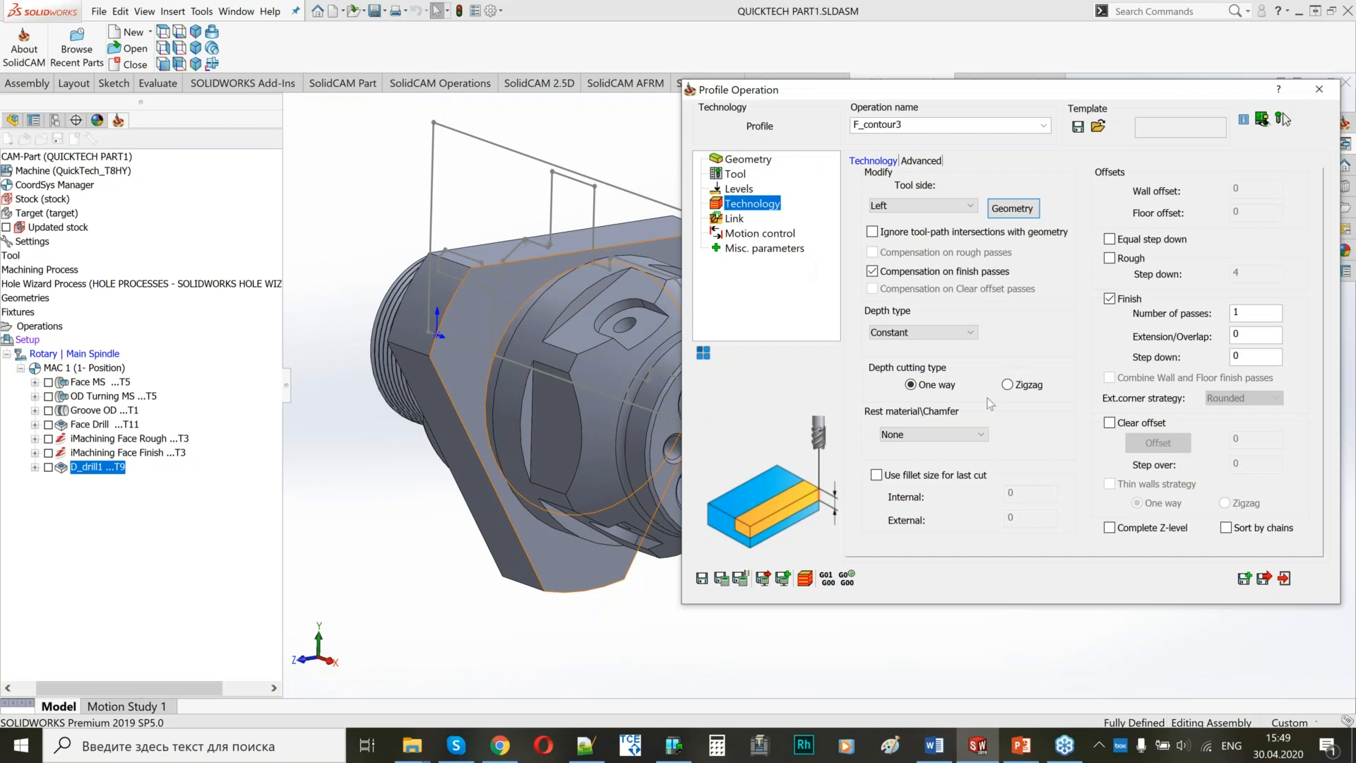
Disable compensation on finish passes and enable roughing with a 0.25 wall offset and a step down of 5.
left_click(872, 272)
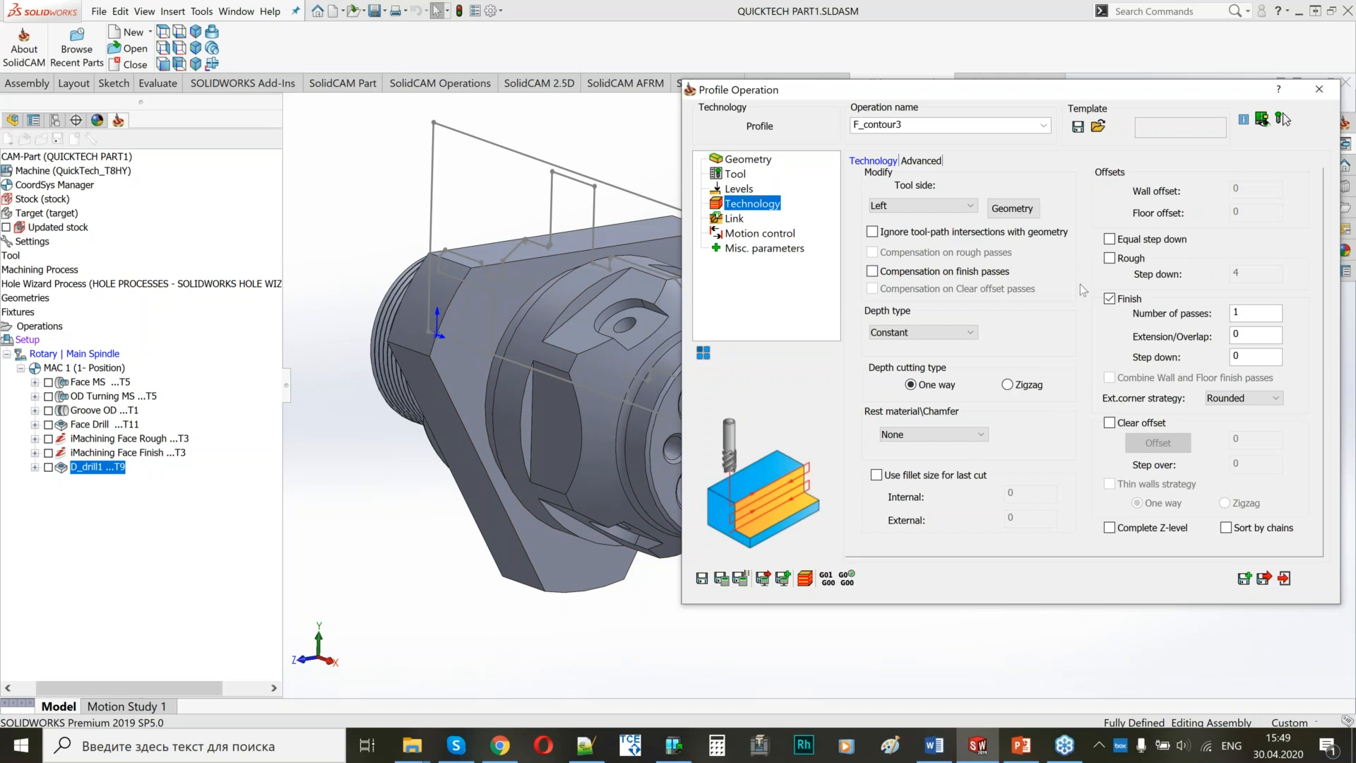
left_click(1110, 258)
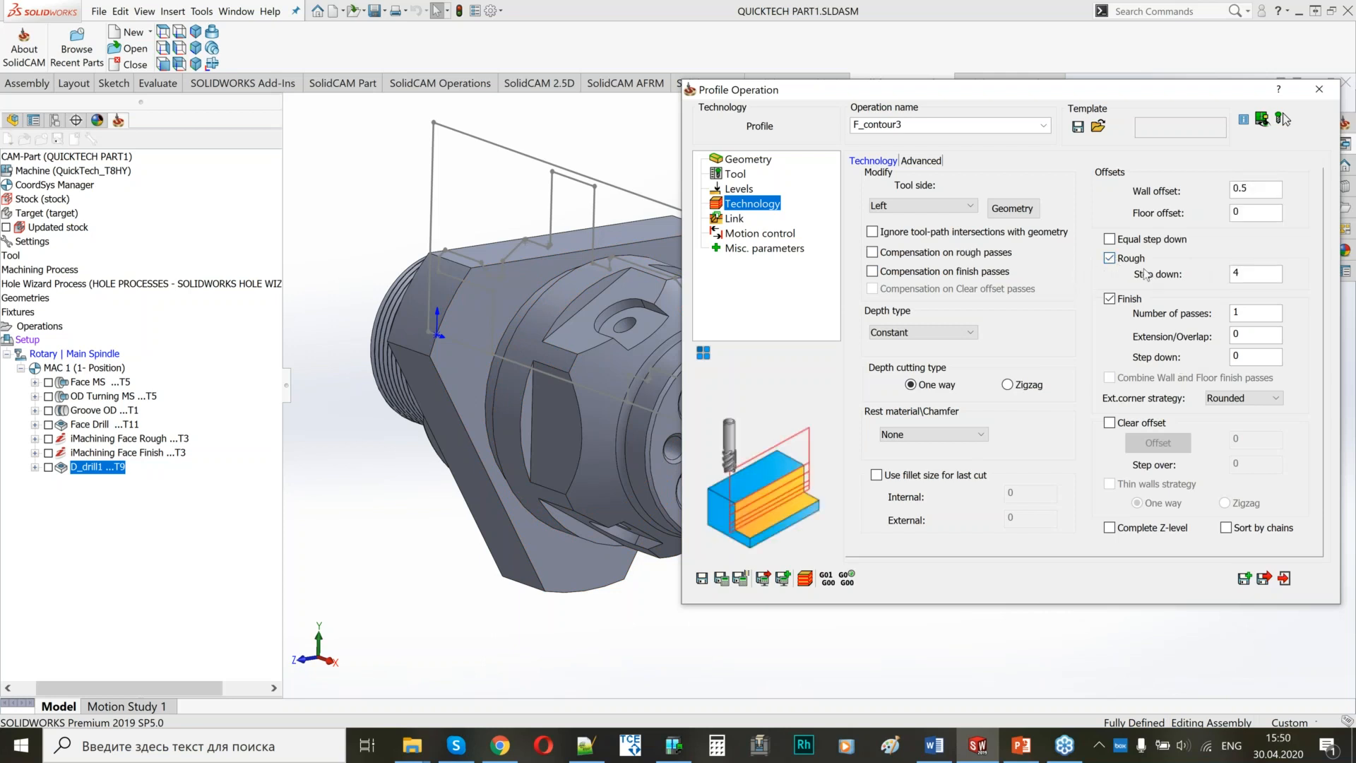
key("BackSpace")
type("25")
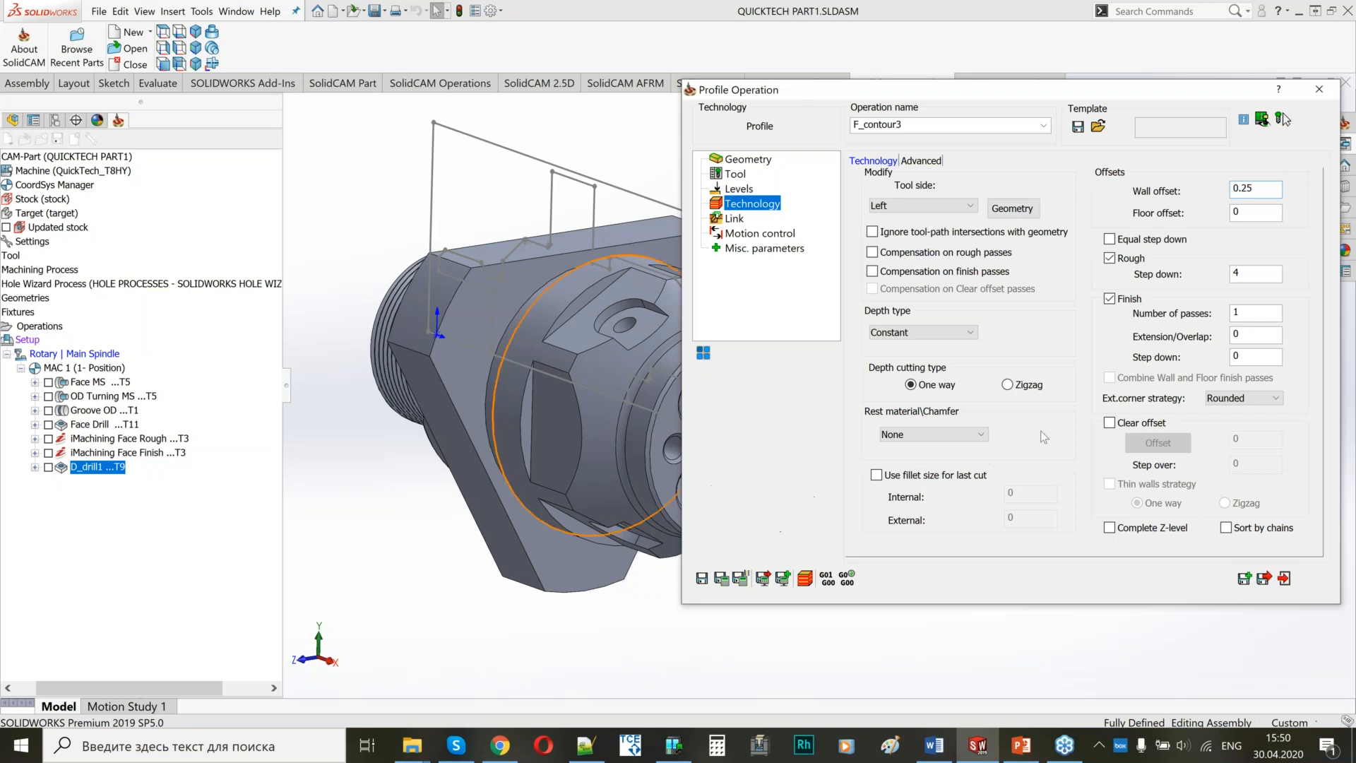
double_click(1235, 274)
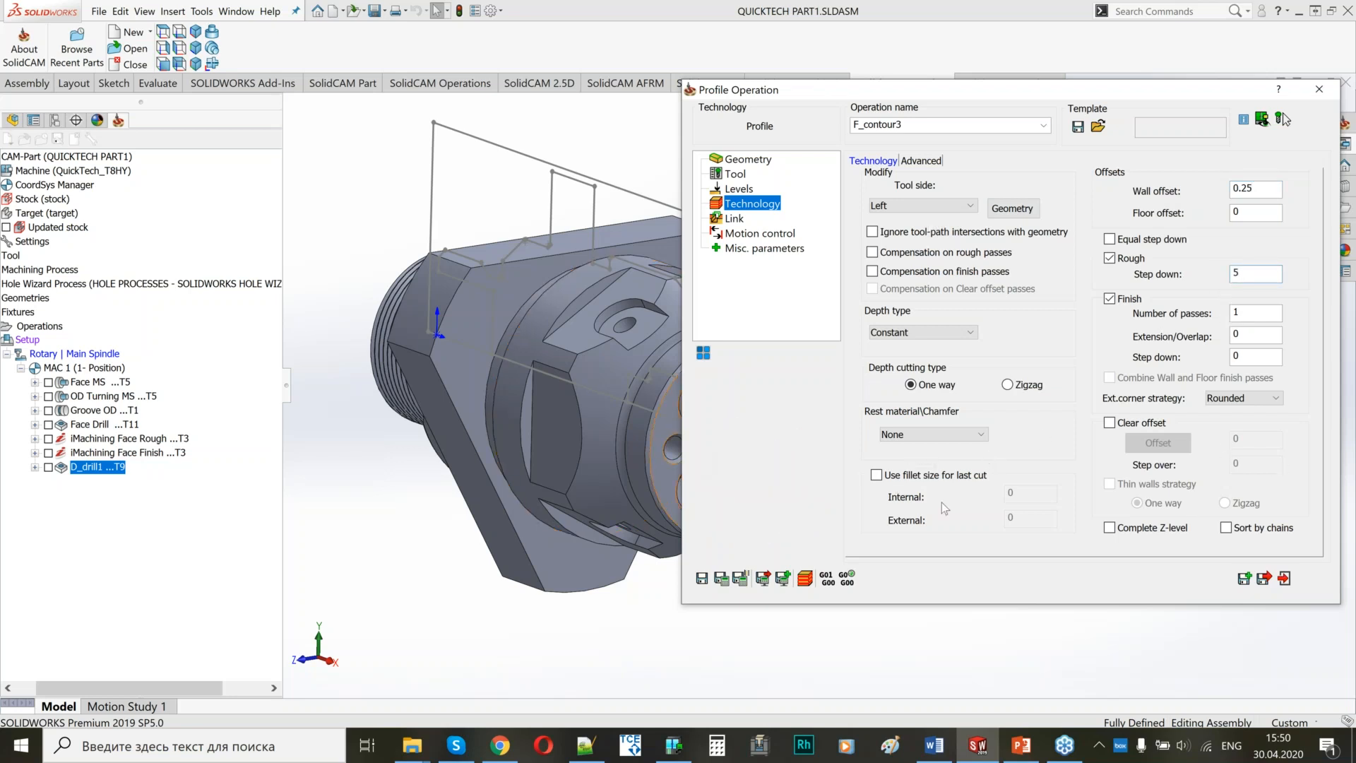
Set a tangent lead-in with the same lead-out, and save and calculate the profile operation.
left_click(733, 219)
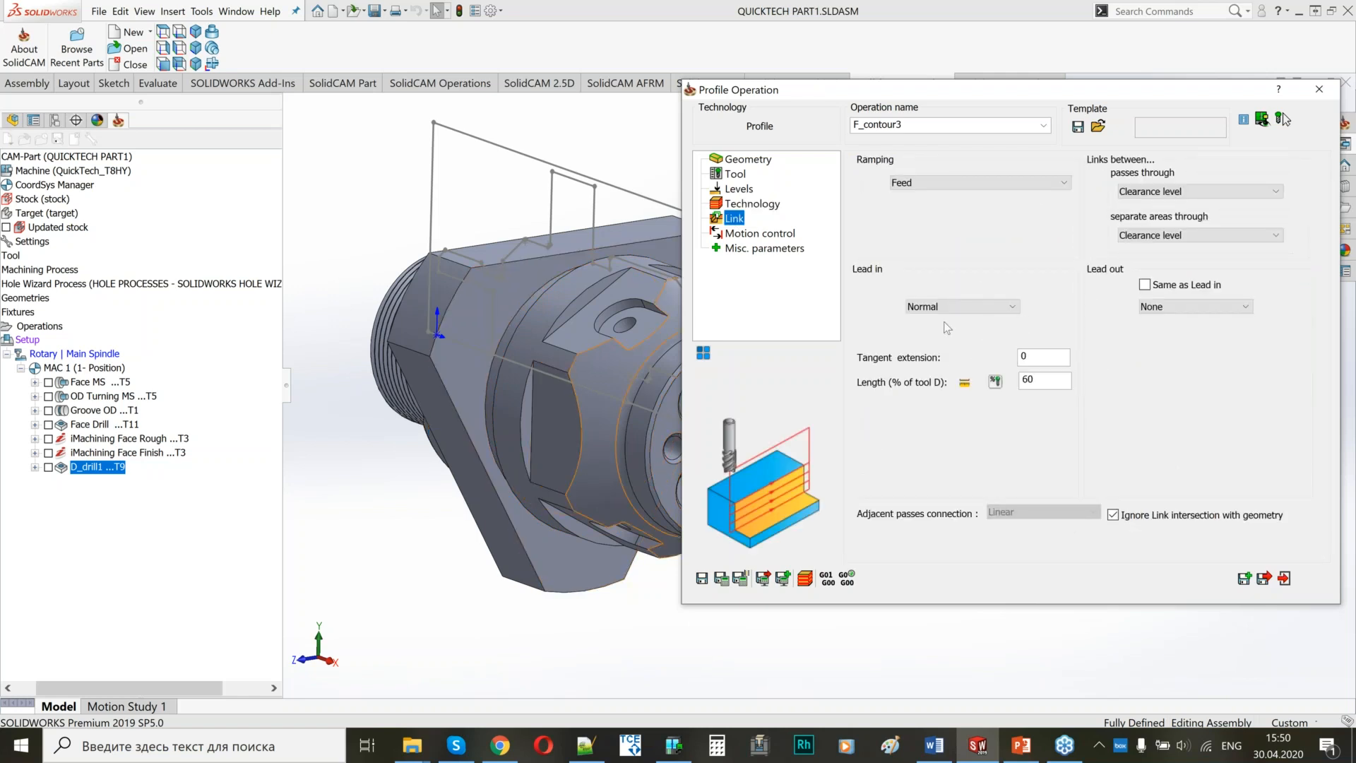
left_click(945, 310)
left_click(929, 357)
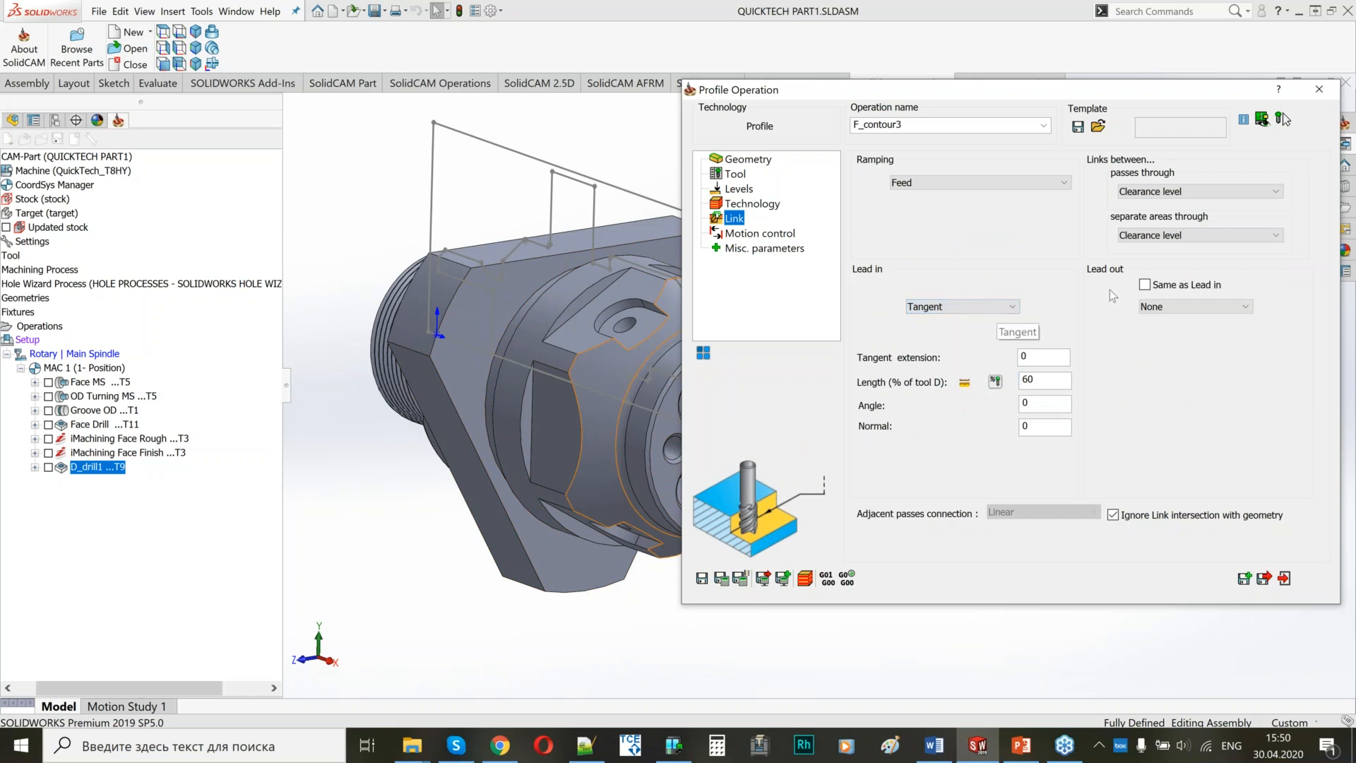
left_click(1145, 285)
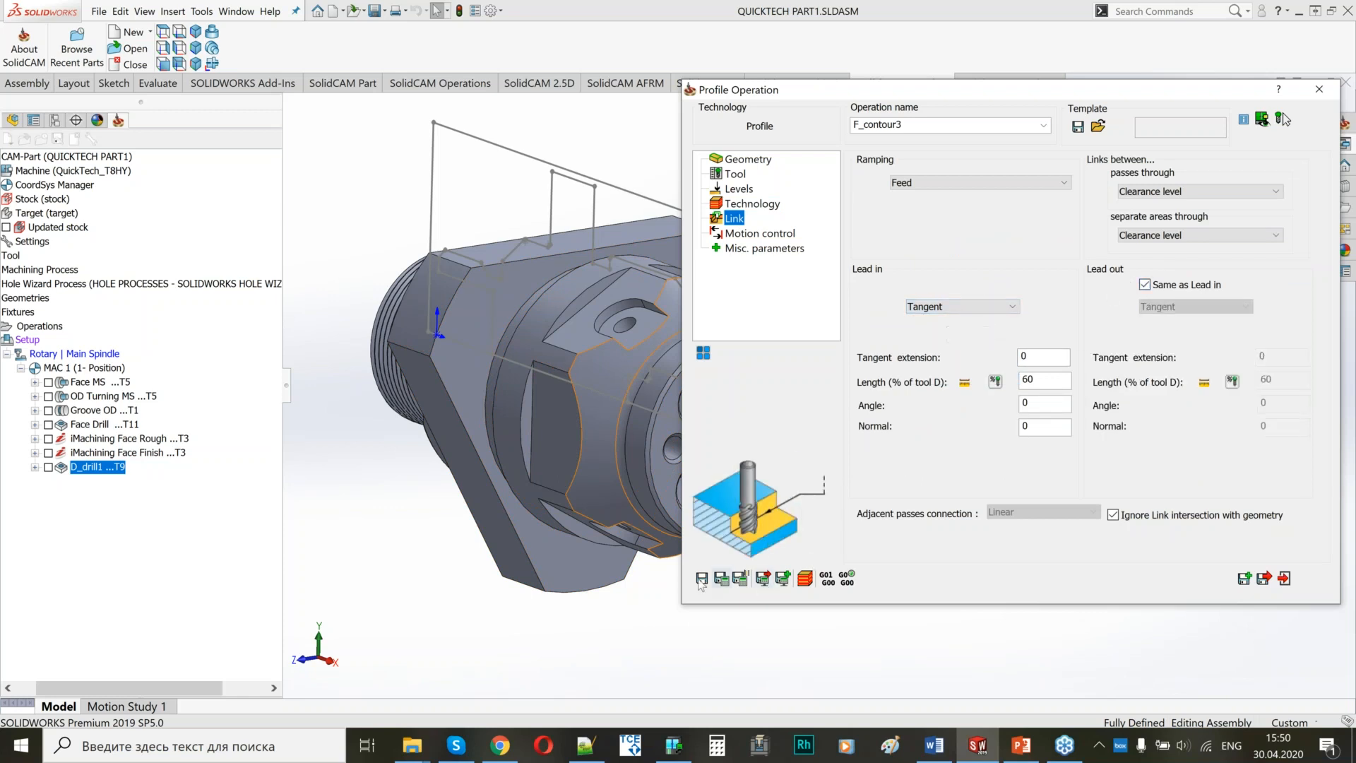
left_click(721, 579)
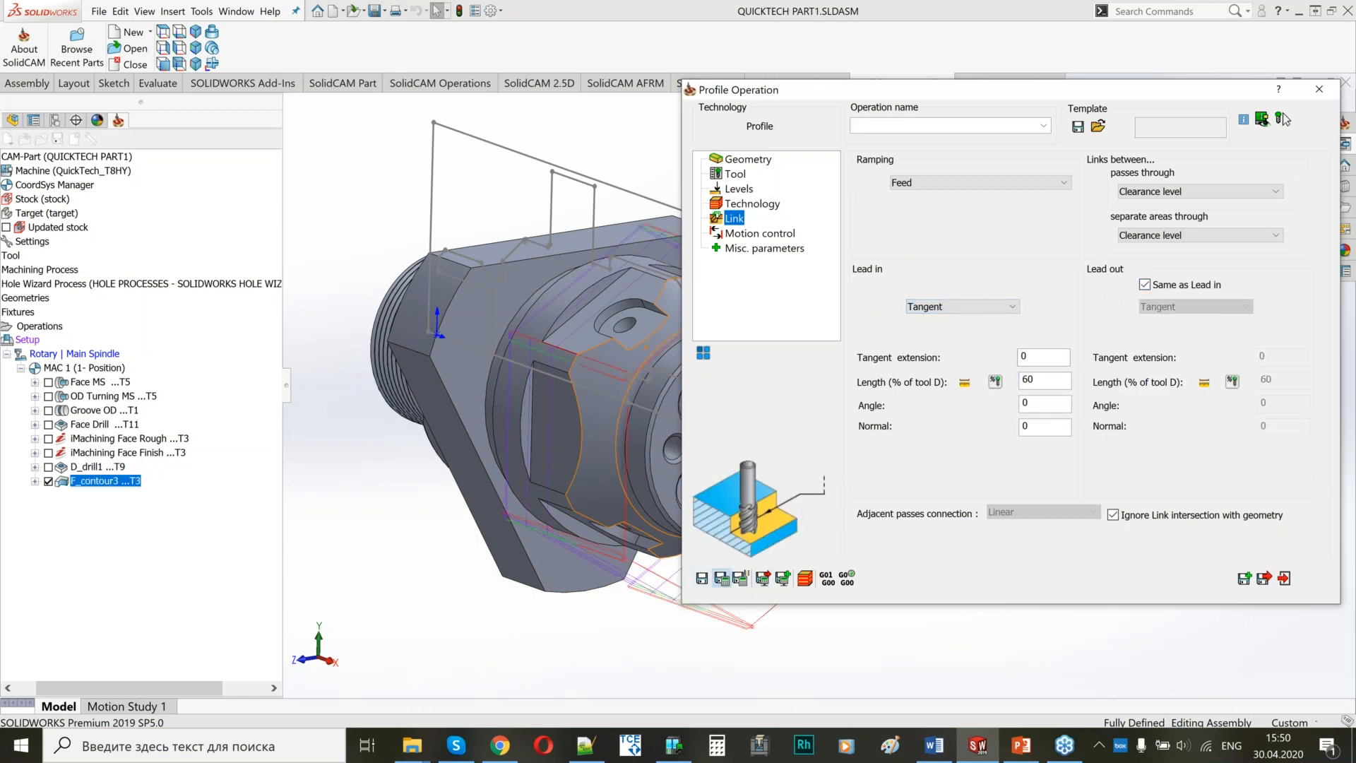
Link separate areas through the level of the current path and recalculate the profile toolpath.
middle_click_drag(533, 369, 448, 361)
middle_click_drag(551, 400, 389, 361, "ctrl")
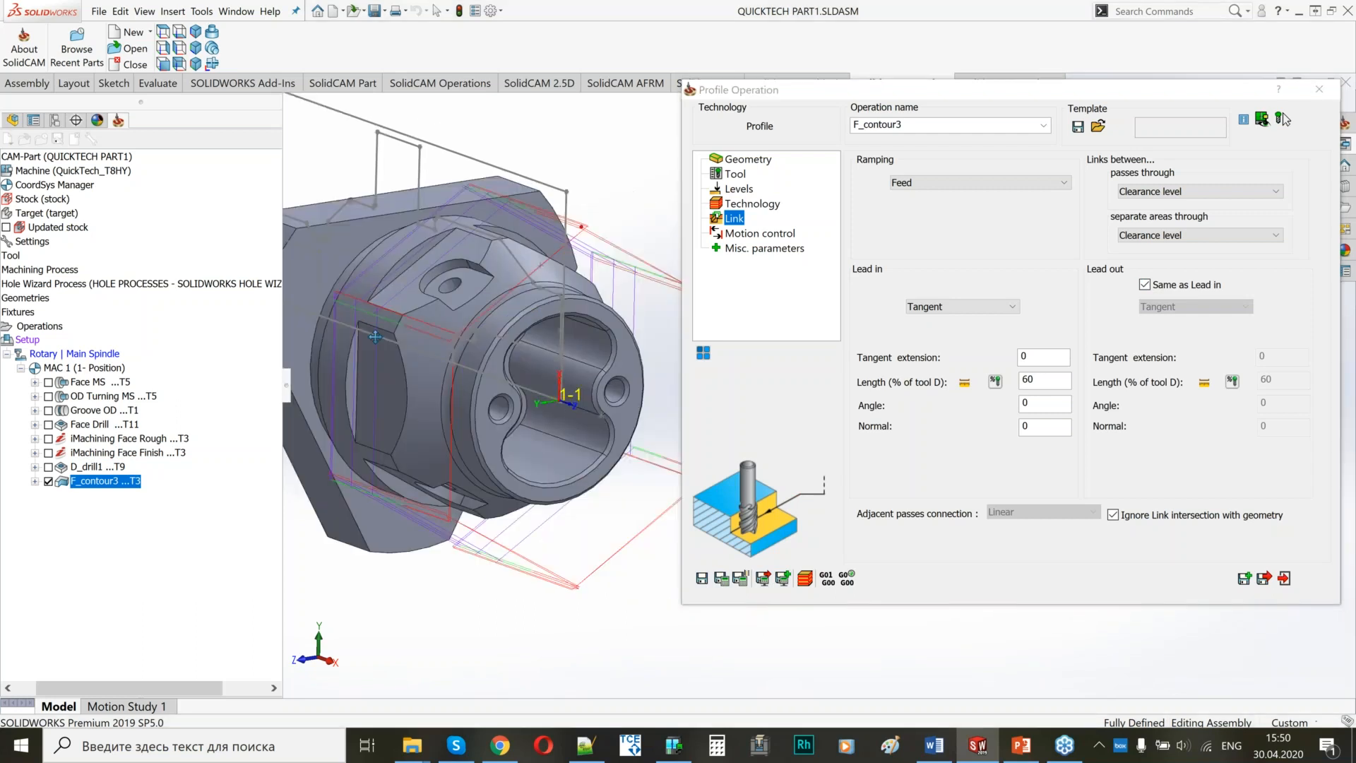
left_click(1155, 238)
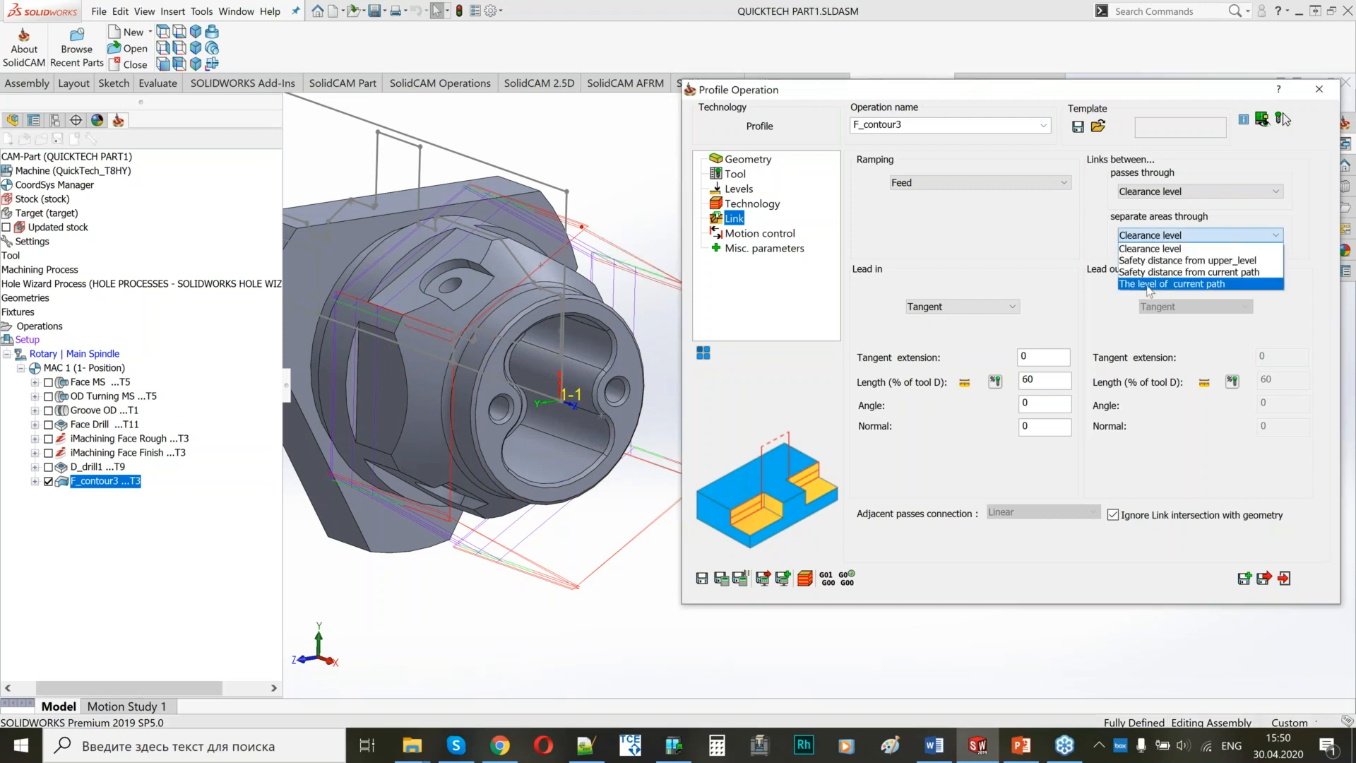
left_click(1168, 284)
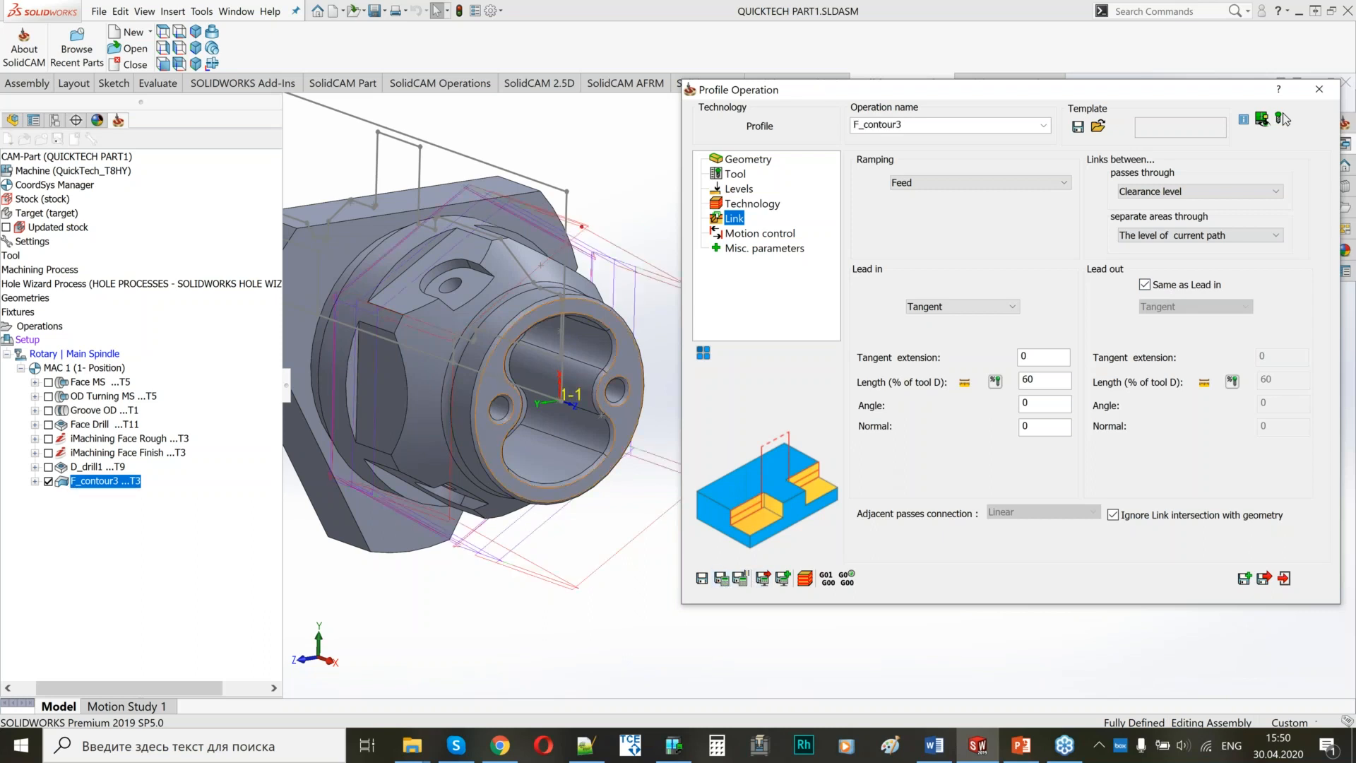
scroll(534, 343, "up", 2)
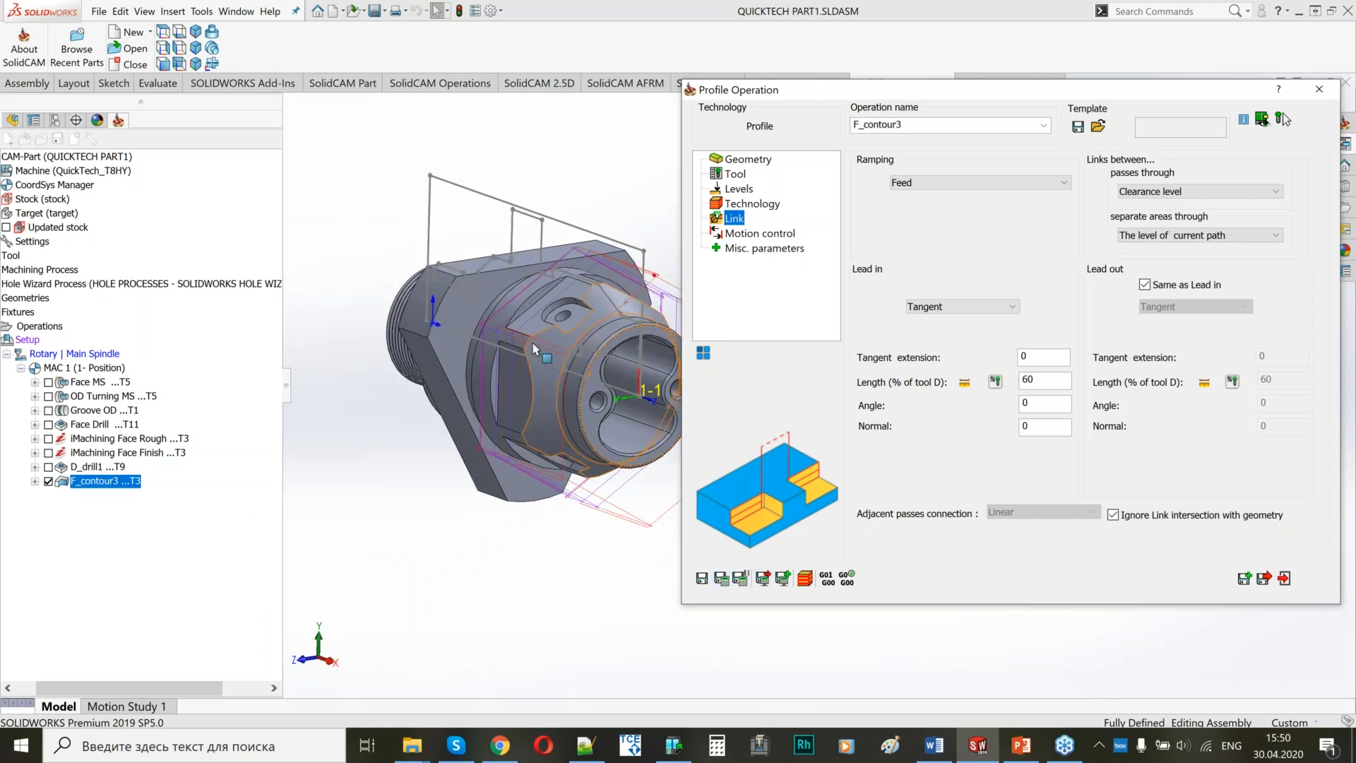
middle_click_drag(535, 349, 439, 313, "ctrl")
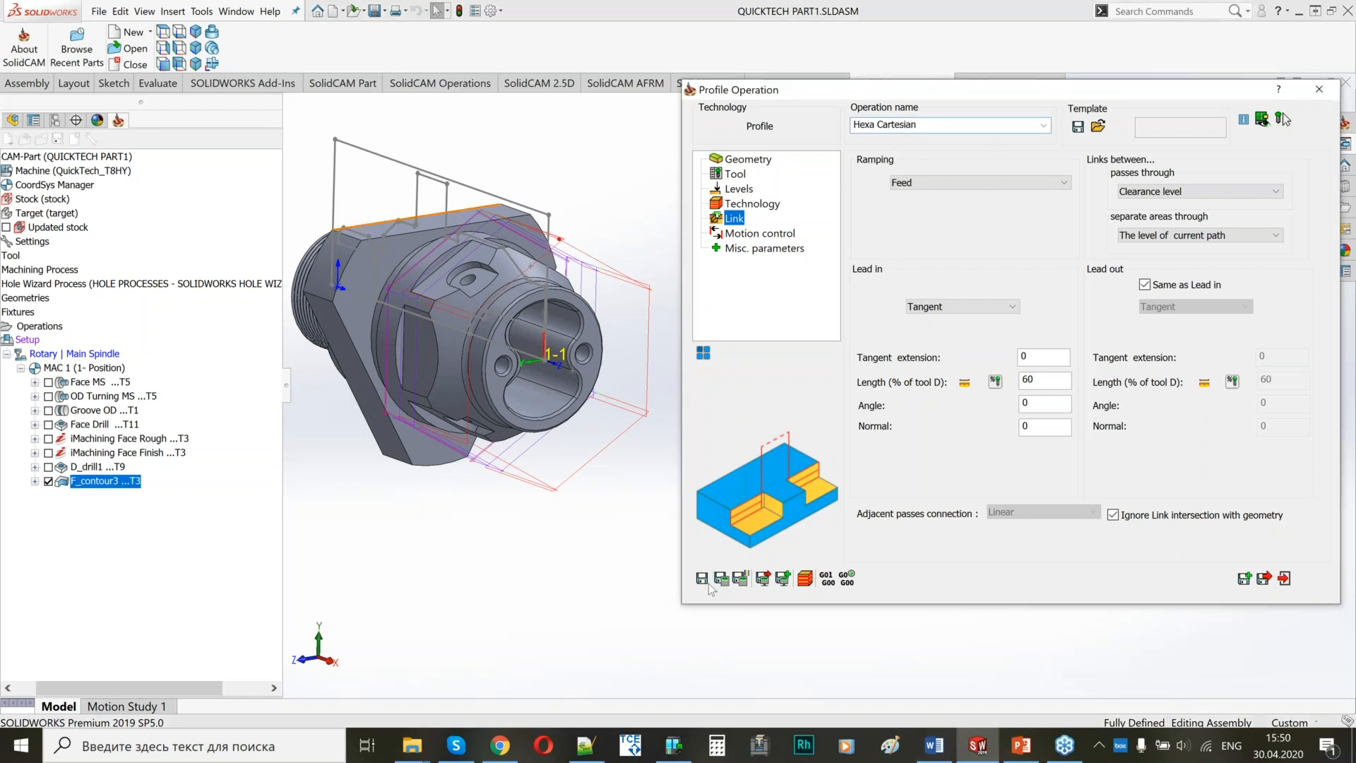
Save the profile operation under the name Hexa Cartesian, close it and hide its toolpath.
left_click(701, 579)
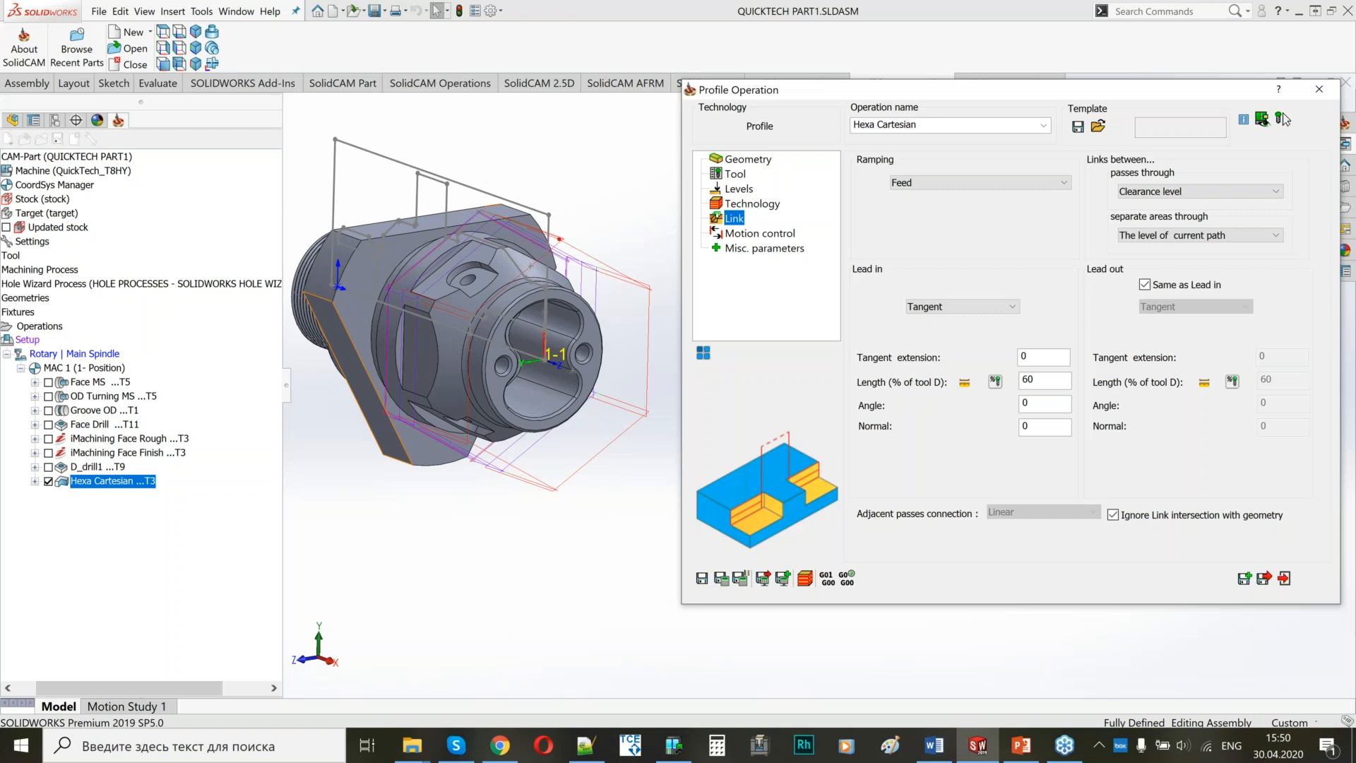
left_click(1264, 578)
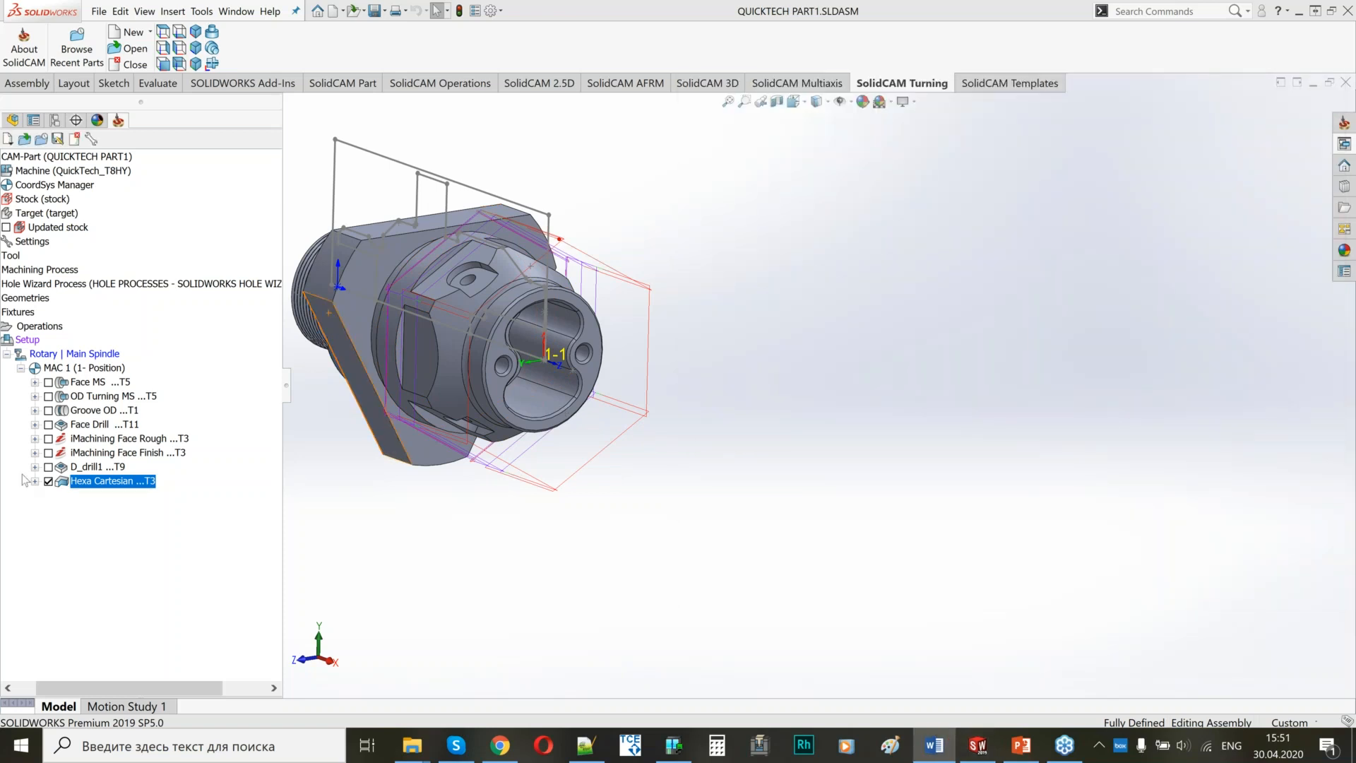
left_click(48, 481)
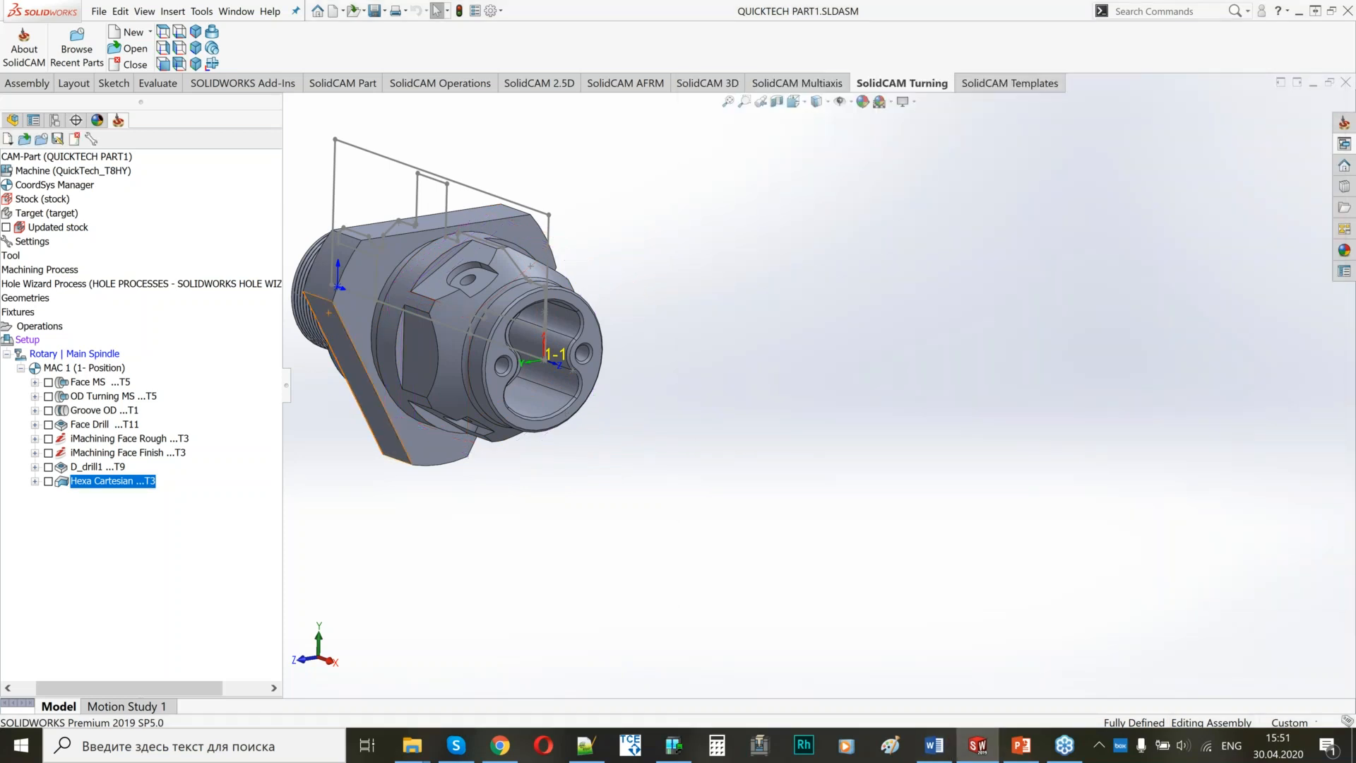
Examine the shallow rounded pockets with holes on the flats near the part's front end.
middle_click_drag(524, 326, 624, 367, "ctrl")
left_click(620, 418)
left_click(639, 452)
middle_click_drag(602, 283, 591, 387)
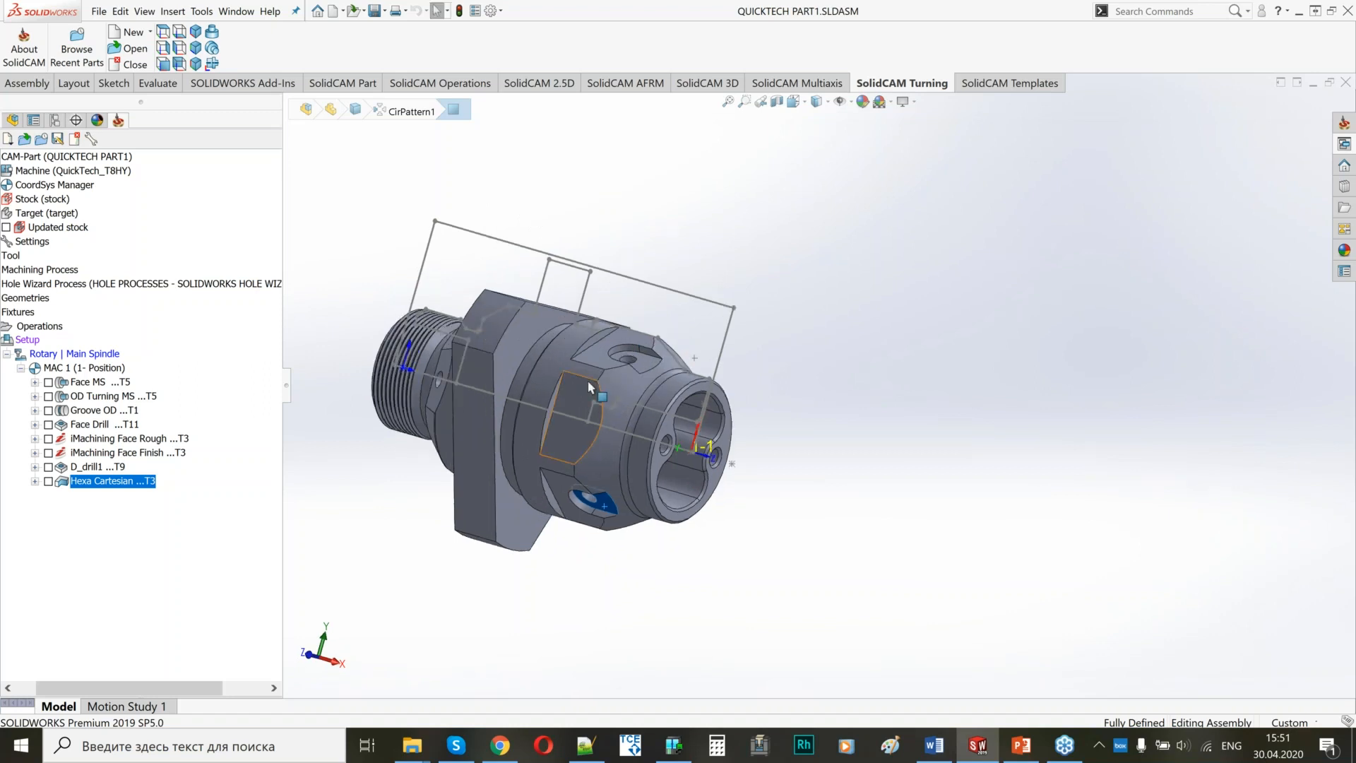
scroll(591, 387, "down", 2)
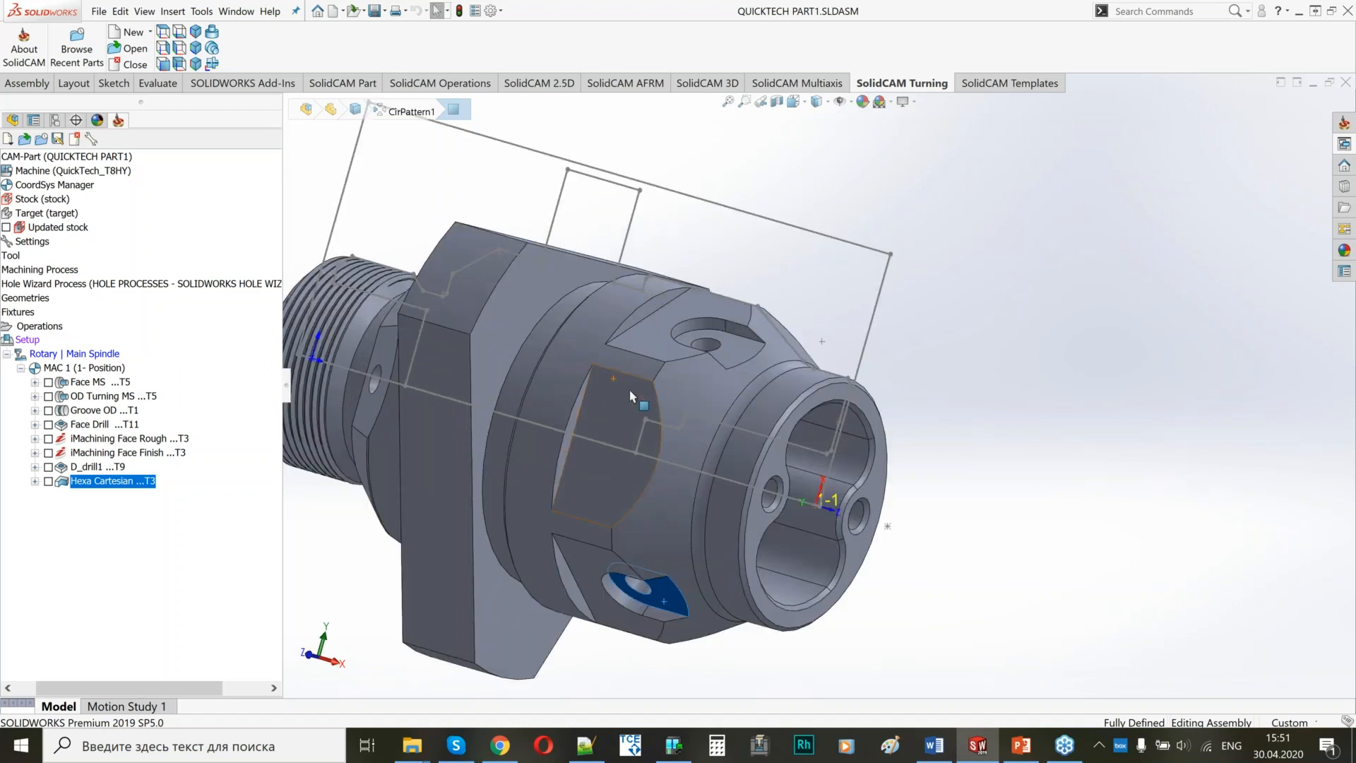
scroll(630, 389, "down", 2)
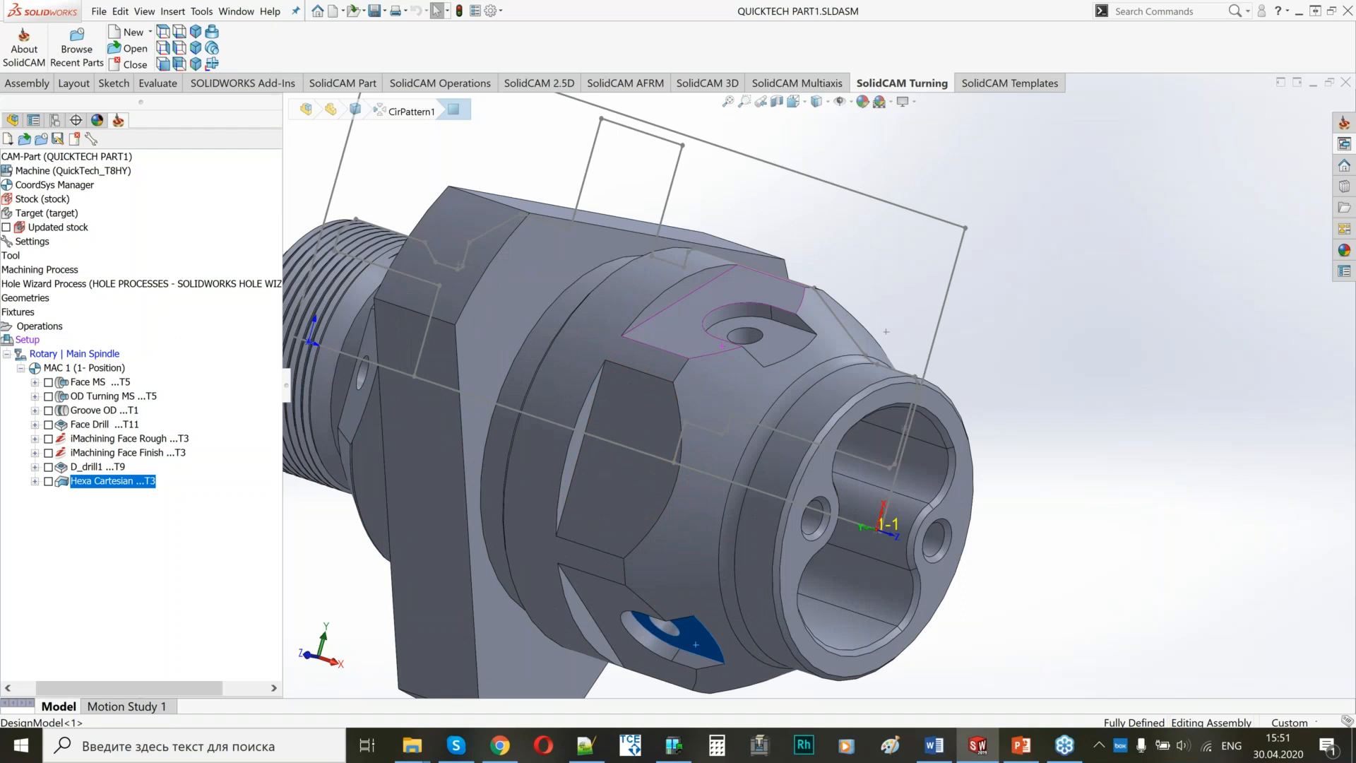
scroll(835, 375, "up", 4)
middle_click_drag(825, 376, 847, 376)
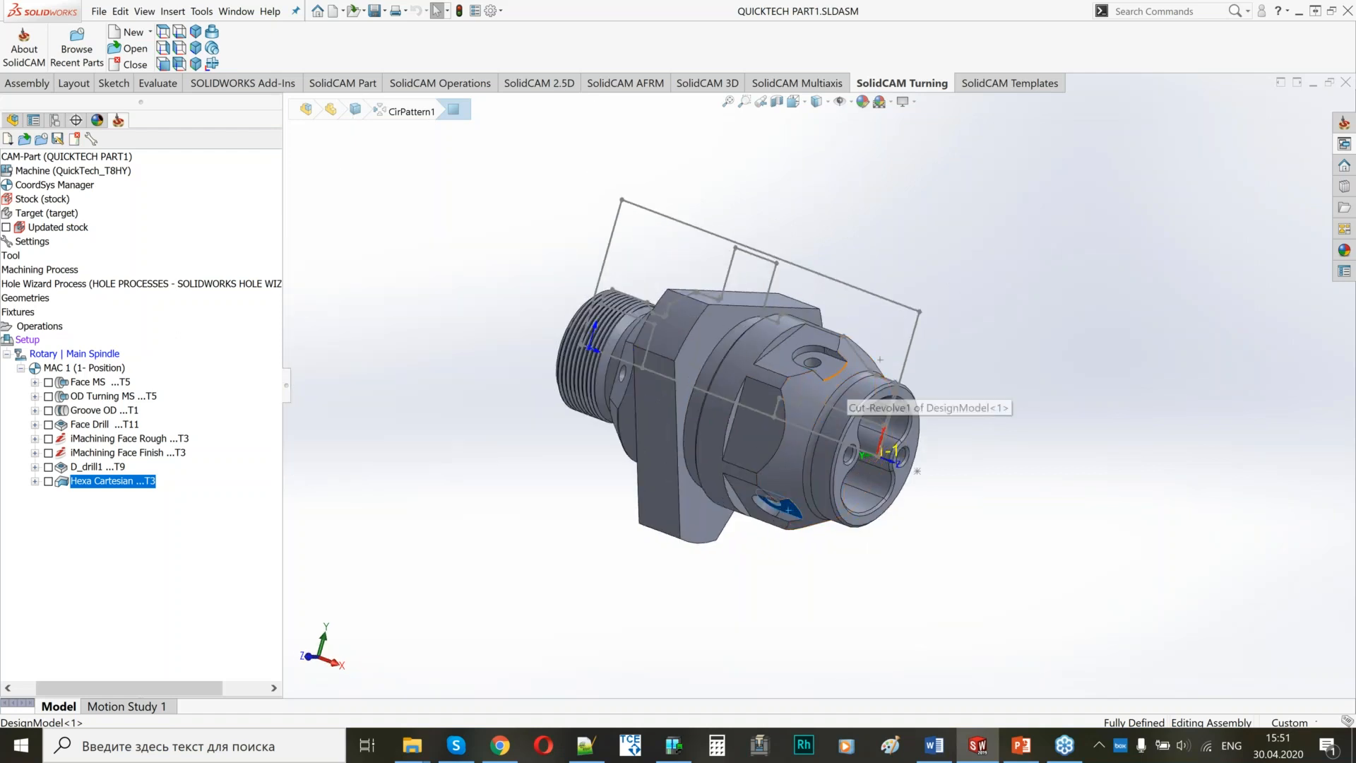
scroll(823, 352, "down", 2)
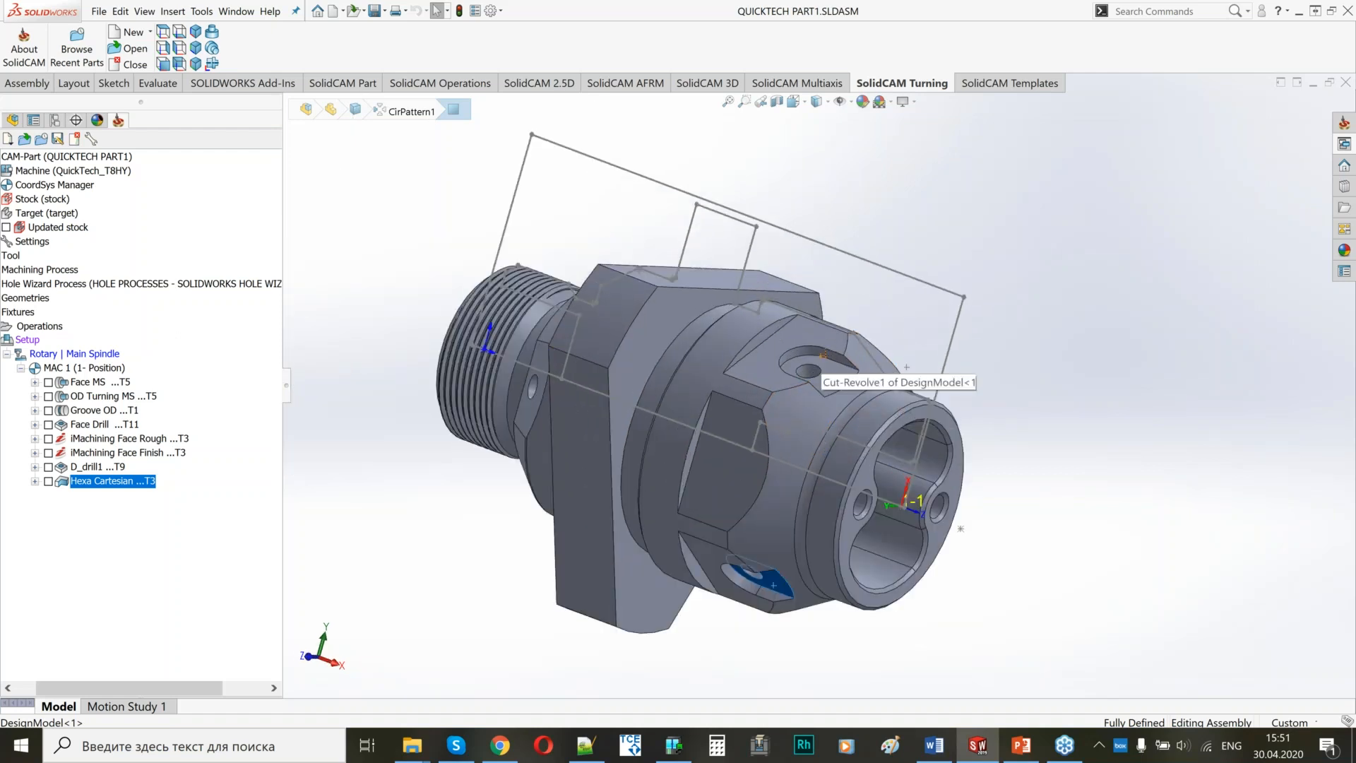
scroll(824, 353, "down", 2)
left_click(841, 395)
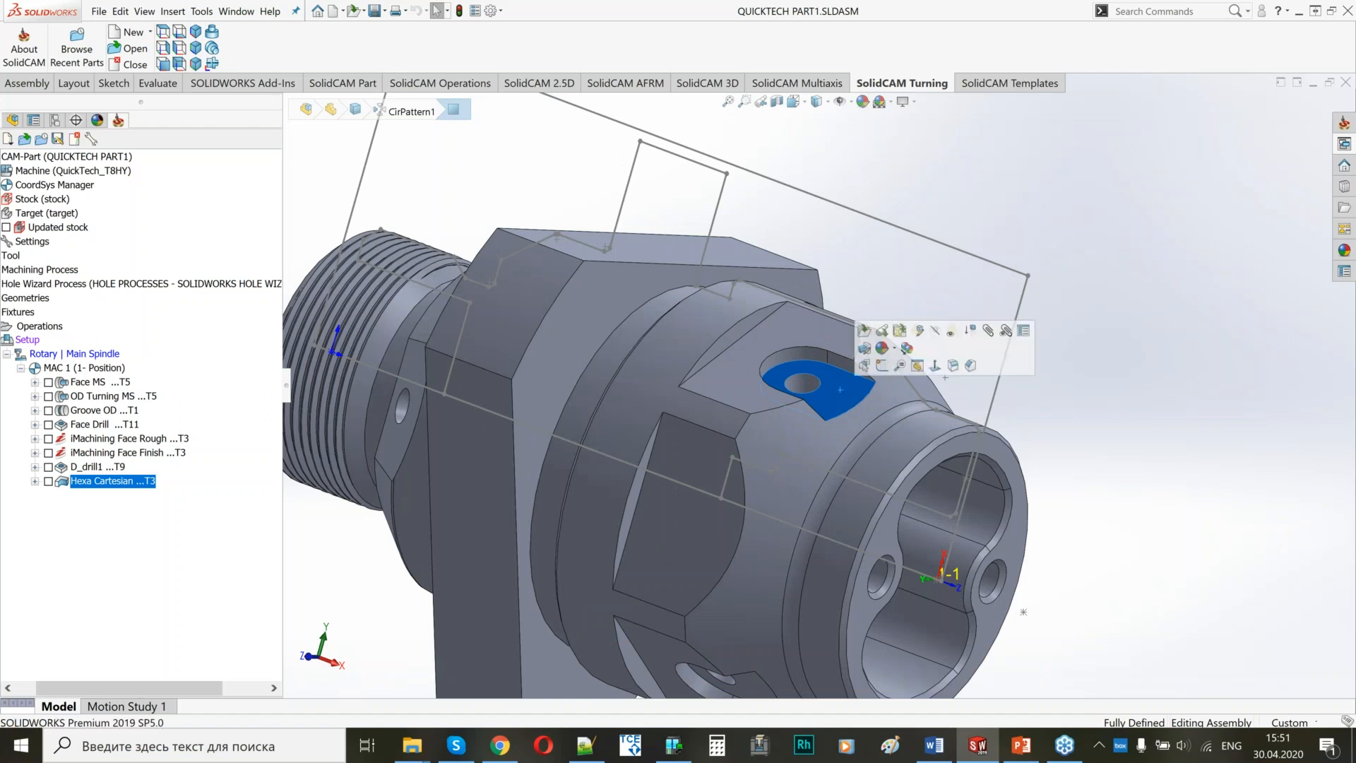
scroll(820, 386, "up", 3)
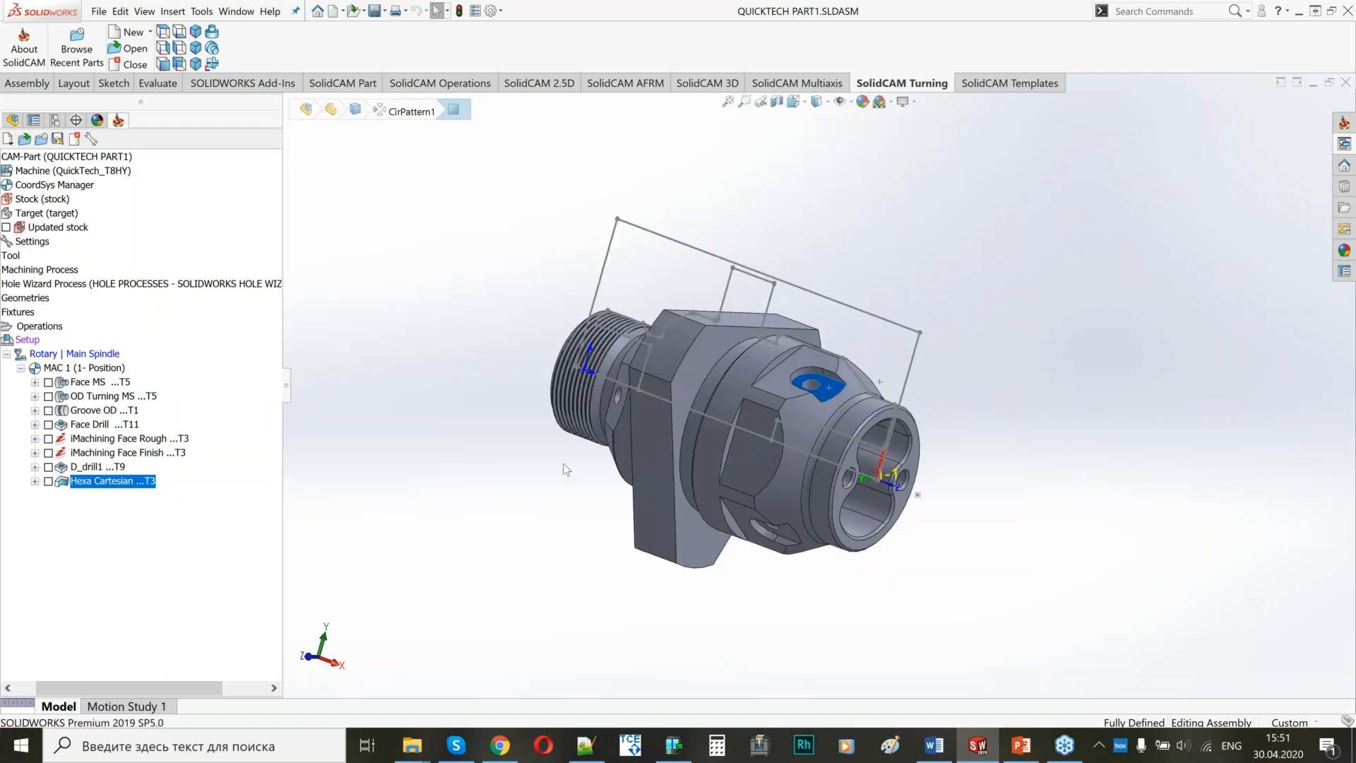
Add a profile milling operation after Hexa Cartesian and name it Radial Profile with 4thX.
right_click(104, 484)
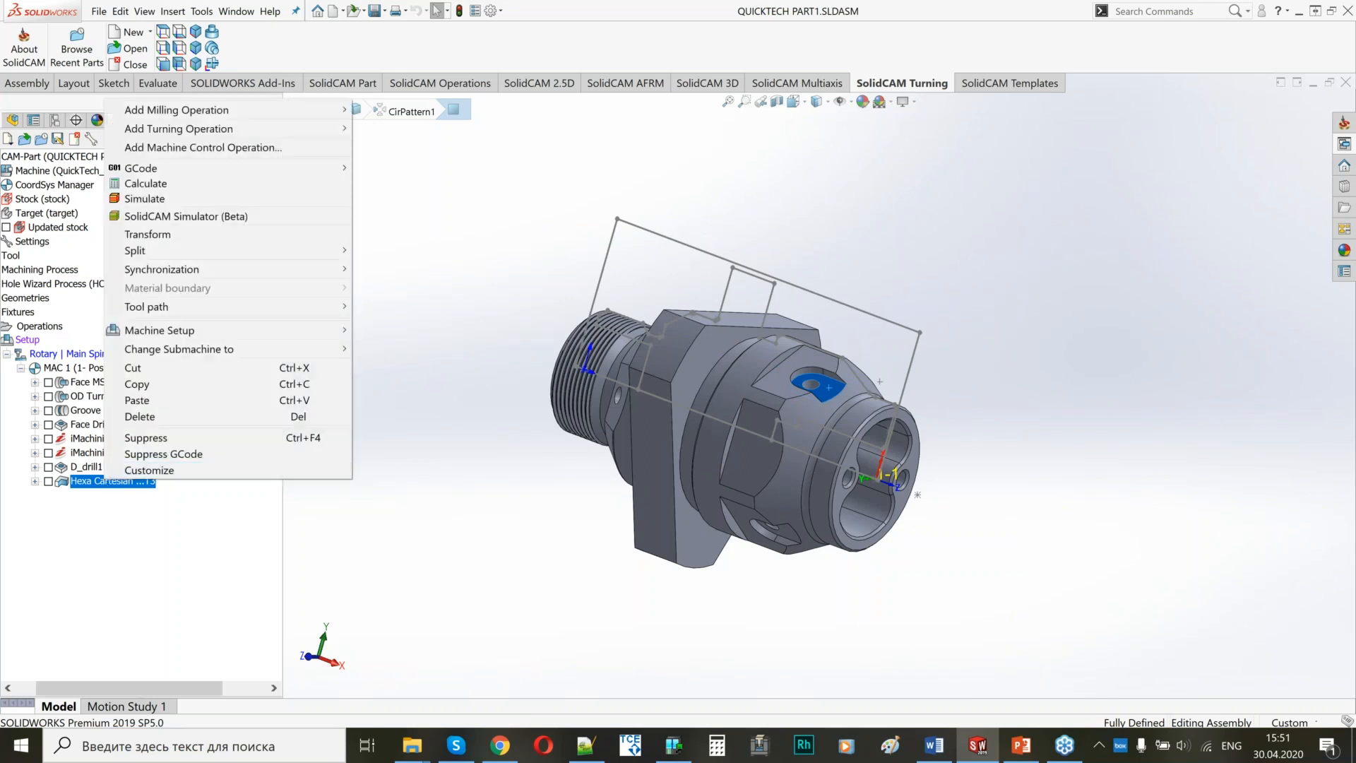
key("Escape")
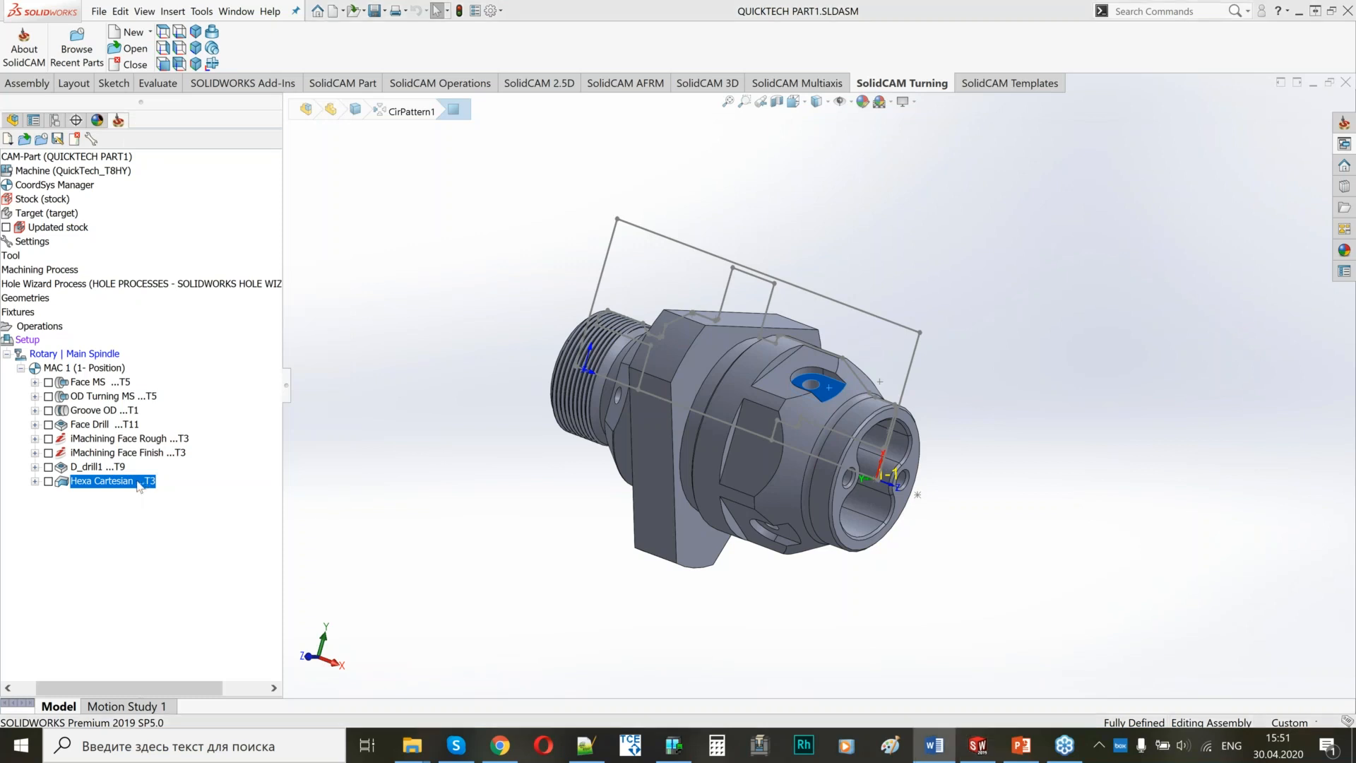
right_click(138, 483)
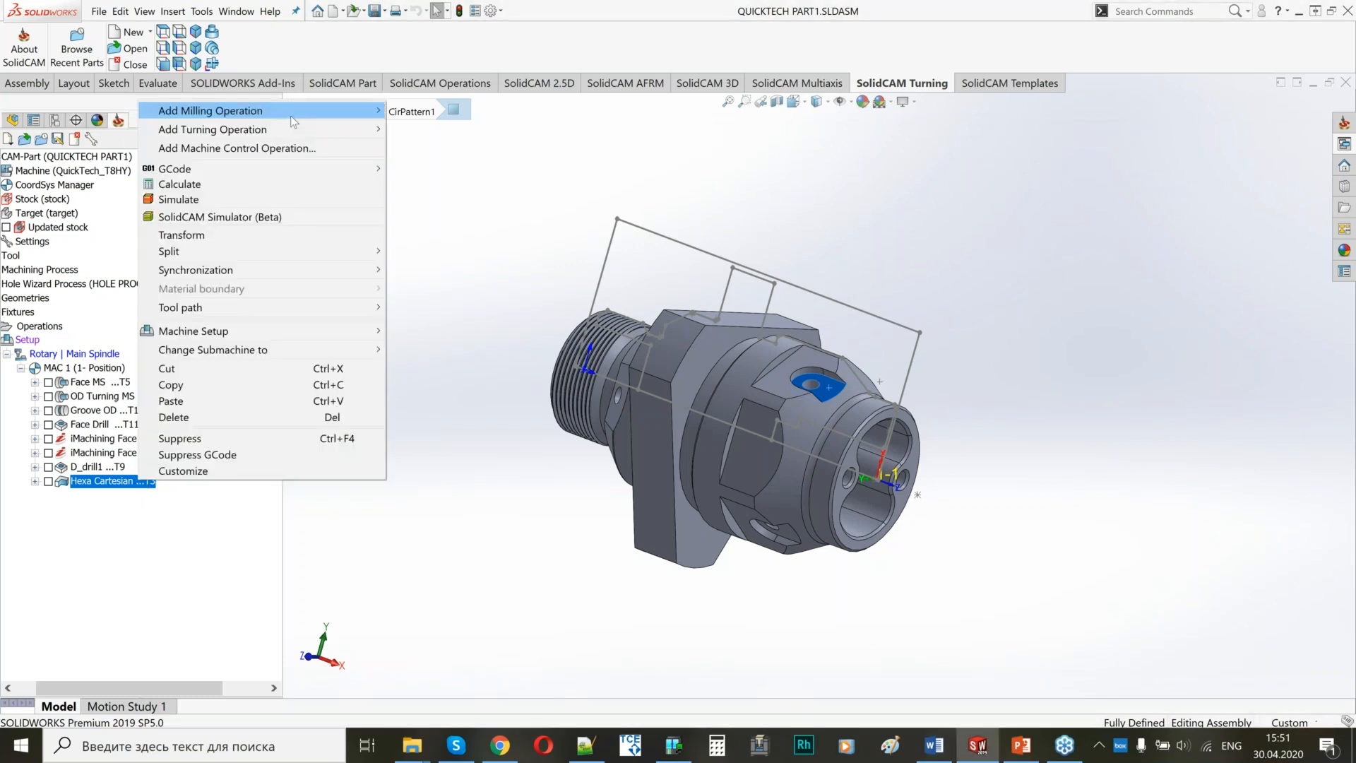
mouse_move(304, 116)
left_click(431, 162)
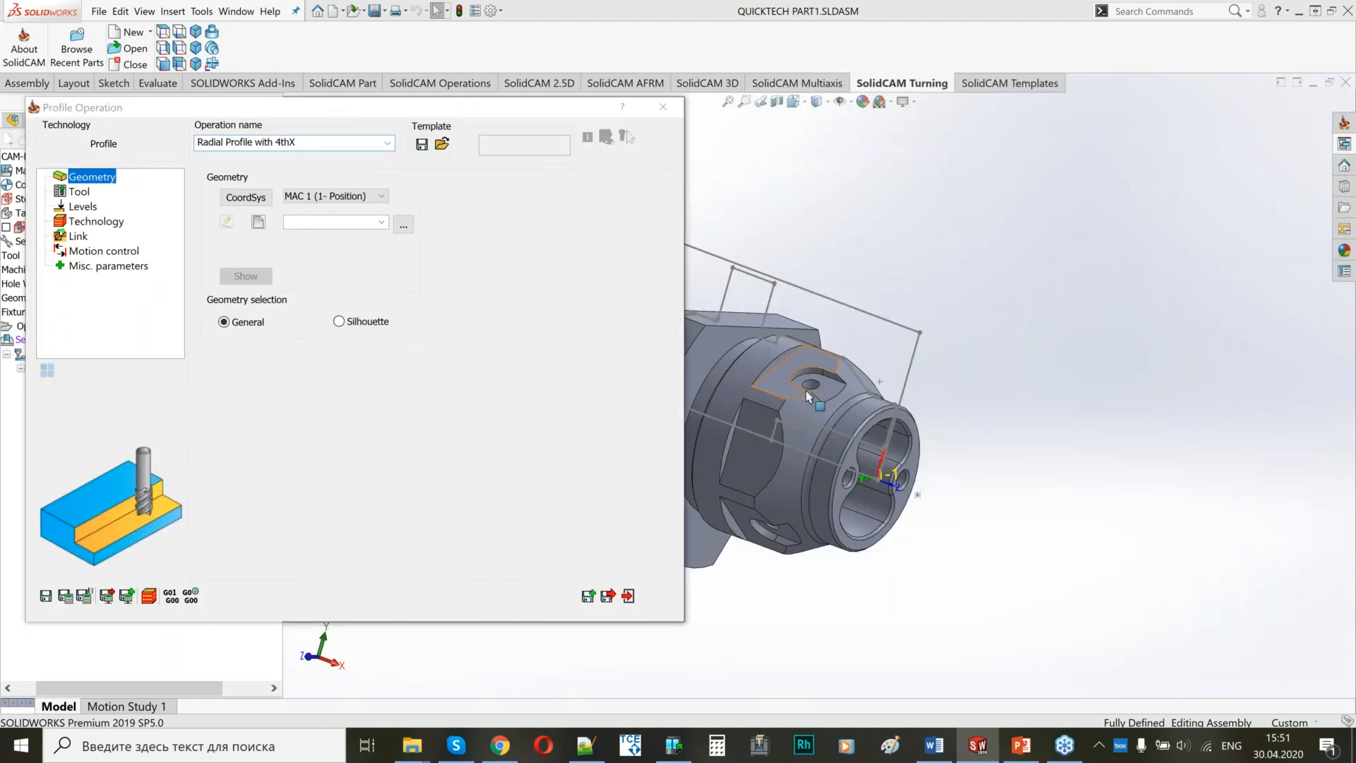
middle_click_drag(807, 396, 923, 455, "ctrl")
scroll(924, 455, "down", 3)
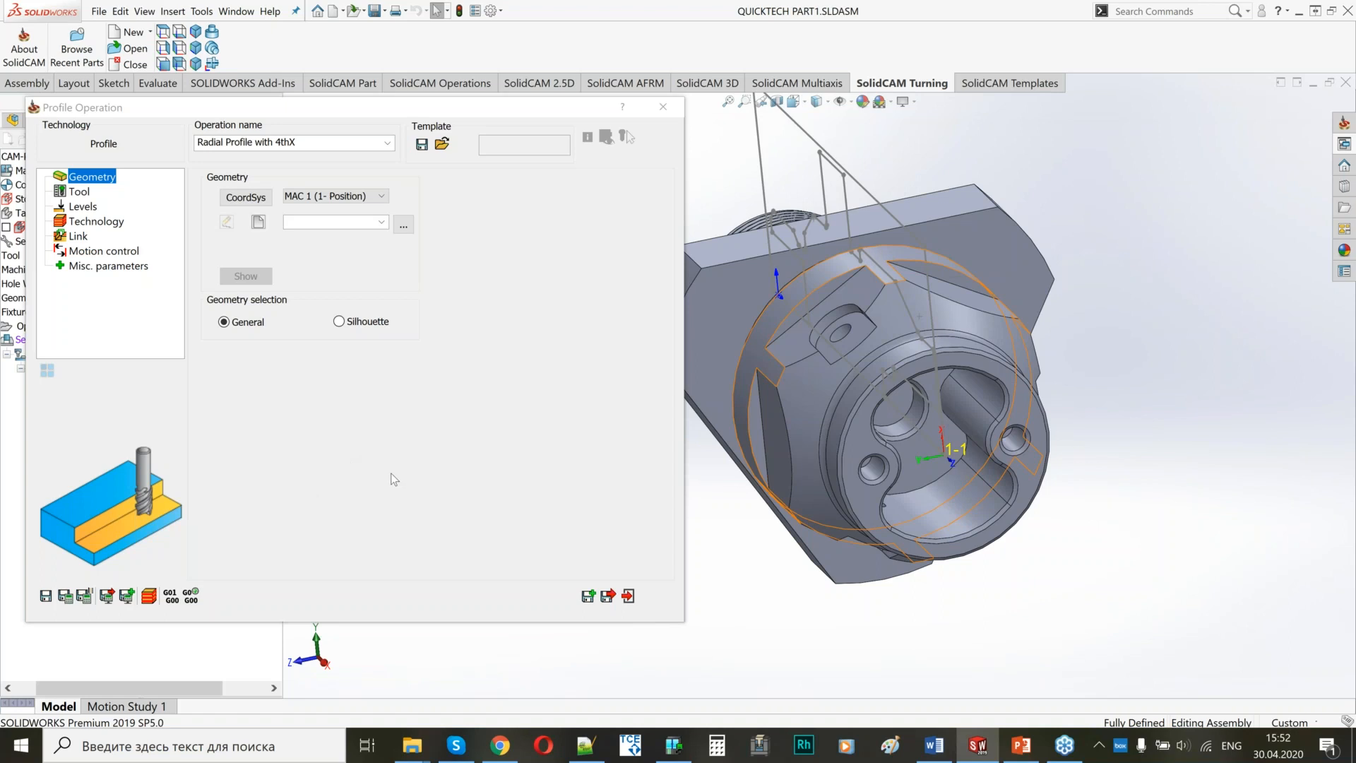
Define position 2 of MAC 1 from the pocket's floor face with its origin at CoordSys # 1, and return to the profile operation.
left_click(257, 222)
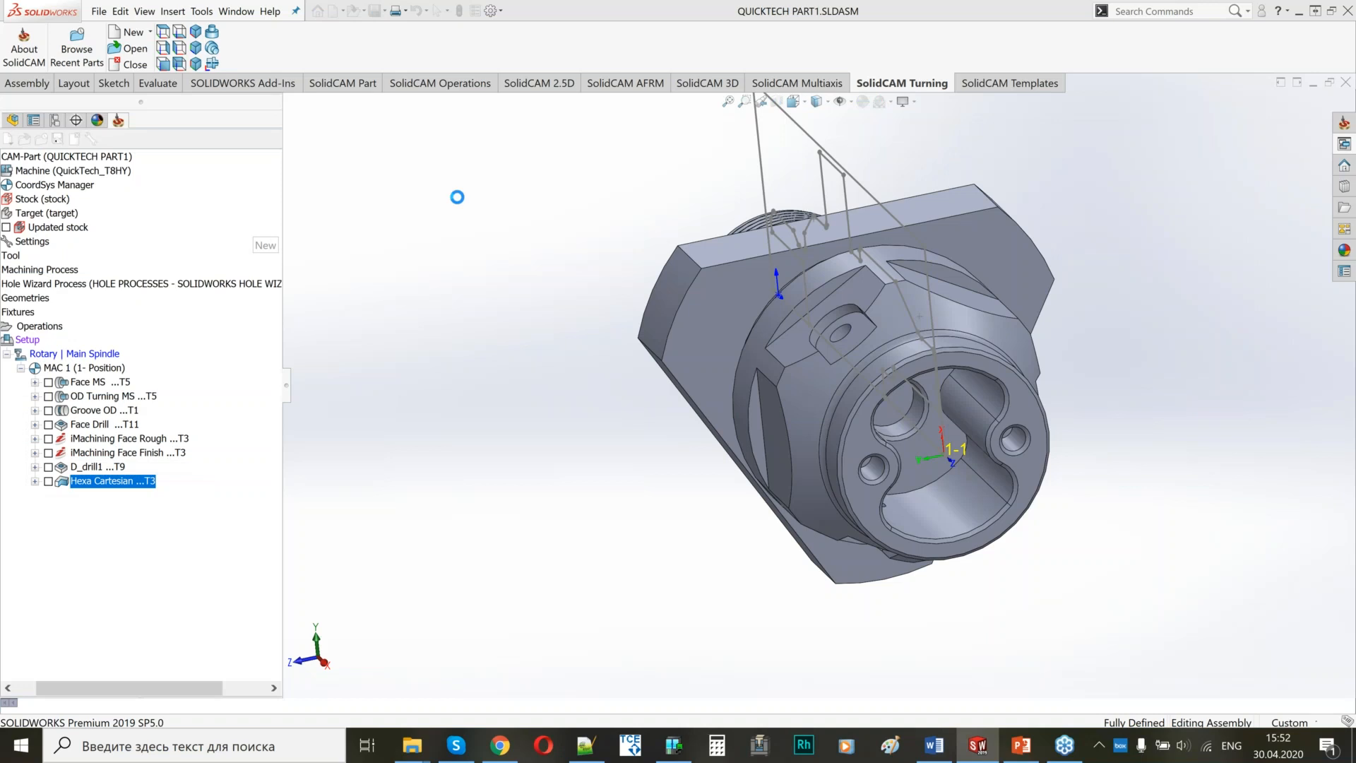
left_click(247, 198)
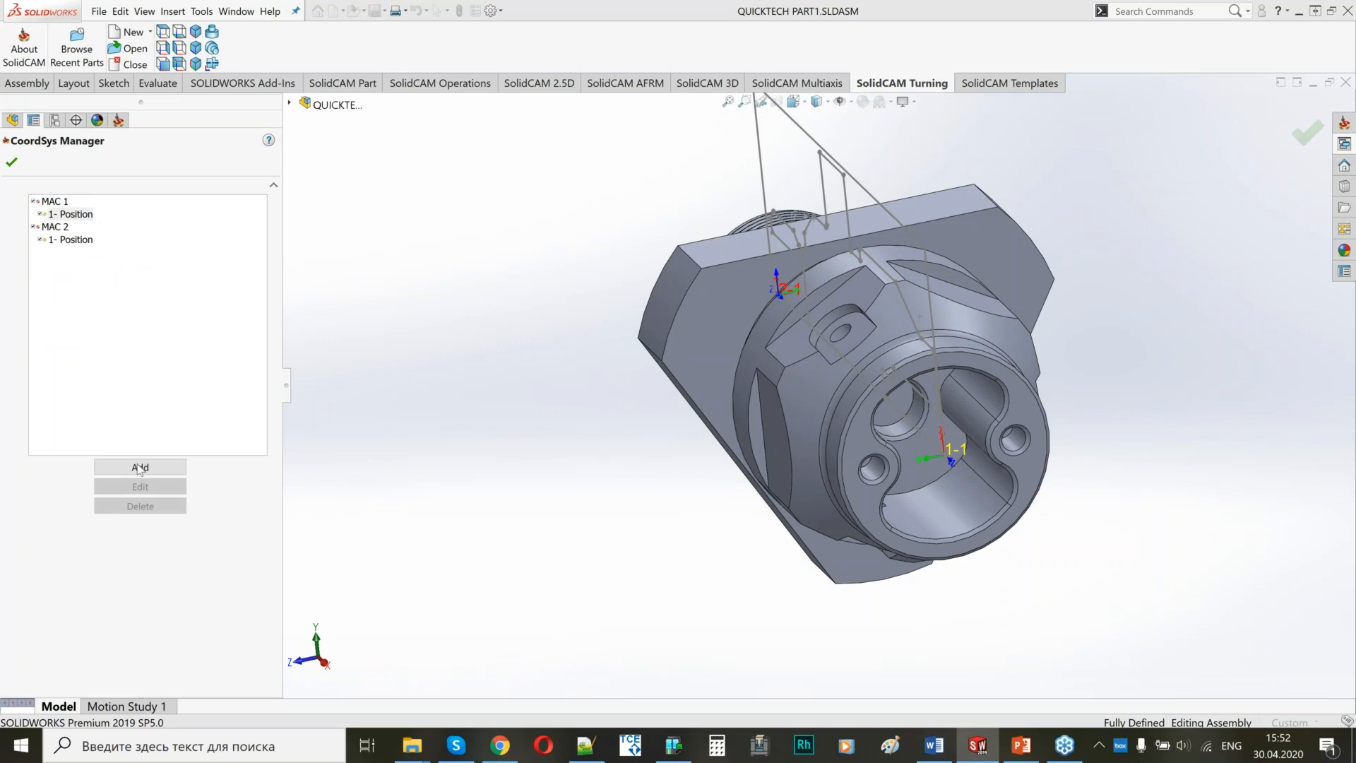
left_click(11, 162)
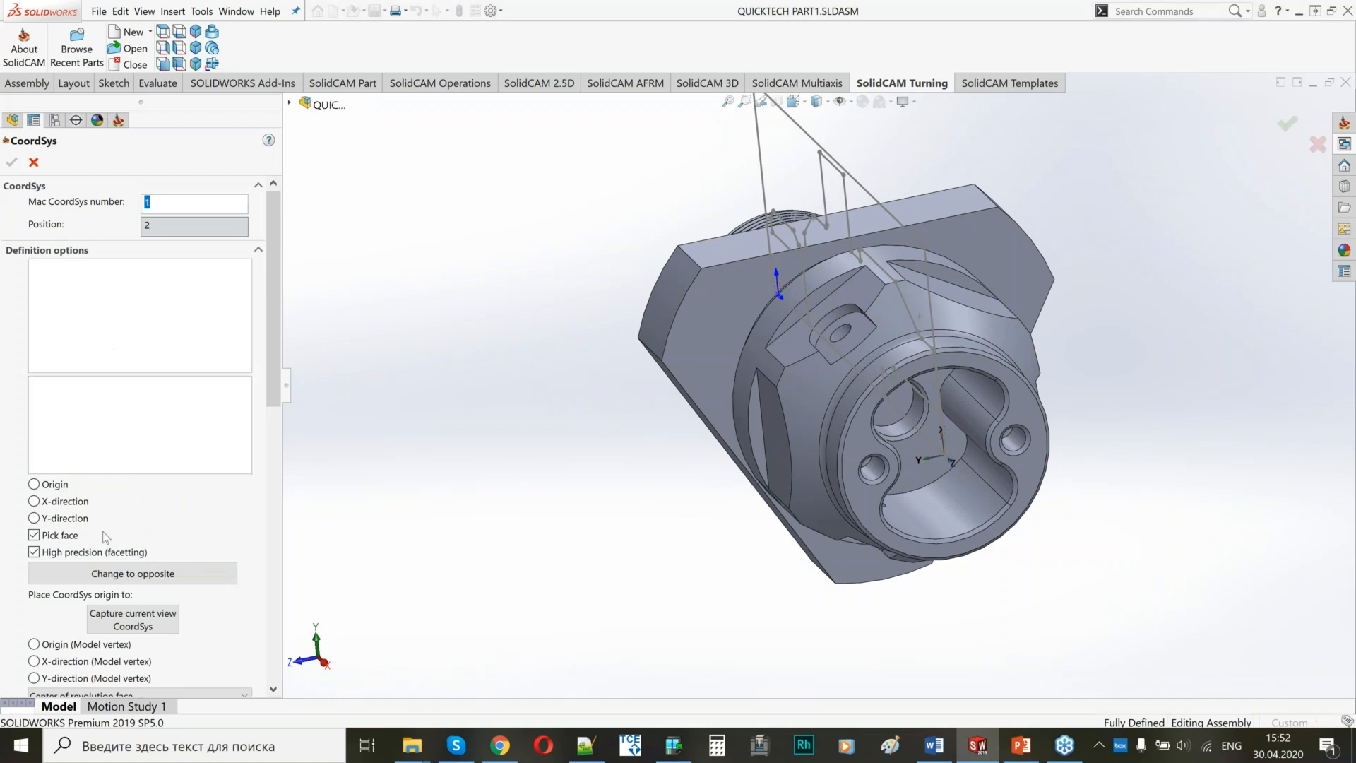
left_click(101, 461)
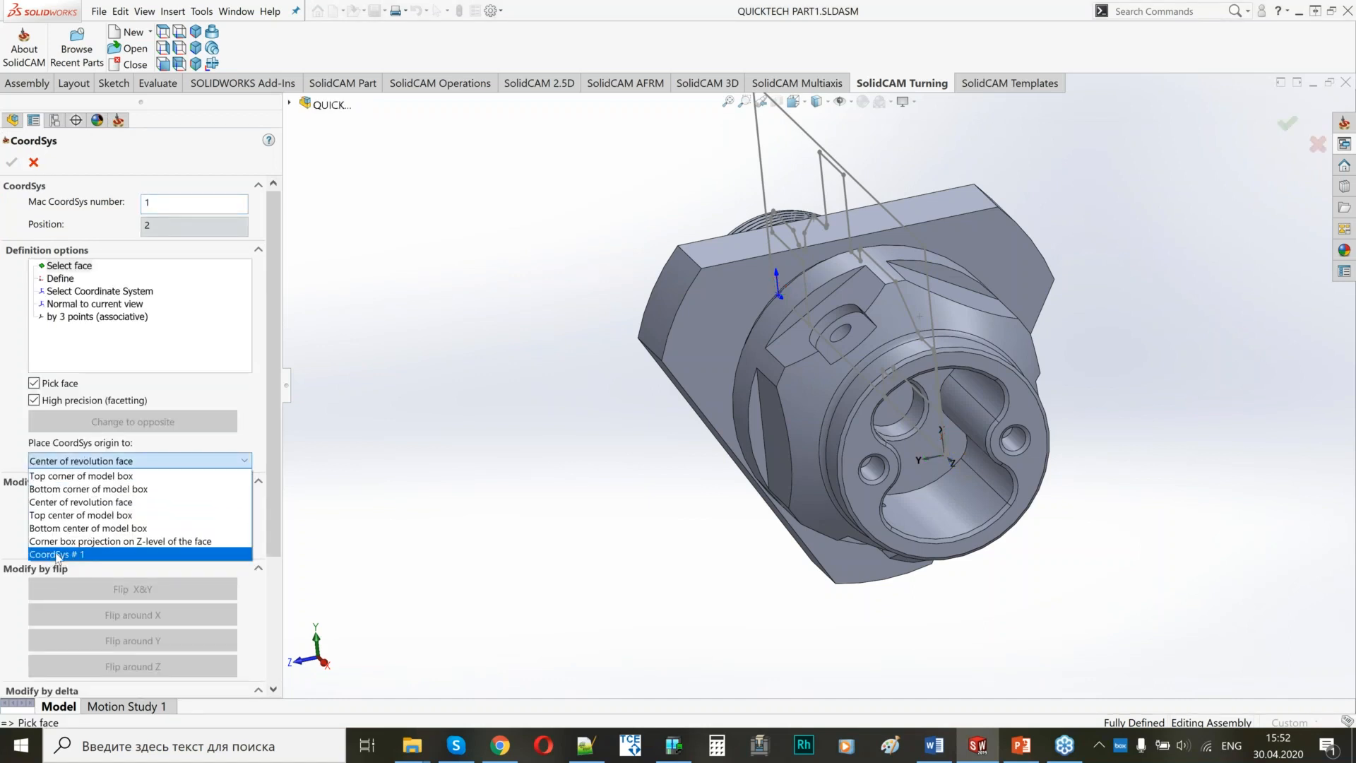
left_click(57, 554)
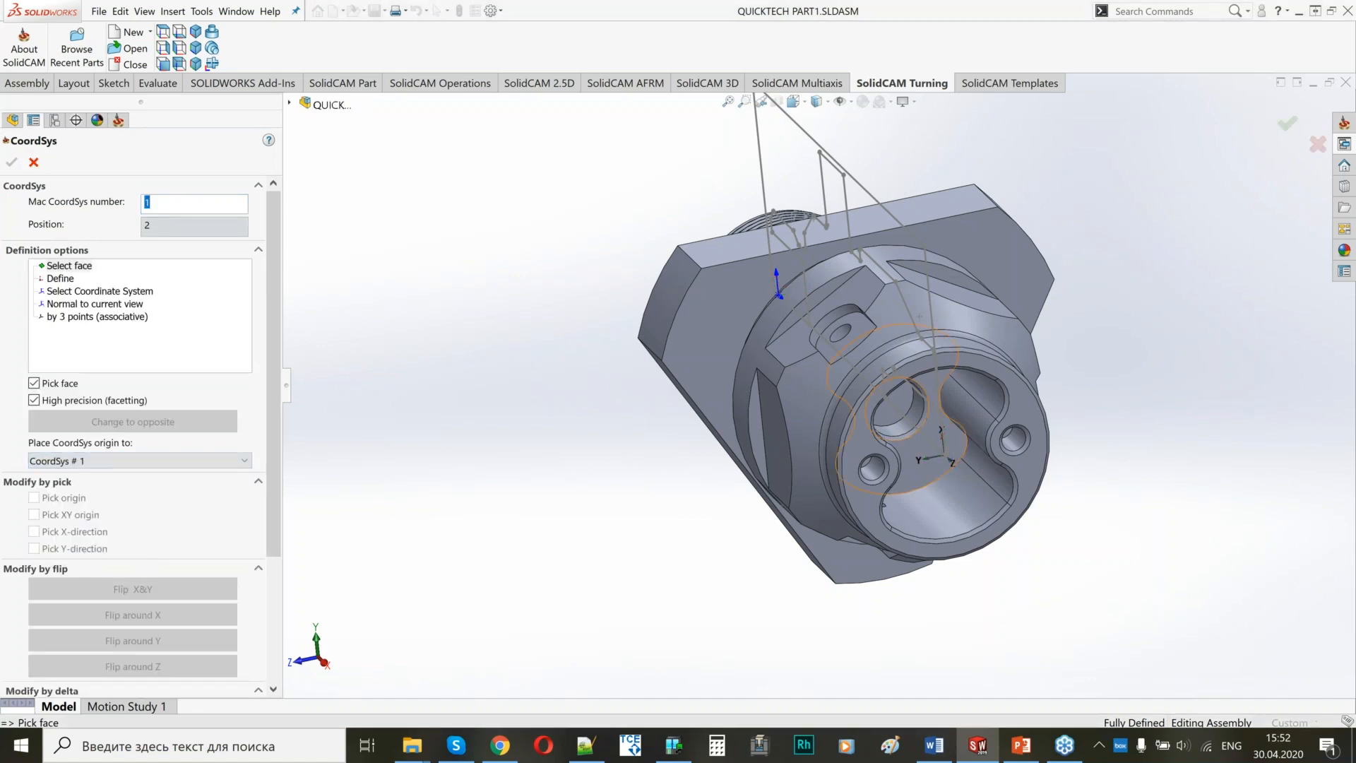
left_click(863, 335)
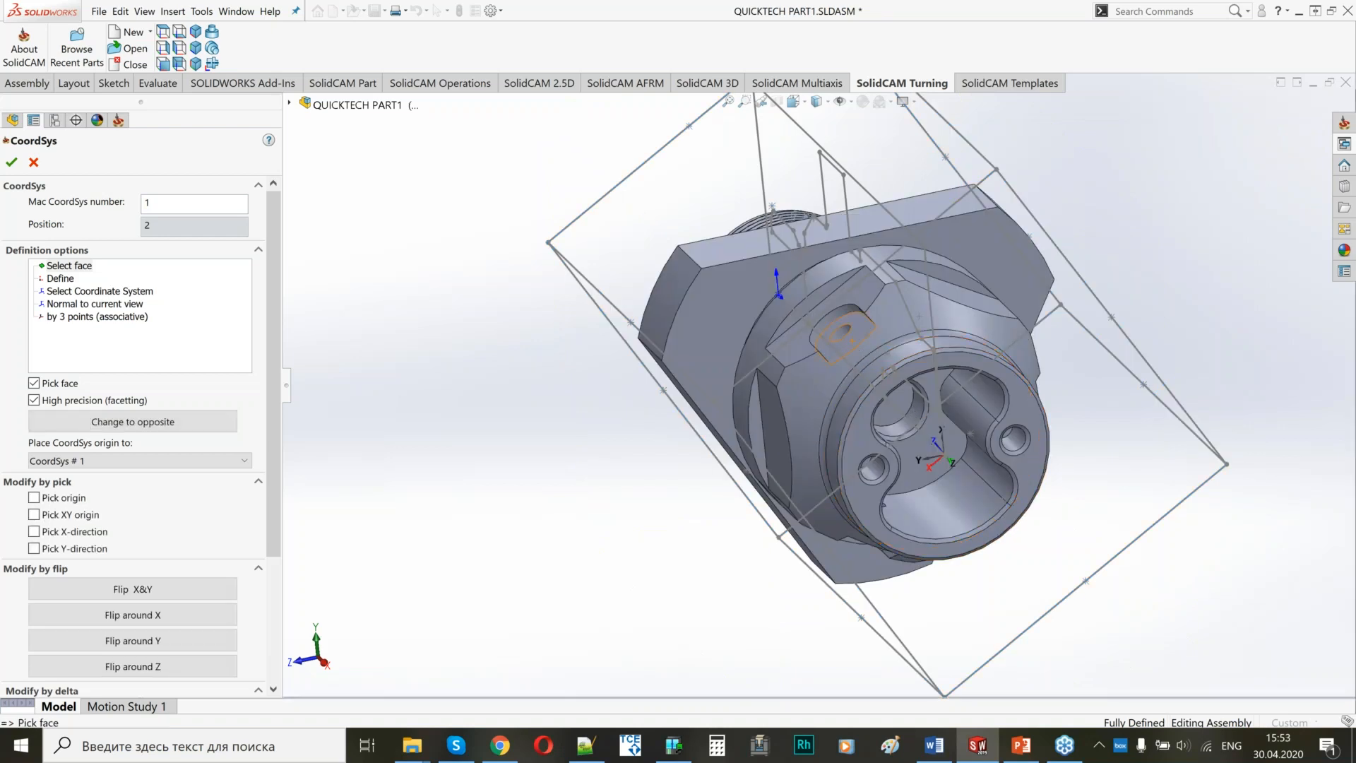
middle_click_drag(819, 393, 962, 475)
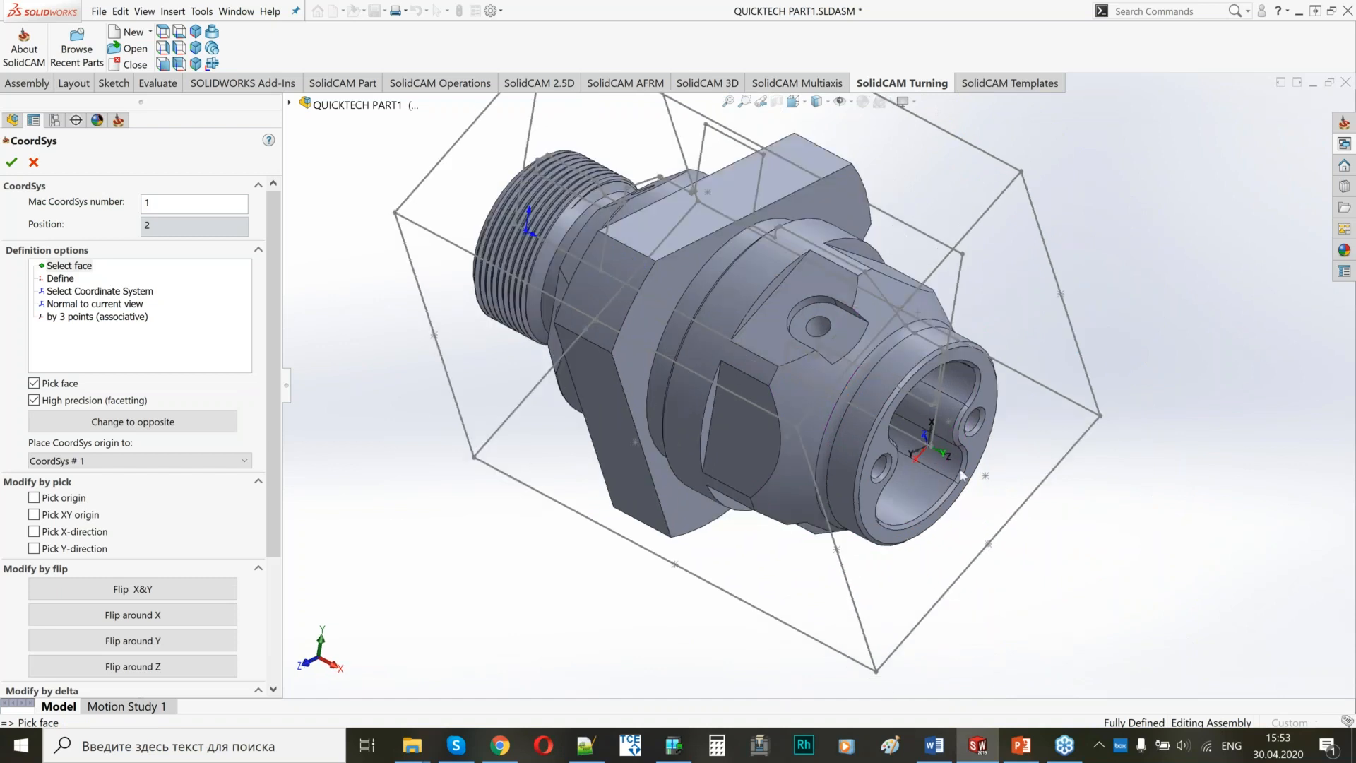
scroll(962, 475, "down", 3)
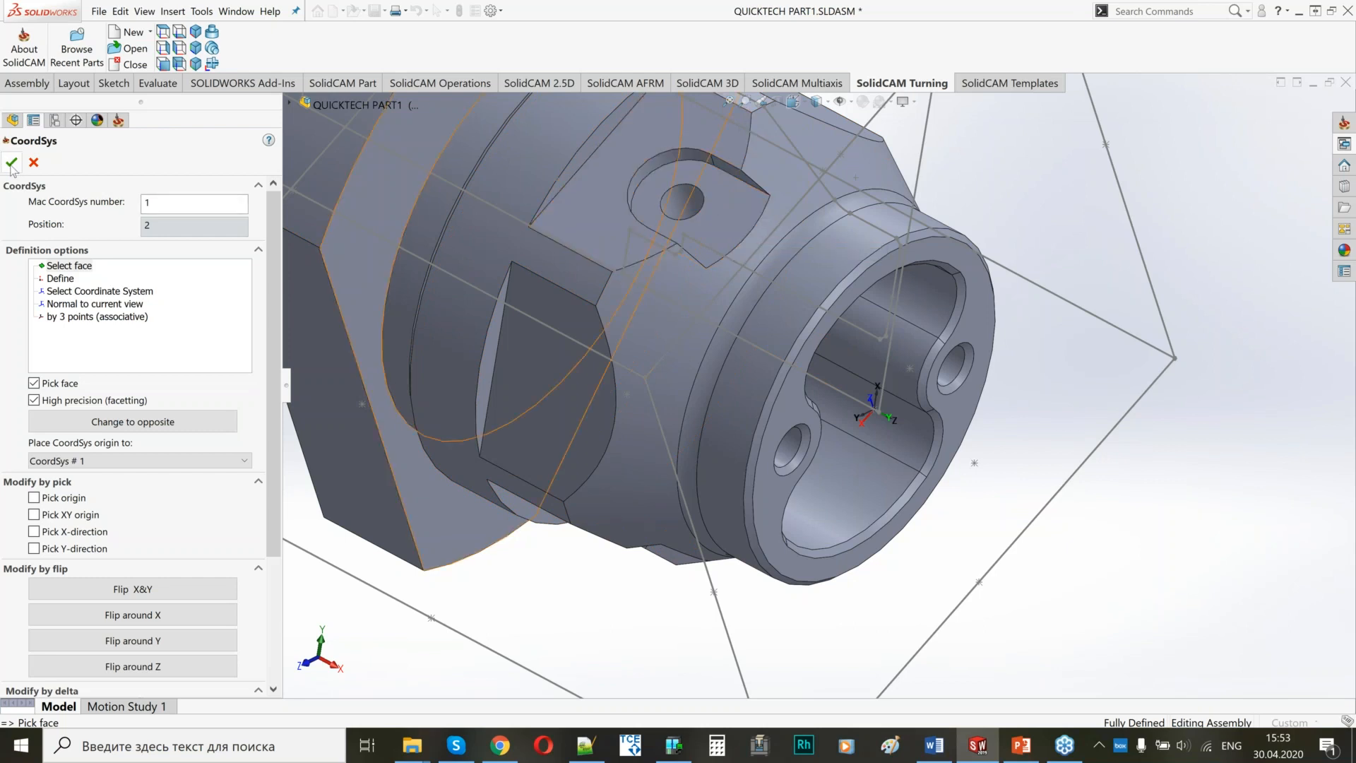
left_click(350, 221)
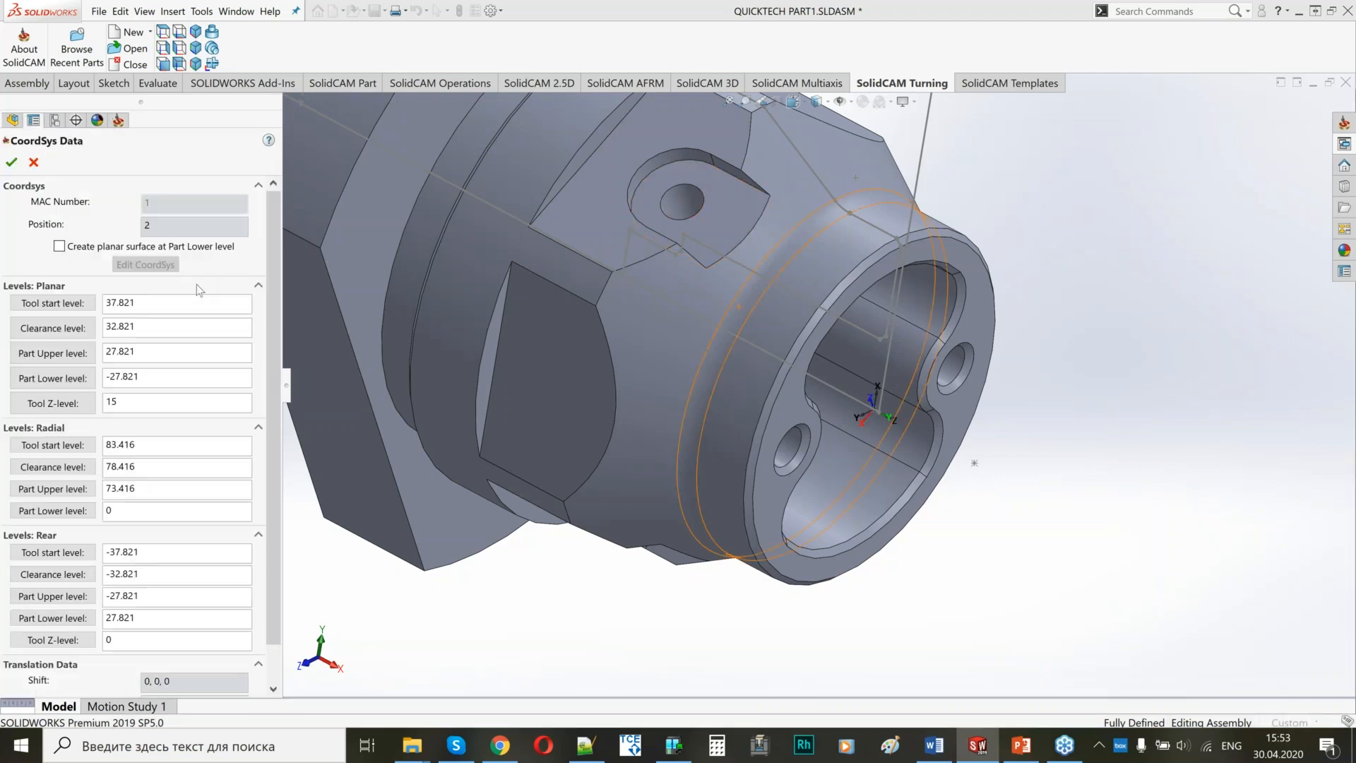
left_click(11, 162)
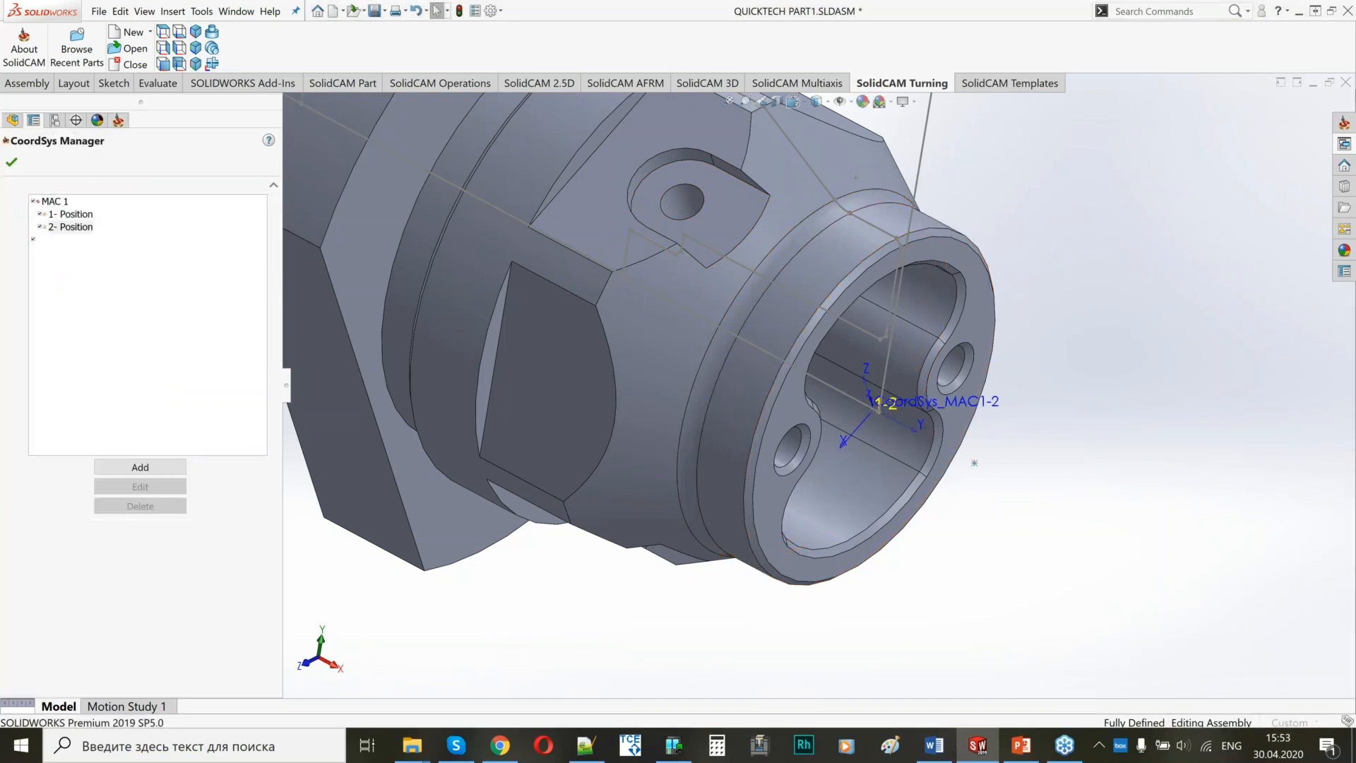
left_click(12, 163)
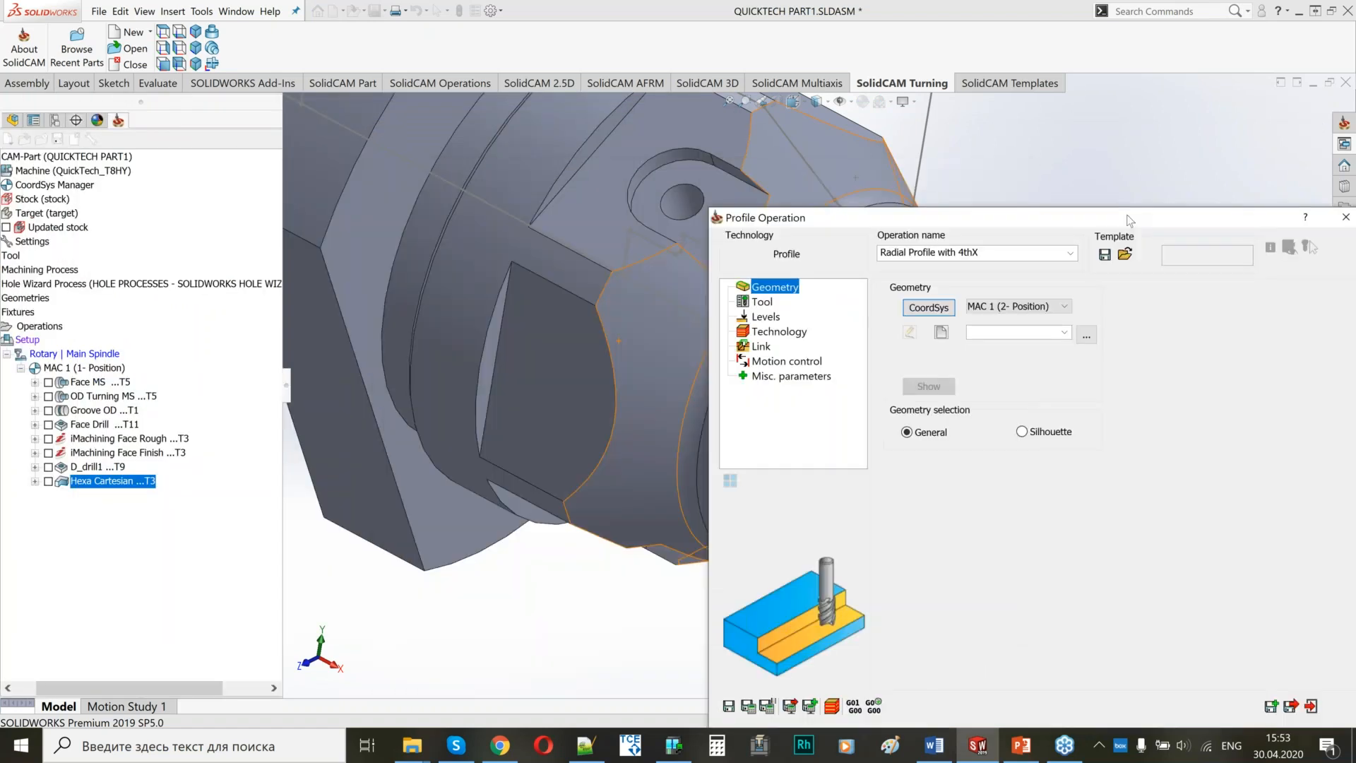
Define the profile geometry as an open chain along the pocket's two straight edges and the rounded end between them.
left_click(1062, 270)
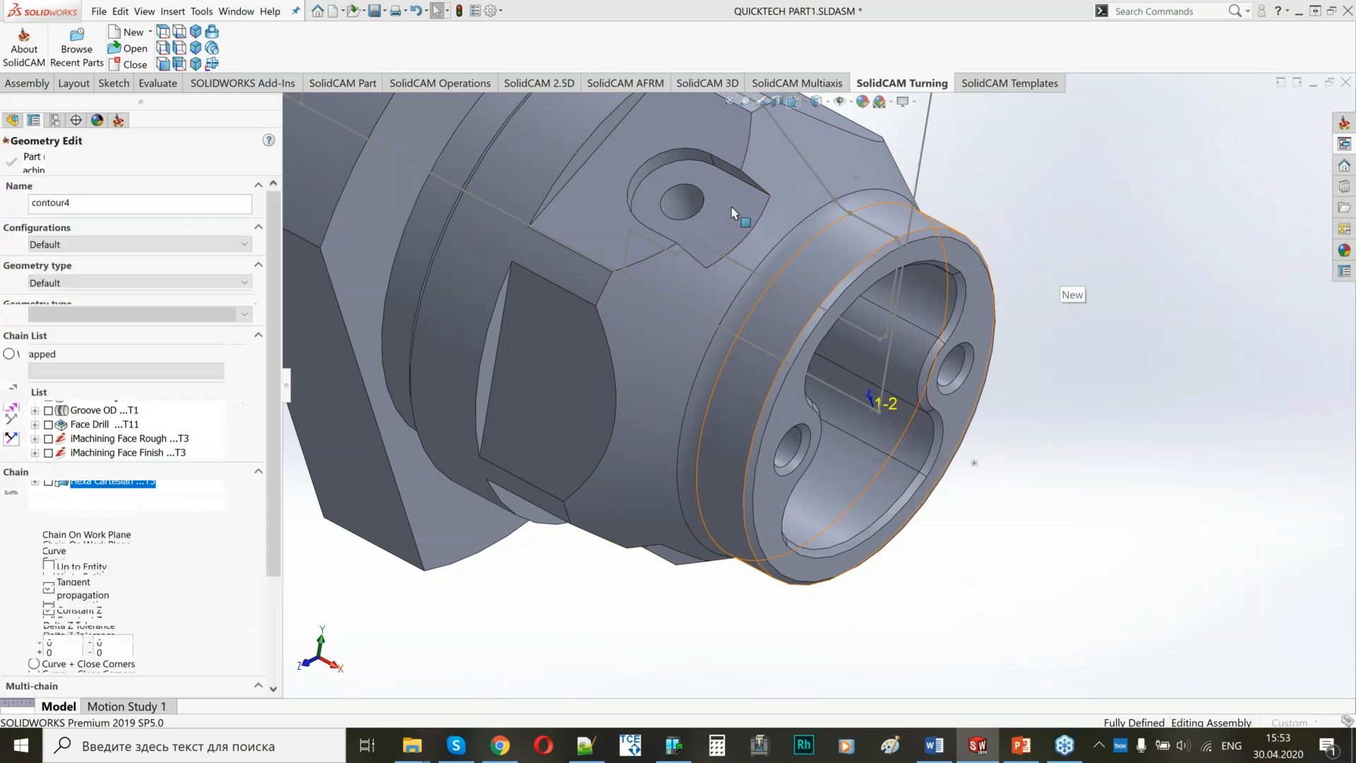
scroll(736, 193, "down", 2)
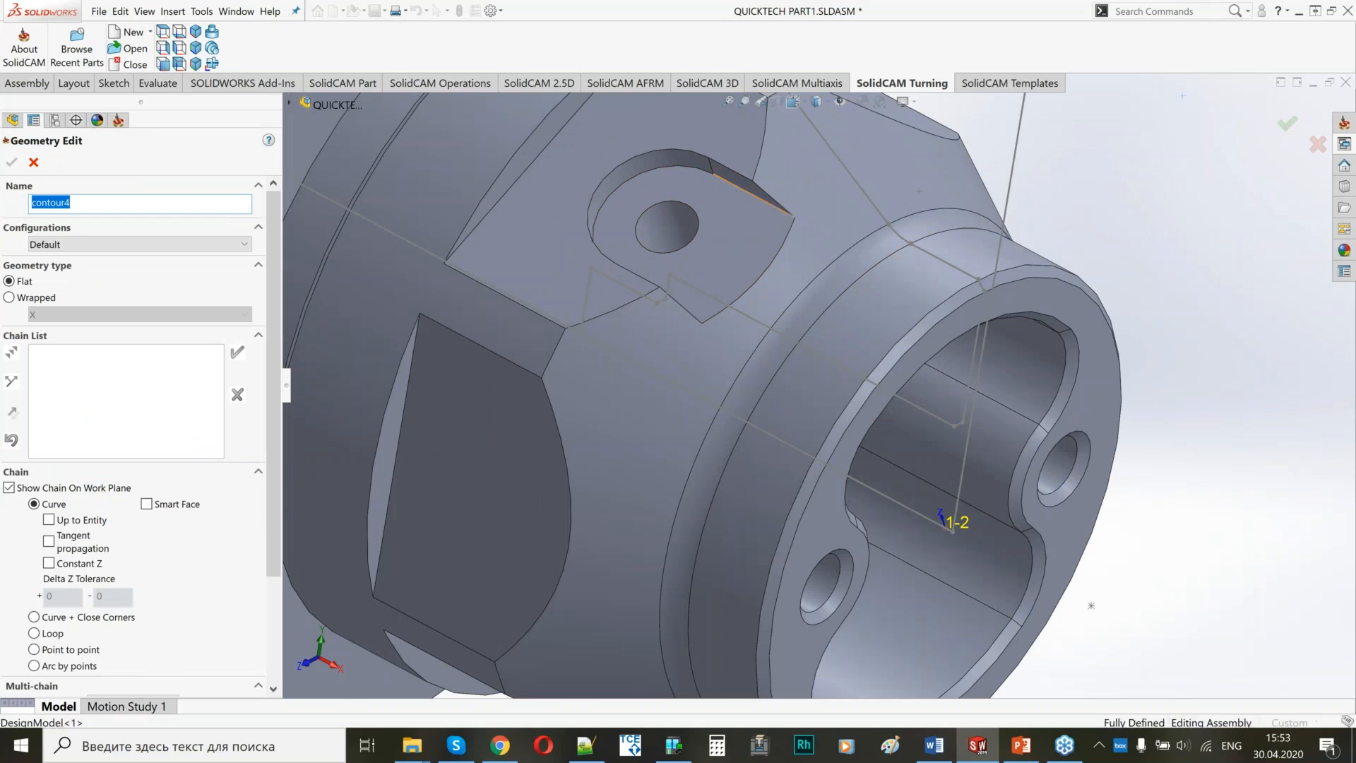
left_click(752, 192)
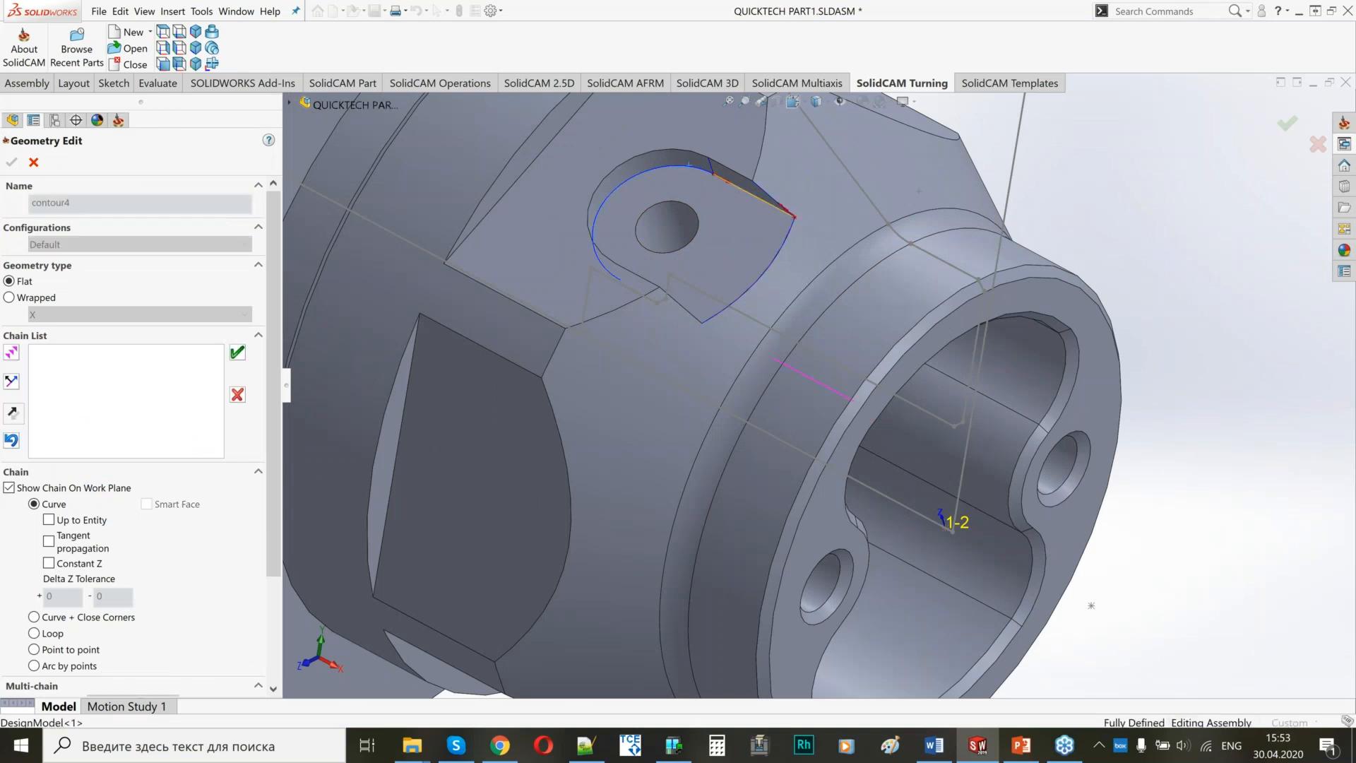
left_click(688, 164)
left_click(661, 303)
mouse_move(661, 303)
middle_mouse_down()
mouse_move(707, 261)
mouse_move(653, 300)
middle_mouse_up()
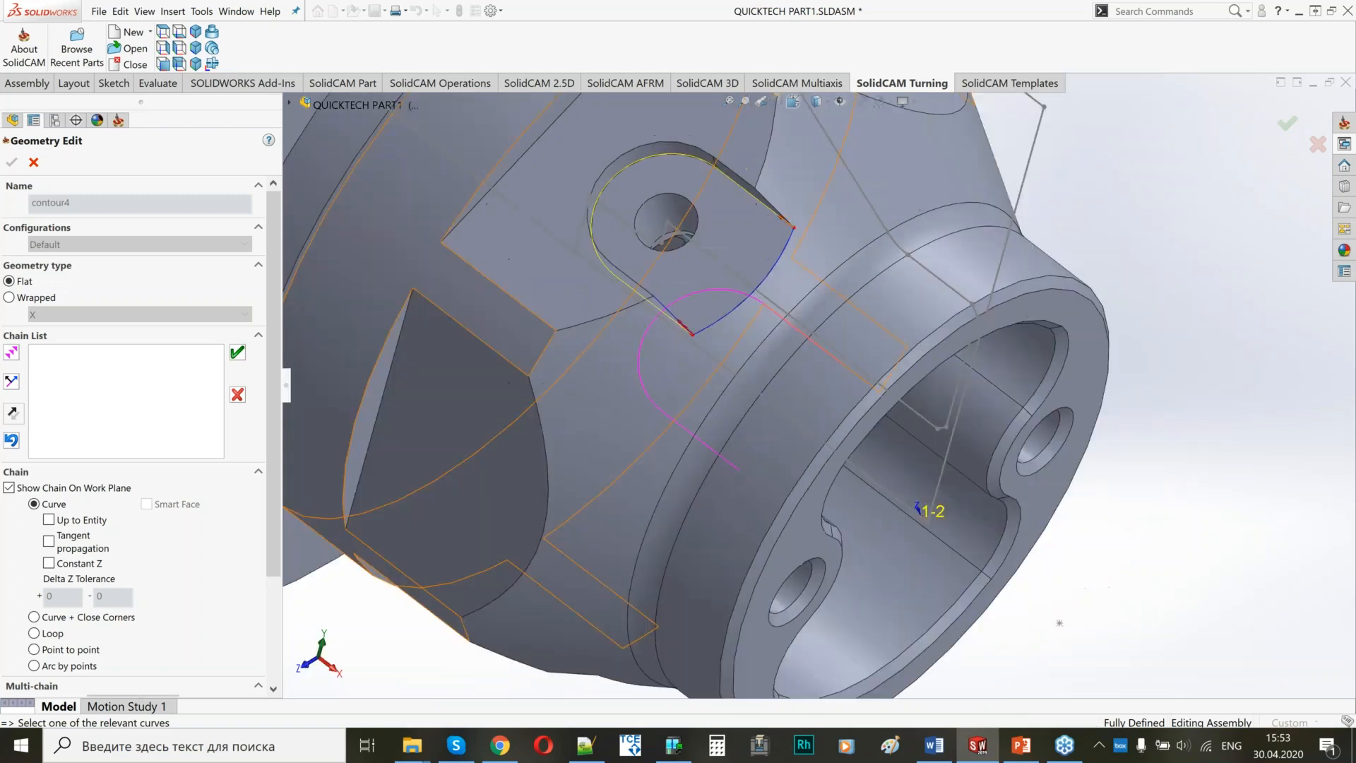
left_click(237, 352)
left_click(12, 162)
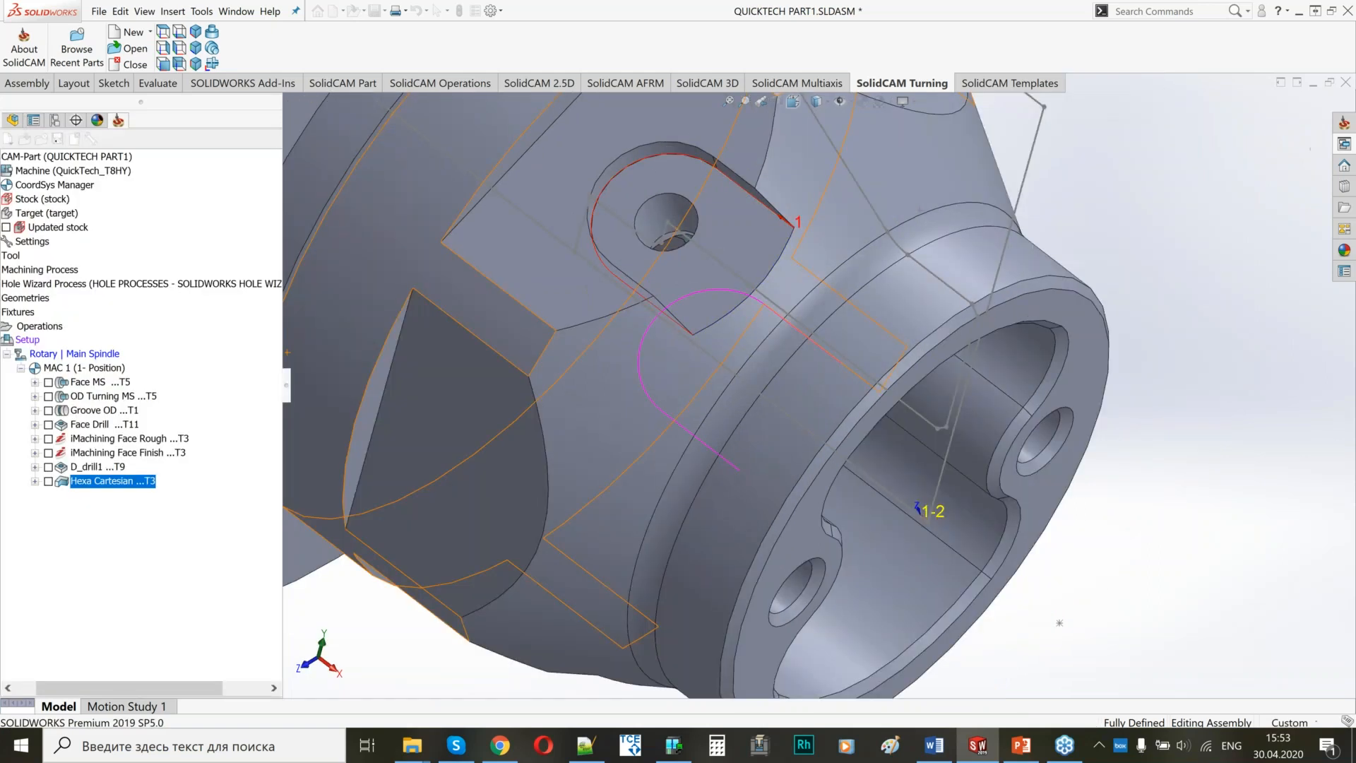
Assign tool 10, the 6 mm tool at station 10A of the Rotary Turret, to the profile operation.
left_click(883, 237)
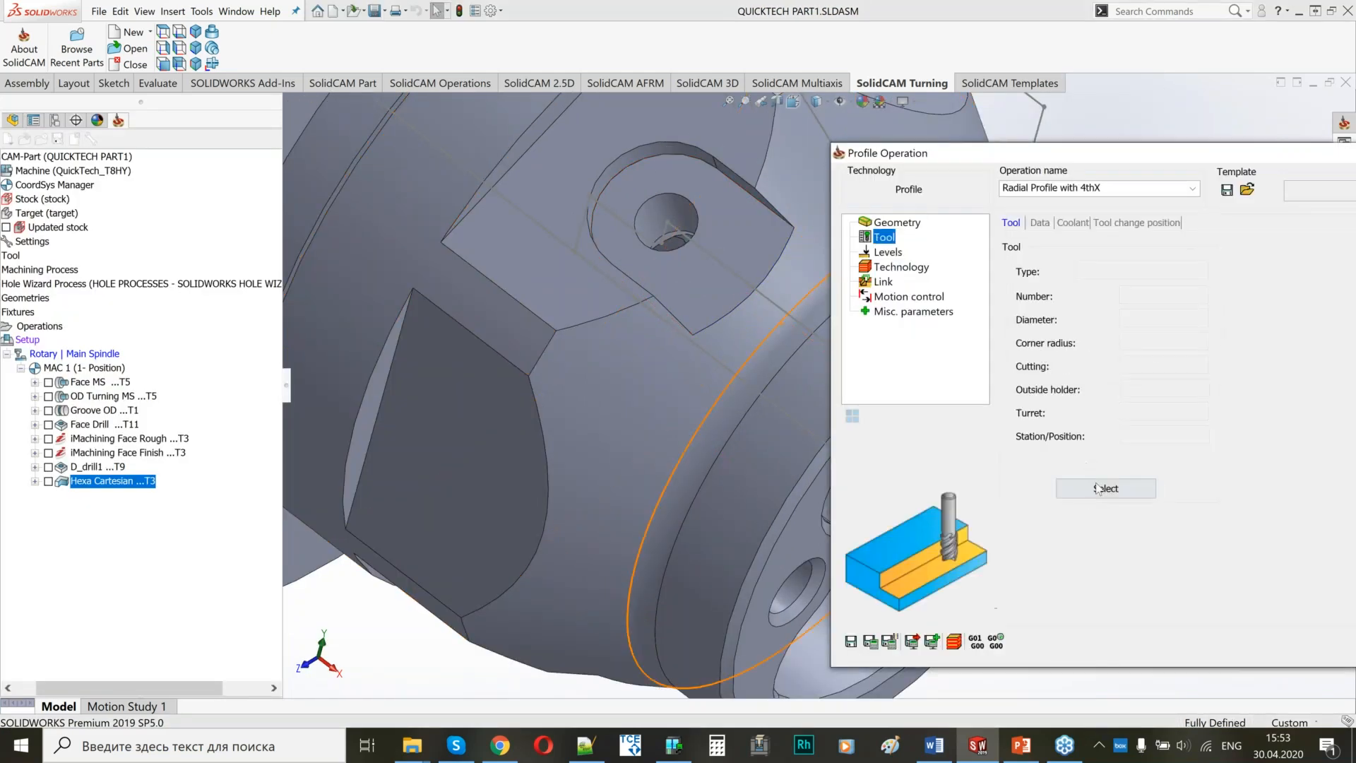
left_click(1099, 488)
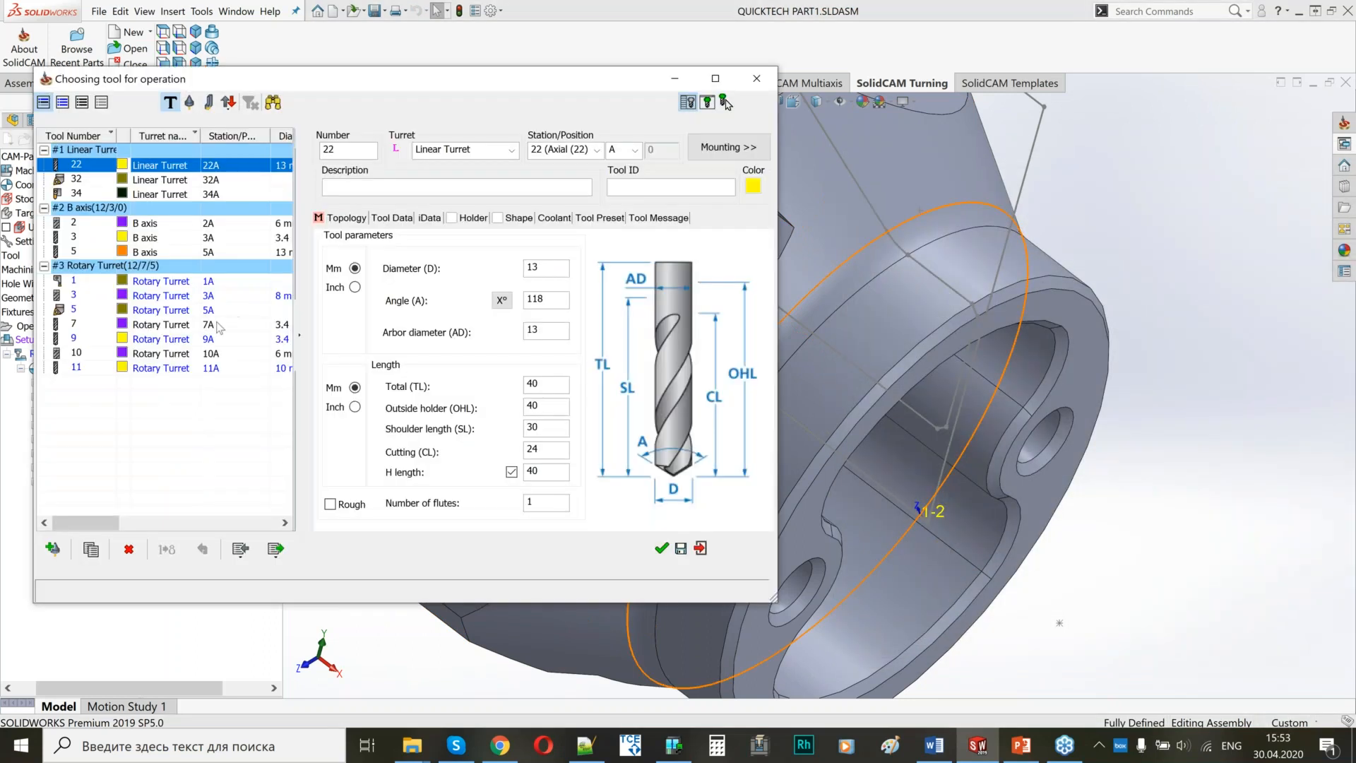
left_click(215, 353)
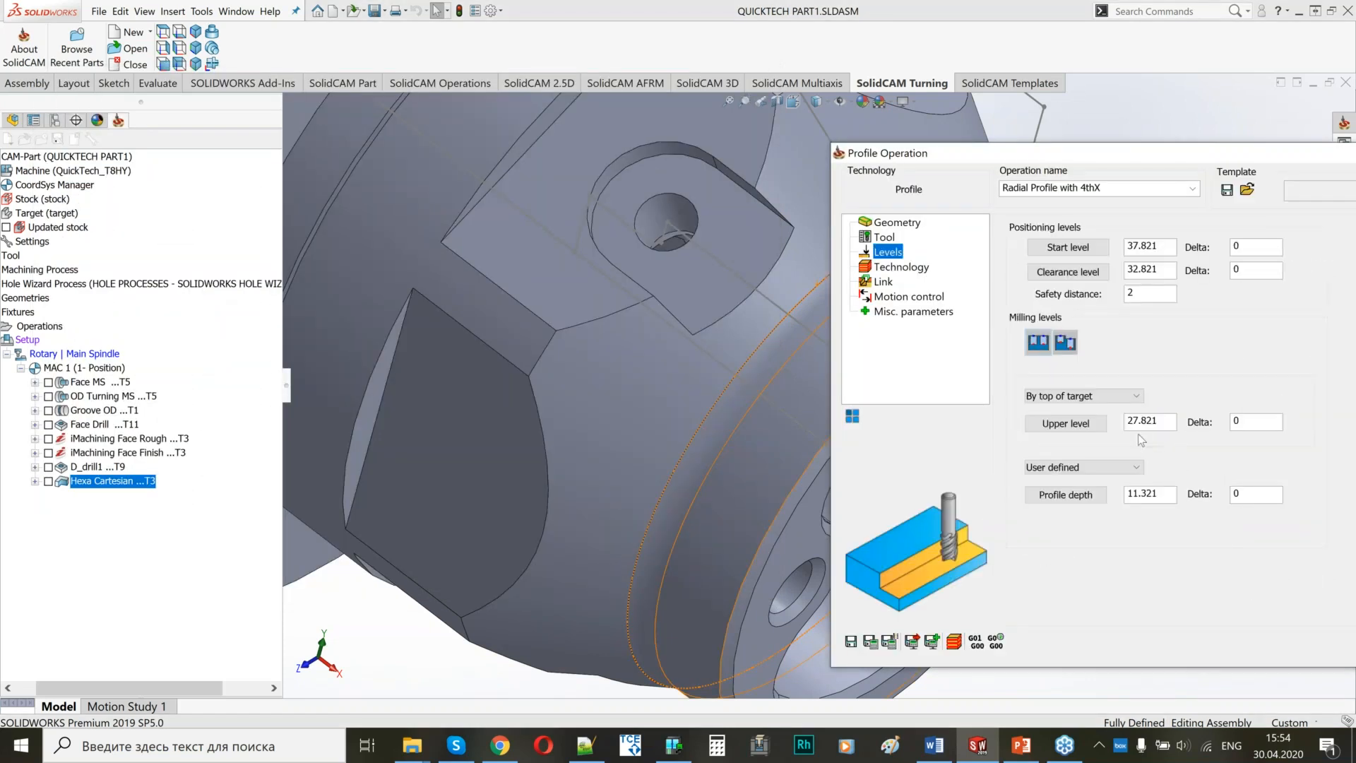
Pick the upper level of 18 on the flat around the pocket and the profile depth of 1.5 on the pocket floor.
left_click(1145, 423)
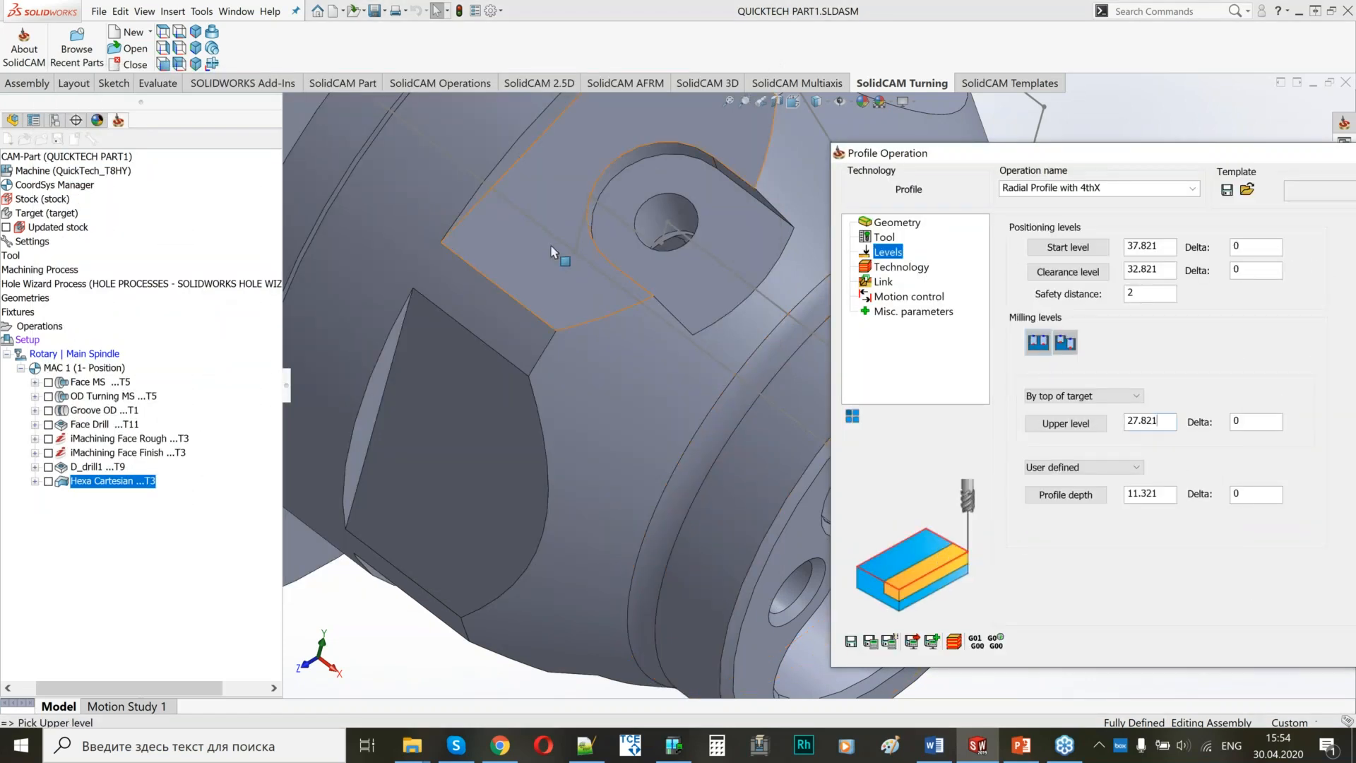
middle_click_drag(551, 252, 622, 211)
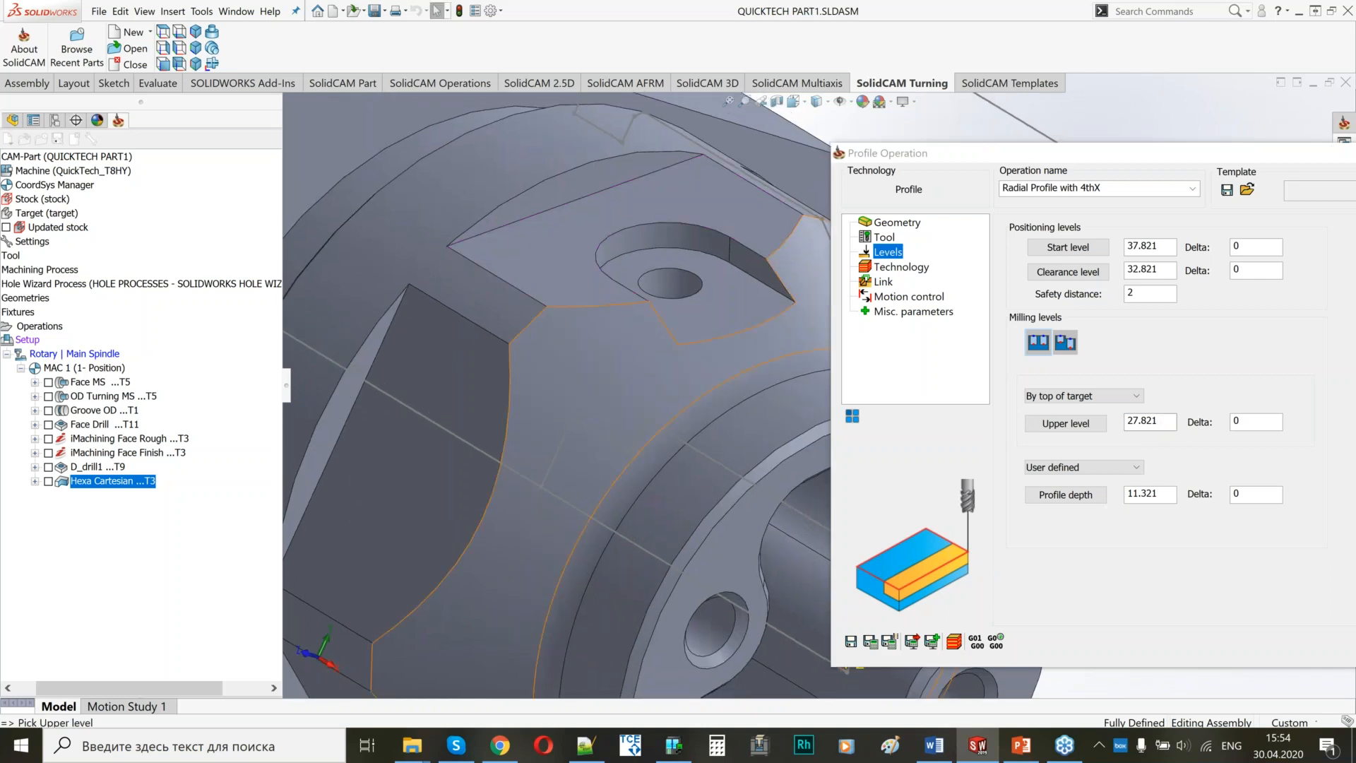
left_click(664, 269)
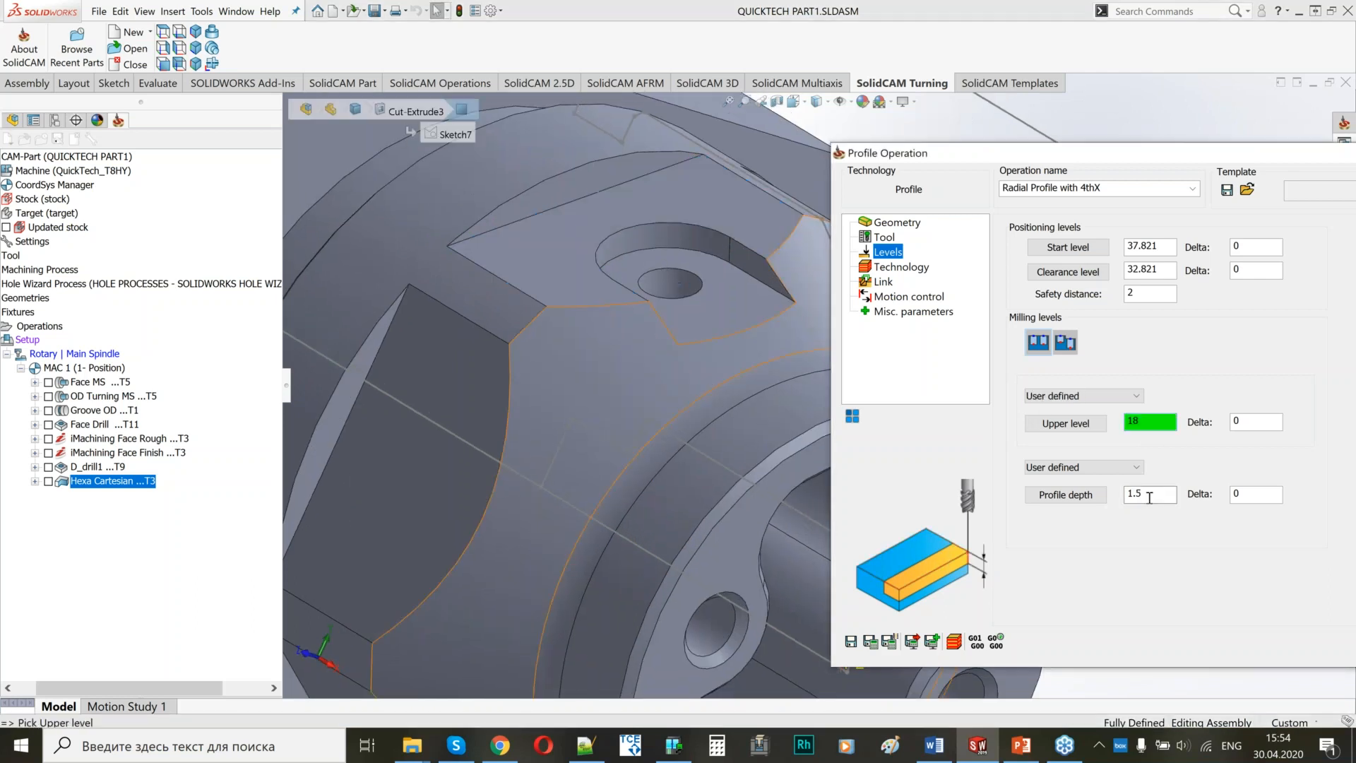
left_click(1150, 496)
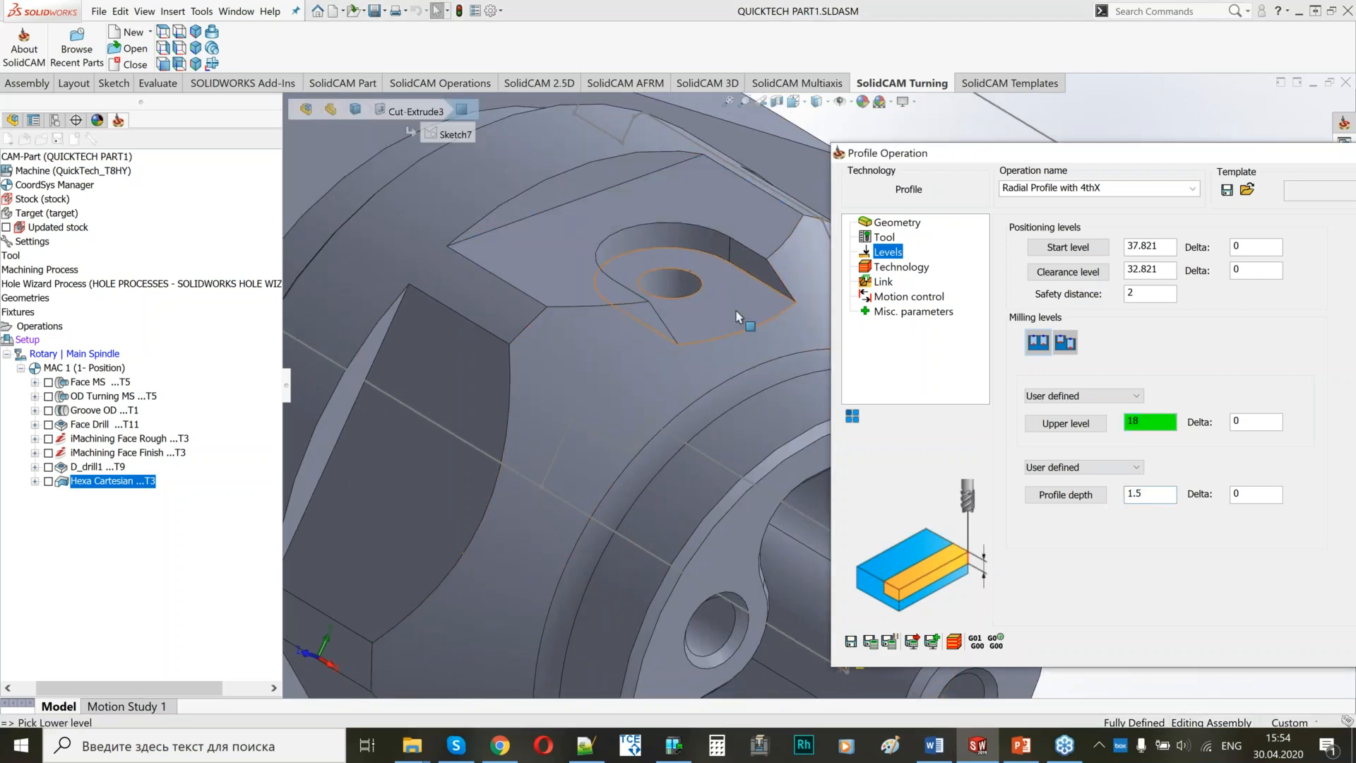
left_click(735, 341)
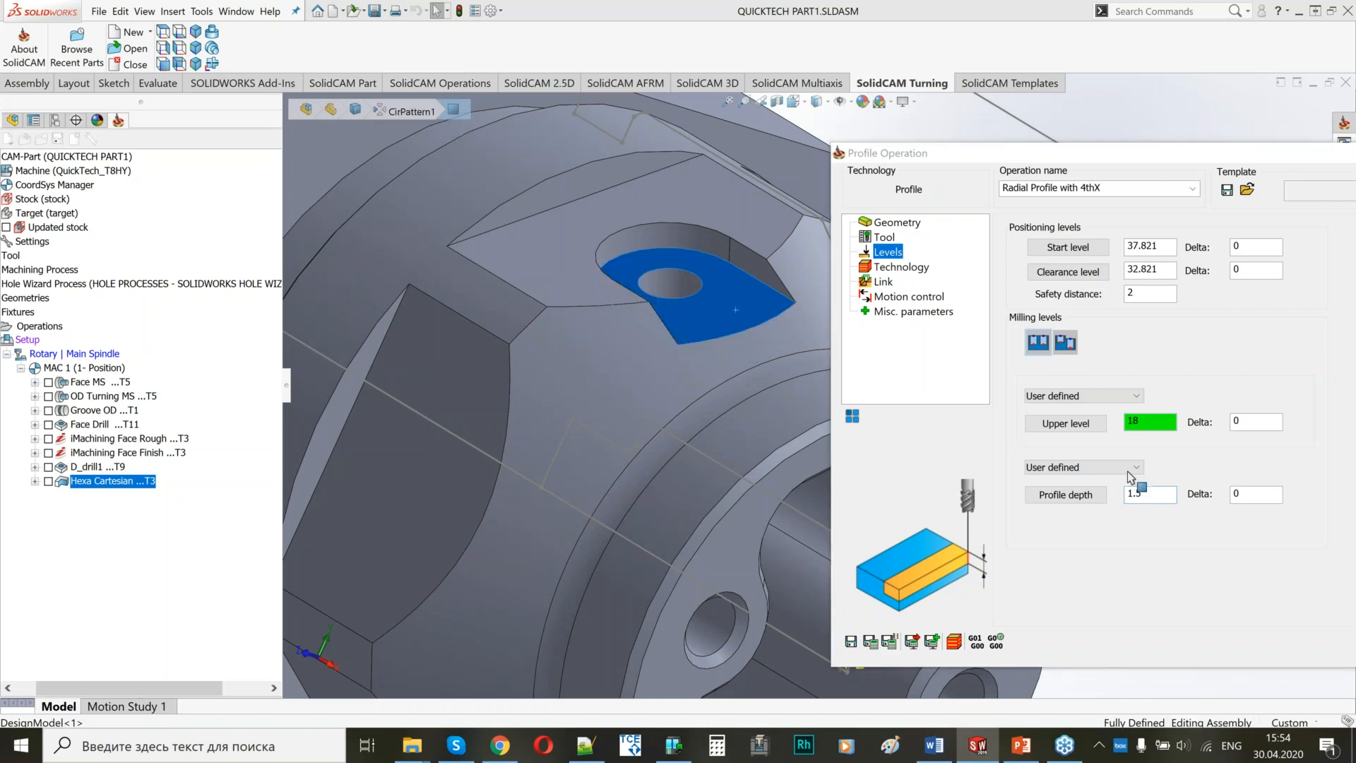
Check the tool side of the pocket's profile chain in the geometry preview and accept it with the tool on the left.
left_click(893, 269)
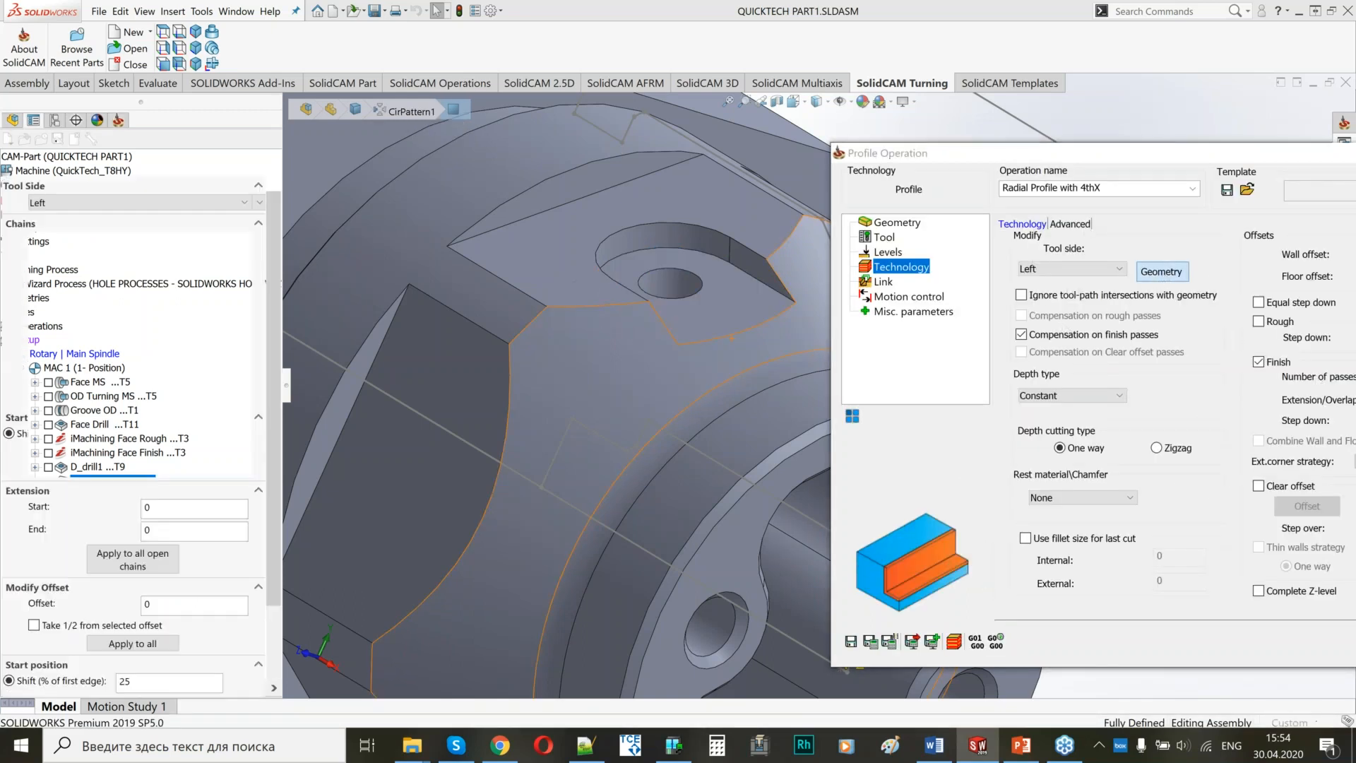
middle_click_drag(777, 301, 778, 368)
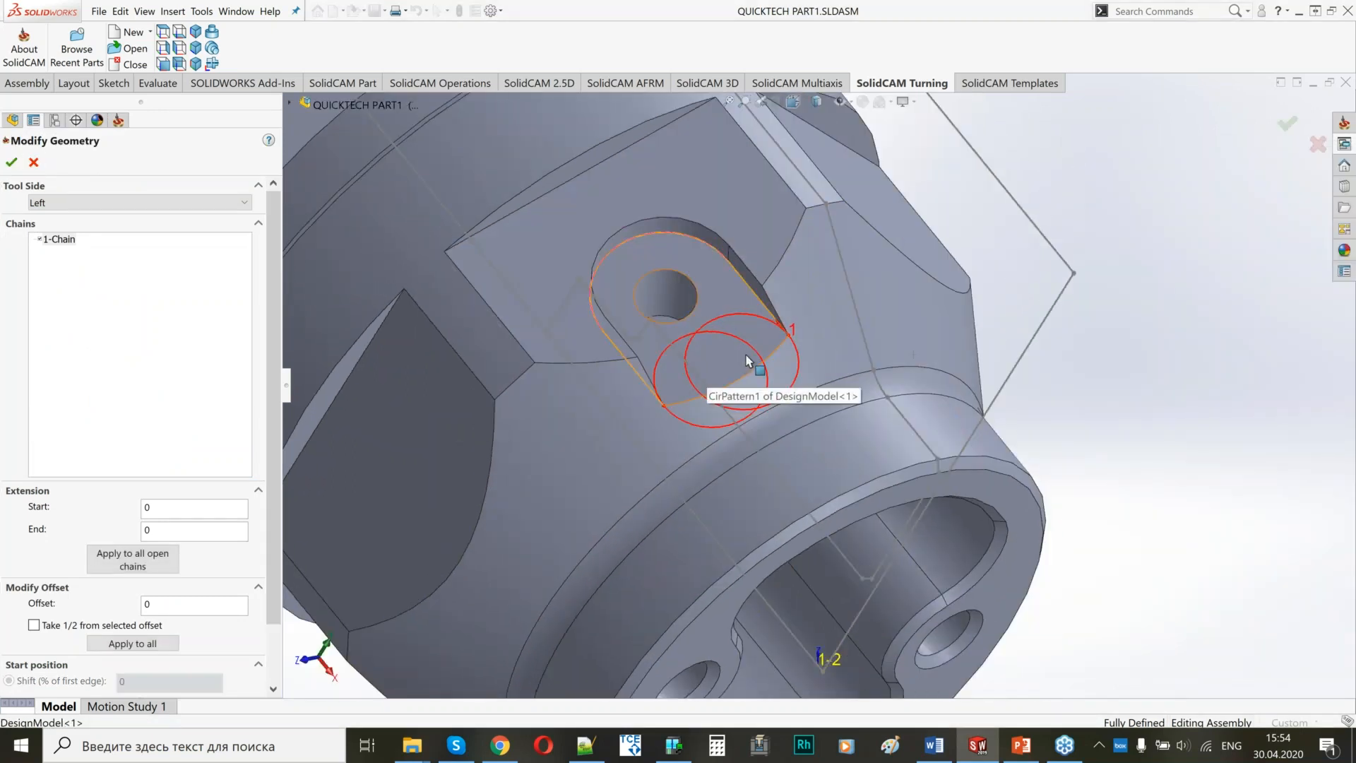
scroll(748, 361, "down", 1)
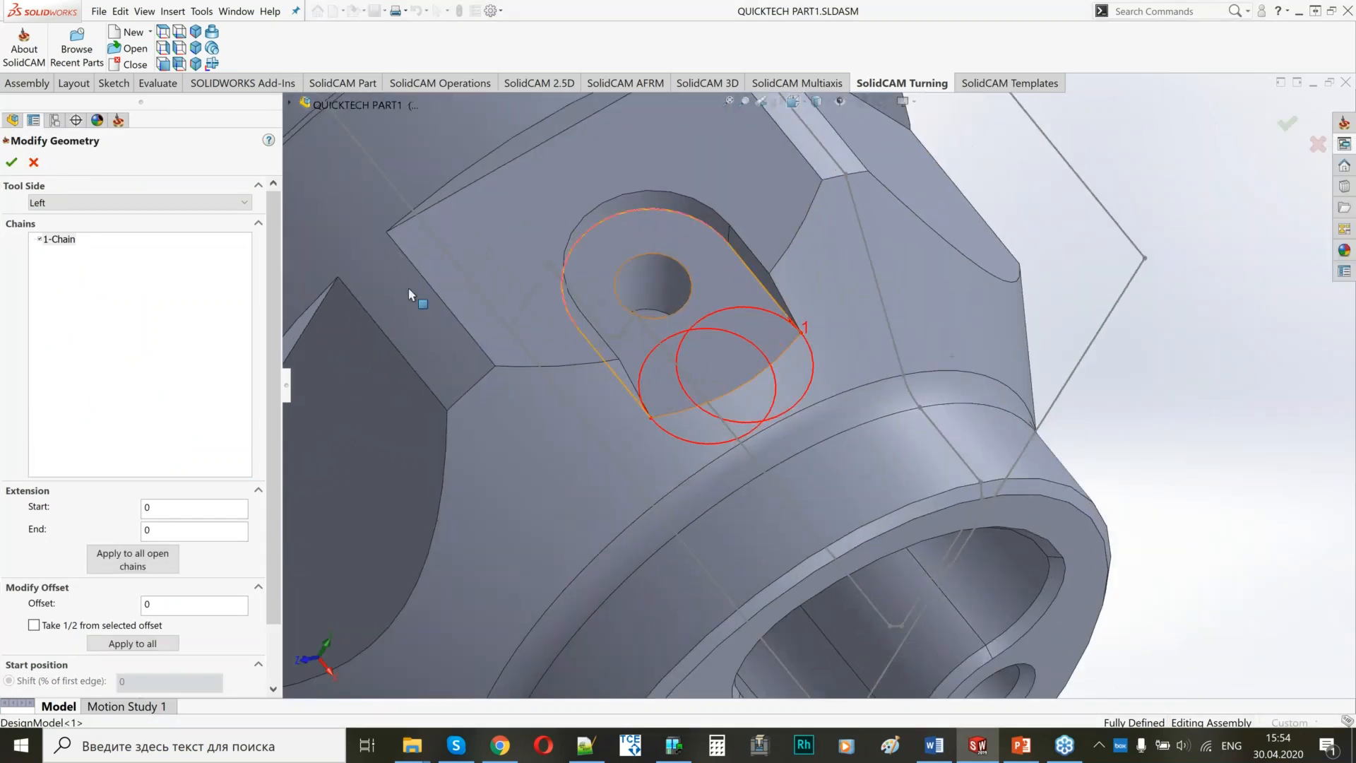
left_click(12, 165)
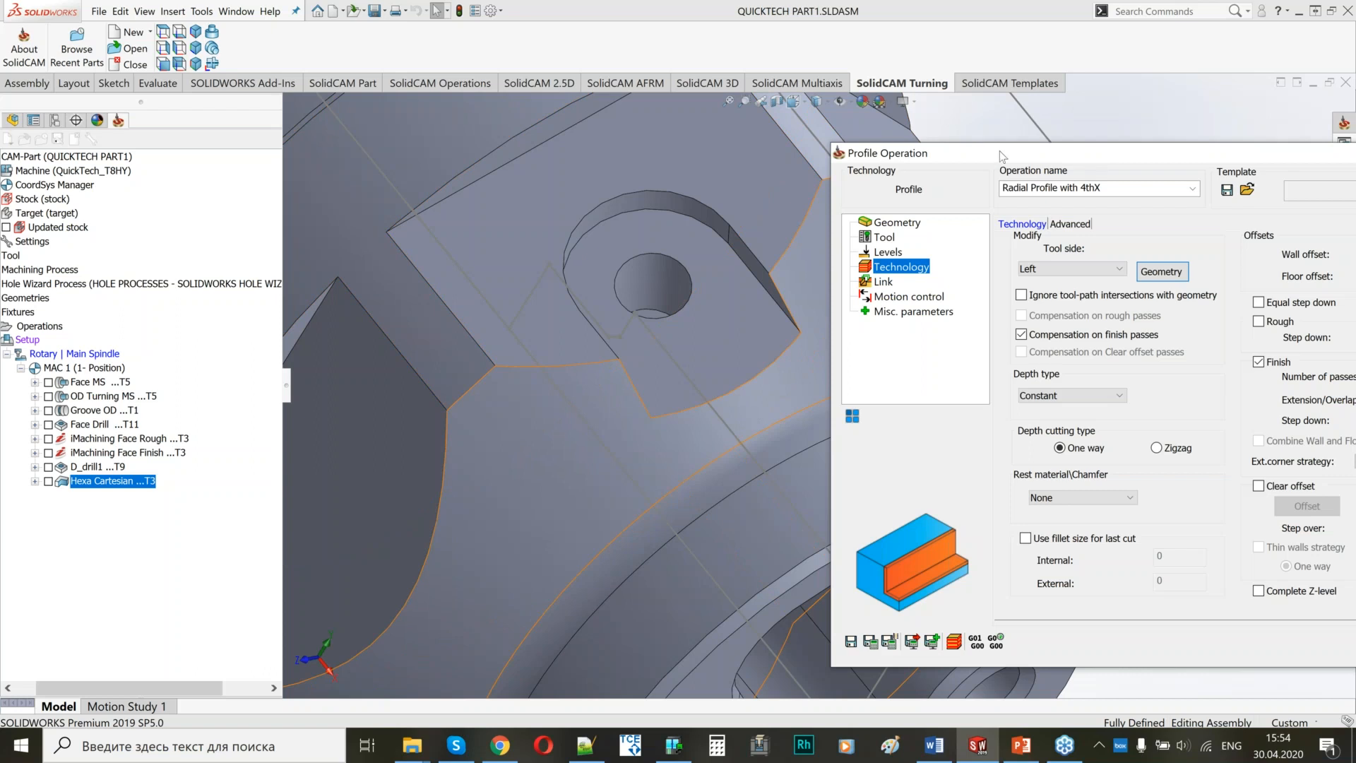
Turn off compensation on finish passes, enable the rough pass and set the wall offset to 0.25.
left_click_drag(999, 150, 687, 124)
left_click(727, 307)
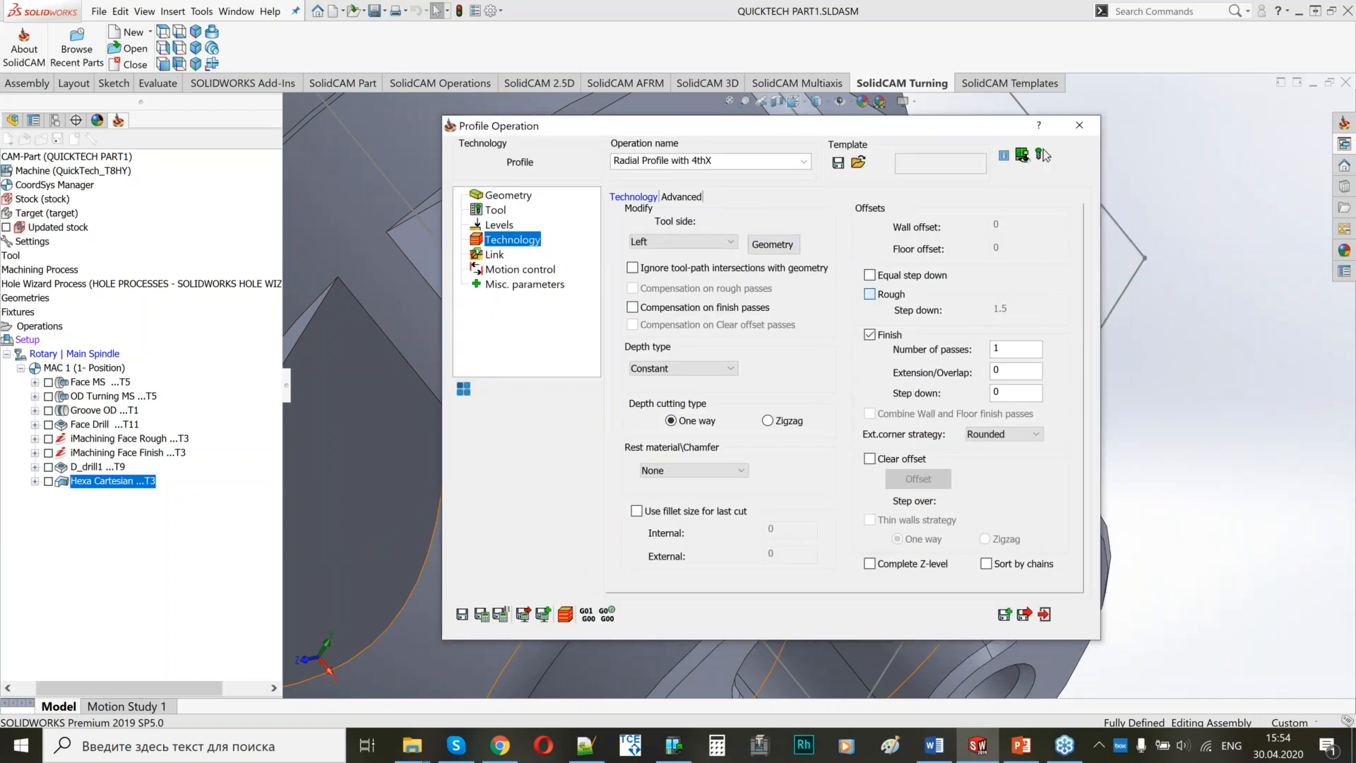
left_click(871, 293)
left_click(1018, 223)
key("BackSpace")
type("25")
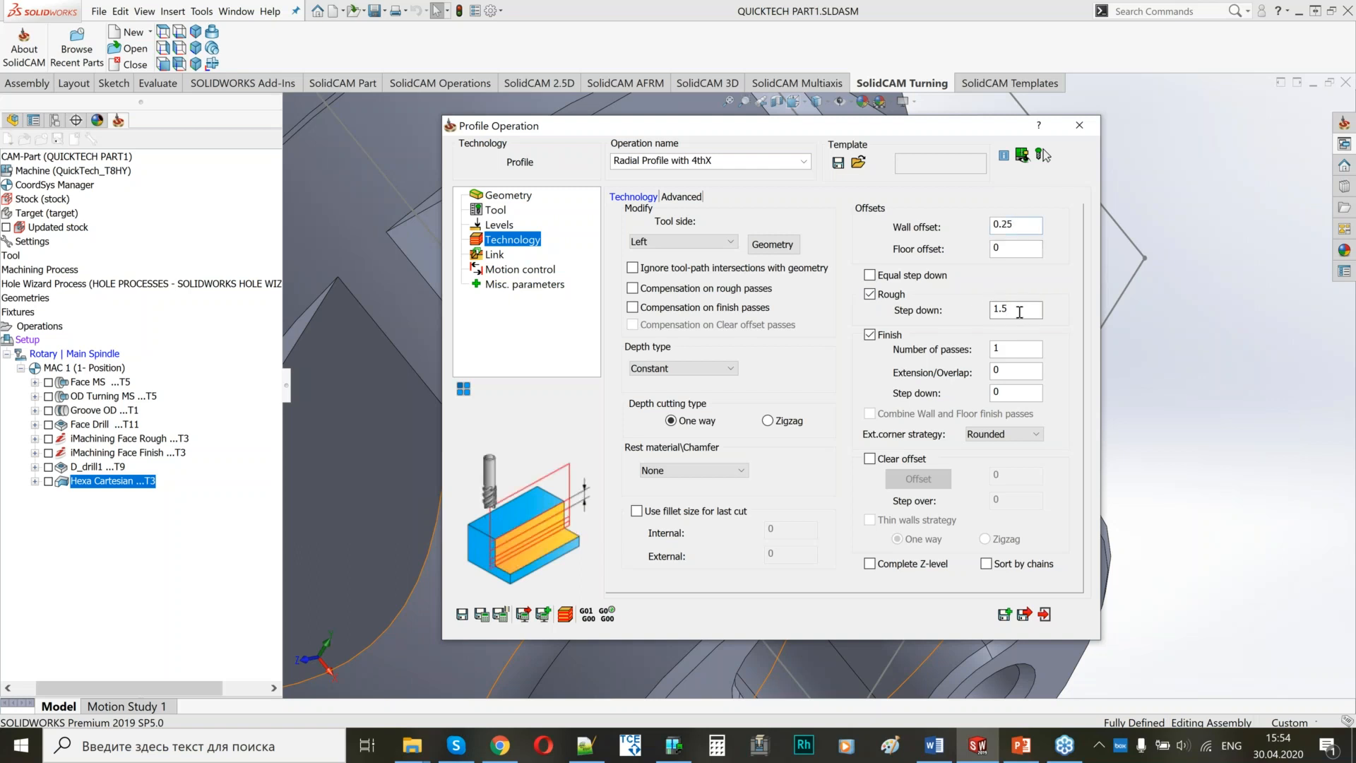
Set the profile operation's lead-in to Tangent and make the lead-out the same as the lead-in.
left_click(493, 255)
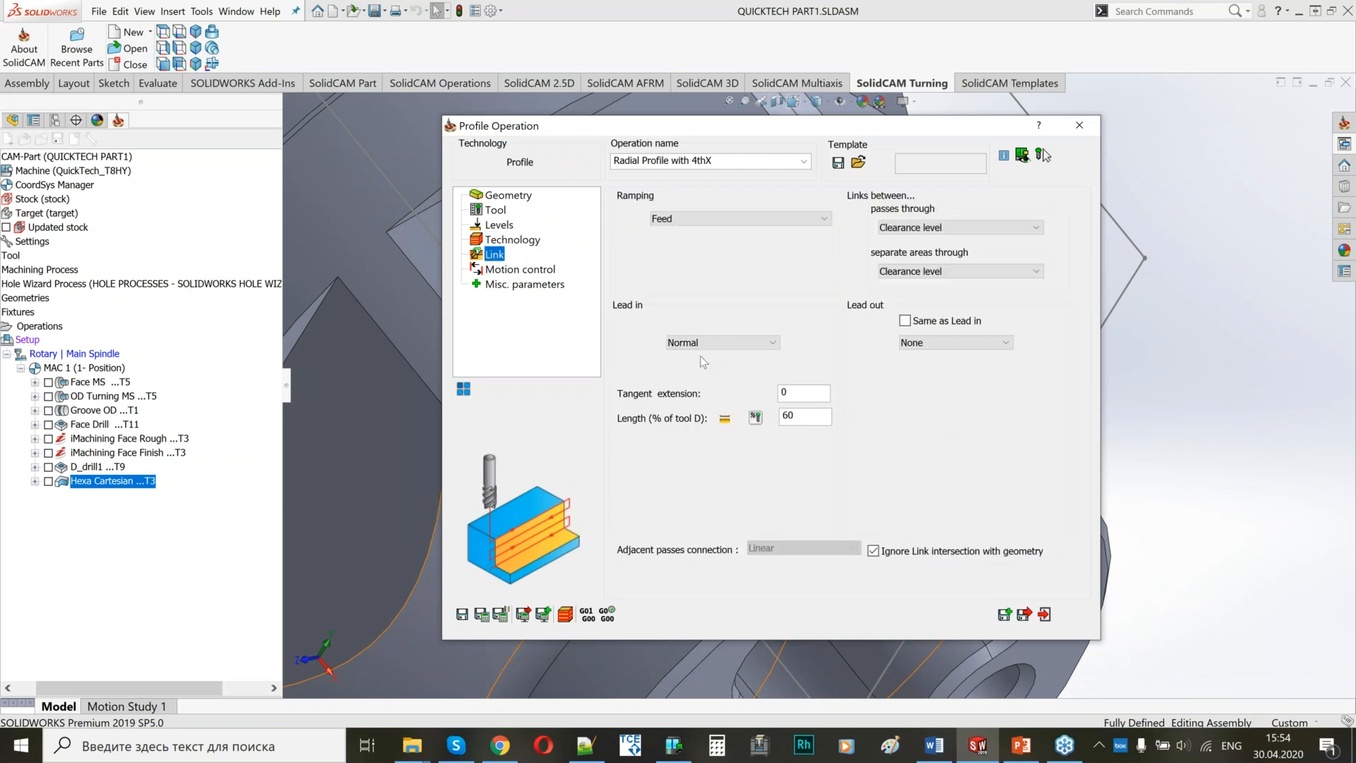
left_click(708, 342)
left_click(706, 391)
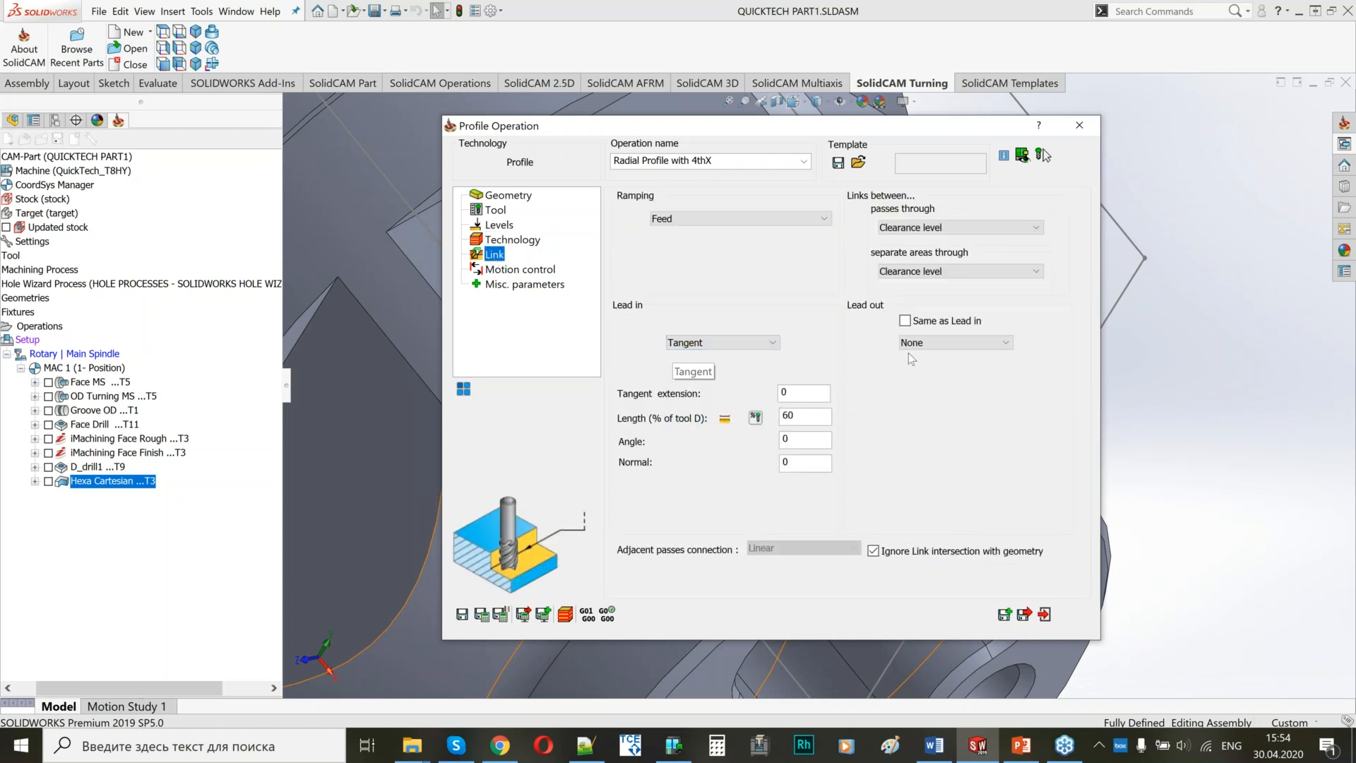
left_click(988, 322)
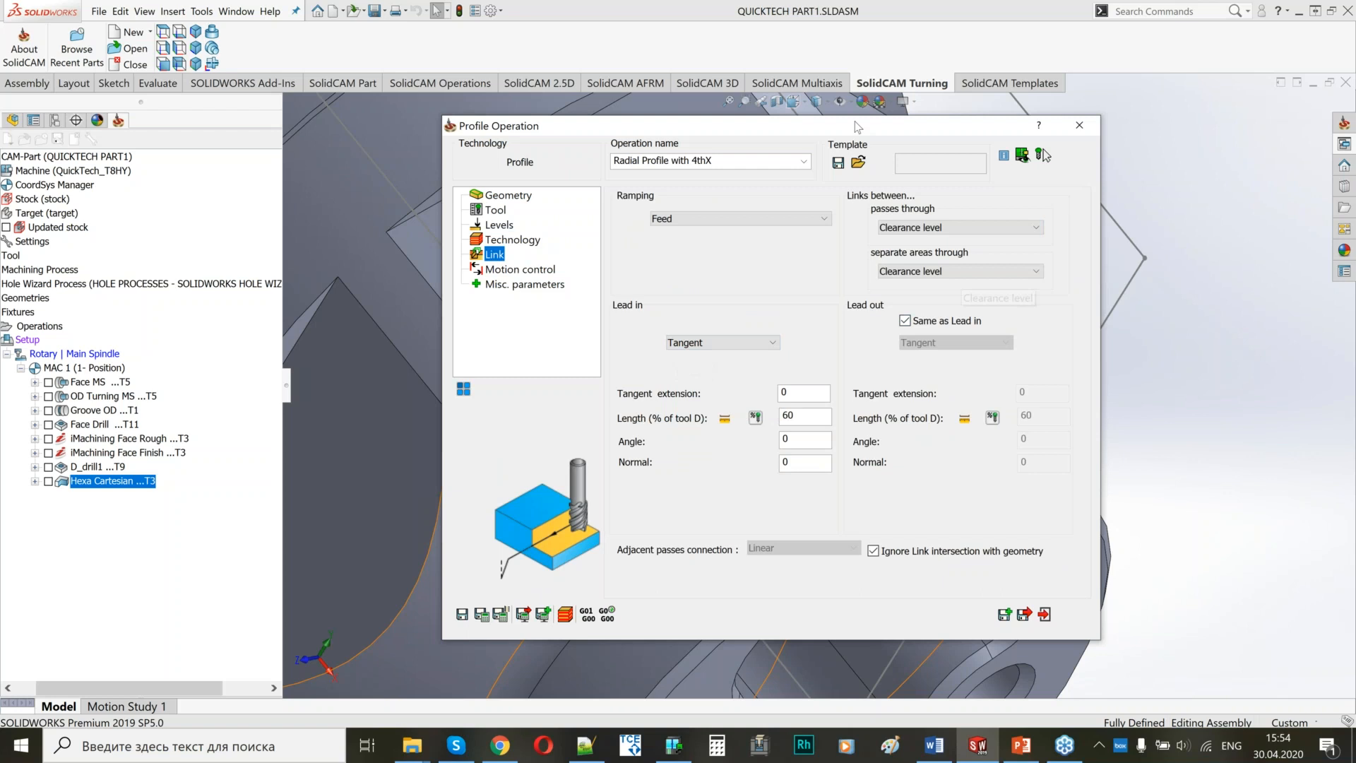
left_click_drag(873, 132, 1103, 150)
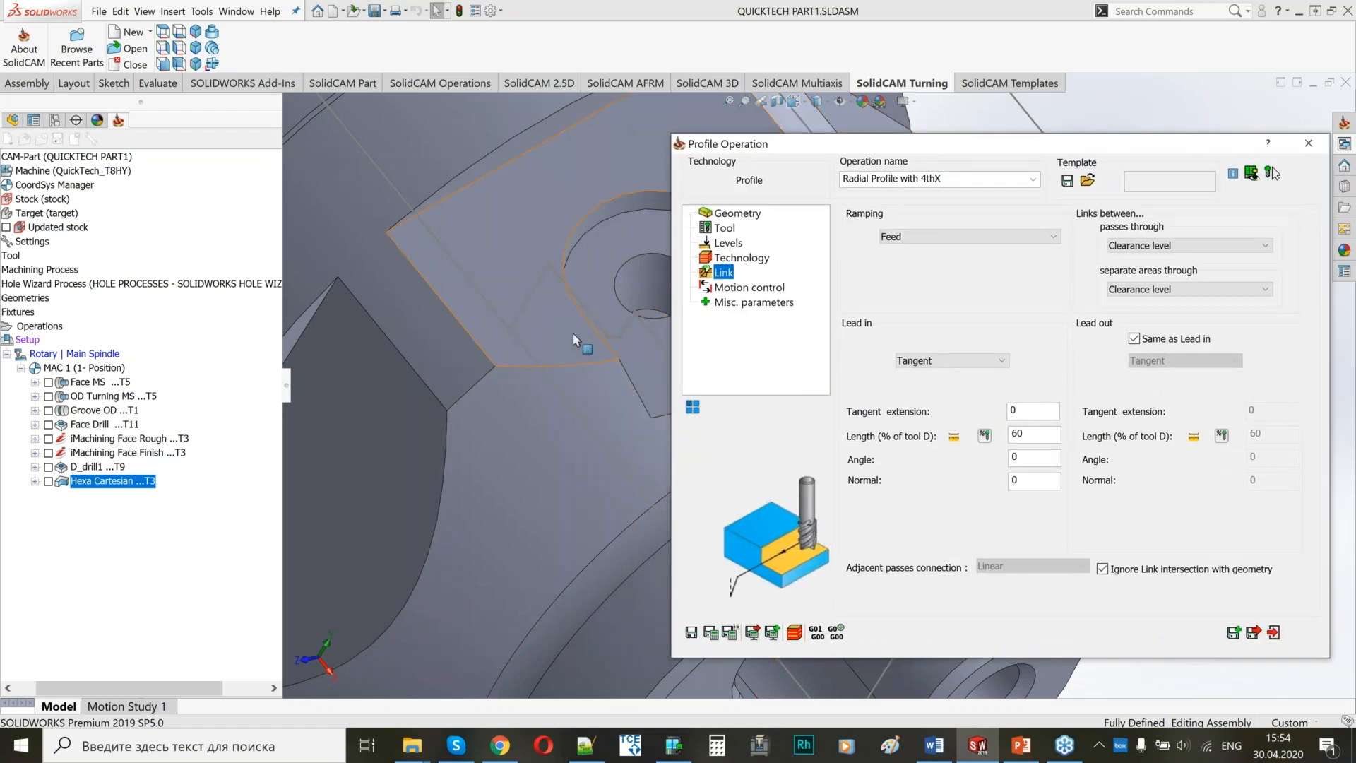
middle_click_drag(514, 328, 357, 318, "ctrl")
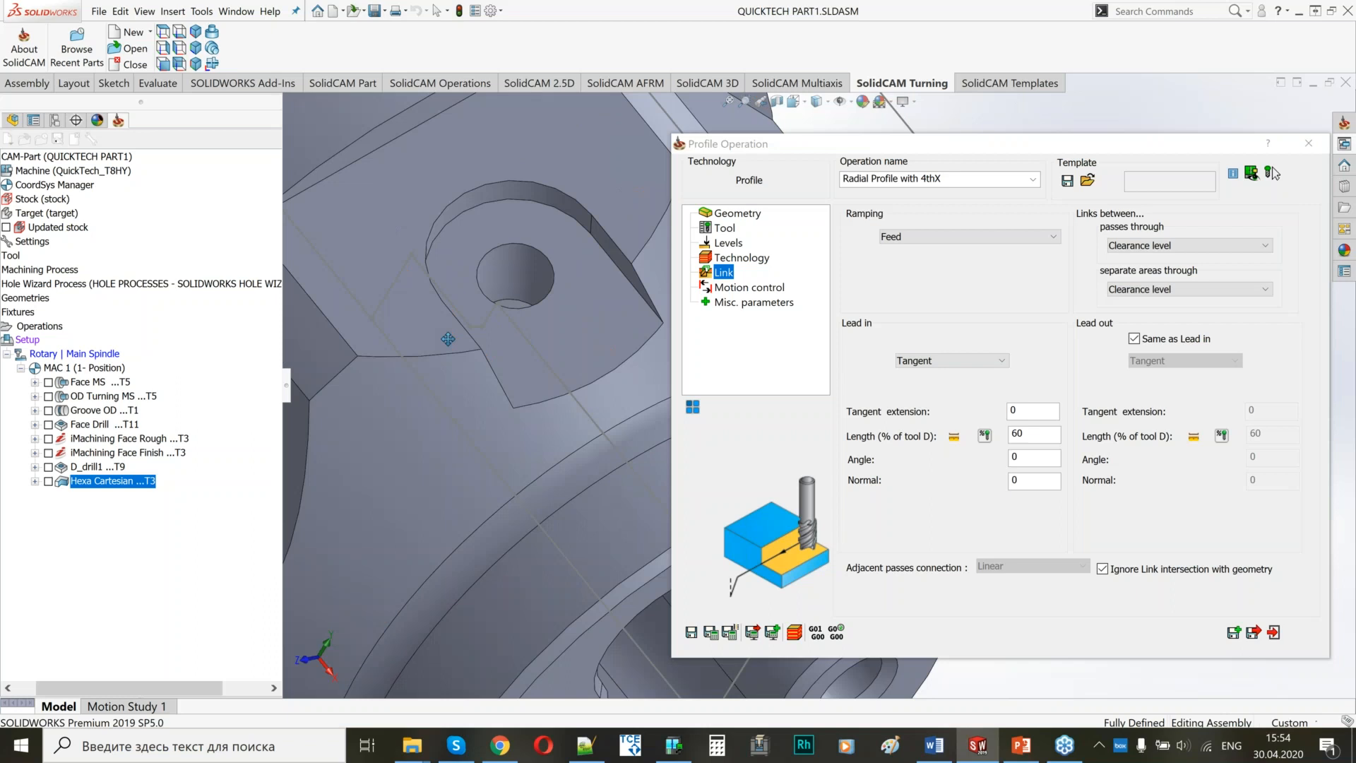
Save and calculate the profile operation with the 4th Axis option left off, and examine its toolpath on the pocket.
left_click(758, 288)
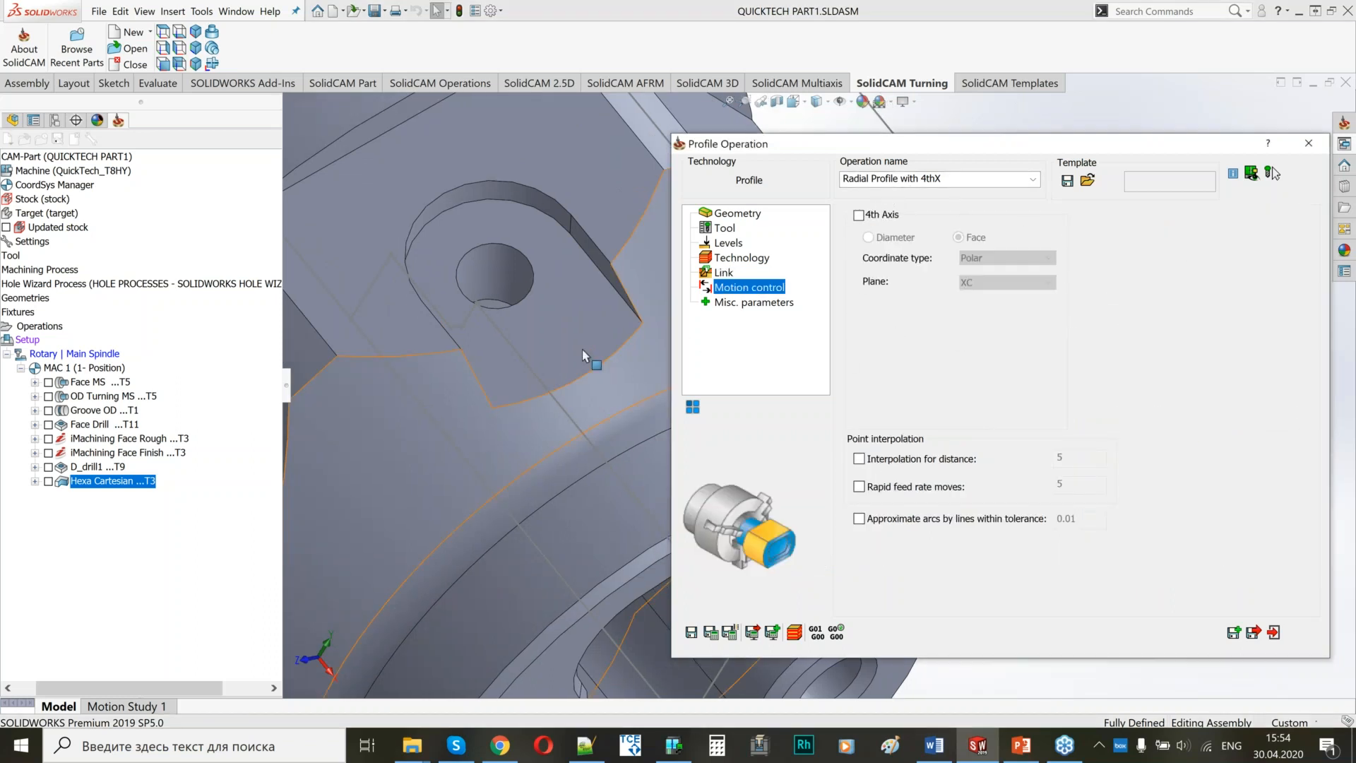
middle_click_drag(507, 336, 544, 343)
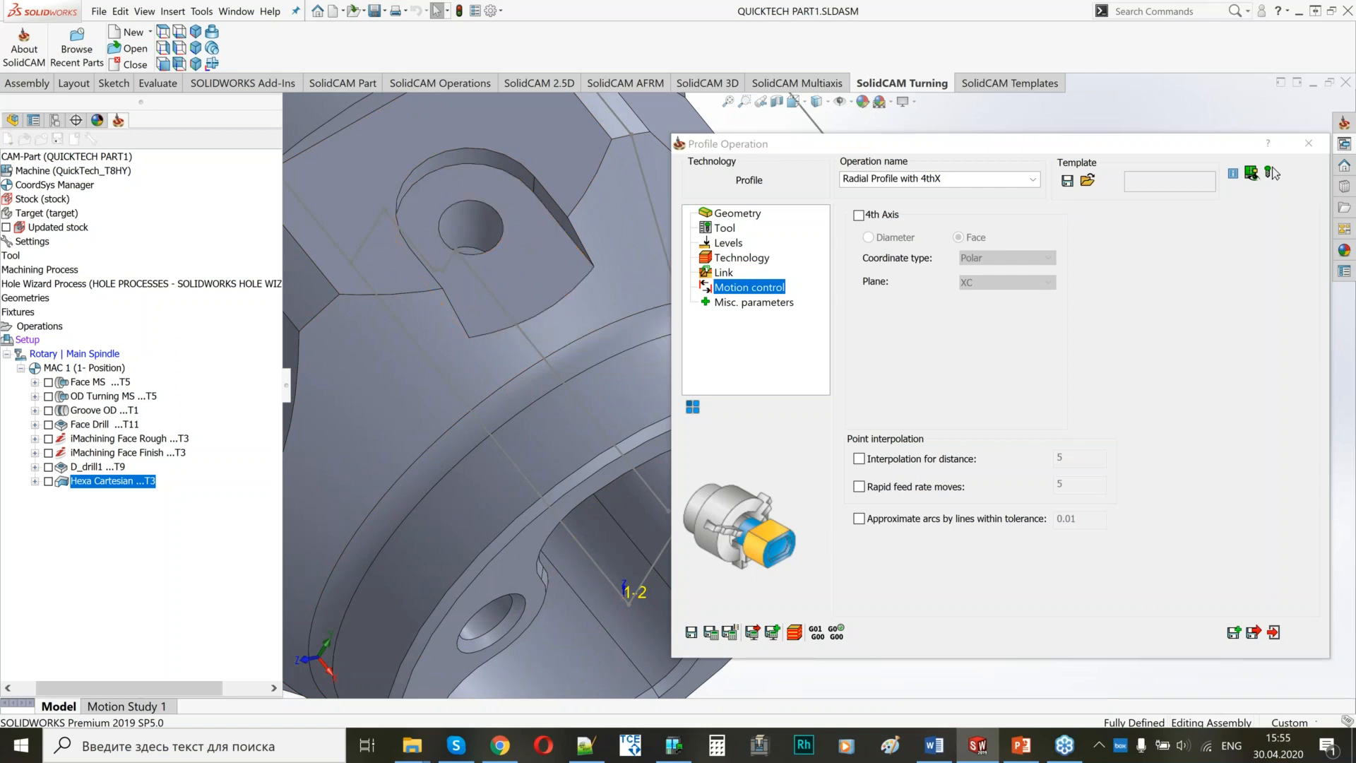
left_click(711, 632)
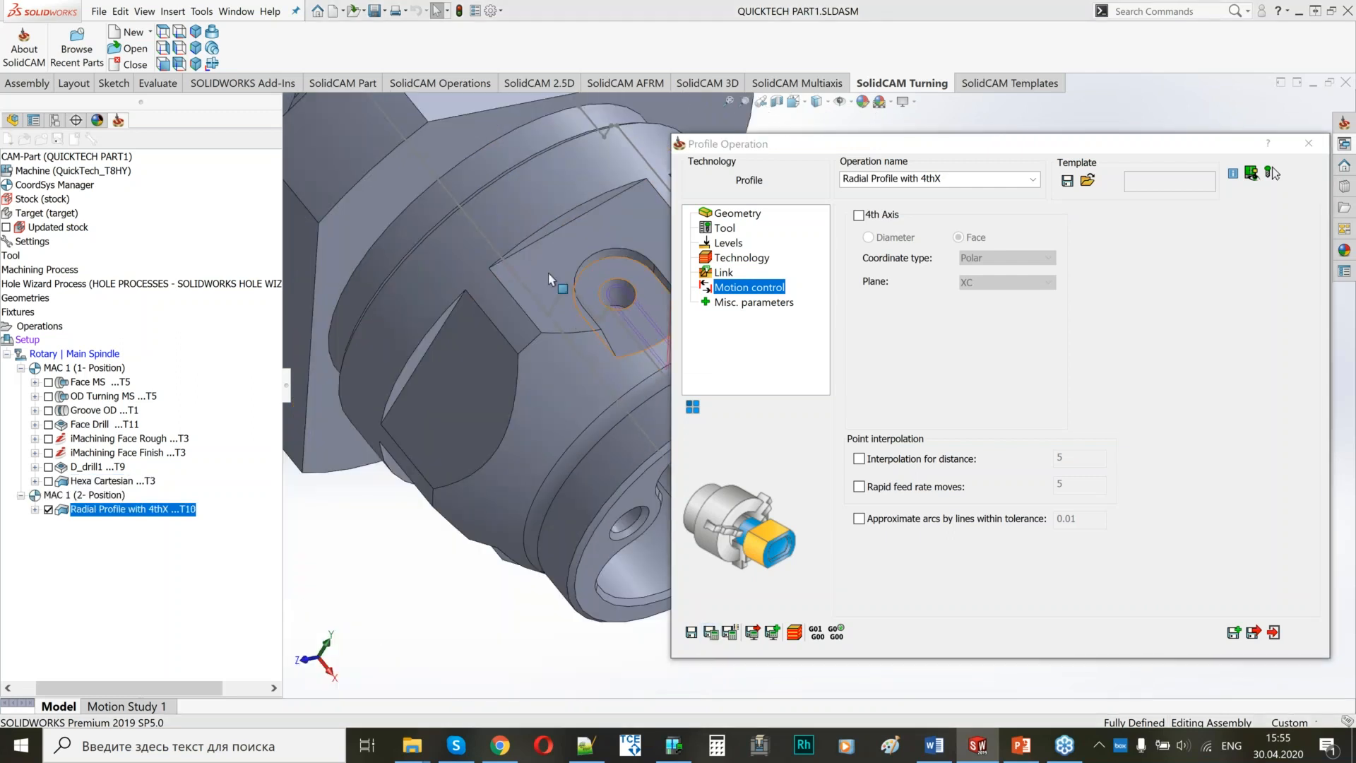
middle_click_drag(551, 279, 462, 275, "ctrl")
scroll(541, 294, "down", 4)
scroll(540, 294, "down", 1)
scroll(462, 275, "up", 2)
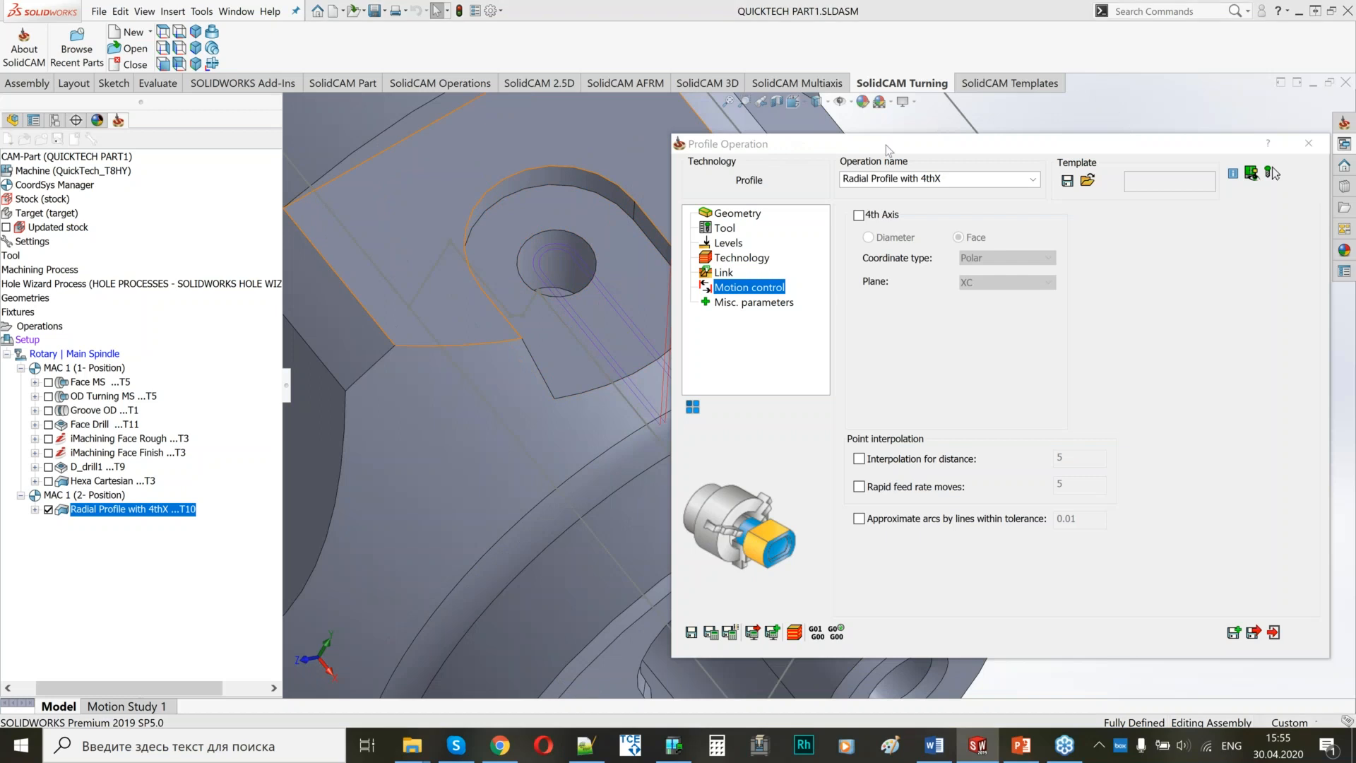
left_click_drag(885, 146, 1176, 137)
middle_click_drag(523, 231, 515, 219, "ctrl")
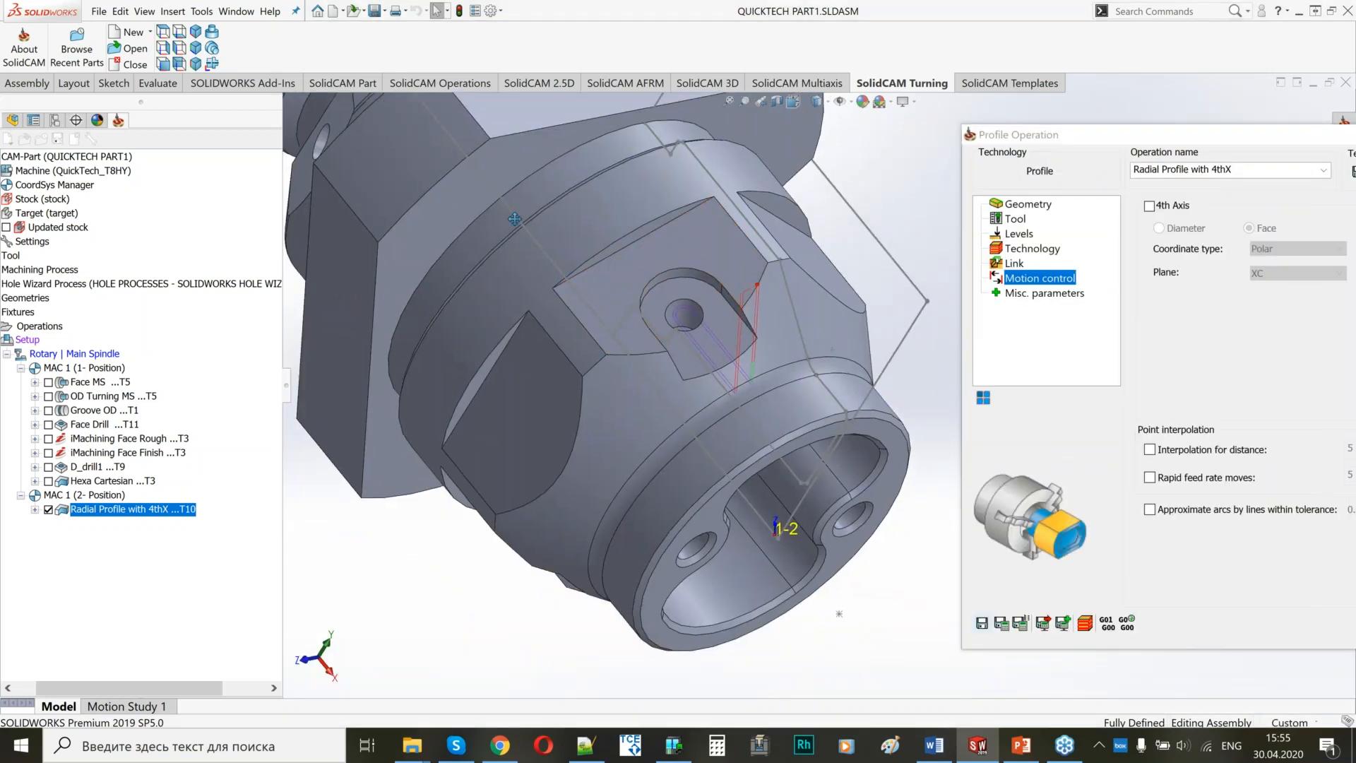
scroll(515, 219, "up", 3)
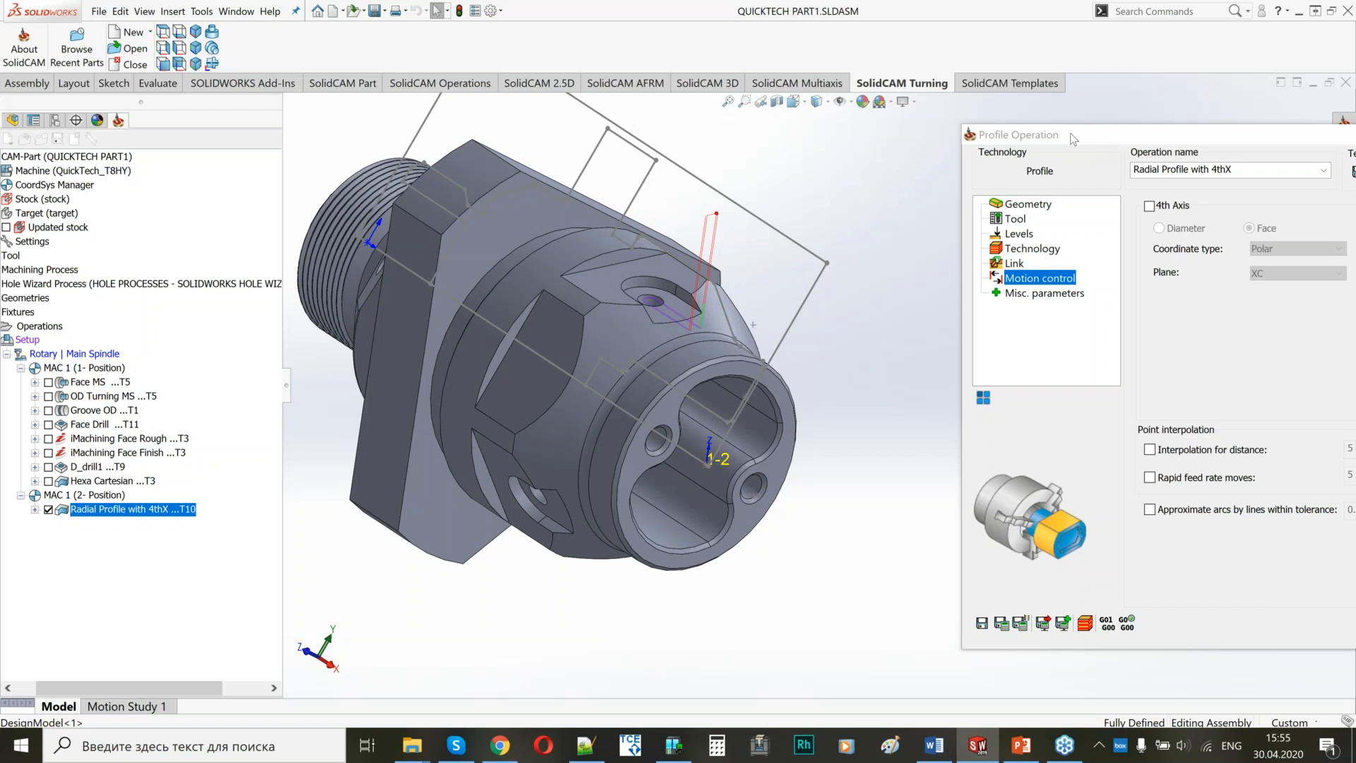
Add a 4 Axis transformation to the profile operation with an angle of 120 and 2 steps, including the original operation.
left_click_drag(1074, 138, 757, 121)
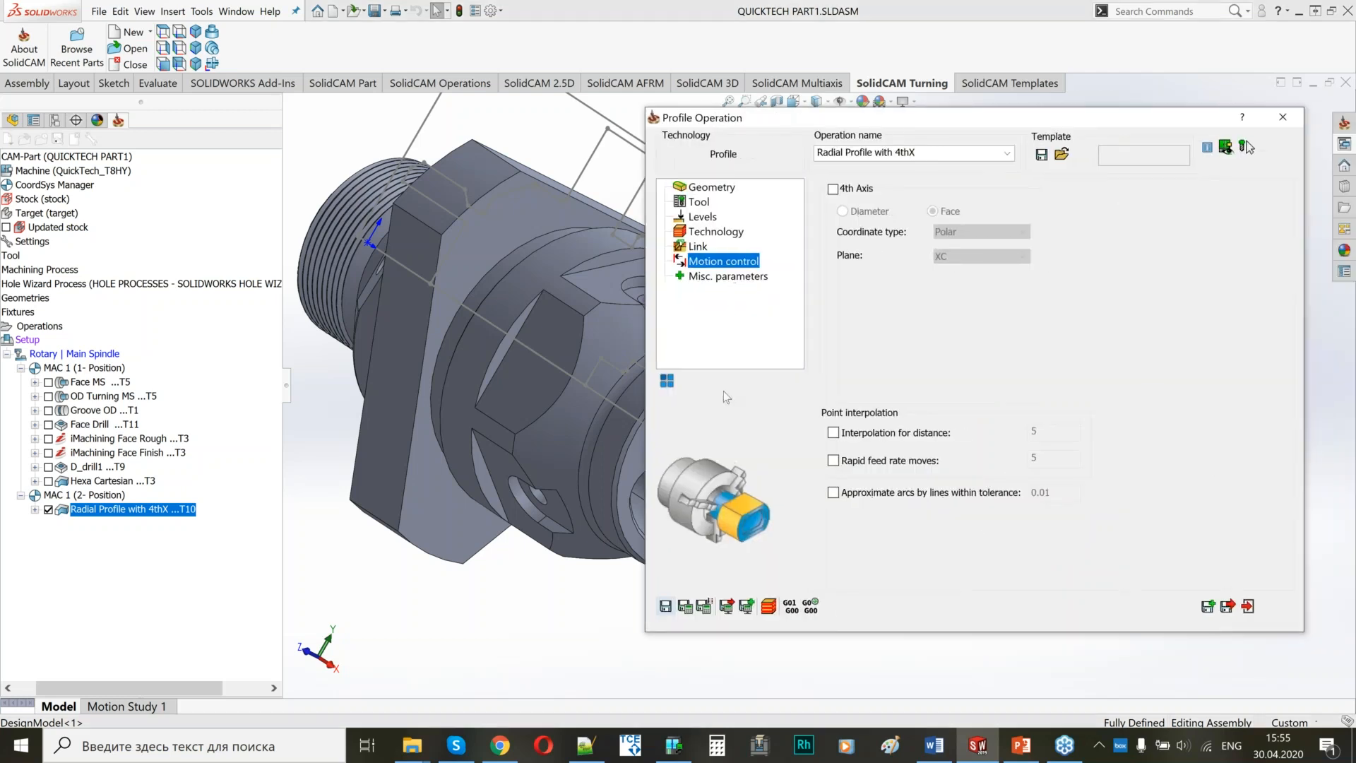
left_click(667, 382)
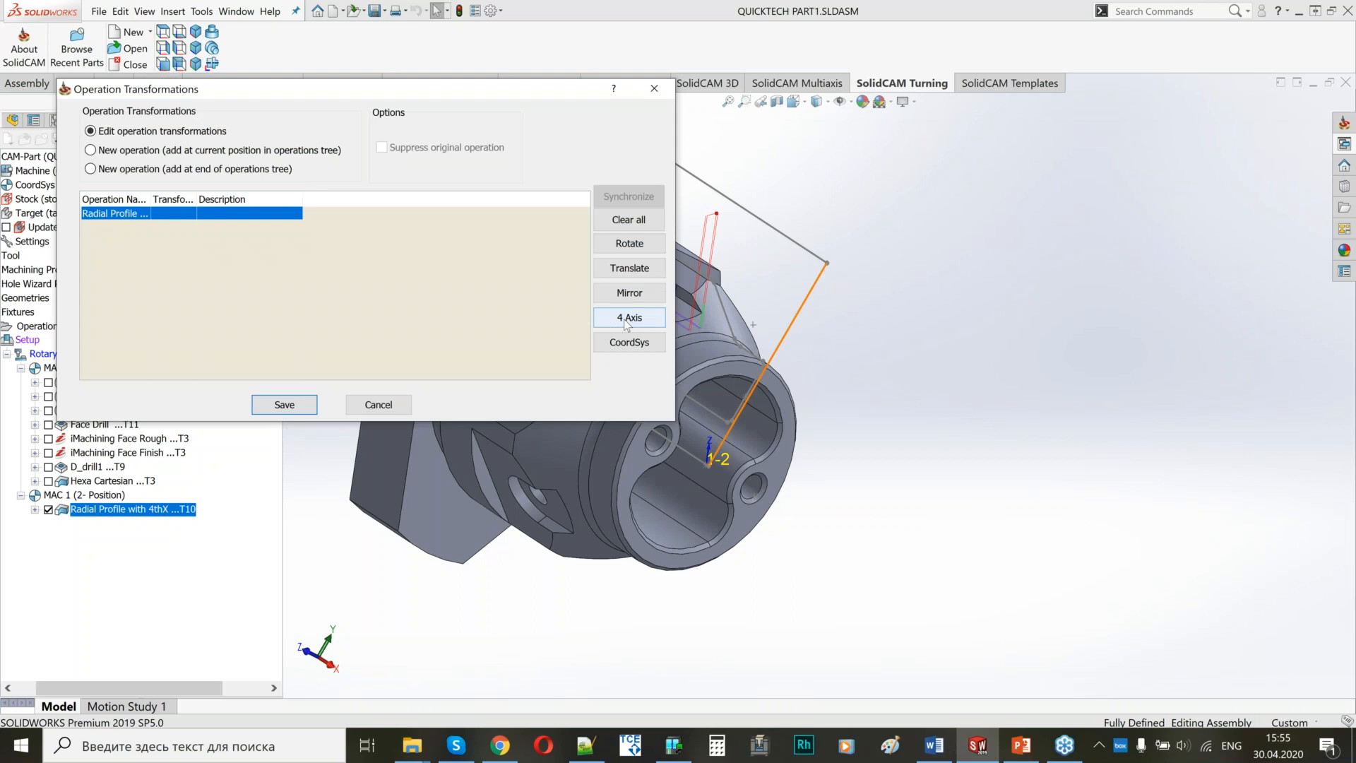
left_click(628, 318)
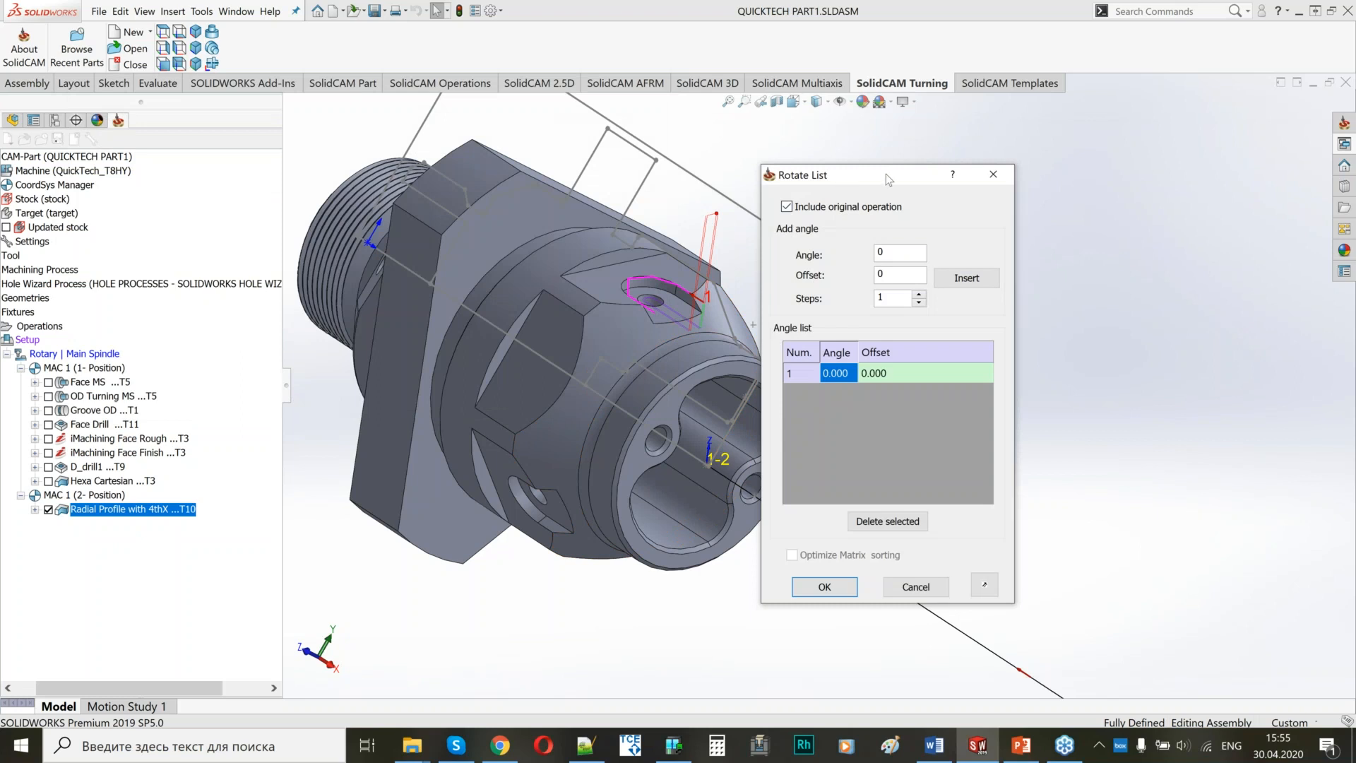
double_click(1028, 235)
type("1")
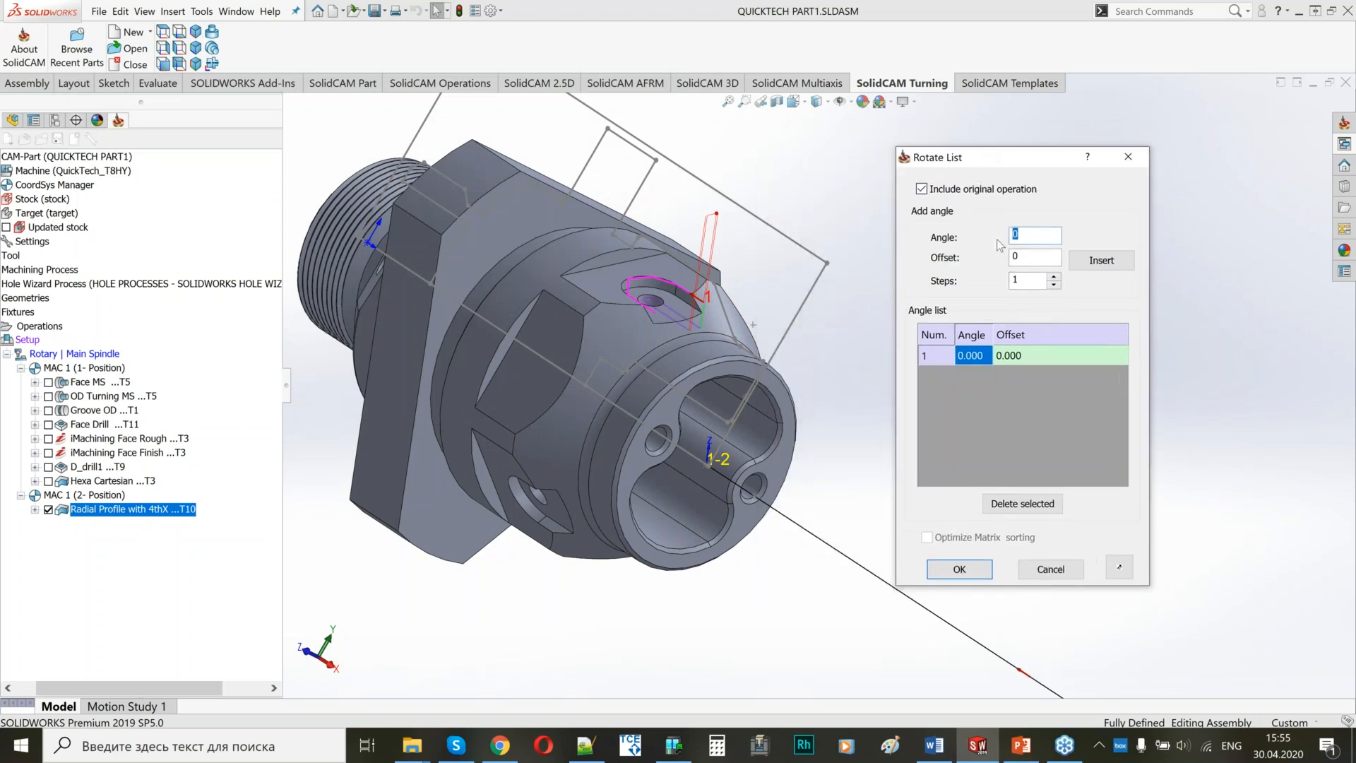
type("20")
left_click(1055, 279)
left_click(1101, 259)
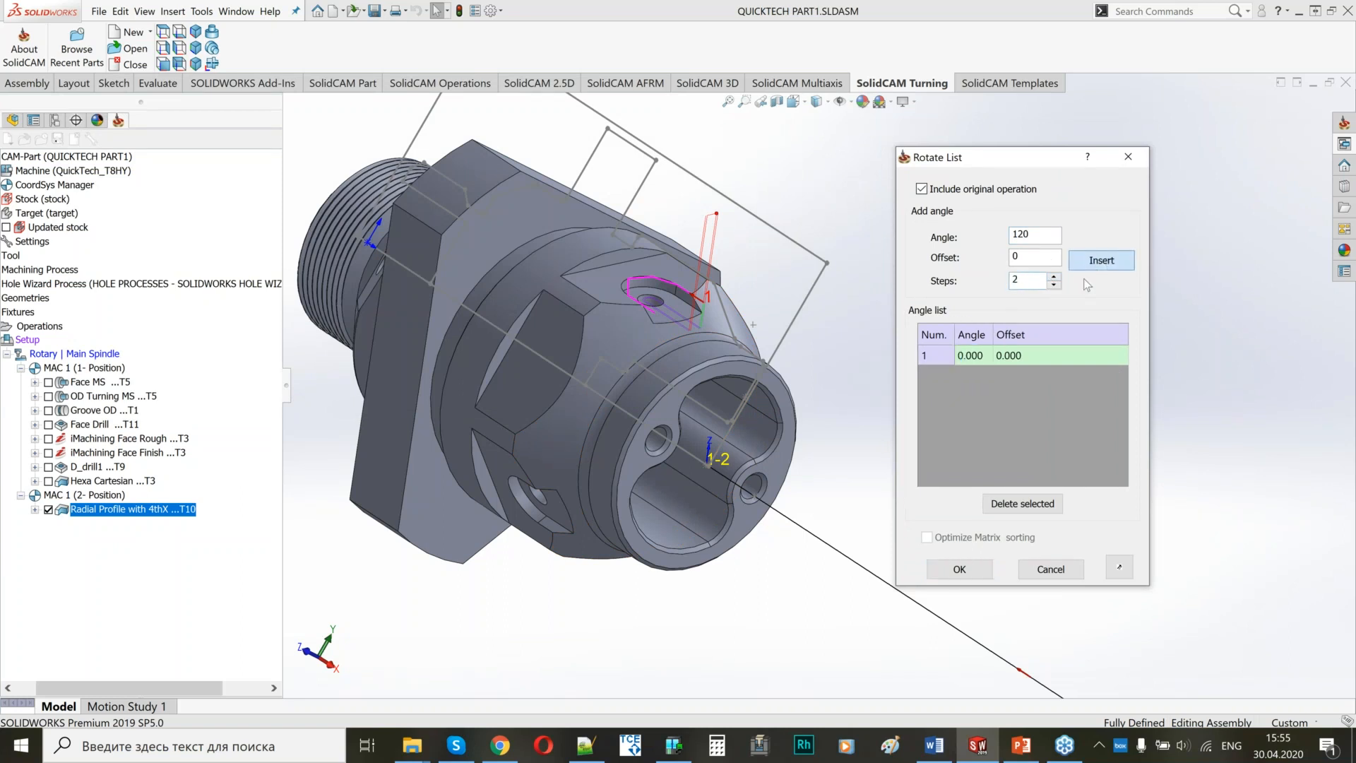
Check the rotated profile chains on the other pockets around the part, and confirm and save the transformation.
middle_click(616, 347)
left_click(616, 348)
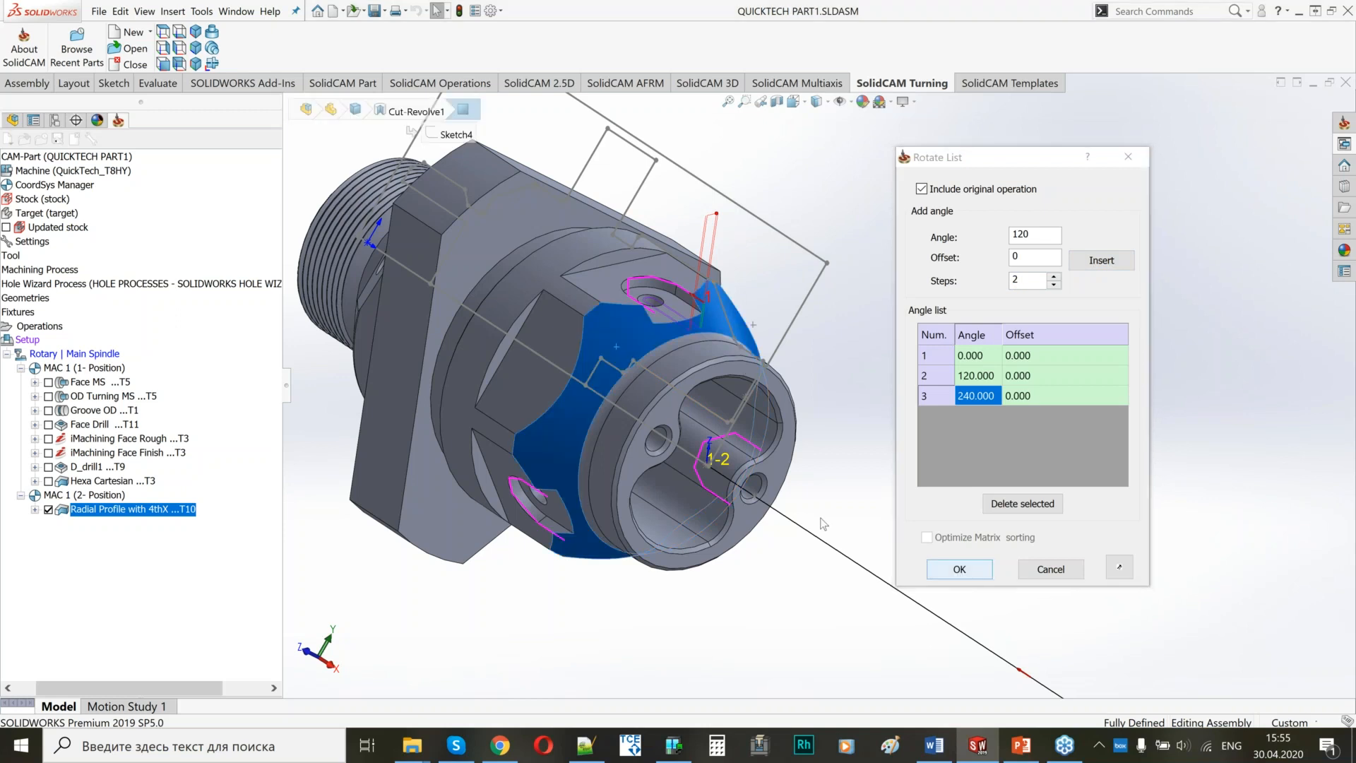
mouse_move(617, 348)
middle_mouse_down()
mouse_move(662, 359)
mouse_move(589, 353)
mouse_move(736, 327)
mouse_move(794, 334)
middle_mouse_up()
scroll(661, 359, "up", 1)
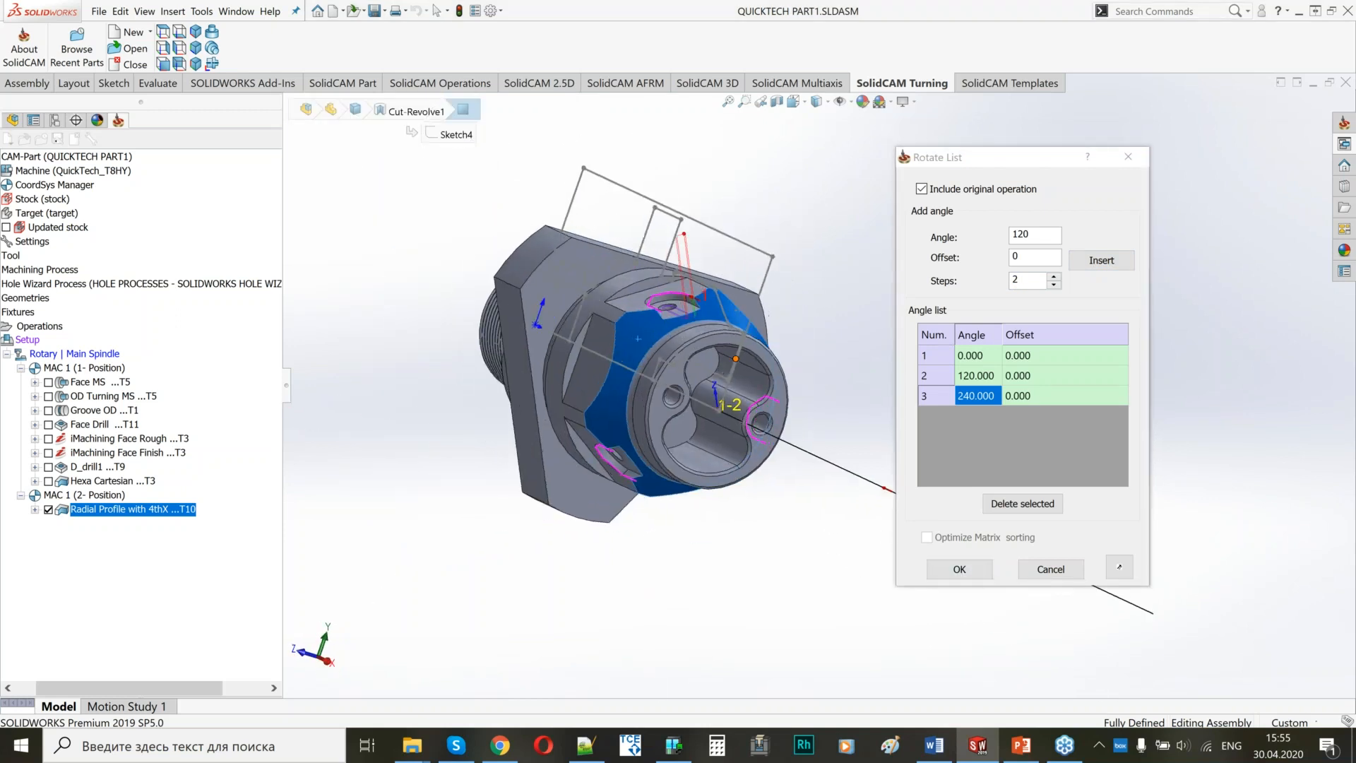
scroll(677, 335, "down", 3)
middle_click_drag(677, 335, 639, 416)
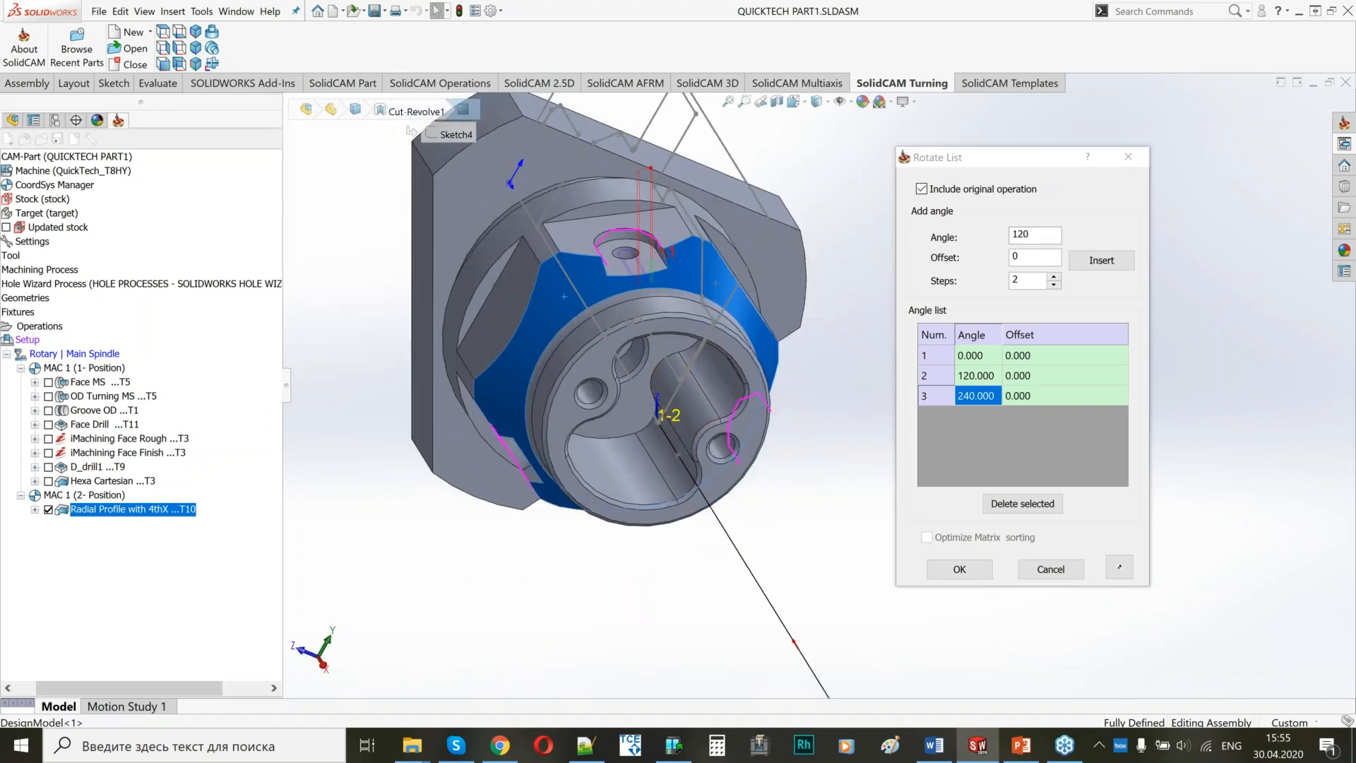
left_click(952, 574)
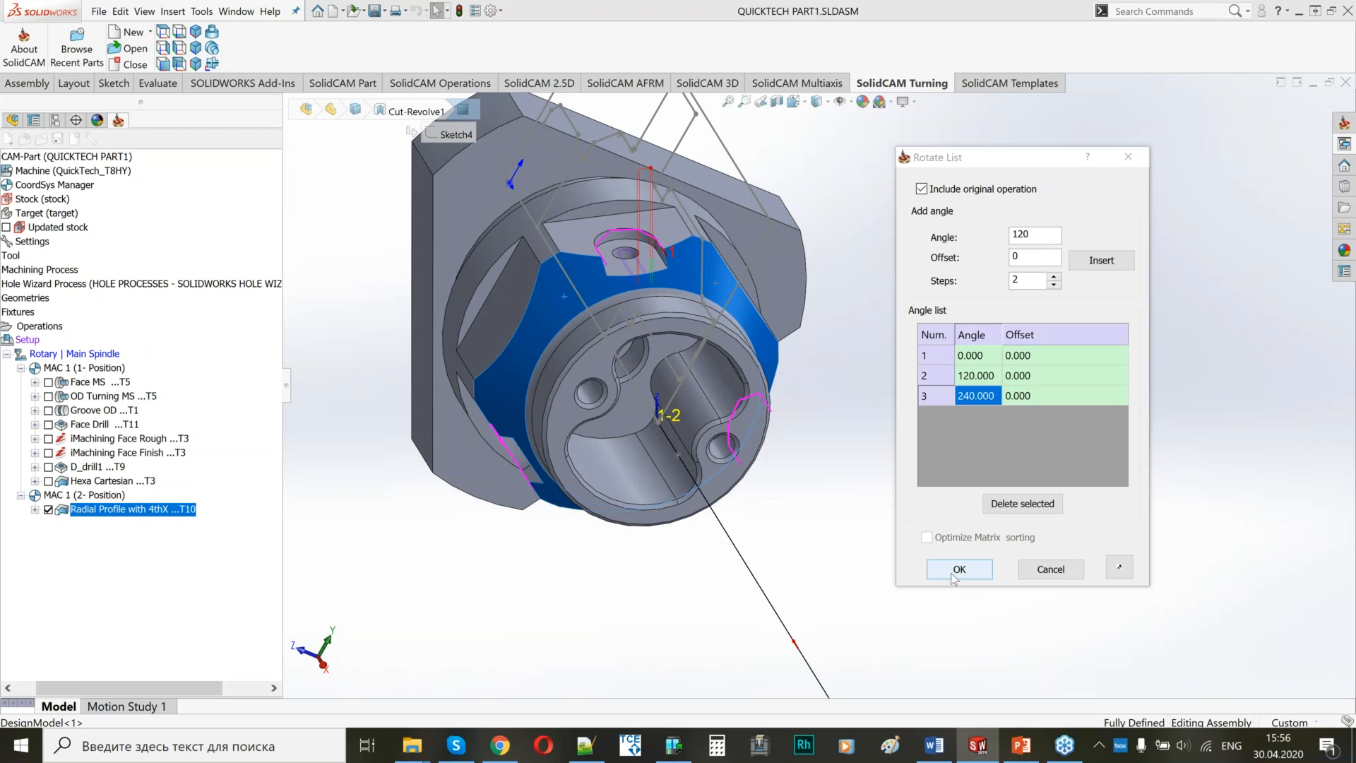
left_click(951, 574)
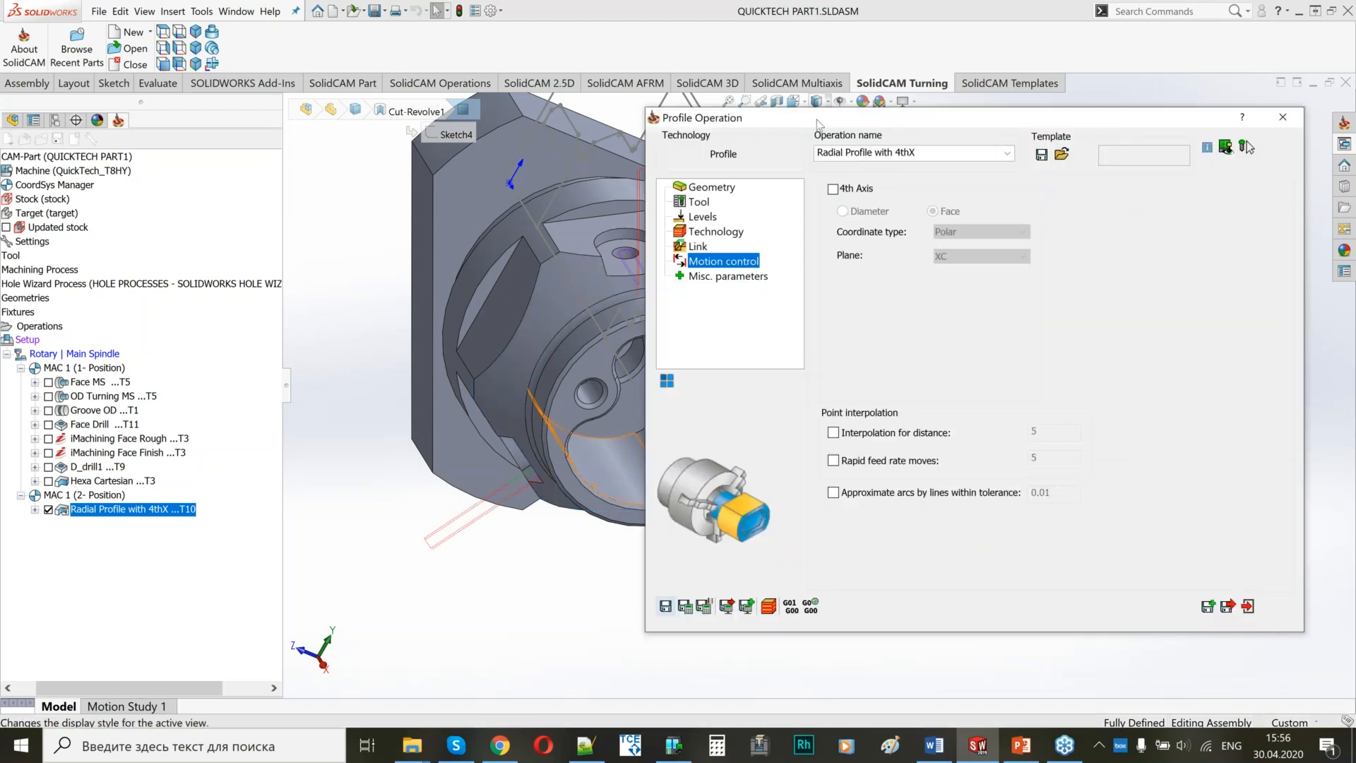
Inspect the rotated toolpaths around the part, exit the profile operation and hide its toolpath display.
left_click_drag(817, 124, 1019, 141)
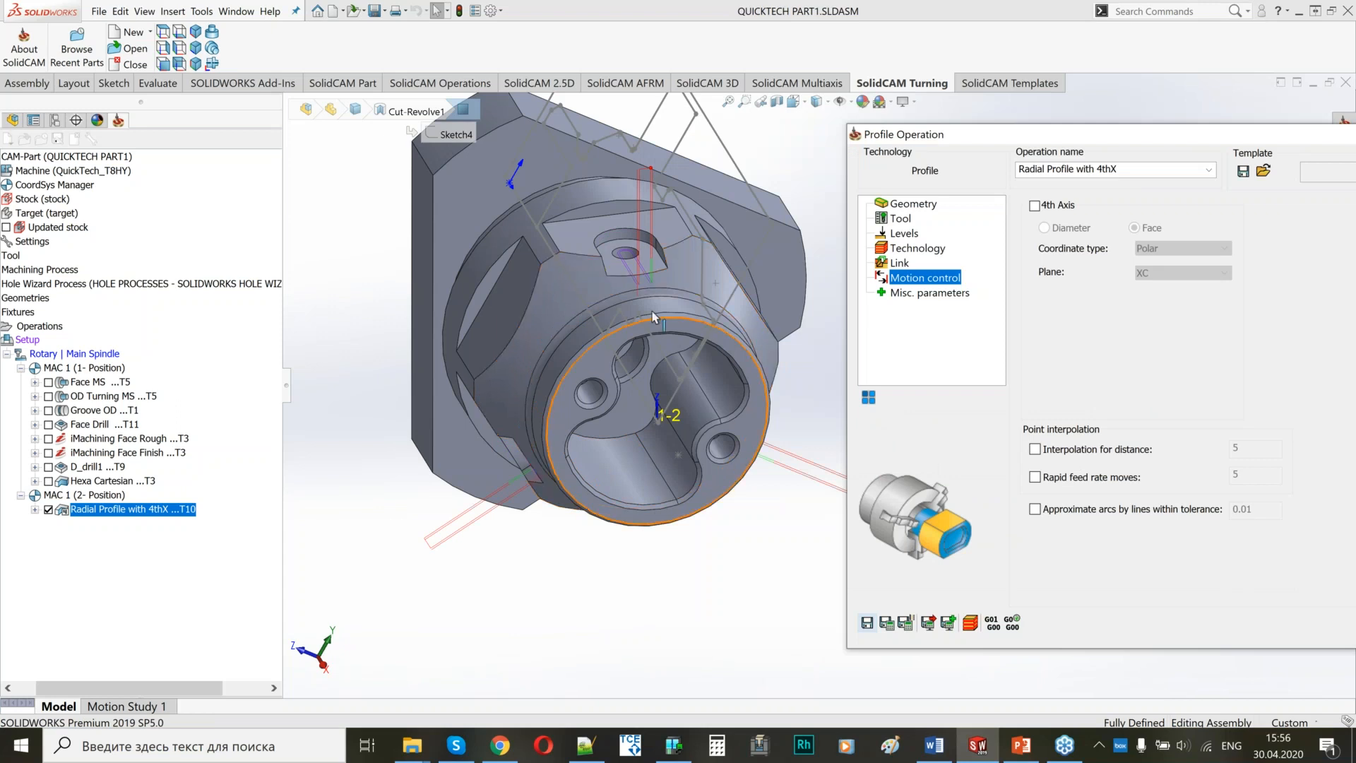
middle_click_drag(655, 317, 466, 382)
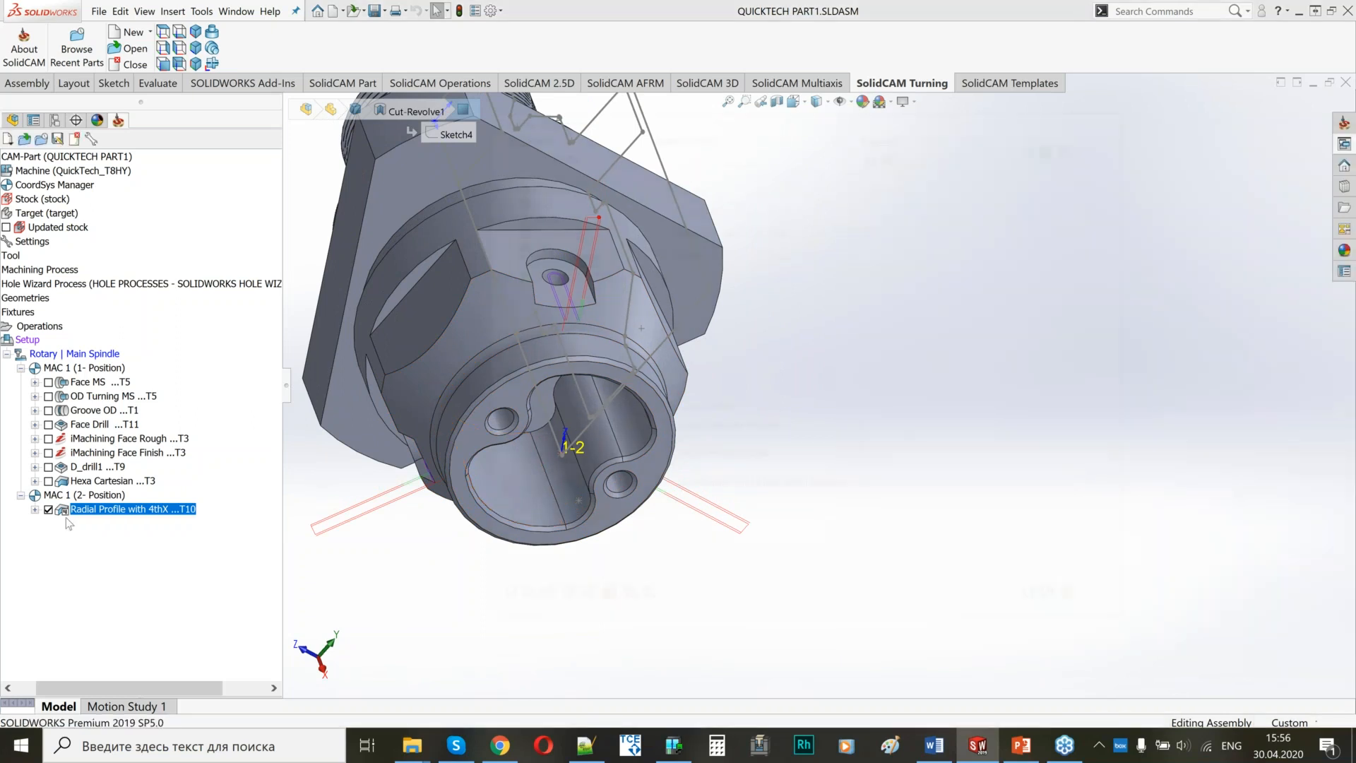
left_click(48, 509)
middle_click_drag(472, 376, 787, 523, "ctrl")
scroll(629, 377, "down", 4)
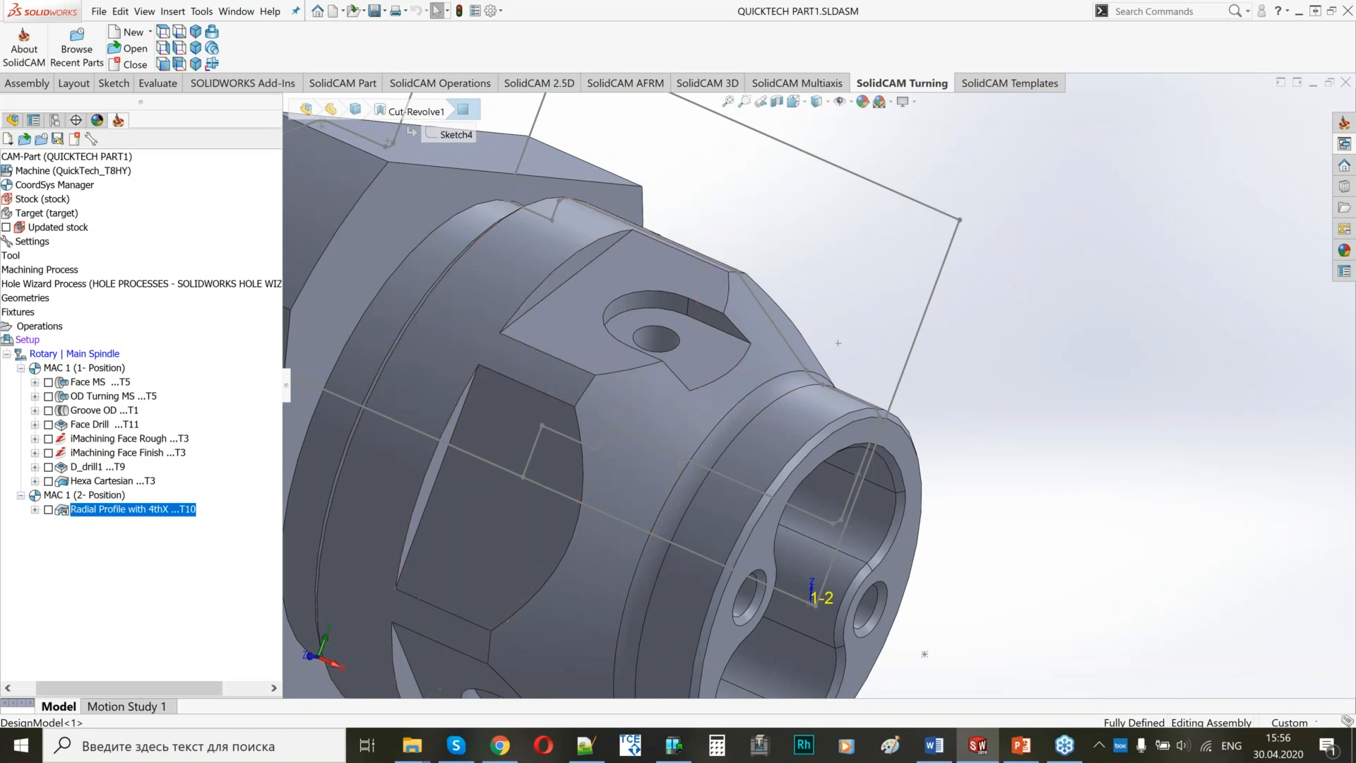
Add a 2D drilling operation on MAC 1 (2- Position) following the radial profile operation.
right_click(126, 509)
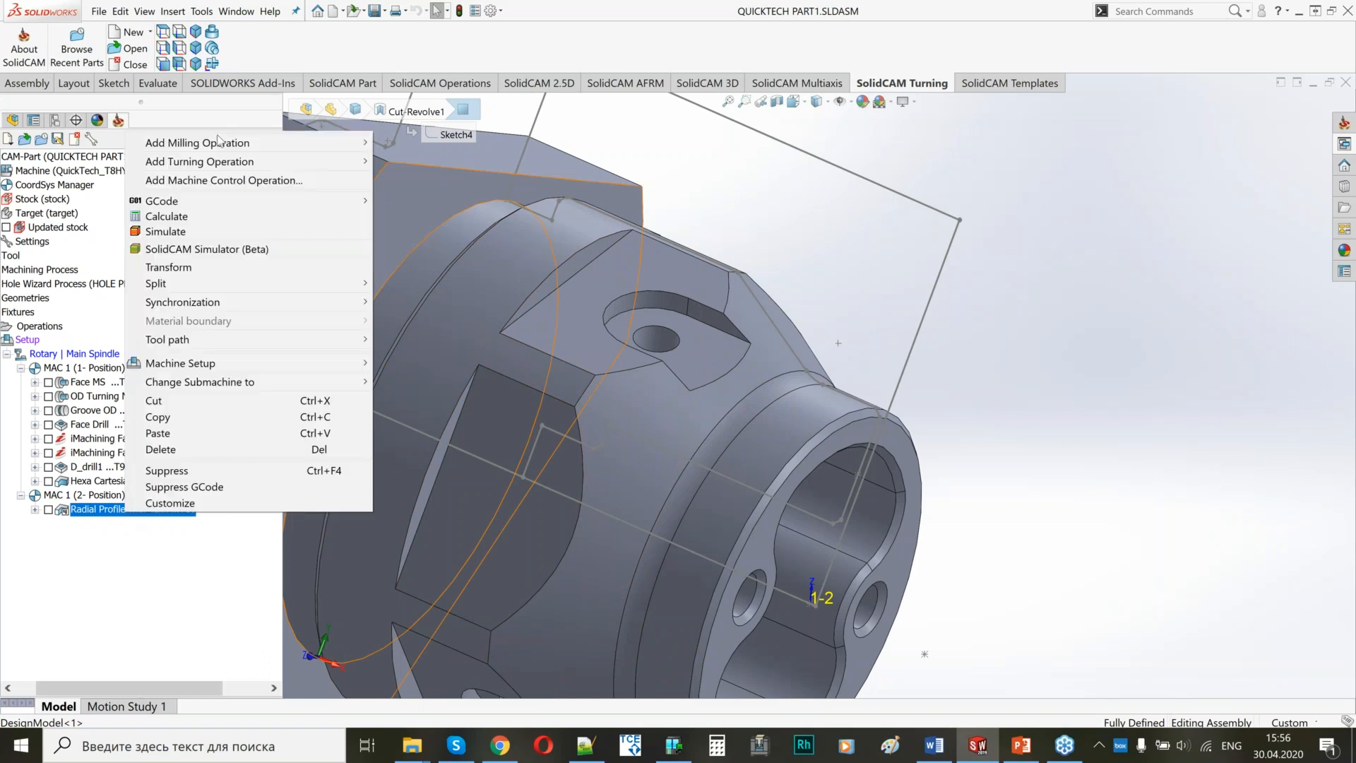
mouse_move(219, 142)
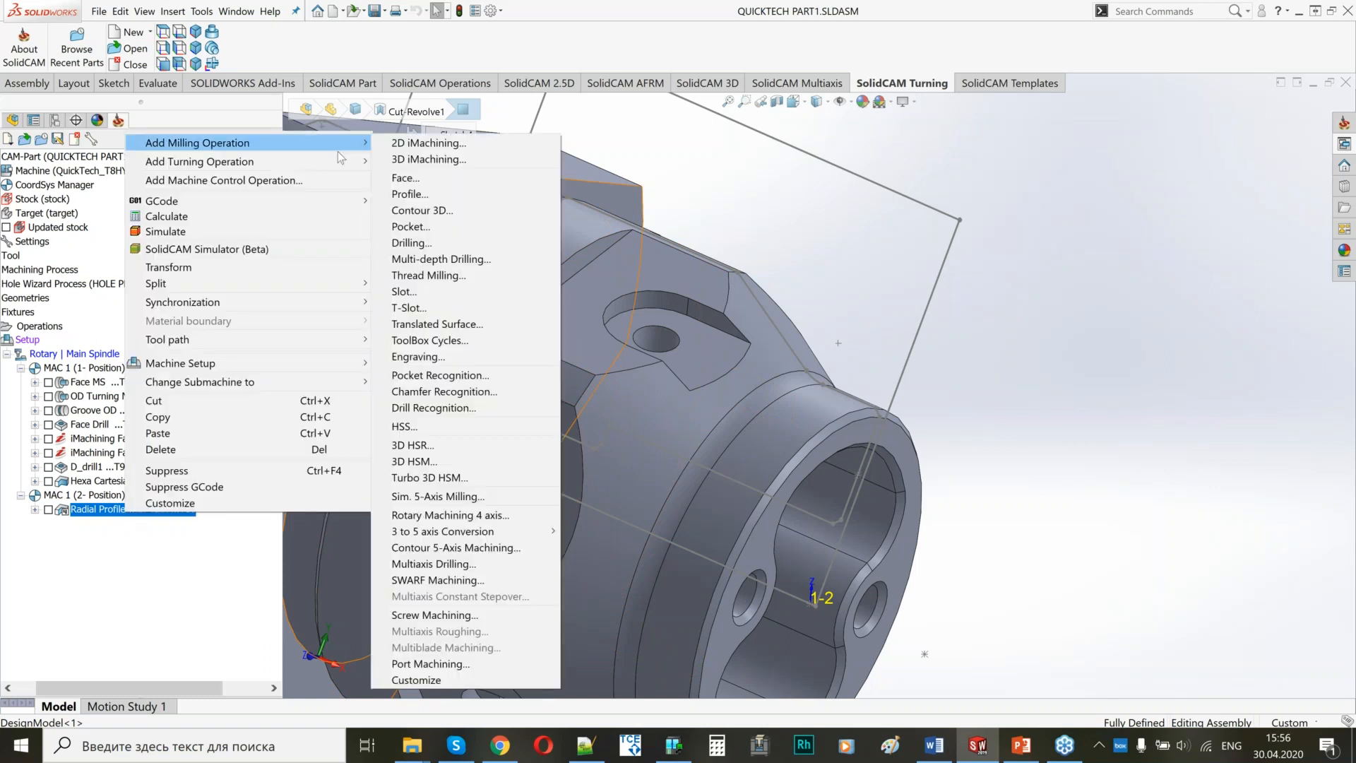
left_click(413, 244)
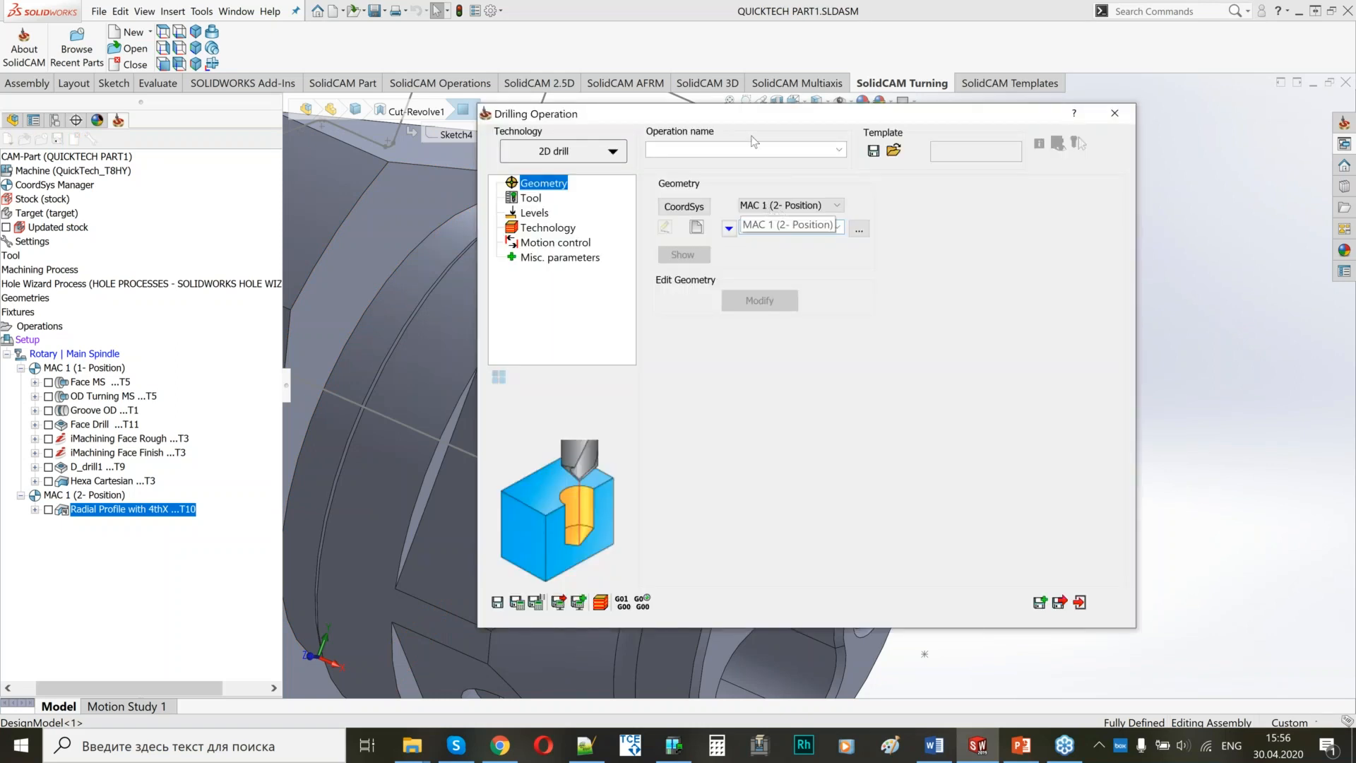
left_click_drag(757, 116, 1183, 124)
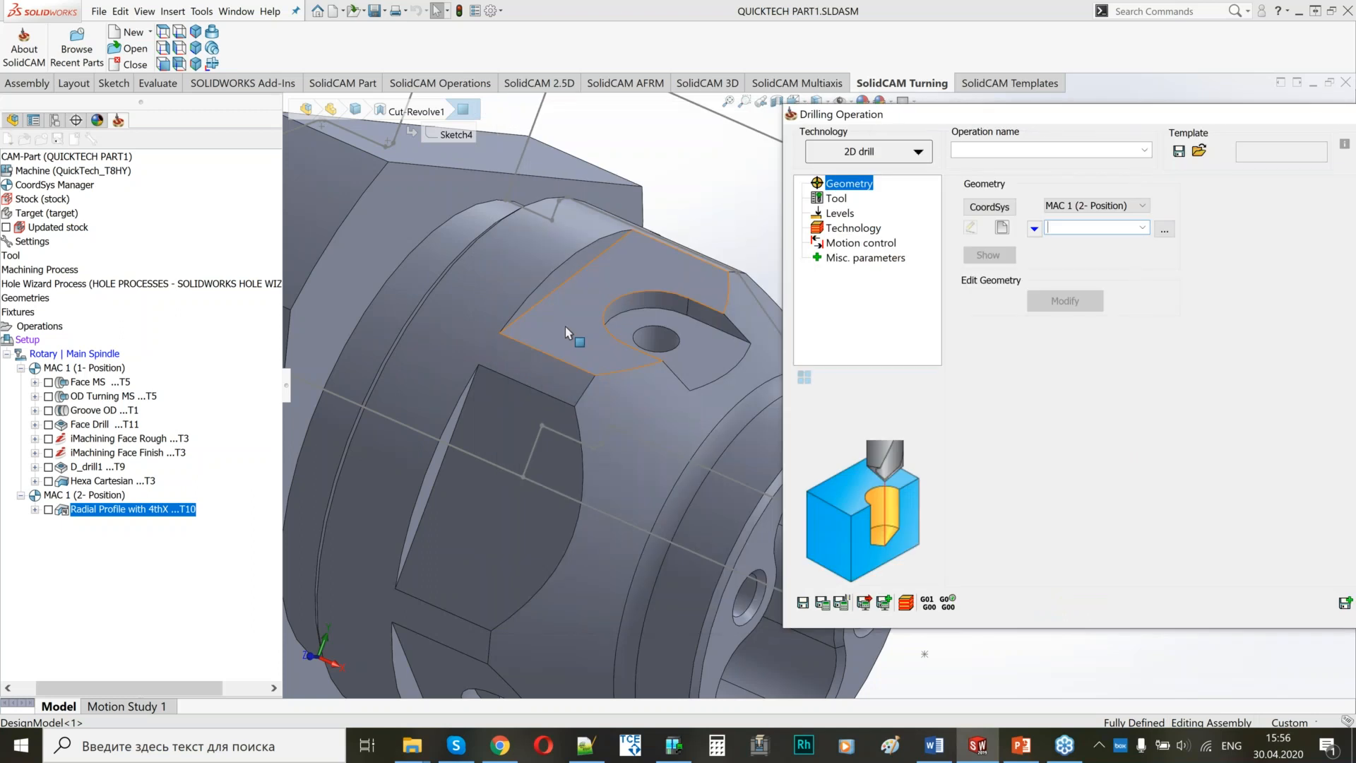
scroll(565, 326, "up", 3)
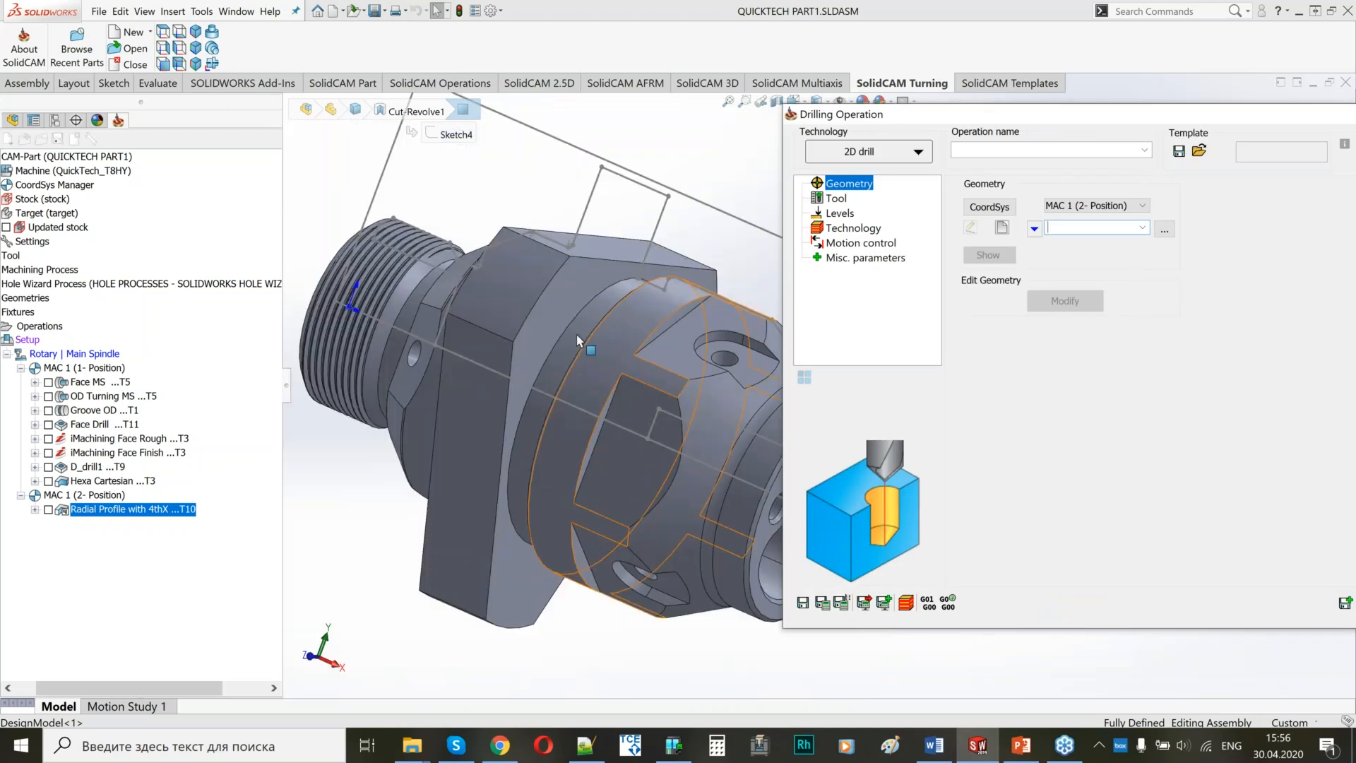
Define the drilling geometry by picking the centre of the hole in the upper radial pocket and accept it.
scroll(577, 340, "up", 2)
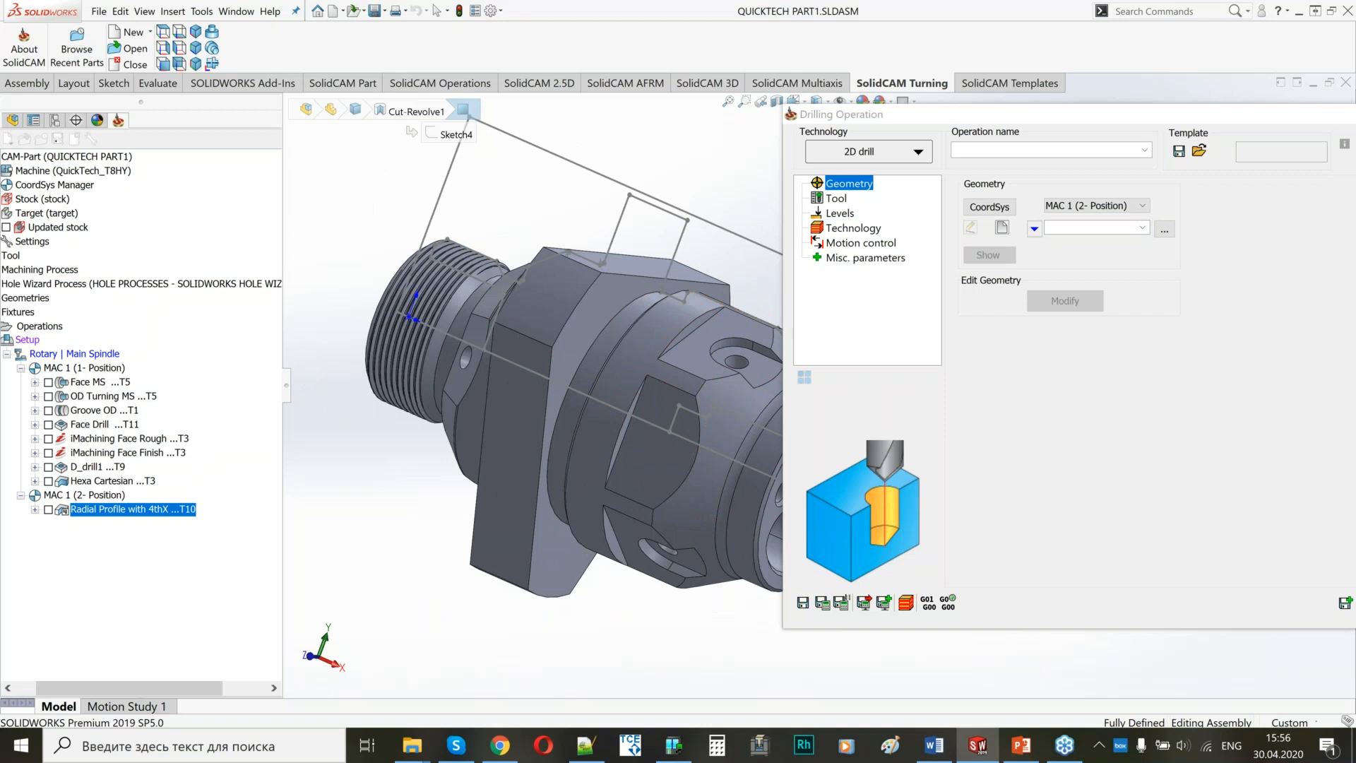
middle_click_drag(749, 353, 563, 315, "ctrl")
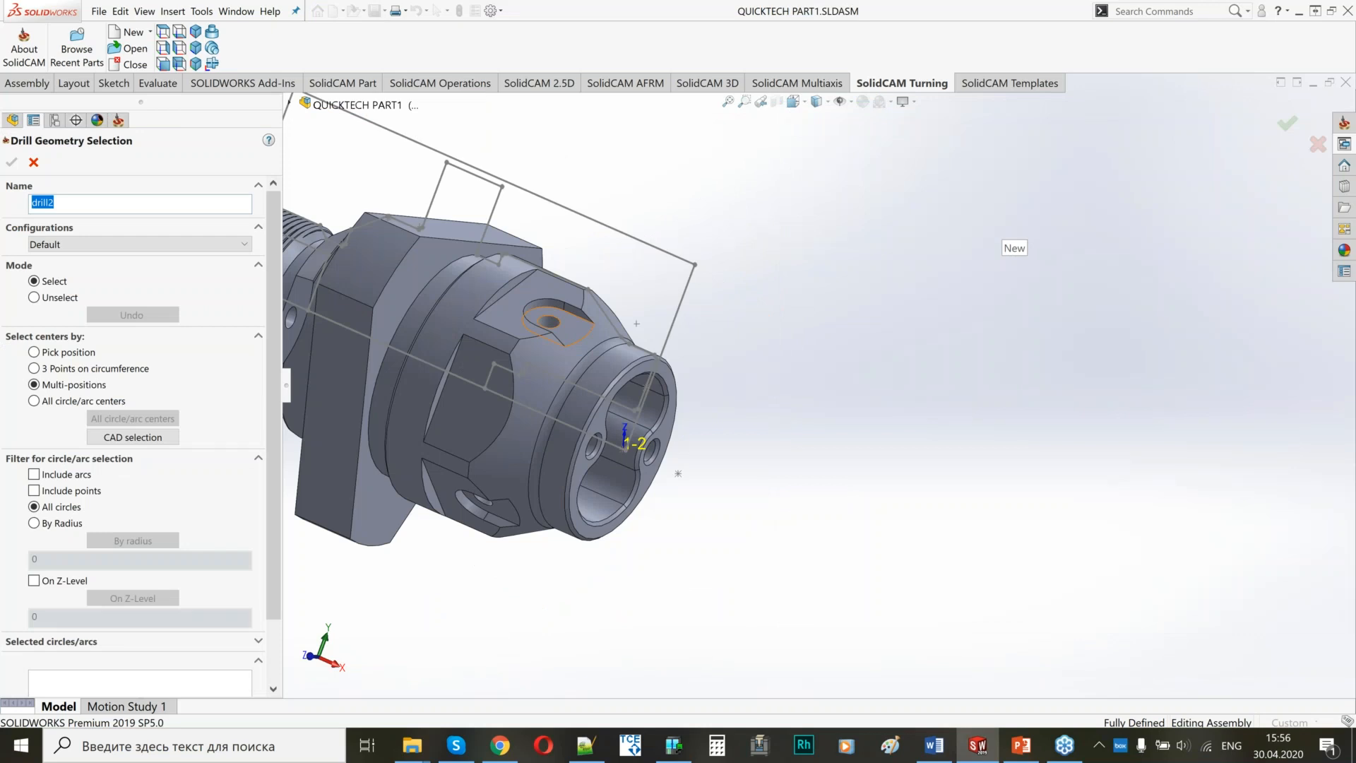
left_click(555, 323)
scroll(587, 362, "down", 5)
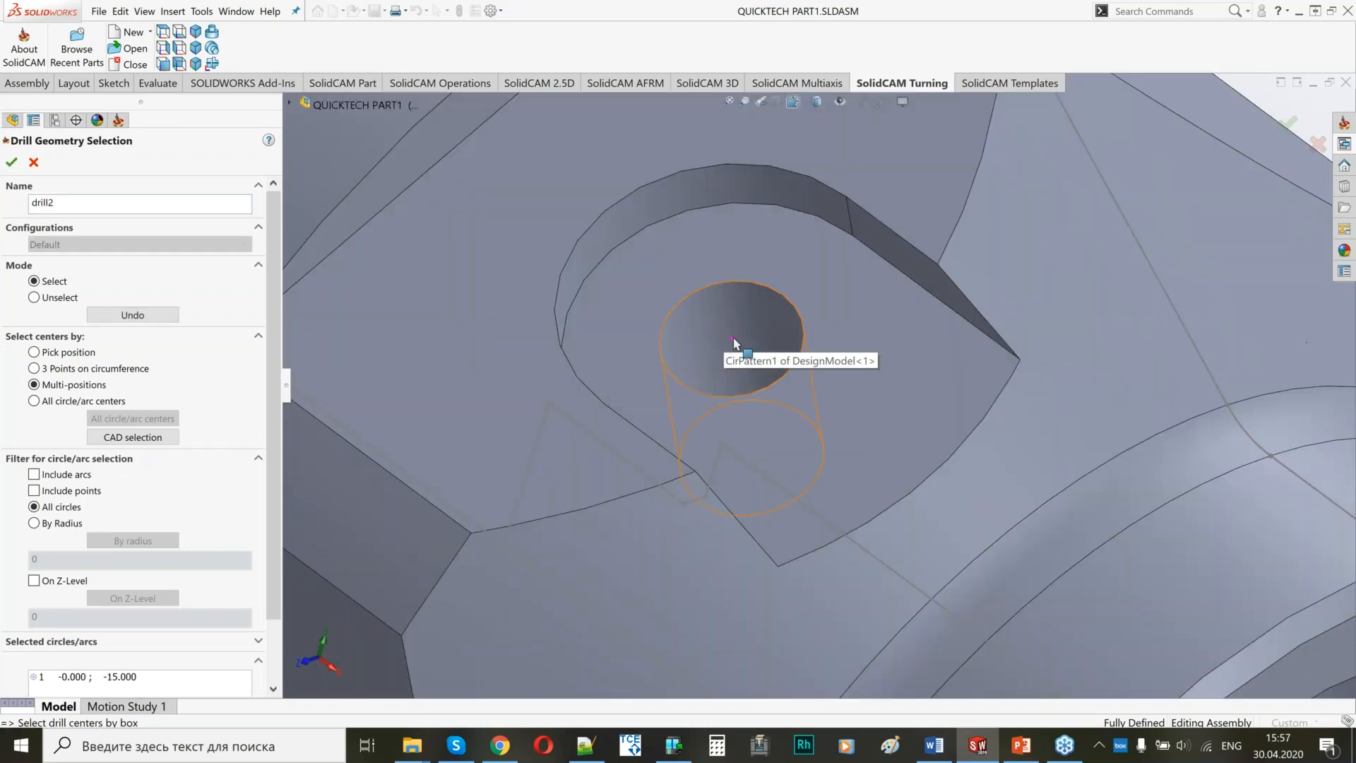
scroll(69, 606, "down", 2)
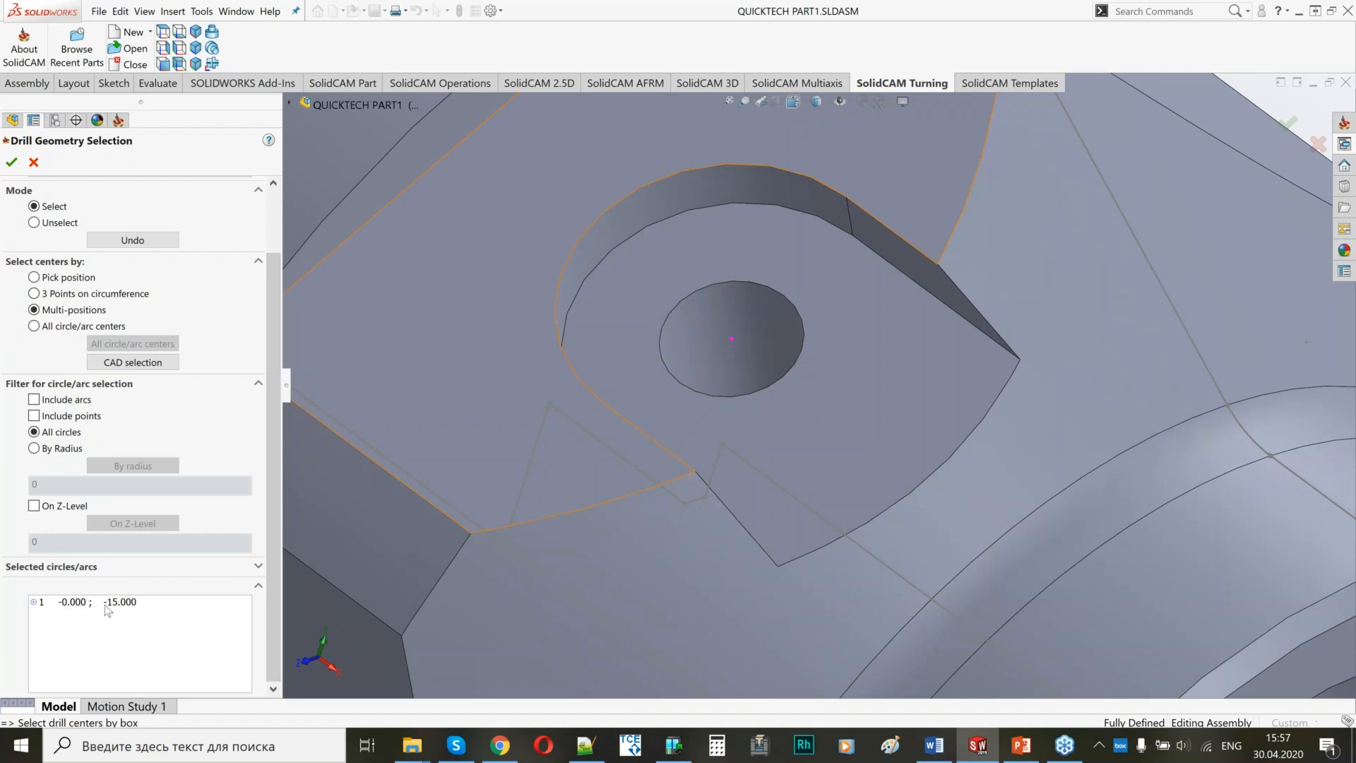
left_click(12, 162)
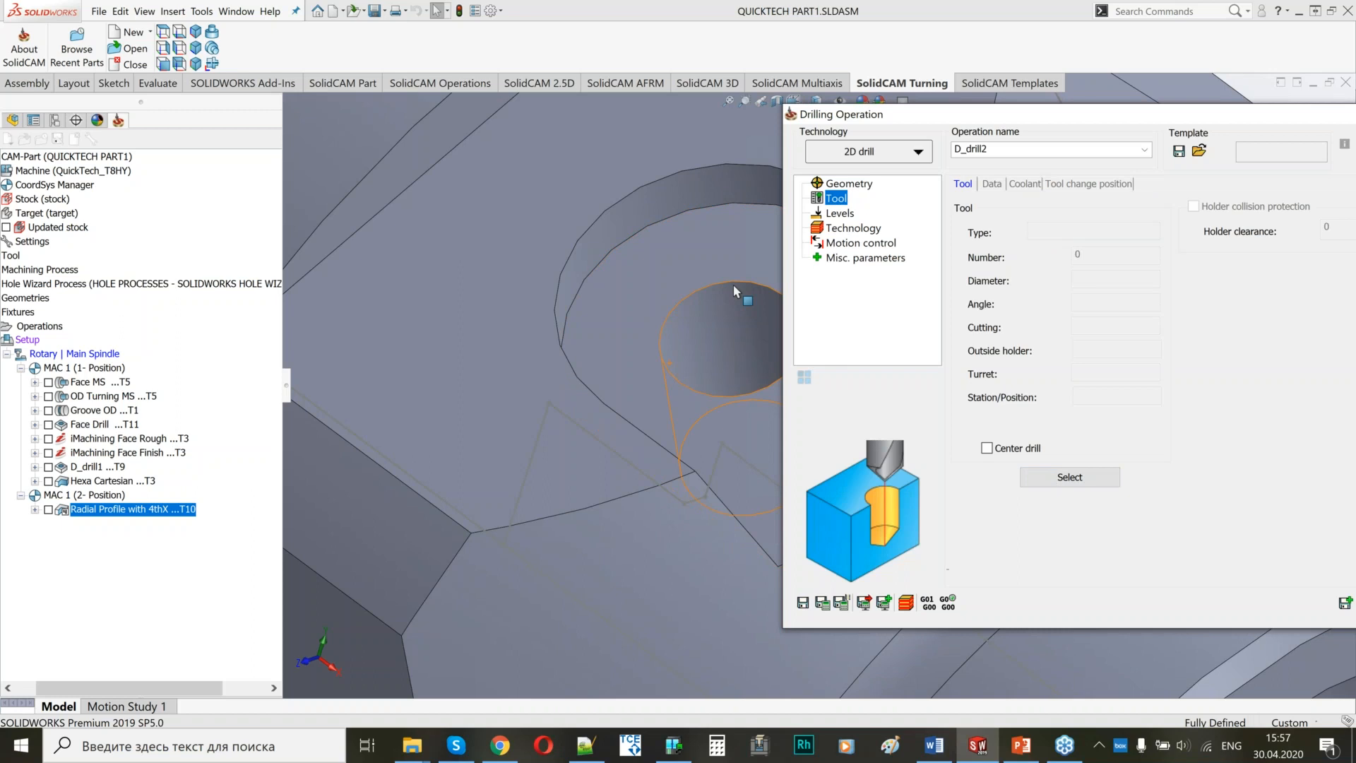
Measure the pocket hole's diameter and inspect how the 3.4 mm drill, tool 9, is mounted on the Rotary Turret.
left_click(734, 288)
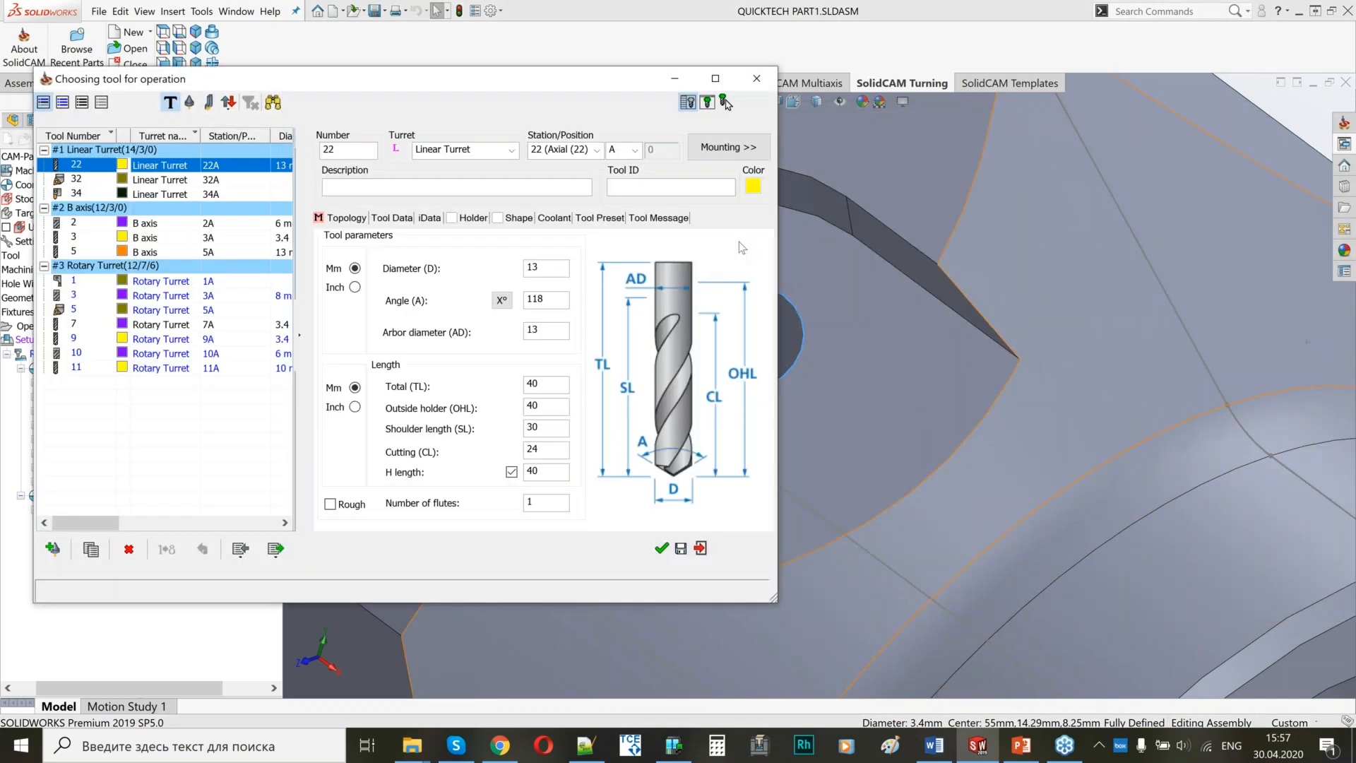
left_click(239, 340)
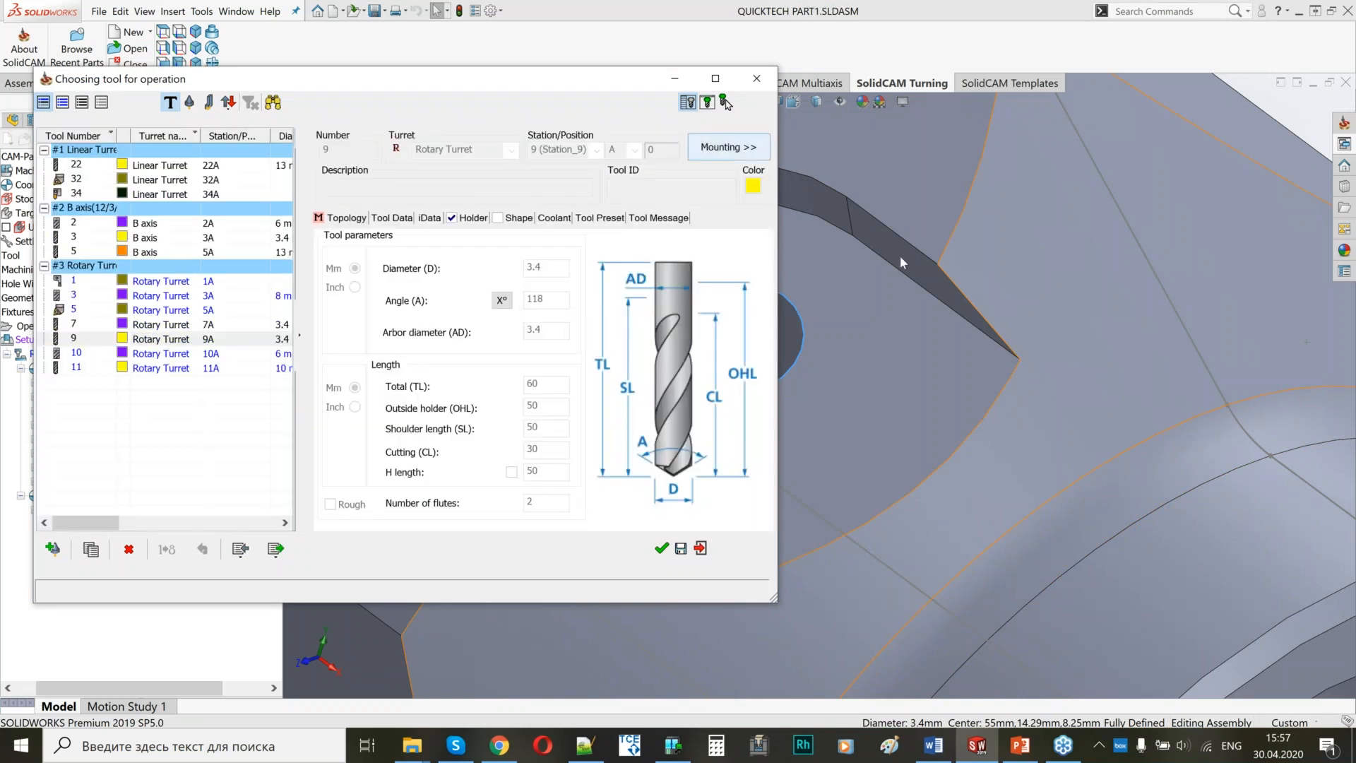
scroll(1092, 304, "up", 7)
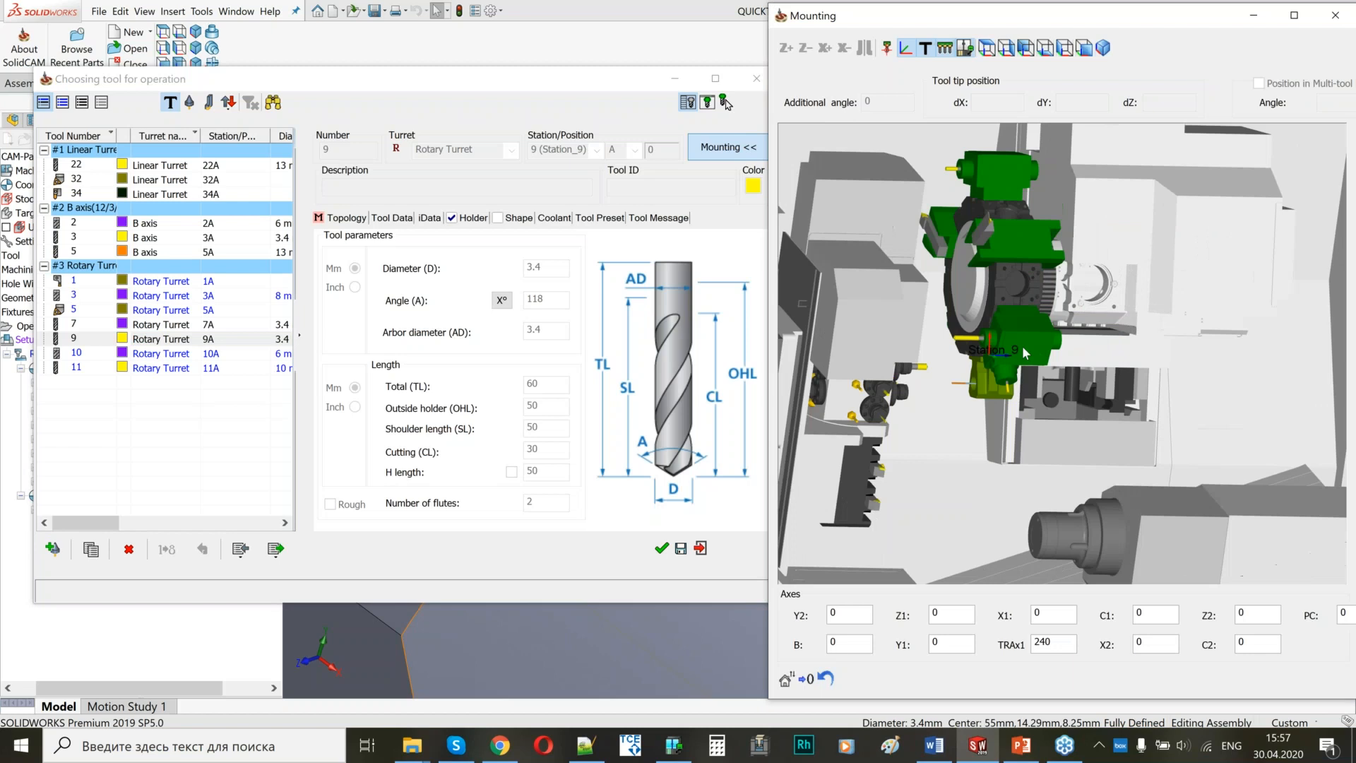
middle_click_drag(1023, 345, 1013, 396)
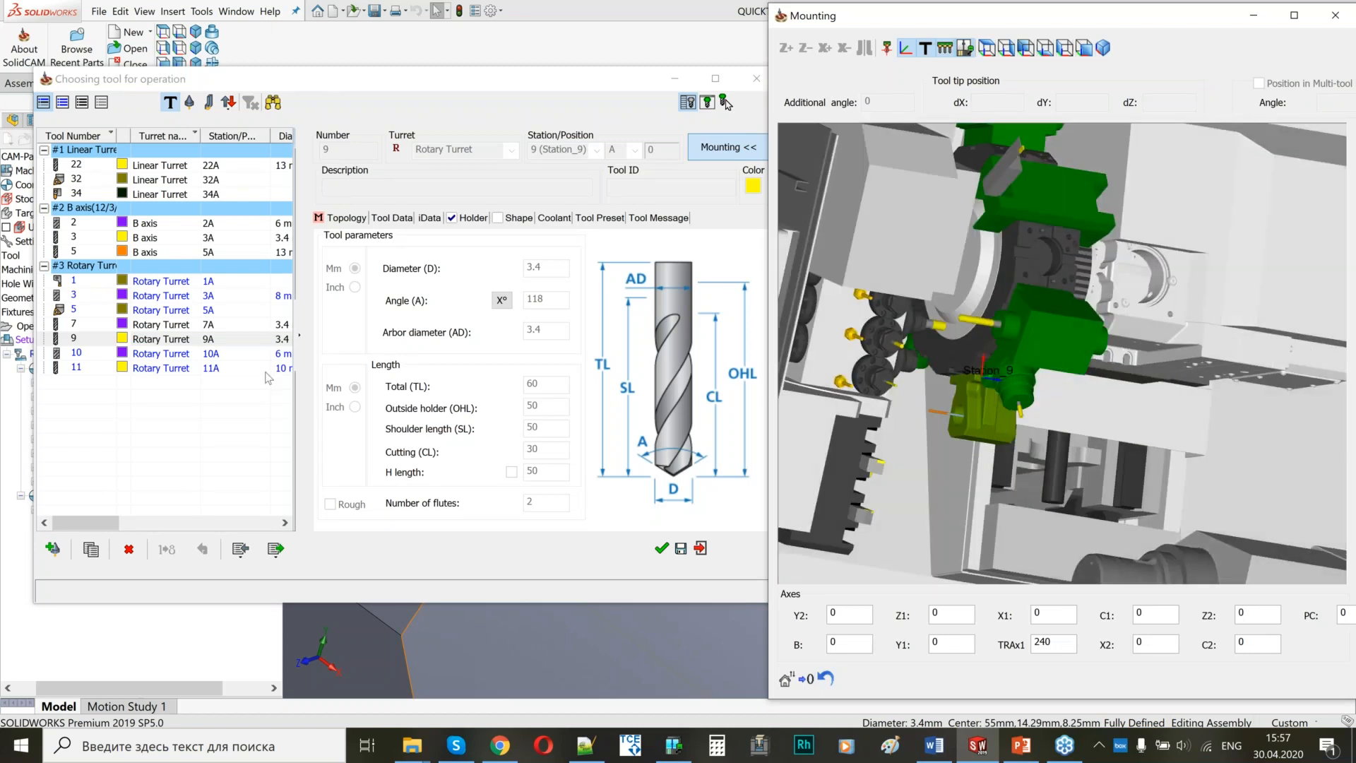
left_click(268, 378)
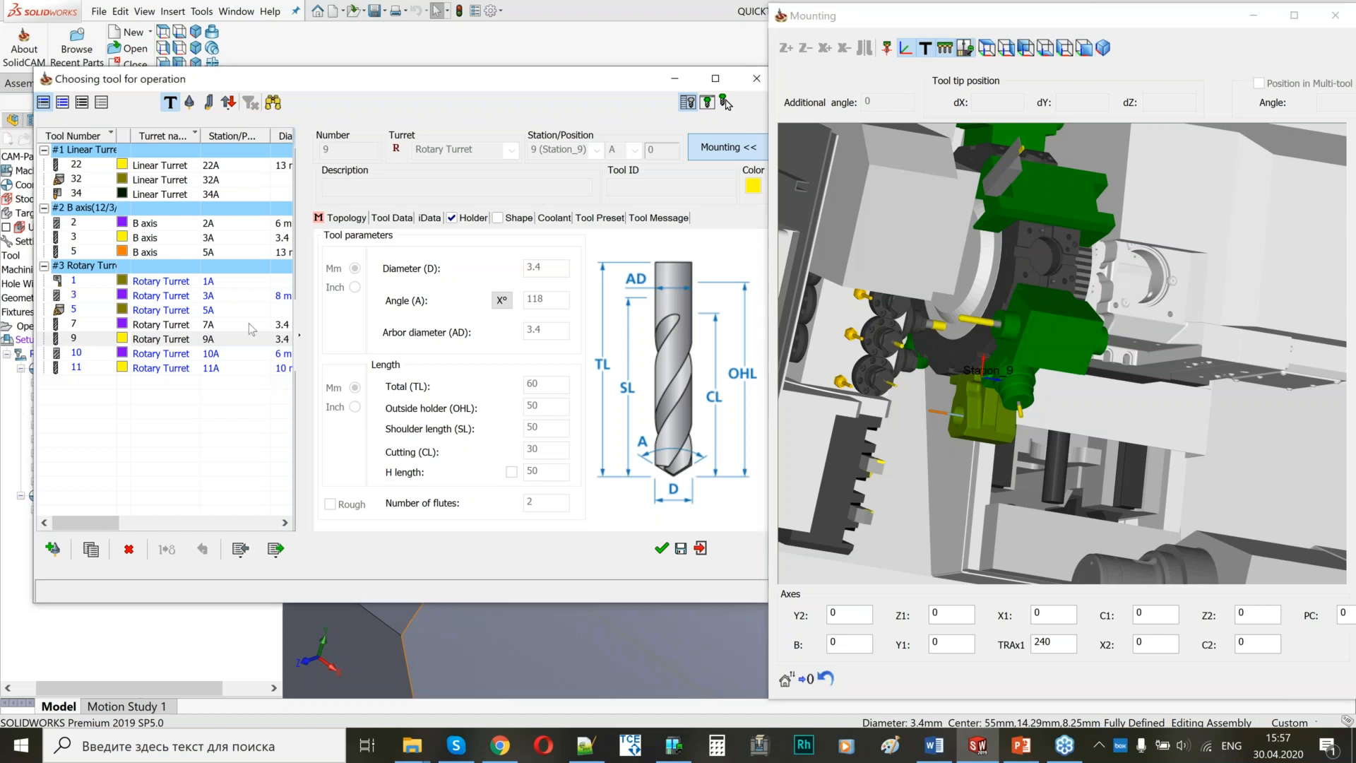
Check the radial mounting of tool 7, the 3.4 mm drill on the Rotary Turret, and assign it to the operation.
left_click(250, 326)
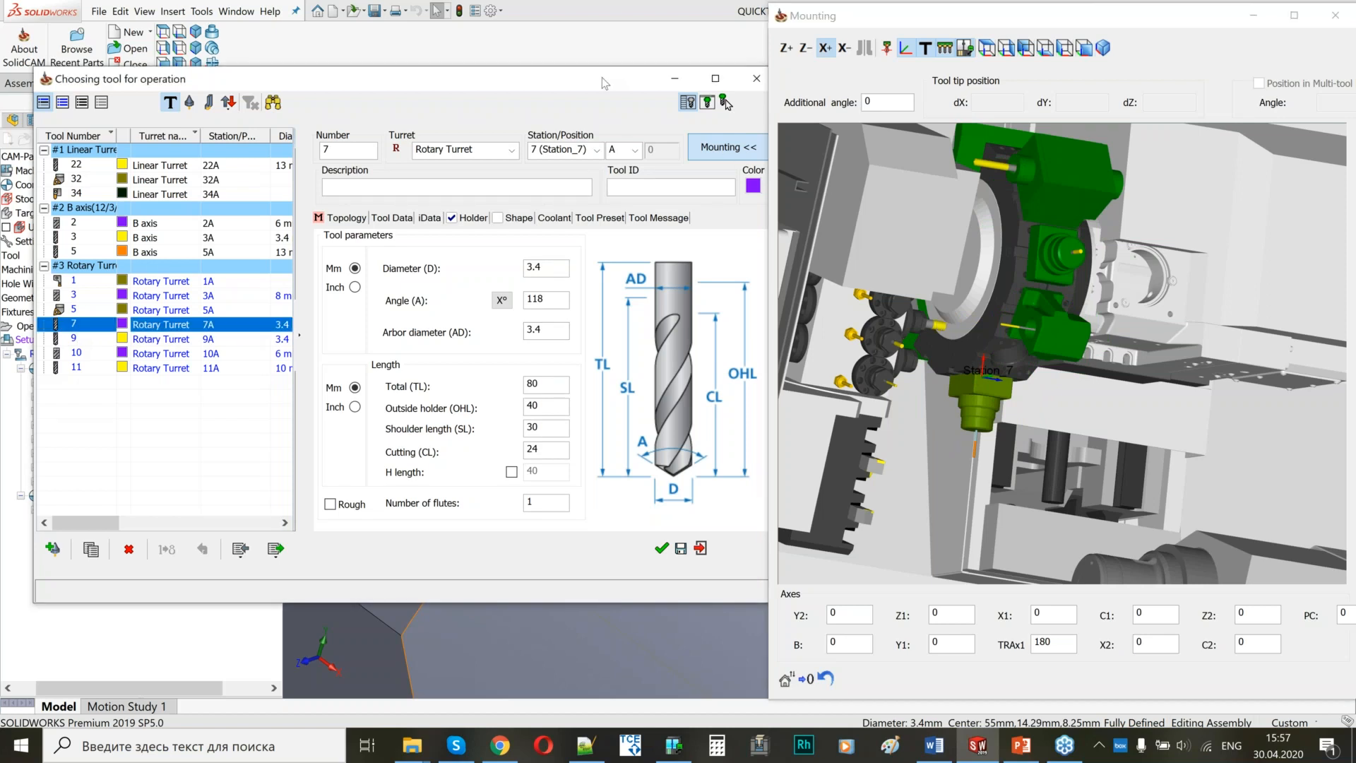
left_click_drag(620, 83, 589, 84)
left_click(981, 432)
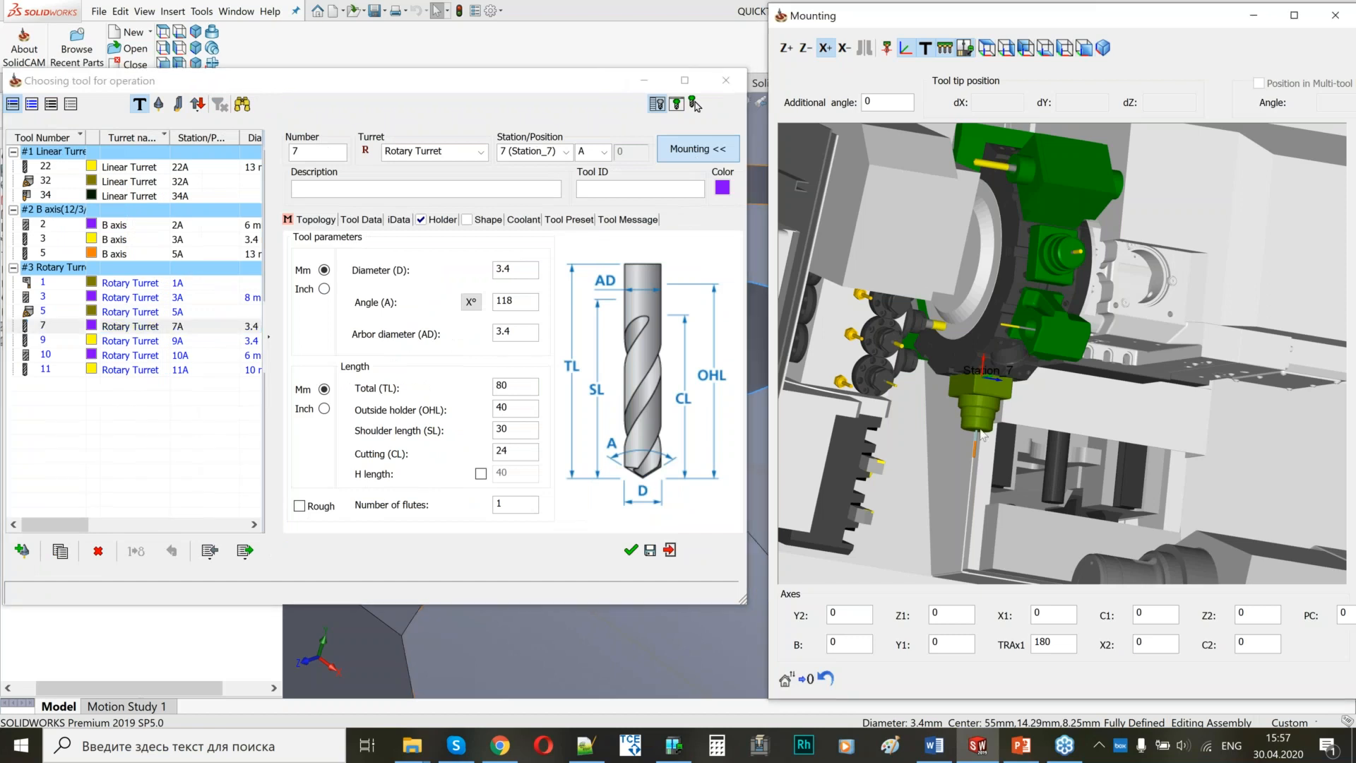
scroll(981, 432, "up", 3)
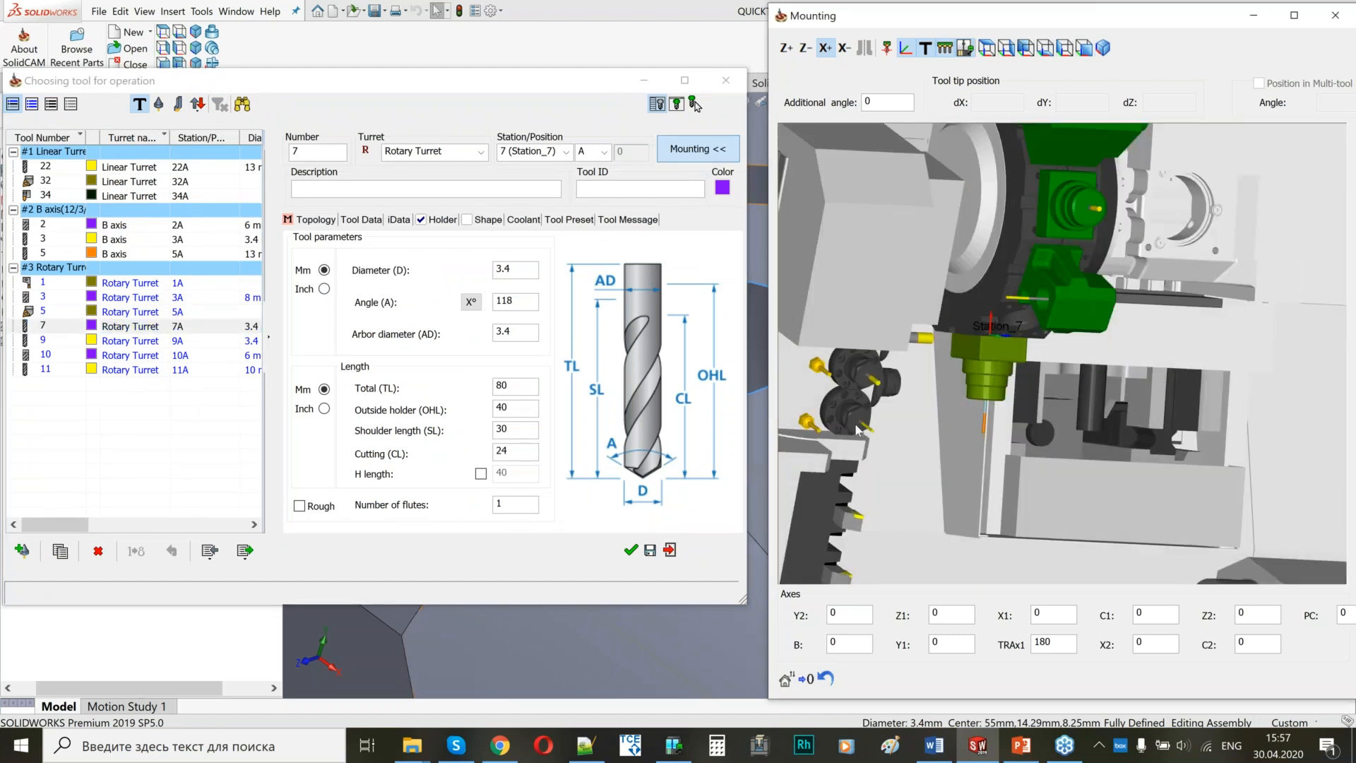
left_click(633, 553)
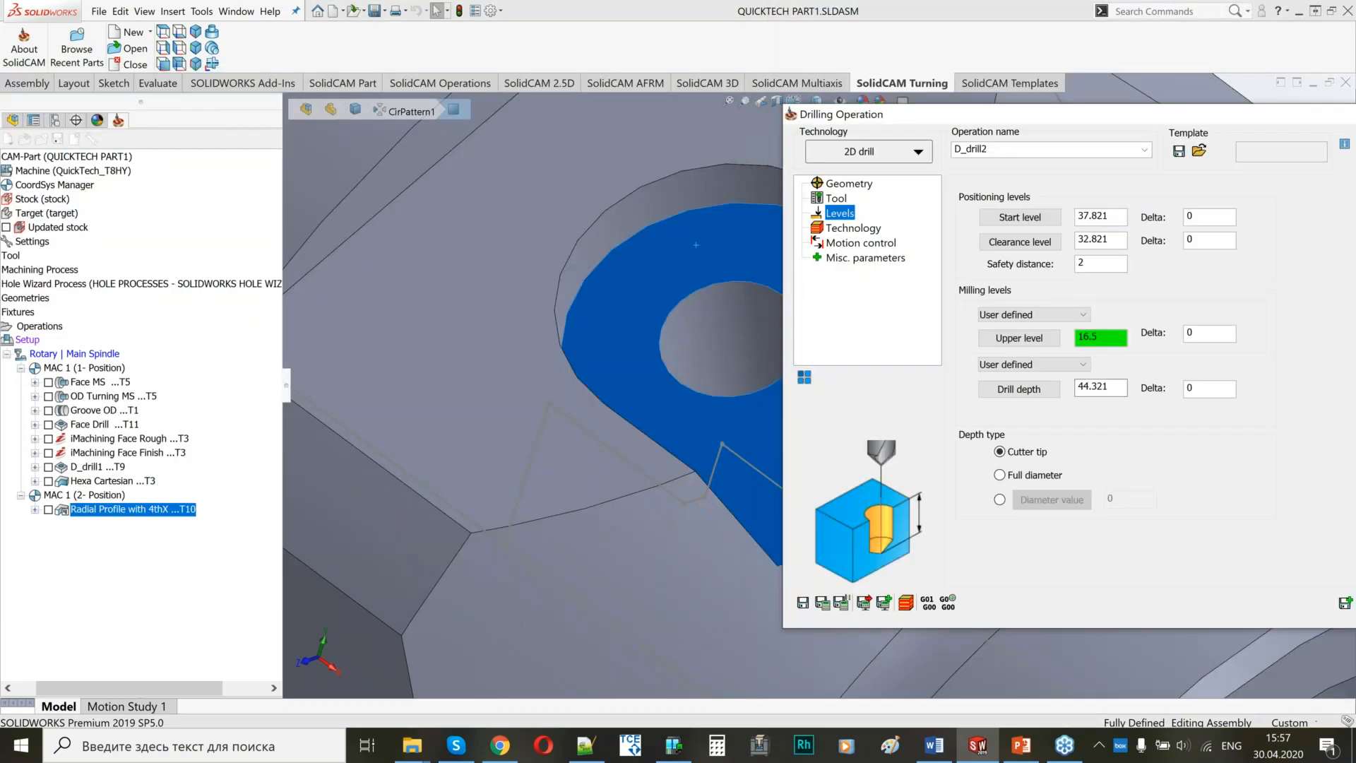
Set the upper level from the pocket floor and the drill depth from the hole's lower edge with a delta of -2.
left_click(695, 246)
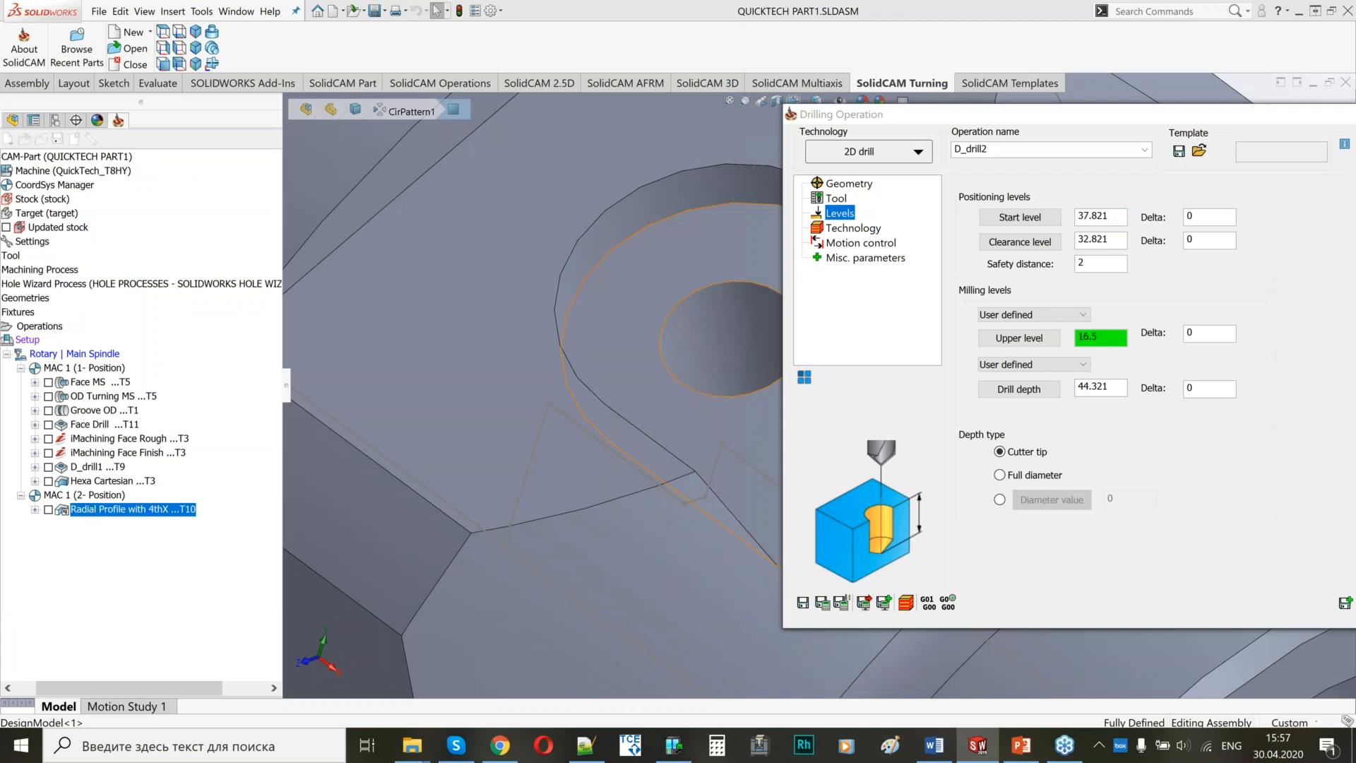
middle_click_drag(696, 245, 691, 284)
left_click(724, 339)
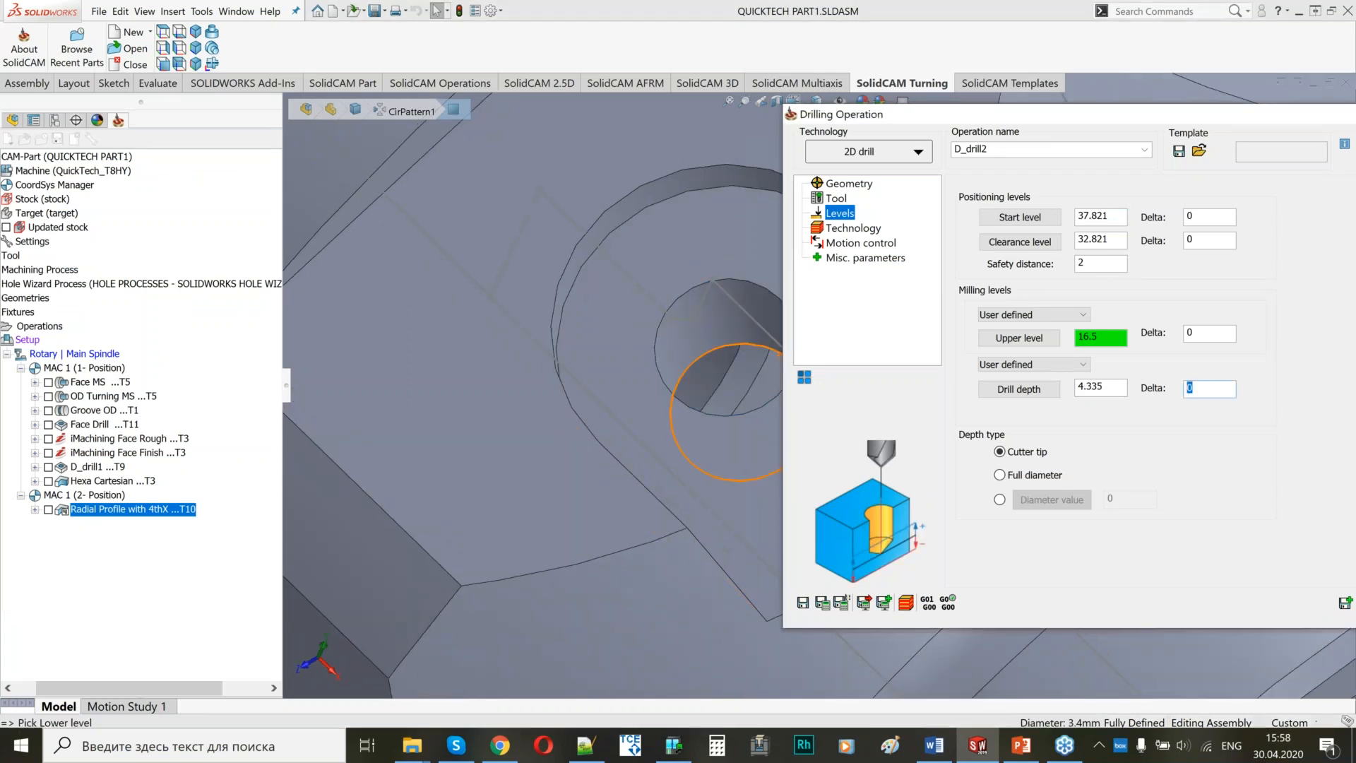
type("-2")
Check the peck drilling technology settings, and save and calculate the drilling operation.
left_click(860, 229)
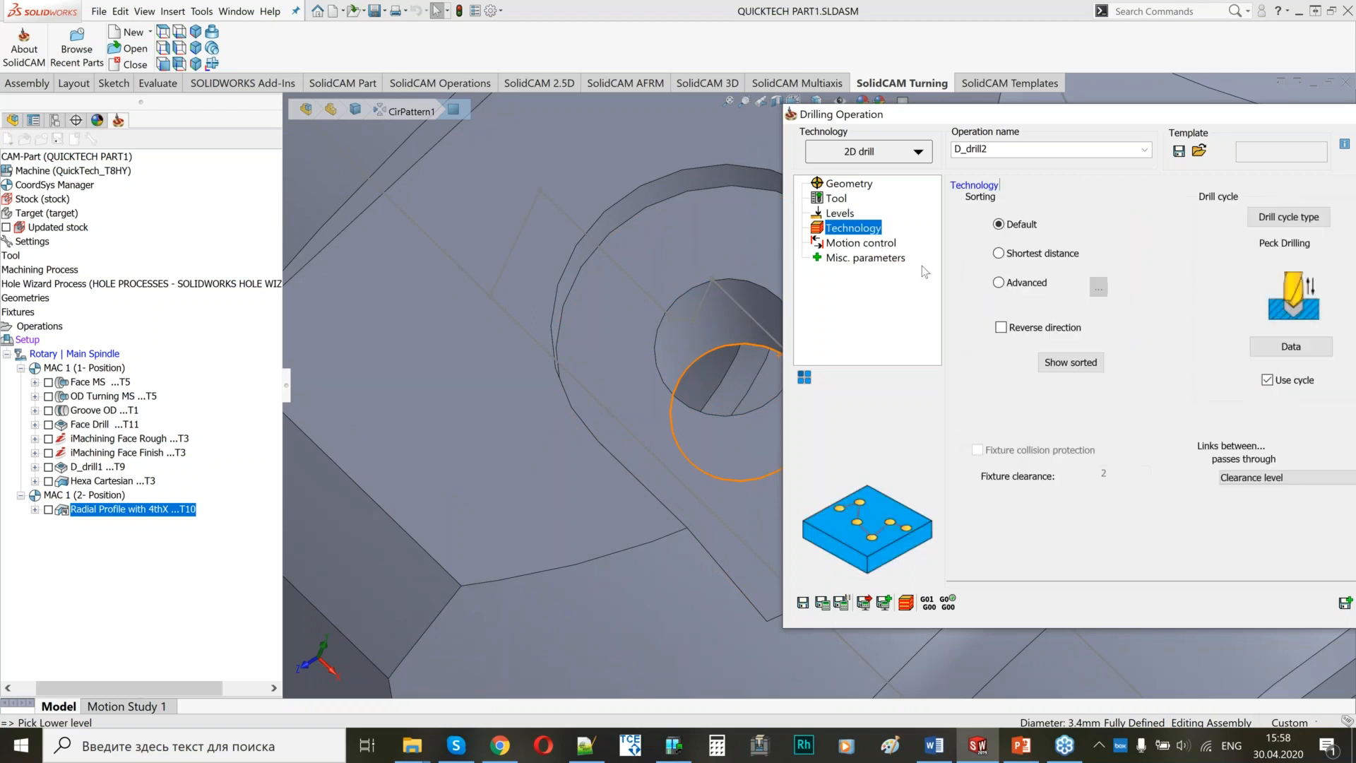
left_click_drag(1120, 116, 967, 111)
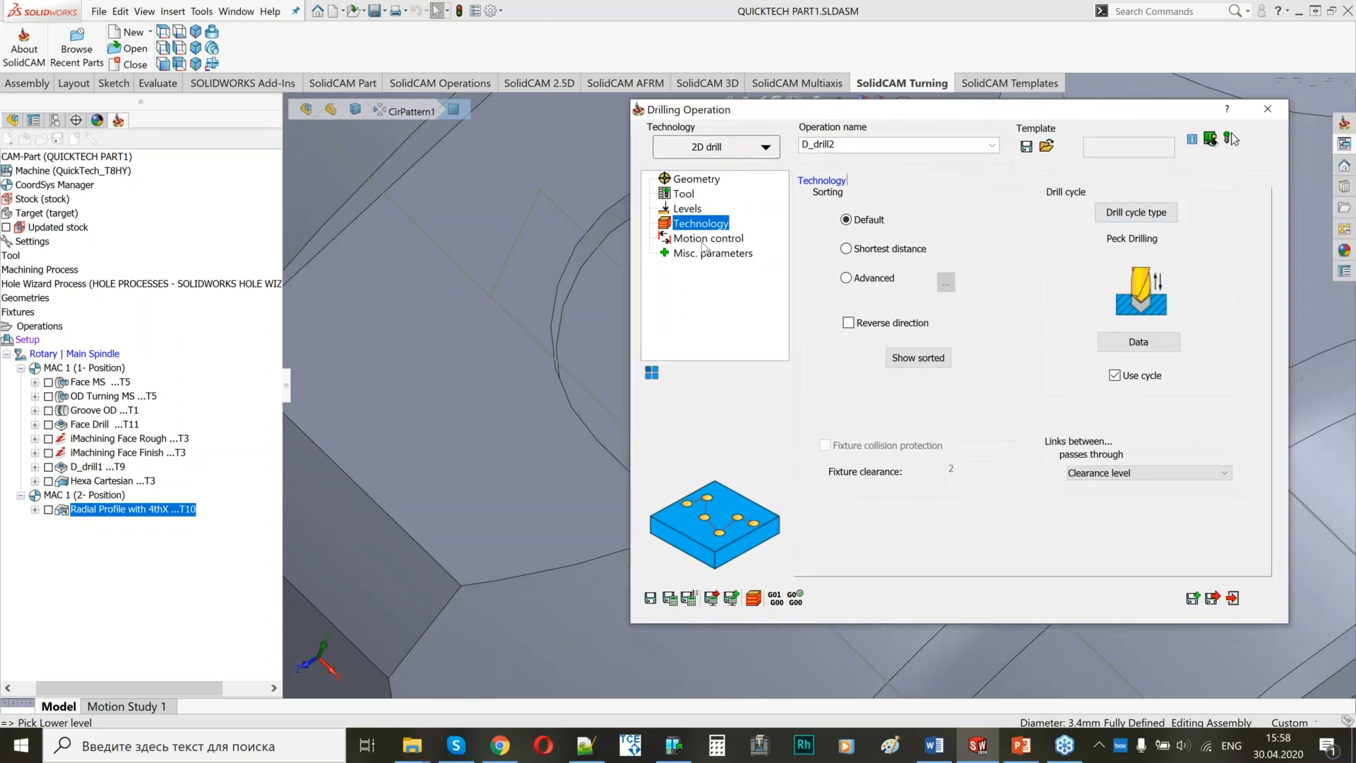
left_click(669, 598)
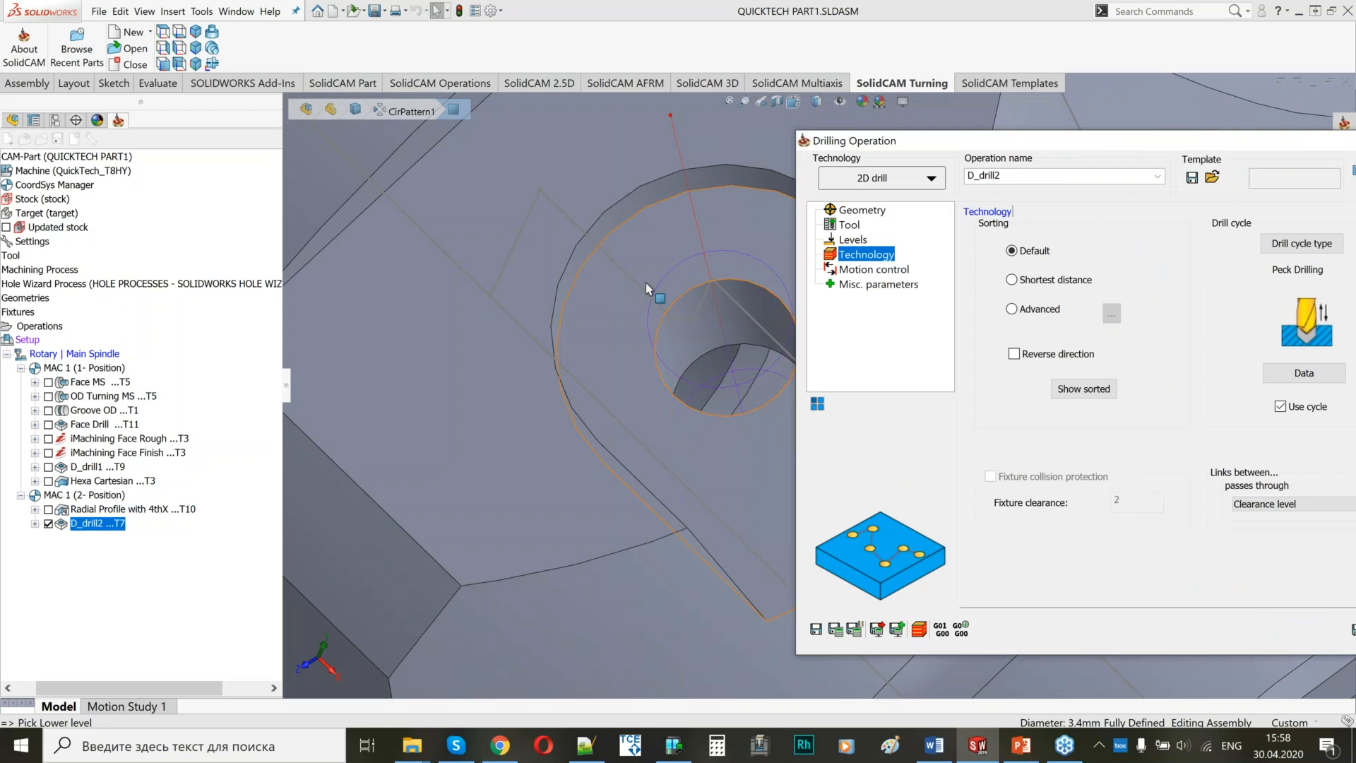
Rename the drilling operation as RADIAL DRILL and save it.
type("RA")
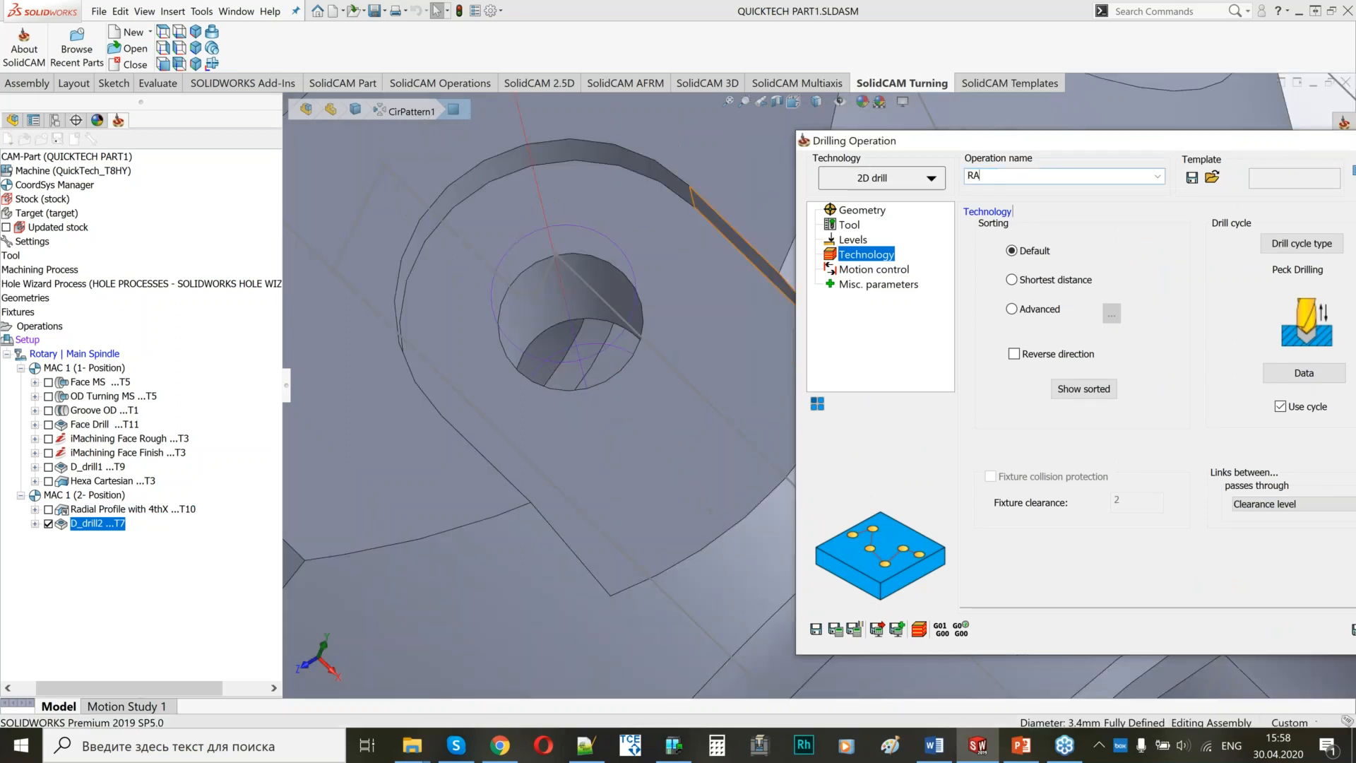
type("DIAL DRILL")
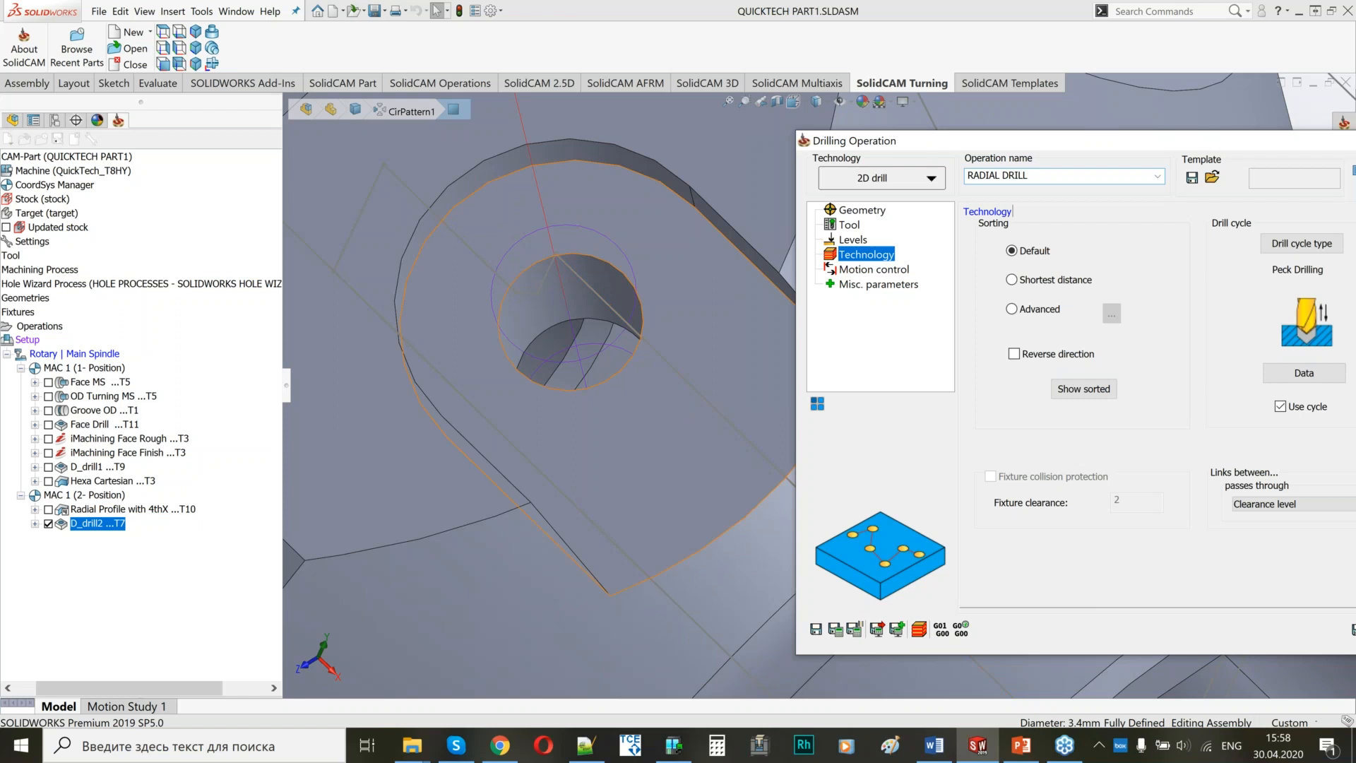
left_click(815, 629)
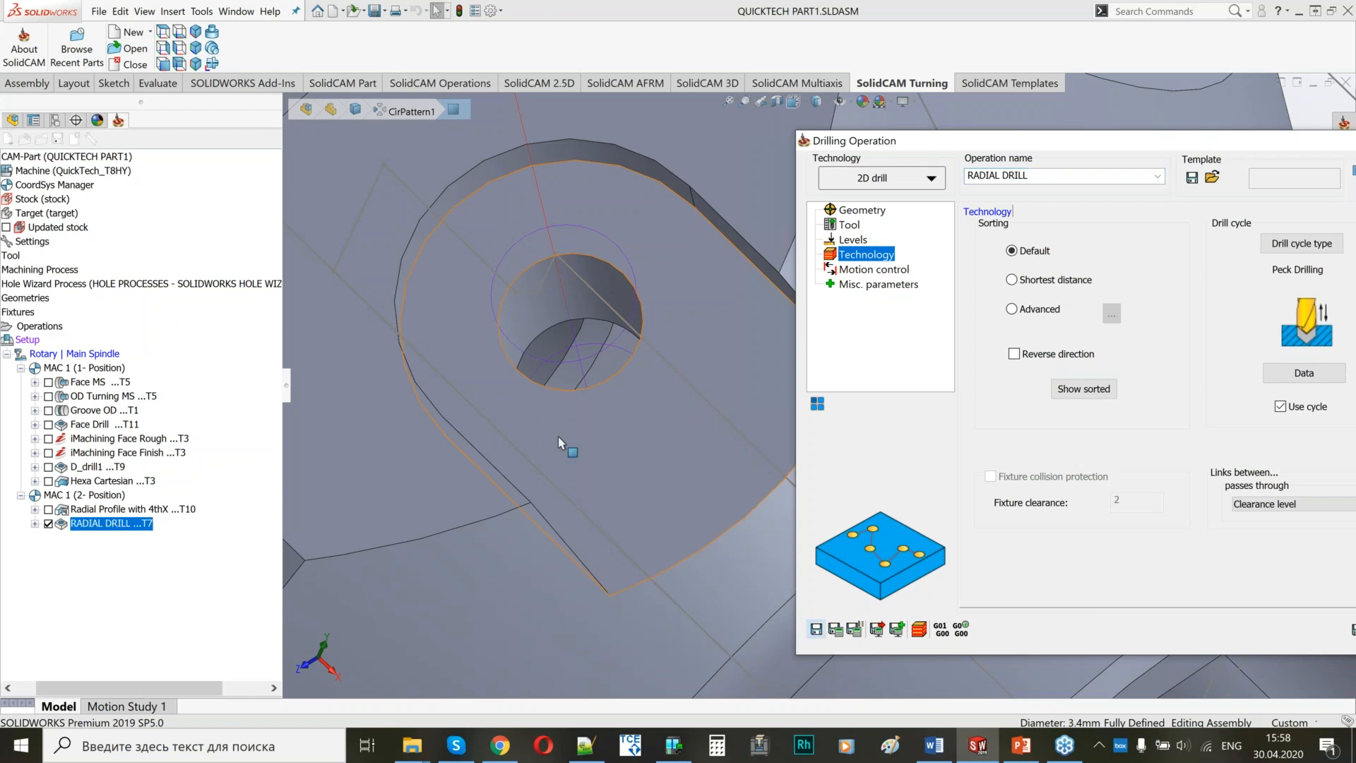
Add a 4 Axis transformation to the drilling with an angle of 120 and 2 steps, including the original operation.
scroll(558, 436, "up", 9)
middle_click_drag(557, 437, 615, 372)
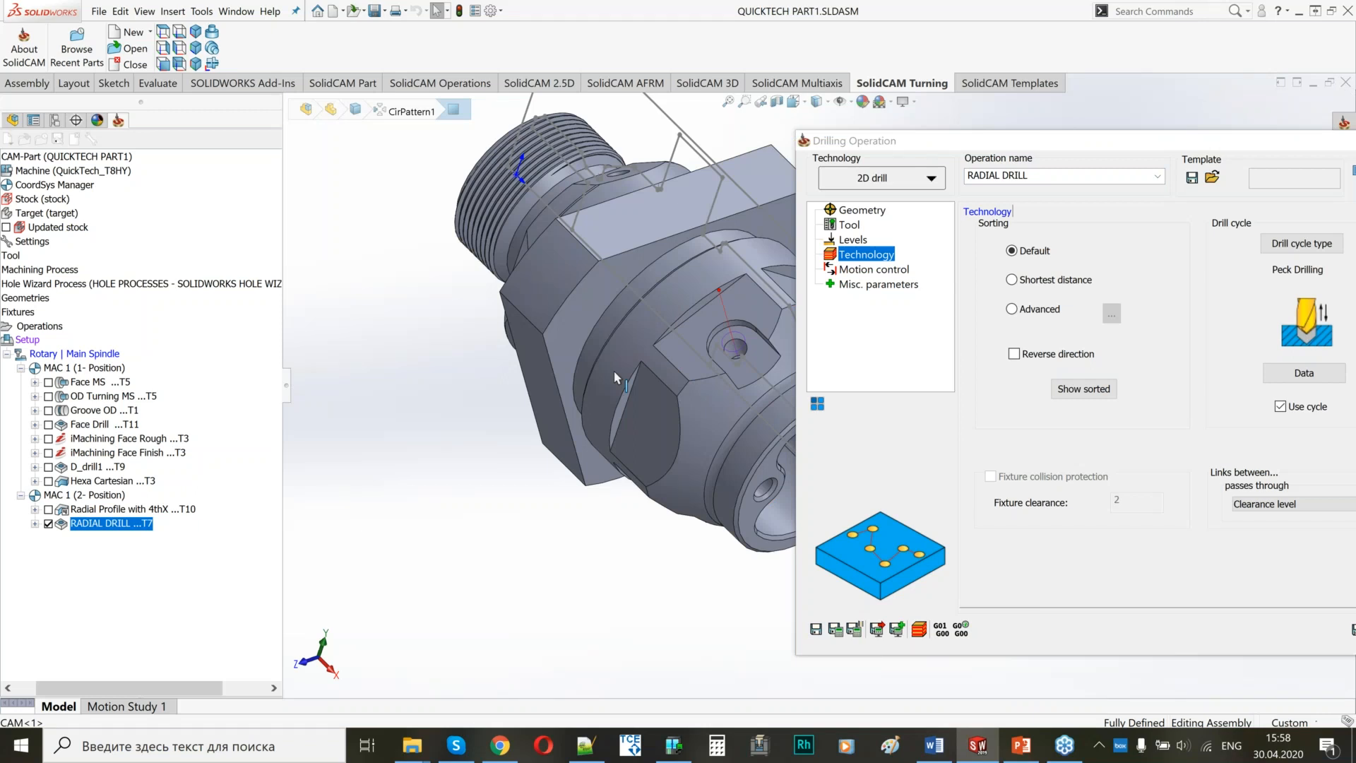
scroll(614, 378, "up", 1)
middle_click_drag(614, 378, 668, 339)
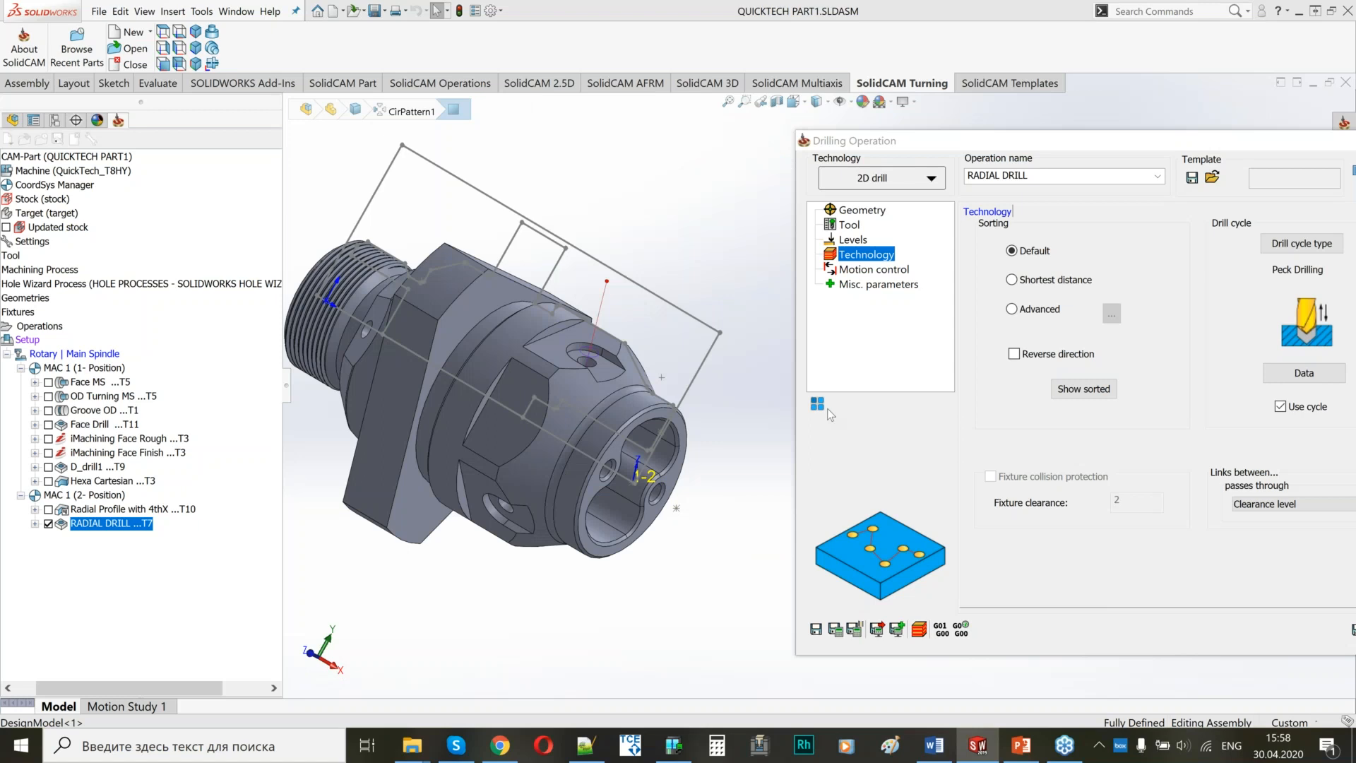
left_click(820, 405)
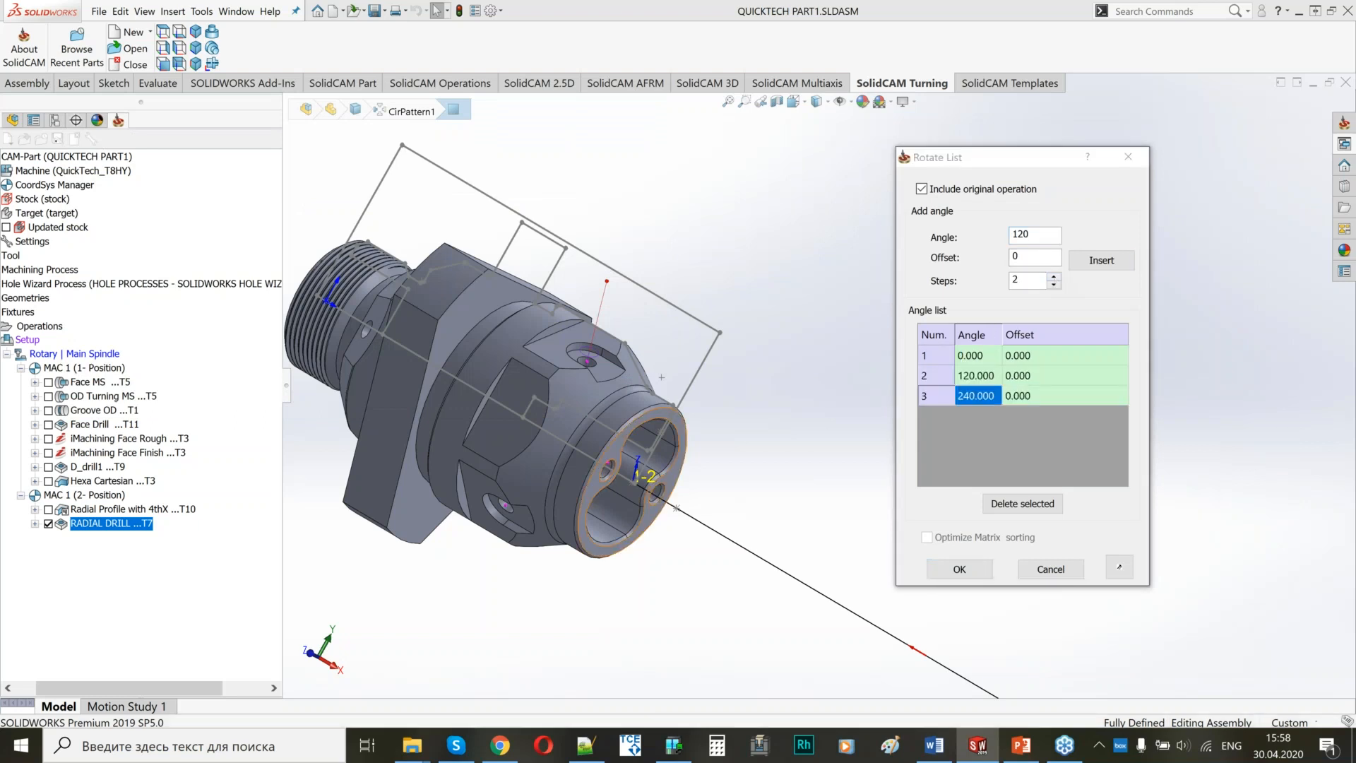
Check the rotated drill positions in the other pockets, confirm the transformation, and save and exit the drilling operation.
middle_click_drag(662, 377, 566, 257)
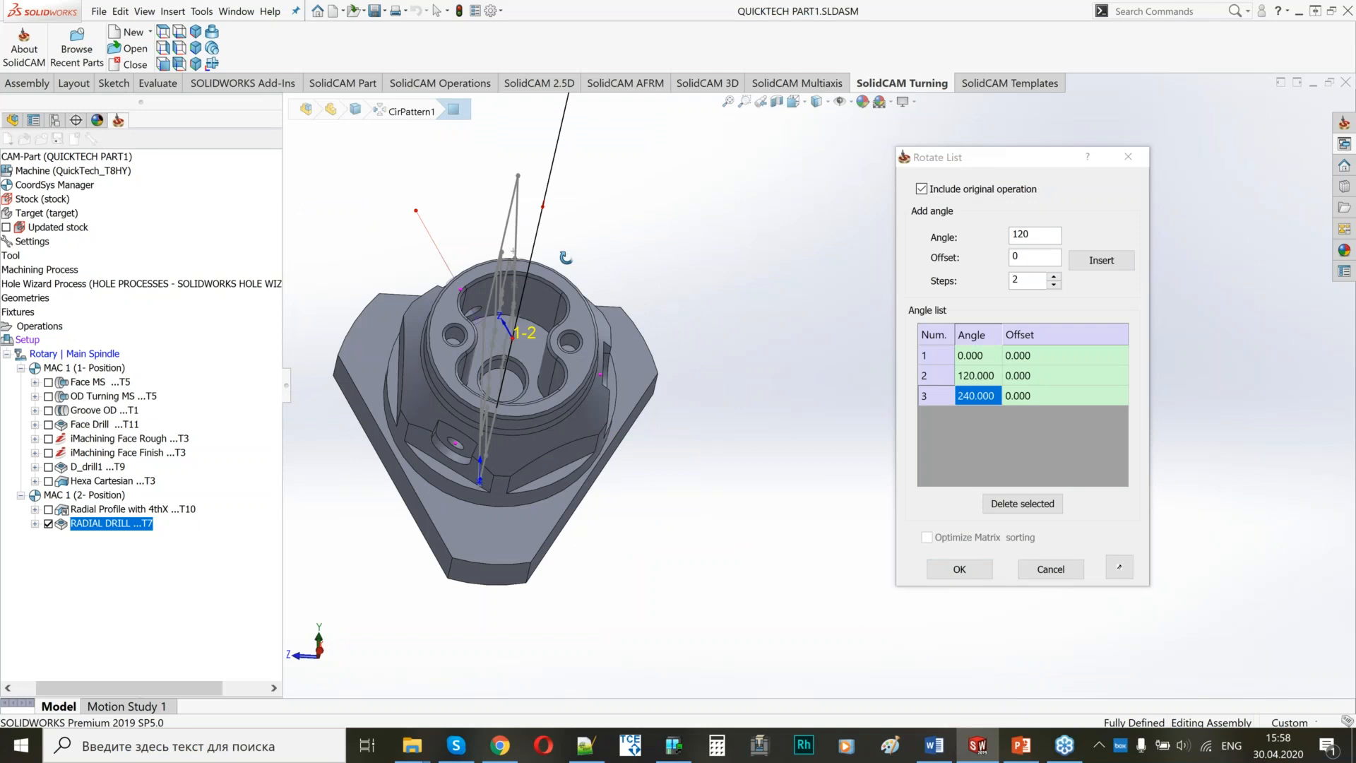
scroll(612, 463, "down", 5)
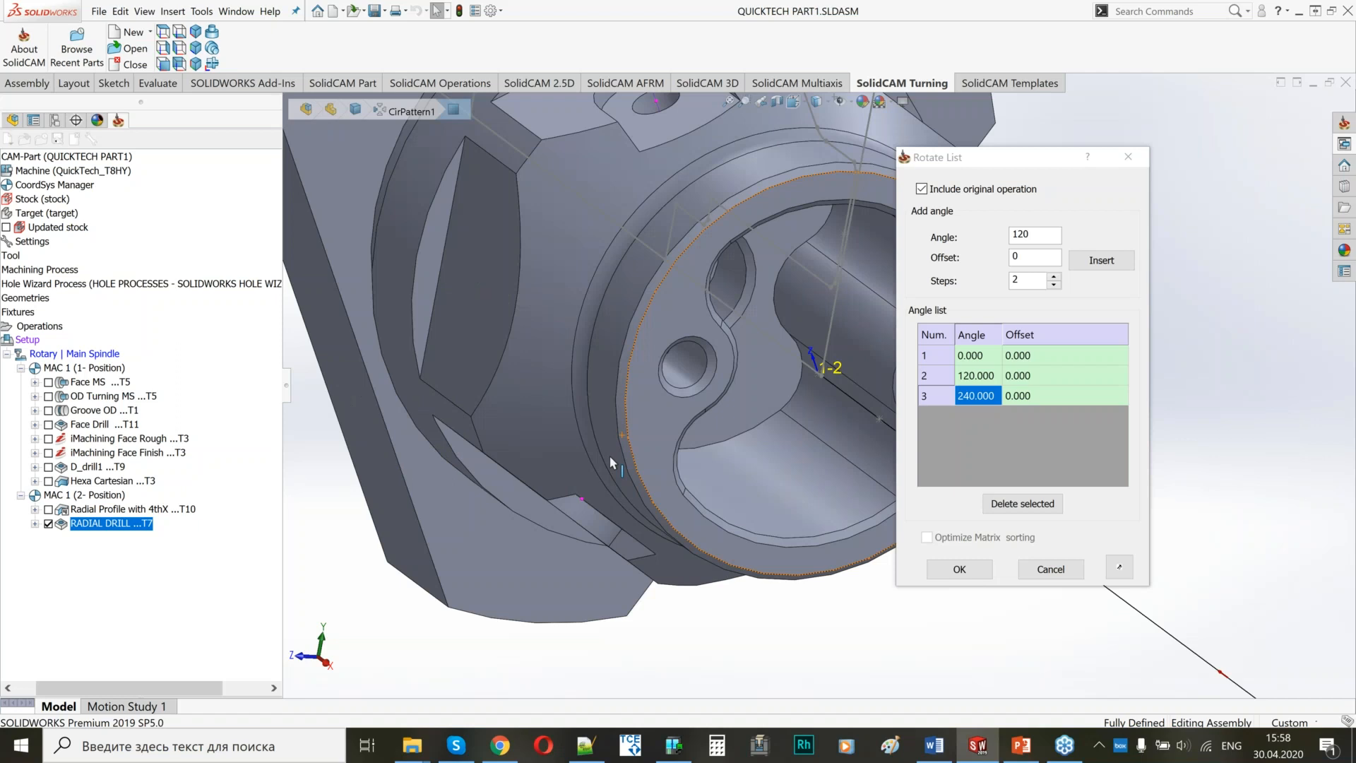
middle_click_drag(610, 457, 635, 442)
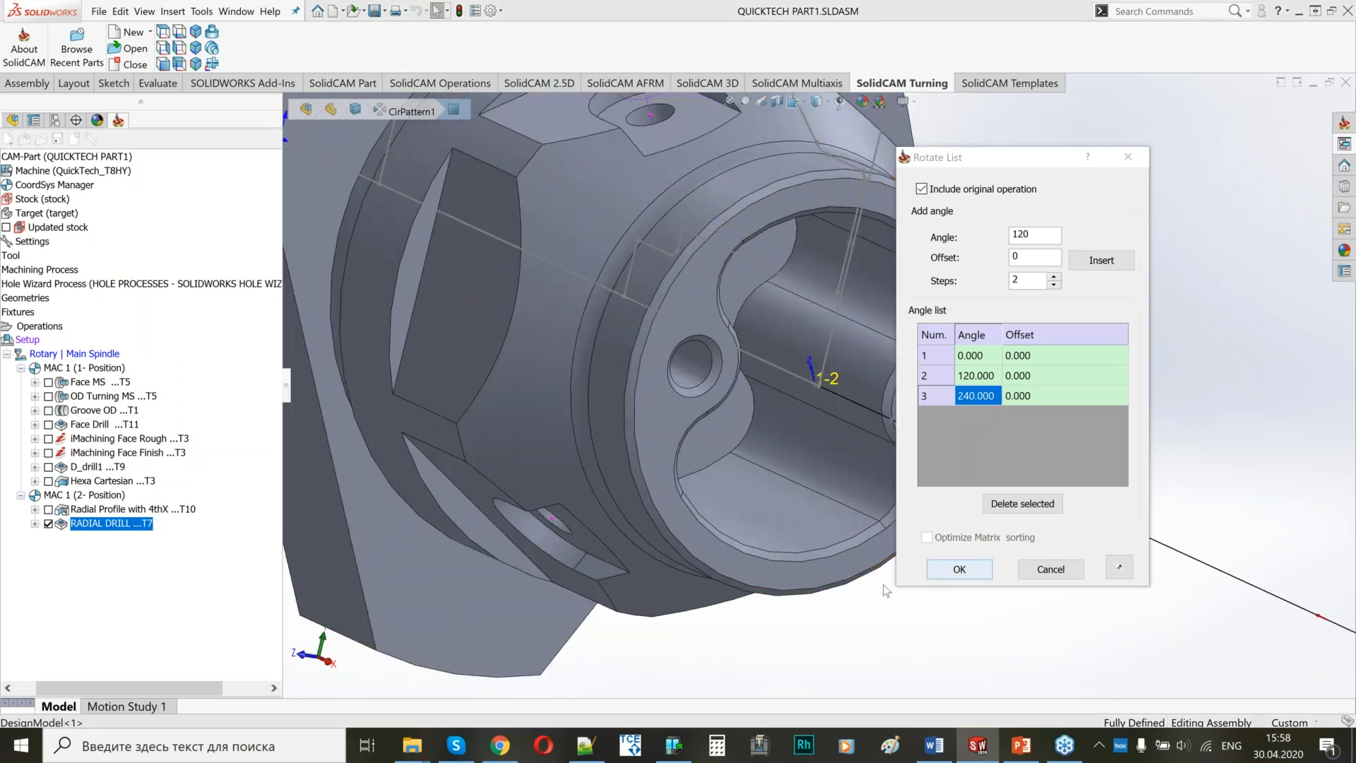
left_click(959, 569)
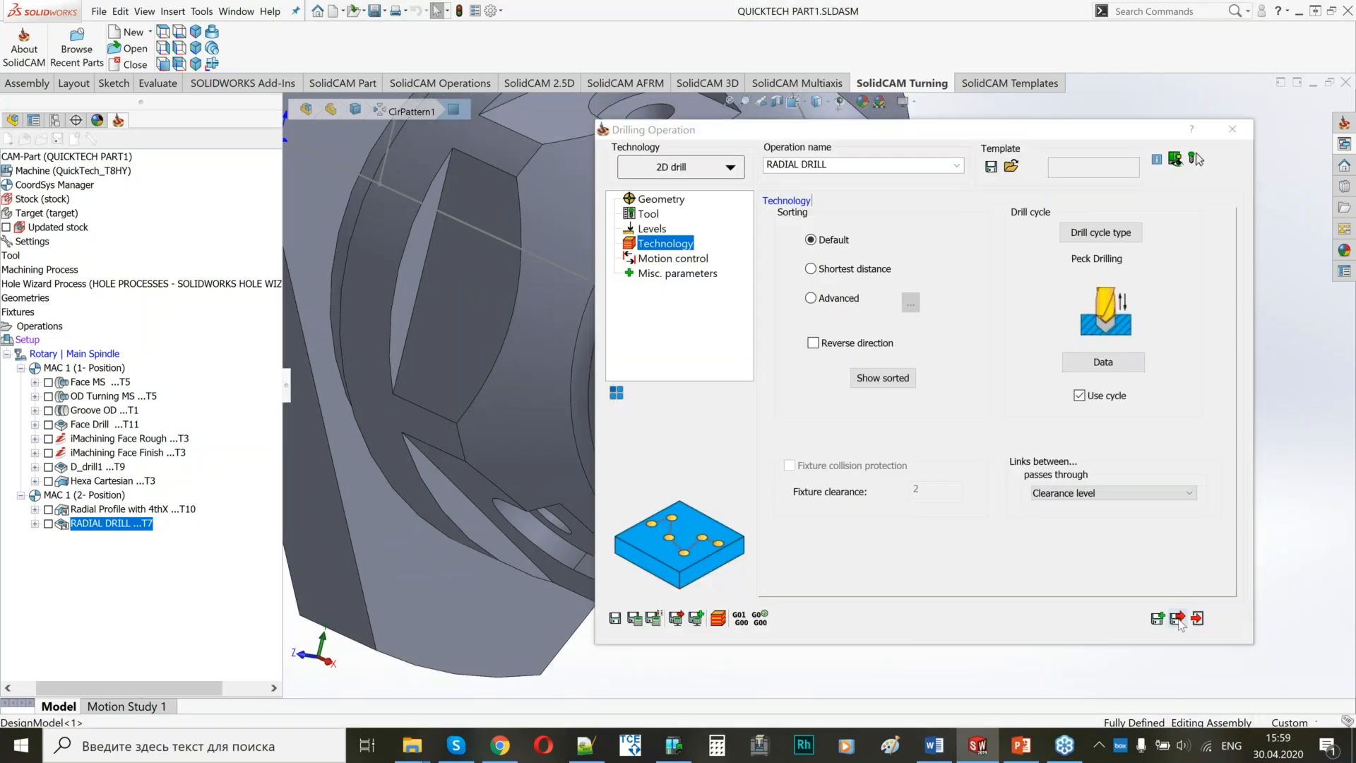
left_click(1177, 618)
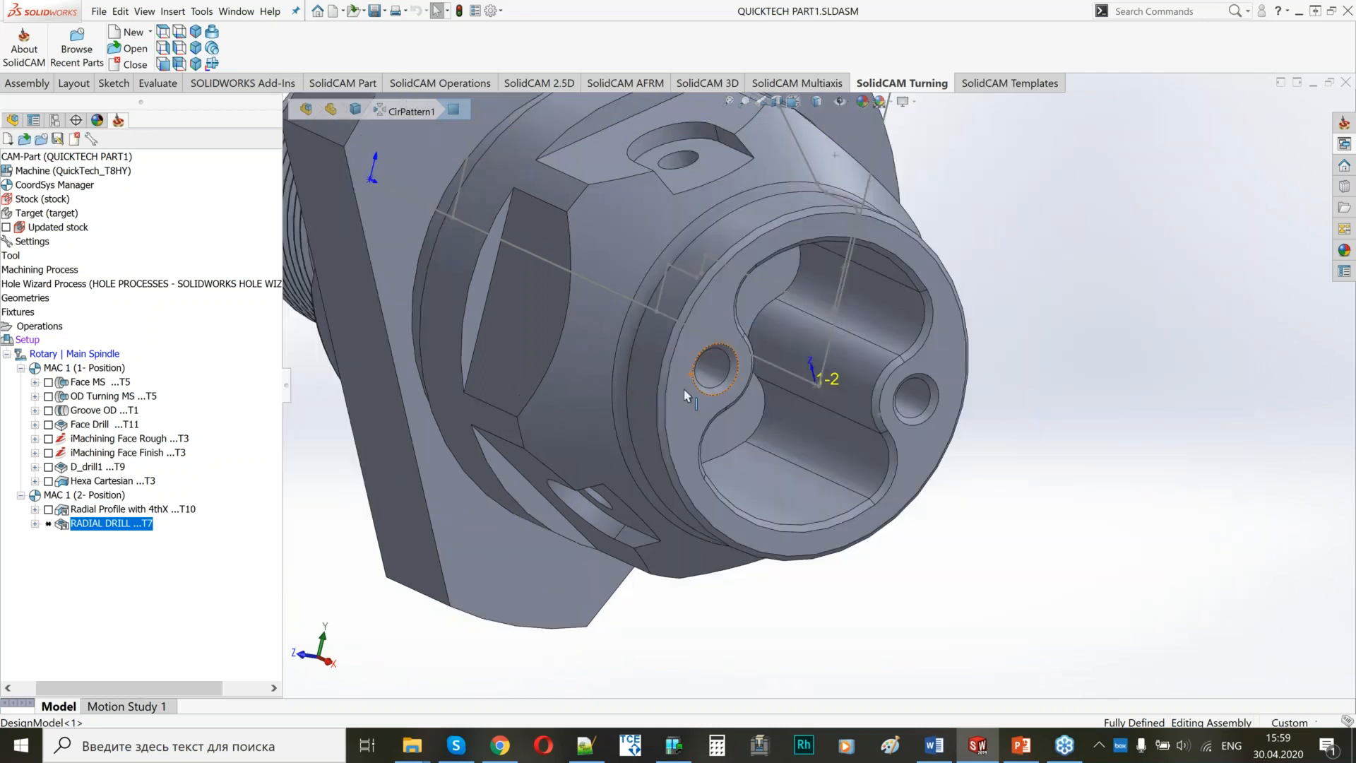
Look over the whole part and calculate the RADIAL DRILL operation.
scroll(684, 388, "up", 5)
mouse_move(683, 388)
middle_mouse_down()
mouse_move(899, 491)
mouse_move(865, 416)
mouse_move(670, 379)
middle_mouse_up()
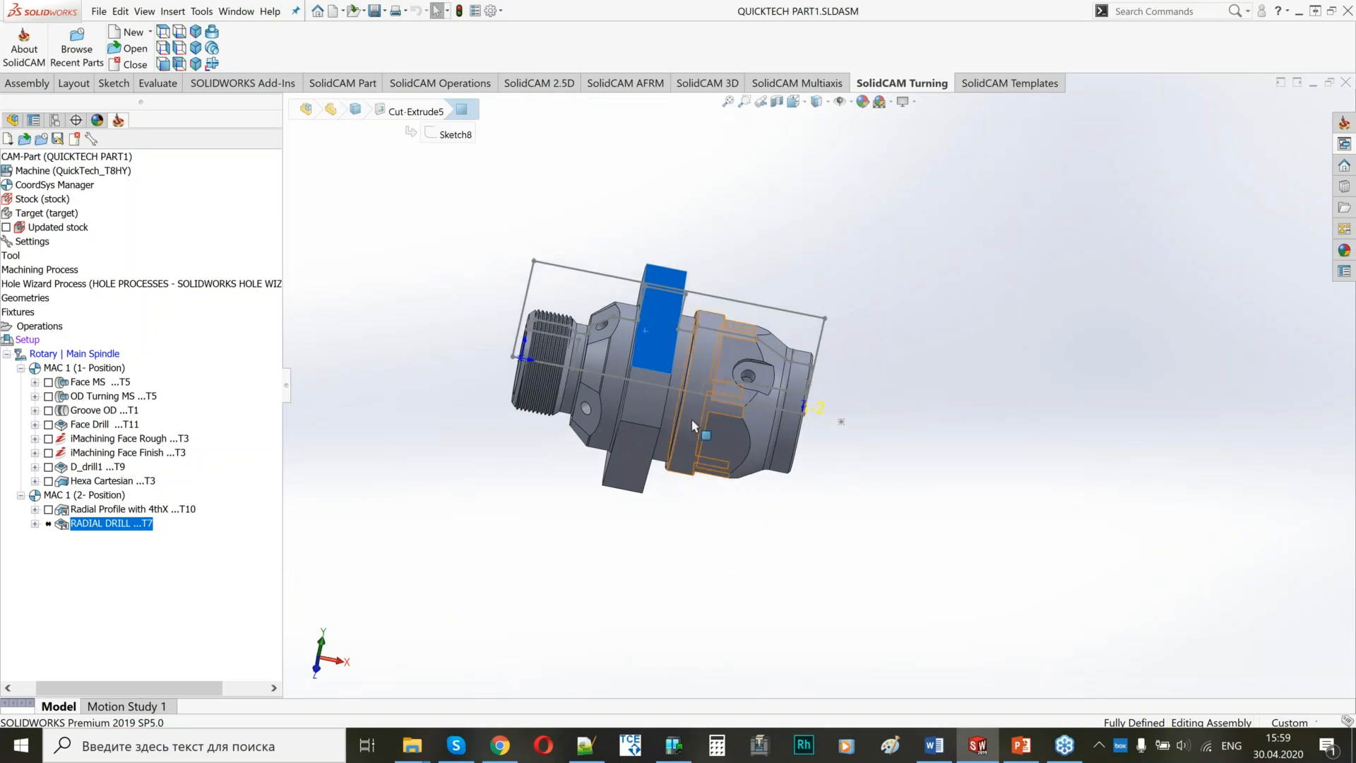
middle_click_drag(693, 425, 667, 452)
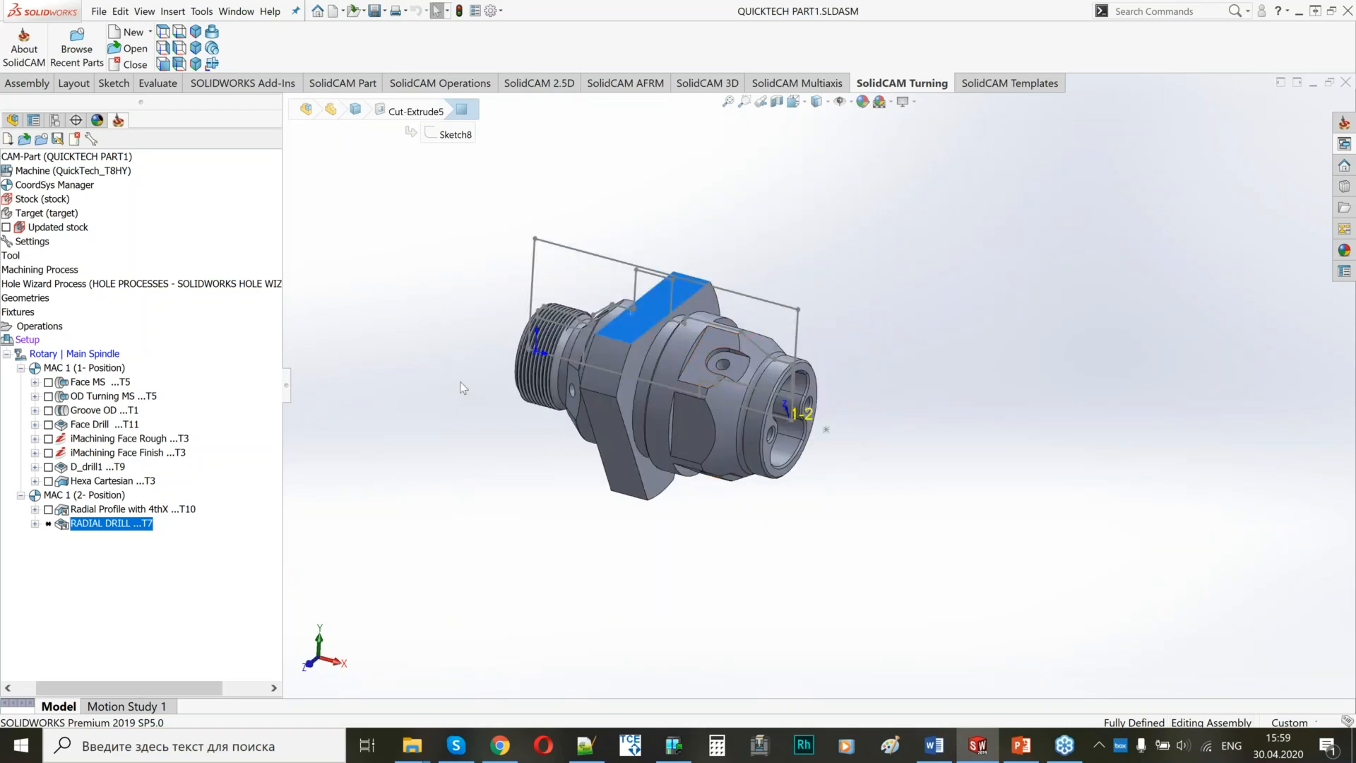
right_click(97, 530)
left_click(138, 227)
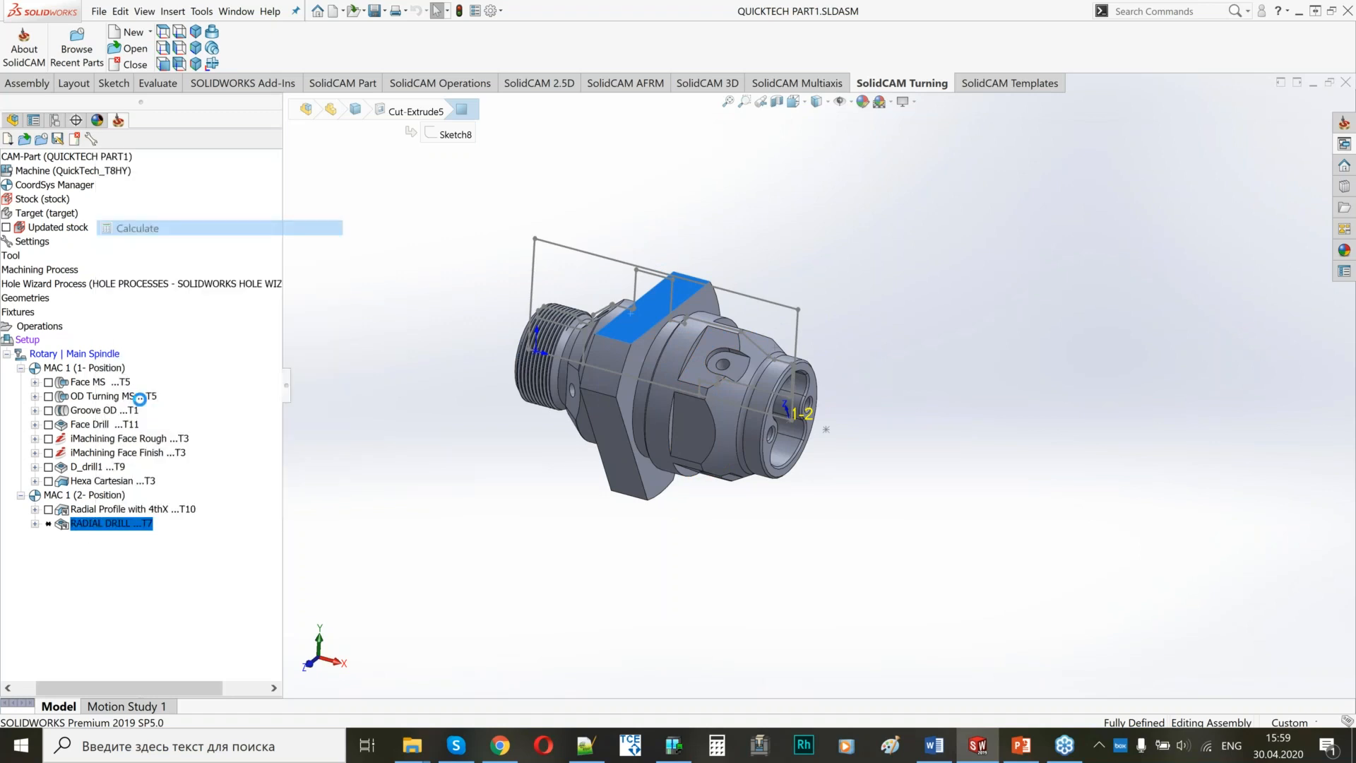
Start adding another milling operation after RADIAL DRILL.
right_click(85, 530)
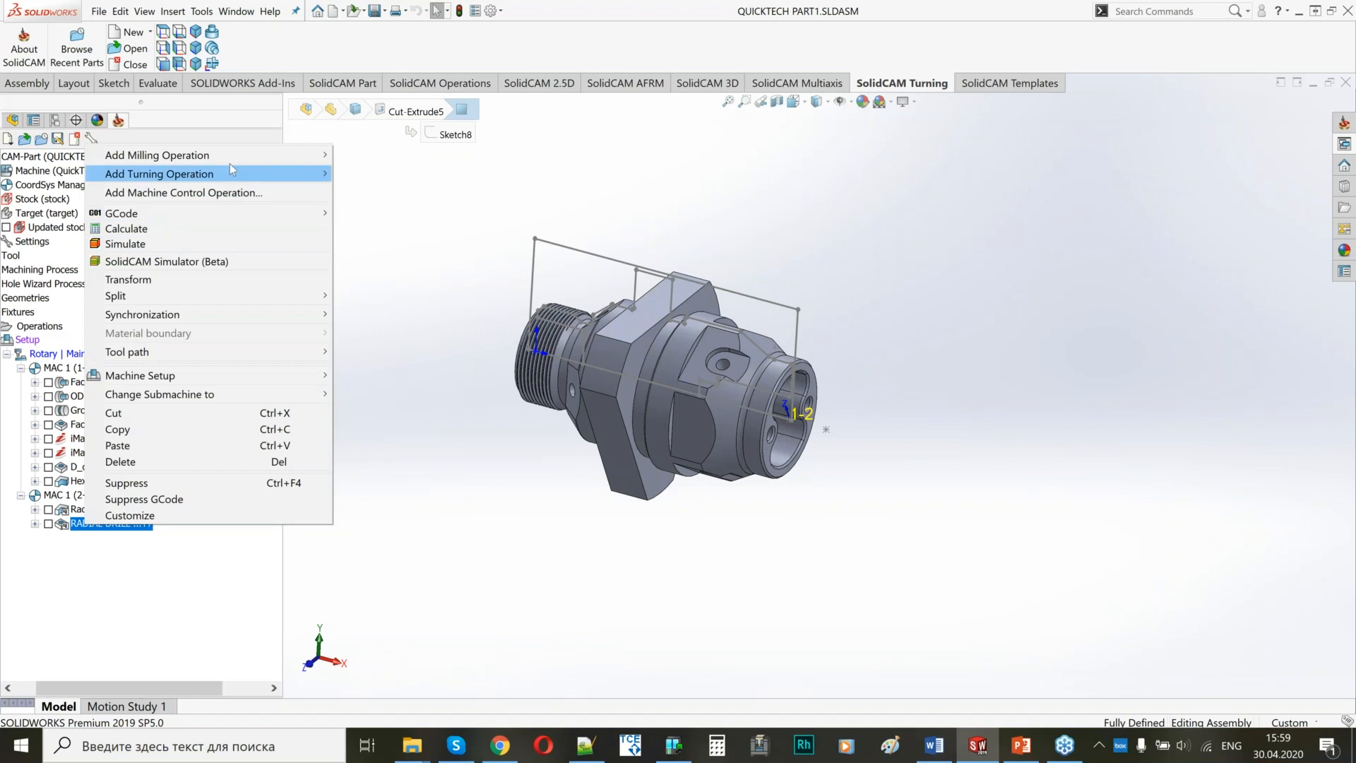
mouse_move(163, 157)
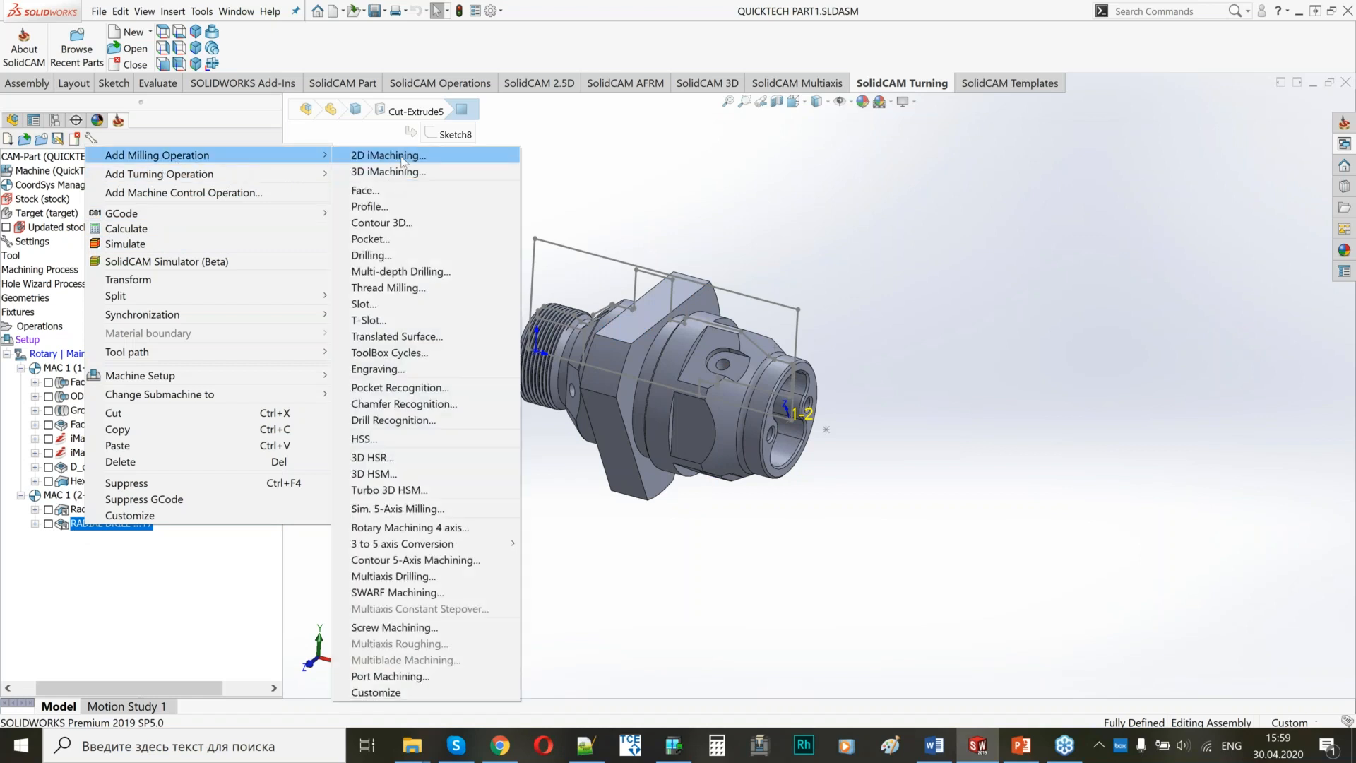
left_click(926, 256)
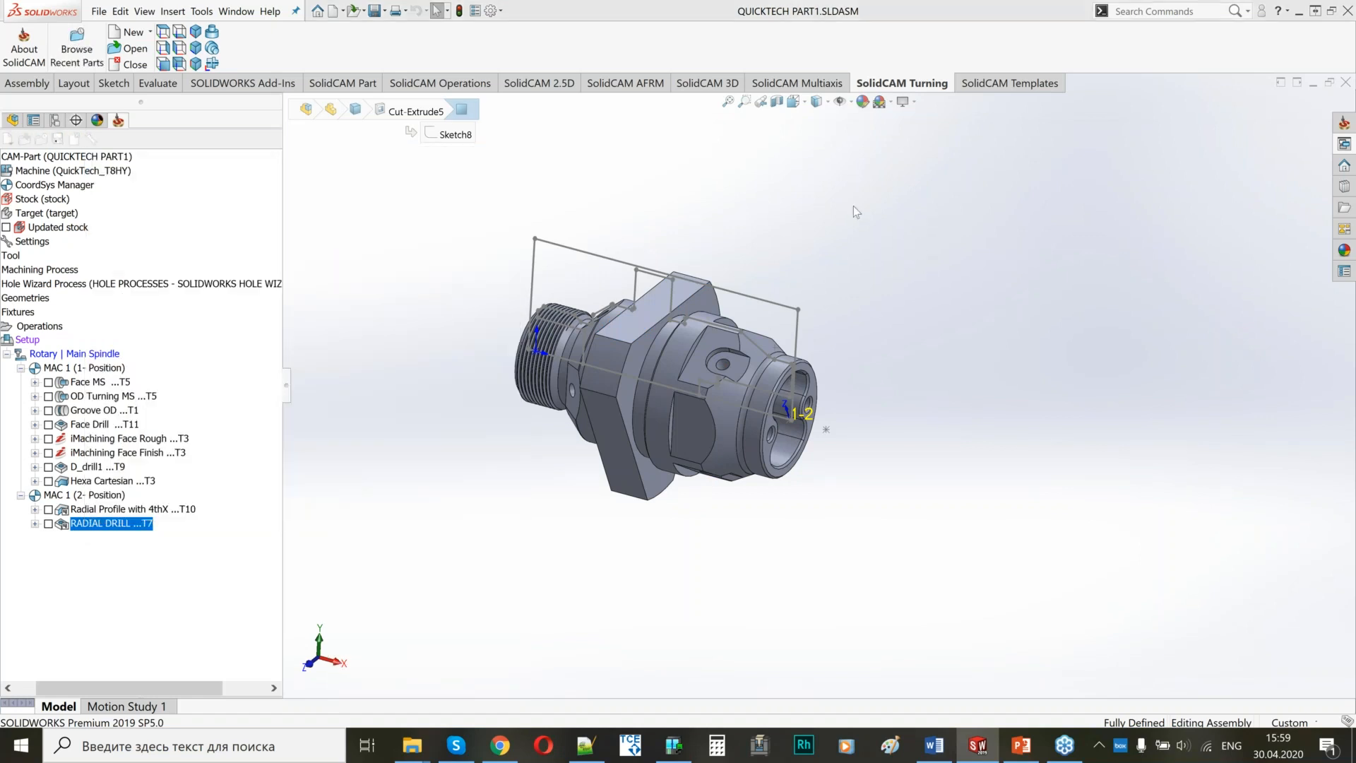
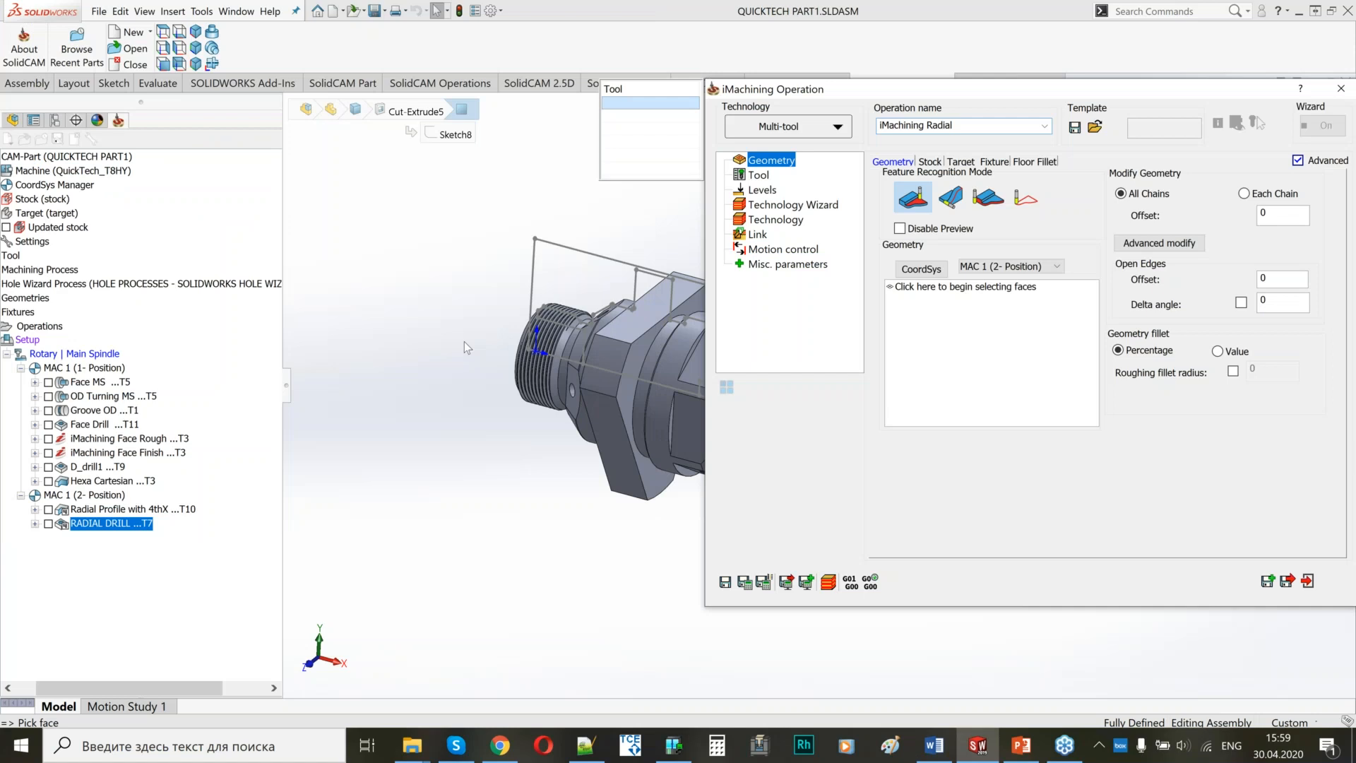
Set the new iMachining Radial operation to the iRough technology with chain-based geometry and open its coordinate system list.
left_click_drag(980, 89, 912, 92)
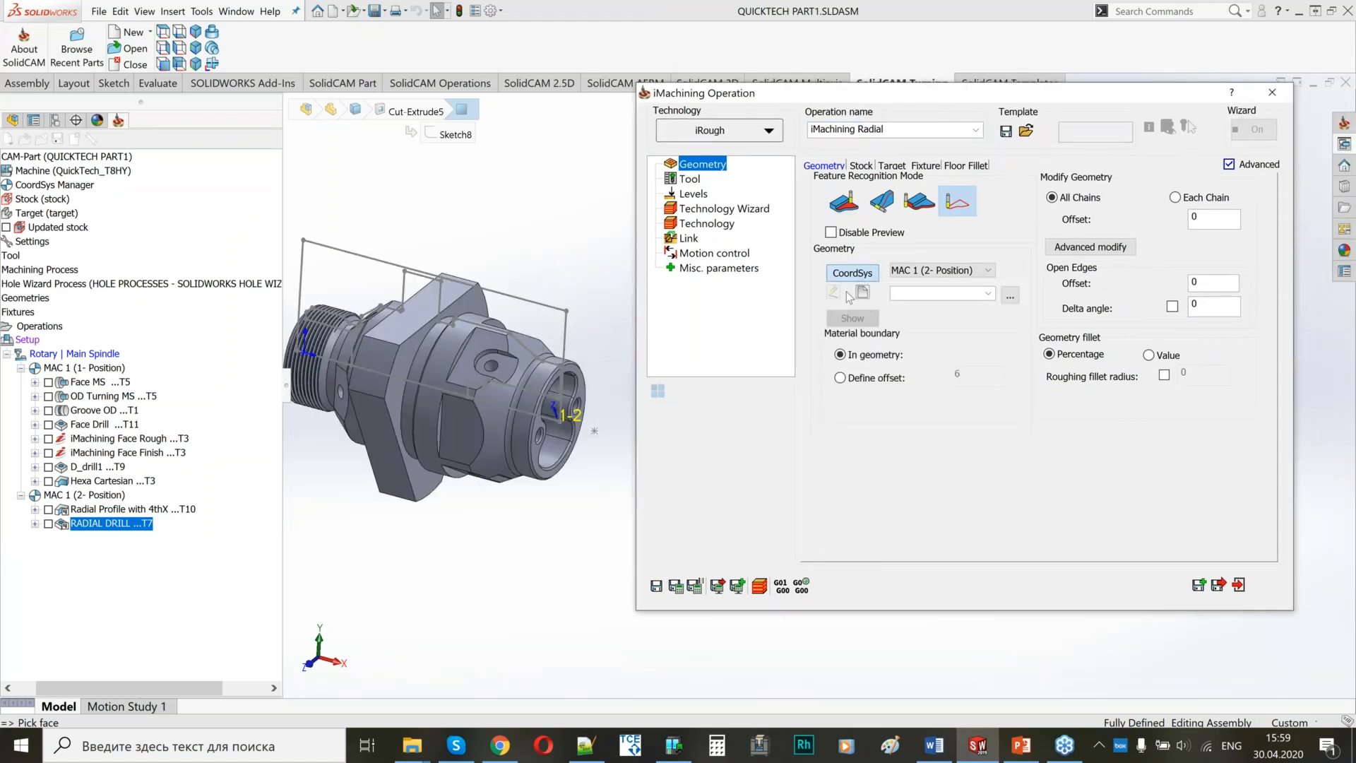
left_click(862, 292)
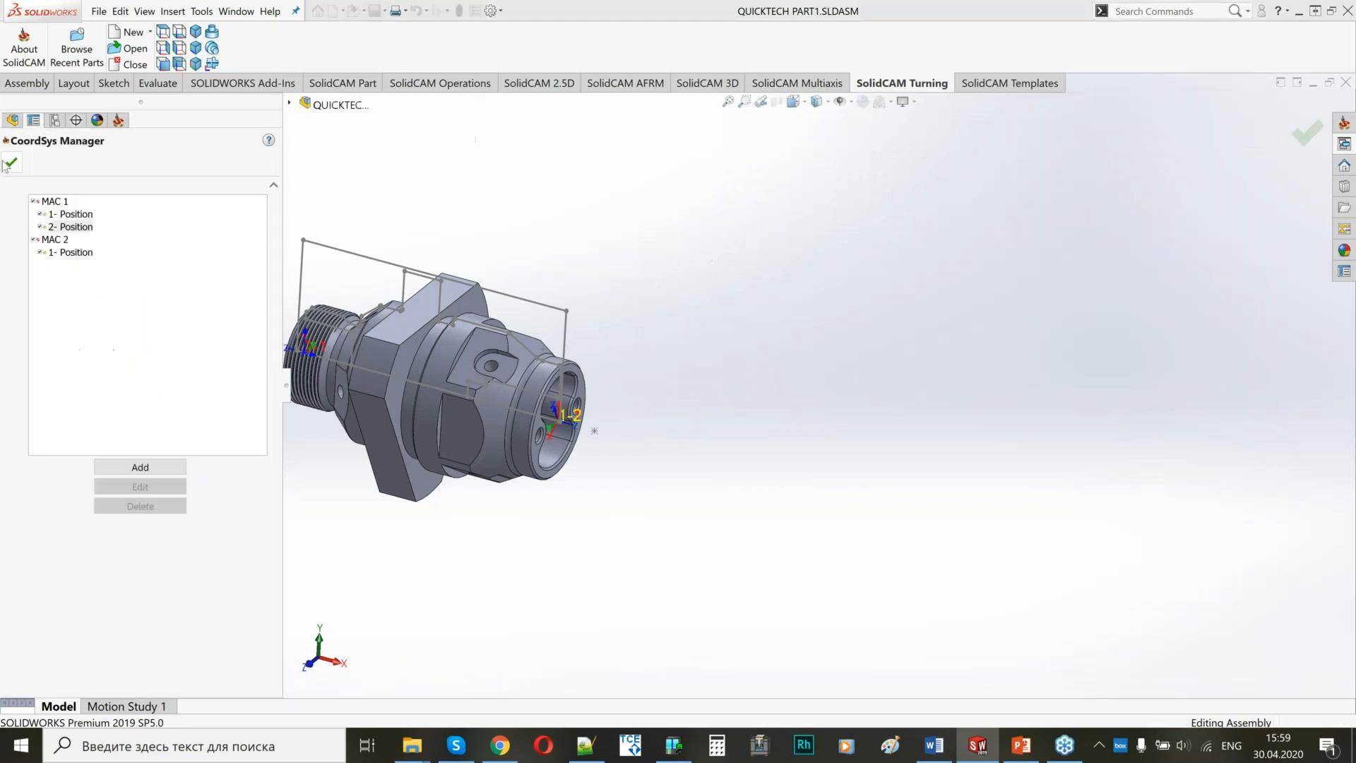
left_click(9, 165)
left_click(861, 292)
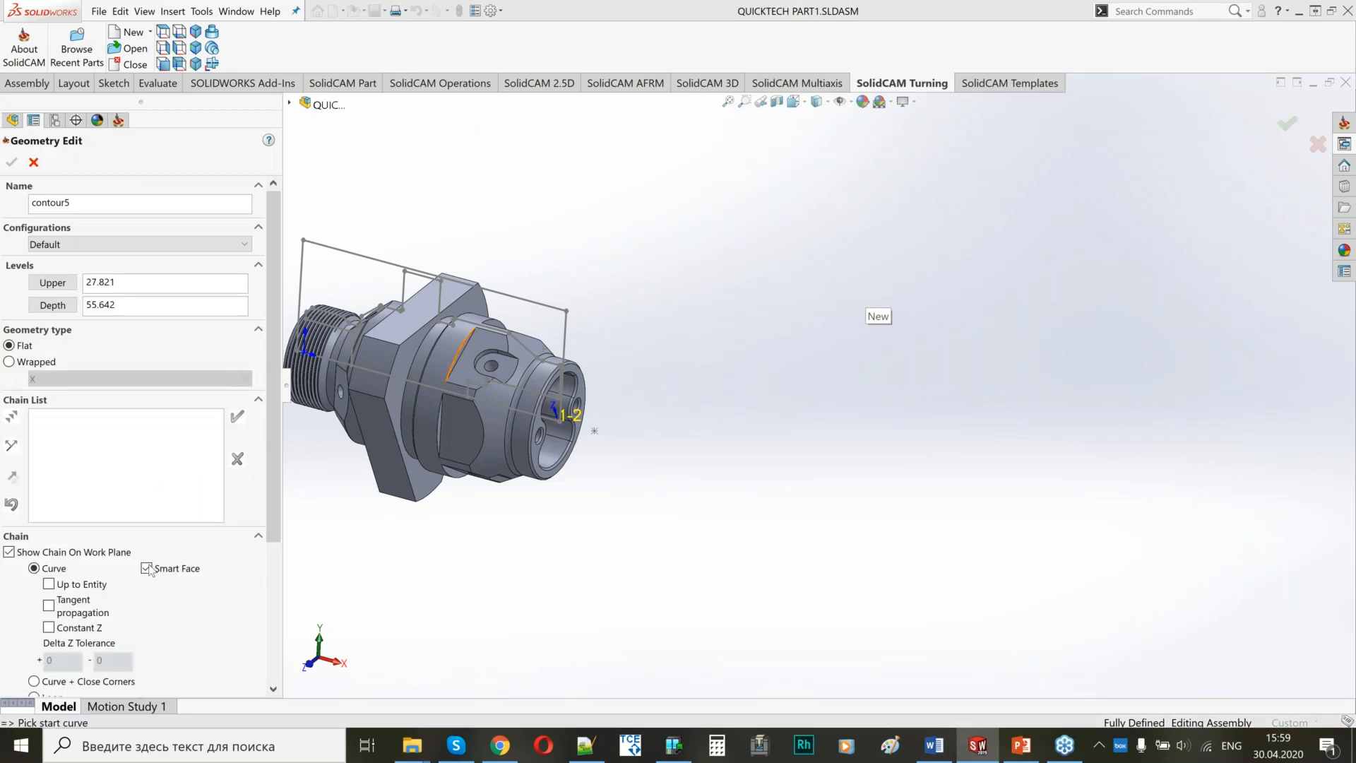
left_click(418, 312)
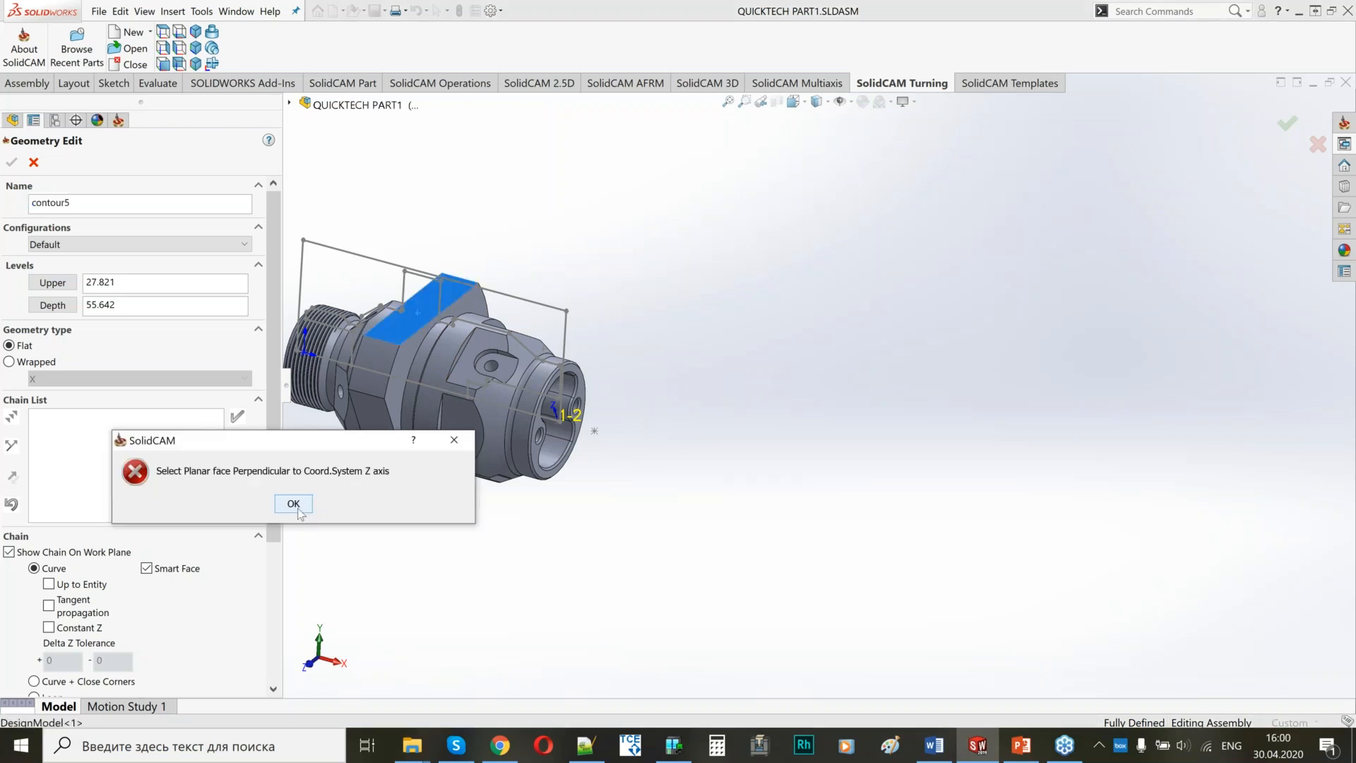
left_click(293, 504)
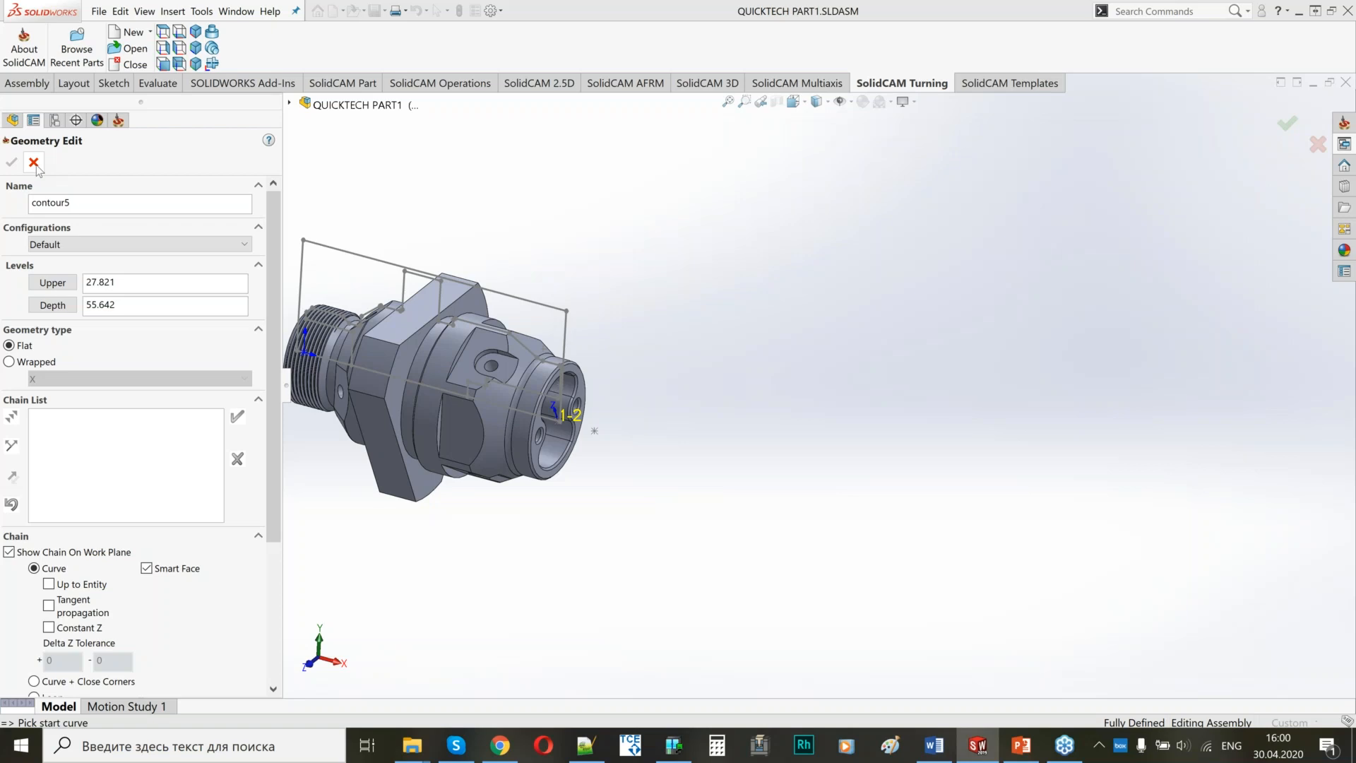
left_click(34, 163)
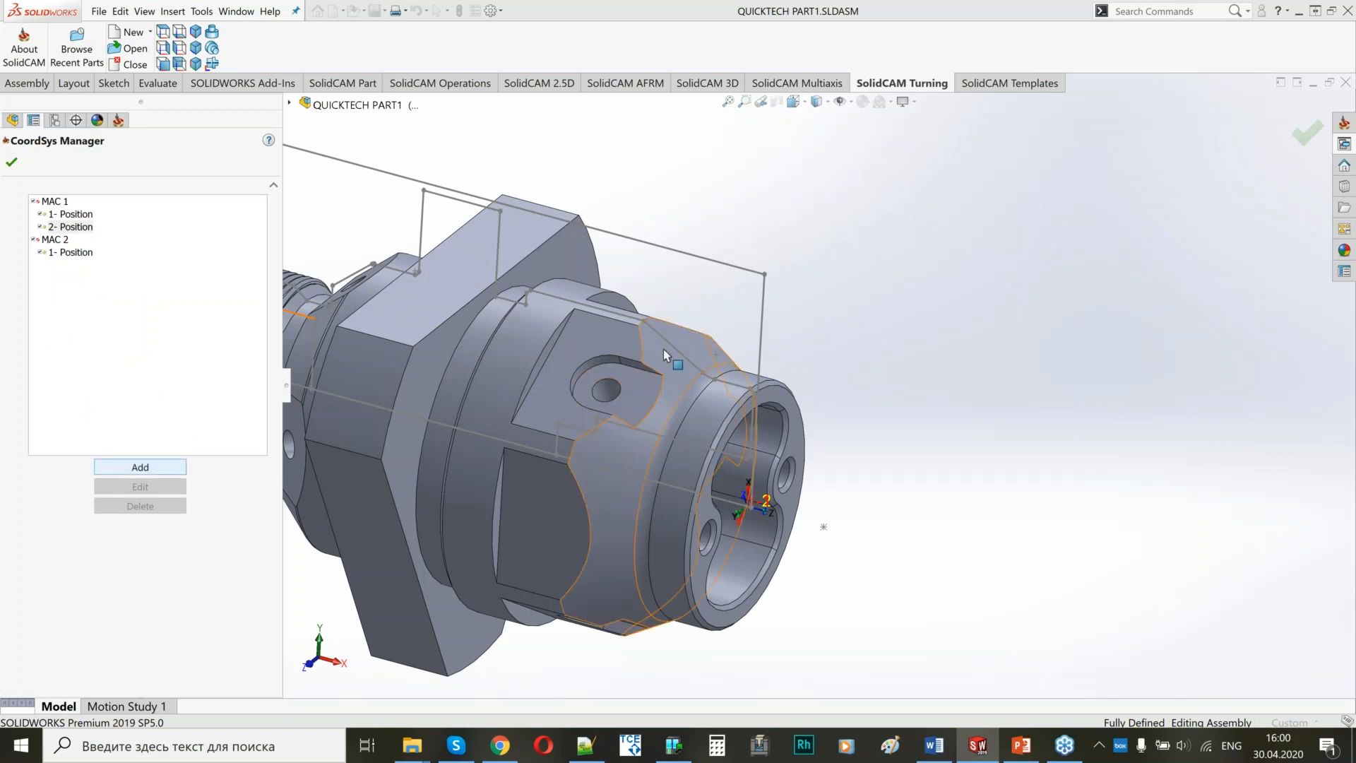
Add a MAC 1 coordinate system, position 3, oriented to the hexagon's upper flat with its origin at CoordSys # 1.
left_click(140, 467)
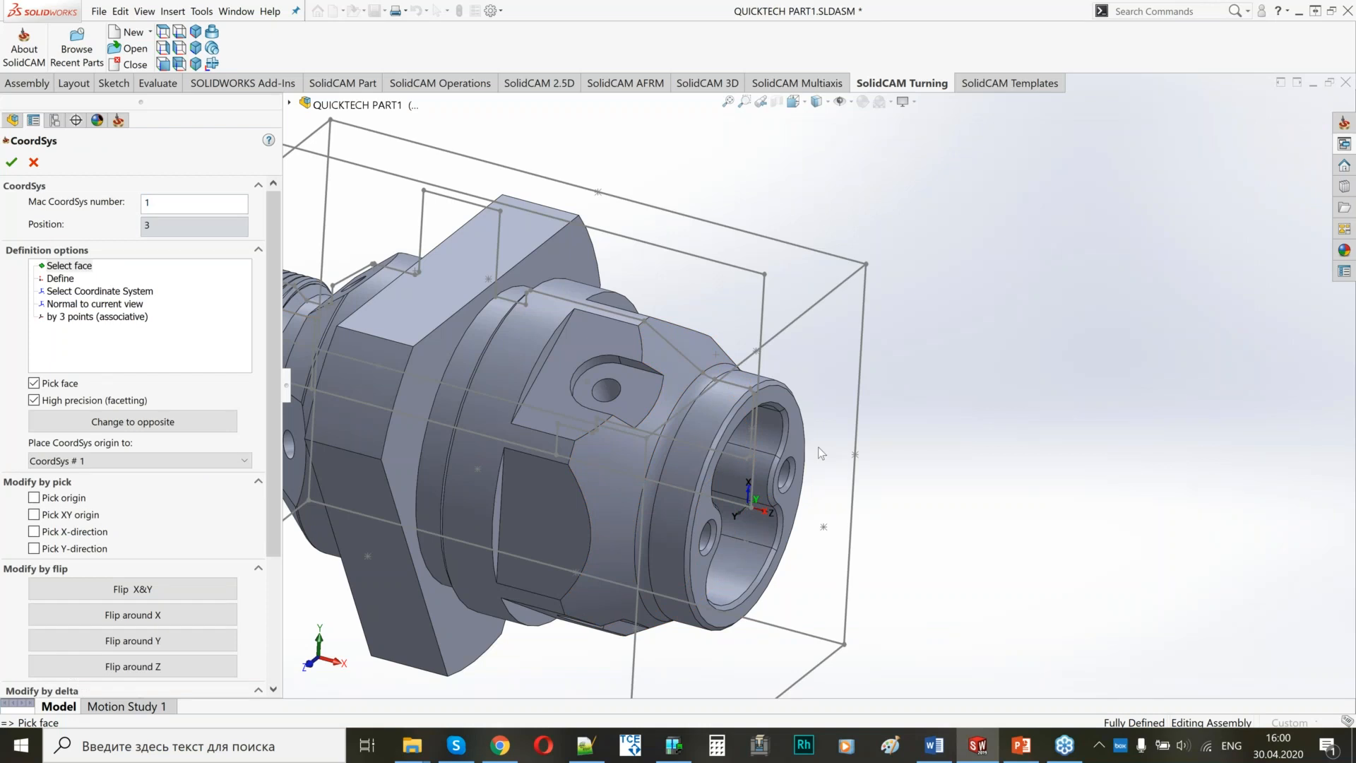
key("Return")
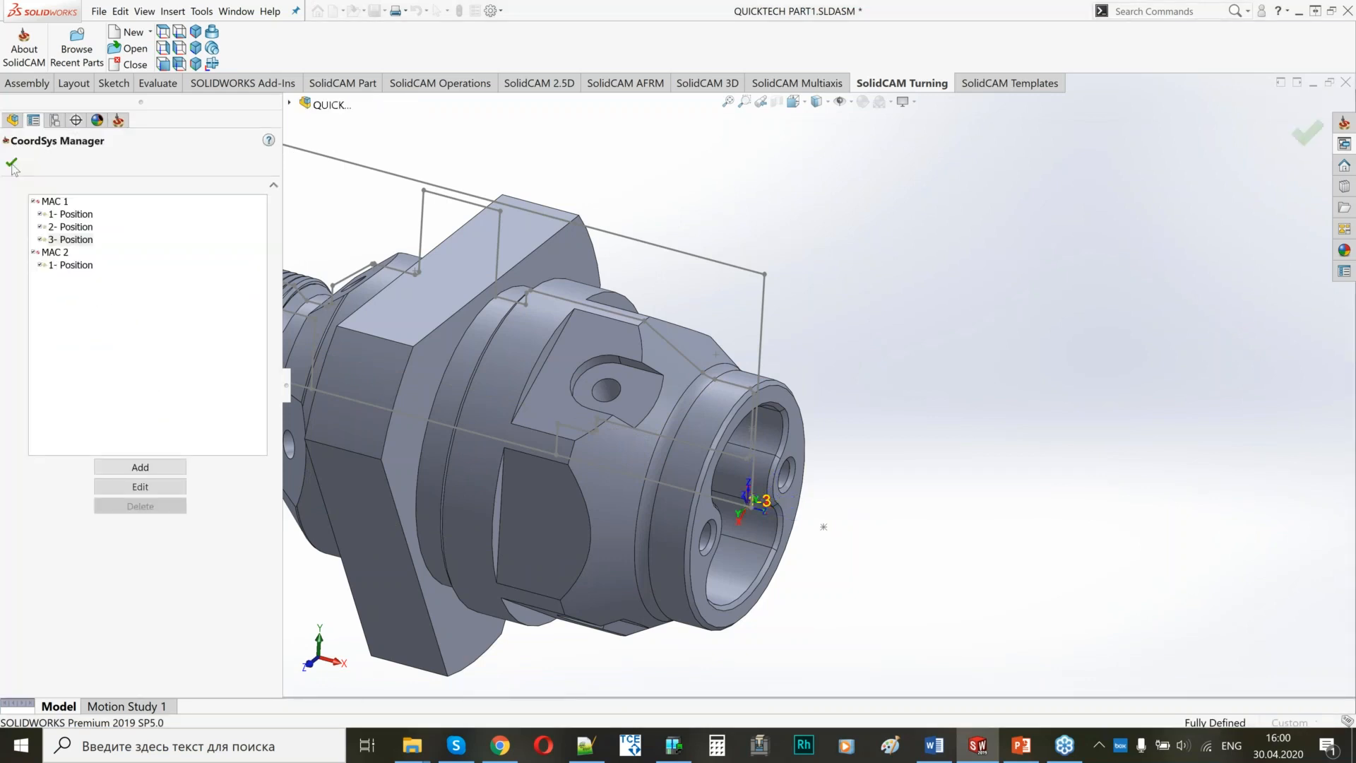
left_click(11, 164)
Create a new contour geometry by selecting the hexagon's upper flat as its chain.
left_click(863, 293)
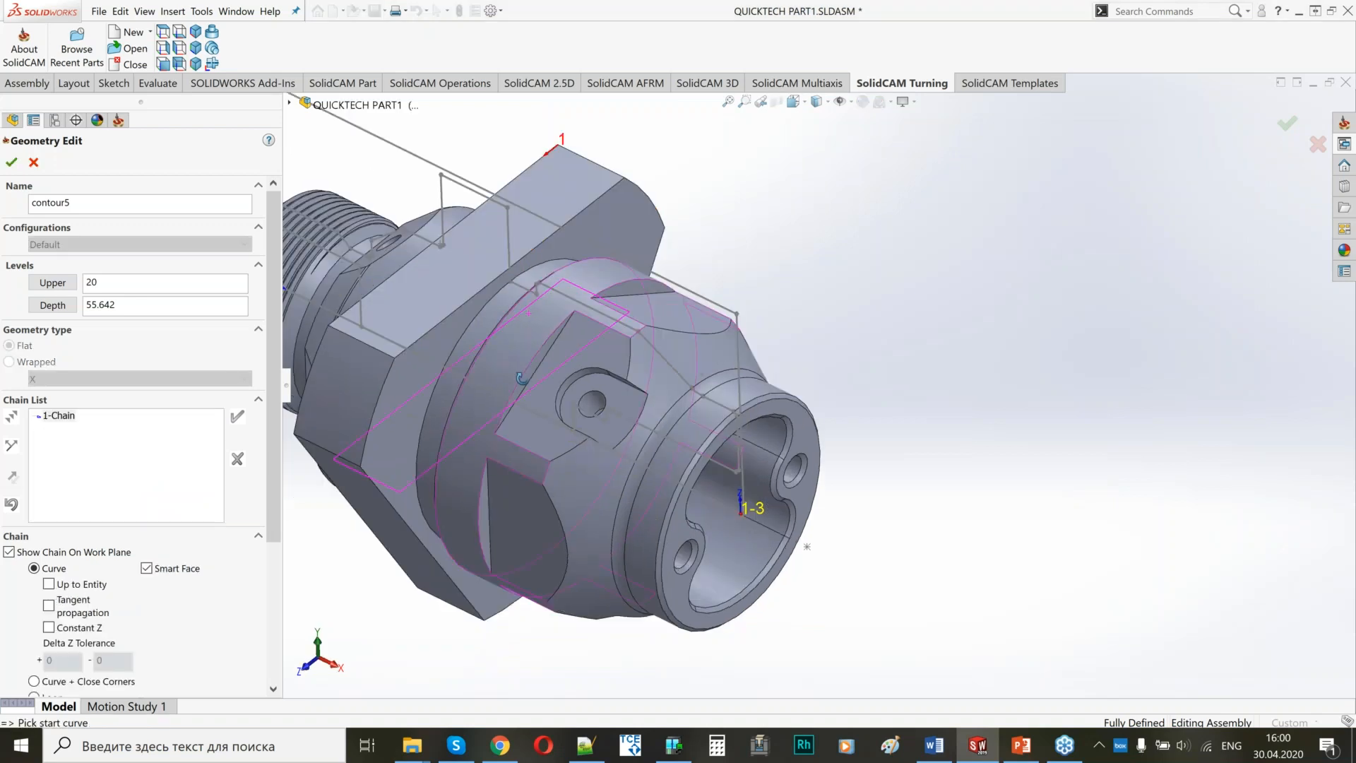
middle_click_drag(521, 378, 626, 320)
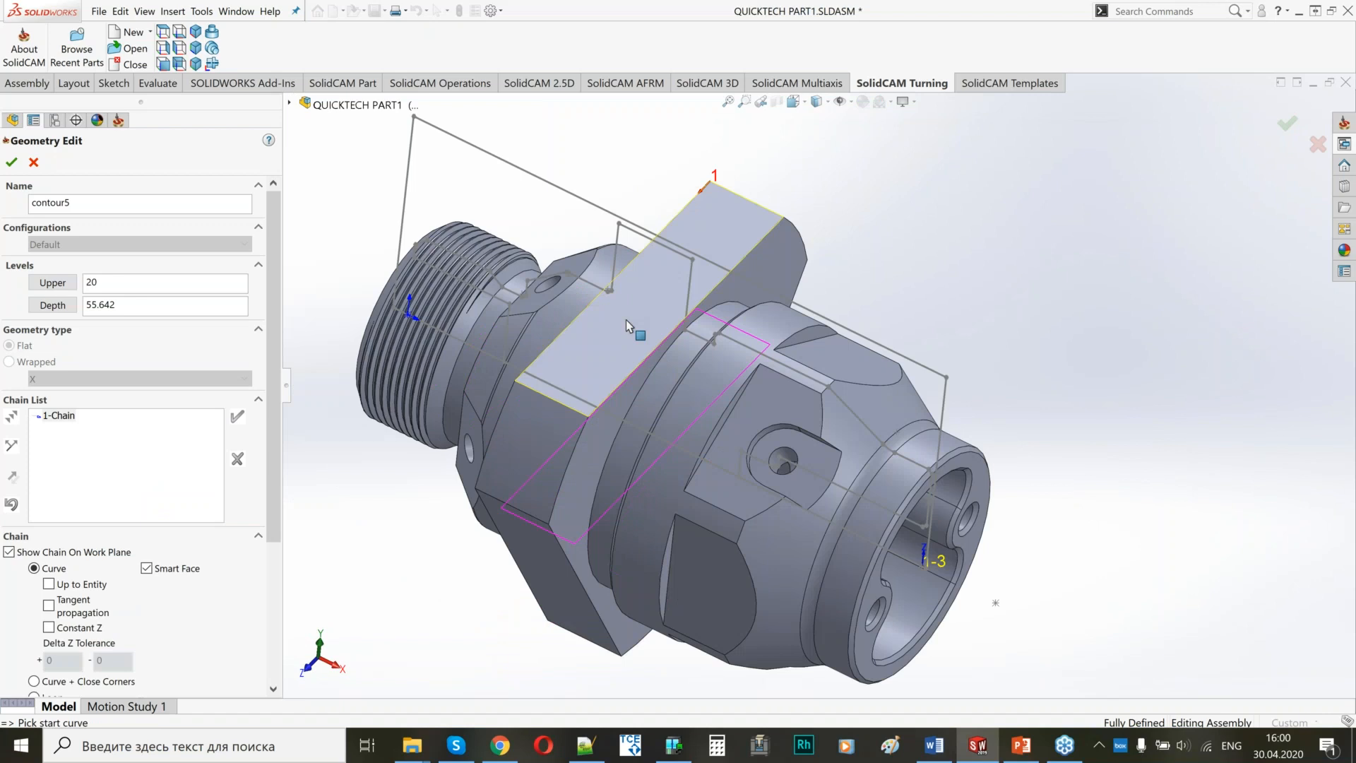
scroll(626, 320, "down", 3)
Mark the edges of the hexagon flat's chain as open and confirm the contour5 geometry.
right_click(68, 415)
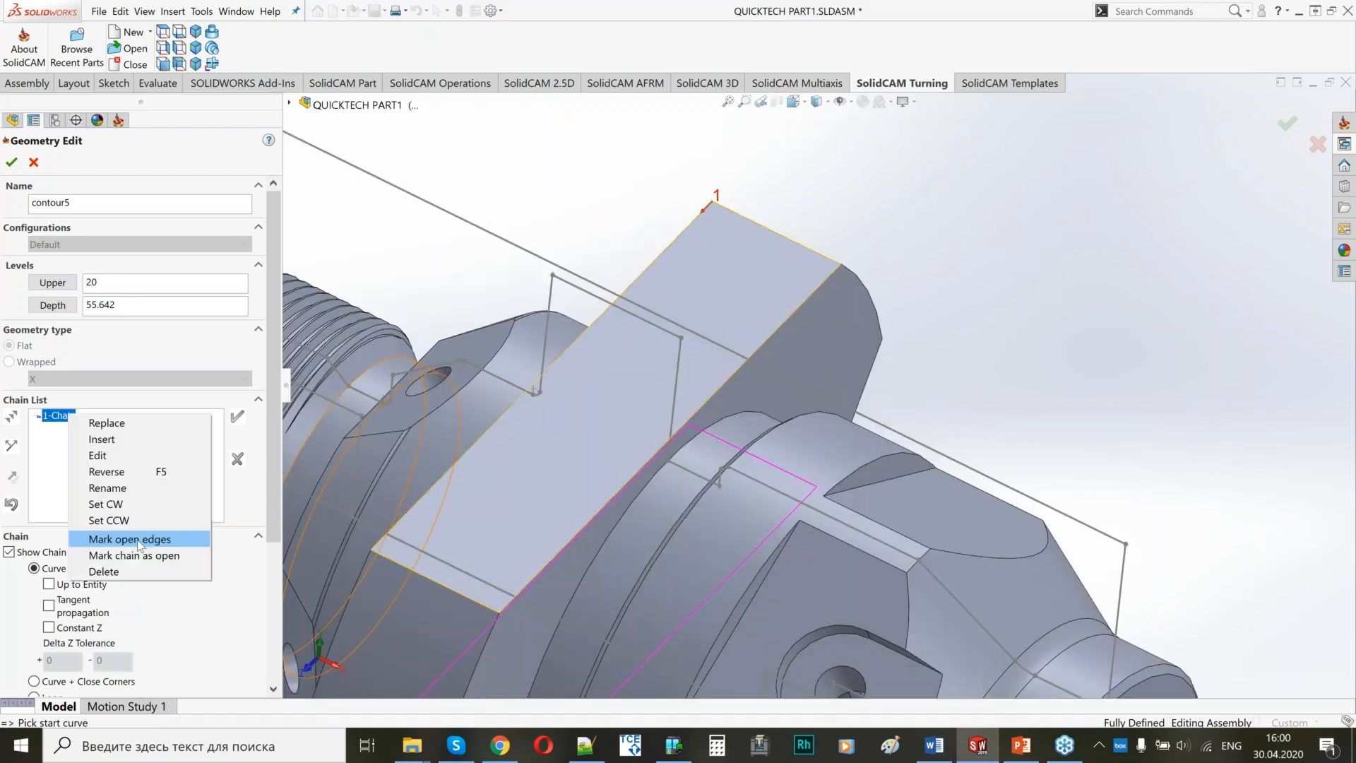
left_click(139, 541)
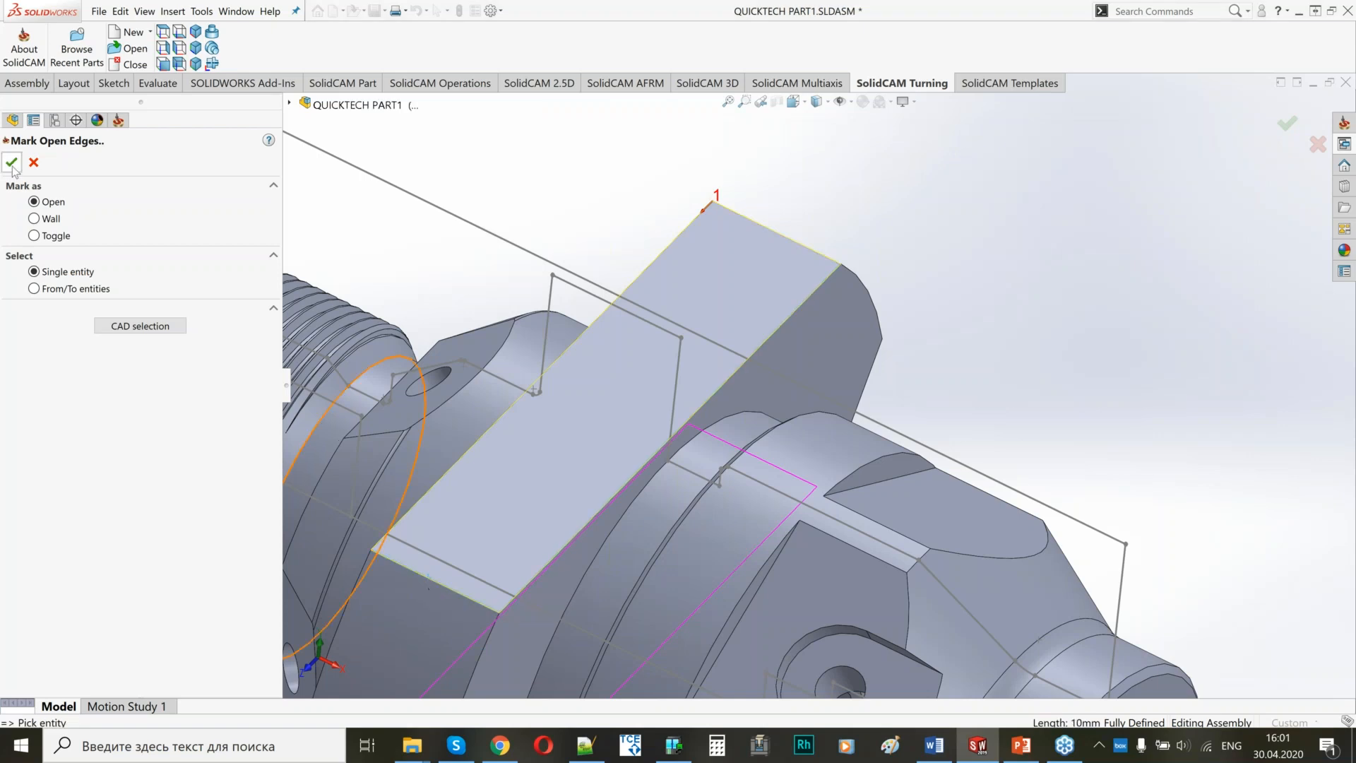
left_click(11, 163)
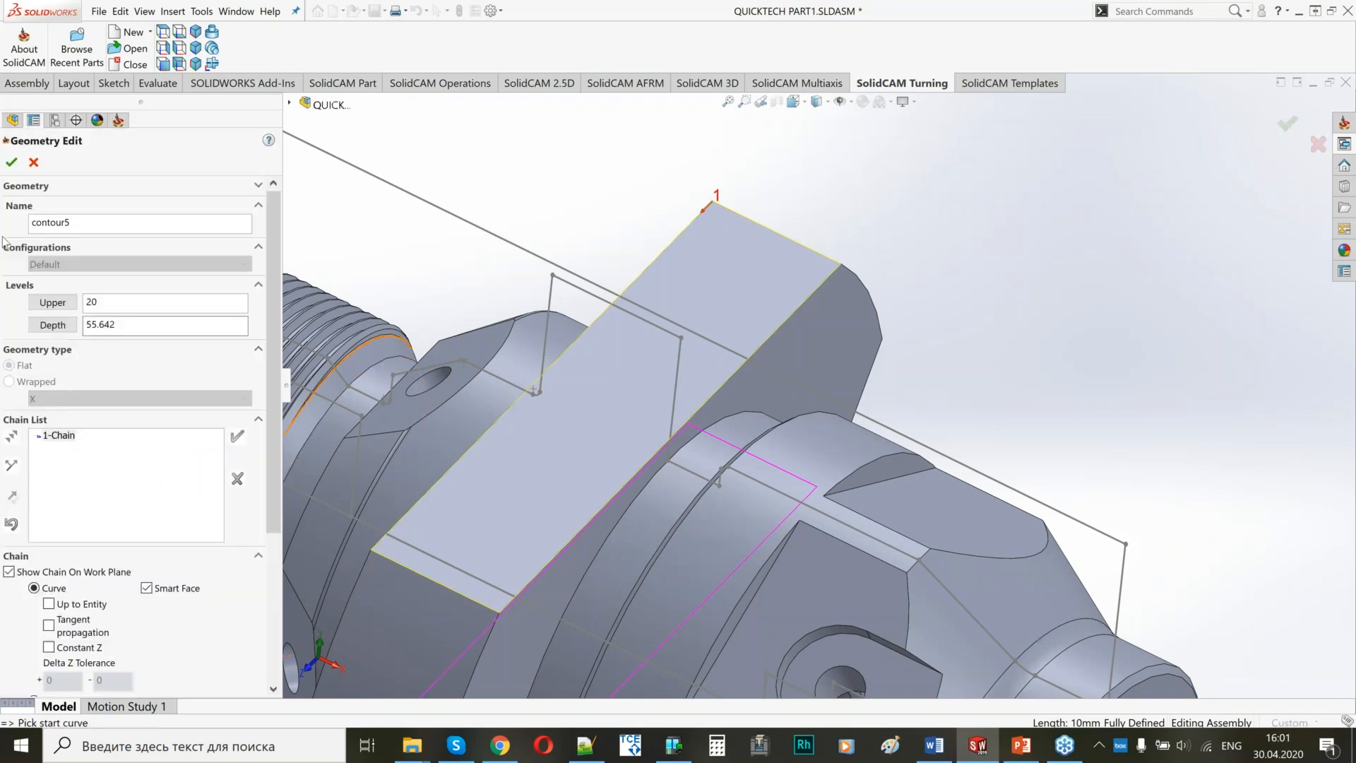
left_click(12, 163)
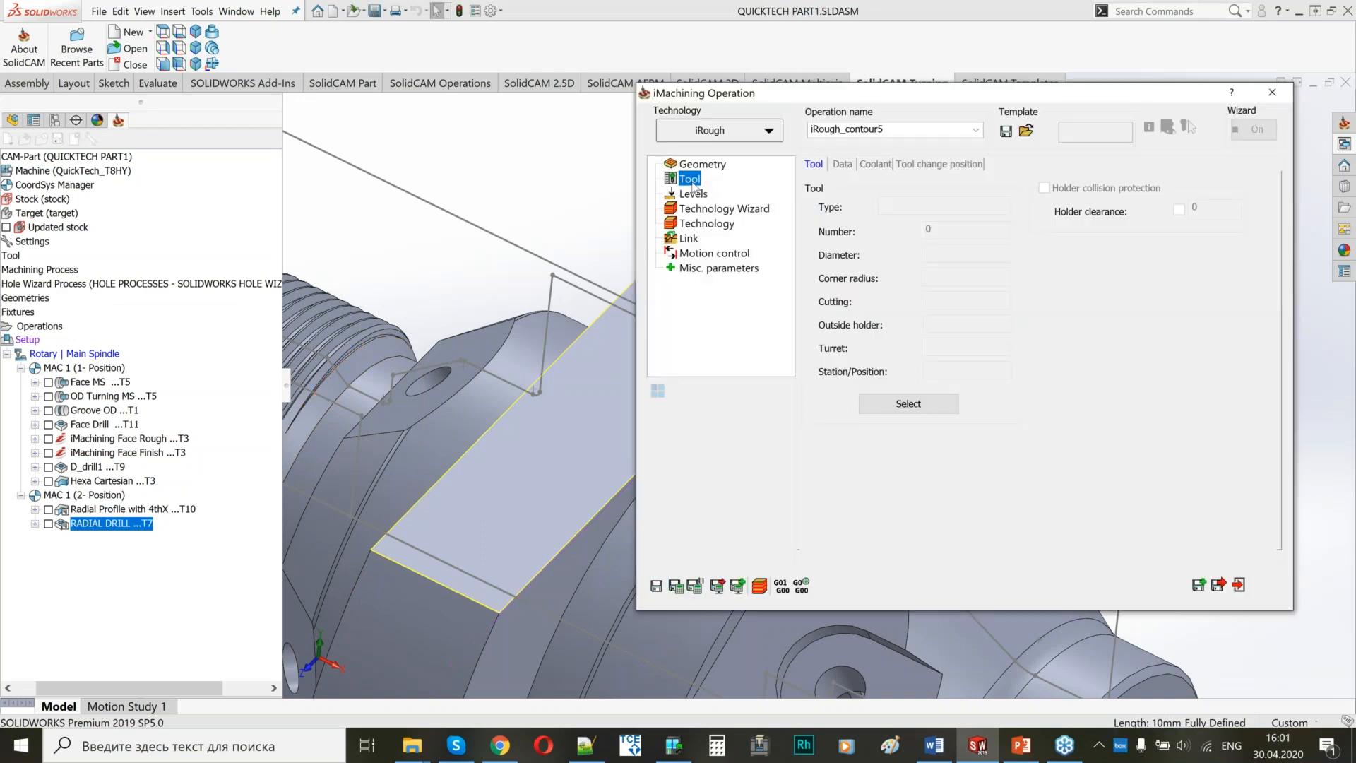
Assign tool 10, the 6 mm end mill on the Rotary Turret, and check its mounting on the machine.
left_click(946, 407)
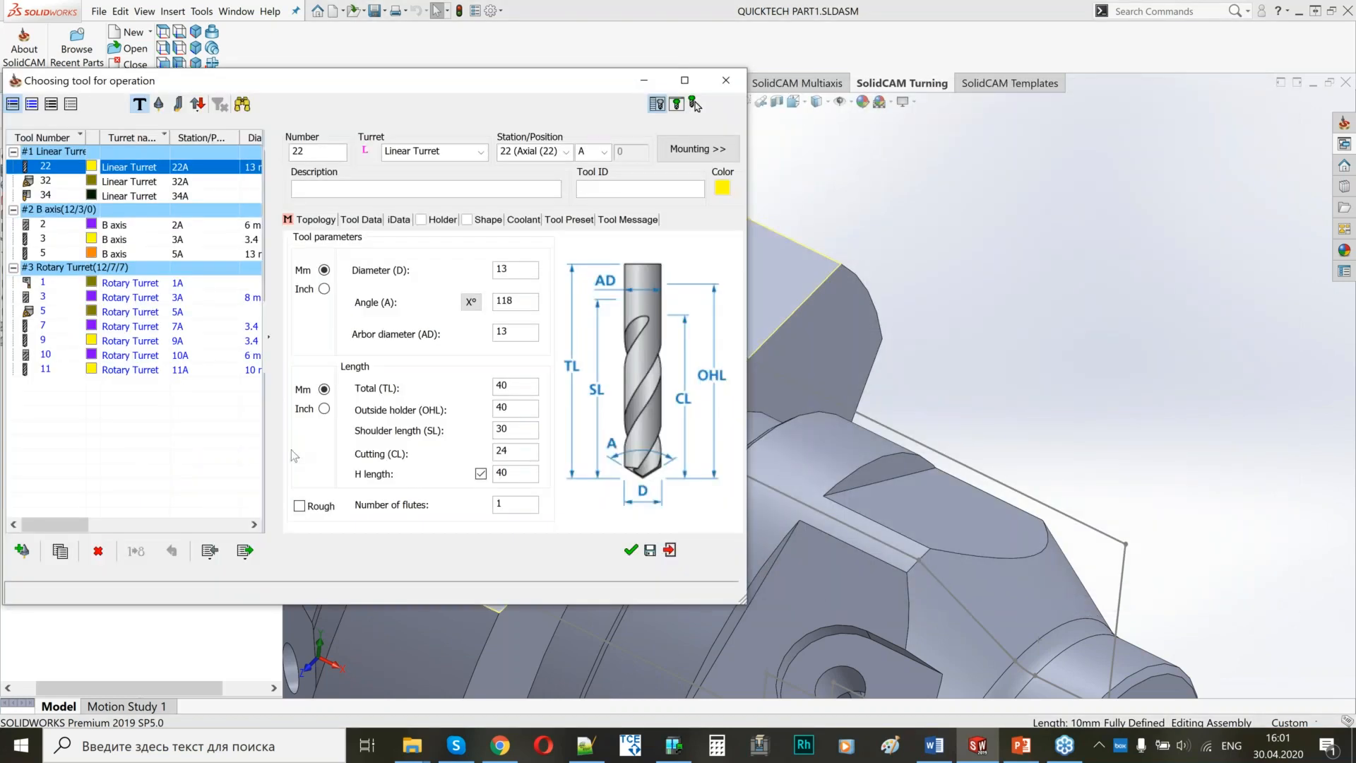
left_click(194, 358)
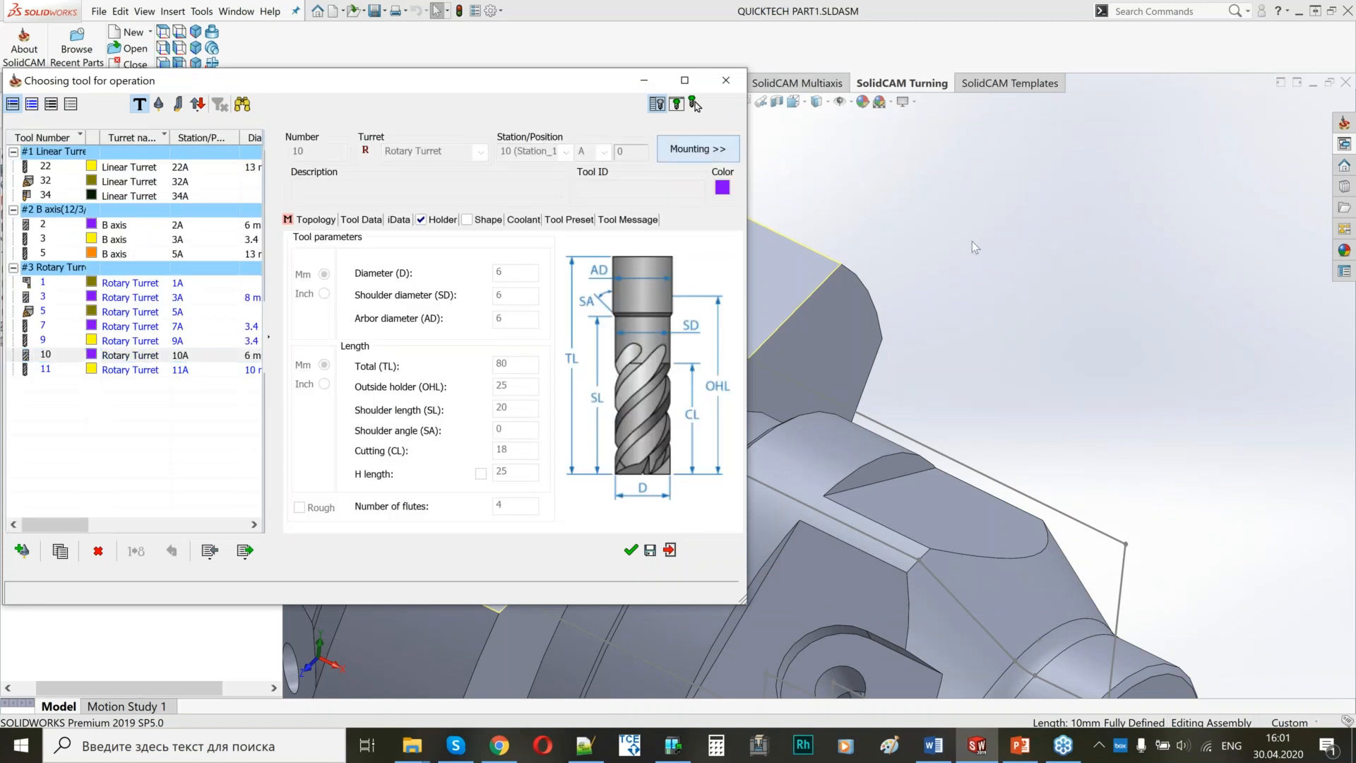
middle_click_drag(1123, 375, 1080, 312)
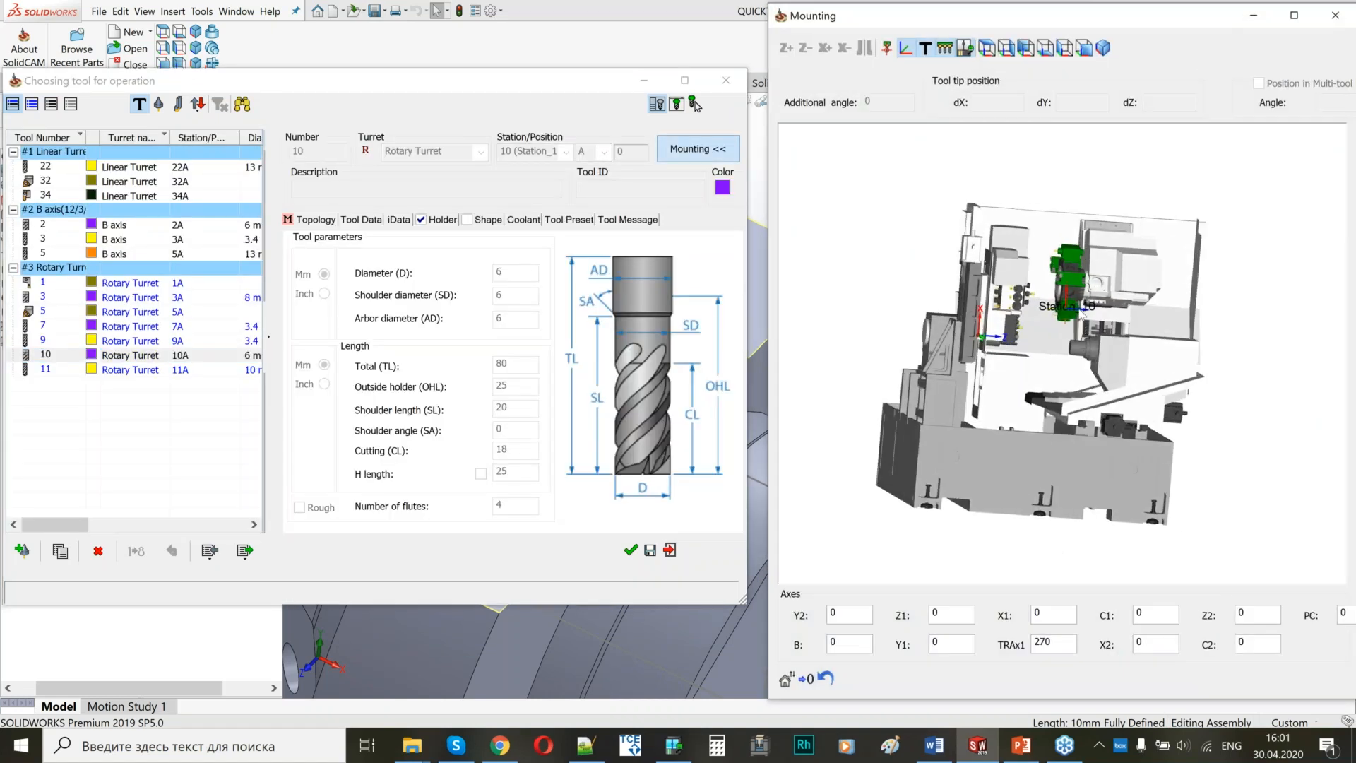
scroll(1082, 315, "up", 4)
mouse_move(1016, 353)
middle_mouse_down()
mouse_move(1051, 364)
mouse_move(1038, 361)
mouse_move(1130, 332)
mouse_move(1001, 361)
middle_mouse_up()
scroll(1052, 353, "up", 4)
left_click(1335, 15)
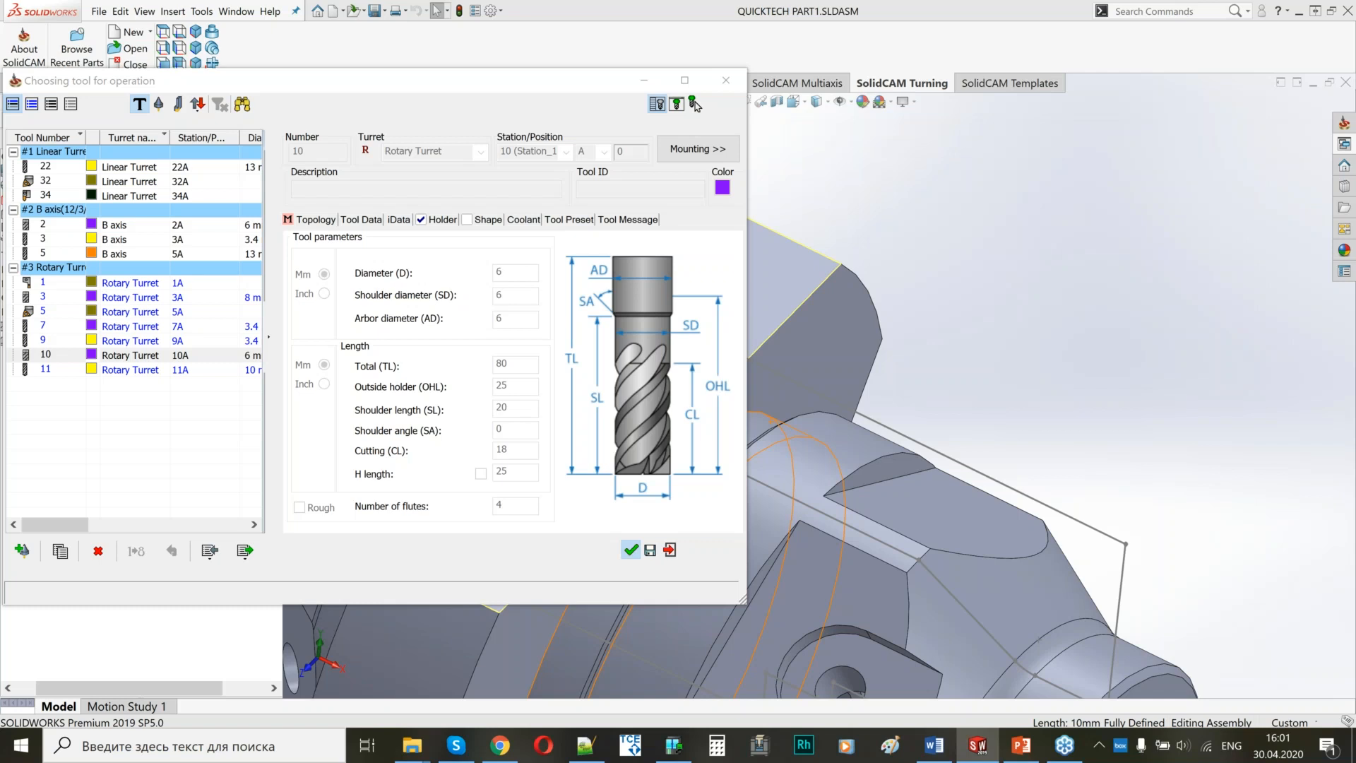
left_click(694, 104)
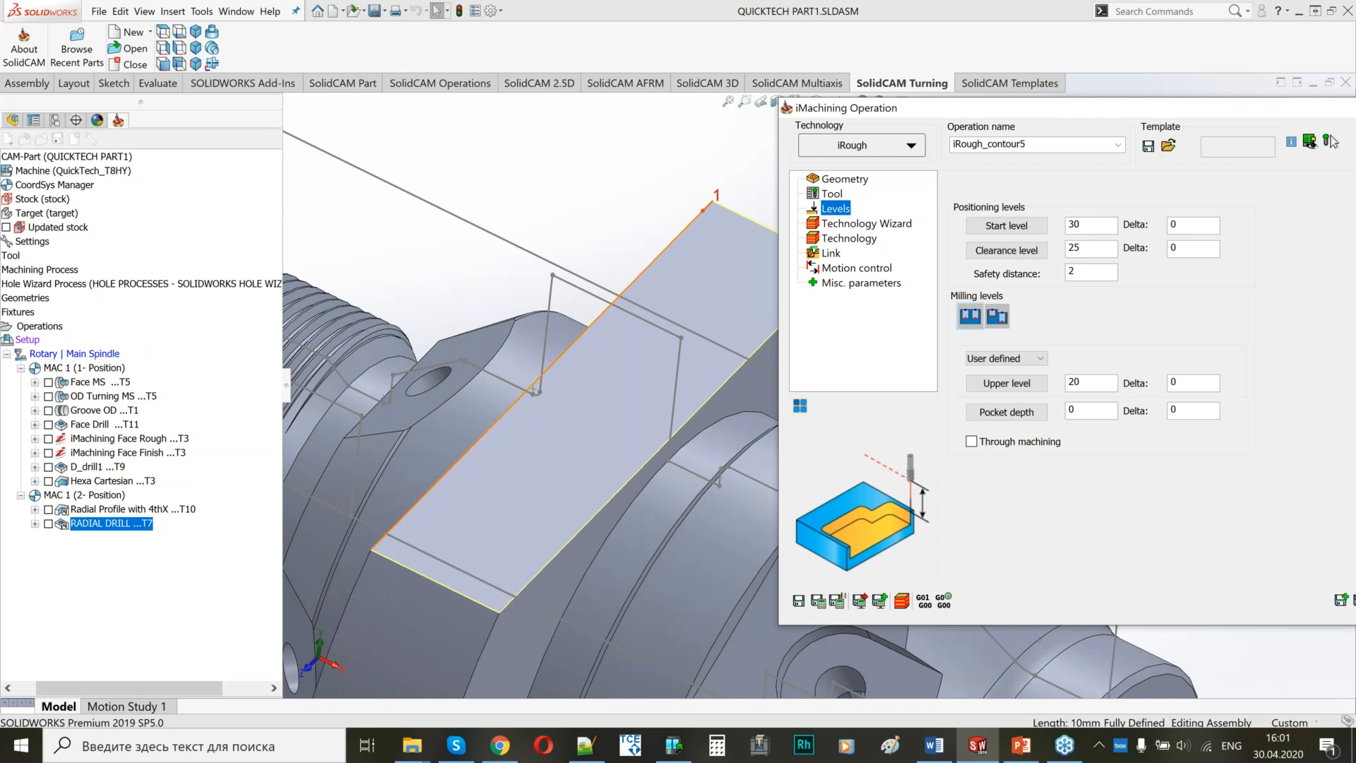
Set the milling upper level to 29 and pocket depth to 9, and try to save the iRough_contour5 operation.
middle_click_drag(495, 332, 469, 308)
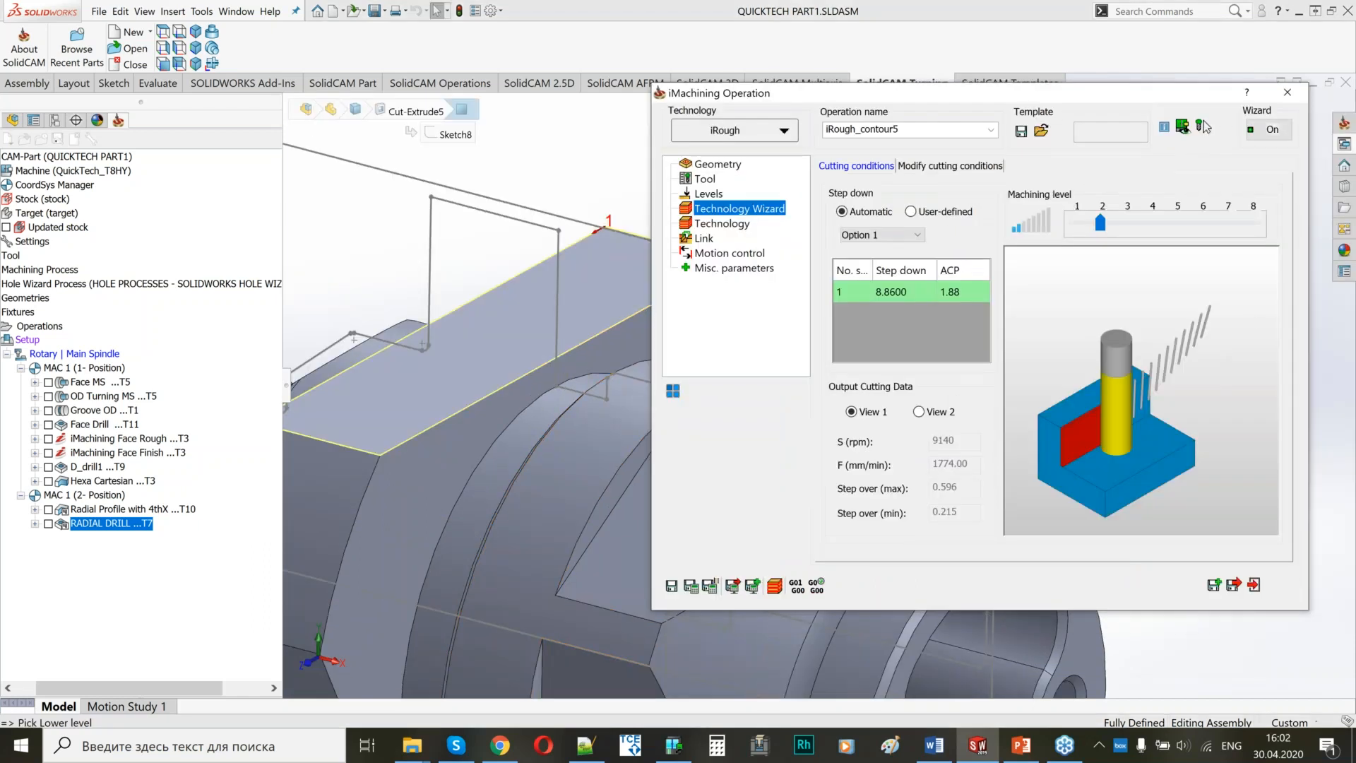
left_click(731, 226)
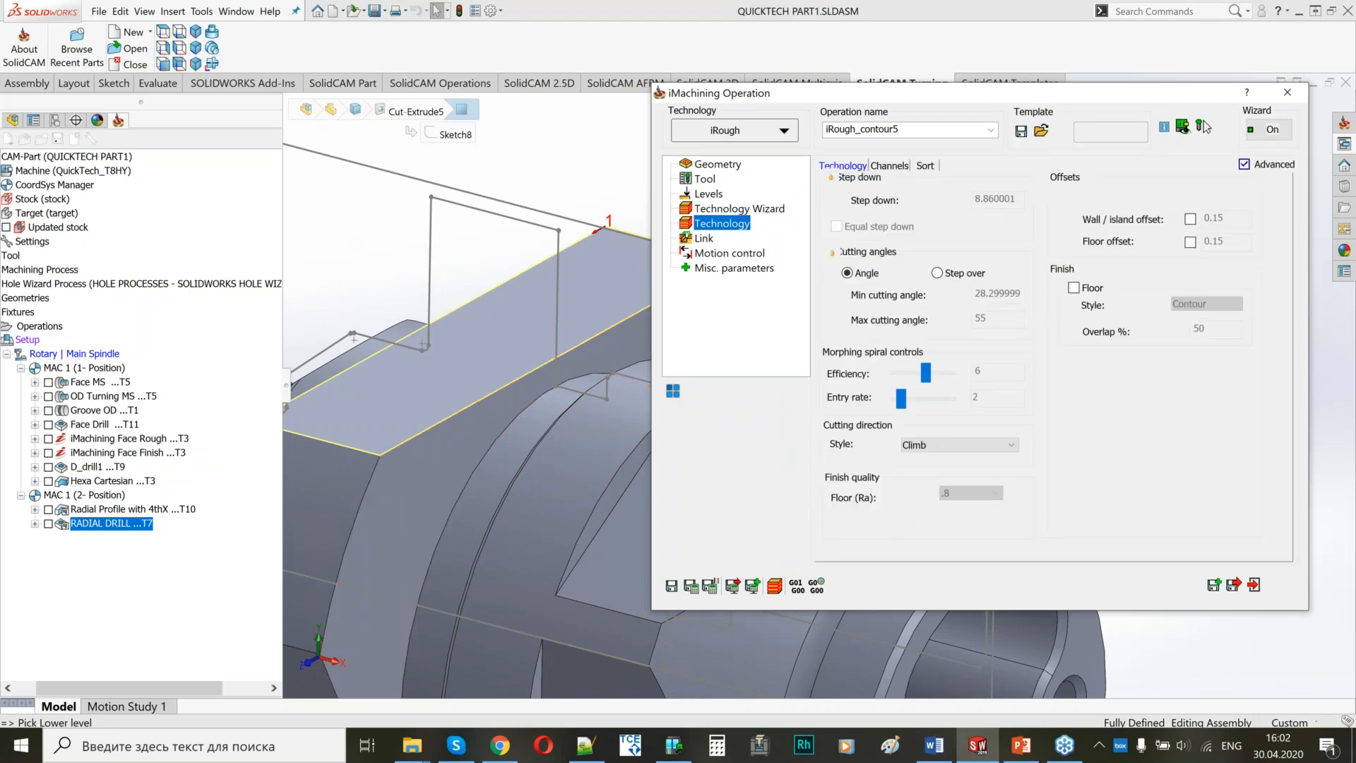
left_click(709, 241)
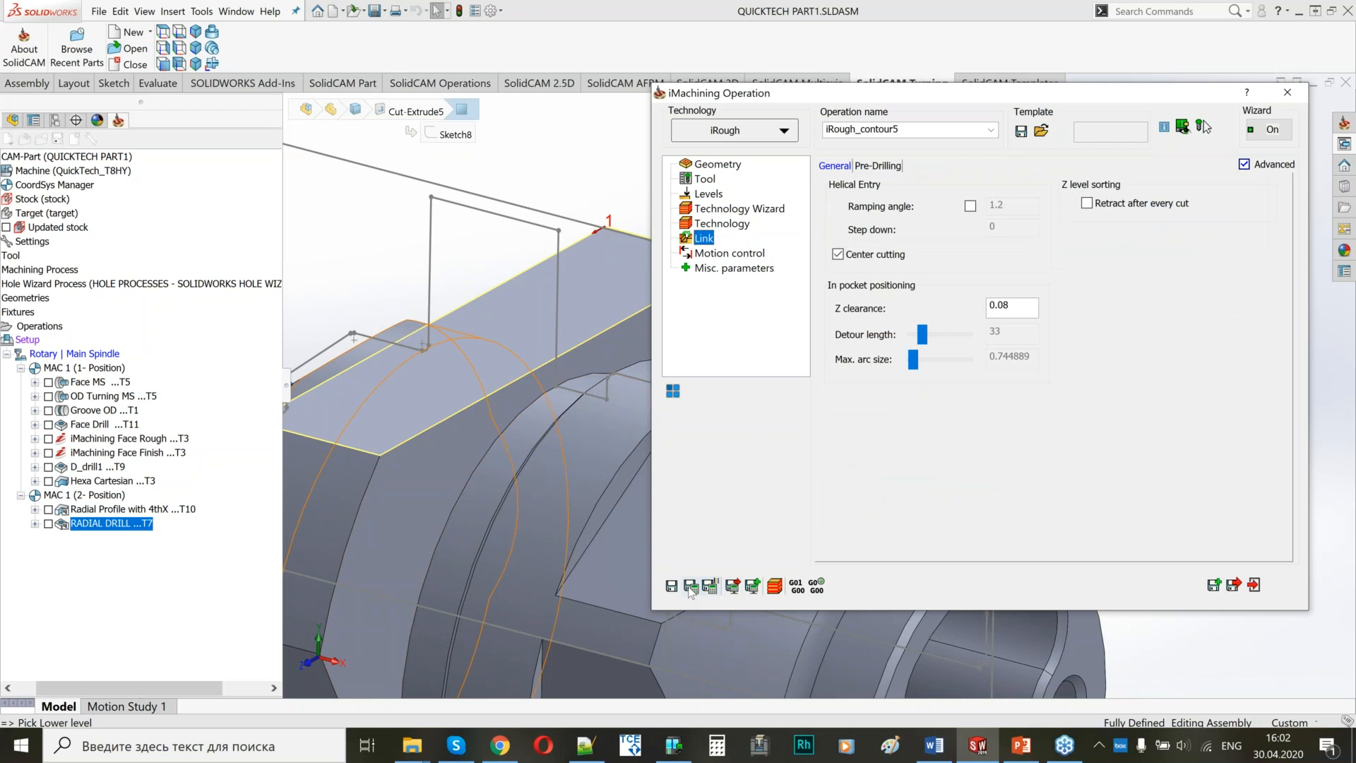
left_click(487, 503)
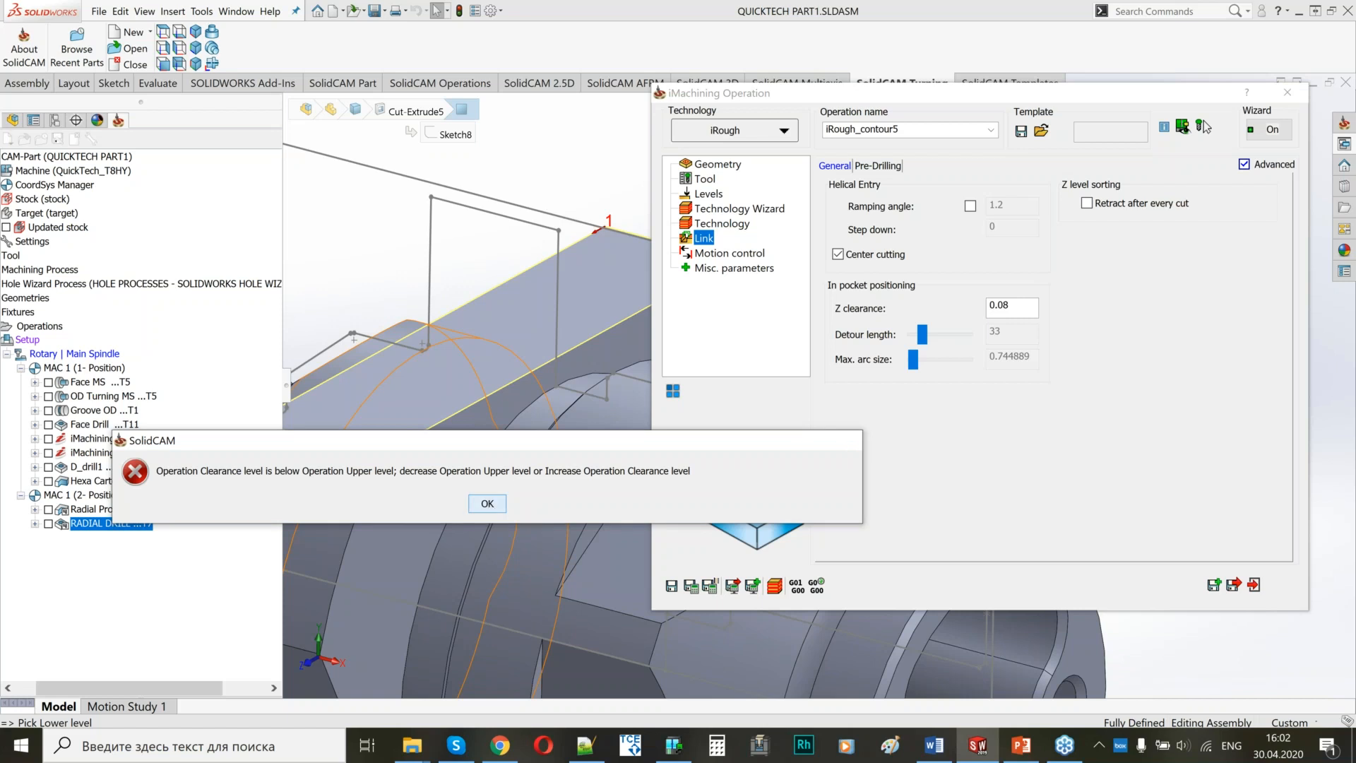
left_click(487, 503)
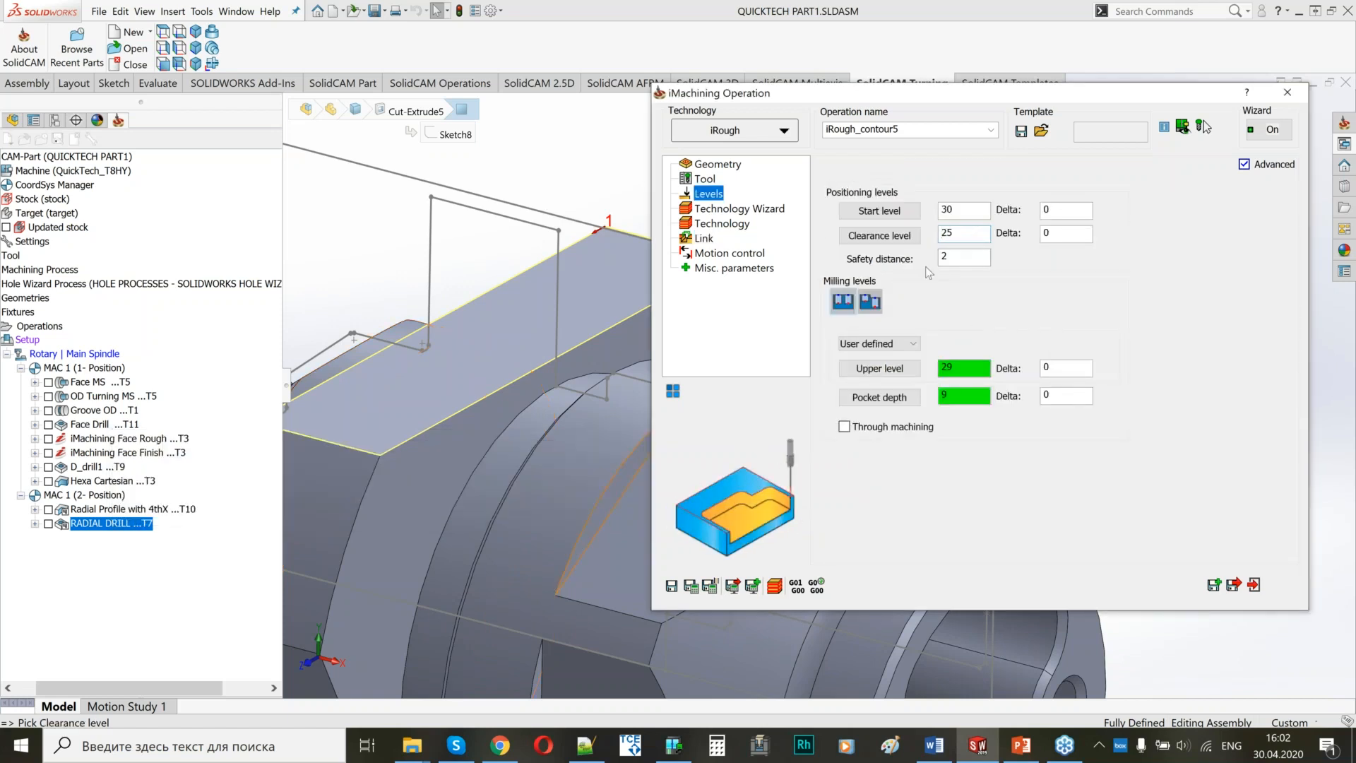
left_click(715, 165)
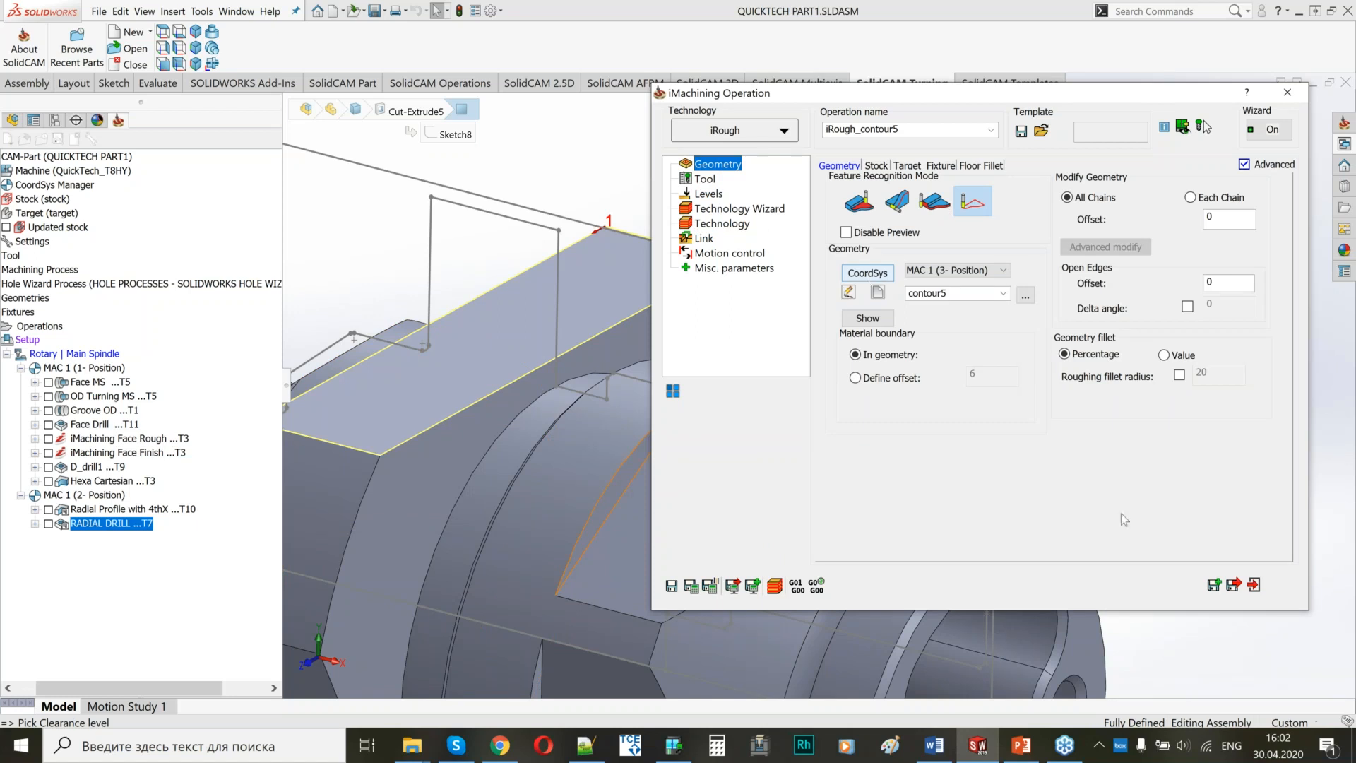
left_click(1234, 584)
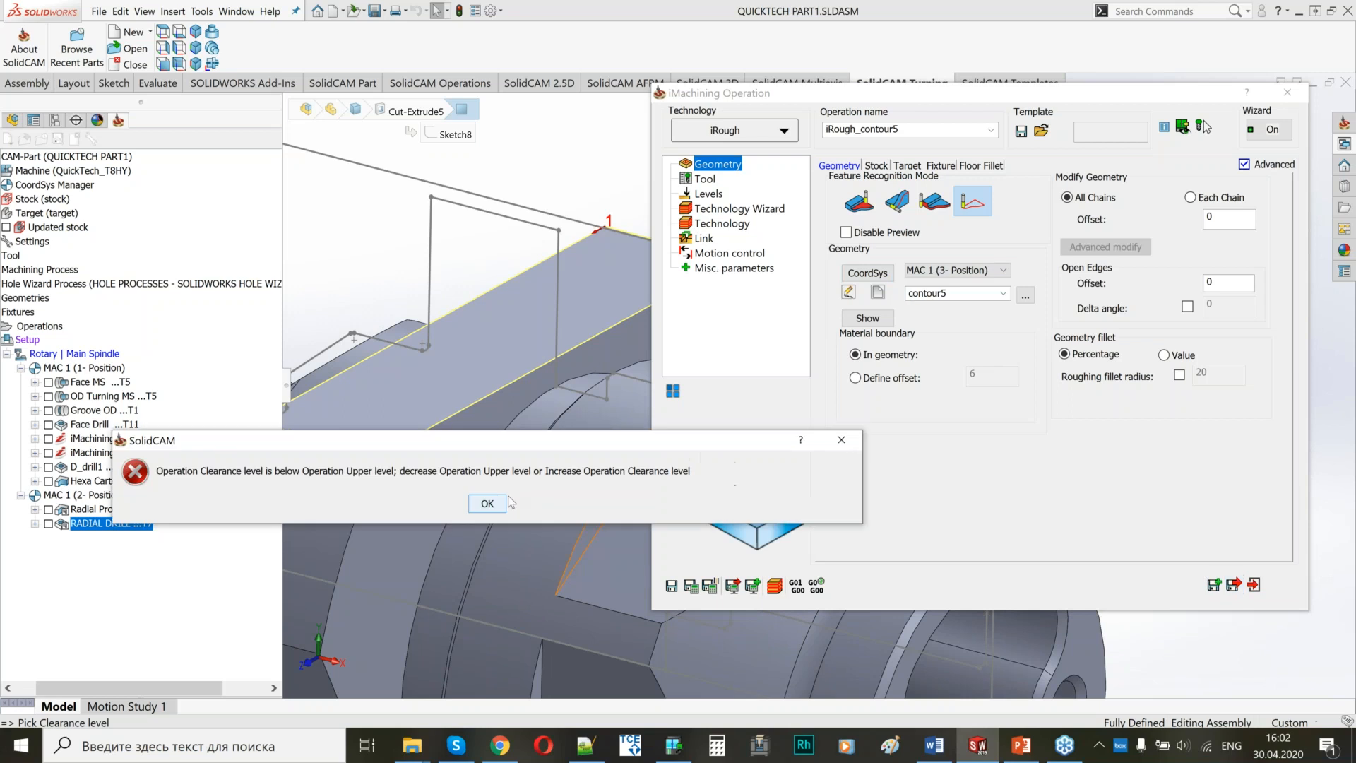
left_click(474, 502)
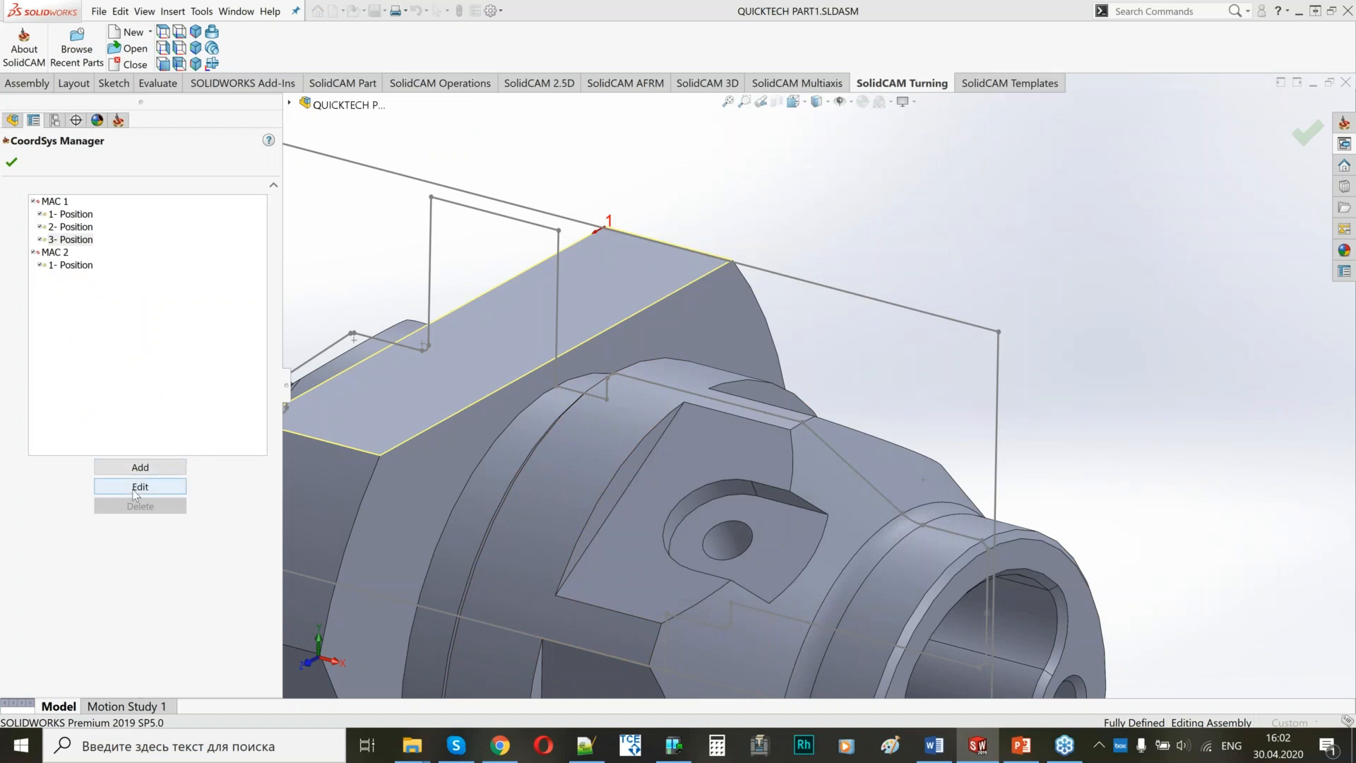
Edit the MAC 1 (3- Position) planar levels, setting the part upper level to 29 and the clearance level to 32.
left_click(133, 490)
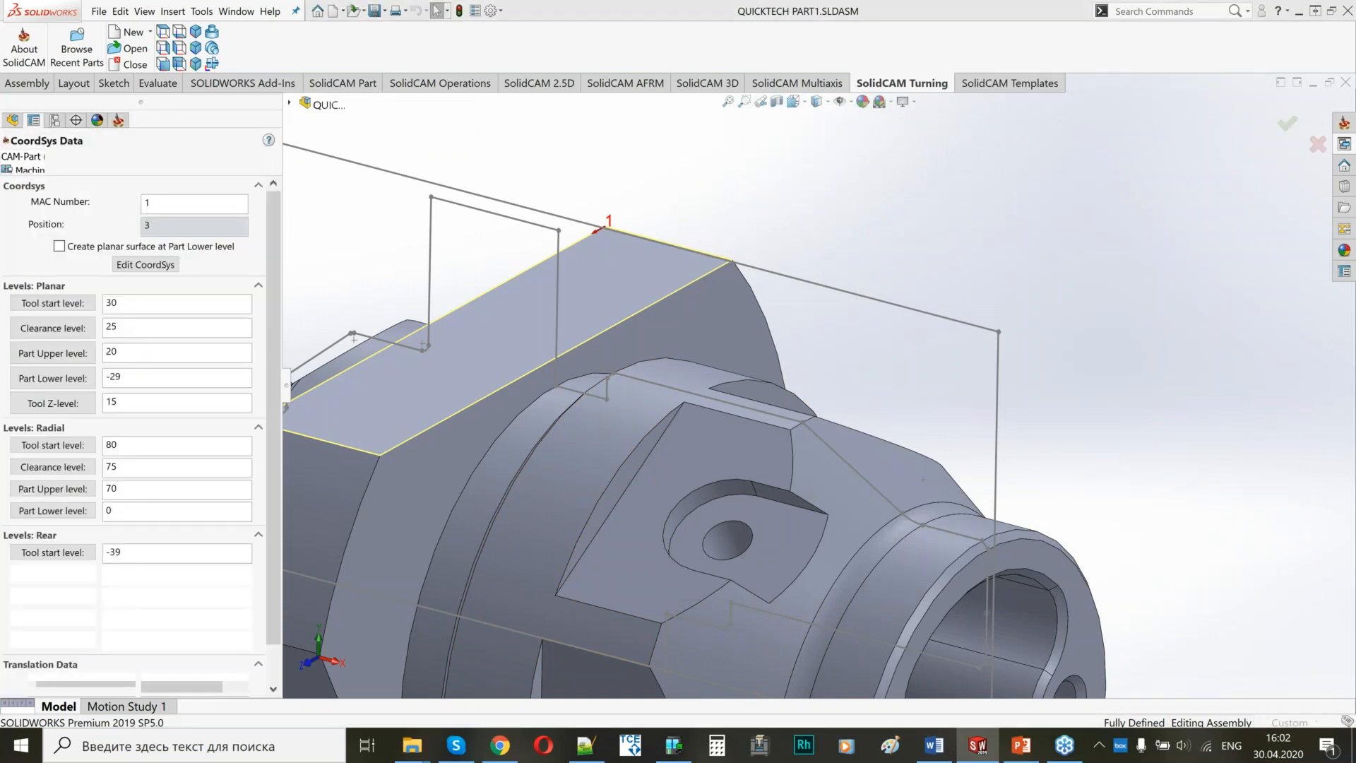
double_click(107, 353)
type("29")
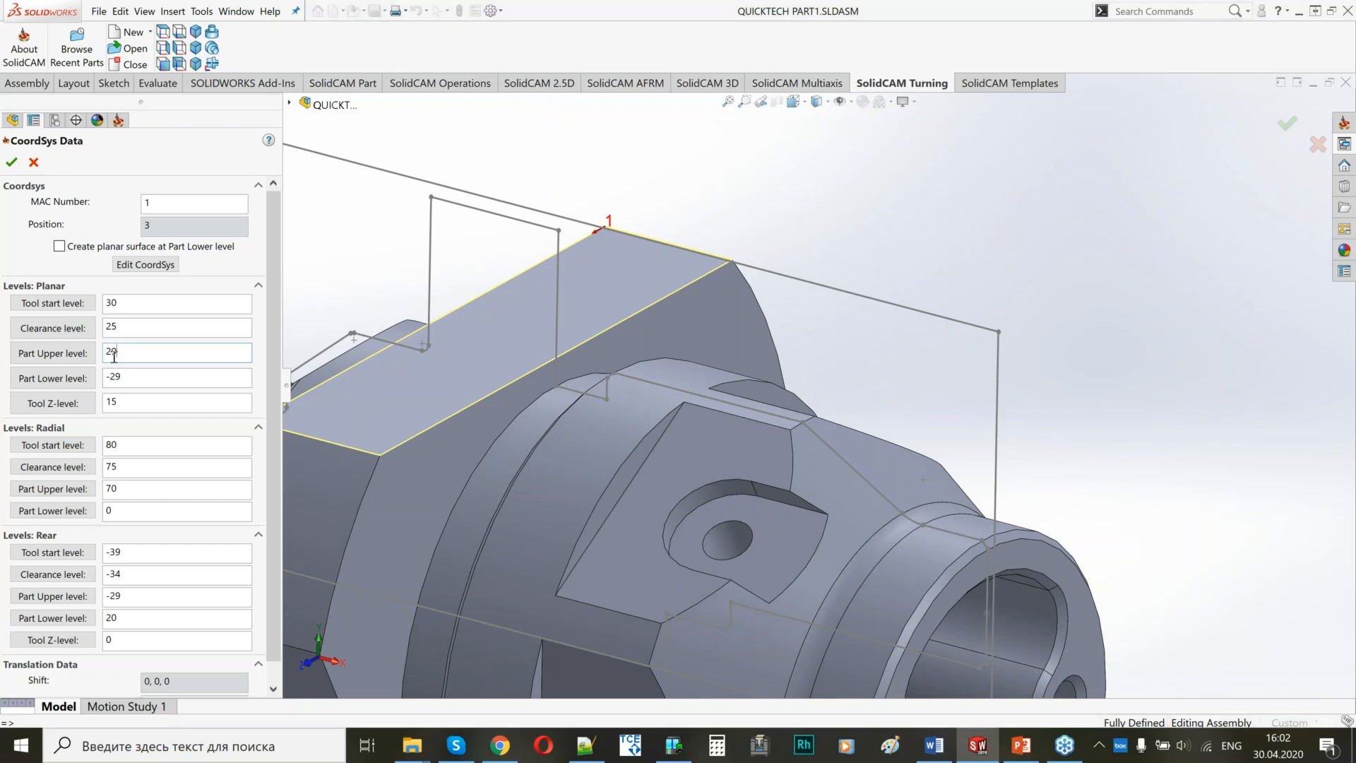
double_click(107, 326)
type("32")
Set the planar tool start level to 35 and the tool Z-level to 40, and confirm the coordinate system data.
key("shift+Tab")
type("35")
key("Tab")
key("Tab")
key("Tab")
key("Tab")
type("40")
left_click(12, 164)
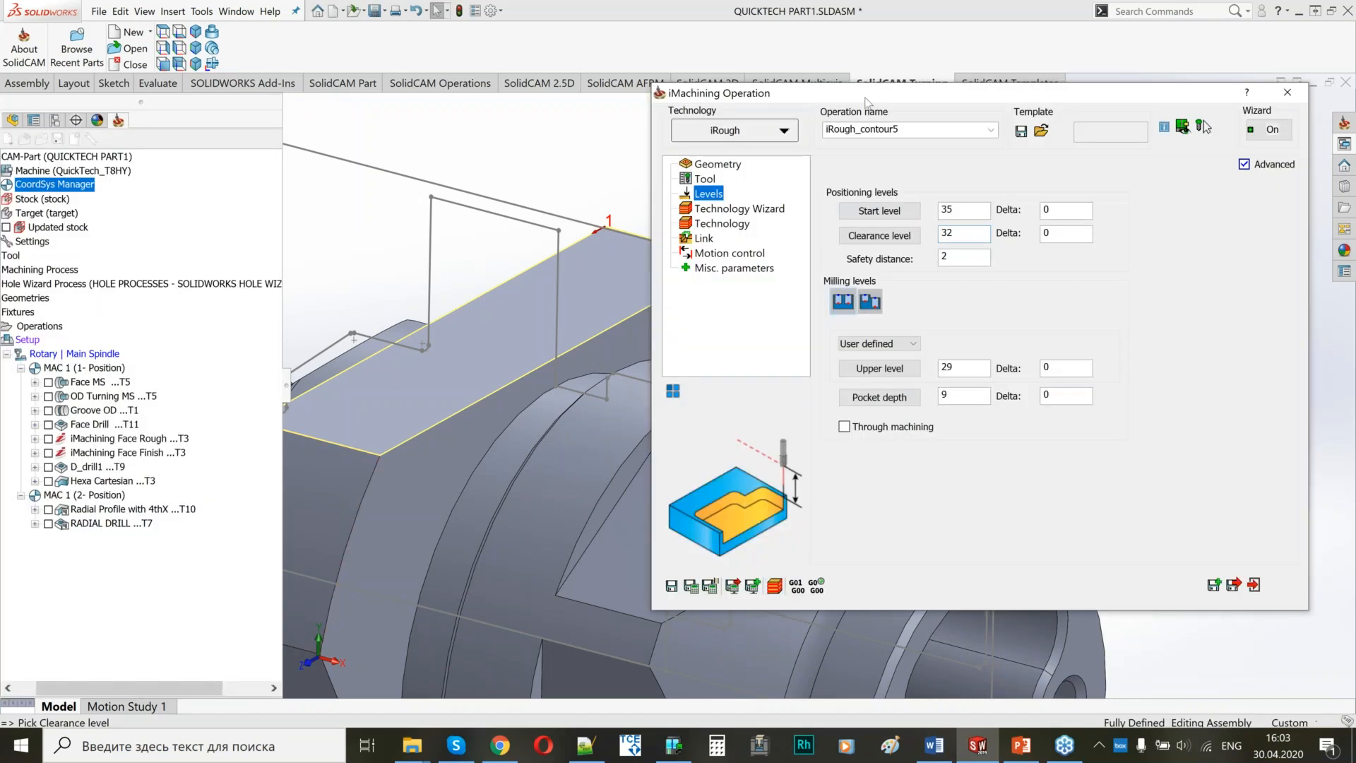
Try to save and calculate iRough_contour5 with the updated positioning levels.
left_click_drag(867, 101, 925, 107)
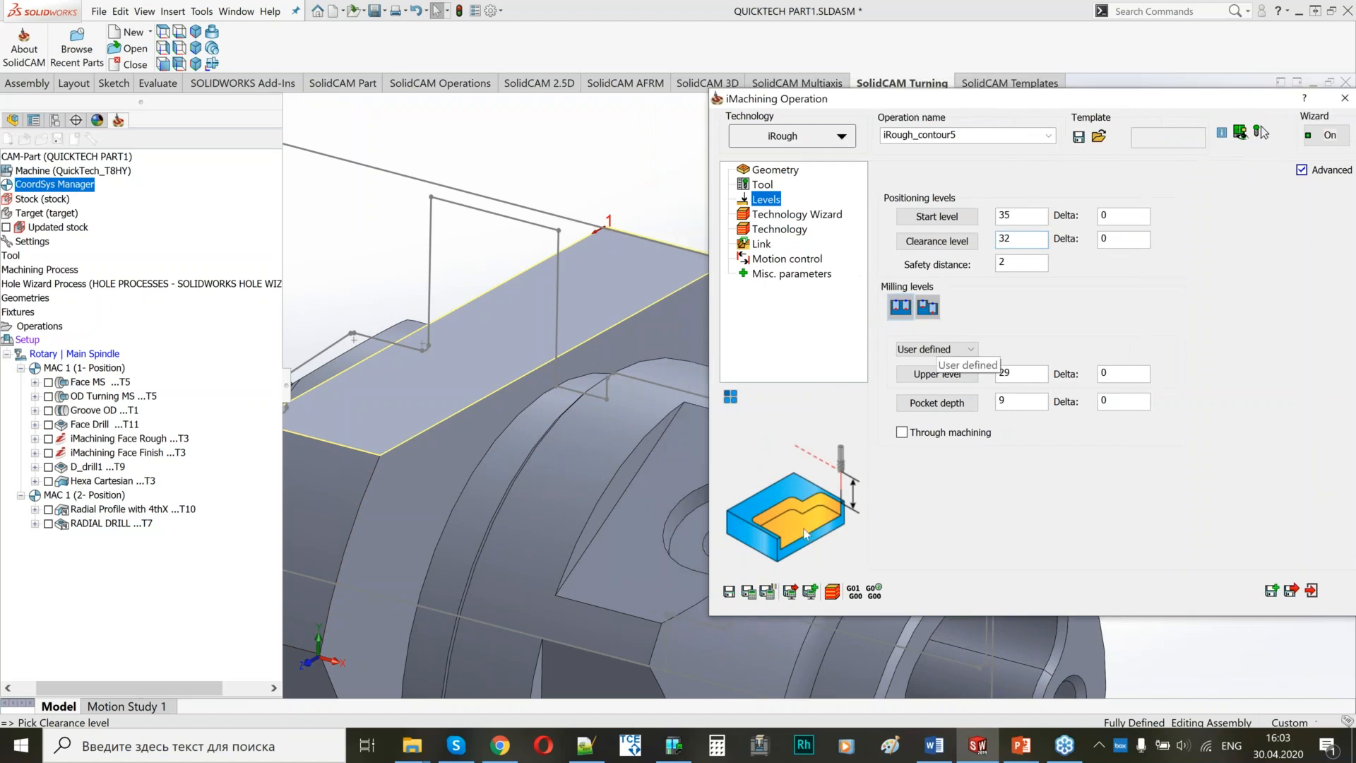
left_click(749, 594)
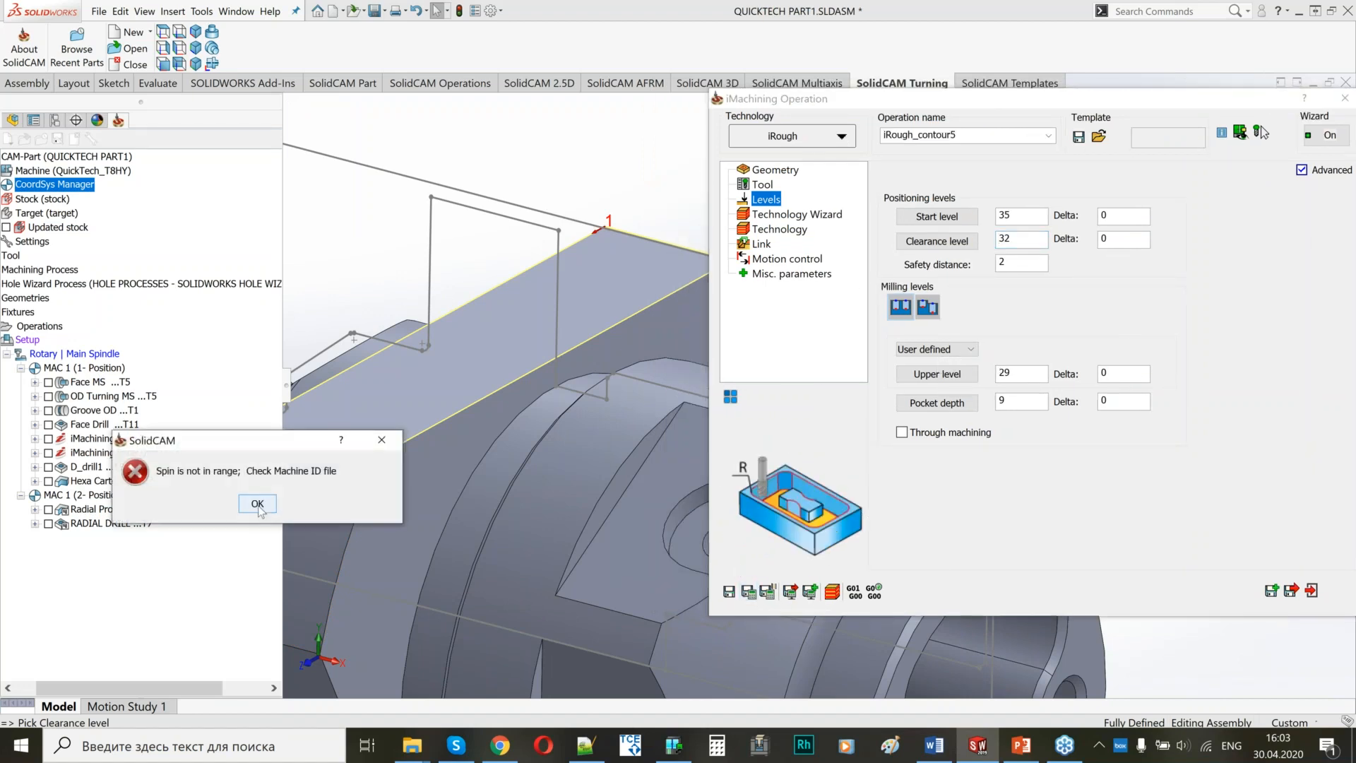
left_click(257, 505)
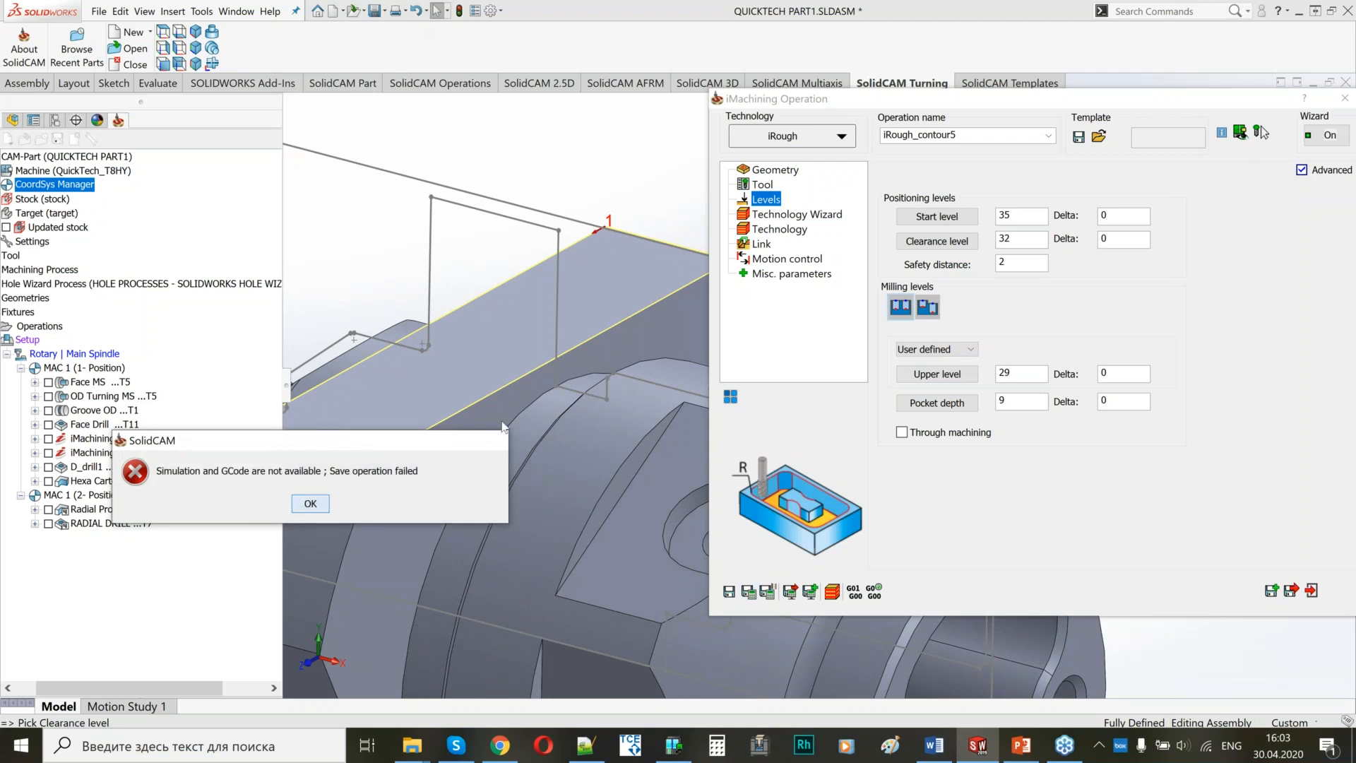
Lower the iRough_contour5 machining level to 1 and save and calculate the operation.
left_click(813, 219)
left_click_drag(1158, 228, 1132, 229)
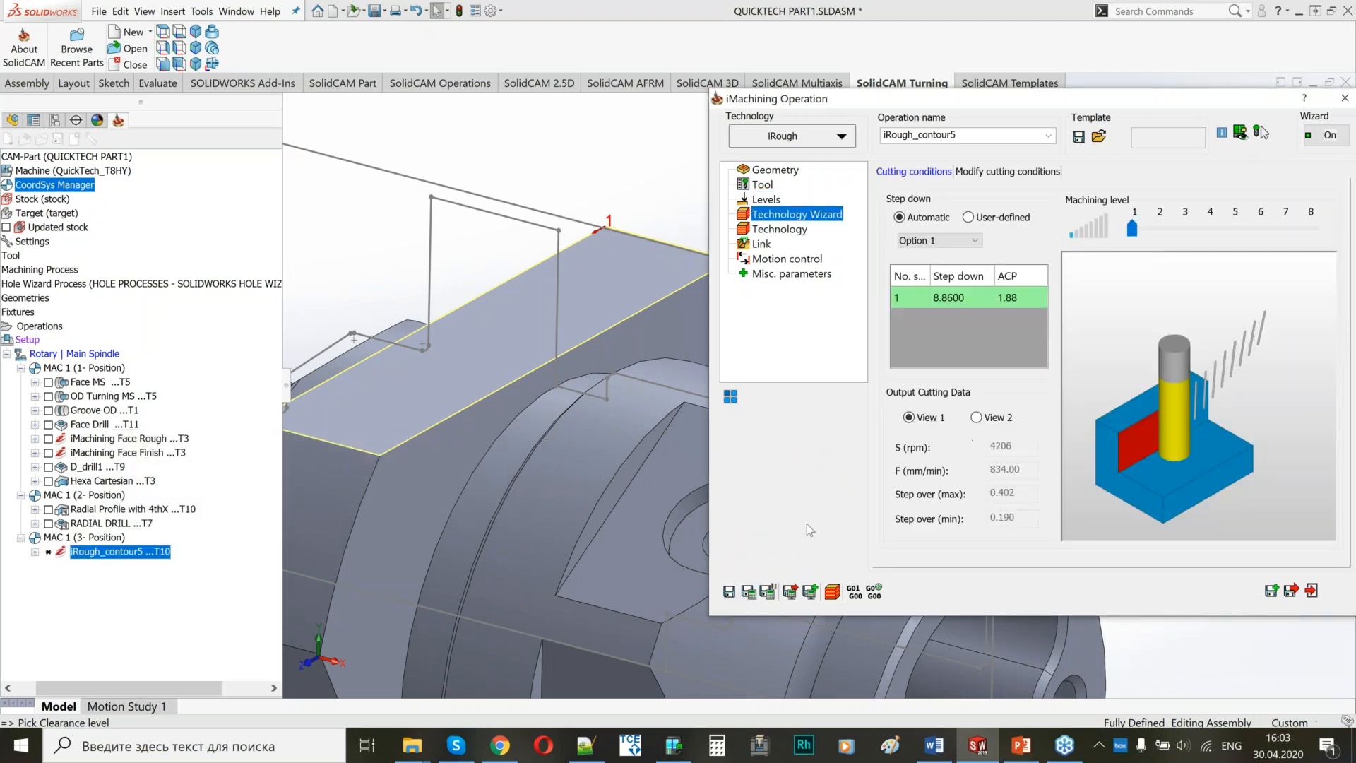
left_click(748, 591)
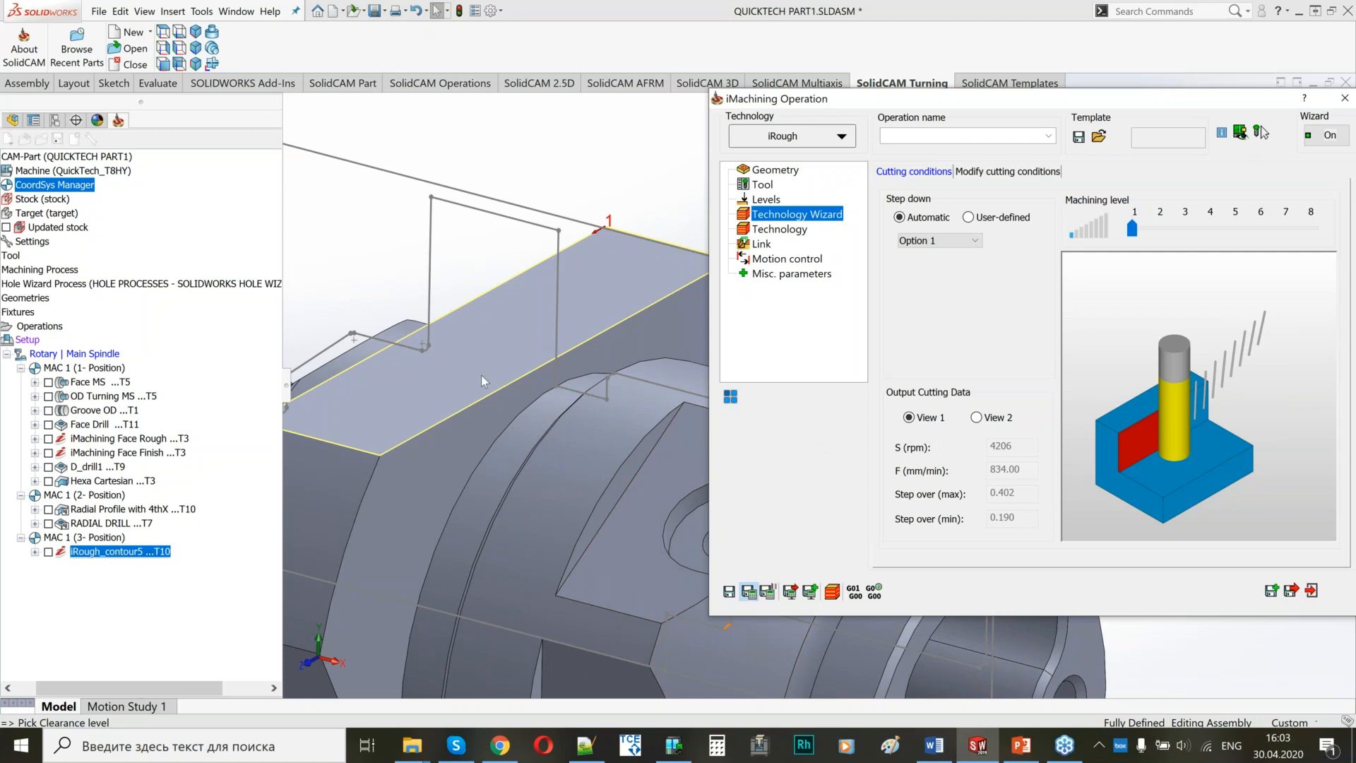
Examine the calculated iRough_contour5 tool path around the hexagon flat, ending with its geometry settings open and the tool path display turned off.
scroll(481, 375, "up", 2)
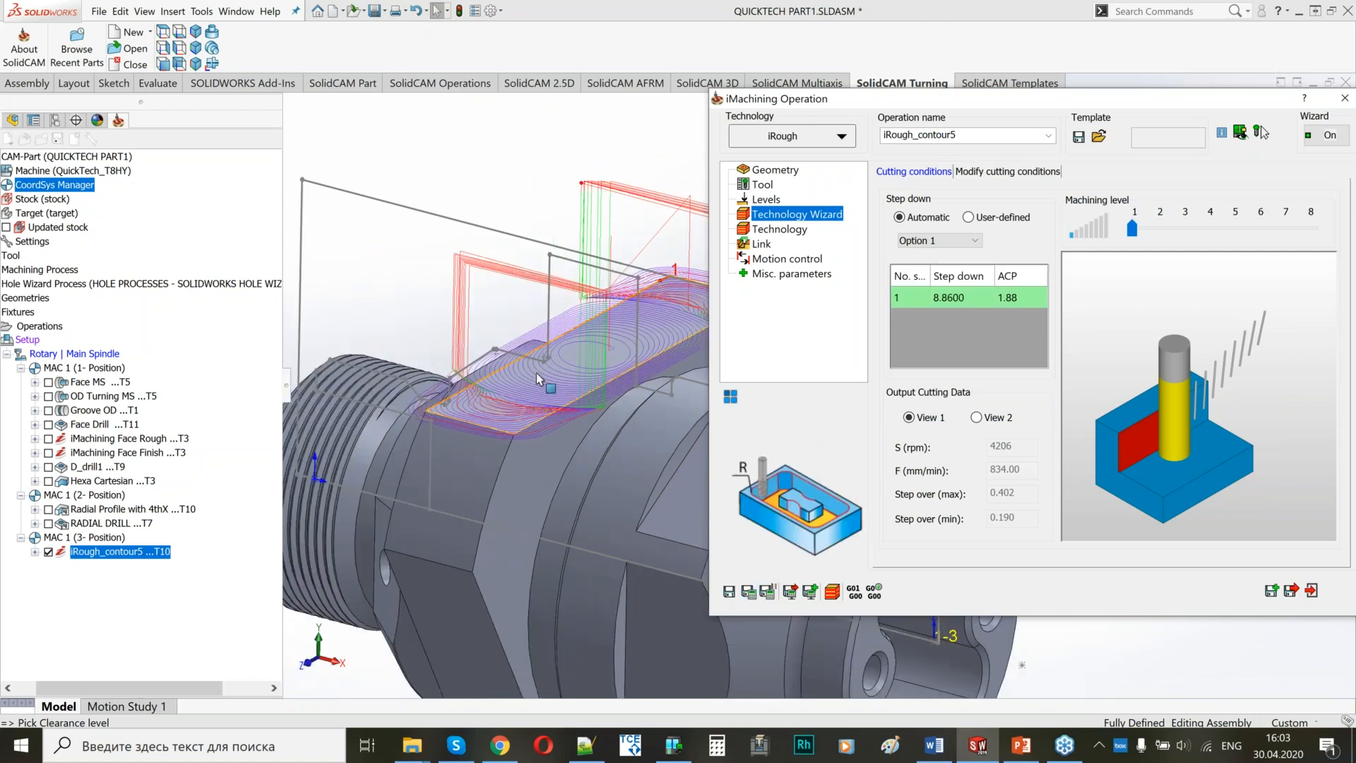
middle_click_drag(567, 346, 520, 353)
scroll(521, 355, "up", 5)
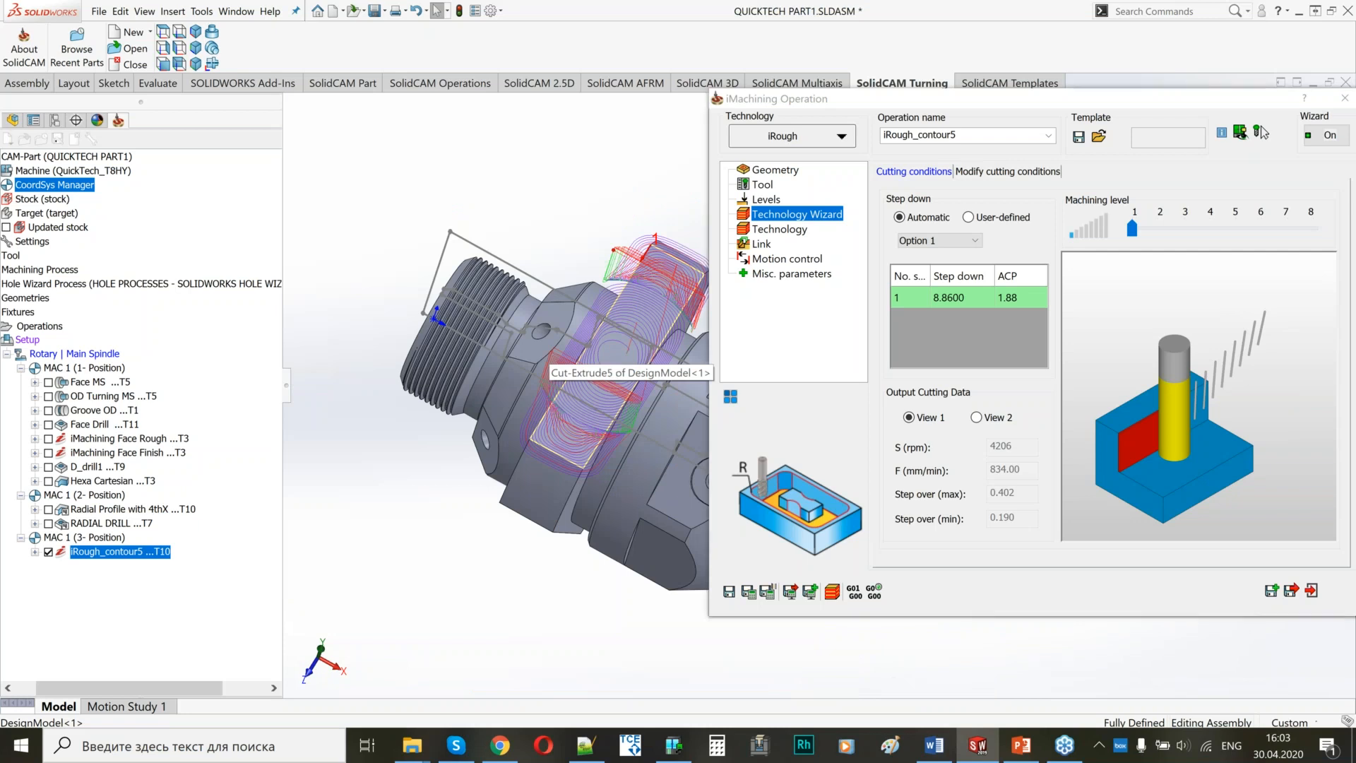
middle_click_drag(543, 353, 492, 321, "ctrl")
middle_click_drag(541, 244, 554, 181)
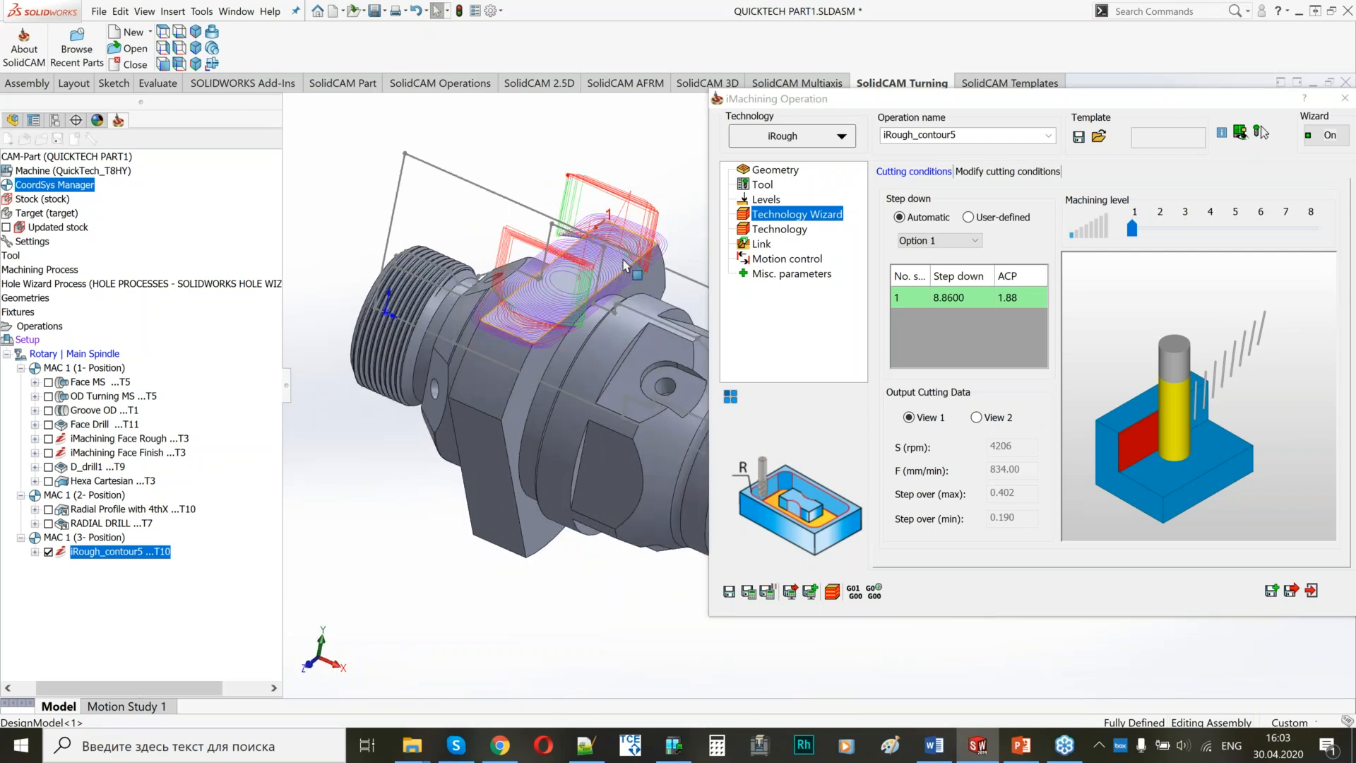
scroll(625, 265, "down", 3)
left_click(776, 170)
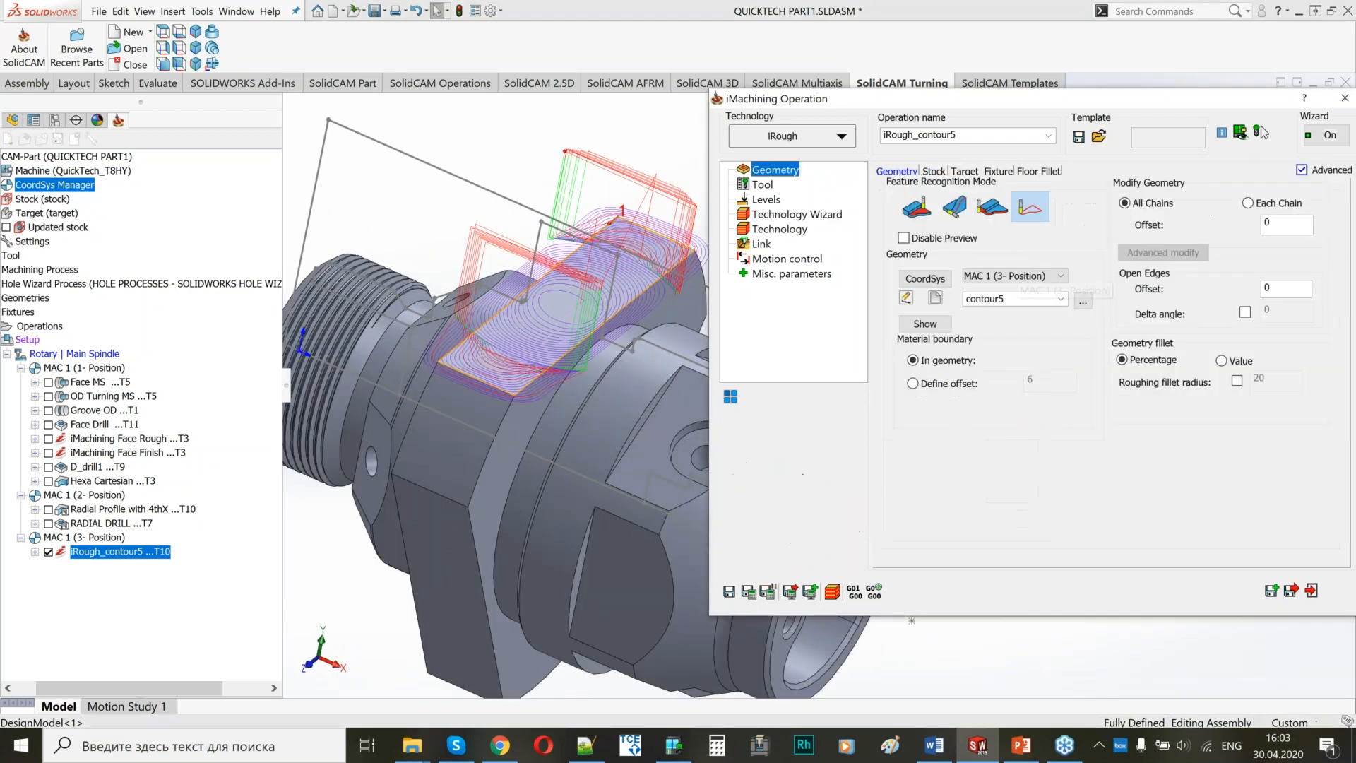
left_click(53, 555)
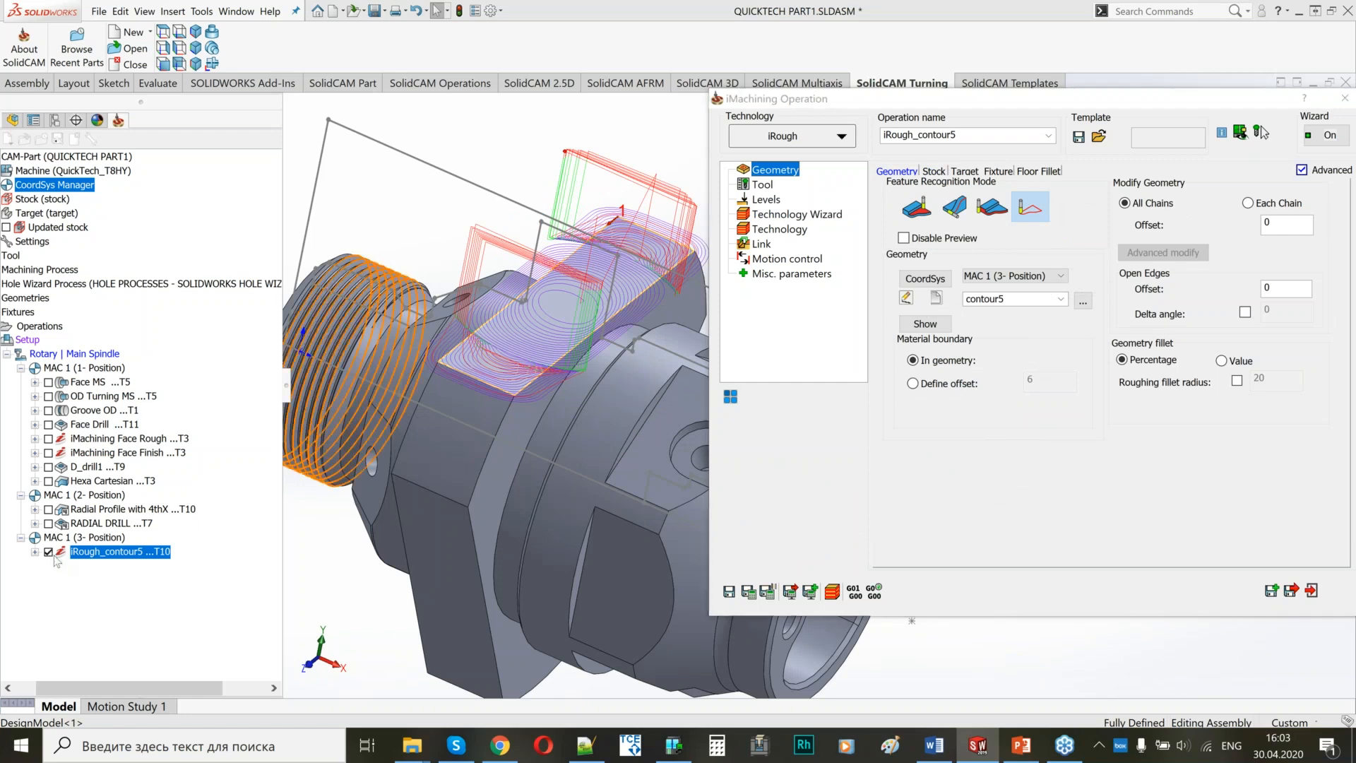
left_click(48, 551)
left_click(931, 397)
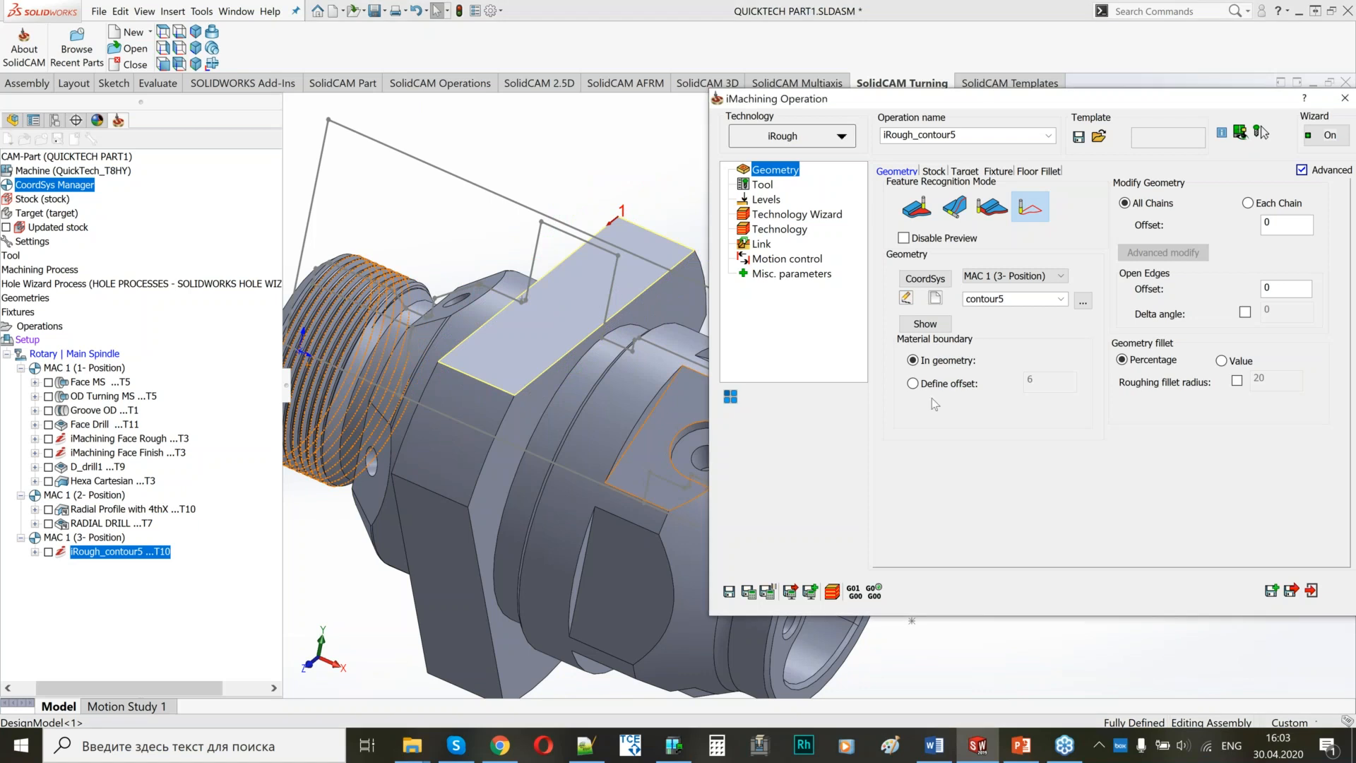
Define a new geometry for the iRough operation from the hexagon flat's face chain and mark its edges as open.
left_click(935, 297)
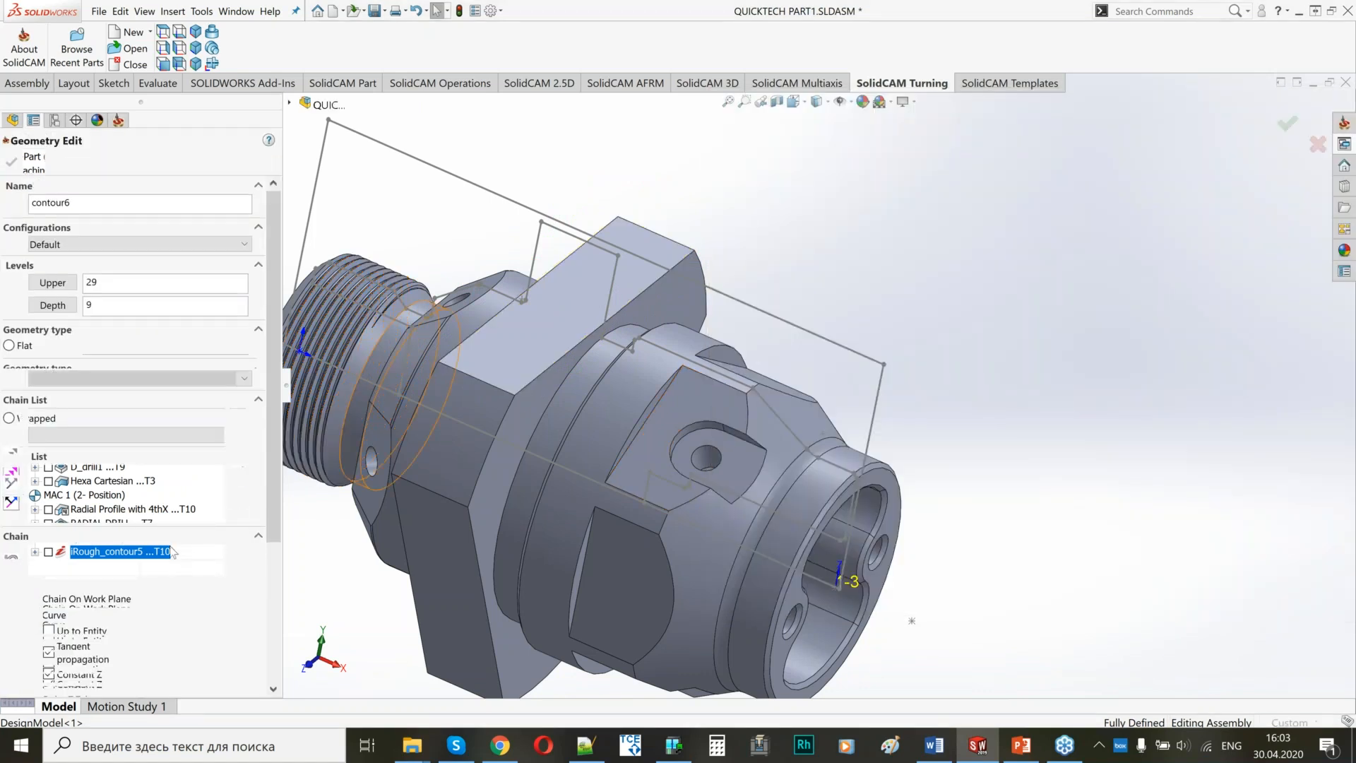
left_click(540, 417)
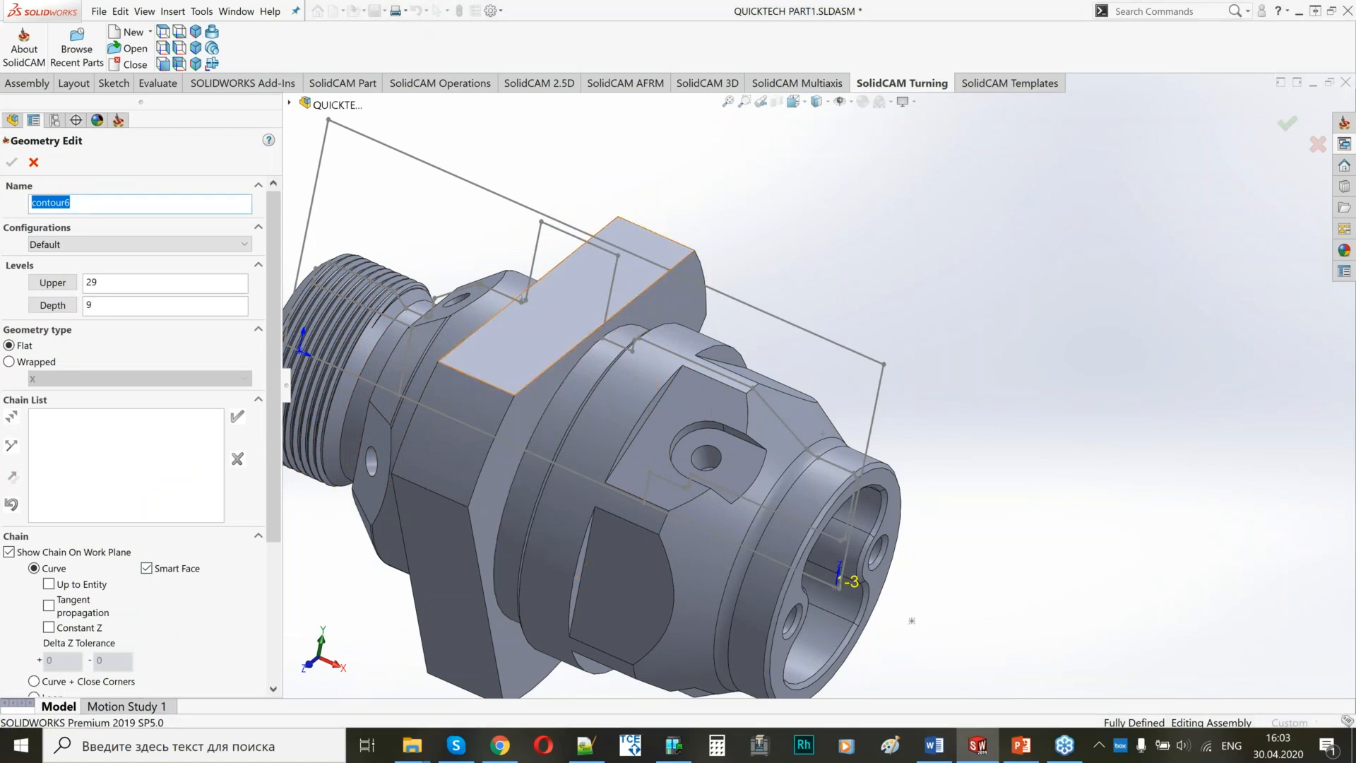
right_click(68, 415)
left_click(146, 541)
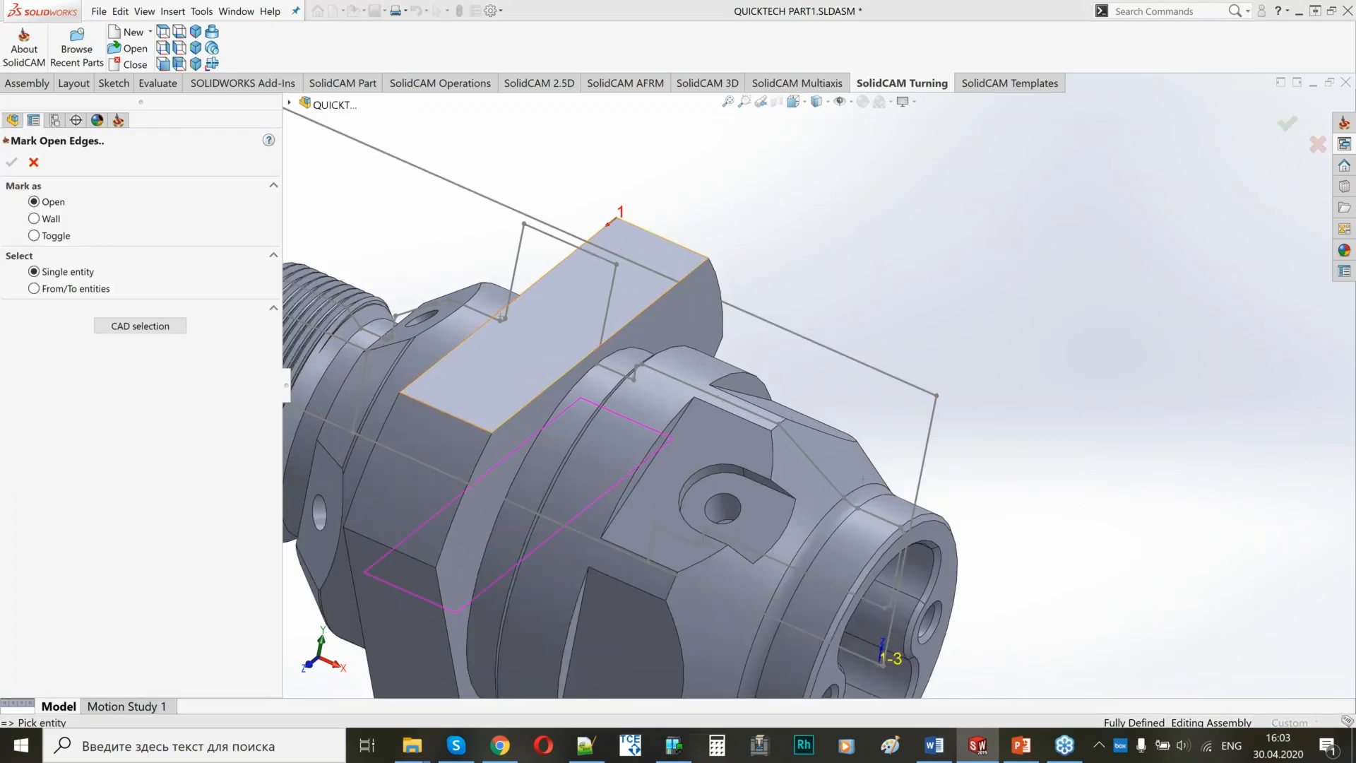
left_click(690, 317)
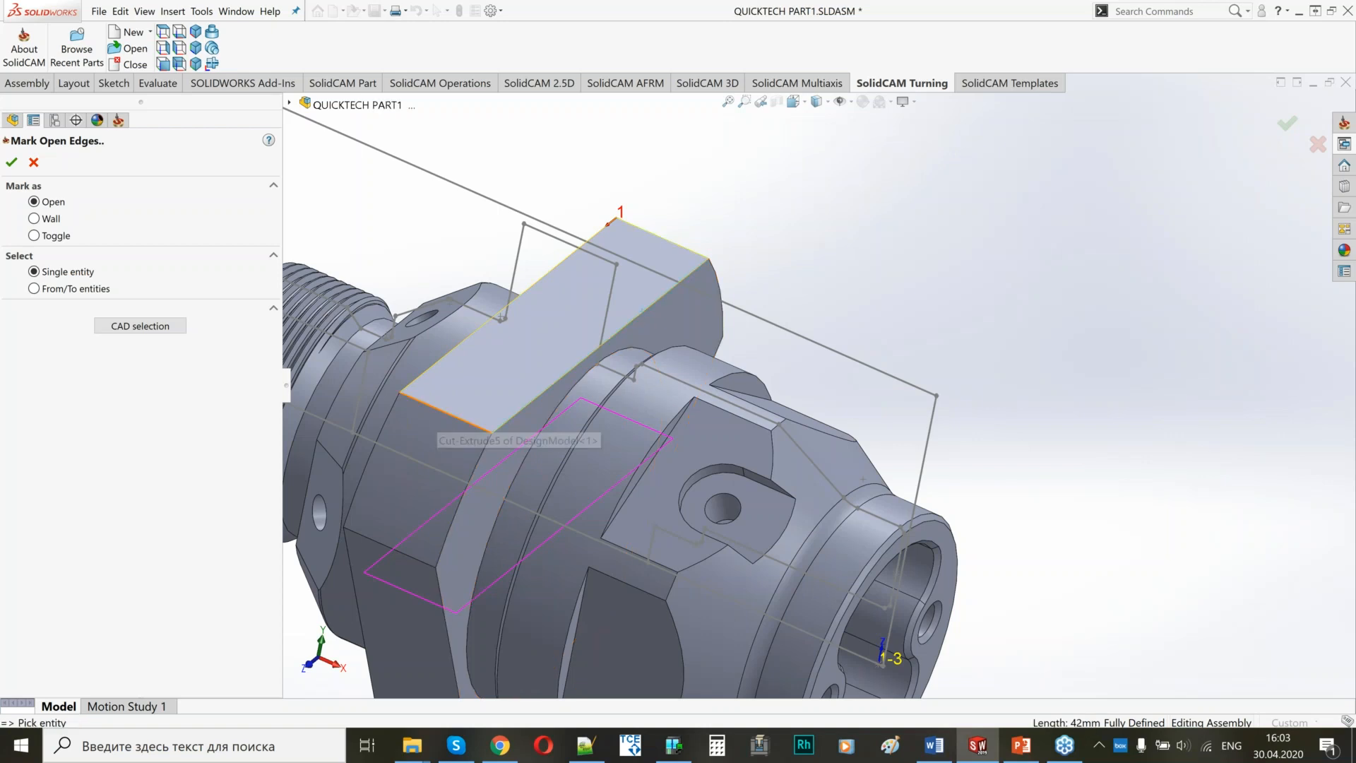
left_click(11, 162)
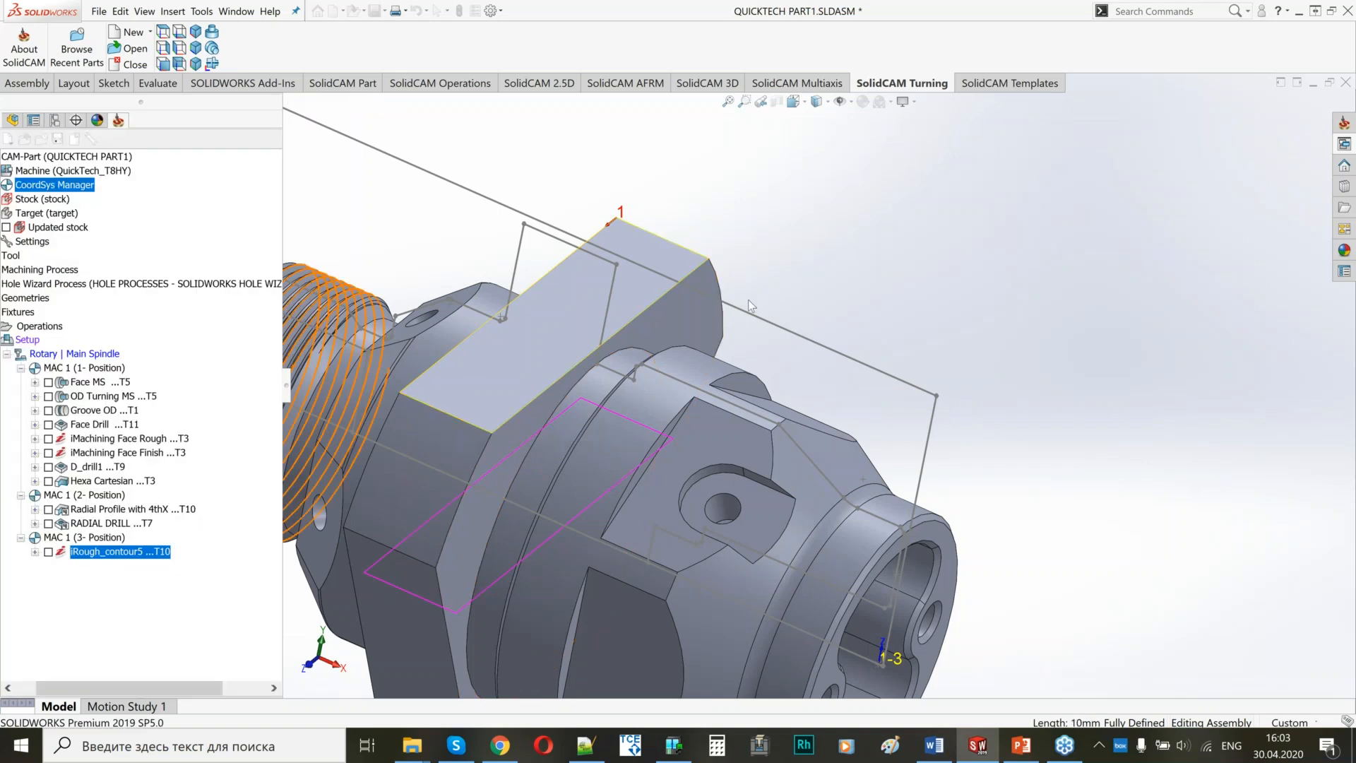
left_click(748, 303)
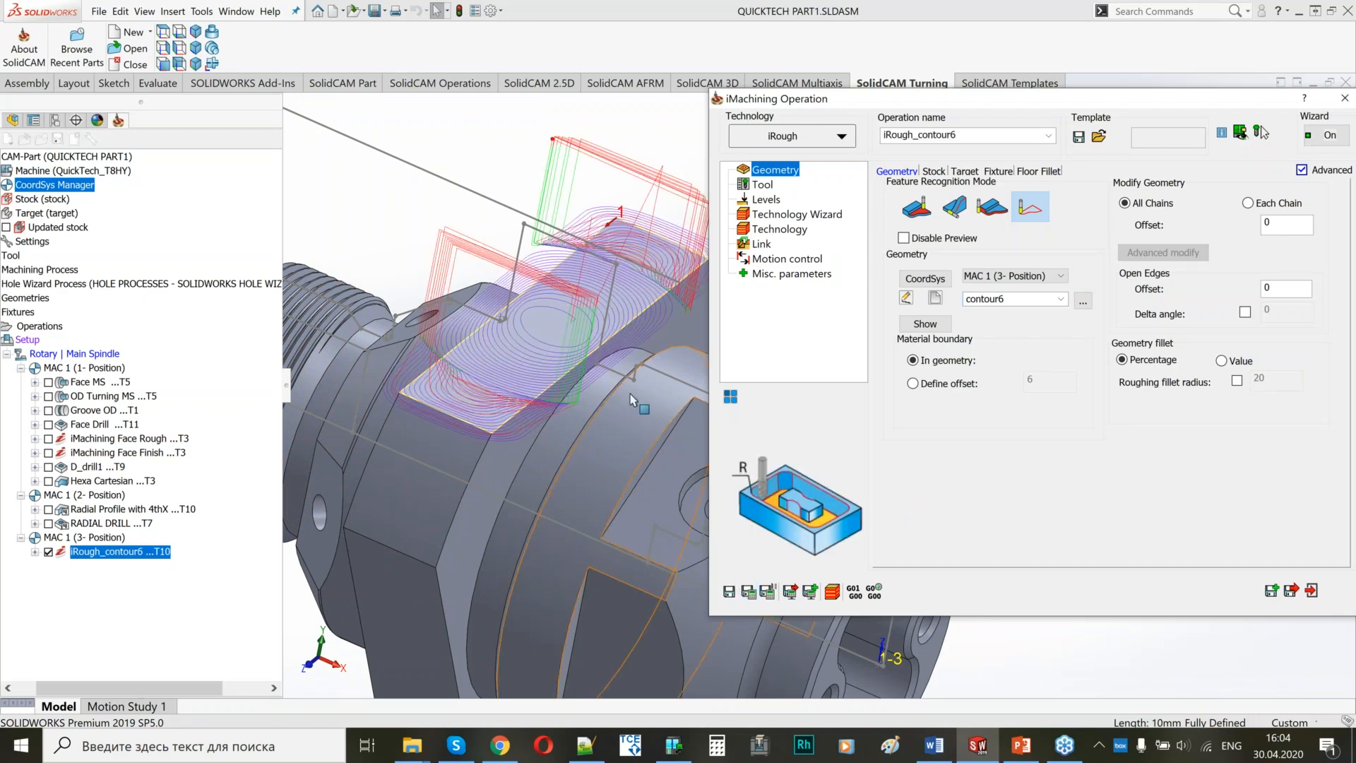
Apply a 4 Axis transformation to iRough_contour6, including the original operation, with a 120 angle and 2 steps, and save it.
scroll(630, 392, "up", 3)
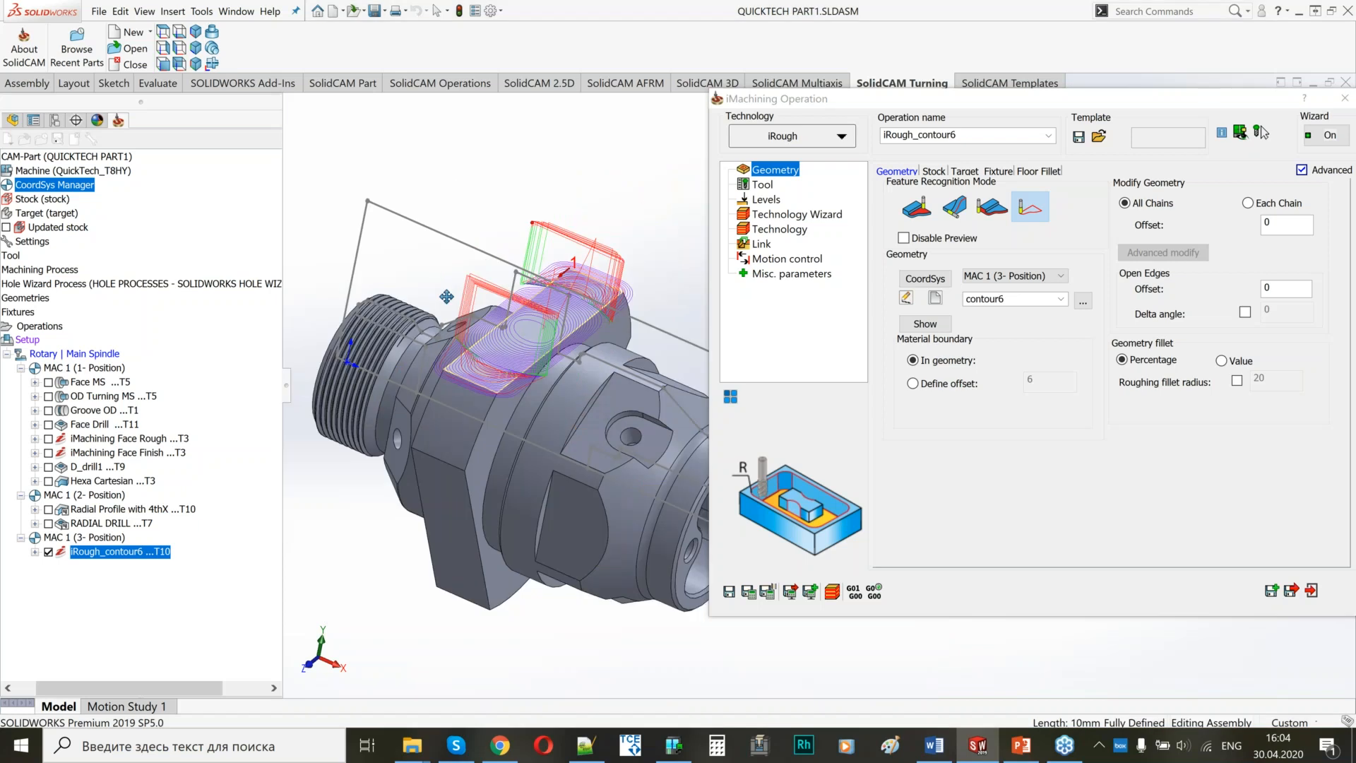
middle_click_drag(446, 297, 565, 409)
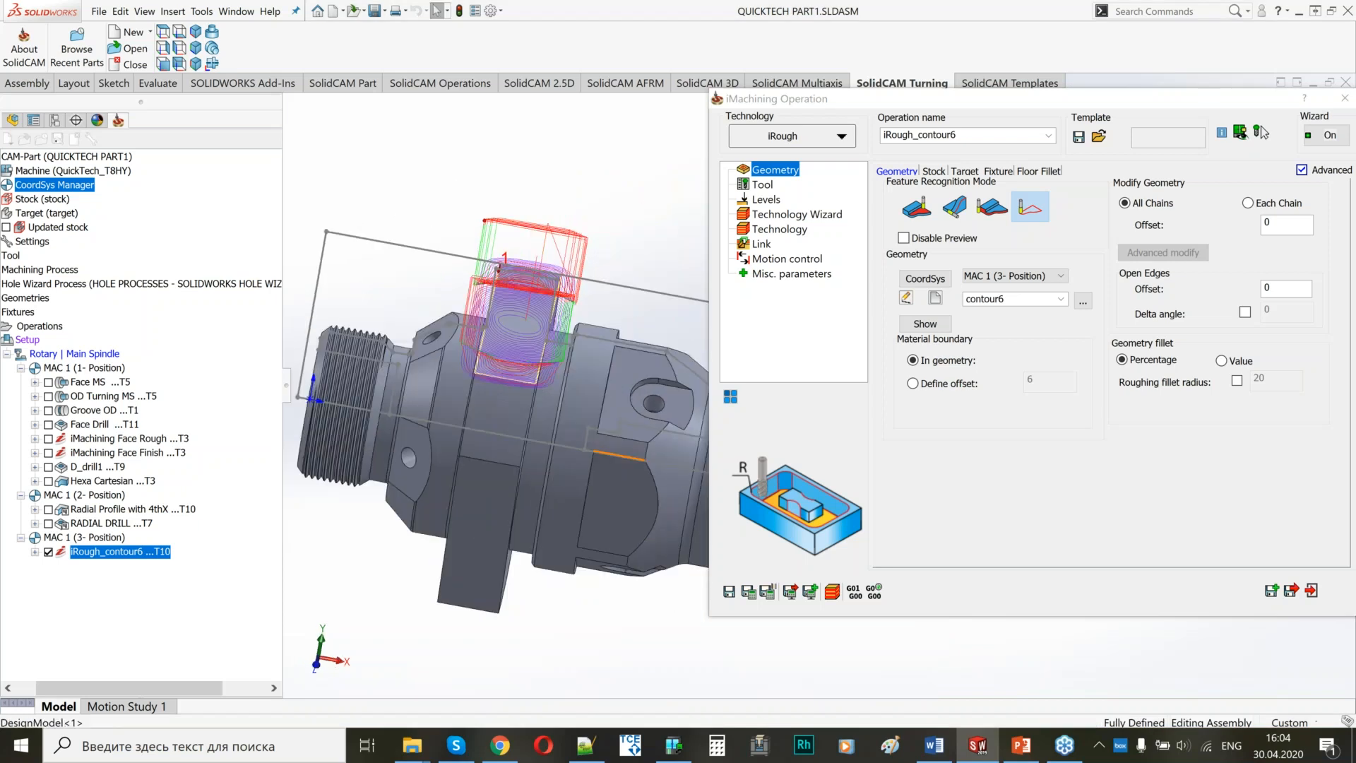
left_click(736, 399)
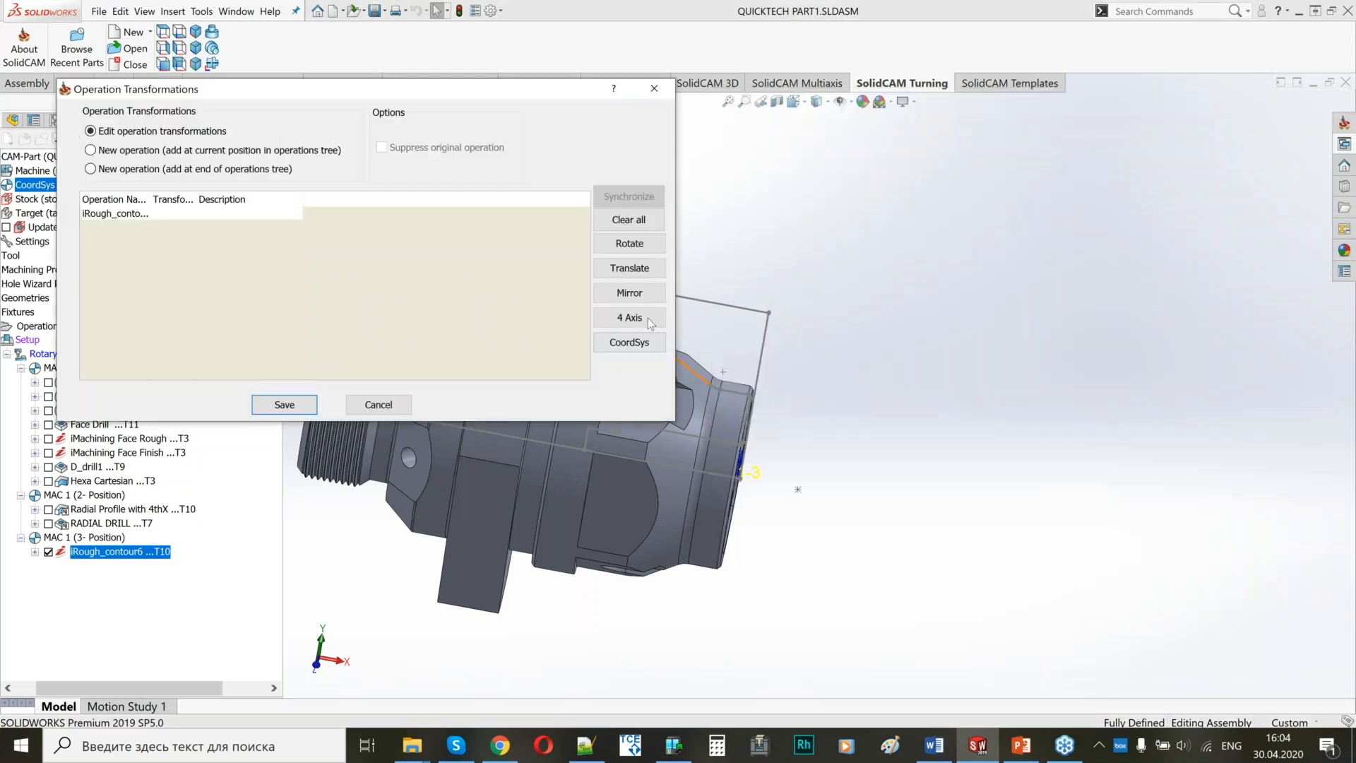
left_click(630, 318)
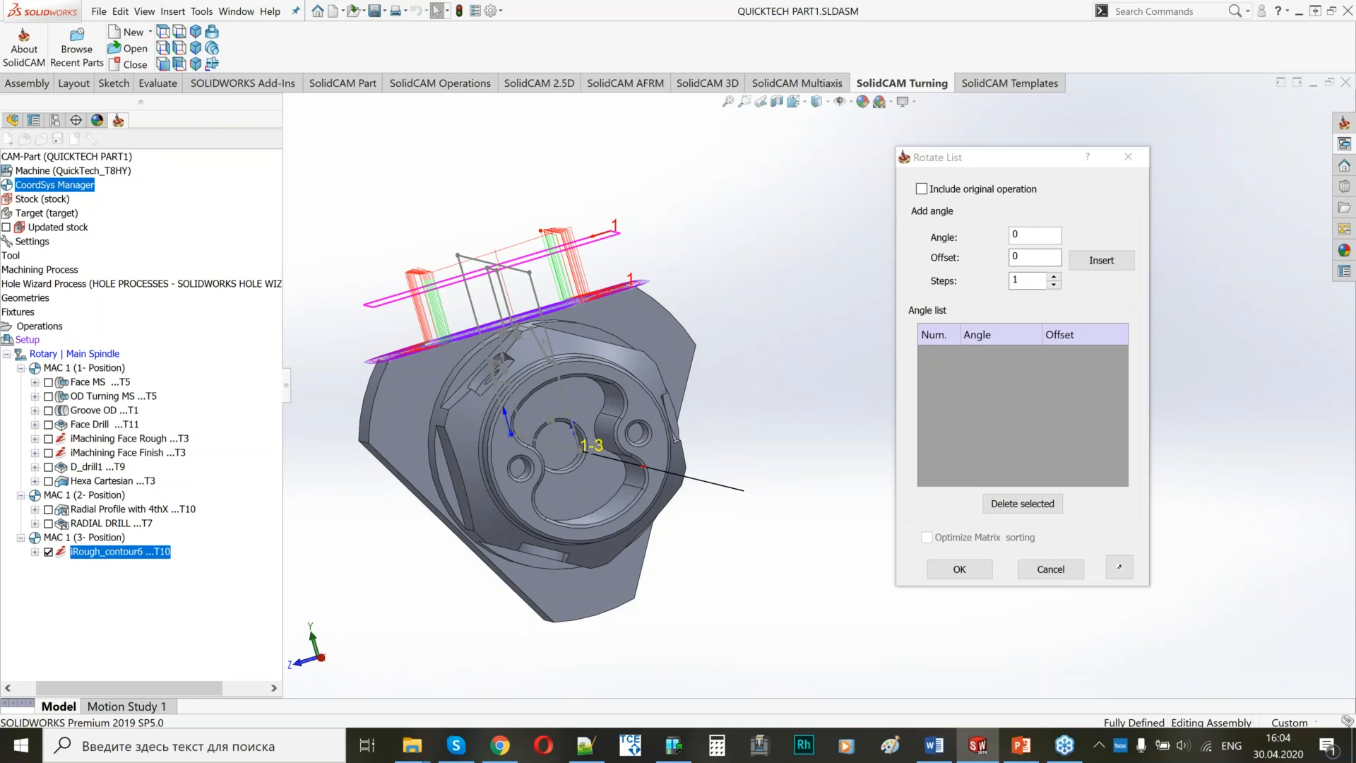
left_click(933, 190)
double_click(1017, 234)
type("120")
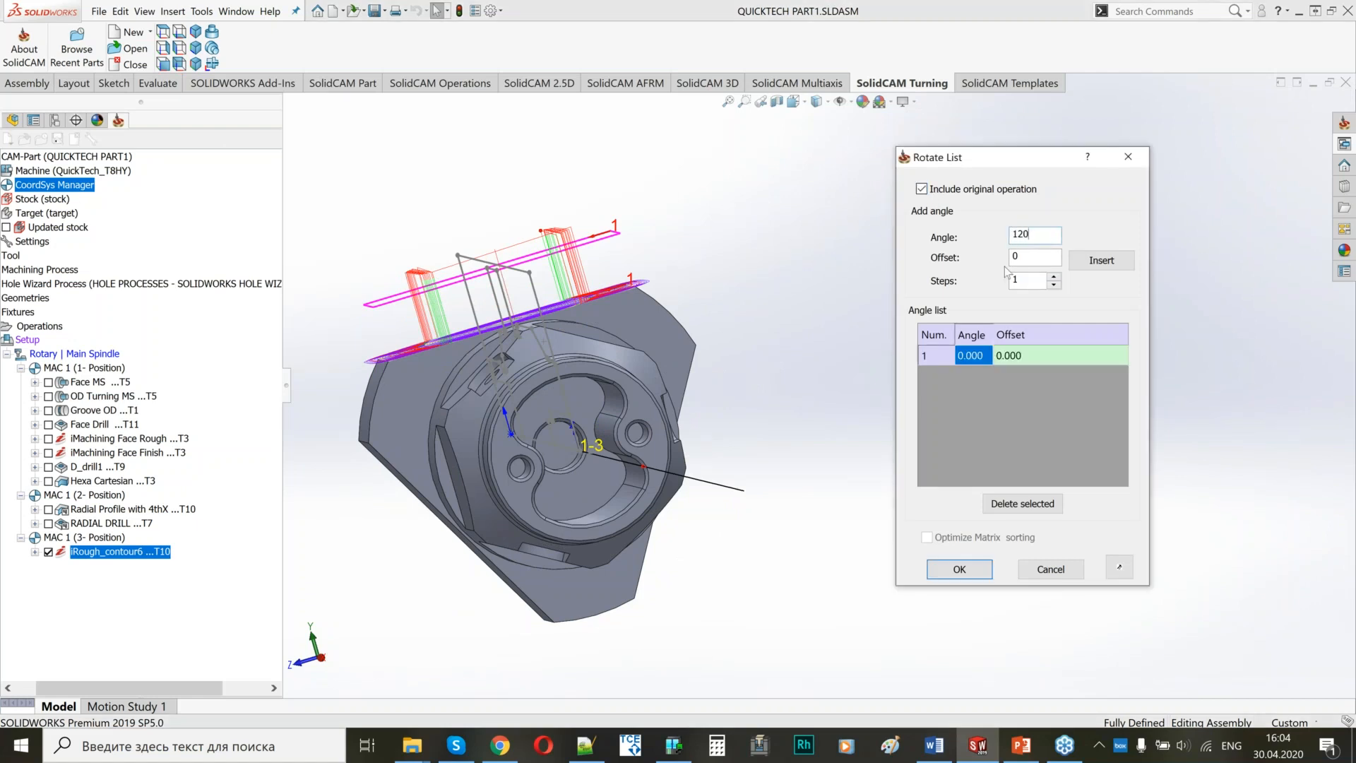
left_click(1053, 276)
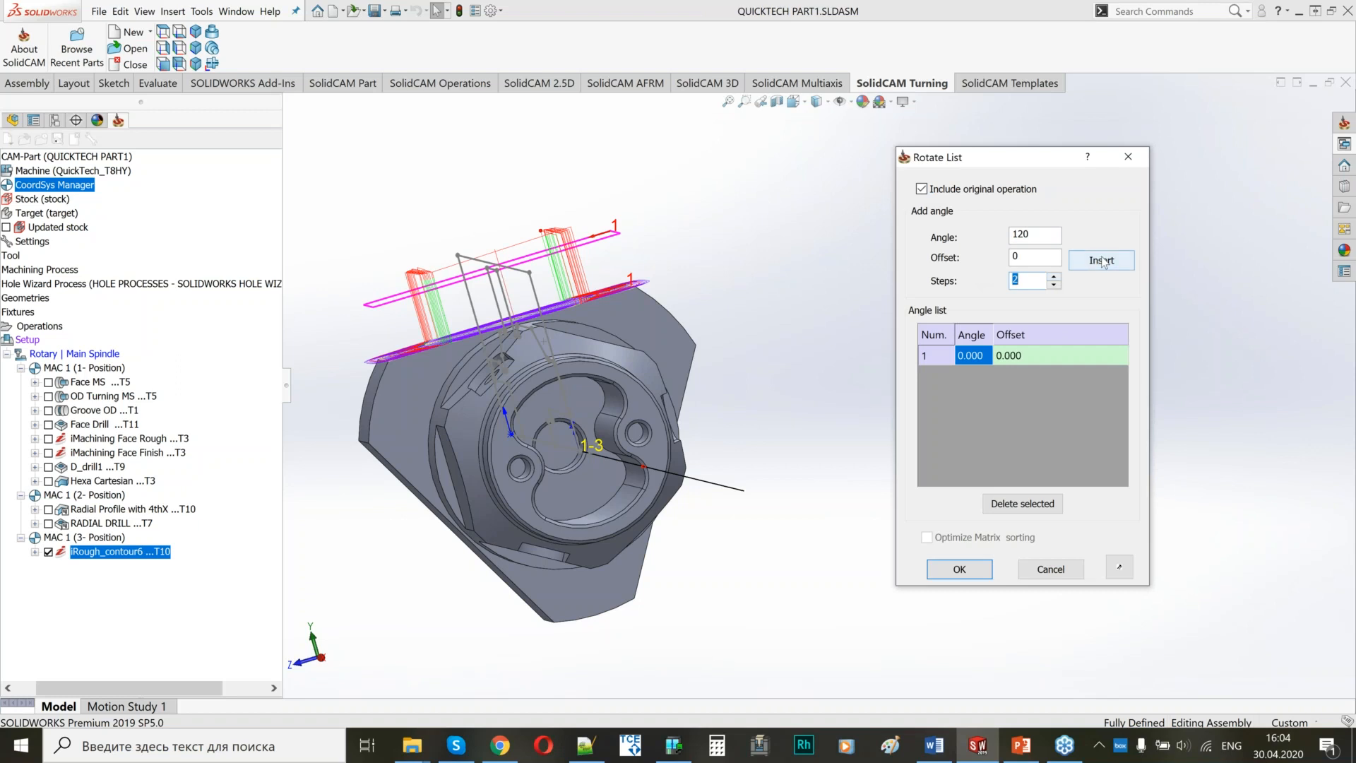
left_click(1099, 263)
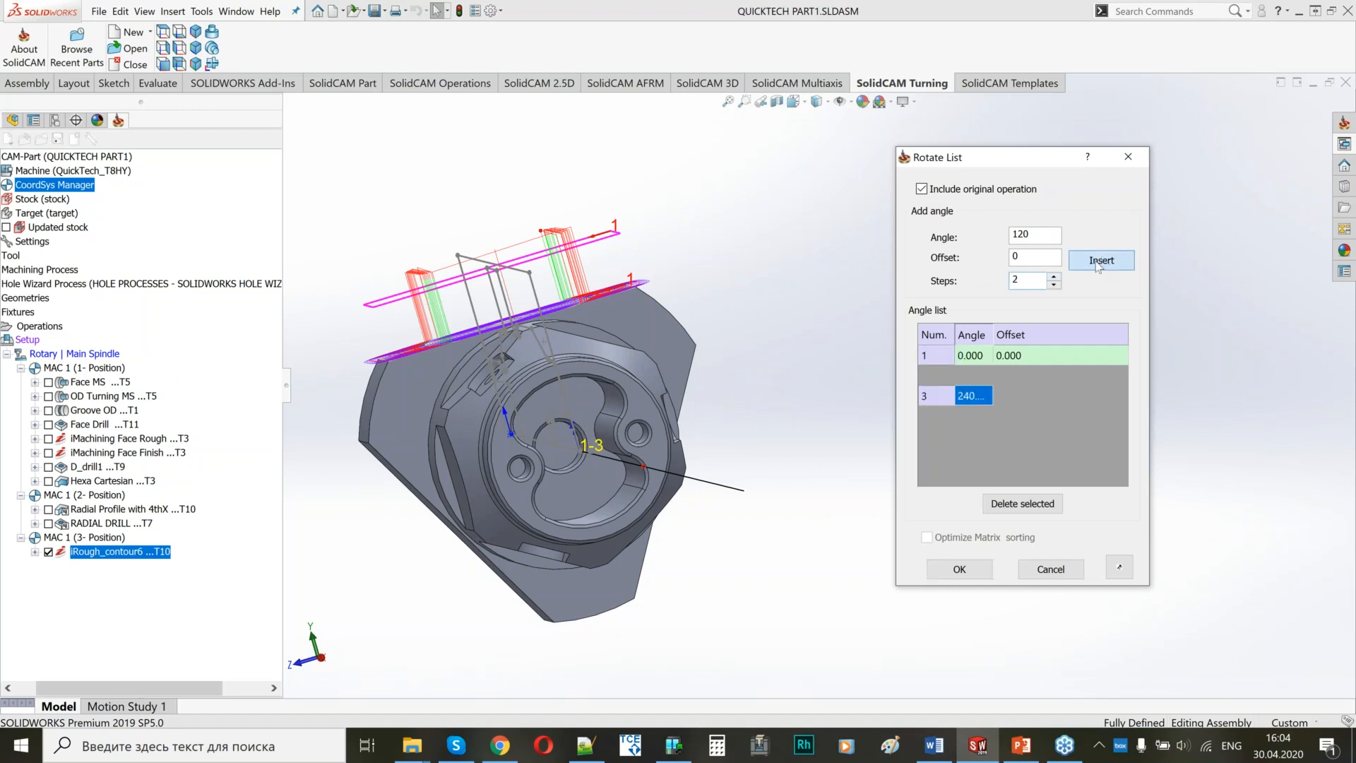
left_click(962, 574)
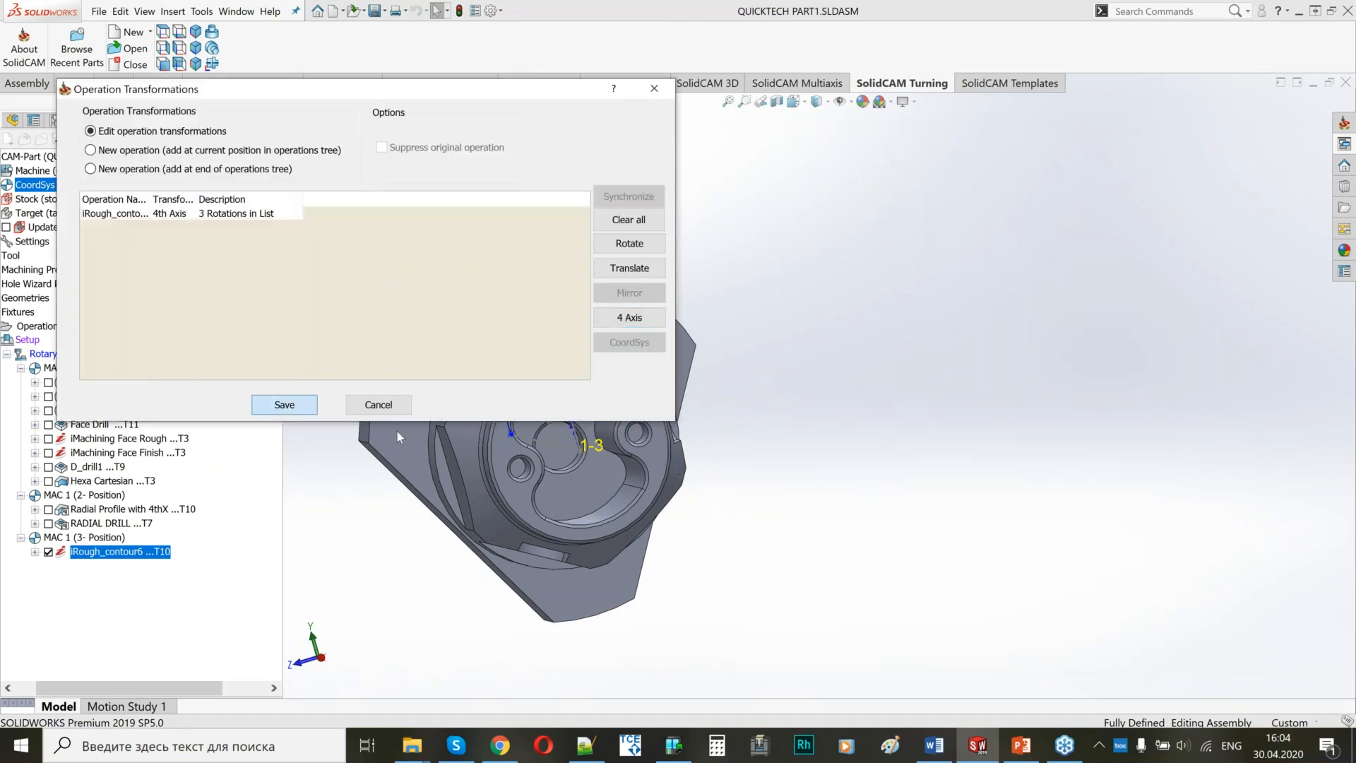
left_click(285, 405)
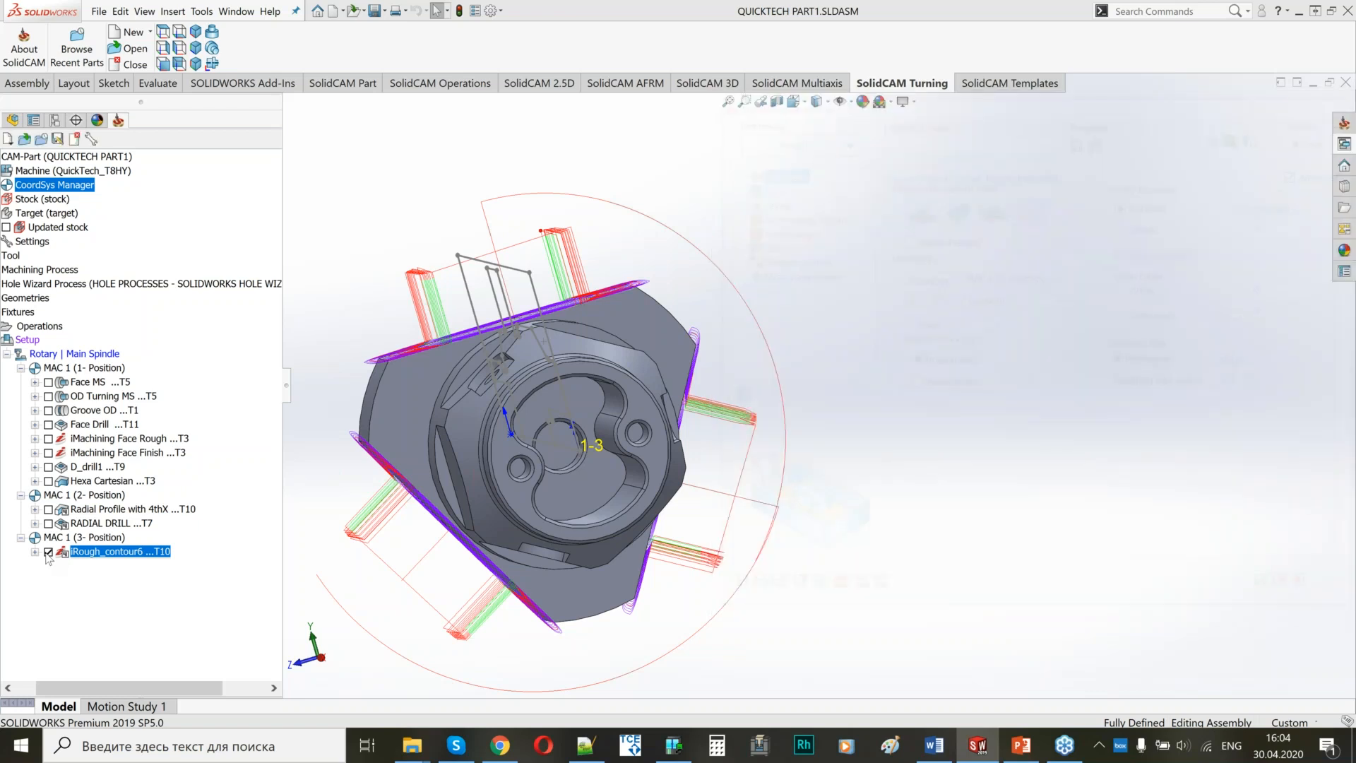
left_click(48, 551)
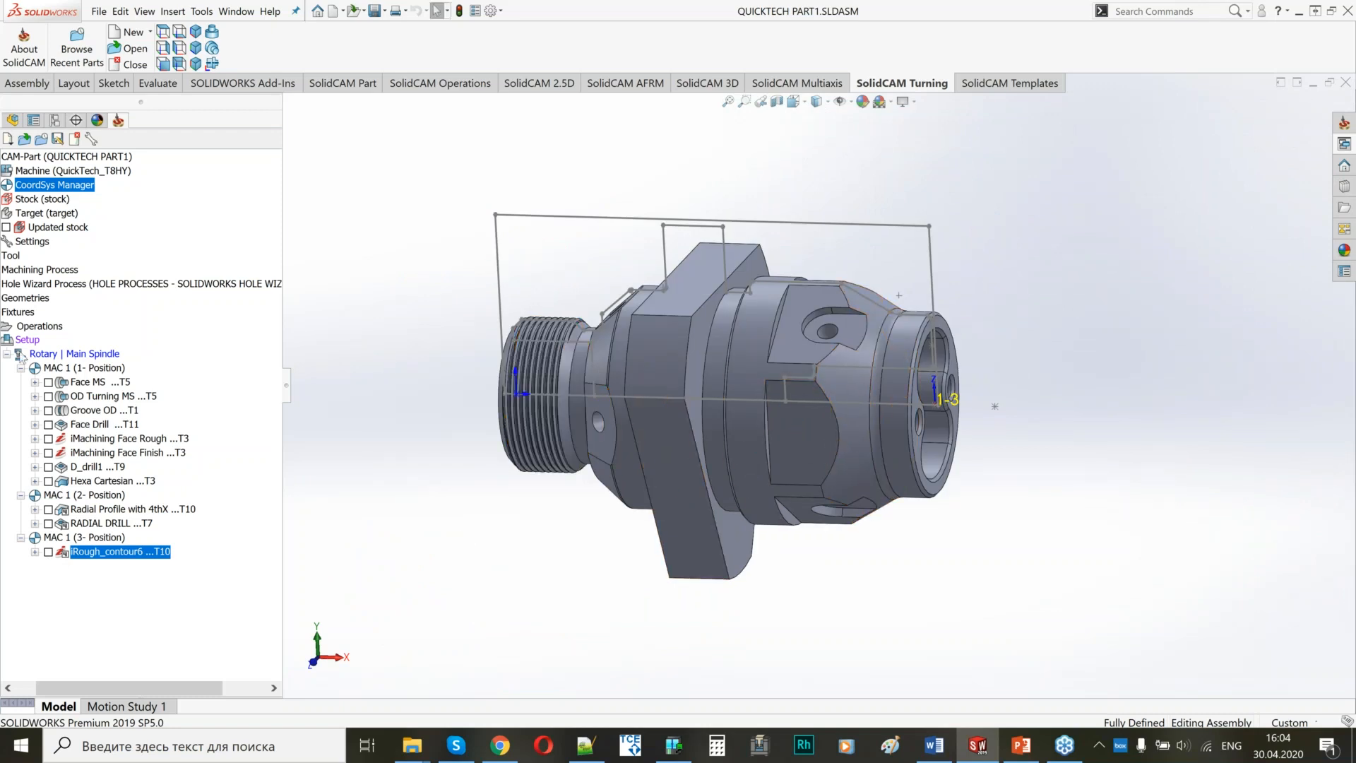
Examine the Main Spindle and Back Spindle stations and the part's position in the Machine Preview of the machine setup.
left_click(48, 174)
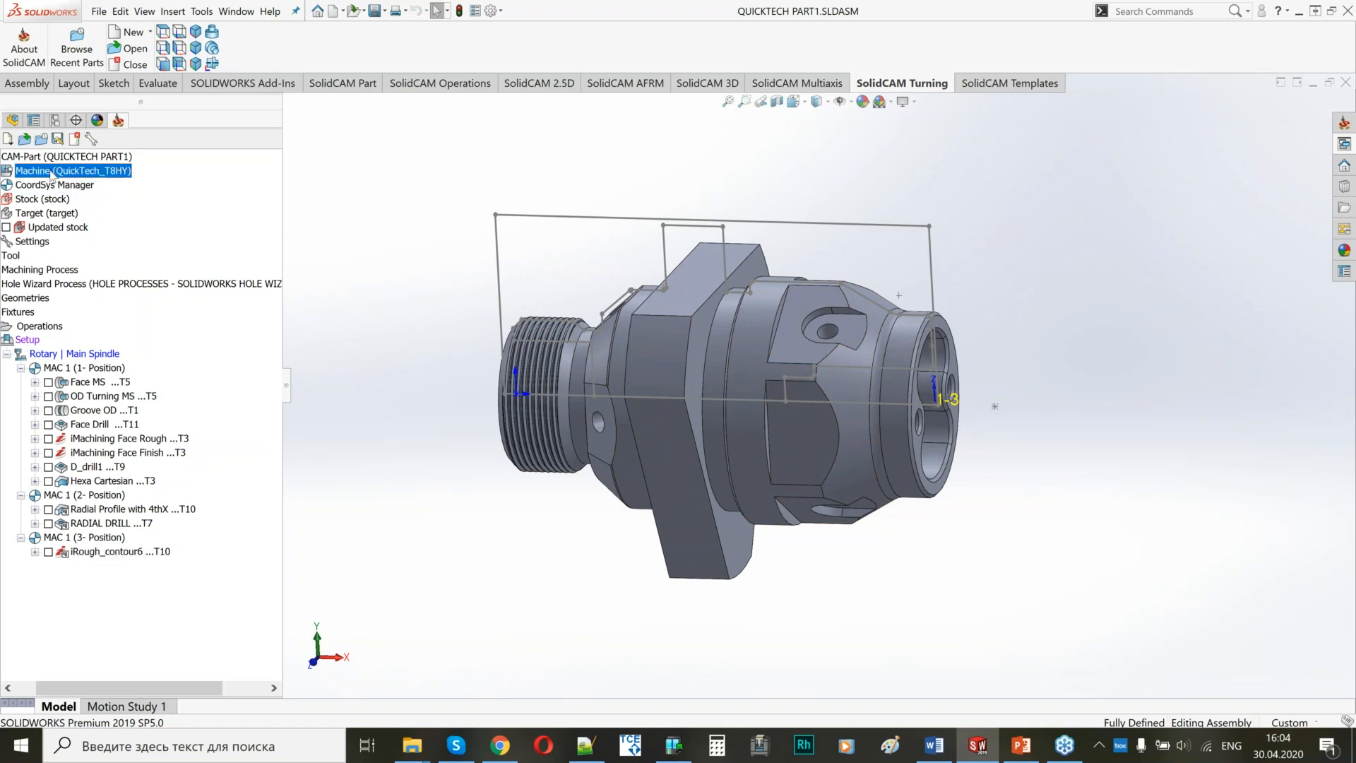
left_click(27, 342)
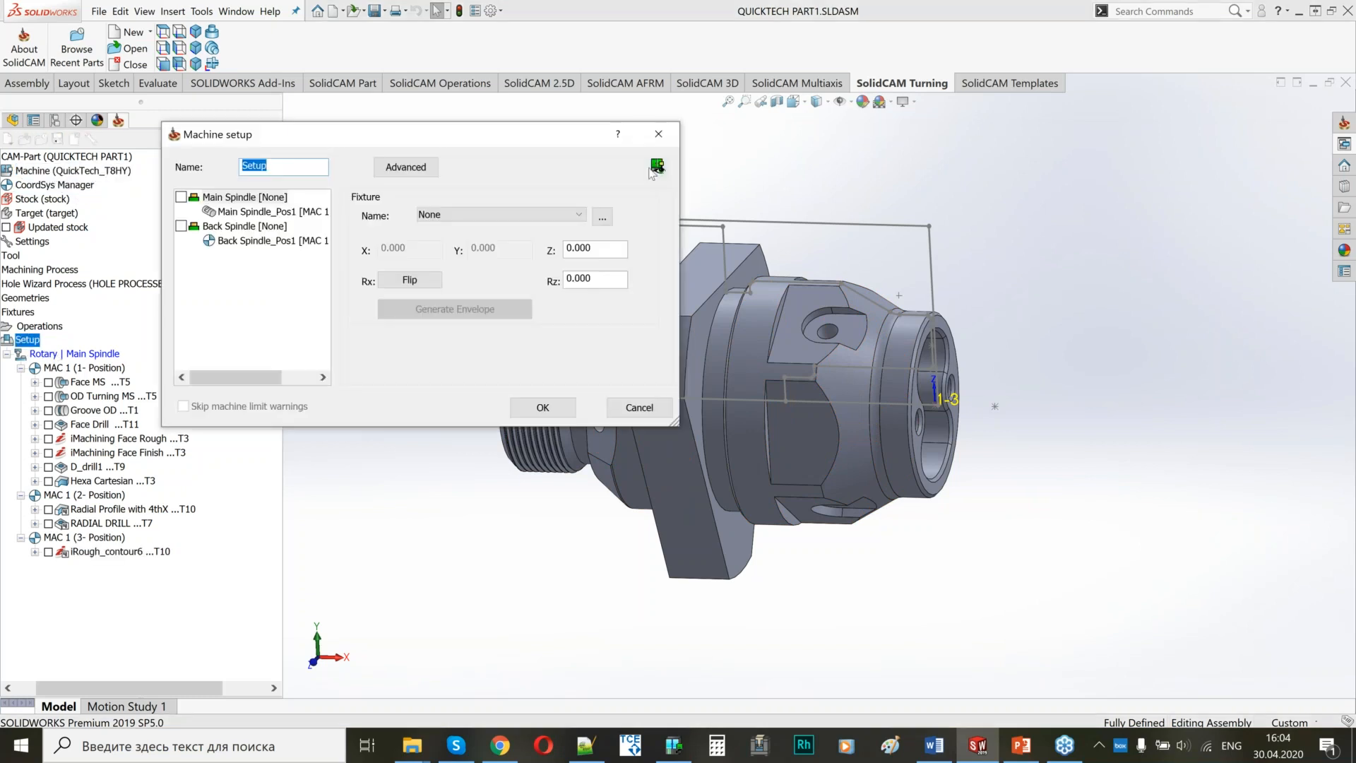
left_click(657, 166)
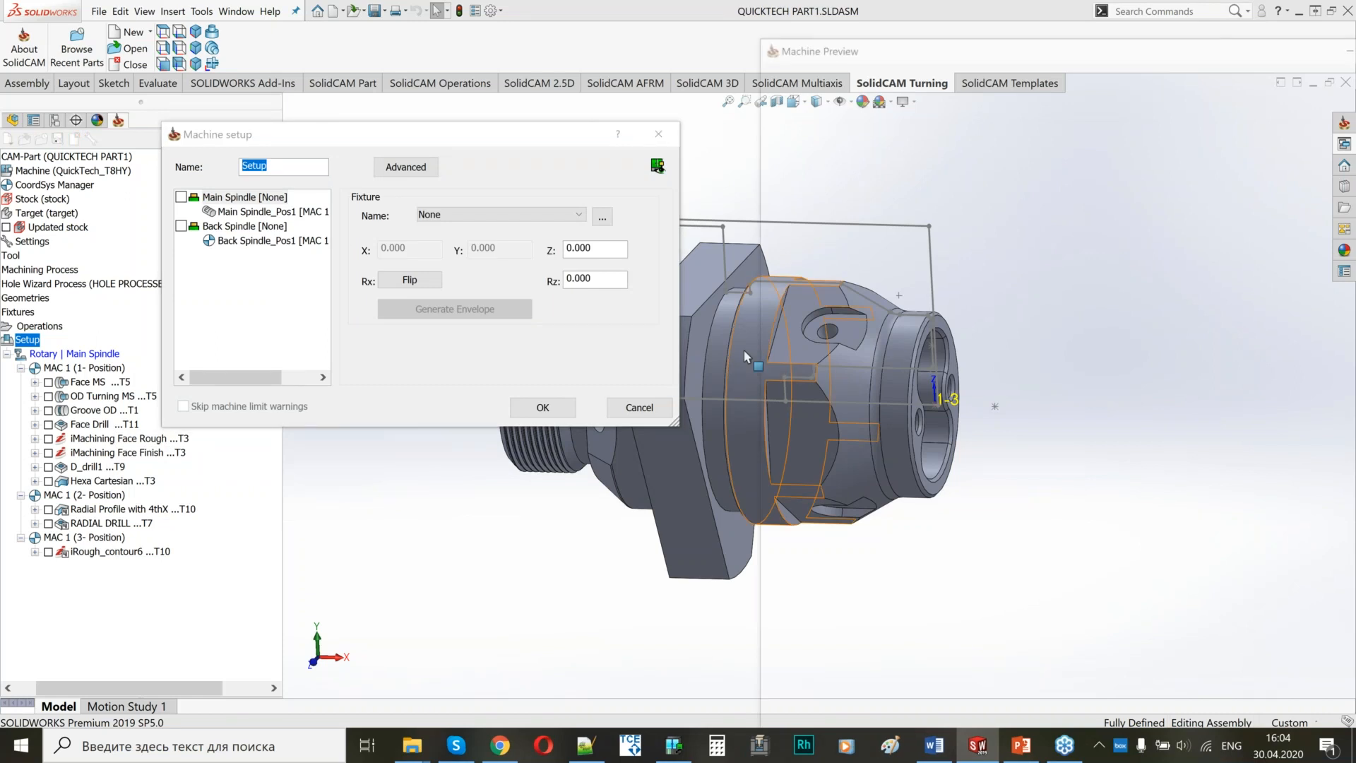
left_click(926, 76)
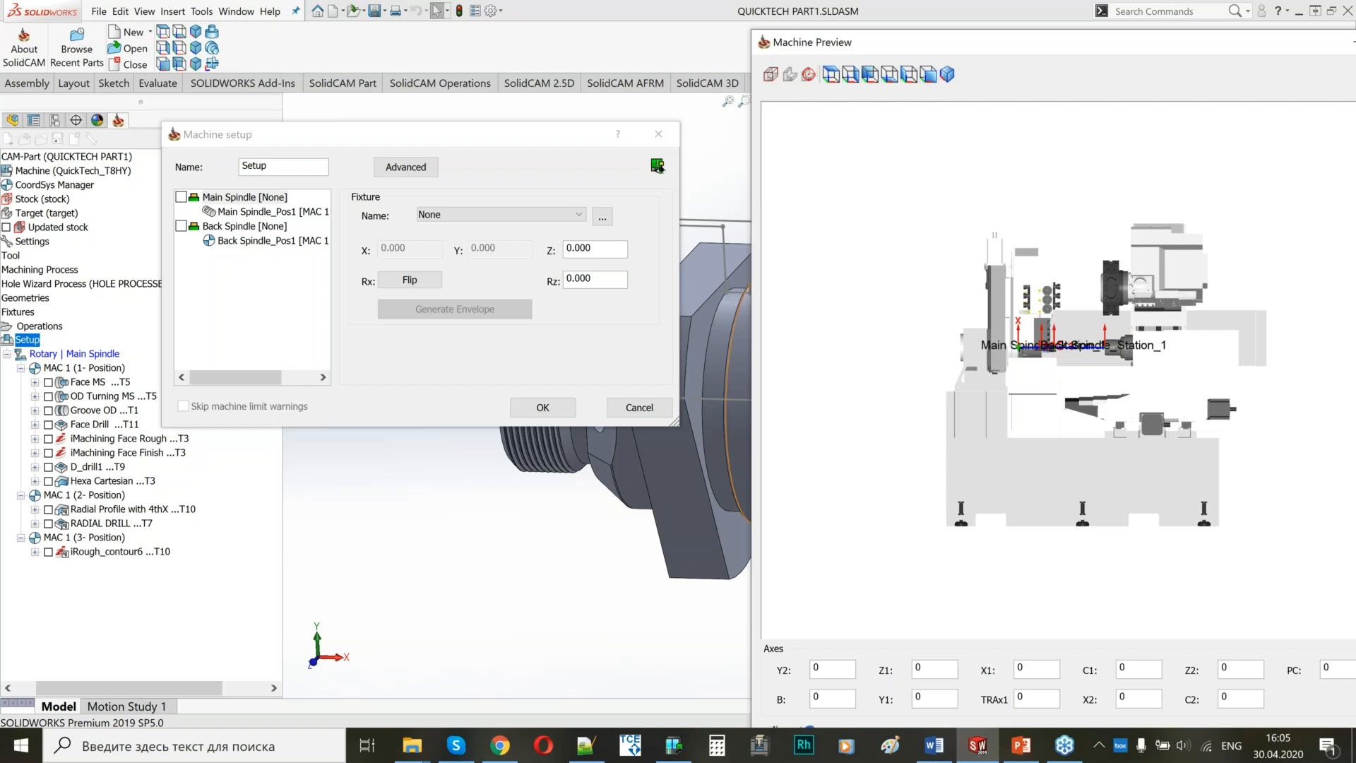
left_click_drag(752, 263, 342, 263)
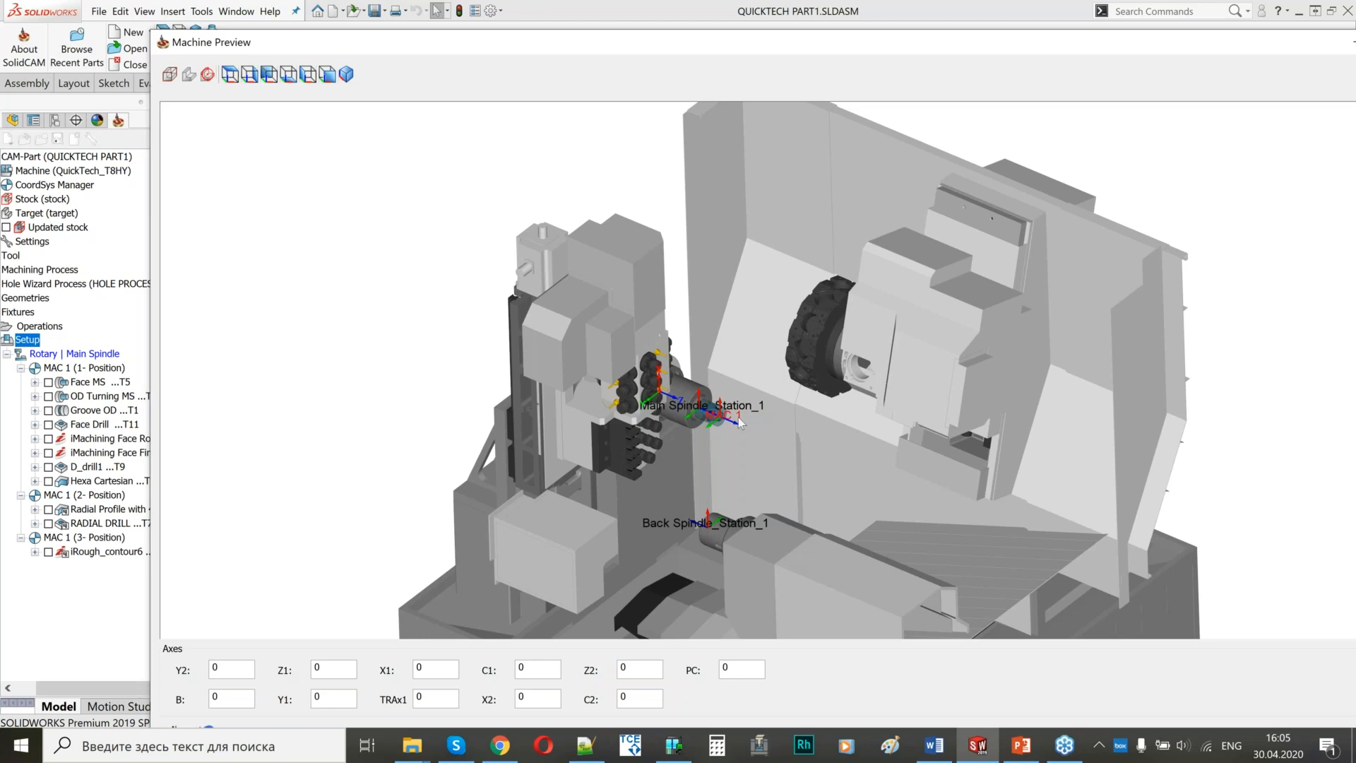
scroll(741, 420, "up", 2)
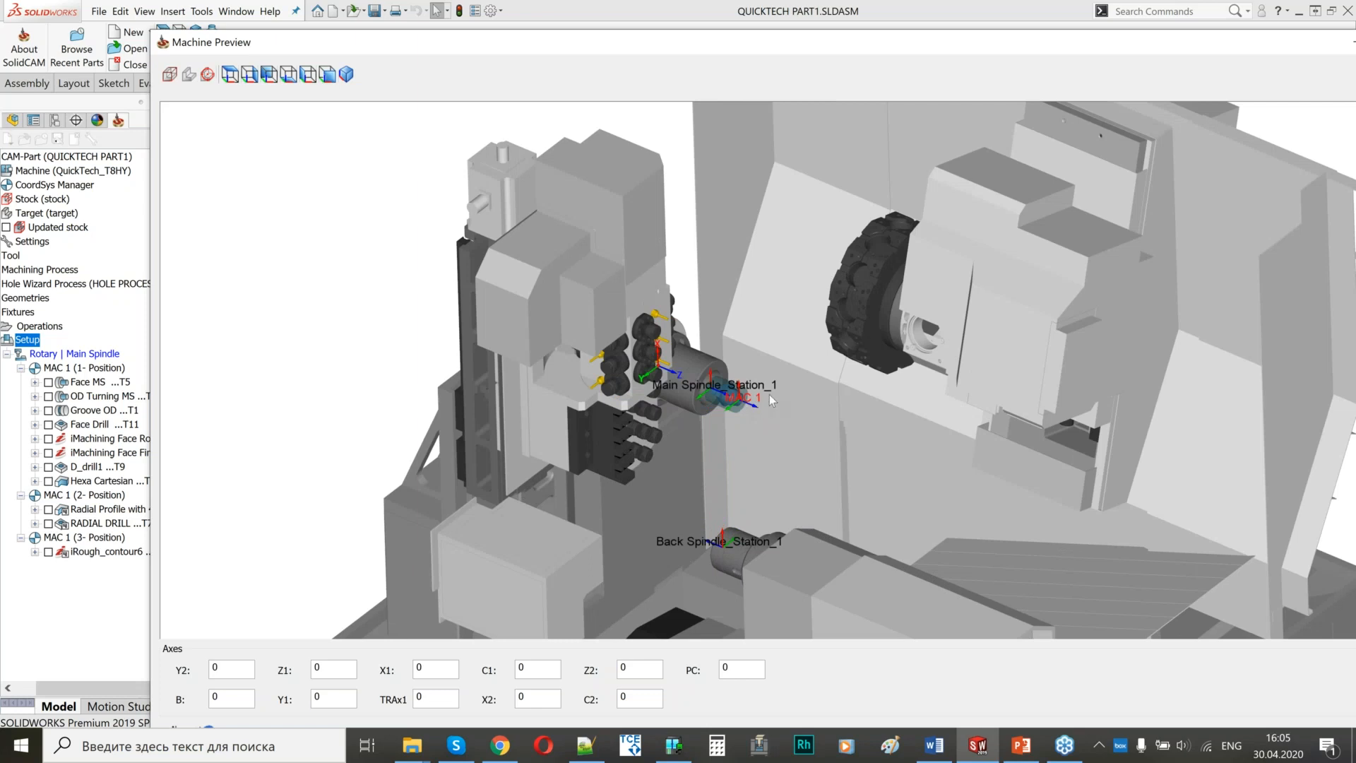
scroll(769, 394, "up", 1)
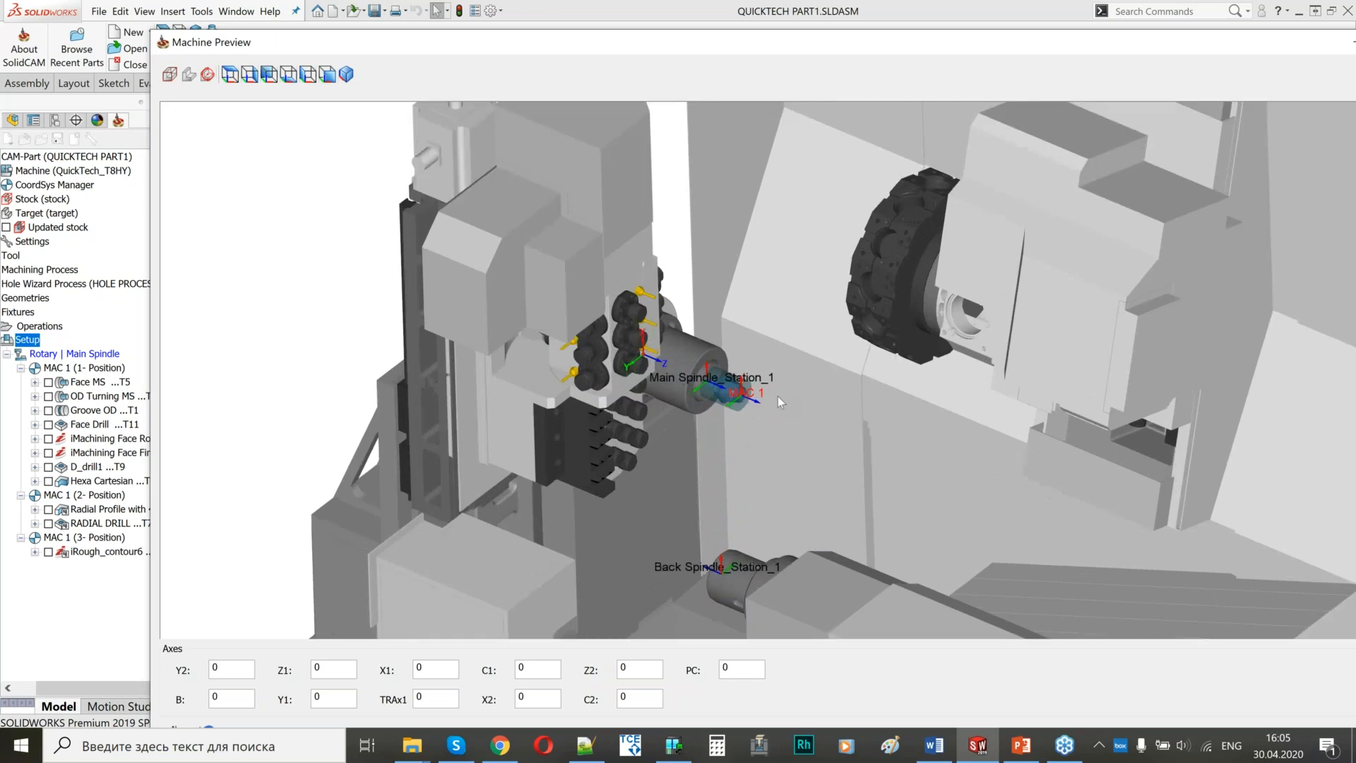
scroll(779, 401, "up", 1)
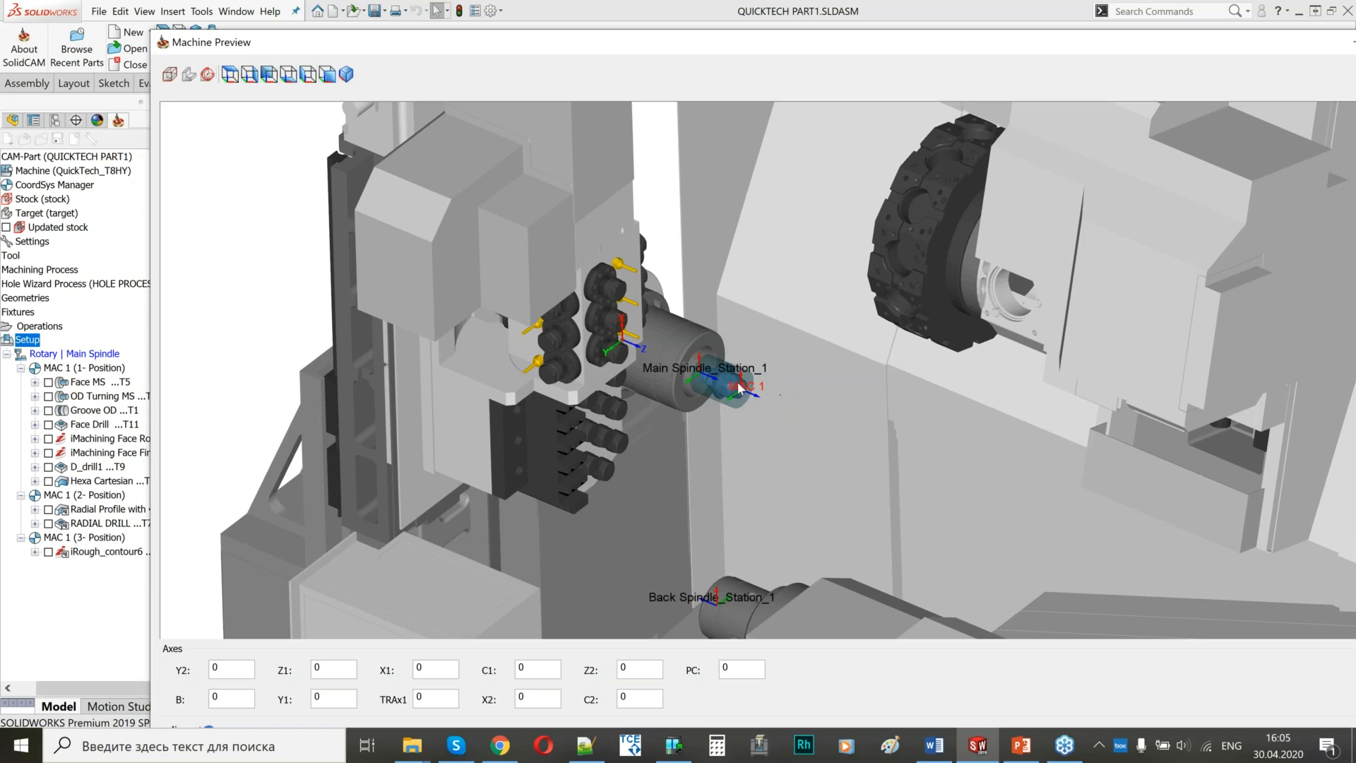
scroll(667, 374, "down", 3)
scroll(959, 431, "up", 2)
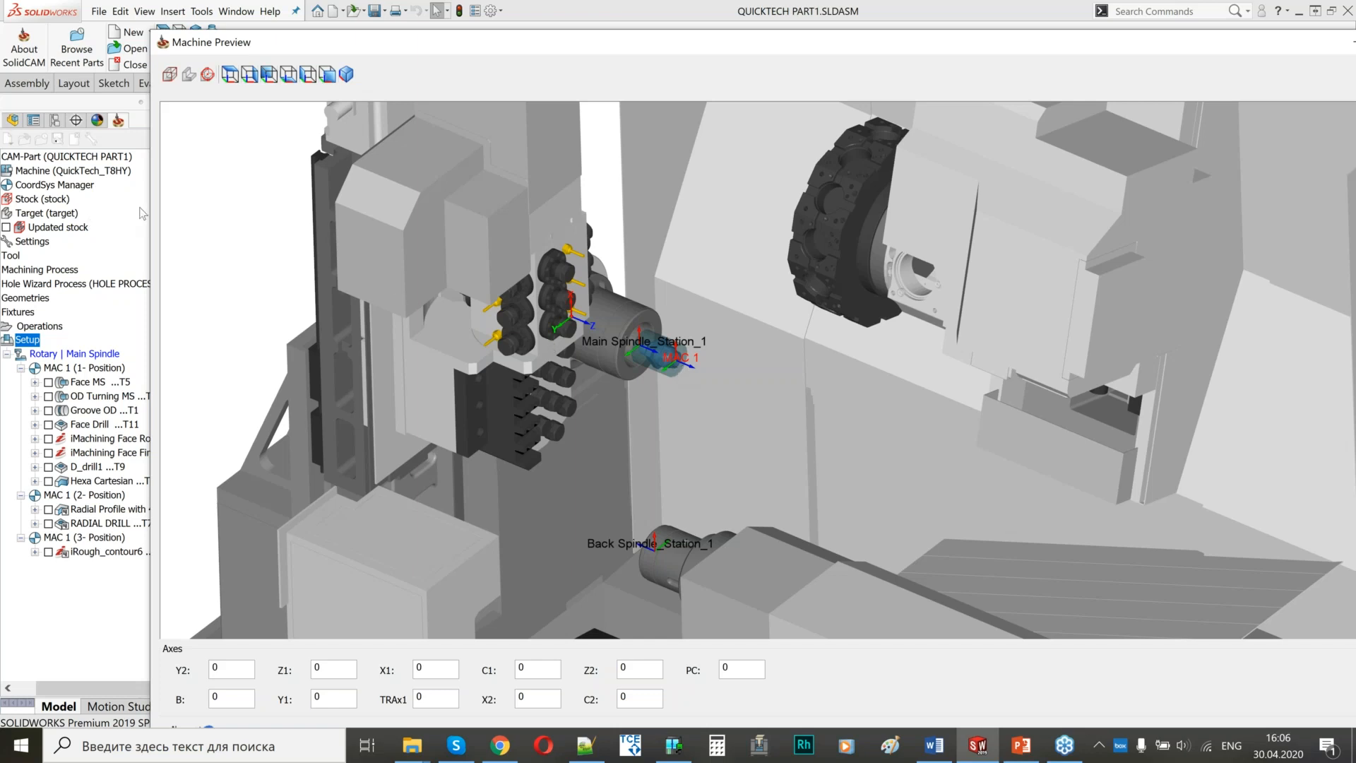
left_click_drag(168, 209, 606, 209)
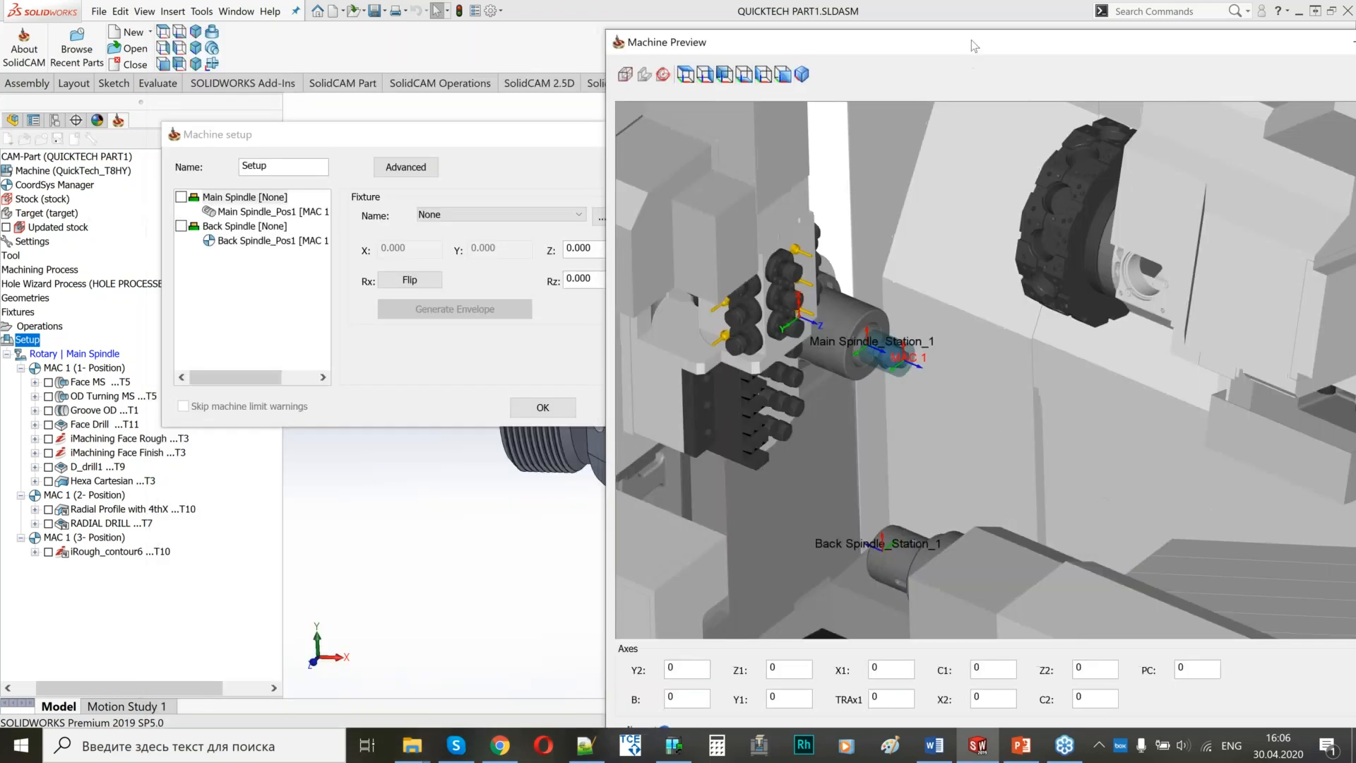
left_click_drag(815, 58, 616, 76)
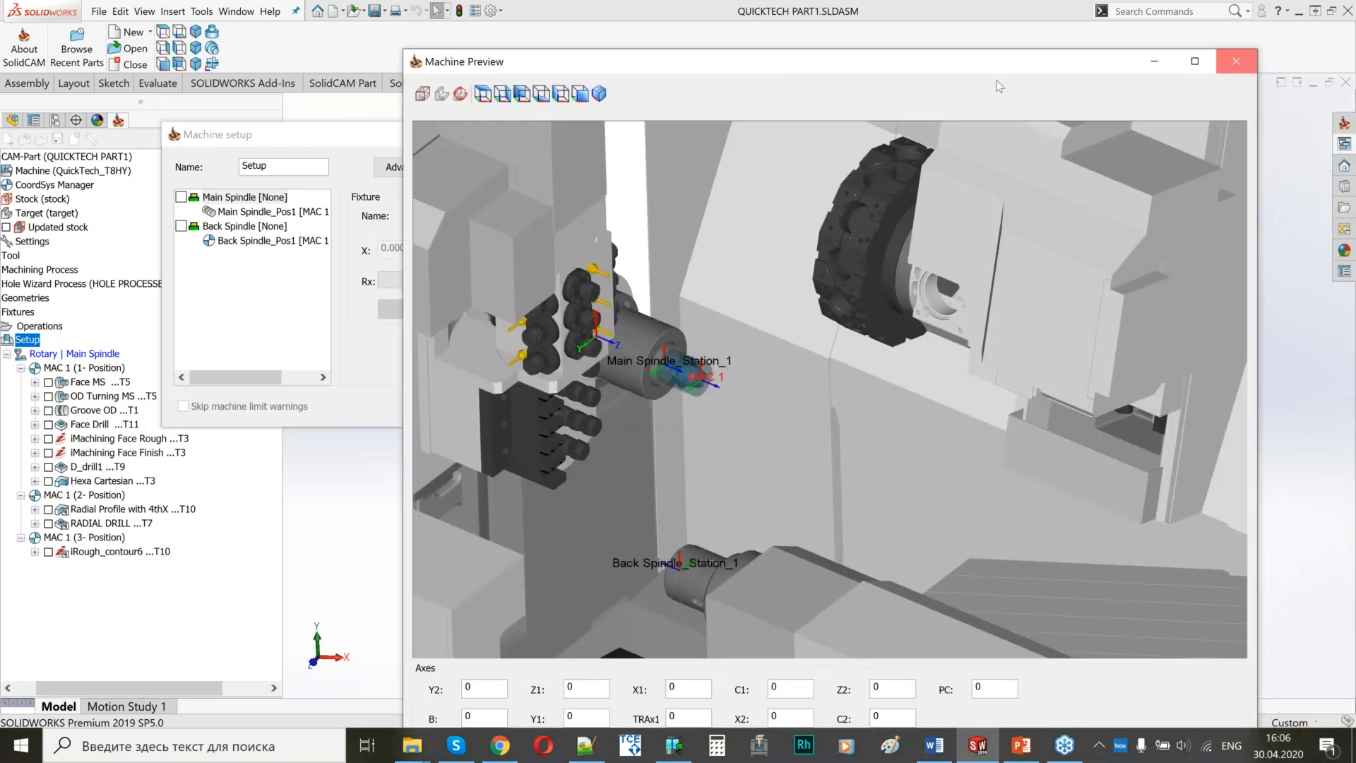
left_click(1236, 61)
left_click(646, 131)
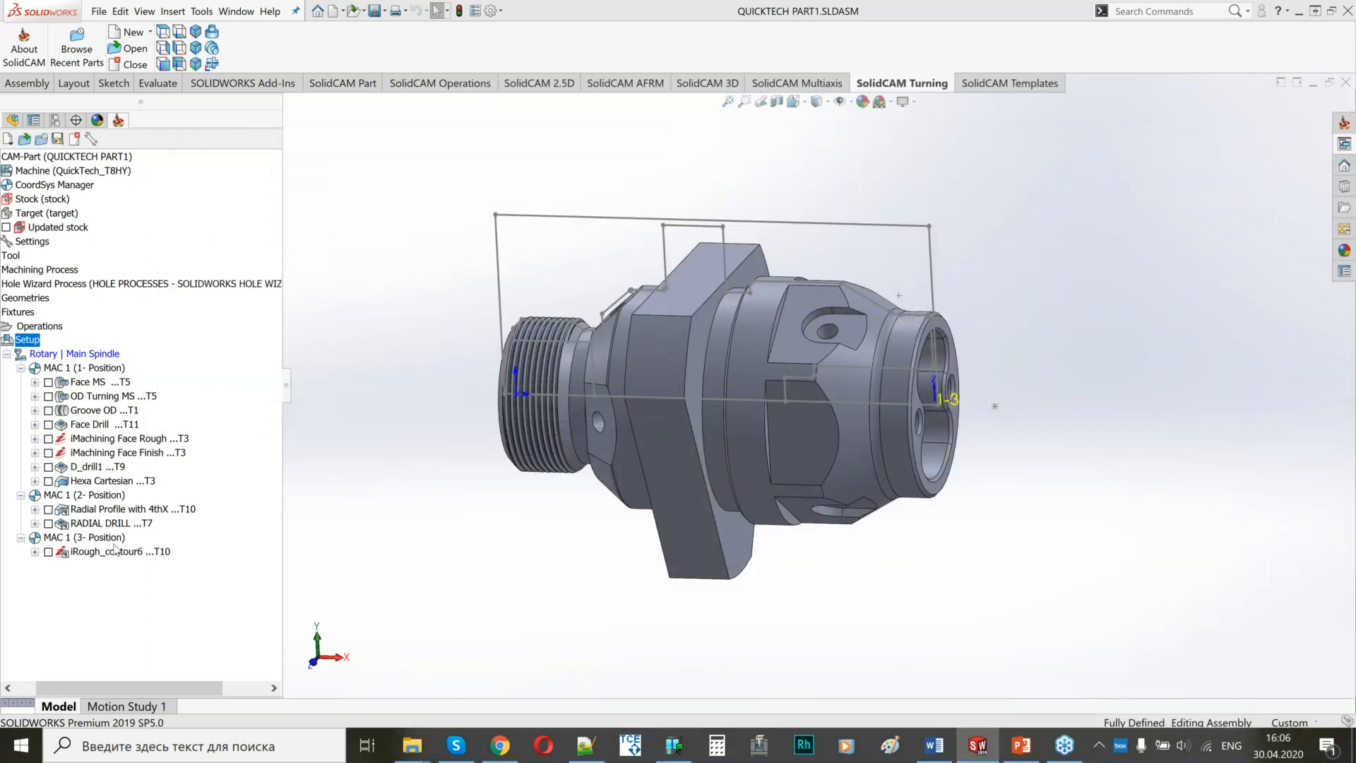
Add a machine control operation after iRough_contour6 with a Rotary Turret action and inspect the turret near the main spindle in the Machine Preview.
right_click(115, 551)
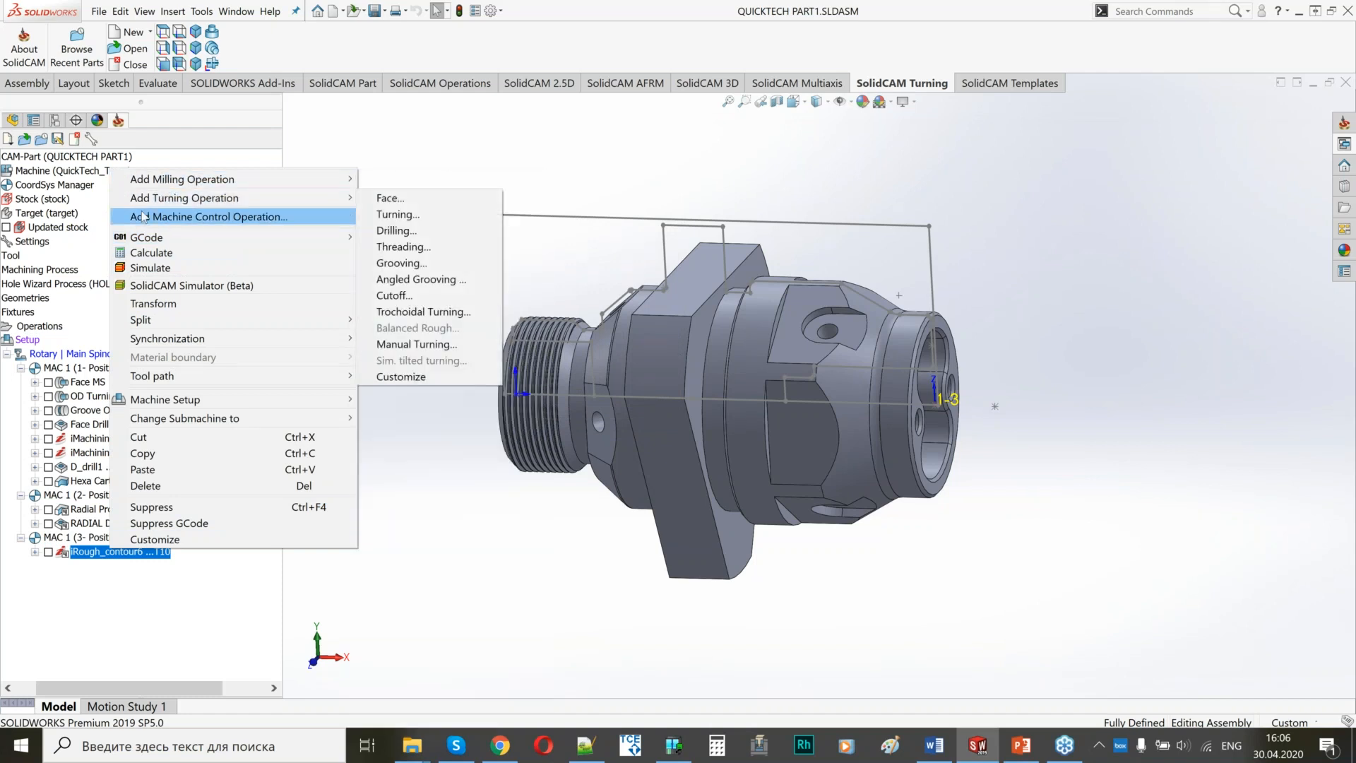
left_click(209, 216)
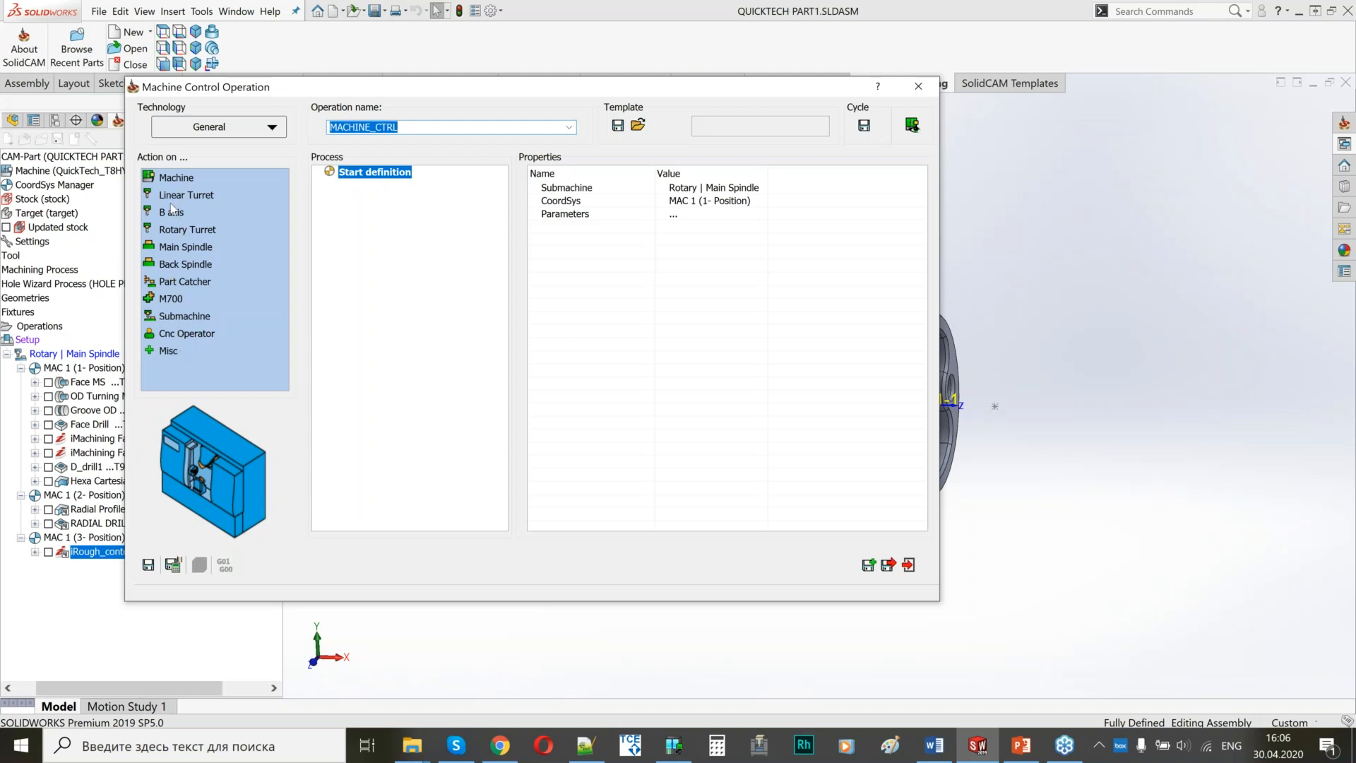
left_click(173, 230)
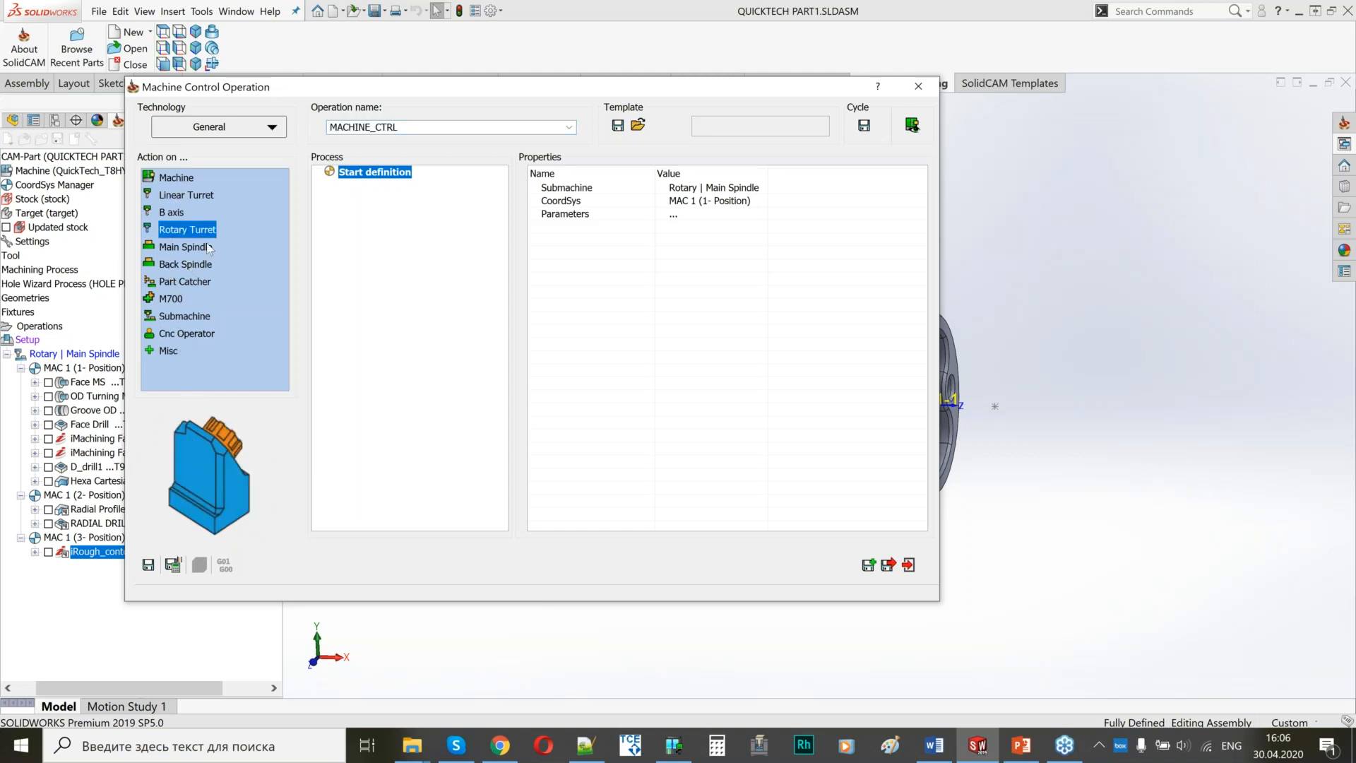
double_click(185, 232)
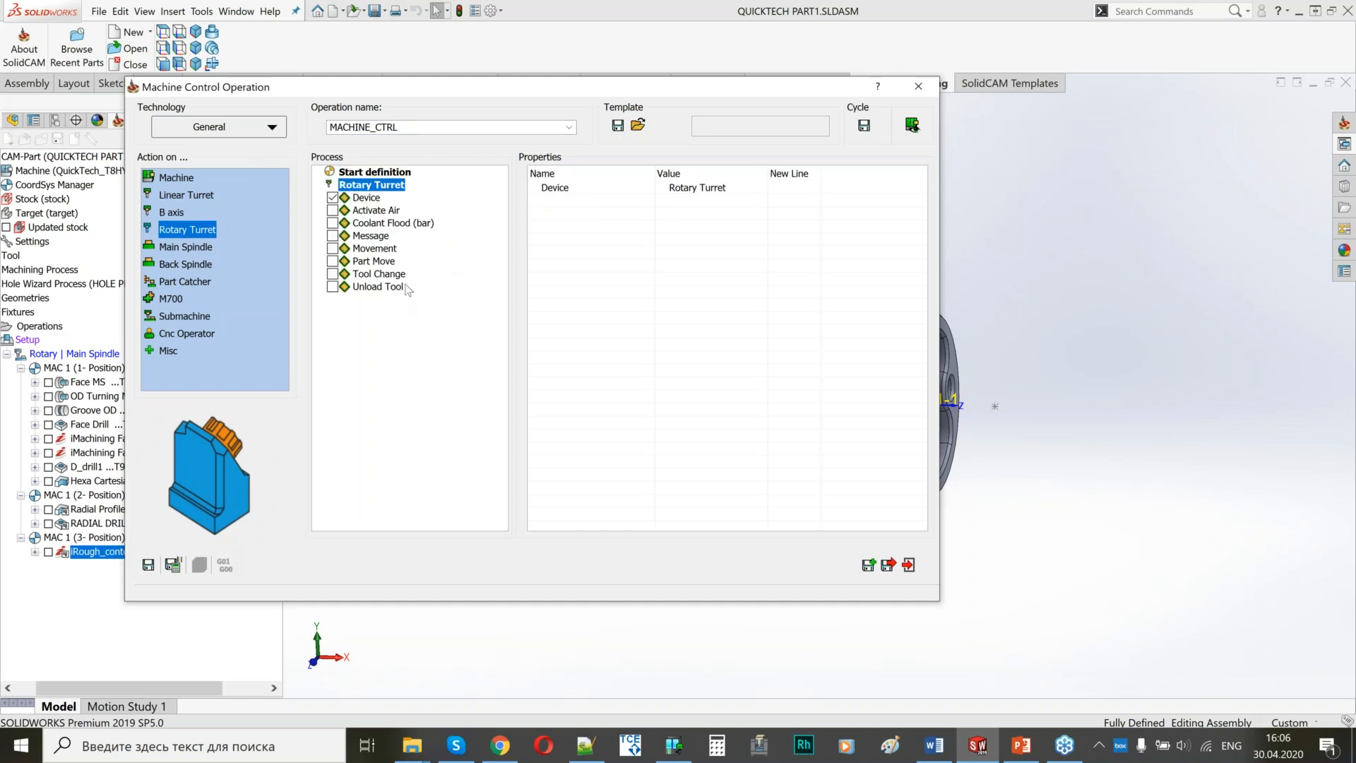
left_click(917, 127)
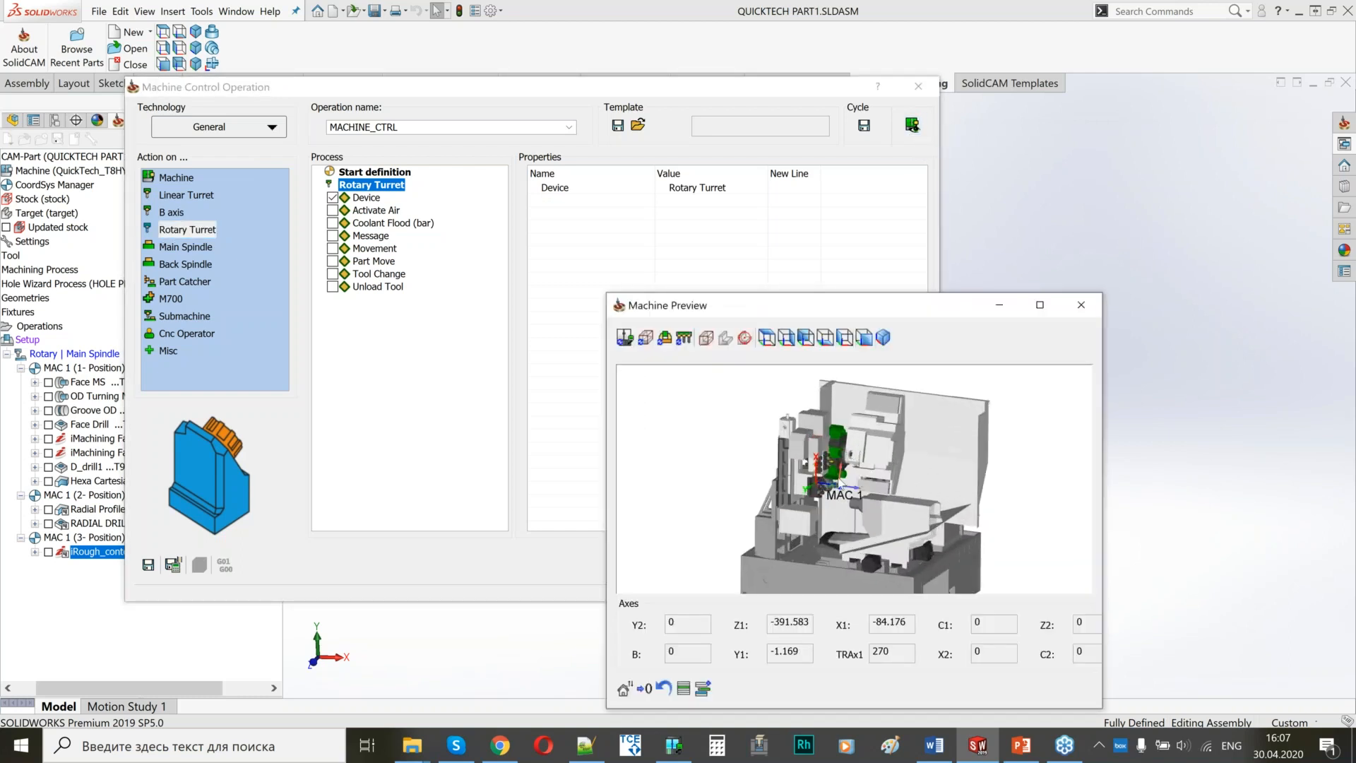
scroll(804, 464, "up", 5)
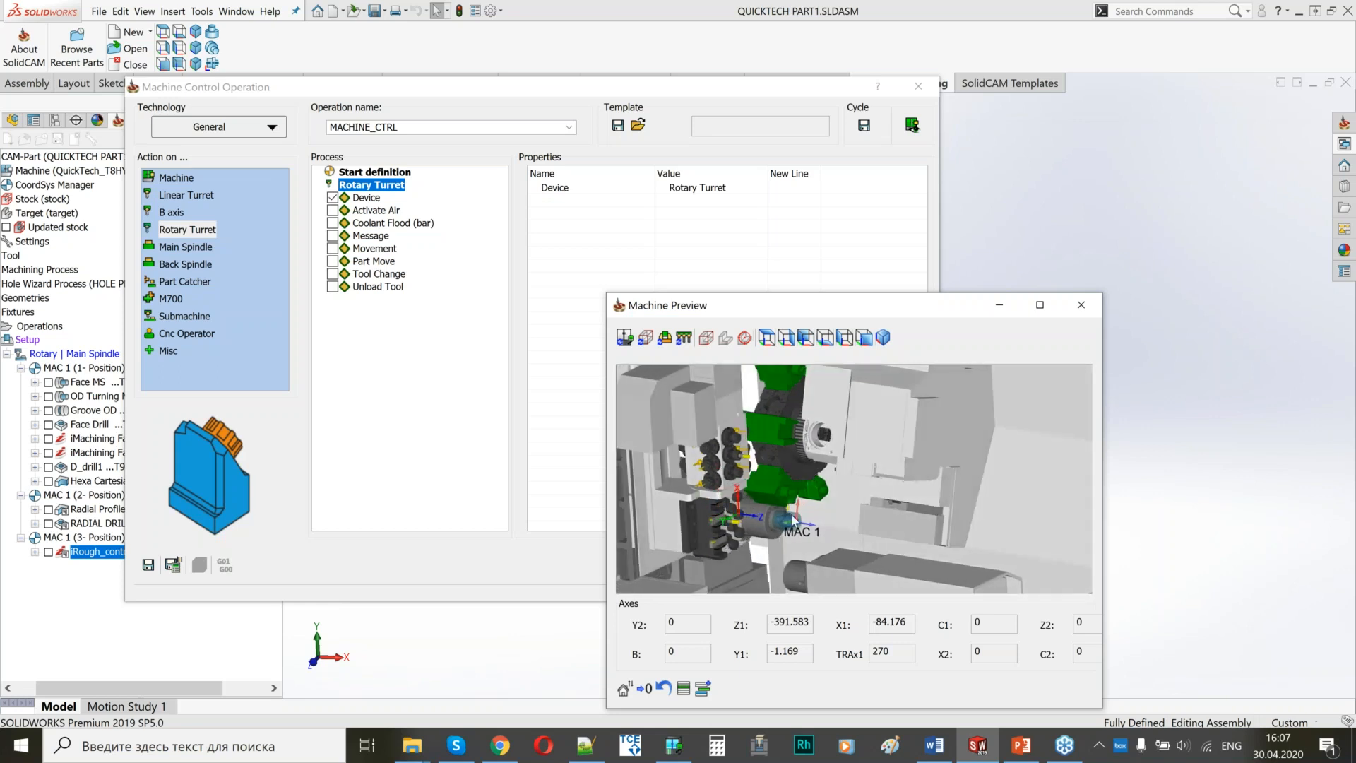
scroll(820, 494, "up", 3)
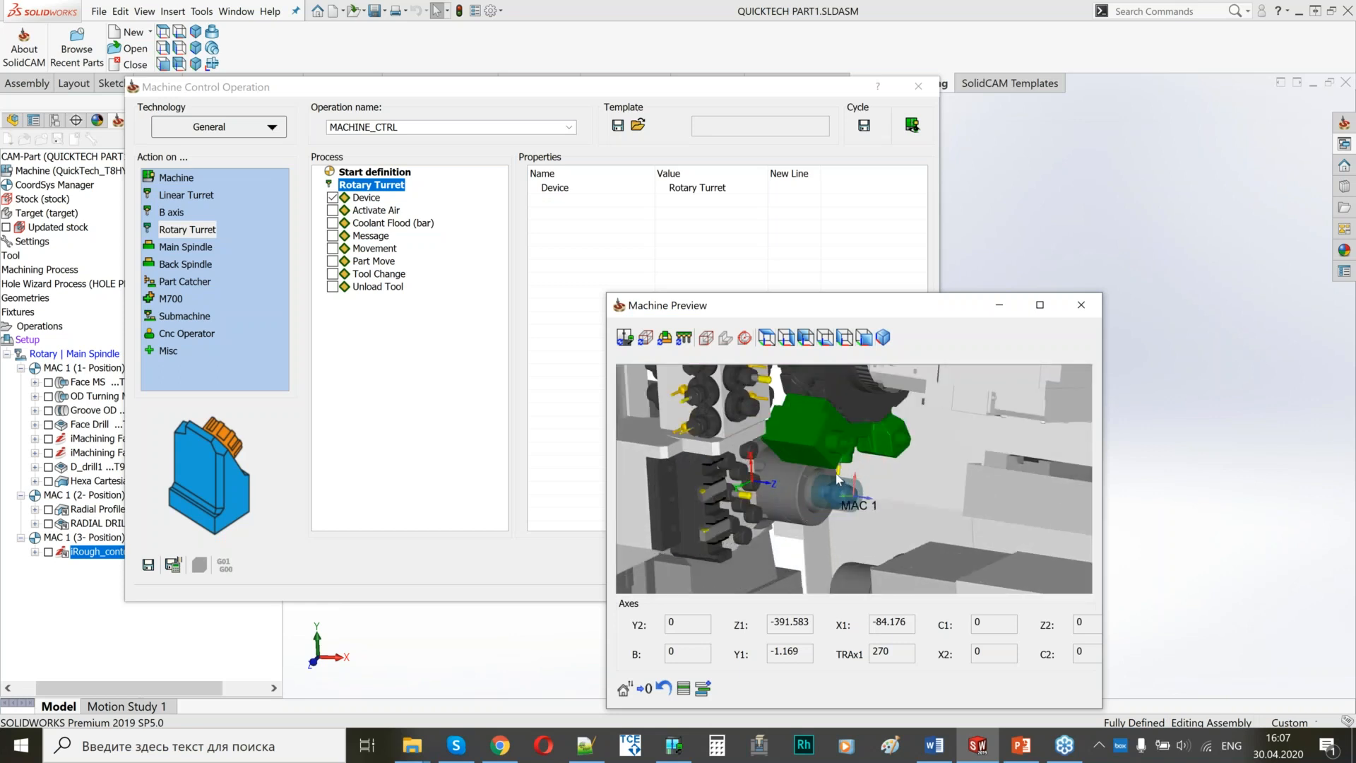
scroll(835, 477, "up", 2)
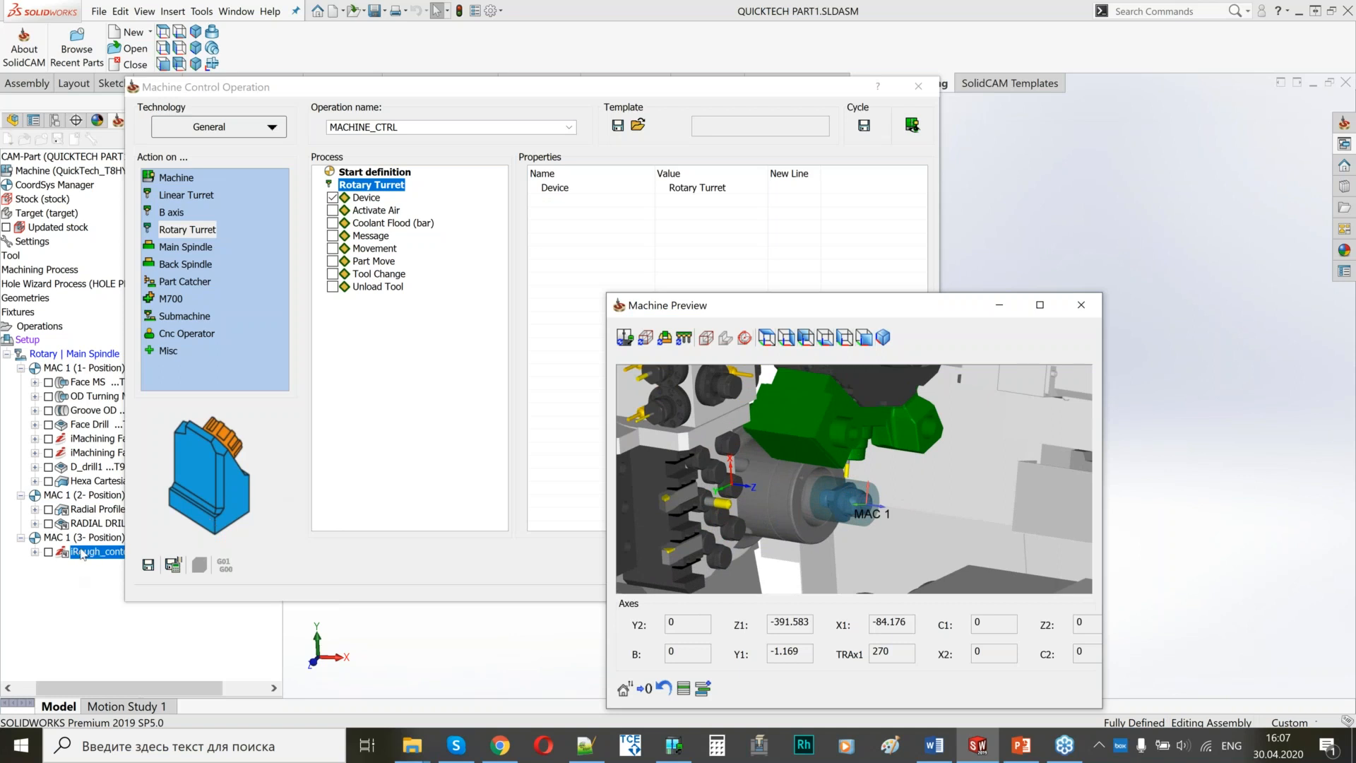
Add rotary turret movements that send X1 to Home Ref first and Z1 to Home Ref in a second row.
left_click(332, 249)
left_click(625, 187)
left_click(964, 298)
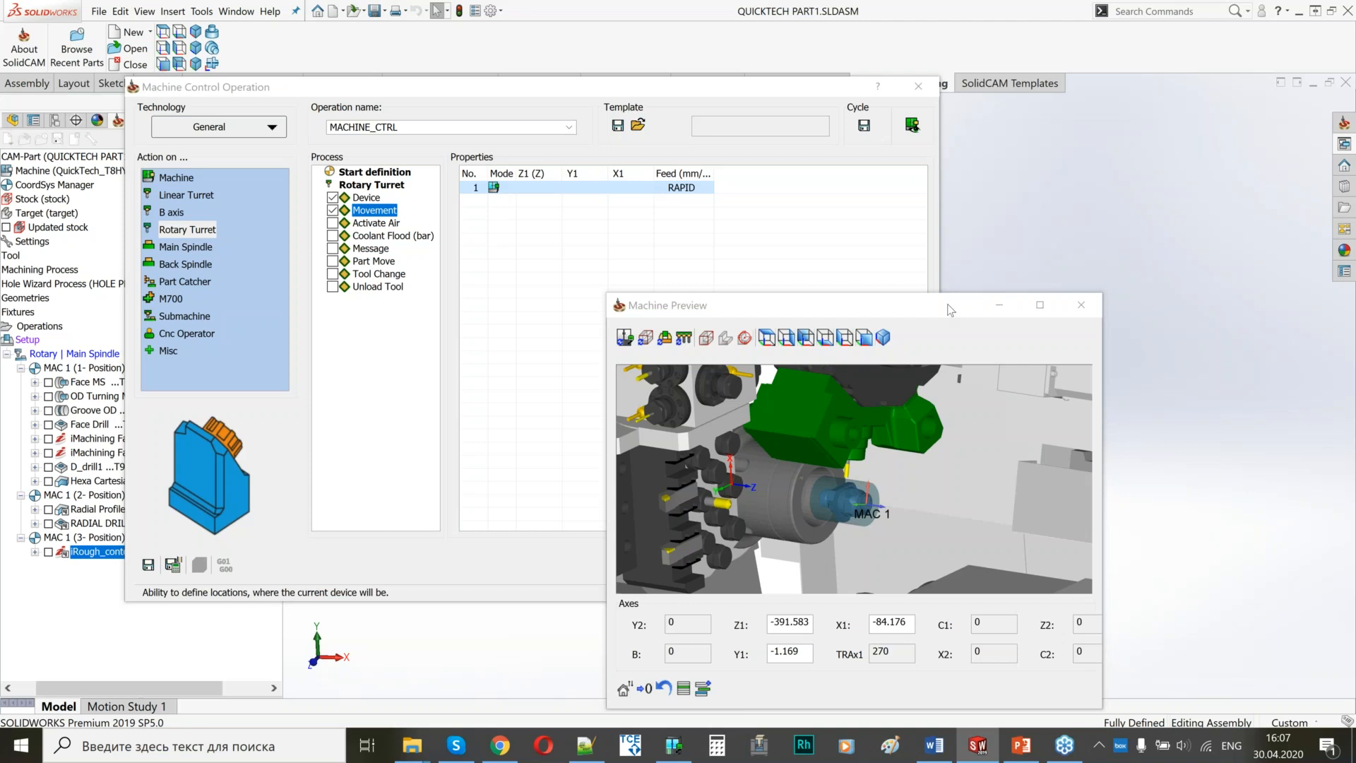
left_click_drag(950, 305, 1355, 308)
left_click_drag(485, 99, 342, 104)
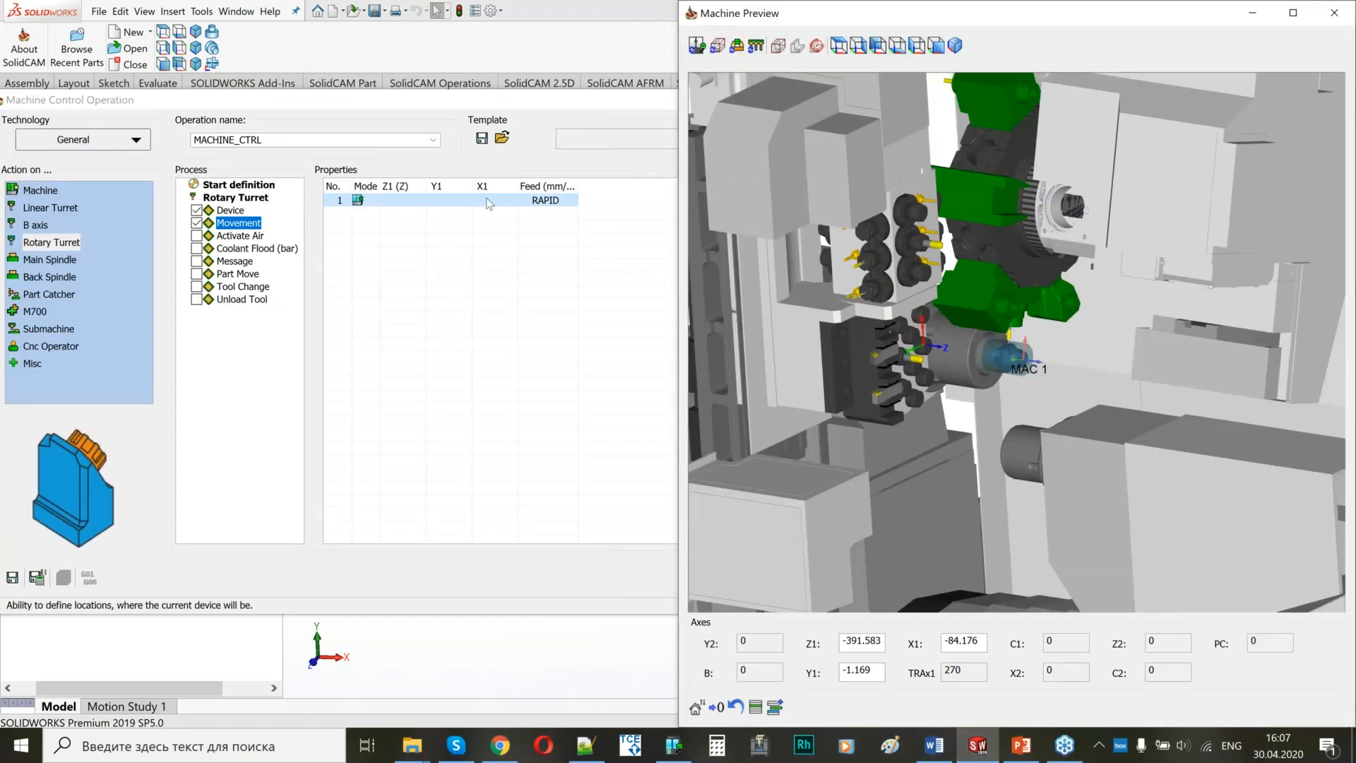
left_click(510, 202)
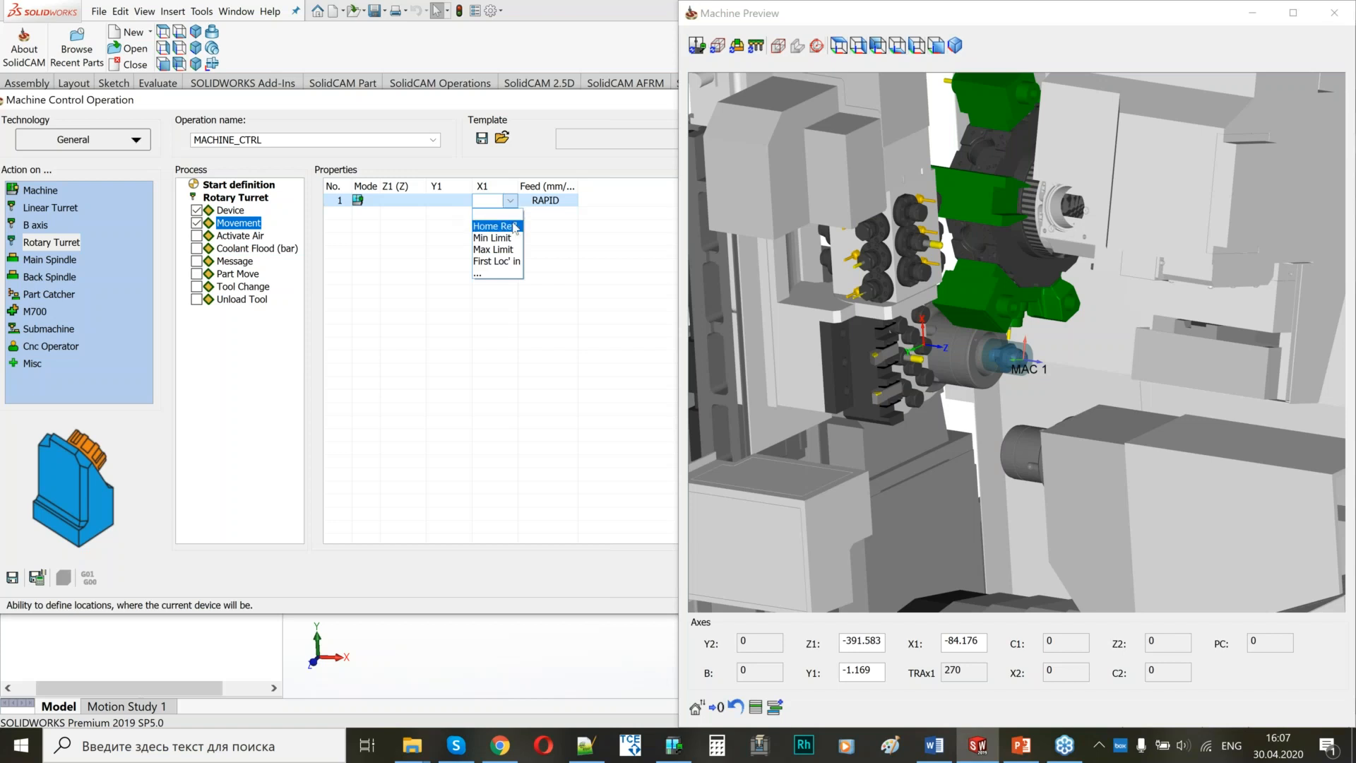
left_click(514, 227)
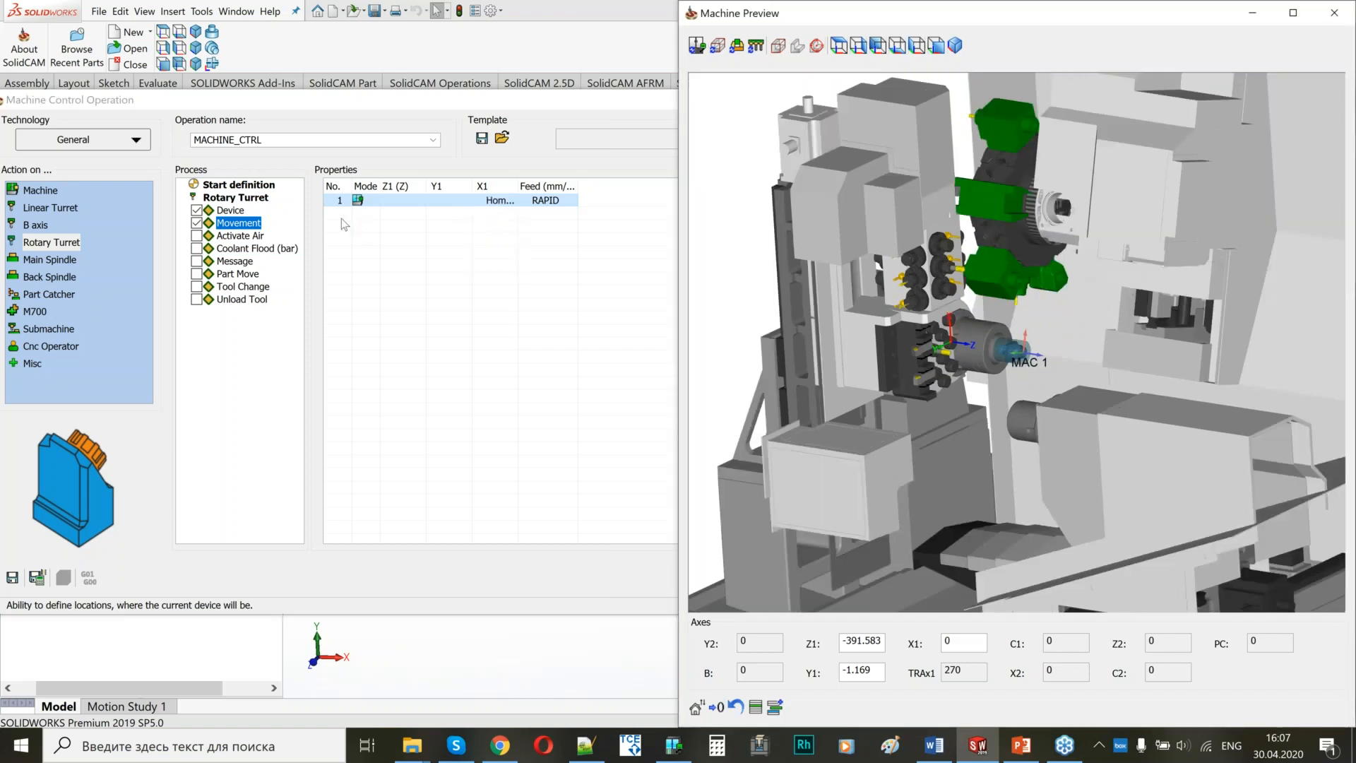
left_click(344, 224)
left_click(417, 215)
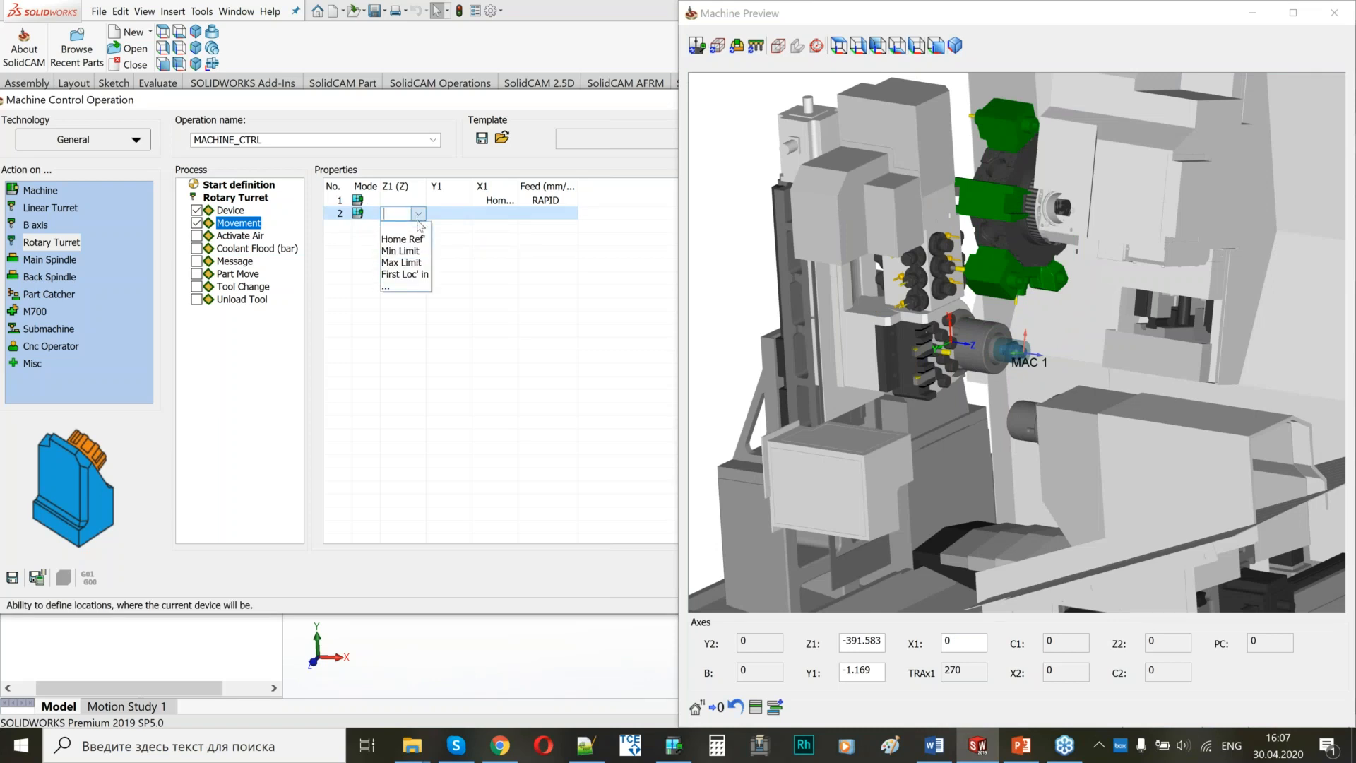
left_click(403, 239)
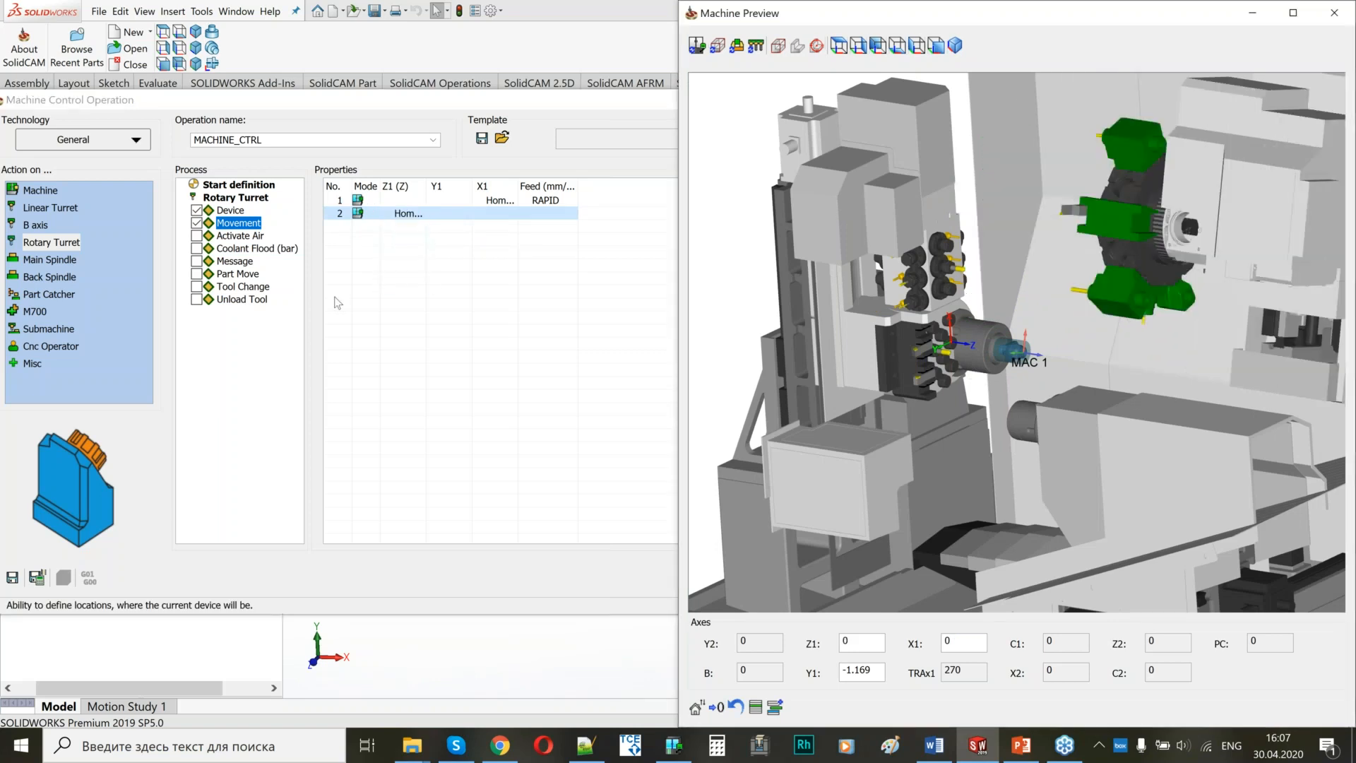
Add a Tool Change action for the rotary turret using turning tool 1 from station 1A.
left_click(197, 286)
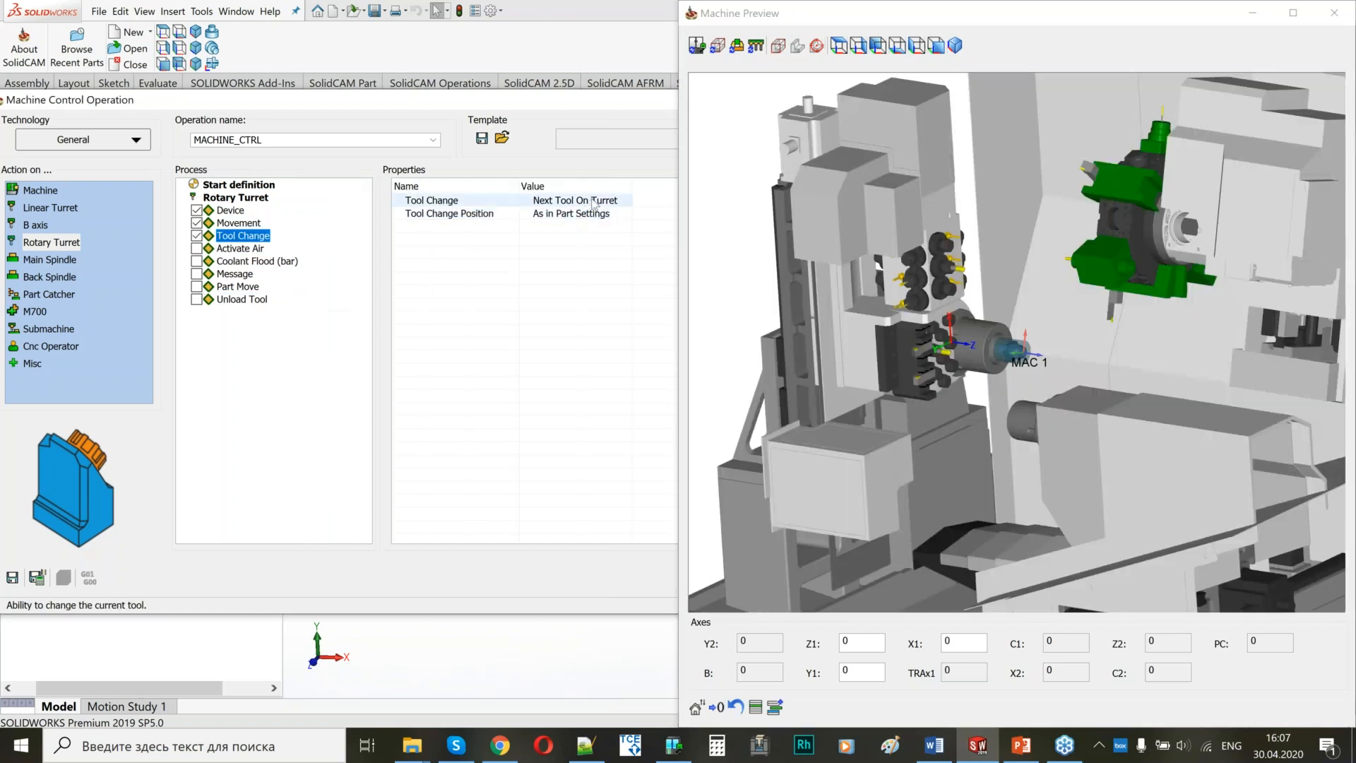
left_click(594, 202)
left_click(594, 202)
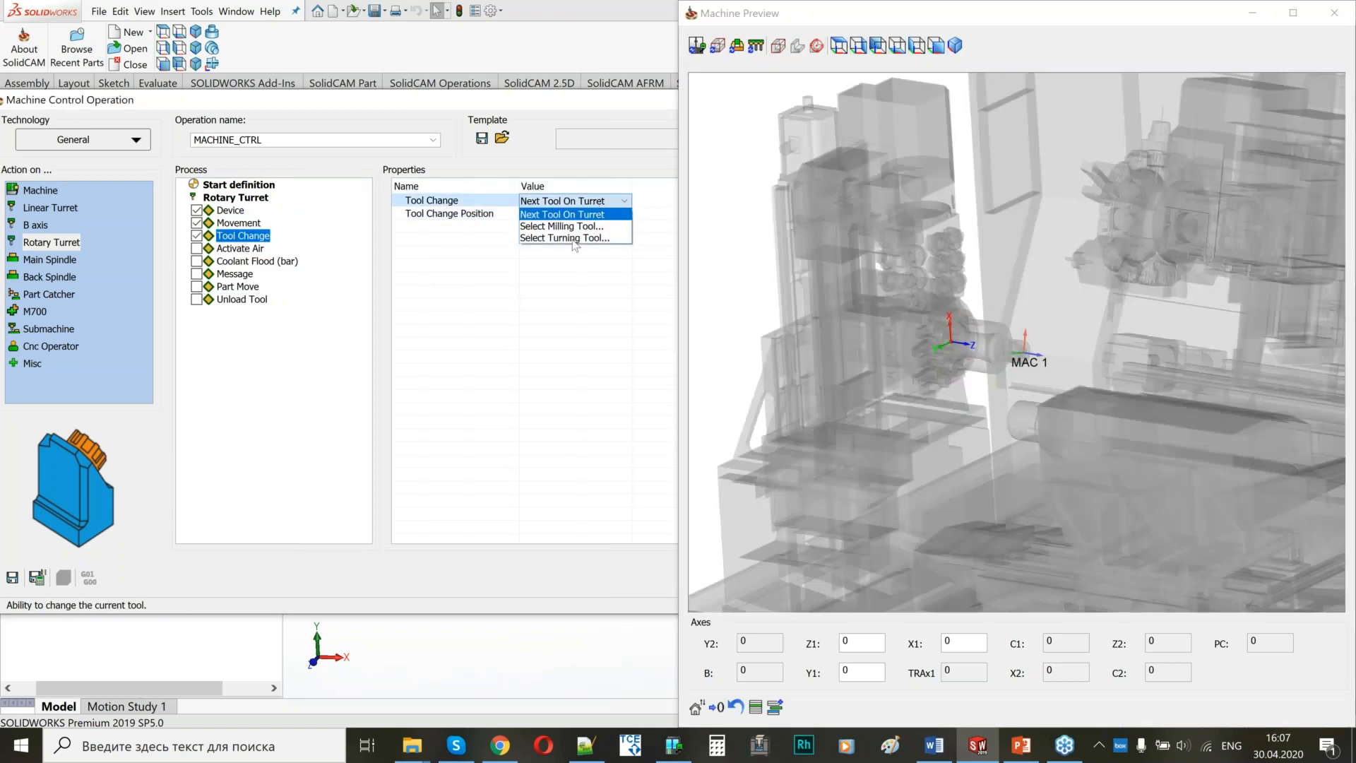
left_click(574, 241)
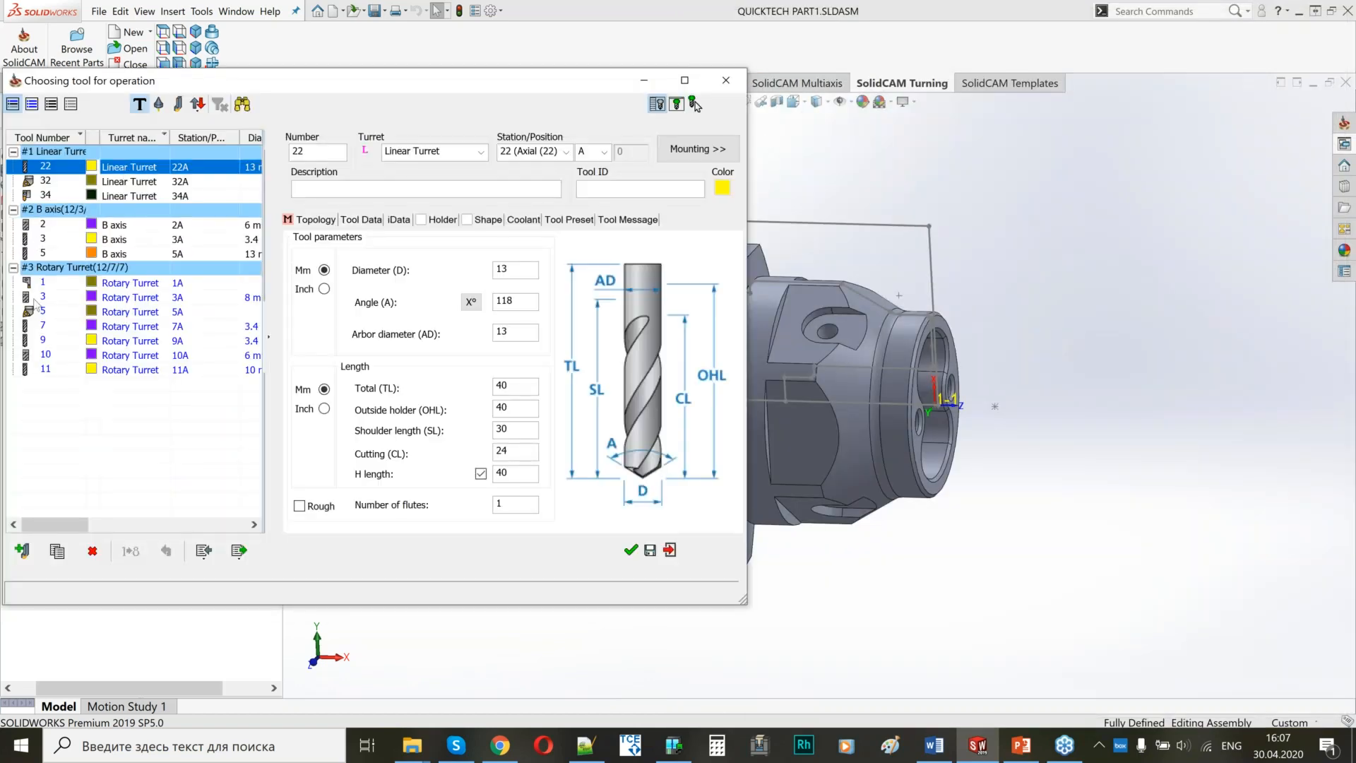
left_click(44, 283)
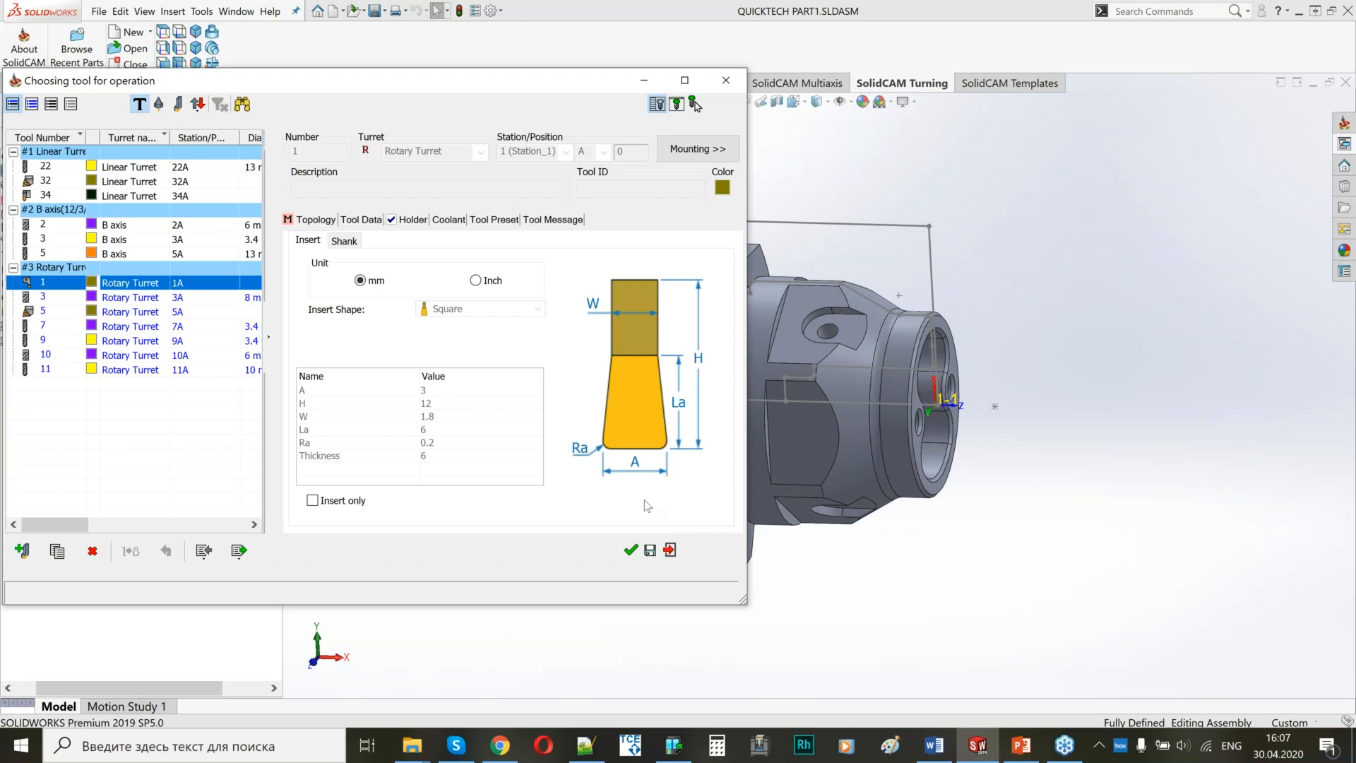
left_click(630, 550)
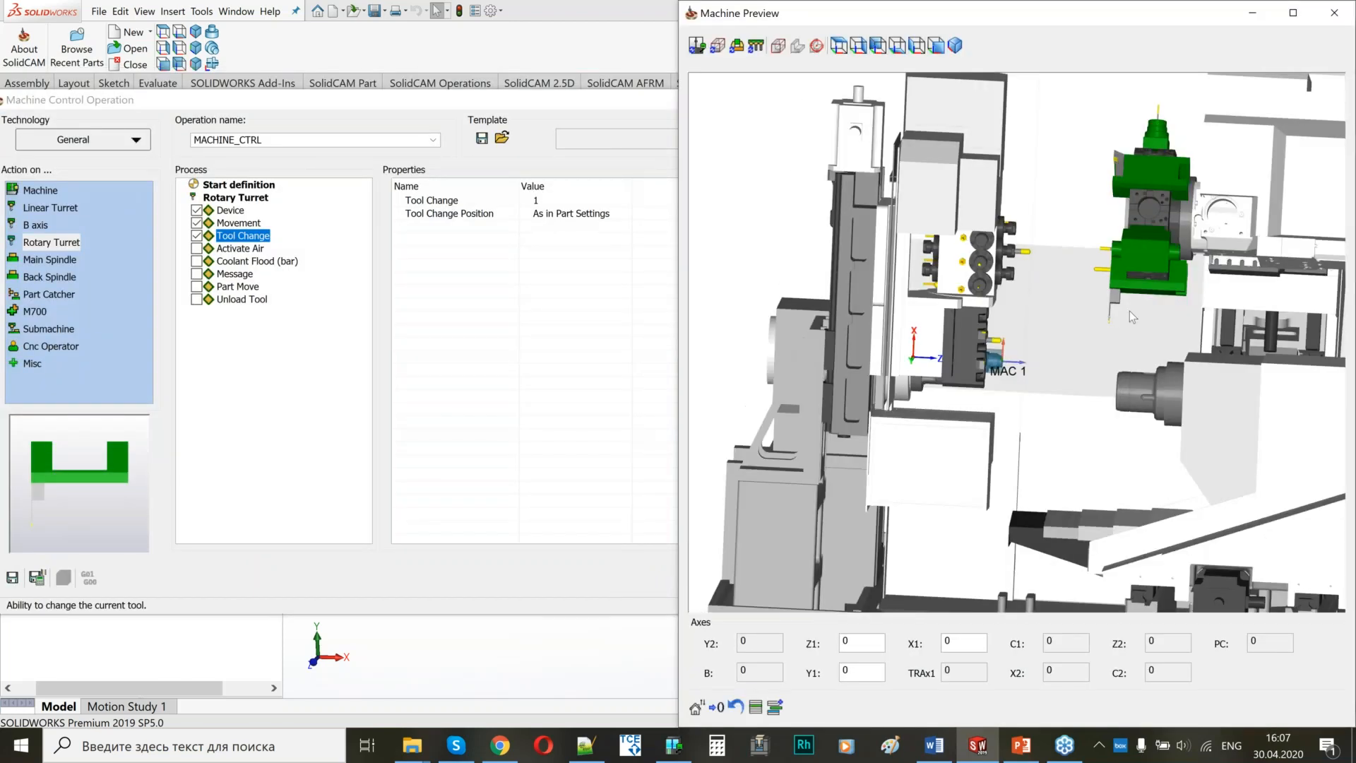
Inspect the turret and spindles in the Machine Preview, and exit the machine control operation without saving it.
scroll(1065, 357, "up", 2)
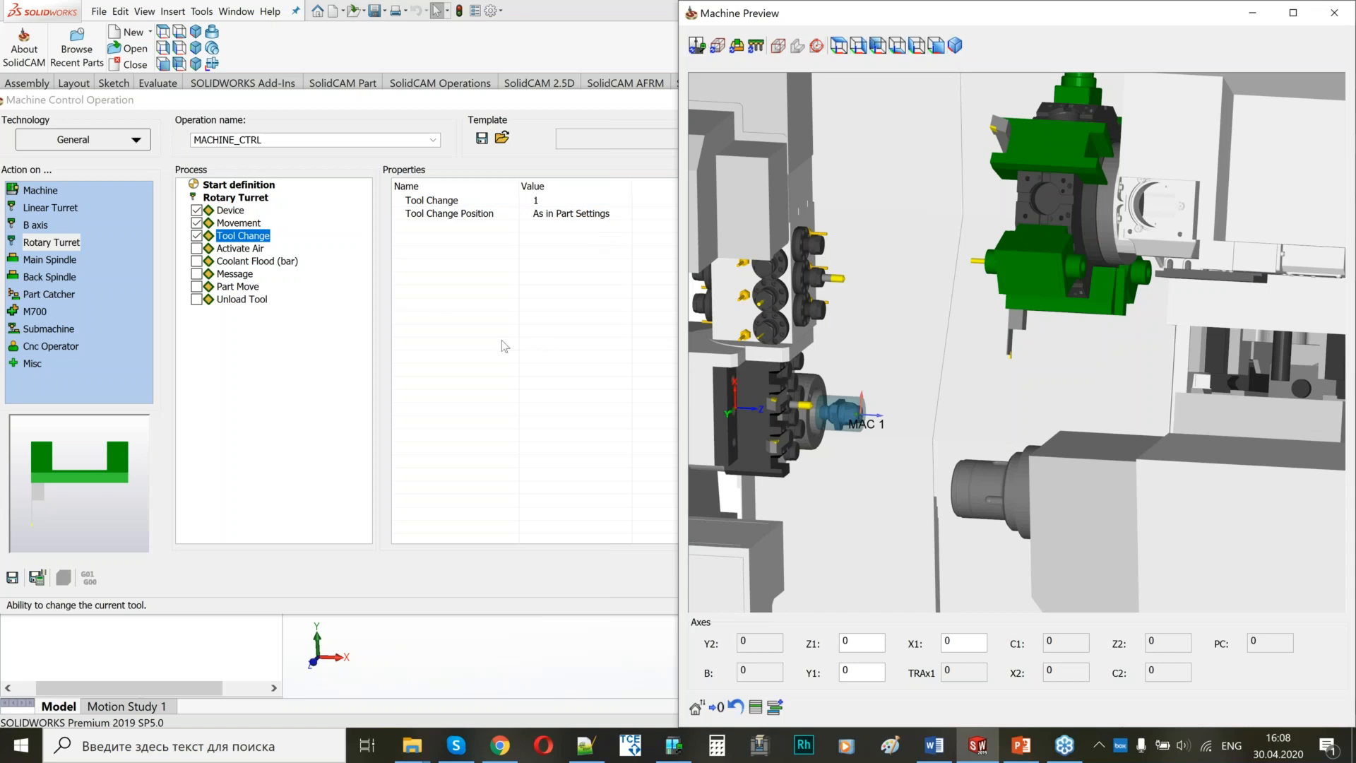
scroll(935, 316, "down", 3)
middle_click_drag(935, 316, 1039, 309)
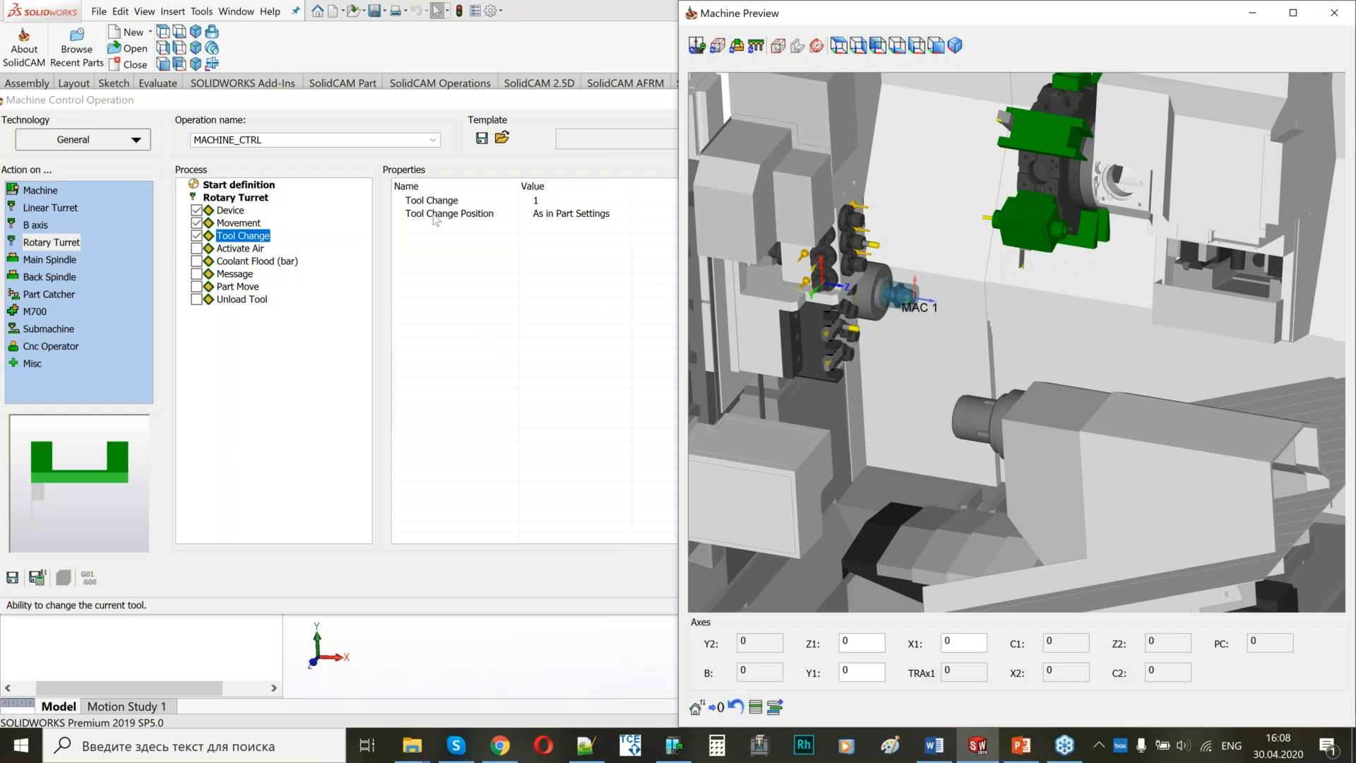
left_click(1344, 10)
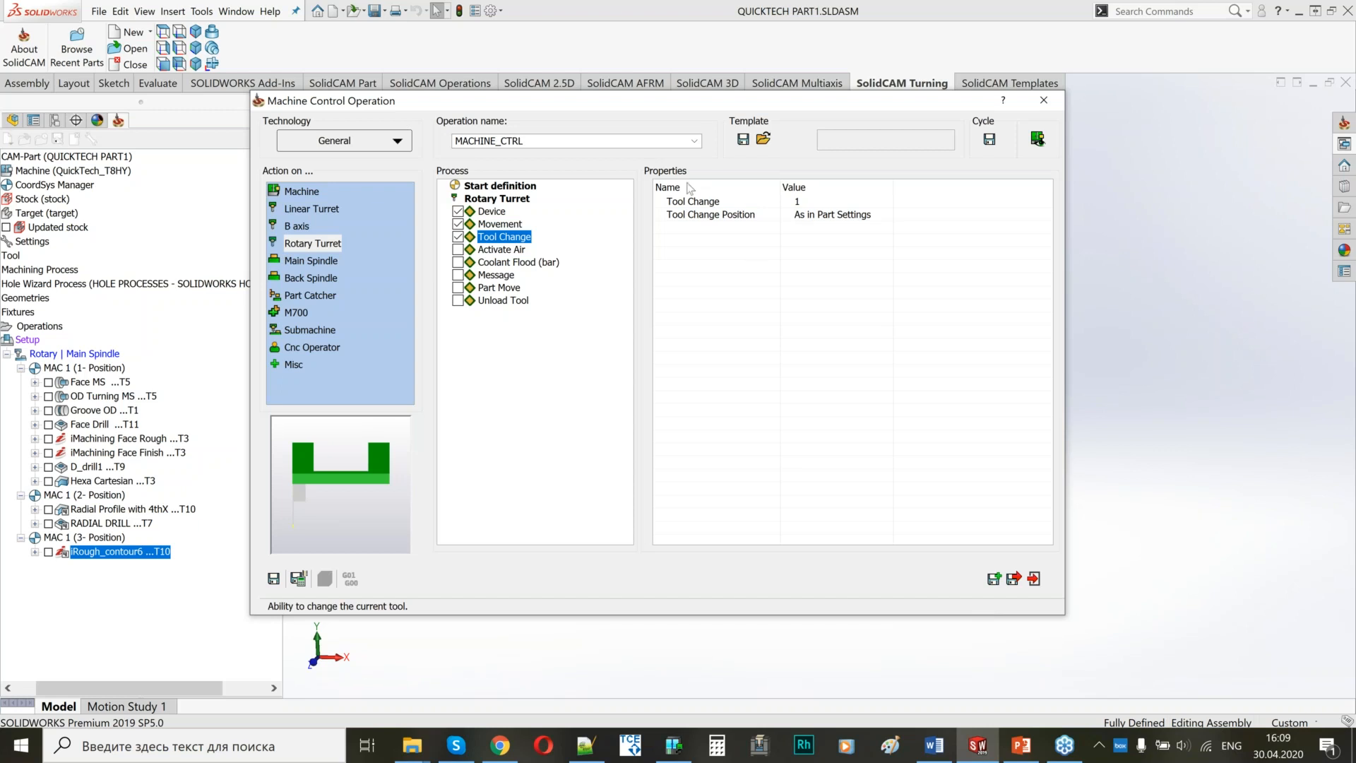
left_click(1043, 100)
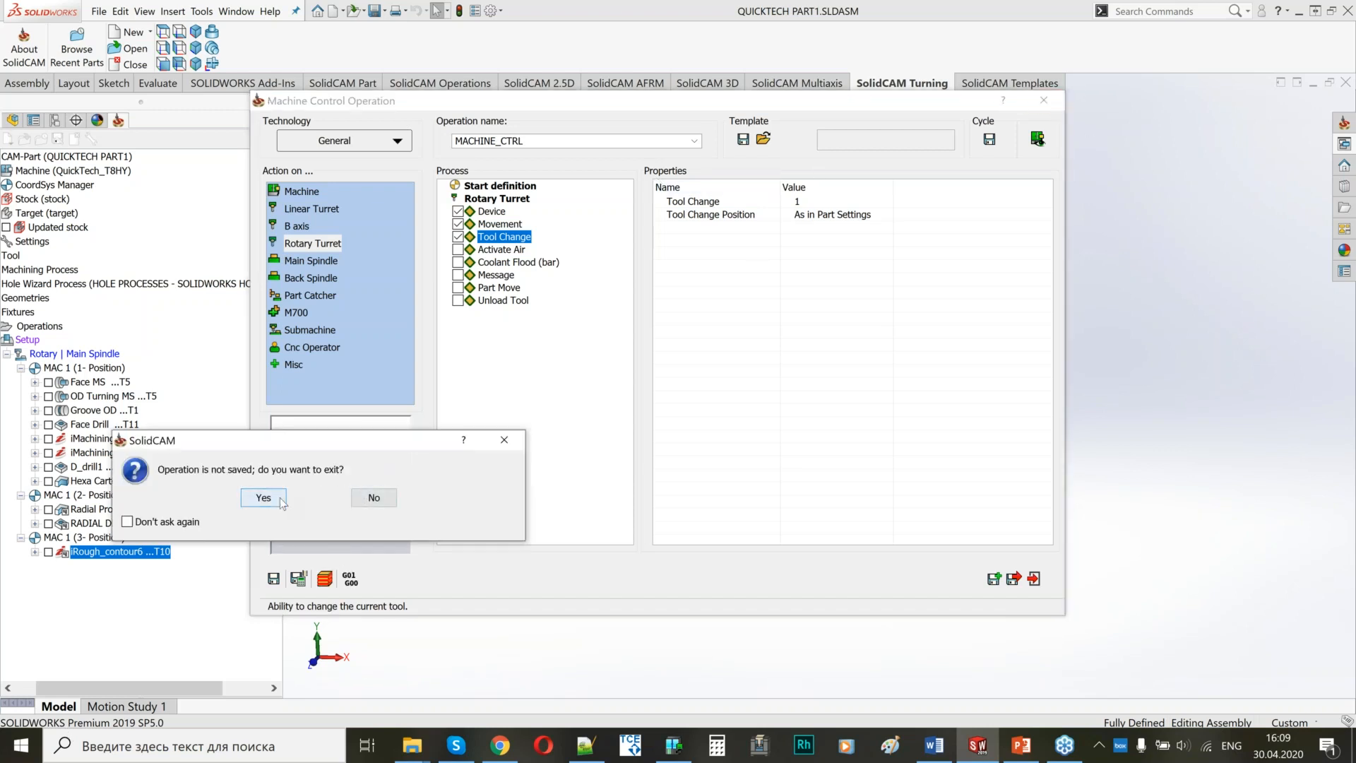
left_click(281, 500)
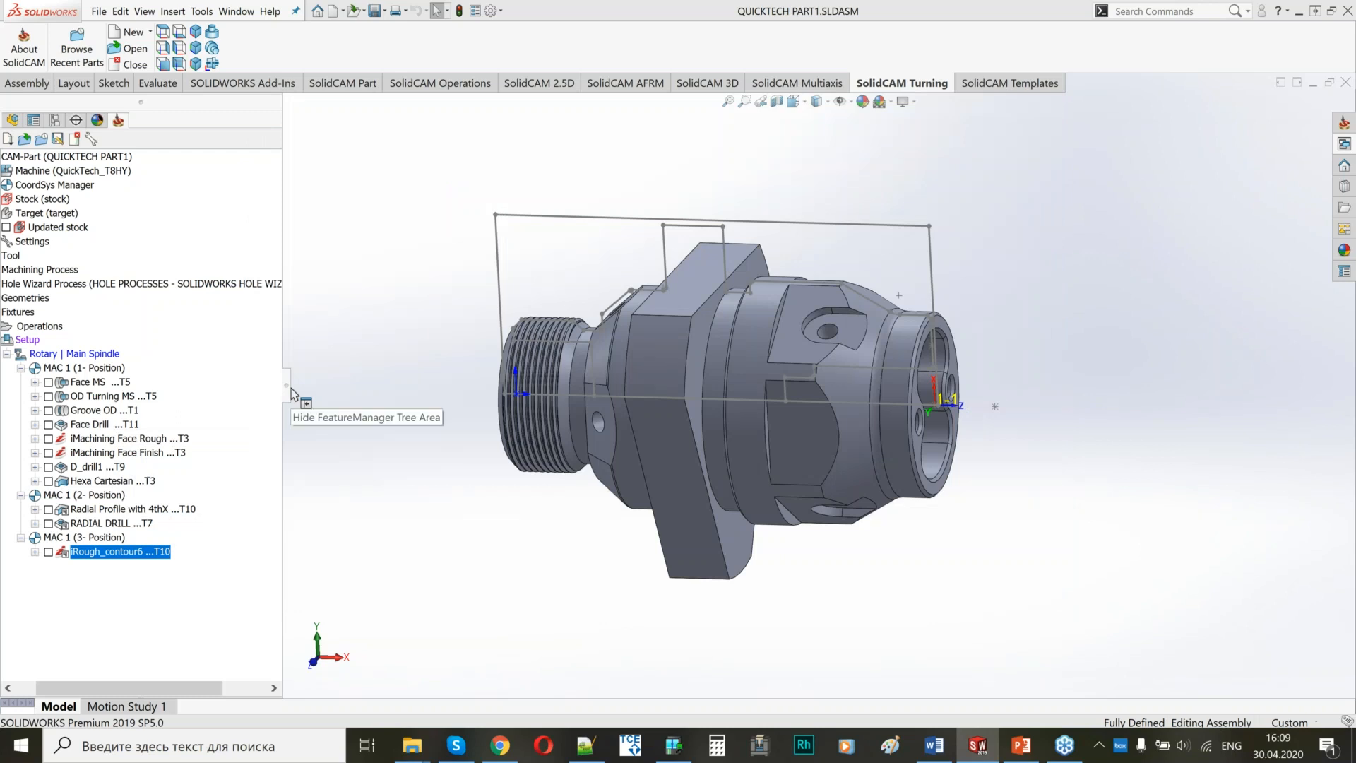
Add a new machine control operation after iRough_contour6 using the Rotary Turret - Tool Change technology.
right_click(150, 557)
left_click(233, 220)
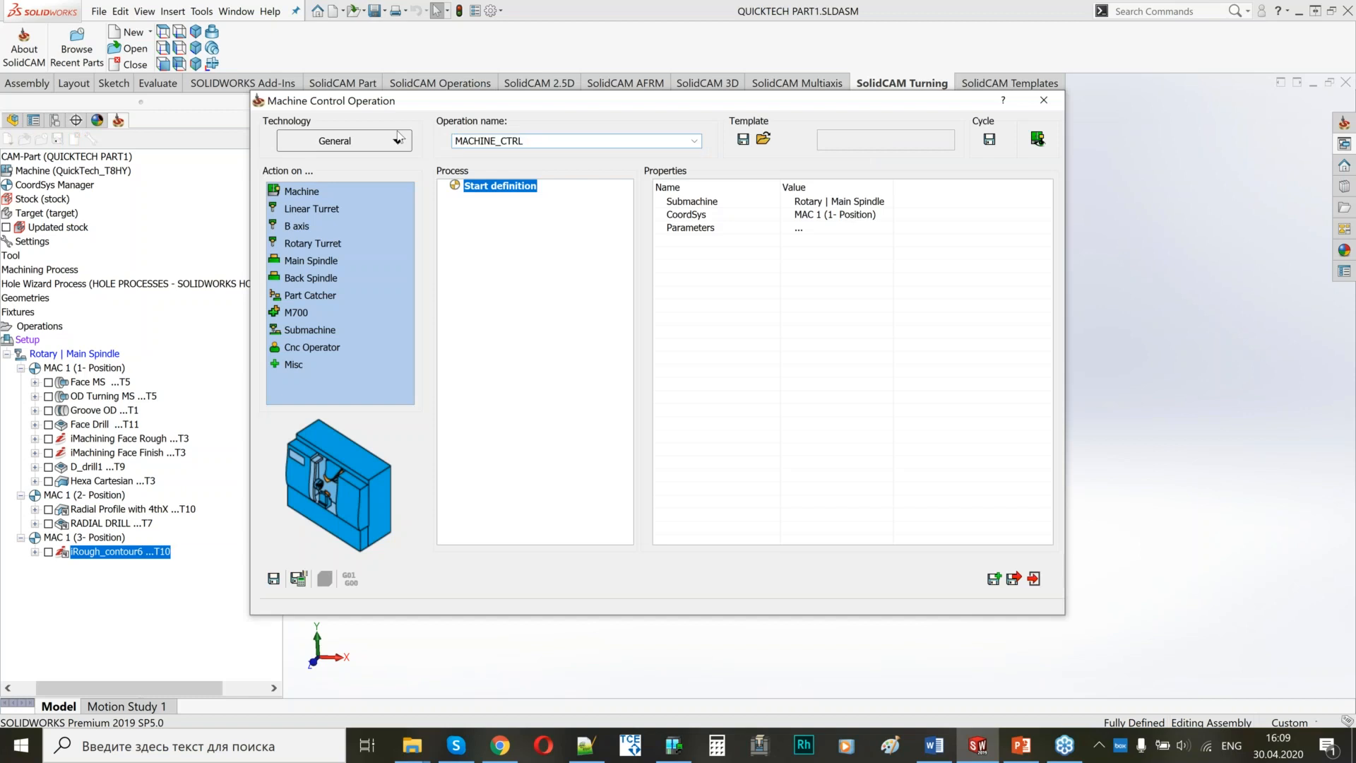
left_click(382, 141)
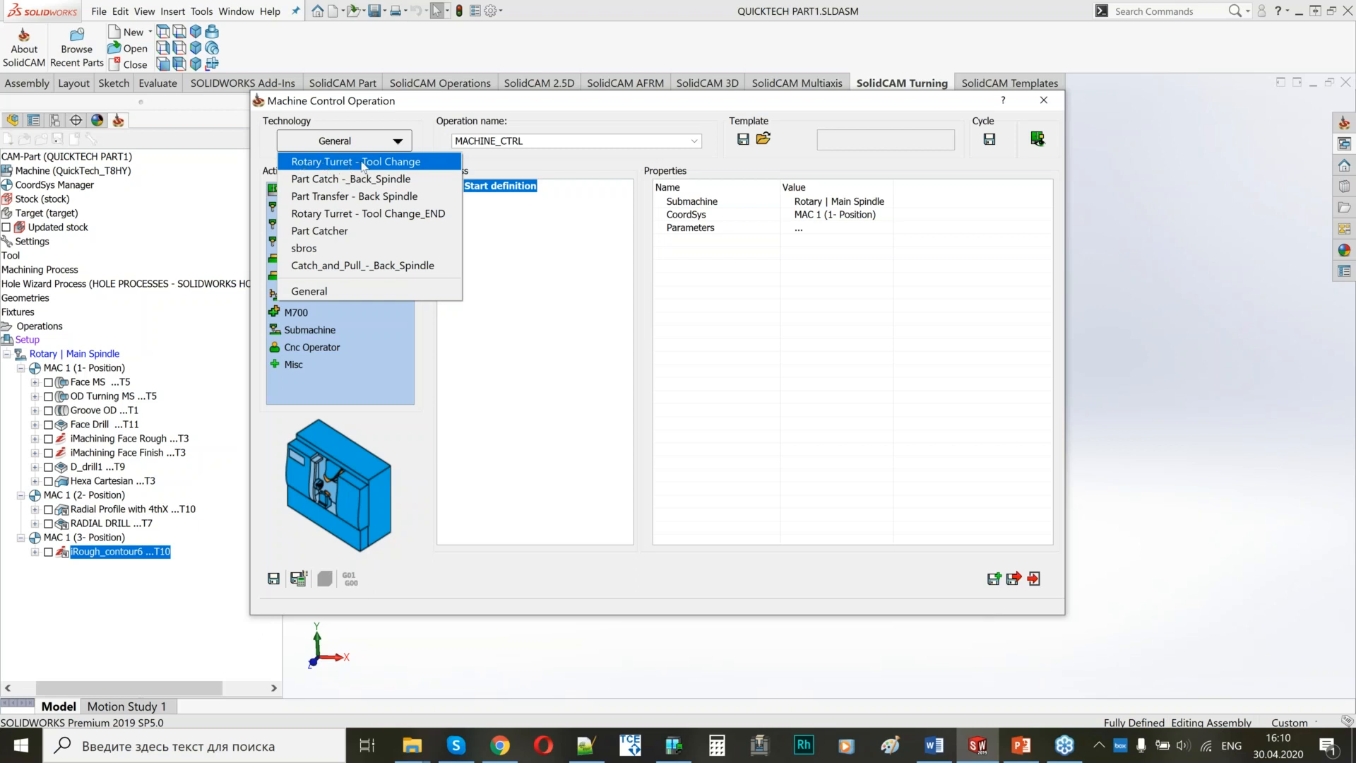
left_click(364, 164)
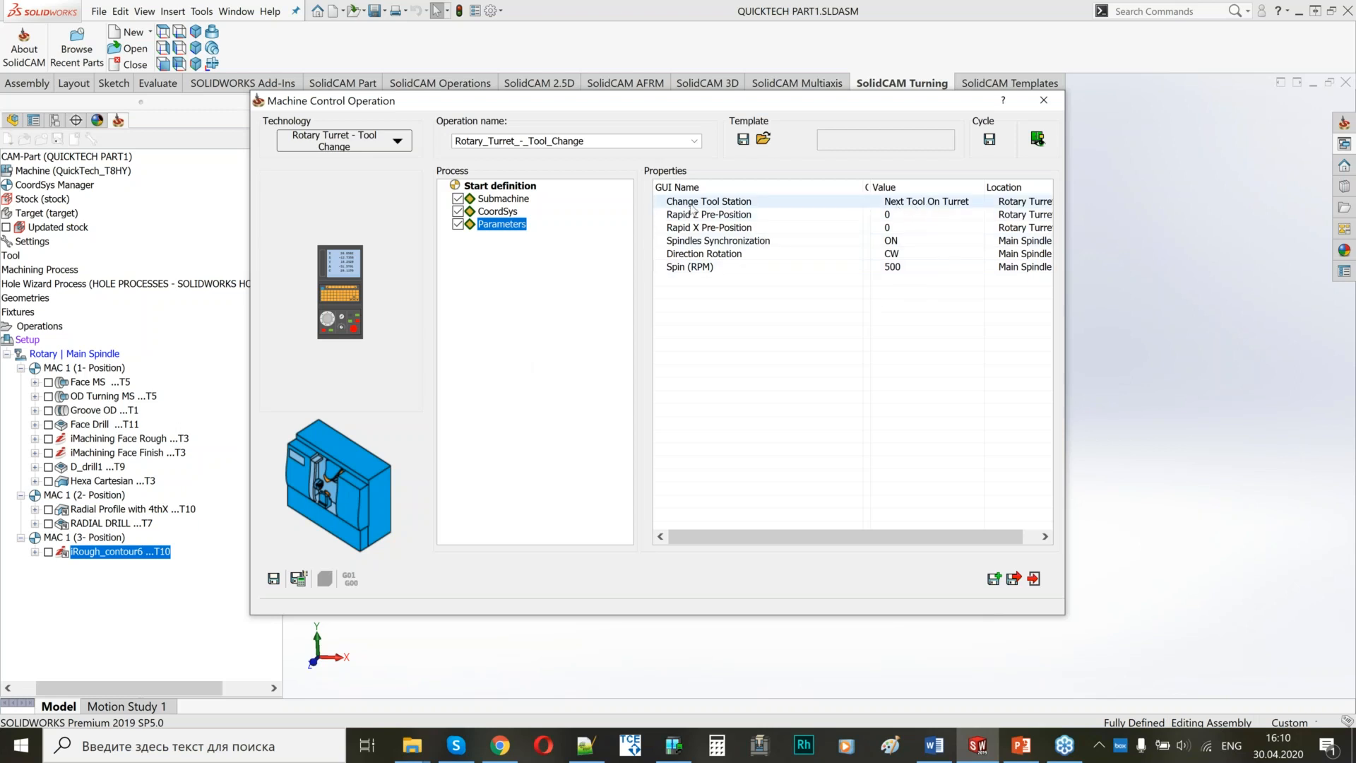
Set the Change Tool Station to turning tool 1 on the Rotary Turret after checking its mounting on the machine.
left_click(908, 202)
left_click(917, 203)
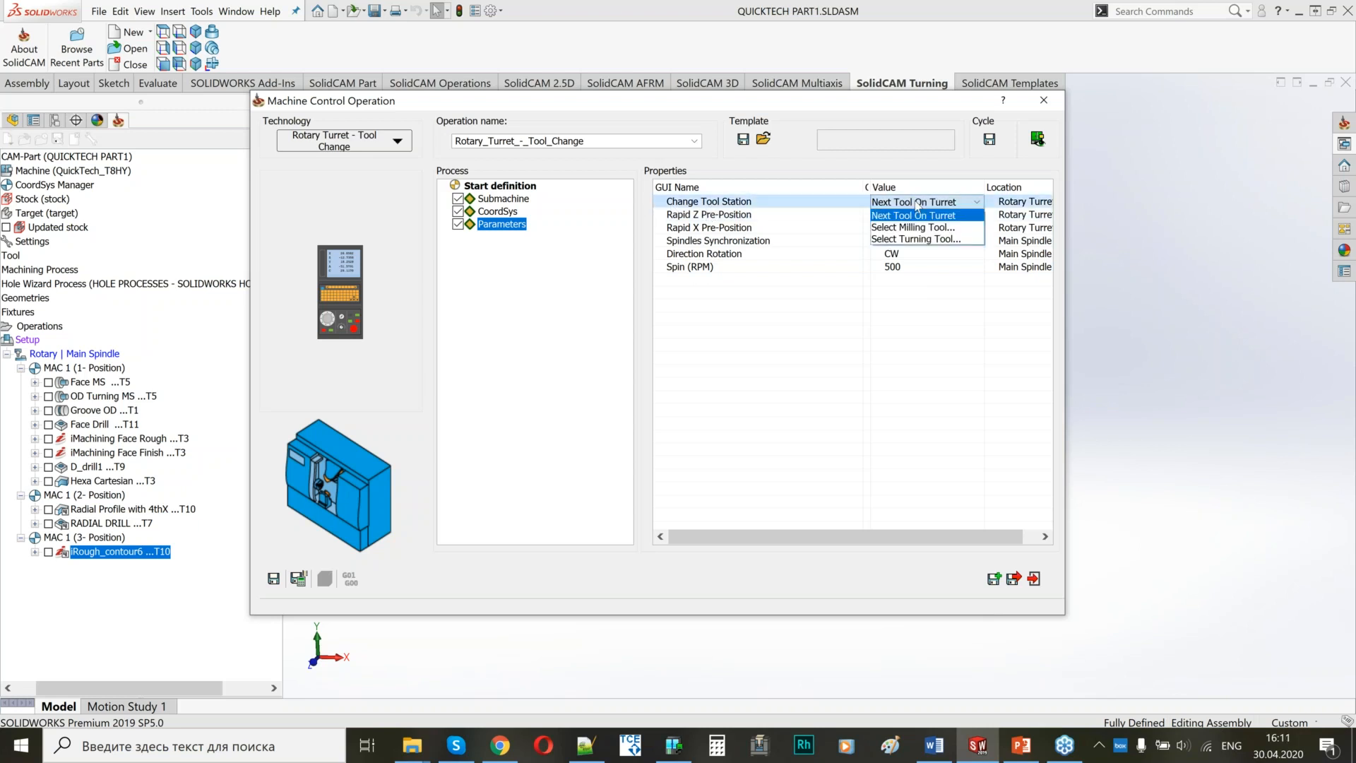
left_click(898, 240)
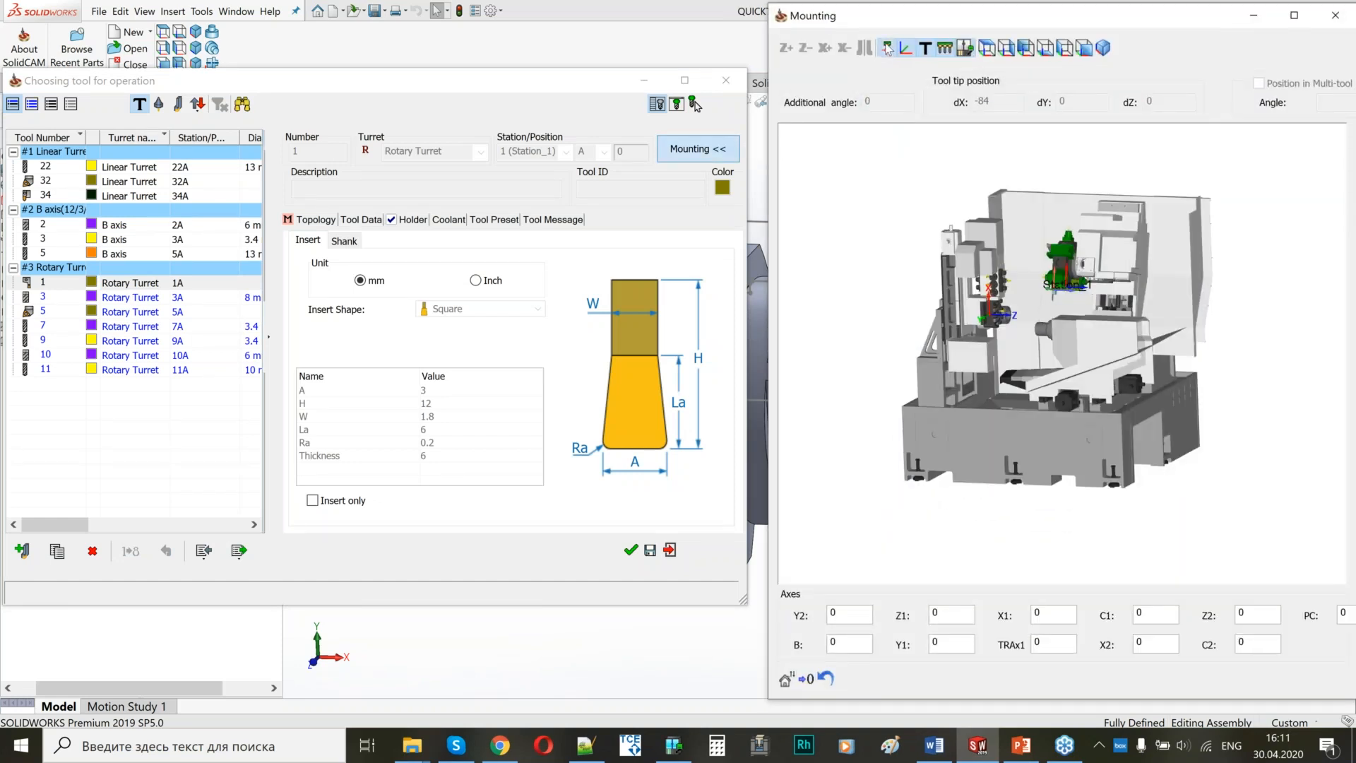
left_click(887, 48)
middle_click_drag(998, 357, 981, 358)
scroll(895, 402, "down", 2)
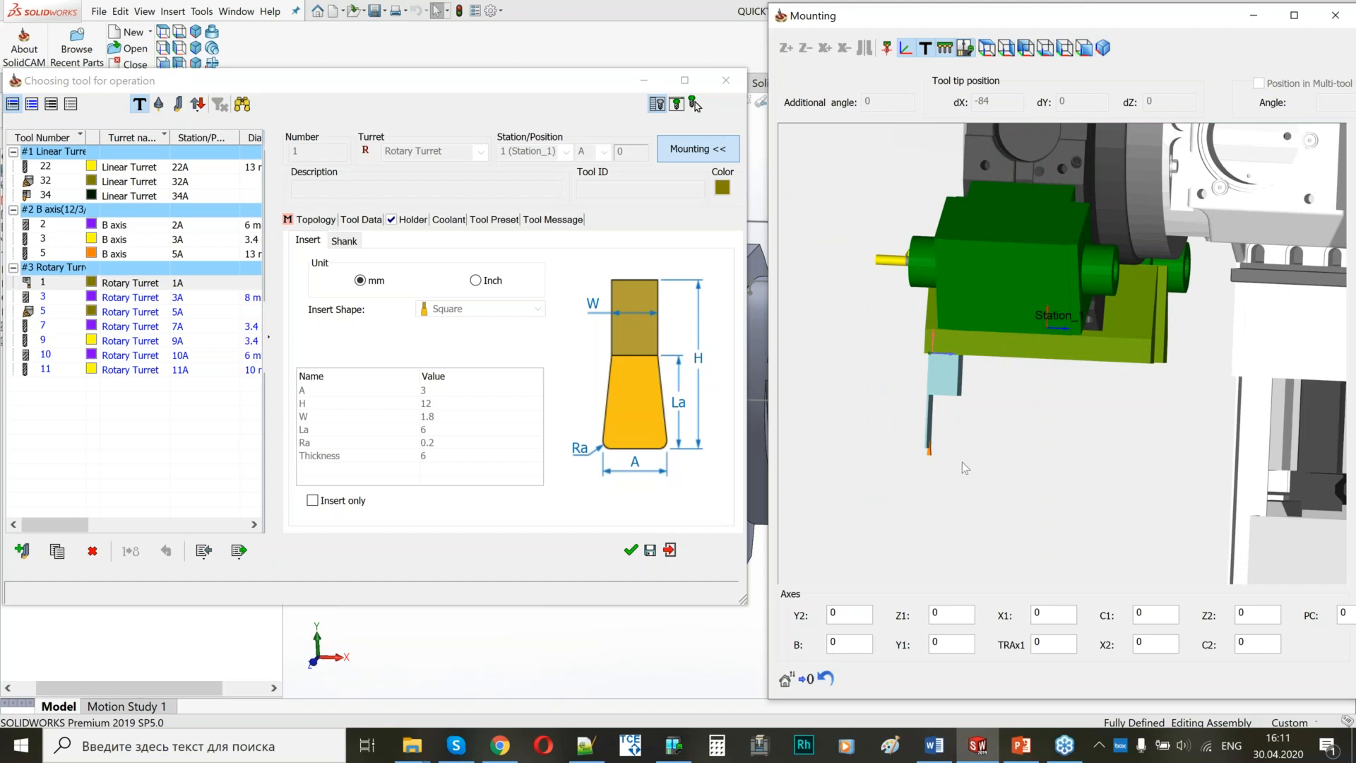
scroll(971, 414, "down", 1)
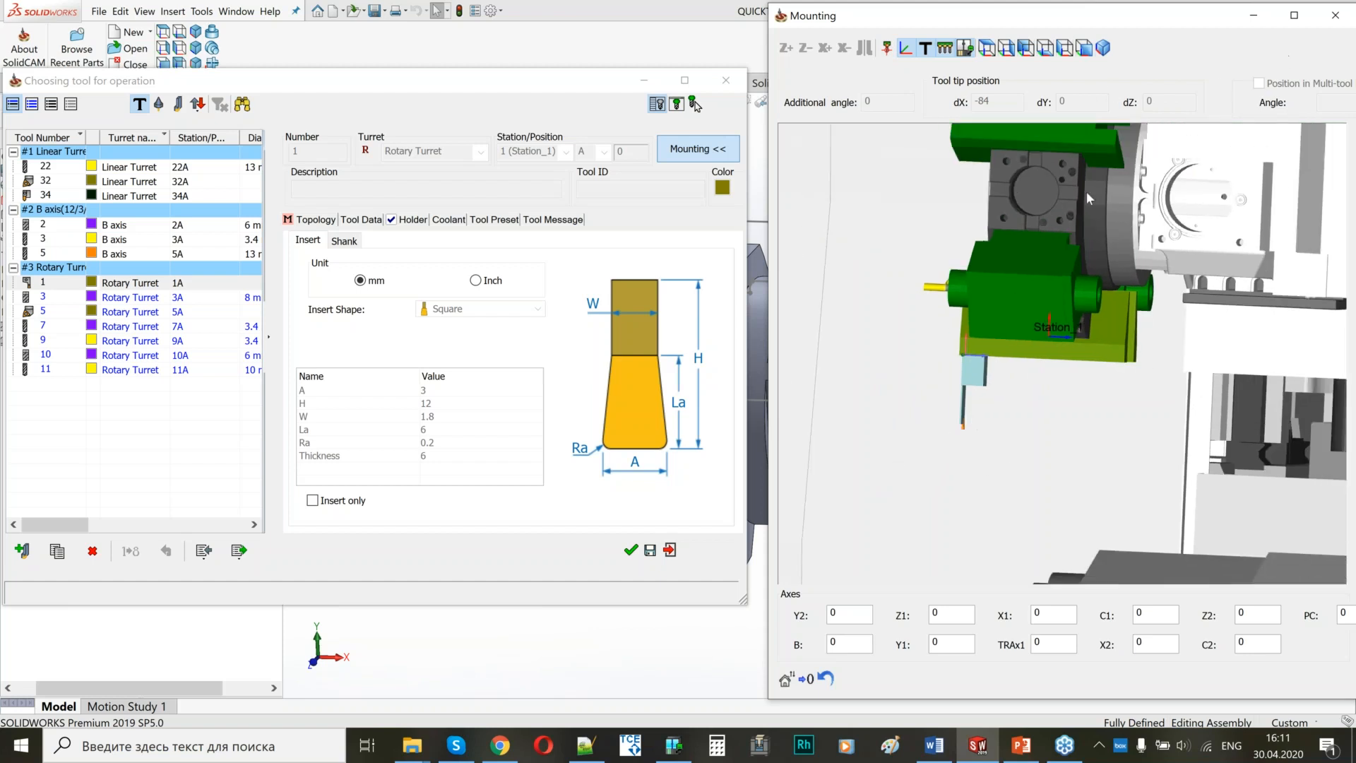
scroll(1115, 340, "down", 2)
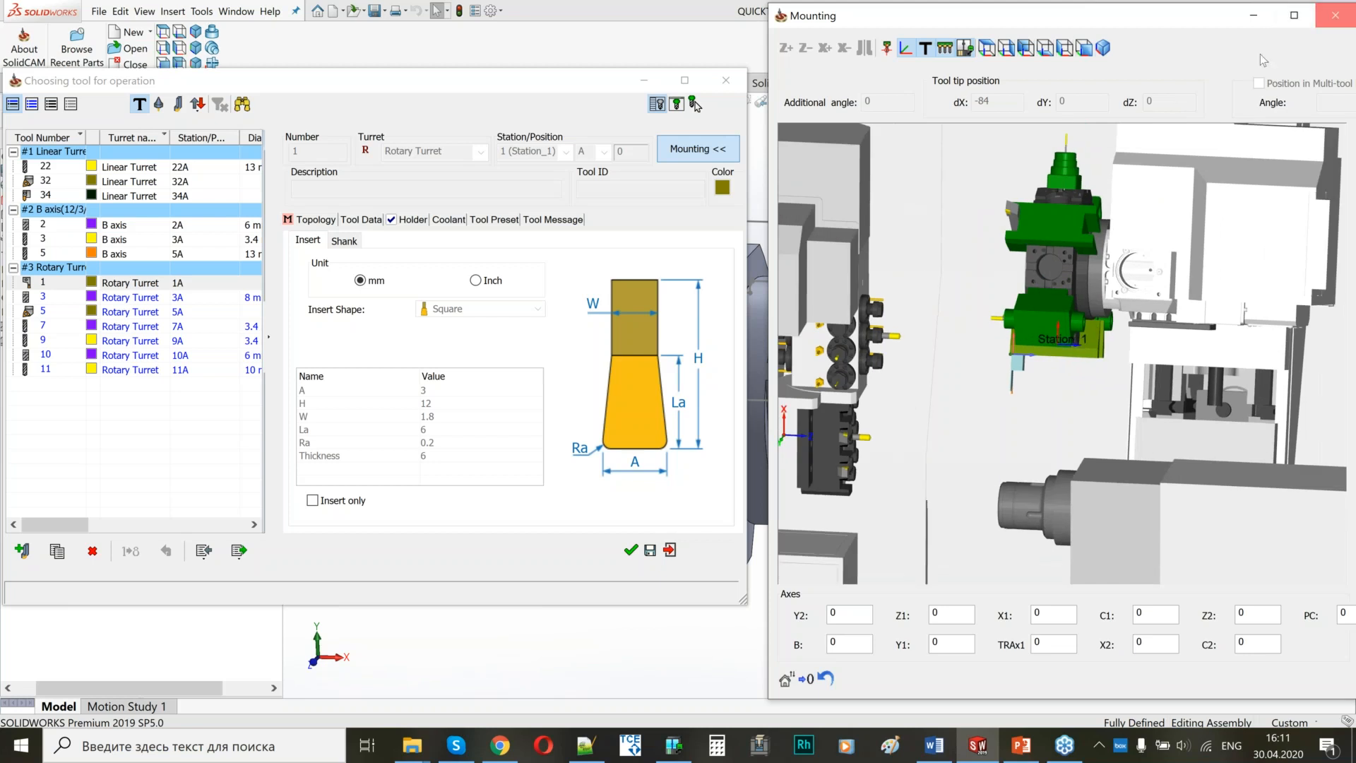
left_click(1335, 15)
left_click(631, 549)
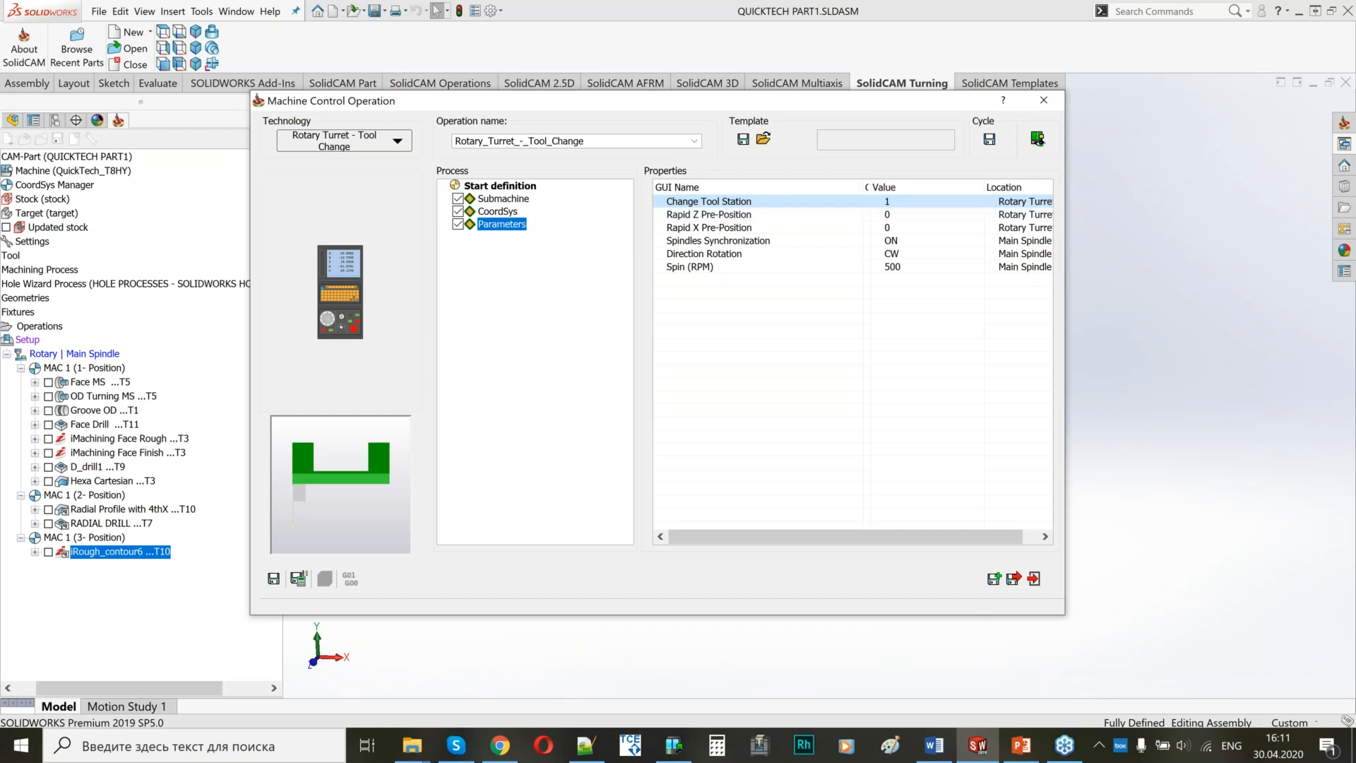
Show the tool change on the machine in the Machine Preview, enlarged and placed beside the Machine Control Operation settings.
left_click(1037, 140)
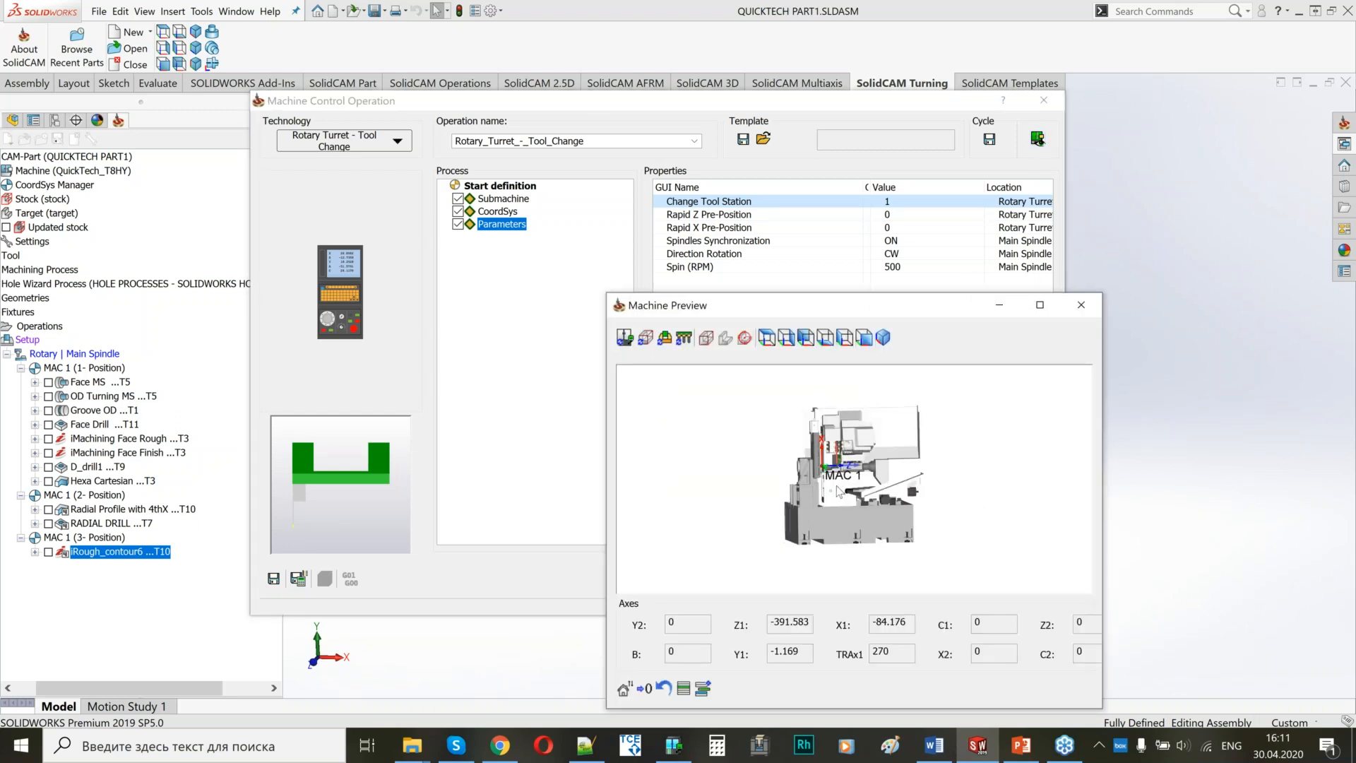
scroll(830, 487, "up", 5)
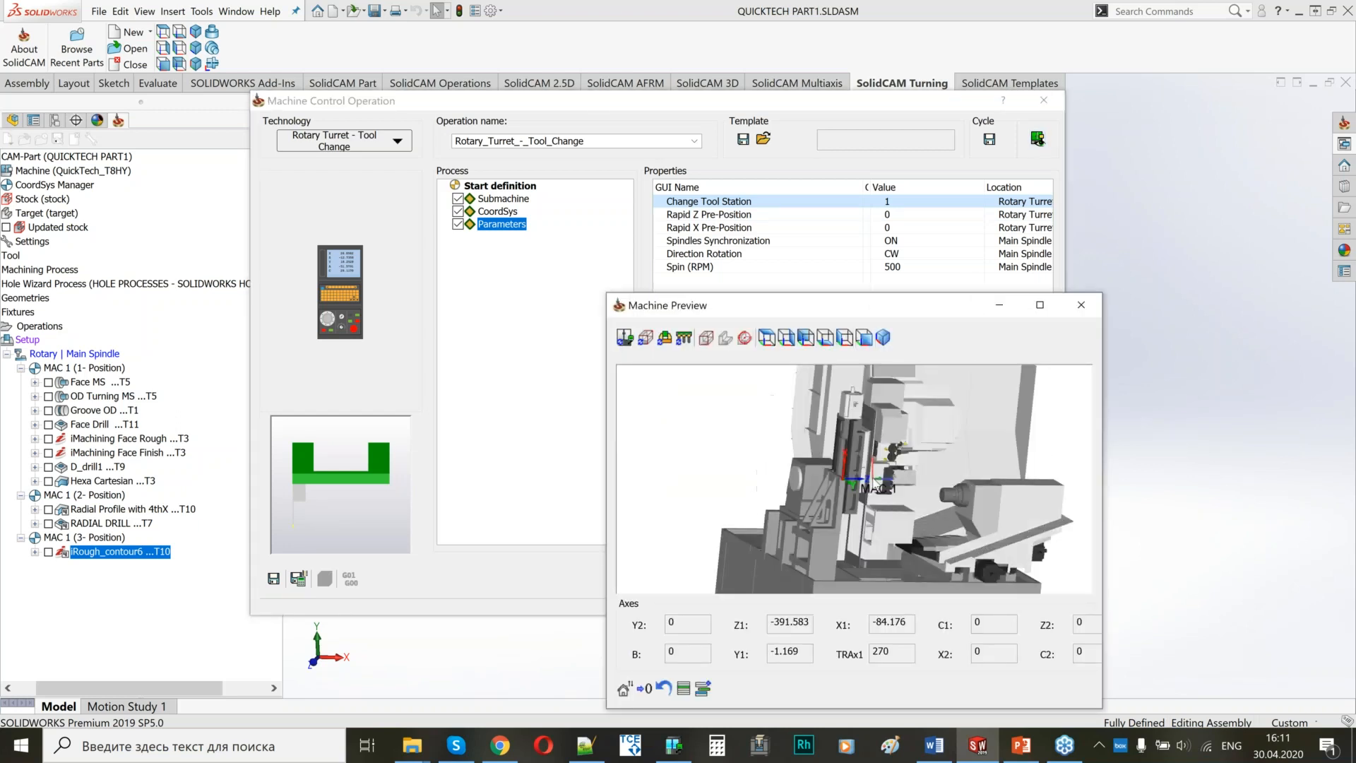
middle_click_drag(847, 471, 1184, 389)
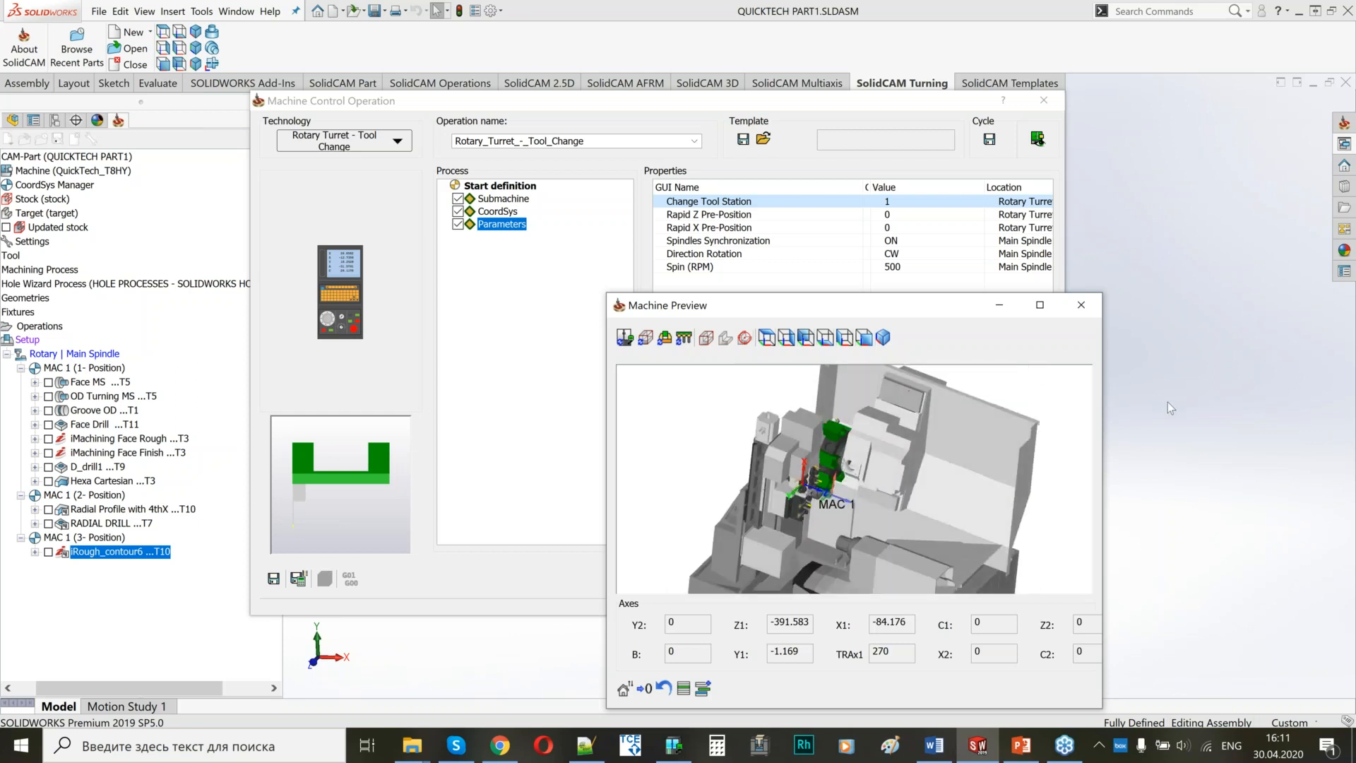
left_click_drag(1101, 420, 1337, 419)
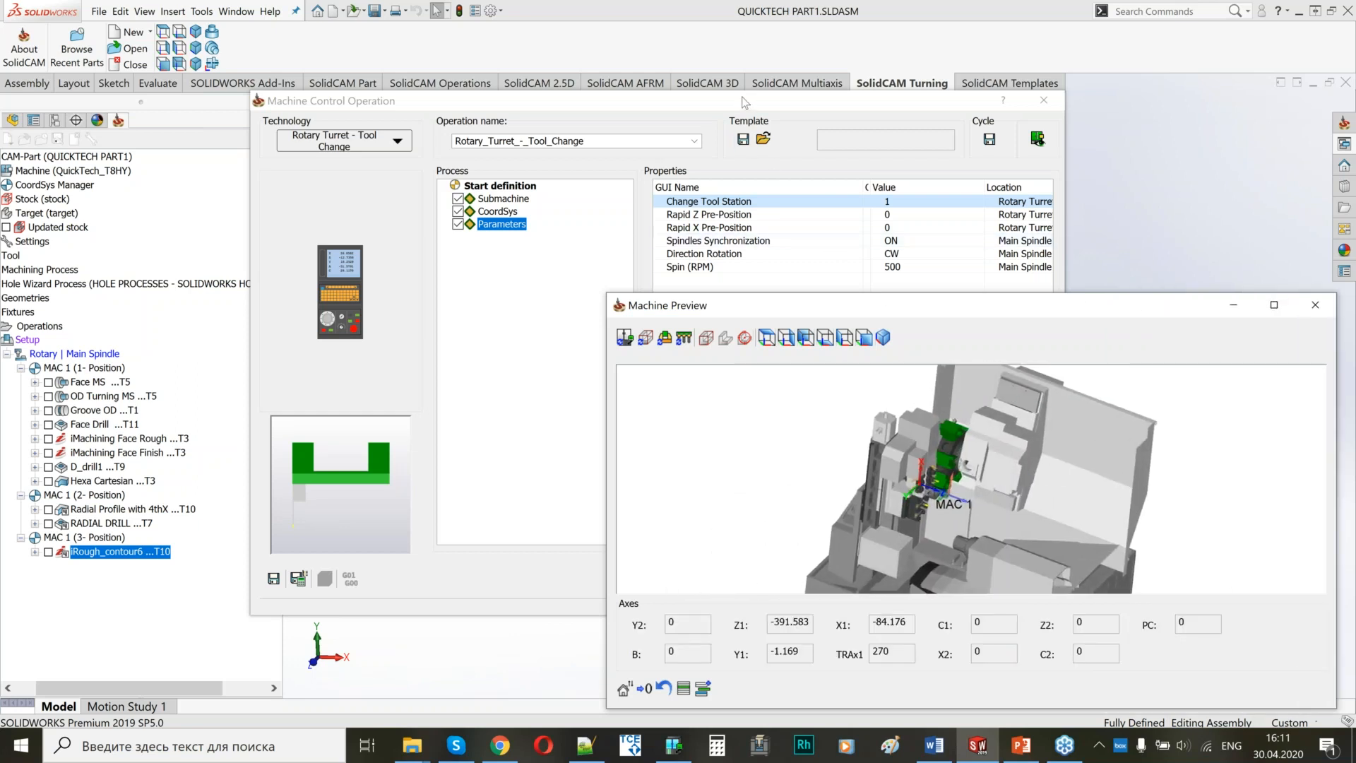
left_click_drag(745, 102, 413, 73)
left_click_drag(940, 305, 1353, 191)
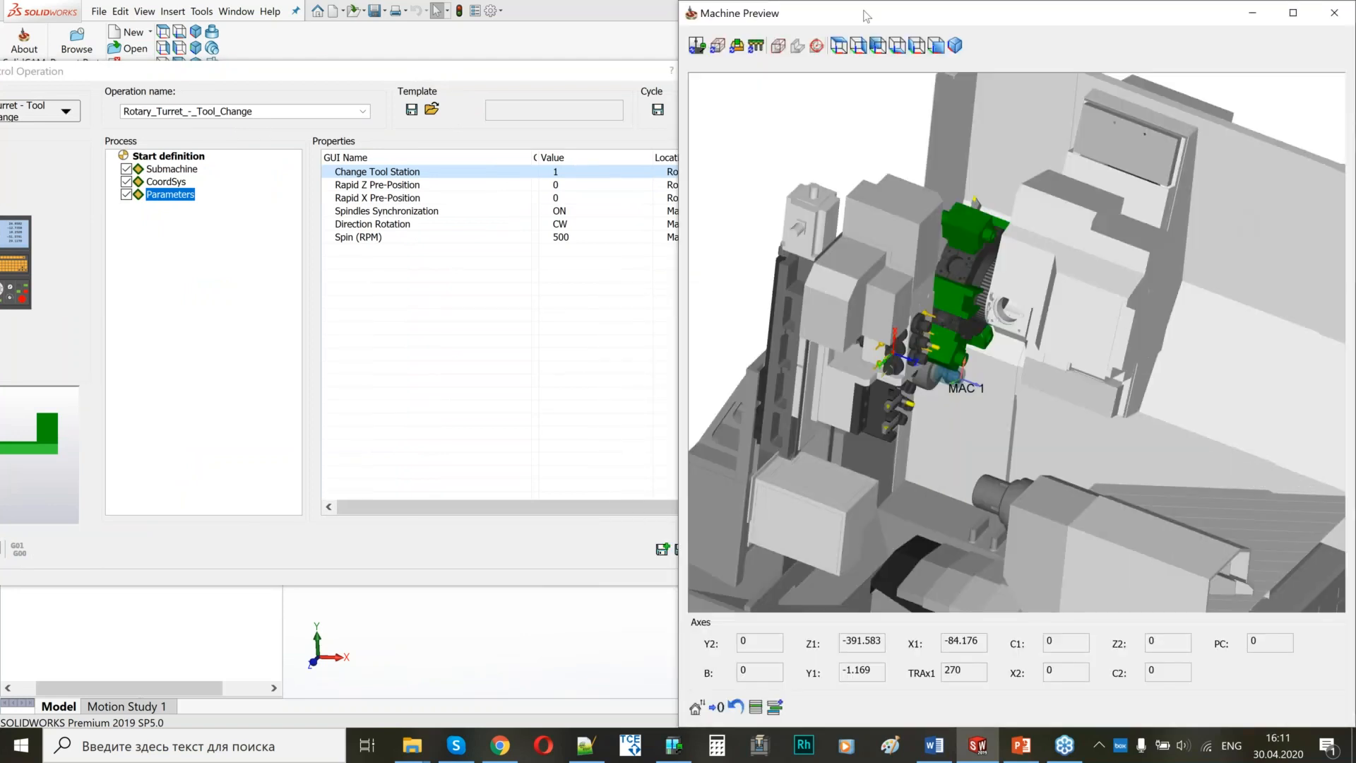
Examine from several angles where the rotary turret's station 1 tool sits relative to the main spindle part and the linear tools.
left_click(937, 46)
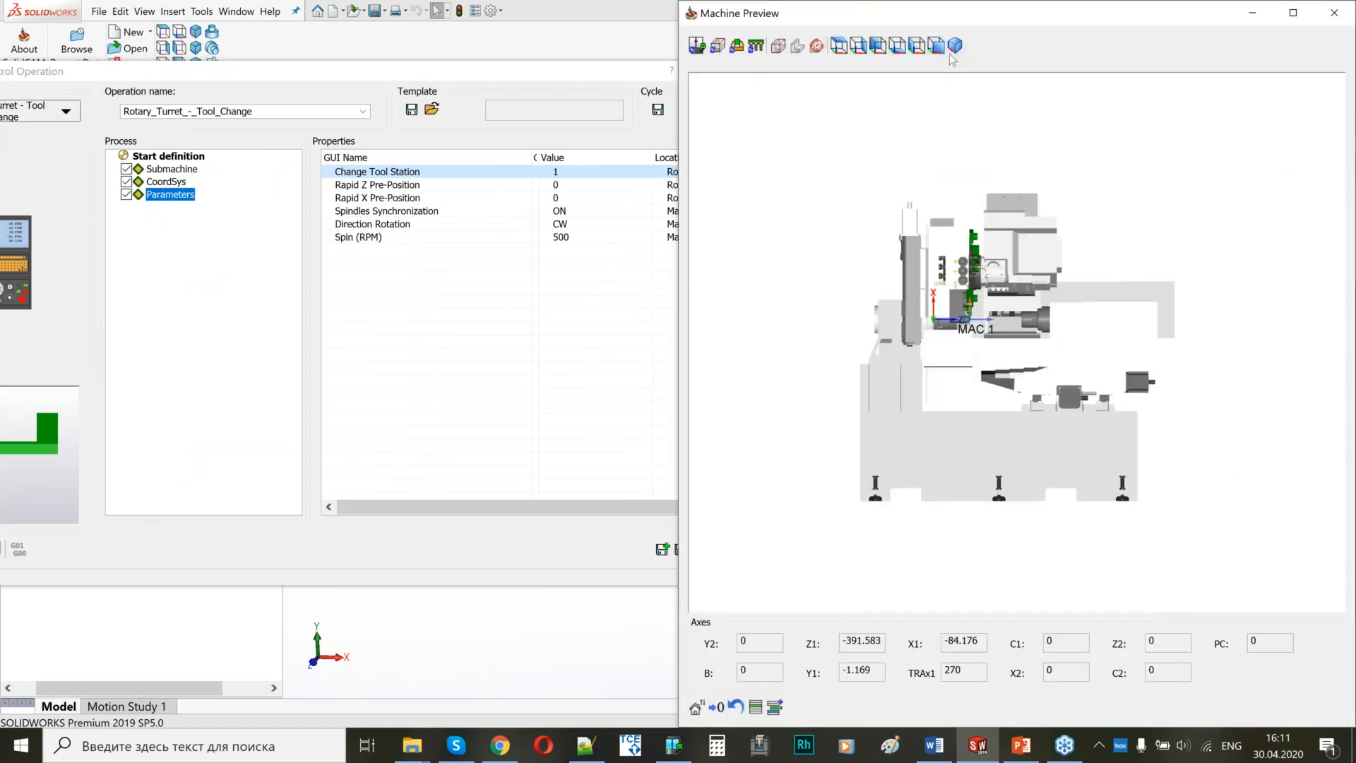
scroll(1009, 253, "up", 4)
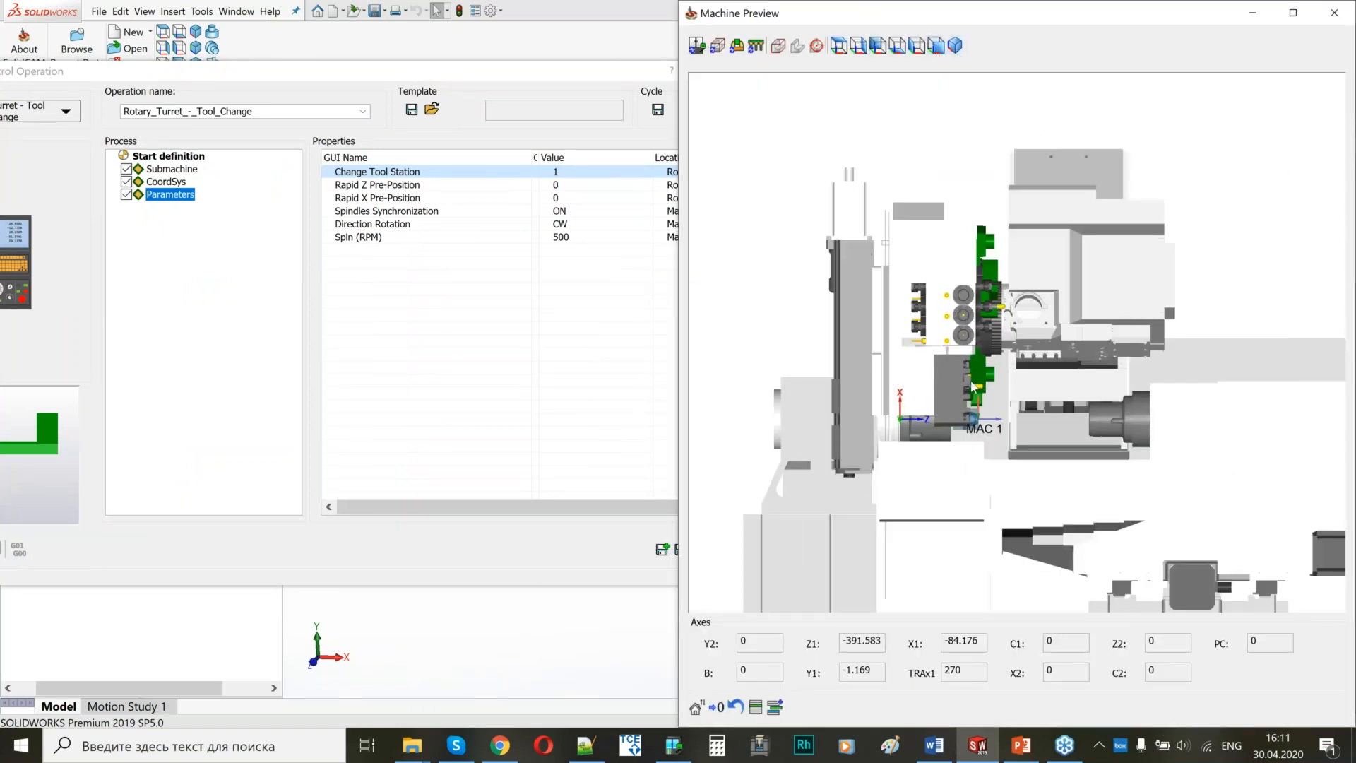
scroll(973, 387, "up", 2)
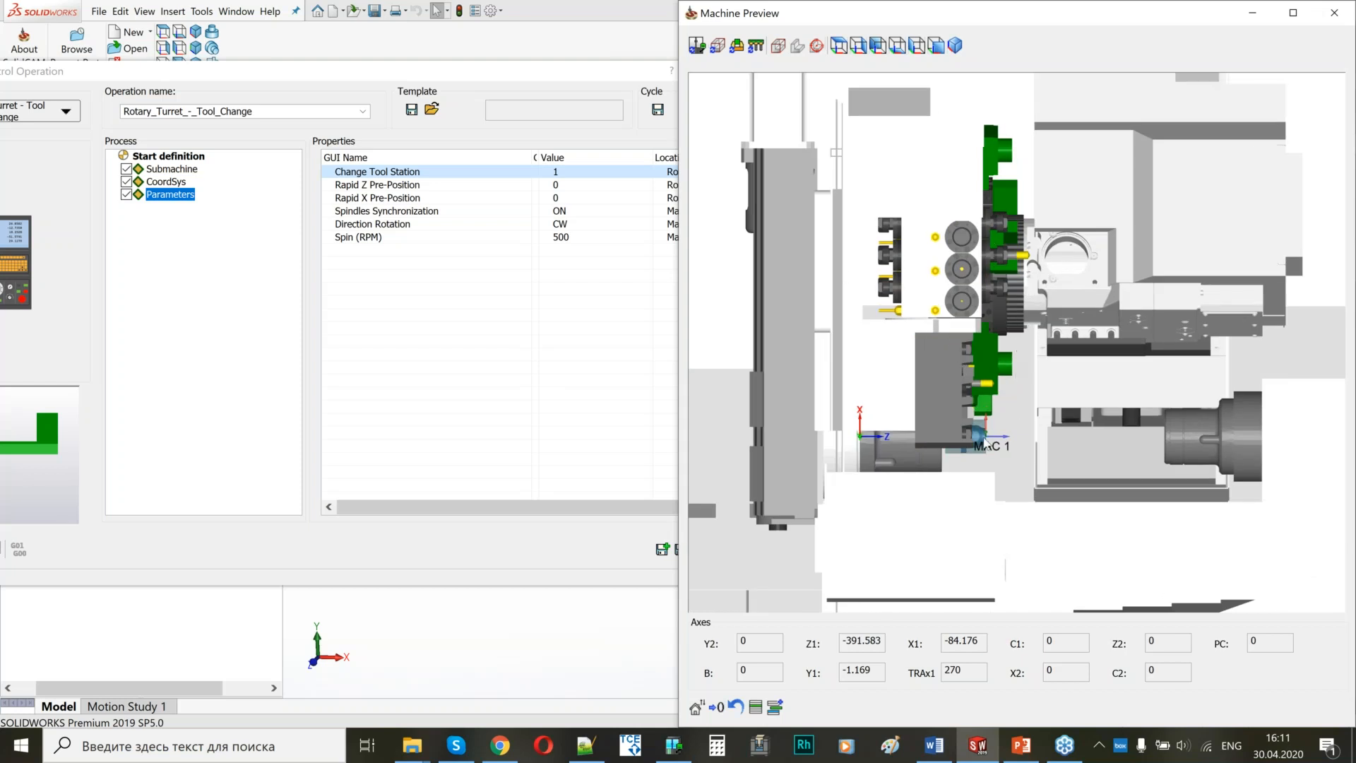
scroll(1044, 388, "up", 2)
scroll(1044, 388, "up", 2)
middle_click_drag(1042, 388, 918, 429)
middle_click_drag(1035, 380, 934, 278)
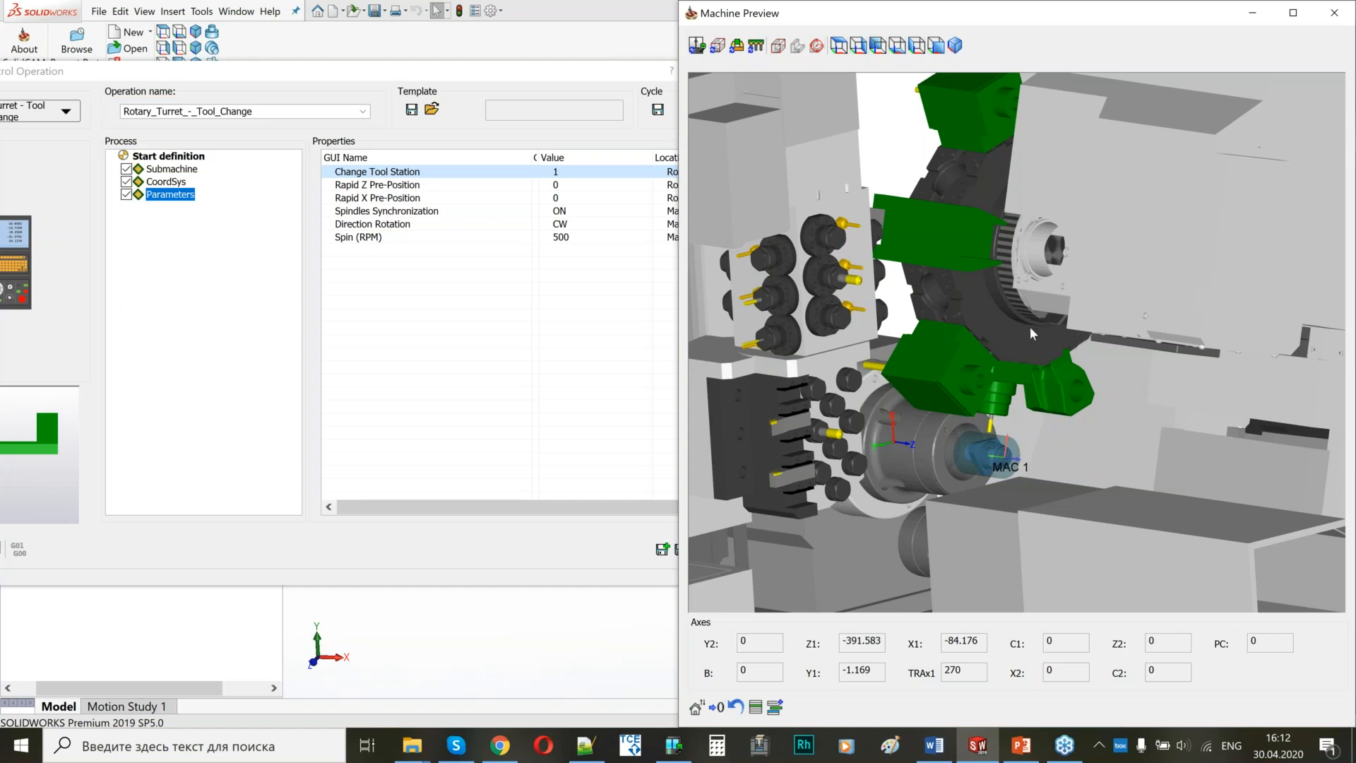
scroll(1029, 326, "down", 3)
middle_click_drag(1030, 327, 986, 418)
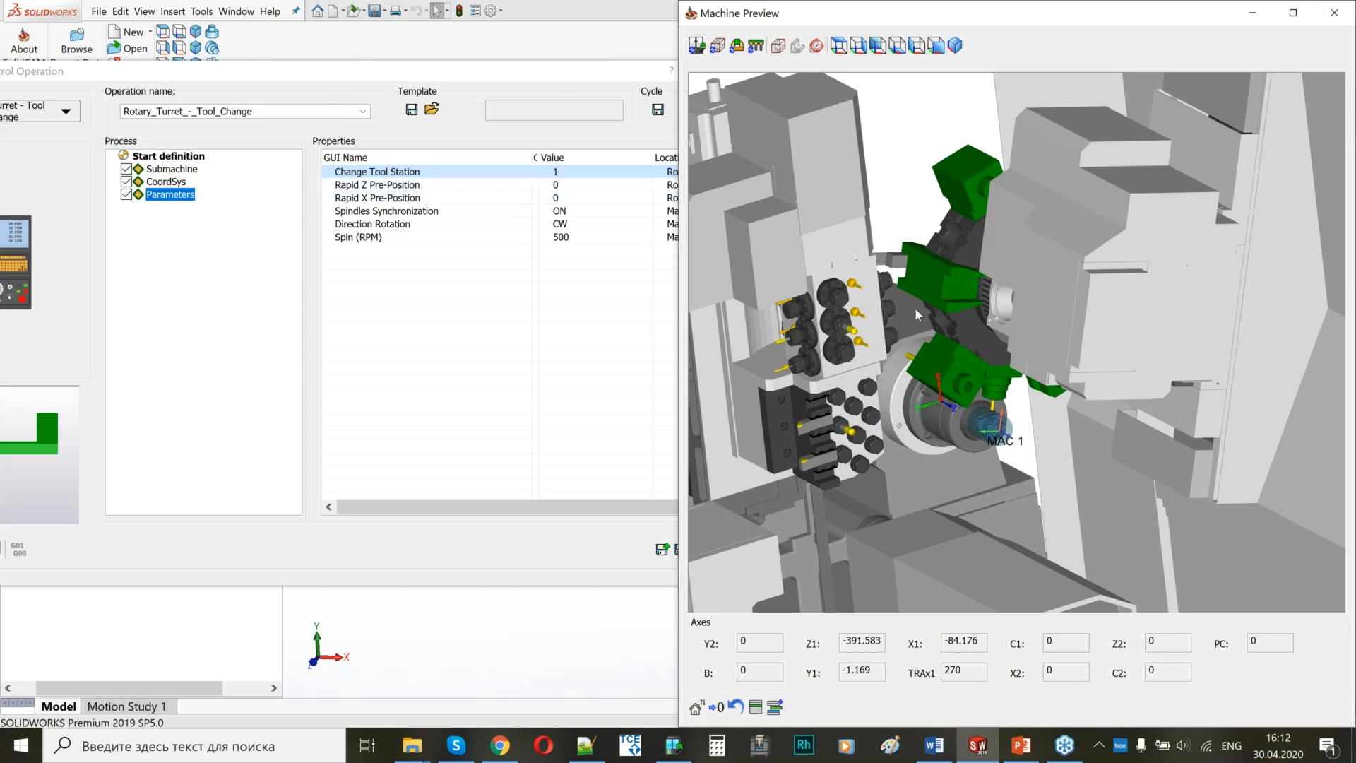
scroll(956, 373, "up", 2)
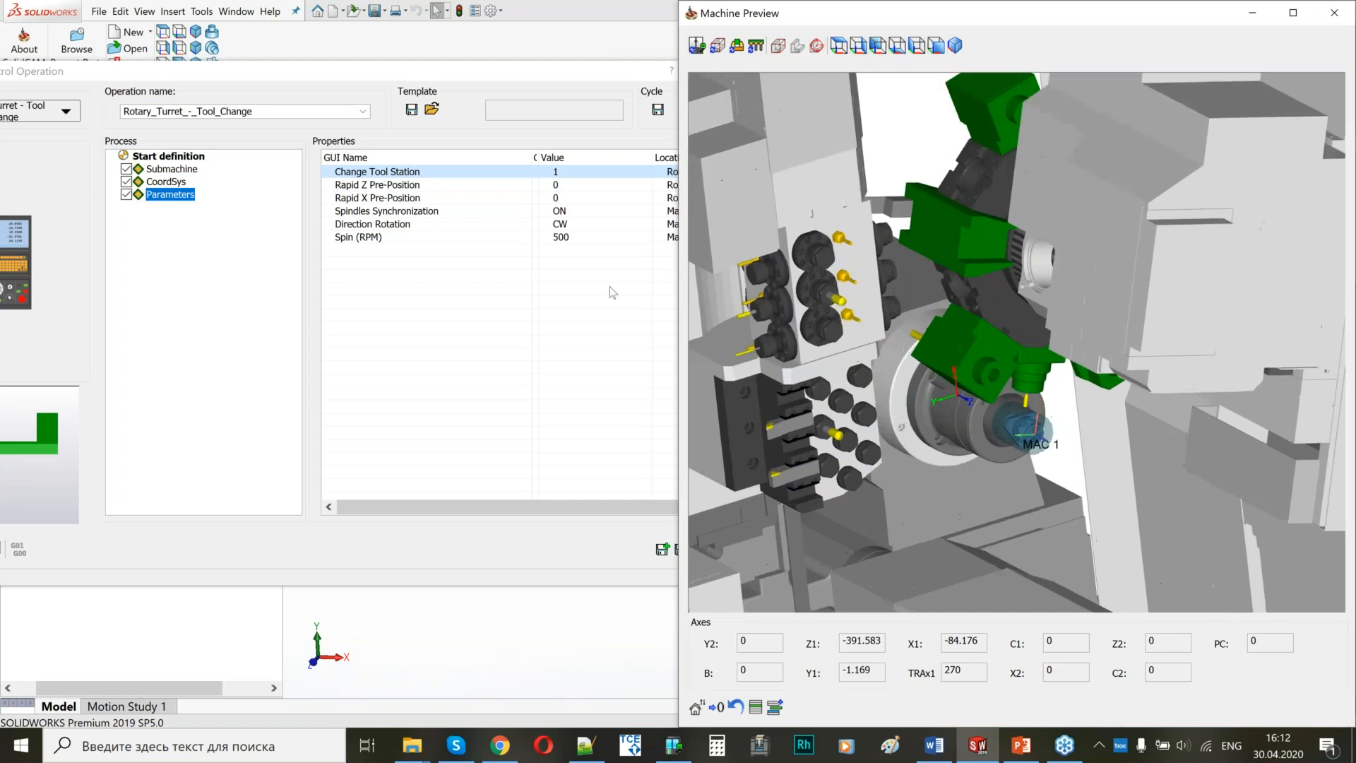
Check the turret's Rapid Z and Rapid X Pre-Position parameters against the main spindle in the Machine Preview.
left_click(445, 184)
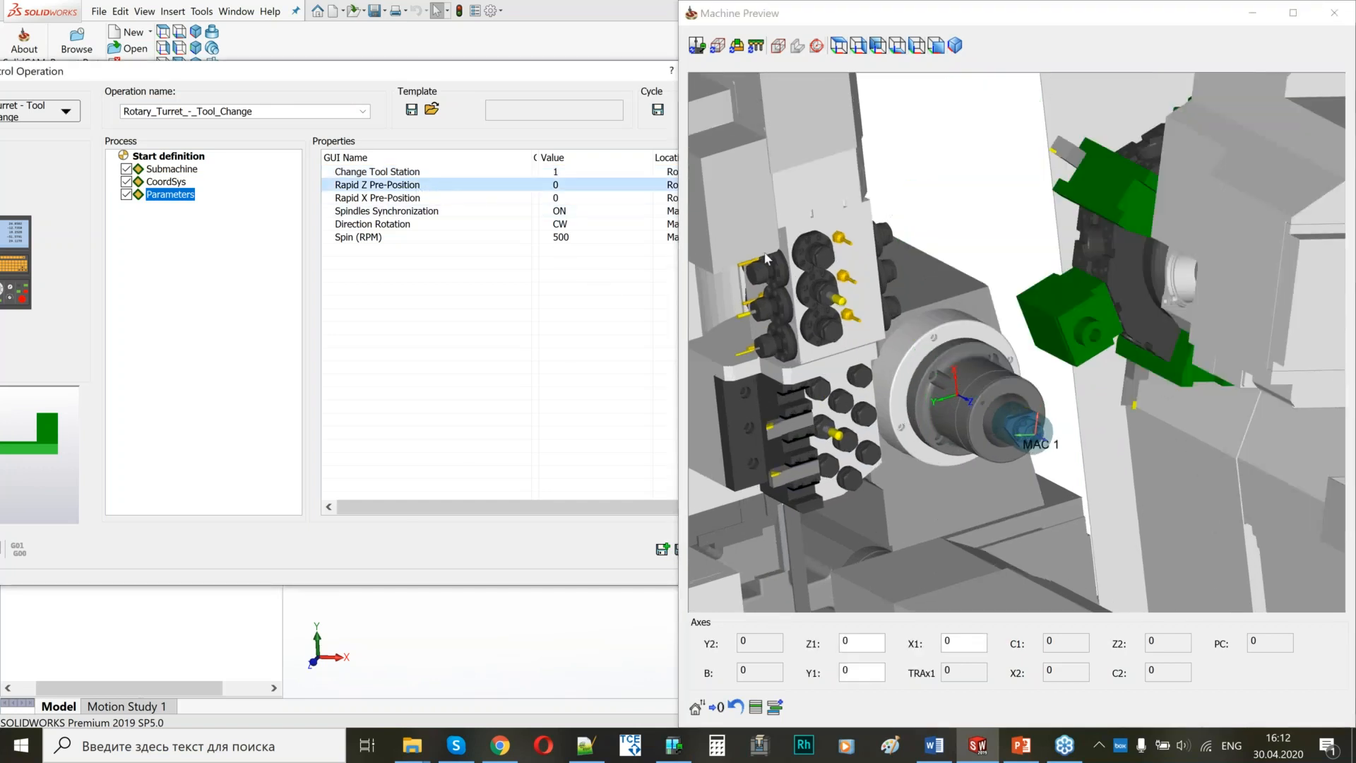
scroll(1074, 385, "down", 2)
middle_click_drag(1073, 385, 1125, 369)
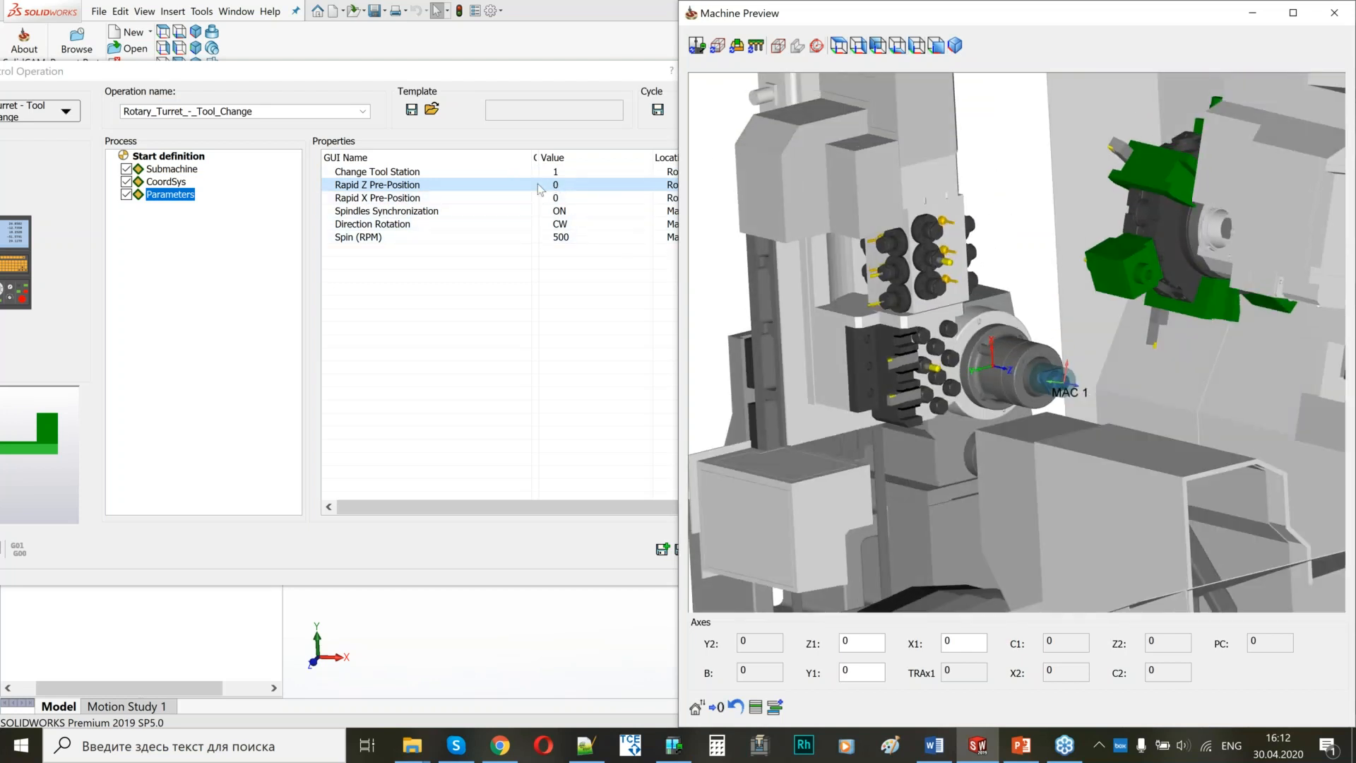
left_click(503, 200)
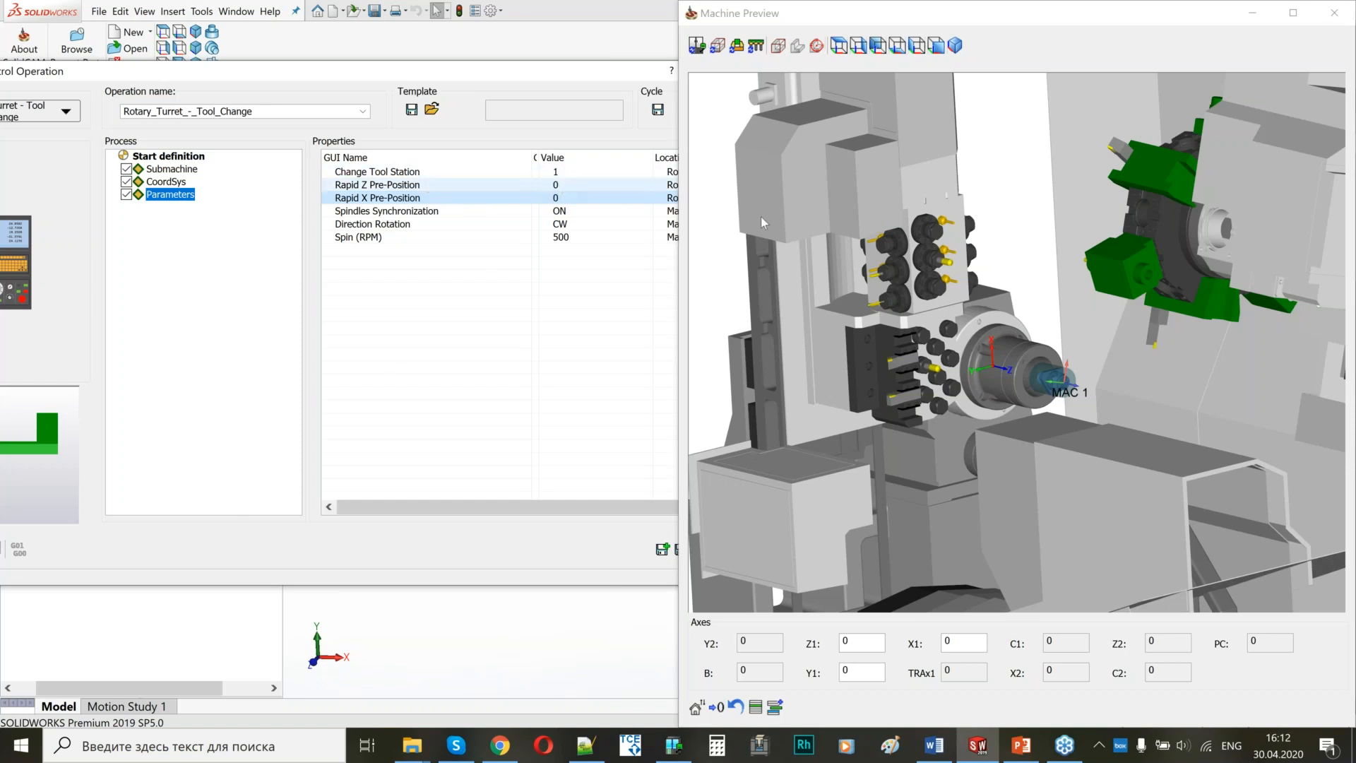
left_click(1070, 358)
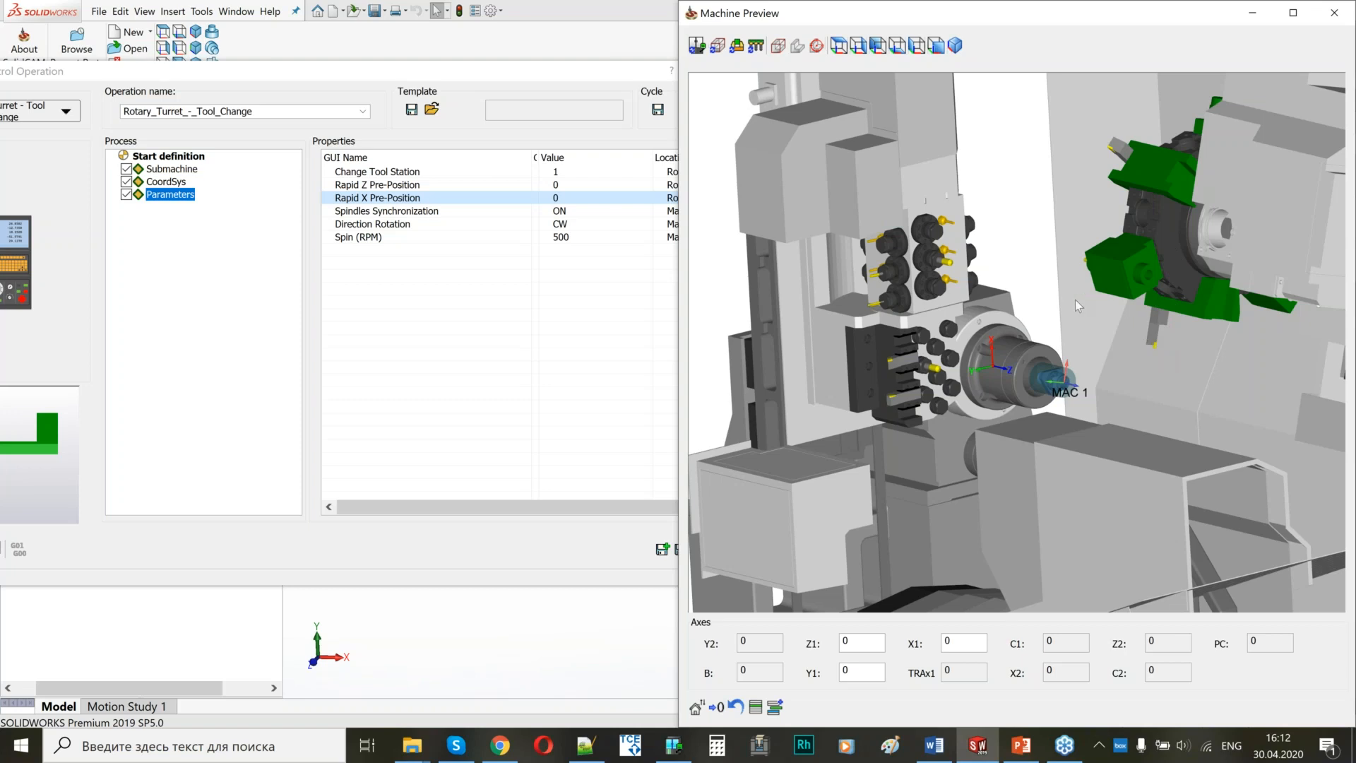
Review the Spindles Synchronization parameter and the machine components it concerns, and close the Machine Preview.
left_click(584, 216)
left_click(584, 216)
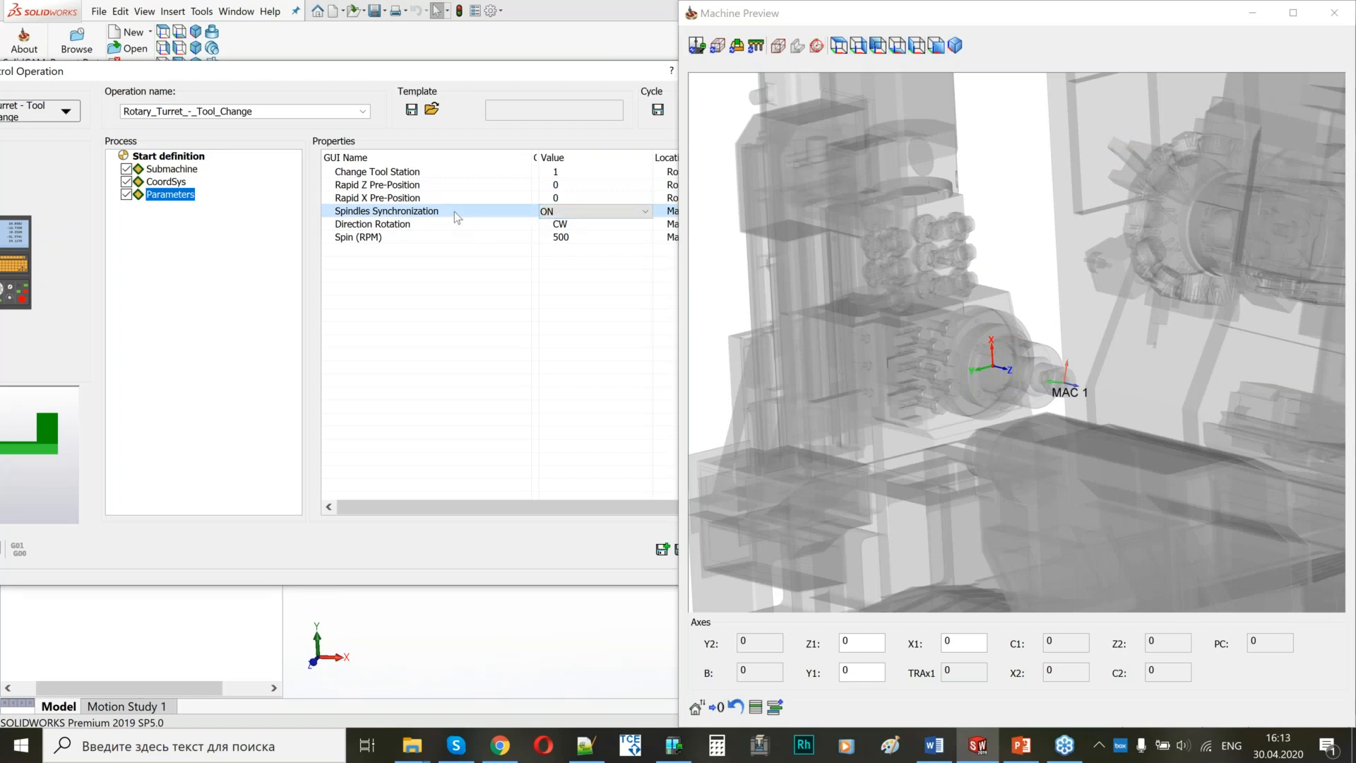
left_click(871, 275)
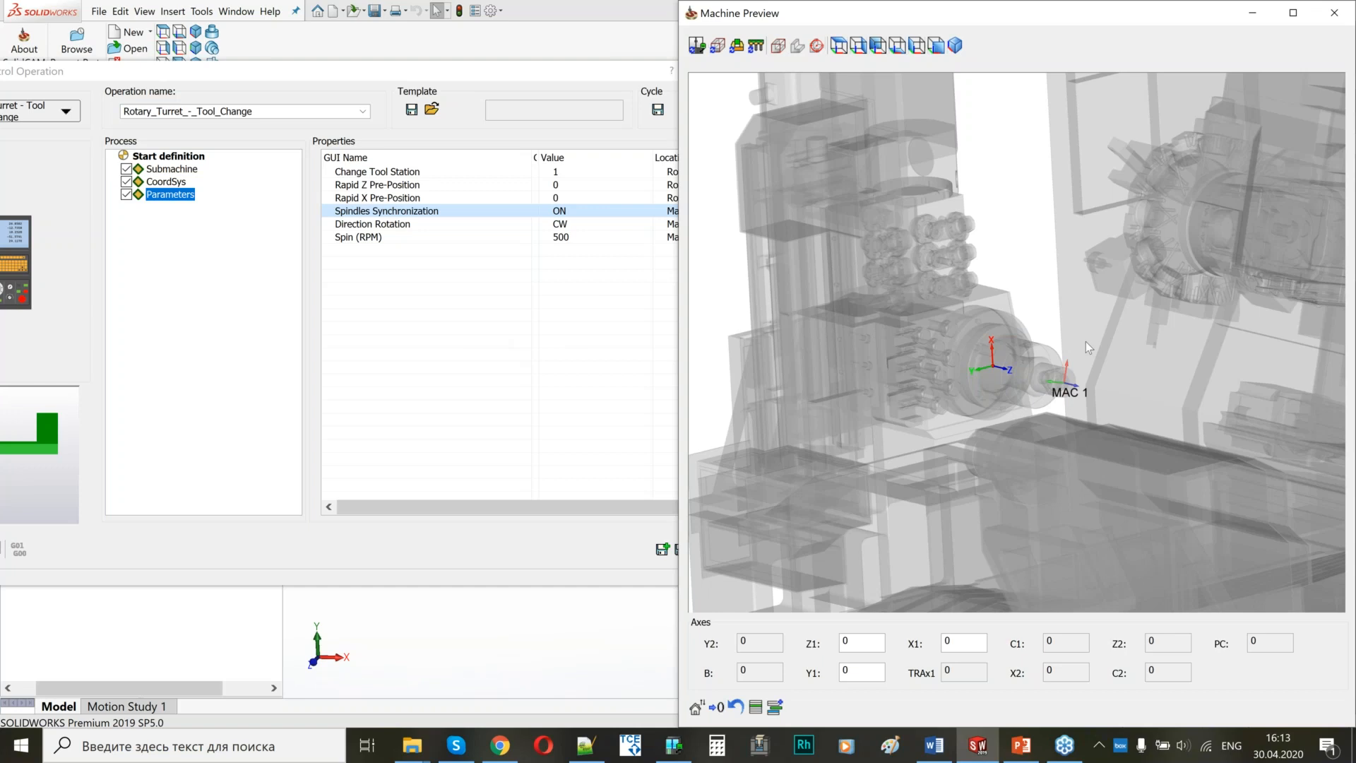
scroll(1086, 341, "down", 2)
scroll(1086, 341, "down", 1)
middle_click_drag(1027, 408, 1000, 403)
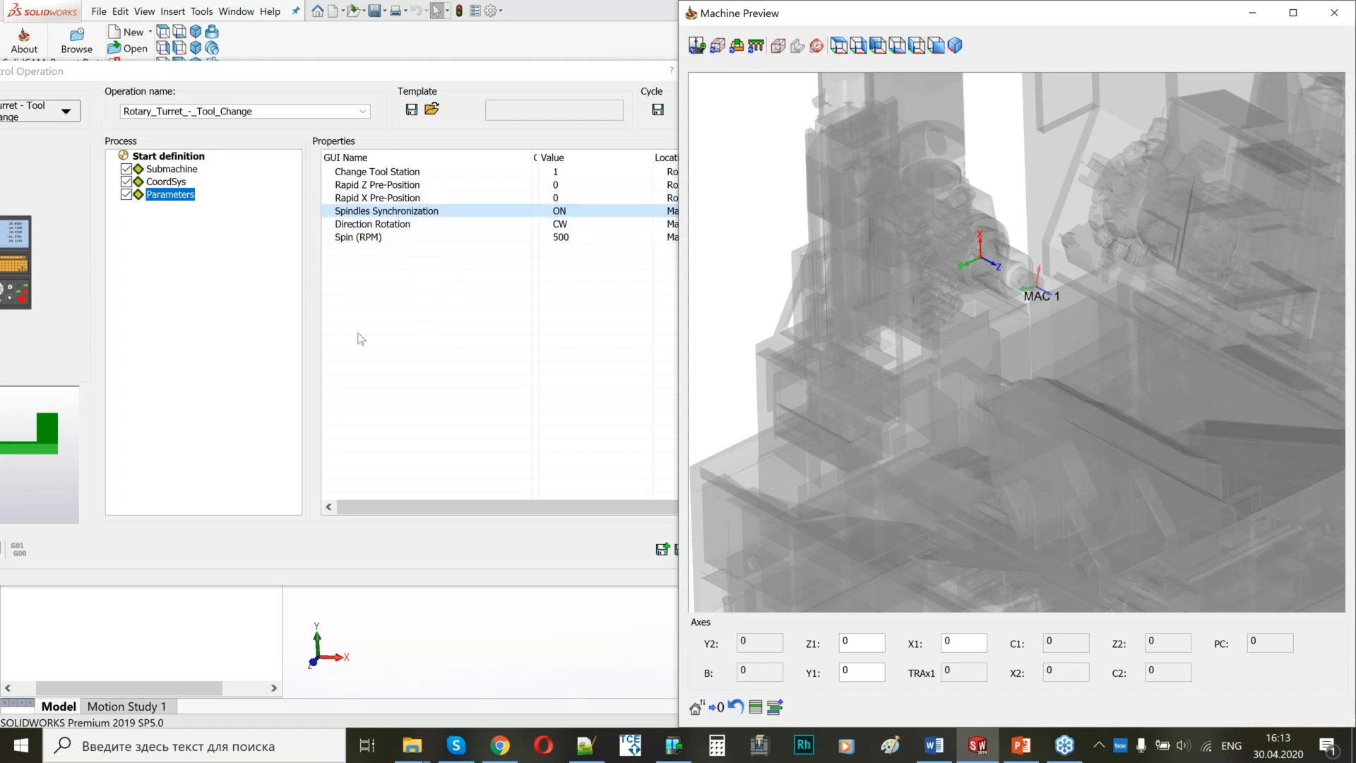
key("alt+Tab")
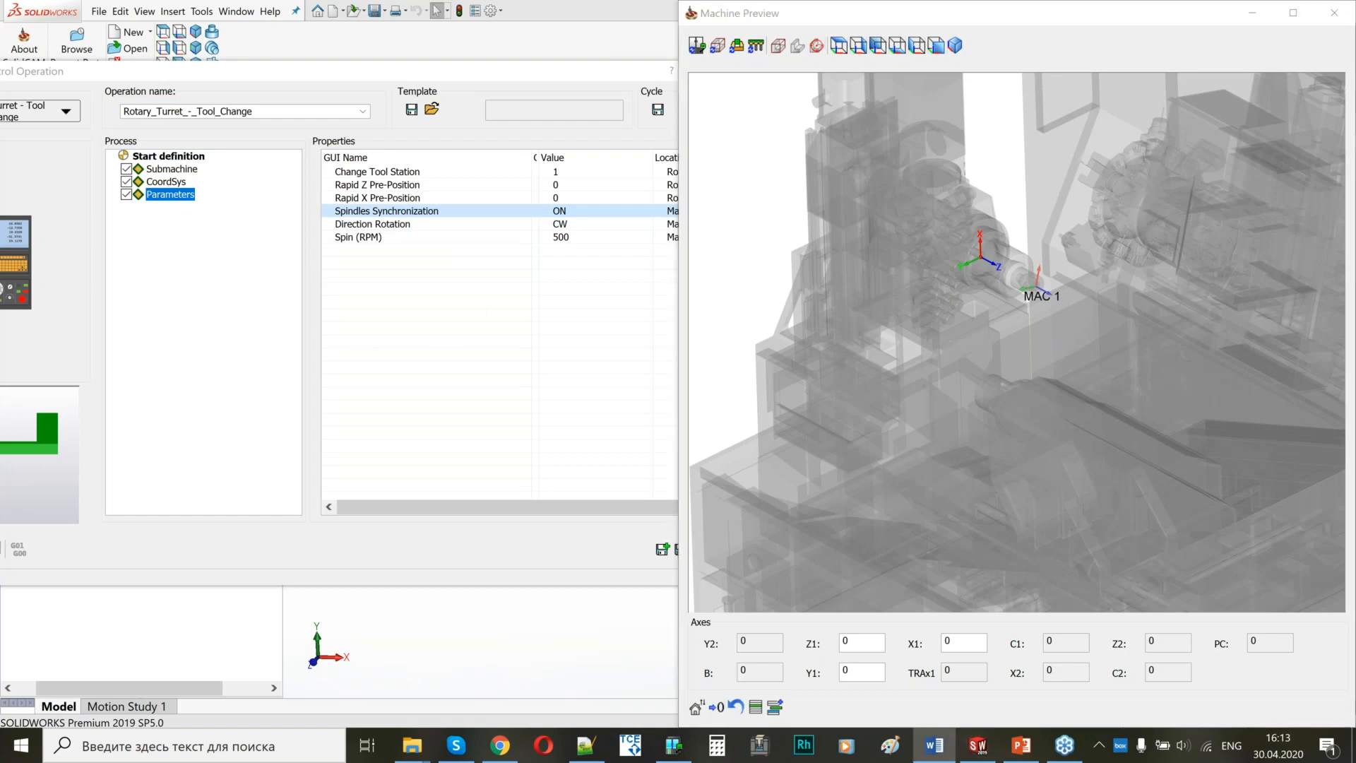
left_click(1334, 13)
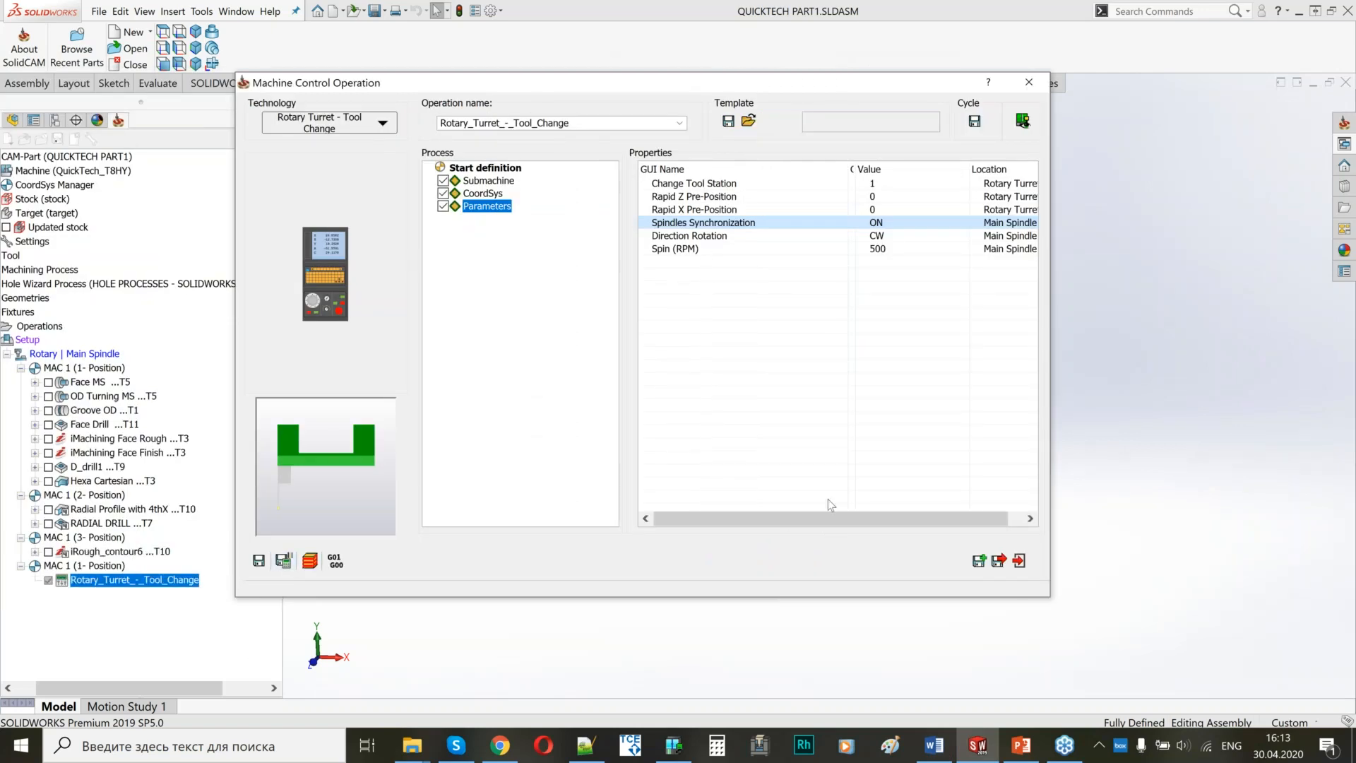
Save and copy the rotary turret tool change operation, switching the copy to Part Catch - Back Spindle on the Linear | Back Spindle submachine.
left_click(979, 560)
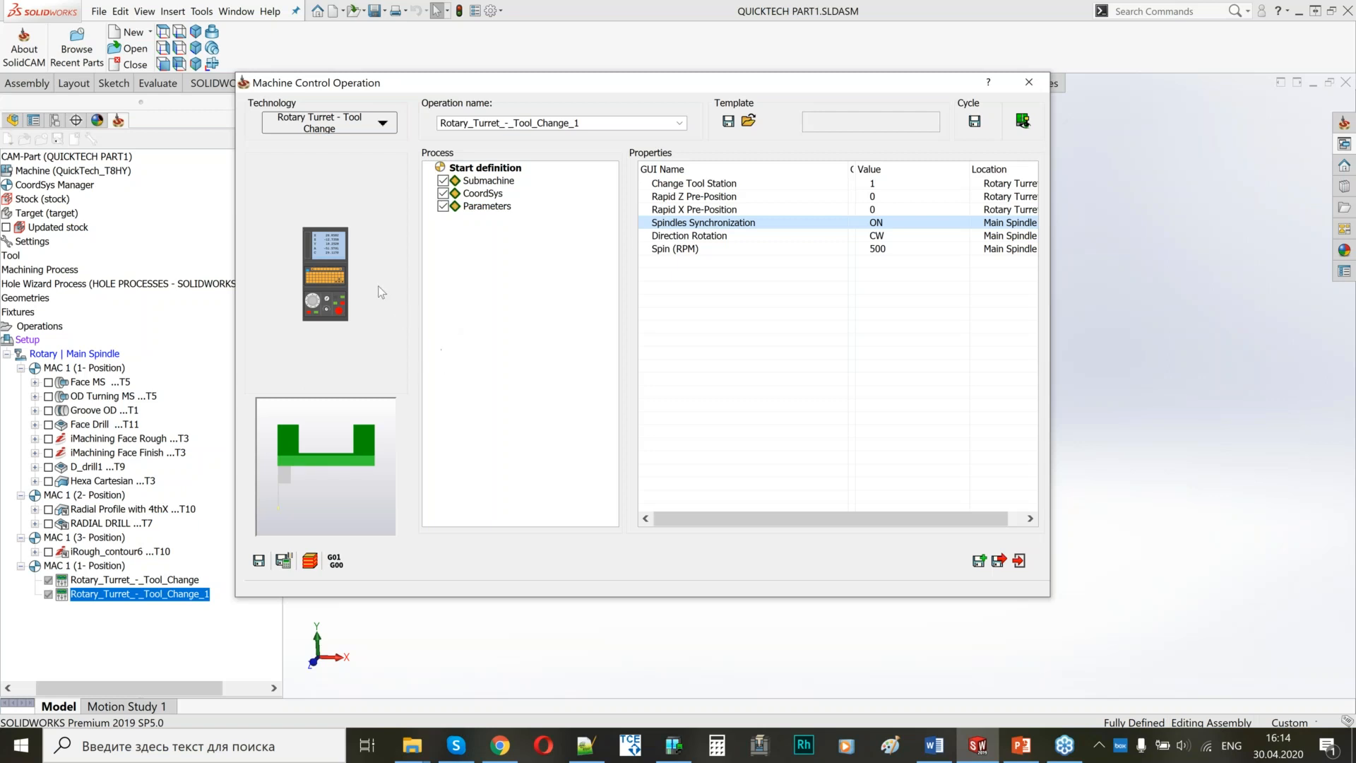
left_click(369, 127)
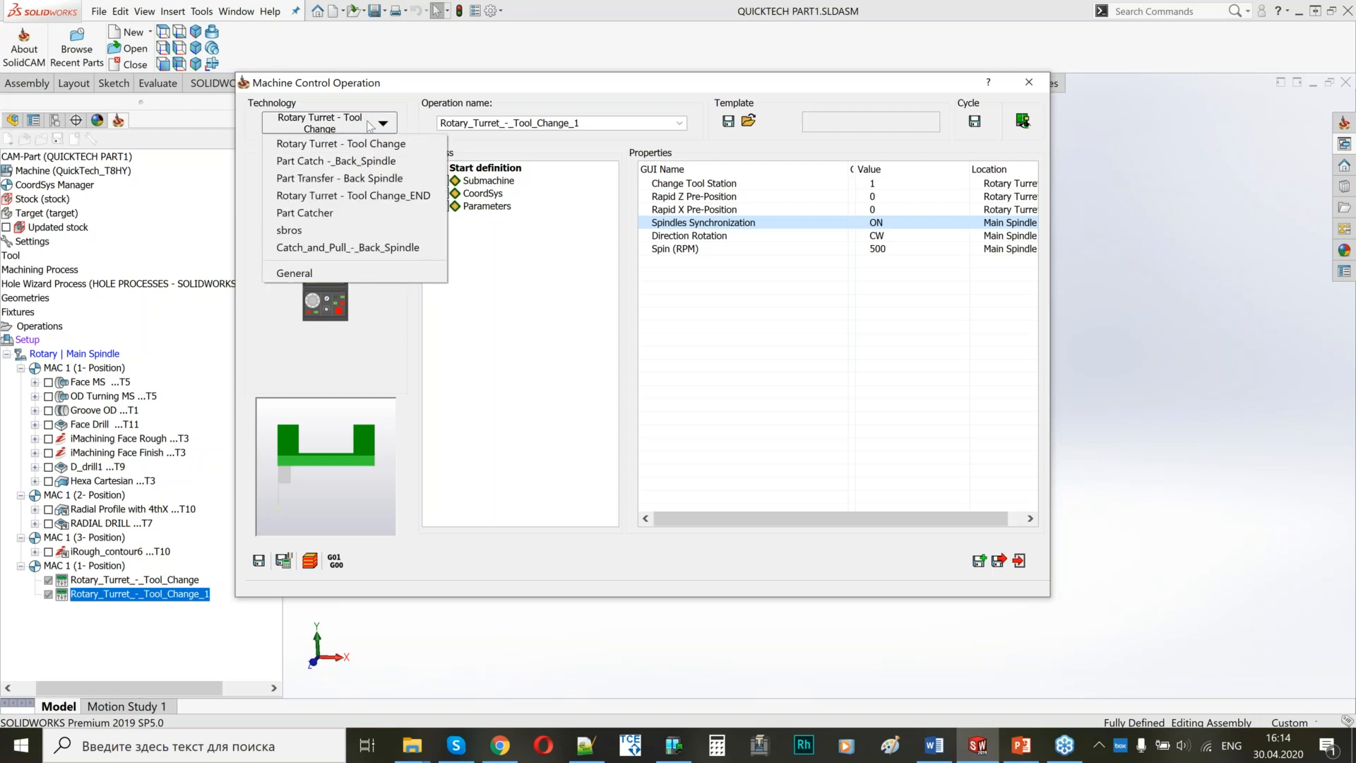
left_click(360, 170)
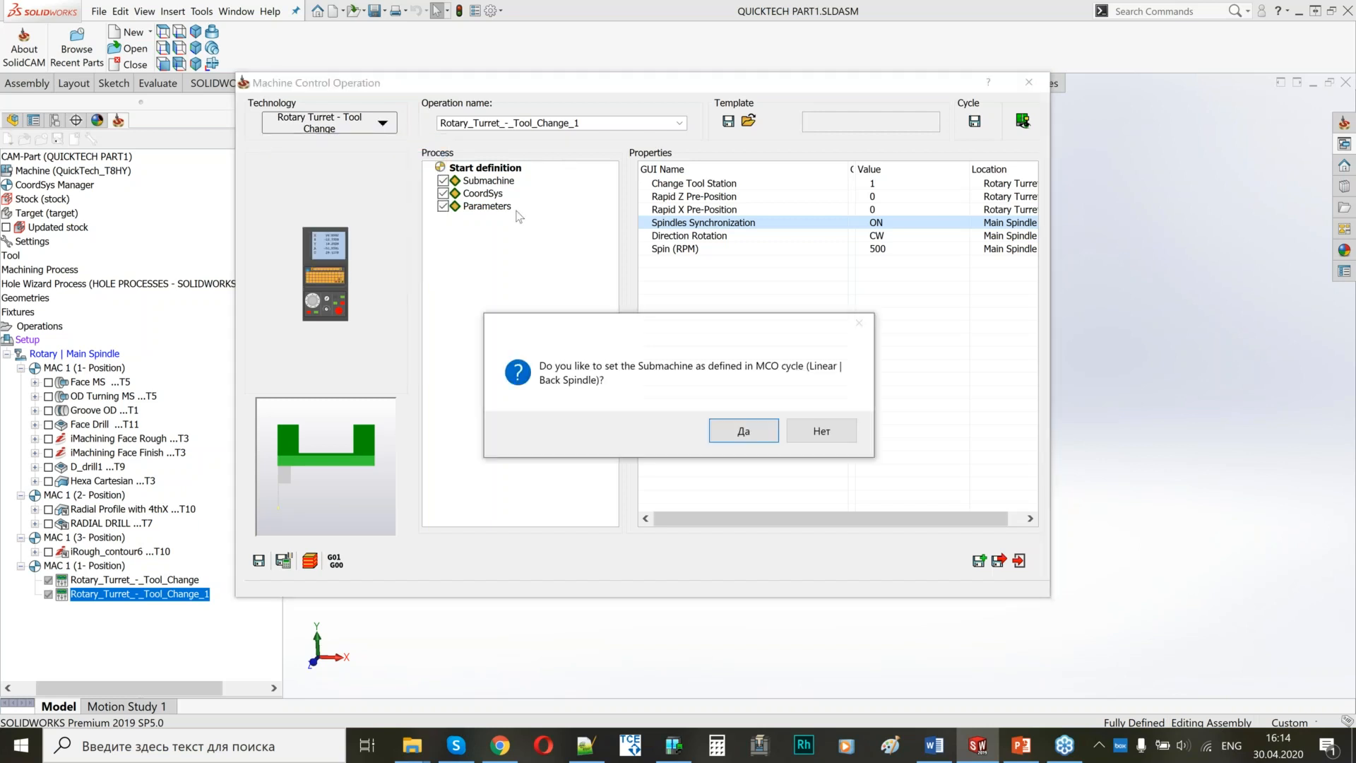
left_click(741, 432)
Review the Part Catch - Back Spindle start definition and parameters, and save and calculate the operation.
left_click(477, 172)
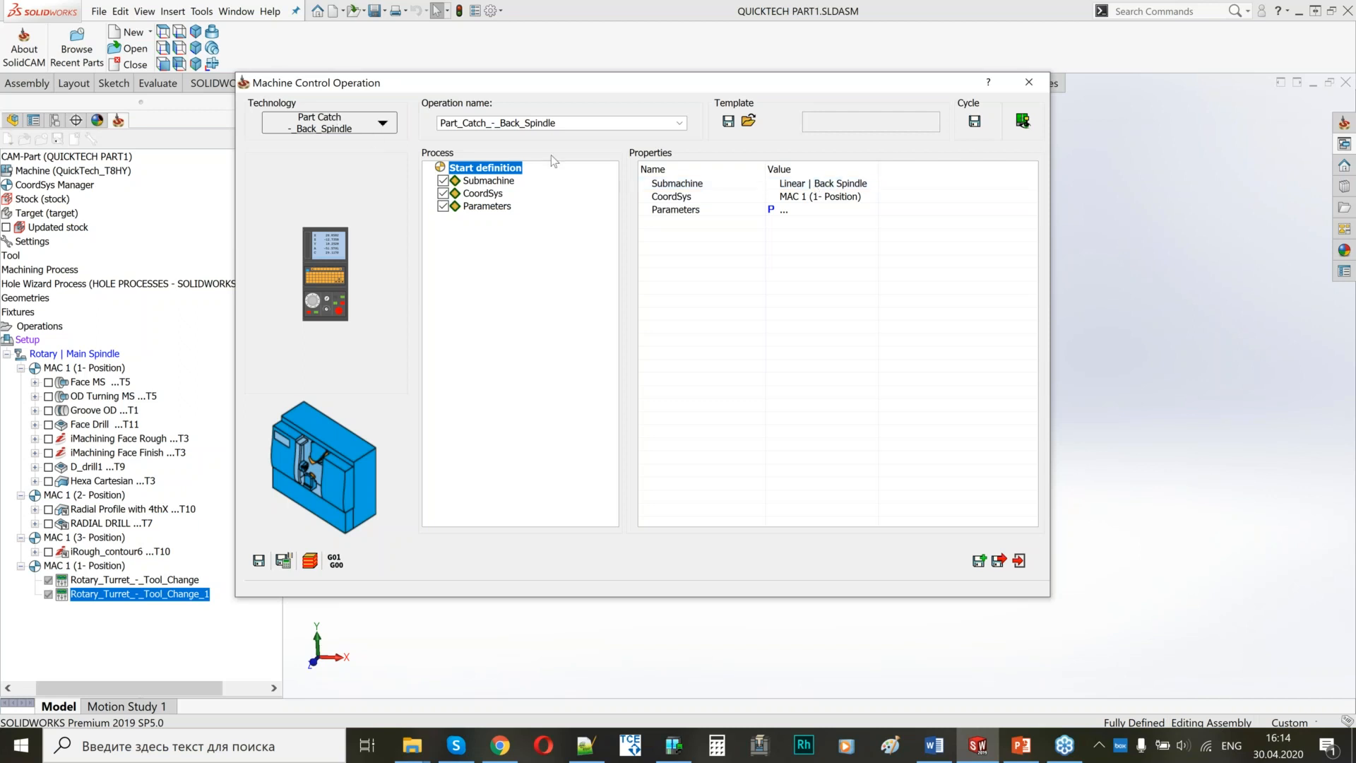
left_click(491, 208)
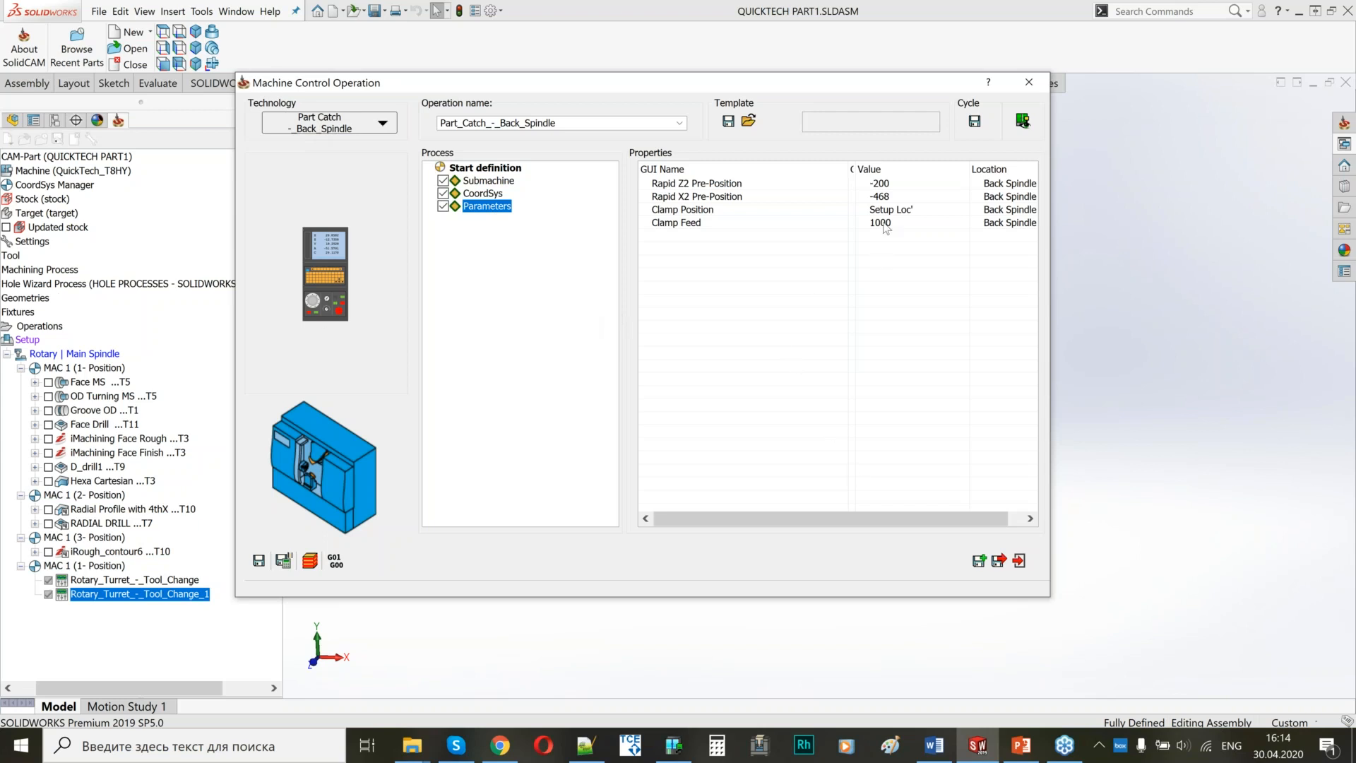
left_click(1022, 121)
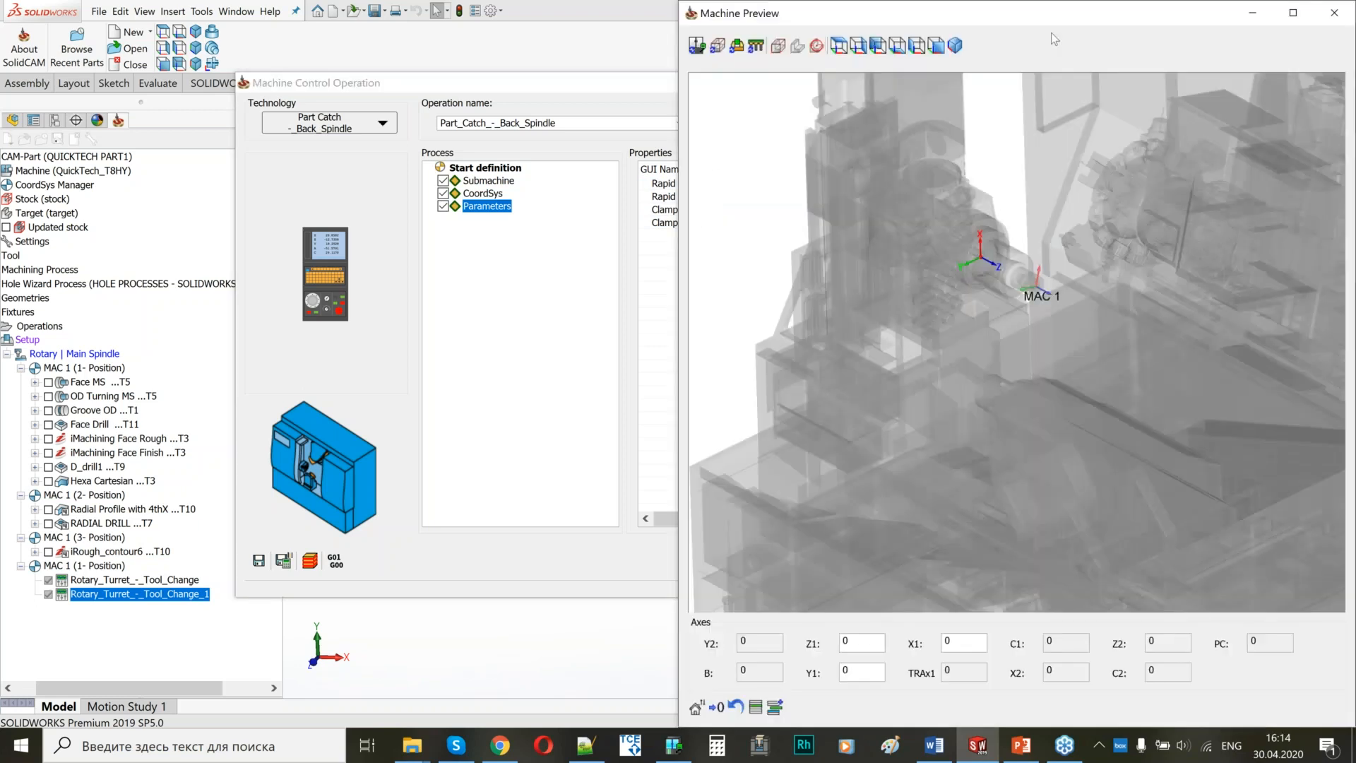
left_click(1339, 21)
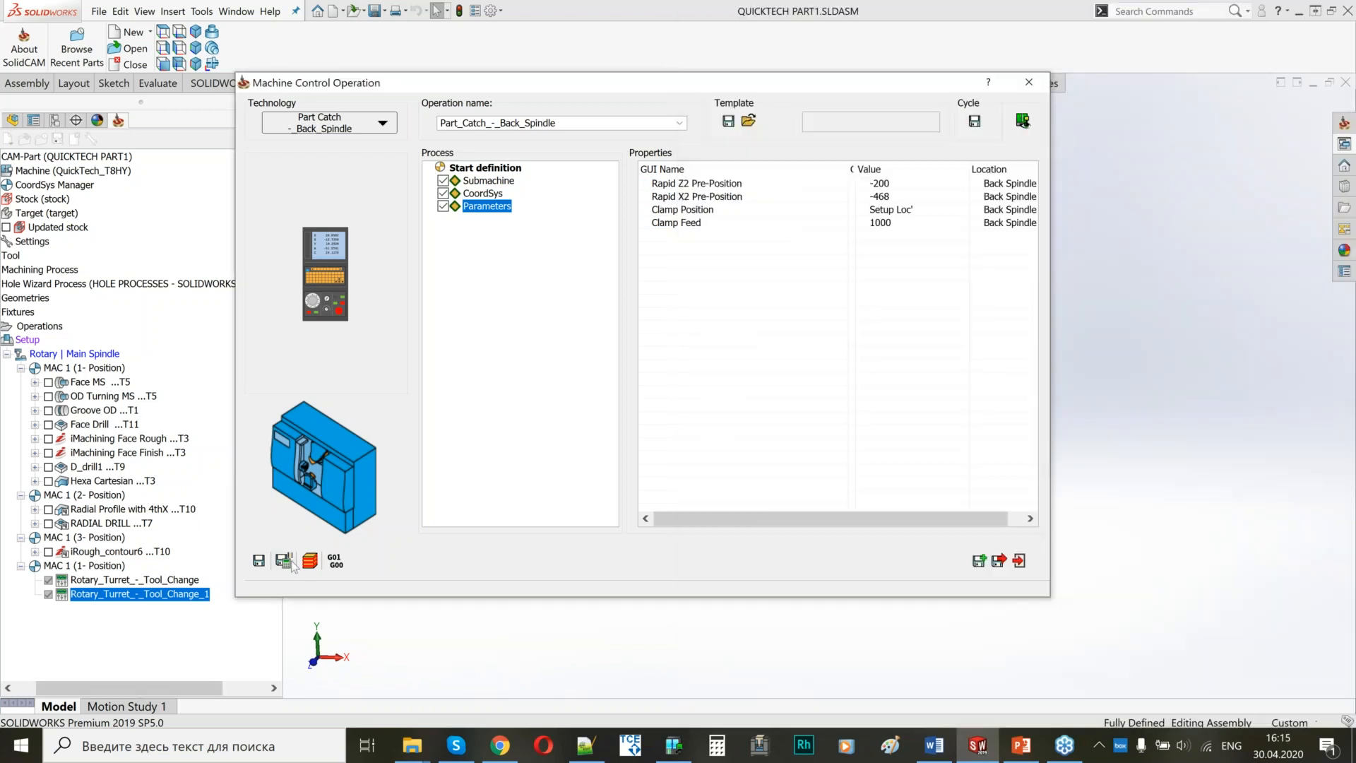
left_click(283, 561)
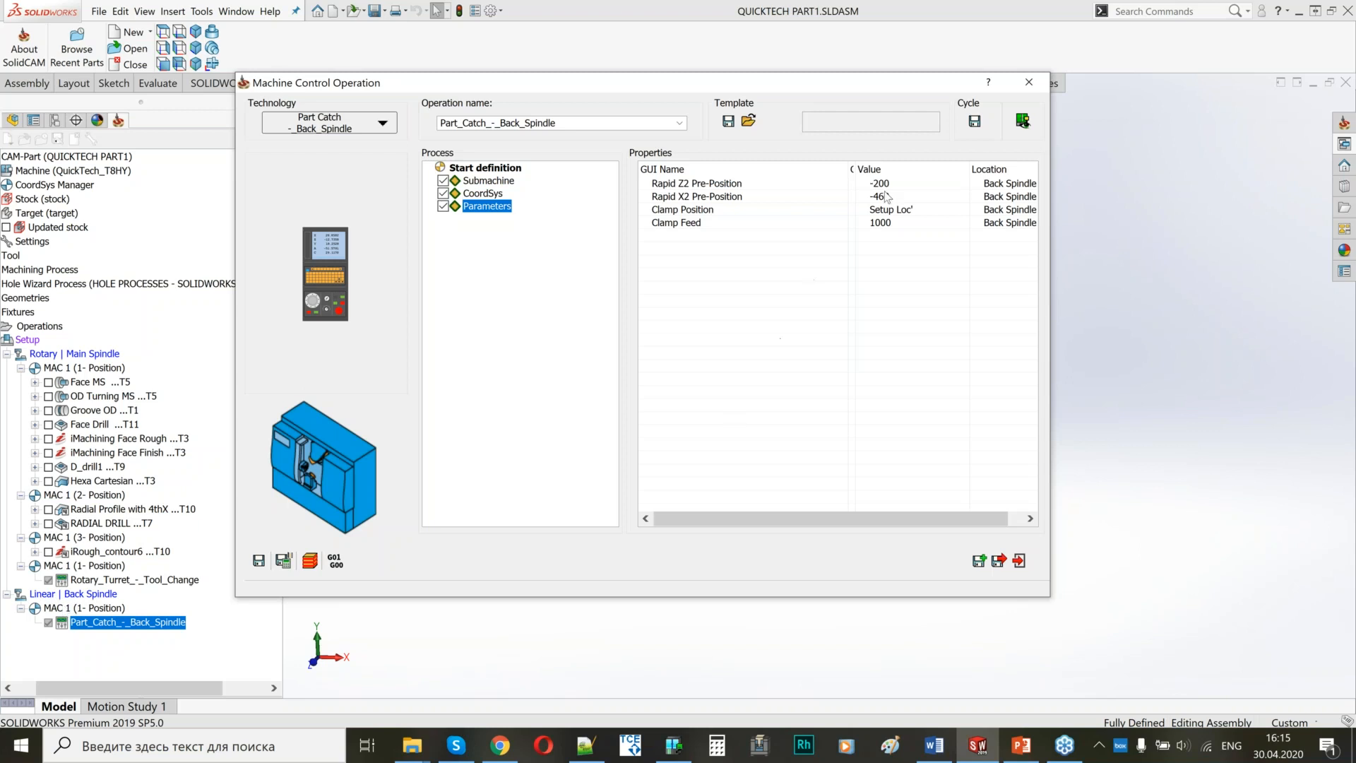
Check the back spindle's Rapid Z2 Pre-Position relative to the main spindle part in the Machine Preview.
left_click(790, 186)
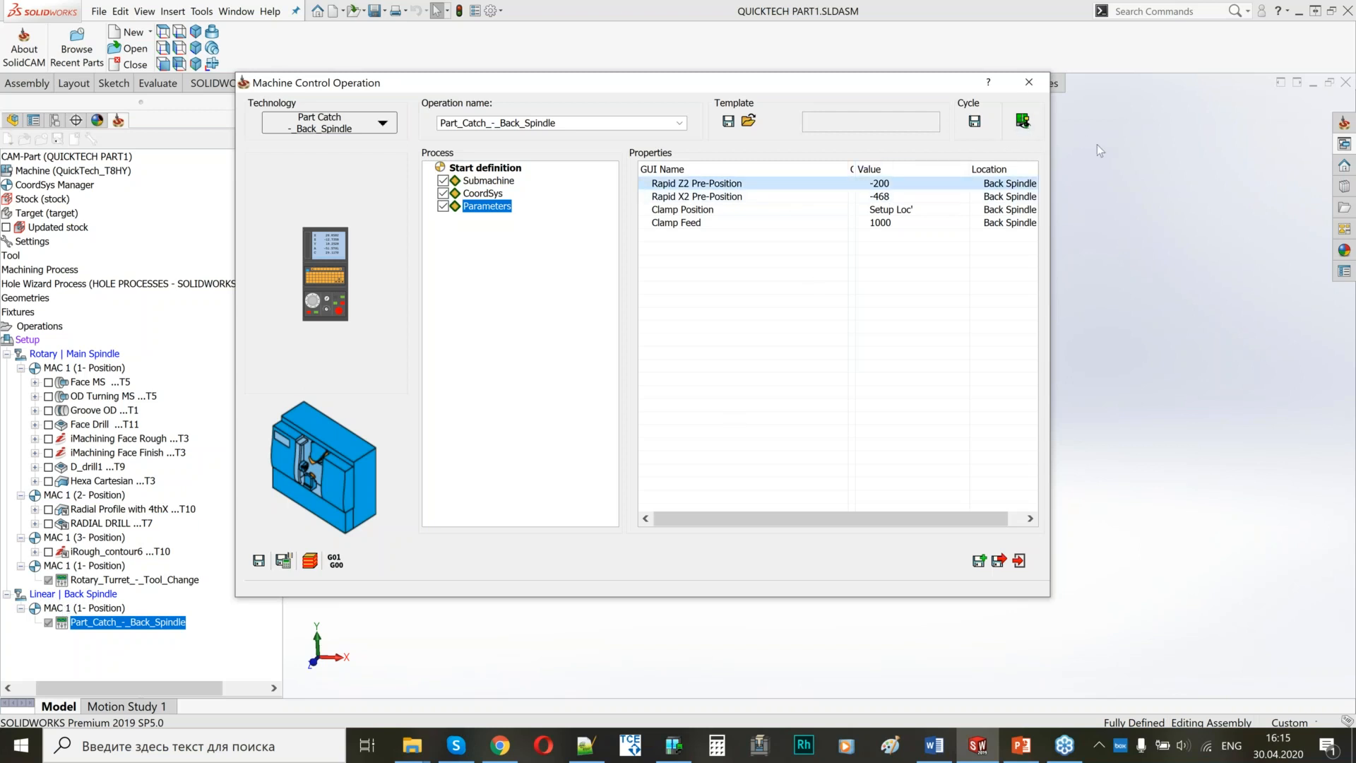
left_click(1023, 121)
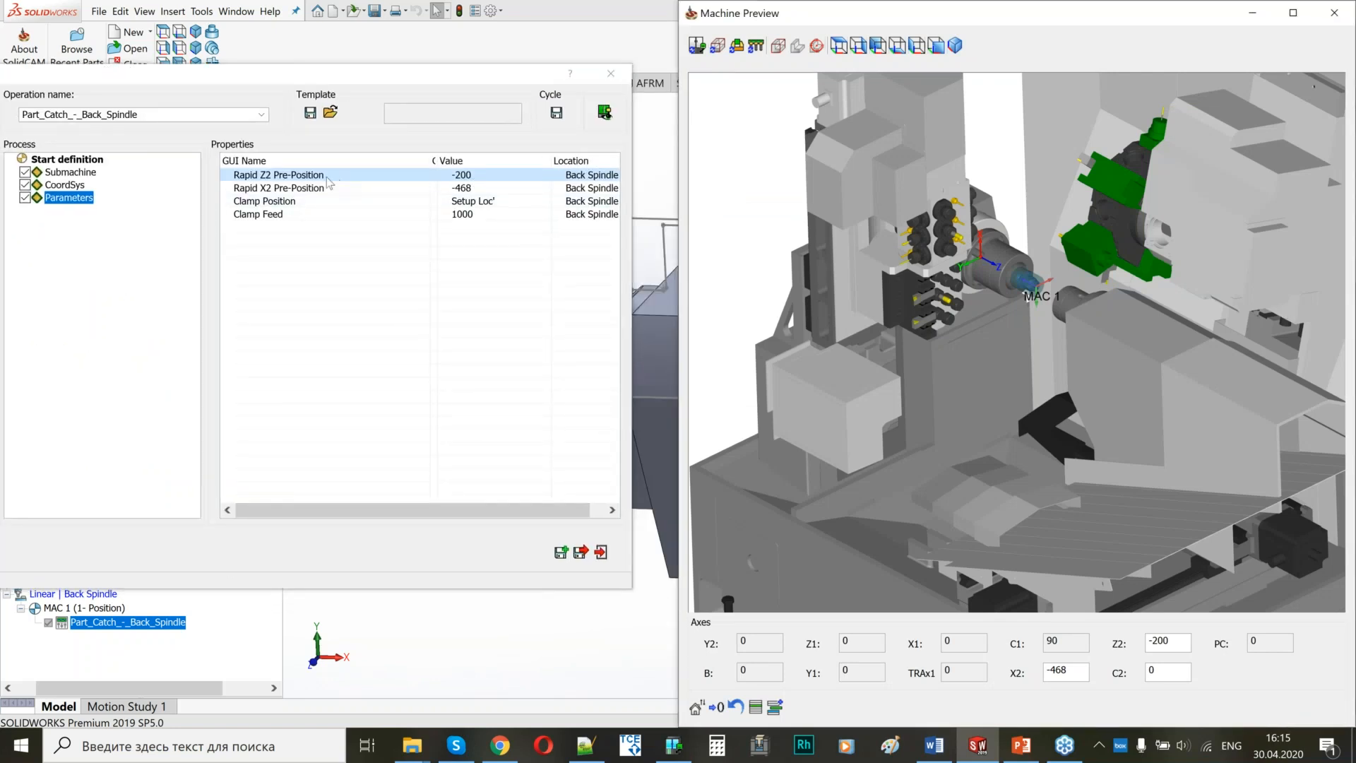
left_click(267, 175)
middle_click_drag(982, 257, 1110, 331)
scroll(1109, 330, "up", 8)
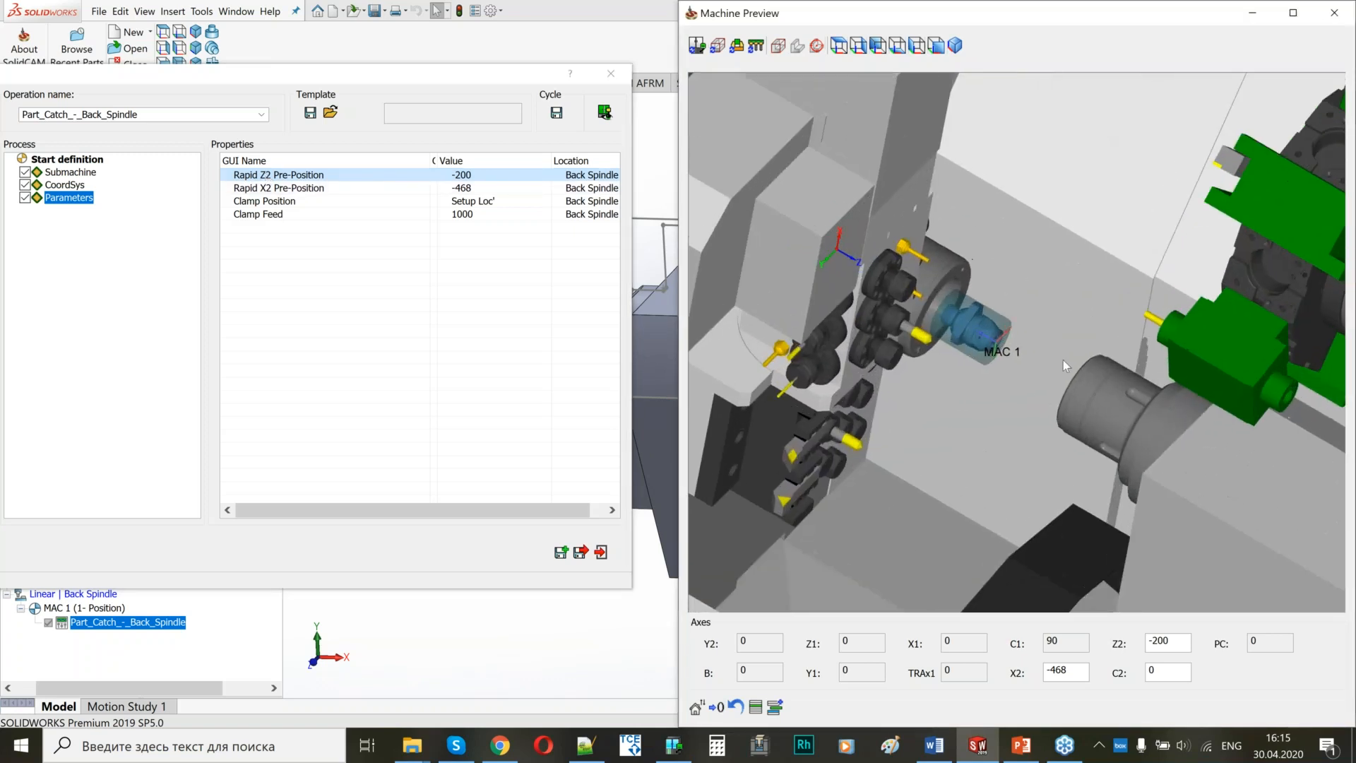
Check the back spindle's Rapid X2 Pre-Position in the Machine Preview, viewing the whole machine and the spindle area.
left_click(293, 190)
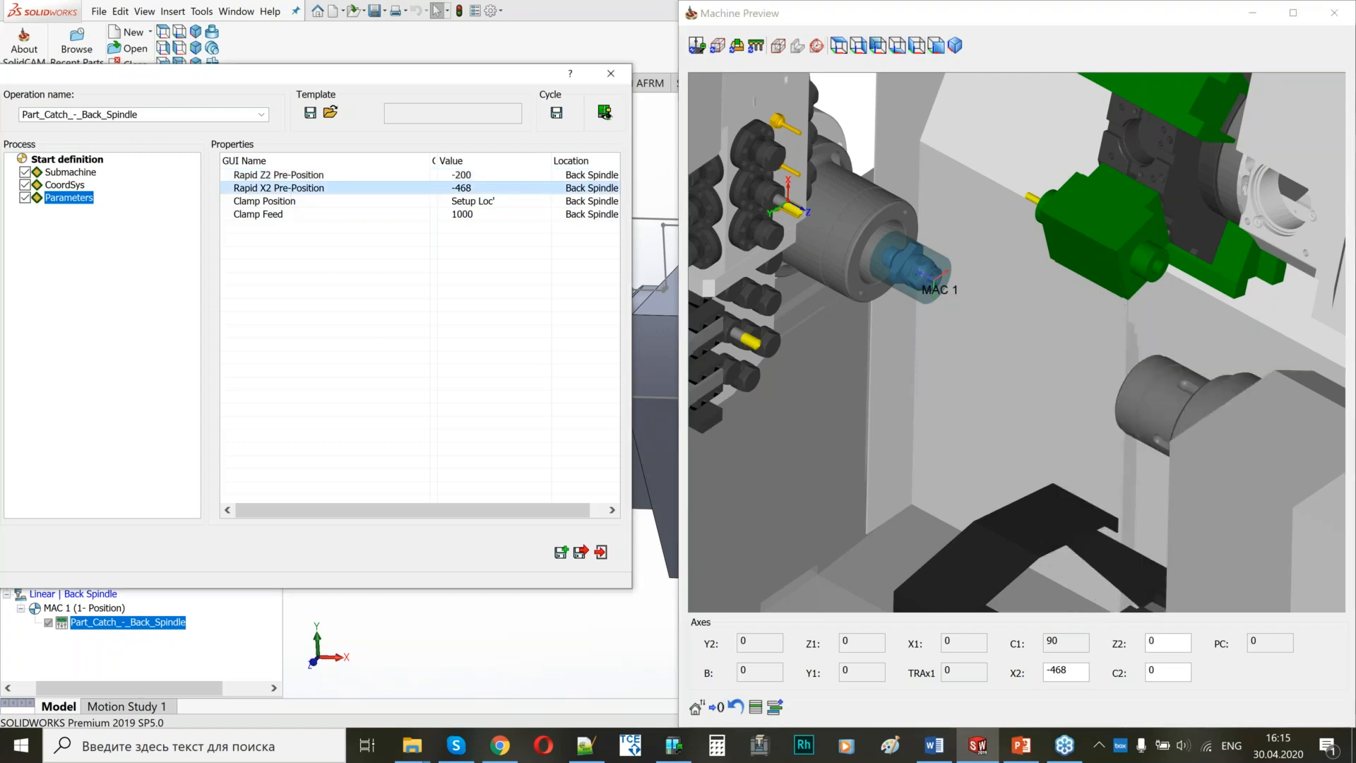
left_click(979, 326)
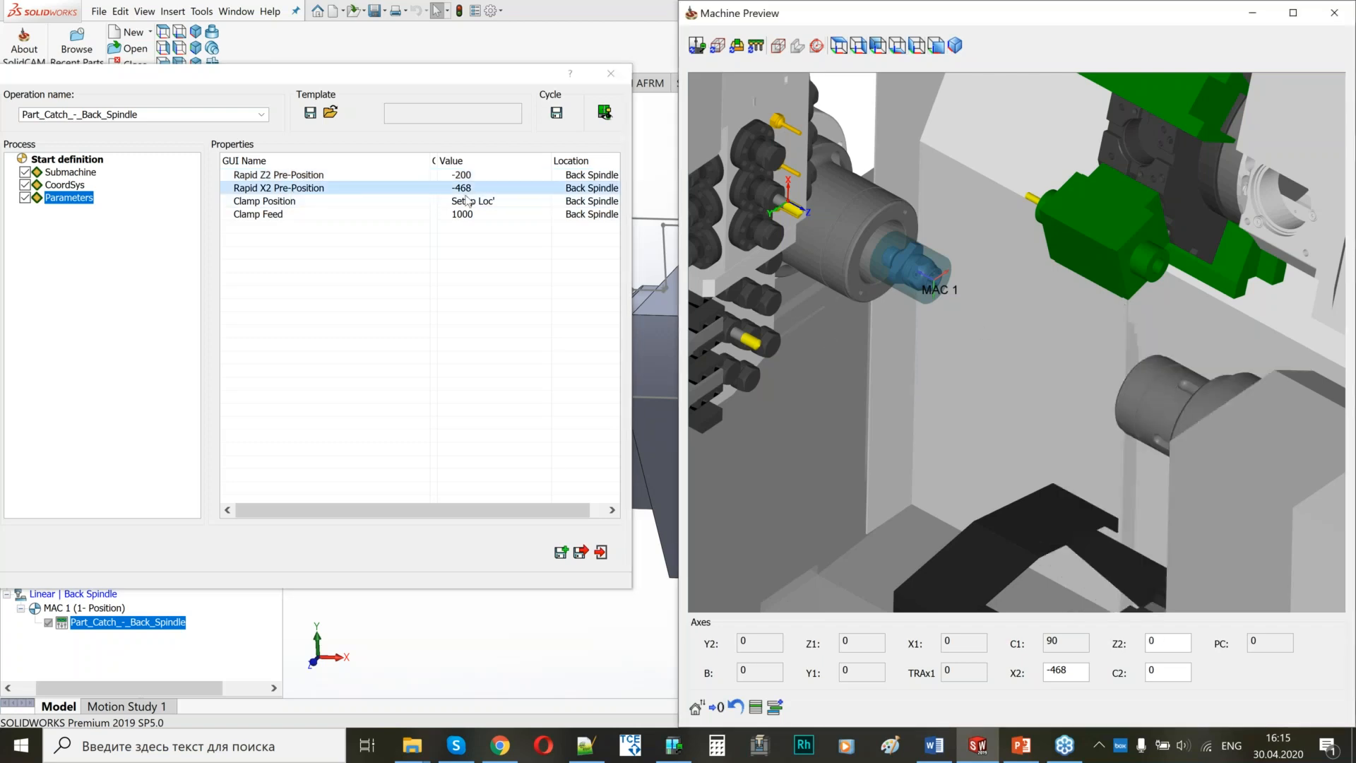
scroll(1052, 355, "down", 6)
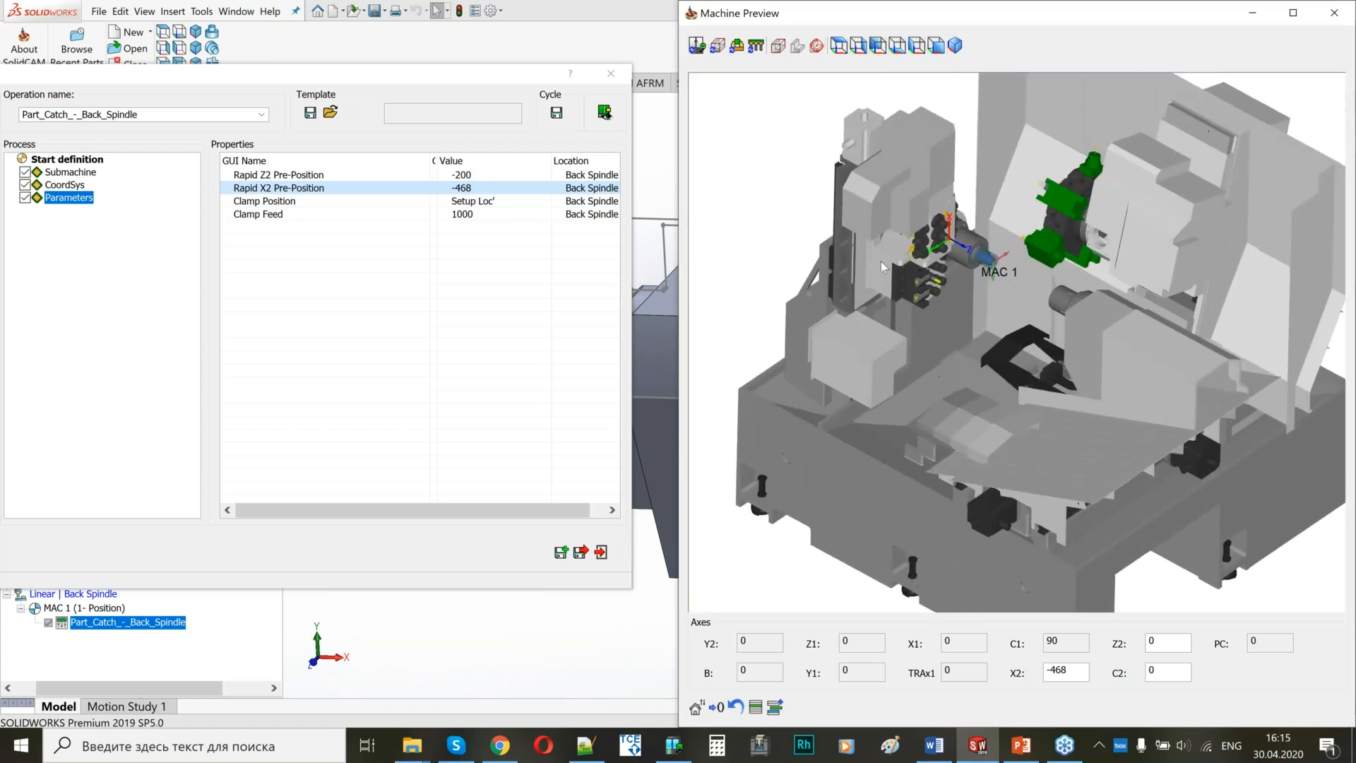
scroll(996, 263, "up", 4)
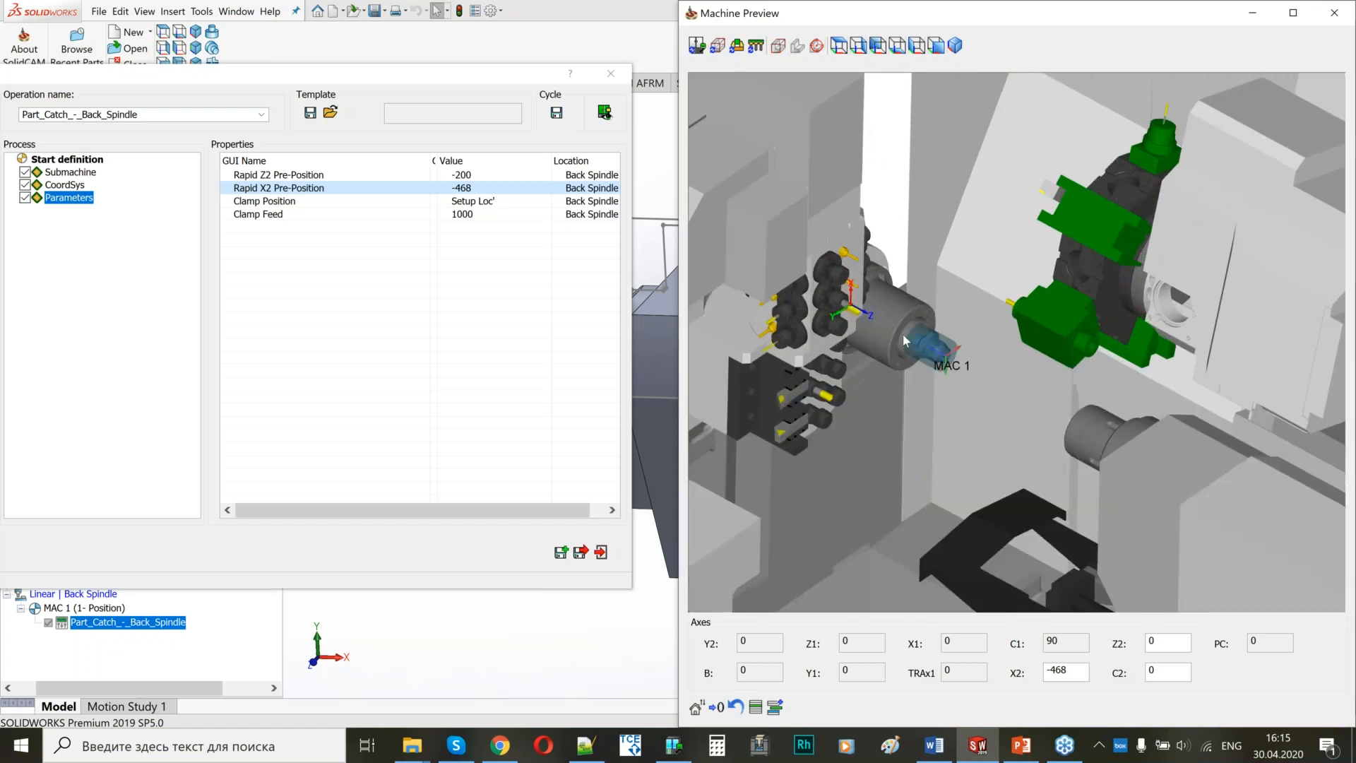
Check the back spindle's Clamp Position against the main spindle part in the Machine Preview, up close and in the wider machine view.
left_click(344, 205)
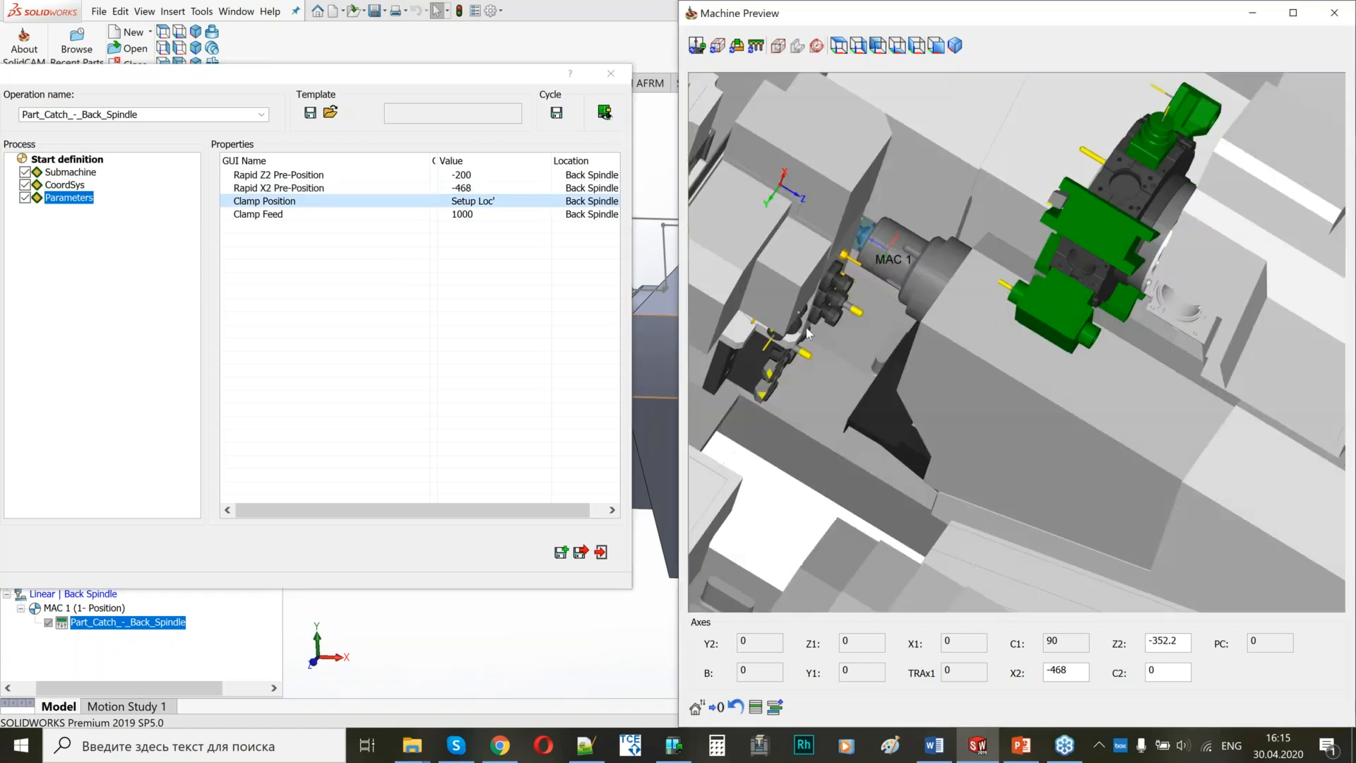
scroll(1038, 297, "up", 5)
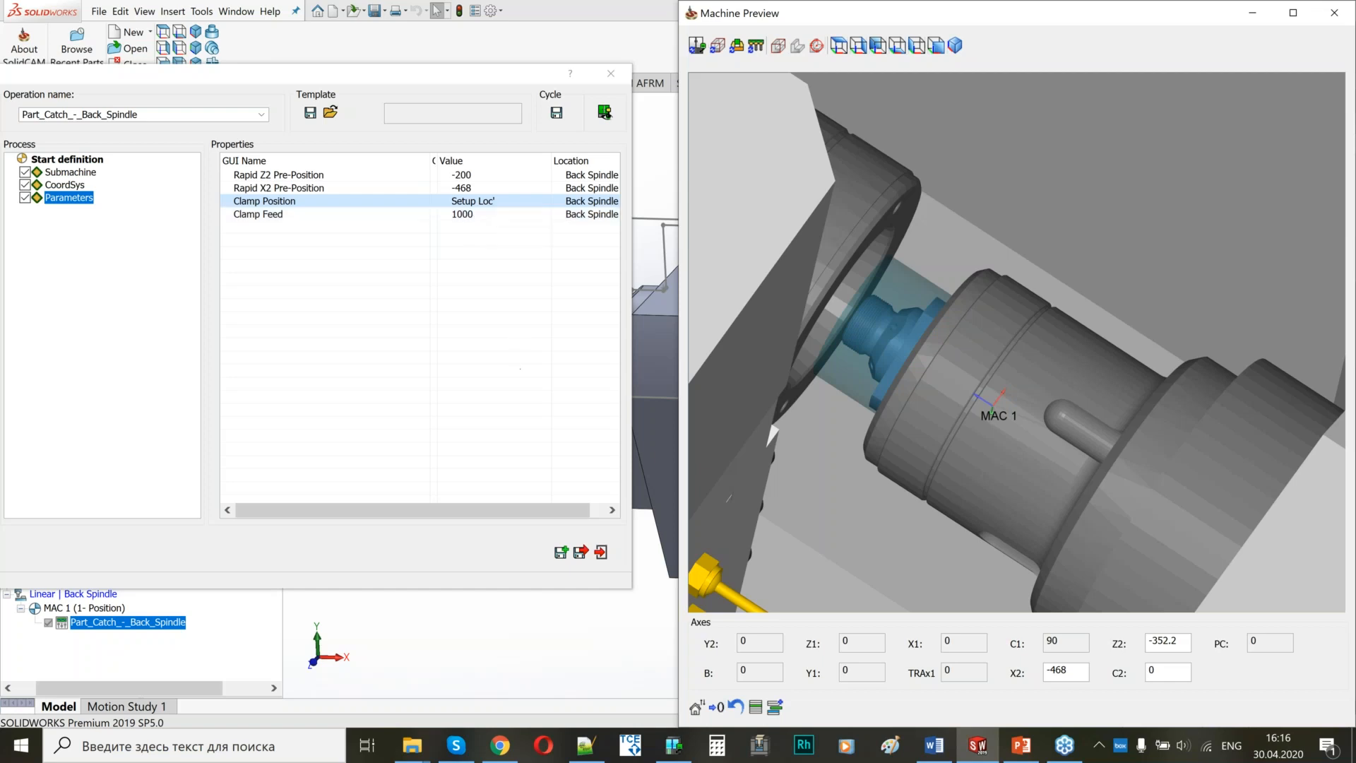
scroll(1004, 353, "down", 6)
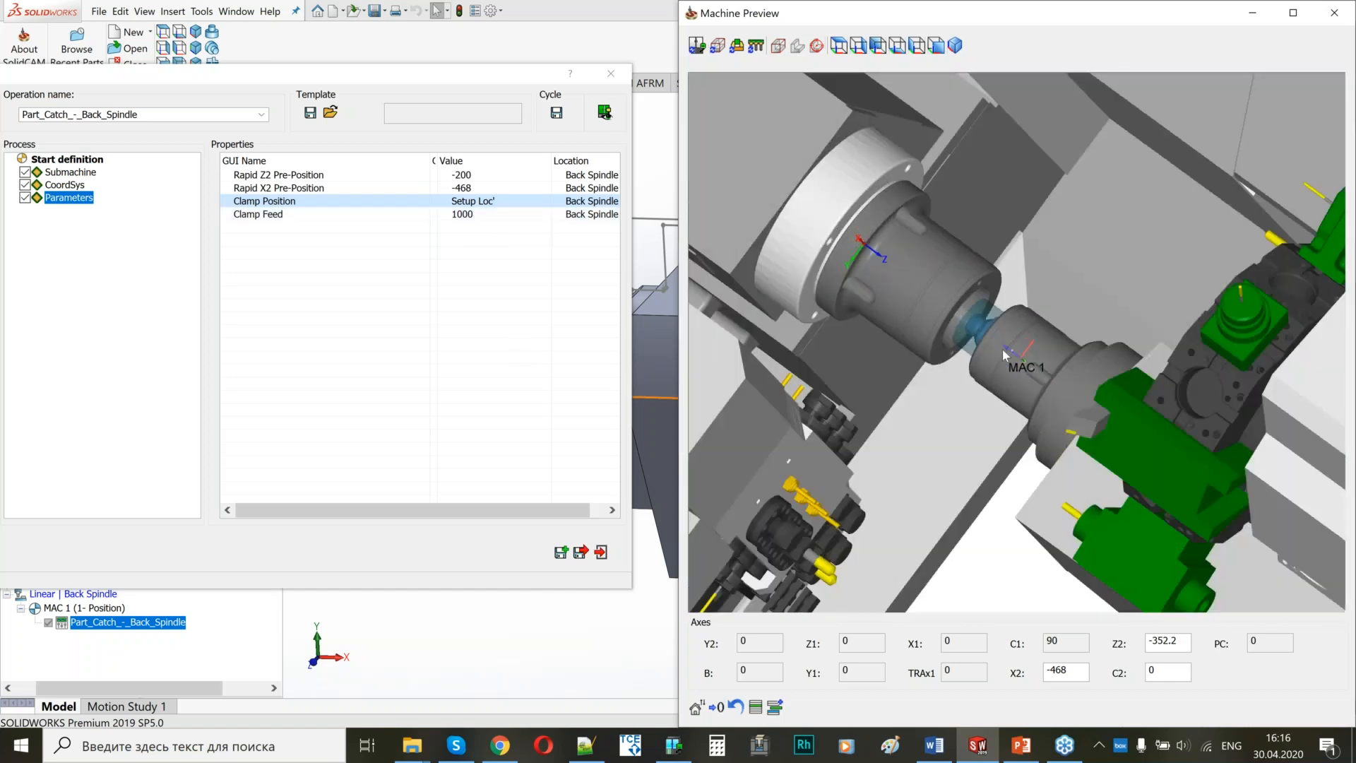
middle_click_drag(1003, 351, 949, 366)
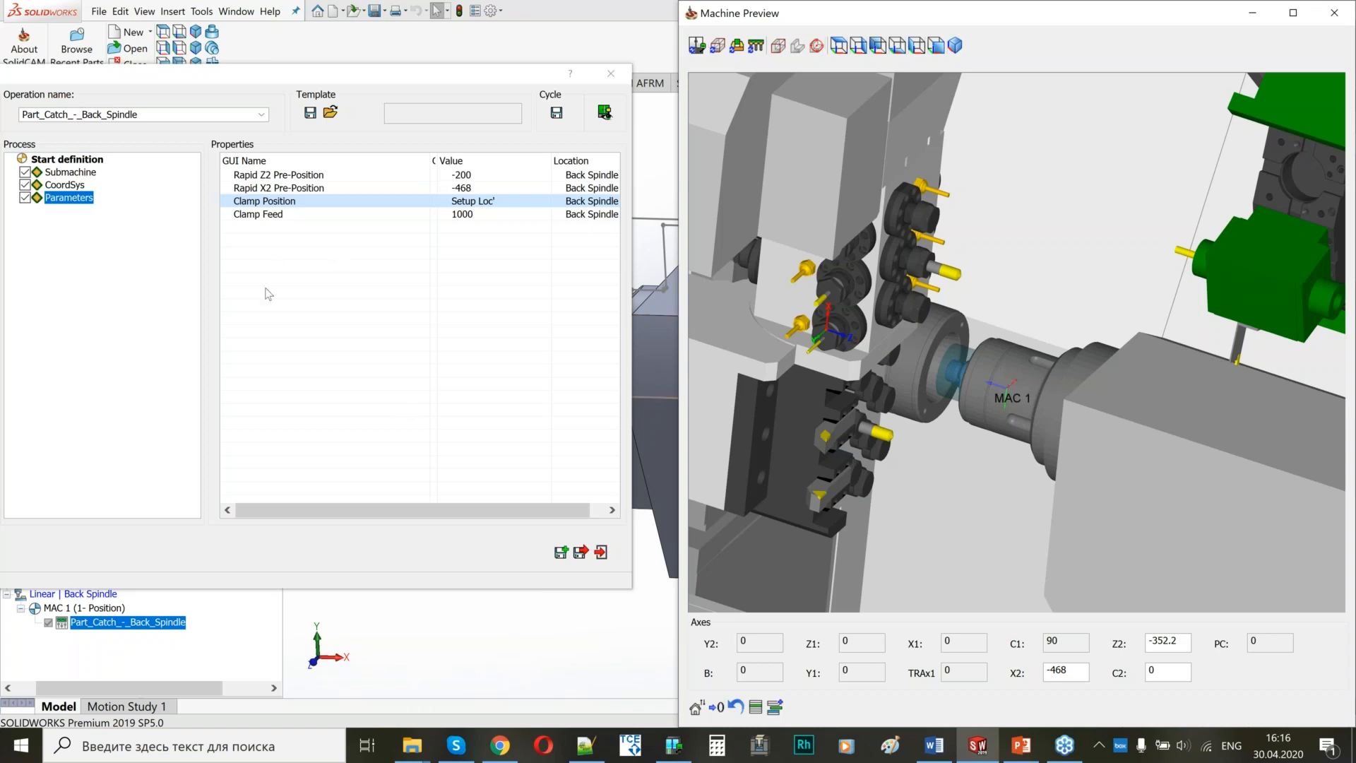
Save the Part Catch - Back Spindle operation and exit it.
left_click(263, 74)
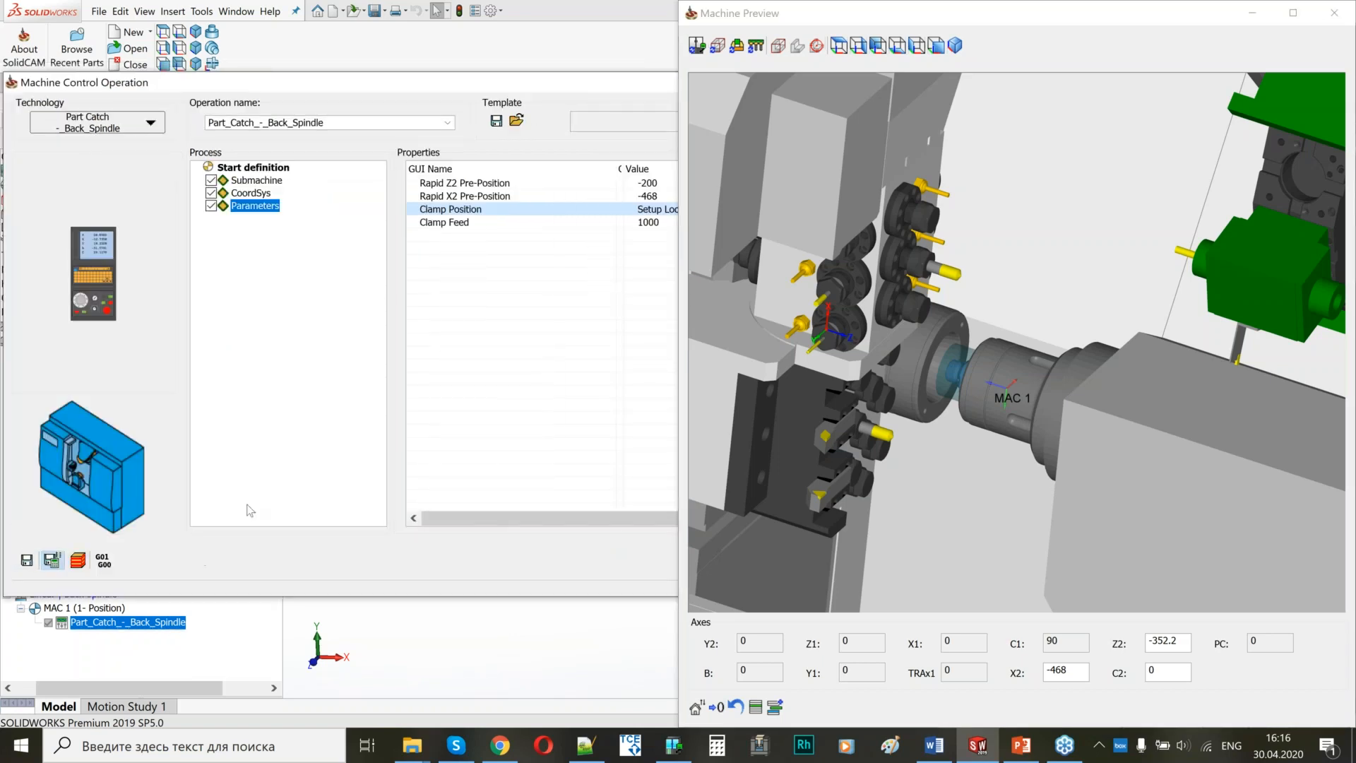
left_click_drag(474, 85, 345, 75)
left_click(732, 598)
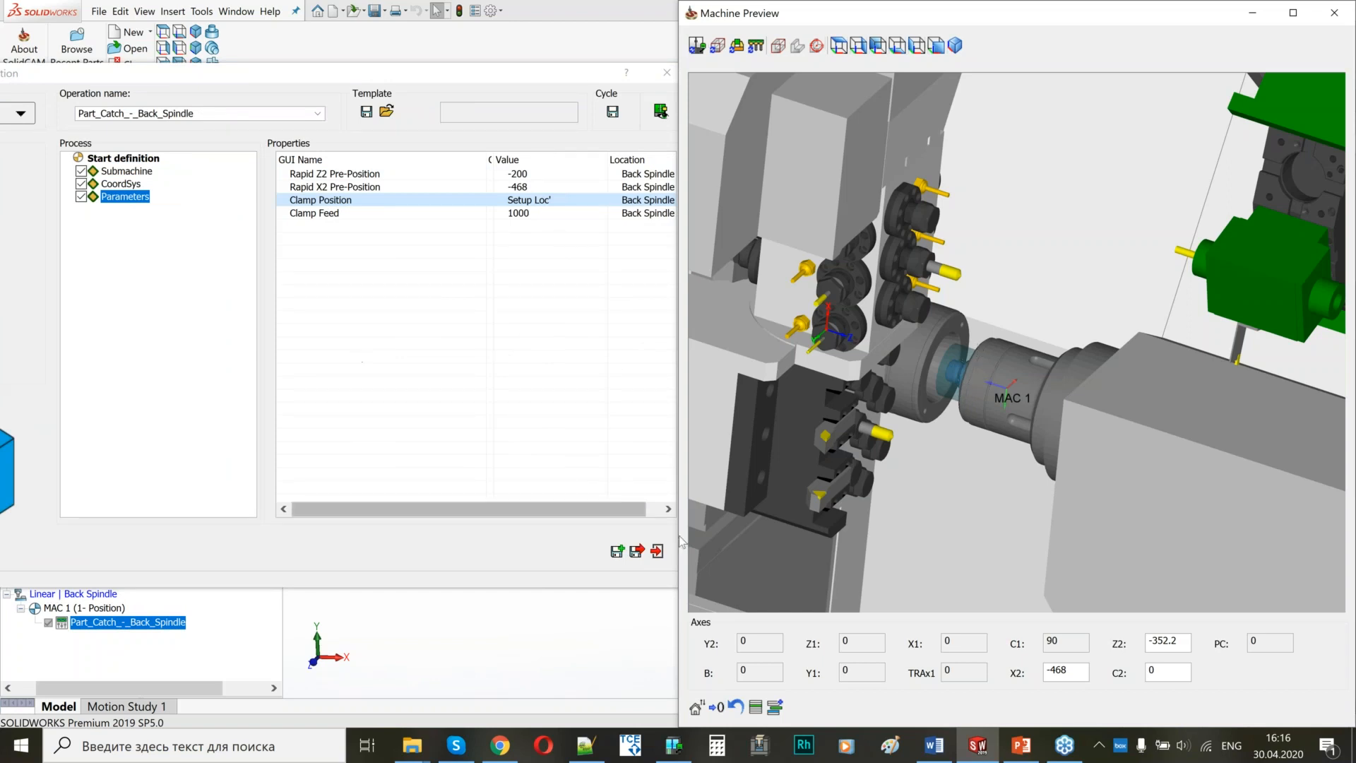
left_click(635, 551)
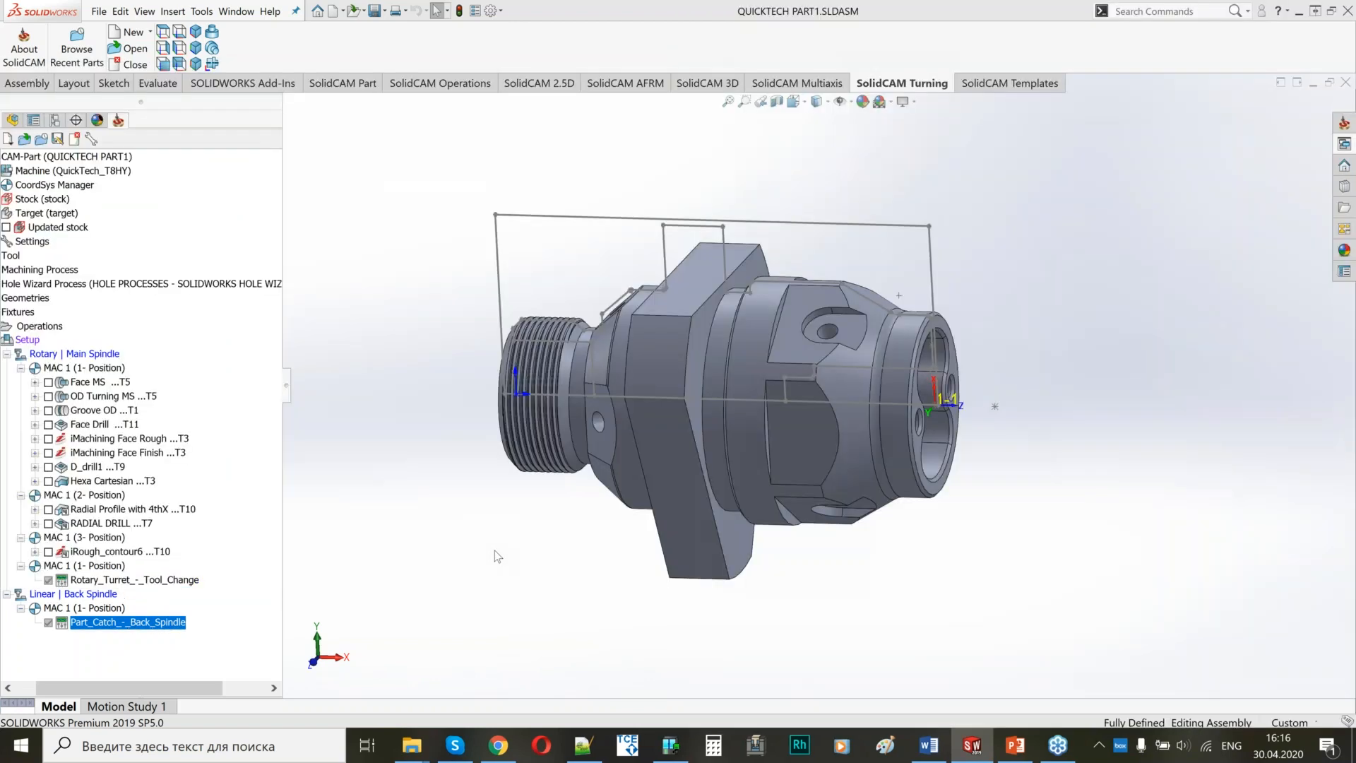
Add a Cutoff turning operation after the Part Catch - Back Spindle operation and name it CutOff.
double_click(132, 621)
right_click(131, 625)
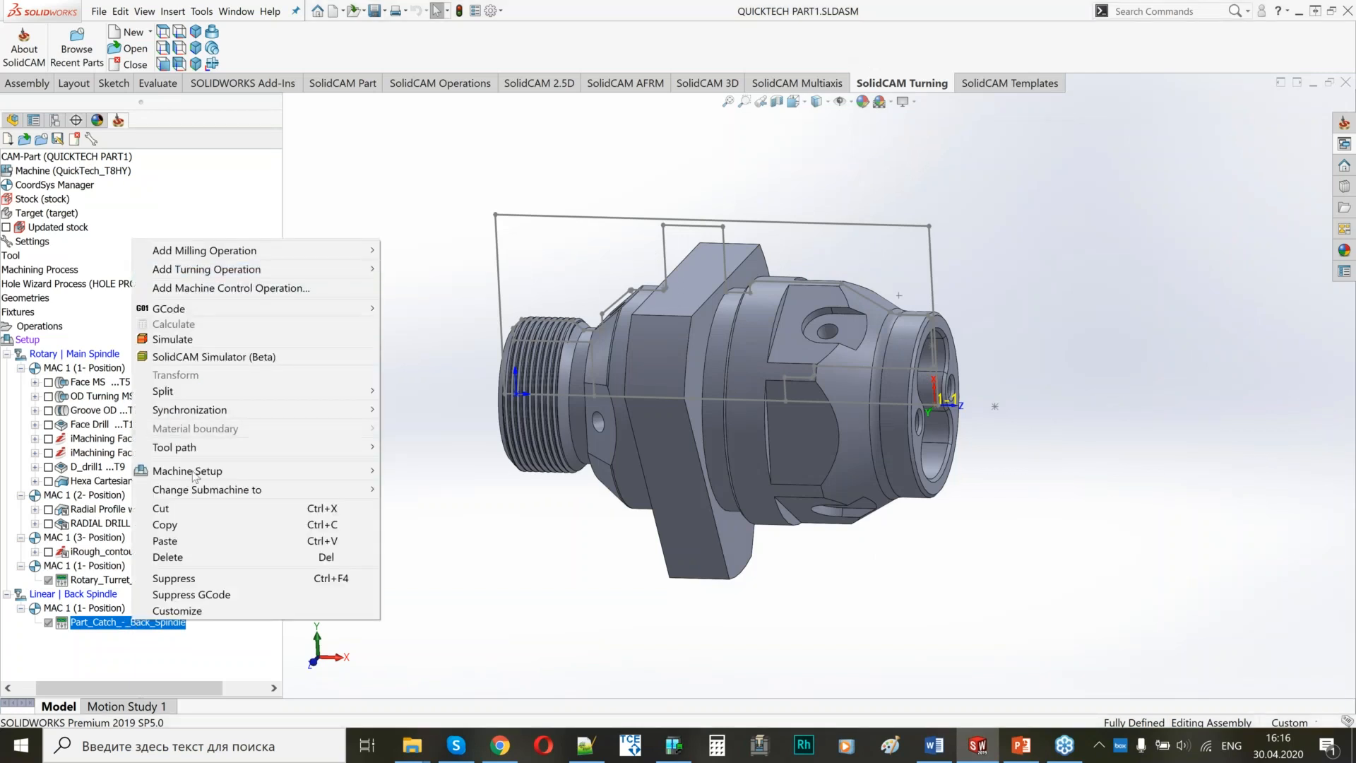
mouse_move(212, 270)
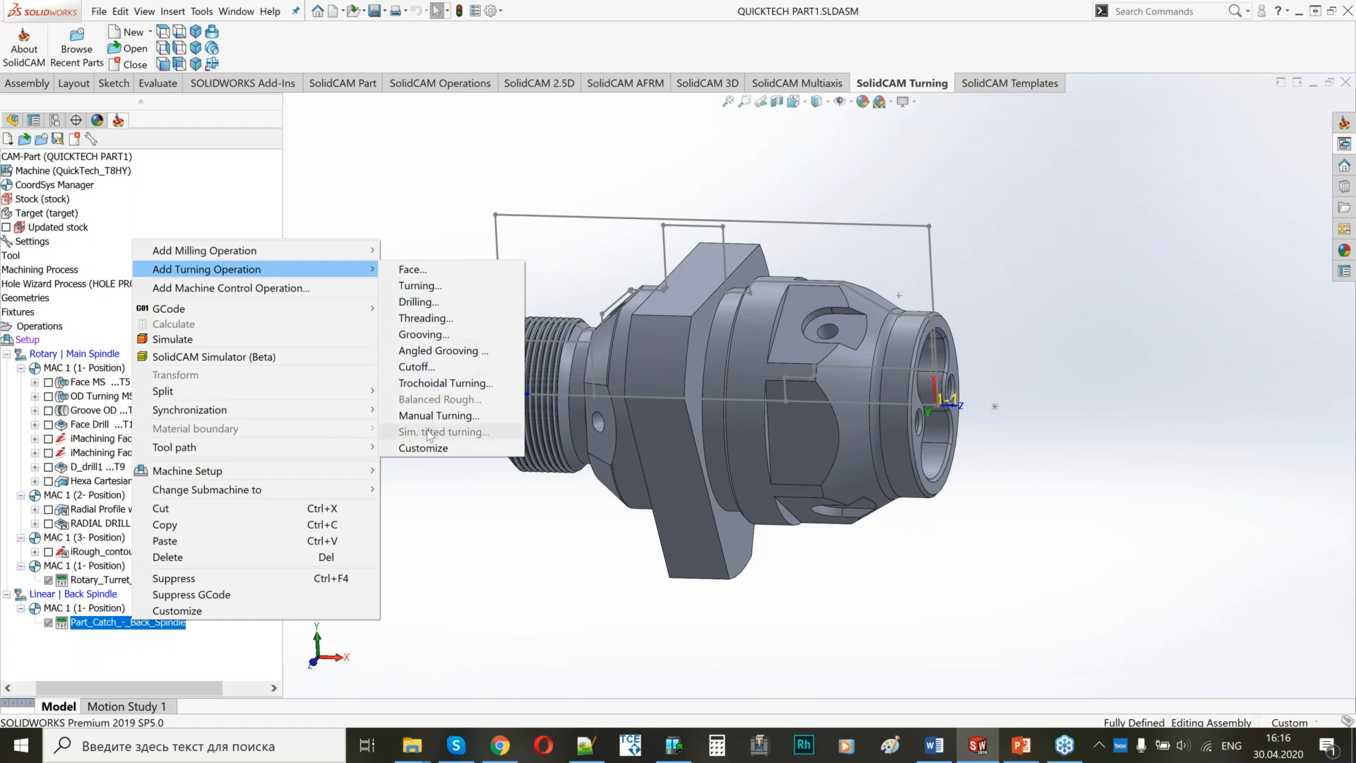
left_click(417, 367)
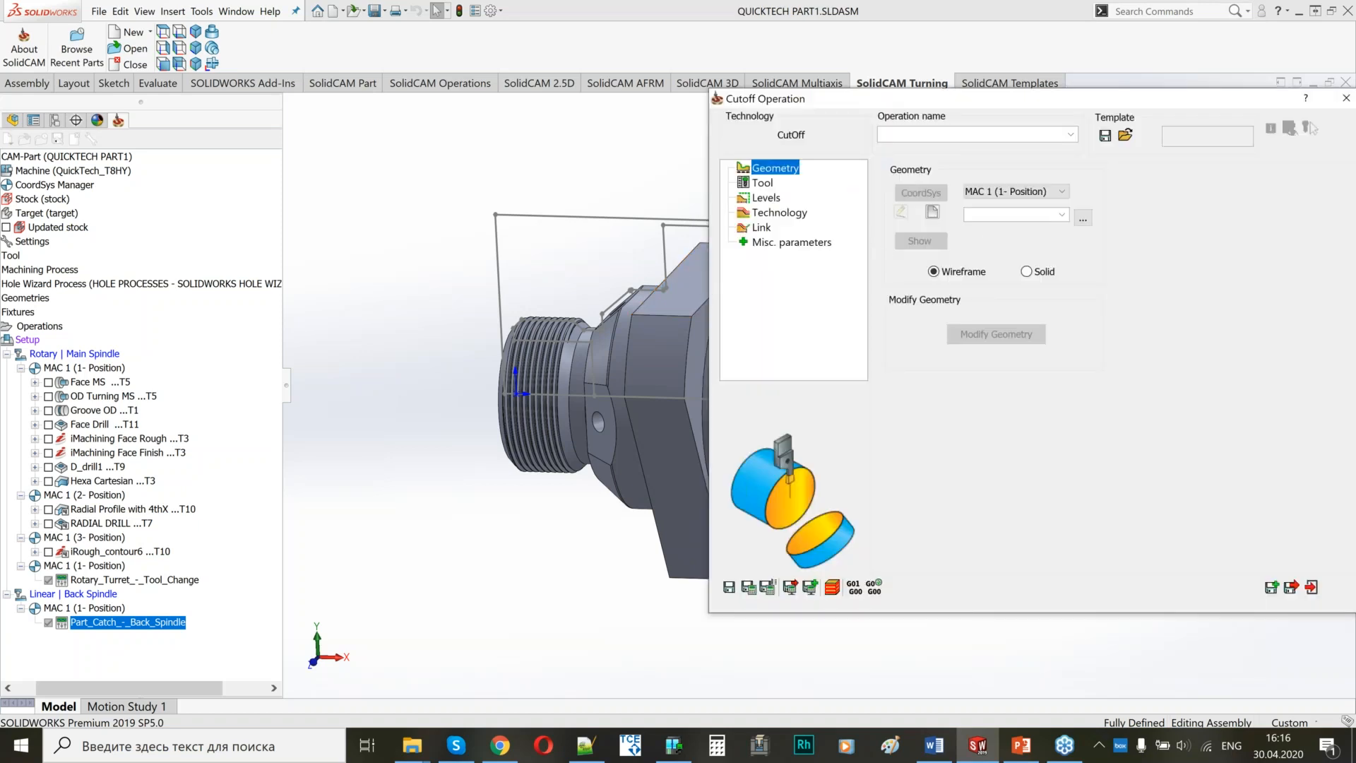
key("alt+Tab")
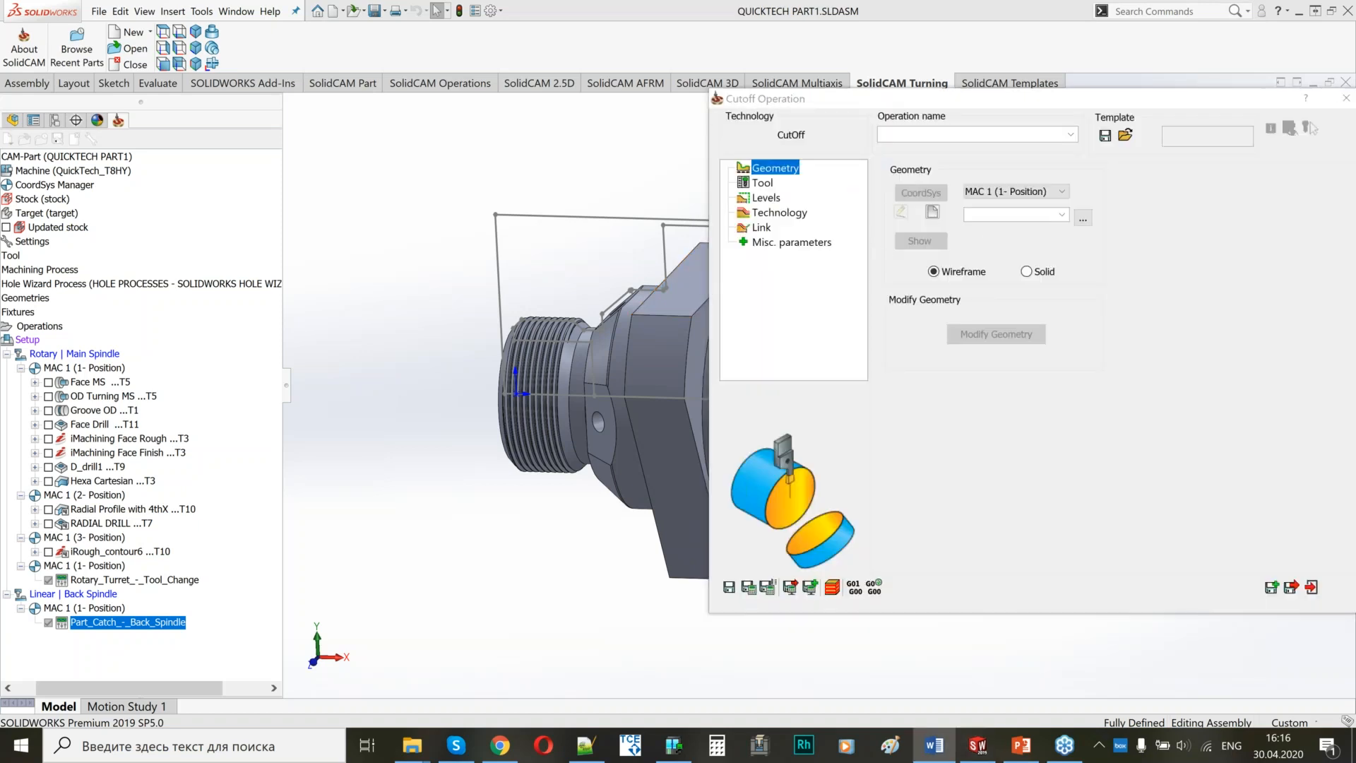
left_click(902, 134)
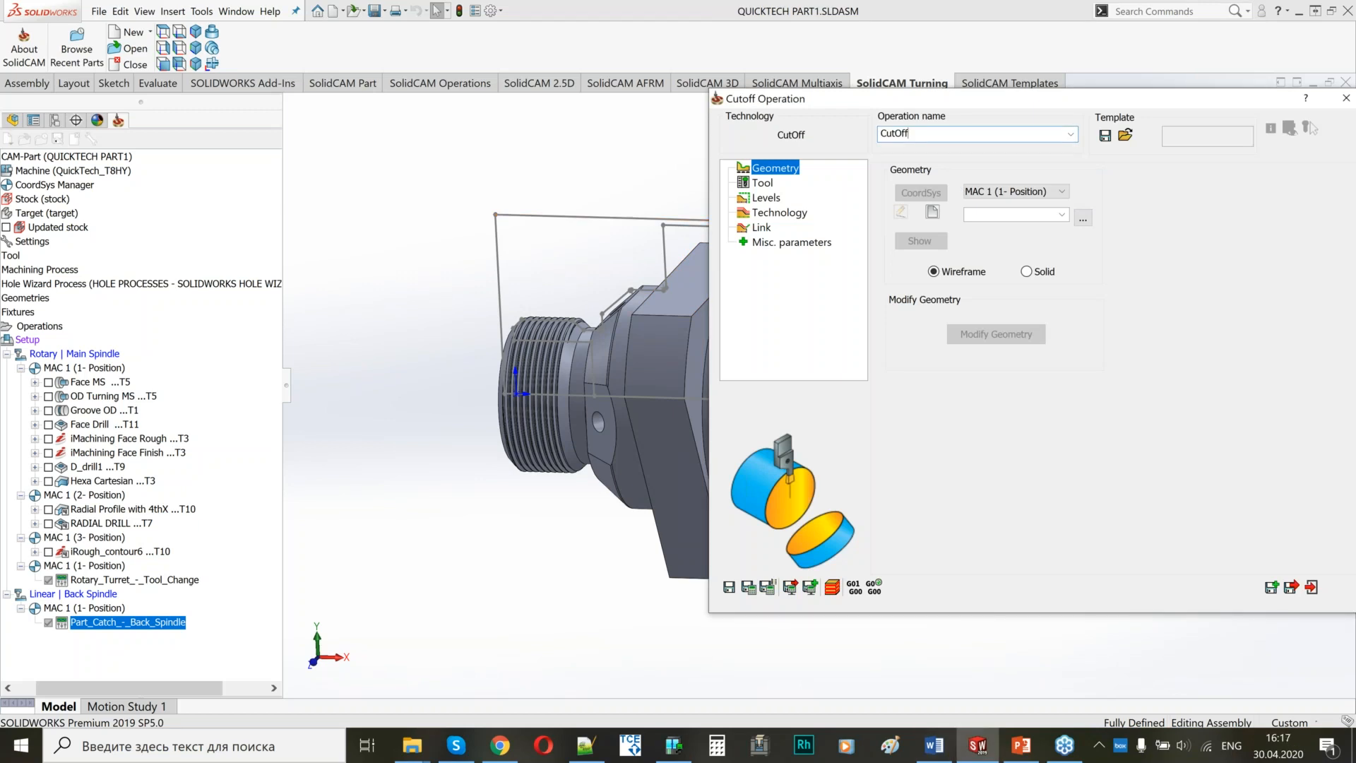
Define a new wireframe chain at the part's threaded end face for the cutoff and auto-extend the chain's end to the stock.
middle_click_drag(553, 446, 580, 335)
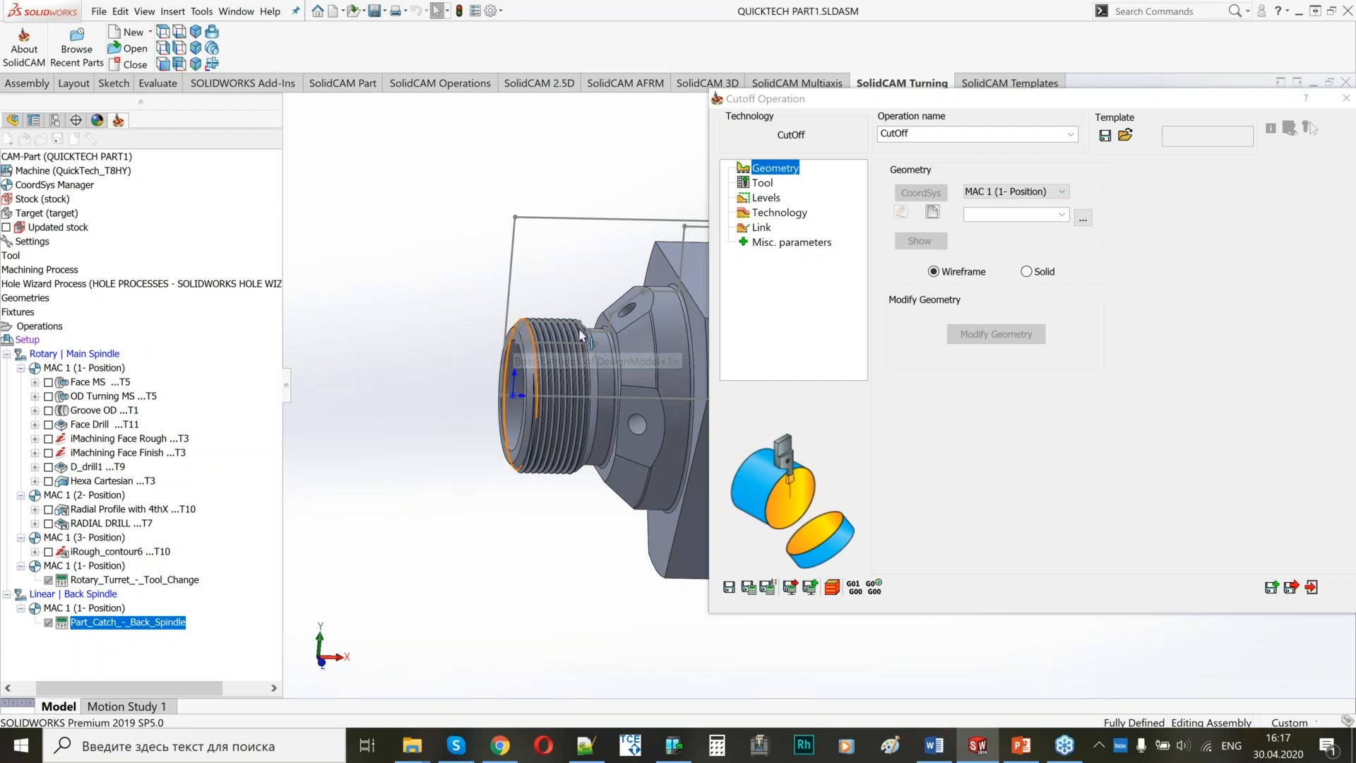
left_click(933, 212)
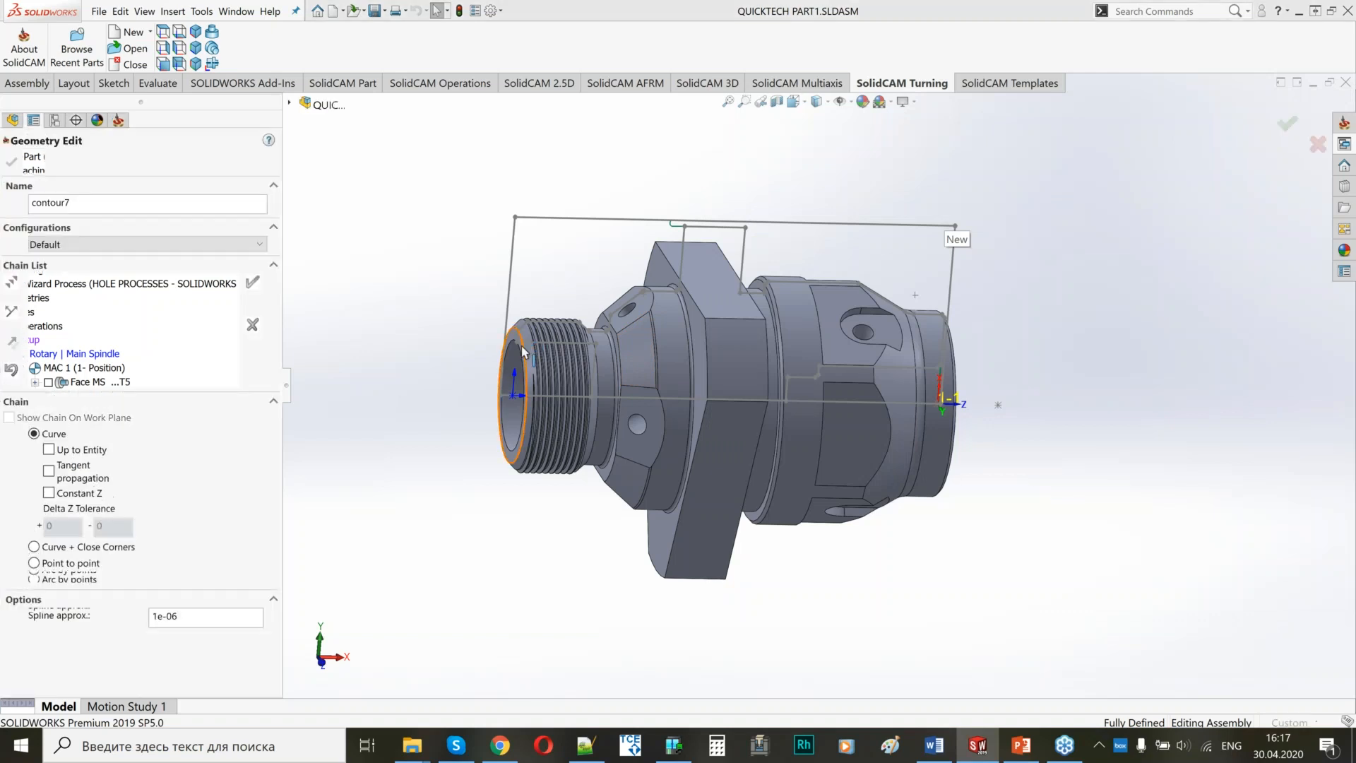
scroll(536, 366, "down", 5)
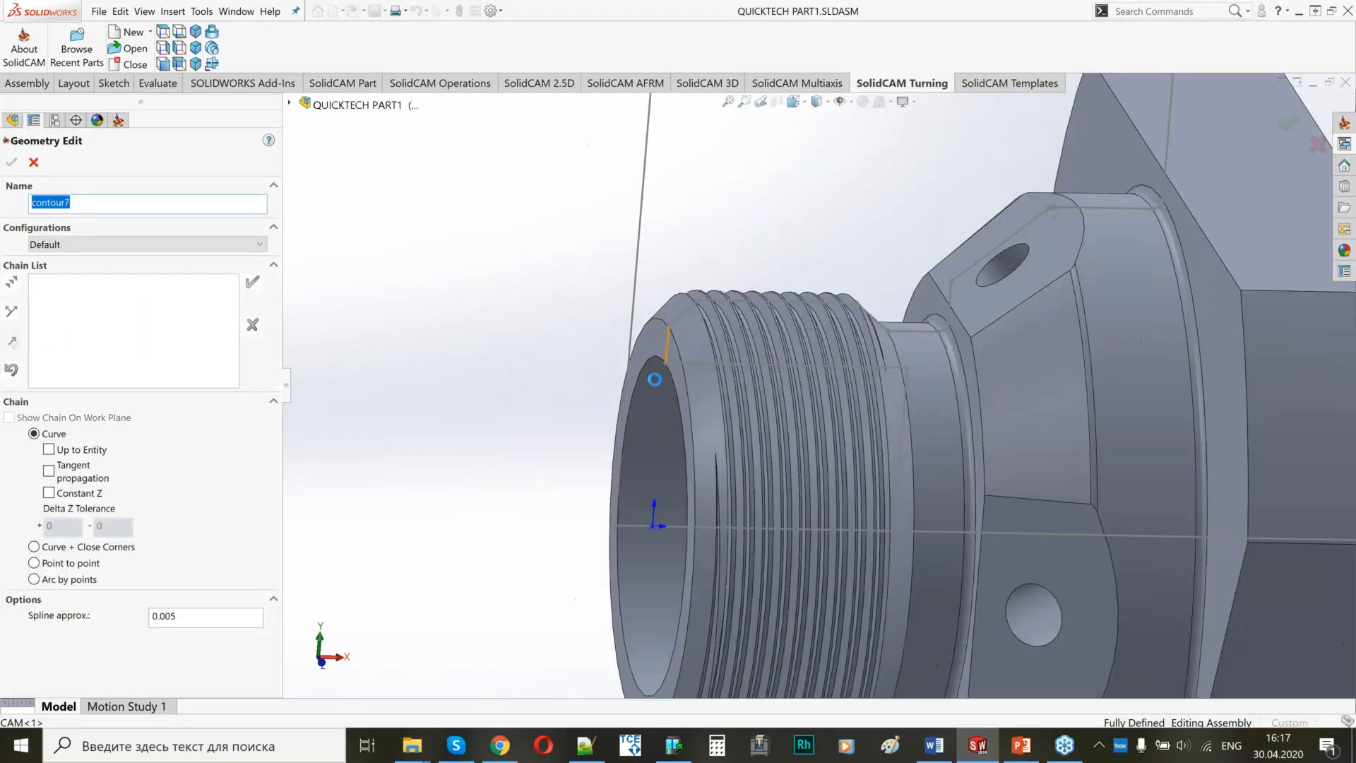
left_click(654, 379)
middle_click_drag(654, 380, 716, 403)
left_click(253, 283)
left_click(13, 164)
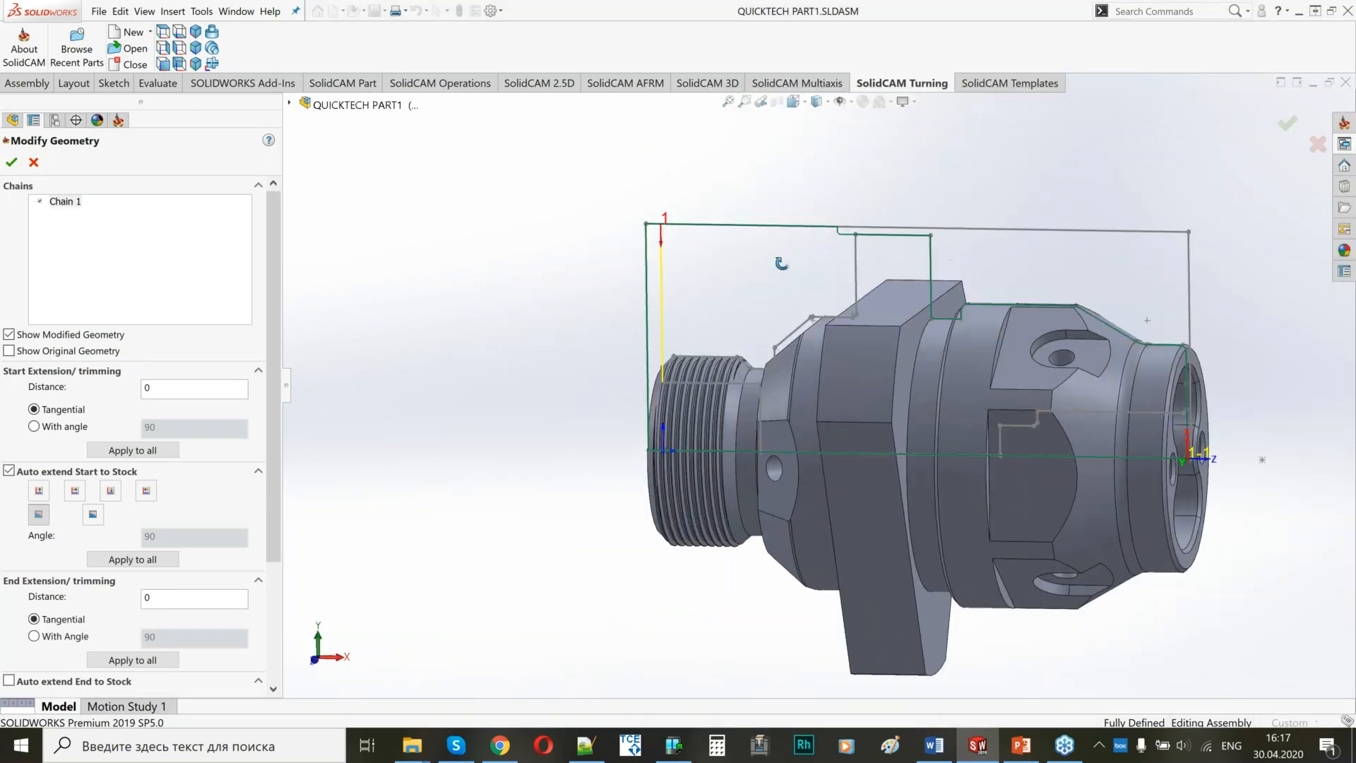
left_click(9, 680)
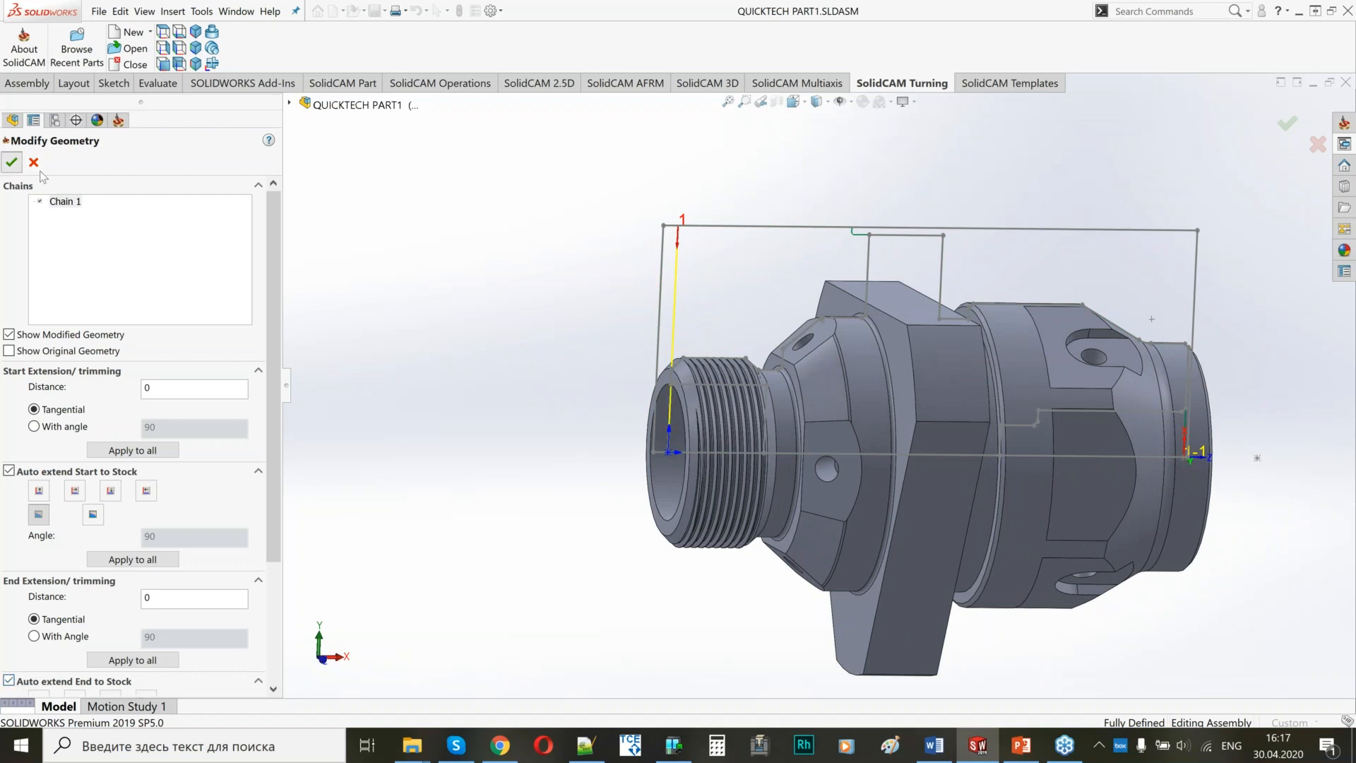
left_click(11, 161)
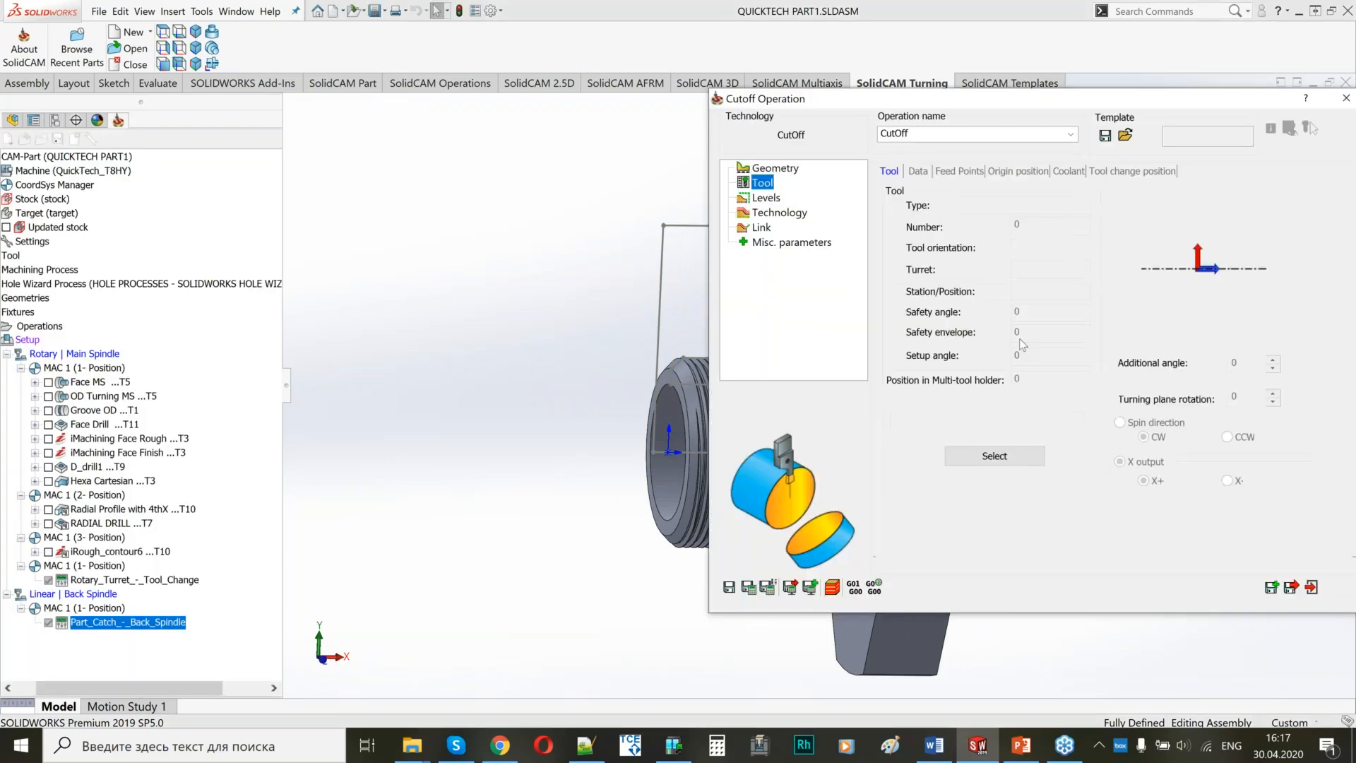
Assign external grooving tool 1 from the Rotary Turret, station 1A, to the cutoff operation.
left_click(1017, 464)
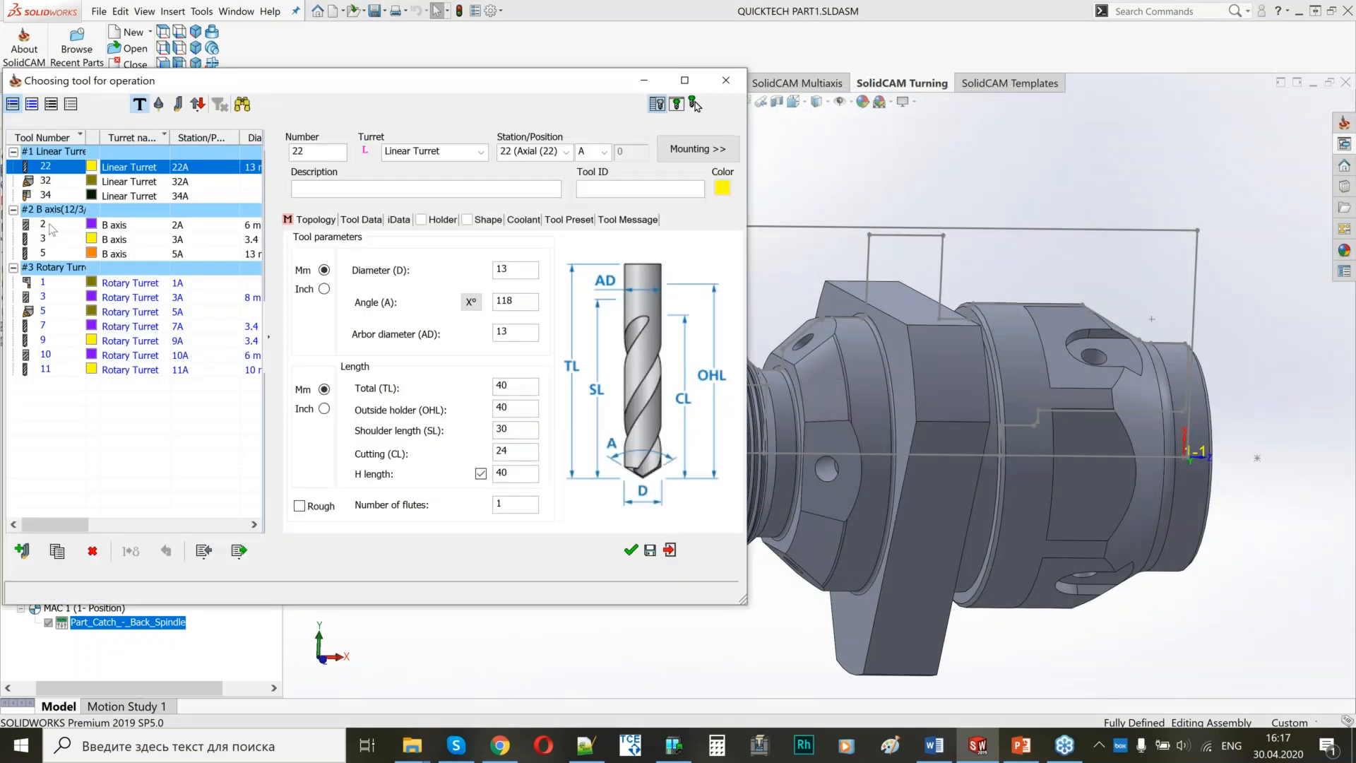
left_click(42, 282)
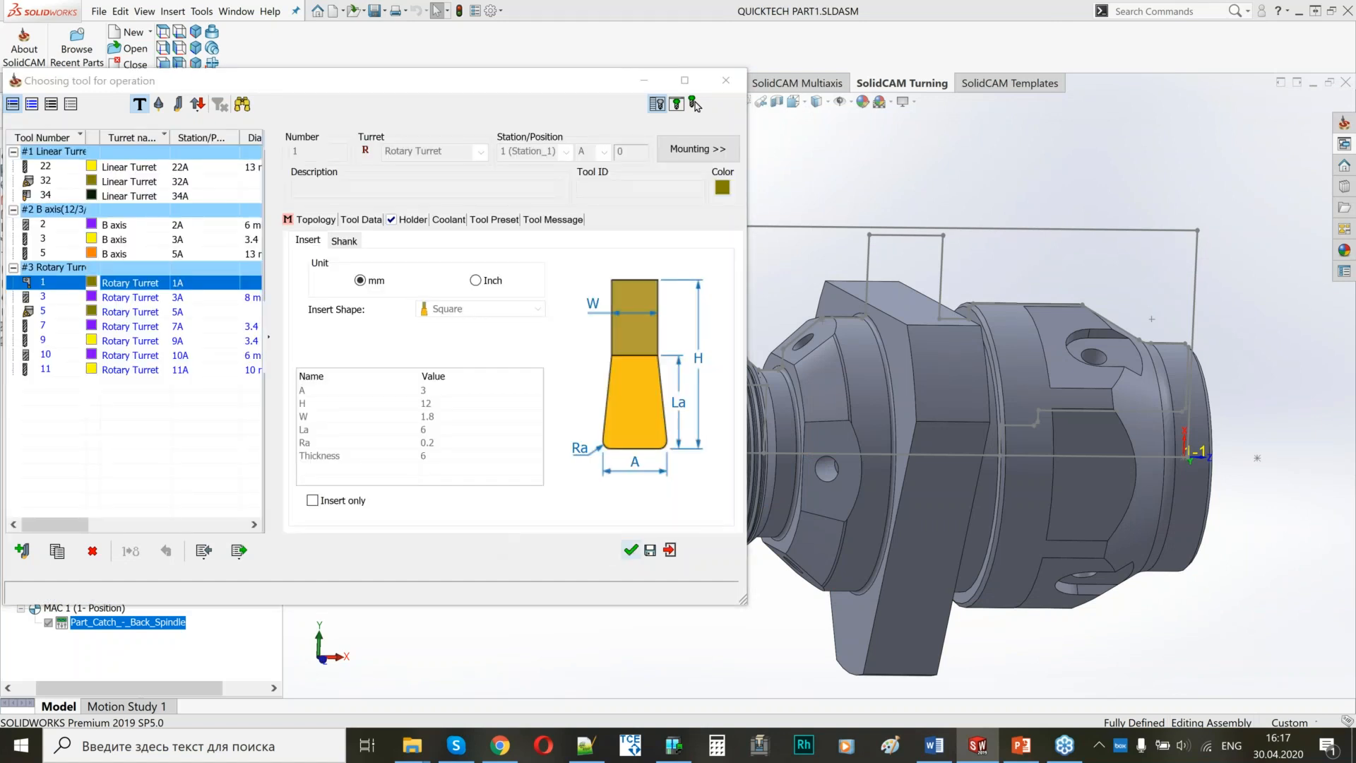
left_click(631, 550)
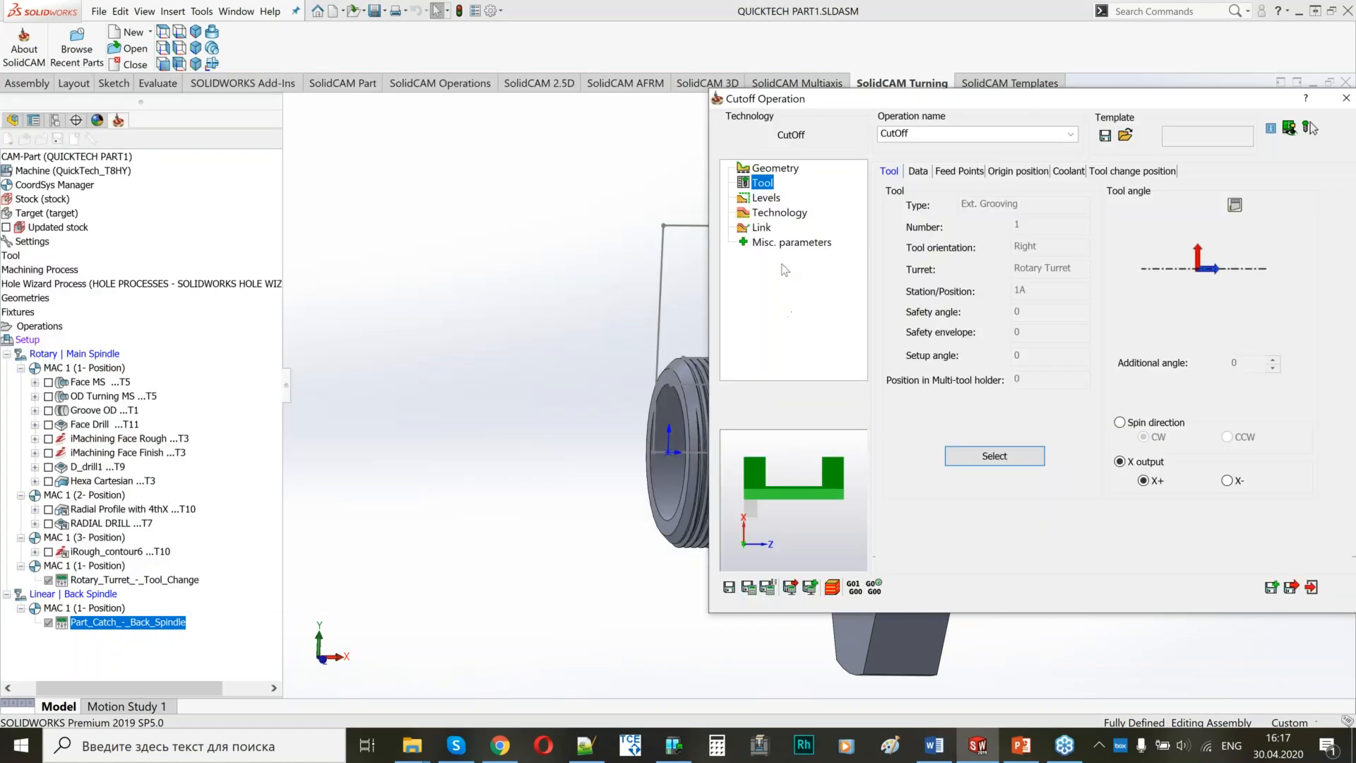
Review the cutoff's safety distance and set its technology Offset Z to 0.2.
left_click(763, 201)
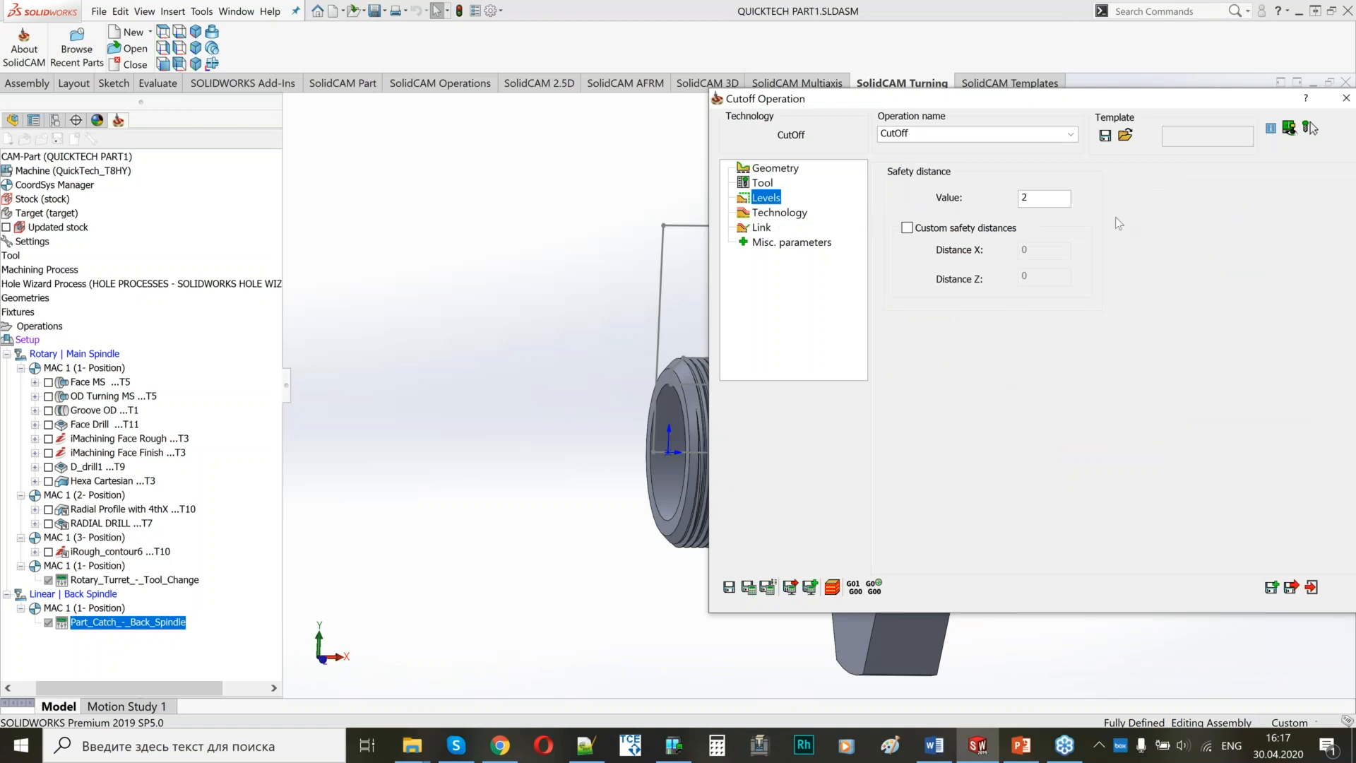
left_click(761, 213)
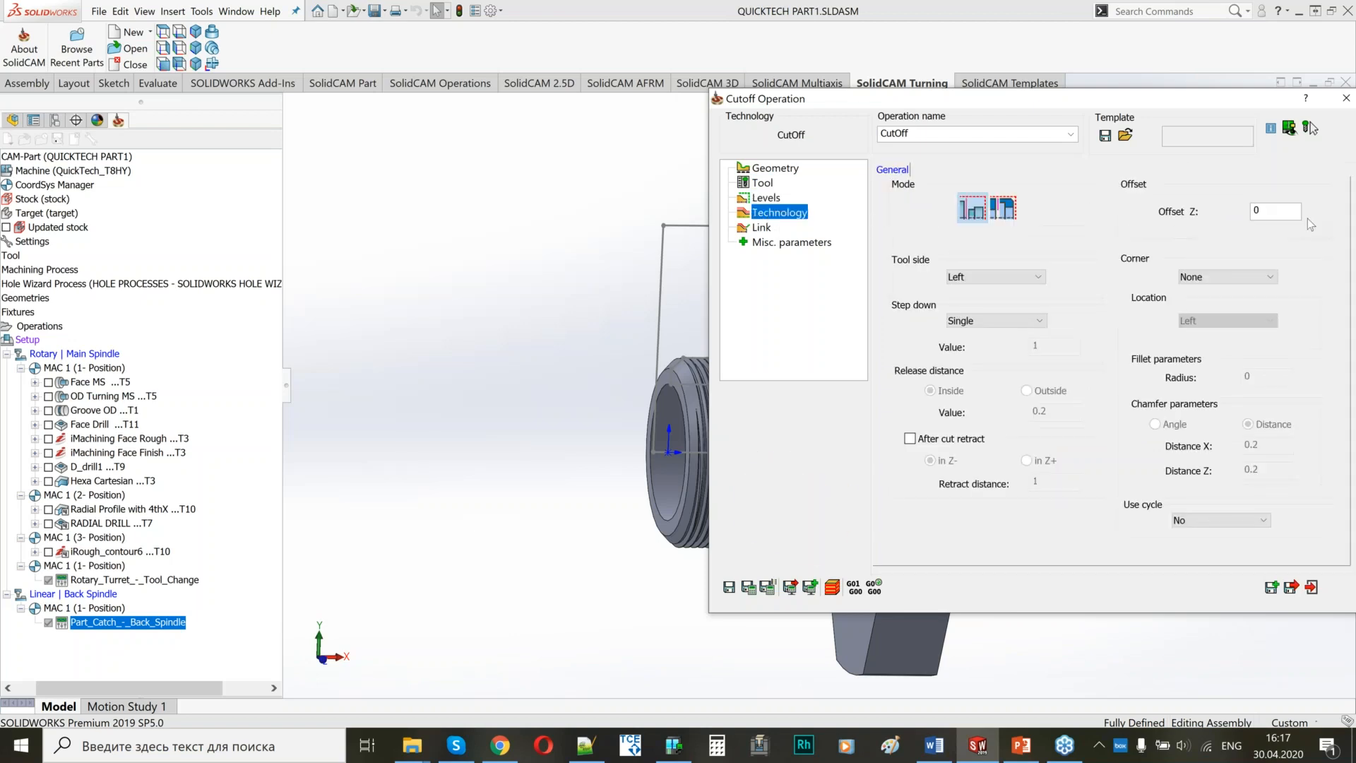
left_click(1264, 210)
type(".2")
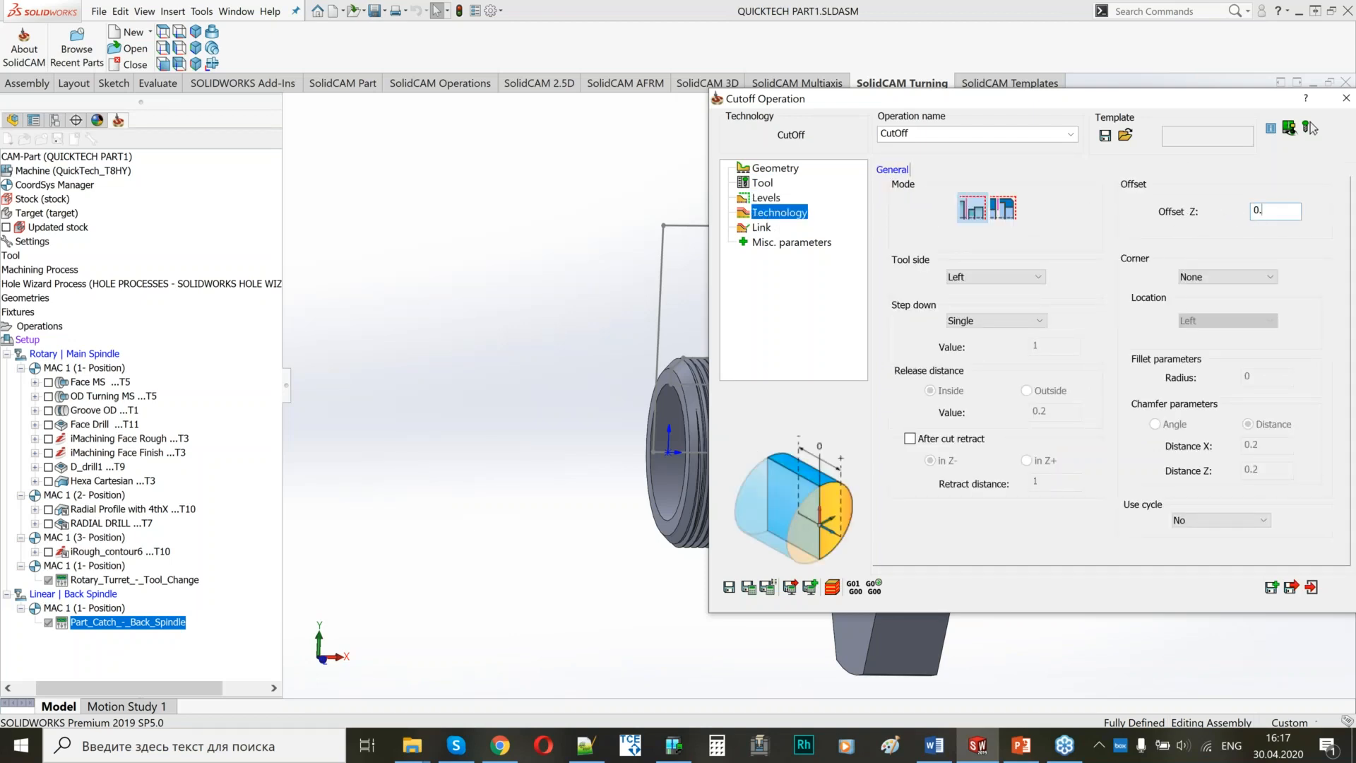
left_click_drag(1269, 212, 1241, 215)
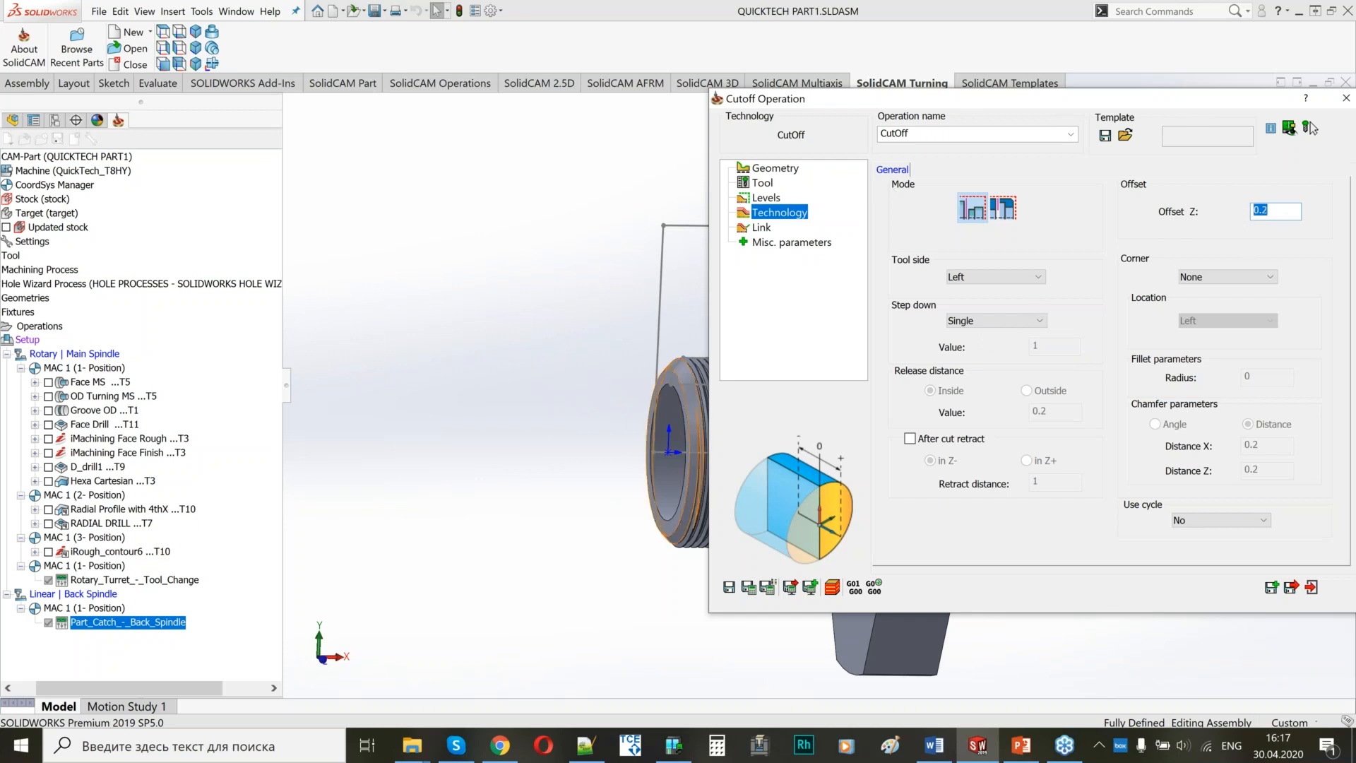
scroll(635, 385, "down", 1)
middle_click_drag(539, 375, 276, 339, "ctrl")
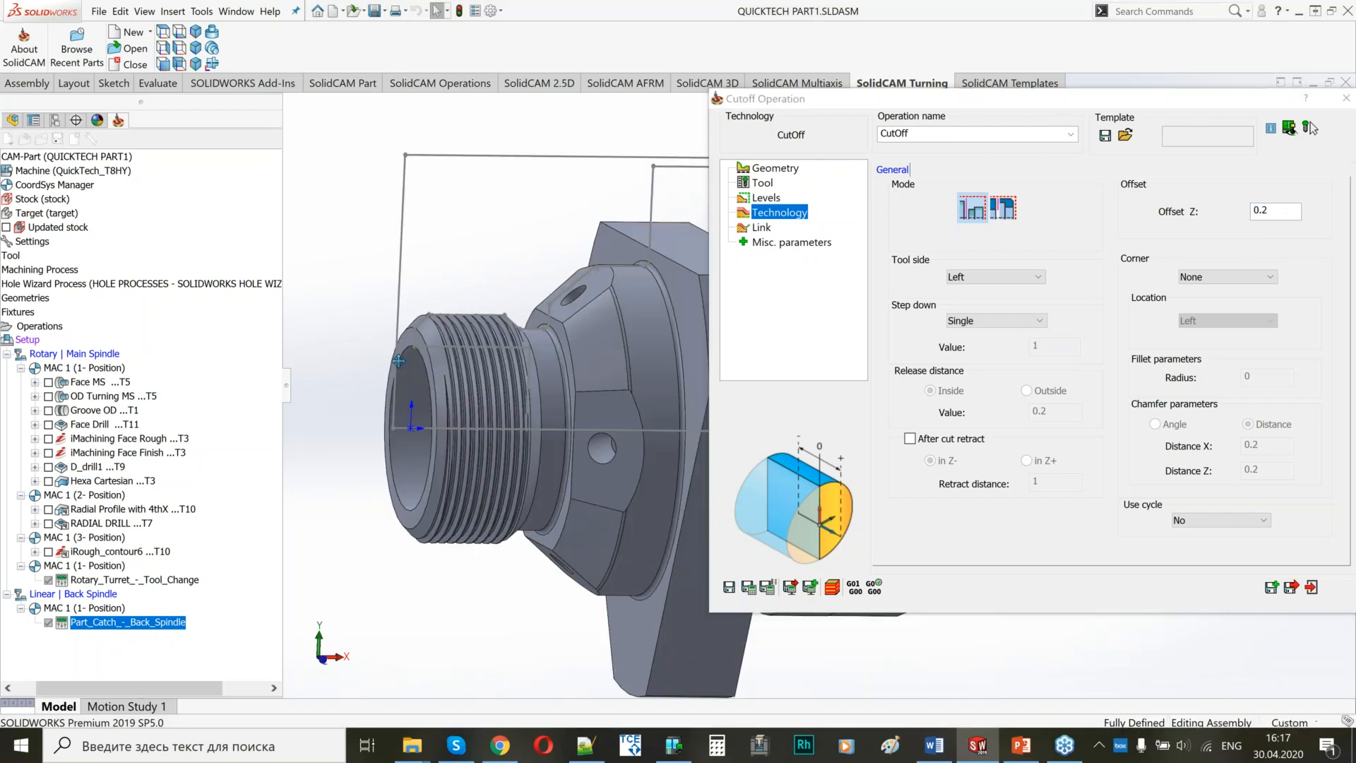
Set the cutoff's approach point to Only X at diameter 80 and make the retract point the same as the approach.
left_click(761, 227)
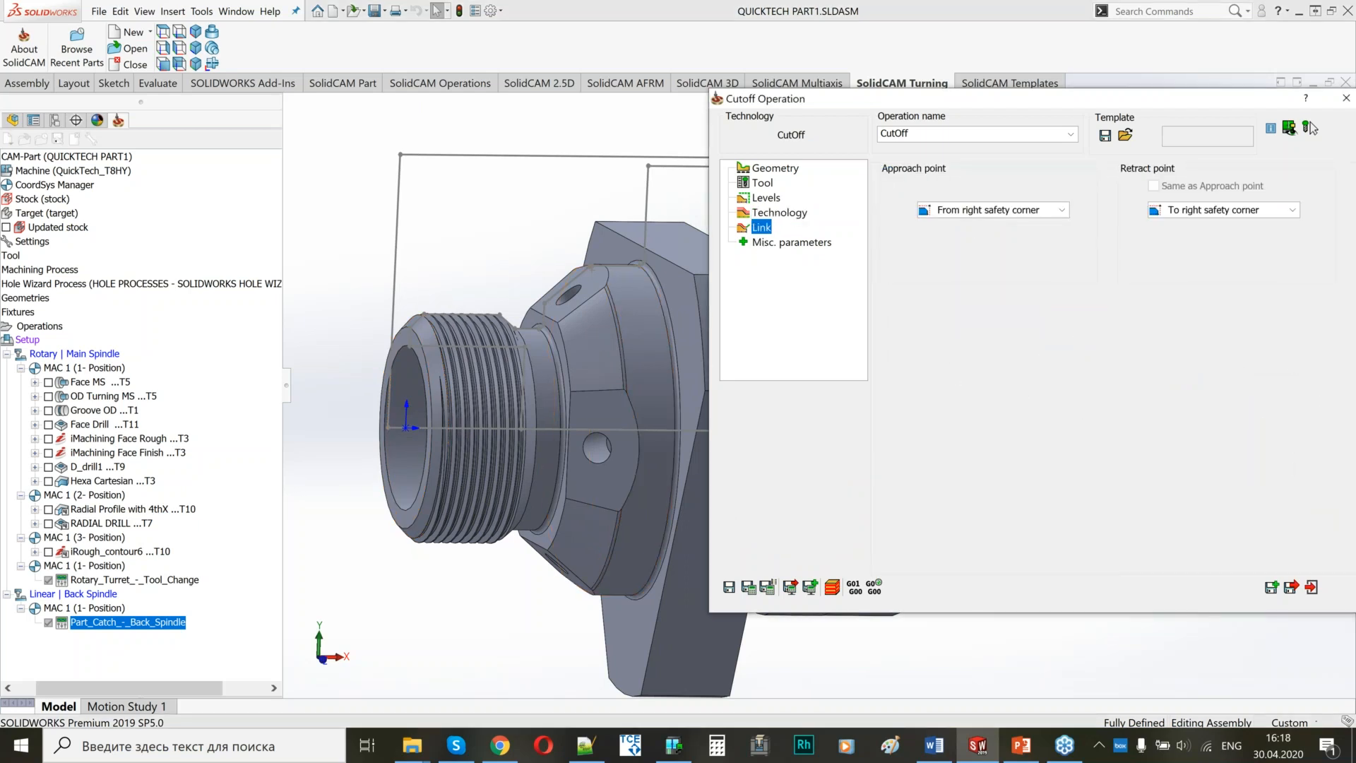
left_click(967, 211)
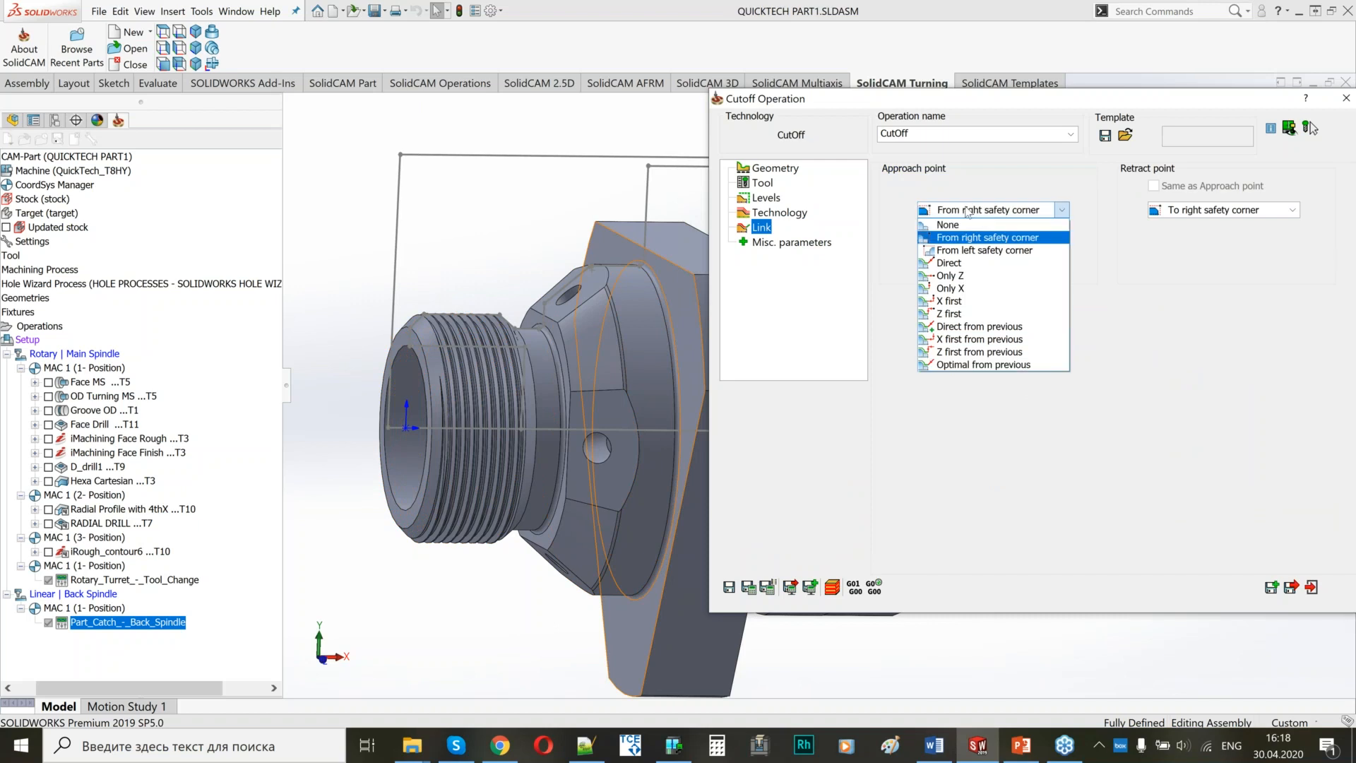
left_click(952, 300)
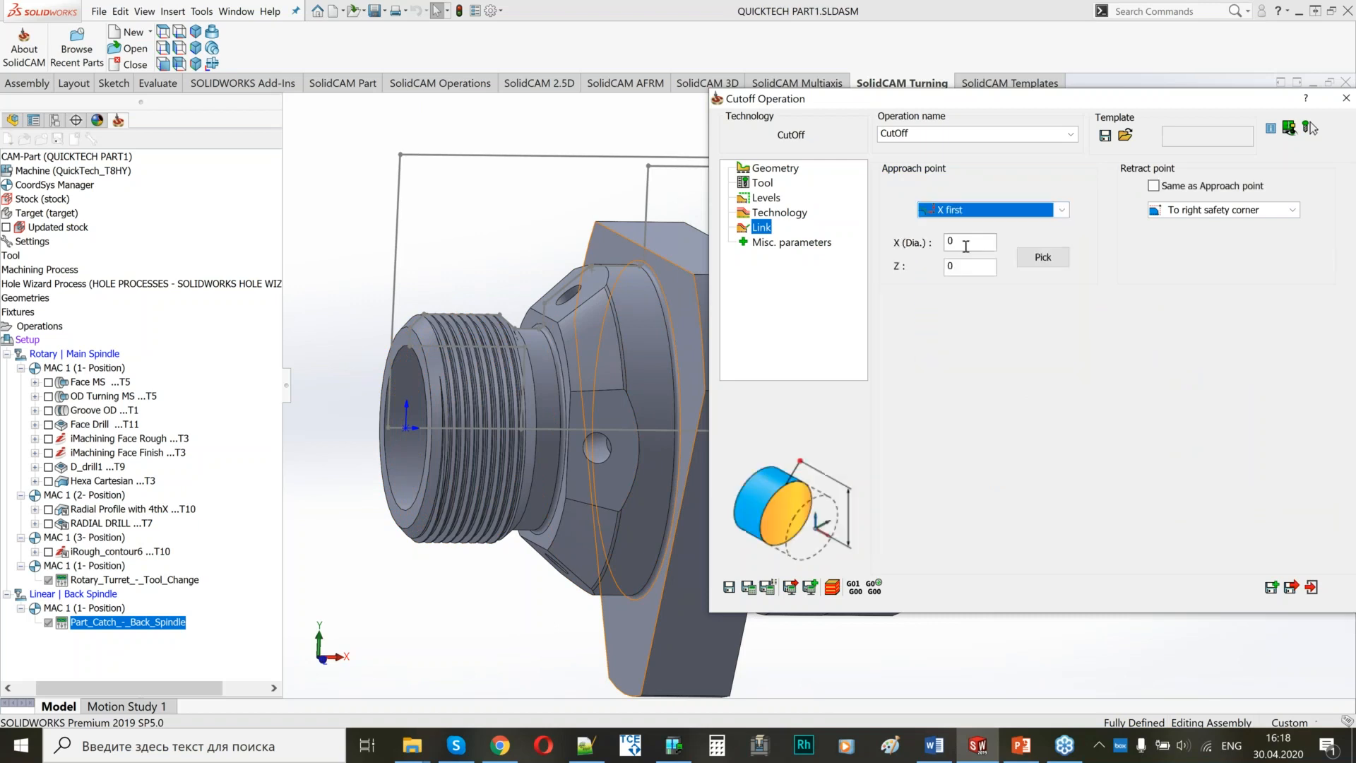
left_click(978, 210)
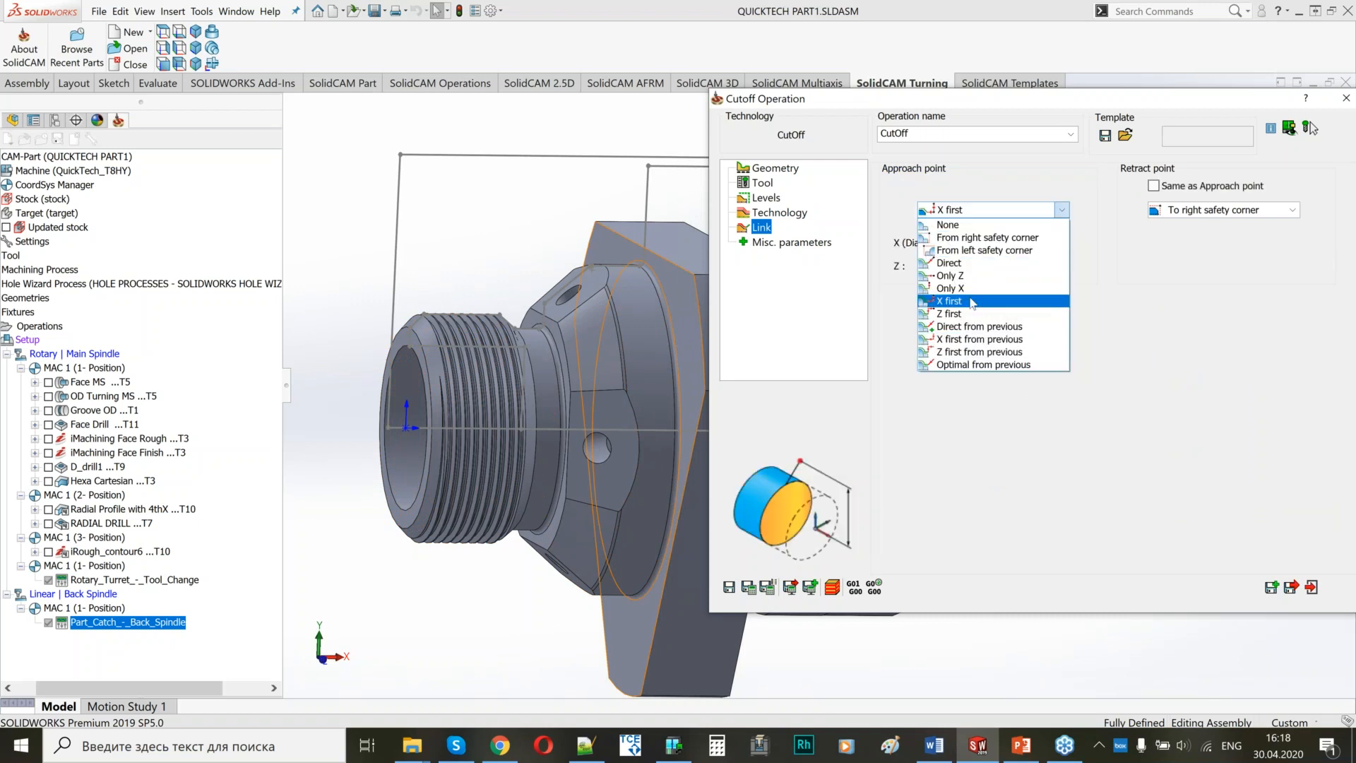
left_click(965, 289)
type("80")
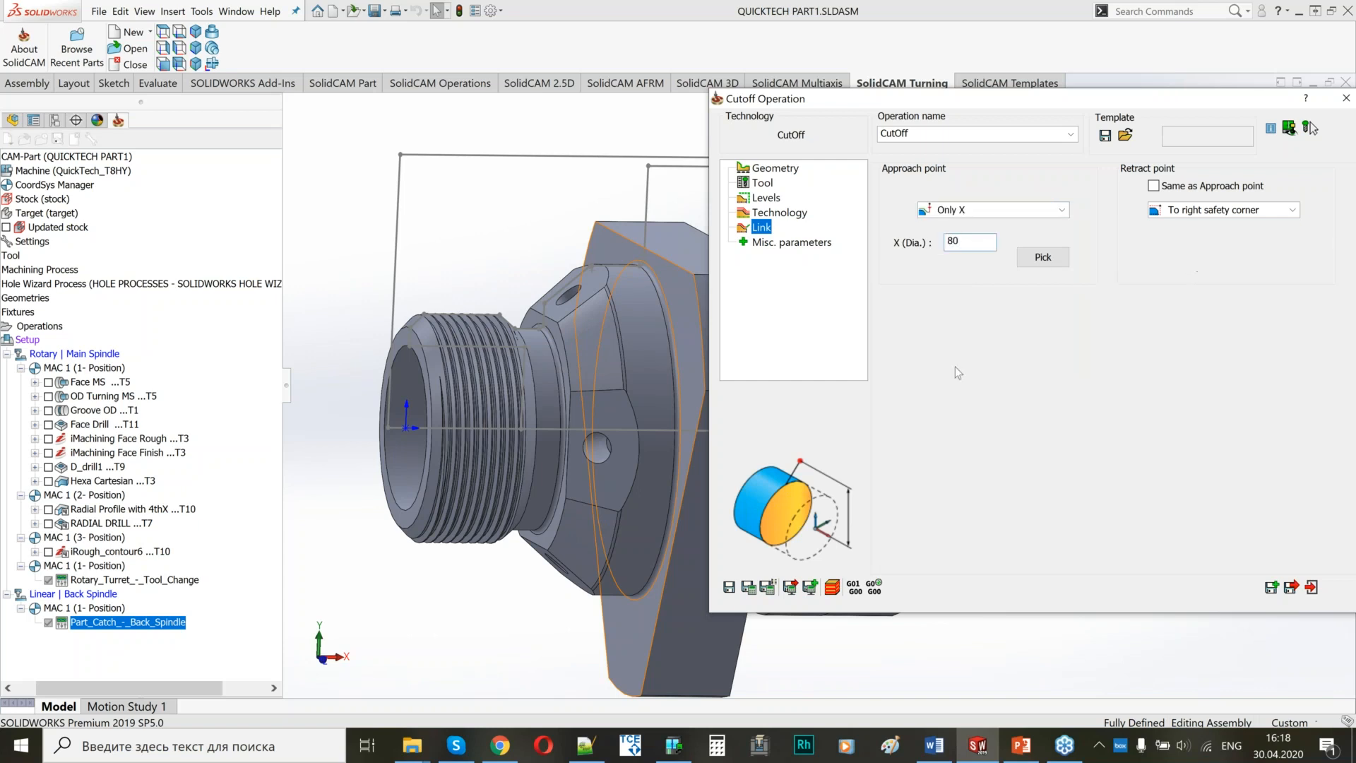
left_click(1154, 186)
Save and calculate the CutOff operation, inspect its toolpath on the model, and close the operation.
left_click(750, 587)
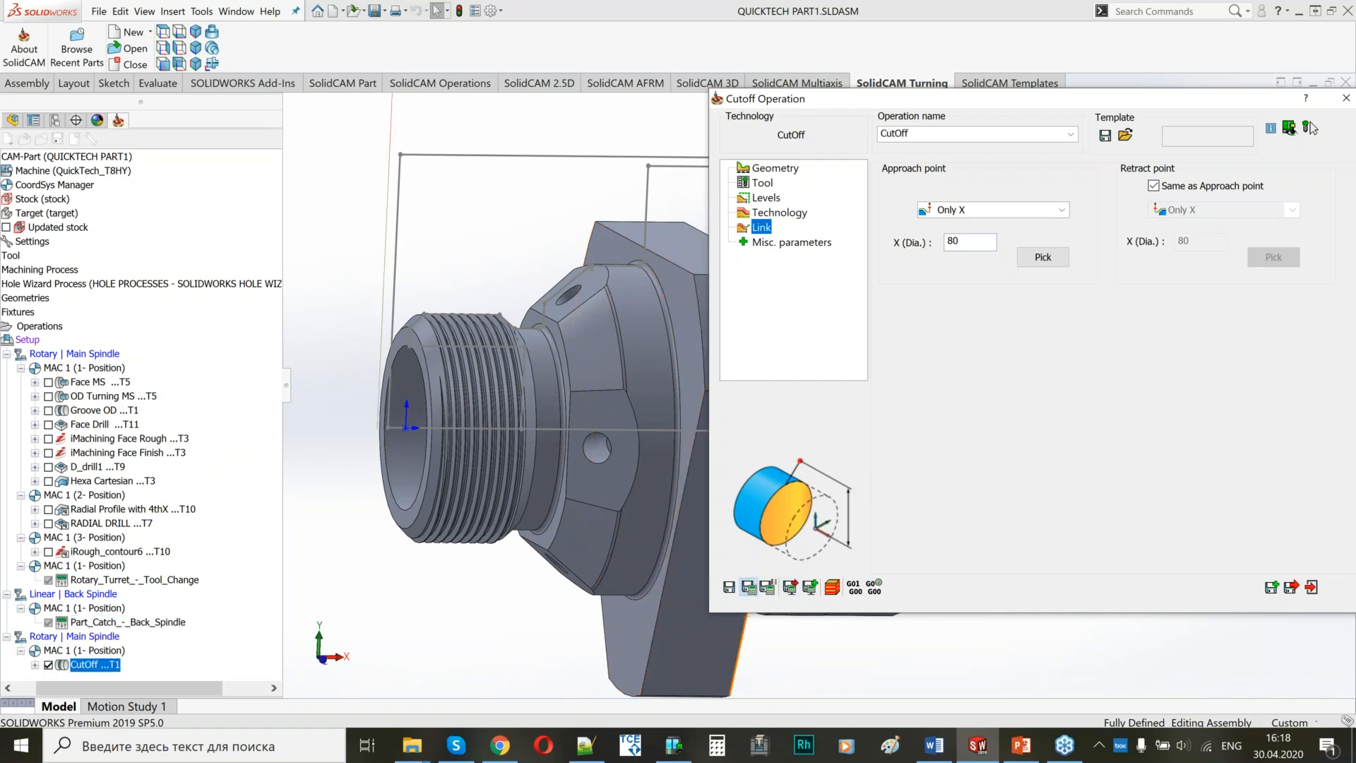
right_click_drag(490, 408, 618, 269)
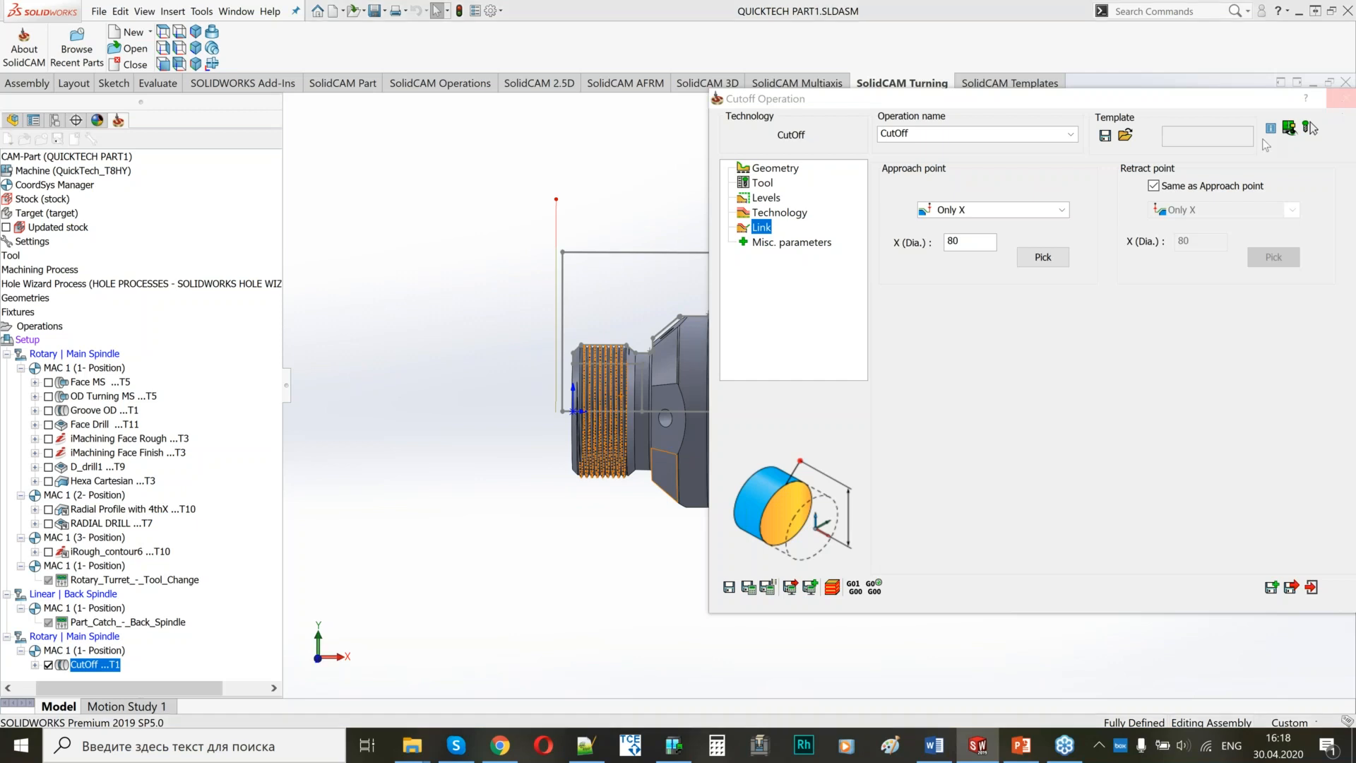
left_click(1344, 107)
Add a Part Transfer - Back Spindle machine control operation after the cutoff, accept its Linear | Back Spindle submachine, and save it.
right_click(90, 663)
left_click(202, 333)
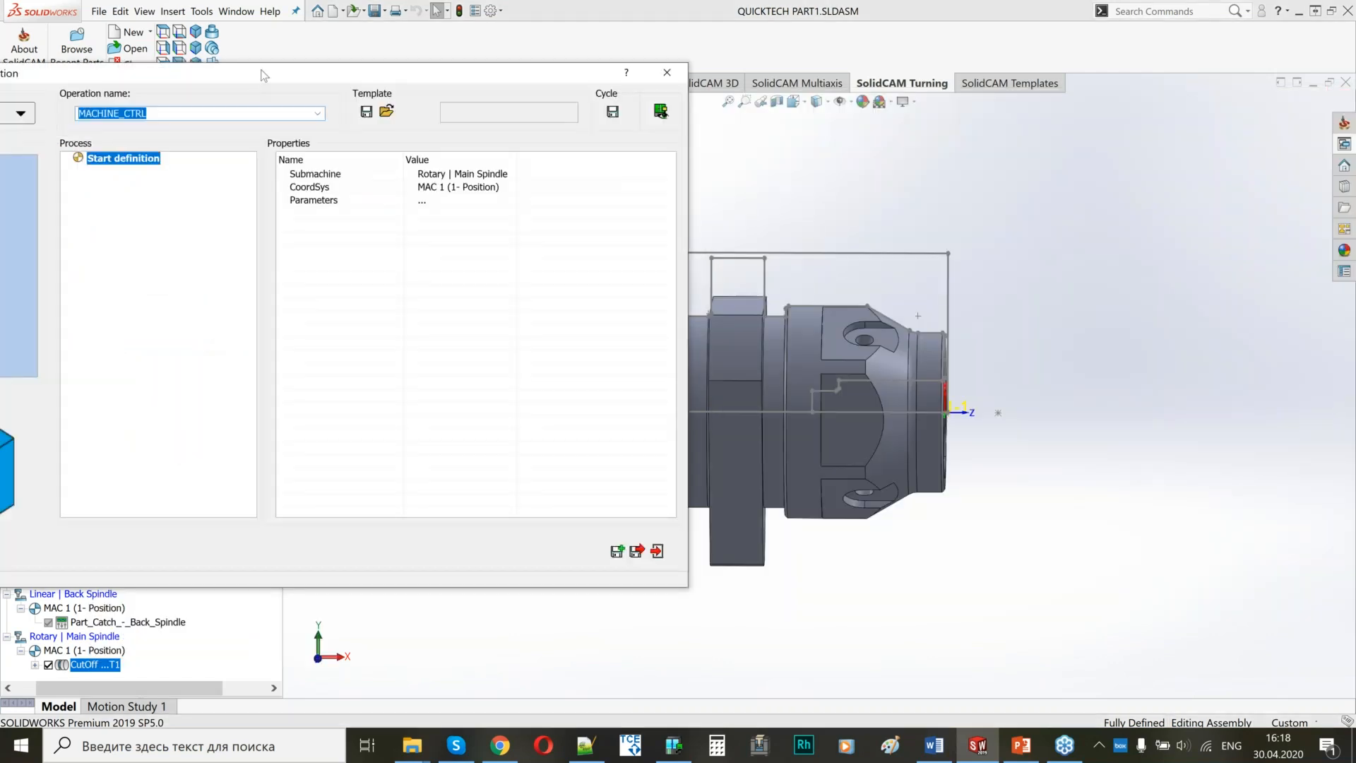
left_click(233, 116)
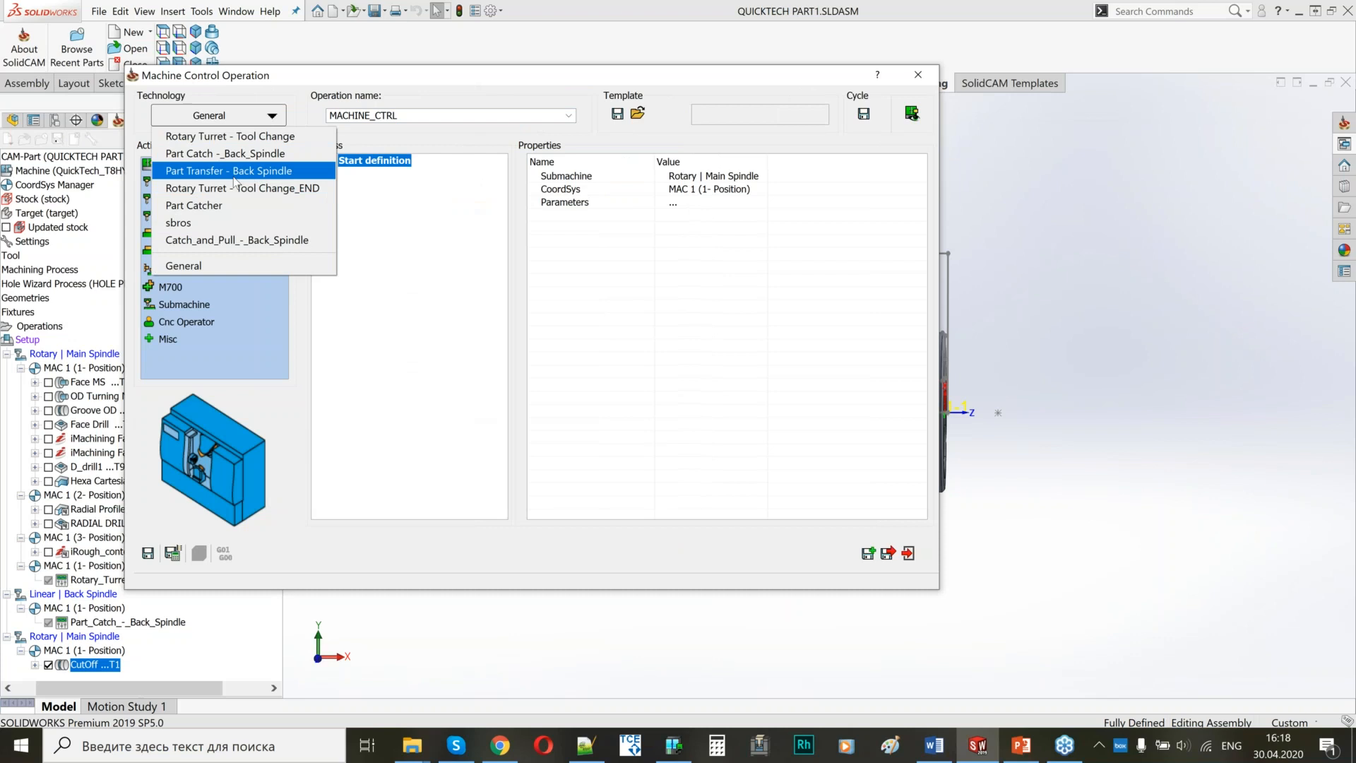
left_click(234, 171)
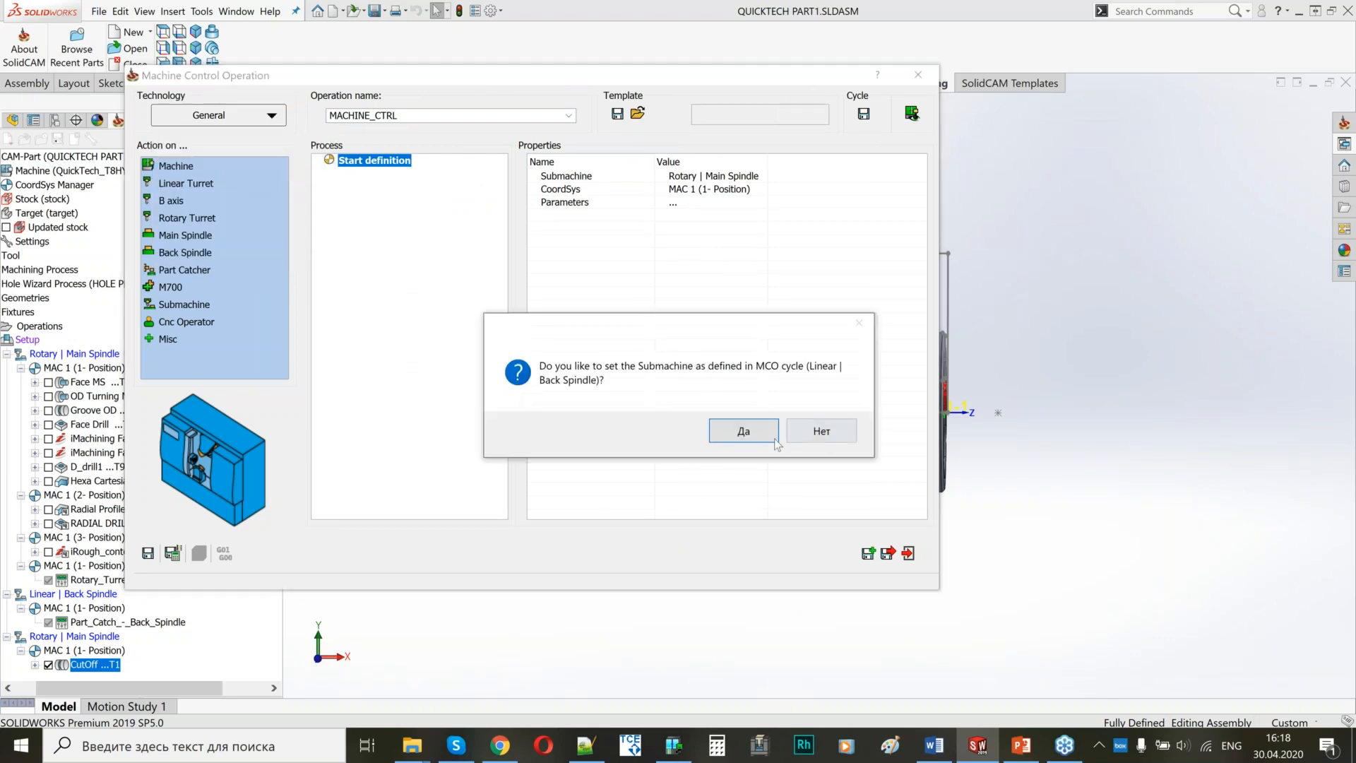
left_click(724, 435)
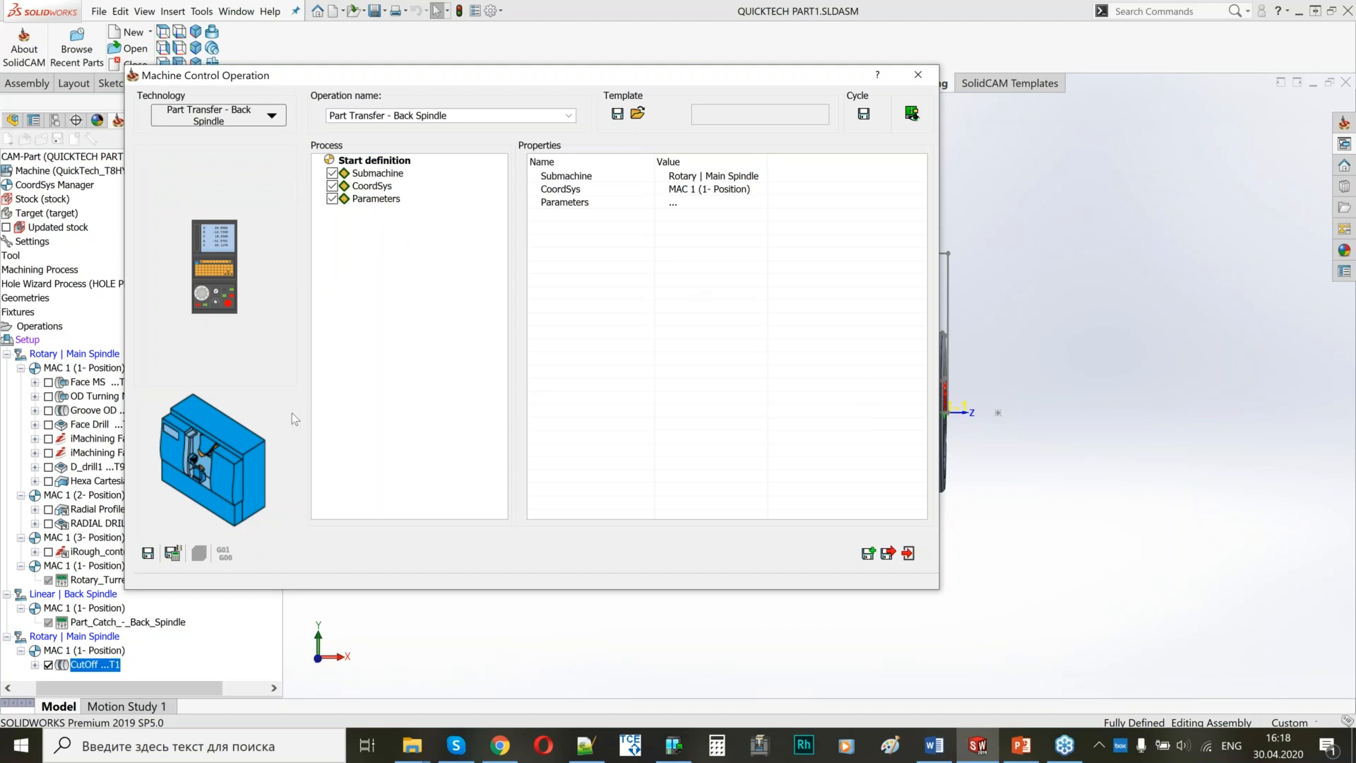
left_click(376, 199)
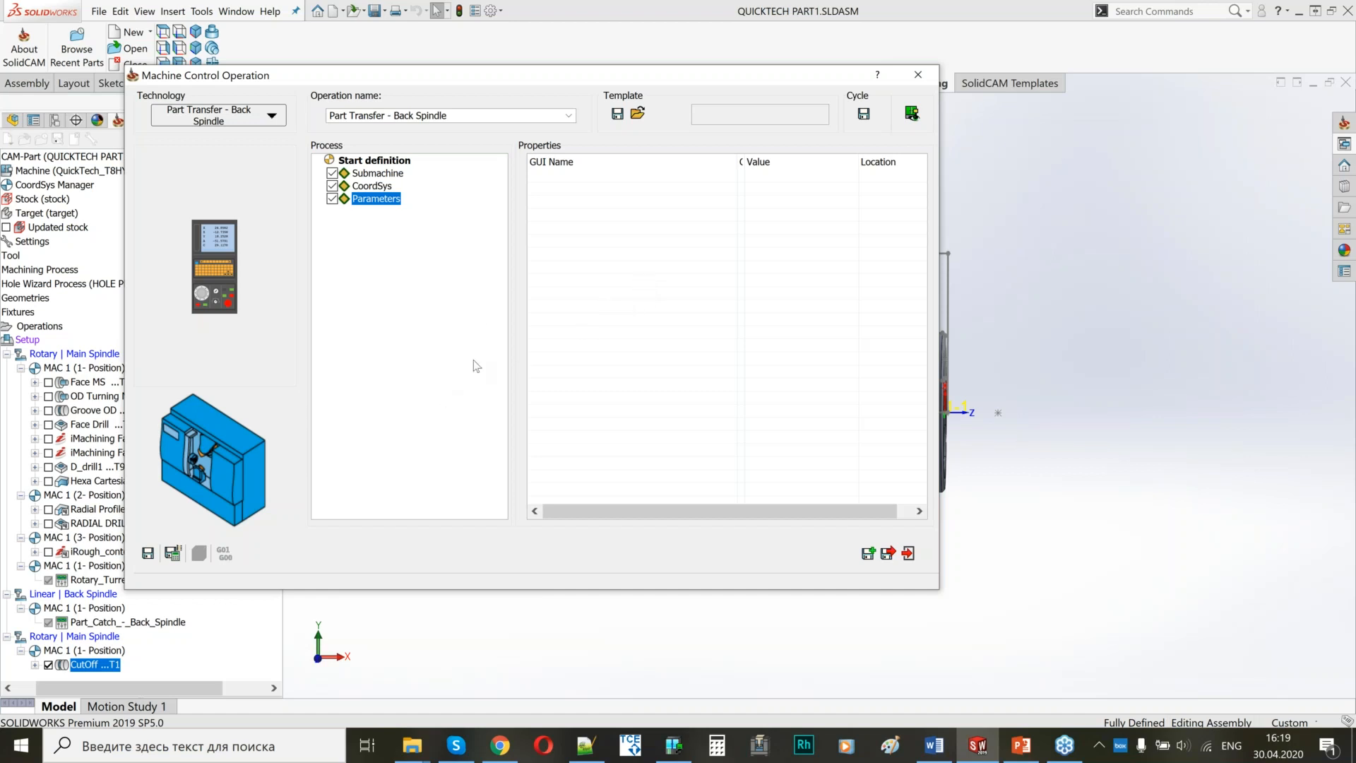
left_click(170, 561)
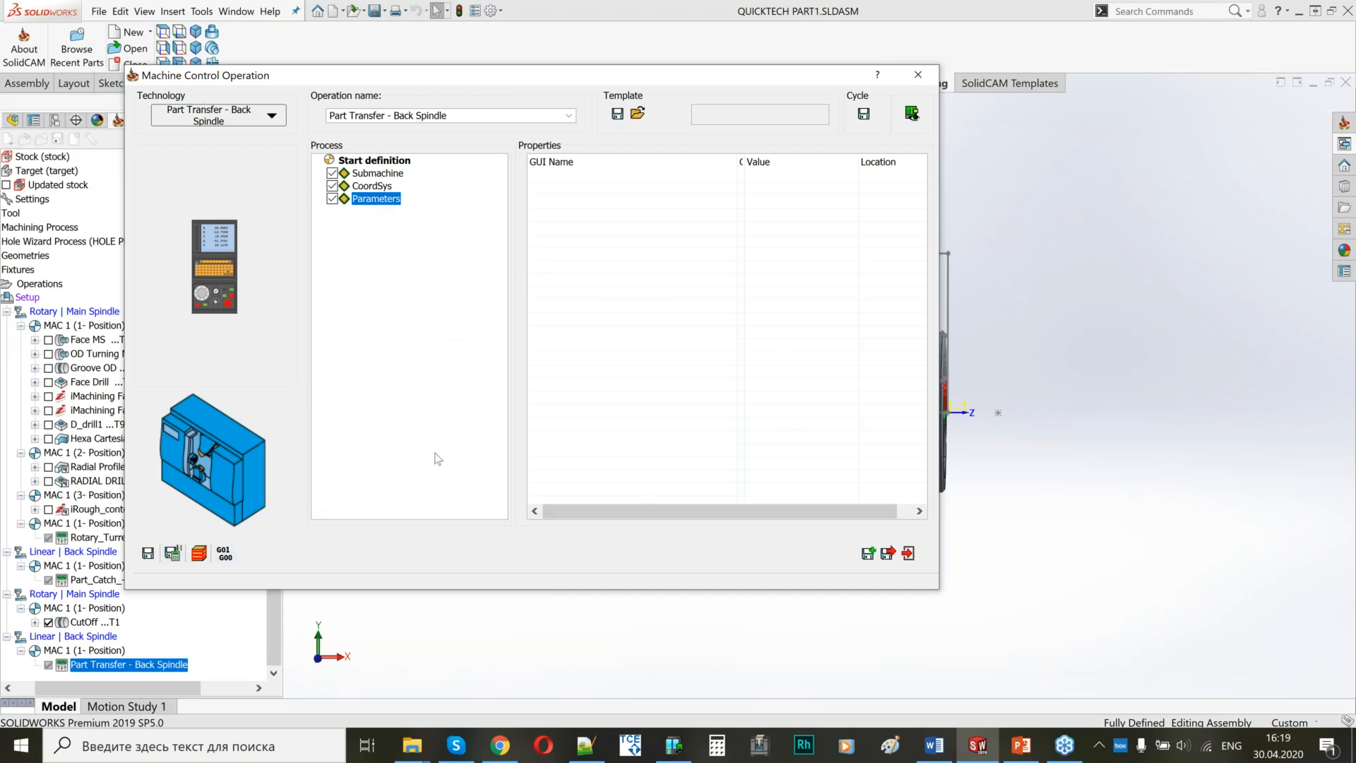
left_click(887, 554)
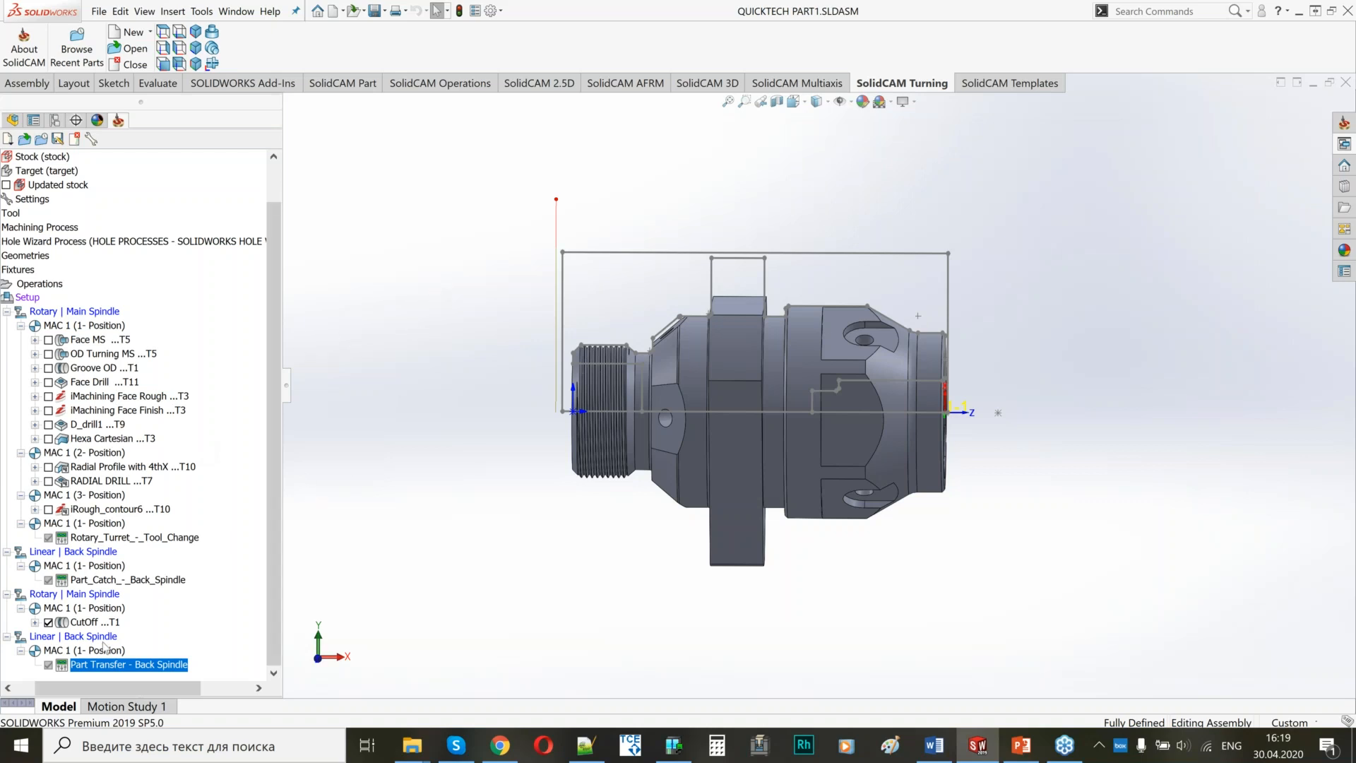
Add a Rotary Turret - Tool Change_END machine control operation after the part transfer, accepting its Rotary | Main Spindle submachine.
right_click(101, 667)
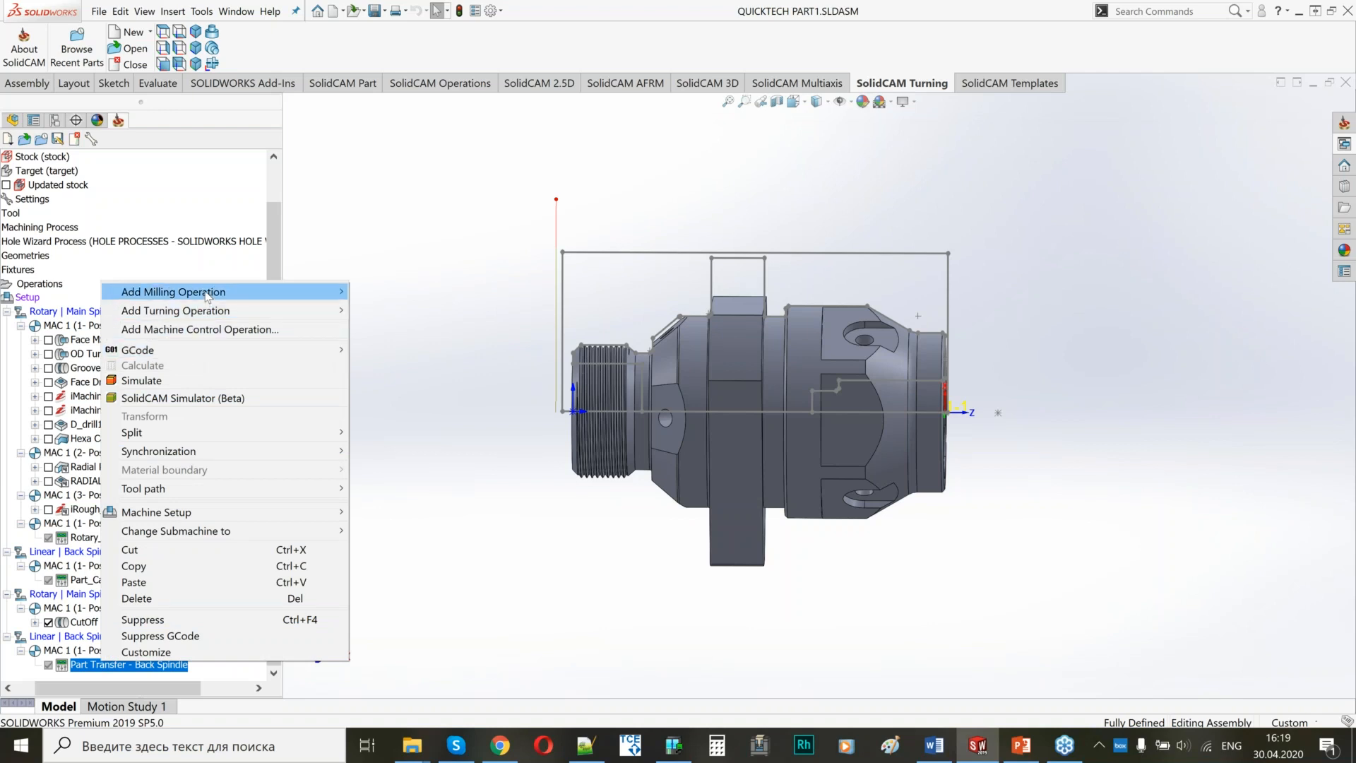
left_click(191, 329)
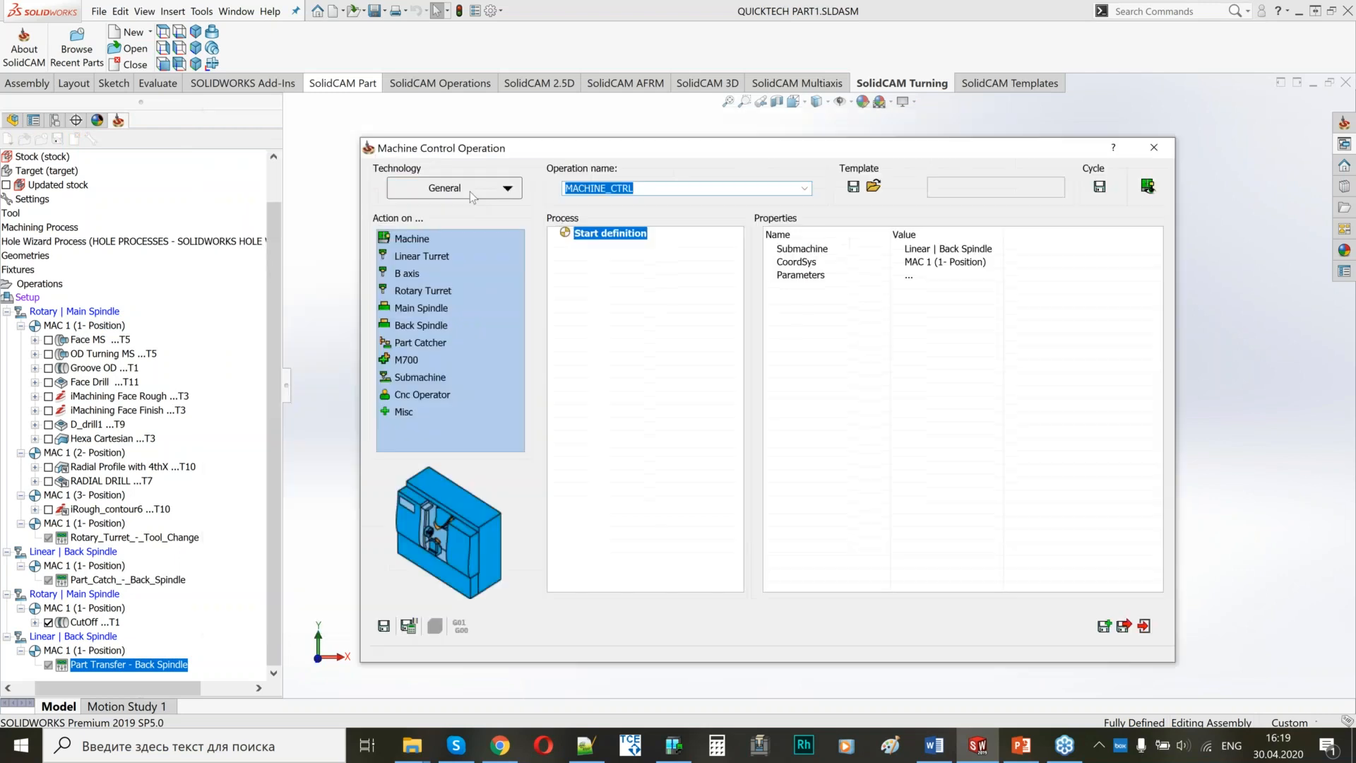
left_click(469, 192)
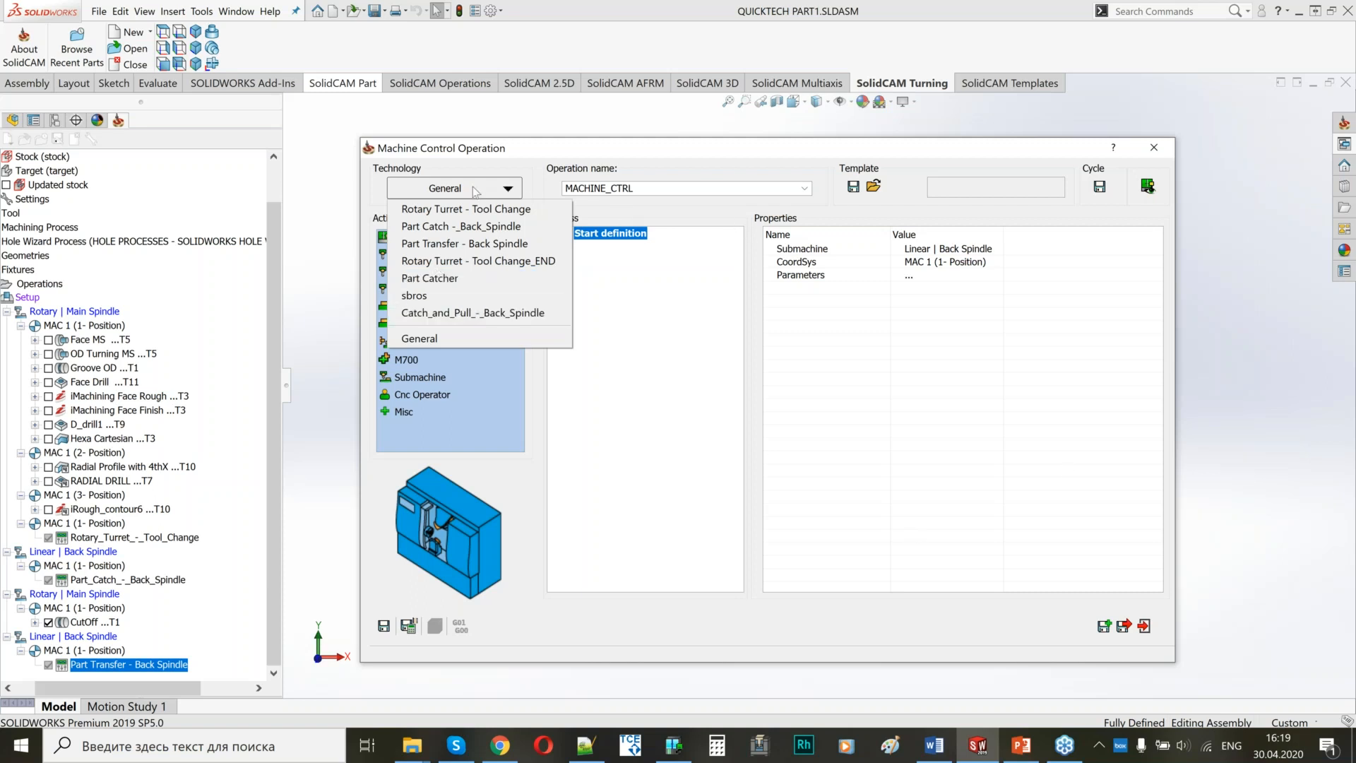
left_click(438, 261)
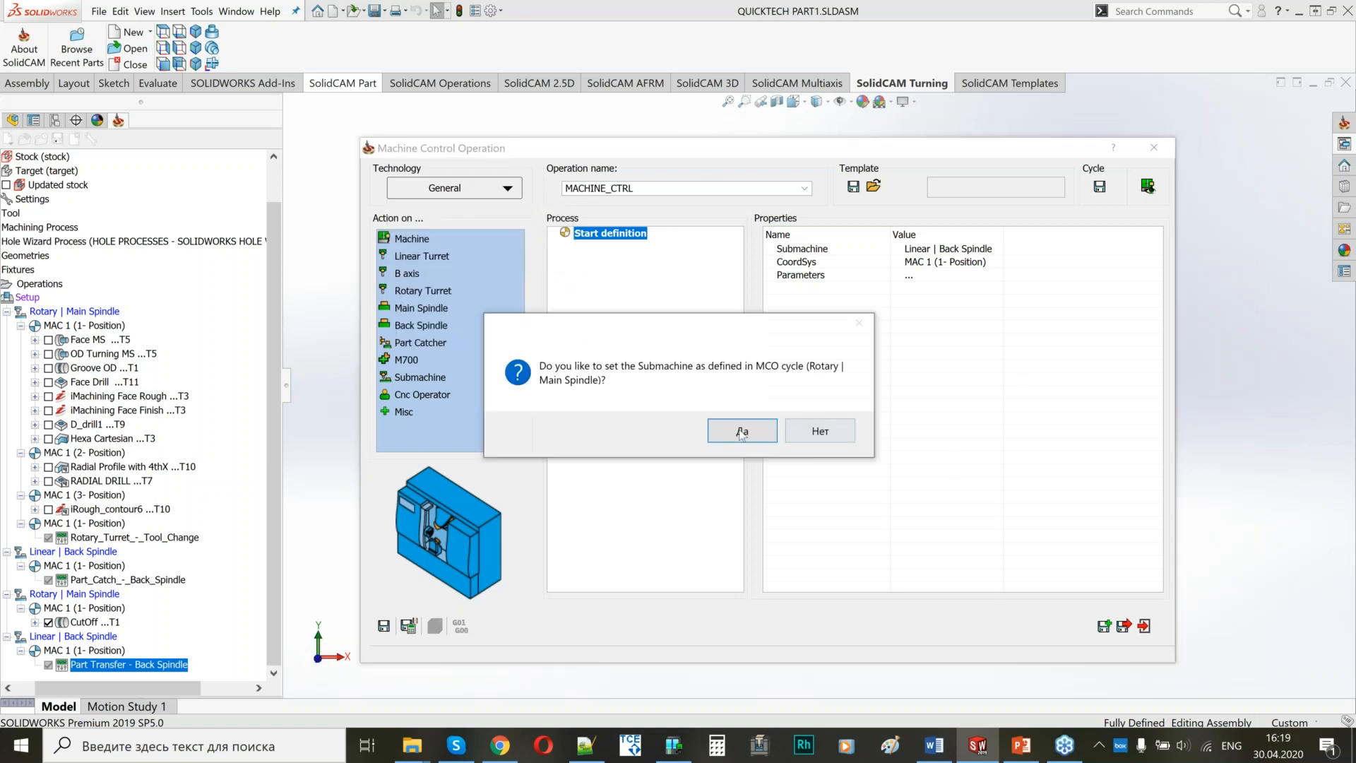
left_click(740, 431)
Set the operation's Tool Change parameter to turning tool 1 from the Rotary Turret, then save and calculate it.
left_click(1024, 262)
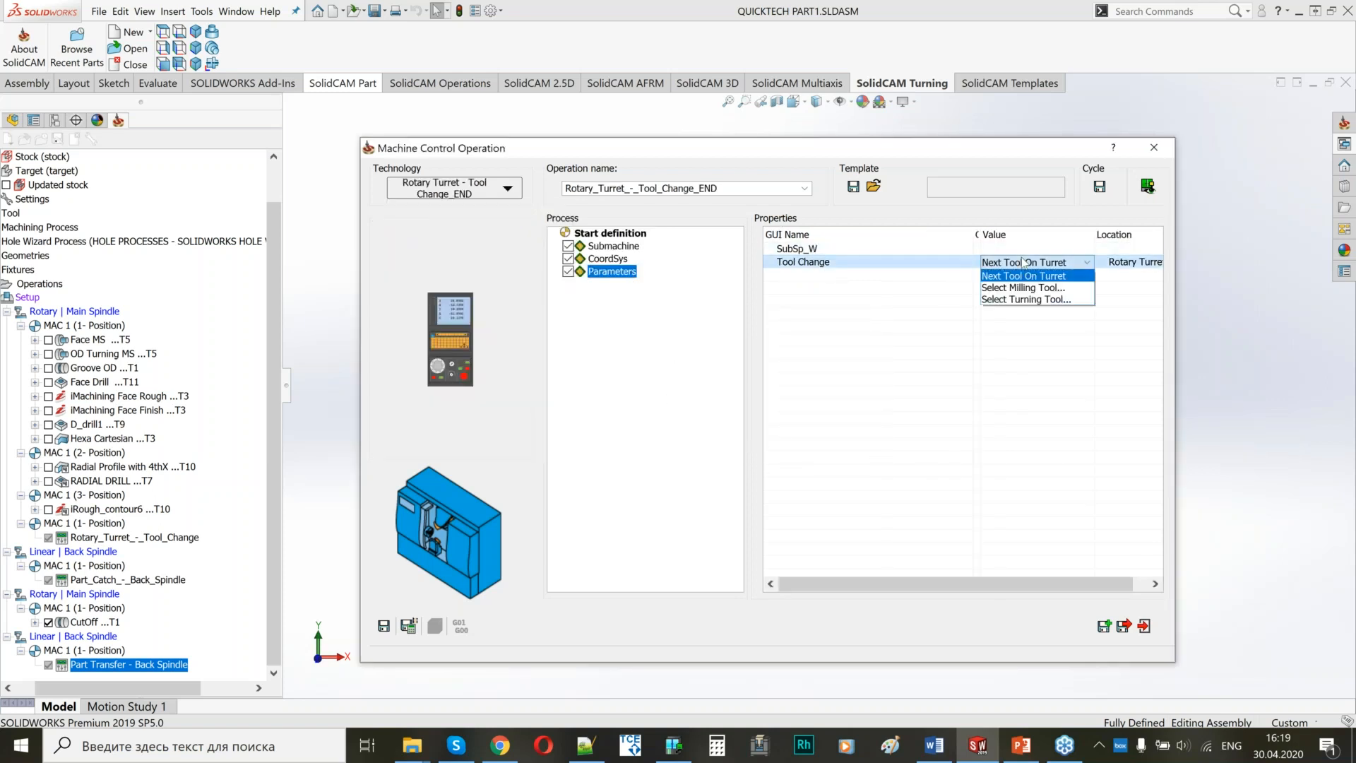
left_click(1021, 299)
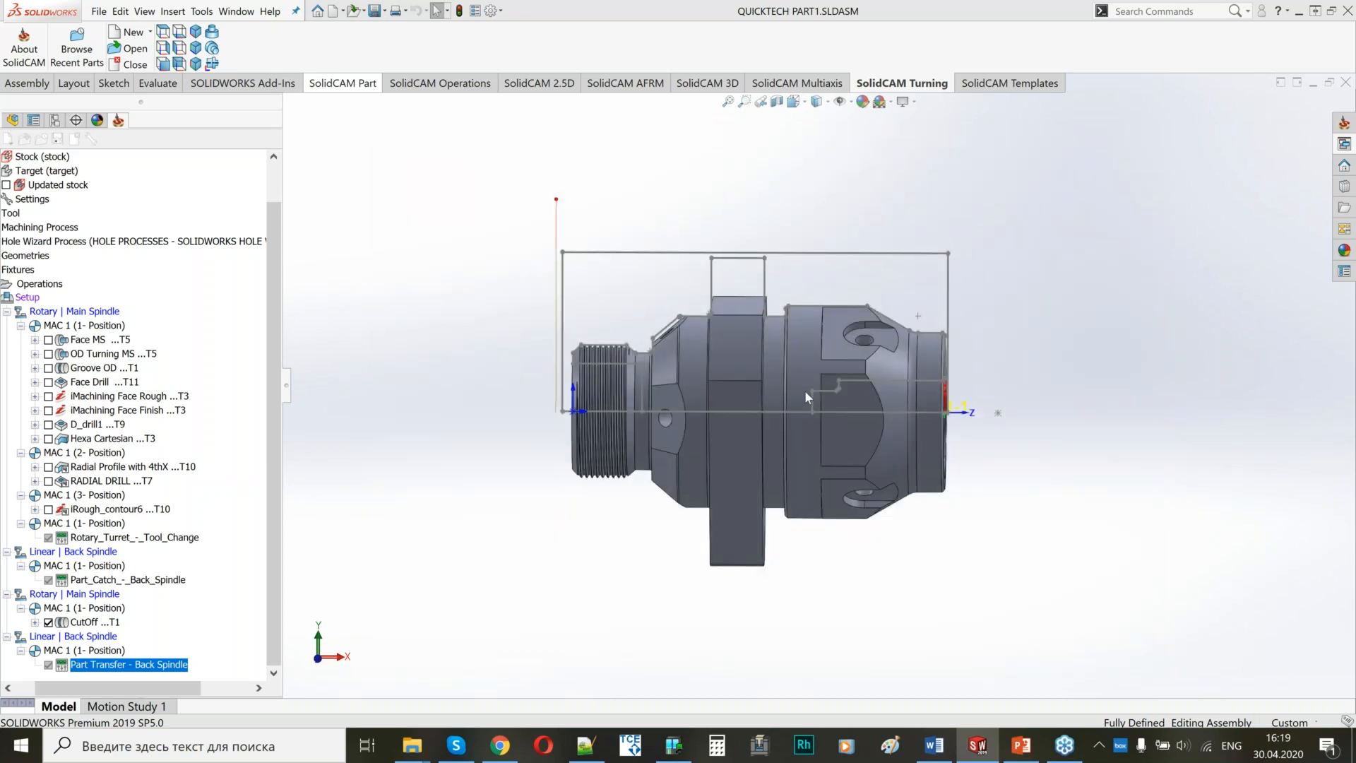
left_click_drag(259, 84, 542, 102)
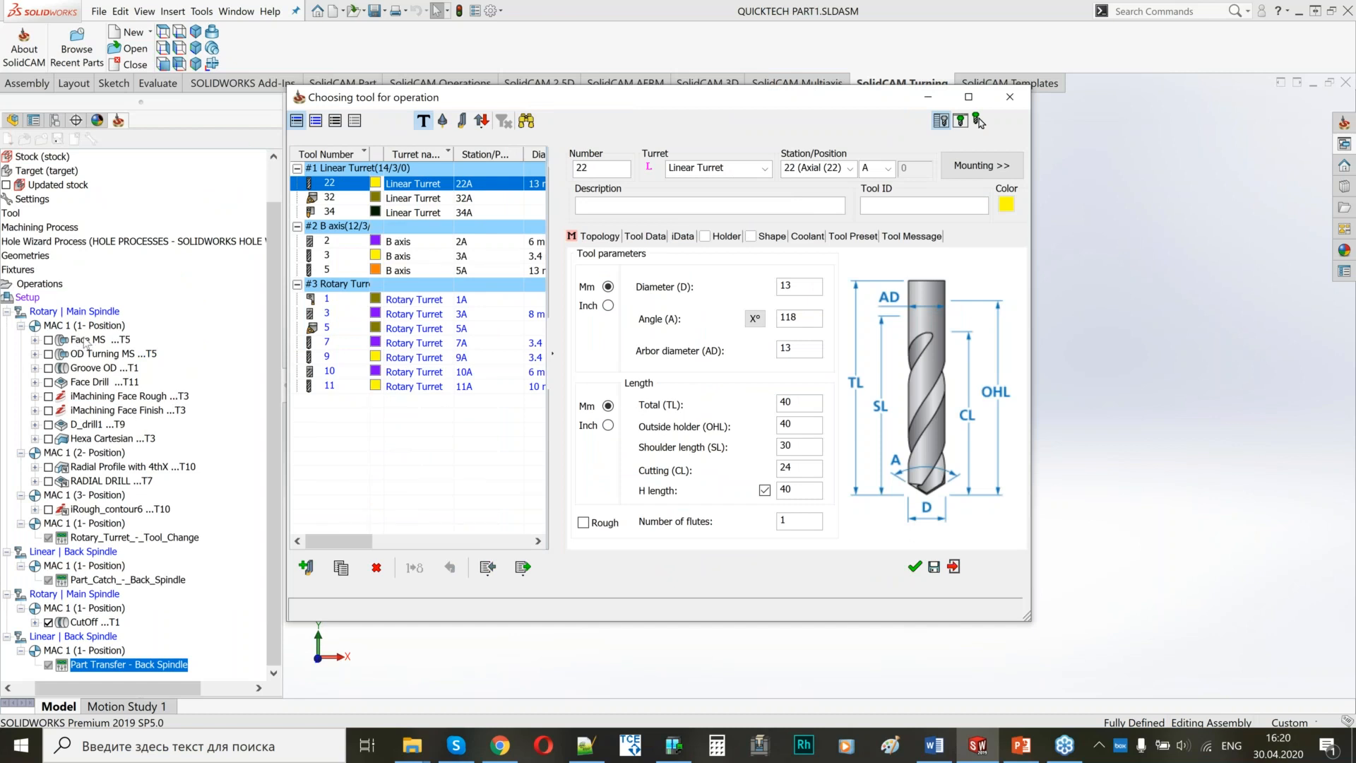
left_click(343, 300)
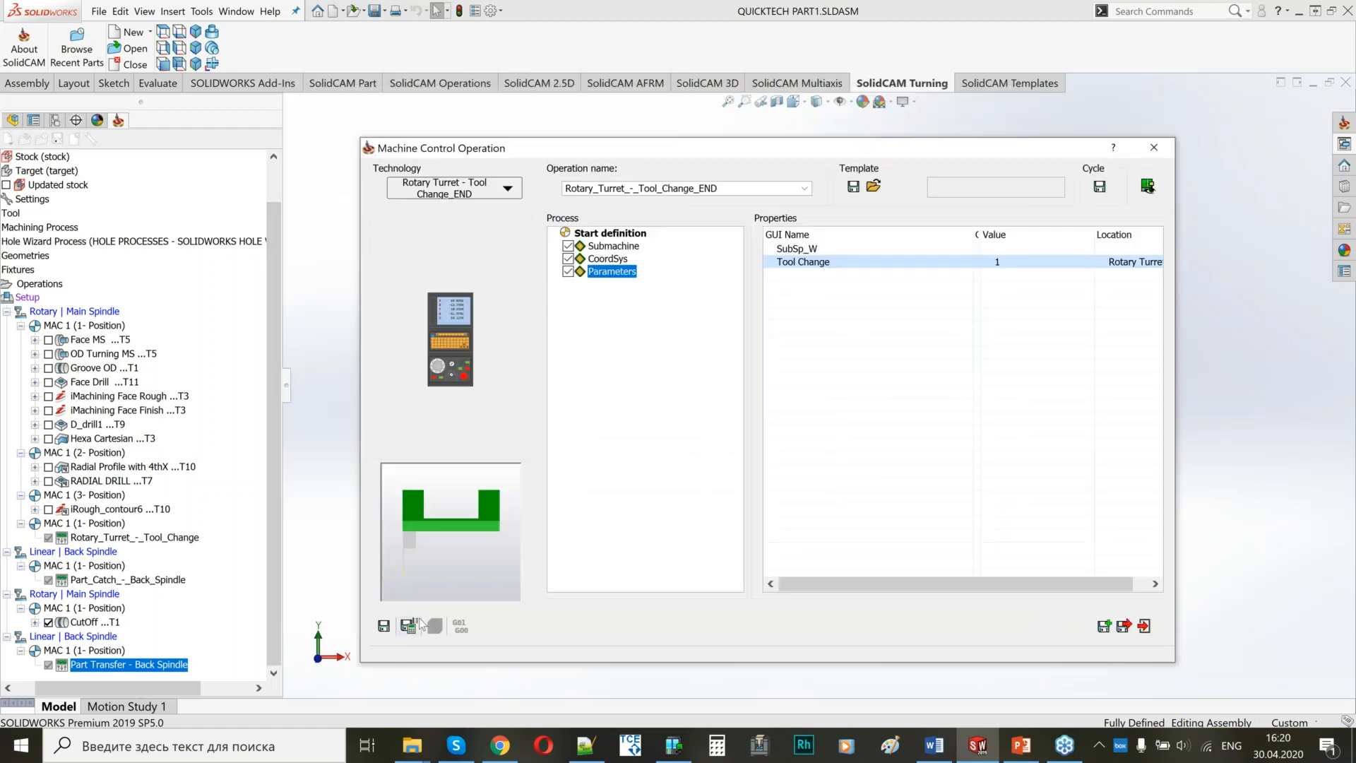
left_click(412, 626)
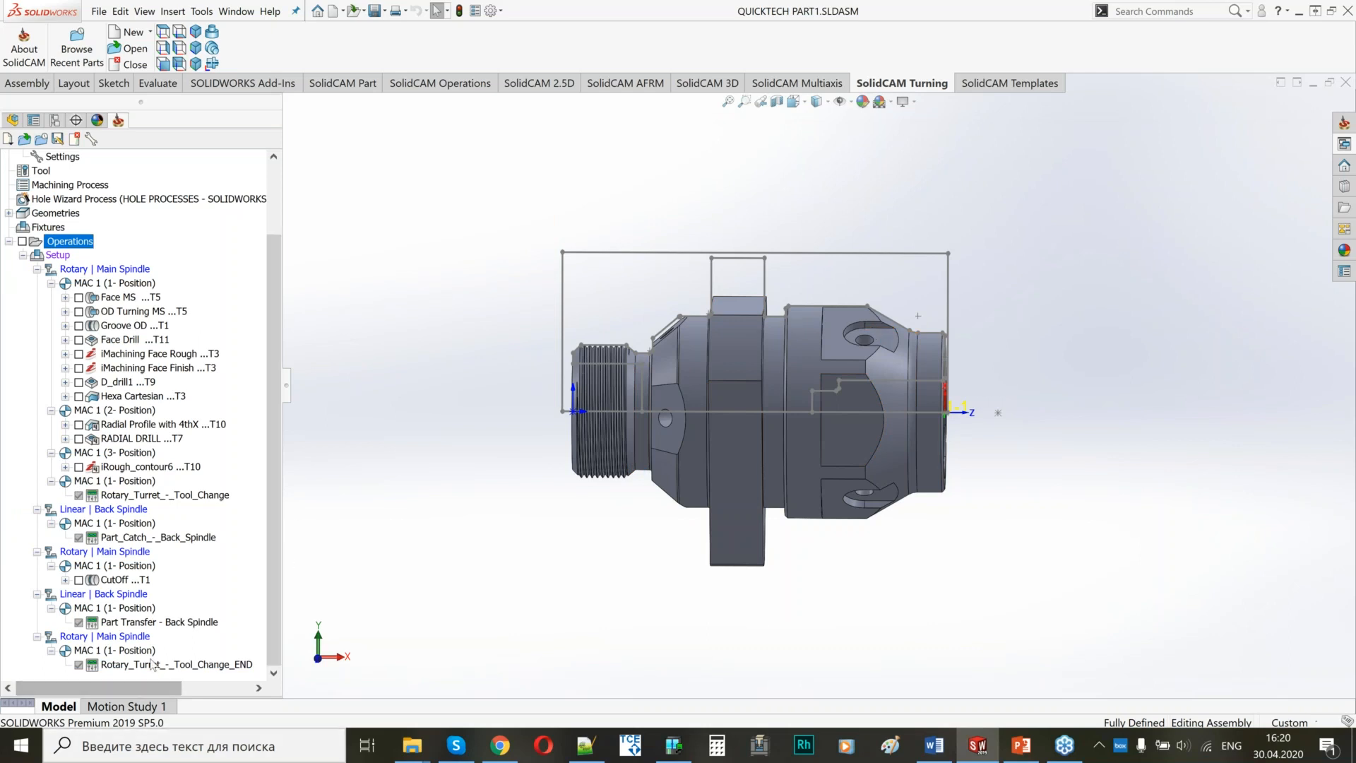
Add a turning operation after the end tool change, name it Face Turning BS, and set its coordinate system to MAC 2 (1- Position).
right_click(191, 665)
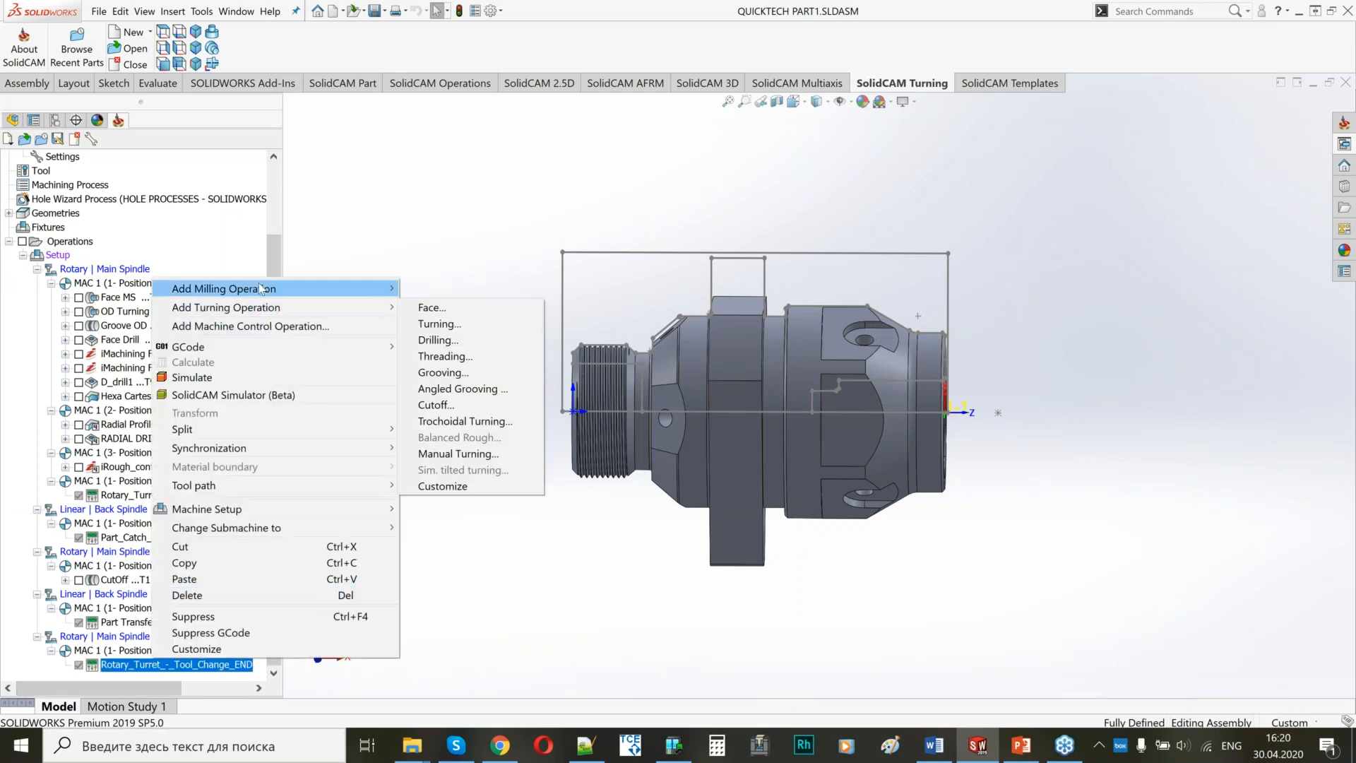
mouse_move(260, 307)
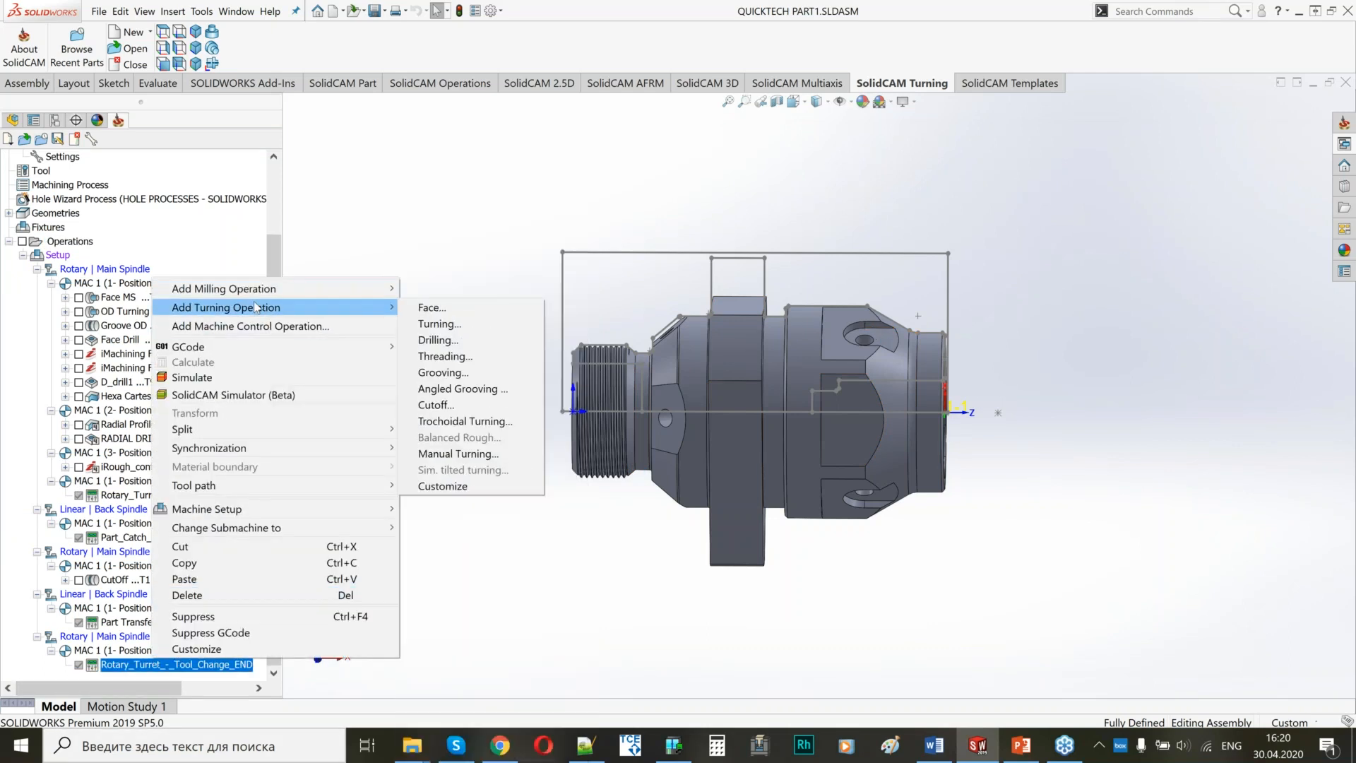
left_click(444, 325)
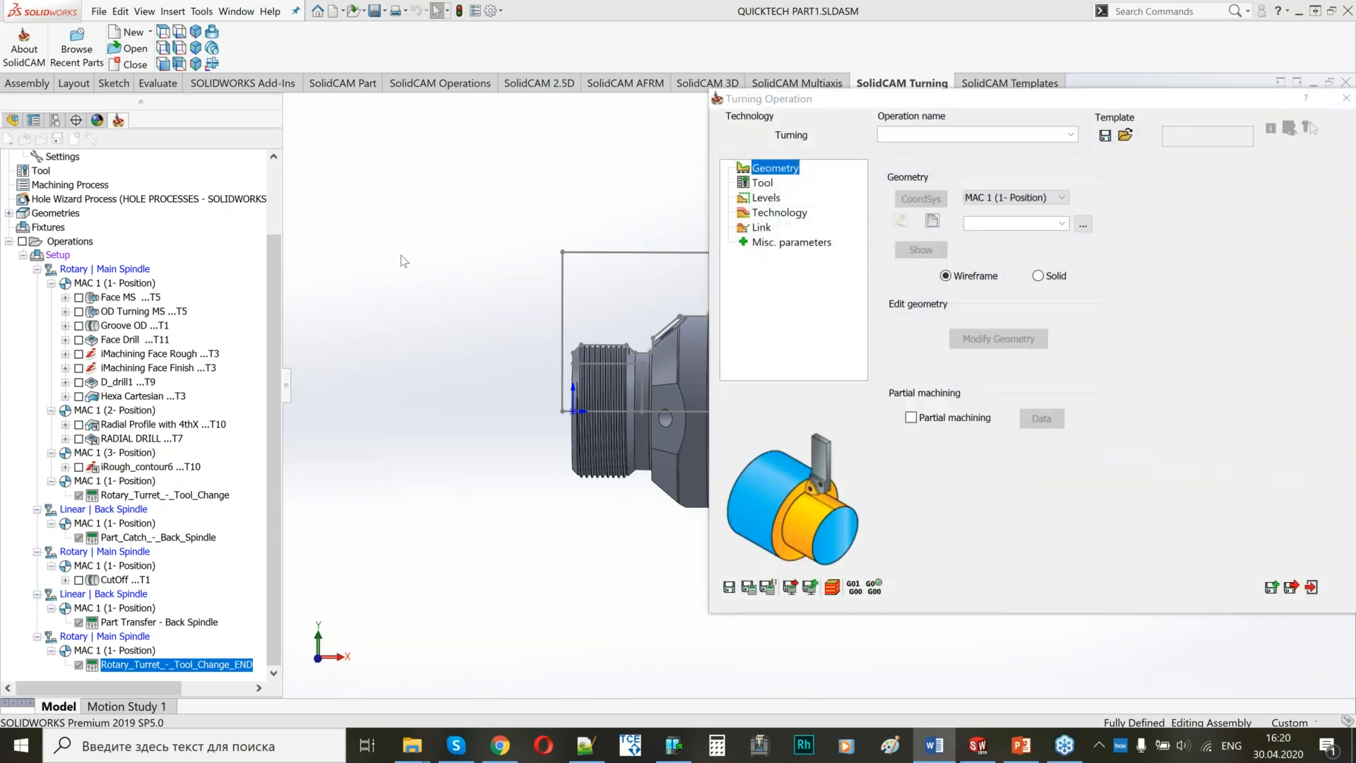
left_click(905, 137)
type("Face Turning BS")
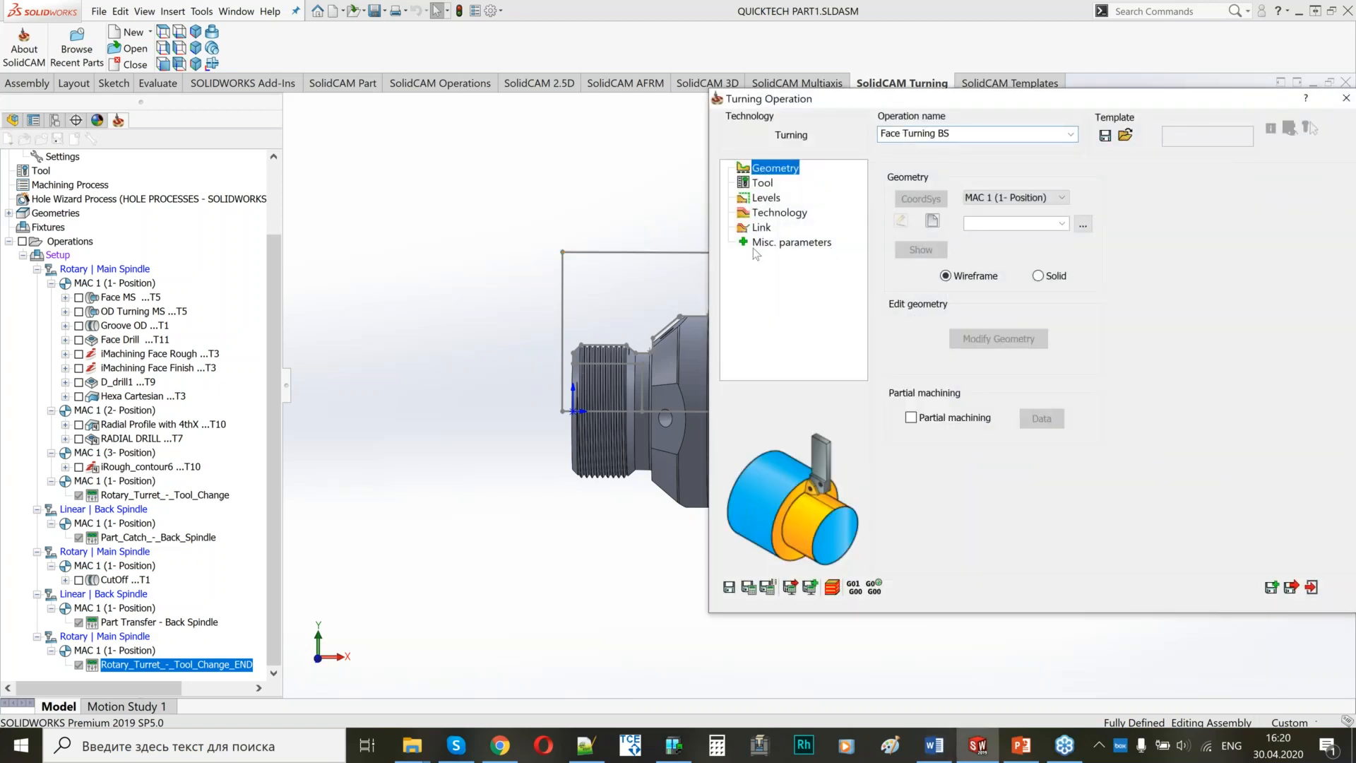
left_click(996, 201)
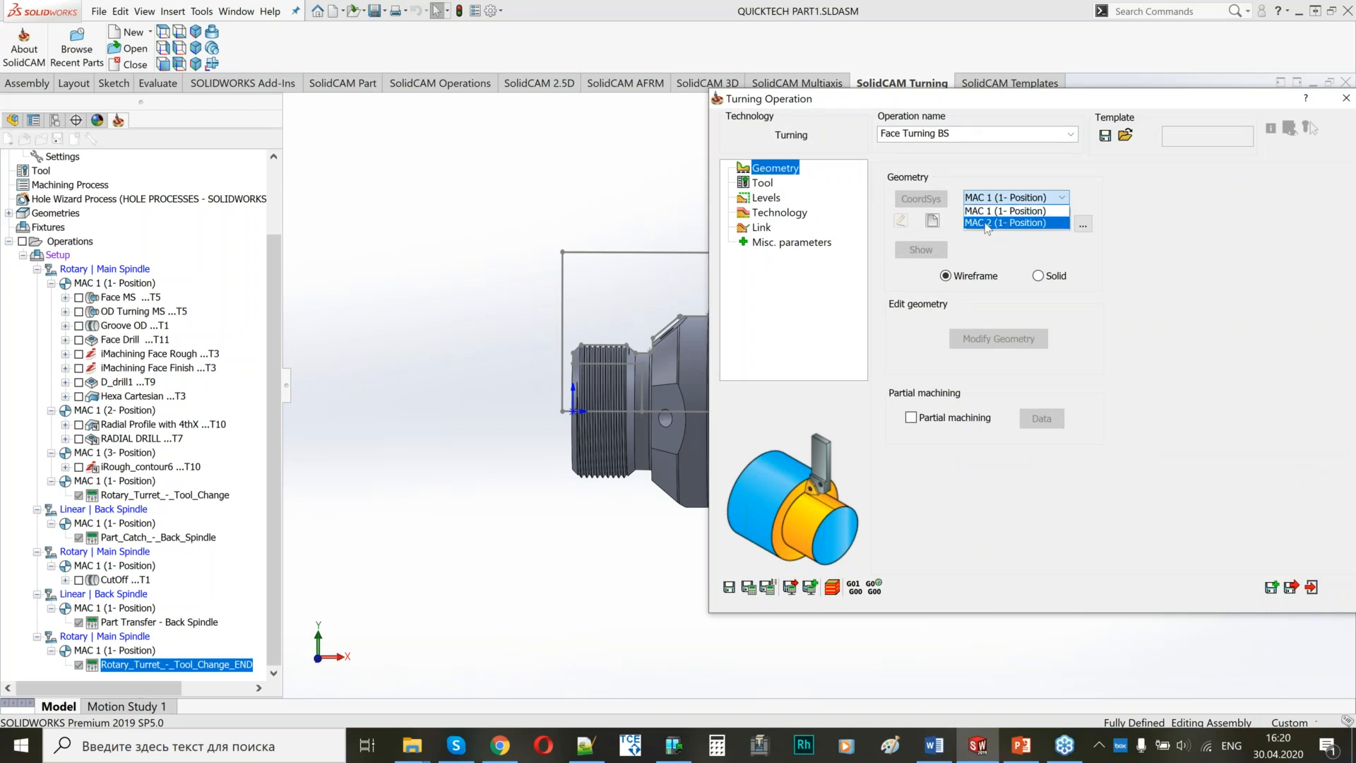
left_click(1017, 222)
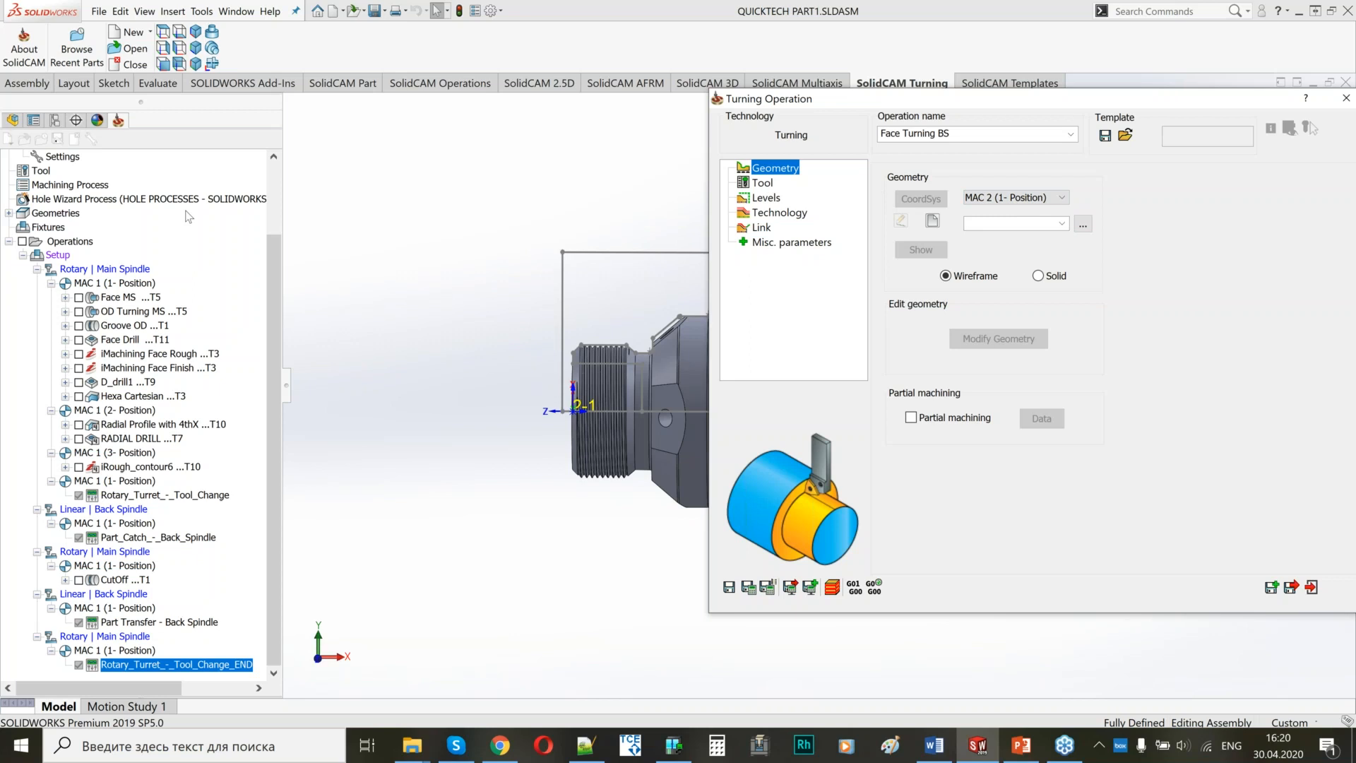
Define the operation's wireframe geometry as a curve chain on the vertical sketch line at the threaded end's face.
left_click(934, 222)
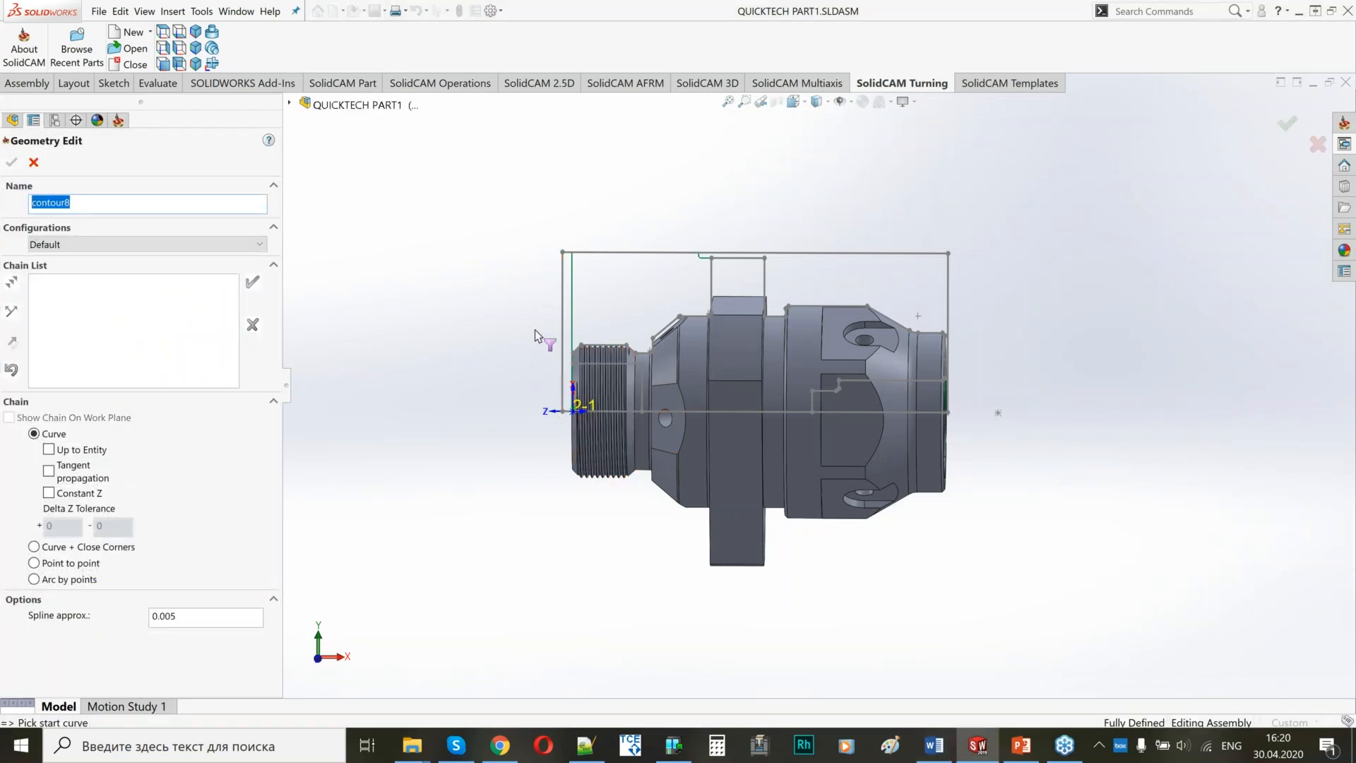
middle_click_drag(605, 399, 644, 405)
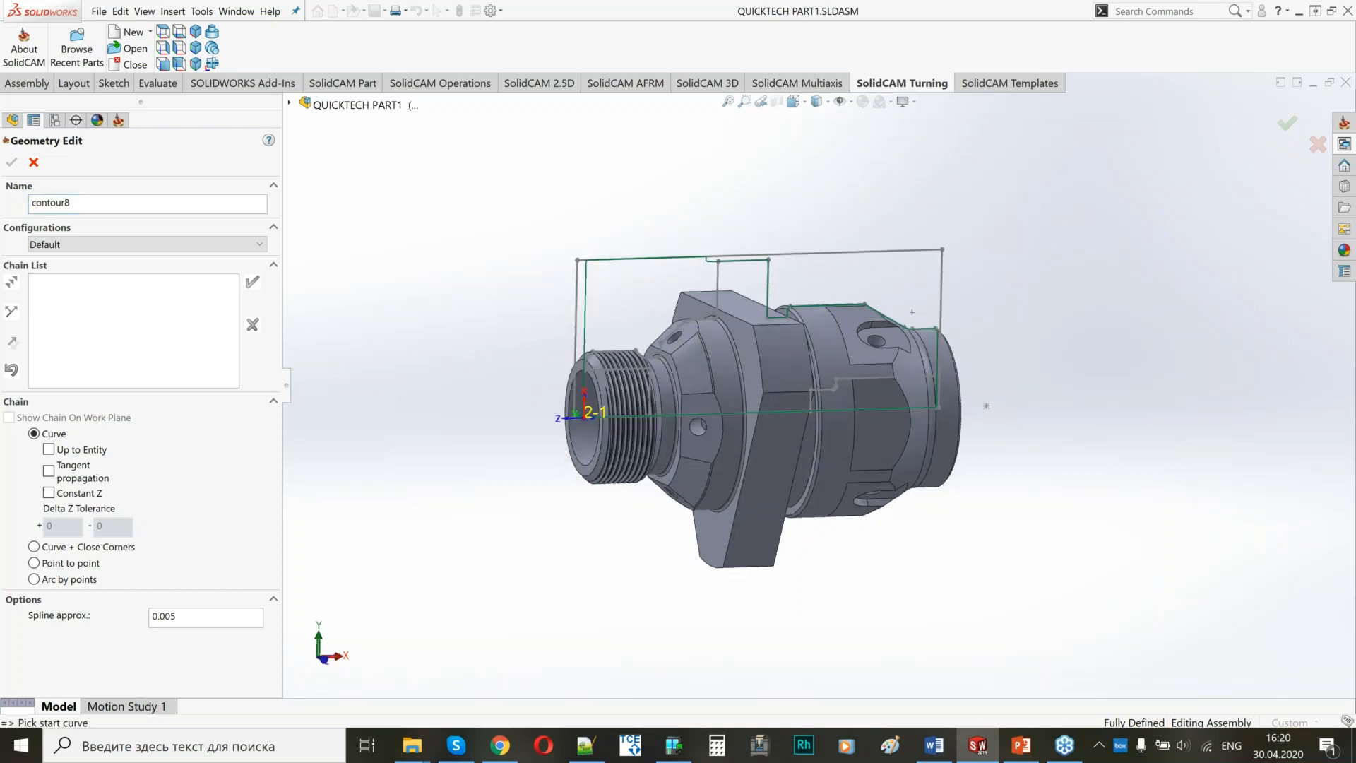
scroll(643, 378, "down", 4)
scroll(643, 378, "down", 3)
left_click(631, 395)
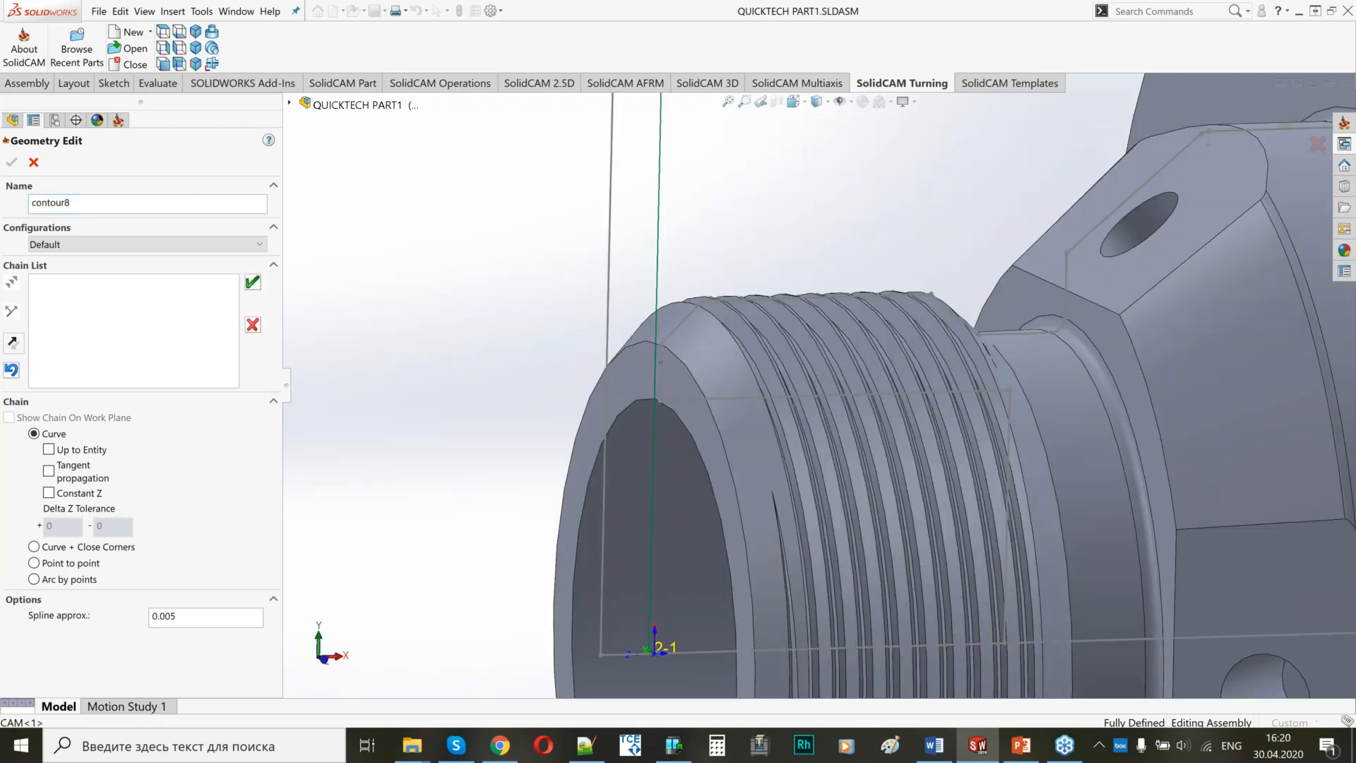
left_click(252, 282)
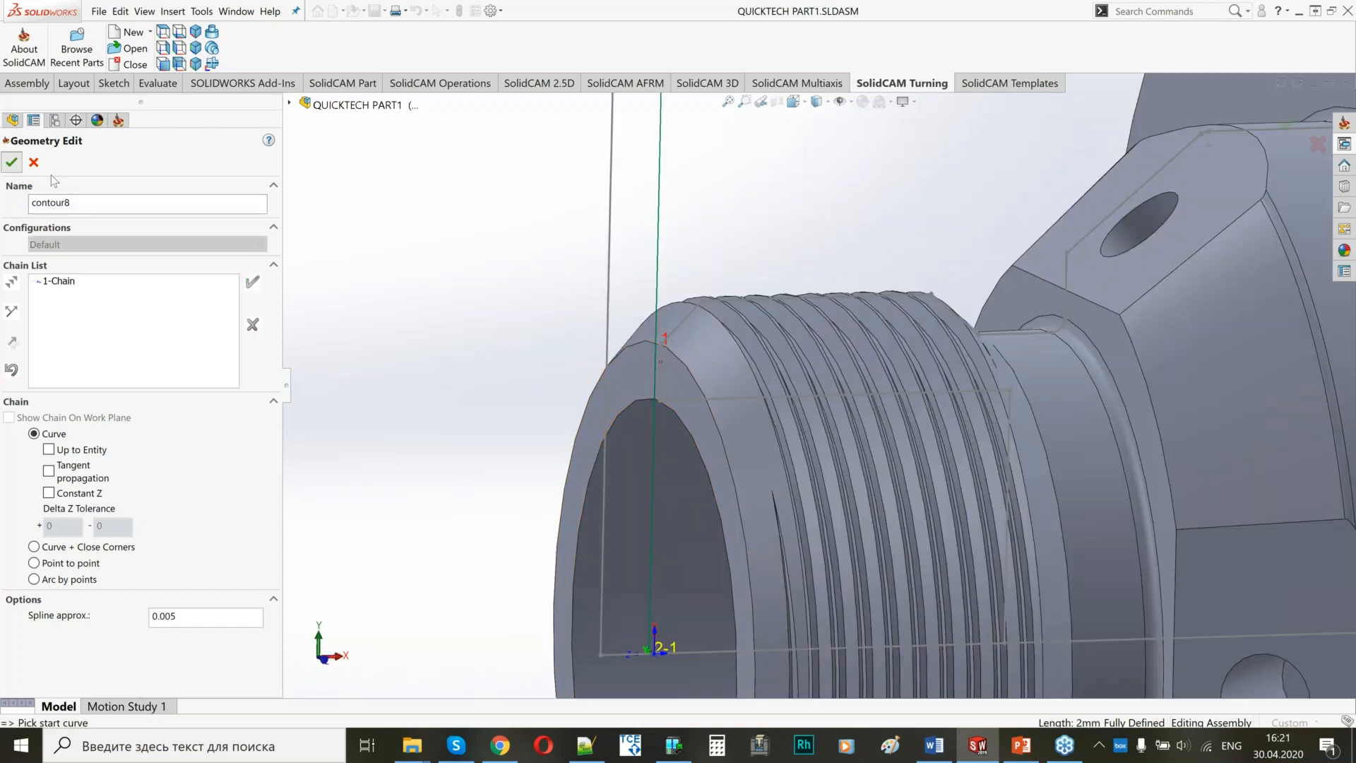
left_click(12, 162)
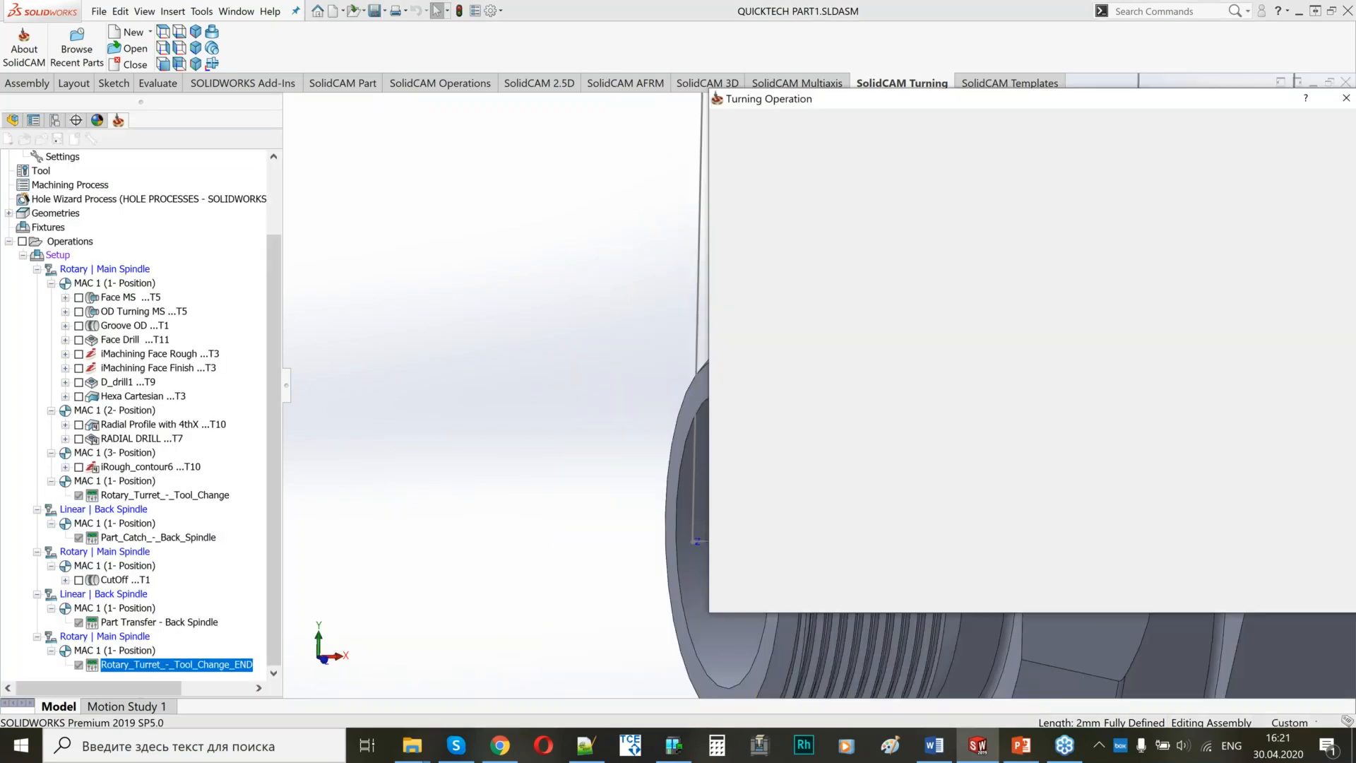
Modify the facing geometry so the end of its chain automatically extends to the stock.
left_click(975, 343)
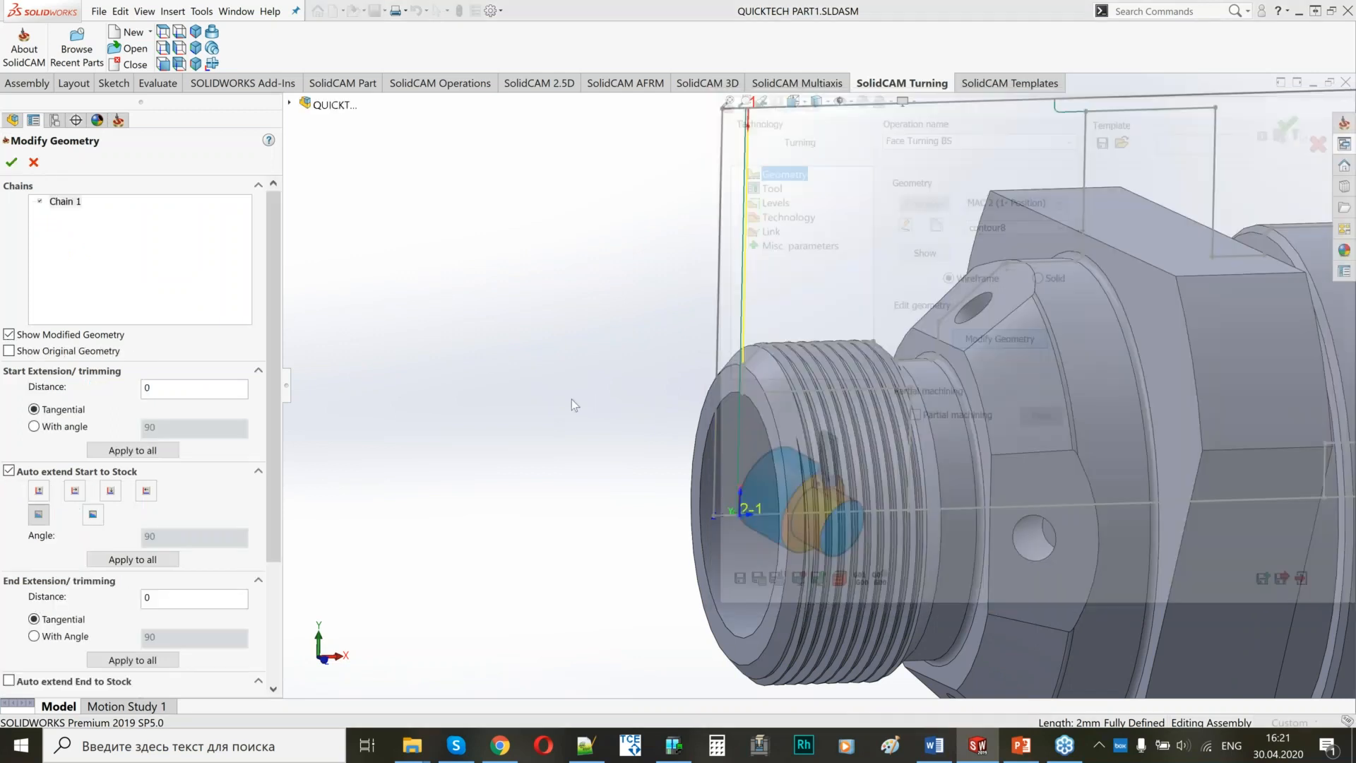
left_click(70, 680)
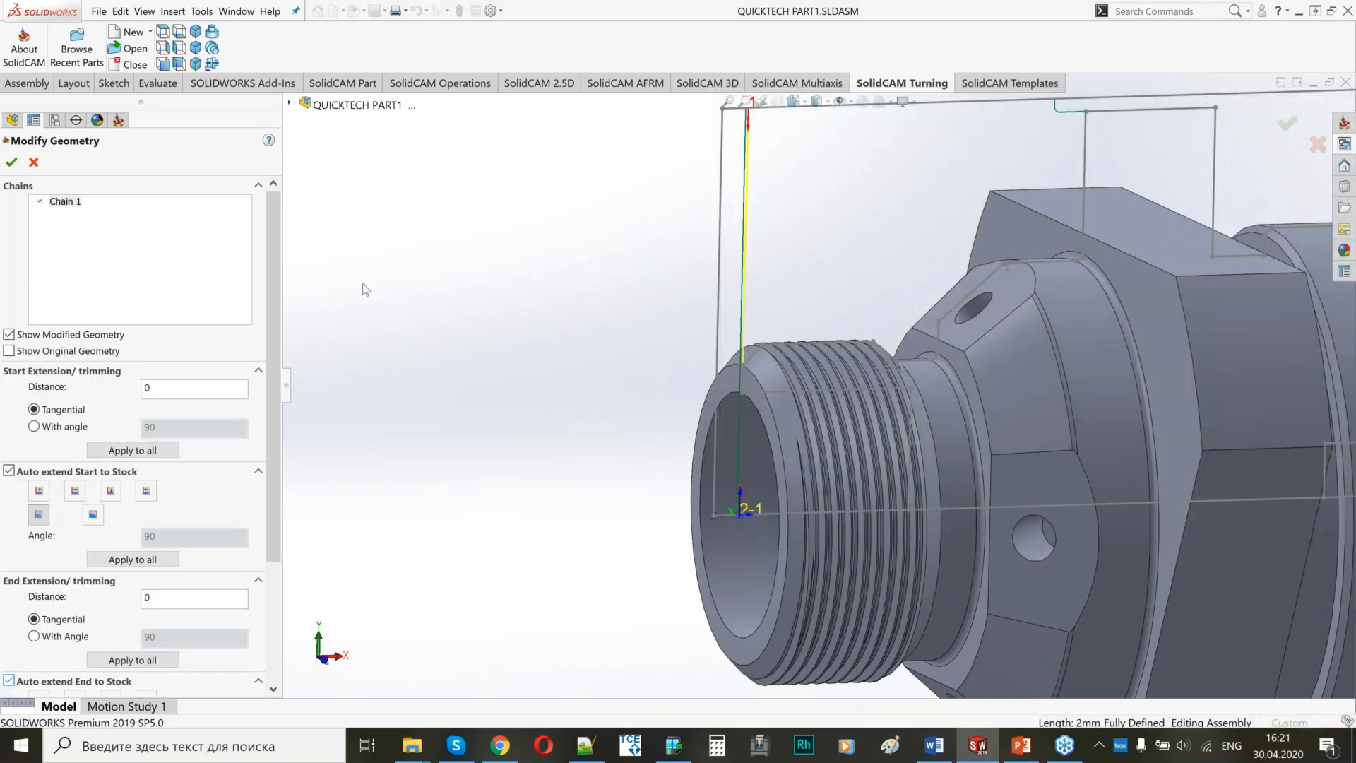
left_click(11, 162)
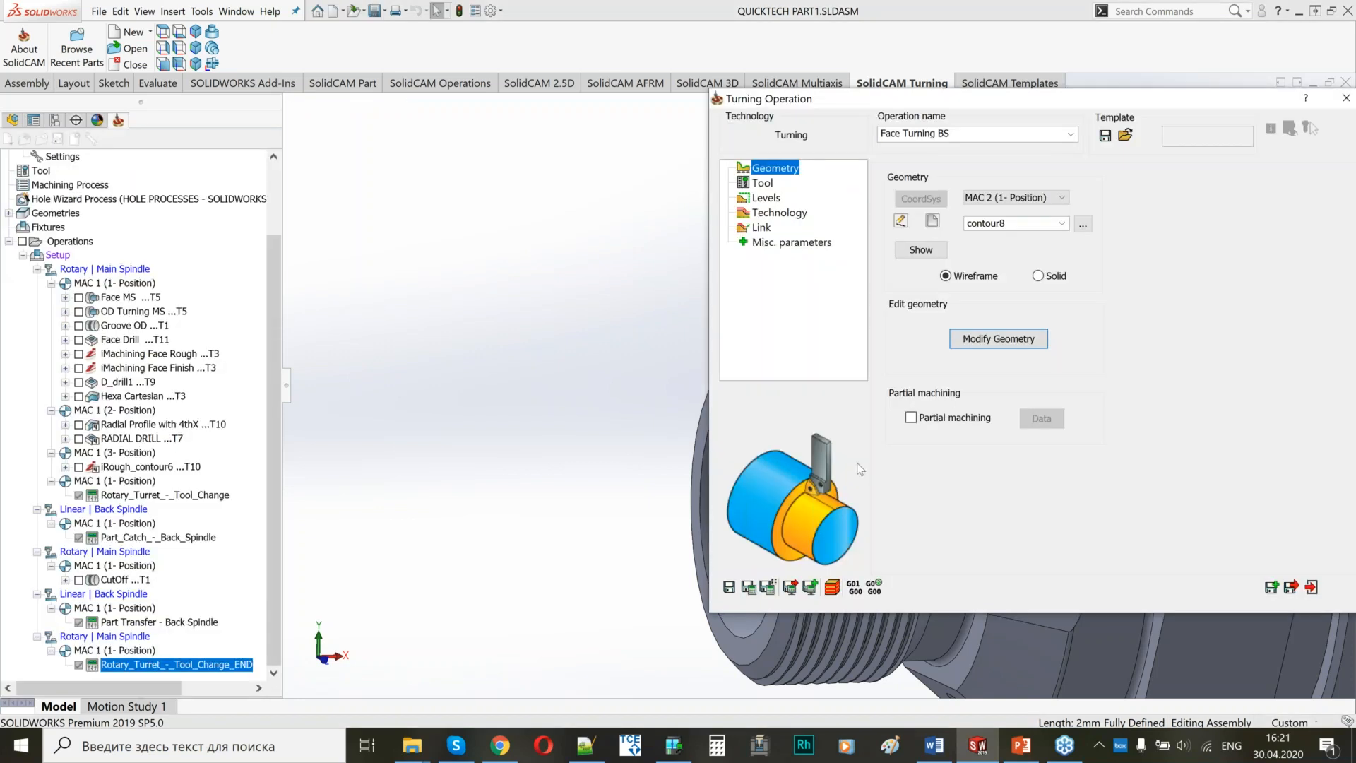
Open the tool choice for Face Turning BS and pick turning tool 32 on the Linear Turret.
left_click(763, 184)
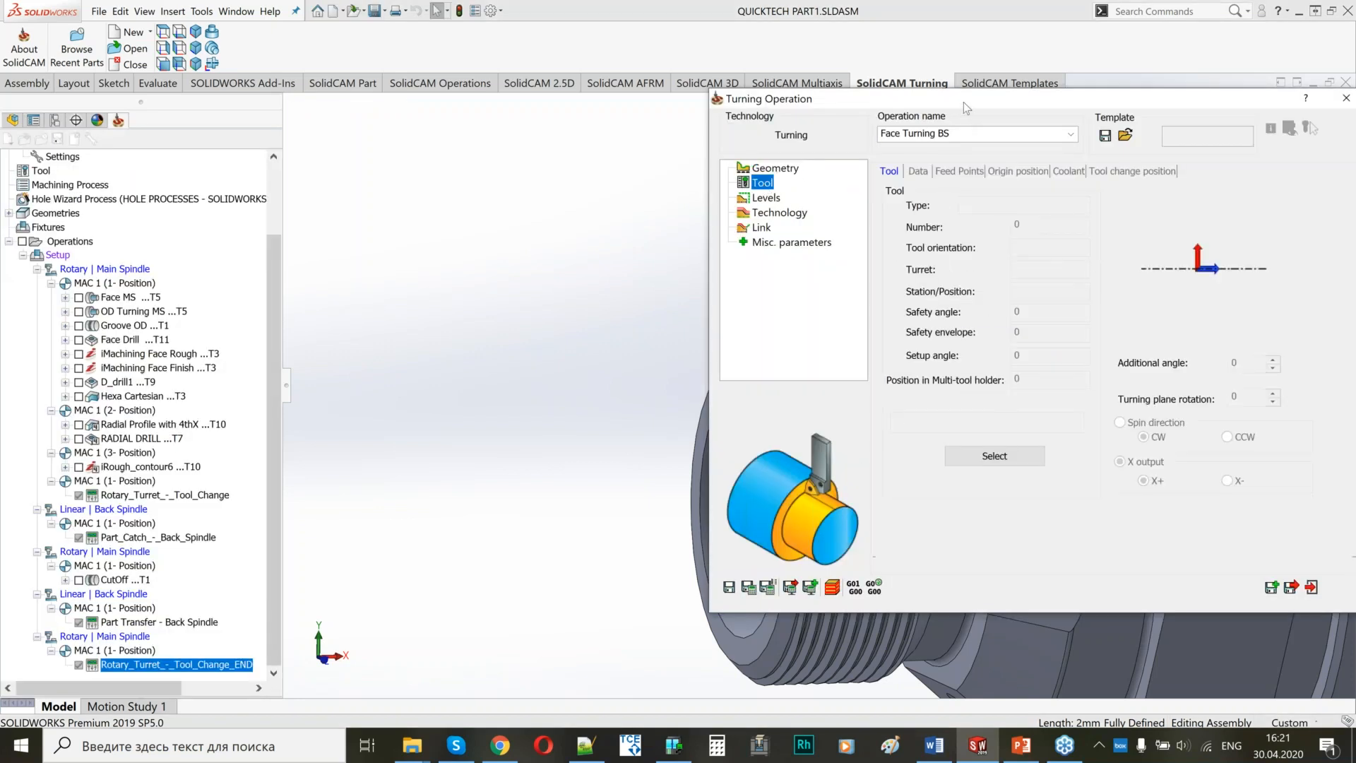
left_click_drag(874, 99, 213, 59)
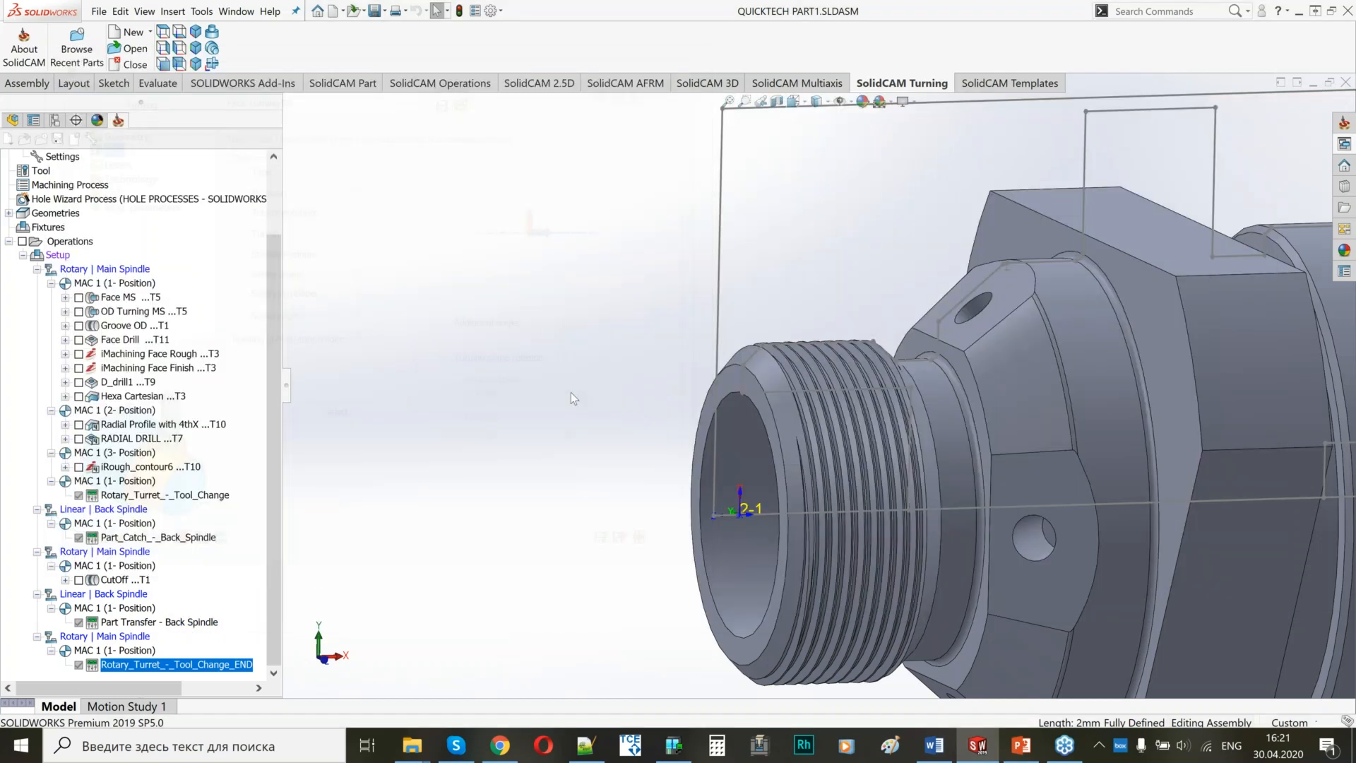
left_click_drag(606, 106, 392, 62)
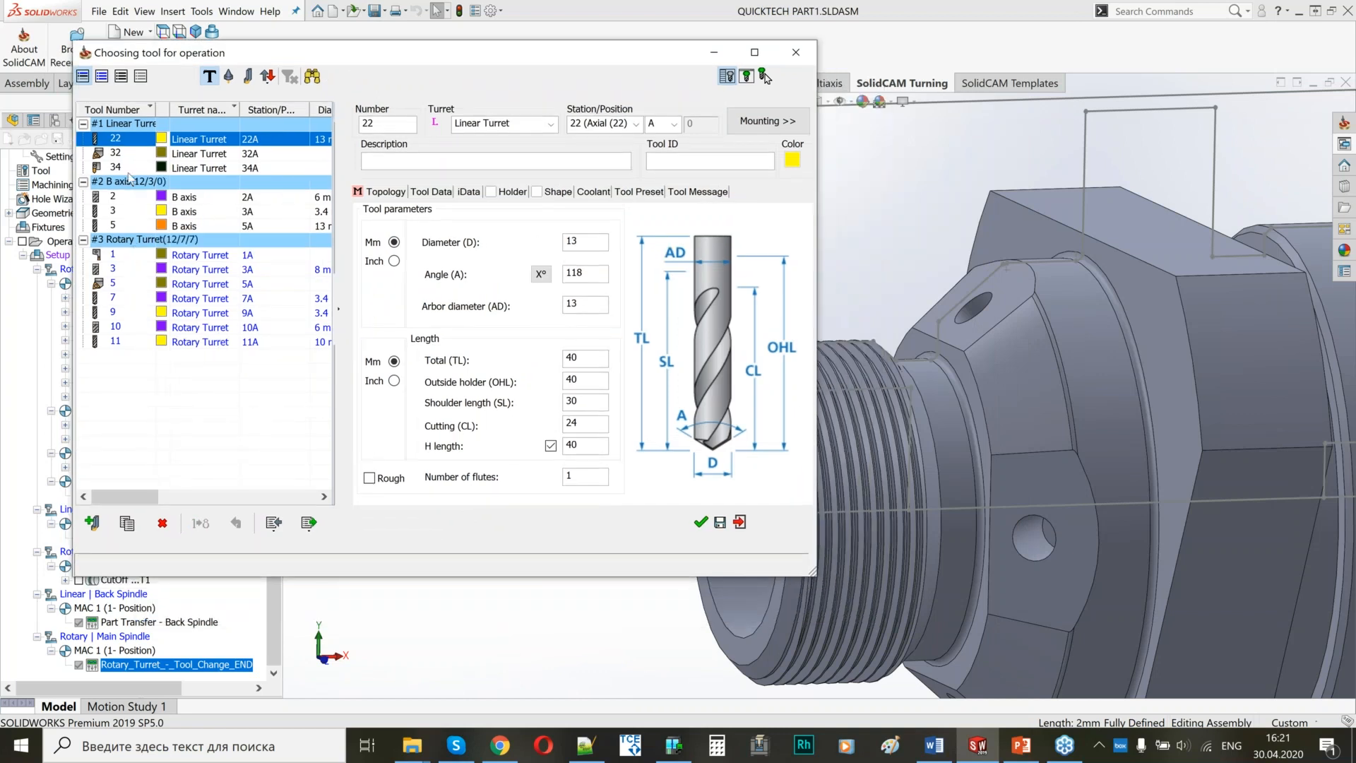
left_click(128, 154)
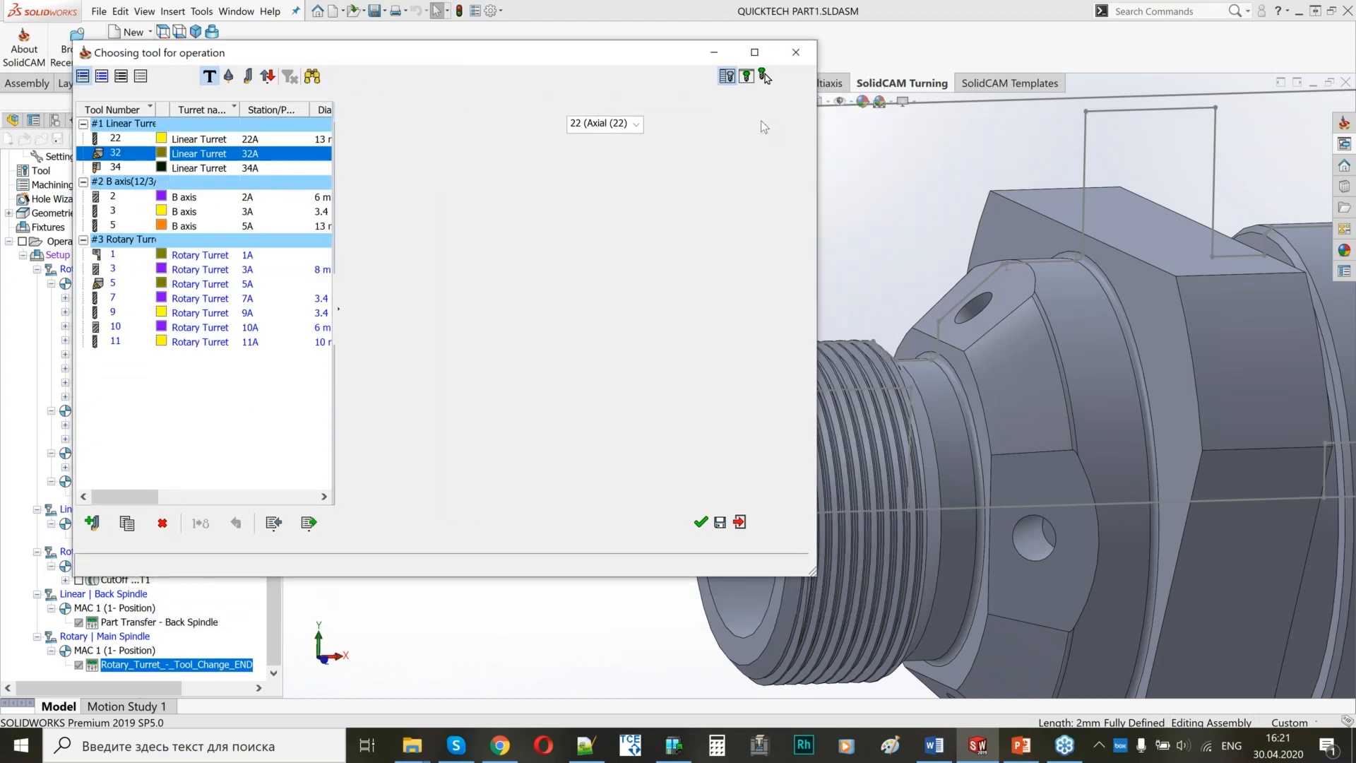
Examine how tool 32 is mounted on the Linear Turret in the machine model, then close the mounting view.
left_click(752, 120)
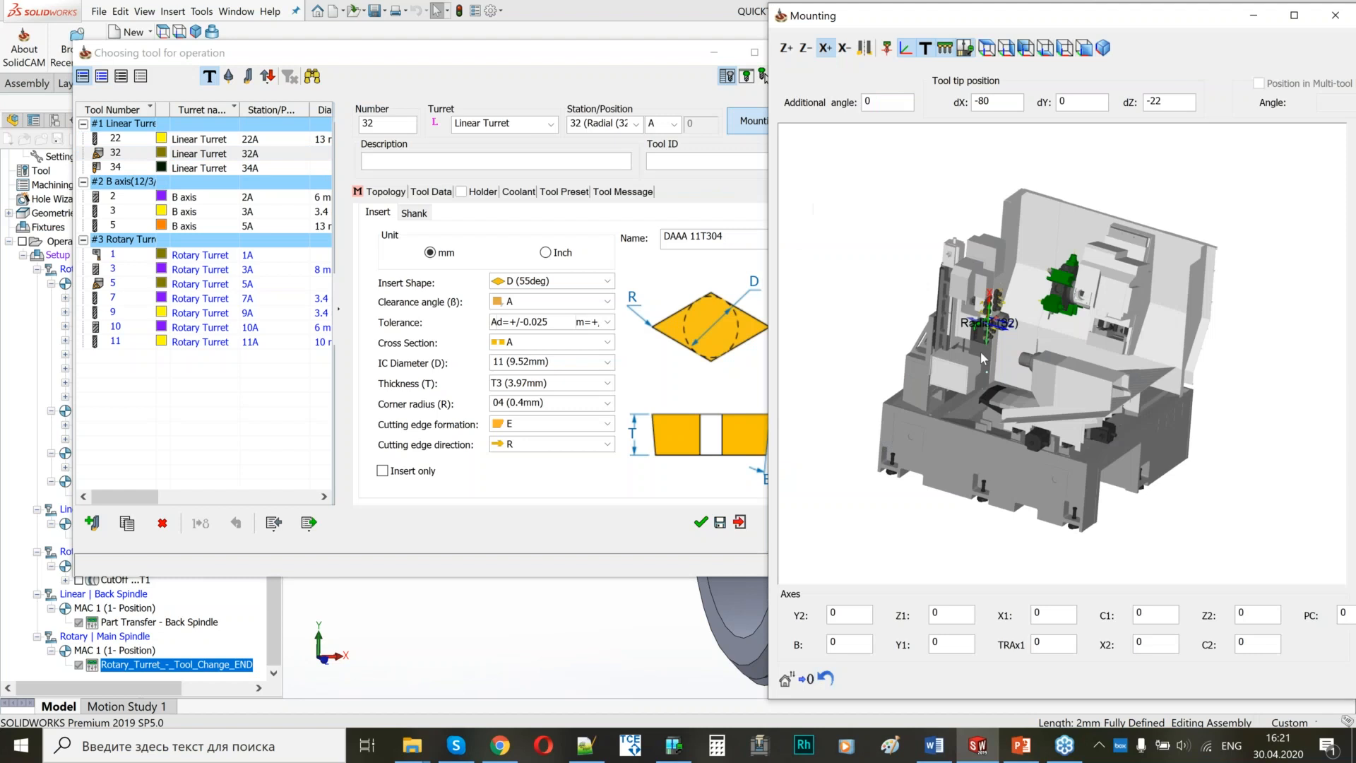
left_click(888, 50)
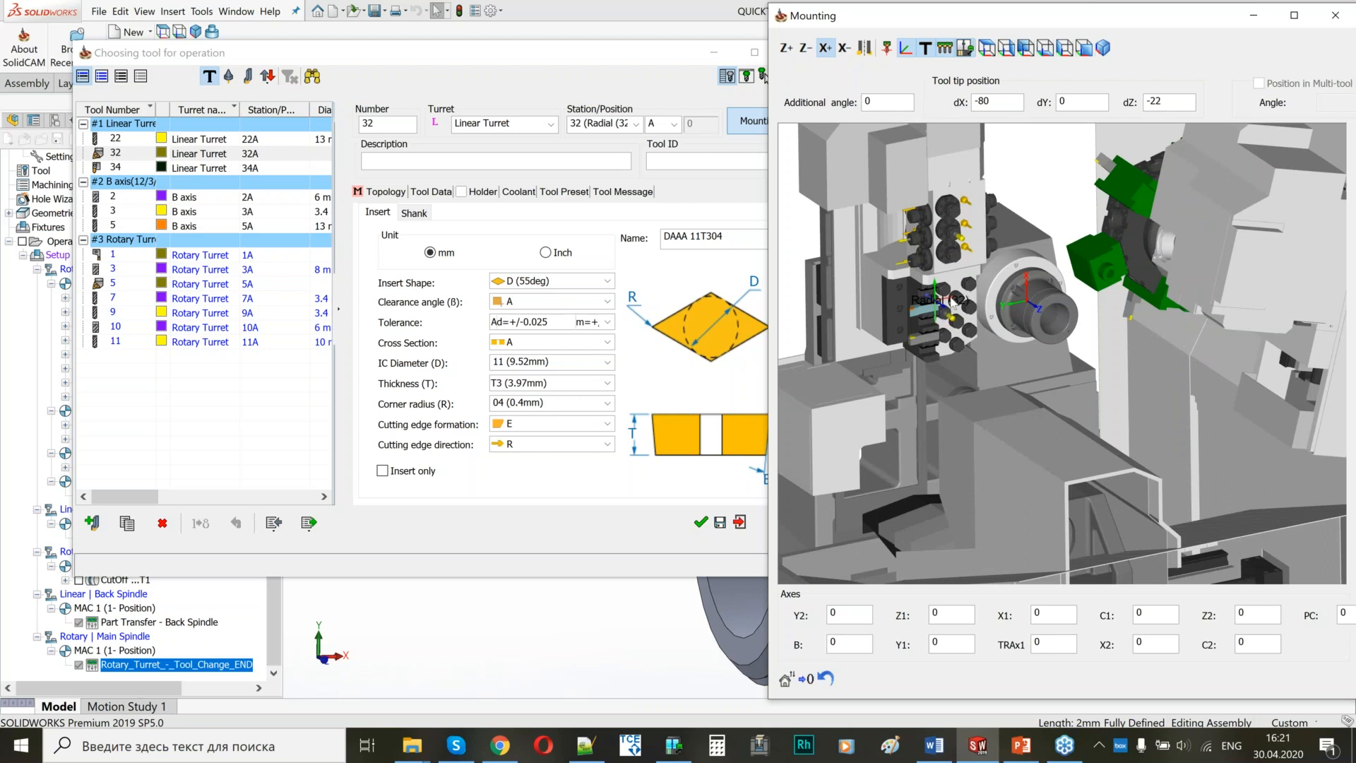
scroll(946, 314, "up", 4)
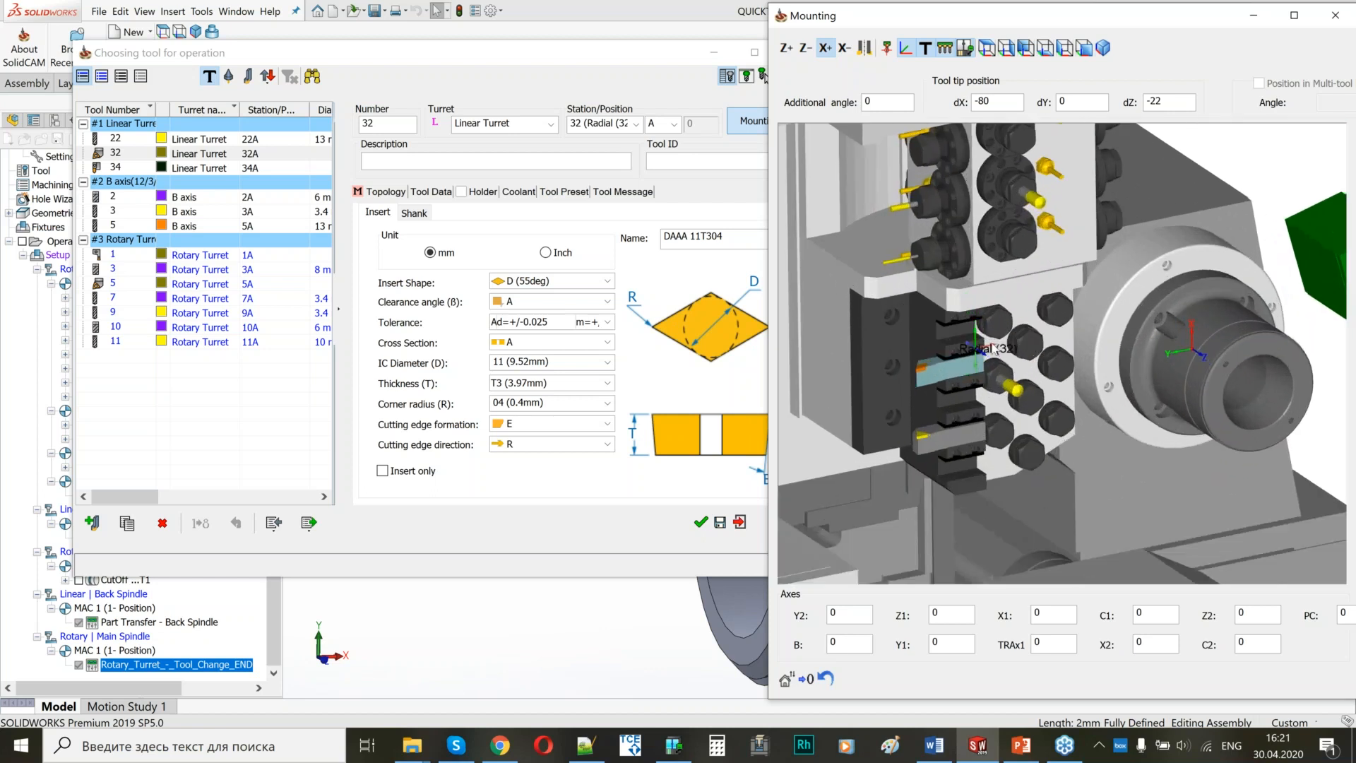
scroll(1059, 351, "down", 3)
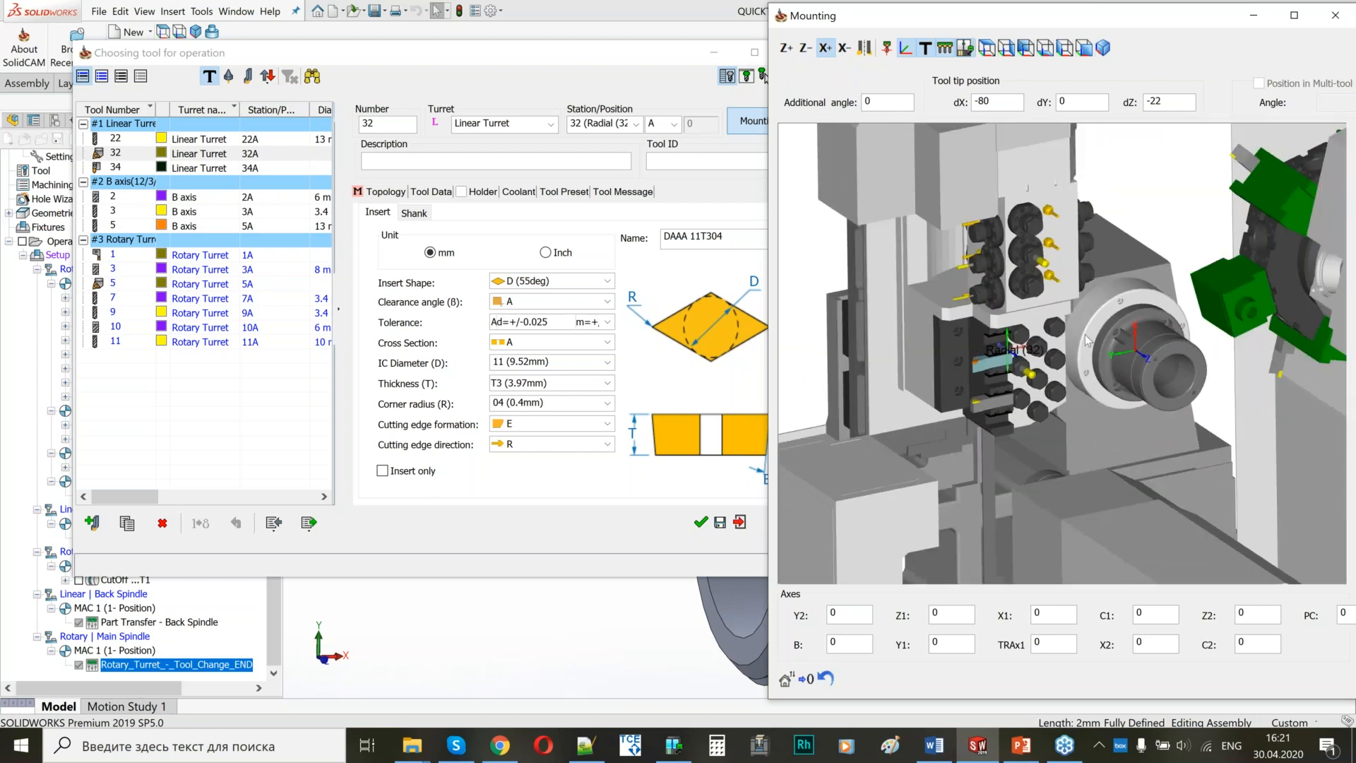
scroll(1068, 341, "down", 3)
middle_click_drag(1032, 358, 936, 337)
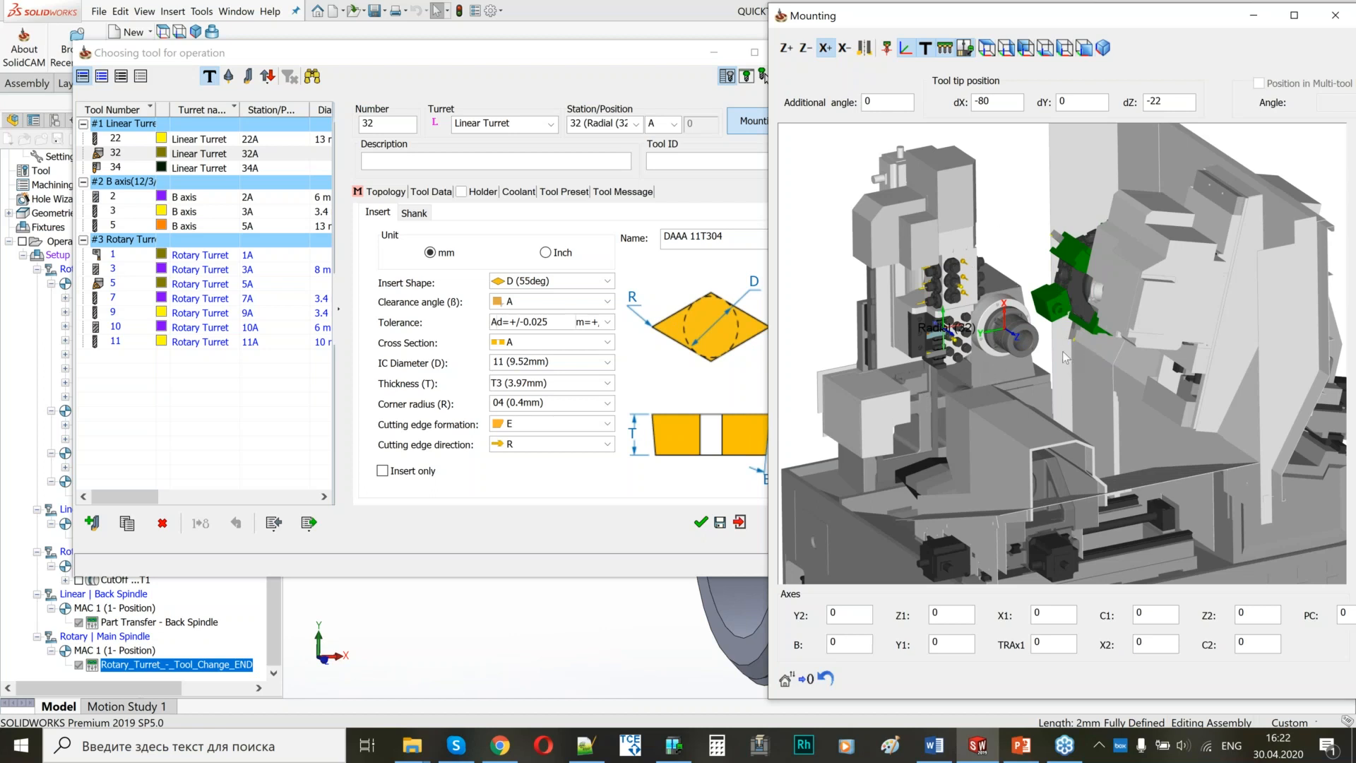
scroll(969, 357, "up", 2)
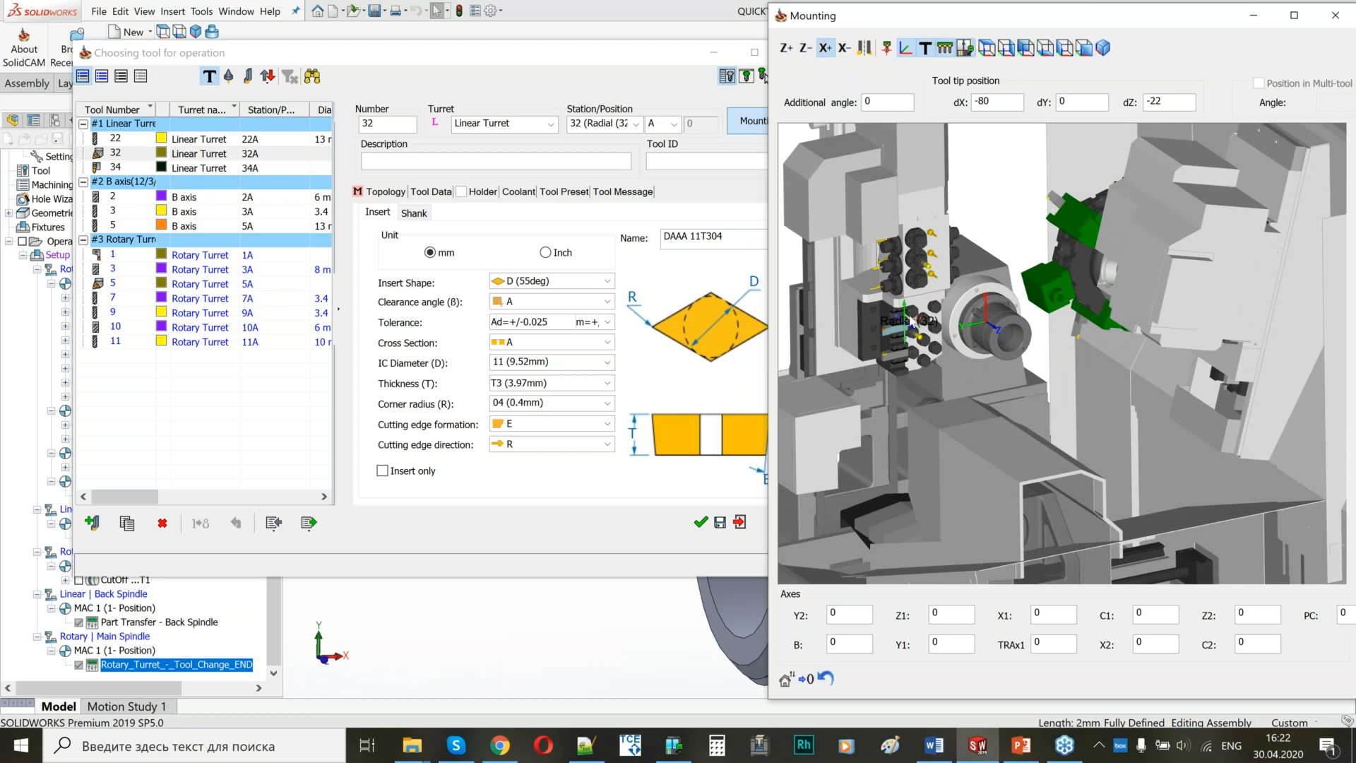
scroll(955, 334, "up", 1)
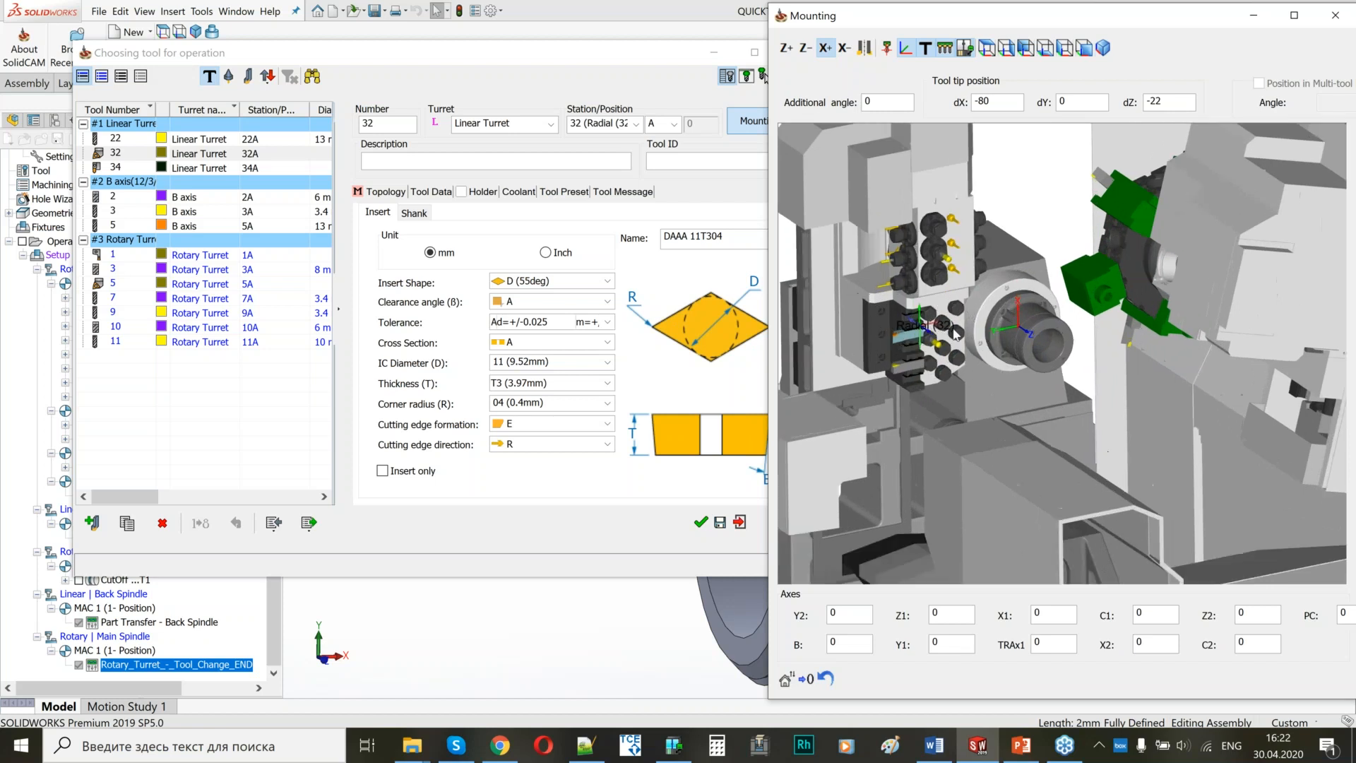
scroll(1108, 254, "down", 1)
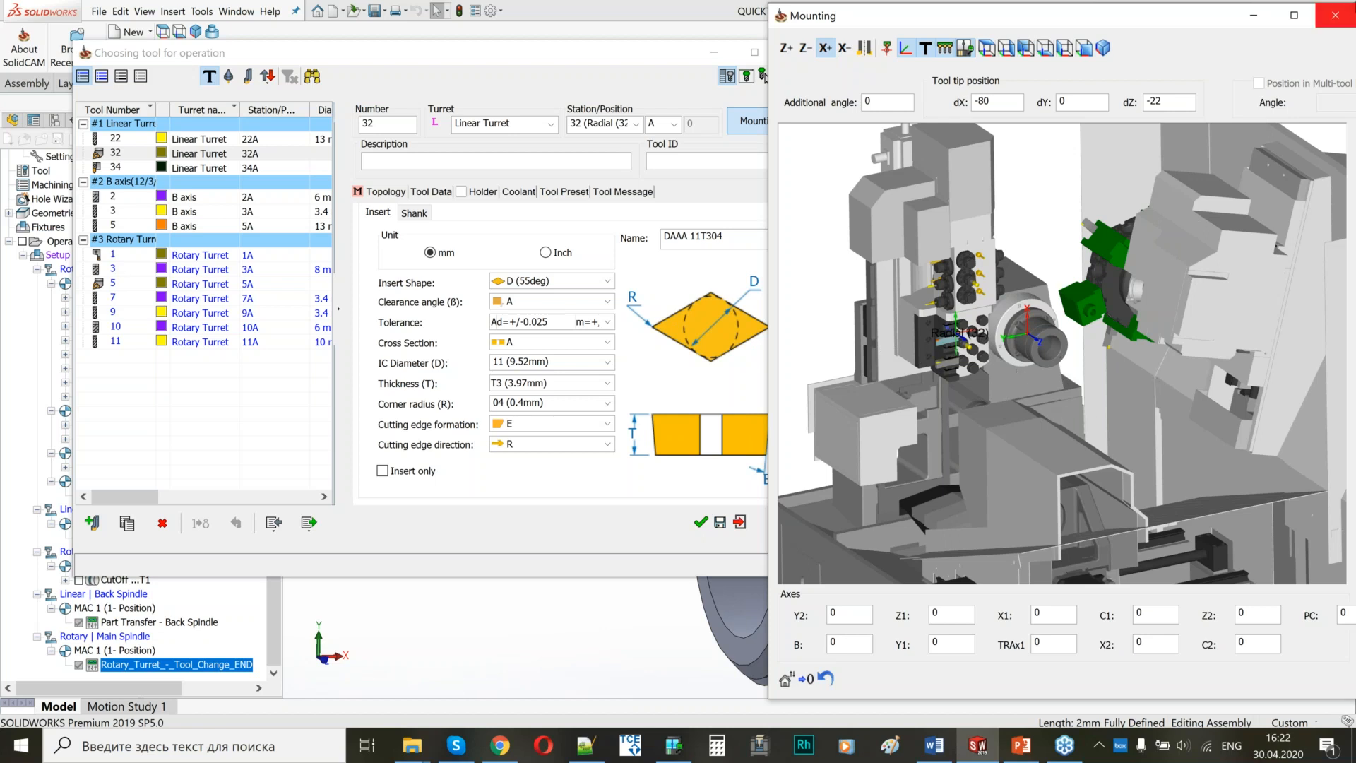
left_click(1335, 14)
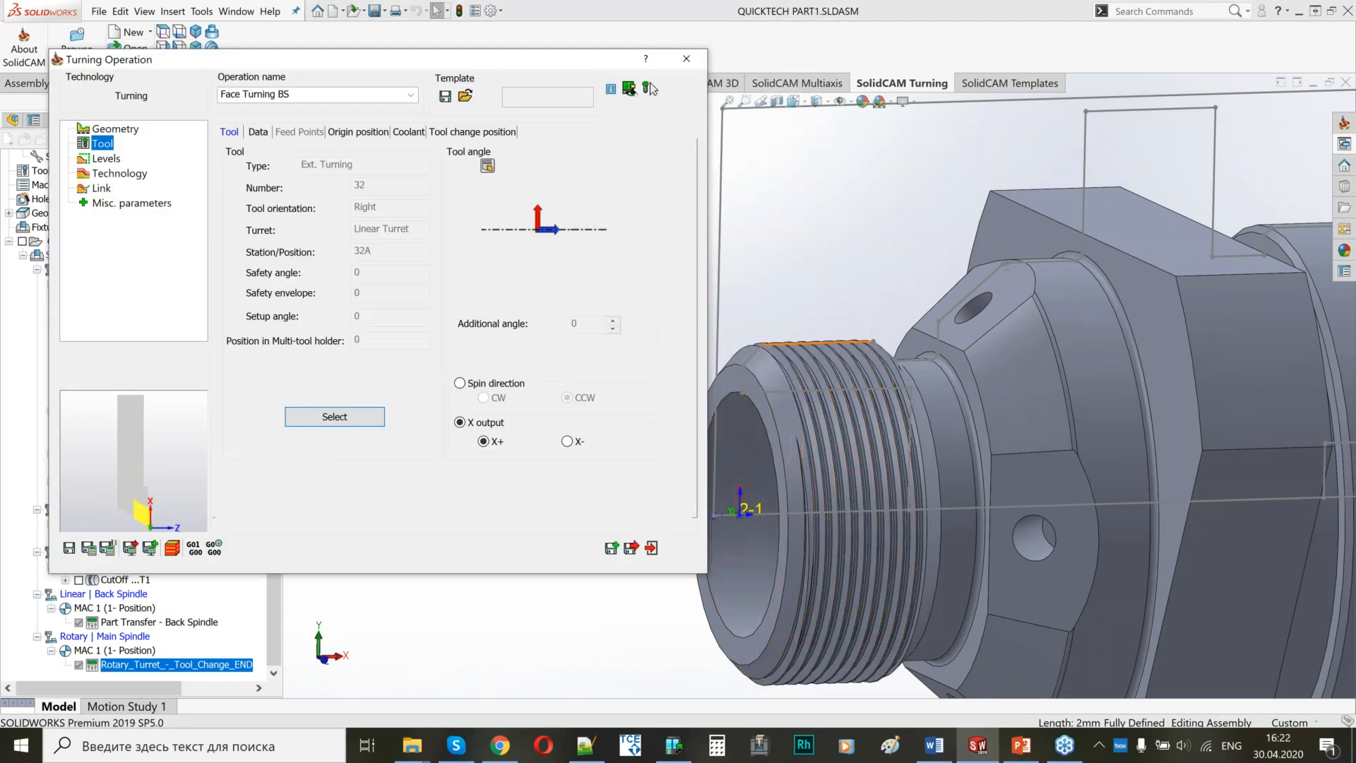
Set the operation's work type to Finish only and change which material the finishing pass covers.
scroll(827, 387, "up", 4)
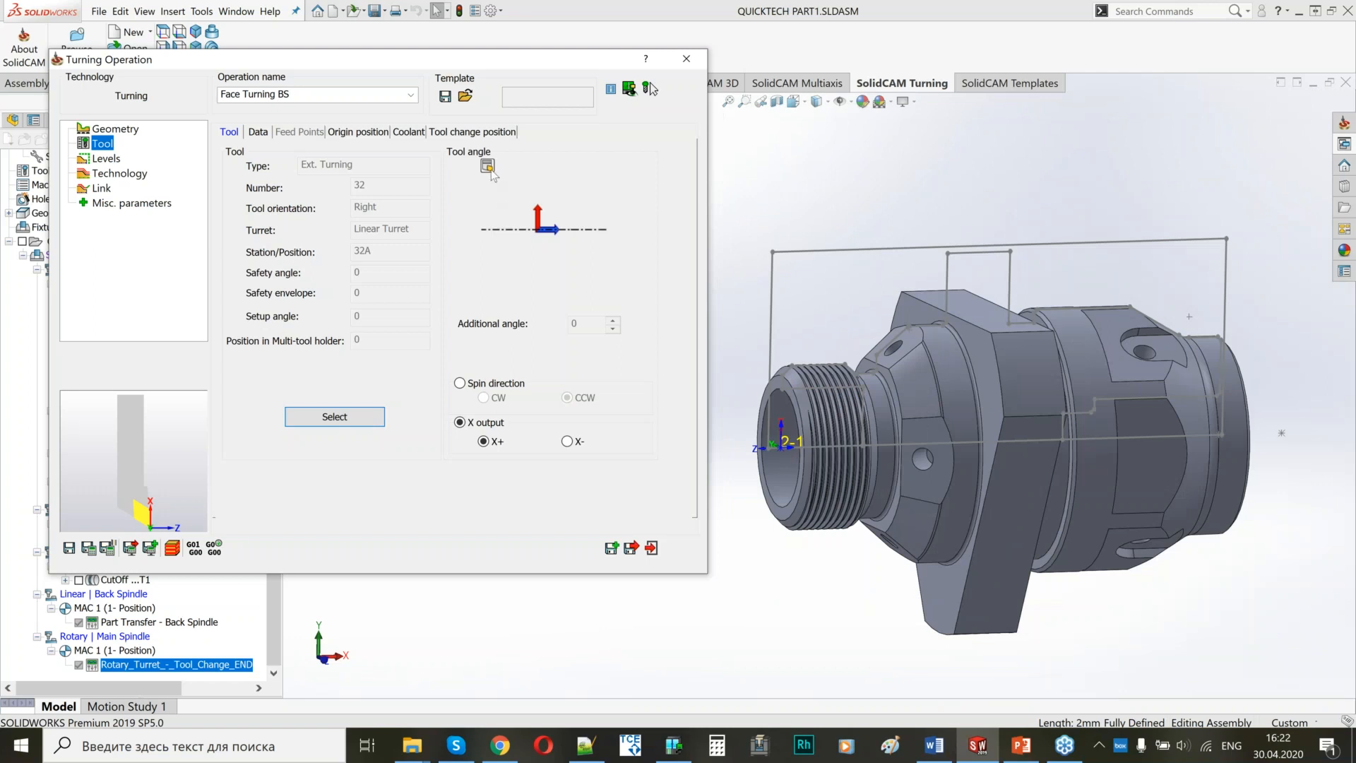
left_click(106, 158)
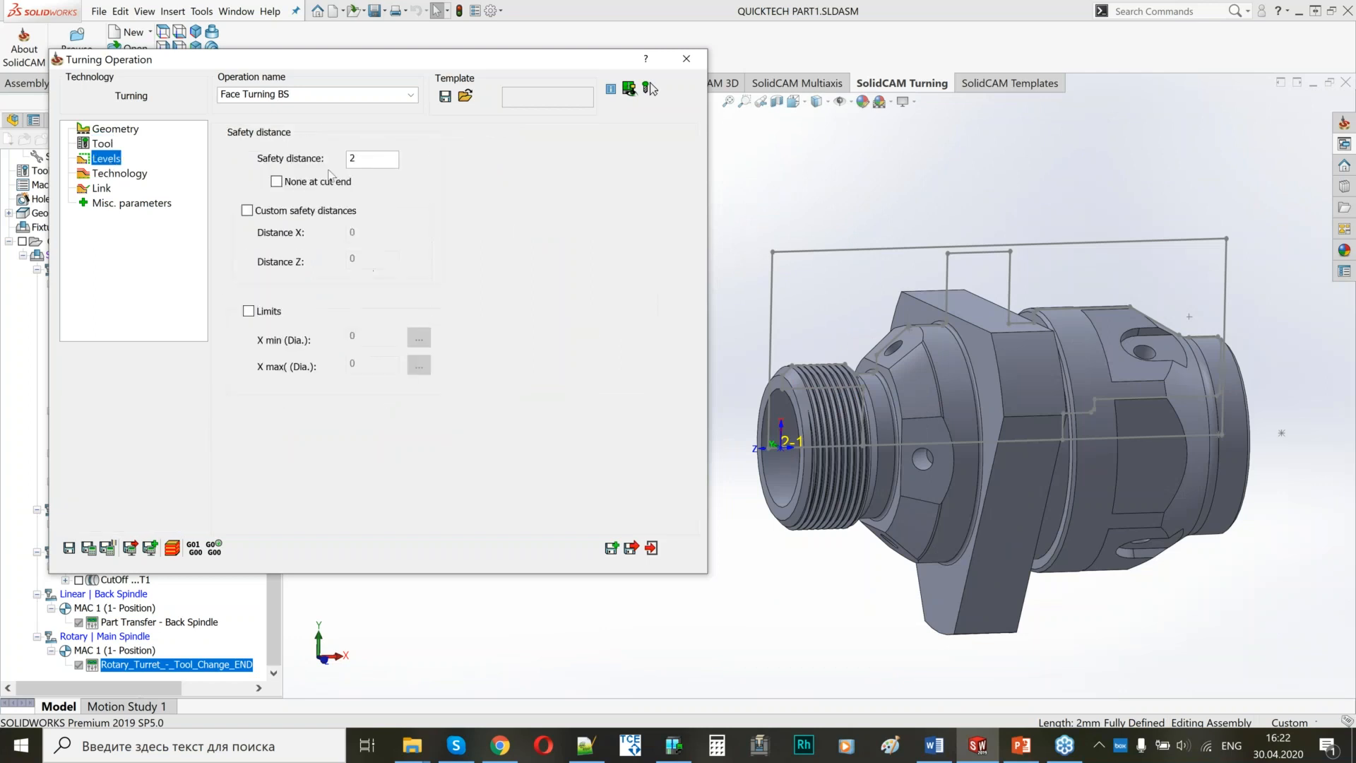
left_click(119, 173)
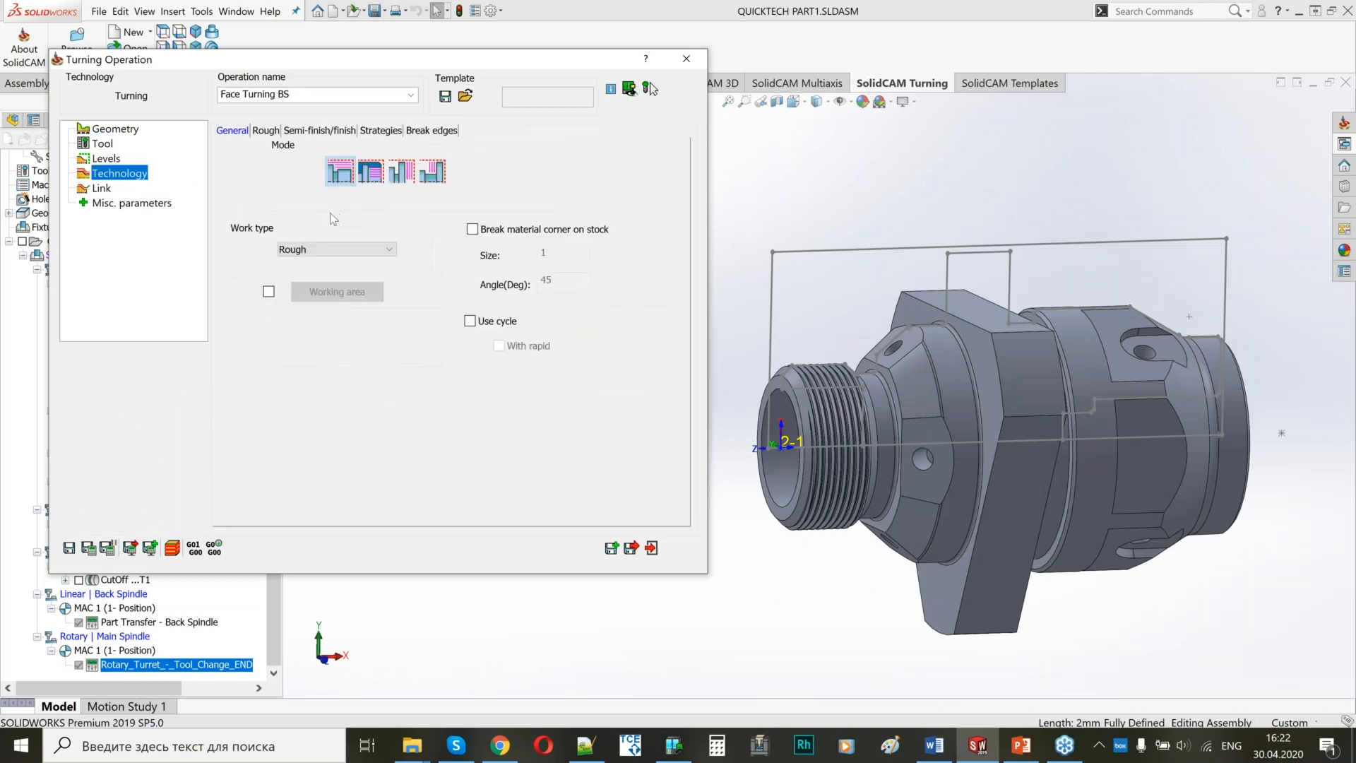
left_click(327, 250)
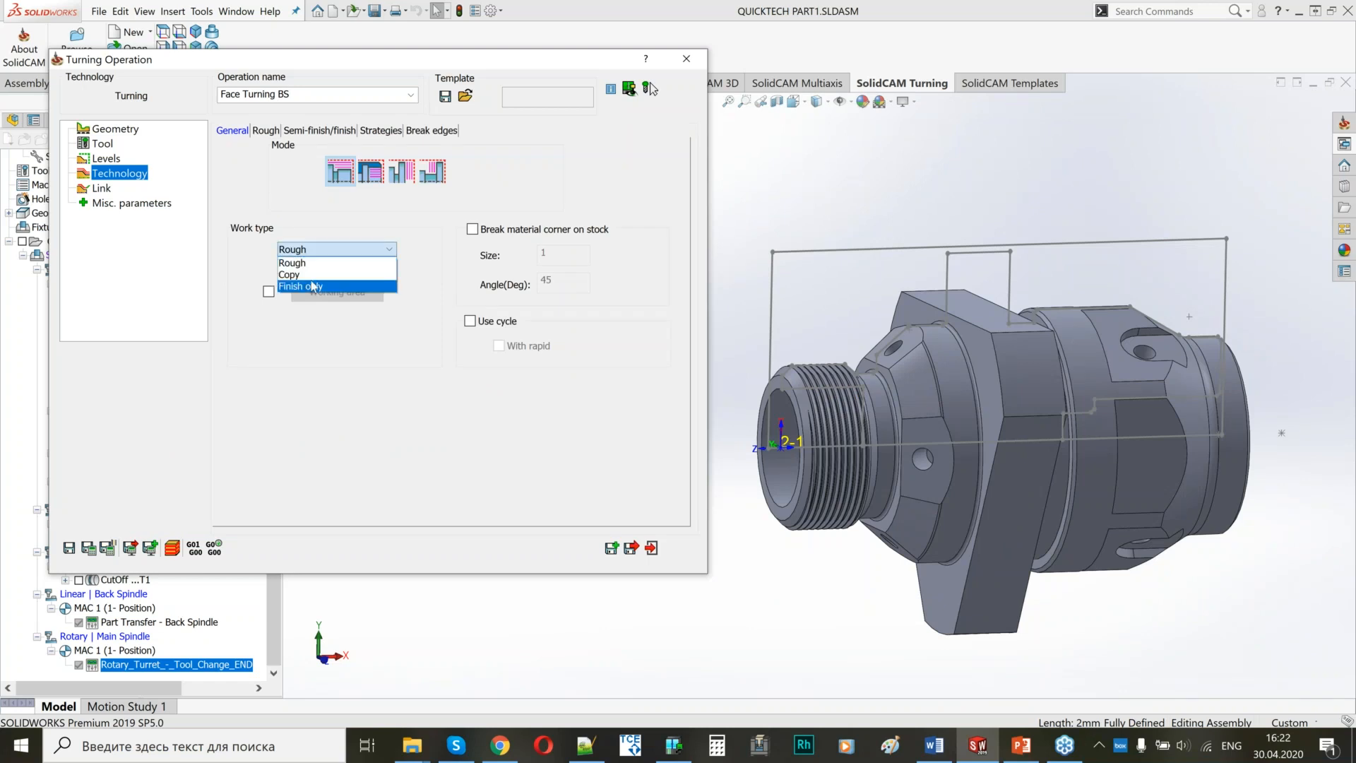
left_click(314, 289)
left_click(282, 128)
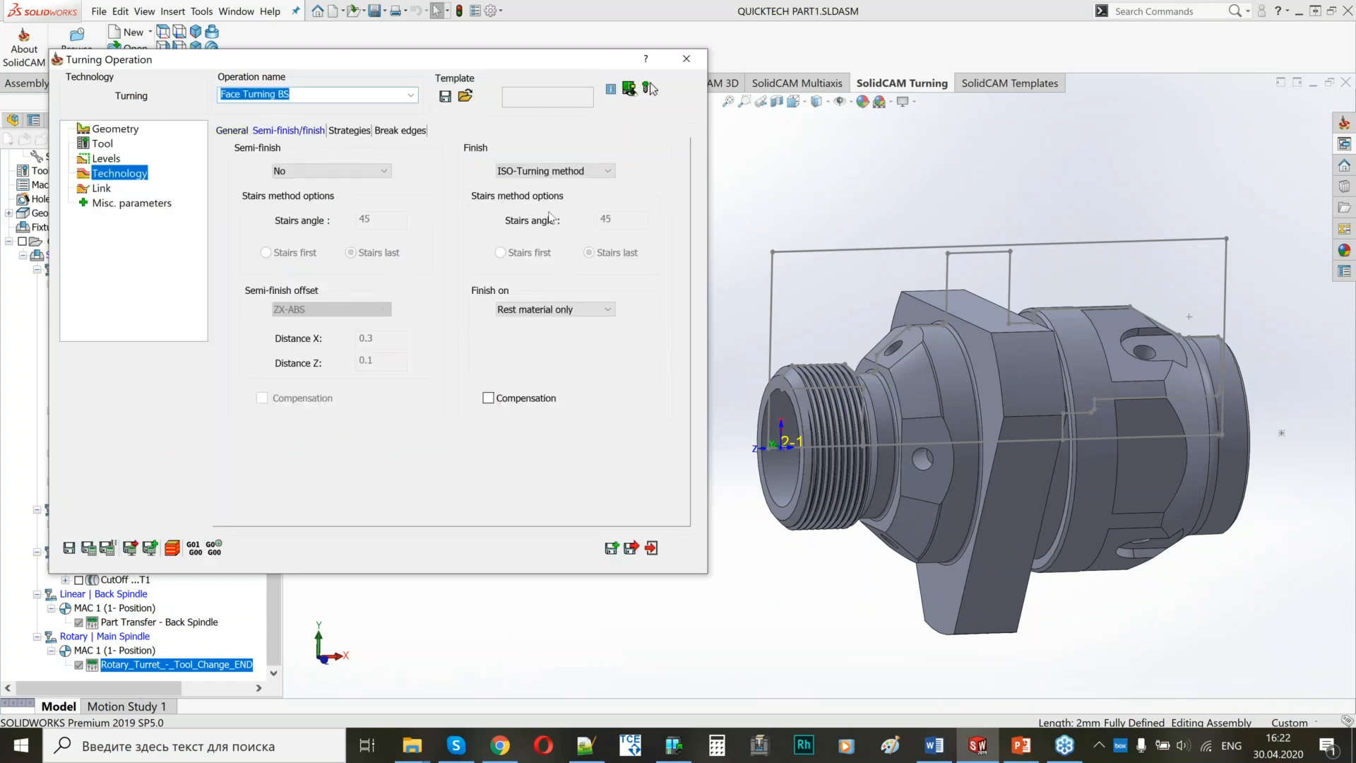
left_click(548, 308)
left_click(551, 334)
Set the approach point to From right safety corner and the retract point to To right safety corner, then save and calculate.
left_click(101, 188)
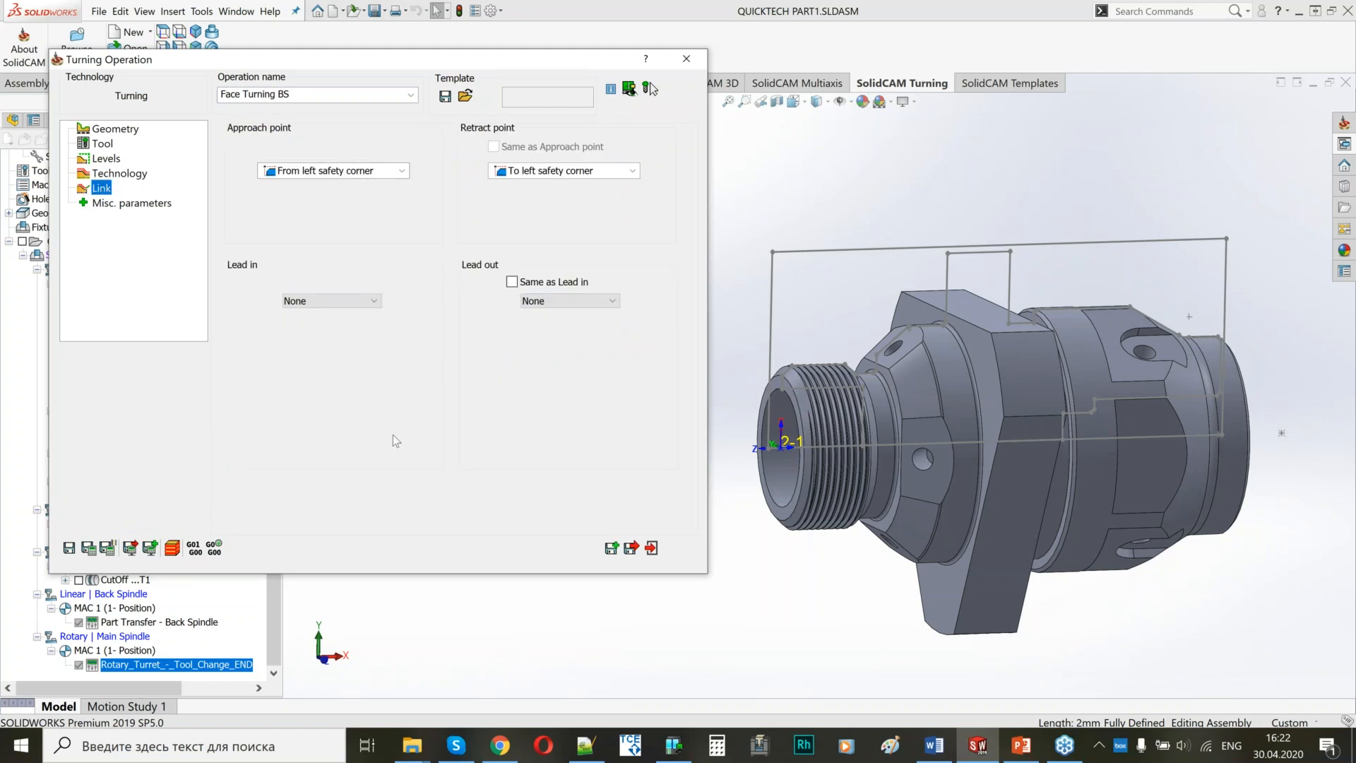
left_click(320, 173)
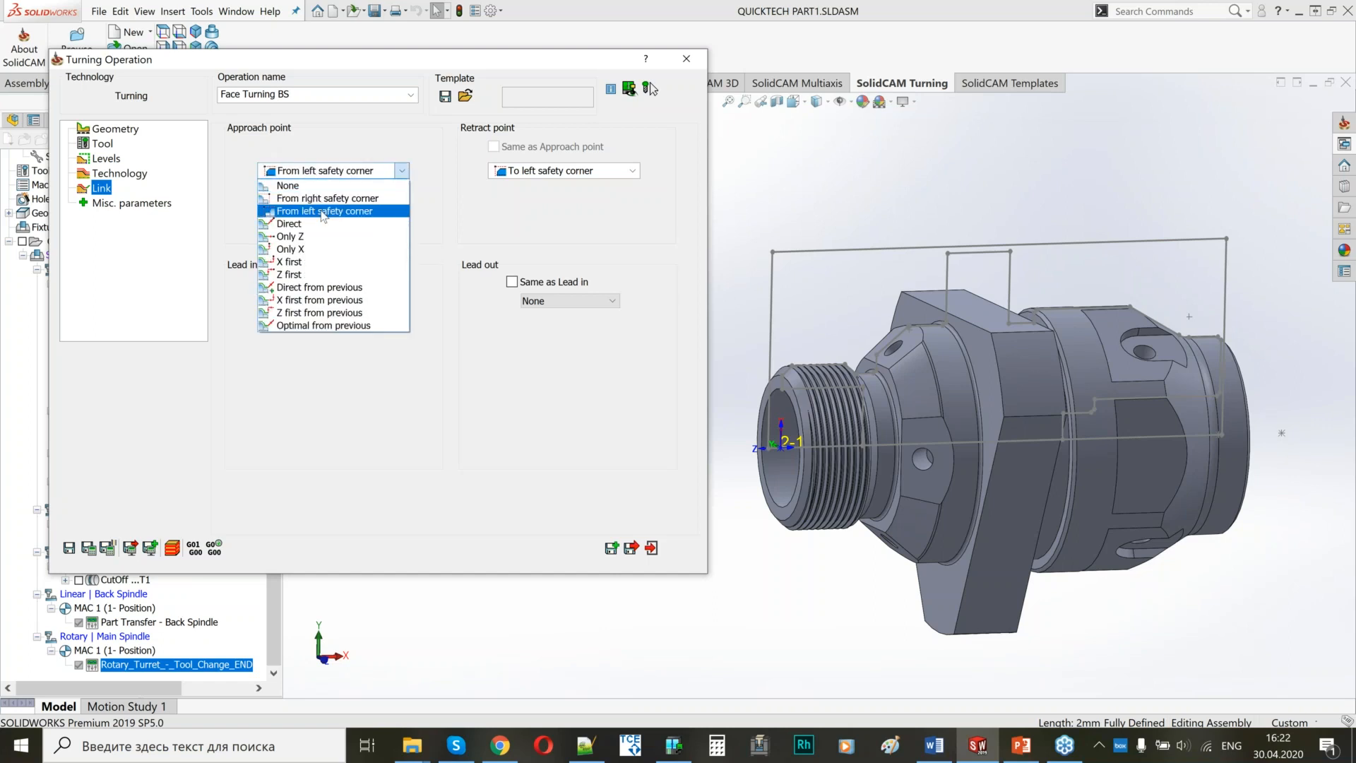
left_click(323, 201)
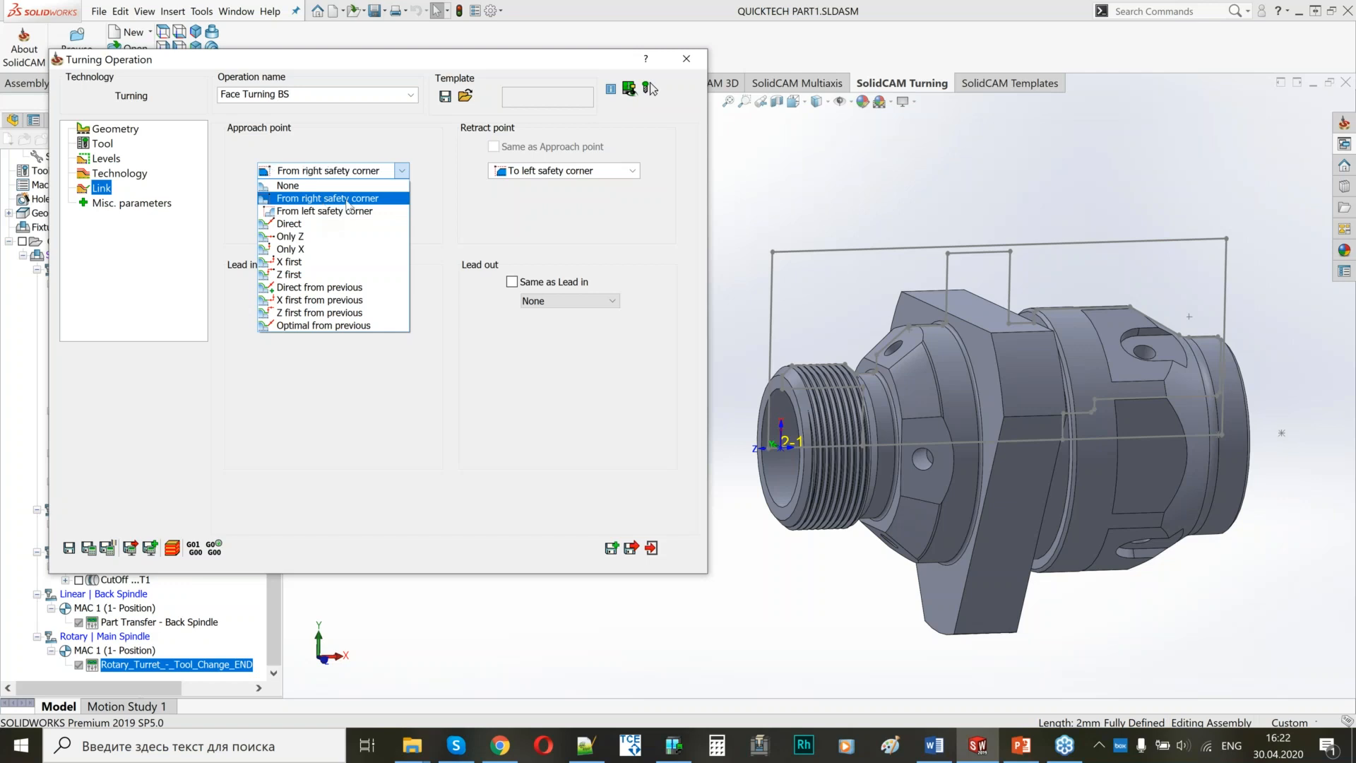
left_click(554, 176)
left_click(549, 201)
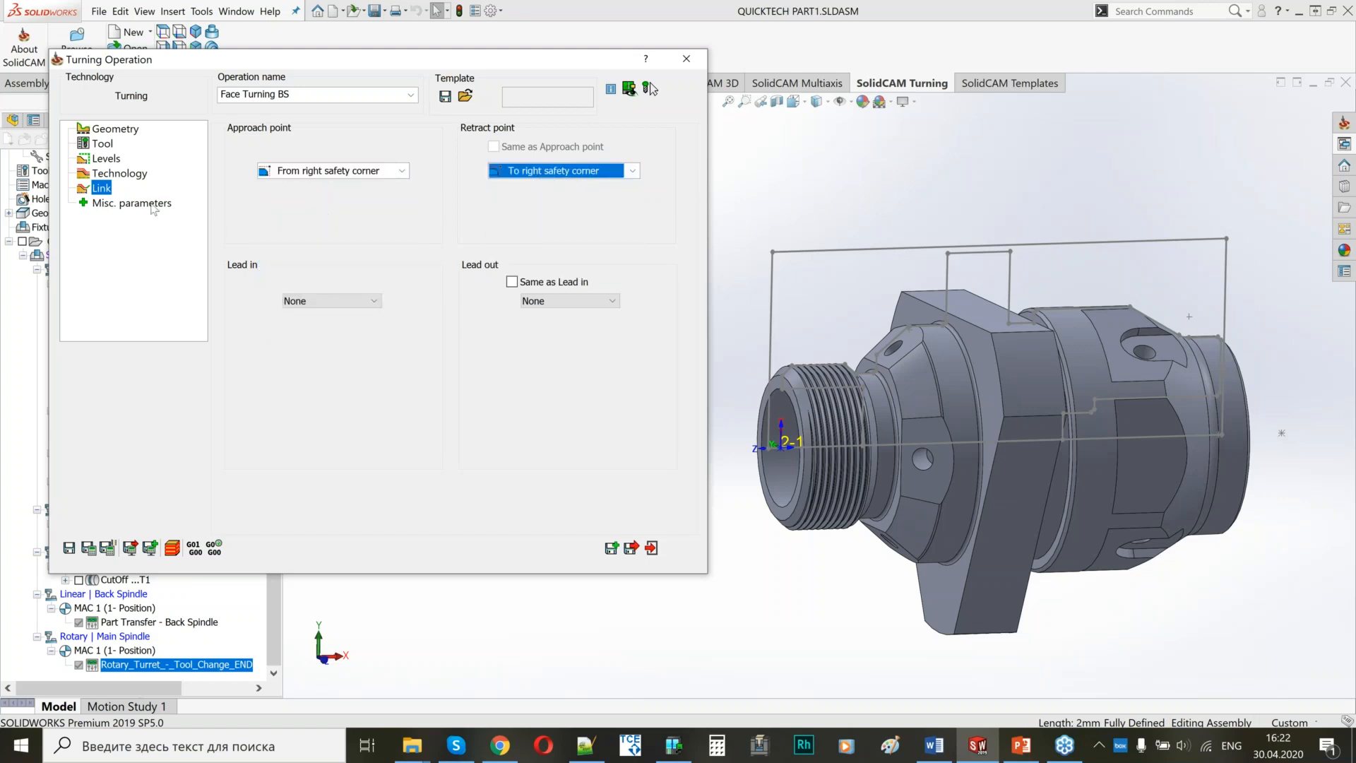
left_click(107, 548)
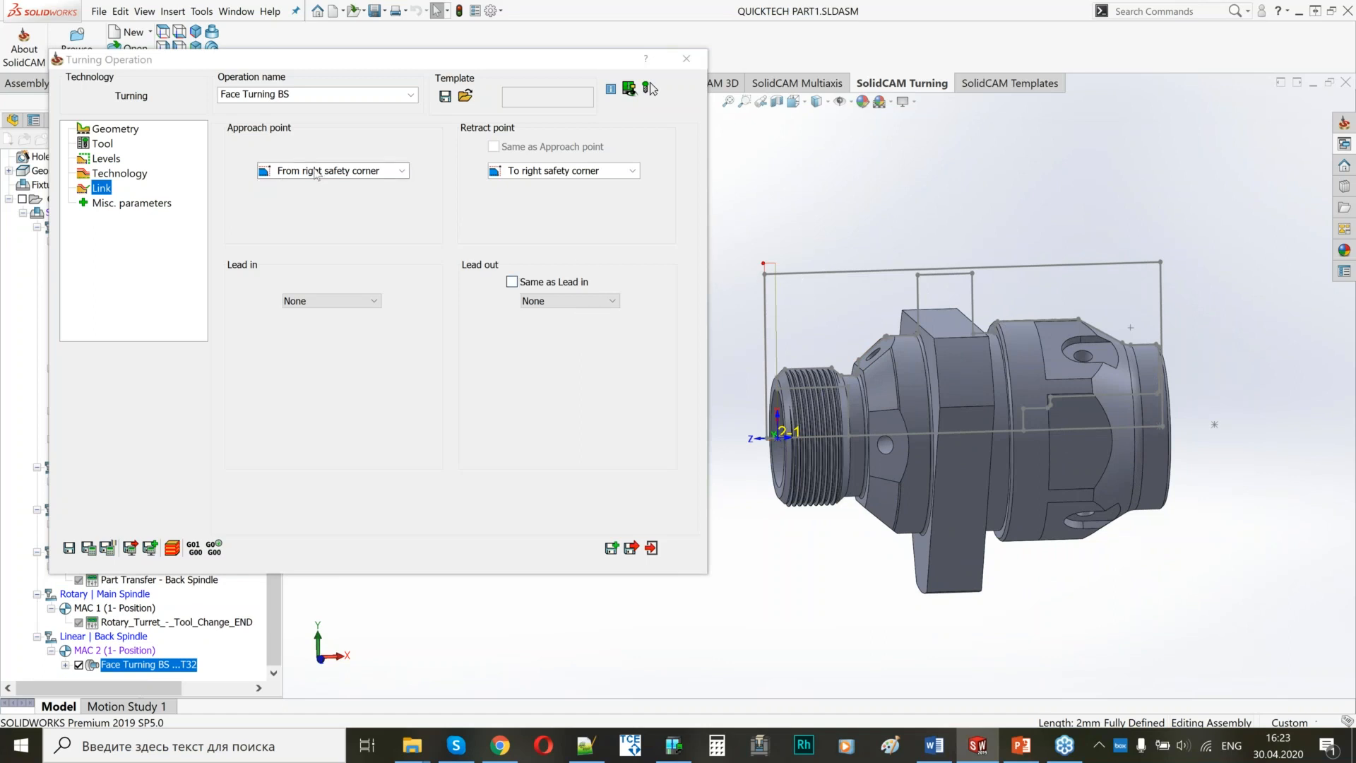
Try an Only Z approach point with Z 10 and the same retract point, then save and calculate the operation.
left_click(316, 198)
type("10")
left_click(493, 146)
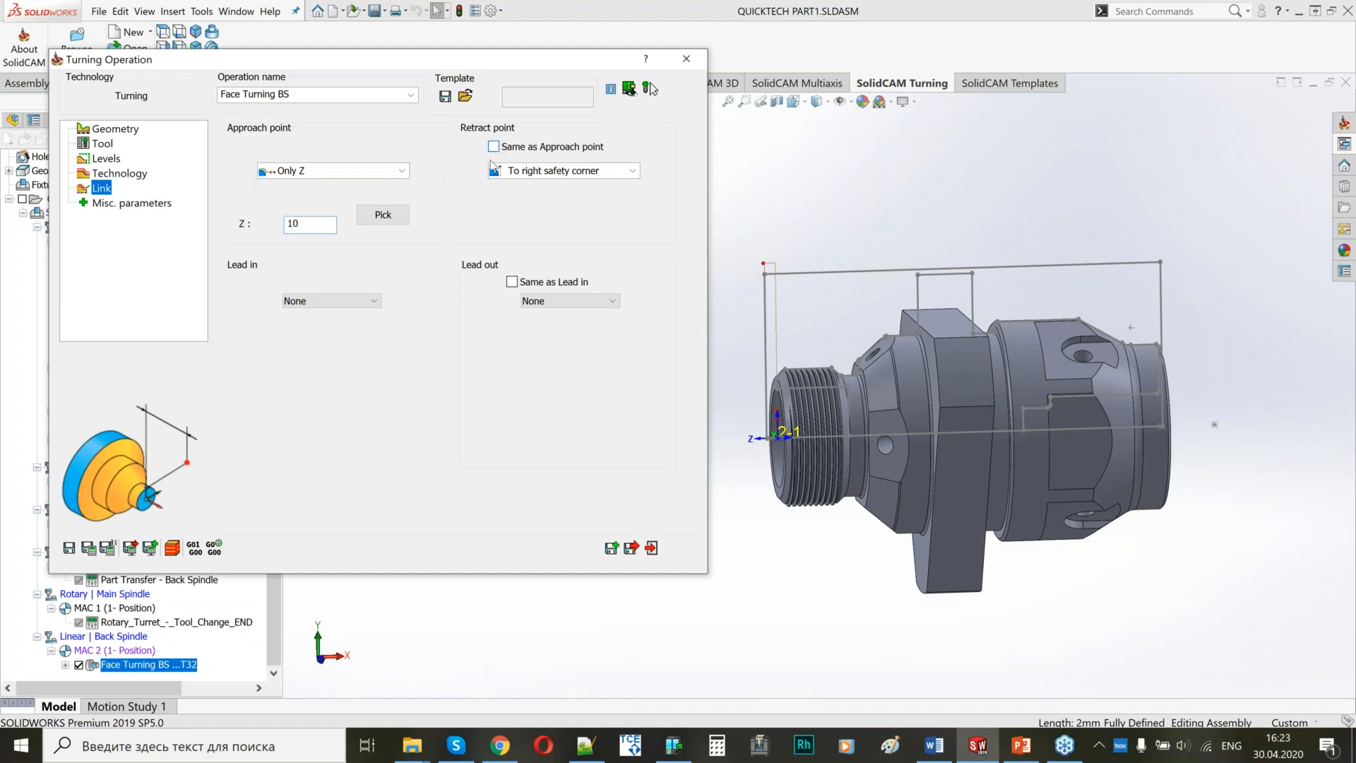
left_click(88, 548)
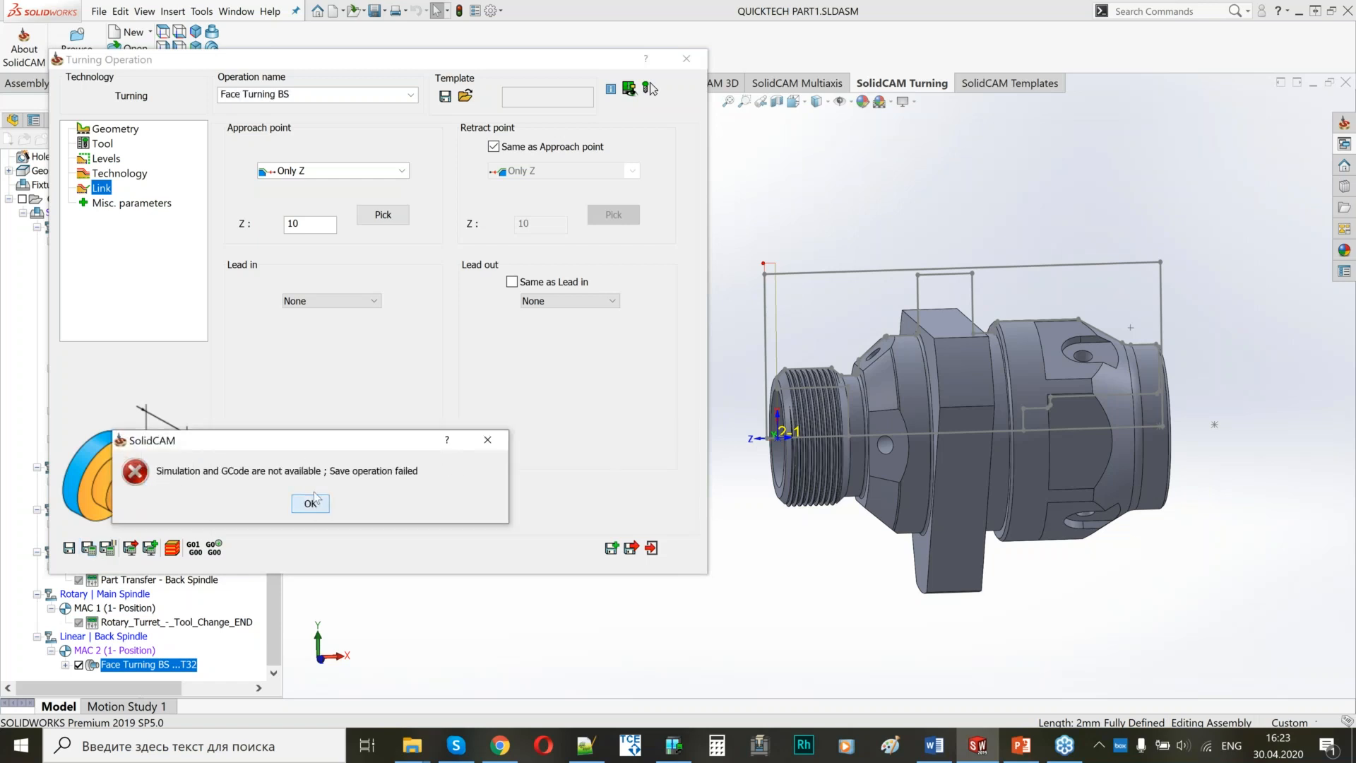
left_click(314, 499)
Set the approach point to From right safety corner with the retract point at None, then save and close the operation.
left_click(401, 170)
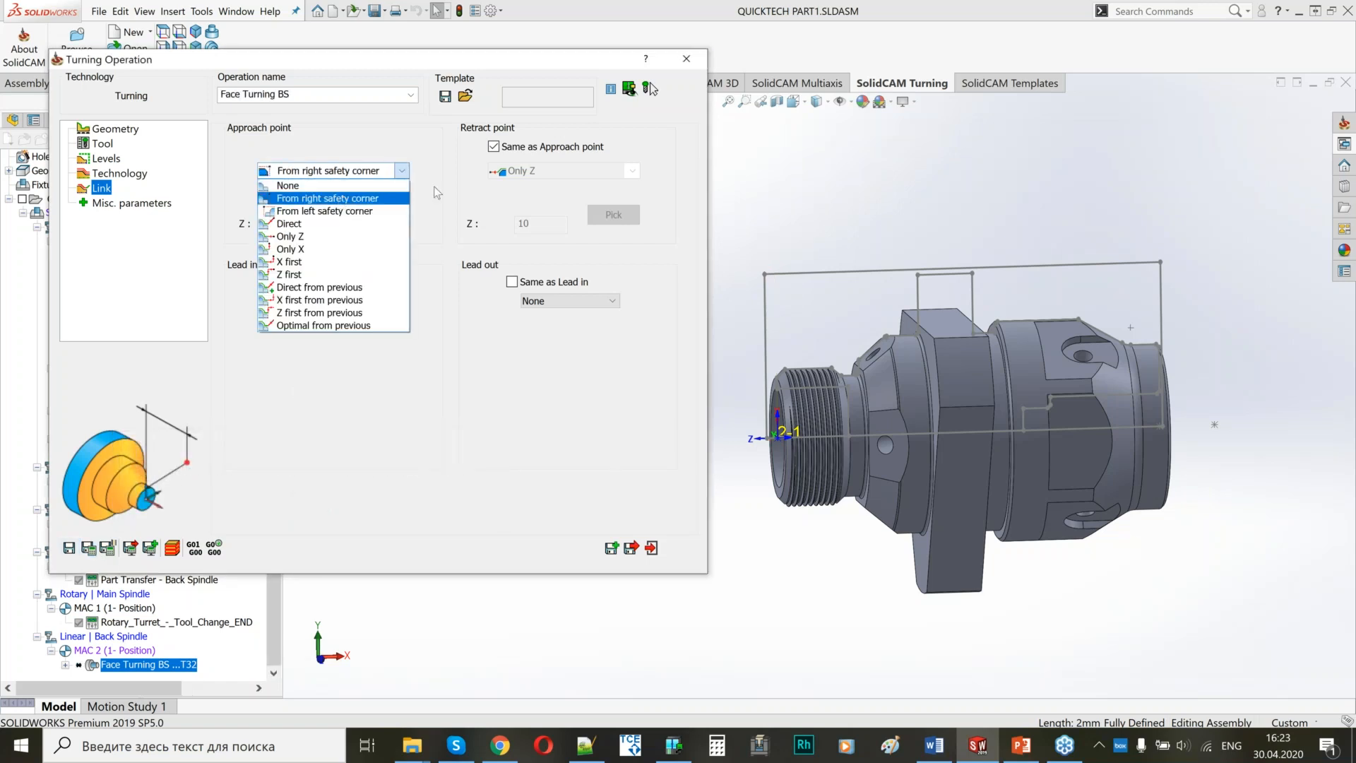
left_click(331, 185)
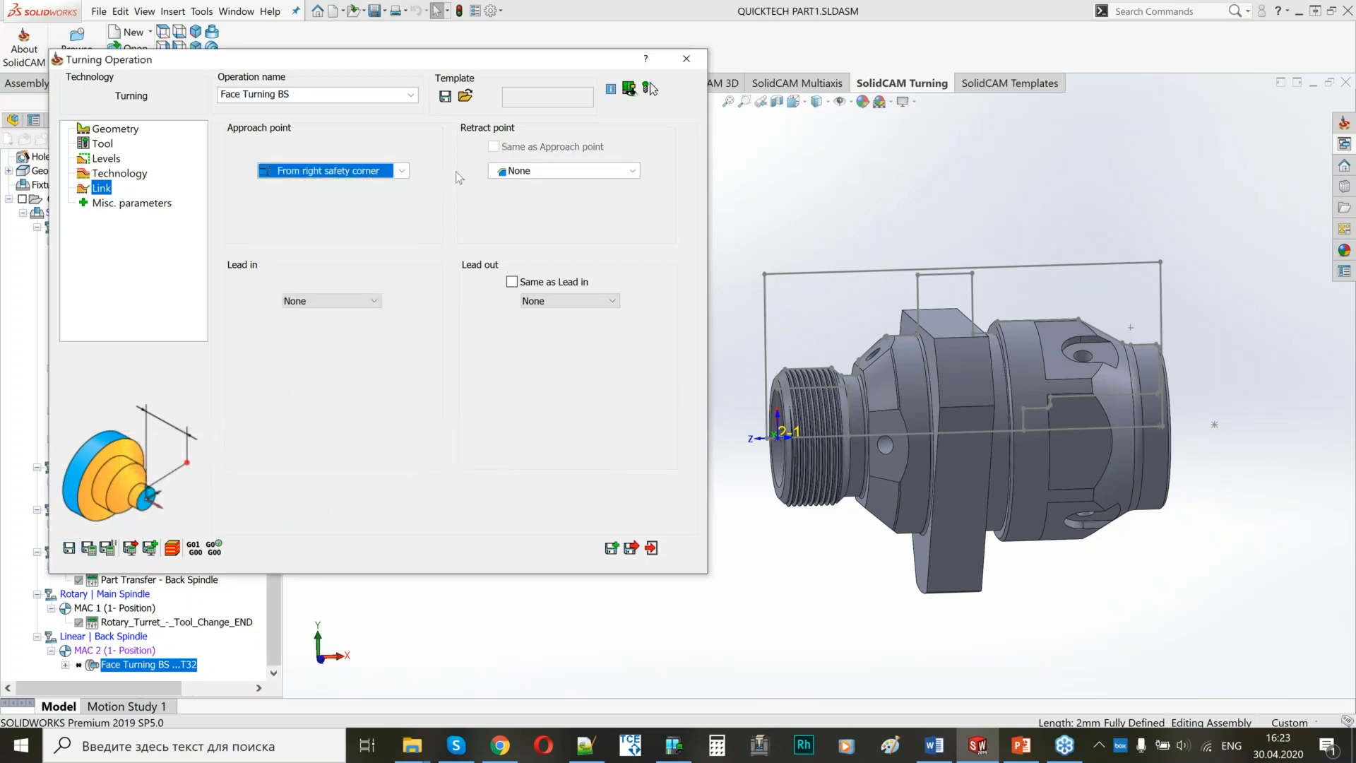
left_click(402, 170)
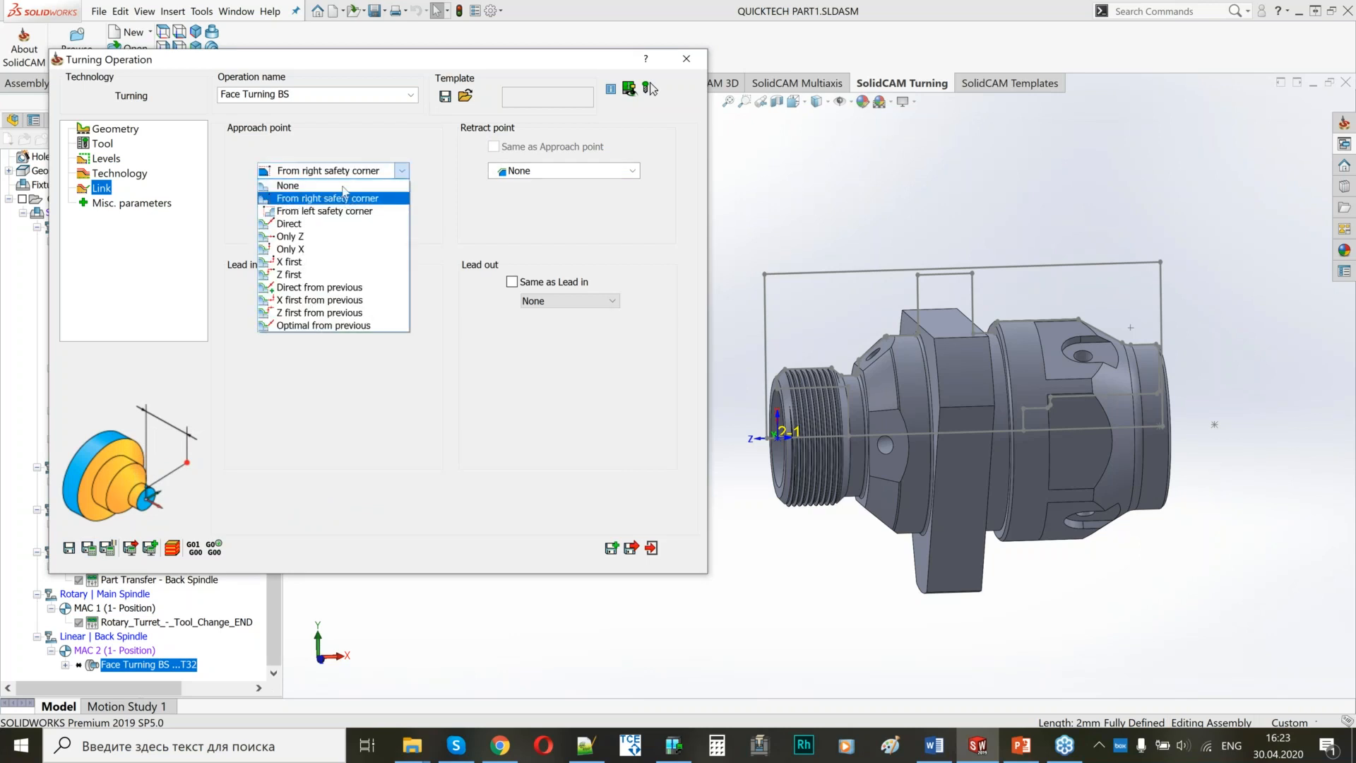
left_click(335, 202)
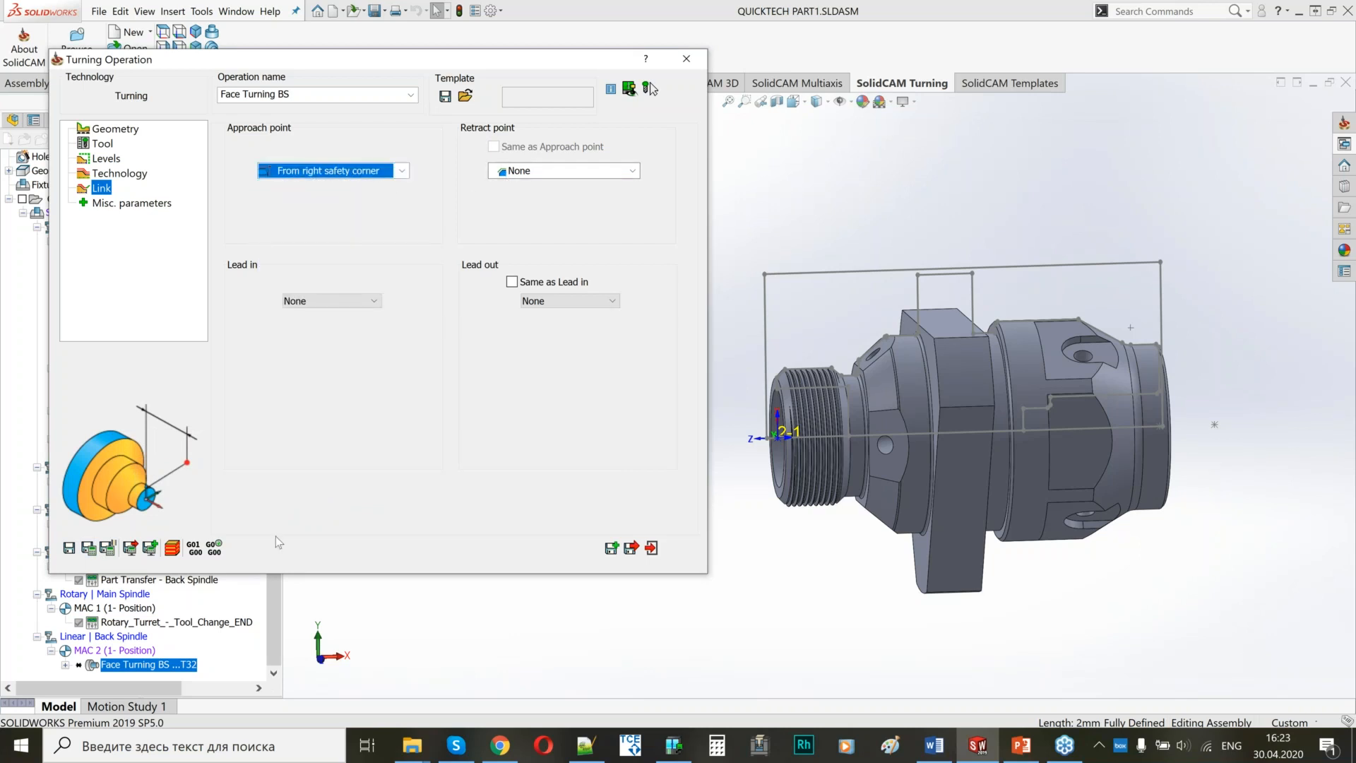
left_click(632, 549)
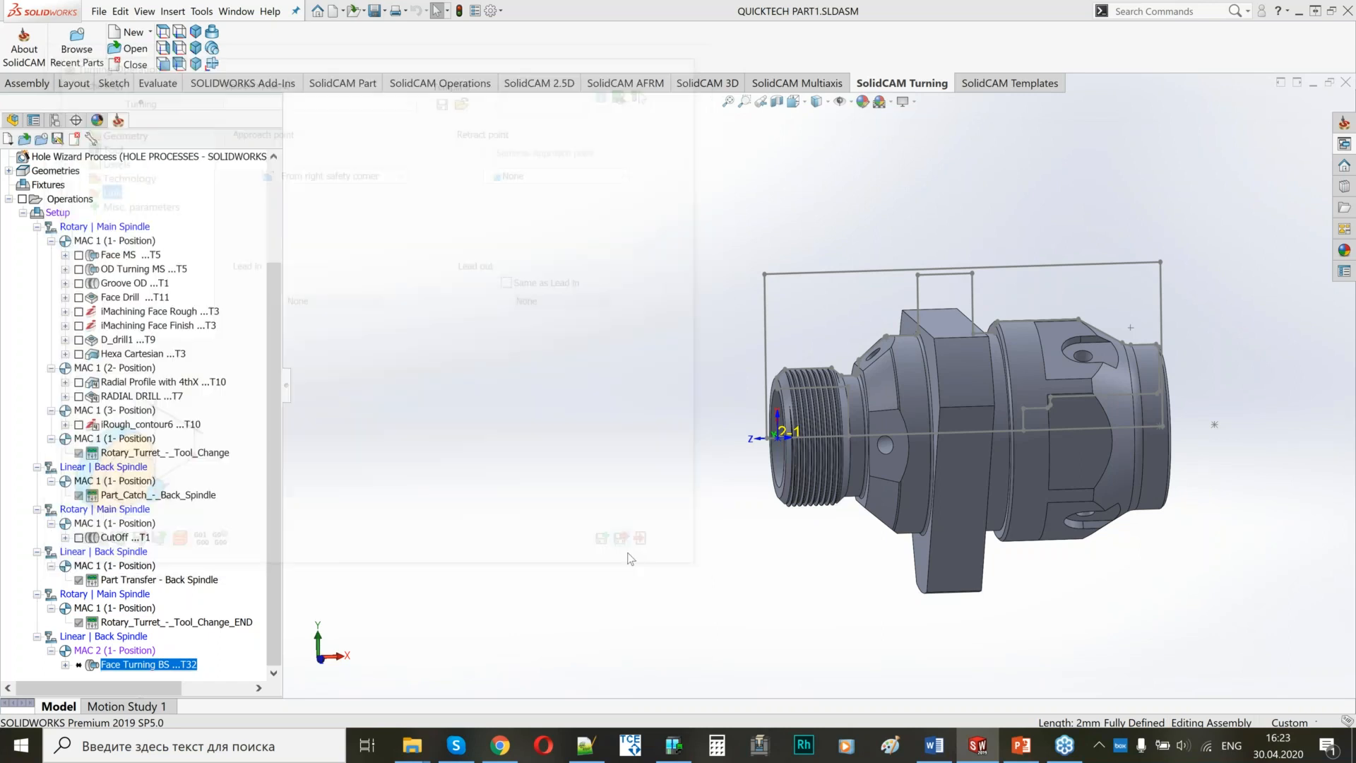
In the machine setup, set the home of Back Spindle_Pos1 to MAC 2 (1- Position).
double_click(57, 340)
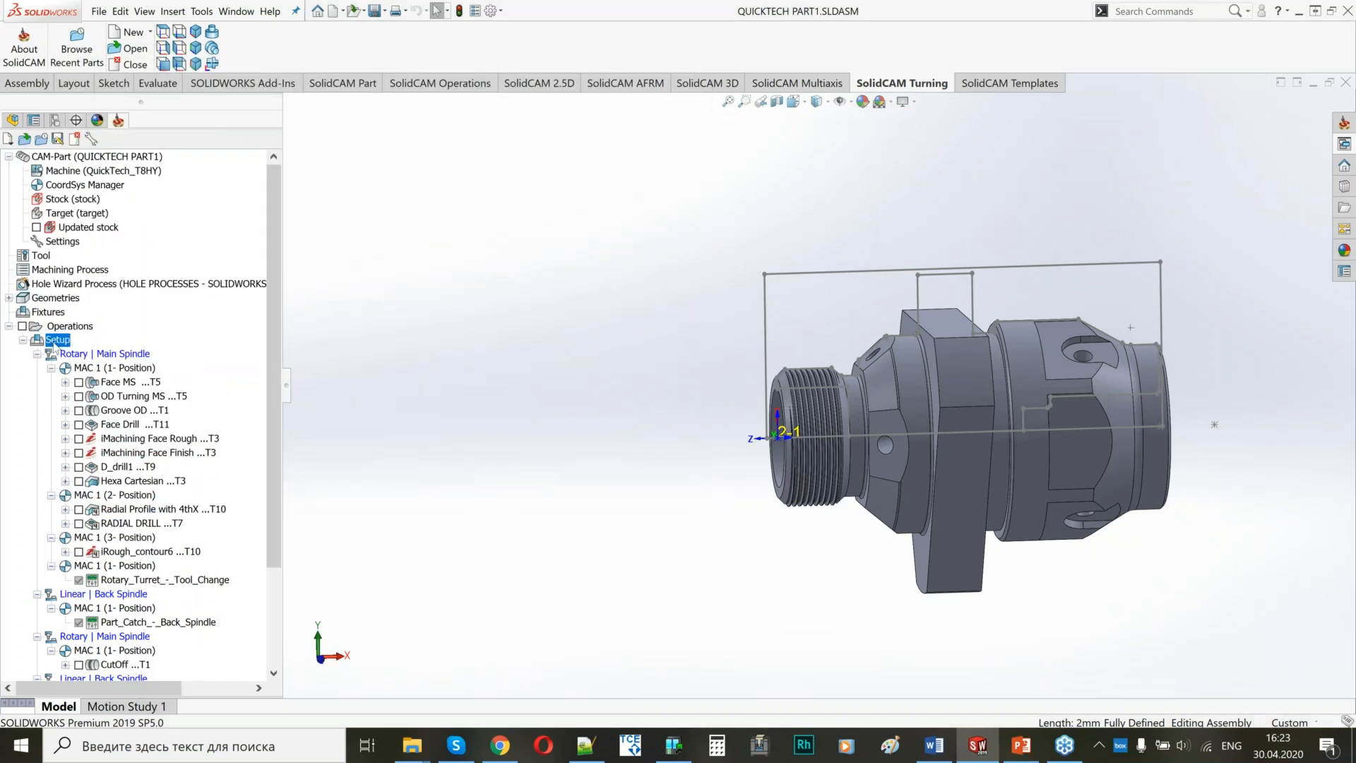
left_click(260, 227)
left_click(260, 240)
left_click(465, 206)
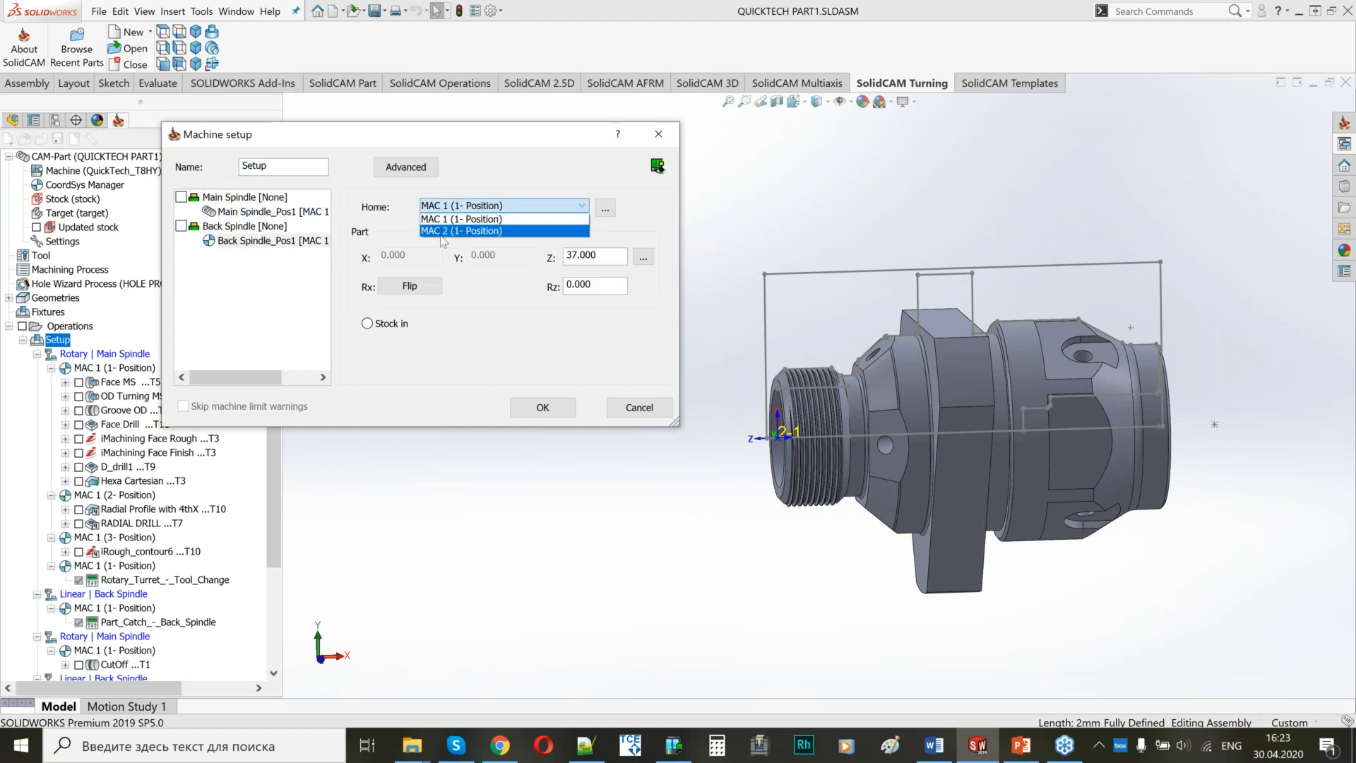
left_click(452, 231)
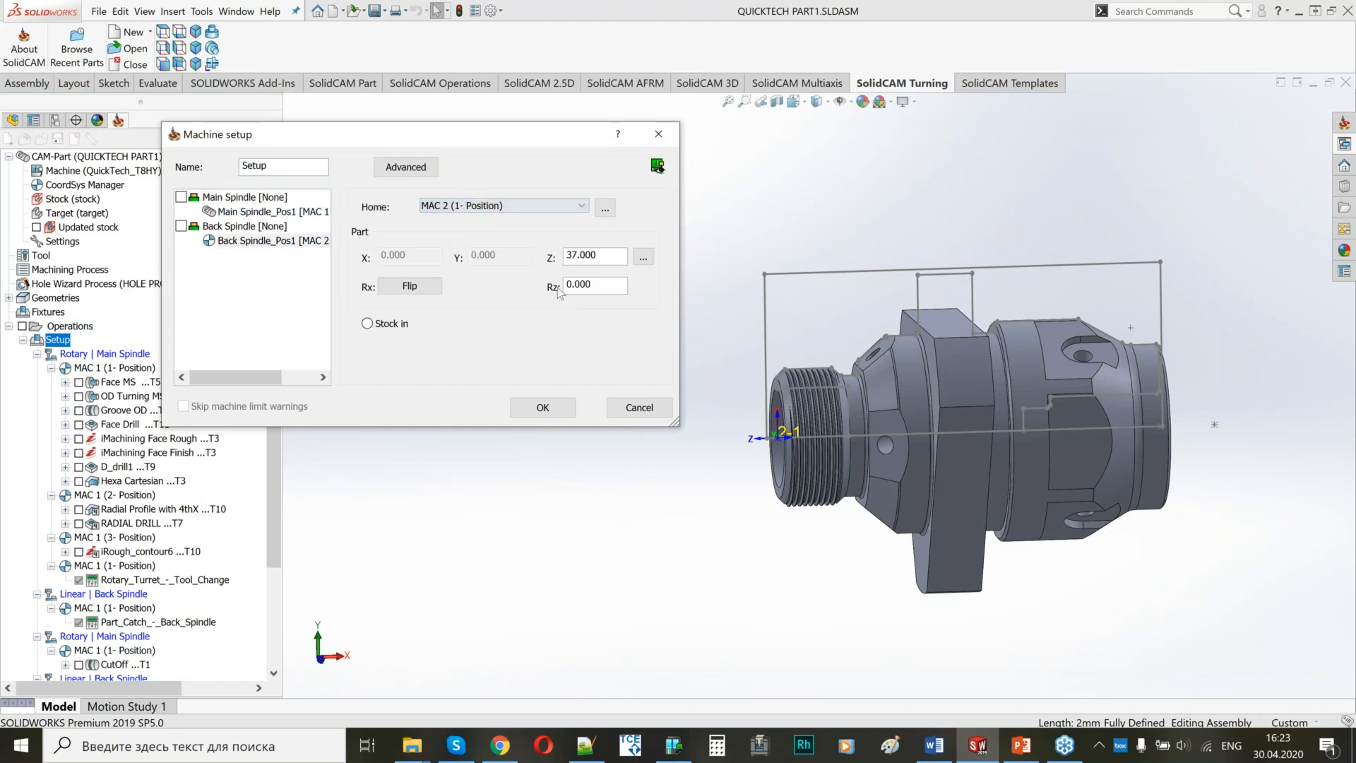
left_click(543, 408)
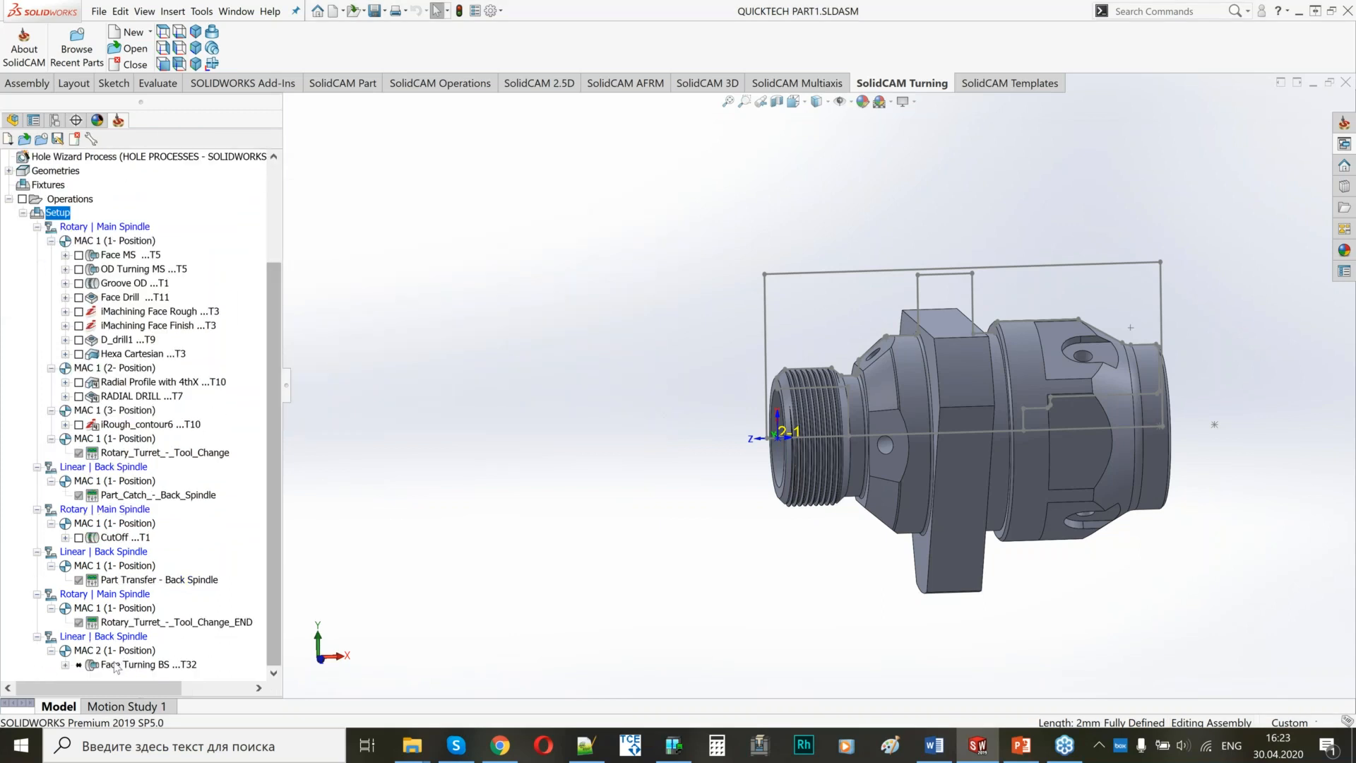
Set the retract point of Face Turning BS to To right safety corner, save and calculate, then exit the operation.
left_click(117, 666)
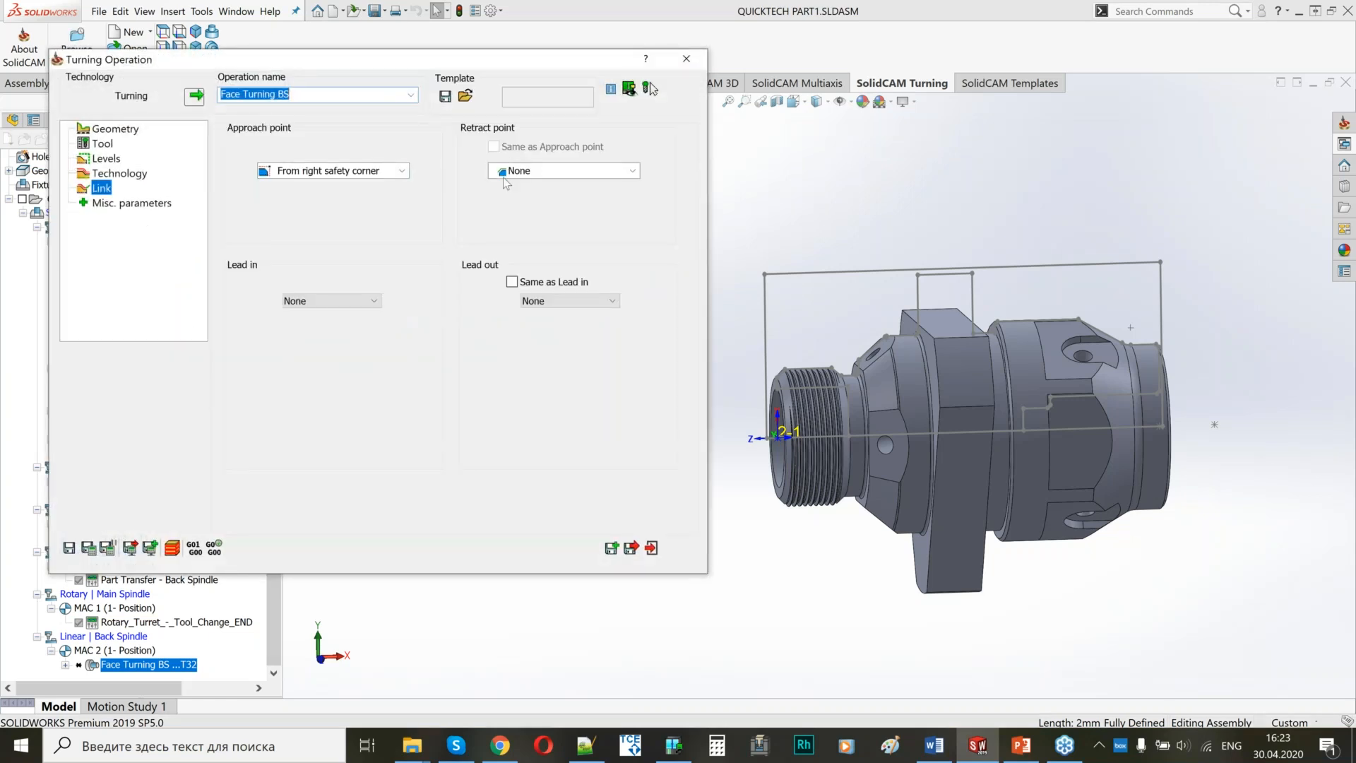
left_click(510, 173)
left_click(516, 199)
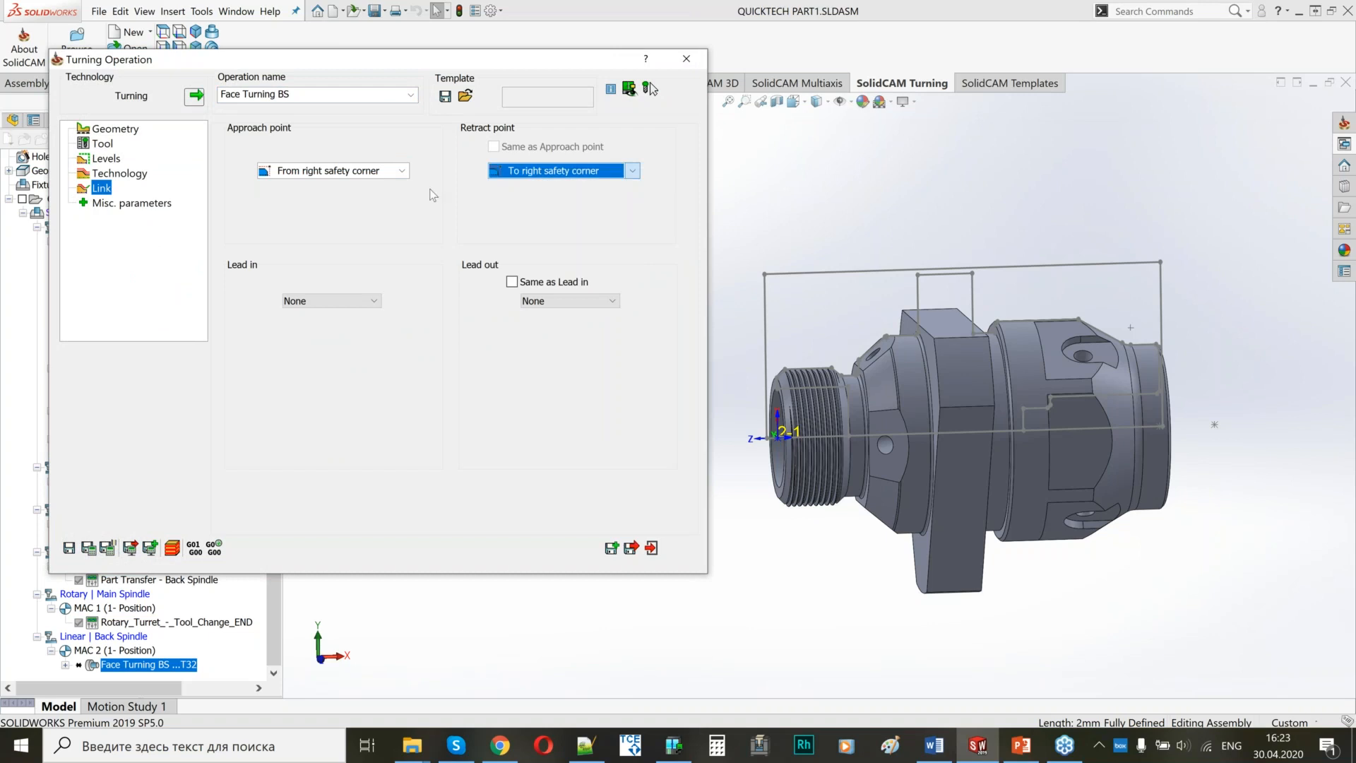
left_click(88, 549)
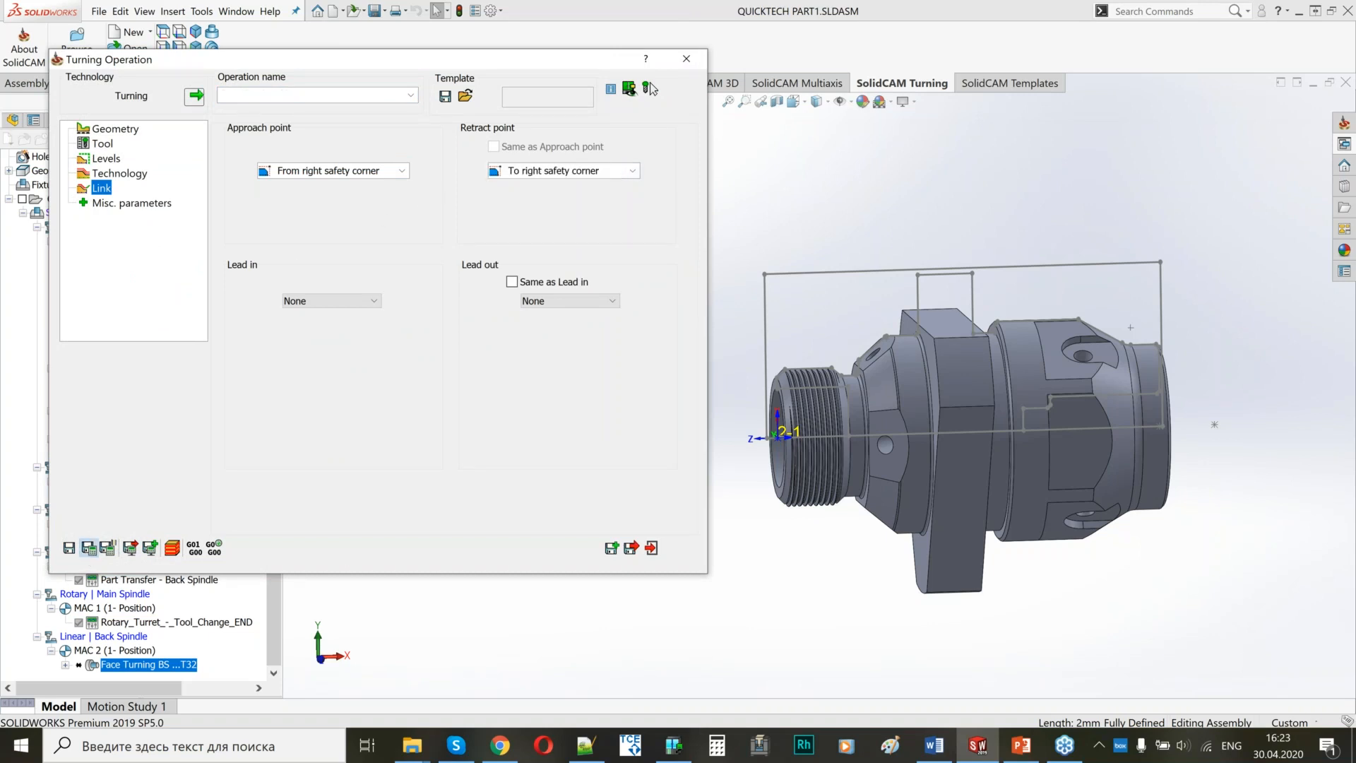
left_click(365, 504)
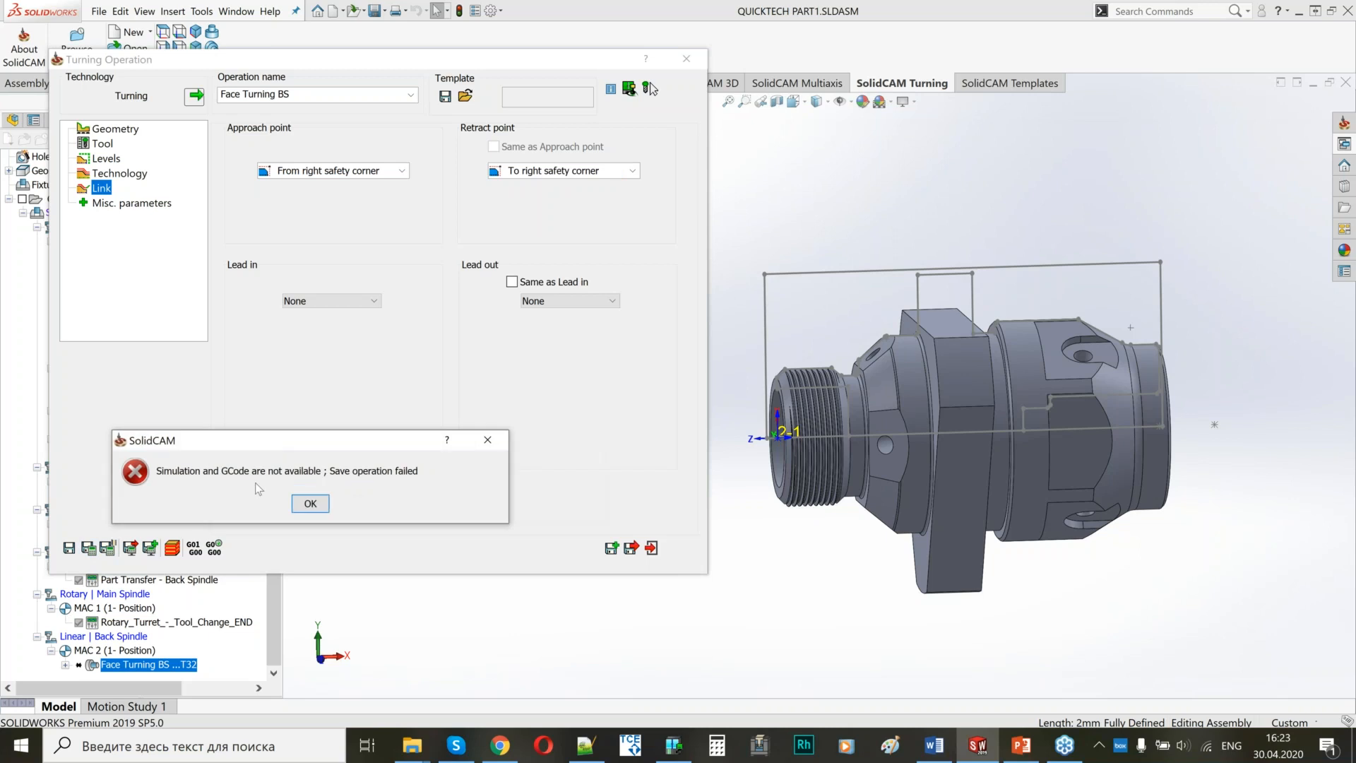
key("Return")
left_click(650, 548)
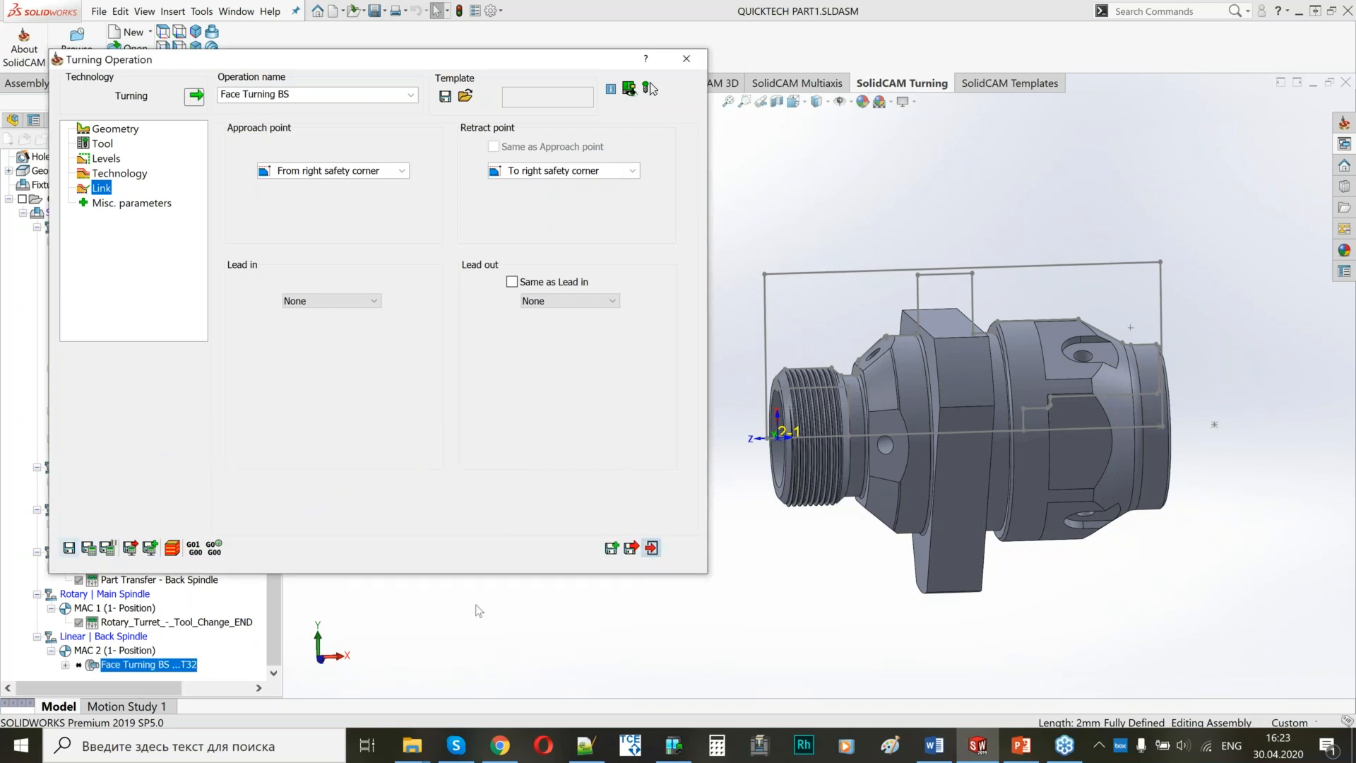
Delete the Face Turning BS operation and start a new Turning operation after Rotary_Turret_-_Tool_Change_END.
right_click(161, 668)
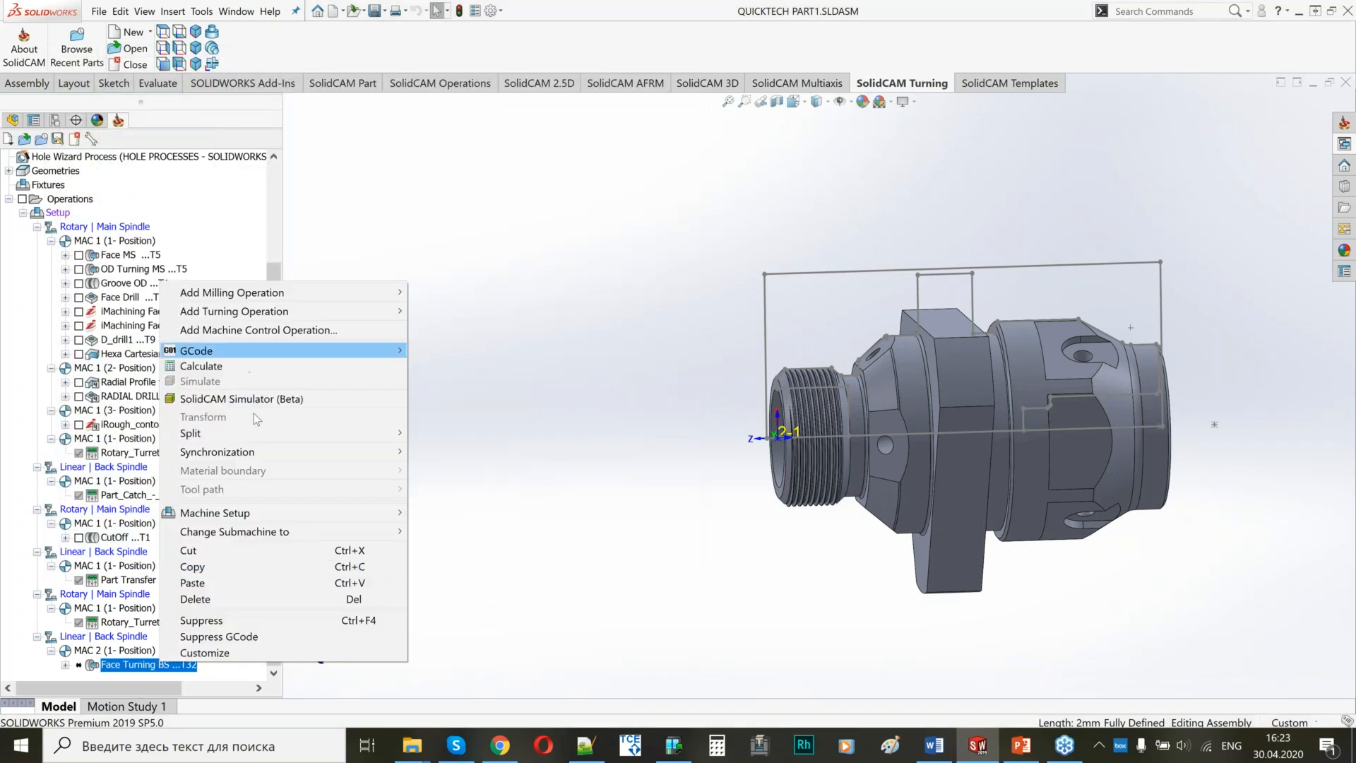
left_click(225, 601)
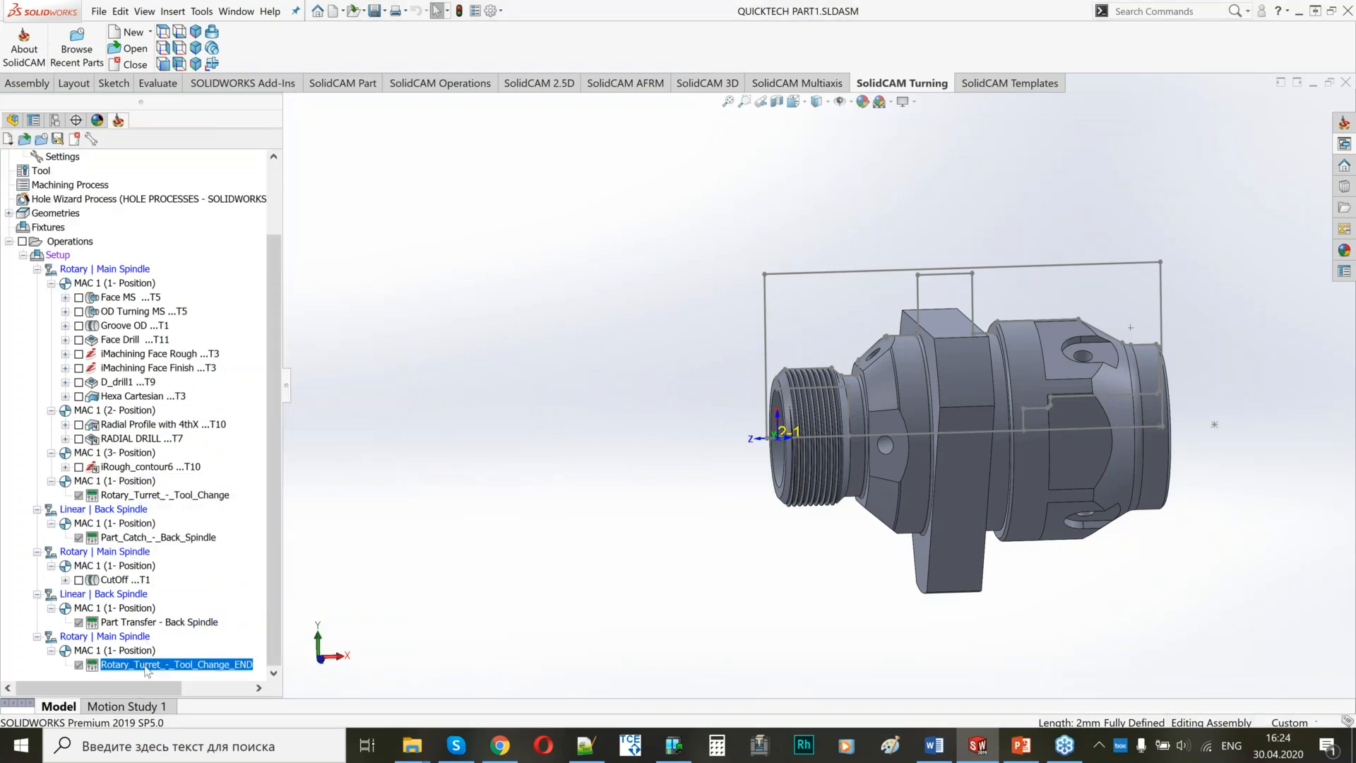
right_click(146, 661)
mouse_move(374, 313)
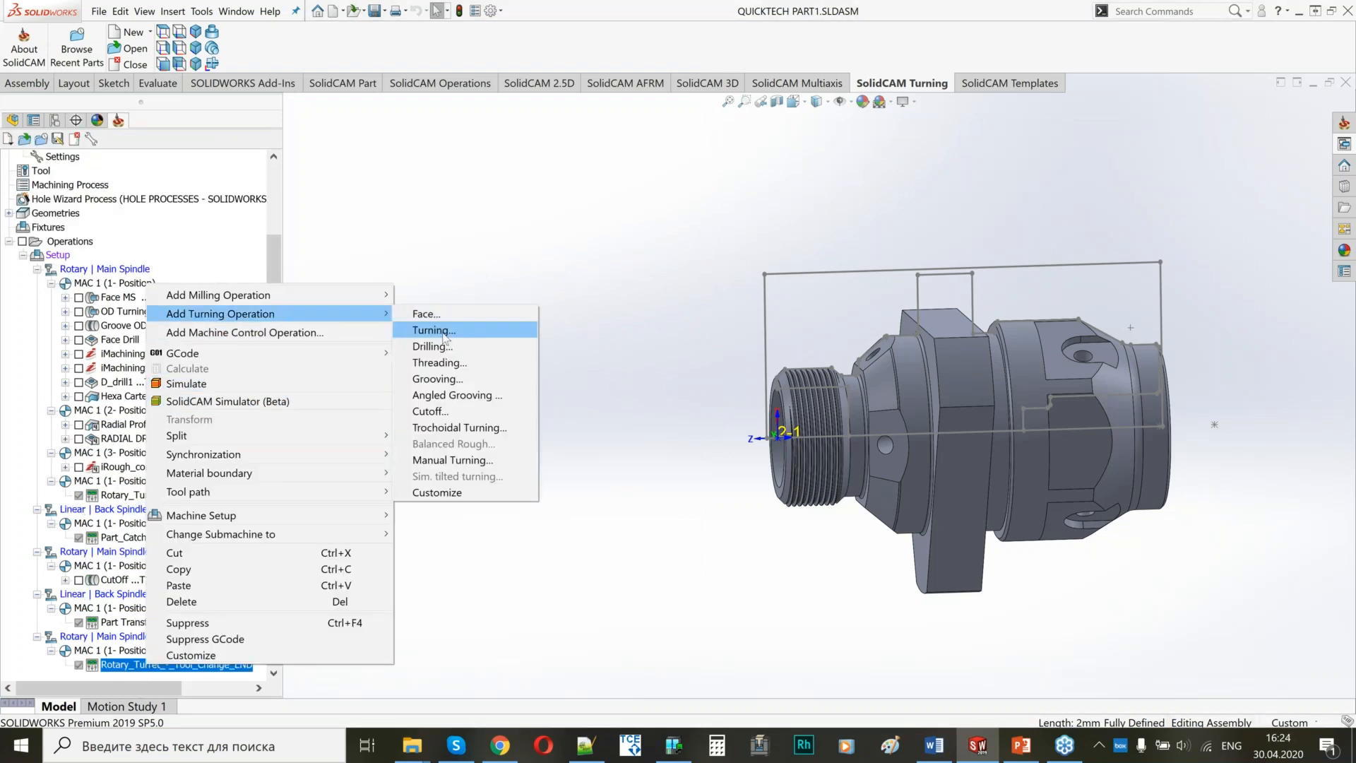
left_click(428, 329)
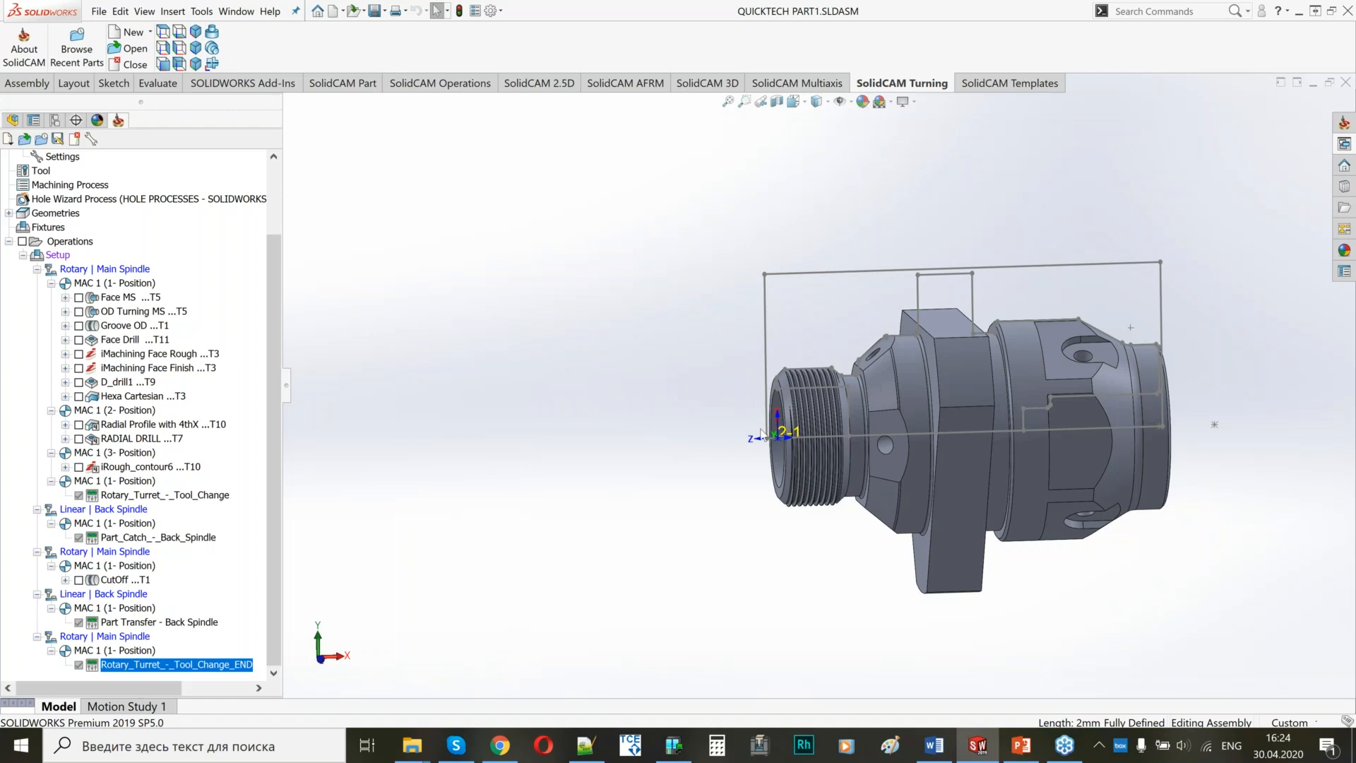
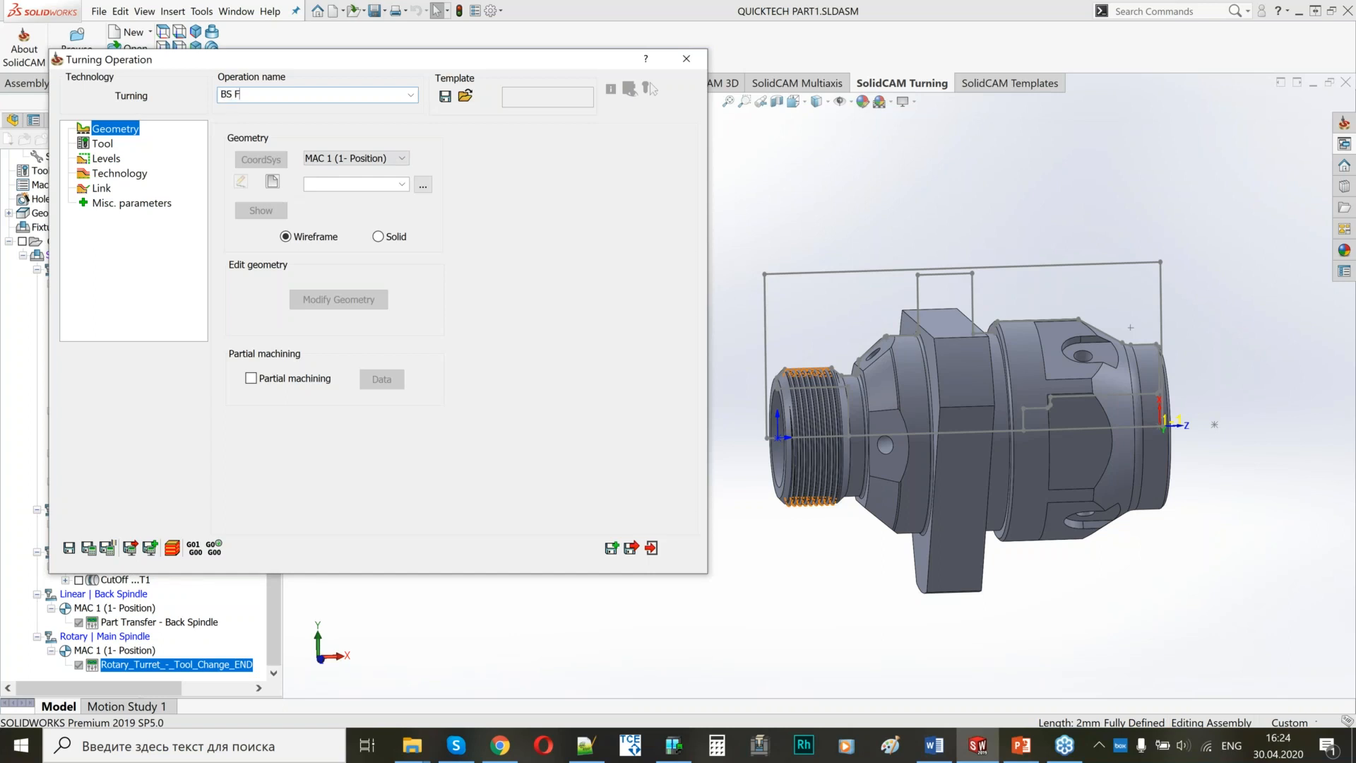
Set BS FACE to MAC 2 (1- Position) and define a new wireframe contour from the front face line of the threaded end.
left_click(391, 158)
left_click(358, 183)
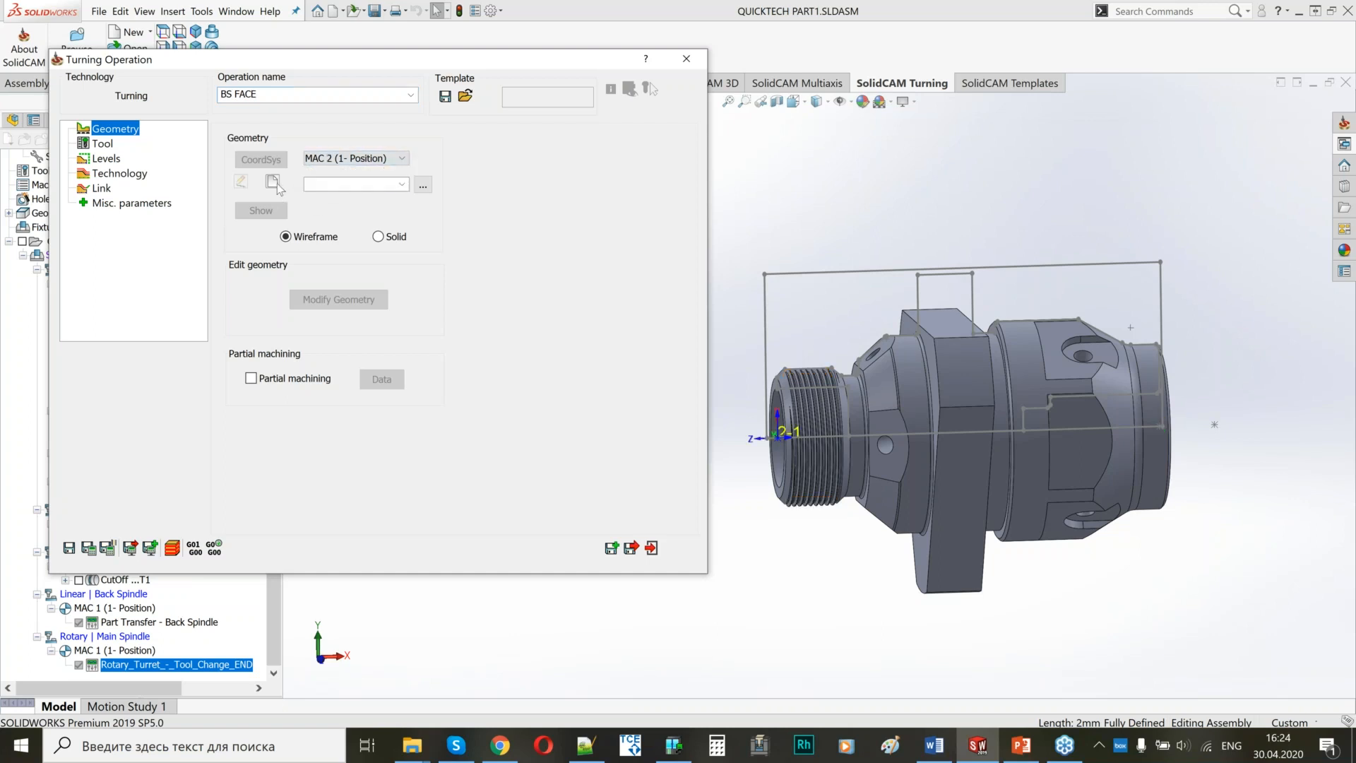
left_click(277, 181)
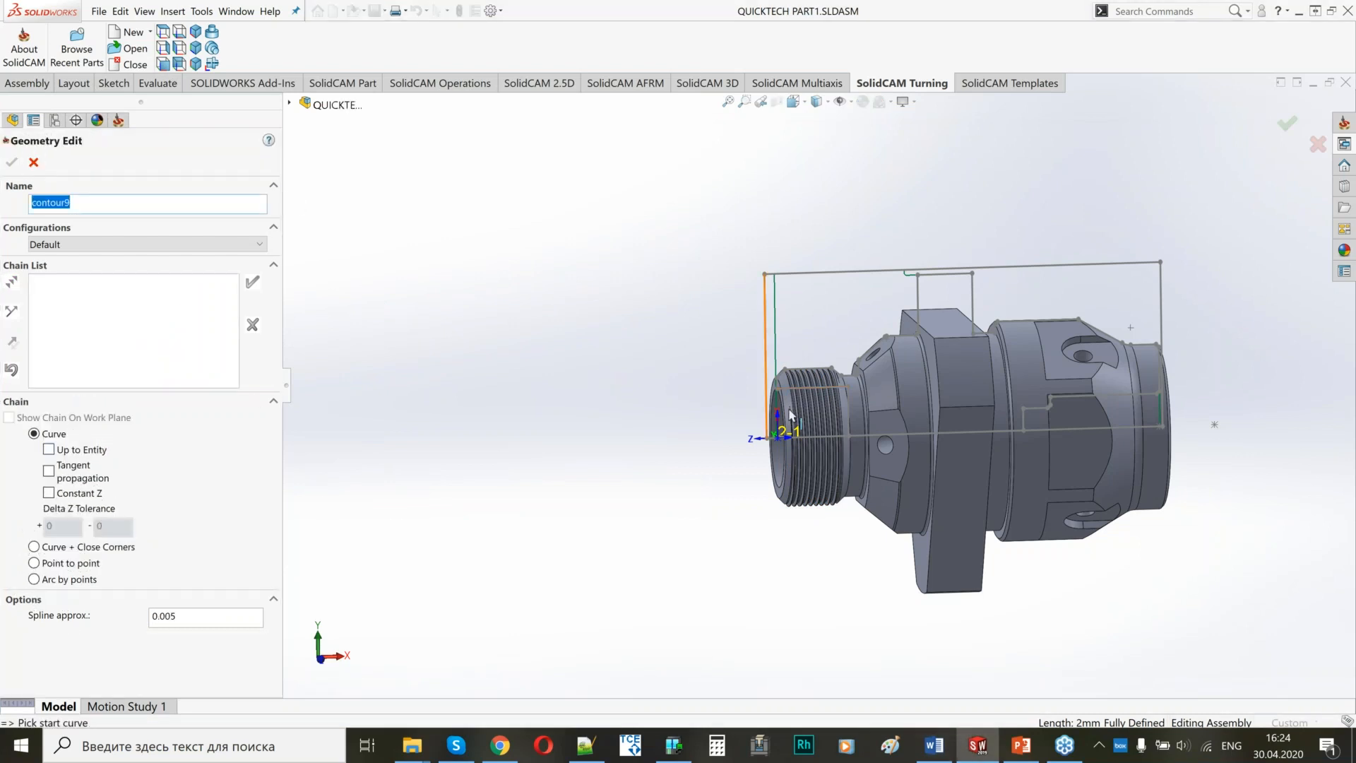
scroll(823, 395, "up", 5)
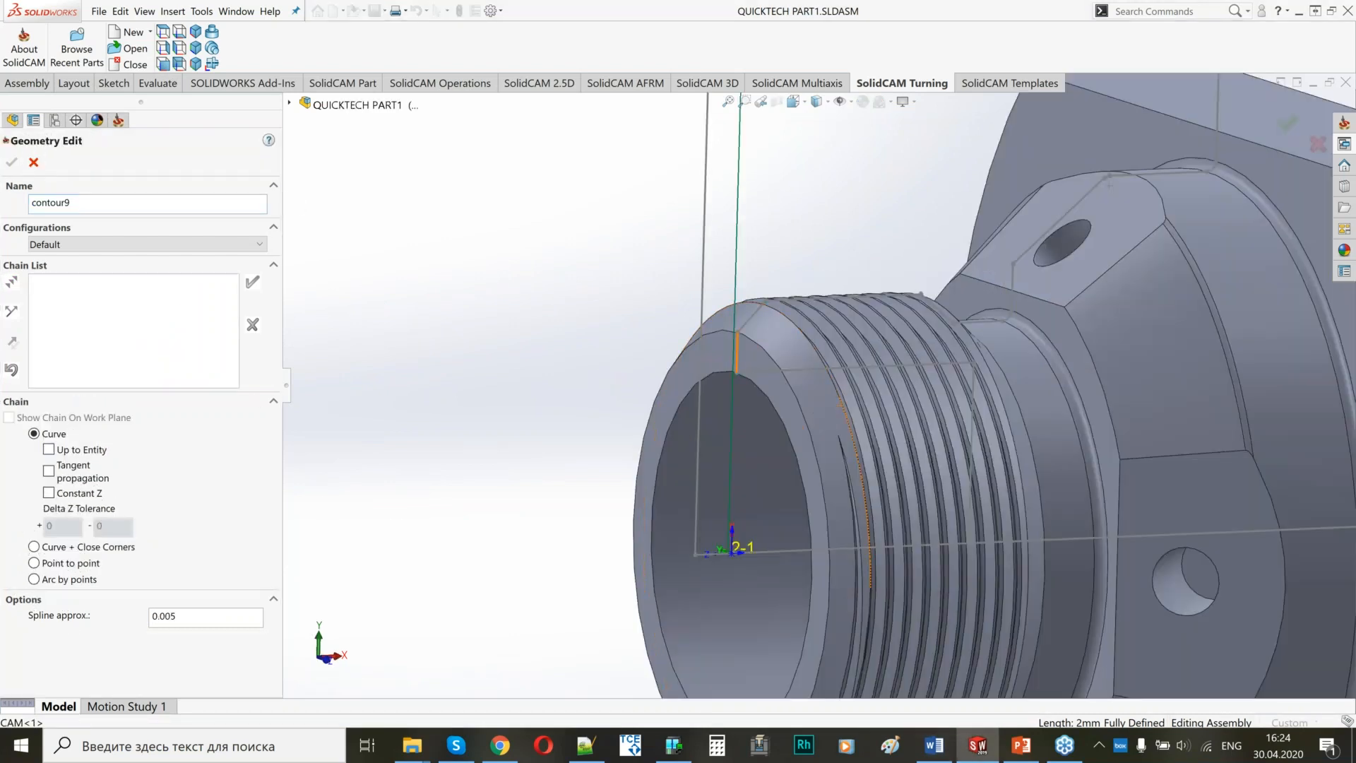
left_click(736, 350)
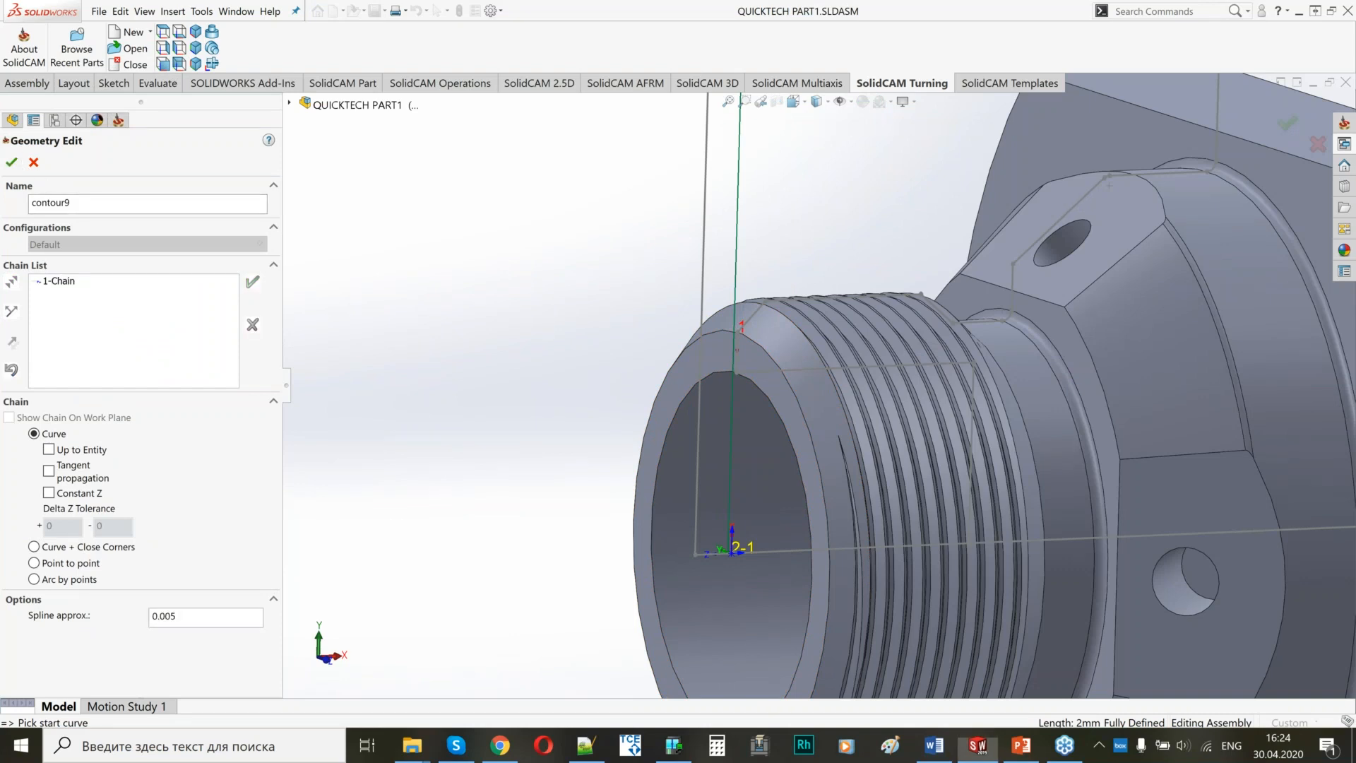
left_click(11, 162)
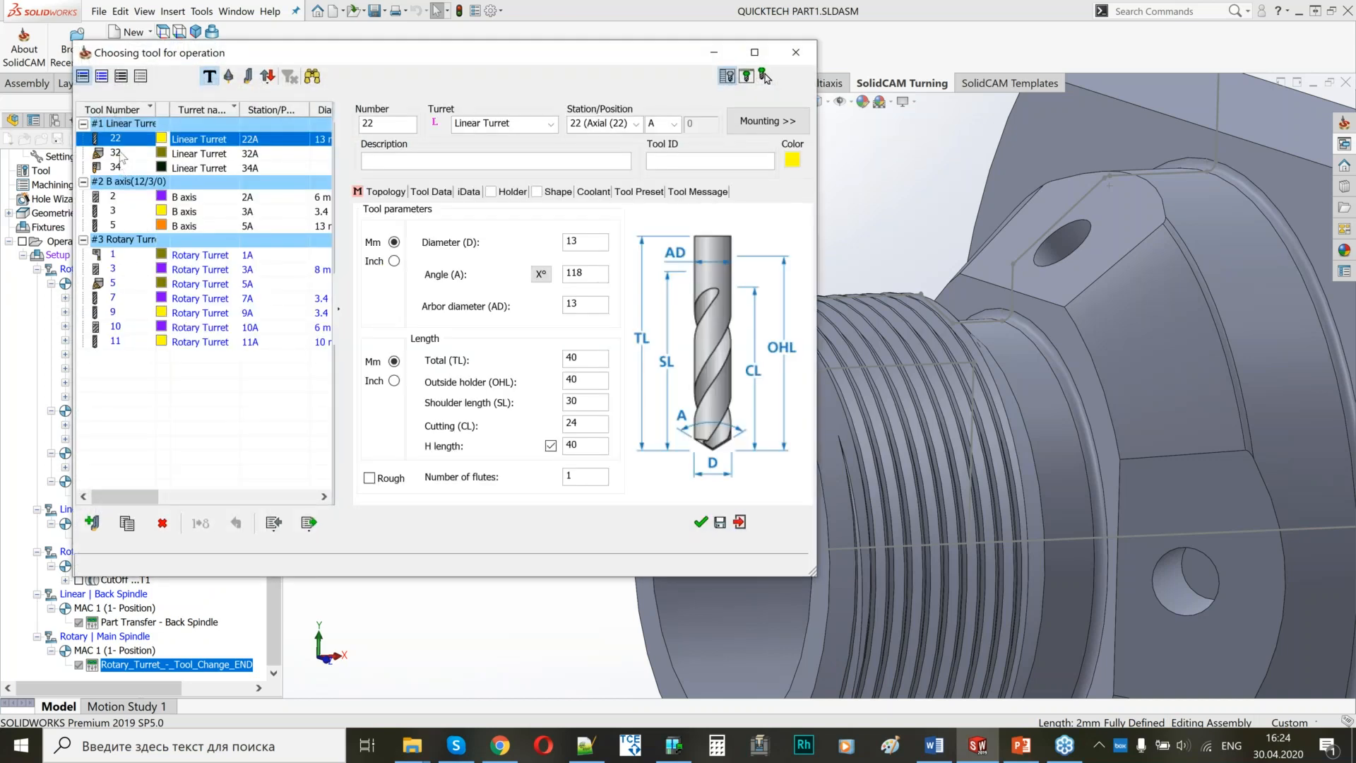
Assign turning tool 32 on the Linear Turret to the BS FACE operation.
left_click(122, 153)
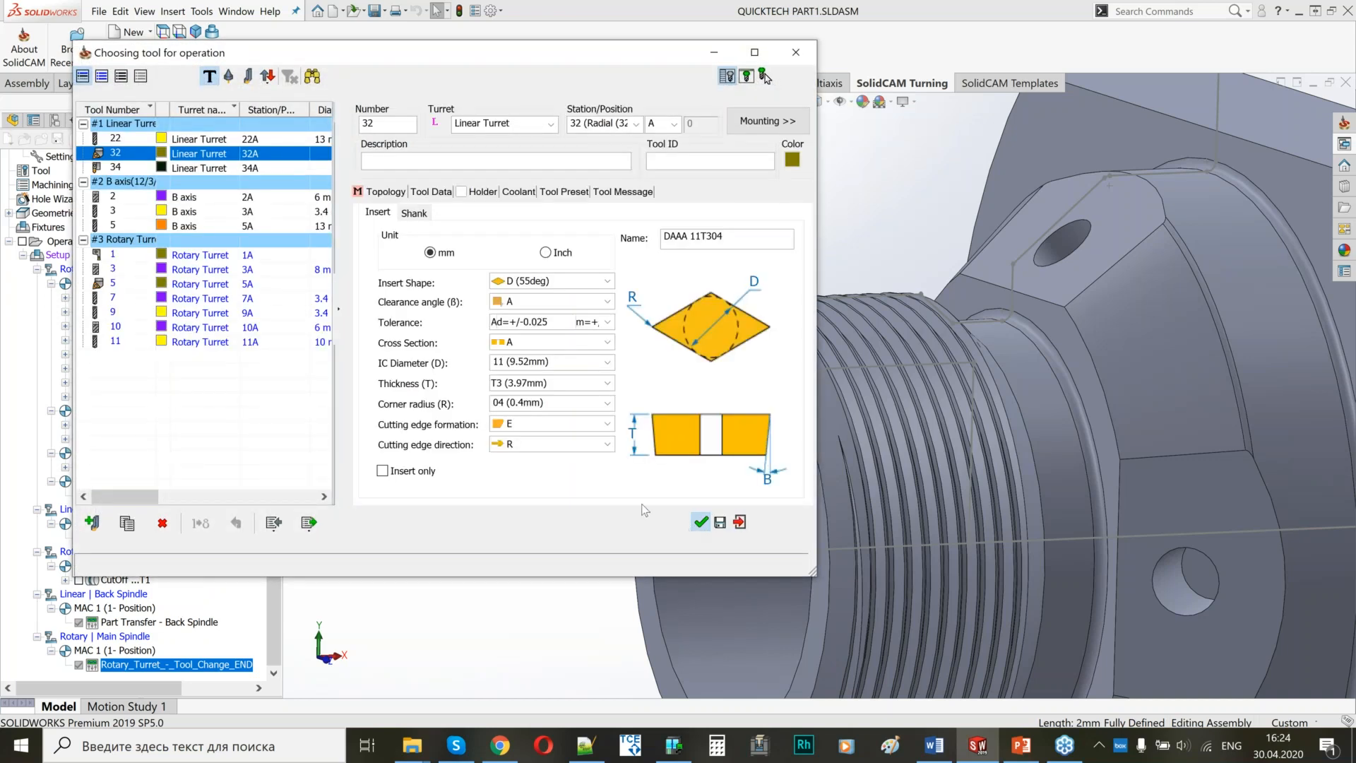
left_click(605, 445)
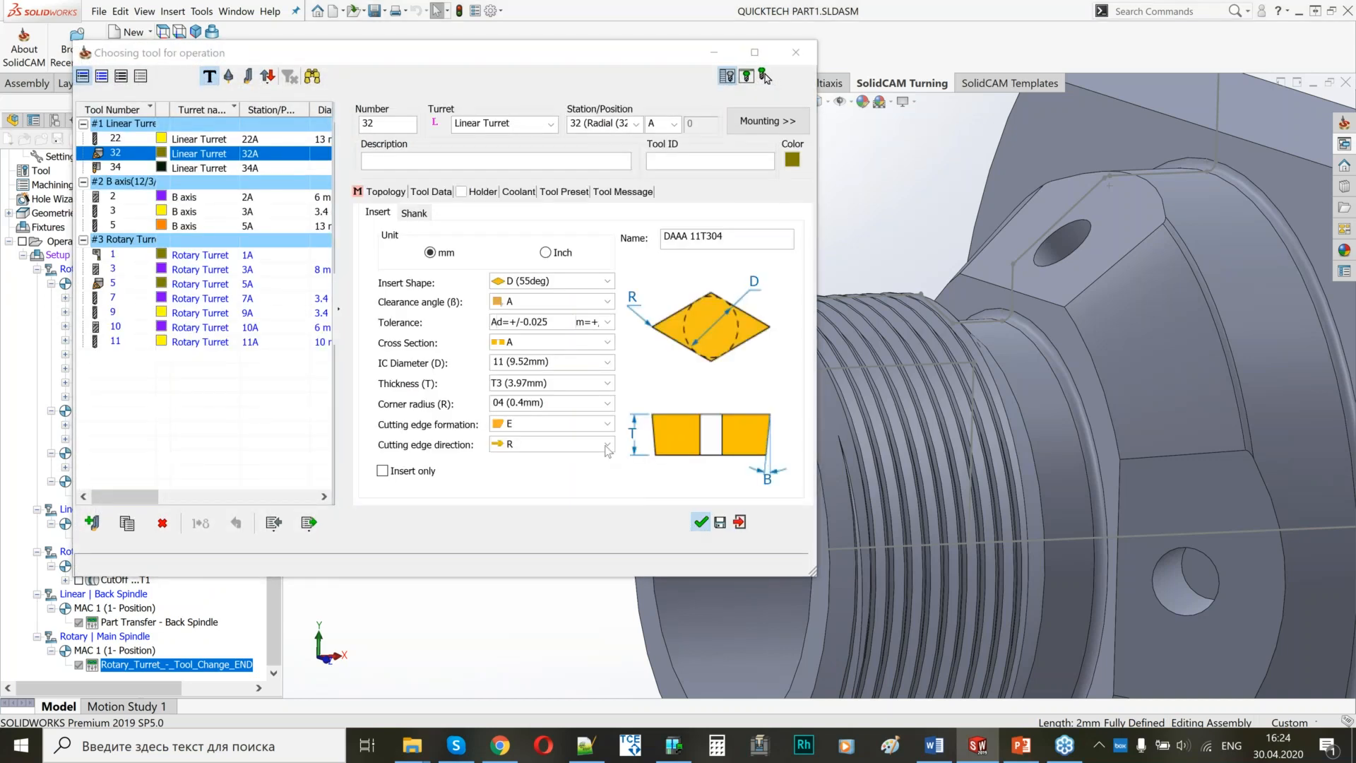
left_click(701, 522)
Set the work type to Finish only, with the ISO-Turning finish method applied on the entire geometry.
left_click(113, 160)
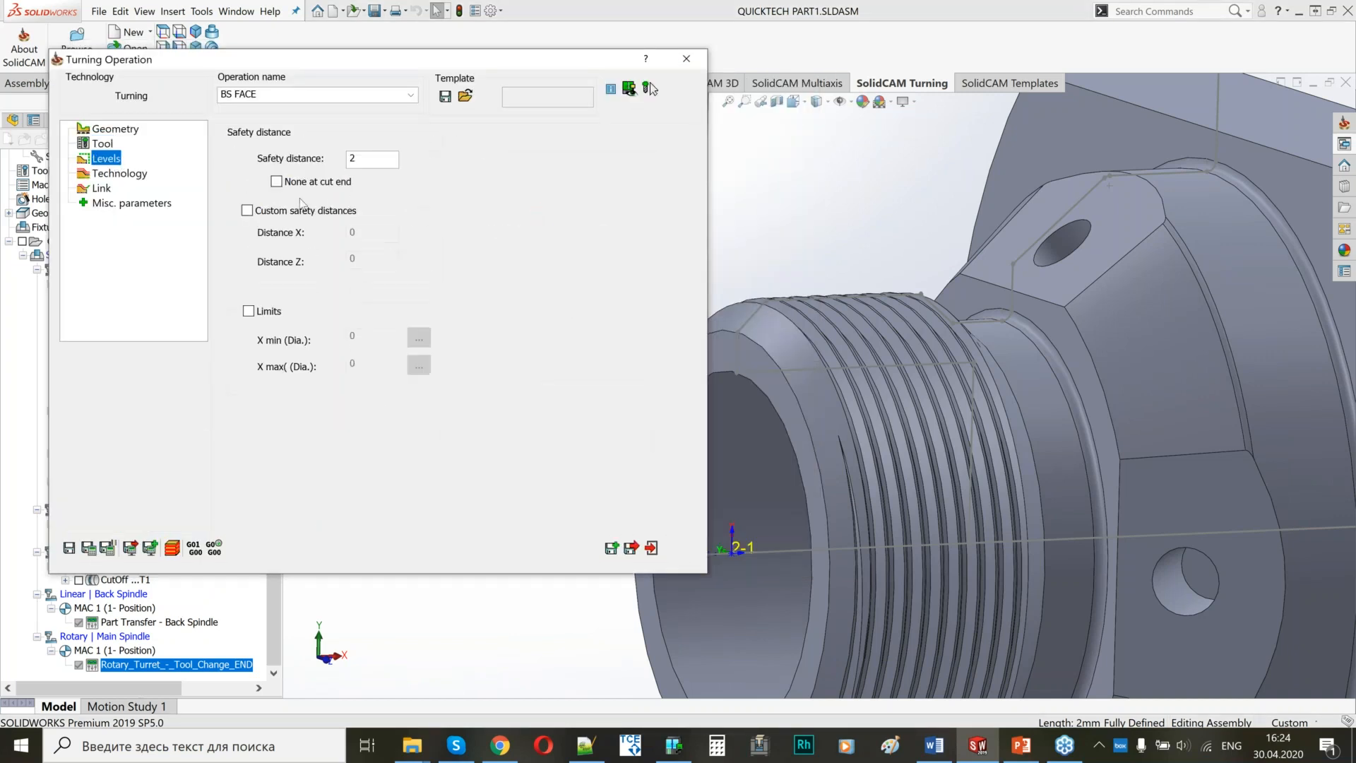
left_click(119, 173)
left_click(336, 249)
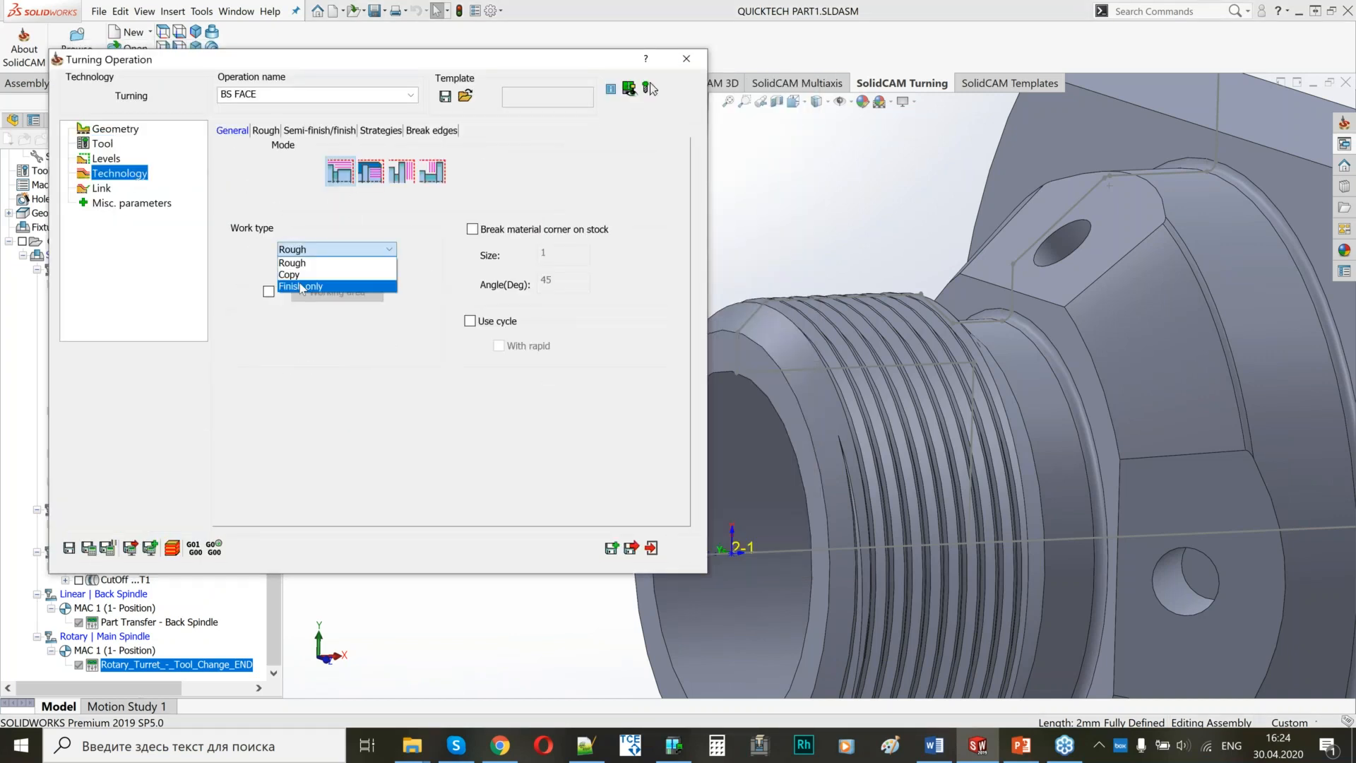
left_click(303, 131)
left_click(531, 309)
left_click(519, 335)
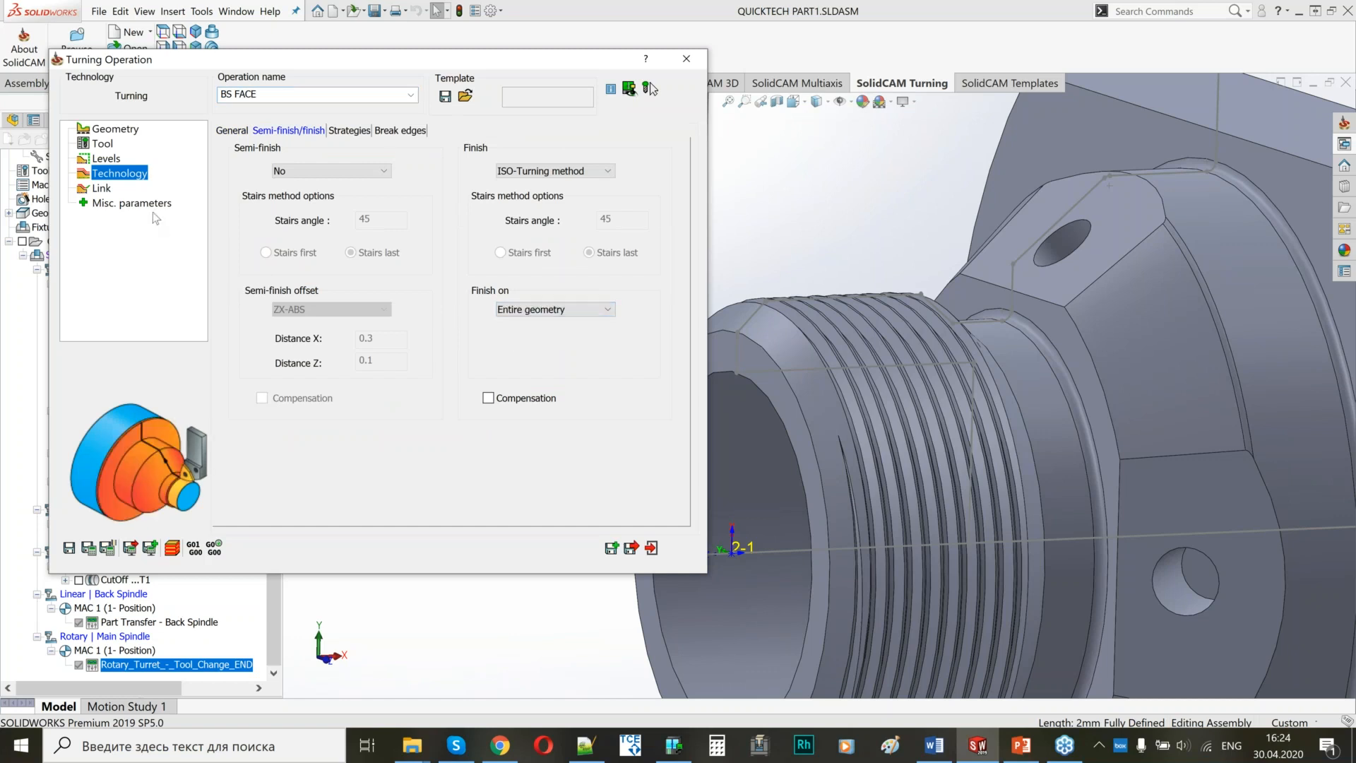
Link BS FACE with approach From right safety corner and retract To right safety corner, and save and calculate it.
left_click(101, 187)
left_click(332, 170)
left_click(325, 198)
left_click(632, 170)
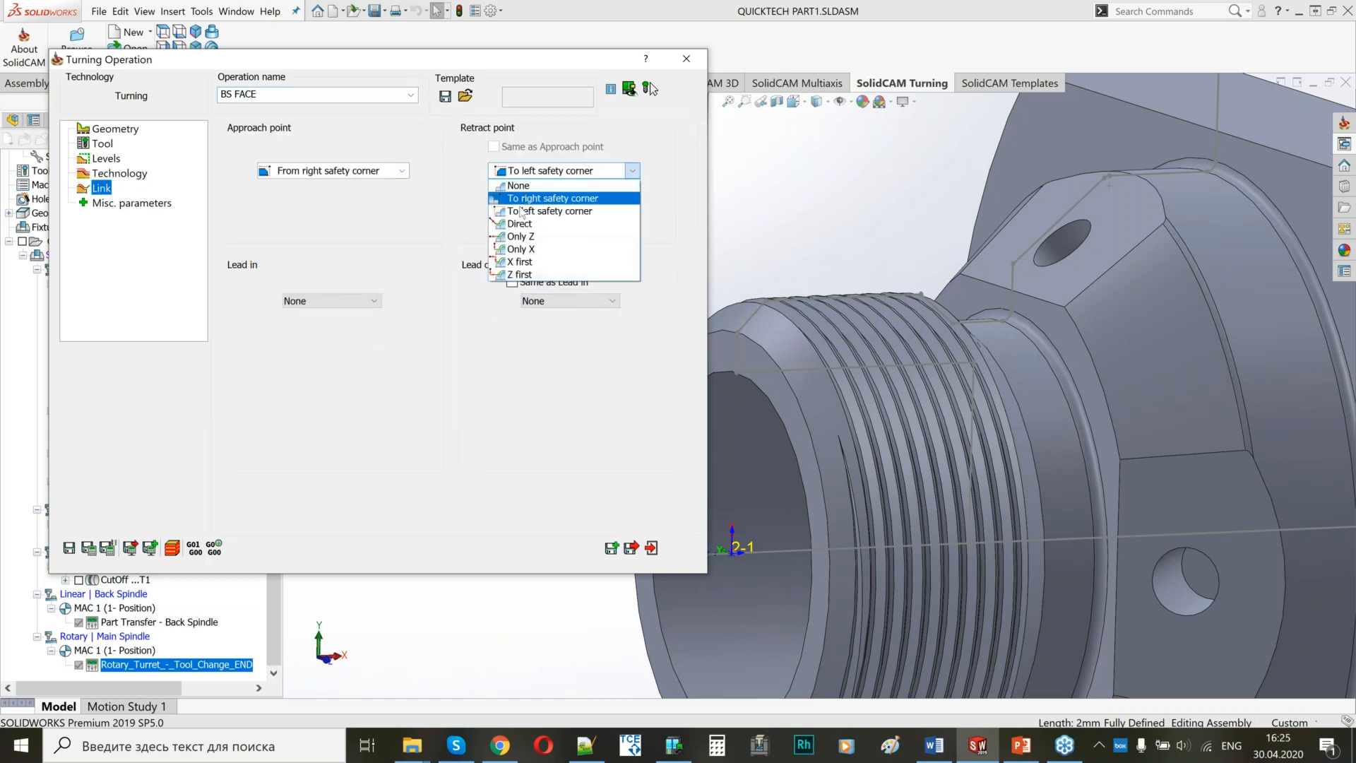
left_click(526, 198)
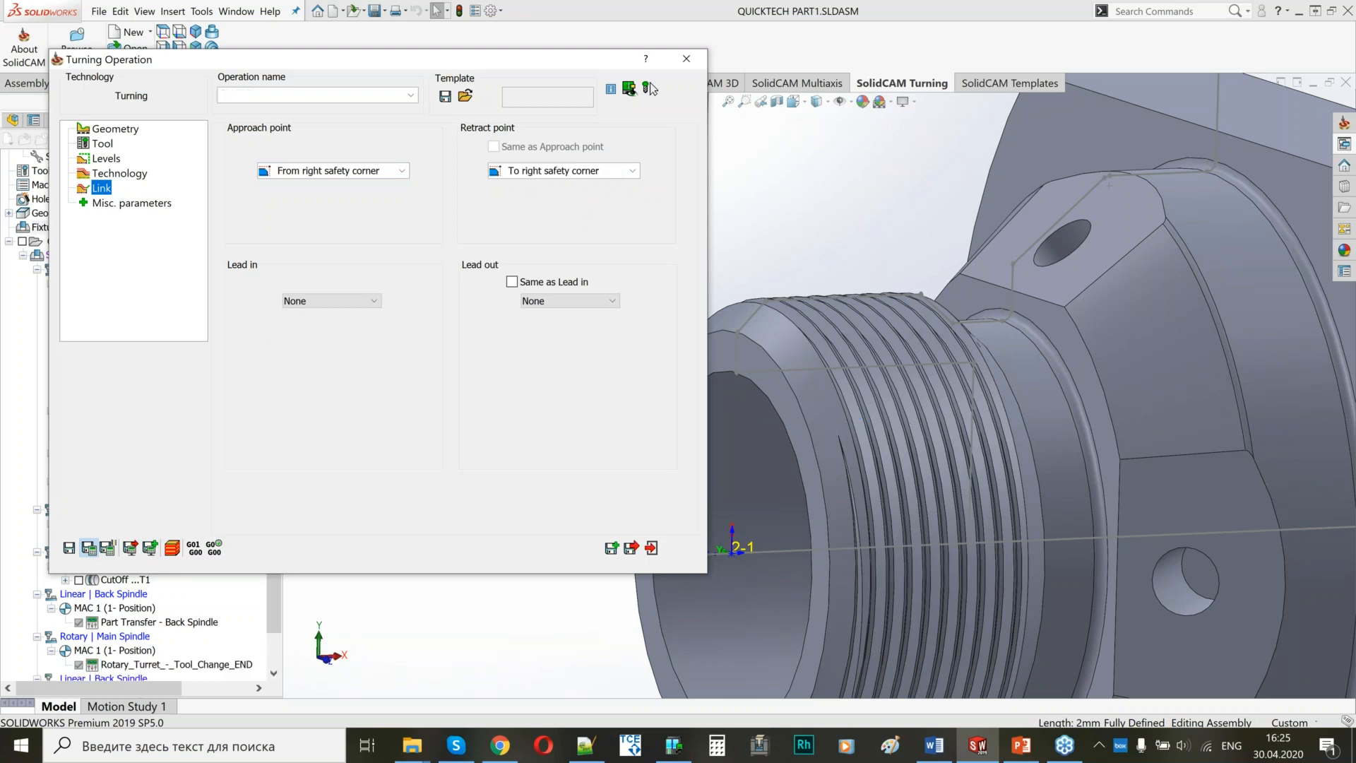
Save BS FACE with a copy and name the copied operation OD Turning BS.
left_click(648, 88)
scroll(915, 410, "up", 5)
middle_click_drag(892, 398, 851, 397)
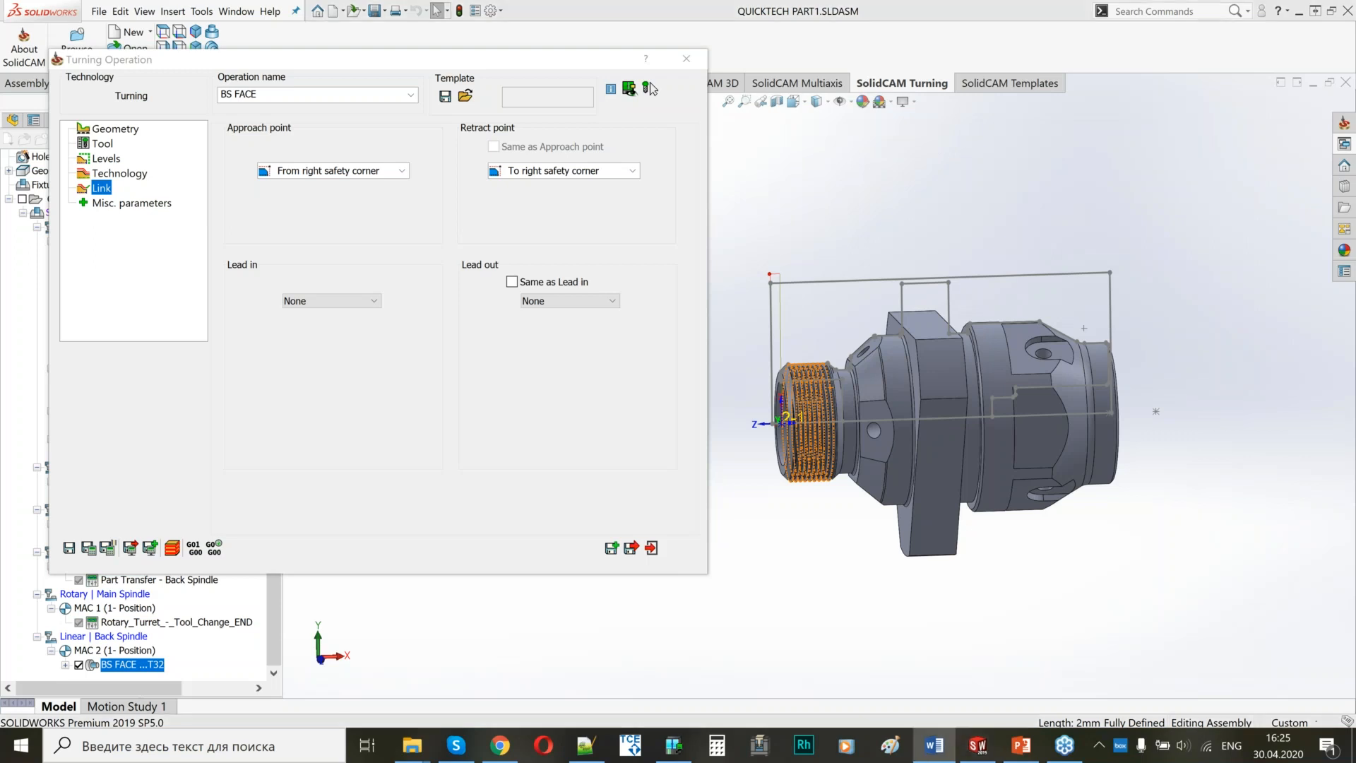
left_click(612, 548)
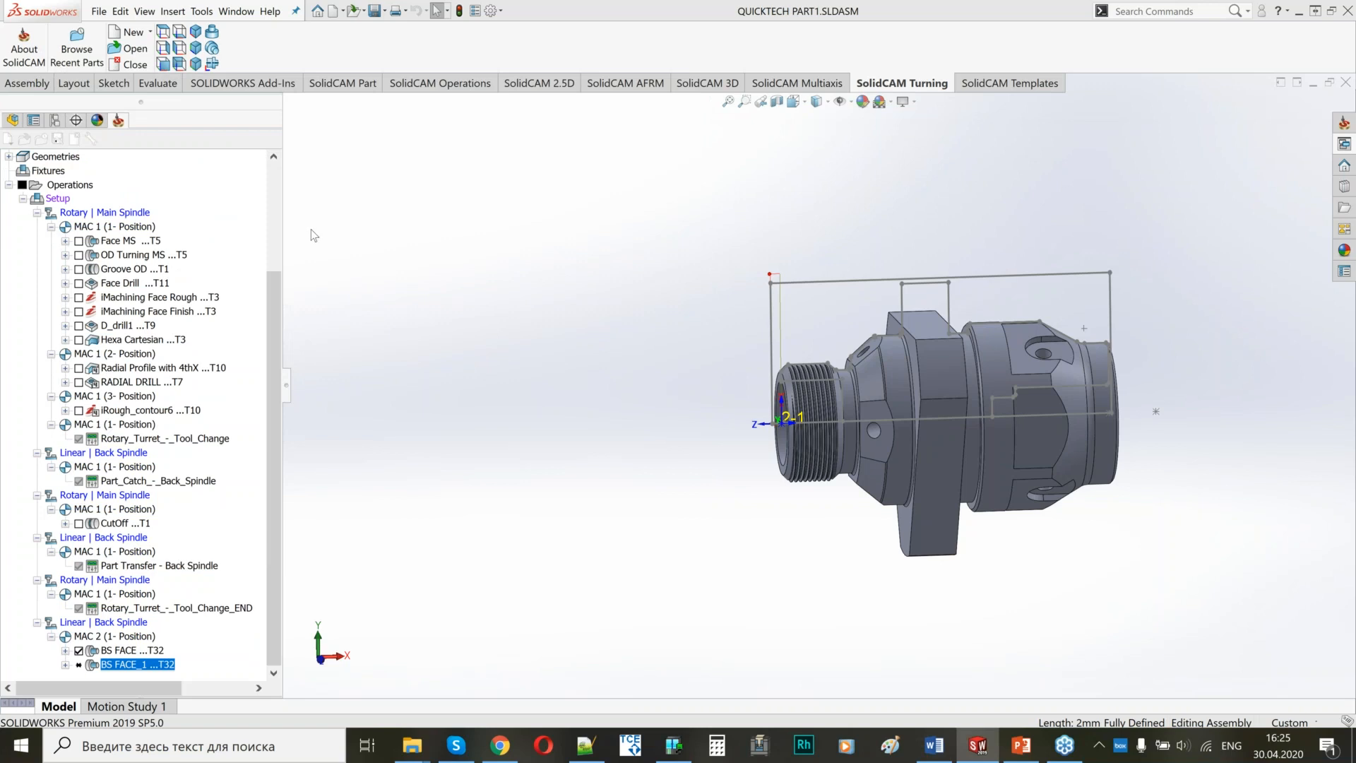
type("OD Turning BS")
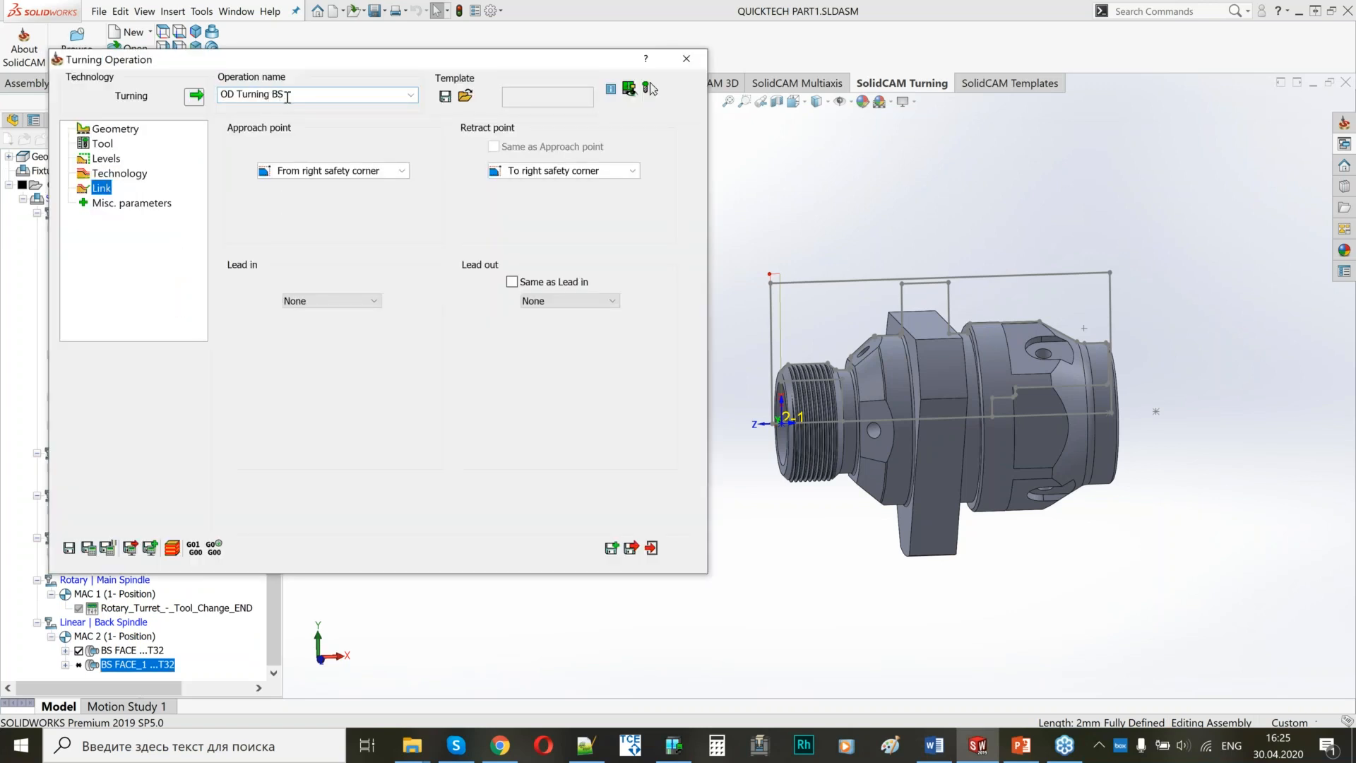
Start a new contour for OD Turning BS, chaining the profile from the front chamfer over the thread to the neck.
left_click(124, 132)
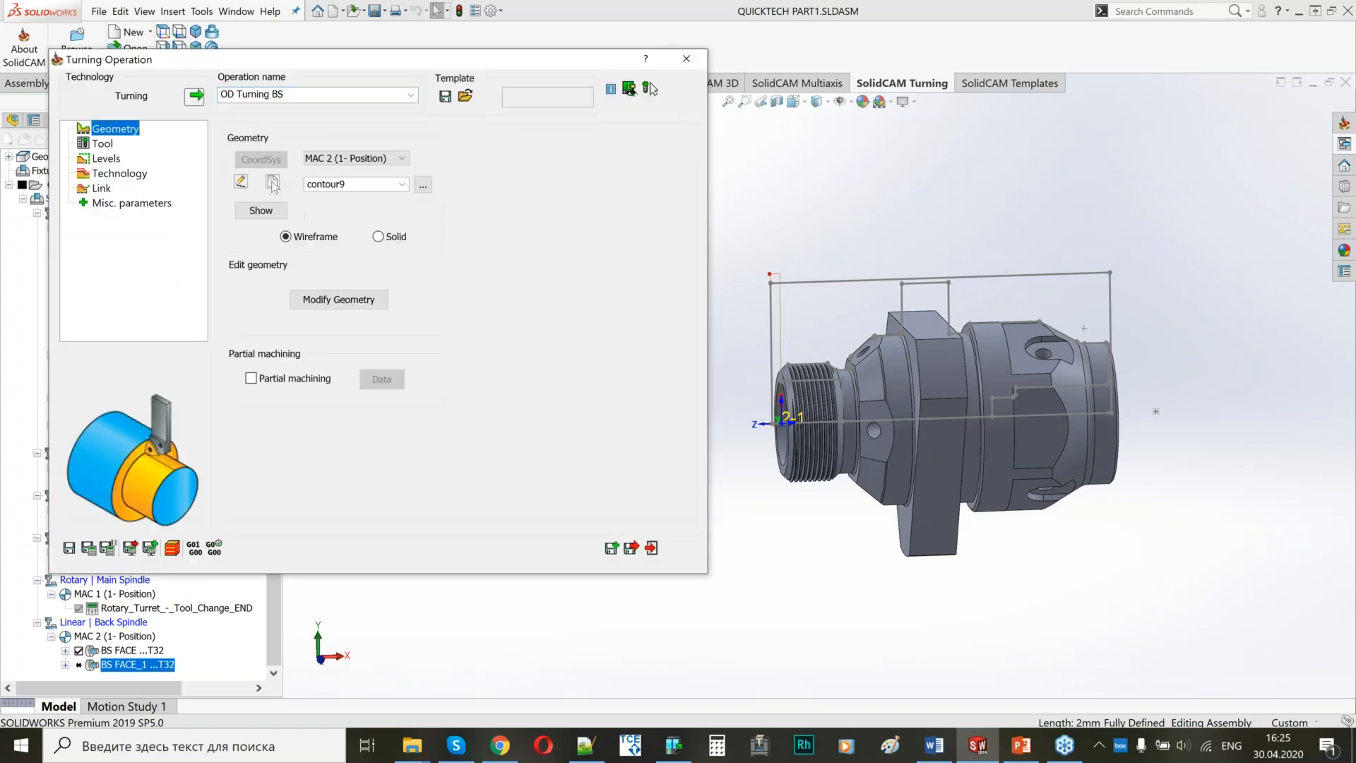
left_click(273, 183)
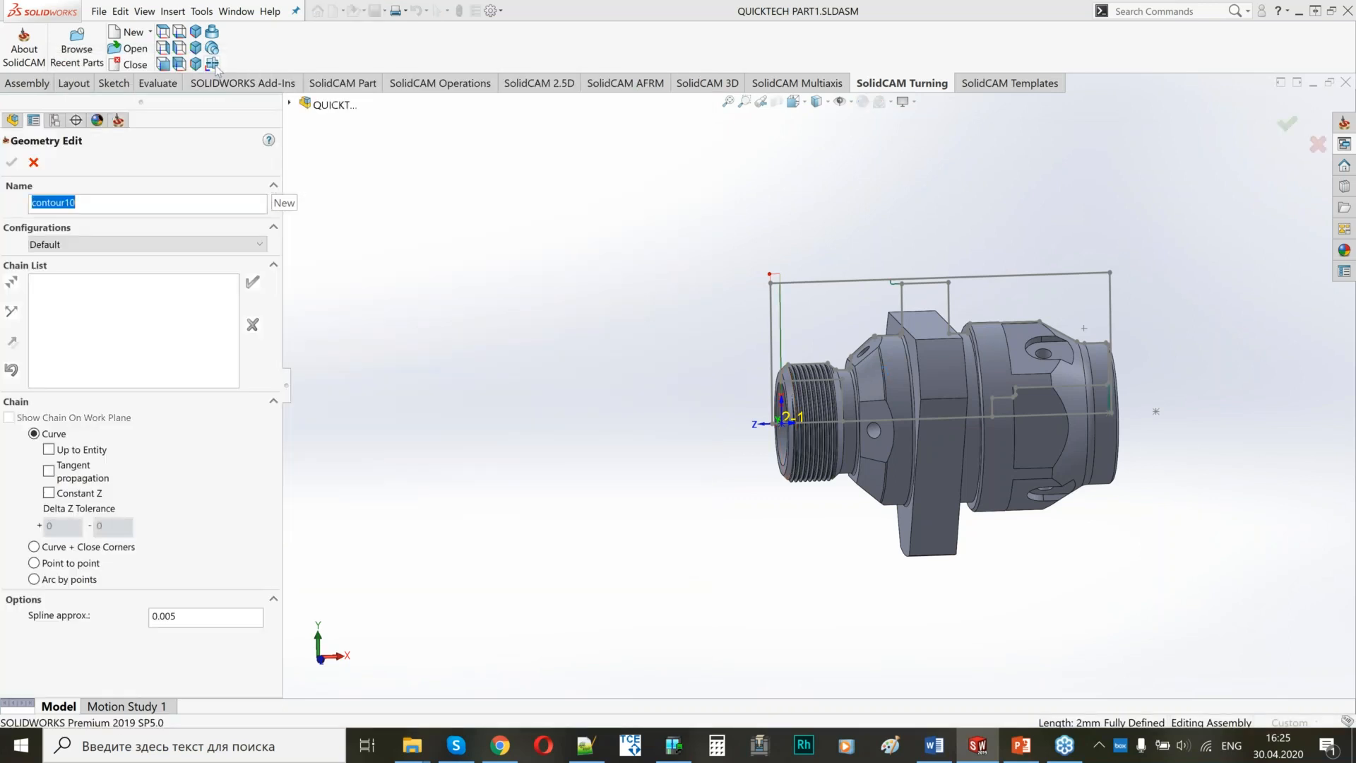
left_click(163, 32)
scroll(563, 265, "down", 5)
left_click(484, 426)
left_click(551, 413)
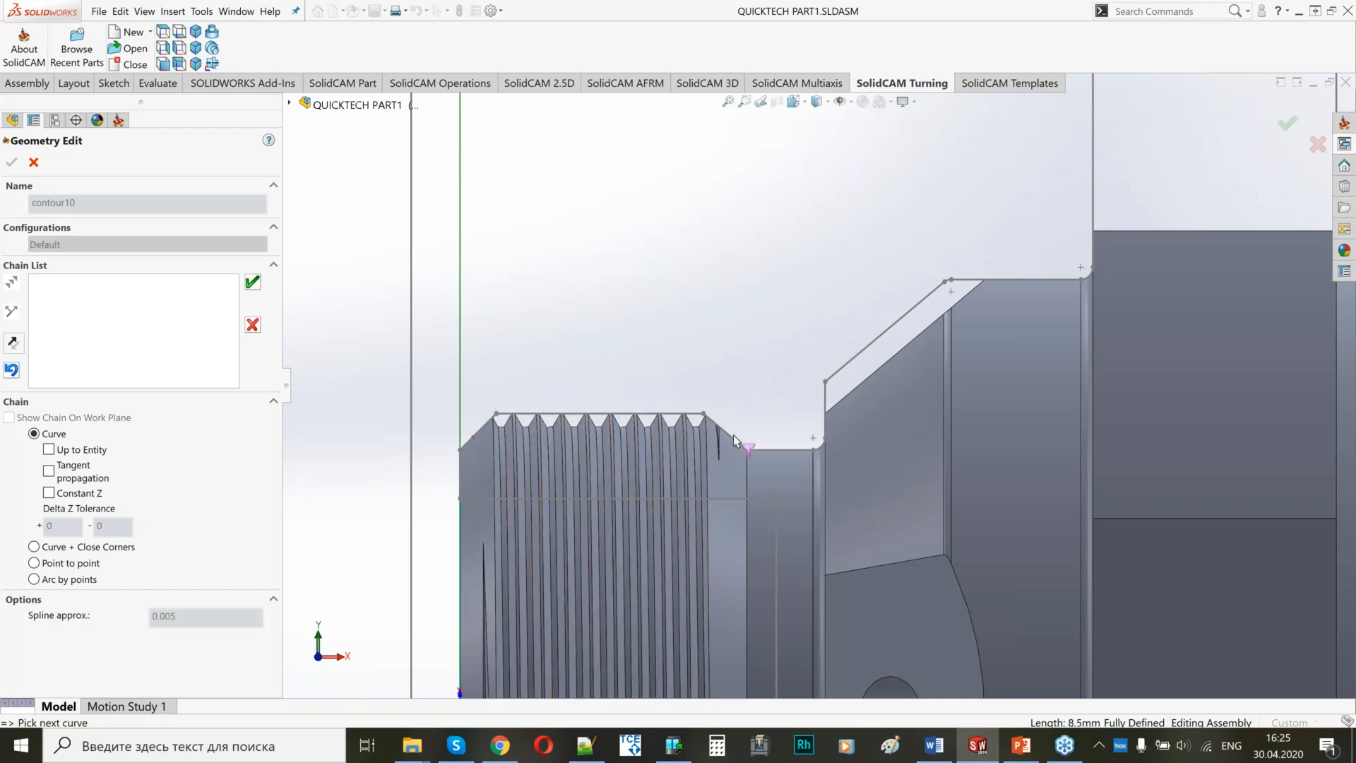
left_click(820, 447)
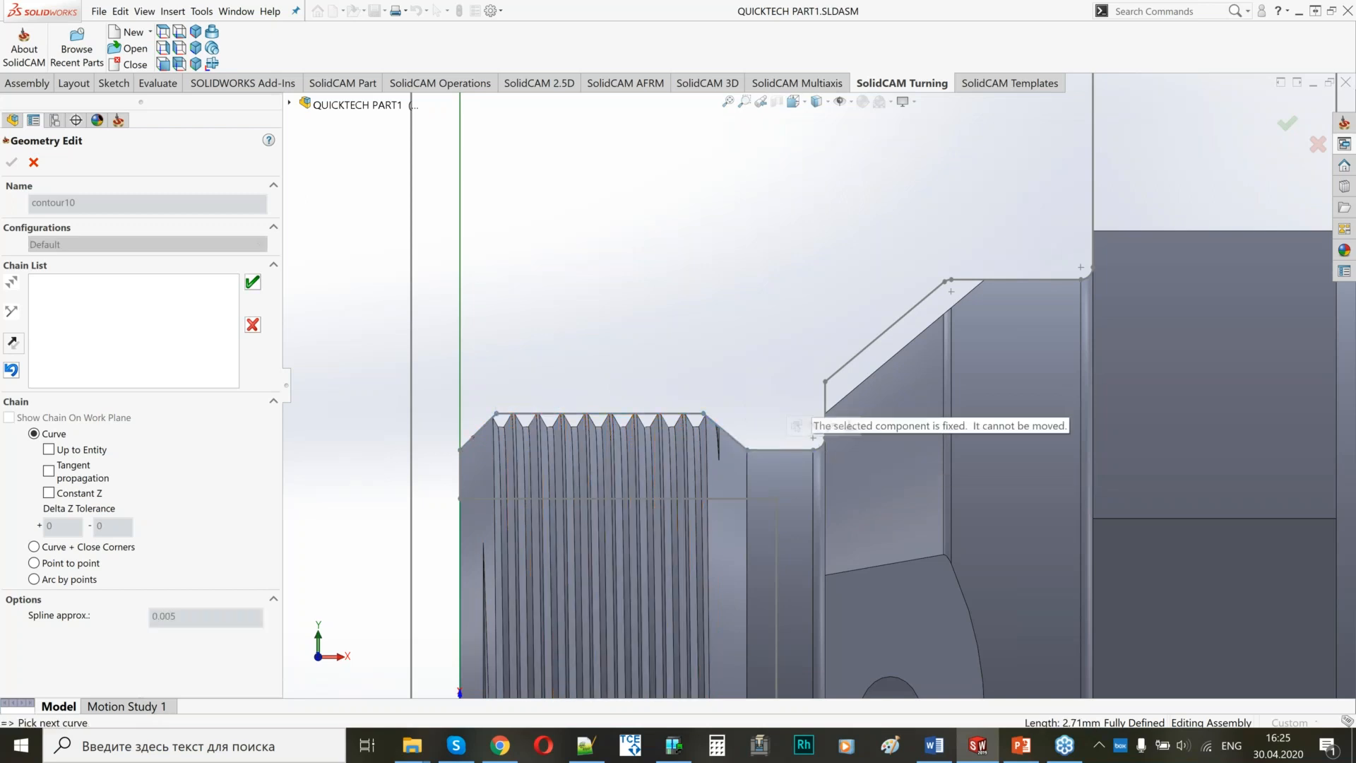
Continue the contour chain from the neck fillet up the sloped cone line to its rounded upper corner.
scroll(791, 379, "down", 1)
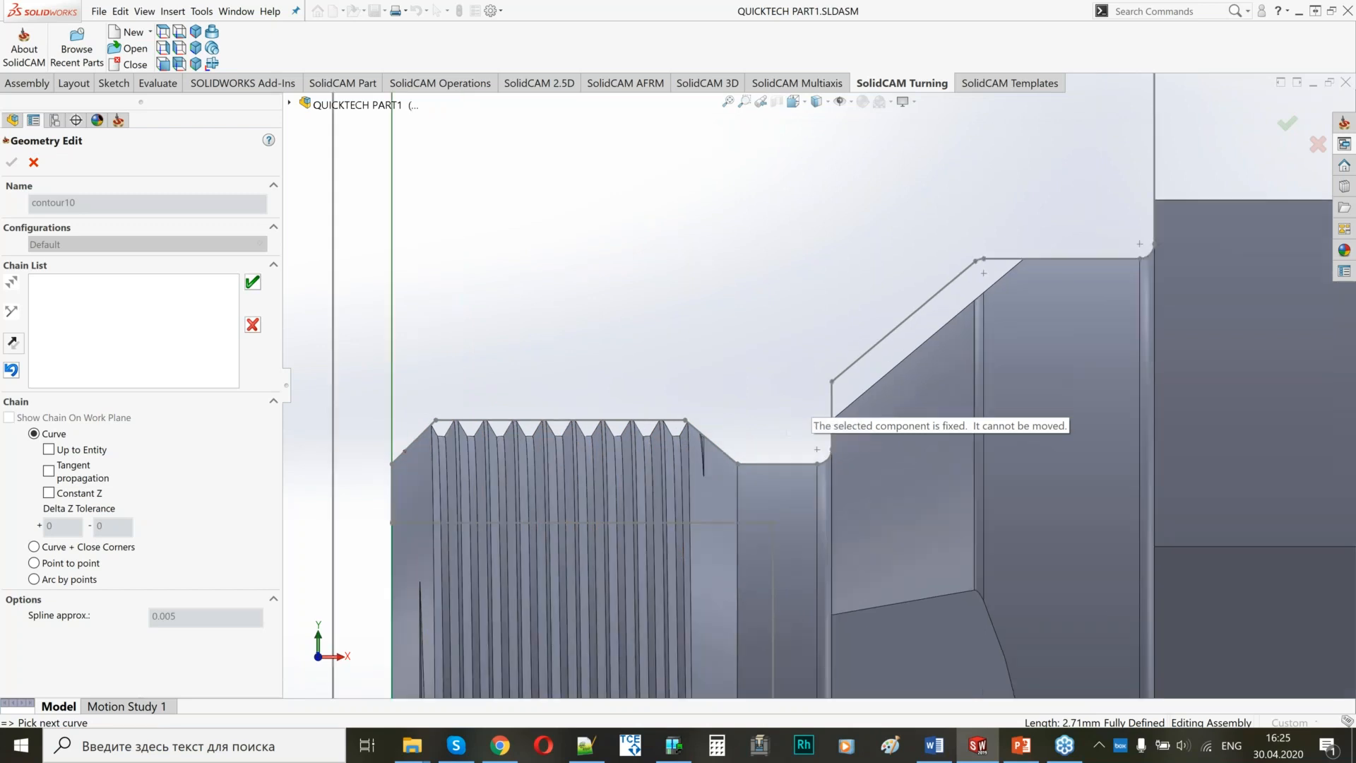
scroll(809, 410, "down", 2)
middle_click_drag(851, 473, 921, 510)
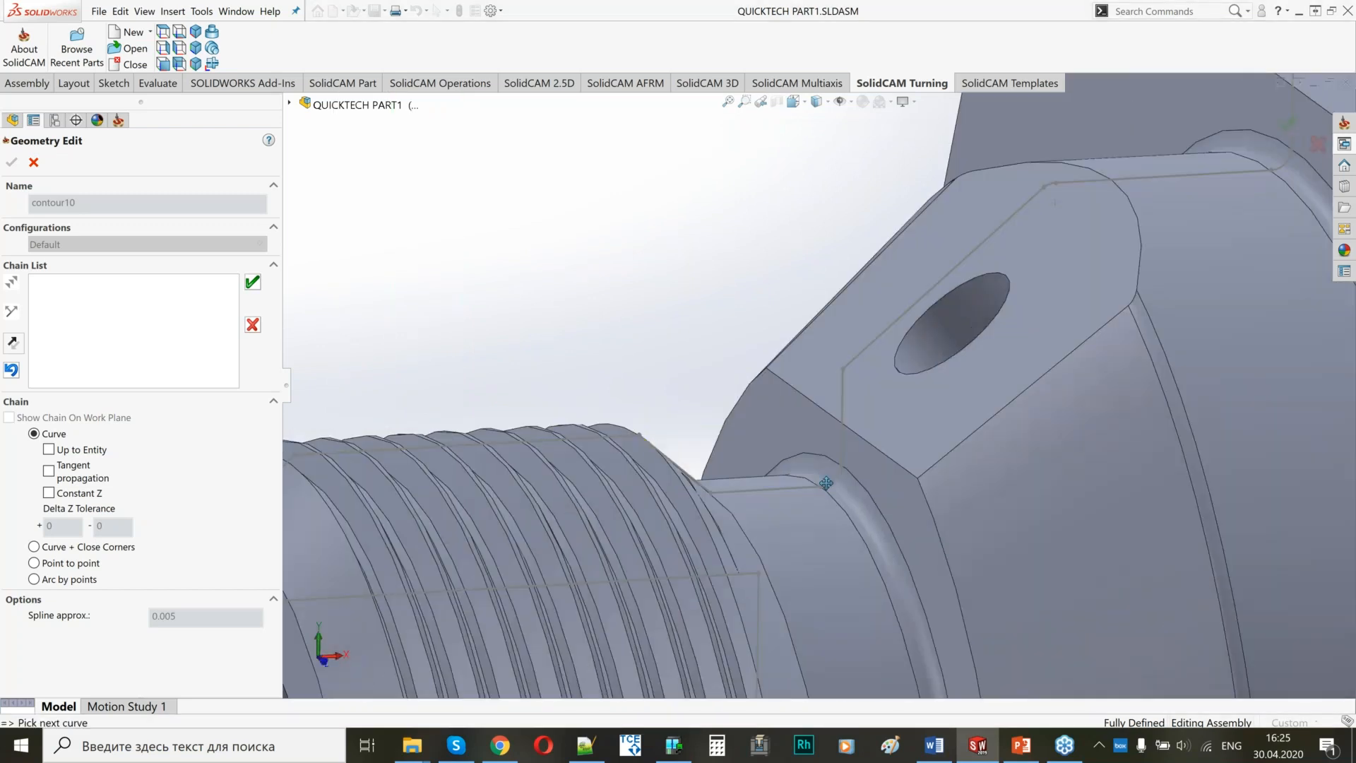
scroll(819, 422, "up", 5)
scroll(821, 424, "down", 3)
scroll(827, 426, "down", 2)
left_click(823, 415)
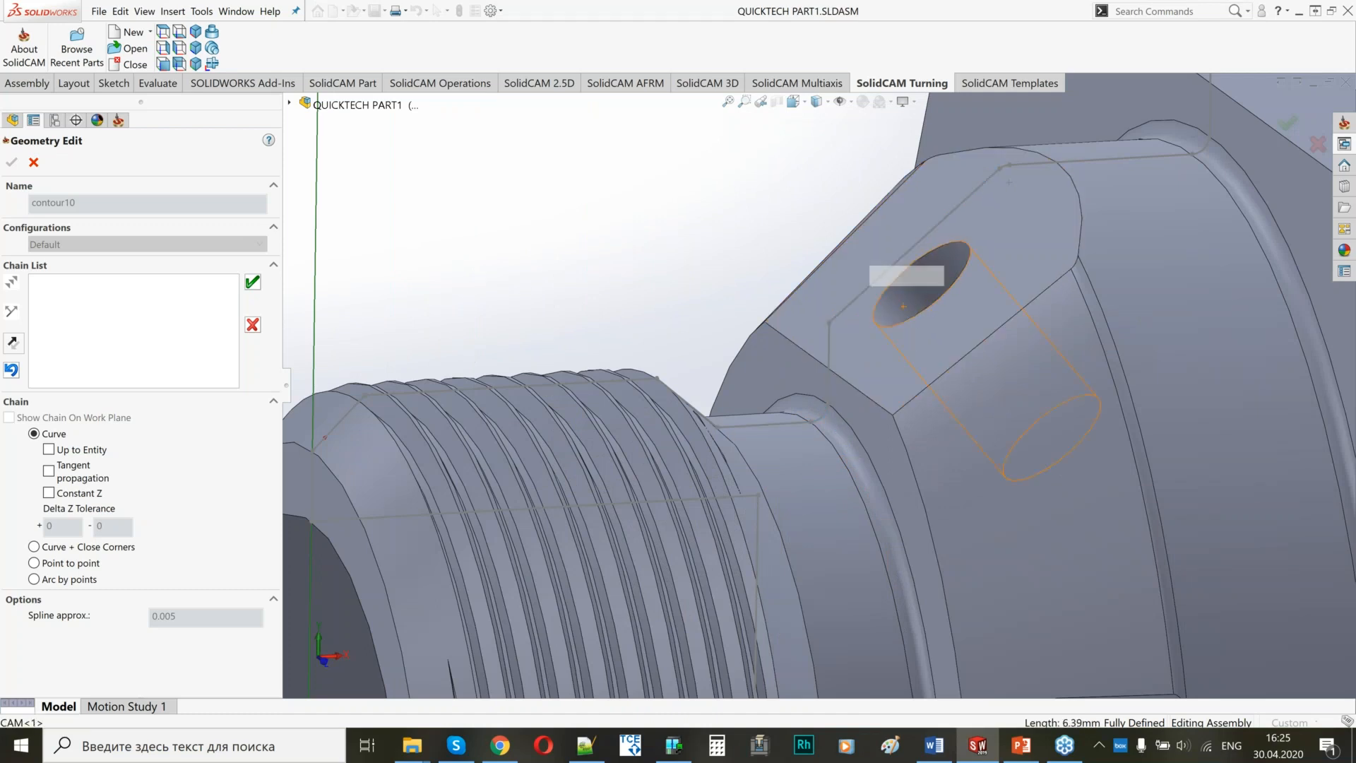
scroll(907, 311, "up", 4)
scroll(911, 309, "down", 6)
scroll(628, 339, "down", 4)
left_click(625, 328)
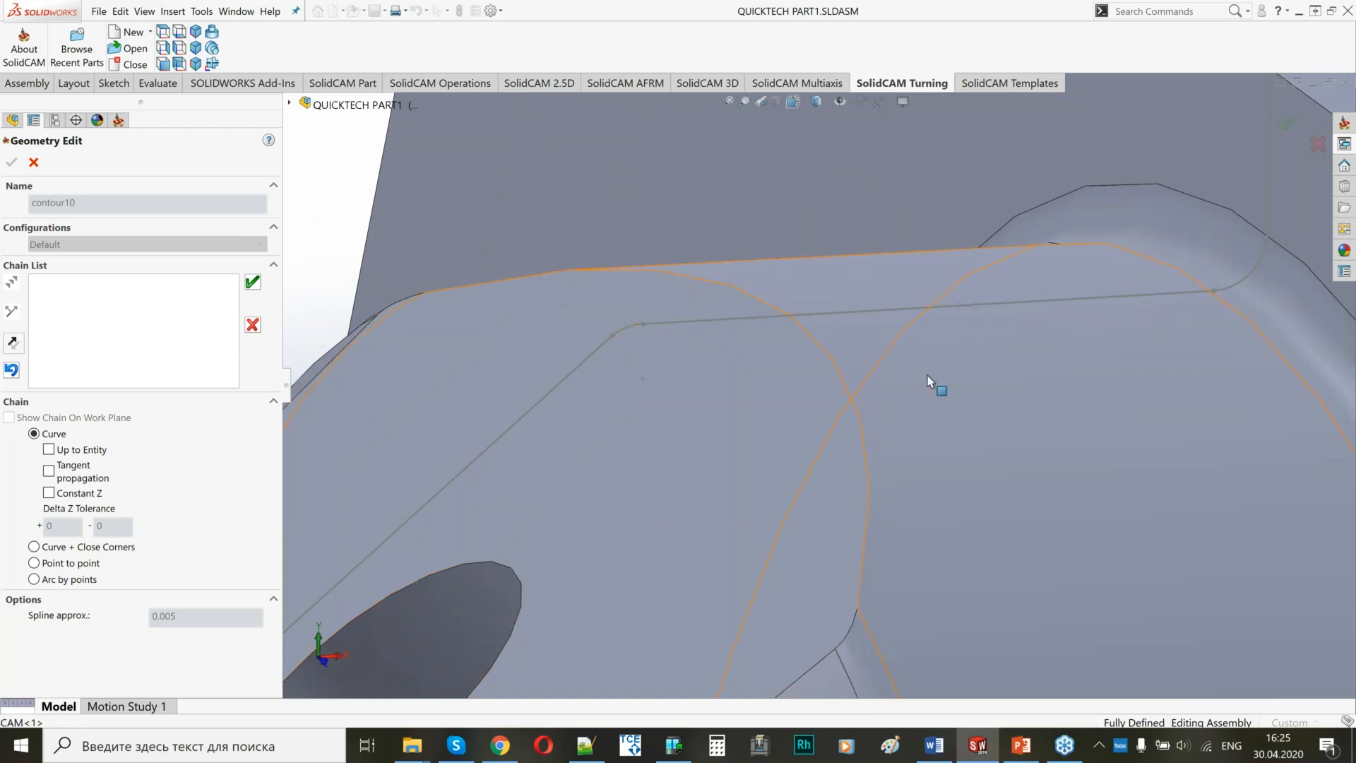
Extend the chain through the 0.5 mm fillet and up the hex flange's side line, and accept the chain and geometry.
scroll(1052, 379, "up", 3)
left_click(1065, 321)
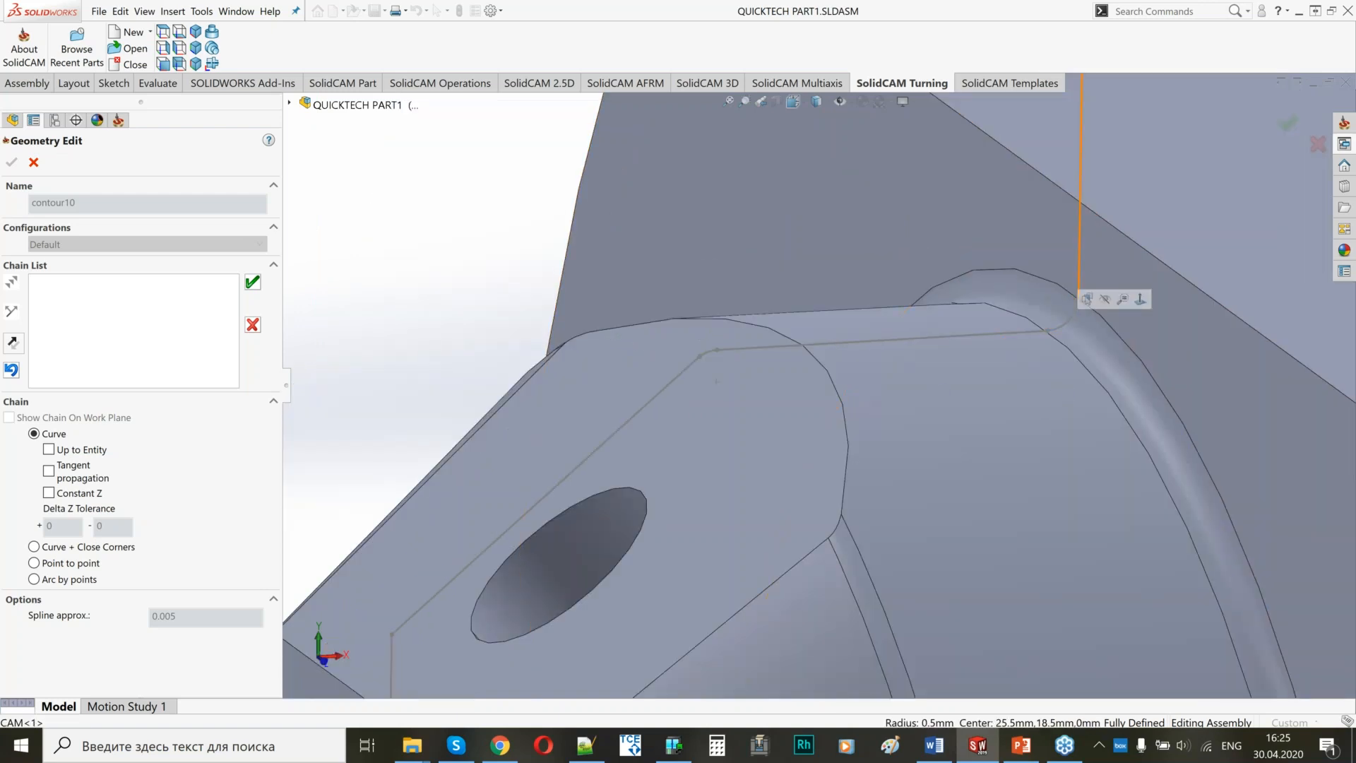
left_click(1080, 272)
scroll(1040, 335, "up", 6)
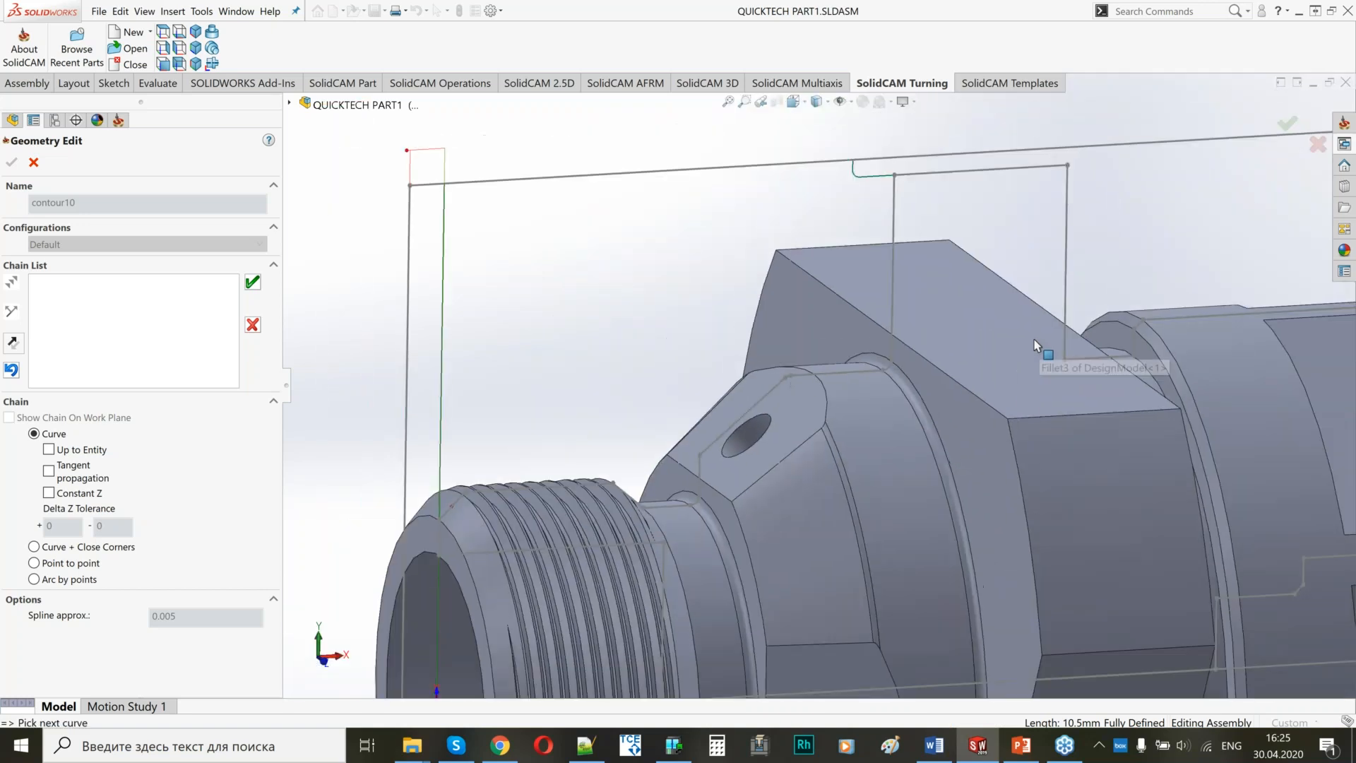
scroll(1034, 339, "up", 1)
left_click(253, 284)
mouse_move(724, 403)
middle_mouse_down()
mouse_move(743, 422)
mouse_move(730, 423)
middle_mouse_up()
left_click(11, 162)
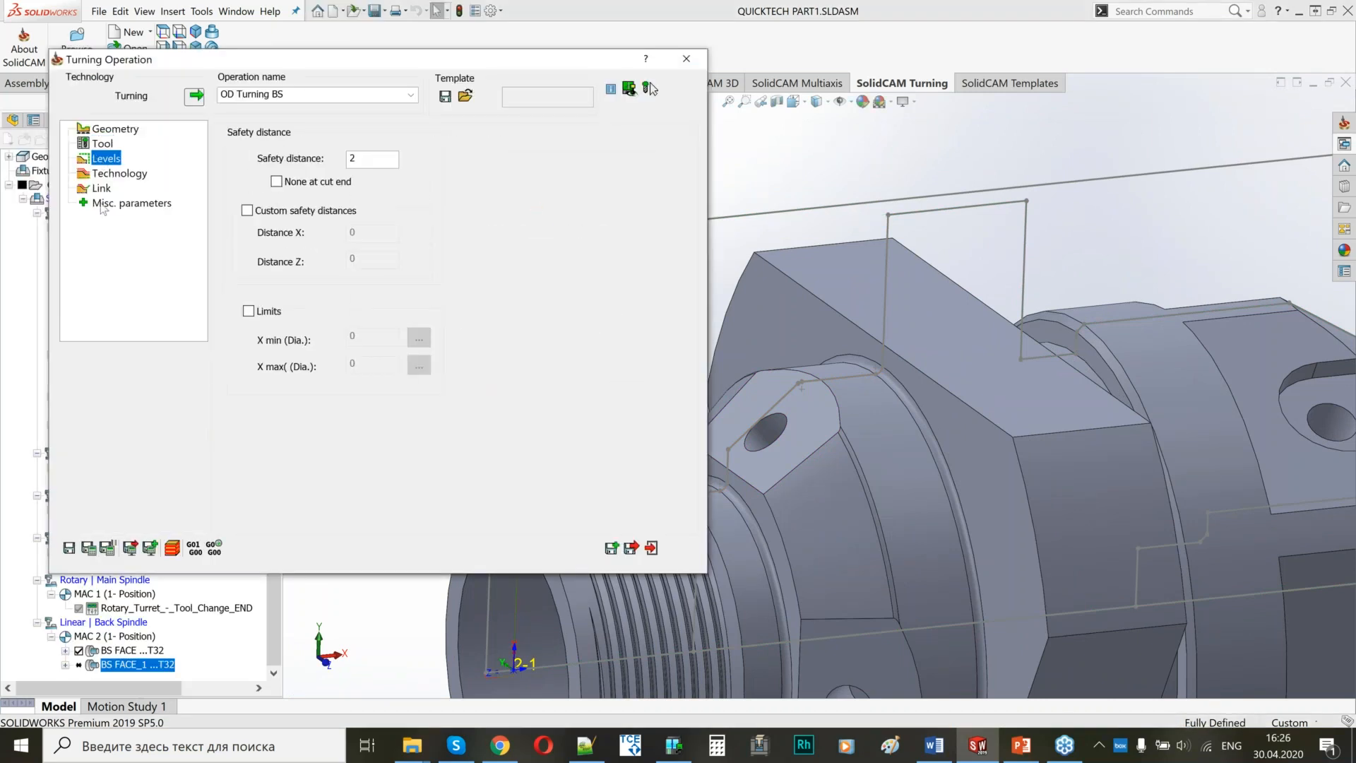
Change the work type of OD Turning BS to Rough.
left_click(145, 175)
left_click(302, 250)
left_click(306, 274)
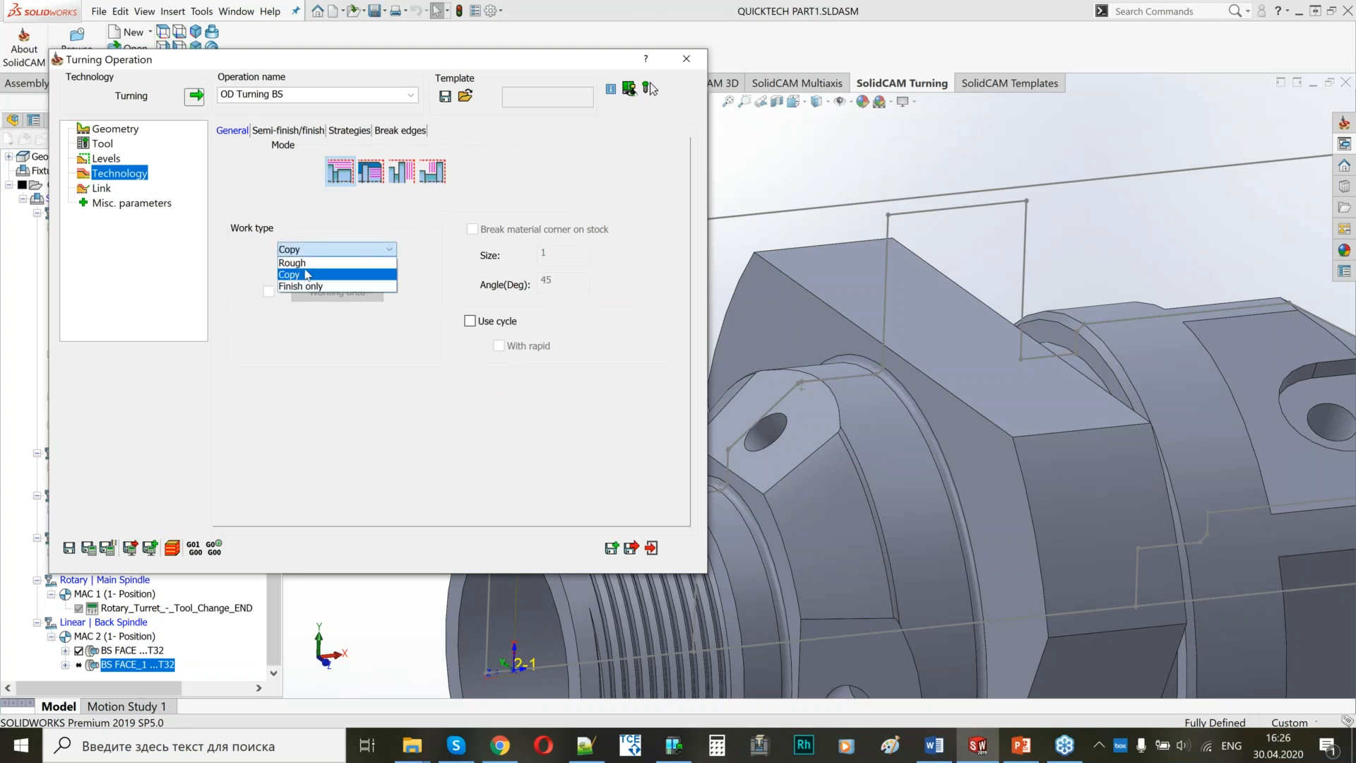
left_click(292, 262)
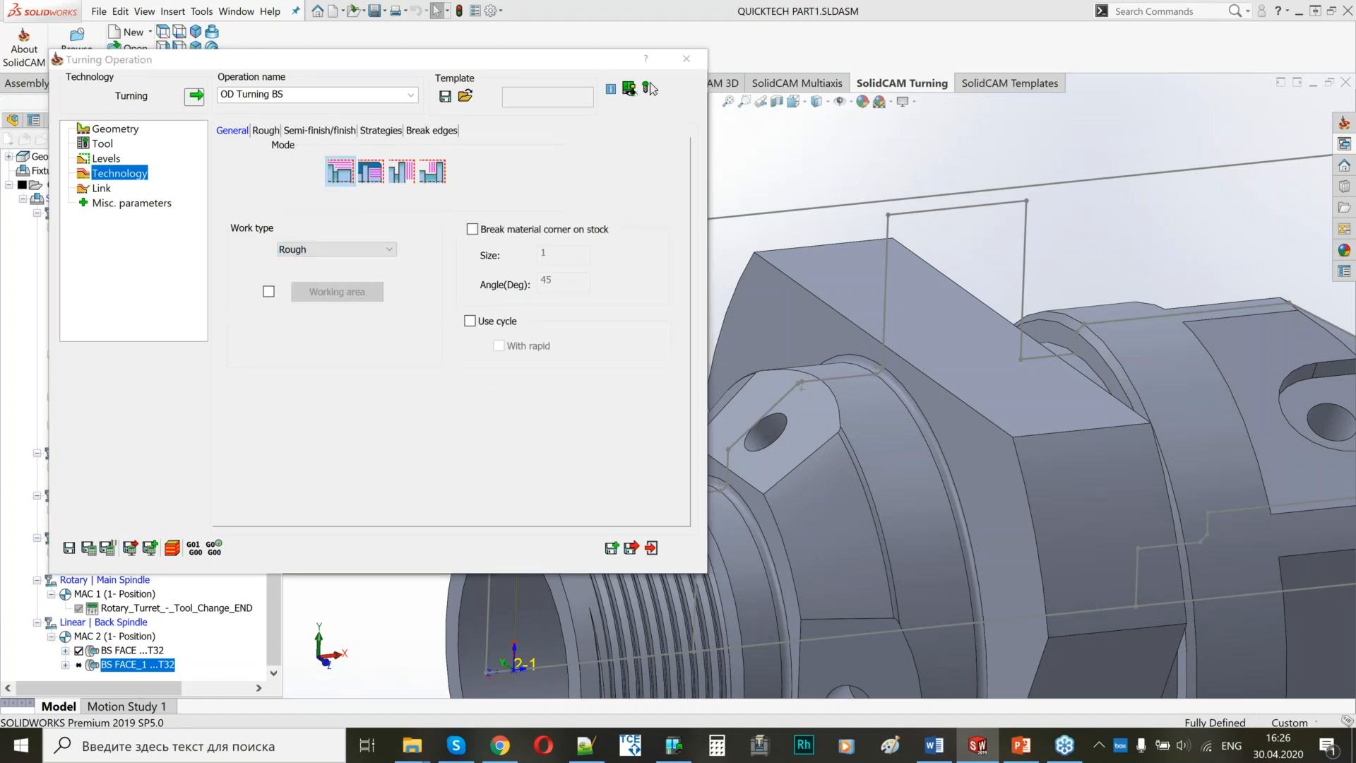
Set the rough step down to 1.5 and the ZX-ABS rough offsets to 0.15 in X and 0.1 in Z.
left_click(265, 132)
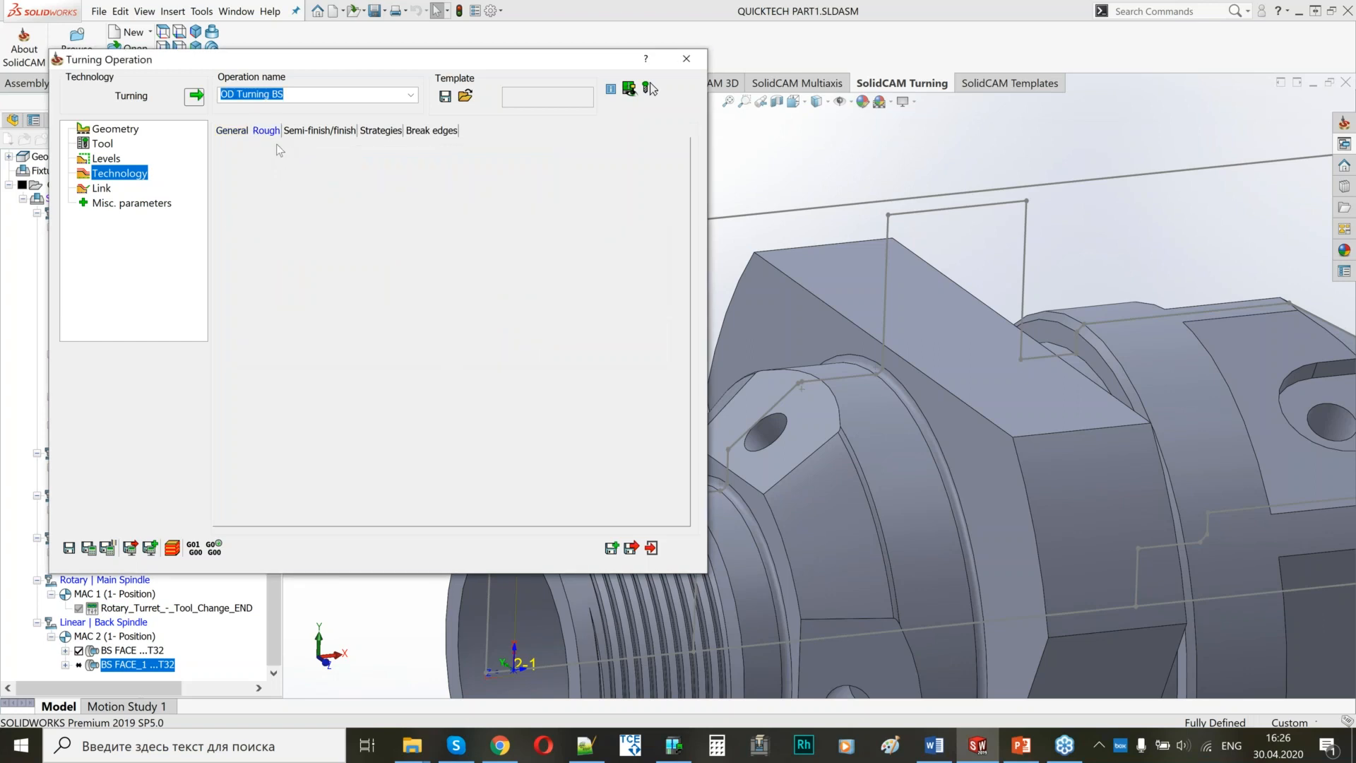
left_click(387, 238)
type(".5")
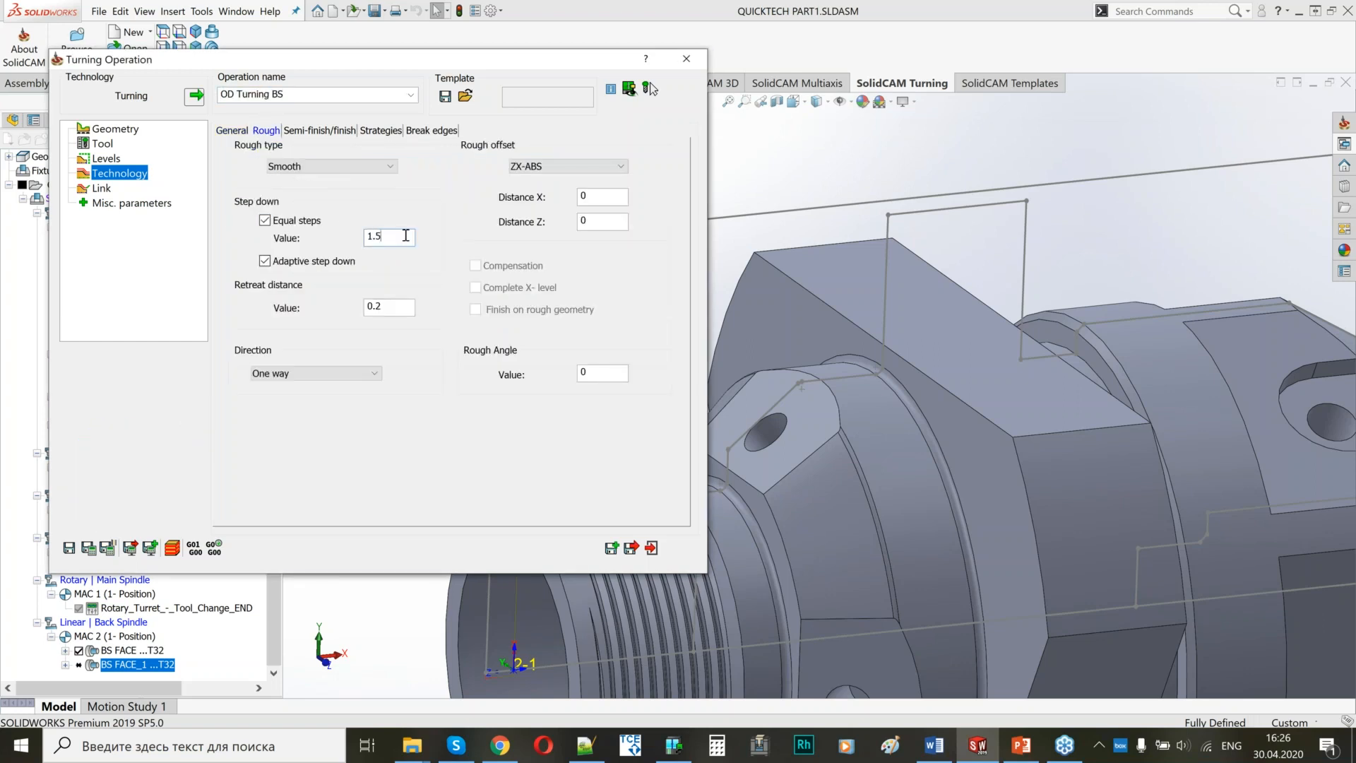
left_click(588, 203)
type(".15")
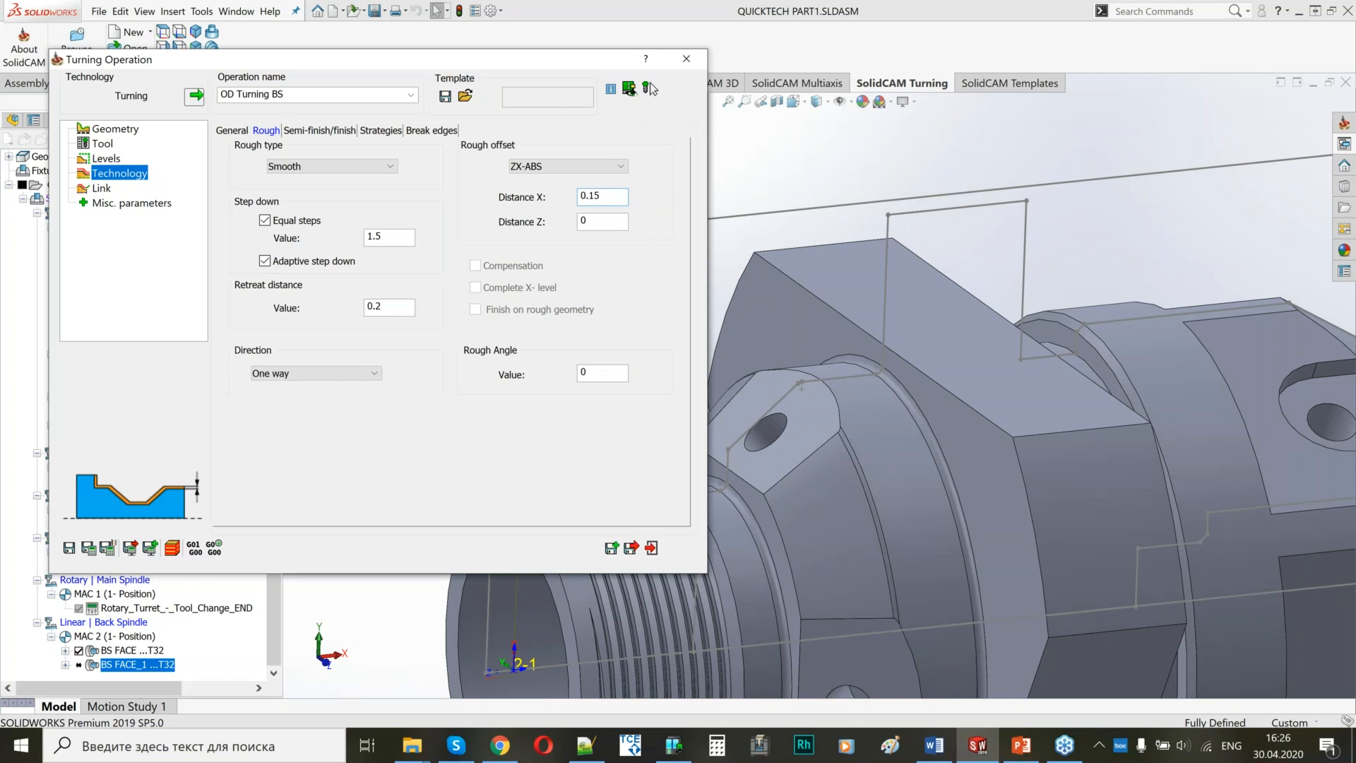
left_click(577, 221)
type(".1")
Check the finish, descending-motion and link settings of OD Turning BS, and save and calculate the operation.
left_click(325, 131)
left_click(527, 308)
scroll(526, 306, "up", 1)
left_click(388, 133)
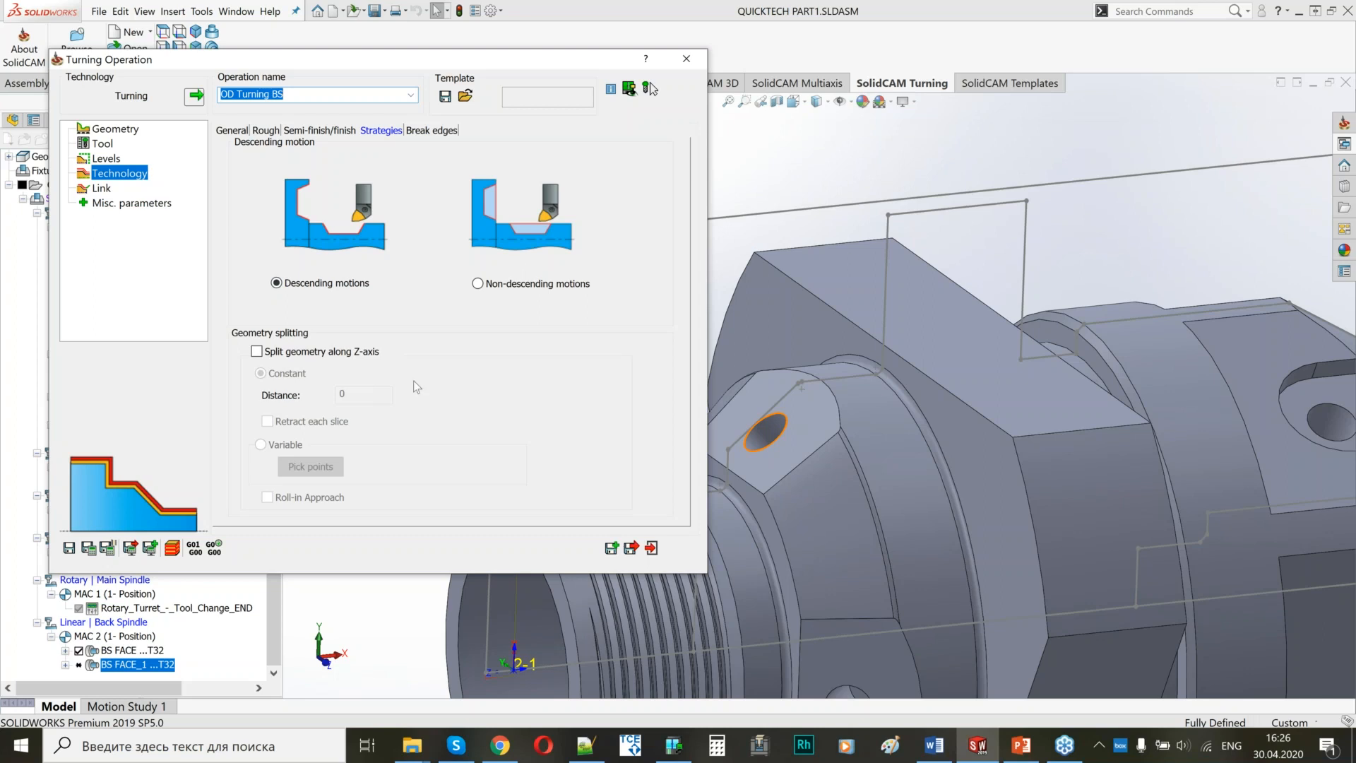
scroll(883, 459, "up", 3)
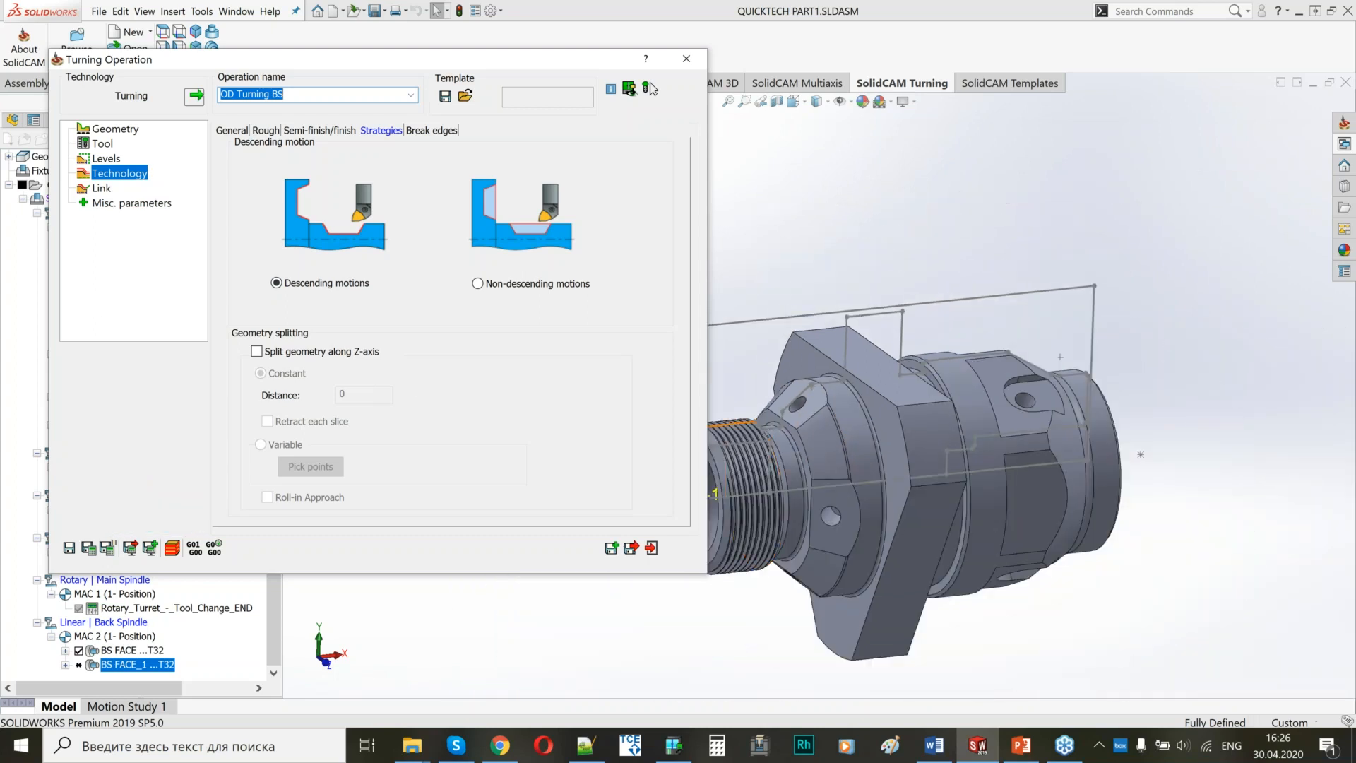
left_click(110, 189)
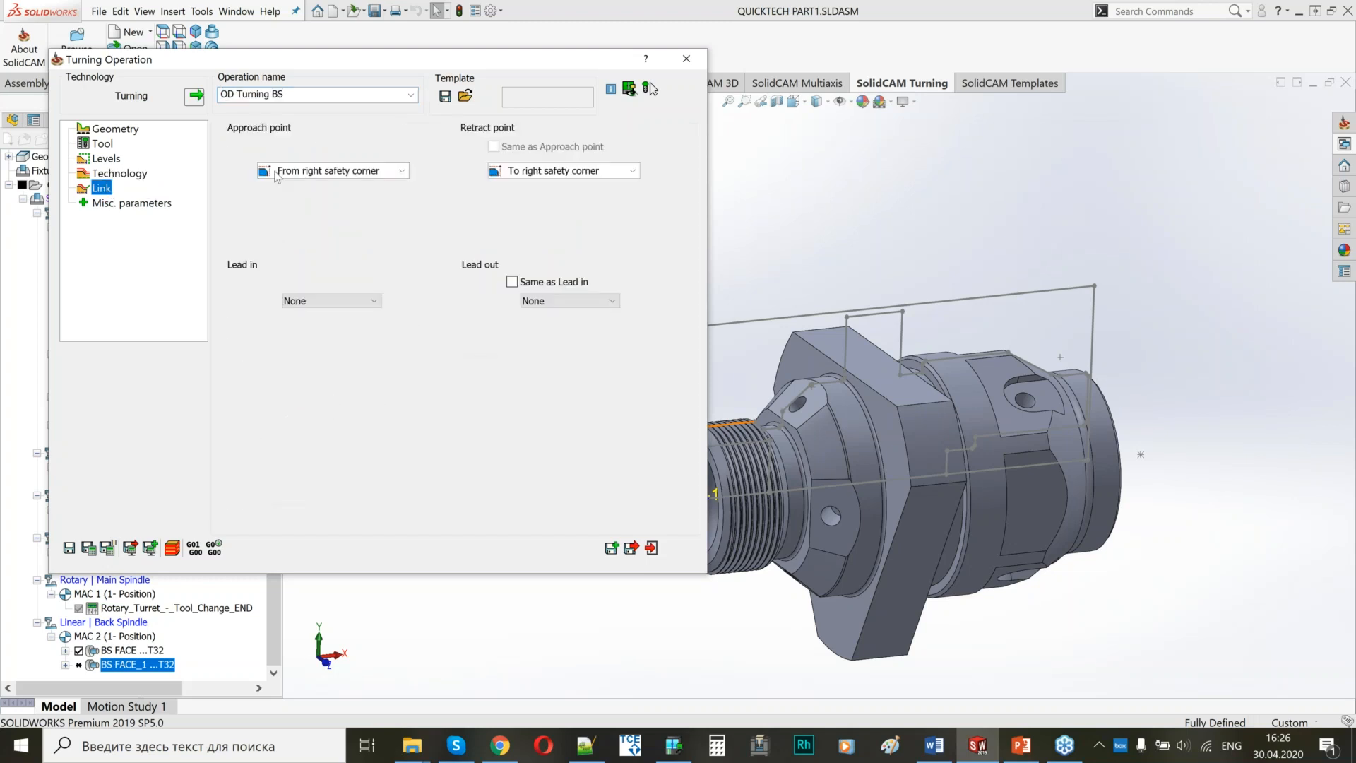
left_click(88, 548)
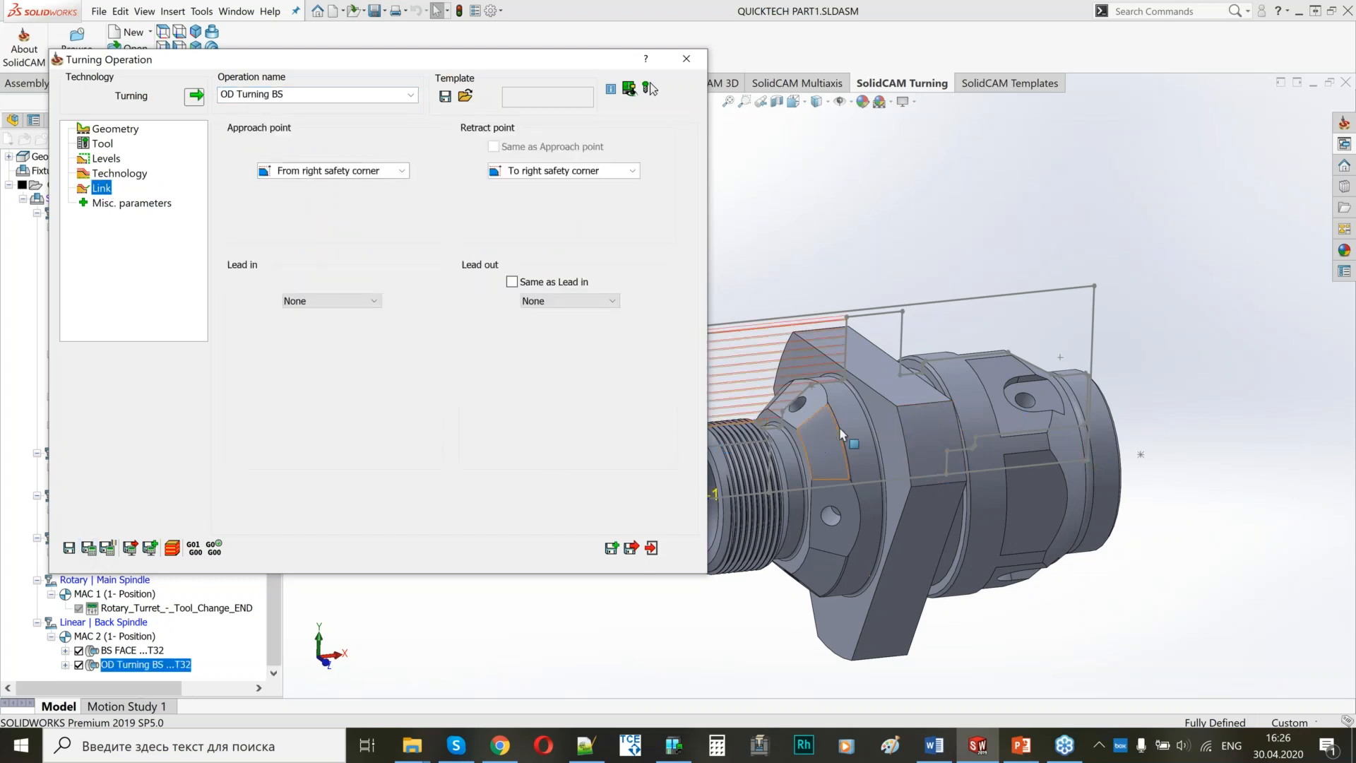
Inspect the roughing toolpath of OD Turning BS over the model, and save and exit the operation.
scroll(925, 417, "down", 6)
scroll(1043, 381, "up", 6)
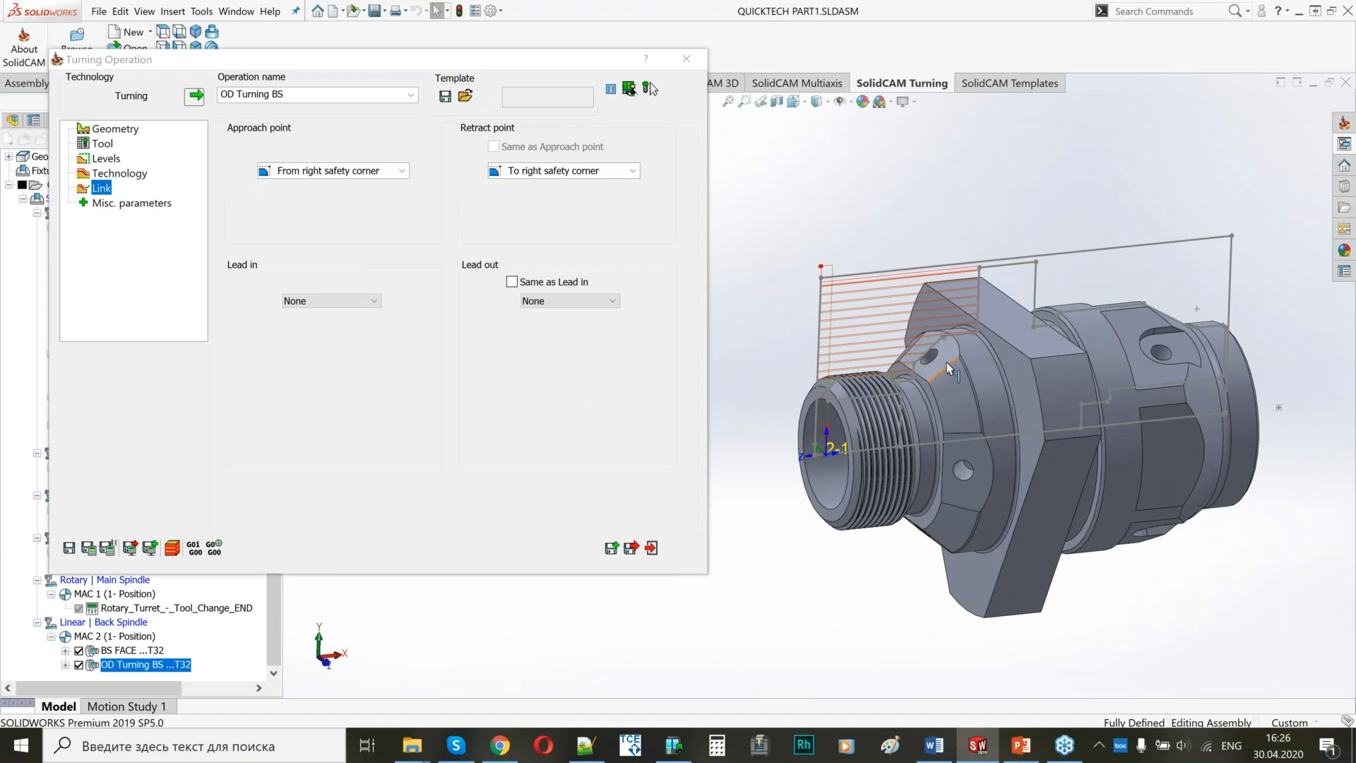
scroll(954, 364, "down", 3)
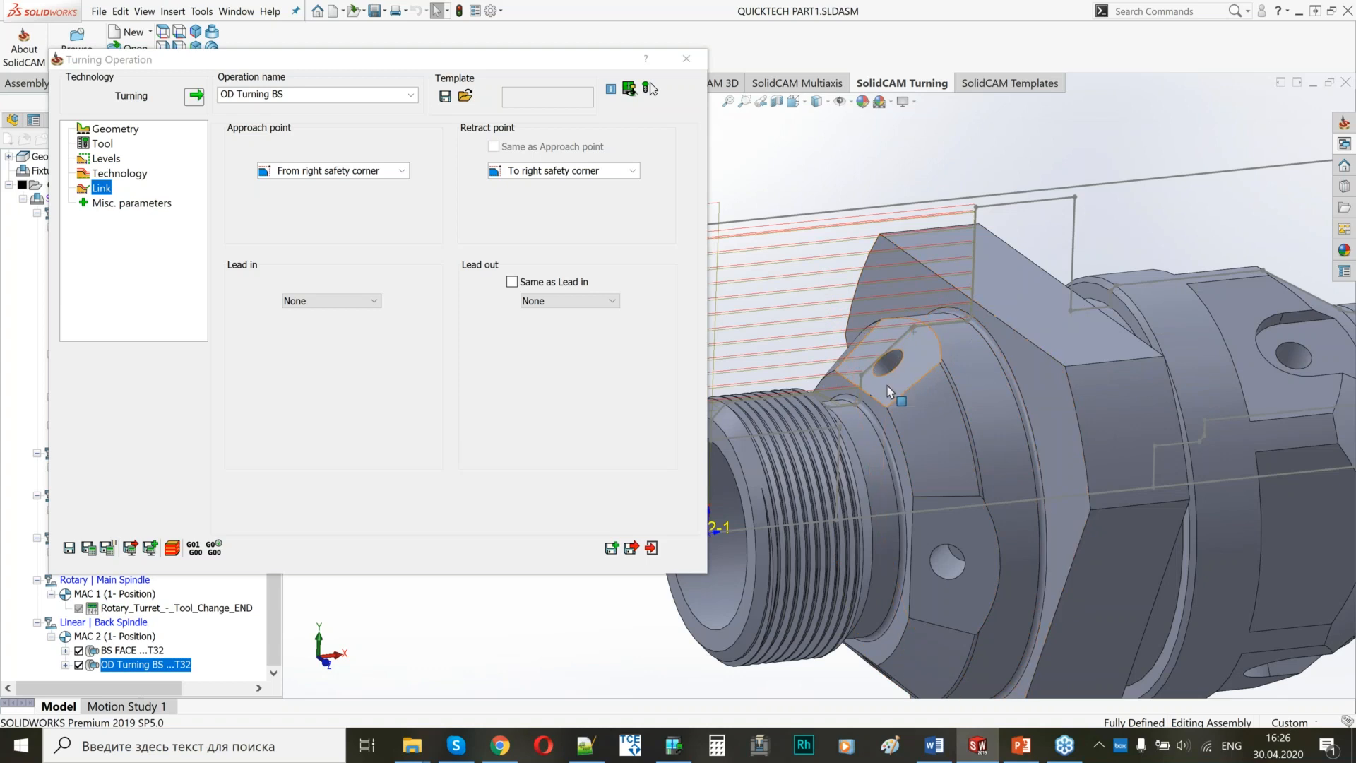
left_click(632, 550)
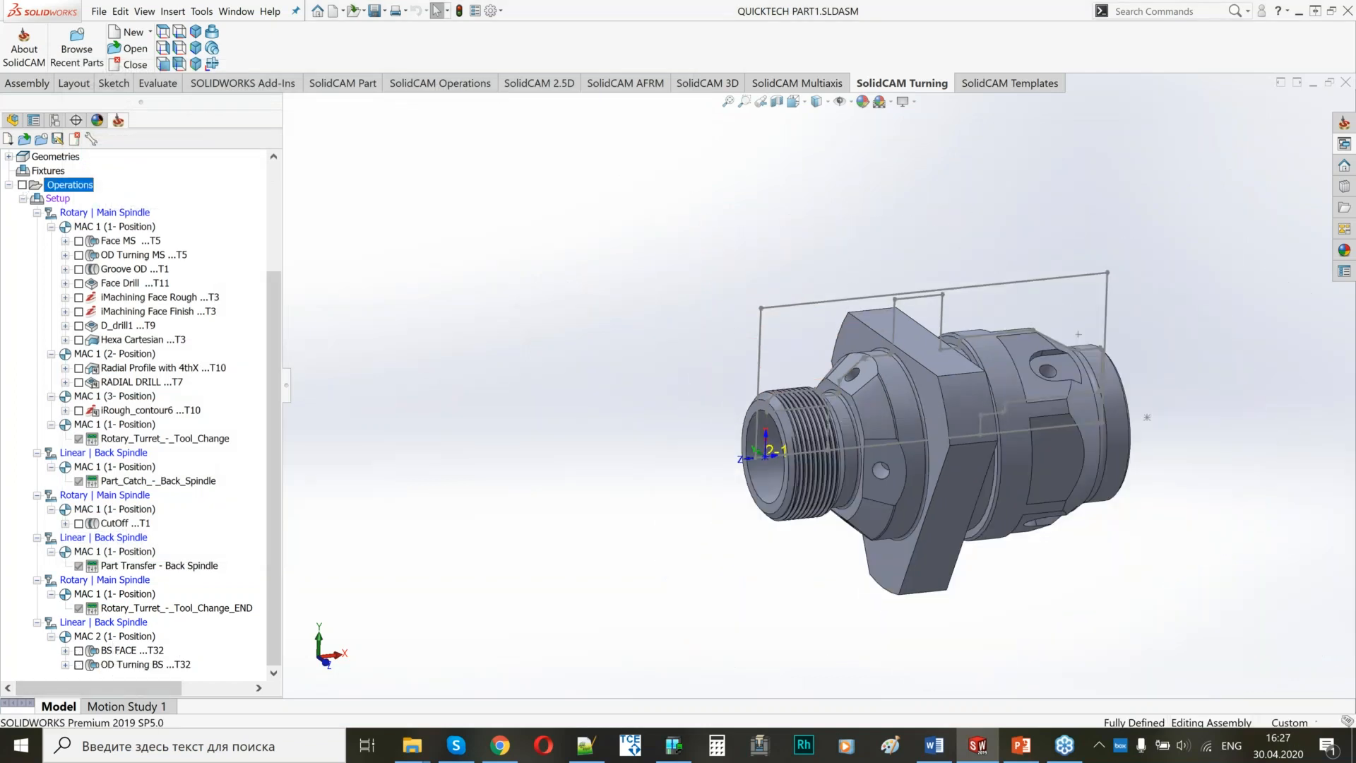
Add a Face milling operation after OD Turning BS, name it Face 40 degree, and base it on defined geometry instead of updated stock.
right_click(171, 668)
mouse_move(331, 292)
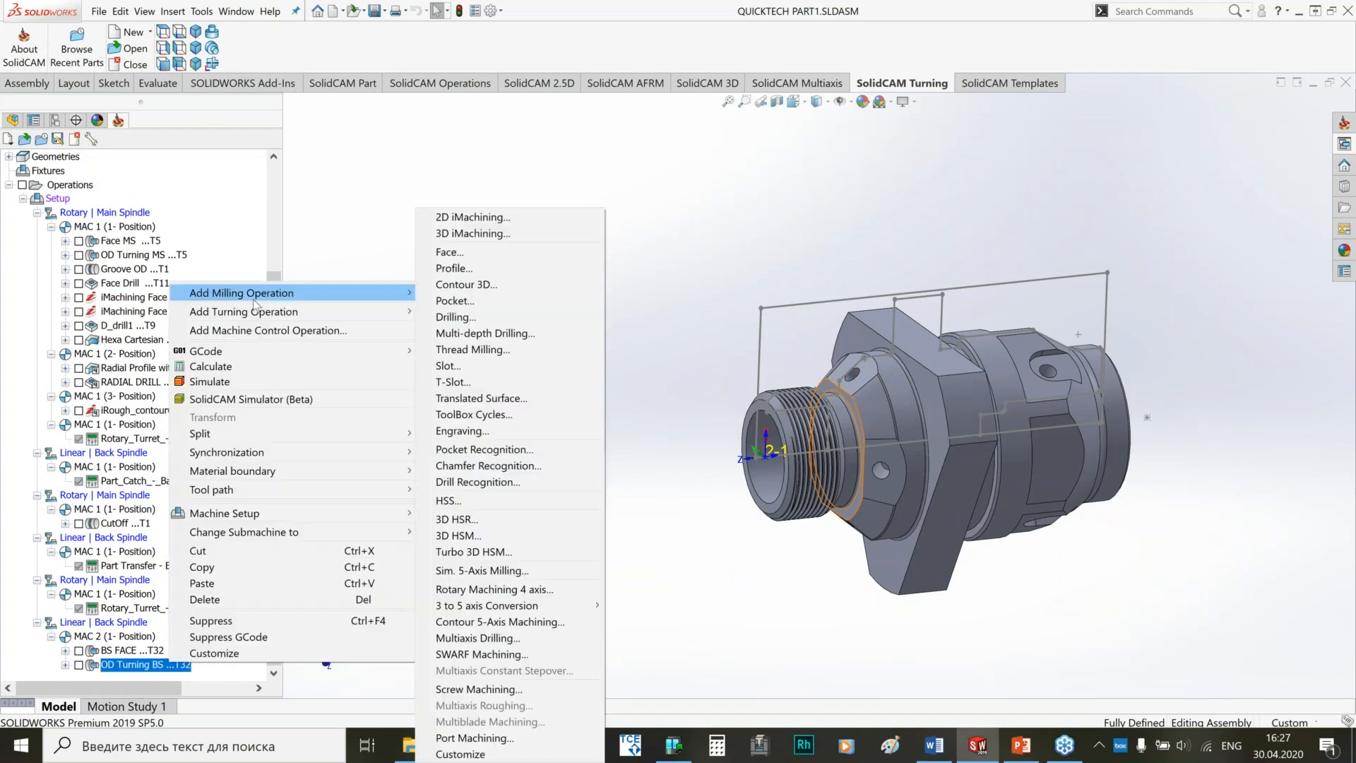
left_click(470, 254)
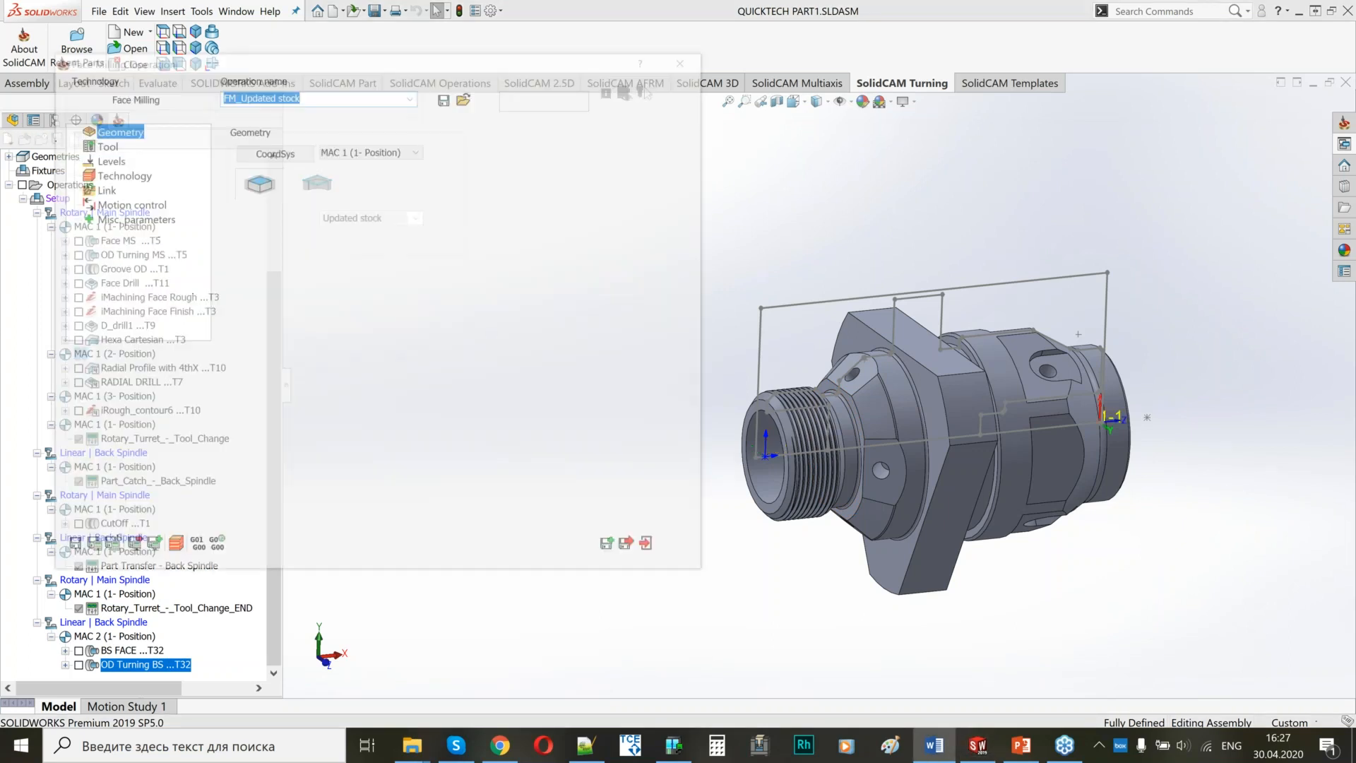
triple_click(333, 96)
type("Face 40 degree")
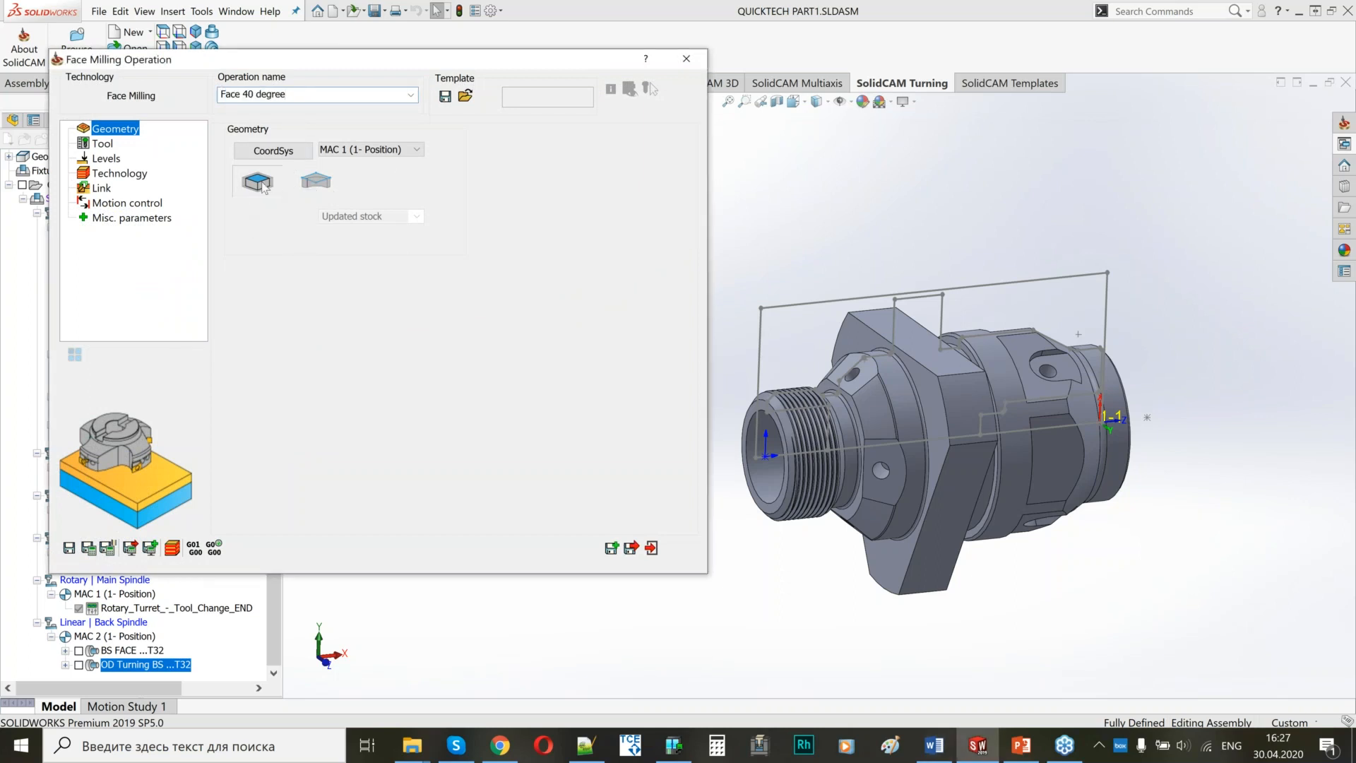
left_click(323, 188)
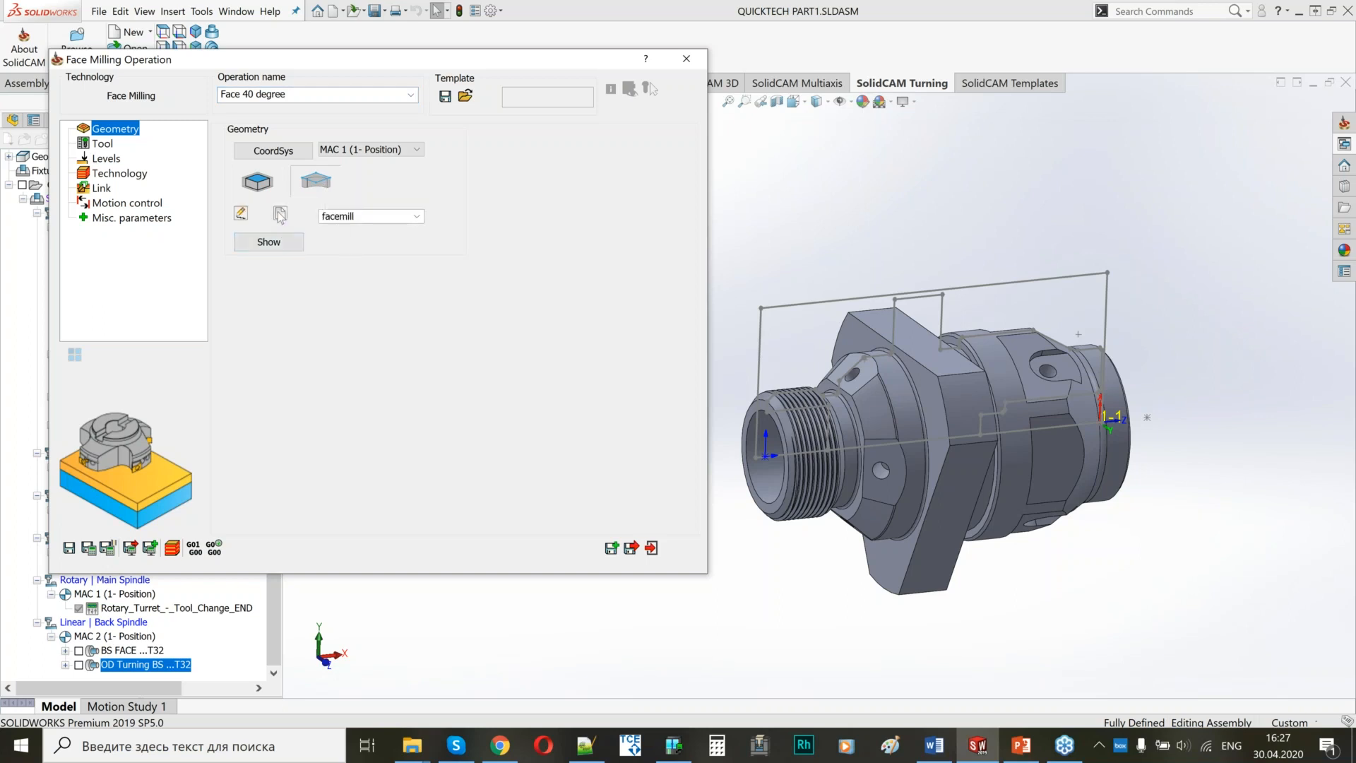
Define a first Faces-type milling geometry from the angled flat with the hole while MAC 1 (1- Position) is still assigned.
left_click(280, 214)
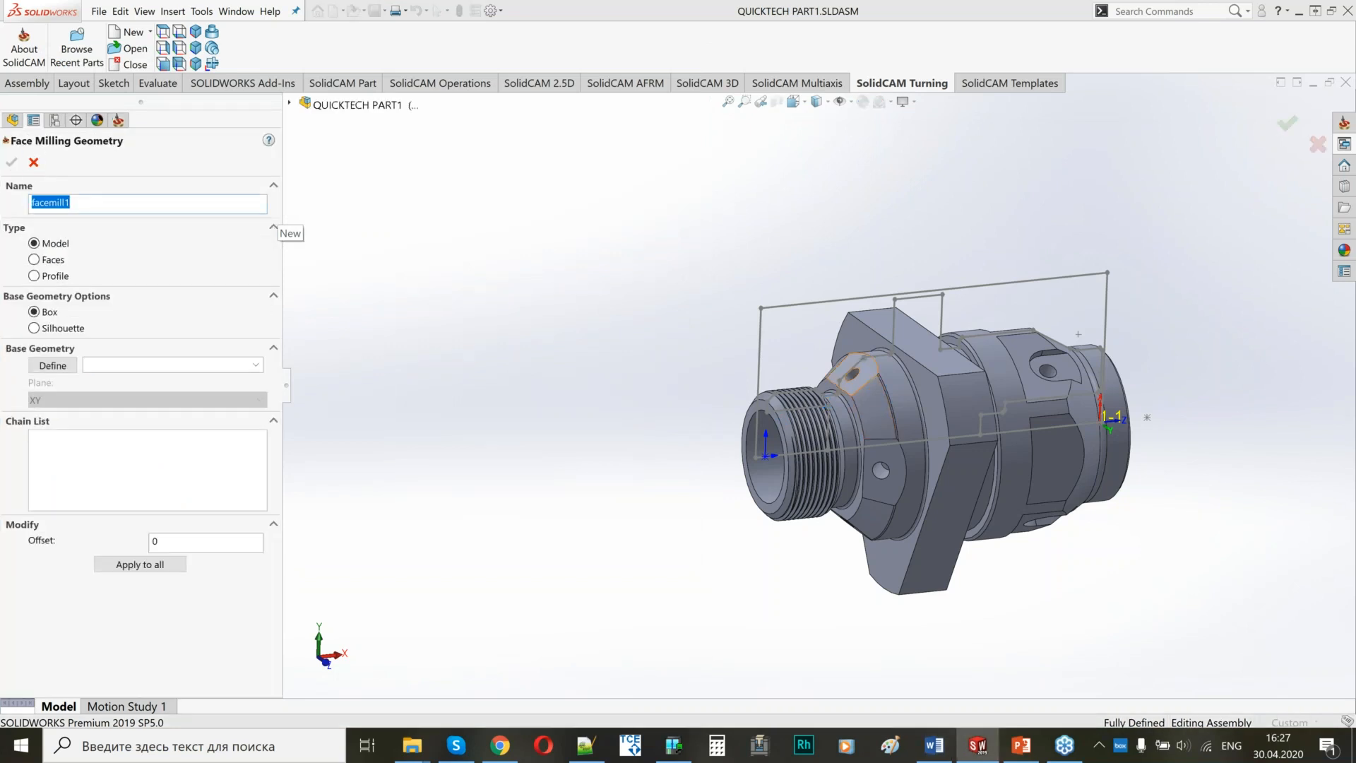
scroll(887, 410, "down", 5)
middle_click_drag(887, 410, 876, 332)
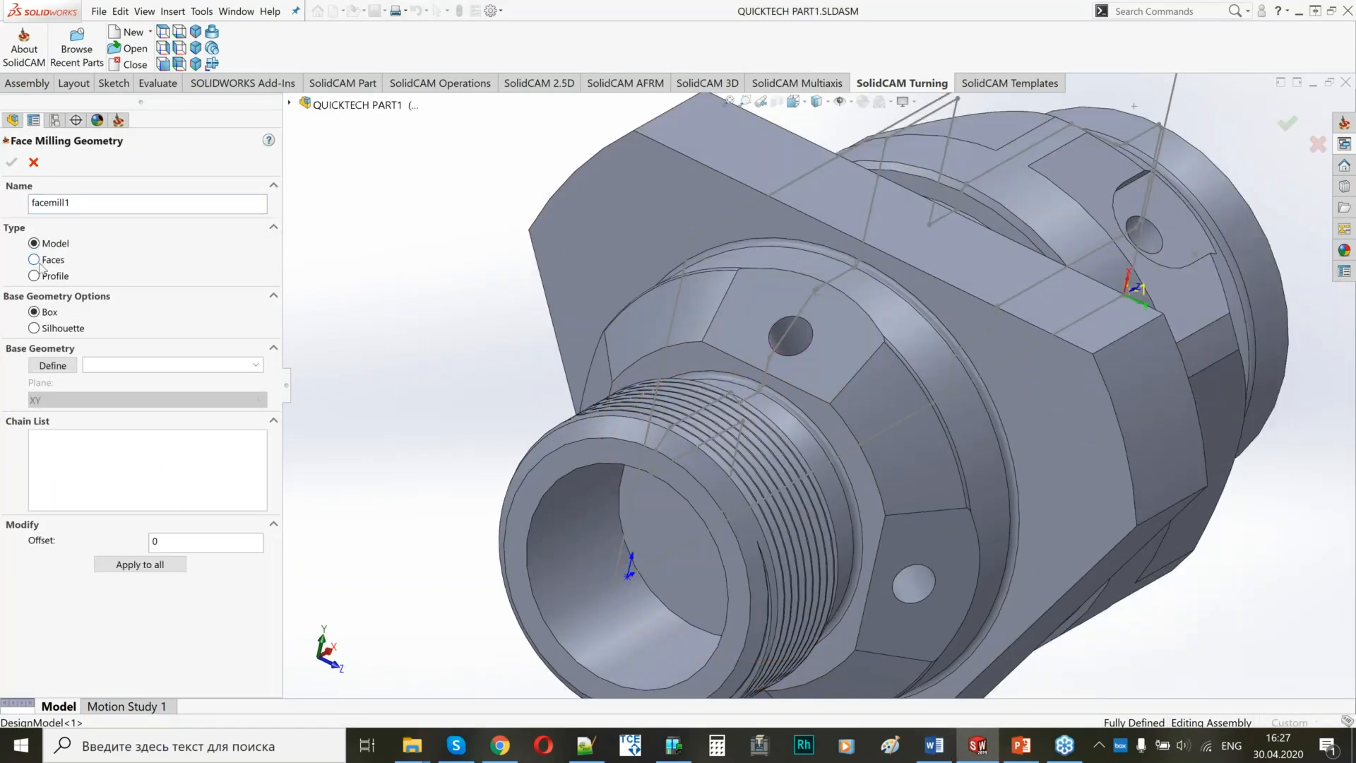
left_click(53, 260)
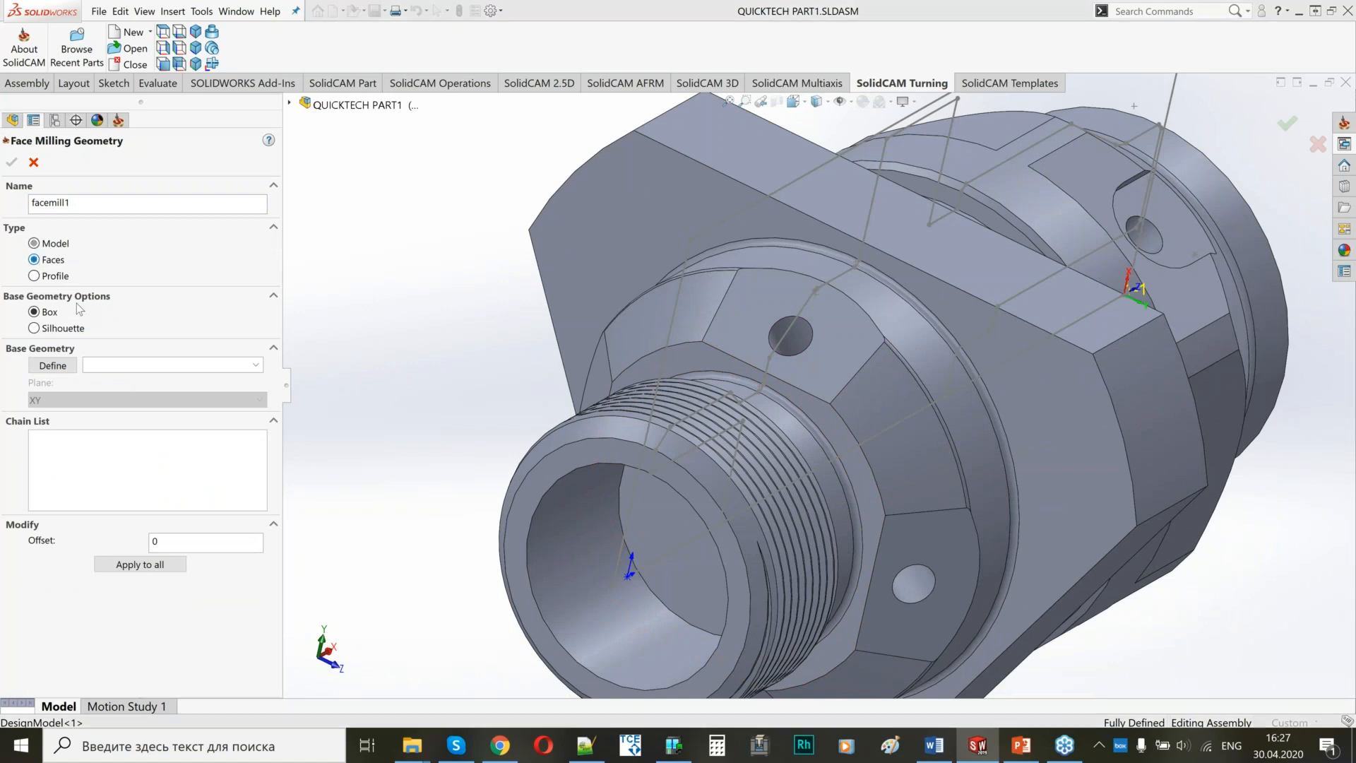
left_click(74, 368)
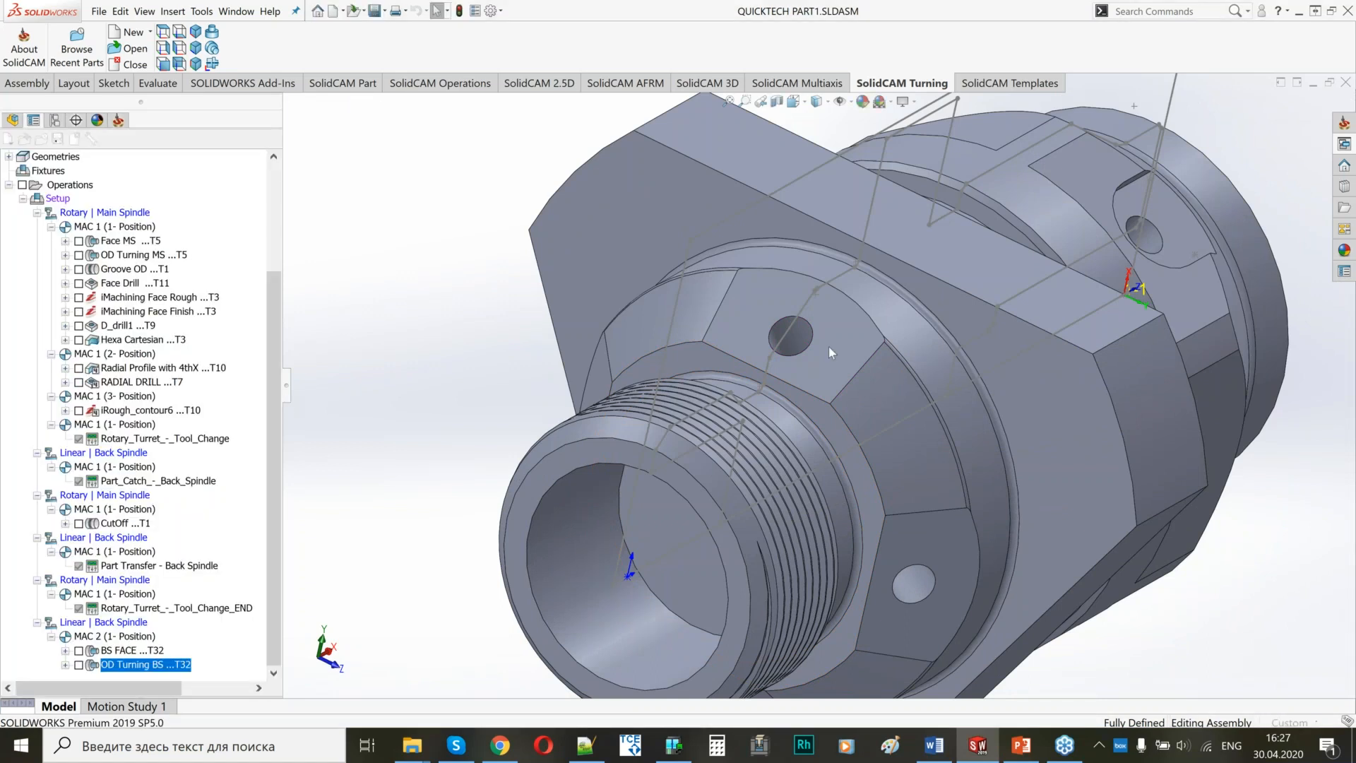
left_click(831, 390)
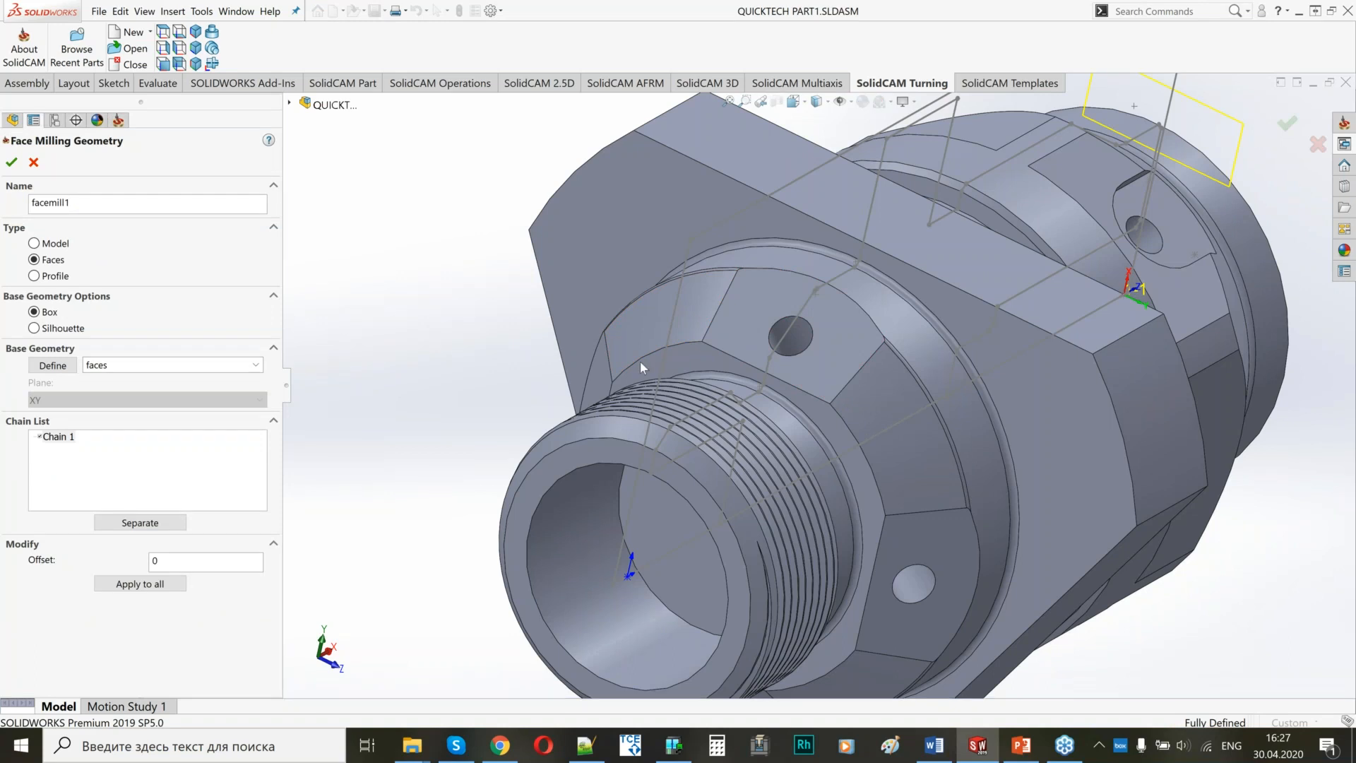
left_click(12, 163)
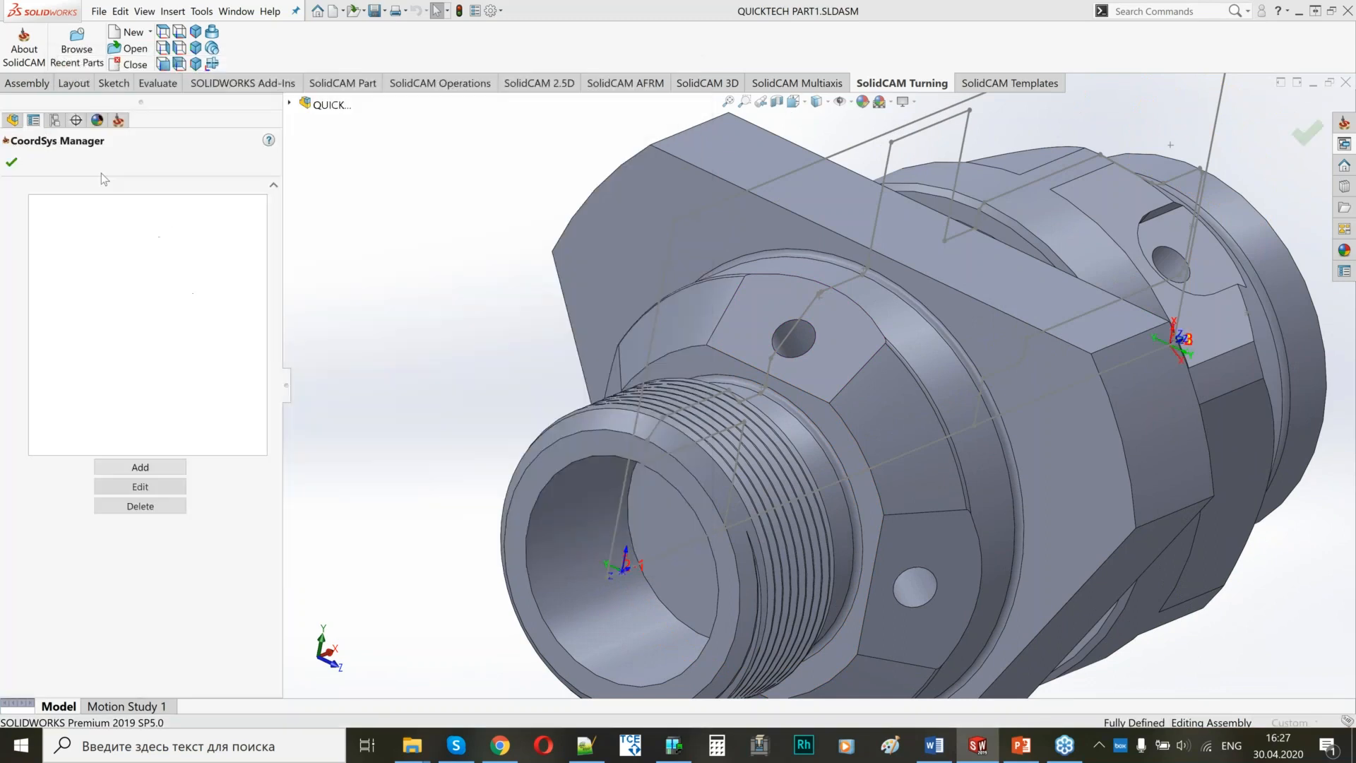
Add position 2 to the MAC 2 coordinate system by selecting the angled flat face around the hole.
left_click(67, 265)
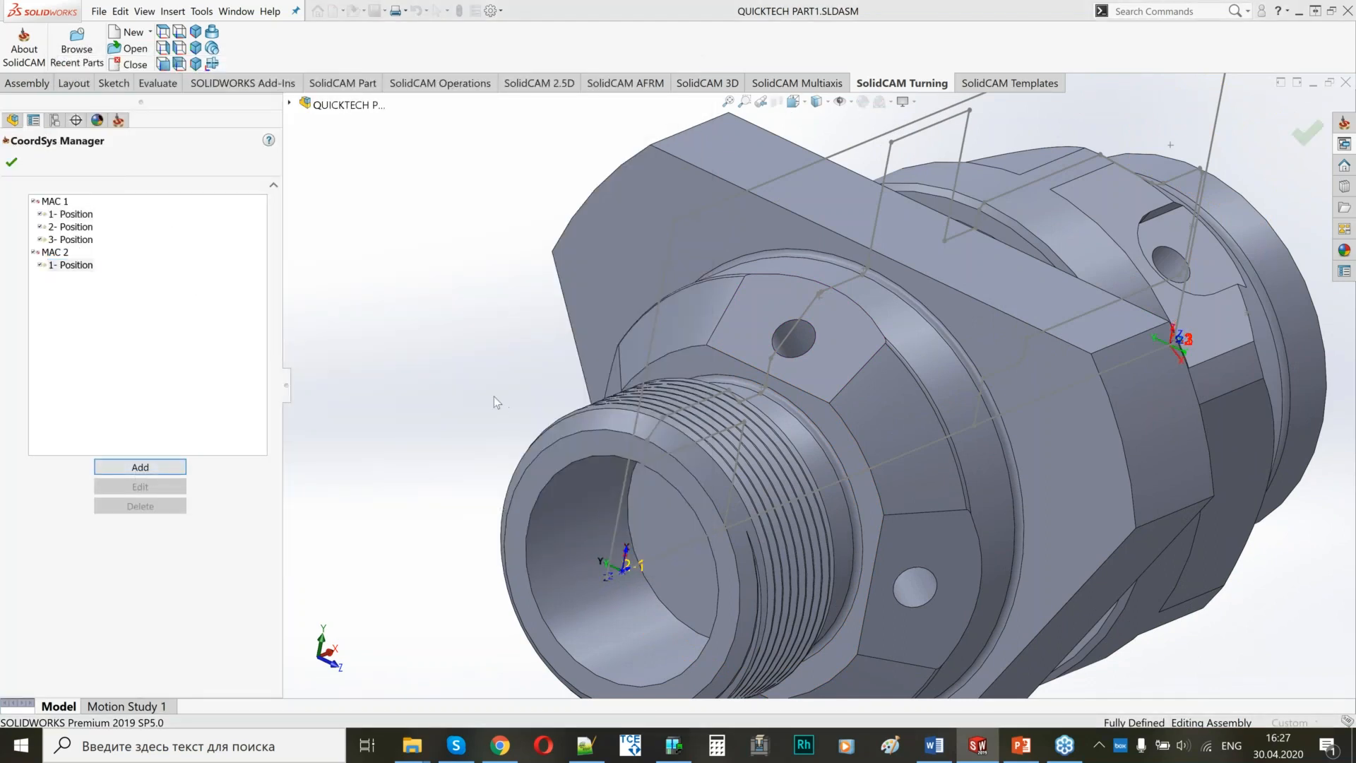
key("Escape")
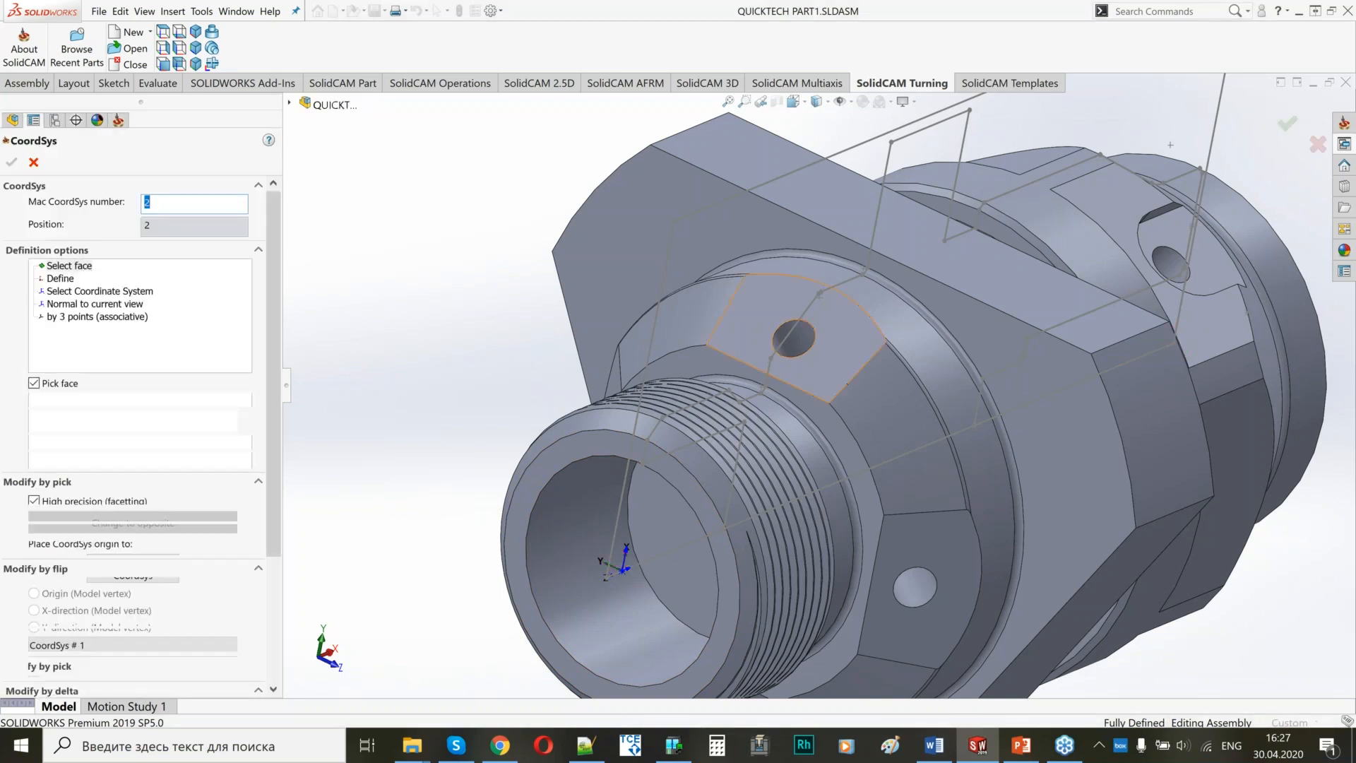
left_click(773, 324)
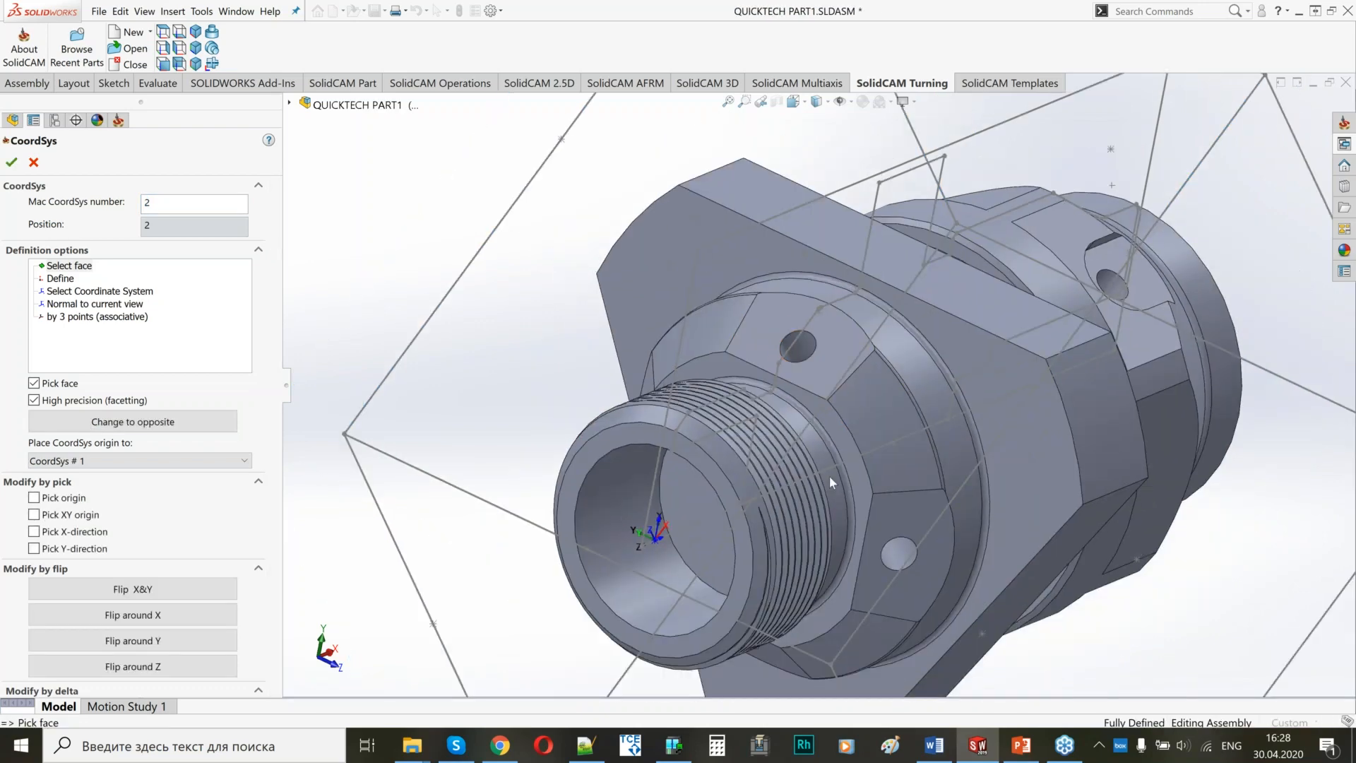
middle_click_drag(829, 476, 773, 476)
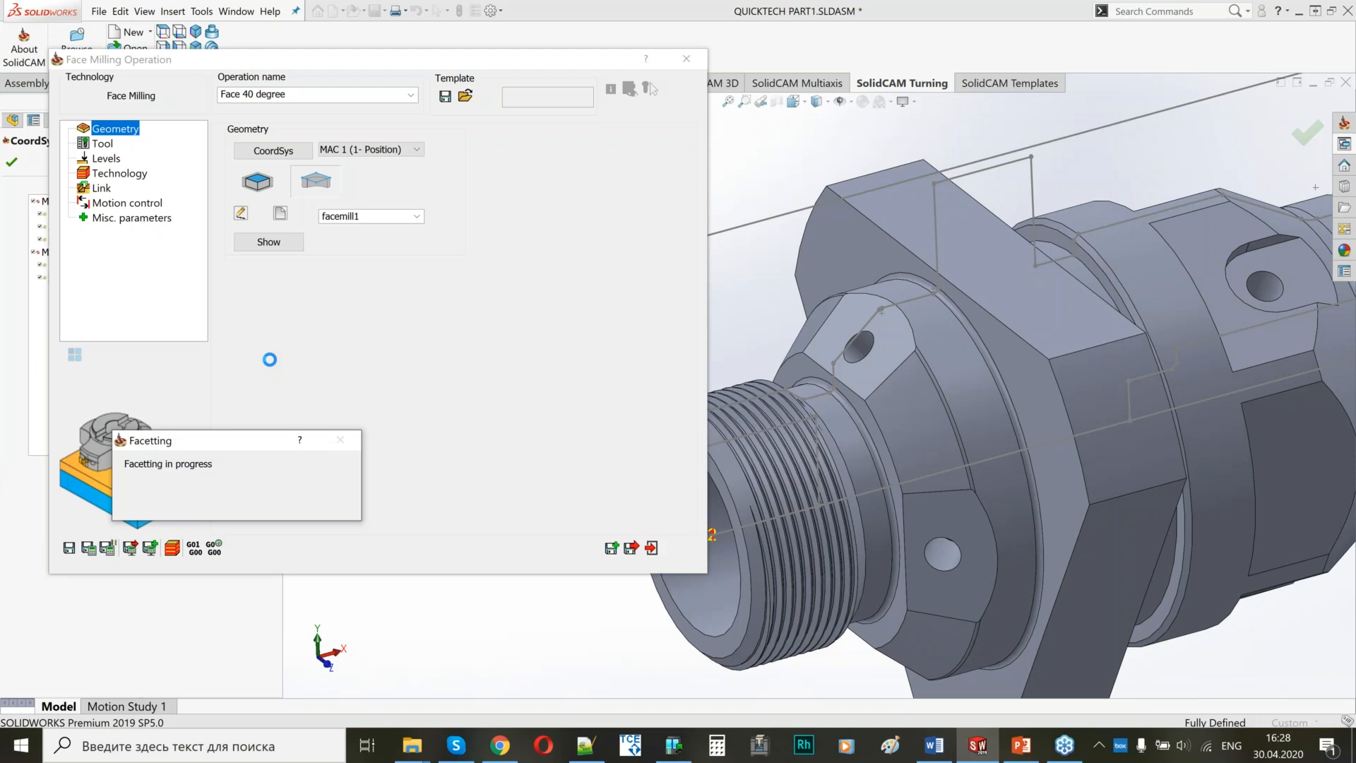
Create a new Faces-type face milling geometry for the MAC 2 position by selecting the angled flat with the hole.
left_click(280, 213)
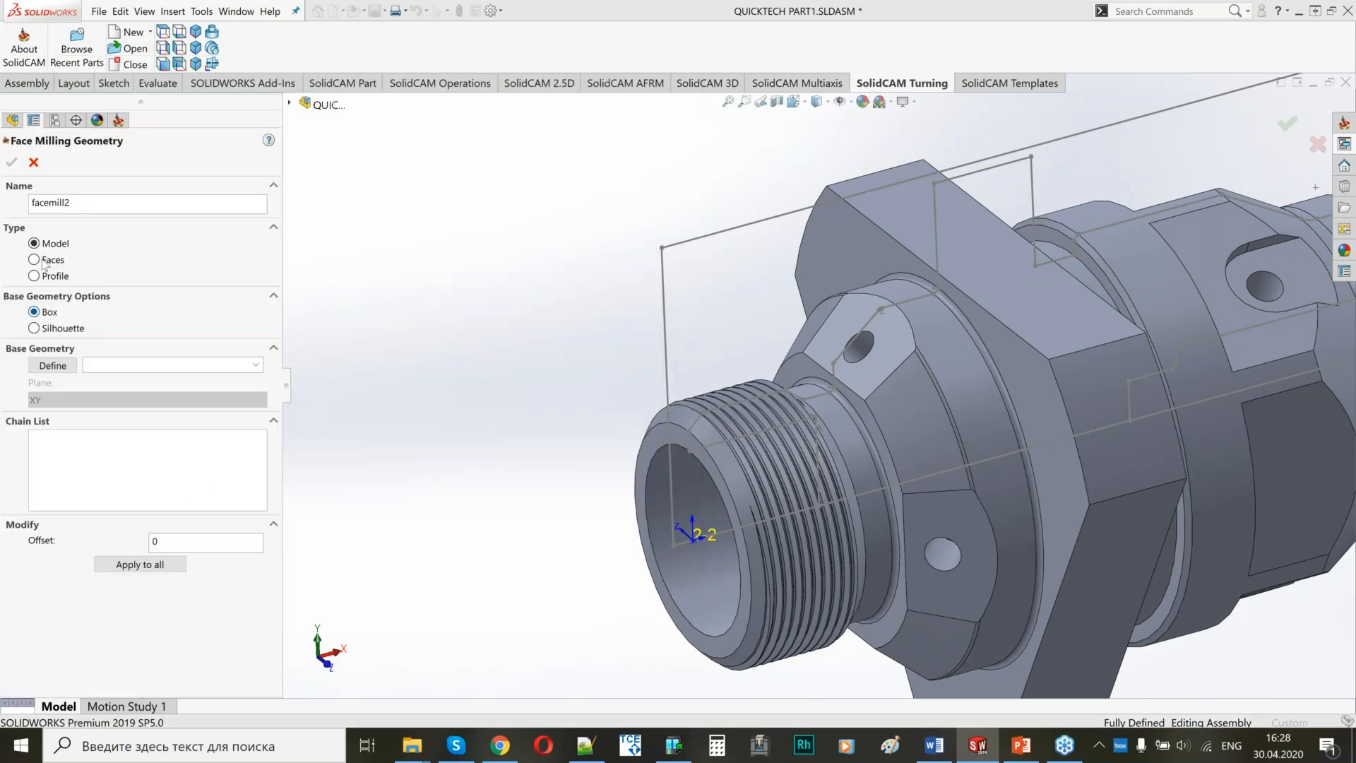
left_click(41, 260)
left_click(53, 365)
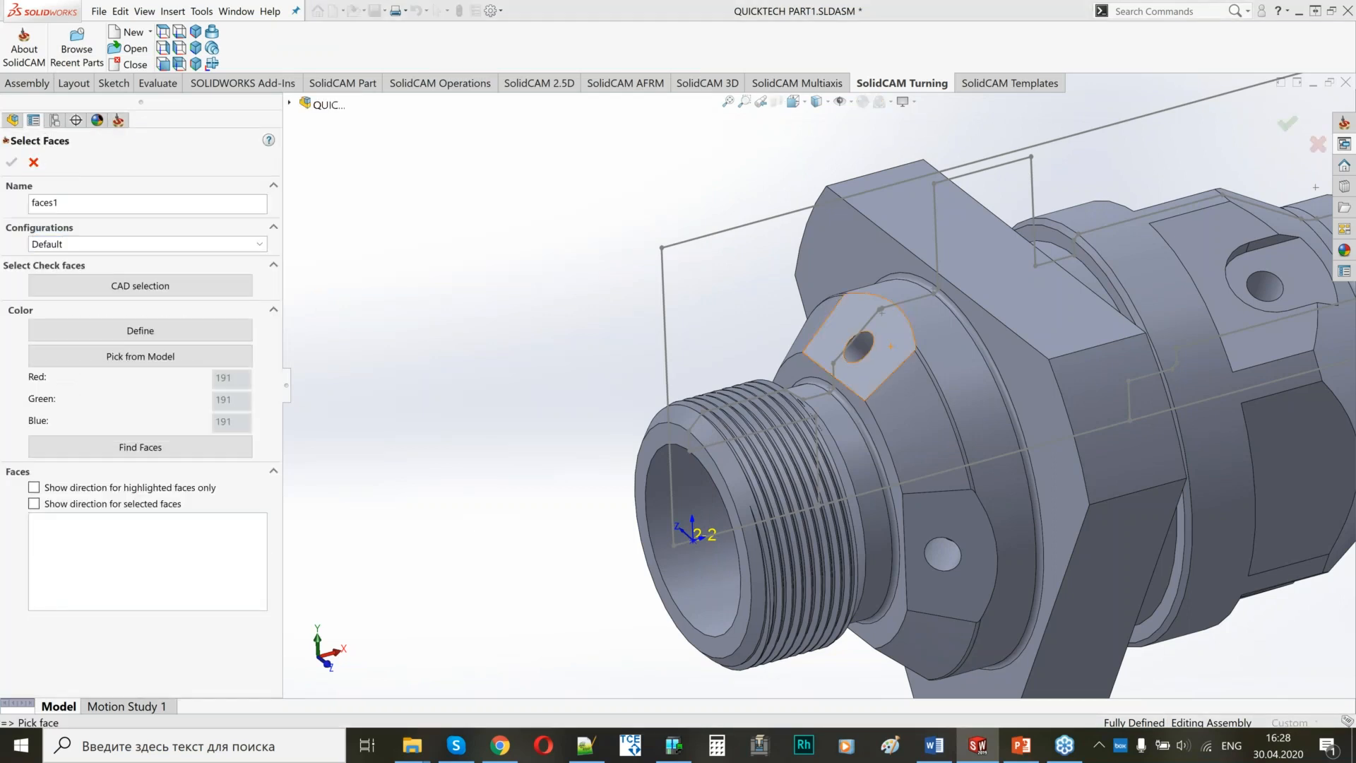
left_click(894, 378)
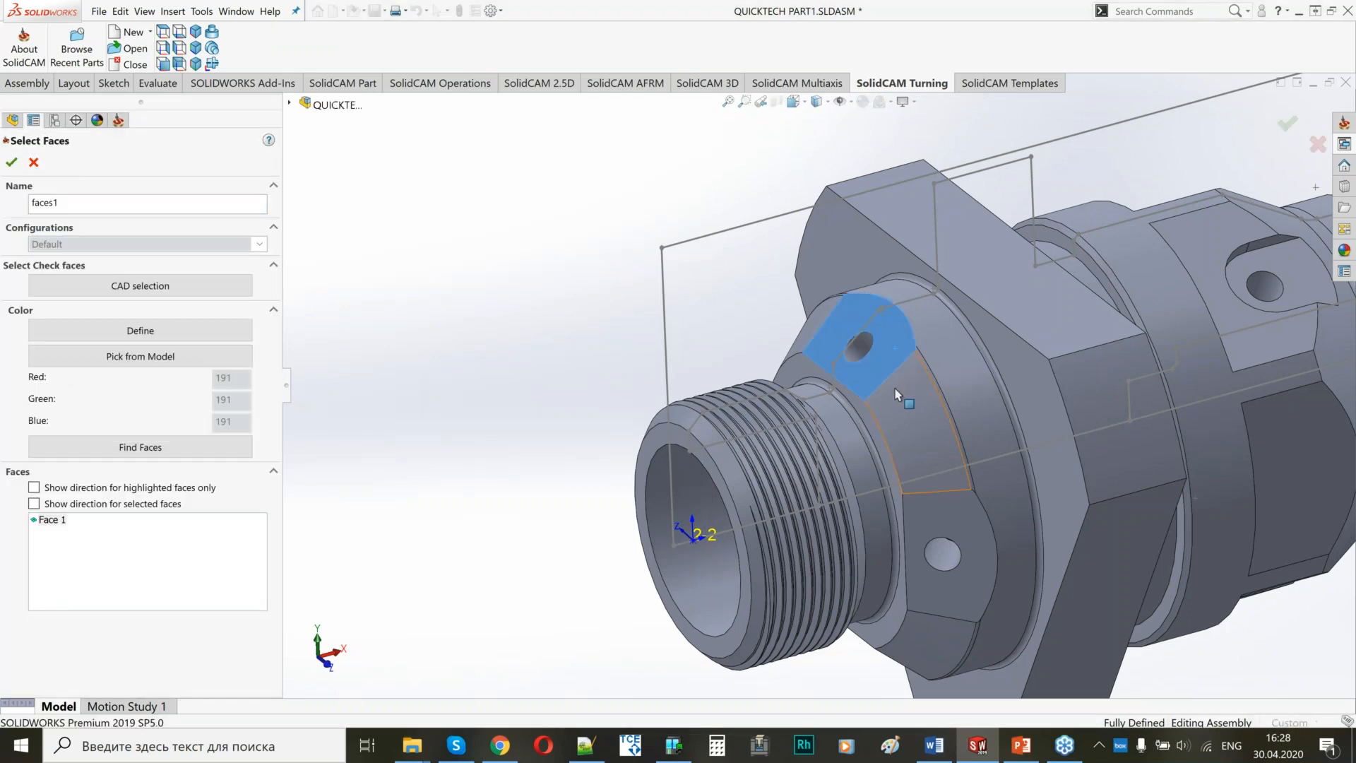
left_click(11, 163)
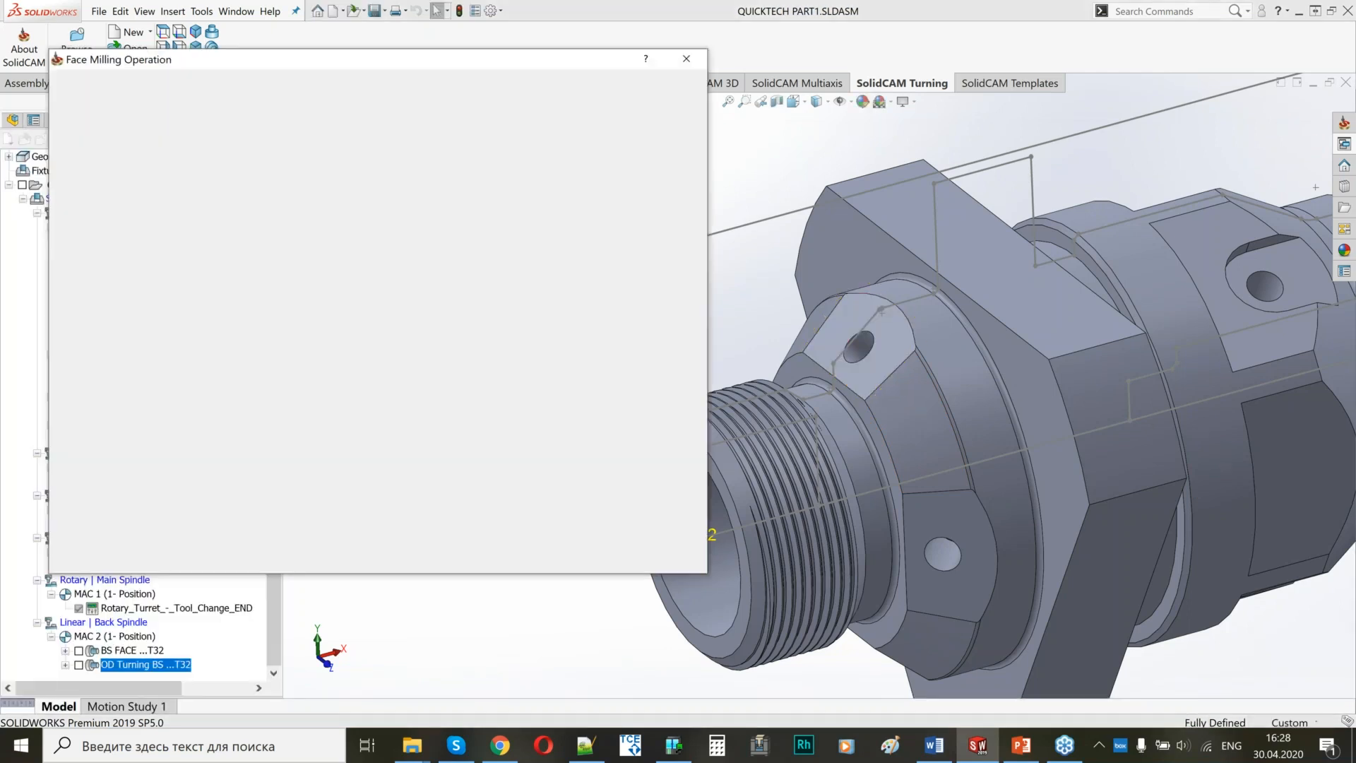
Check the machine mounting of tool 2, the 6 mm end mill on the B axis, and assign it to Face 40 degree.
left_click(104, 142)
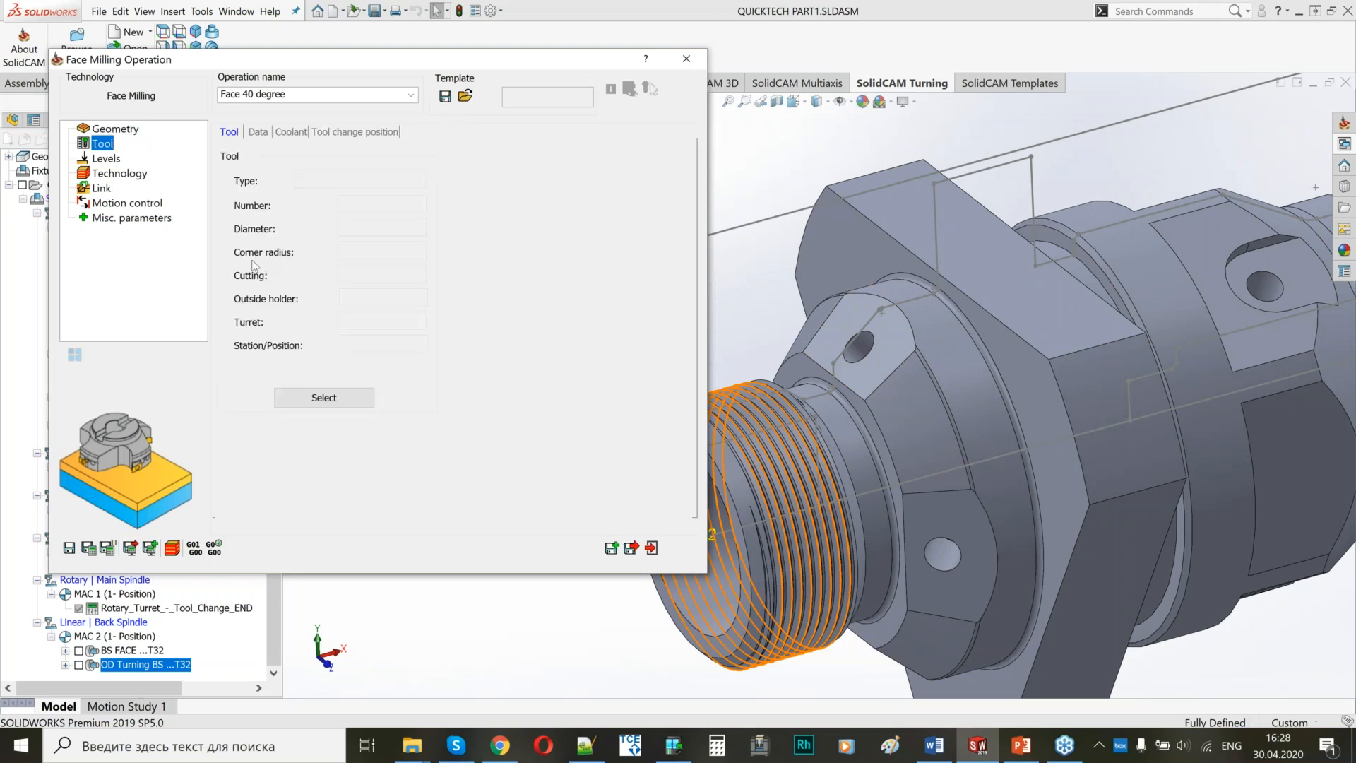
left_click(309, 399)
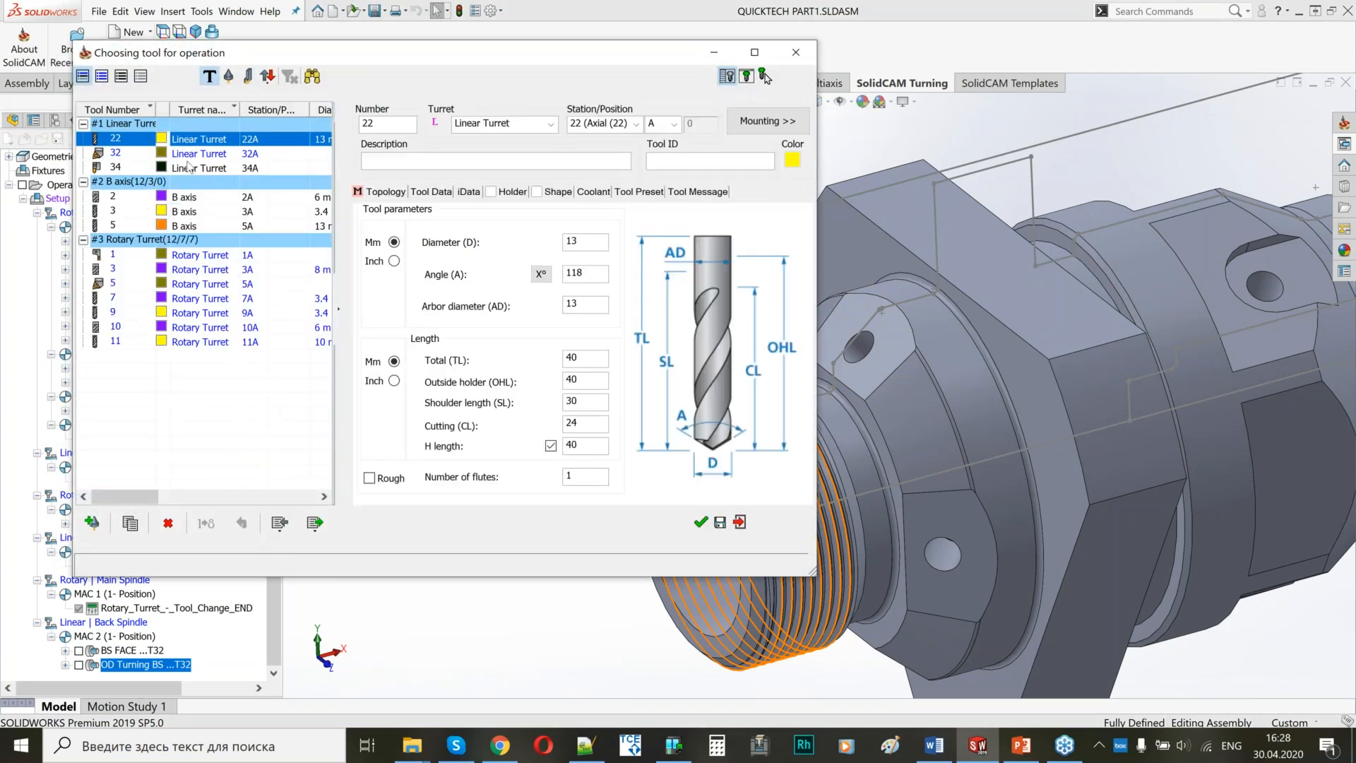
left_click(194, 199)
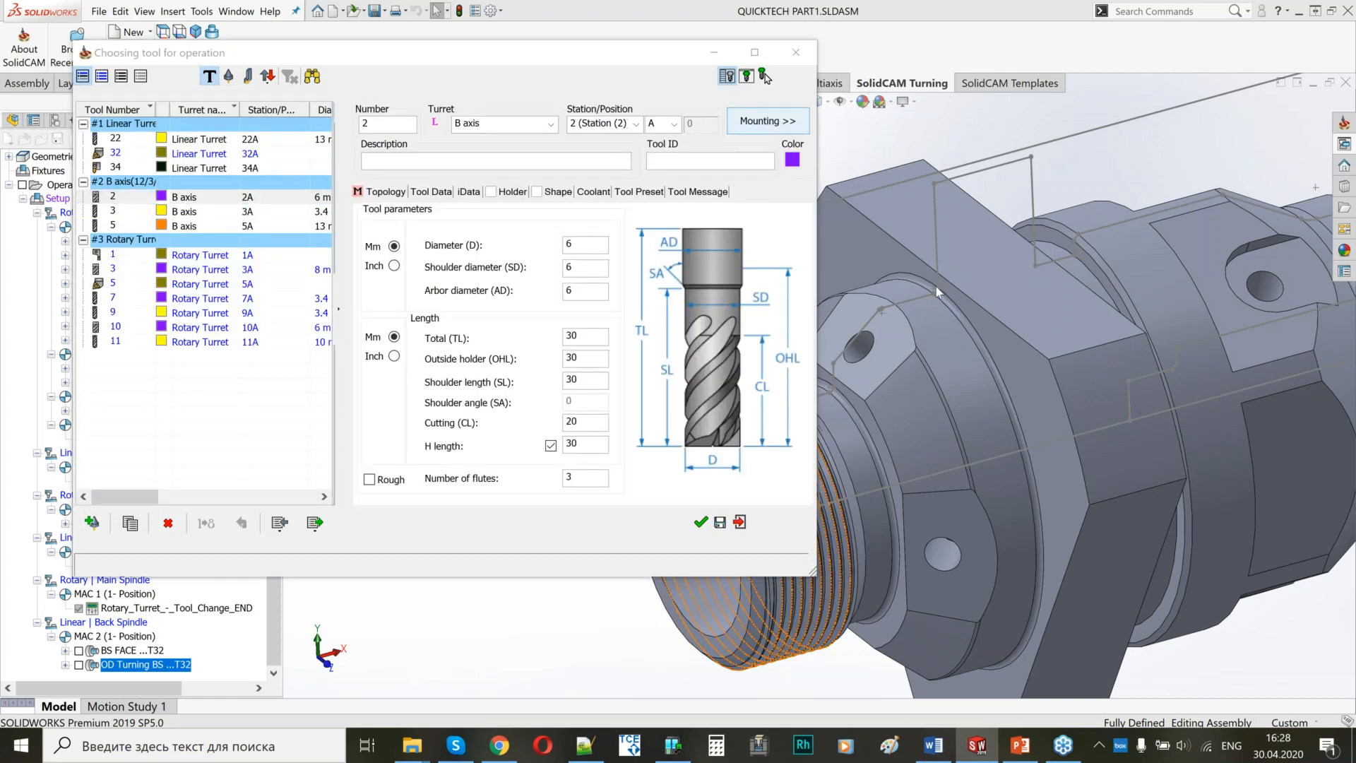
left_click(767, 120)
scroll(1036, 338, "up", 5)
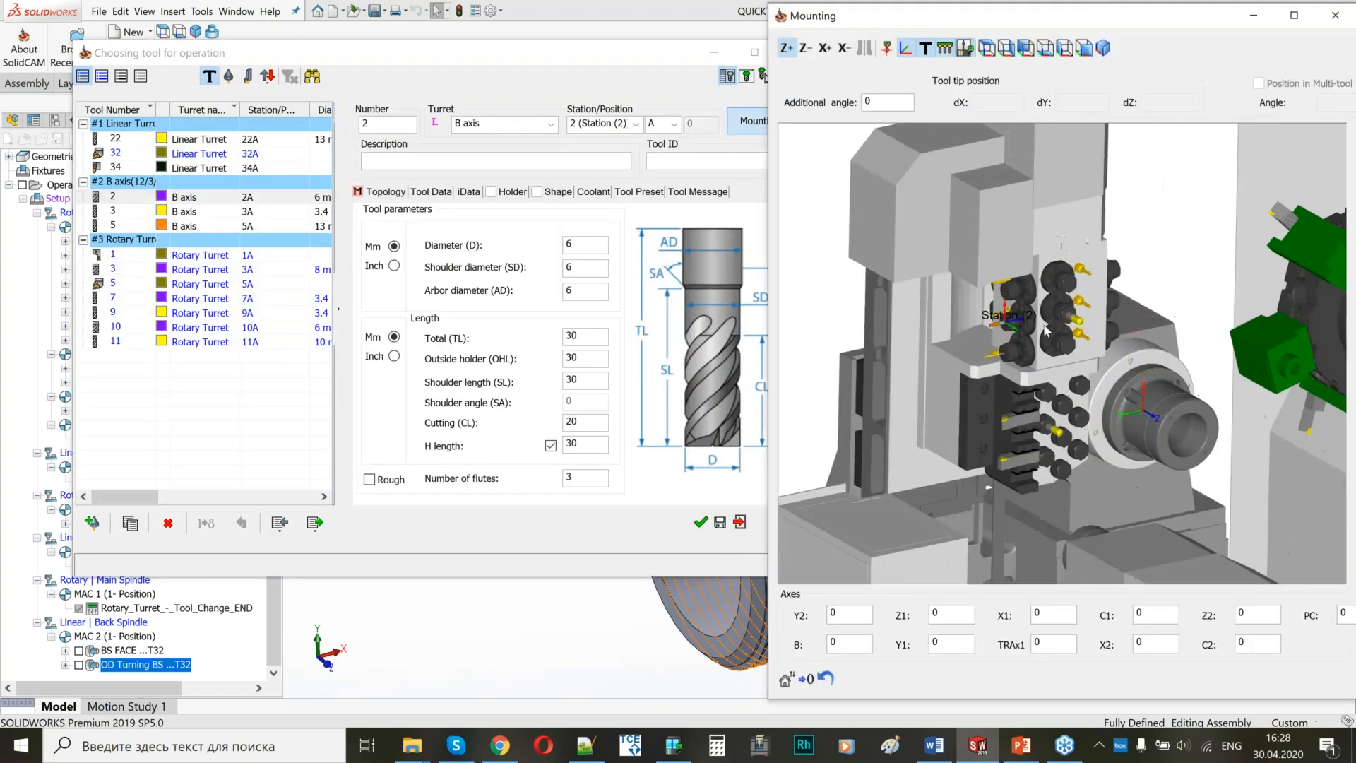
scroll(996, 359, "down", 2)
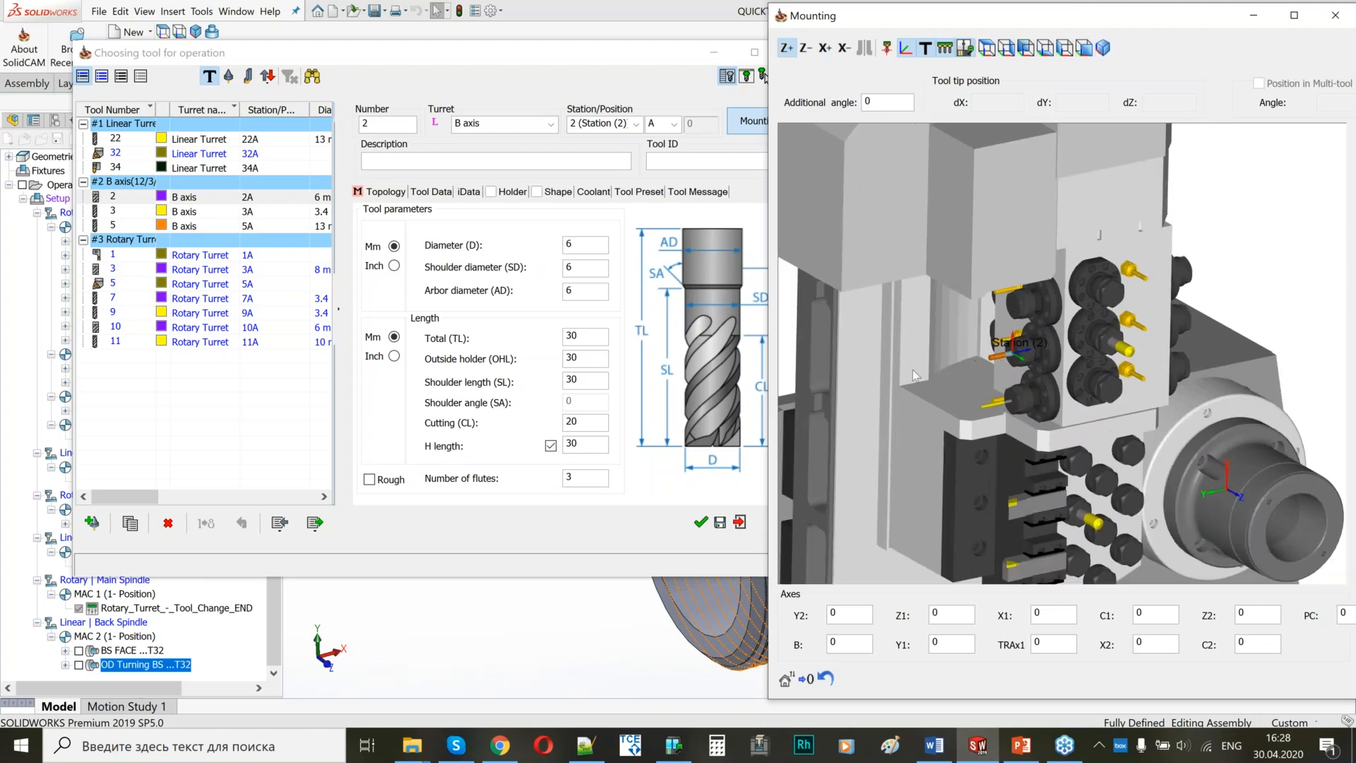
scroll(912, 370, "down", 4)
scroll(1091, 459, "up", 1)
middle_click_drag(1091, 457, 1055, 388)
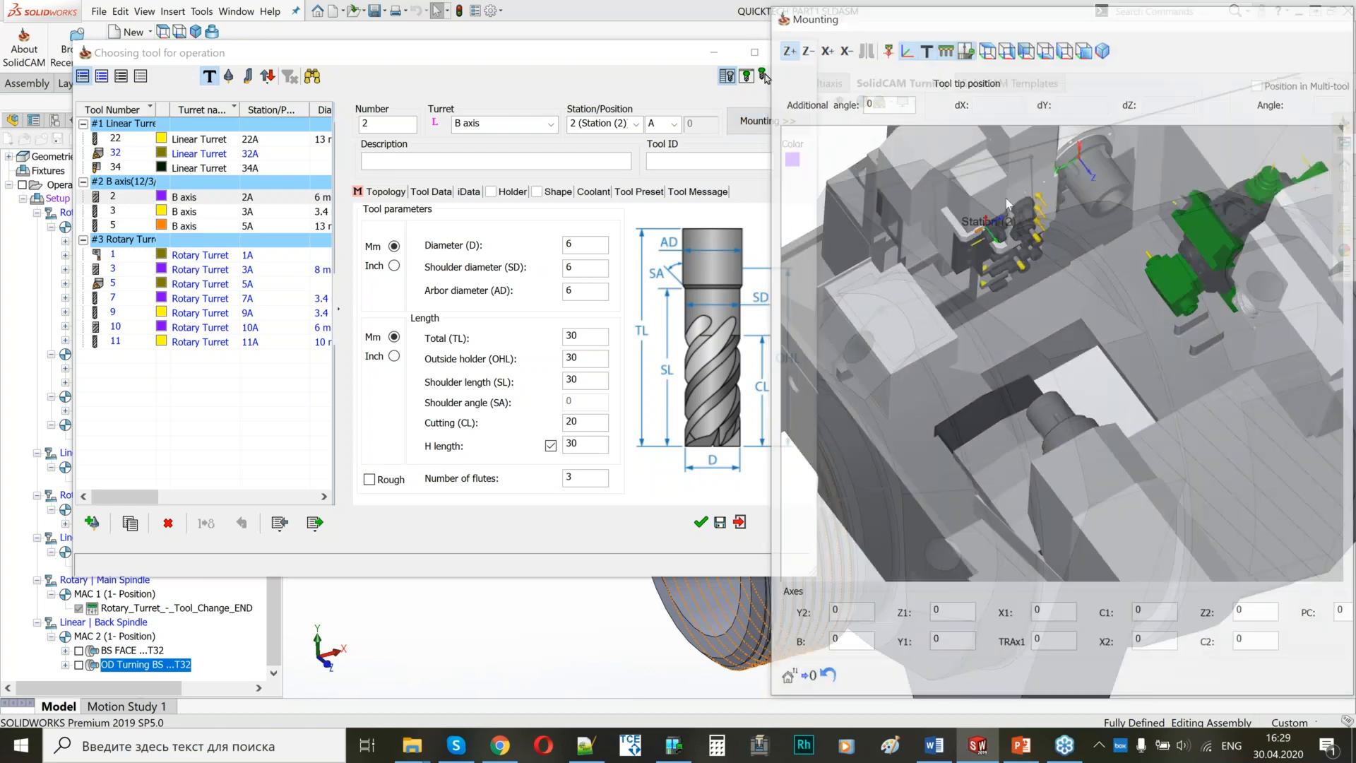
left_click(1335, 15)
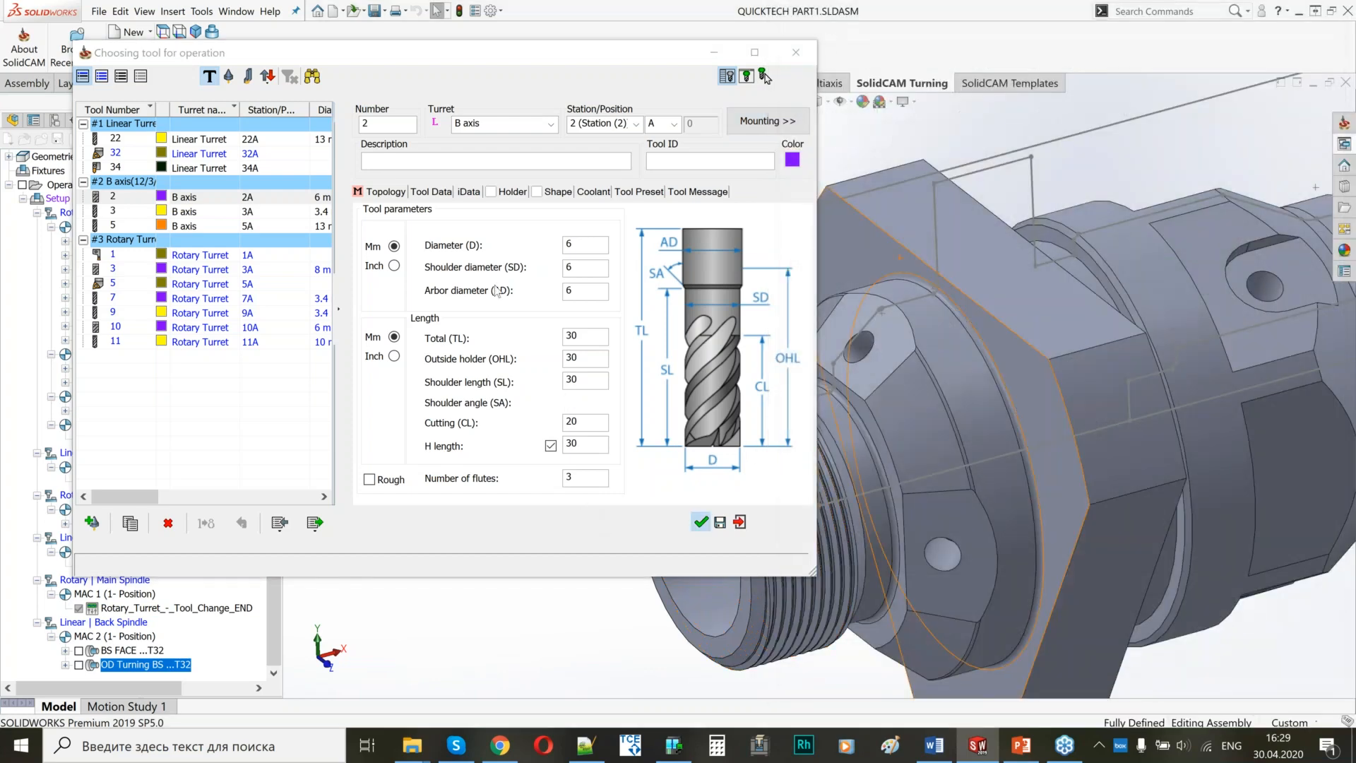
left_click(700, 521)
Set the upper level from the turning profile's corner point above the angled flat and the face depth from the flat itself.
left_click(104, 158)
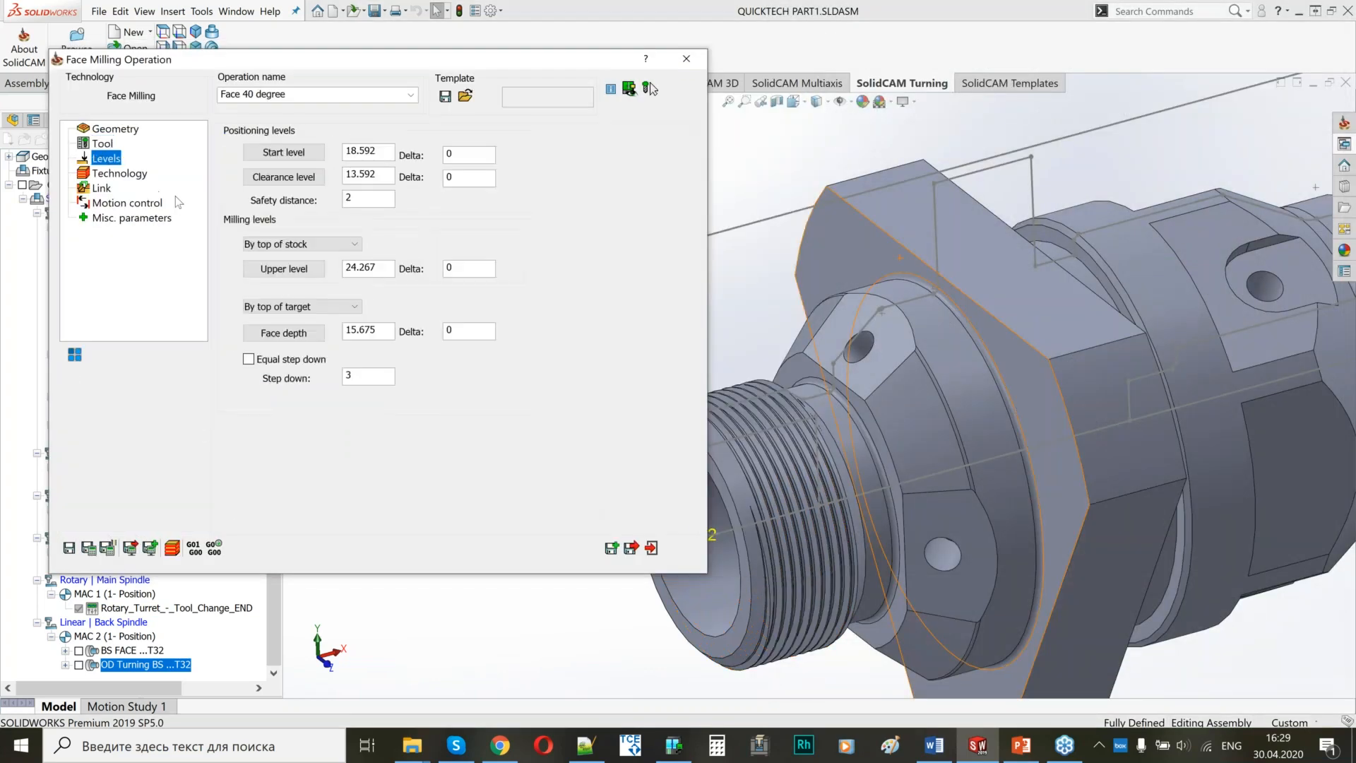
left_click(284, 269)
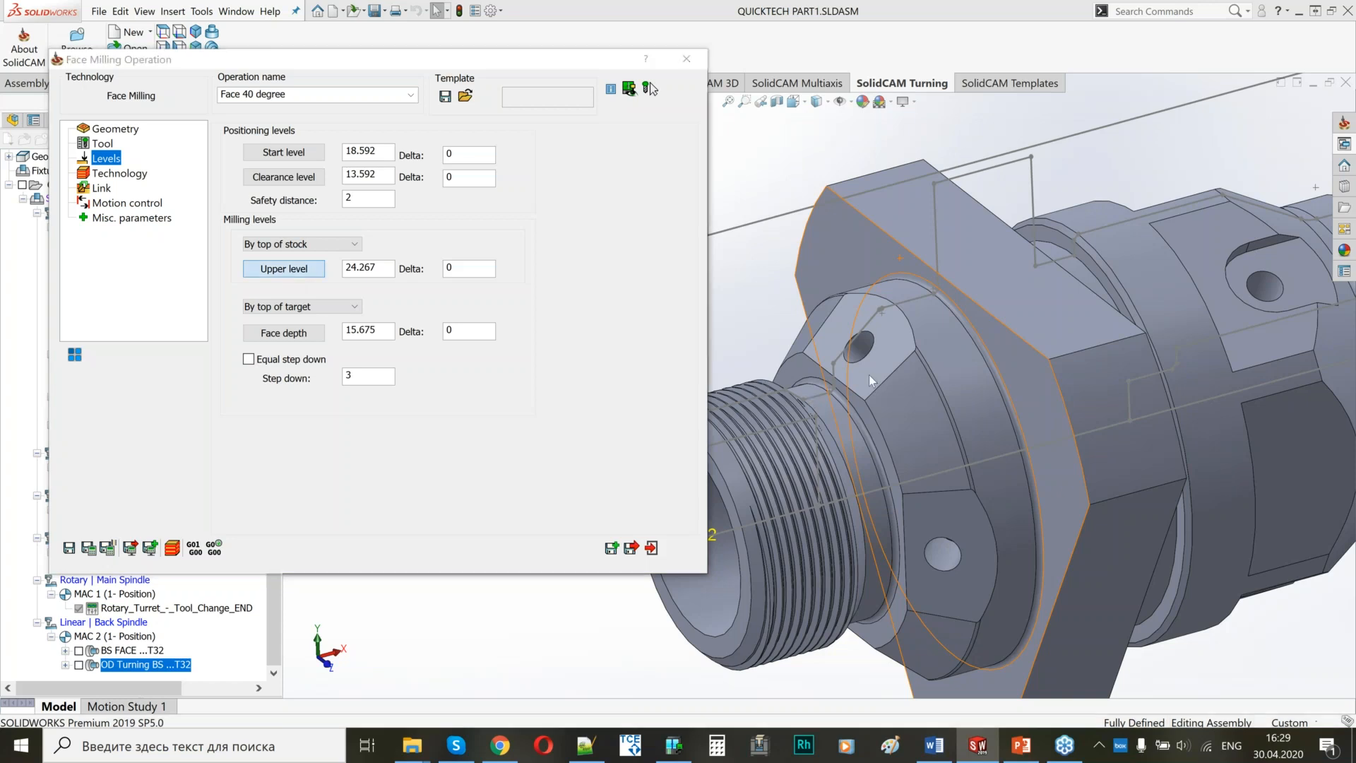
scroll(884, 342, "down", 4)
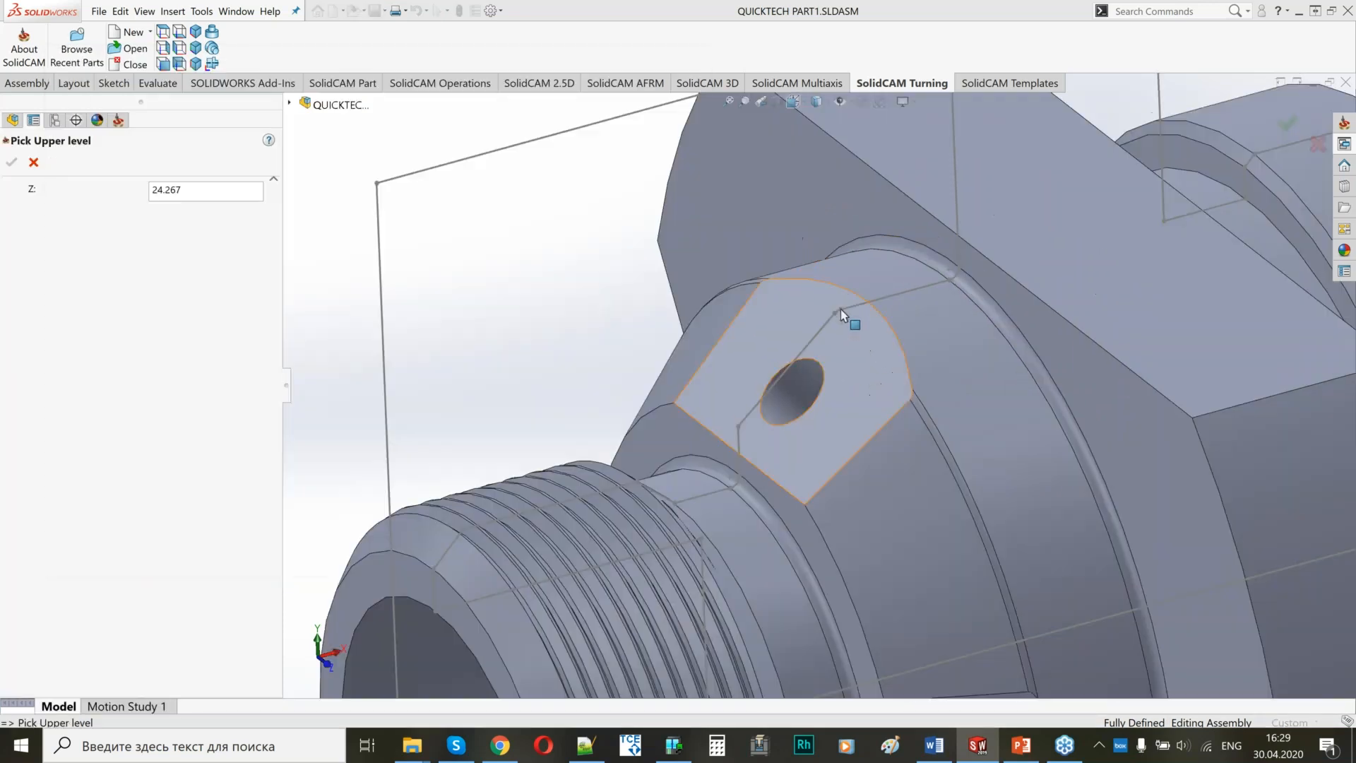
scroll(841, 315, "down", 3)
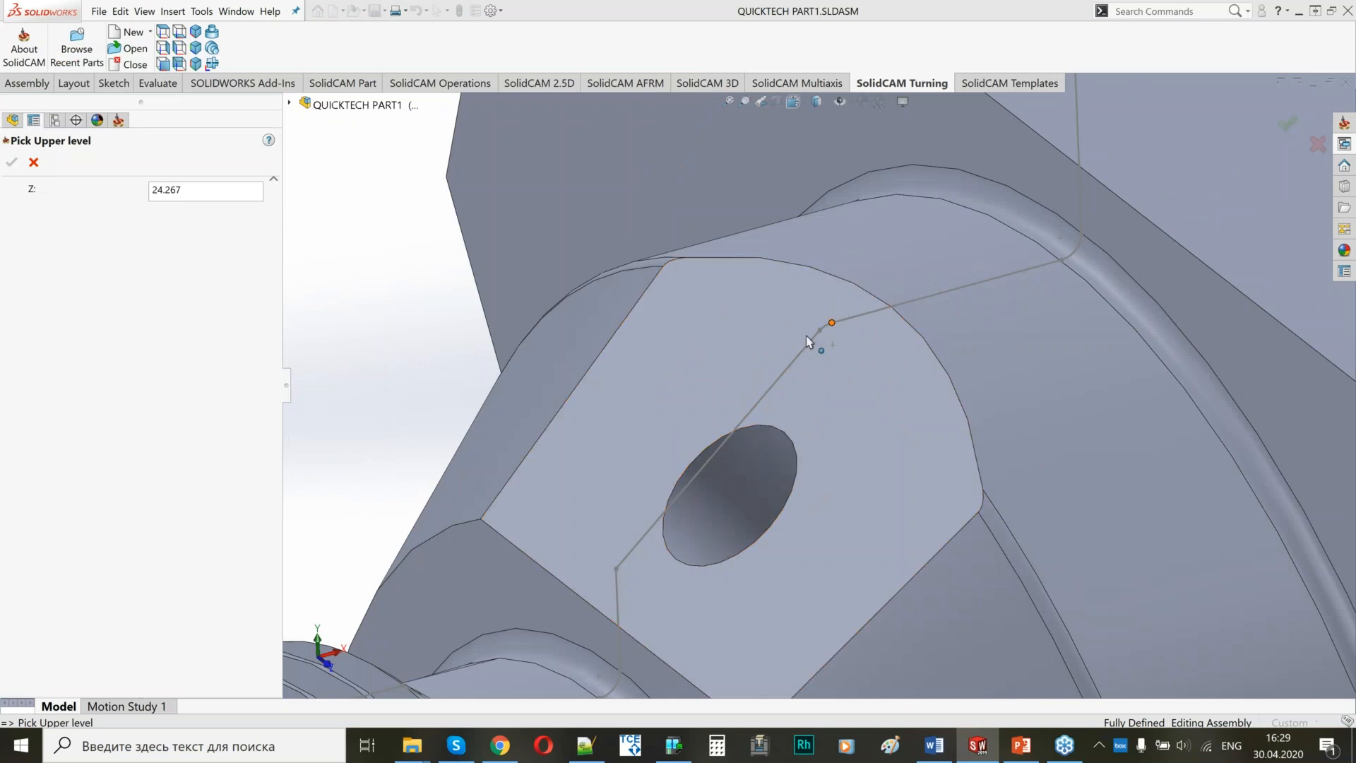
left_click(832, 322)
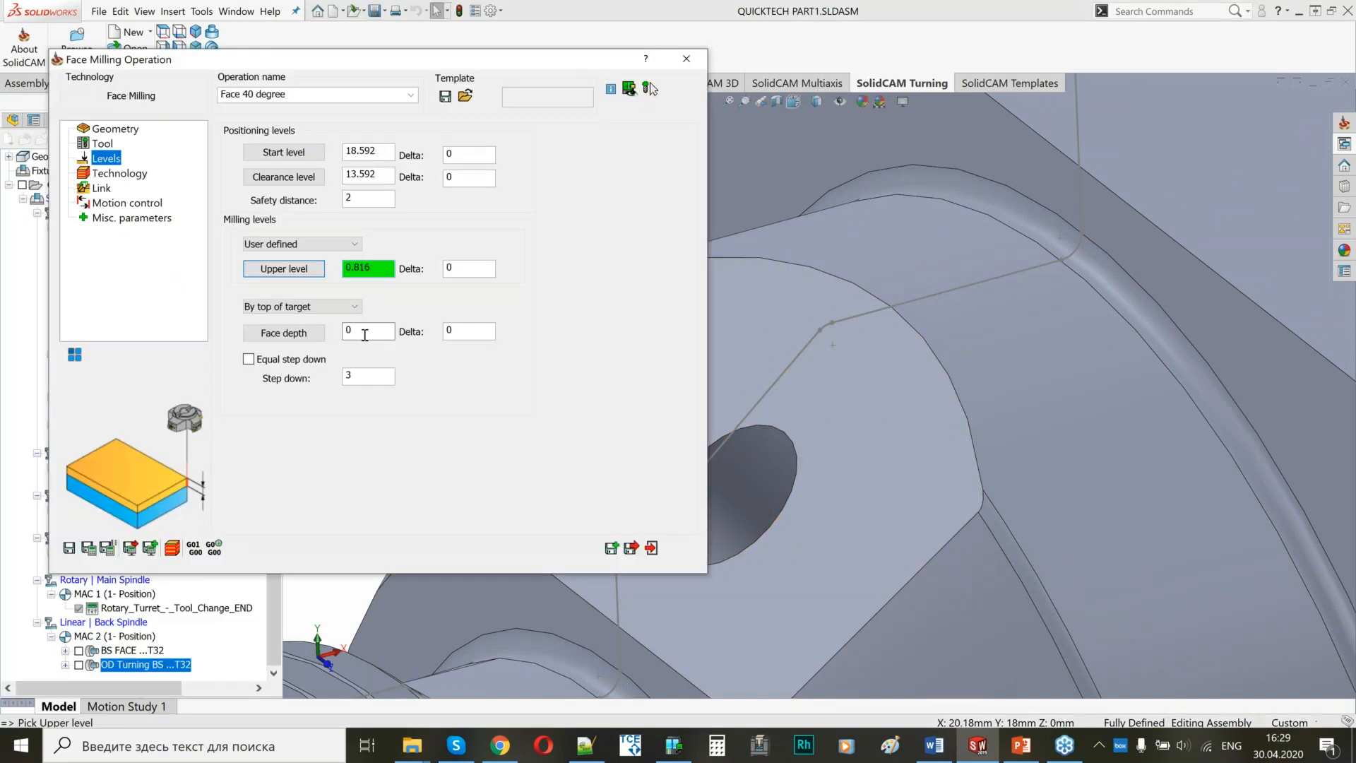
left_click(365, 335)
left_click(901, 425)
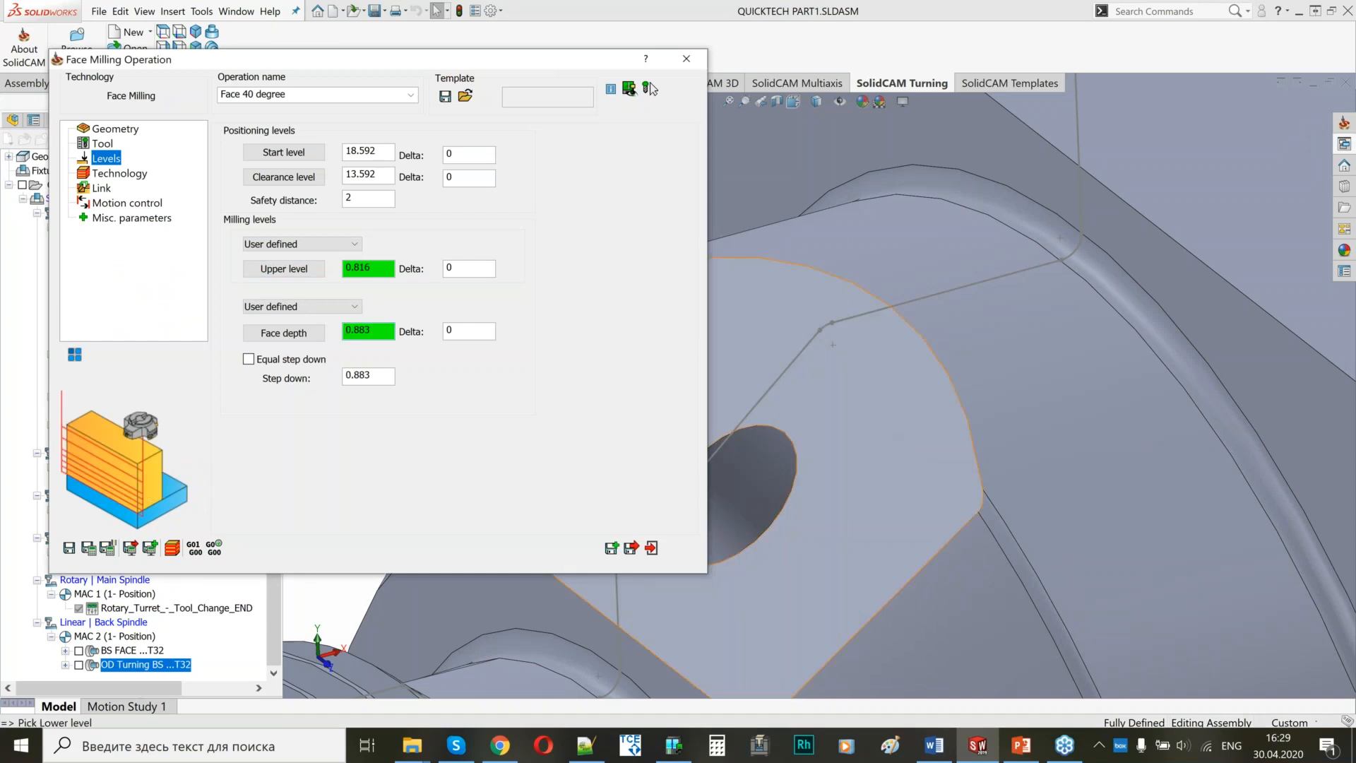
Turn on classic spacing for the Face 40 degree hatch and set a 90 absolute angle with Fillet corners.
left_click(122, 174)
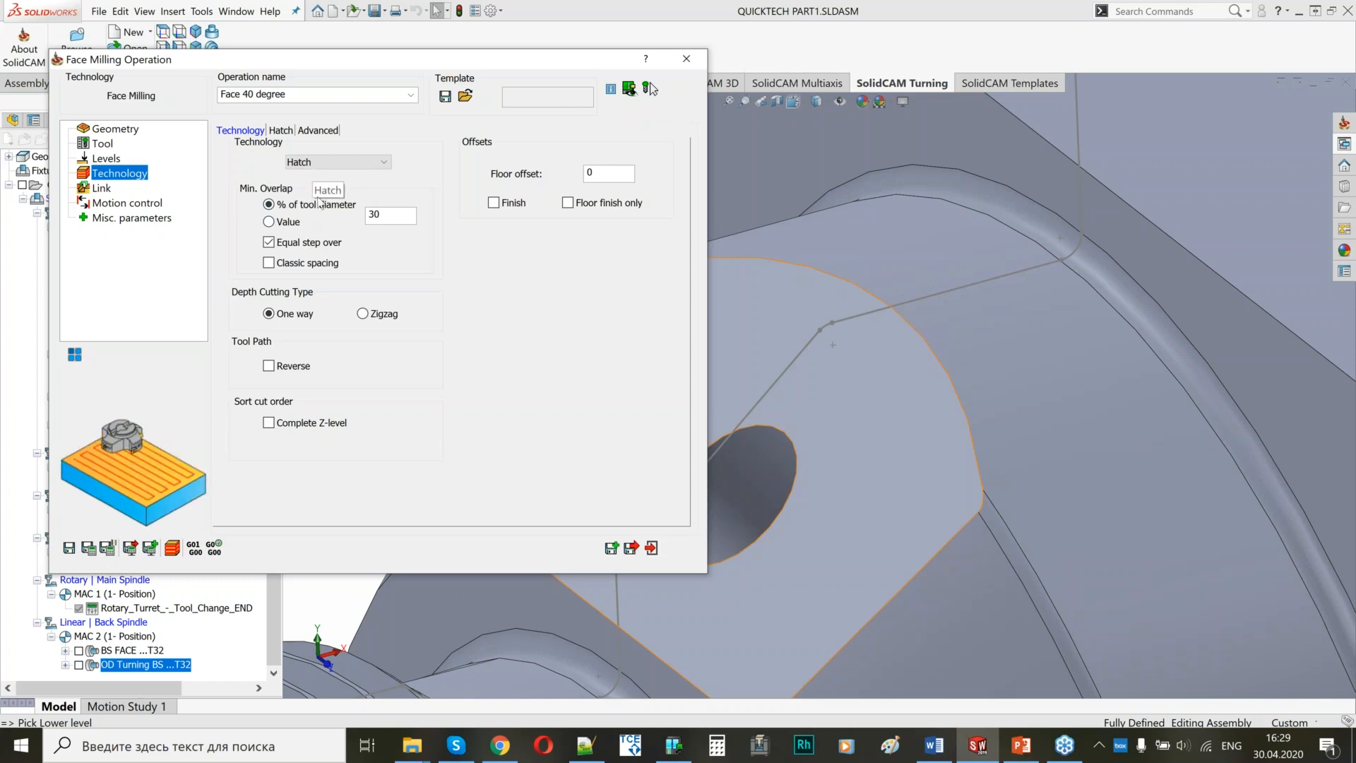
left_click(292, 267)
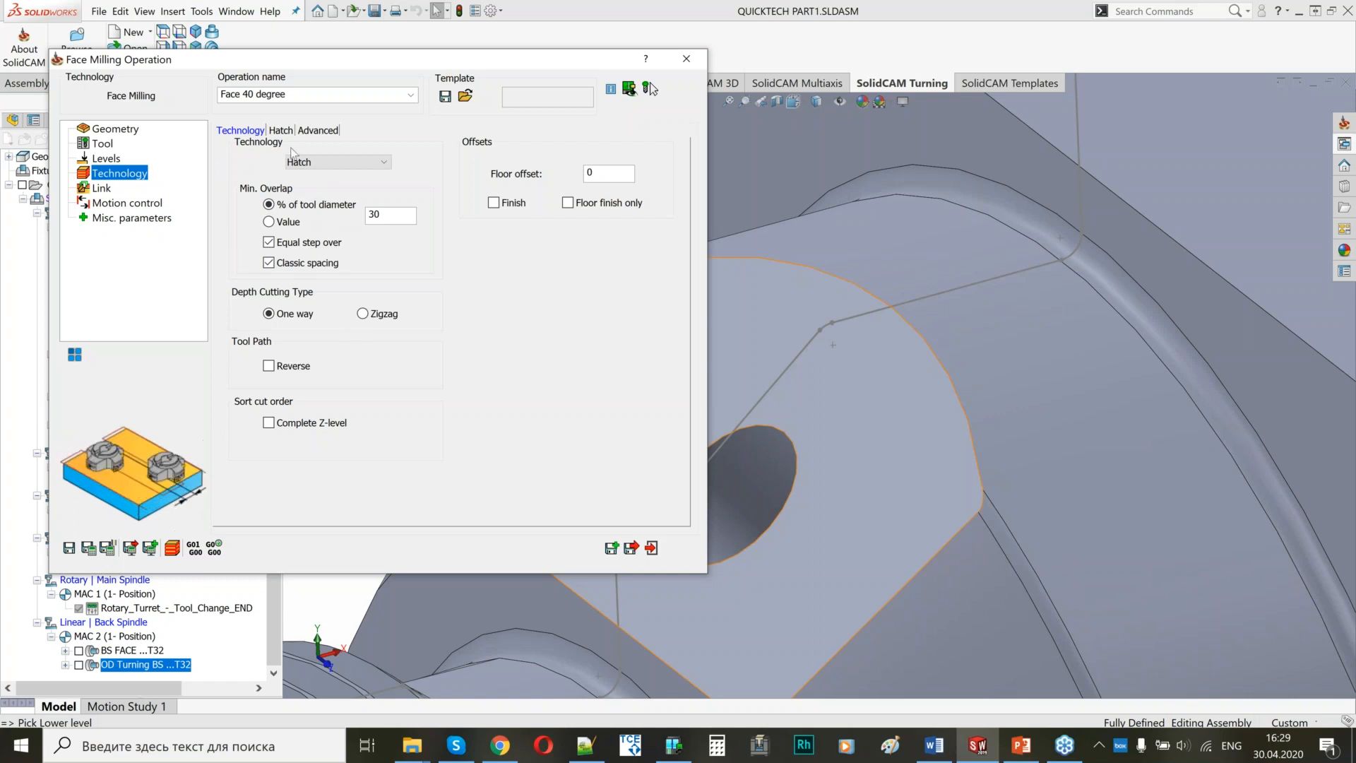
left_click(280, 130)
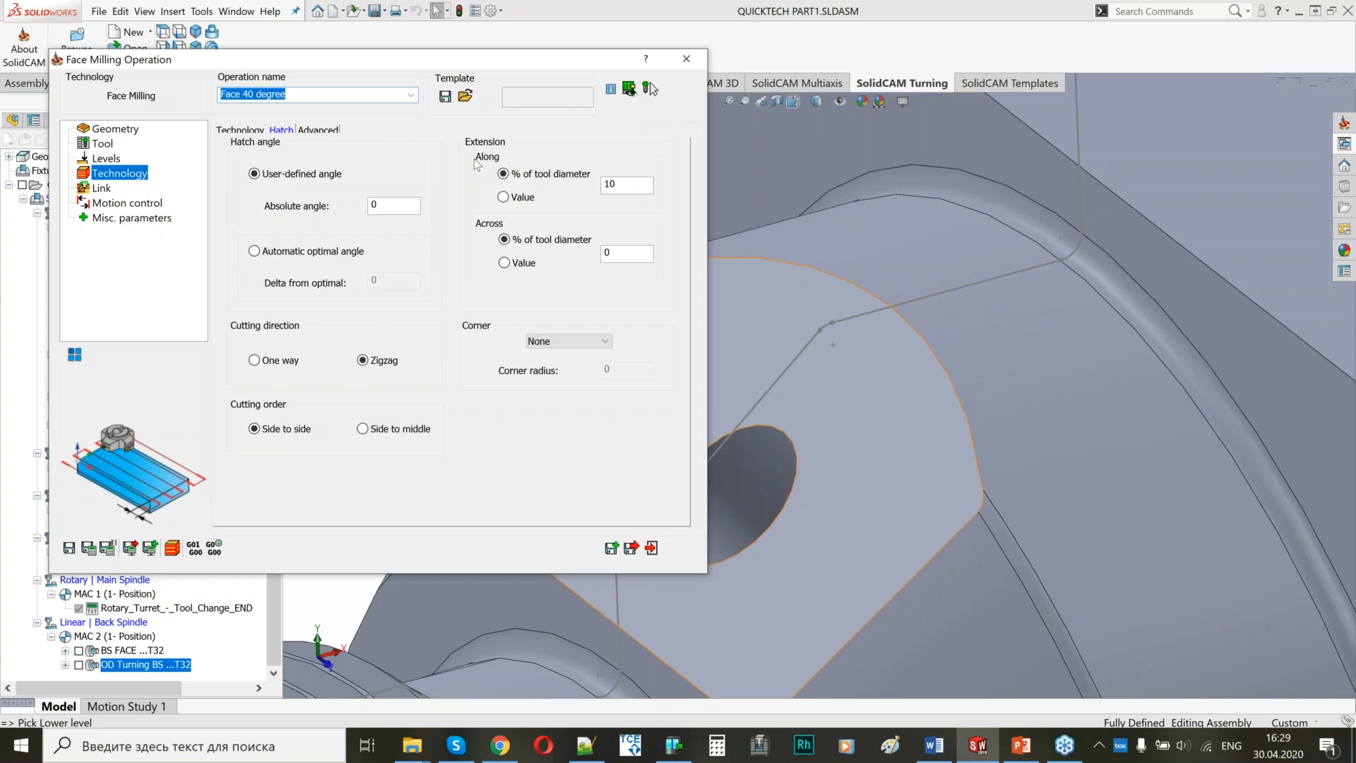
double_click(393, 205)
type("90")
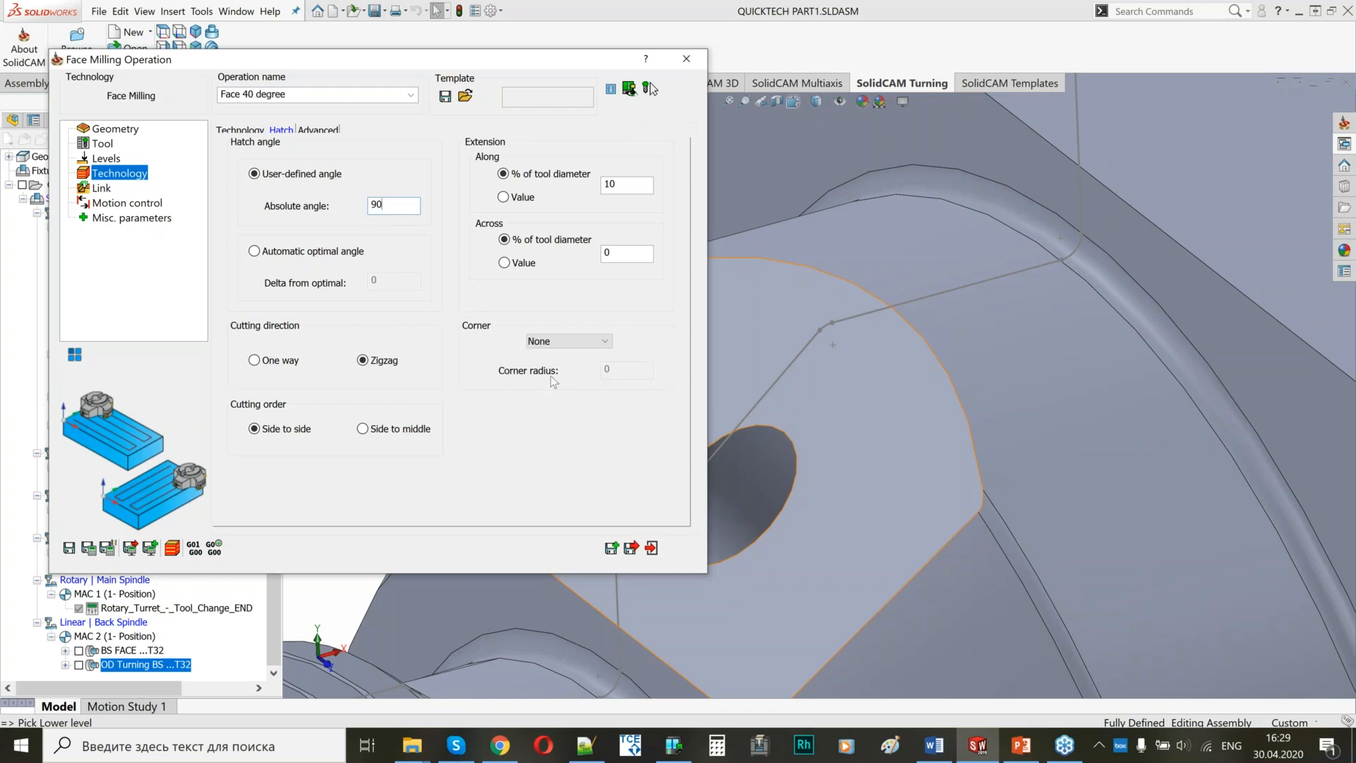
left_click(548, 344)
left_click(551, 367)
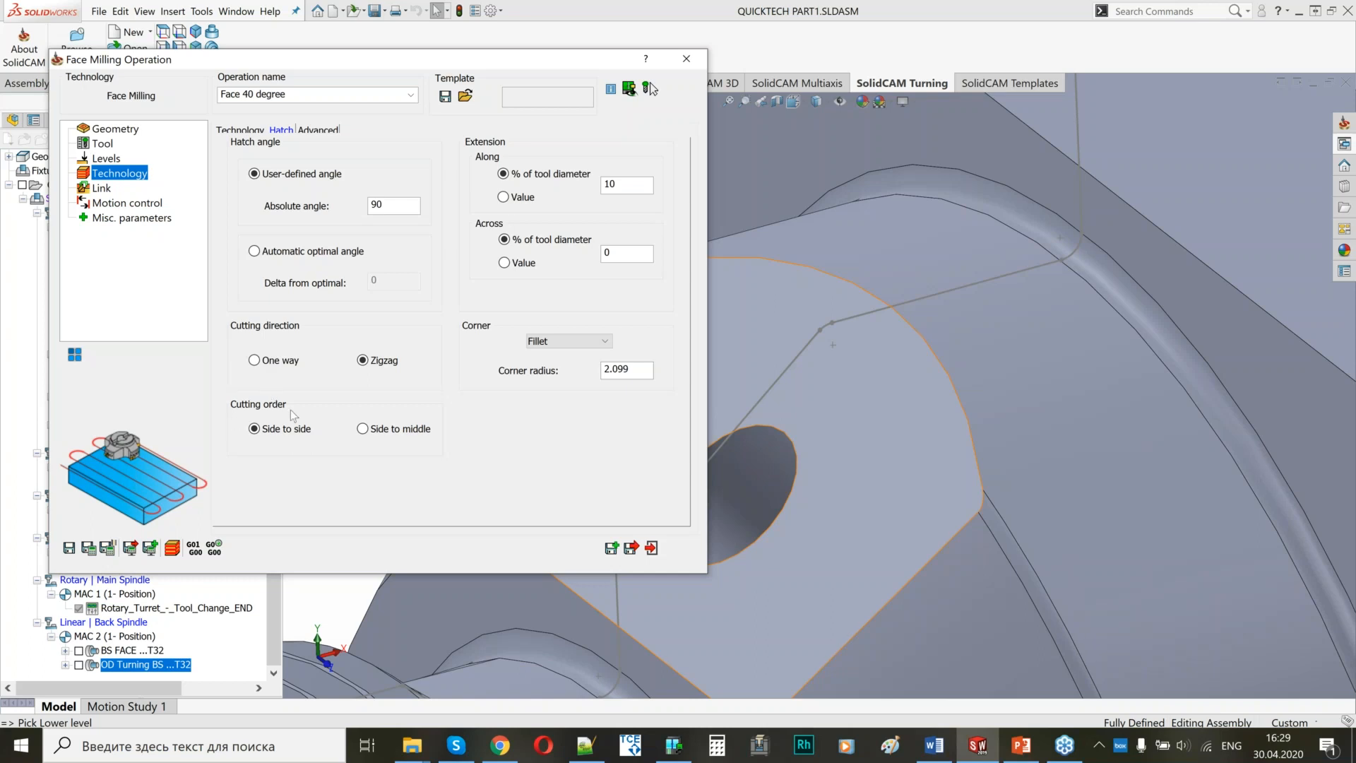
Set the lead-in of Face 40 degree to Tangent, save and calculate the operation, and check its toolpath on the angled flat.
left_click(110, 191)
left_click(302, 339)
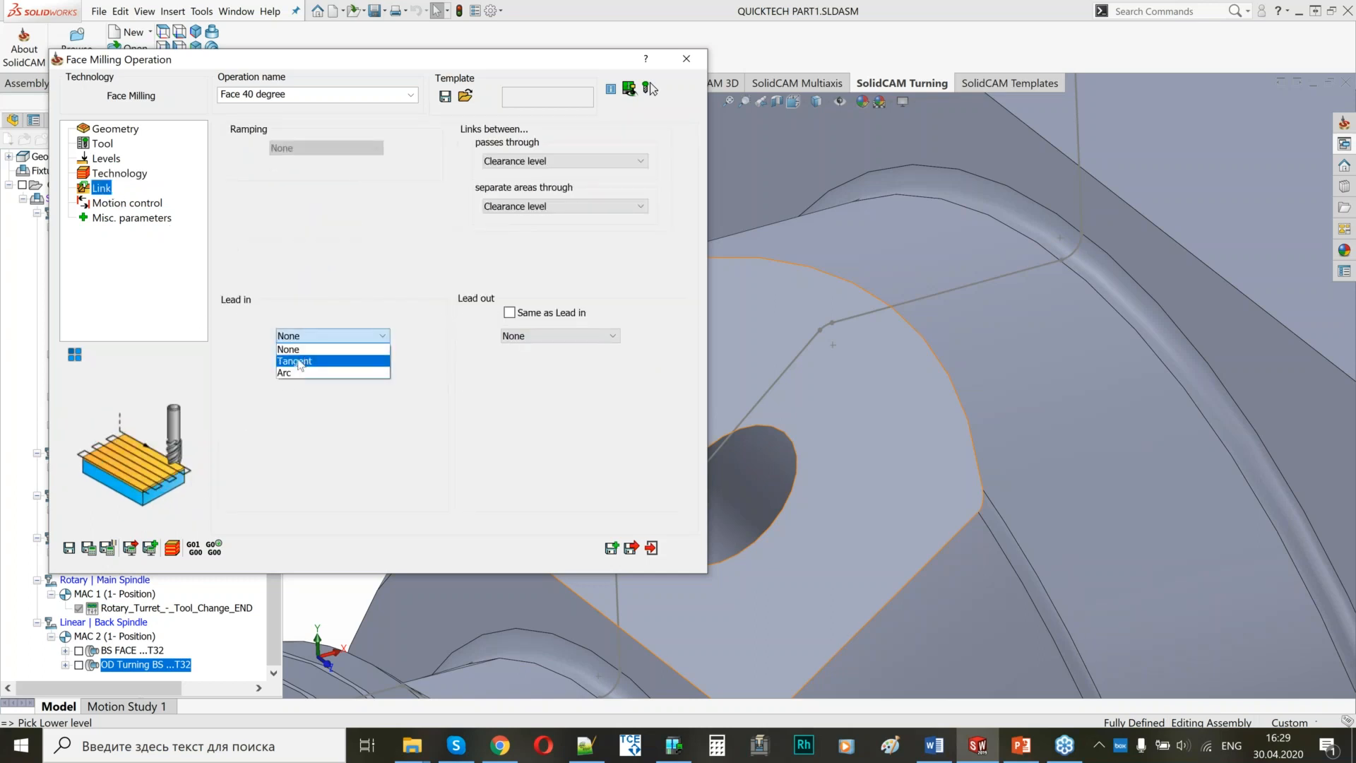
left_click(297, 363)
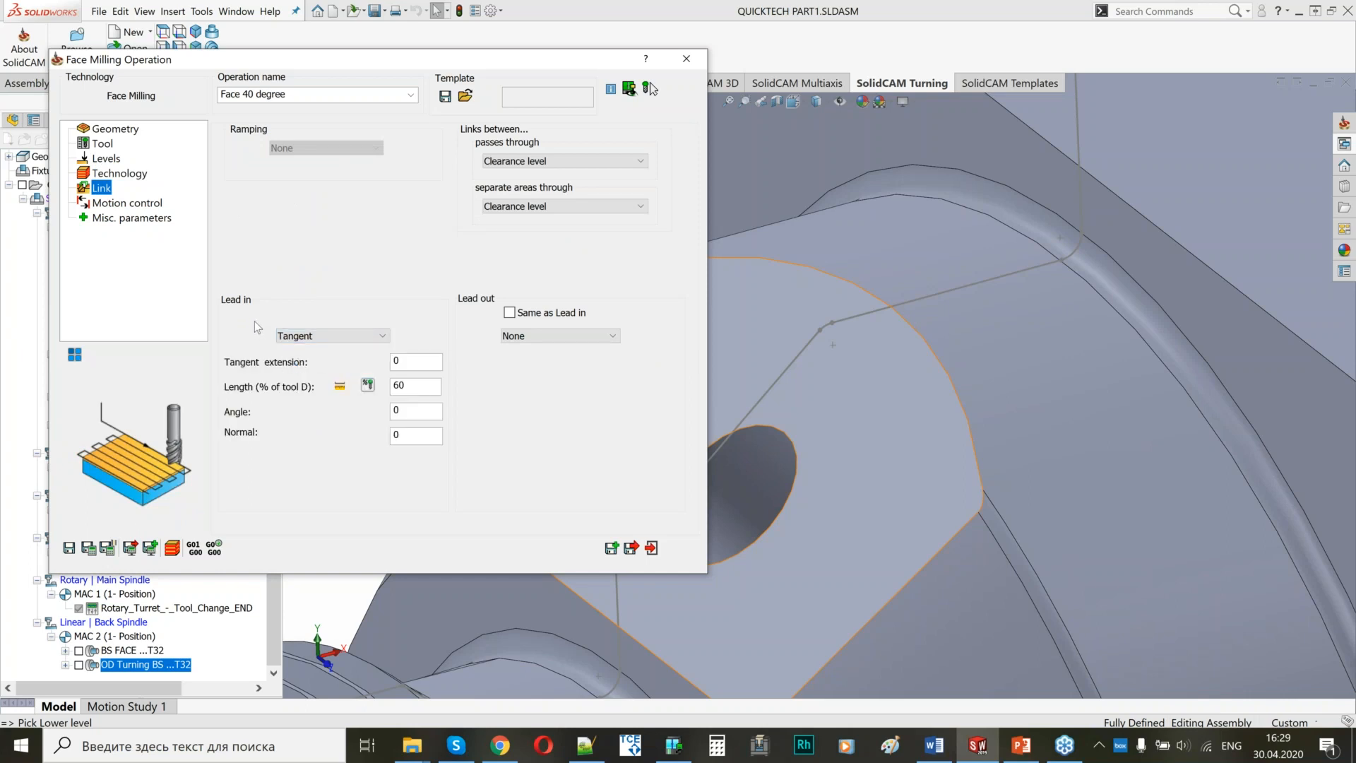
left_click(89, 548)
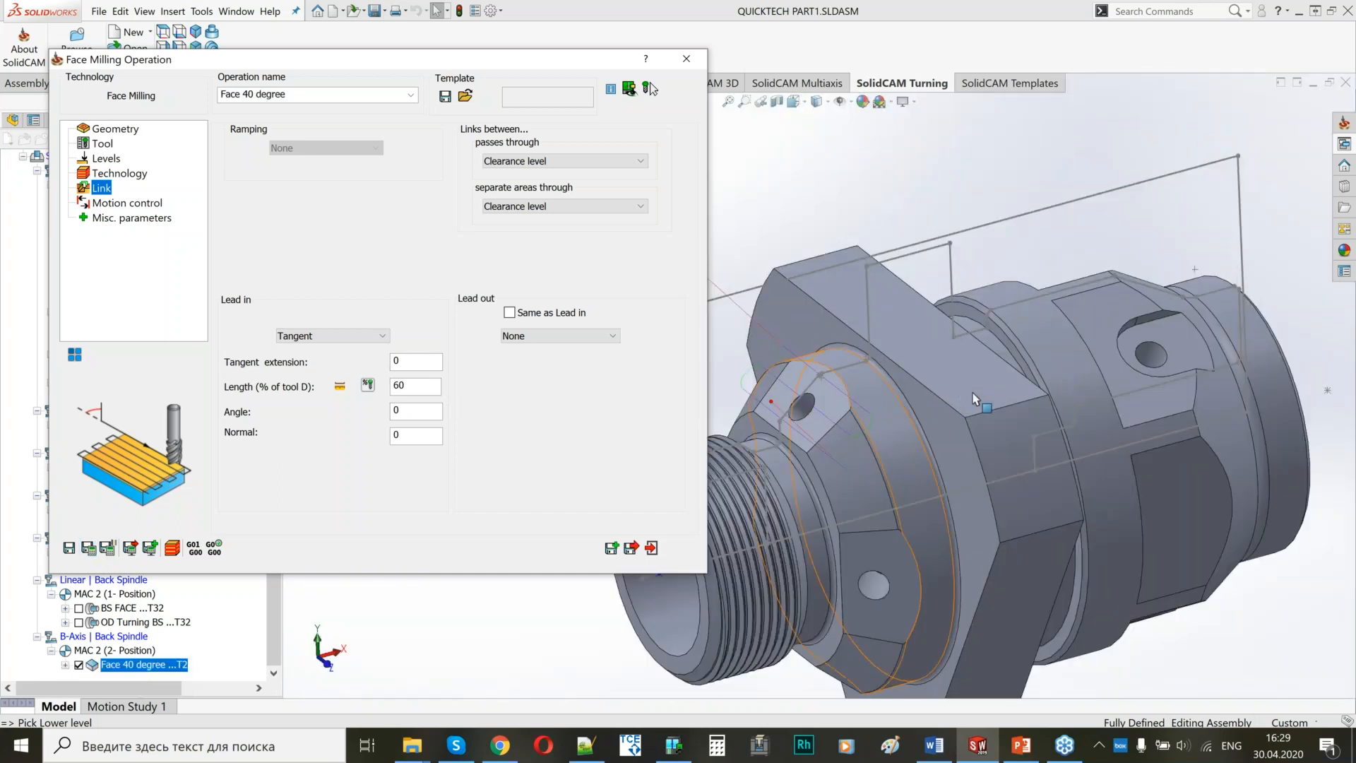
middle_click_drag(1016, 370, 1074, 406)
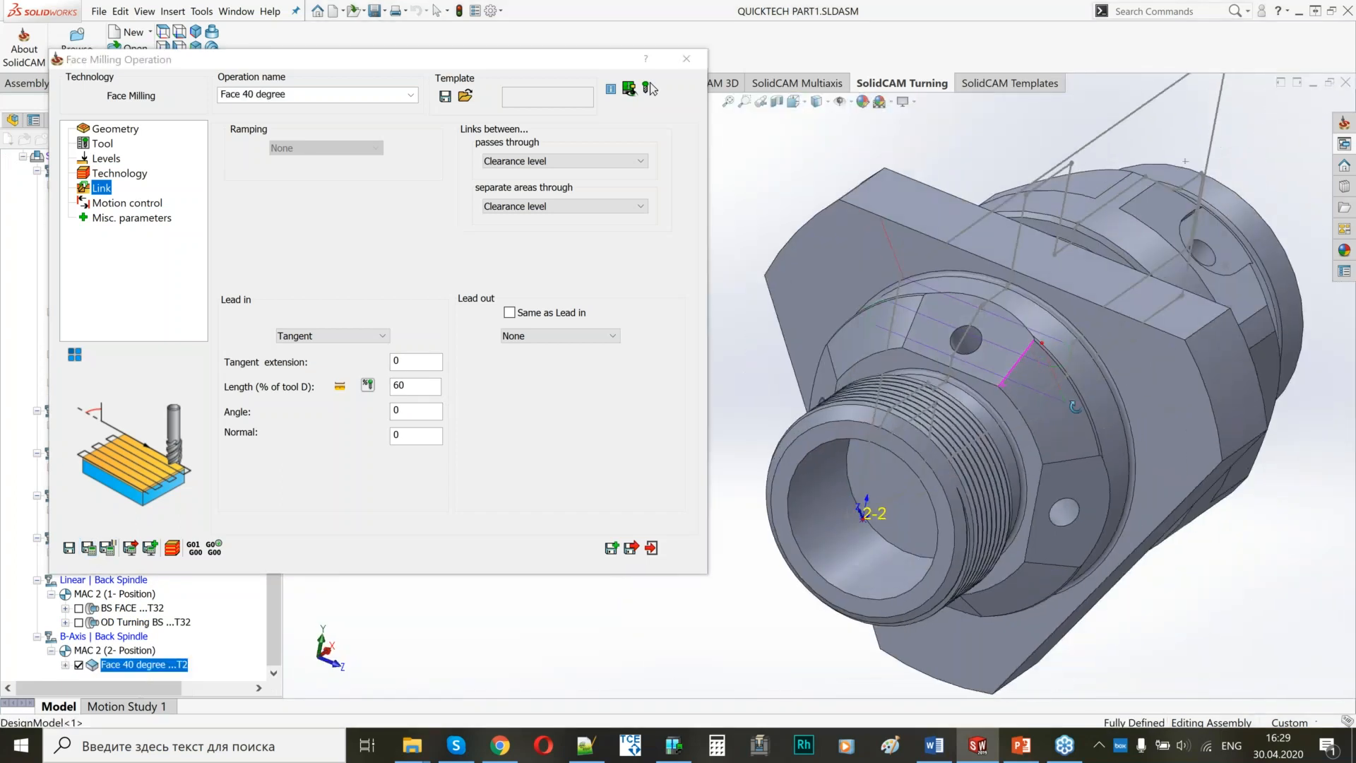
scroll(1060, 387, "down", 3)
scroll(1061, 387, "up", 2)
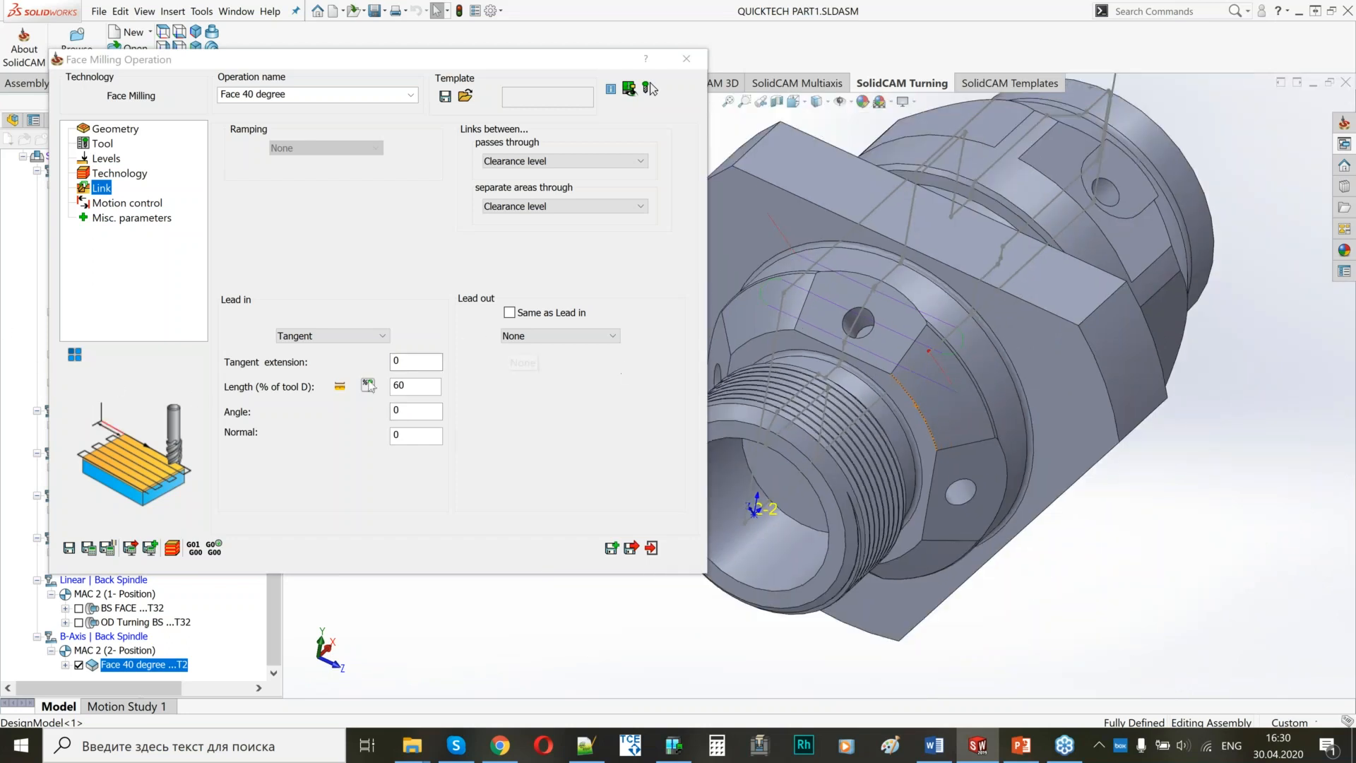
Add a 4 Axis transformation to Face 40 degree including the original operation, with 3 steps of 90 degrees, and close the operation.
left_click(75, 355)
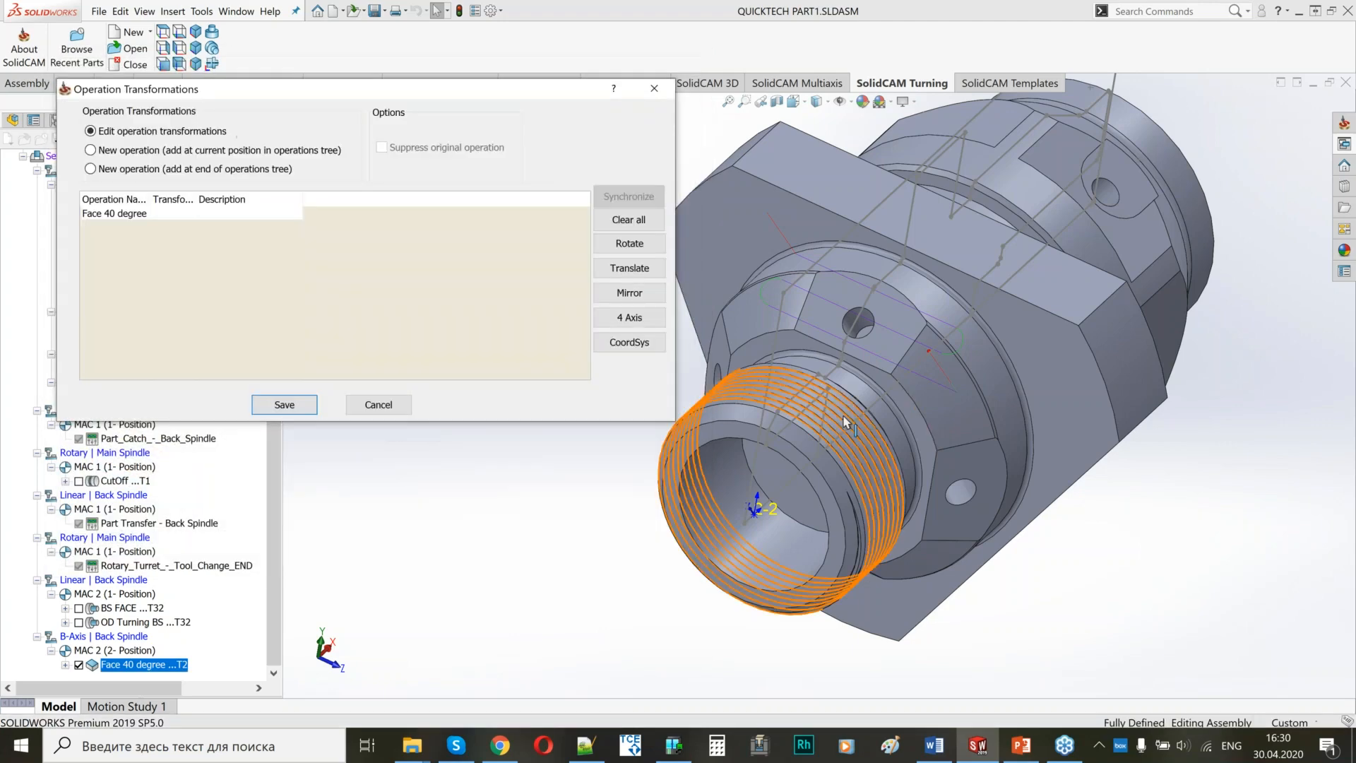
mouse_move(858, 479)
middle_mouse_down()
mouse_move(918, 402)
mouse_move(863, 472)
middle_mouse_up()
middle_click_drag(964, 511, 1104, 444, "ctrl")
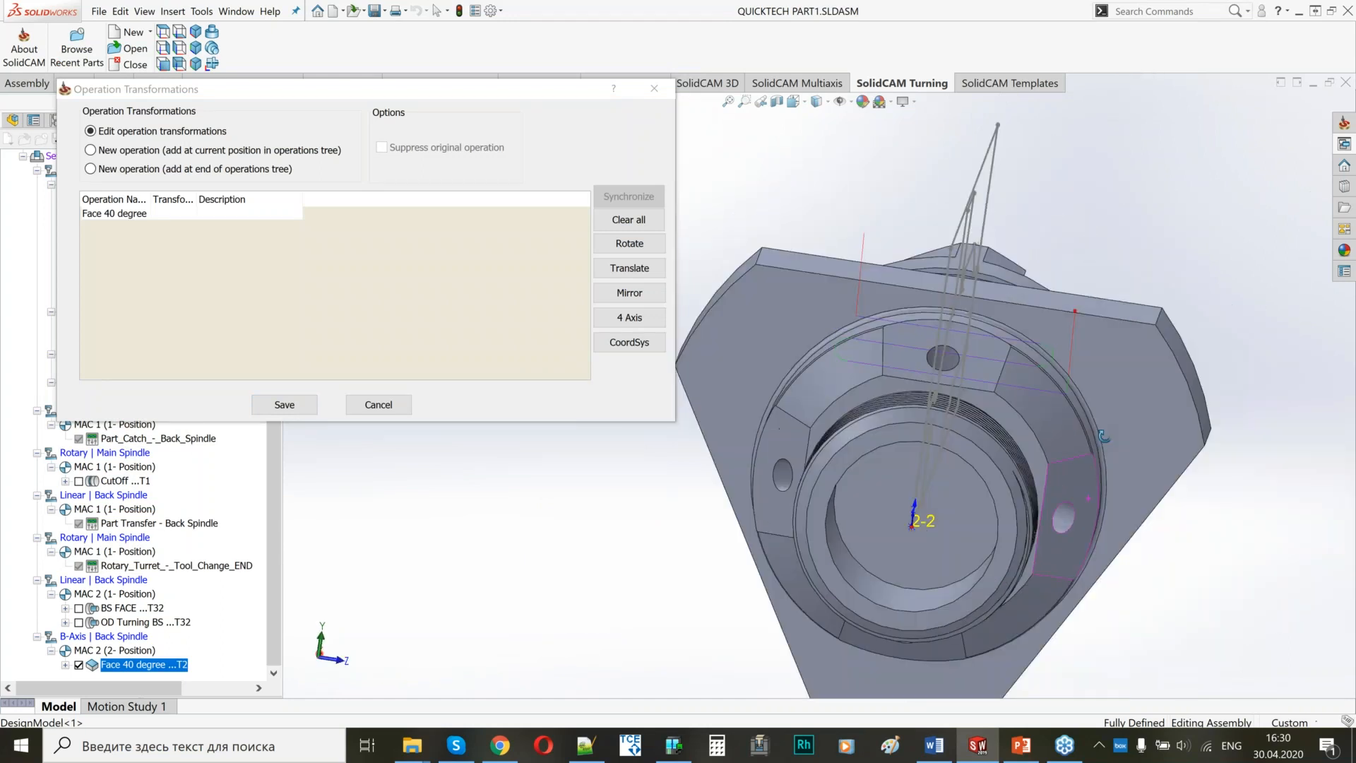
left_click(631, 318)
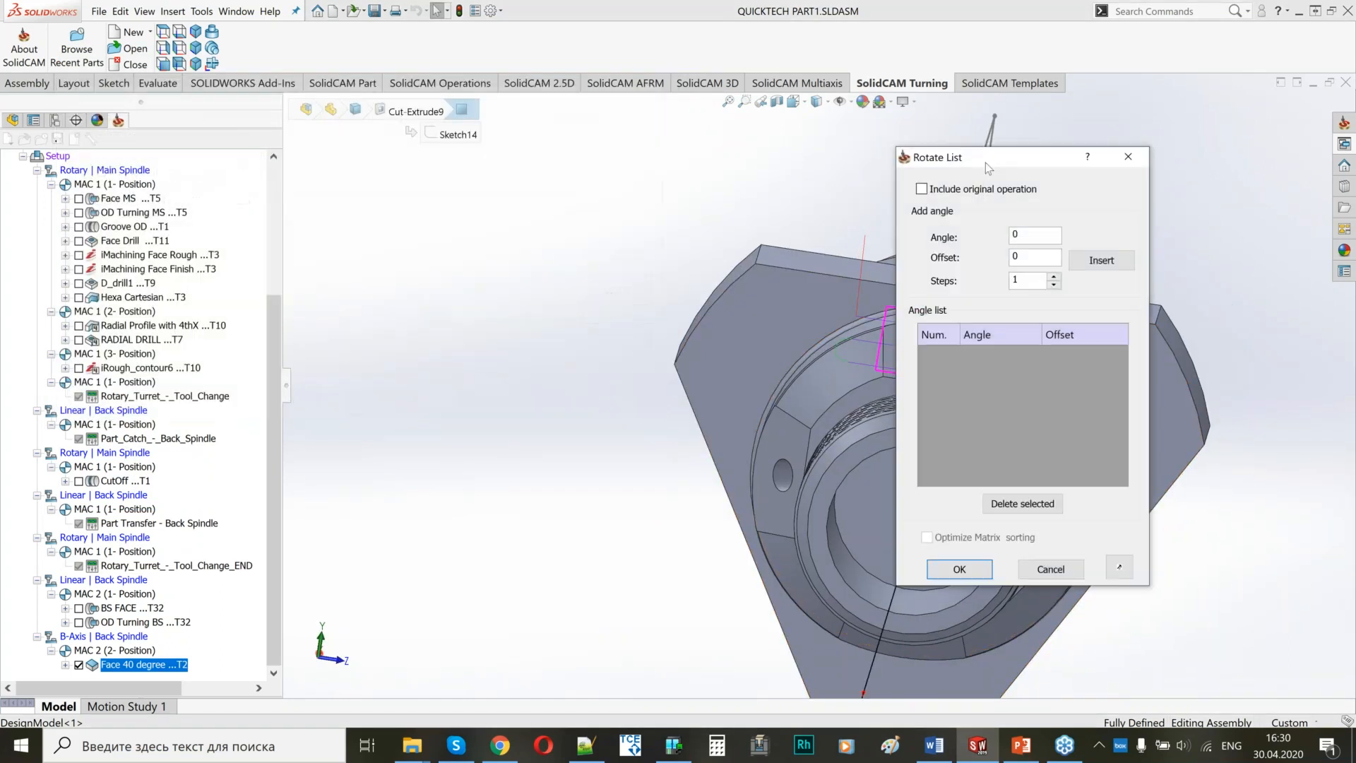
left_click(356, 168)
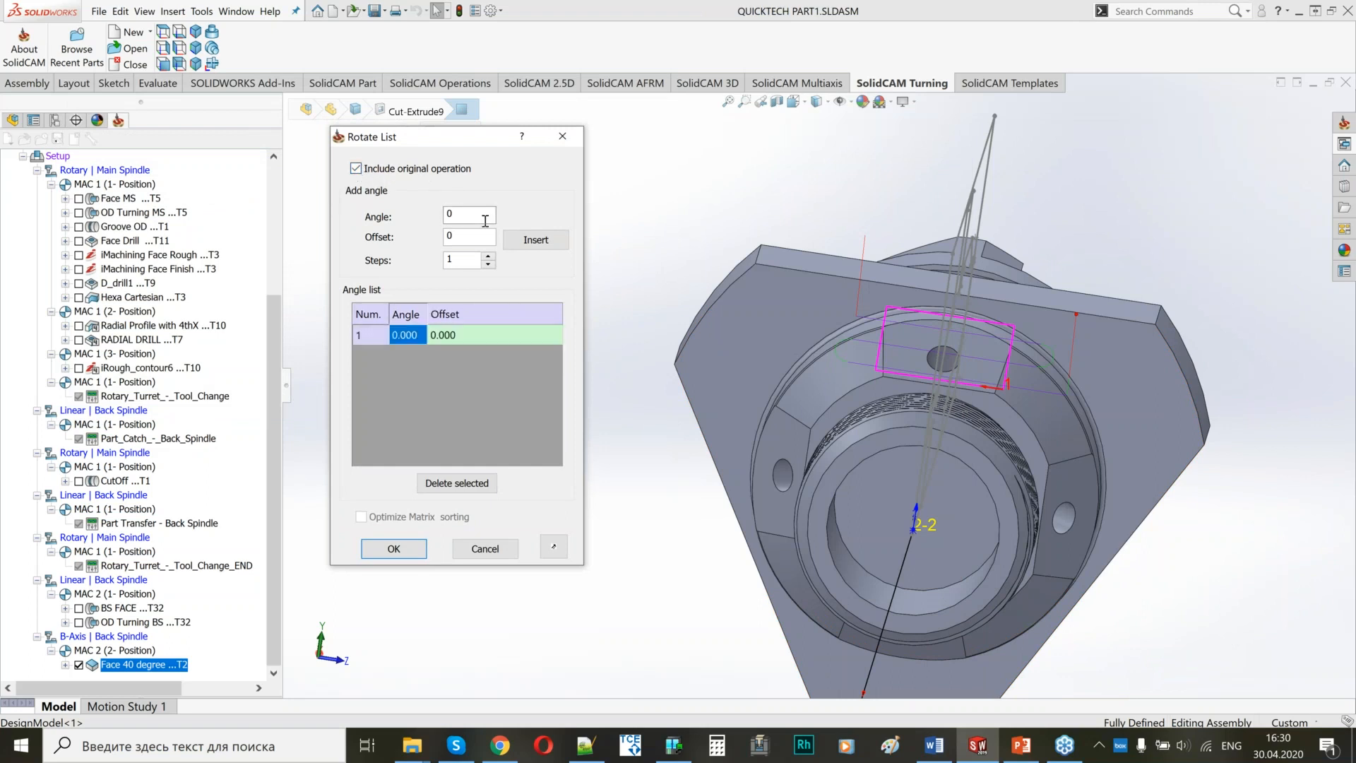
double_click(450, 214)
left_click(535, 239)
mouse_move(918, 447)
middle_mouse_down()
mouse_move(868, 452)
mouse_move(926, 451)
middle_mouse_up()
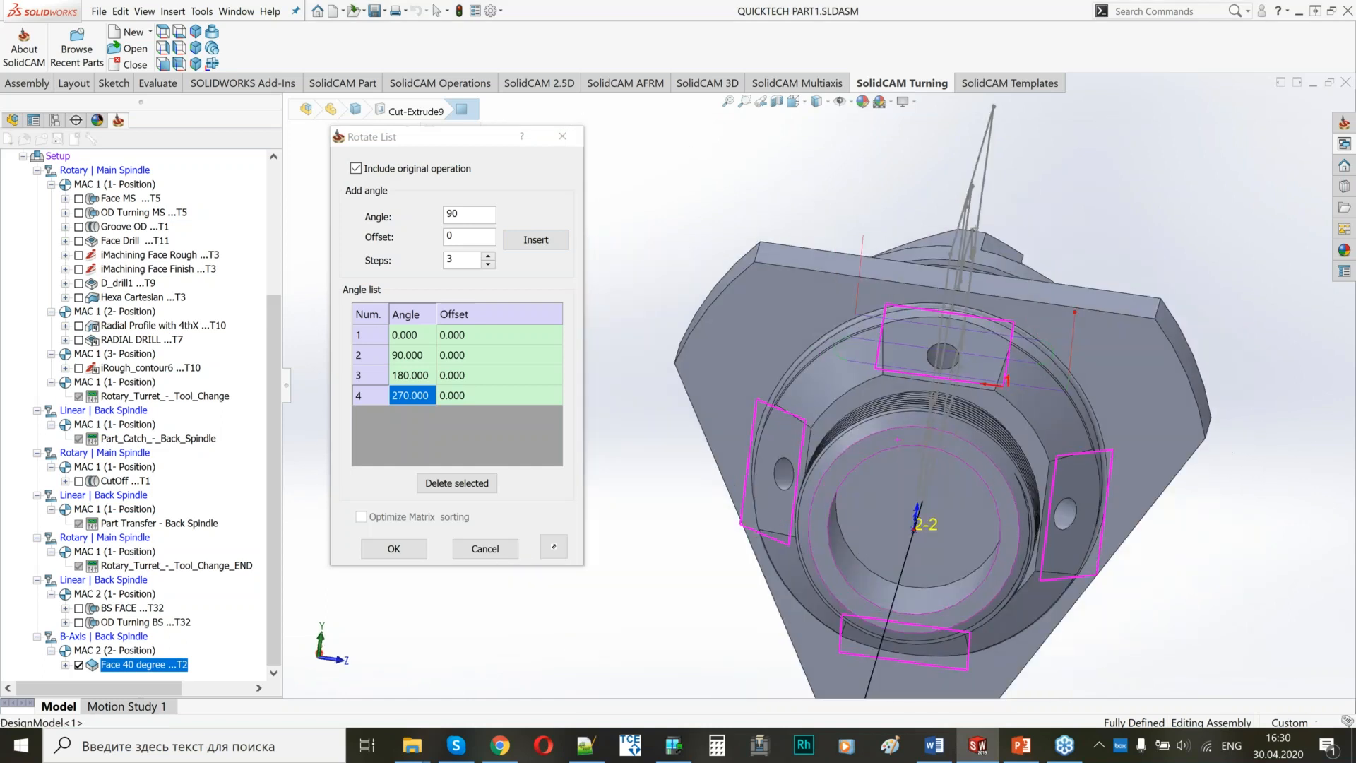
left_click(394, 549)
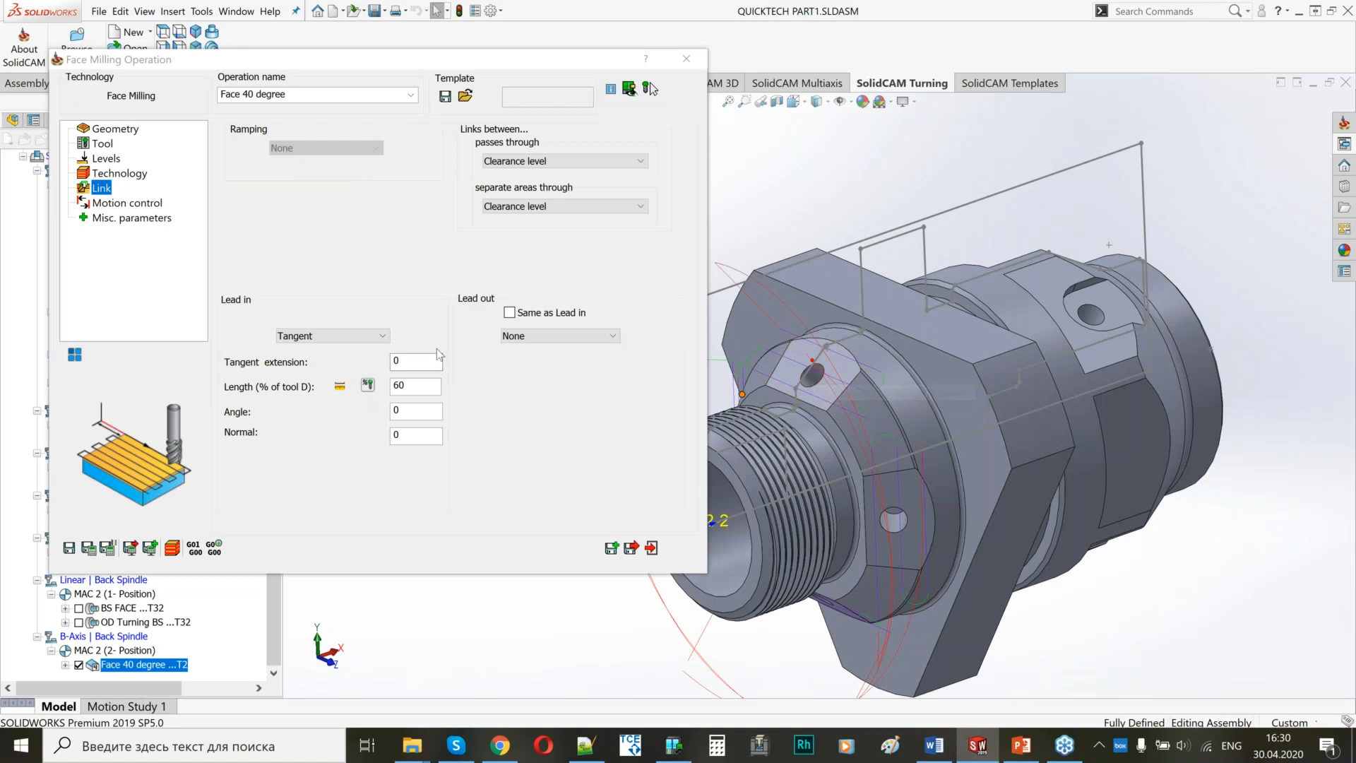
left_click(630, 548)
left_click(78, 666)
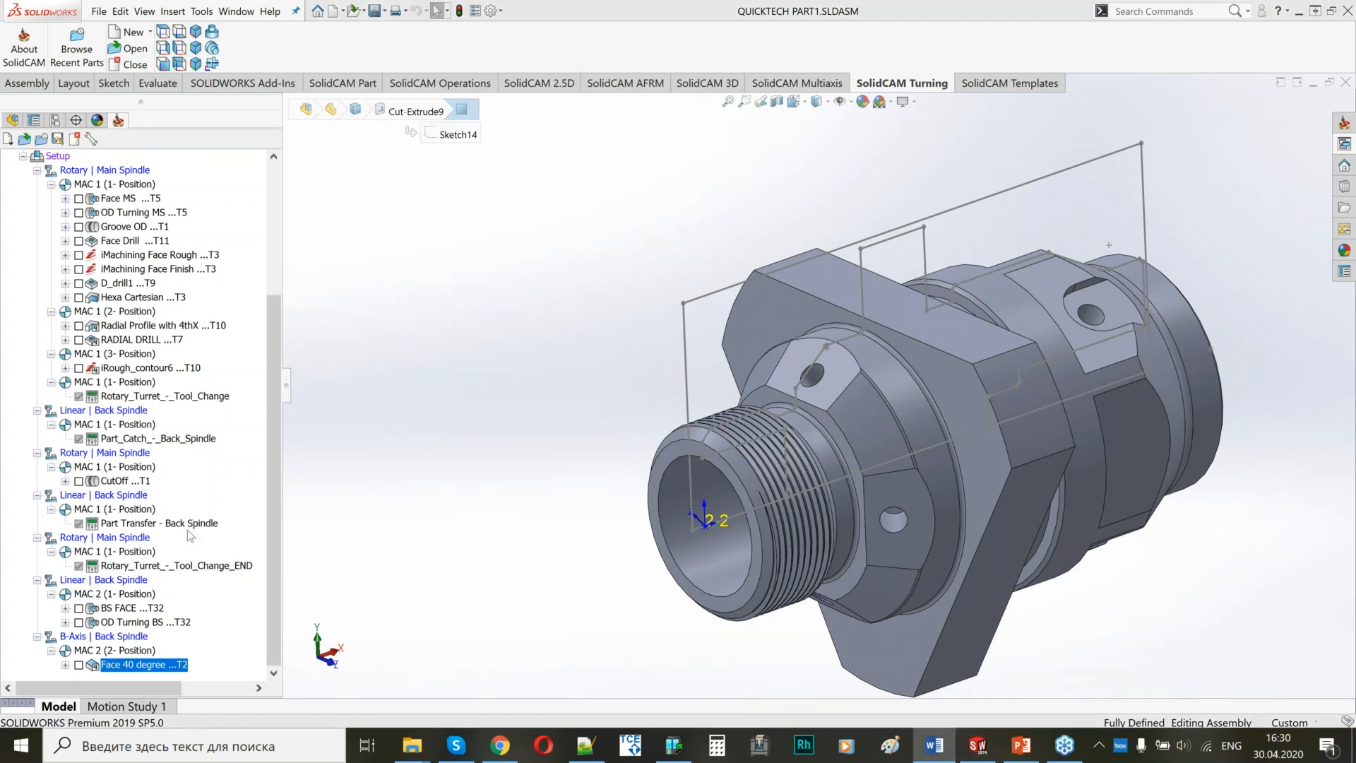
Add a drilling operation at MAC 2 position 2 on the angled flat's hole, using tool 3, the 3.4 mm B-axis drill.
right_click(169, 671)
mouse_move(310, 301)
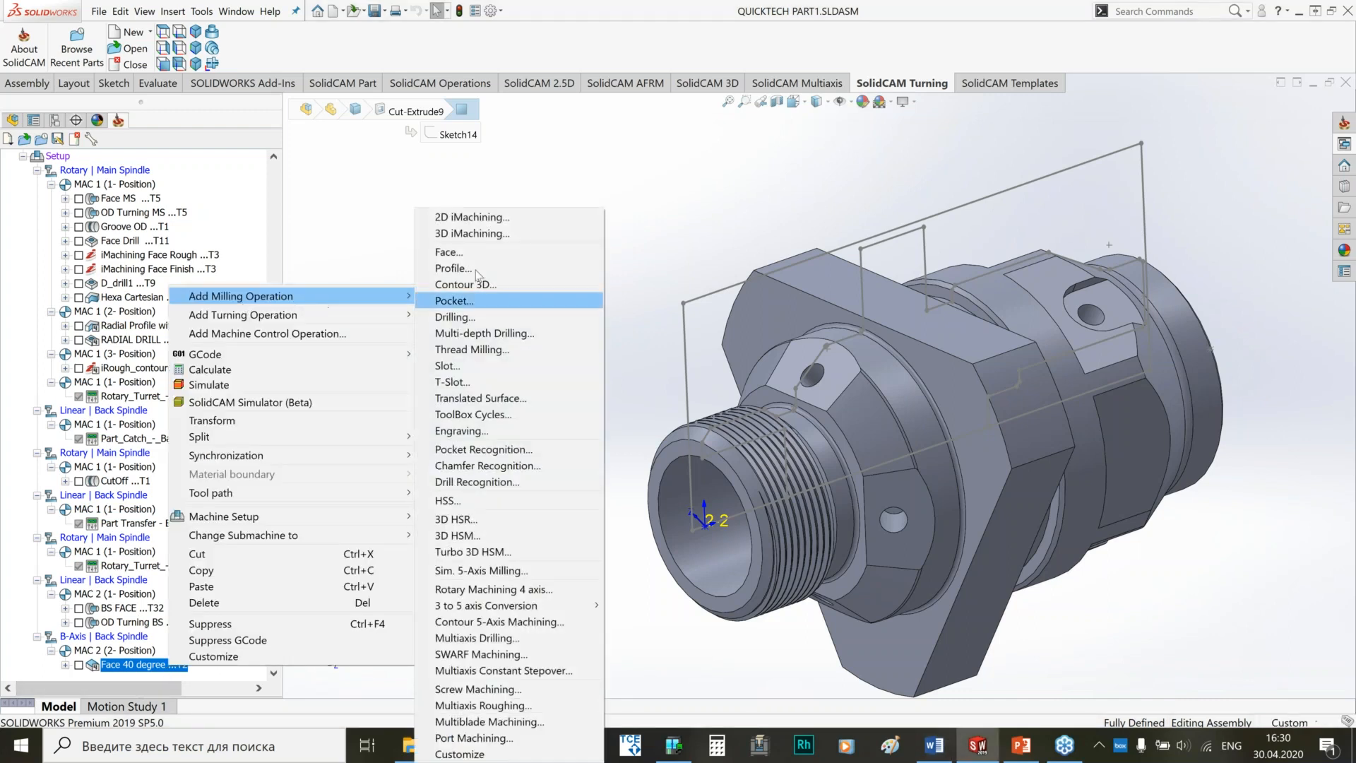
left_click(455, 317)
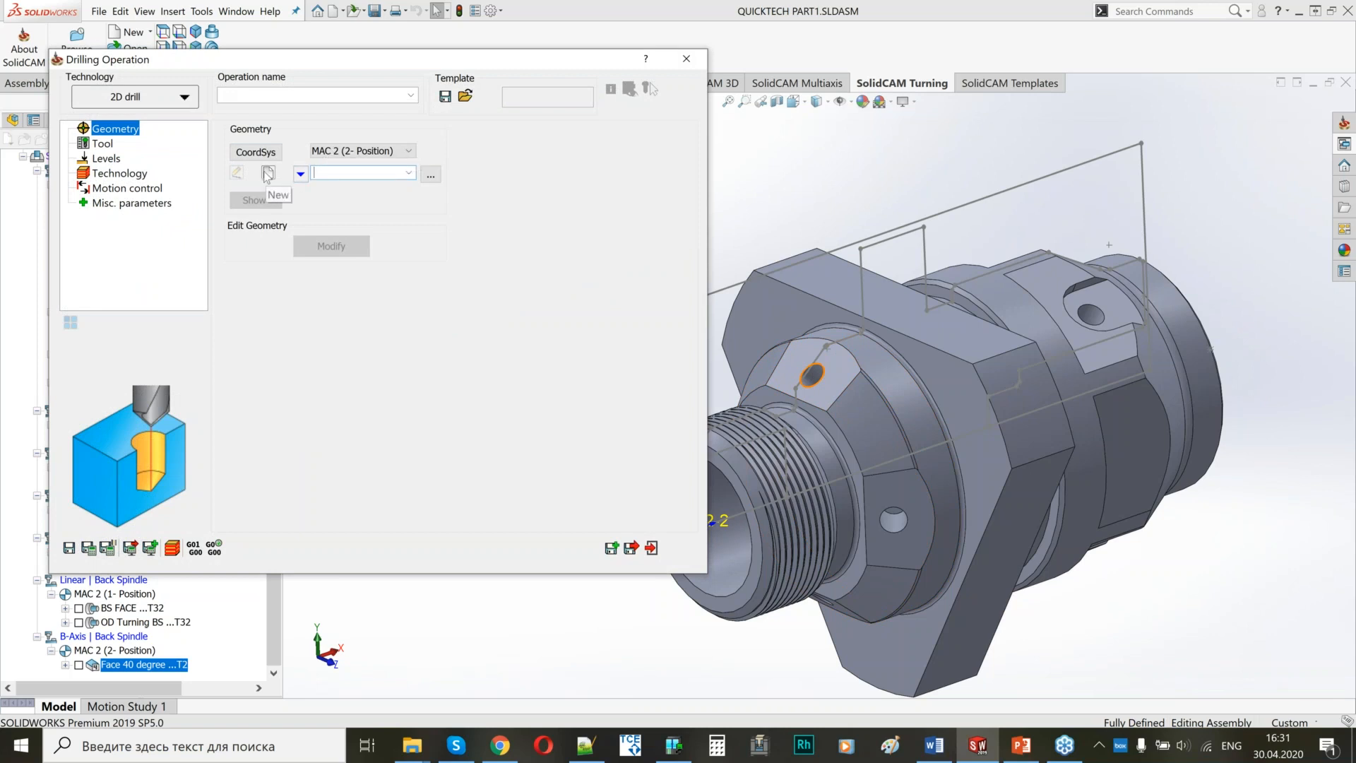
left_click(268, 173)
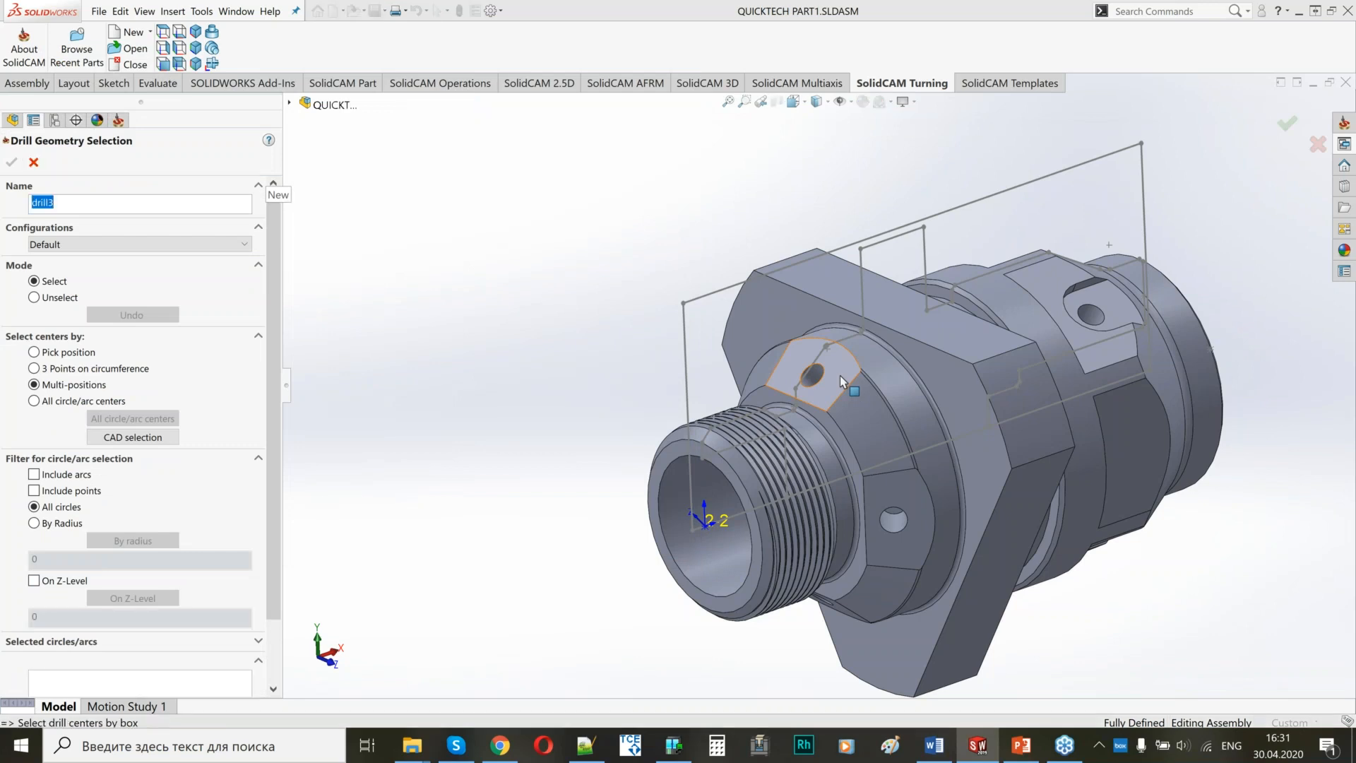
left_click(840, 375)
scroll(845, 358, "down", 5)
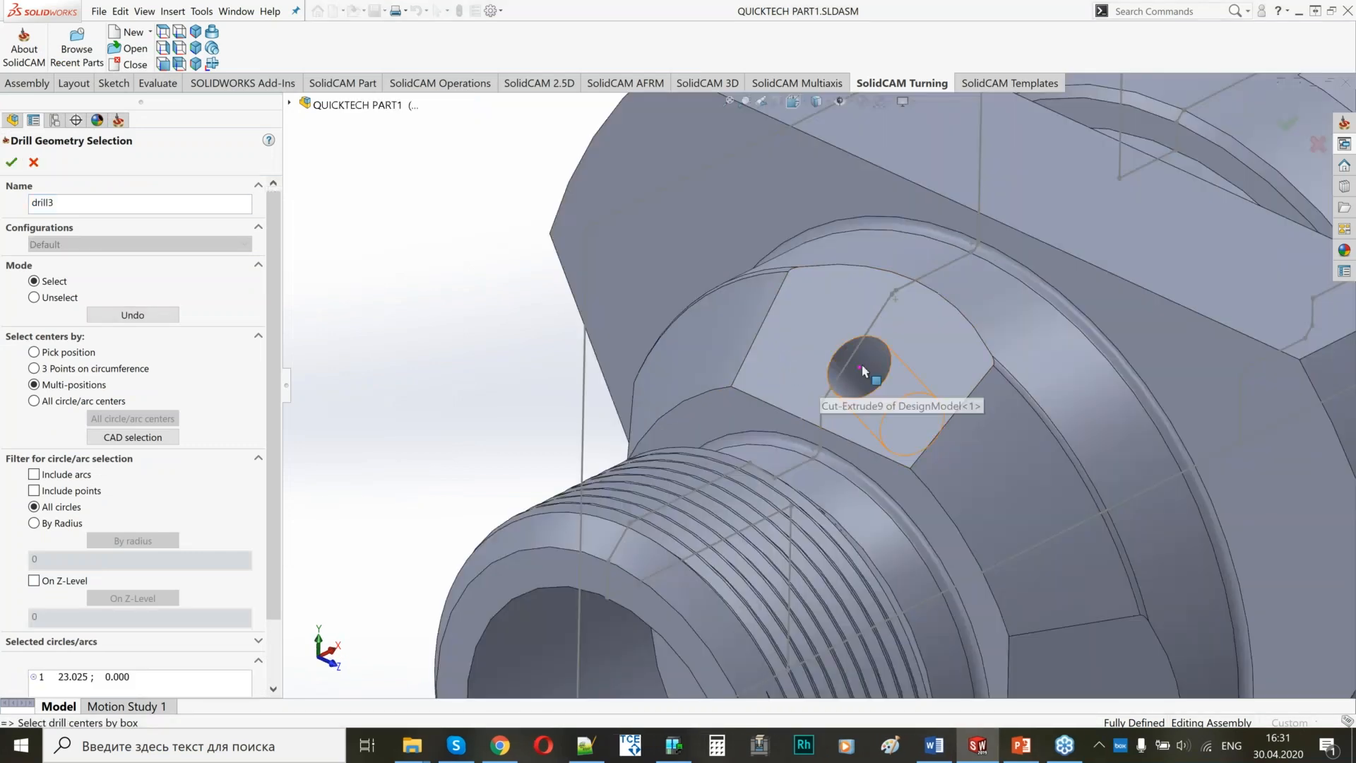
key("f")
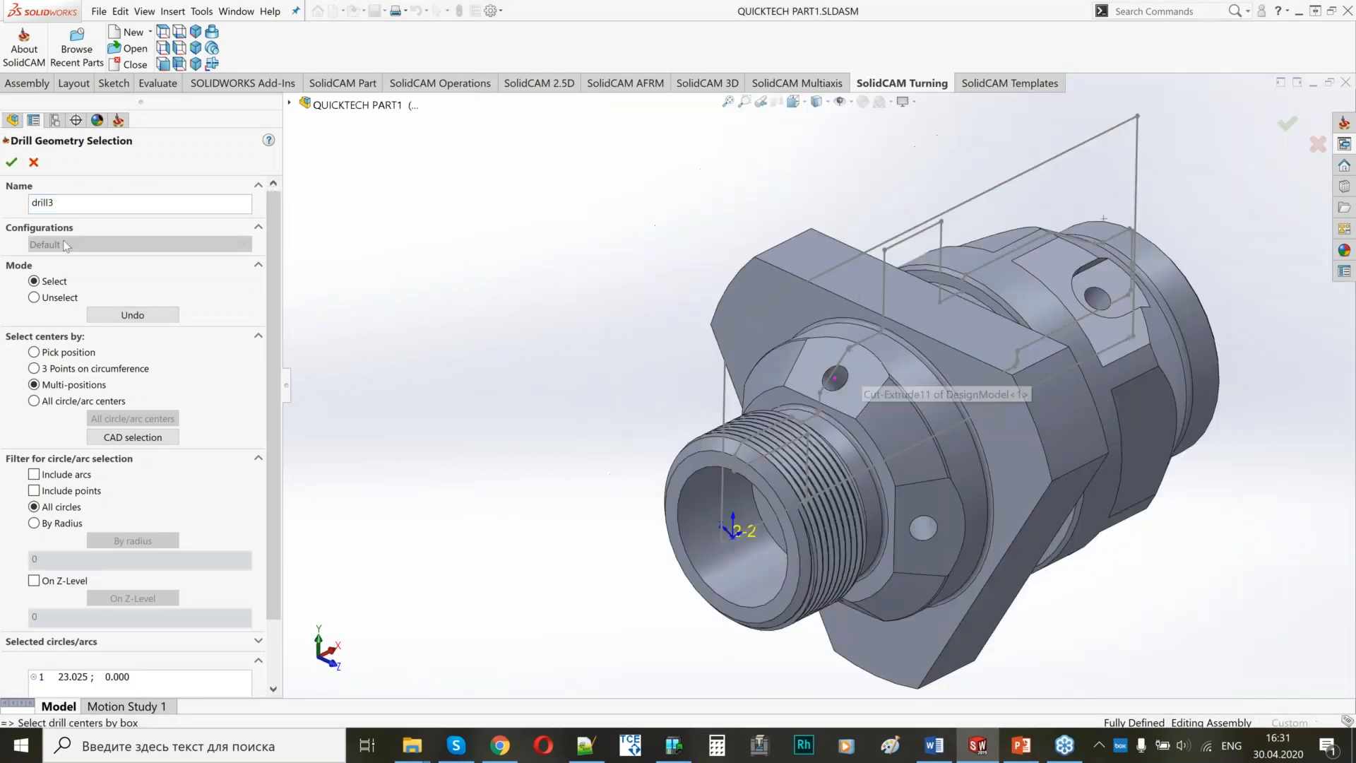
left_click(12, 162)
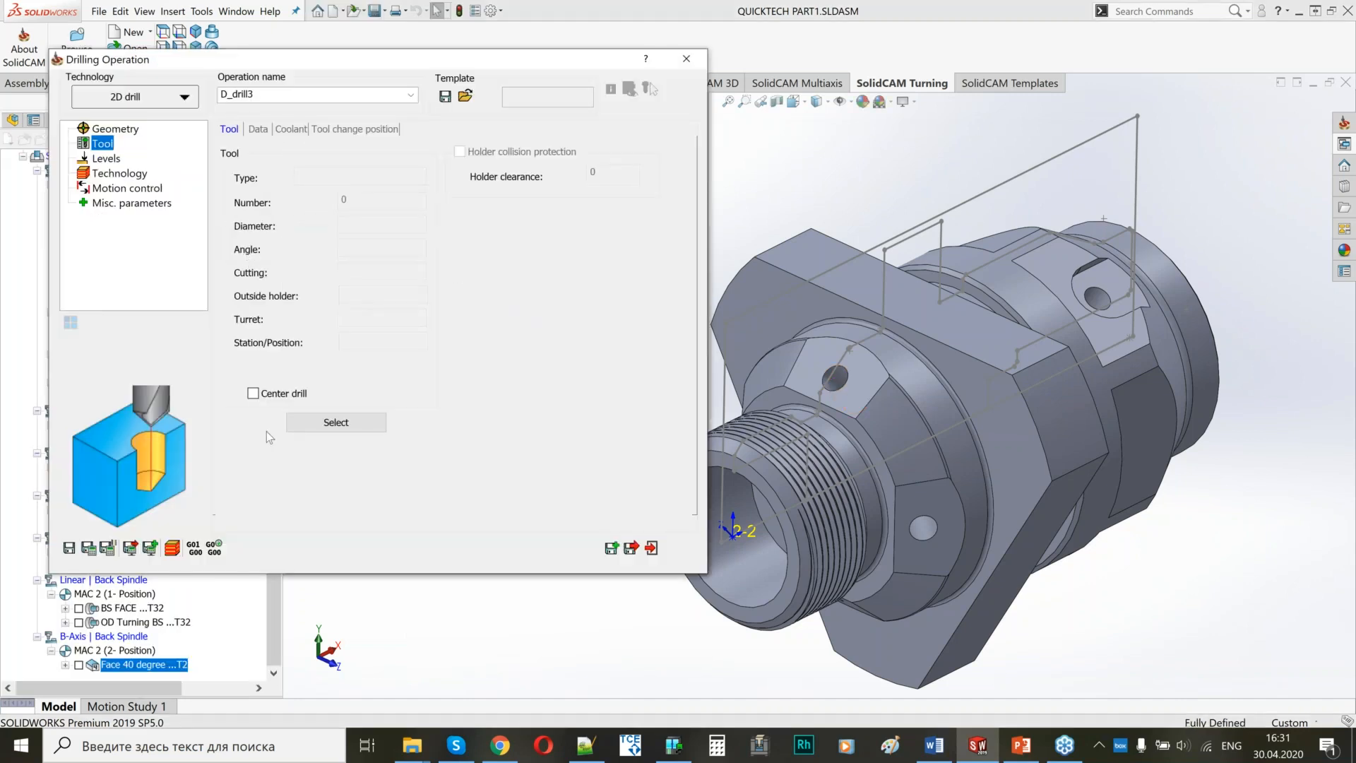
left_click(322, 424)
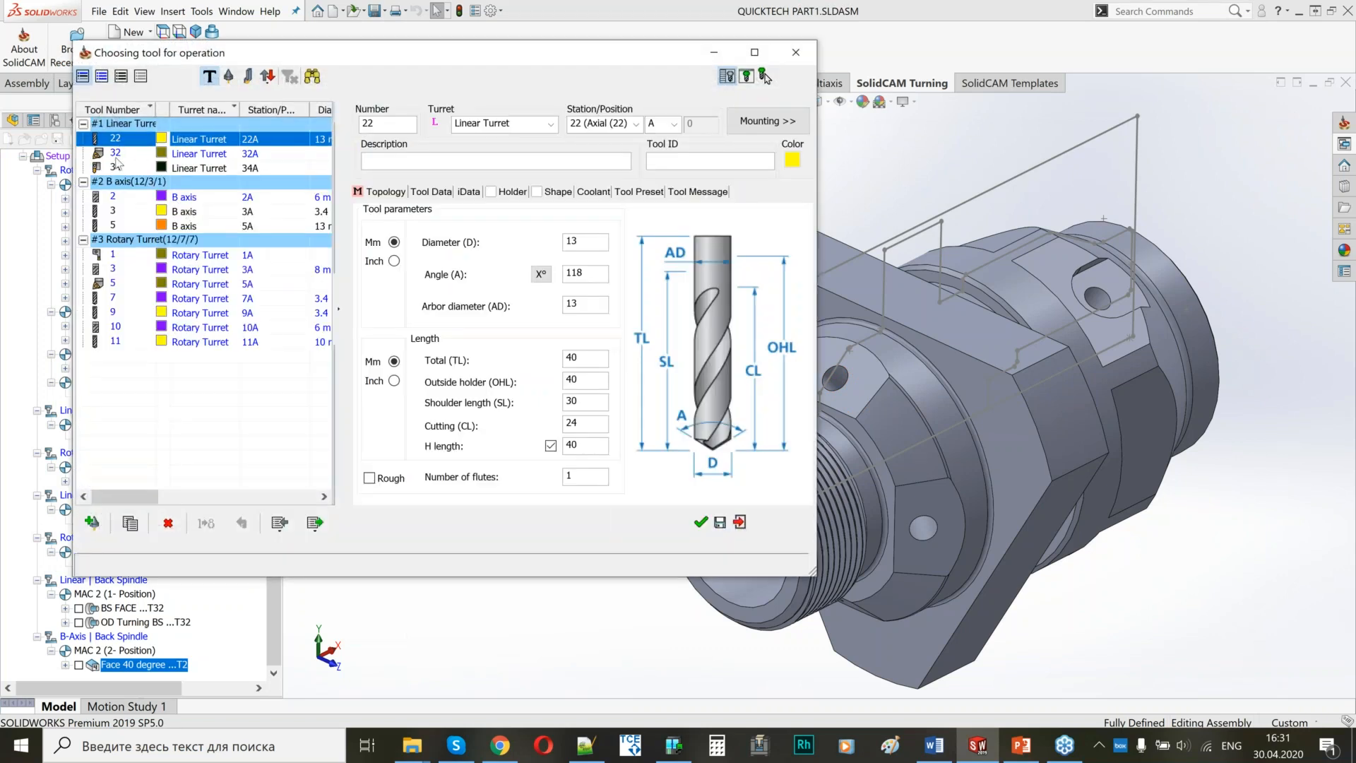
left_click(111, 214)
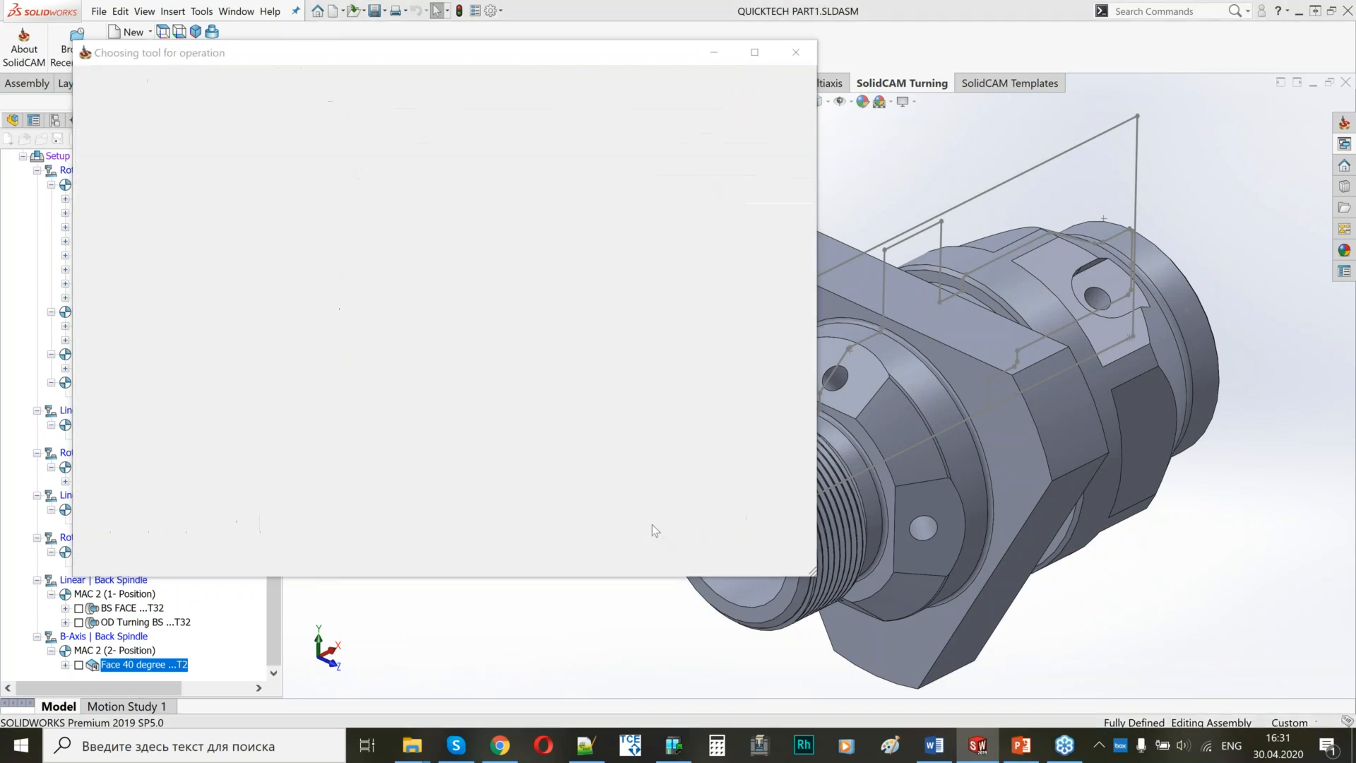
Pick the upper level on the angled flat and the drill depth inside the hole, and save and calculate the drilling.
left_click(103, 158)
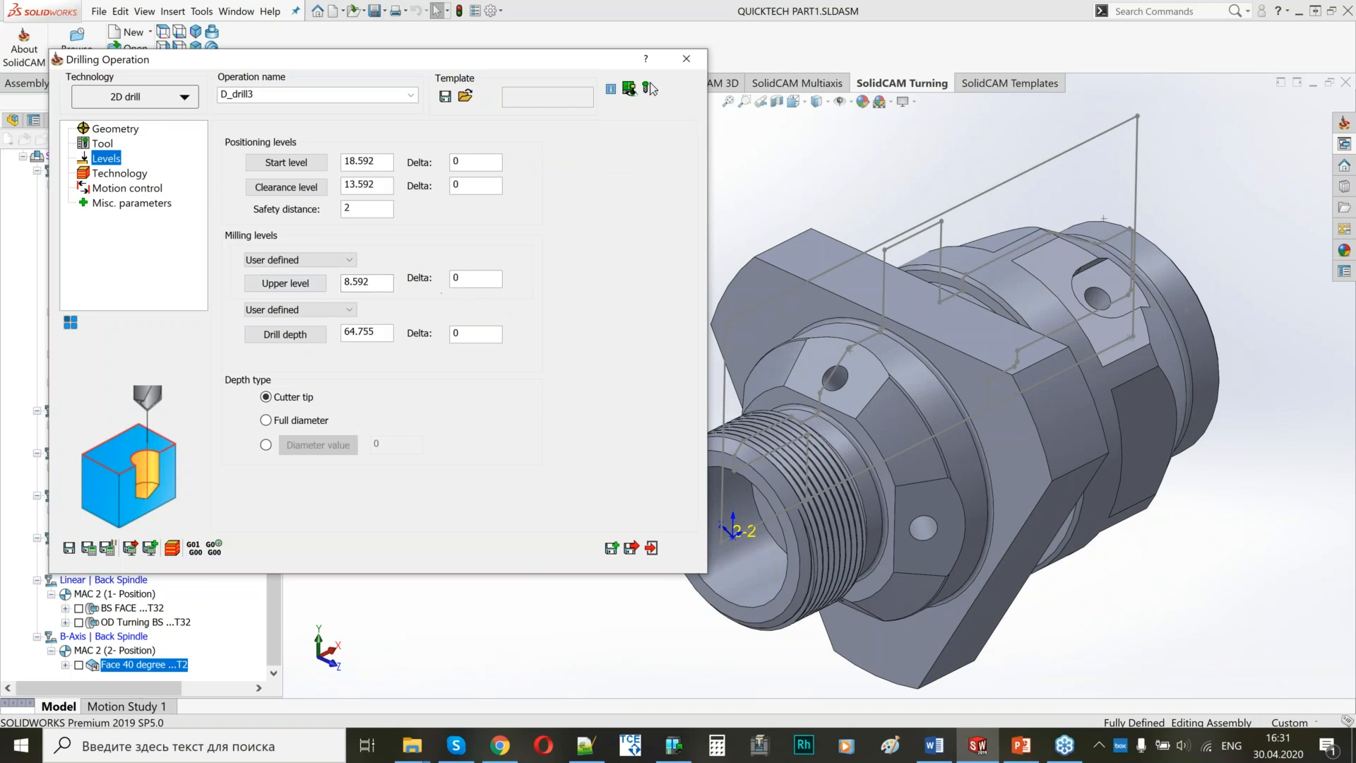
scroll(886, 374, "up", 3)
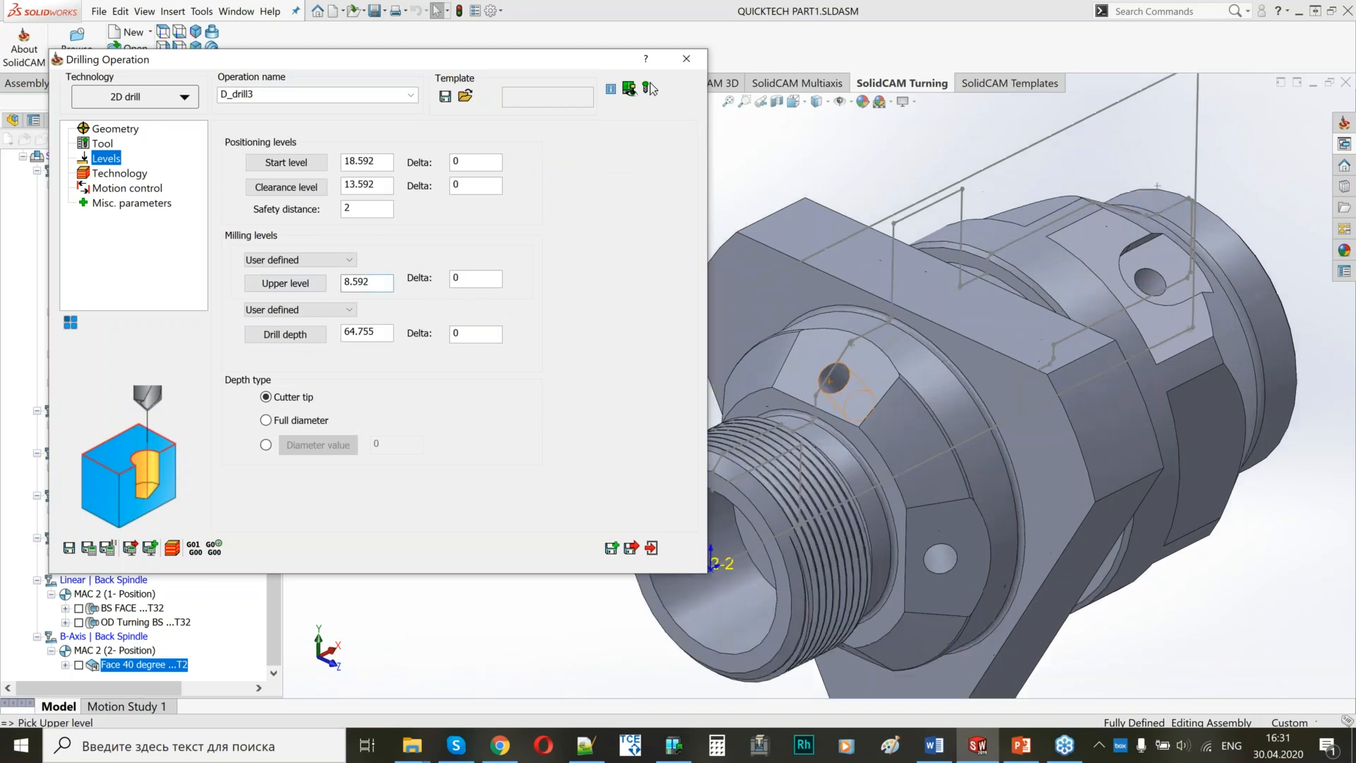
left_click(848, 402)
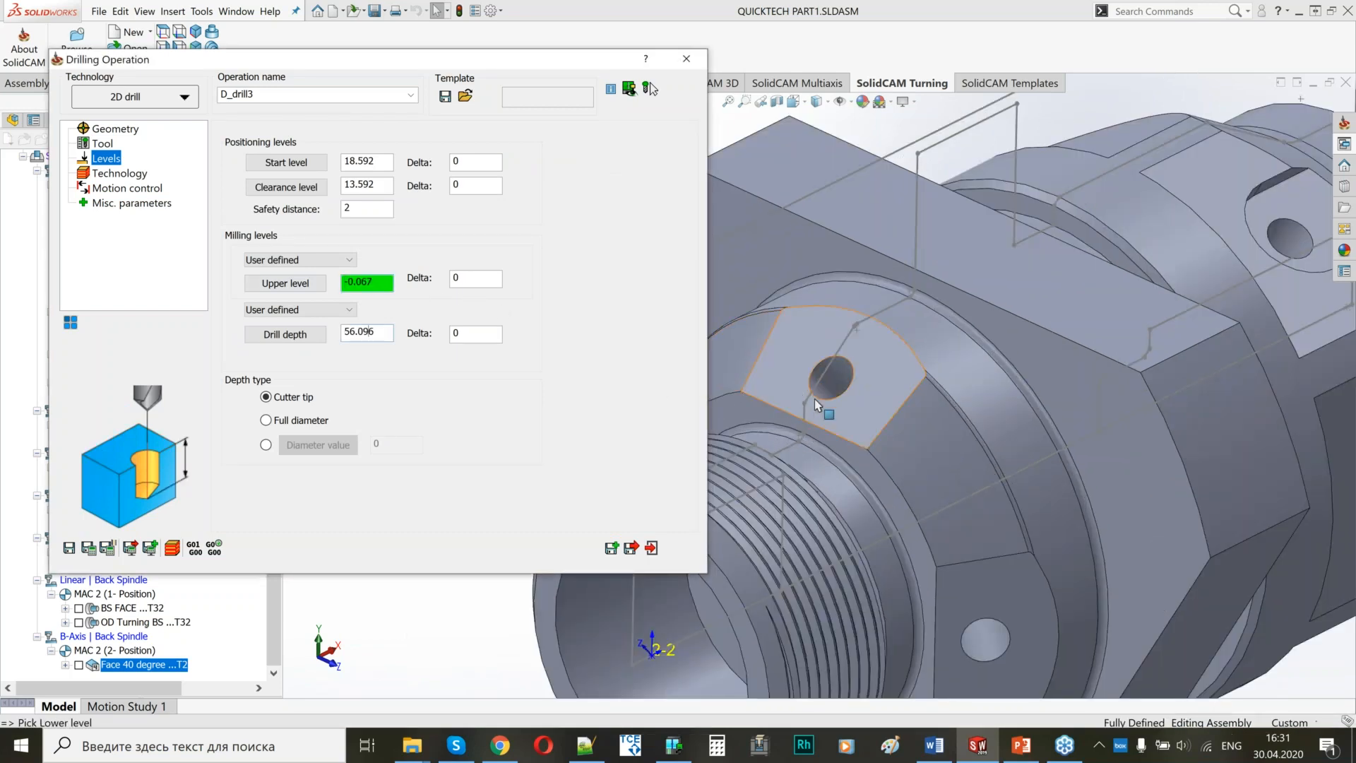
middle_click_drag(828, 423, 856, 439)
left_click(837, 385)
key("Down")
key("Down")
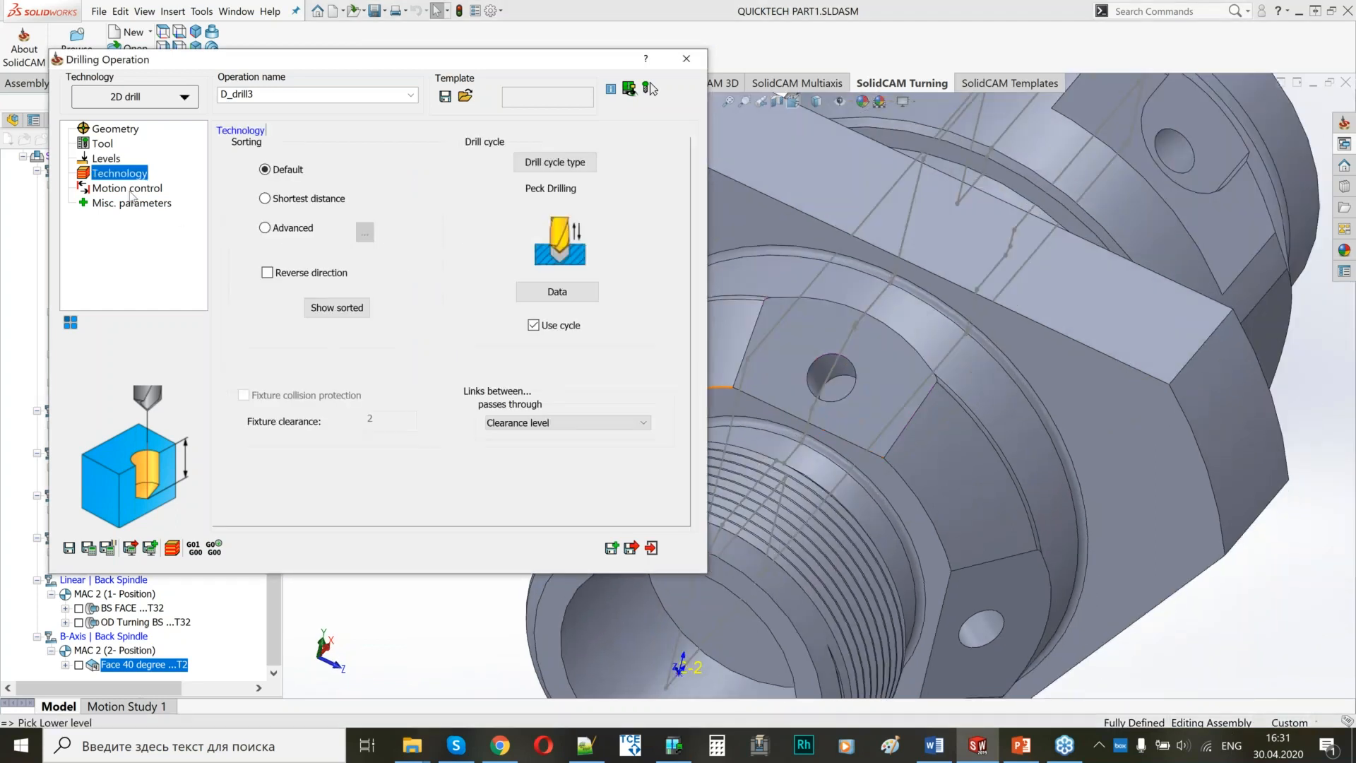
left_click(92, 551)
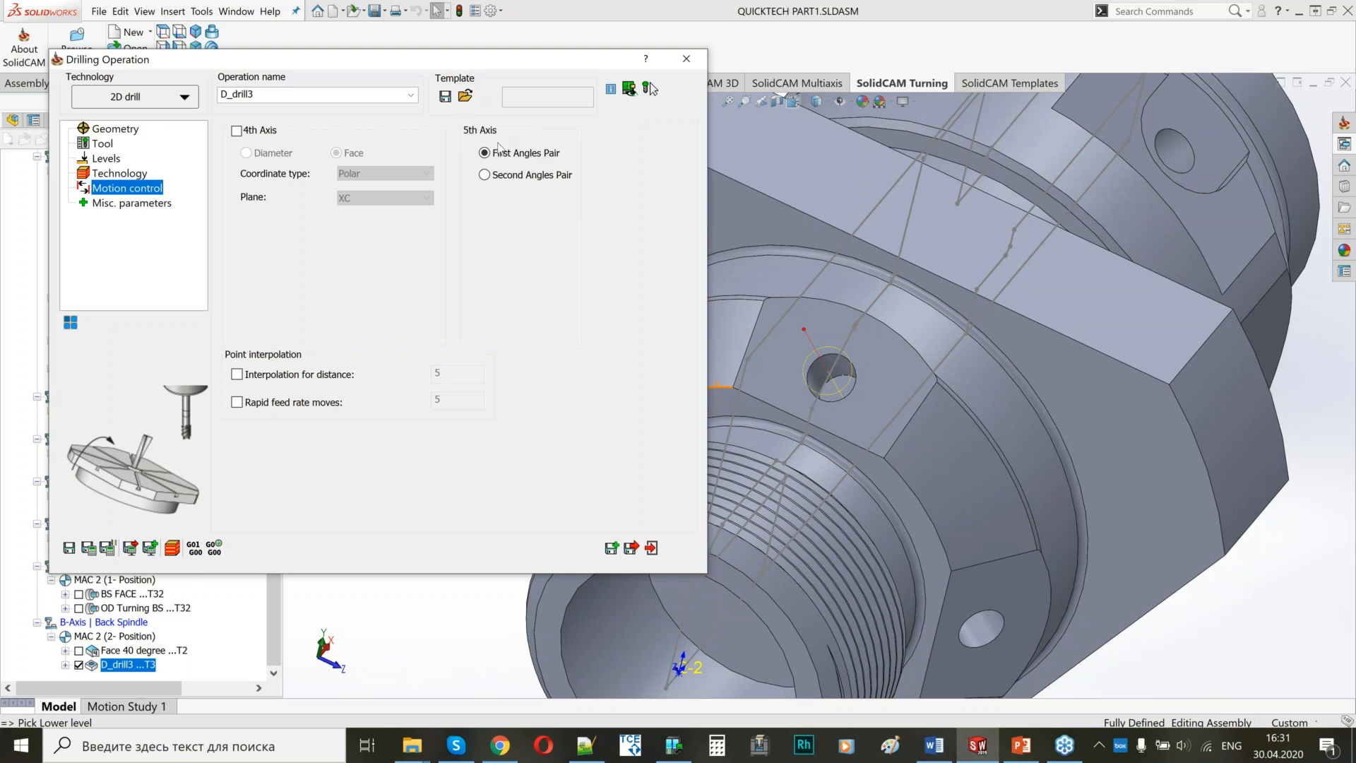
Add a 4 Axis transformation to D_drill3 including the original operation, with 3 steps of 90 degrees, and close the operation.
middle_click_drag(899, 375, 947, 351)
scroll(854, 378, "up", 4)
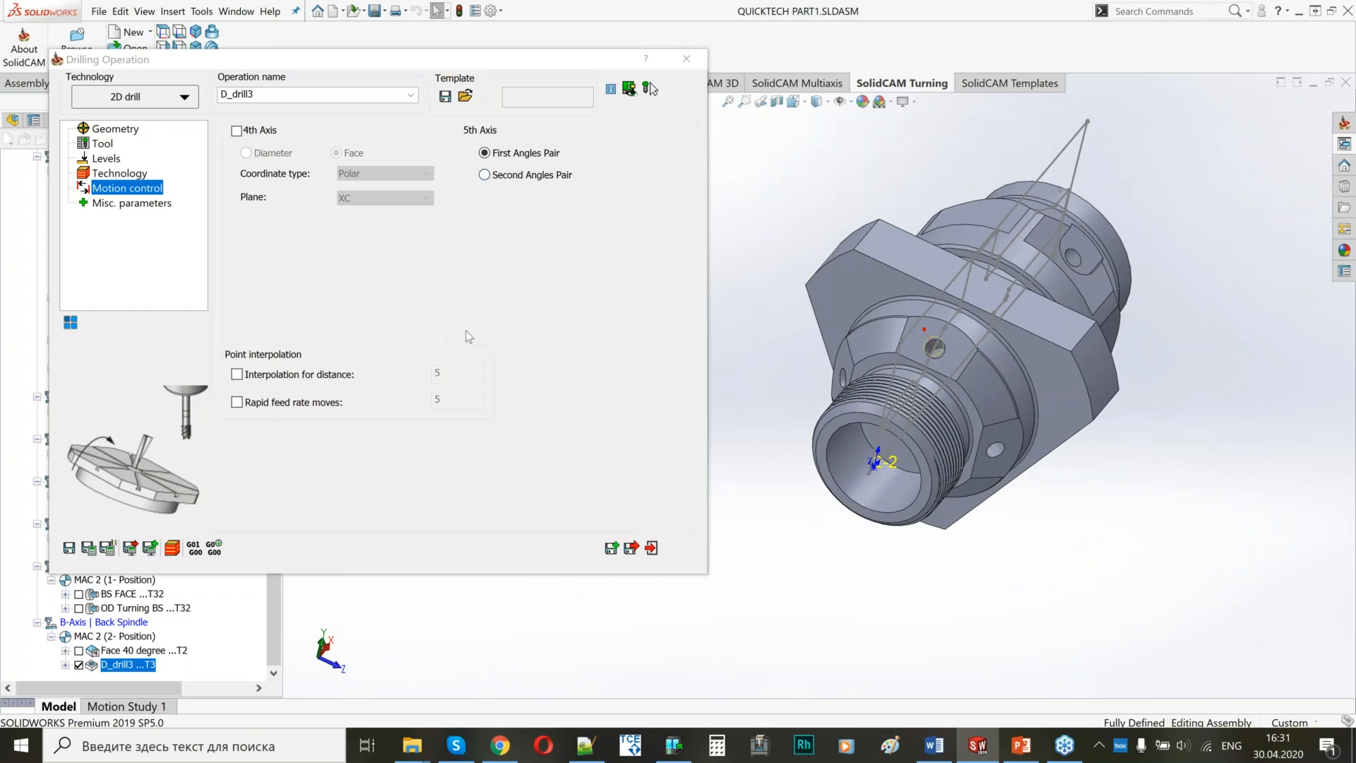
middle_click_drag(930, 404, 865, 382)
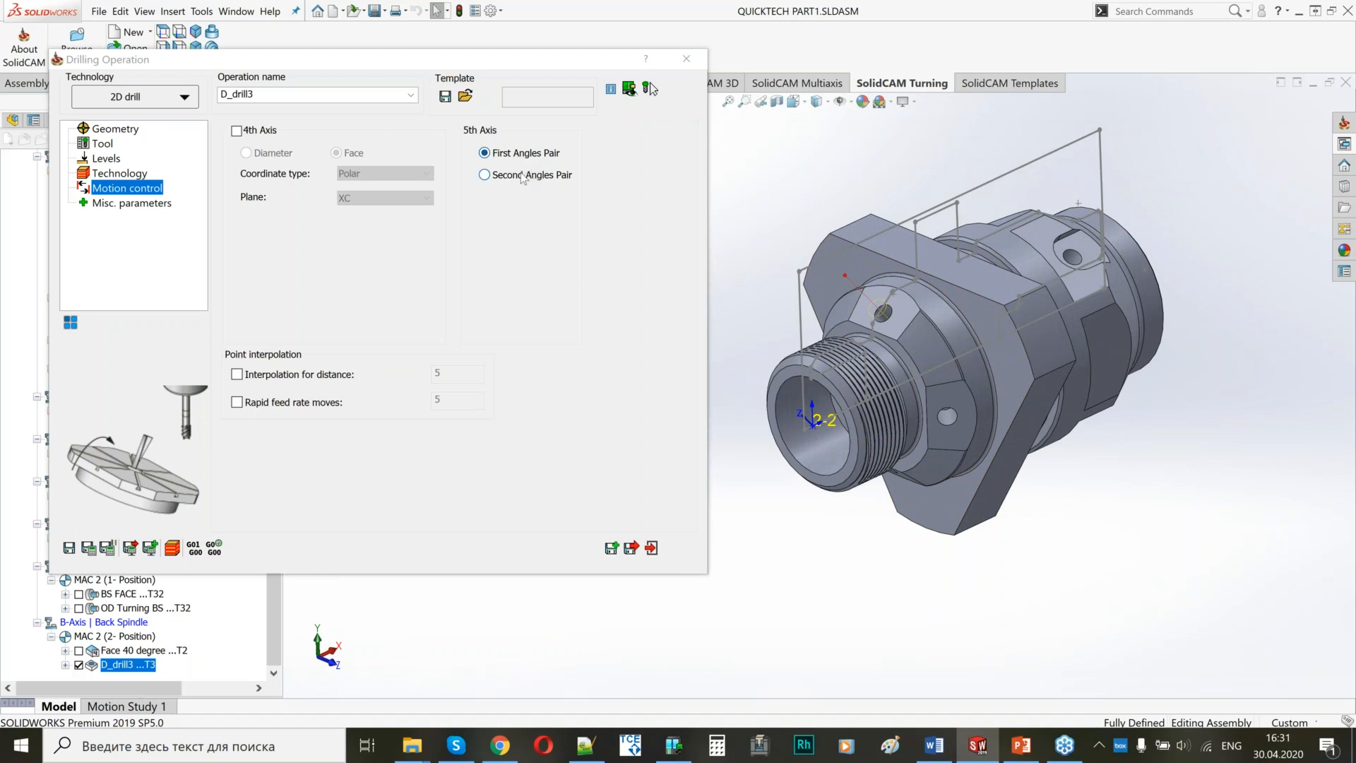
scroll(990, 309, "down", 1)
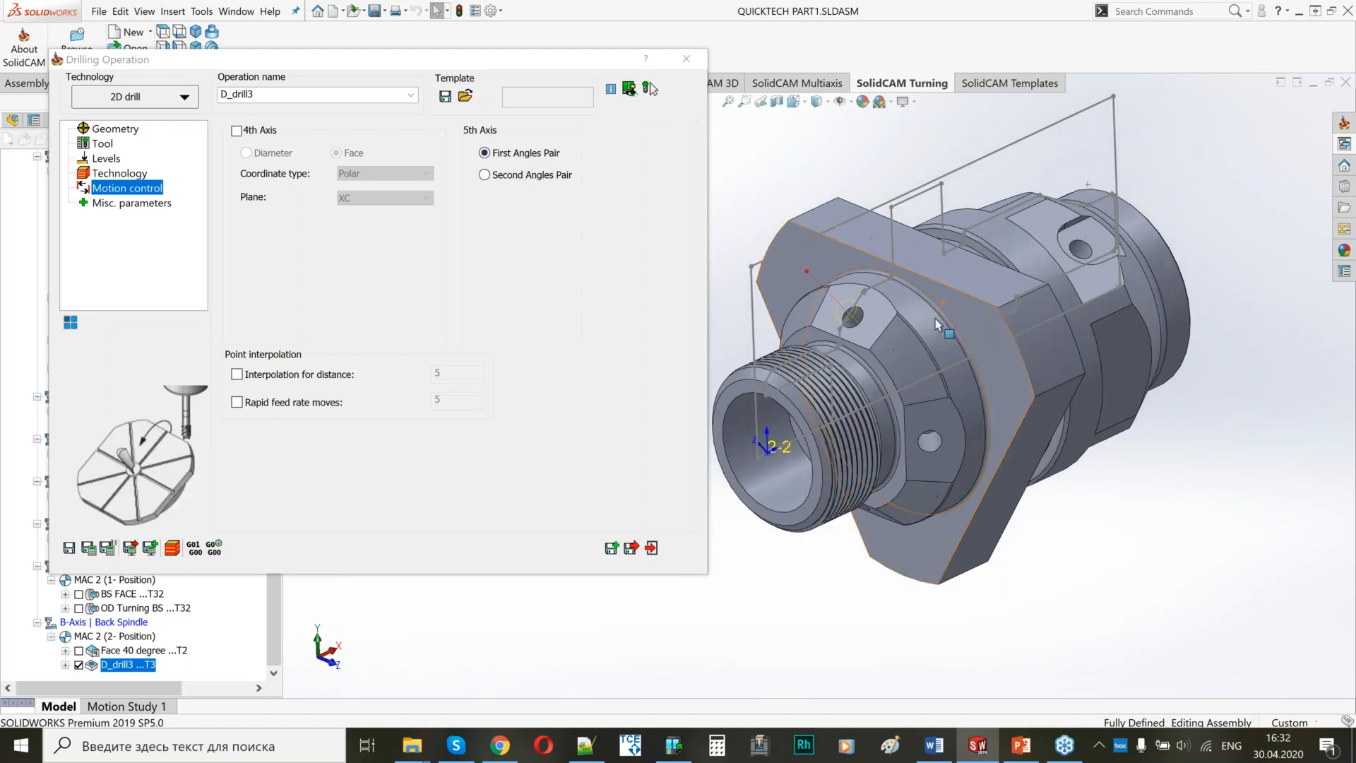
scroll(941, 326, "up", 3)
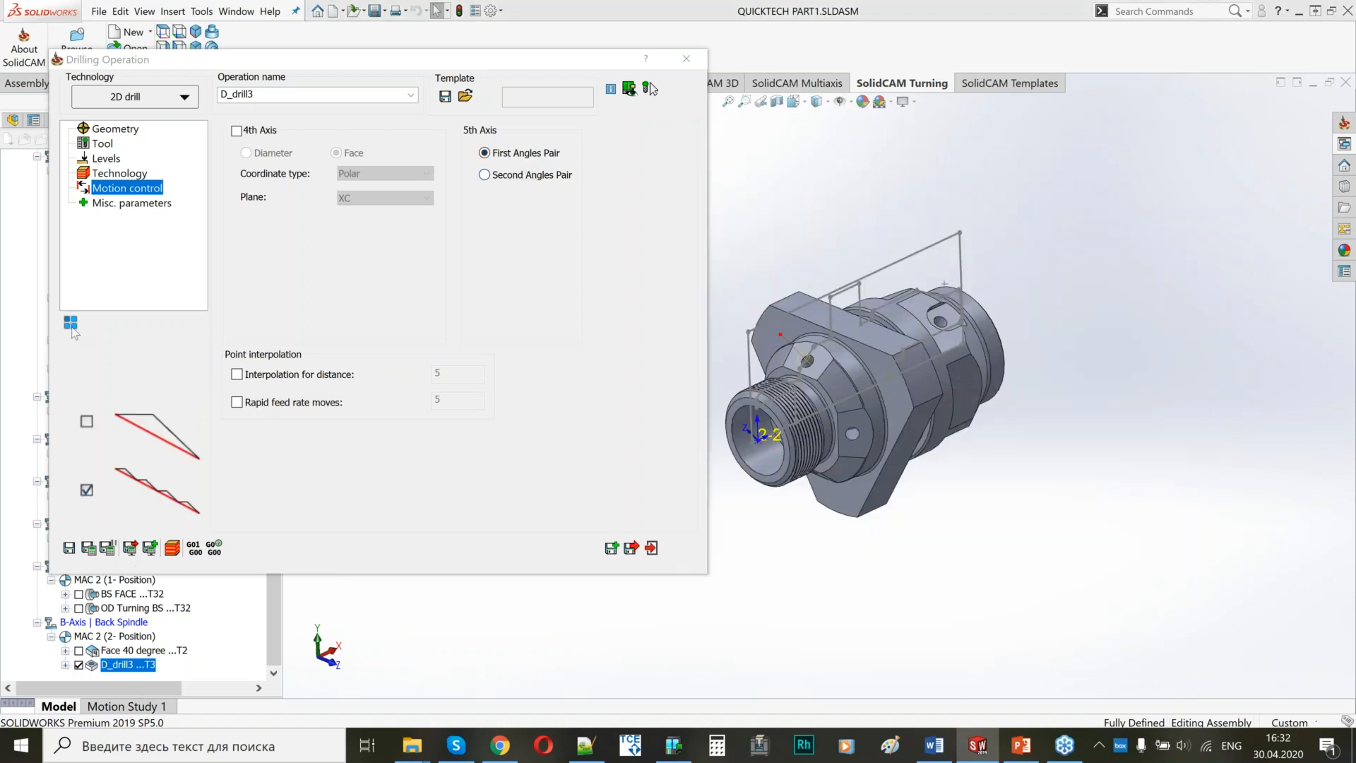
left_click(72, 325)
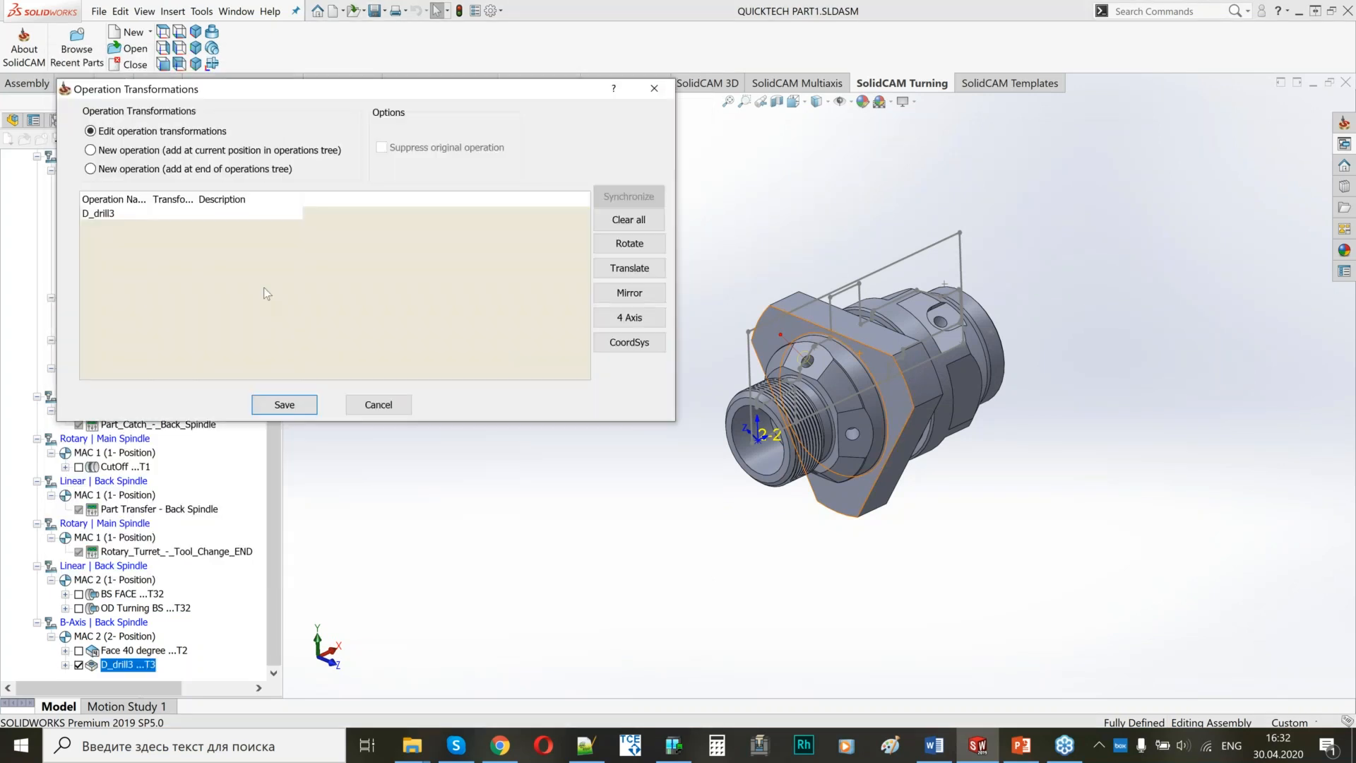
left_click(626, 317)
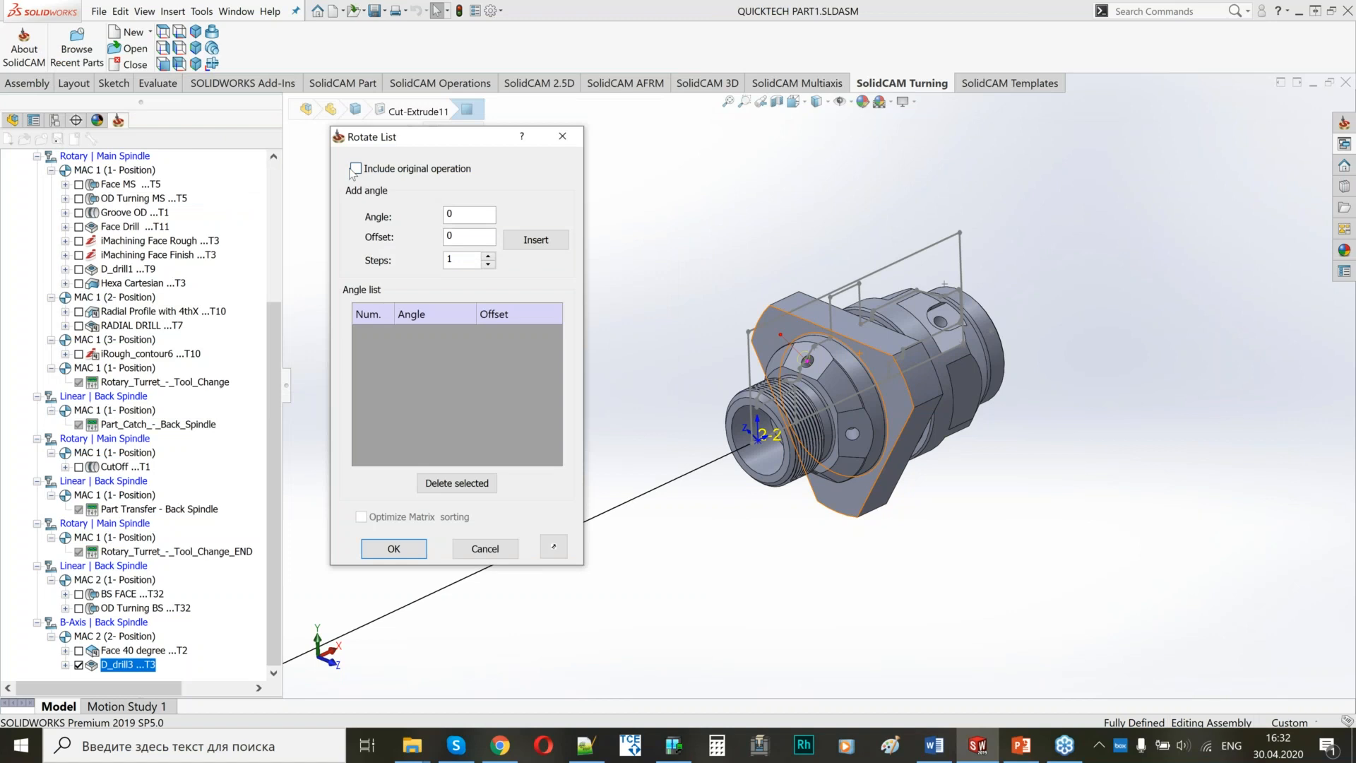
left_click(354, 169)
type("90")
left_click(536, 239)
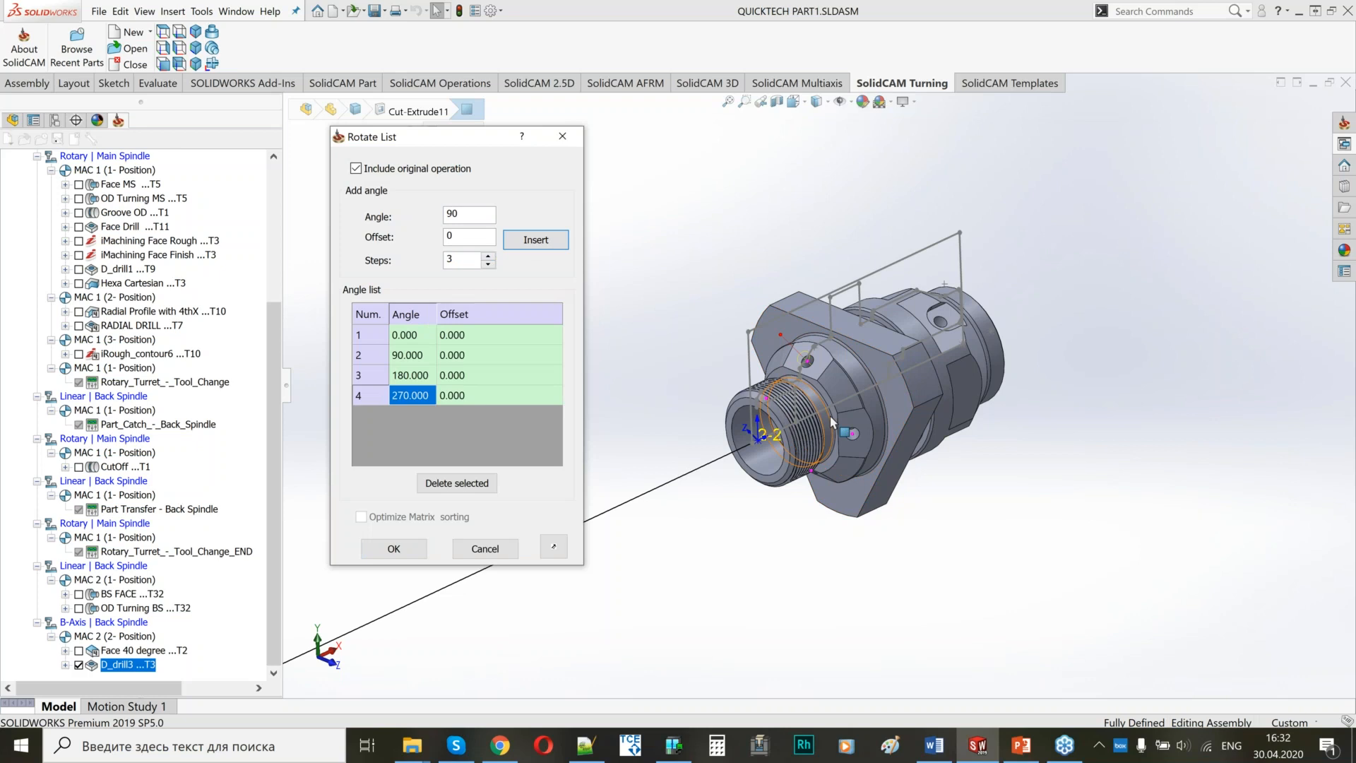
middle_click_drag(845, 418, 904, 425)
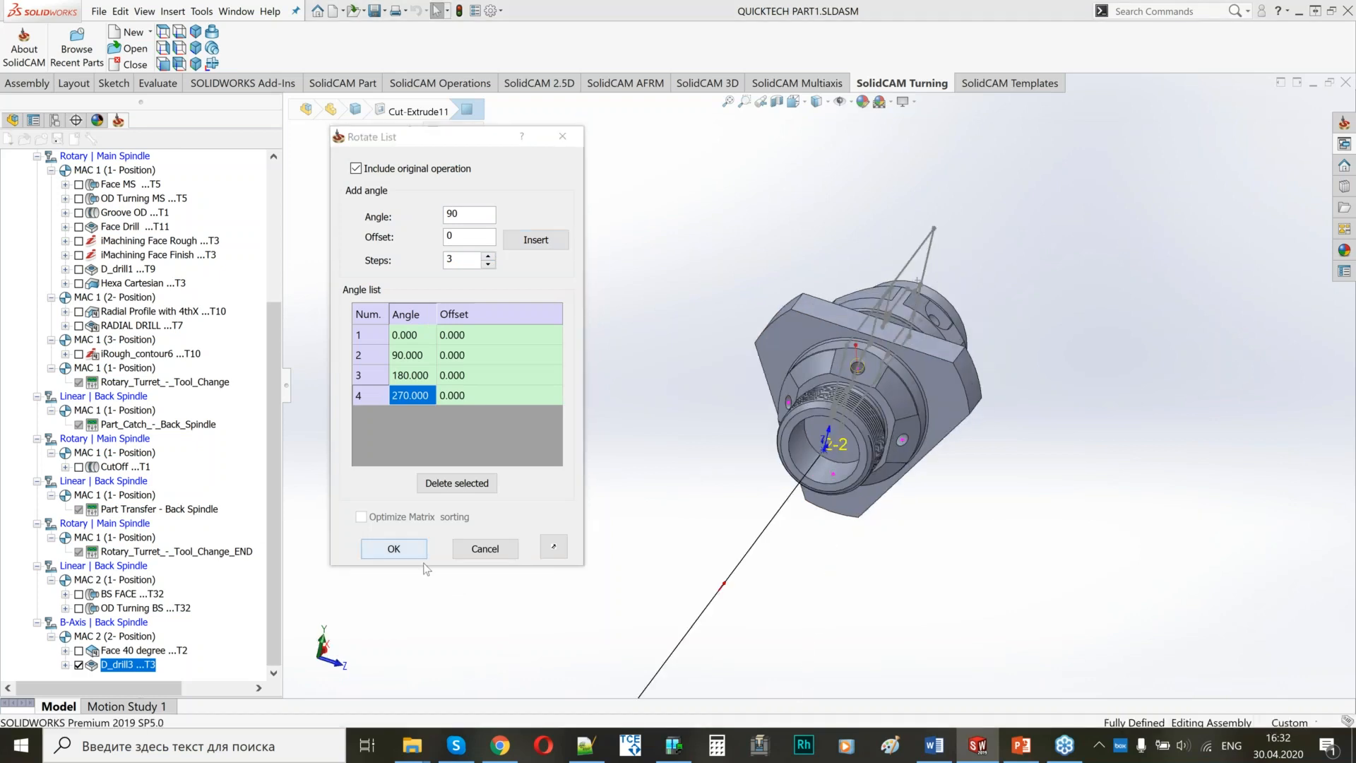
left_click(395, 548)
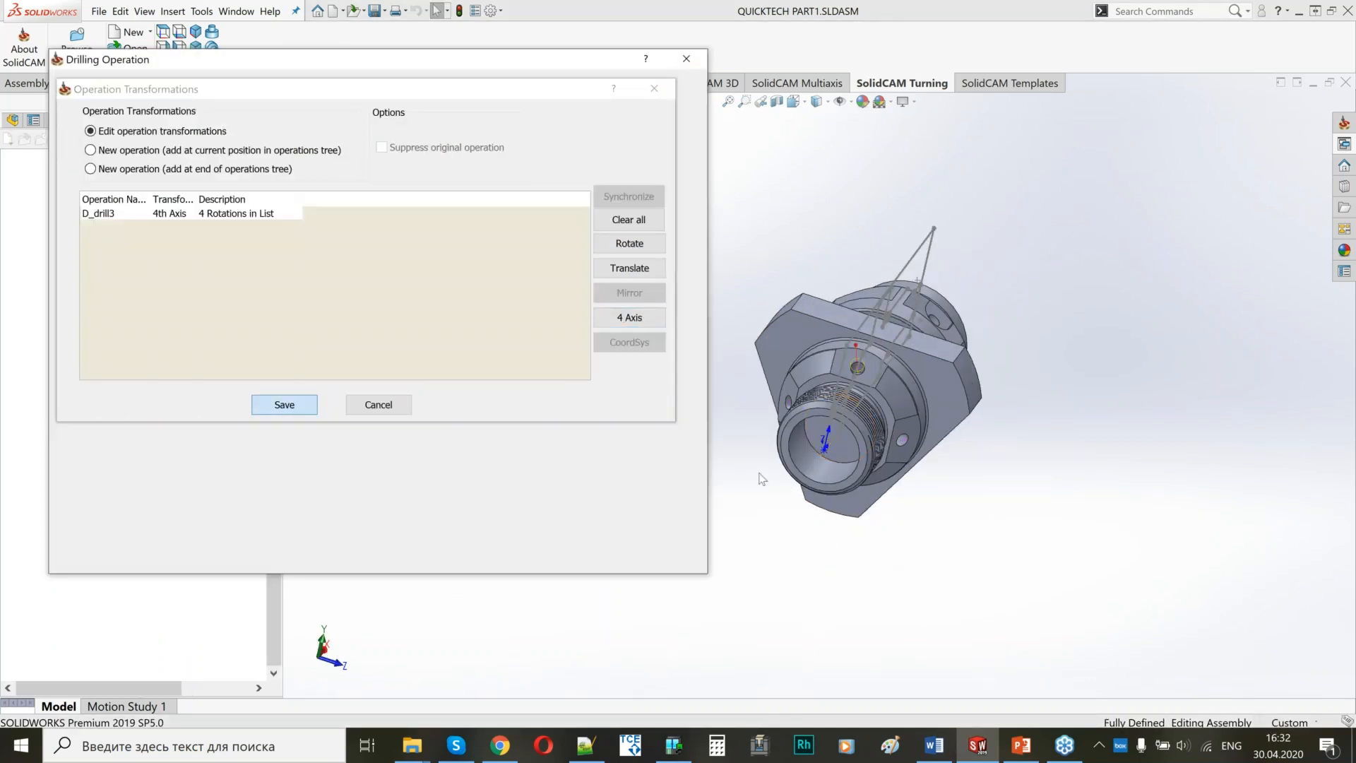
key("Return")
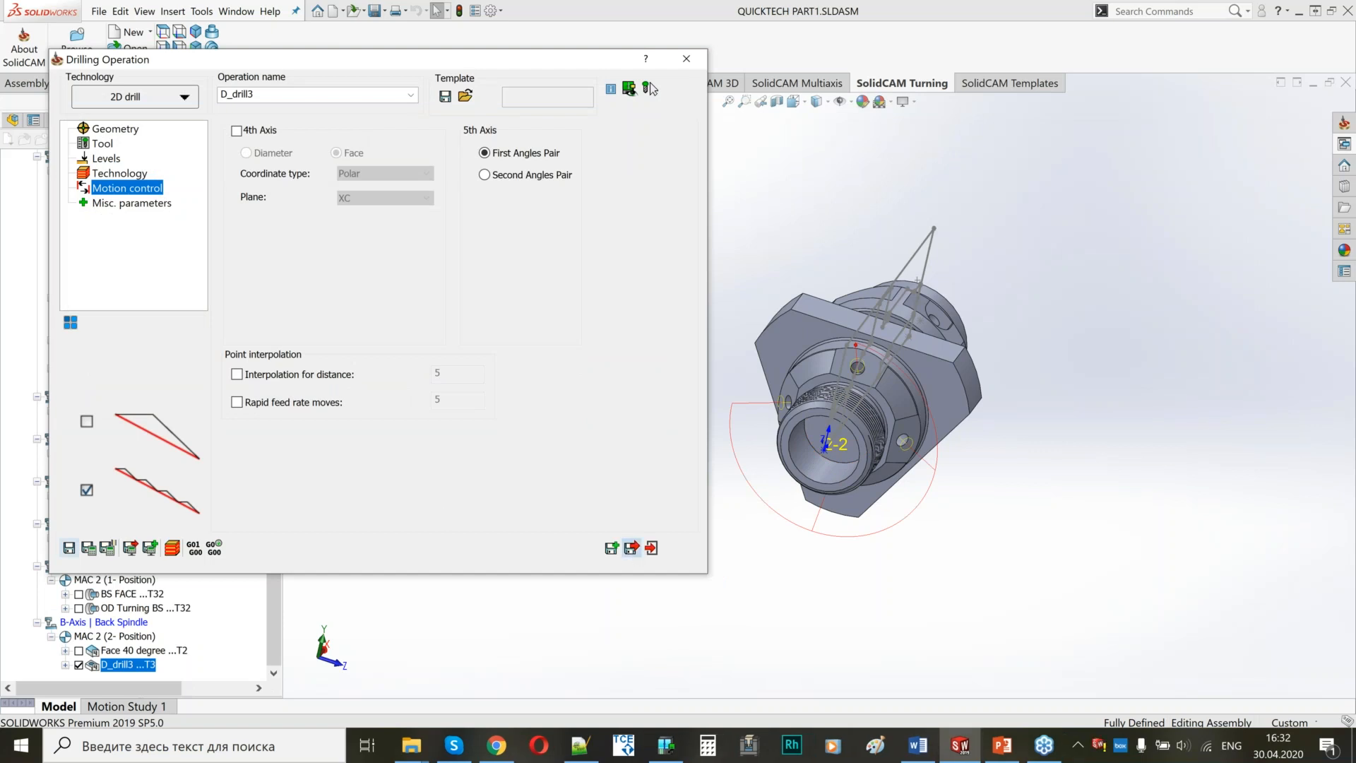
left_click(648, 88)
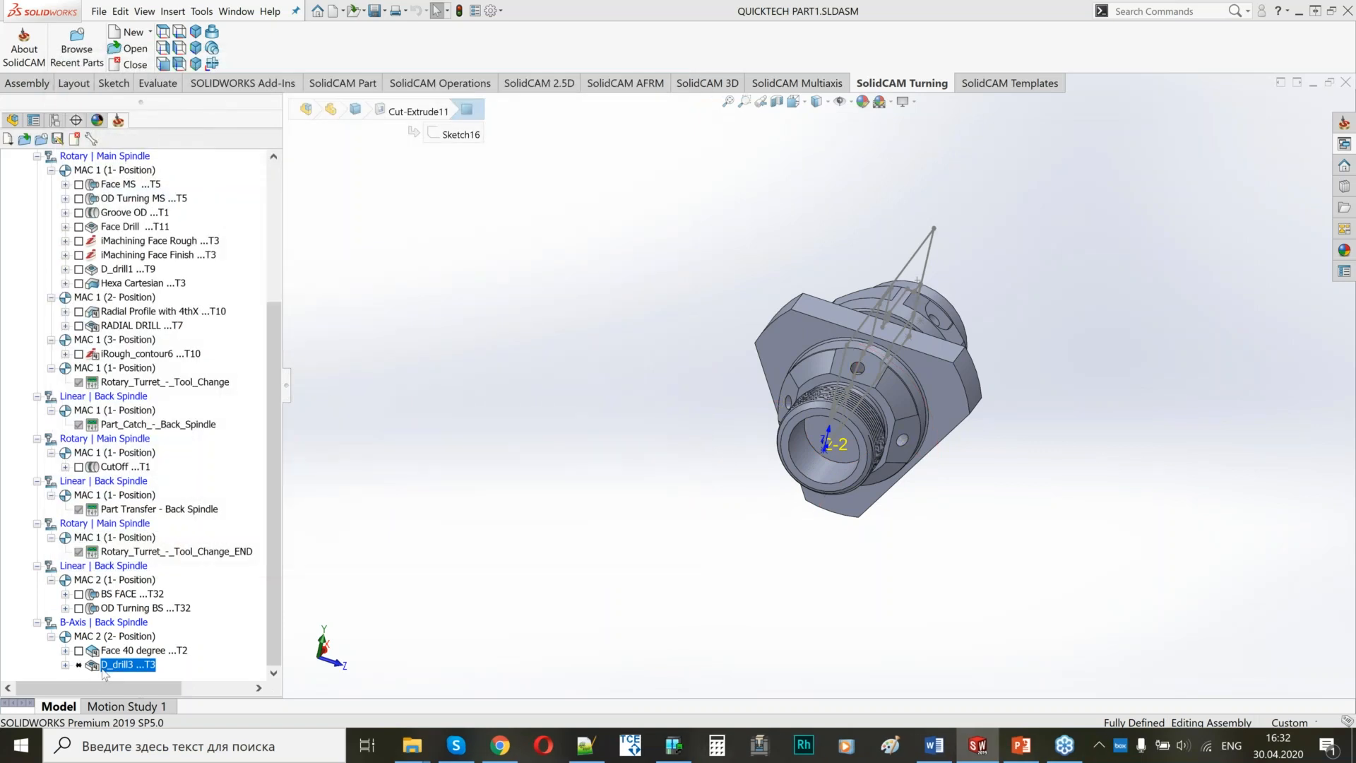
Calculate the transformed D_drill3 operation and hide its toolpath.
right_click(103, 667)
left_click(149, 370)
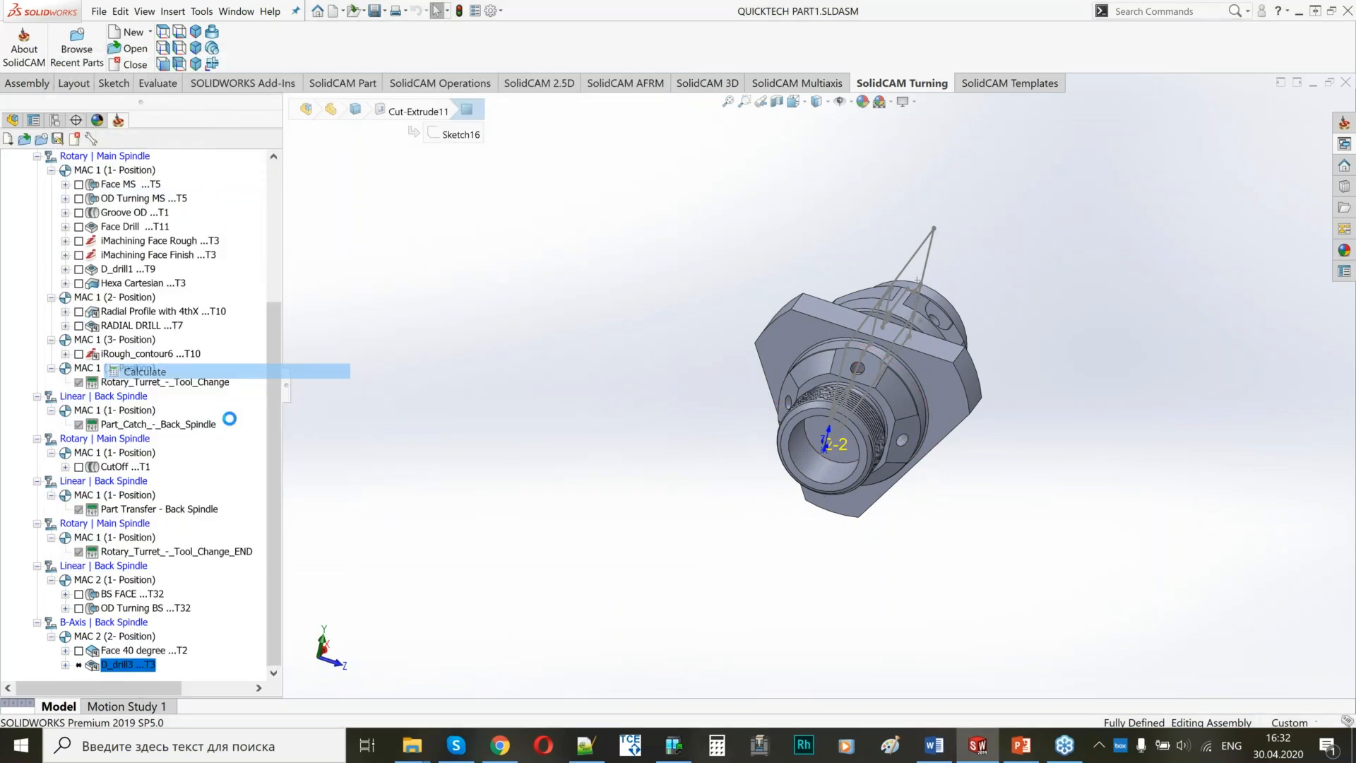
left_click(79, 665)
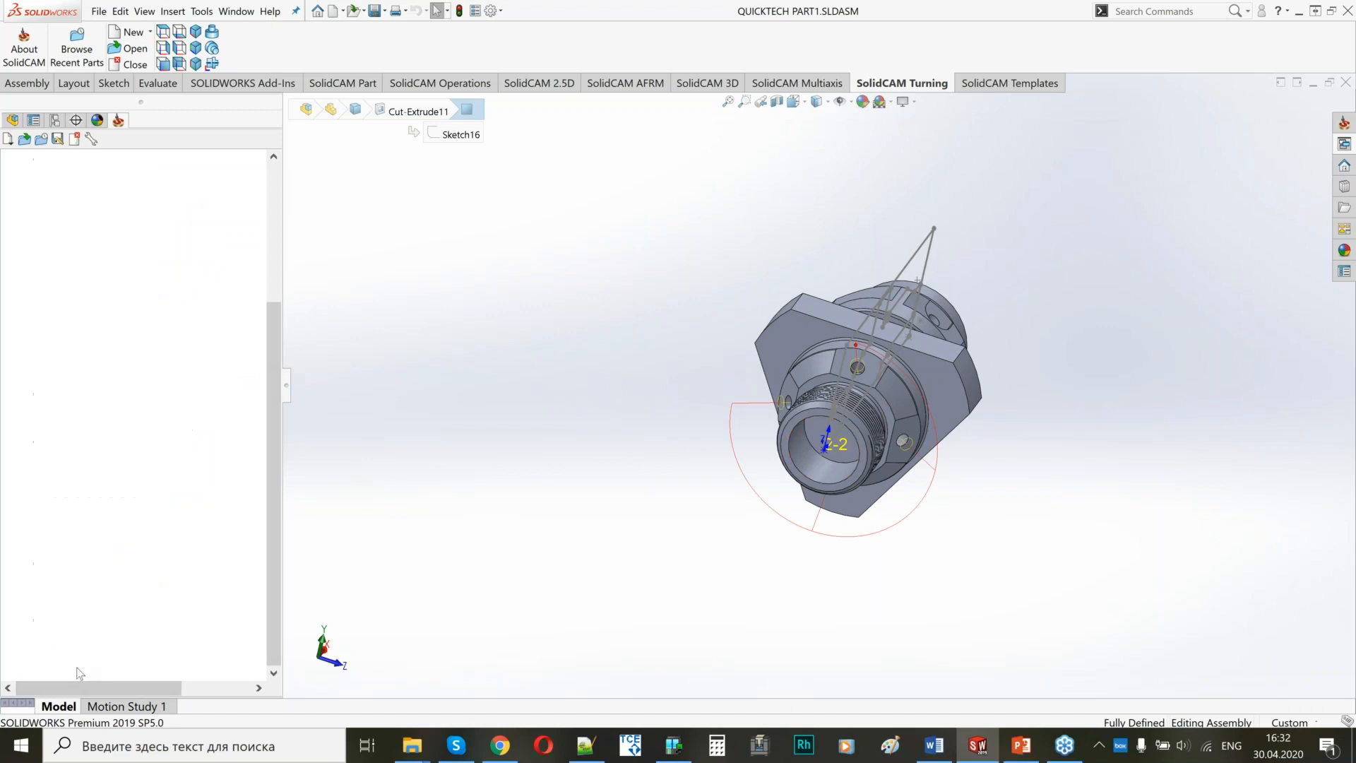
Examine the part from the threaded back end, the side and the main-spindle end to review the machined features.
scroll(845, 485, "up", 2)
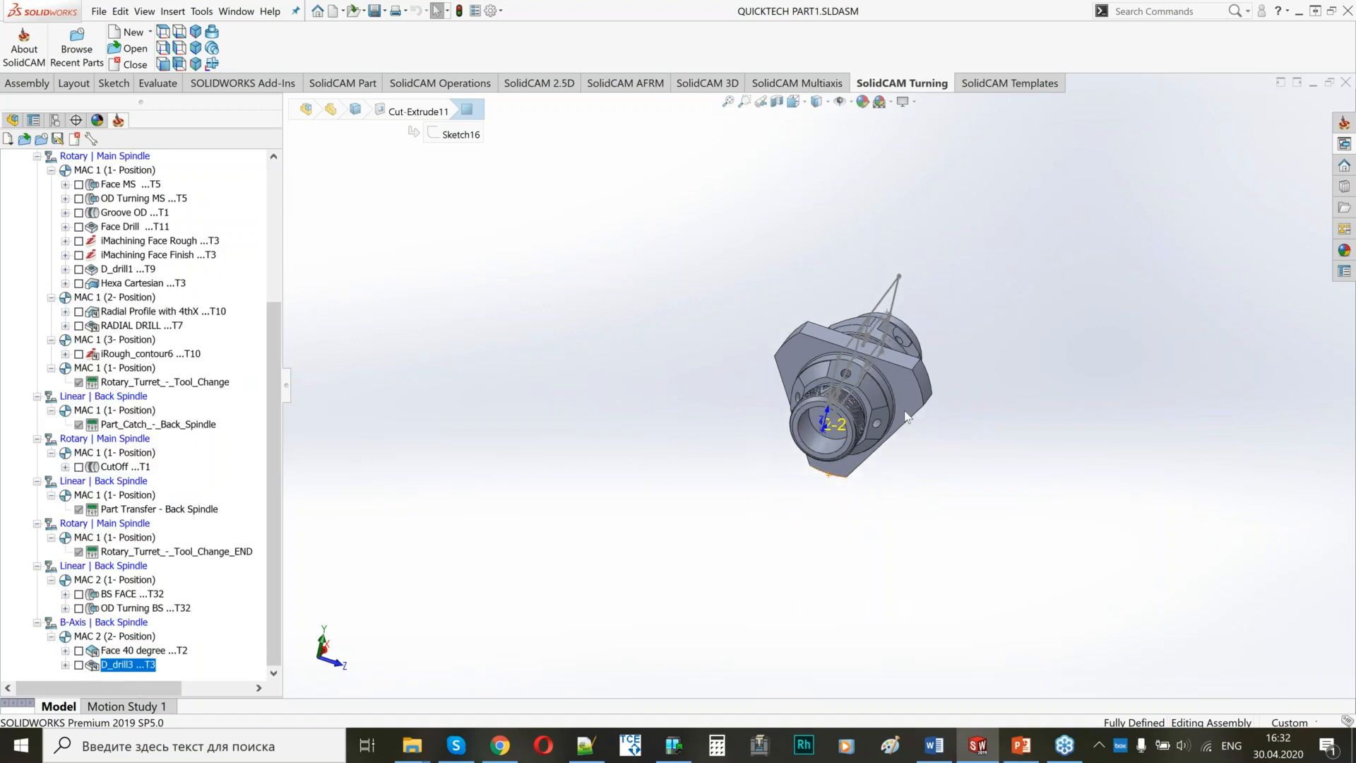
middle_click_drag(905, 416, 781, 407, "ctrl")
middle_click_drag(688, 385, 765, 379)
scroll(766, 380, "down", 4)
middle_click_drag(952, 400, 833, 392)
scroll(704, 396, "up", 2)
scroll(726, 383, "down", 4)
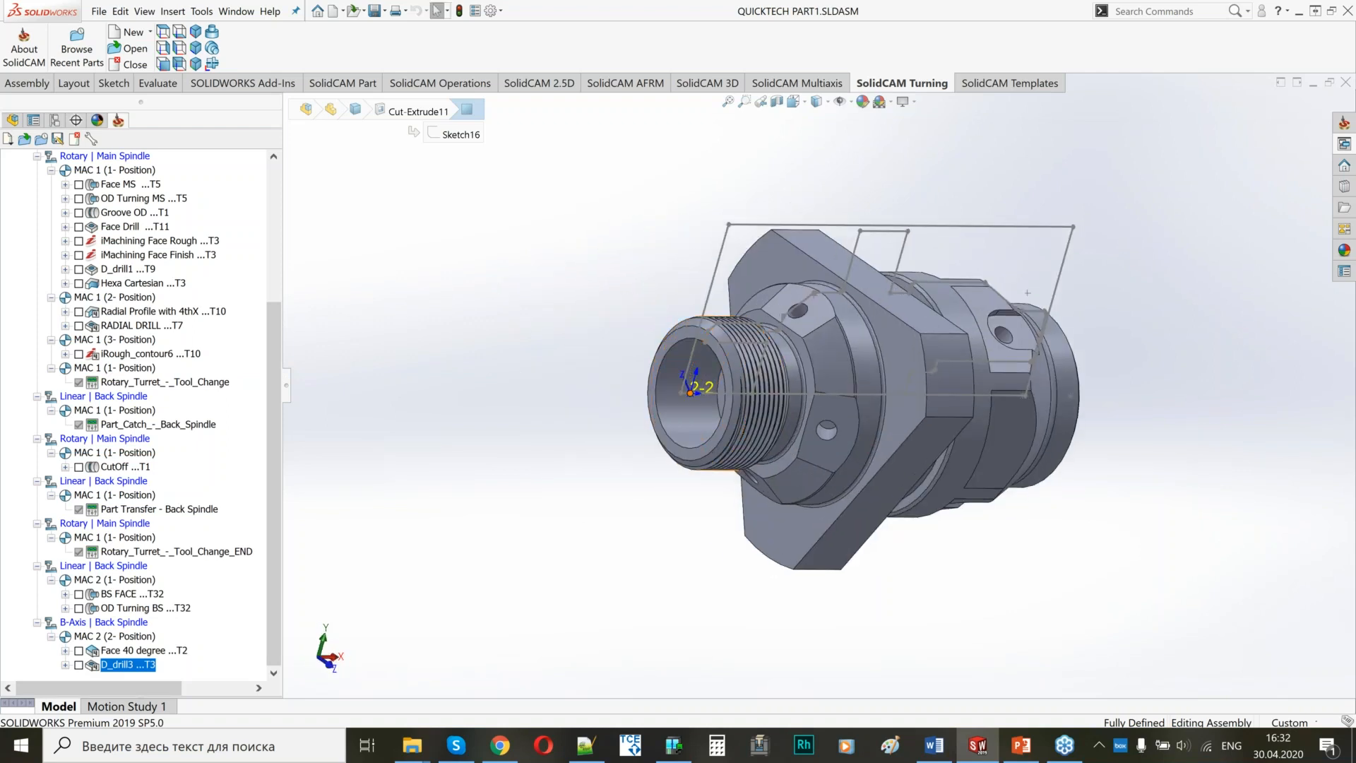
middle_click_drag(752, 426, 736, 366)
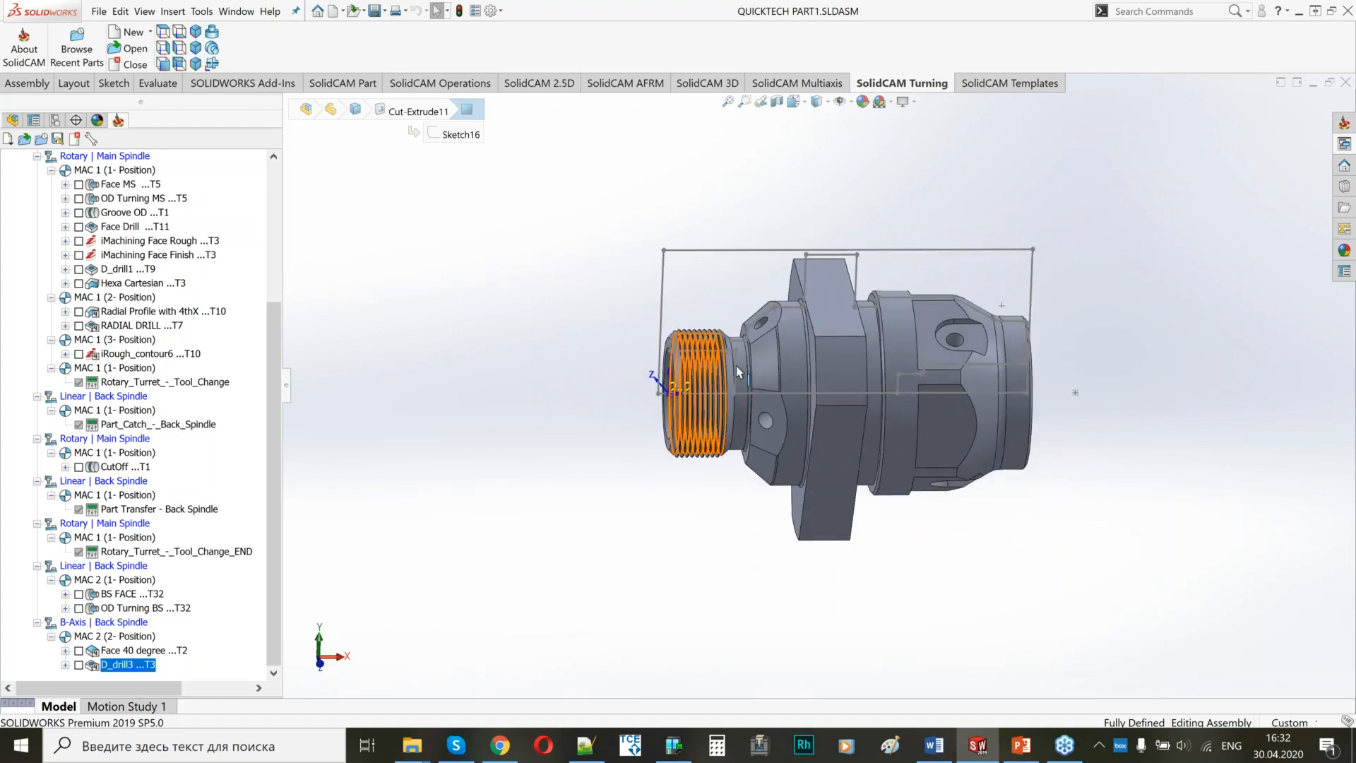
scroll(705, 351, "down", 3)
scroll(705, 350, "up", 4)
middle_click_drag(873, 383, 718, 357, "ctrl")
middle_click_drag(844, 401, 769, 414)
scroll(768, 416, "down", 3)
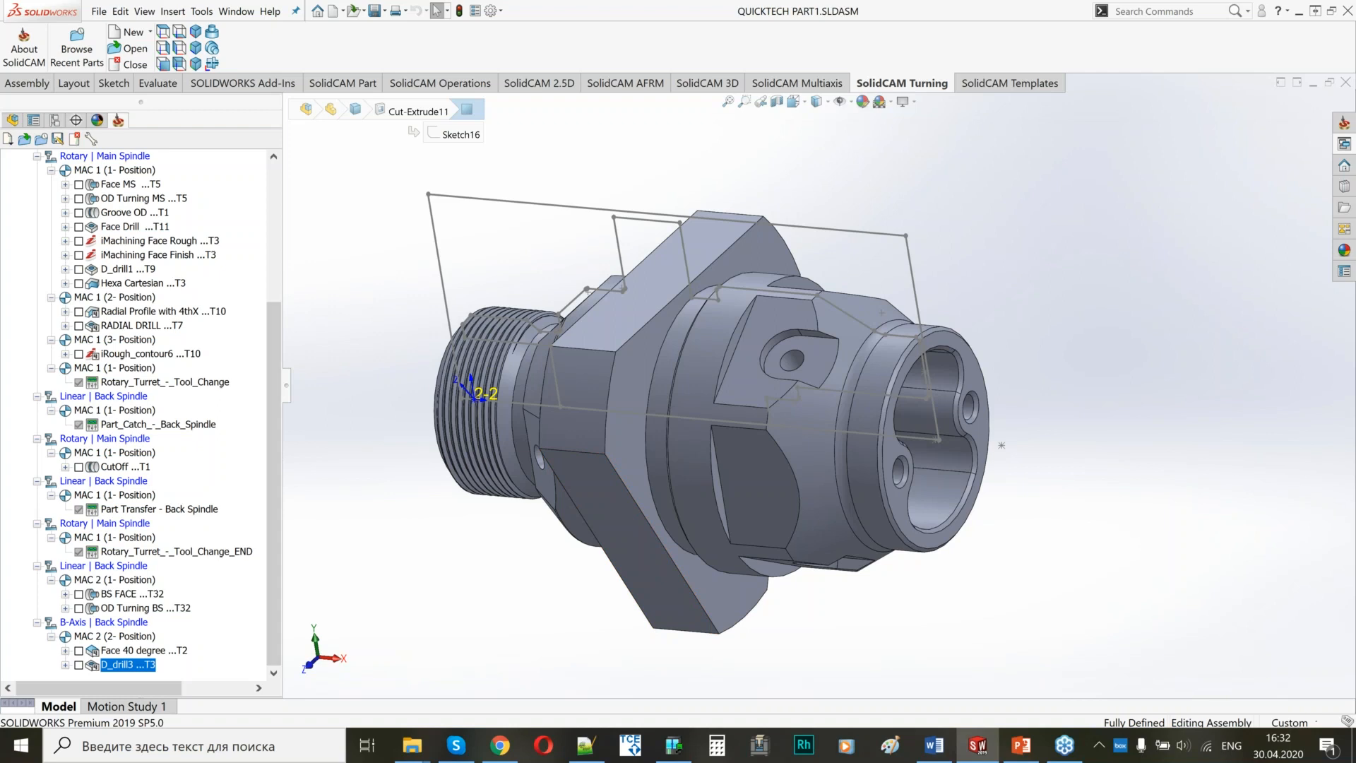
Add a Part Catcher machine control operation after D_drill3, save and calculate it, and close its dialog.
right_click(117, 667)
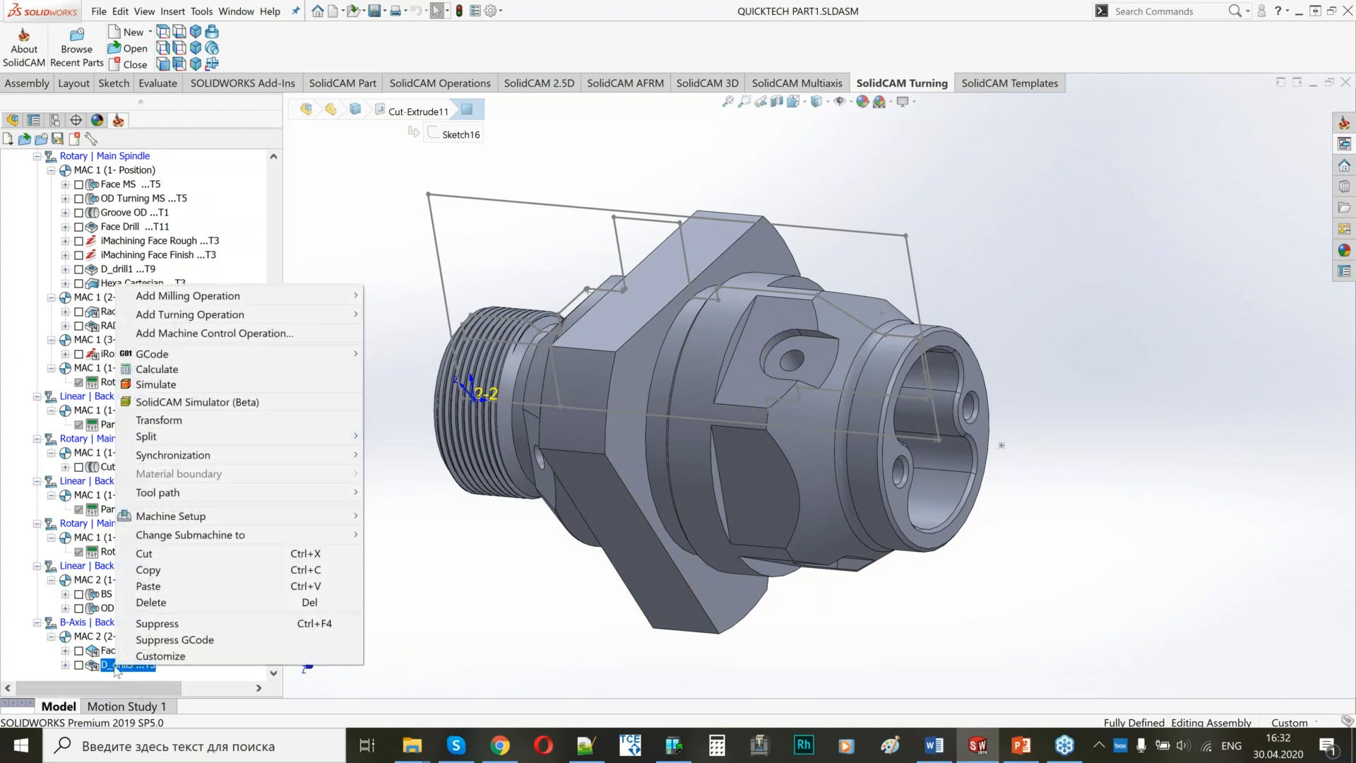
left_click(464, 625)
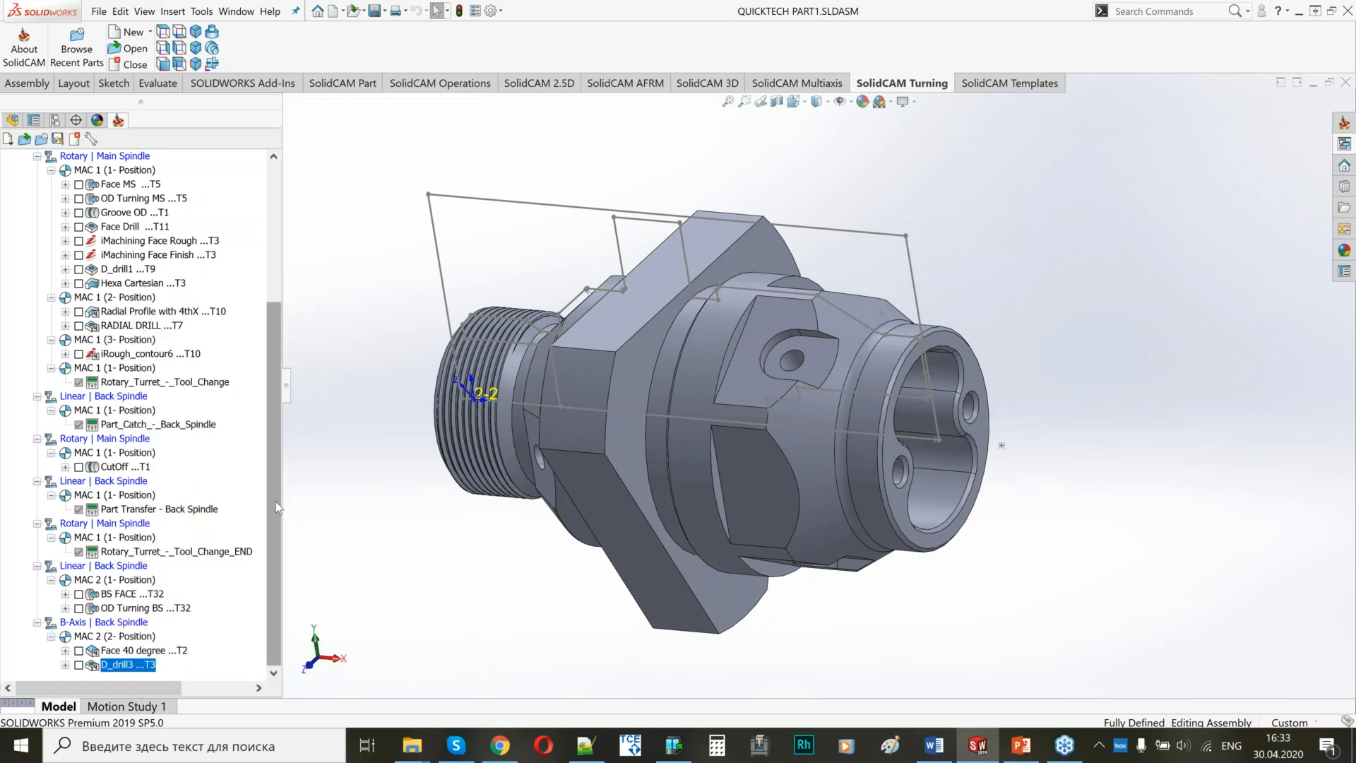
mouse_move(275, 494)
left_mouse_down()
mouse_move(285, 391)
mouse_move(280, 508)
left_mouse_up()
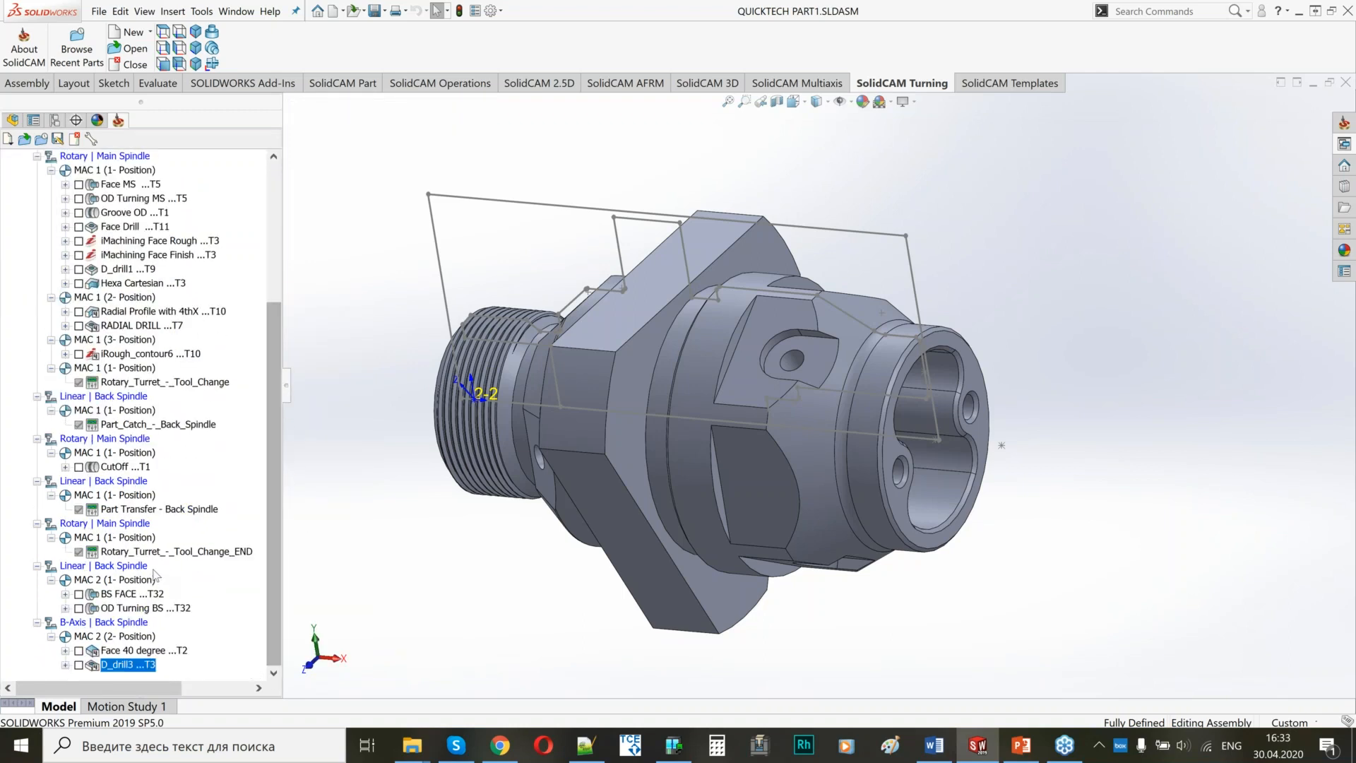
right_click(126, 667)
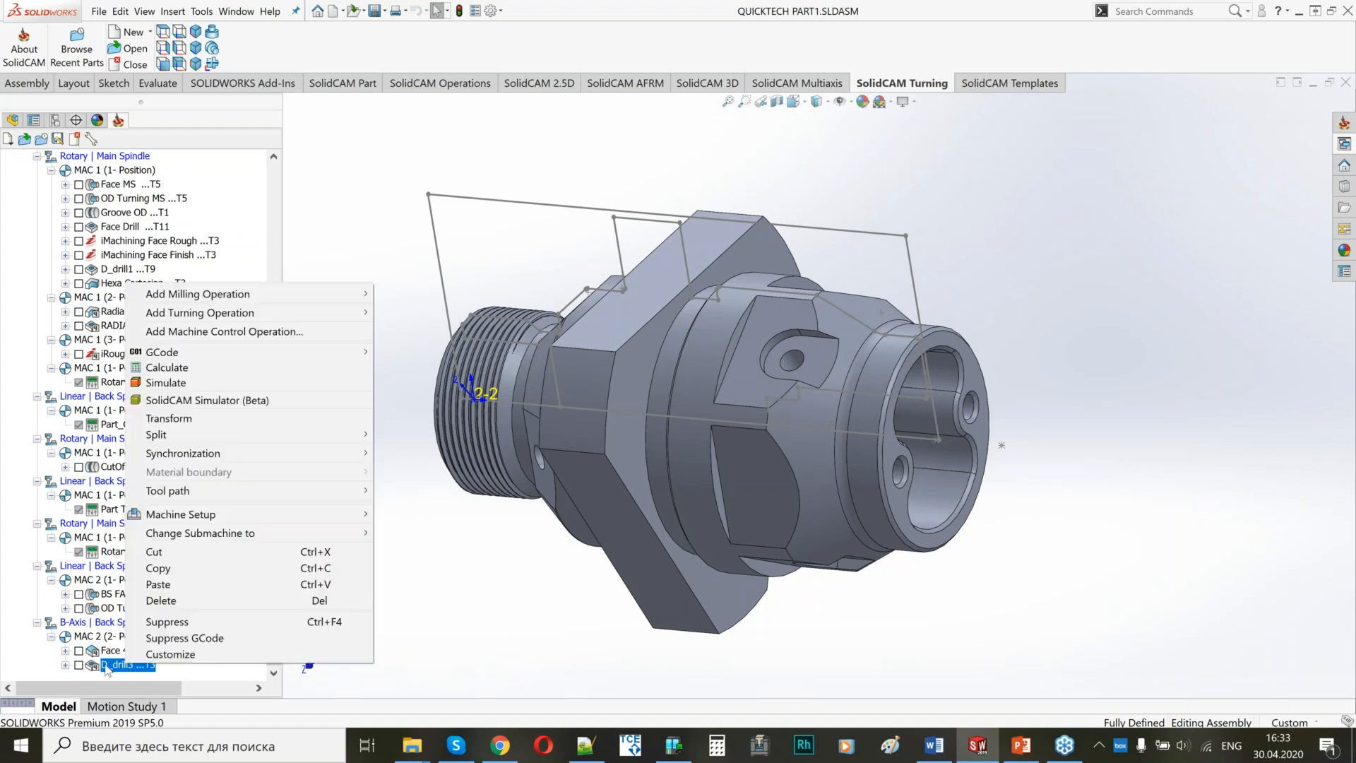
left_click(260, 335)
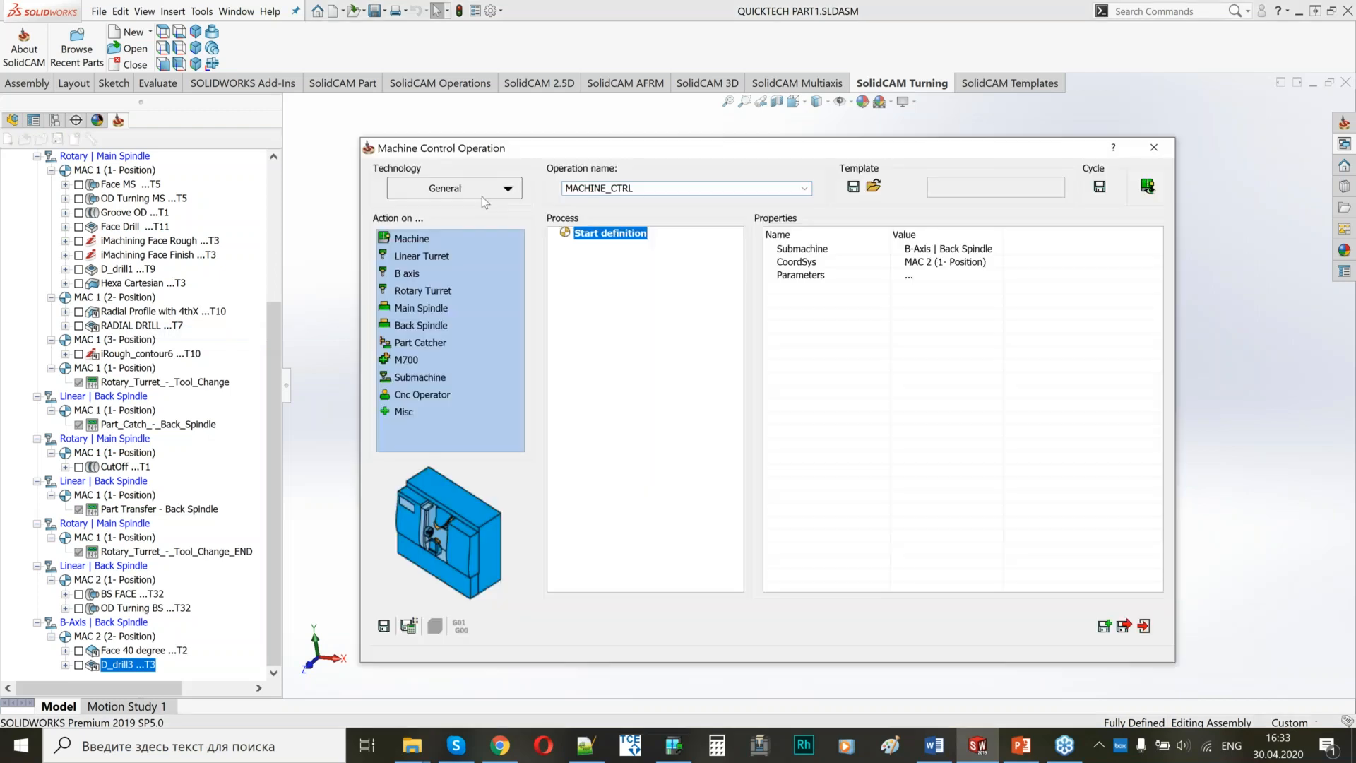
left_click(482, 194)
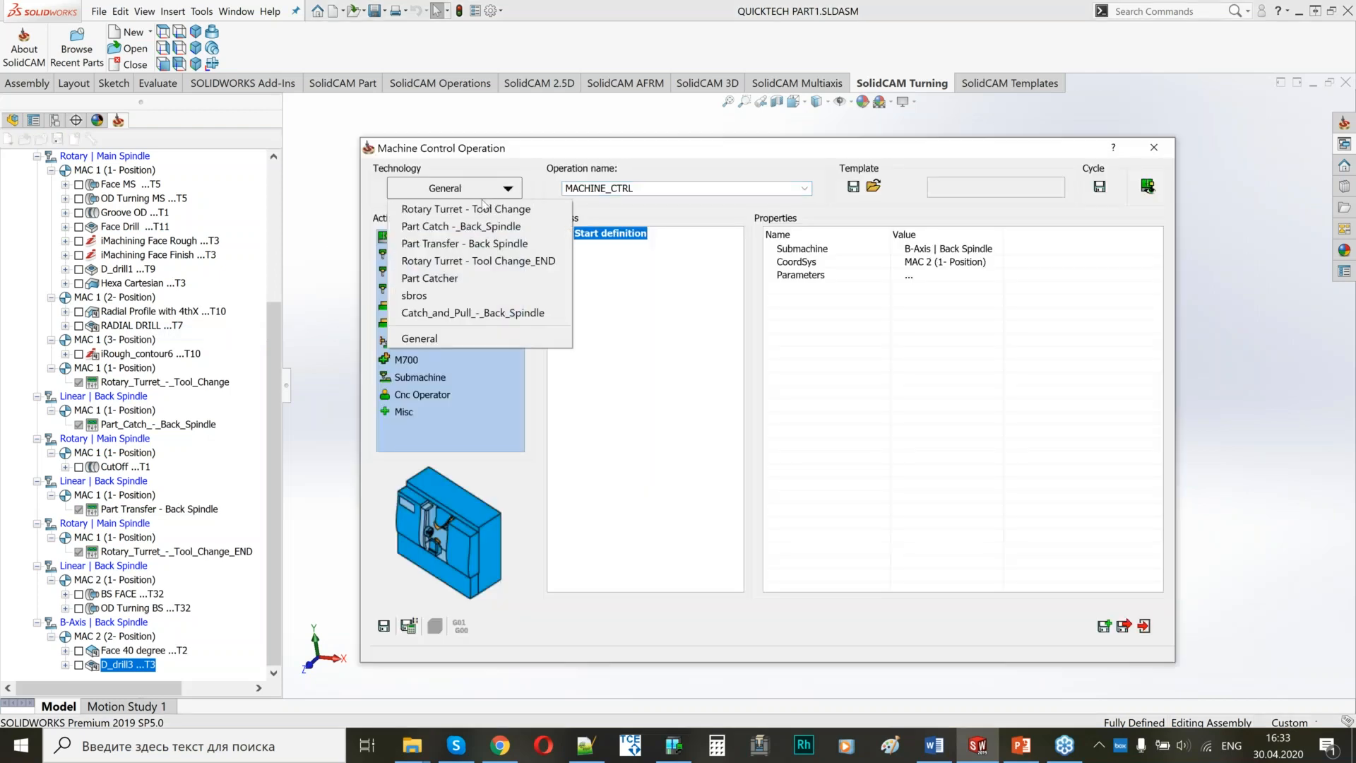
left_click(423, 279)
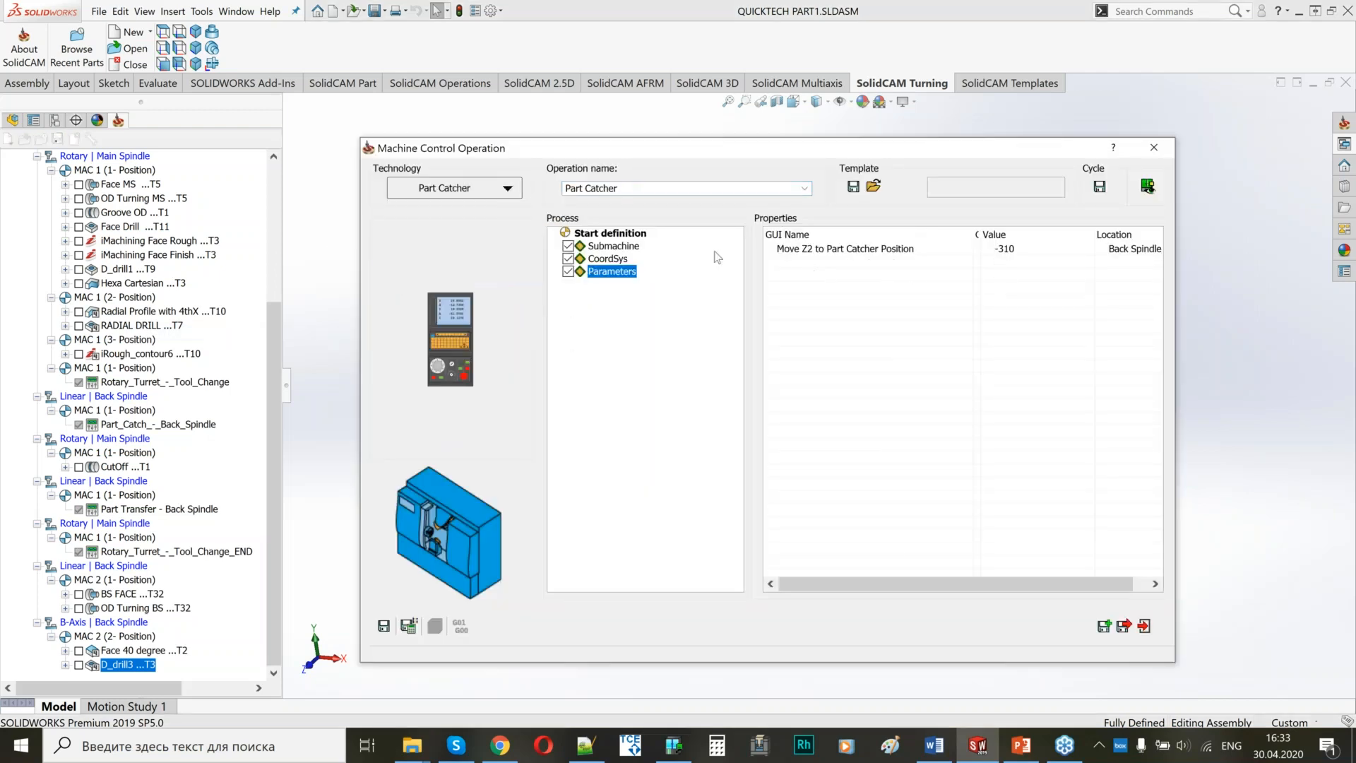
left_click(409, 625)
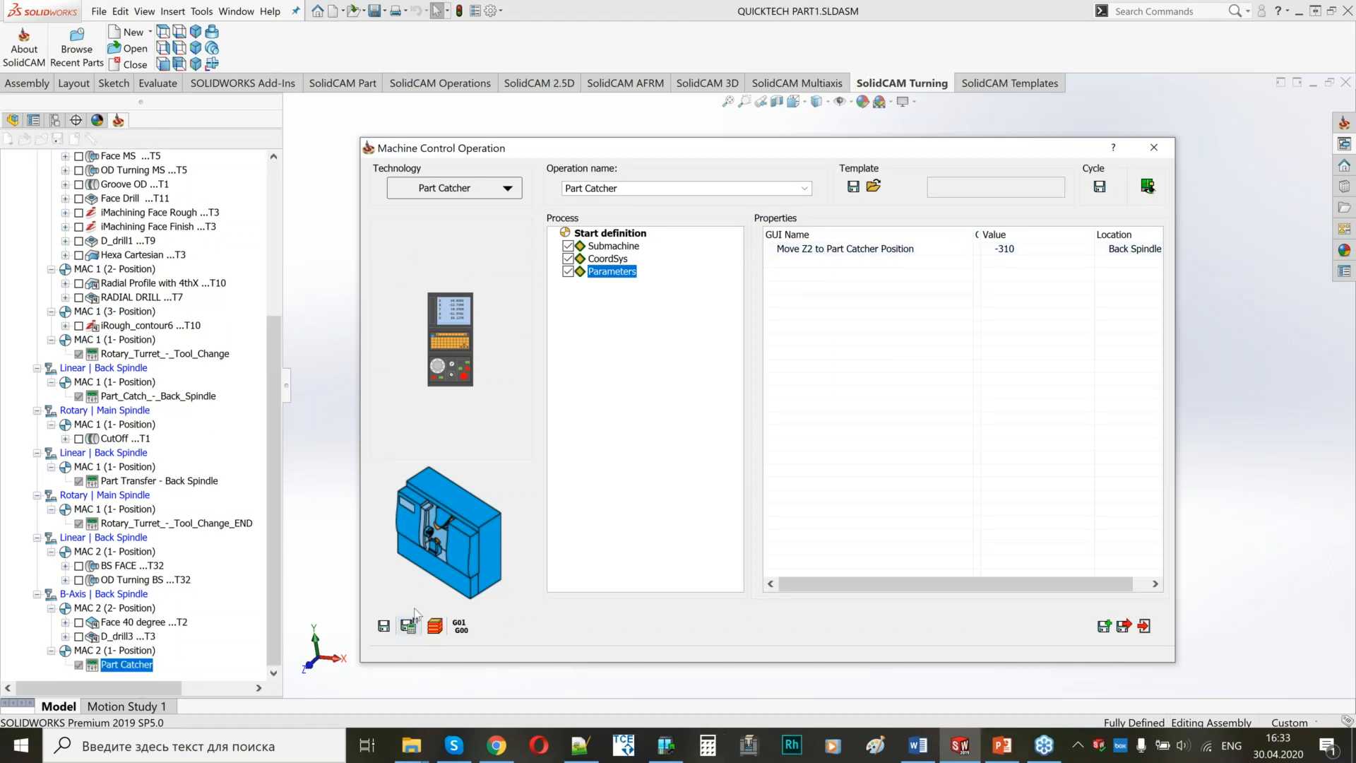
left_click(1152, 148)
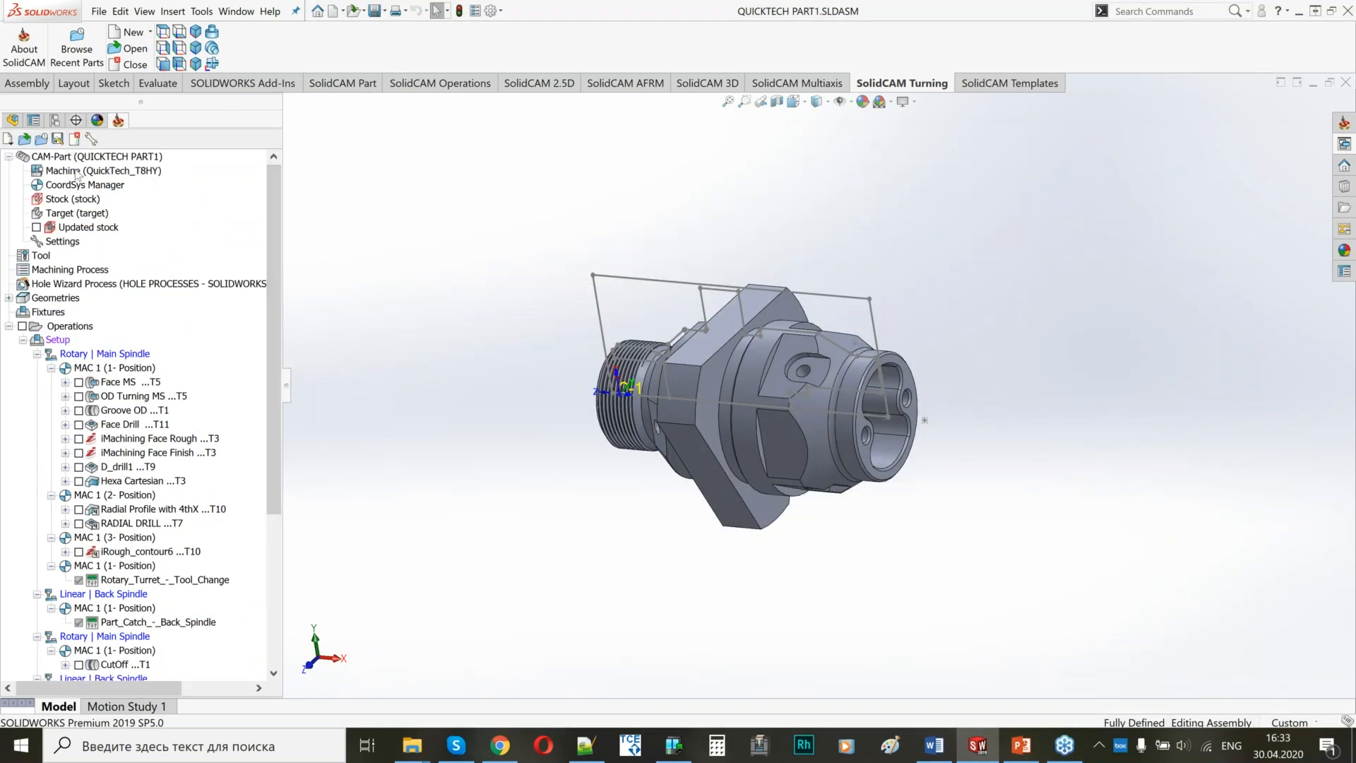
Open the setup's machine preview, look into the spindle area, and set the part catcher axis PC to -98.
double_click(56, 339)
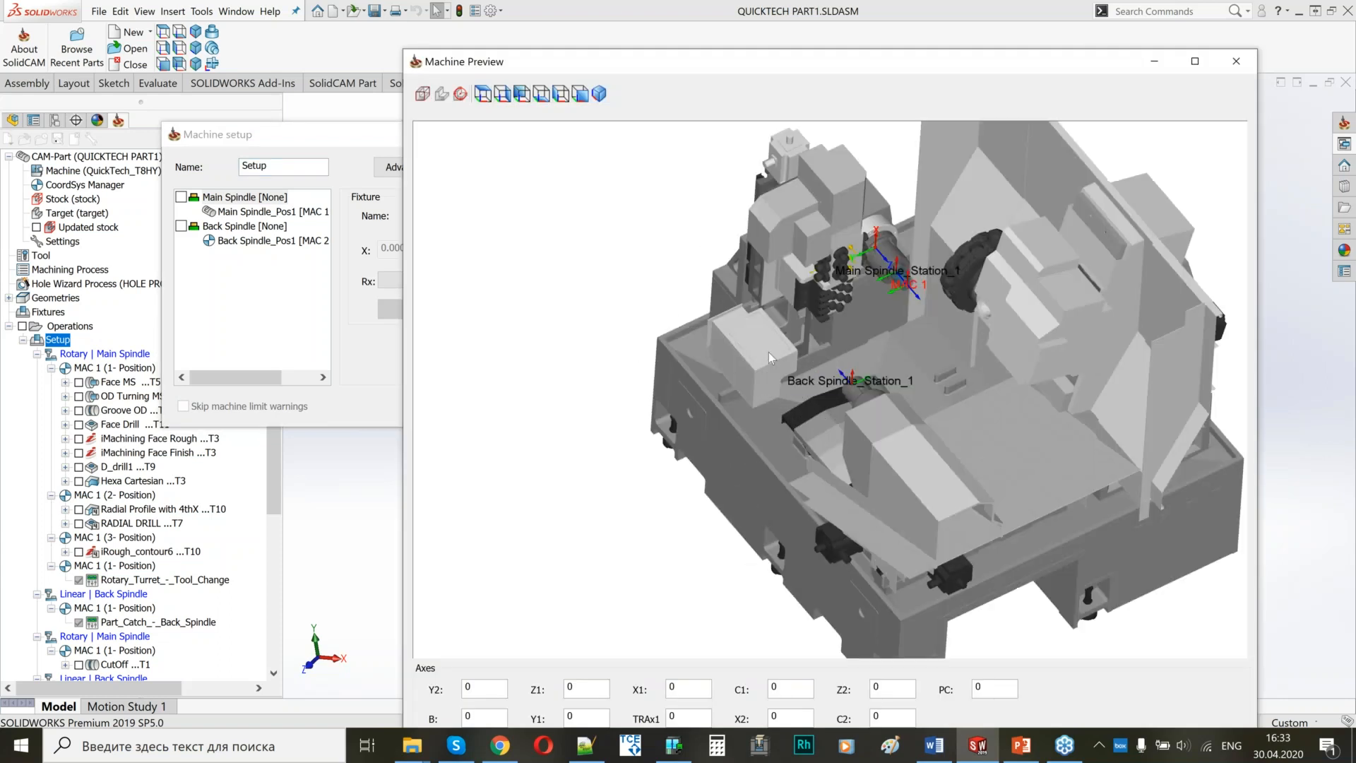
scroll(768, 351, "up", 5)
middle_click_drag(875, 361, 670, 405)
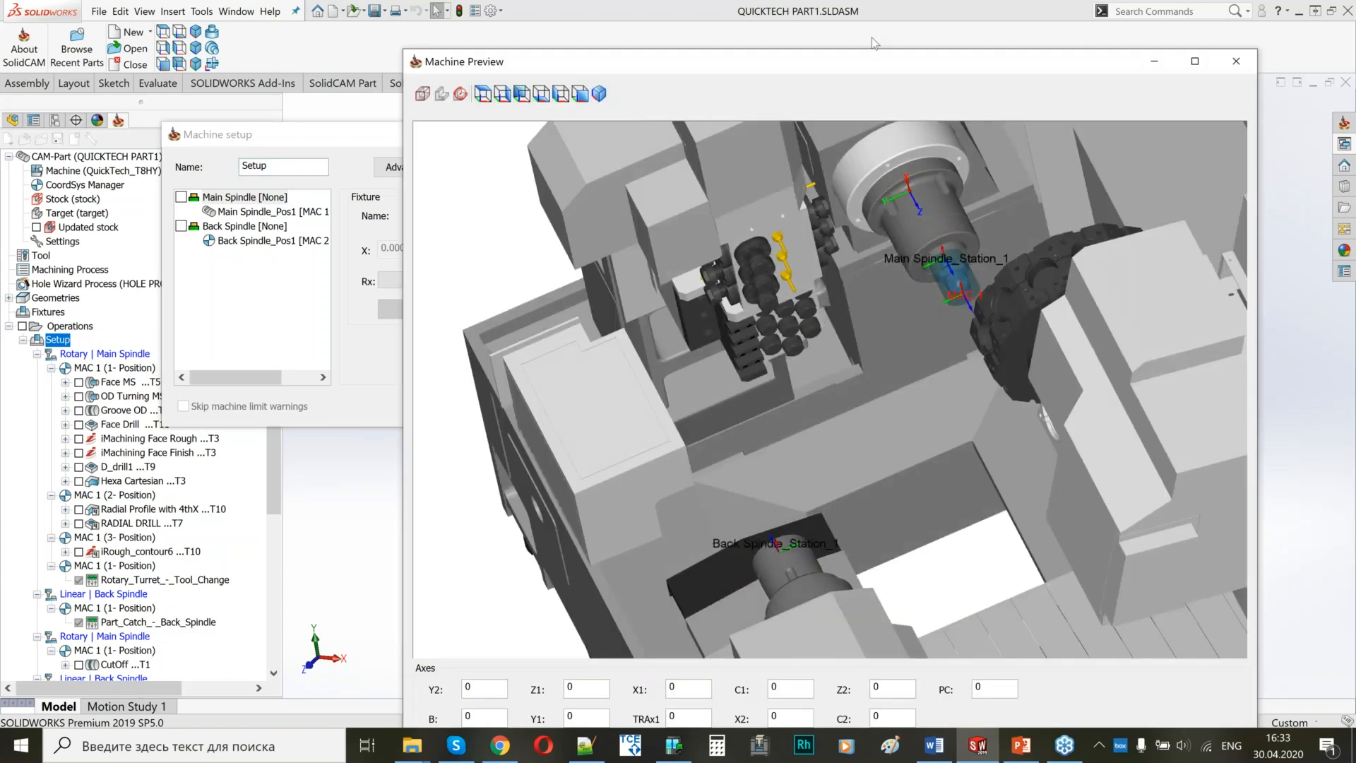
left_click_drag(872, 61, 882, 18)
left_click(1003, 644)
type("-19")
key("Return")
type("-78")
key("Return")
type("-98")
left_click(769, 453)
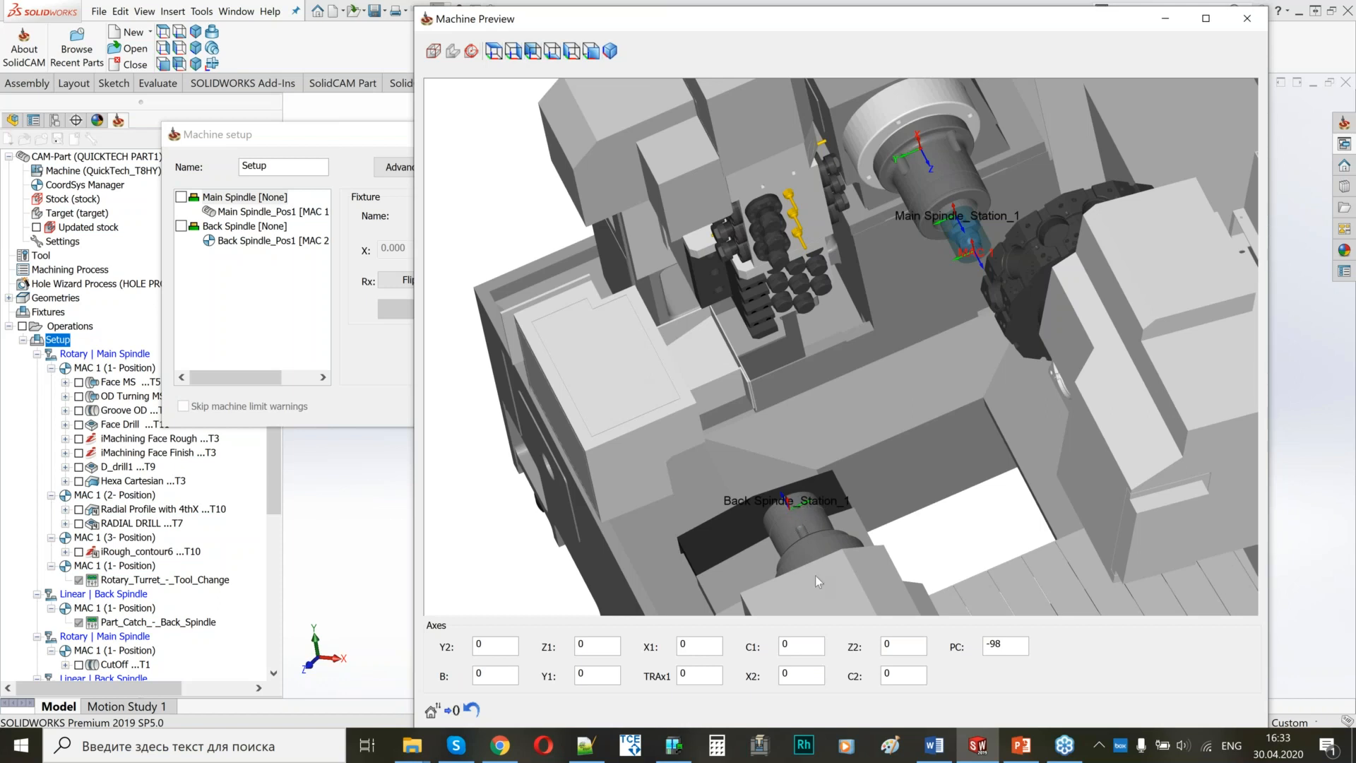
Return the PC axis to 0 in the machine preview, view the machine's work area, and close the preview.
scroll(773, 404, "down", 3)
middle_click_drag(795, 455, 801, 391)
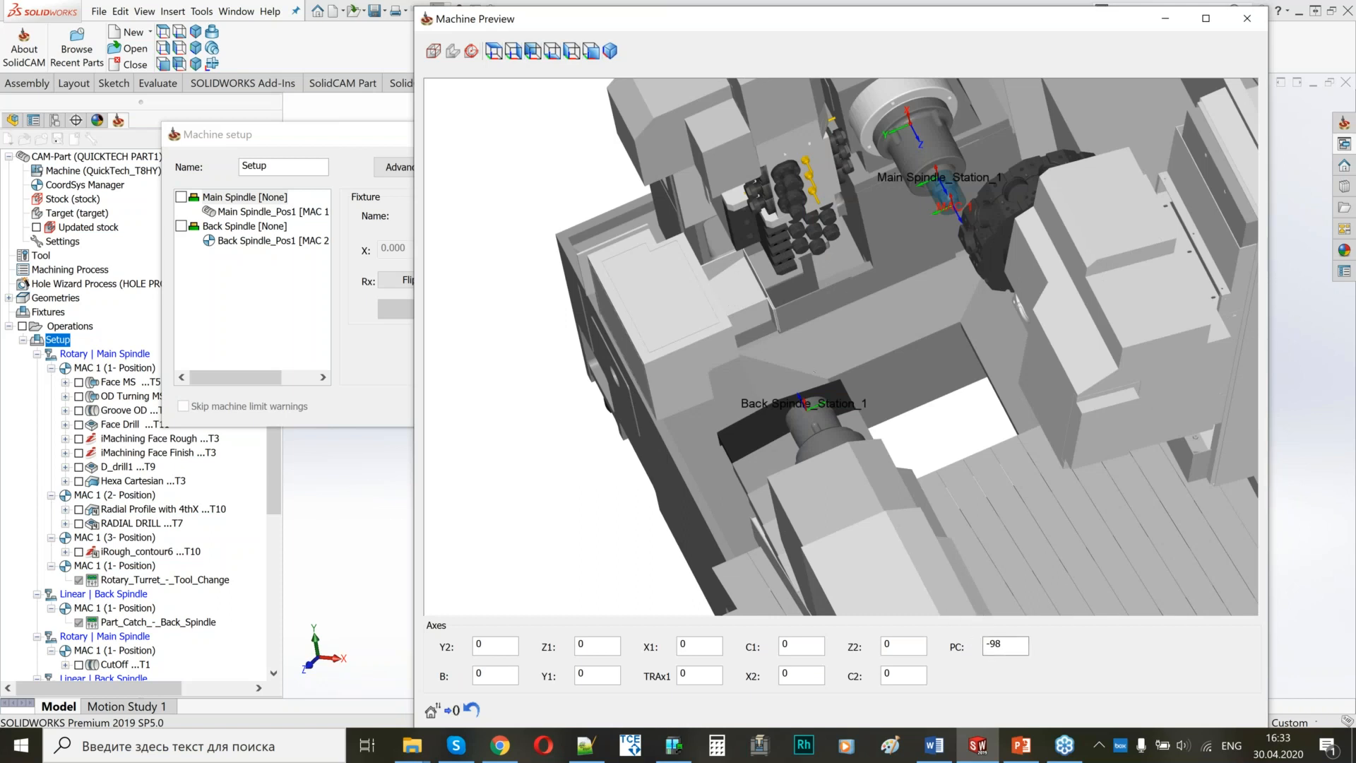
double_click(1022, 652)
scroll(1006, 647, "up", 8)
scroll(1005, 647, "up", 18)
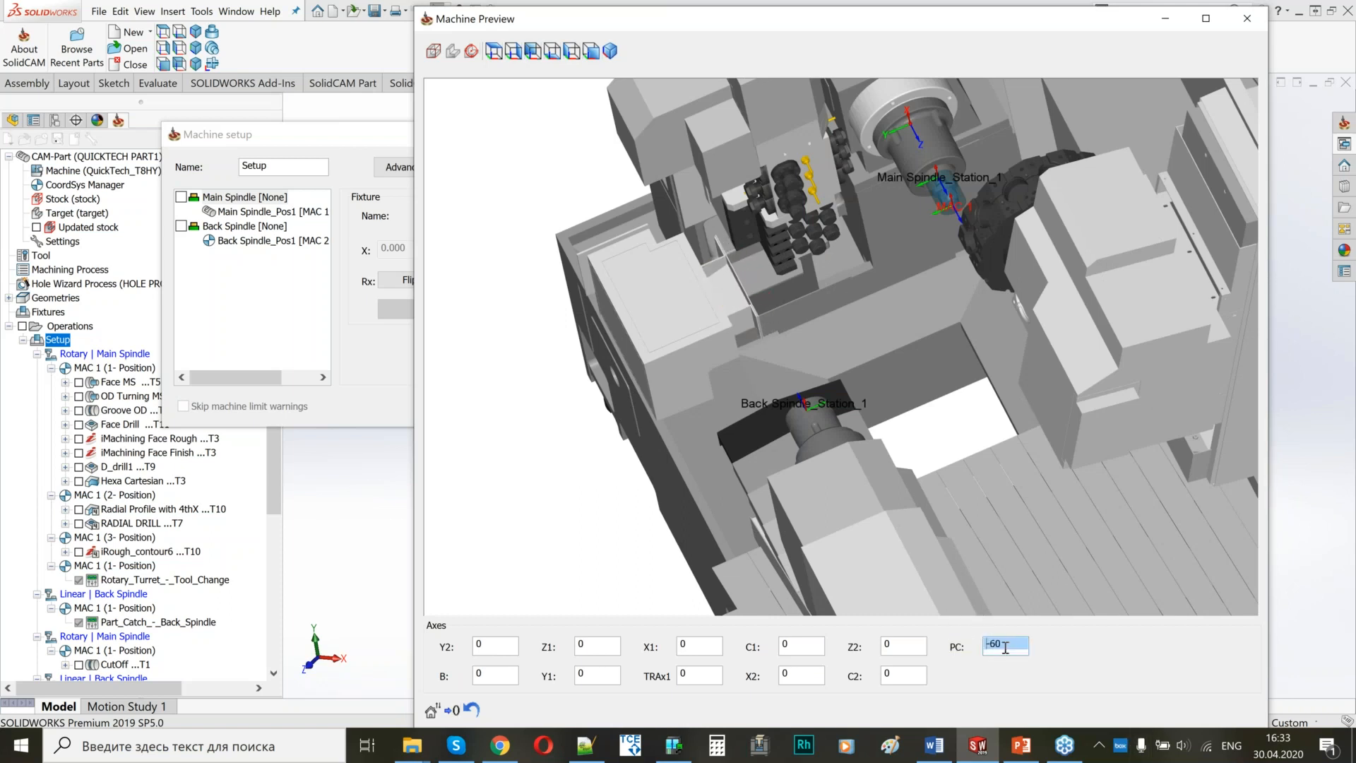
scroll(1010, 644, "up", 20)
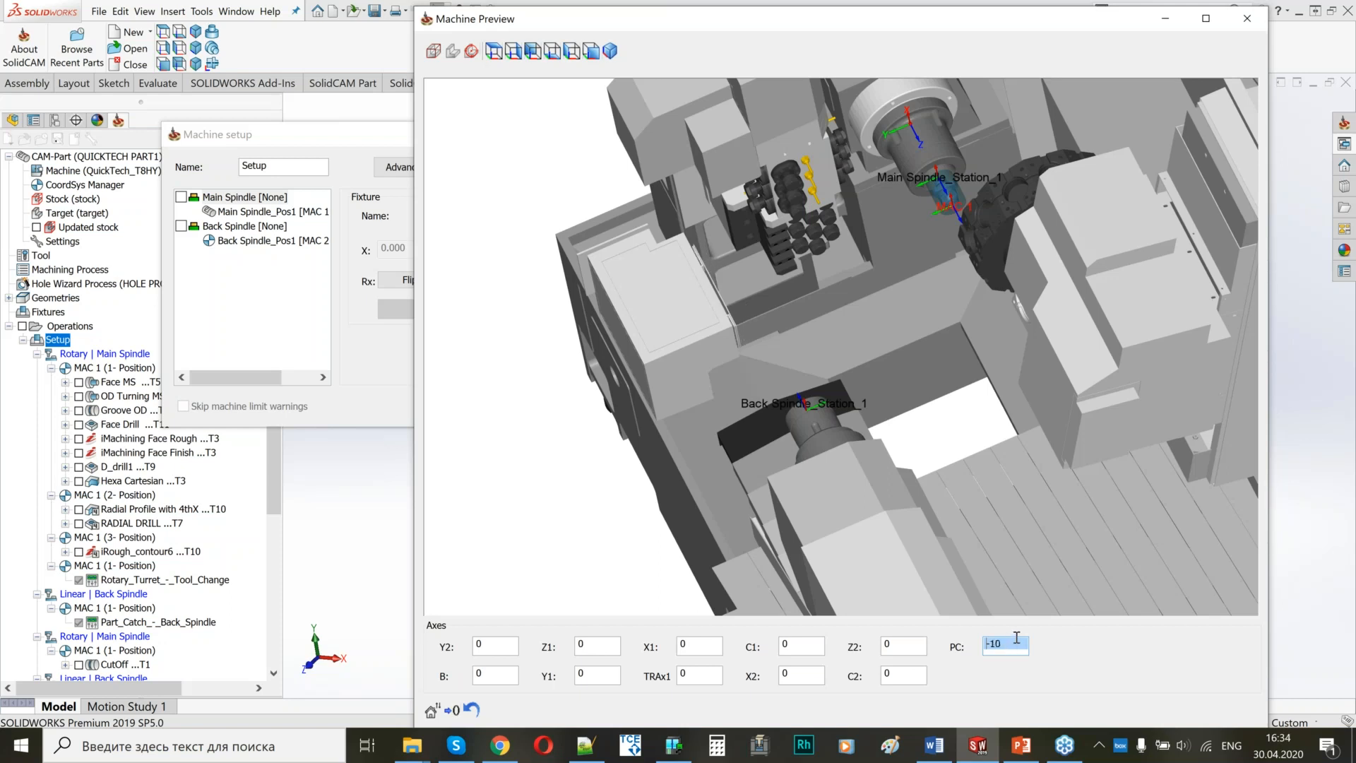
scroll(996, 642, "down", 2)
scroll(850, 384, "down", 4)
scroll(850, 386, "down", 3)
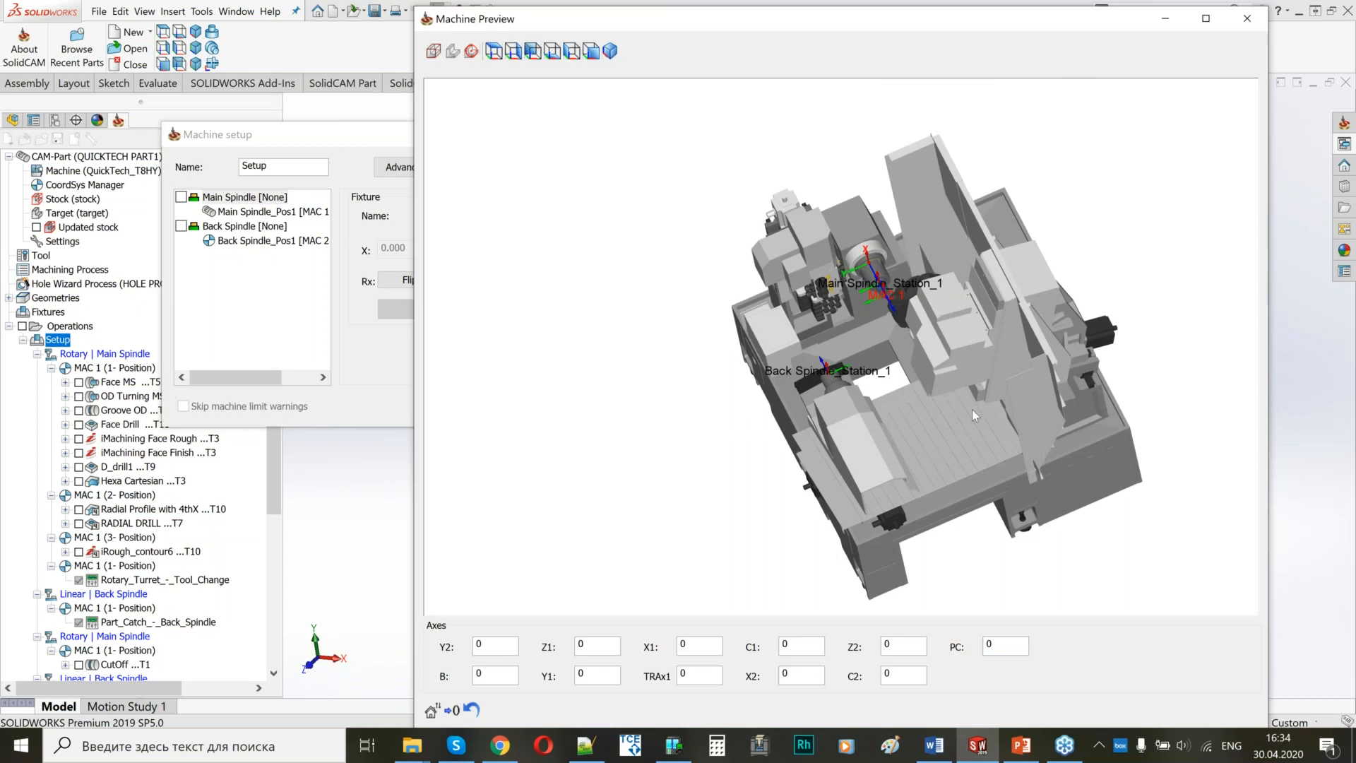
scroll(910, 410, "up", 5)
middle_click_drag(879, 409, 578, 376)
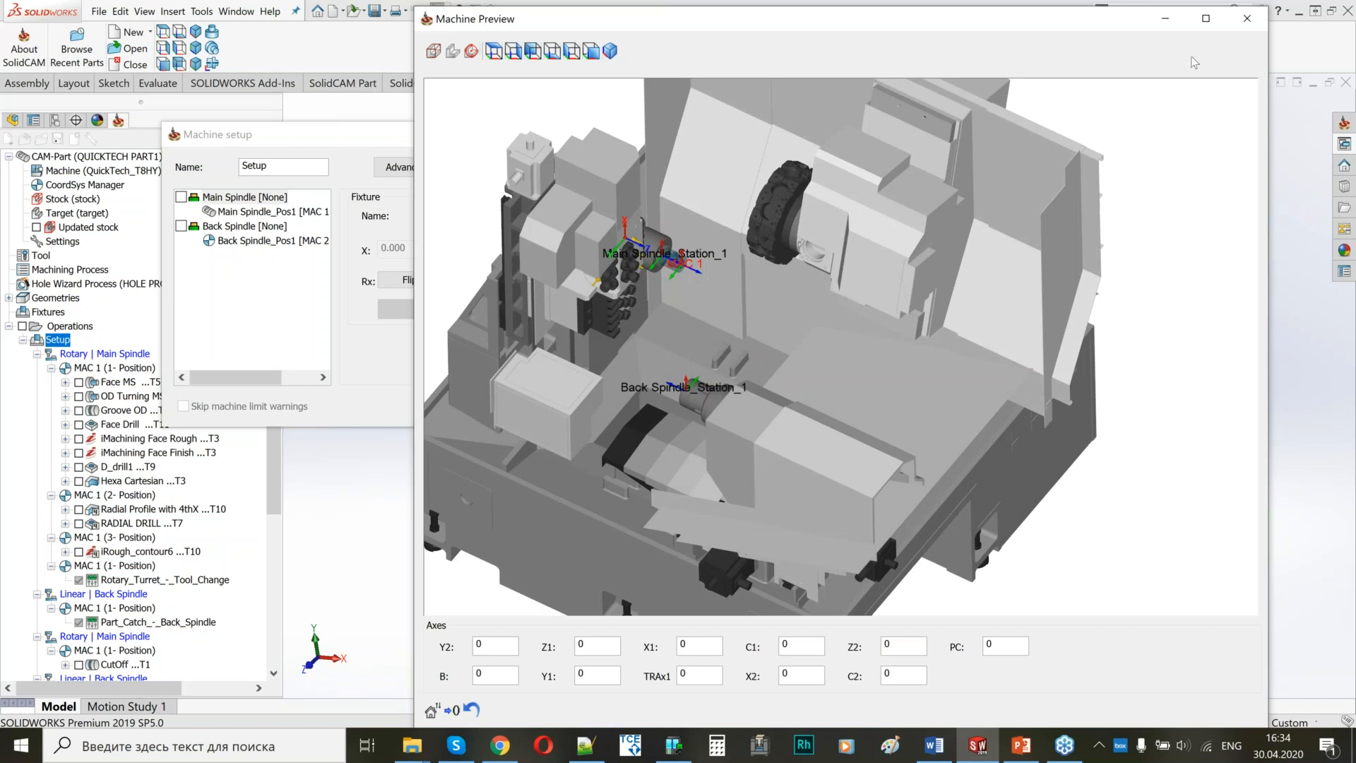
left_click(1247, 18)
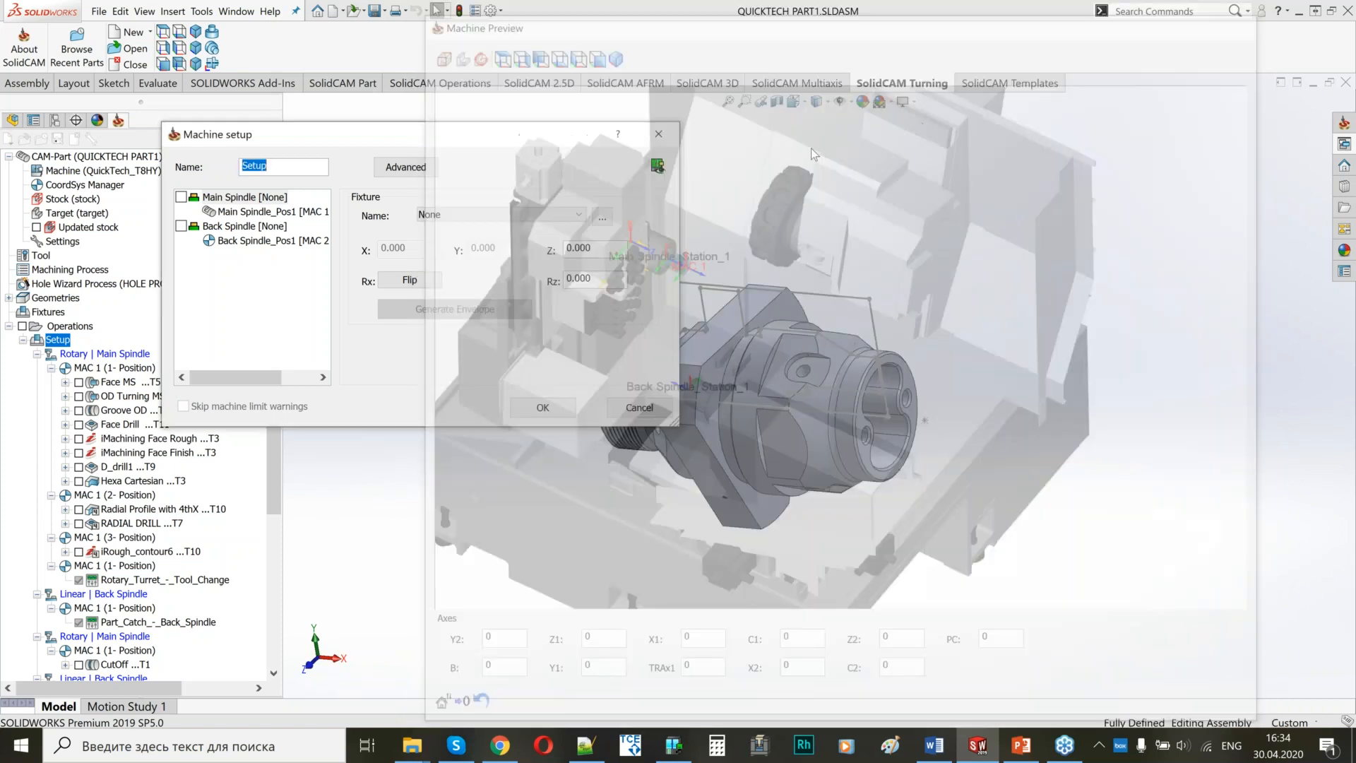
Accept the machine setup, then open Channel Synchronization for the setup and enlarge its window to show both channels.
left_click(511, 405)
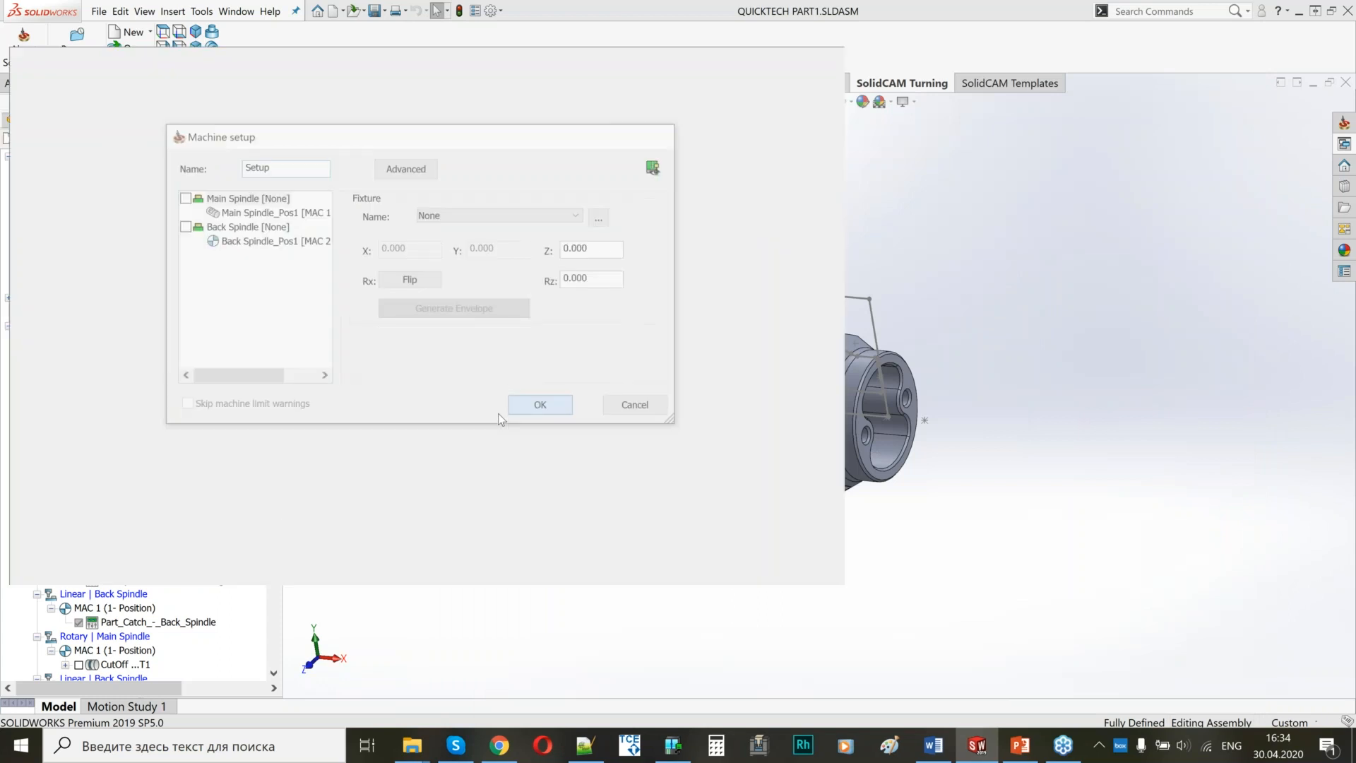
scroll(114, 668, "down", 5)
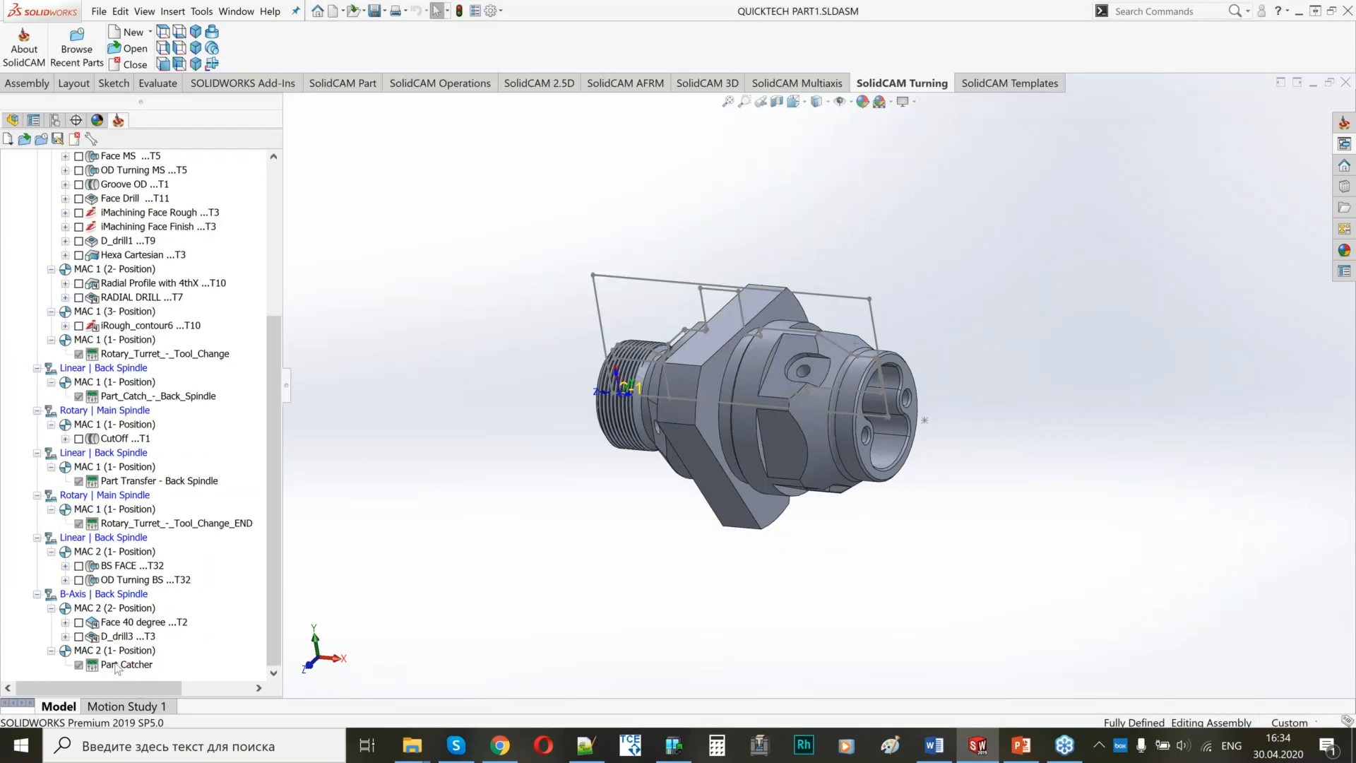
left_click_drag(271, 411, 286, 233)
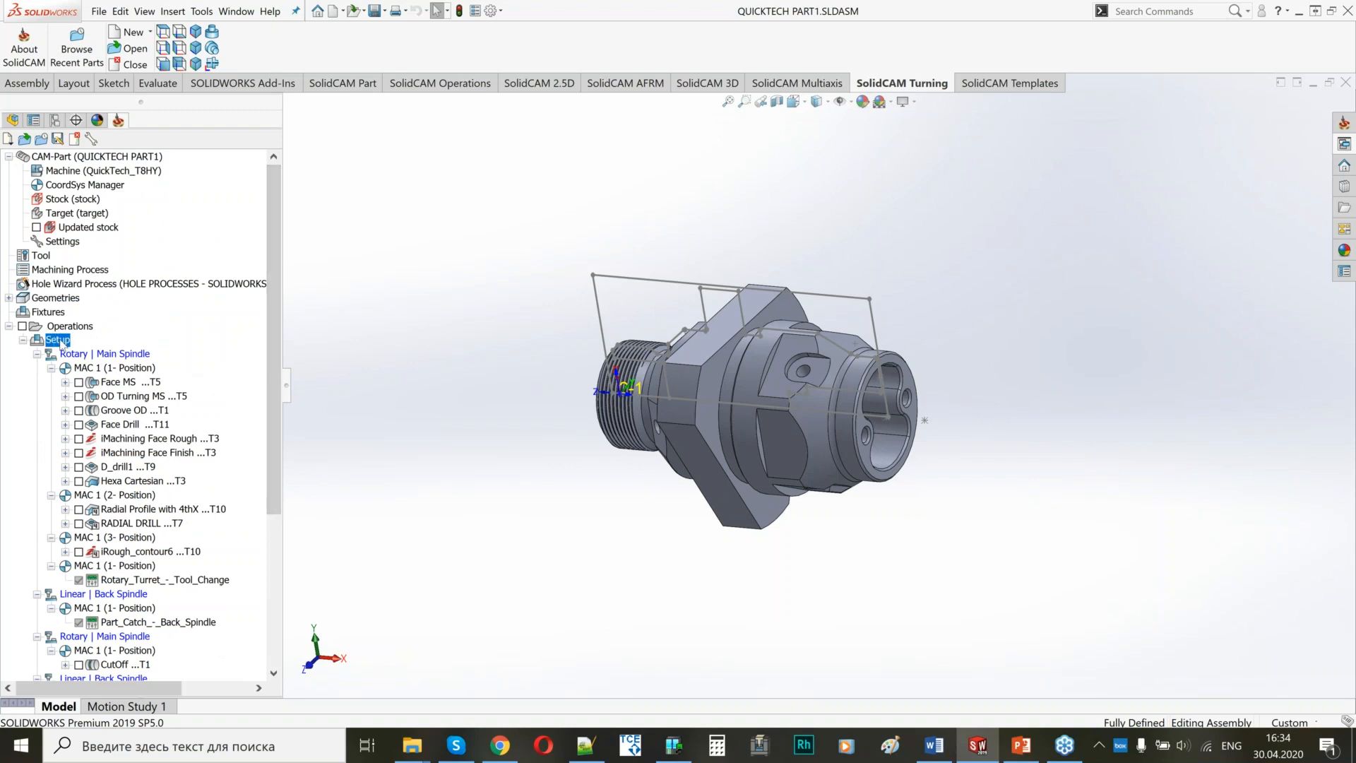
right_click(61, 344)
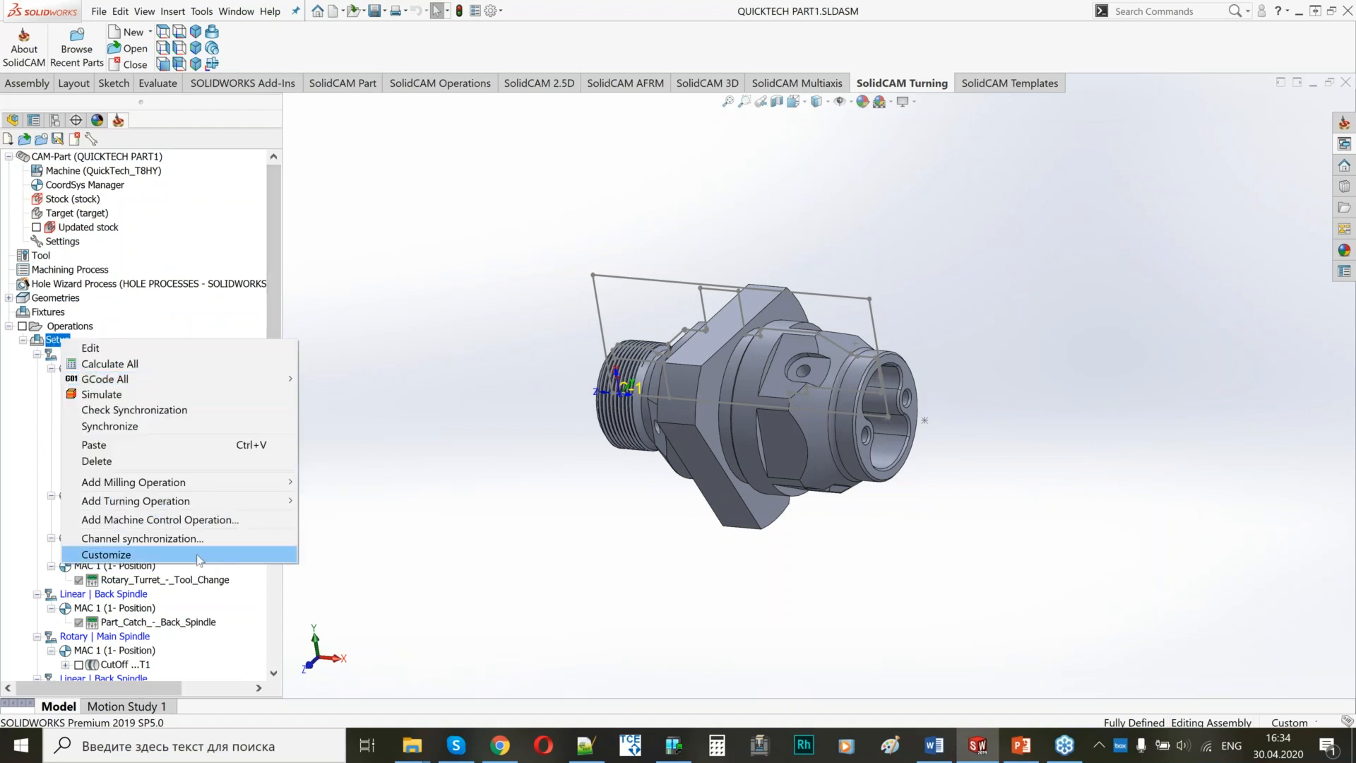
left_click(127, 538)
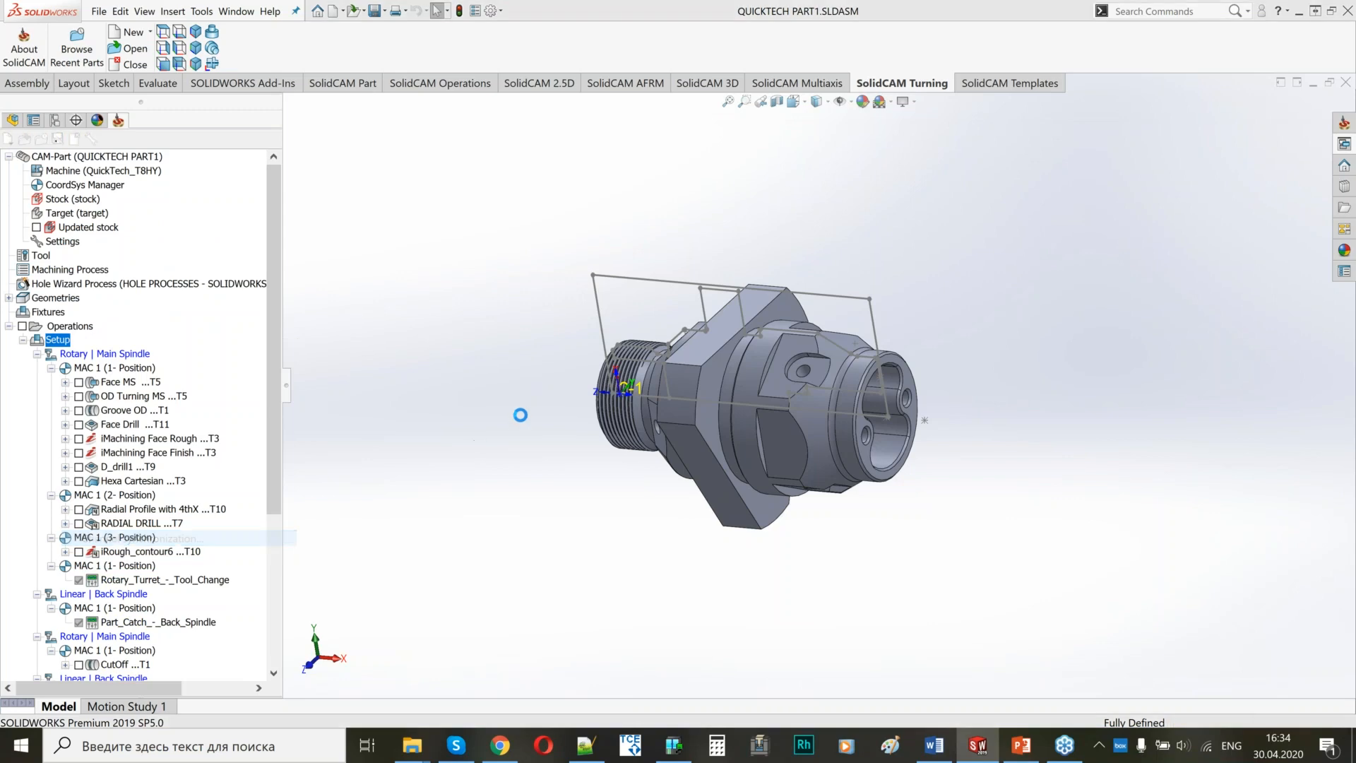
left_click_drag(901, 254, 893, 1)
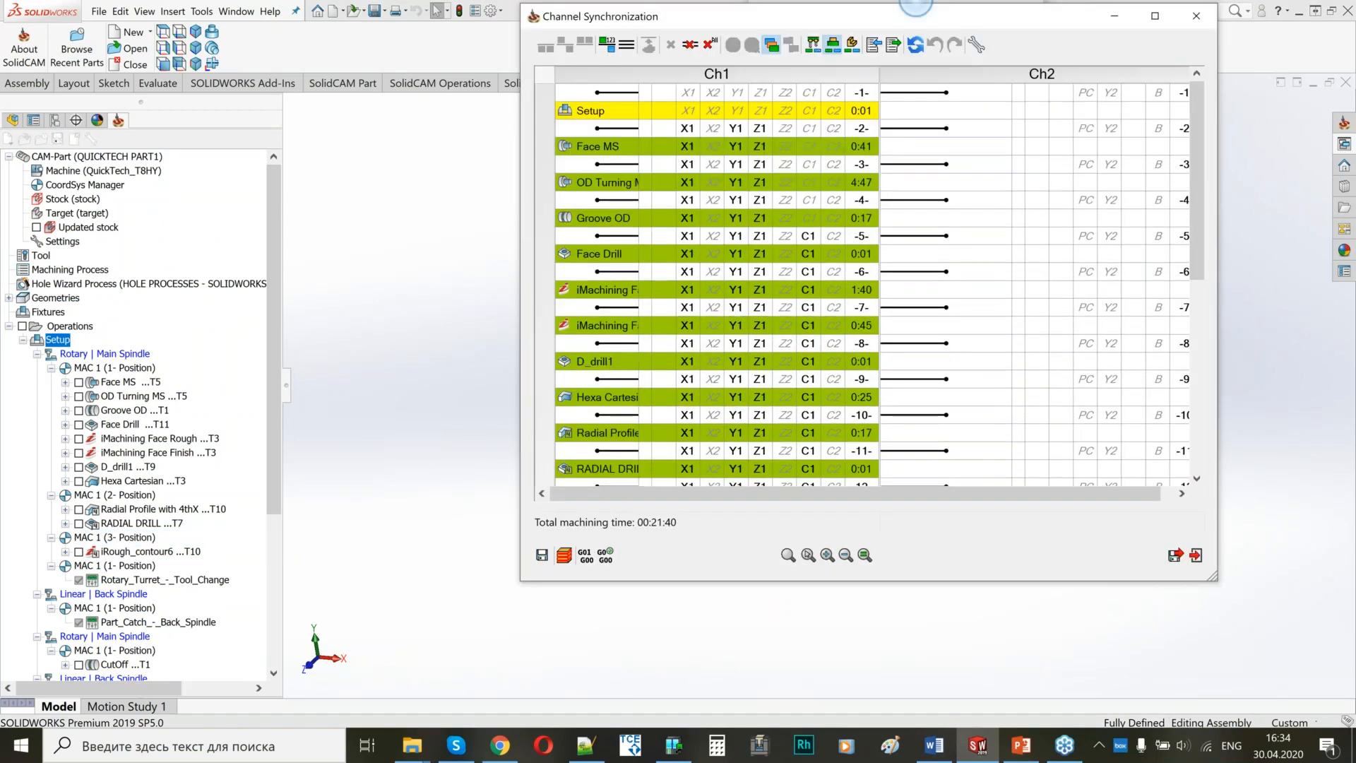
left_click_drag(521, 282, 91, 283)
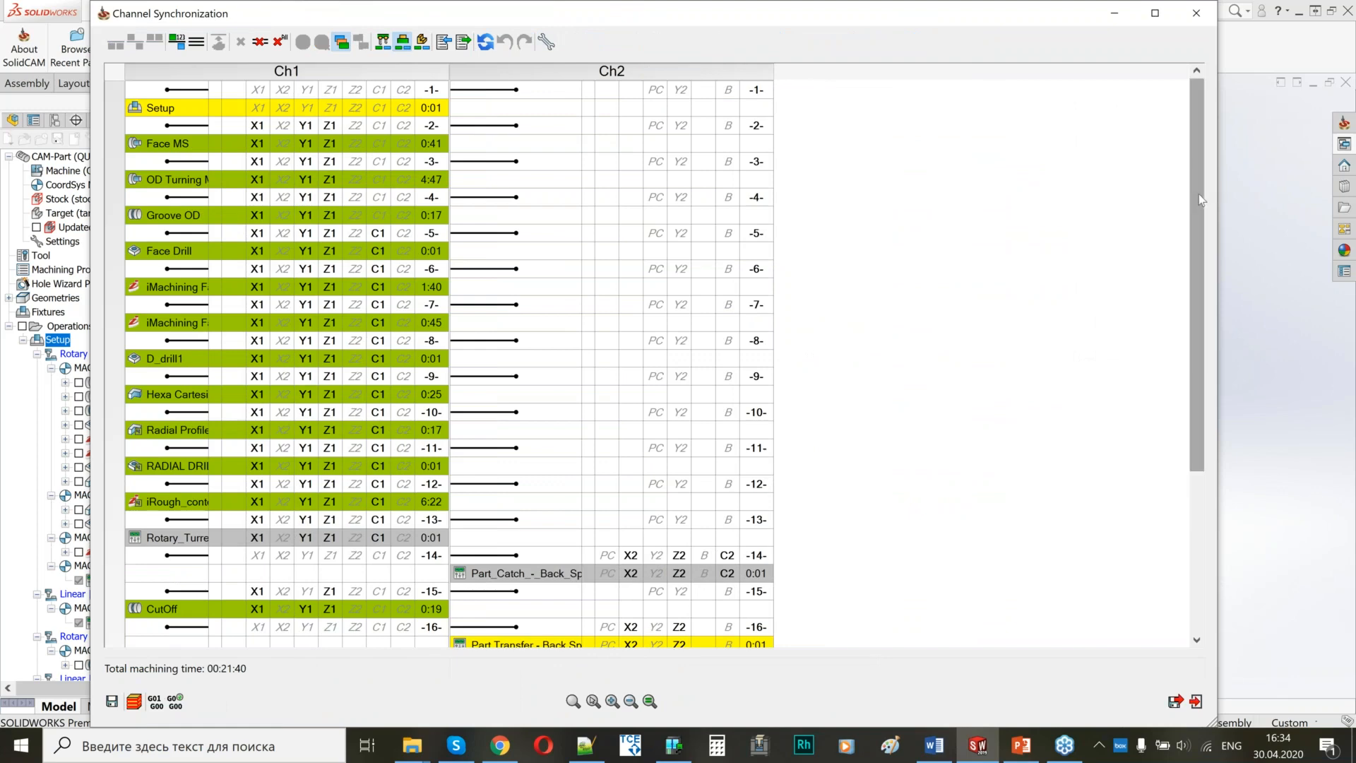
Review both channels, remove all synchronizations, and resynchronize all operations in the CAM Manager order.
scroll(1190, 283, "down", 5)
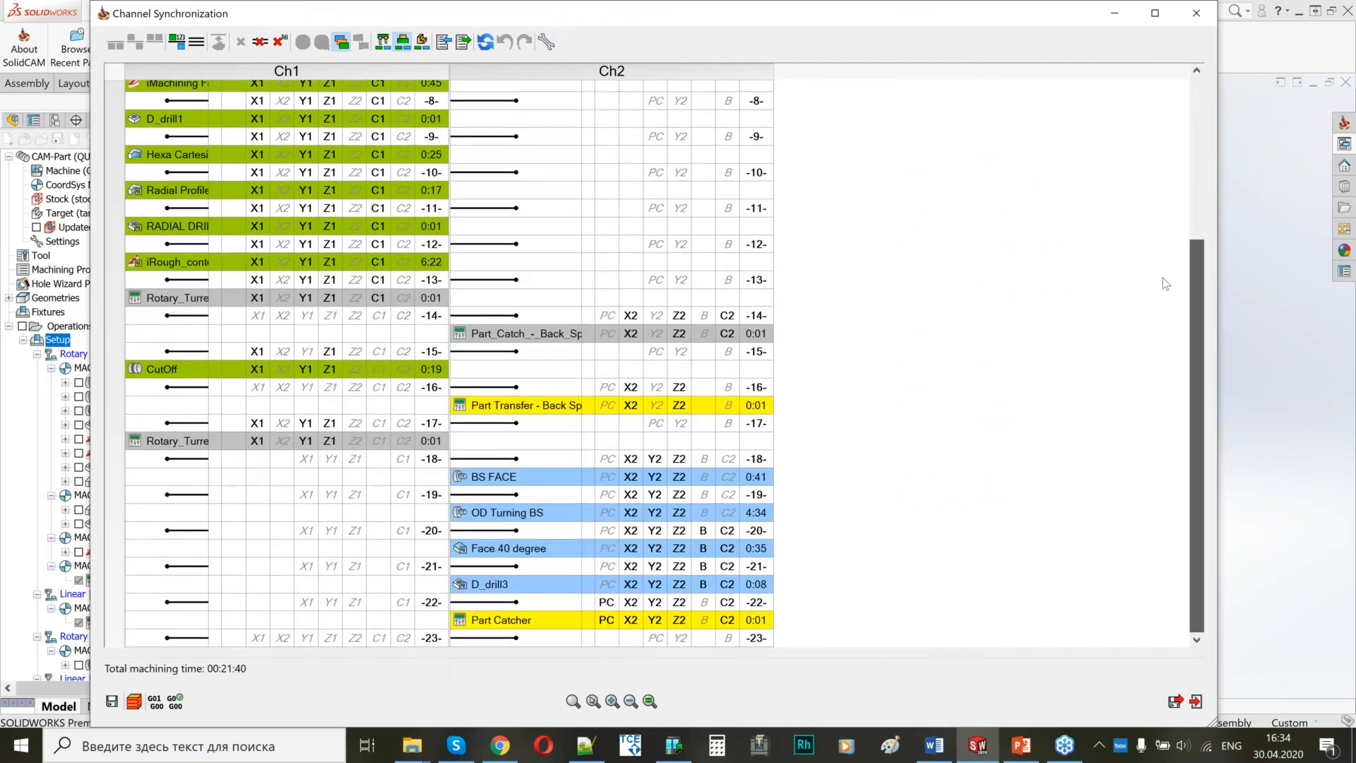
scroll(1166, 233, "up", 5)
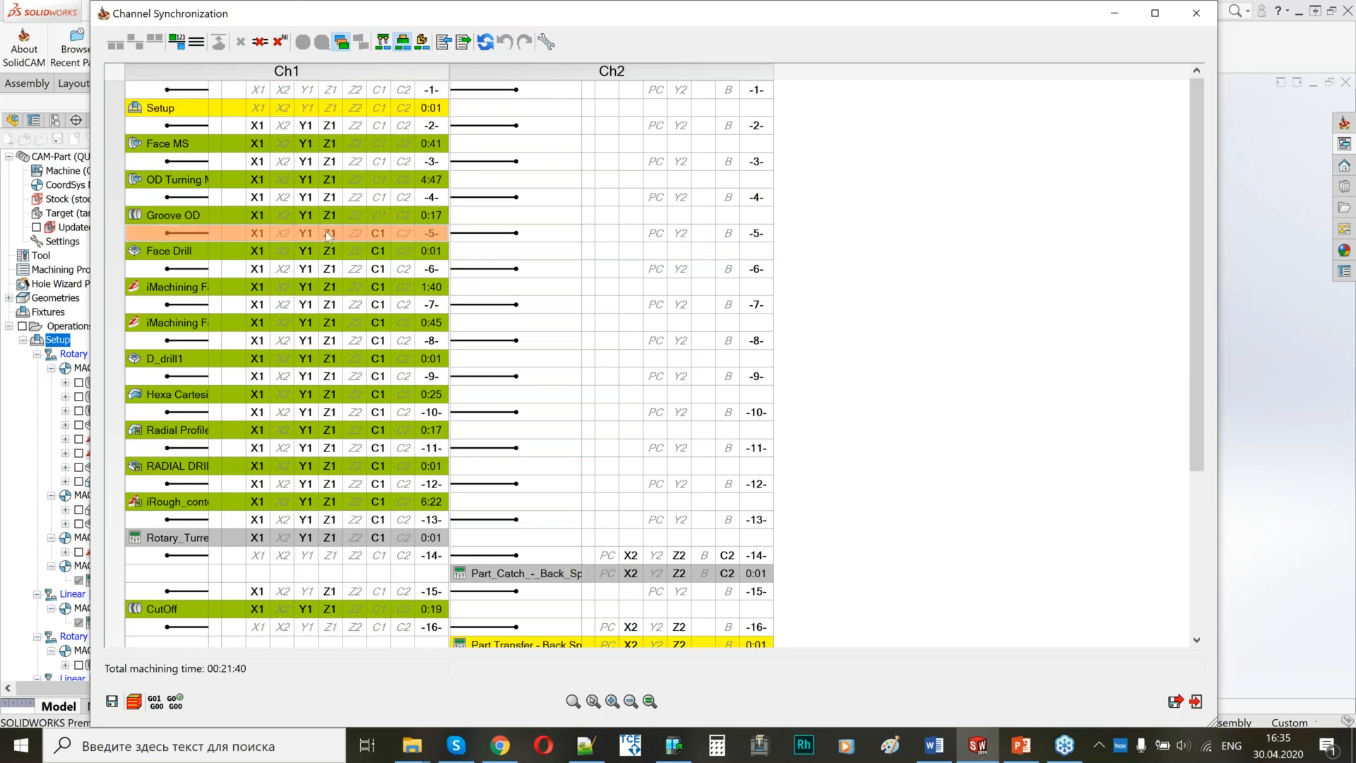
mouse_move(329, 235)
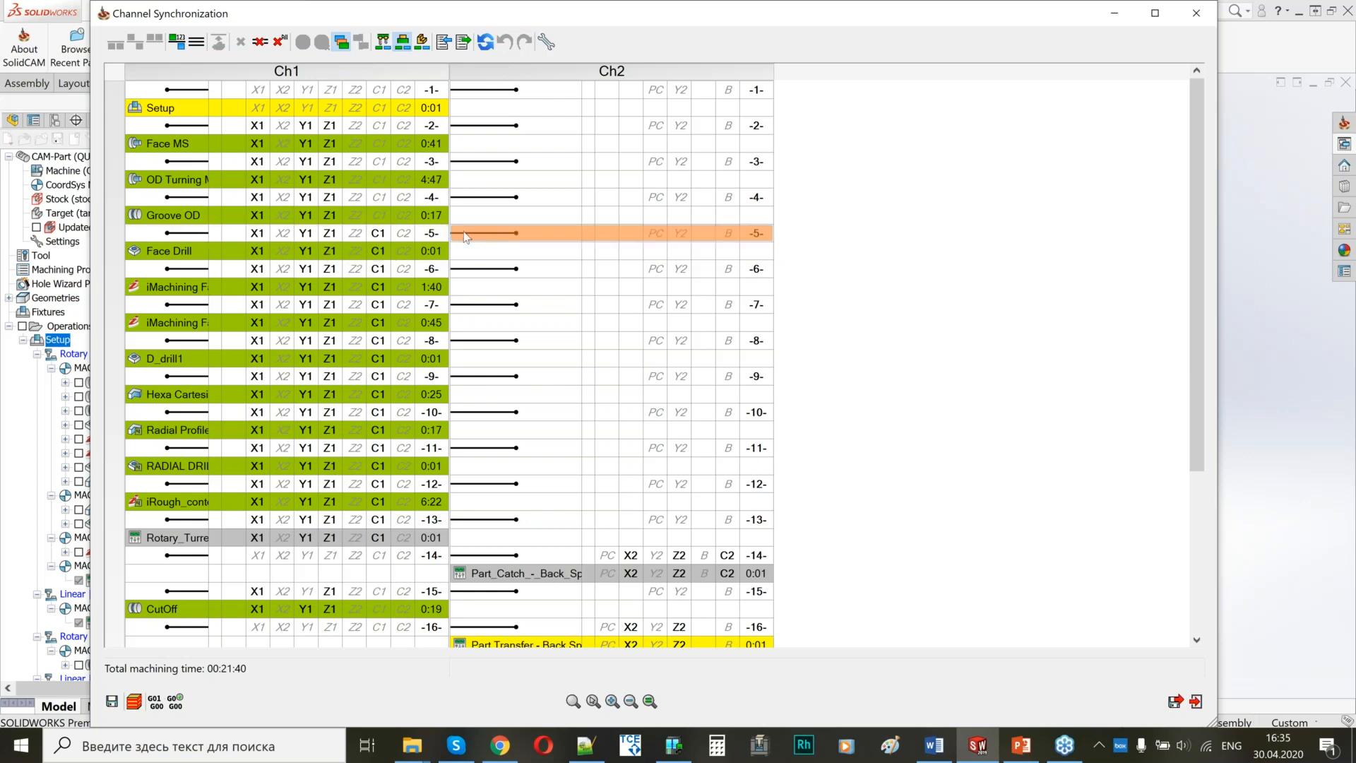
left_click(281, 41)
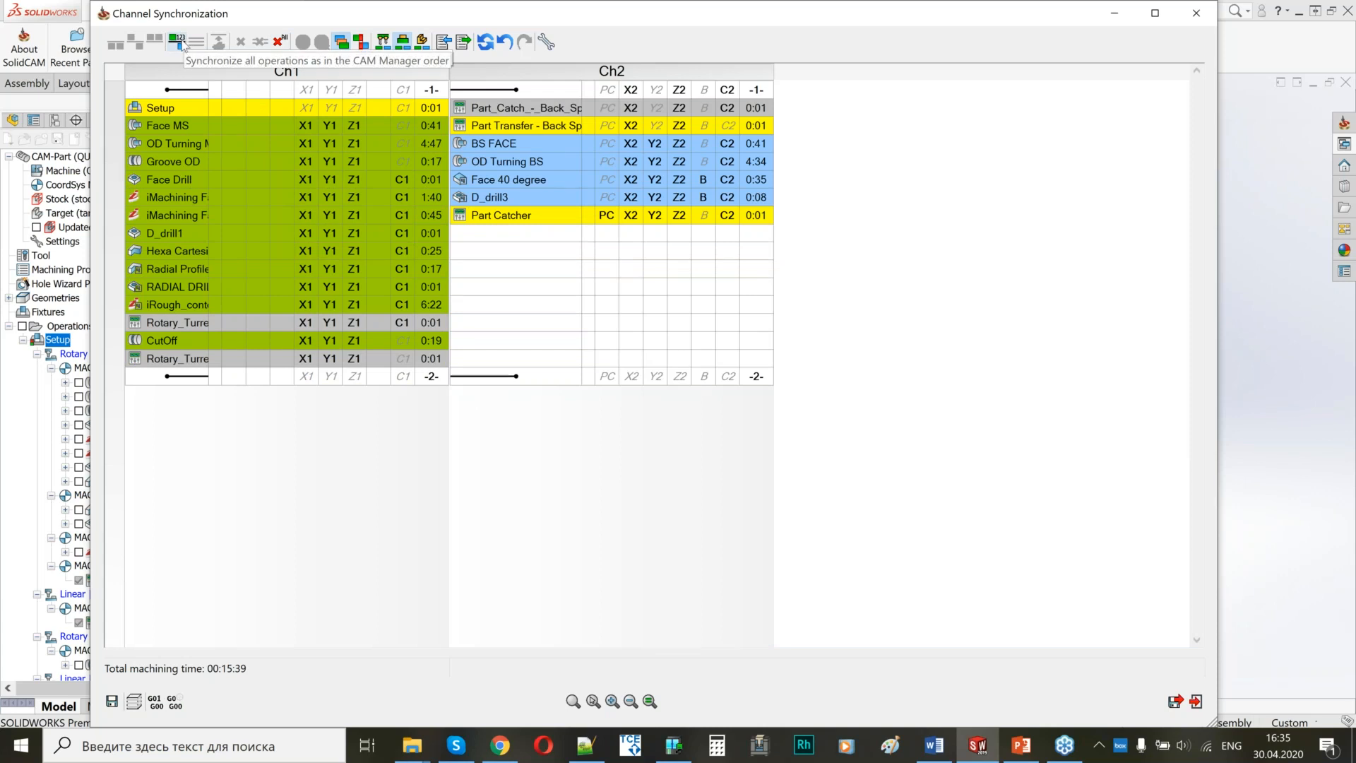
left_click(179, 43)
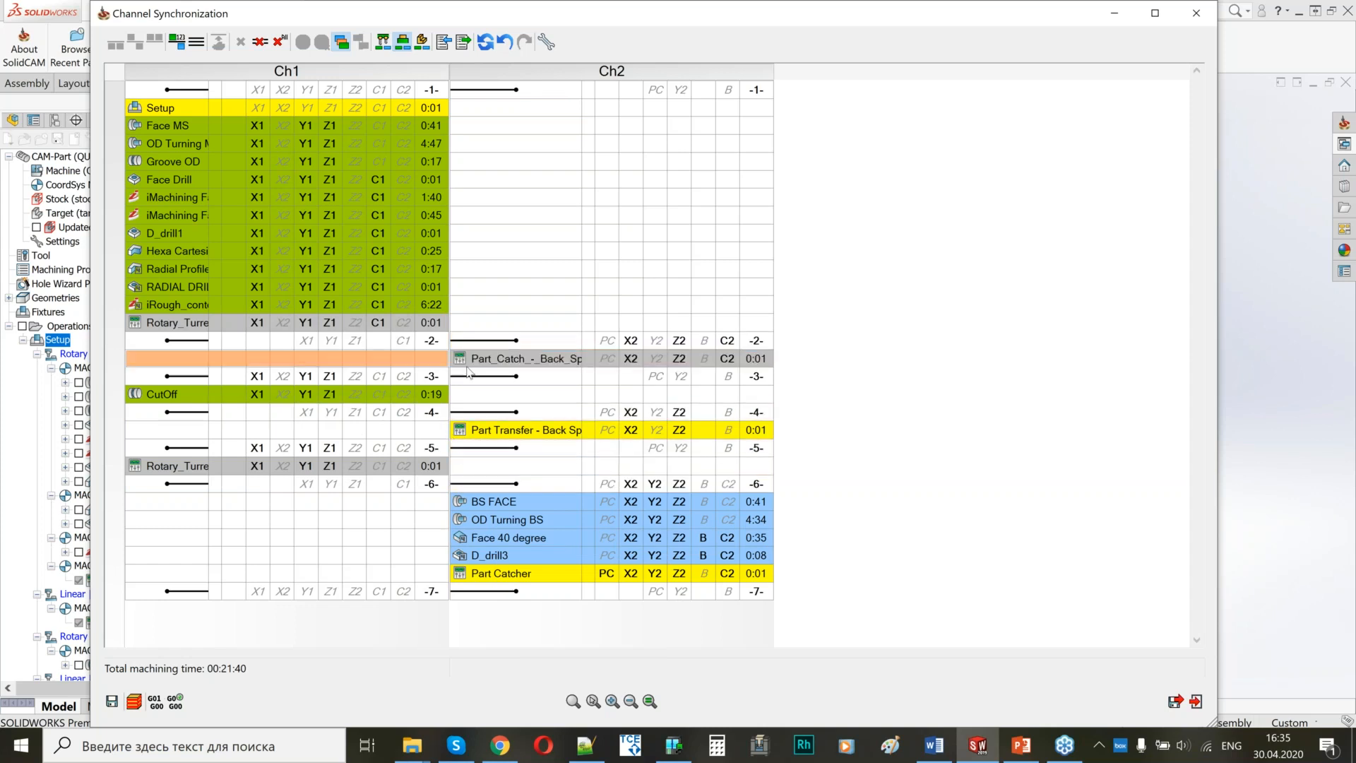
mouse_move(469, 371)
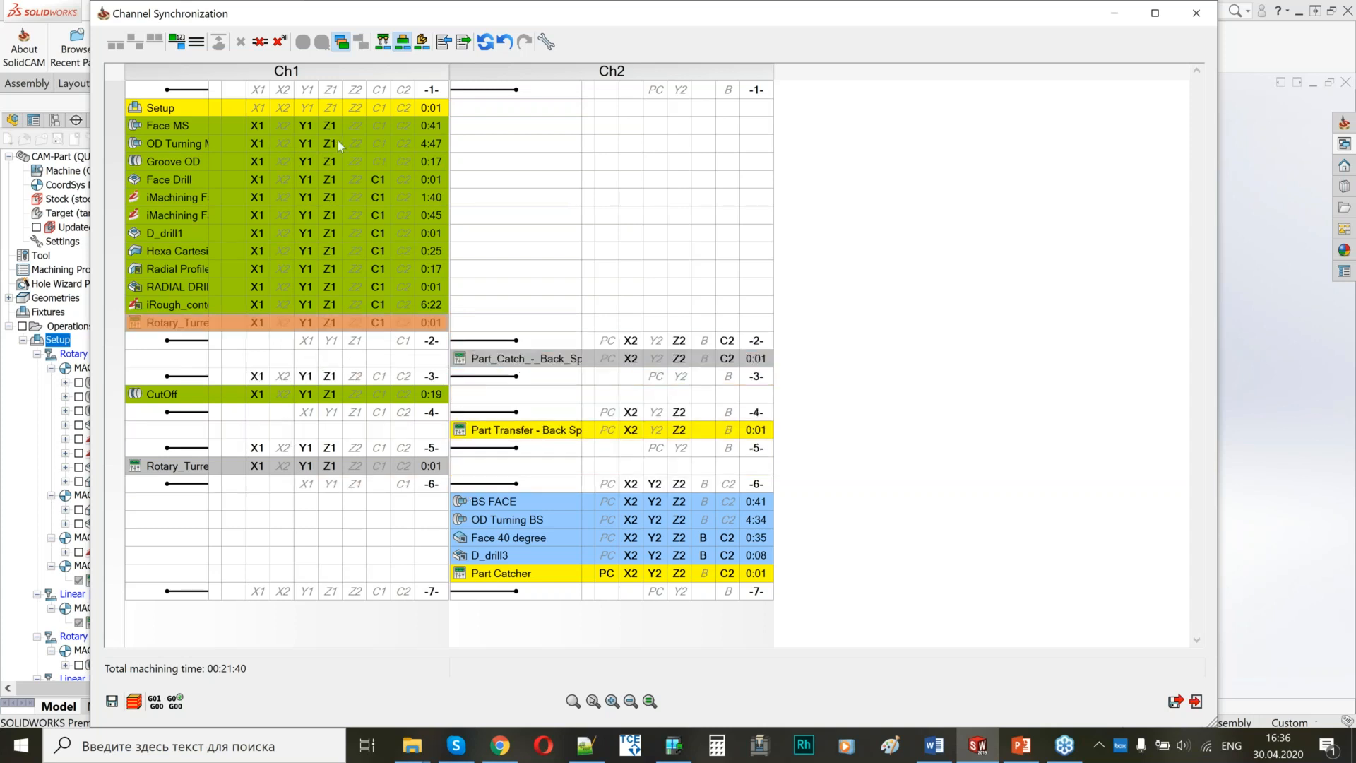
Add a synchronization point before Face MS, review the back-spindle operations in Ch2, and close Channel Synchronization.
left_click(419, 125)
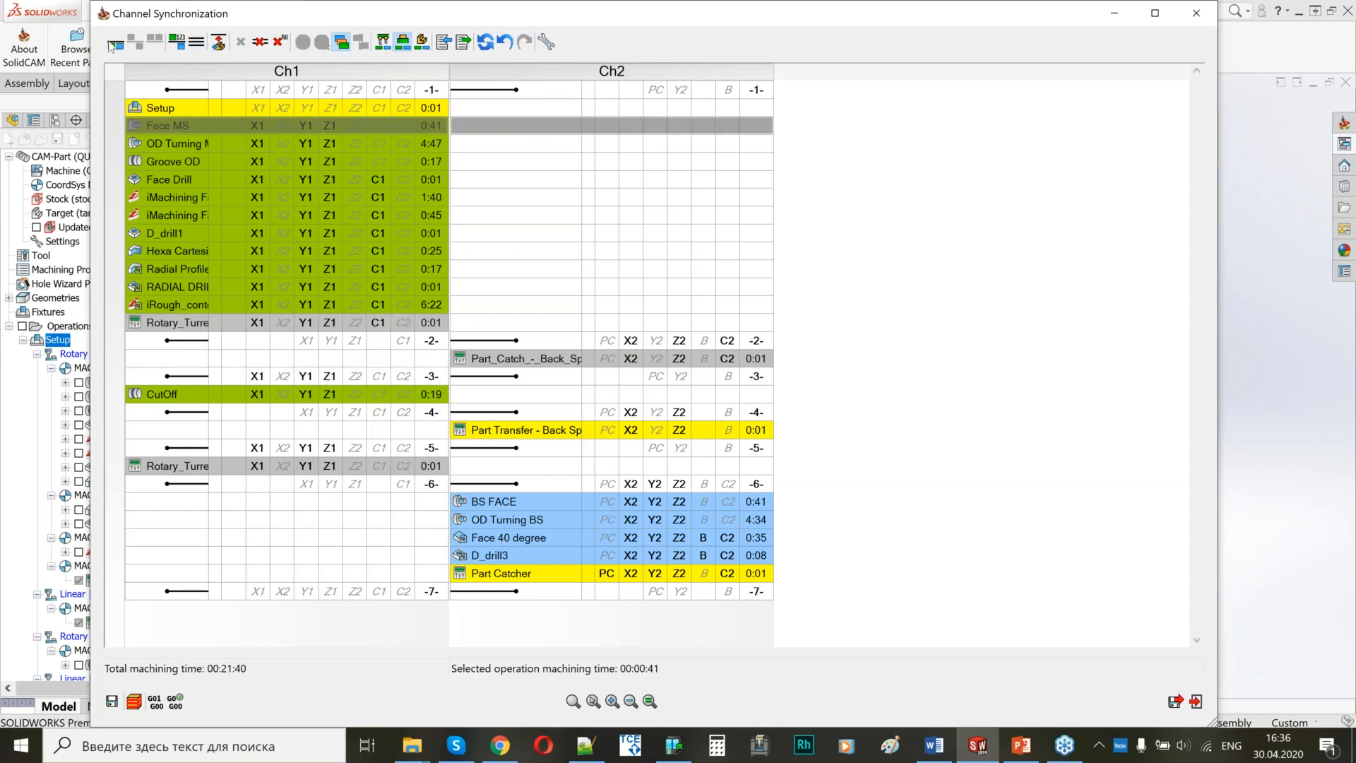
left_click(113, 45)
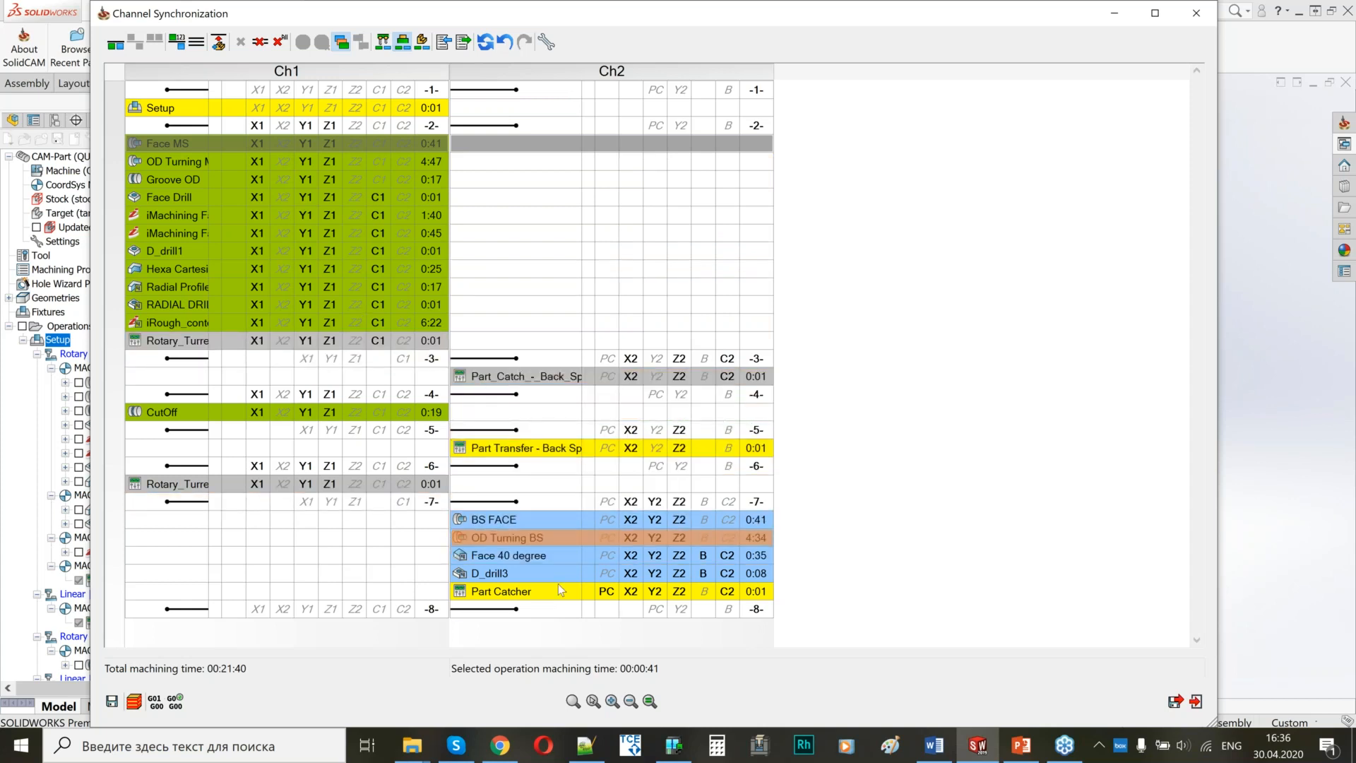
mouse_move(572, 591)
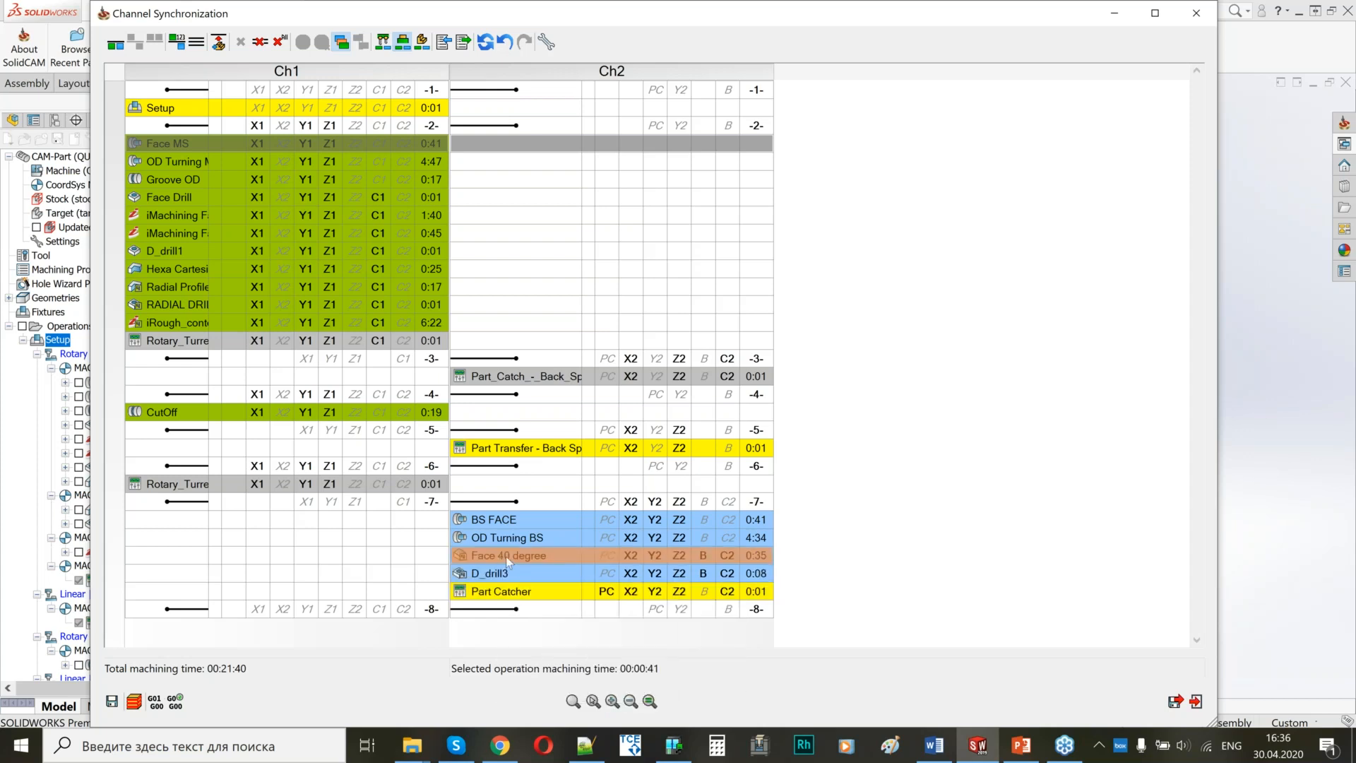
mouse_move(499, 520)
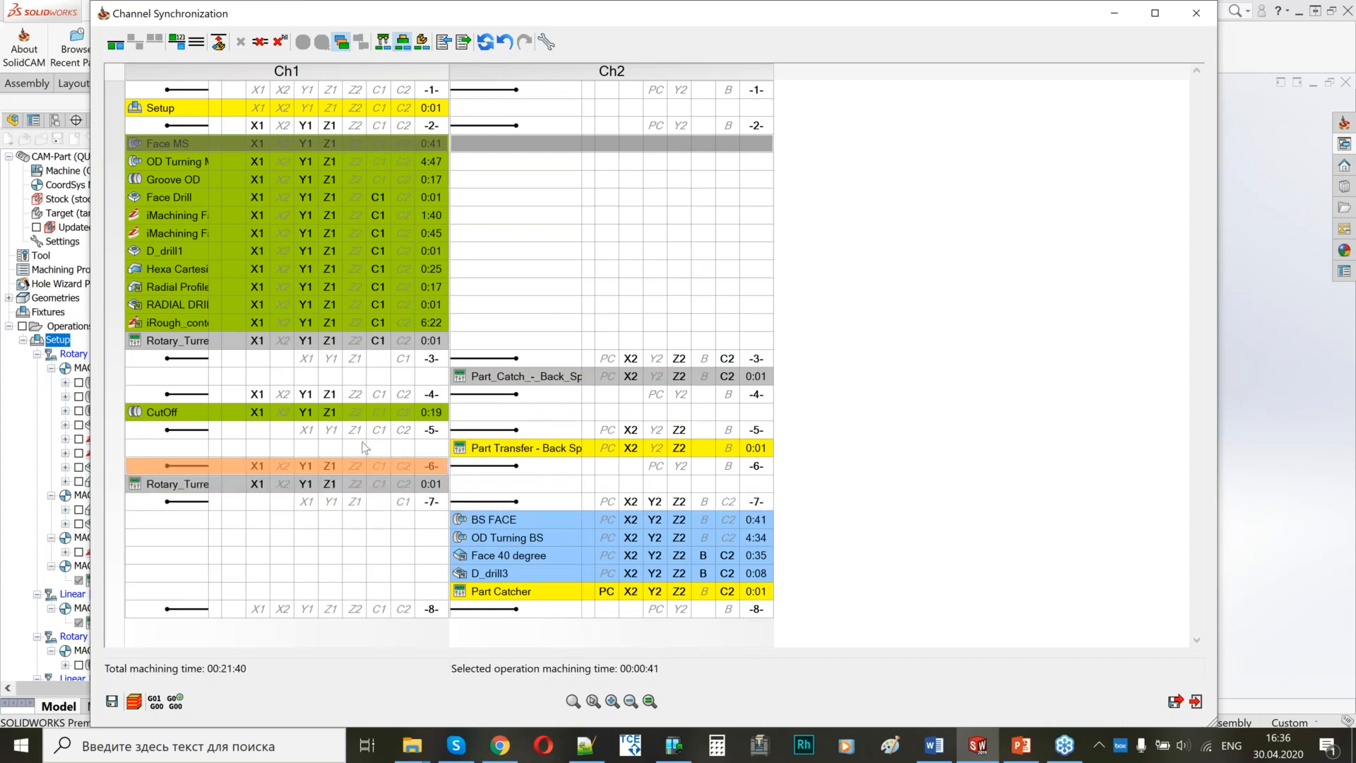
mouse_move(362, 359)
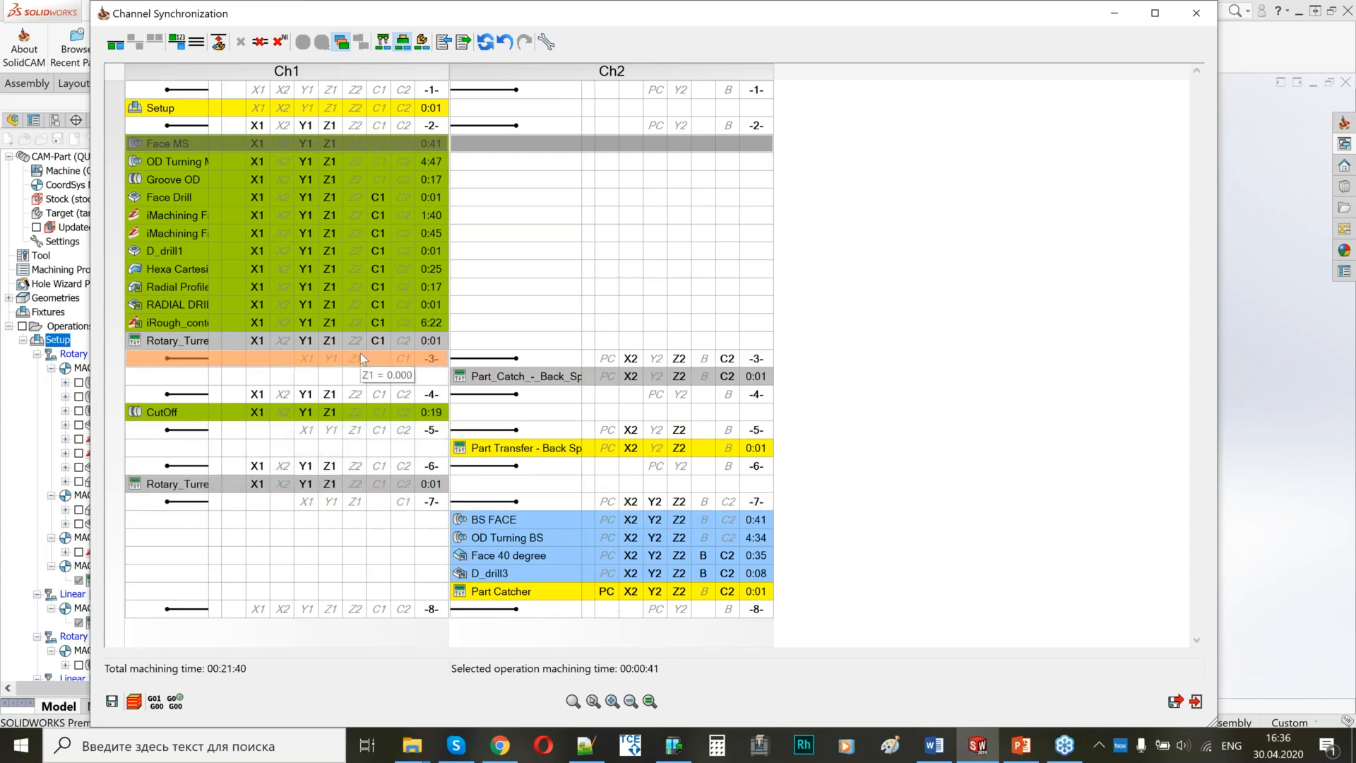
mouse_move(510, 382)
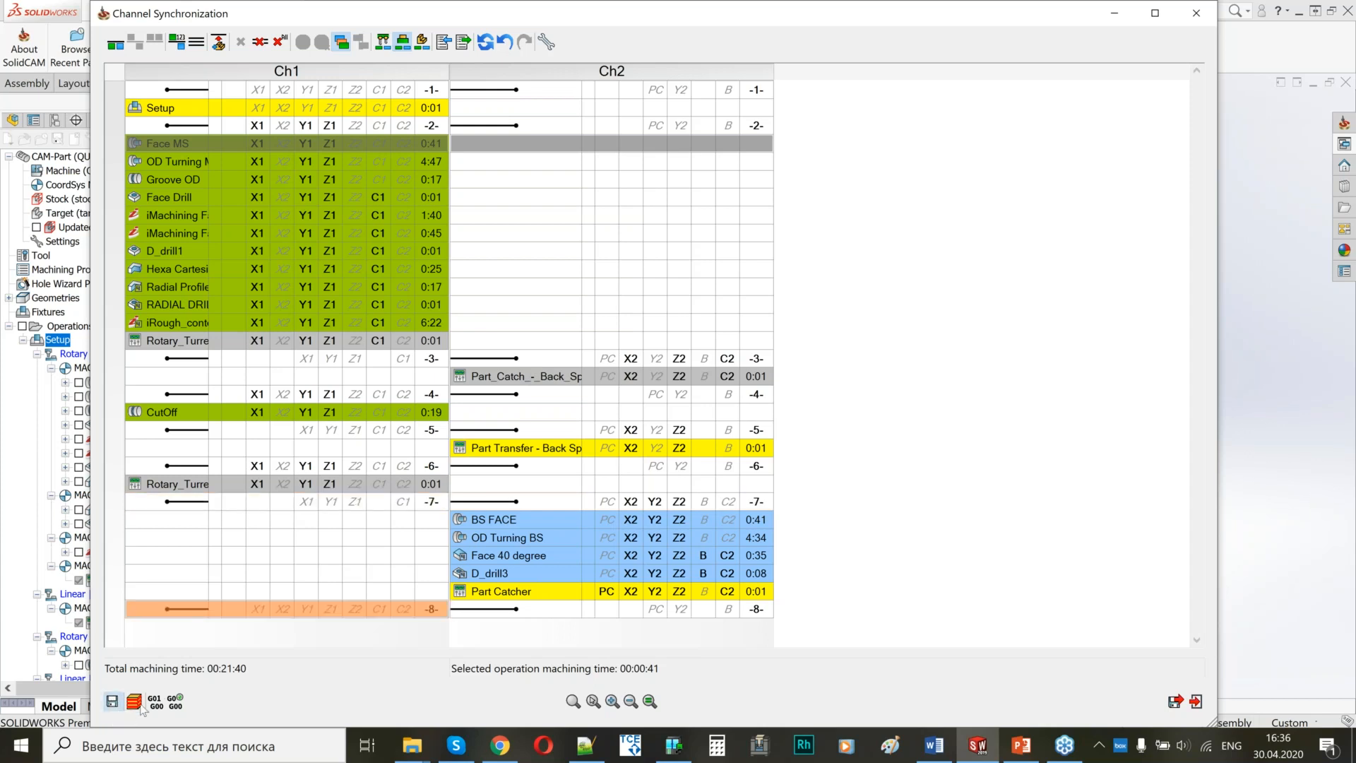
left_click(1200, 15)
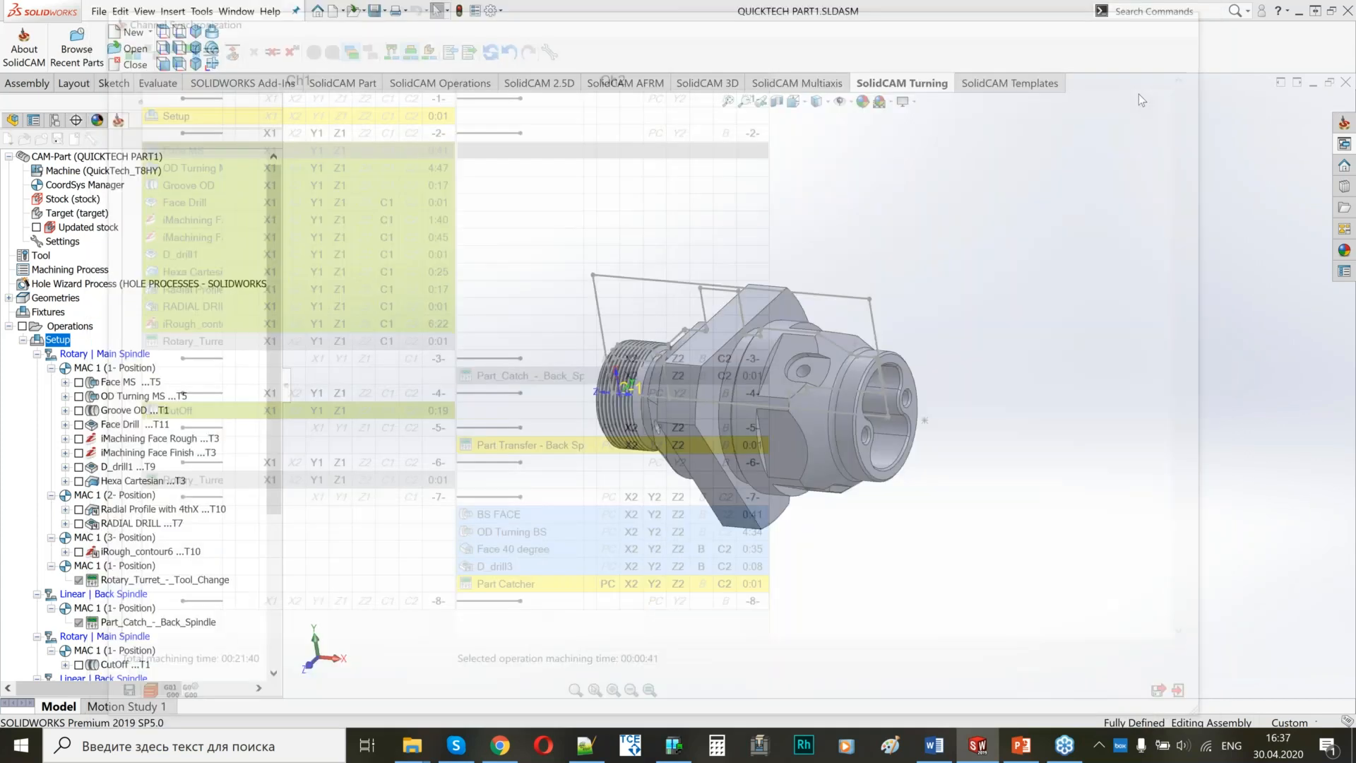
Run the whole setup's simulation in SolidVerify at increased speed, with a close view of the face machining.
right_click(53, 339)
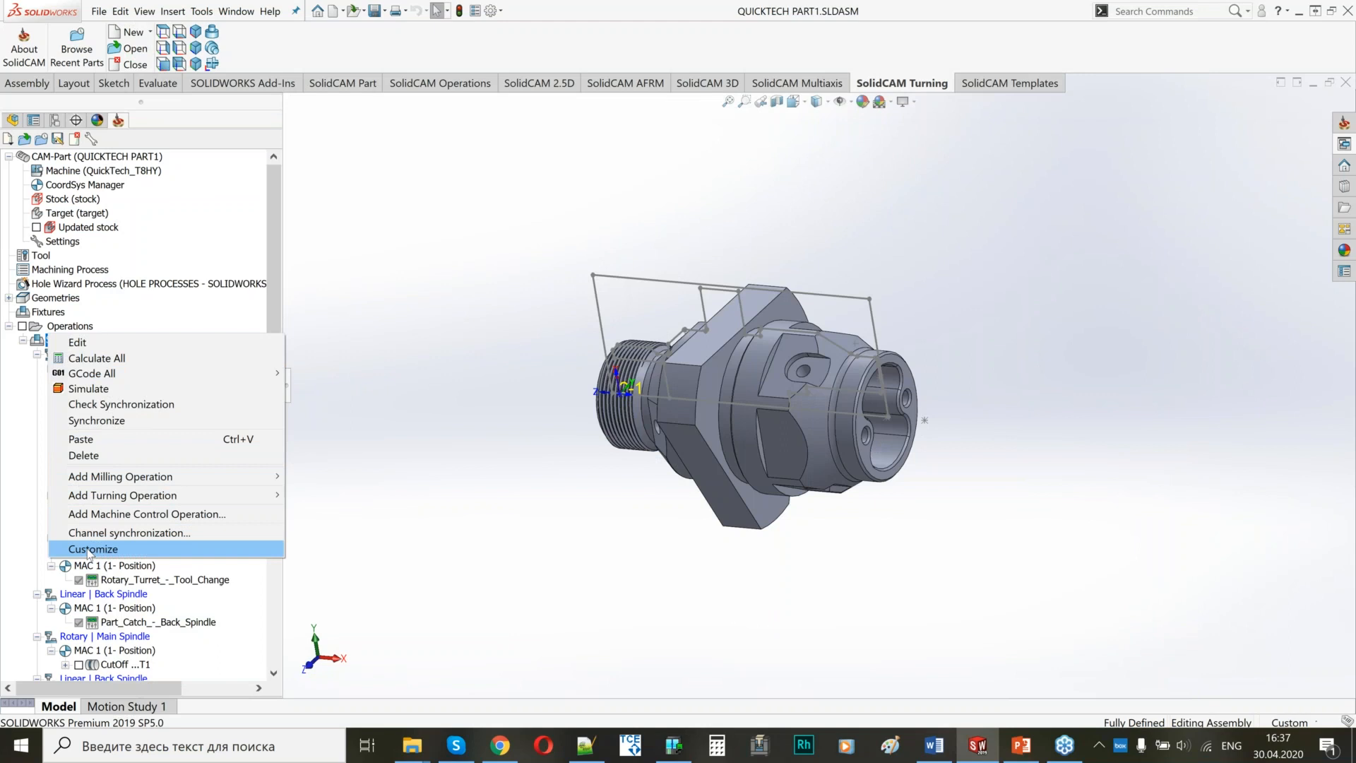
left_click(89, 388)
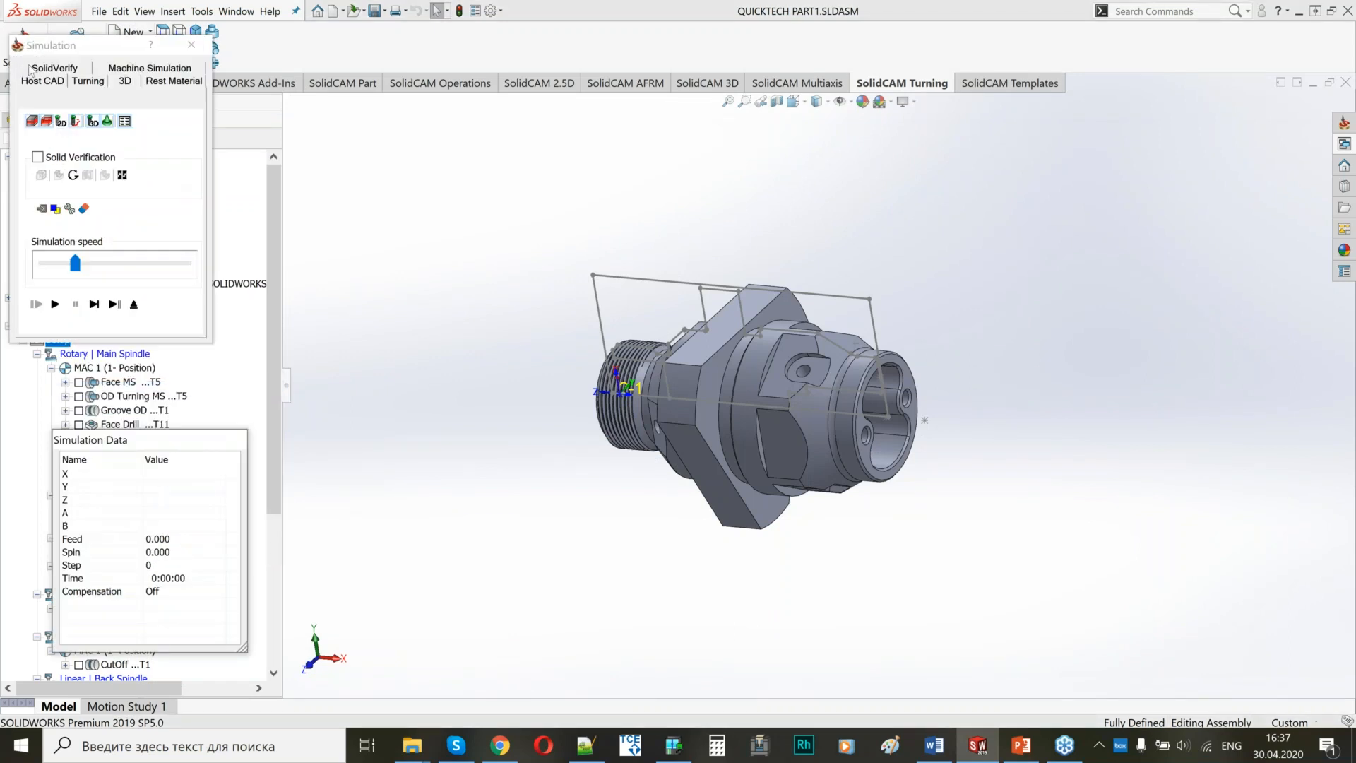
left_click(51, 68)
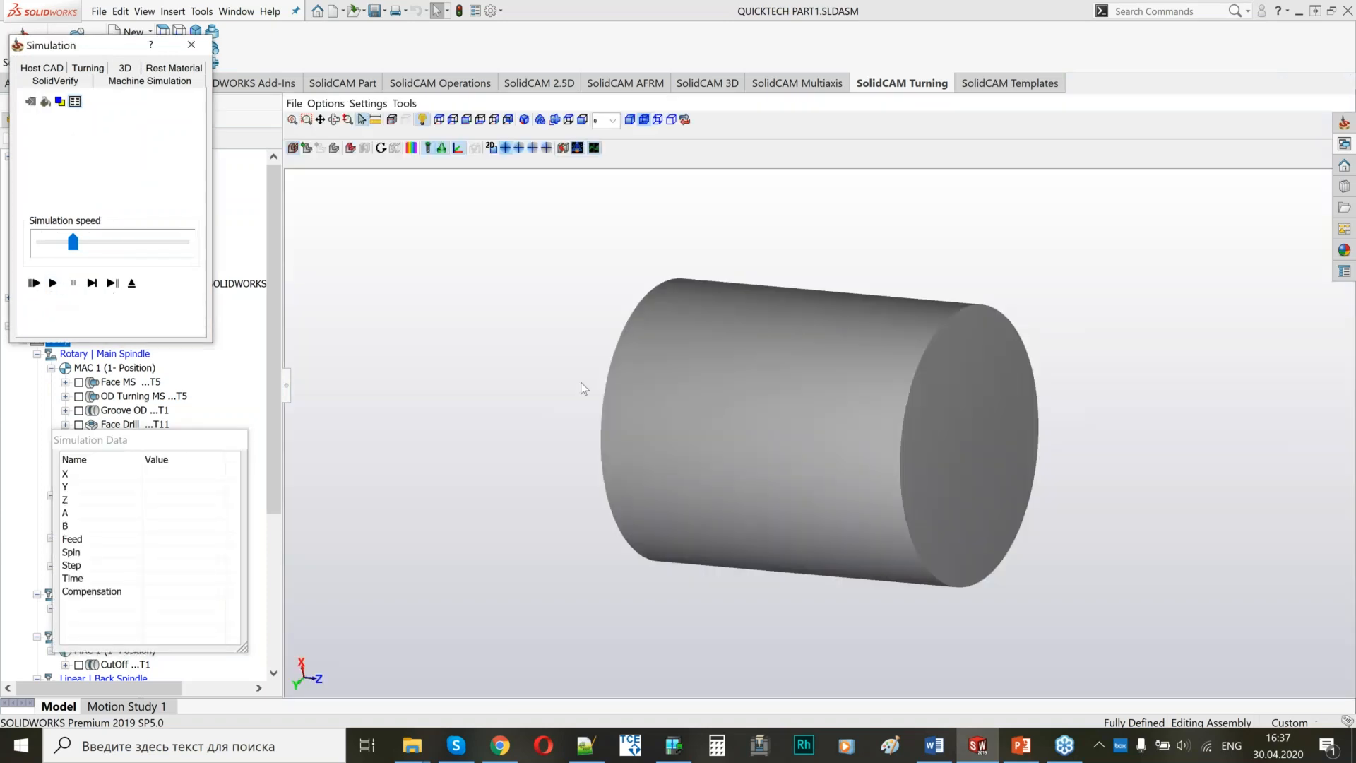
scroll(518, 384, "up", 2)
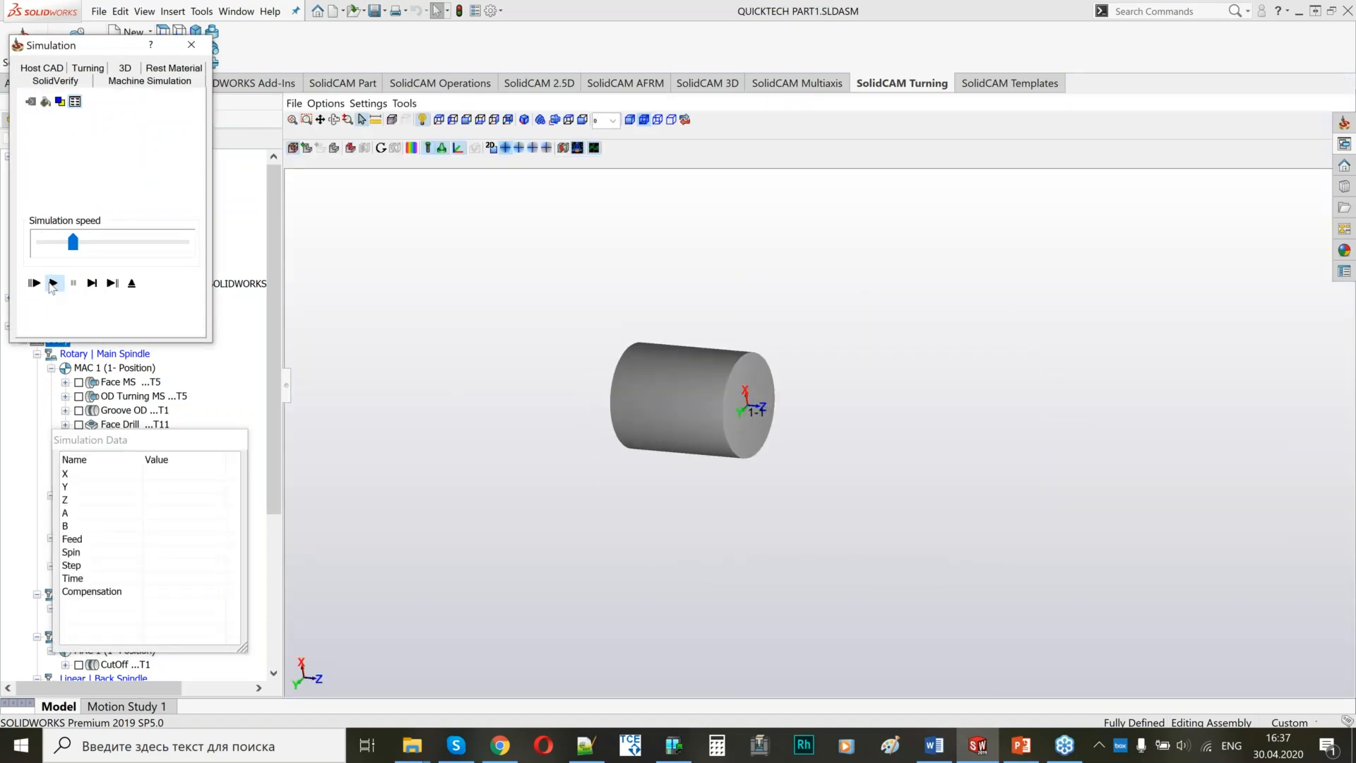
left_click(53, 282)
left_click_drag(73, 242, 120, 243)
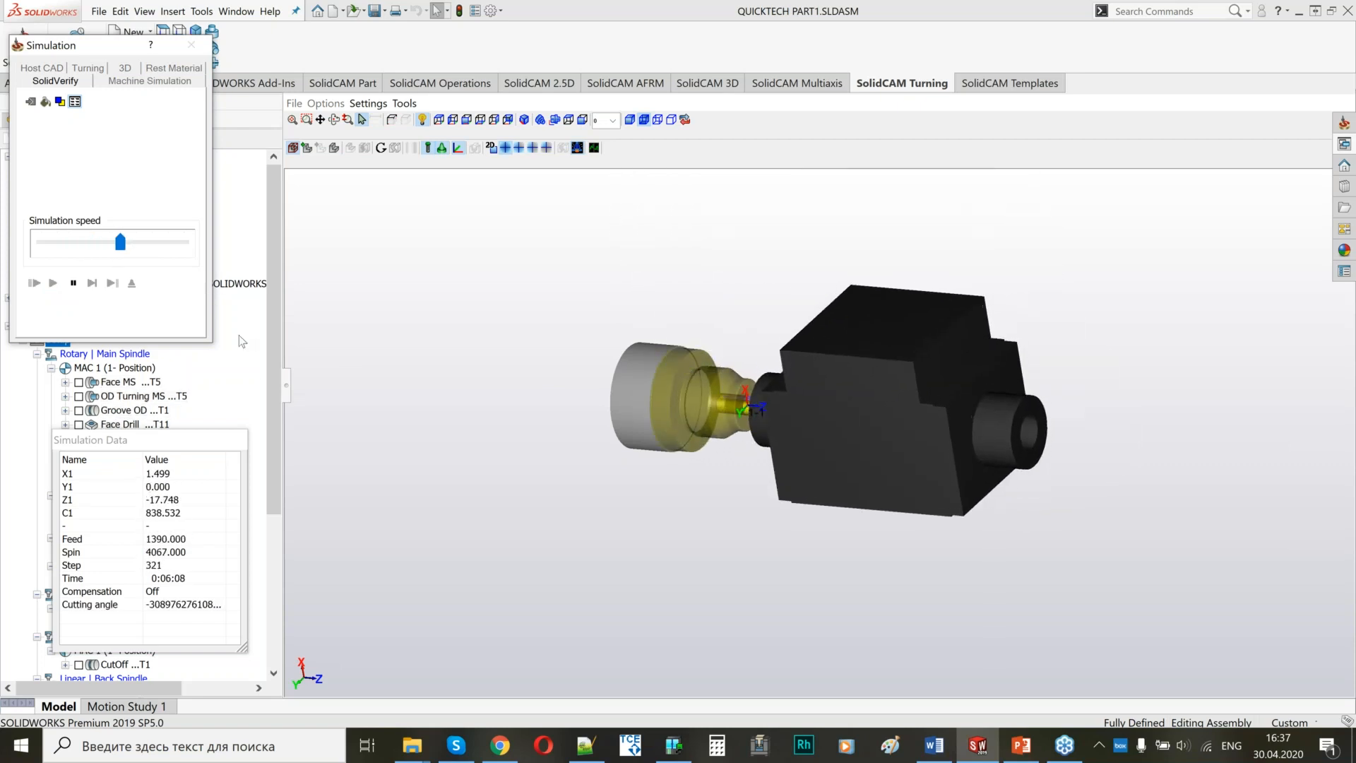
middle_click_drag(682, 547, 744, 388)
scroll(743, 387, "up", 4)
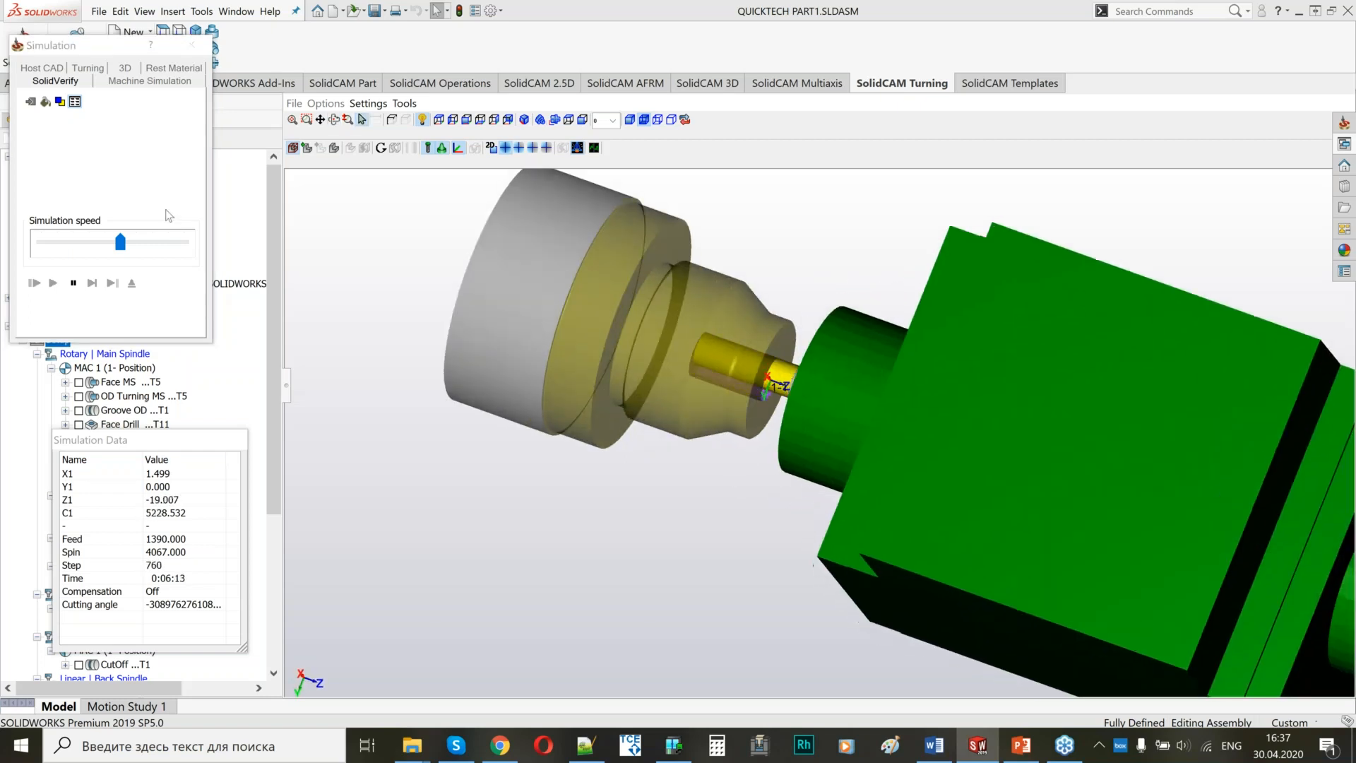
left_click_drag(120, 242, 152, 242)
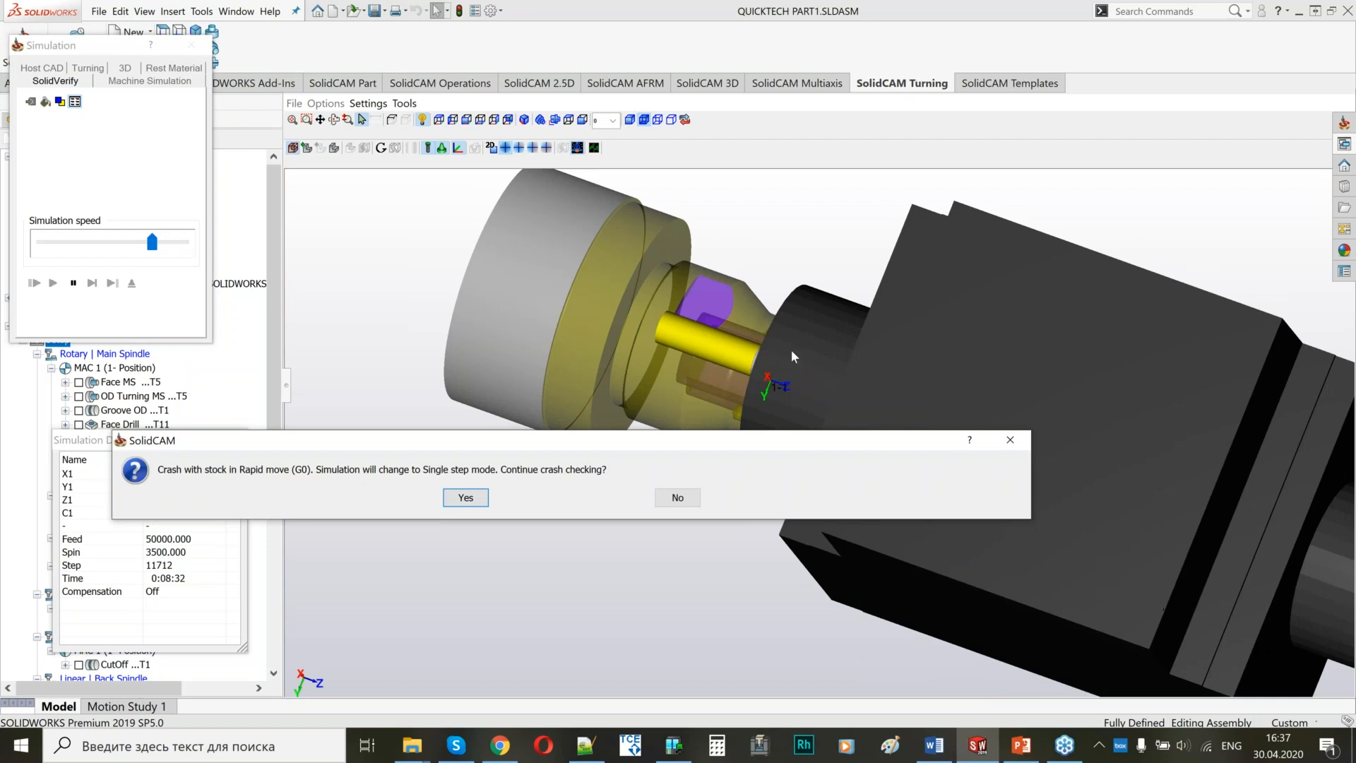
Decline further crash checking, inspect the machined recess in the part's face, and exit the simulation.
left_click(676, 503)
middle_click_drag(840, 459, 872, 477)
scroll(683, 403, "up", 4)
middle_click_drag(561, 307, 554, 357)
left_click(134, 284)
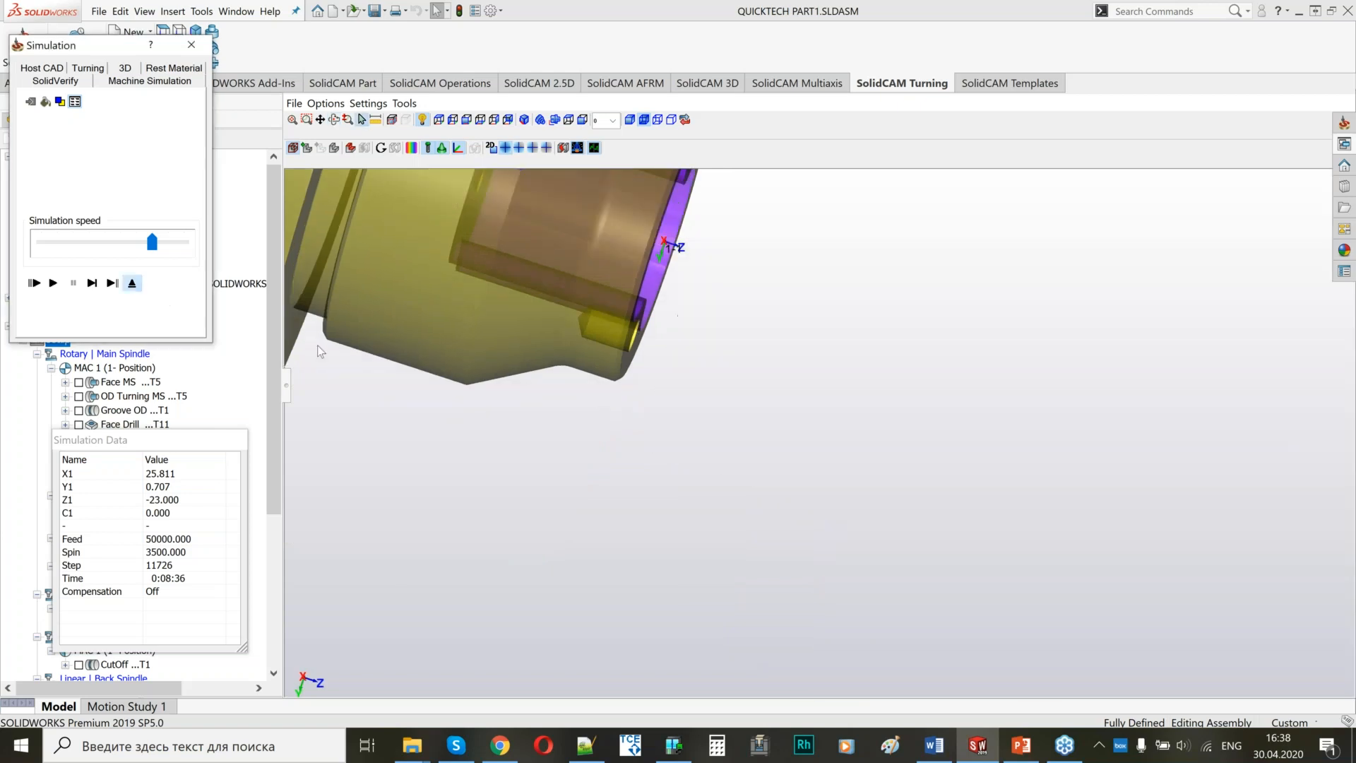
Suppress the iMachining Face Rough and iMachining Face Finish operations.
left_click(148, 439)
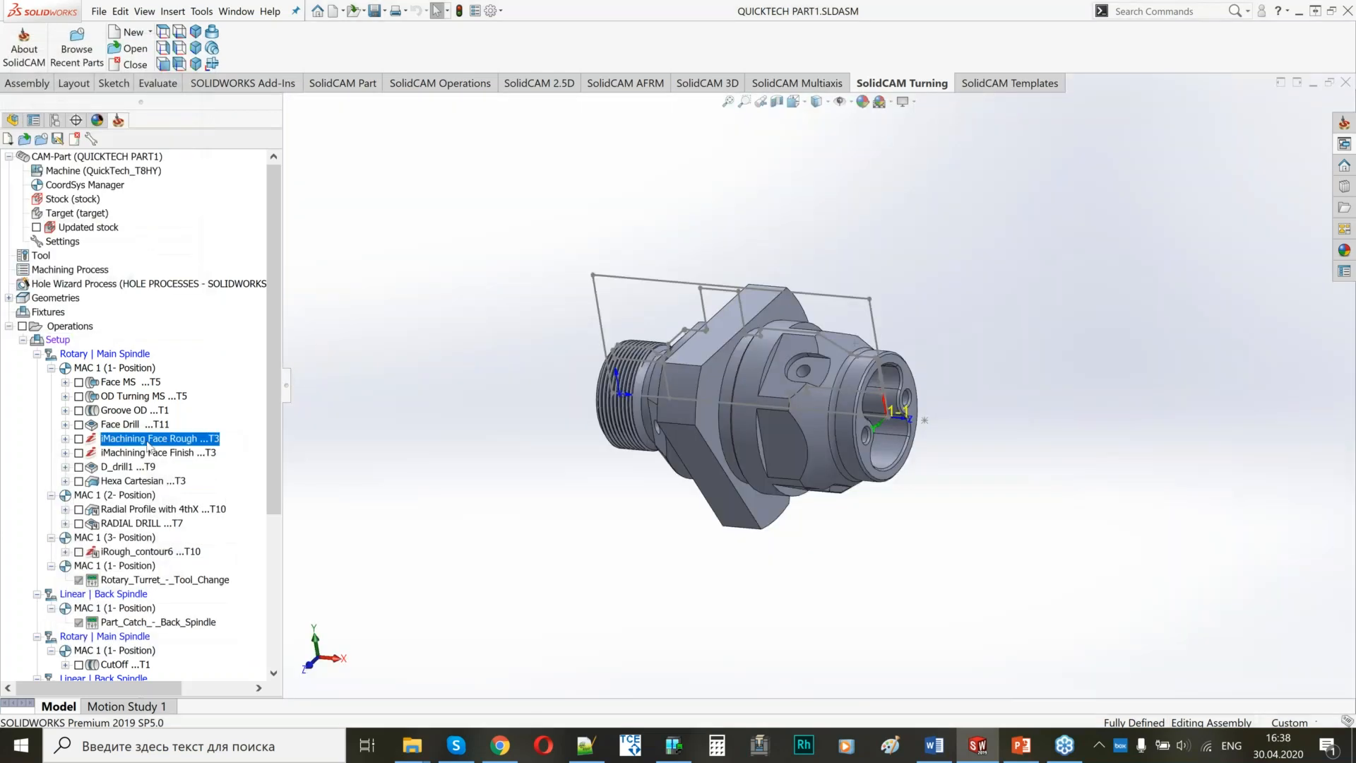
left_click(144, 452, "shift")
right_click(144, 452)
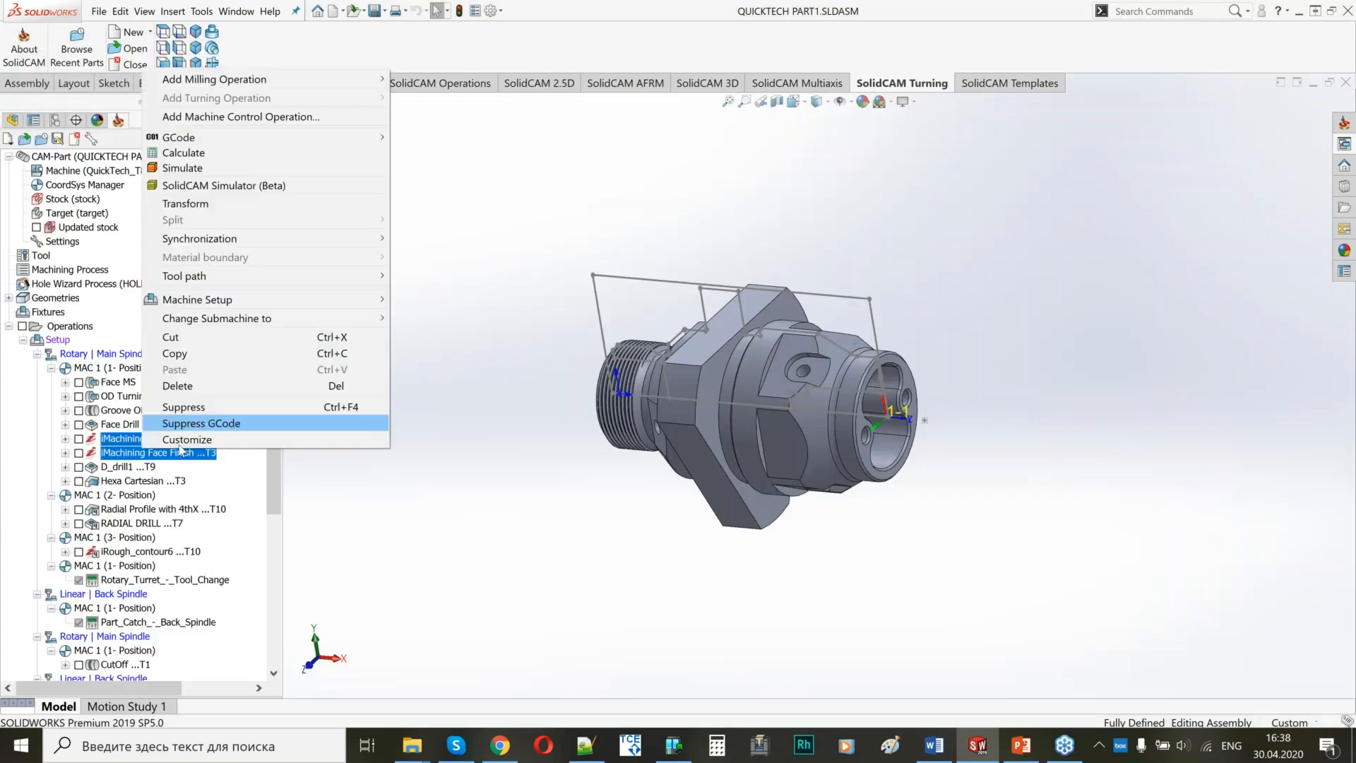
left_click(199, 412)
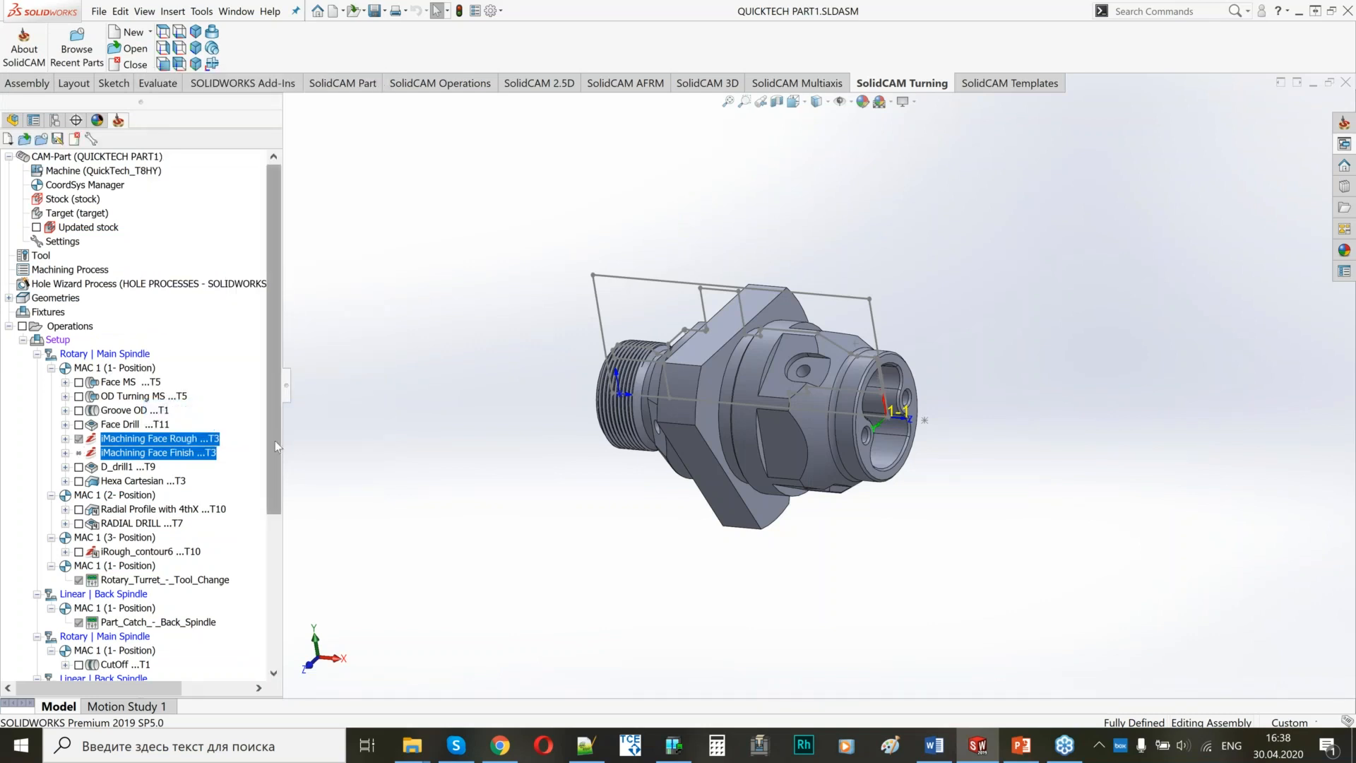
Suppress the iRough_contour6 operation in the third position of MAC 1.
left_click_drag(274, 440, 269, 490)
right_click(149, 466)
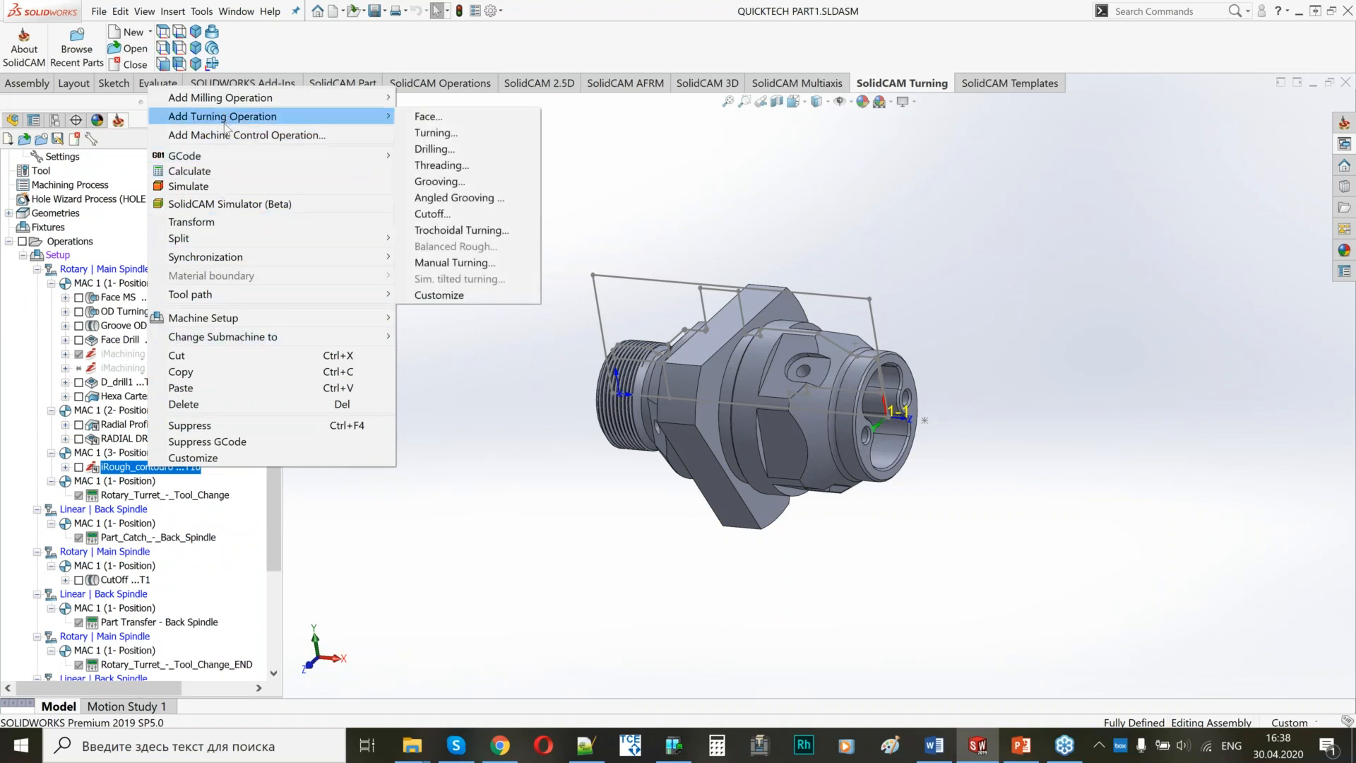
mouse_move(226, 150)
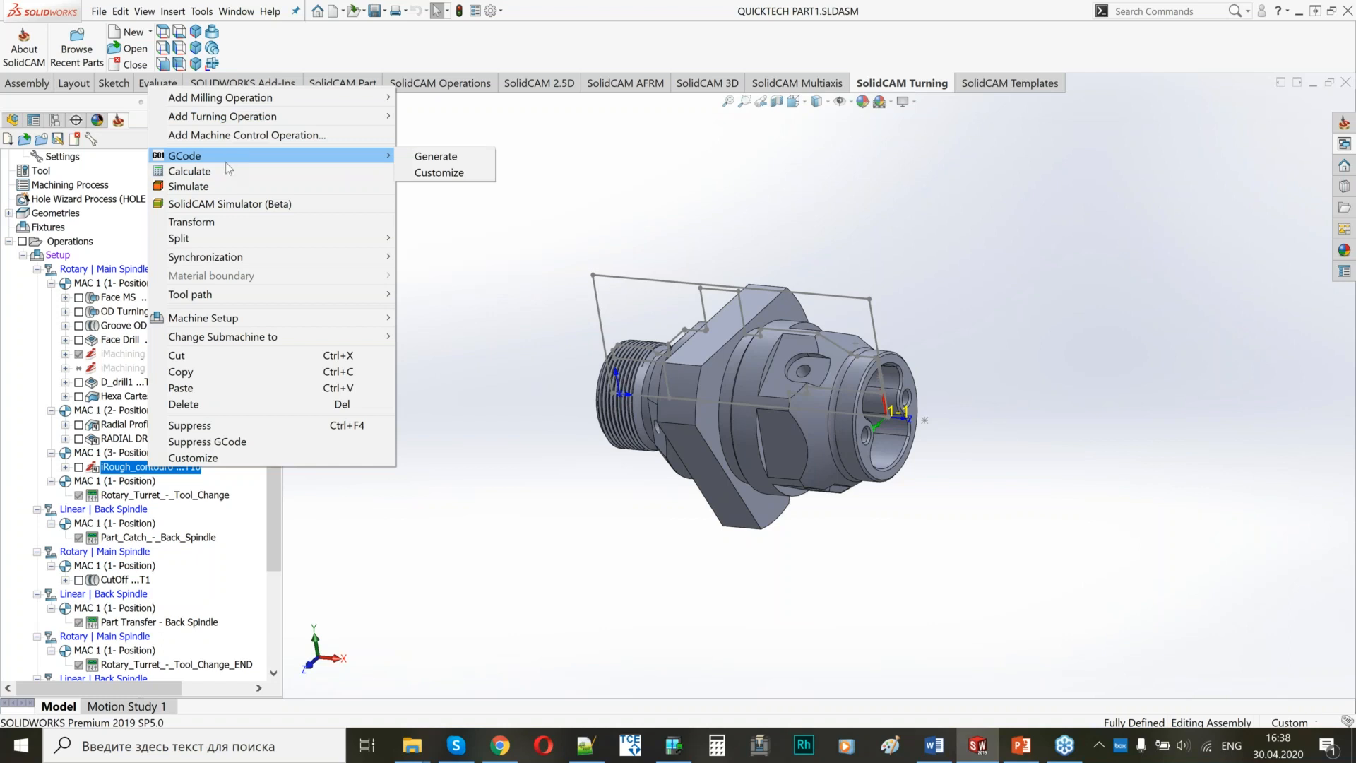
left_click(204, 425)
Open the Machine Simulation for the whole setup.
left_click_drag(277, 421, 267, 465)
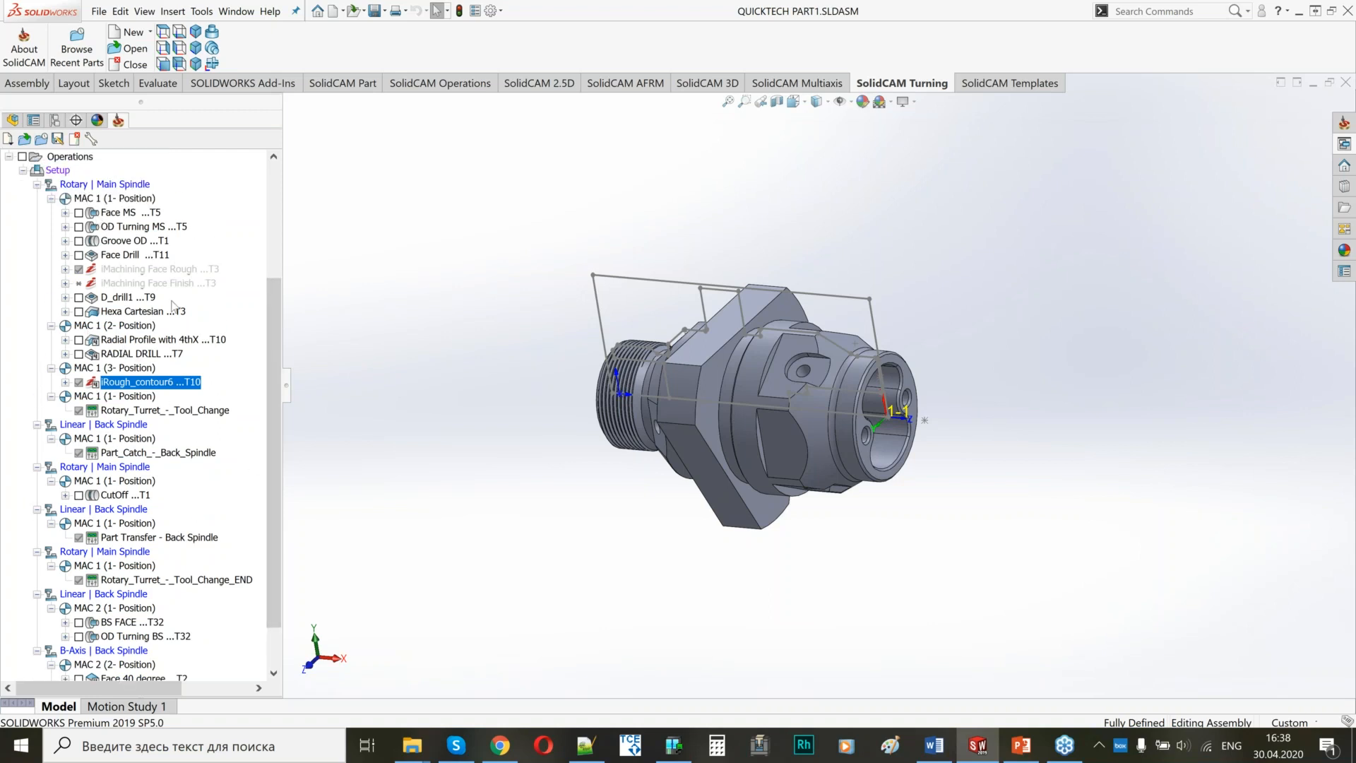
right_click(64, 172)
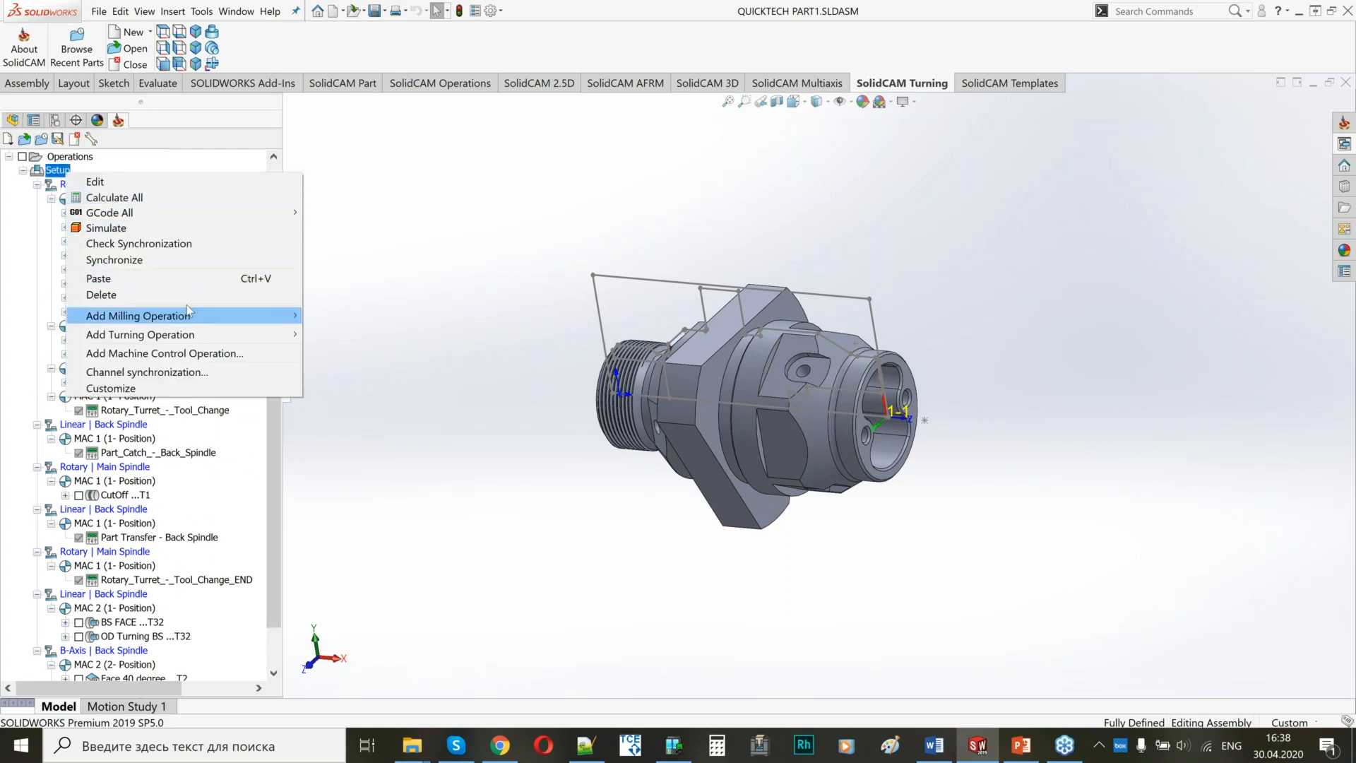
left_click(167, 227)
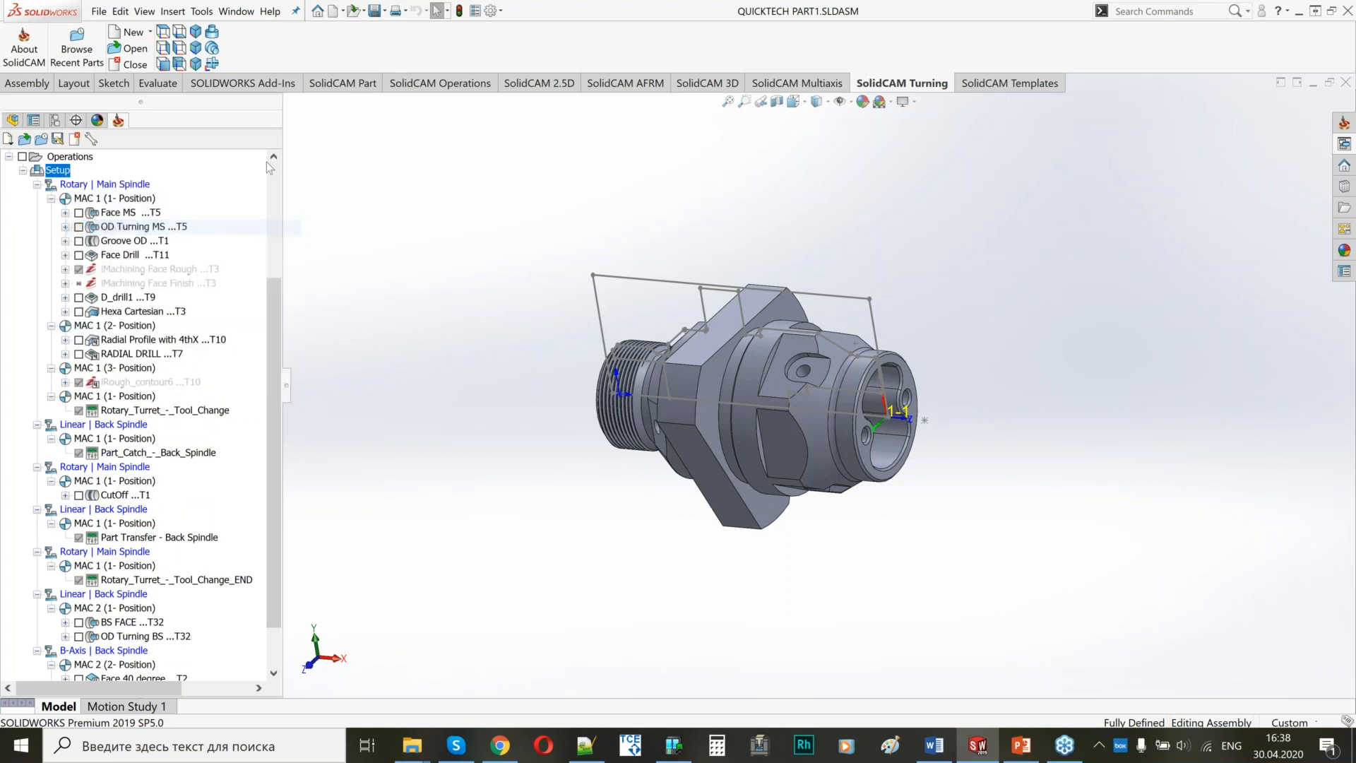
left_click(134, 69)
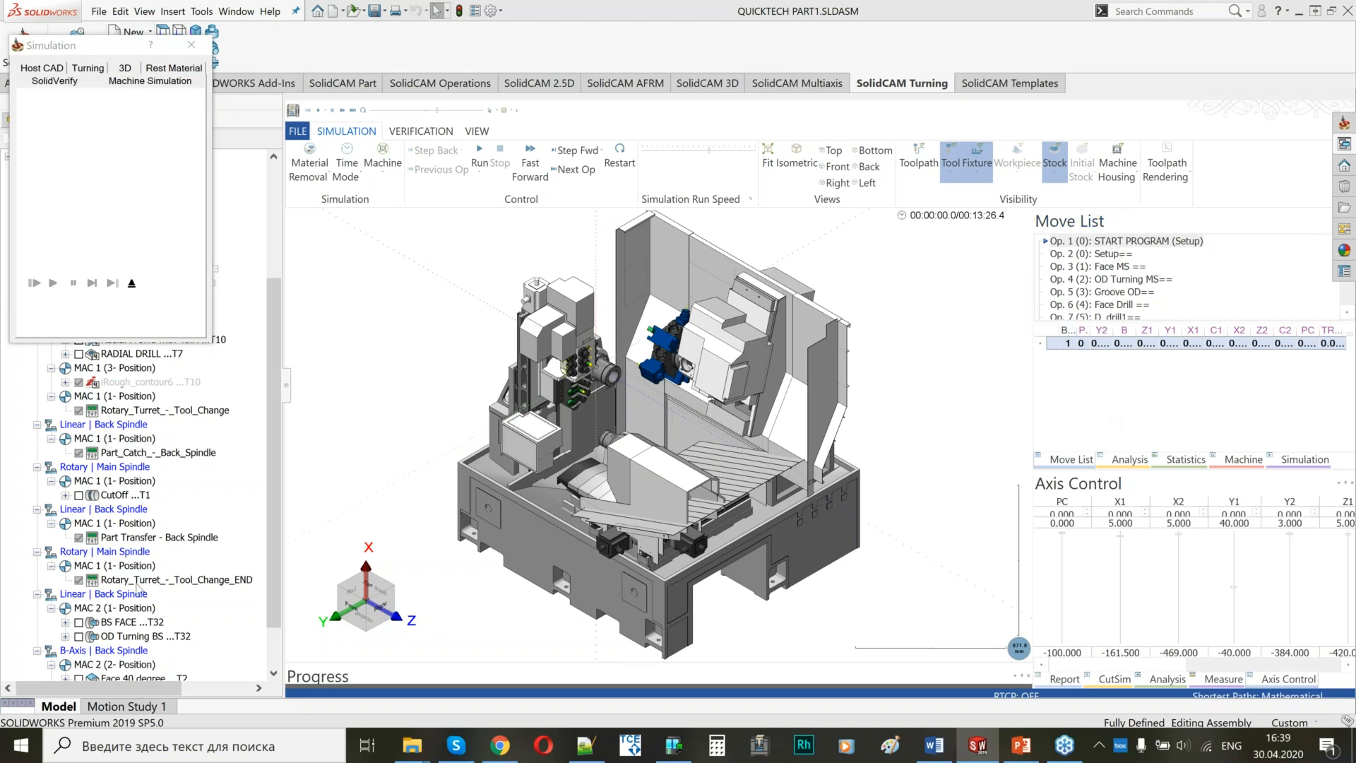
Run the machine simulation through the main spindle operations and part transfer to BS FACE, adjusting the run speed.
scroll(630, 401, "up", 5)
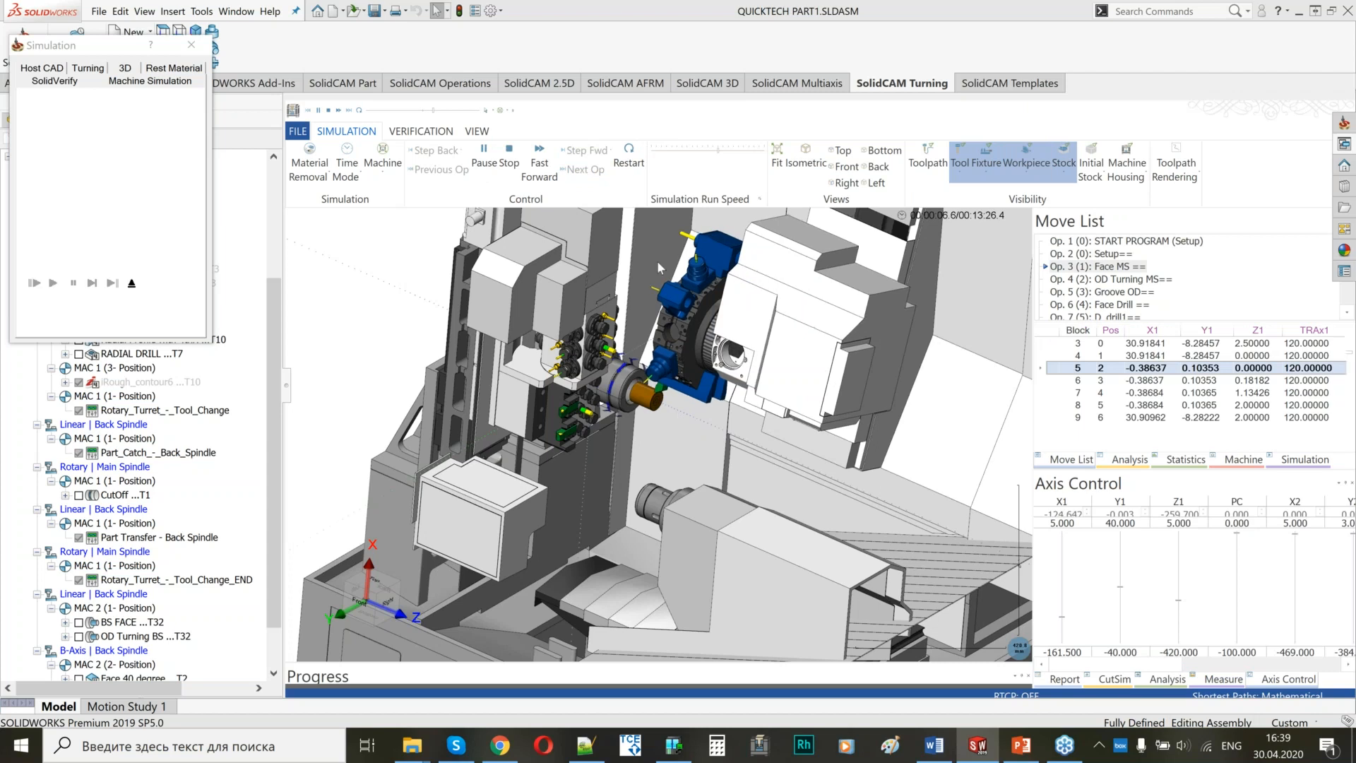
left_click(739, 151)
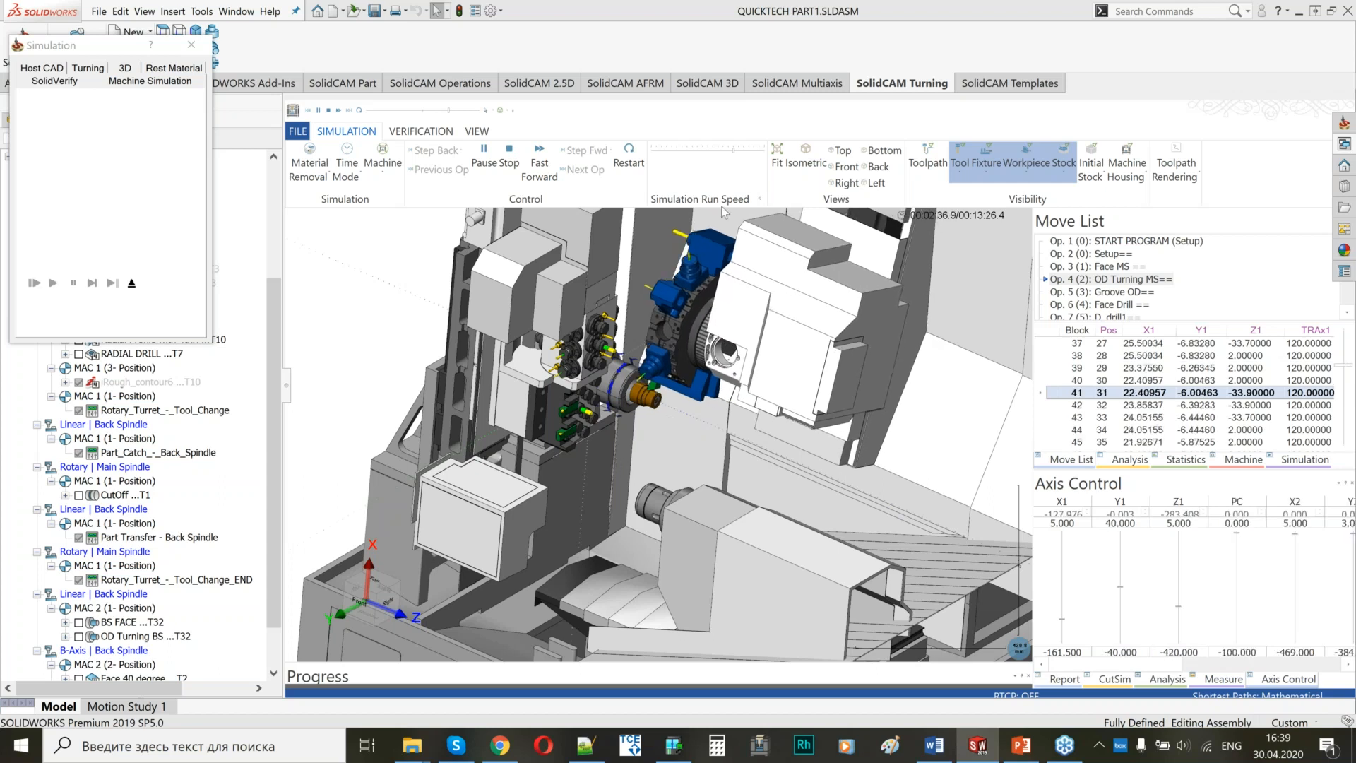
left_click(742, 150)
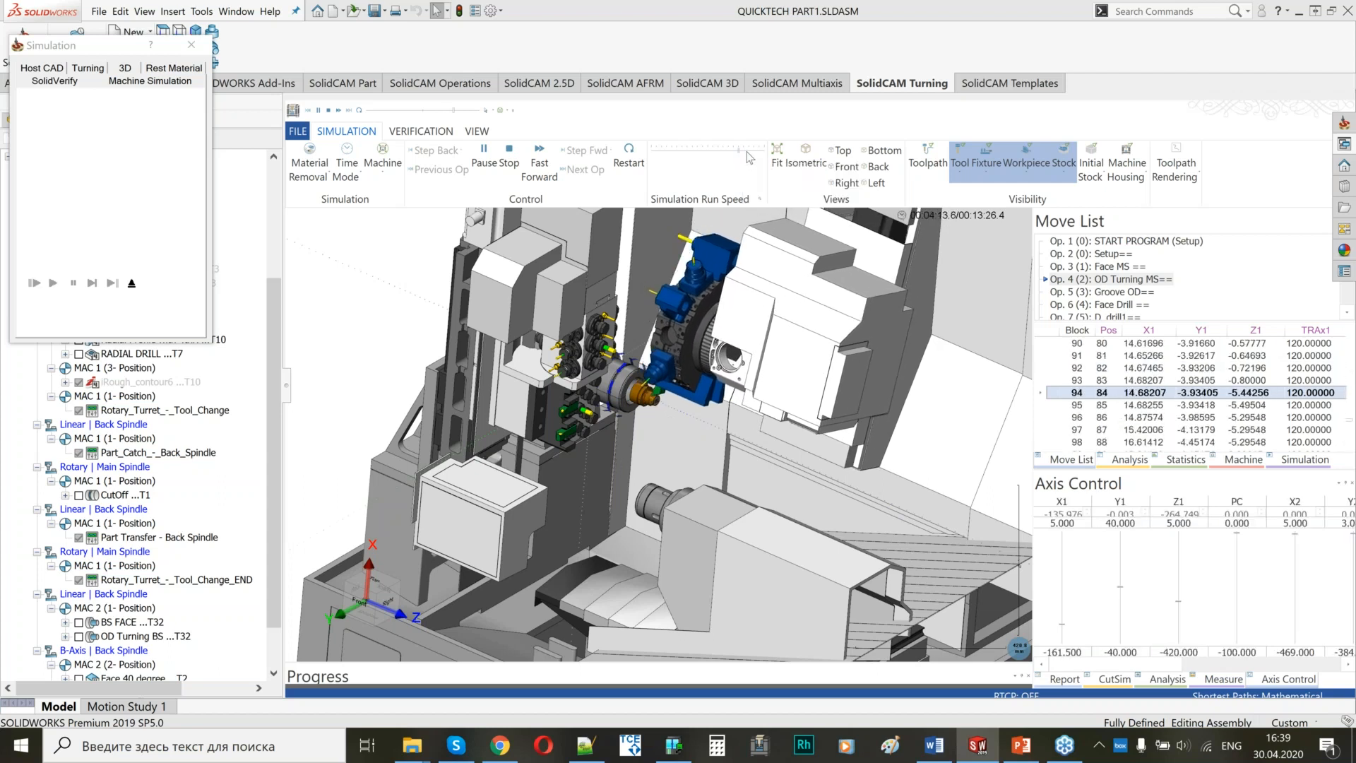
left_click(752, 152)
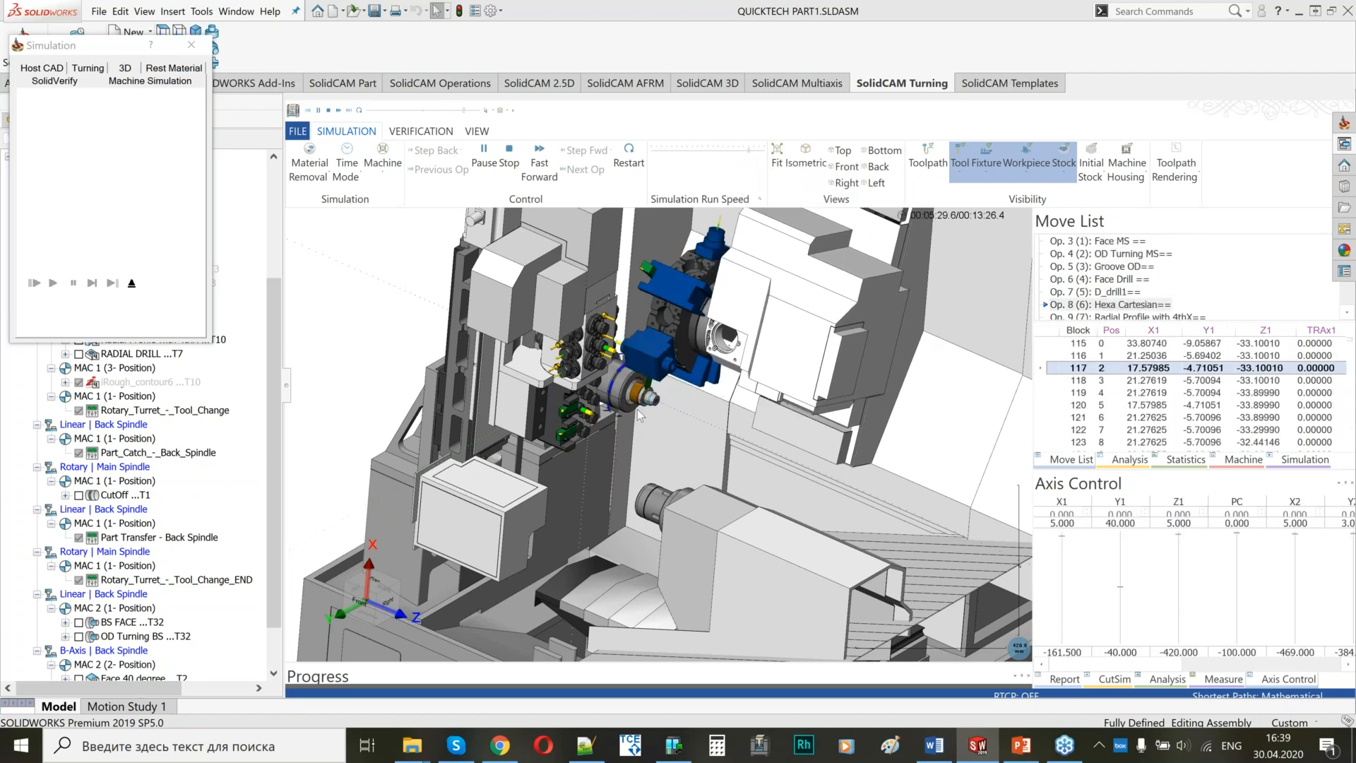
left_click(732, 151)
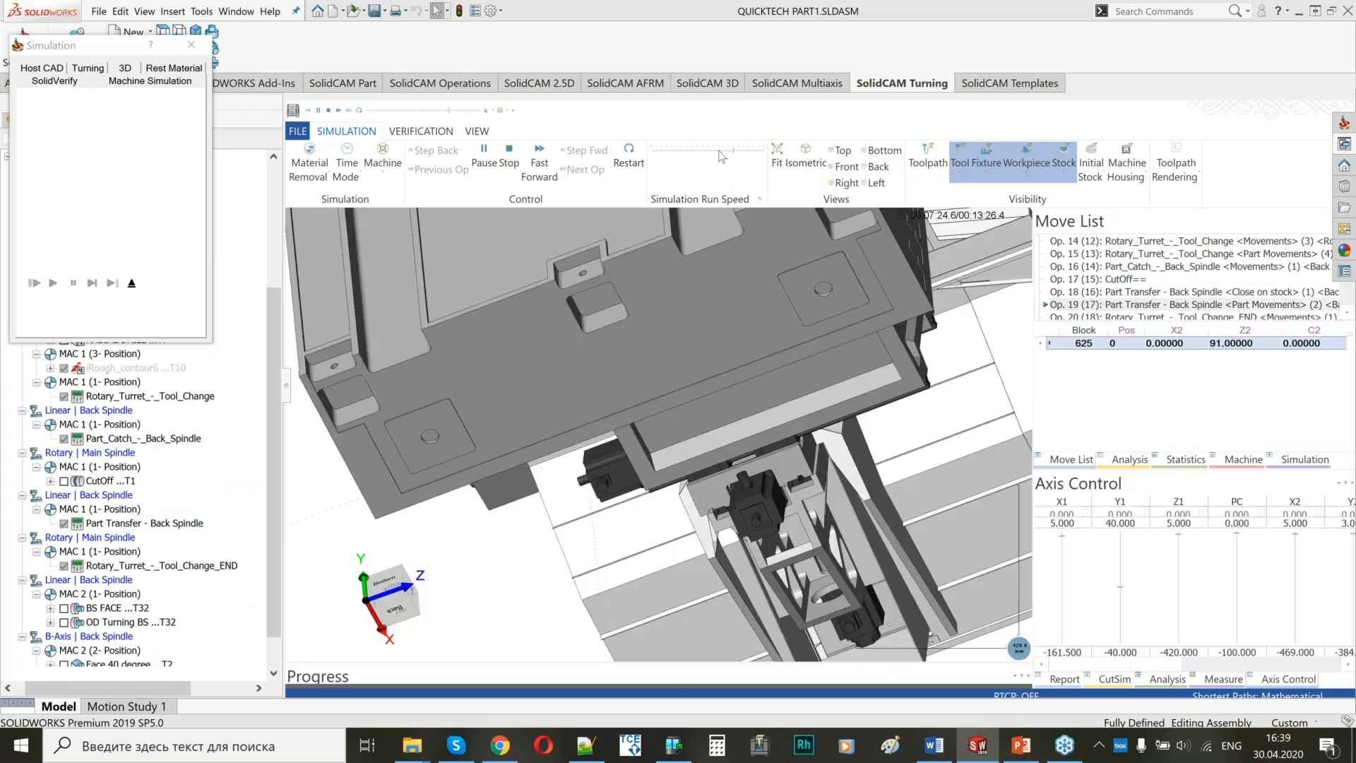
Set the isometric view, jump to the Rotary_Turret_-_Tool_Change operation, and advance its moves one by one up to the CutOff operation.
left_click(795, 157)
scroll(700, 451, "down", 2)
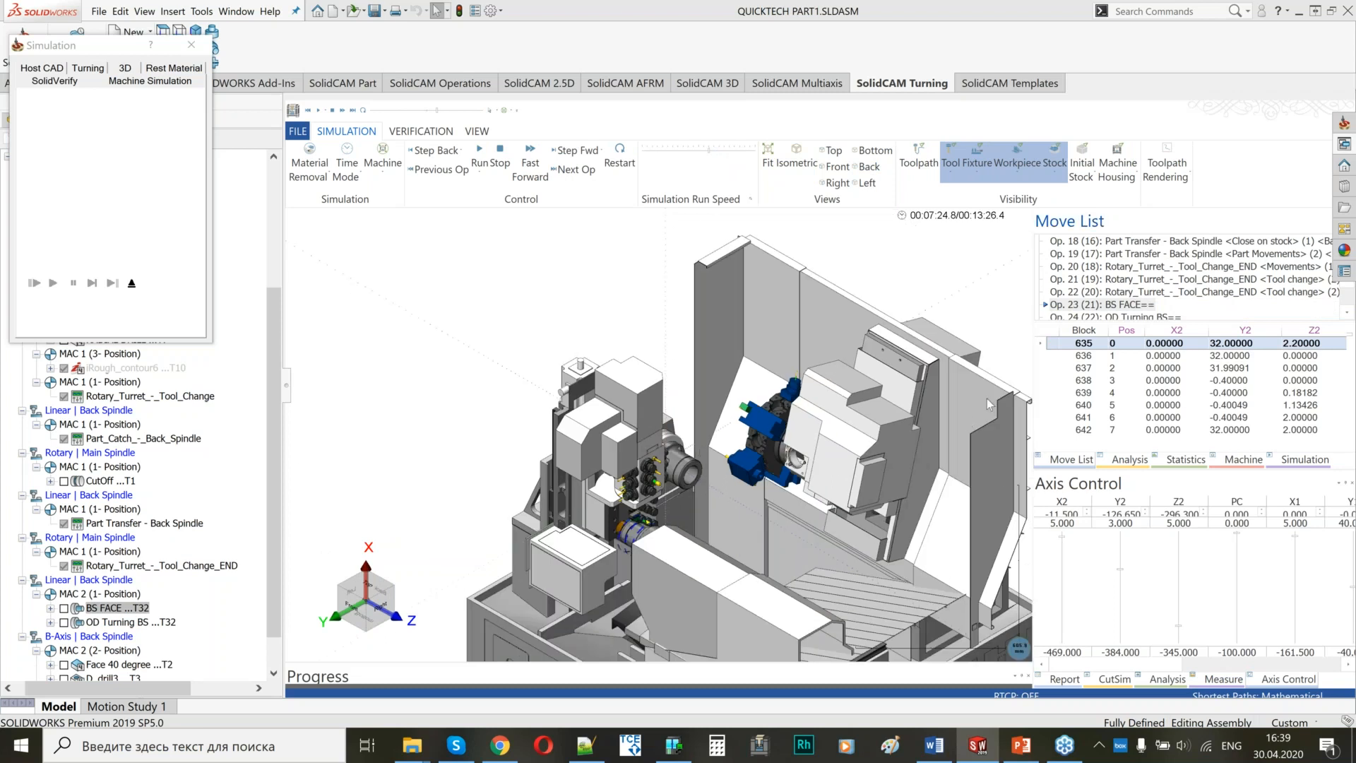
left_click(119, 398)
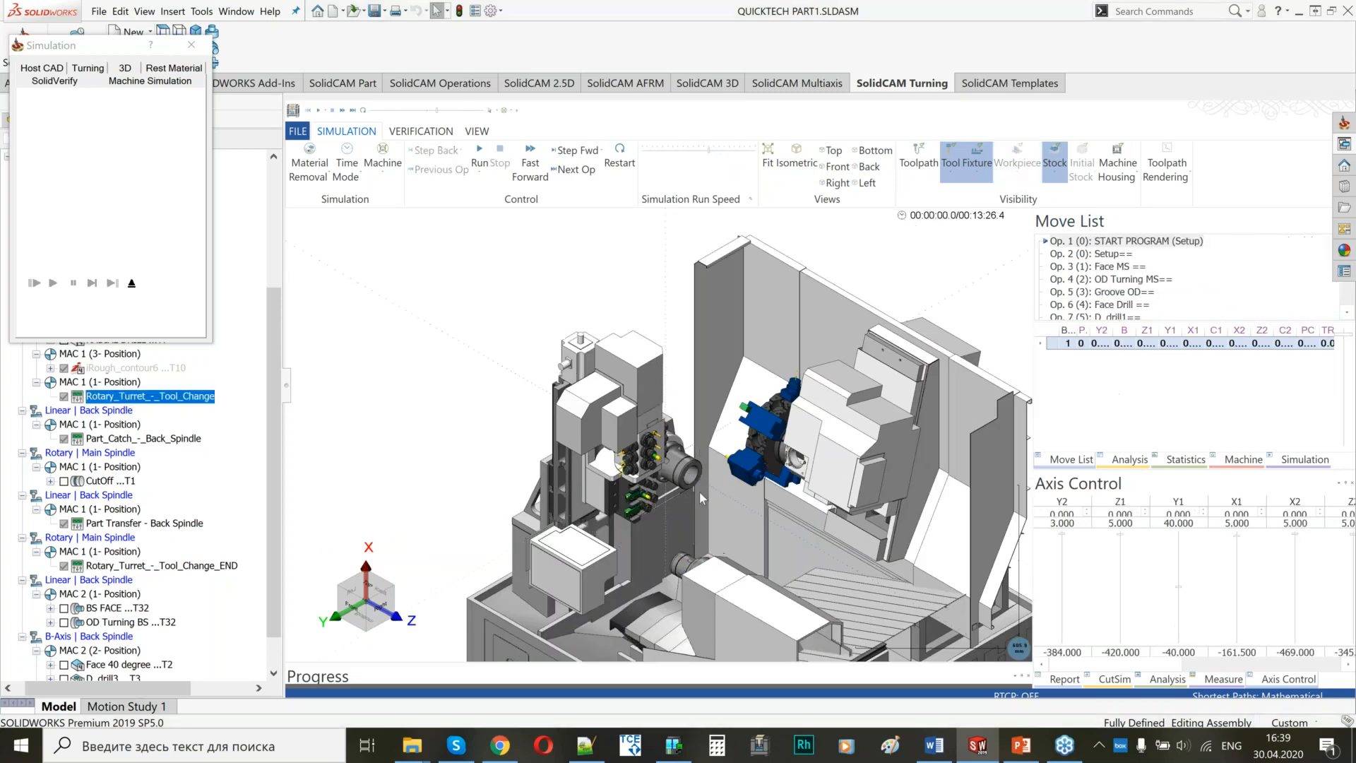
scroll(712, 490, "up", 3)
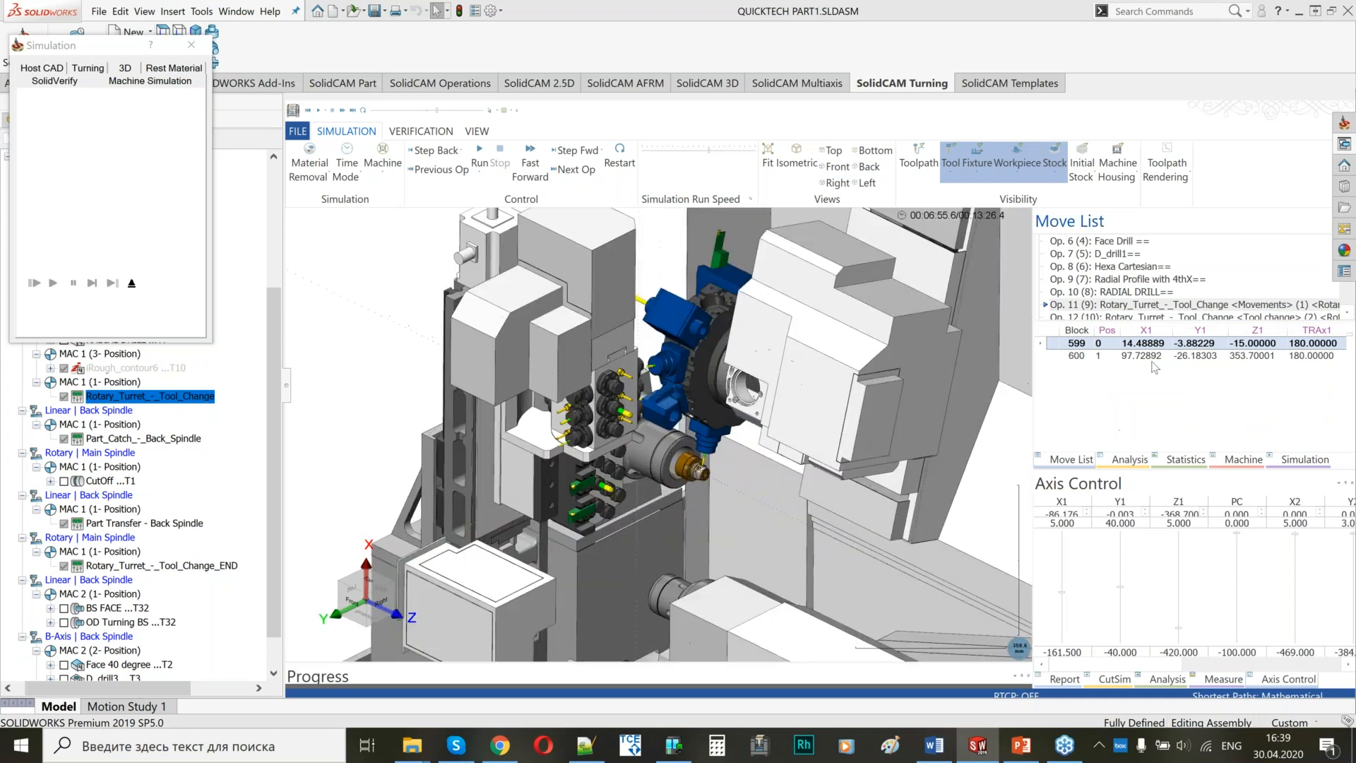
left_click(1151, 362)
key("Down")
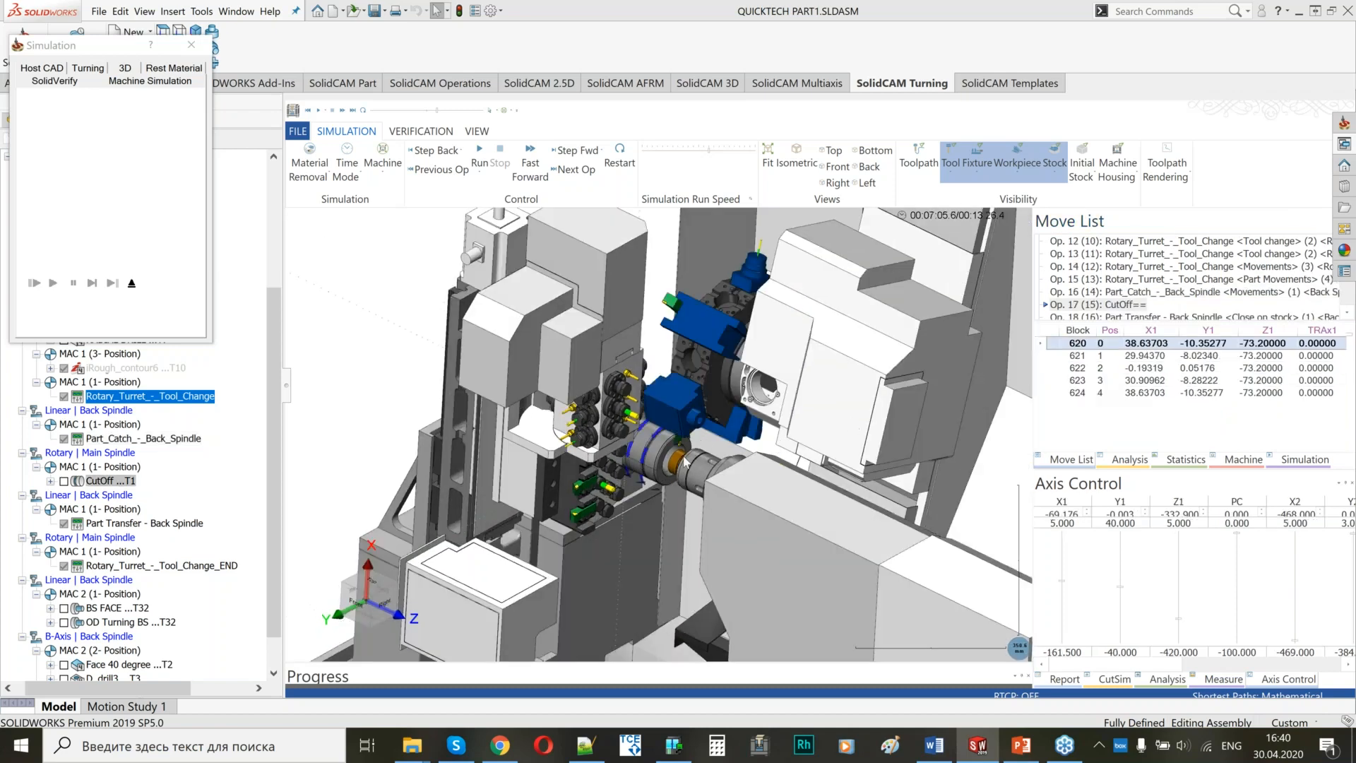
Examine the part transfer to the back spindle and the Rotary_Turret_-_Tool_Change_END moves, advancing to the start of BS FACE.
scroll(691, 455, "down", 5)
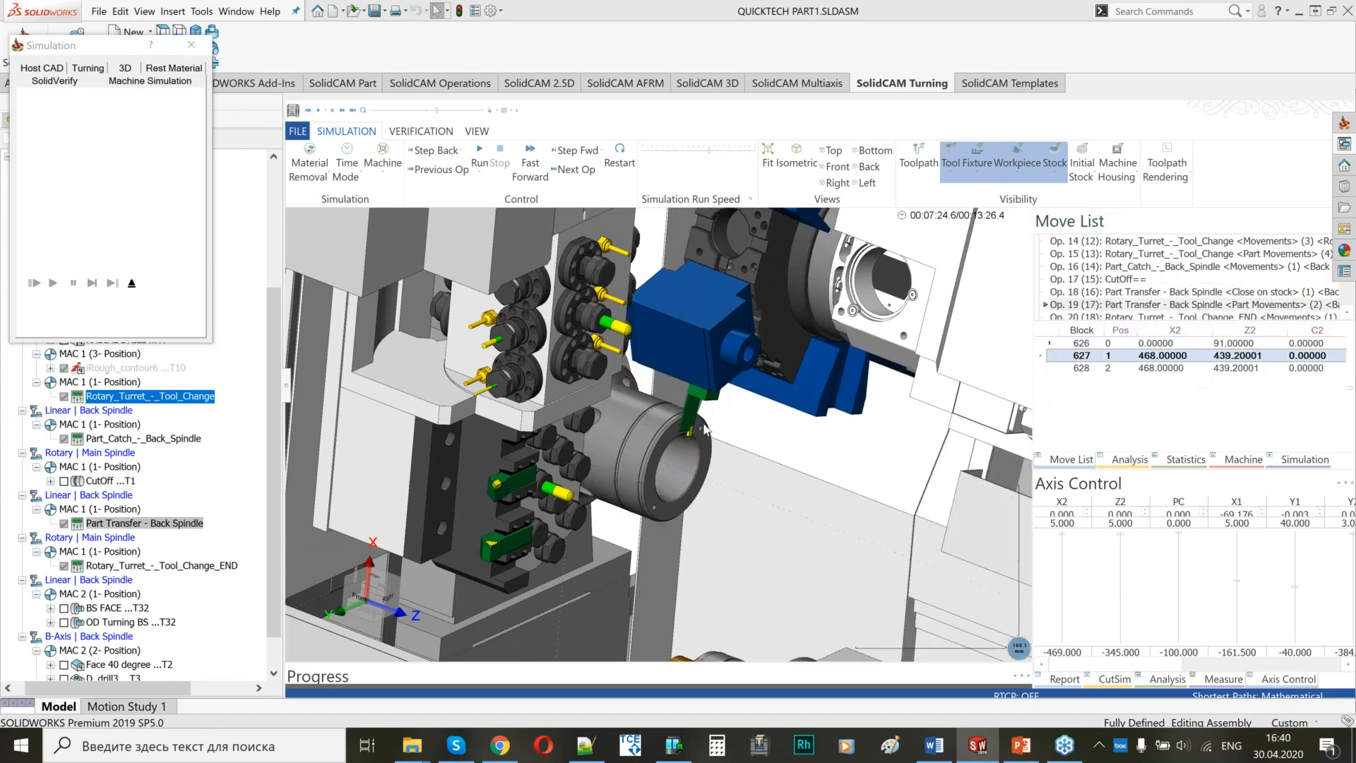
middle_click_drag(705, 428, 685, 430)
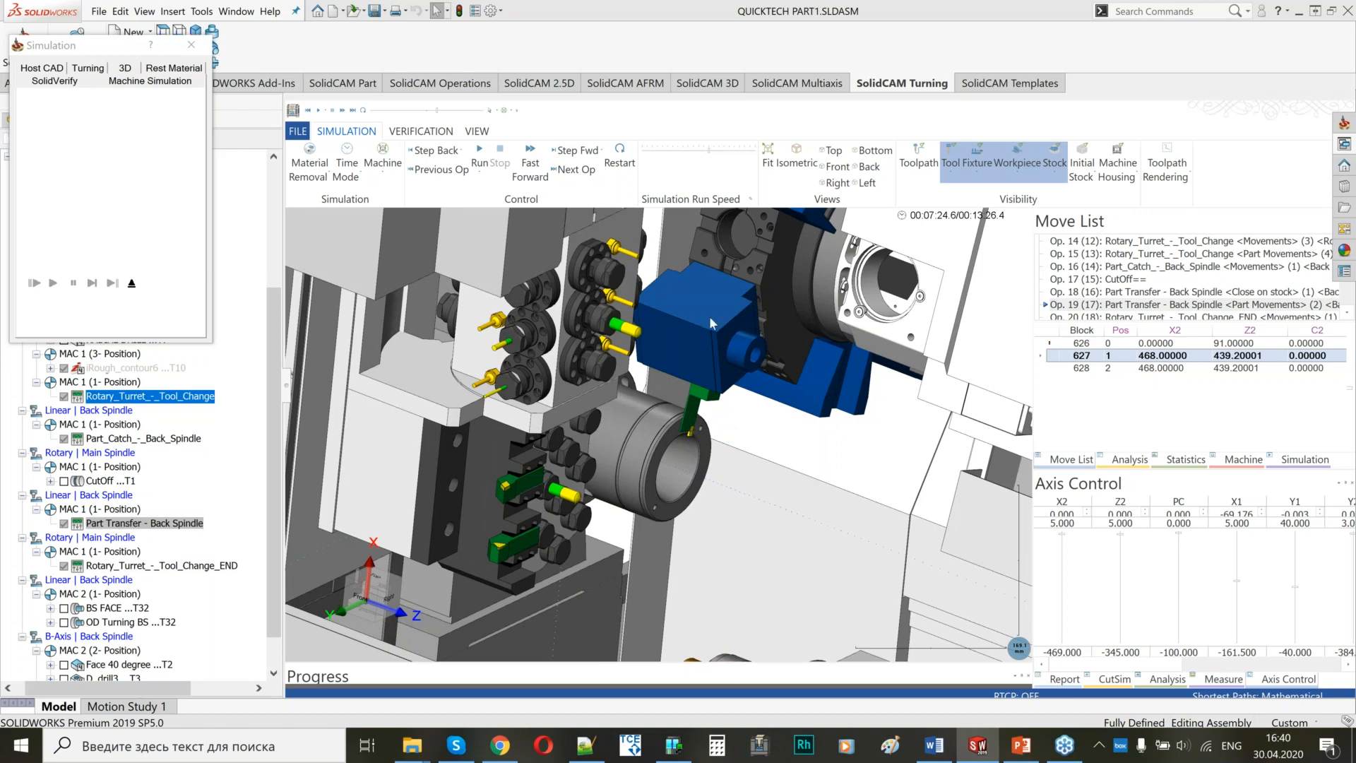
scroll(710, 413, "up", 3)
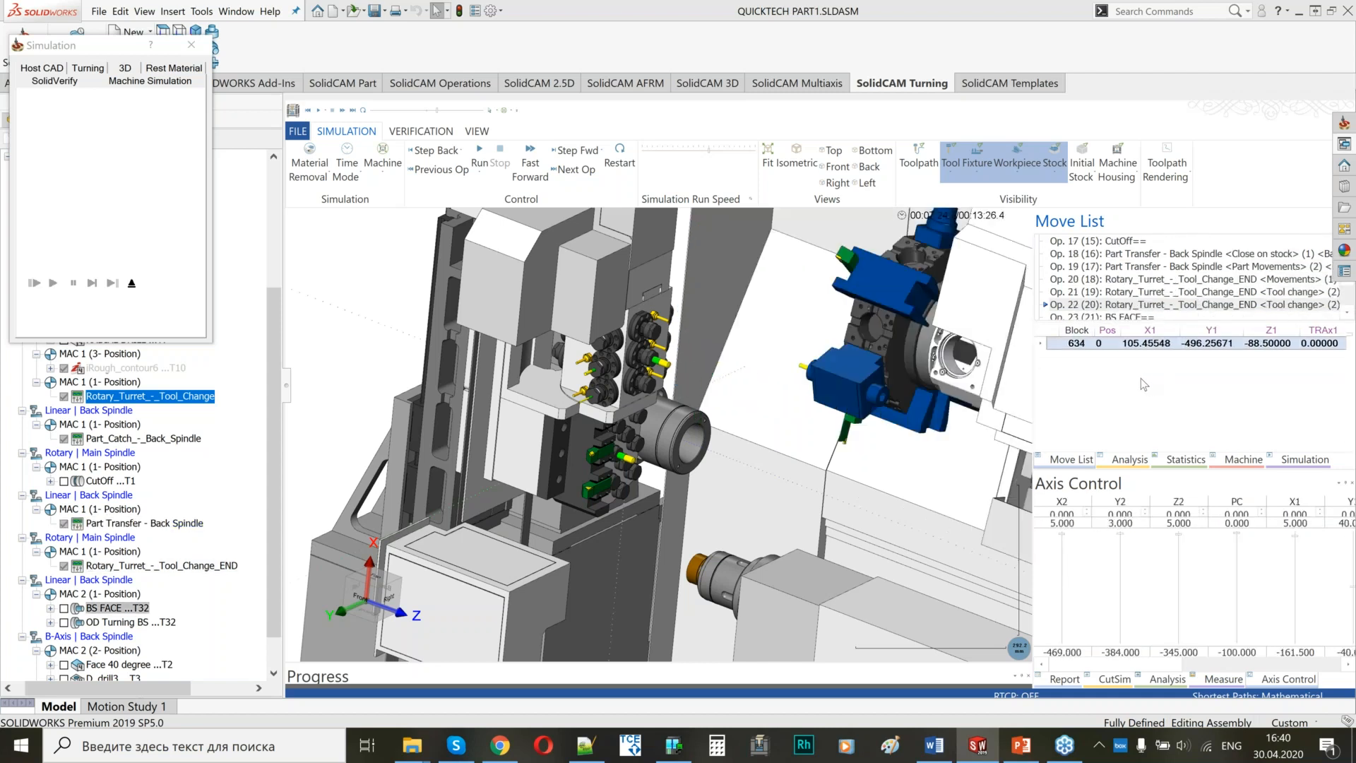
middle_click_drag(626, 471, 694, 483)
scroll(695, 482, "down", 2)
scroll(696, 477, "up", 3)
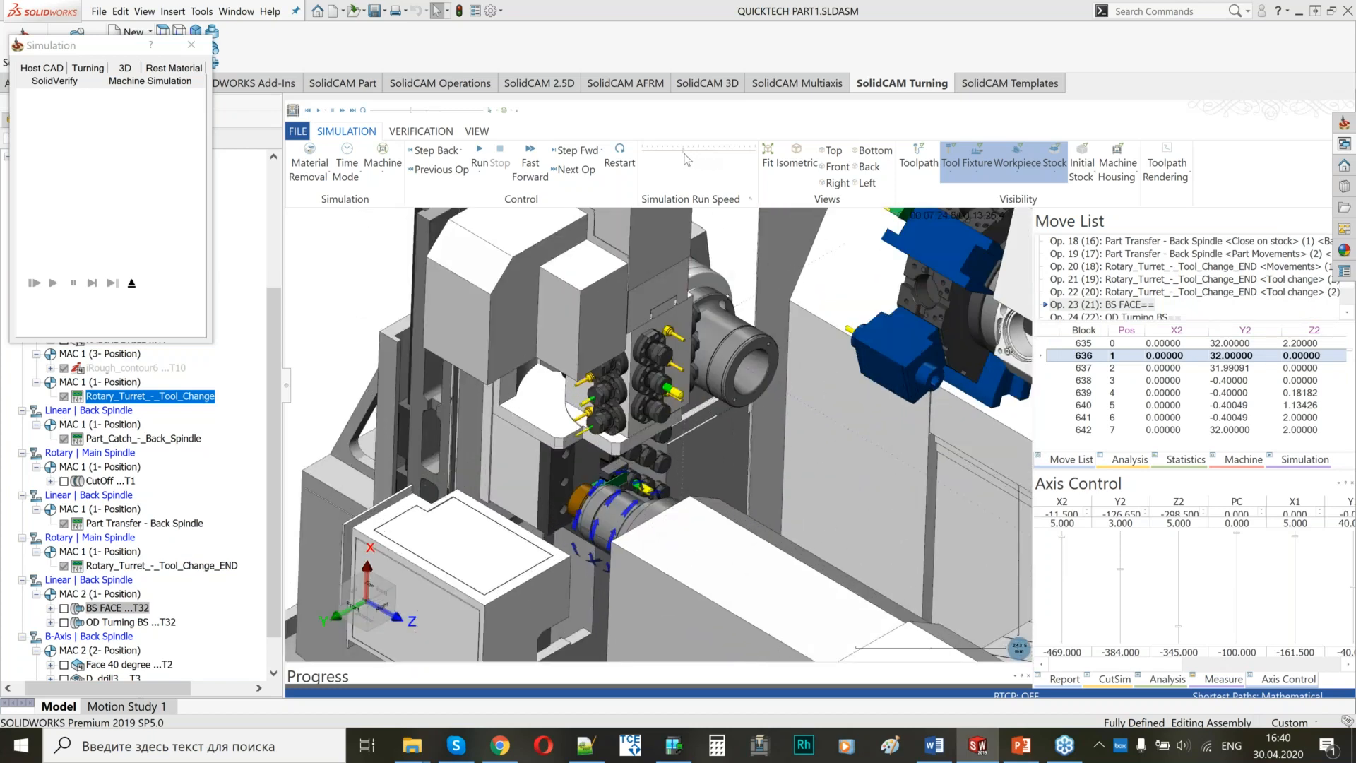
Run the BS FACE and OD Turning BS simulation at increasing speed with a close view of the back spindle, and pause during Face 40 degree.
left_click(480, 155)
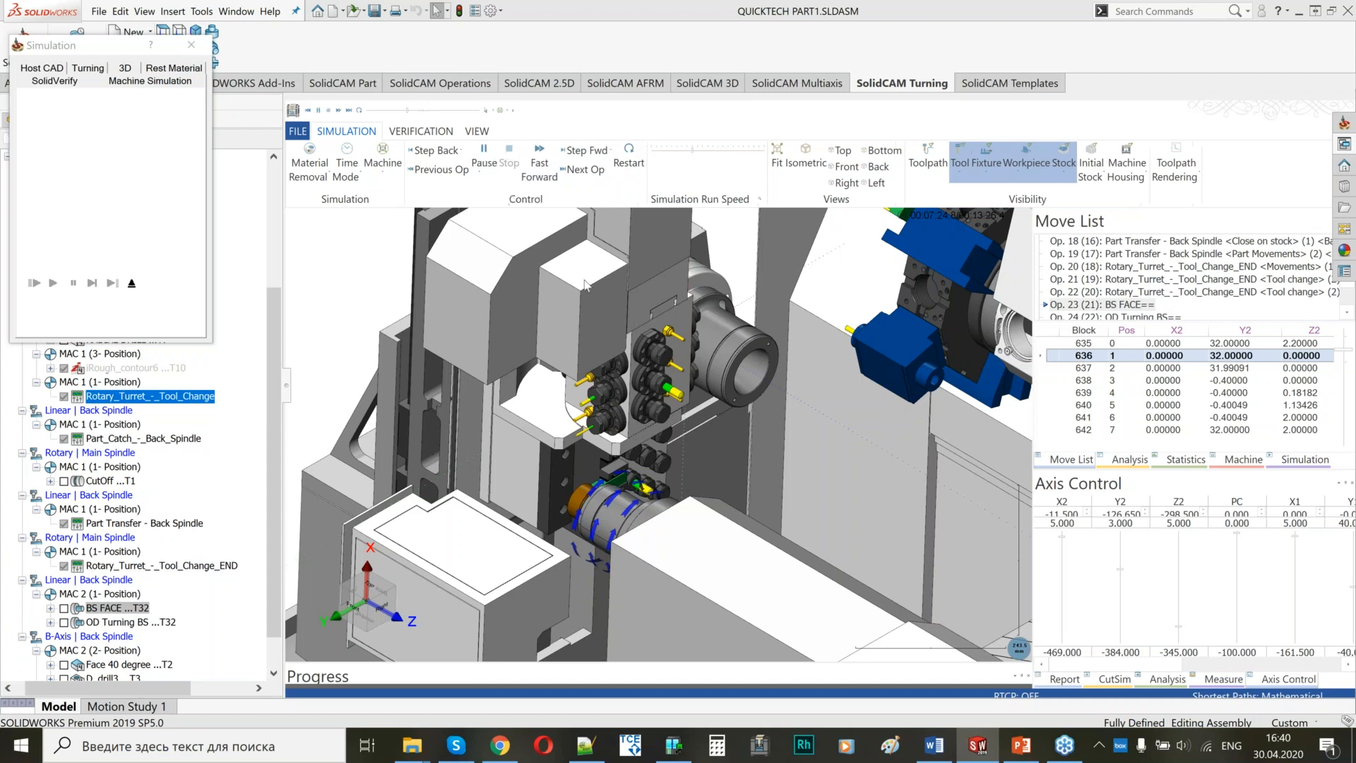
left_click(711, 151)
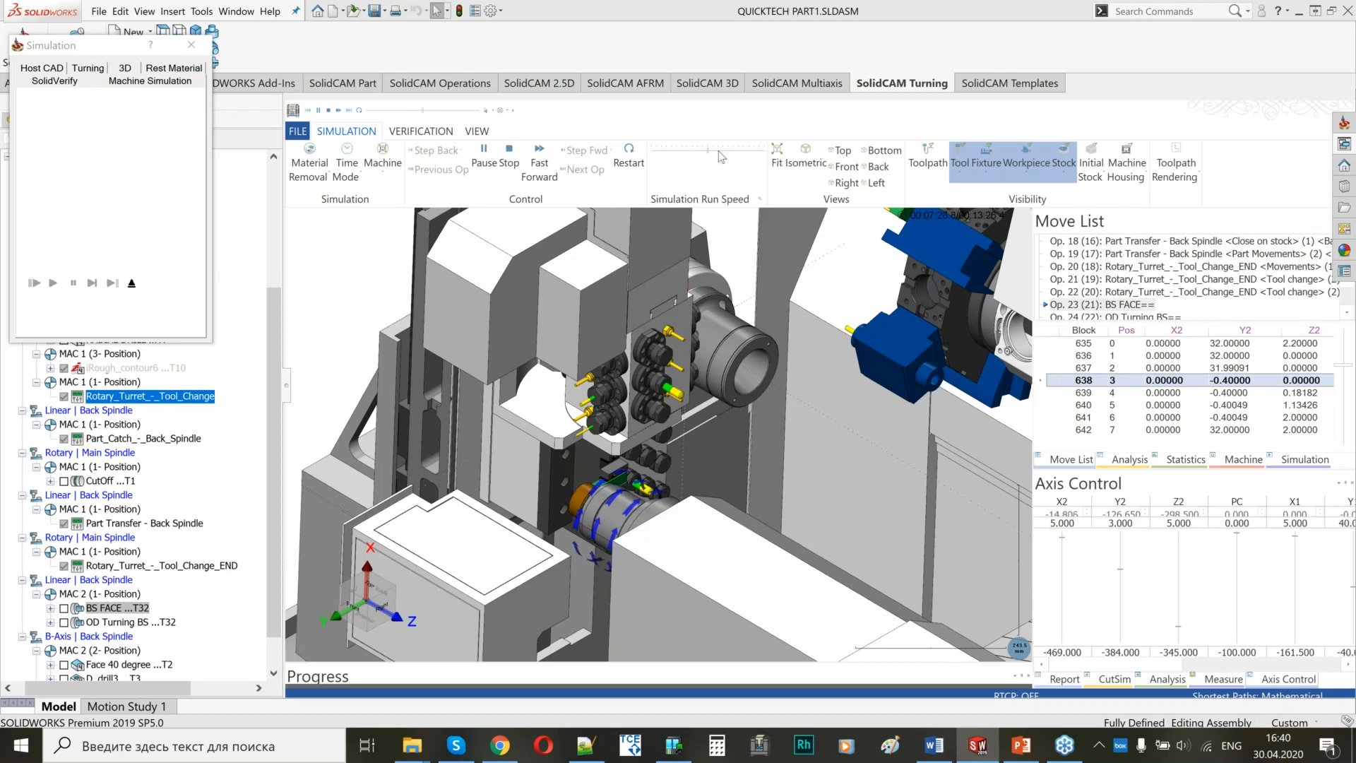
left_click(721, 150)
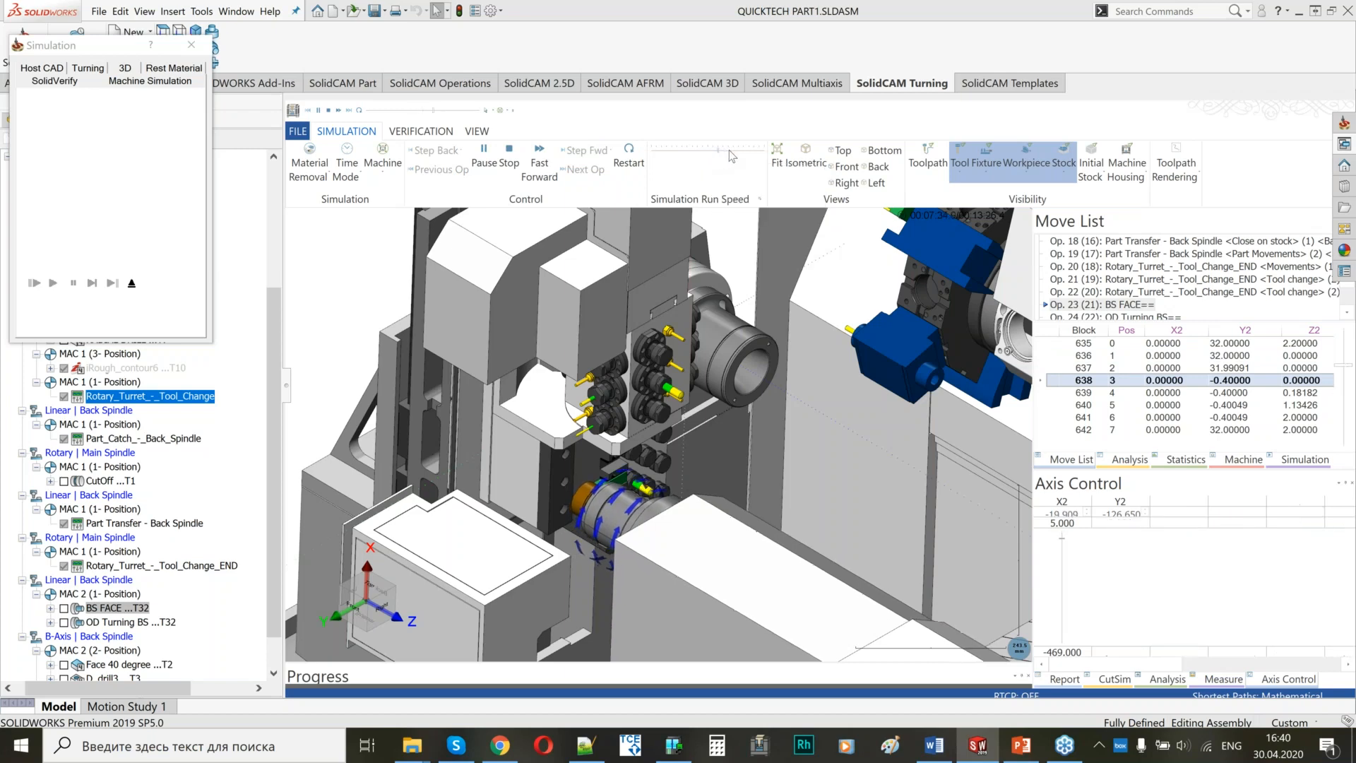
middle_click_drag(639, 448, 611, 503)
scroll(631, 467, "up", 1)
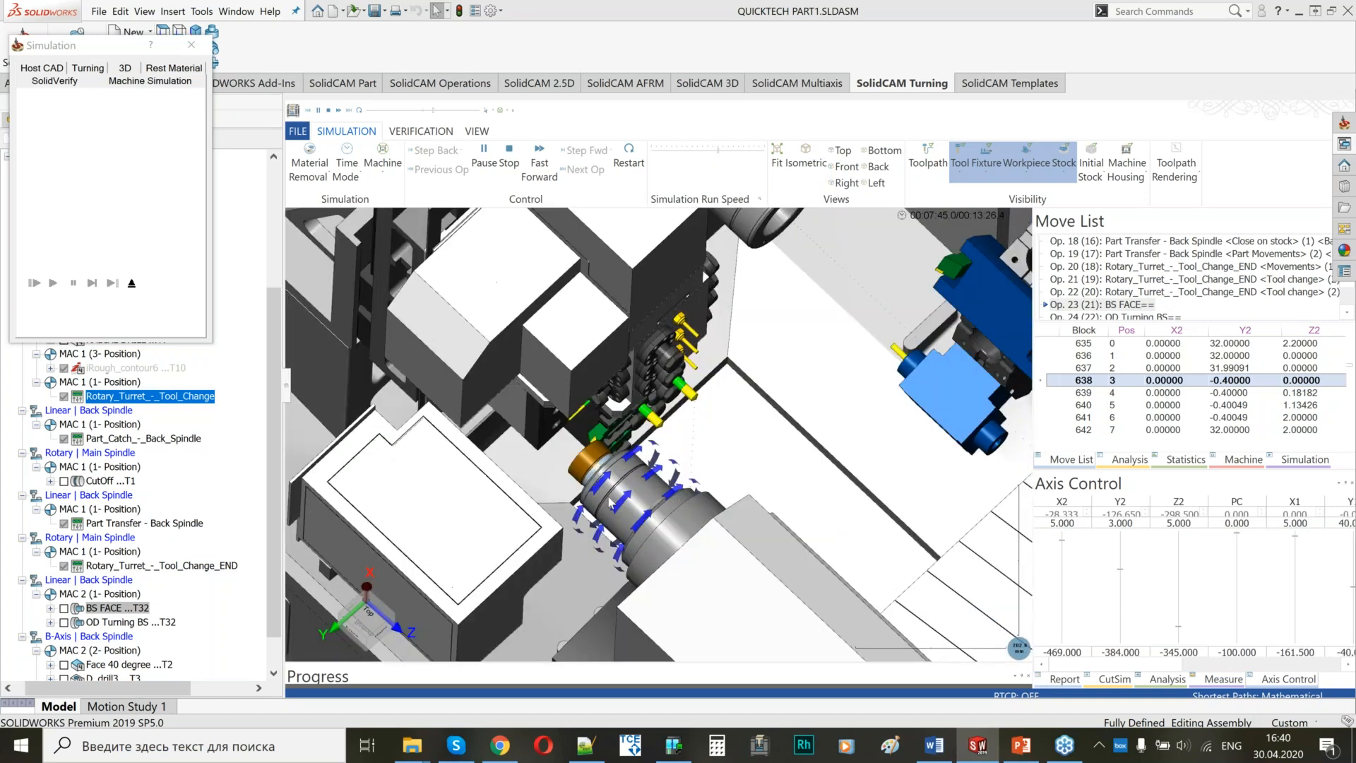
left_click(746, 151)
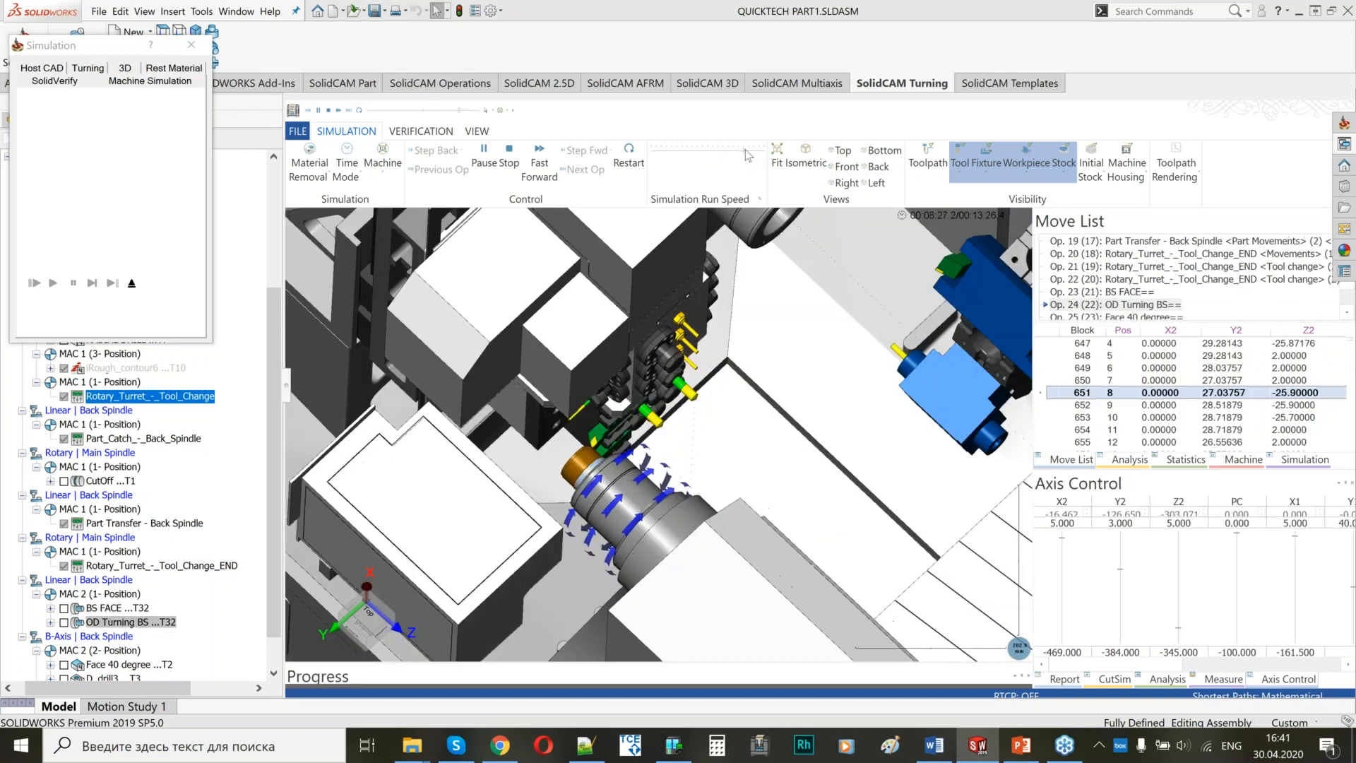
left_click(485, 155)
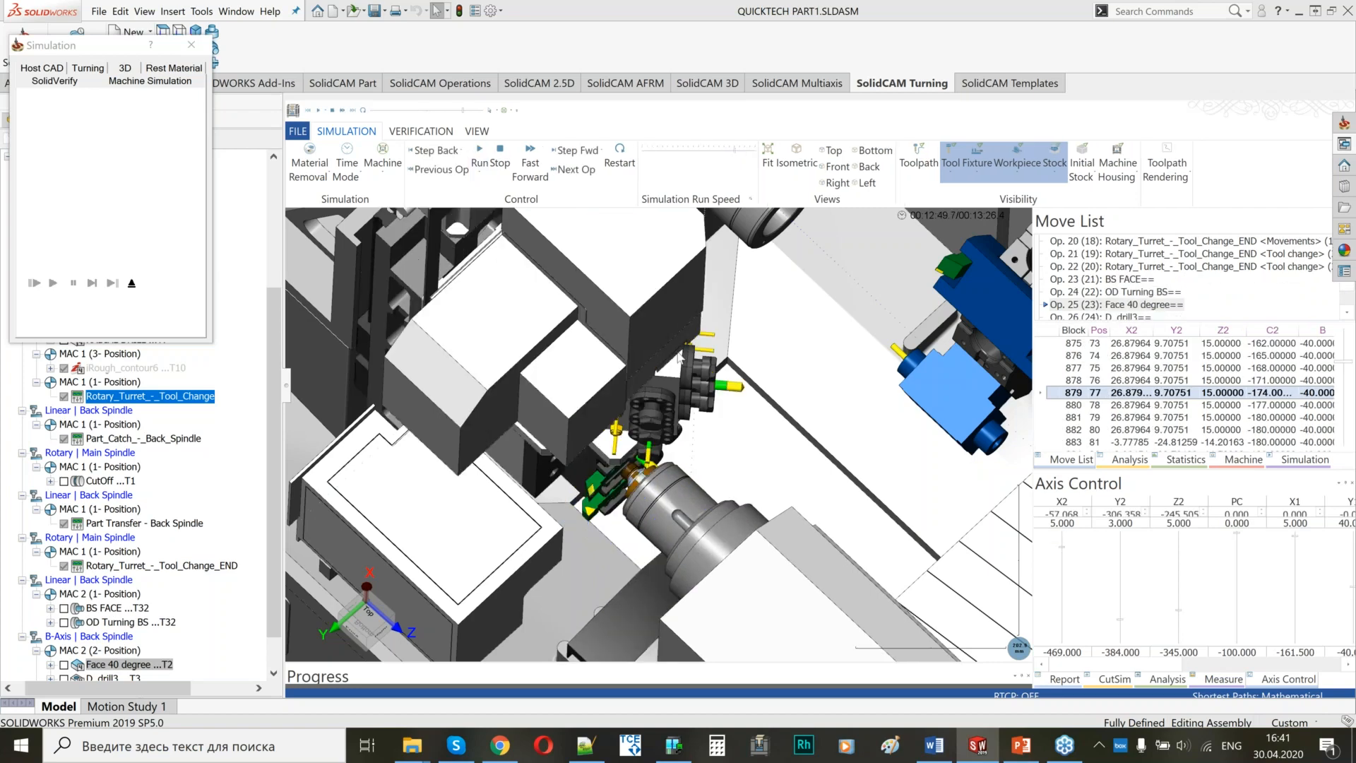
Inspect the tilted tool at the part in Face 40 degree, resume the simulation at reduced speed, and raise the speed again.
scroll(697, 444, "down", 3)
scroll(697, 443, "up", 7)
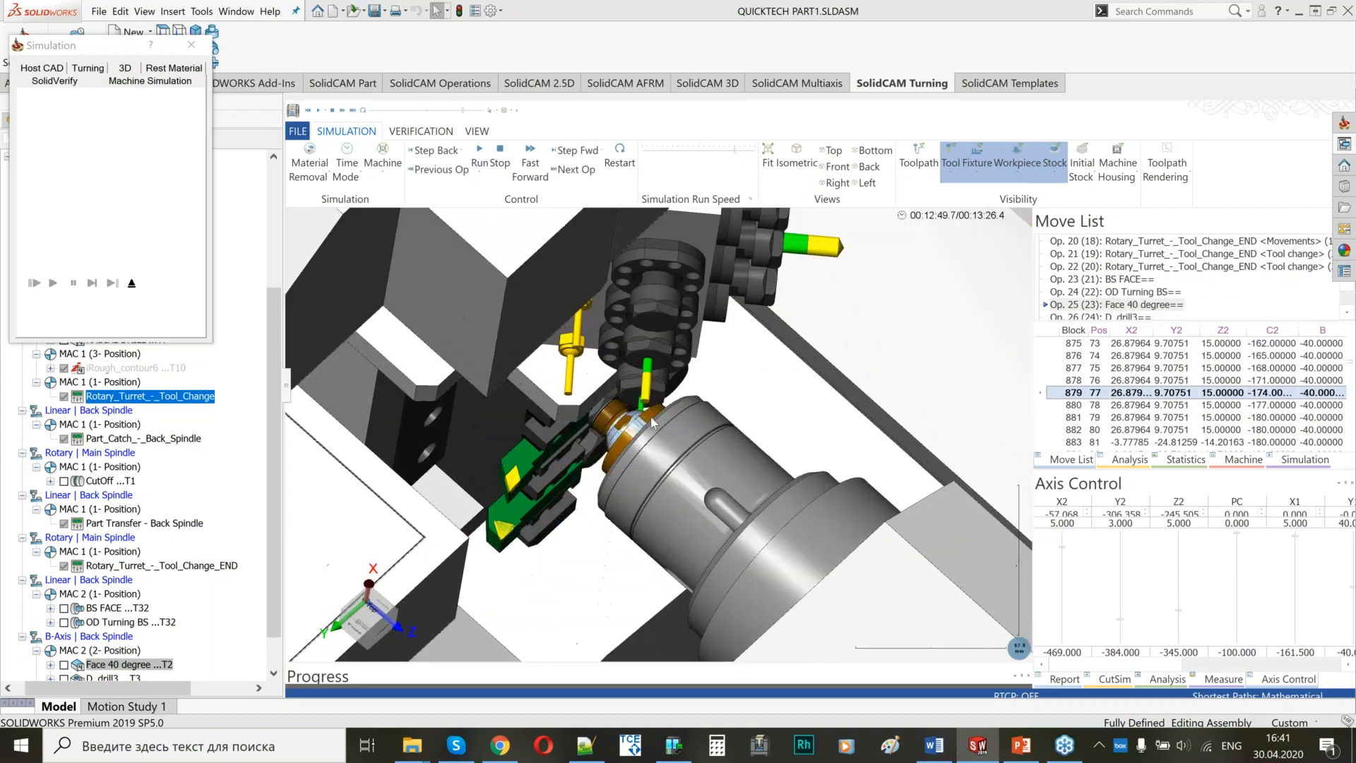
middle_click_drag(650, 433, 650, 429)
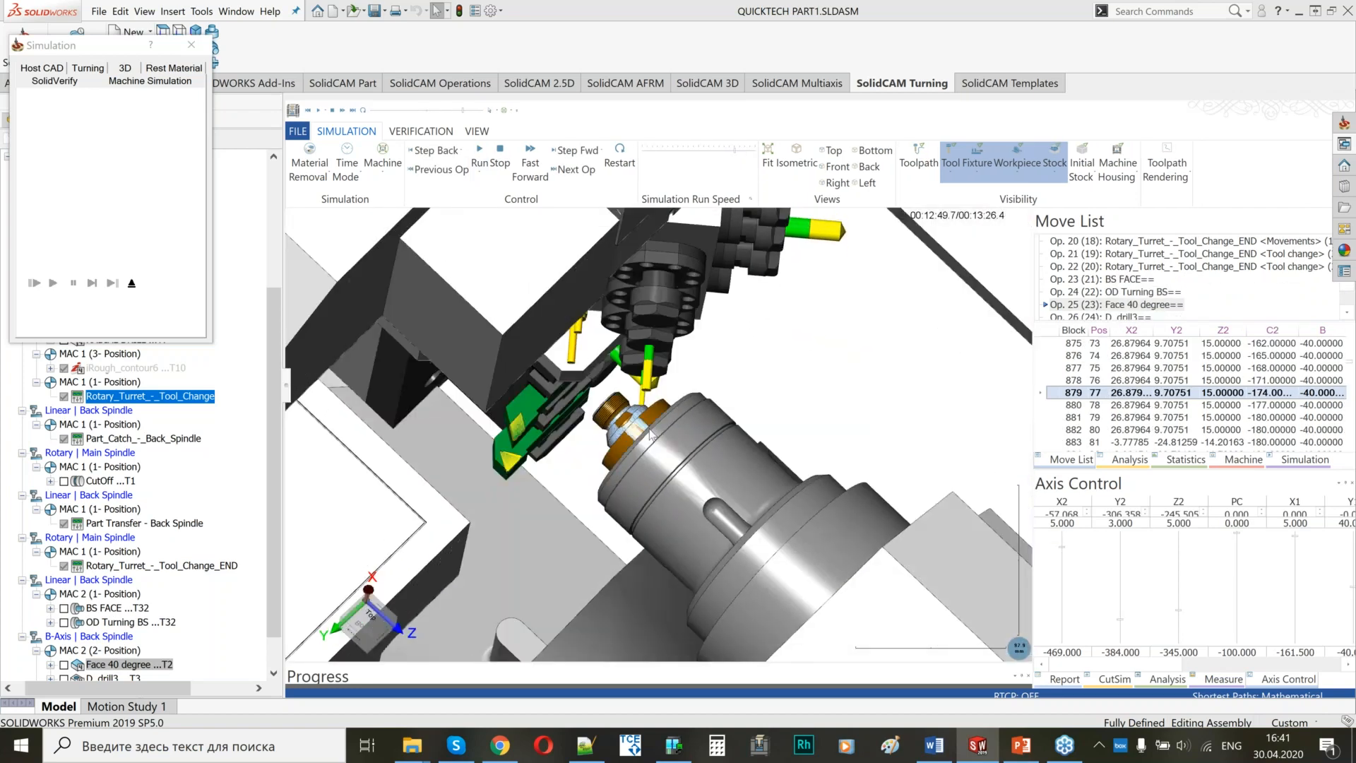
scroll(683, 386, "down", 3)
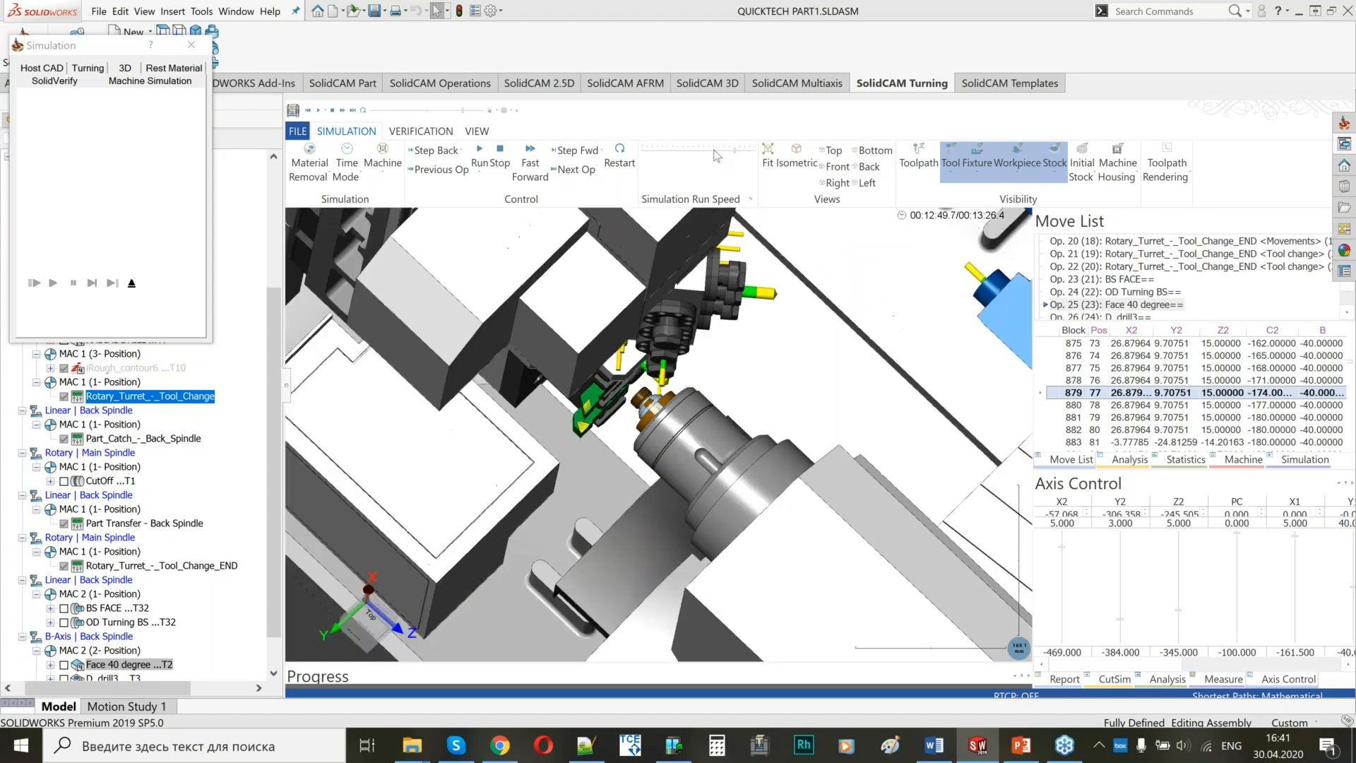
left_click(673, 150)
left_click(480, 155)
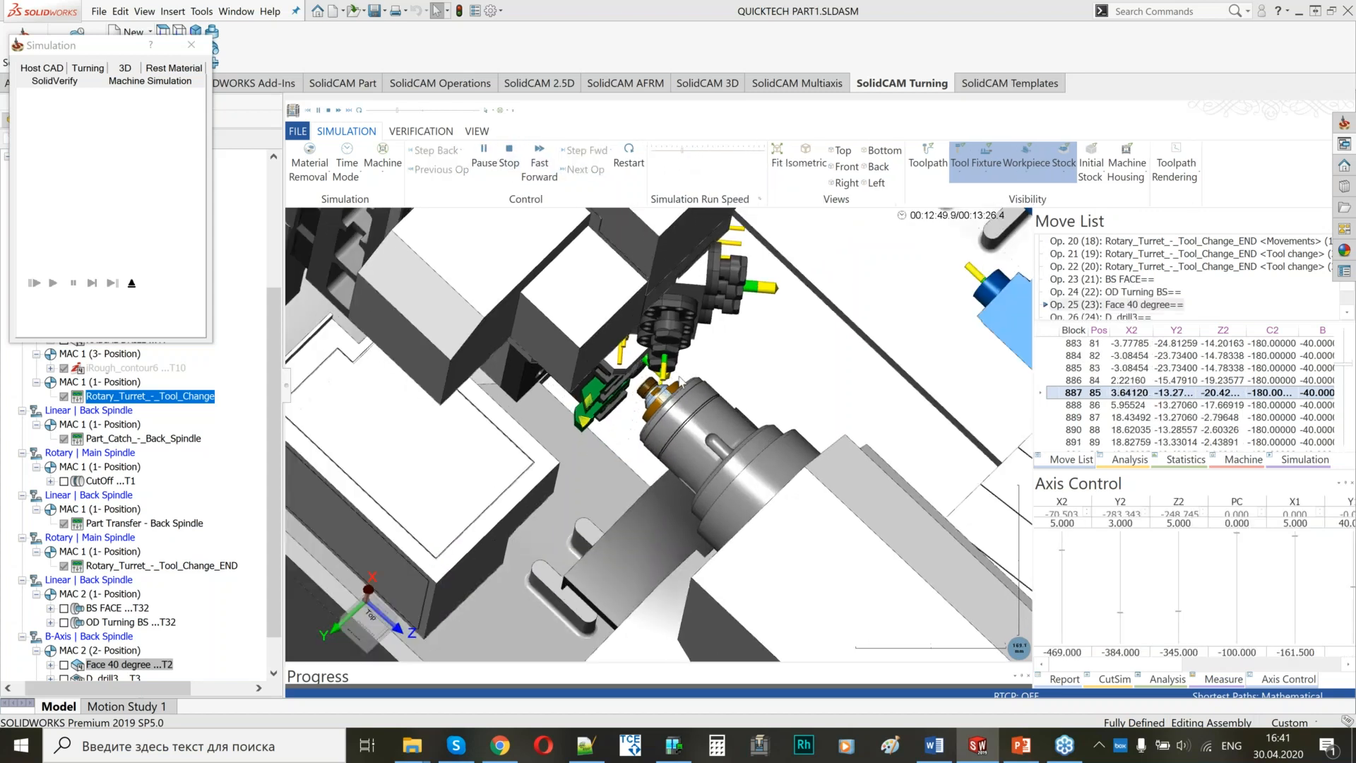
scroll(673, 387, "up", 3)
left_click(704, 151)
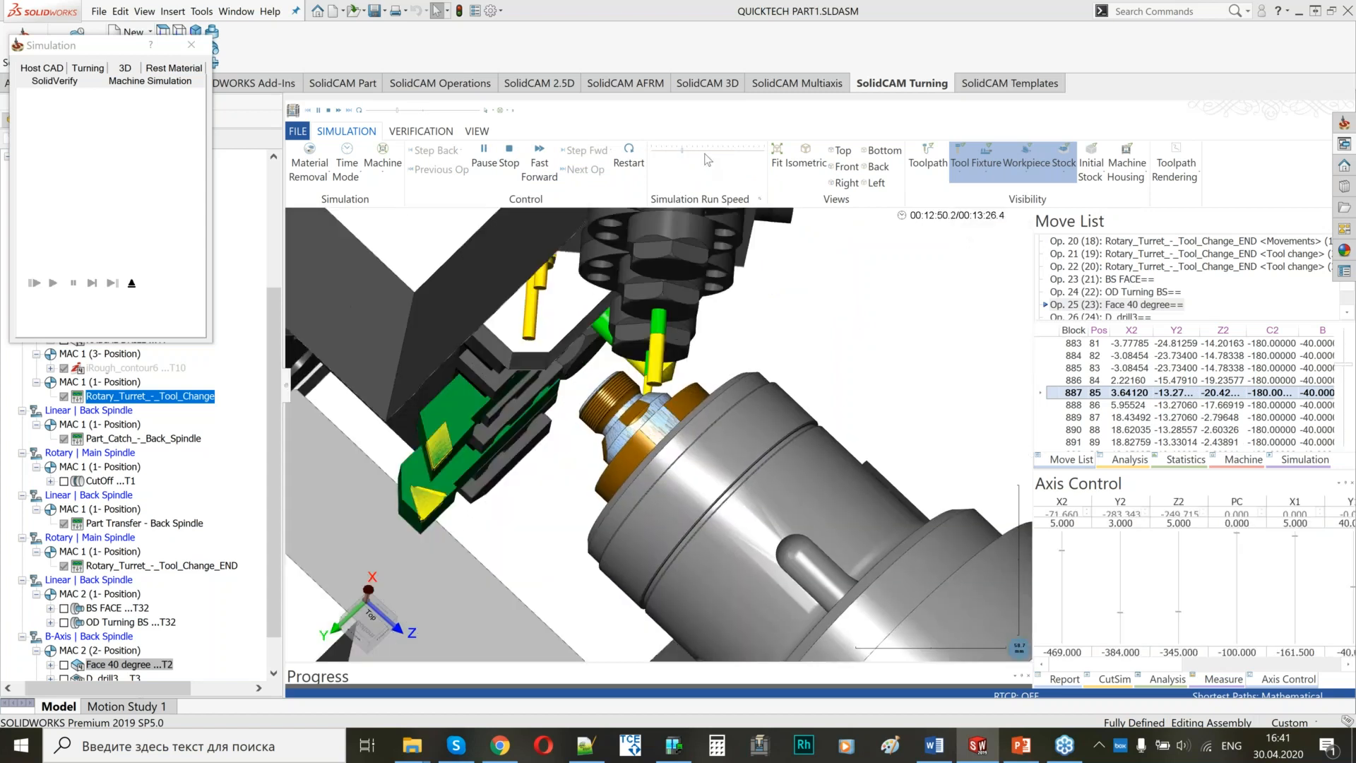
left_click(735, 154)
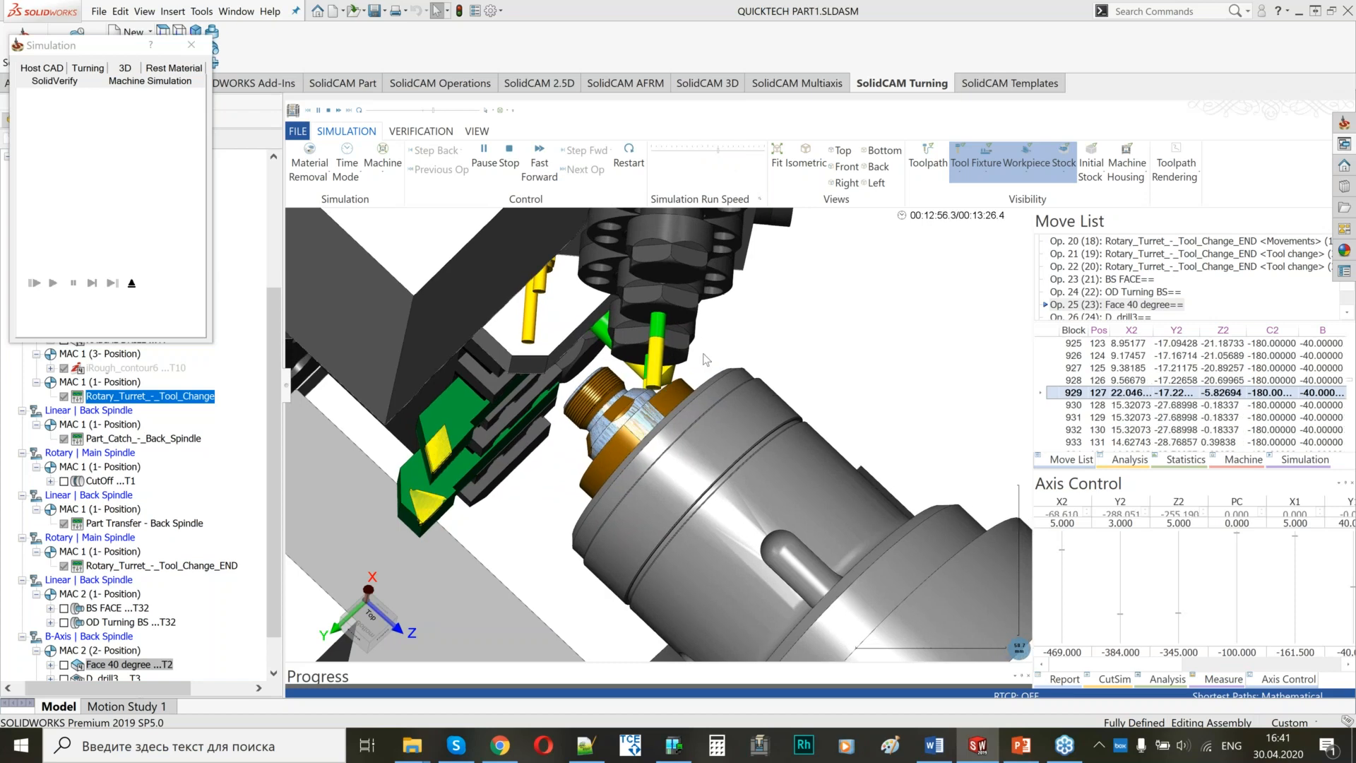
Watch the rest of Face 40 degree, D_drill3 and Part Catcher around the back spindle to the end of the program.
scroll(664, 412, "down", 7)
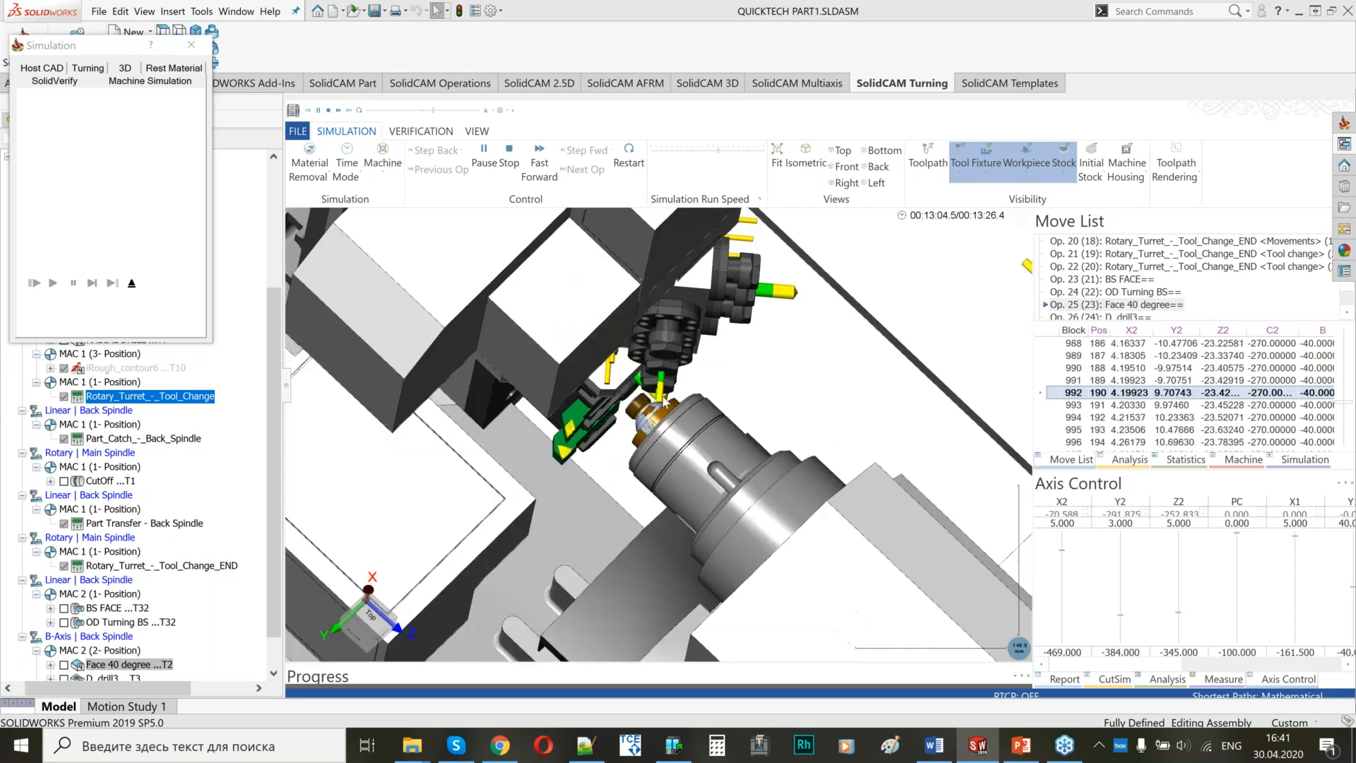
middle_click_drag(668, 424, 710, 392)
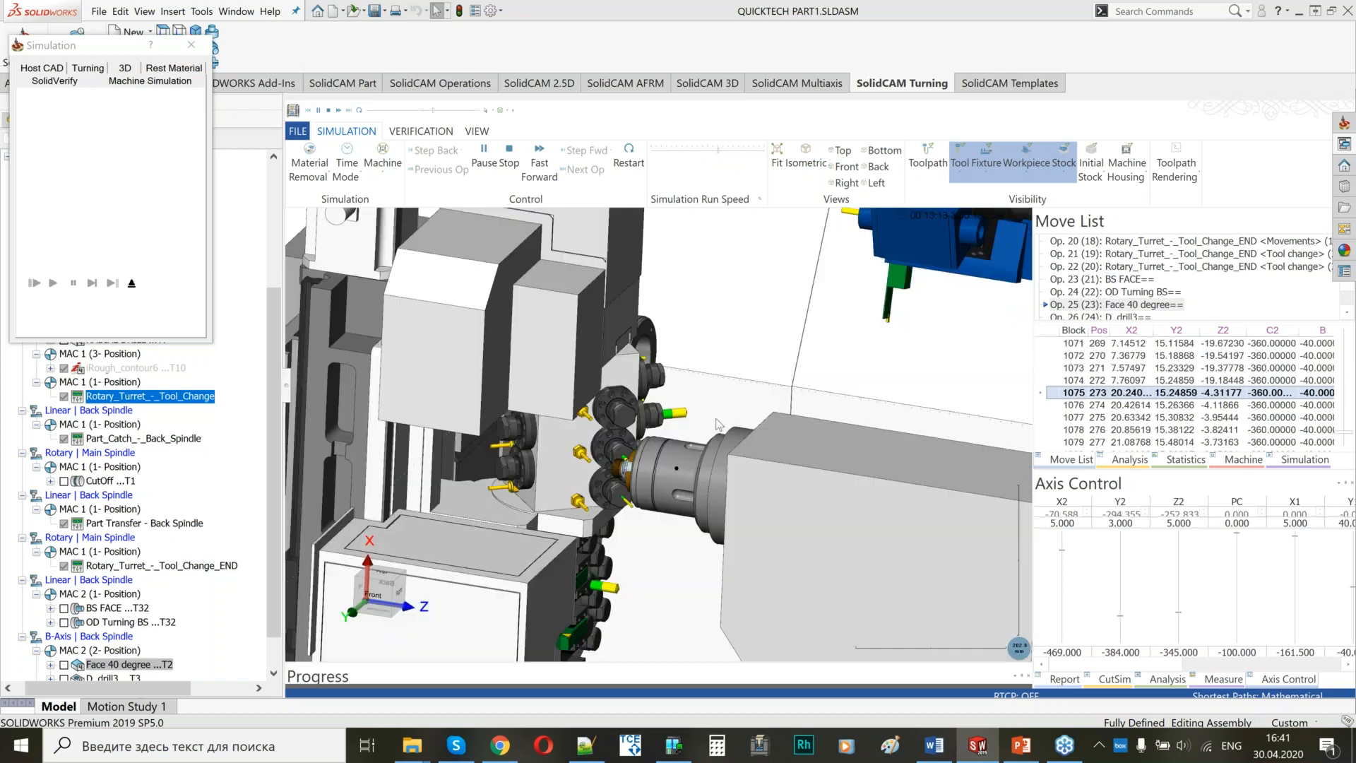
scroll(633, 431, "up", 6)
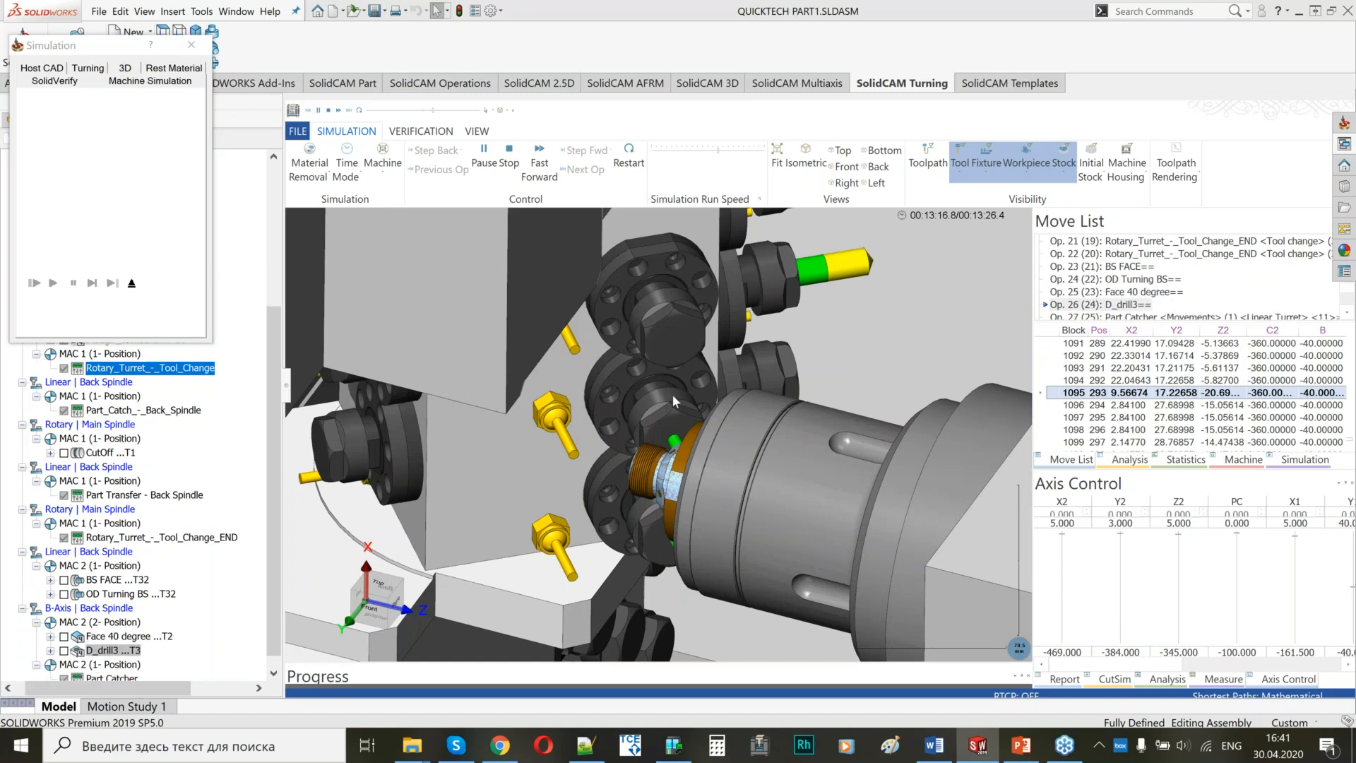
scroll(672, 394, "down", 6)
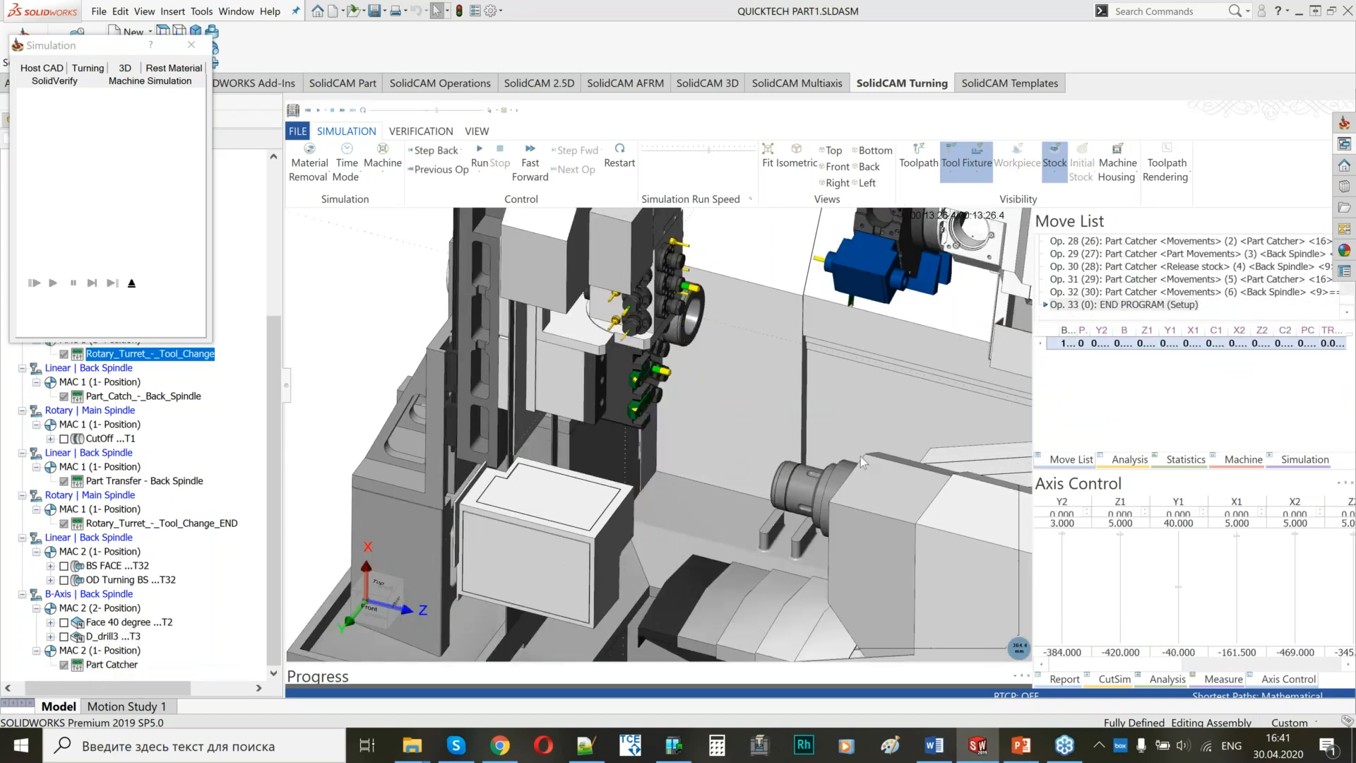
scroll(830, 499, "down", 2)
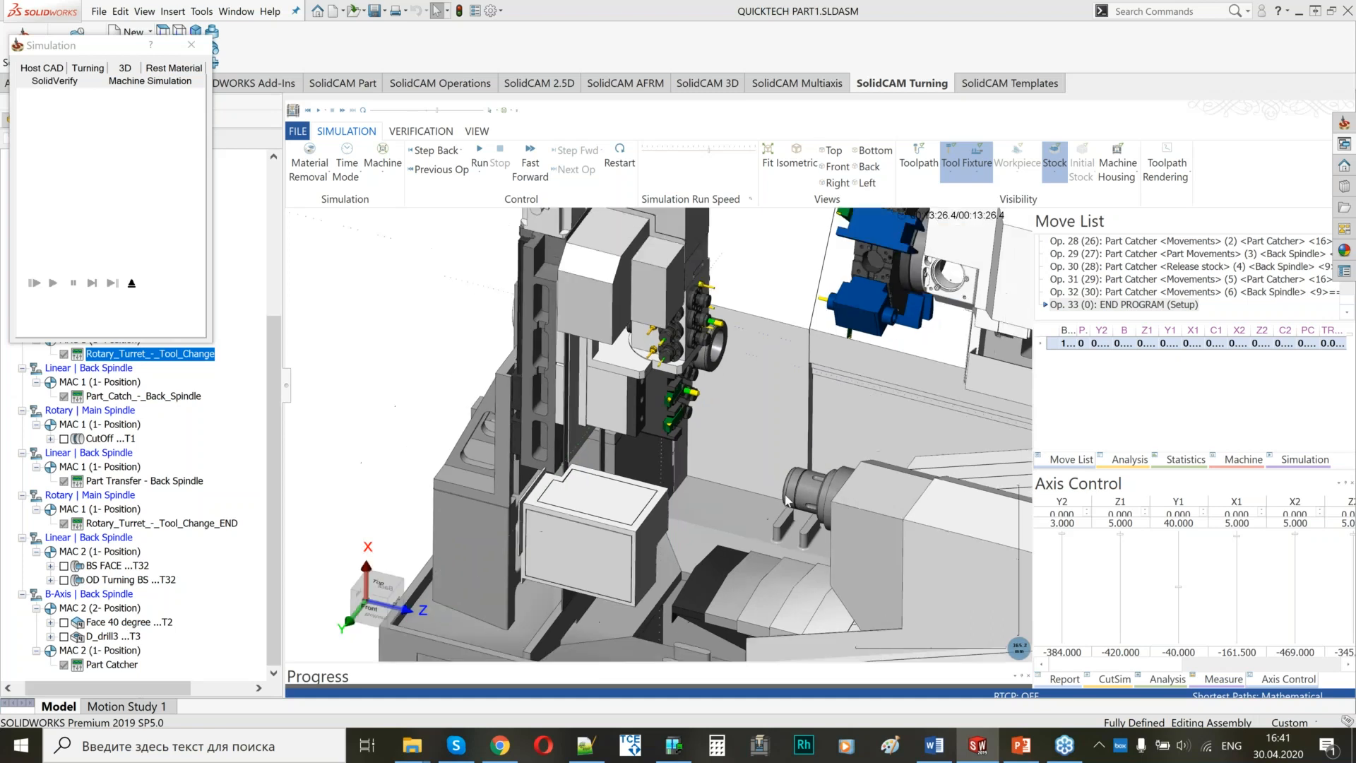
scroll(746, 494, "down", 2)
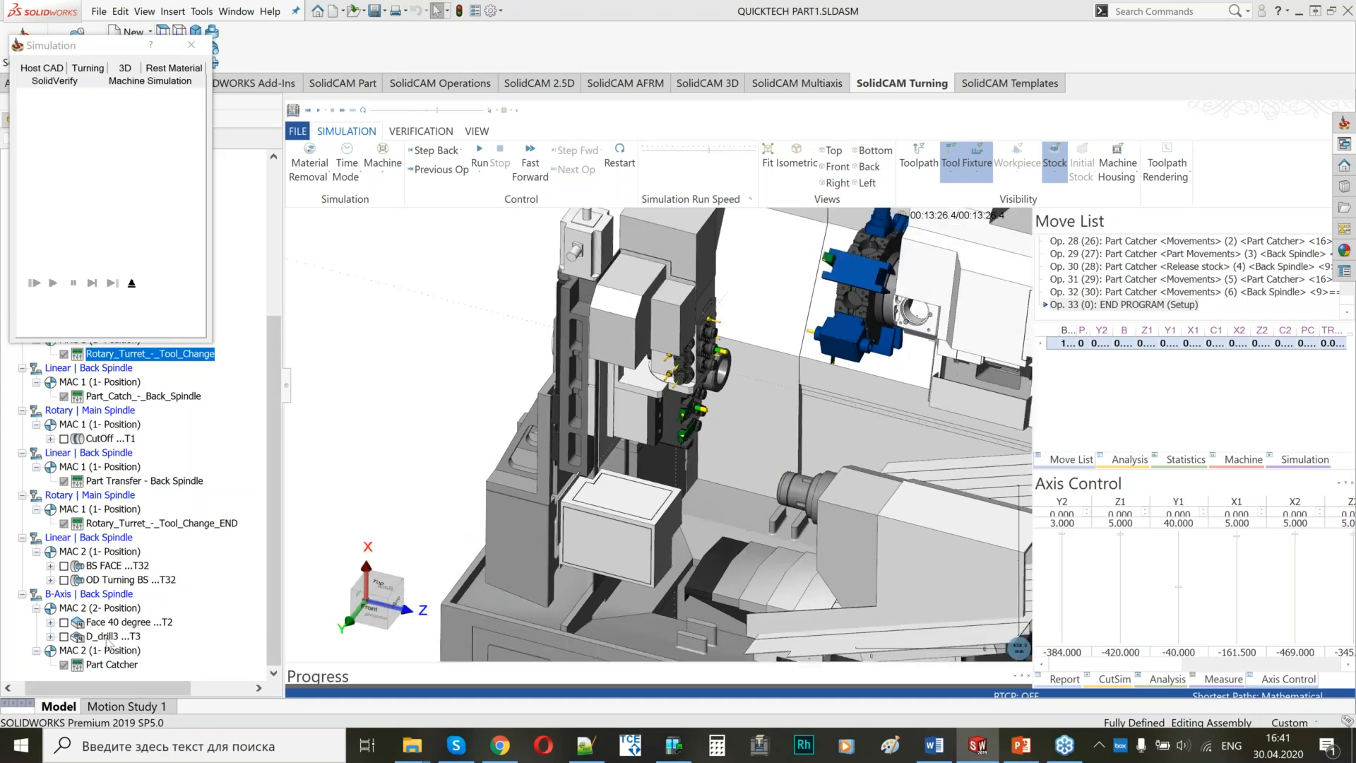
Examine the Part Catcher moves around the back spindle through the stock release and part catcher return, and exit the simulation.
left_click(99, 665)
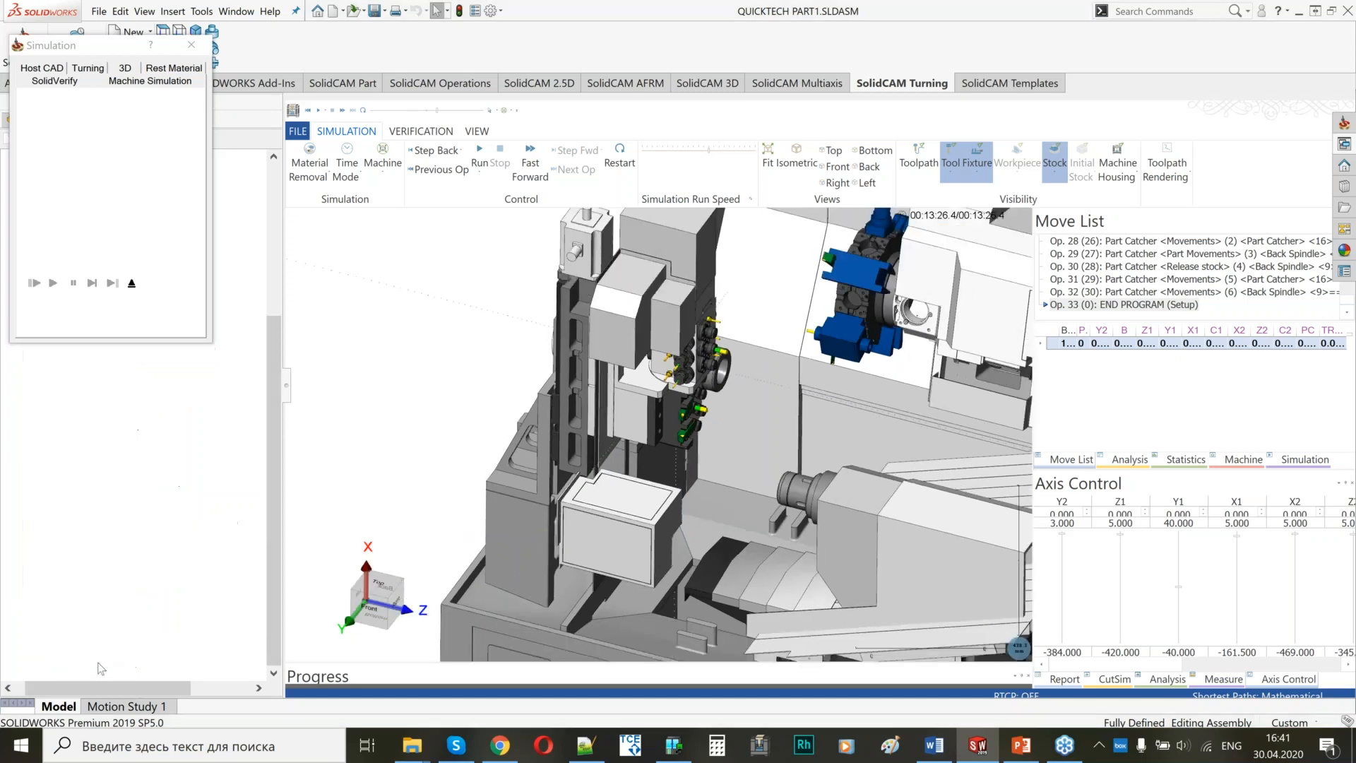
scroll(690, 563, "up", 5)
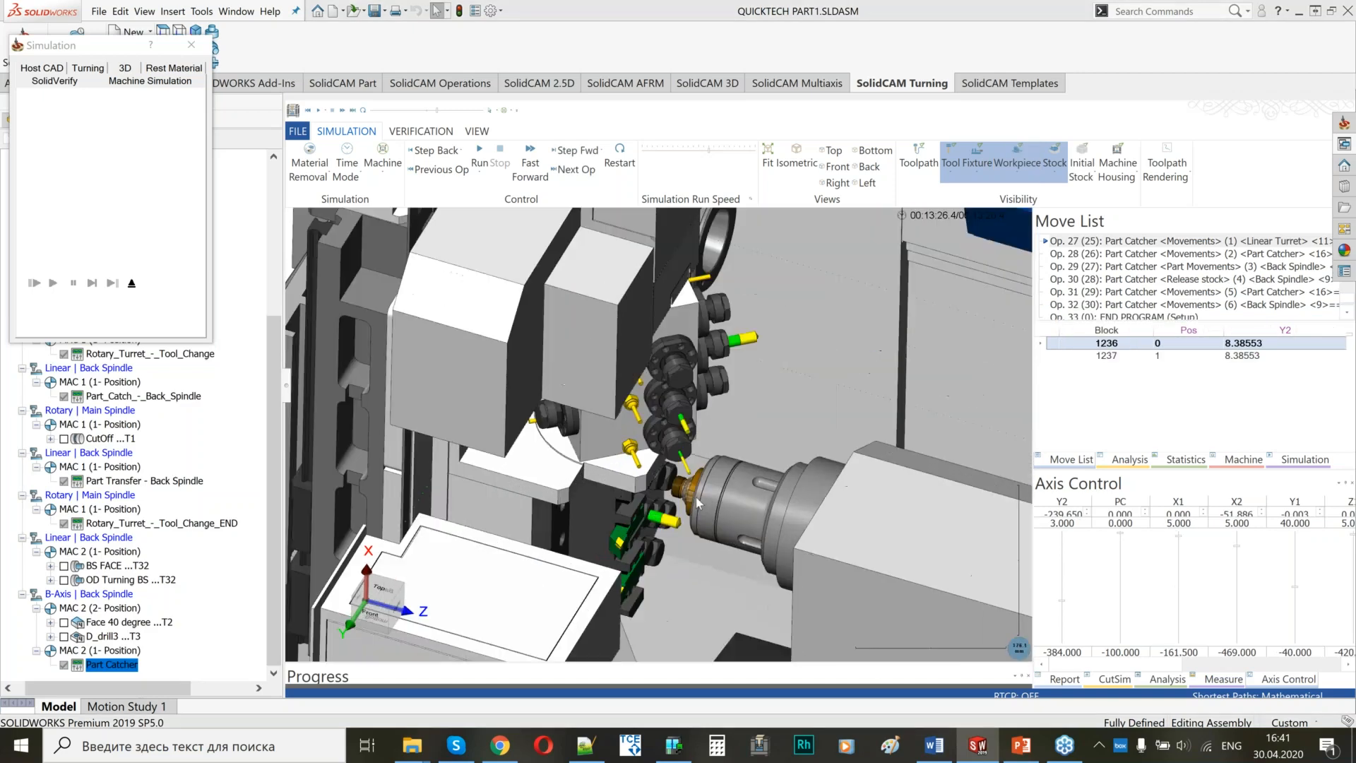
scroll(1122, 377, "down", 4)
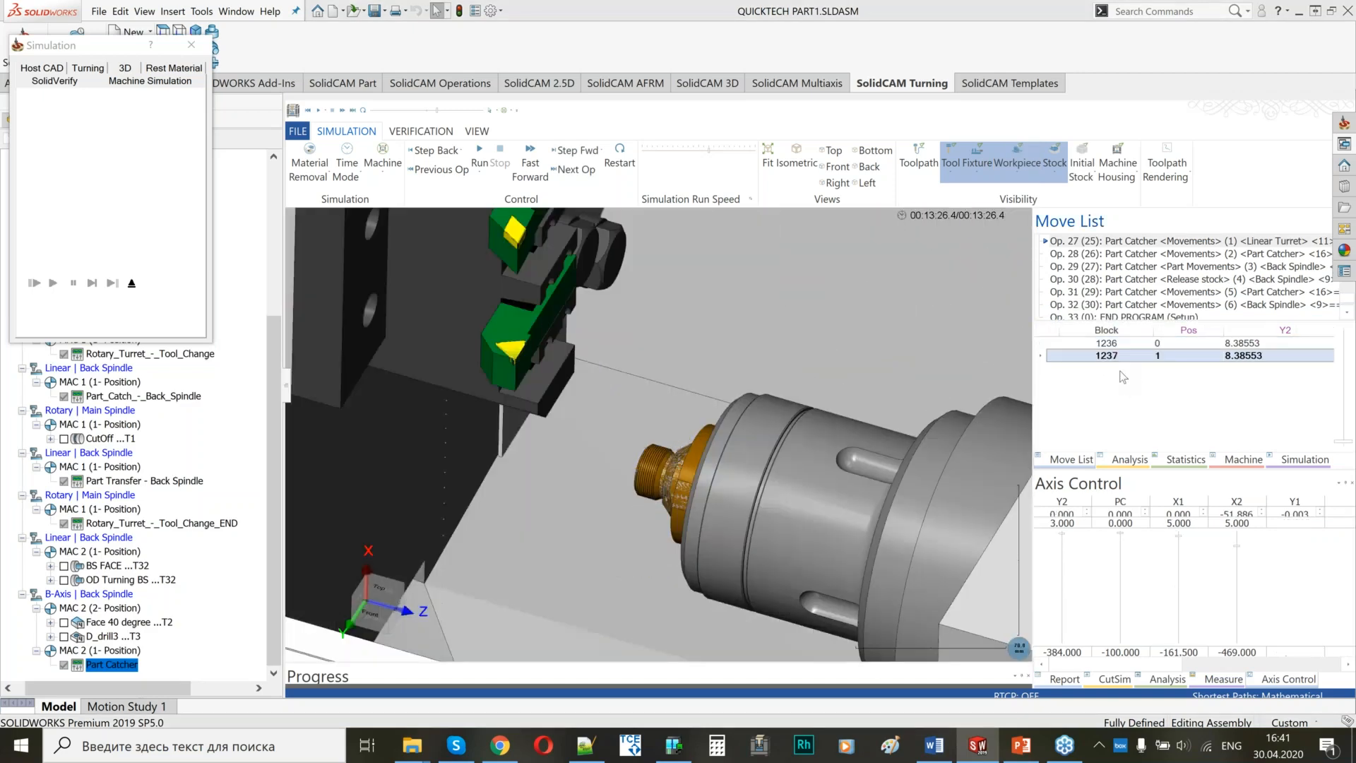
scroll(1123, 378, "down", 3)
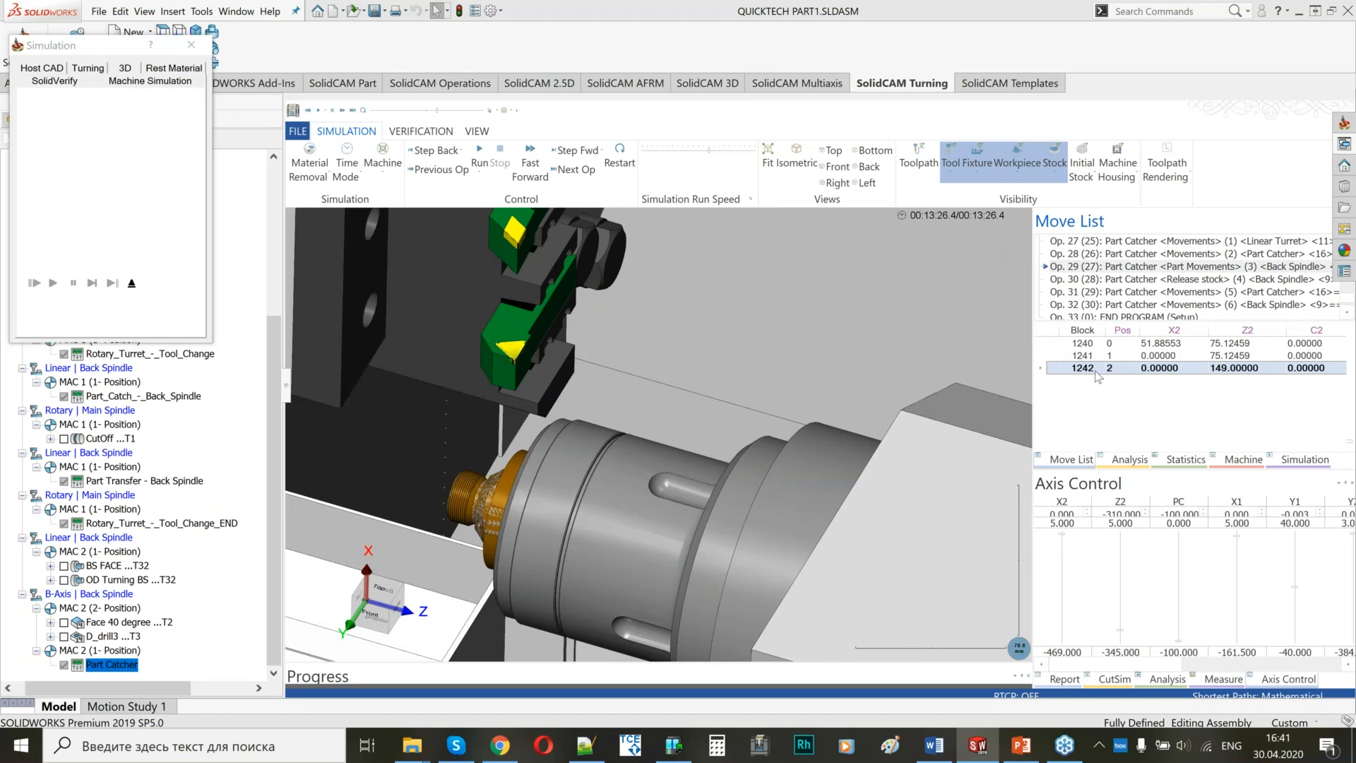
scroll(1097, 376, "down", 1)
scroll(671, 391, "down", 3)
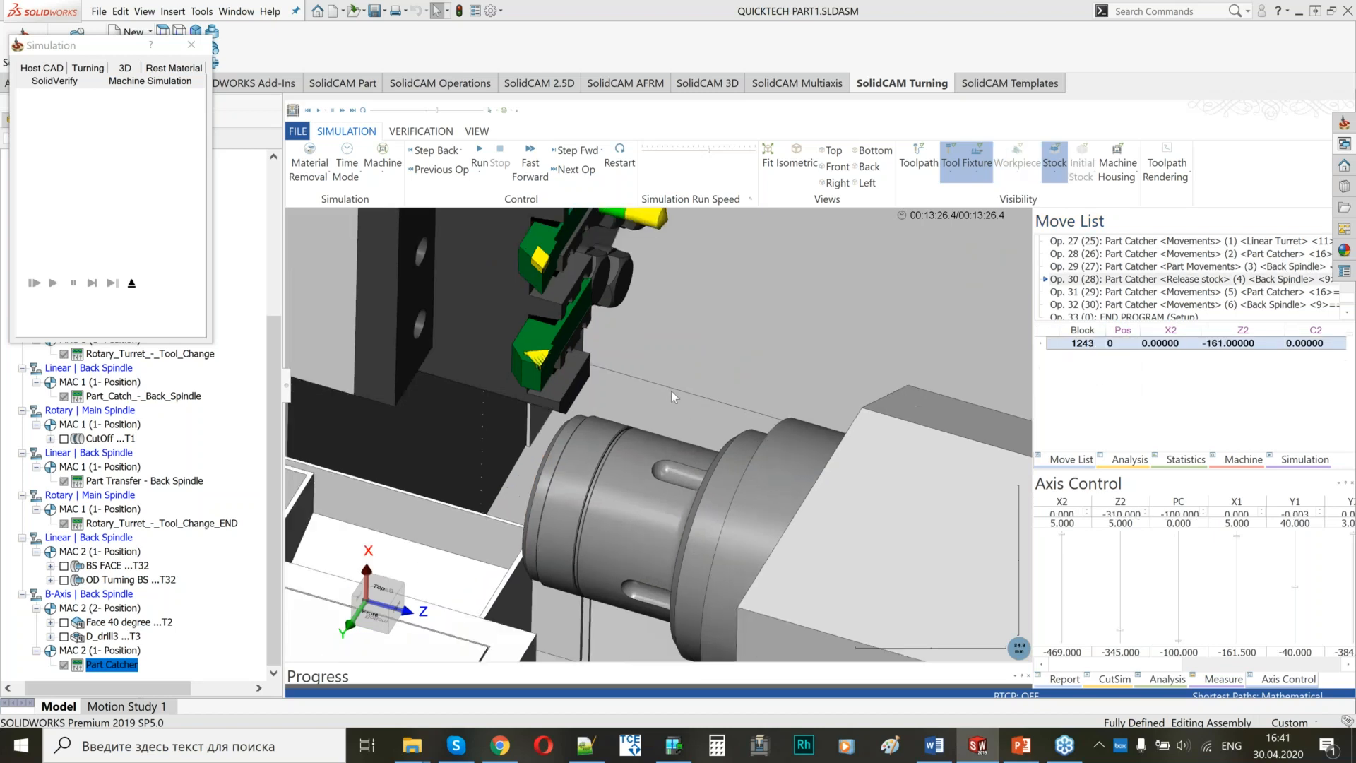
scroll(1142, 380, "down", 2)
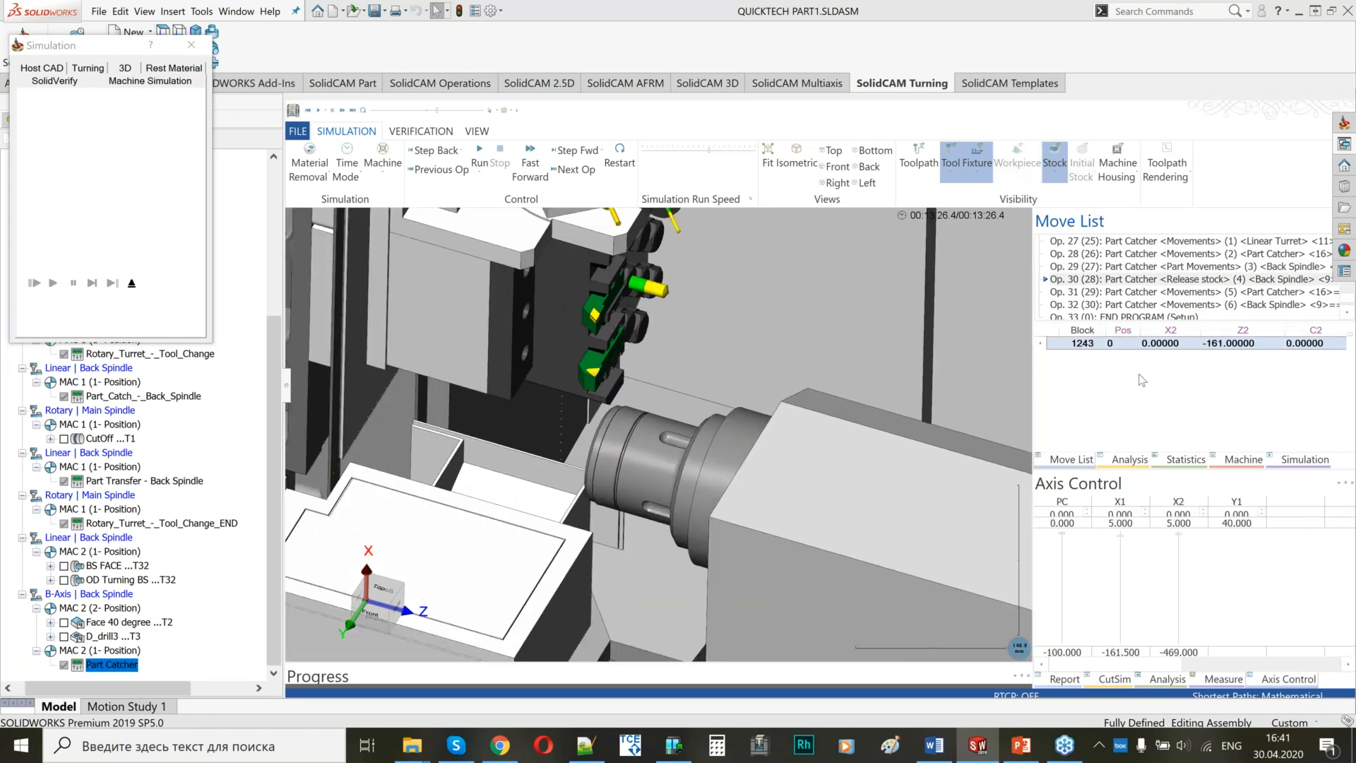
scroll(642, 367, "down", 3)
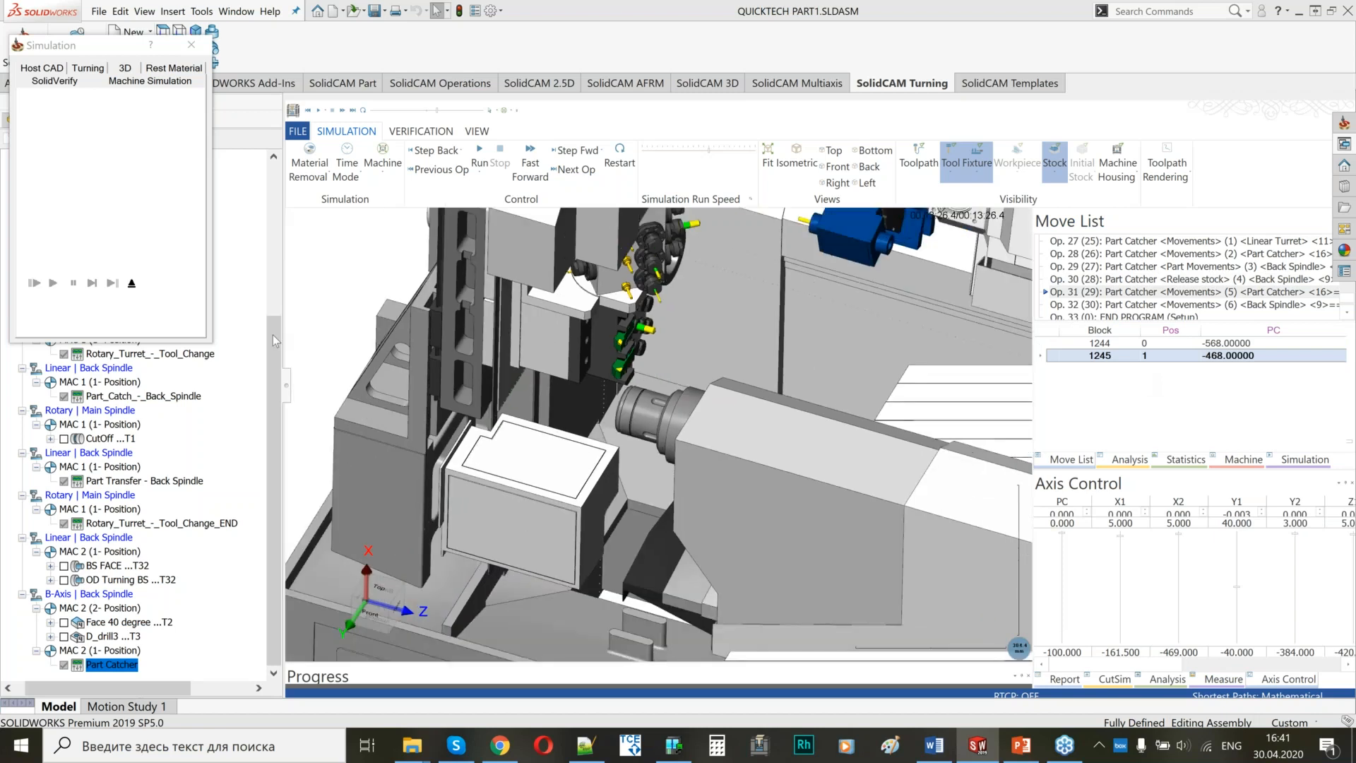
left_click(131, 283)
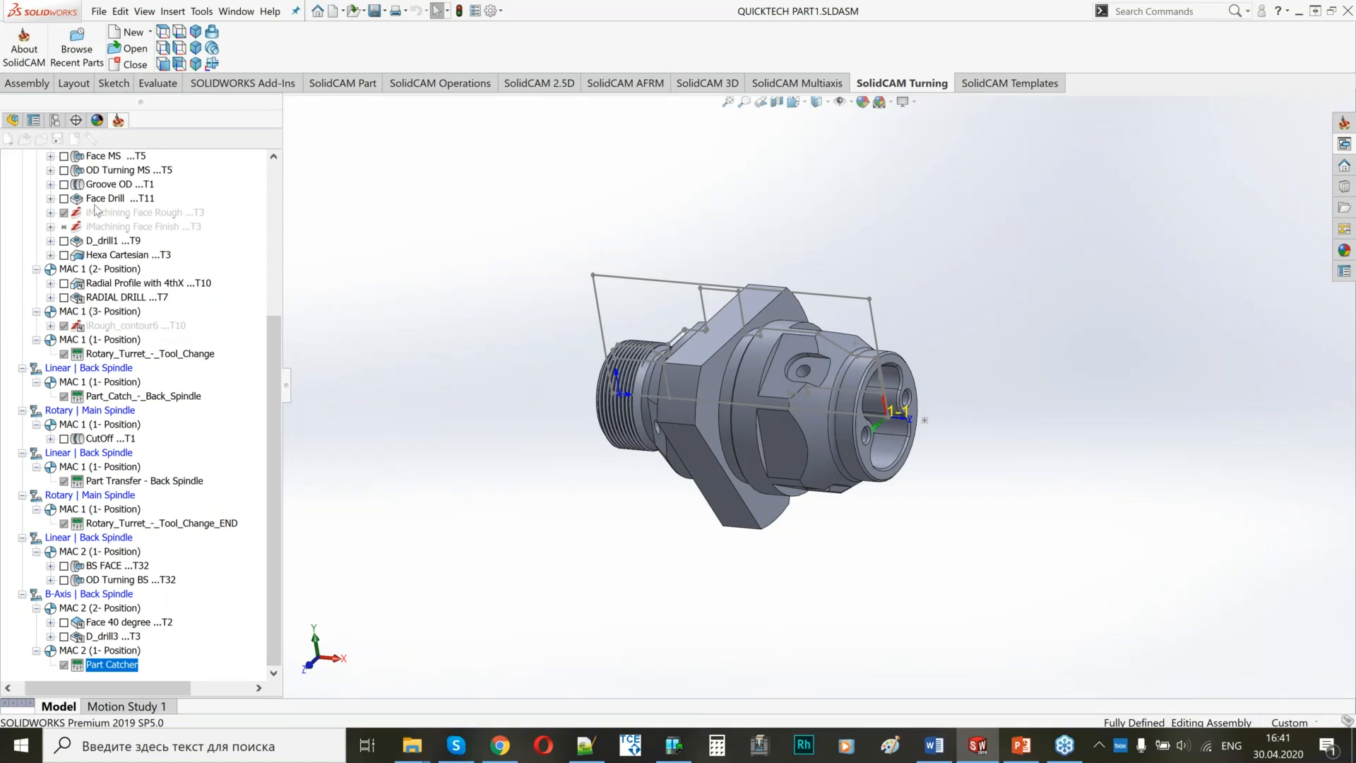
Open the setup's channel synchronization and add a new workpiece whose machining starts from BS FACE.
scroll(78, 366, "up", 5)
right_click(41, 342)
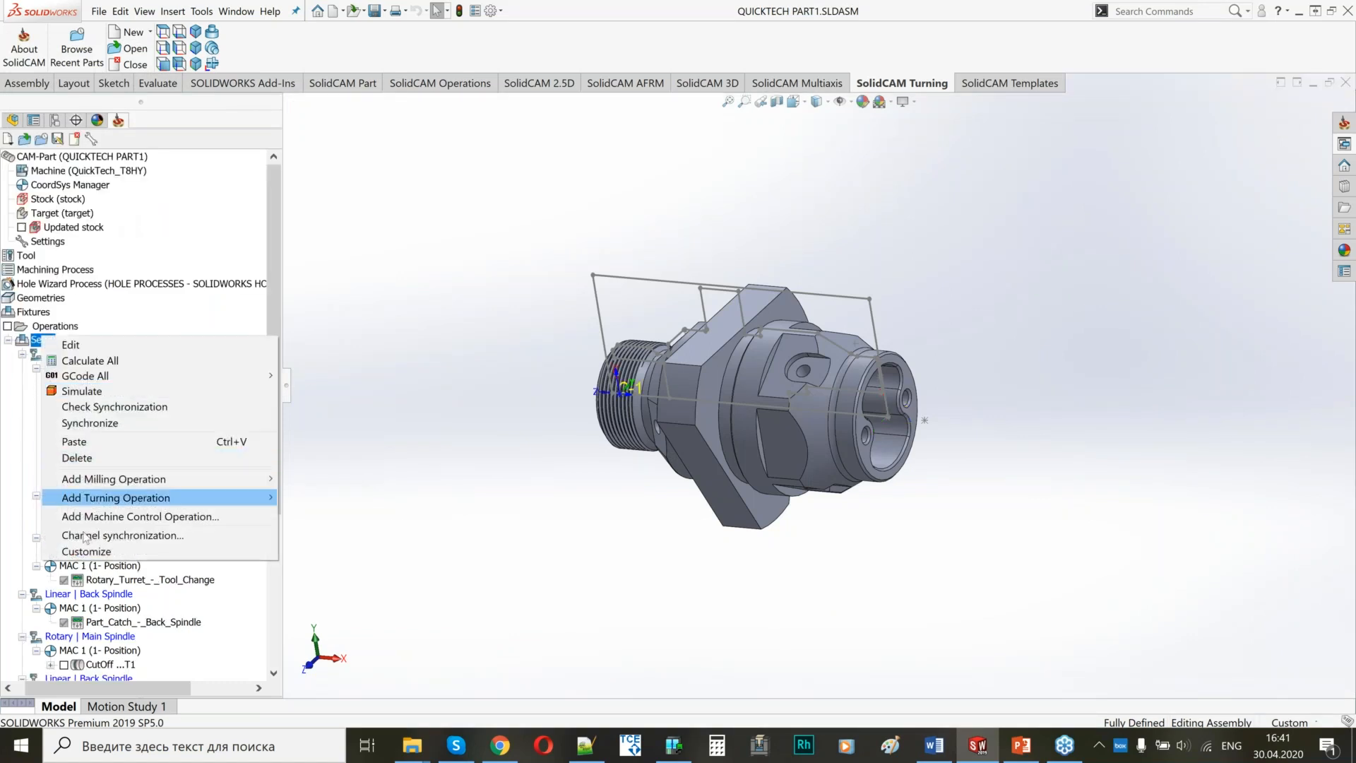
left_click(89, 541)
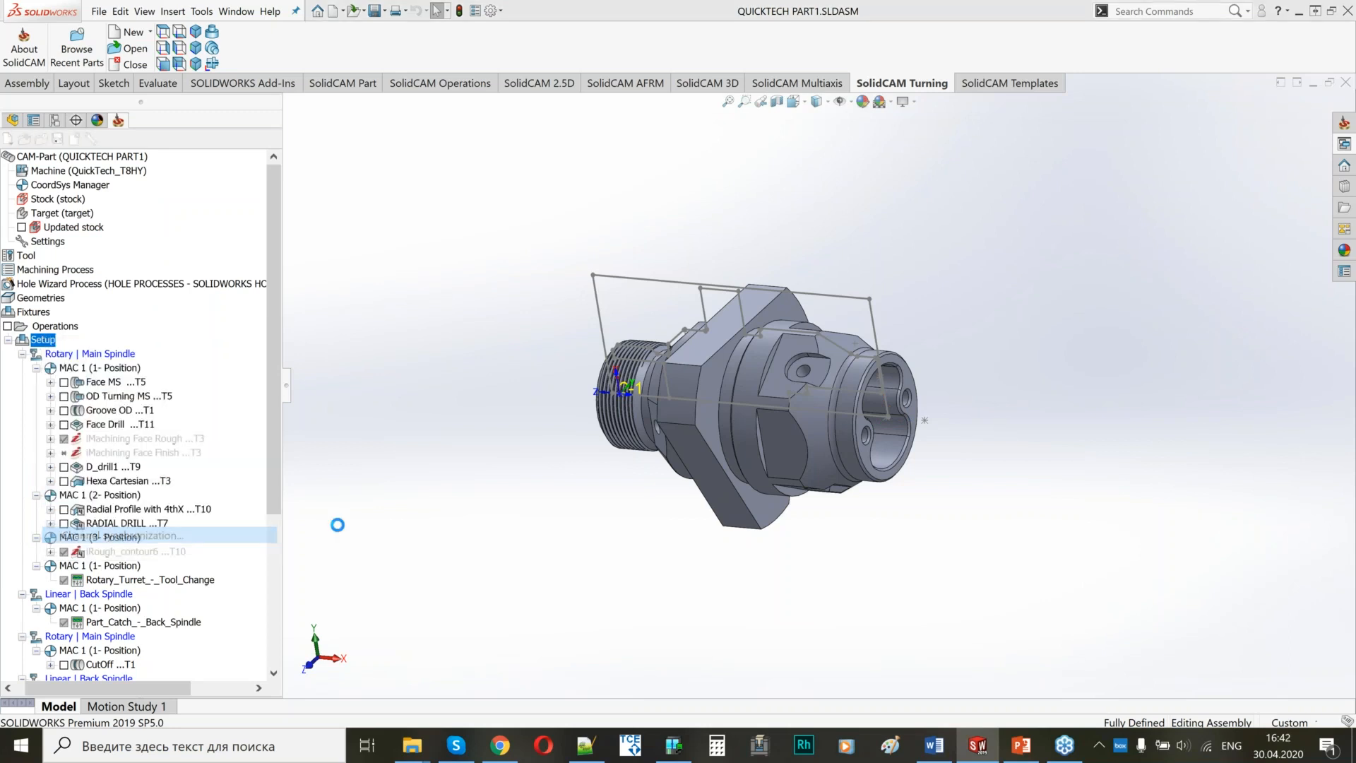
right_click(479, 469)
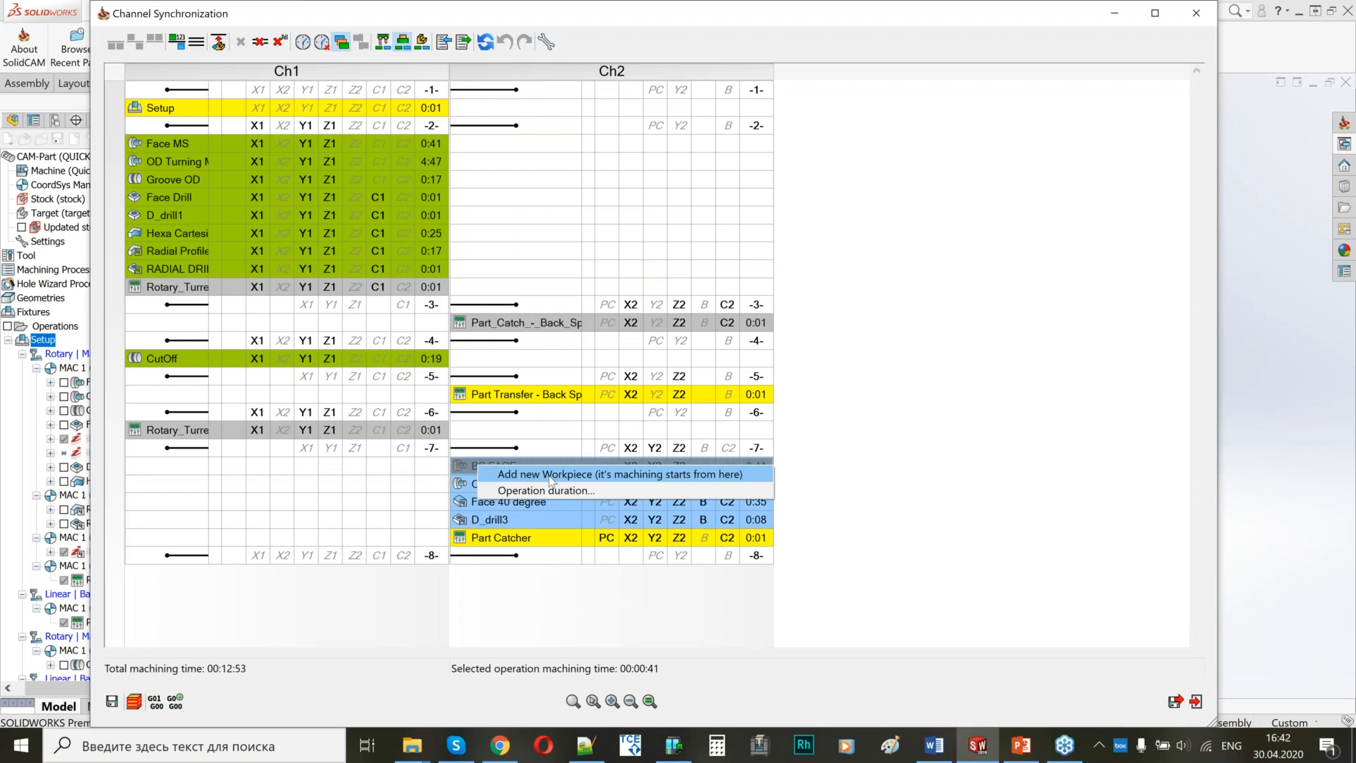
left_click(466, 472)
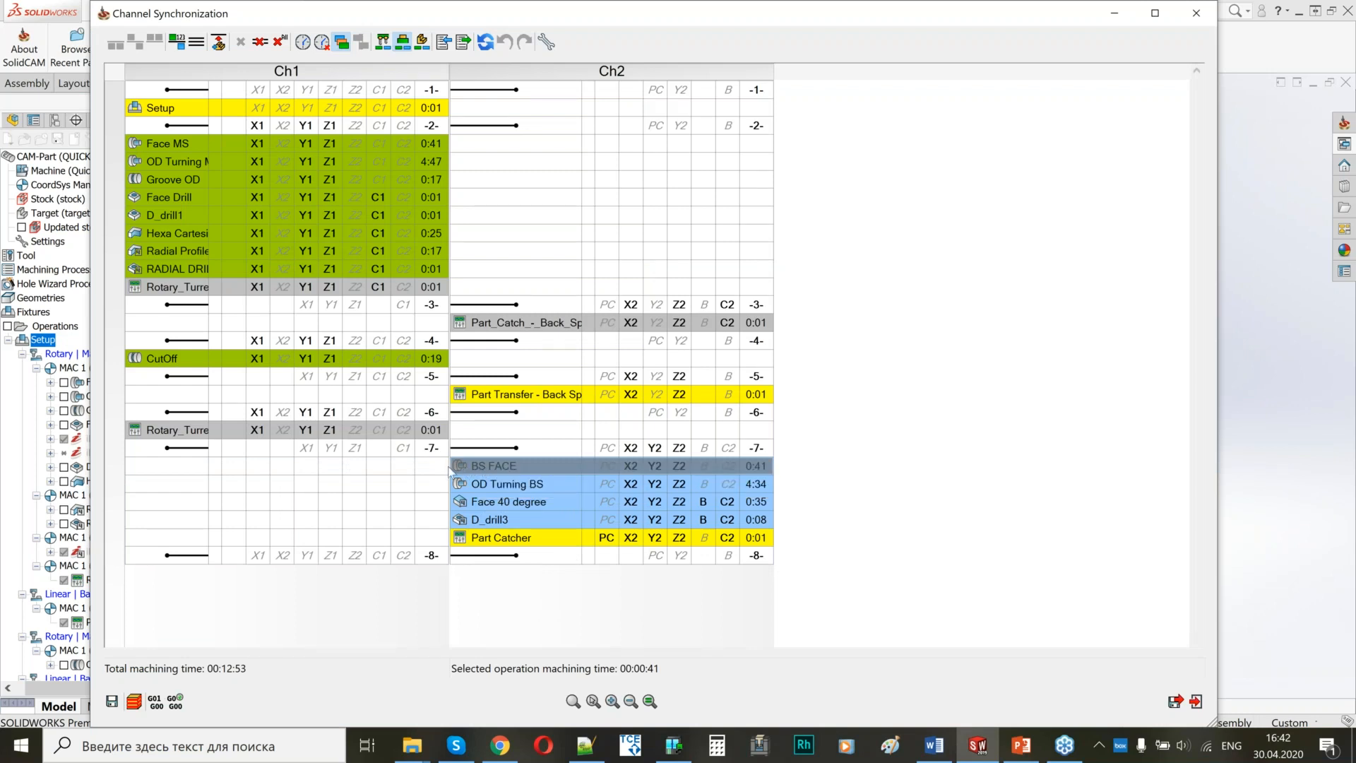
mouse_move(502, 476)
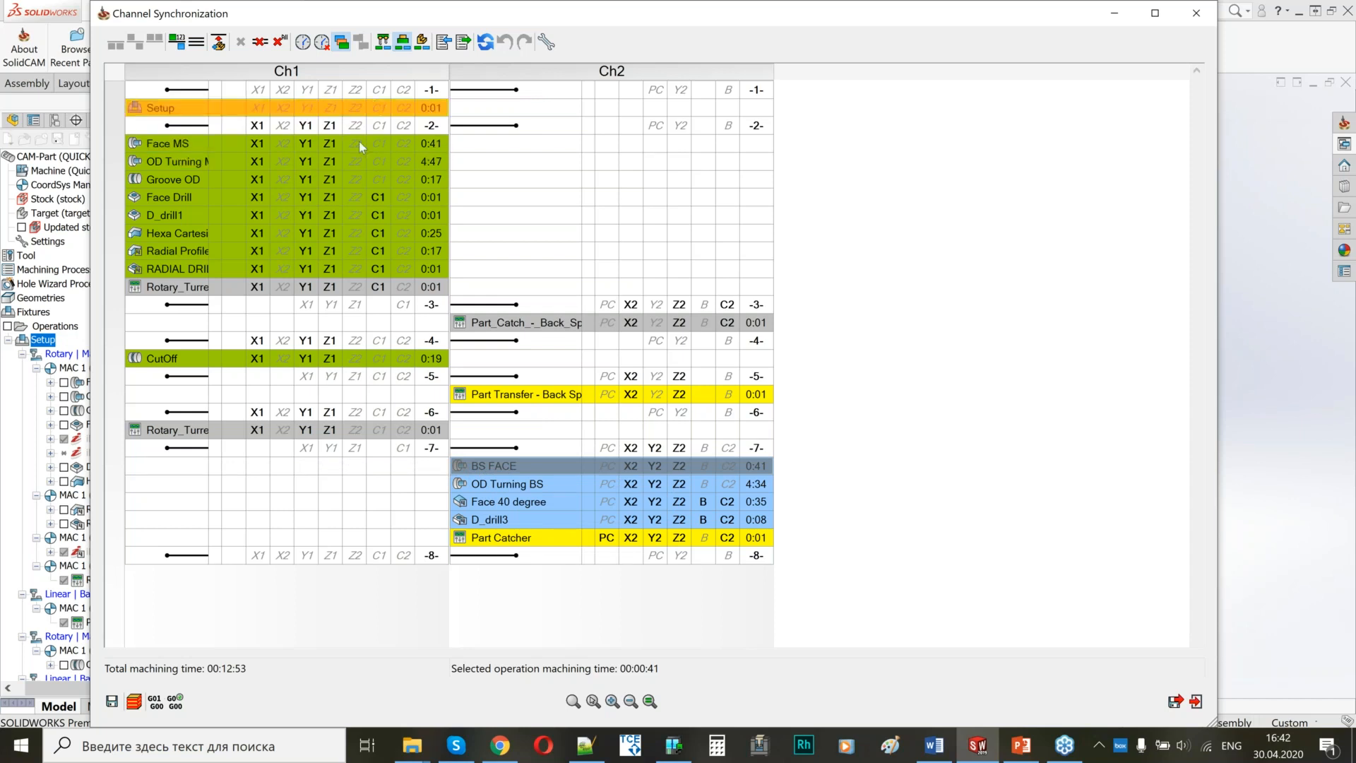
right_click(499, 466)
left_click(541, 474)
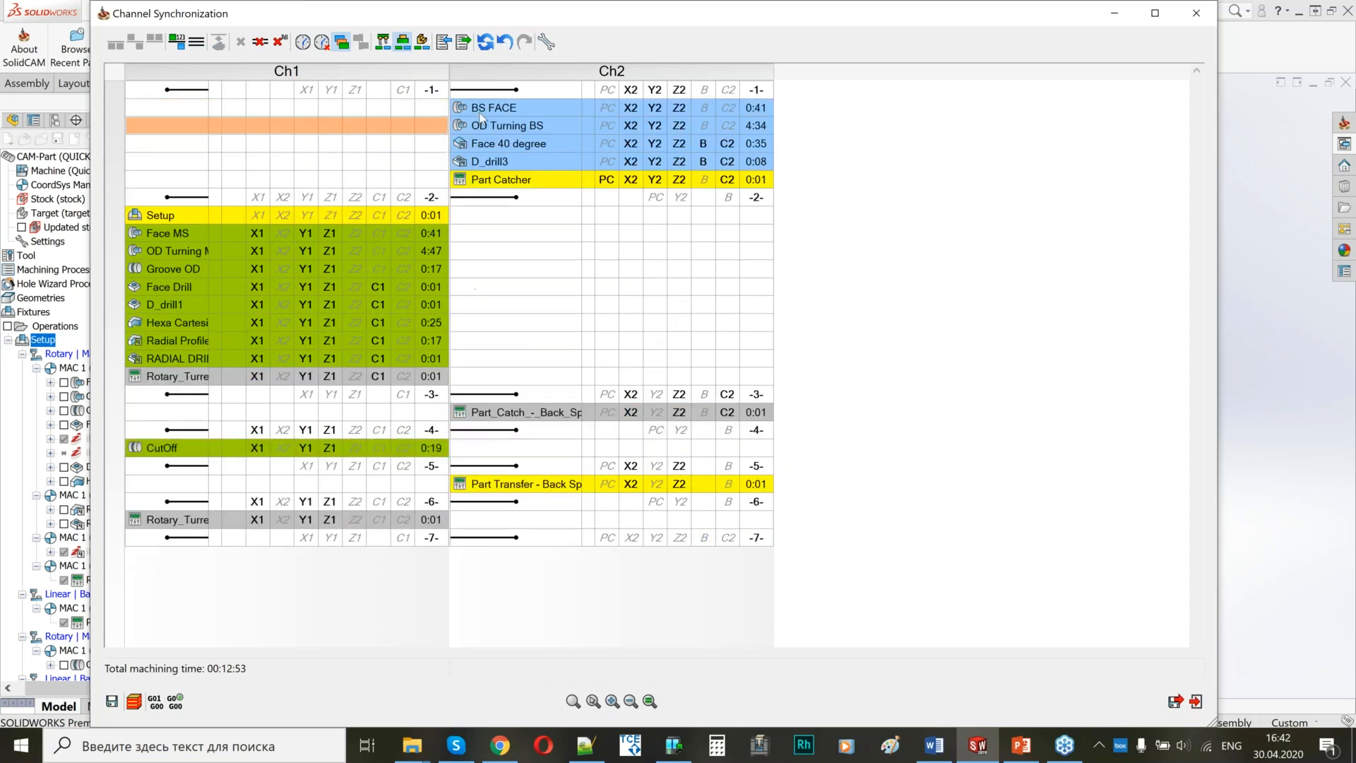
Delete the synchronization label below Part Catcher, synchronize the starts of Face MS and BS FACE, and save and exit the table.
left_click(460, 201)
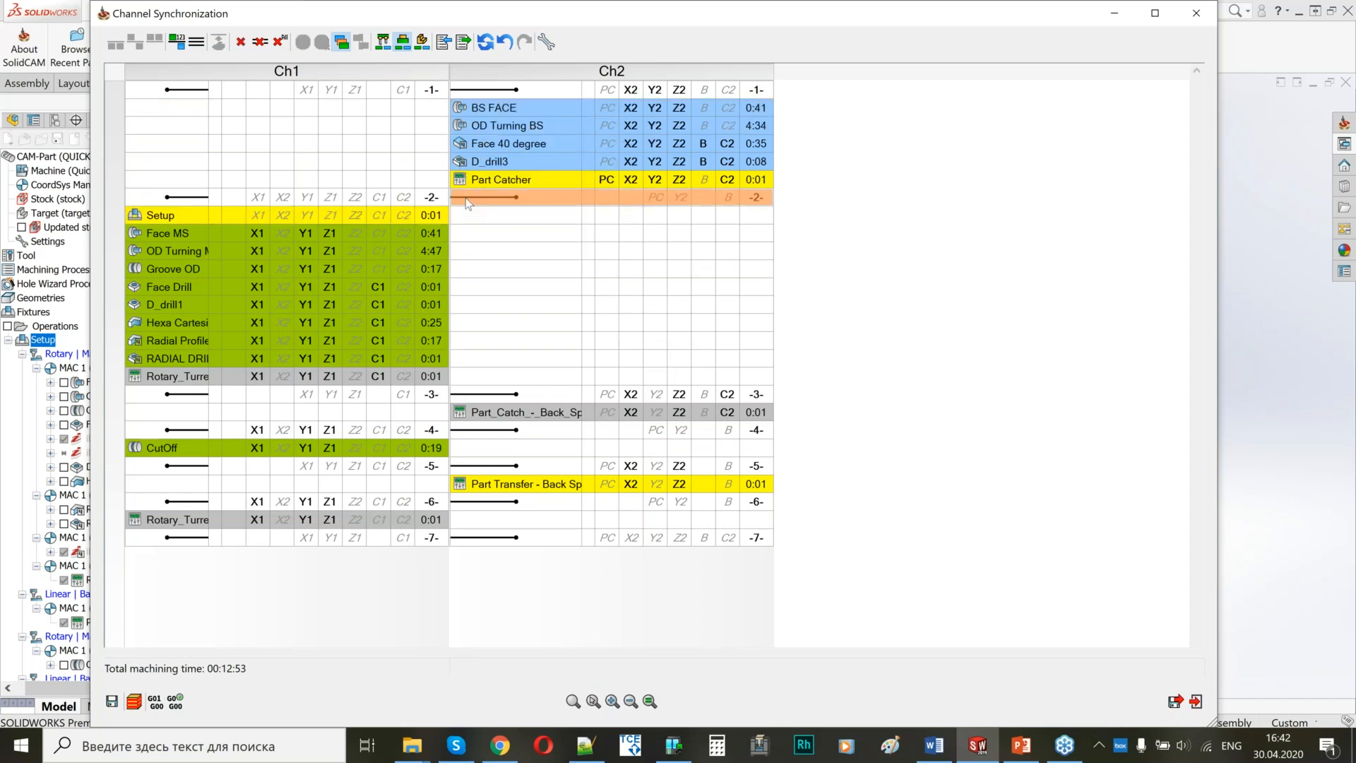
left_click(241, 44)
left_click(426, 125)
left_click(482, 107, "ctrl")
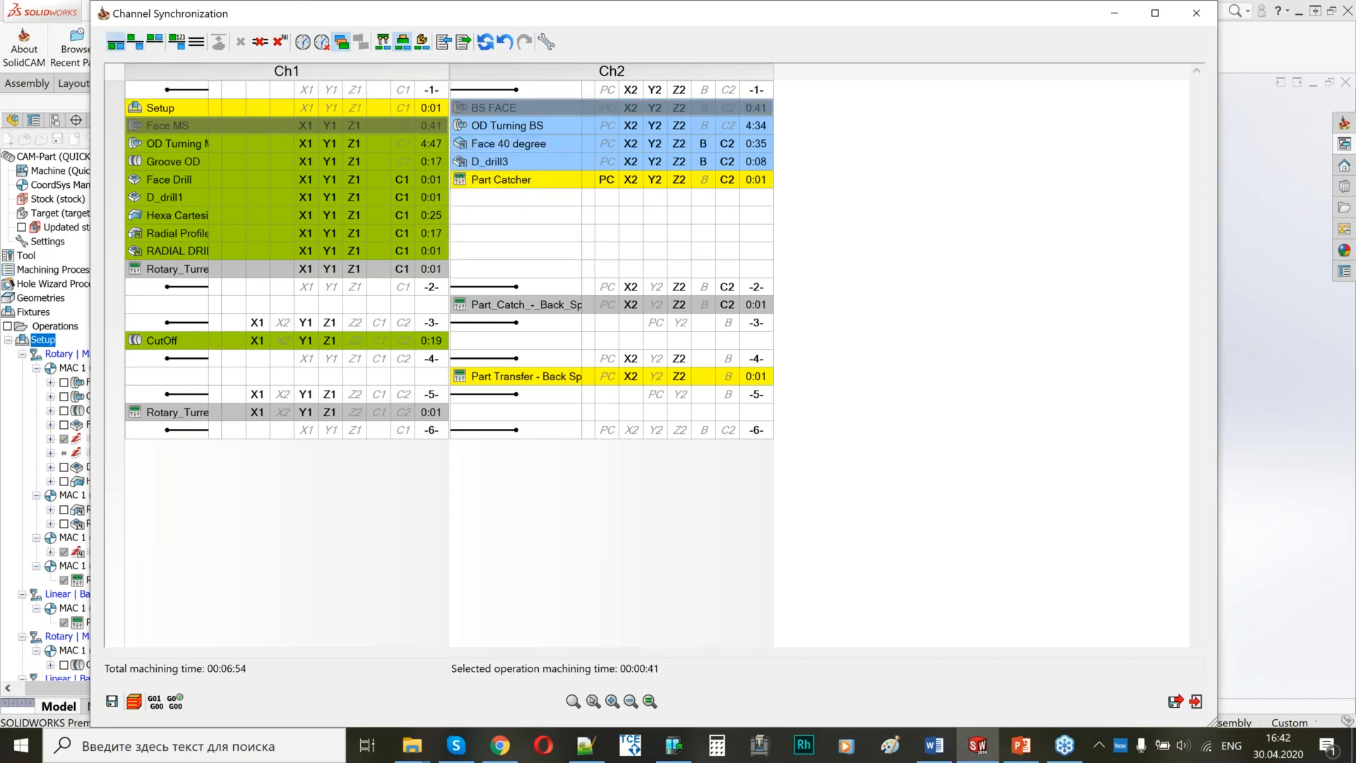
left_click(115, 43)
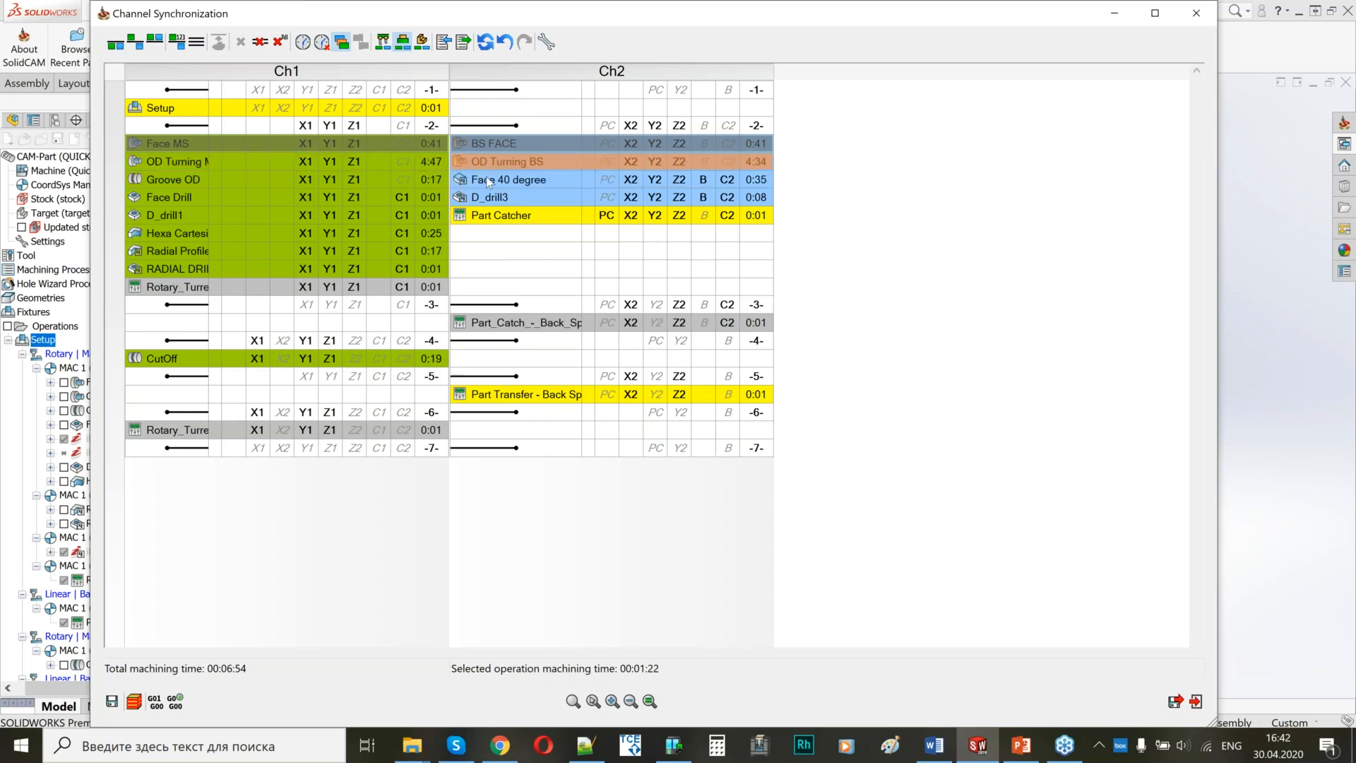
mouse_move(483, 182)
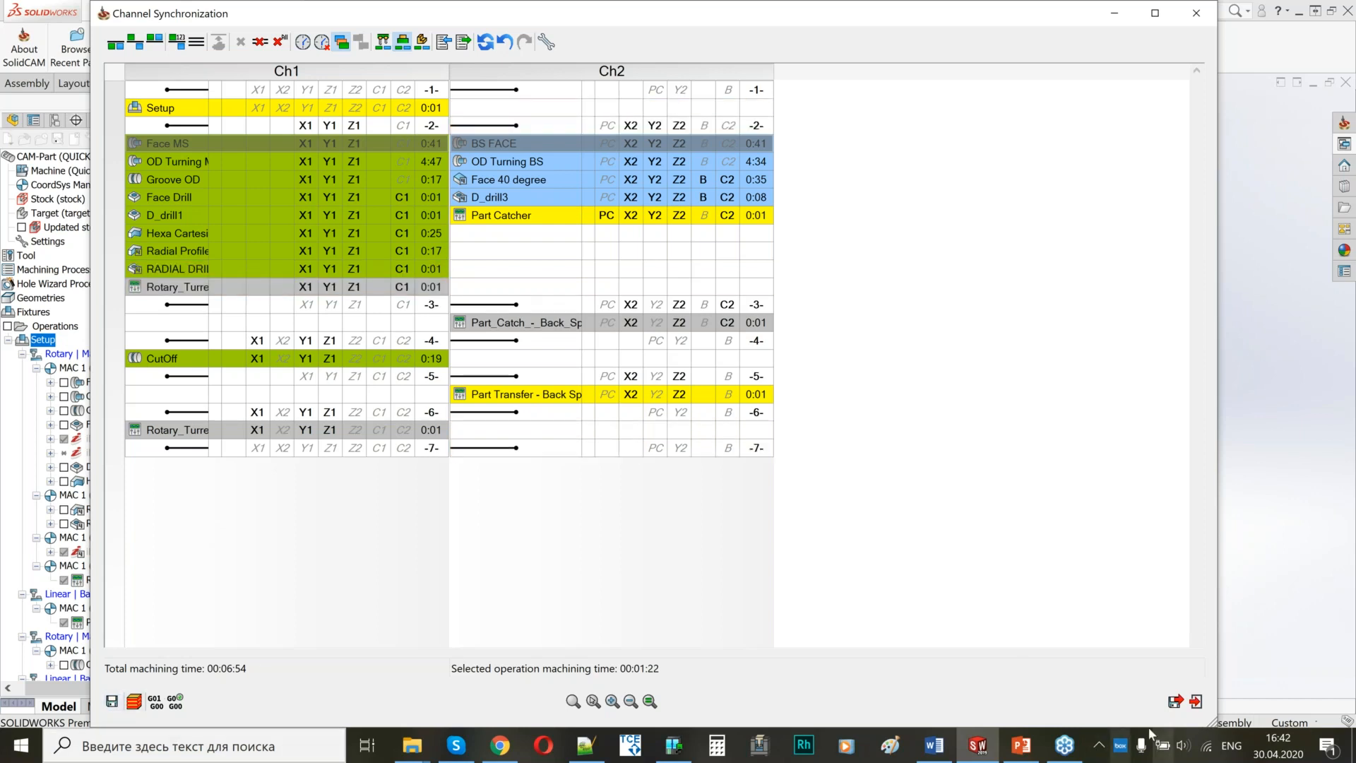
left_click(1174, 703)
Open the machine simulation of the whole setup with a closer view of both spindles and the turrets.
right_click(44, 340)
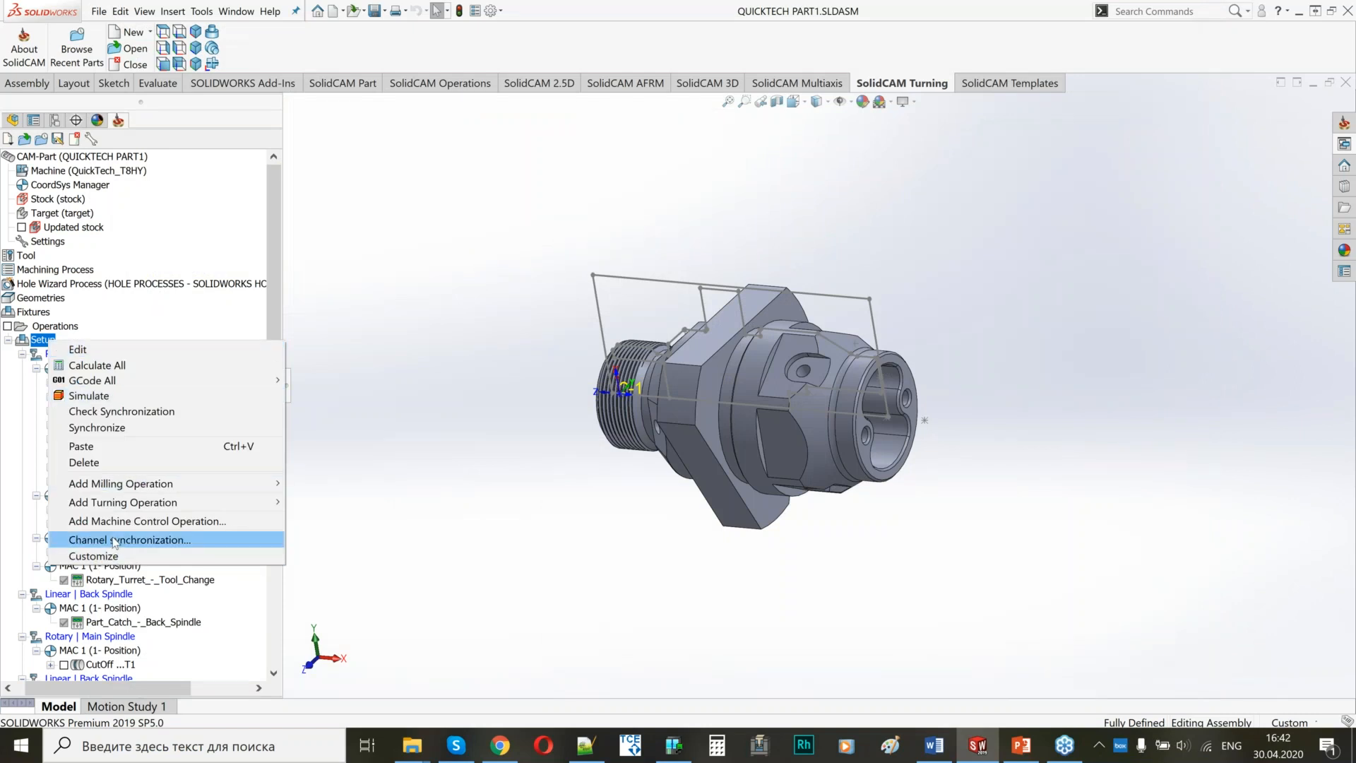
left_click(89, 395)
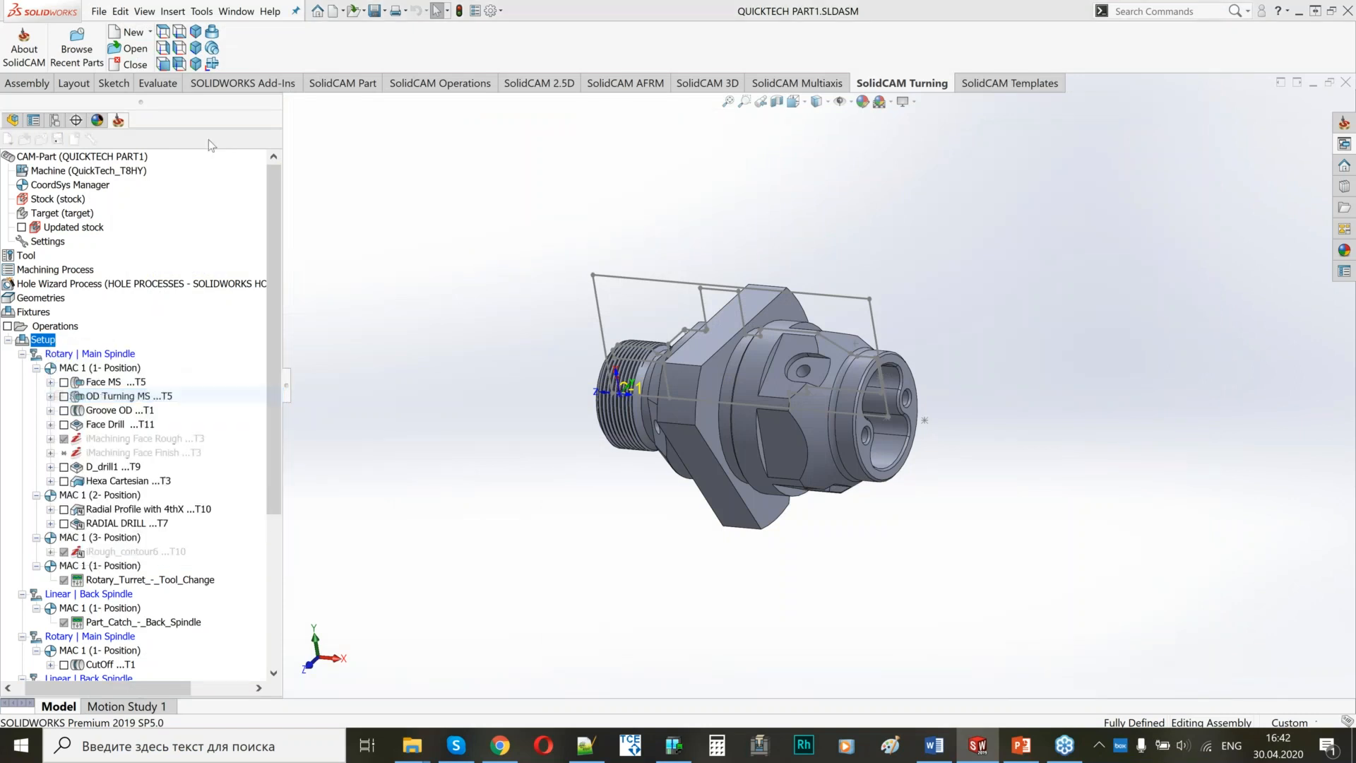
left_click(157, 69)
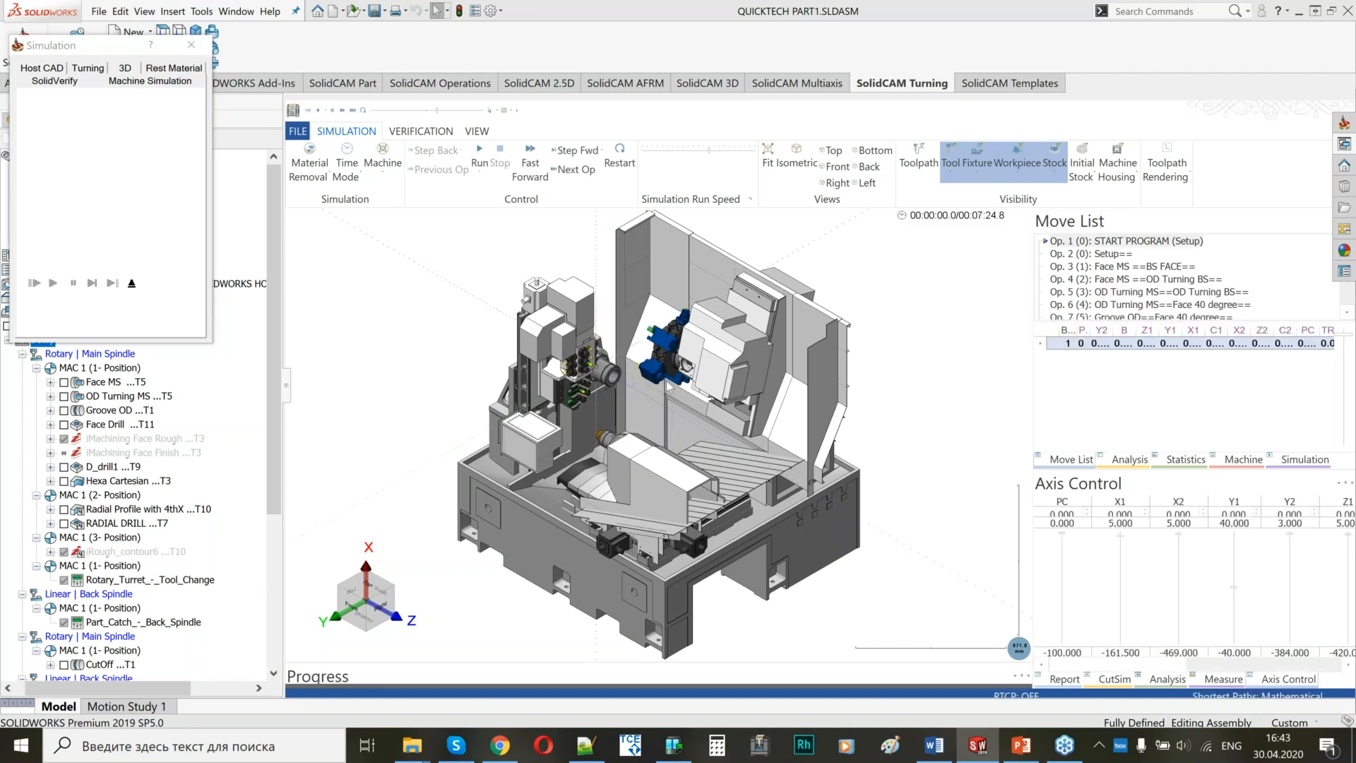
scroll(539, 349, "up", 3)
scroll(544, 357, "up", 2)
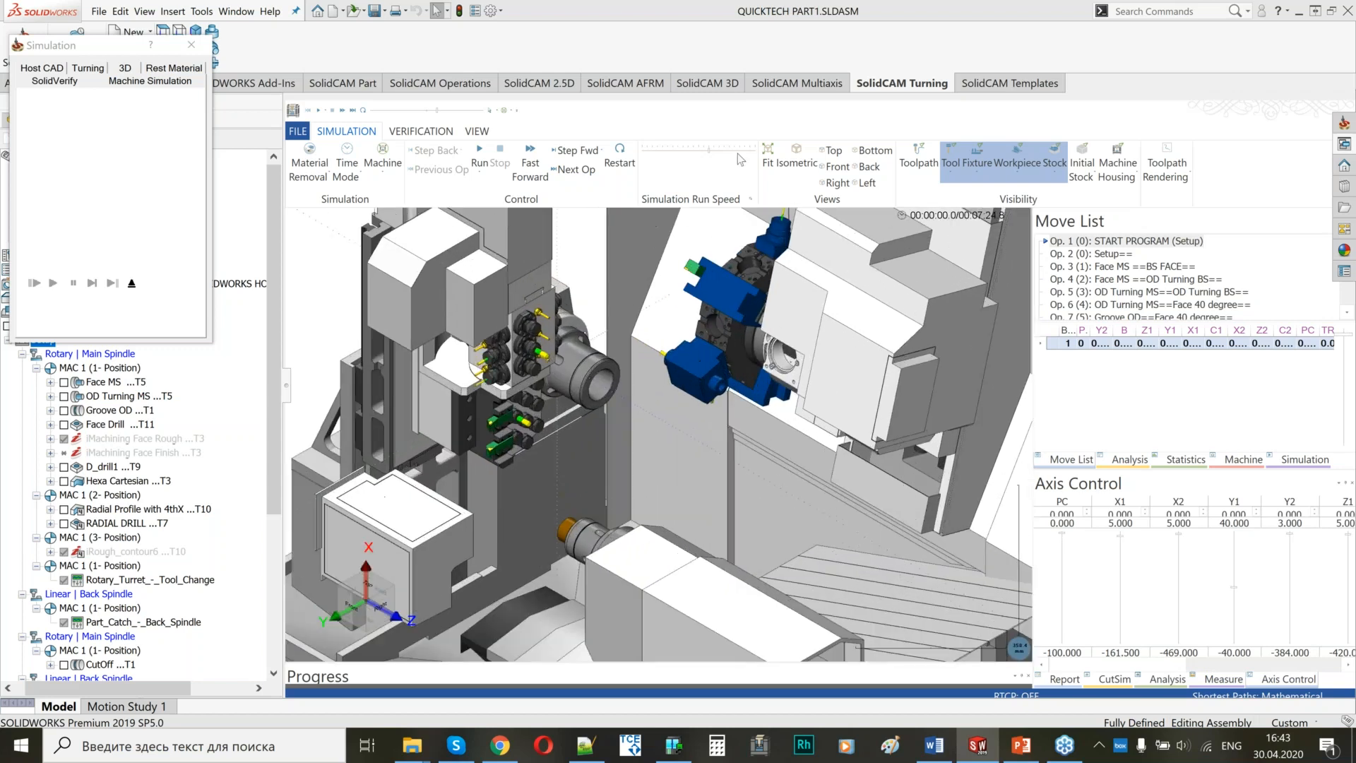
Run the simulation at increasing speed to watch the simultaneous main and back spindle machining.
left_click(479, 151)
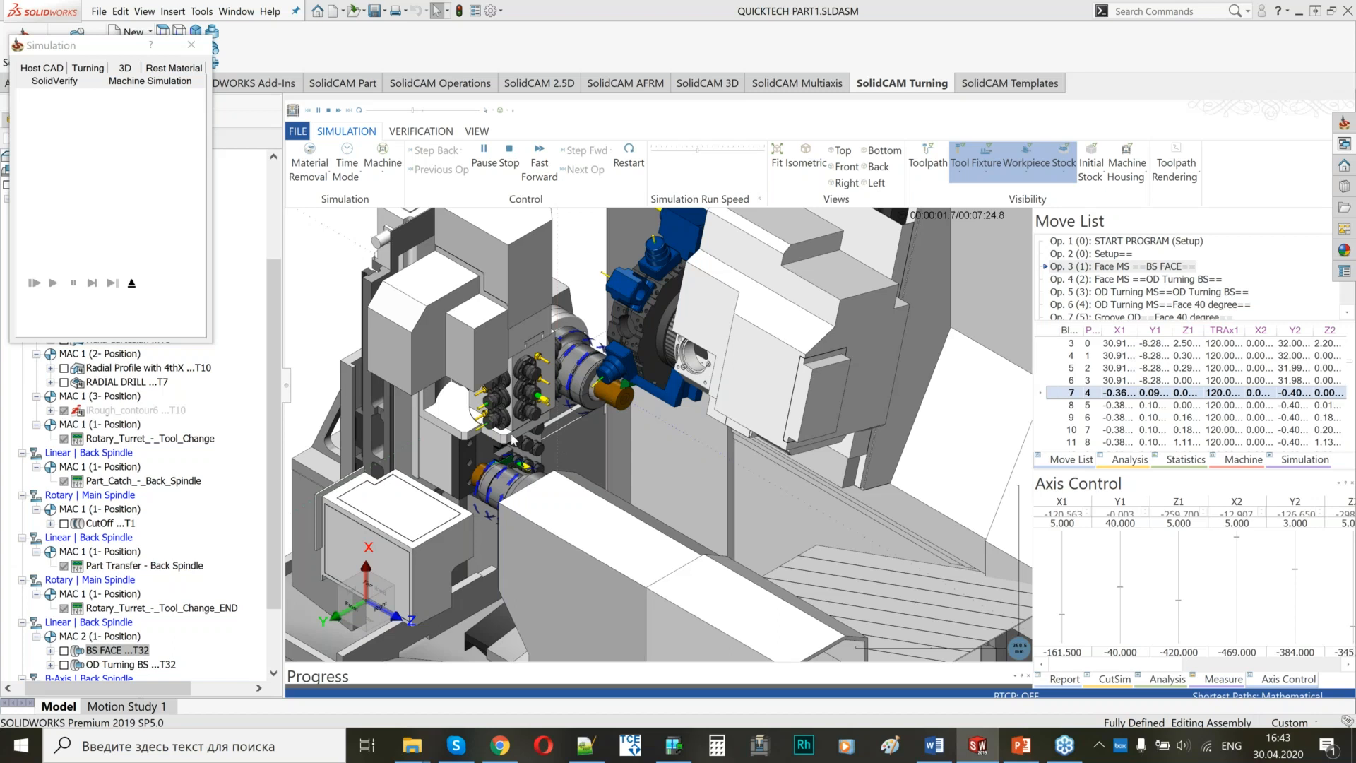
left_click_drag(698, 150, 709, 151)
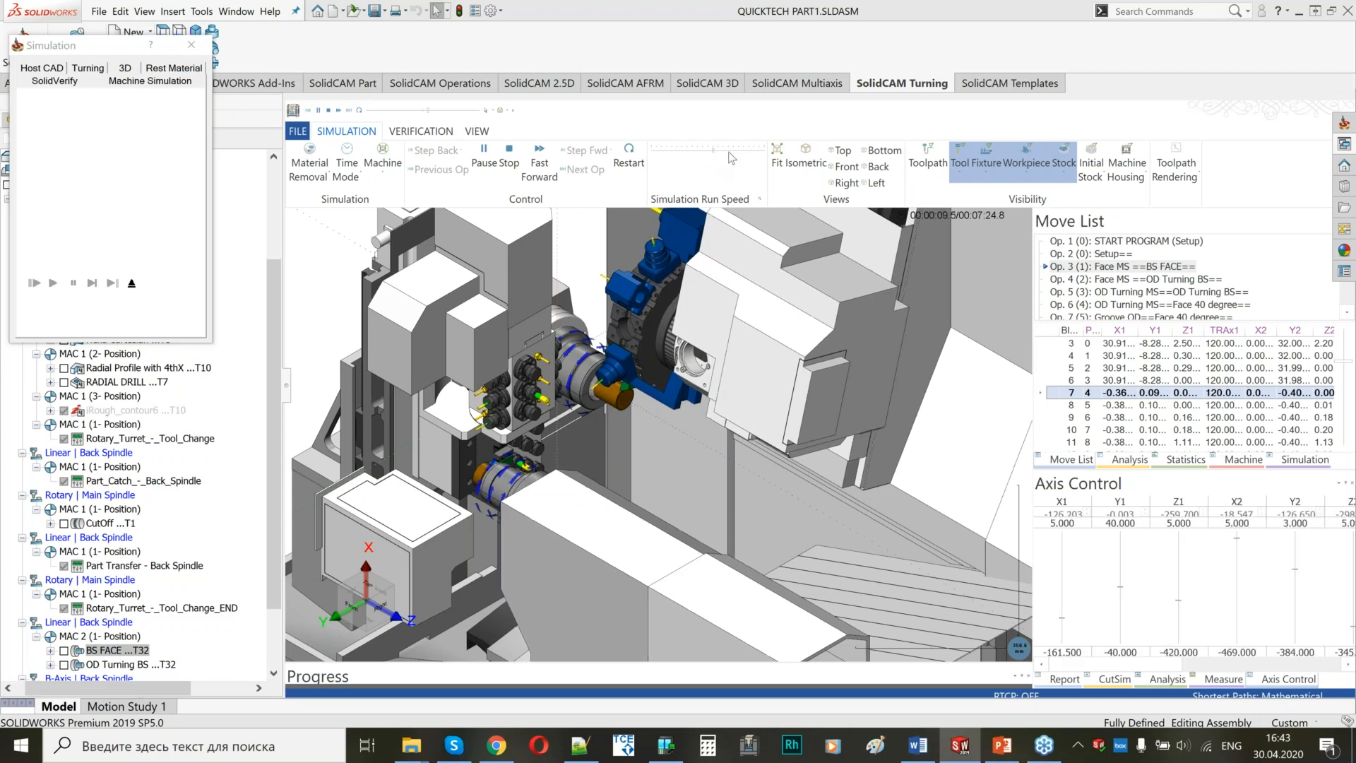
left_click_drag(719, 153, 728, 154)
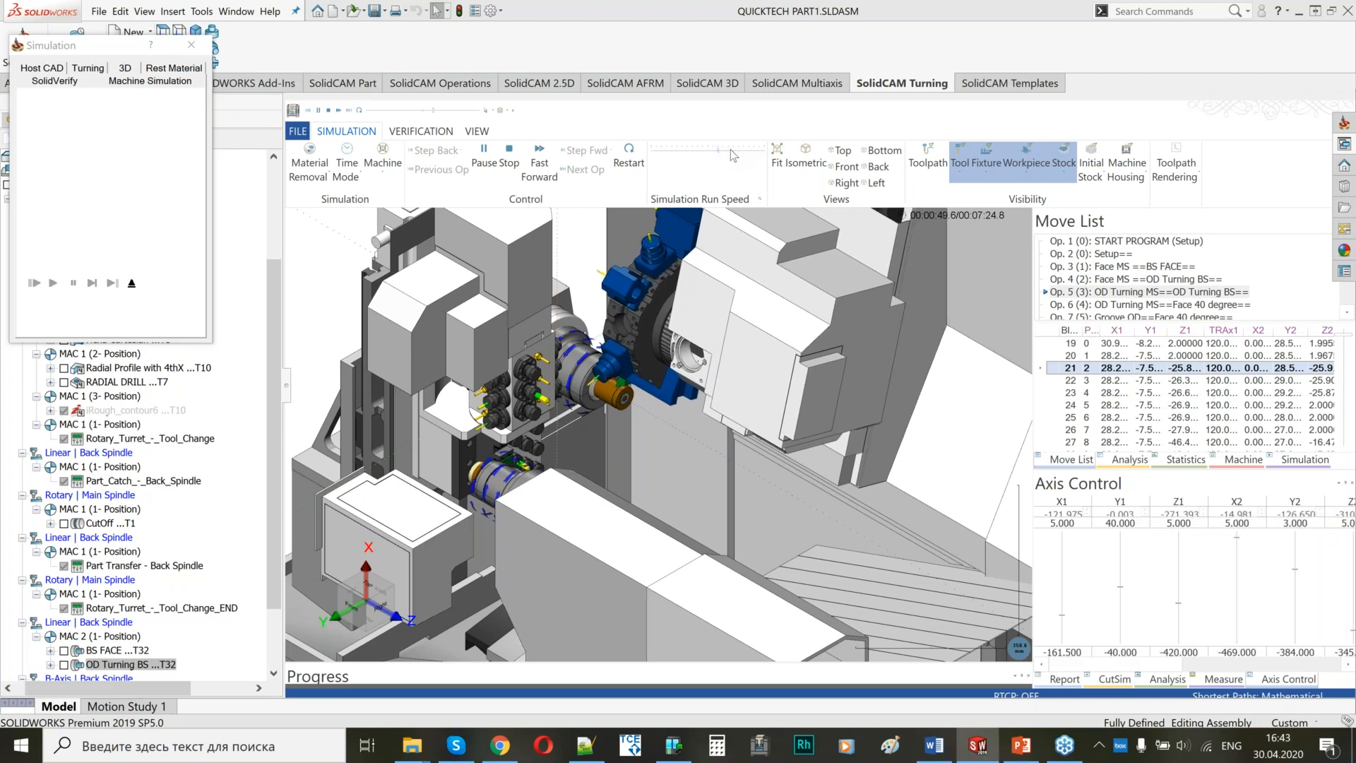
left_click(731, 150)
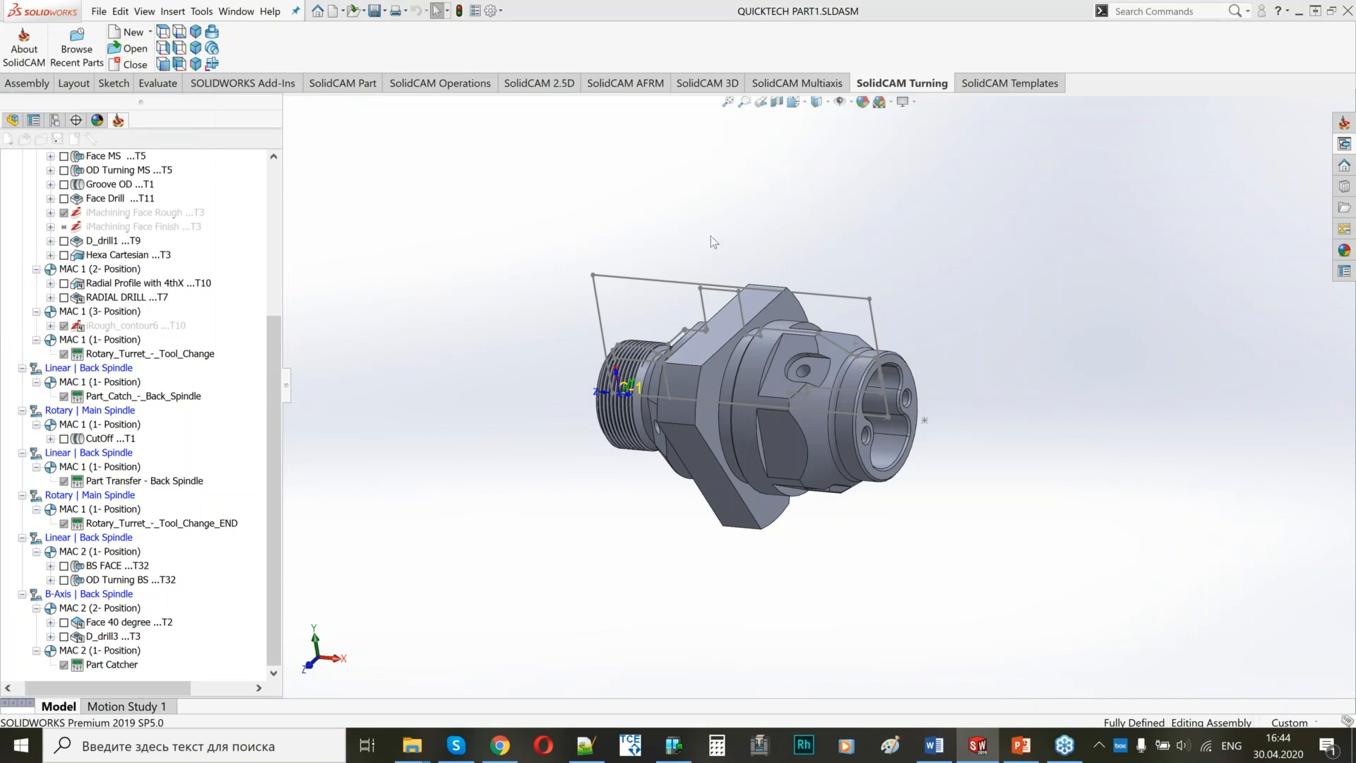
Switch to the PowerPoint presentation and start the slide show from slide 13, "Thinking different - concept".
left_click(1021, 746)
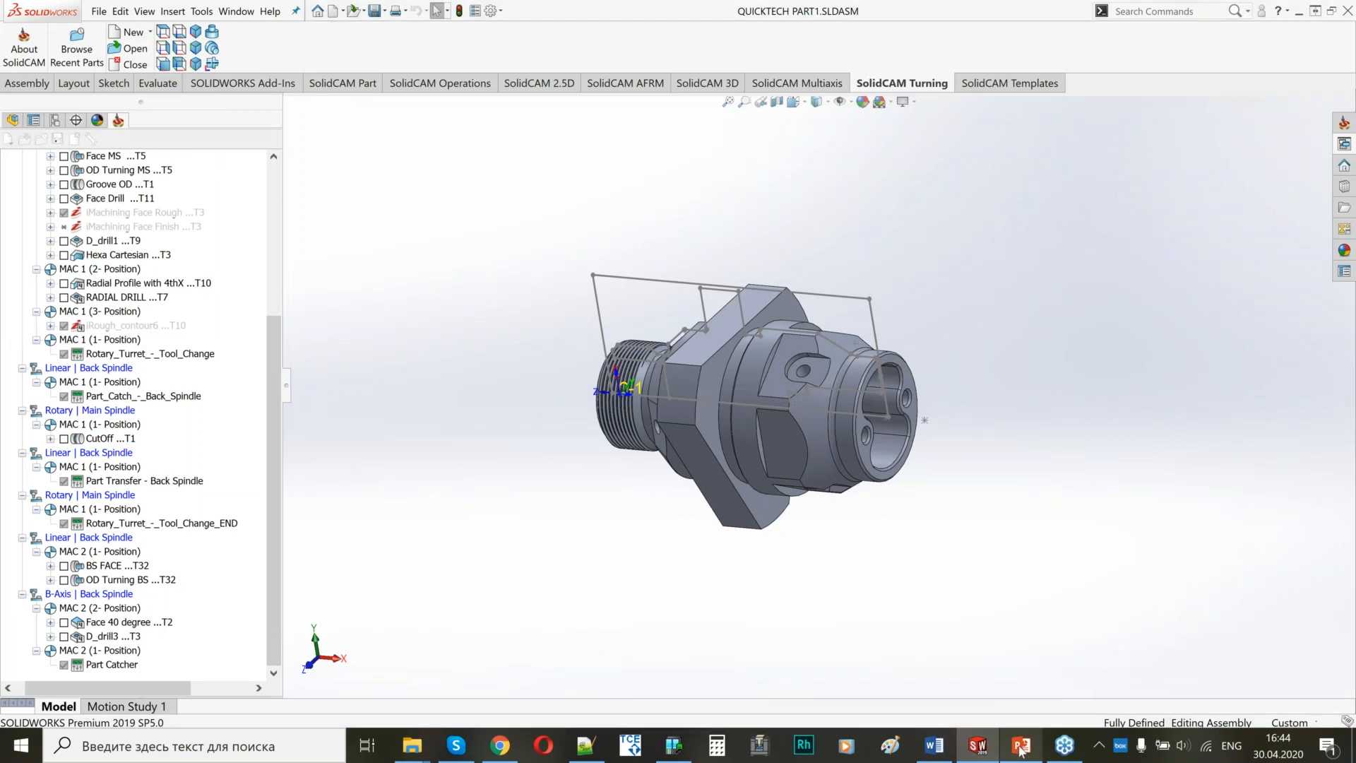
scroll(112, 474, "down", 5)
scroll(111, 475, "down", 6)
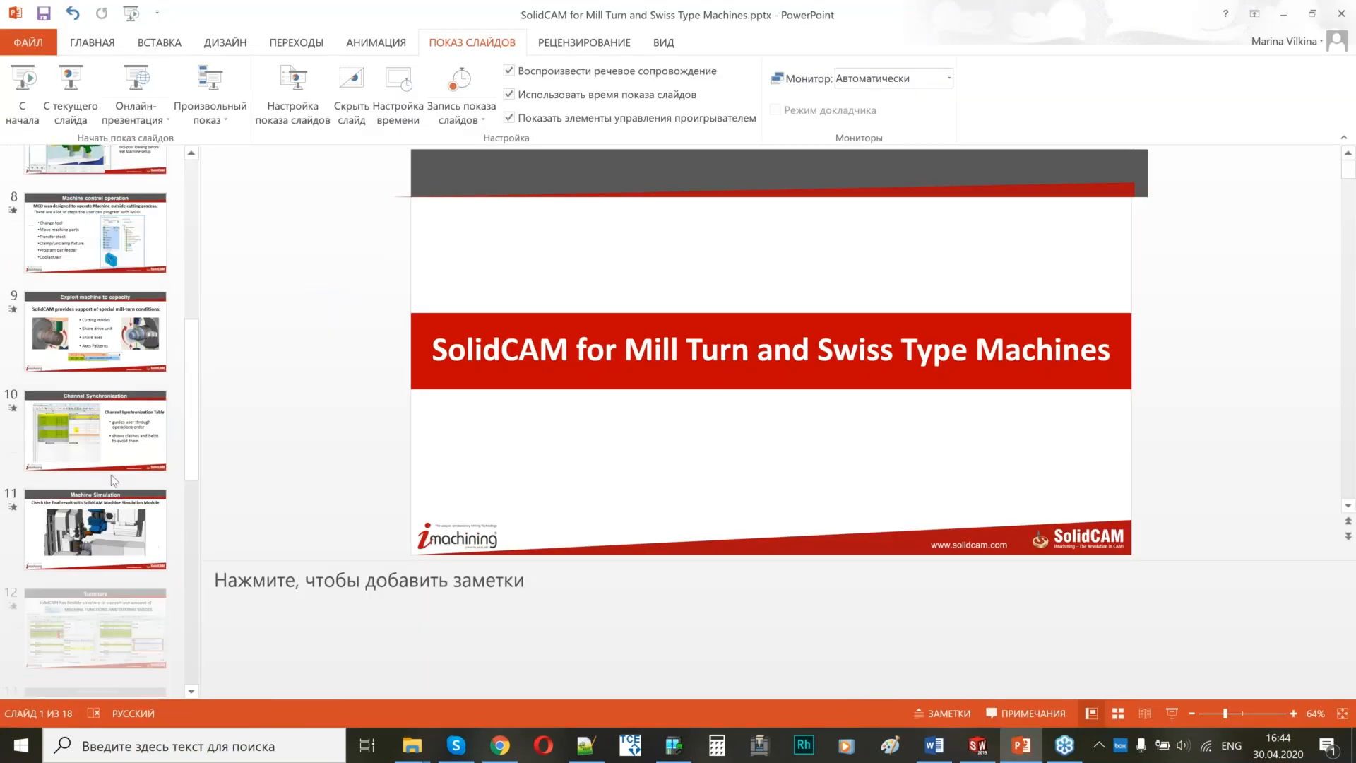
left_click(107, 544)
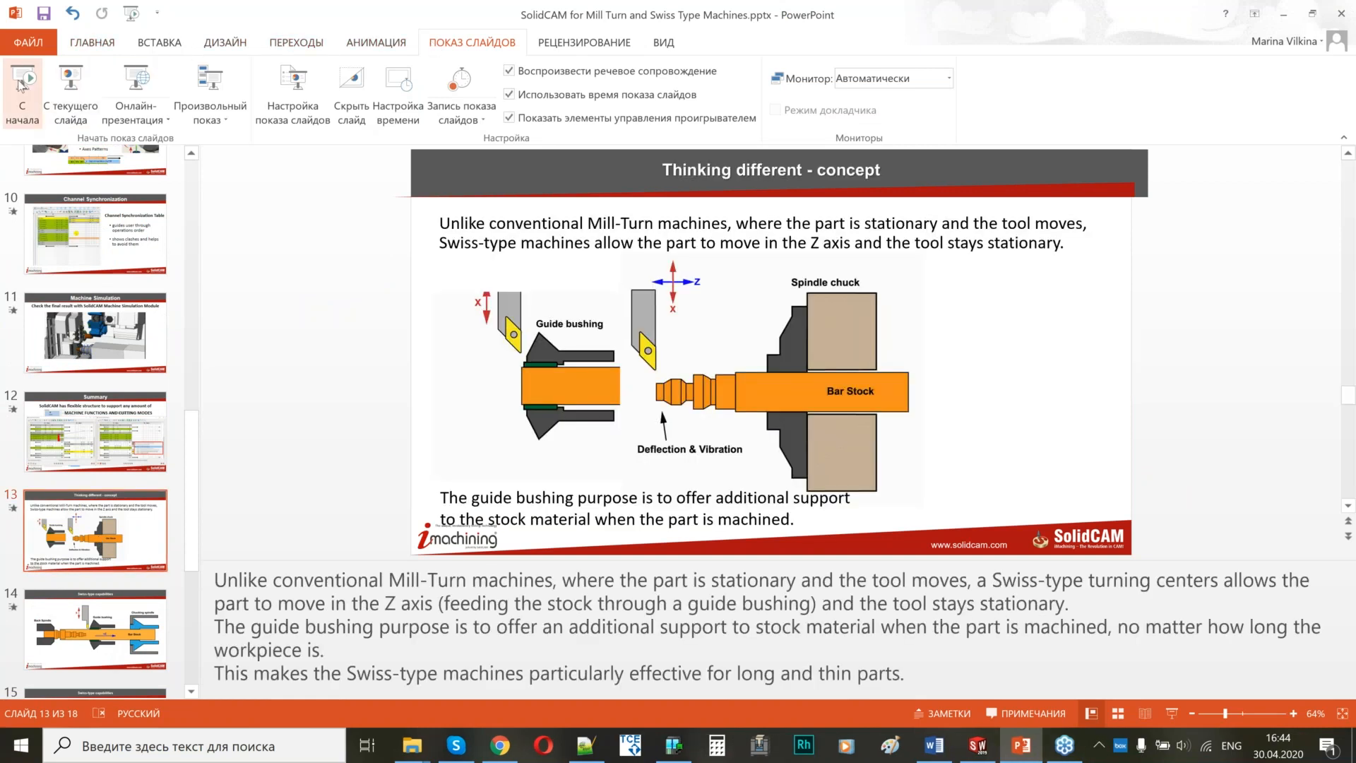
left_click(48, 87)
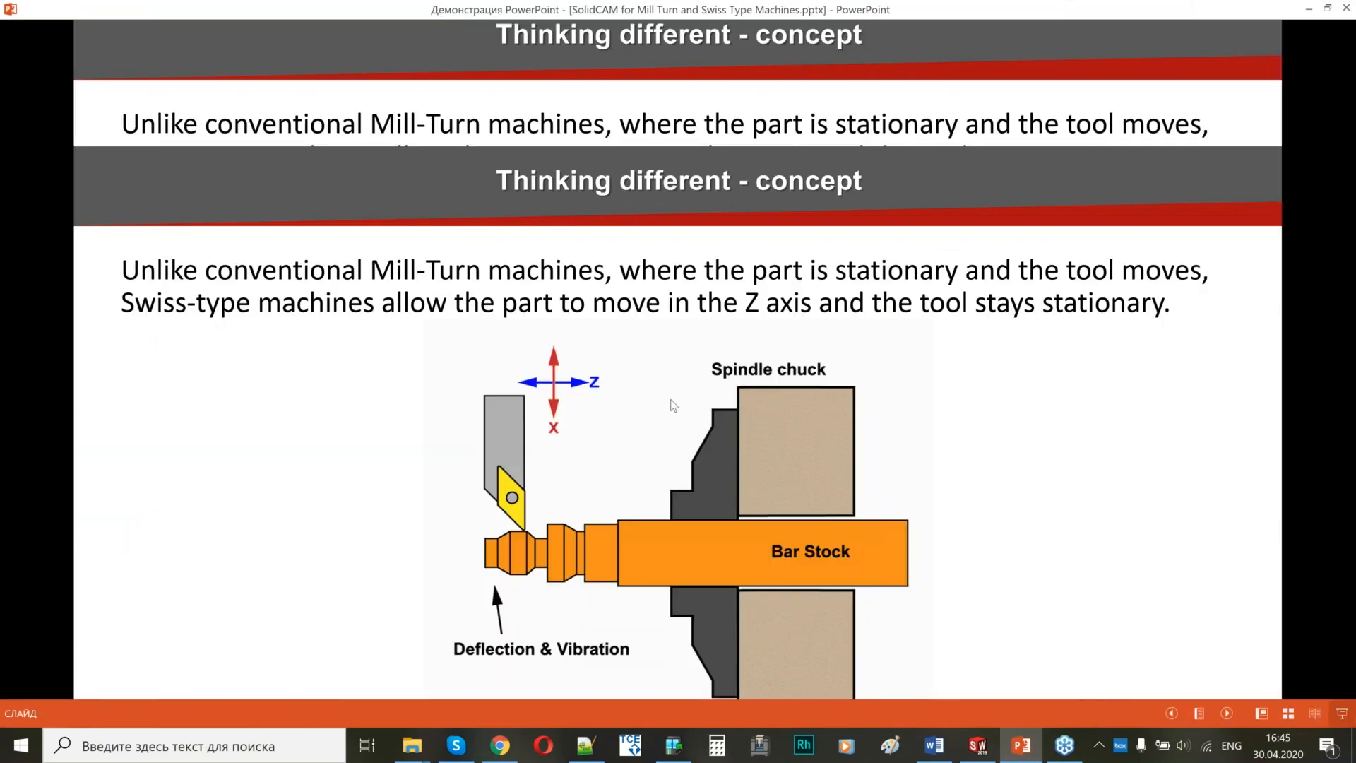
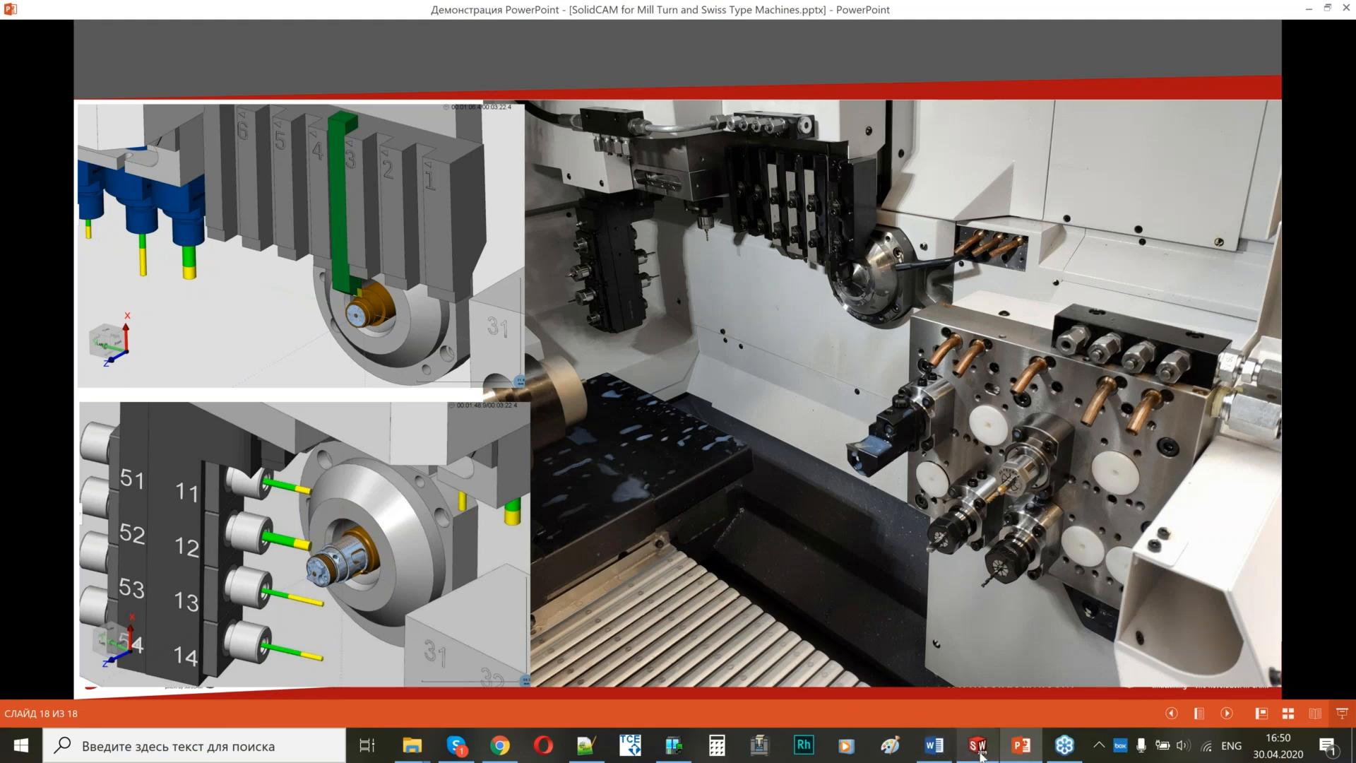
Switch to SOLIDWORKS and open JINNFA PART1.SLDPRT from the PARTS to CUT folder.
left_click(978, 745)
left_click(100, 12)
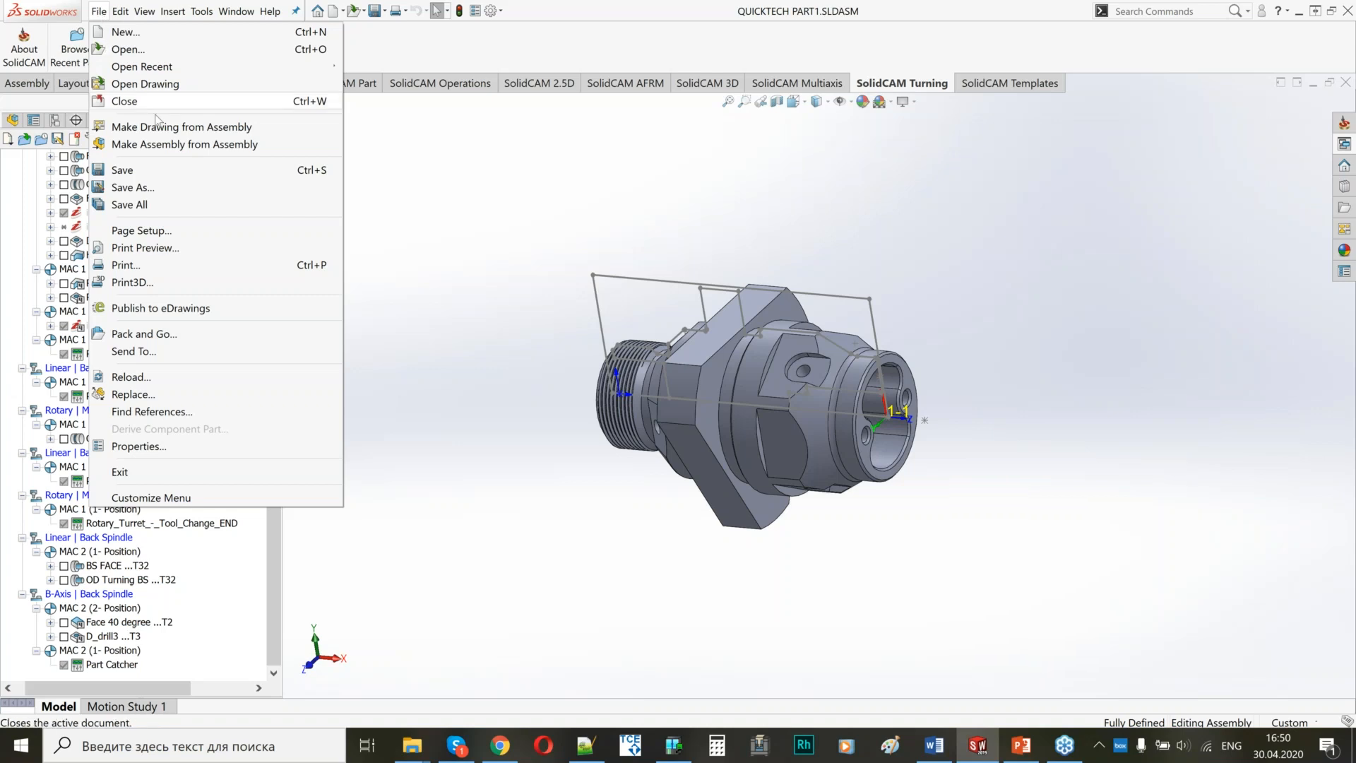
left_click(138, 51)
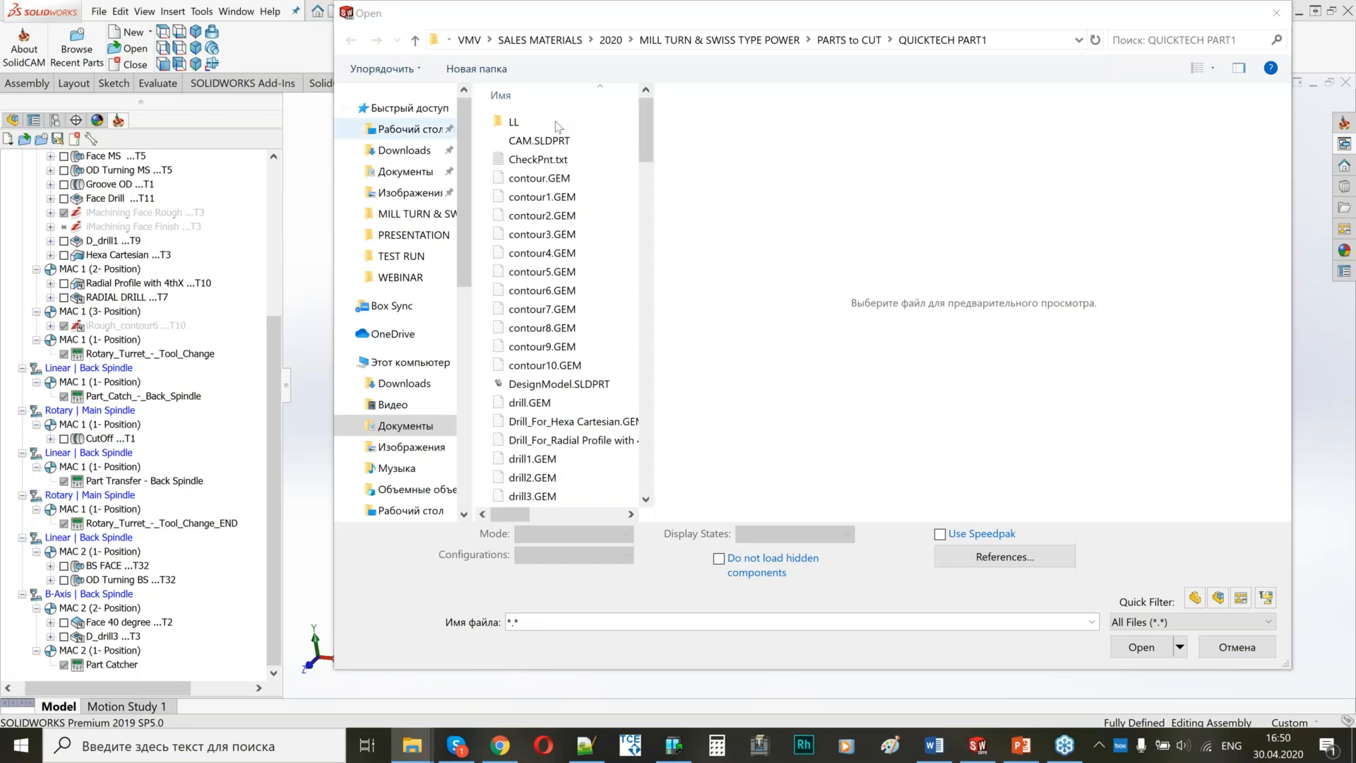
left_click(1022, 44)
type("C:\\Users\\VMV\\Documents\\VMV\\SALES MATERIALS\\2020\\MILL TURN & SWISS TYPE POWER\\PARTS to CUT")
key("Return")
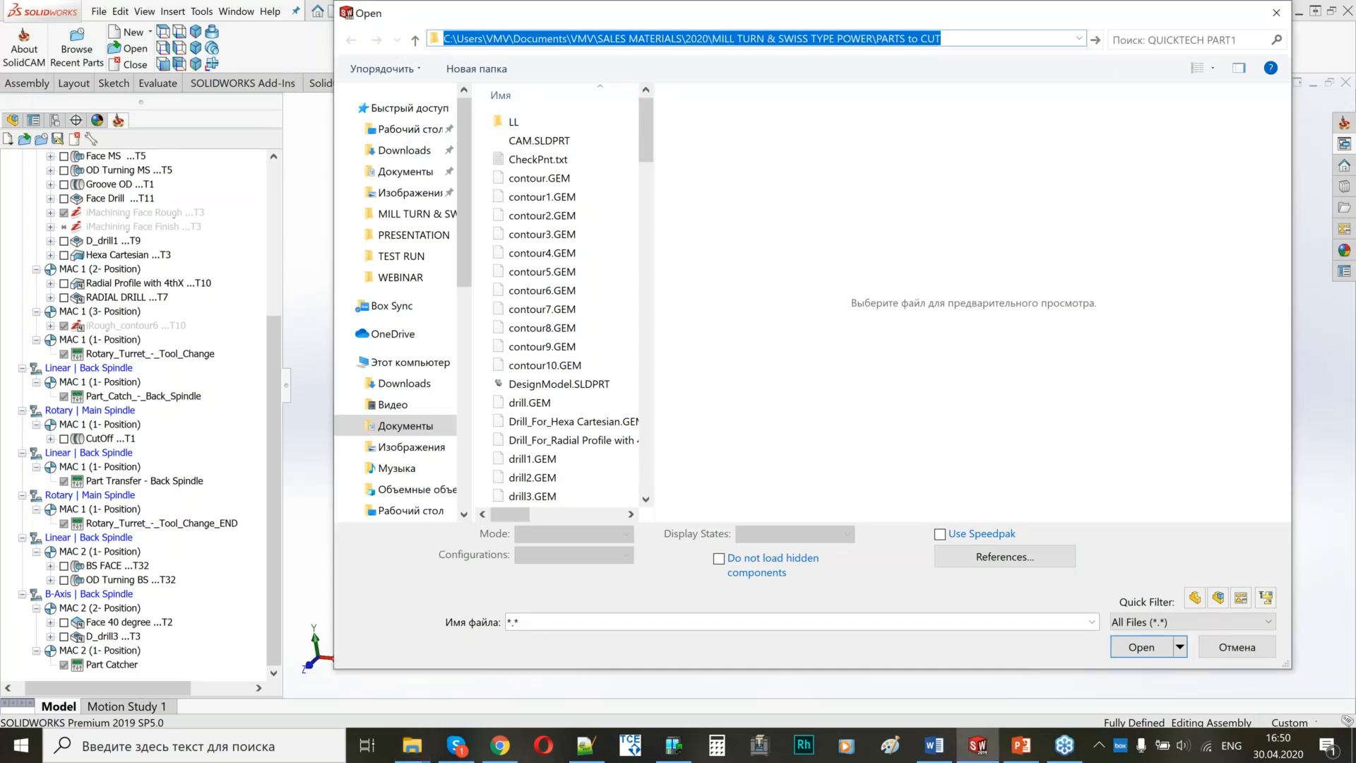
left_click(558, 141)
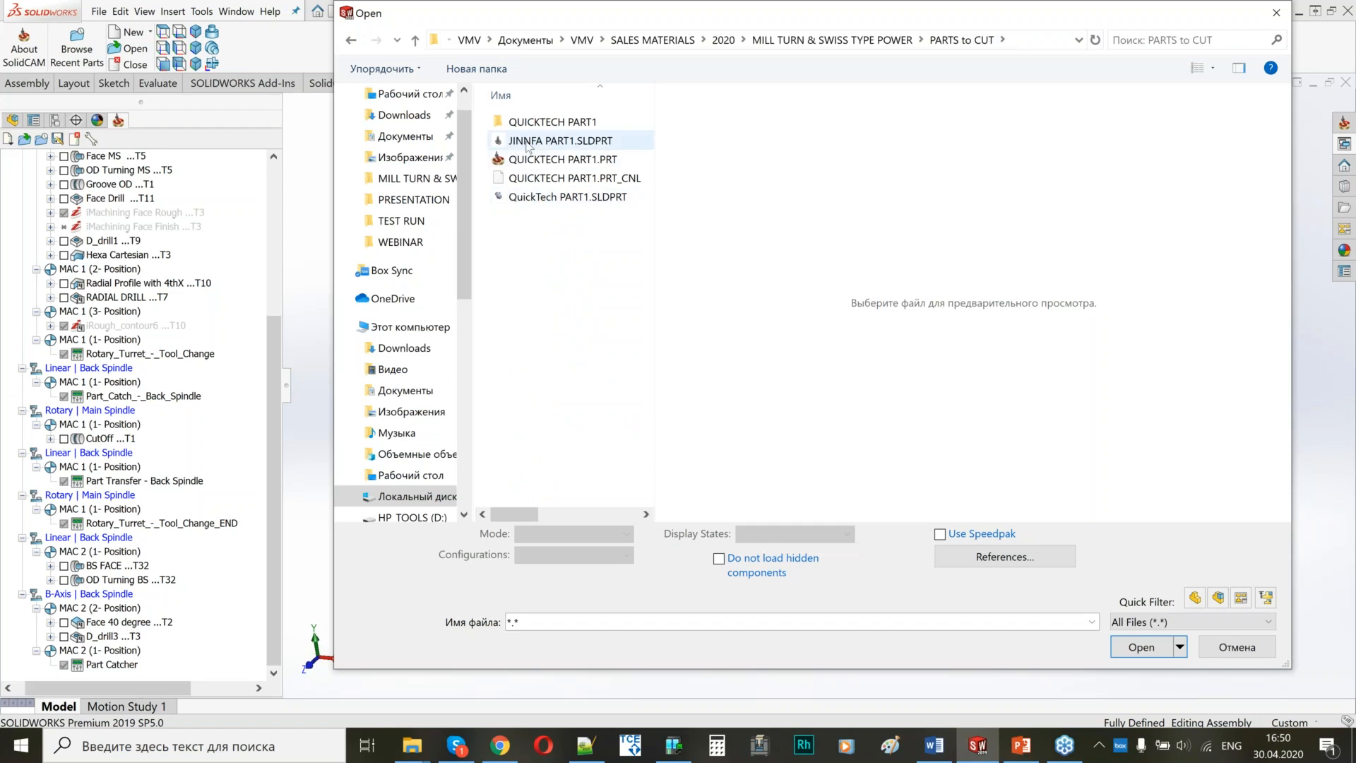
left_click(1141, 633)
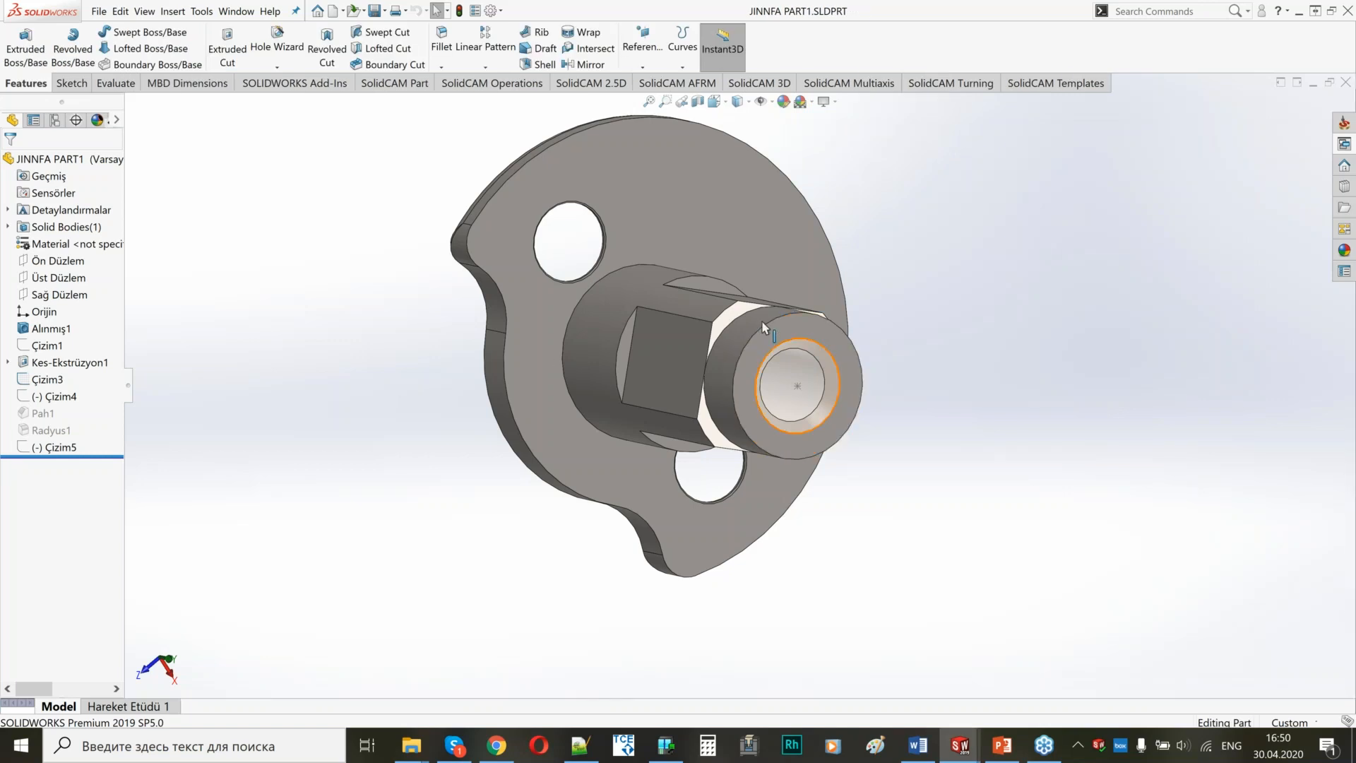
Examine the part's flange, shaft flats and bored end face from several angles.
scroll(789, 337, "up", 3)
scroll(698, 283, "down", 4)
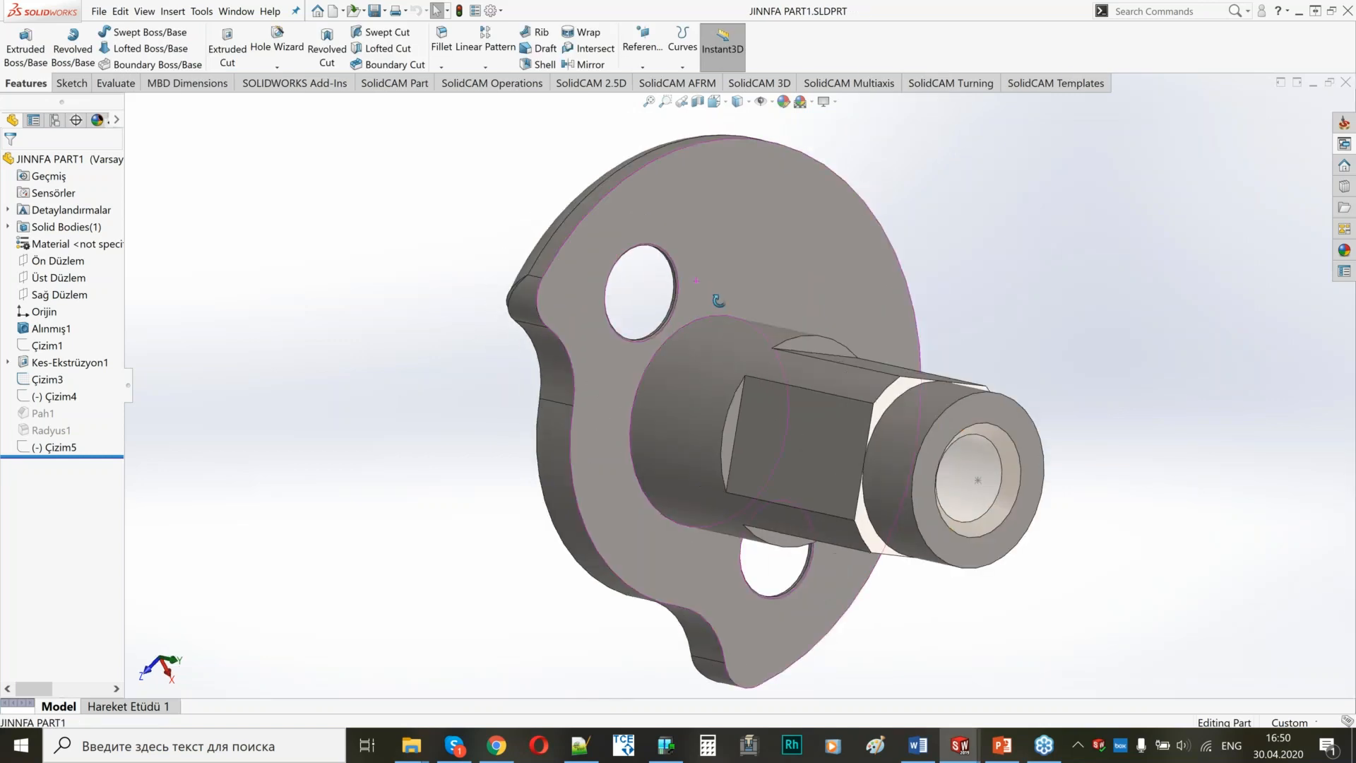
scroll(780, 413, "up", 3)
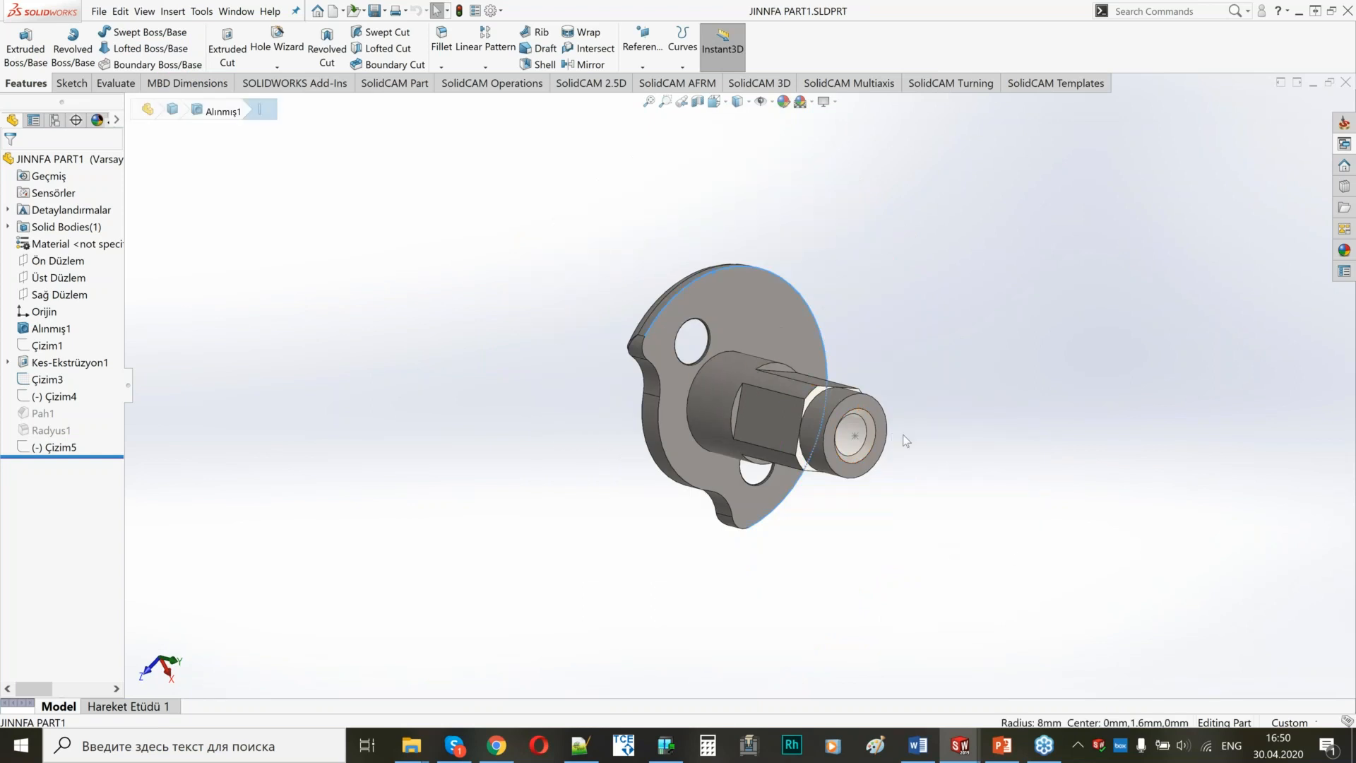
scroll(908, 417, "down", 2)
scroll(862, 429, "down", 2)
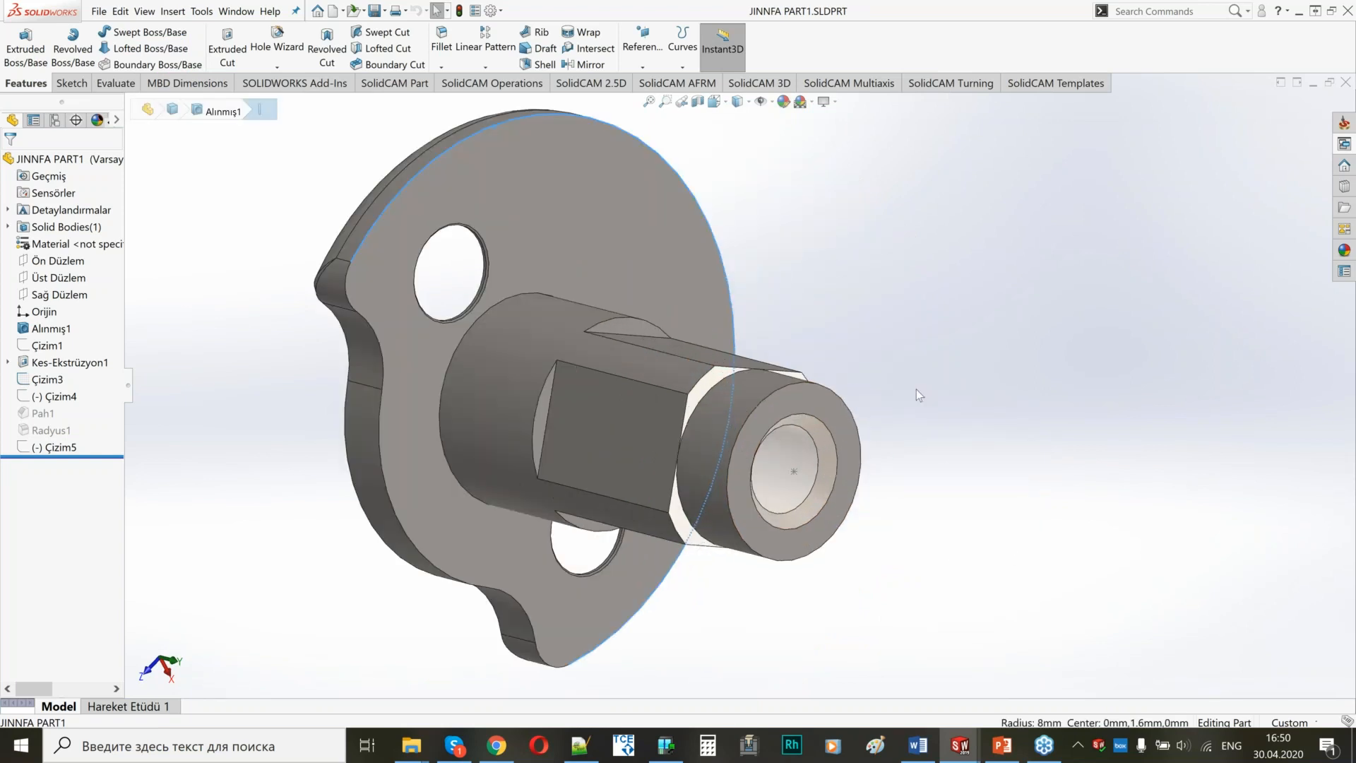
left_click(837, 403)
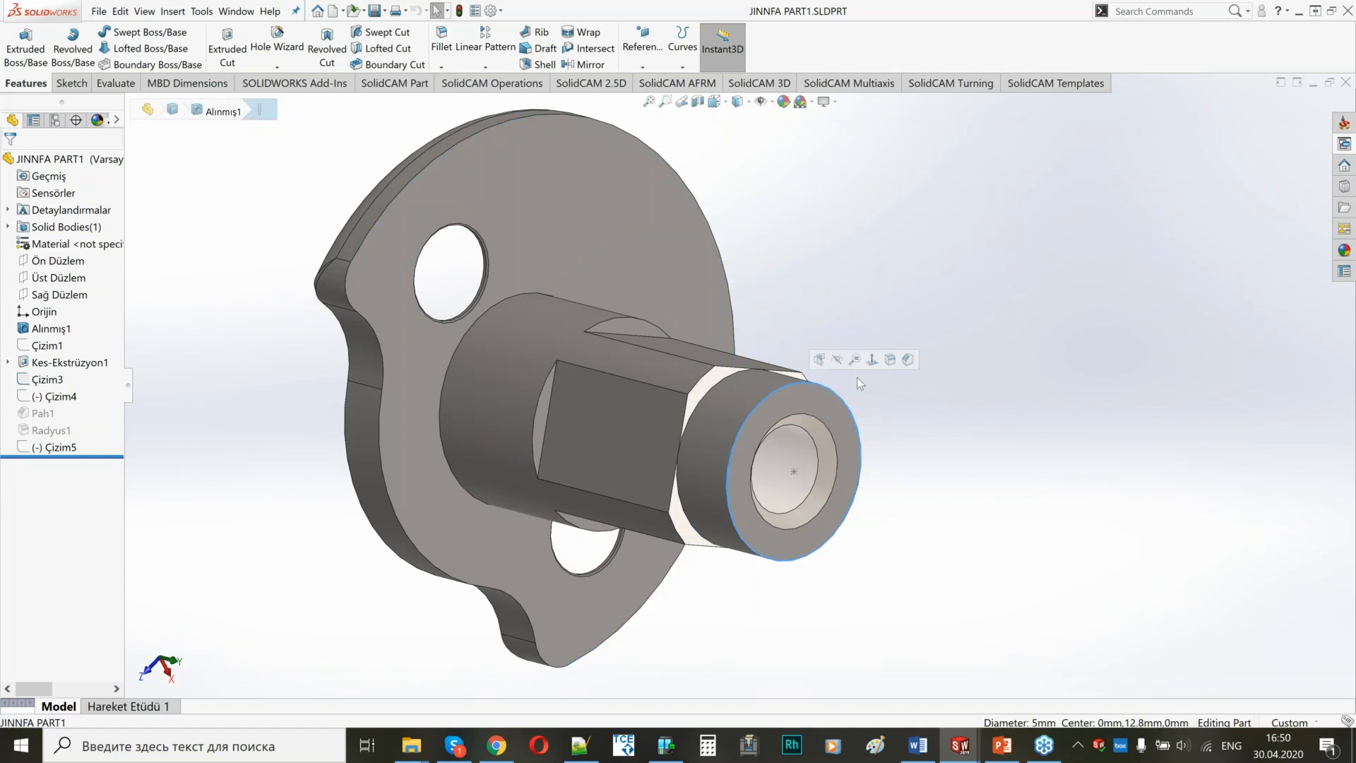
left_click(809, 401)
middle_click_drag(584, 325, 771, 384)
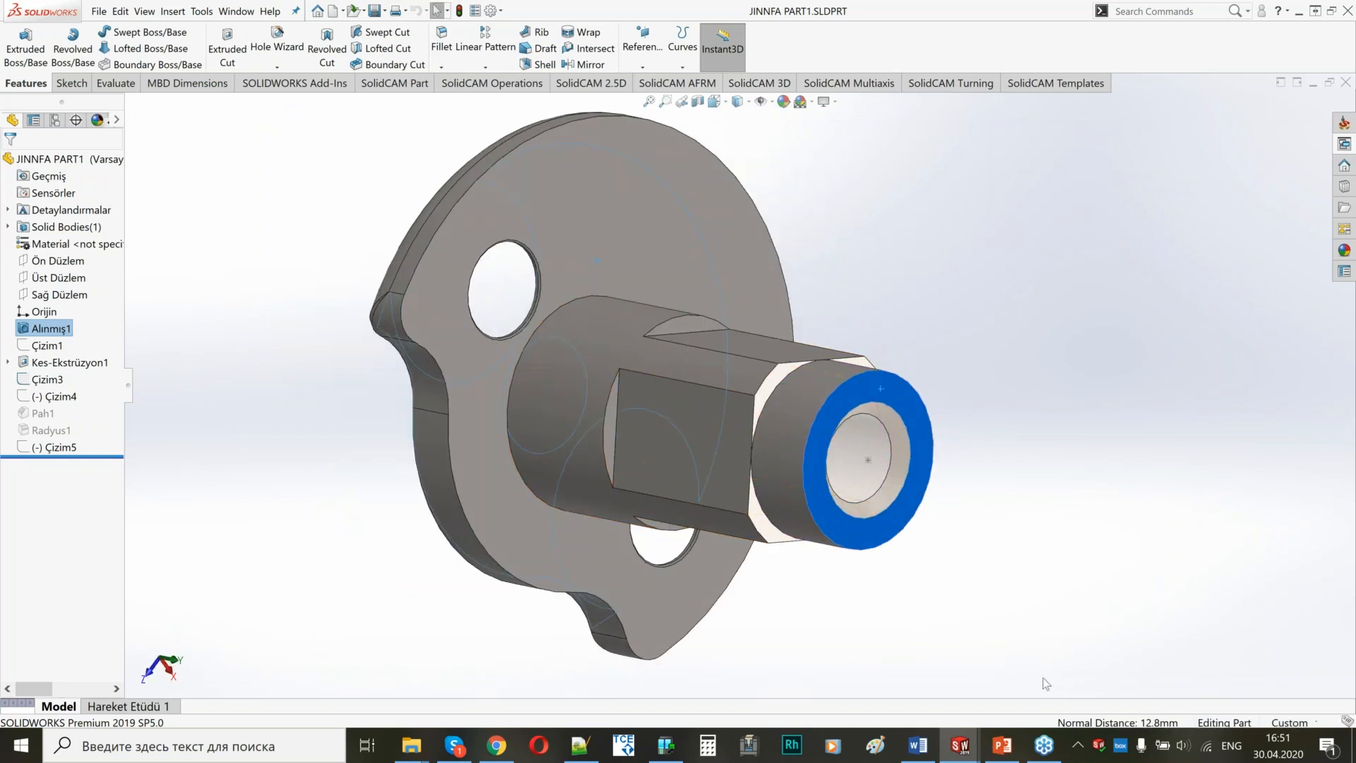
scroll(734, 402, "up", 3)
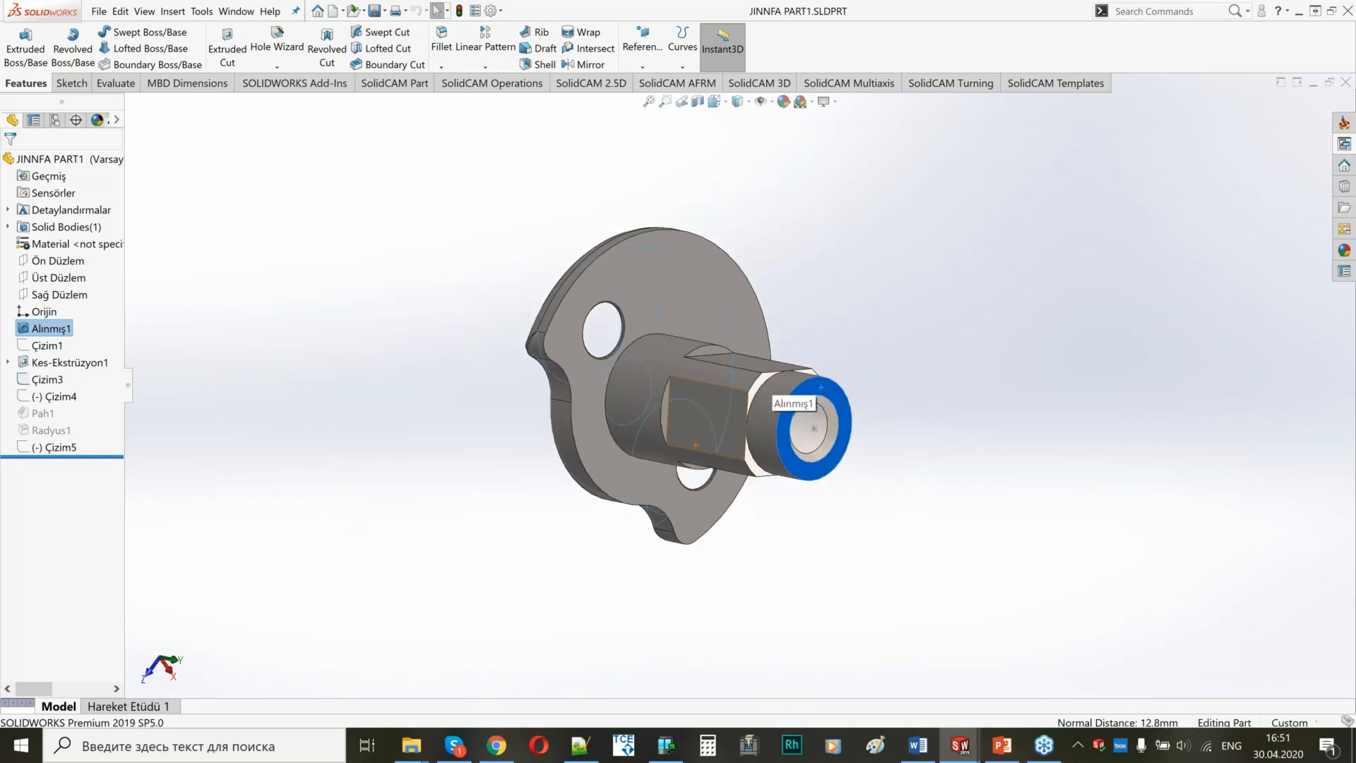
middle_click_drag(742, 399, 812, 401)
left_click(1260, 295)
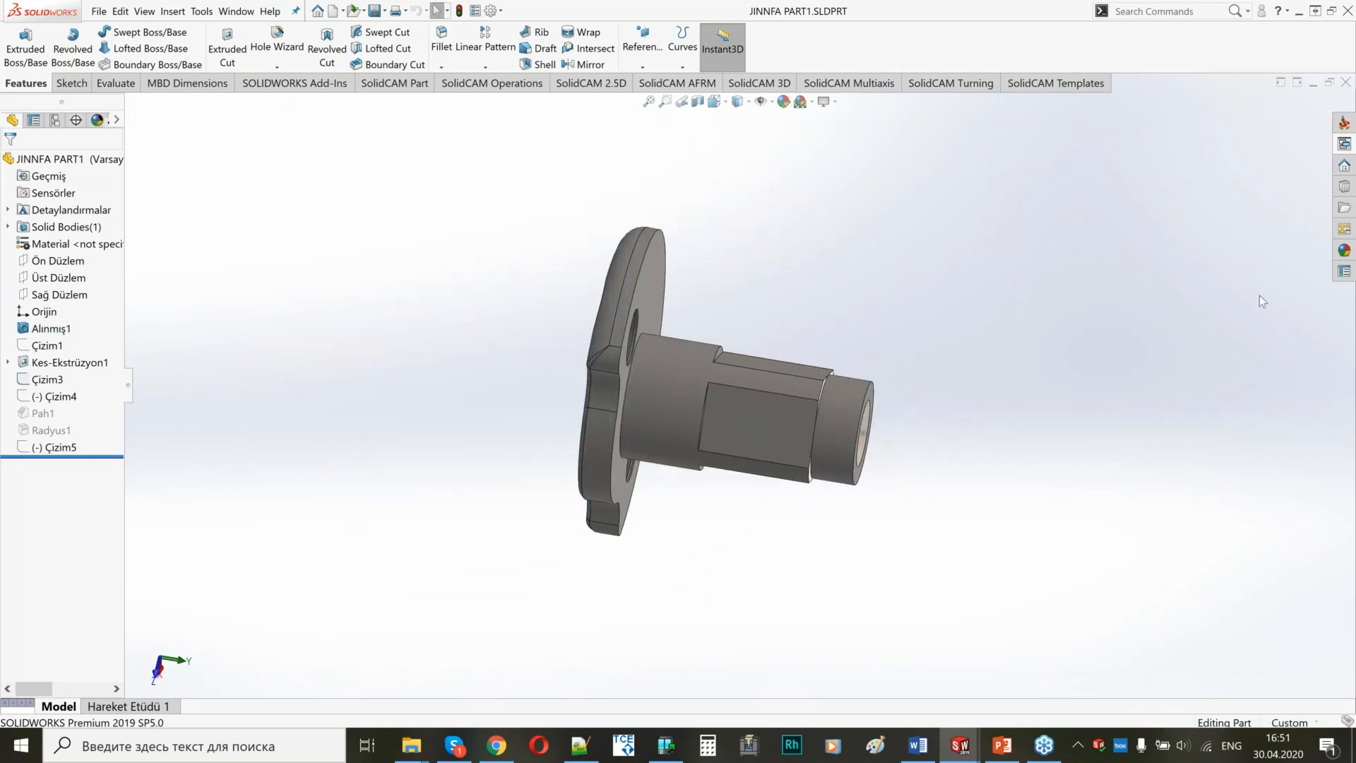
Create an external metric Mill-Turn CAM-Part named JINNFA PART1 and choose JINN FA JSL-20RBY as its CNC machine.
left_click(1343, 124)
left_click(1165, 191)
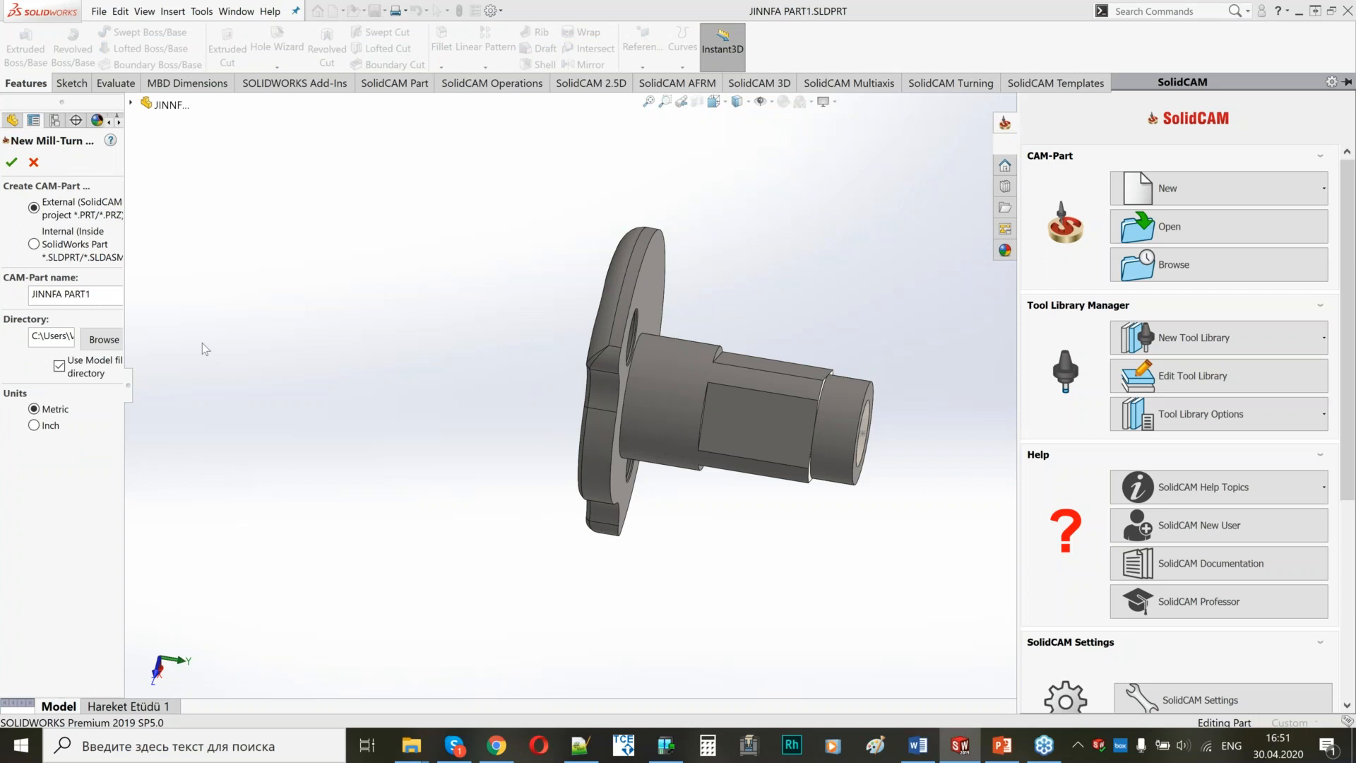
left_click(13, 162)
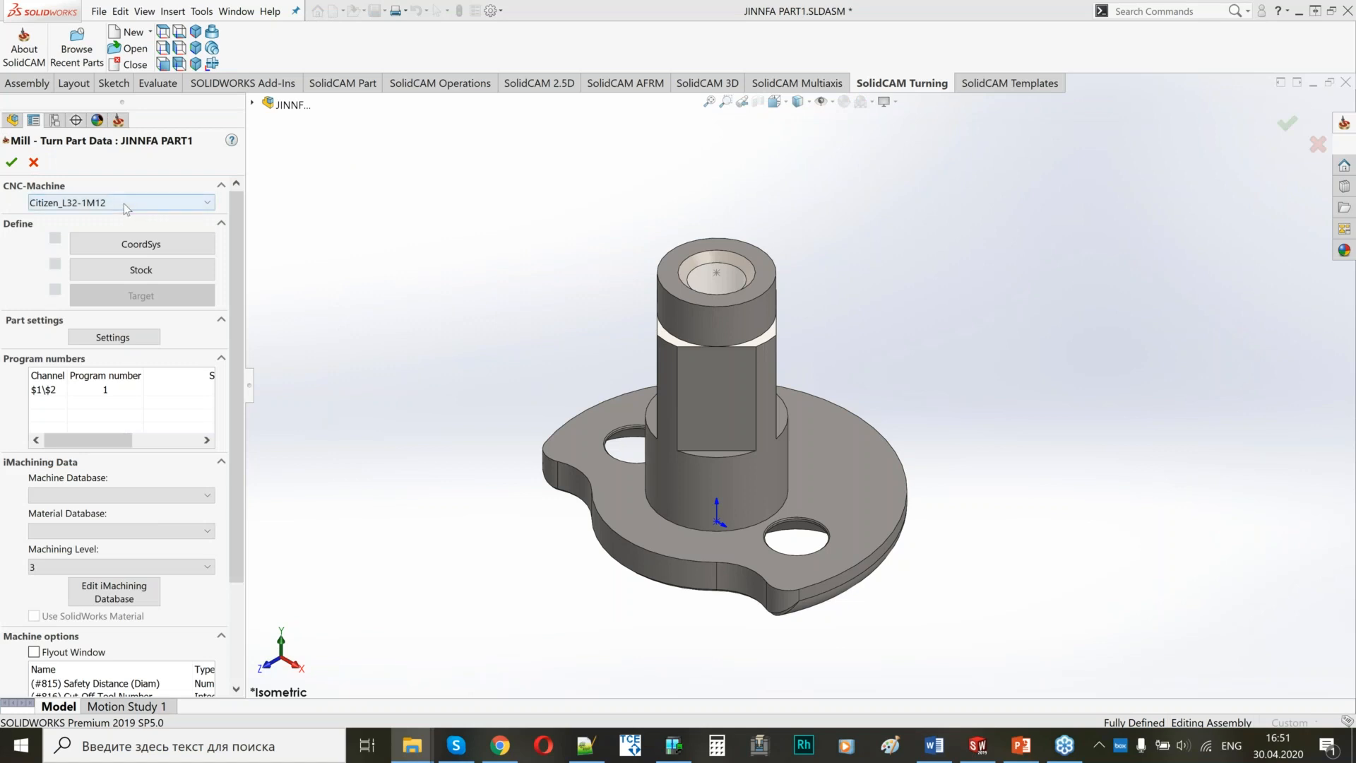
left_click(141, 245)
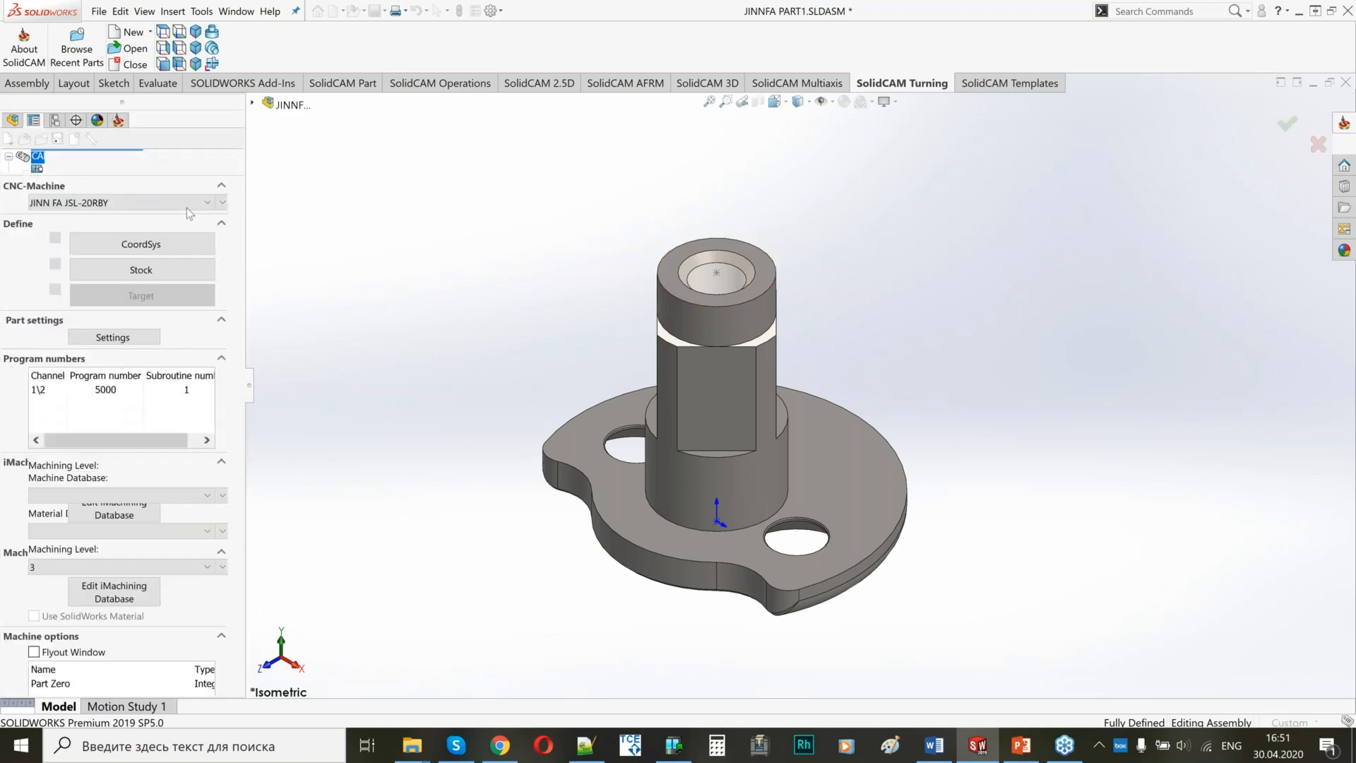
Define MAC CoordSys 1 on the shaft's bored end face, with its origin at the center of revolution face.
mouse_move(712, 288)
middle_mouse_down()
mouse_move(869, 526)
mouse_move(713, 462)
mouse_move(663, 273)
mouse_move(708, 281)
middle_mouse_up()
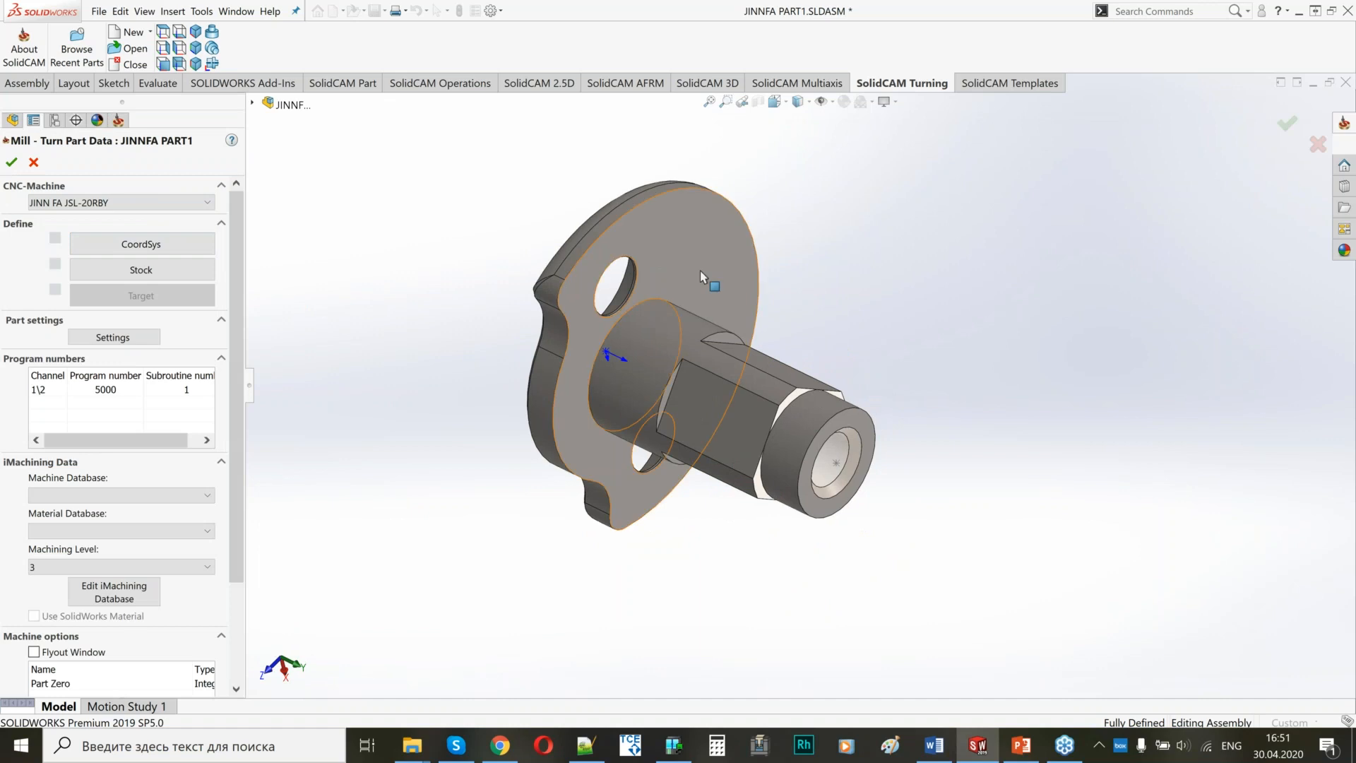
left_click(122, 247)
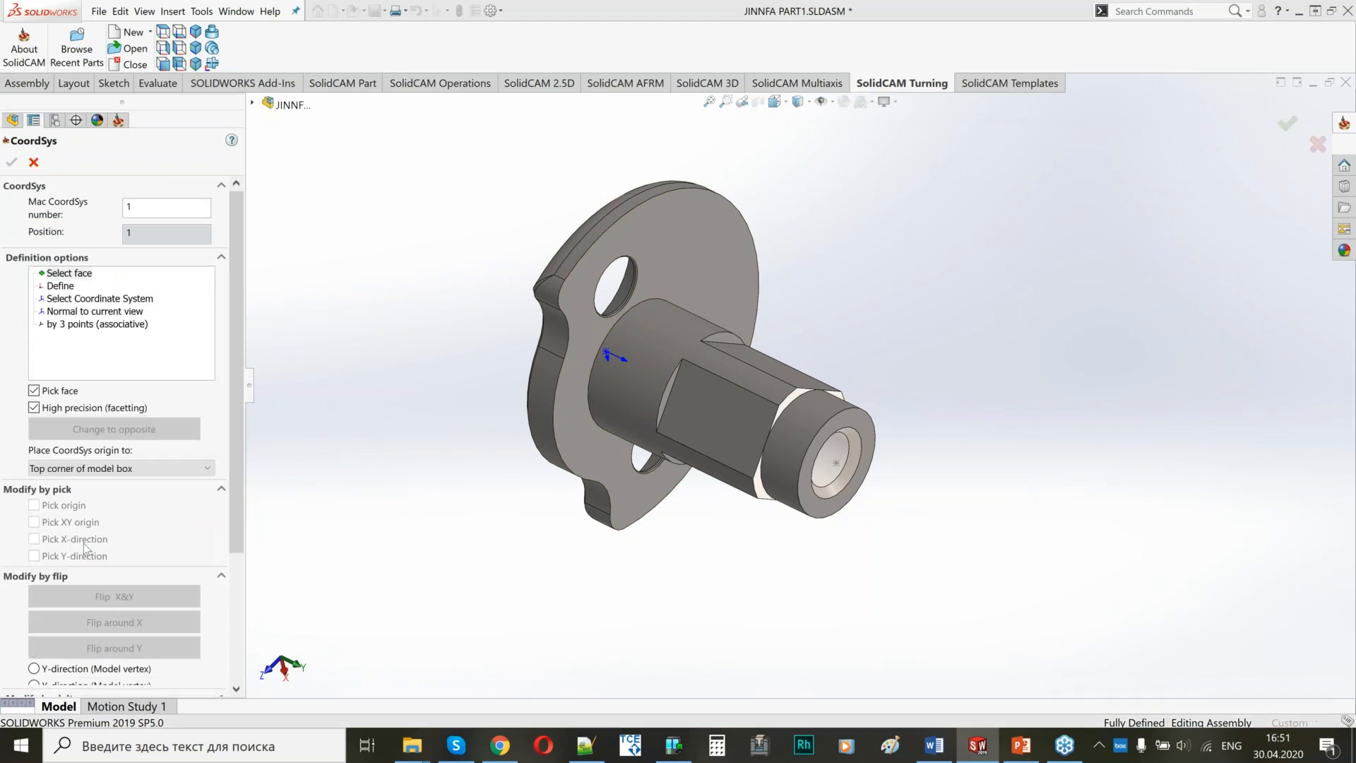
left_click(94, 468)
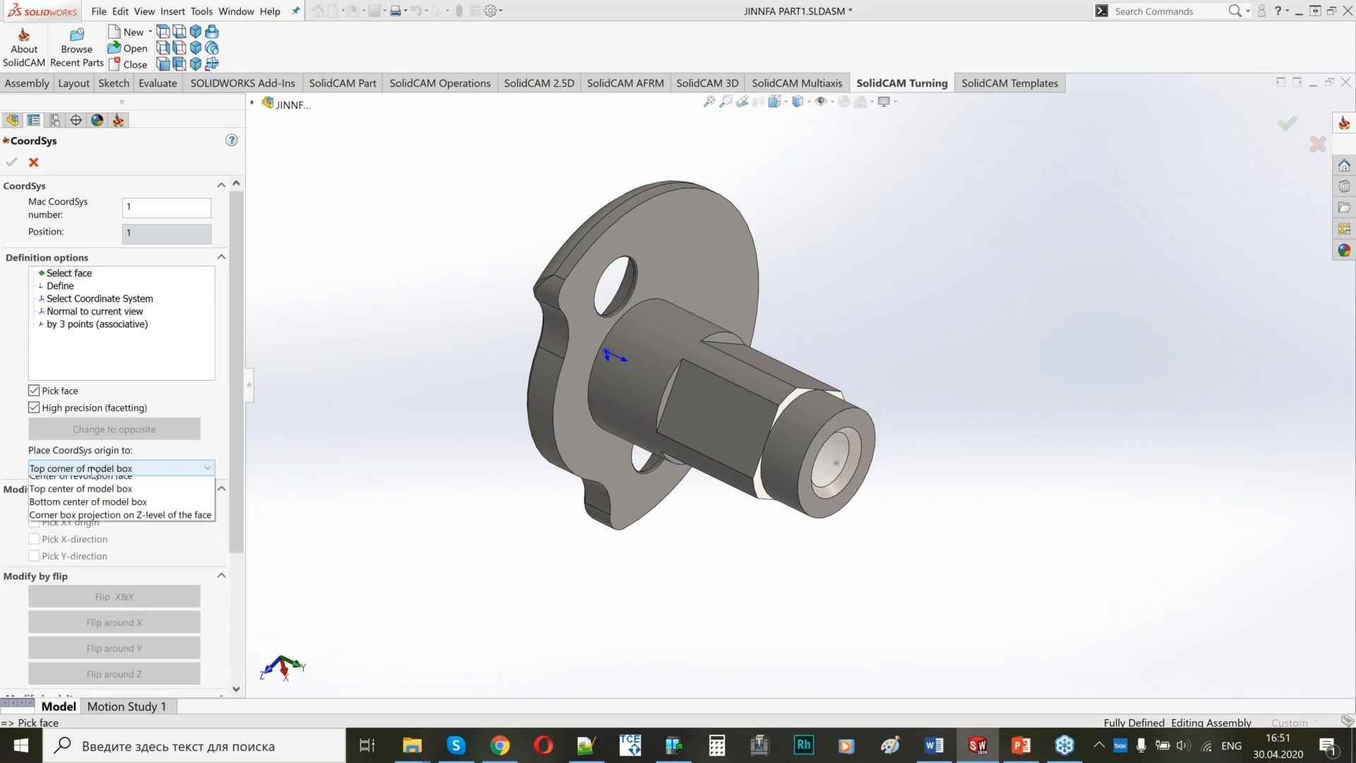
left_click(109, 509)
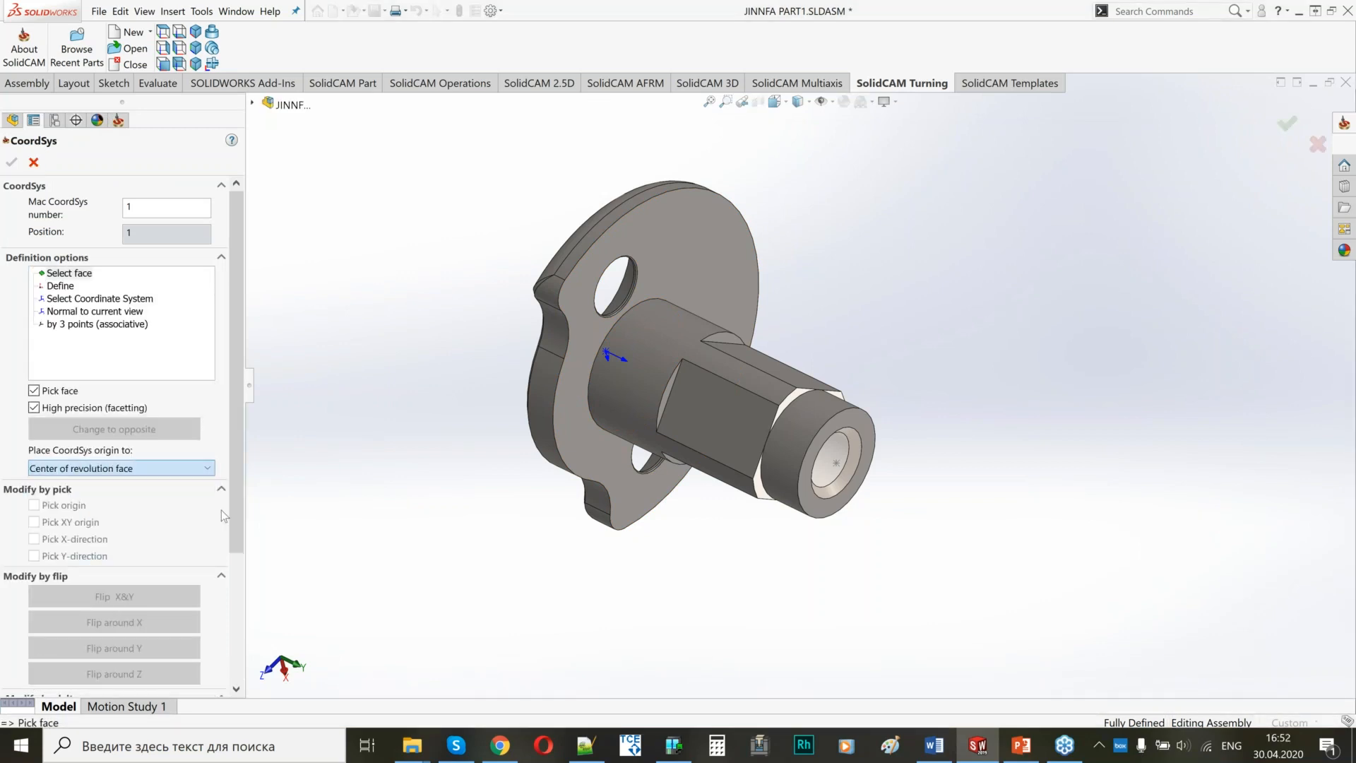
left_click(797, 436)
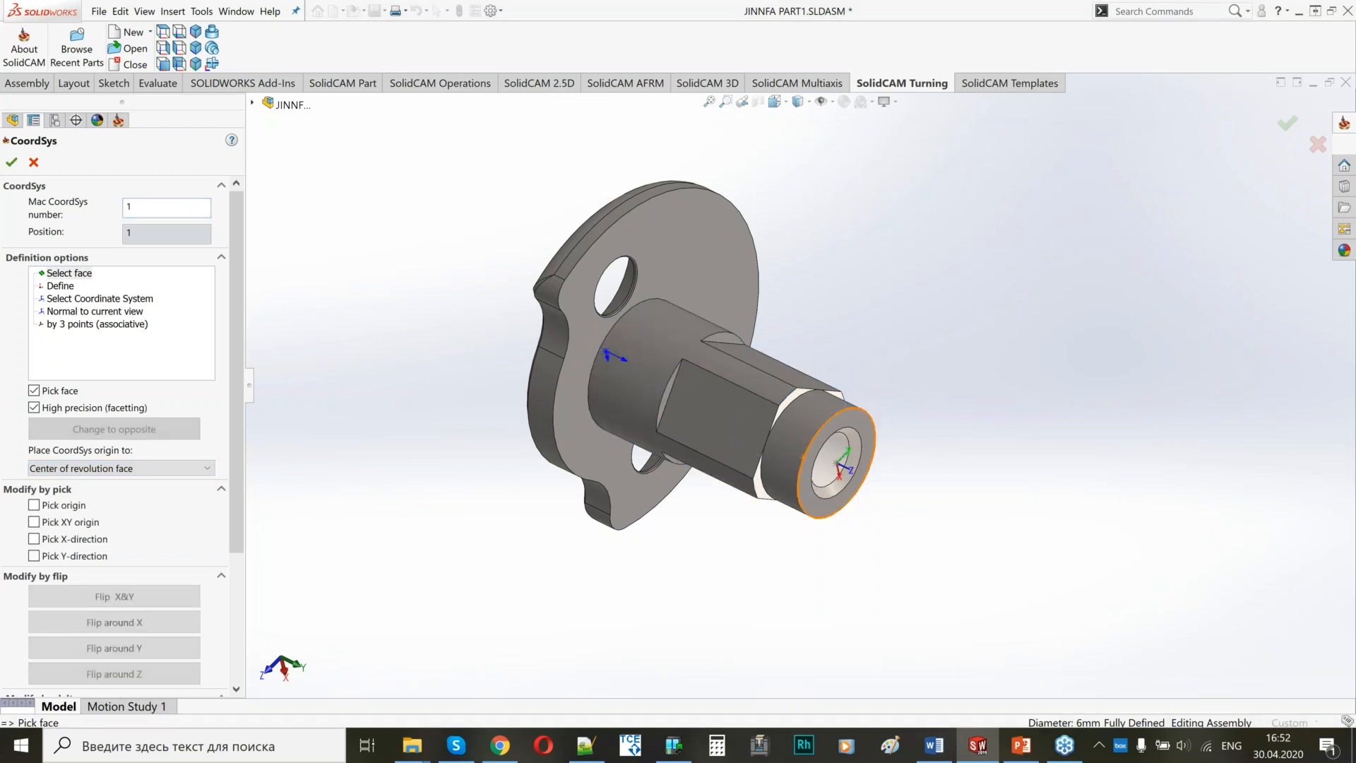
middle_click_drag(706, 403, 675, 329)
left_click(12, 162)
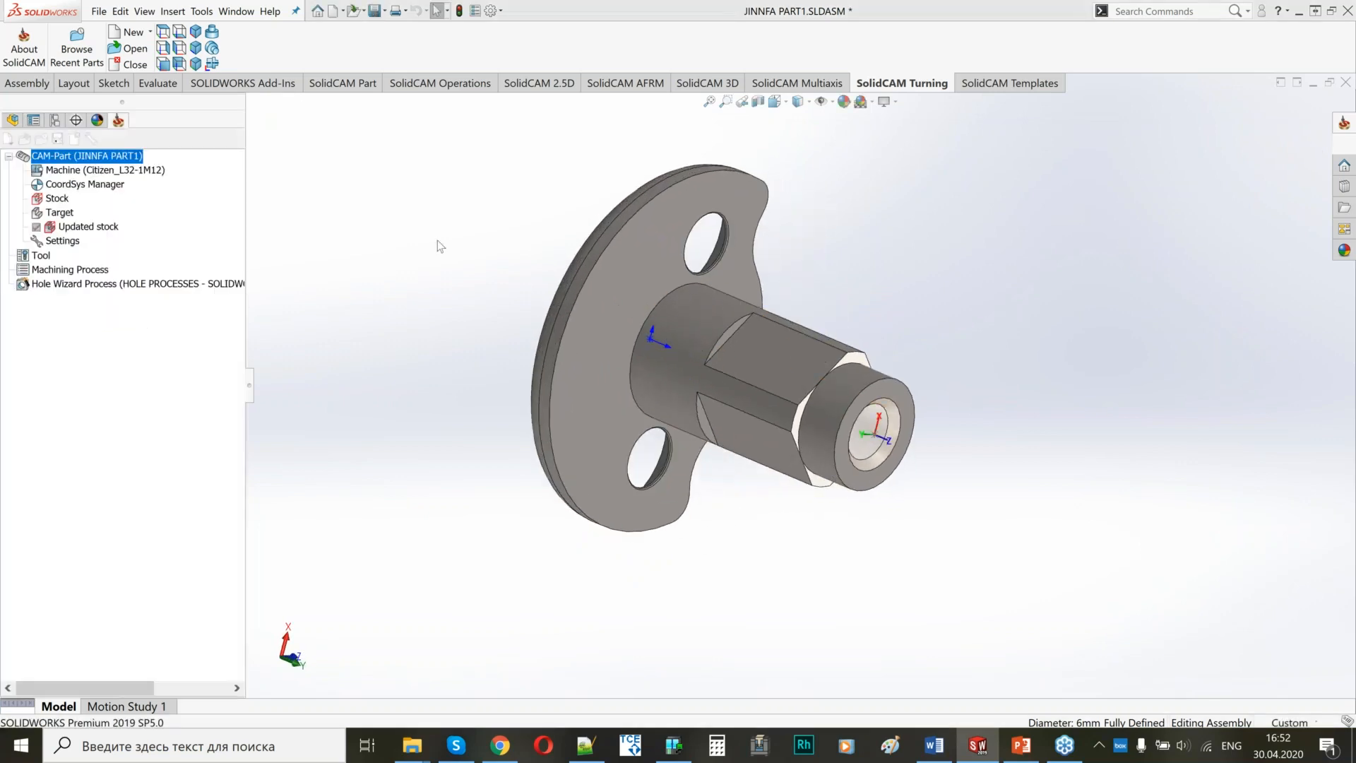
left_click(12, 163)
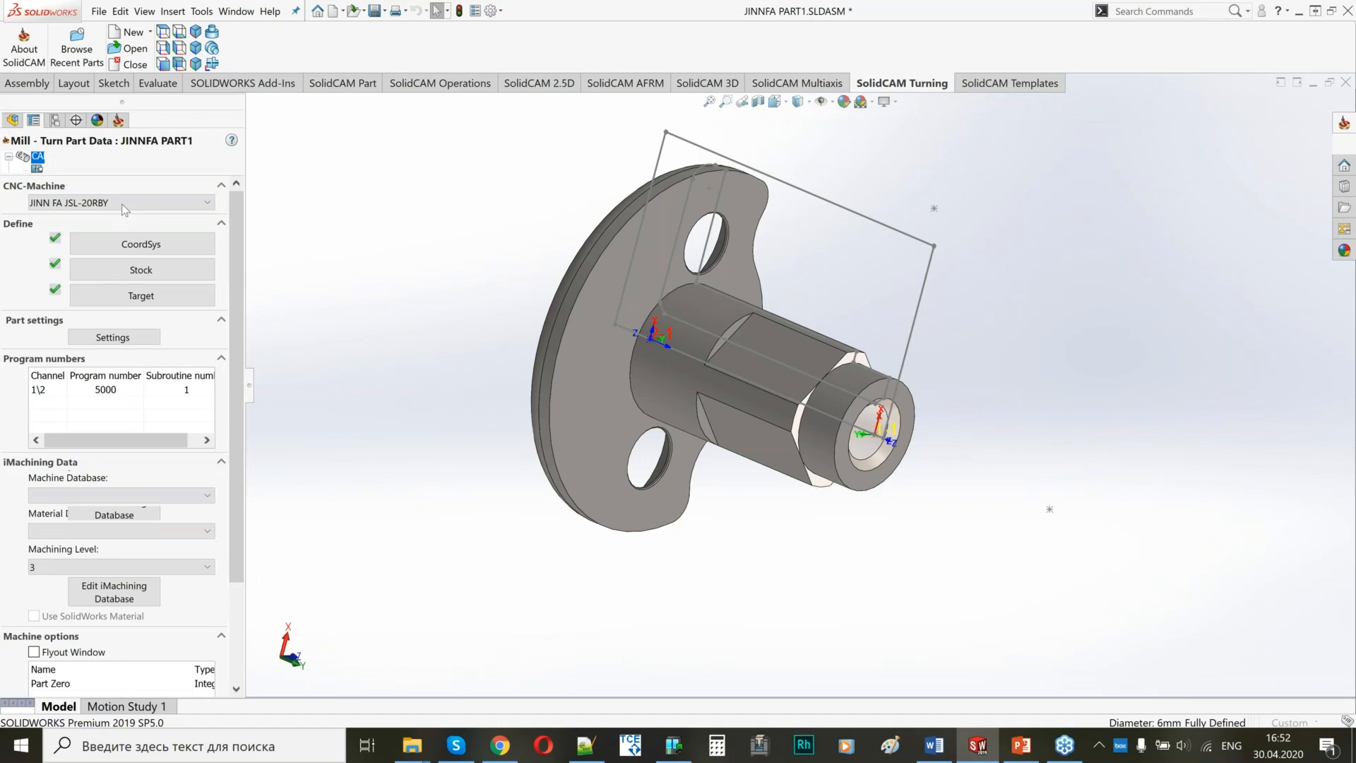
Set the cylindrical stock's external offset to 1 and accept the Mill-Turn part data.
middle_click_drag(557, 353, 606, 387)
middle_click_drag(622, 210, 621, 213)
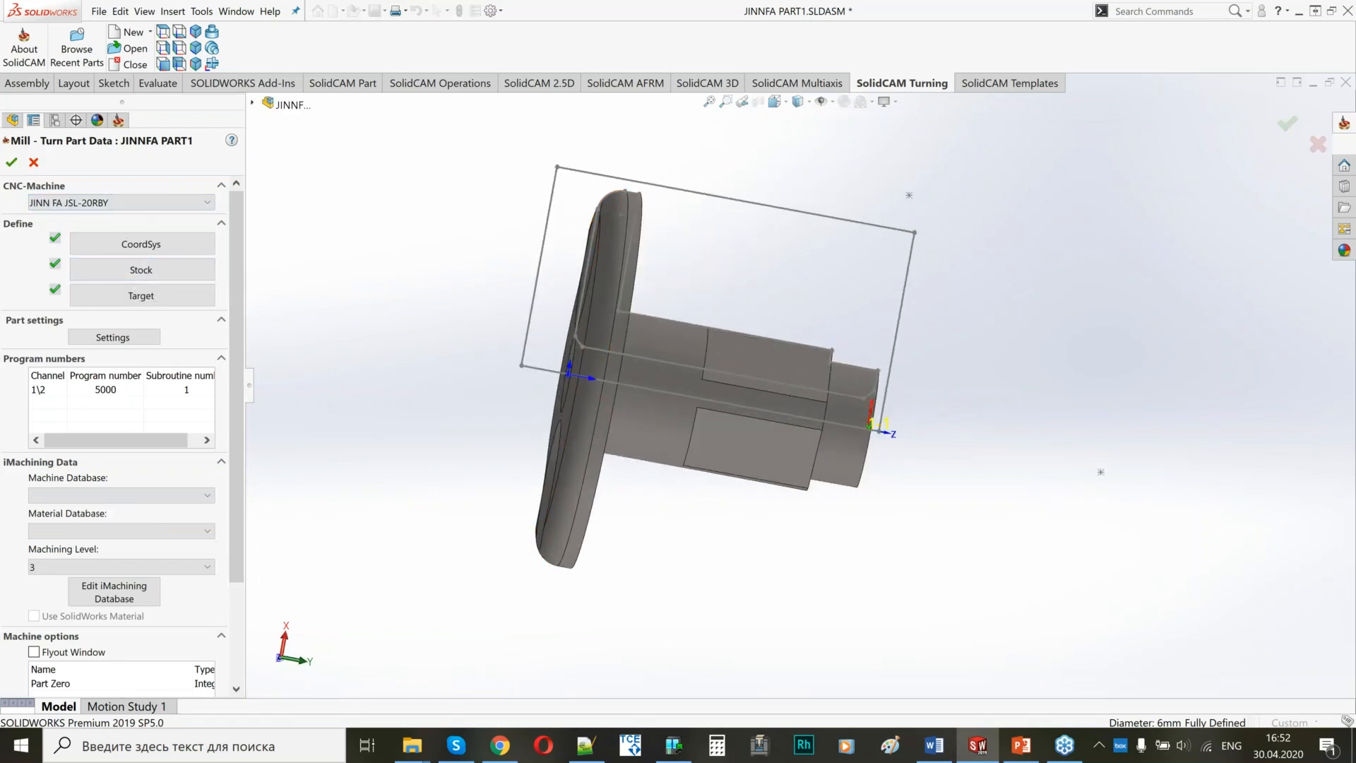
left_click(134, 275)
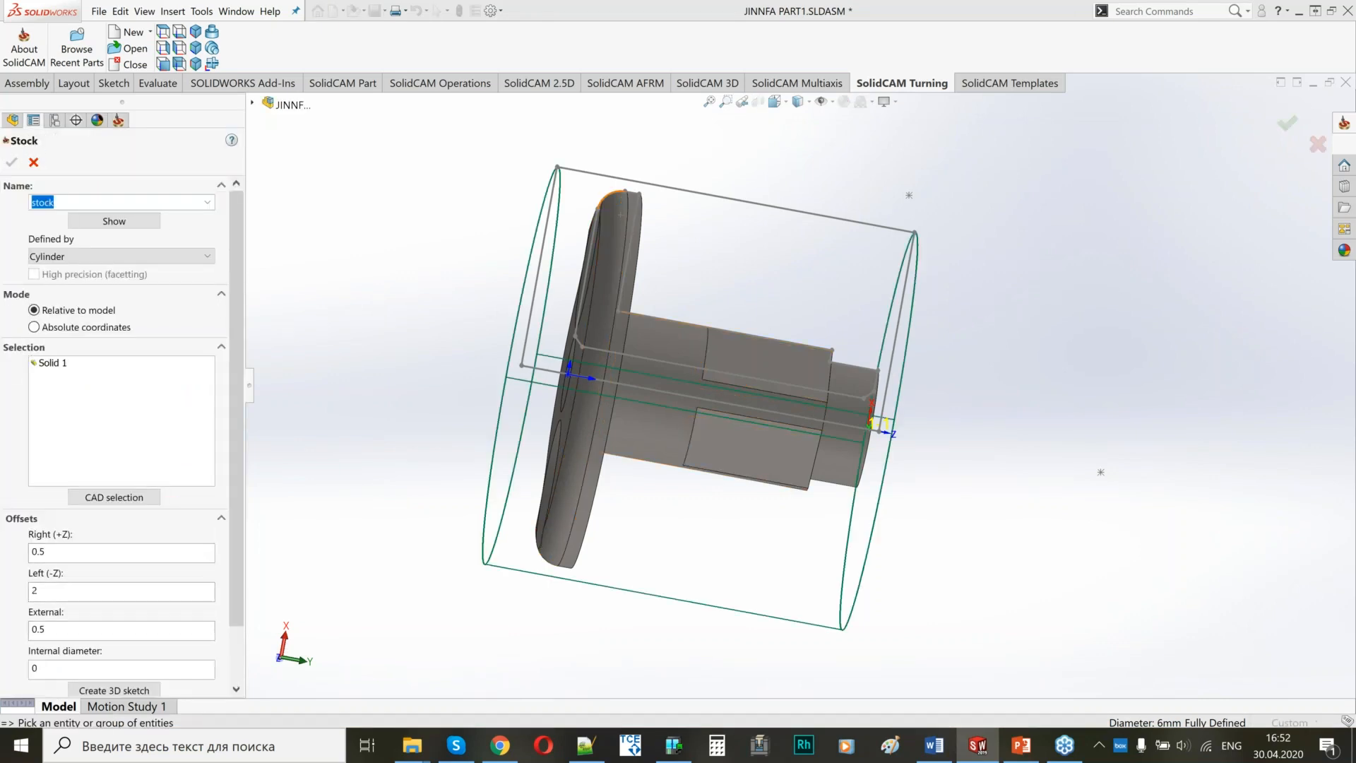
double_click(35, 629)
type("1")
left_click(87, 591)
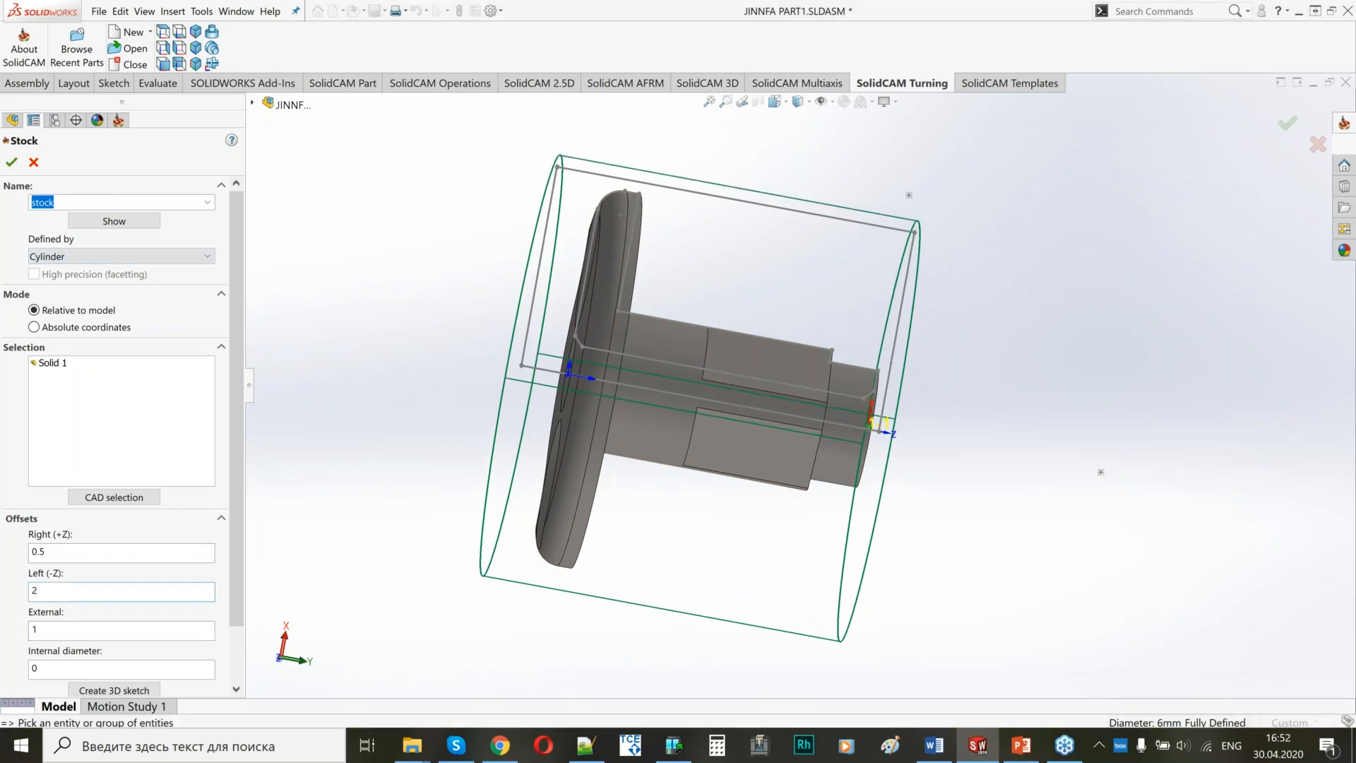
mouse_move(798, 362)
middle_mouse_down()
mouse_move(756, 333)
mouse_move(830, 360)
mouse_move(801, 359)
middle_mouse_up()
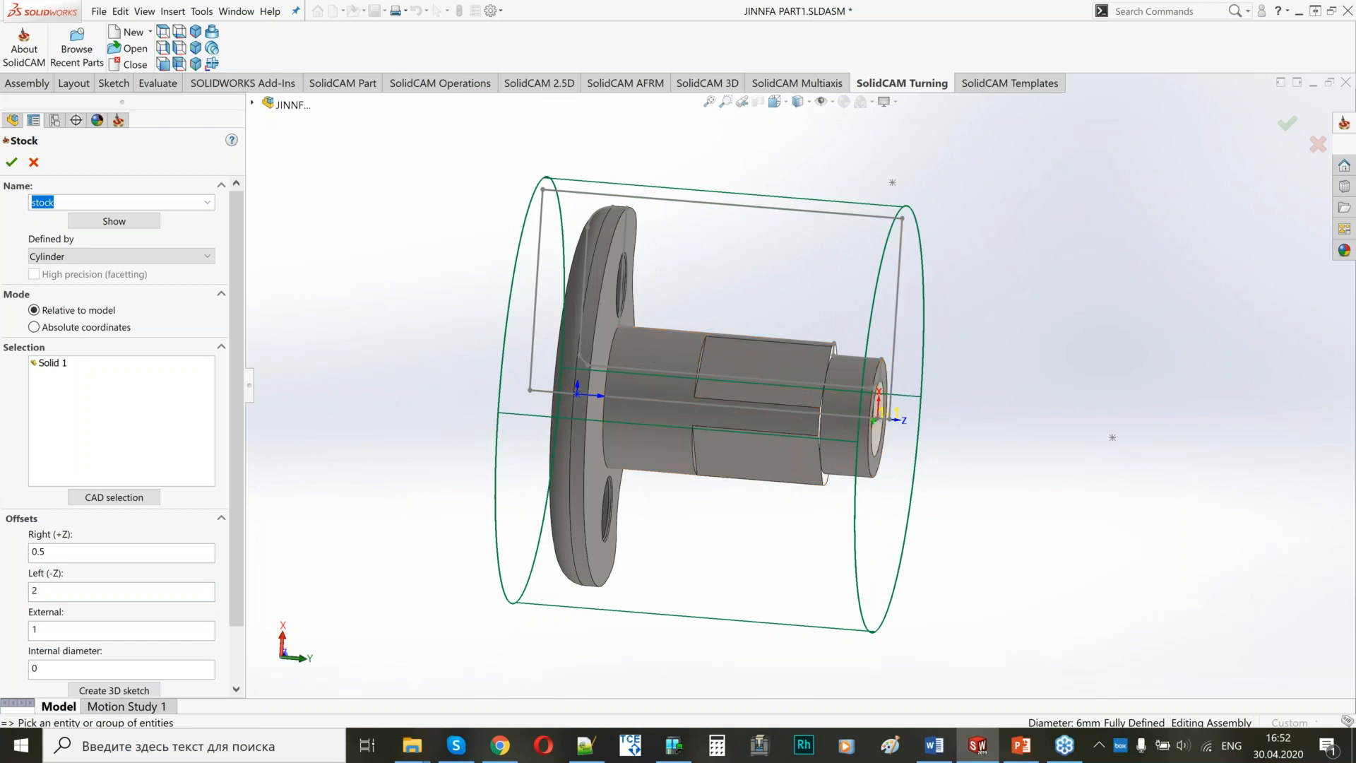
middle_click_drag(699, 371, 738, 373)
left_click(12, 163)
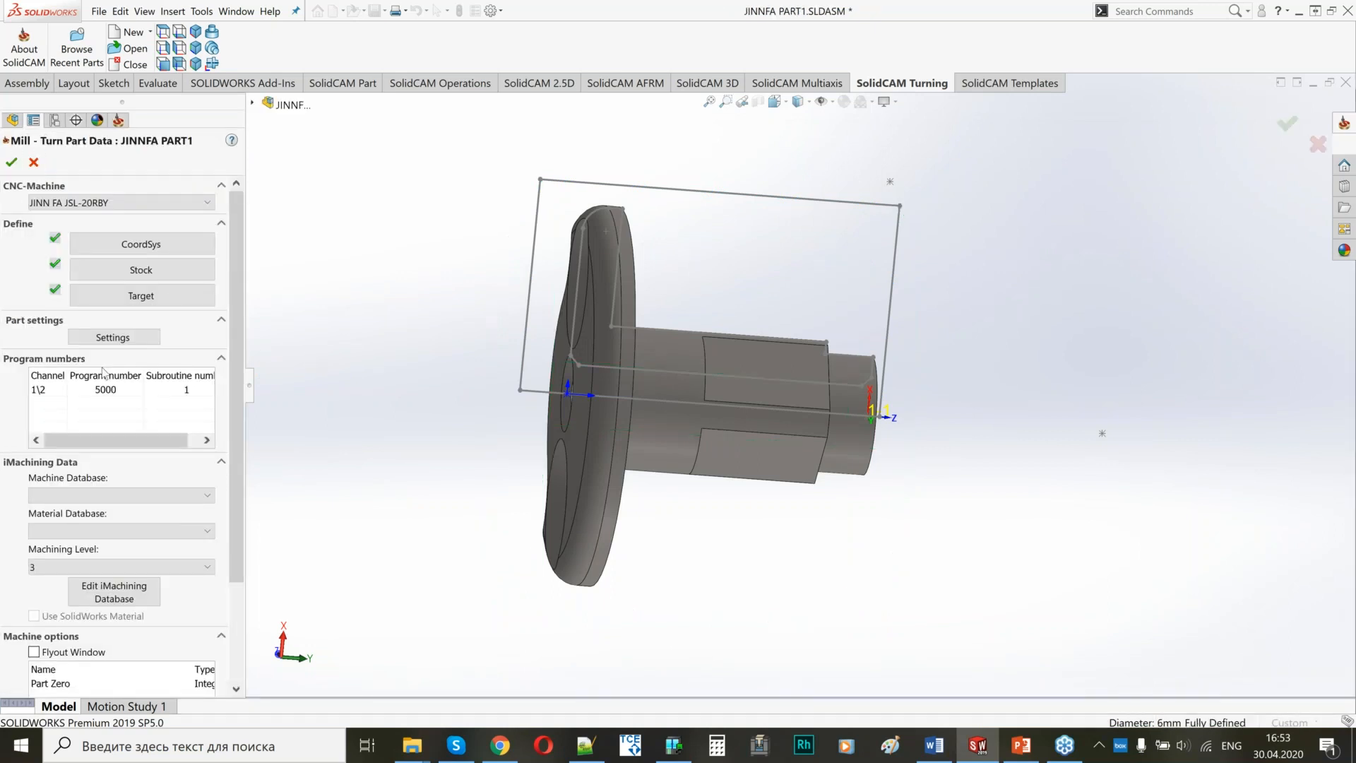
left_click(6, 166)
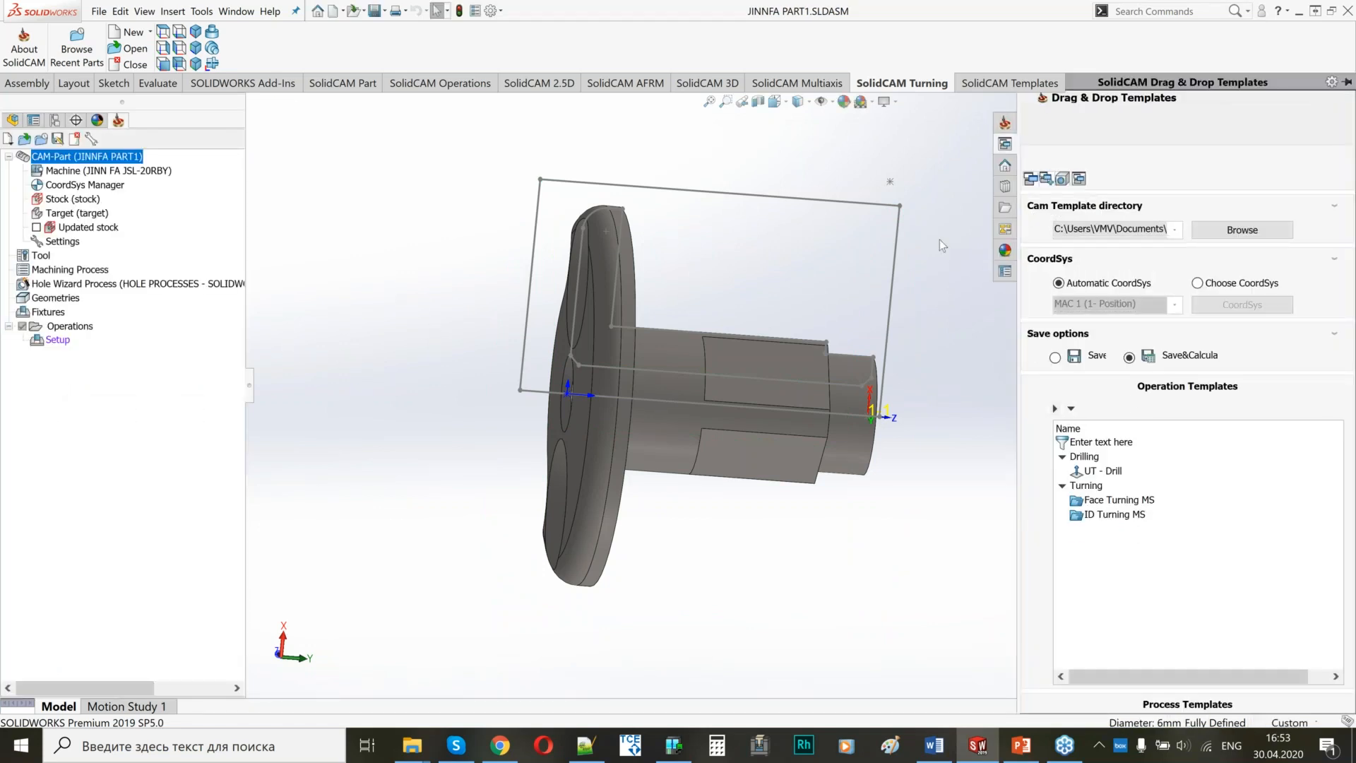
Open the machine setup, select the MS_Pos1 position and show the machine preview.
double_click(58, 340)
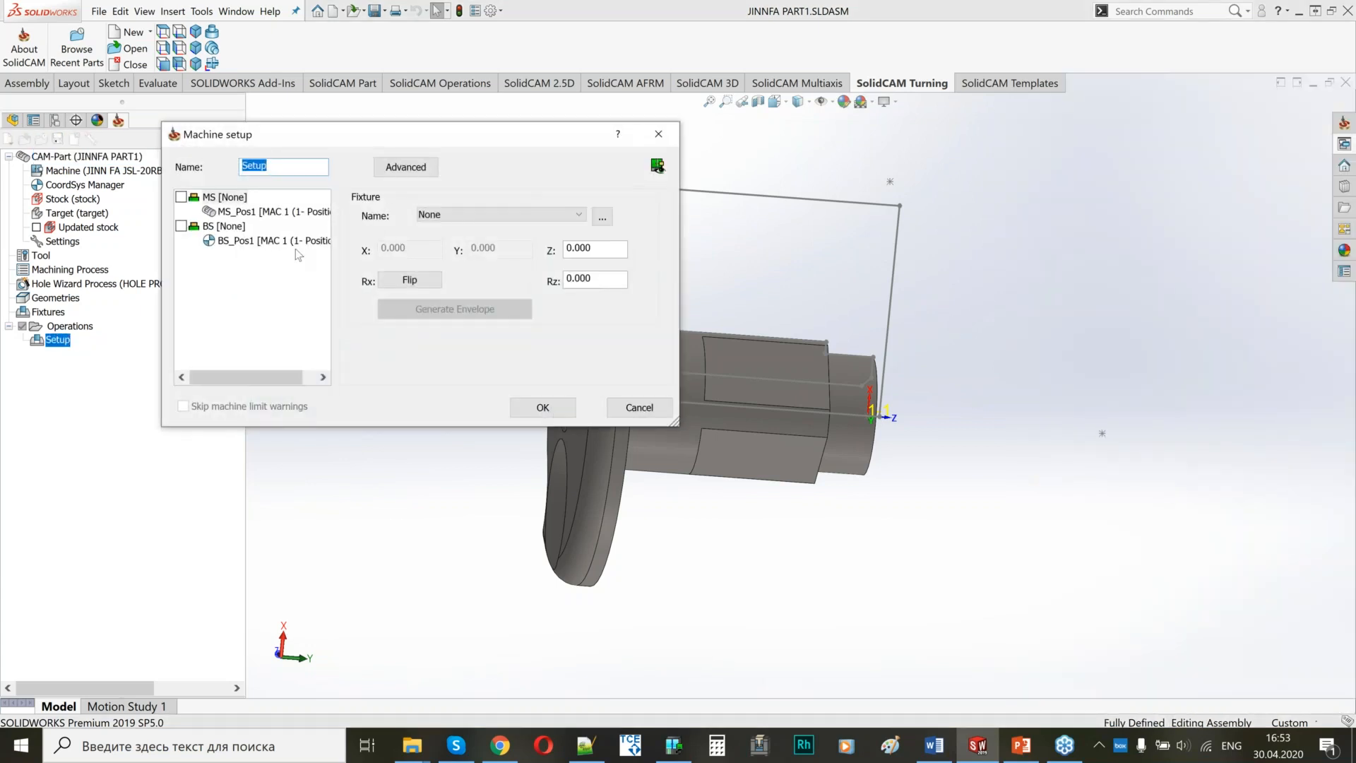
left_click(268, 212)
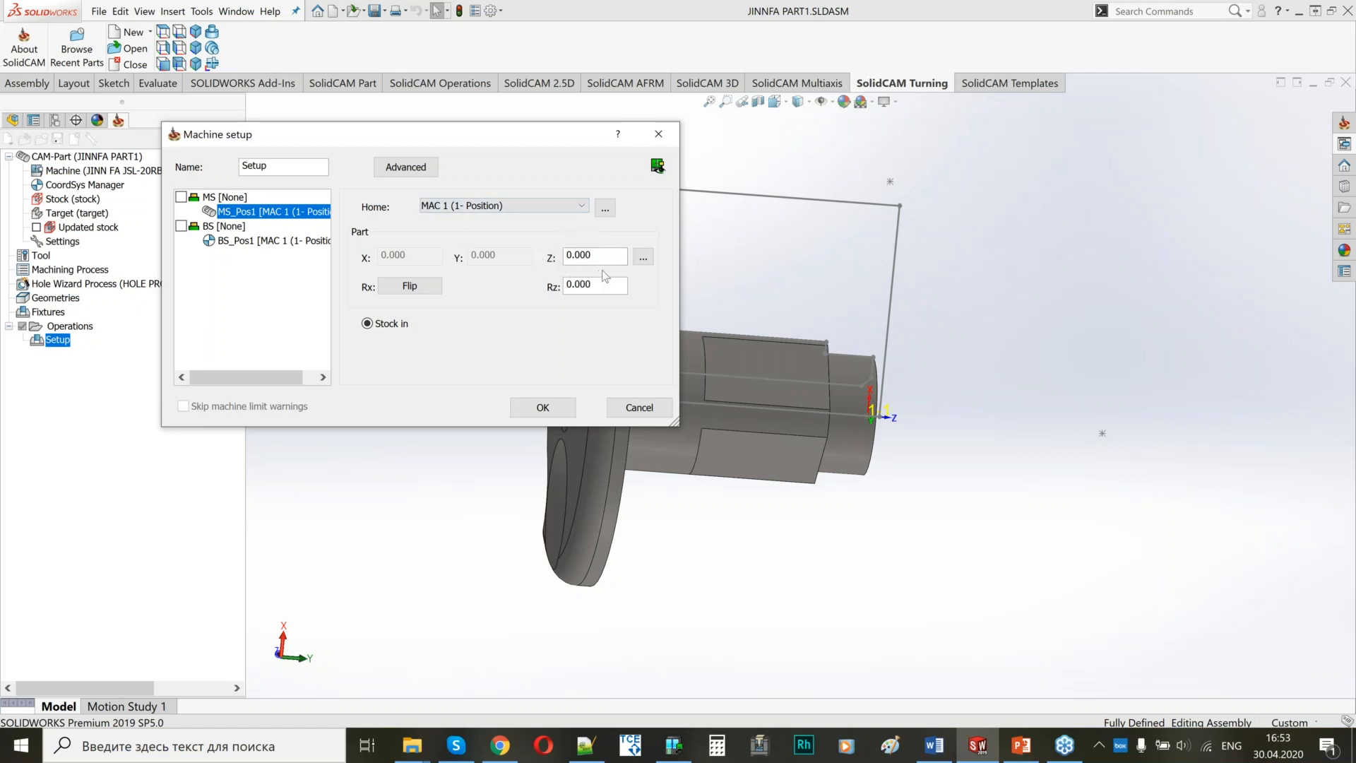
left_click(657, 168)
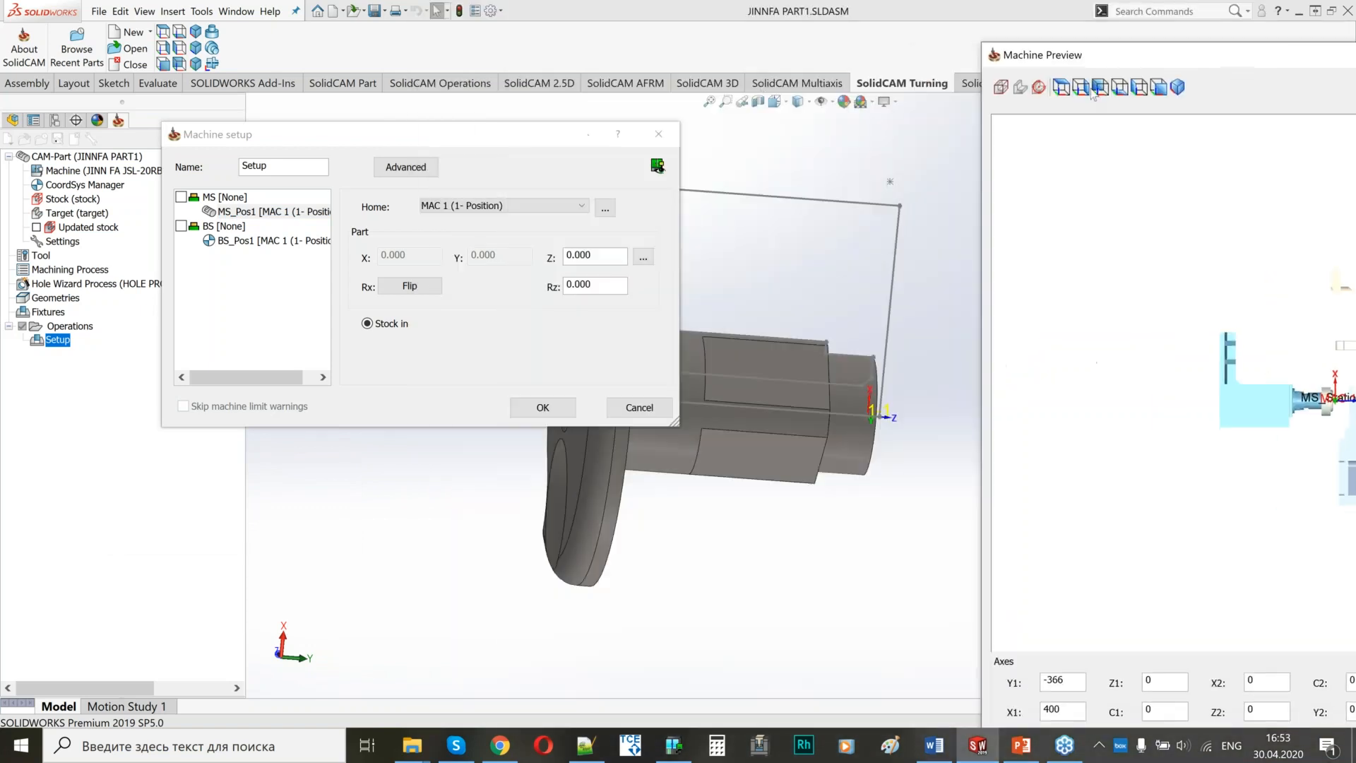
Examine the main spindle, back spindle and tool holder blocks in the machine preview.
left_click_drag(1150, 60, 1354, 74)
scroll(993, 347, "up", 3)
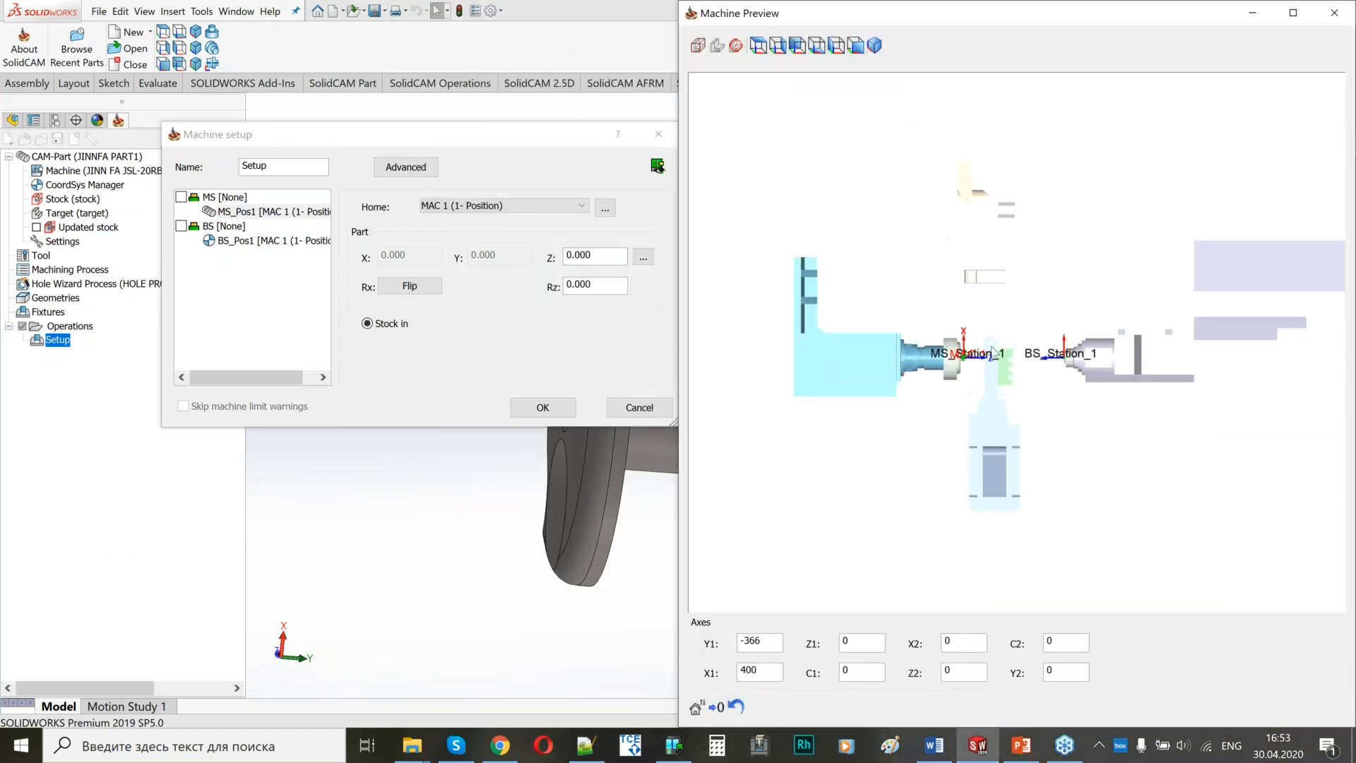
scroll(992, 352, "up", 4)
scroll(973, 374, "down", 5)
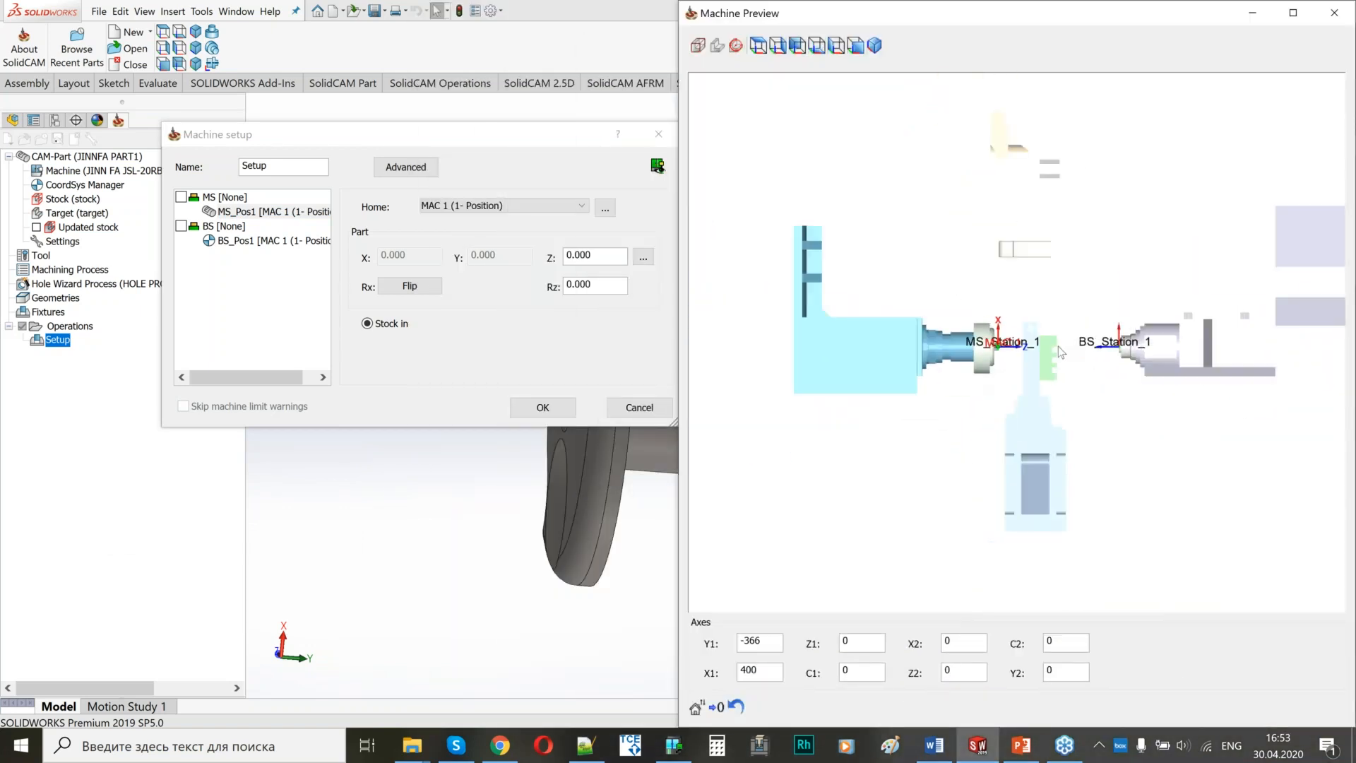
middle_click_drag(1058, 346, 1039, 354)
scroll(1051, 334, "down", 2)
middle_click_drag(1122, 278, 1026, 284)
scroll(1029, 289, "up", 2)
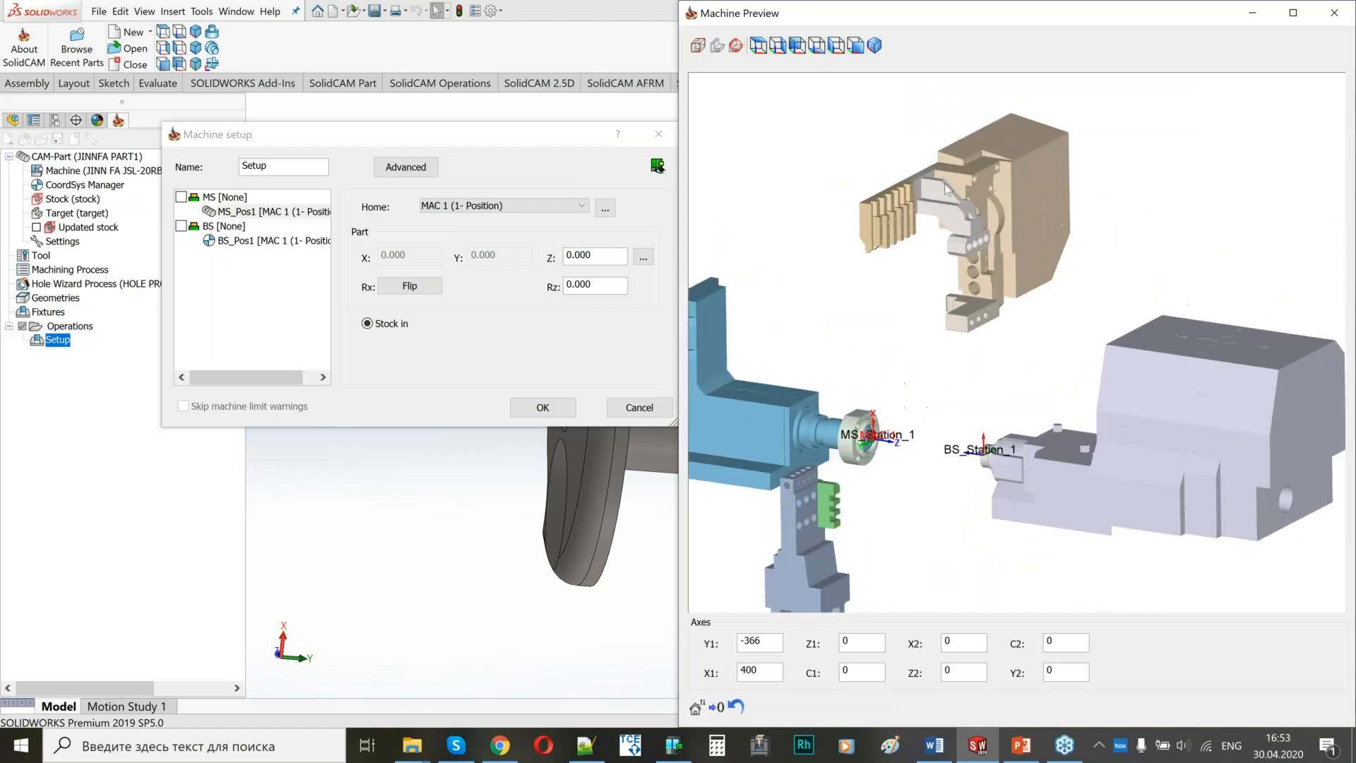
scroll(1032, 247, "up", 4)
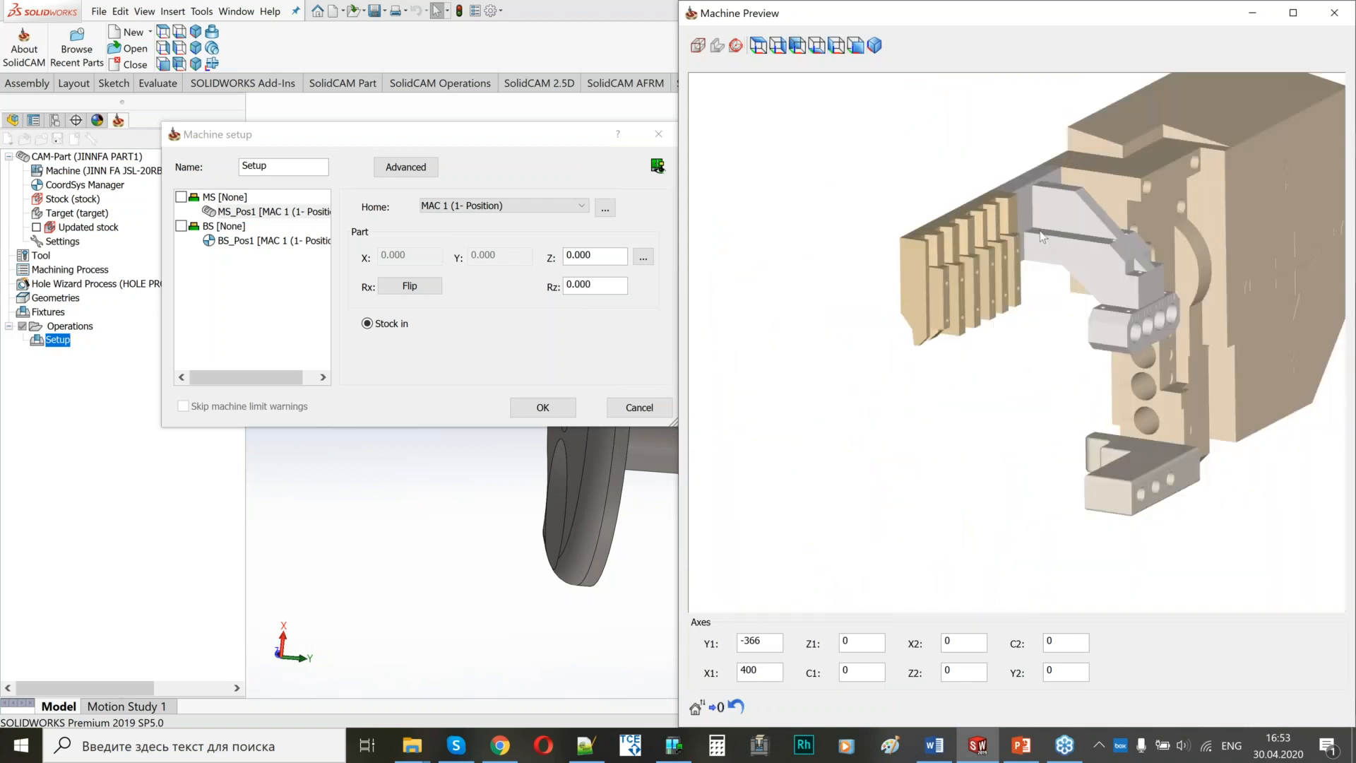
Examine the gang tool holder, its drilling stations and the back tool block with stations T32–T38 in the machine preview.
scroll(985, 313, "up", 3)
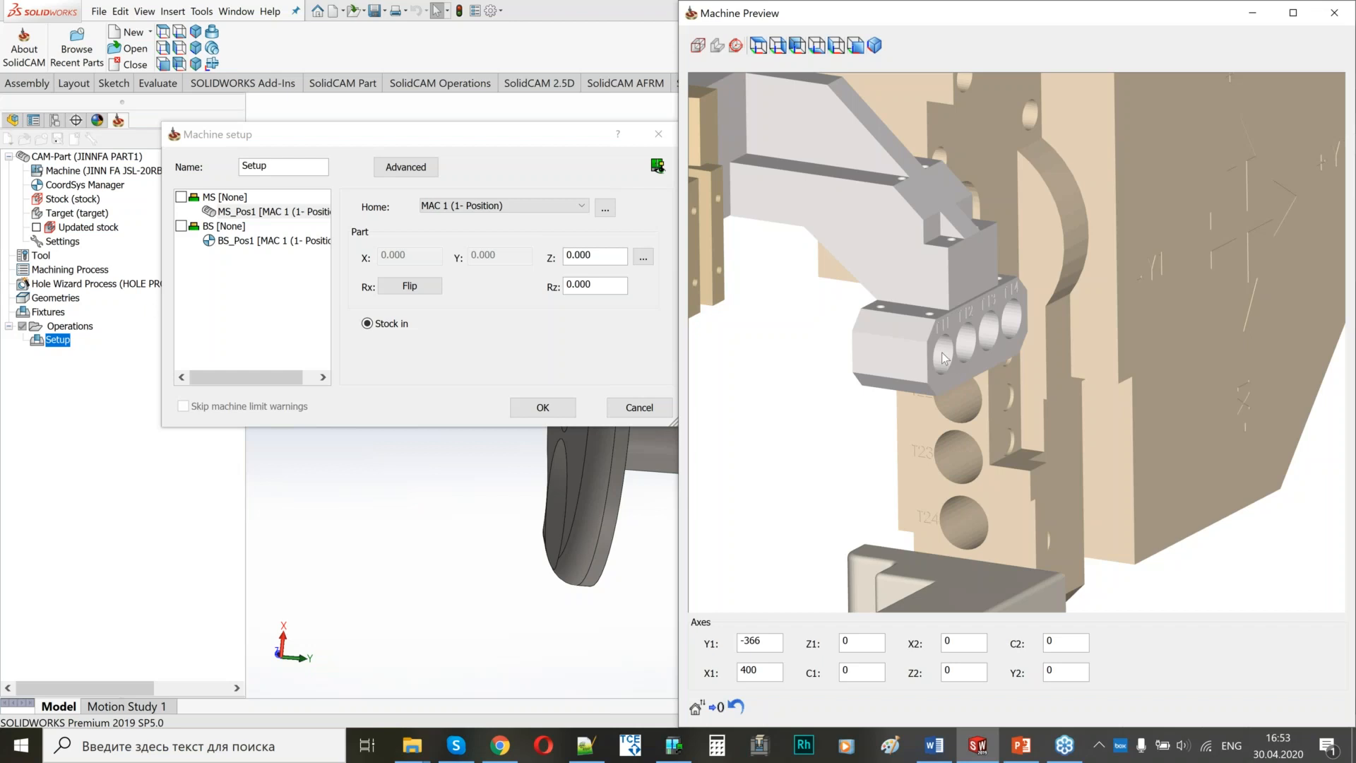
scroll(945, 345, "down", 3)
middle_click_drag(944, 344, 950, 362)
scroll(931, 312, "up", 3)
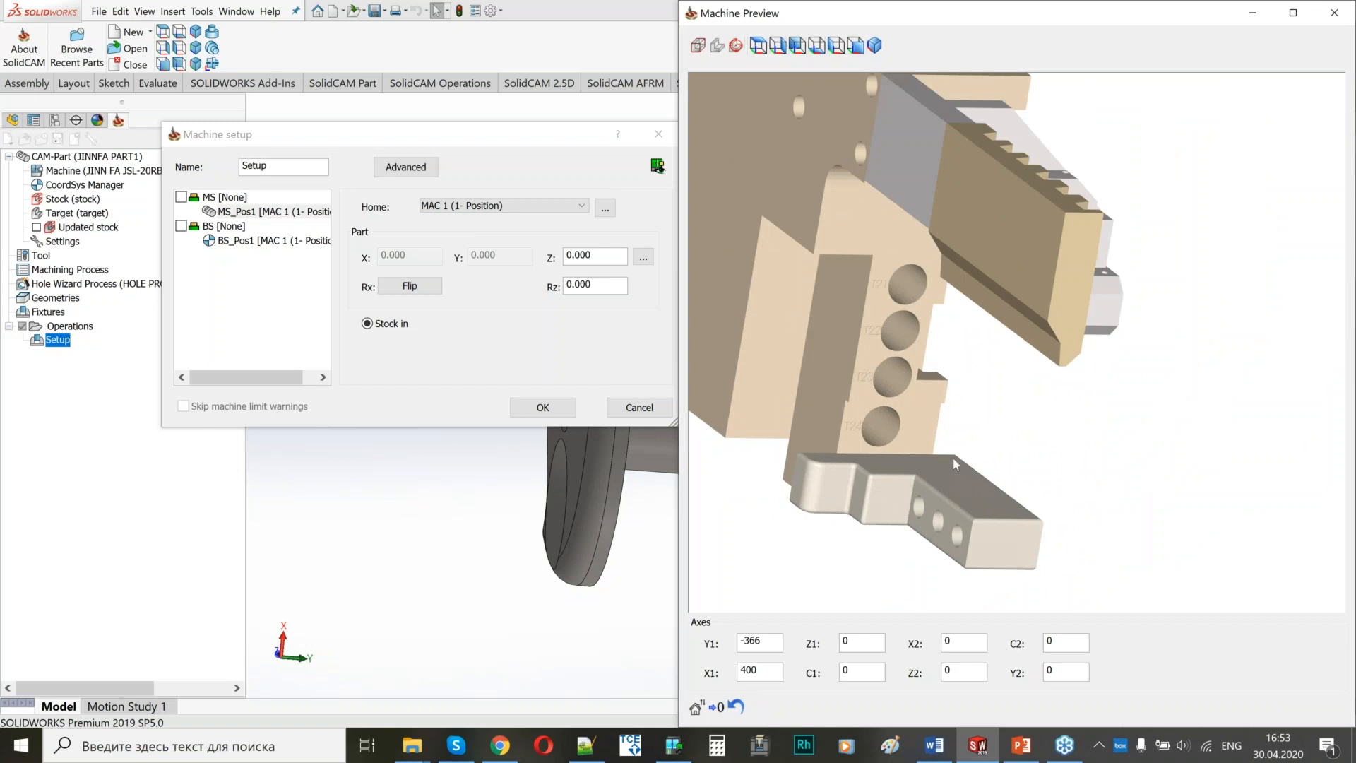
scroll(952, 457, "down", 2)
scroll(942, 341, "down", 2)
scroll(942, 342, "down", 3)
middle_click_drag(1025, 520, 1067, 532)
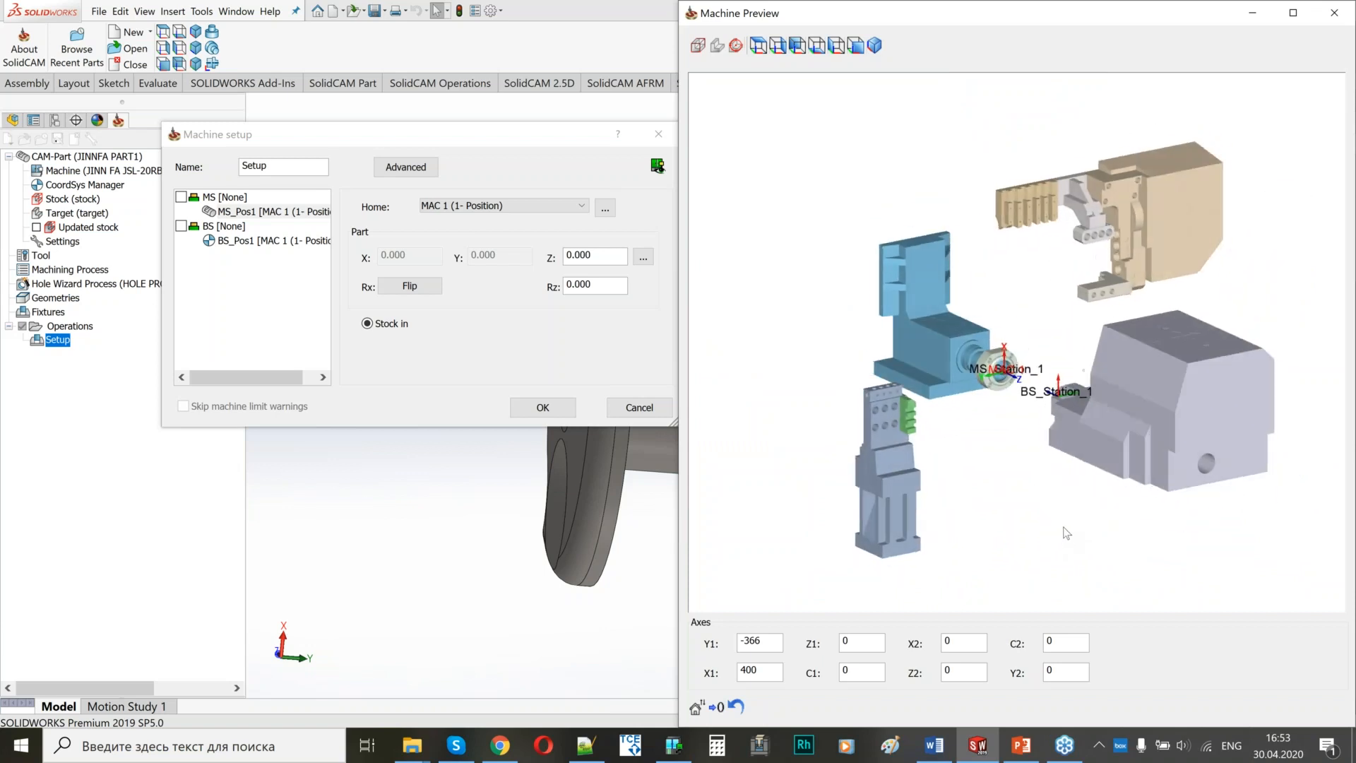
scroll(1007, 296, "up", 5)
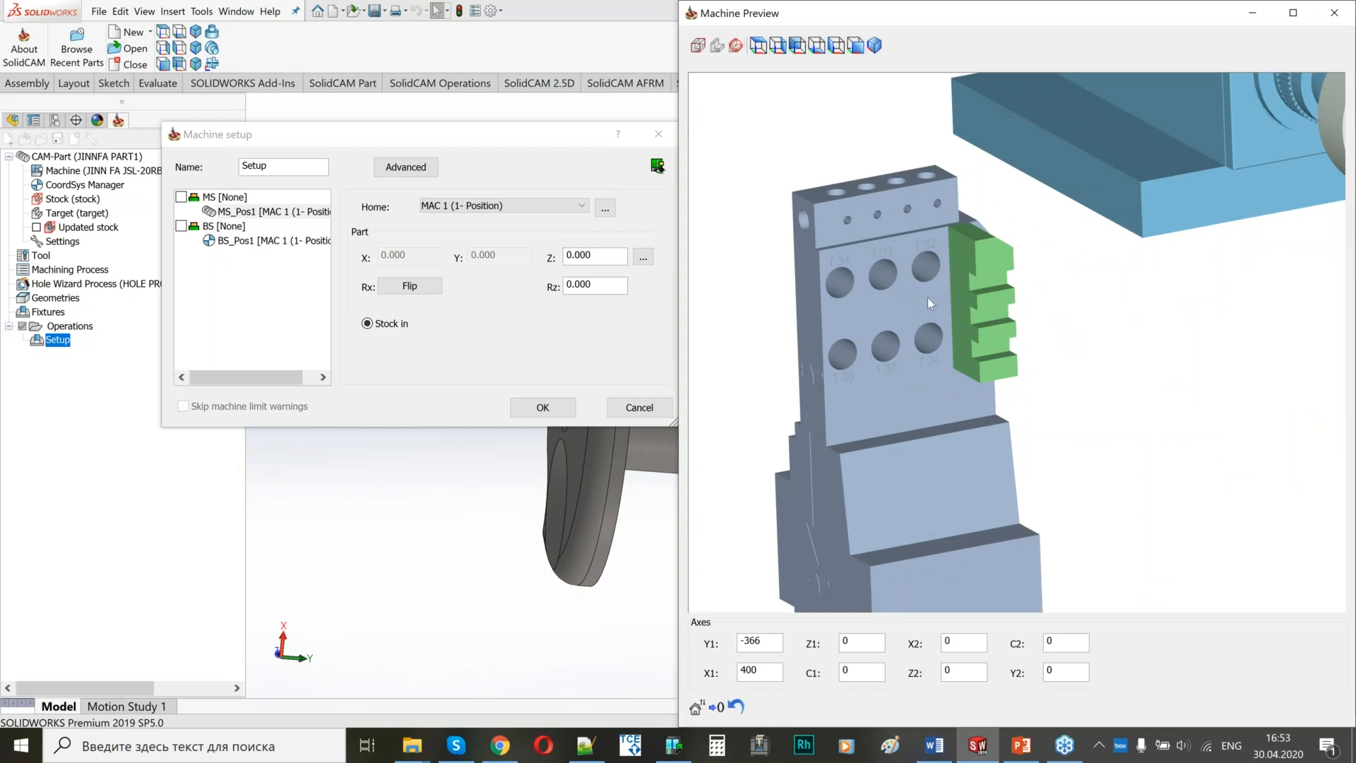
scroll(851, 298, "up", 2)
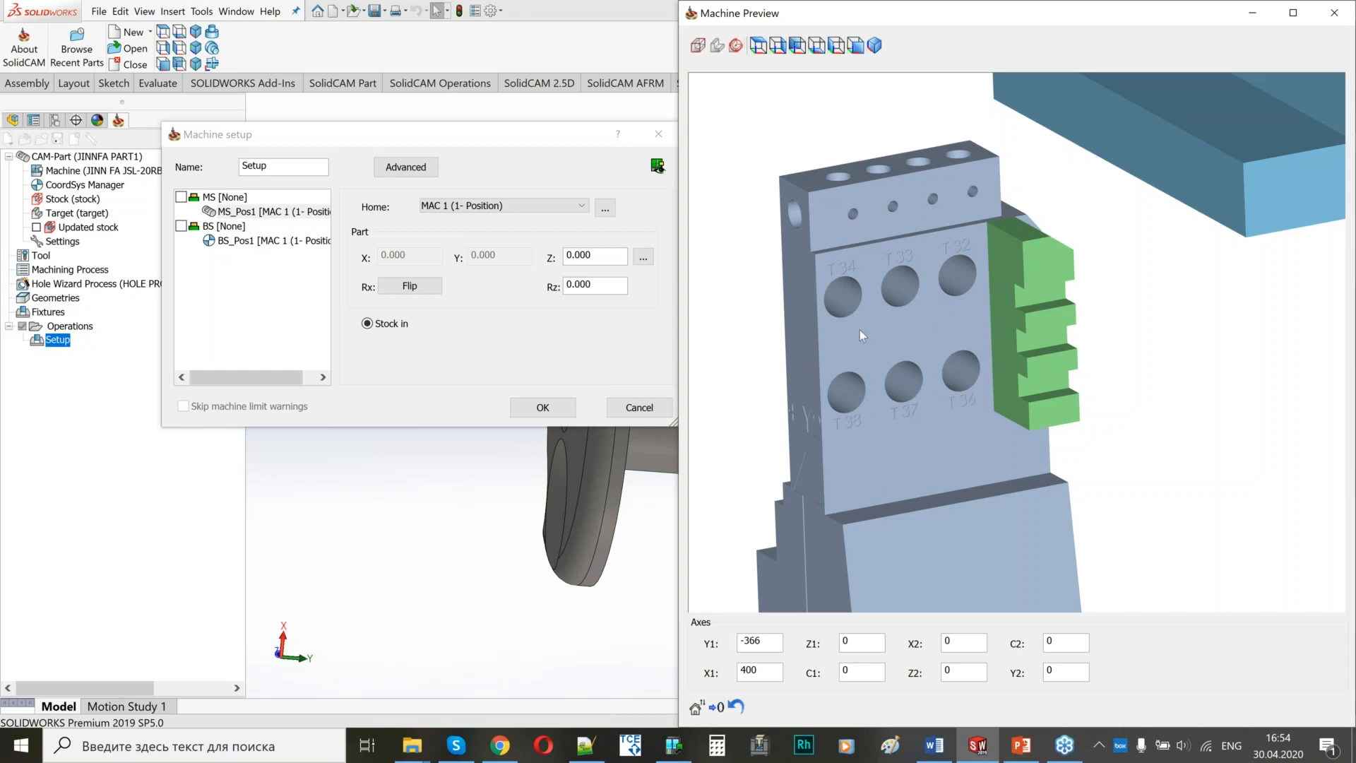
Jog the Y2 axis in the machine preview to -5 to move the back tool block.
left_click(1052, 670)
scroll(1053, 670, "down", 5)
scroll(1052, 669, "up", 5)
scroll(1052, 669, "down", 7)
scroll(1052, 669, "up", 5)
scroll(1052, 670, "down", 4)
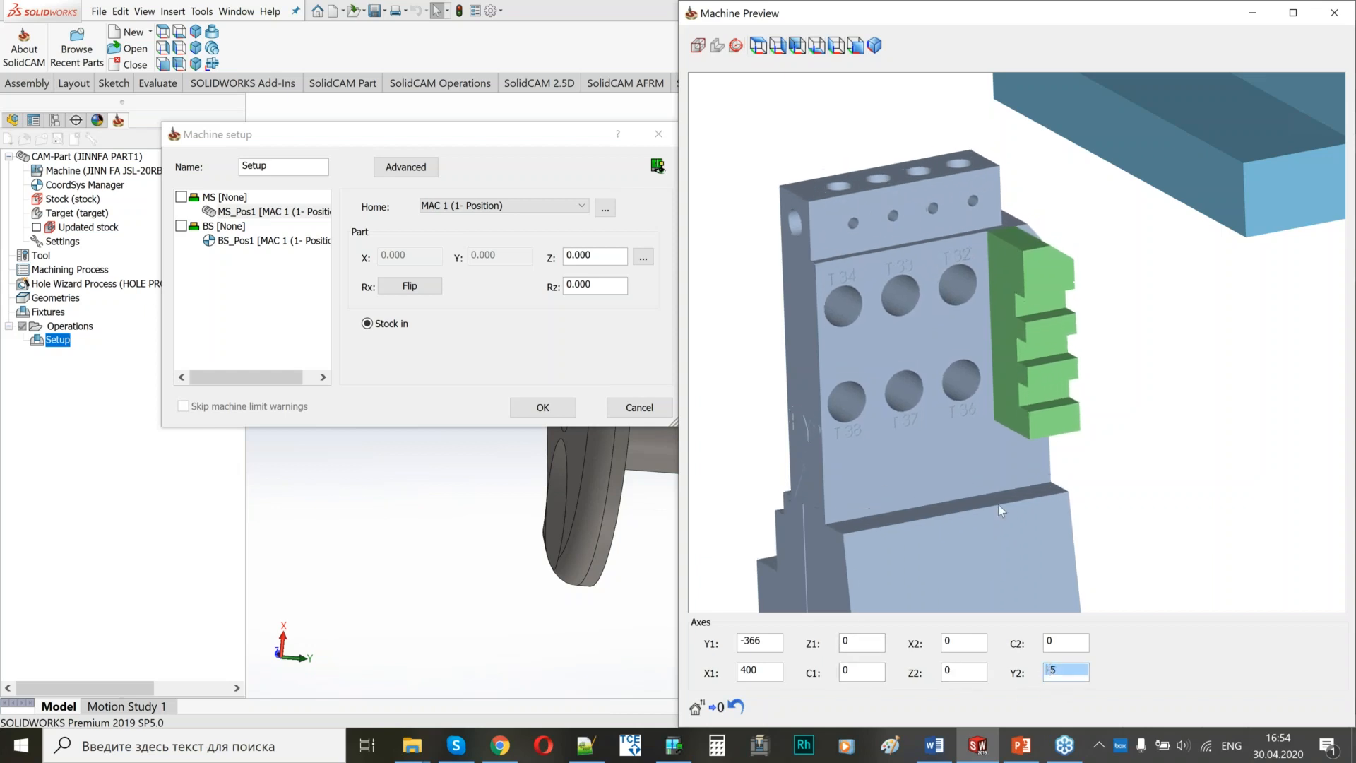
scroll(937, 404, "down", 5)
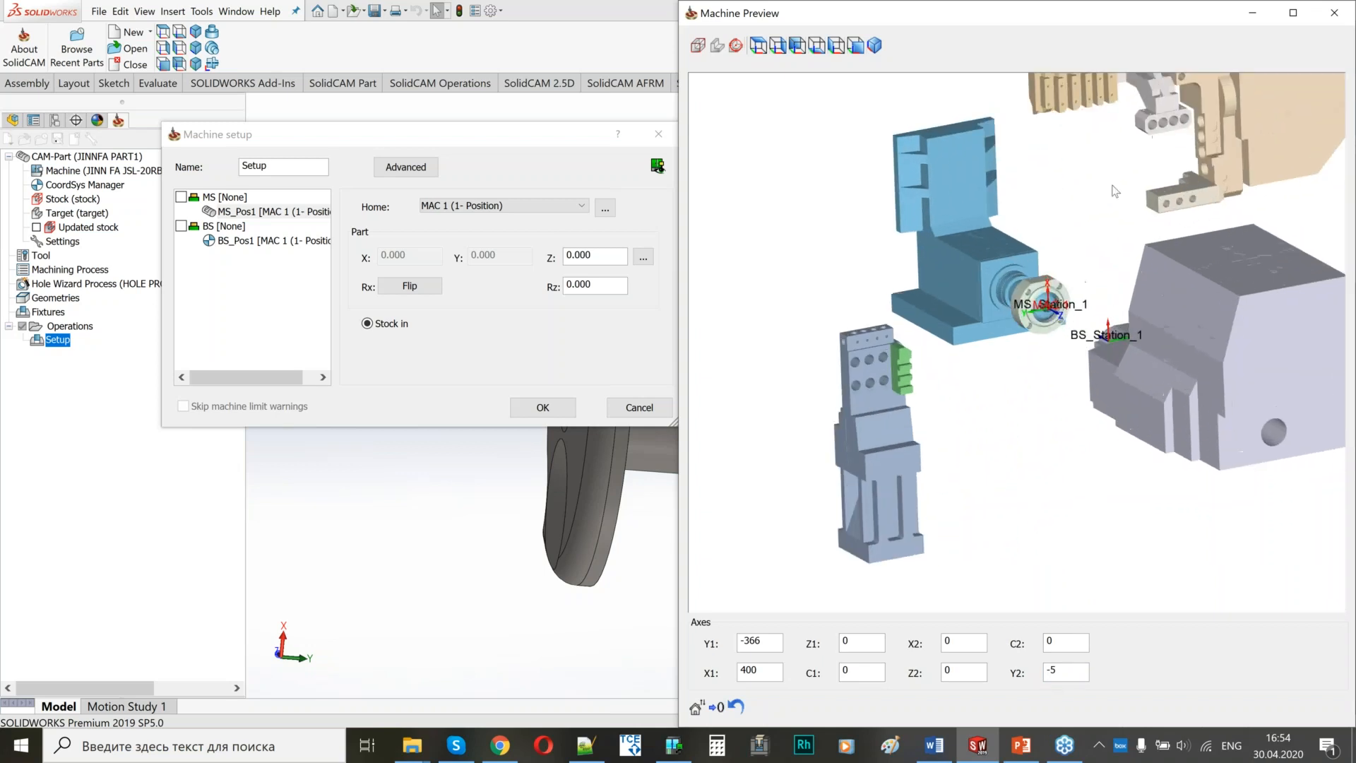
Jog the gang tool holder in the machine preview to X1 394 and Y1 -362.
scroll(918, 403, "up", 3)
left_click(771, 676)
scroll(771, 676, "down", 6)
left_click(778, 642)
scroll(778, 643, "up", 4)
scroll(914, 443, "down", 3)
scroll(914, 442, "up", 2)
scroll(777, 286, "up", 2)
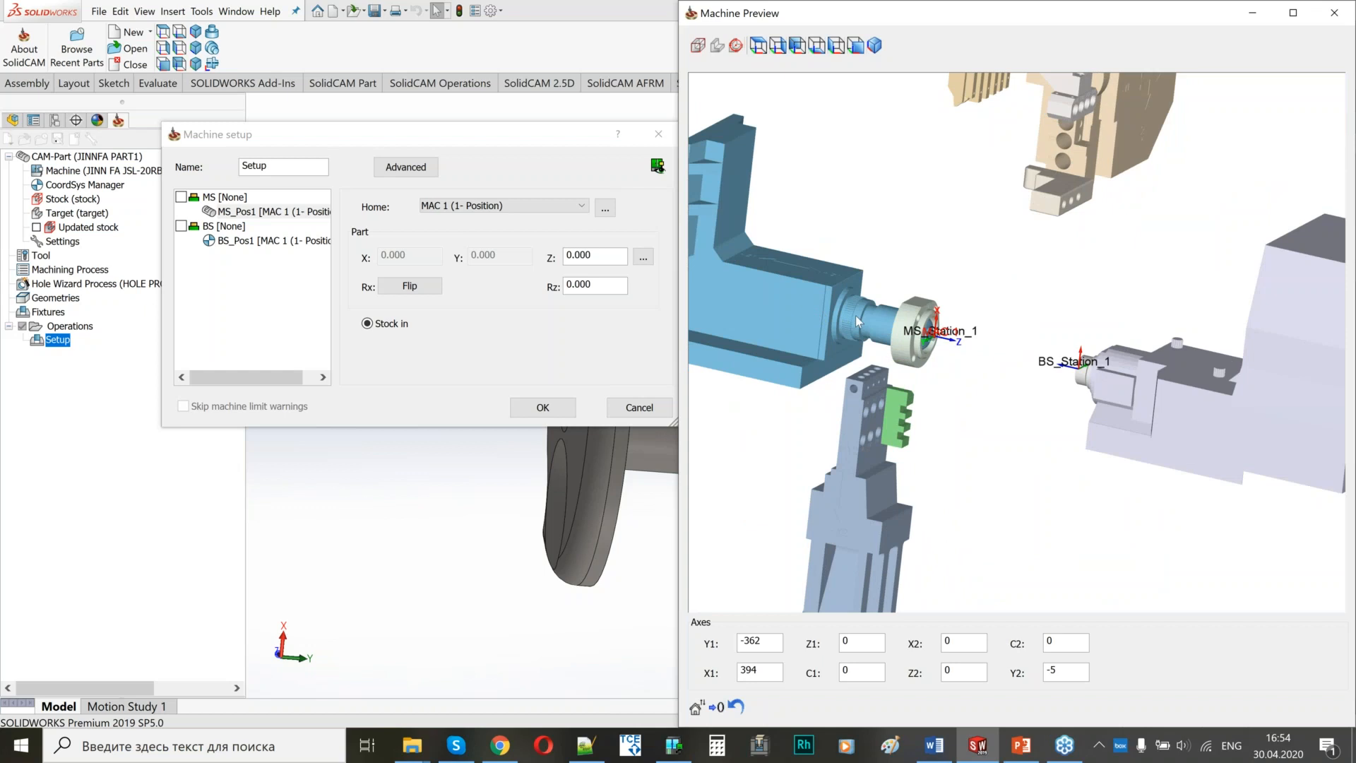
scroll(855, 315, "down", 3)
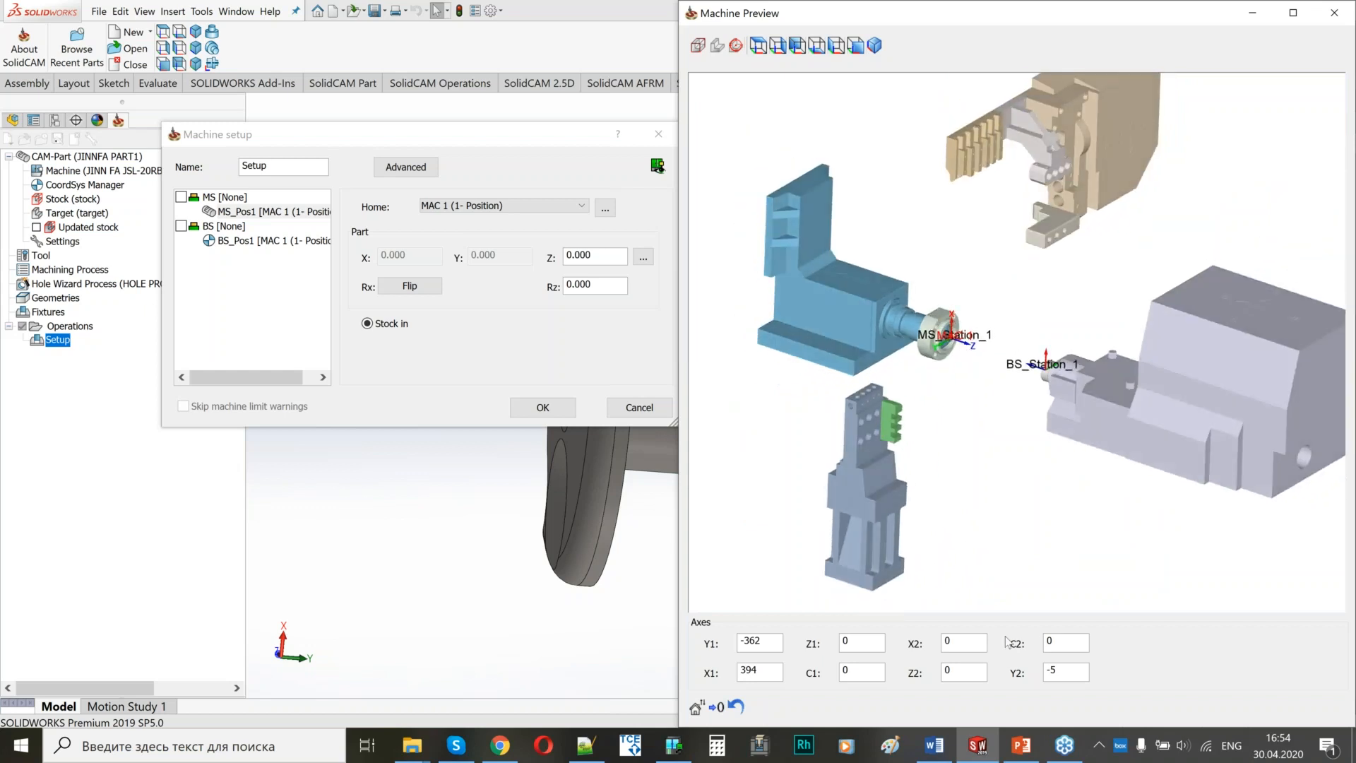
Jog the back spindle in the machine preview to X2 -14 and Z2 6.
left_click(957, 646)
scroll(957, 646, "up", 1)
scroll(958, 647, "down", 10)
scroll(958, 647, "down", 5)
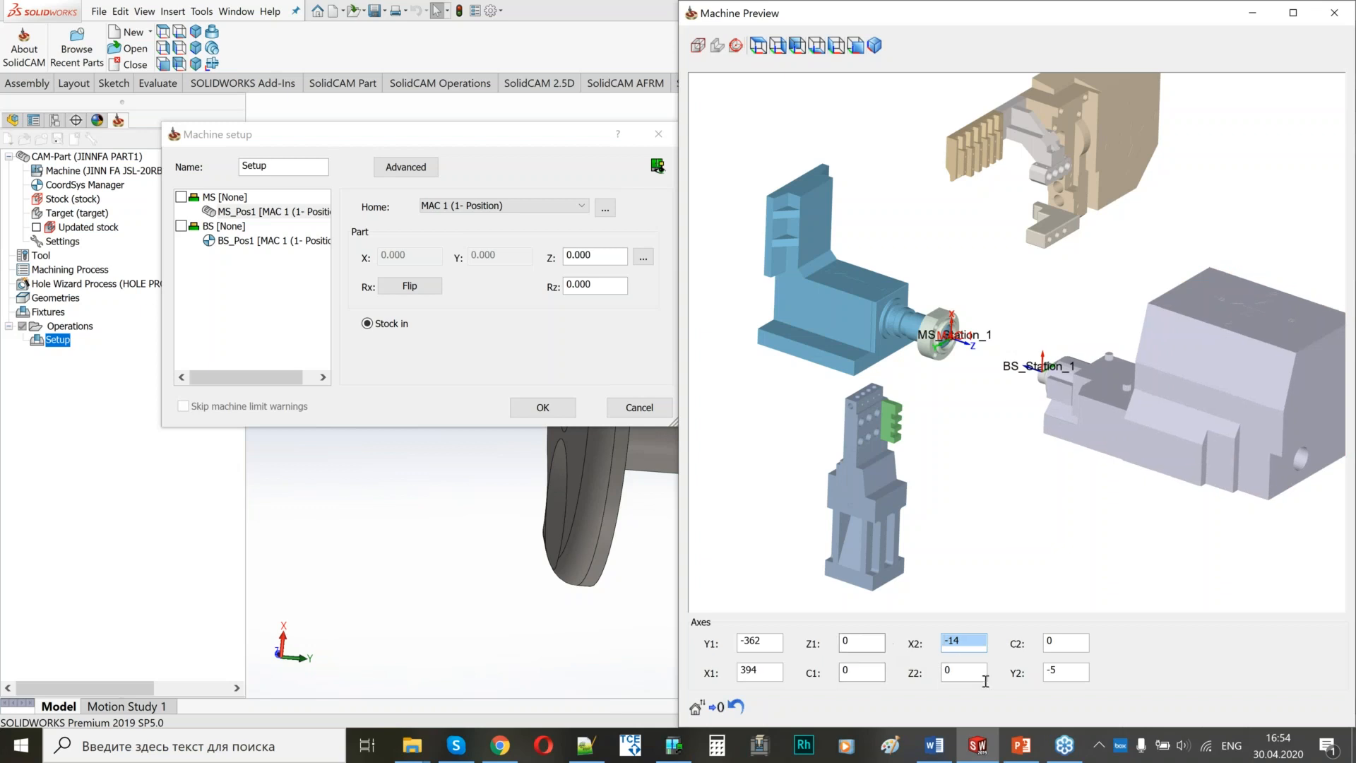
left_click(969, 674)
scroll(969, 673, "up", 7)
scroll(966, 671, "down", 1)
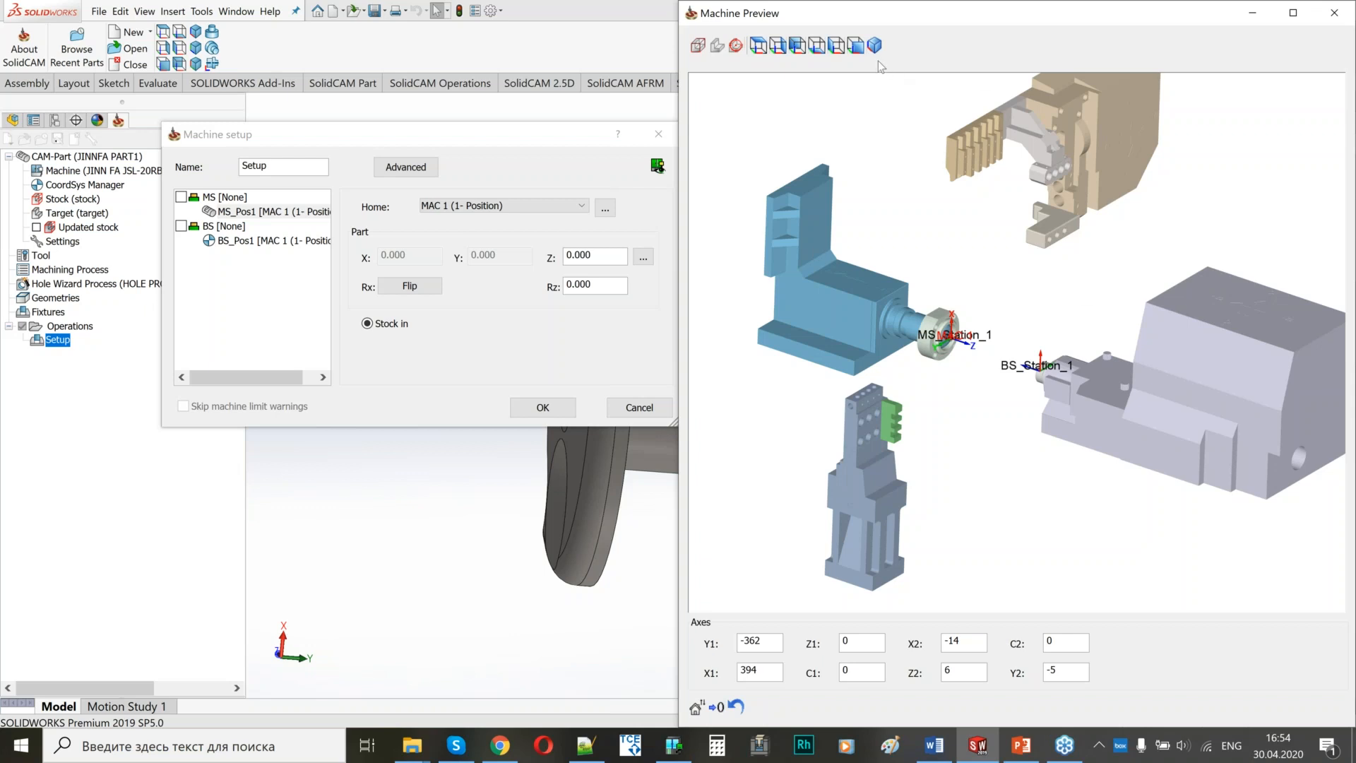
Show the machine preview in the XZ plane and examine where the part and stock sit at the main spindle.
left_click(855, 45)
scroll(927, 381, "up", 5)
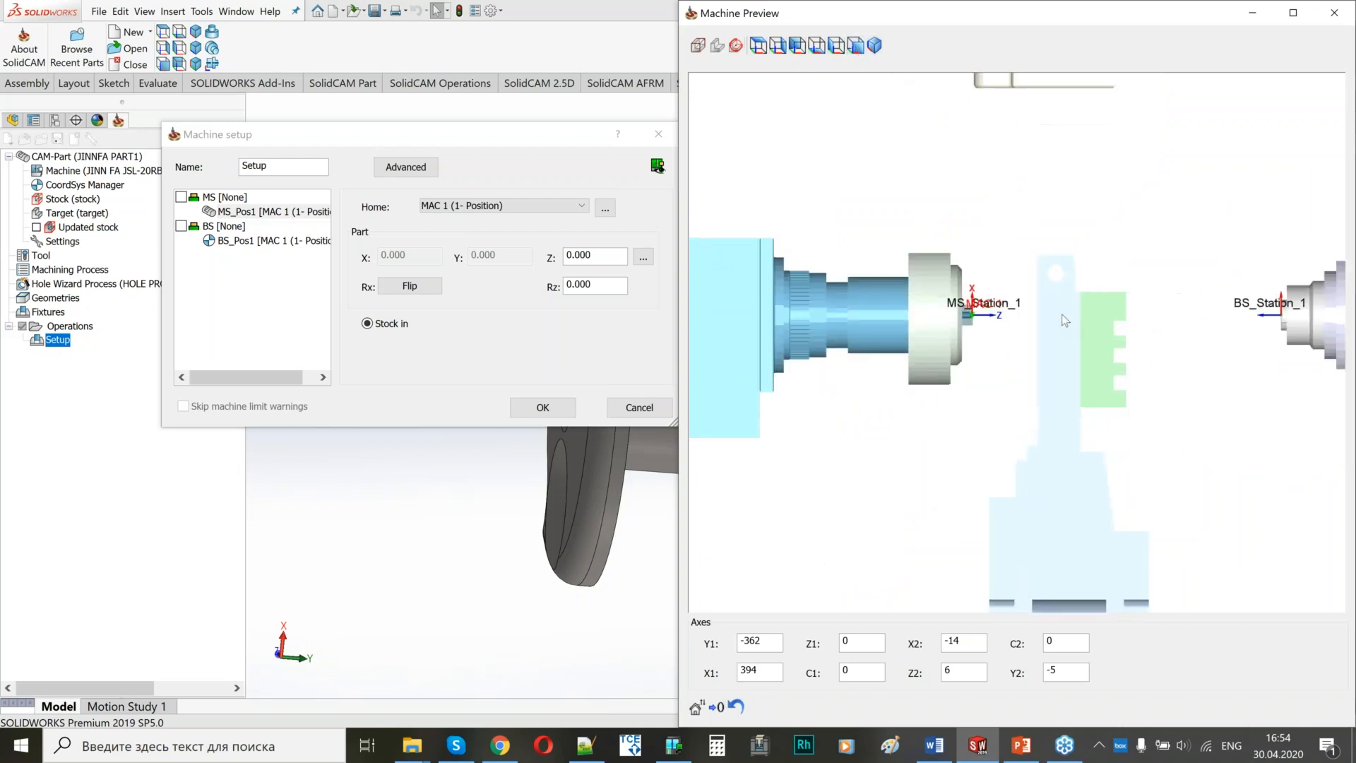
scroll(981, 377, "down", 5)
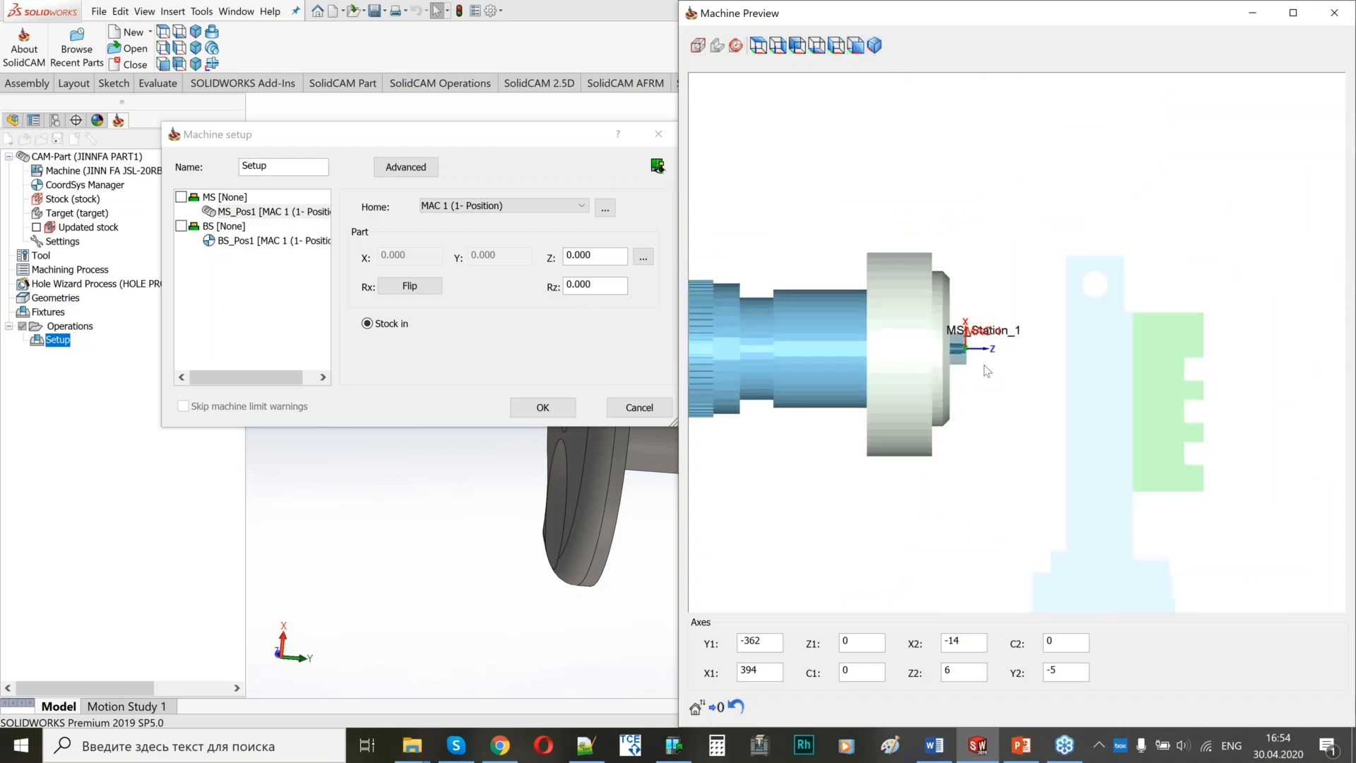
scroll(944, 358, "up", 6)
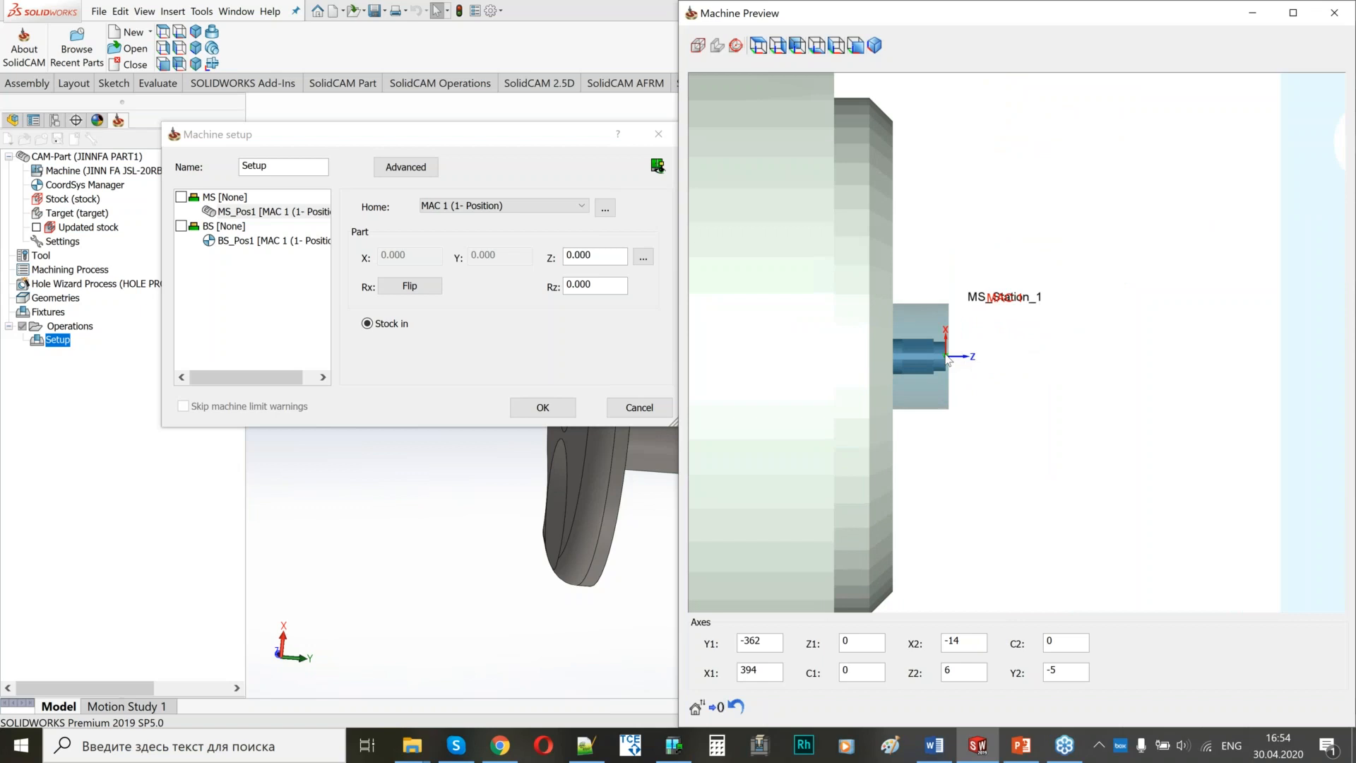
scroll(942, 353, "down", 5)
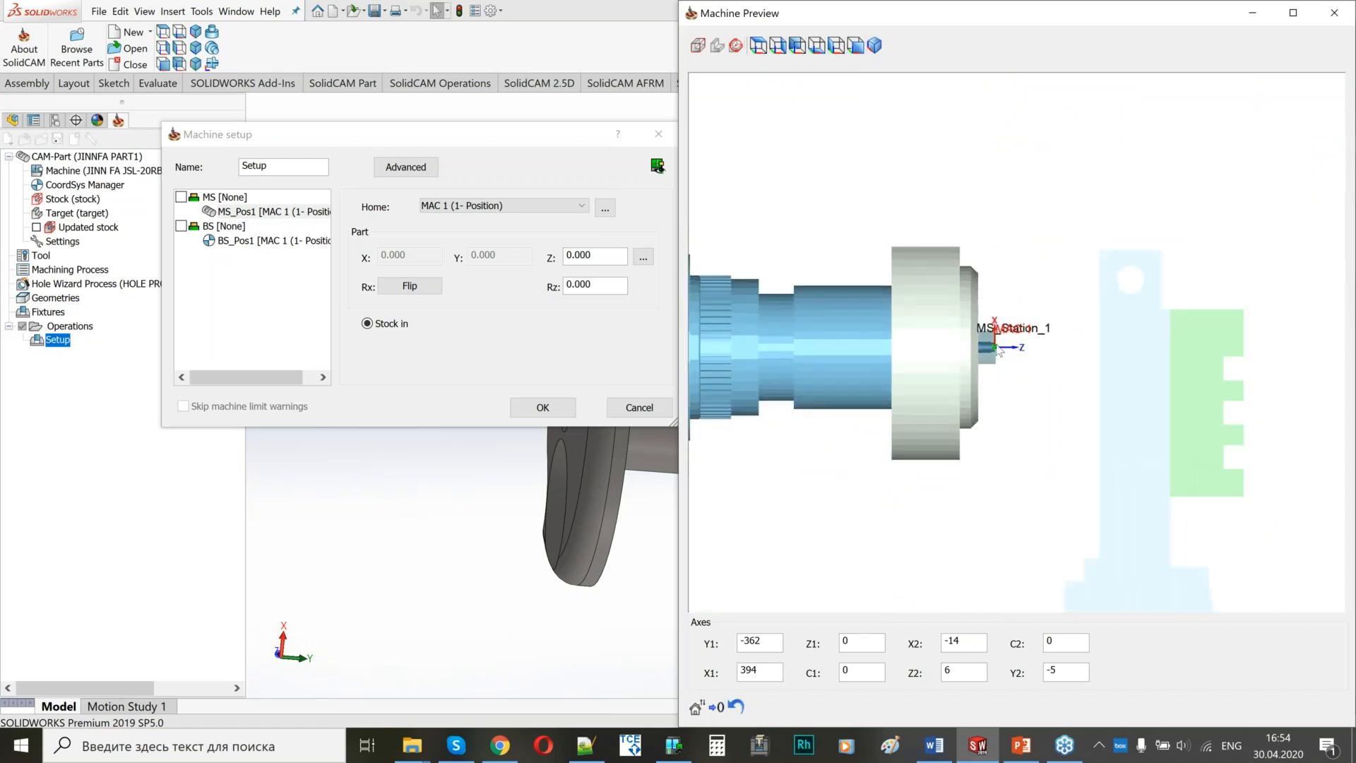
scroll(930, 329, "down", 2)
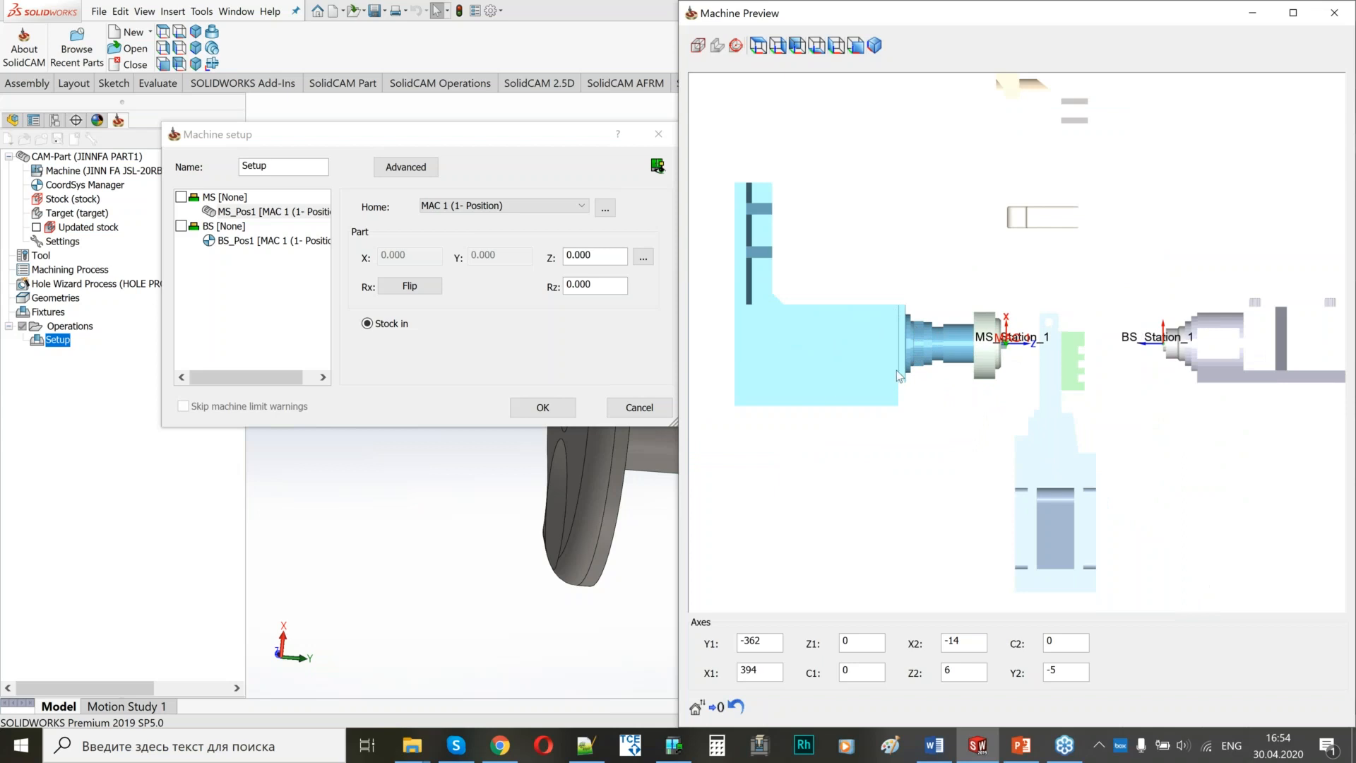
scroll(951, 338, "up", 3)
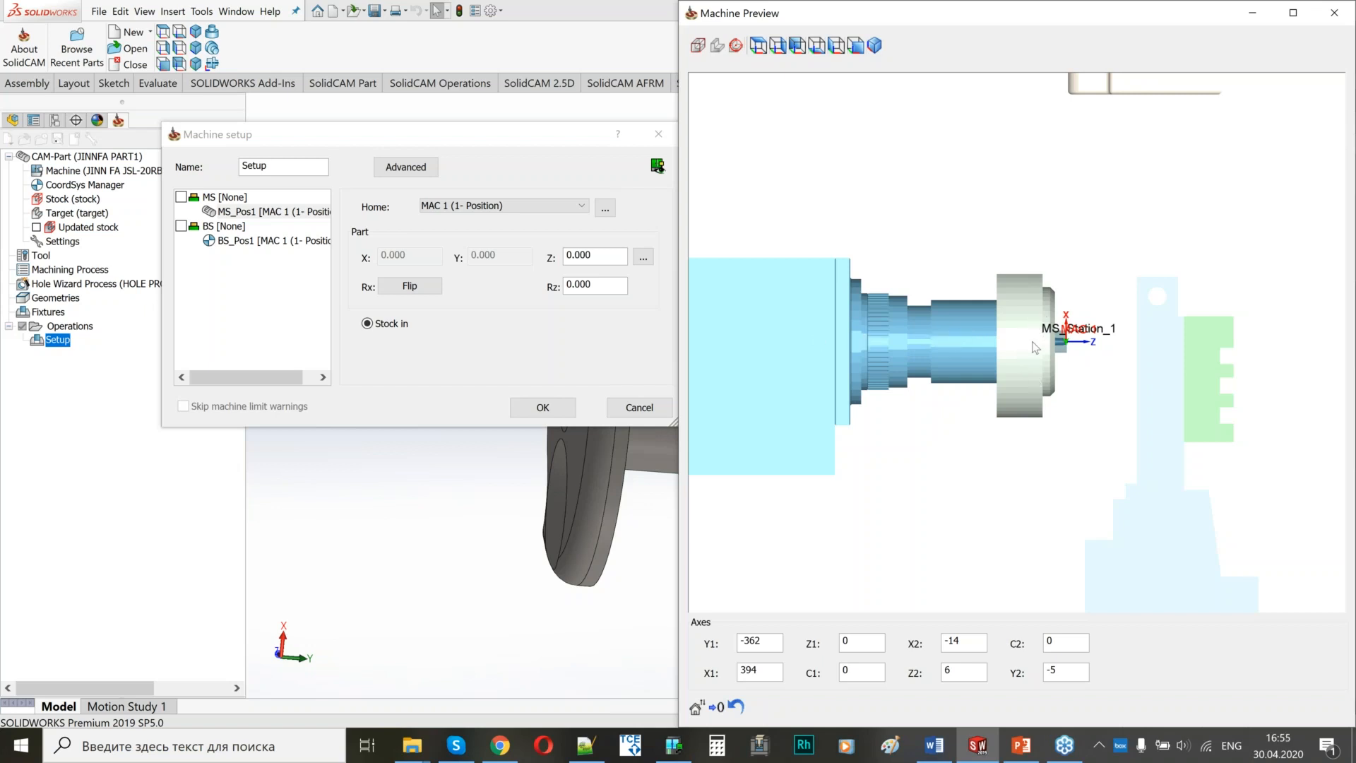
Set the part's Z position for MS_Pos1 to 35 and check its distance from the main spindle.
double_click(593, 256)
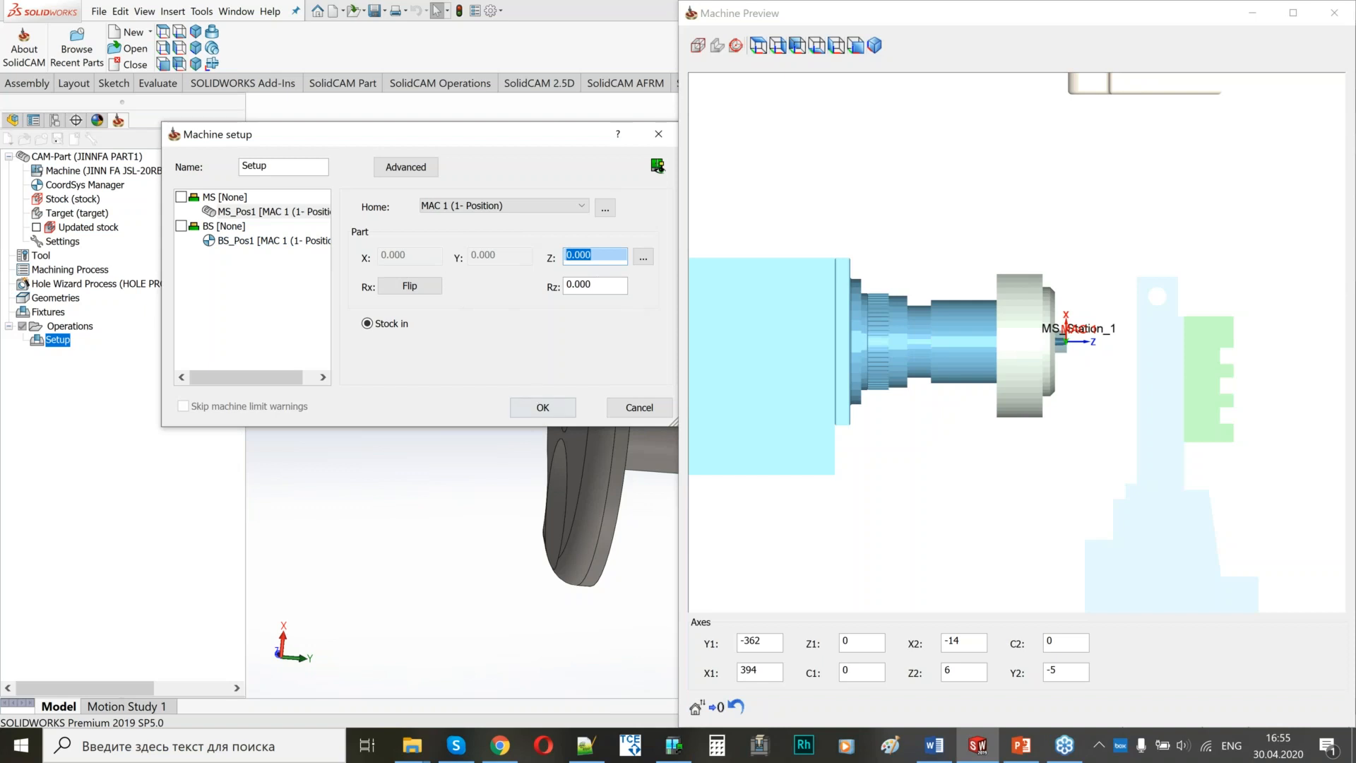
scroll(1075, 335, "down", 1)
middle_click_drag(1075, 335, 997, 341)
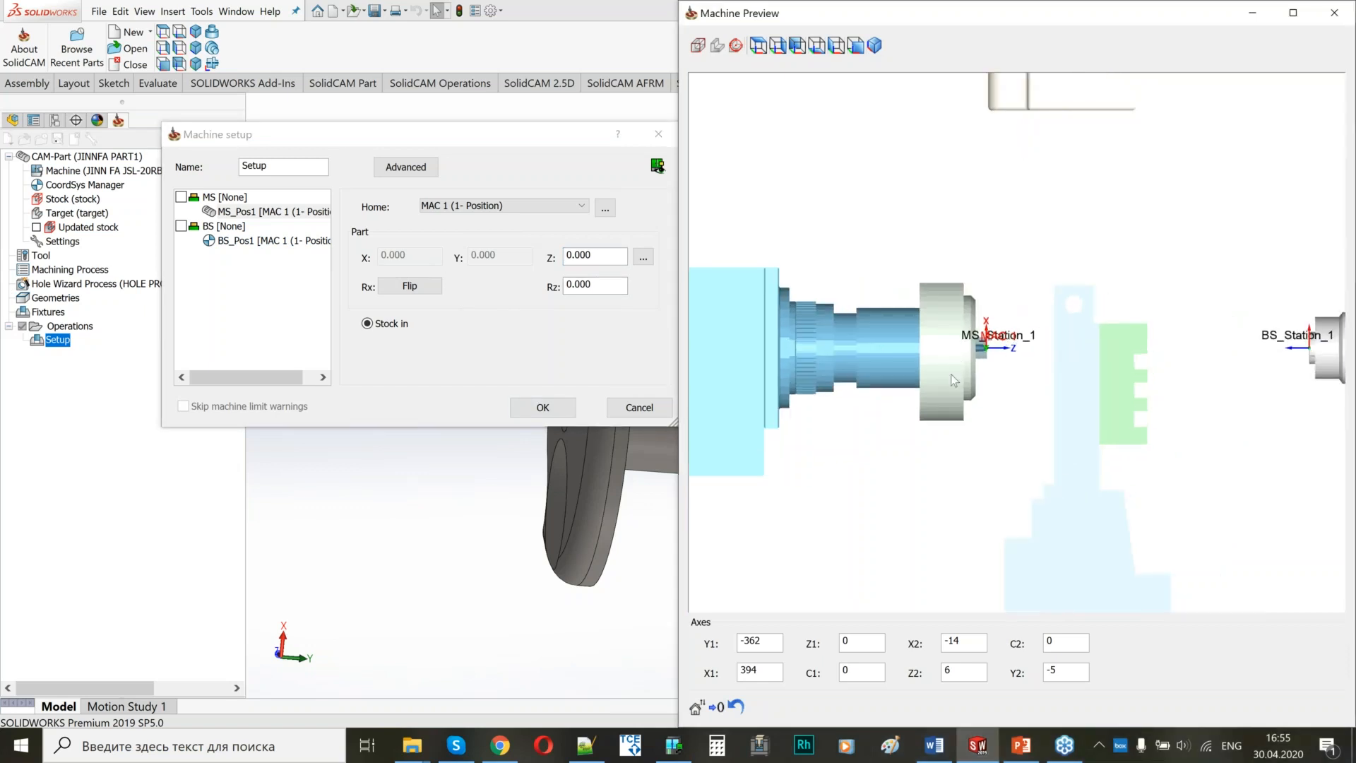
scroll(952, 374, "down", 5)
scroll(1024, 189, "up", 2)
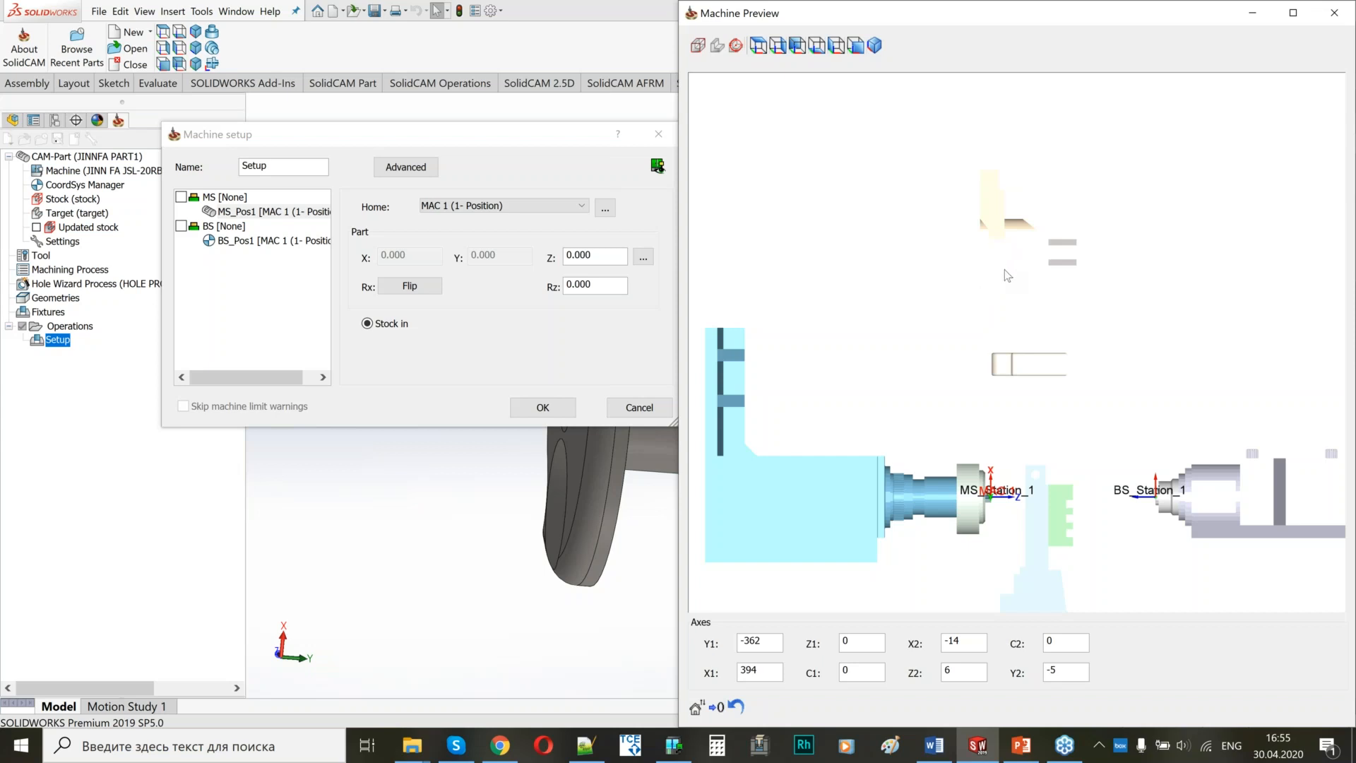
scroll(1027, 426, "up", 2)
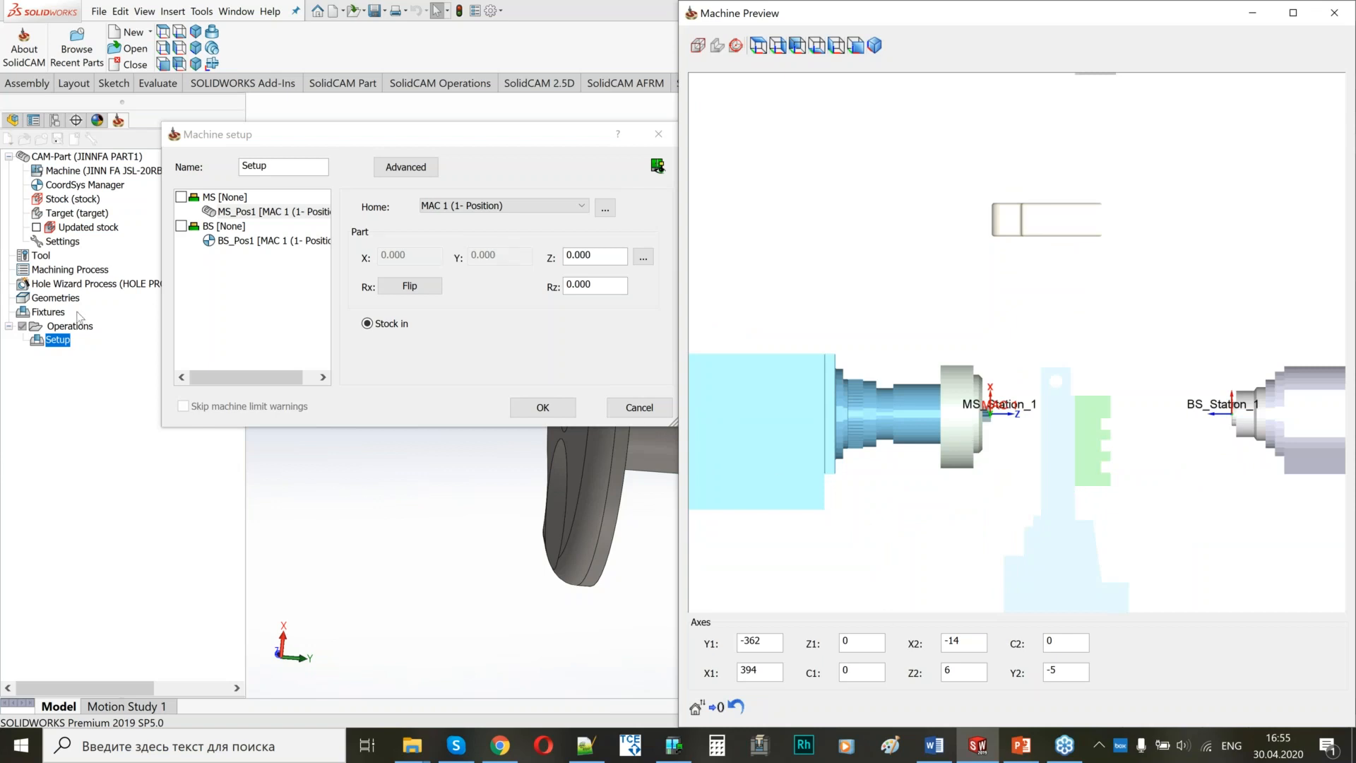
double_click(608, 256)
type("35")
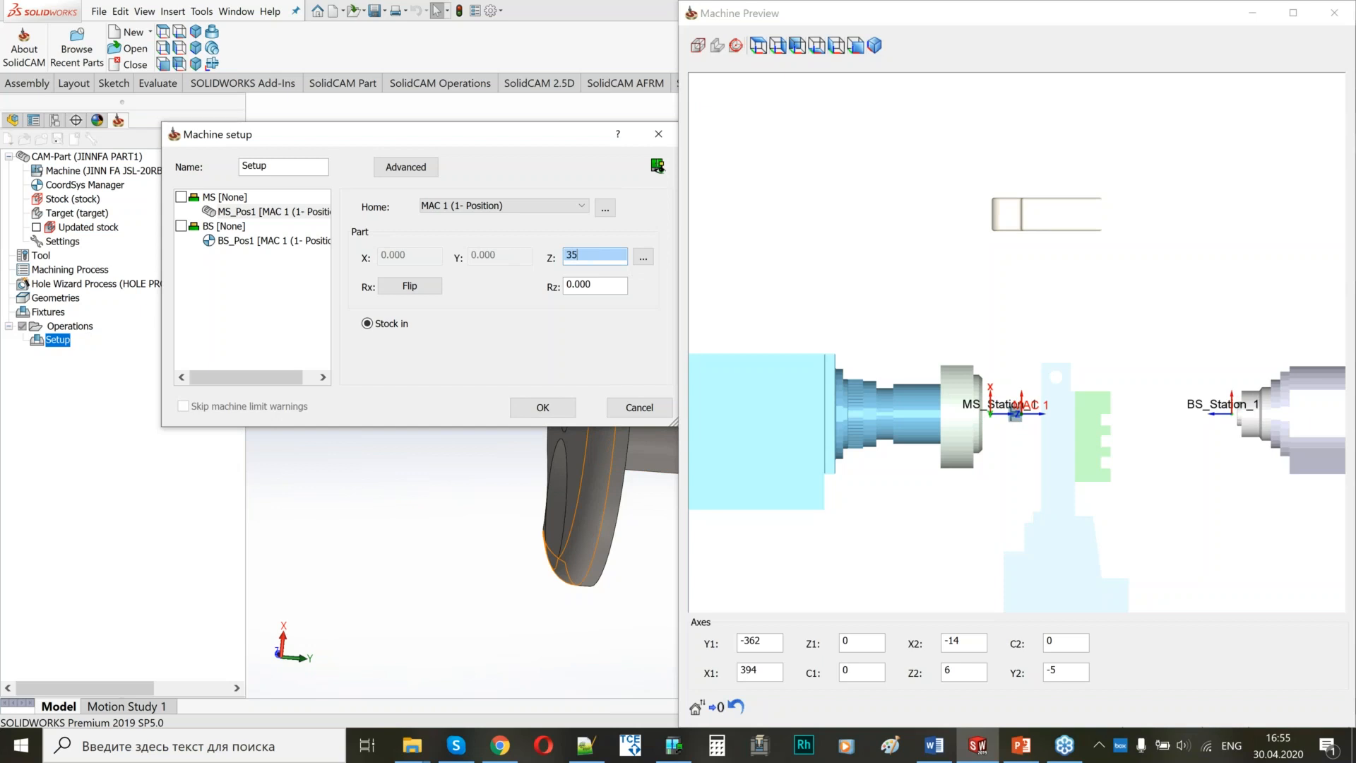
left_click(1117, 406)
scroll(1117, 406, "up", 3)
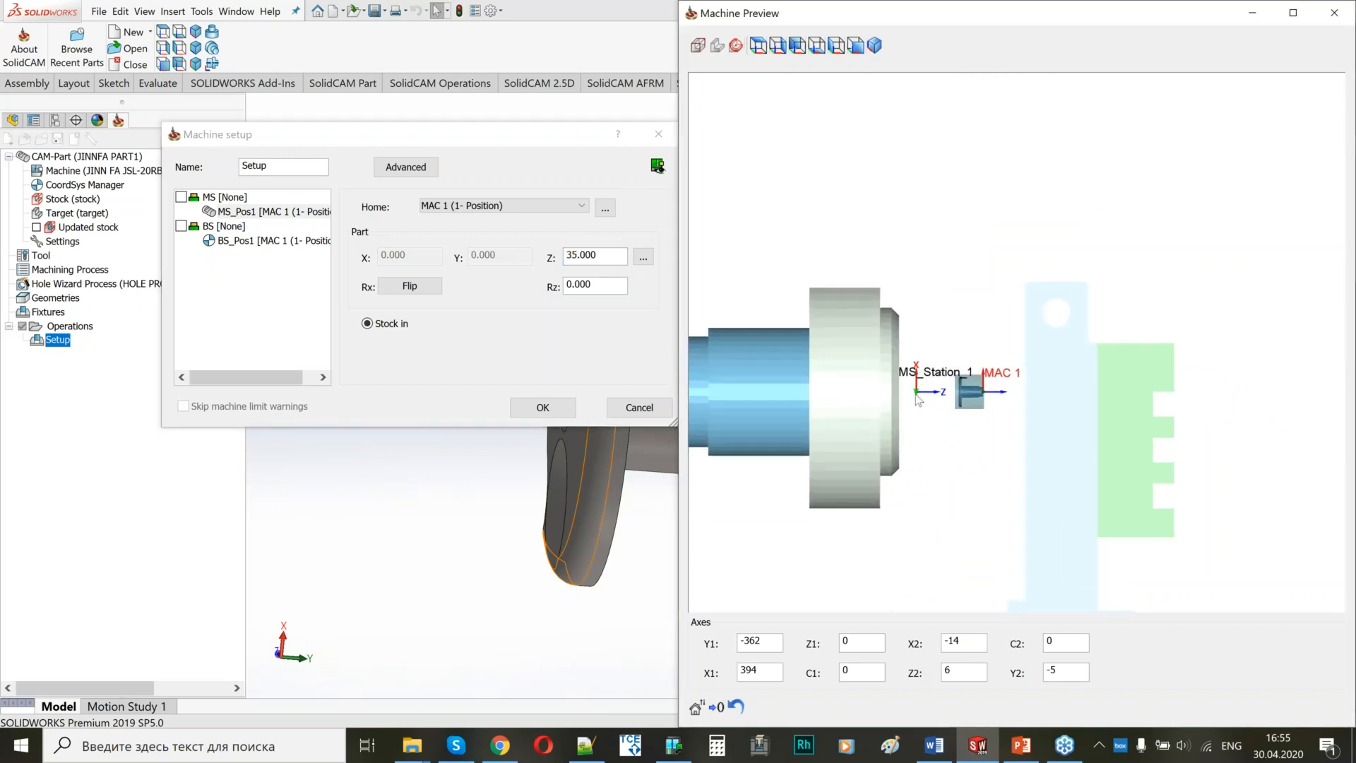
scroll(989, 391, "up", 2)
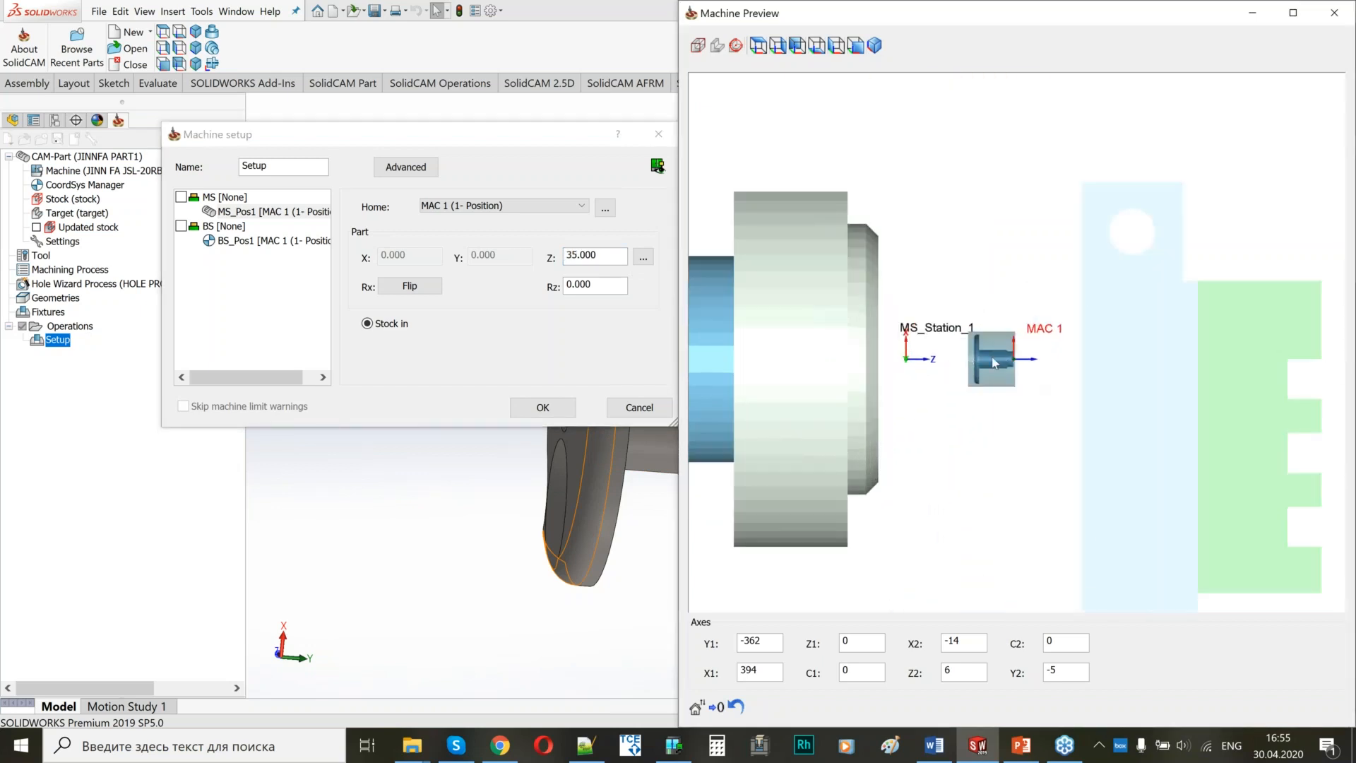
scroll(992, 362, "down", 3)
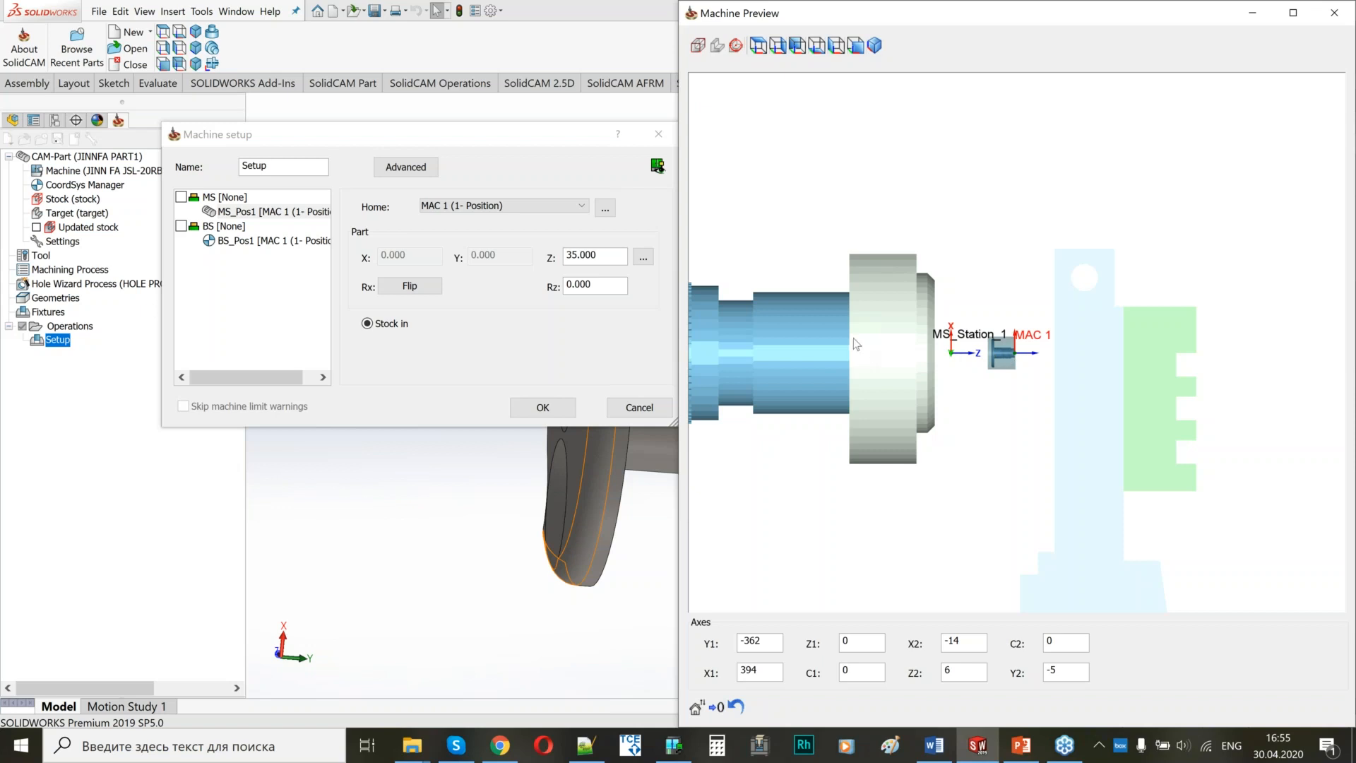
scroll(977, 371, "down", 3)
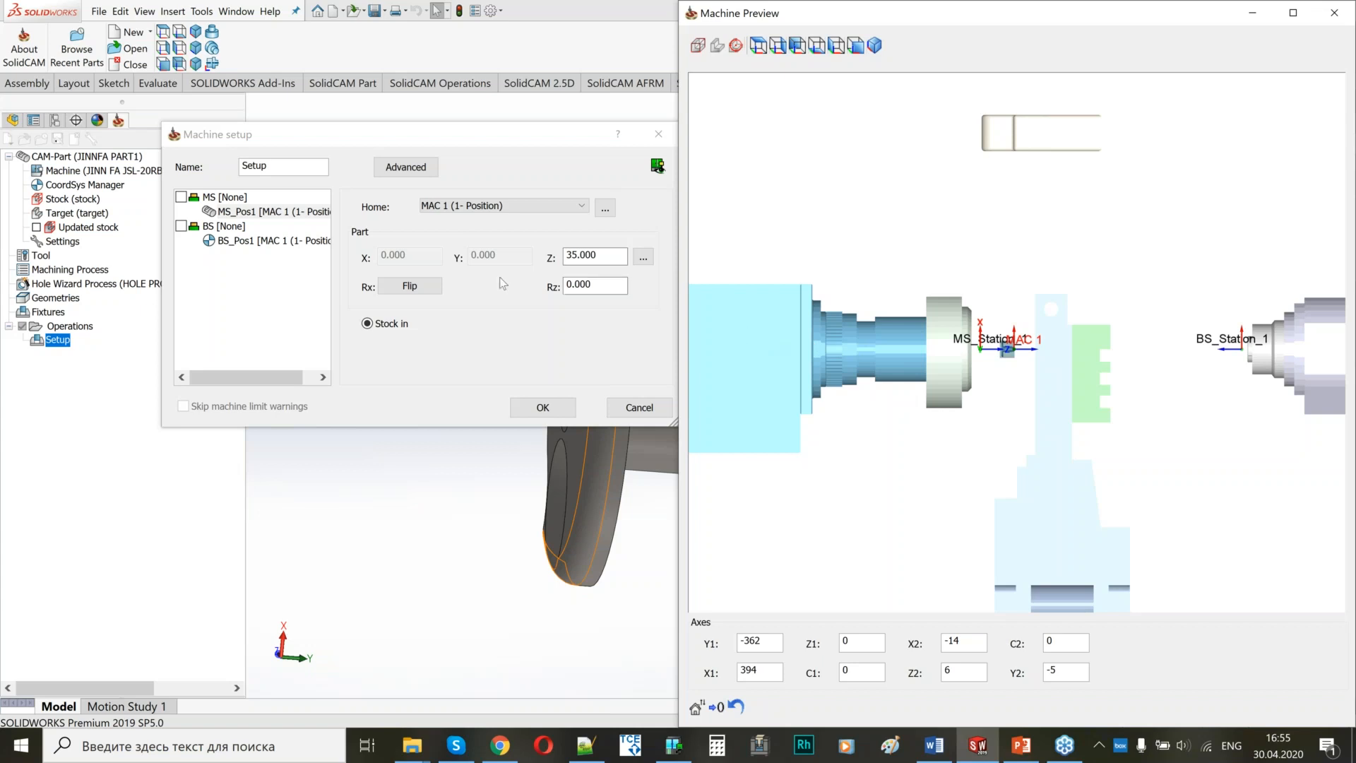
Assign MAC 2 (1- Position) as the home of BS_Pos1 and place the stock in the back spindle.
left_click(247, 241)
left_click(438, 205)
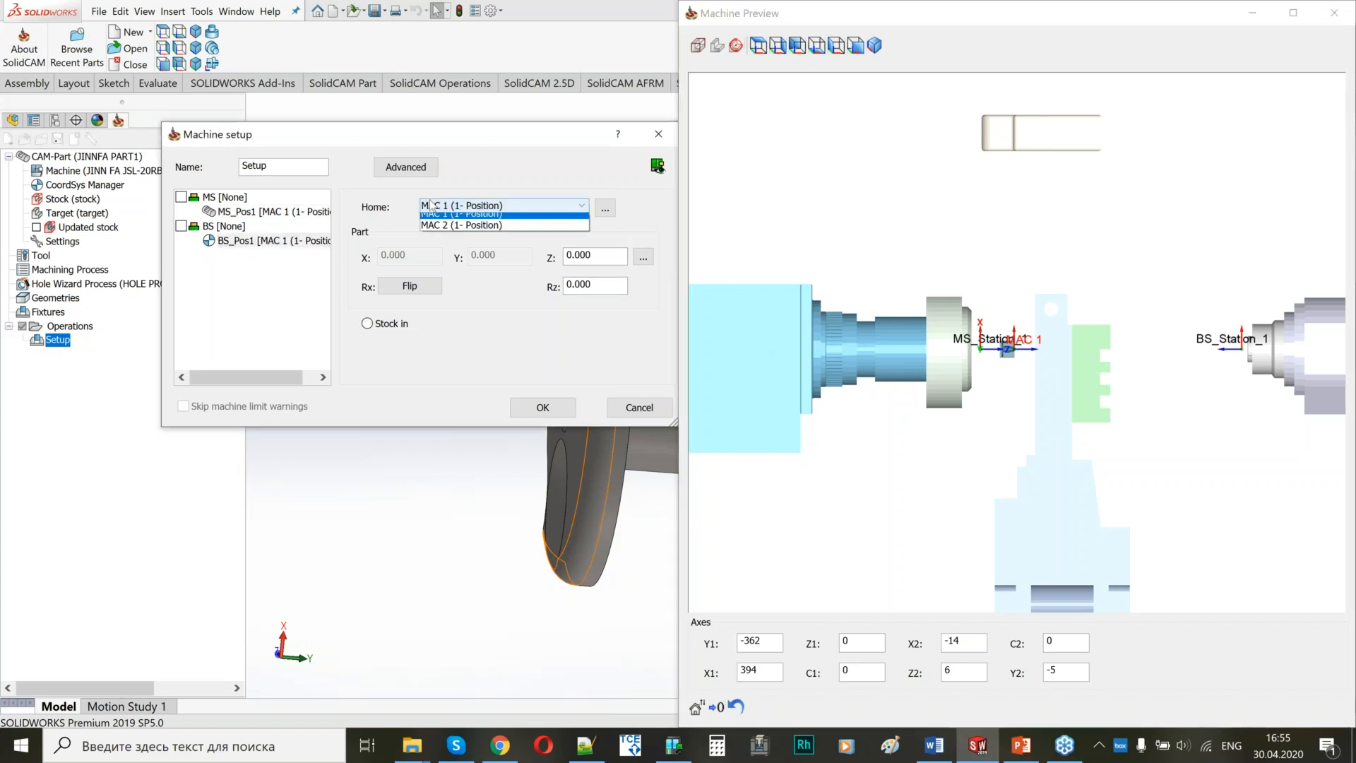
left_click(432, 231)
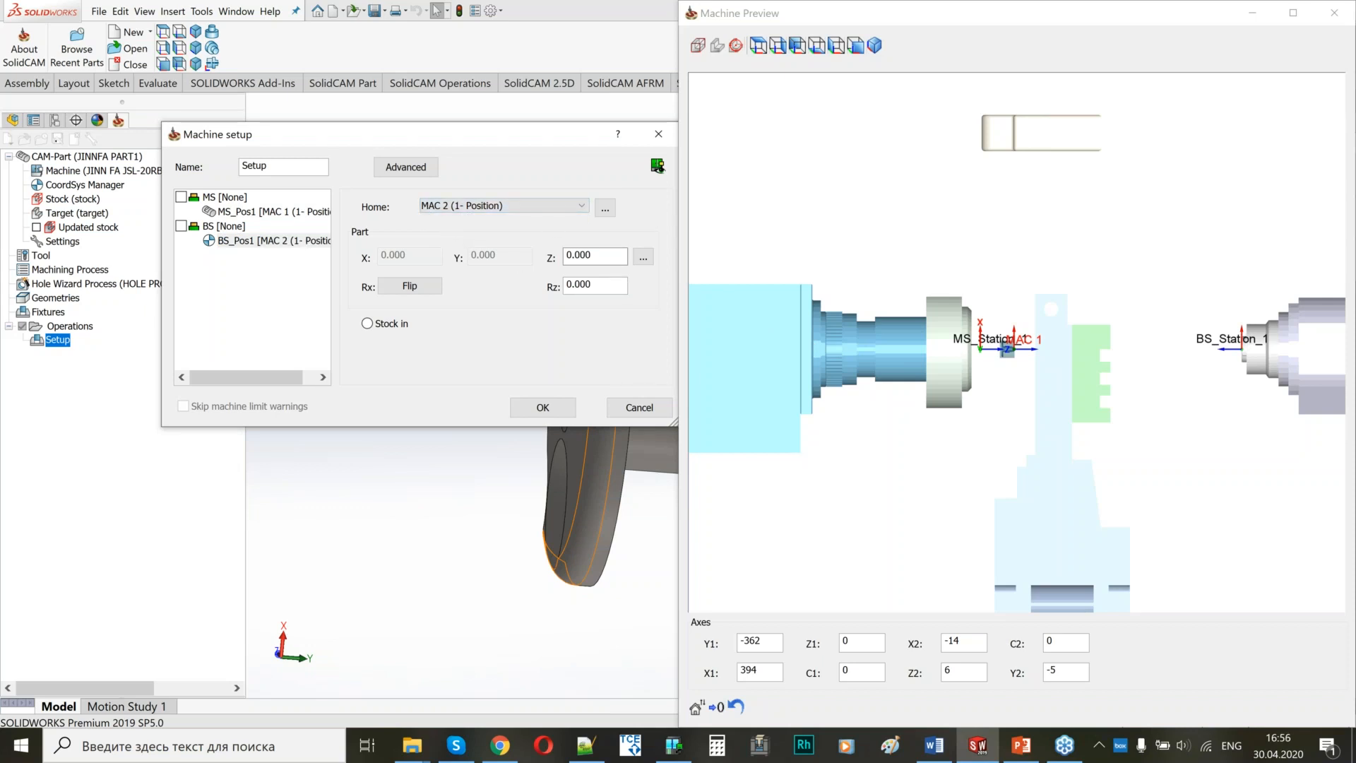
left_click(1233, 344)
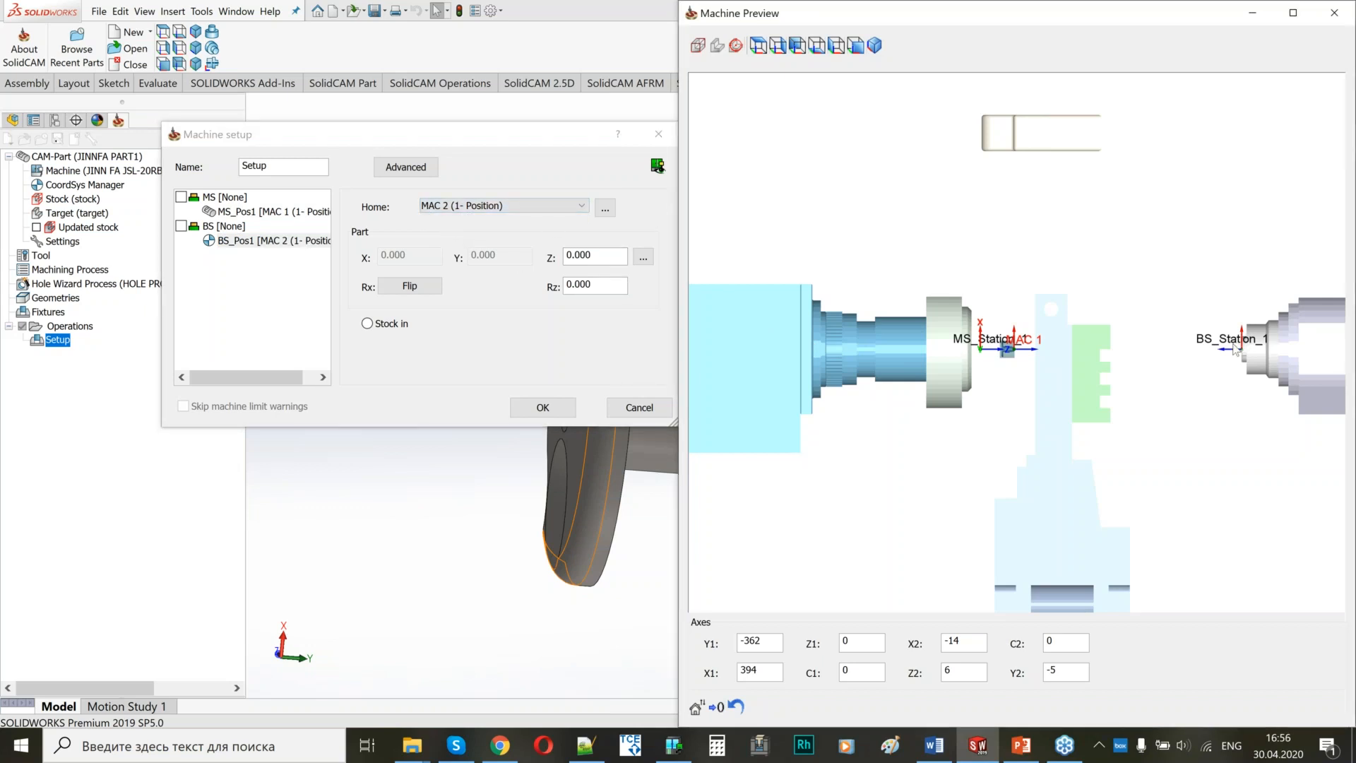
left_click(368, 325)
left_click(1264, 372)
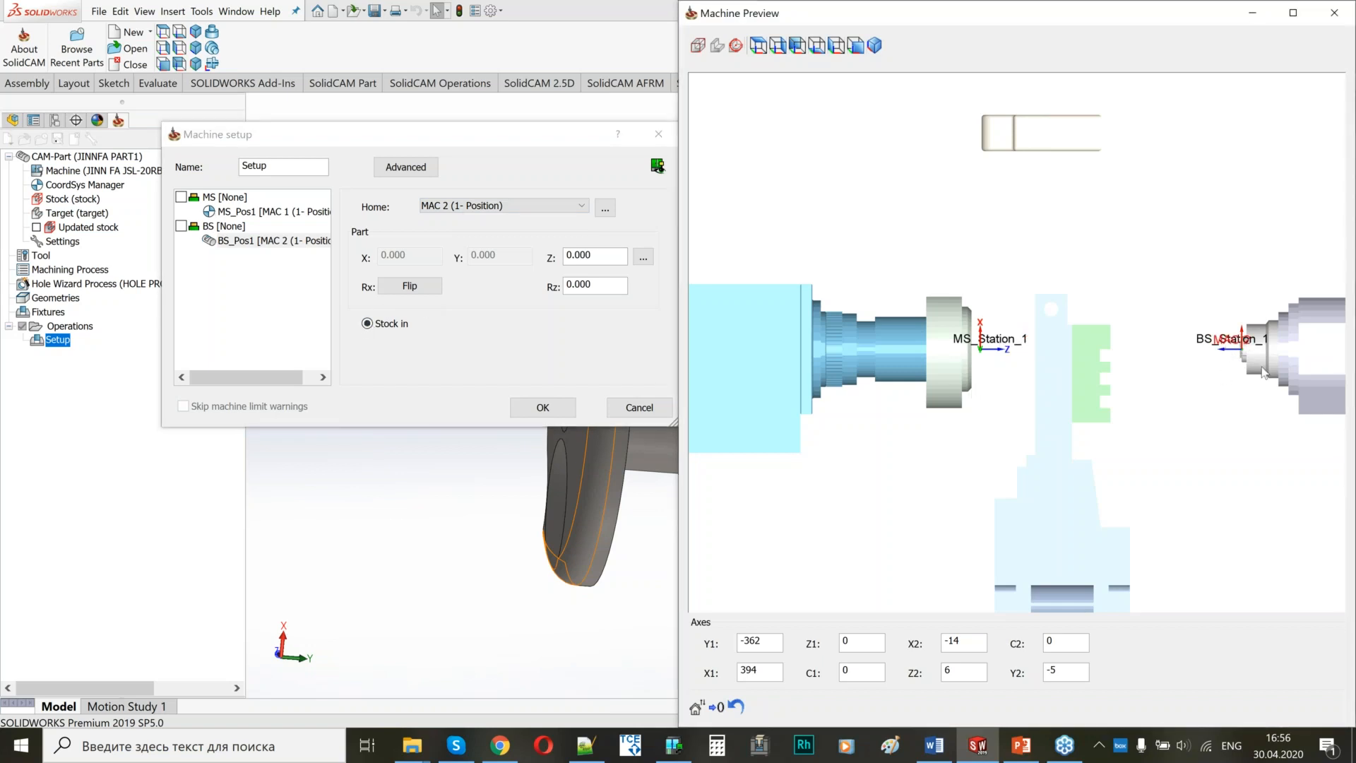
Set the part's Z position for BS_Pos1 to 4 and check it at the back spindle.
scroll(1265, 372, "up", 3)
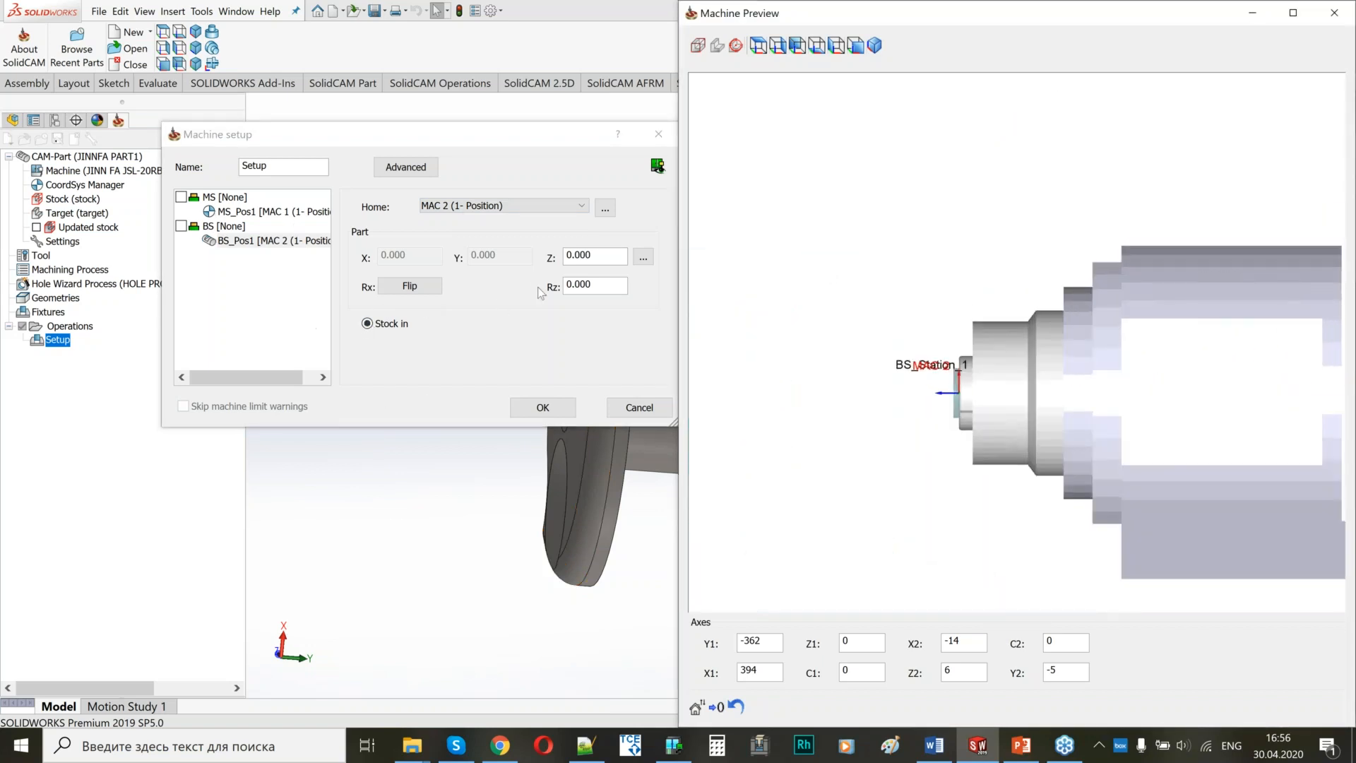
left_click(596, 254)
double_click(597, 254)
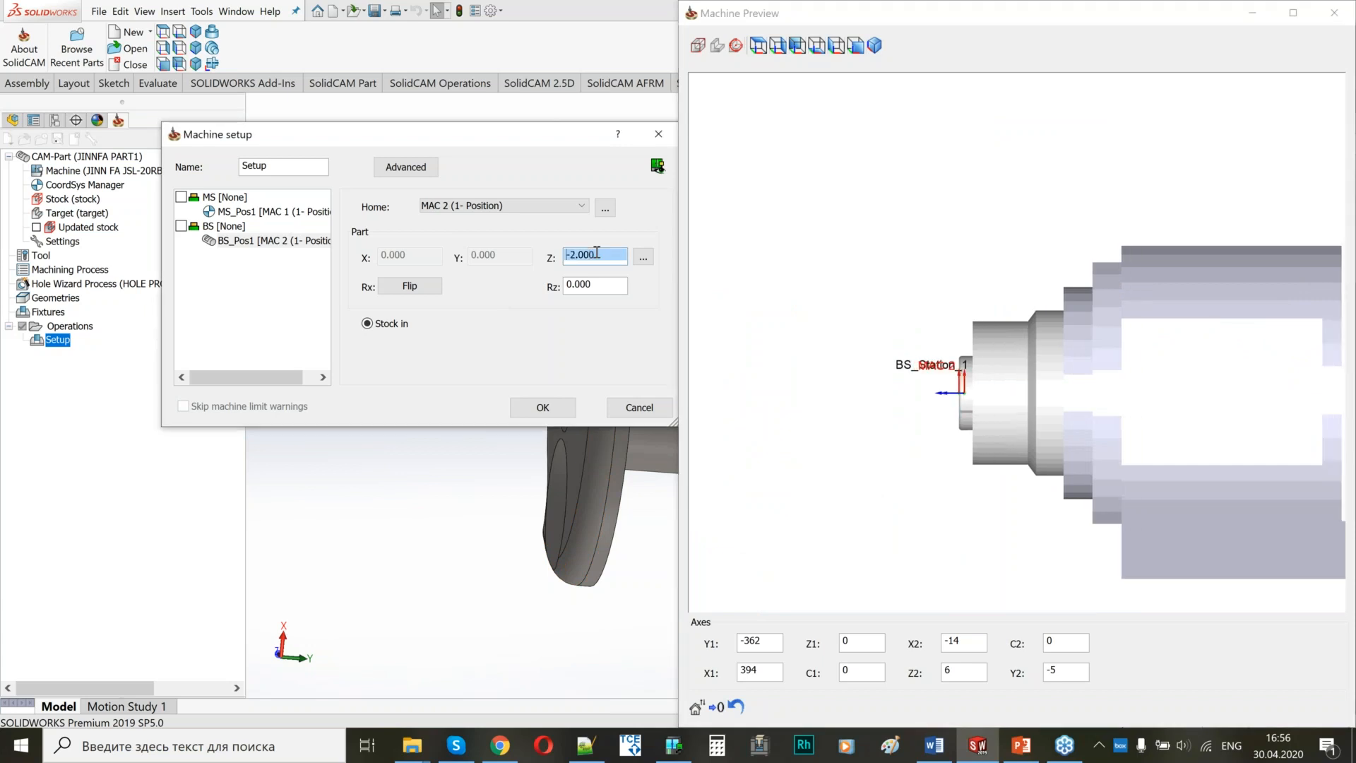
scroll(596, 253, "up", 6)
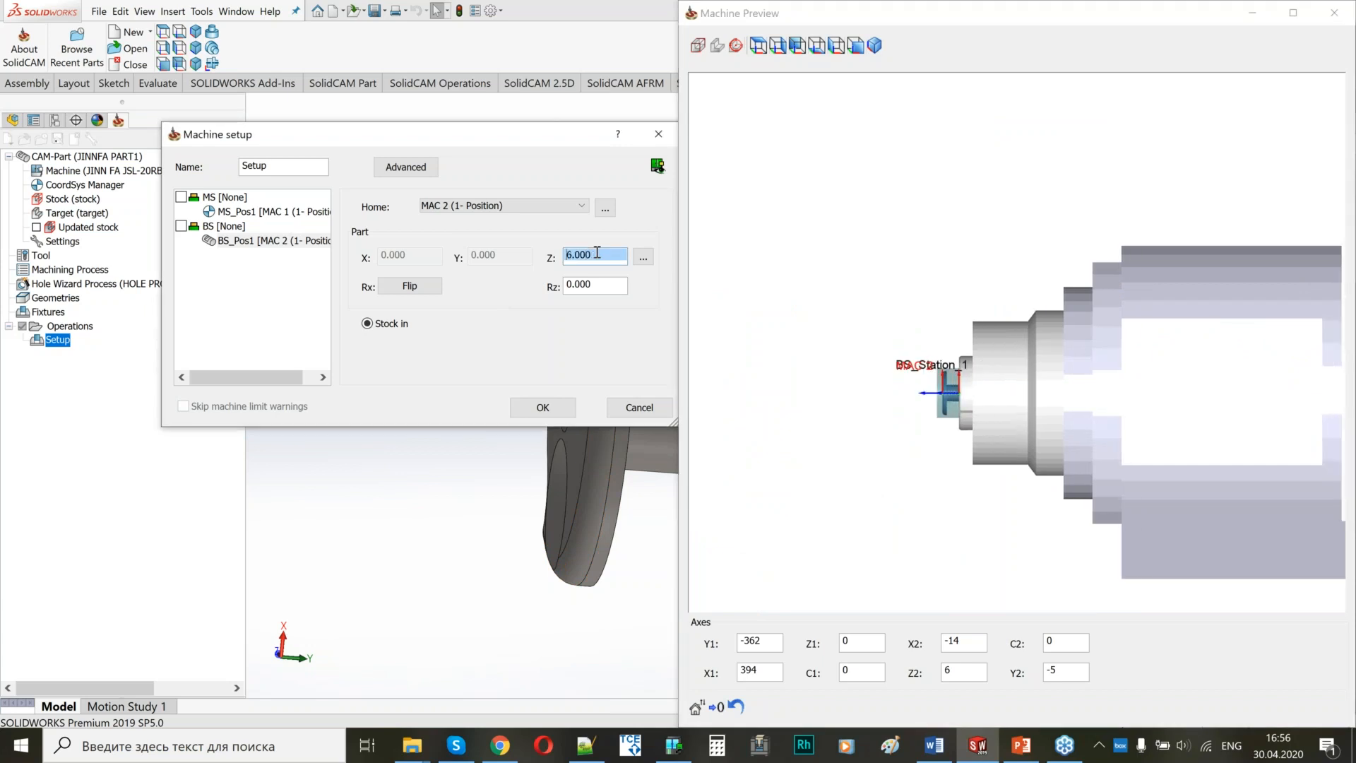
type("4")
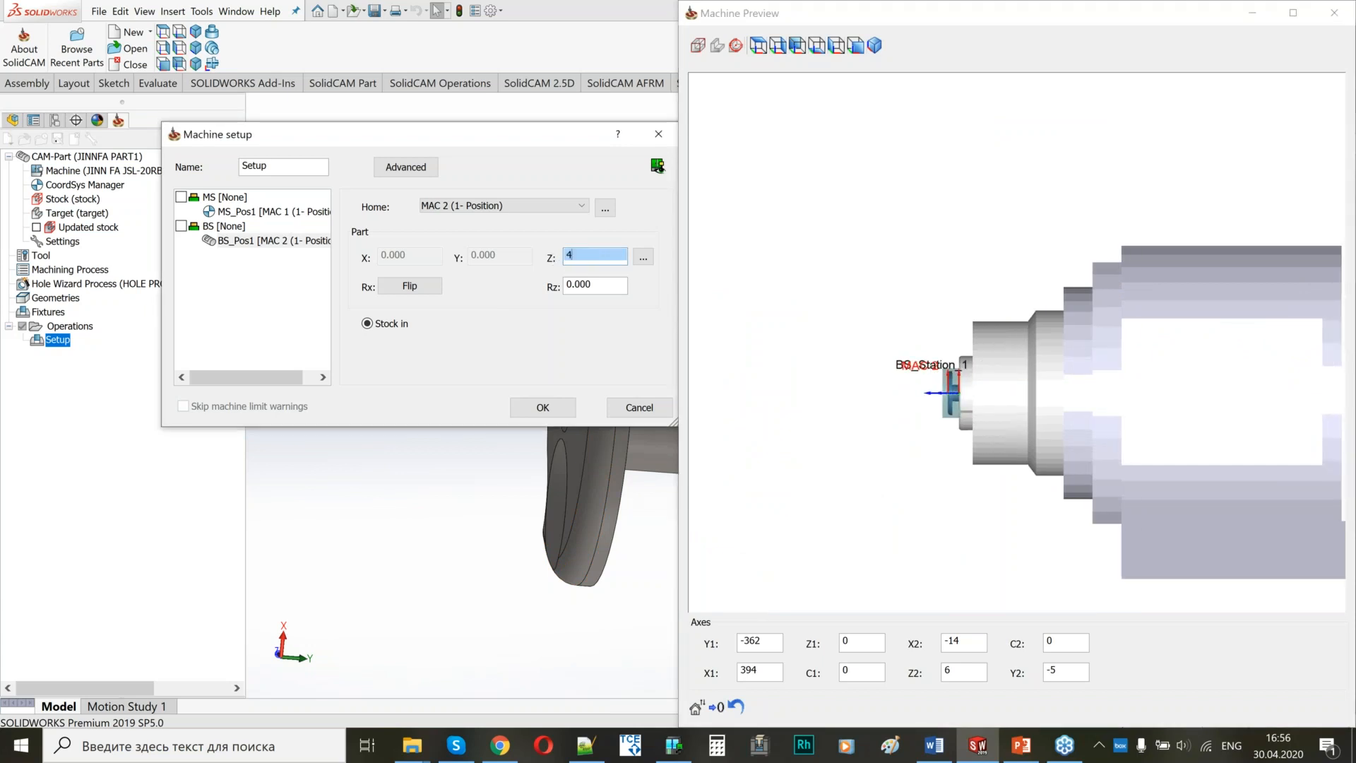
left_click(863, 354)
scroll(1011, 368, "up", 5)
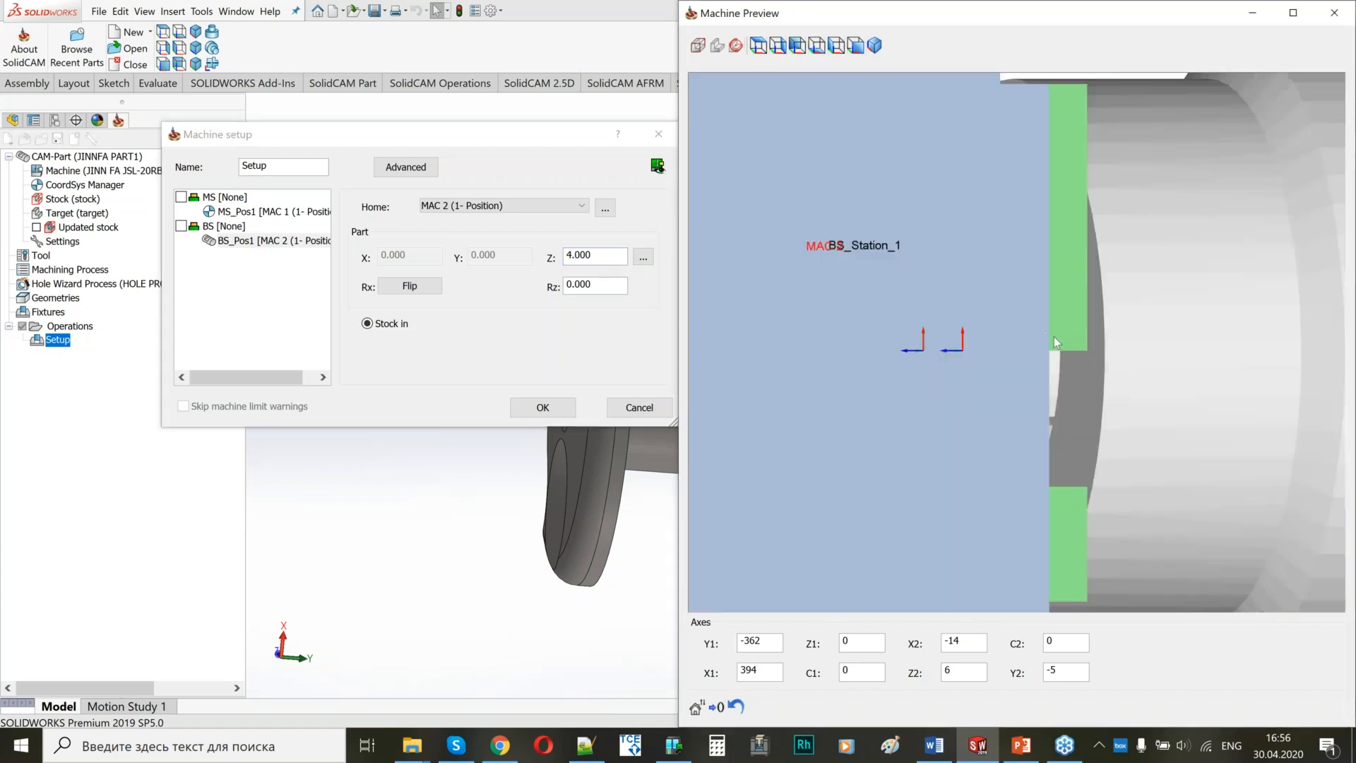
Check the part in the back spindle, review the MS_Pos1 settings and accept the machine setup.
scroll(1002, 344, "up", 2)
scroll(1000, 331, "down", 5)
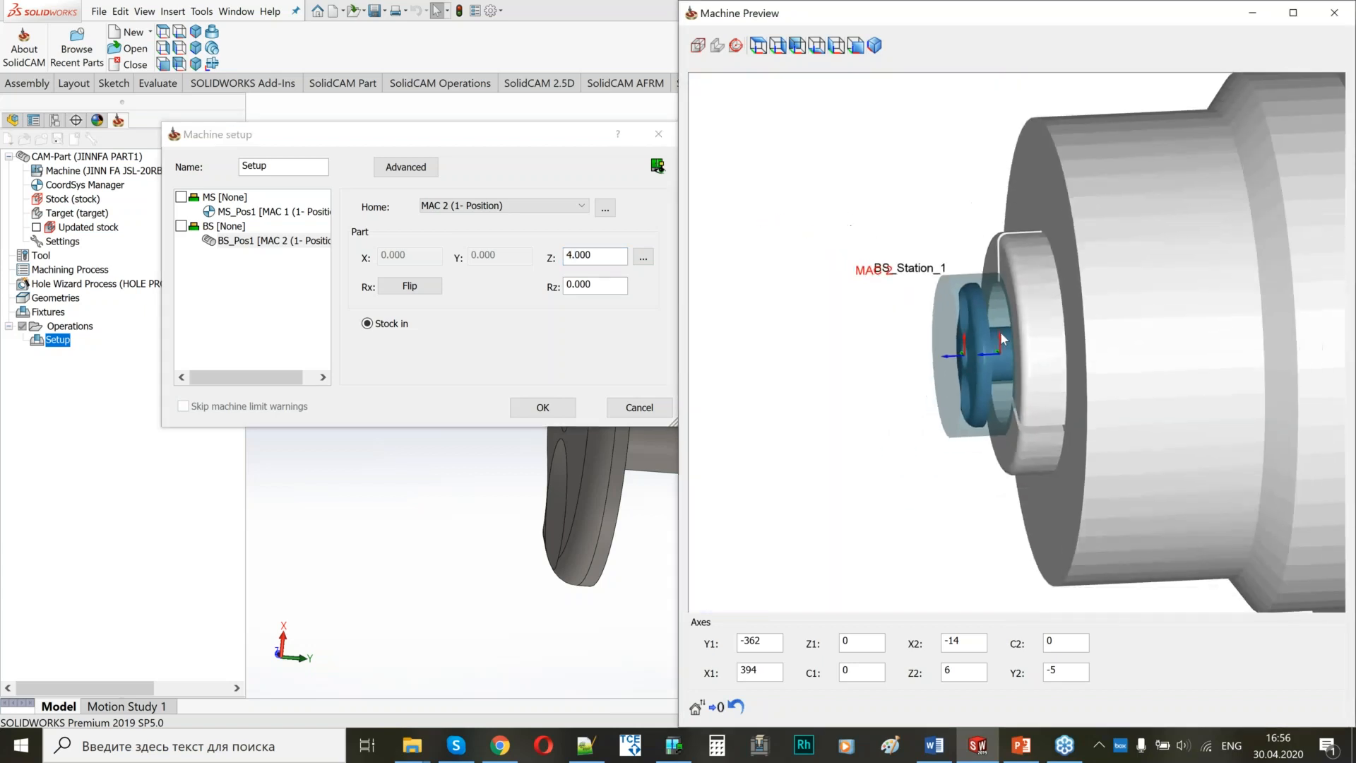
left_click(227, 215)
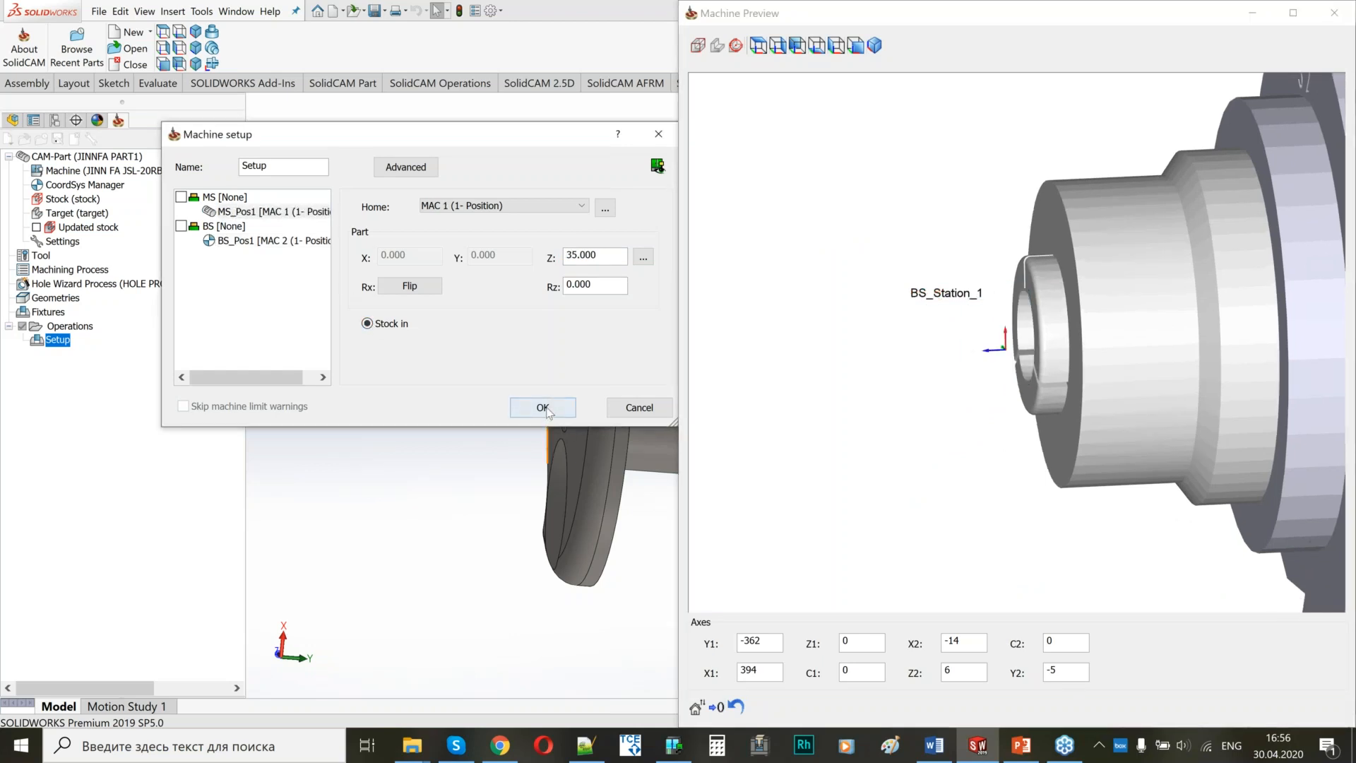
left_click(530, 415)
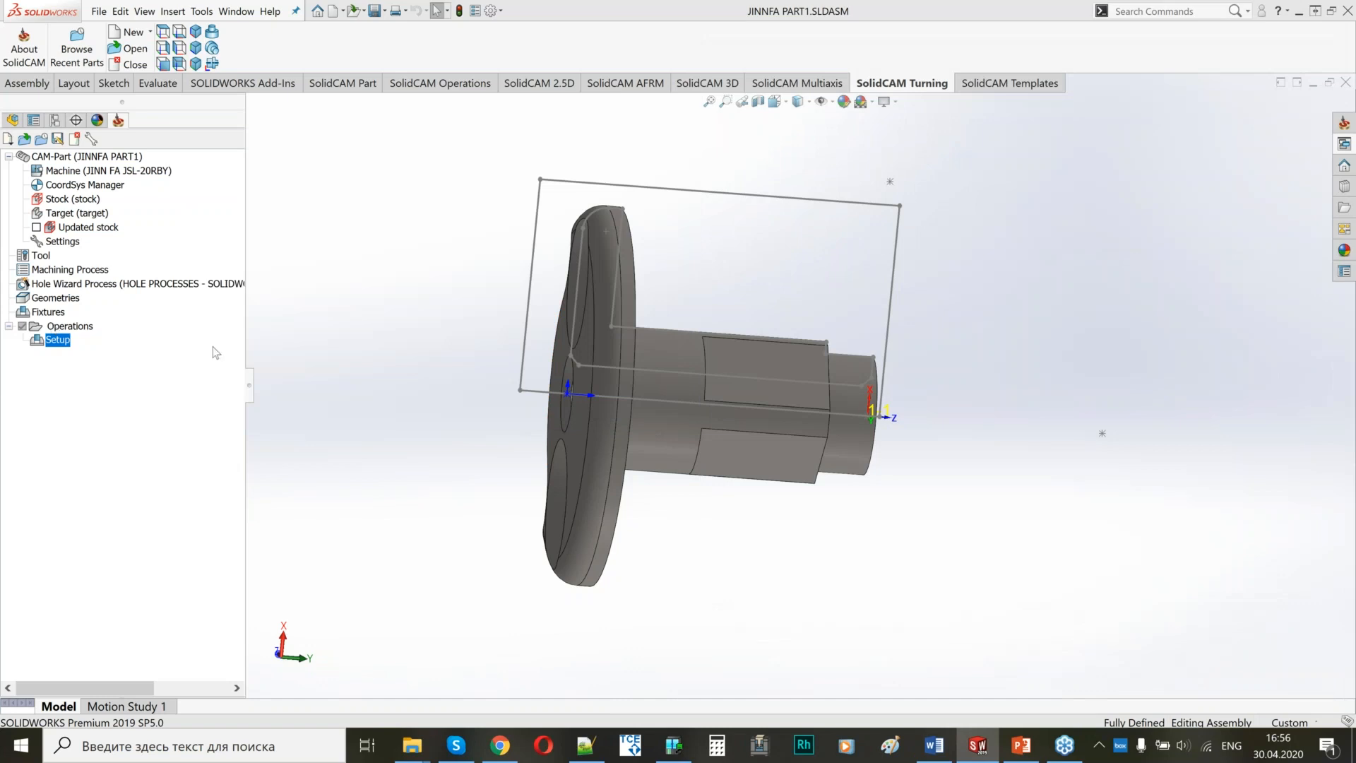
Add an external grooving tool to the part tool table.
double_click(42, 255)
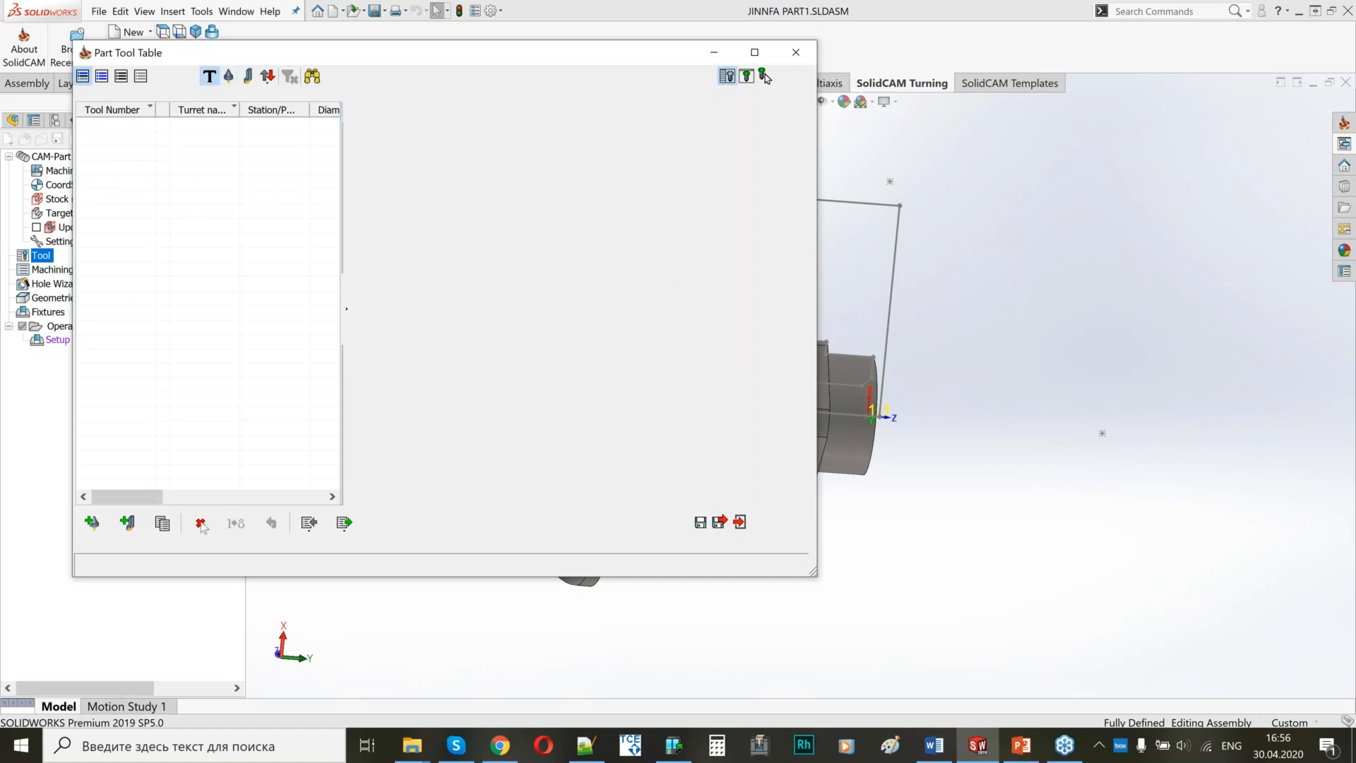
left_click(127, 522)
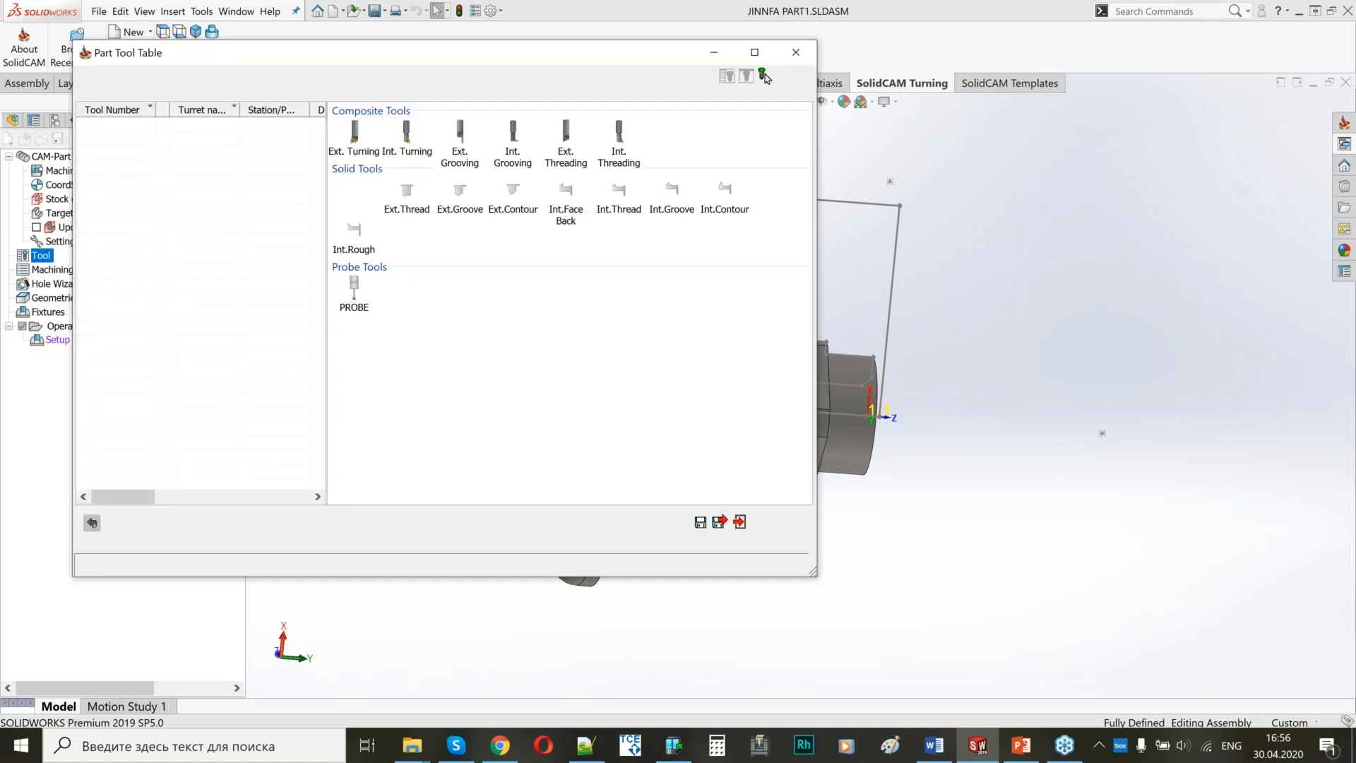
left_click(460, 144)
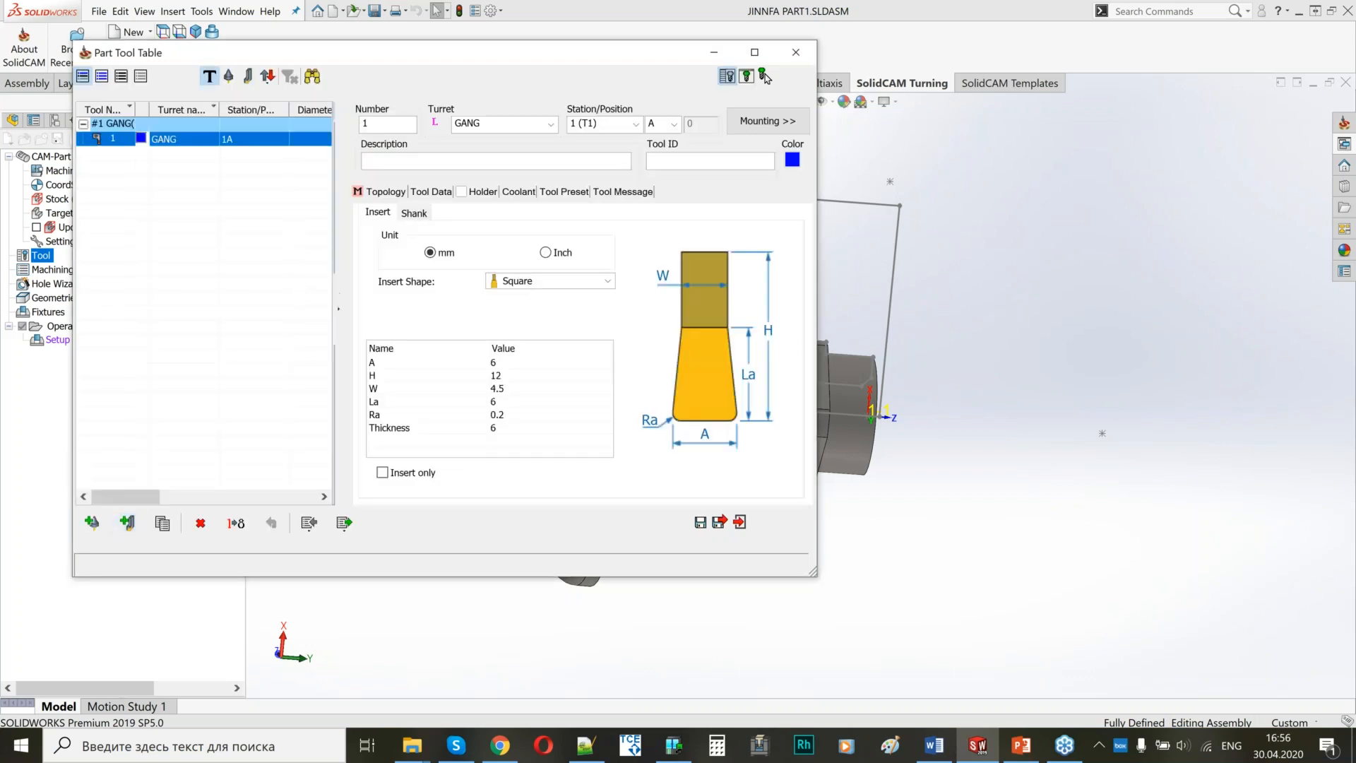
Set the grooving insert's dimensions A and W to 2 mm and La to 6 mm.
left_click(501, 362)
type("2")
left_click(505, 415)
left_click(503, 402)
type("2")
left_click(544, 390)
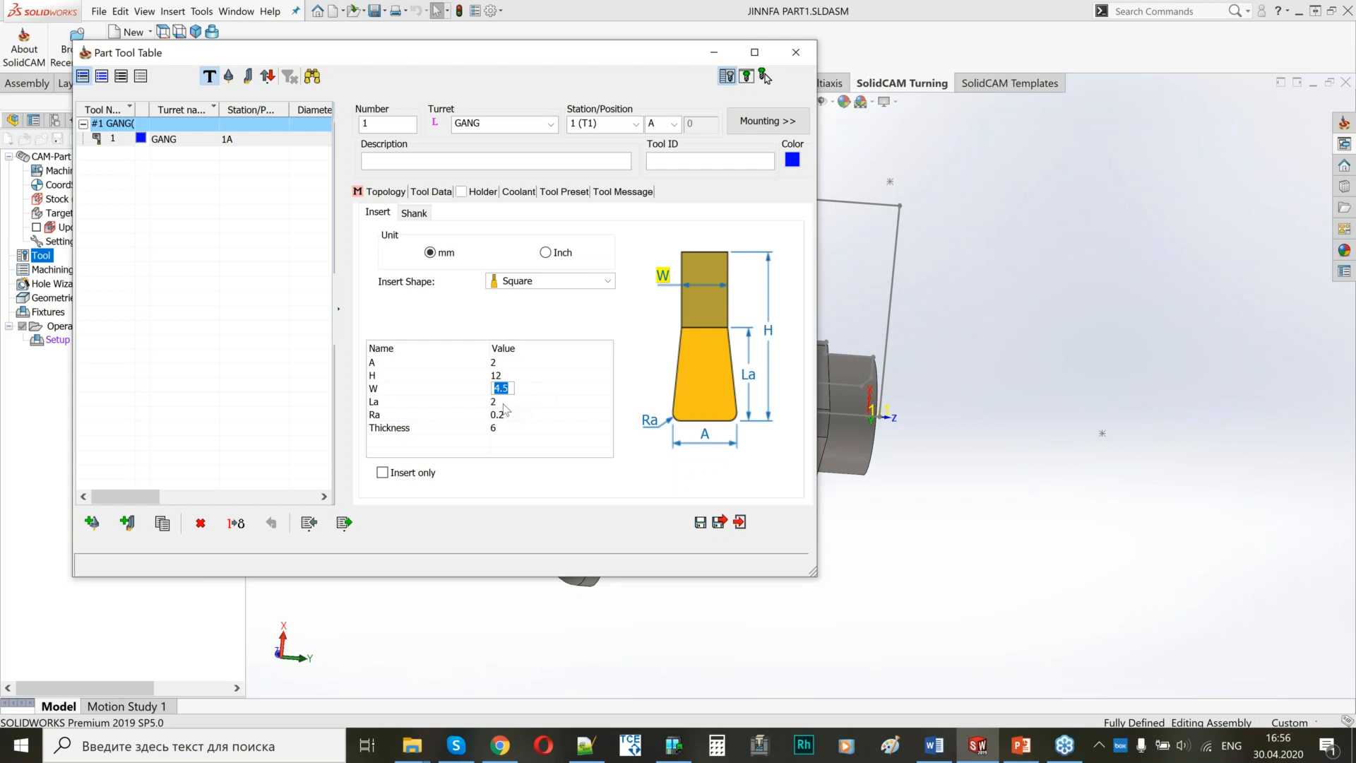
type("2")
key("Return")
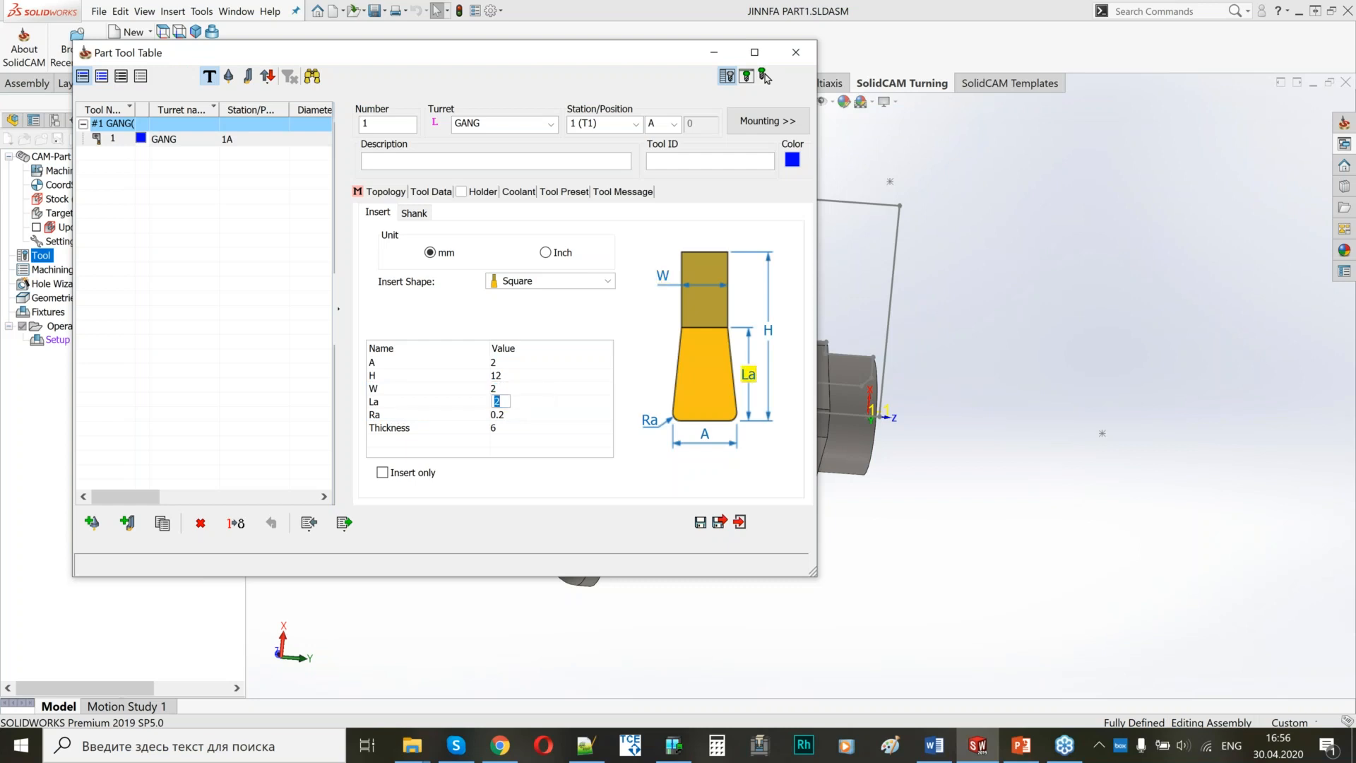
type("6")
key("Return")
Preview the grooving tool's mounting at gang station T1 and set its tip position dX to 0.
middle_click_drag(1034, 304, 980, 381)
scroll(997, 346, "up", 9)
scroll(1018, 418, "up", 3)
scroll(1024, 424, "down", 2)
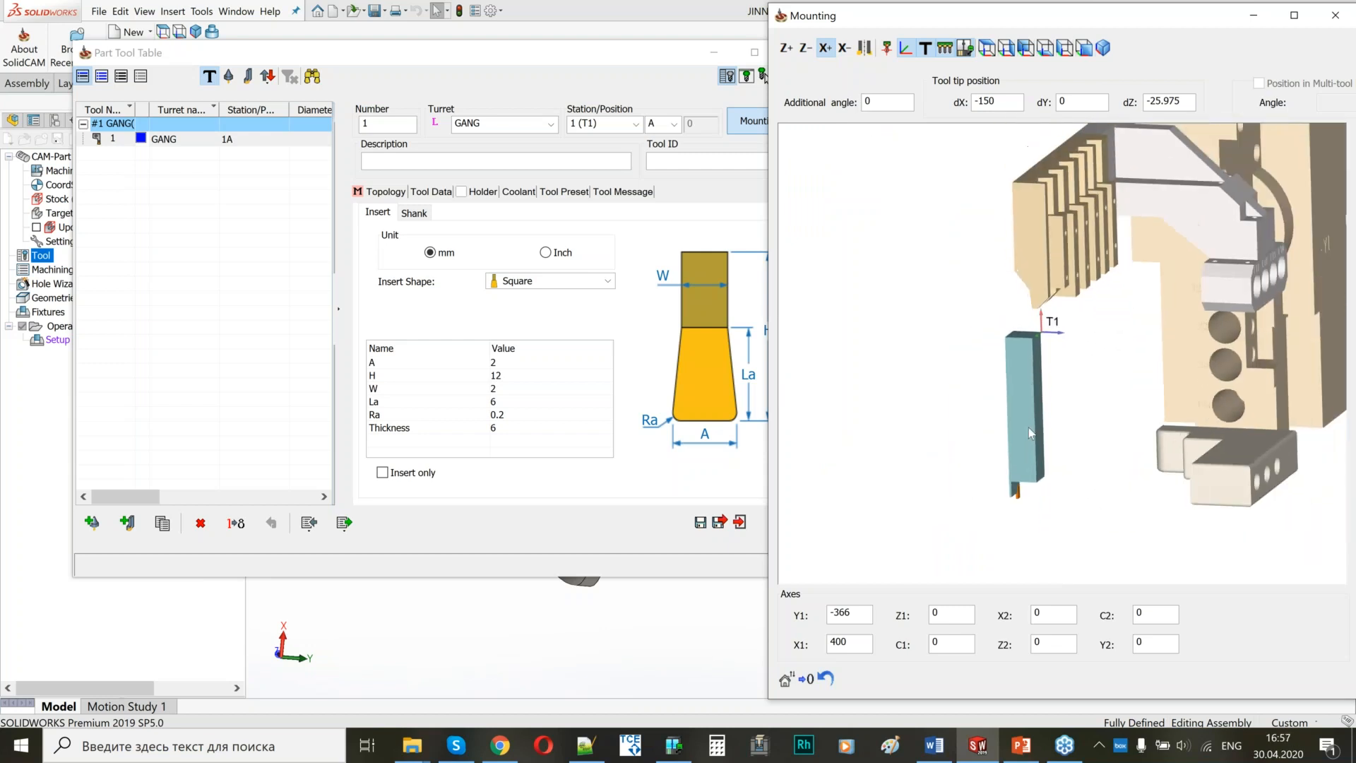
left_click_drag(548, 58, 463, 74)
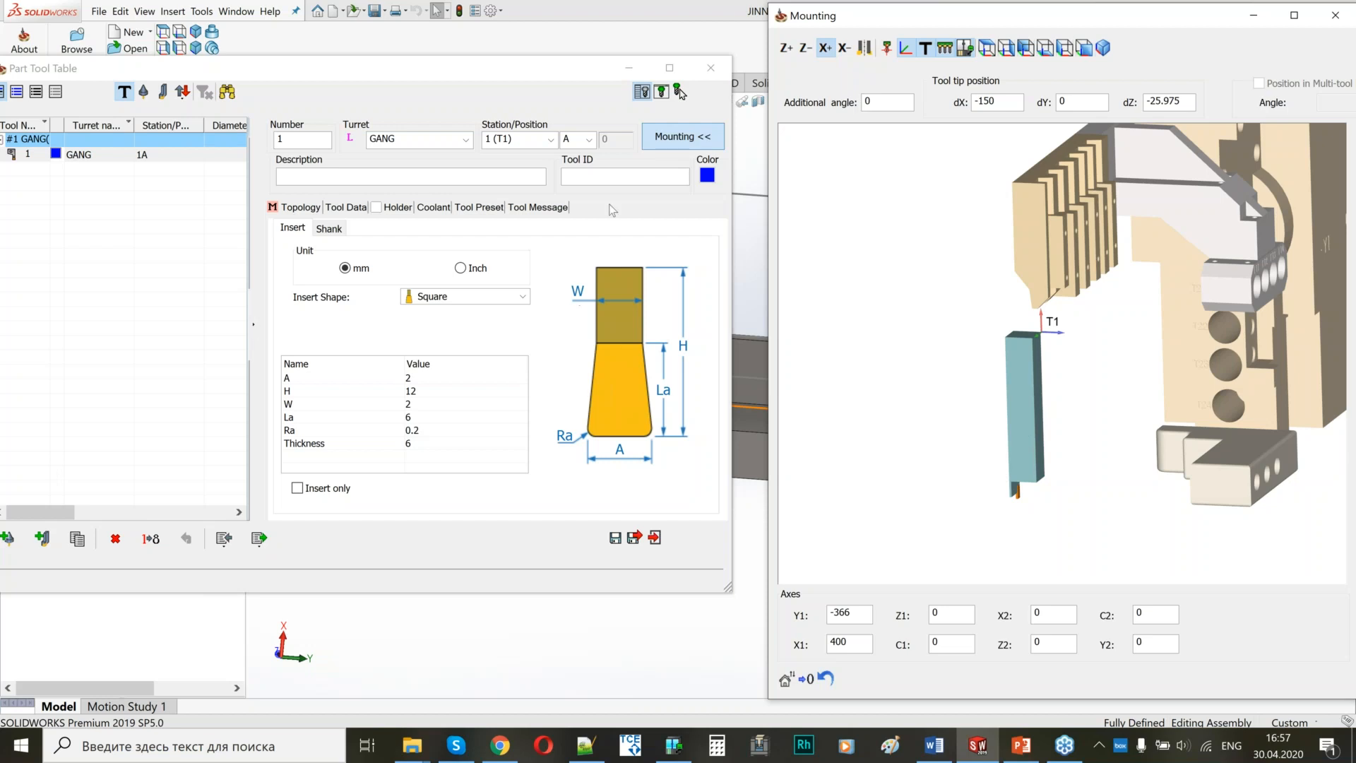
left_click(864, 49)
mouse_move(1073, 416)
middle_mouse_down()
mouse_move(1065, 439)
mouse_move(1071, 405)
middle_mouse_up()
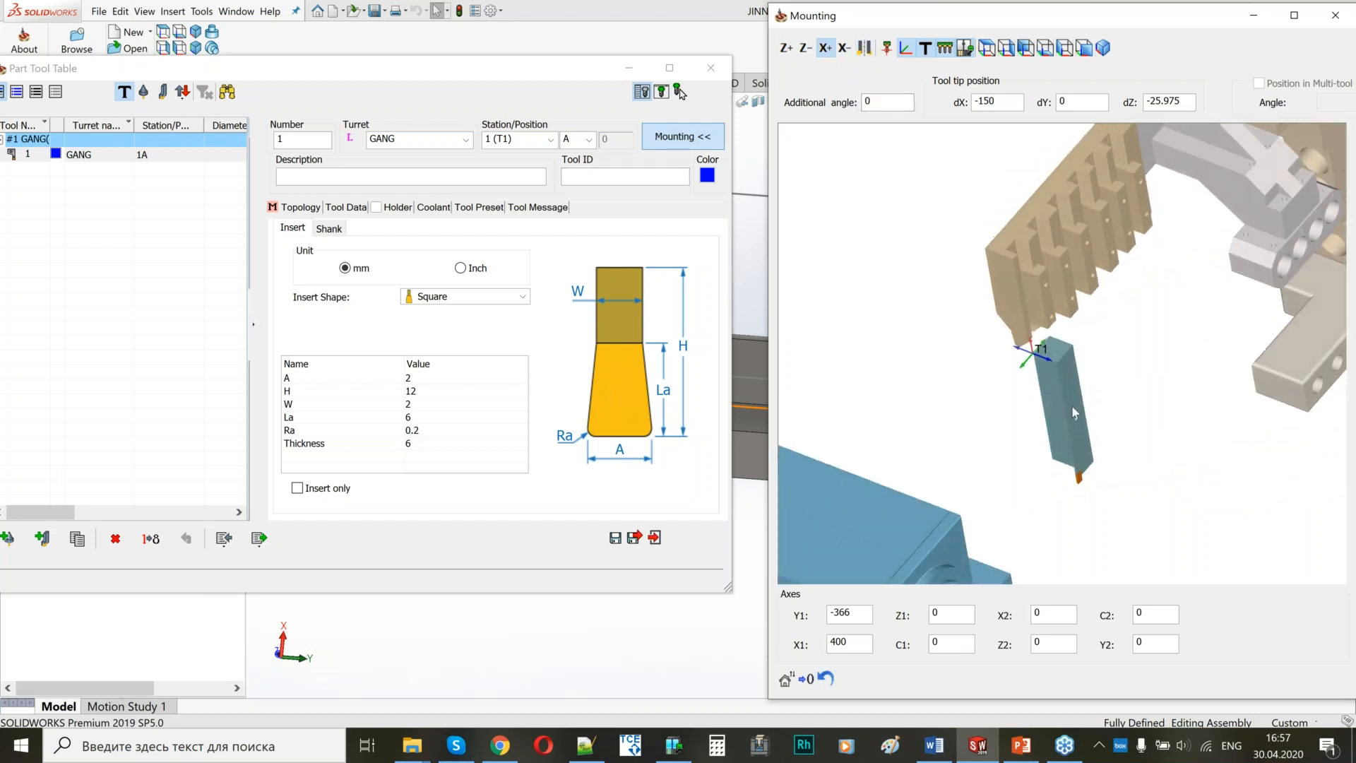
left_click_drag(1021, 103, 962, 102)
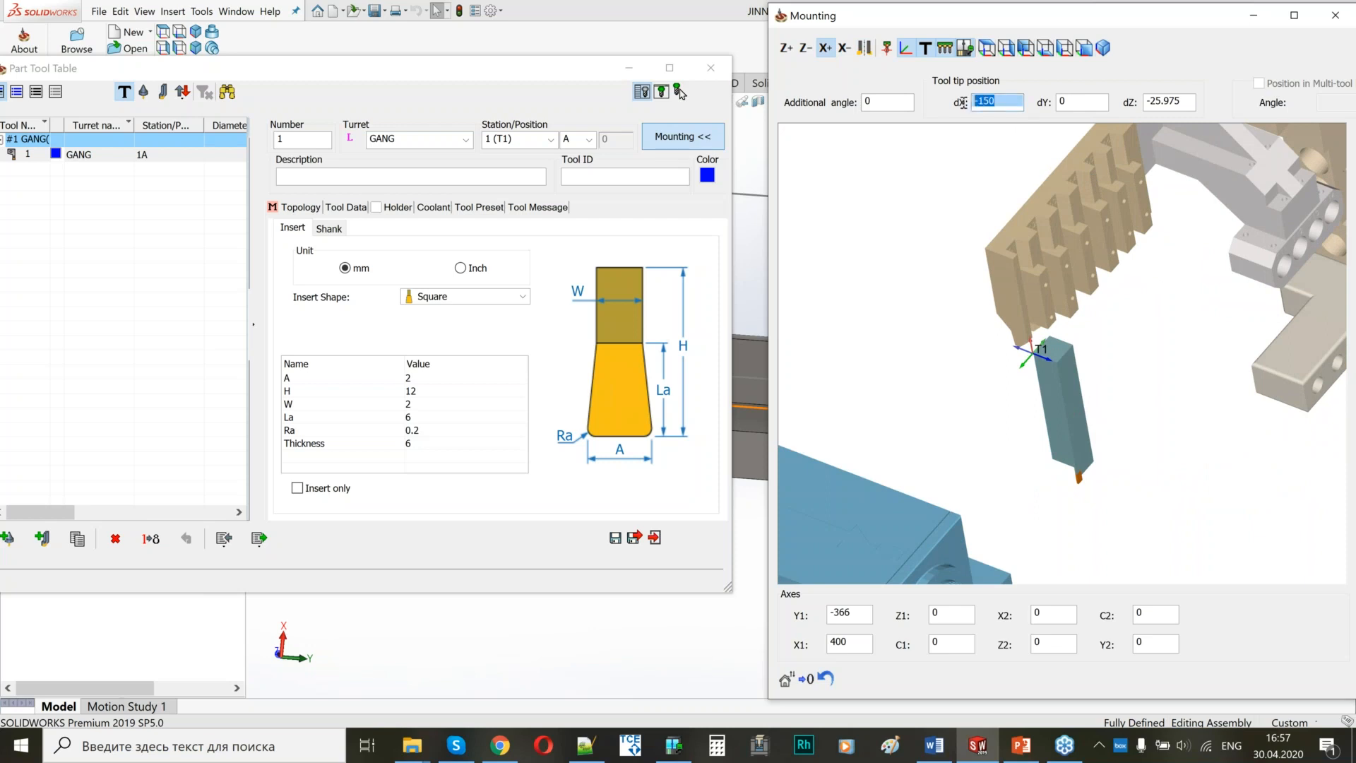
type("0")
key("Return")
middle_click_drag(1051, 354, 1082, 303)
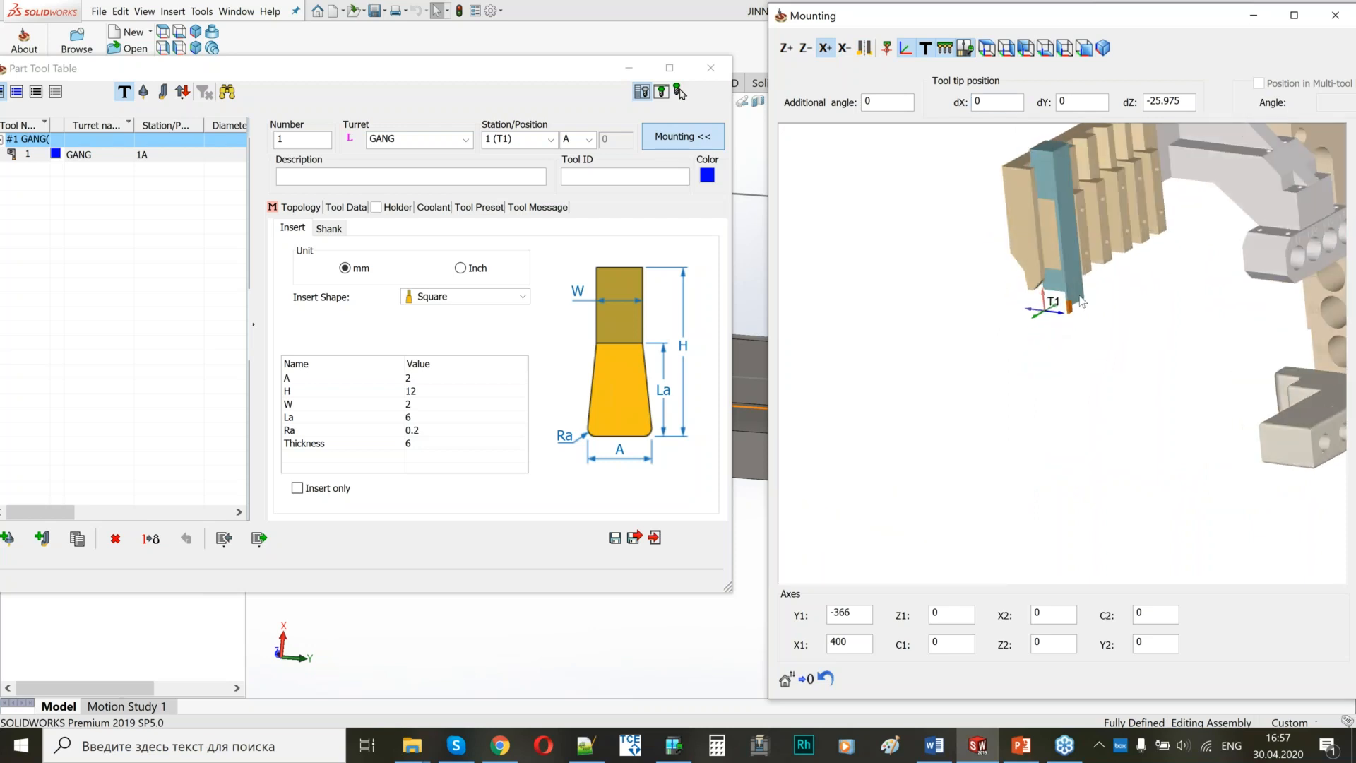
scroll(1082, 302, "up", 4)
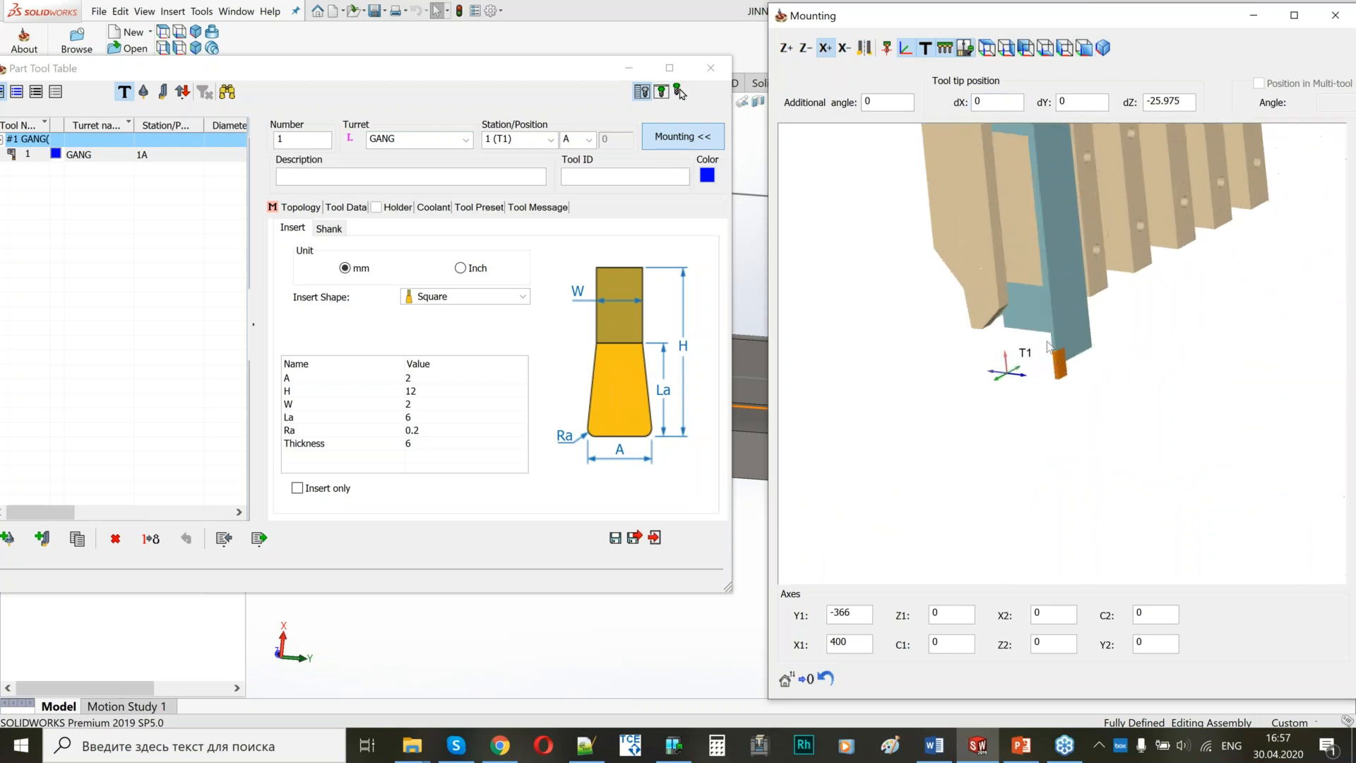
Set the grooving tool shank's width A and thickness to 16 mm.
left_click(327, 229)
double_click(408, 368)
type("16")
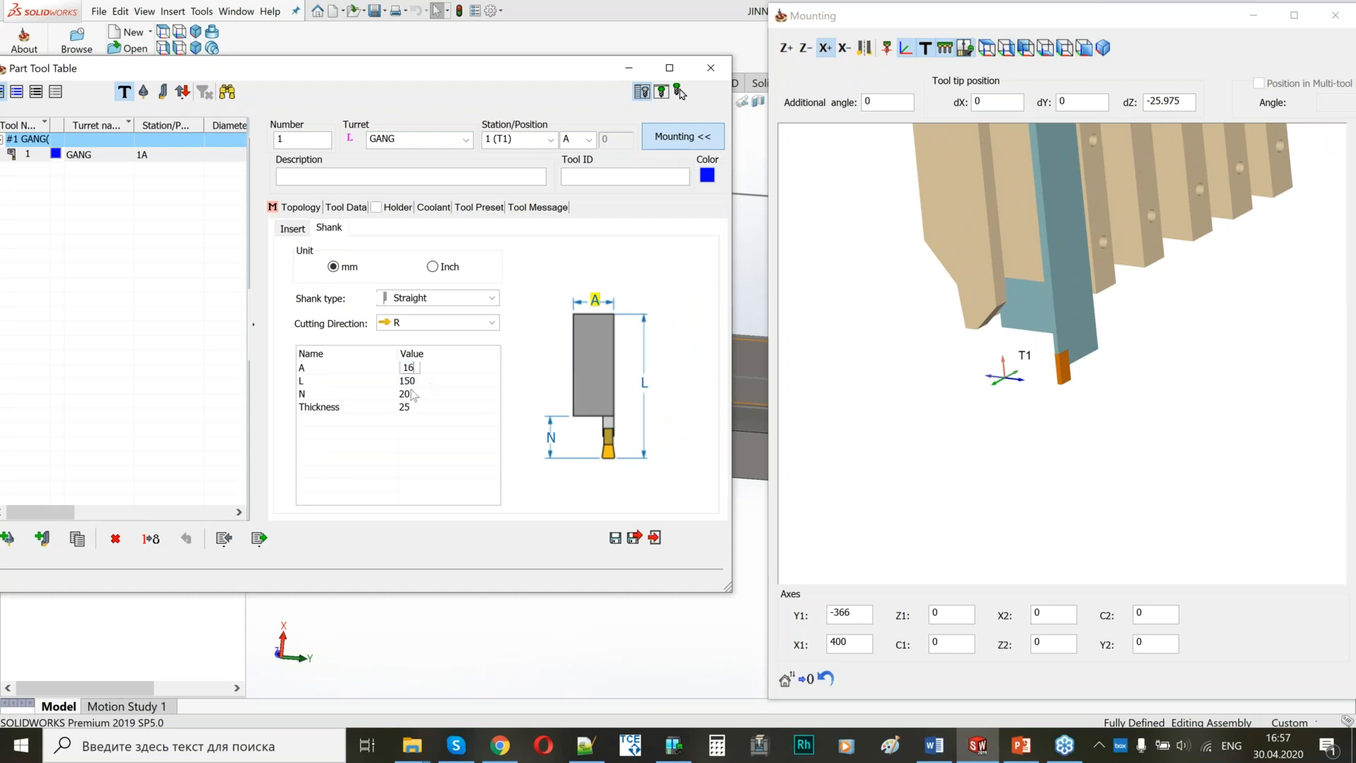
double_click(406, 408)
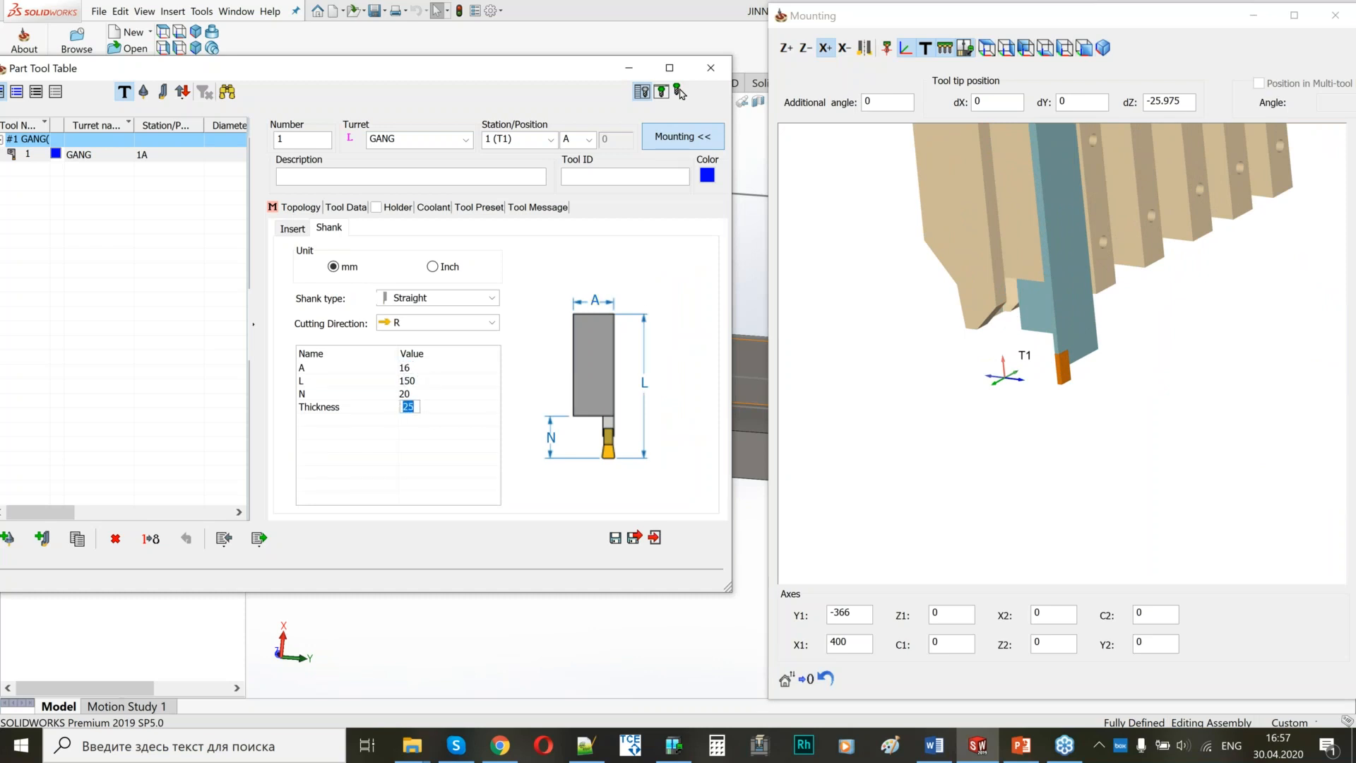
left_click(424, 392)
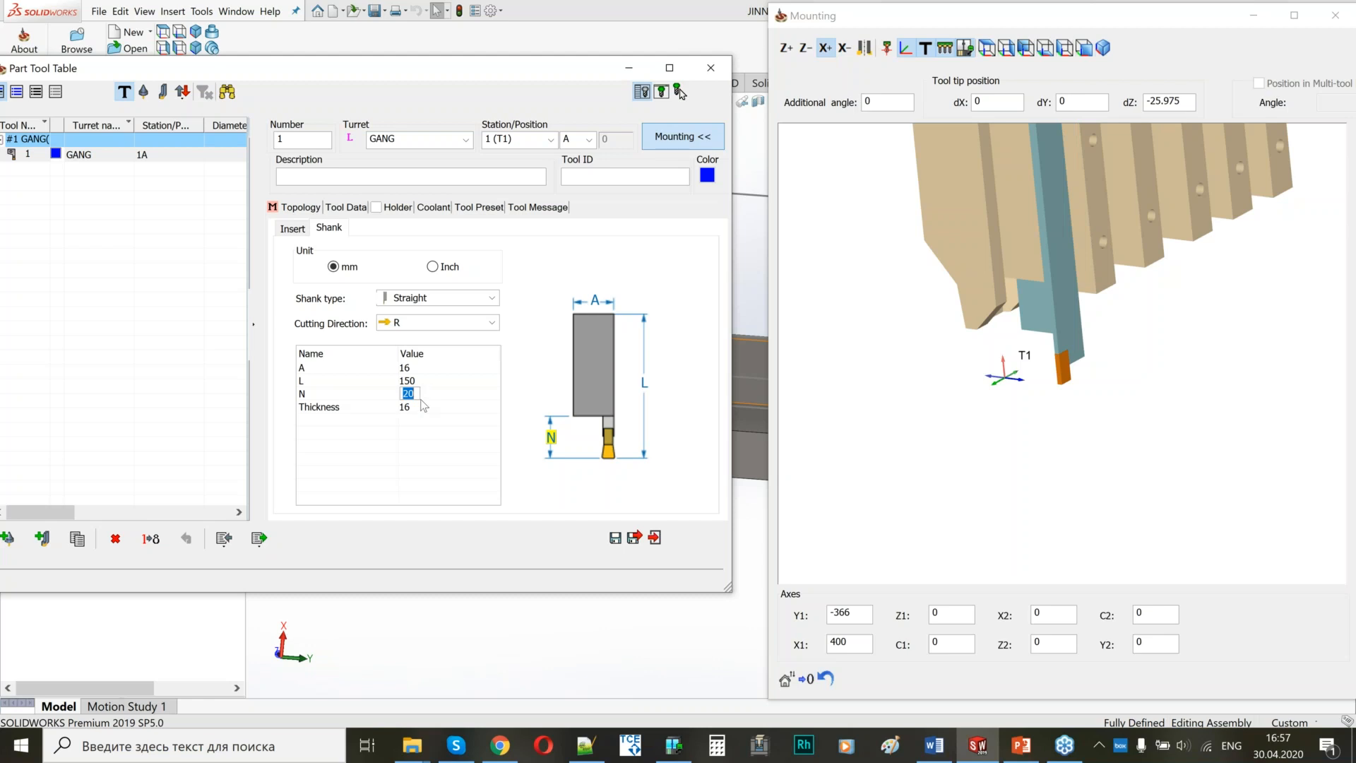
Set the grooving tool shank's length L to 100 mm.
left_click(424, 382)
scroll(1063, 361, "down", 5)
scroll(1129, 265, "up", 3)
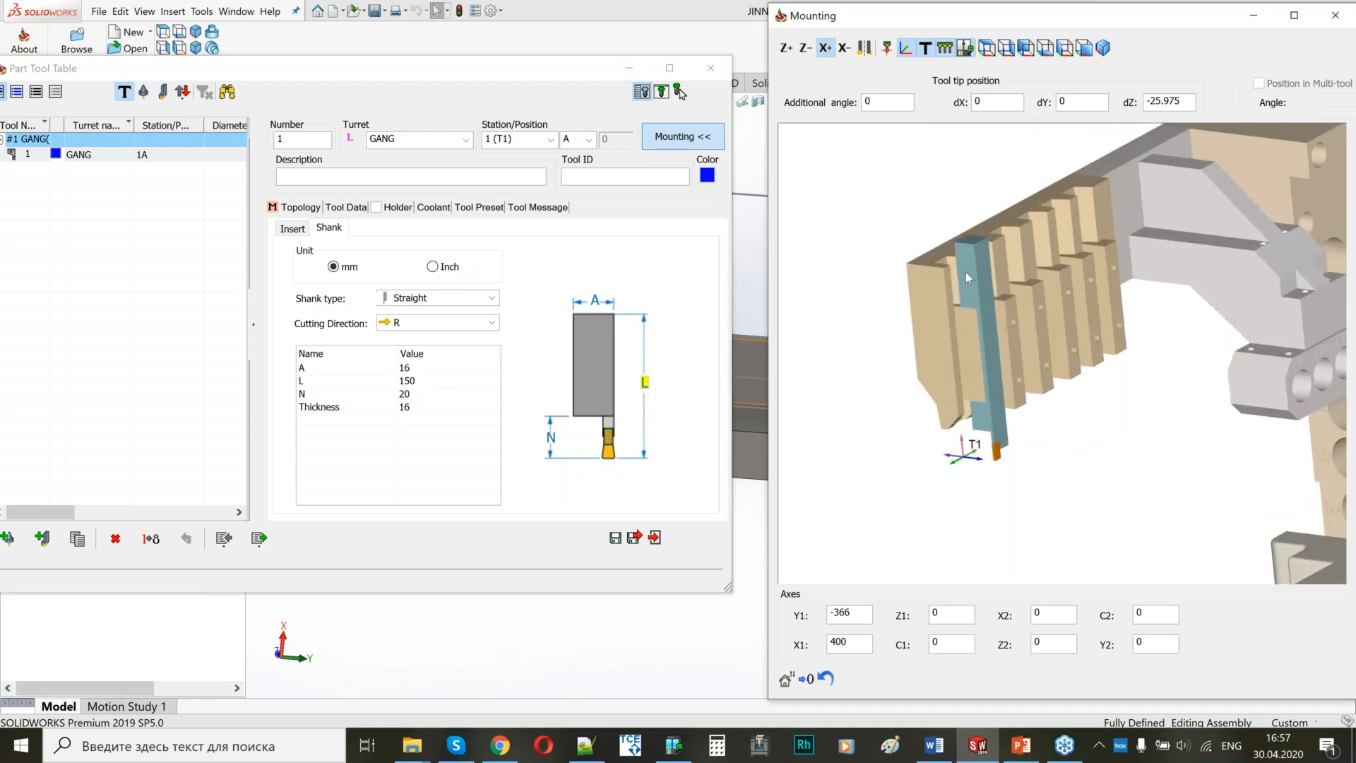
double_click(417, 385)
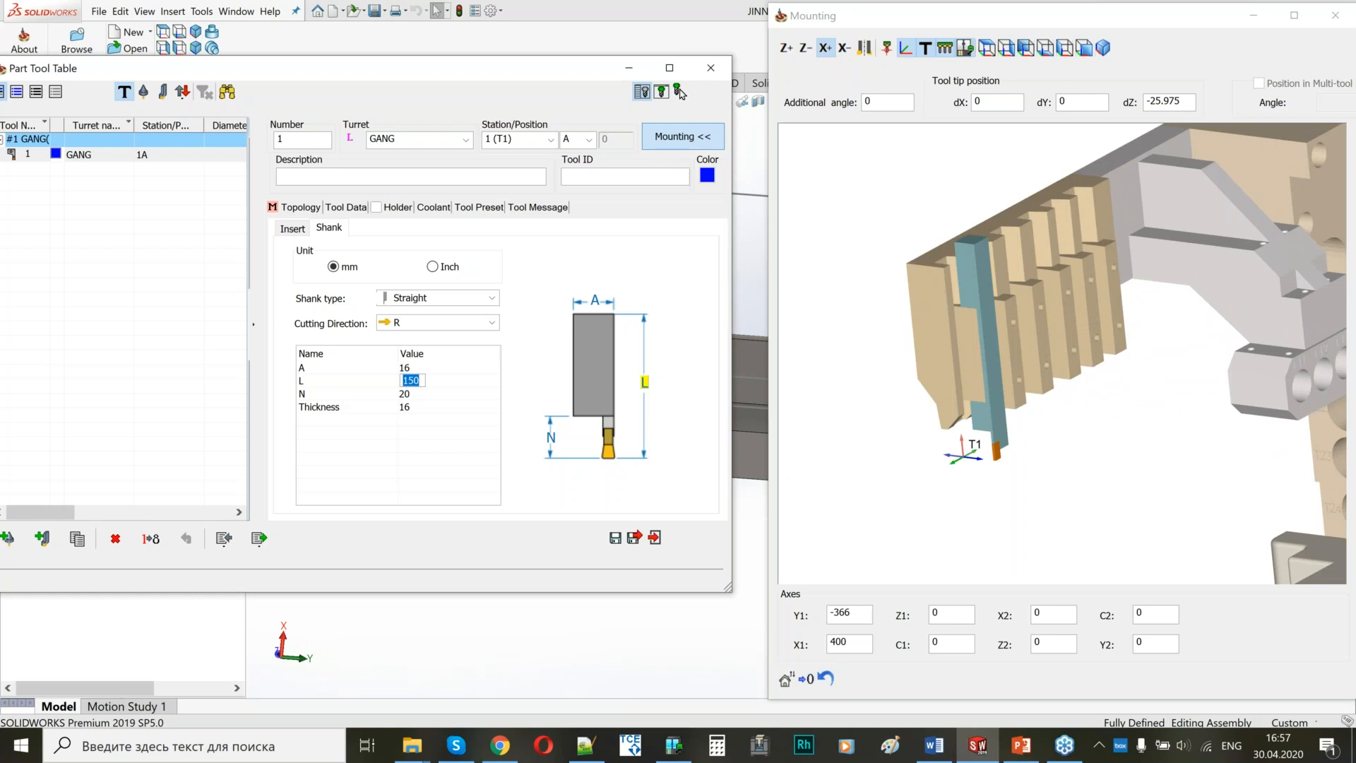
type("100")
key("Return")
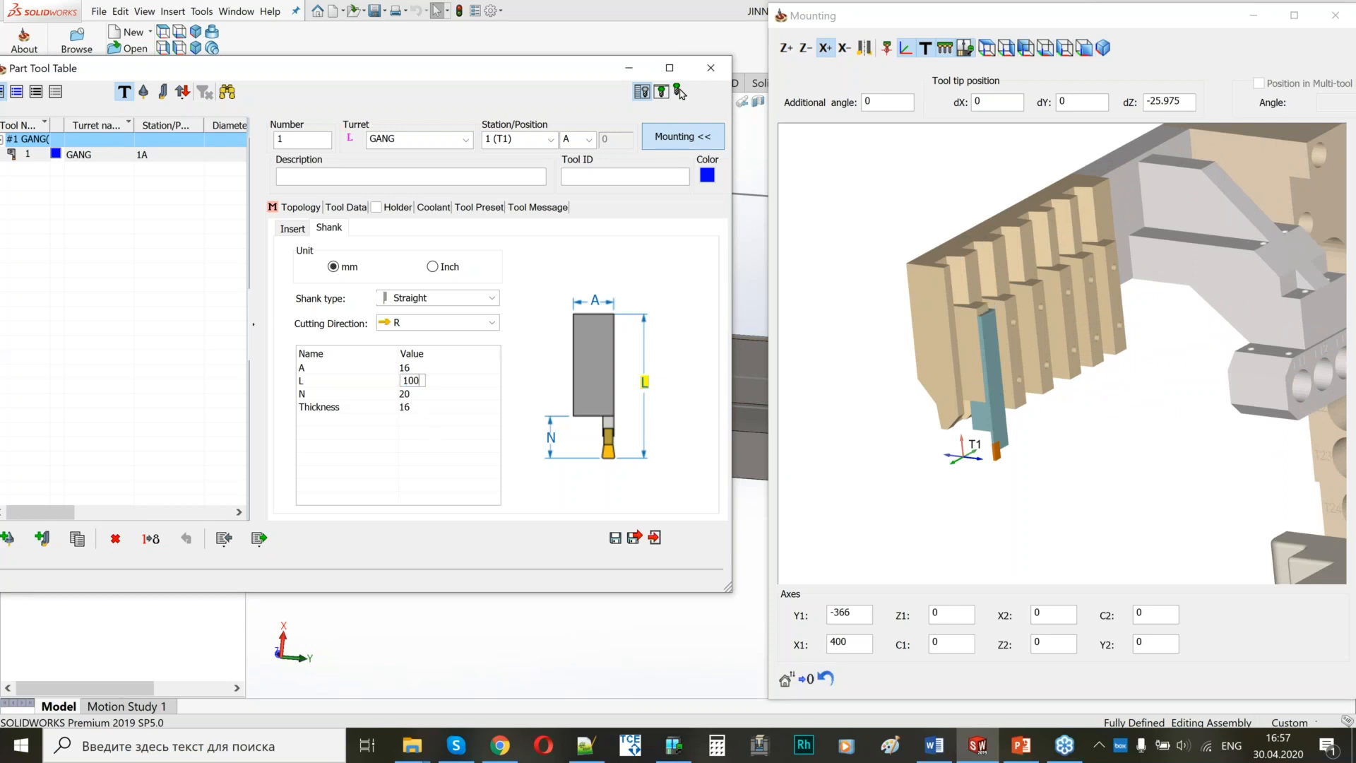
Set the grooving tool's tip position to dY -12 and dZ -16.
mouse_move(990, 382)
middle_mouse_down()
mouse_move(1014, 385)
mouse_move(1003, 404)
middle_mouse_up()
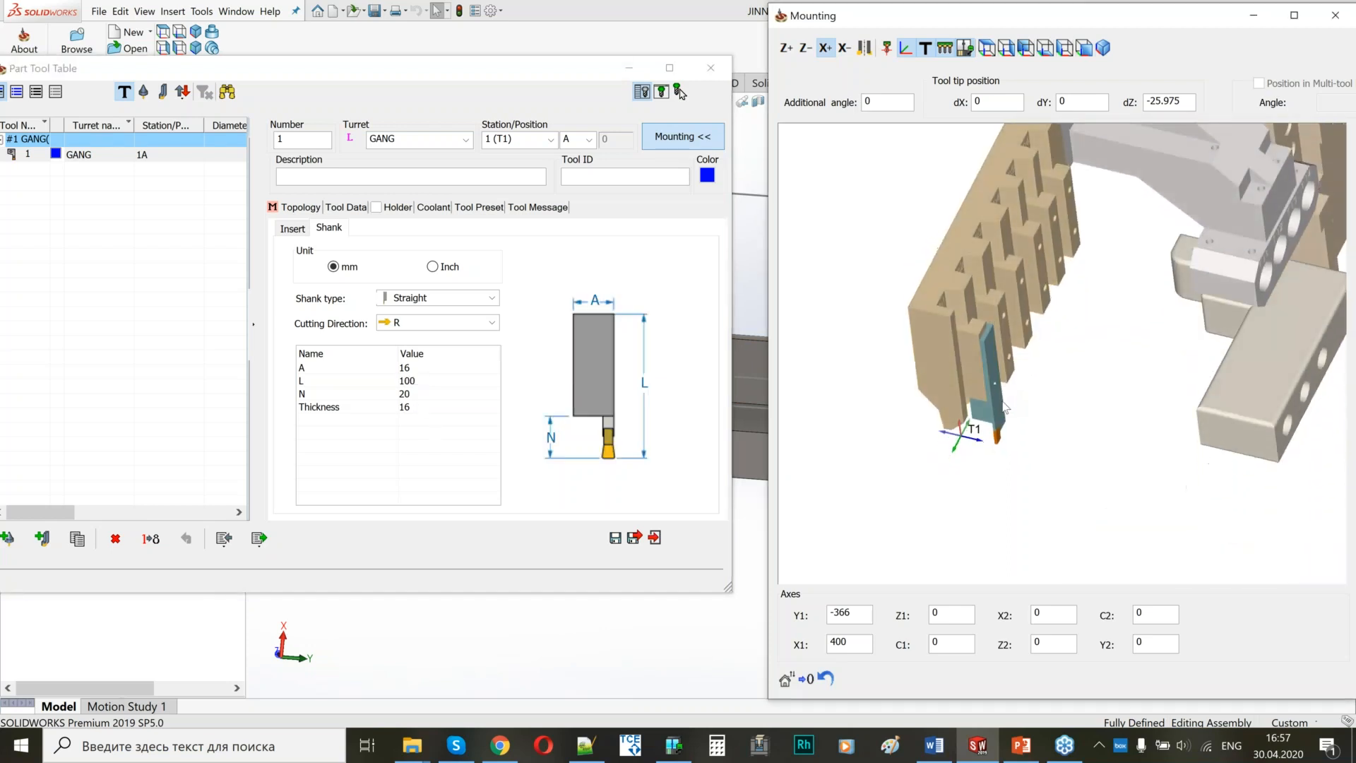
scroll(1000, 363, "up", 3)
middle_click_drag(1026, 356, 1028, 366)
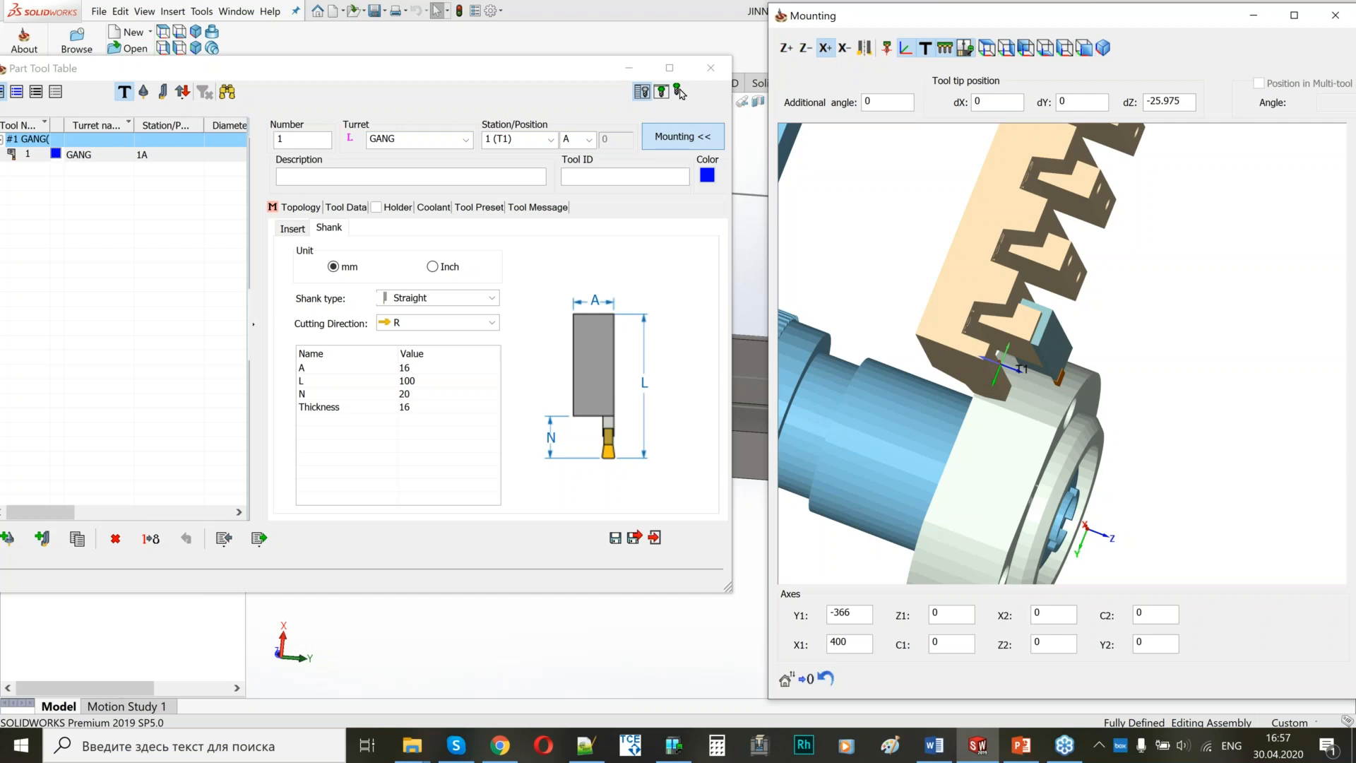
double_click(1061, 103)
type("-12")
left_click(1187, 100)
left_click_drag(1188, 100, 1147, 100)
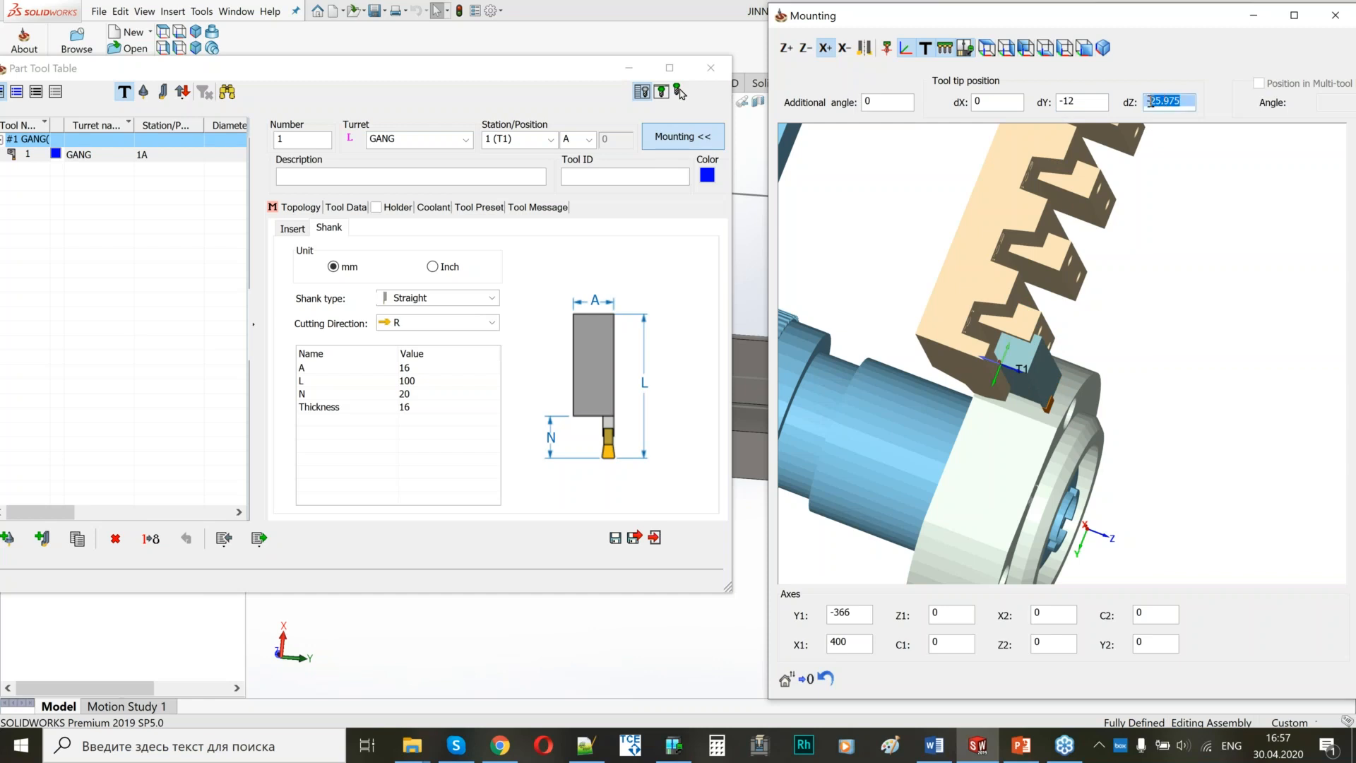
type("16")
Examine from several sides how the grooving tool sits against the gang slot at station T1.
middle_click_drag(935, 329, 934, 303)
scroll(984, 354, "down", 4)
scroll(1034, 447, "down", 3)
scroll(1025, 460, "up", 3)
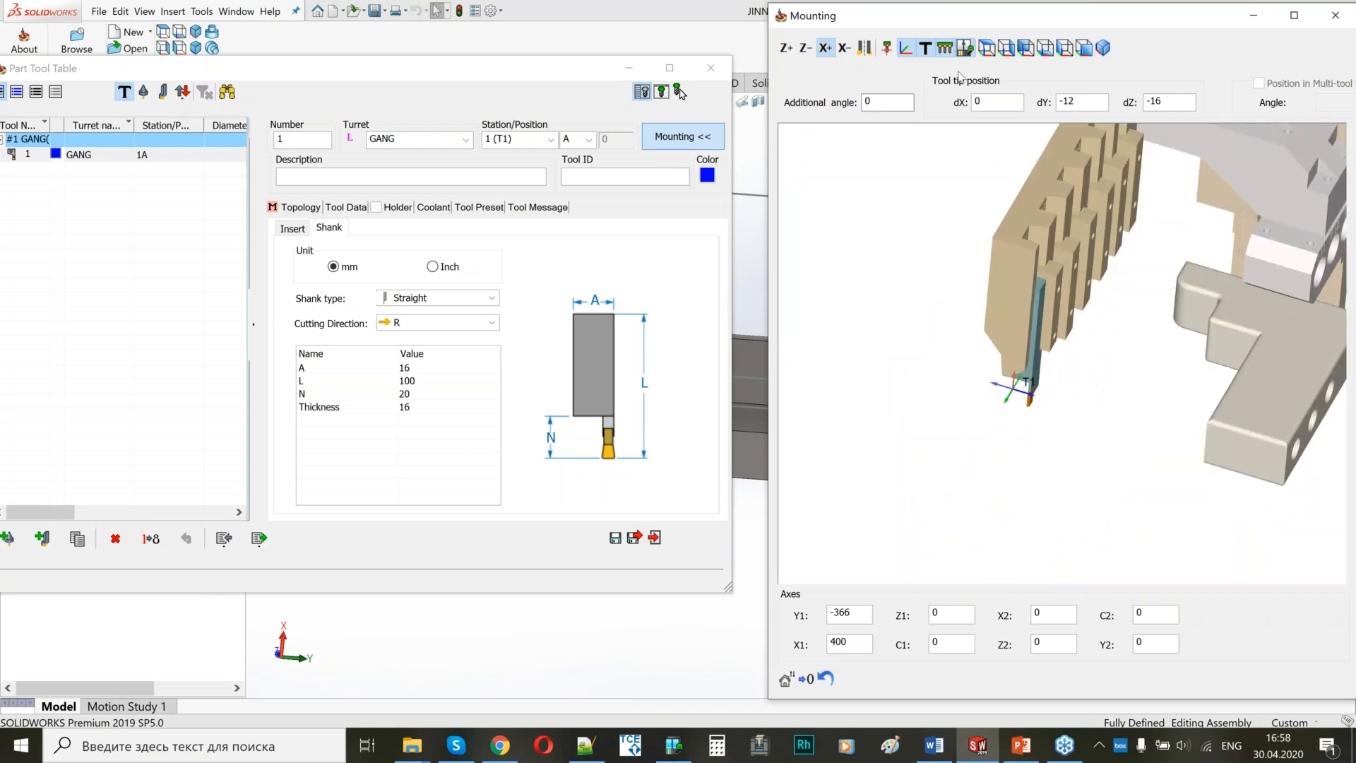
scroll(1021, 410, "up", 3)
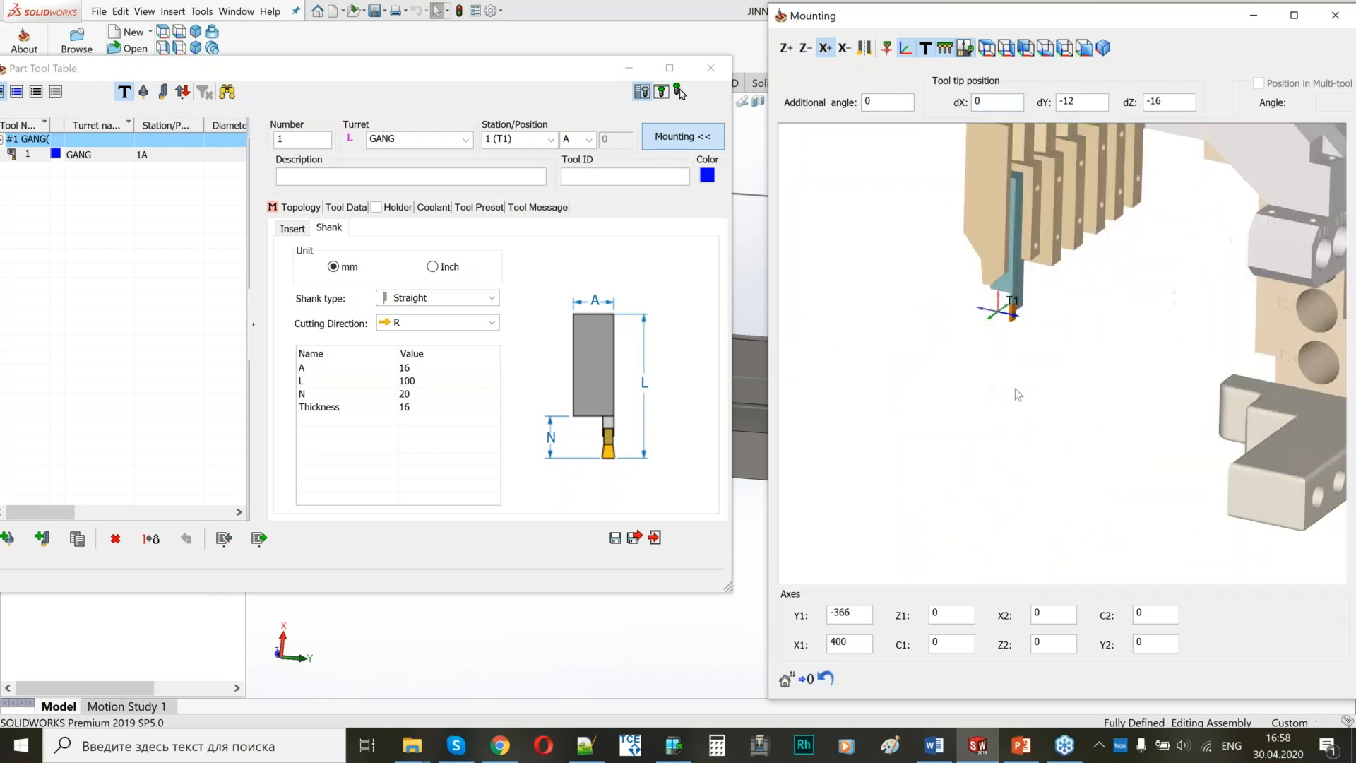
scroll(1075, 310, "up", 2)
scroll(989, 359, "down", 5)
scroll(1168, 285, "up", 3)
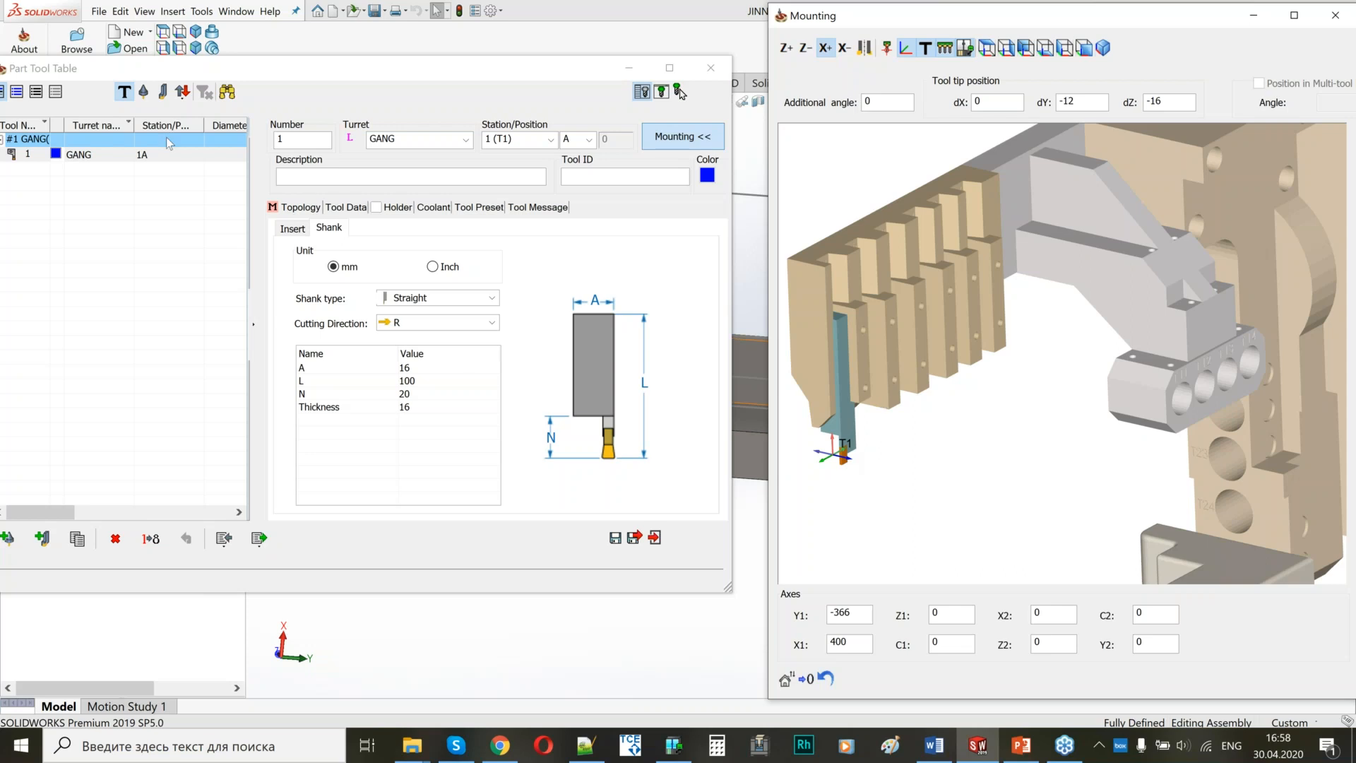
Check the turret choices for the grooving tool, inspect the whole gang assembly and close the mounting preview.
left_click(469, 140)
left_click(488, 97)
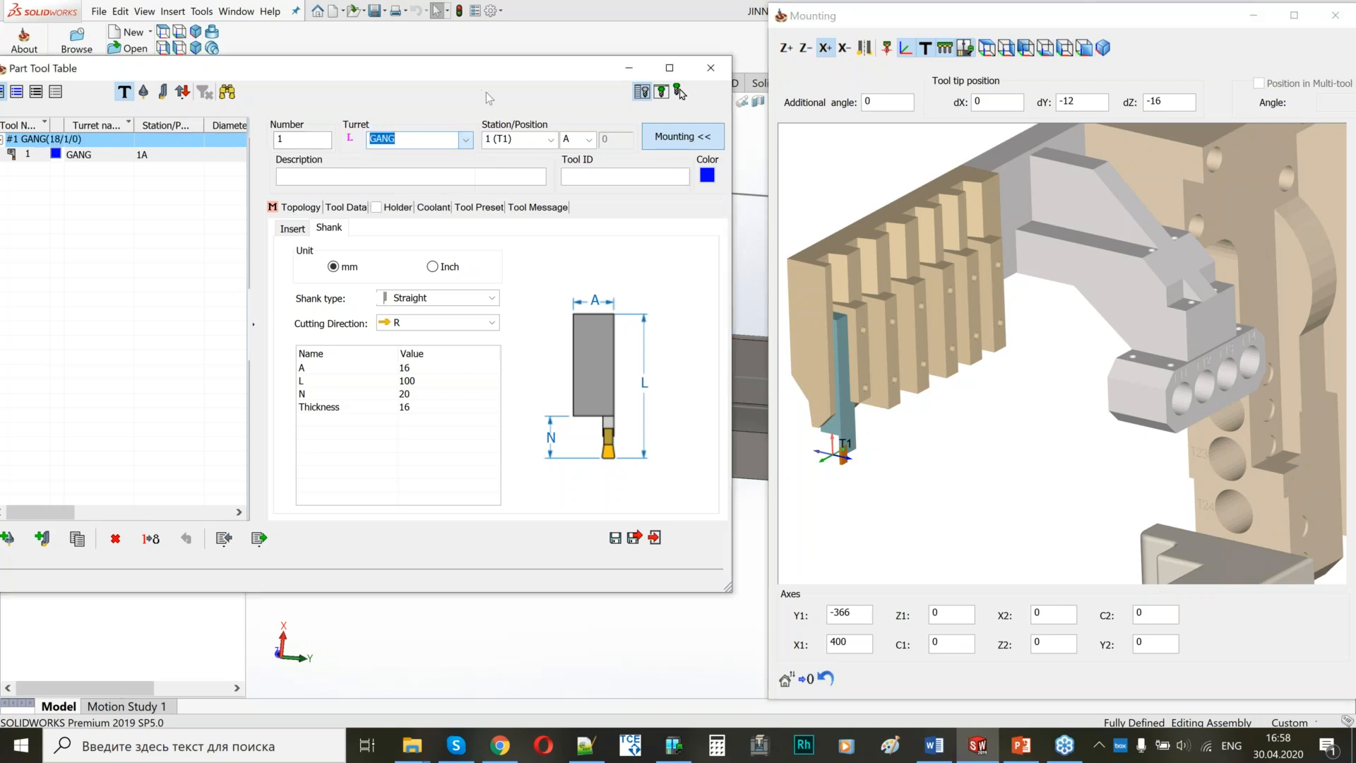
scroll(1073, 332, "down", 3)
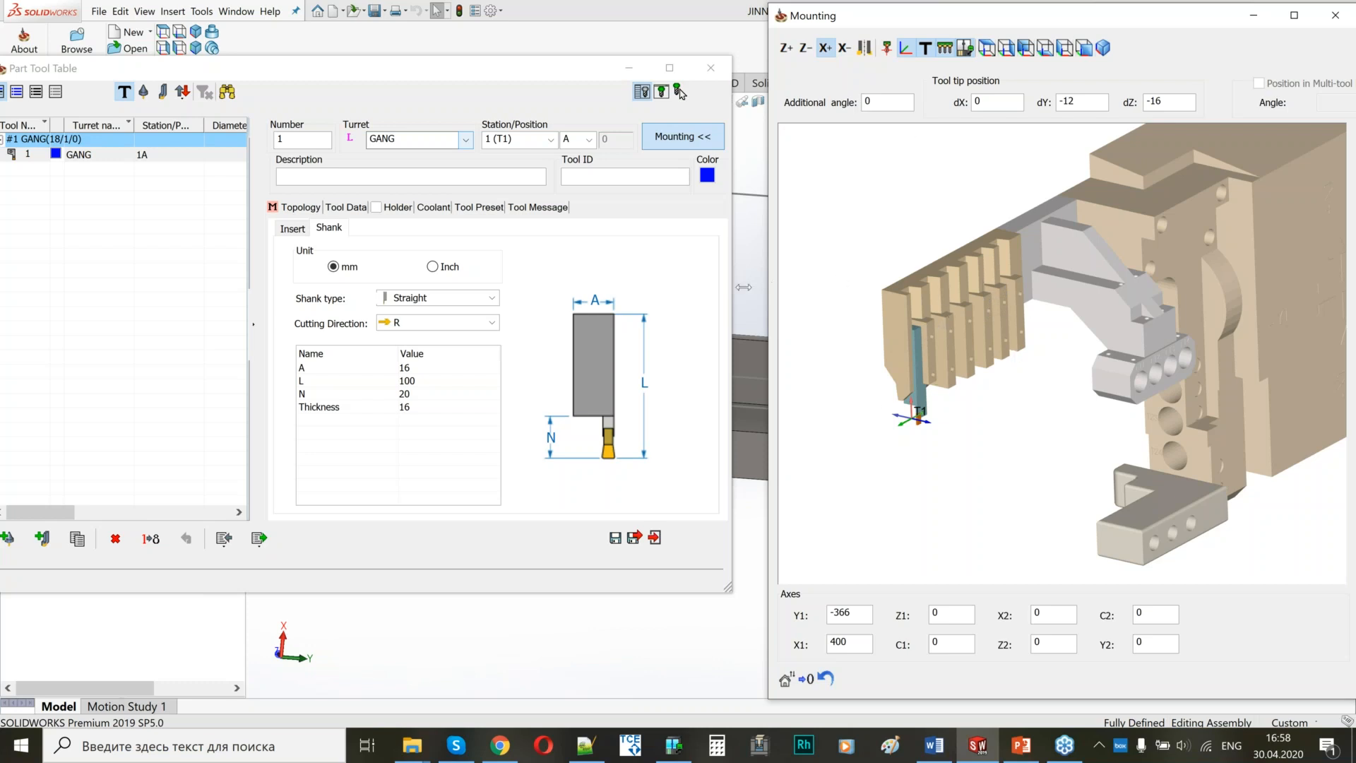
left_click_drag(772, 283, 742, 282)
scroll(1149, 349, "up", 3)
scroll(1150, 349, "down", 3)
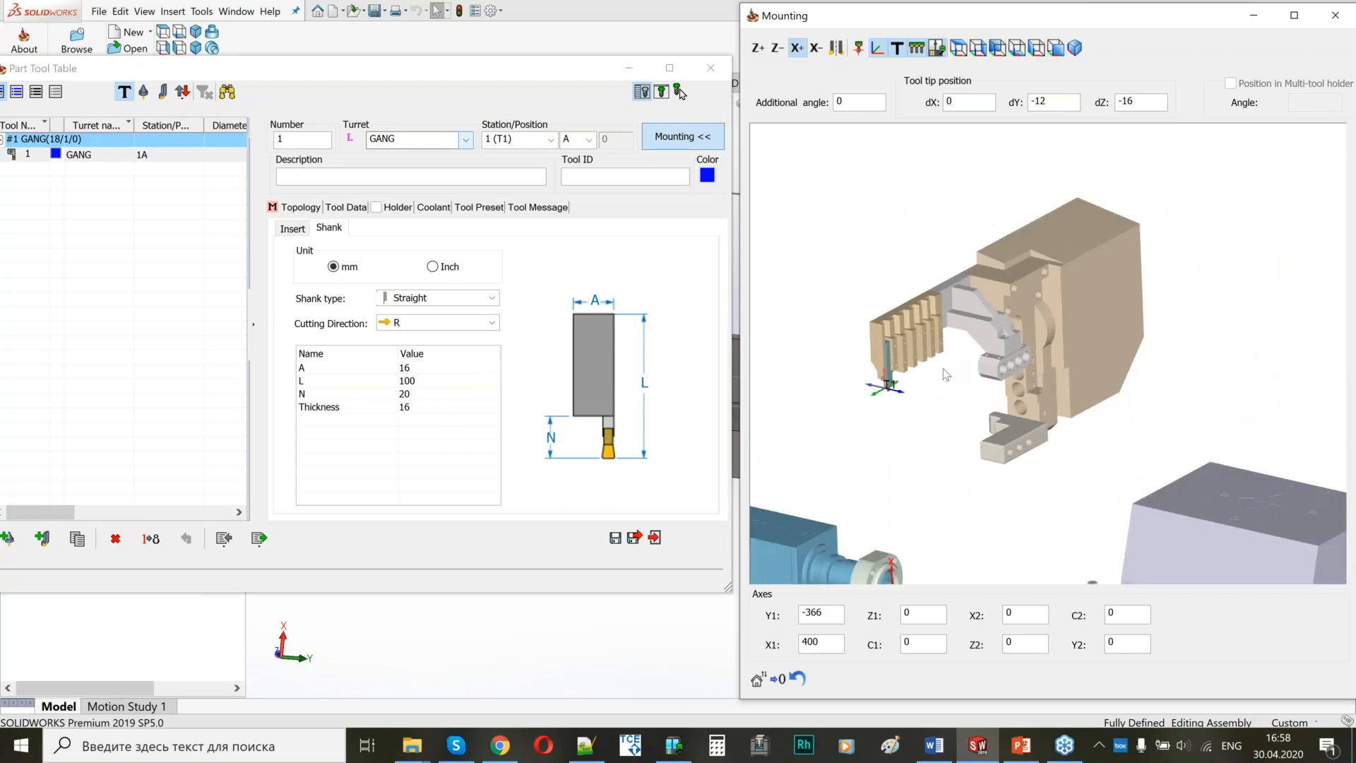
scroll(812, 392, "up", 2)
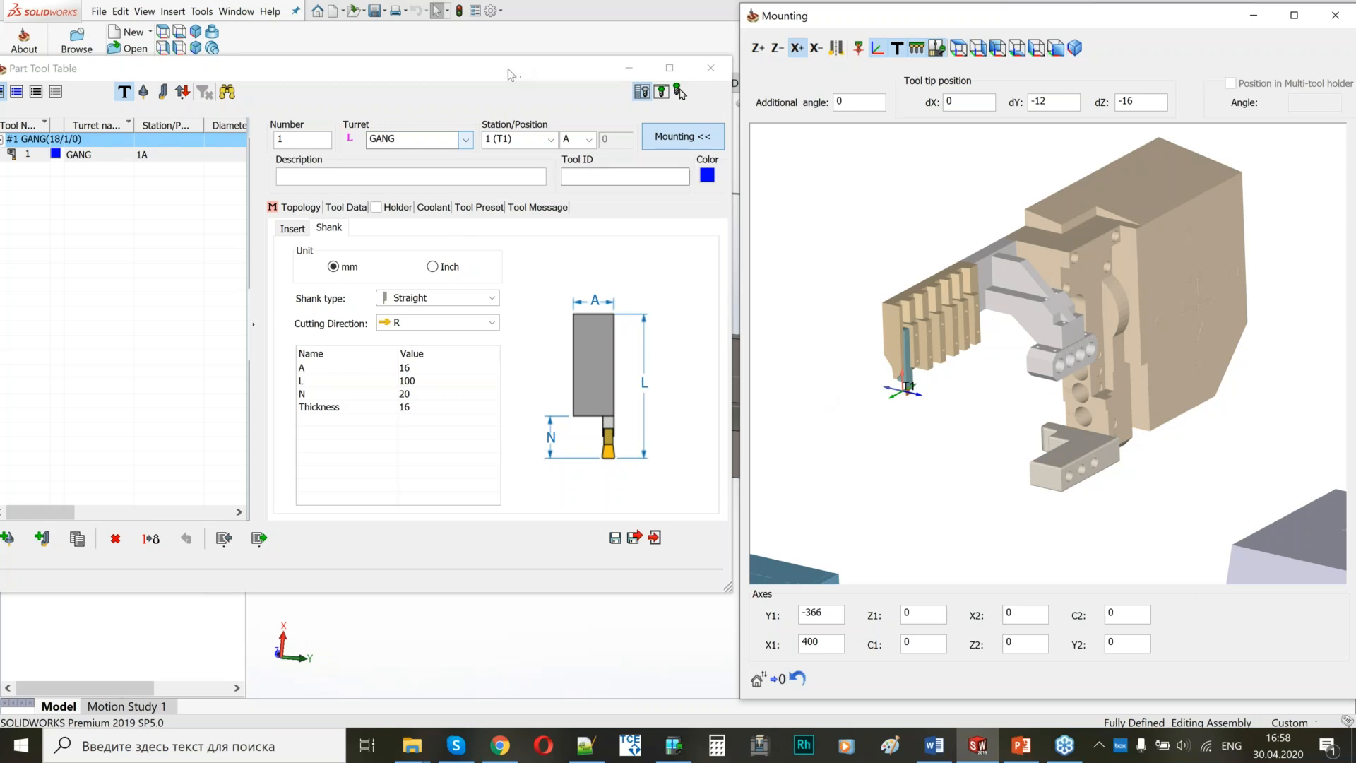
left_click(1335, 15)
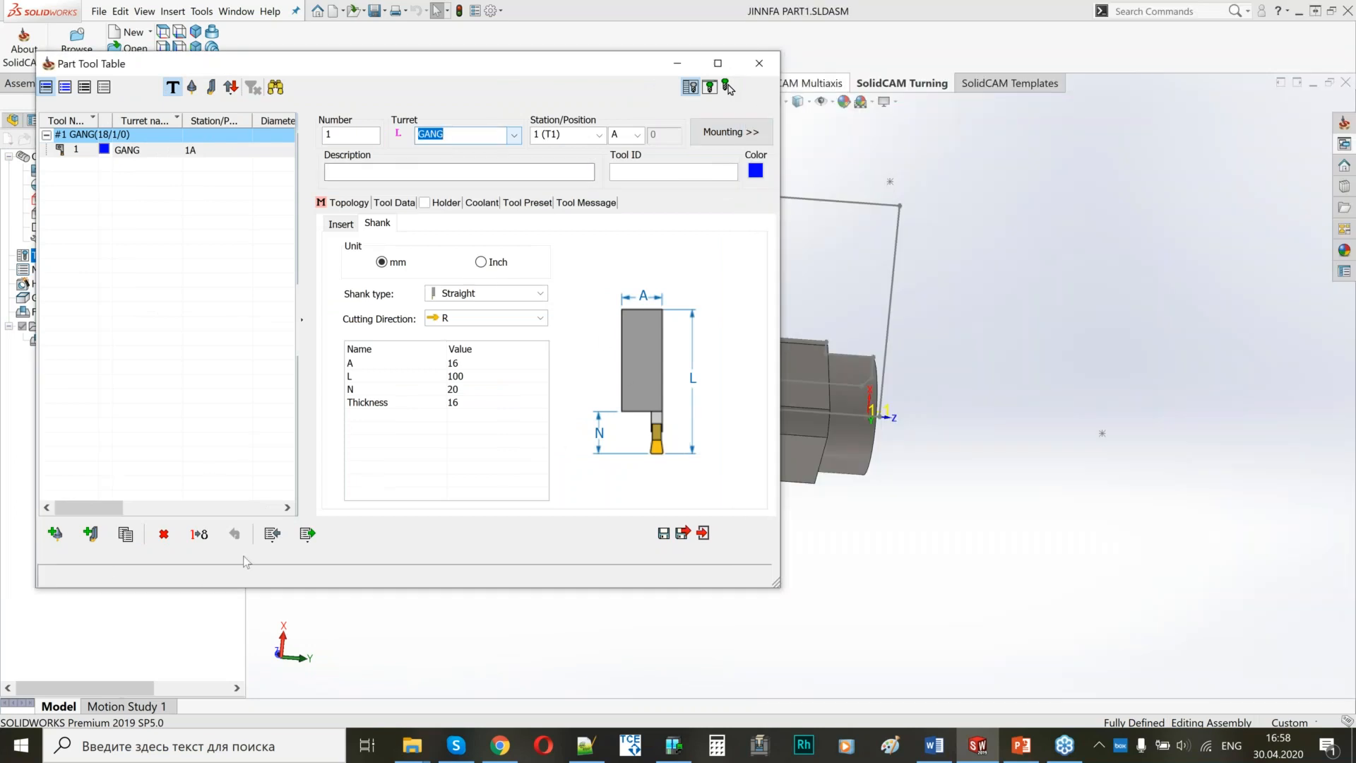
Import the tools of the JINNFA library with number and position, skip the conflicting tool 1, and close the import.
left_click(273, 535)
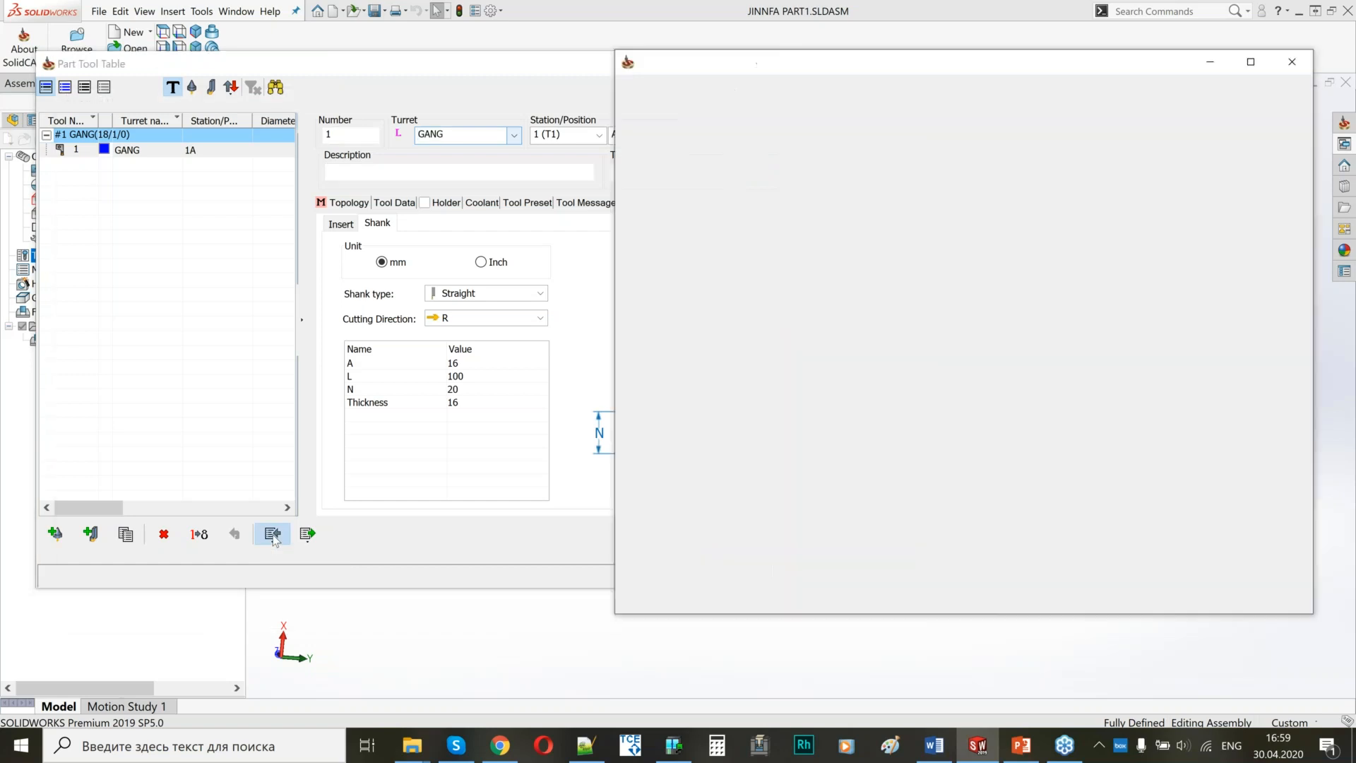
left_click(1024, 94)
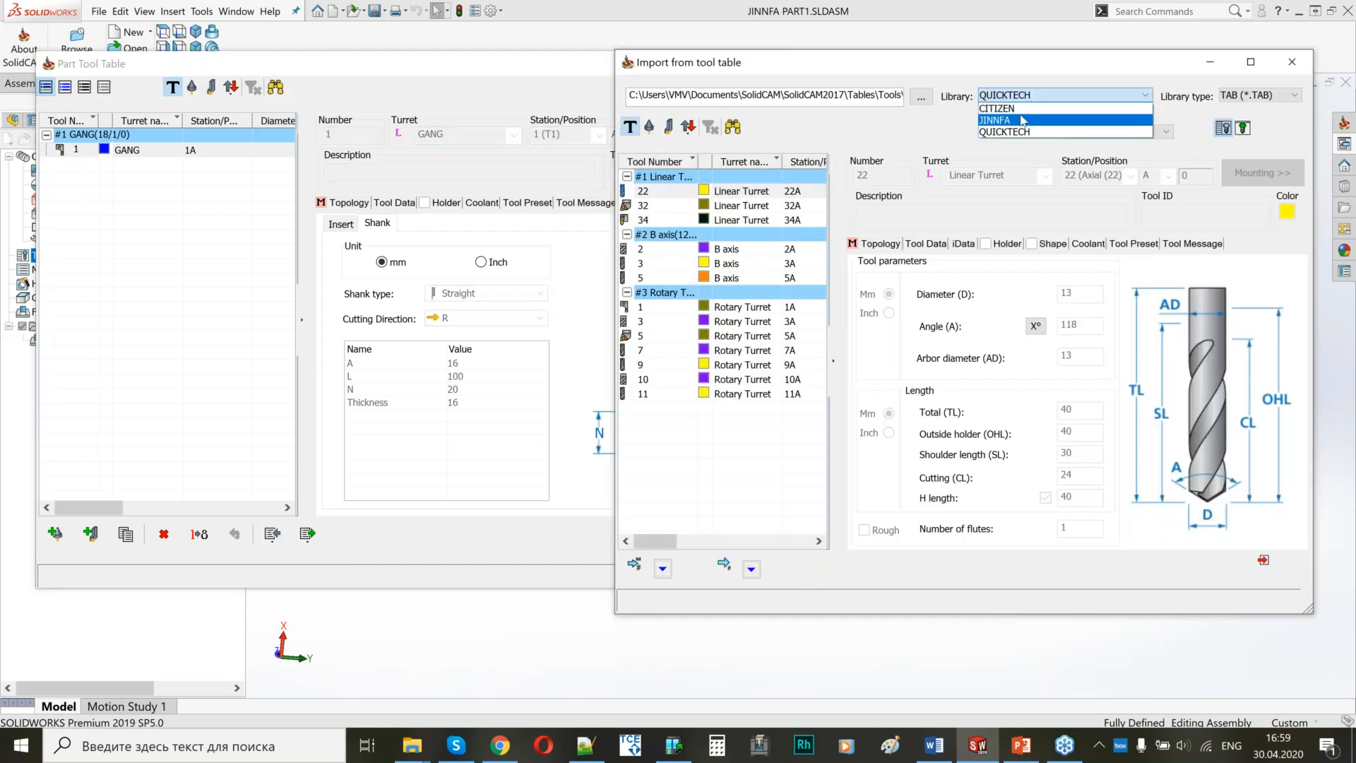
left_click(996, 120)
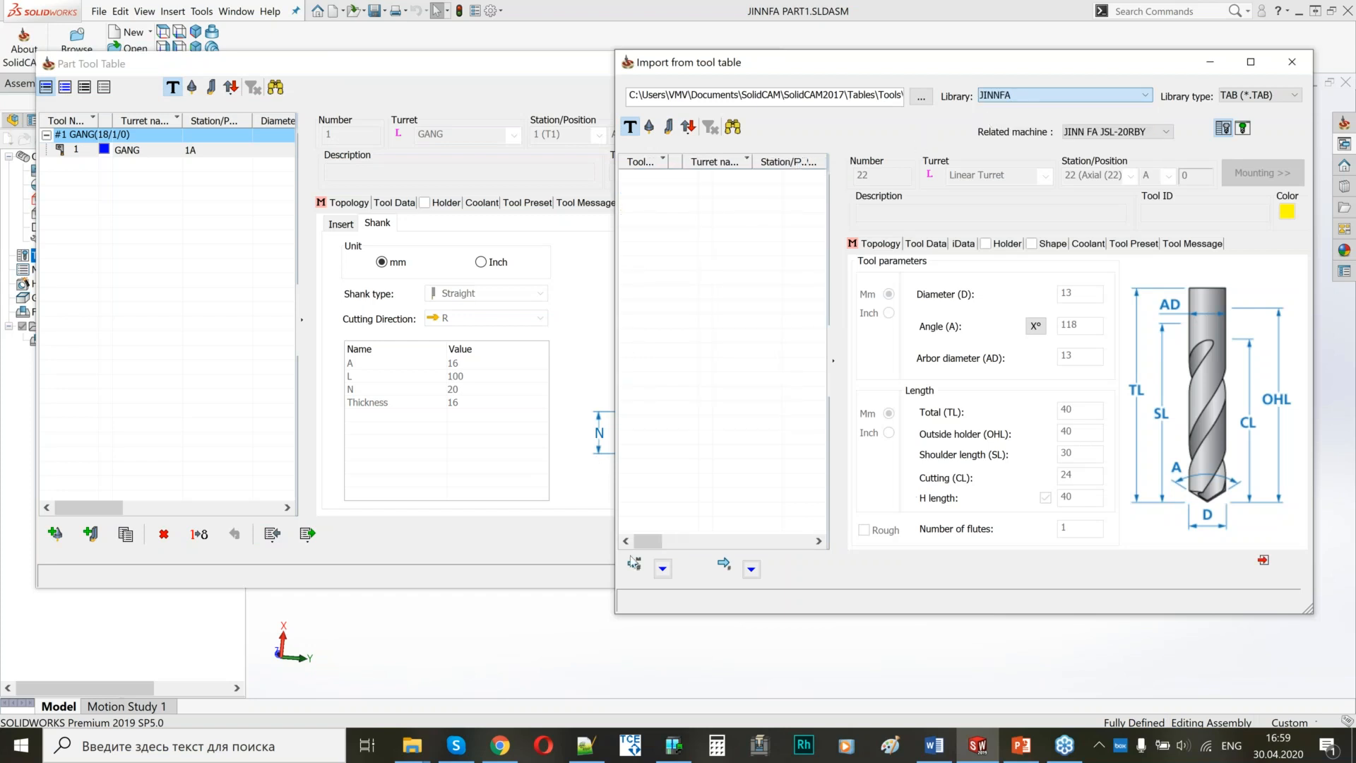
left_click(750, 568)
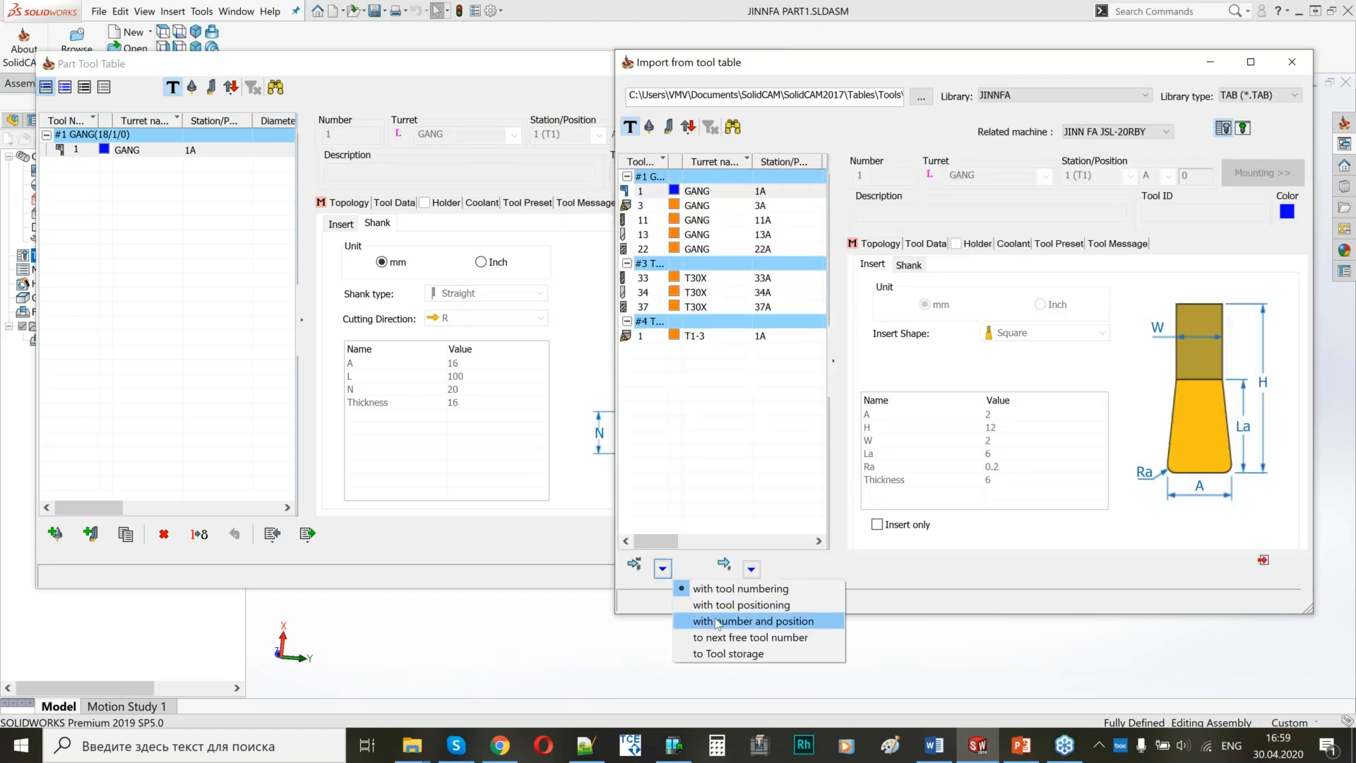
left_click(752, 621)
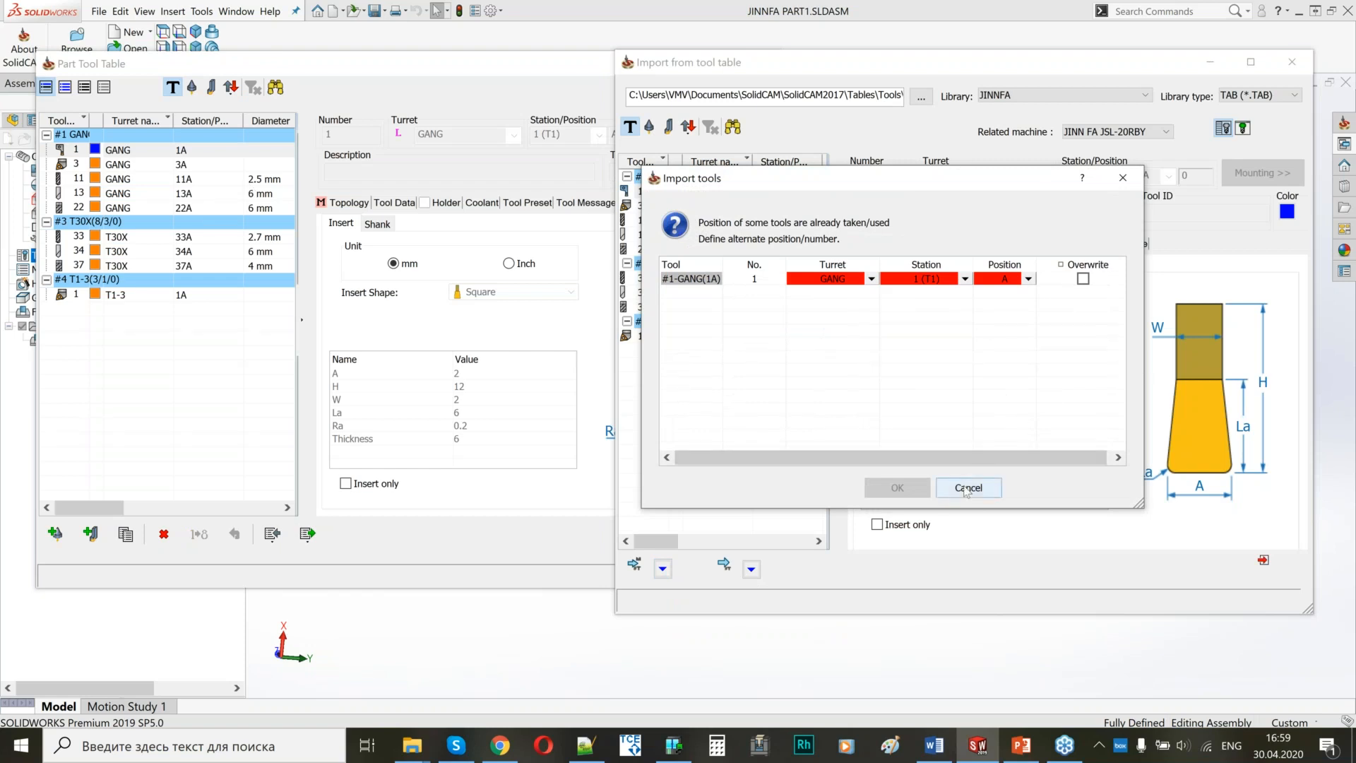
left_click(979, 488)
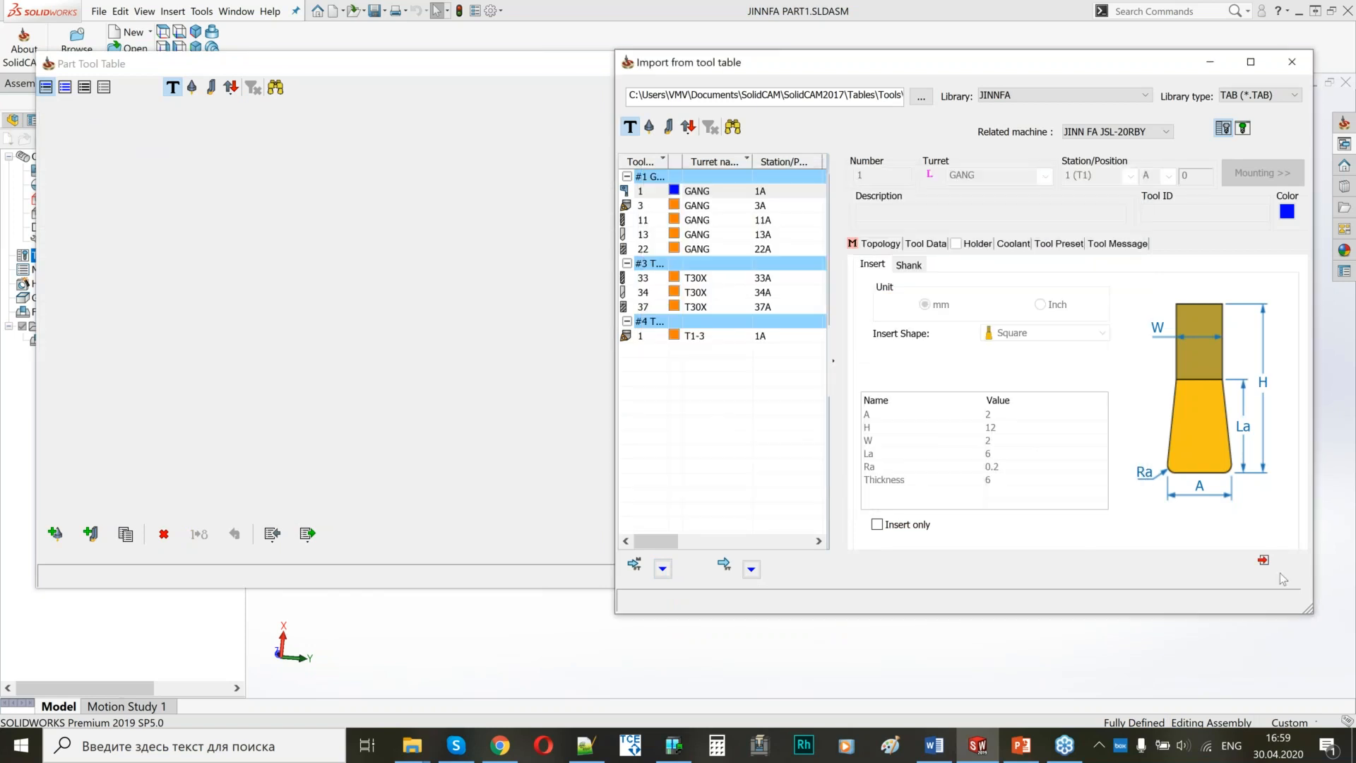
left_click(1263, 560)
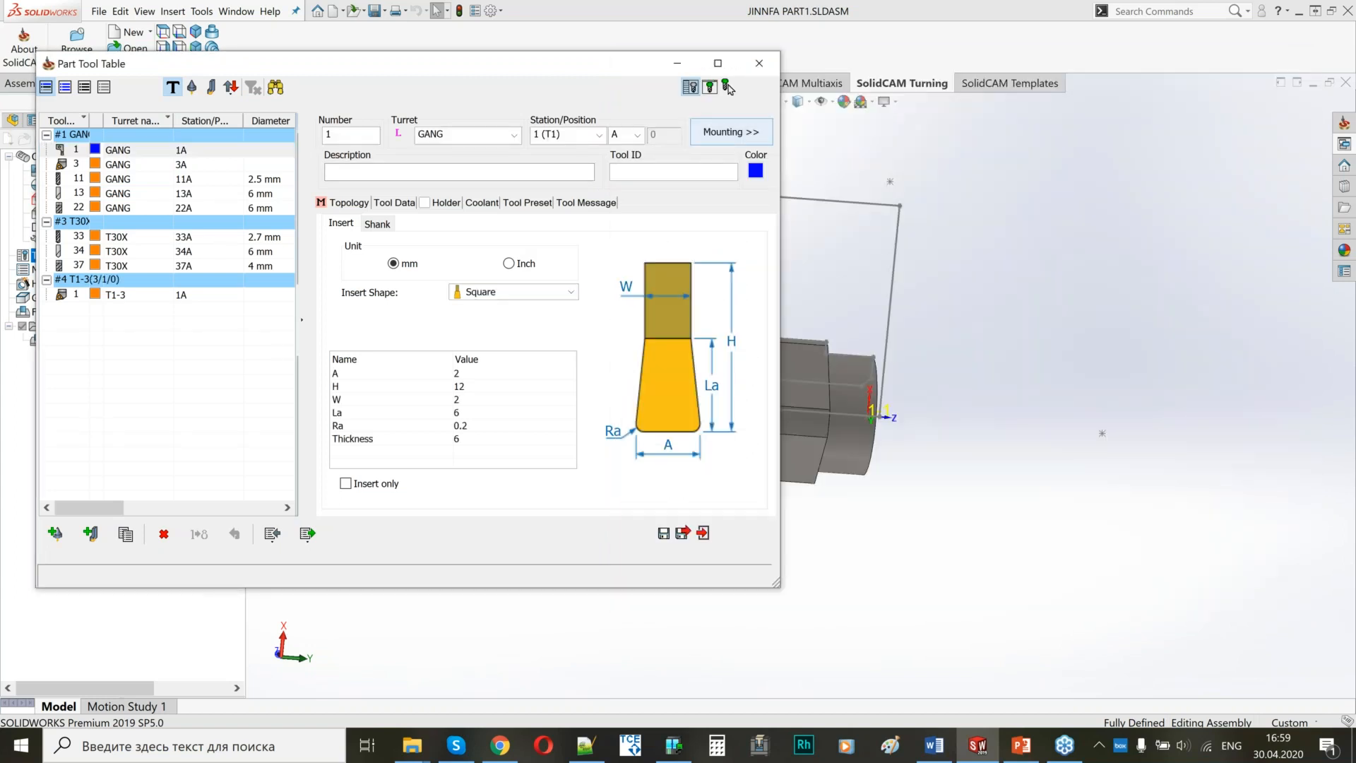
Examine how GANG tools 1, 3, 11, 13 and 22 are mounted on the machine.
left_click(732, 132)
middle_click_drag(930, 408, 1006, 401)
scroll(1006, 402, "down", 10)
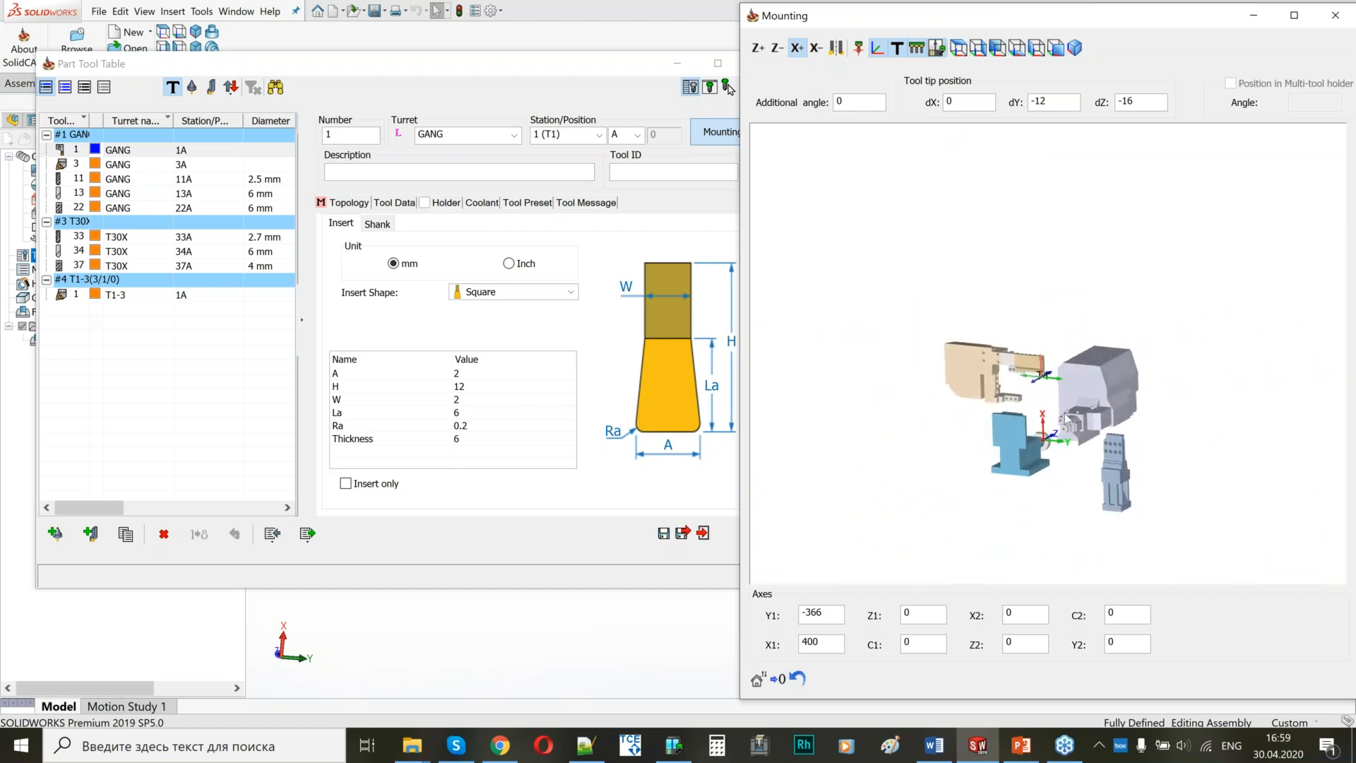
left_click(103, 179)
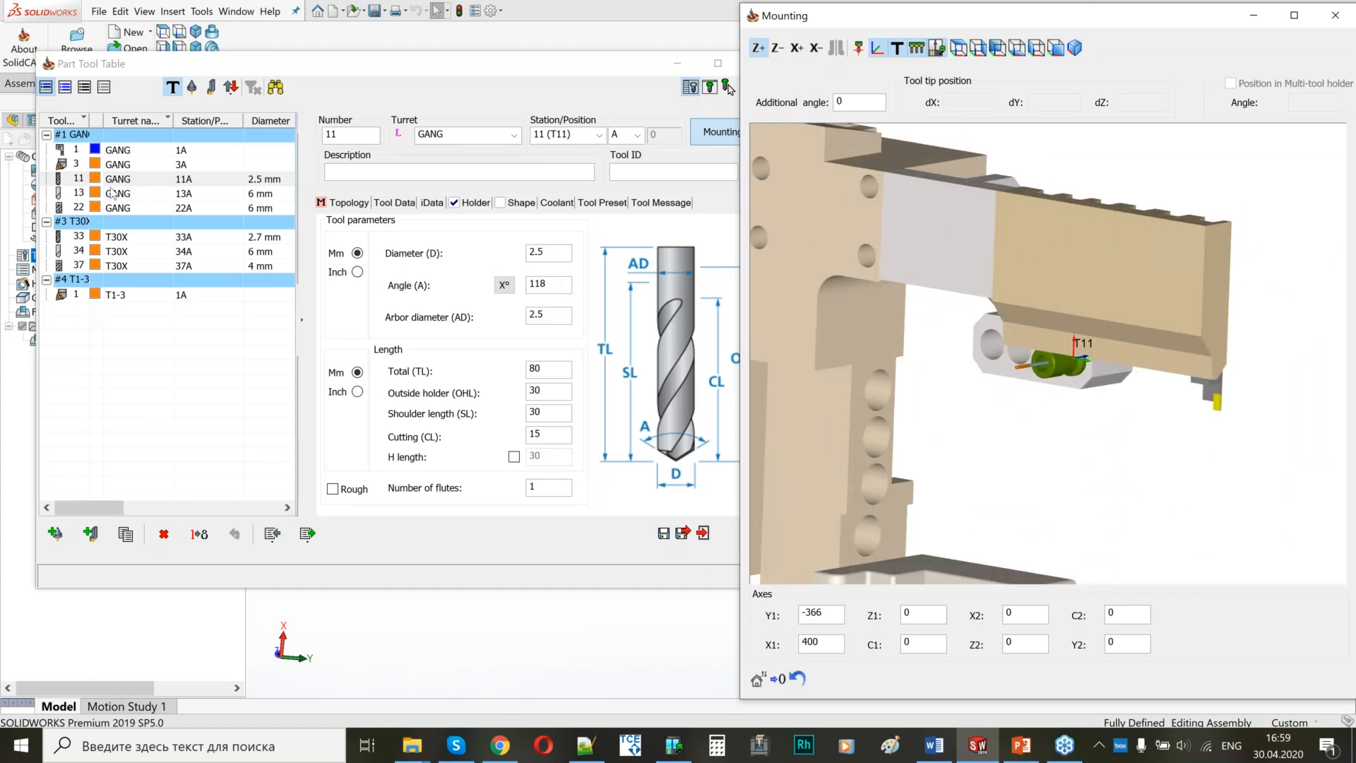
left_click(113, 164)
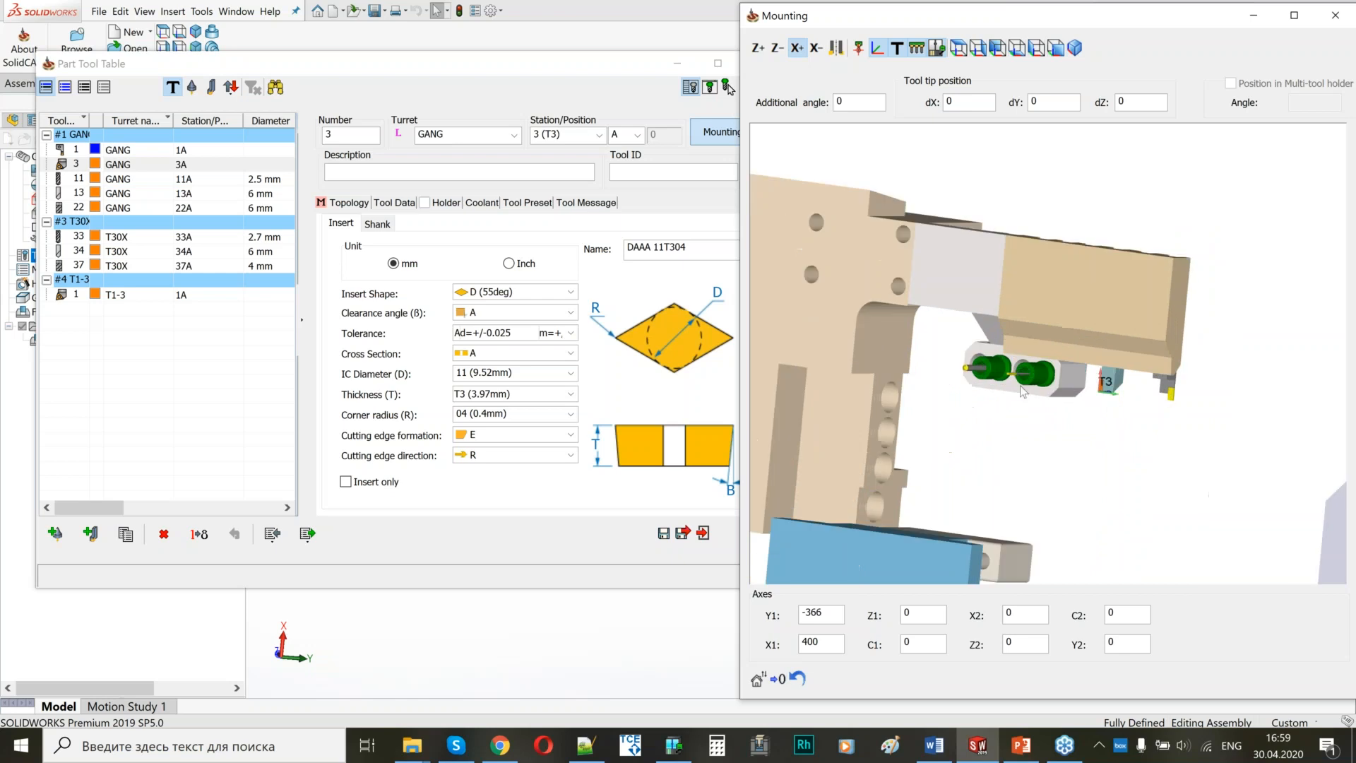
left_click(113, 194)
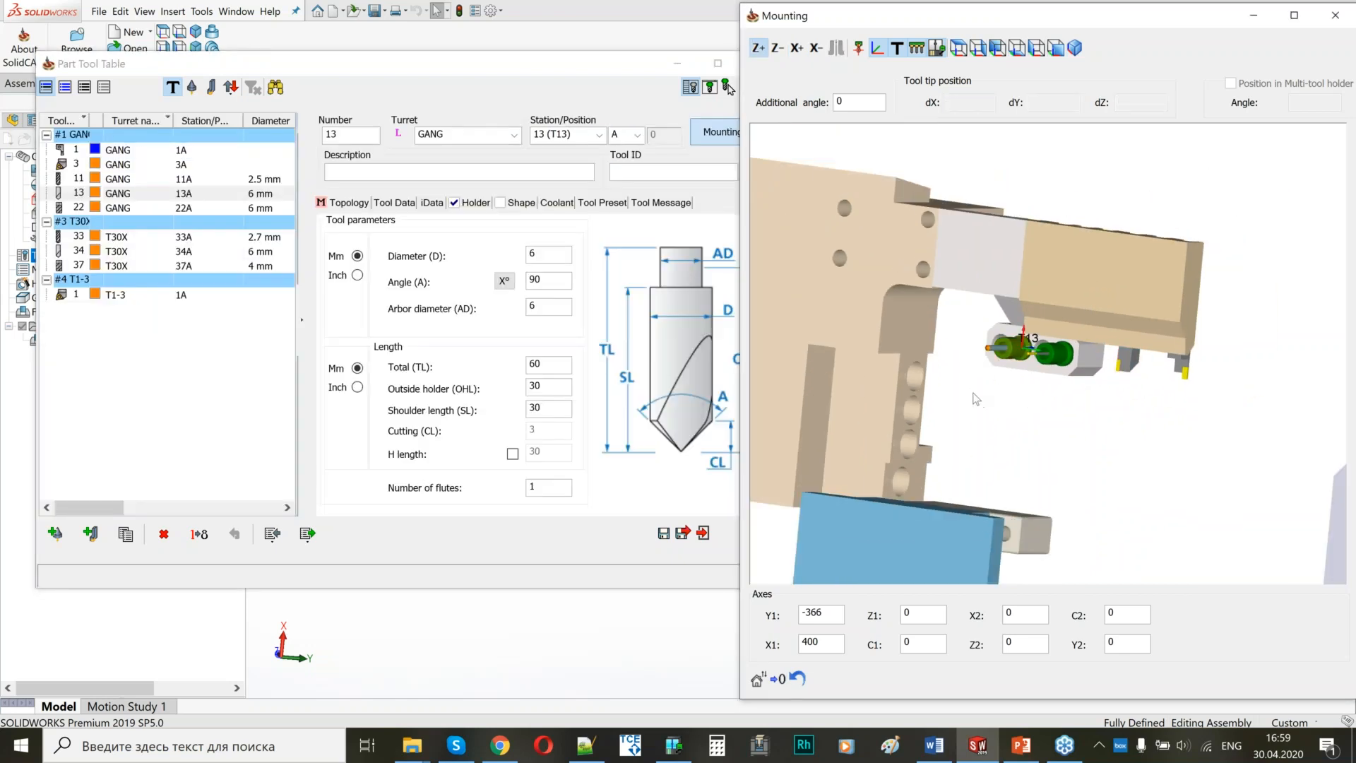
left_click(110, 209)
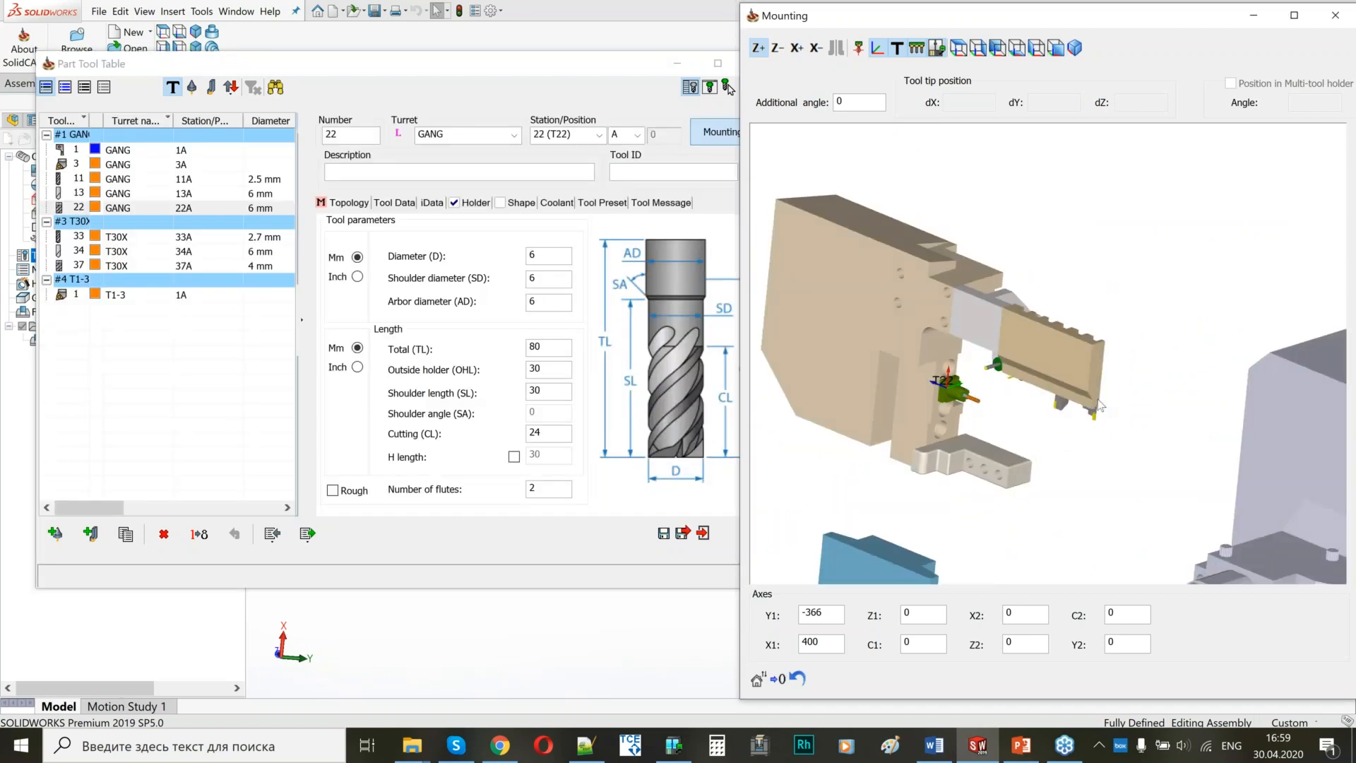
scroll(968, 409, "down", 5)
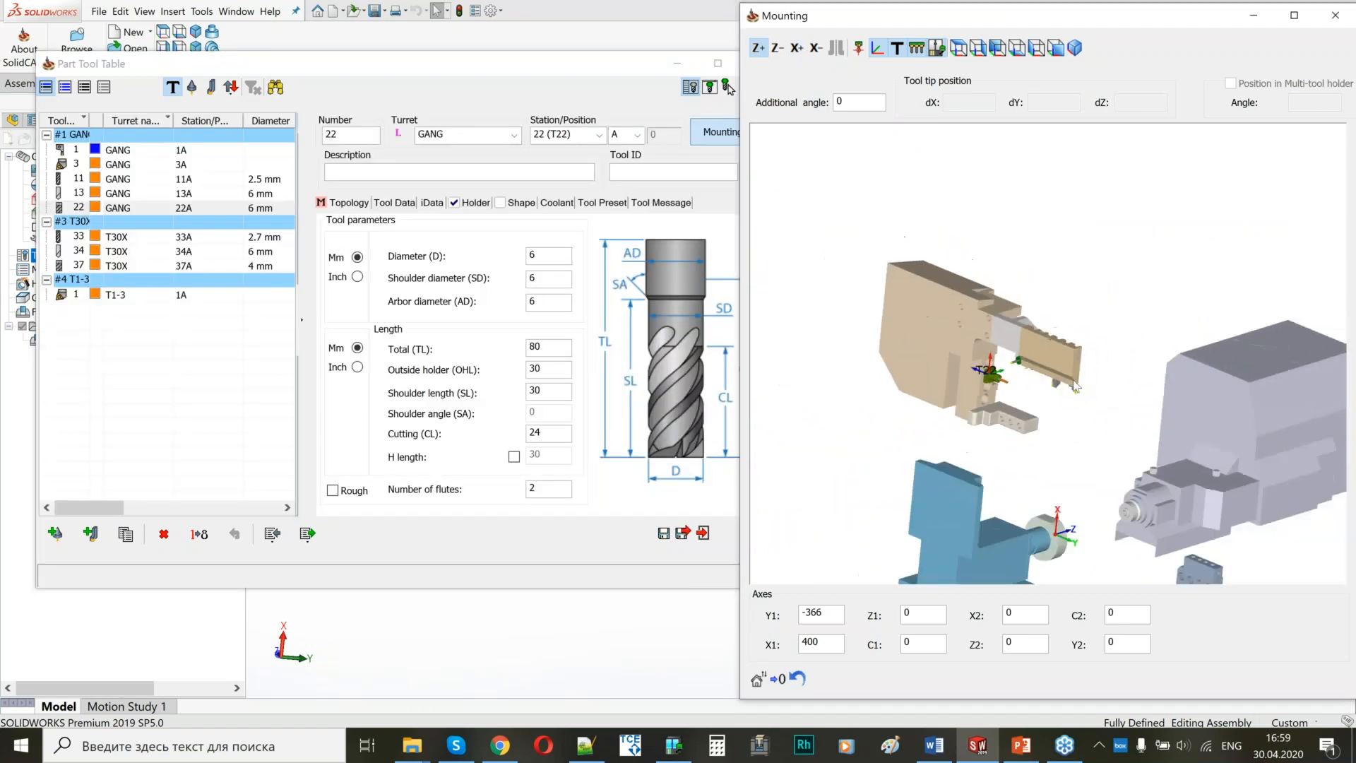
Check the mounting of T30X tools 33, 34 and 37 and T1-3 tool 1, and save and close the part tool table.
left_click(122, 239)
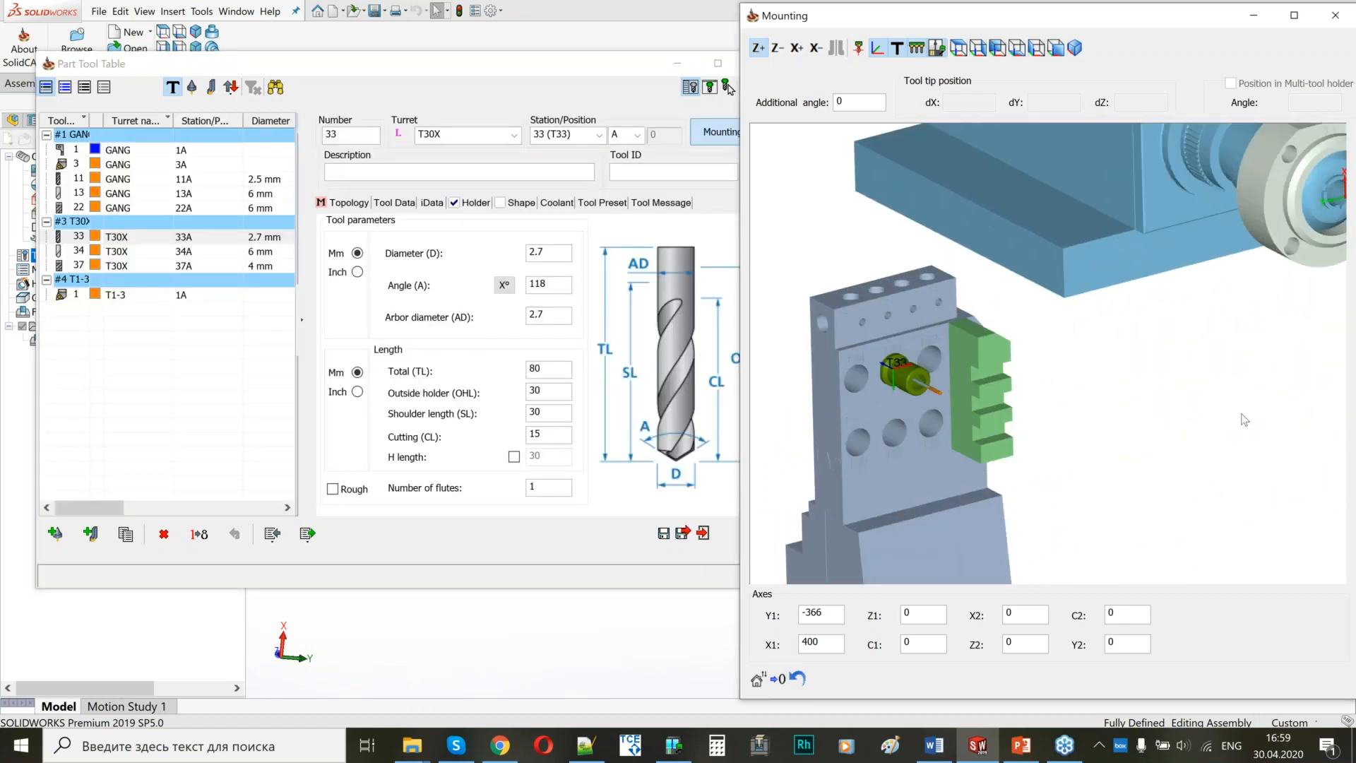
left_click(130, 251)
left_click(130, 267)
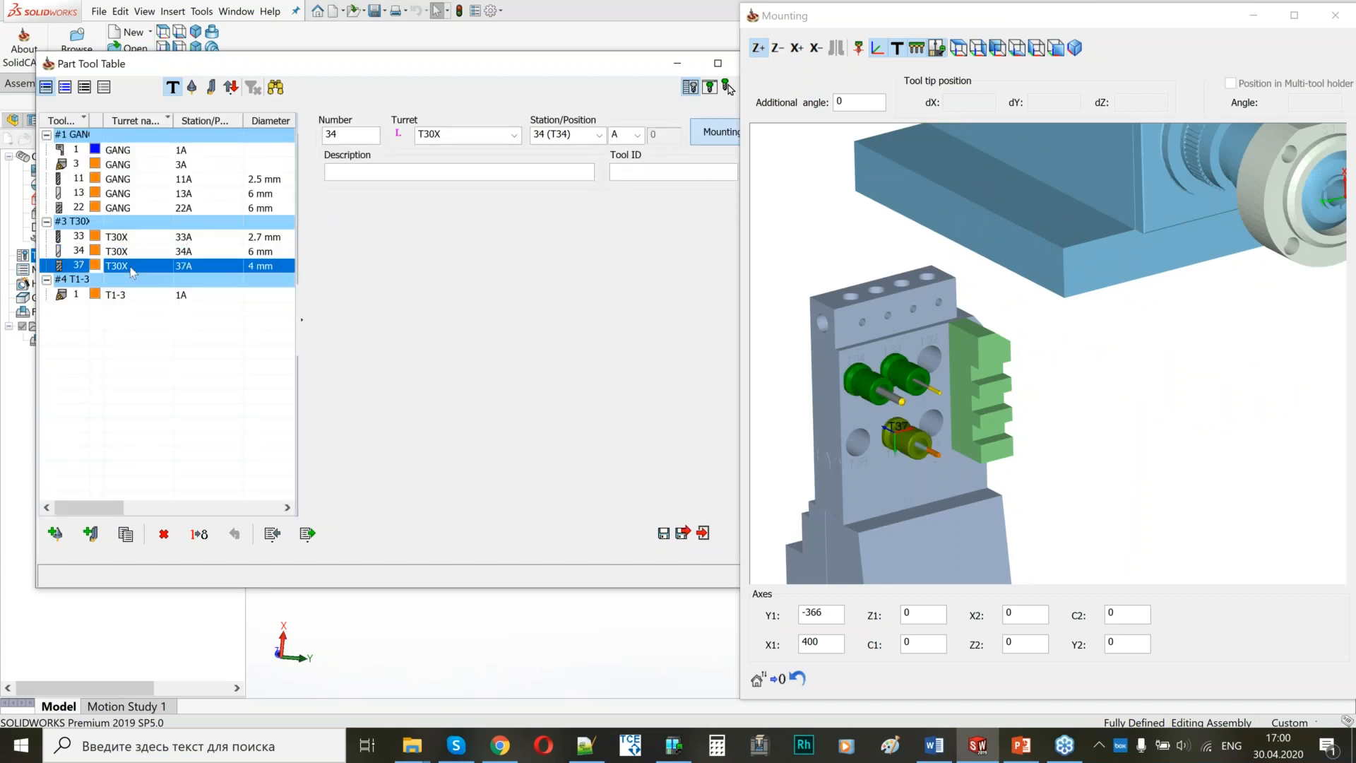
left_click(120, 298)
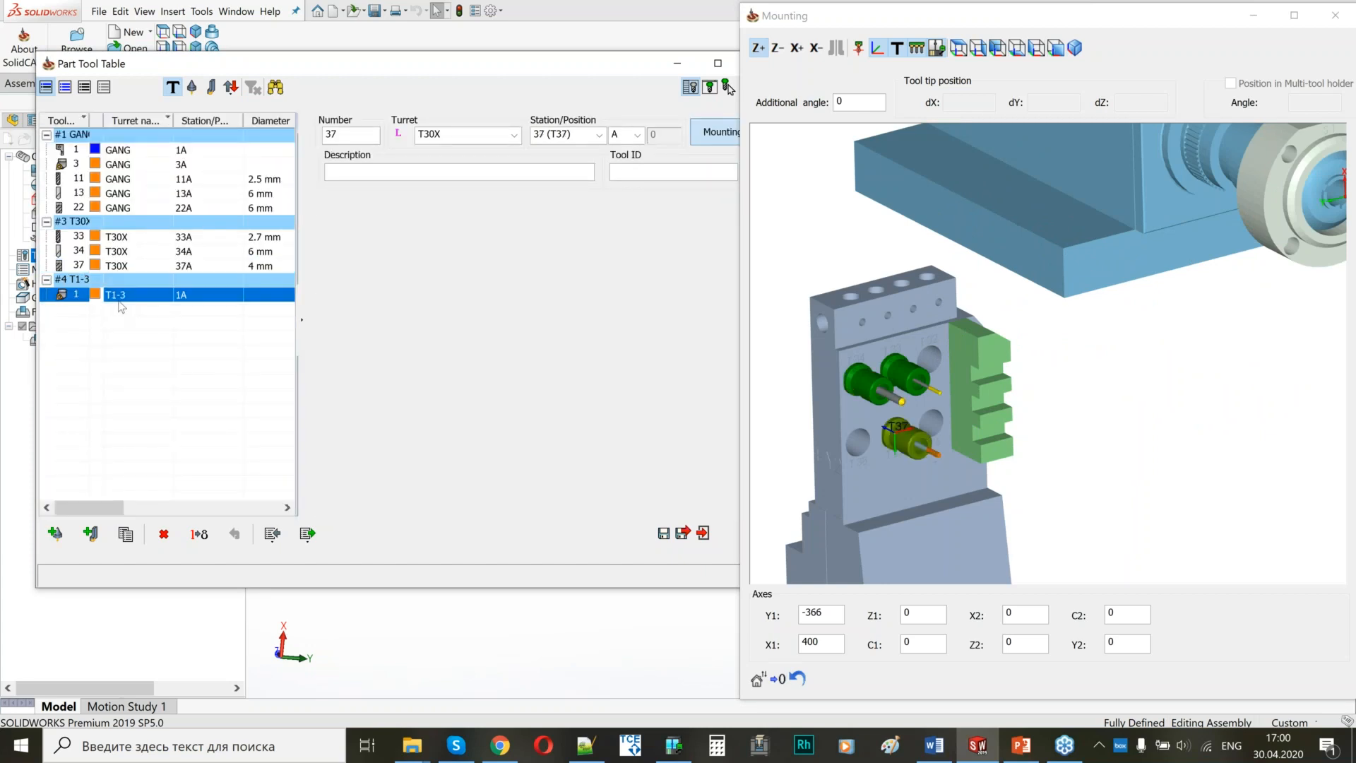
scroll(1022, 387, "down", 3)
middle_click_drag(1011, 394, 1136, 397)
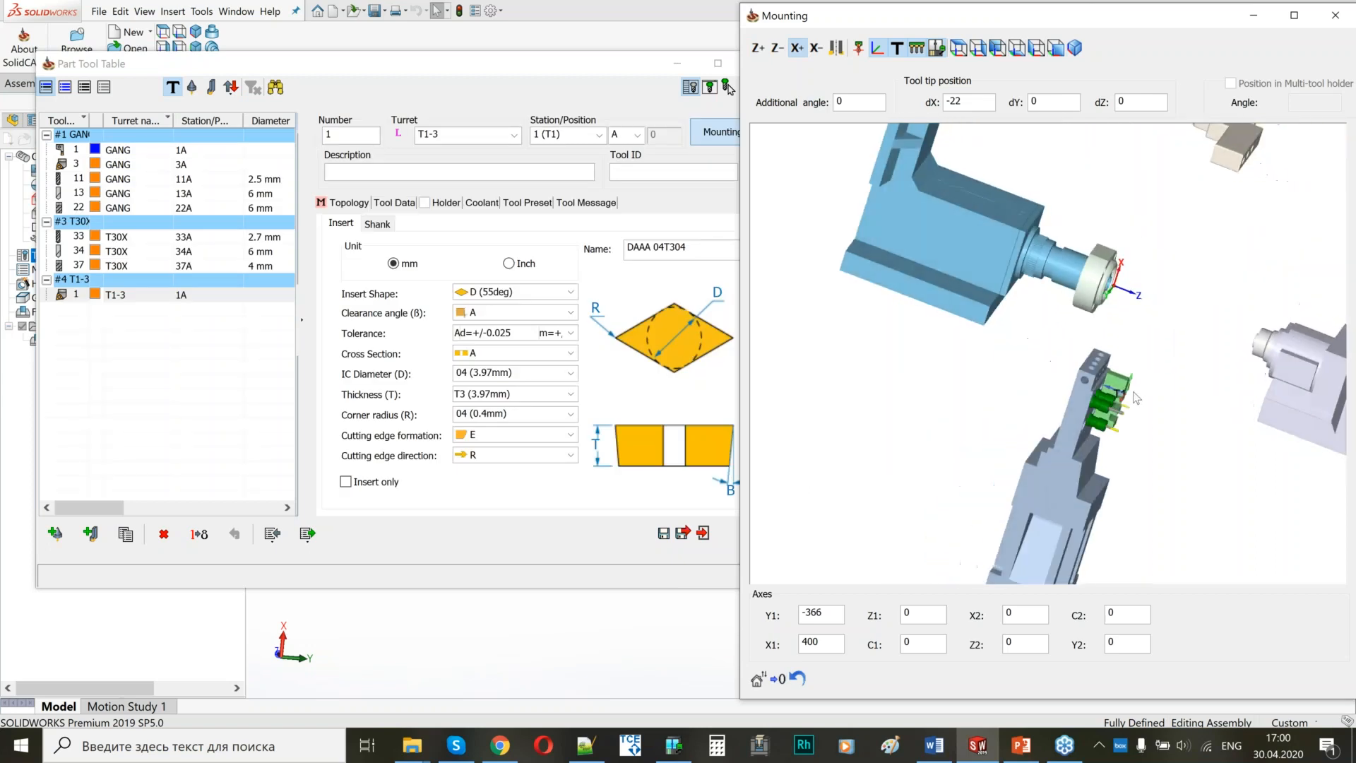
left_click(683, 534)
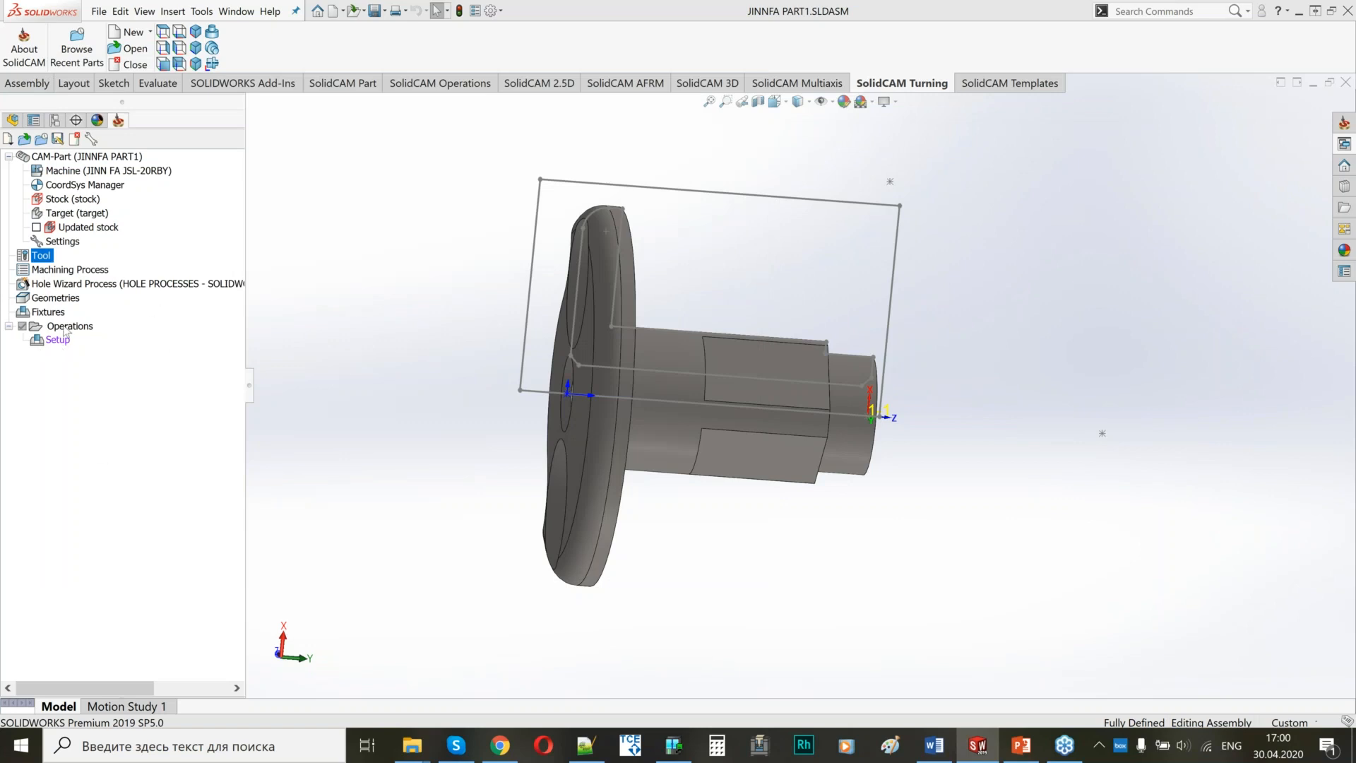
Add a turning operation to the setup and name it FACE.
right_click(55, 341)
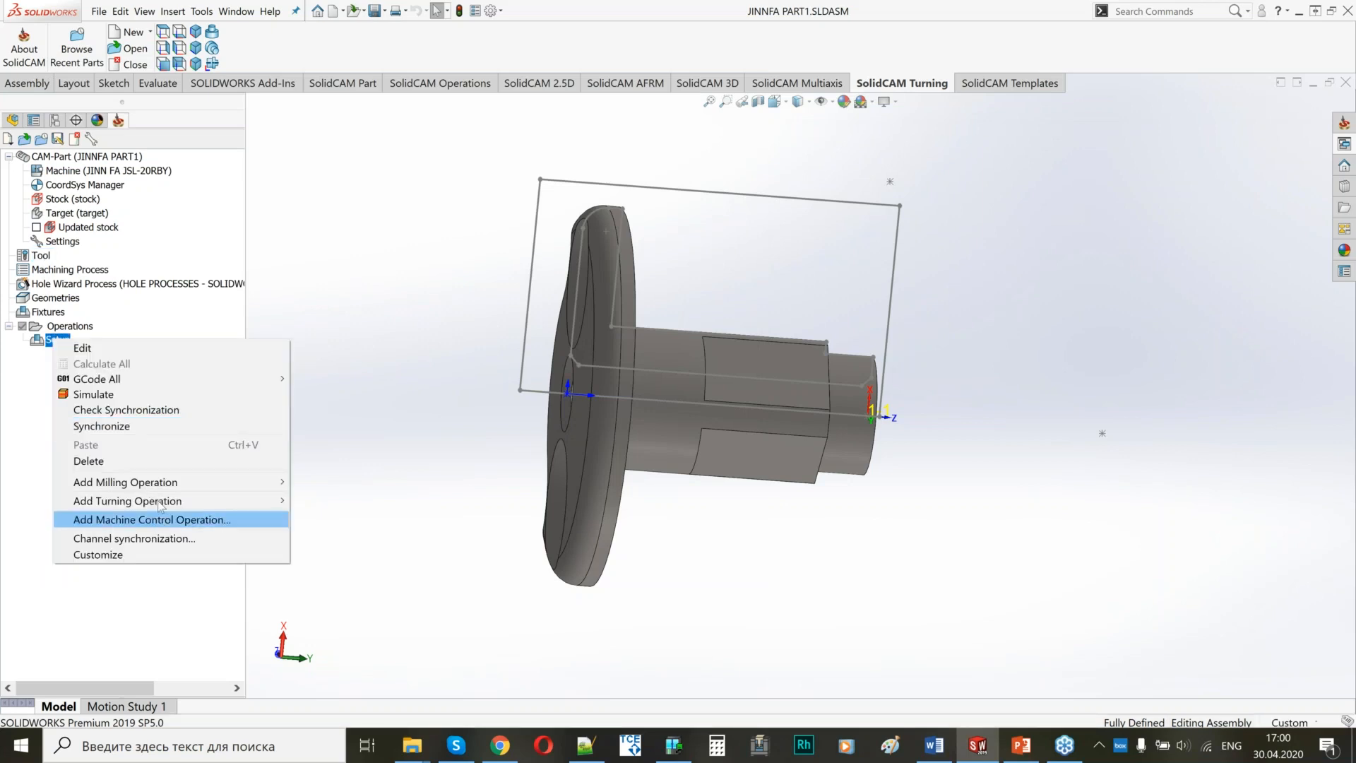
mouse_move(275, 501)
left_click(339, 517)
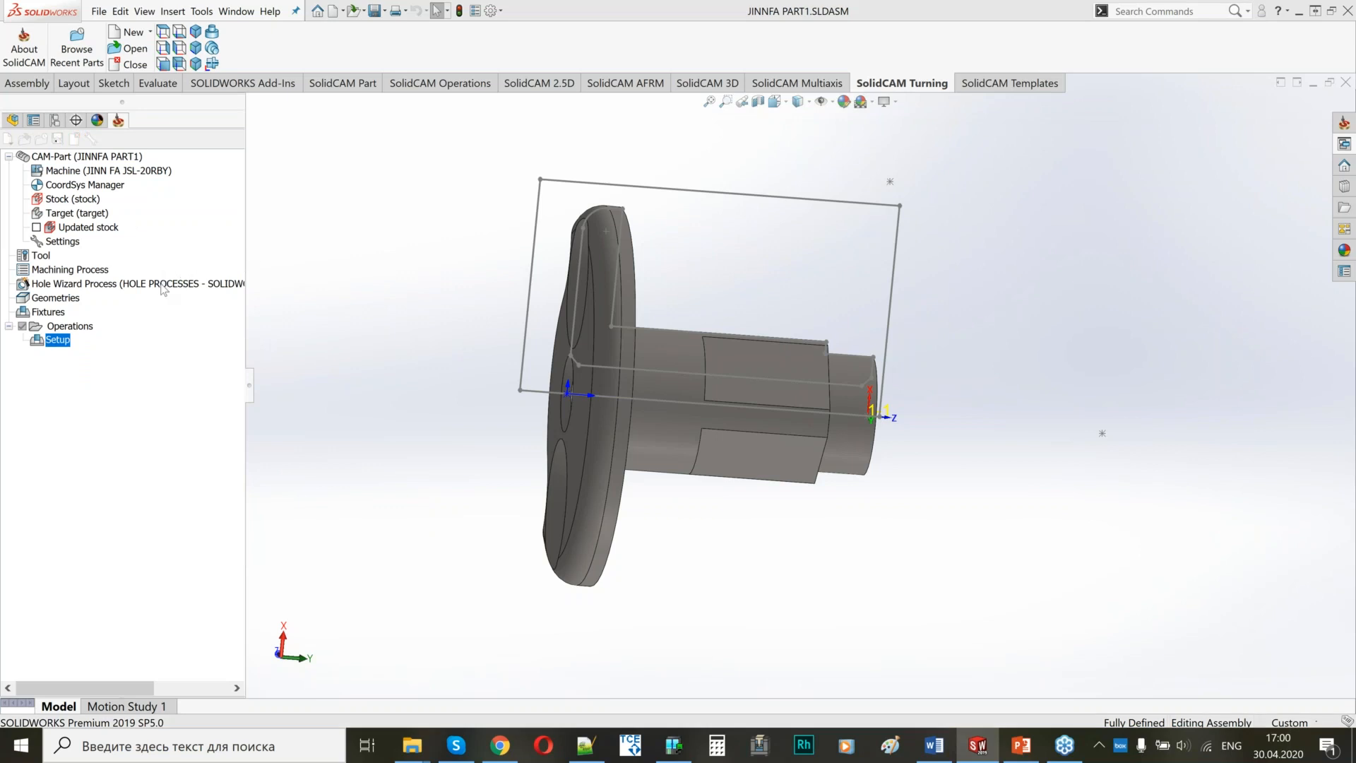
key("alt+Tab")
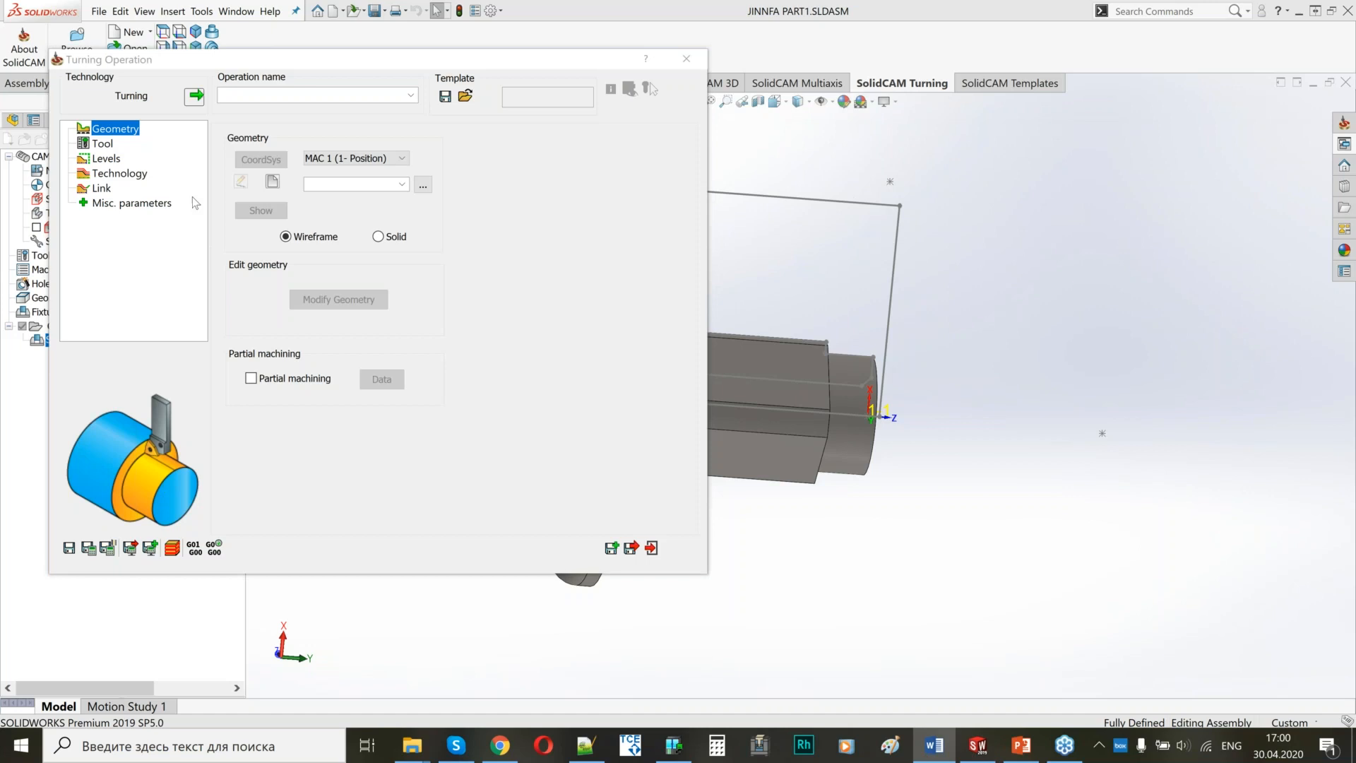
left_click(227, 95)
type("FACE")
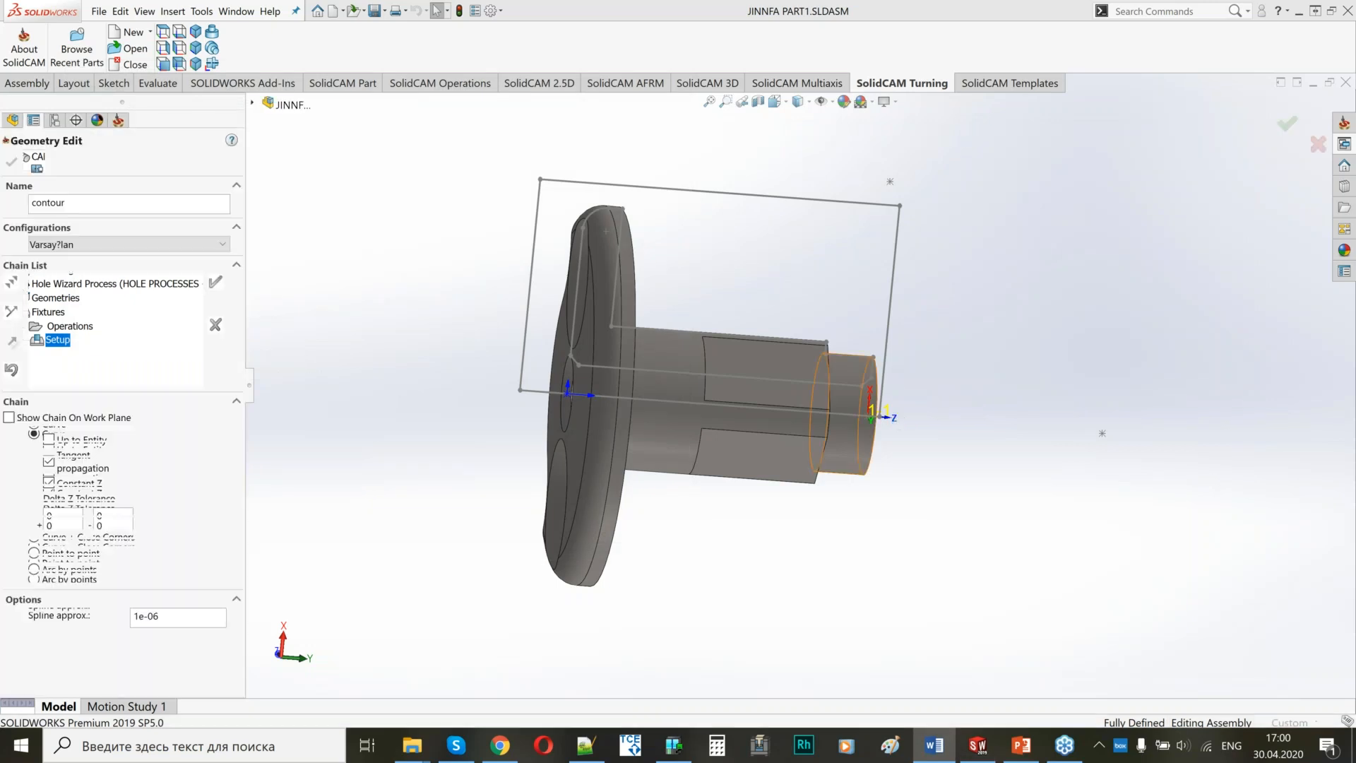
Define the FACE operation's geometry as a curve chain from the sketch line on the shaft's free end face.
middle_click_drag(1010, 377, 939, 387)
scroll(939, 387, "down", 3)
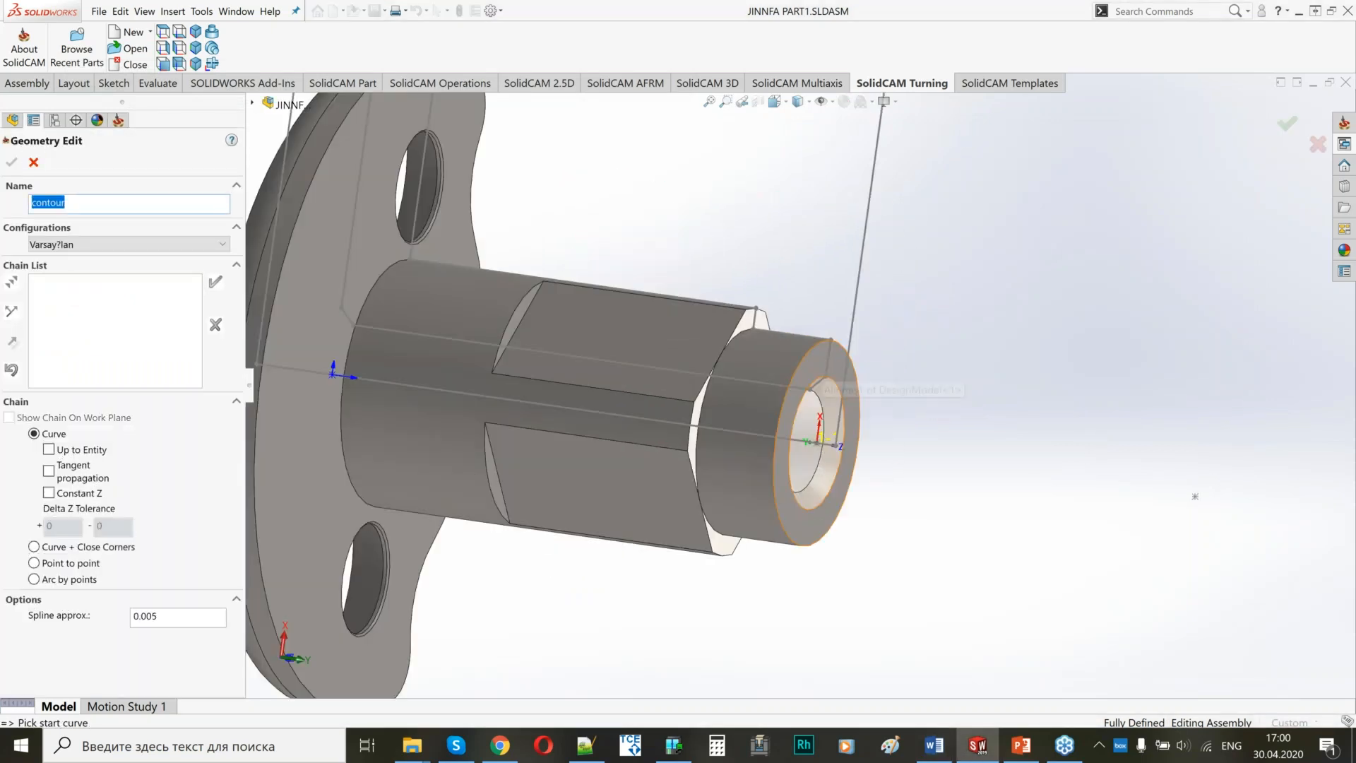
left_click(819, 381)
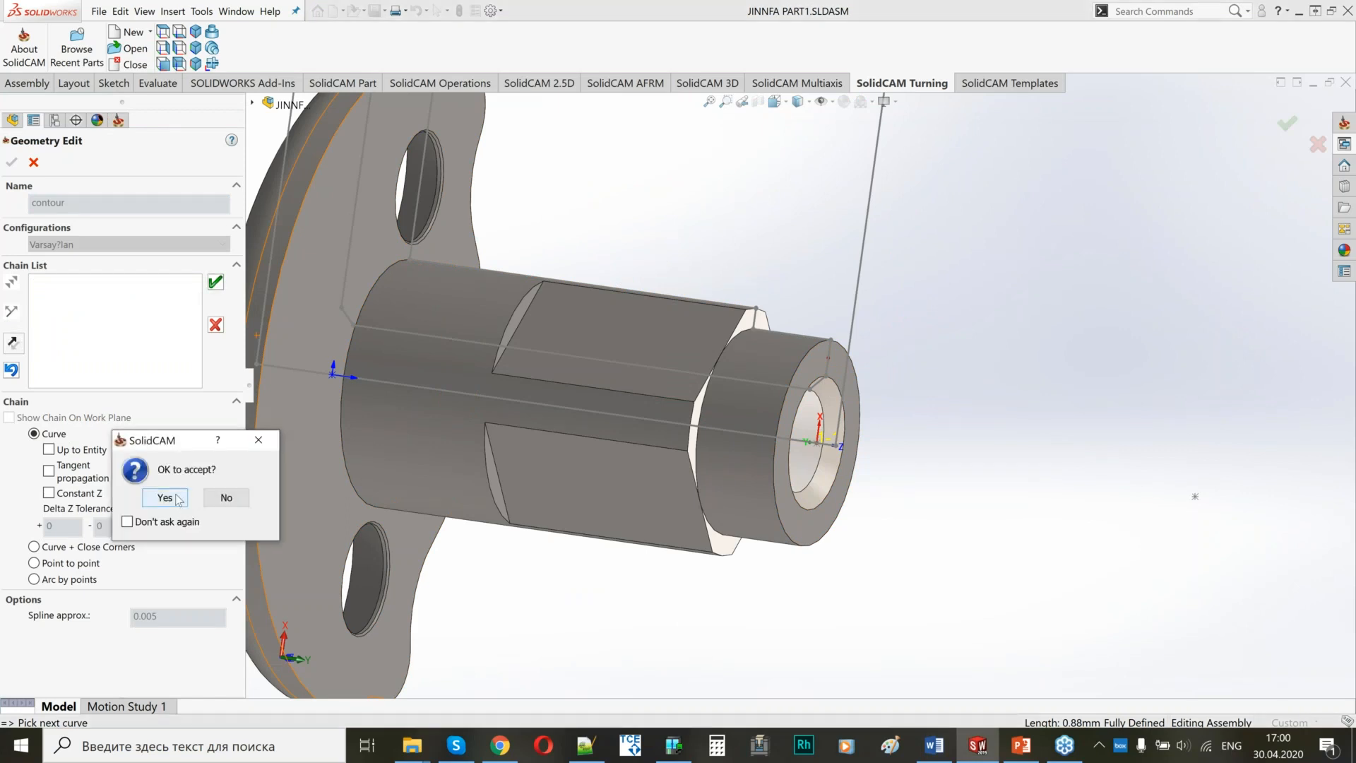
left_click(175, 494)
left_click(14, 164)
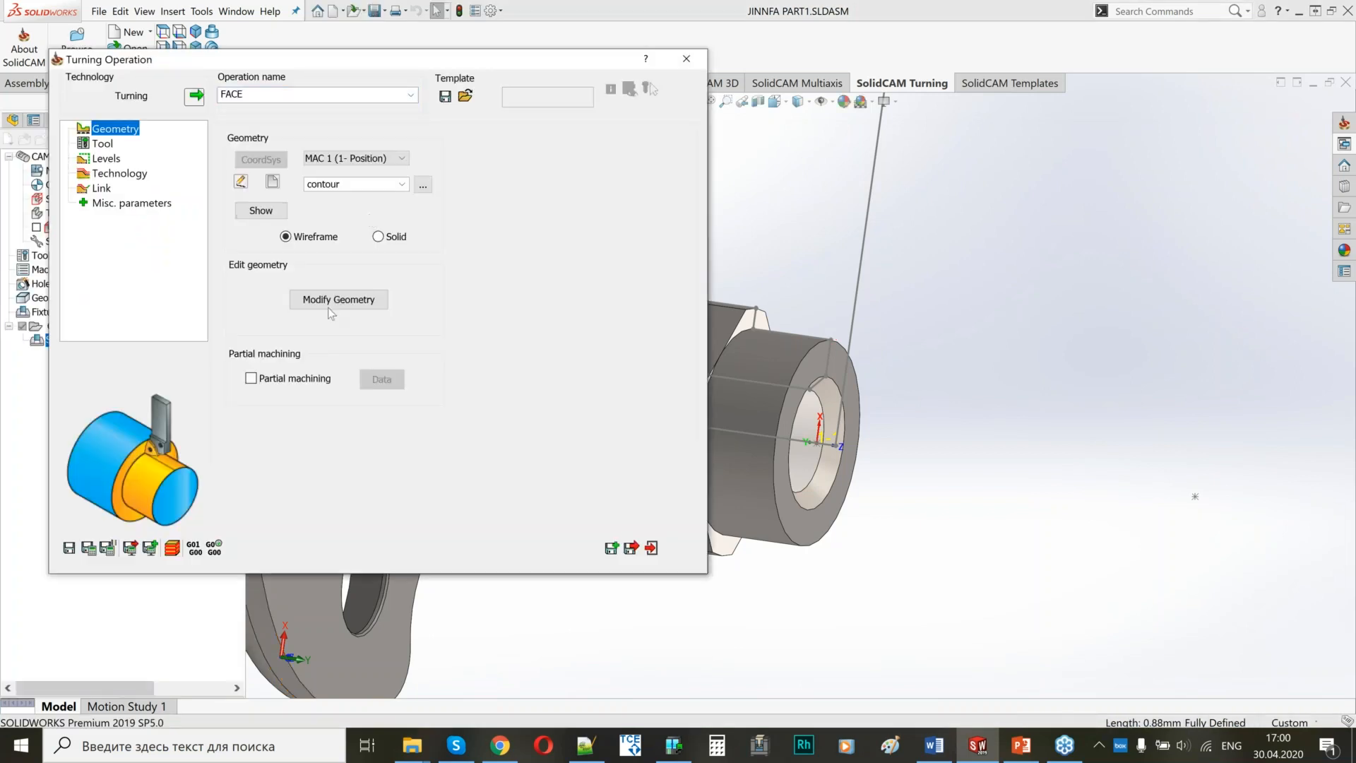
Accept the FACE chain's modified geometry with its start automatically extended to the stock.
left_click(339, 300)
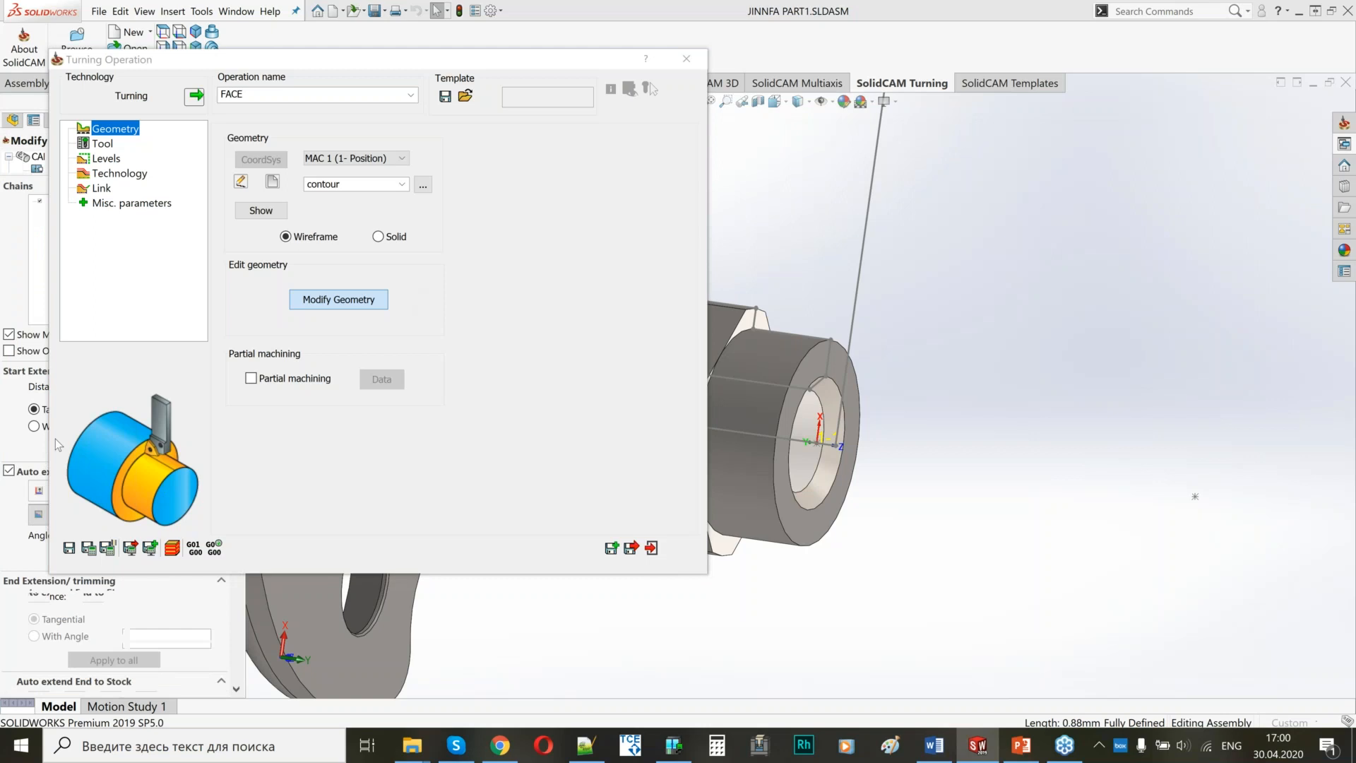
scroll(877, 435, "up", 2)
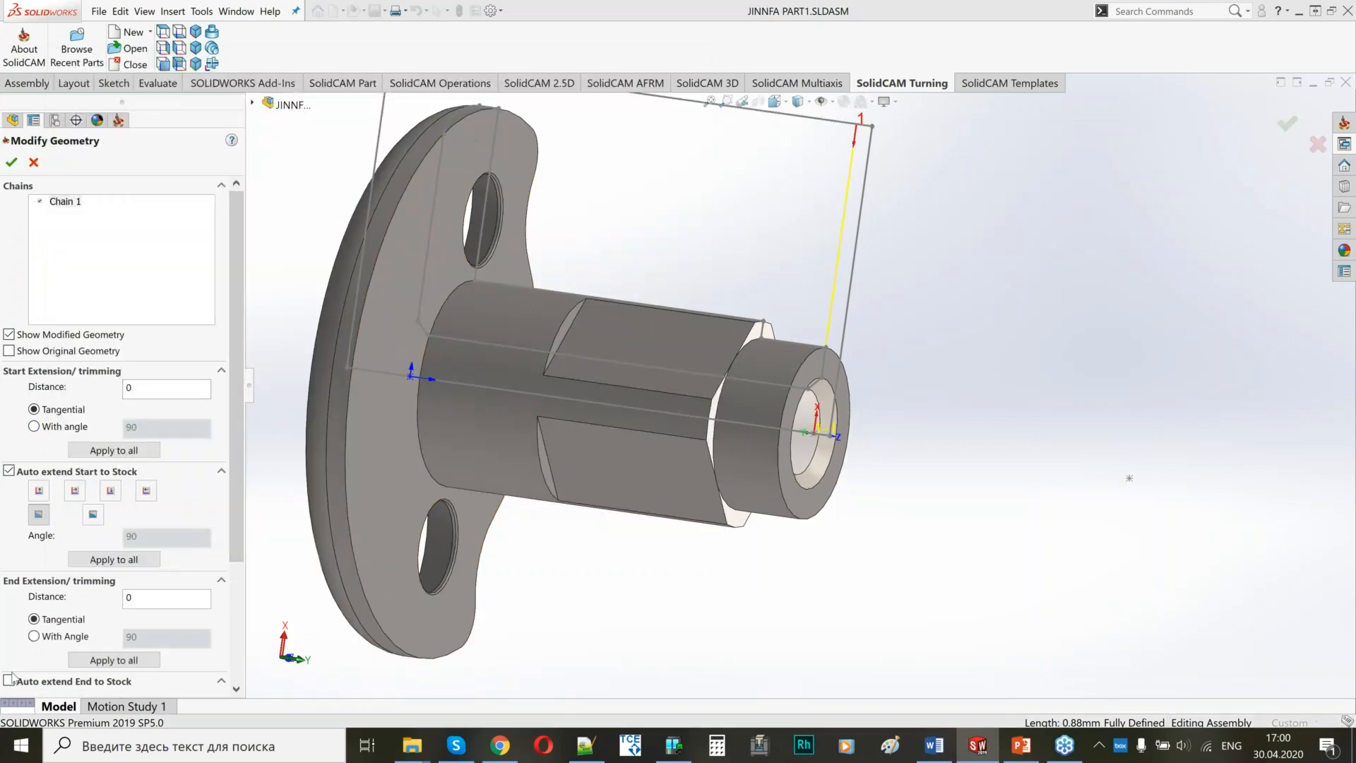
left_click(11, 162)
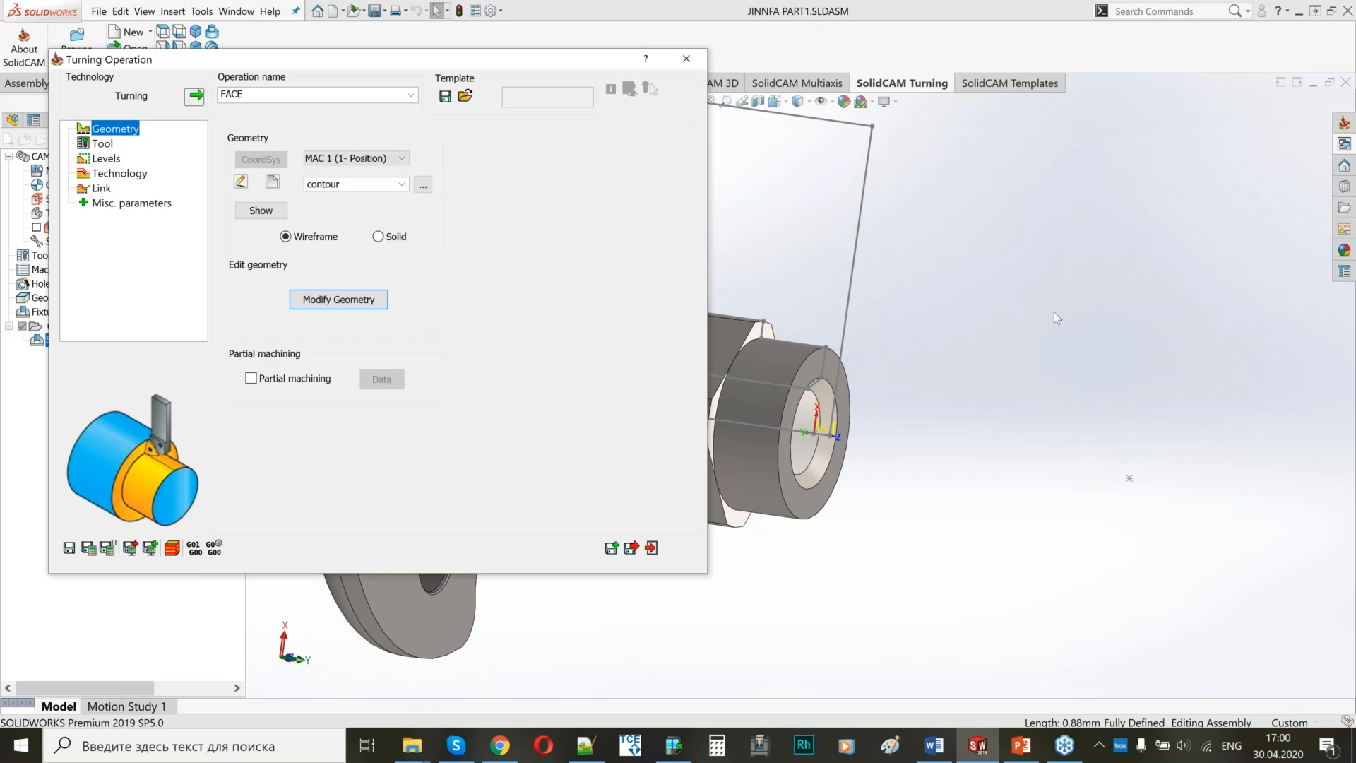
scroll(1053, 312, "up", 1)
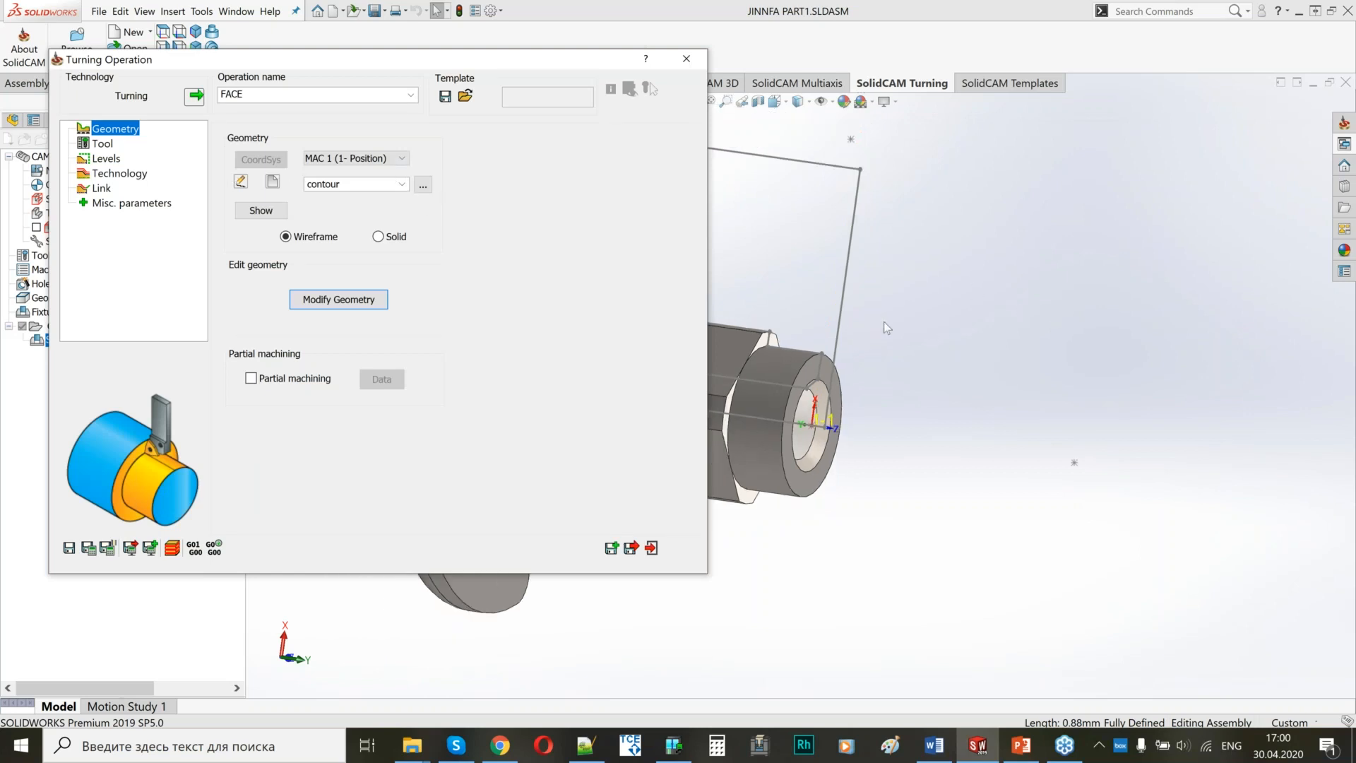
middle_click_drag(939, 329, 936, 373, "ctrl")
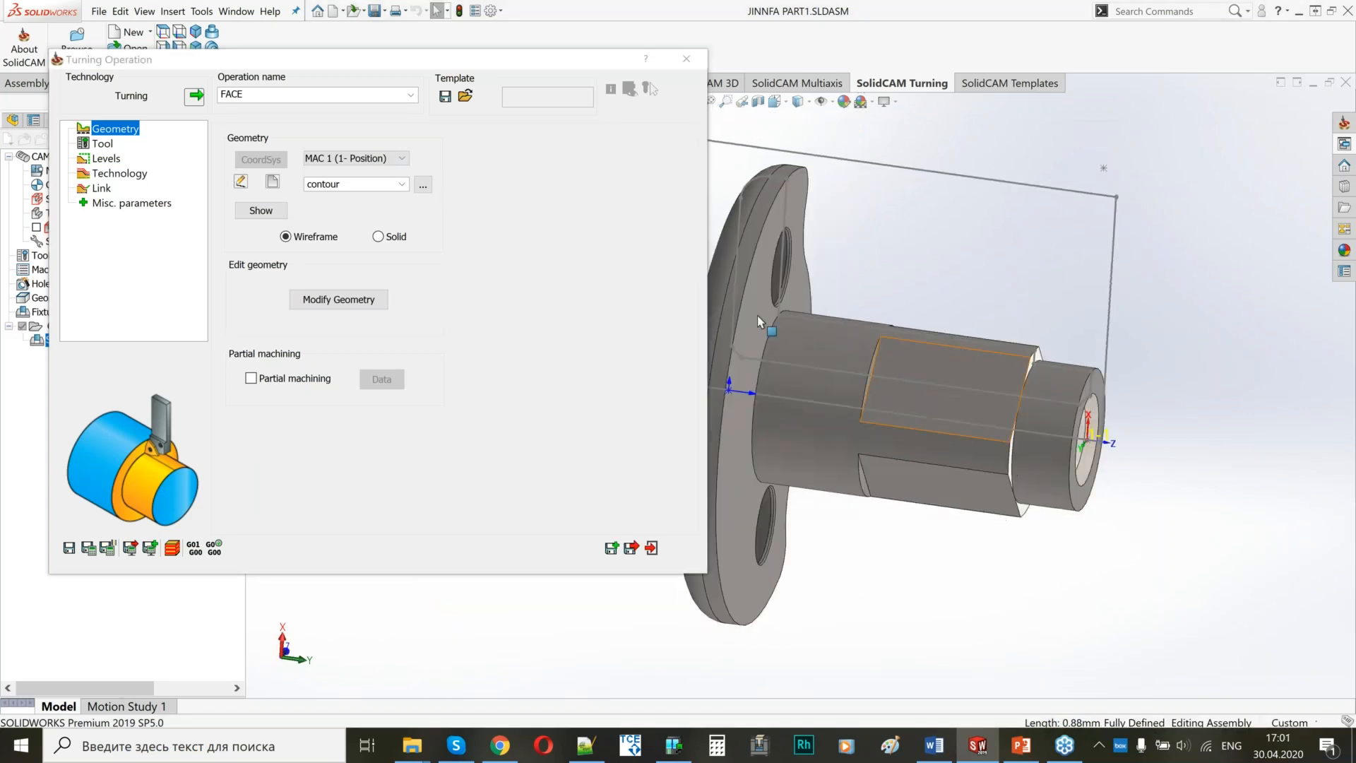
Assign turning tool 3 on the GANG turret, station 3A, to the FACE operation.
left_click(102, 143)
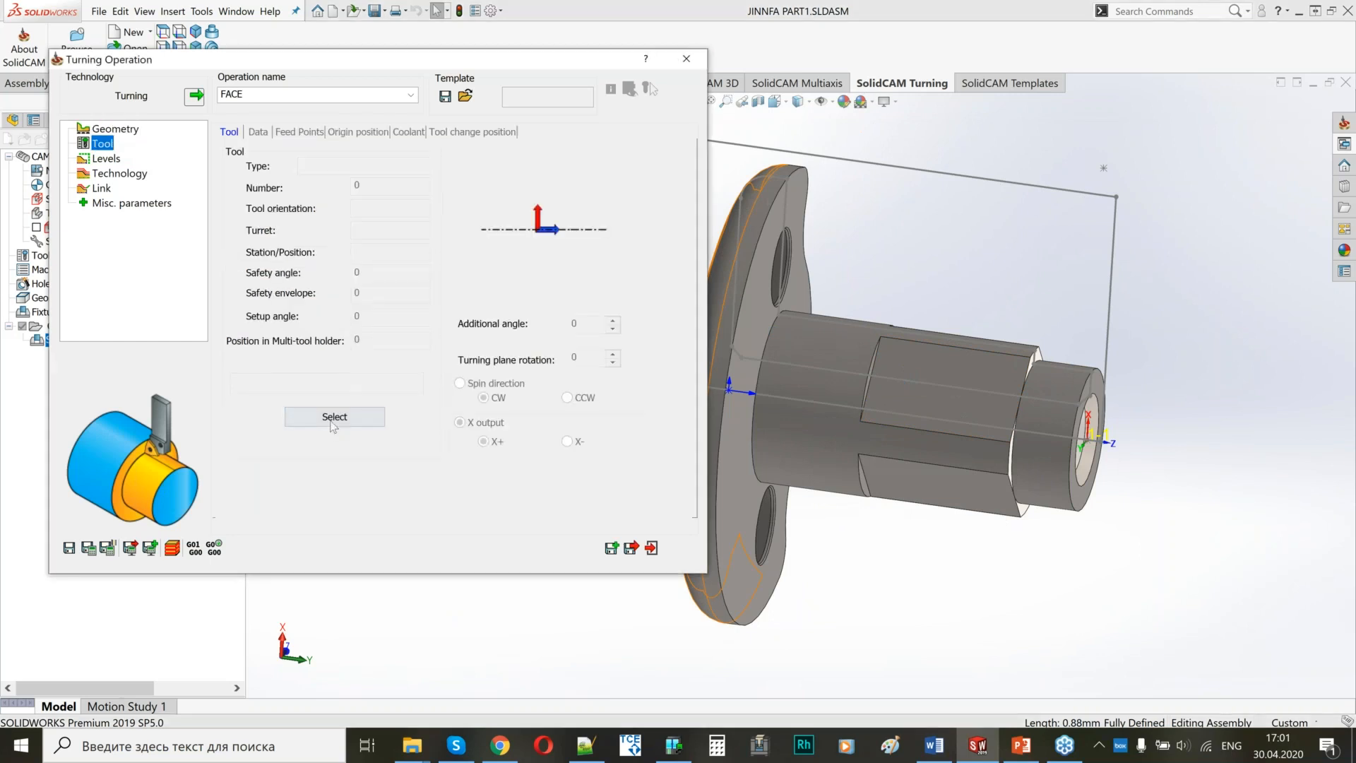
left_click(374, 415)
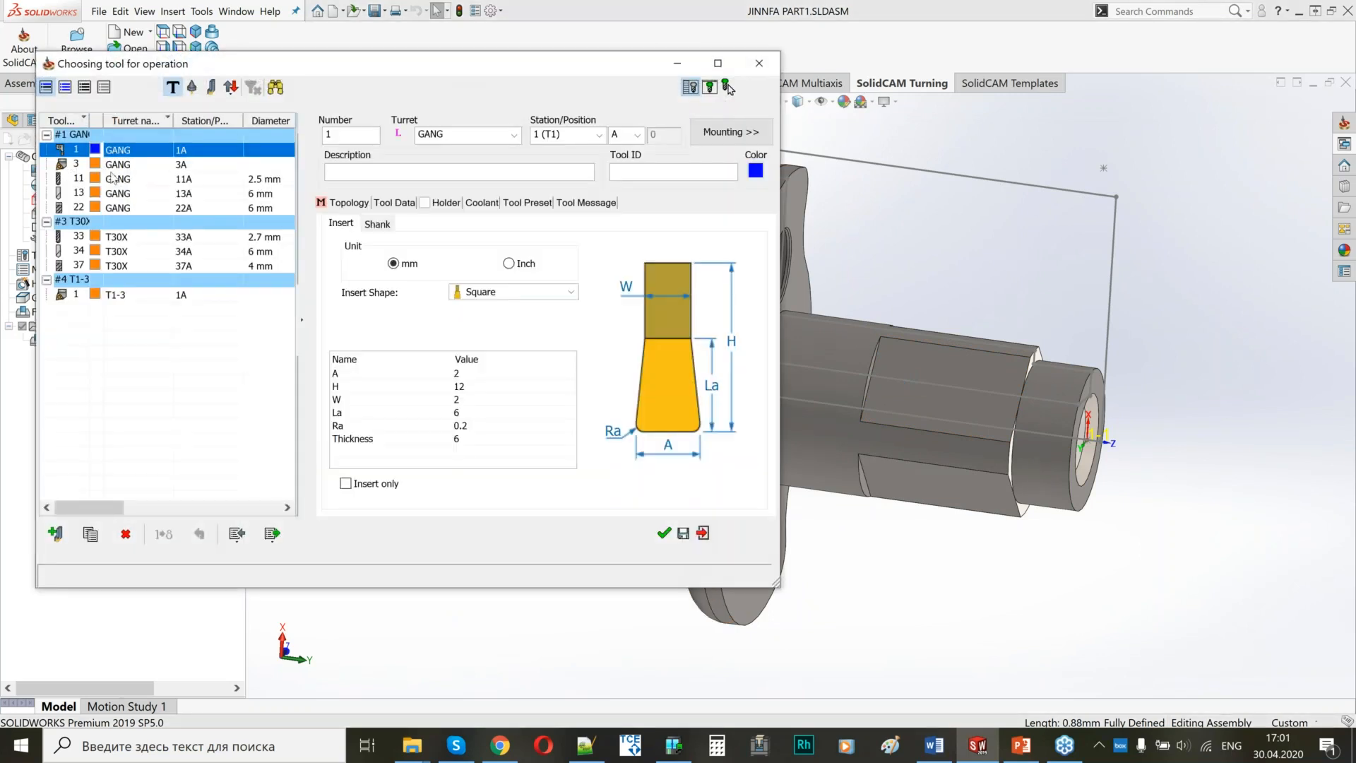
left_click(76, 165)
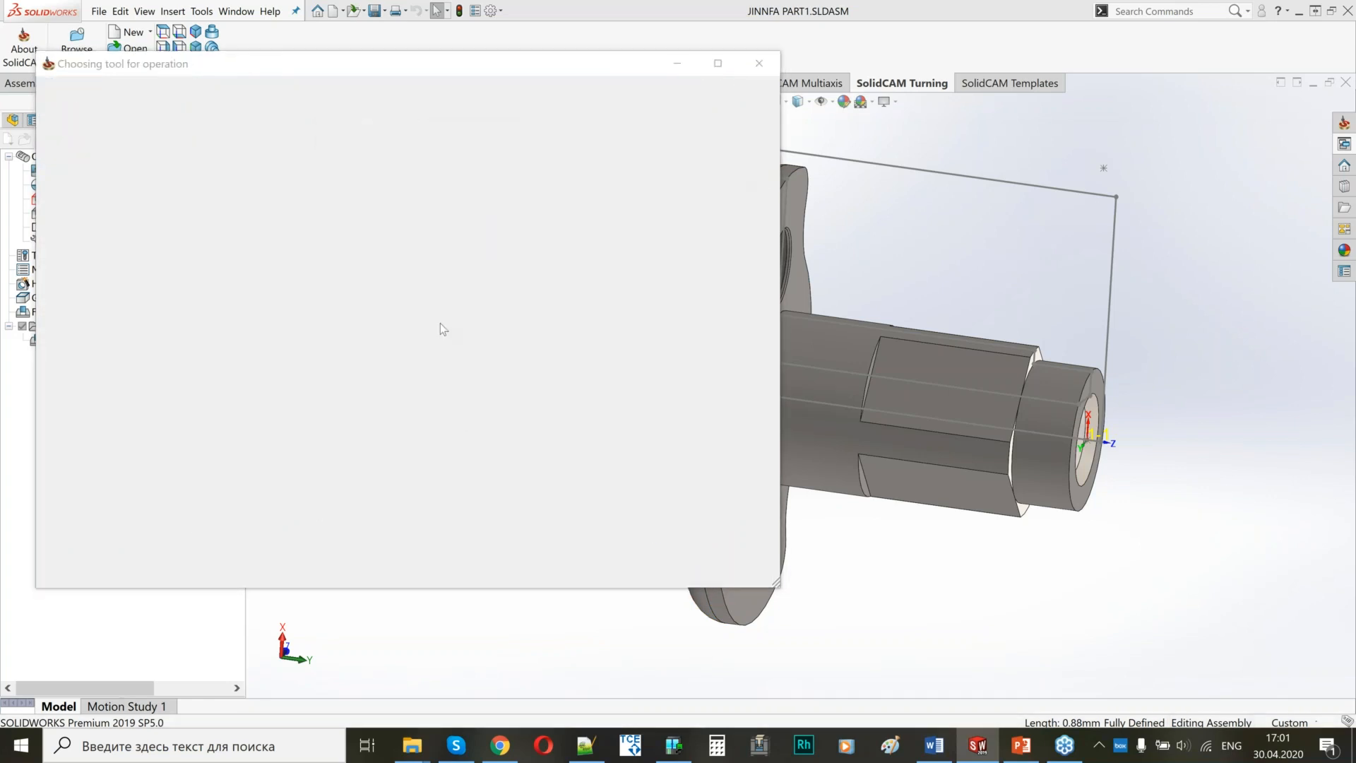
Set the FACE operation's work type to finish only and apply the finish pass to the entire geometry.
left_click(110, 156)
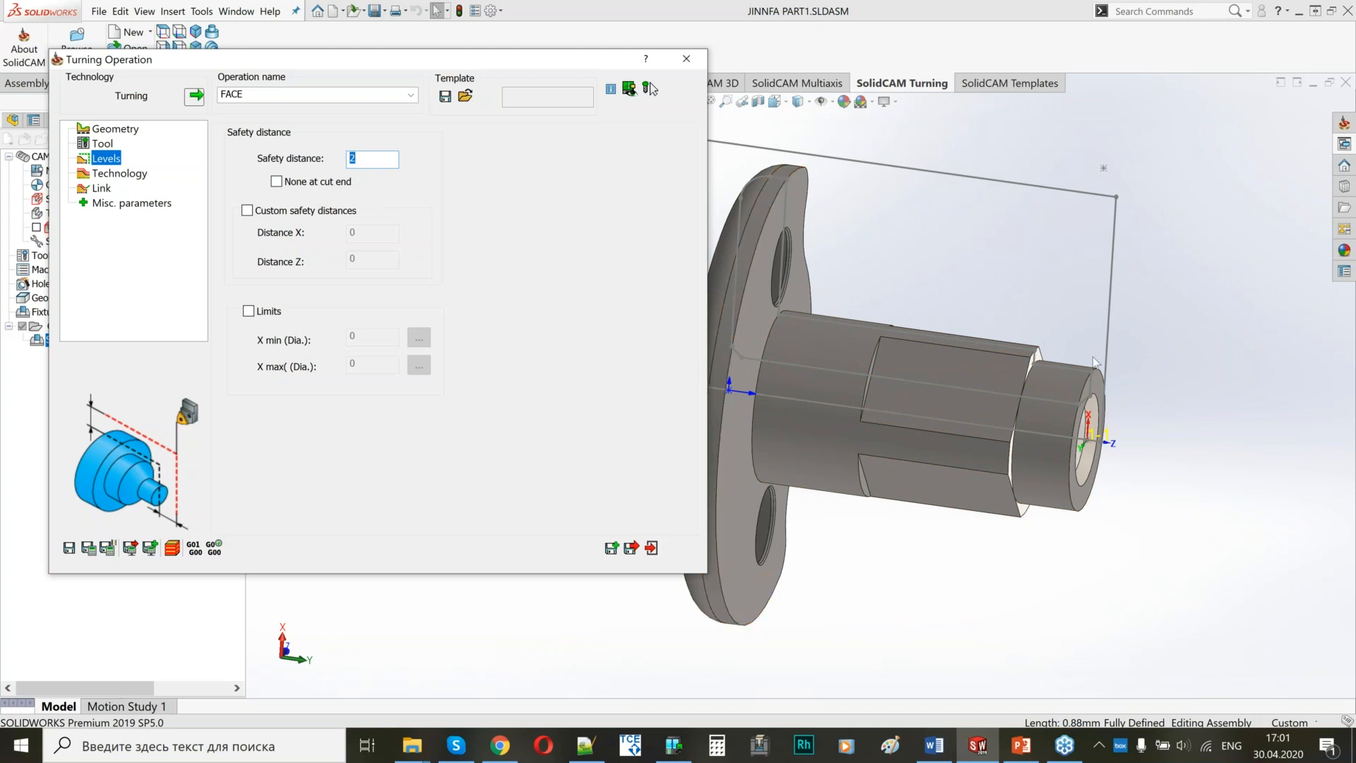
left_click(119, 173)
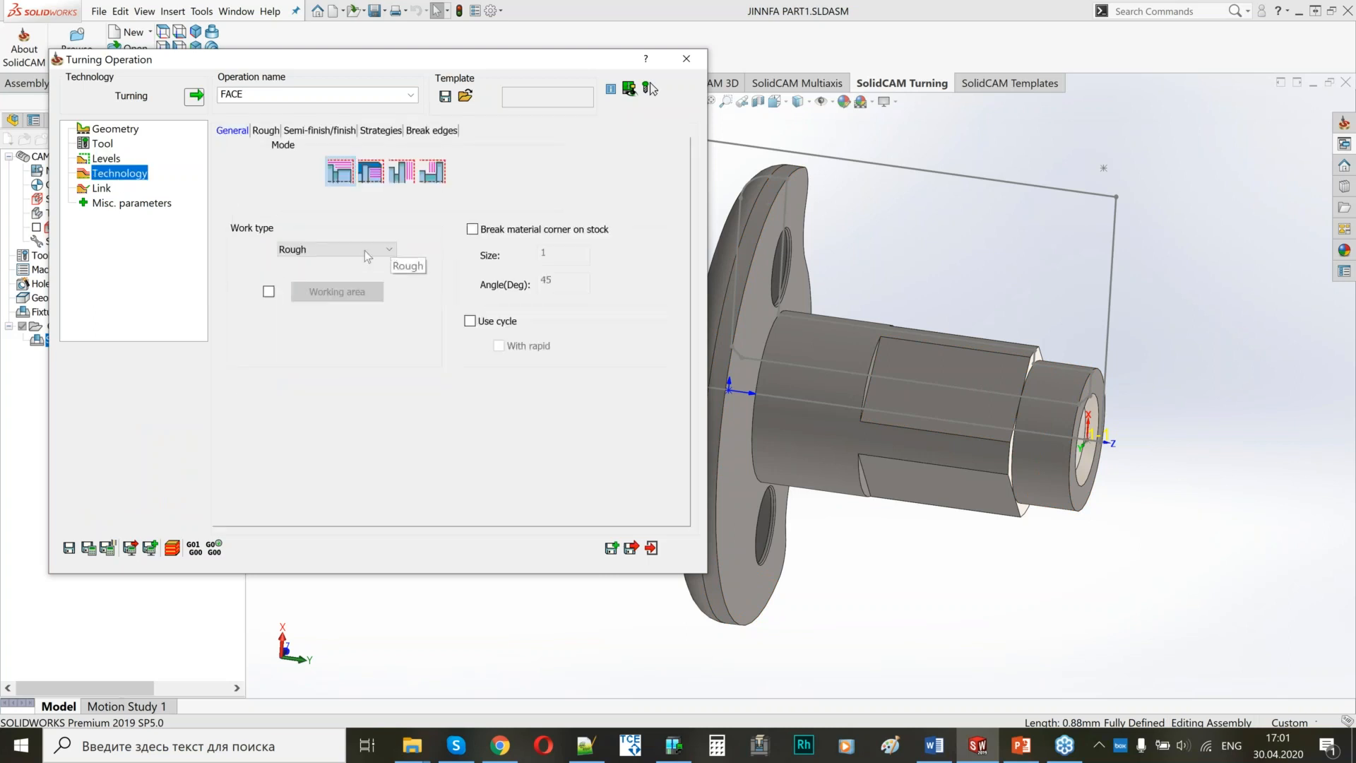
left_click(389, 249)
left_click(321, 286)
left_click(288, 130)
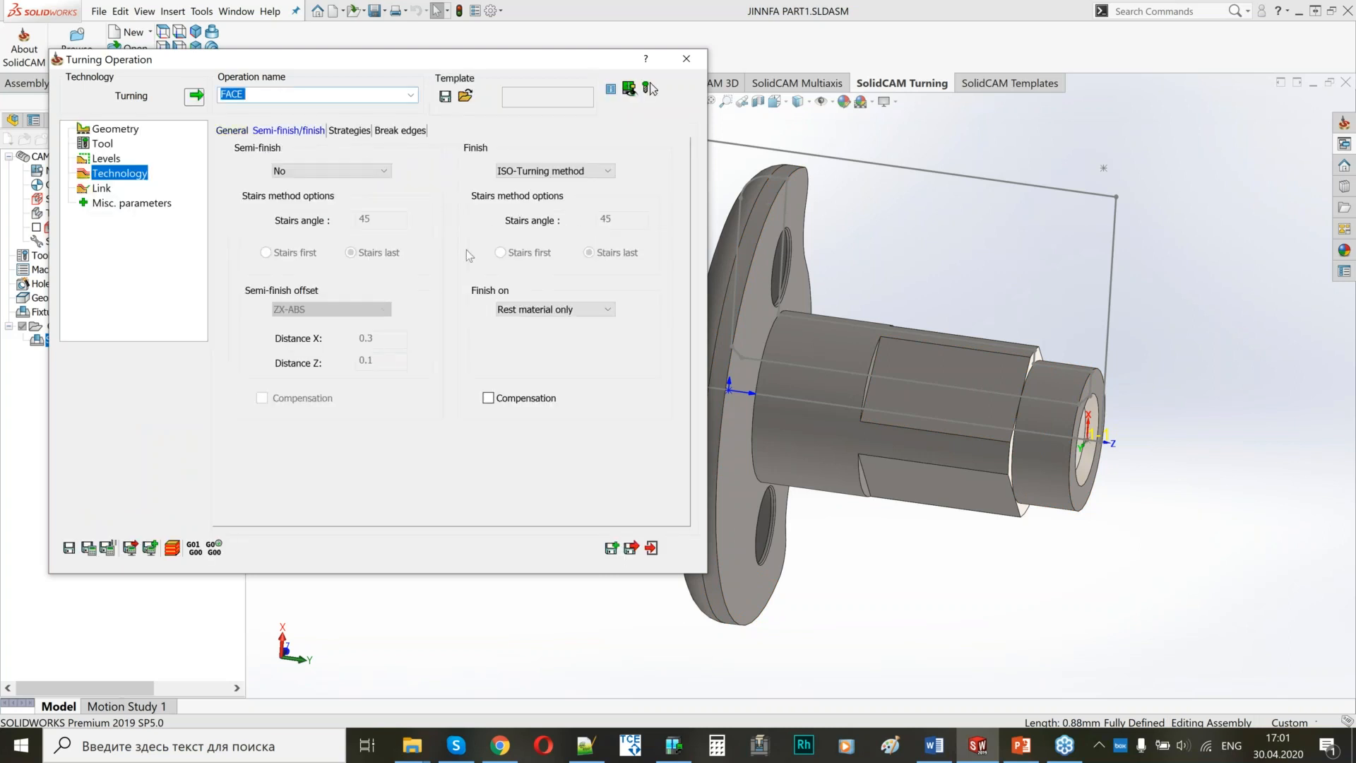
left_click(515, 310)
left_click(523, 333)
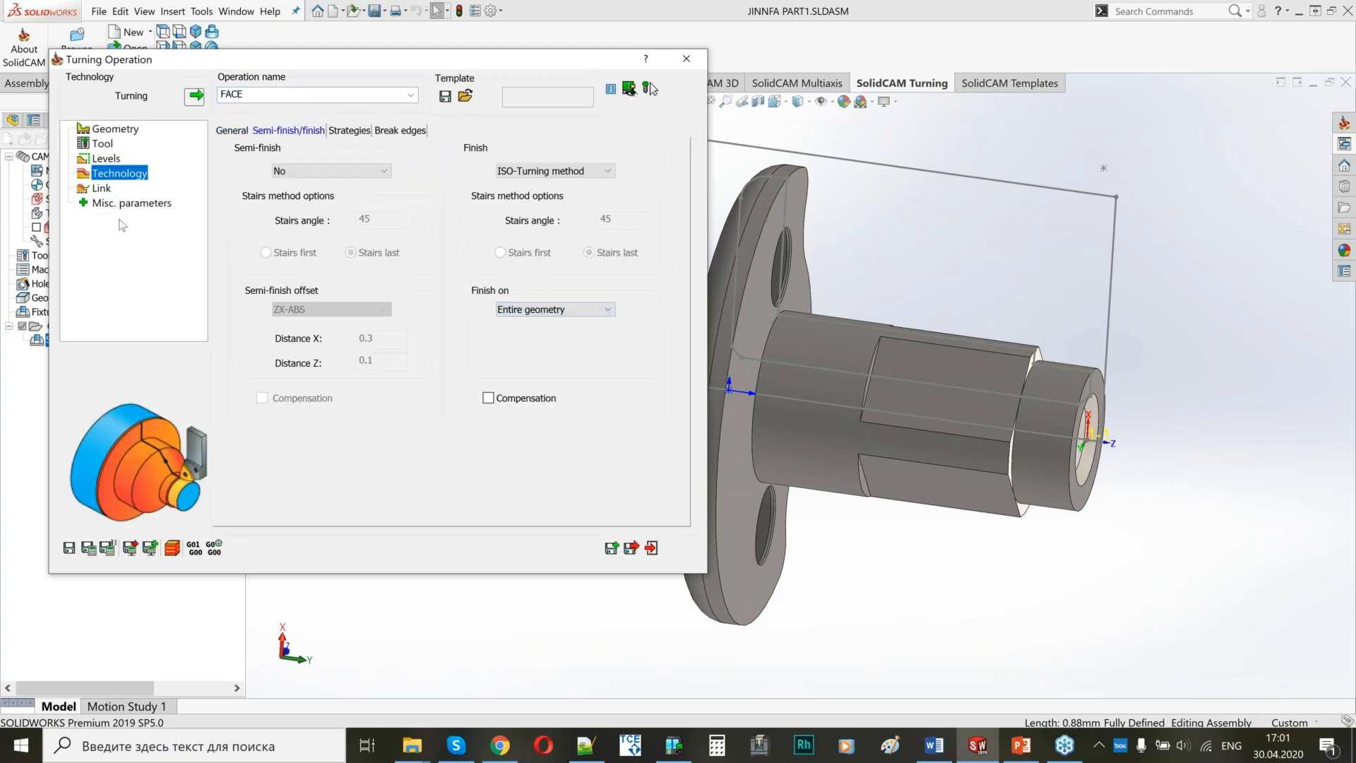
Save and calculate the FACE operation, close its definition, and hide its toolpath on the model.
left_click(102, 187)
left_click(90, 549)
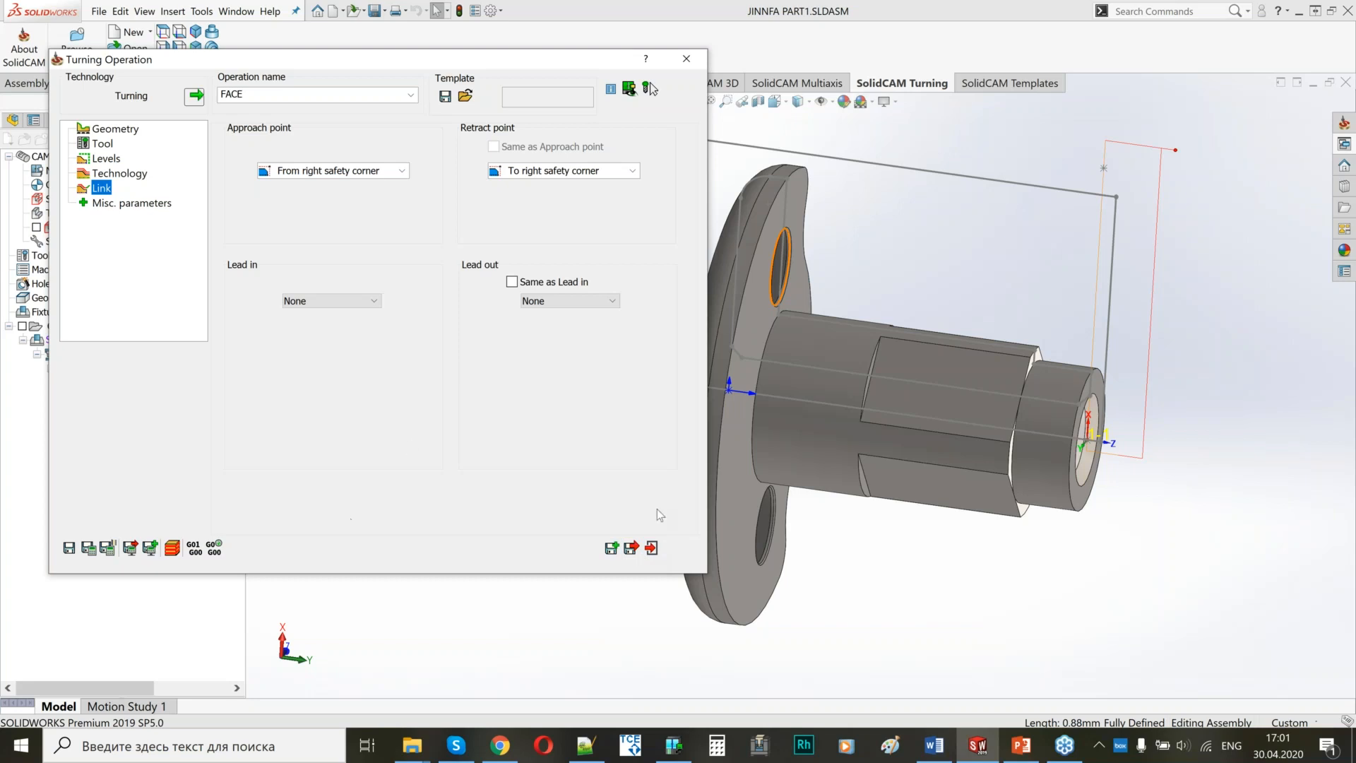
left_click(632, 548)
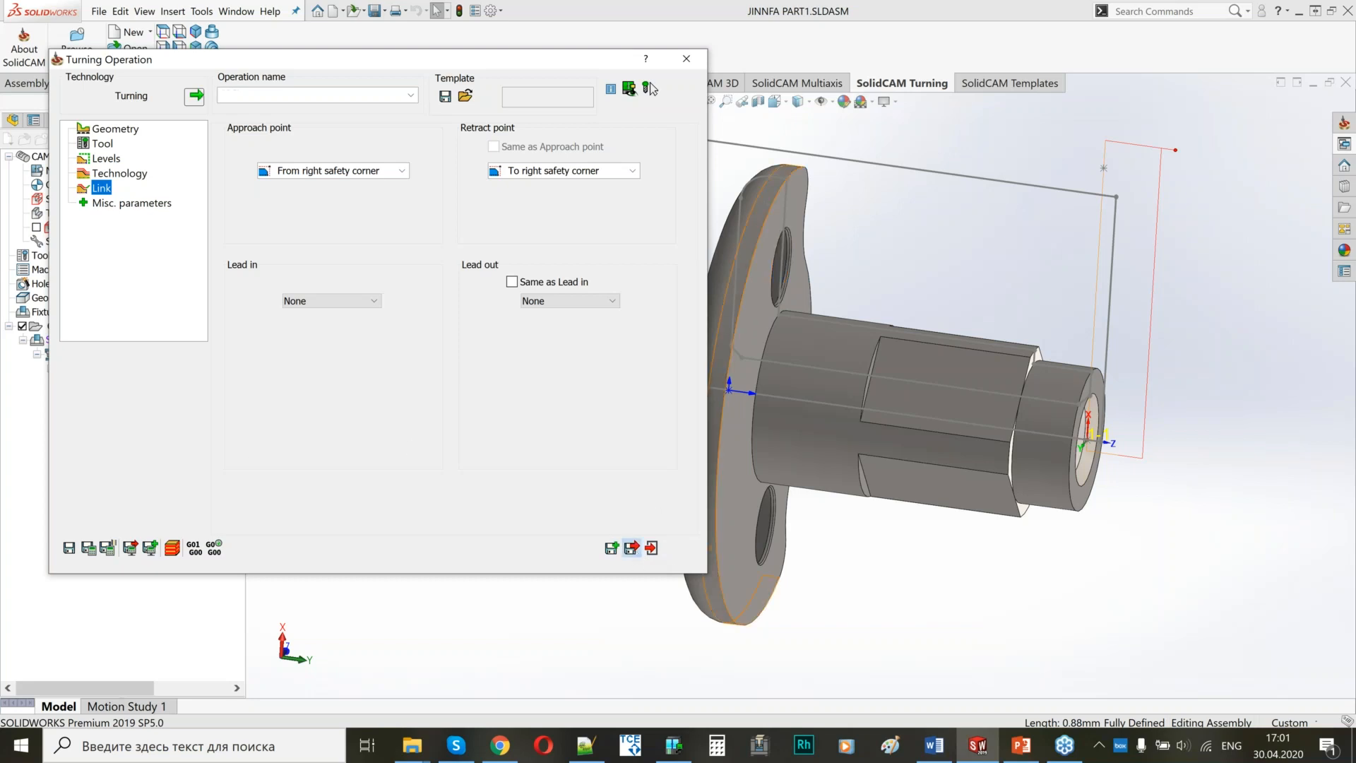
left_click(78, 382)
Examine the central hole in the shaft's free end to find its diameter.
middle_click_drag(927, 483, 882, 482)
scroll(883, 482, "down", 3)
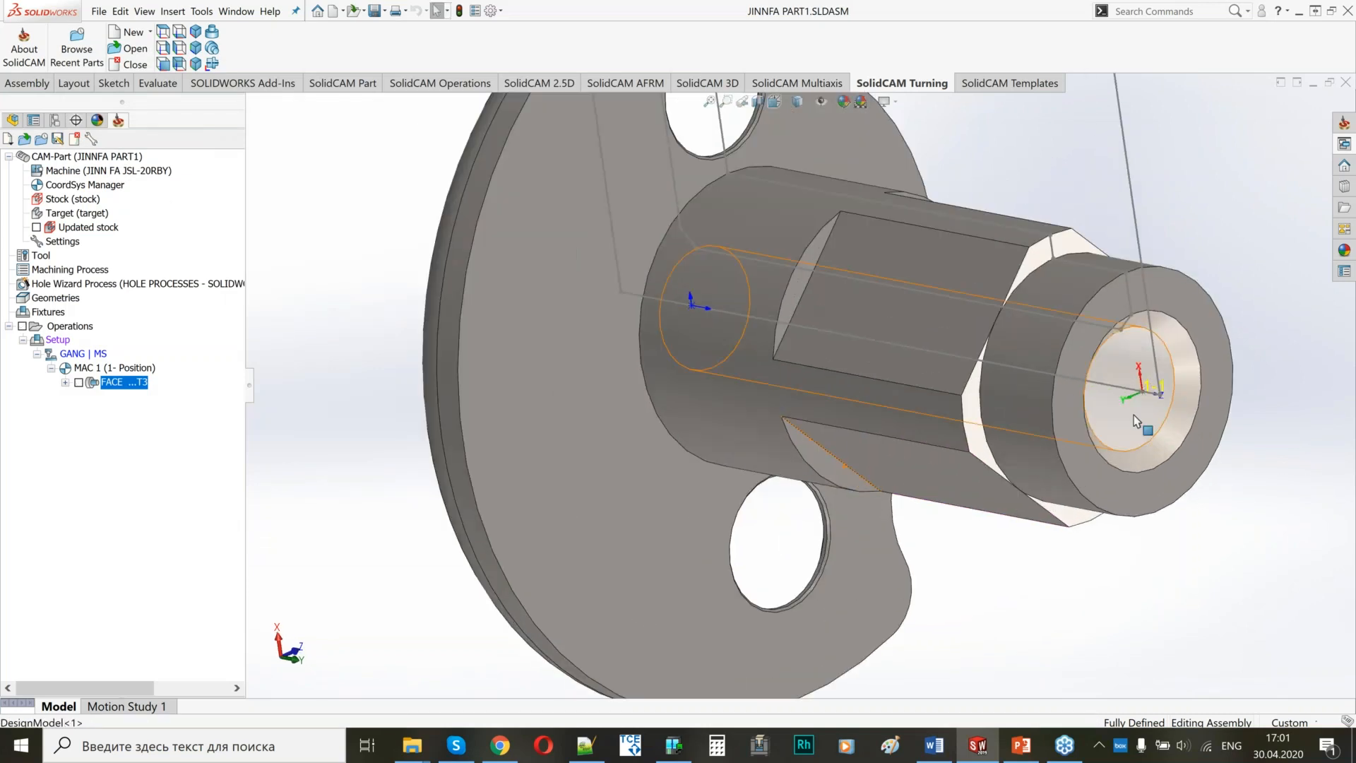
left_click(1133, 414)
scroll(859, 383, "up", 3)
middle_click_drag(859, 383, 997, 409)
scroll(997, 409, "down", 2)
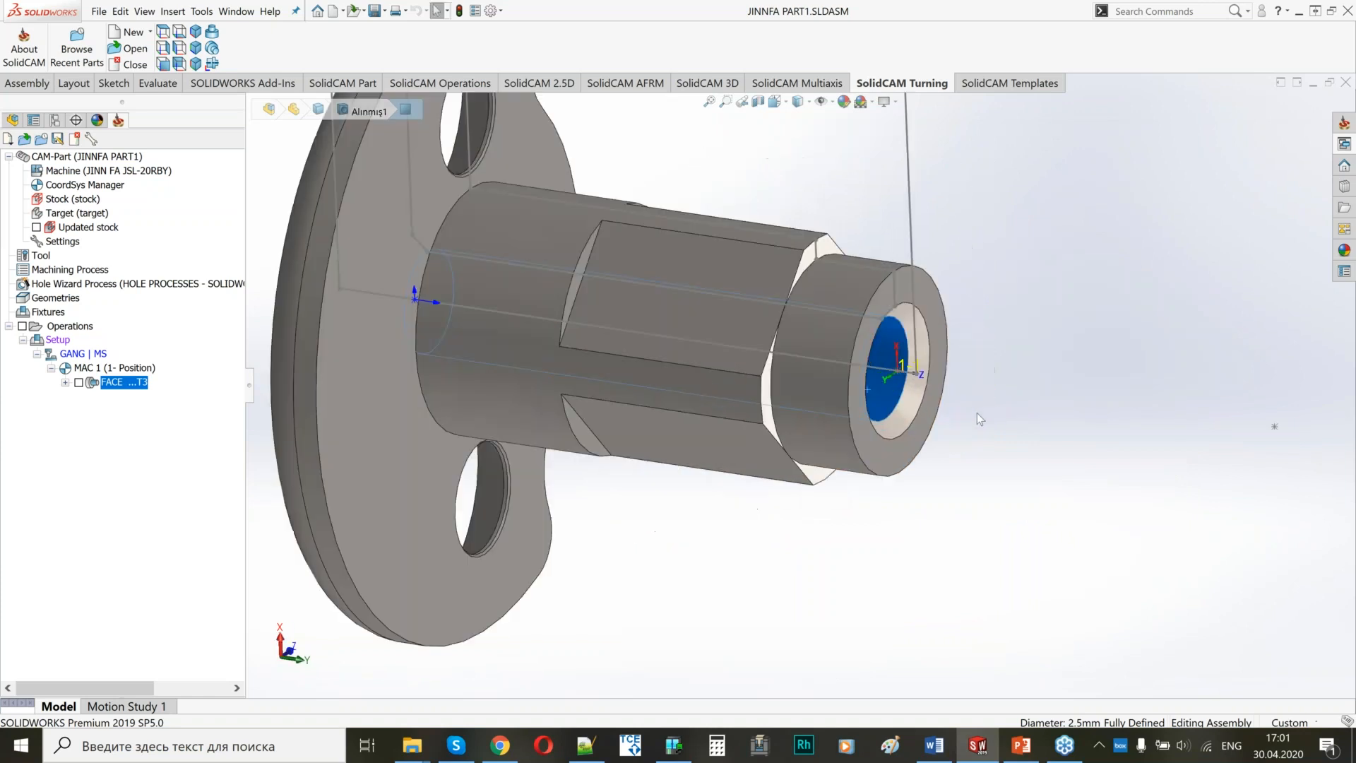
scroll(877, 487, "down", 2)
scroll(877, 487, "up", 4)
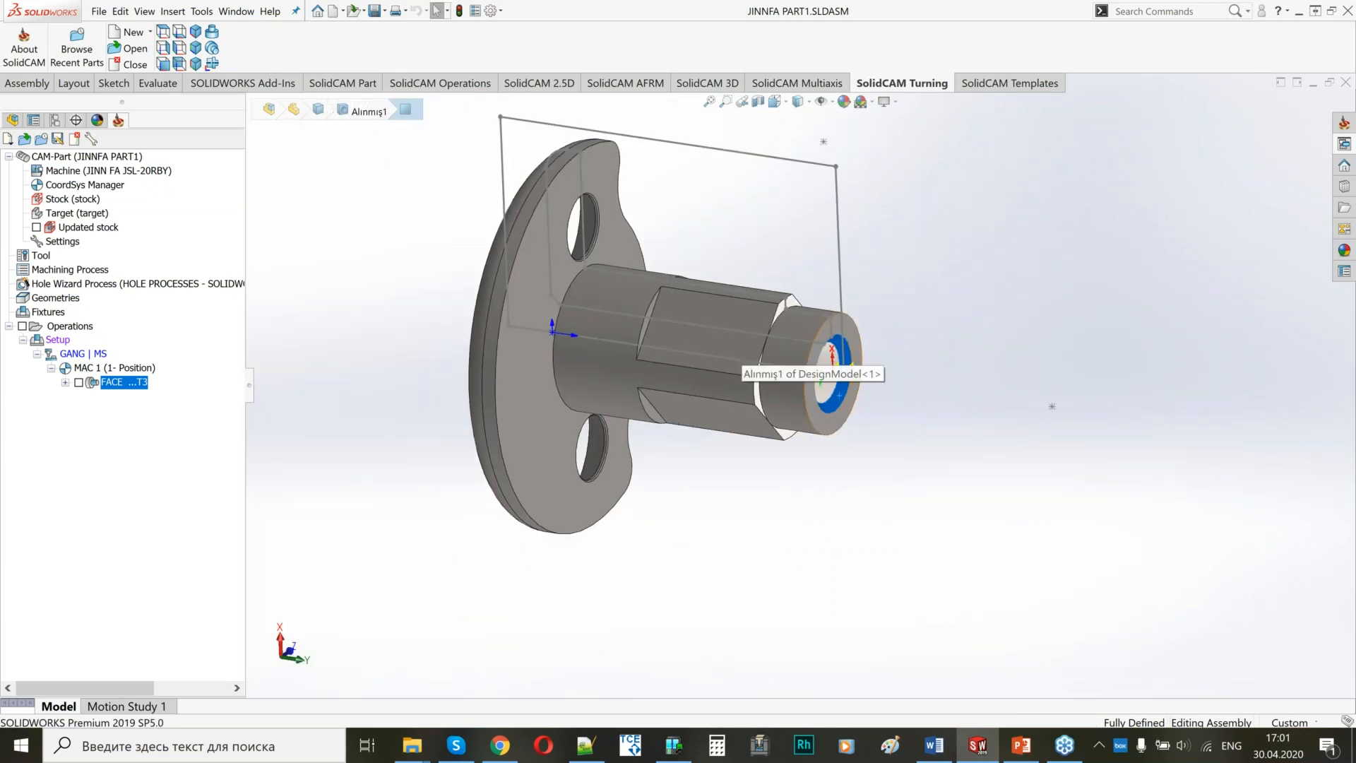
key("Escape")
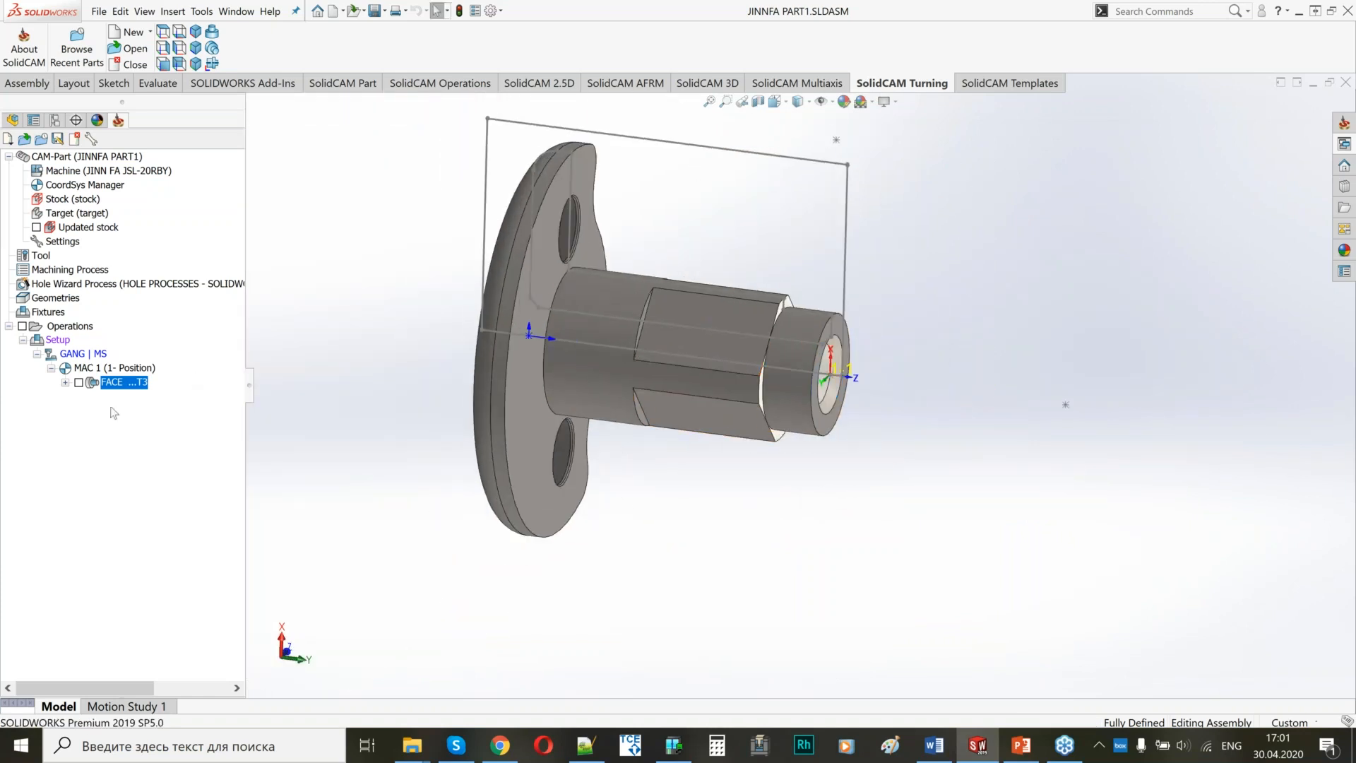
Add a turning drilling operation after FACE and name it DRILL D2.5.
right_click(114, 385)
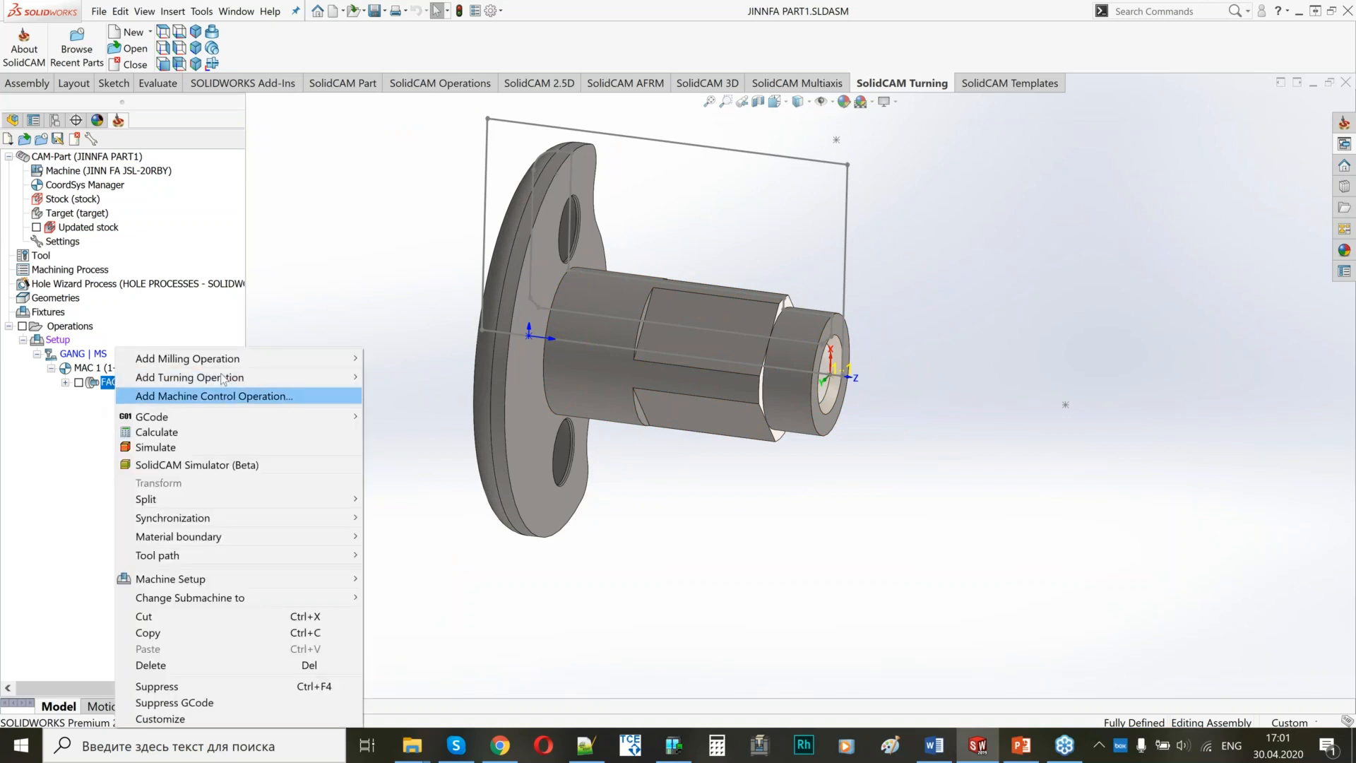
mouse_move(212, 377)
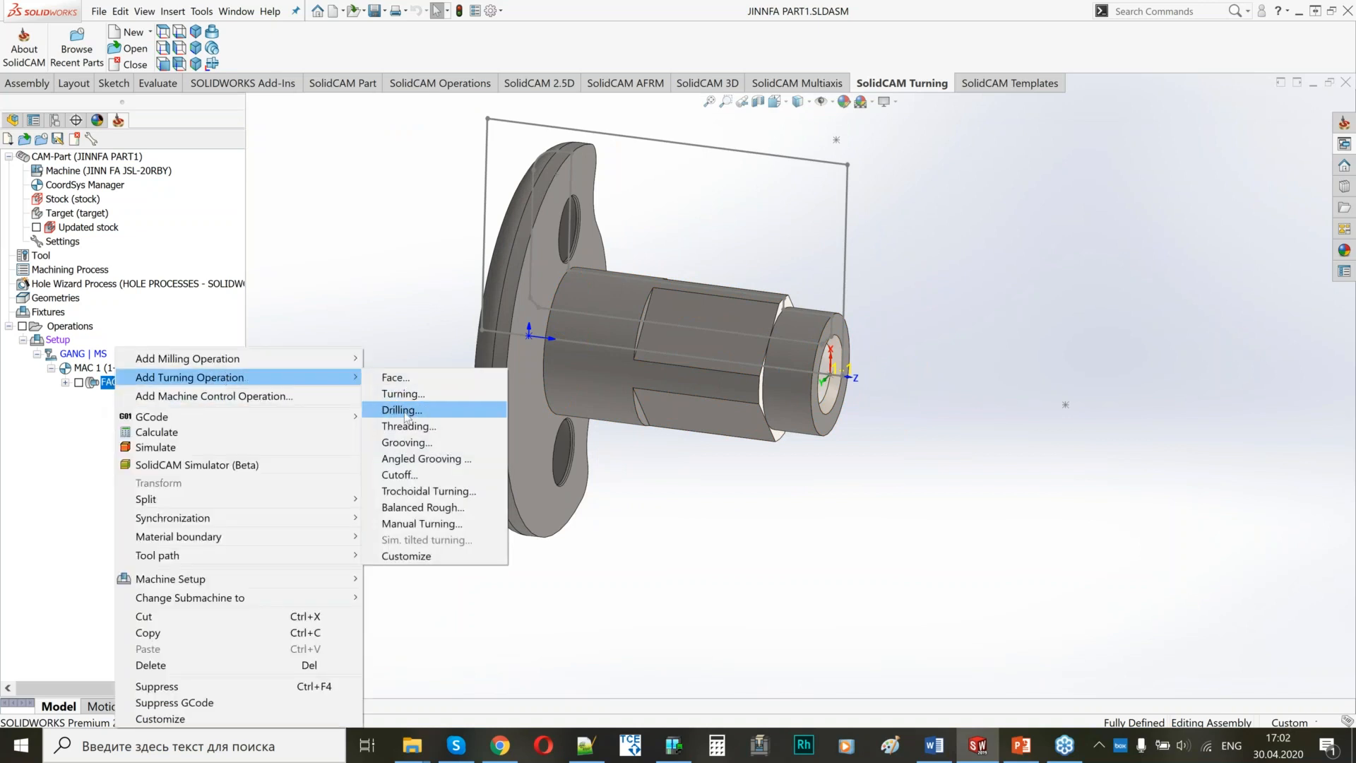
left_click(400, 411)
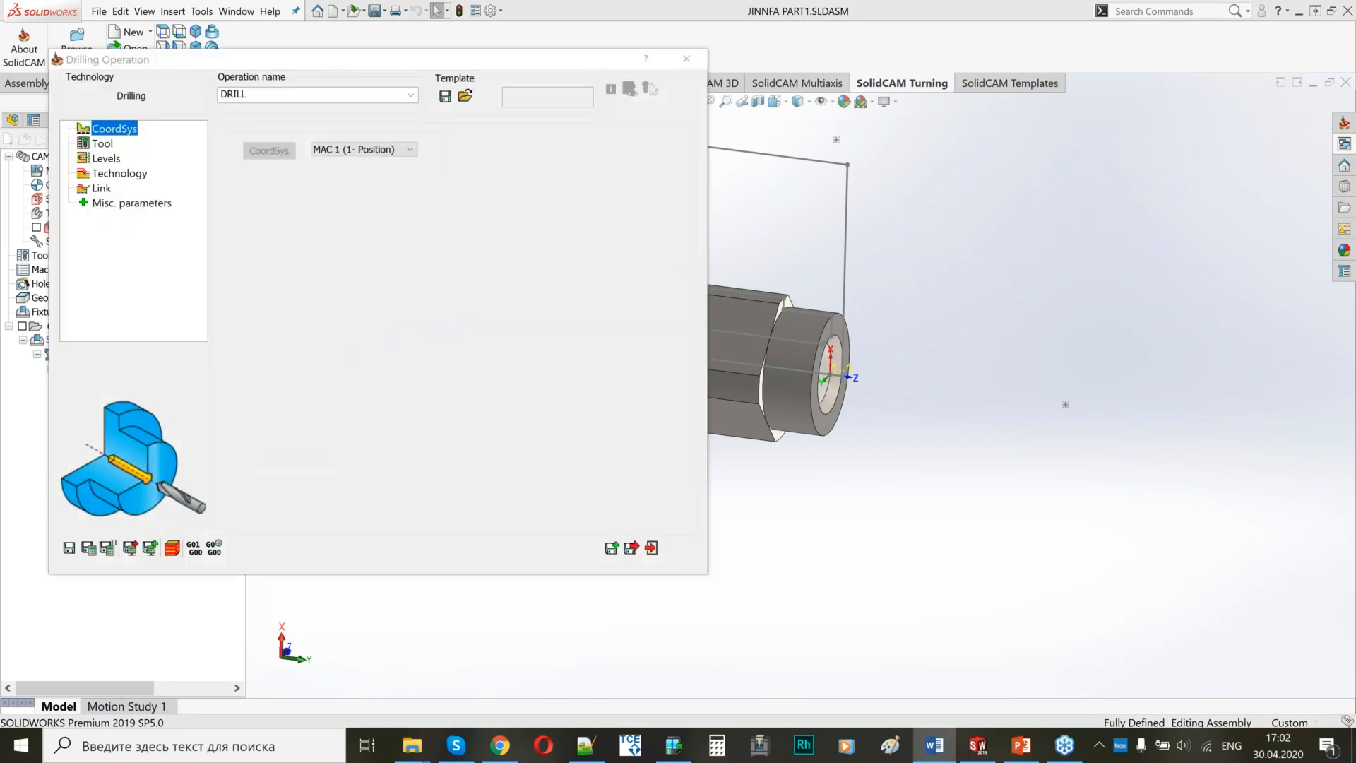
left_click(262, 94)
type("D2.5")
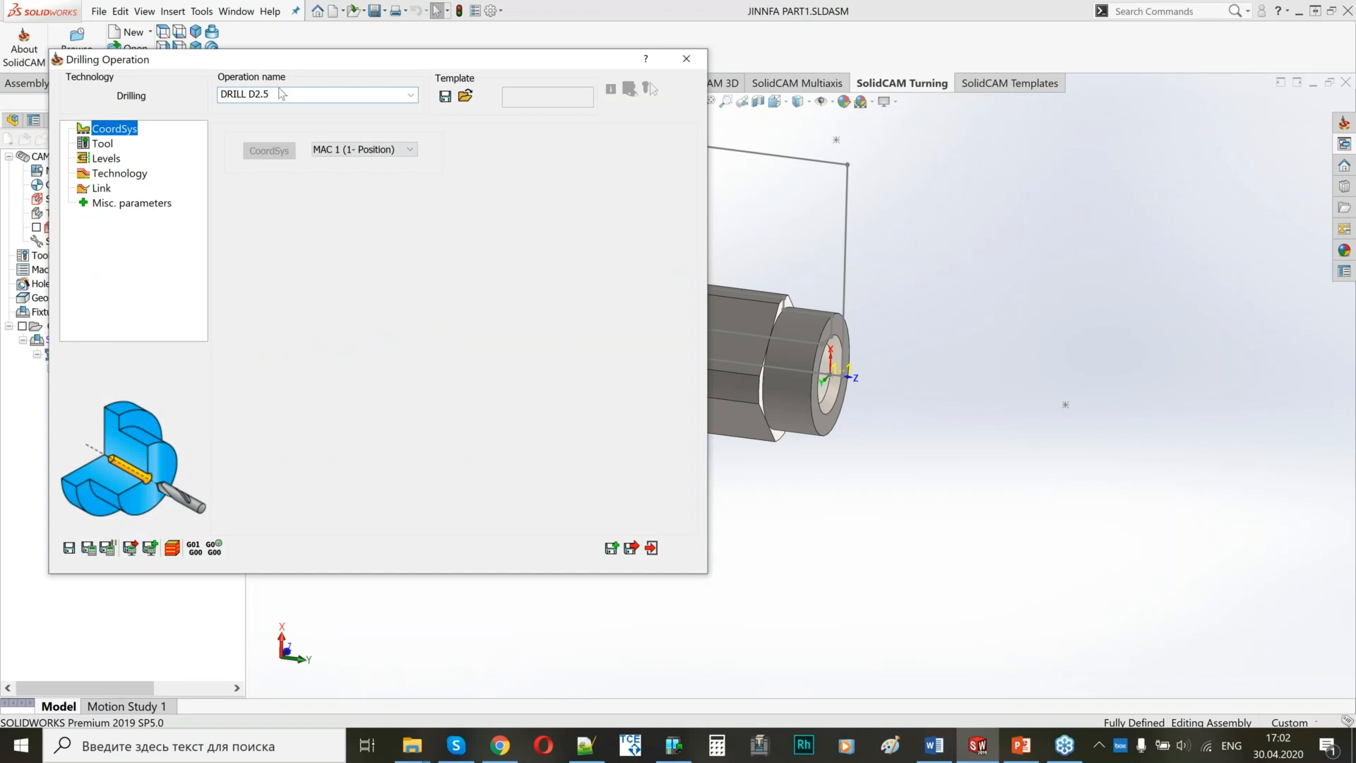
Assign the 2.5 mm drill, tool 11 on GANG station 11A, to the drilling operation after checking its mounting.
left_click(102, 144)
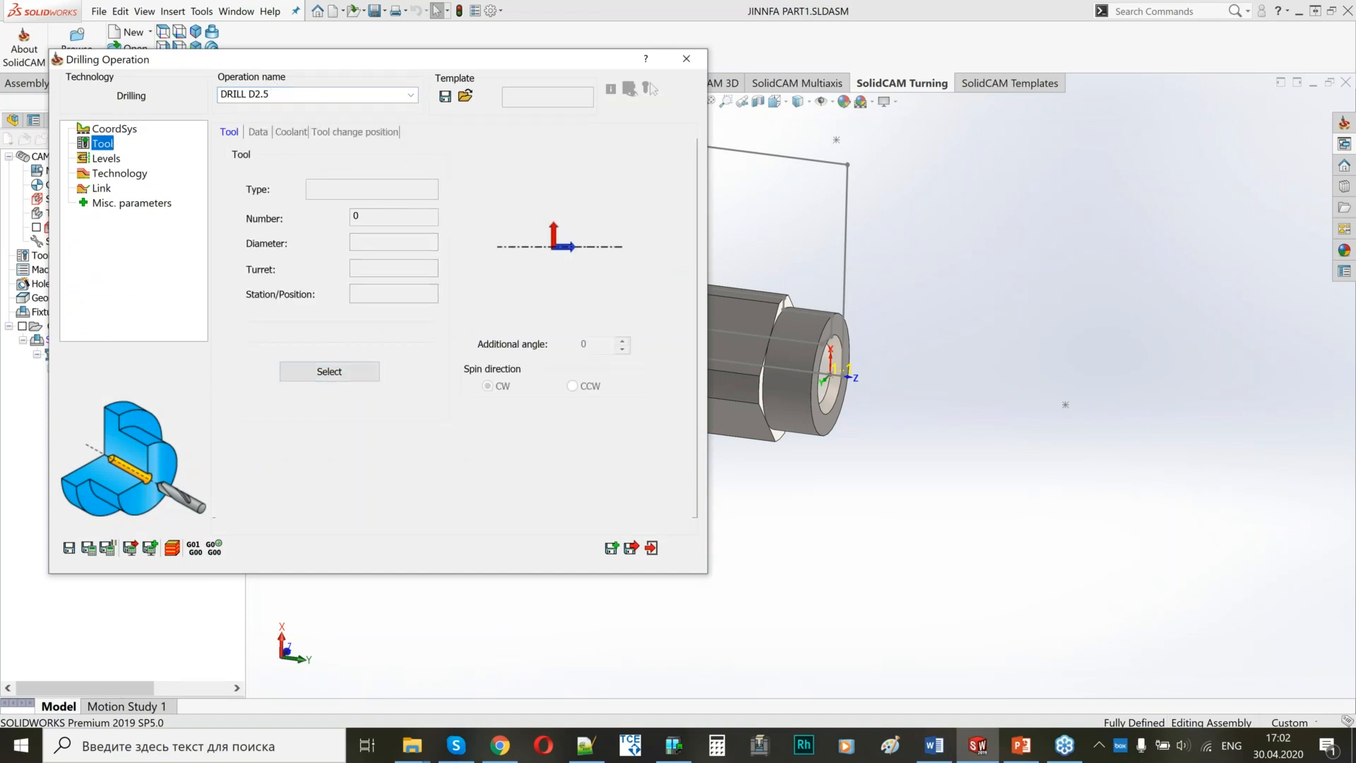
left_click(309, 373)
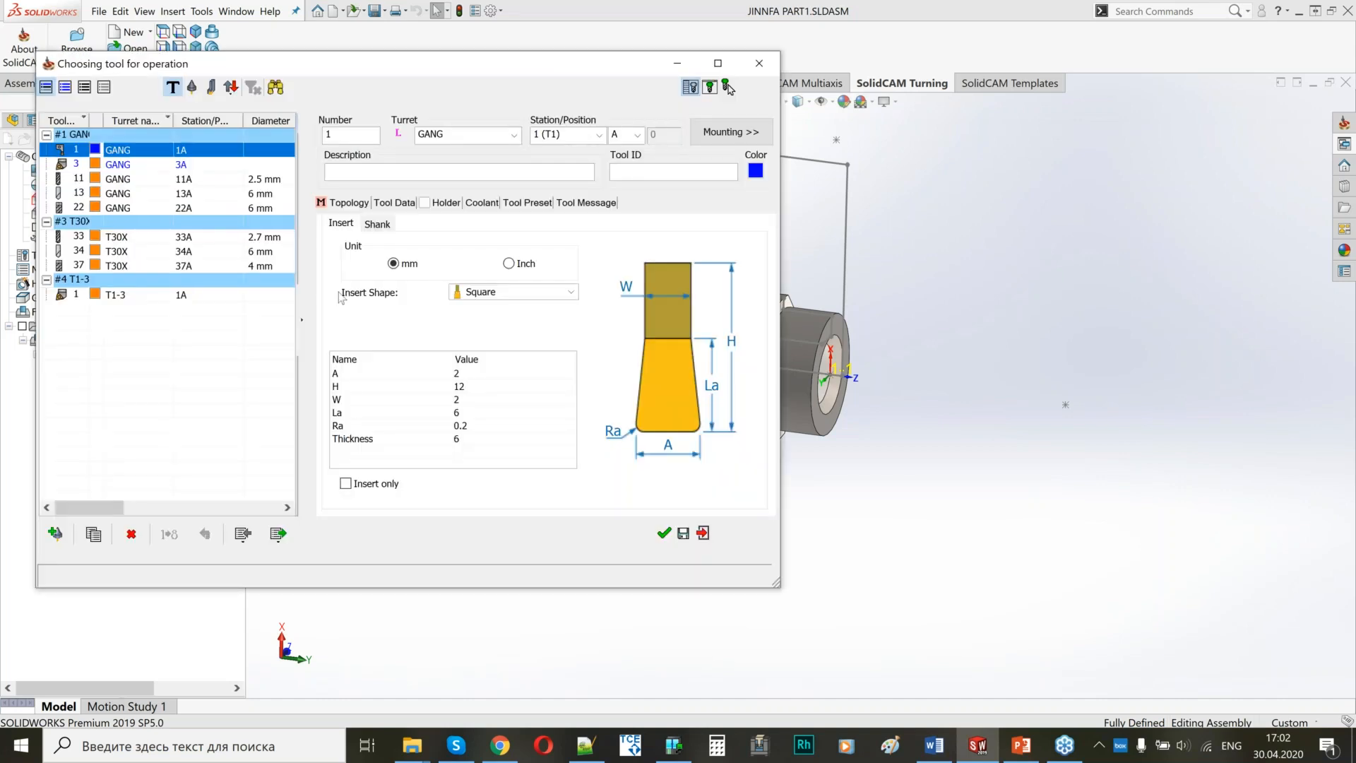
left_click(78, 179)
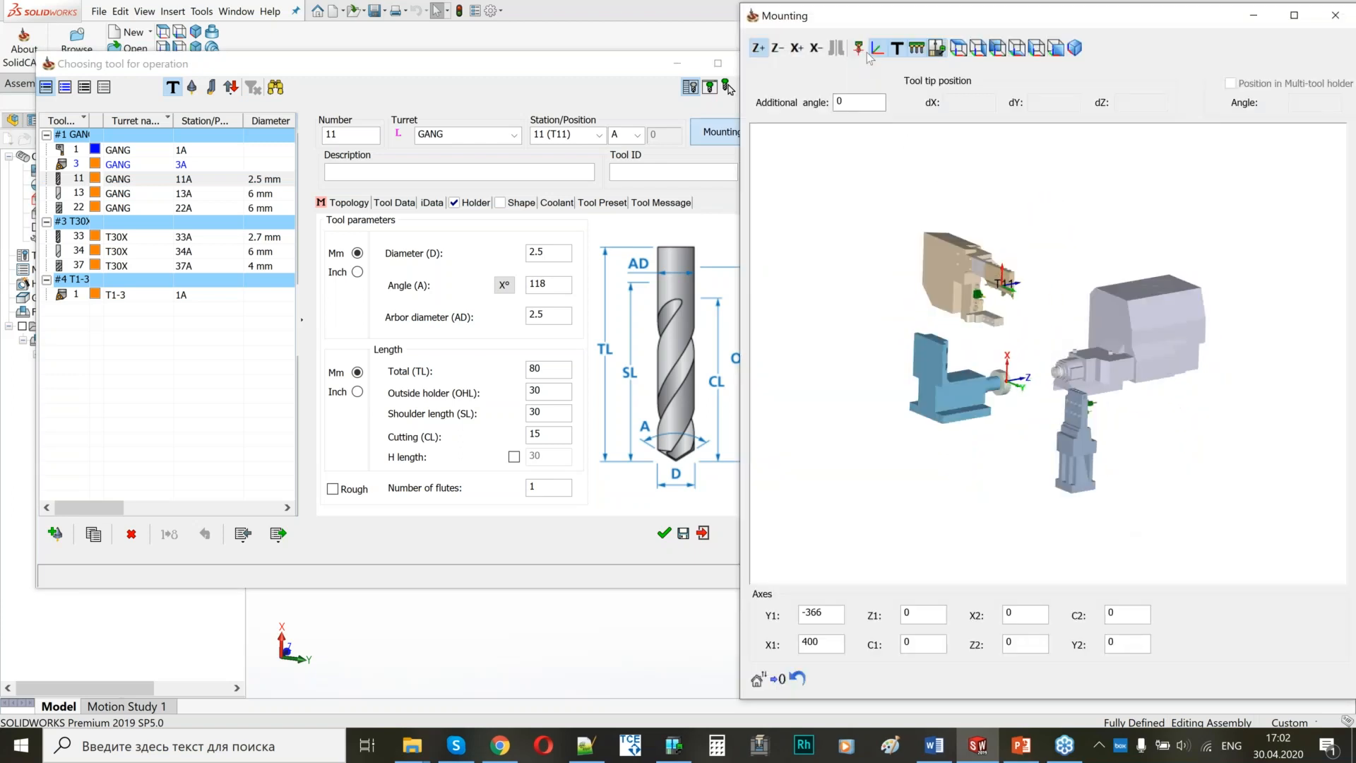
middle_click_drag(1038, 358, 1052, 441)
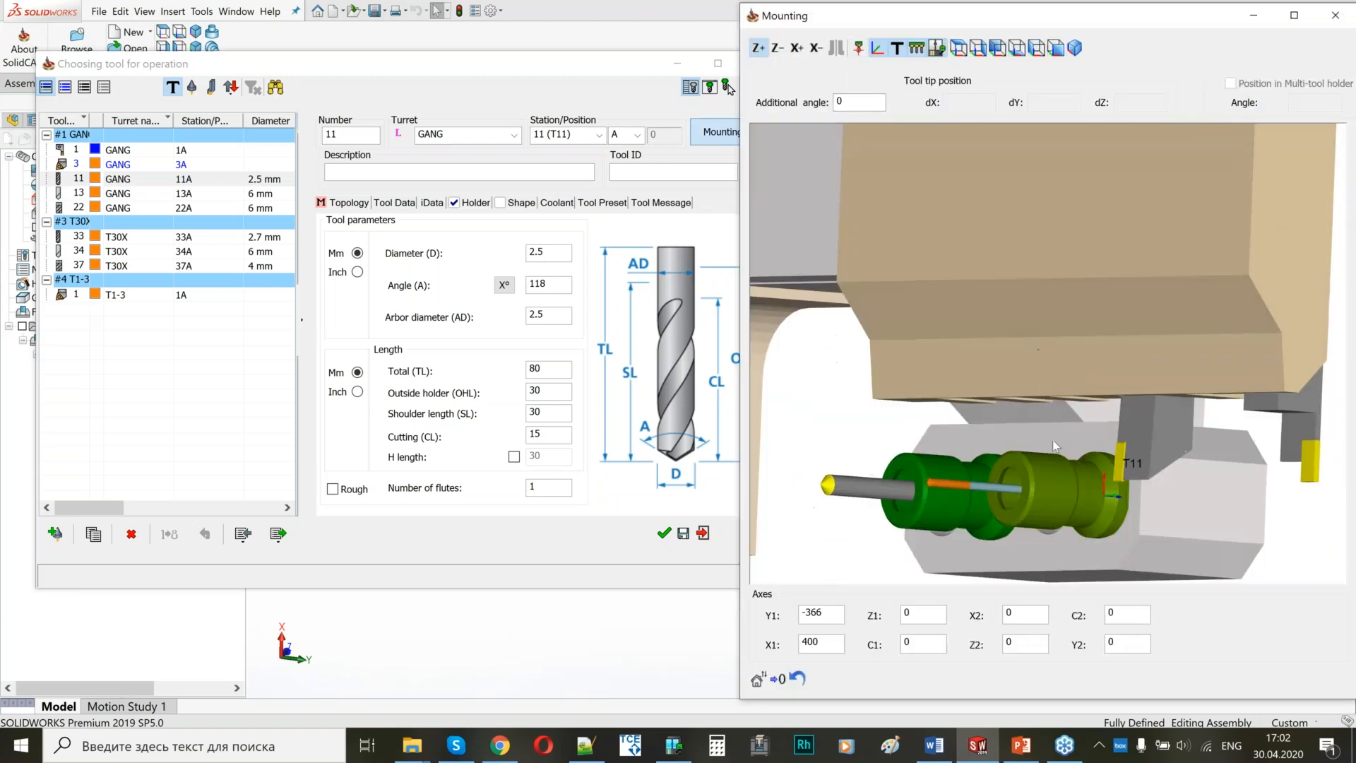
scroll(1053, 448, "down", 2)
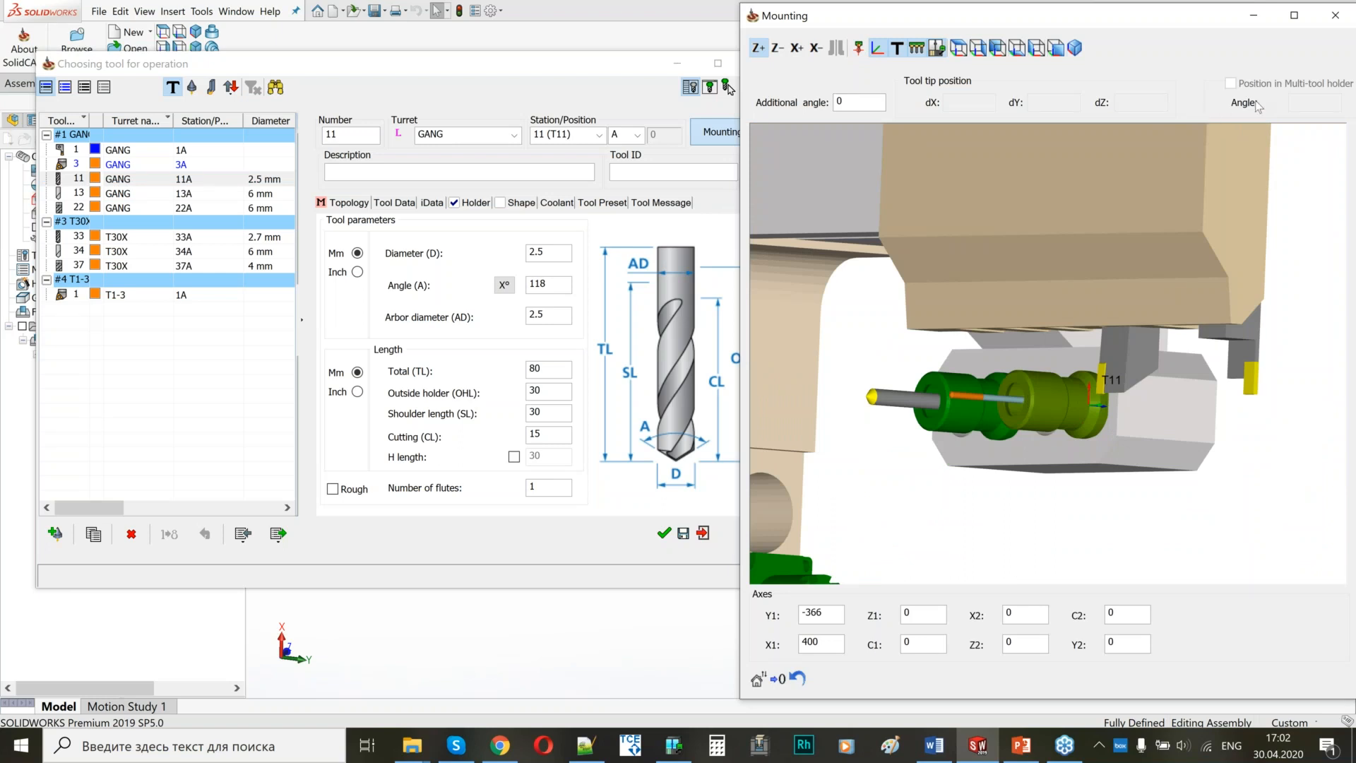
left_click(1335, 15)
left_click(664, 533)
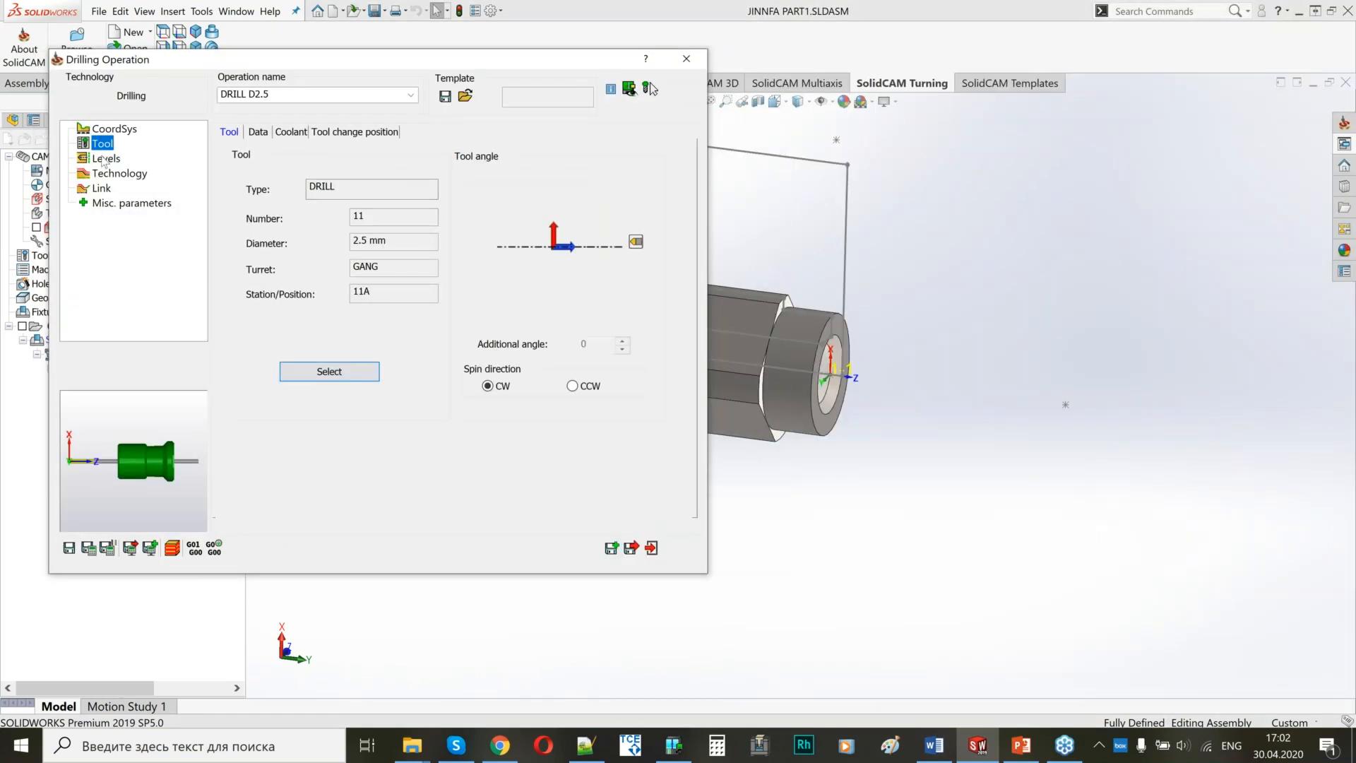
Review the drilling safety distance and set the depth type to Full diameter.
left_click(106, 158)
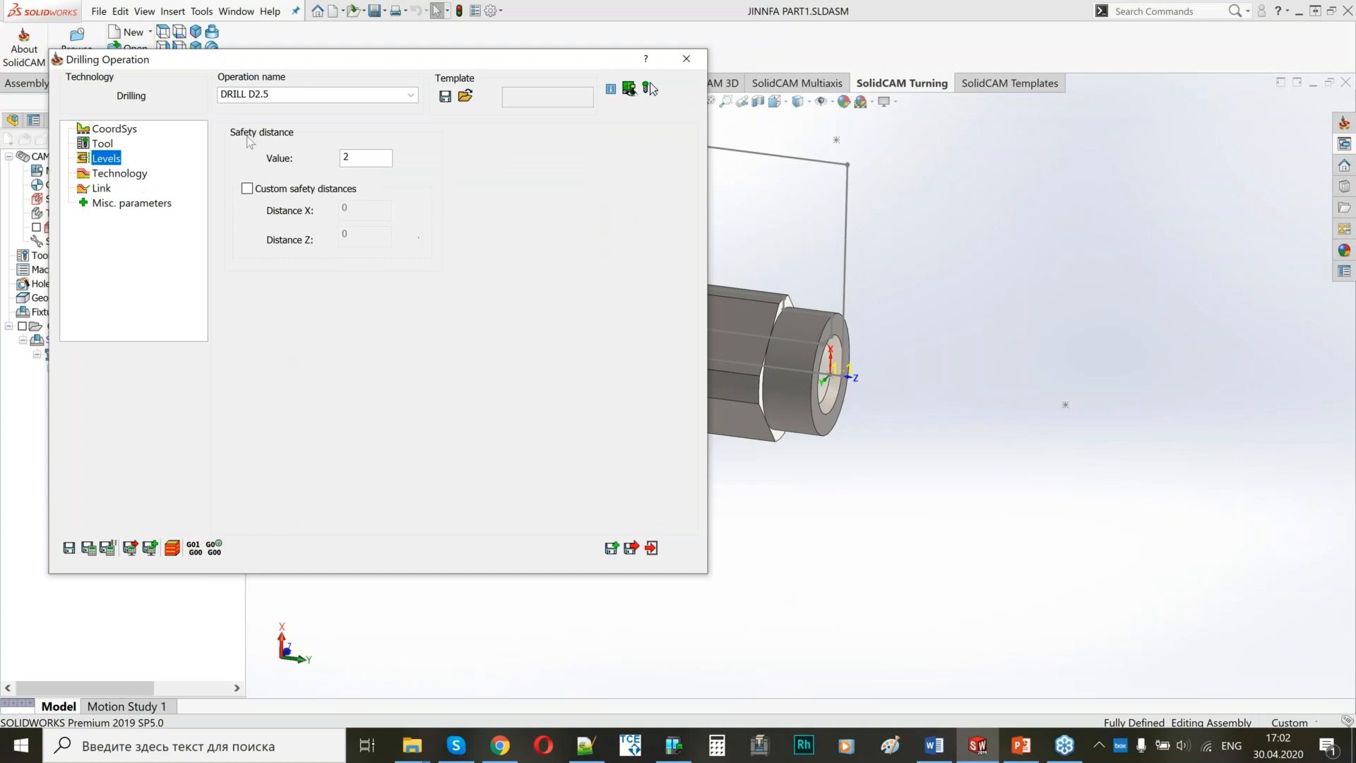
mouse_move(354, 157)
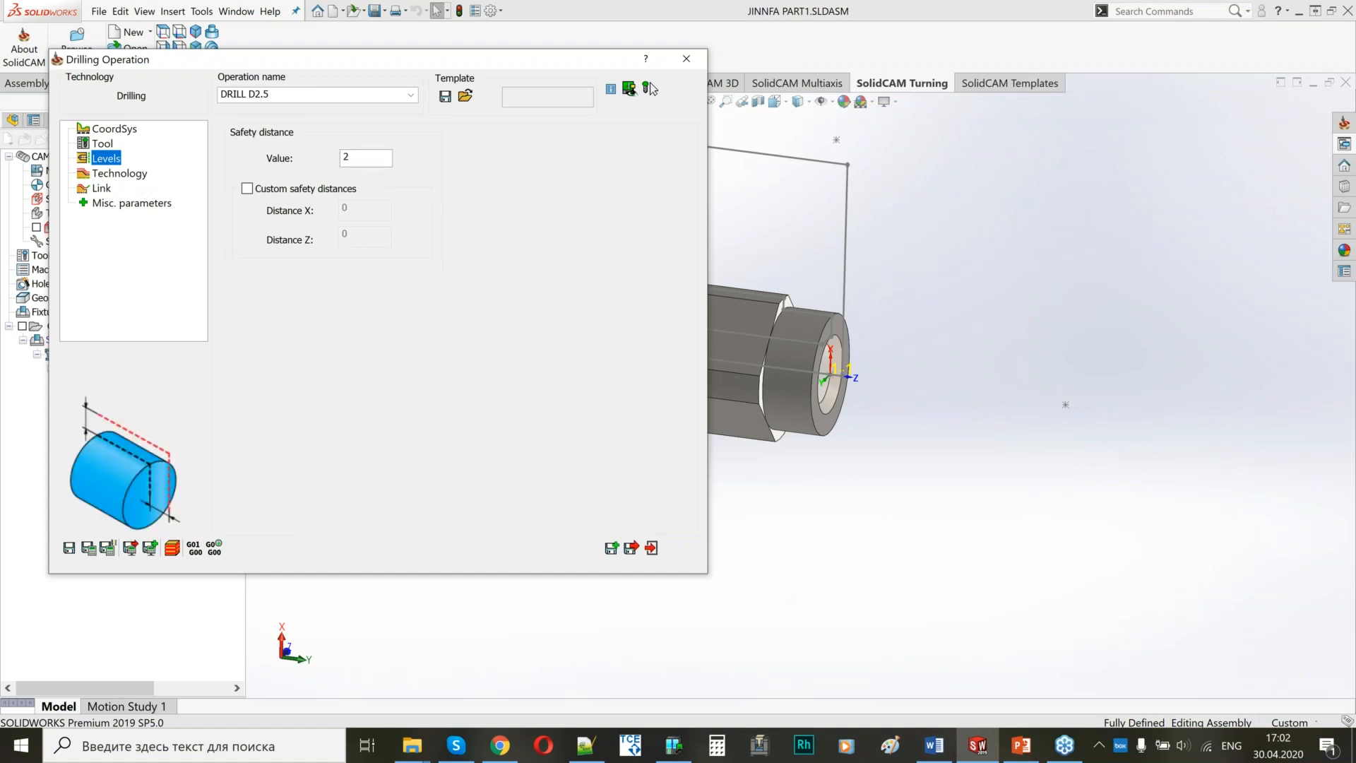
double_click(346, 157)
left_click(111, 175)
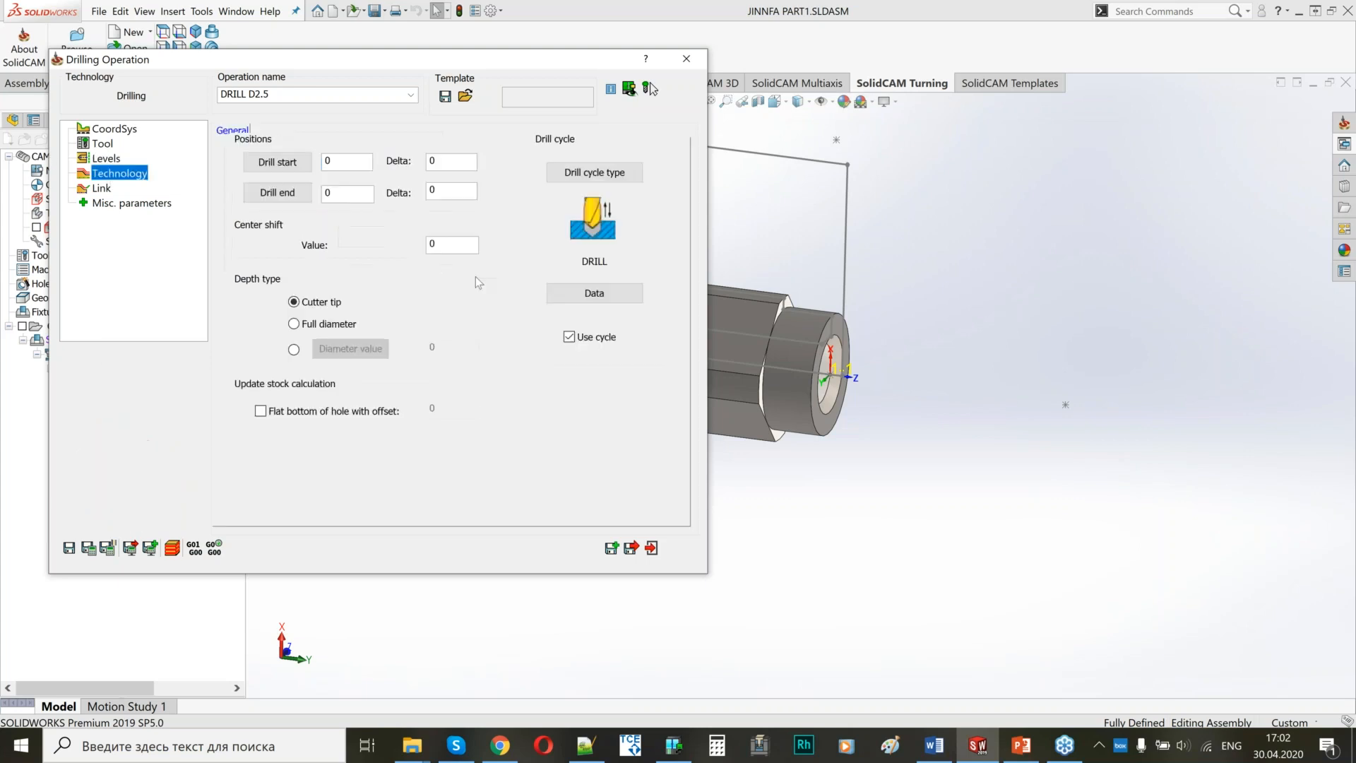
left_click(338, 193)
scroll(883, 307, "up", 5)
middle_click_drag(853, 344, 1041, 347, "ctrl")
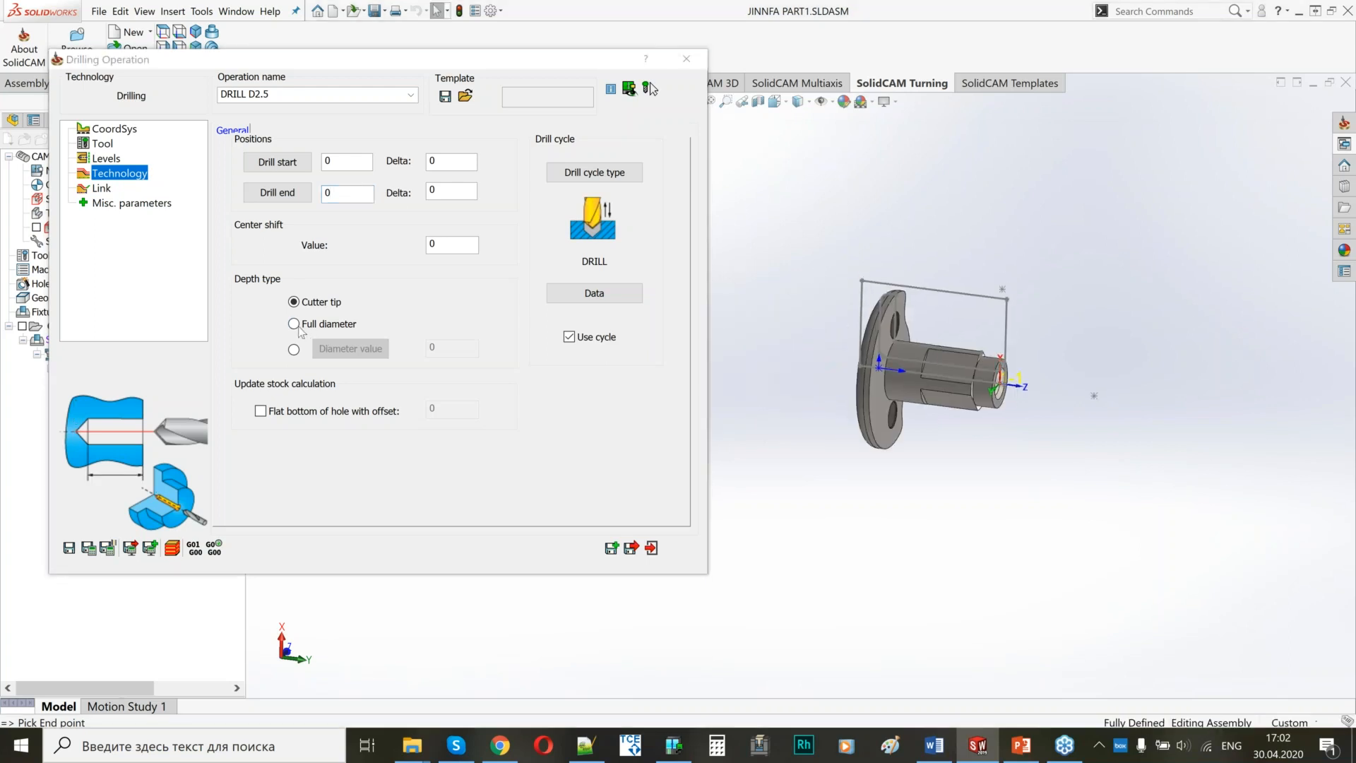
left_click(294, 324)
middle_click_drag(882, 395, 909, 406)
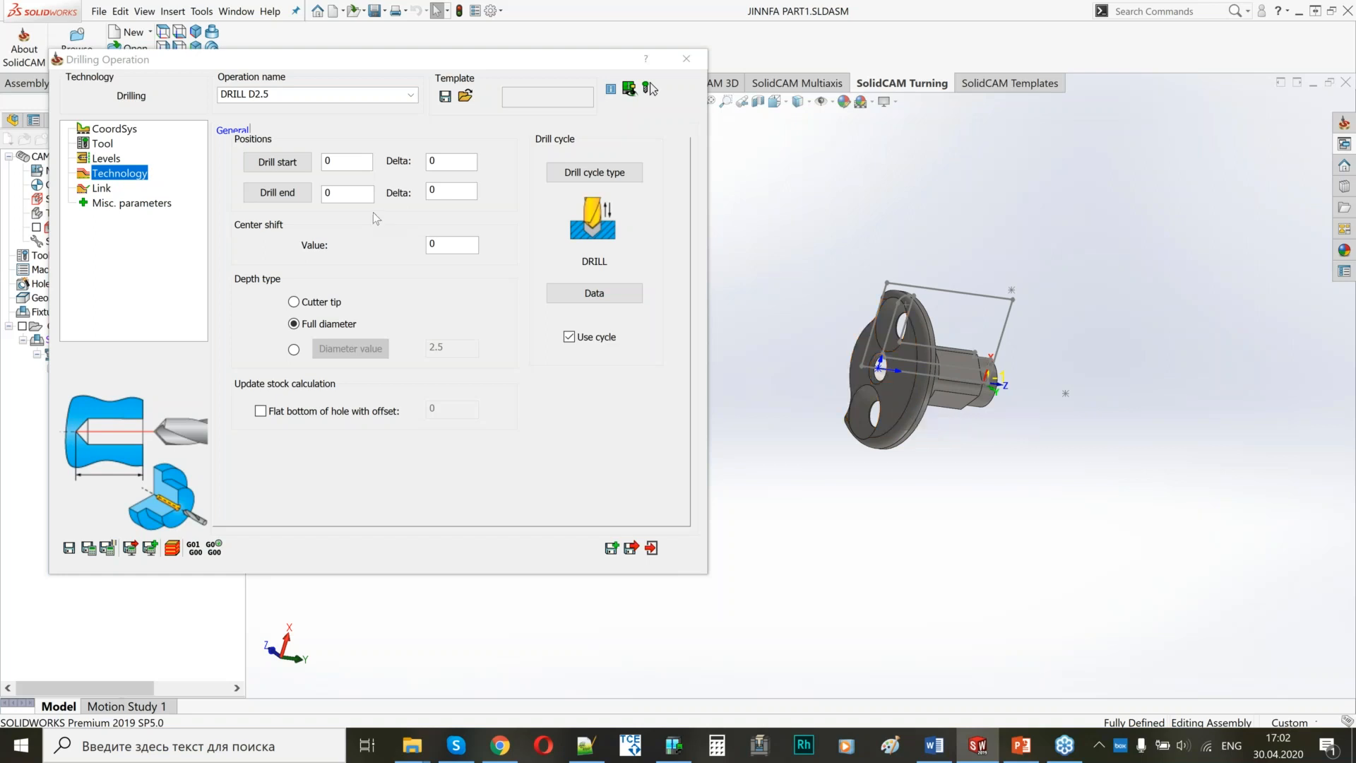
Define the drill end from the flange's outer face, away from the shaft, with a delta of -0.5.
left_click(355, 197)
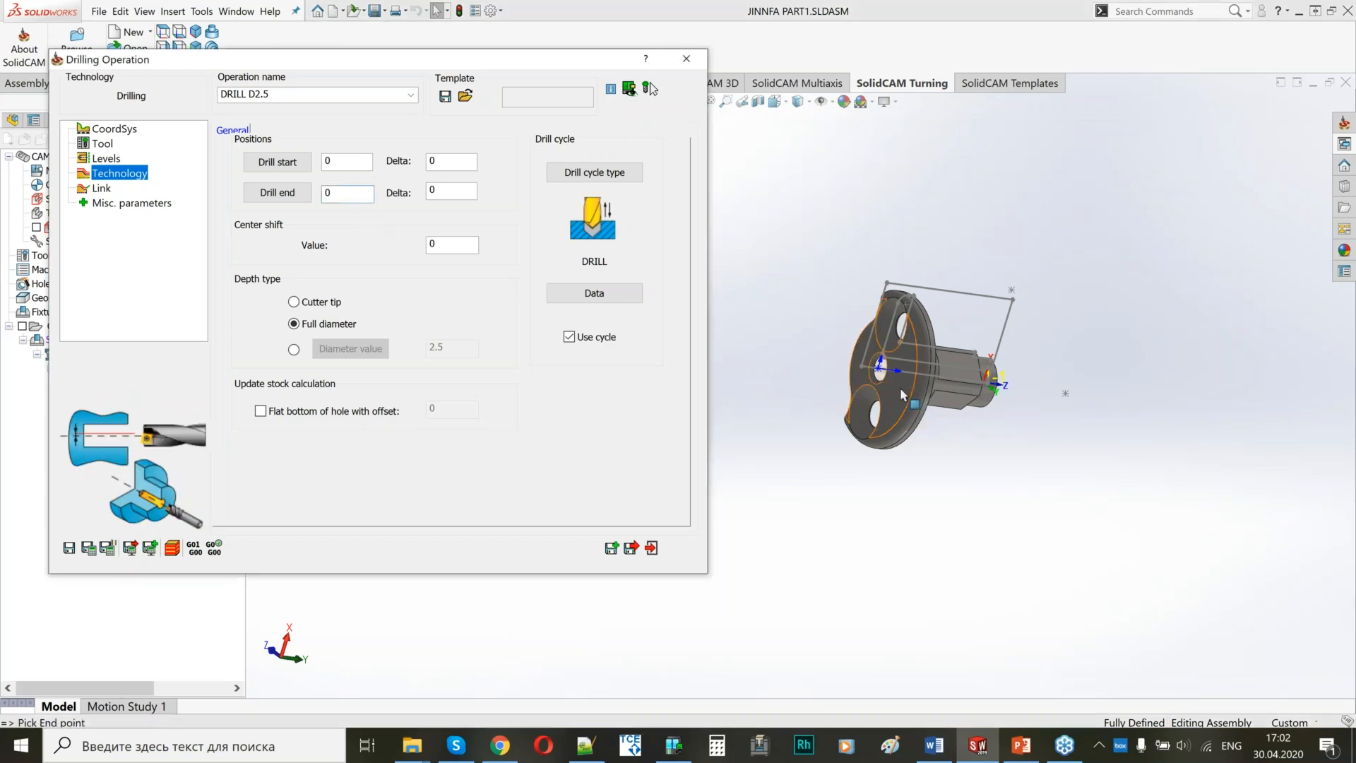
left_click(913, 407)
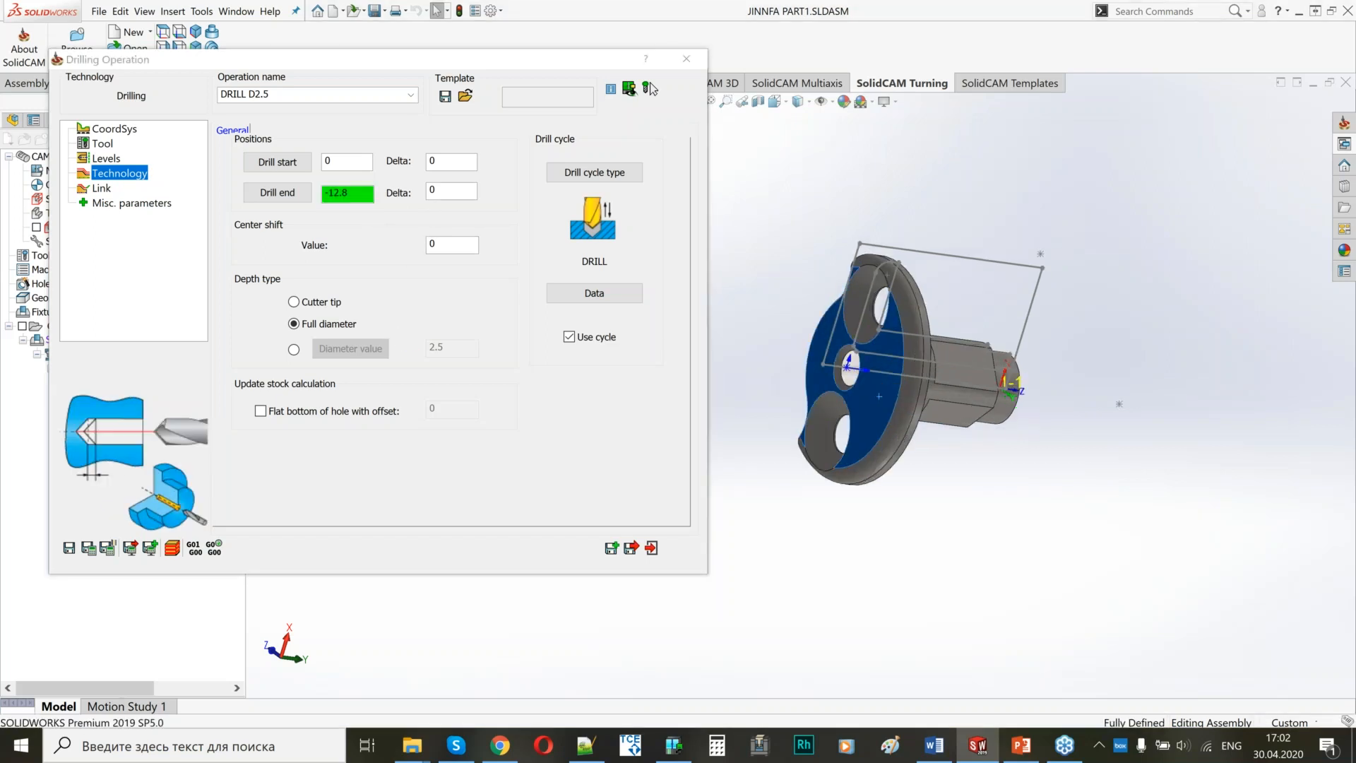
left_click_drag(445, 192, 418, 196)
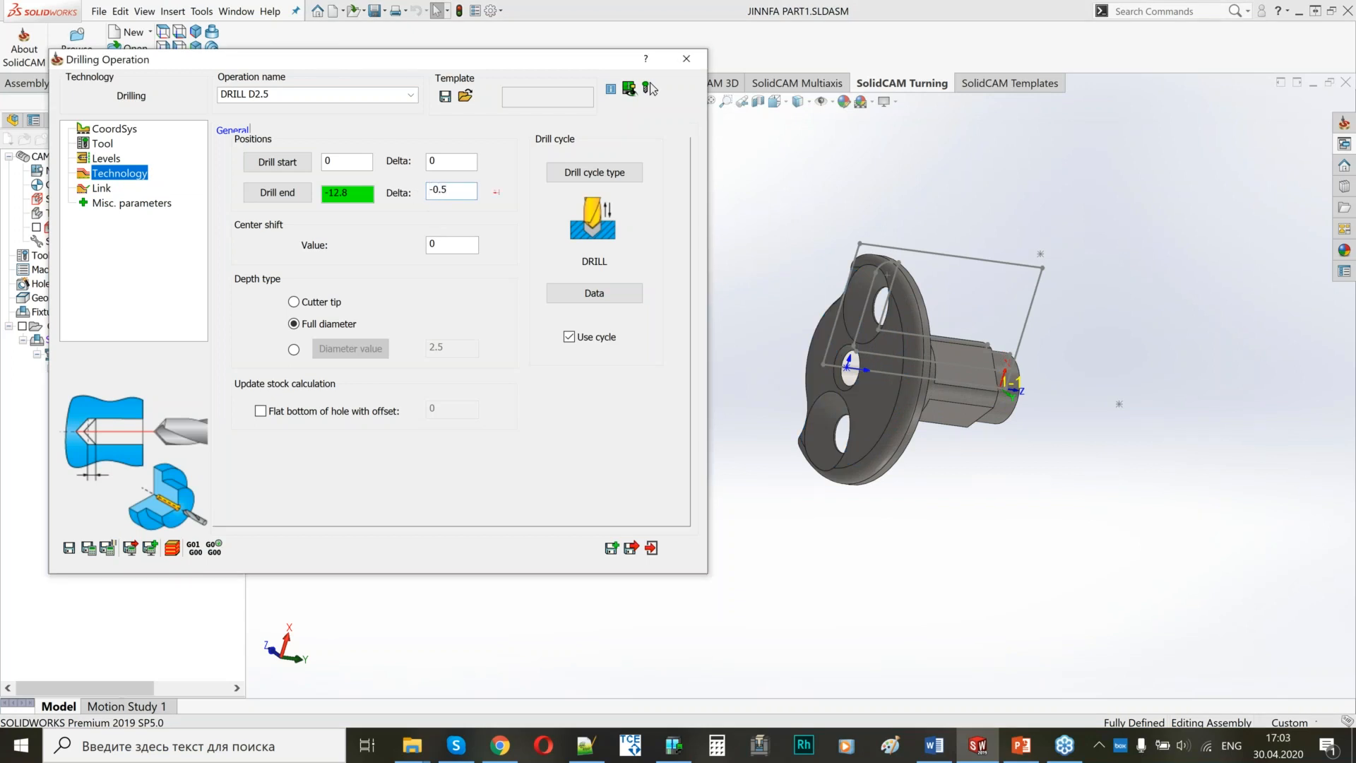
left_click(897, 392)
scroll(876, 387, "down", 5)
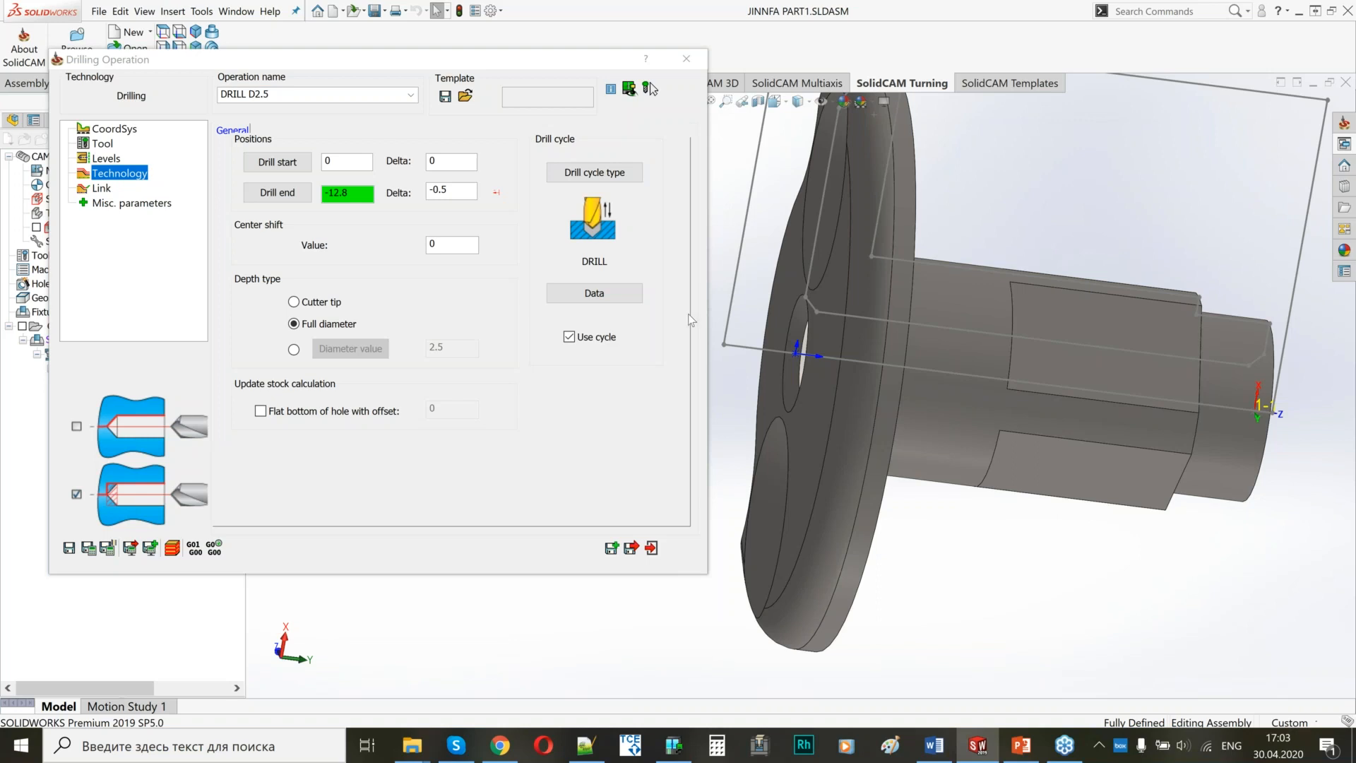
Choose the DRILL cycle for the operation and set its step down to 2.
left_click(568, 174)
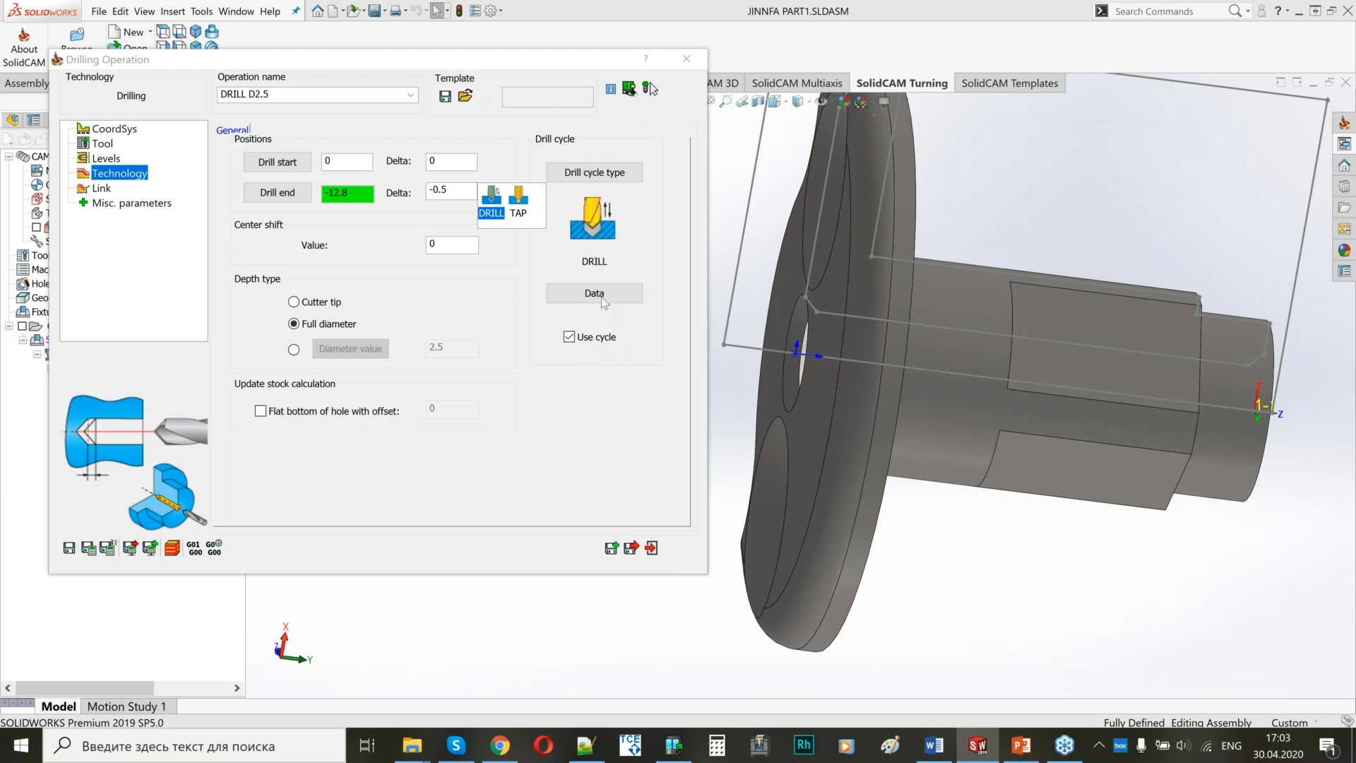
left_click(496, 194)
left_click(594, 292)
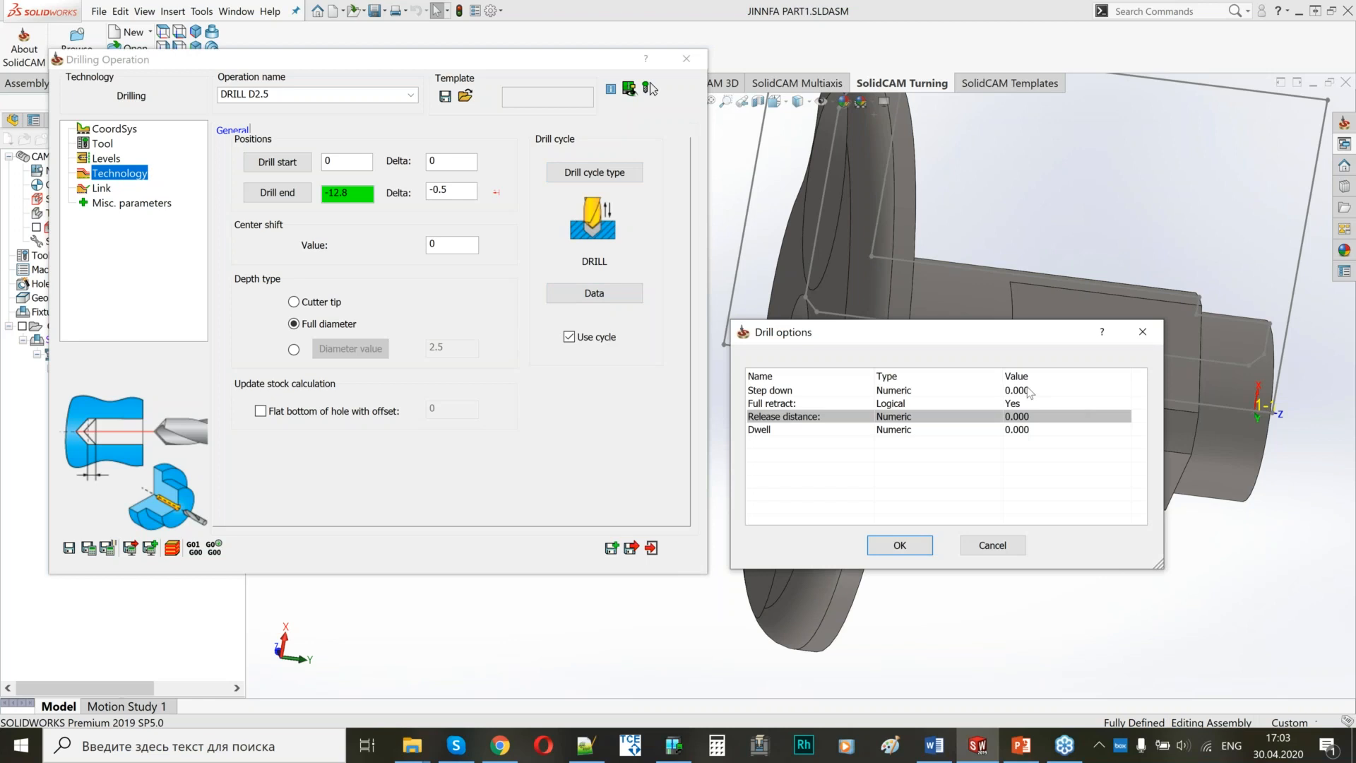
type("2")
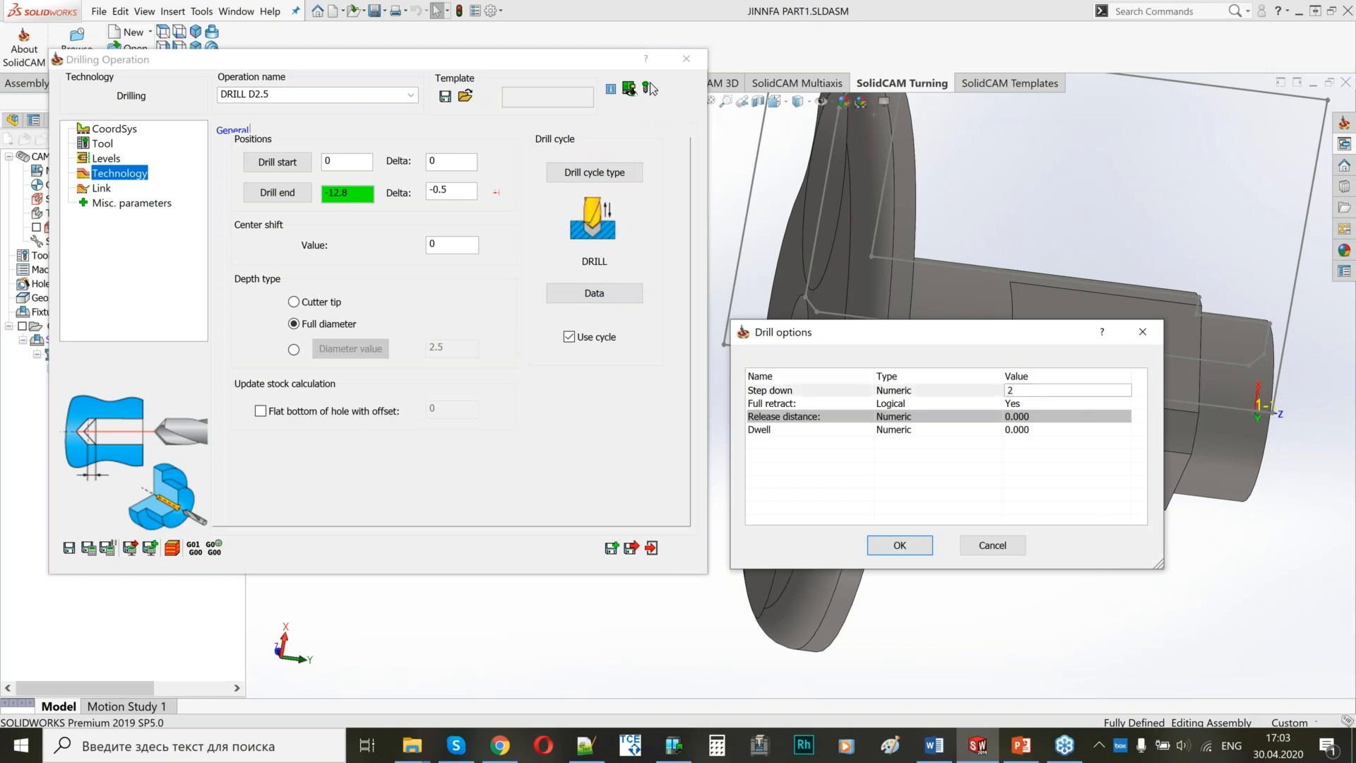
left_click(900, 546)
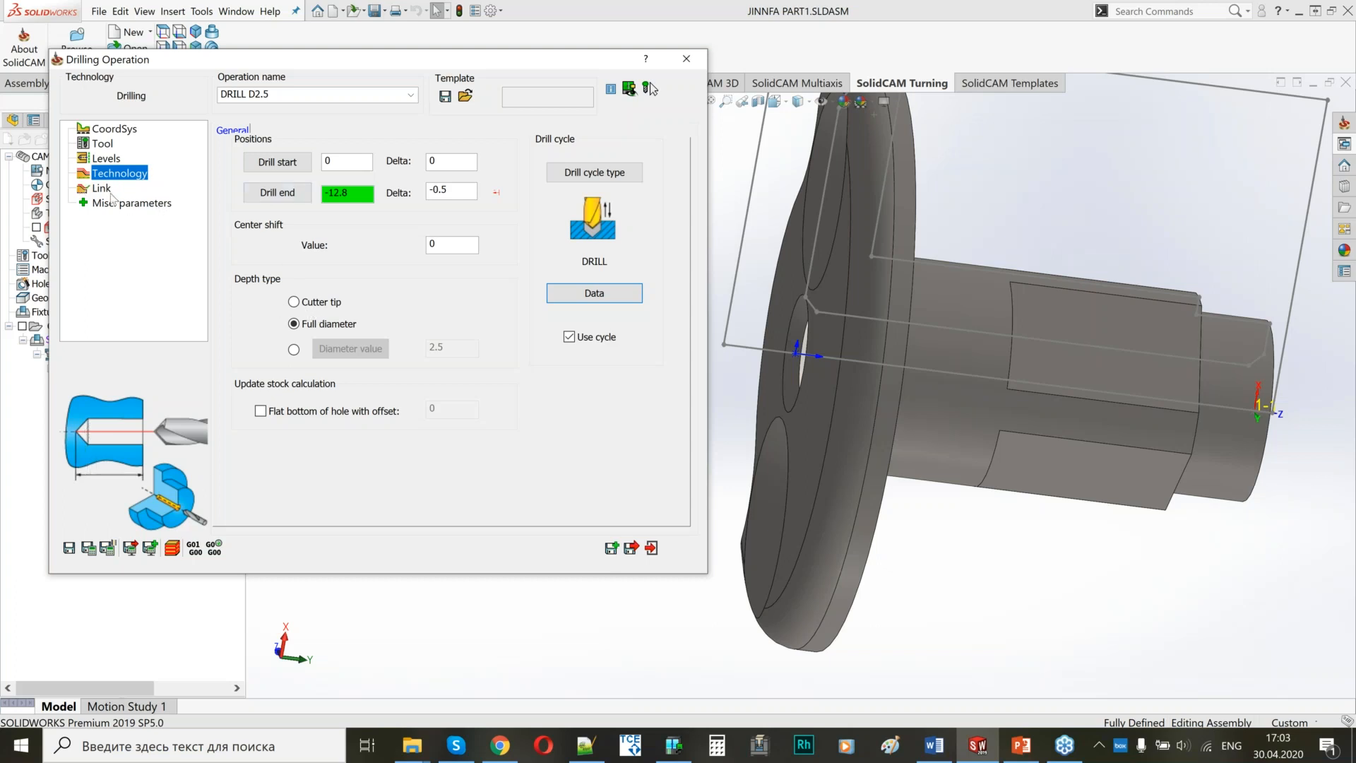
Set the drilling operation's approach point to Only Z with Z 2 and make the retract point the same as the approach.
left_click(106, 192)
left_click(332, 170)
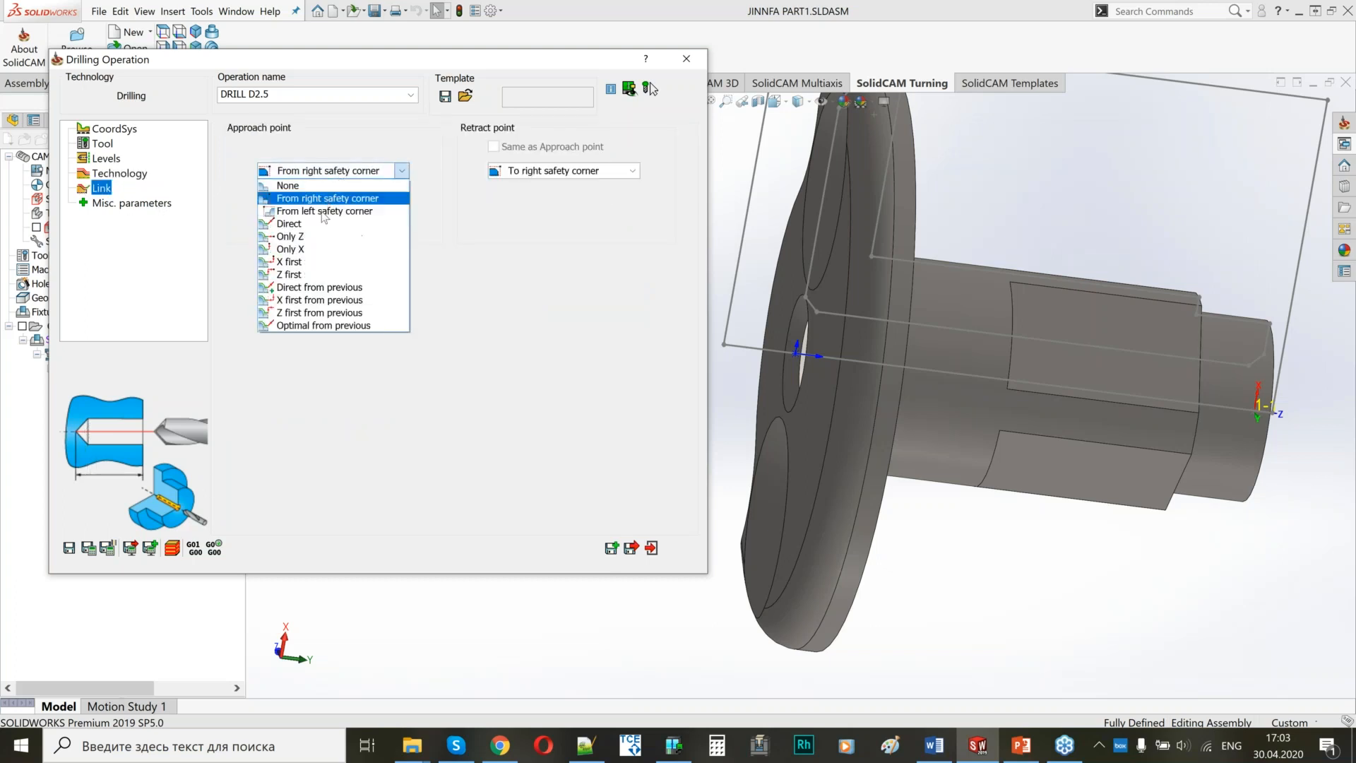
left_click(318, 248)
key("Tab")
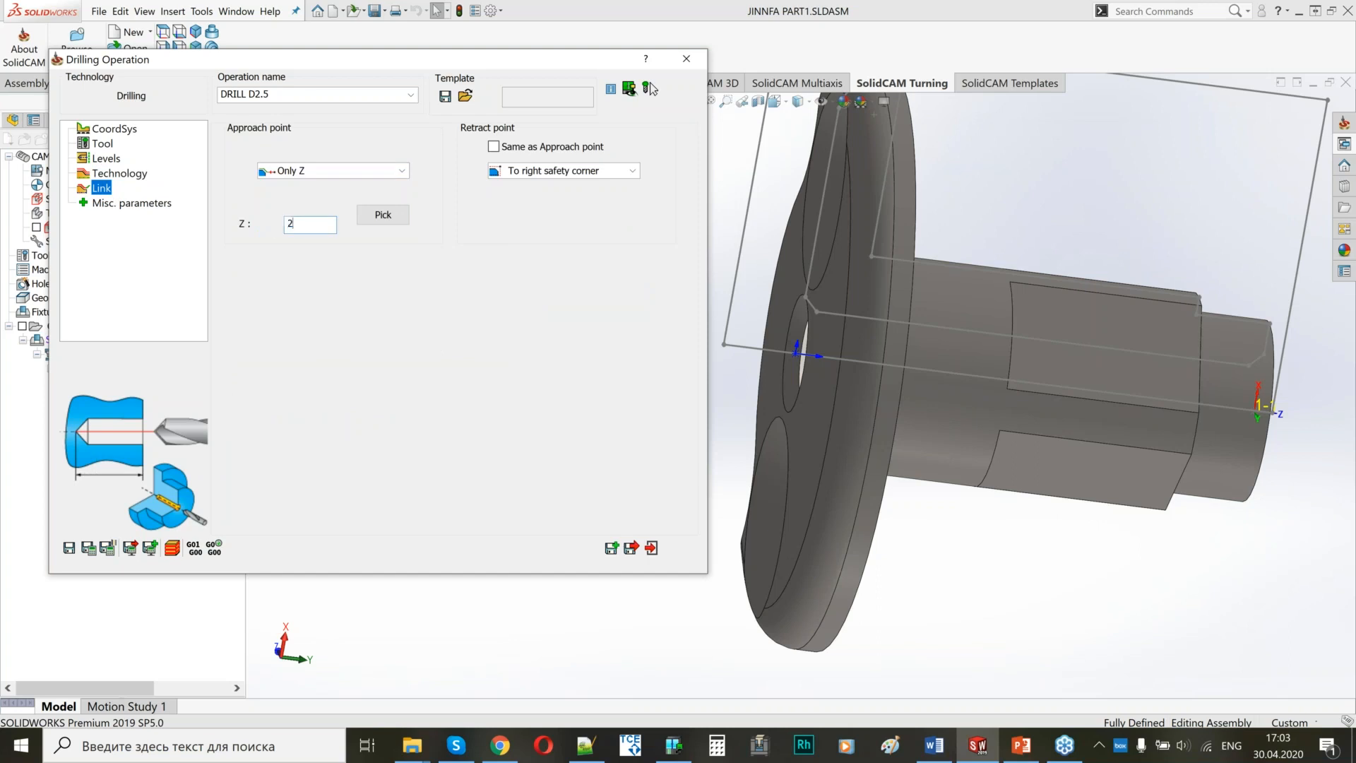
left_click(494, 146)
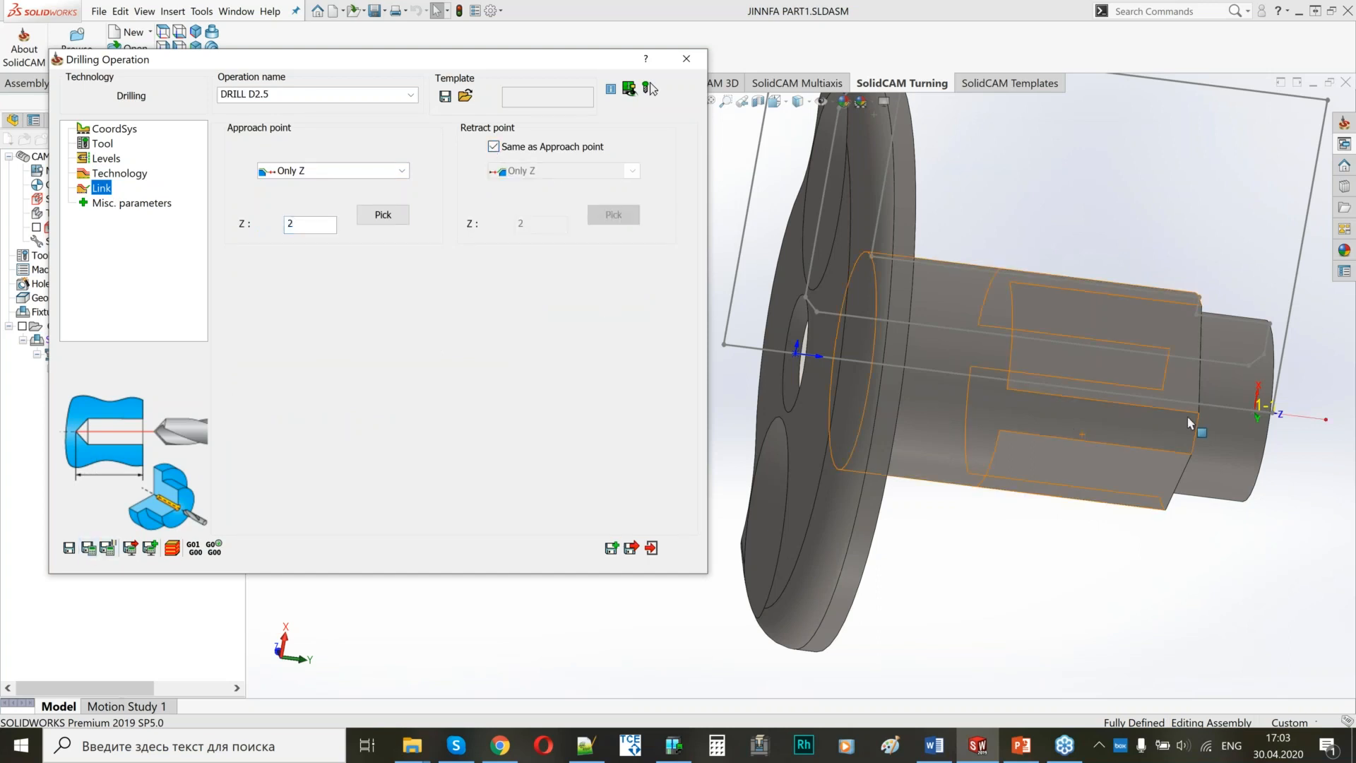
Save and copy the 2.5 mm drilling operation, naming the copy HOLE CHAMFER.
middle_click_drag(1192, 427, 950, 395)
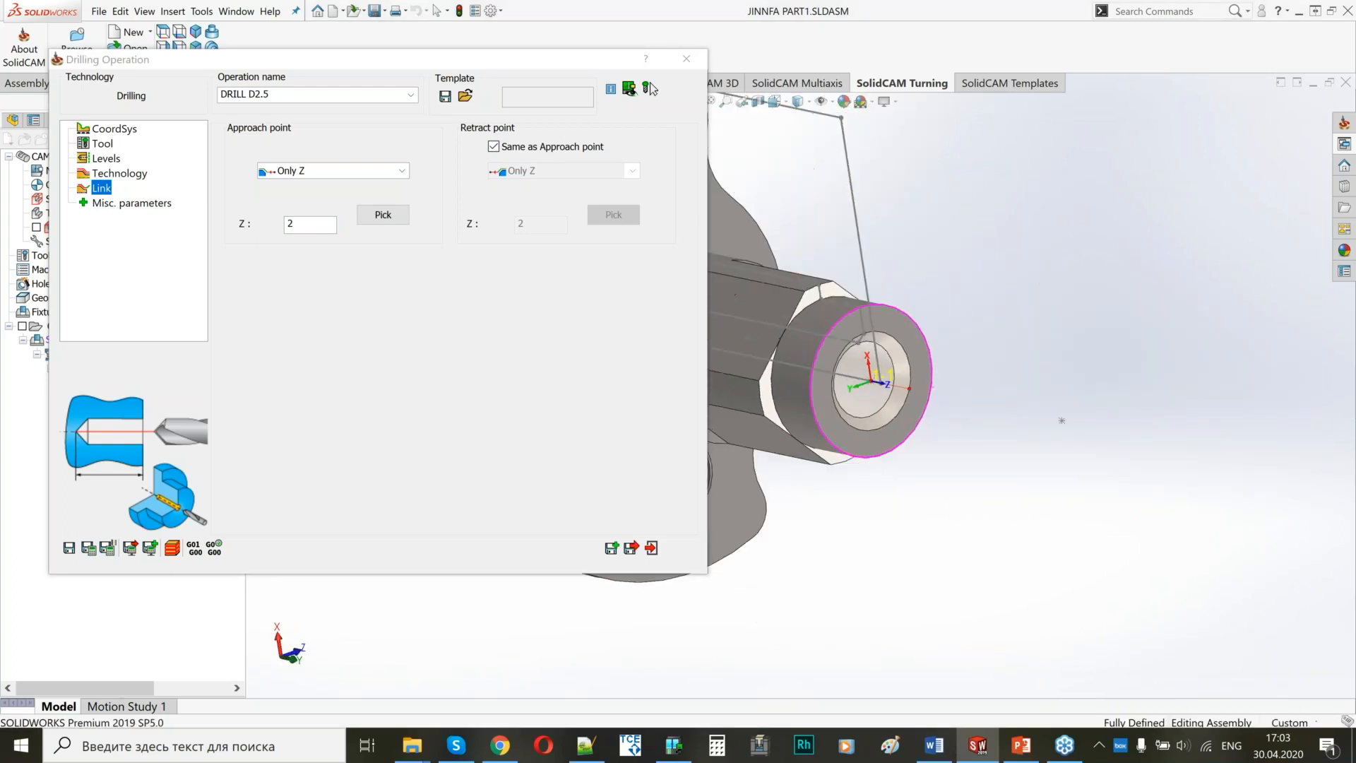
scroll(1034, 404, "up", 6)
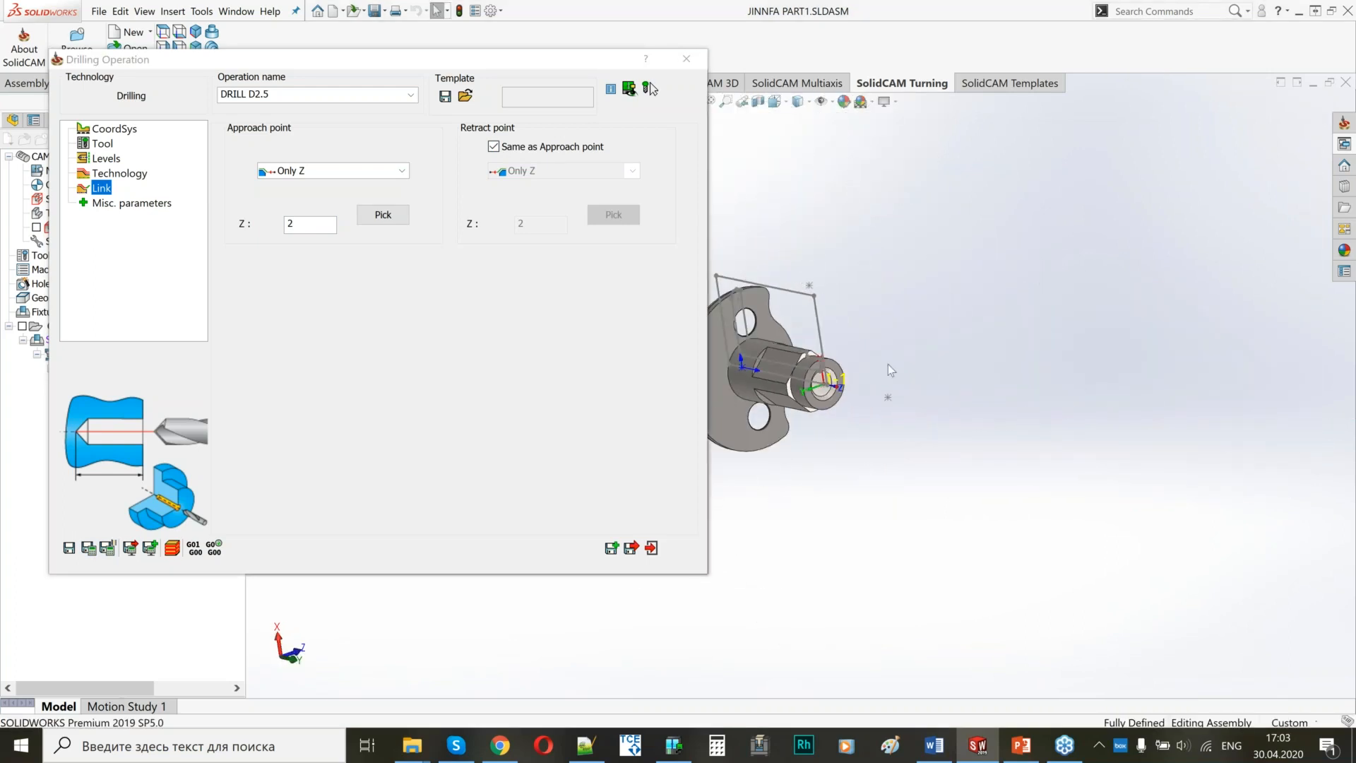
middle_click_drag(887, 363, 1015, 363, "ctrl")
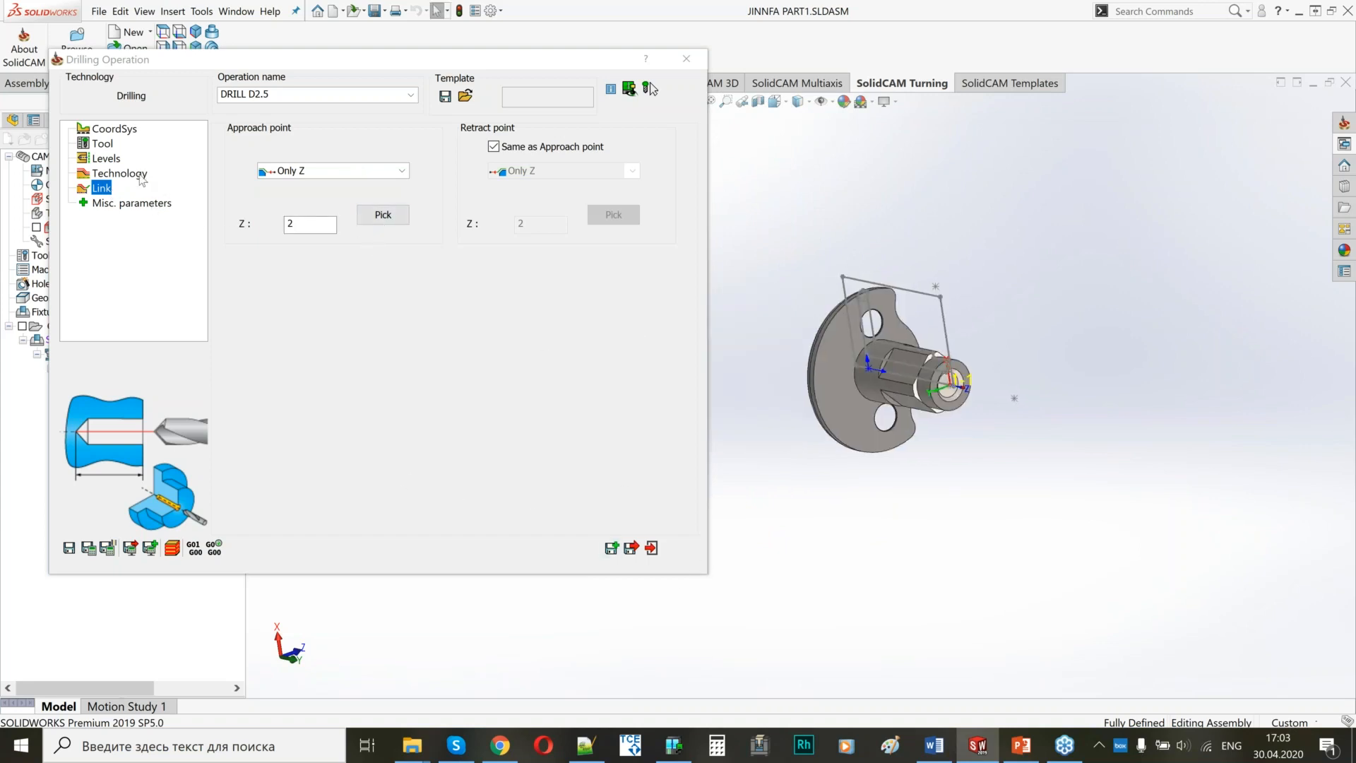
left_click(611, 548)
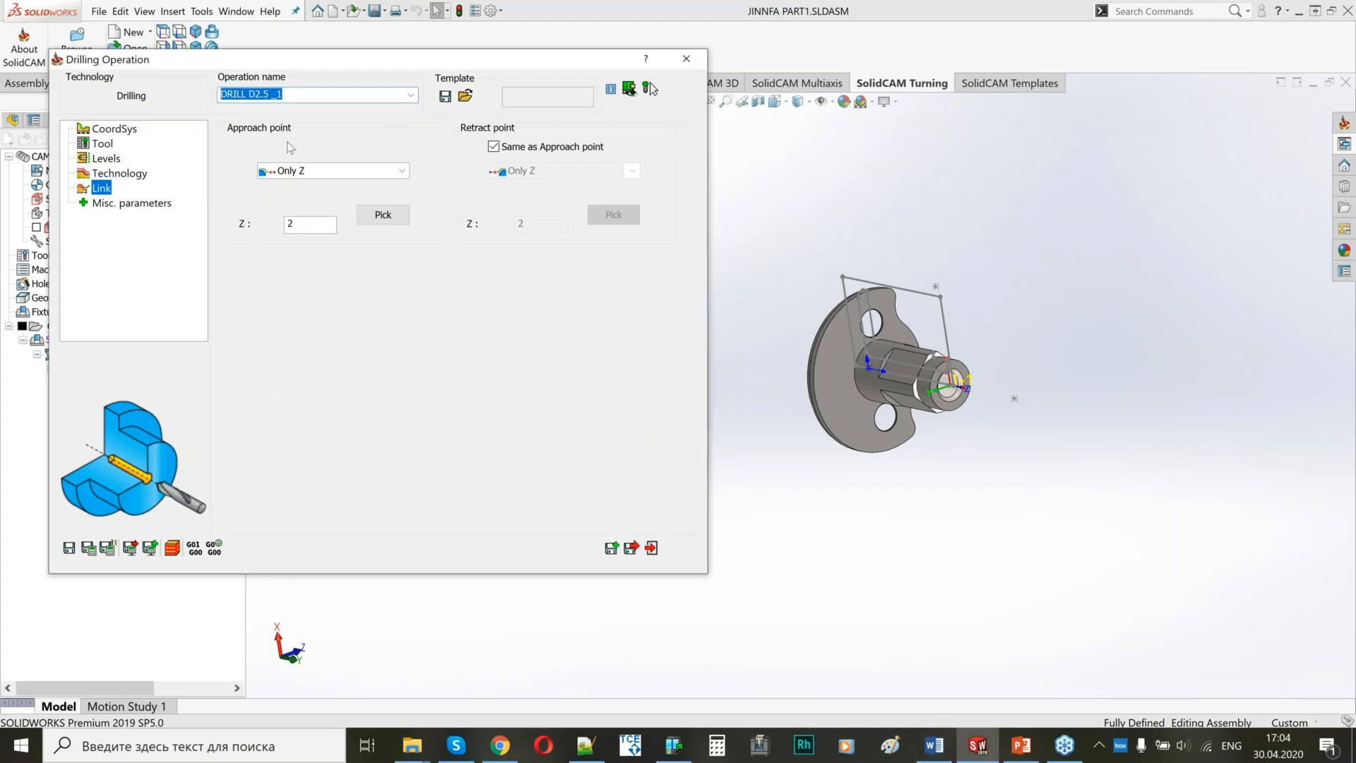
type("HOLE CHAMFER")
Assign the 6 mm spot drill, tool 13 on GANG station 13A, to the HOLE CHAMFER operation.
left_click(102, 144)
left_click(344, 374)
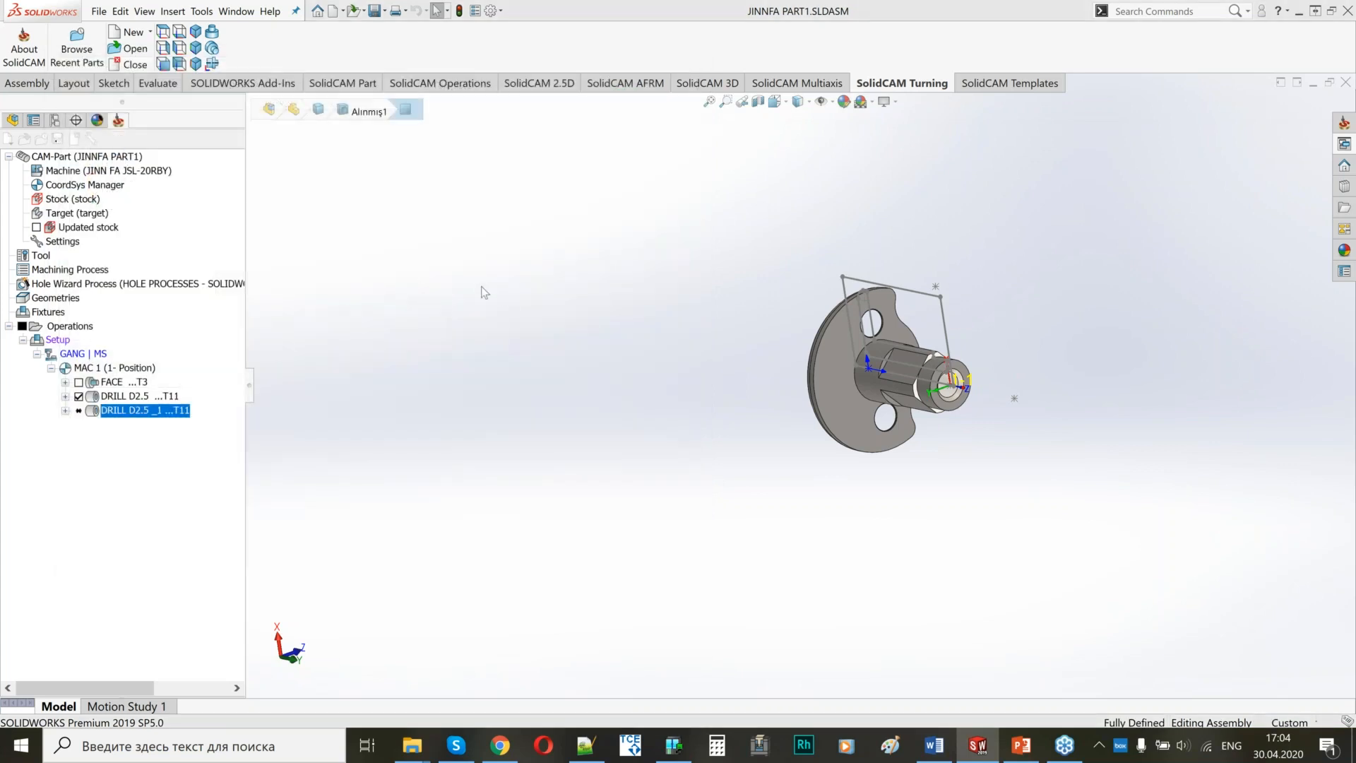
left_click(74, 193)
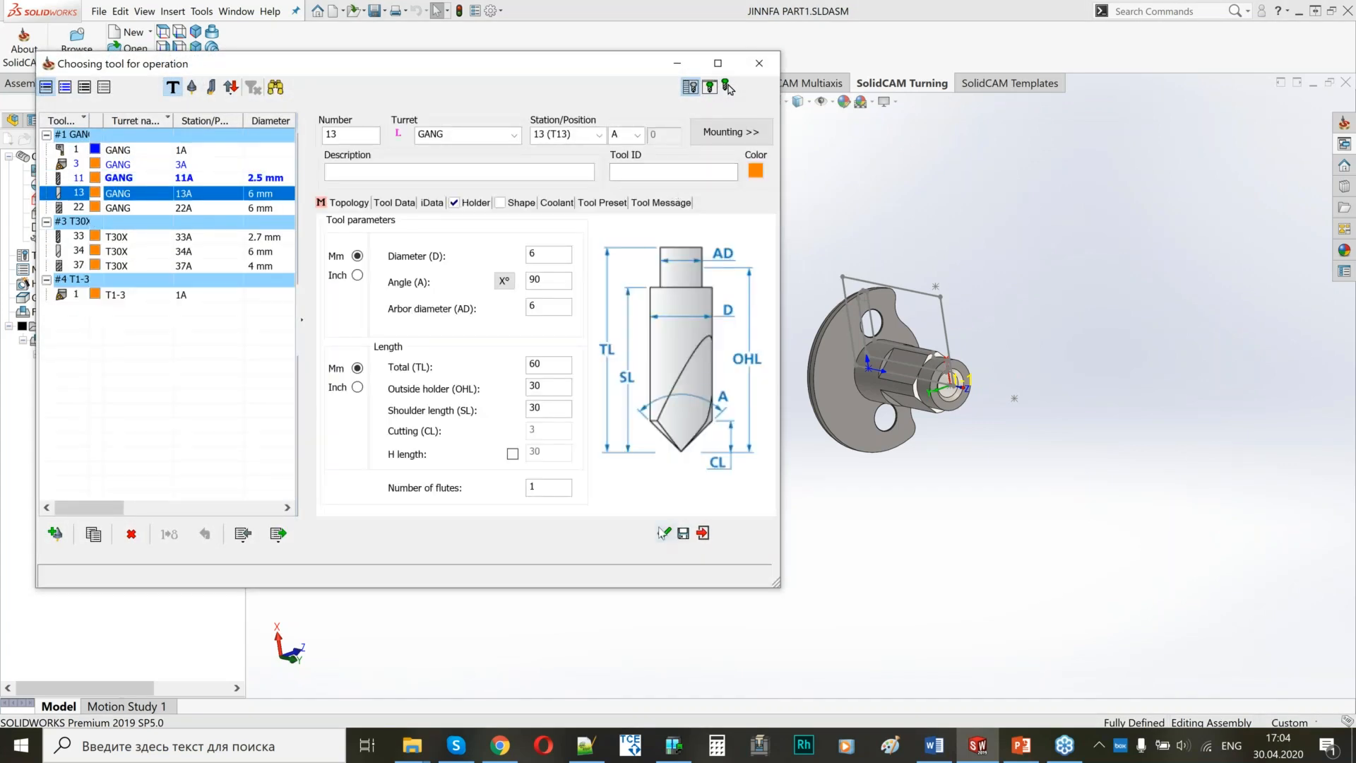
left_click(664, 534)
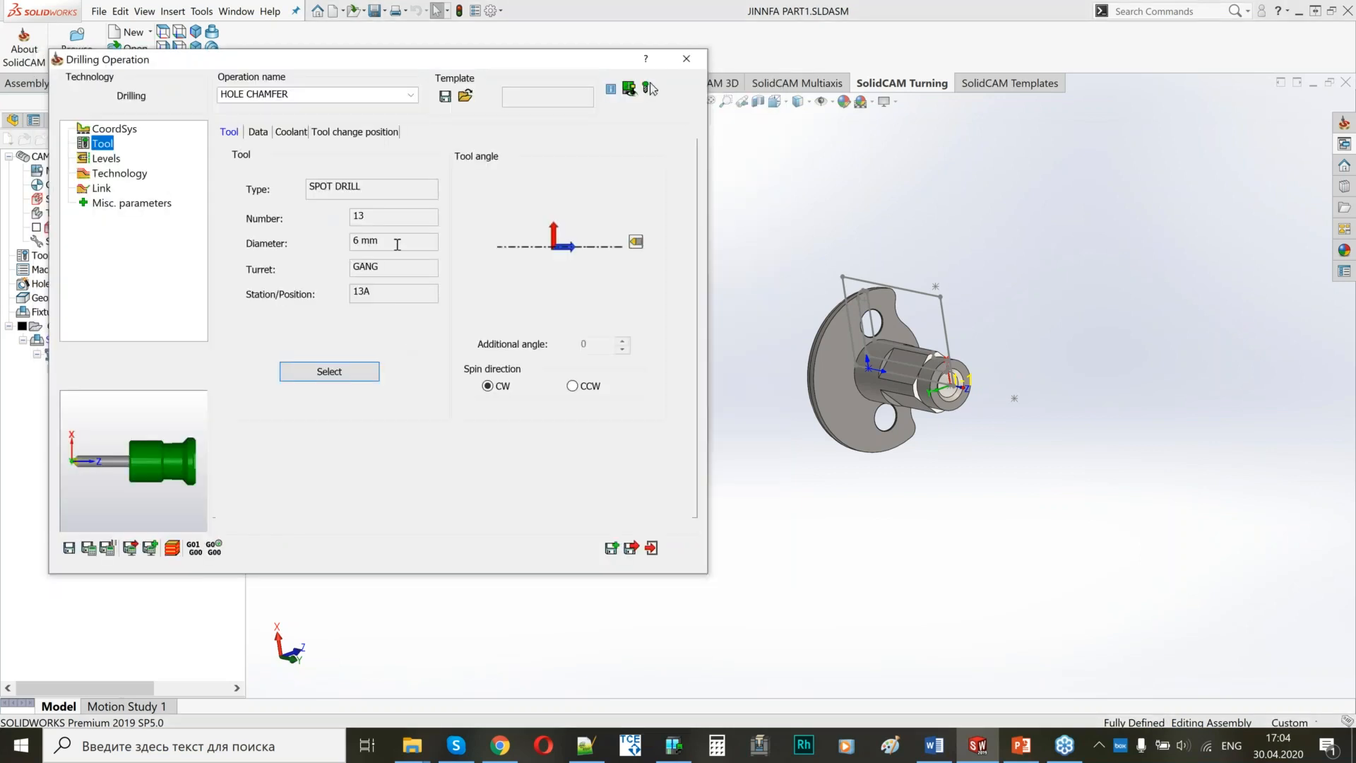
Set the drill end to 0 and the depth type to Diameter value, using the hole chamfer's outer edge for a 3.25 diameter.
left_click(102, 159)
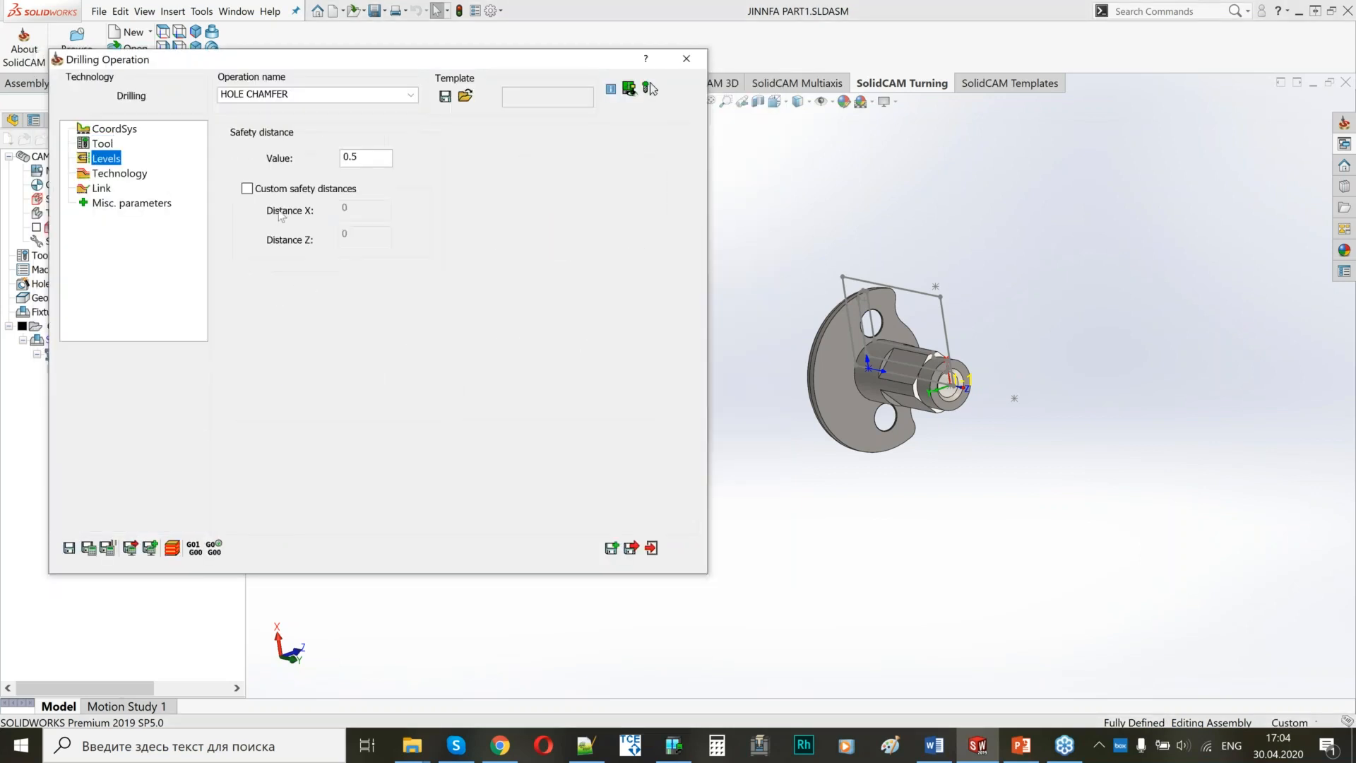
left_click(124, 175)
left_click(277, 192)
left_click(293, 349)
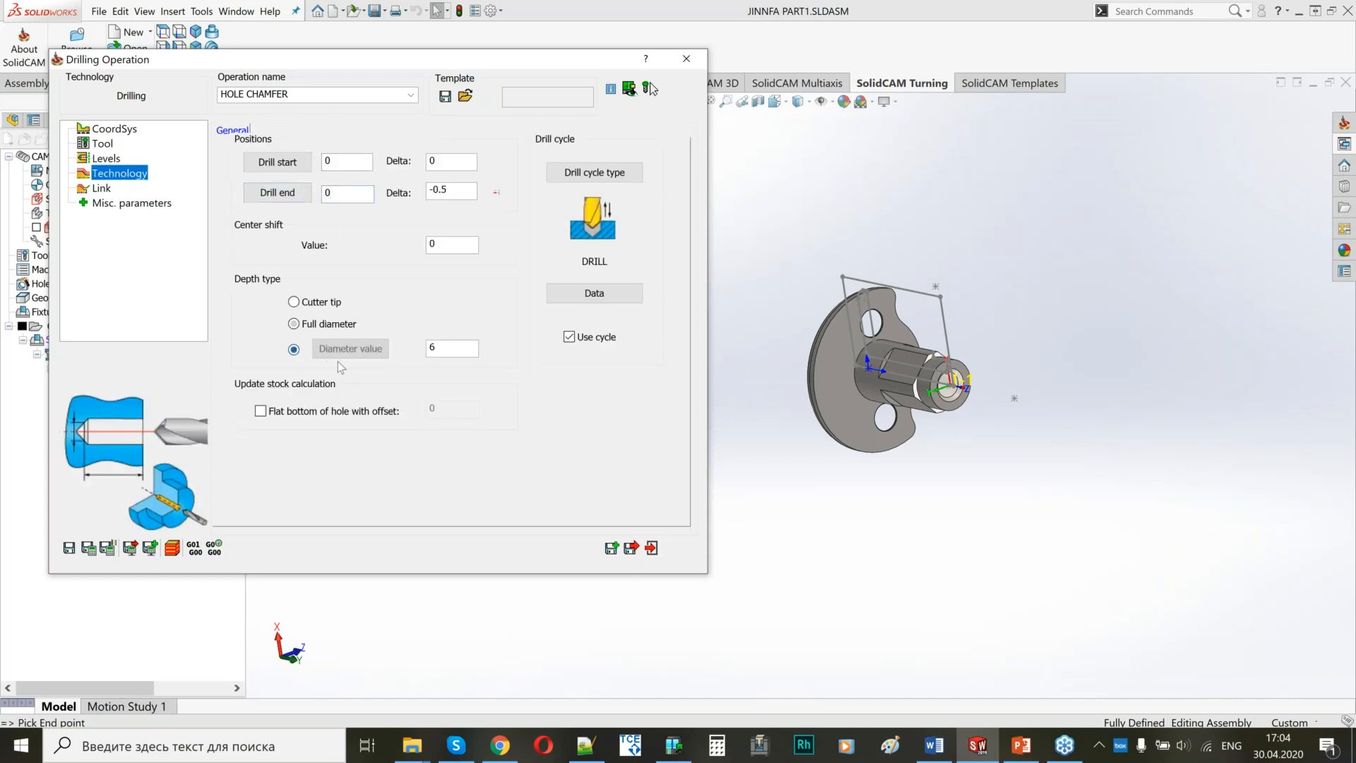
left_click(352, 353)
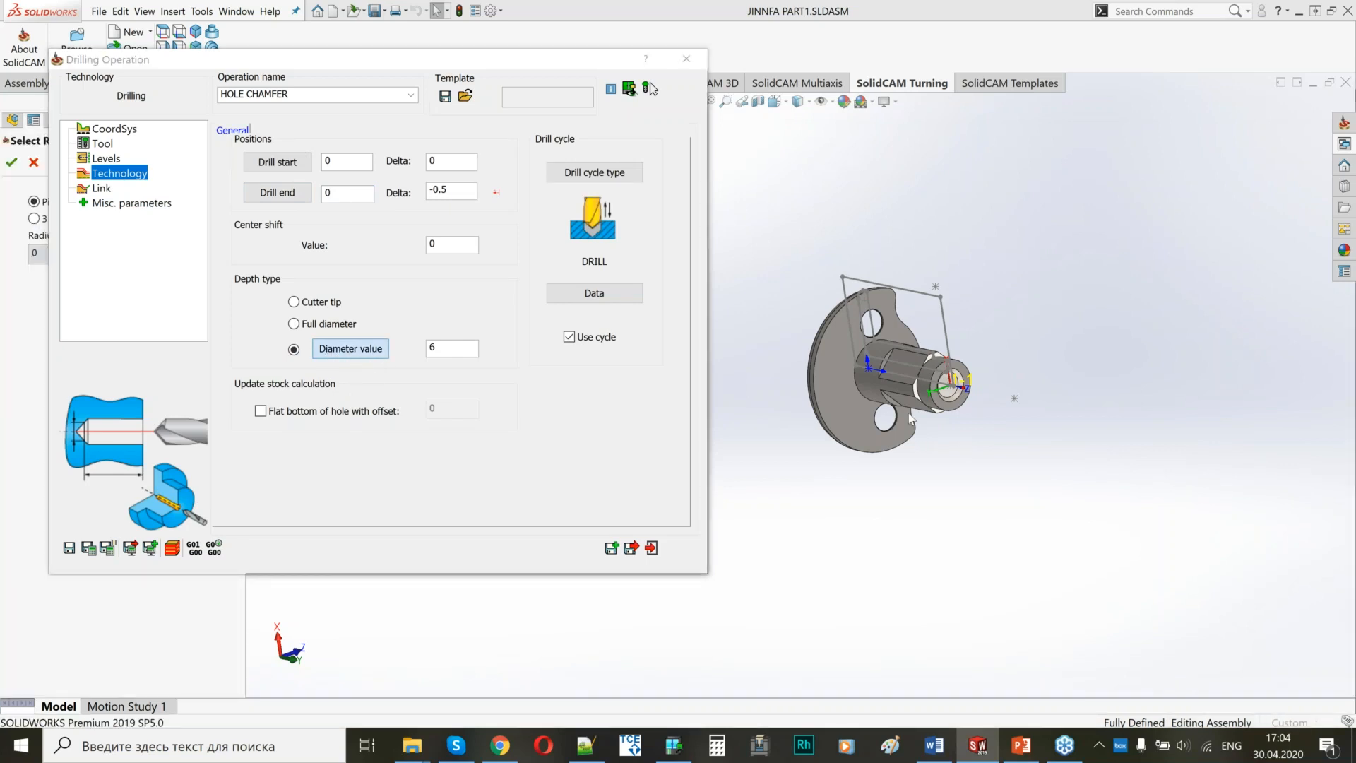
scroll(976, 375, "down", 9)
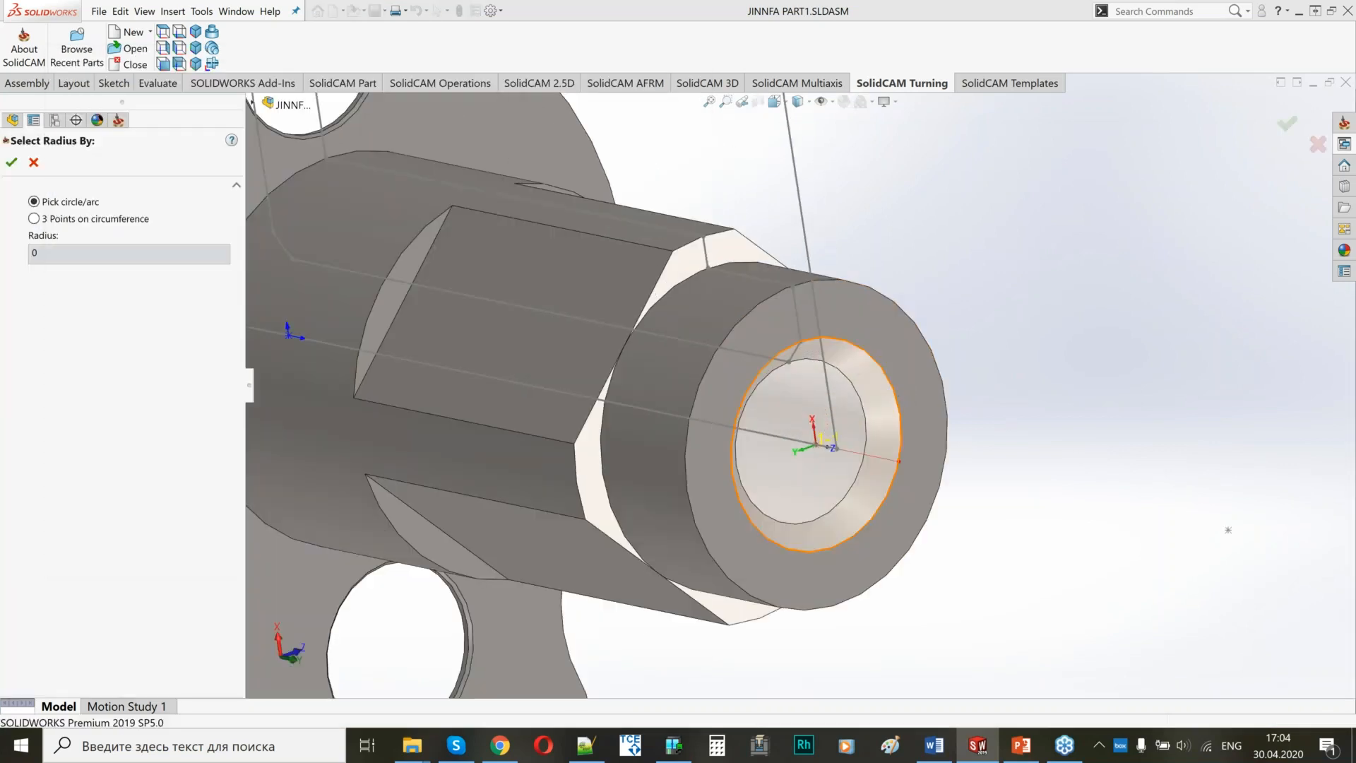
left_click(896, 392)
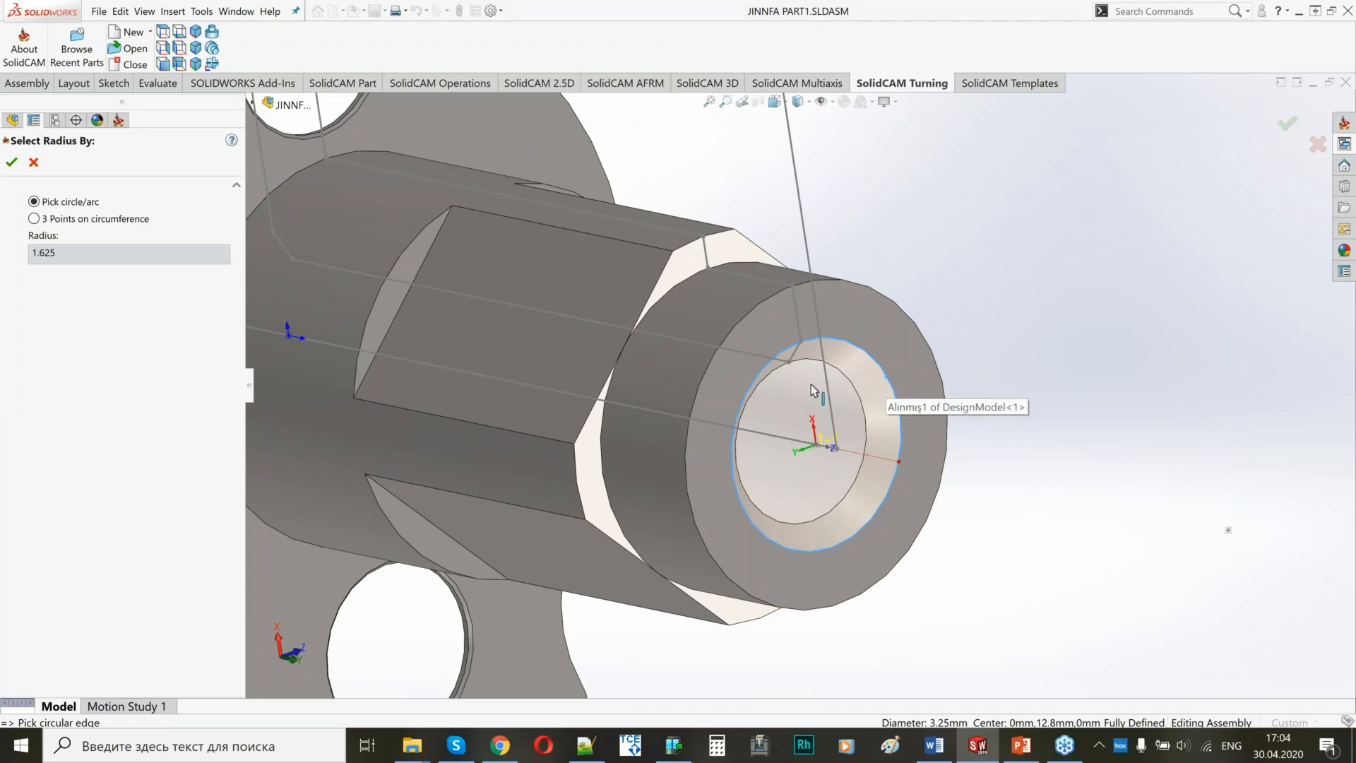
left_click(11, 163)
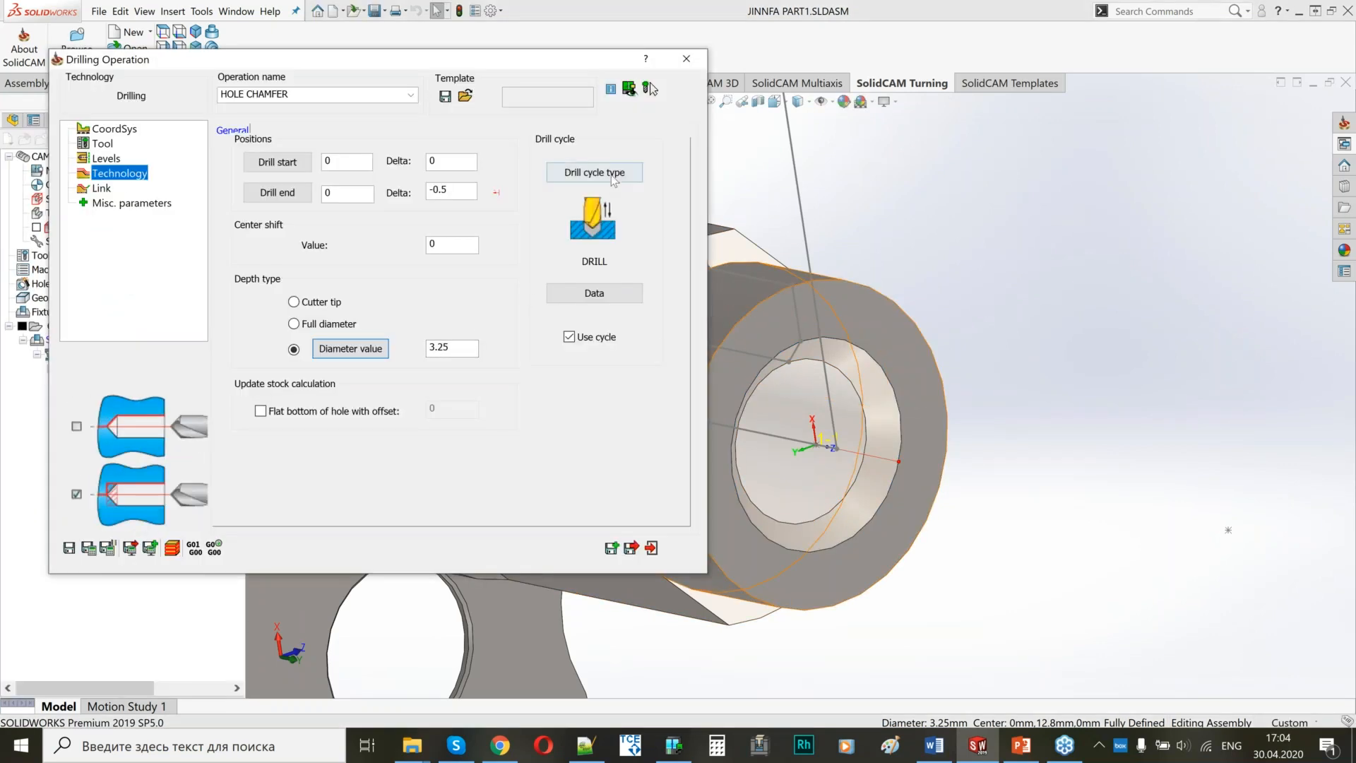
Choose the DRILL cycle for the chamfer operation and set its step down to 0.
left_click(594, 172)
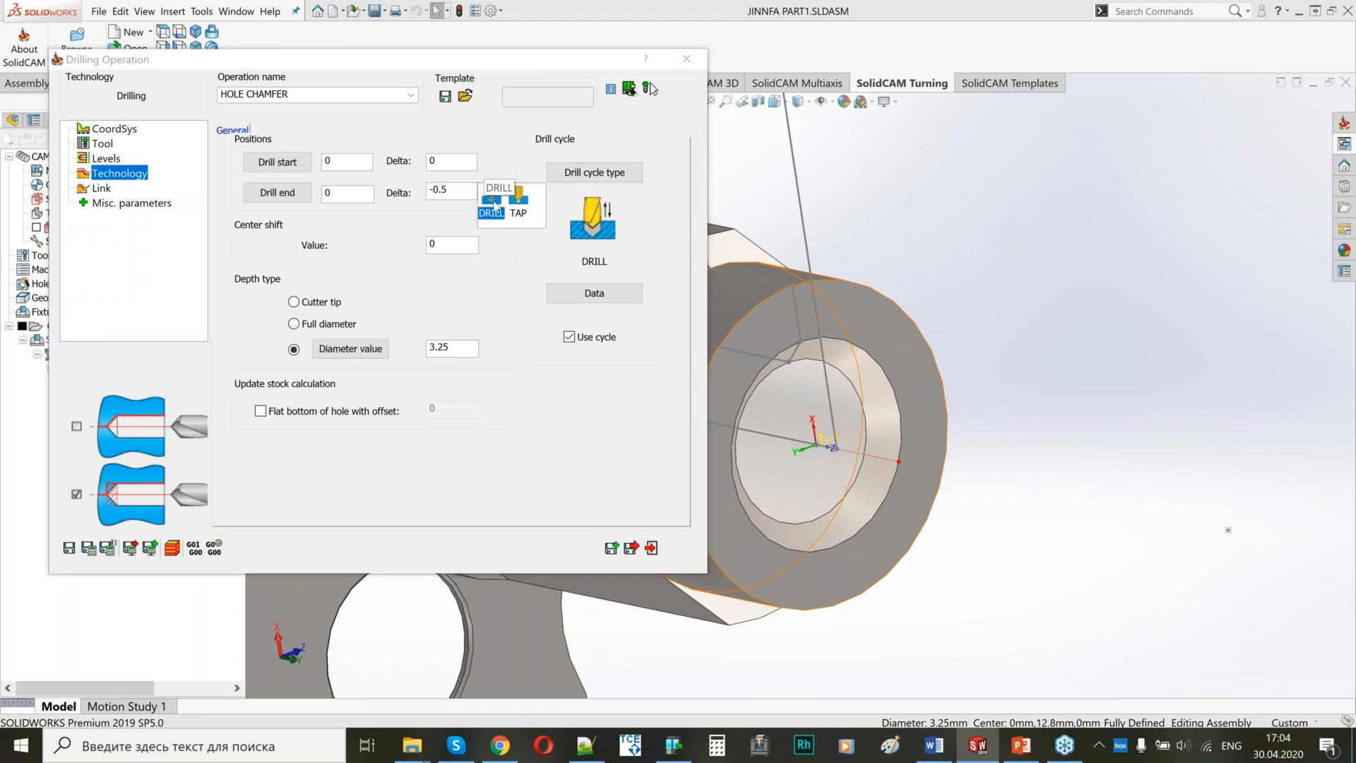
left_click(497, 205)
left_click(584, 297)
double_click(1019, 390)
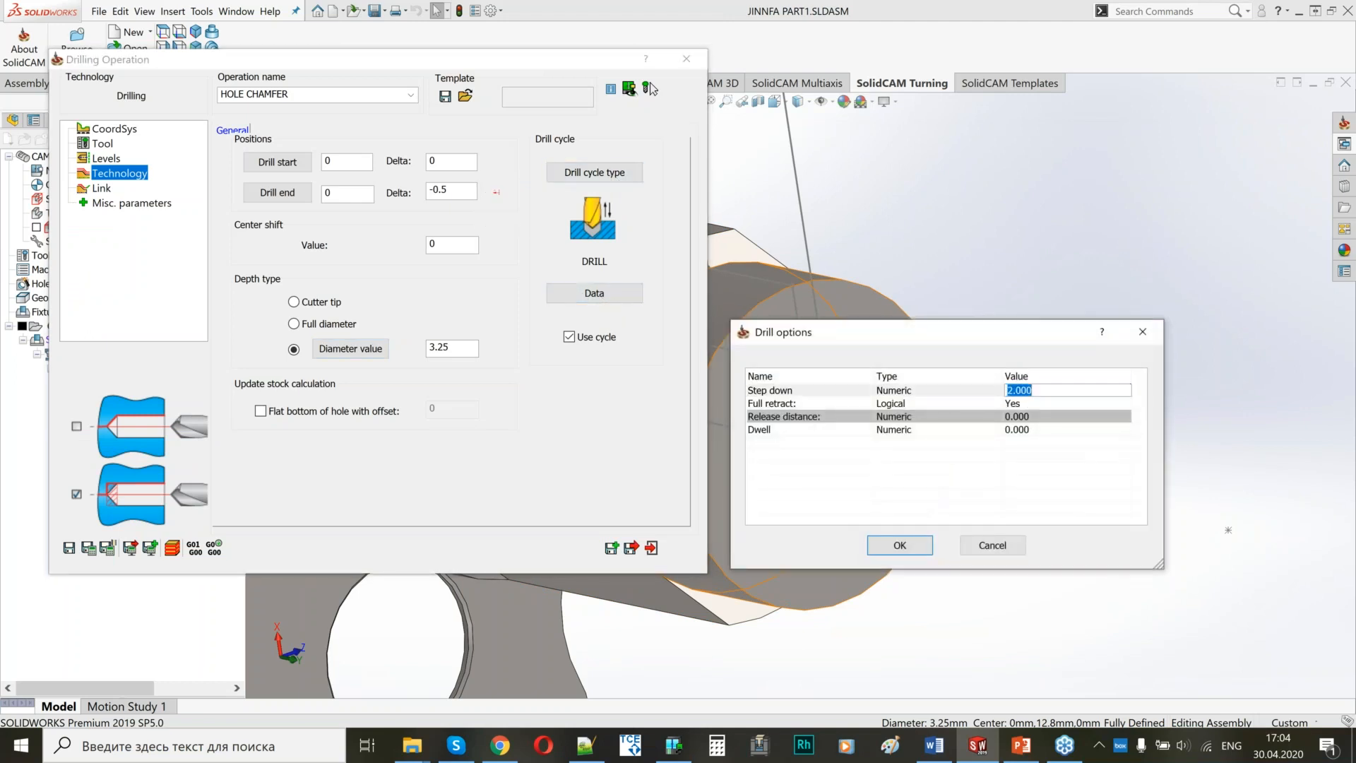
left_click(900, 544)
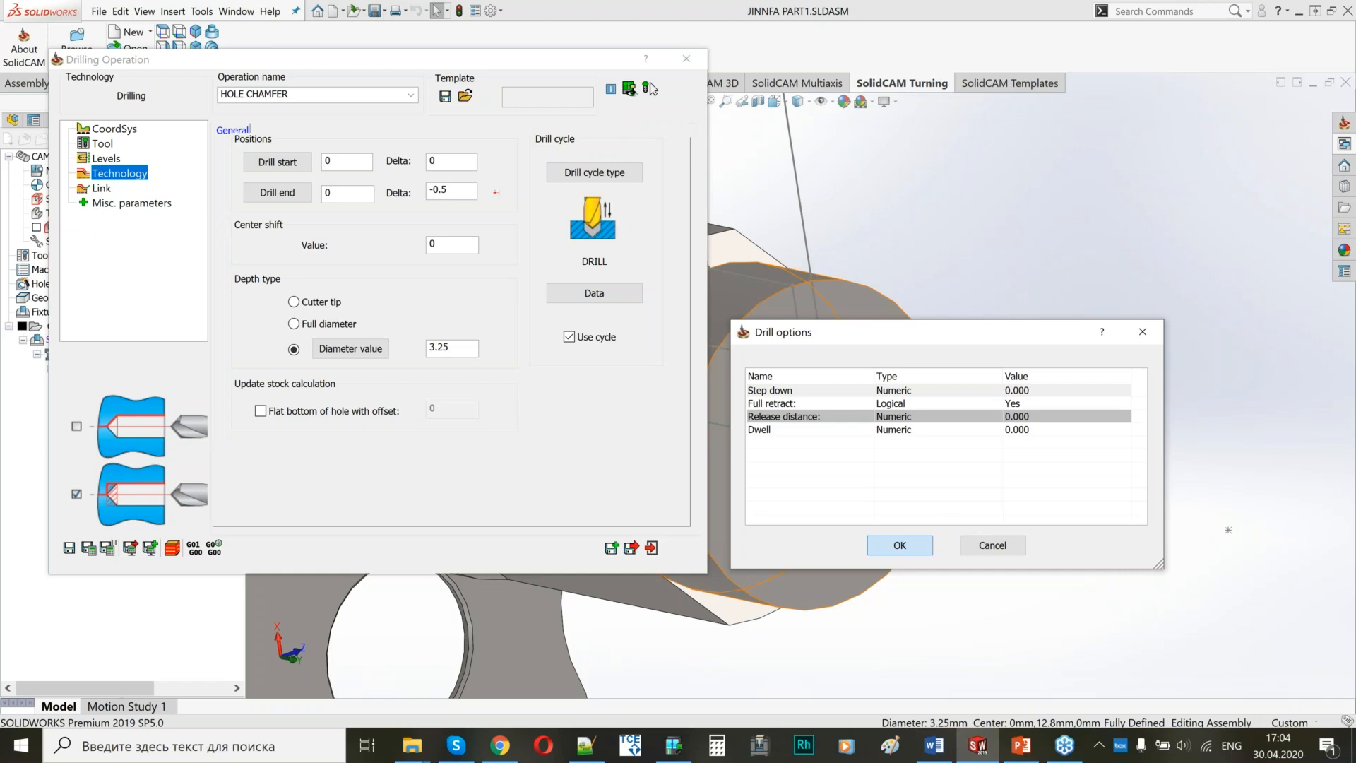
Review the approach and retract settings, save and calculate HOLE CHAMFER, close it, and deselect all operations in the CAM tree.
left_click(101, 188)
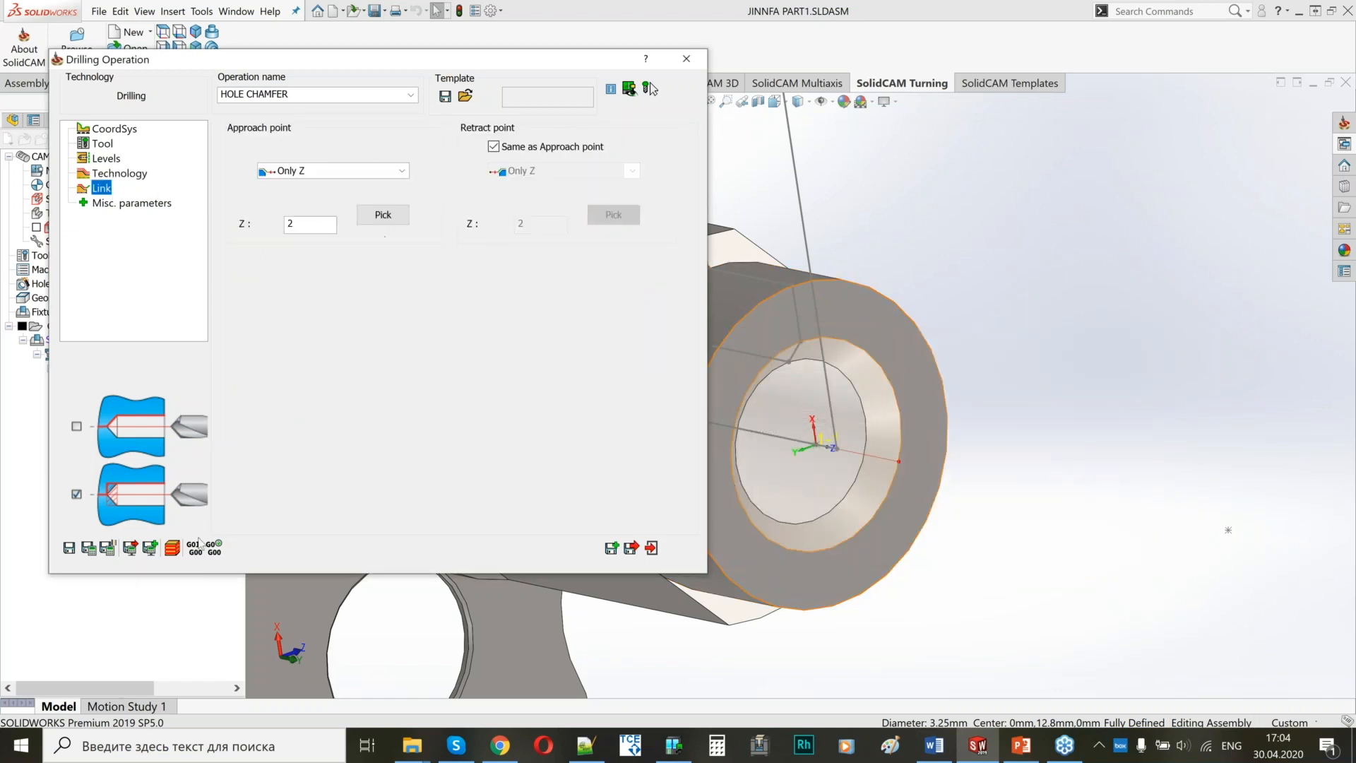
left_click(88, 548)
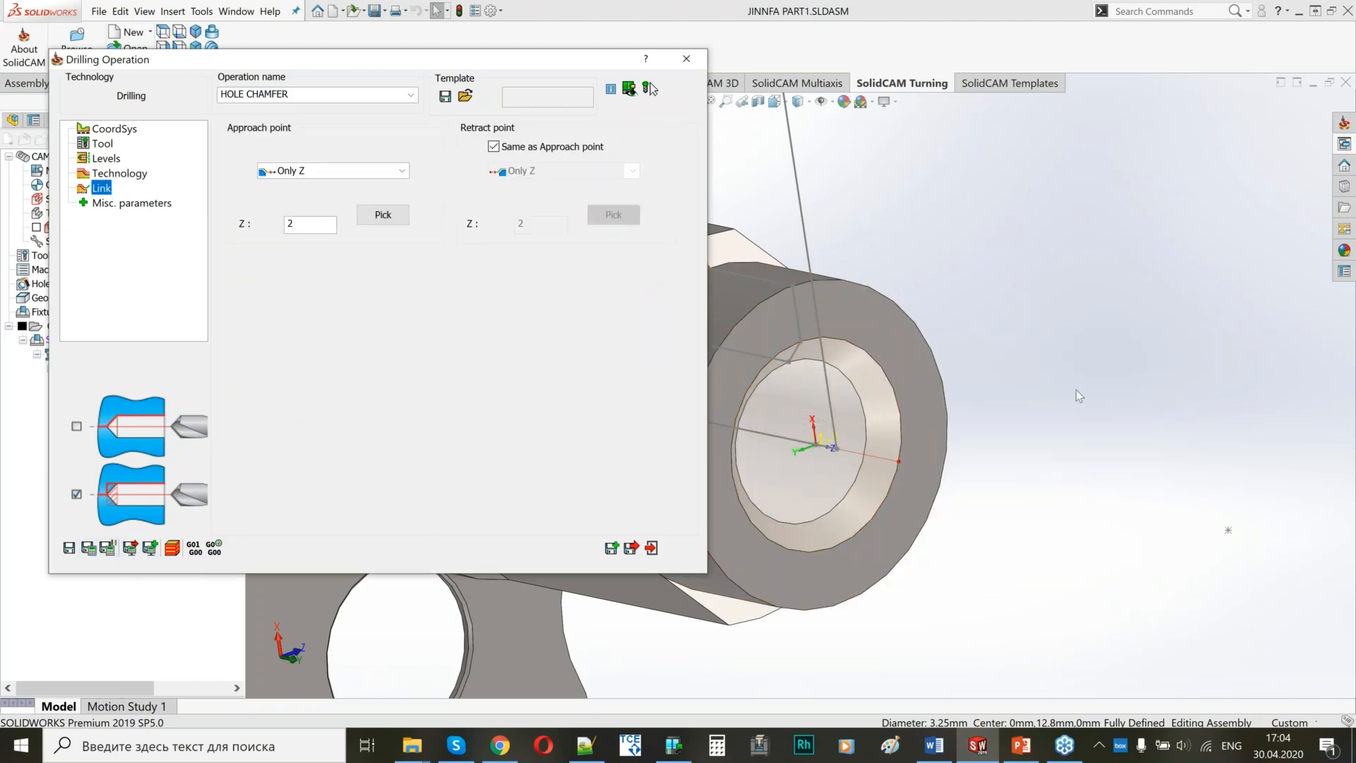
scroll(1076, 389, "up", 8)
left_click(631, 548)
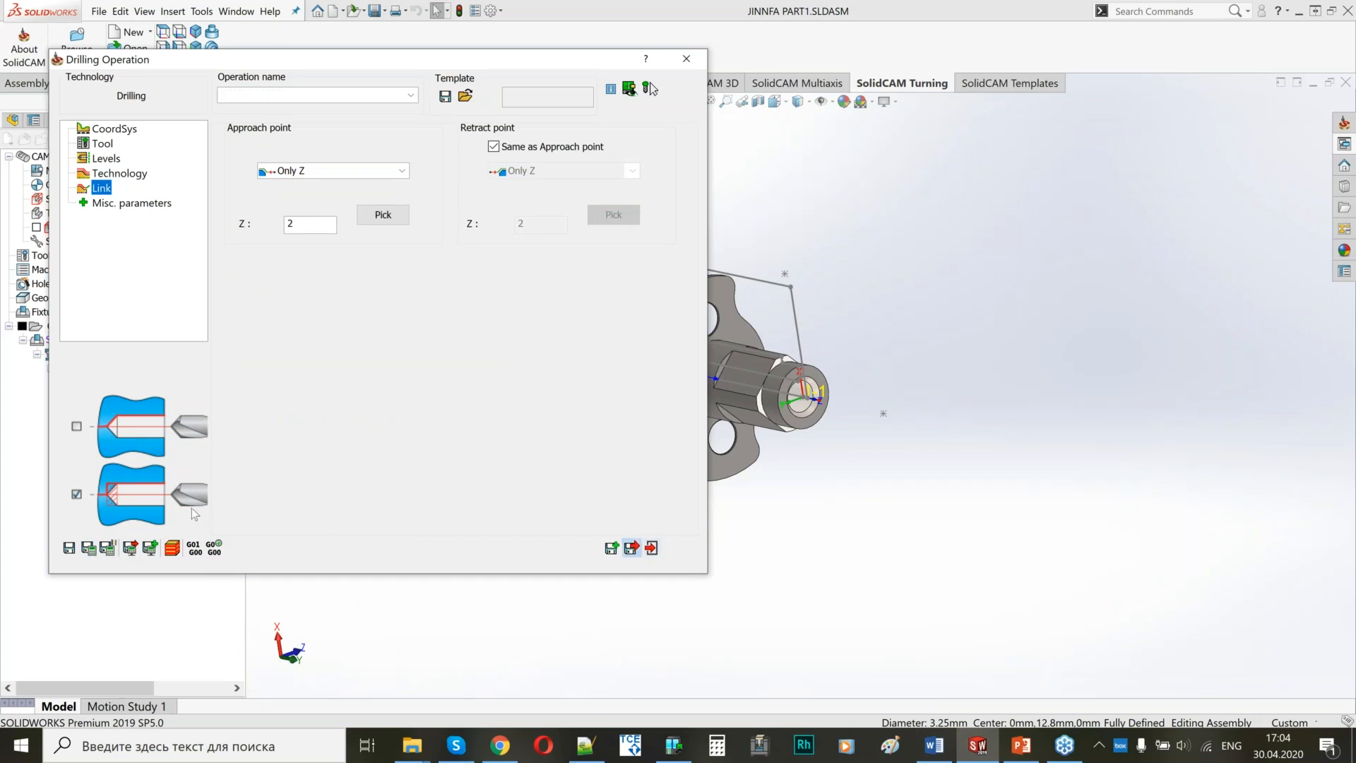
left_click(22, 327)
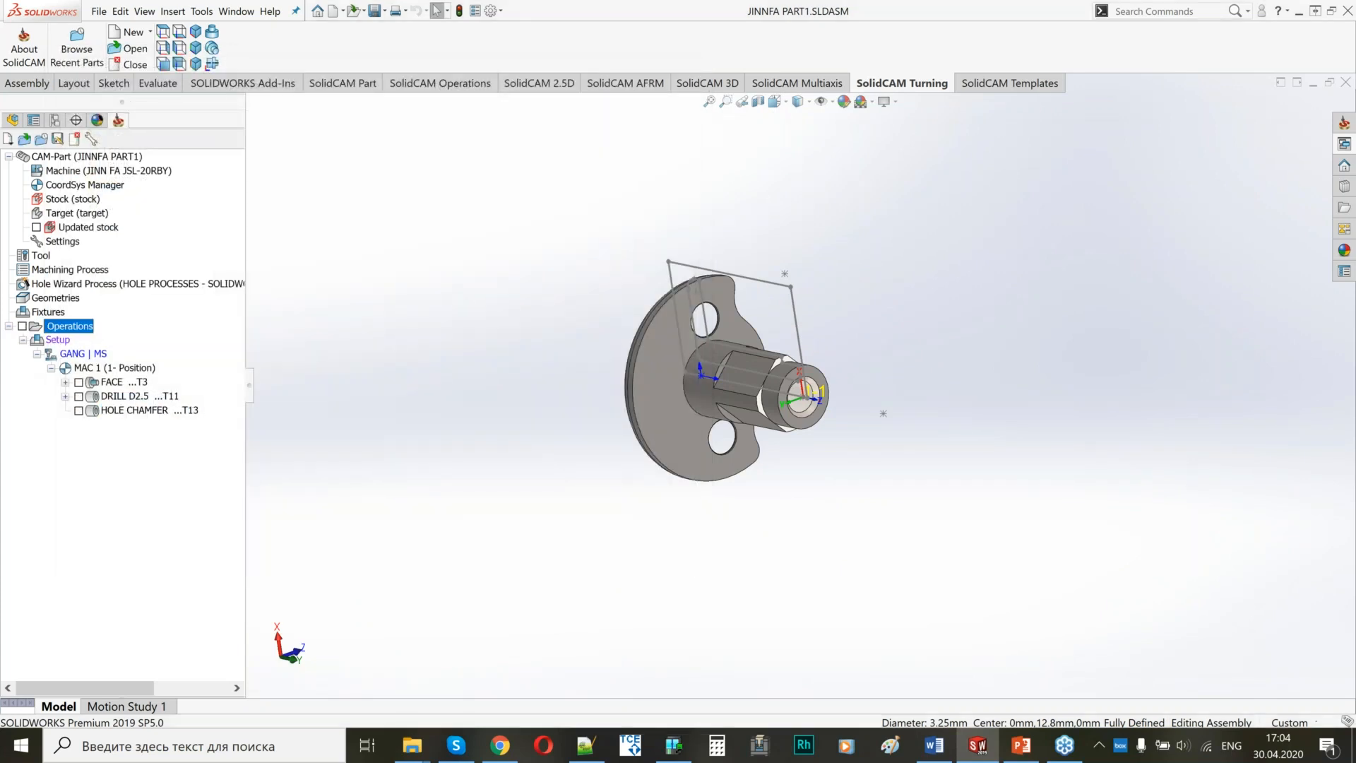
Add a turning operation after HOLE CHAMFER and name it OD-TURN.
right_click(140, 411)
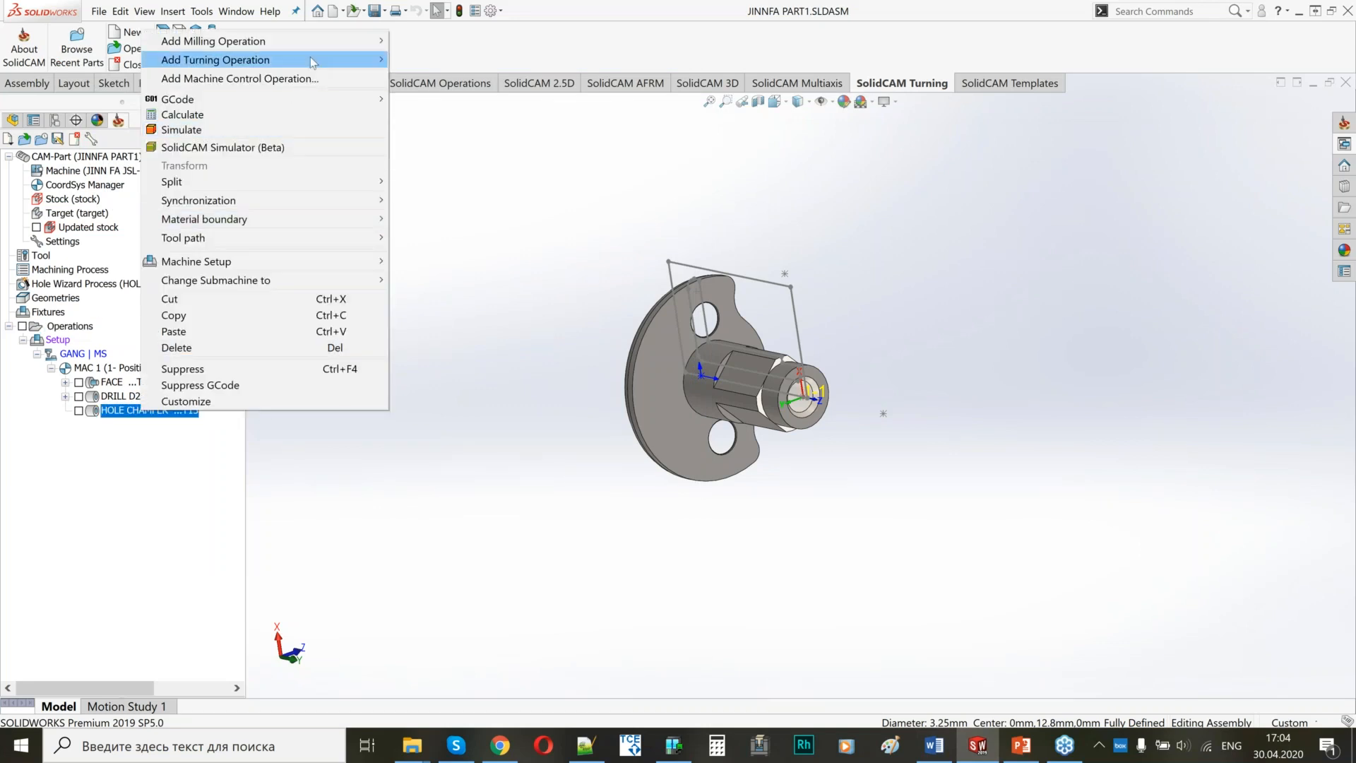
mouse_move(314, 62)
left_click(435, 76)
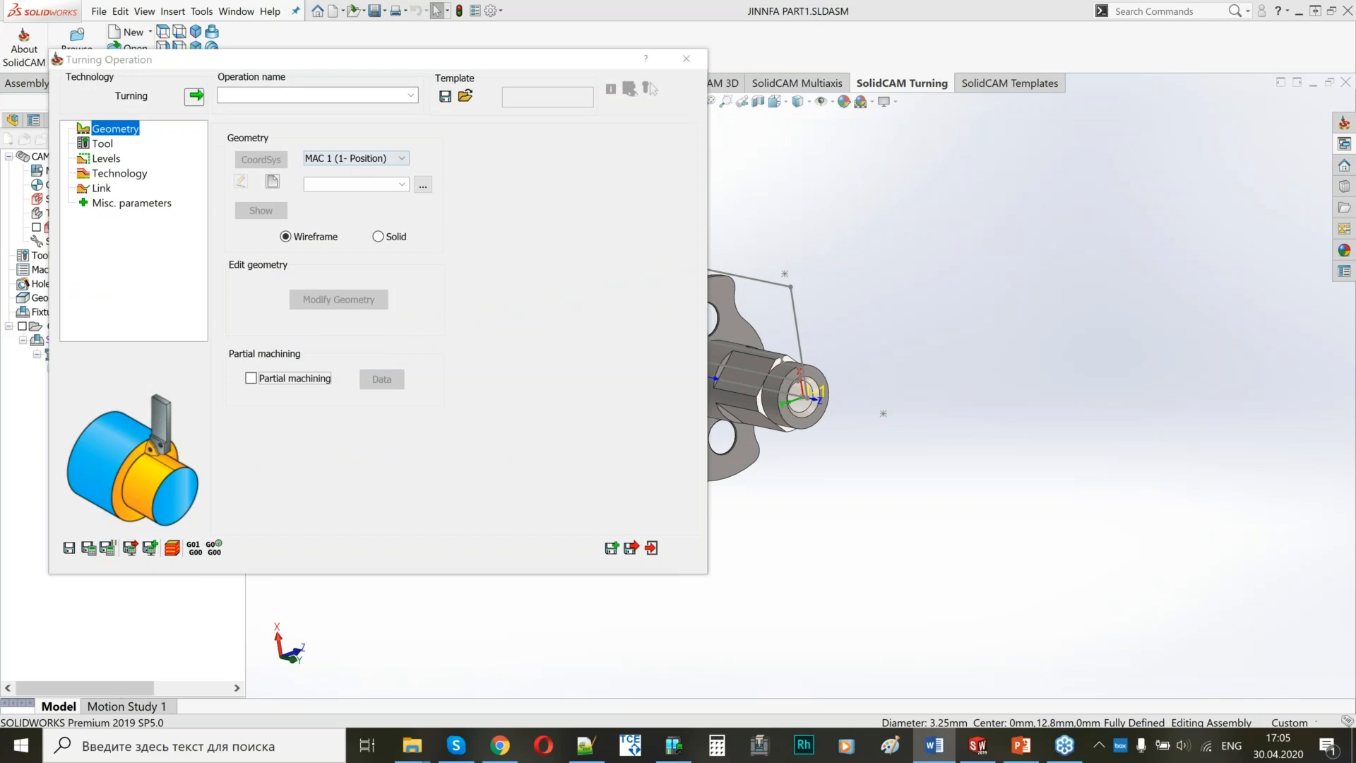
left_click(286, 96)
type("OD-TURN")
left_click_drag(311, 60, 328, 78)
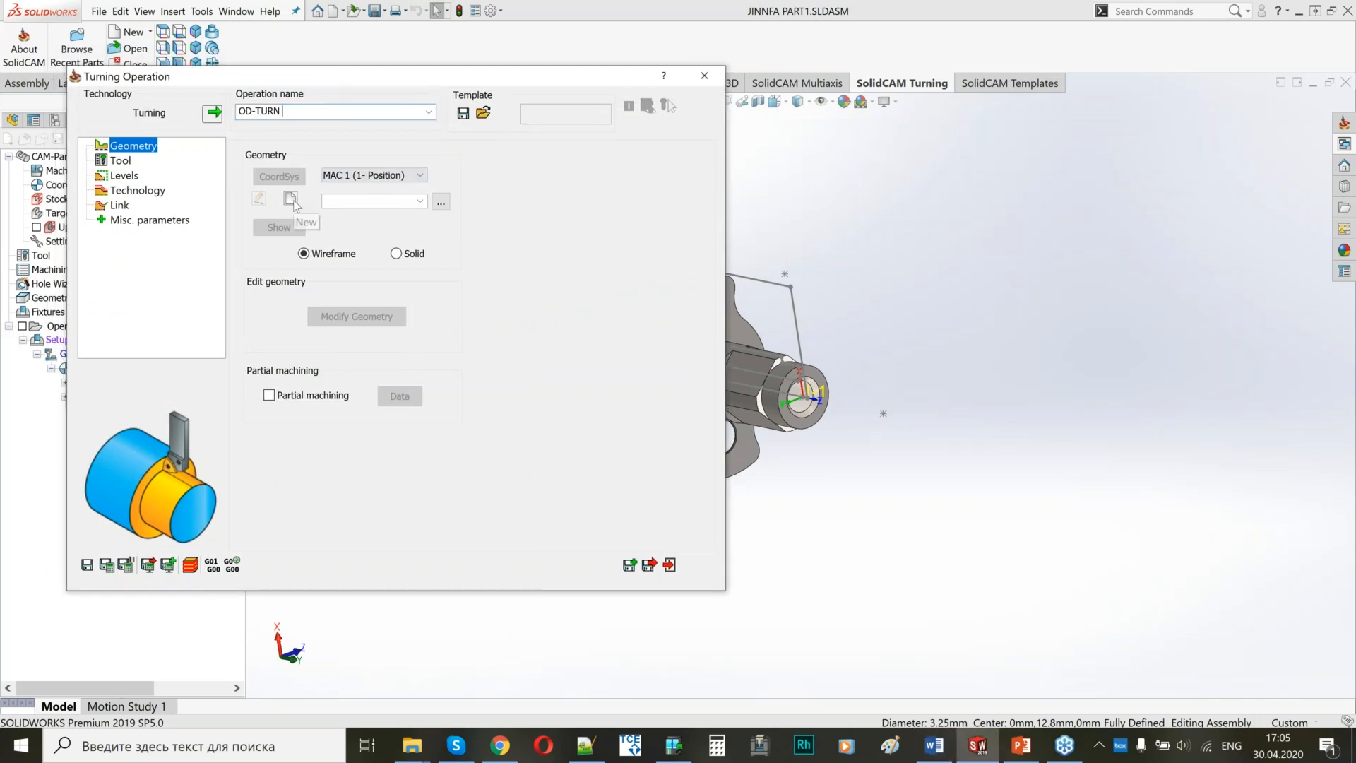
Define solid geometry turn_on_solid for OD-TURN, starting at the 5 mm end cylinder and ending at the flange's rim face.
left_click(398, 254)
left_click(291, 198)
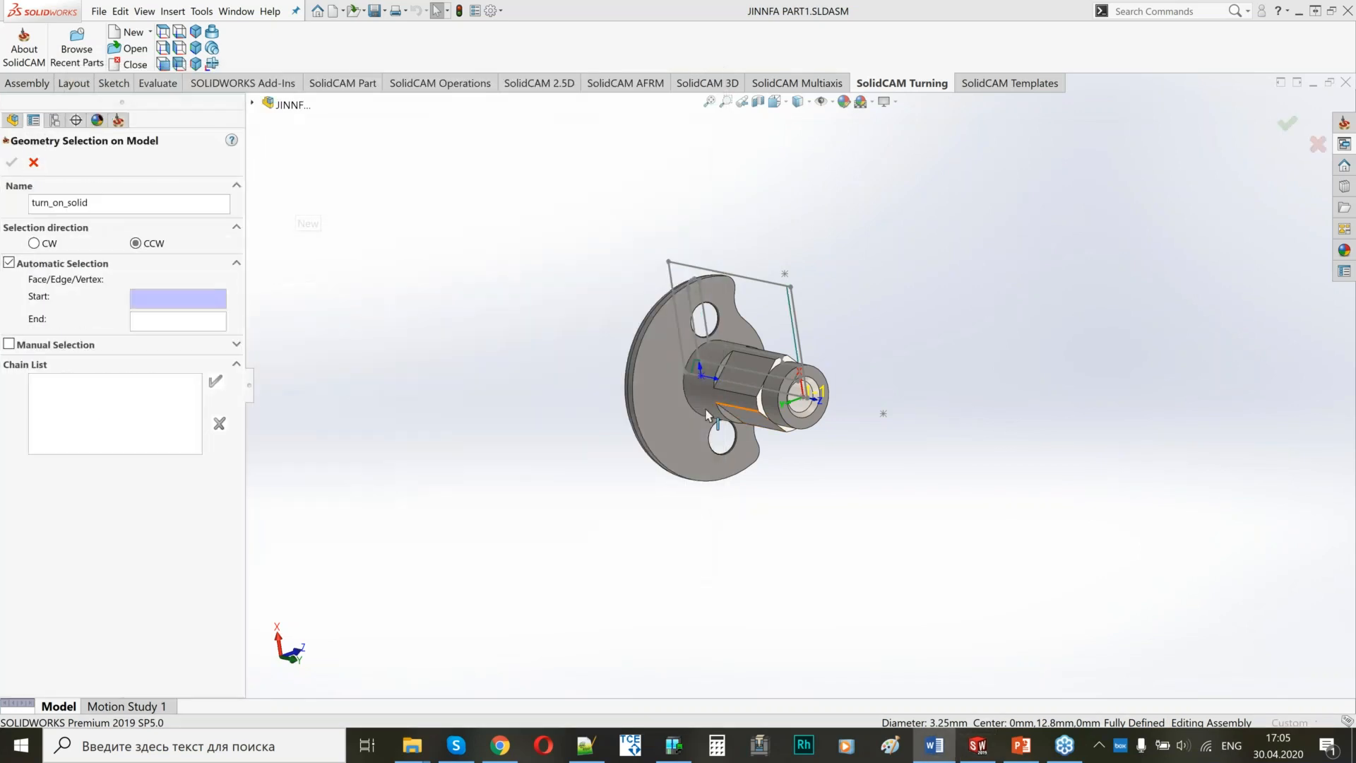
scroll(805, 391, "down", 8)
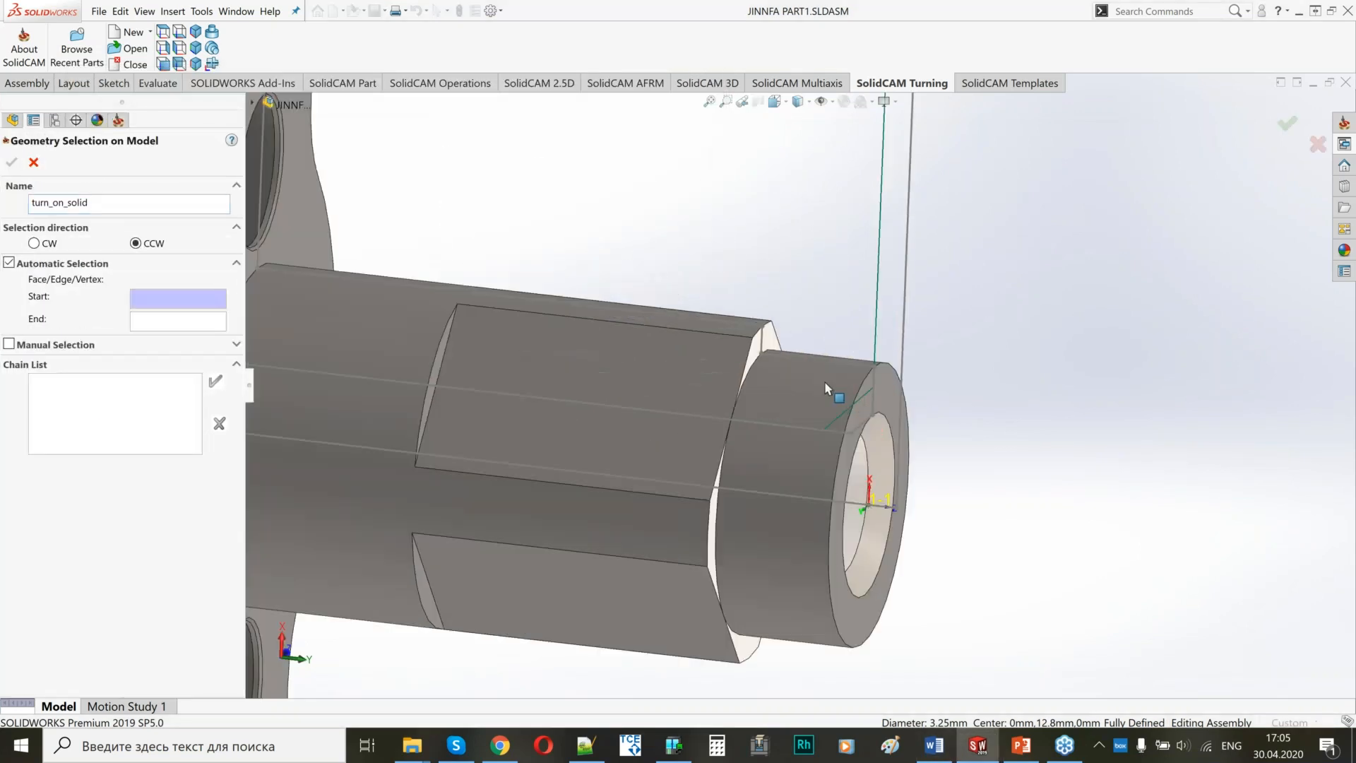
left_click(834, 408)
scroll(833, 408, "up", 8)
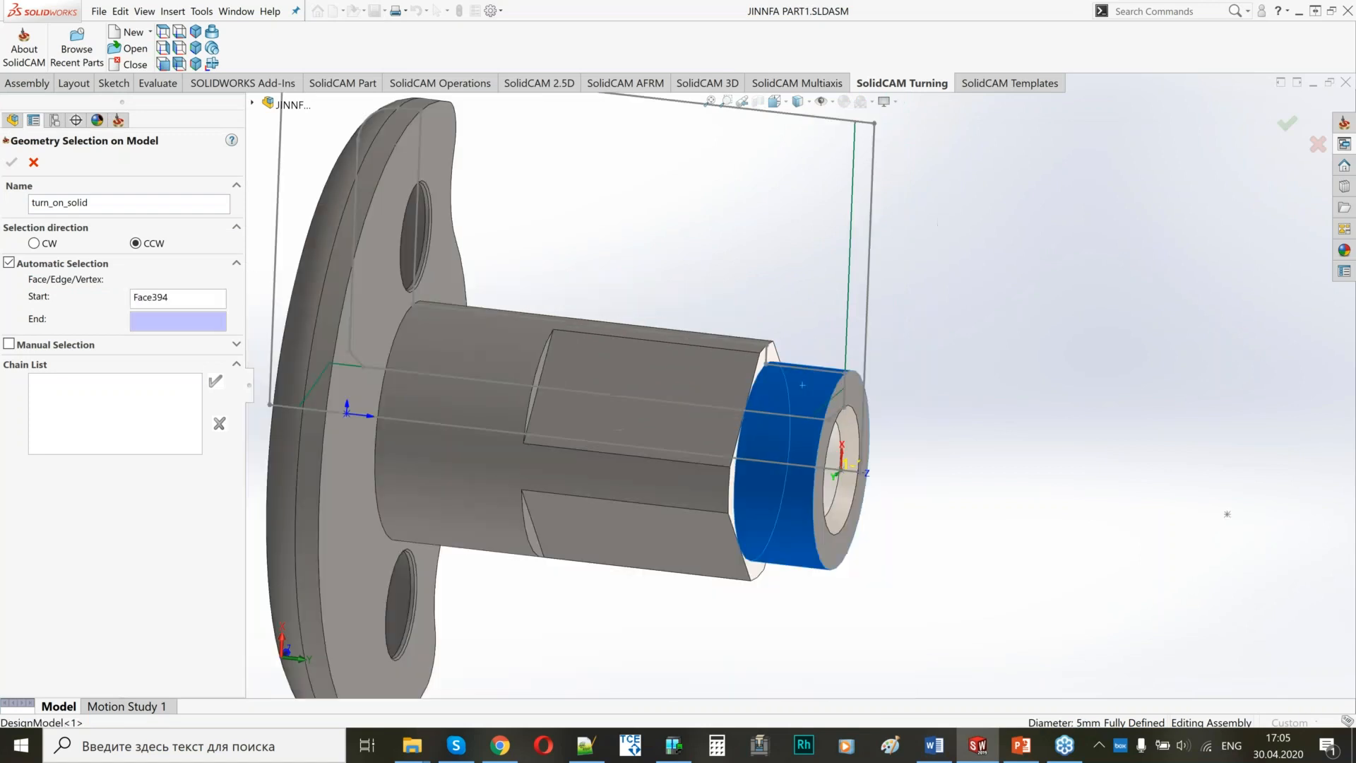
left_click(516, 214)
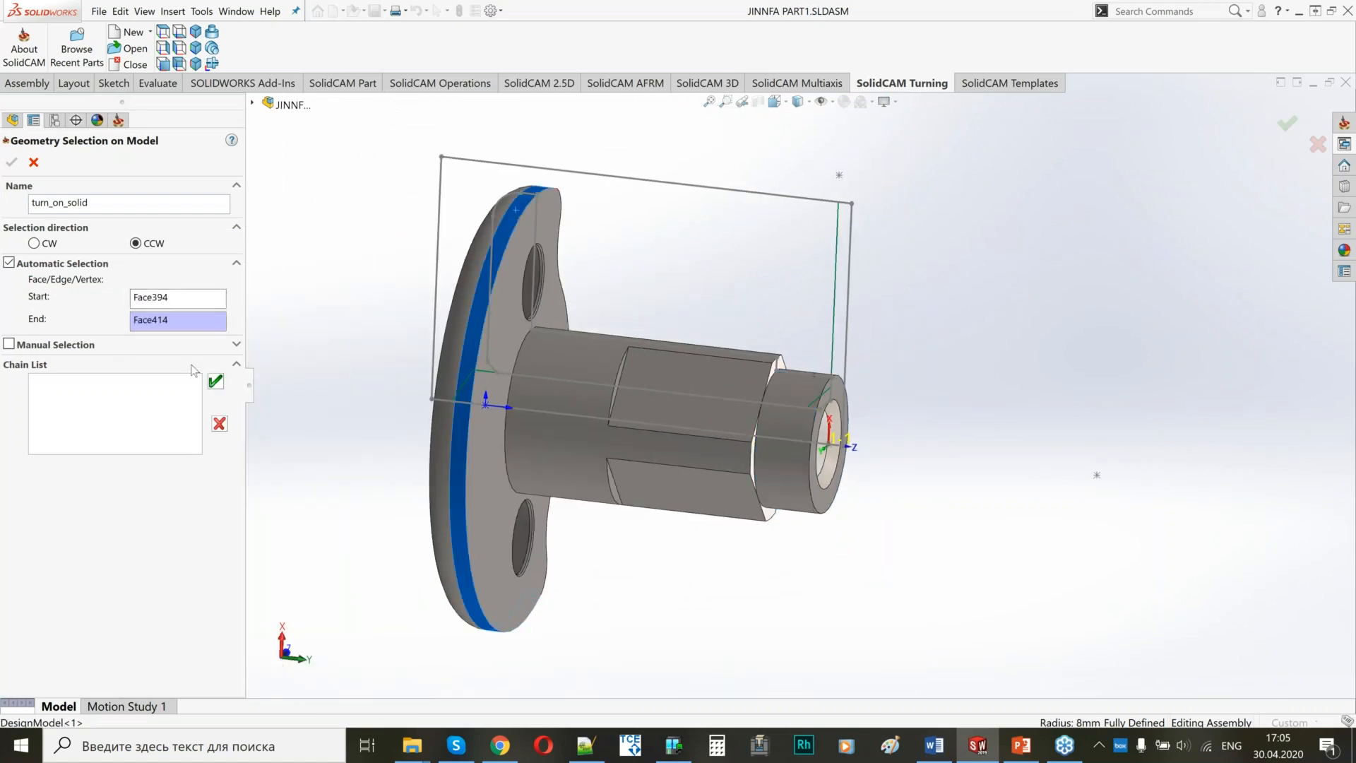
middle_click_drag(676, 444, 665, 449)
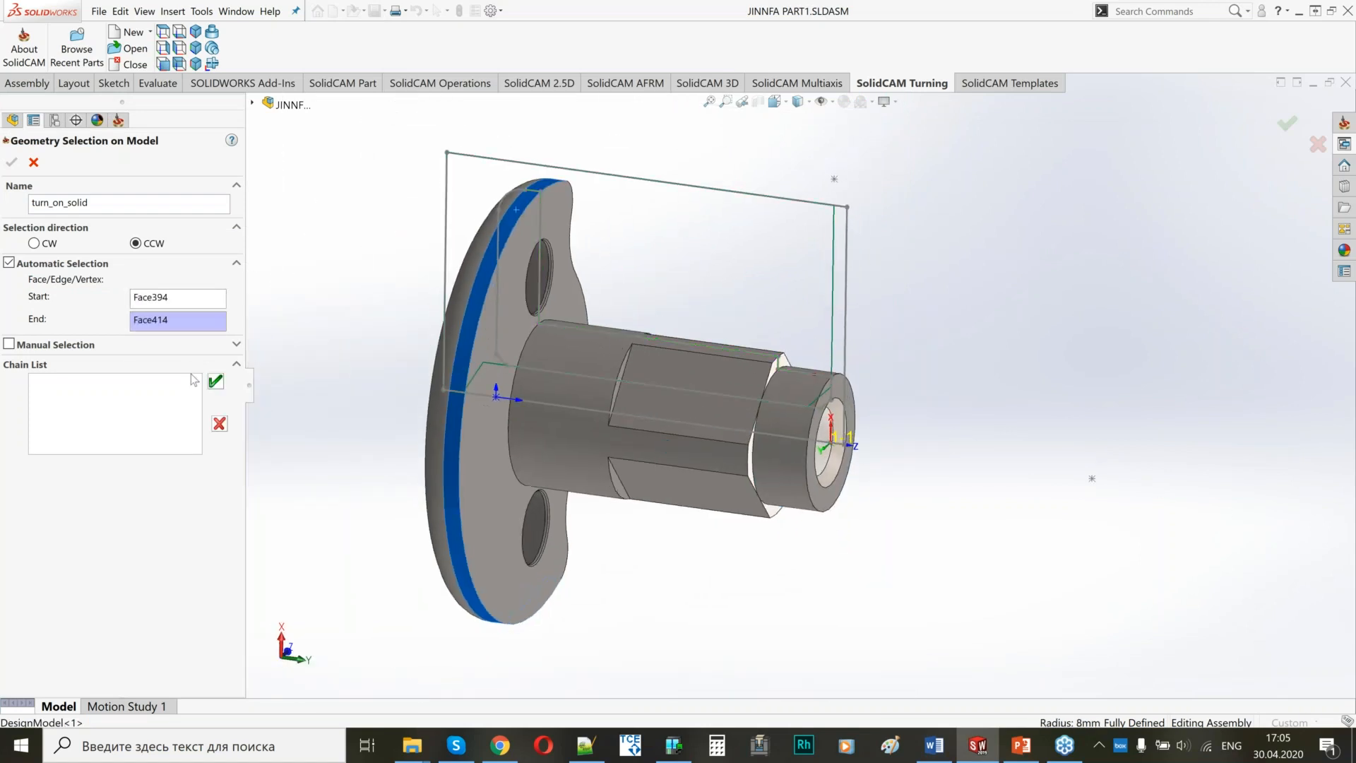
left_click(215, 382)
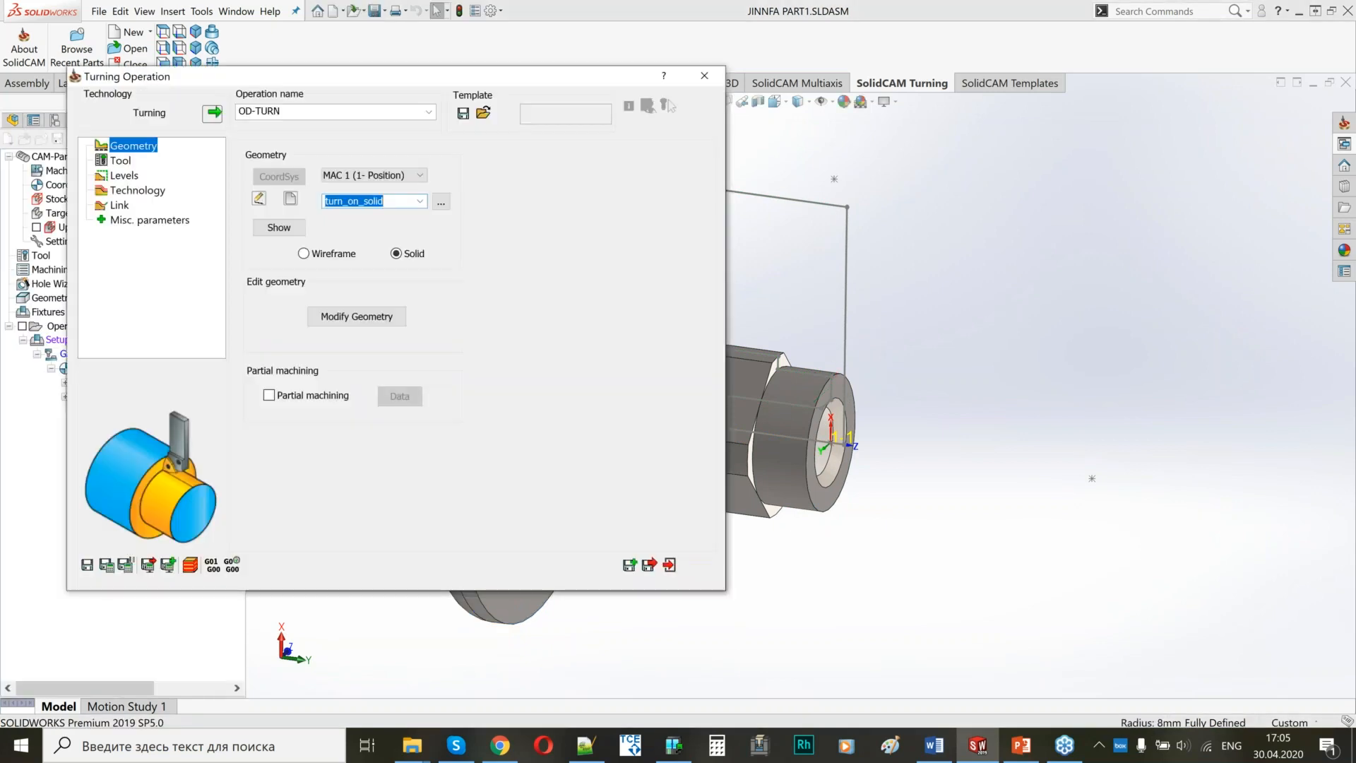
Extend the end of OD-TURN's geometry chain by a distance of 3, keeping the extension tangential.
scroll(989, 348, "up", 3)
left_click(981, 359)
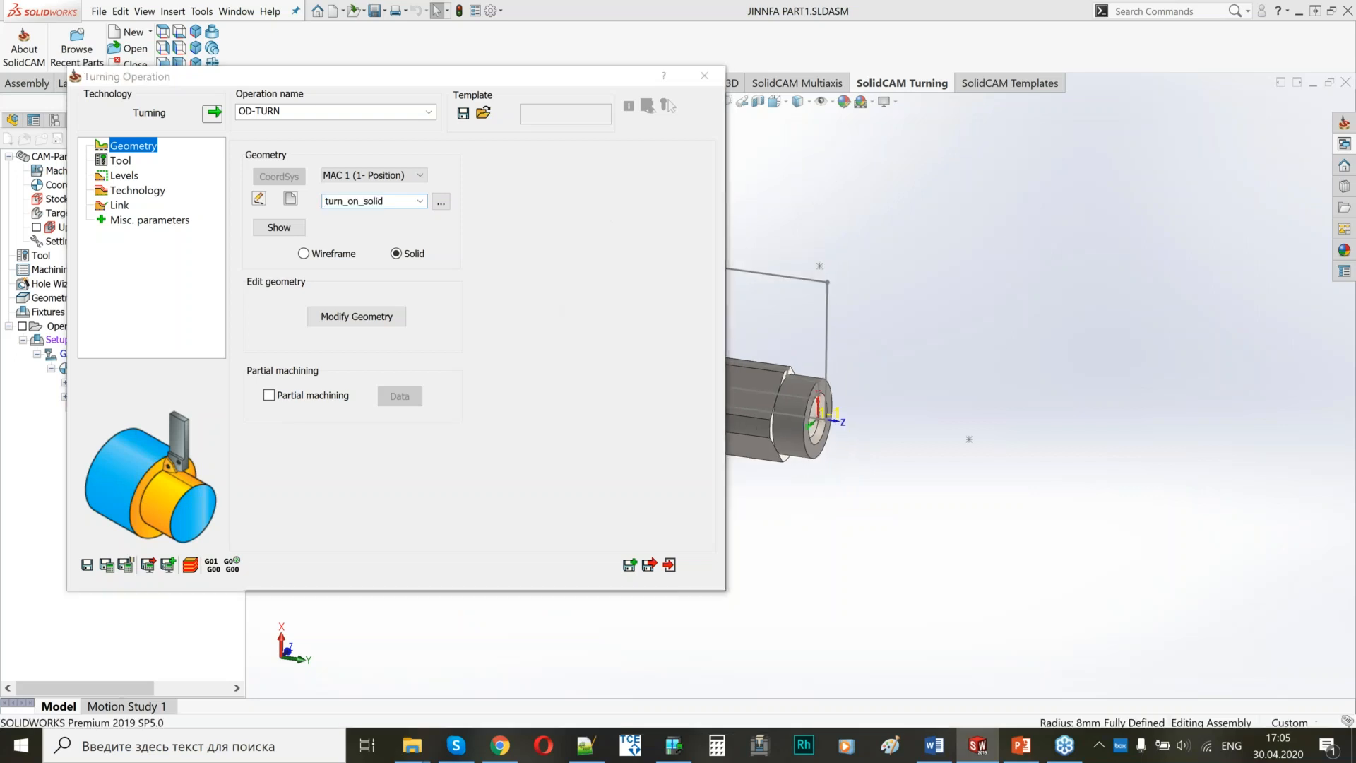
middle_click_drag(981, 359, 1221, 372, "ctrl")
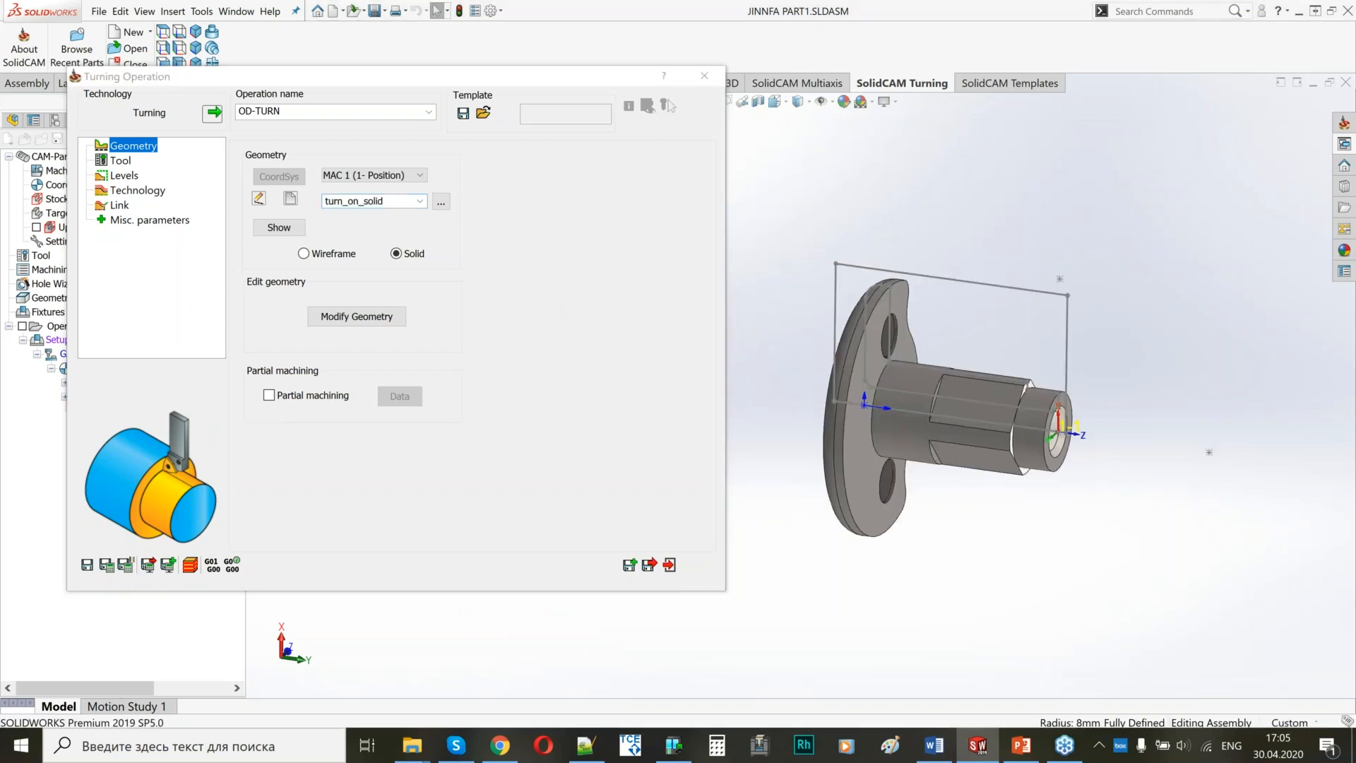
left_click(349, 317)
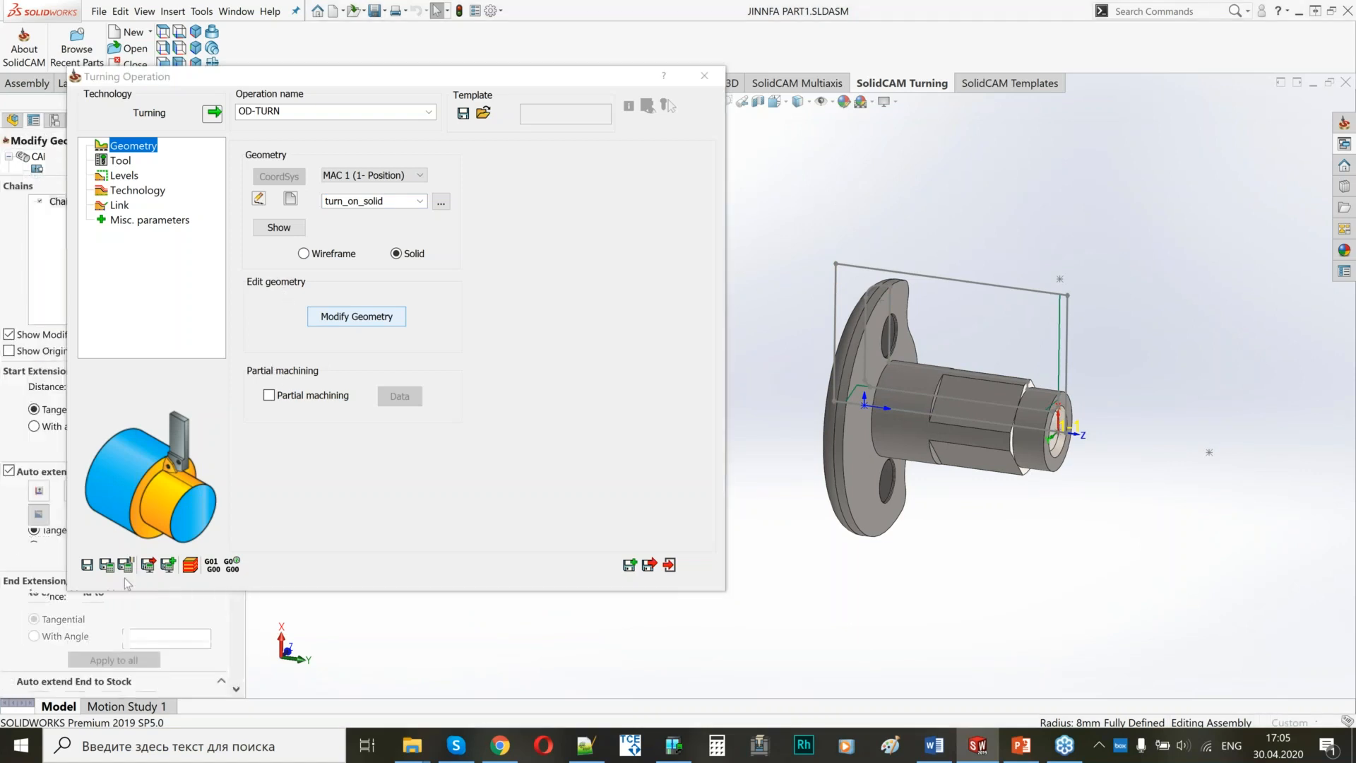
left_click(141, 598)
type("3")
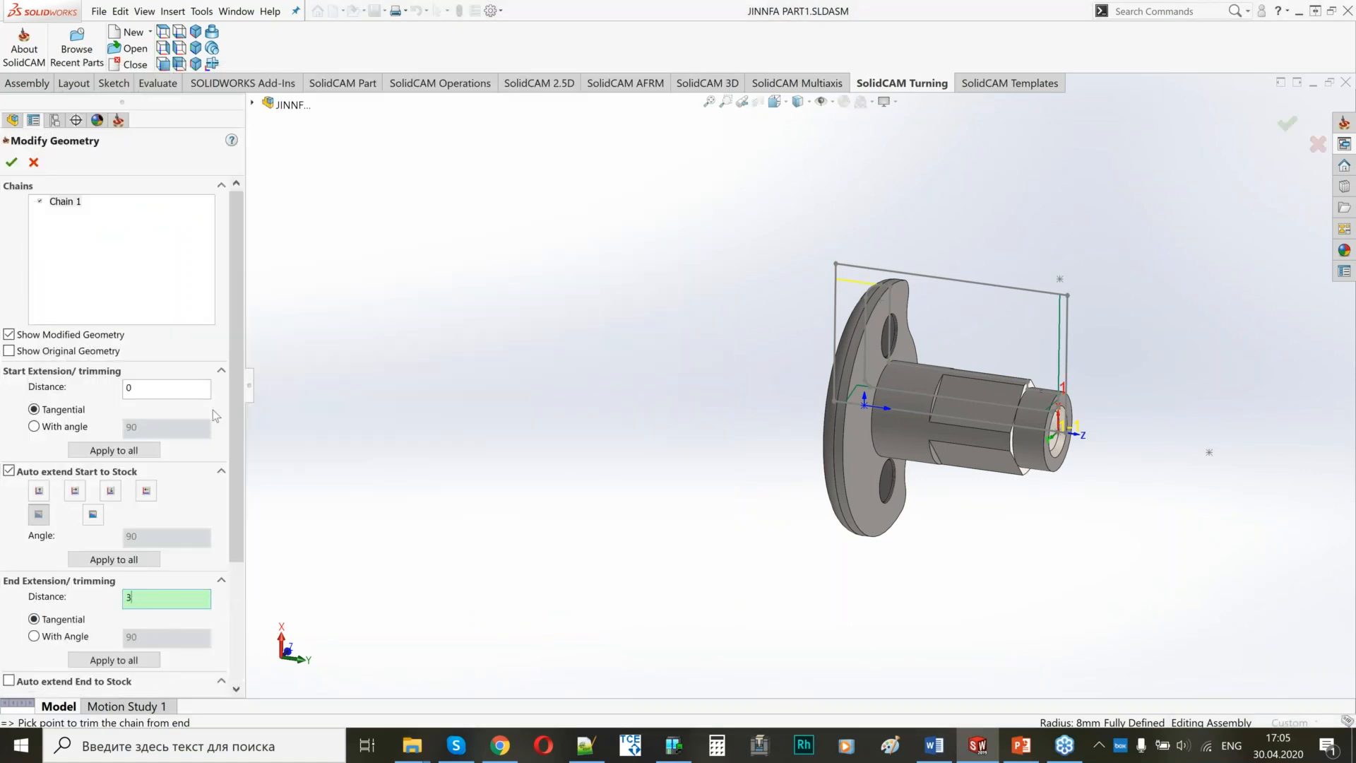
left_click(12, 161)
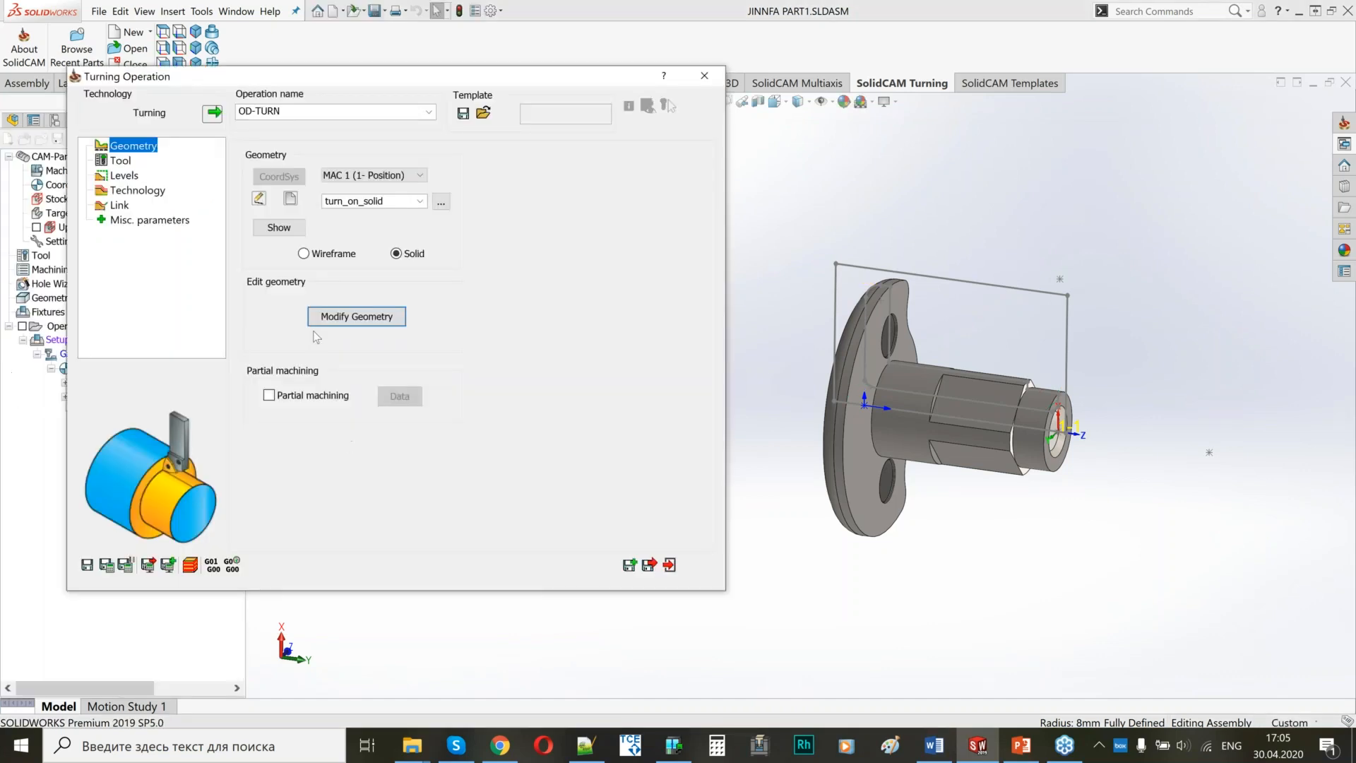
Assign turning tool 3, mounted on the GANG turret at station 3A, to OD-TURN.
left_click(116, 162)
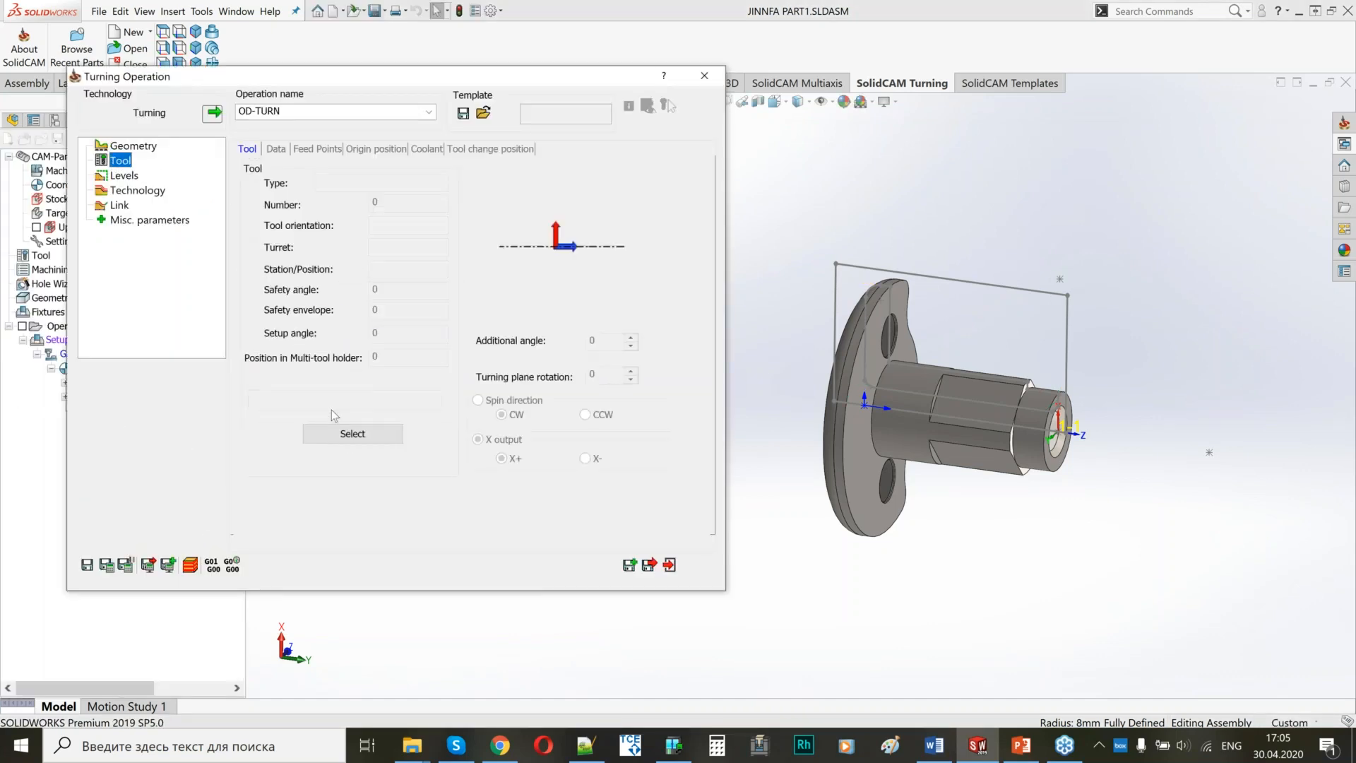
left_click(327, 432)
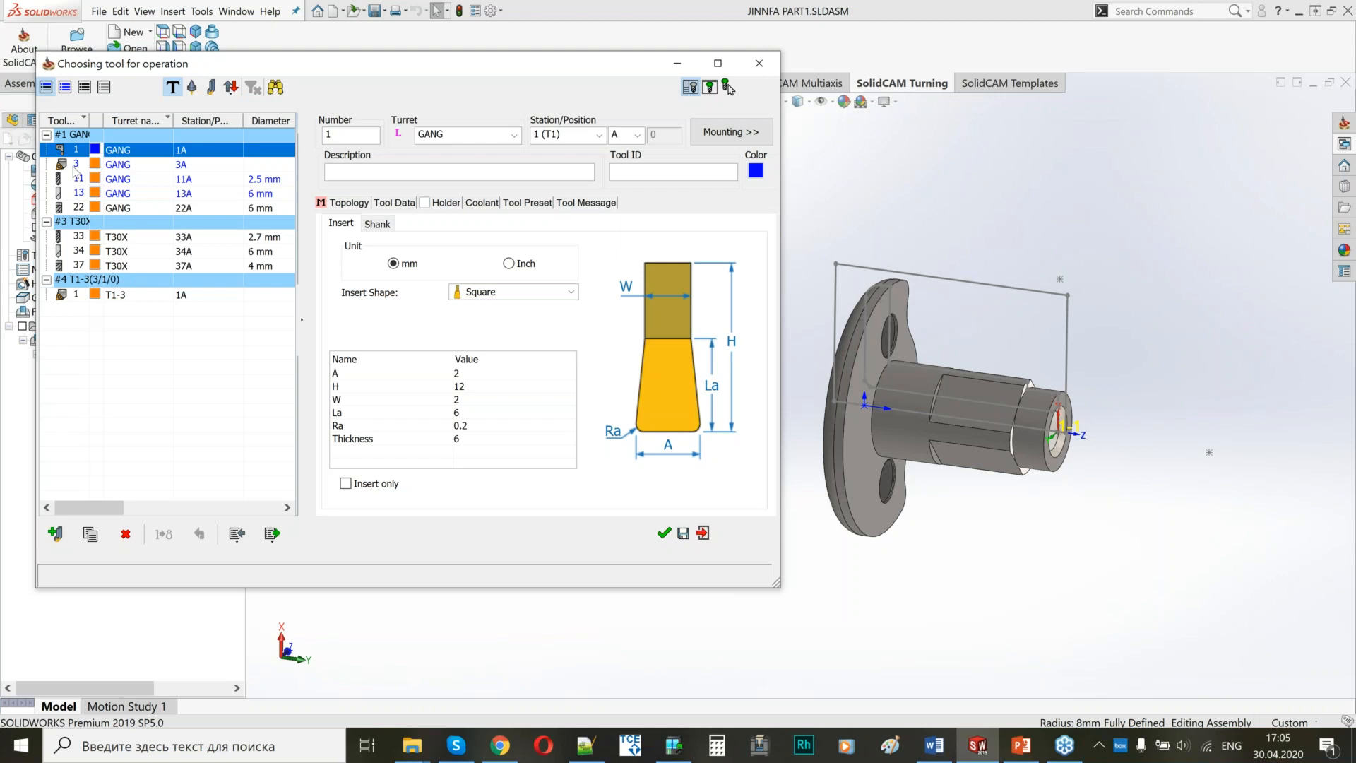
left_click(75, 166)
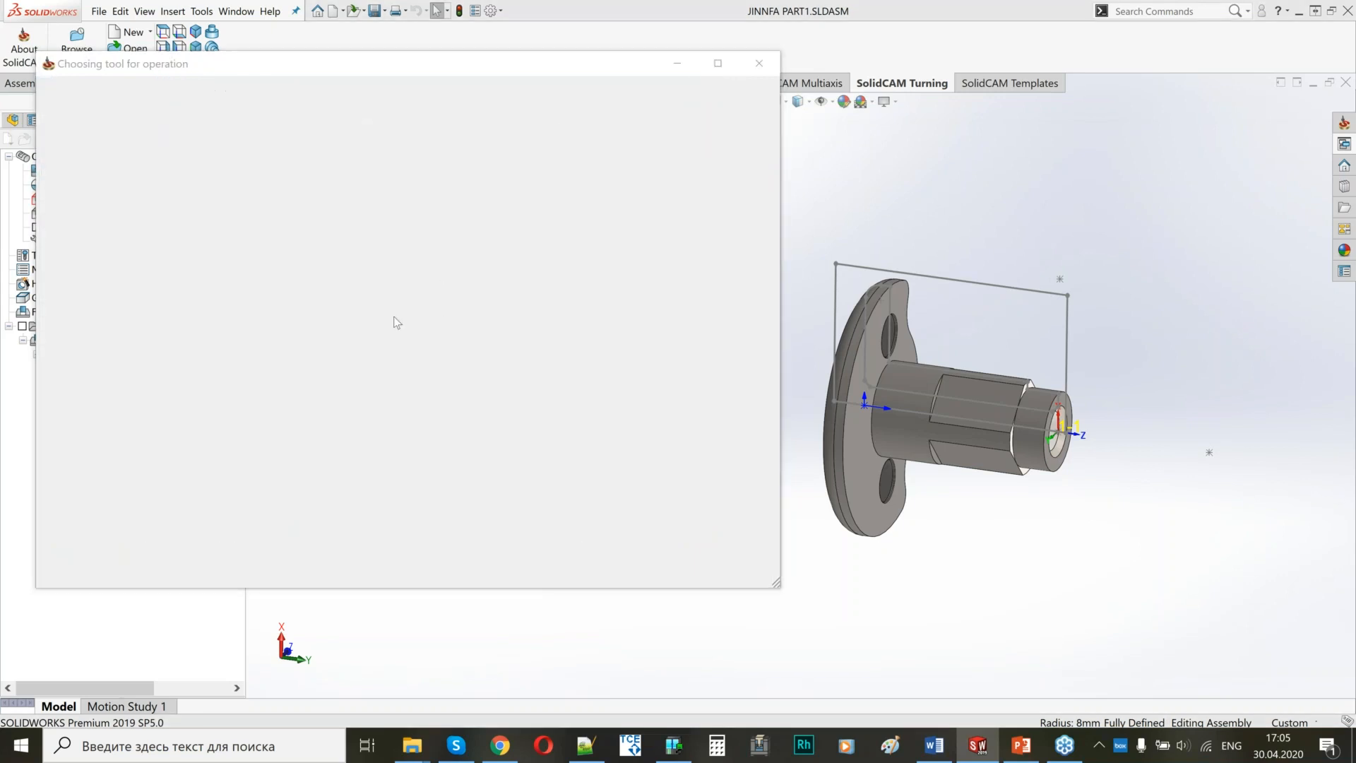
Set the roughing step down value of OD-TURN to 2.
left_click(121, 176)
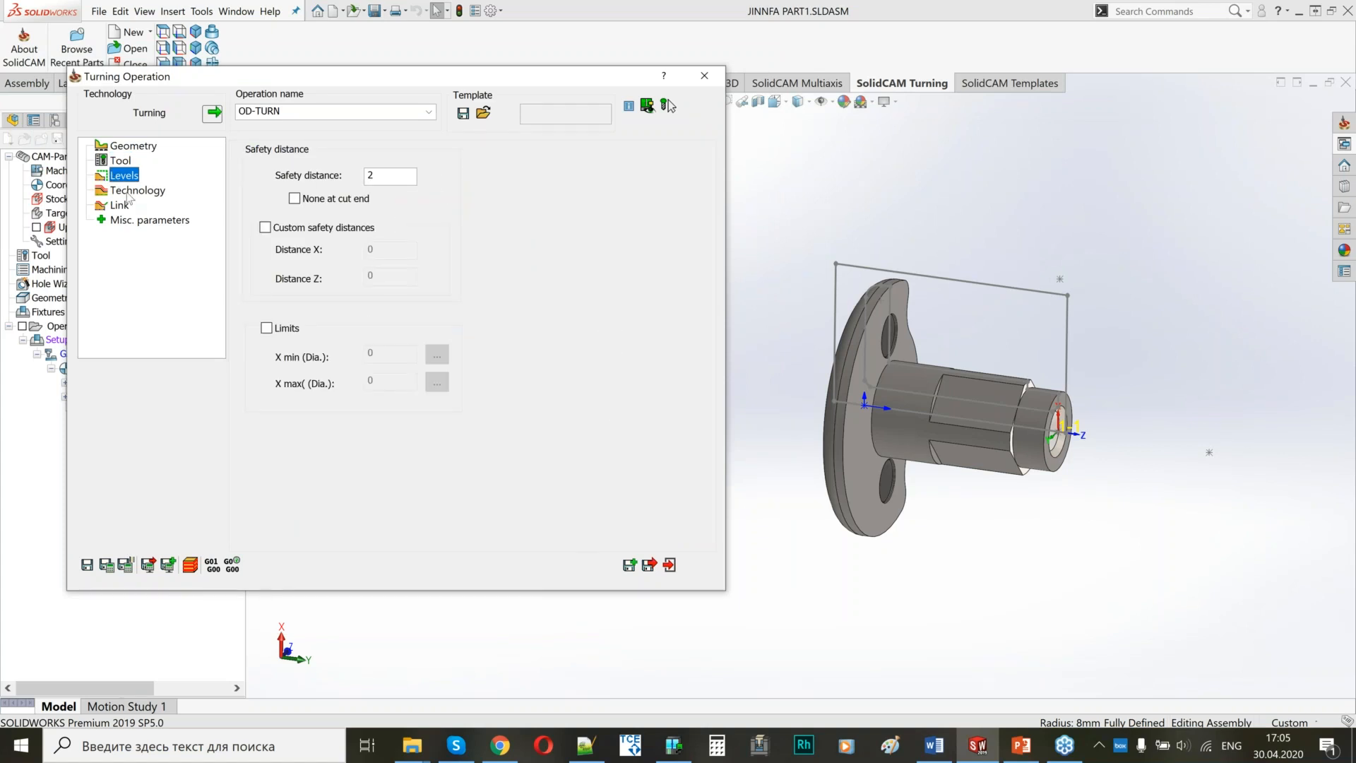
left_click(131, 190)
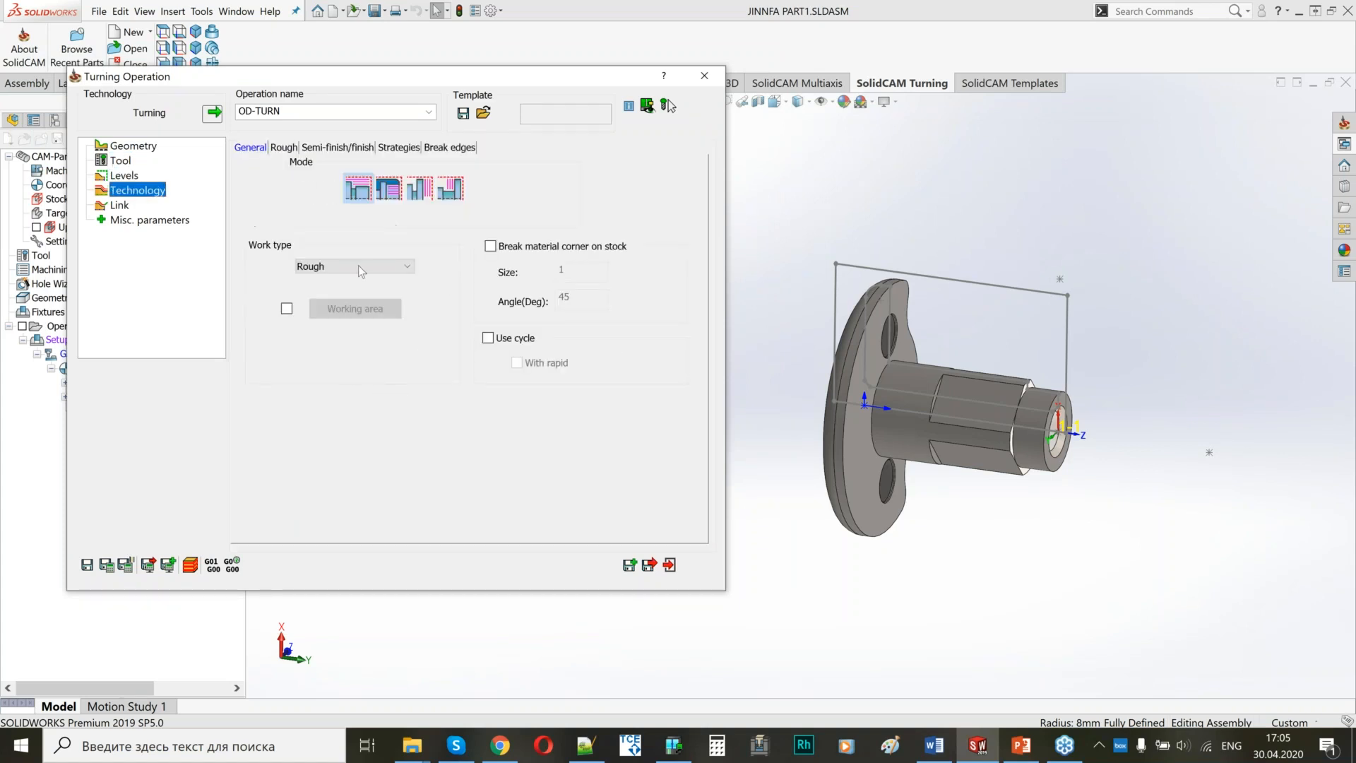
left_click(285, 148)
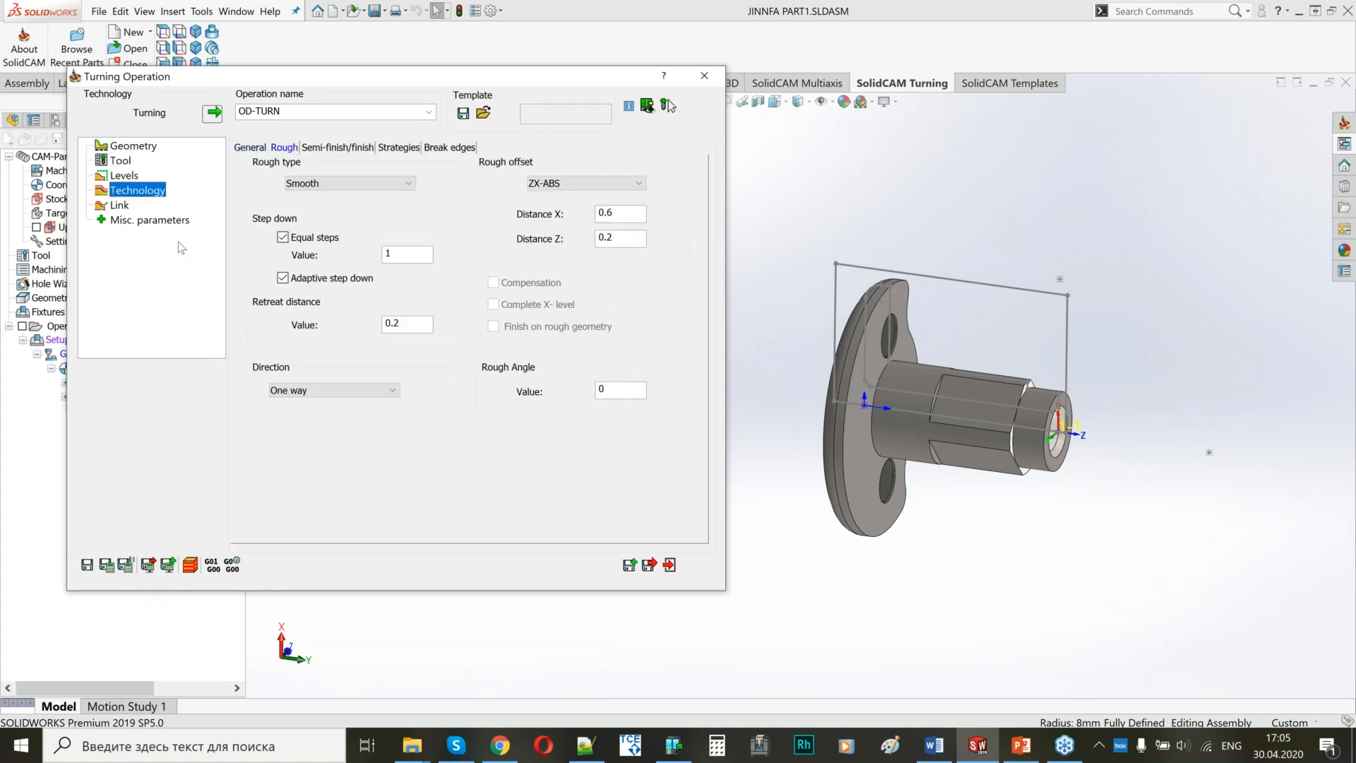
left_click_drag(408, 256, 362, 259)
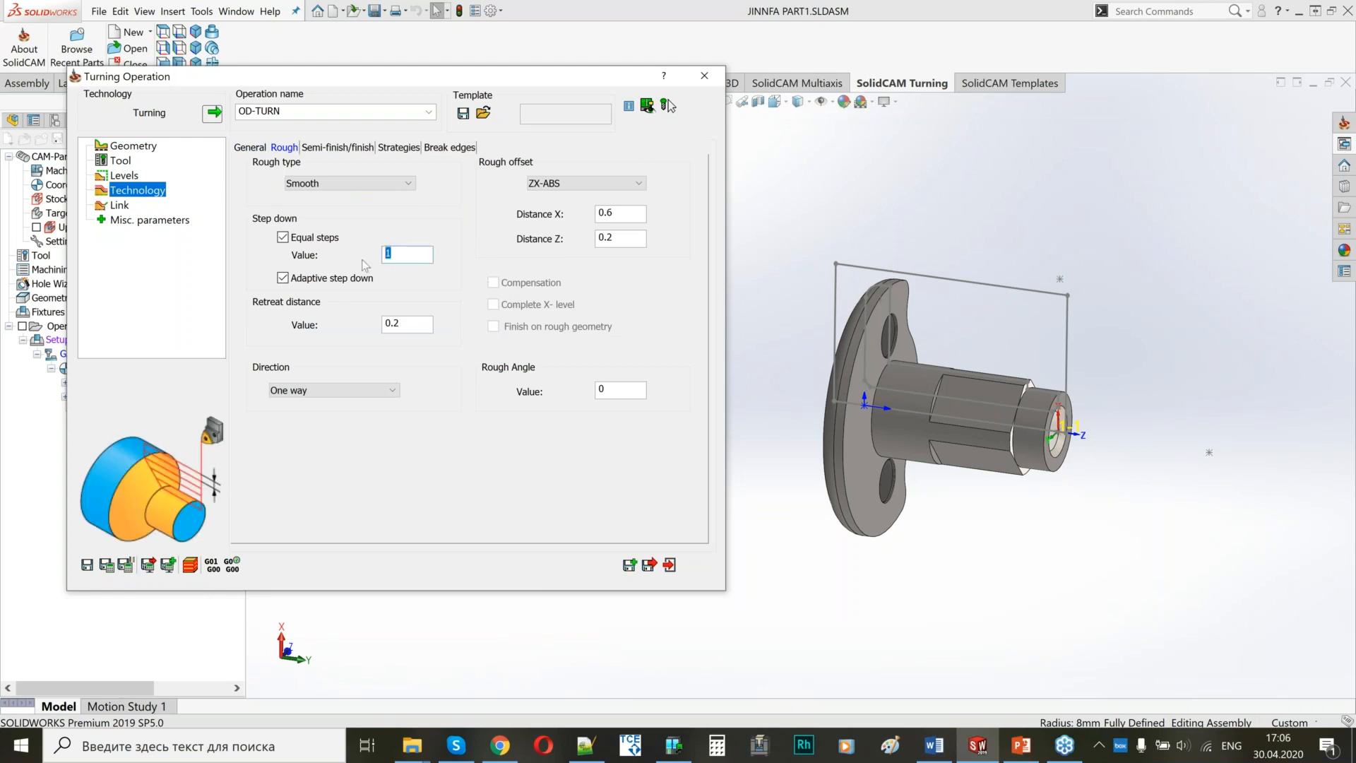
type("2")
Review the rough offset distances and the semi-finish/finish settings, and open the link settings of OD-TURN.
left_click(626, 212)
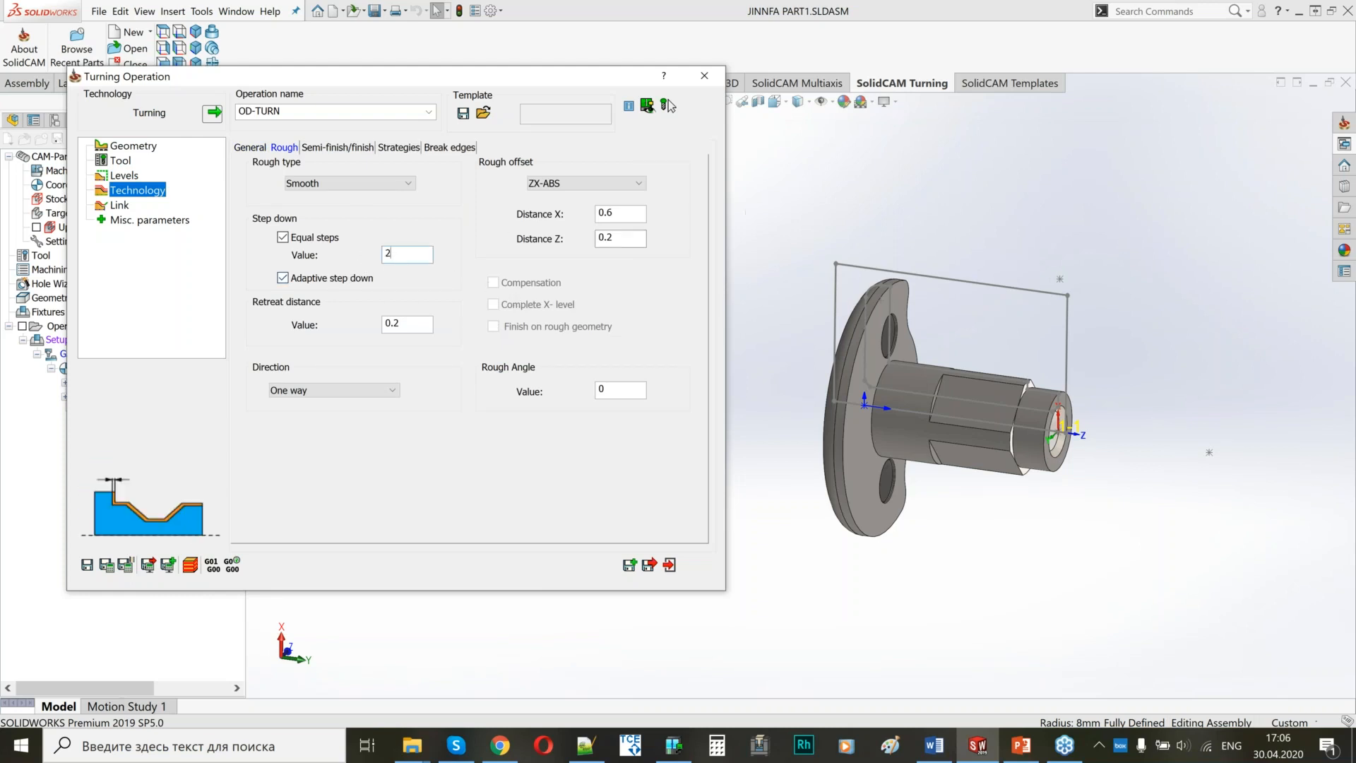
left_click(625, 240)
left_click(337, 147)
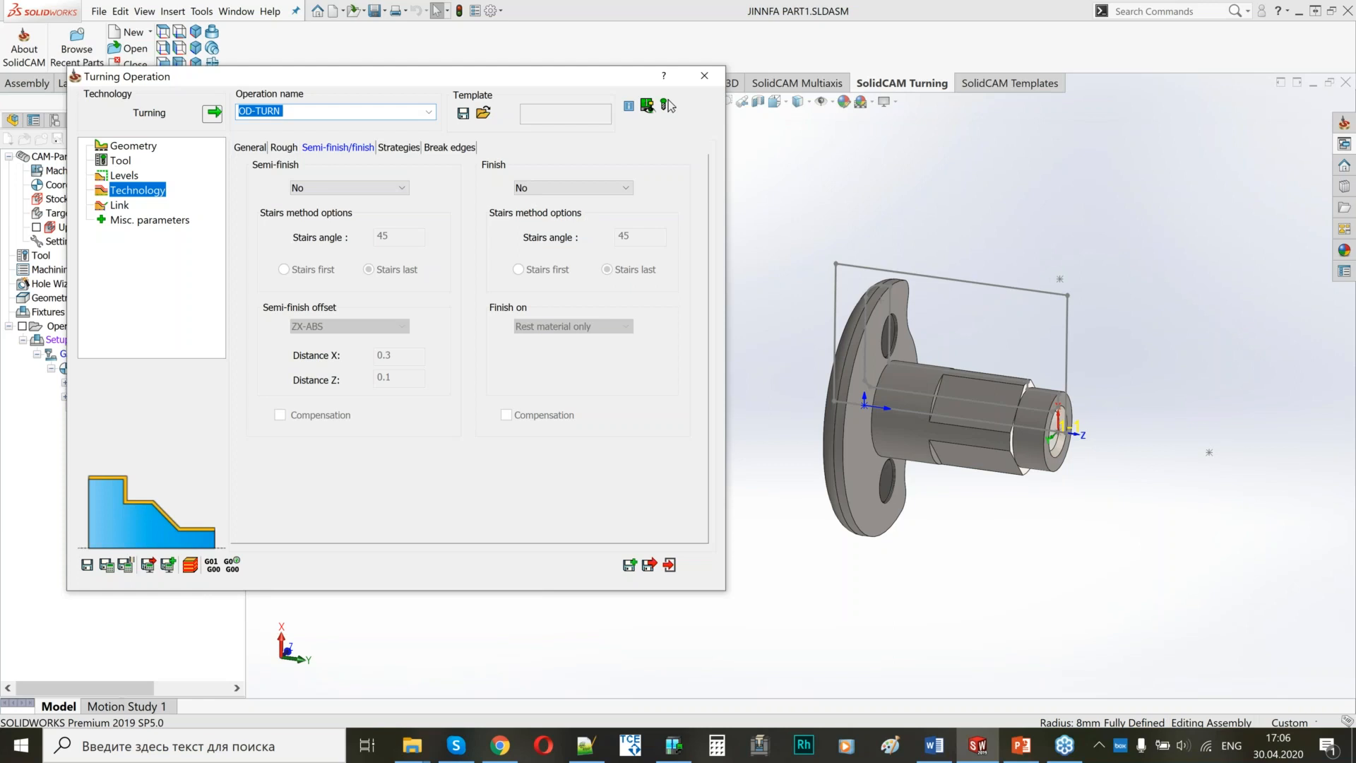
left_click(120, 206)
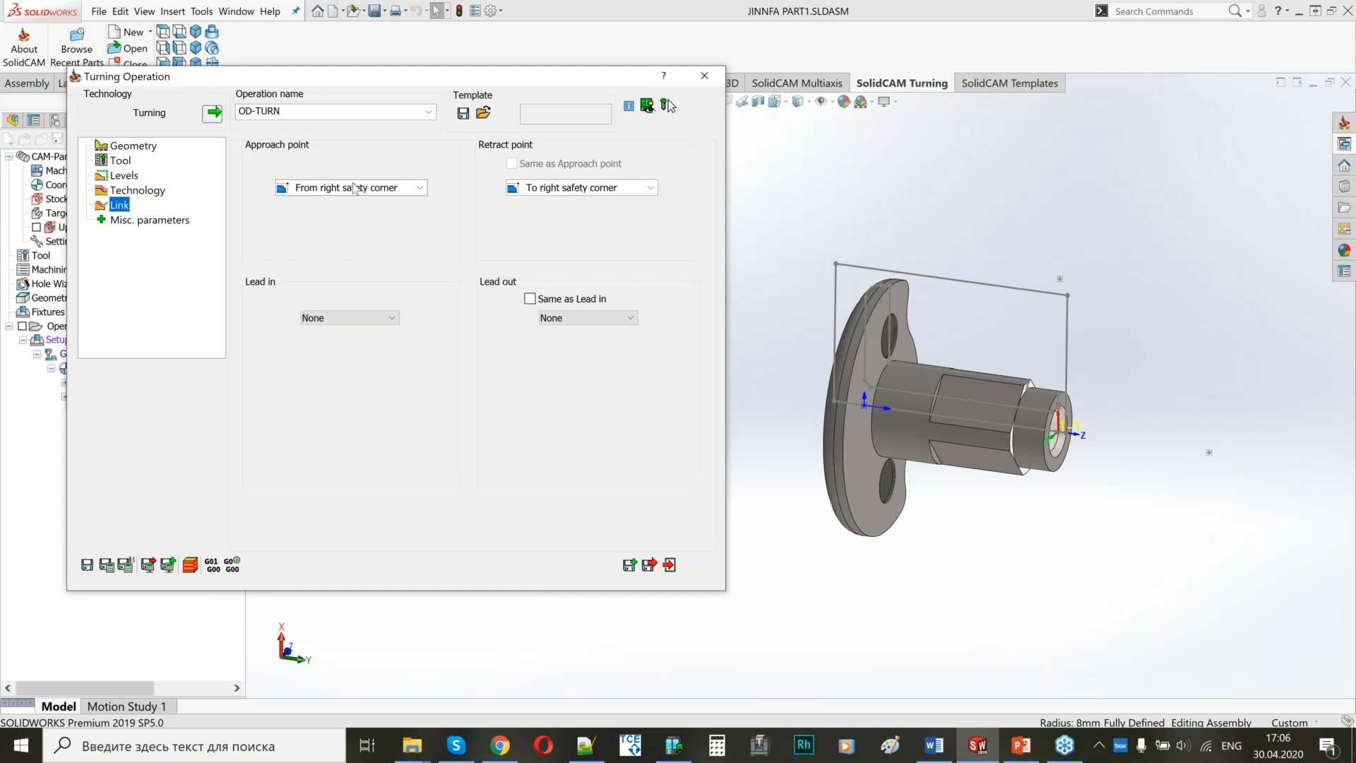
left_click(355, 188)
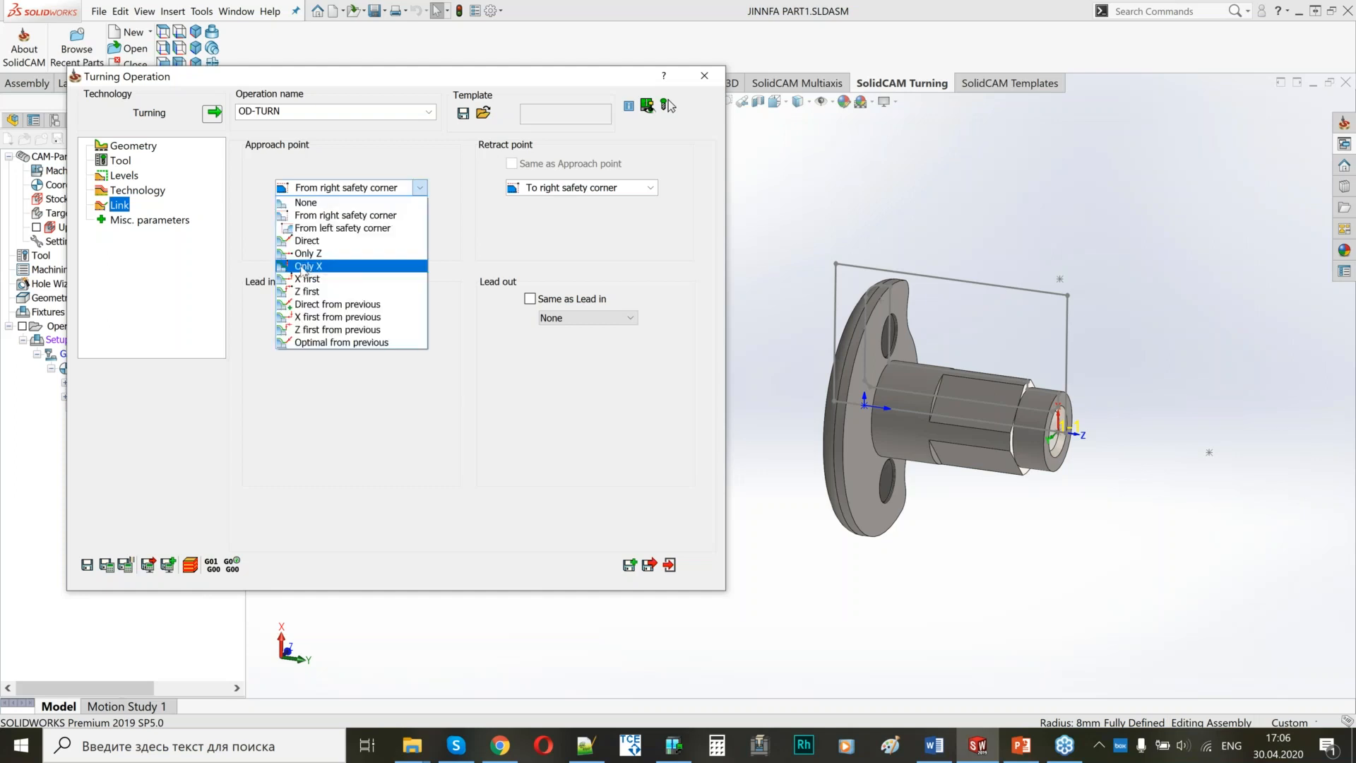
left_click(315, 267)
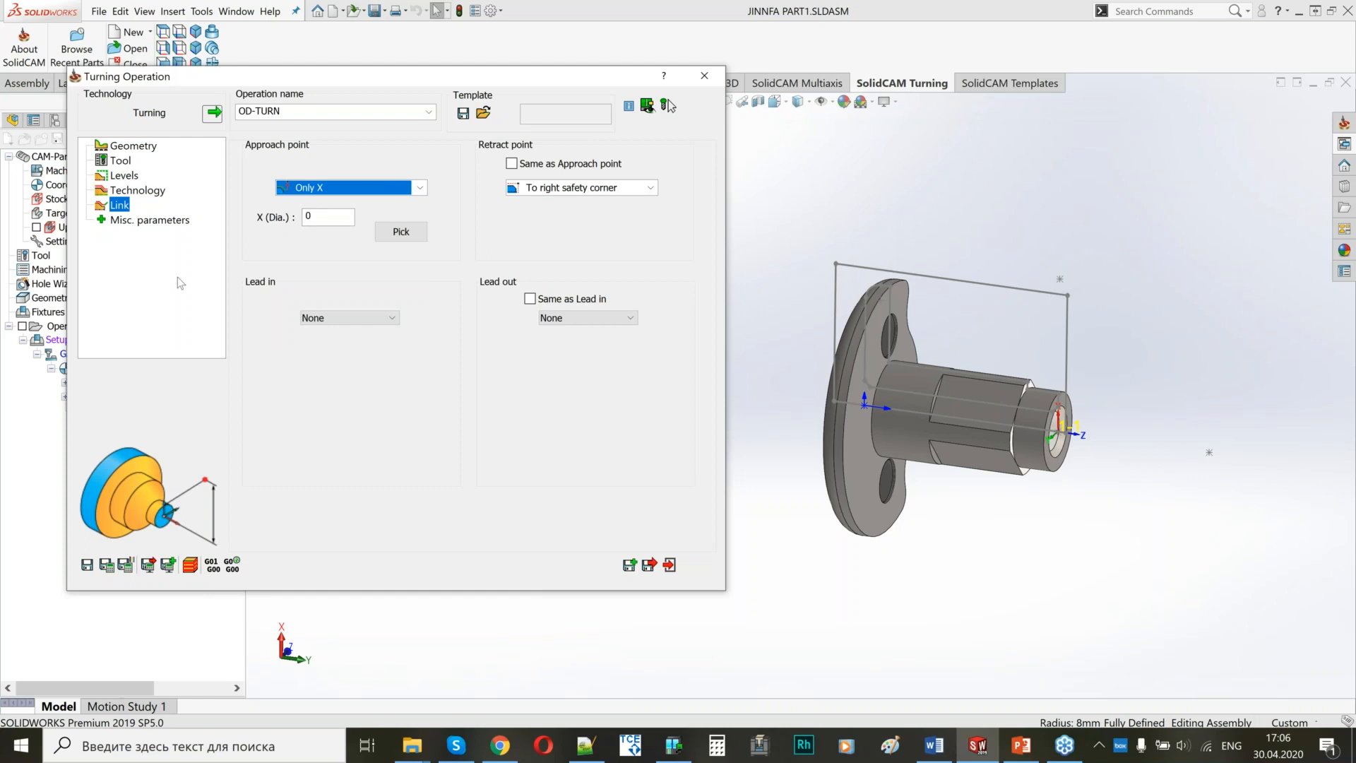
left_click(385, 188)
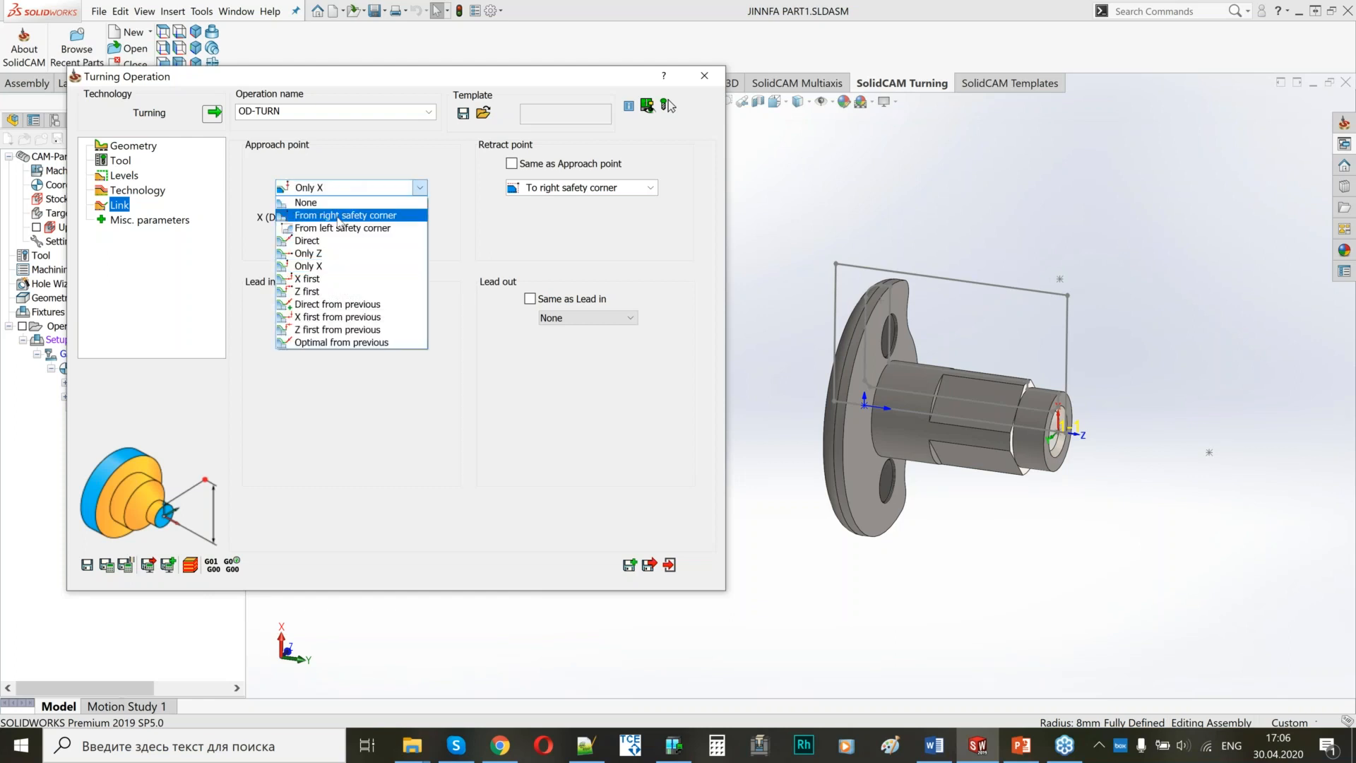
left_click(340, 215)
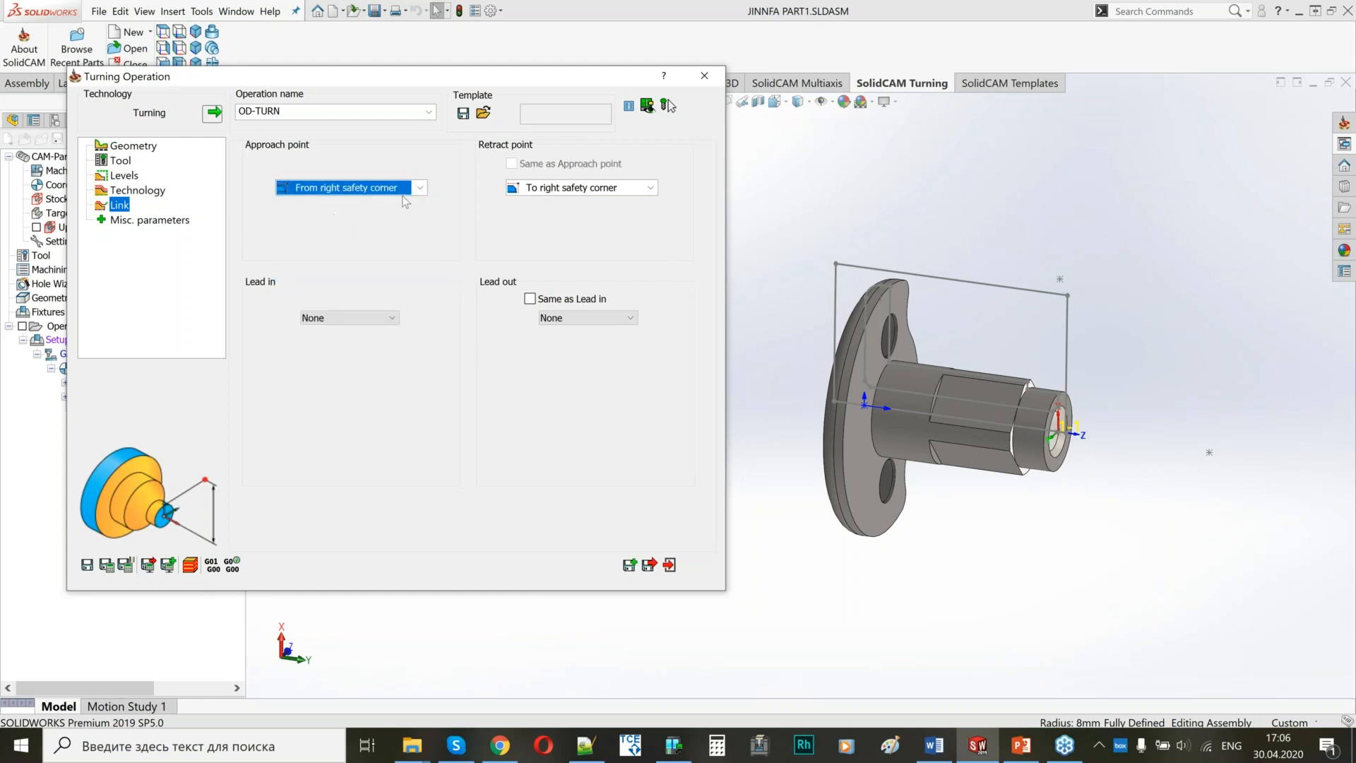
Set OD-TURN's retract point to Only X at a diameter of 40, and save and calculate the operation.
left_click(583, 188)
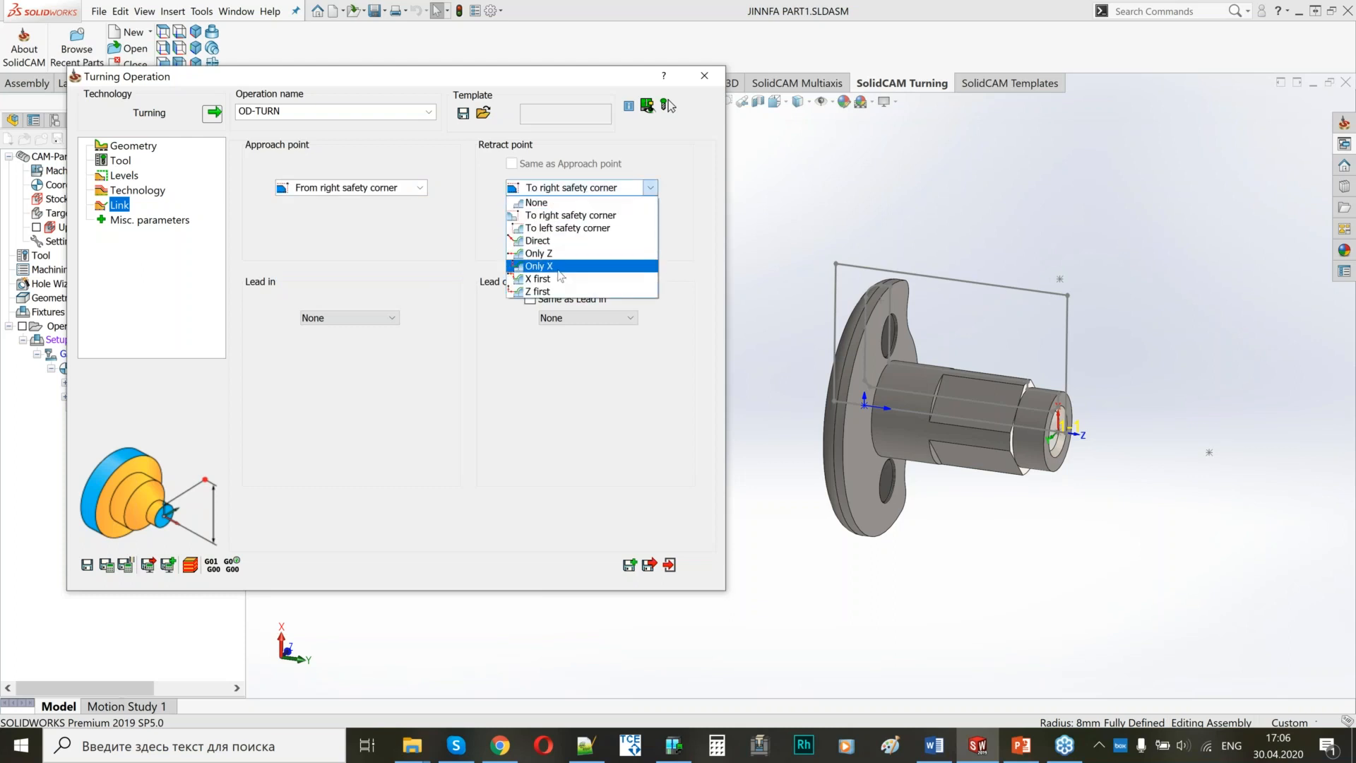
left_click(540, 268)
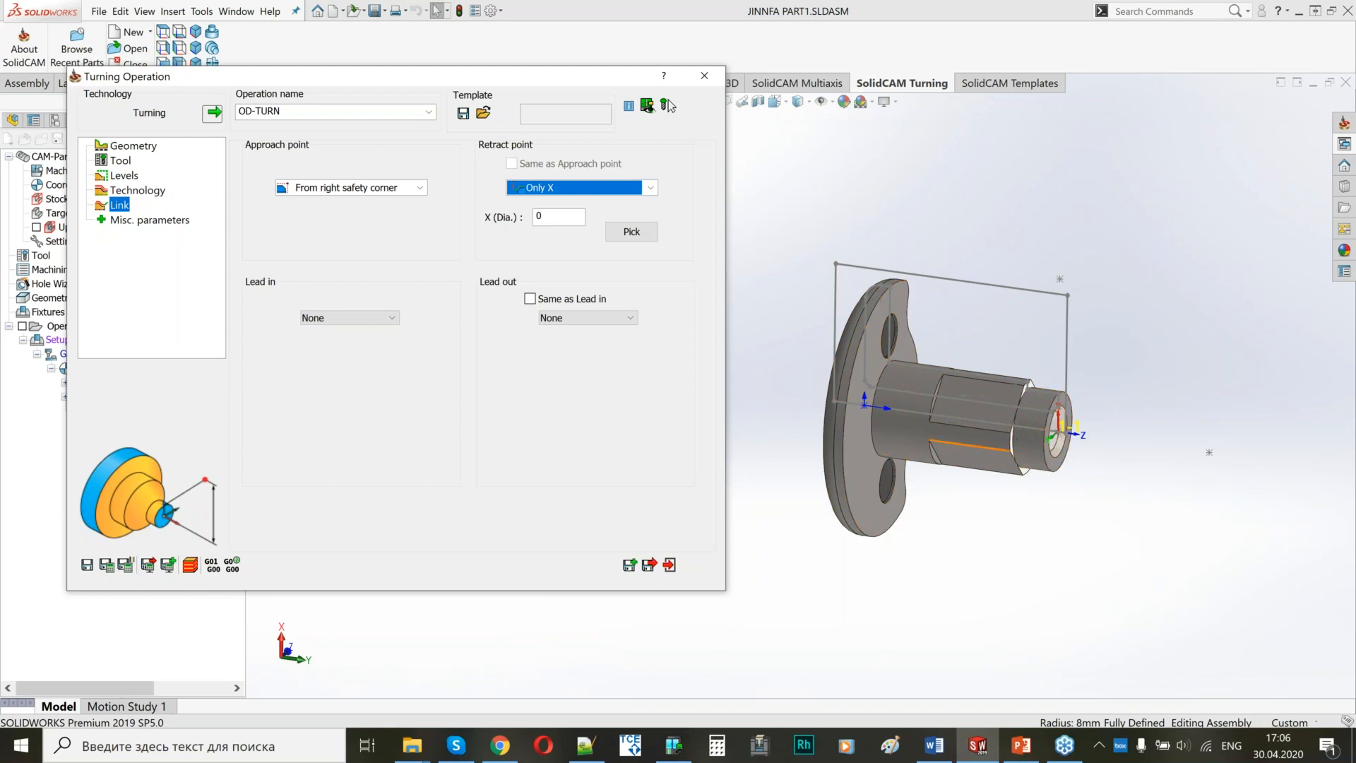
left_click(551, 220)
key("BackSpace")
type("40")
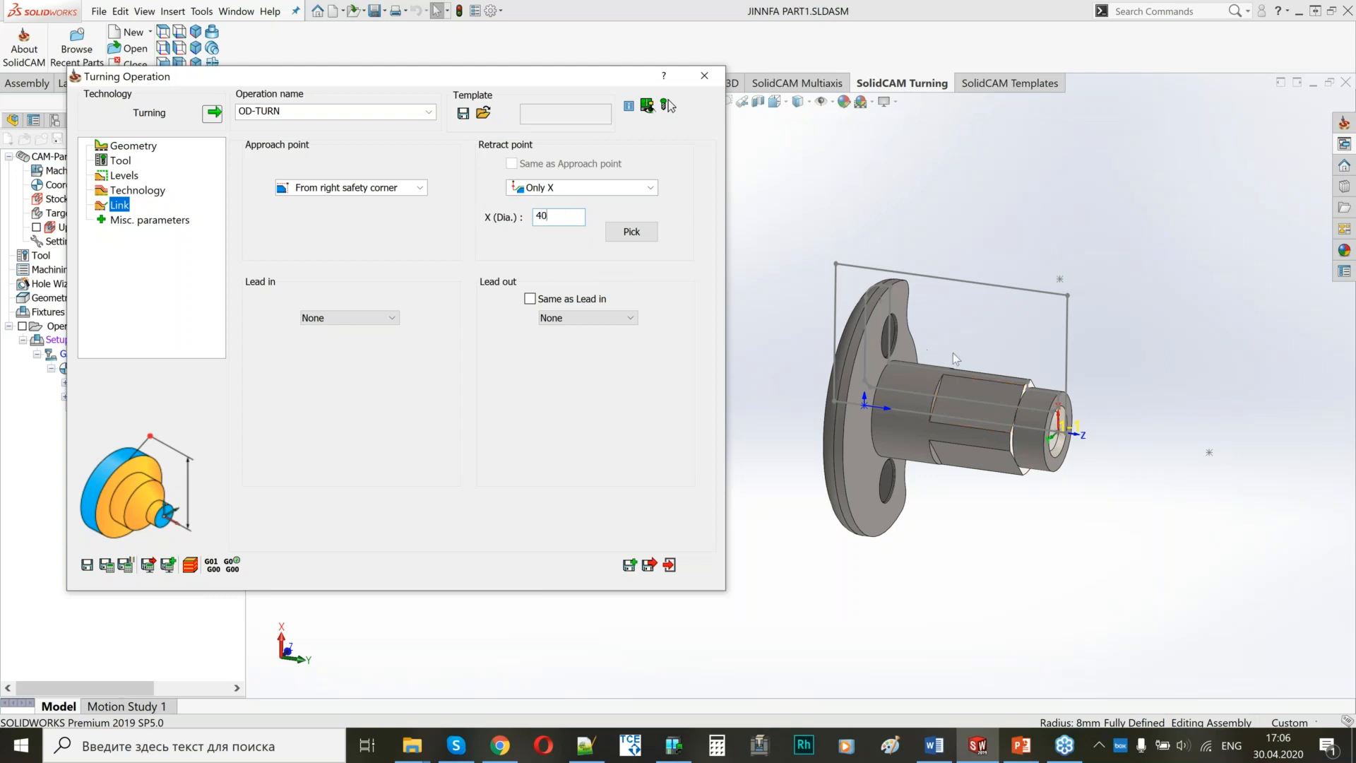
scroll(918, 350, "up", 2)
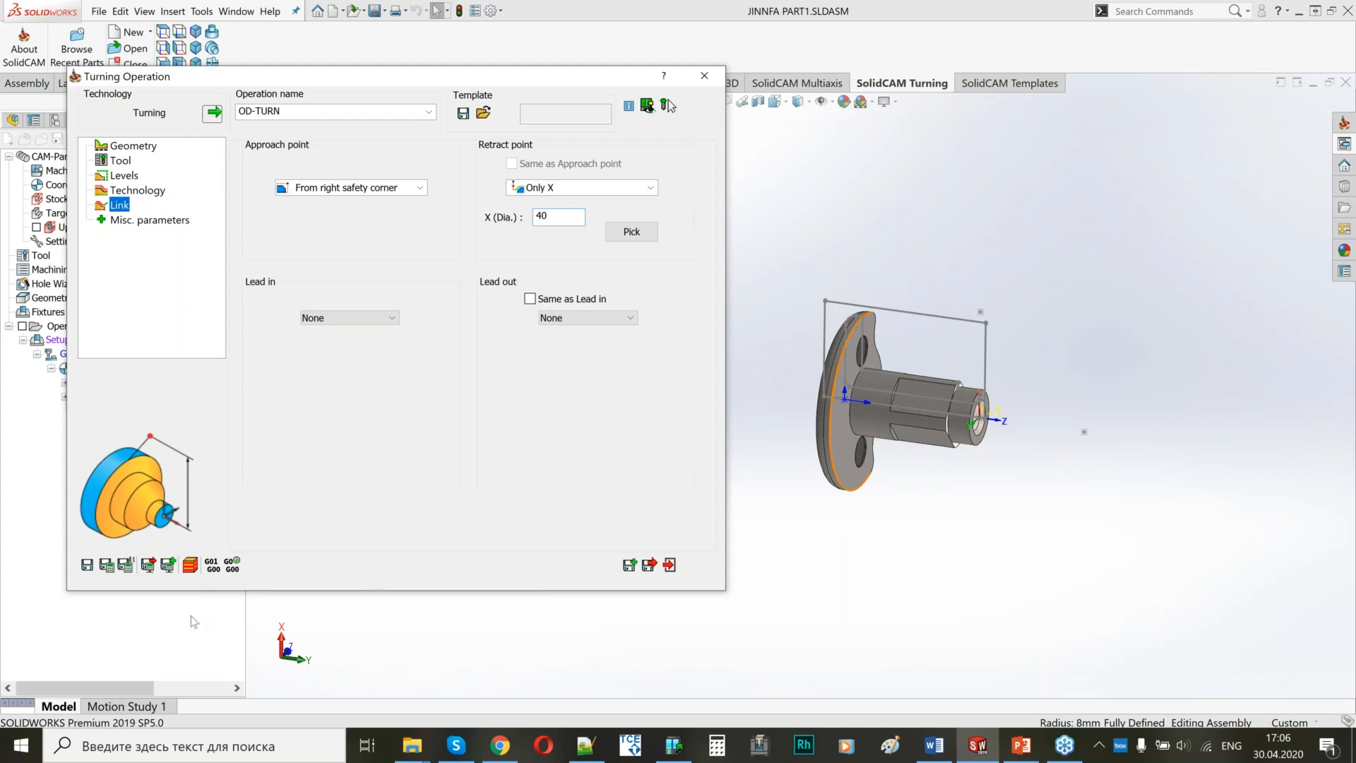
left_click(106, 564)
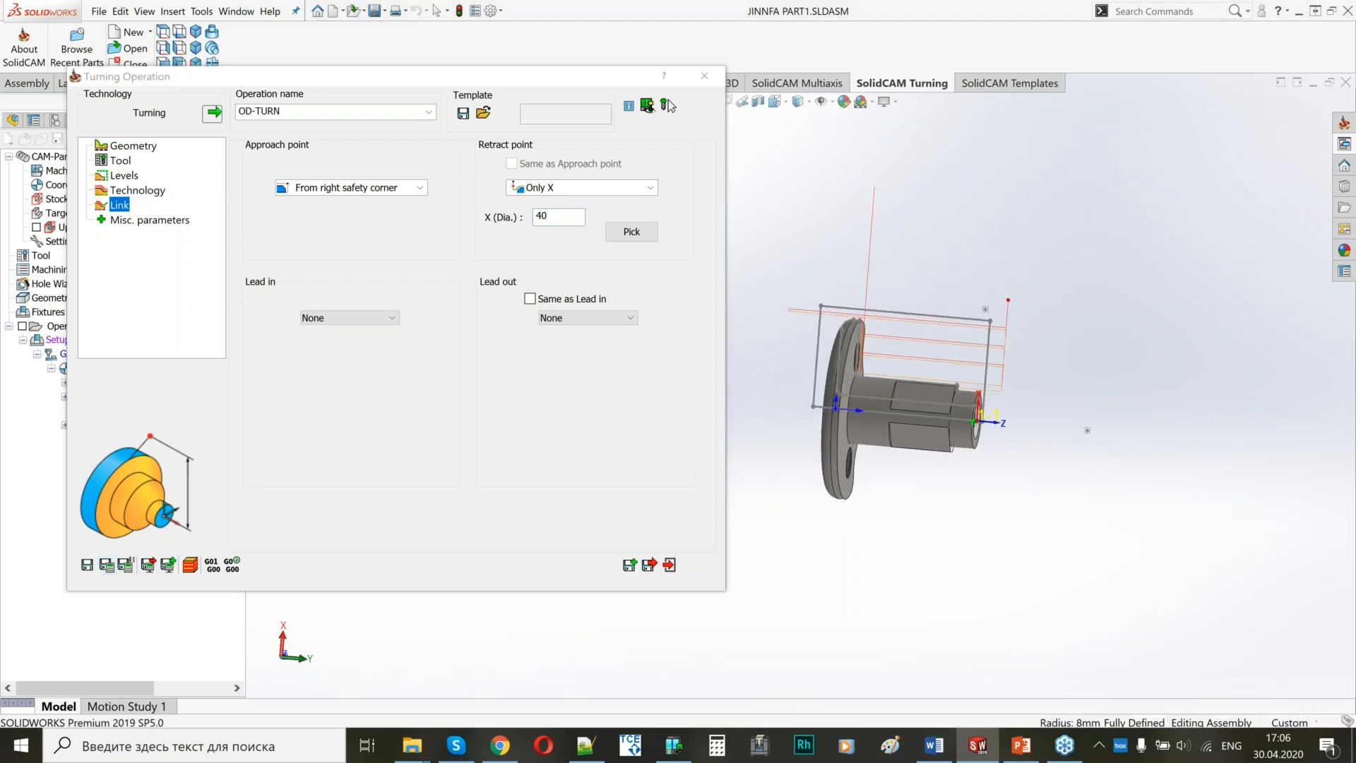
Examine the OD-TURN roughing toolpath in a side view, particularly the passes around the flange rim.
scroll(1038, 401, "down", 2)
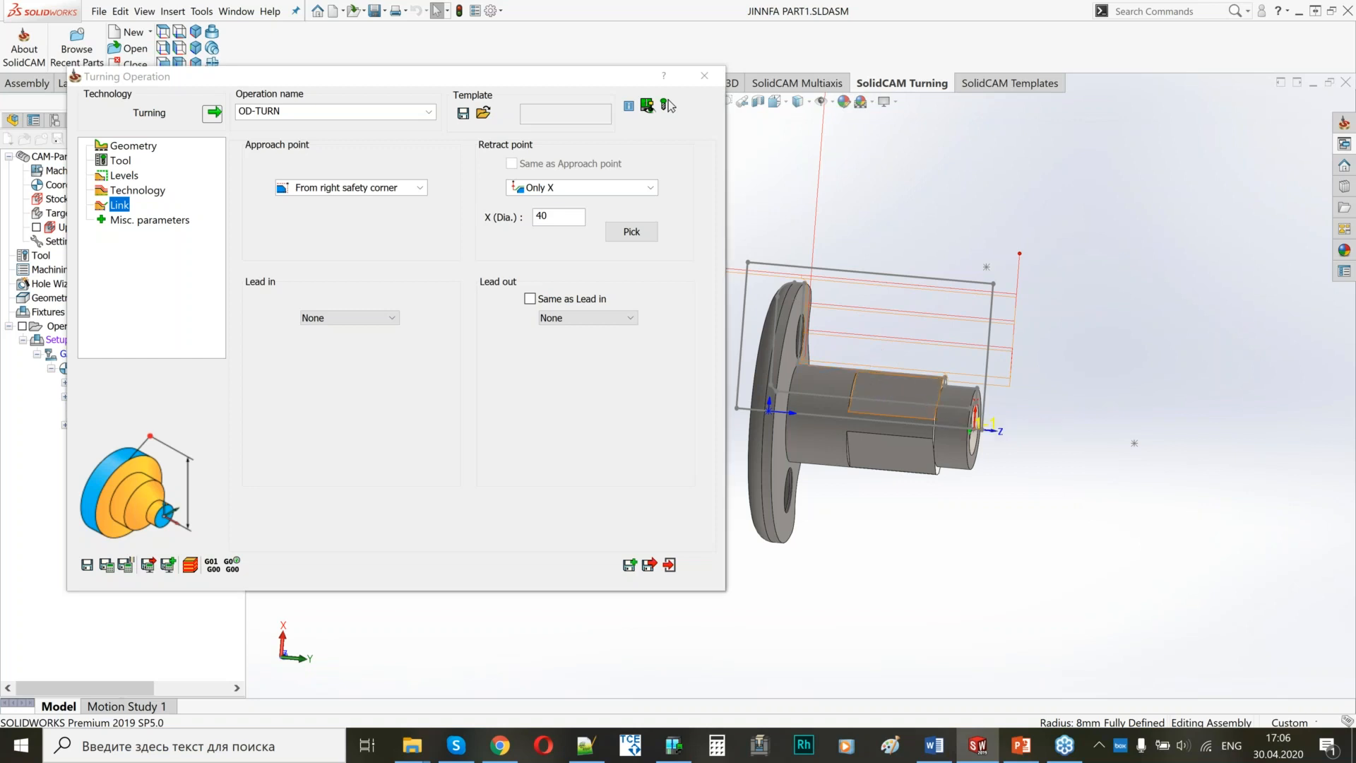
scroll(880, 384, "up", 3)
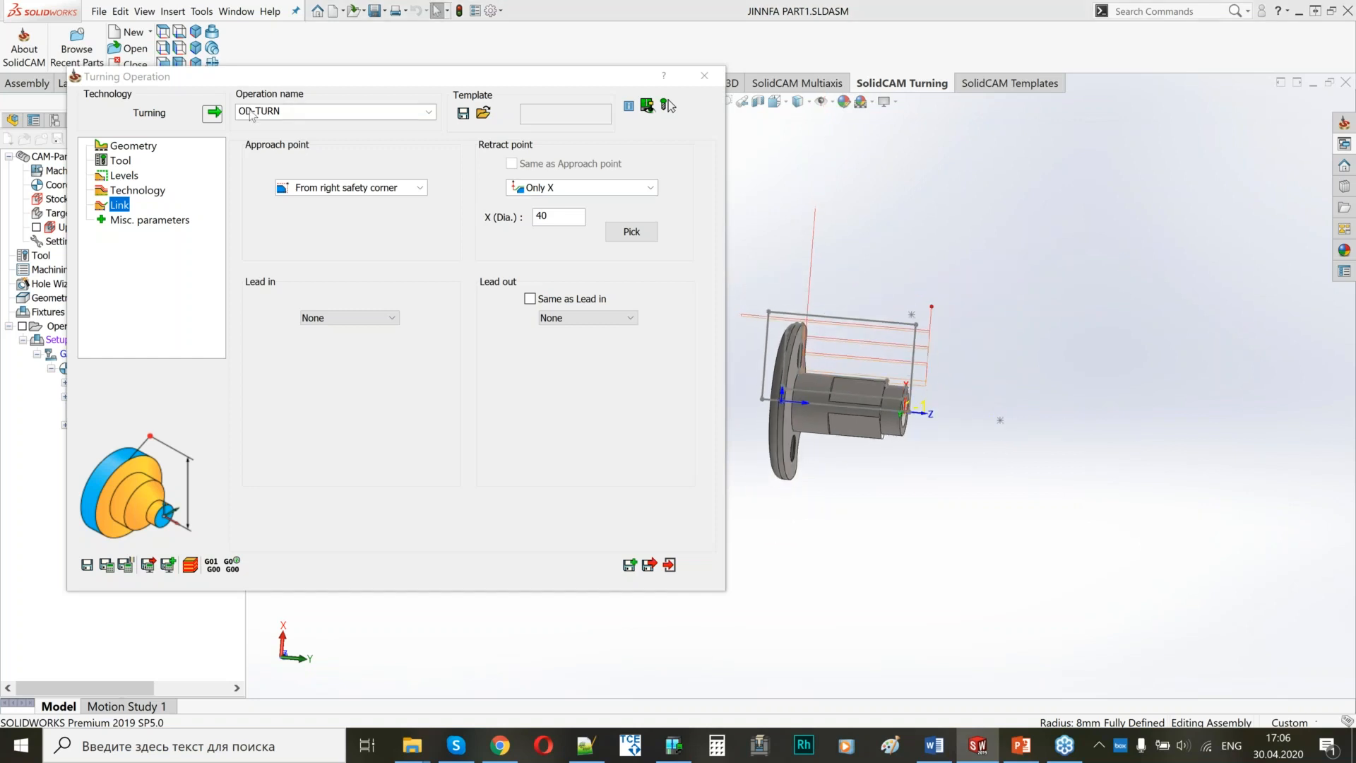
left_click_drag(292, 78, 252, 114)
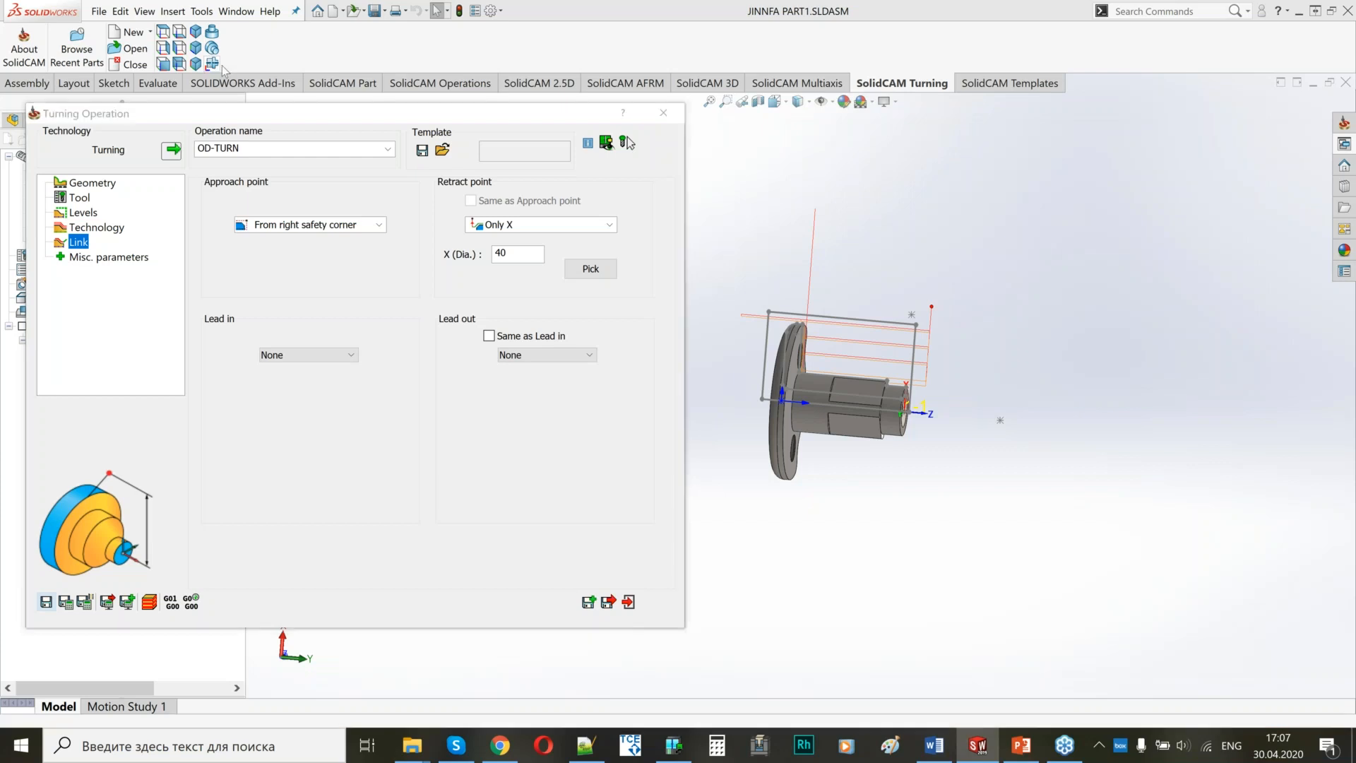
left_click(211, 65)
left_click(210, 65)
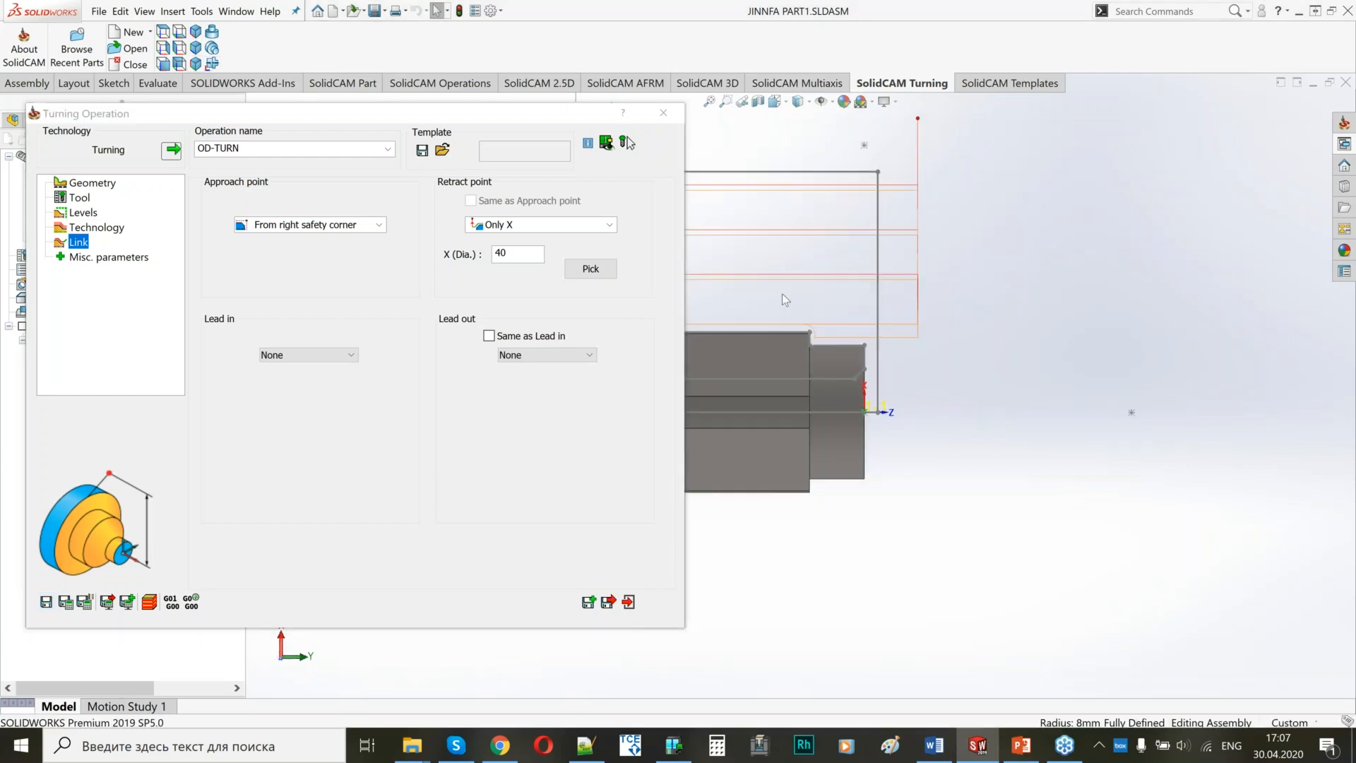
middle_click_drag(798, 314, 1108, 392, "ctrl")
scroll(814, 260, "up", 3)
scroll(814, 261, "down", 2)
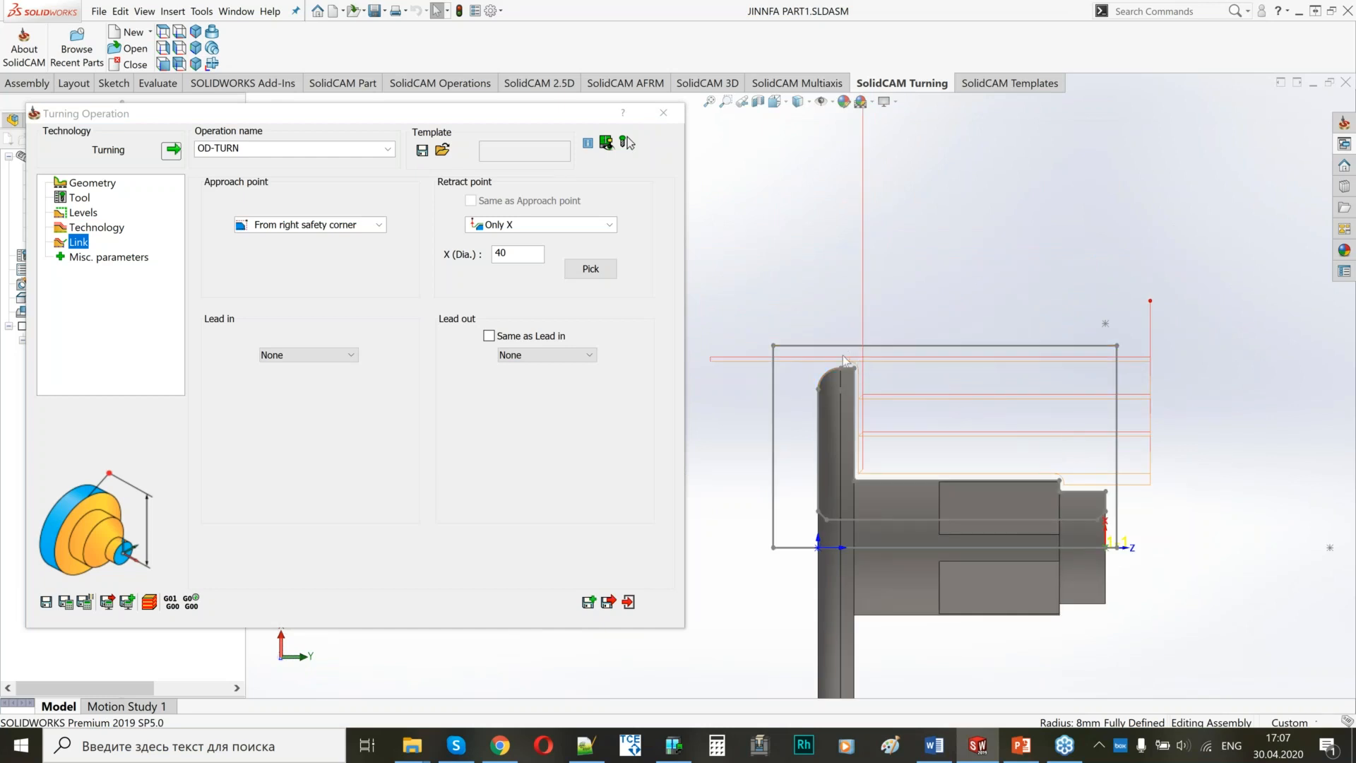
scroll(853, 348, "down", 2)
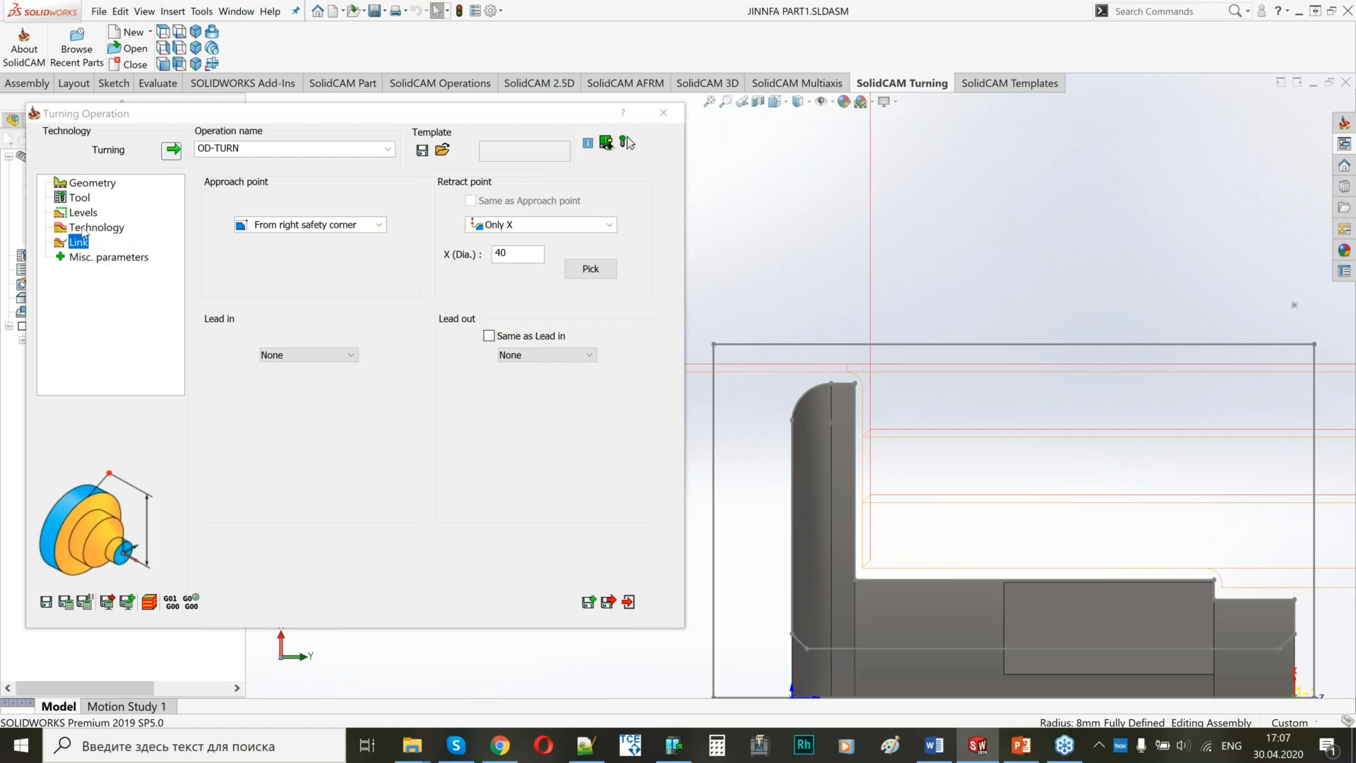
Open the technology settings of OD-TURN.
left_click(84, 227)
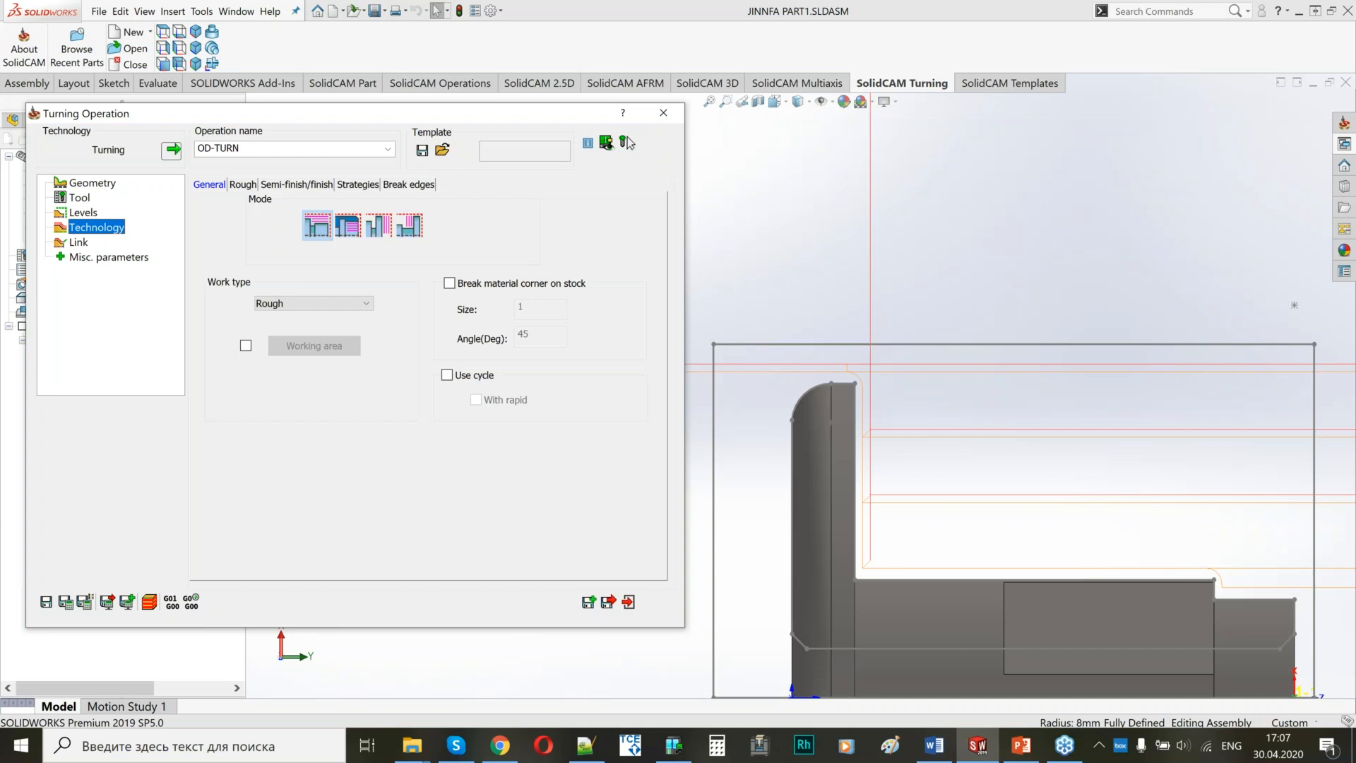
Enable breaking the material corner on stock for OD-TURN with size 0.3, save and calculate, and exit the operation.
scroll(858, 378, "up", 2)
scroll(858, 377, "up", 3)
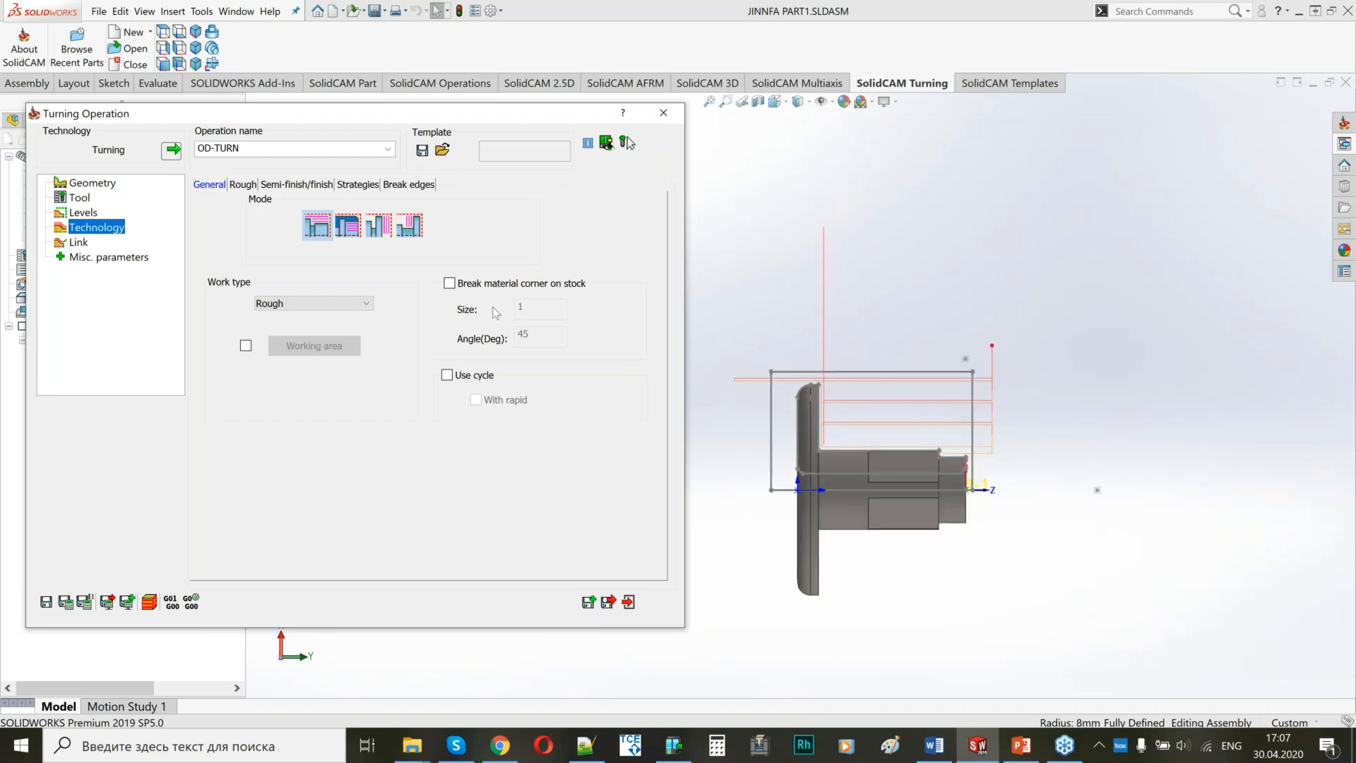
left_click(449, 283)
left_click_drag(534, 311, 515, 313)
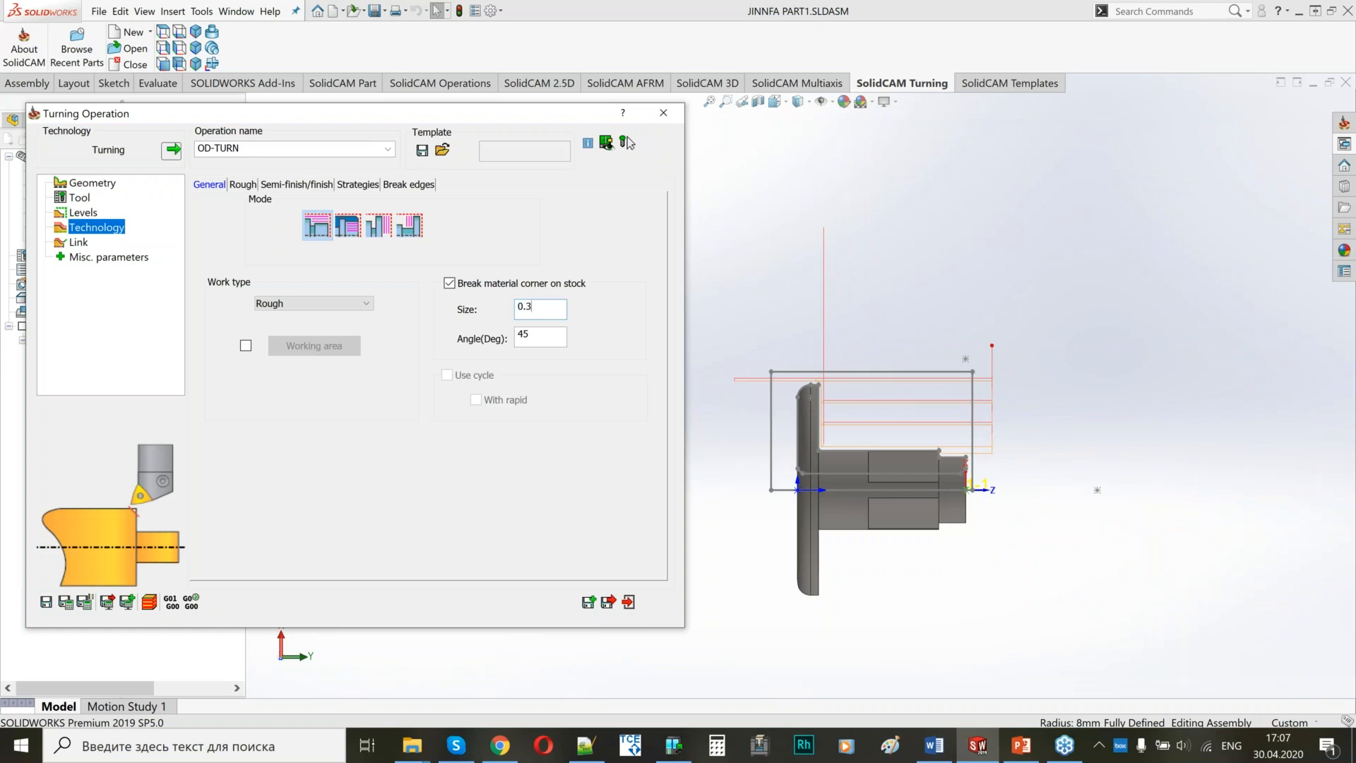
left_click(66, 602)
scroll(841, 377, "down", 5)
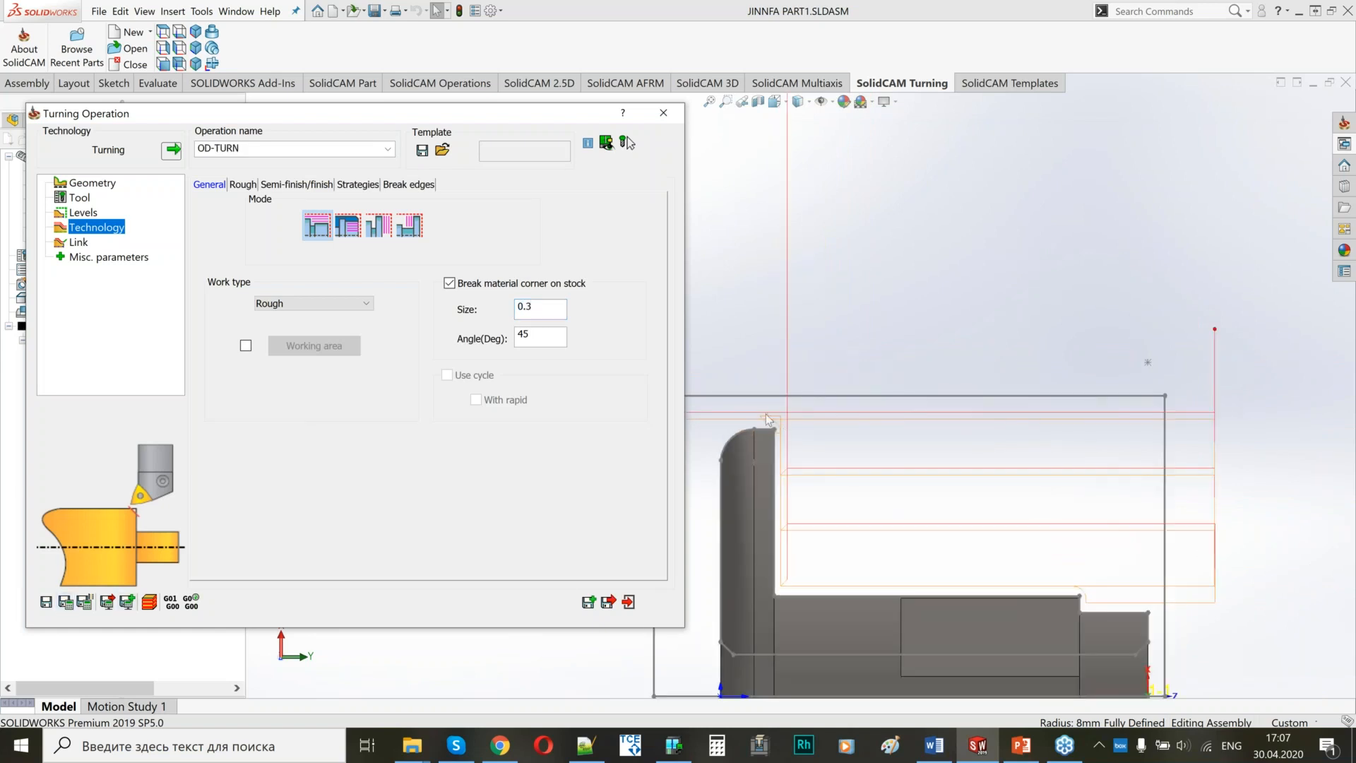
left_click(609, 602)
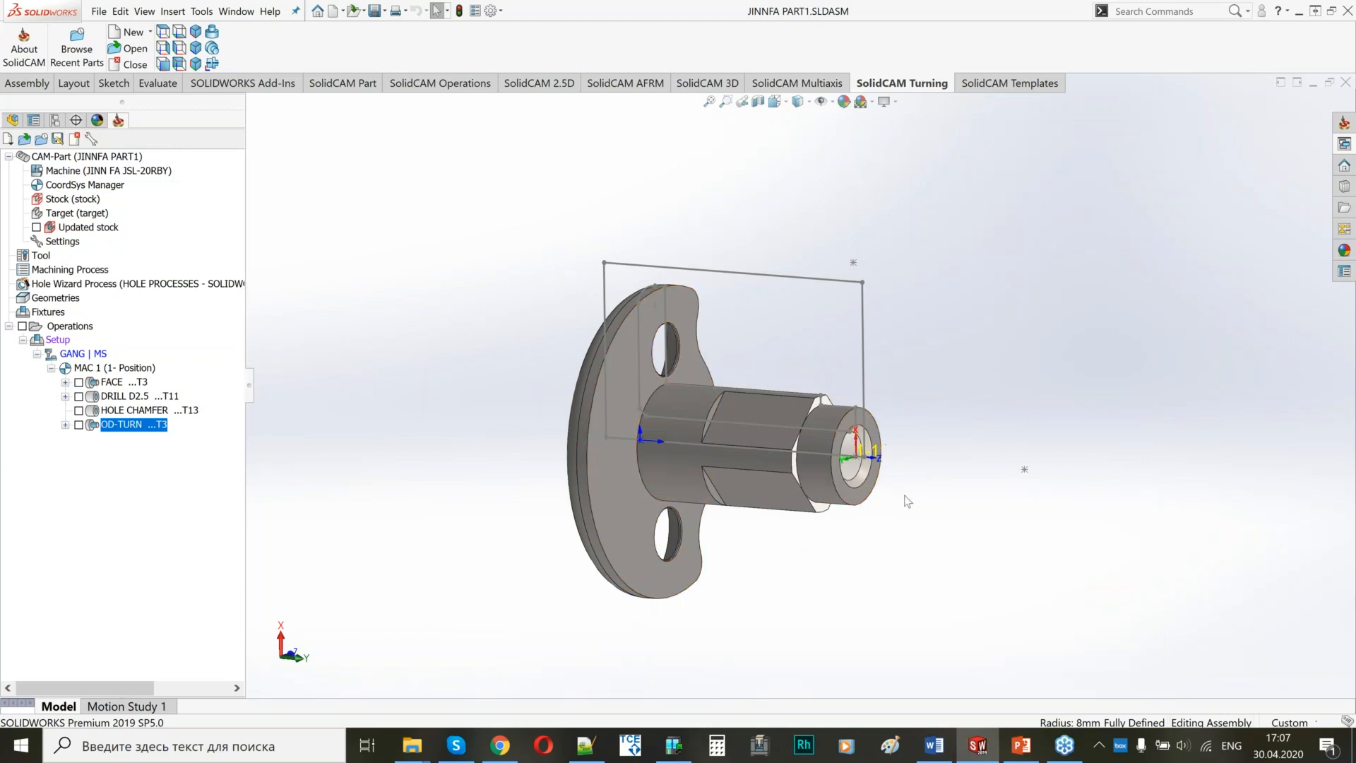
Add a Profile milling operation after OD-TURN and name it RADIAL MILLING.
middle_click_drag(890, 503, 839, 538)
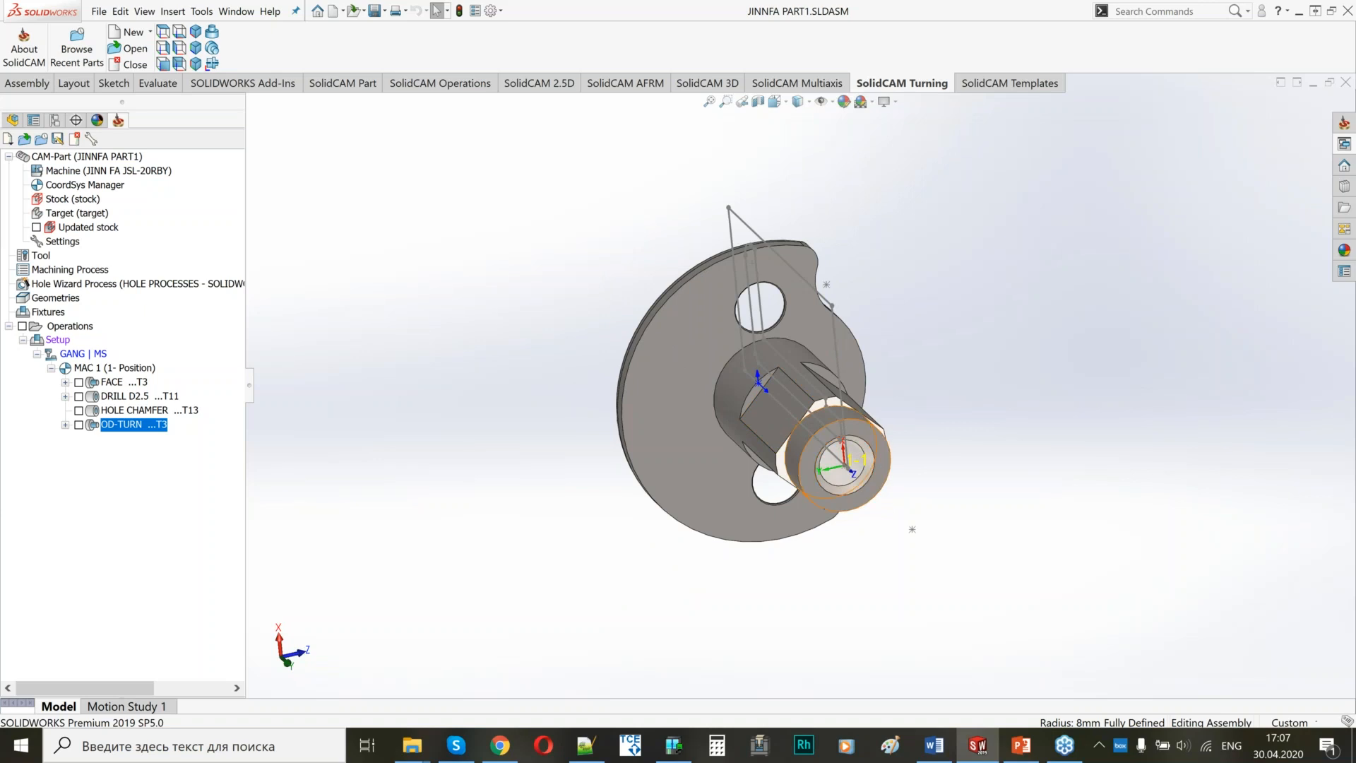
scroll(890, 424, "up", 3)
scroll(891, 424, "down", 3)
scroll(714, 408, "down", 2)
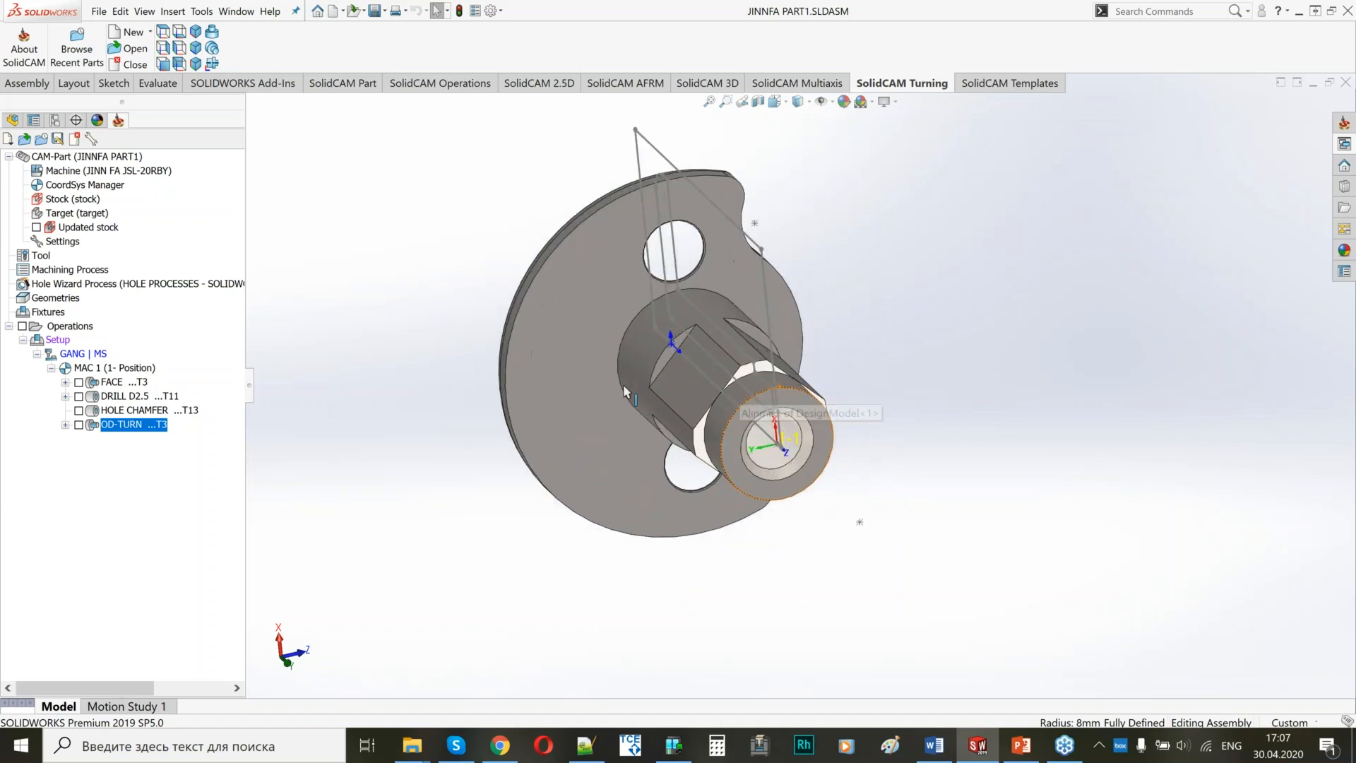
right_click(144, 431)
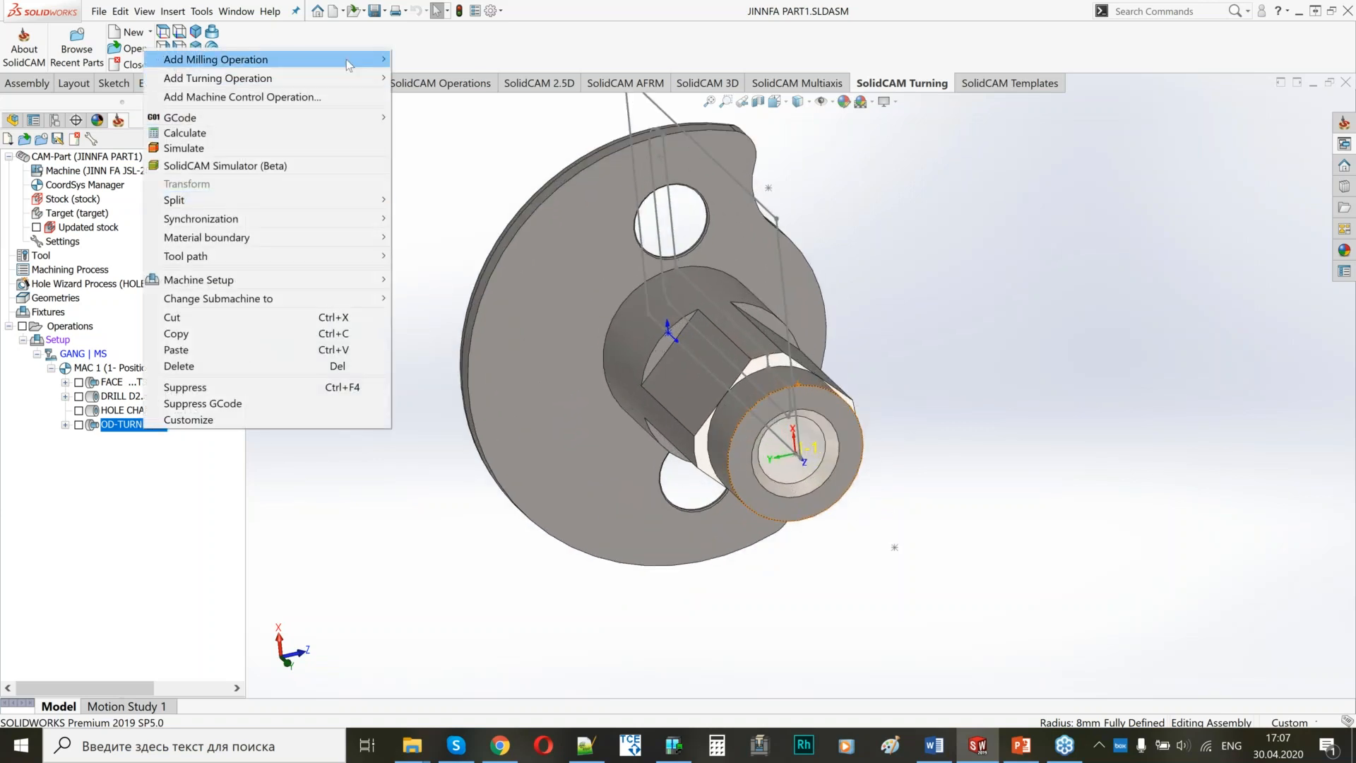
mouse_move(348, 65)
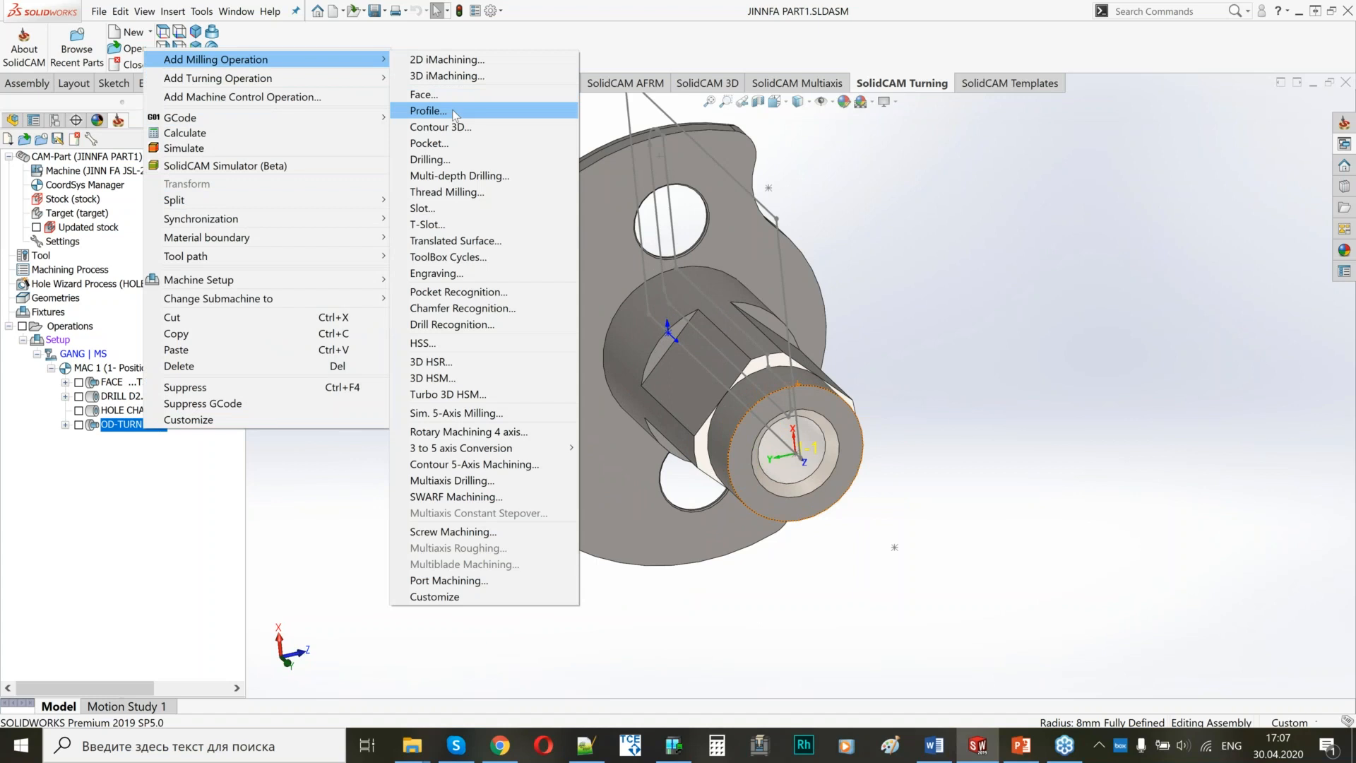
left_click(454, 113)
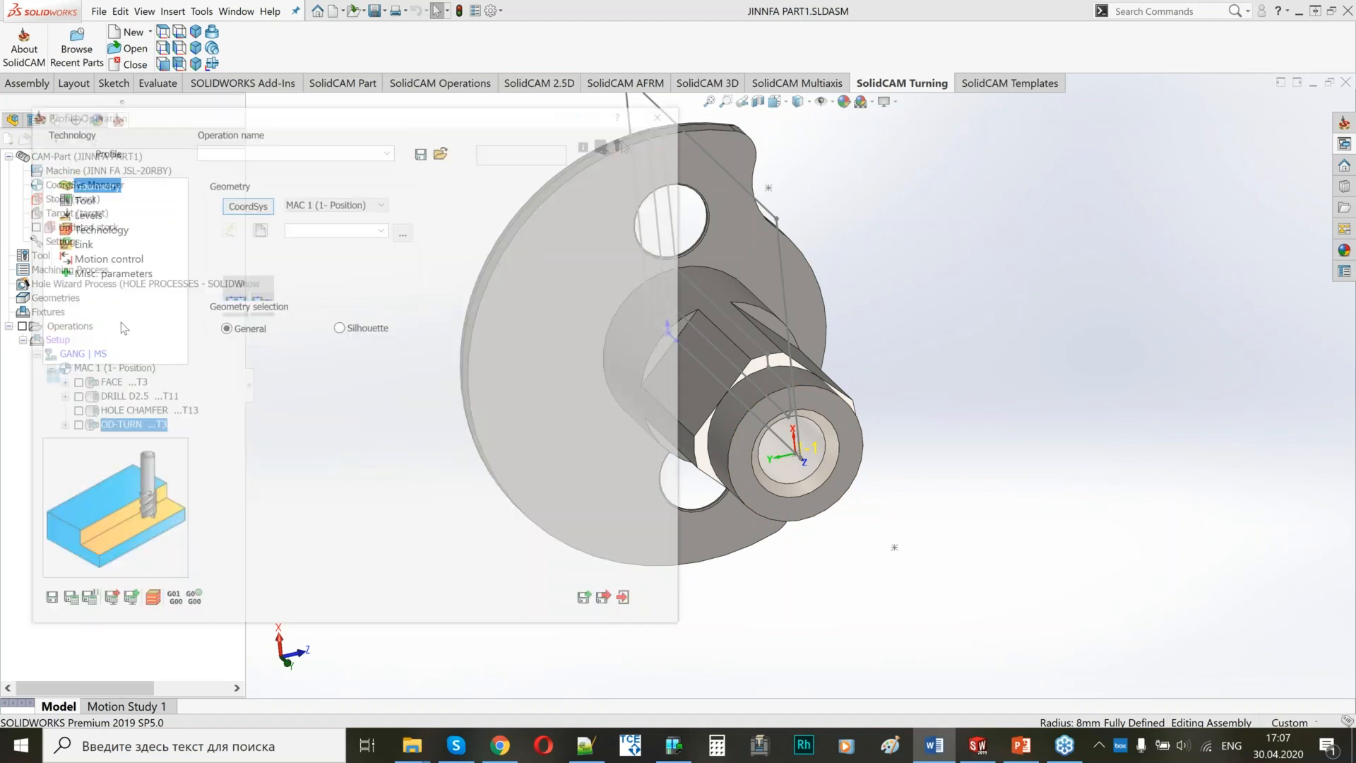
left_click(264, 148)
type("RADIAL MILLING")
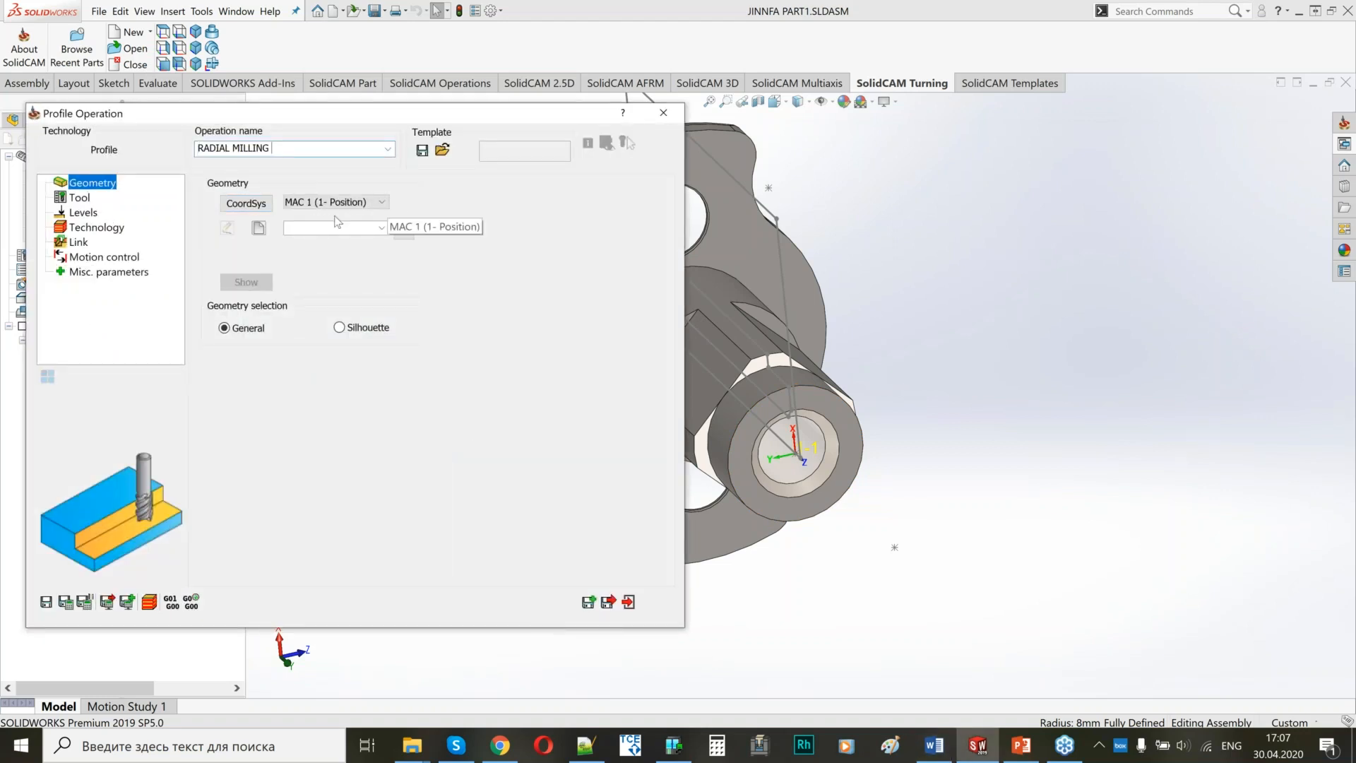
Define a new MAC 1 position for RADIAL MILLING from a flat face on the shaft, with its origin at CoordSys #1.
left_click(247, 206)
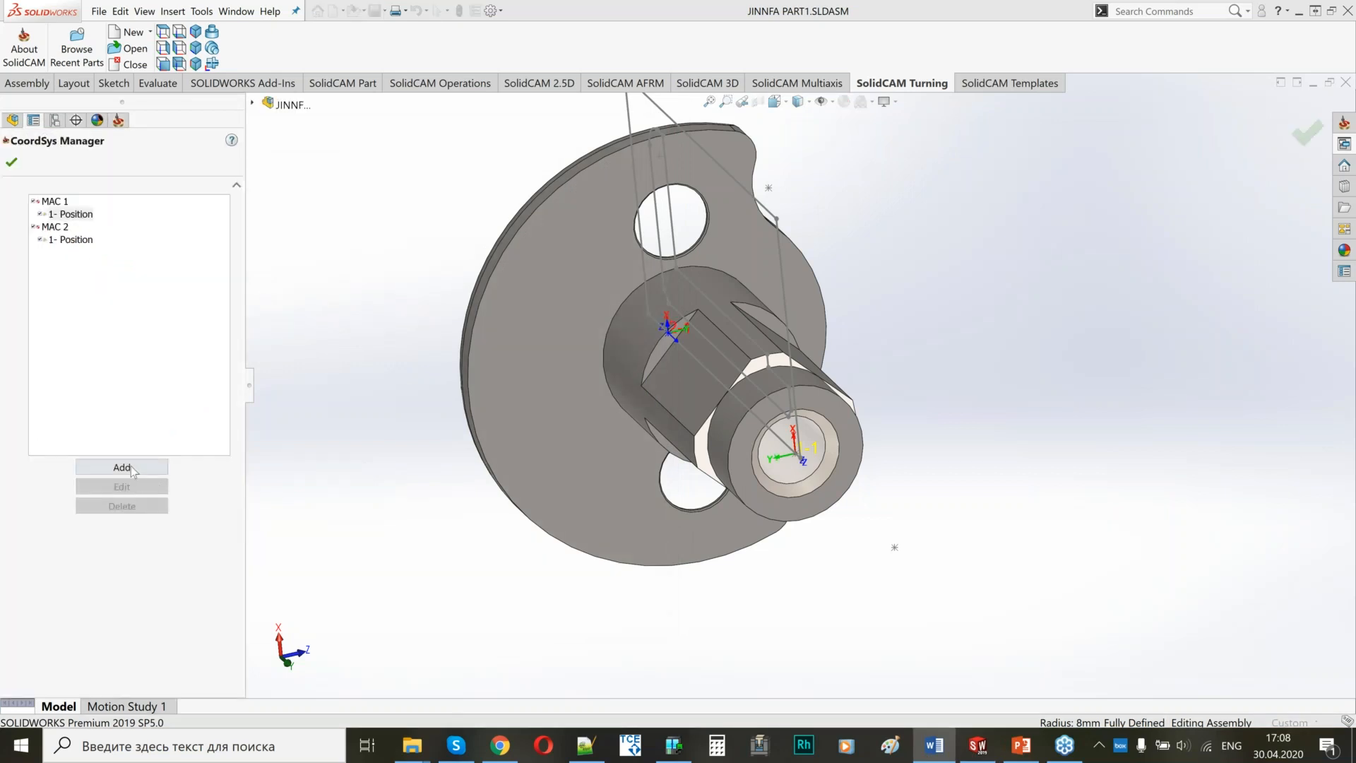
left_click(122, 468)
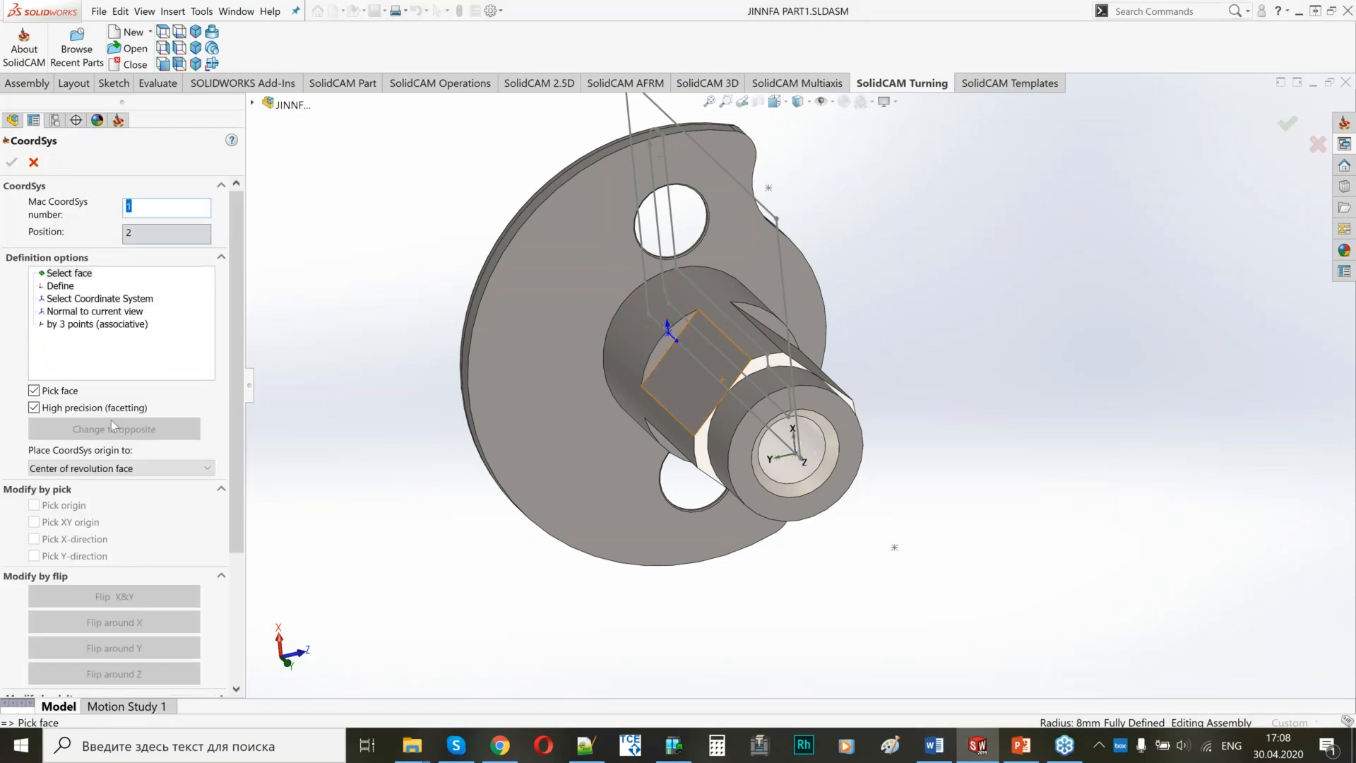
left_click(97, 468)
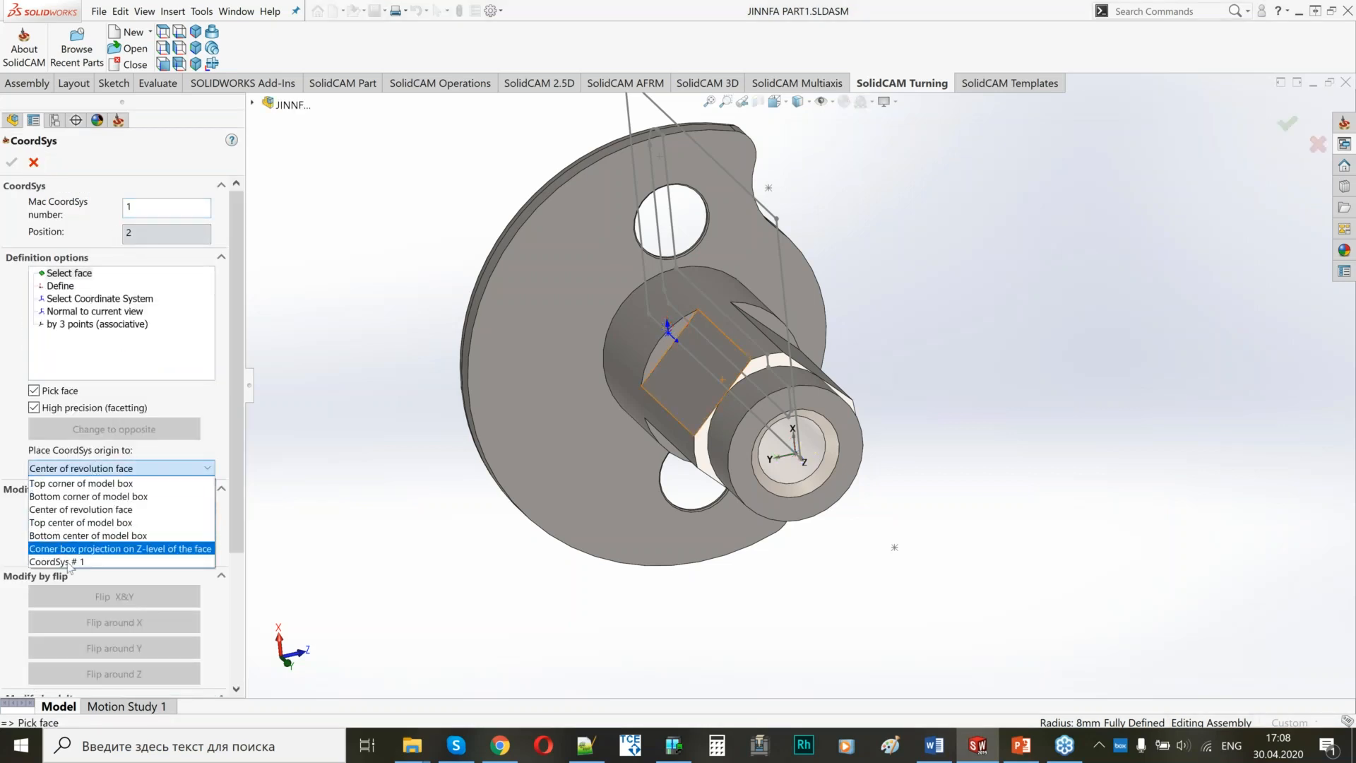
left_click(86, 562)
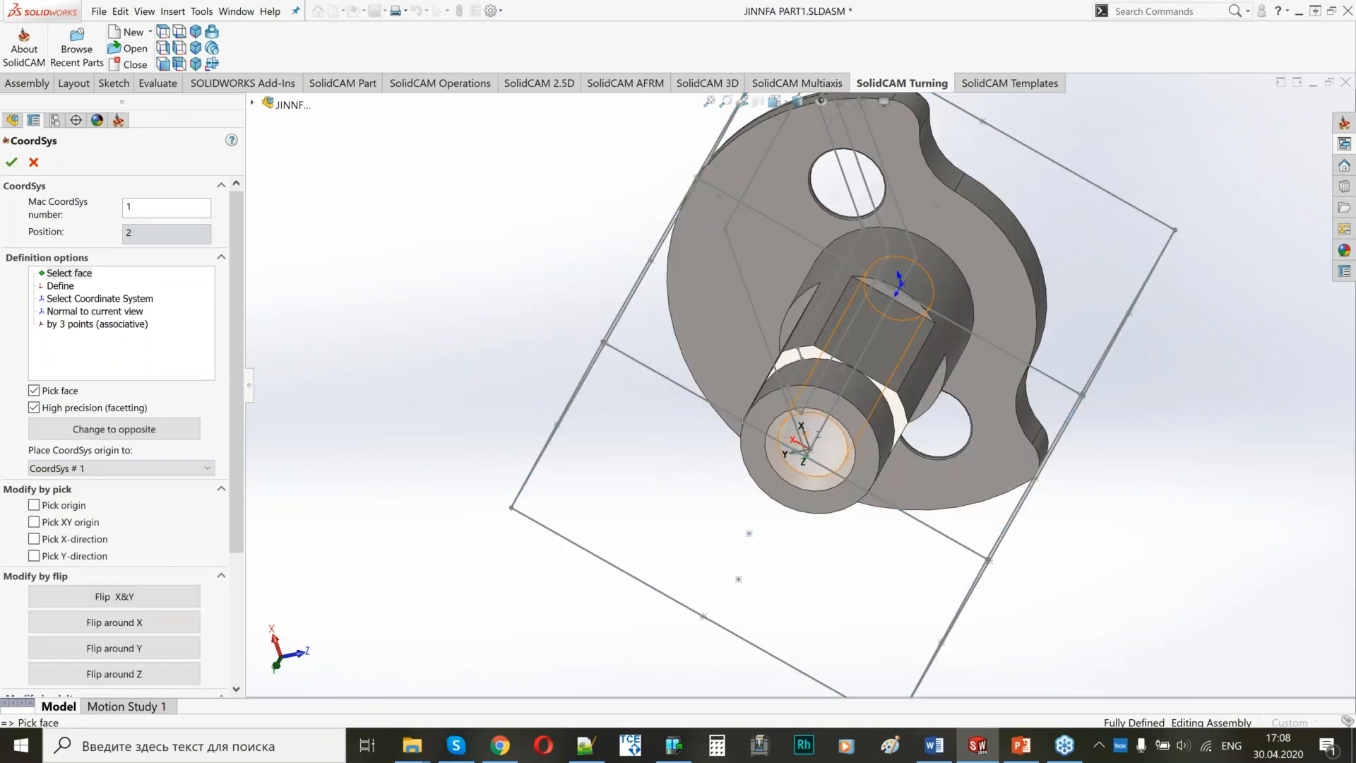
middle_click_drag(805, 448, 938, 387)
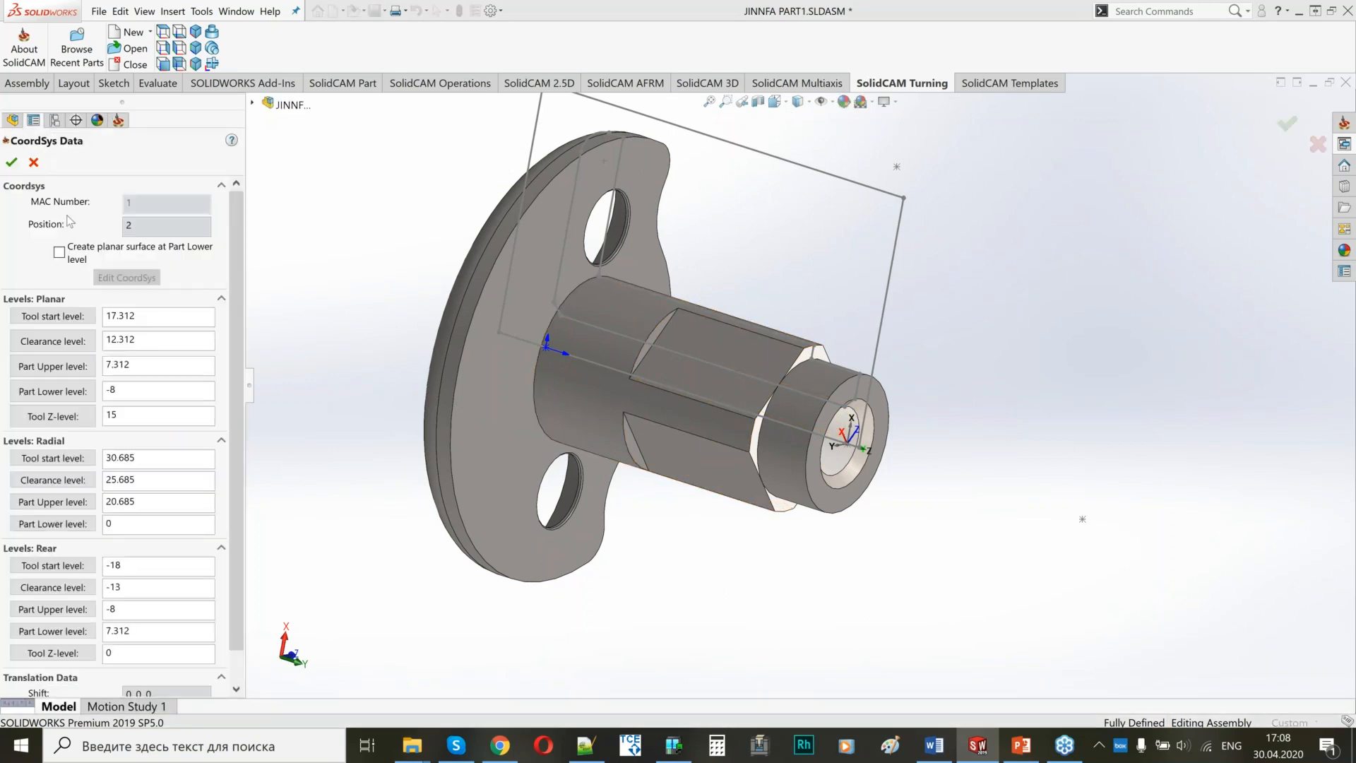
left_click(11, 162)
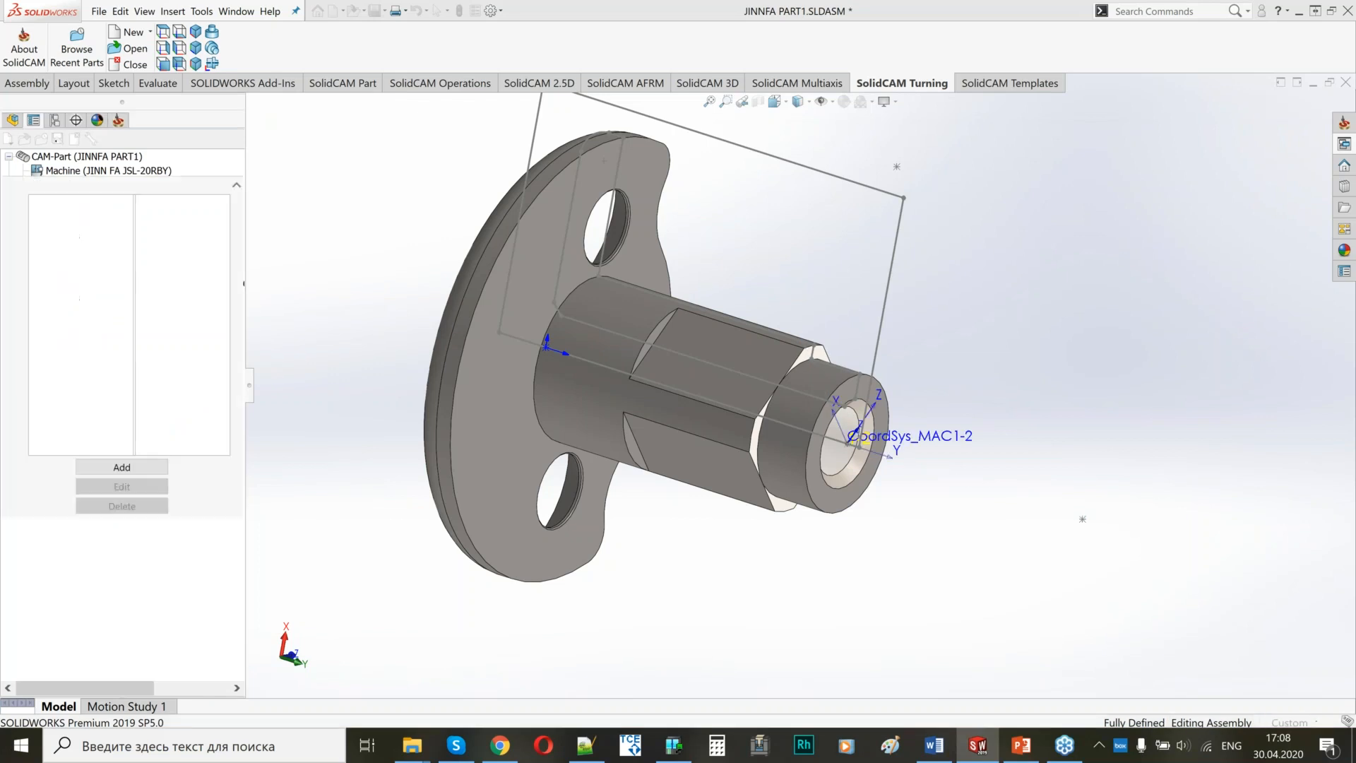
left_click(16, 163)
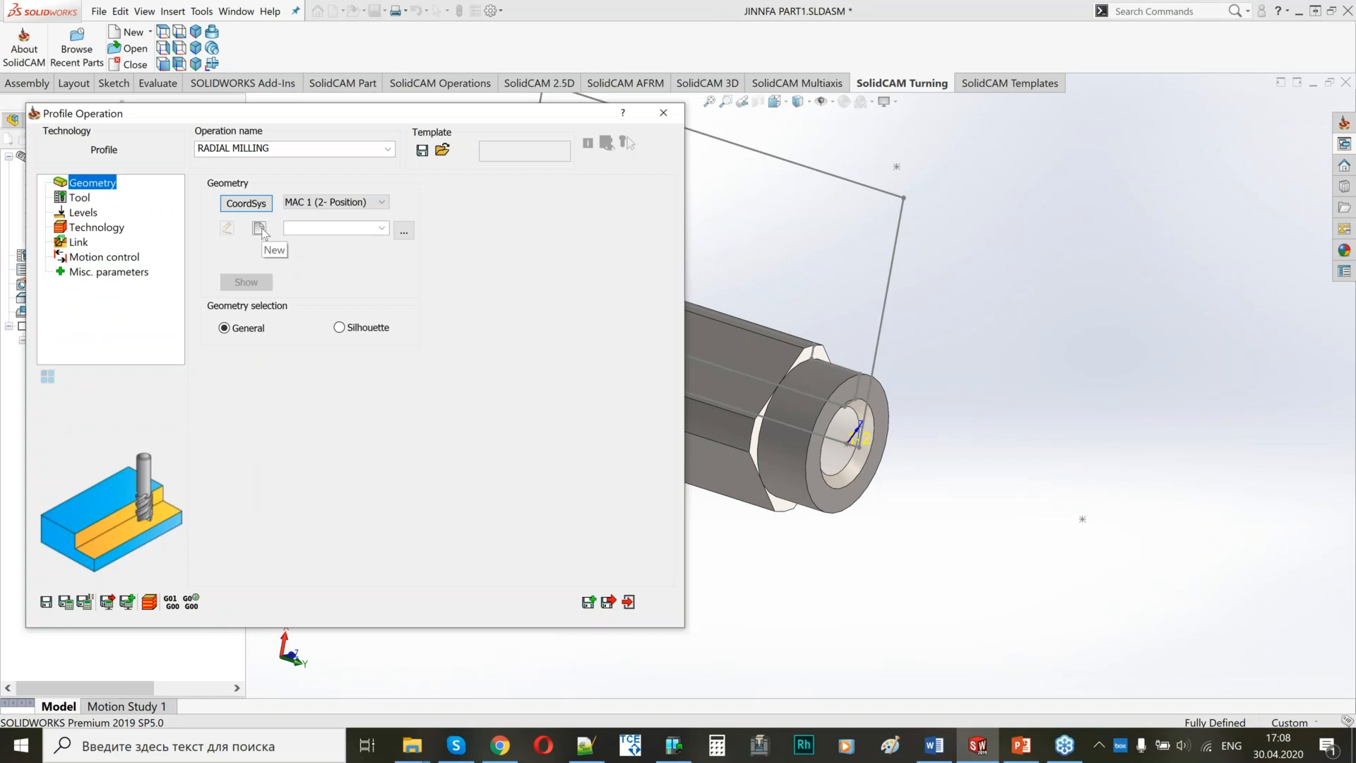
Create the profile geometry contour1 as a single chain along the flat's straight edge nearest the flange.
left_click(260, 227)
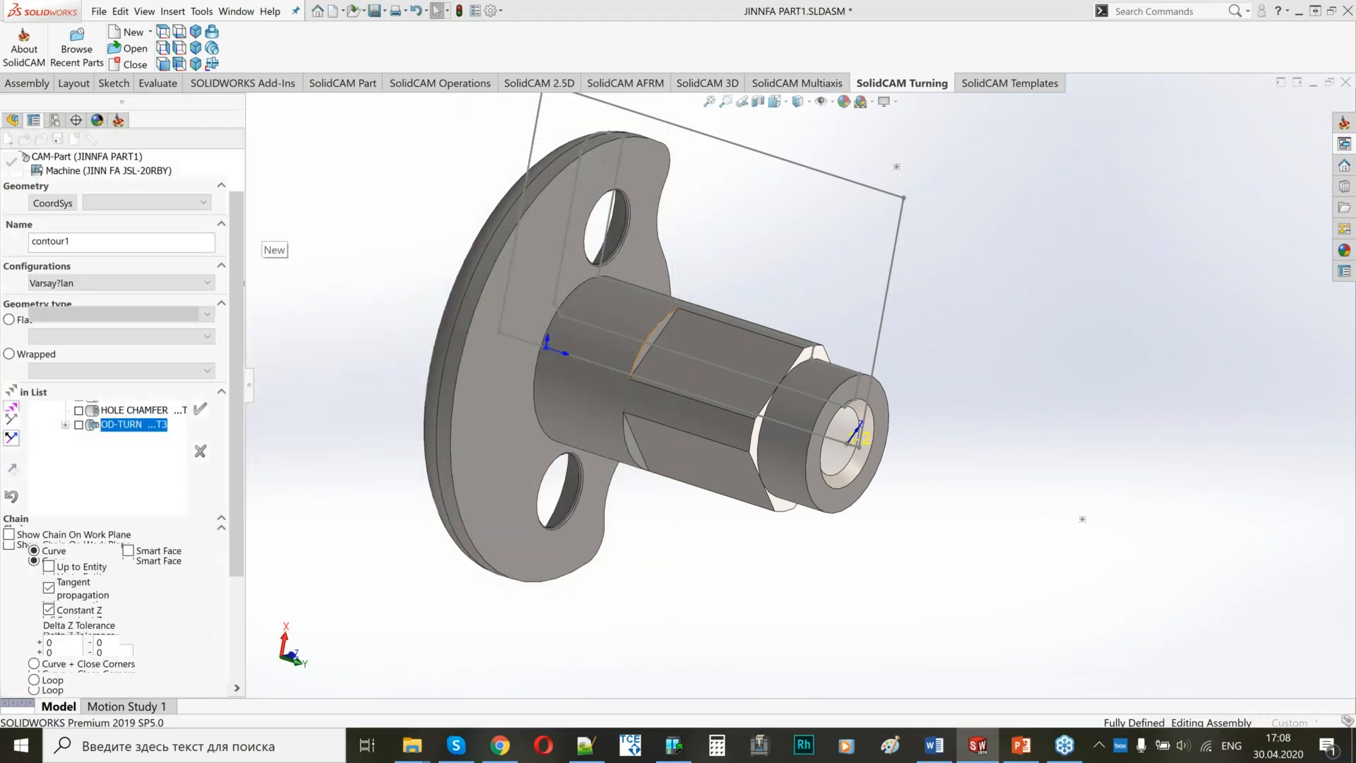
scroll(791, 332, "down", 5)
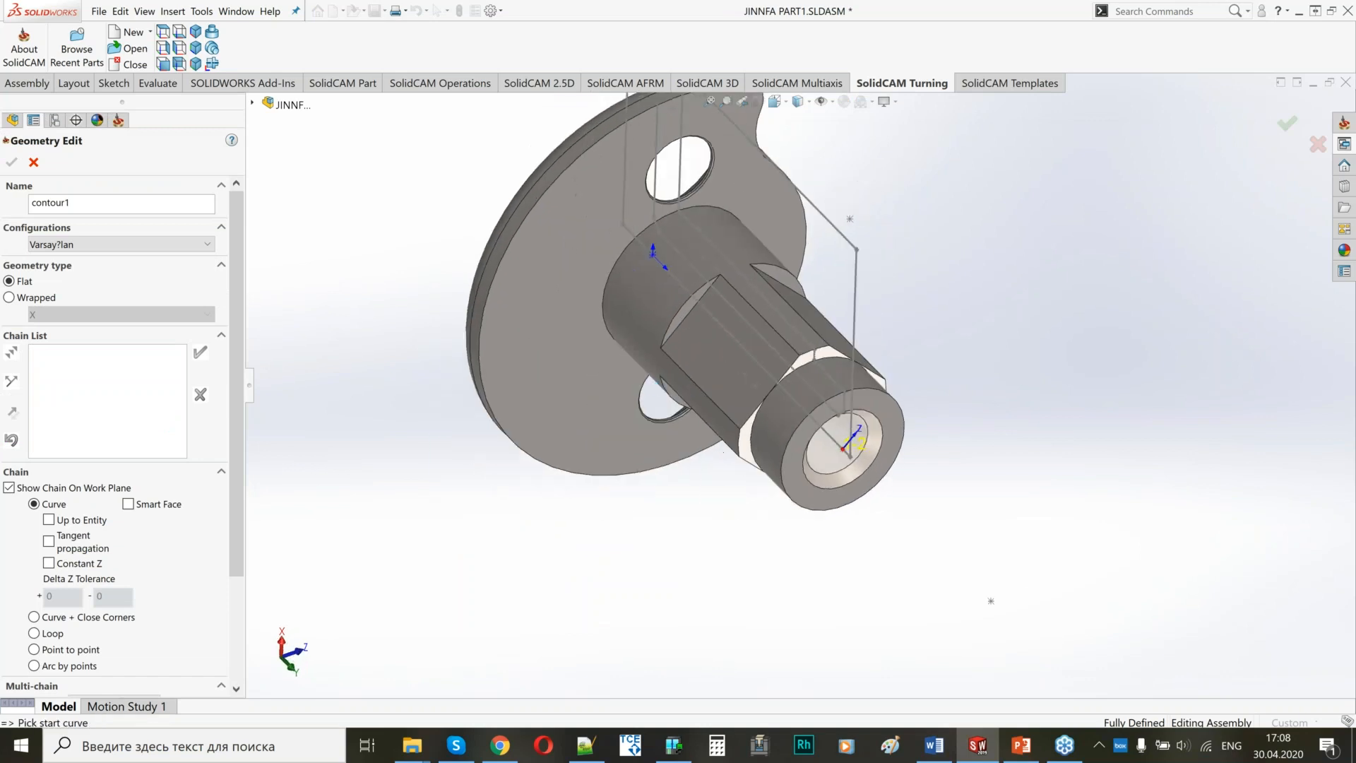
left_click(803, 317)
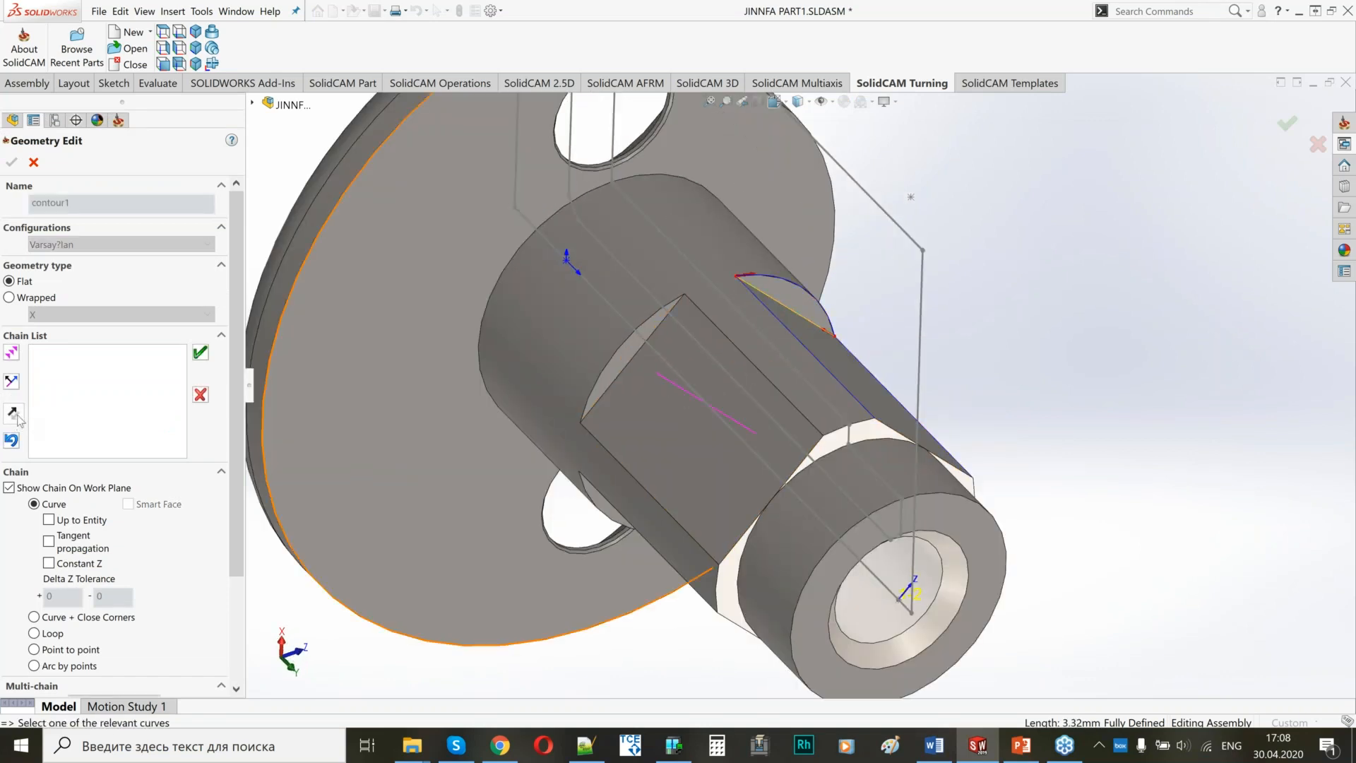
left_click(200, 353)
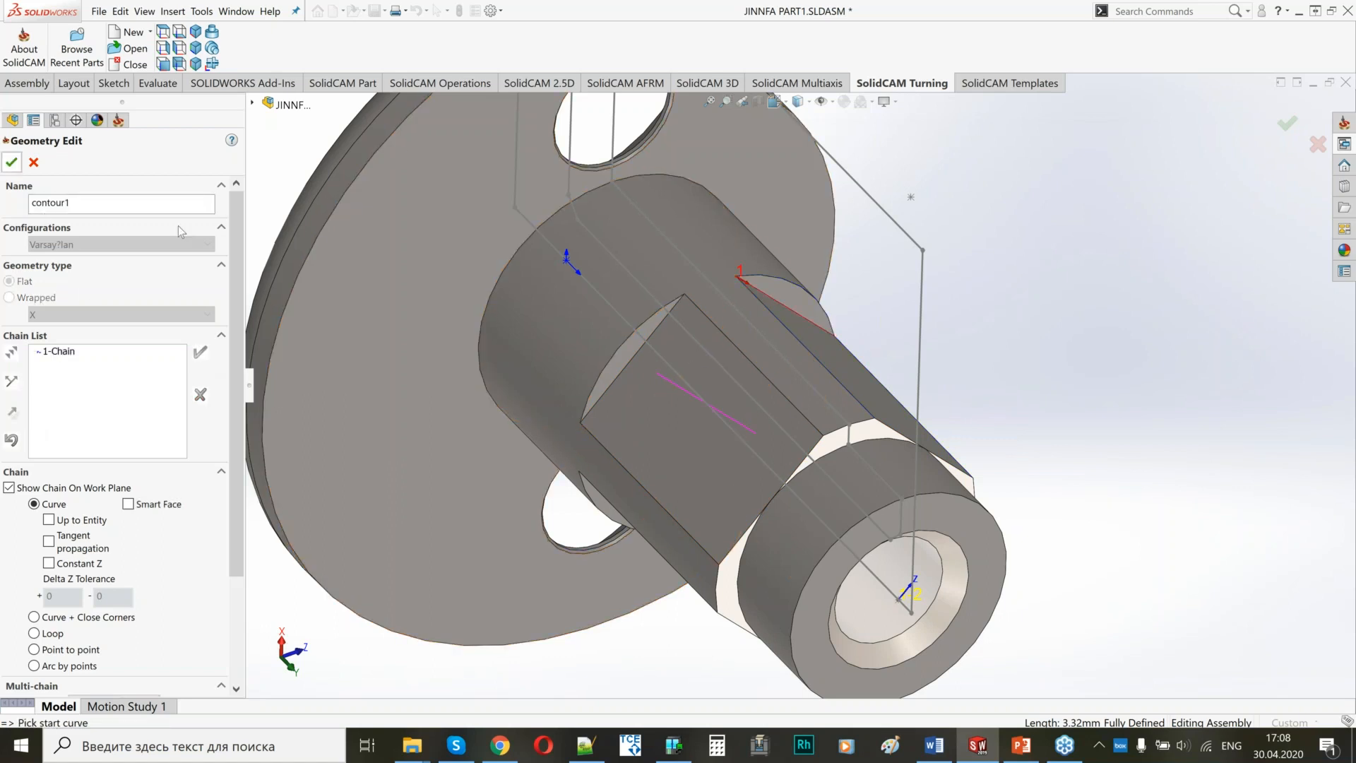
left_click(11, 162)
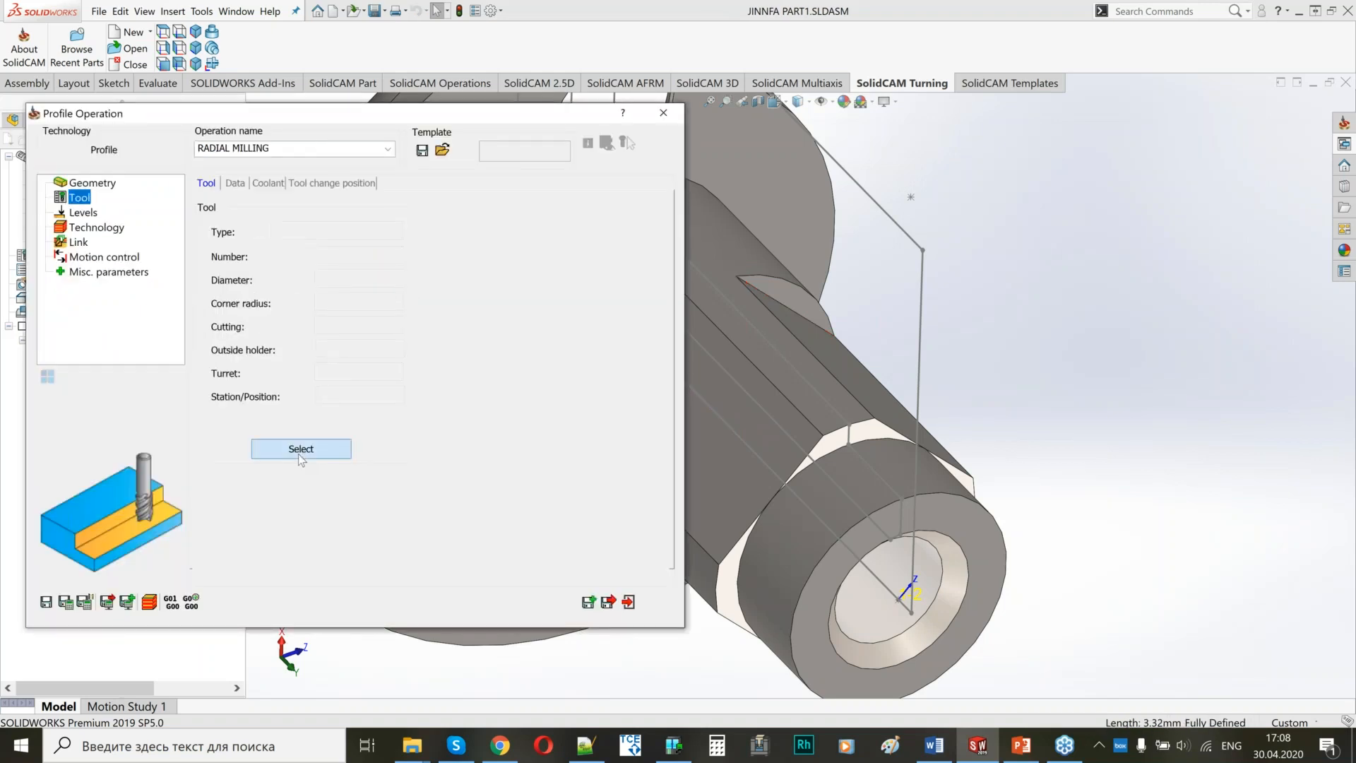
Choose the 6 mm end mill, tool 22 on the GANG turret, check its mounting, and assign it to RADIAL MILLING.
left_click(299, 452)
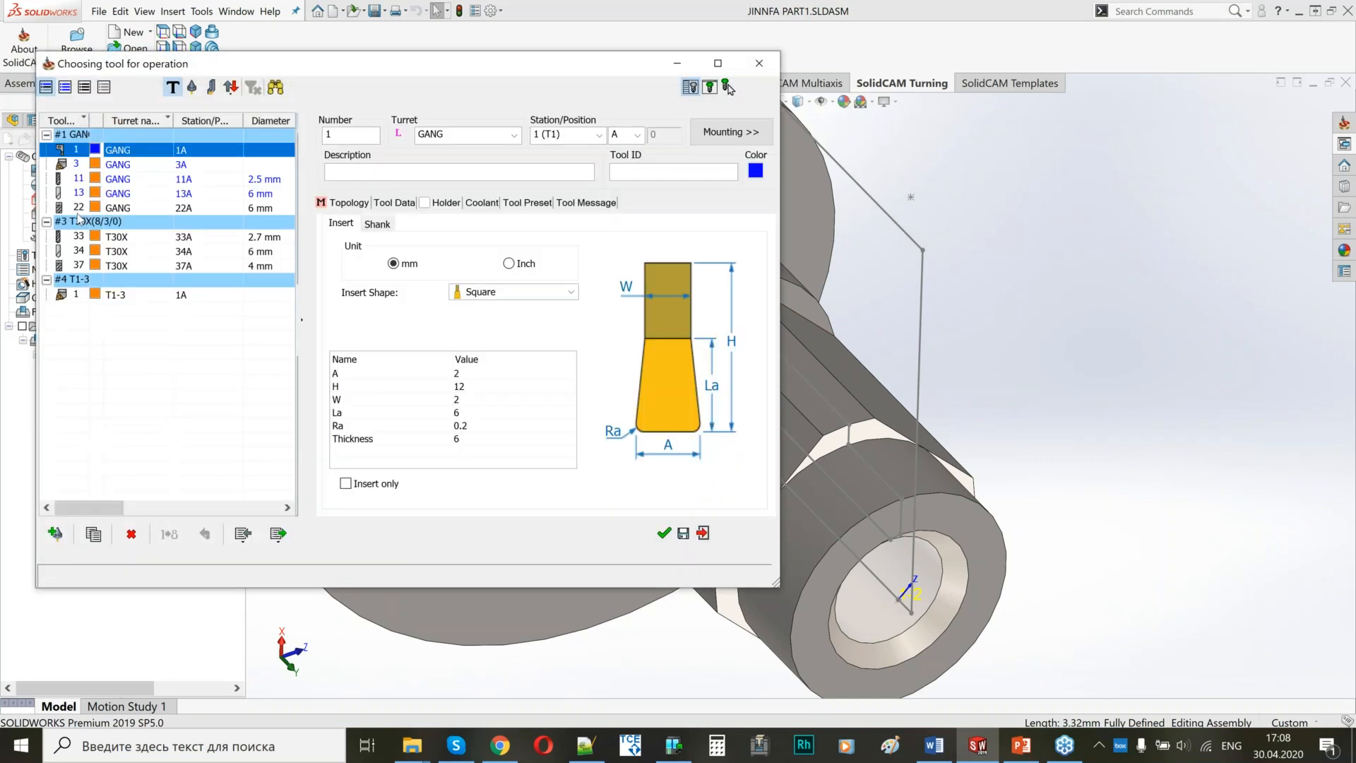
left_click(80, 209)
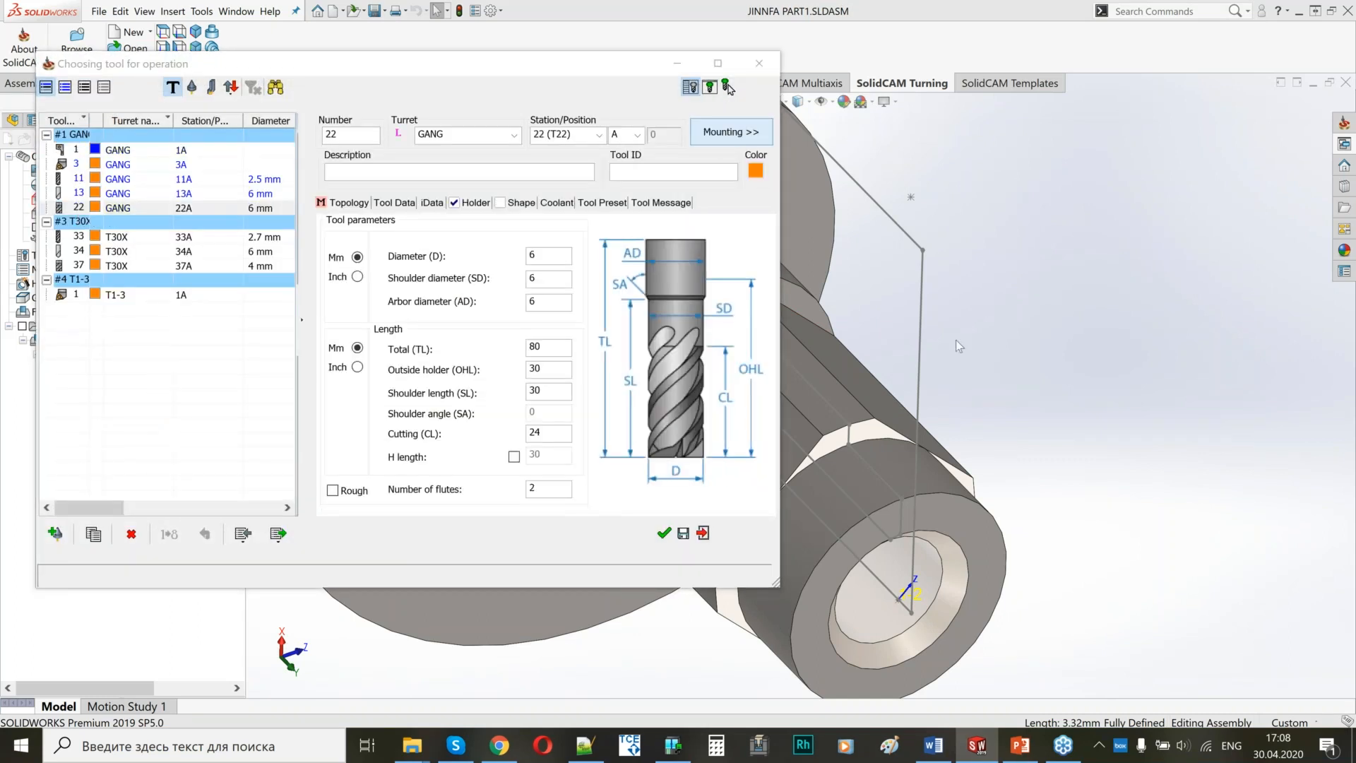
left_click(719, 134)
scroll(1024, 405, "up", 4)
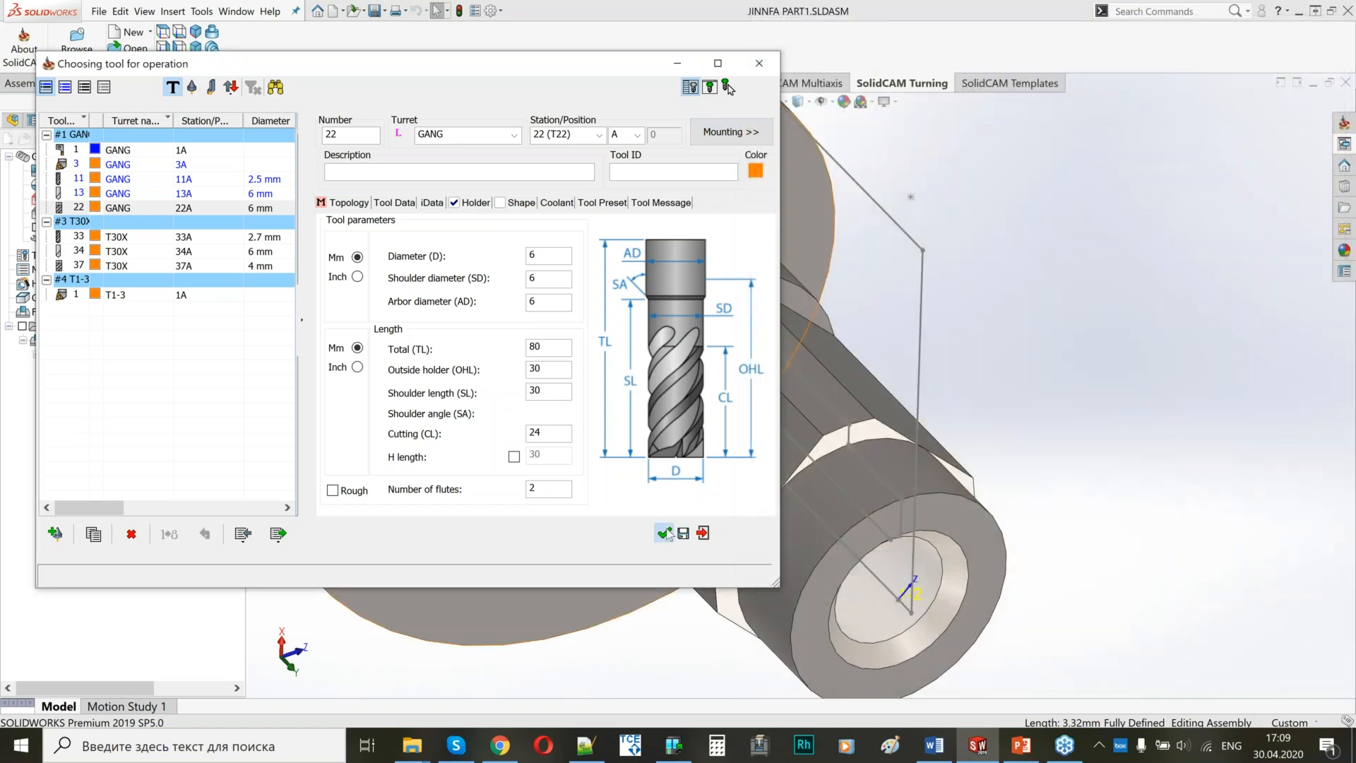
left_click(664, 533)
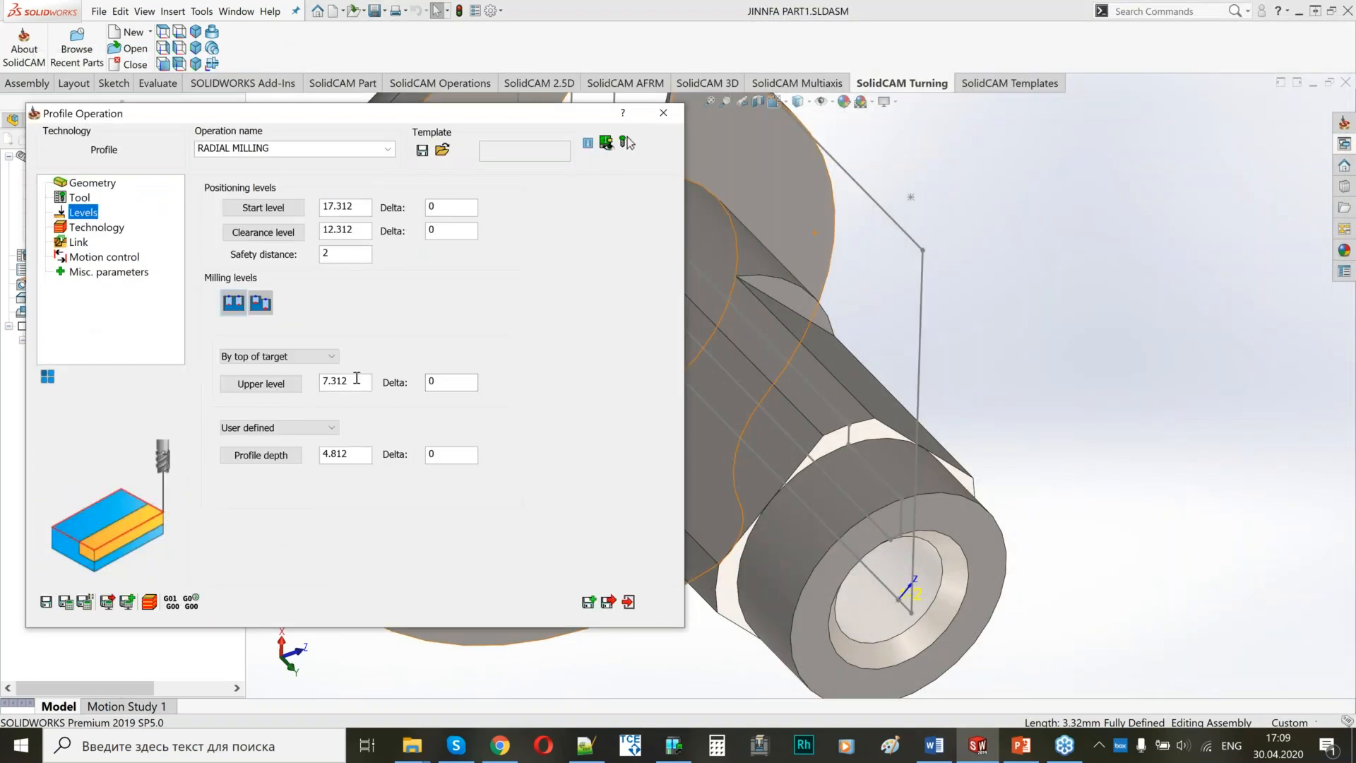
Define RADIAL MILLING's upper level from the arc edge at the flat's flange end and its profile depth from the flat face.
left_click(356, 380)
middle_click_drag(864, 333, 837, 347)
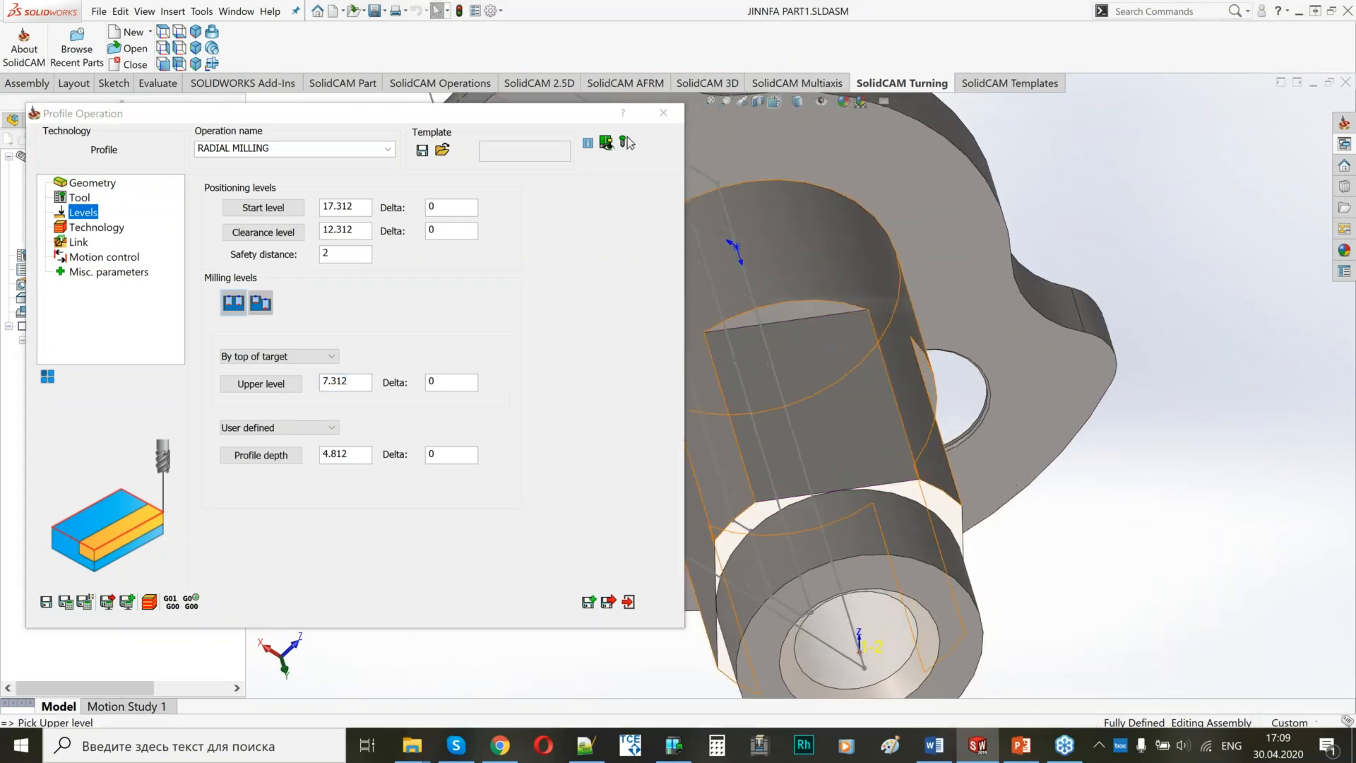
scroll(786, 318, "down", 5)
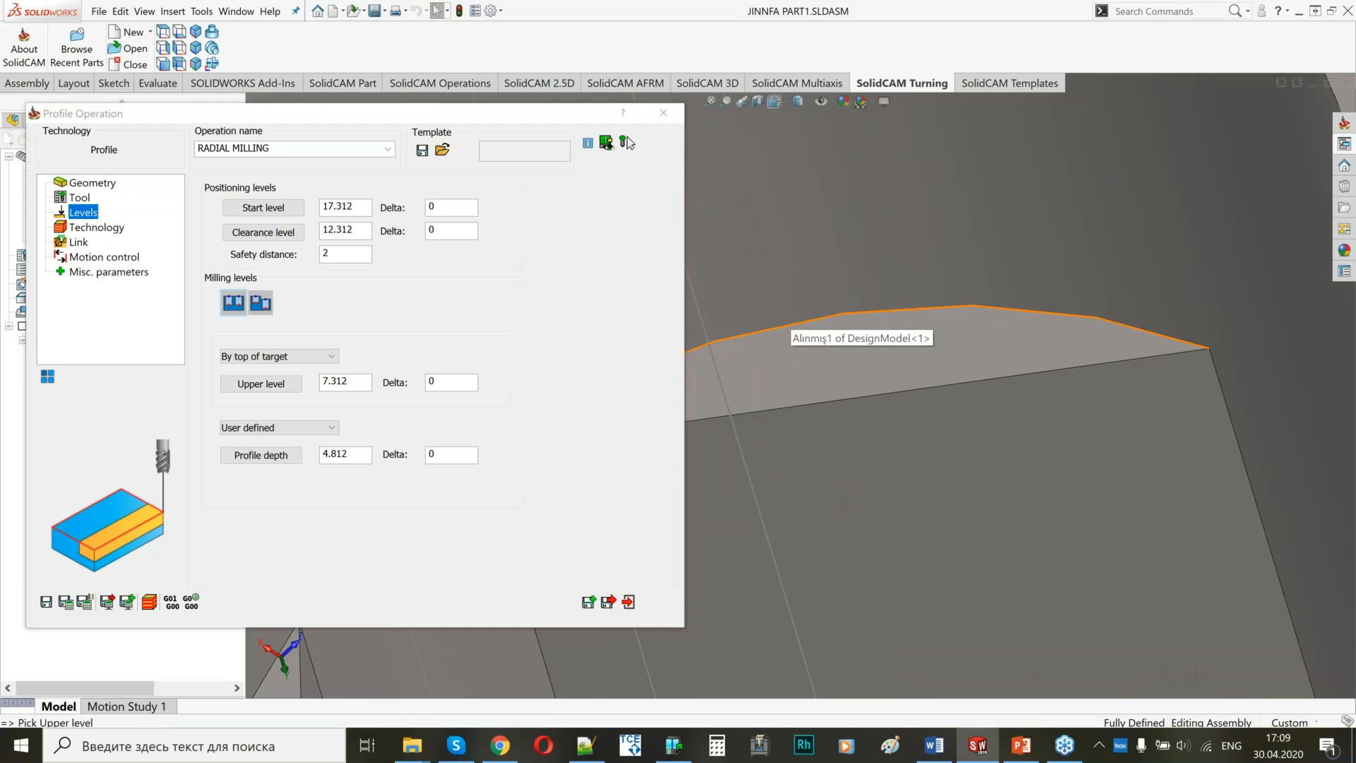
left_click(787, 325)
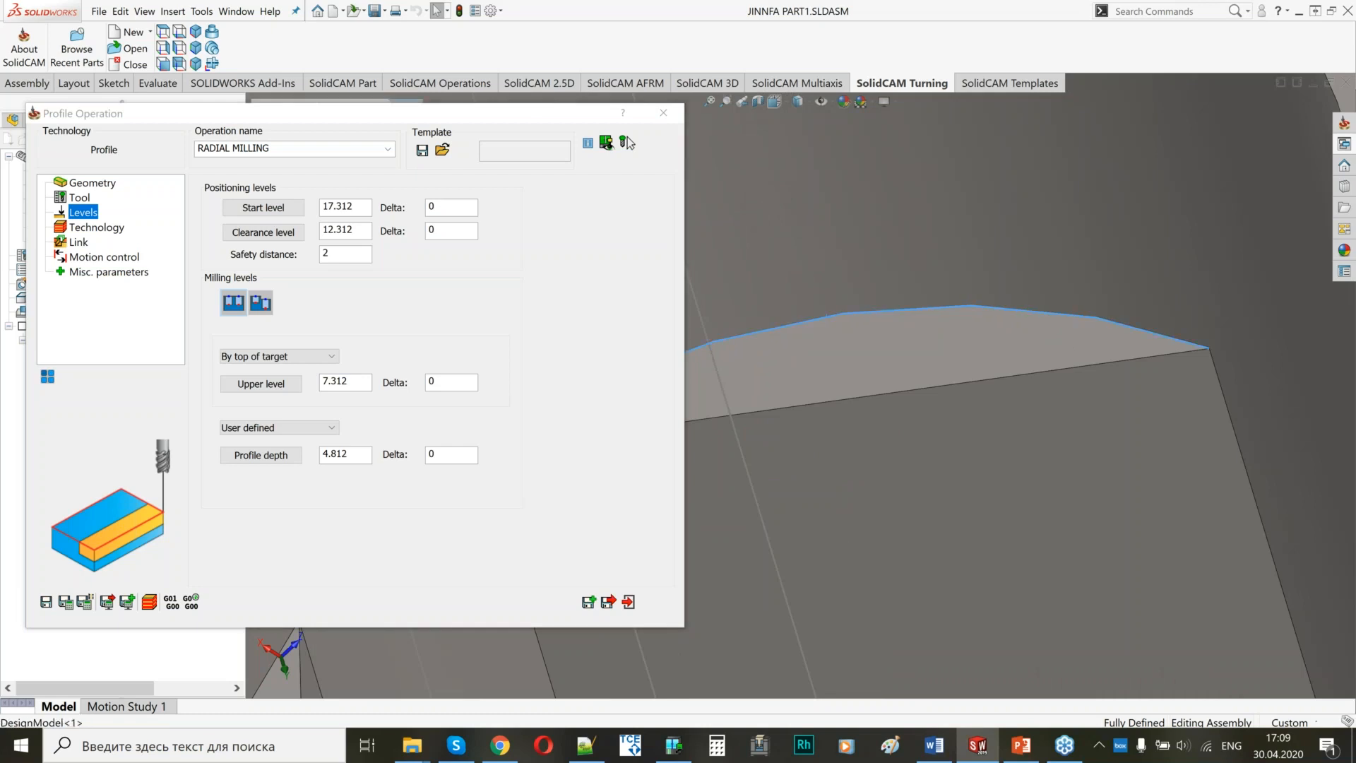
left_click(929, 586)
scroll(929, 587, "up", 5)
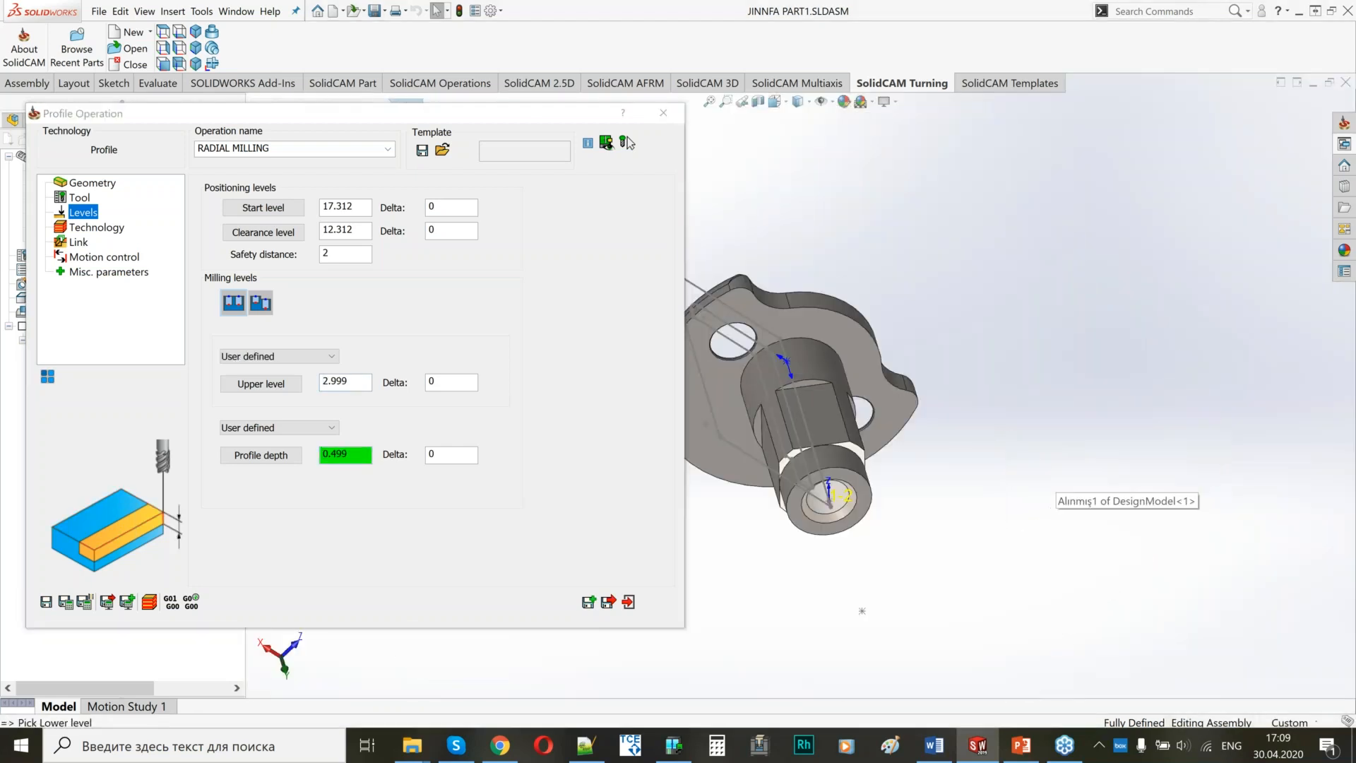
Set the tool side of the RADIAL MILLING chain to Right in the technology geometry settings.
left_click(97, 226)
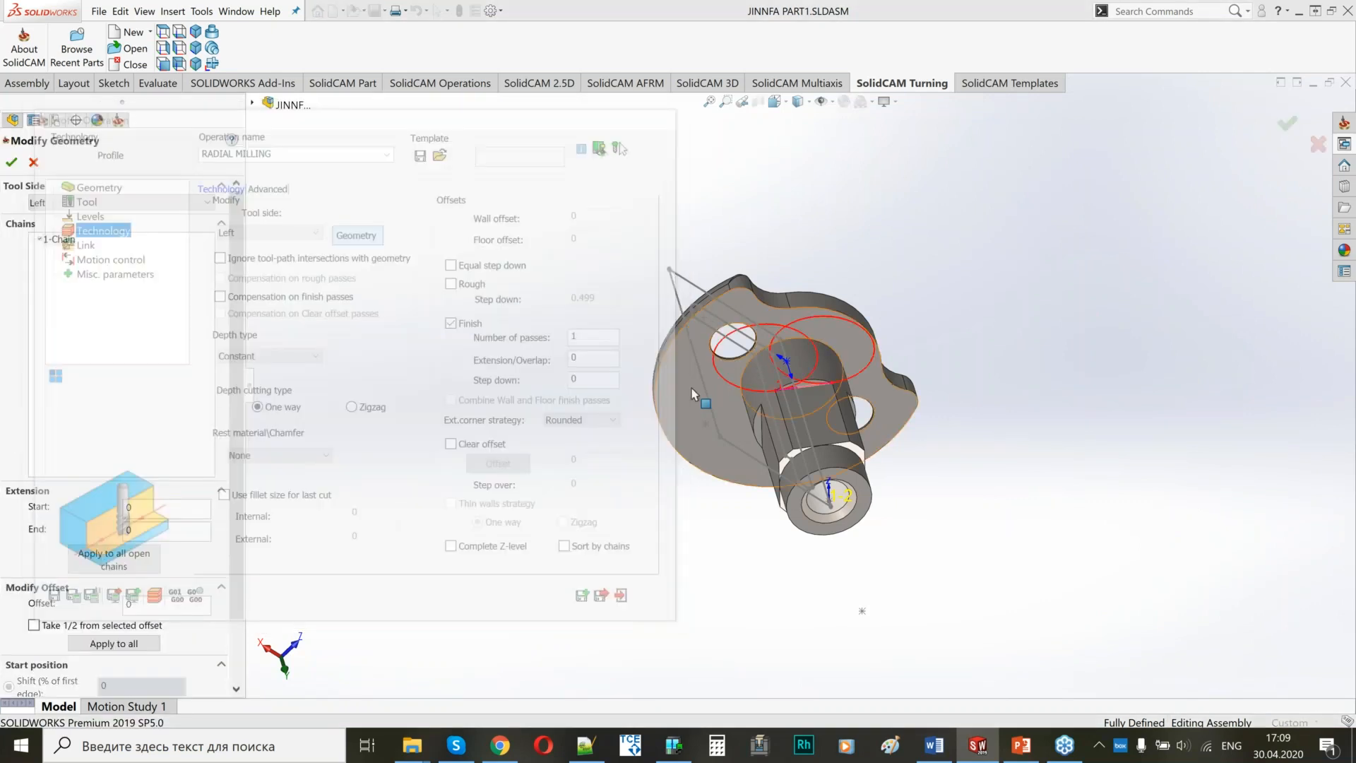
left_click(120, 202)
left_click(123, 231)
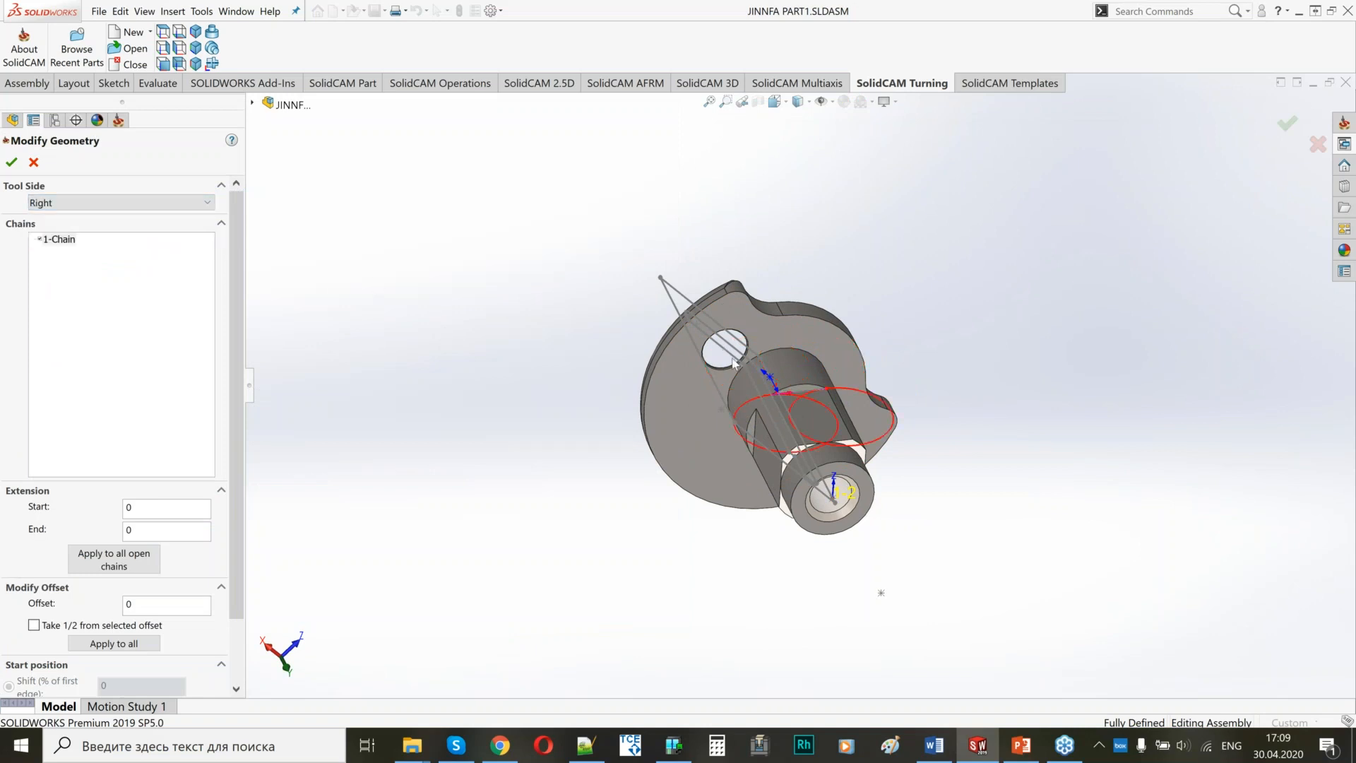
left_click(12, 162)
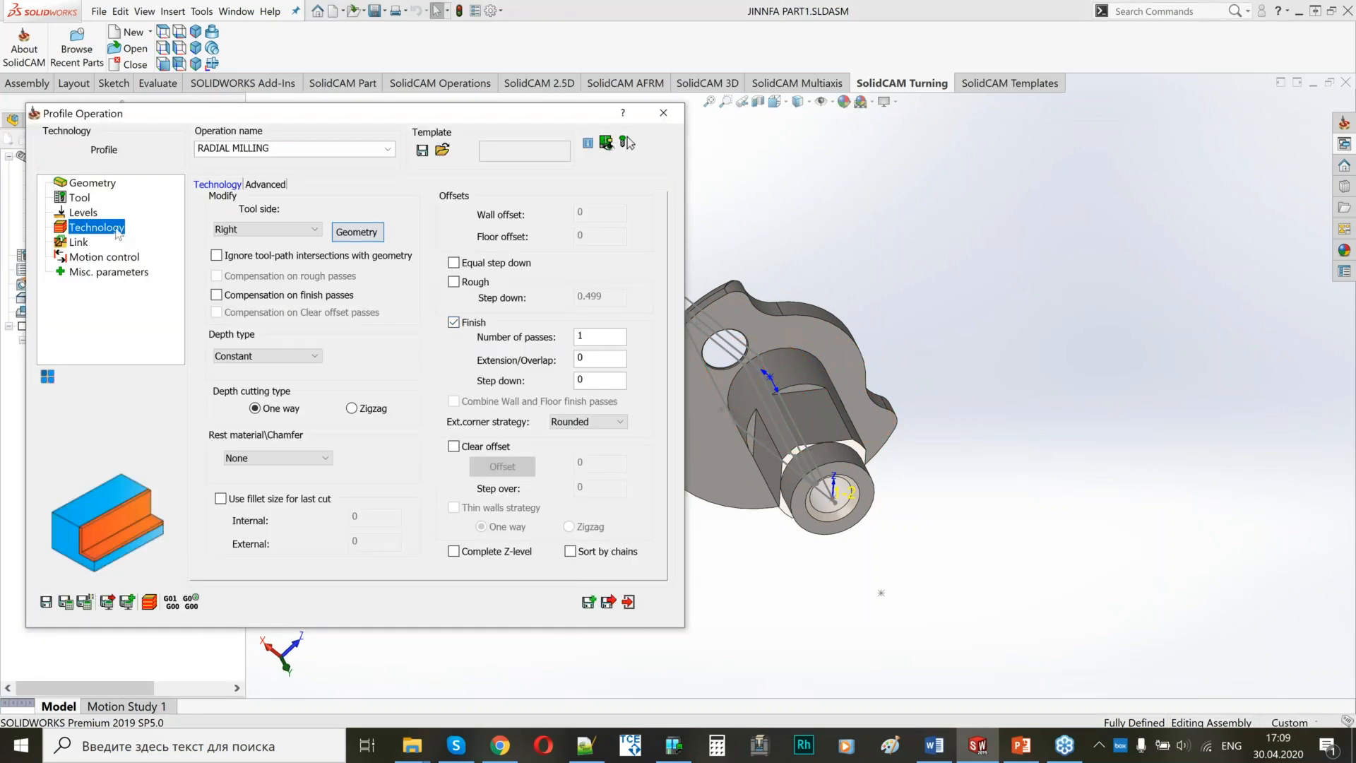
Set RADIAL MILLING's lead-in type to Tangent in the link settings.
left_click(80, 243)
left_click(303, 330)
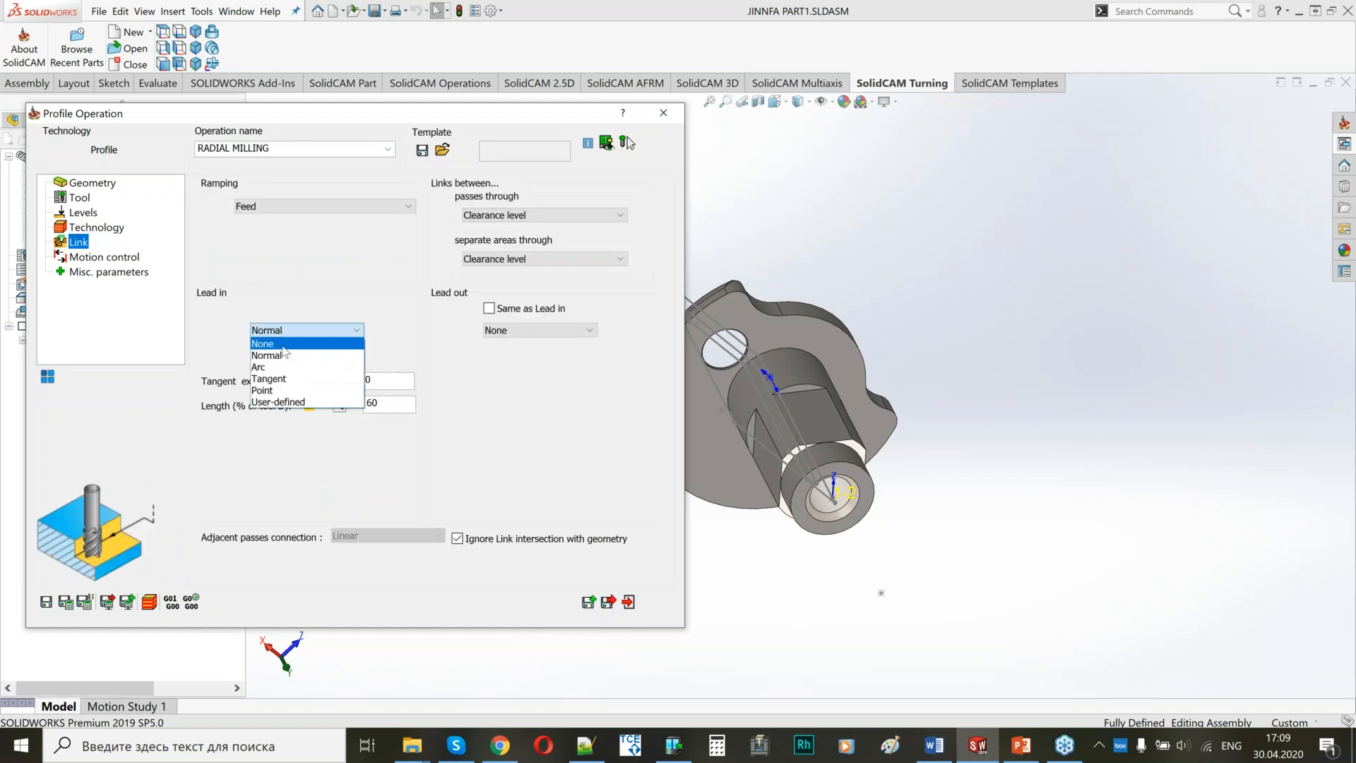
left_click(289, 378)
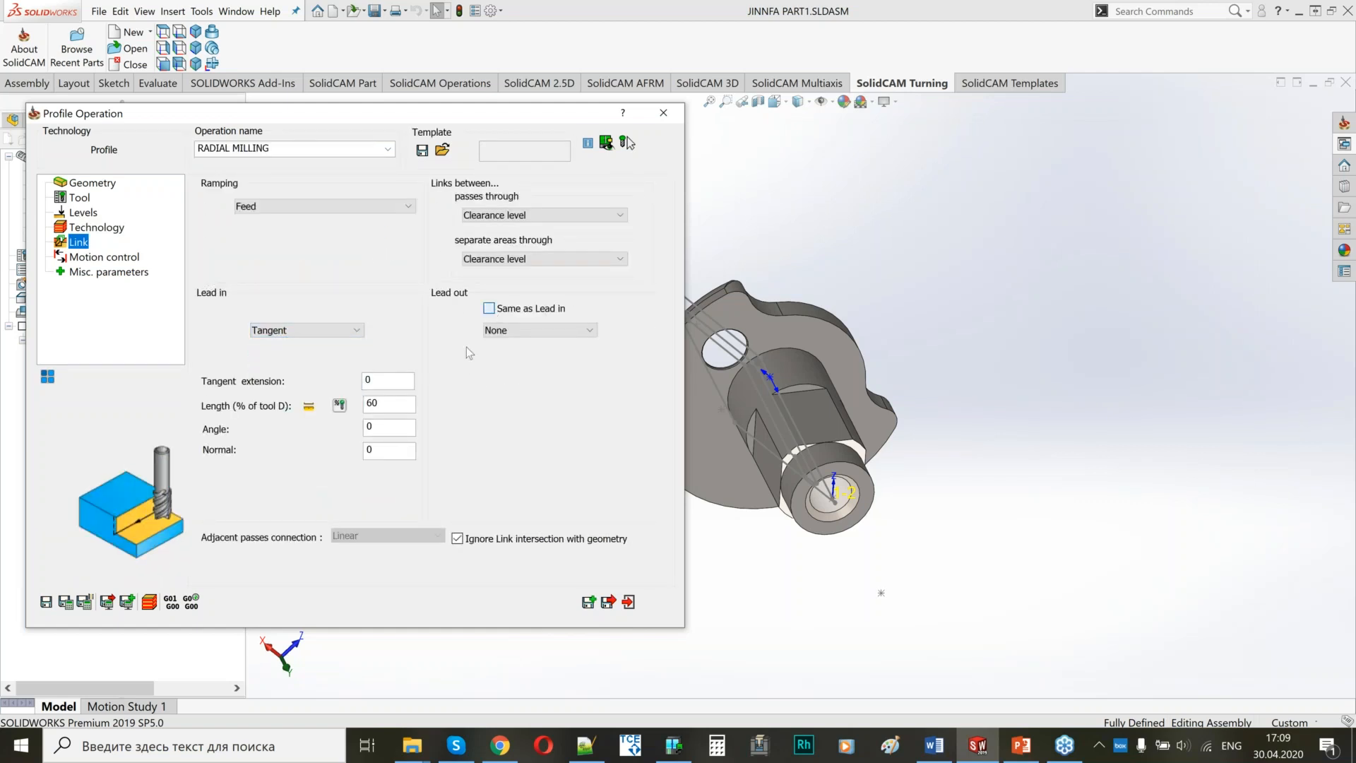
Make RADIAL MILLING's lead-out the same as its lead-in and calculate the tool path.
left_click(488, 308)
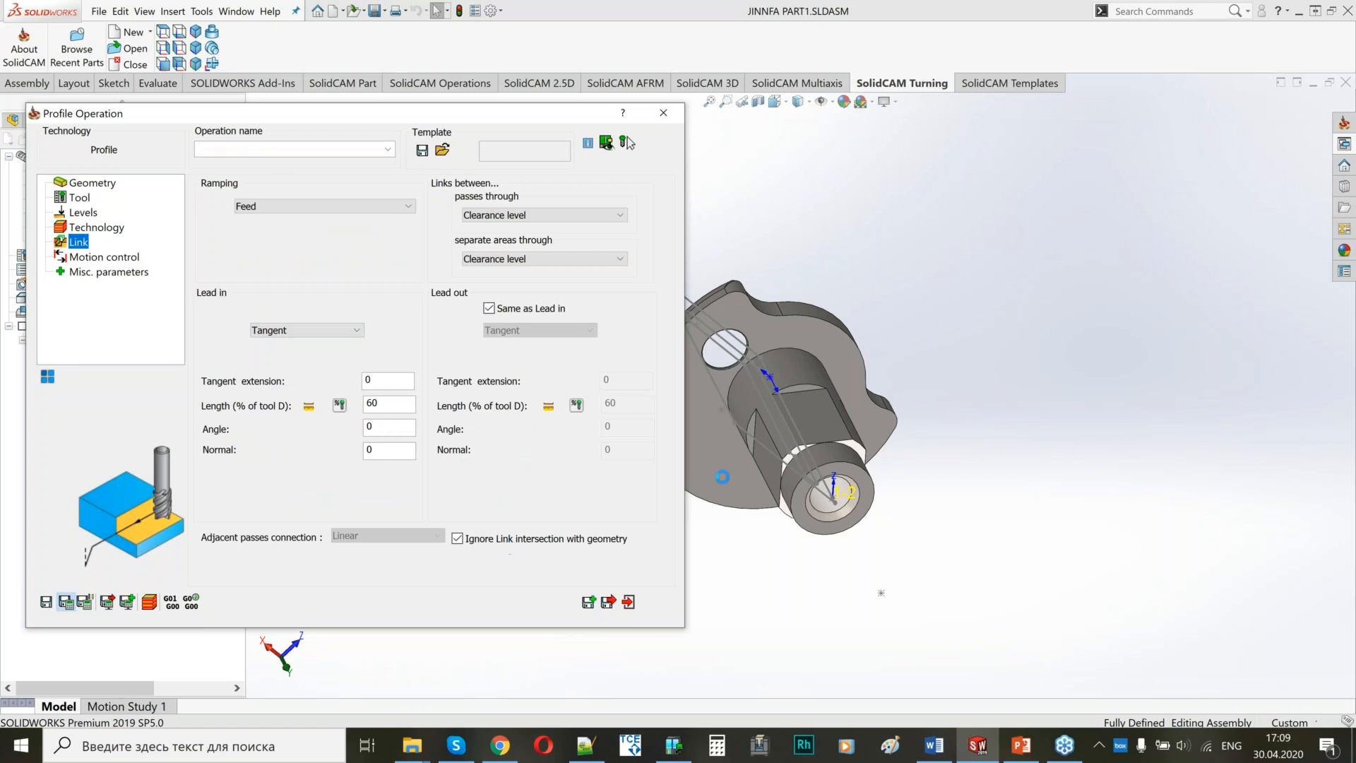
middle_click_drag(848, 391, 892, 398)
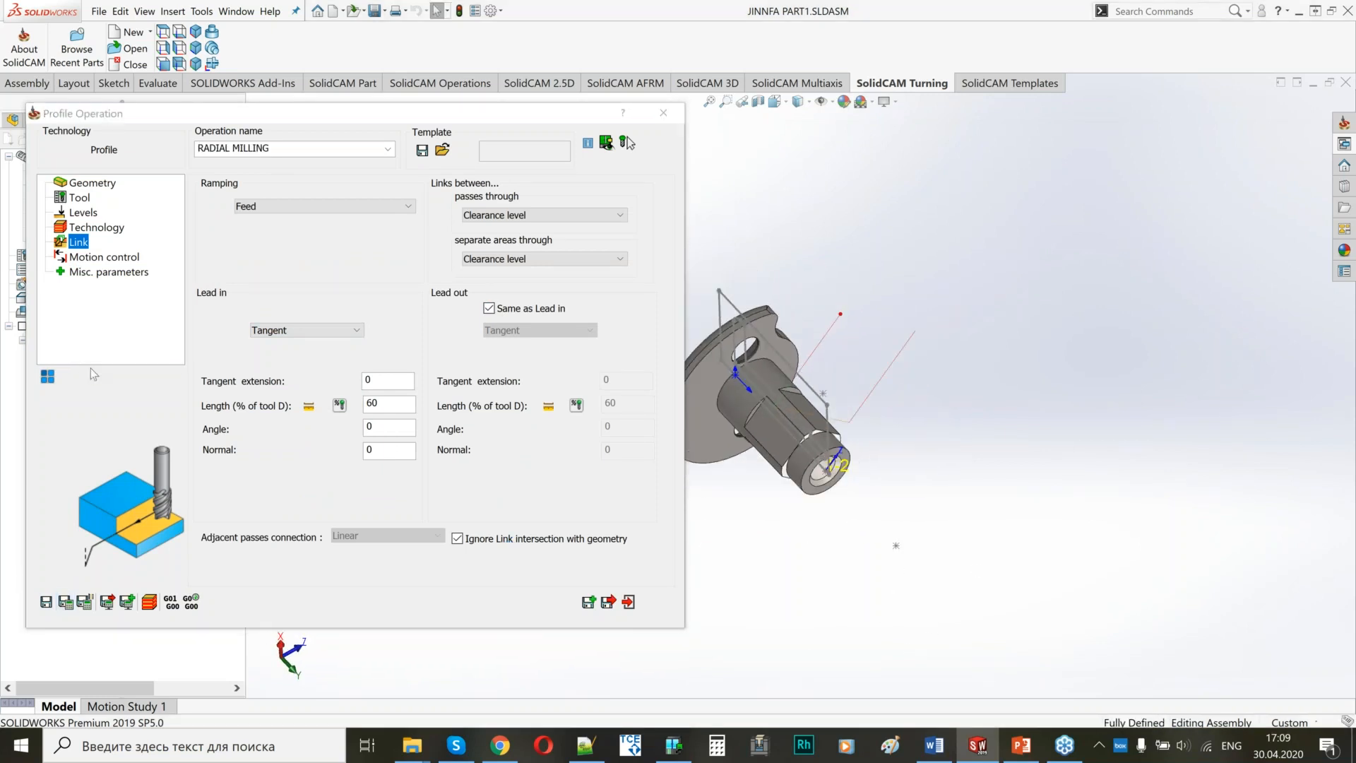
Apply a 4-axis transformation to RADIAL MILLING, including the original operation and adding three 90° rotation steps.
left_click(47, 378)
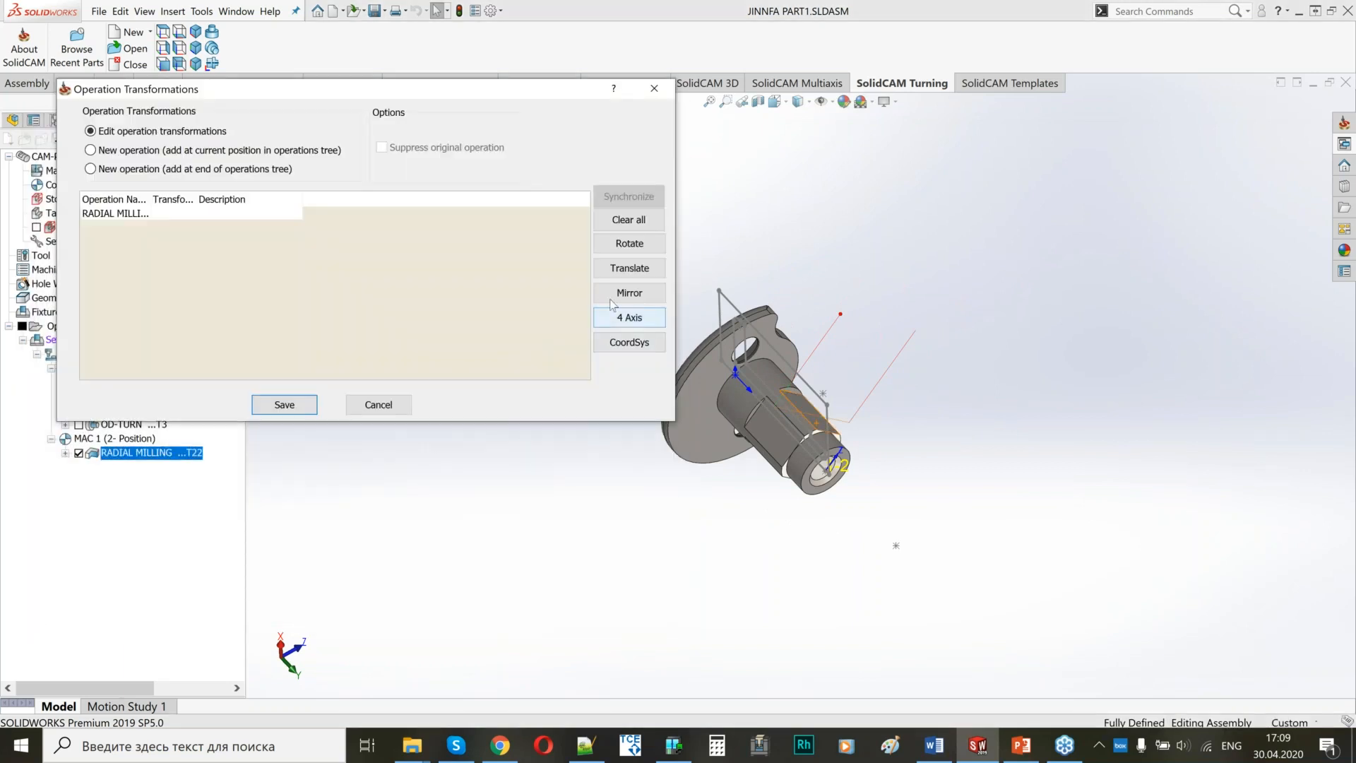
left_click(622, 317)
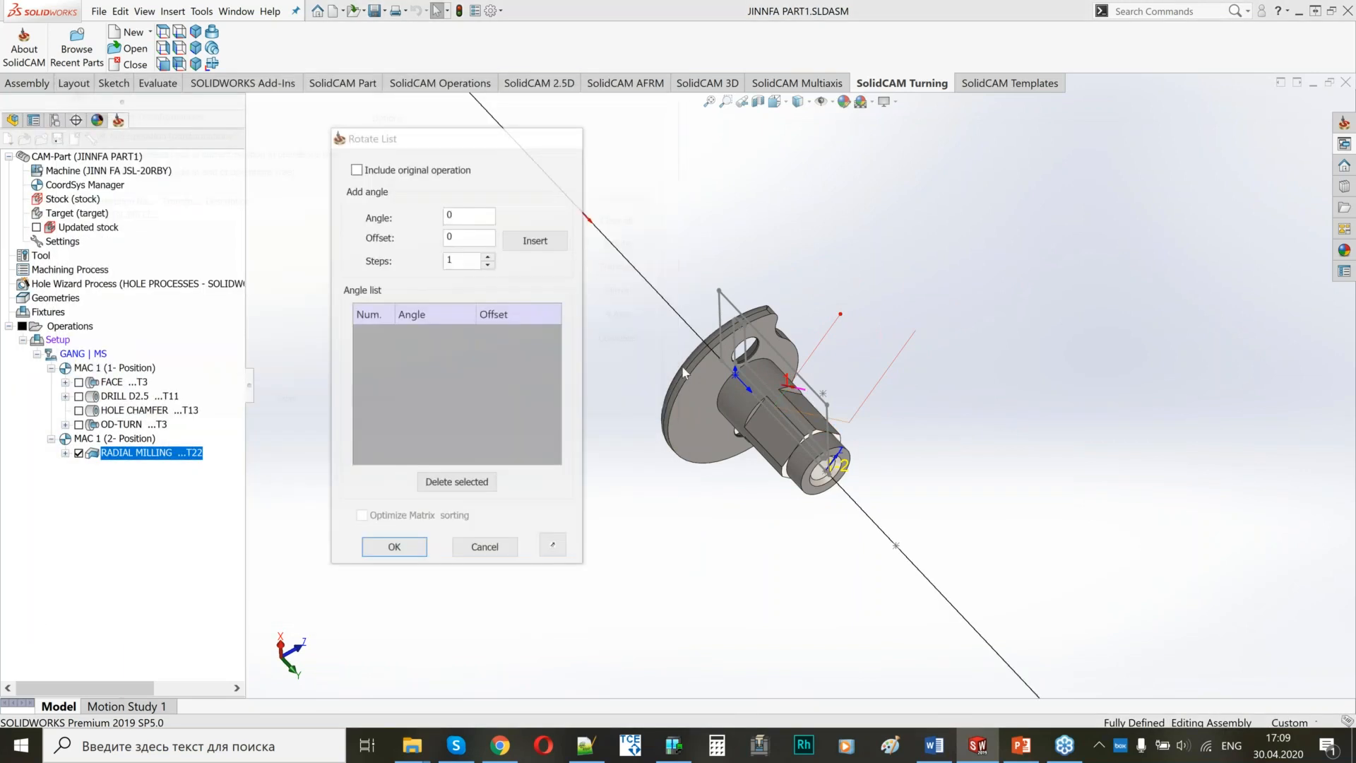
middle_click_drag(865, 389, 826, 370)
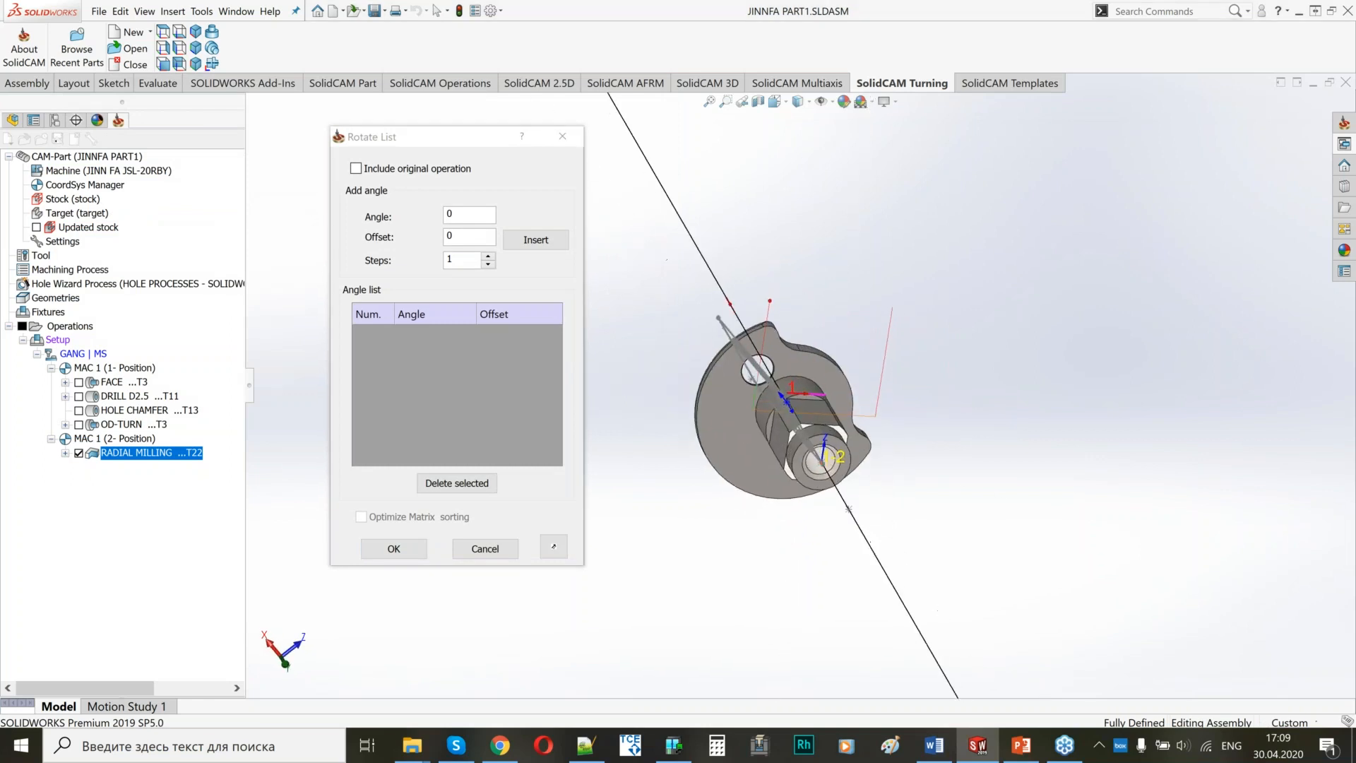
left_click(356, 168)
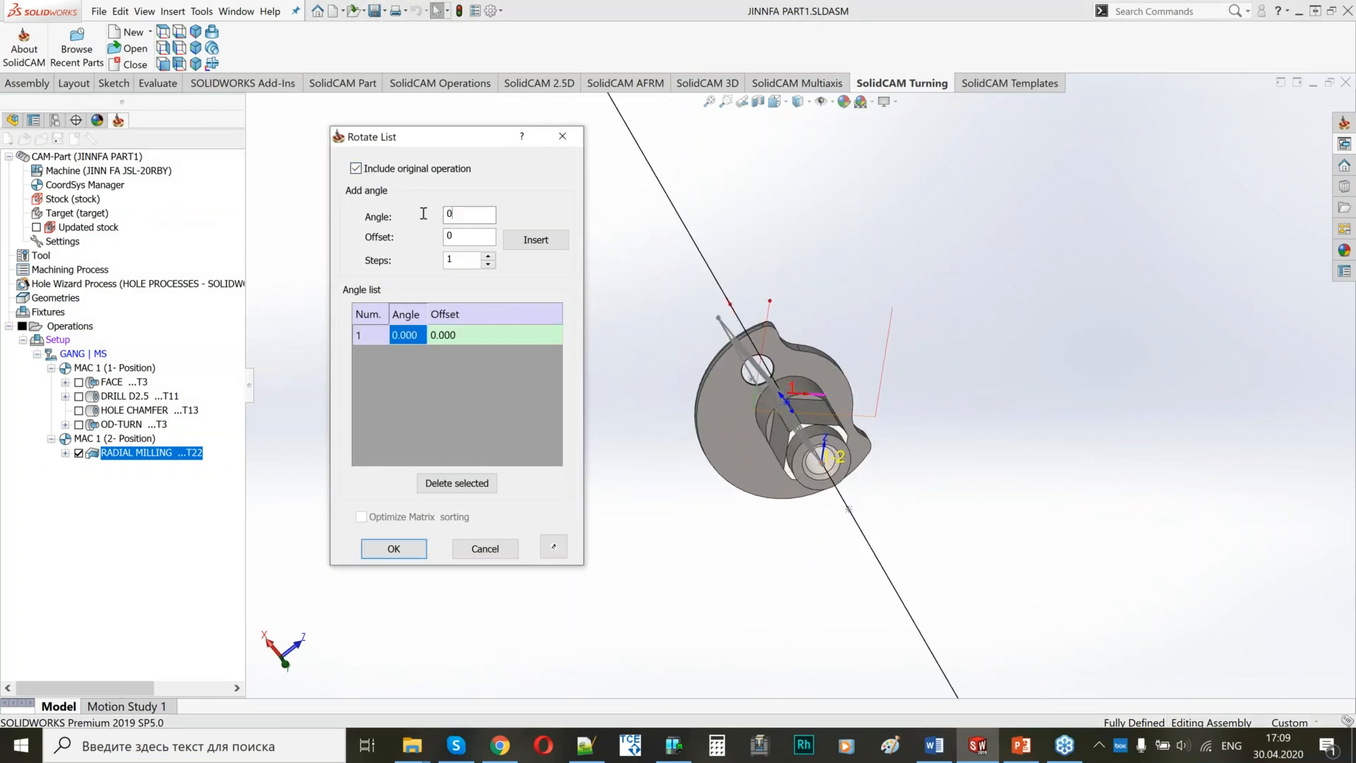
left_click(488, 256)
left_click(488, 255)
left_click(535, 240)
mouse_move(800, 437)
middle_mouse_down()
mouse_move(699, 427)
mouse_move(785, 432)
middle_mouse_up()
scroll(786, 432, "down", 2)
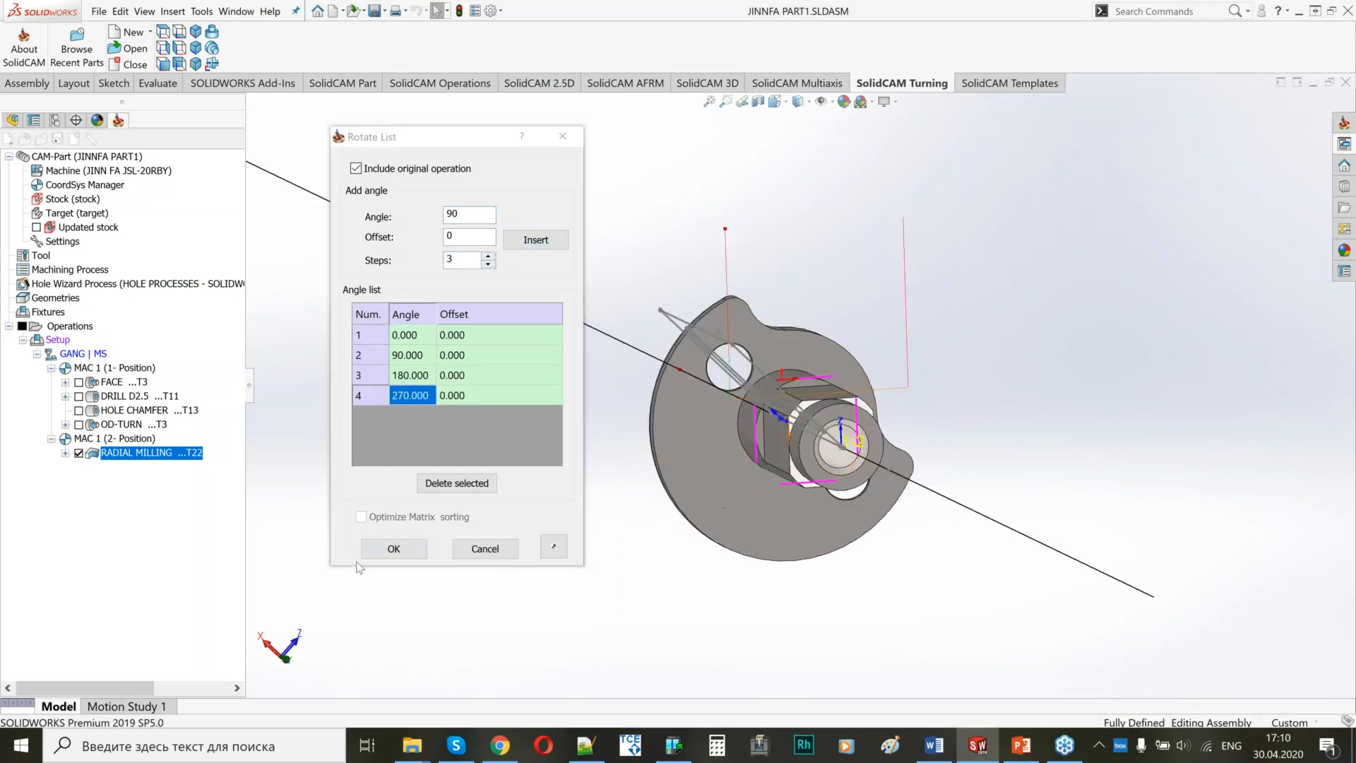
left_click(393, 549)
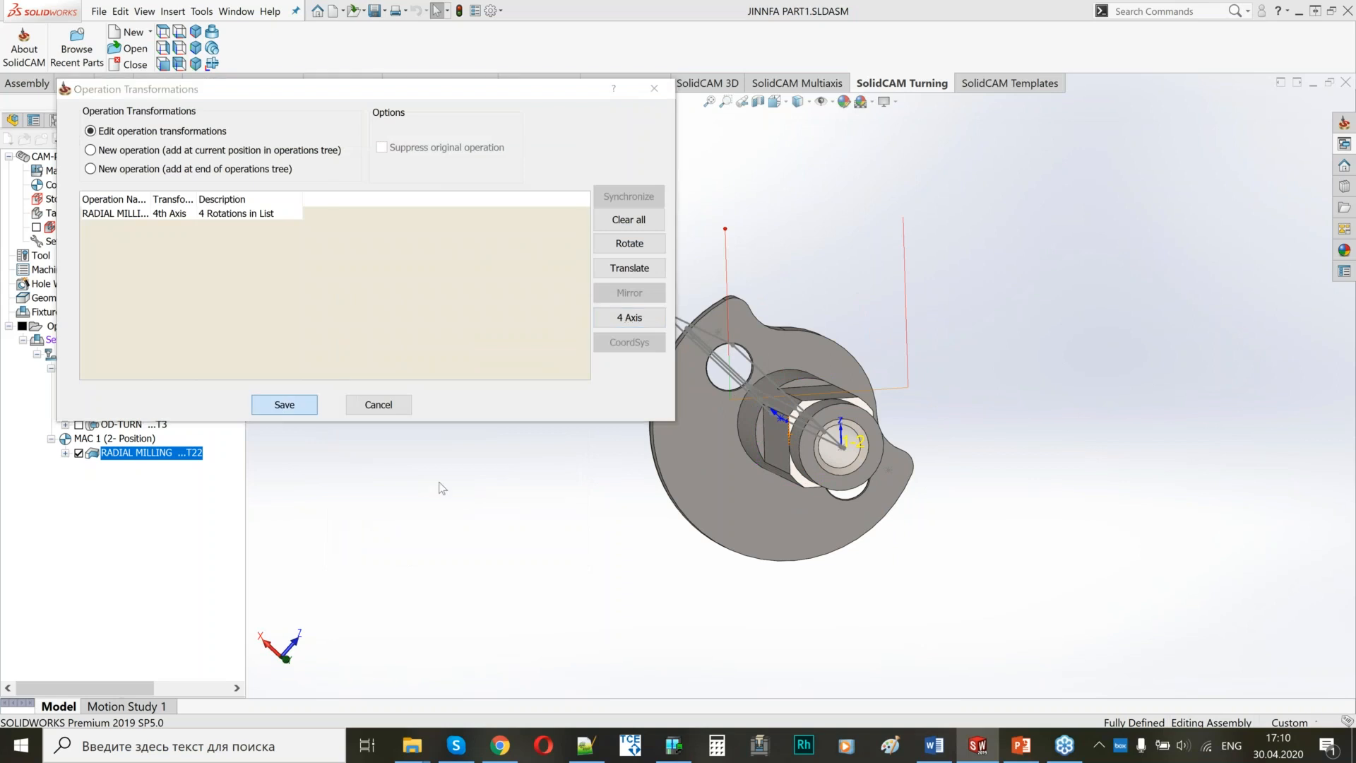
left_click(281, 402)
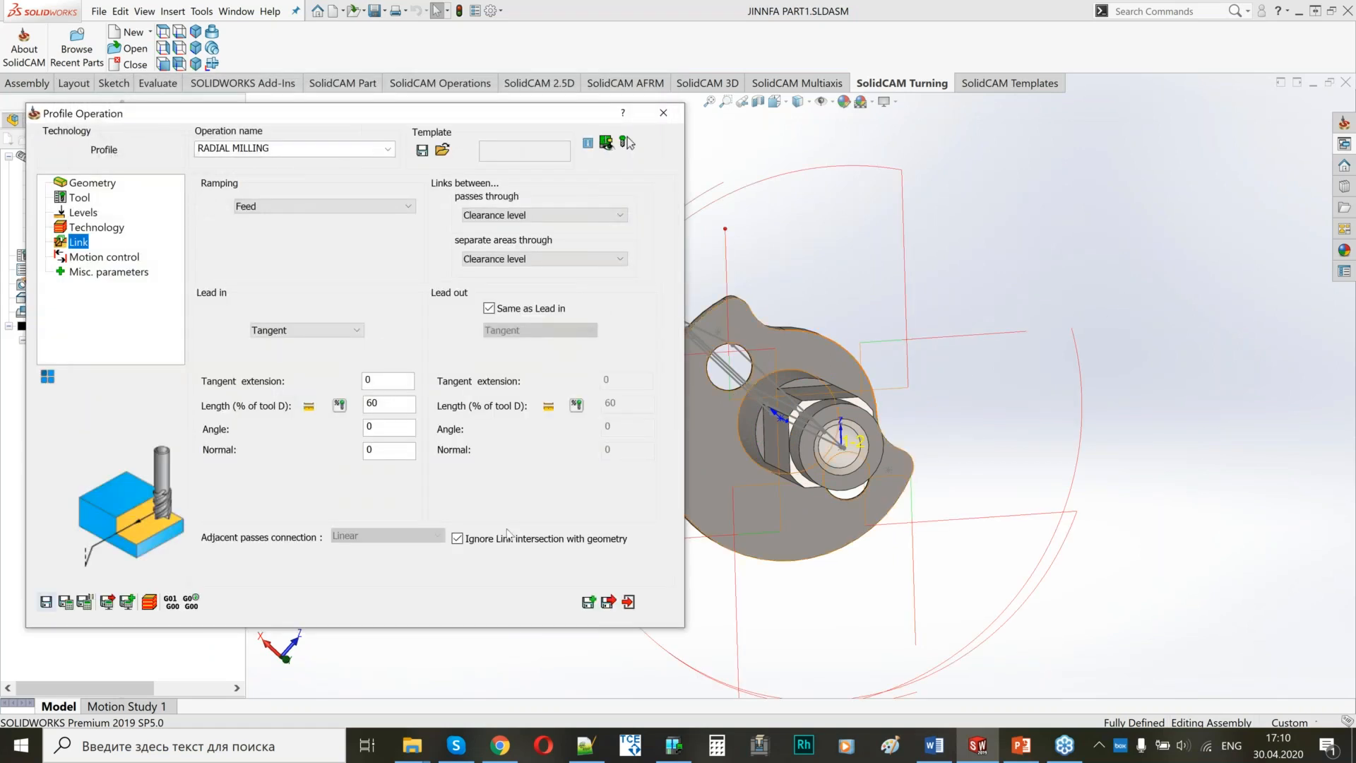
Save and close the RADIAL MILLING operation and hide its tool path.
left_click(609, 602)
left_click(79, 453)
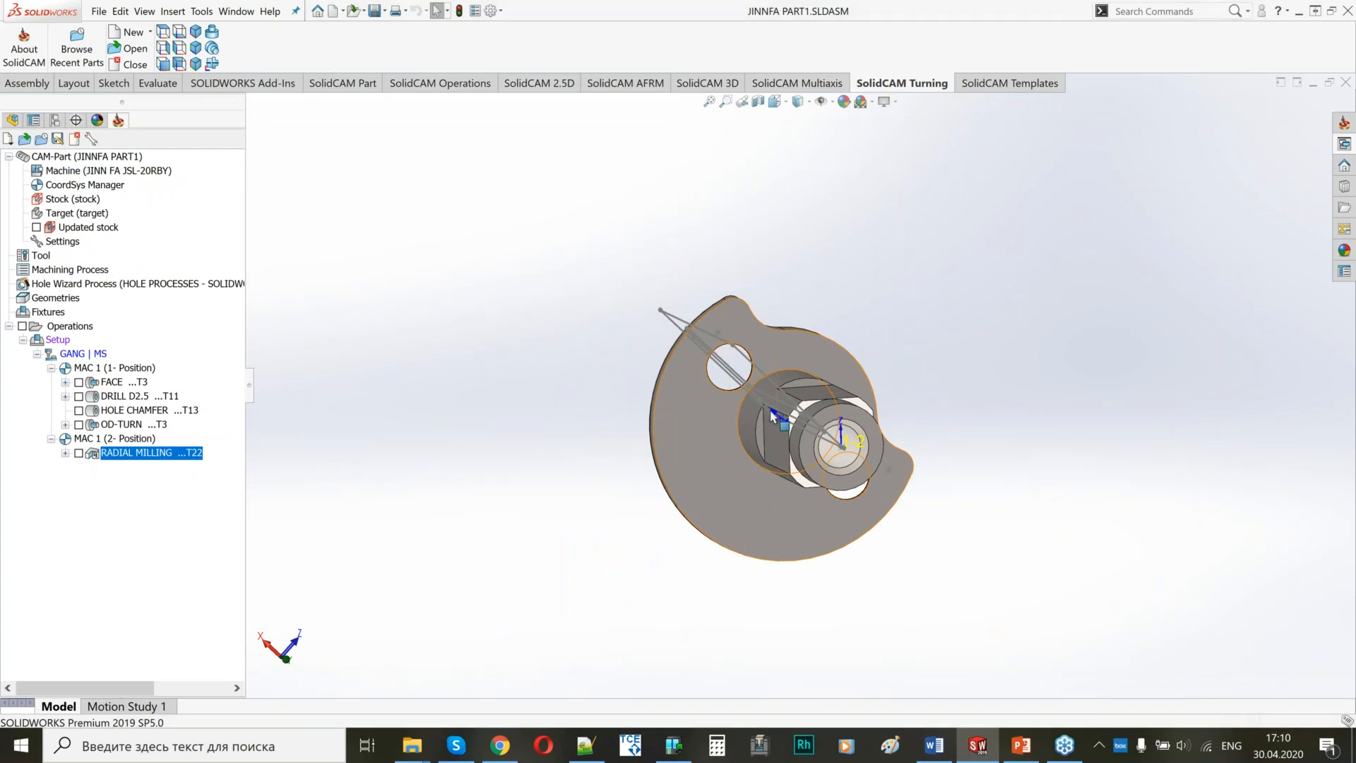
middle_click_drag(696, 466, 841, 422)
scroll(841, 422, "down", 5)
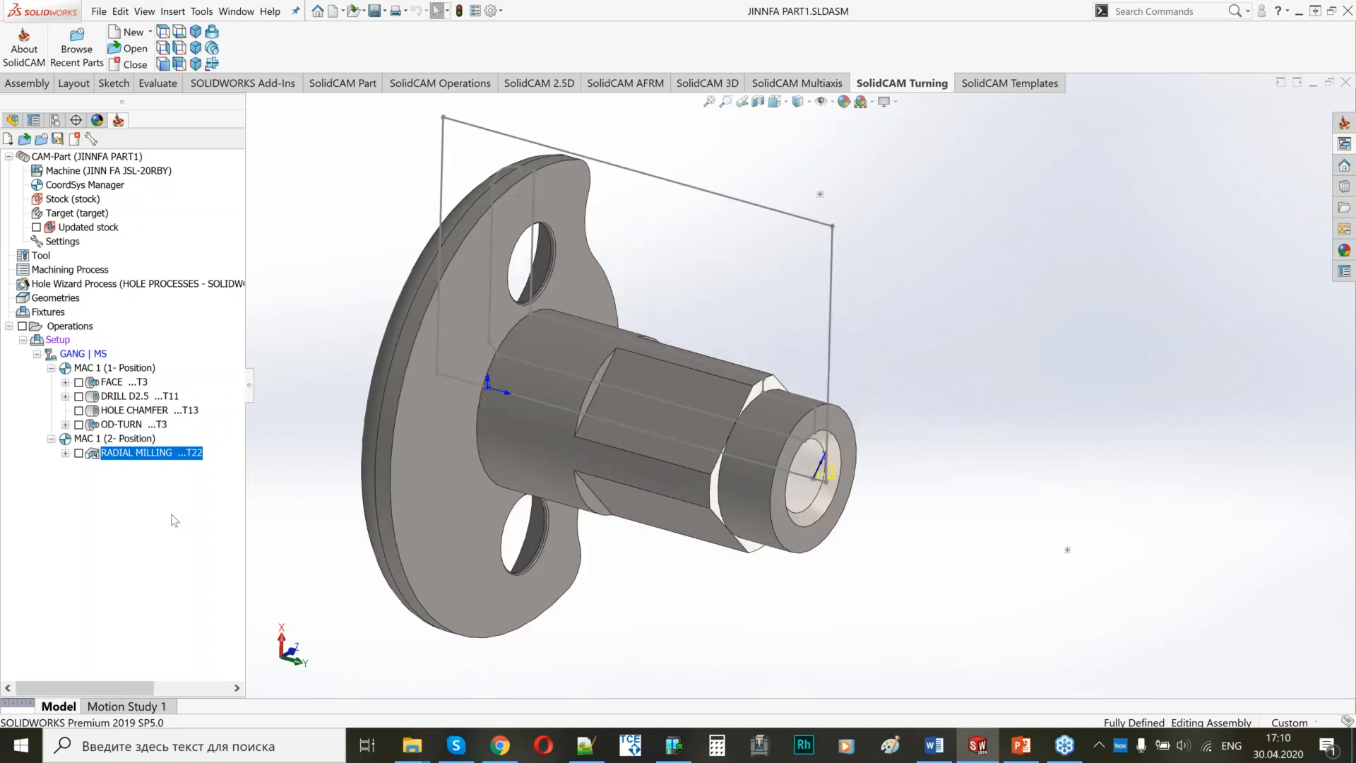
Add a turning operation after RADIAL MILLING, name it OD-TURN FINISH, and use the turn_on_solid geometry in MAC 1 (1- Position).
right_click(131, 459)
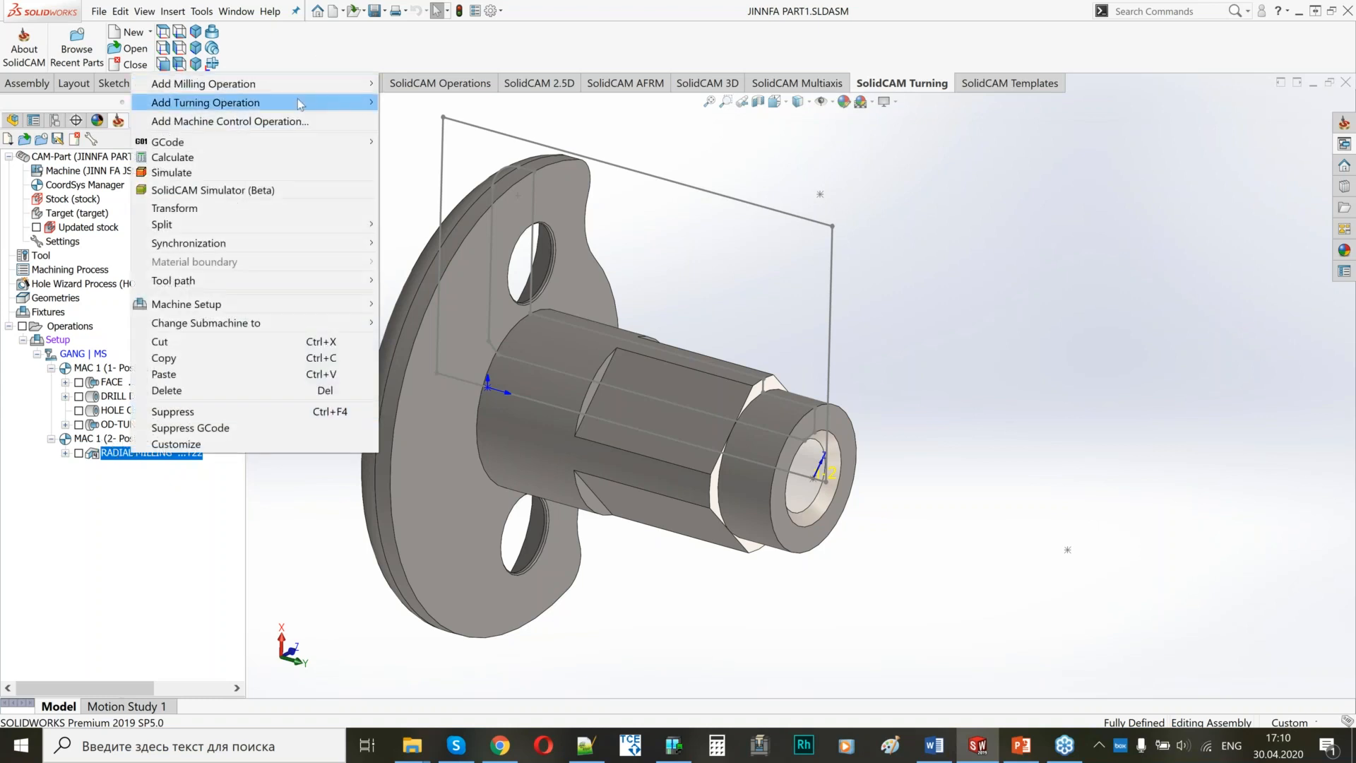
mouse_move(303, 105)
left_click(416, 119)
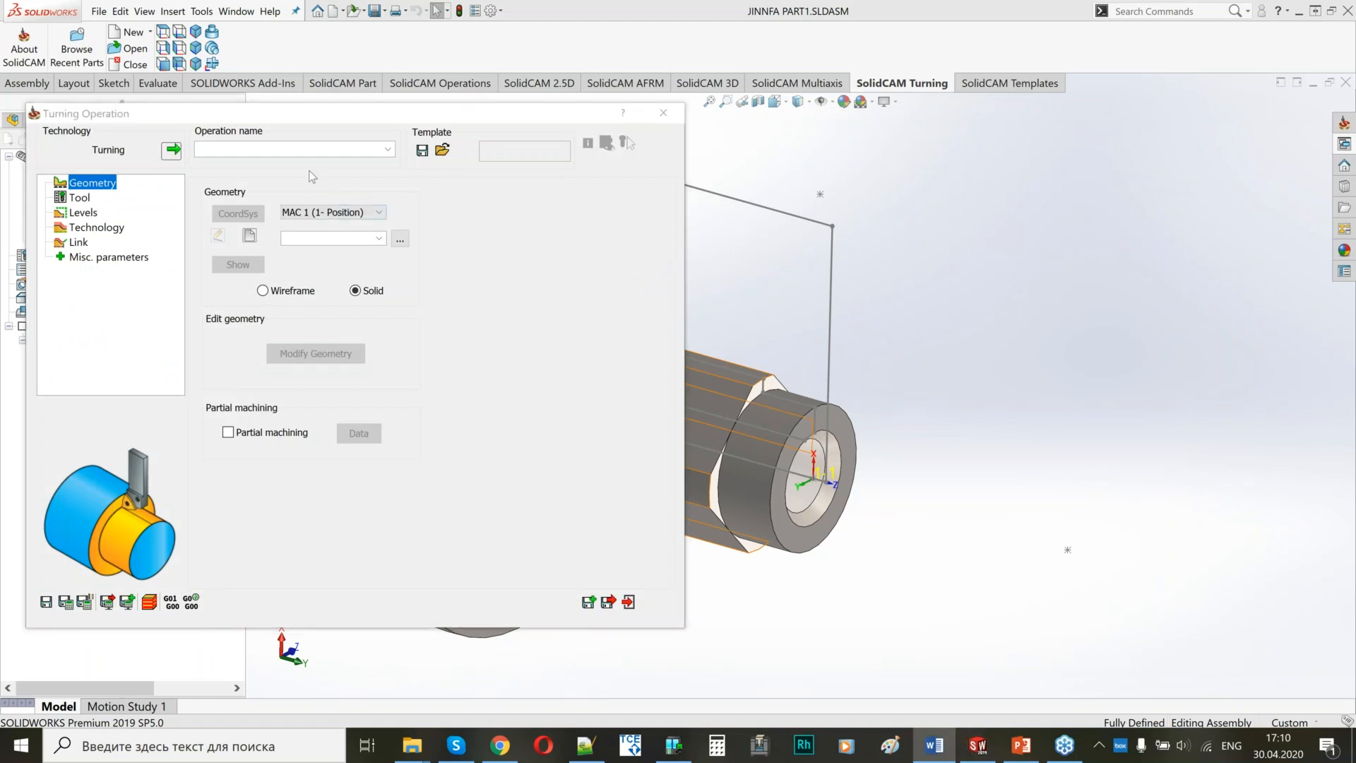
left_click(304, 147)
type("OD-TURN FINISH")
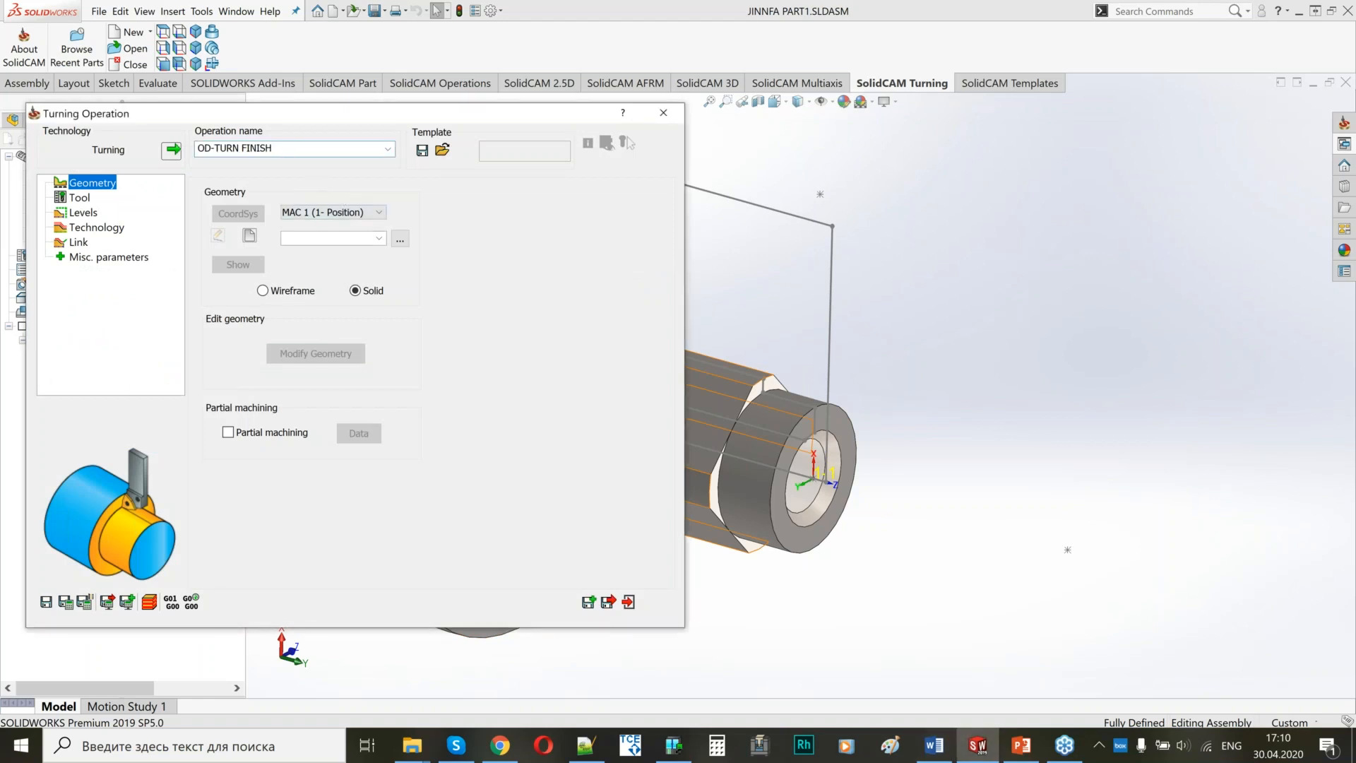
left_click(380, 239)
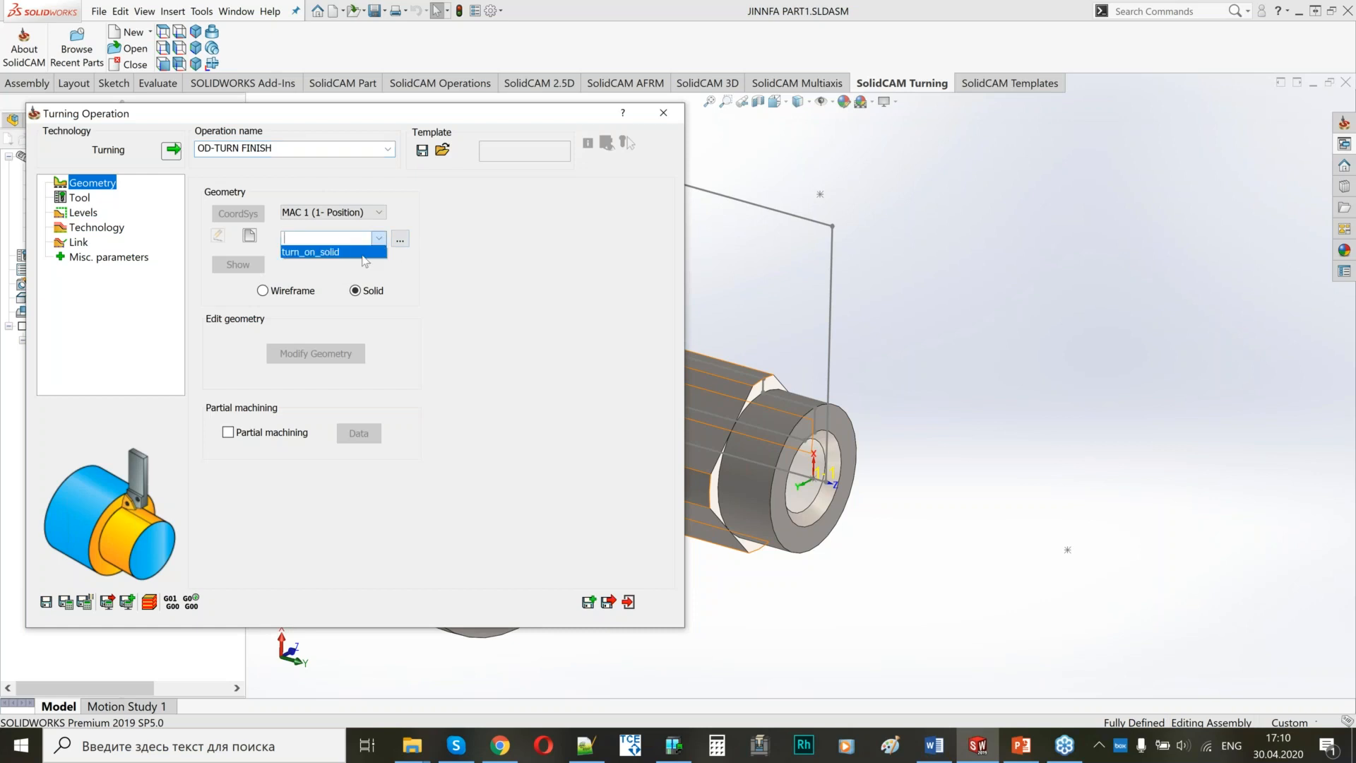
left_click(332, 252)
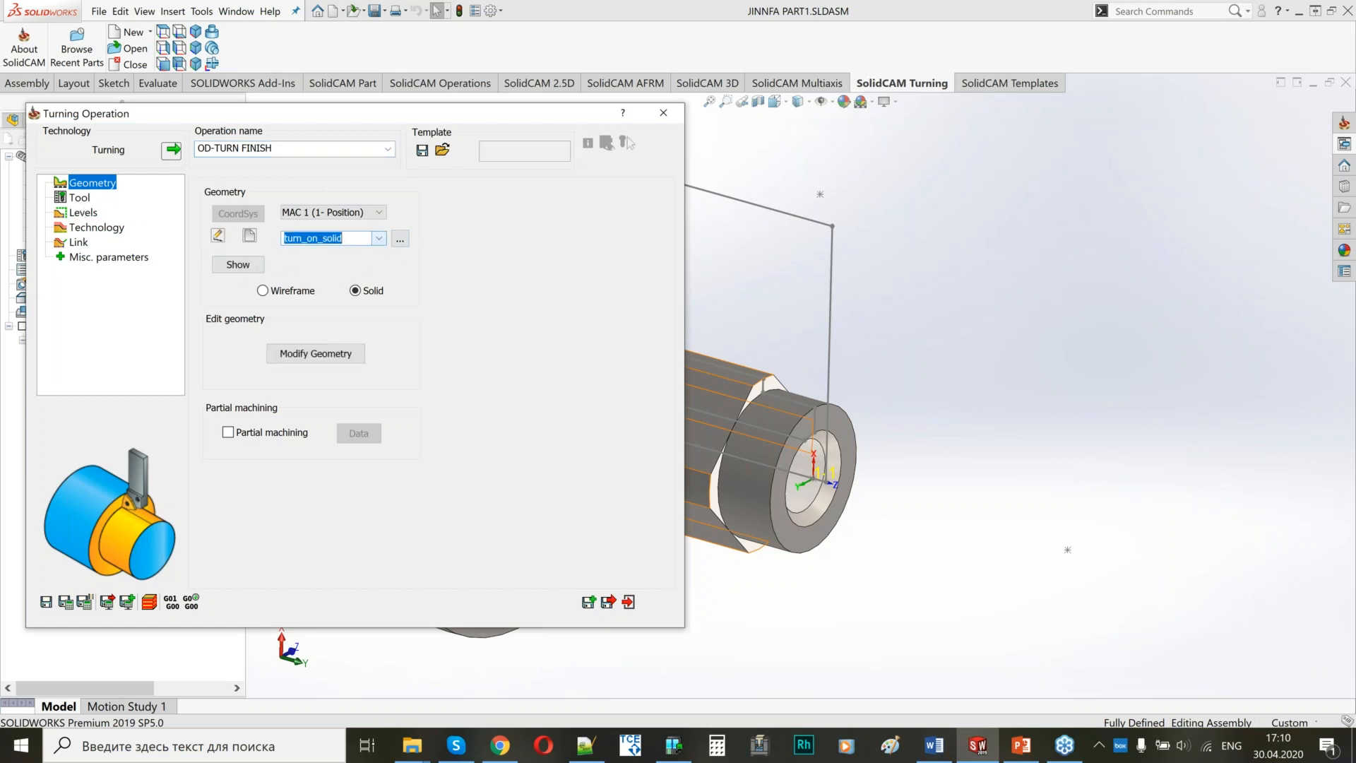
Assign external turning tool 3 on the GANG turret to OD-TURN FINISH.
left_click(79, 198)
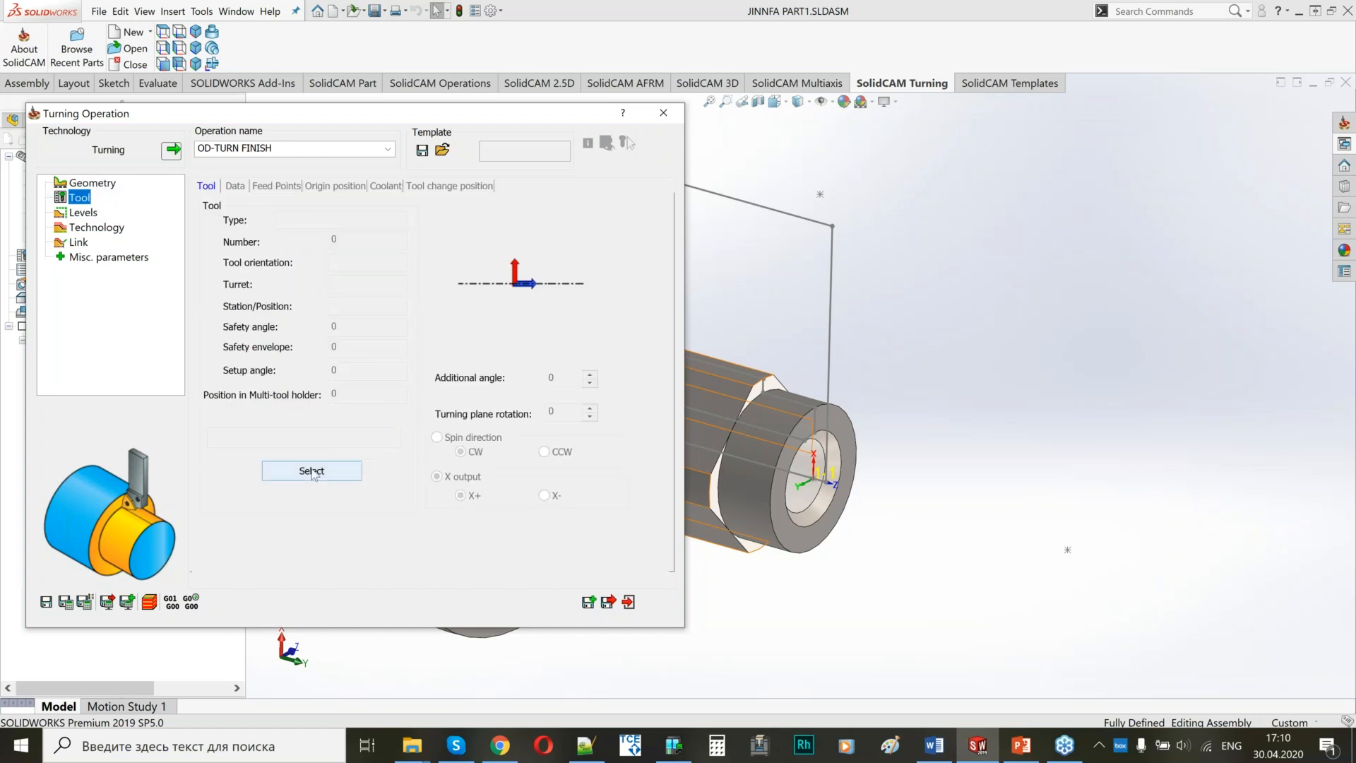
left_click(308, 472)
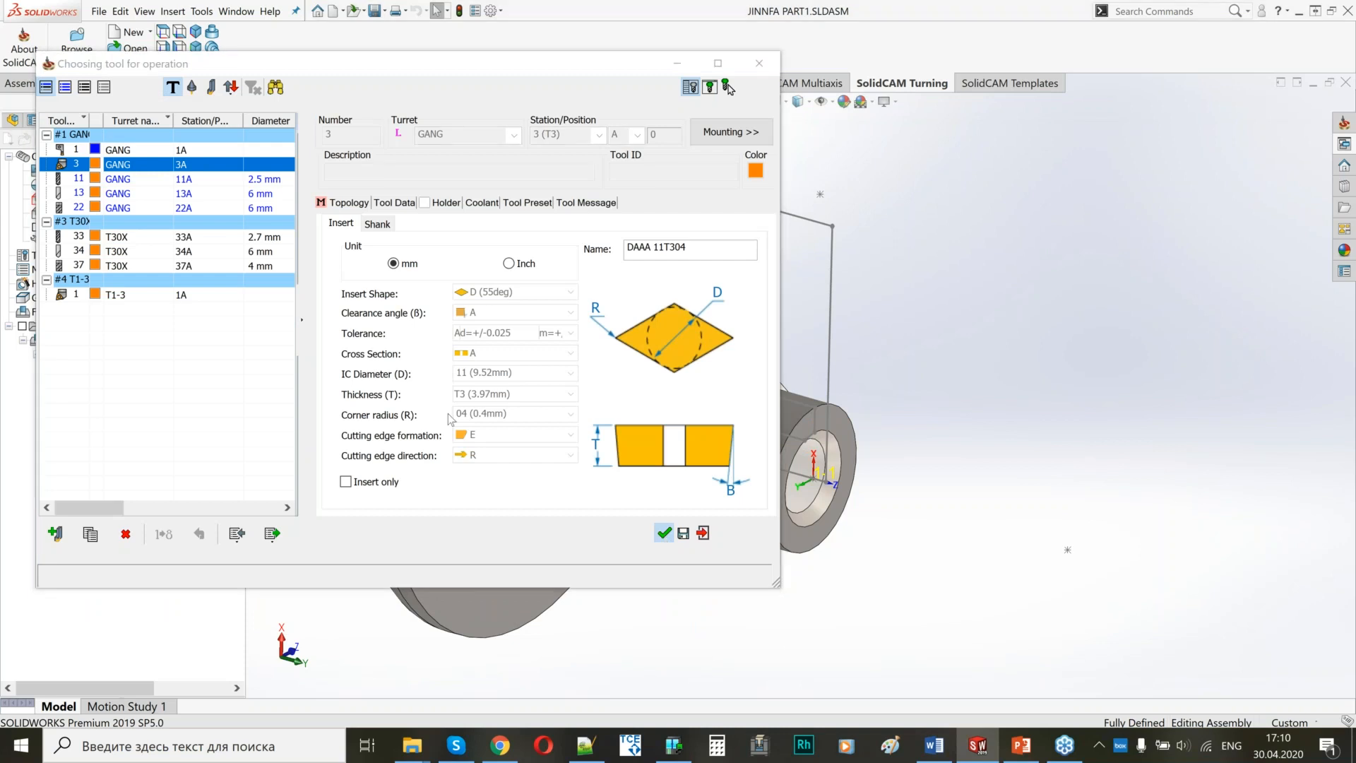
left_click(703, 533)
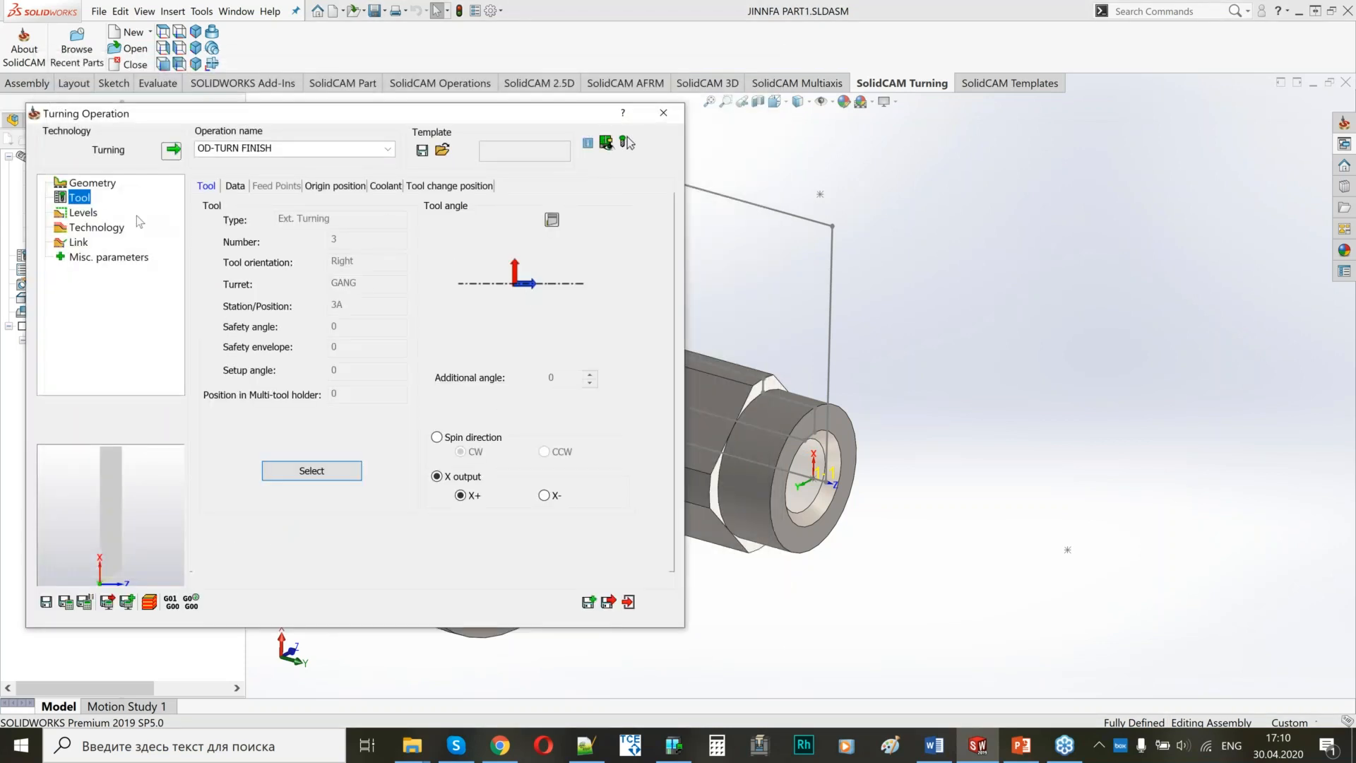
Set OD-TURN FINISH's work type to Finish only and apply the ISO-turning finish to the entire geometry.
left_click(85, 212)
left_click(97, 228)
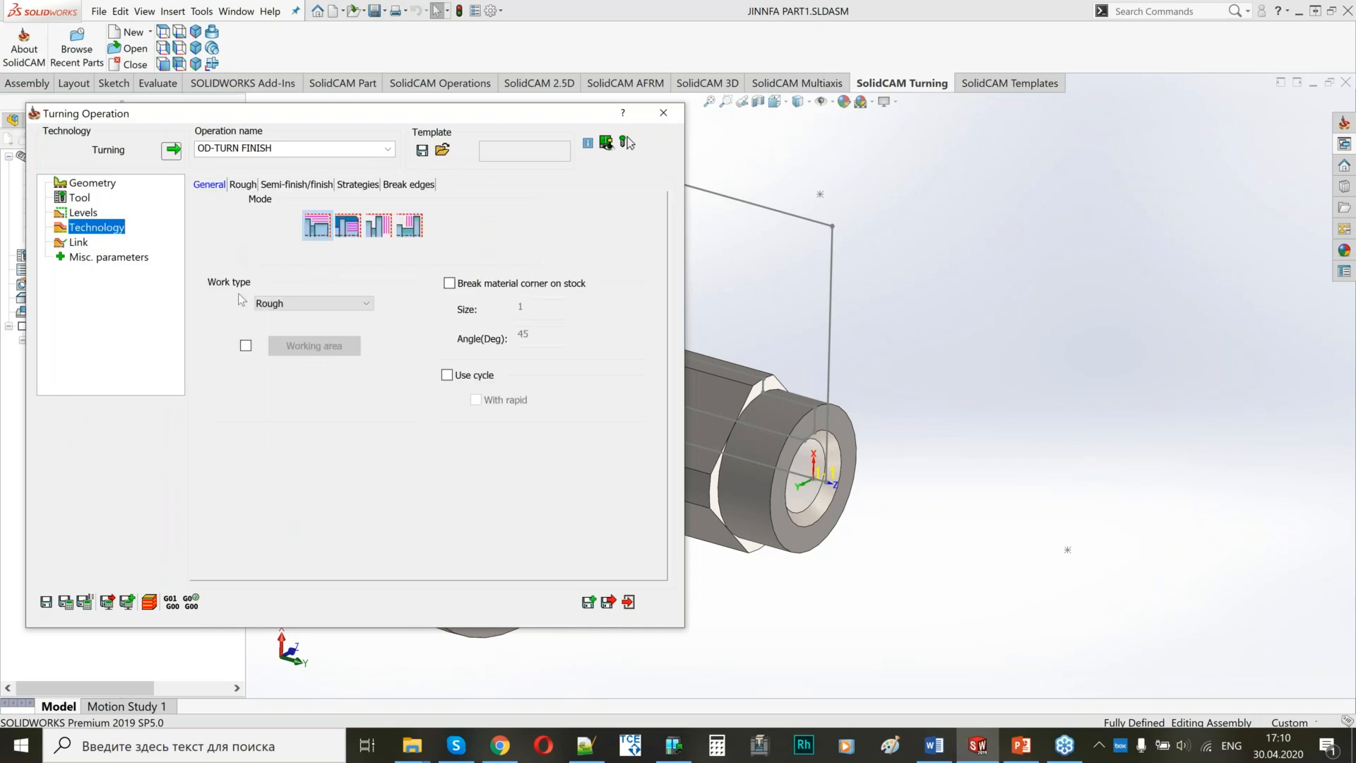
left_click(305, 302)
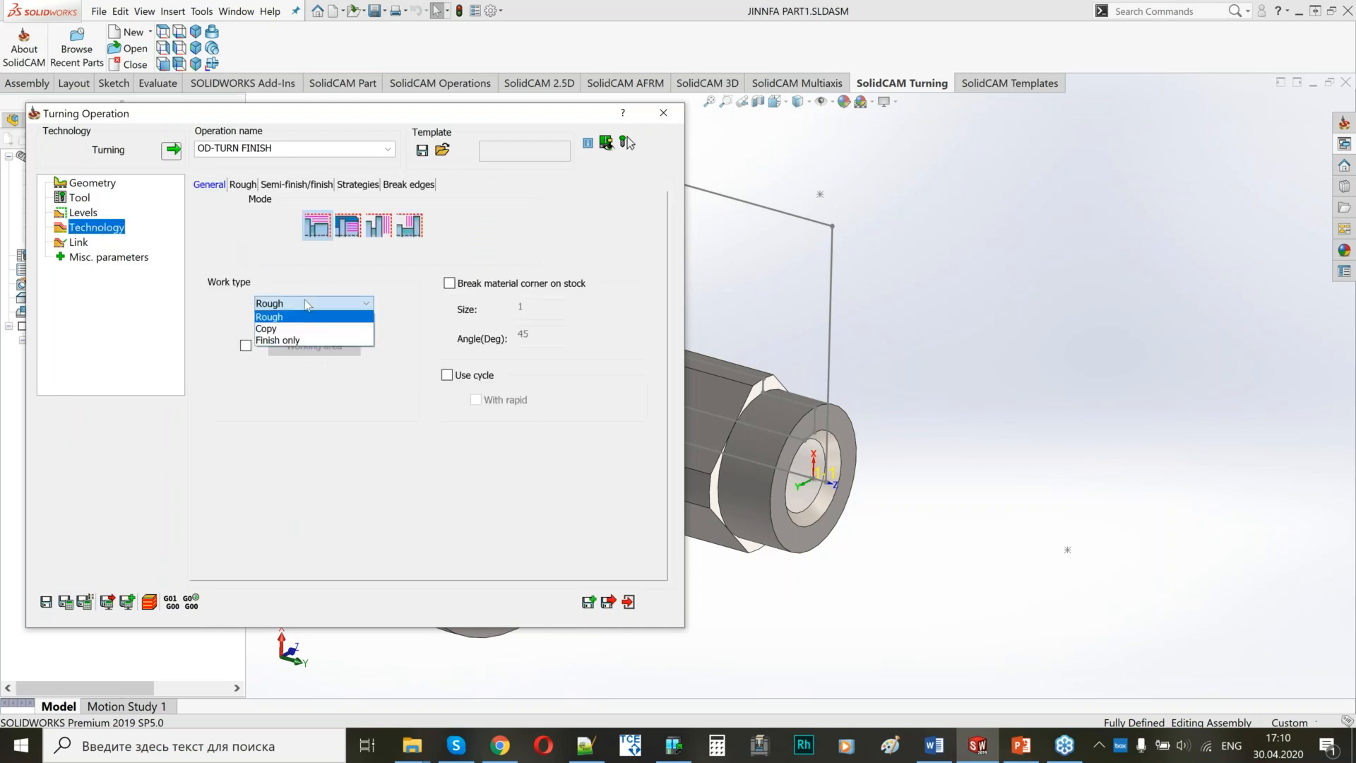
left_click(294, 341)
left_click(276, 185)
left_click(580, 363)
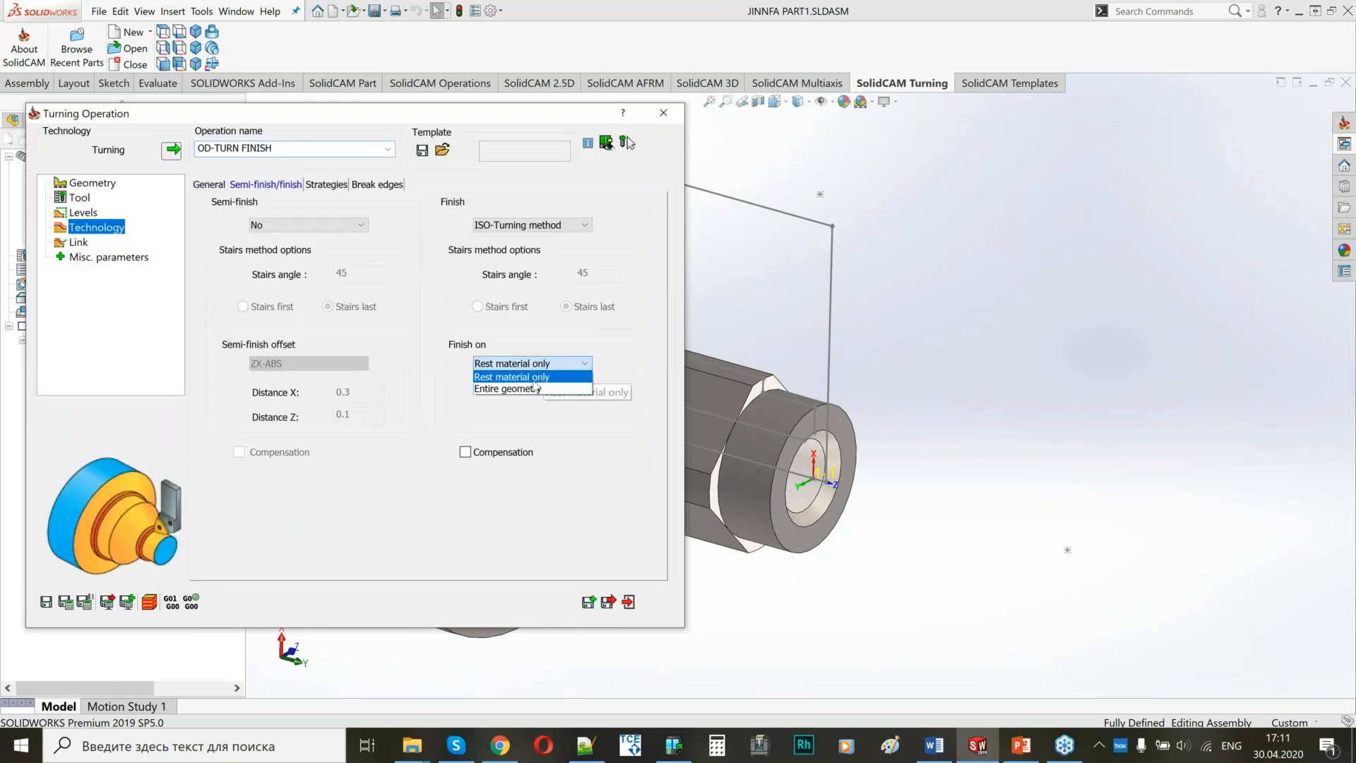
left_click(535, 388)
Calculate OD-TURN FINISH, check its tool path on the part, and save and close the operation.
left_click(78, 244)
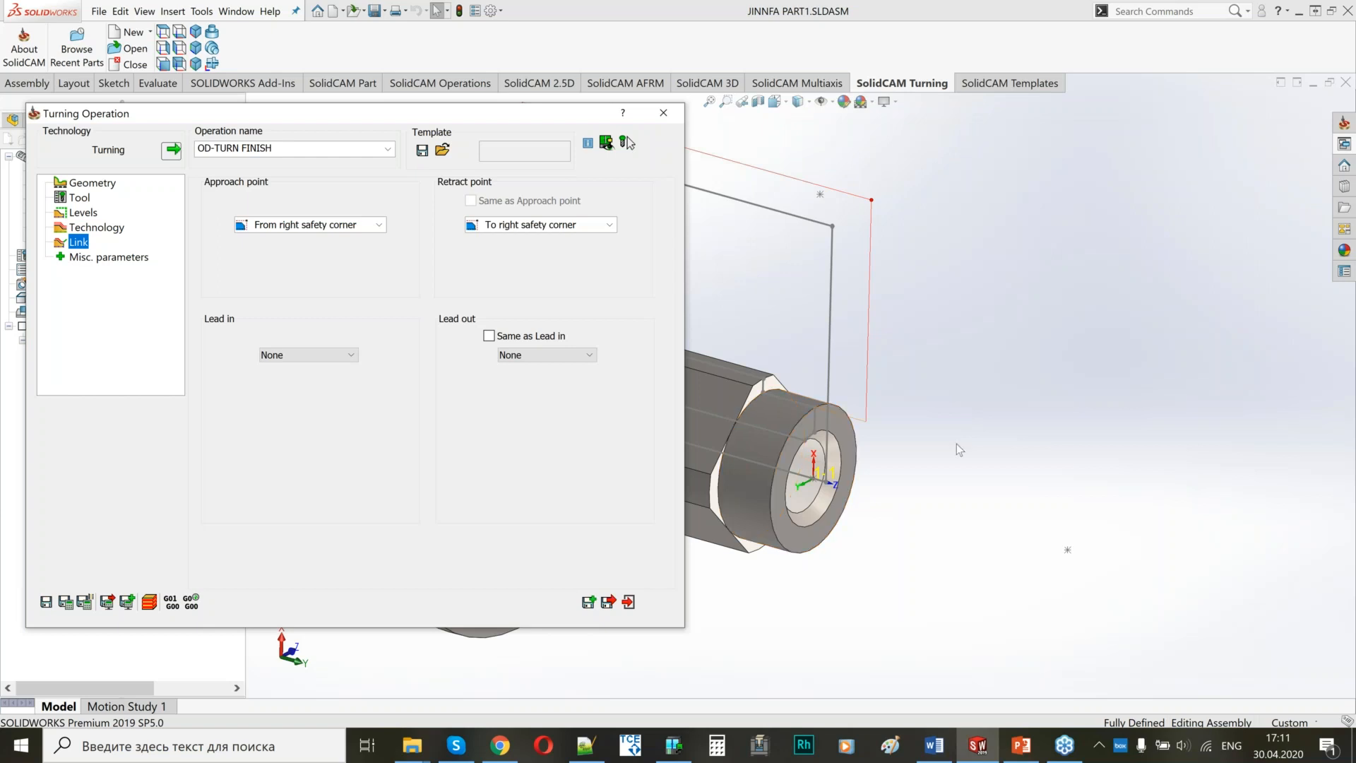
middle_click_drag(1041, 444, 1341, 447, "ctrl")
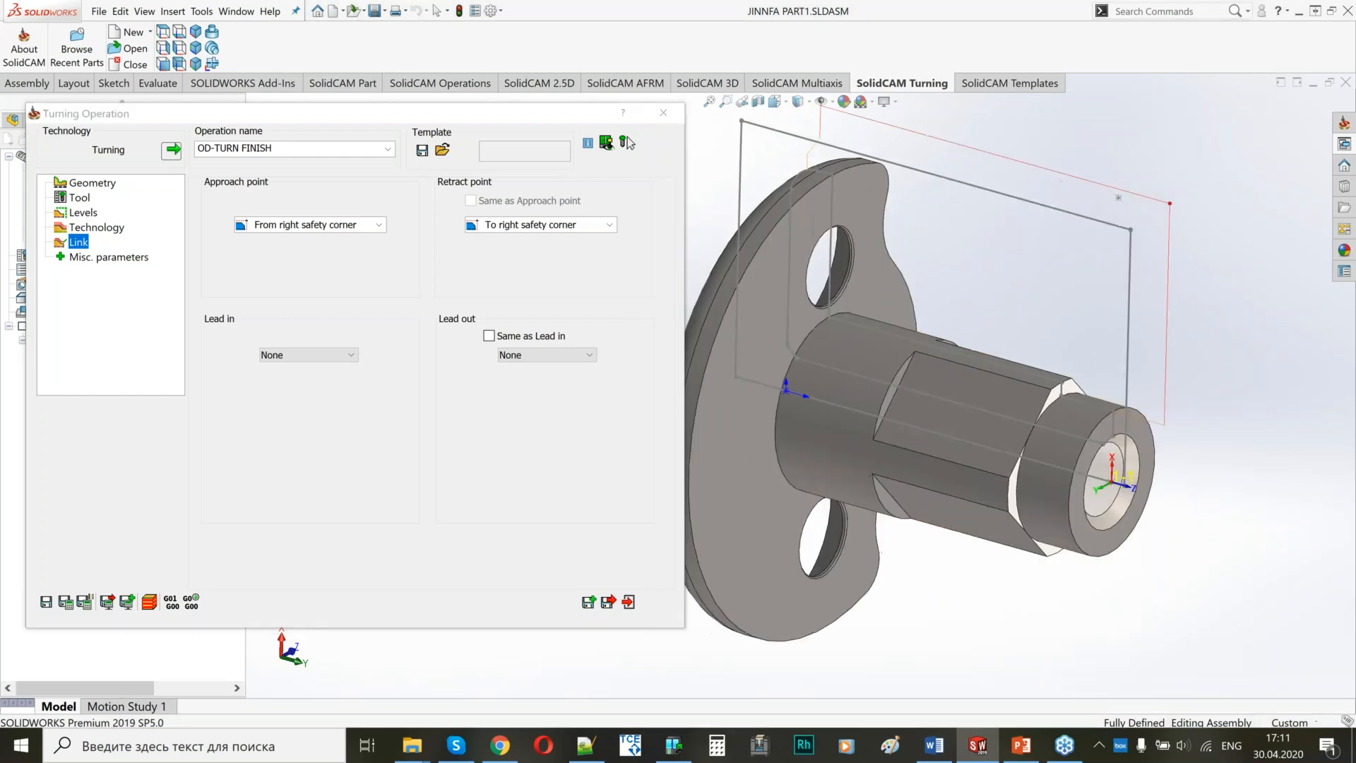
scroll(1034, 342, "up", 2)
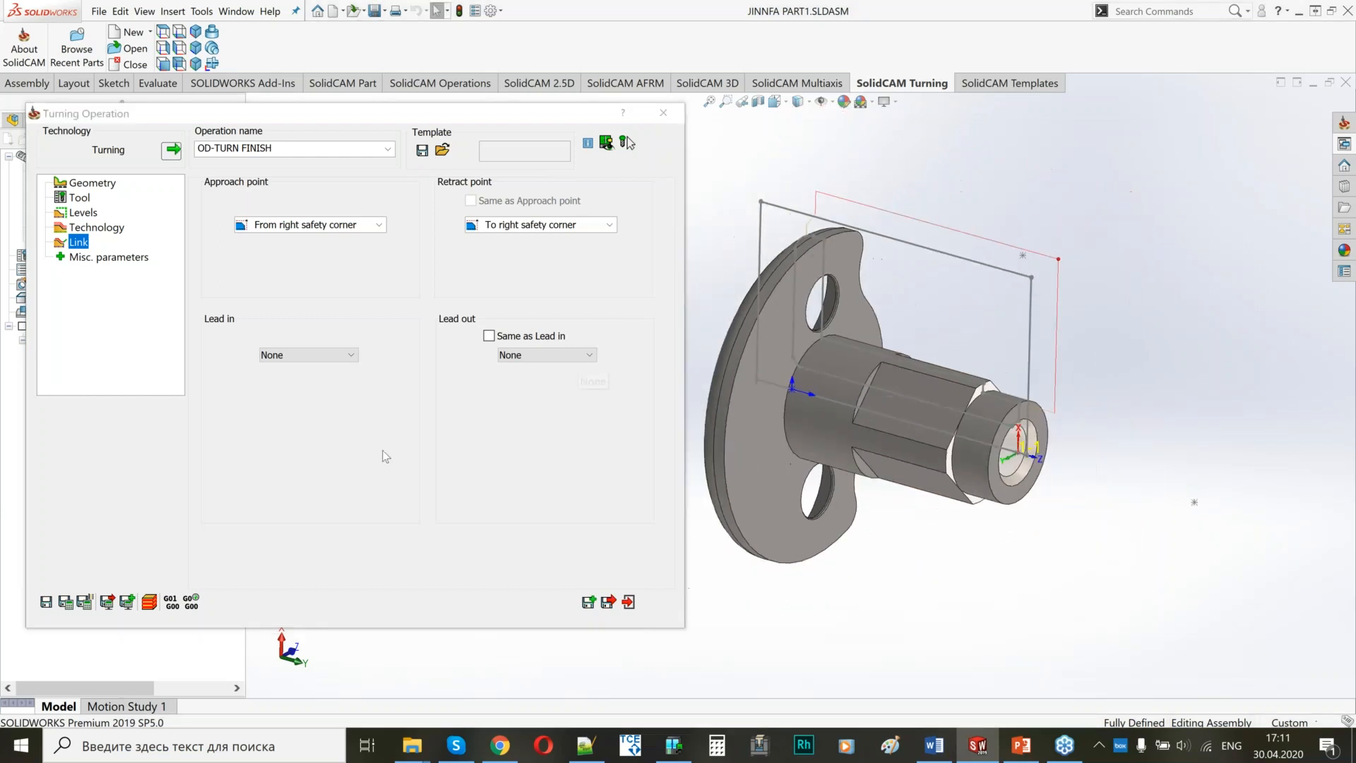
left_click(615, 605)
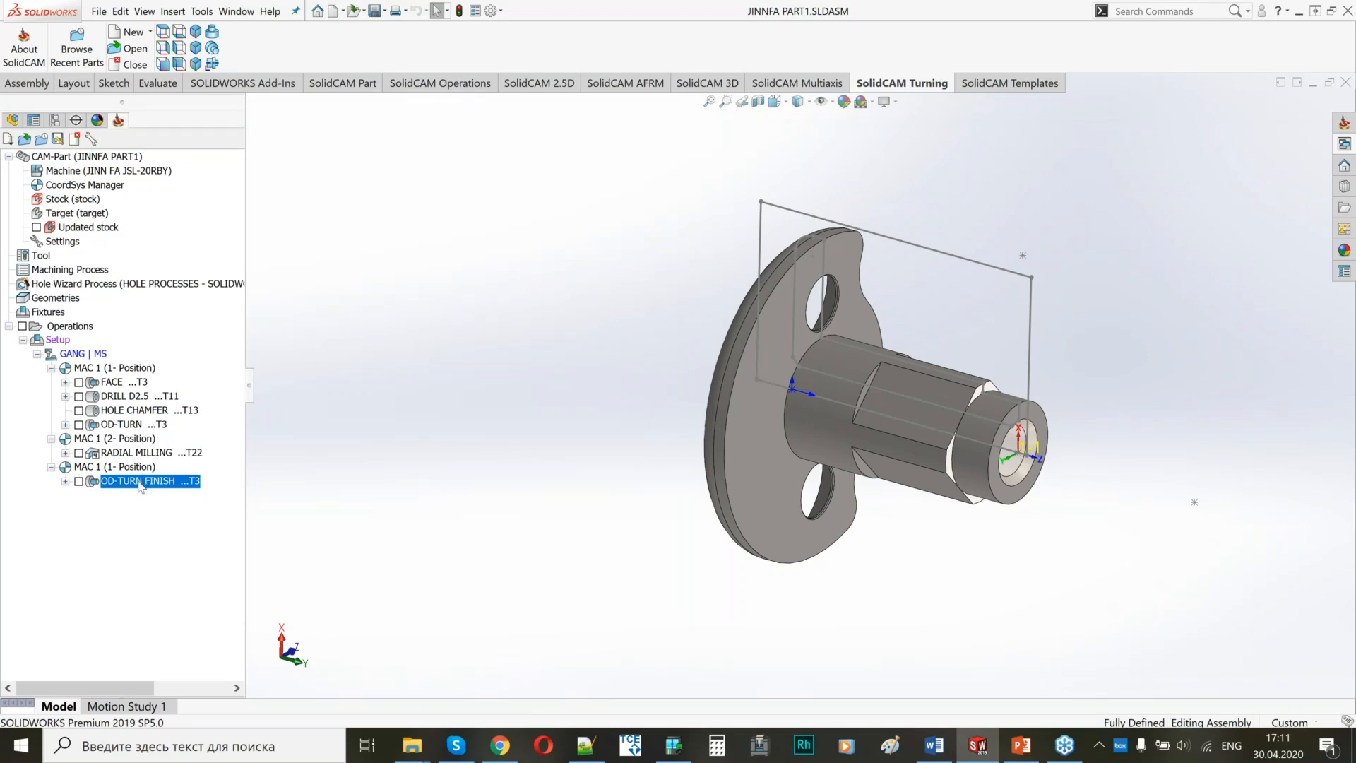
Add a Z1 Preposition machine control operation after OD-TURN FINISH and save it.
right_click(141, 486)
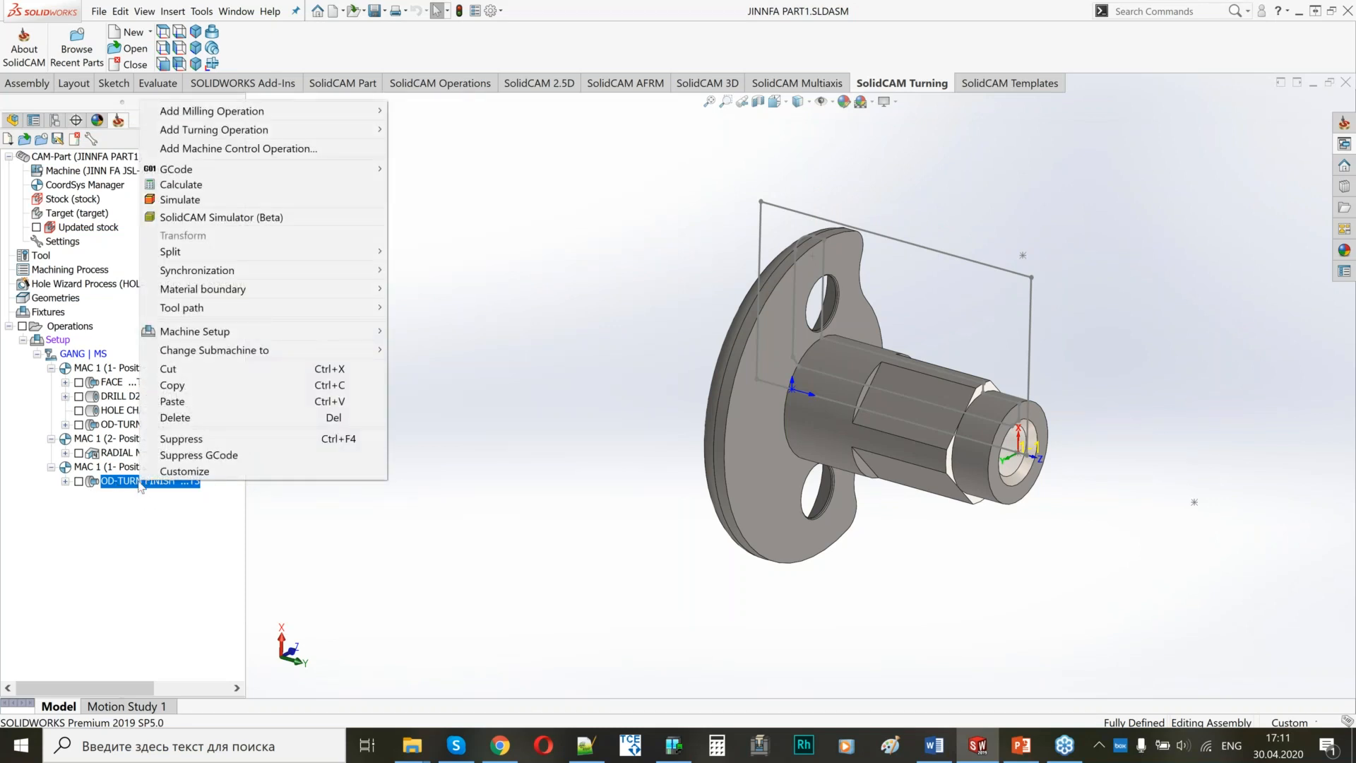
left_click(274, 157)
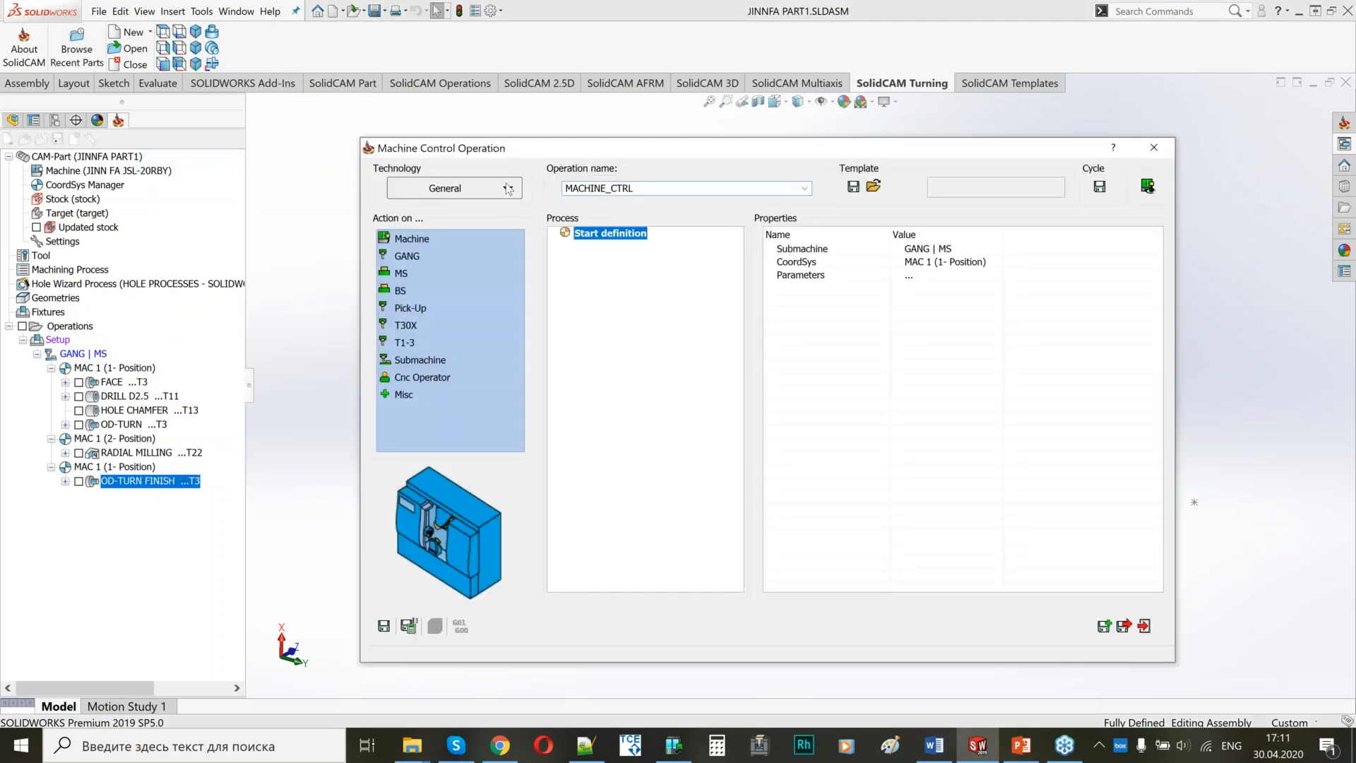
left_click(505, 188)
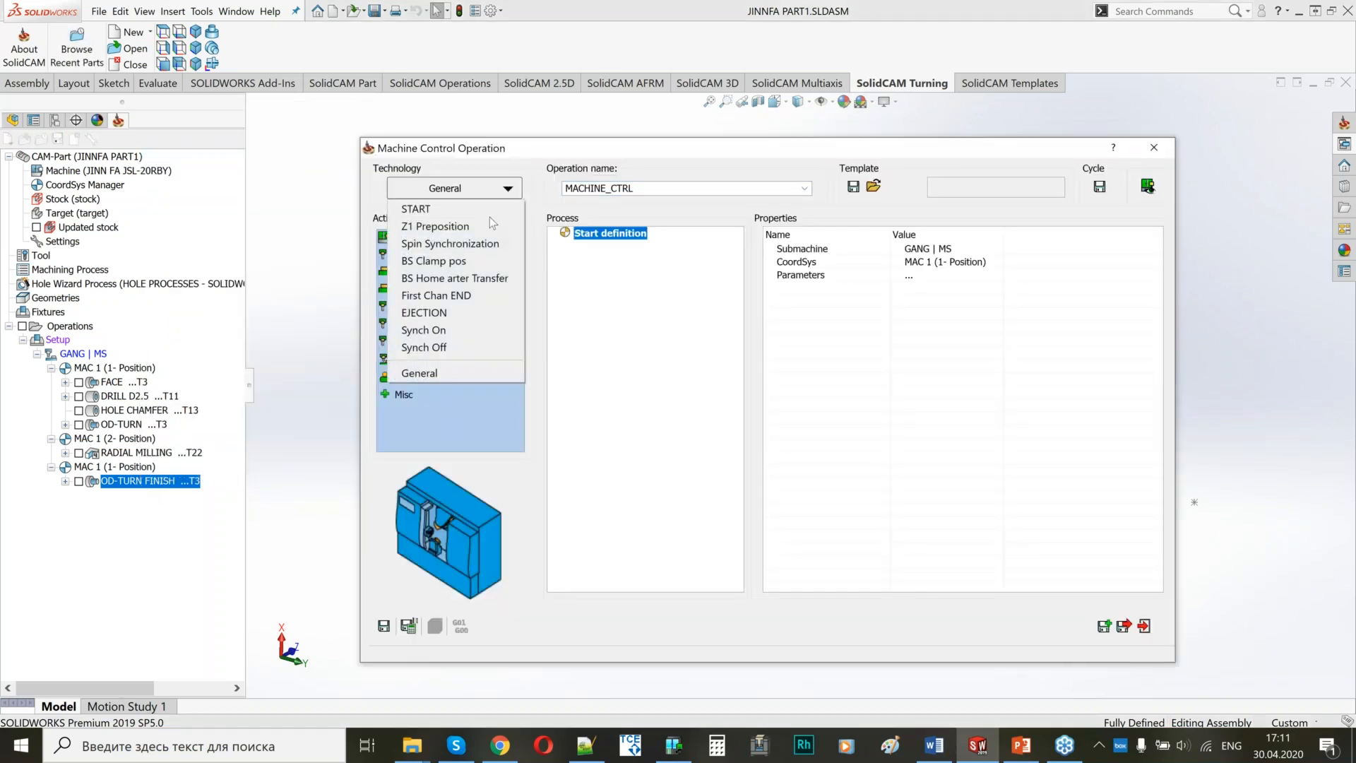
left_click(429, 227)
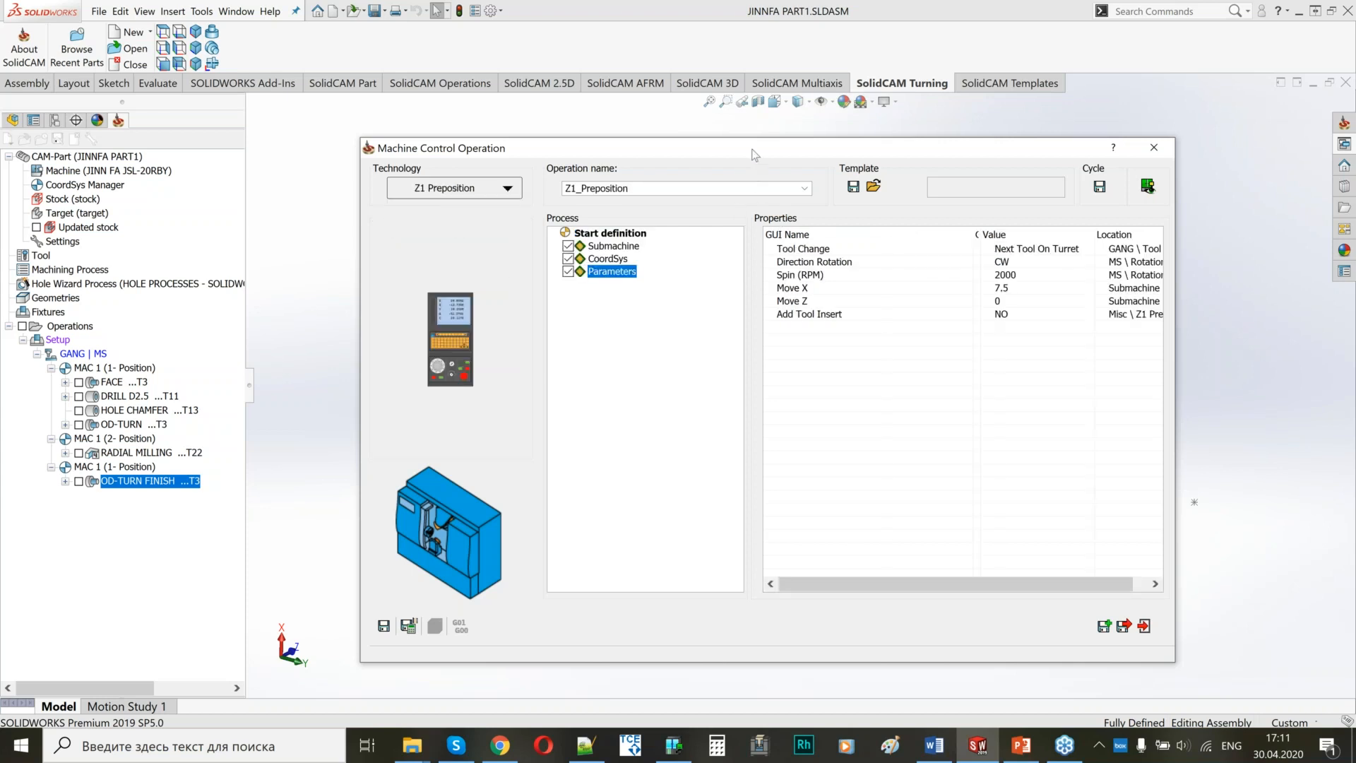
left_click_drag(644, 143, 449, 86)
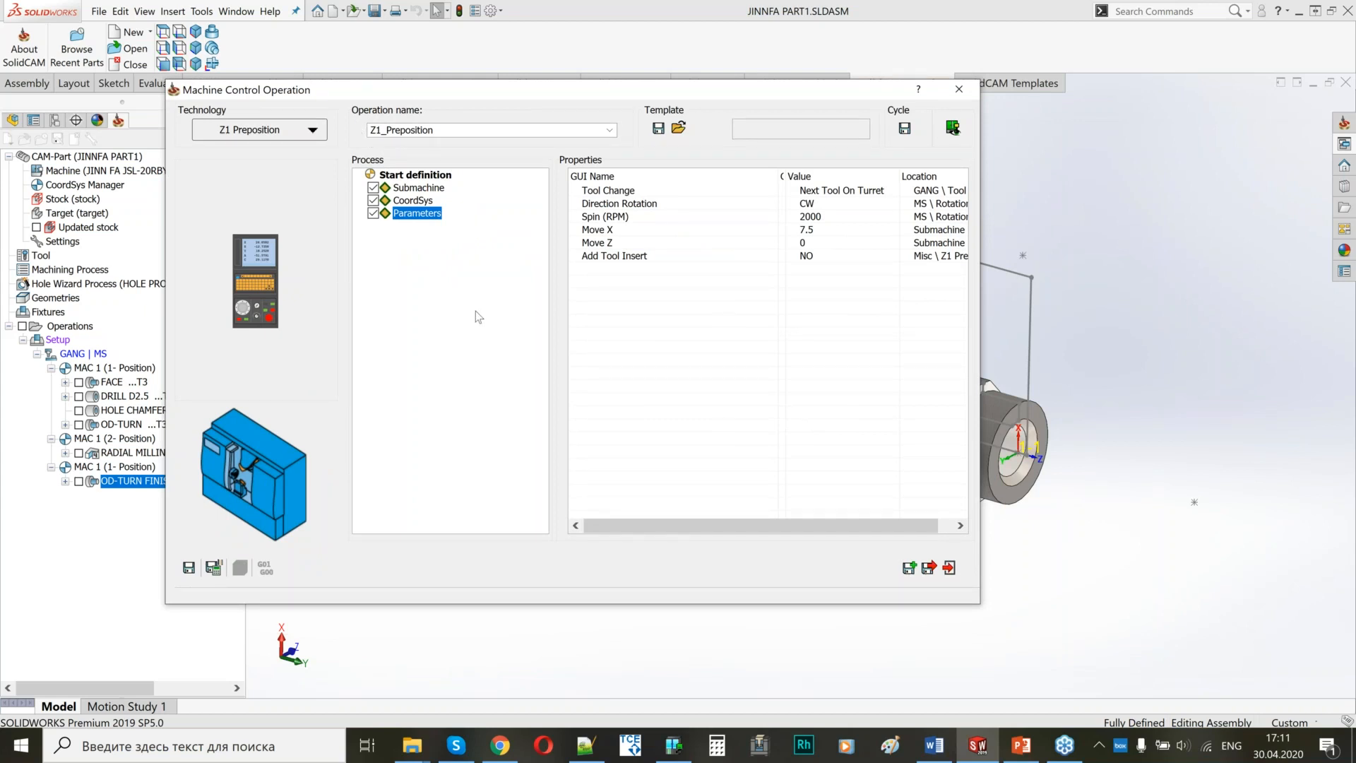
left_click(214, 569)
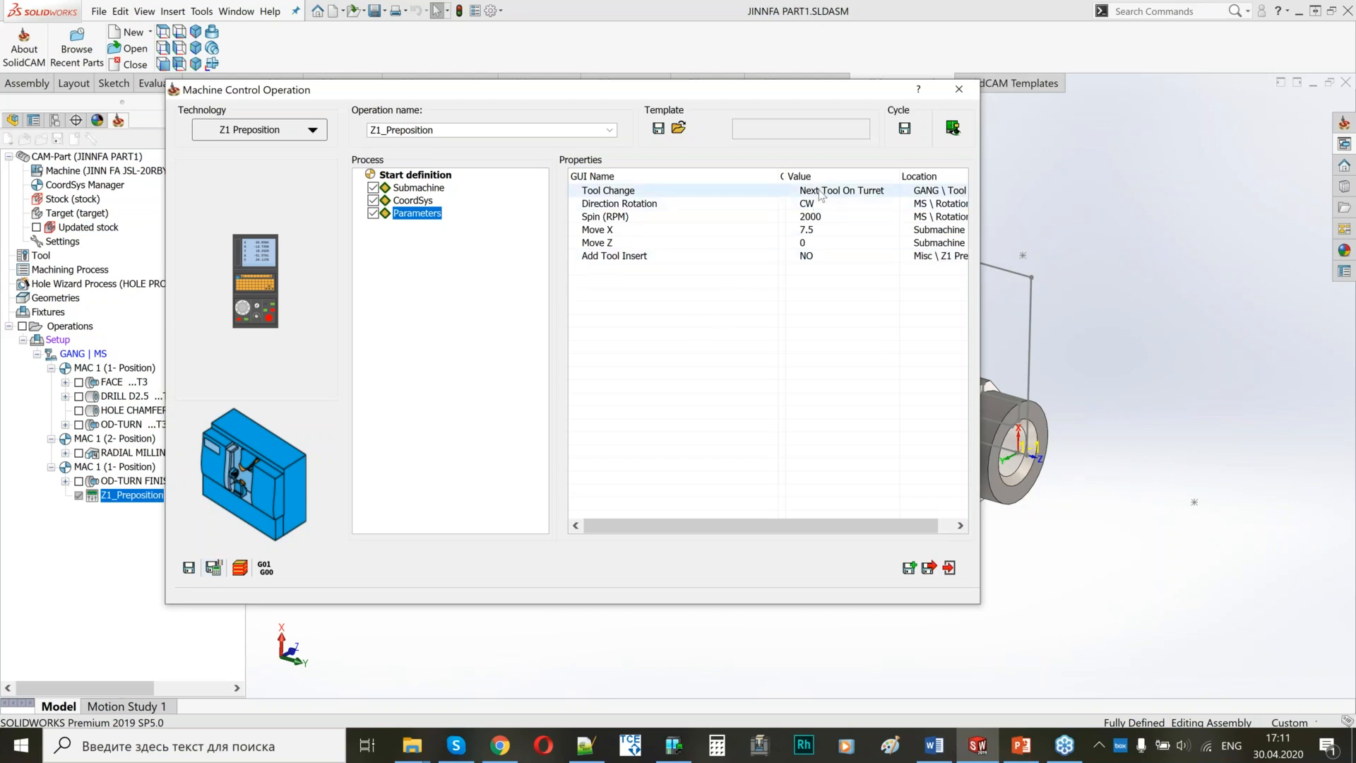
Set the Z1_Preposition tool change to turning tool 1 on the GANG turret.
left_click(821, 195)
left_click(821, 196)
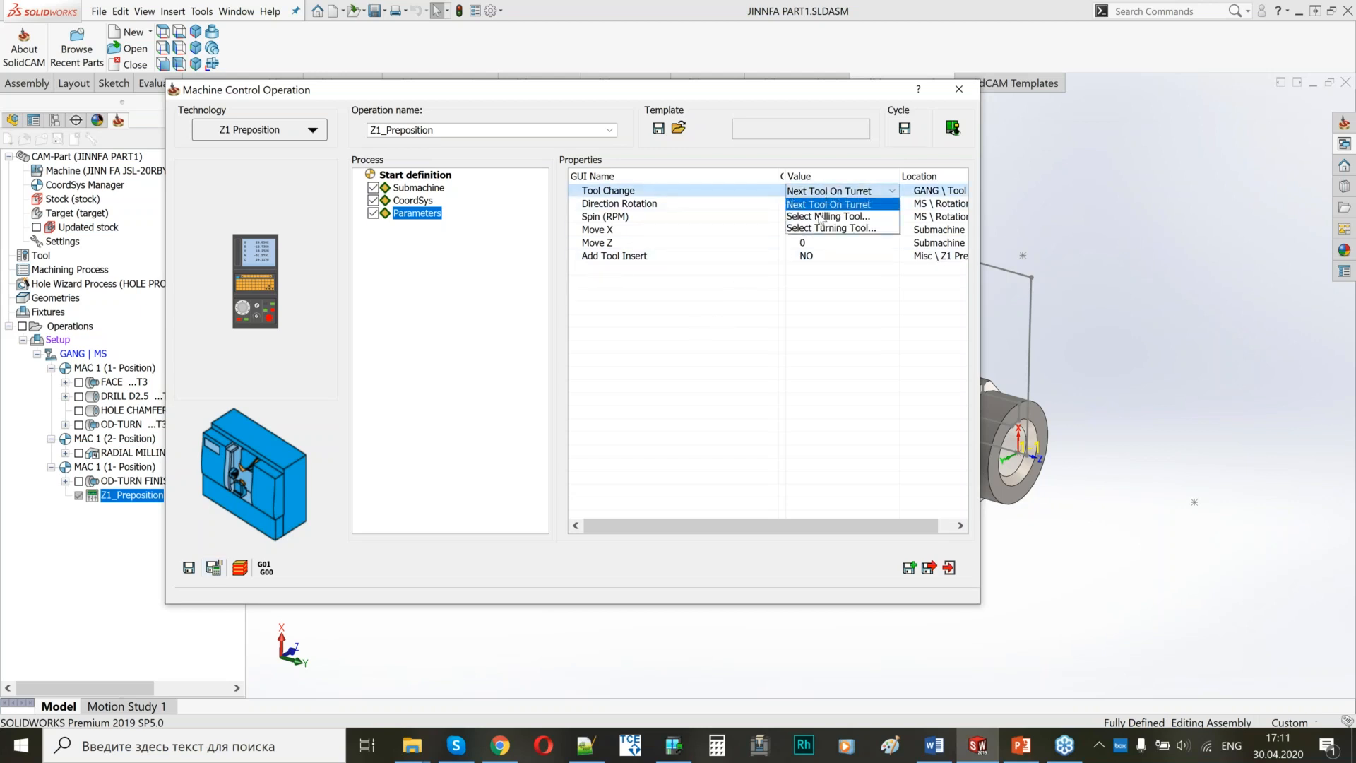
left_click(825, 228)
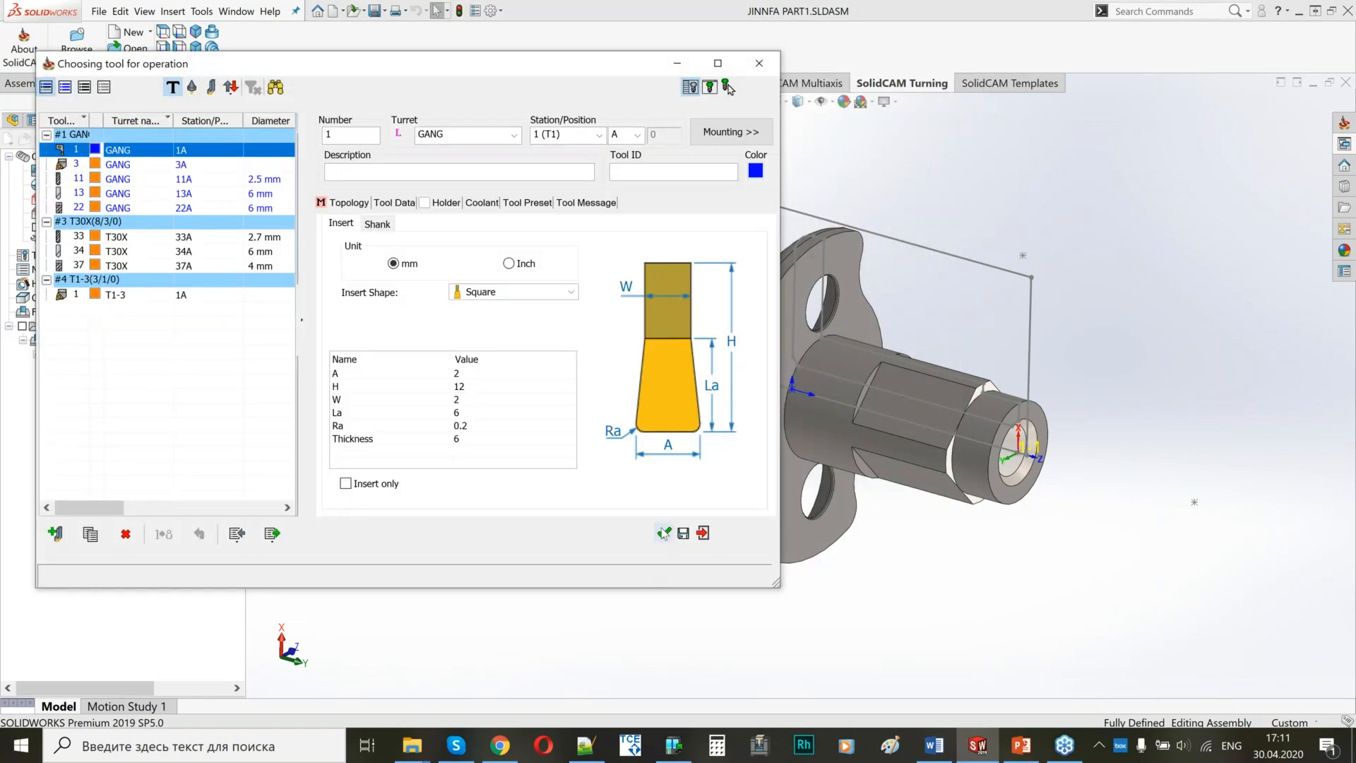
left_click(664, 532)
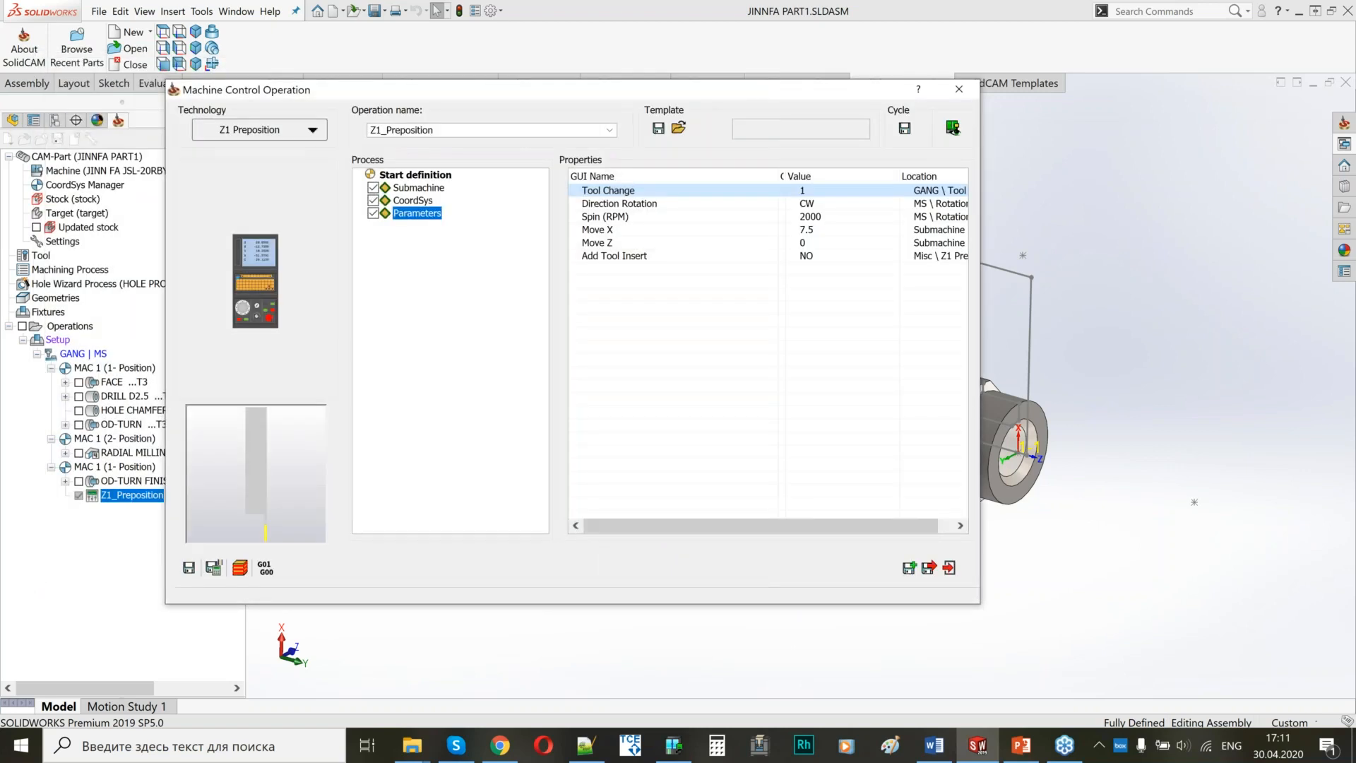
Display Z1_Preposition in the machine preview, examine the cutting tool near the part, and set Move X to 10.
left_click_drag(701, 94, 644, 80)
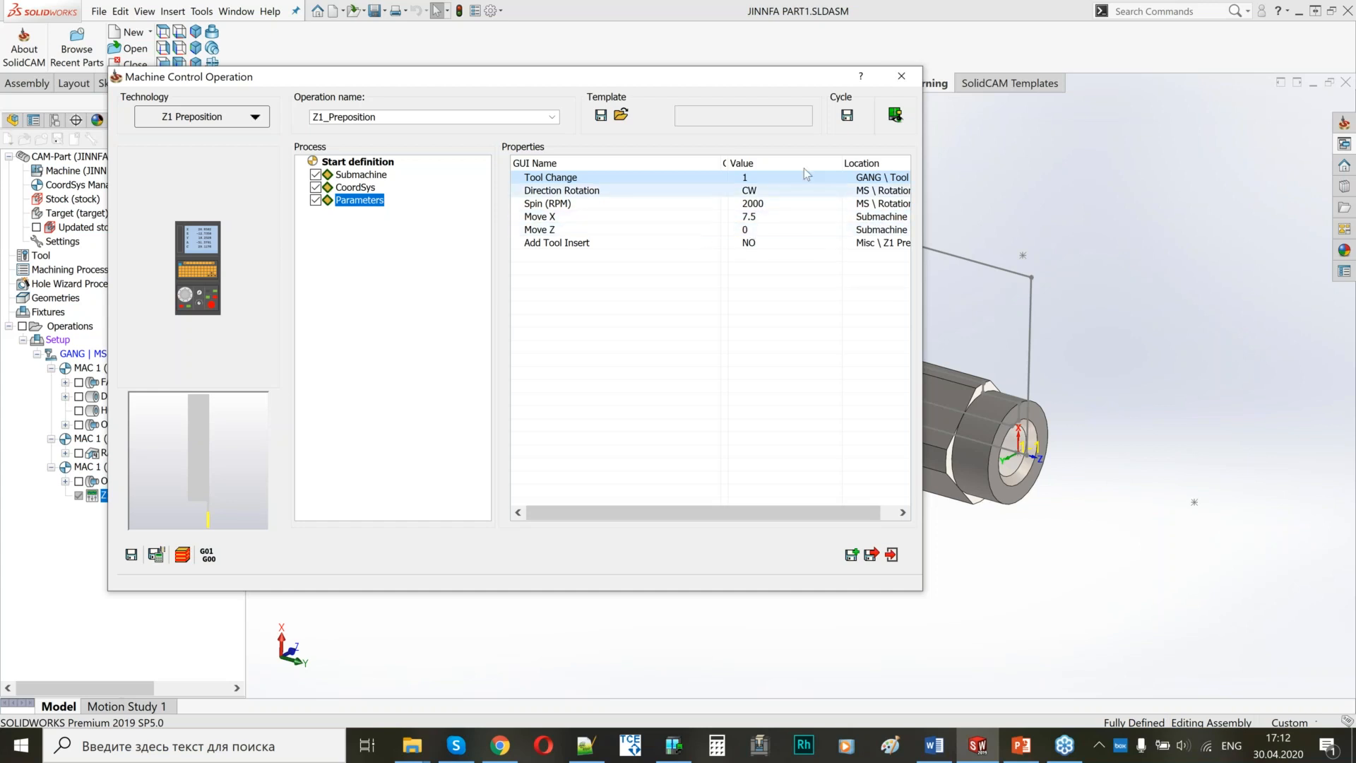
left_click(895, 116)
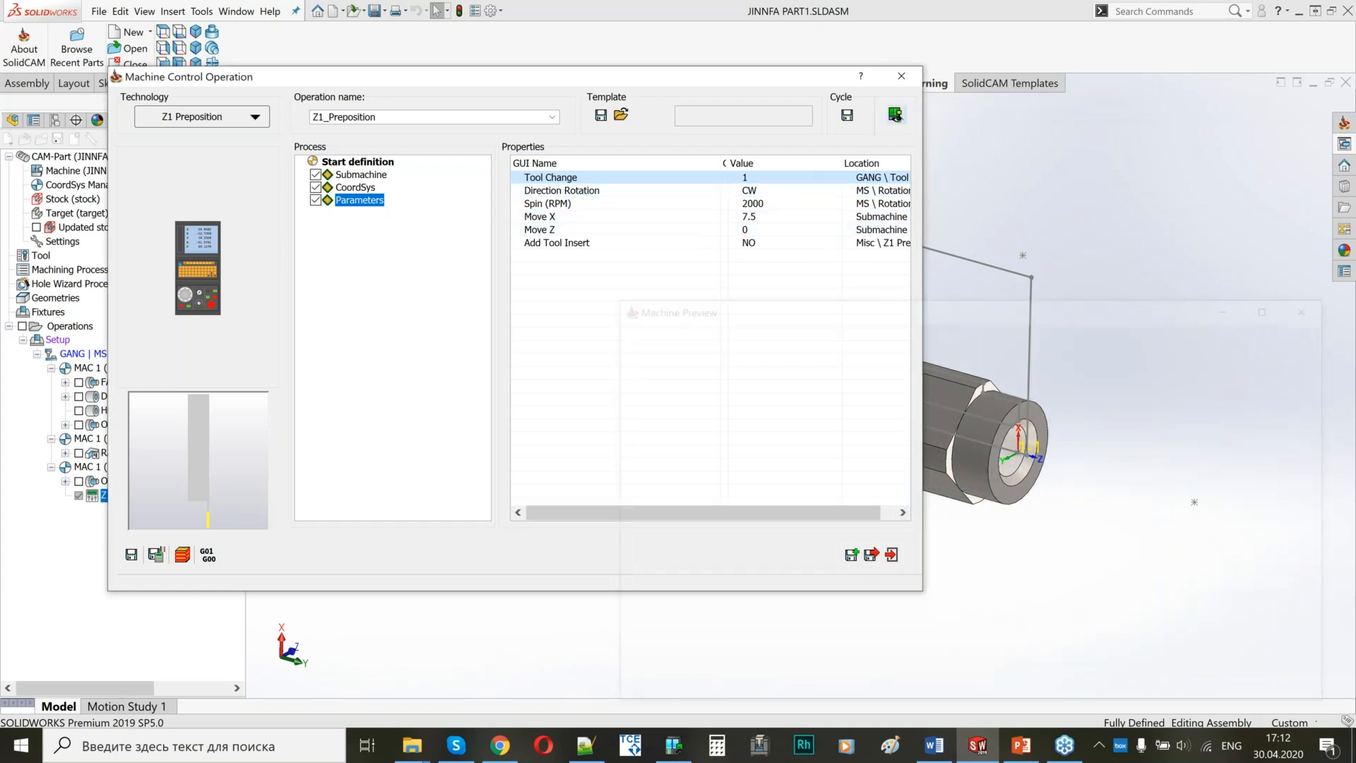
scroll(911, 494, "up", 6)
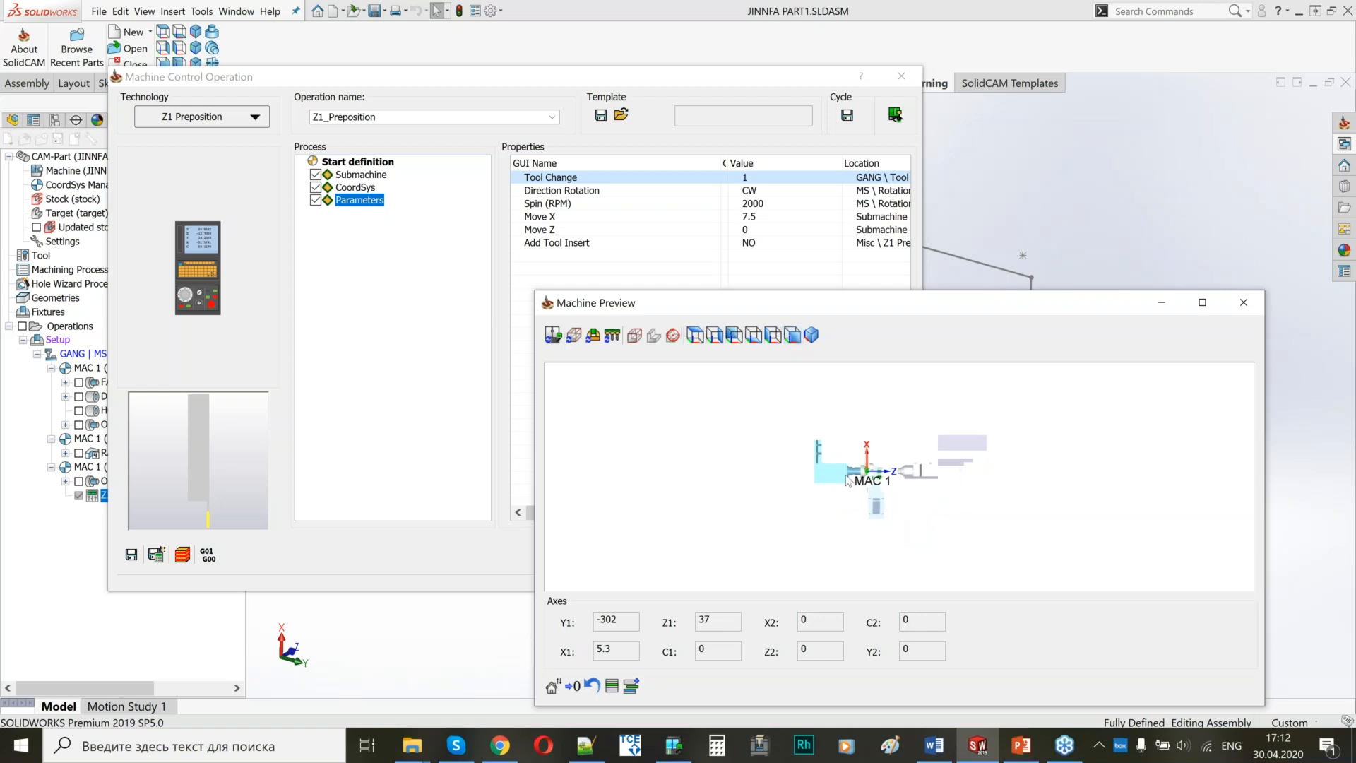
scroll(910, 493, "up", 5)
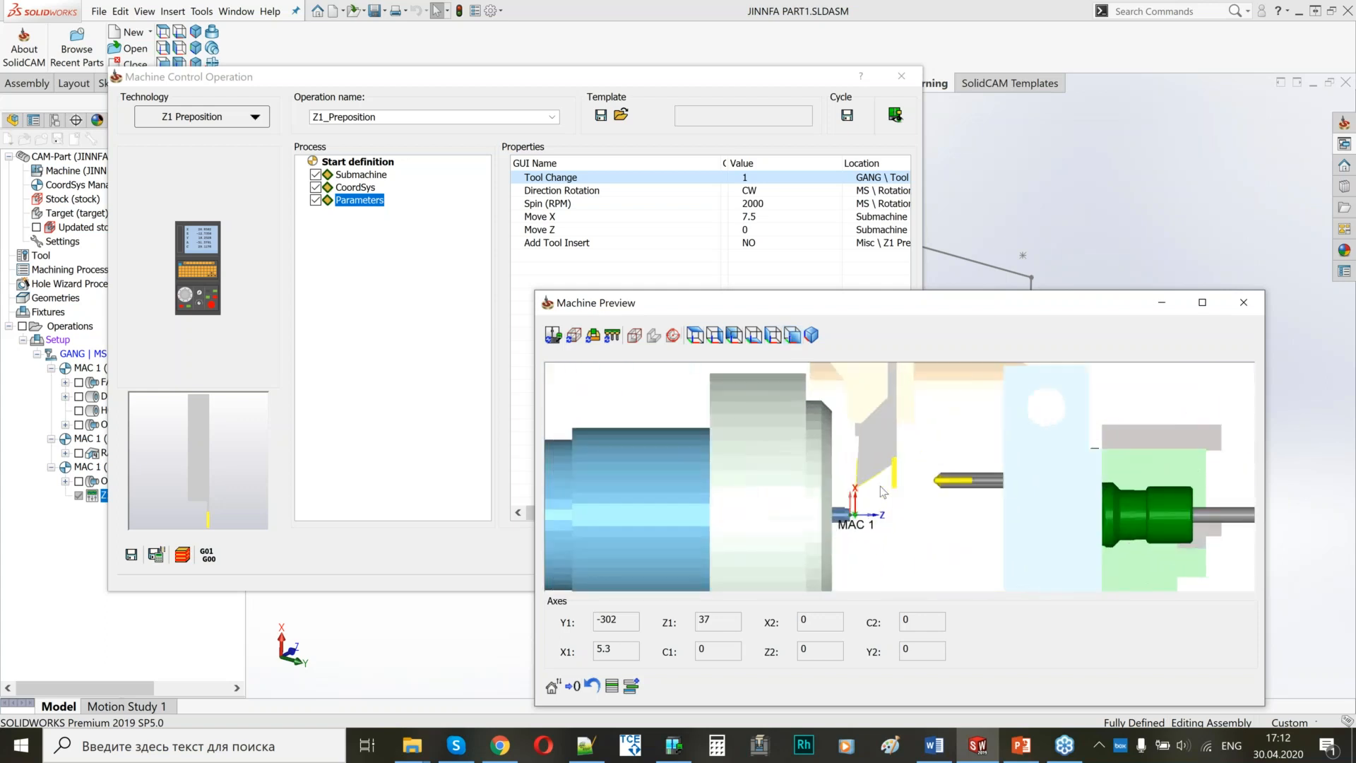
left_click(769, 219)
type("10")
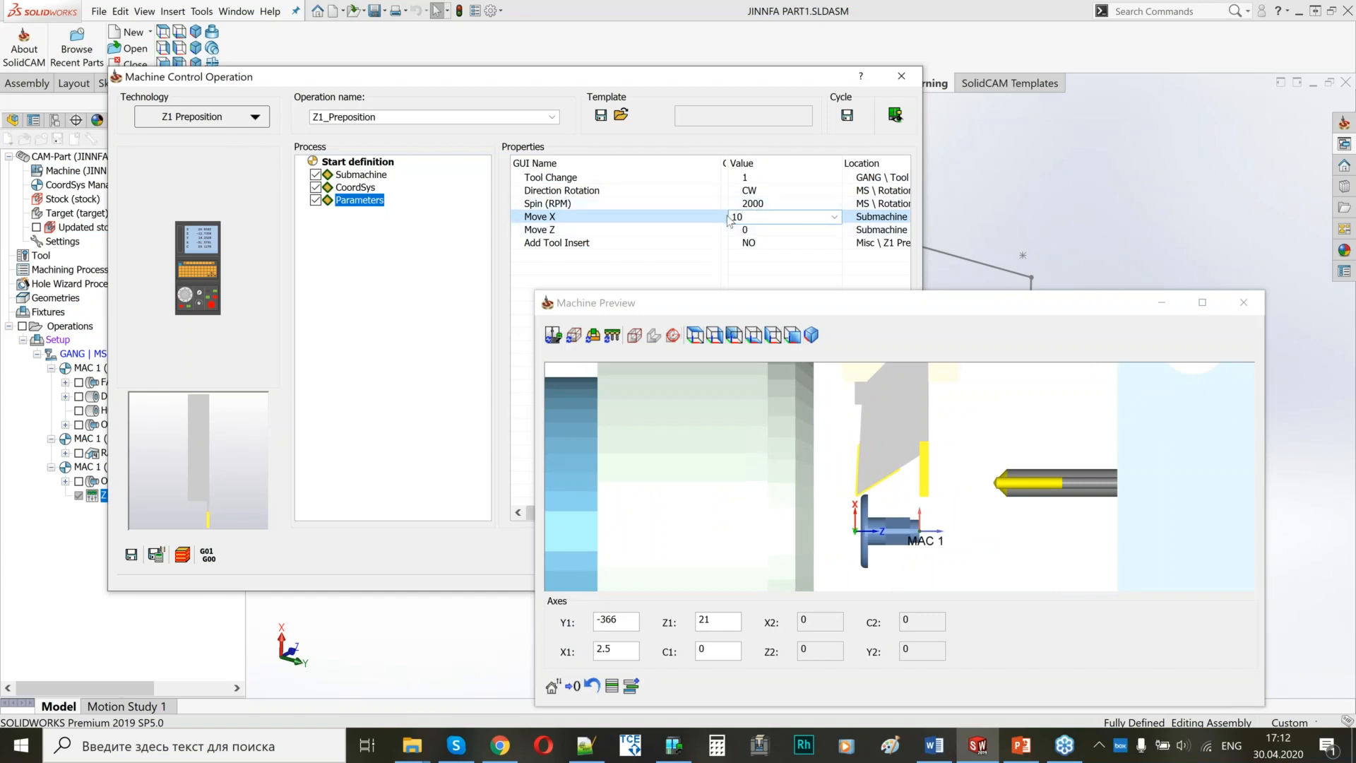
Define Move Z by picking a sketch line point at the flange's back, giving -12.798.
left_click(761, 229)
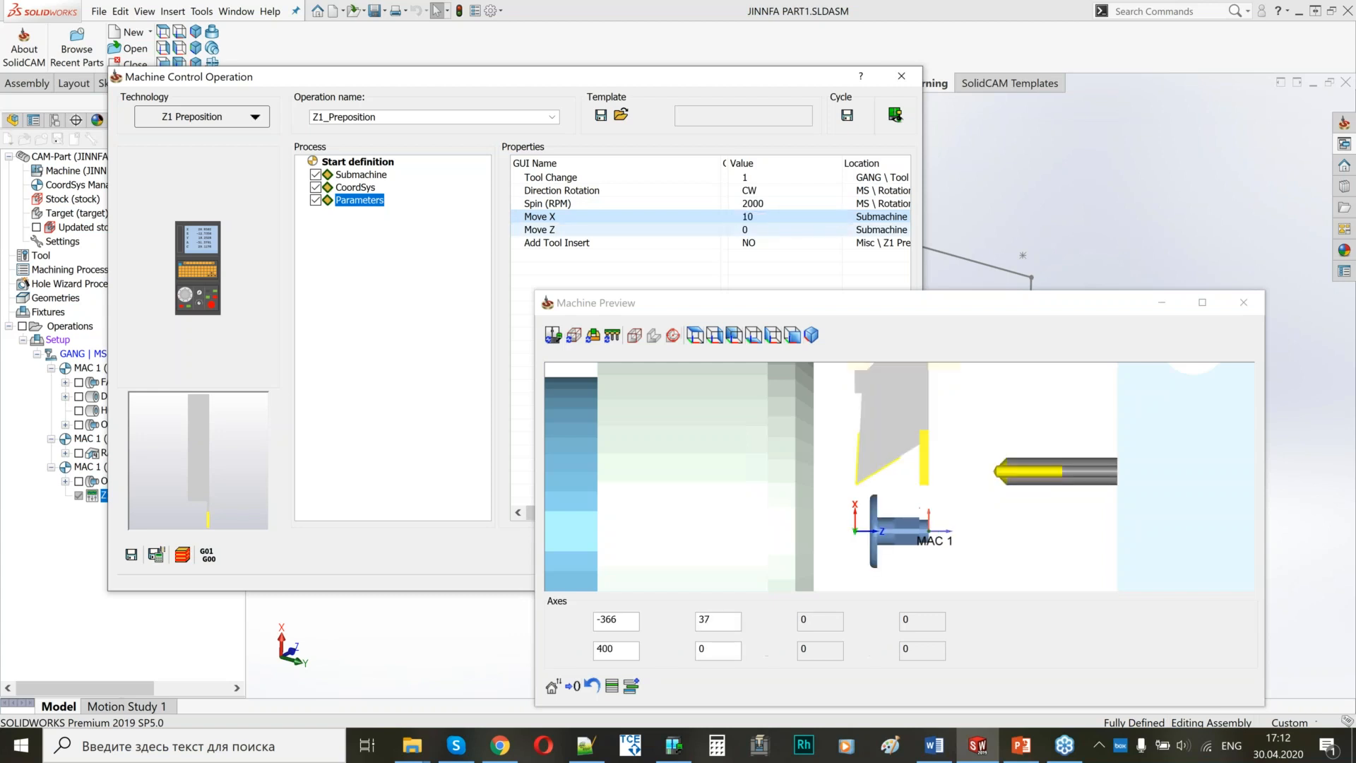
right_click(761, 228)
left_click(690, 218)
right_click(768, 234)
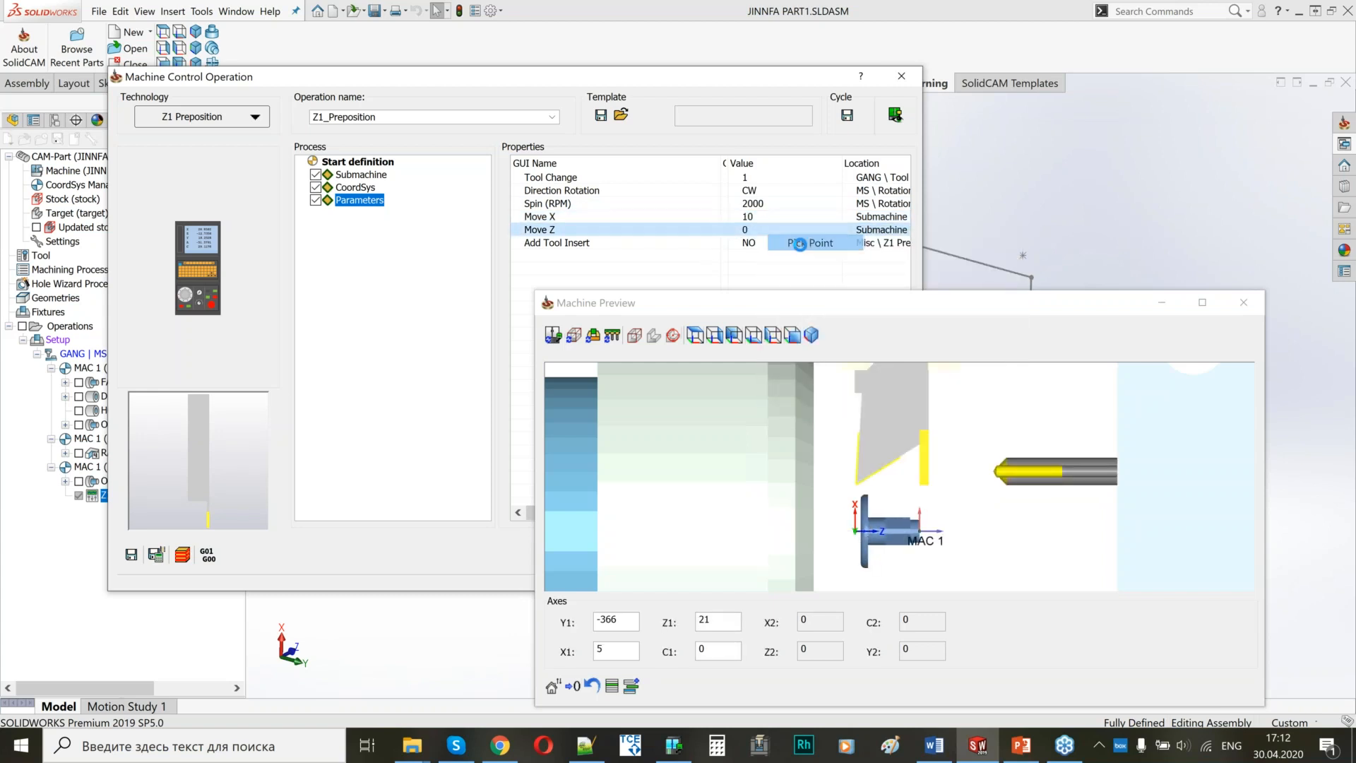
left_click(800, 245)
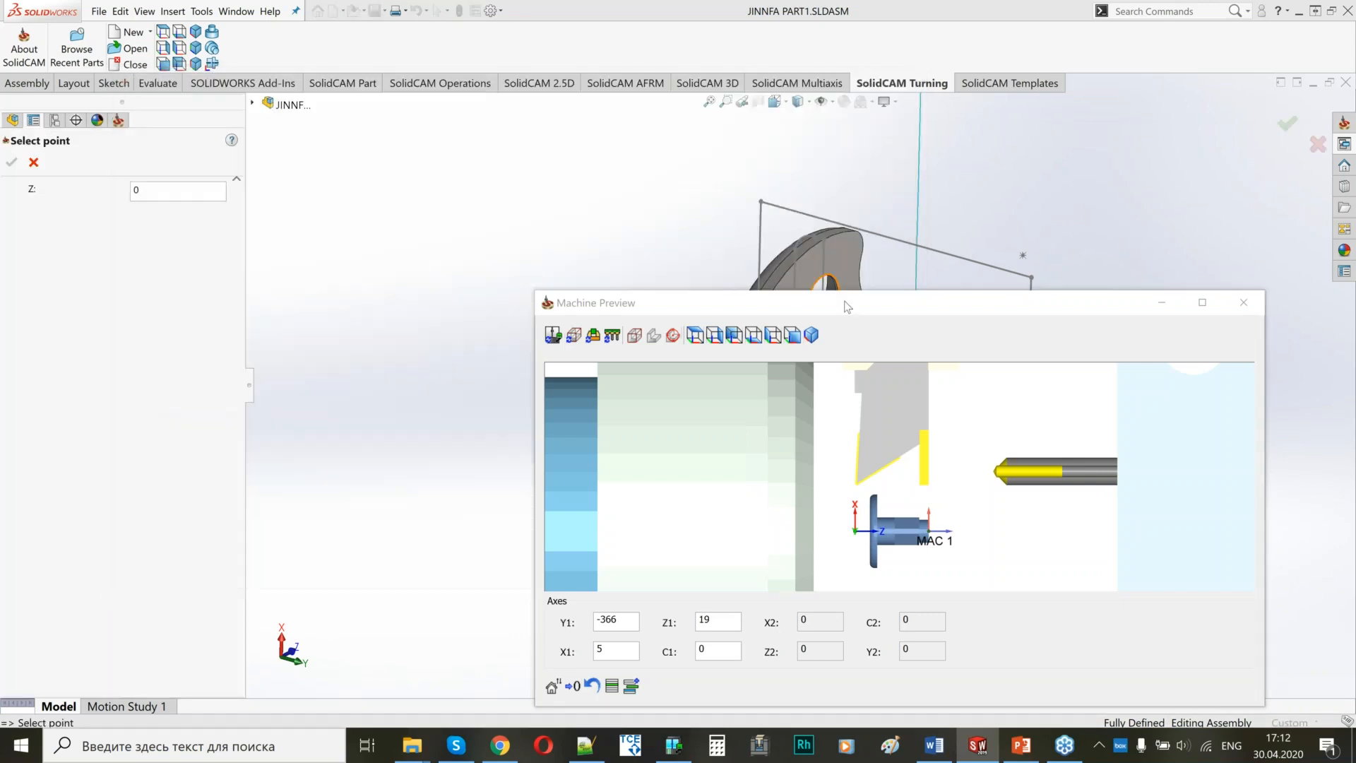
middle_click_drag(760, 377, 825, 293)
scroll(813, 275, "down", 5)
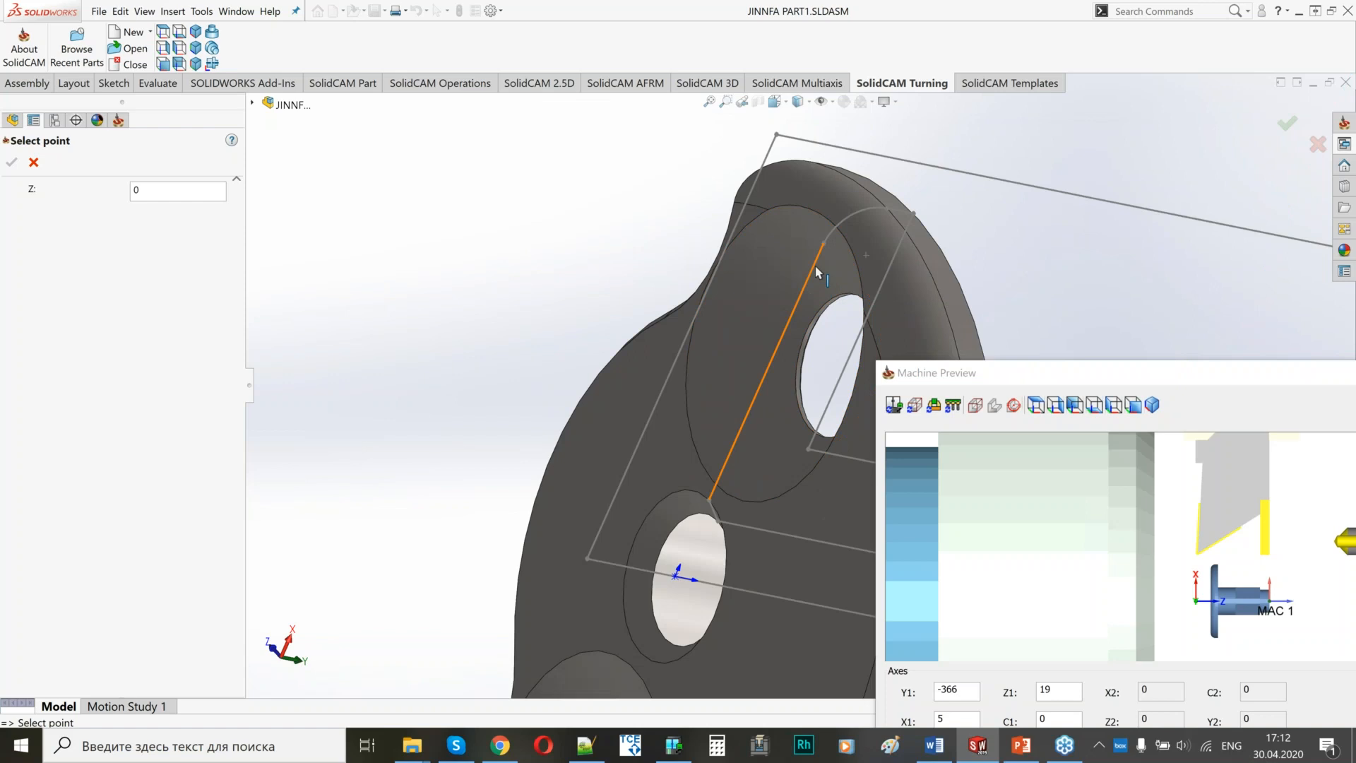
left_click(817, 272)
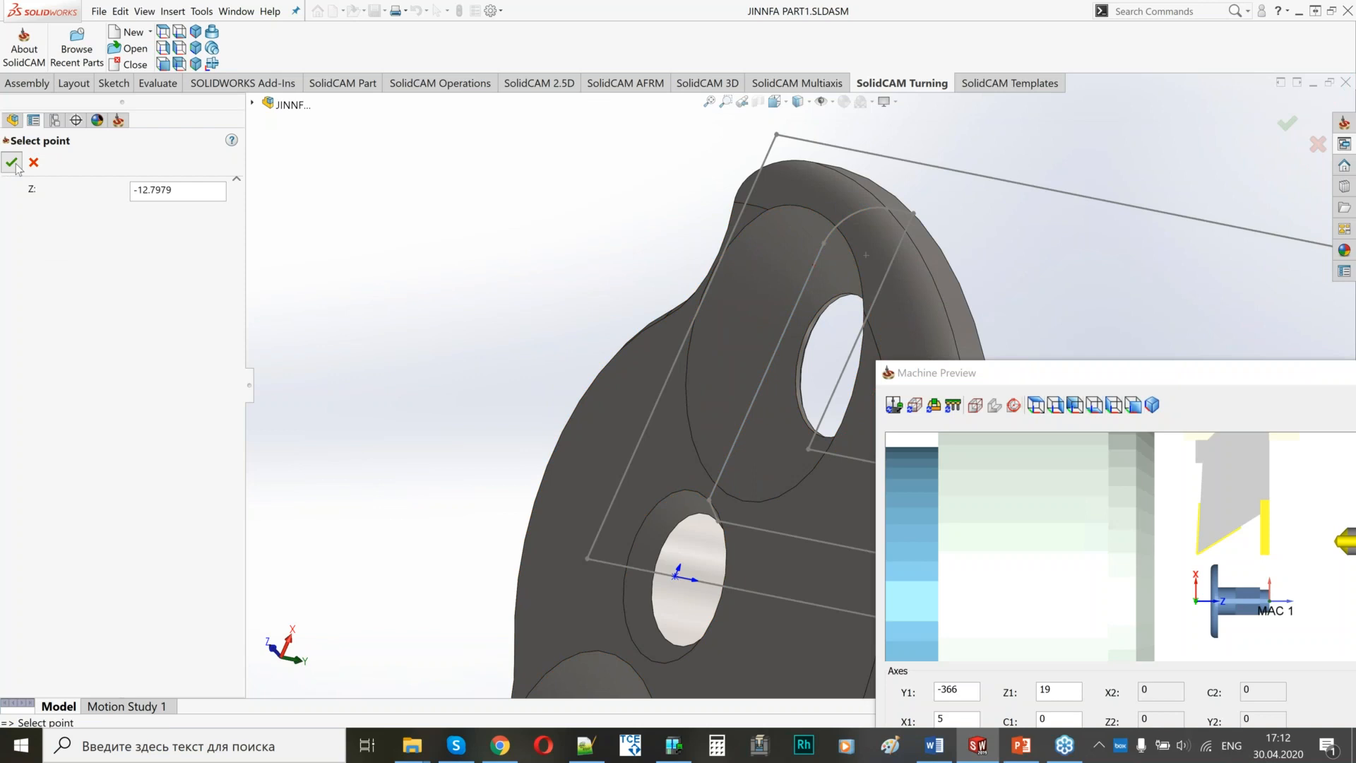
left_click(14, 164)
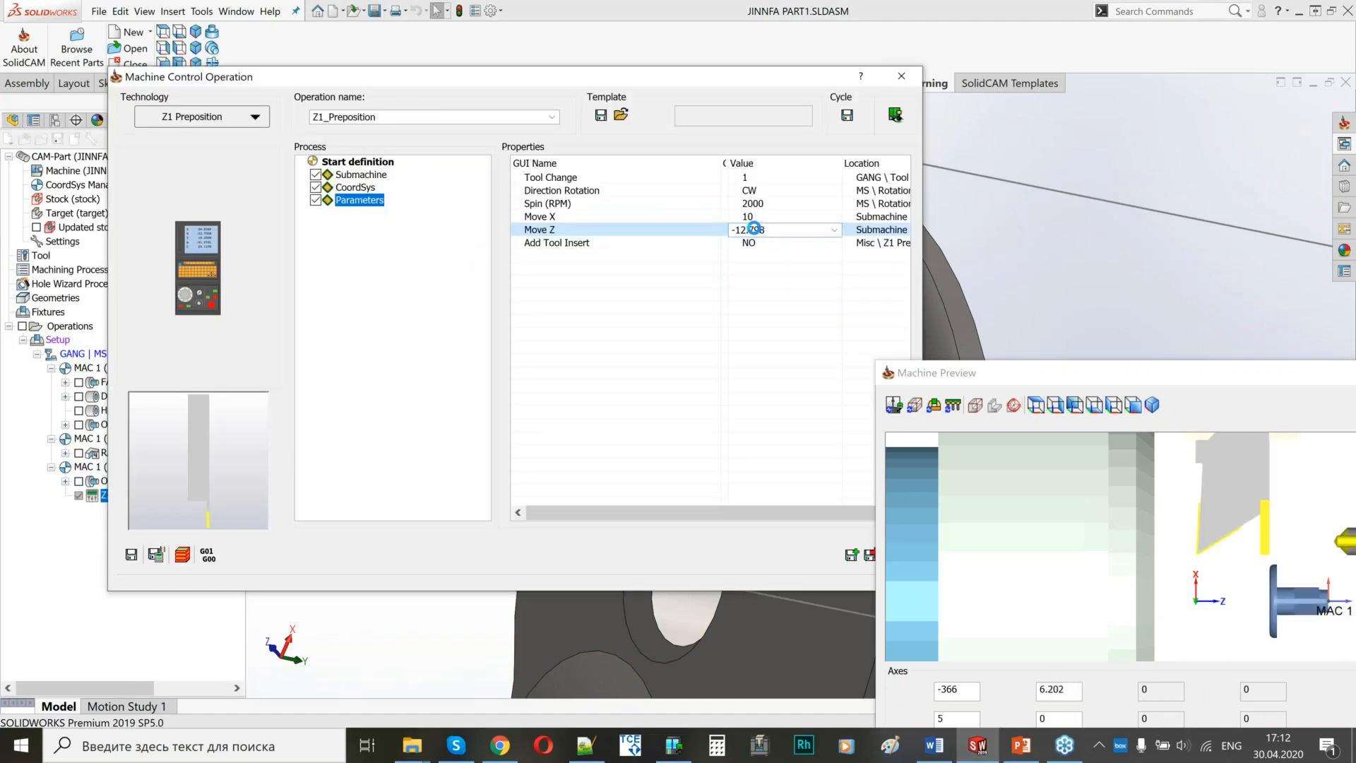
Set Z1_Preposition's Move Z to -13.798.
left_click(747, 229)
key("BackSpace")
type("3")
Check the tool's position behind the flange in the machine preview, then save and close Z1_Preposition.
left_click_drag(595, 75, 573, 28)
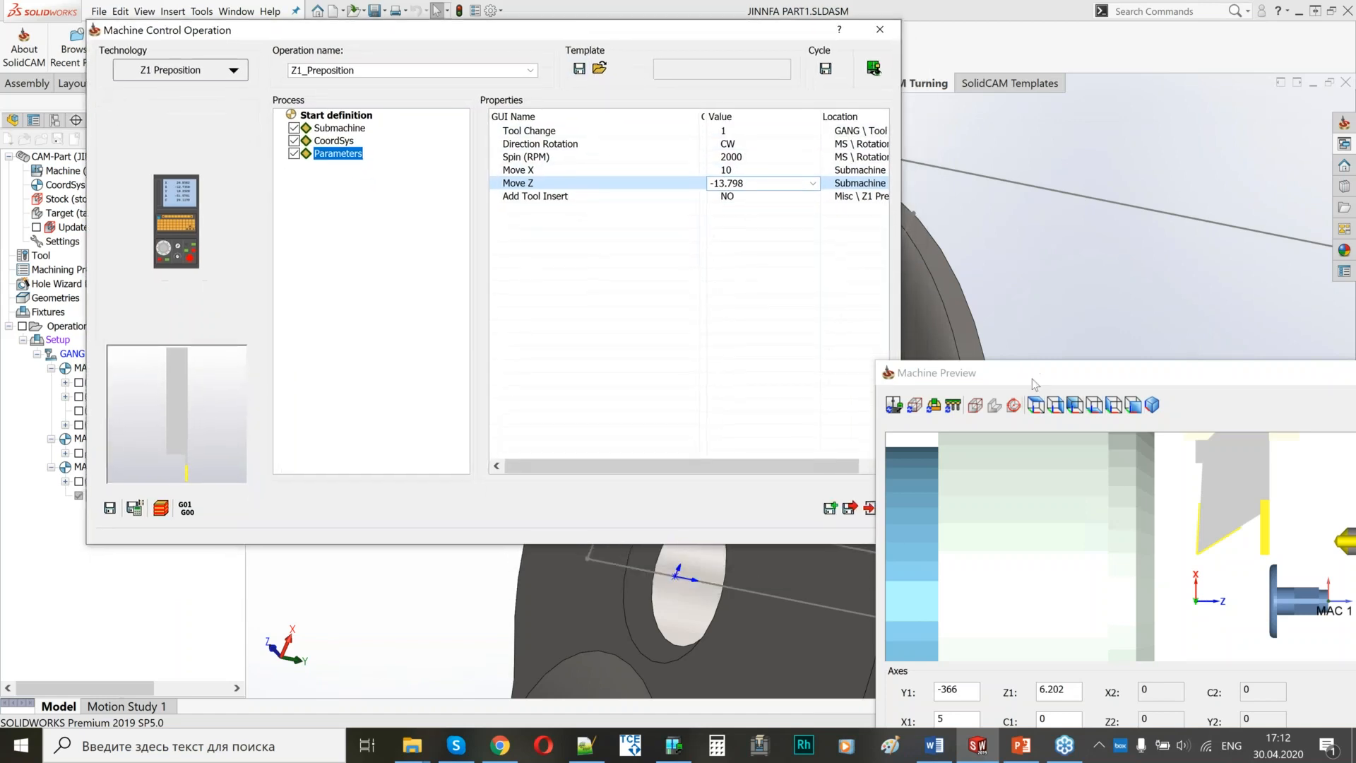
left_click_drag(1037, 380, 660, 288)
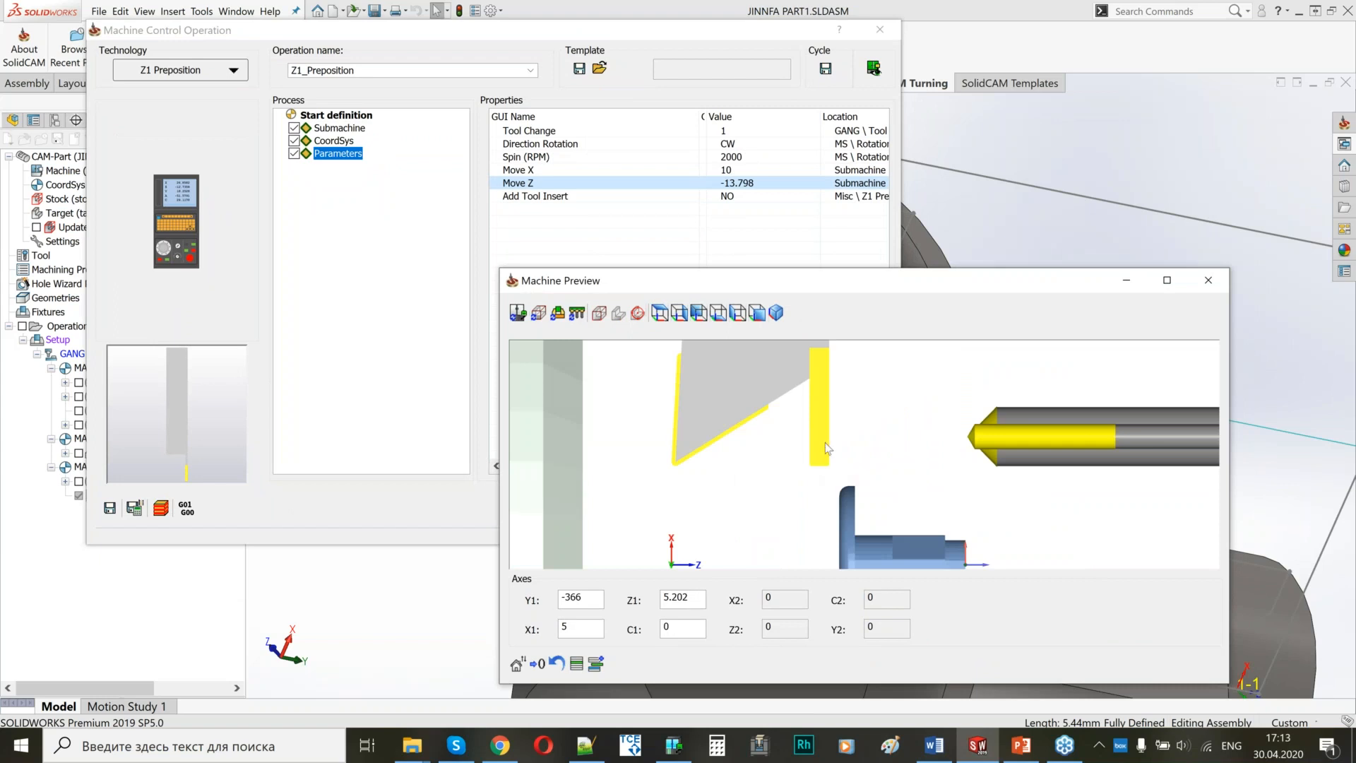
scroll(867, 399, "down", 2)
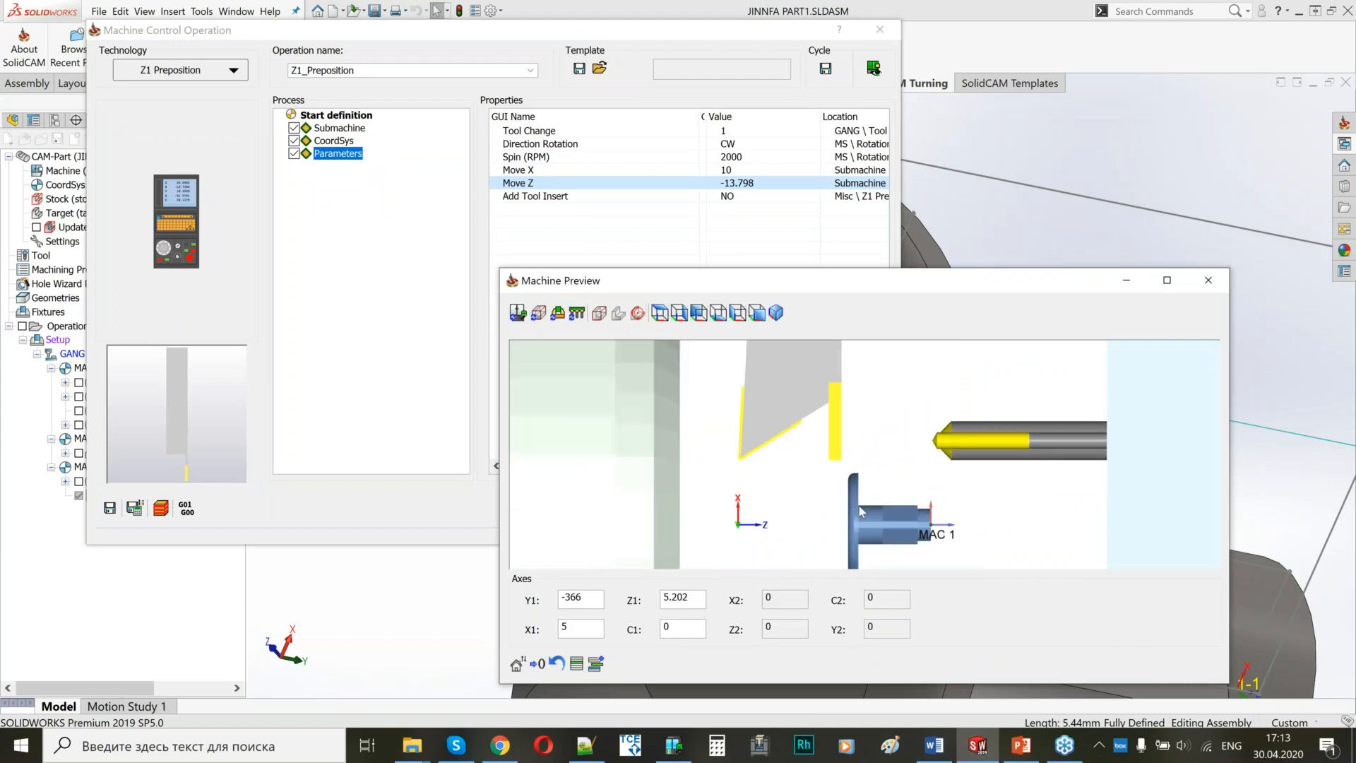
scroll(859, 509, "down", 2)
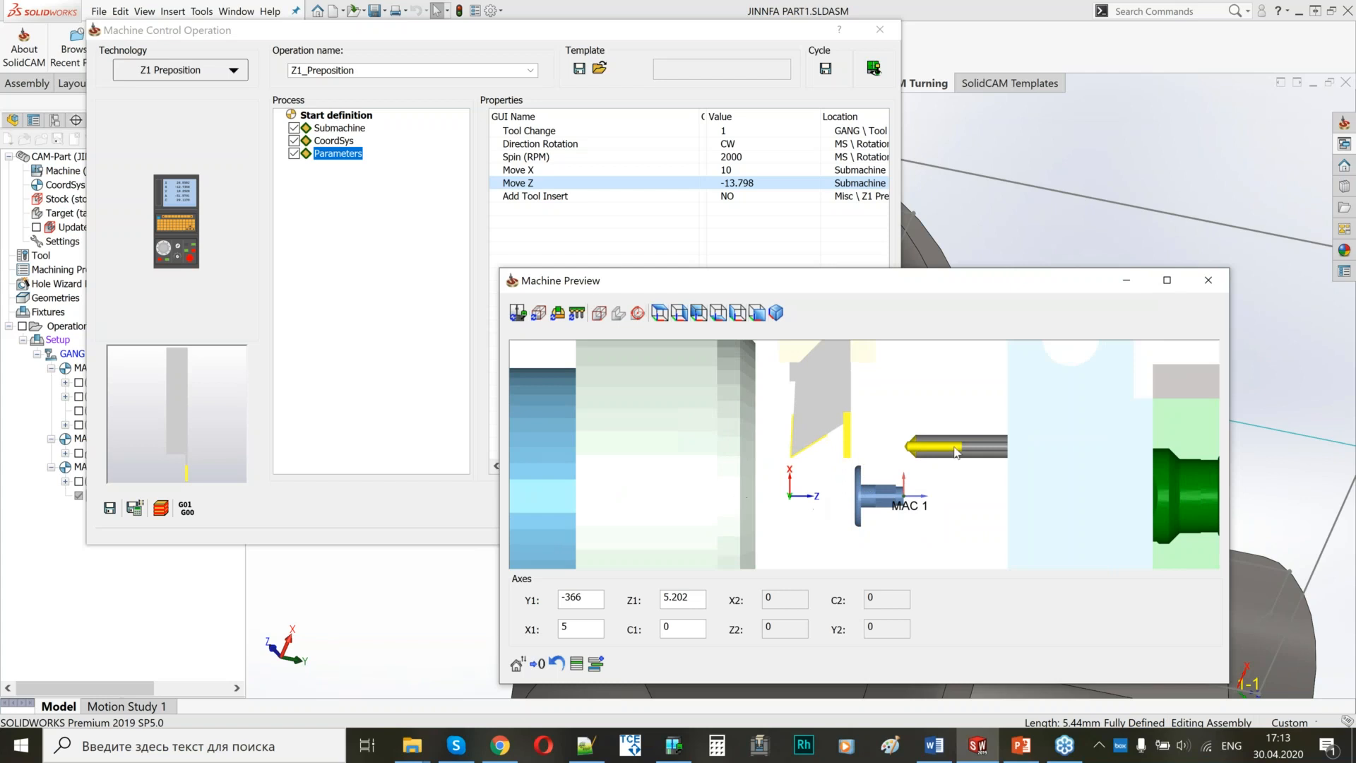
left_click(1209, 280)
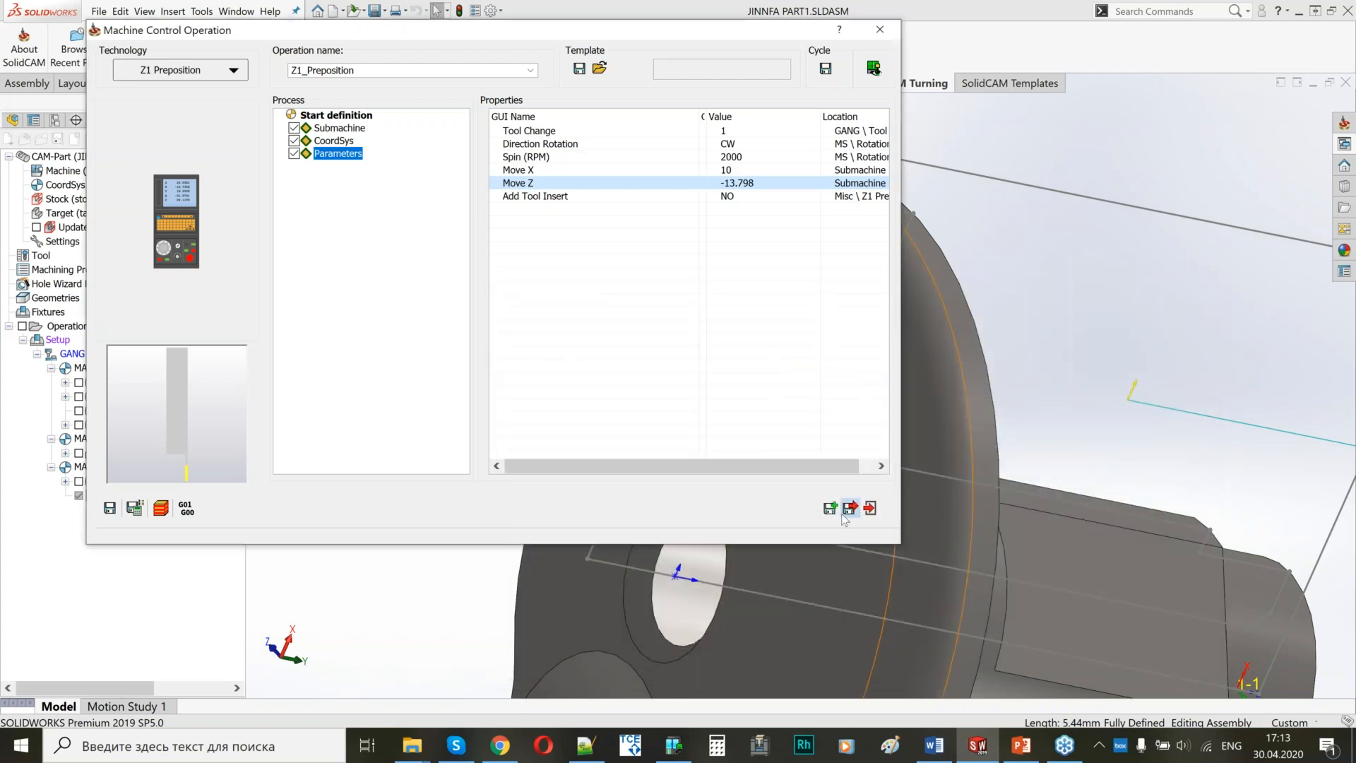
left_click(846, 512)
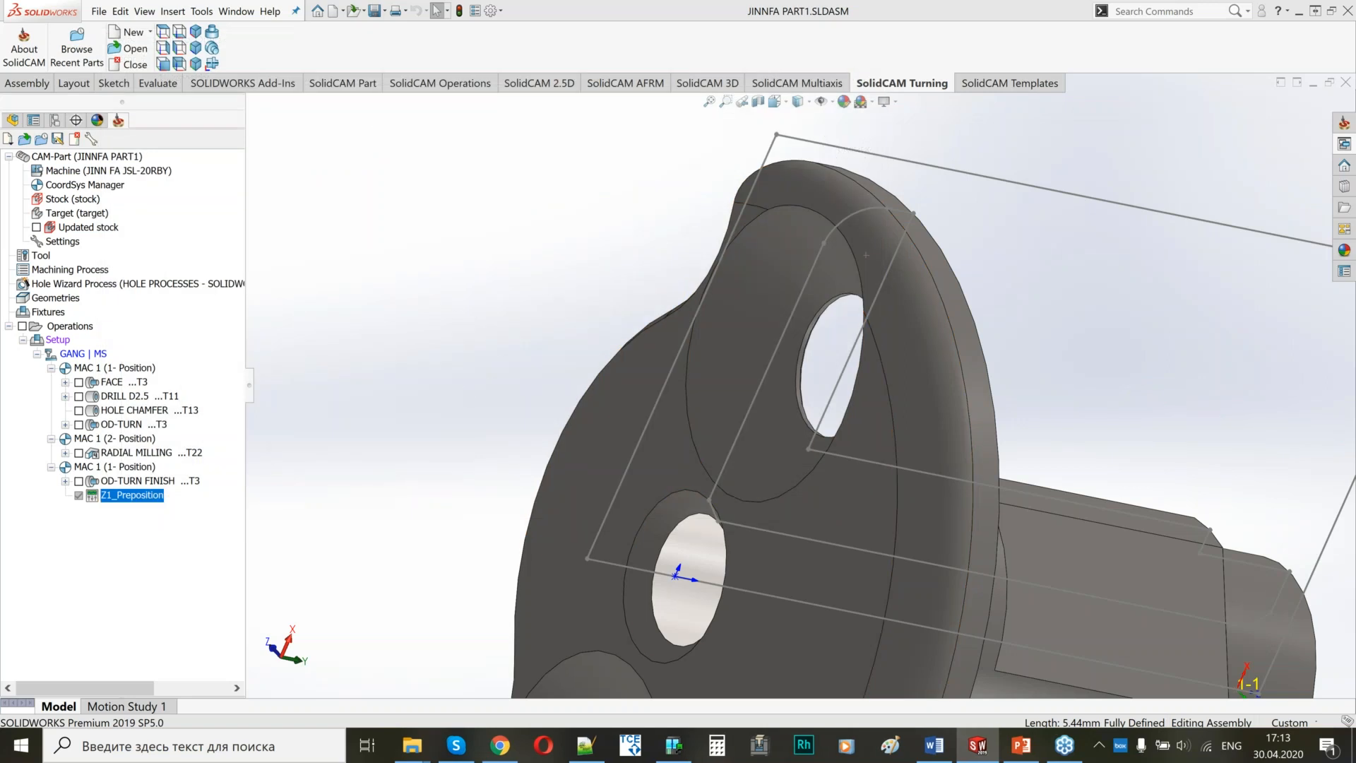
Add a Spin Synchronization machine control operation after Z1_Preposition, then save and close it.
scroll(649, 330, "up", 3)
middle_click_drag(953, 410, 904, 427)
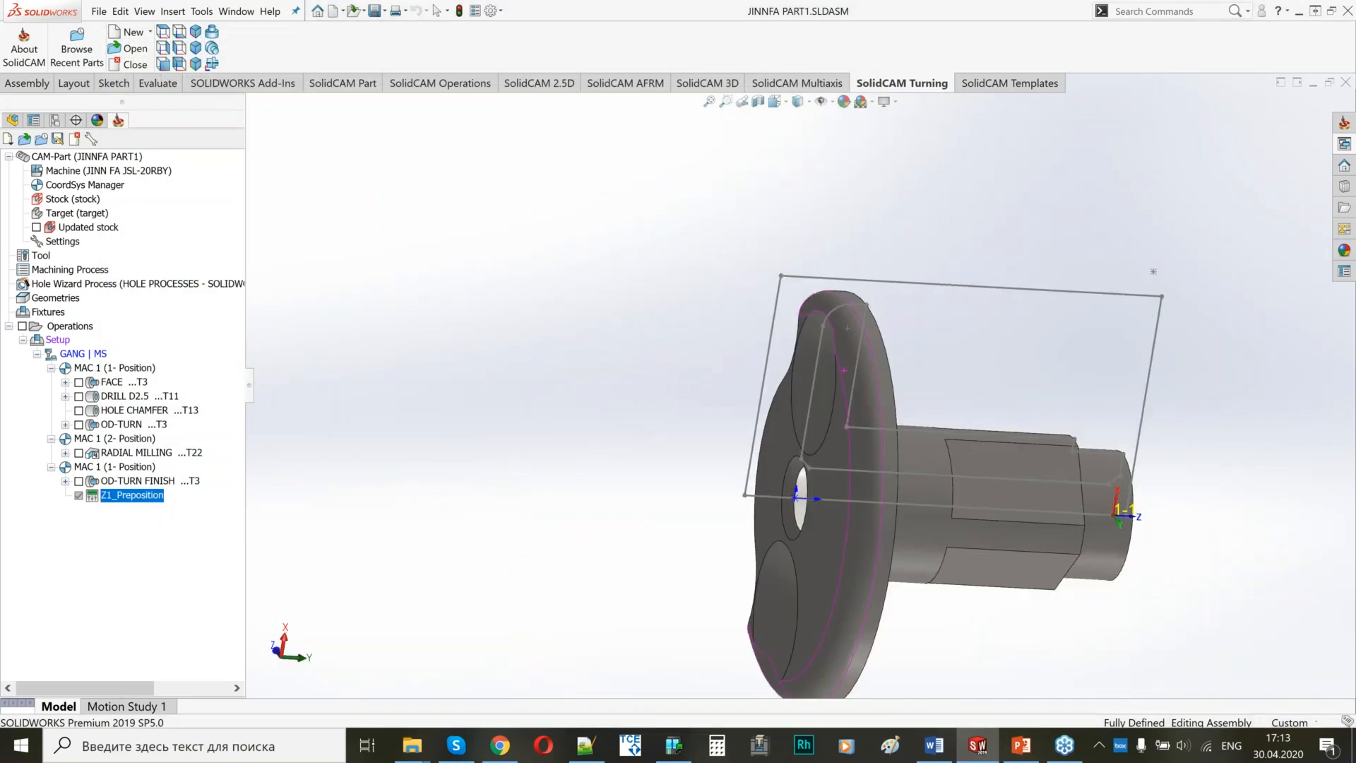
scroll(904, 427, "down", 2)
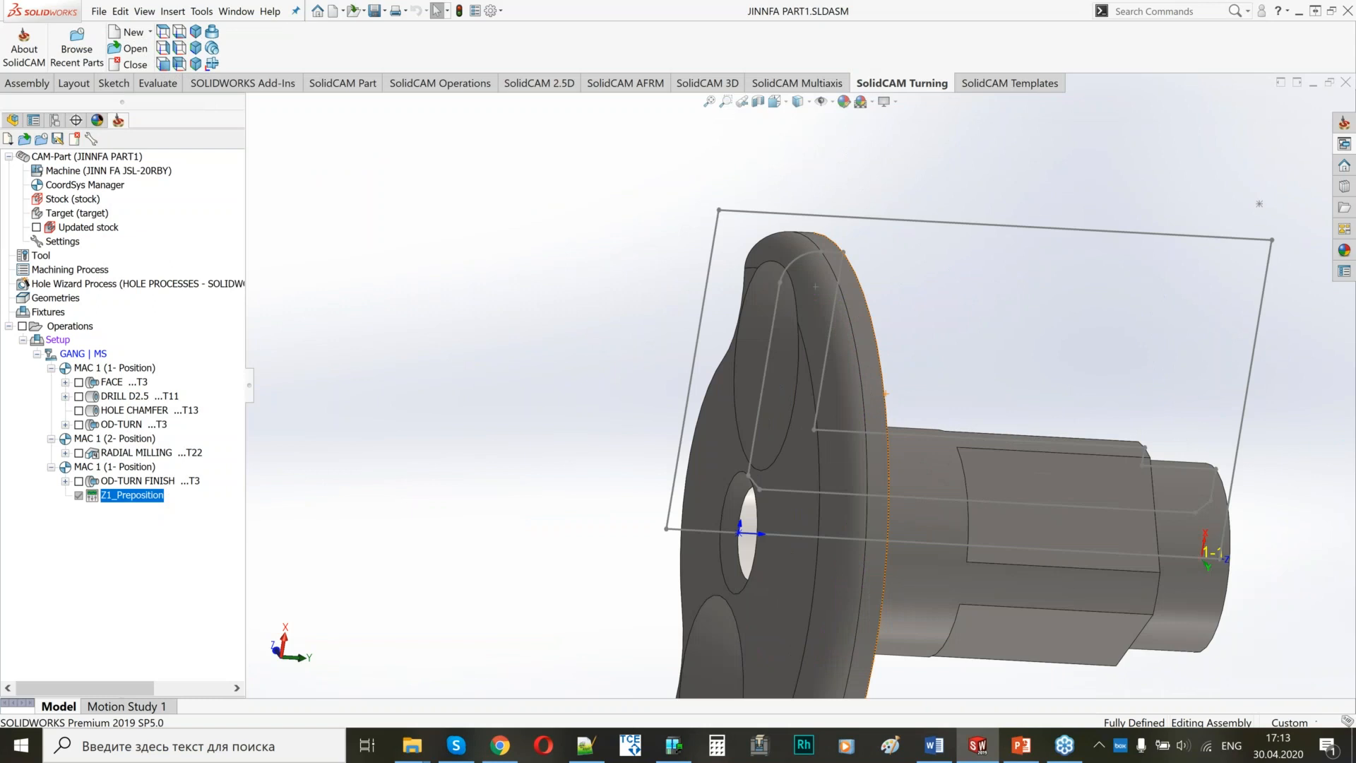
right_click(139, 498)
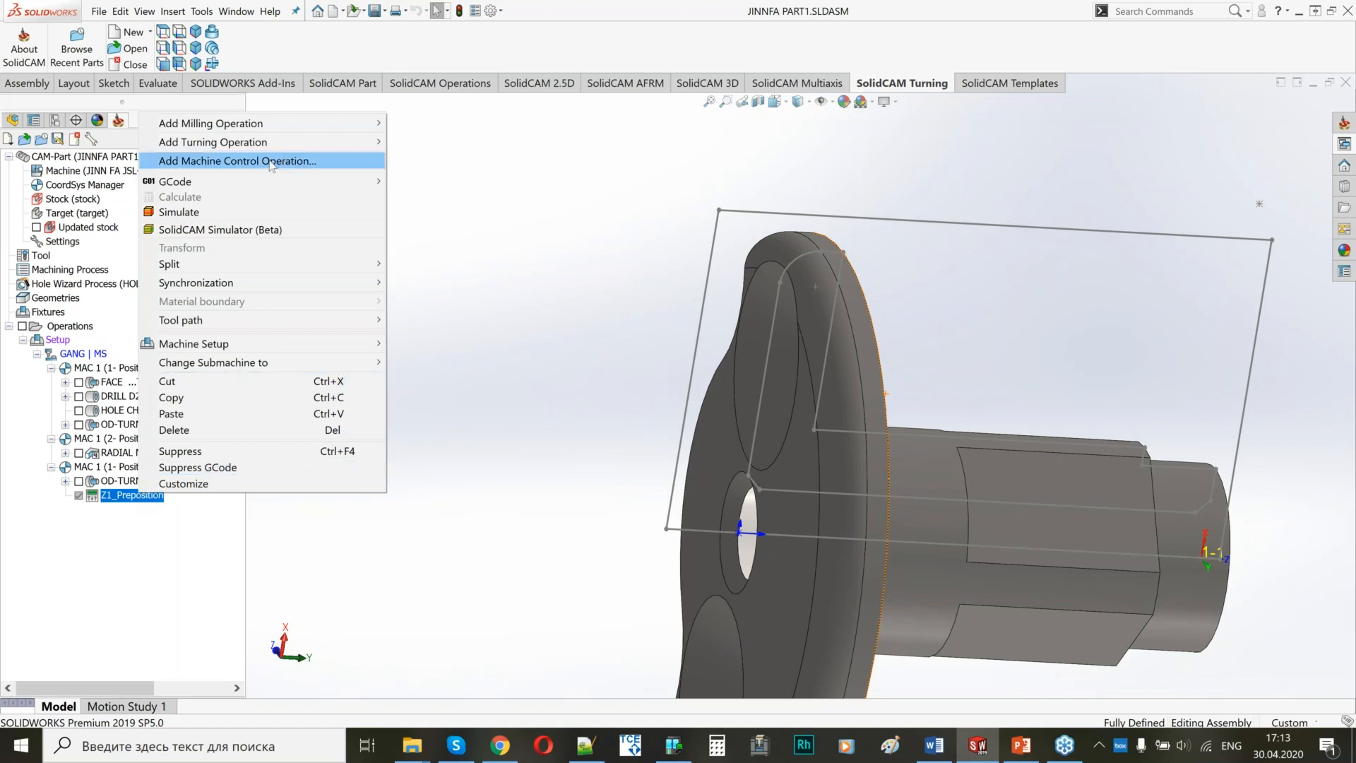
left_click(251, 166)
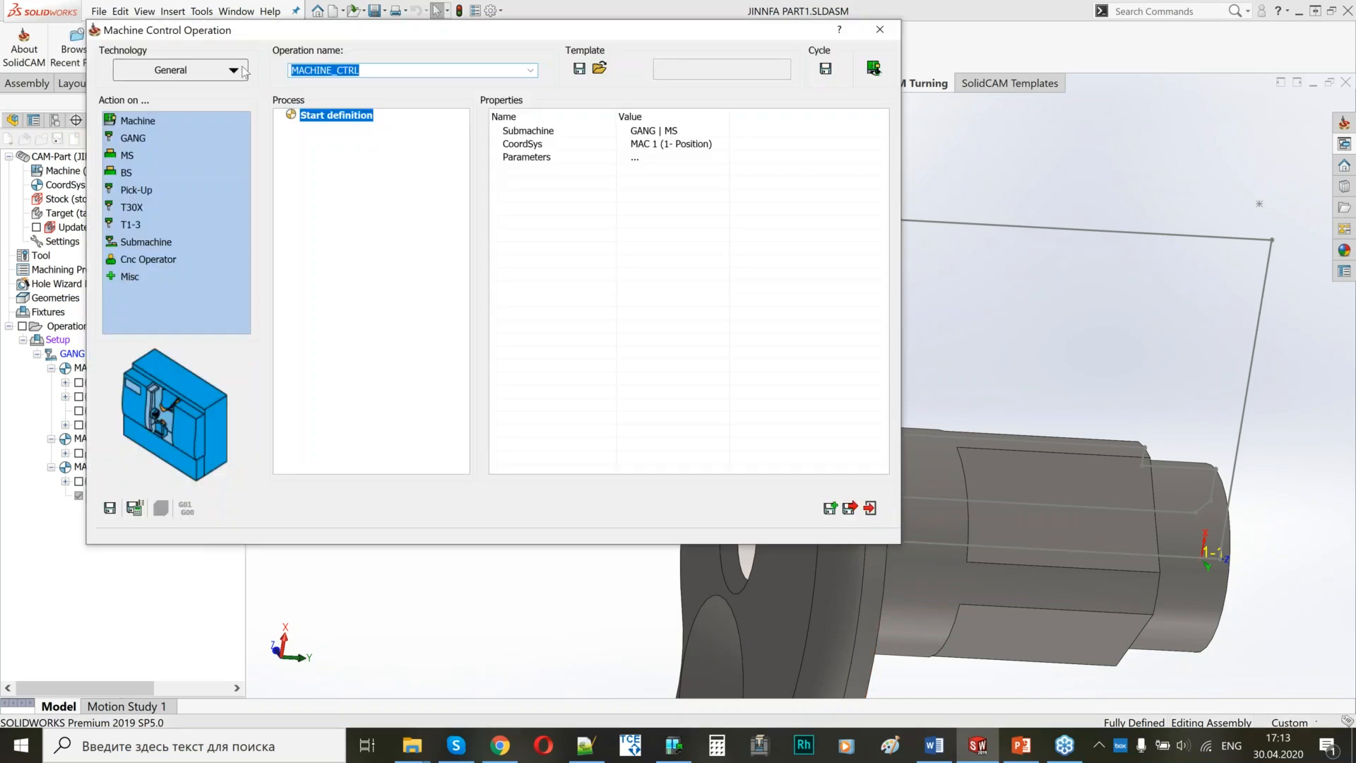
left_click(230, 69)
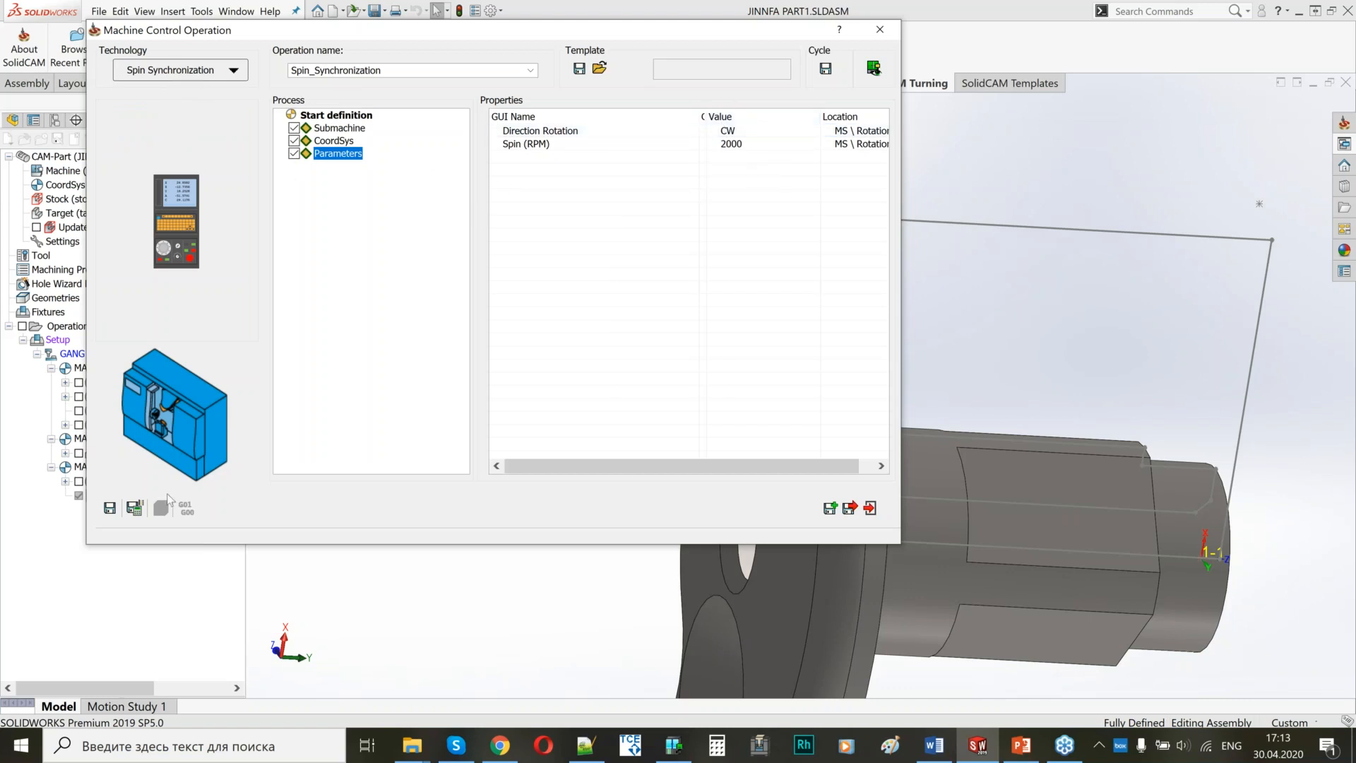
left_click(134, 508)
left_click(850, 508)
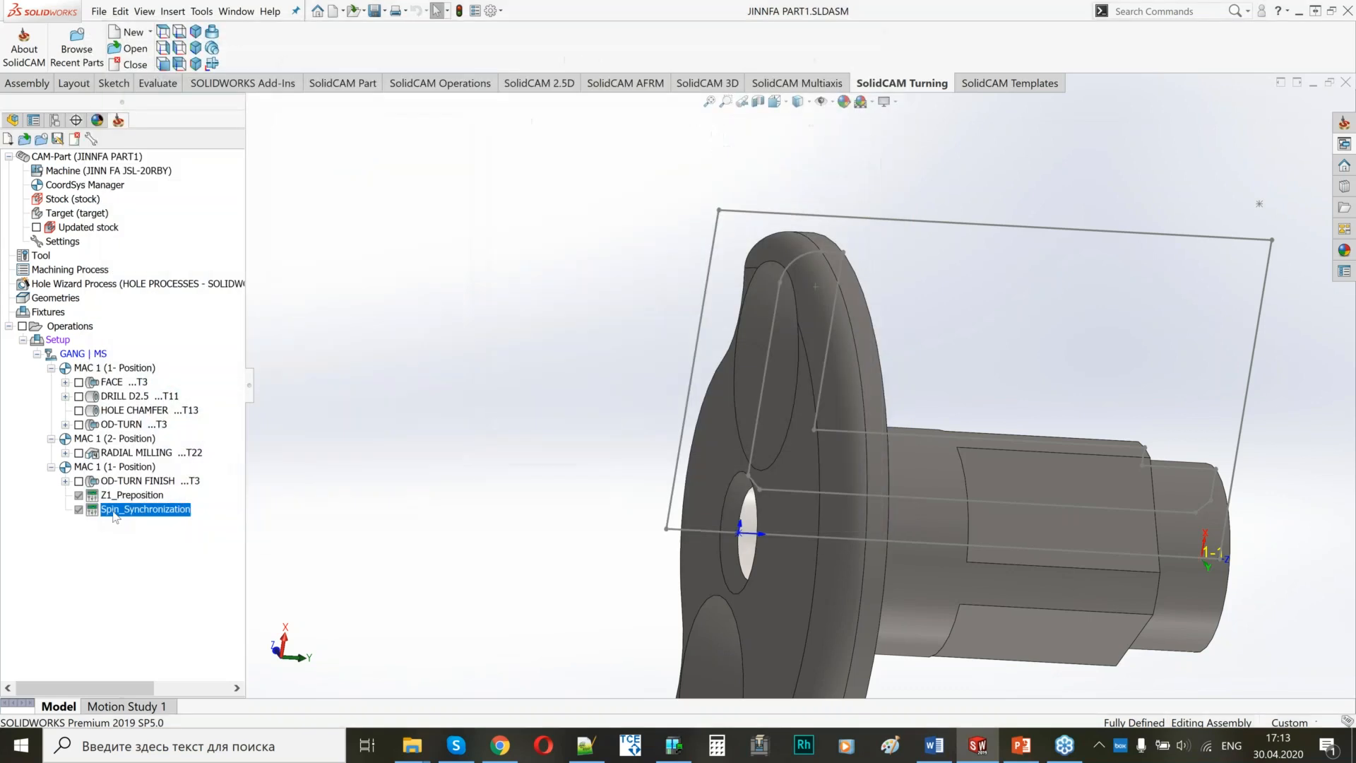
Add a BS Clamp pos machine control operation after Spin_Synchronization, using the cycle's T30X | BS submachine.
right_click(114, 509)
left_click(240, 180)
left_click(194, 65)
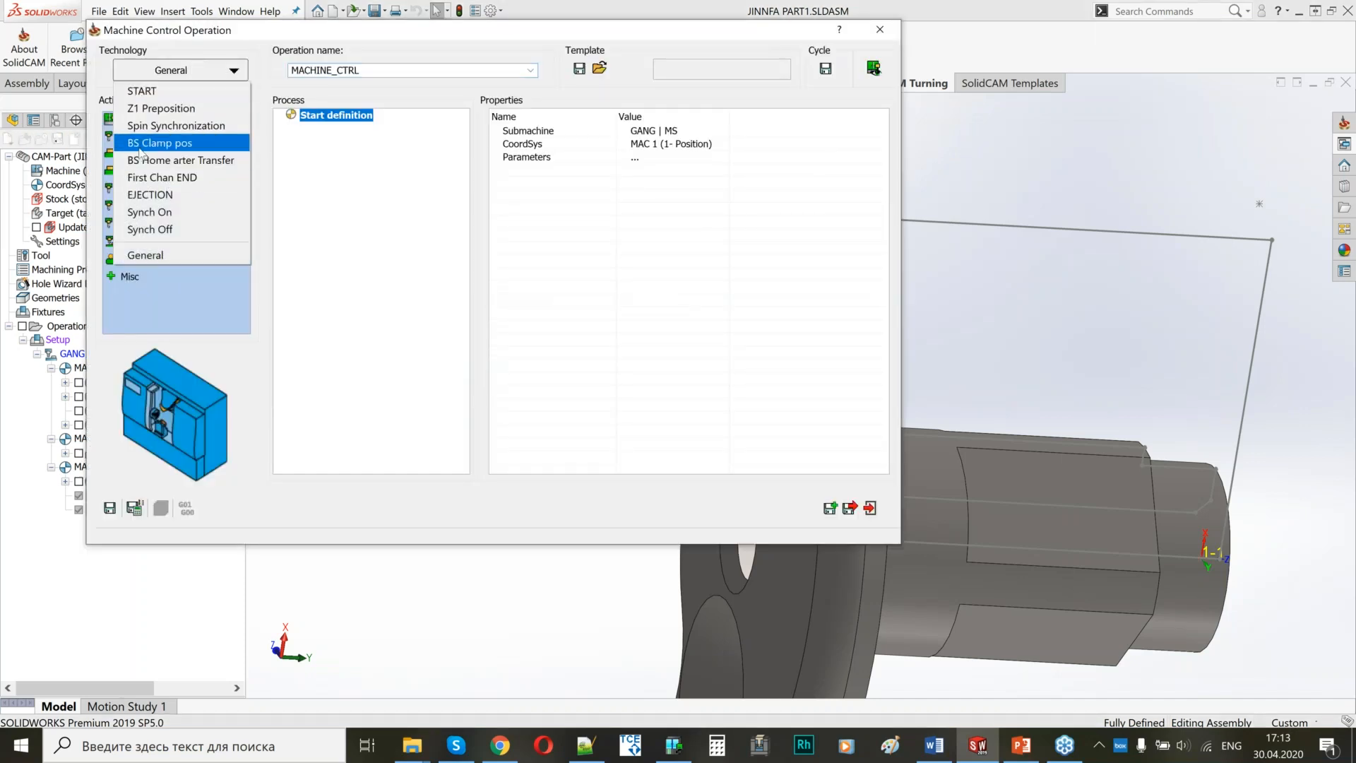
left_click(137, 144)
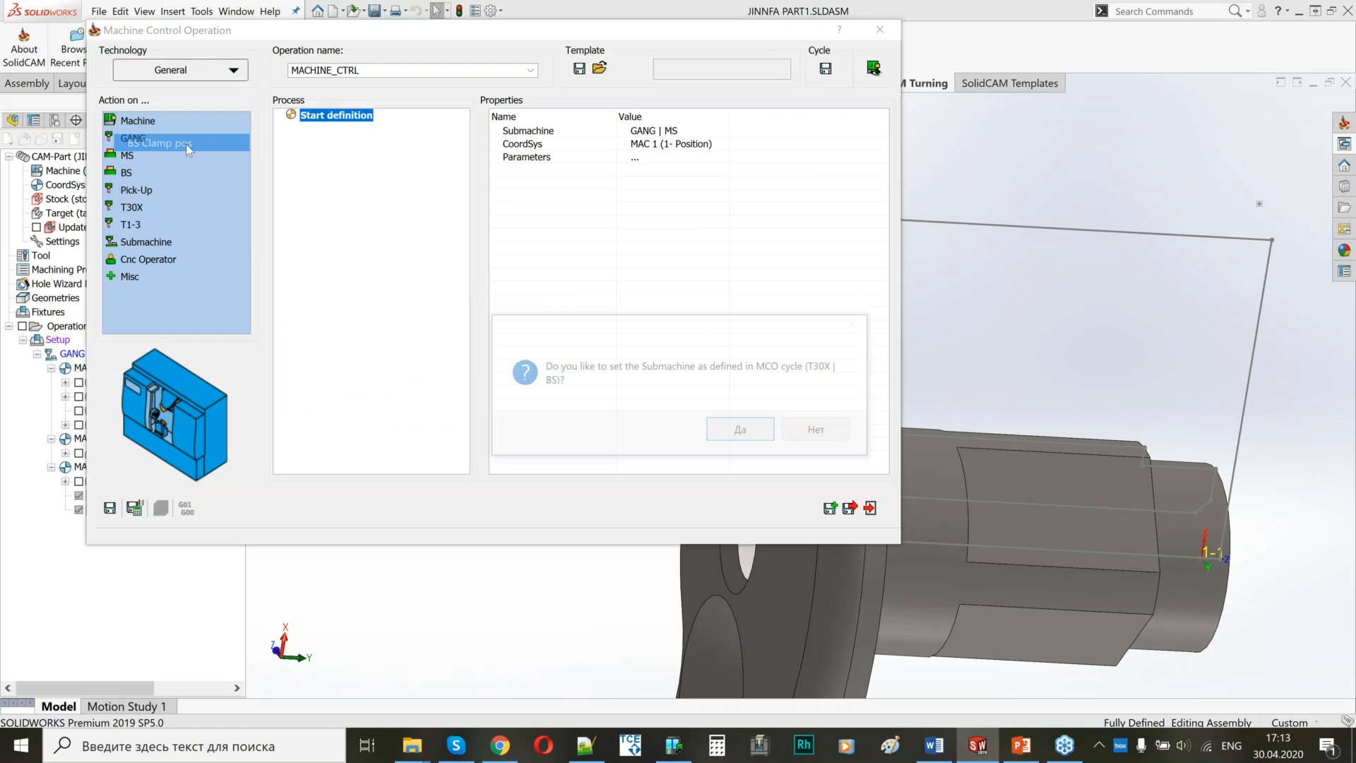
left_click(728, 430)
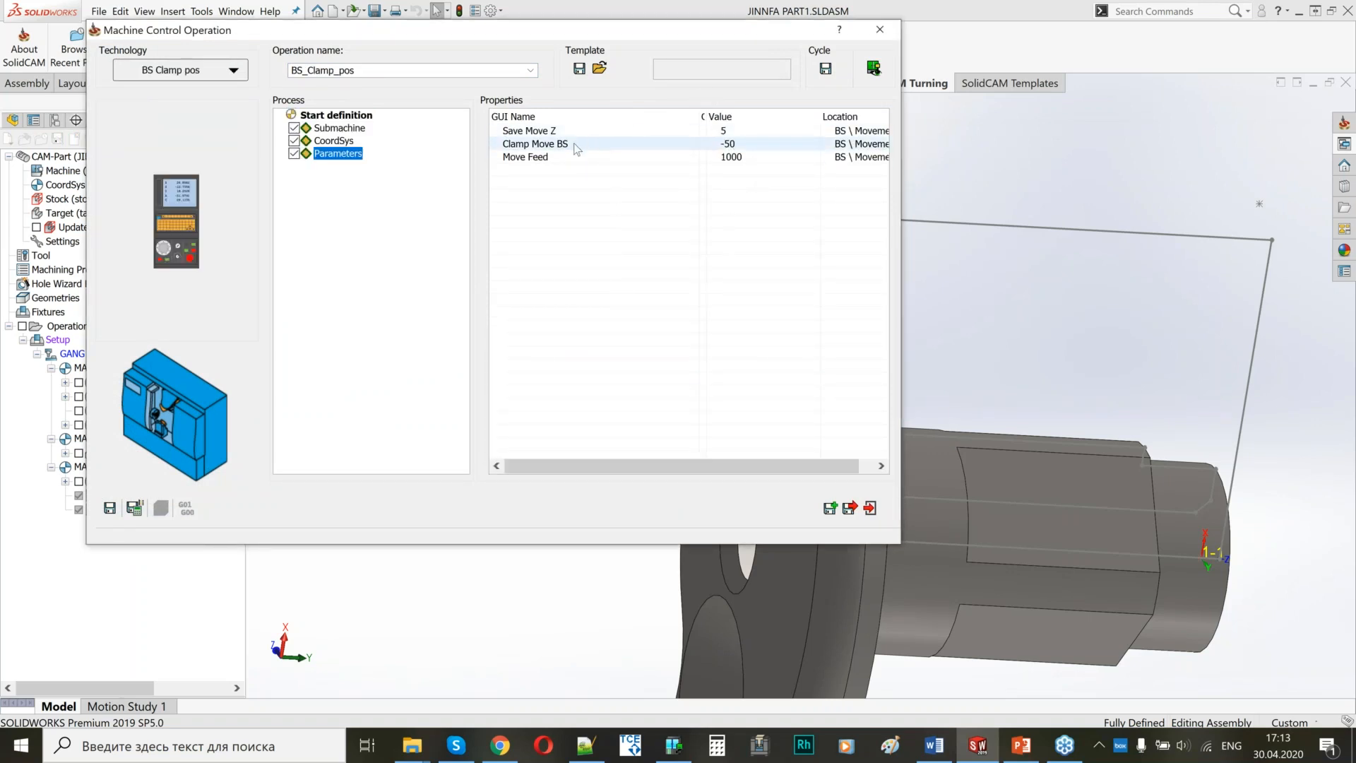
Set BS_Clamp_pos's Clamp Move BS to Setup Loc' and save the operation.
left_click(761, 148)
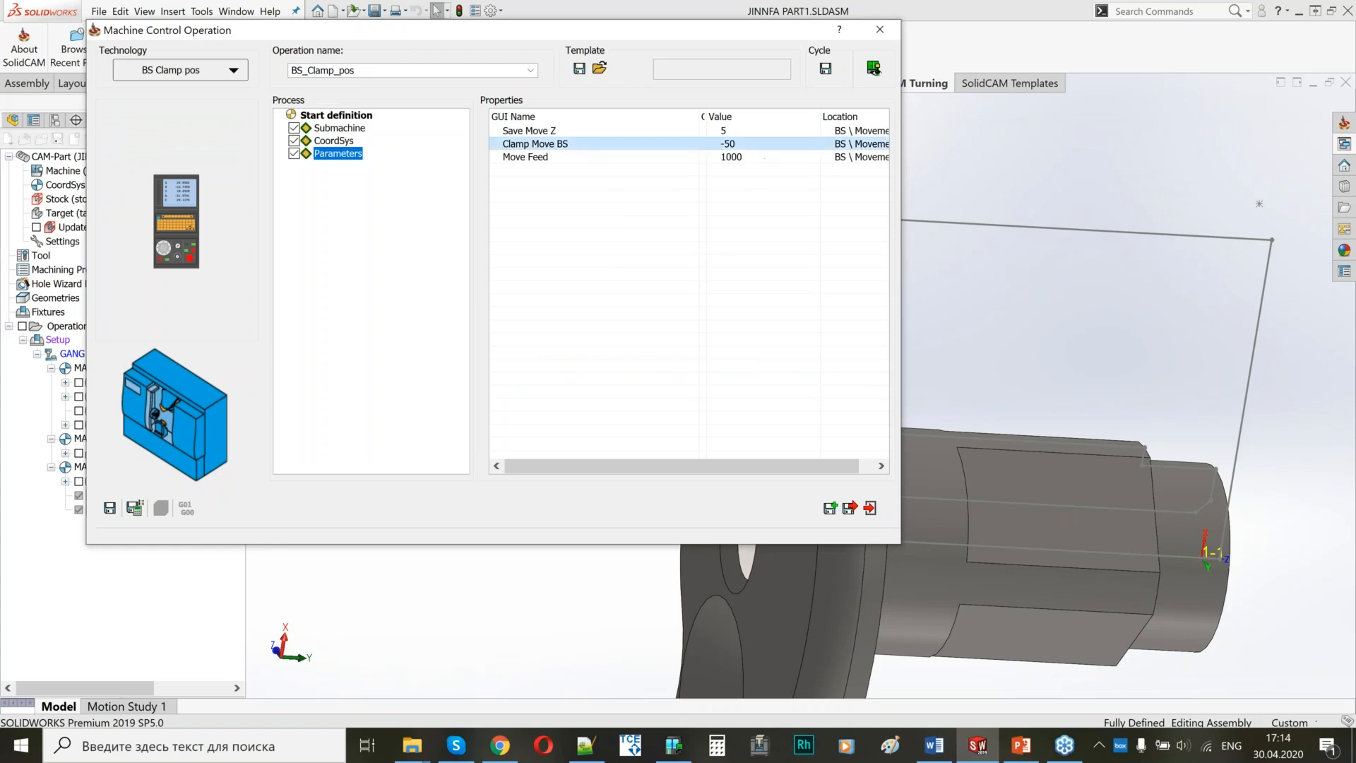
left_click(812, 144)
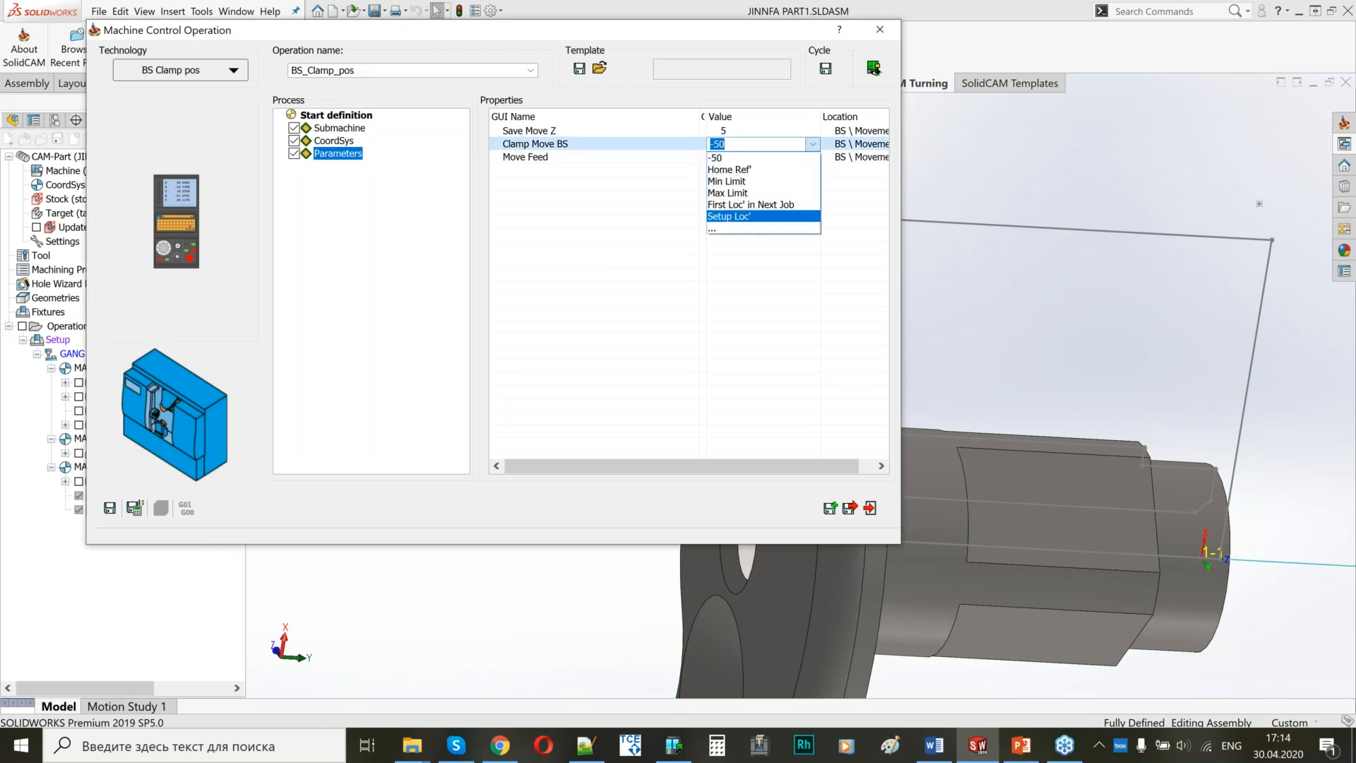
left_click(736, 216)
left_click_drag(551, 33, 819, 125)
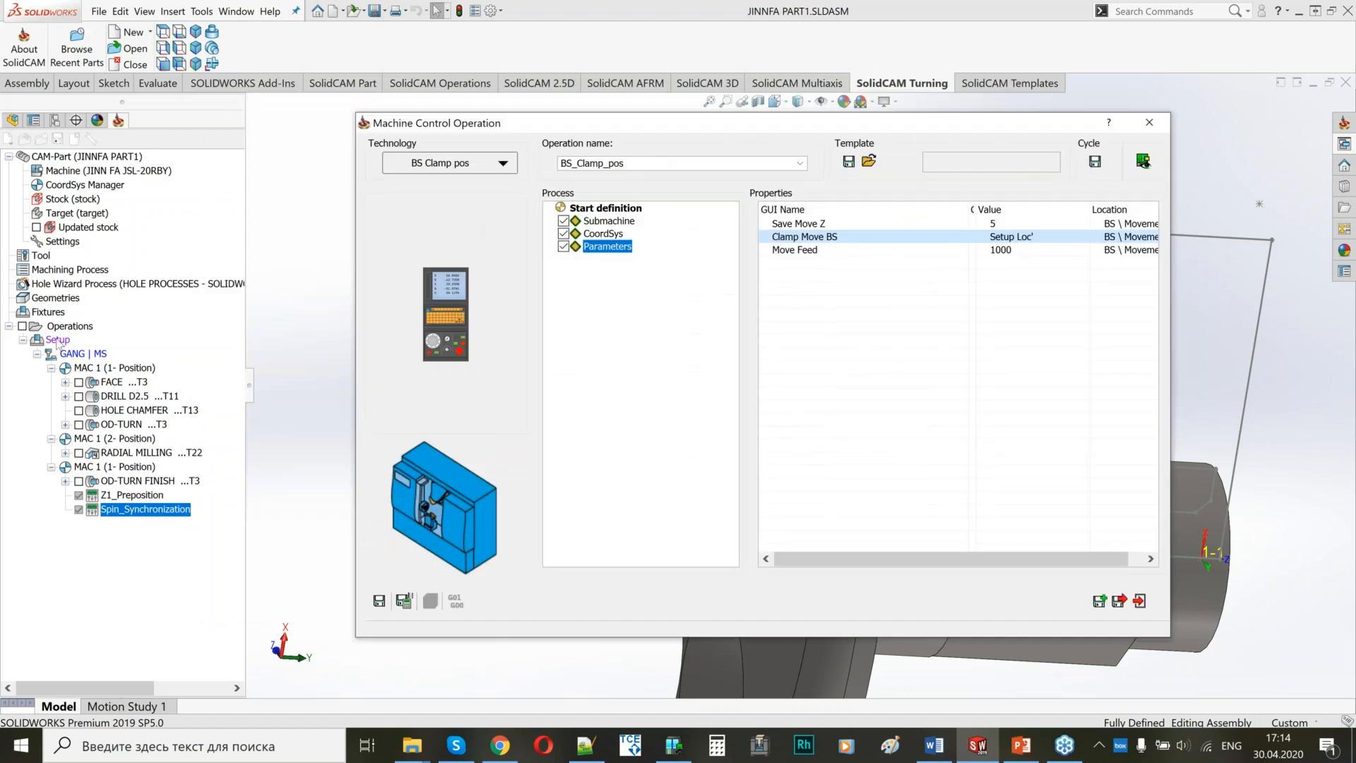
left_click_drag(667, 125, 529, 49)
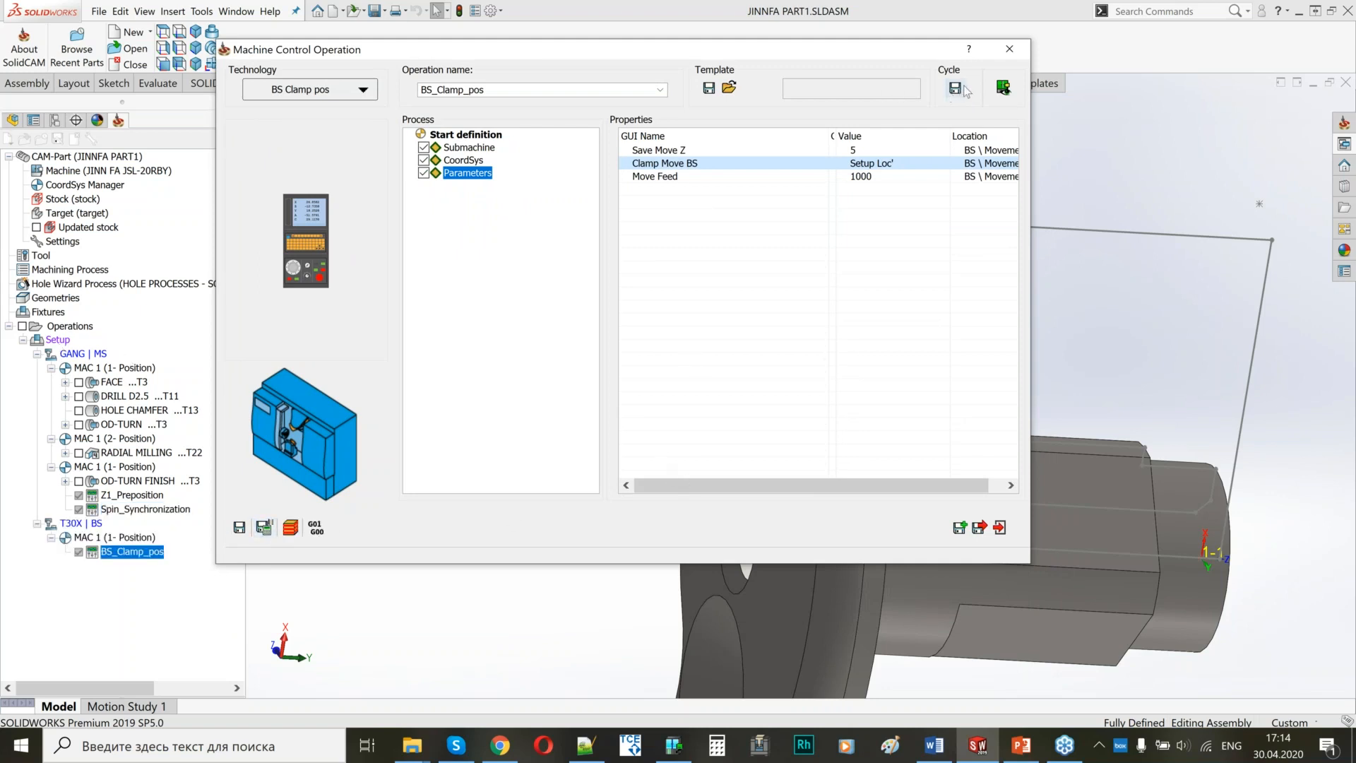
Examine the back spindle's approach position relative to the part at Save Move Z in the machine preview.
left_click(1003, 86)
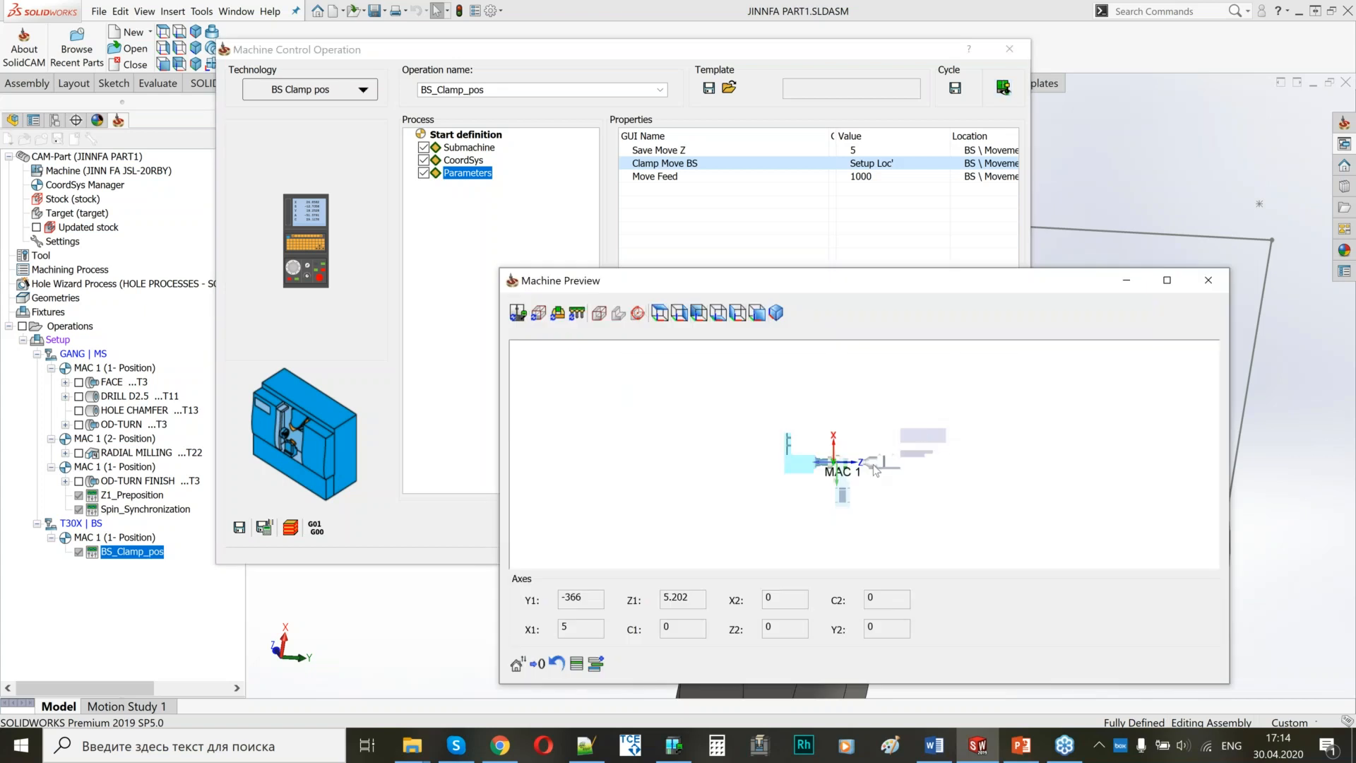
scroll(874, 471, "up", 4)
left_click(661, 313)
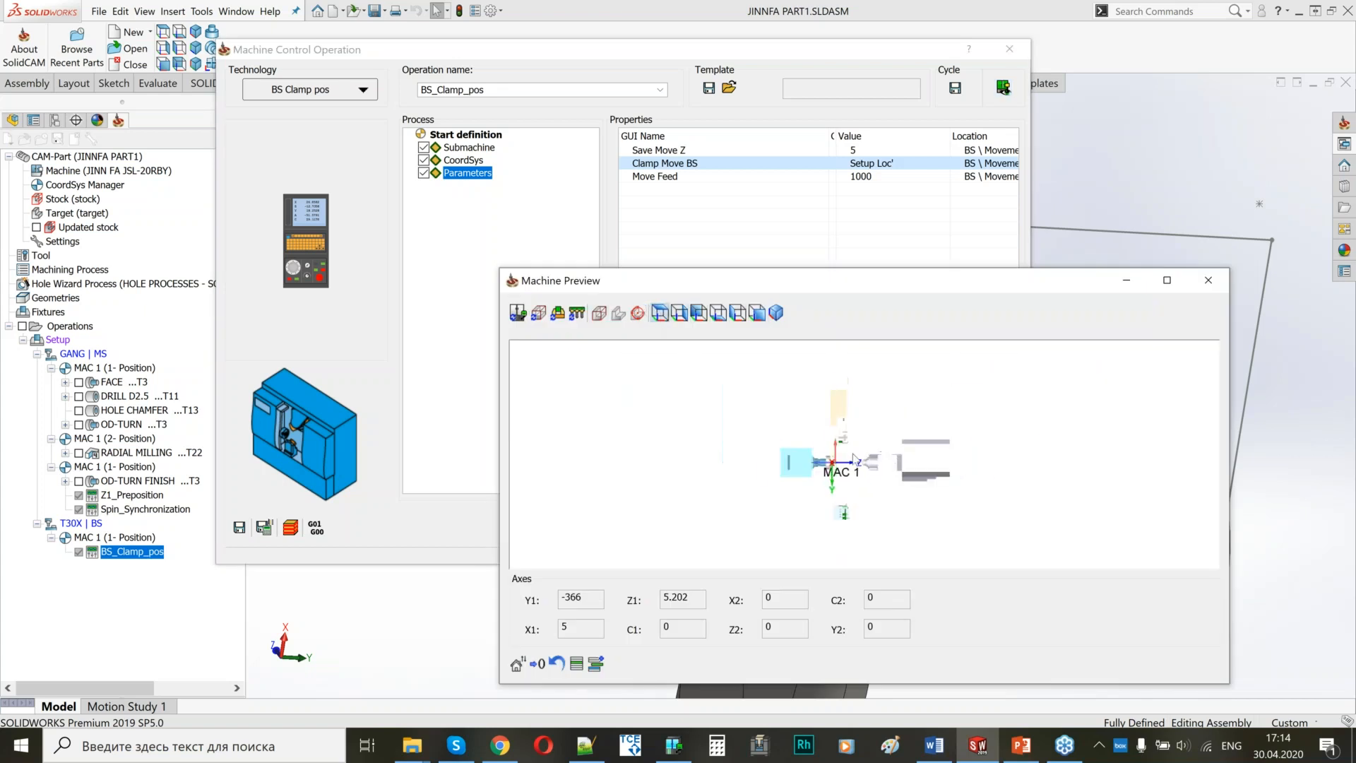
scroll(810, 452, "up", 8)
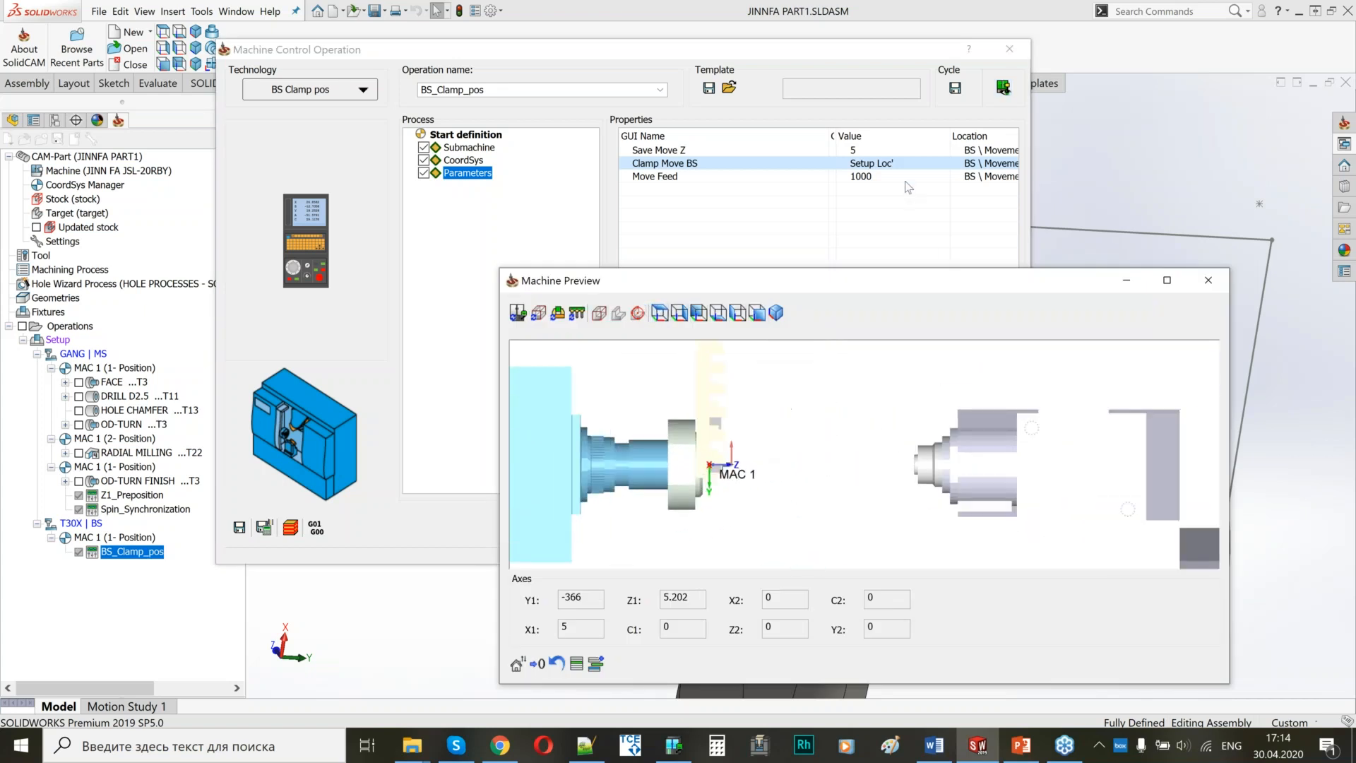
left_click(874, 151)
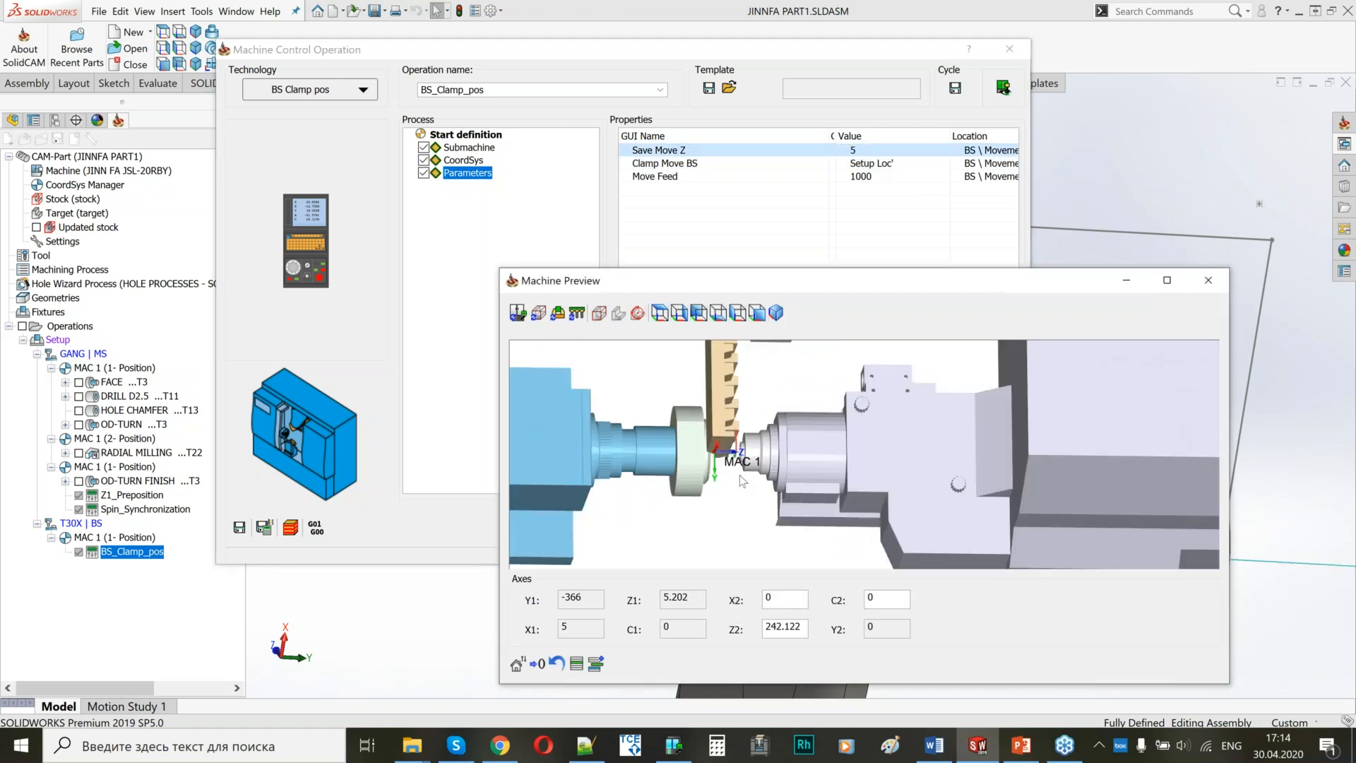
scroll(730, 411, "up", 4)
middle_click_drag(730, 411, 918, 495)
scroll(863, 417, "up", 3)
middle_click_drag(989, 540, 879, 455)
scroll(876, 469, "up", 5)
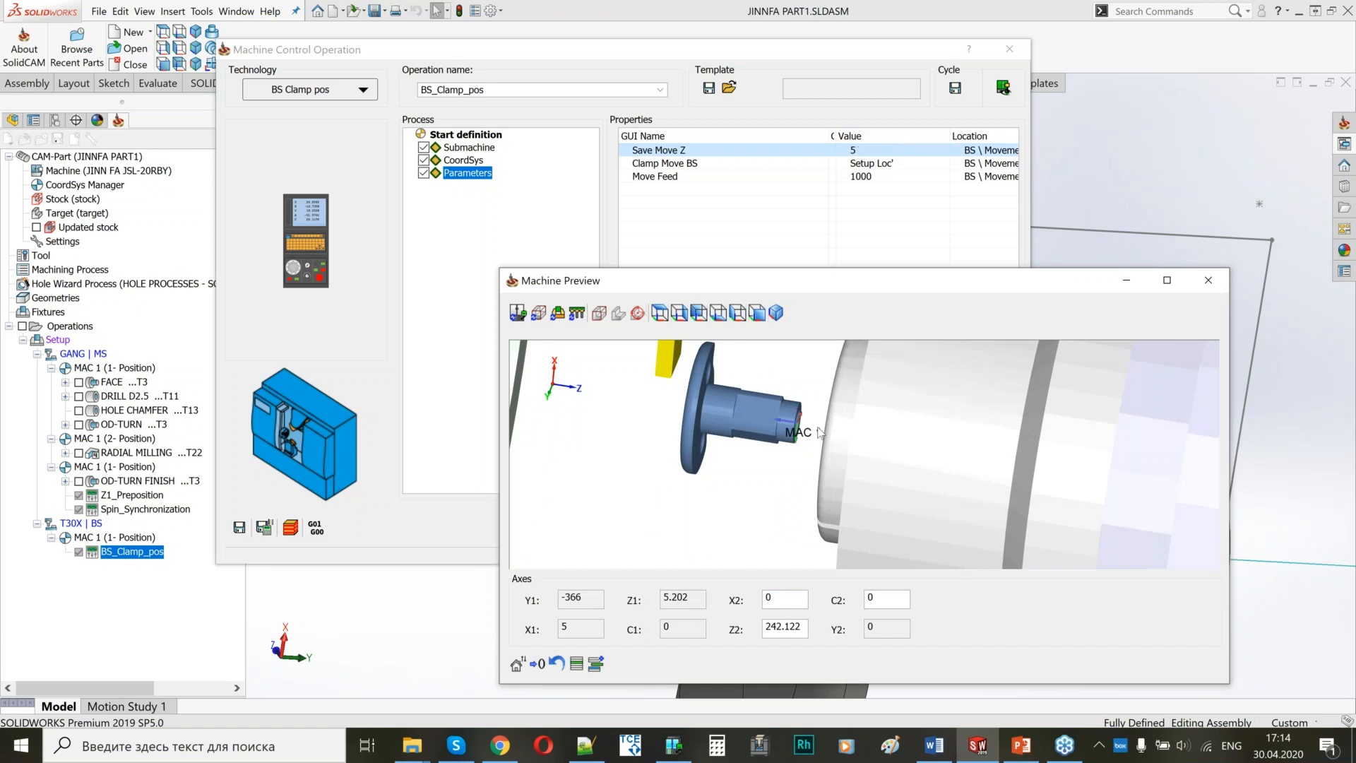
Examine the back spindle's clamping position at Clamp Move BS in the machine preview and close the BS_Clamp_pos operation.
left_click(889, 166)
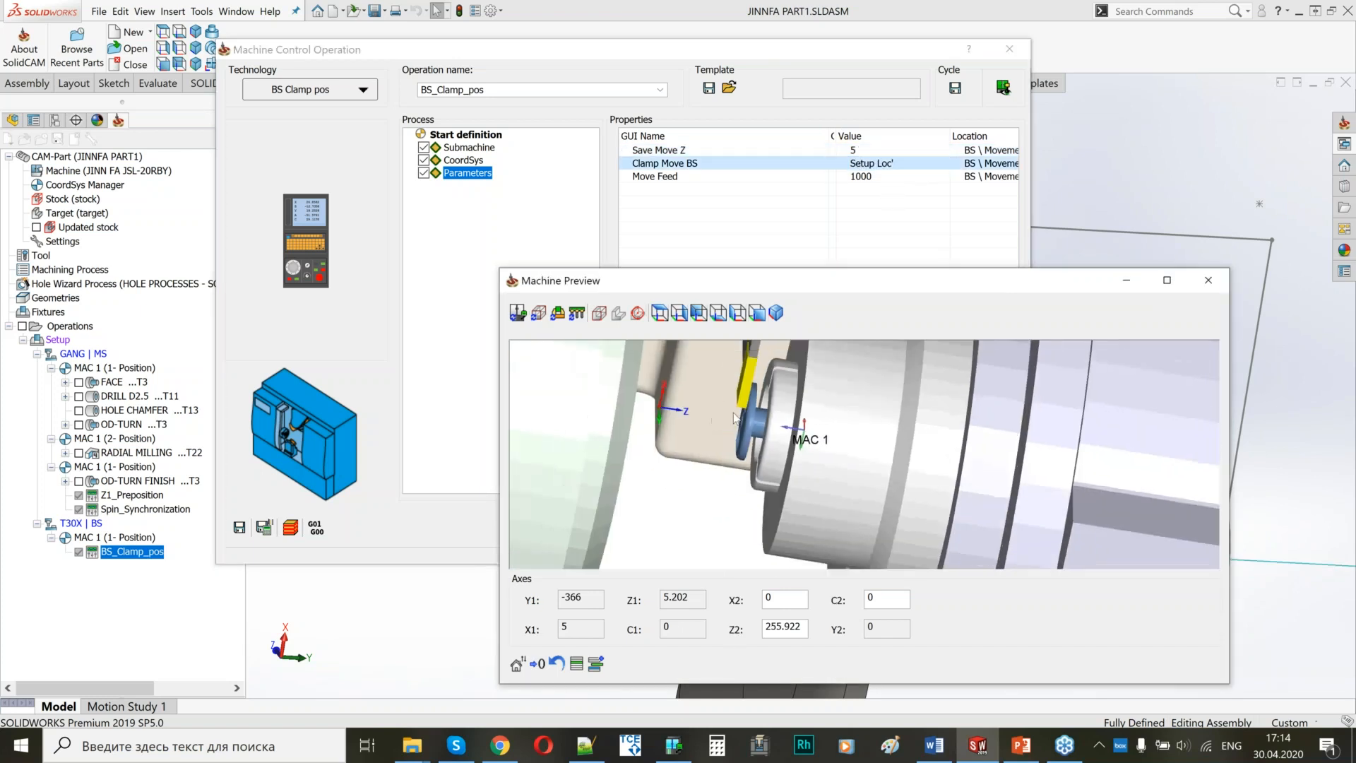
scroll(805, 417, "up", 3)
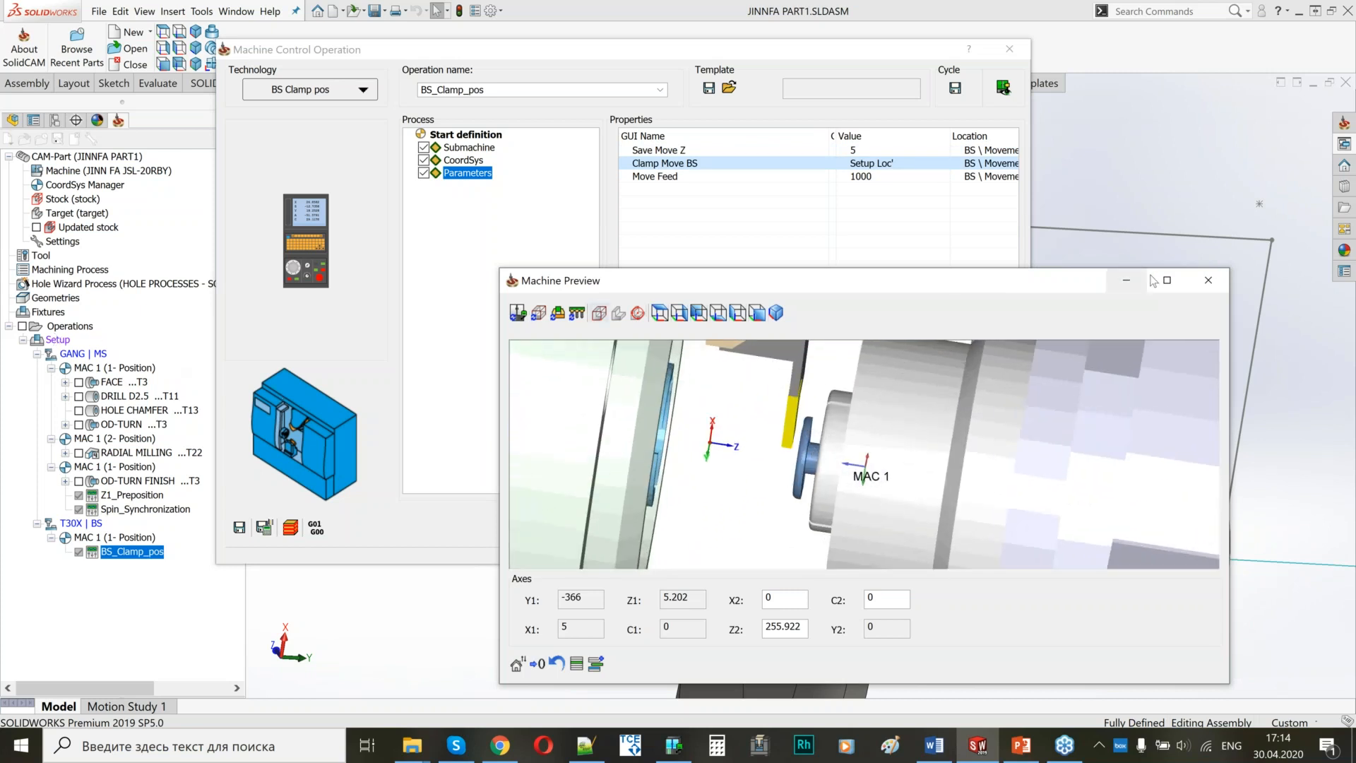
left_click(1208, 280)
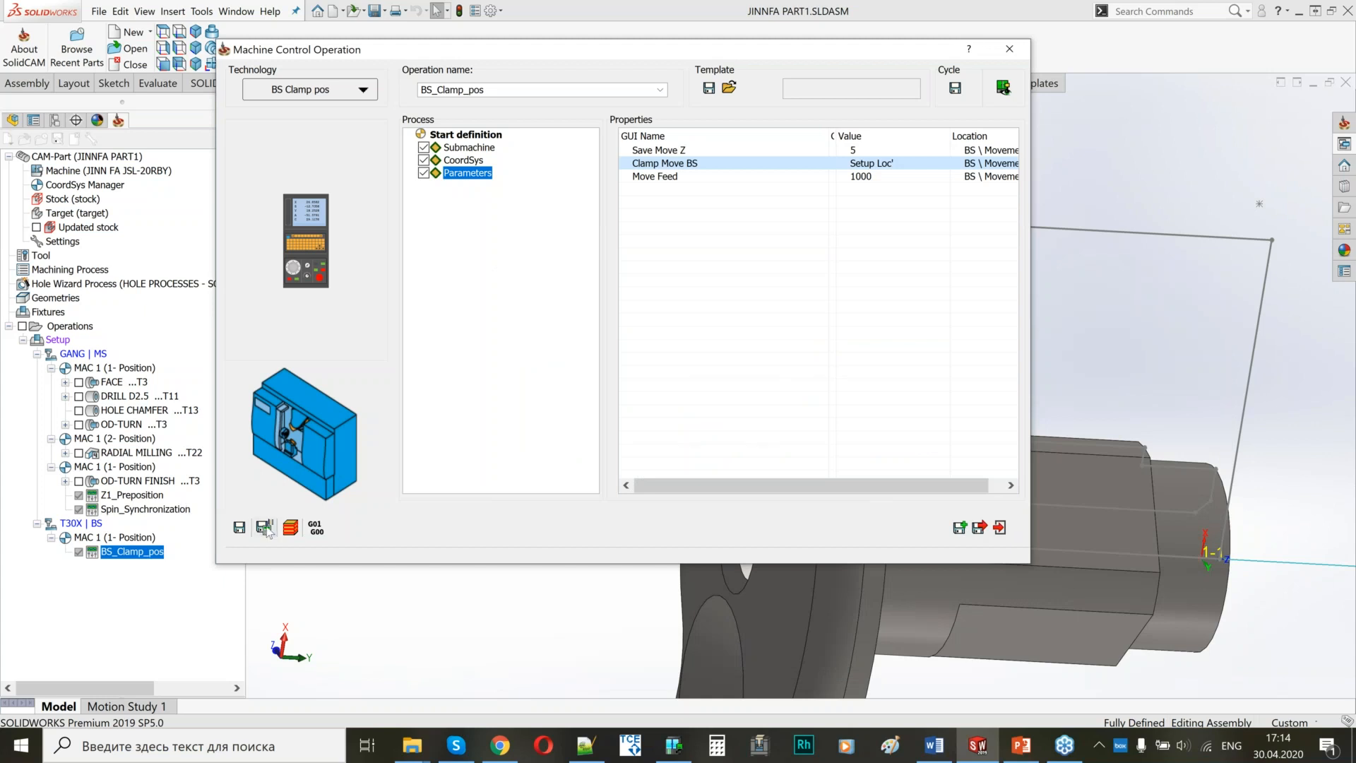
left_click(981, 528)
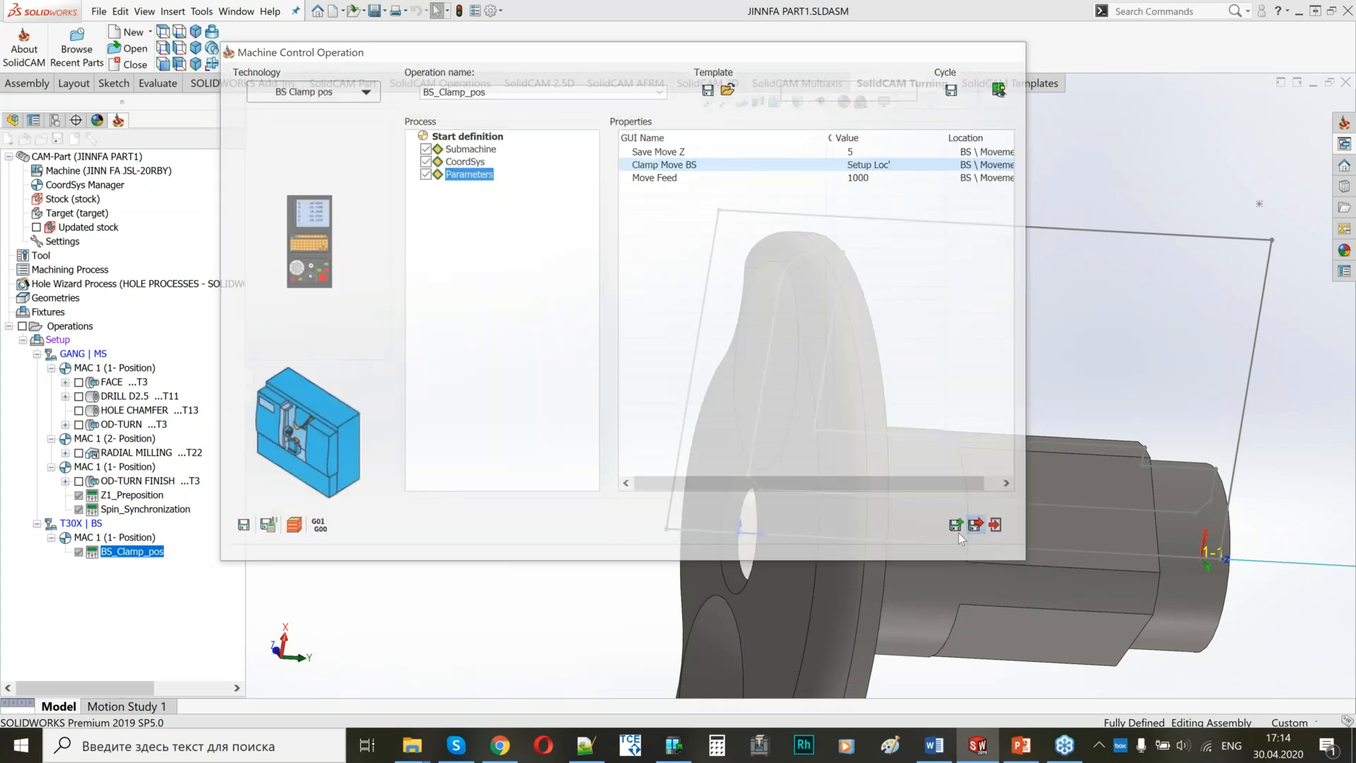
Add a Synch On machine control operation after BS_Clamp_pos, using the cycle's GANG | MS submachine, then save and close it.
right_click(126, 557)
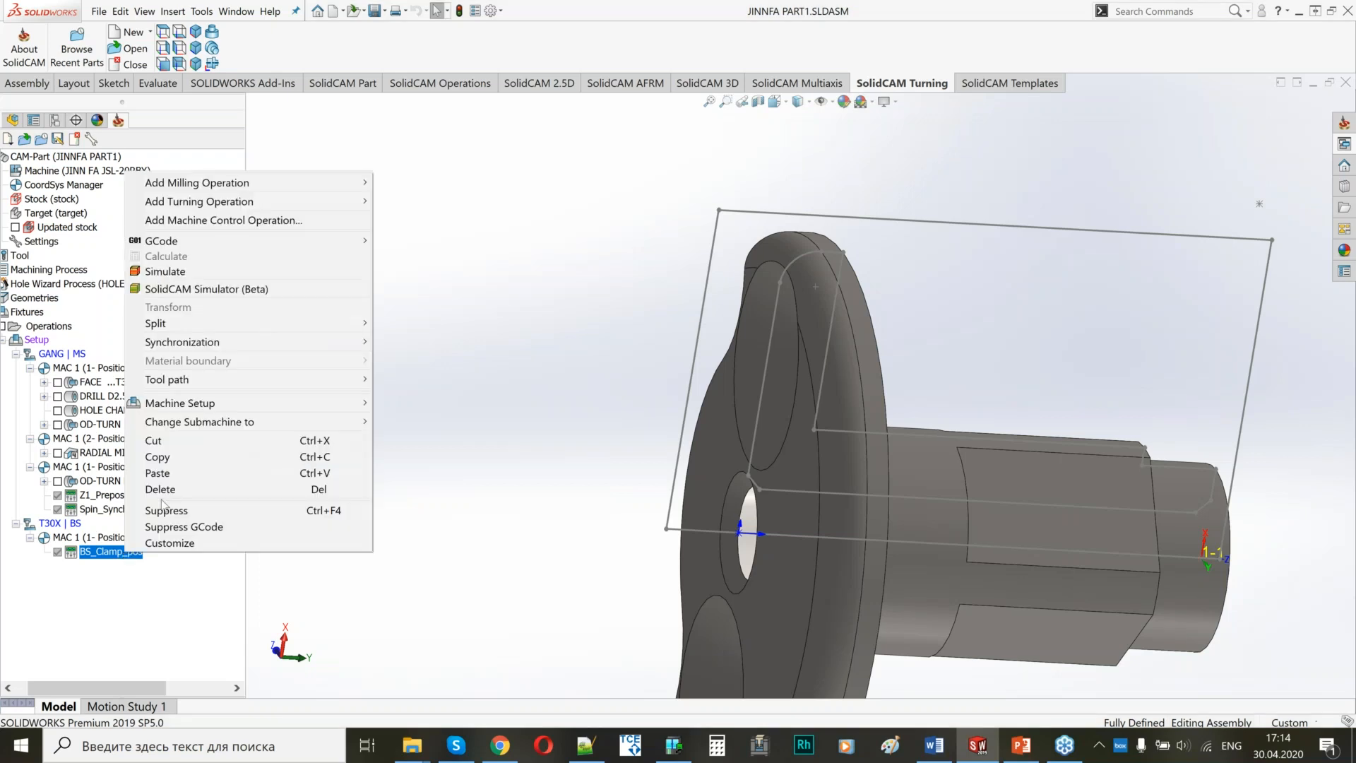
left_click(225, 221)
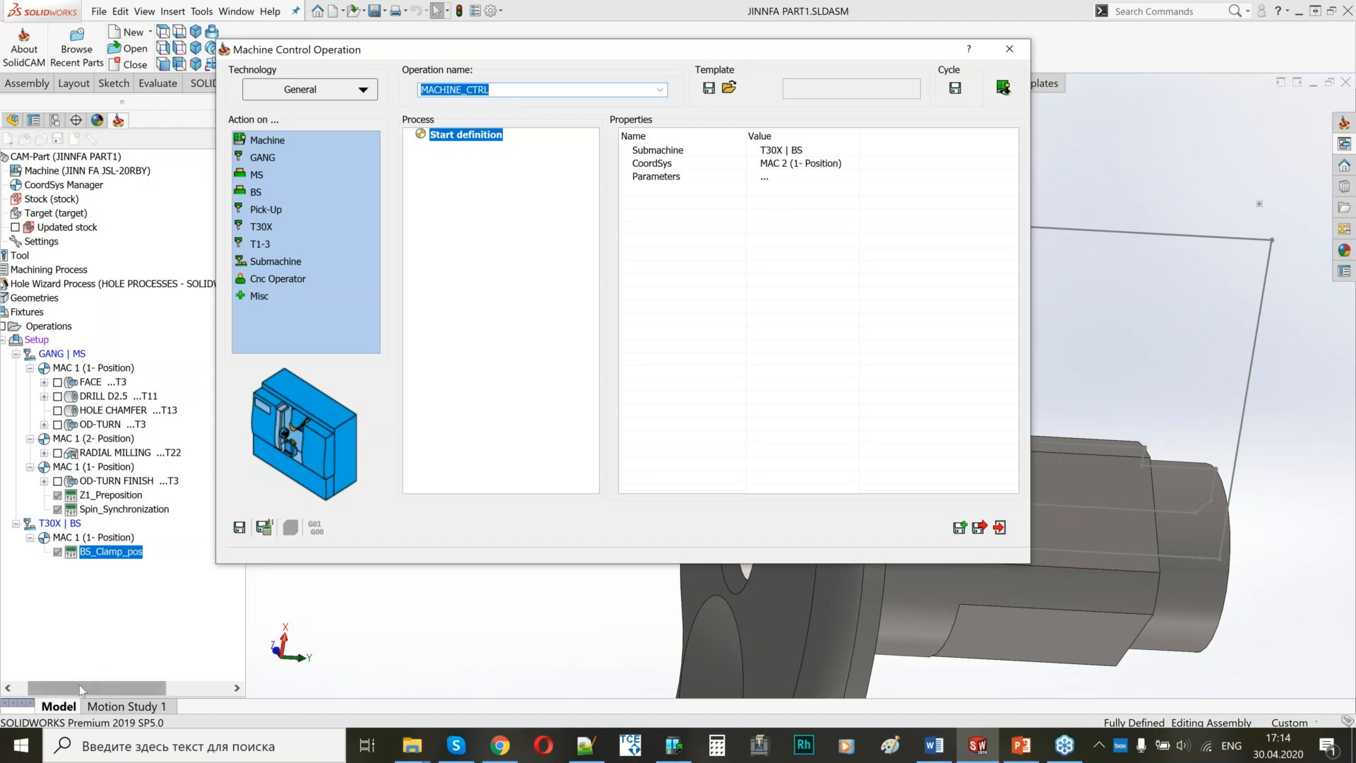
left_click_drag(79, 685, 66, 684)
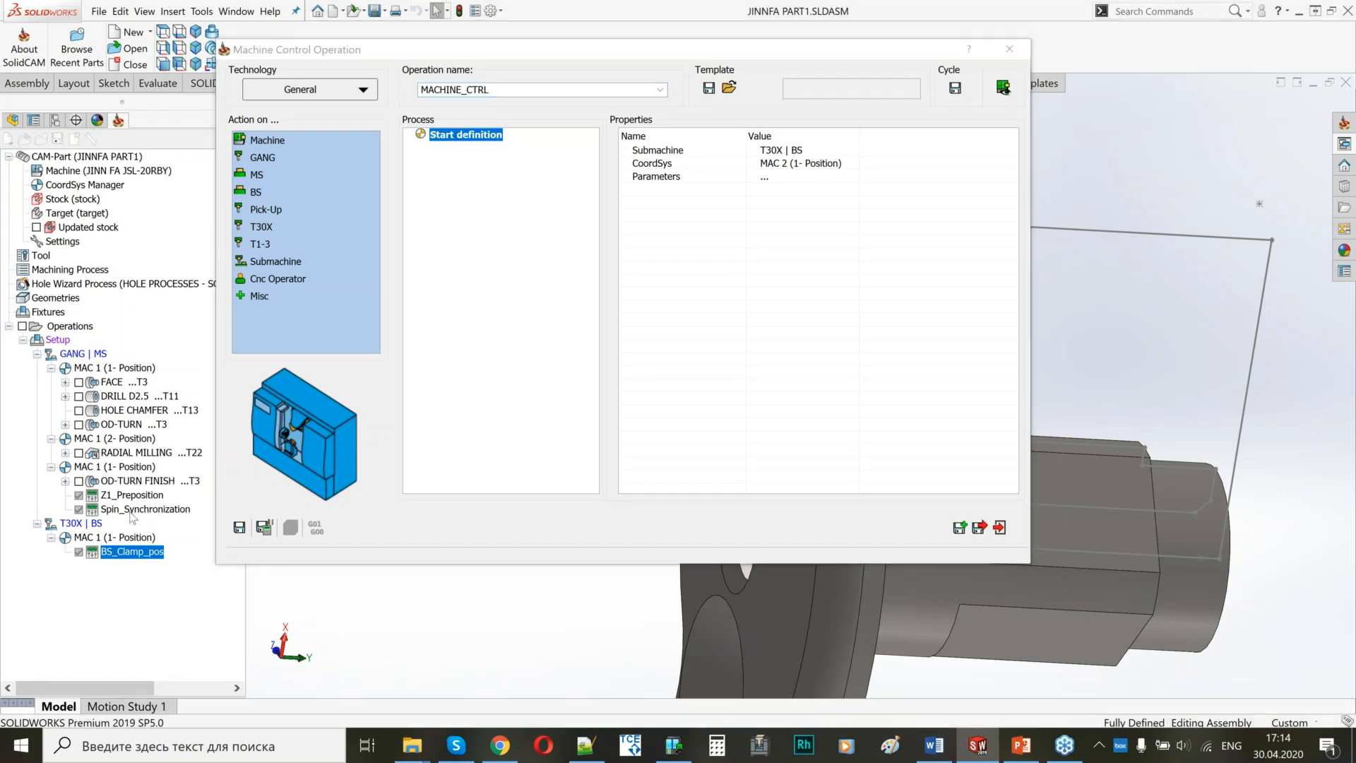
left_click(280, 93)
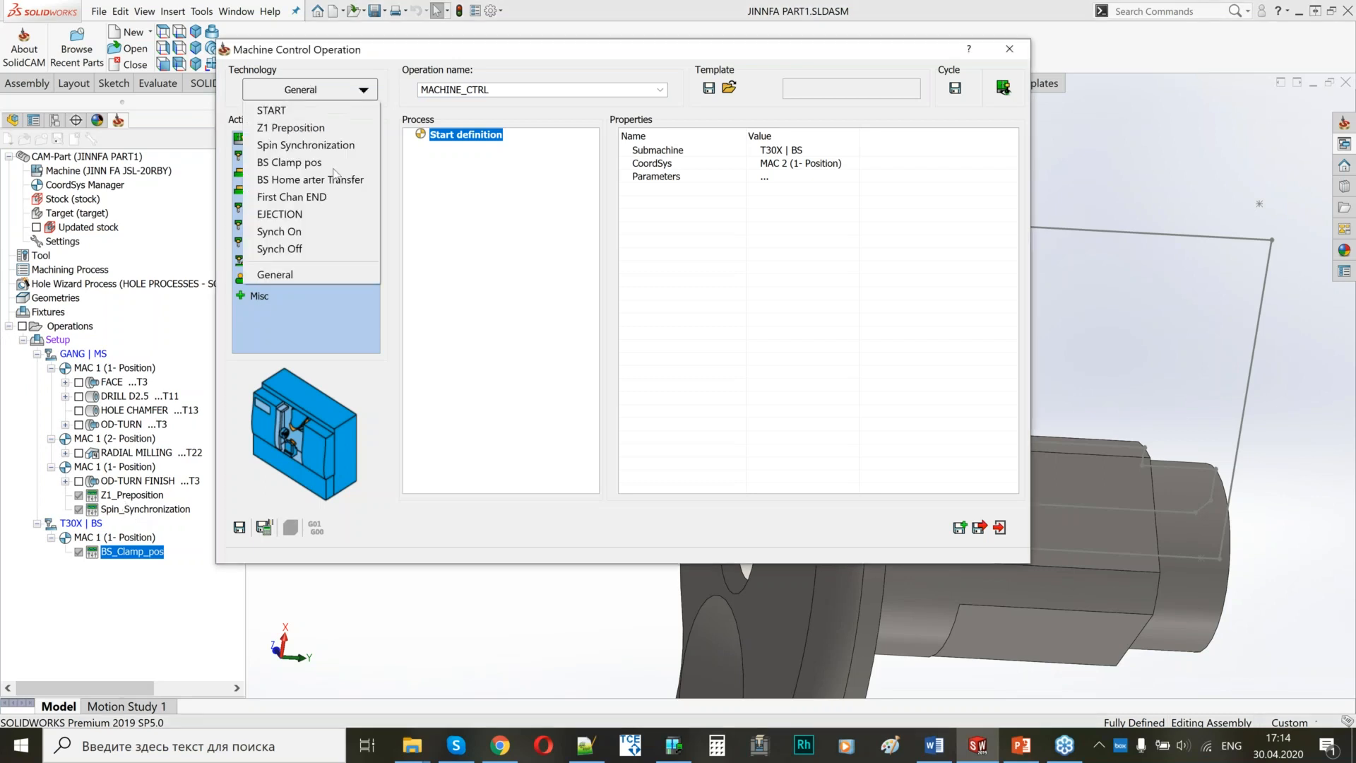
left_click(280, 232)
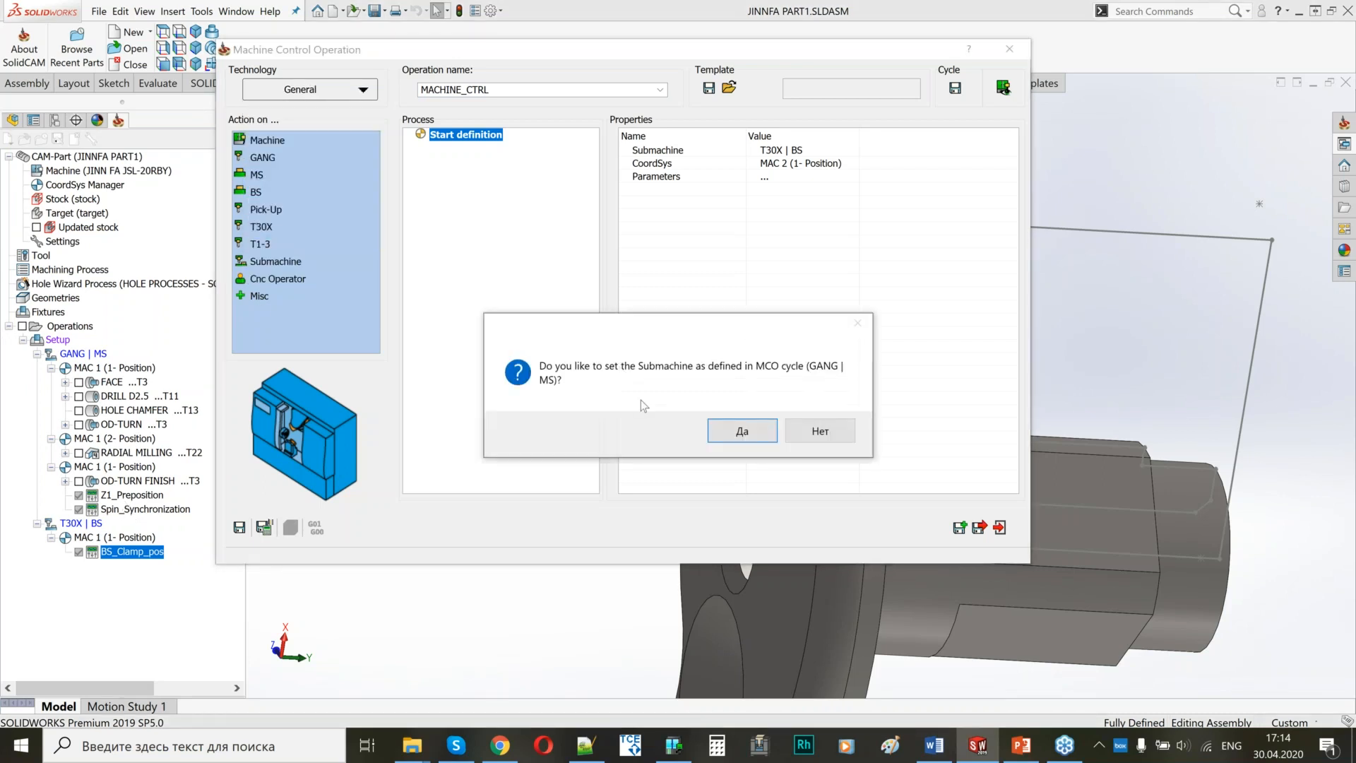
left_click(736, 432)
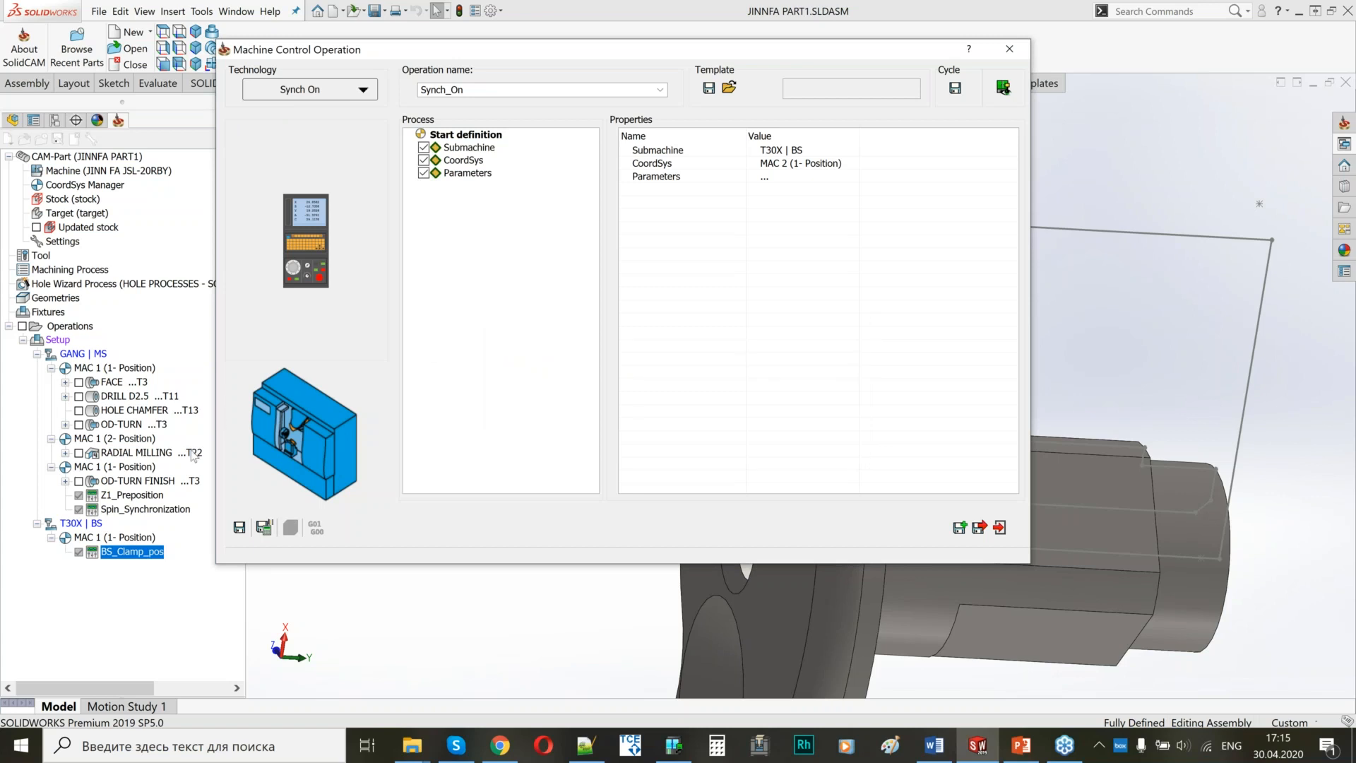
left_click(474, 174)
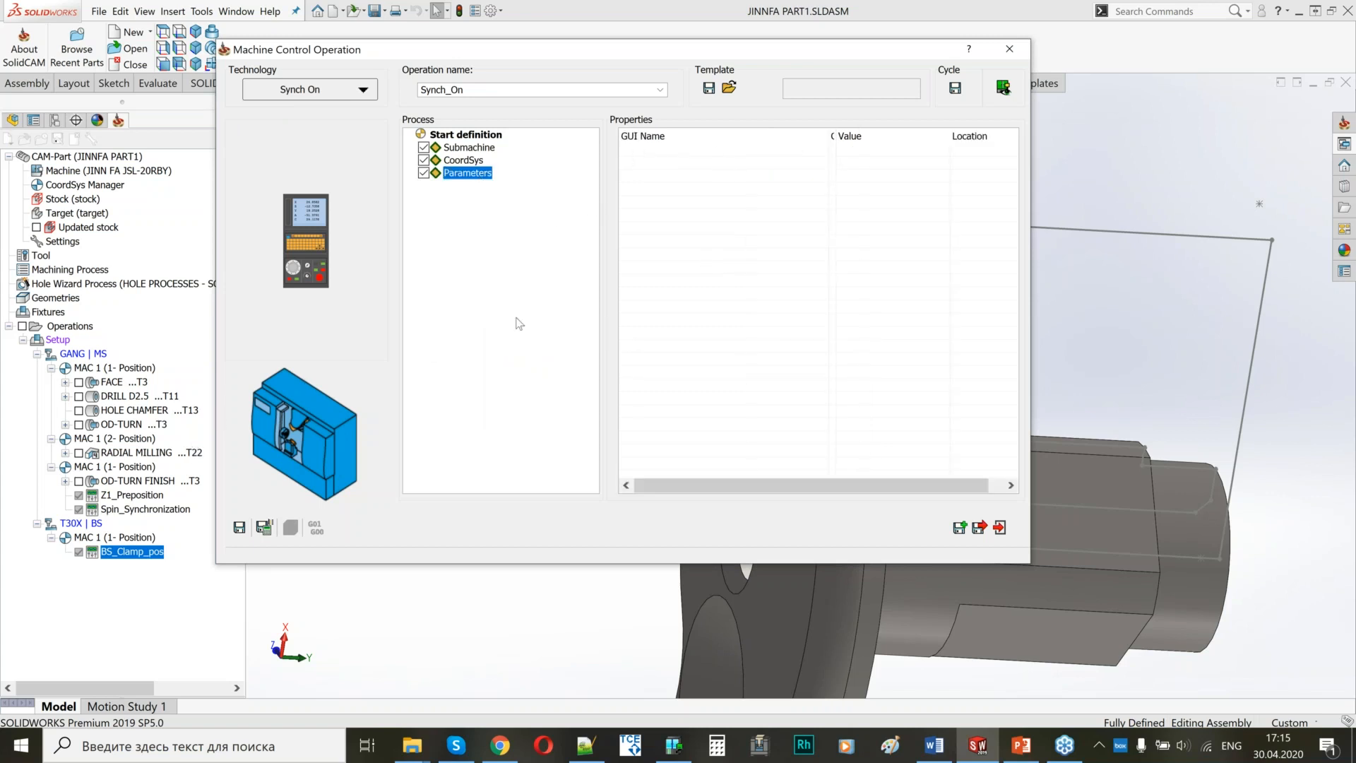
left_click(264, 527)
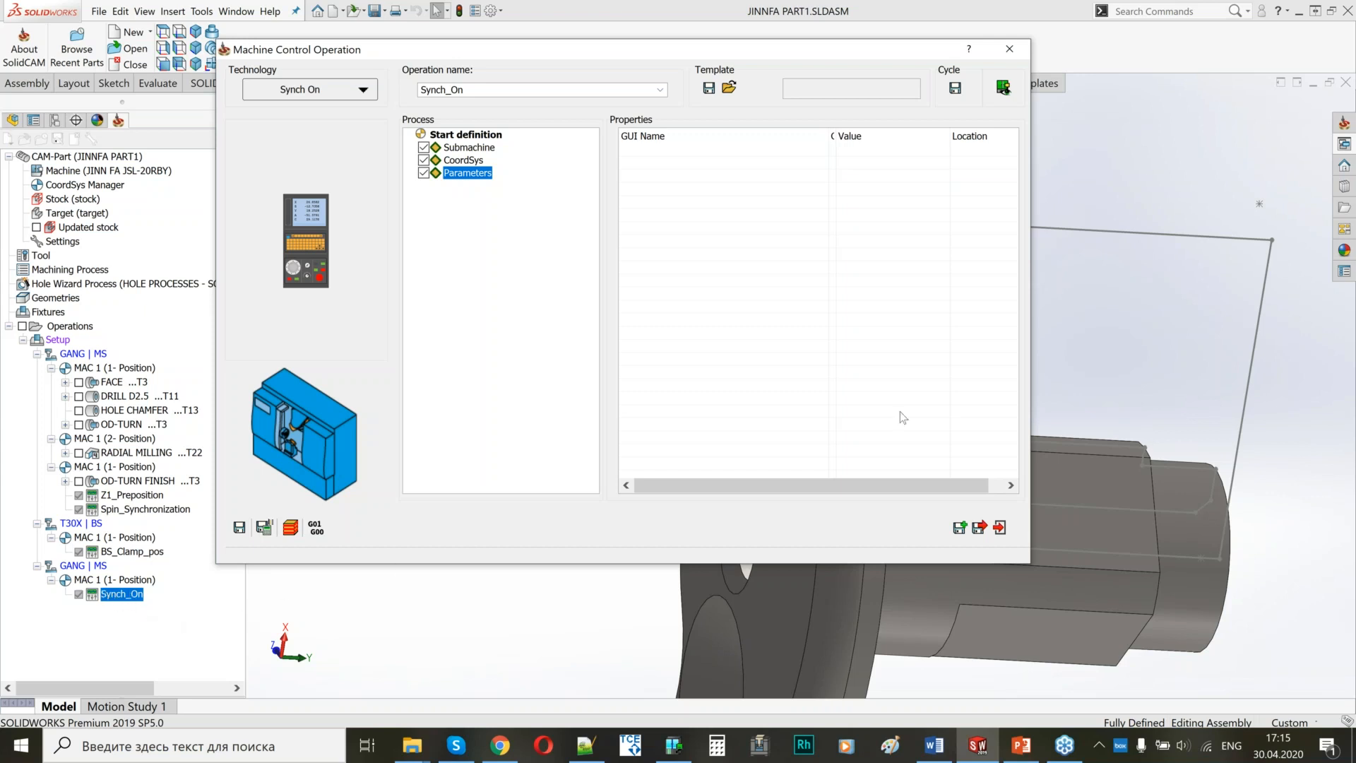
left_click(978, 530)
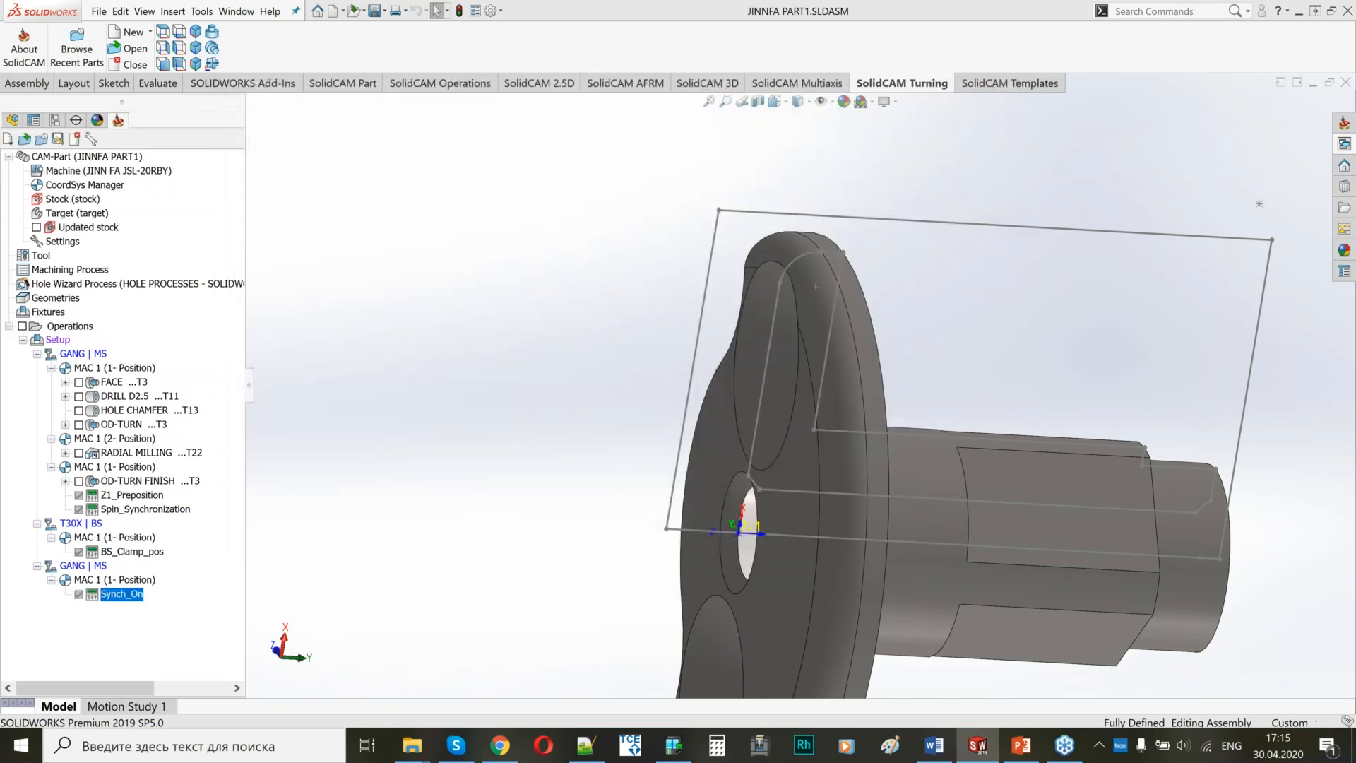
Add a Cutoff turning operation after Synch_On and define its geometry from the flange's outer end face.
right_click(137, 597)
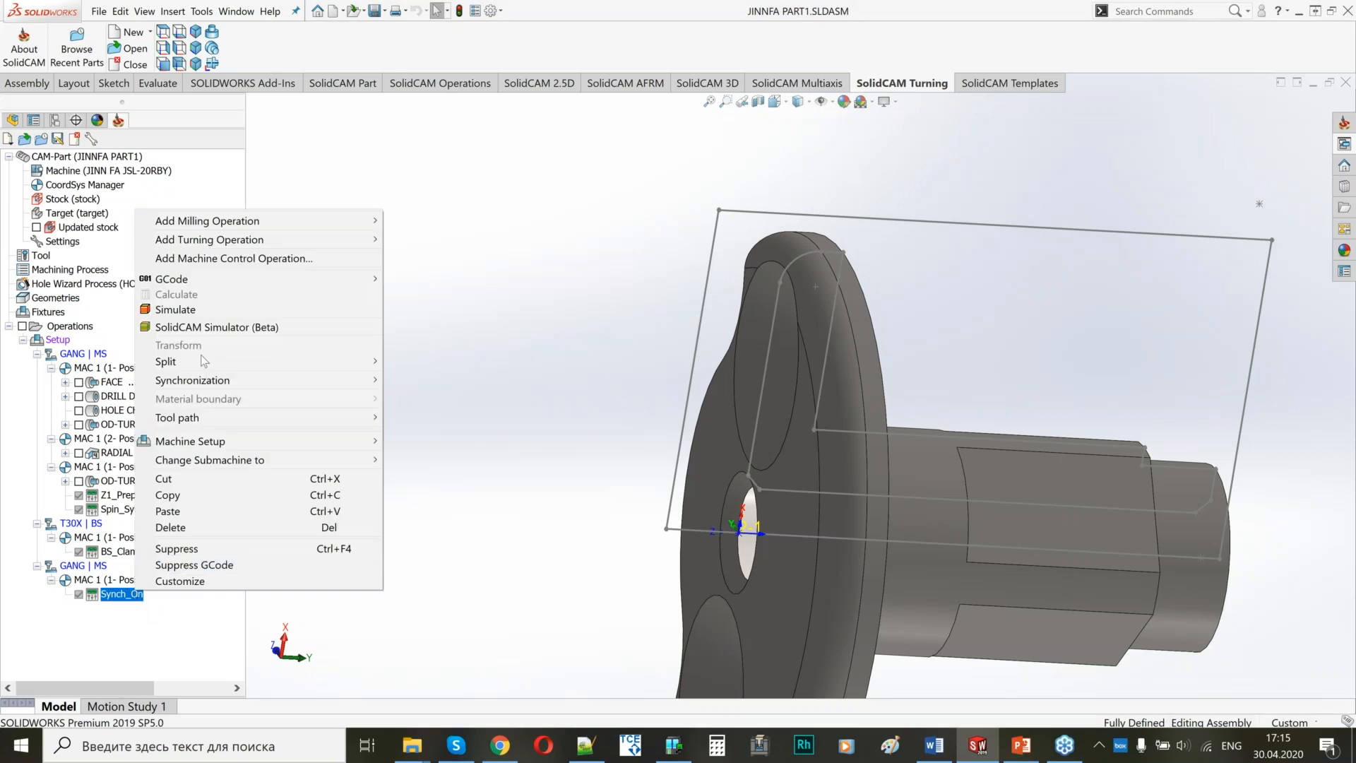
mouse_move(233, 244)
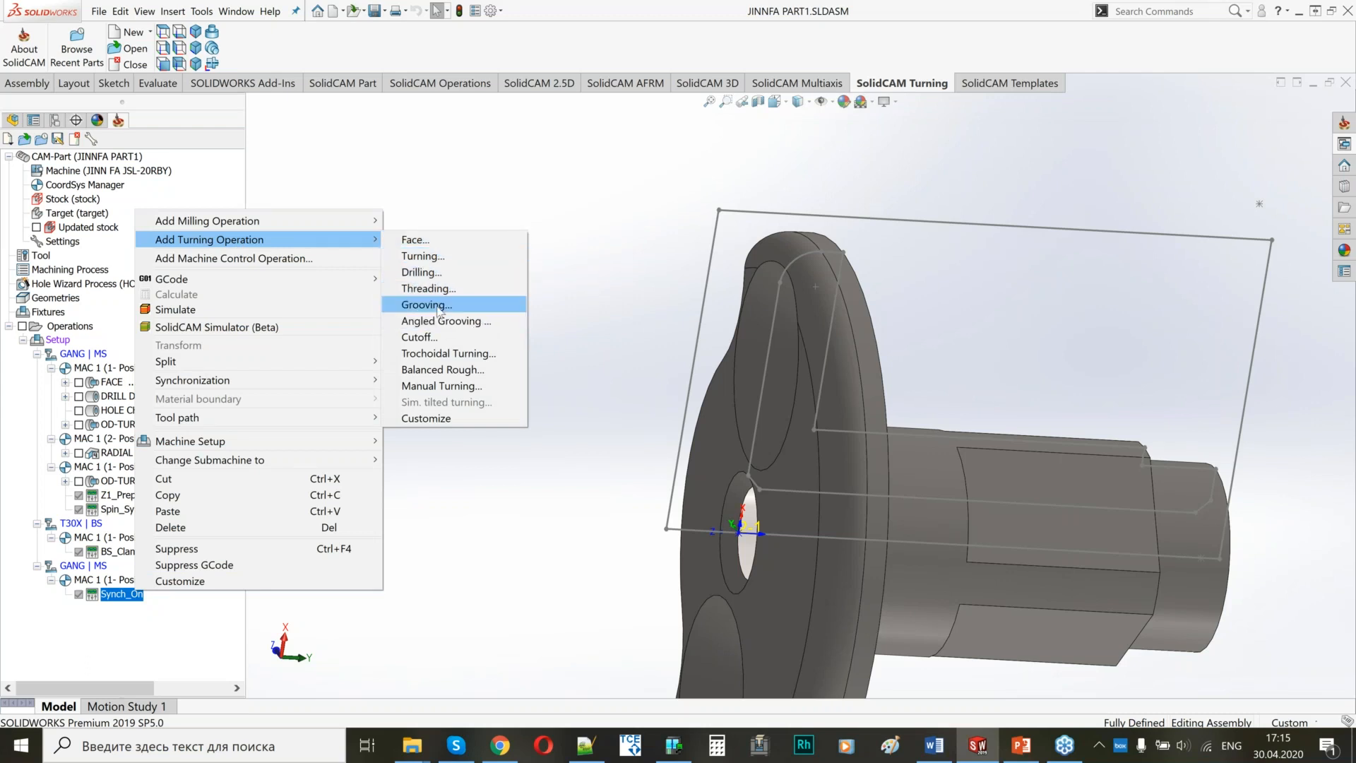
left_click(428, 338)
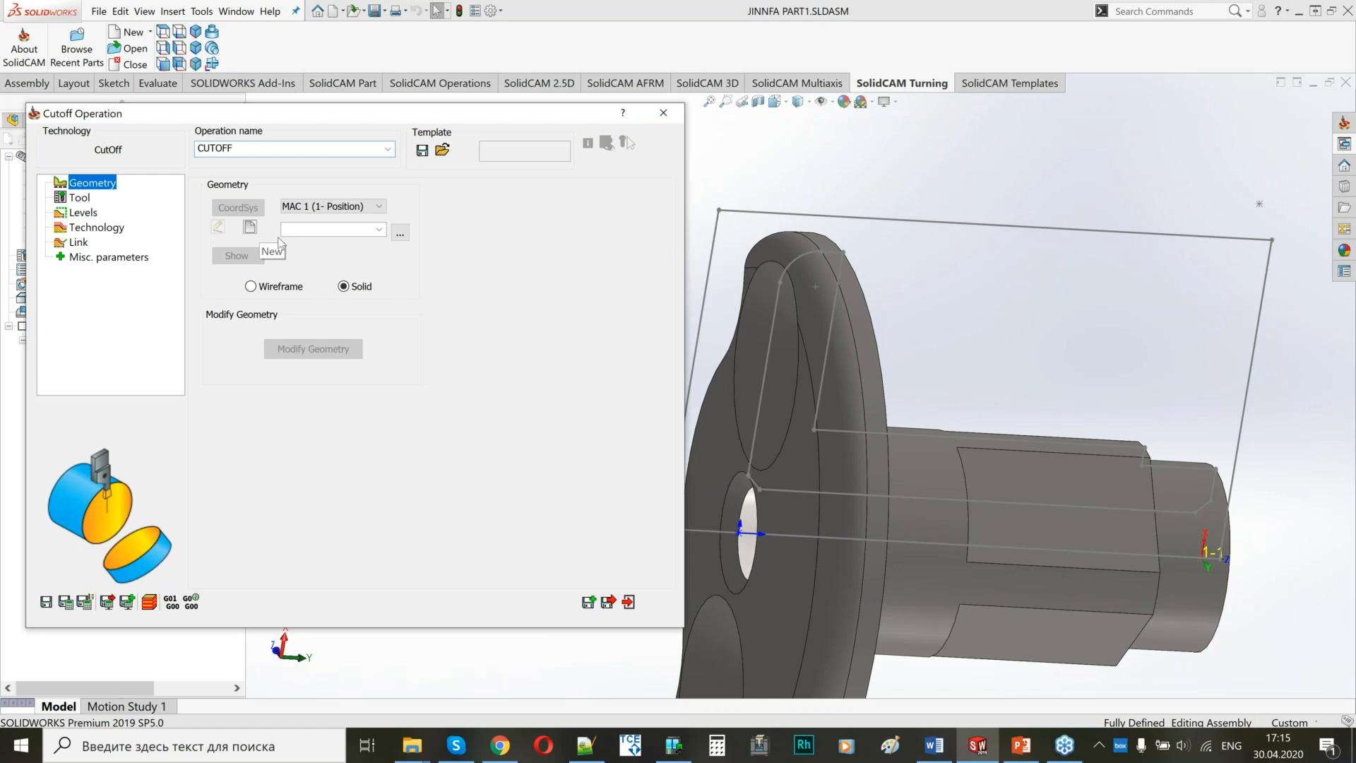
left_click(278, 238)
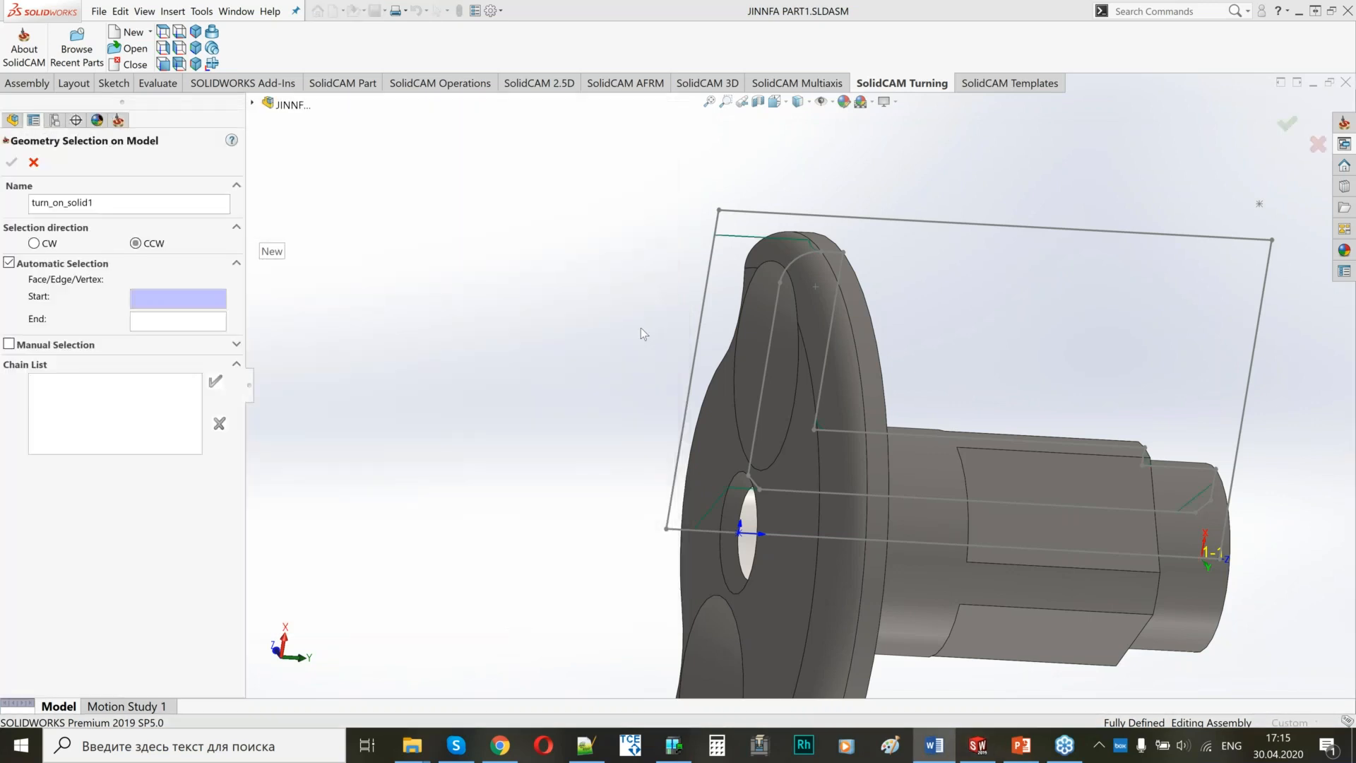
left_click(793, 468)
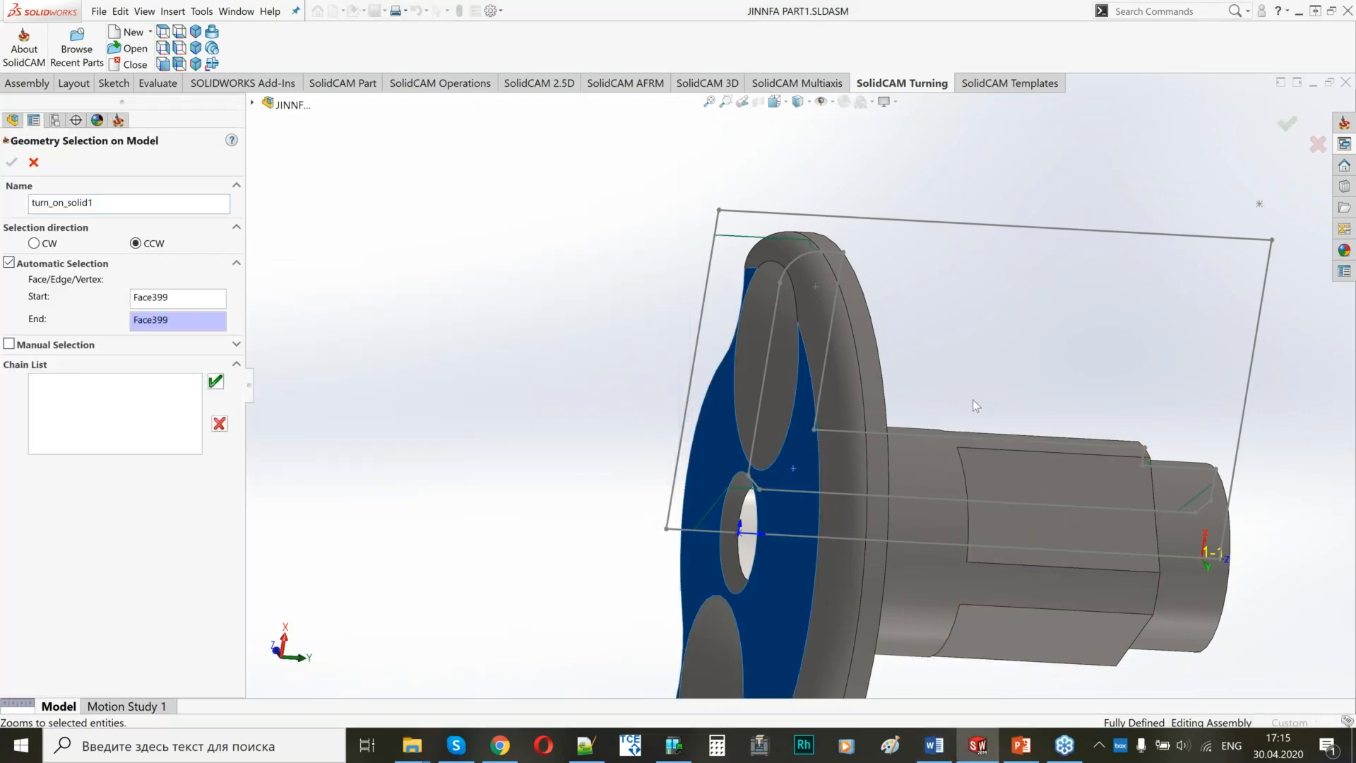
left_click(215, 382)
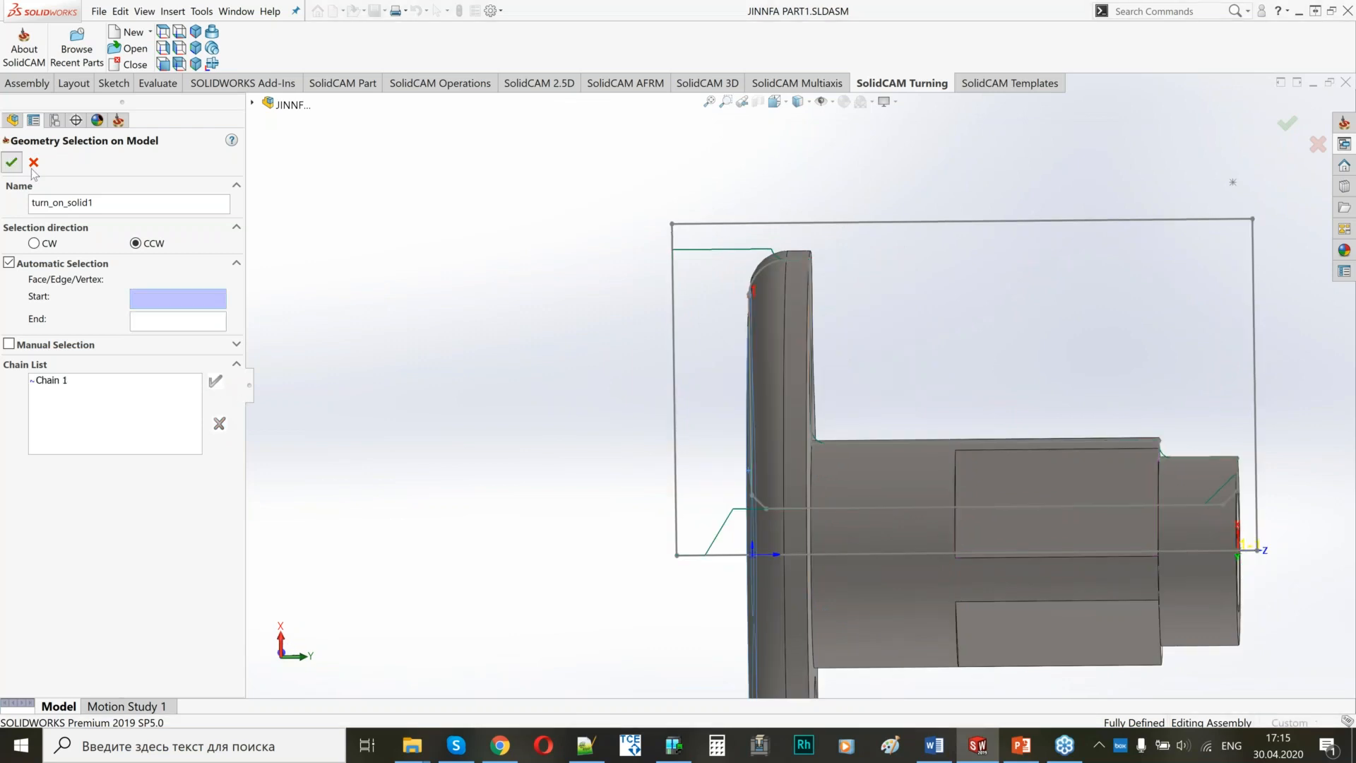
left_click(11, 162)
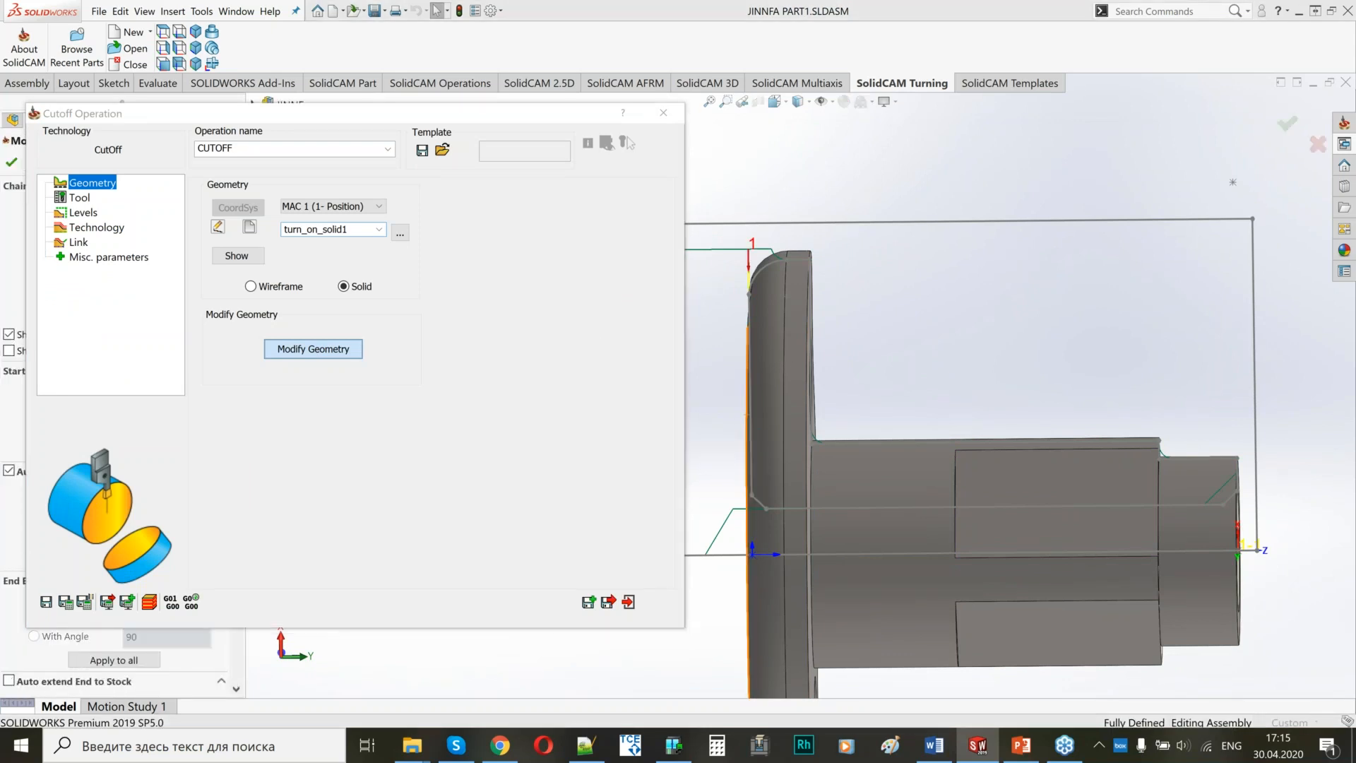
Extend the end of the cutoff geometry automatically to the stock and accept the modified geometry.
left_click(21, 679)
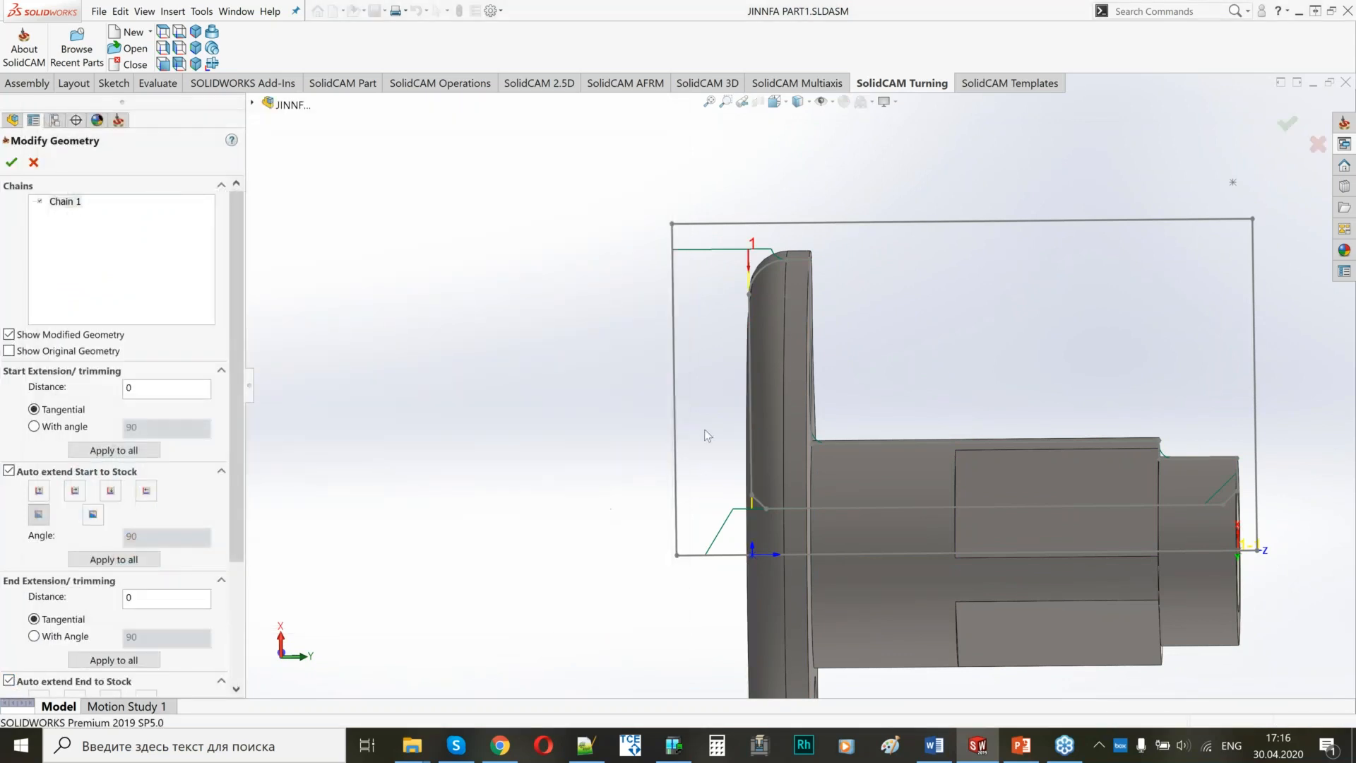
middle_click_drag(706, 431, 826, 417)
left_click(11, 162)
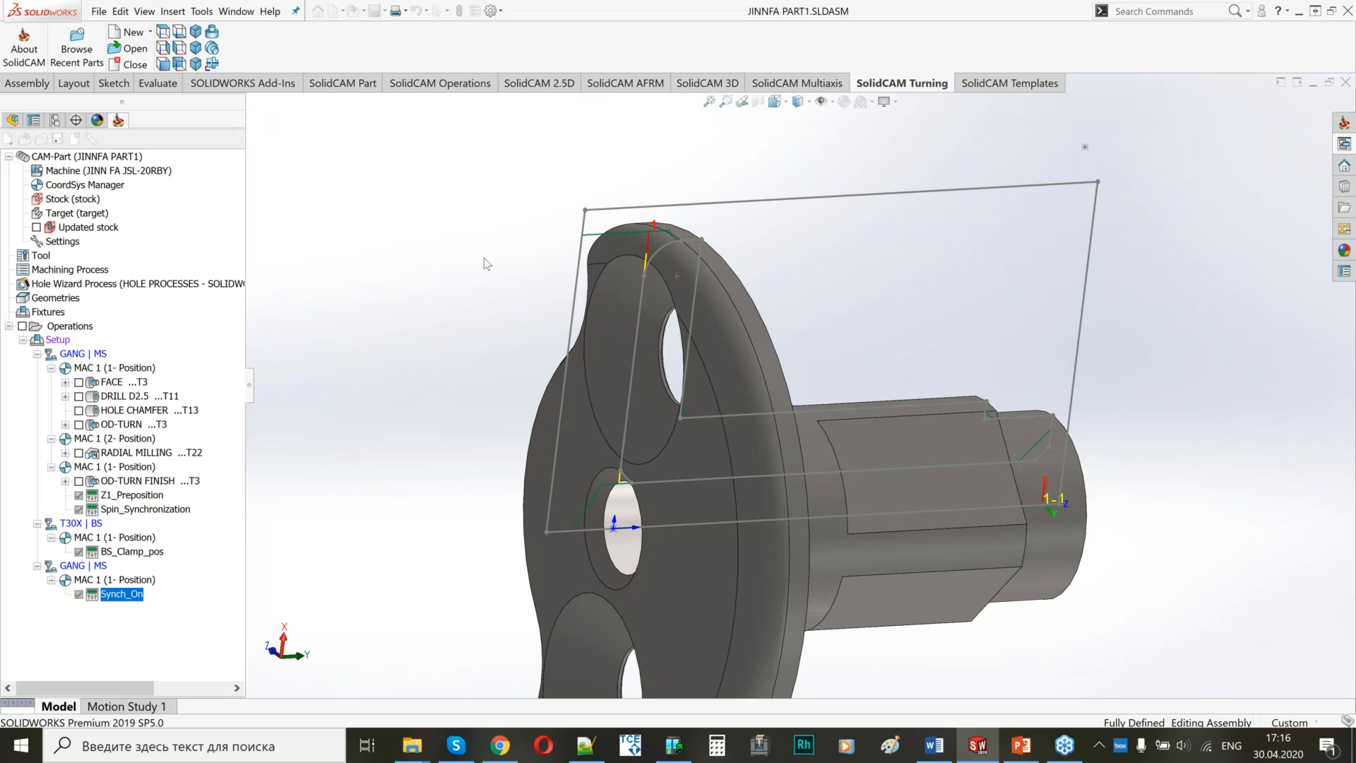
Assign GANG tool 1 with the 2 mm square insert to the cutoff operation and set Offset Z to 1.
left_click(79, 198)
left_click(311, 471)
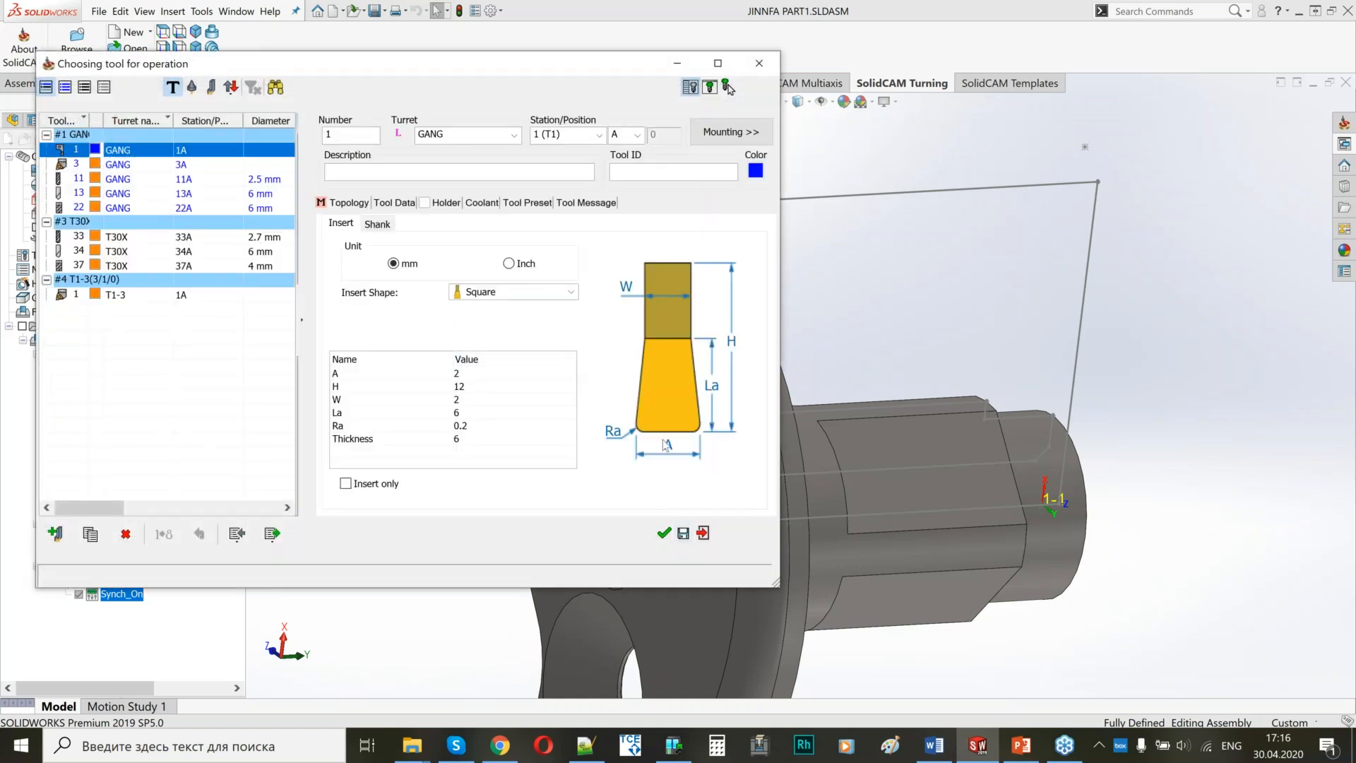
left_click(662, 538)
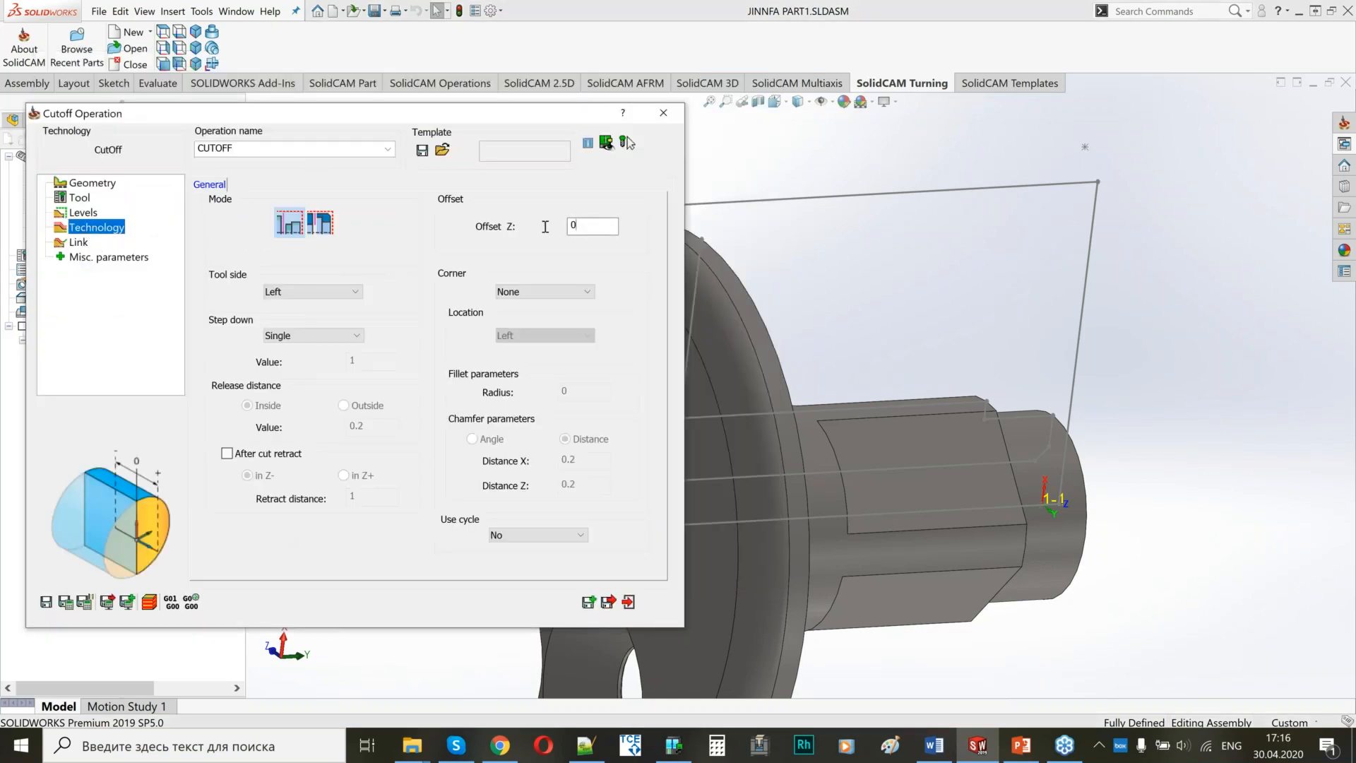
left_click_drag(590, 226, 545, 226)
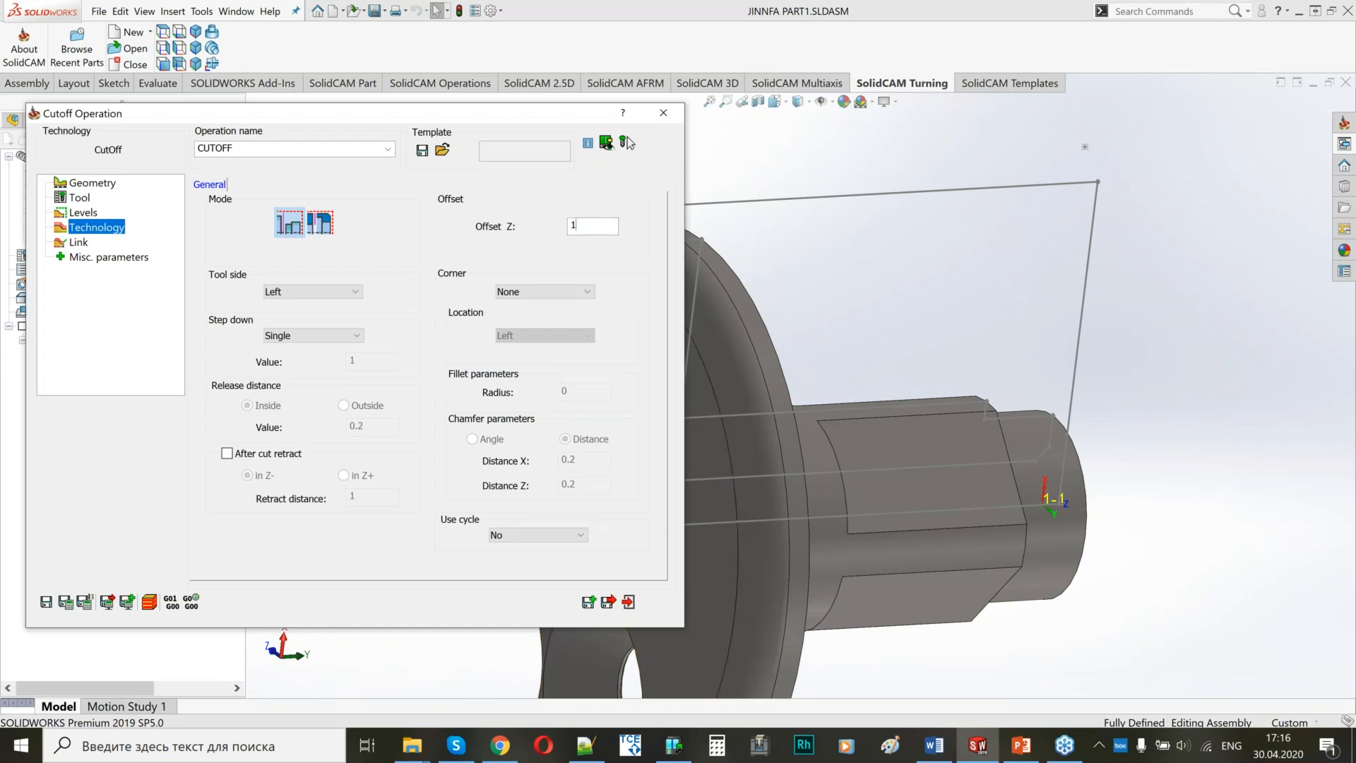
middle_click_drag(886, 408, 1130, 381, "ctrl")
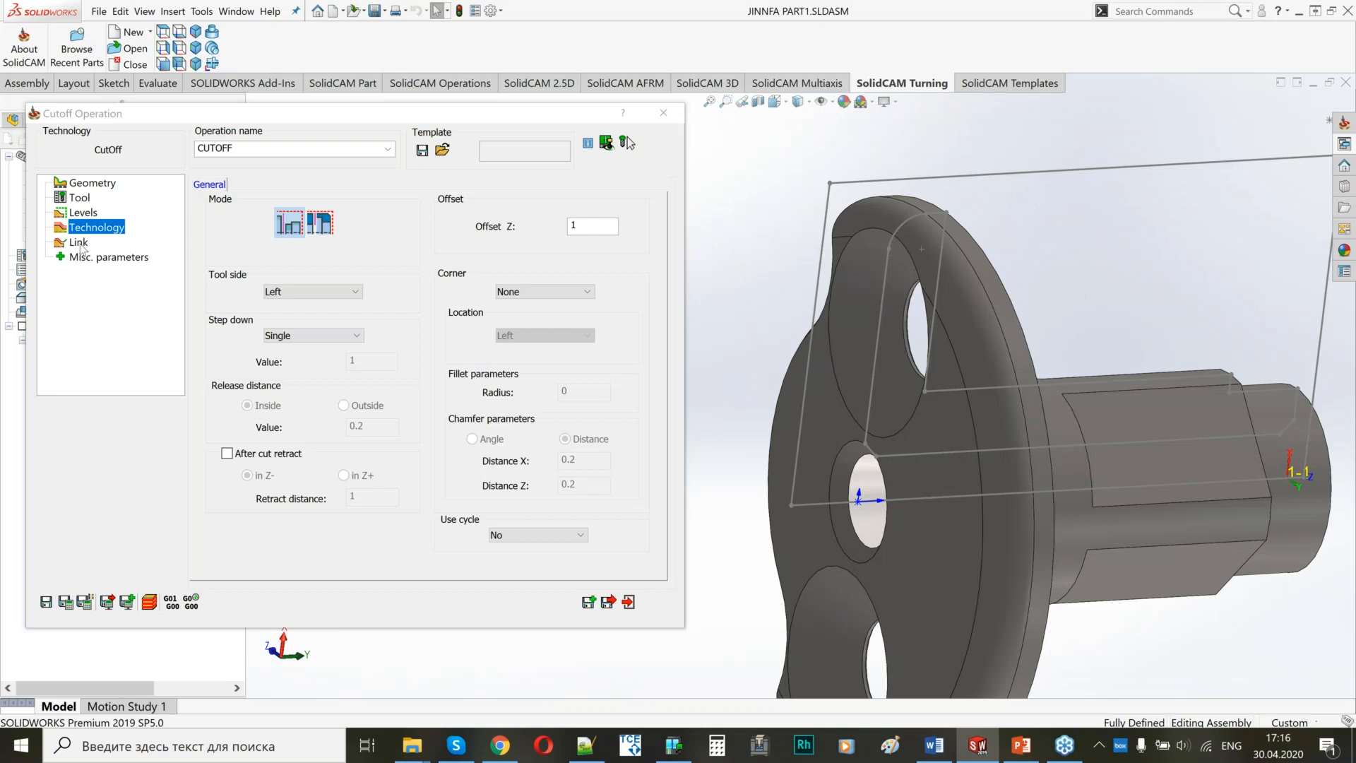
Set the cutoff's approach point to Only X with an X diameter of 20 and its retract point to None.
left_click(78, 243)
left_click(314, 225)
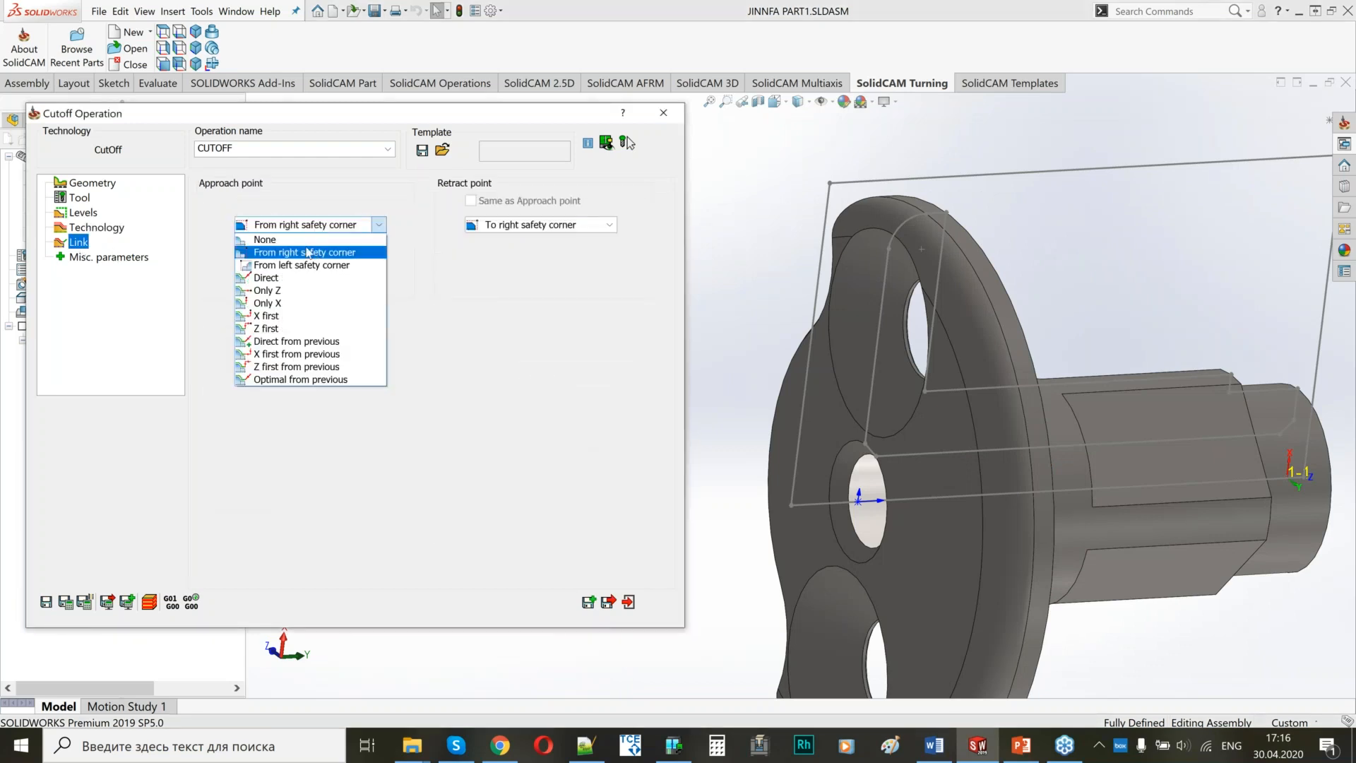
left_click(271, 303)
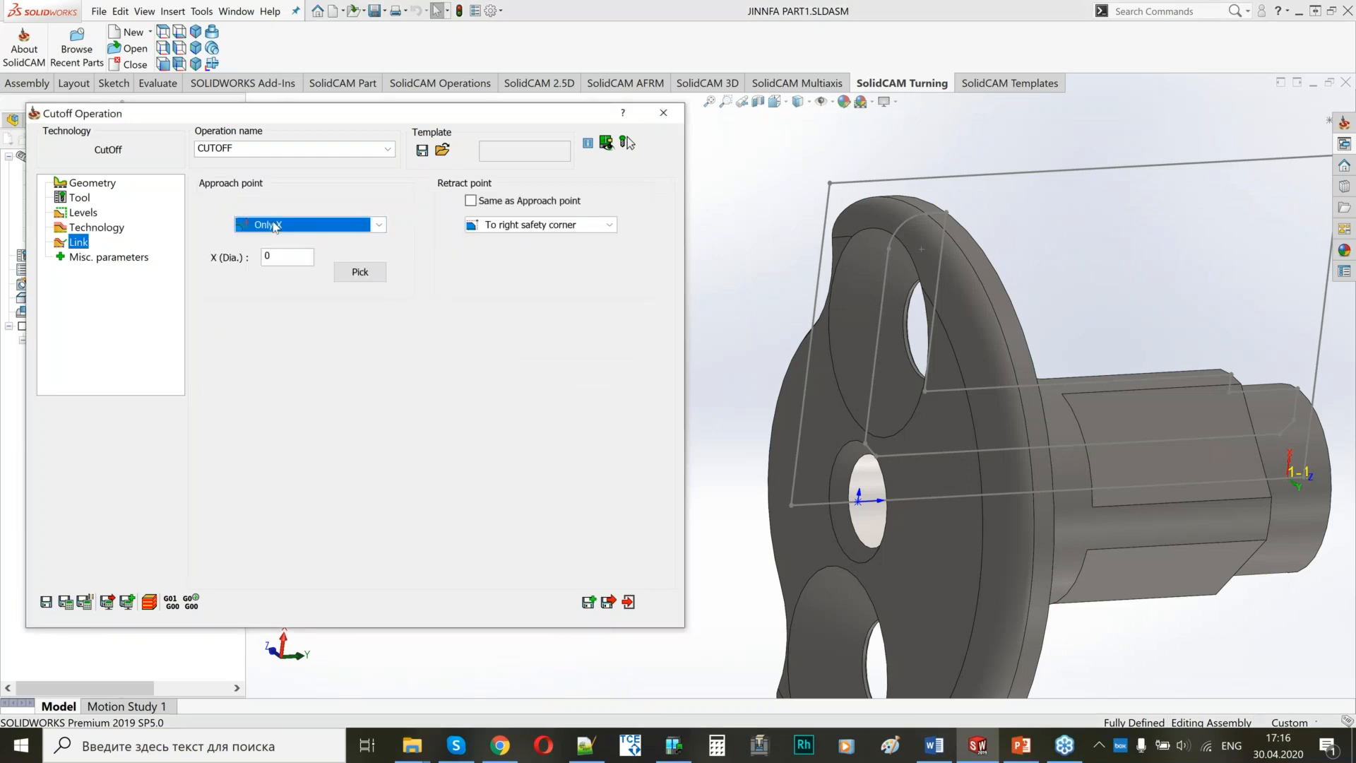
left_click_drag(286, 111, 543, 127)
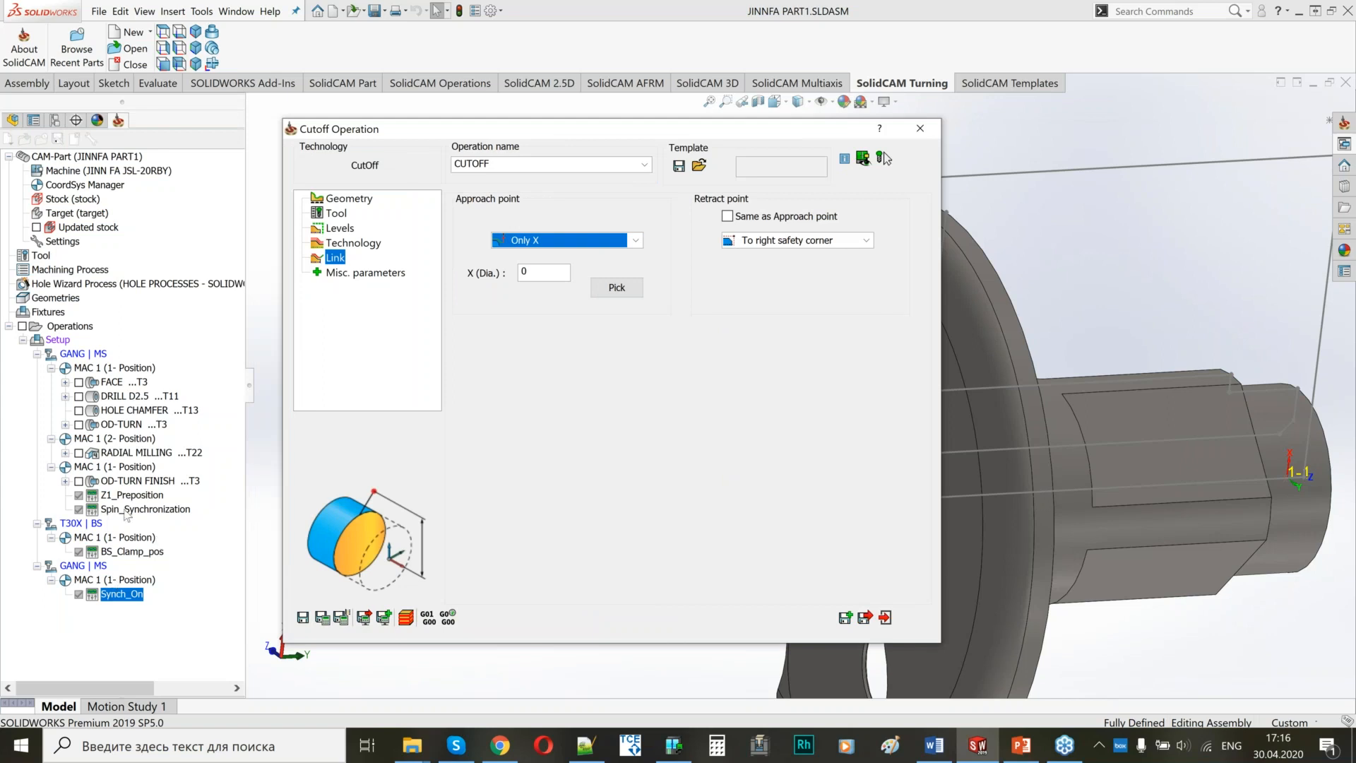
key("Tab")
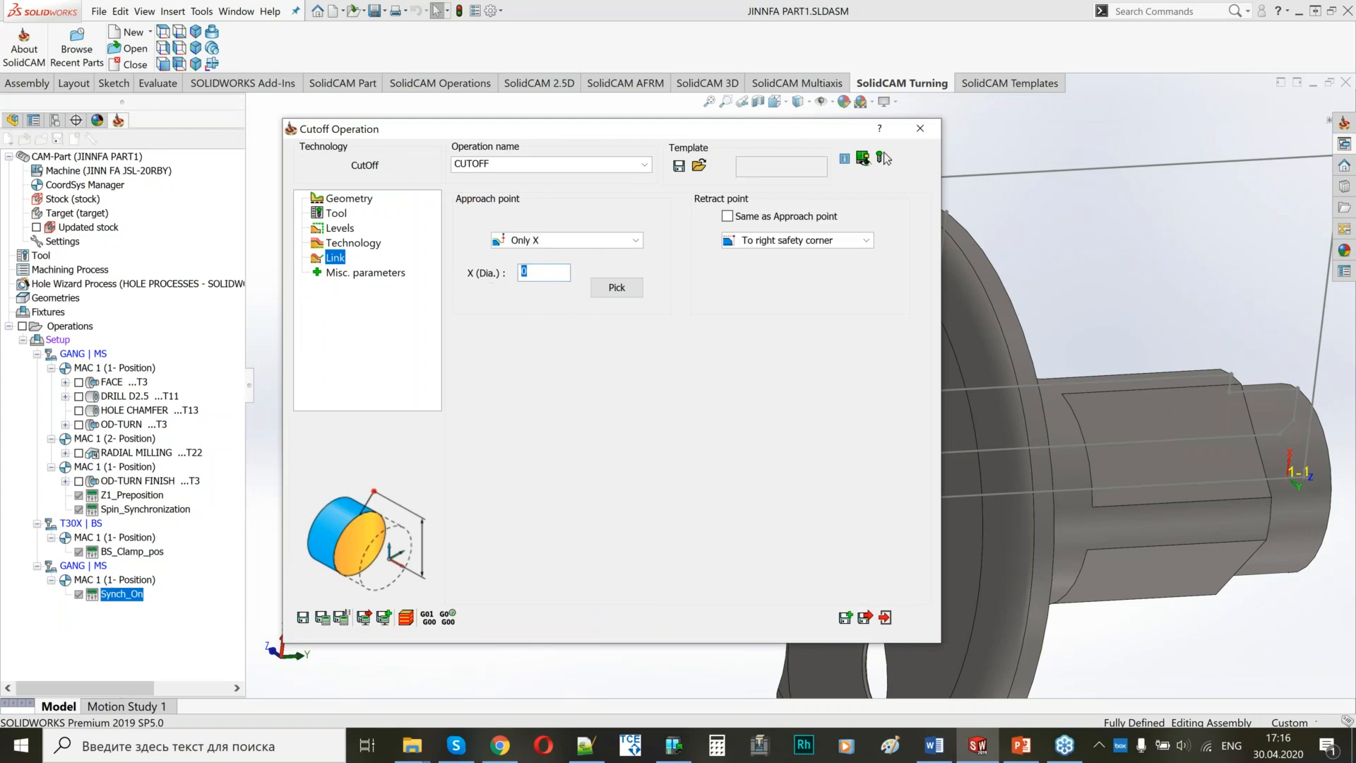
left_click(763, 240)
left_click(756, 257)
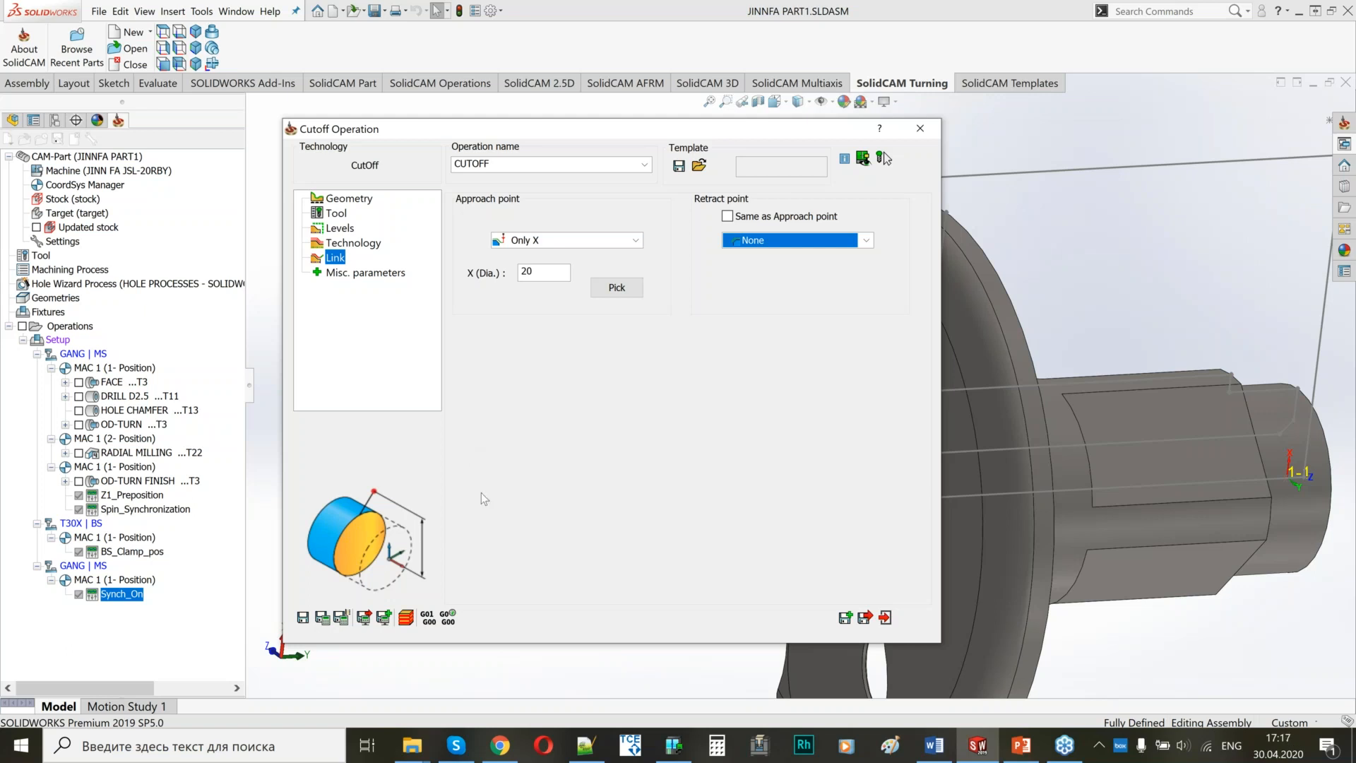
Save and calculate the CUTOFF operation, check its toolpath beside the flange, and close the operation.
left_click(322, 617)
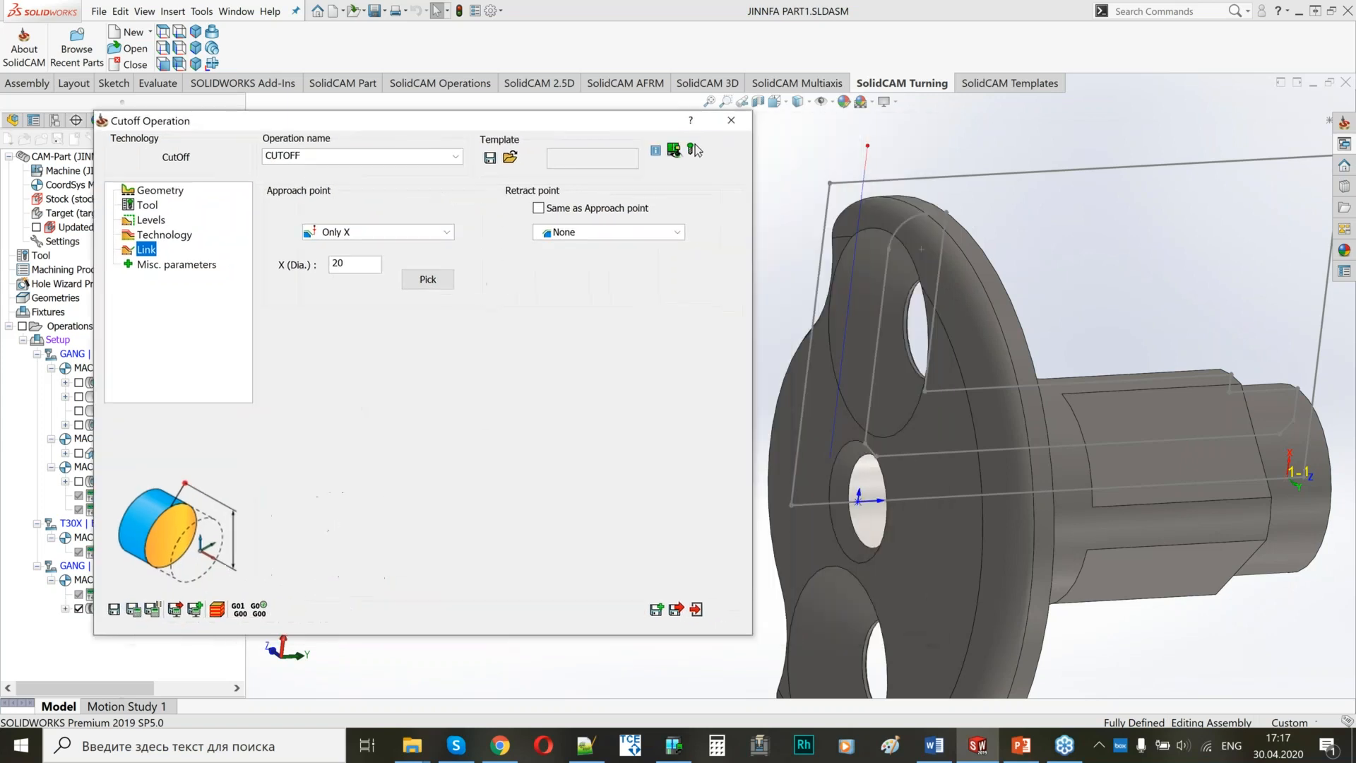
middle_click_drag(989, 394, 933, 450)
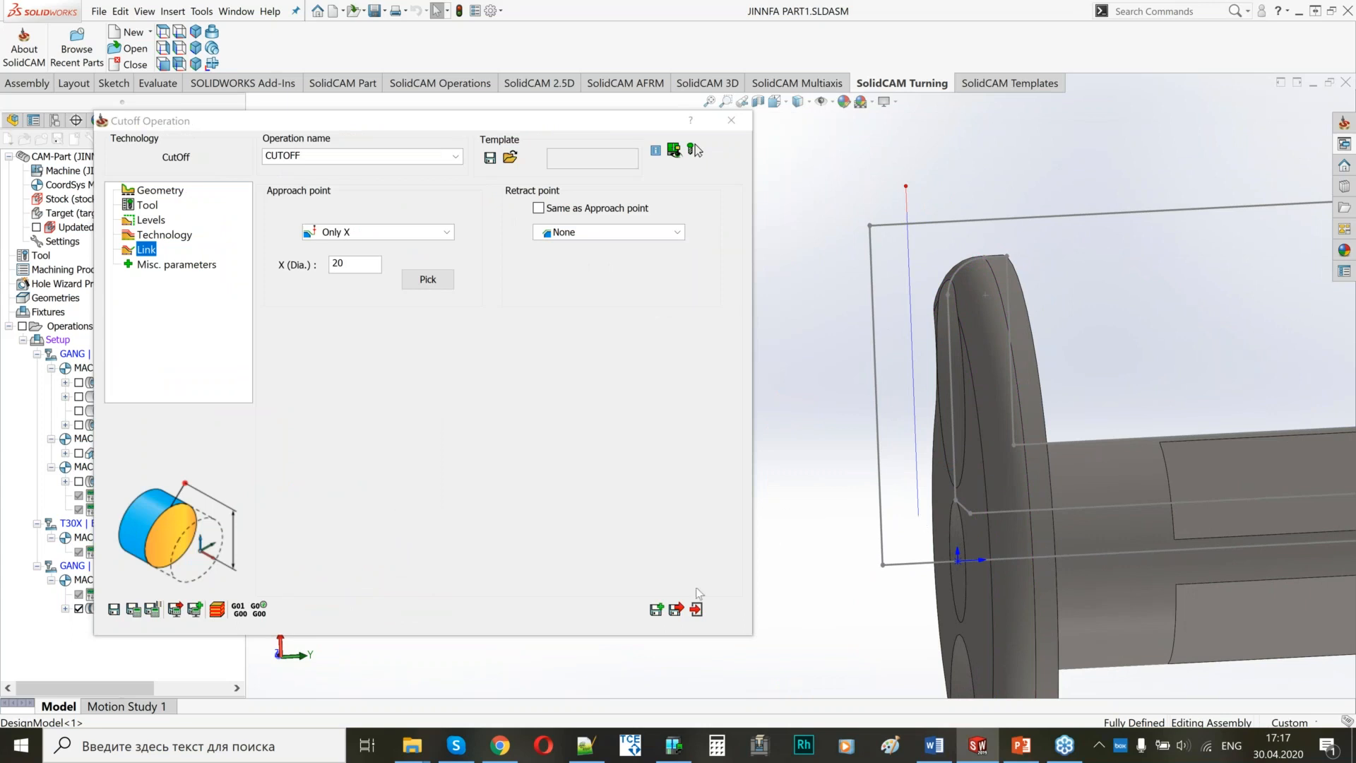
left_click(676, 608)
Add a Synch Off machine control operation after CUTOFF, save and close it, and hide the cutoff toolpath.
right_click(126, 609)
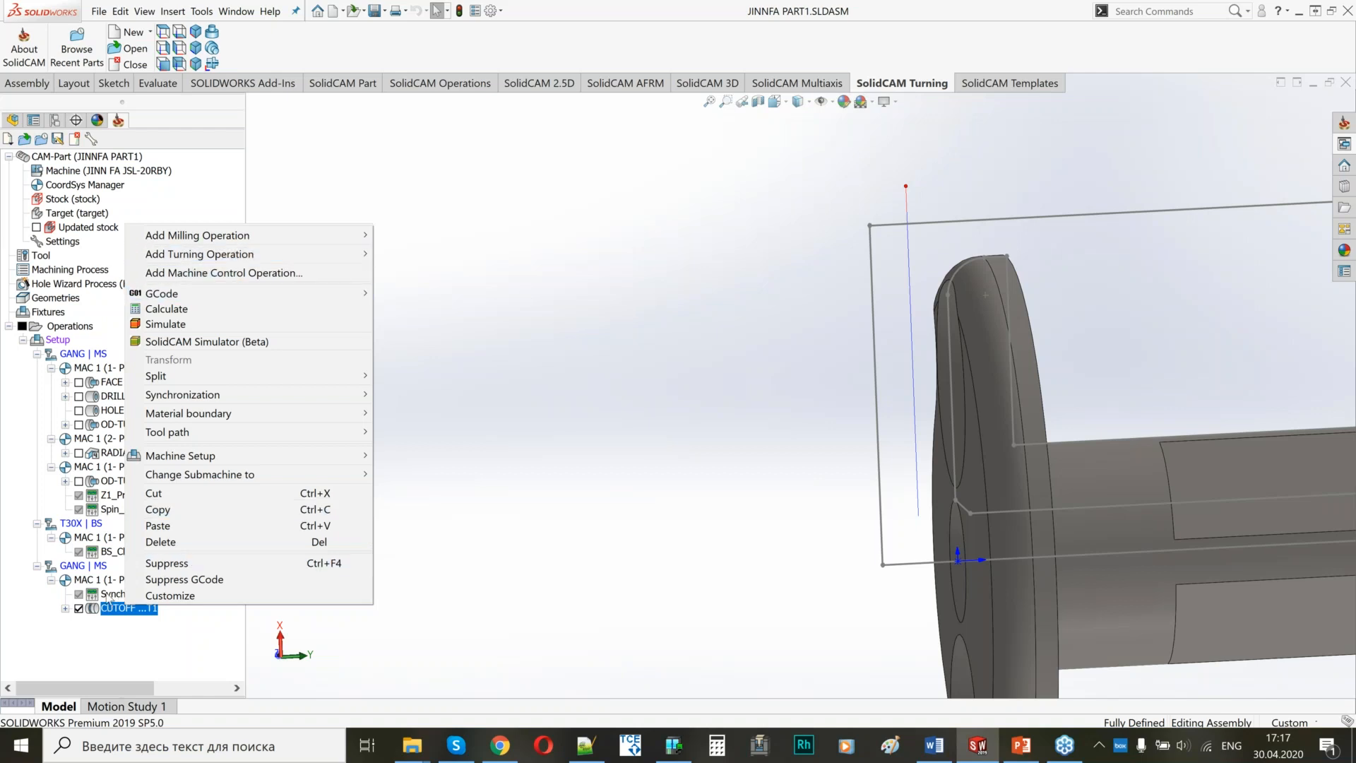
scroll(671, 408, "up", 3)
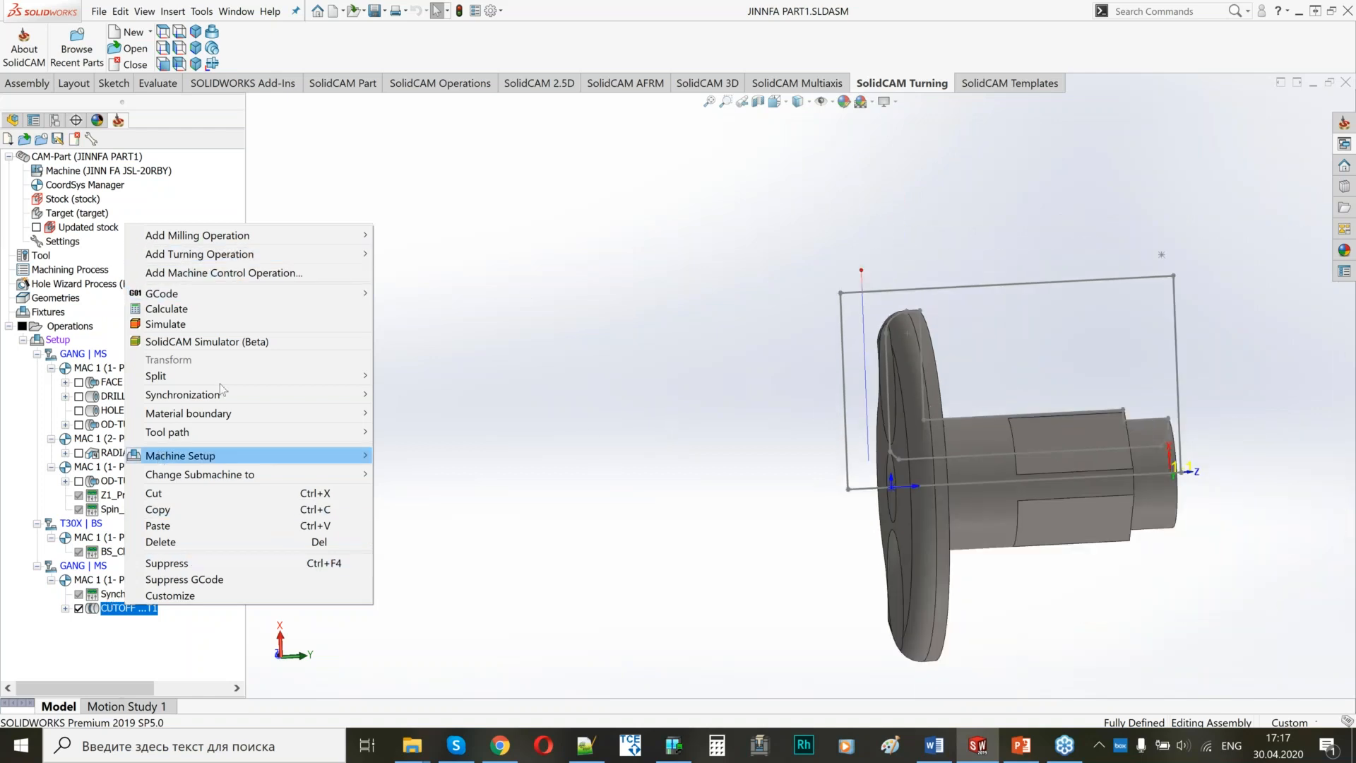
left_click(206, 273)
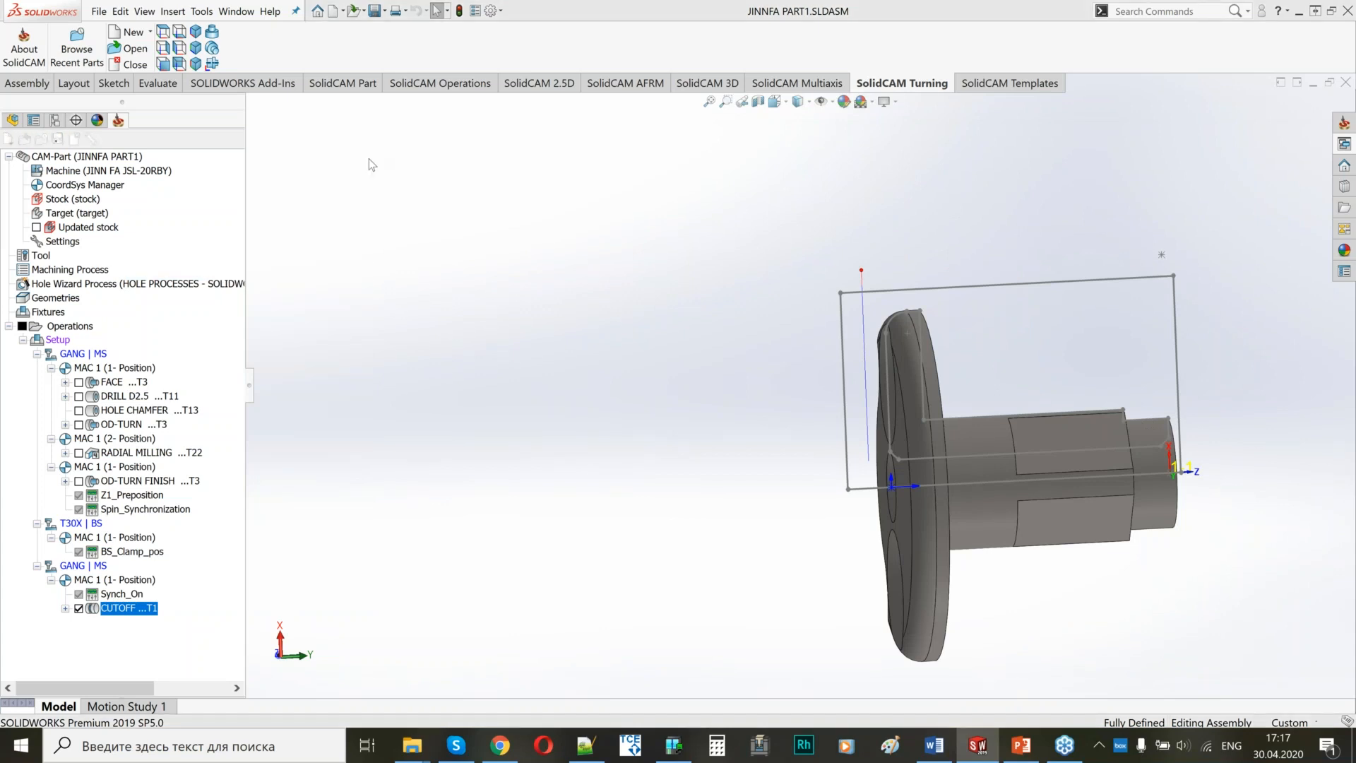
left_click(325, 89)
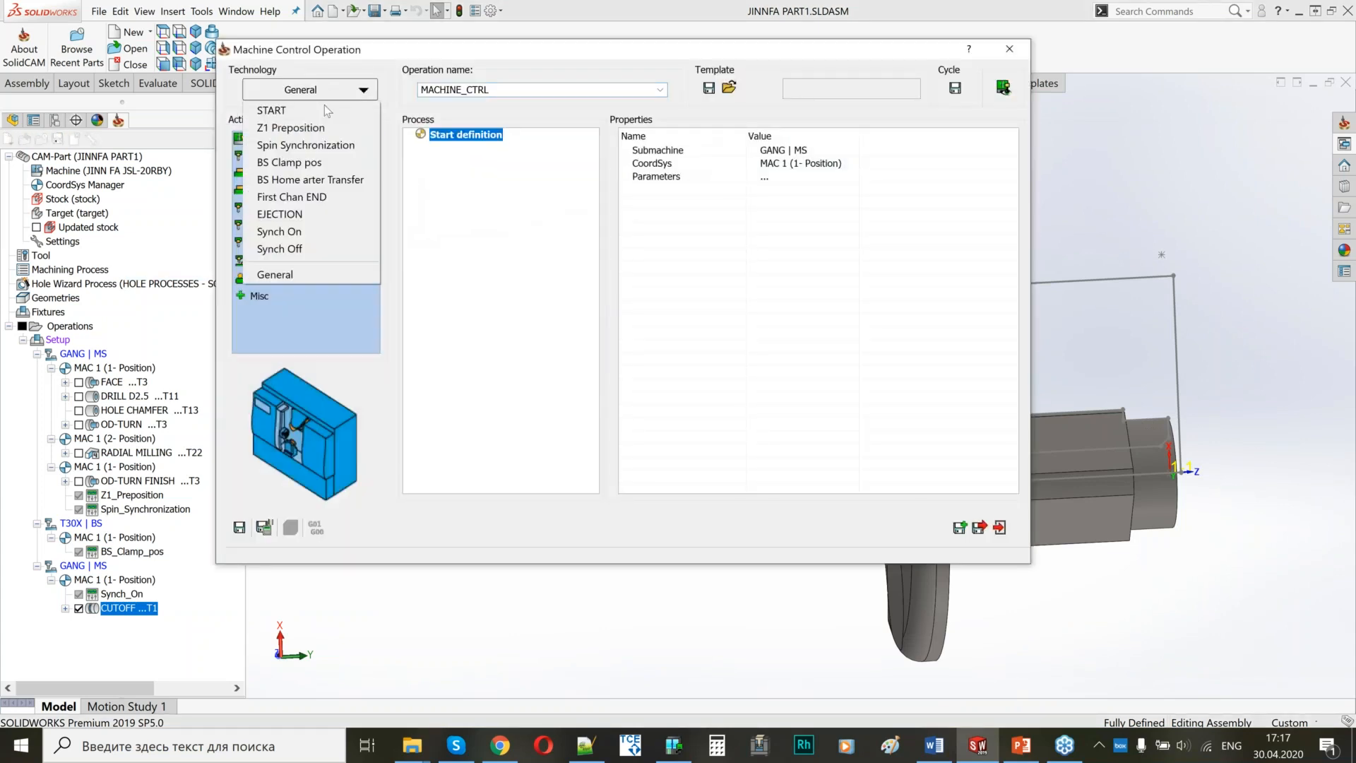
left_click(296, 248)
left_click(264, 527)
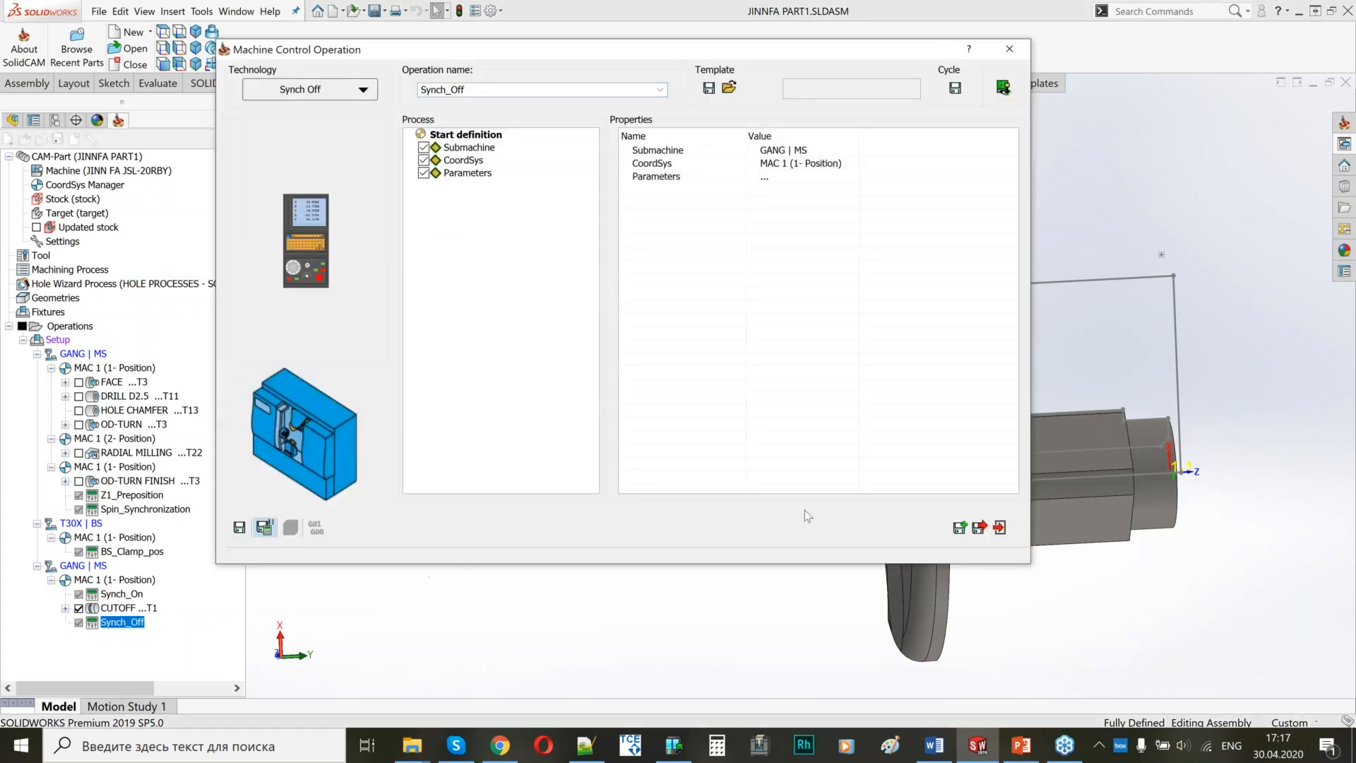
left_click(980, 528)
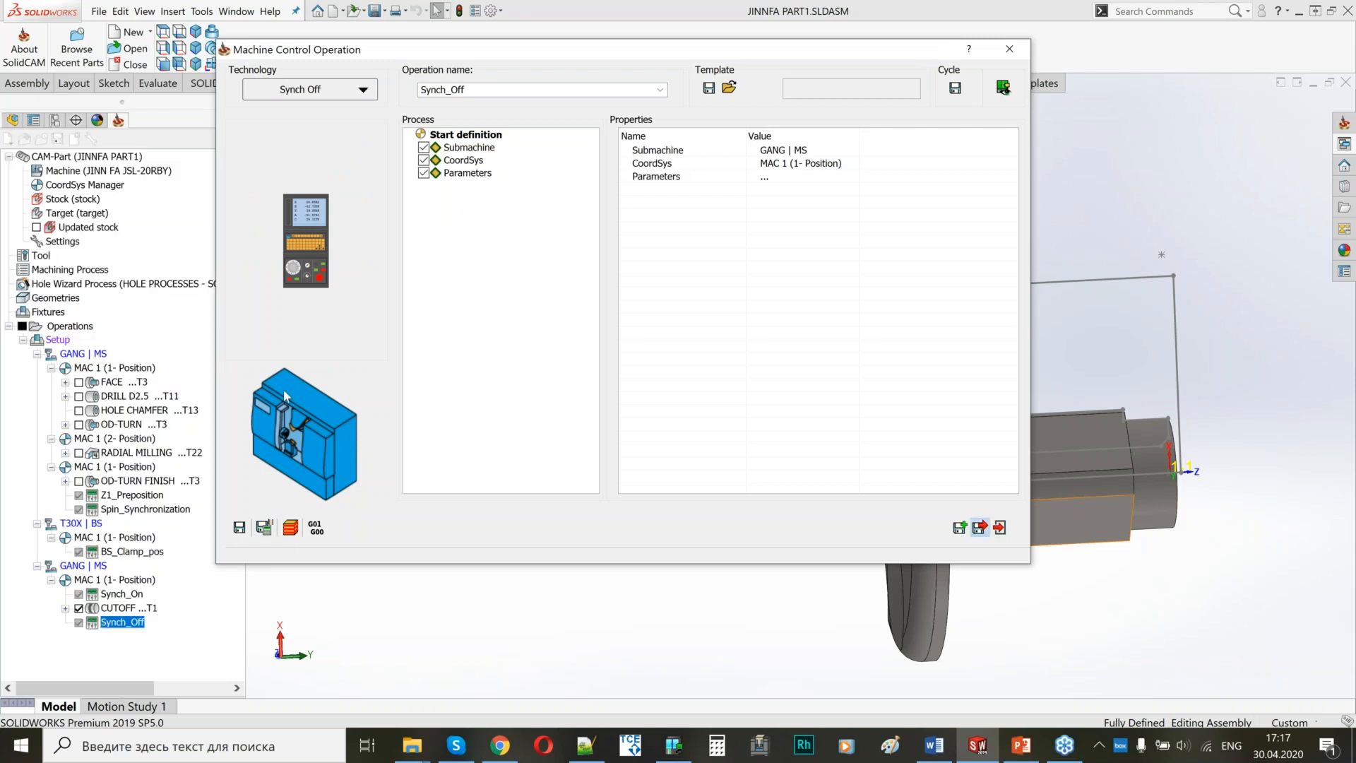
left_click(83, 612)
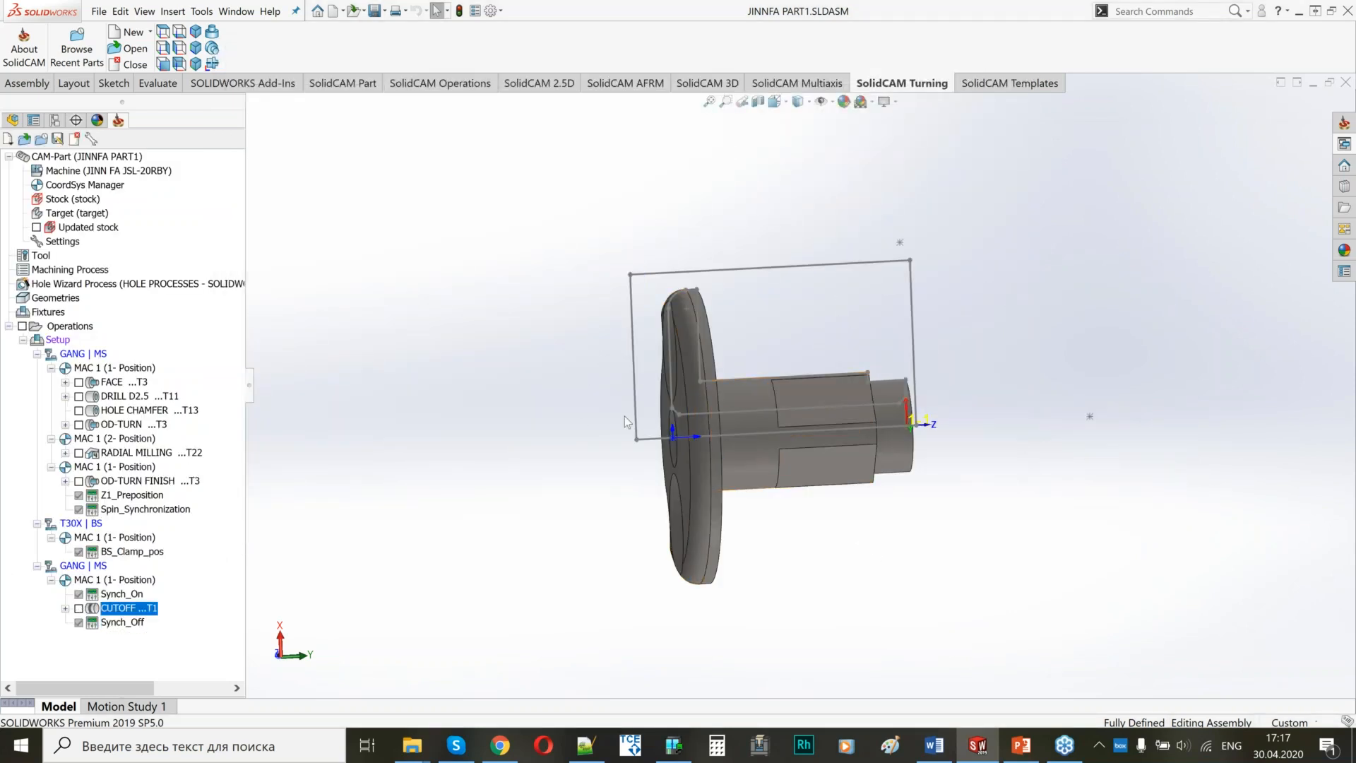
Add a BS Home arter Transfer machine control operation after Synch_Off, save it, and check its parameters.
left_click(133, 625)
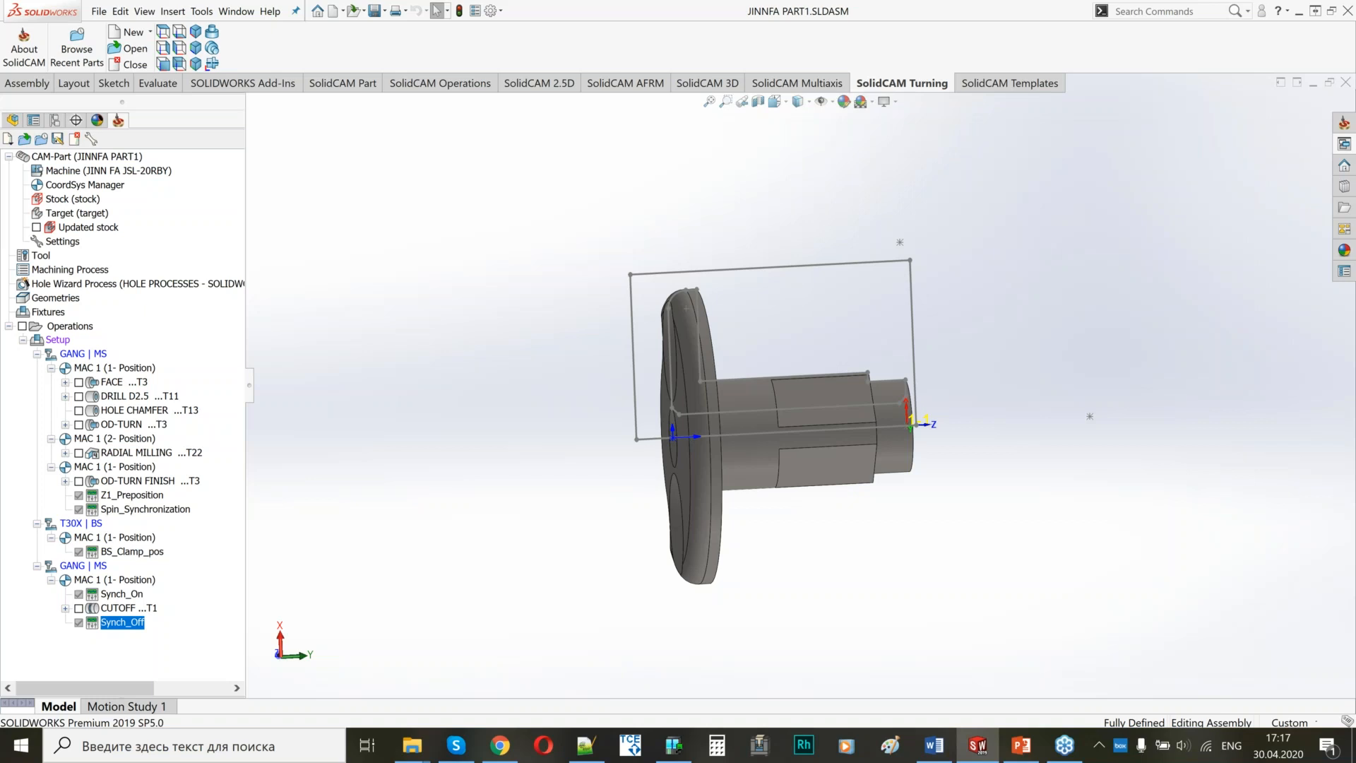
right_click(141, 627)
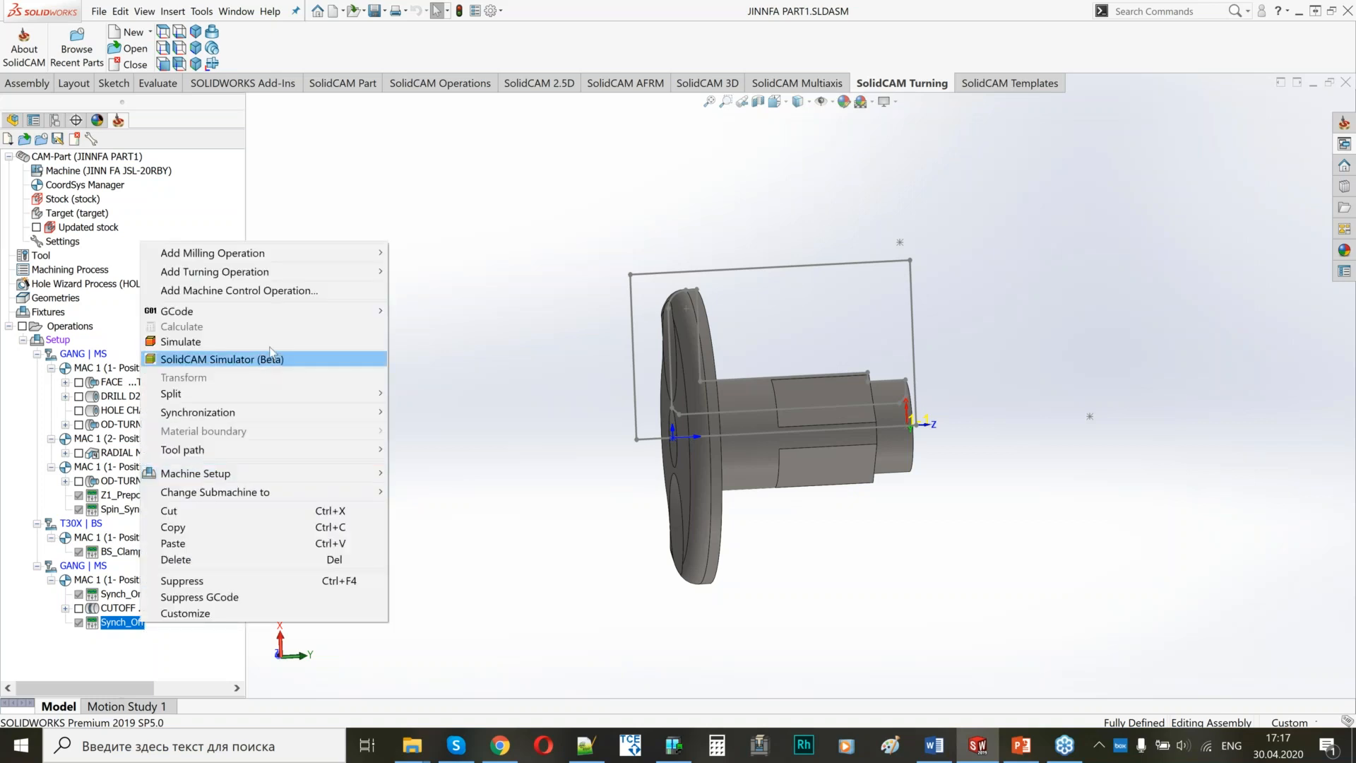
left_click(286, 291)
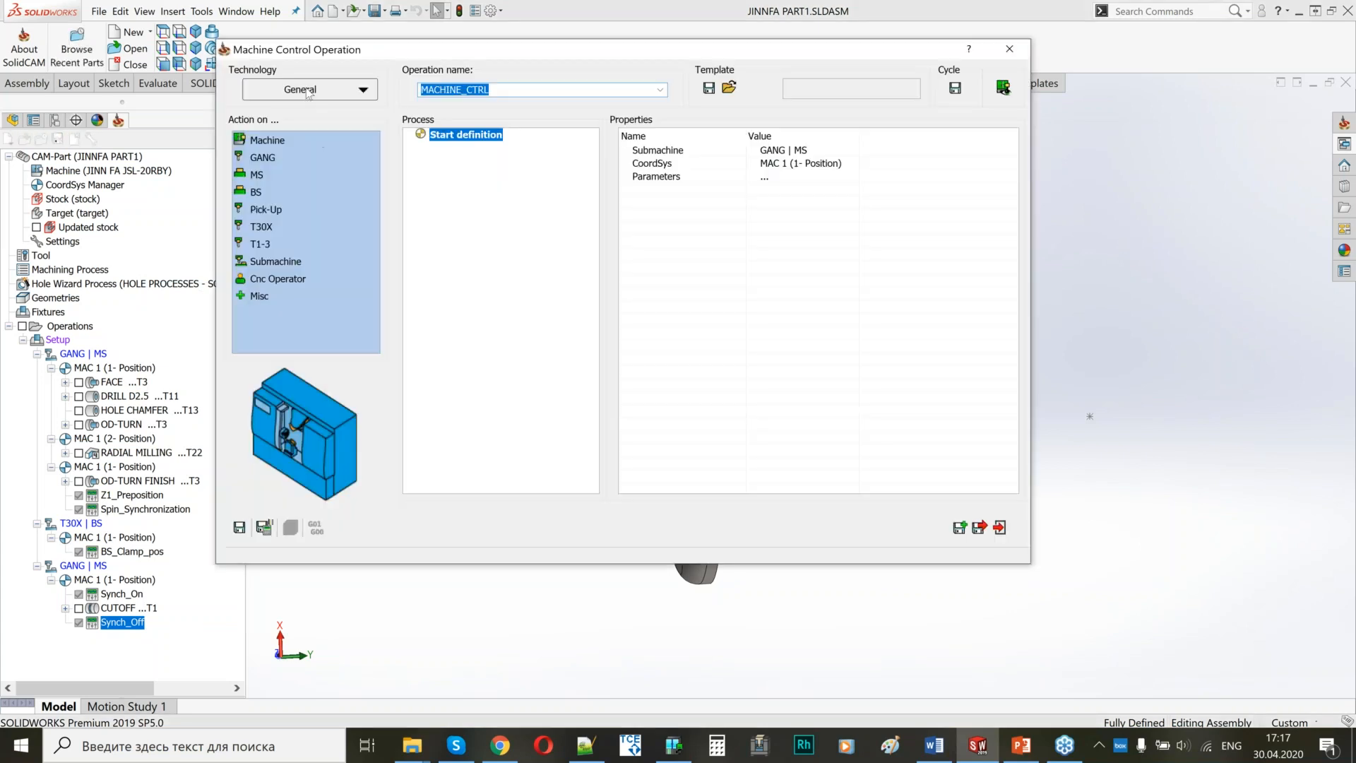
left_click(304, 90)
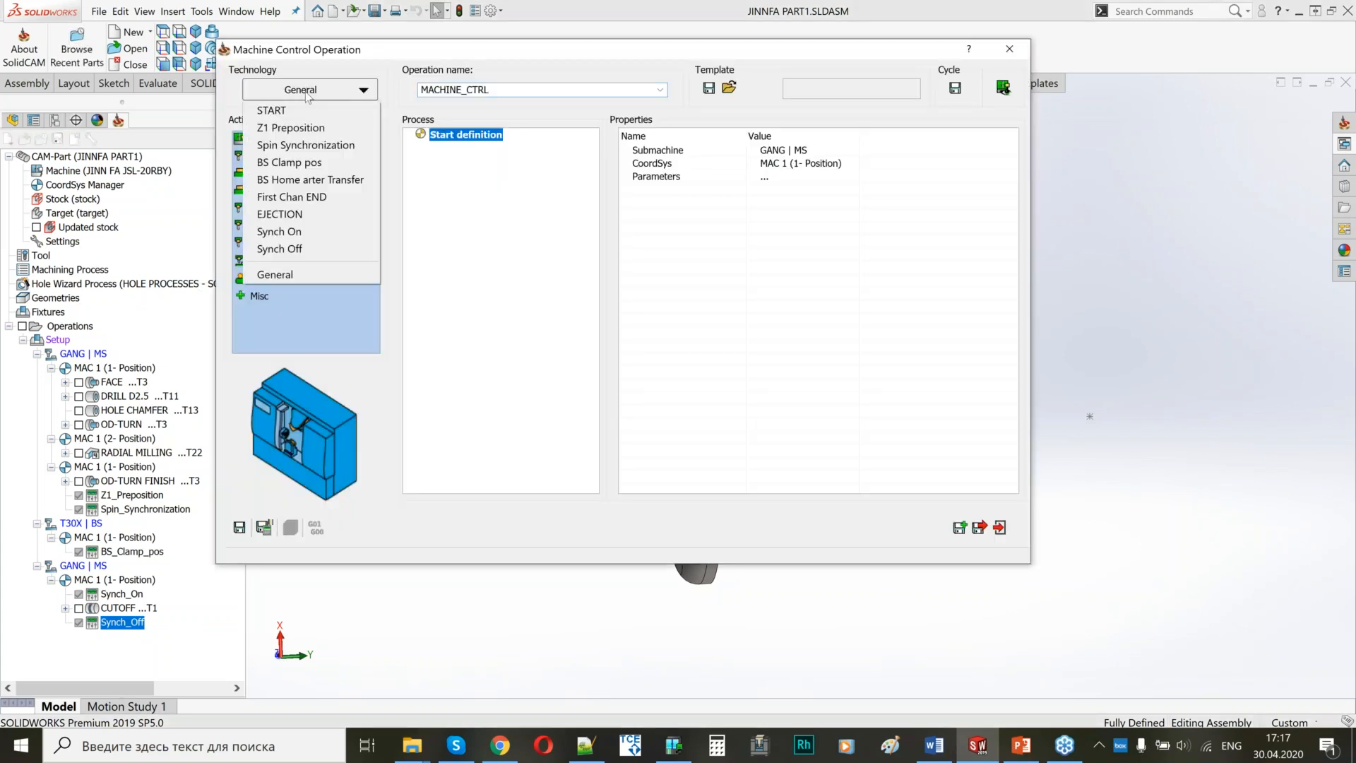
left_click(308, 180)
left_click(760, 432)
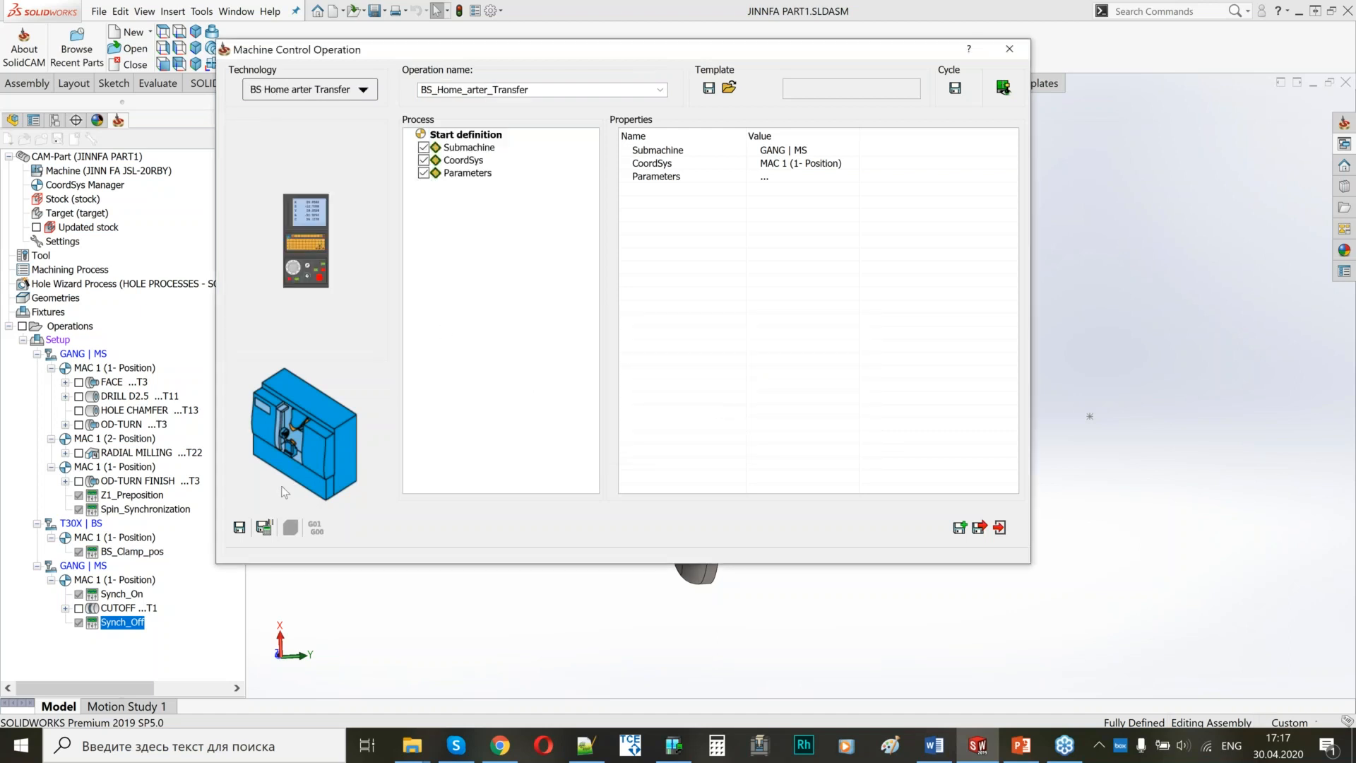
left_click(264, 527)
left_click(467, 173)
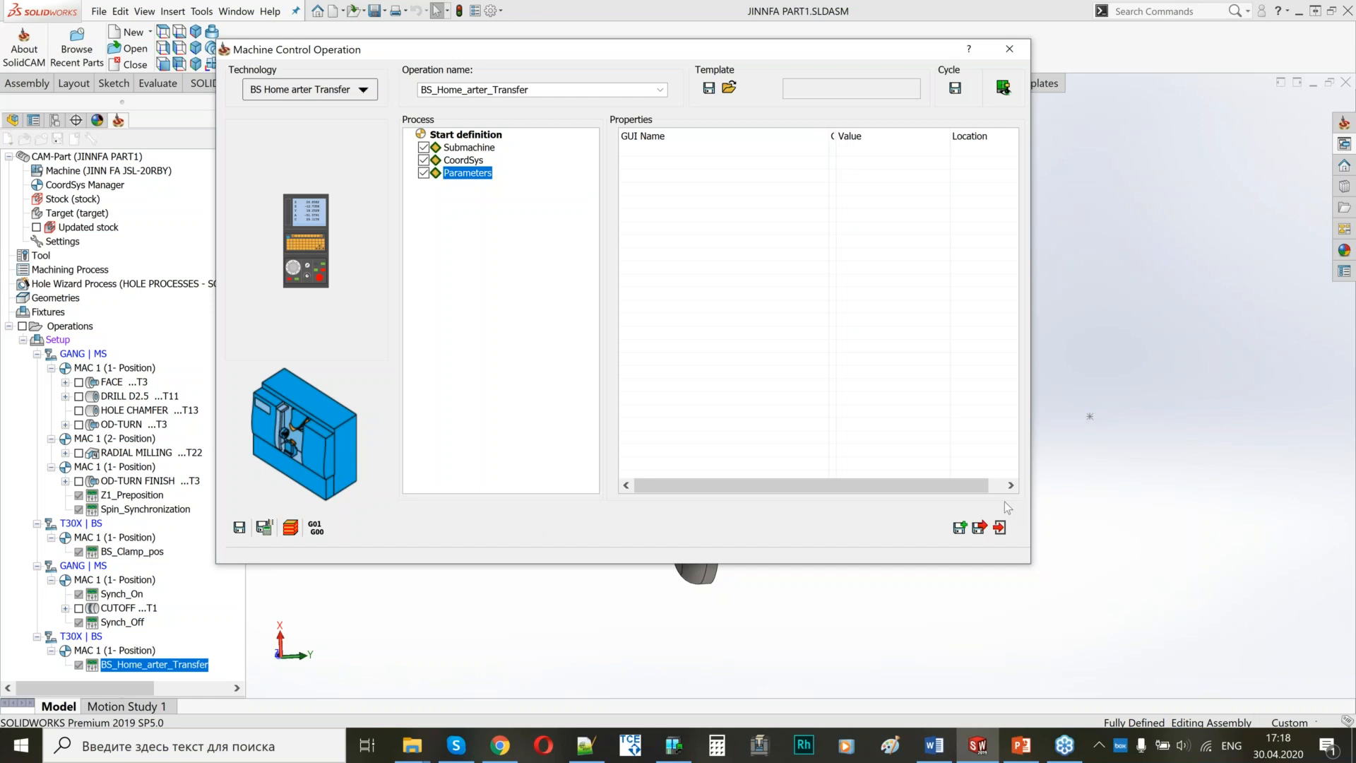
Duplicate the BS Home operation and change the copy to First Chan END on the GANG | MS submachine.
left_click(960, 528)
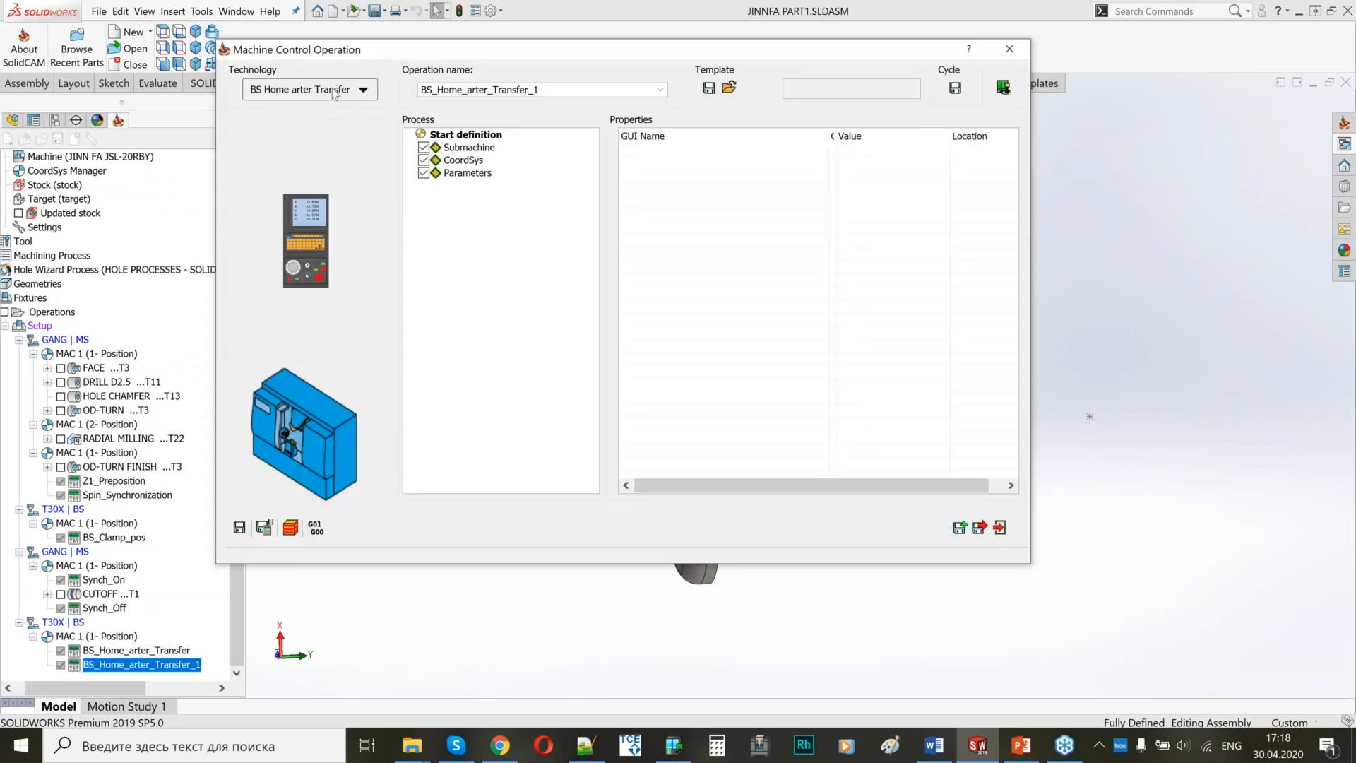
left_click(334, 94)
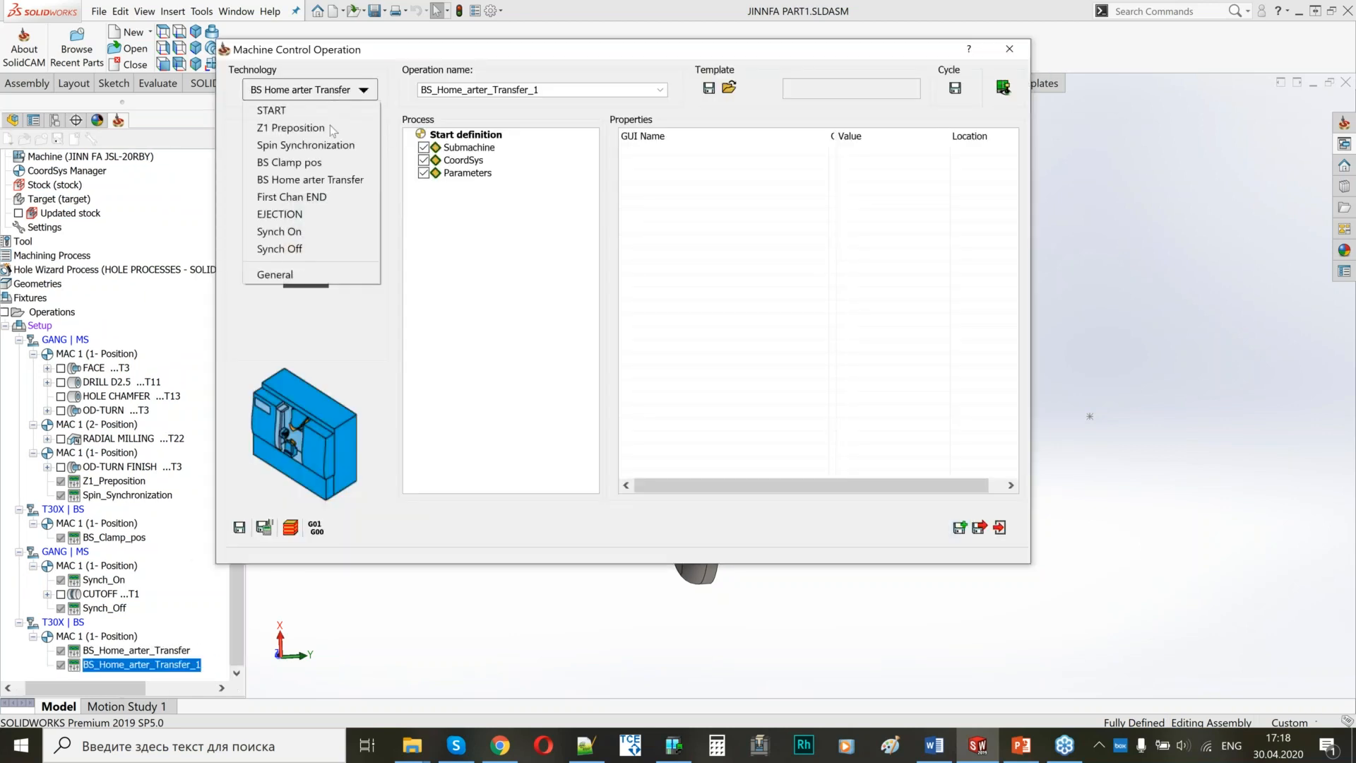
left_click(285, 197)
left_click(733, 437)
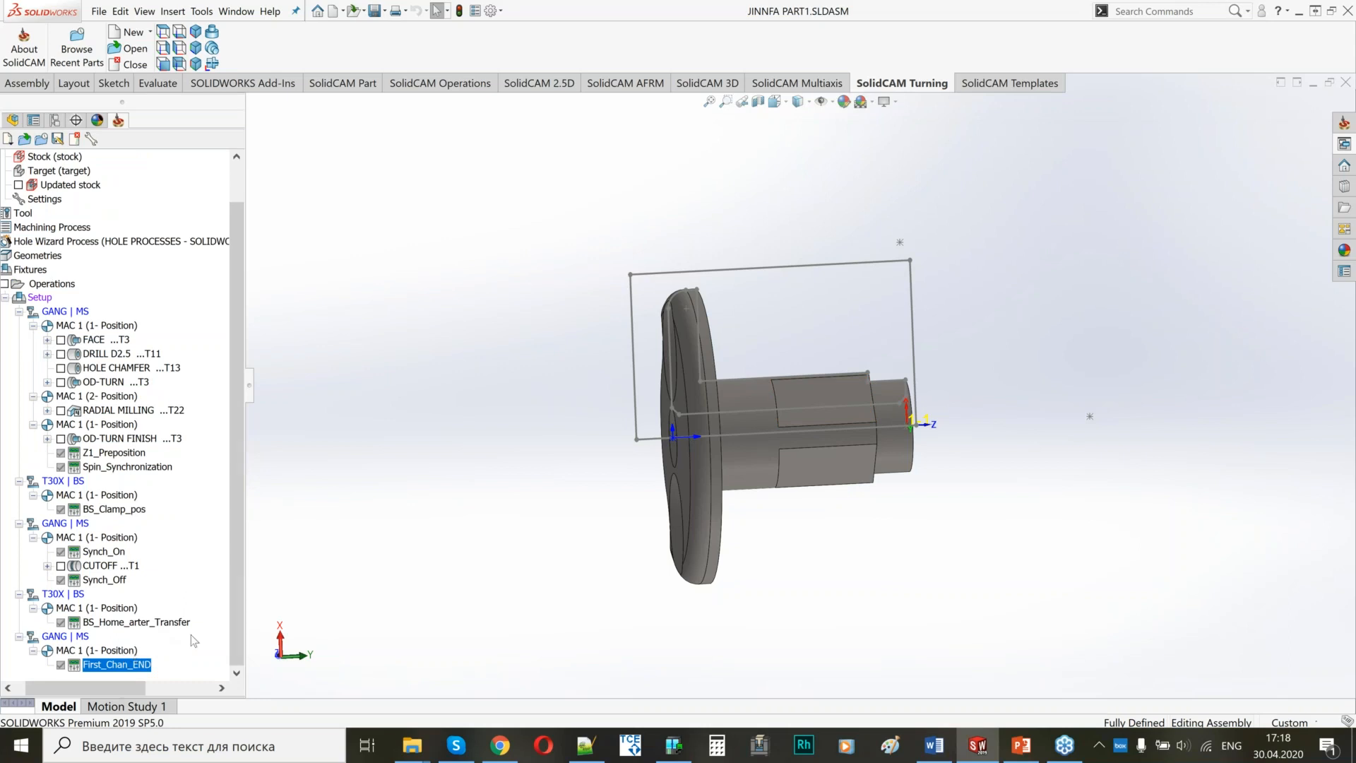
Add a turning operation named BS-FACE after First_Chan_END, using coordinate system MAC 2 (1- Position).
right_click(142, 665)
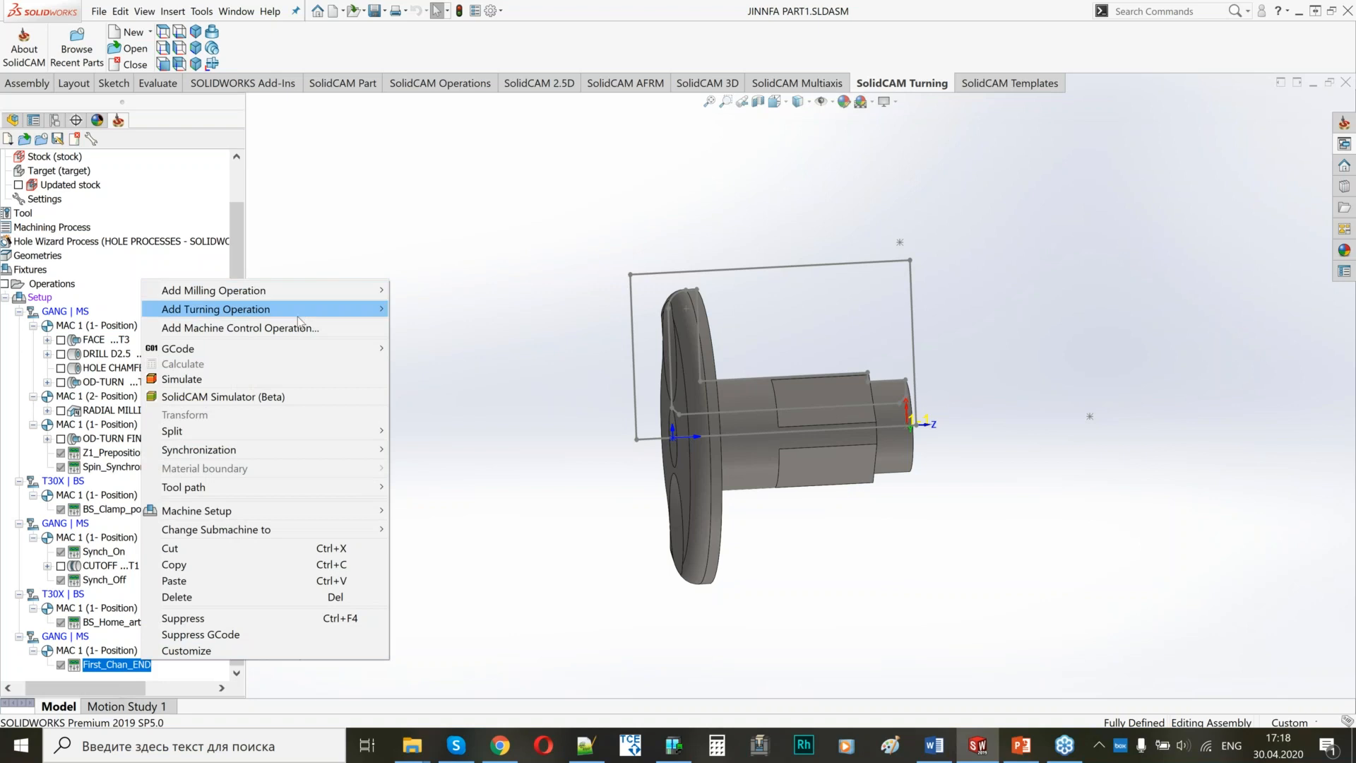
mouse_move(297, 318)
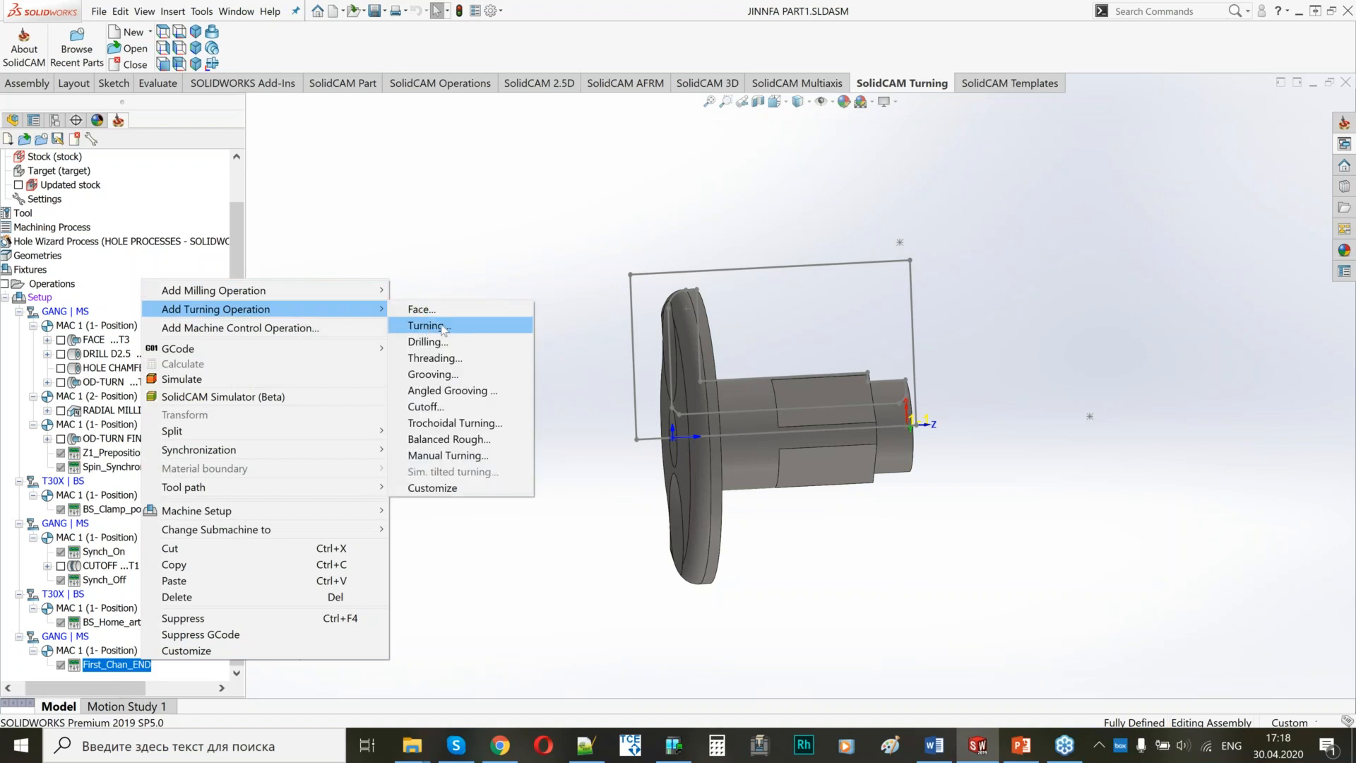
left_click(443, 327)
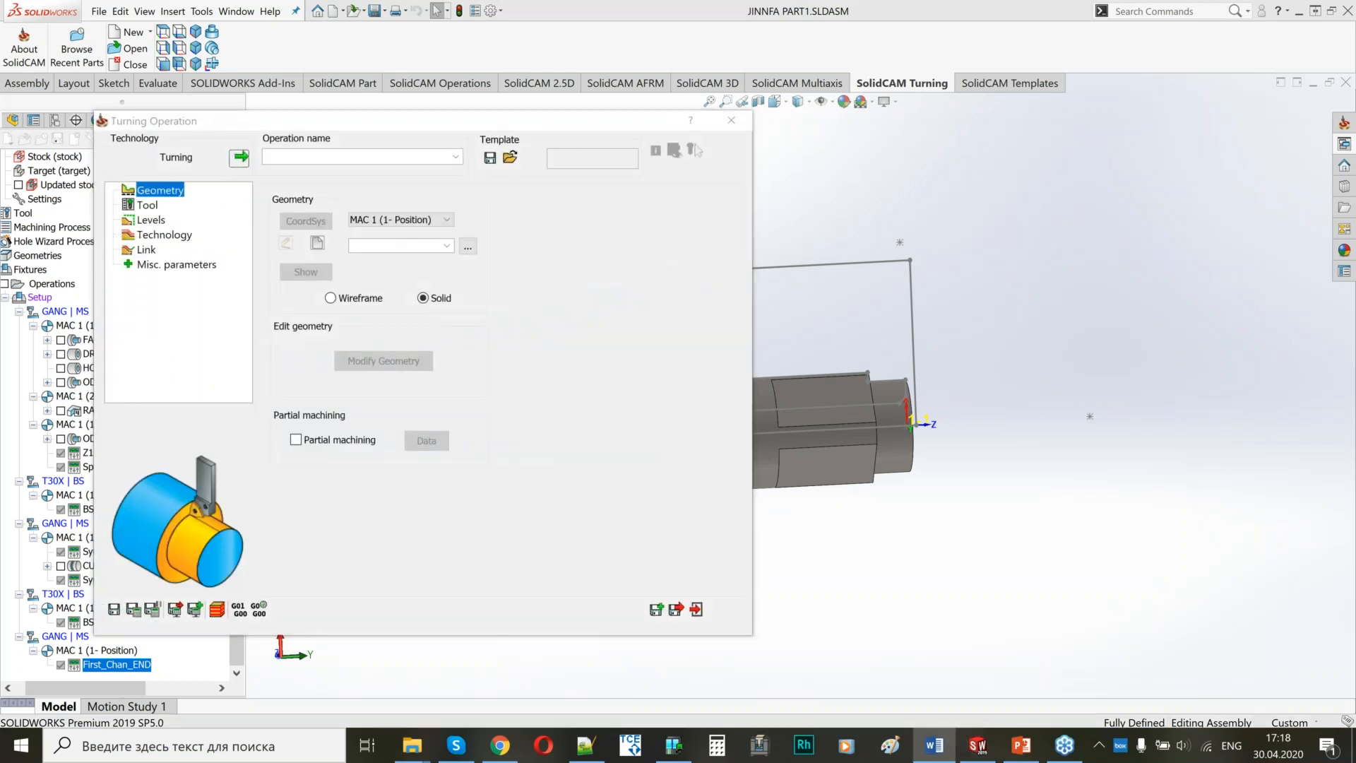
left_click(298, 156)
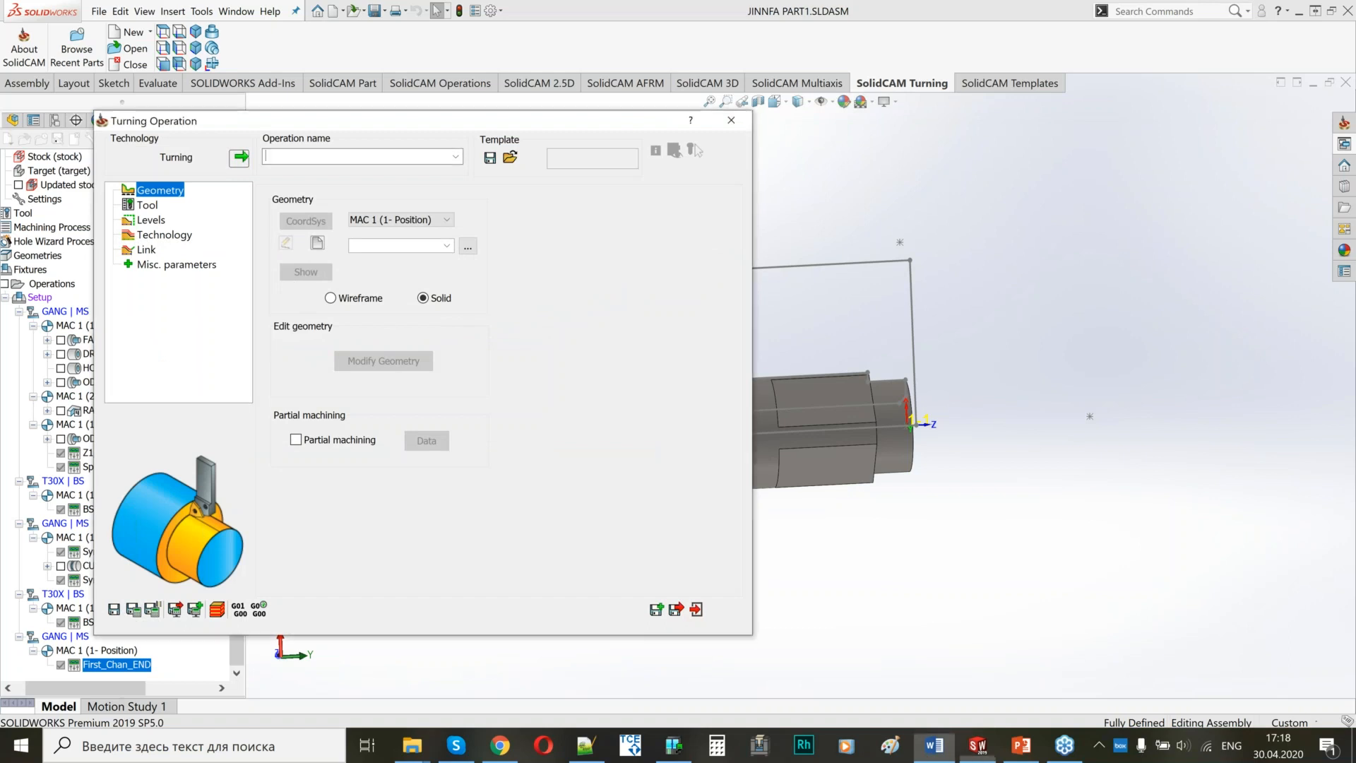
type("BS-FACE")
left_click(388, 220)
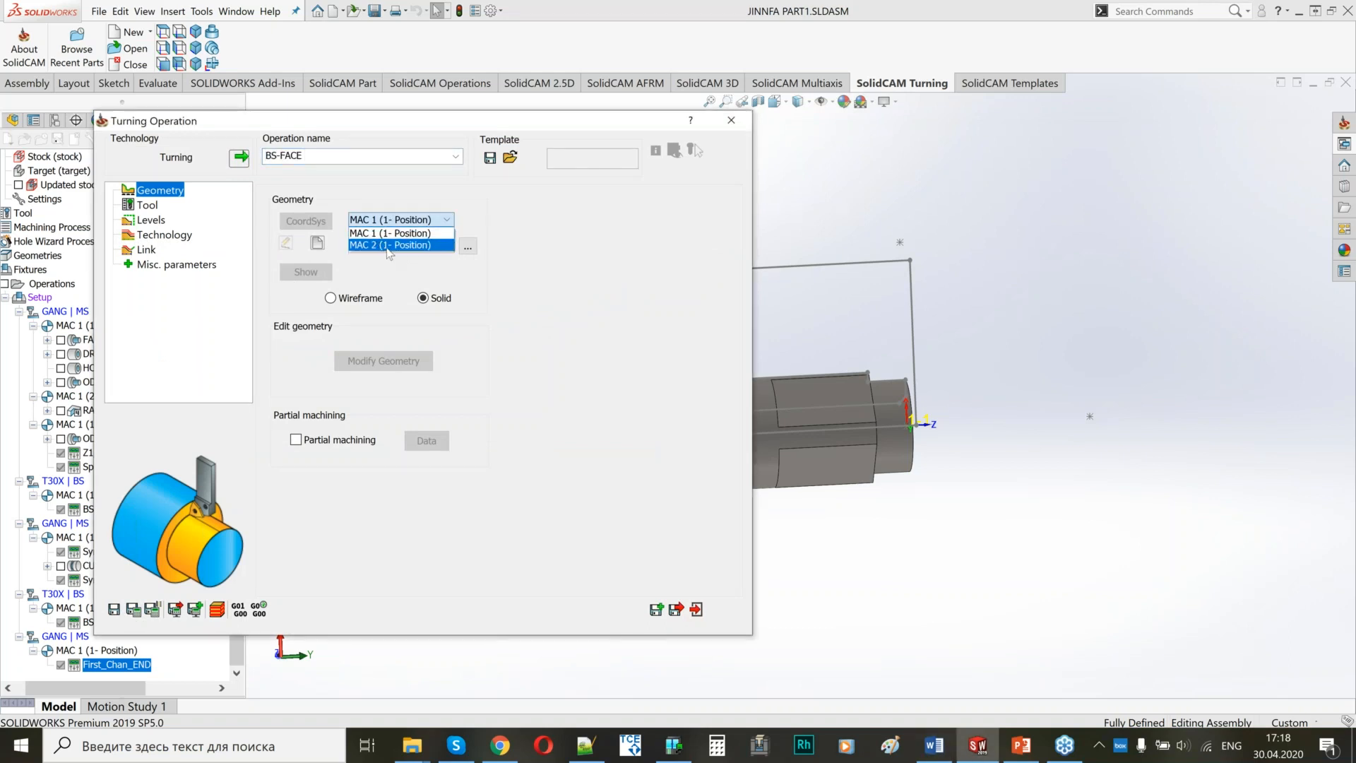
left_click(387, 247)
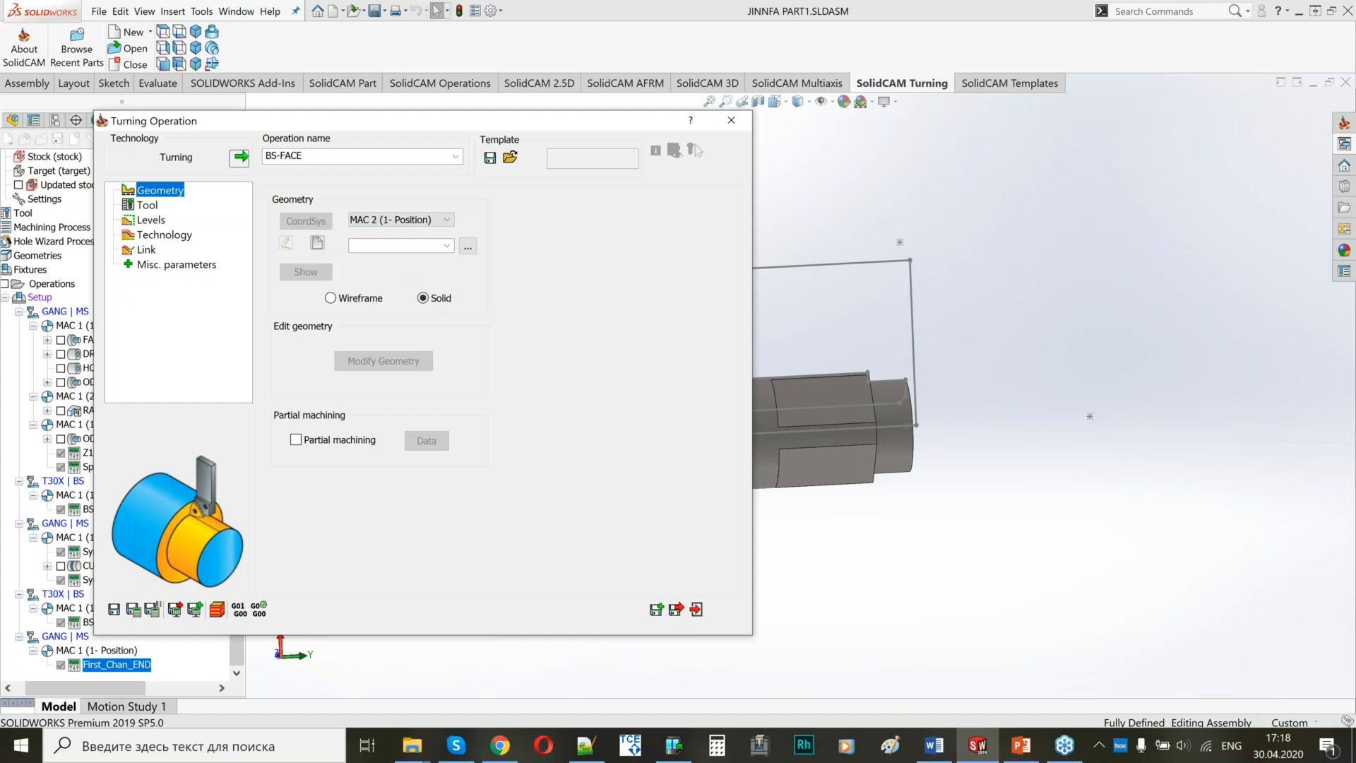
Define a new wireframe geometry for BS-FACE, chaining the flange's outer corner arc and front face line, and accept it.
left_click(330, 298)
left_click(318, 243)
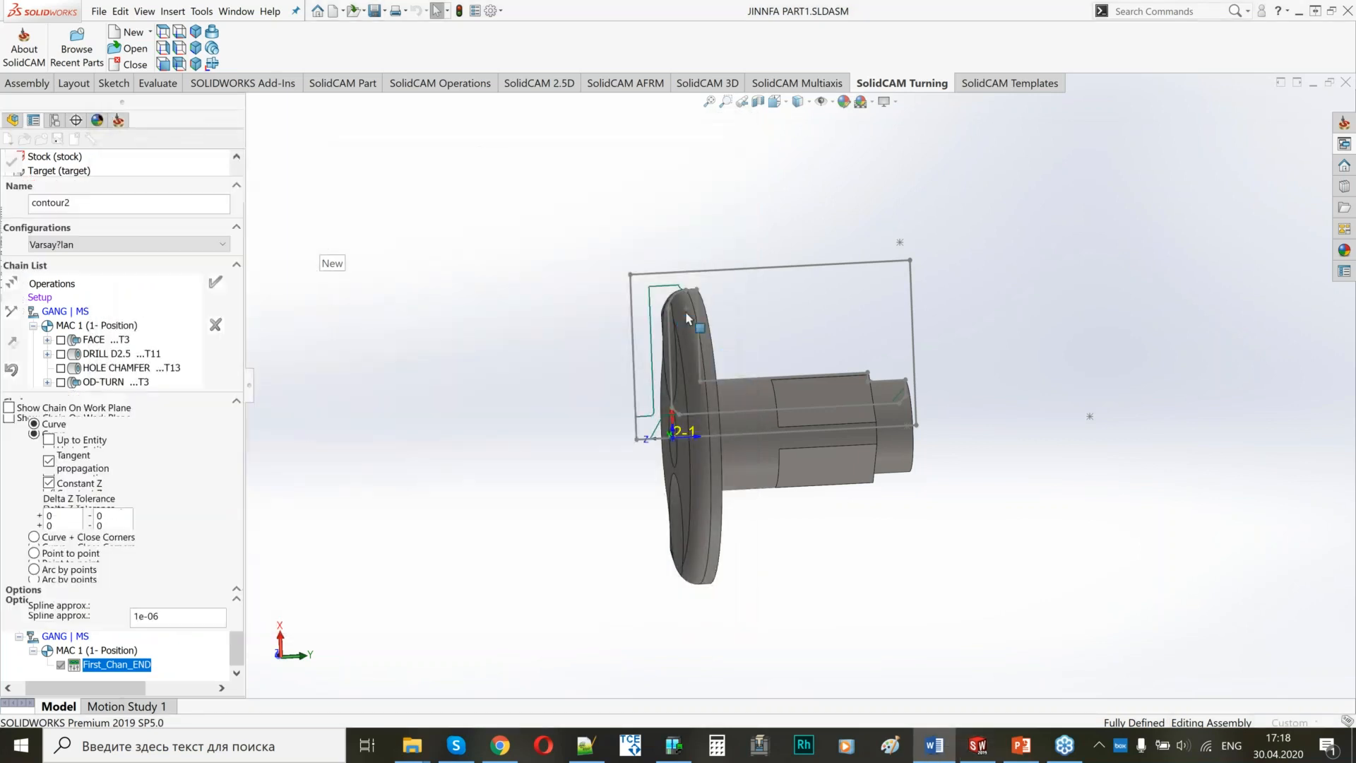
scroll(685, 311, "down", 3)
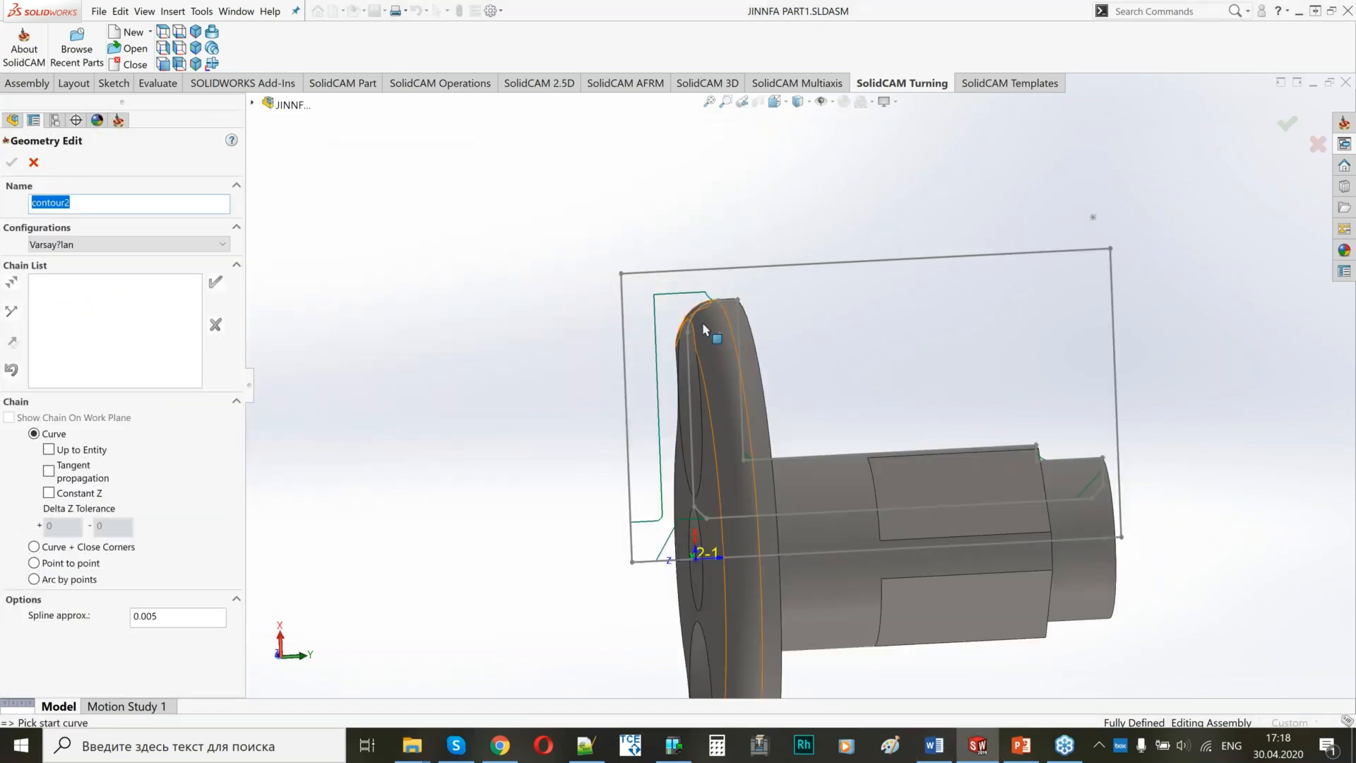
scroll(680, 302, "down", 4)
mouse_move(681, 305)
middle_mouse_down()
mouse_move(773, 339)
mouse_move(727, 328)
middle_mouse_up()
left_click(680, 319)
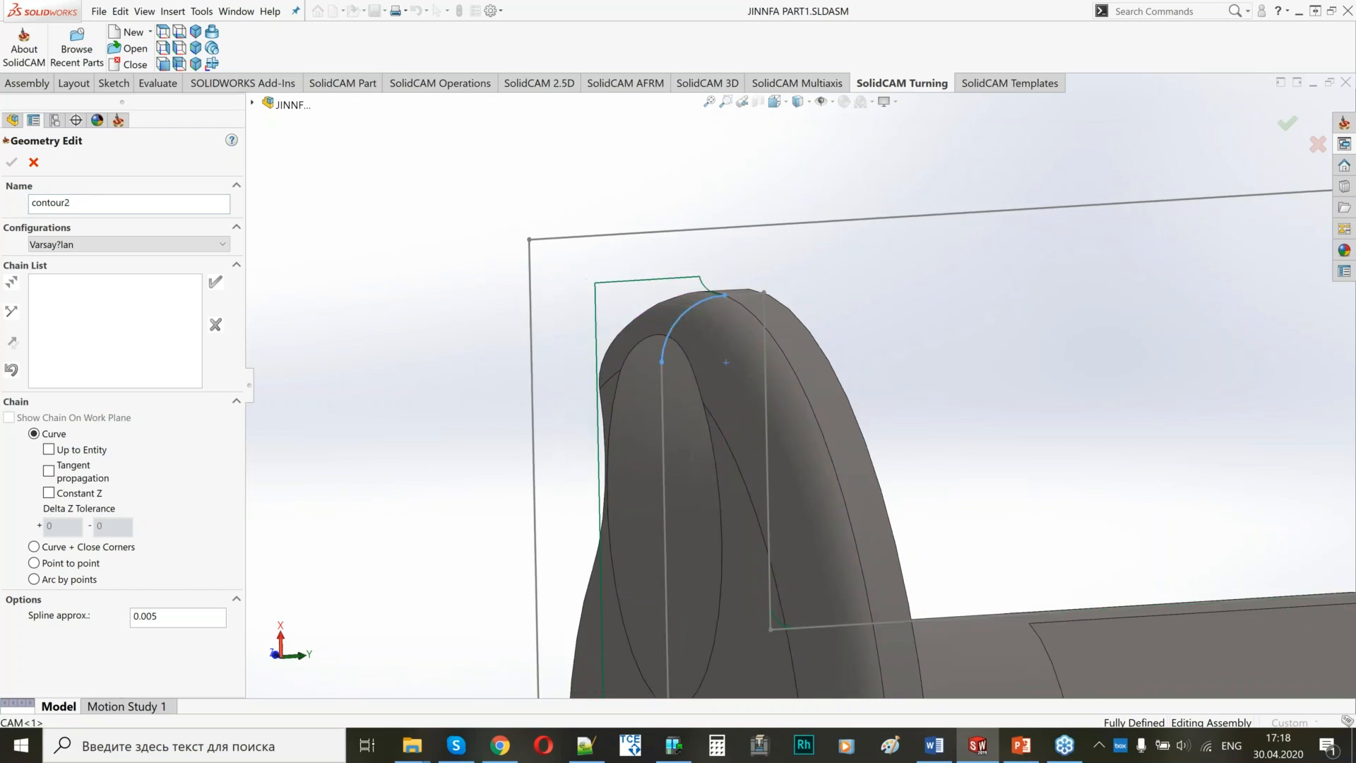
left_click(665, 462)
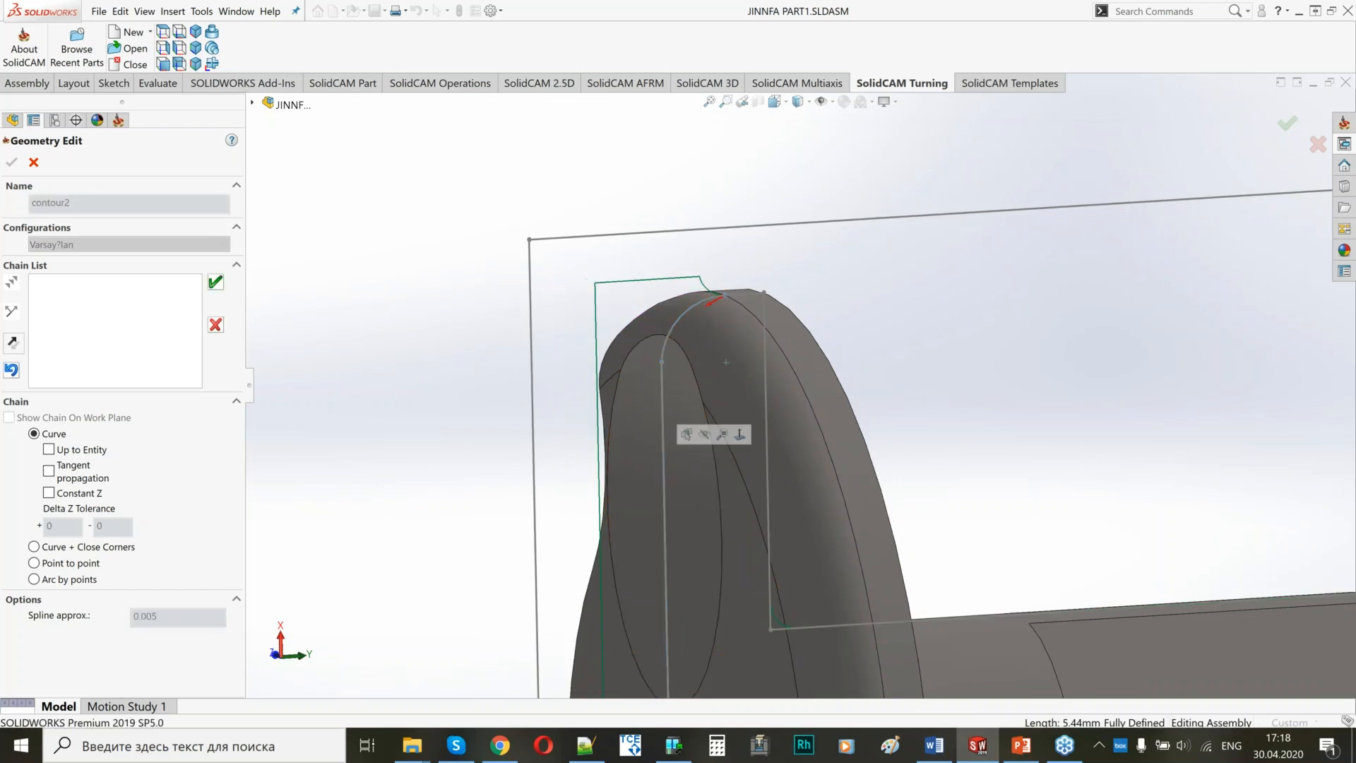
scroll(796, 385, "up", 4)
middle_click_drag(797, 384, 825, 387)
left_click(215, 282)
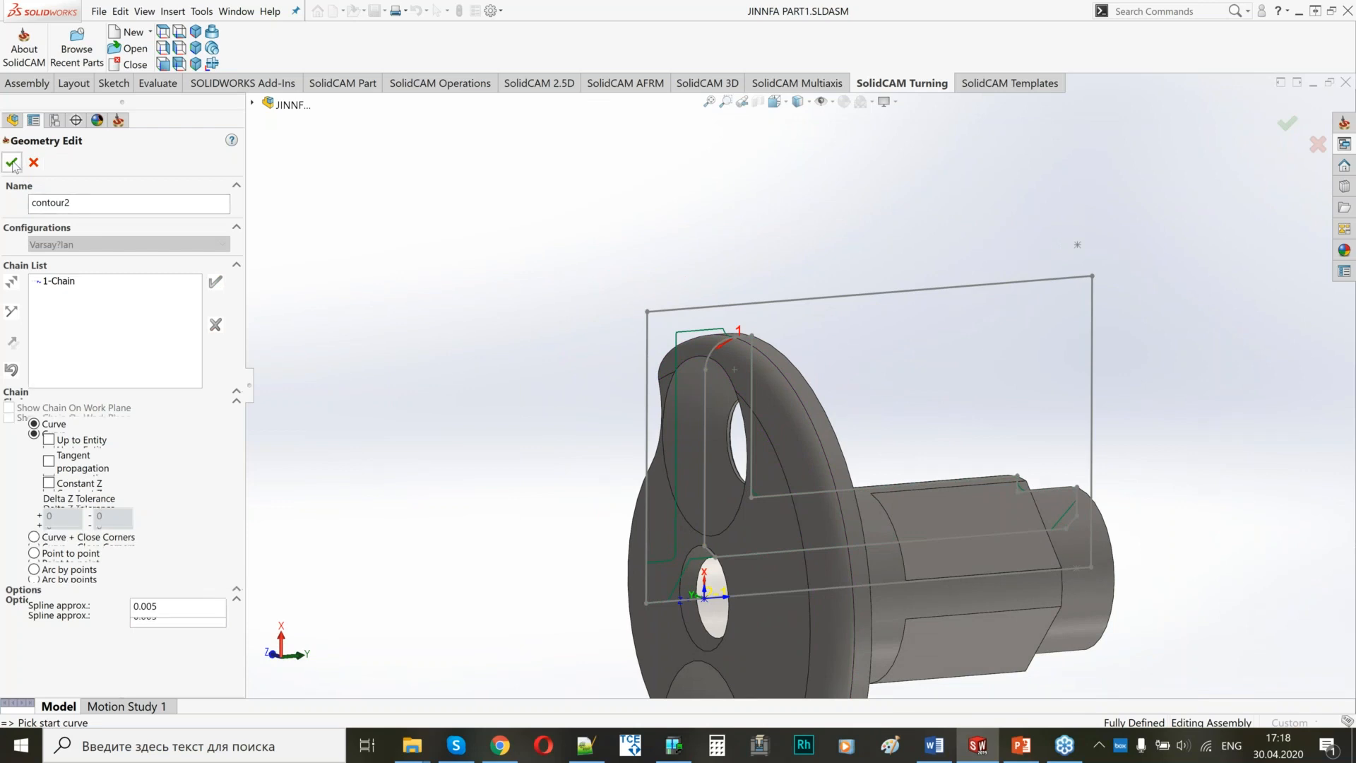
left_click(12, 163)
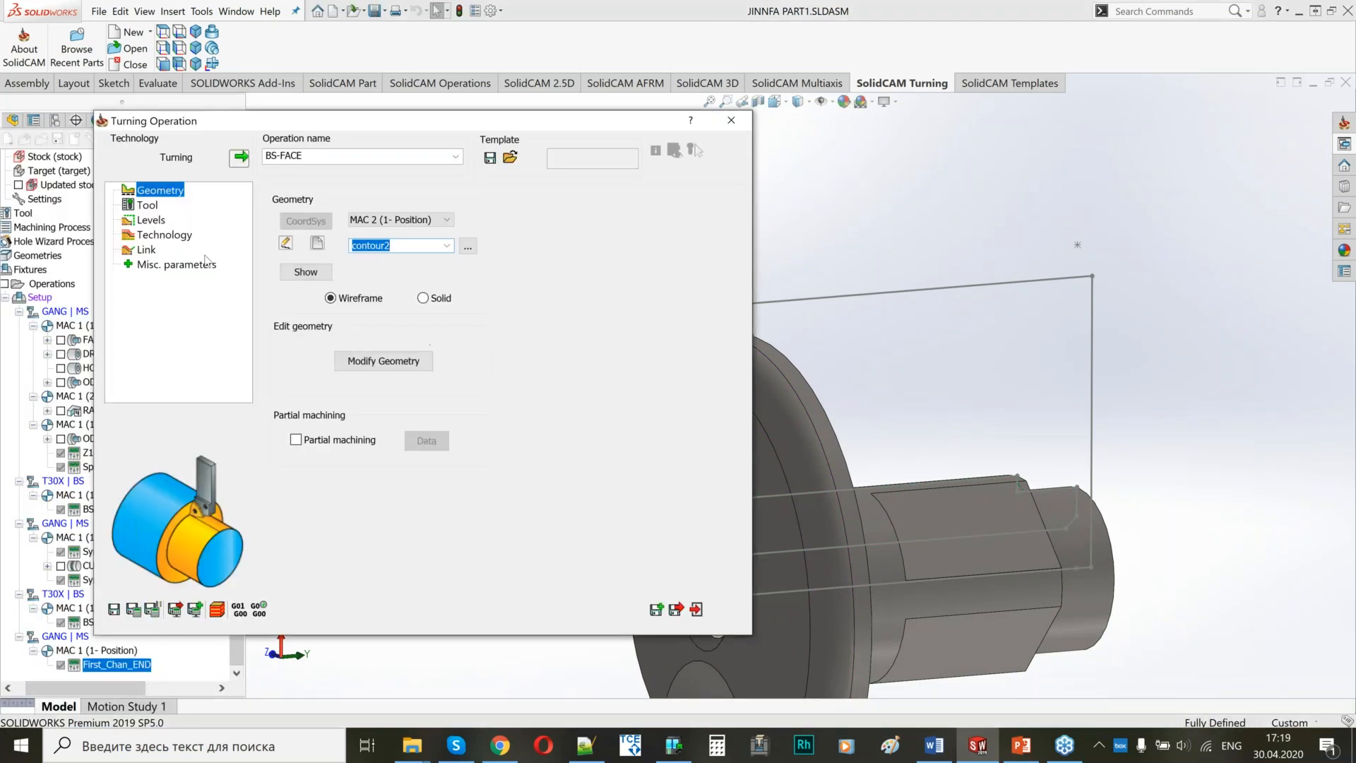
Assign external turning tool 1 on turret T1-3 with the DAAA 04T304 insert to BS-FACE and check its mounting.
left_click(148, 206)
left_click(380, 479)
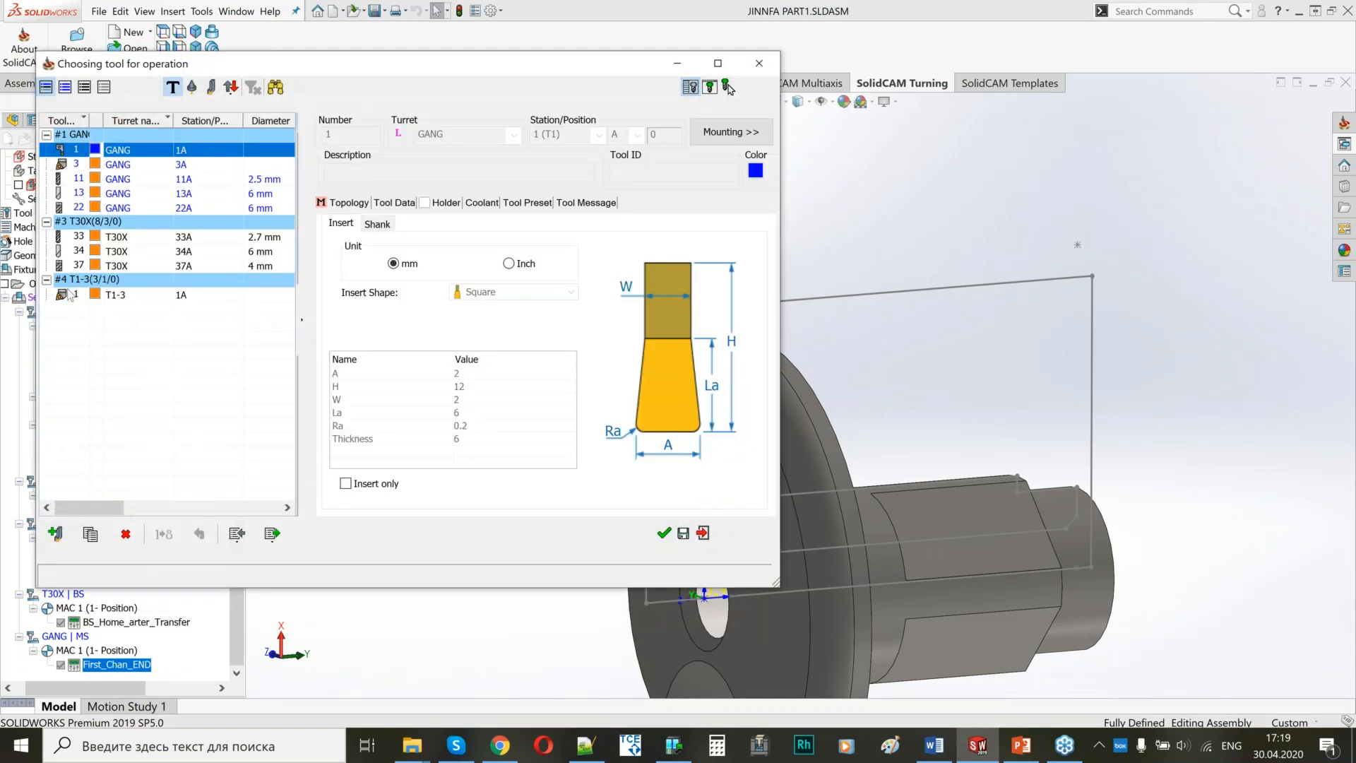
left_click(731, 132)
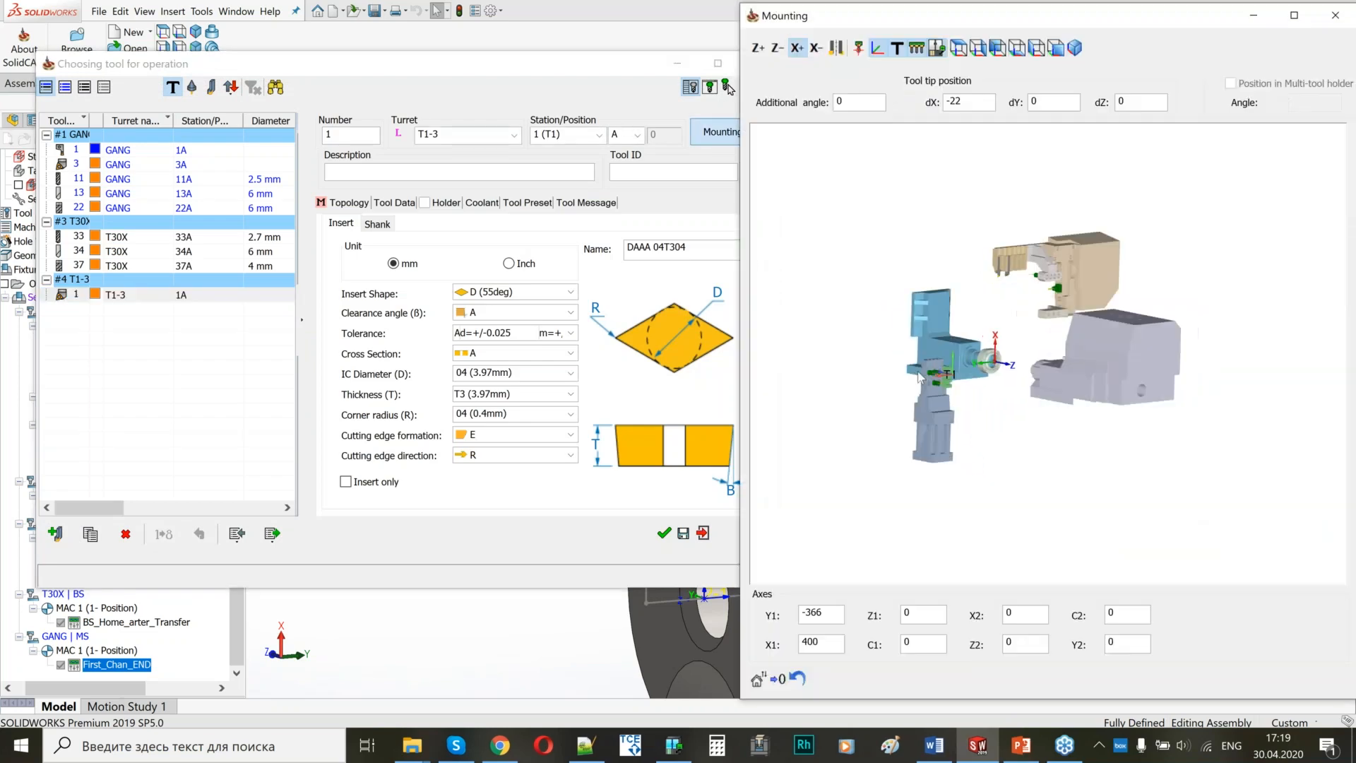
scroll(997, 342, "up", 5)
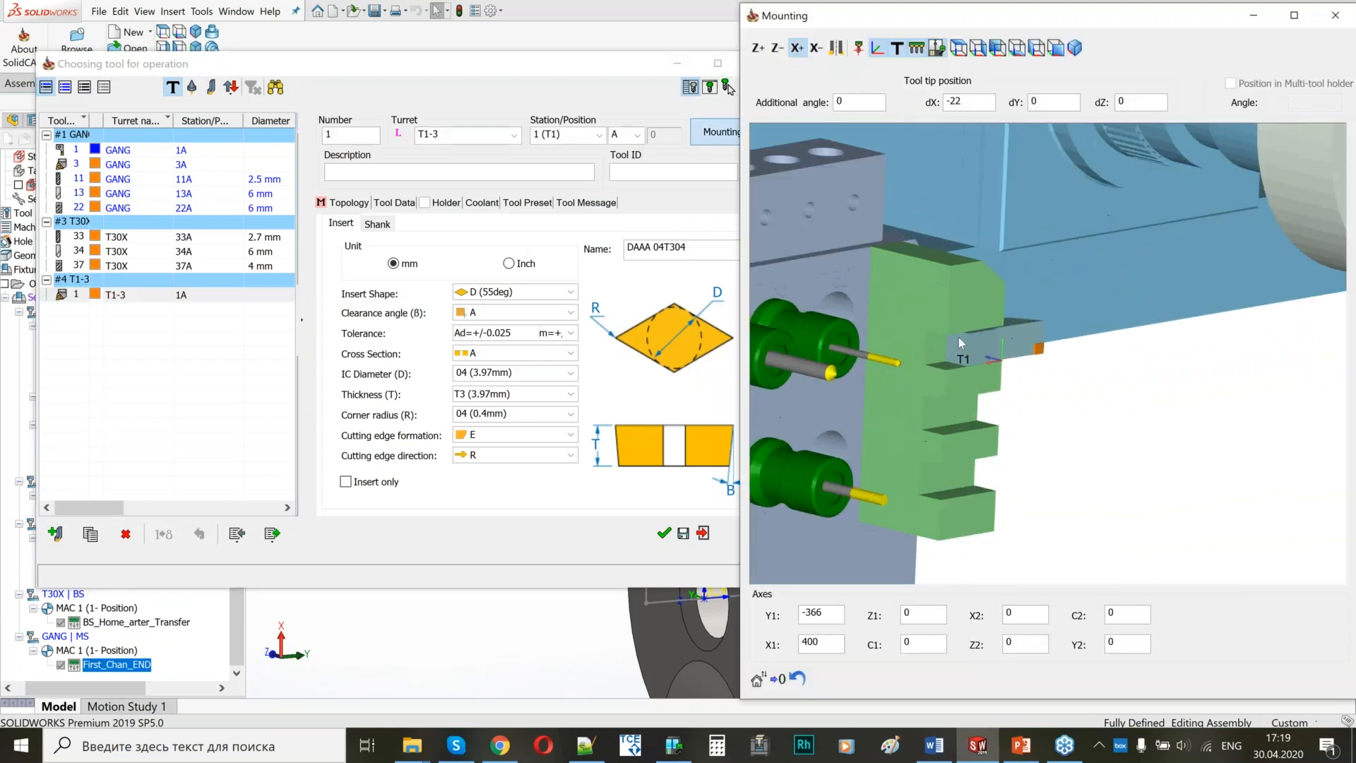
left_click(1334, 15)
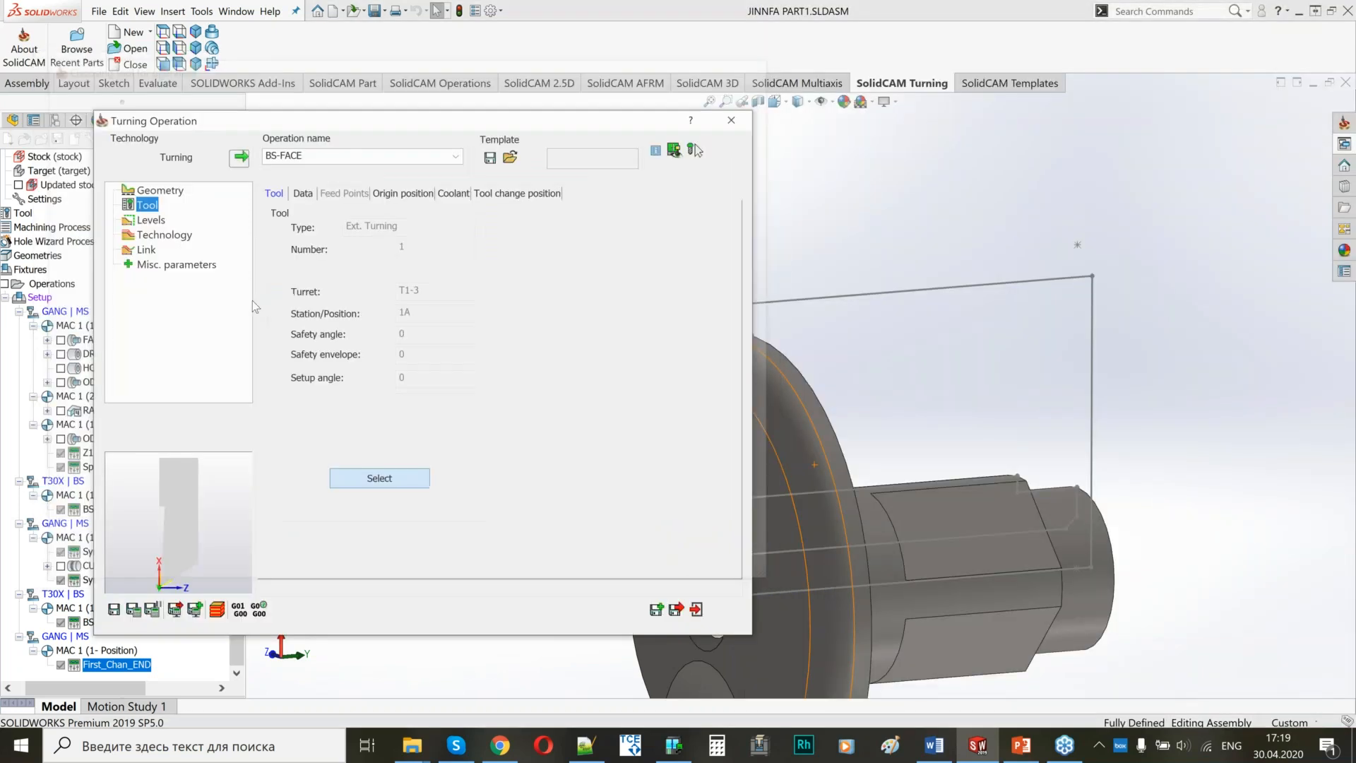
Review the safety distances of BS-FACE and set its work type to Finish only.
left_click(145, 219)
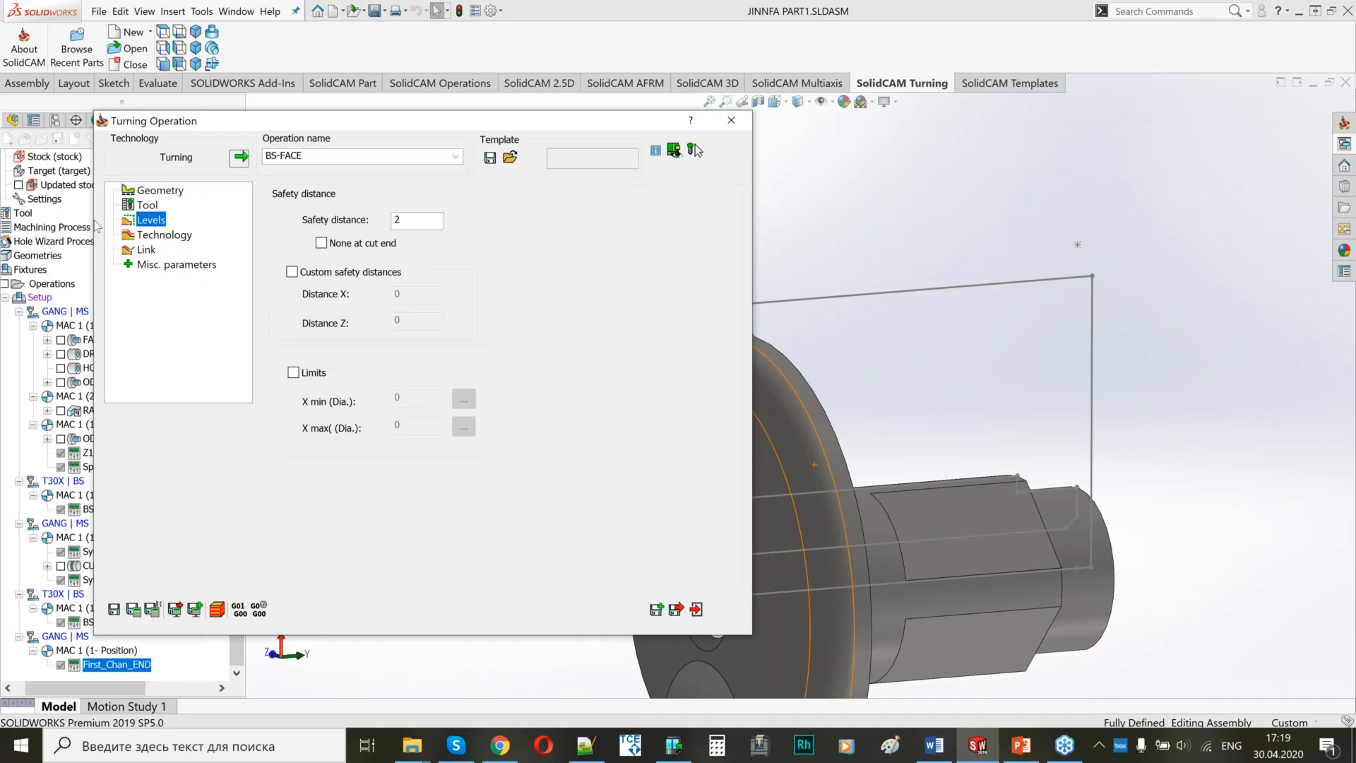
left_click(163, 235)
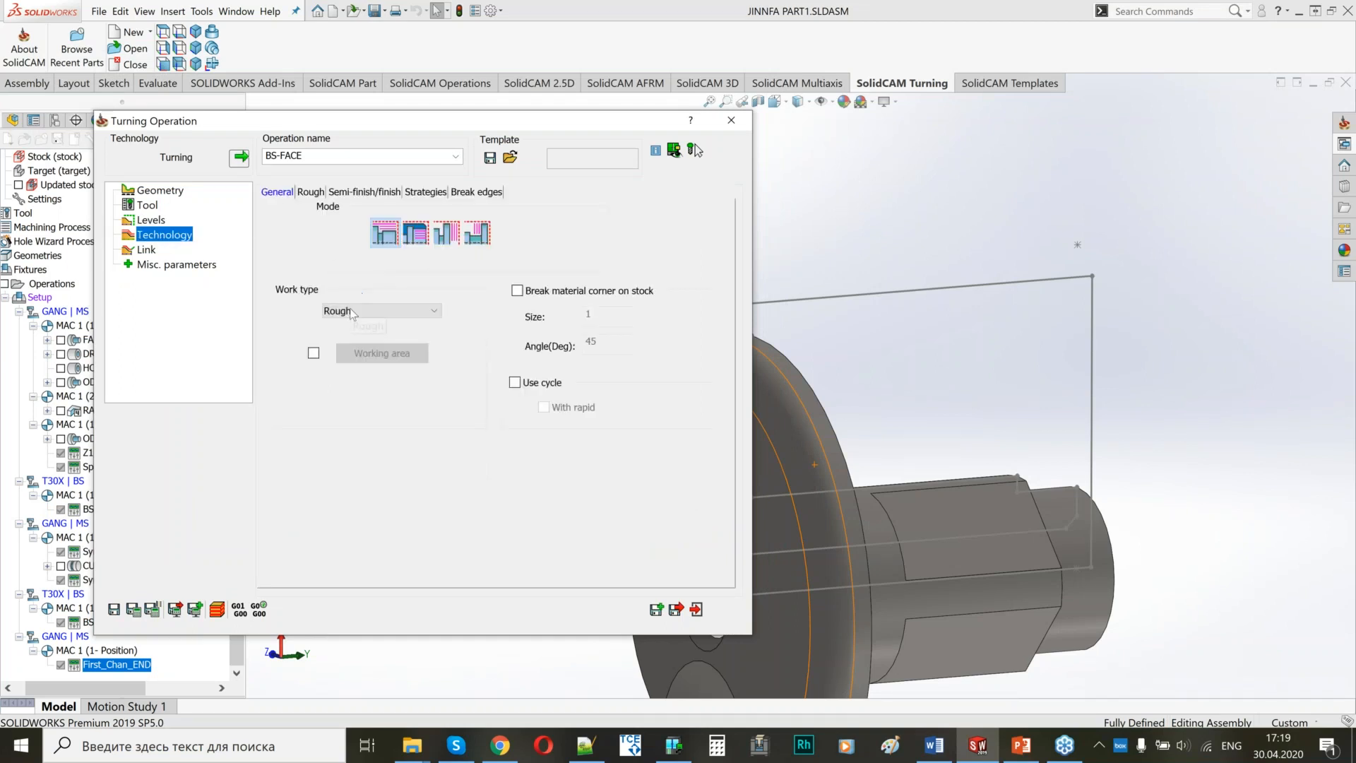
left_click(382, 311)
left_click(353, 351)
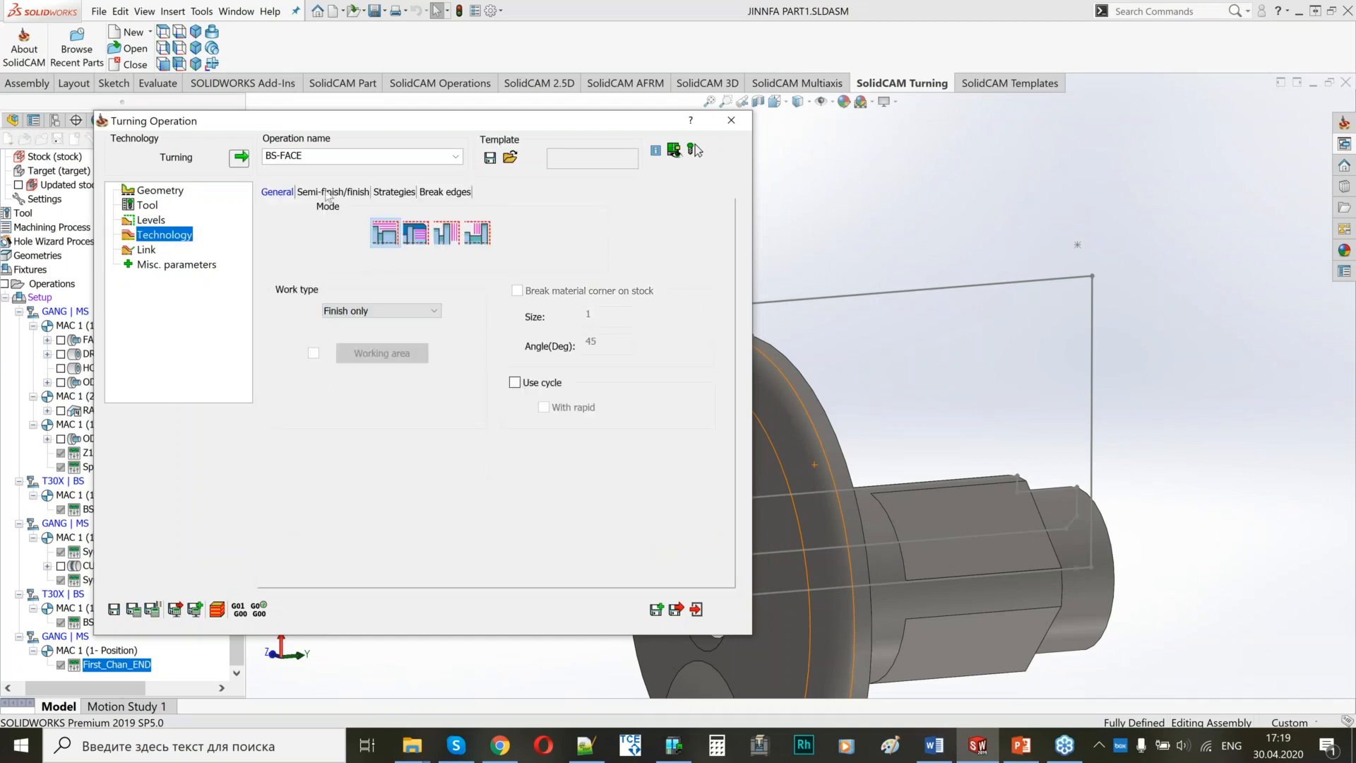
Set the BS-FACE finish pass to the ISO-Turning method on the entire geometry.
left_click(327, 192)
left_click(599, 370)
left_click(576, 394)
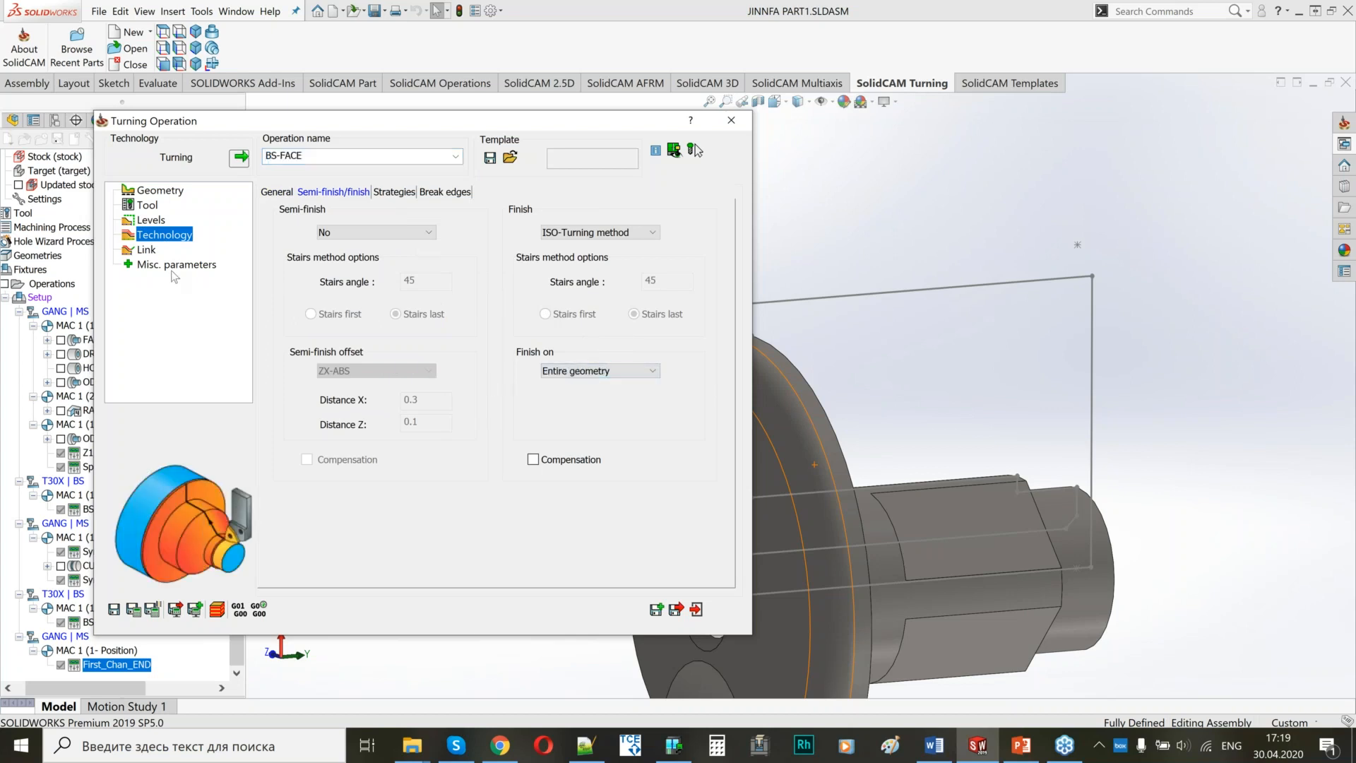
Set the BS-FACE approach point to Only Z at Z 20 and make the retract point the same as the approach.
left_click(147, 250)
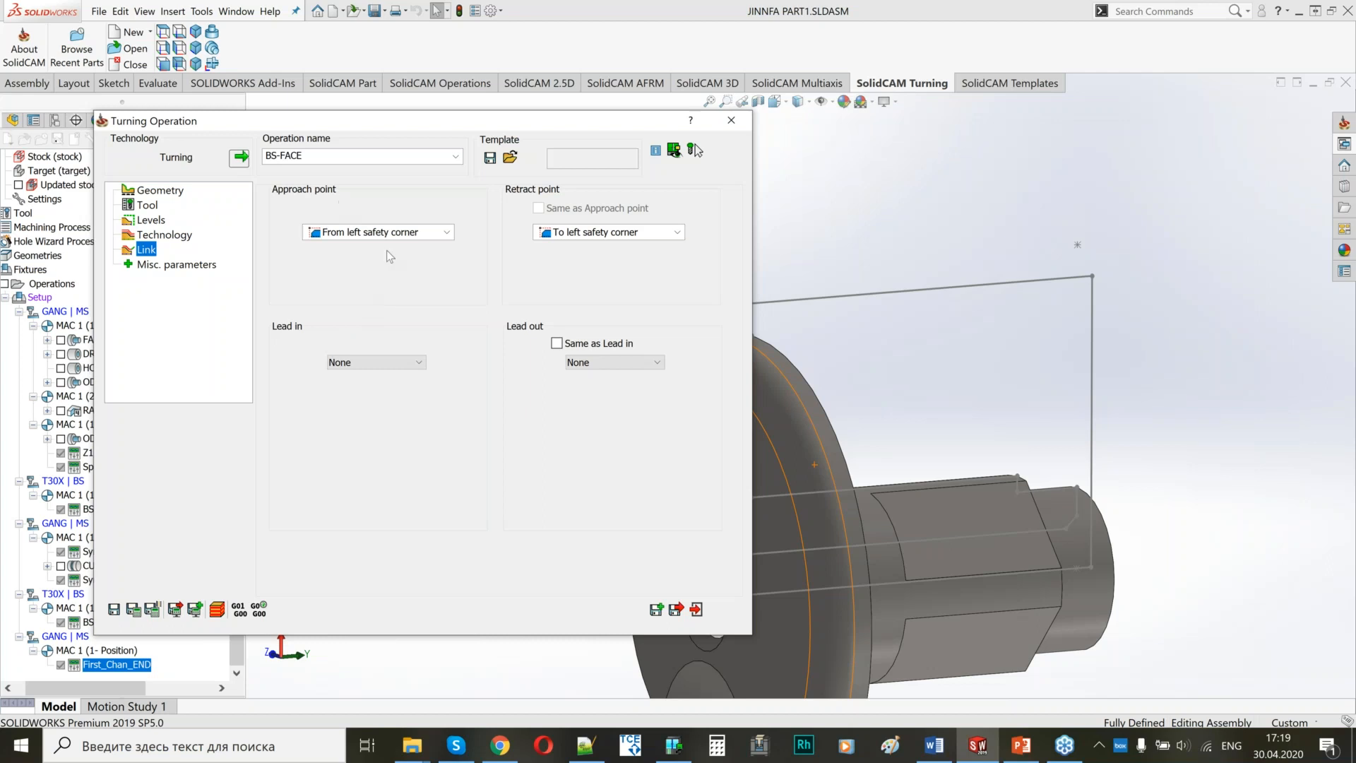
middle_click_drag(897, 460, 1003, 463)
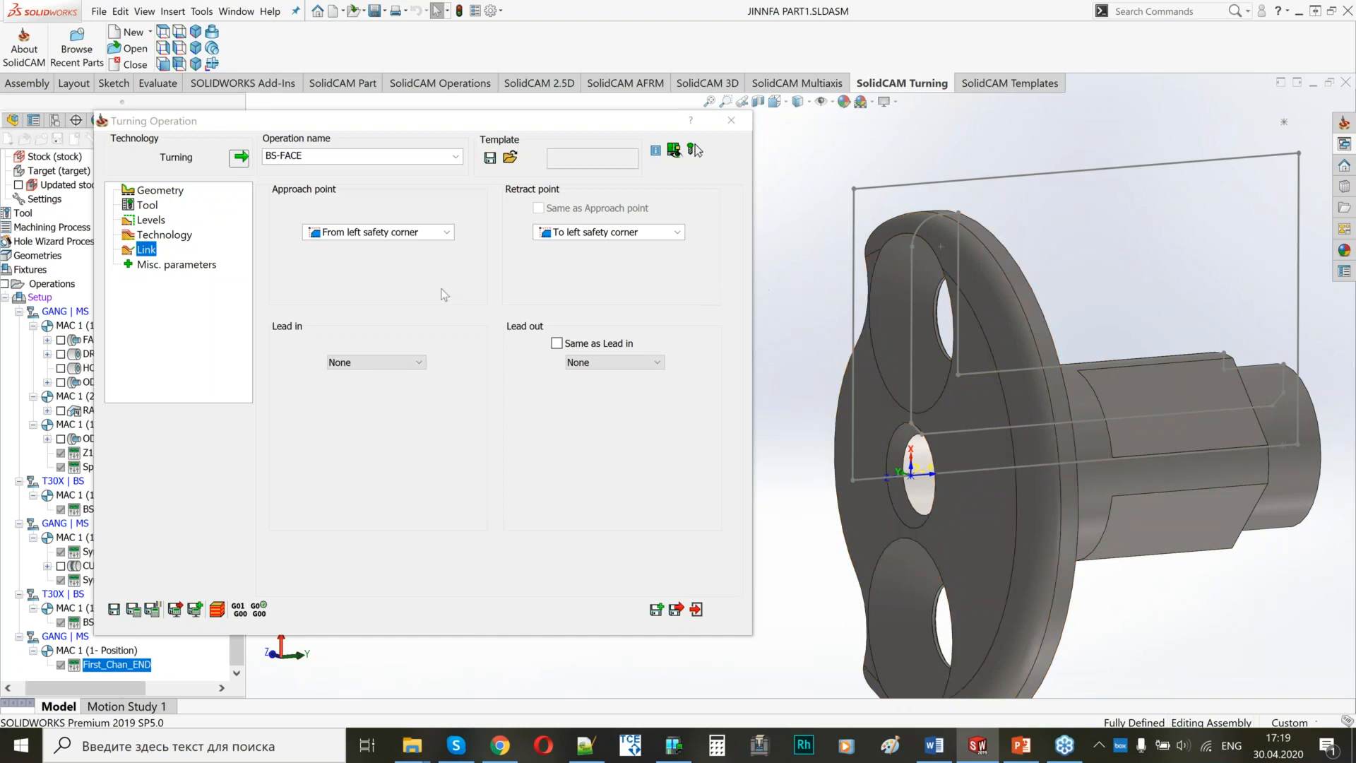
left_click(360, 235)
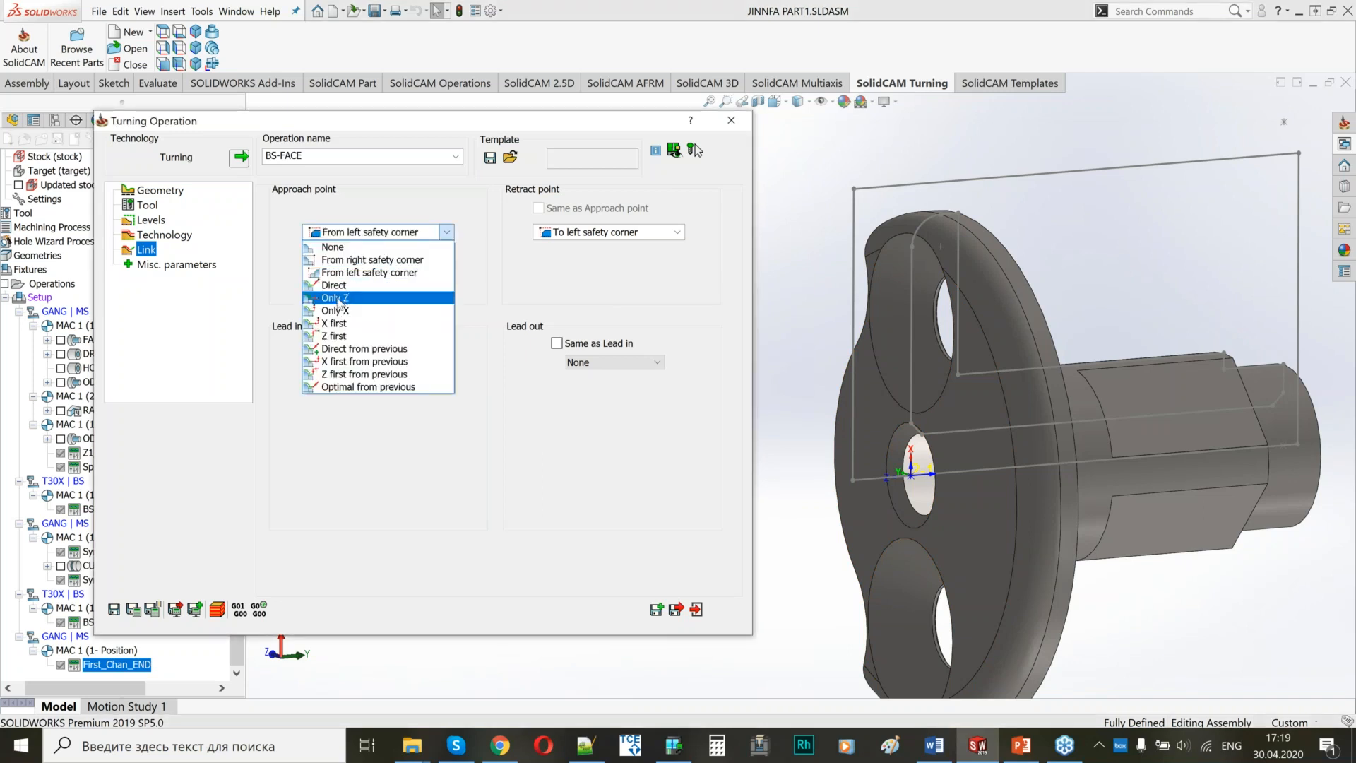
left_click(338, 300)
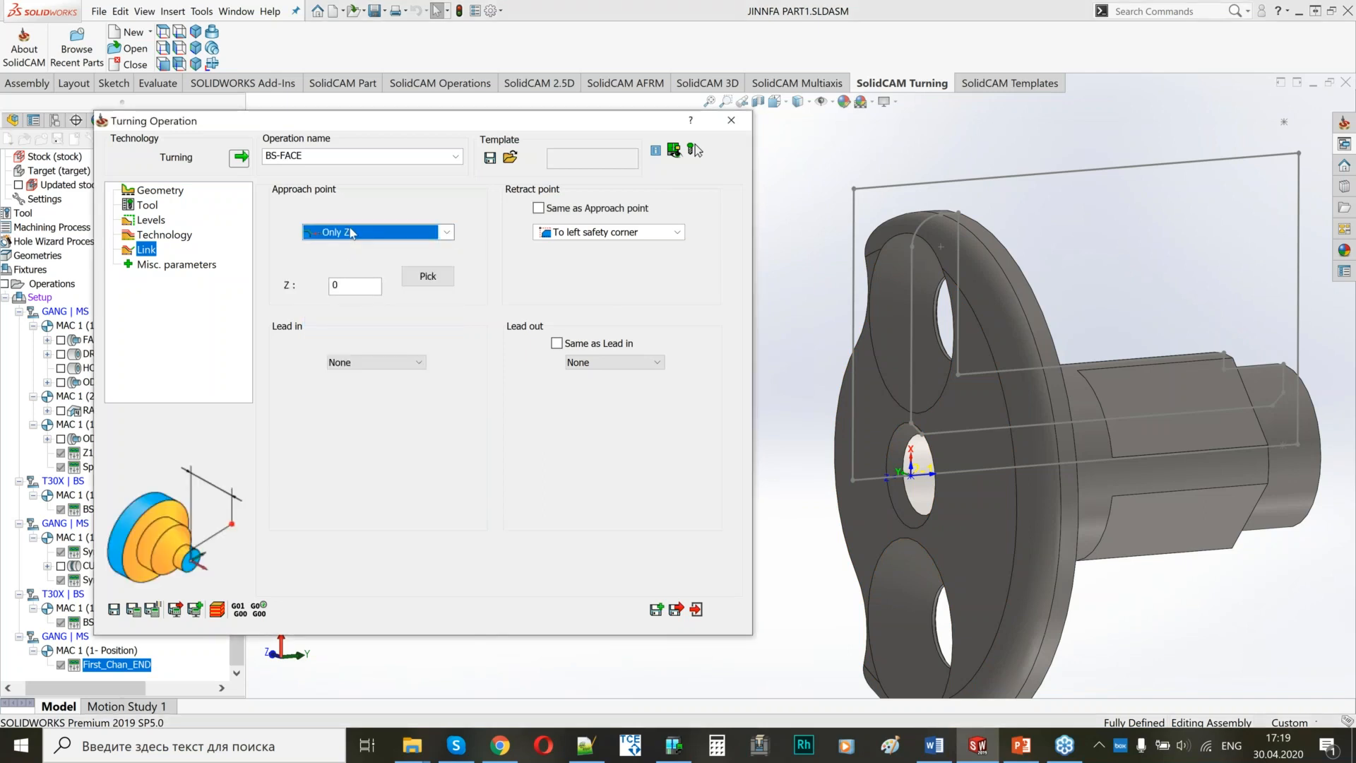
double_click(330, 286)
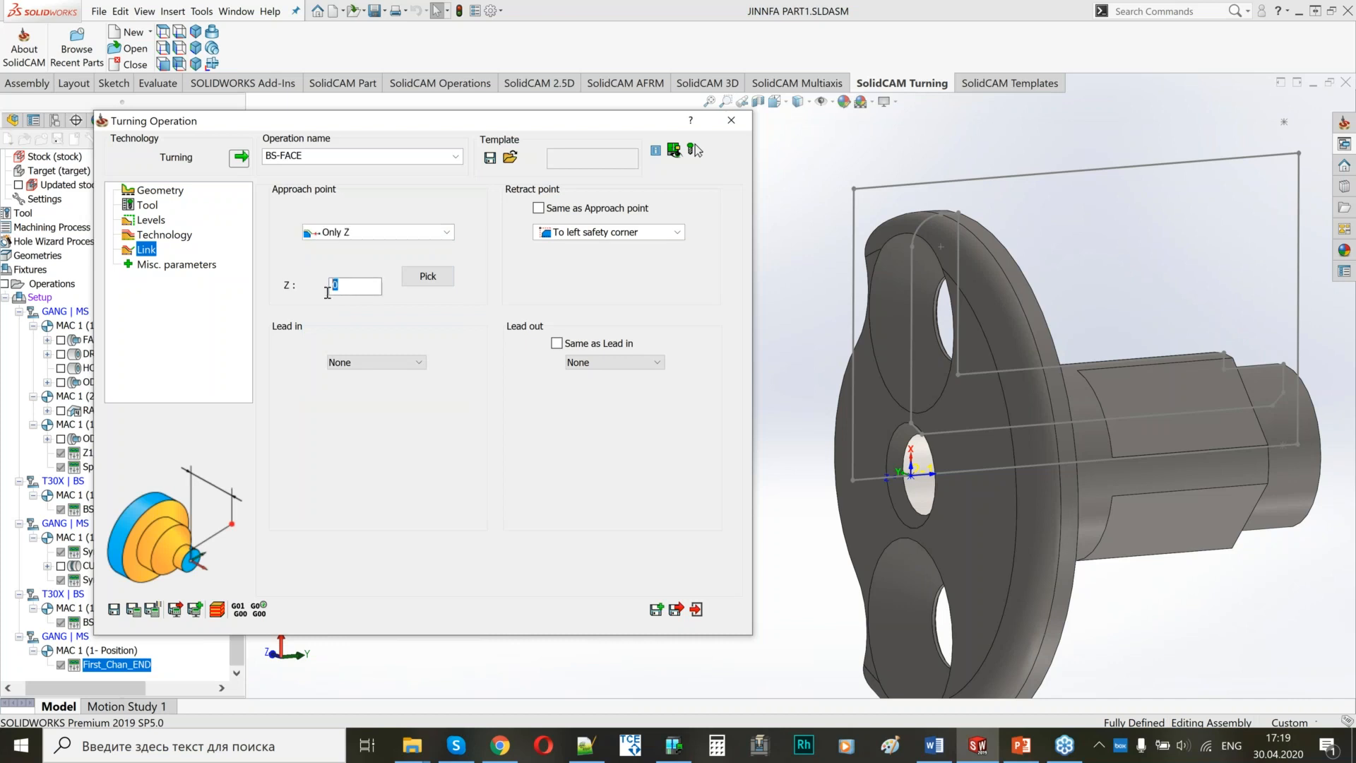
type("2")
left_click(539, 207)
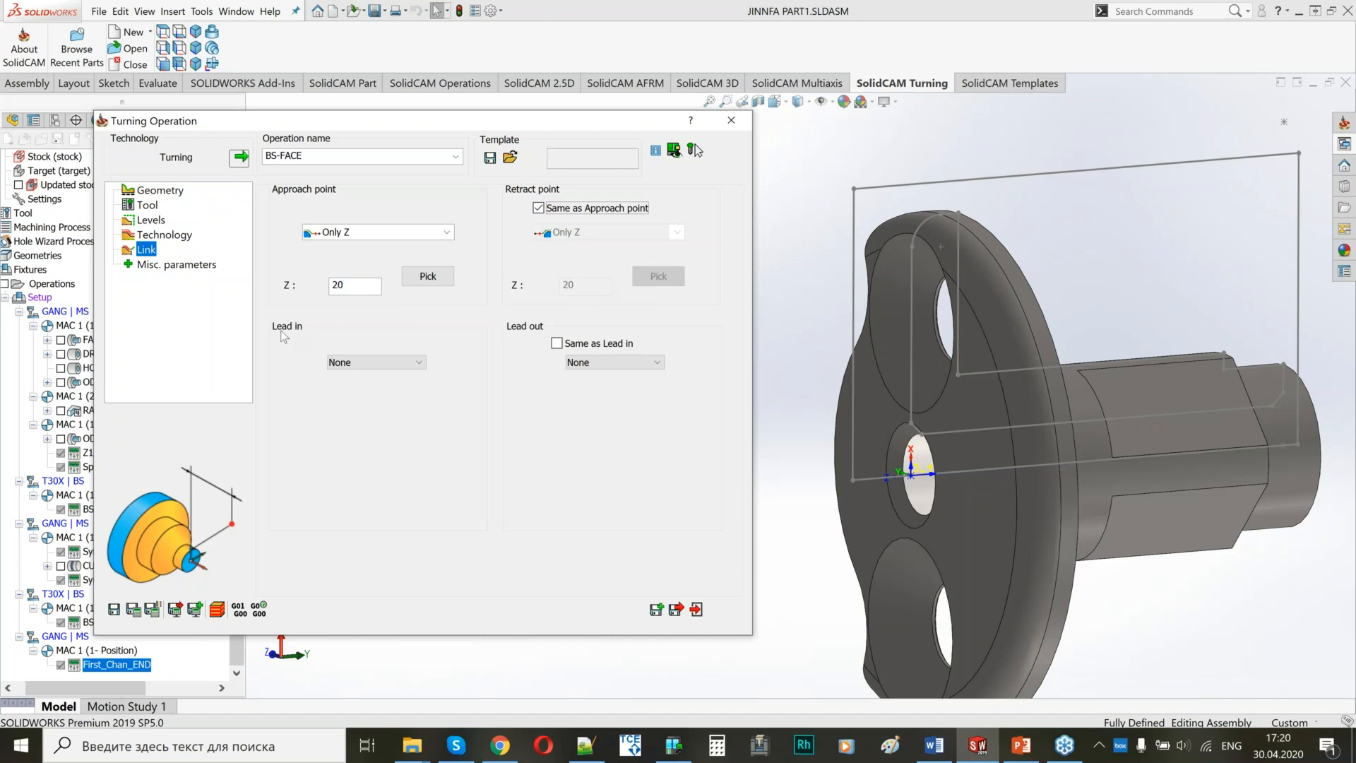
Give BS-FACE a tangent lead-in with extension 1, length 1 and angle 45, and save and calculate the operation.
left_click(374, 363)
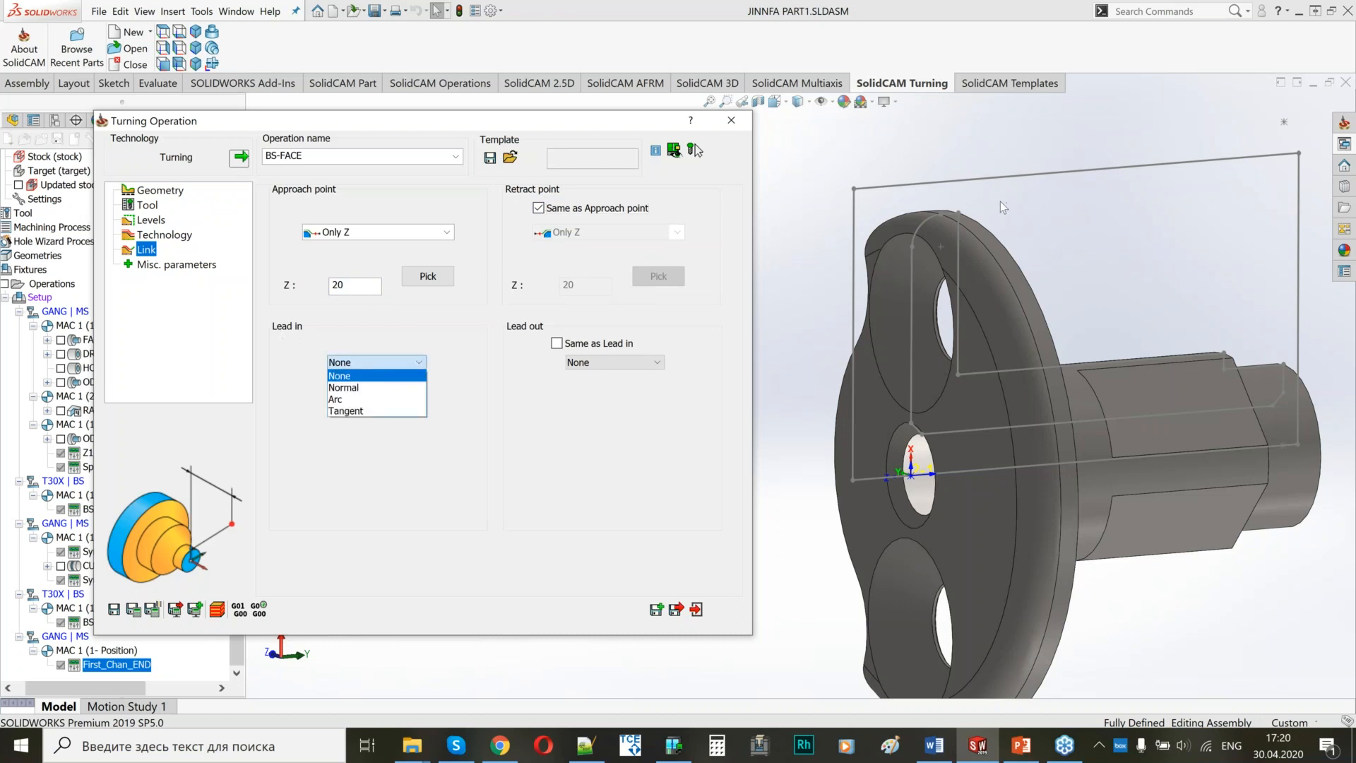
left_click(351, 411)
double_click(408, 415)
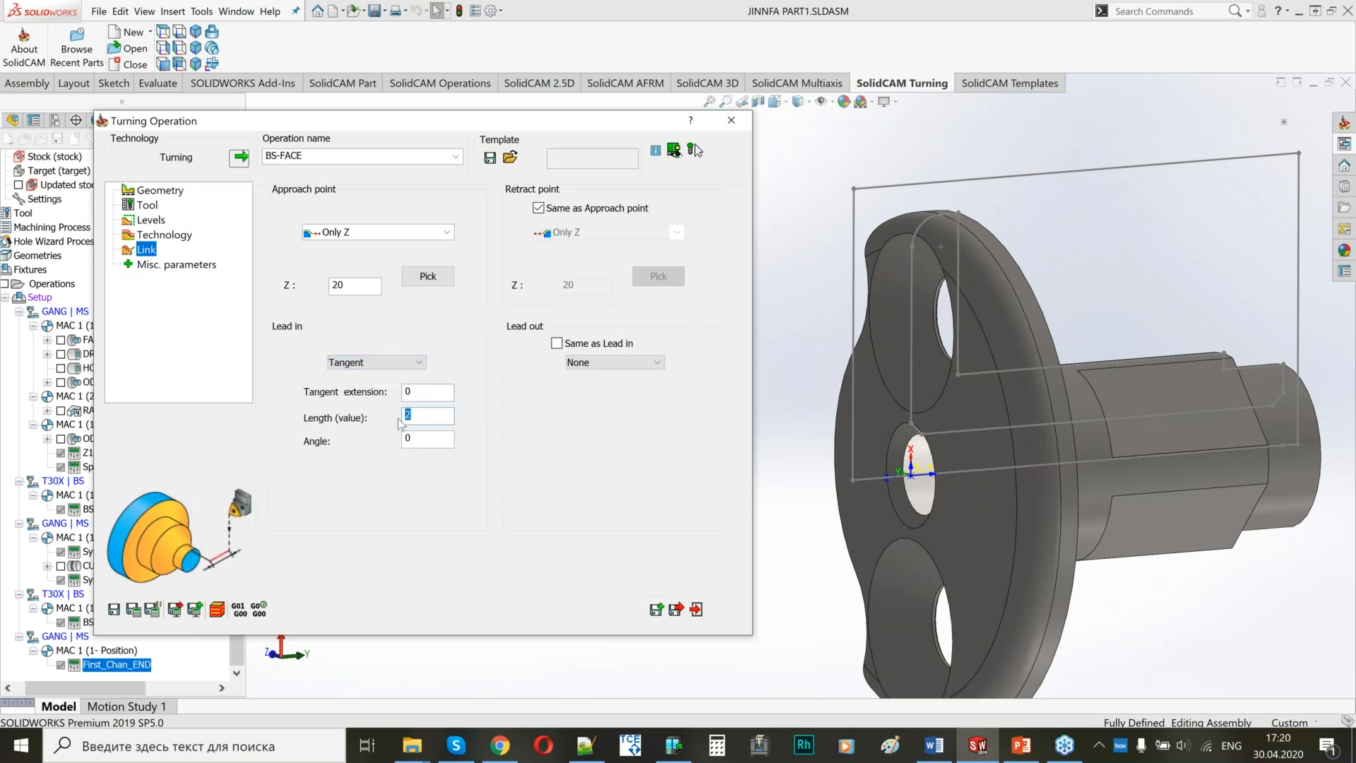
type("1")
type("1")
key("Tab")
key("Tab")
left_click(133, 608)
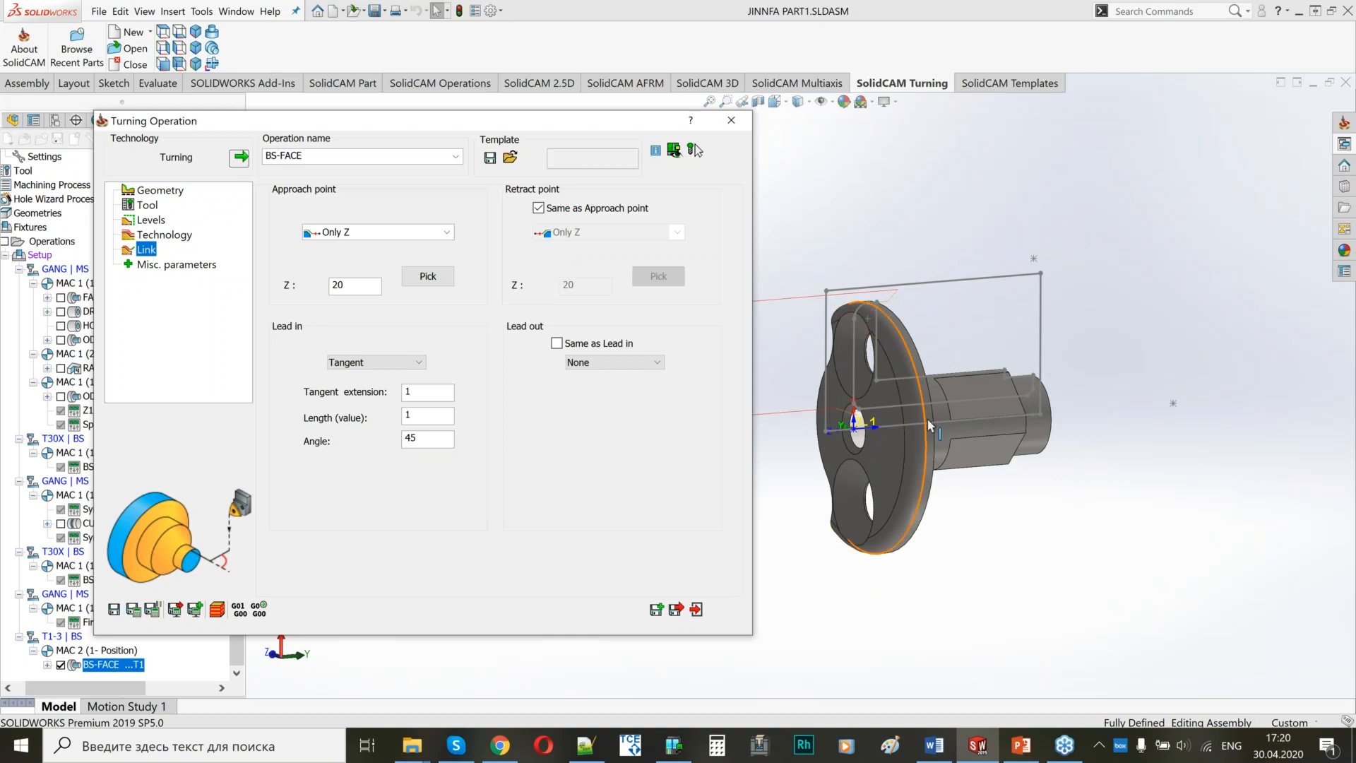
Examine the BS-FACE toolpath around the flange from several angles and close the operation.
middle_click_drag(907, 388, 946, 379)
scroll(919, 374, "up", 5)
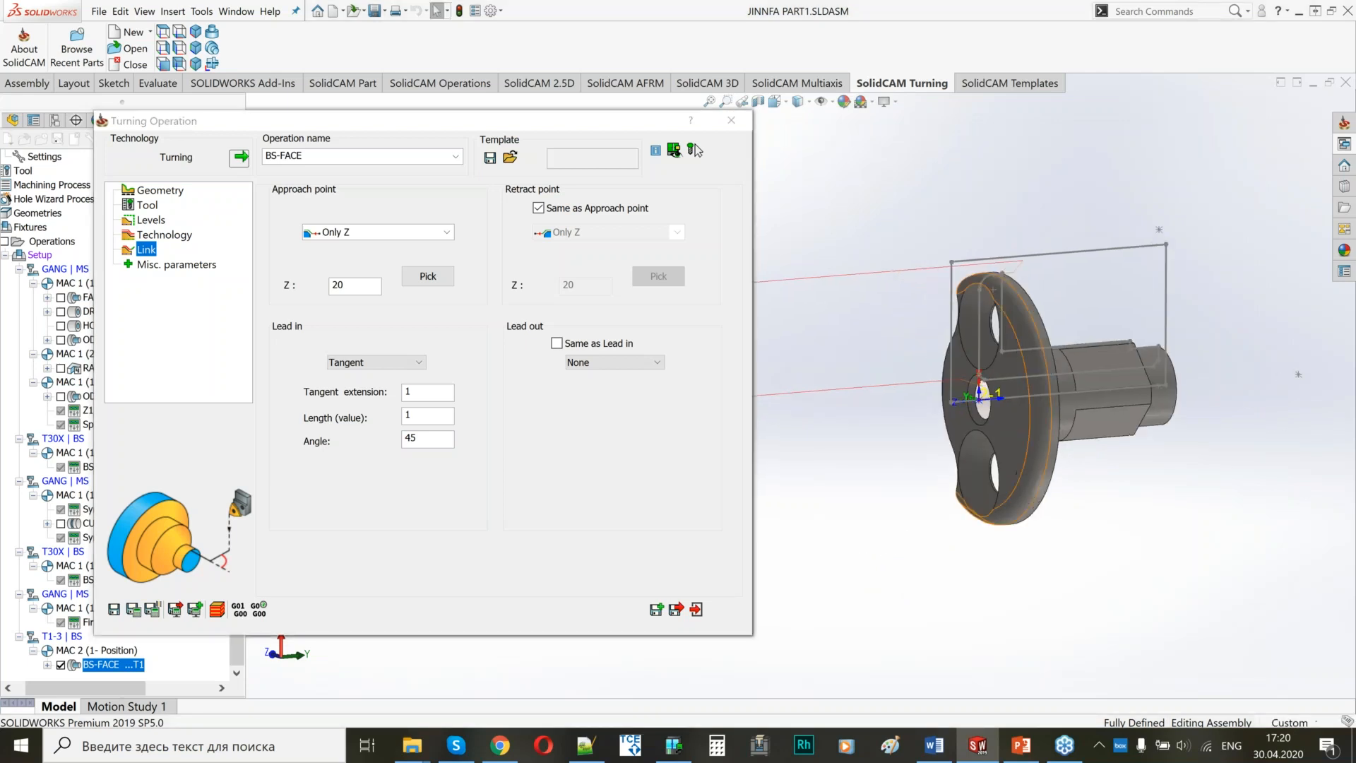
scroll(756, 362, "down", 5)
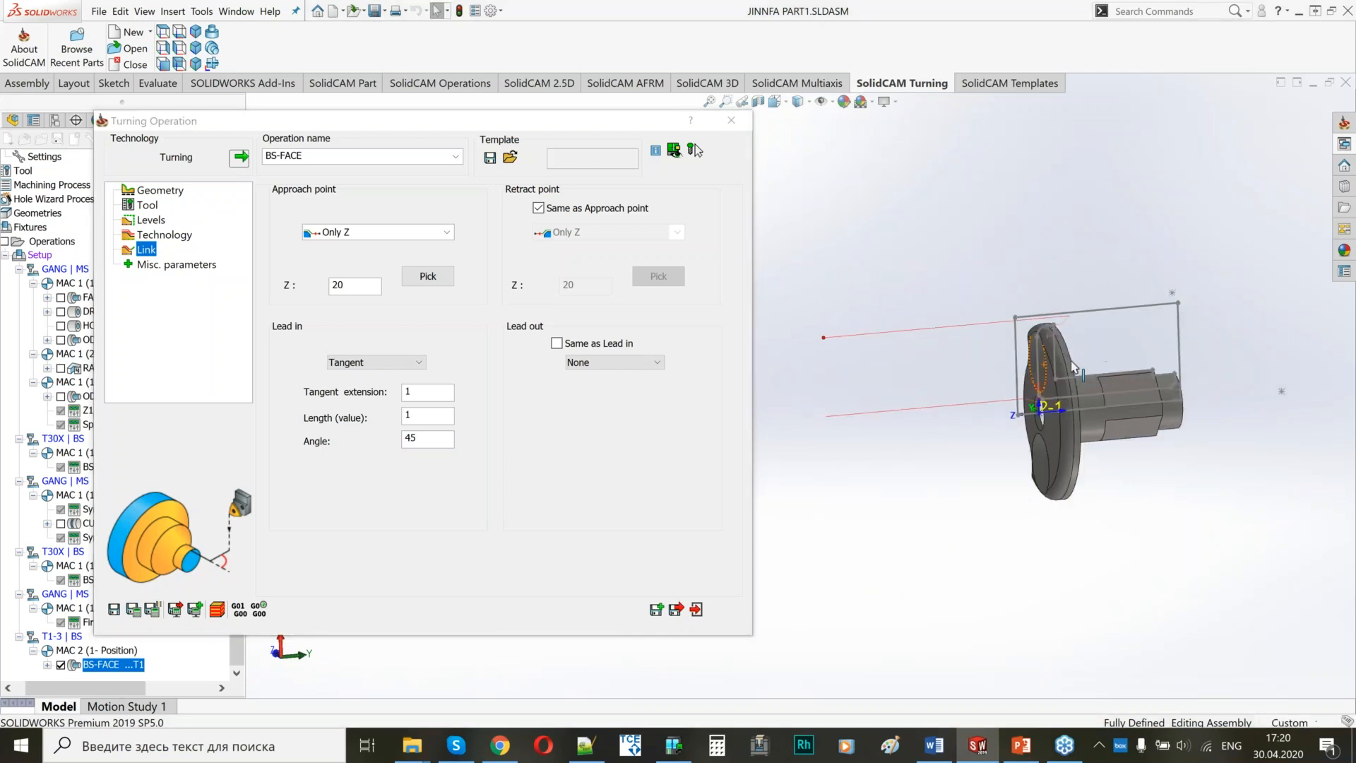
scroll(896, 364, "up", 4)
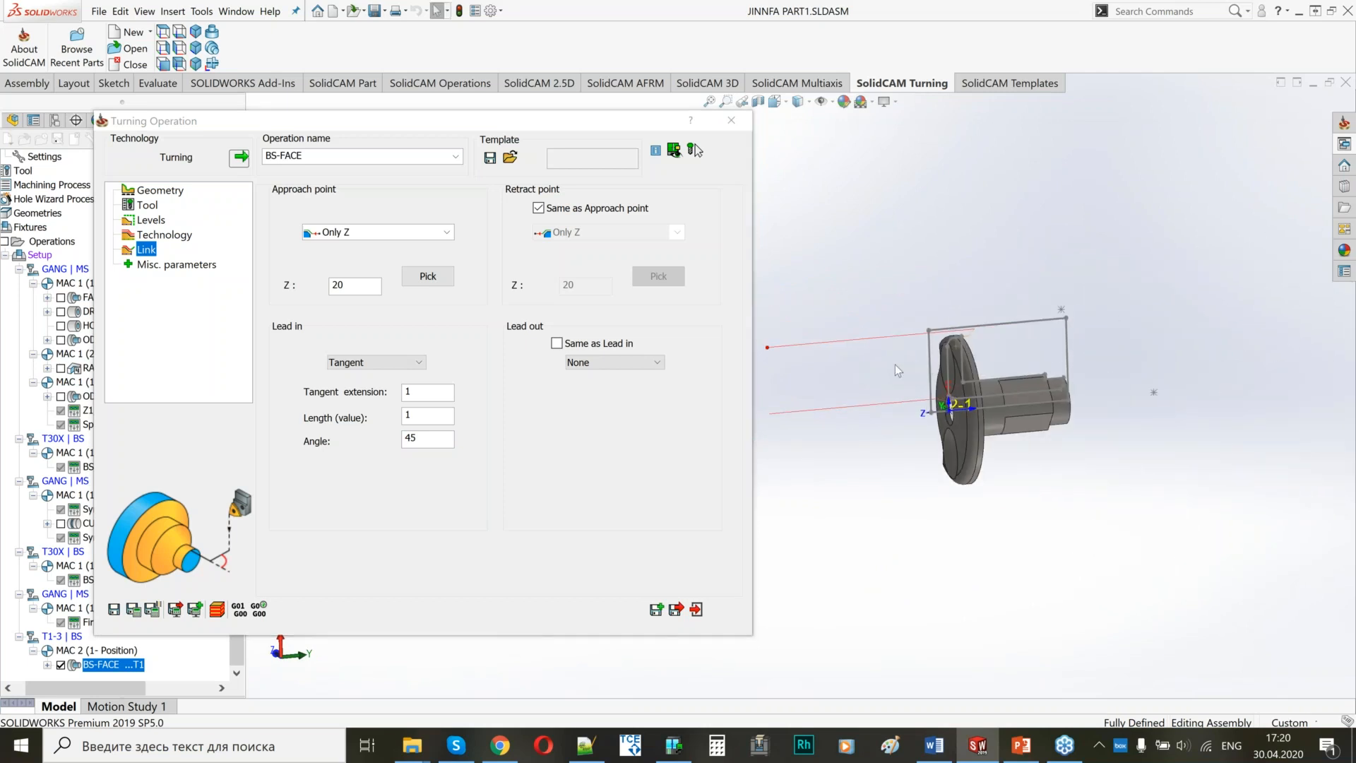
middle_click_drag(908, 357, 1077, 343, "ctrl")
scroll(1022, 363, "down", 2)
scroll(1018, 357, "up", 2)
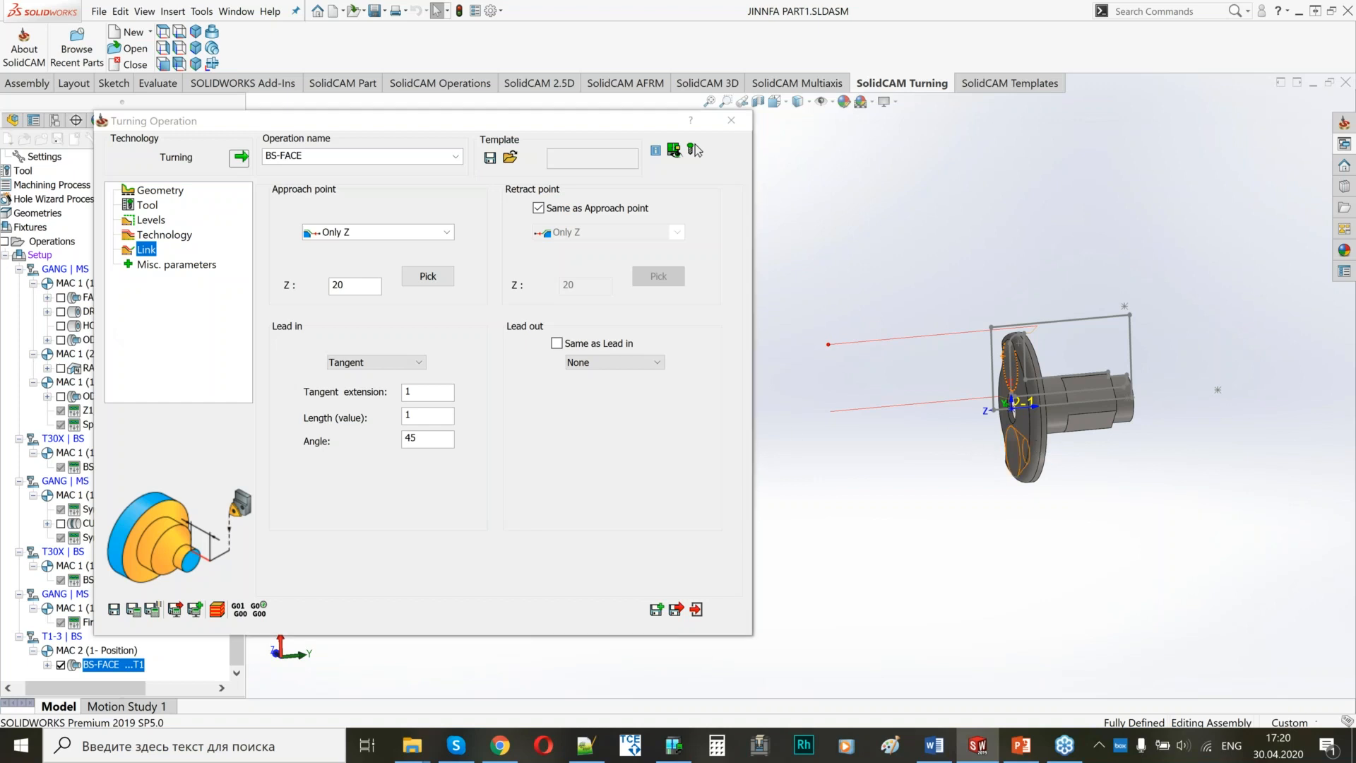
middle_click_drag(1036, 443, 1065, 446)
scroll(1110, 412, "down", 2)
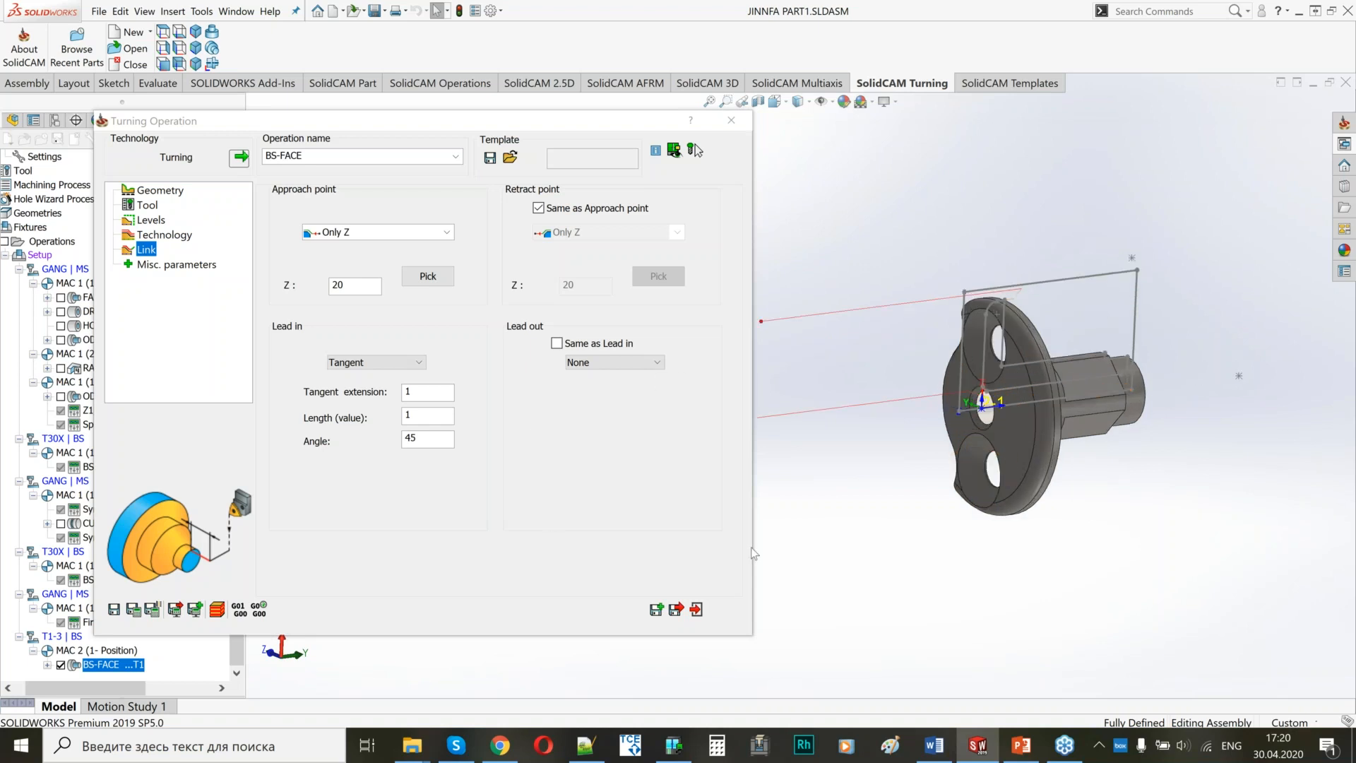
left_click(674, 611)
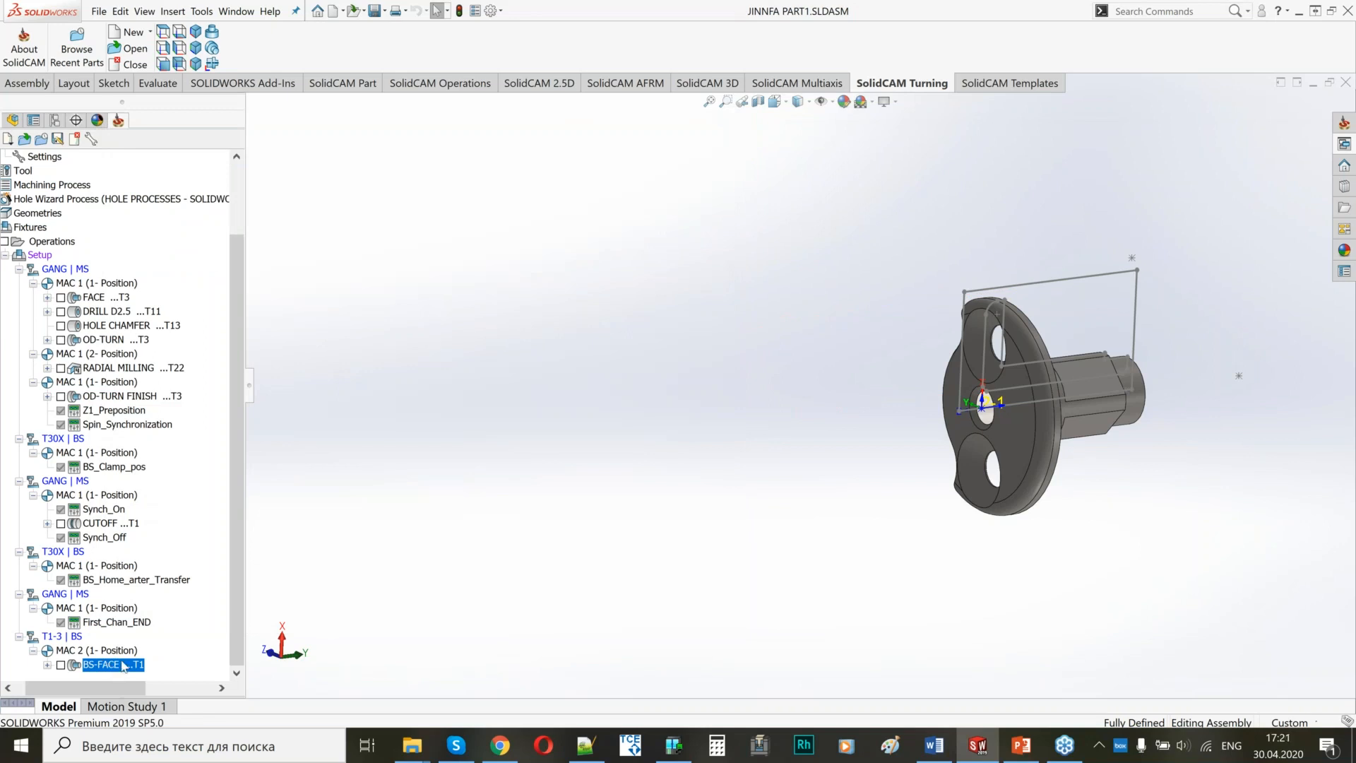
Add a drilling operation named DRILL D2.7 after BS-FACE, using coordinate system MAC 2 (1- Position).
right_click(122, 666)
mouse_move(332, 291)
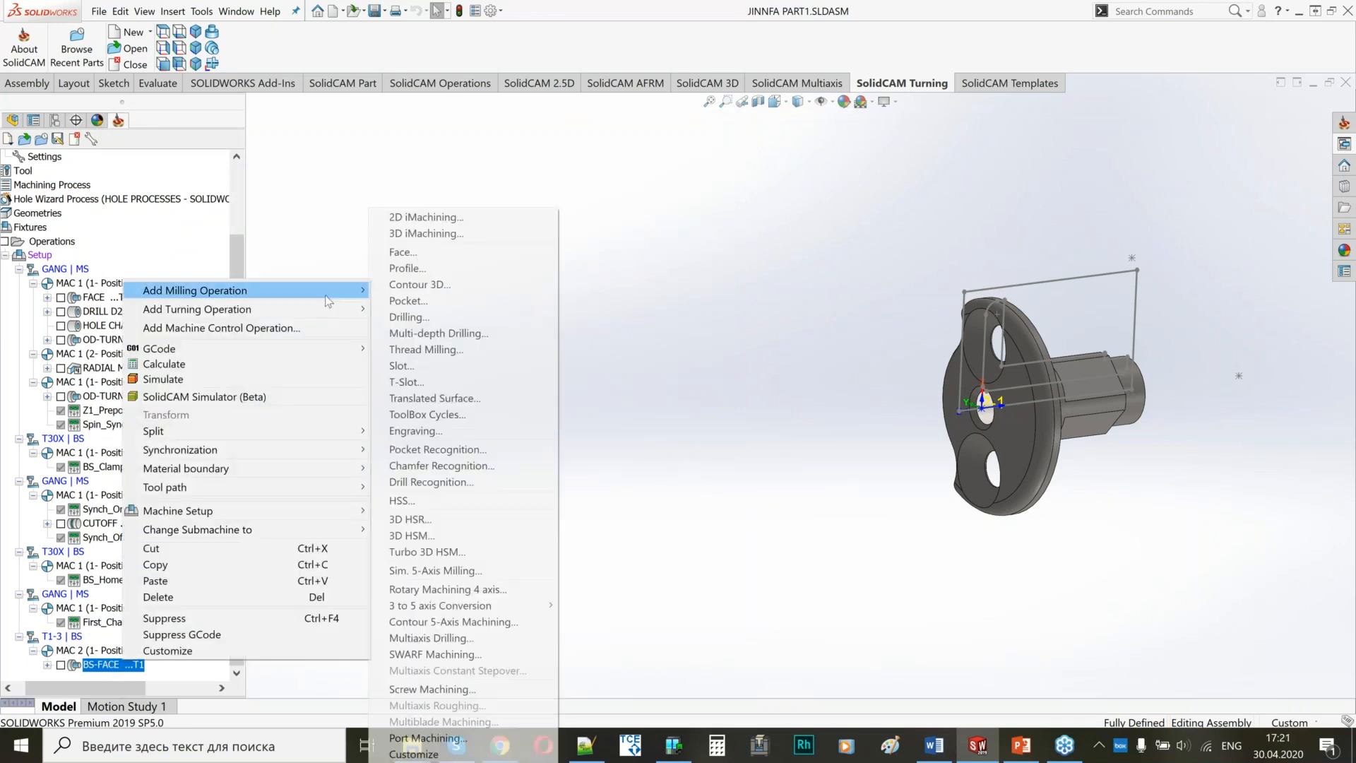
left_click(414, 317)
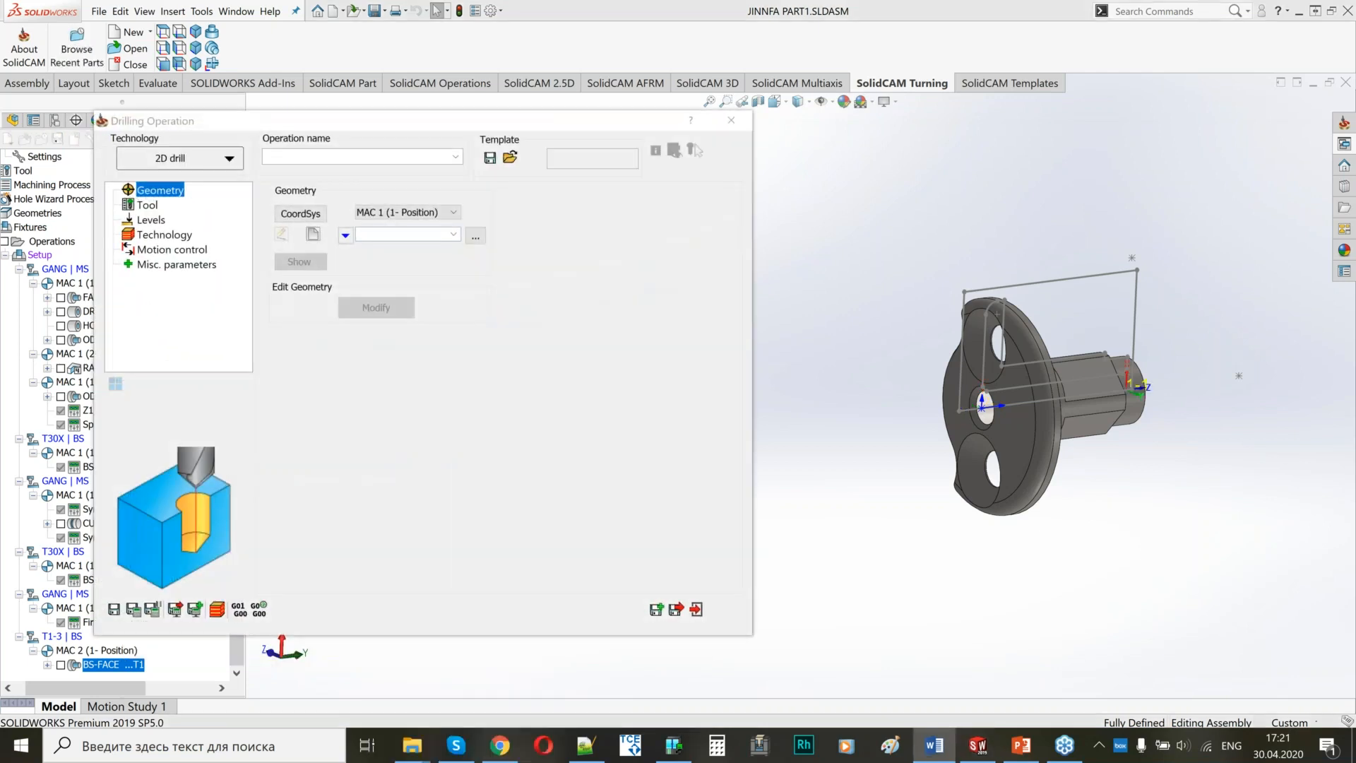
type("DRILL D2.7")
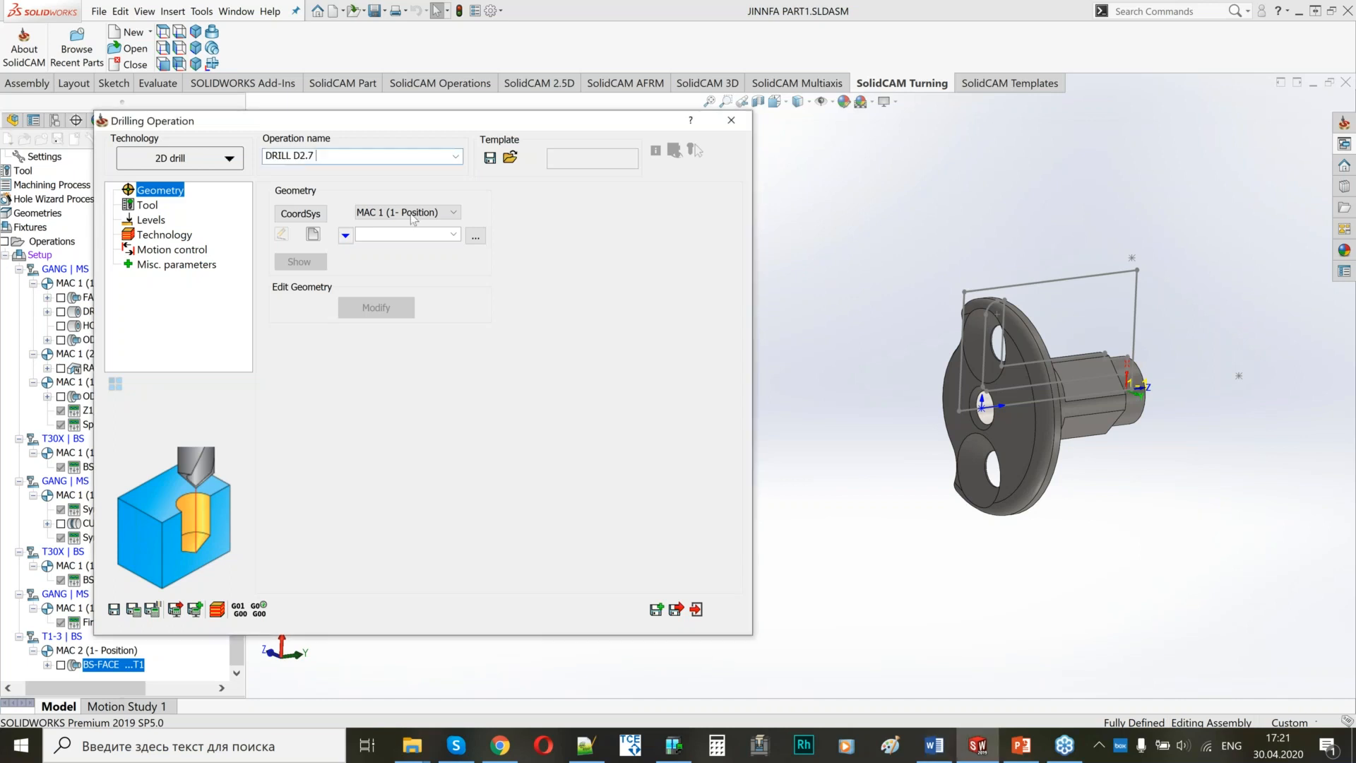
left_click(413, 214)
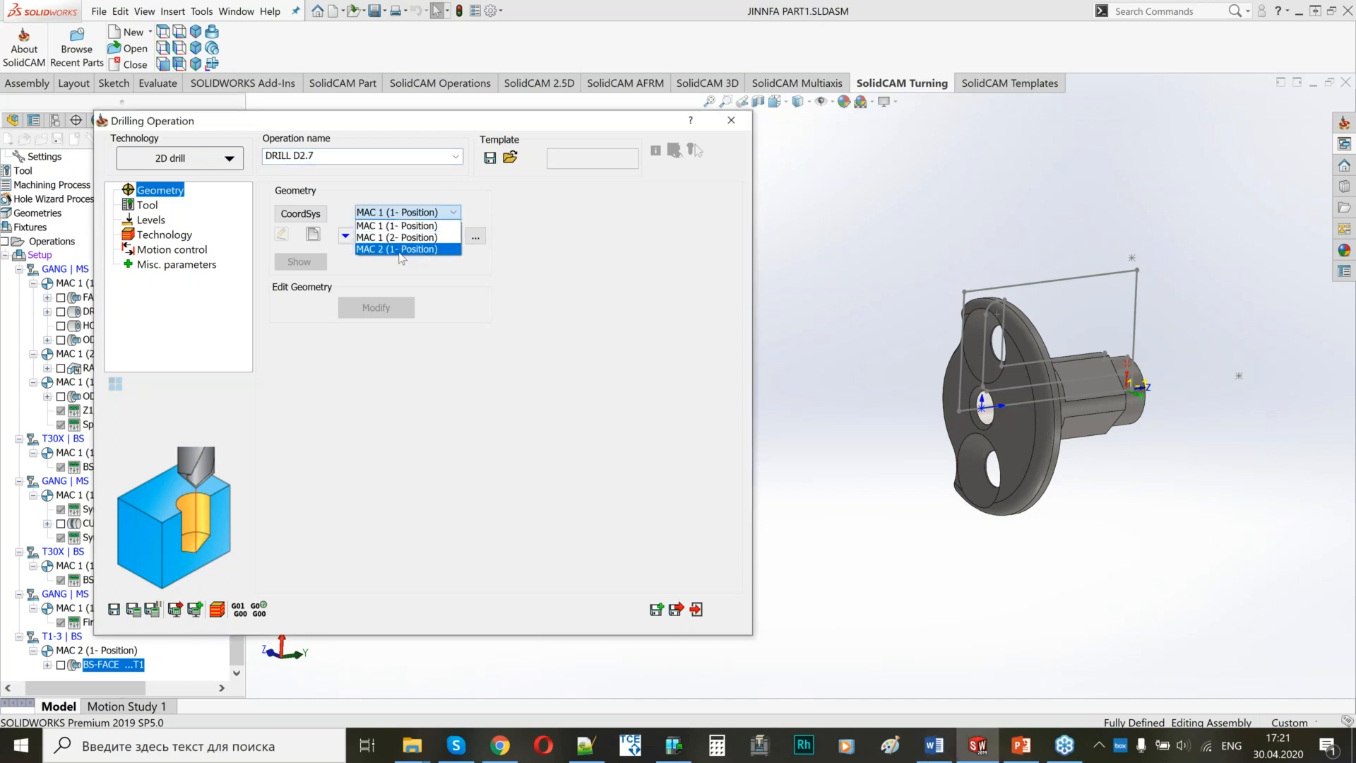
left_click(402, 249)
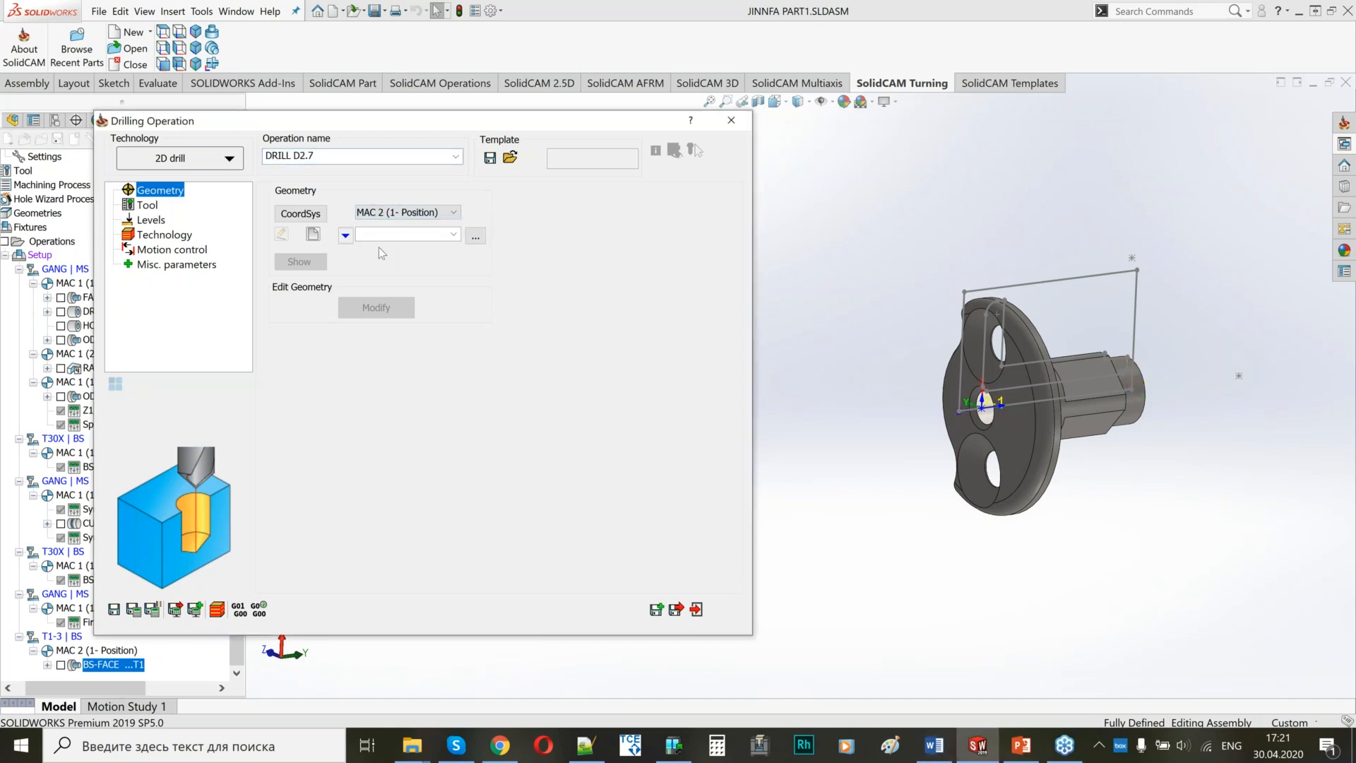
Define a new drill geometry on the centers of the flange's two outer through holes and accept it.
left_click(315, 234)
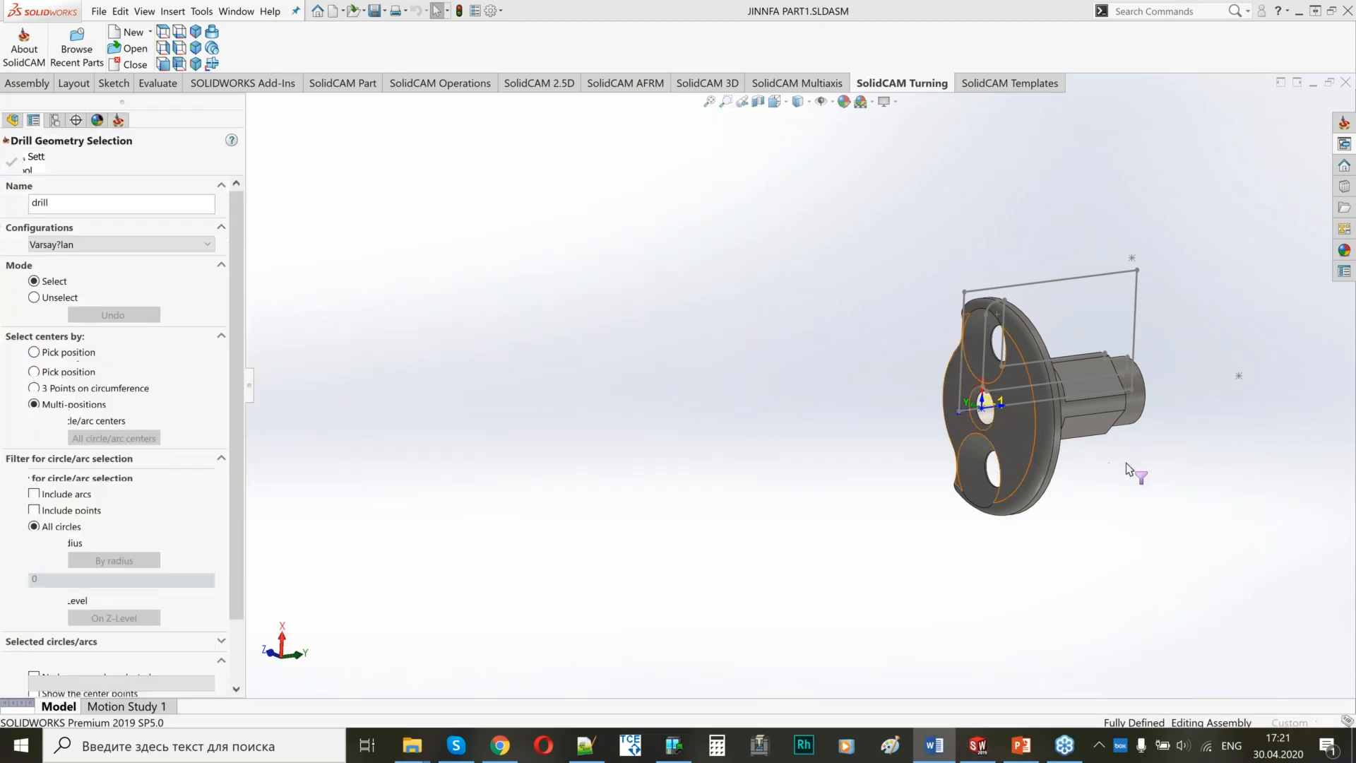
middle_click_drag(1065, 455, 989, 451)
left_click(988, 452)
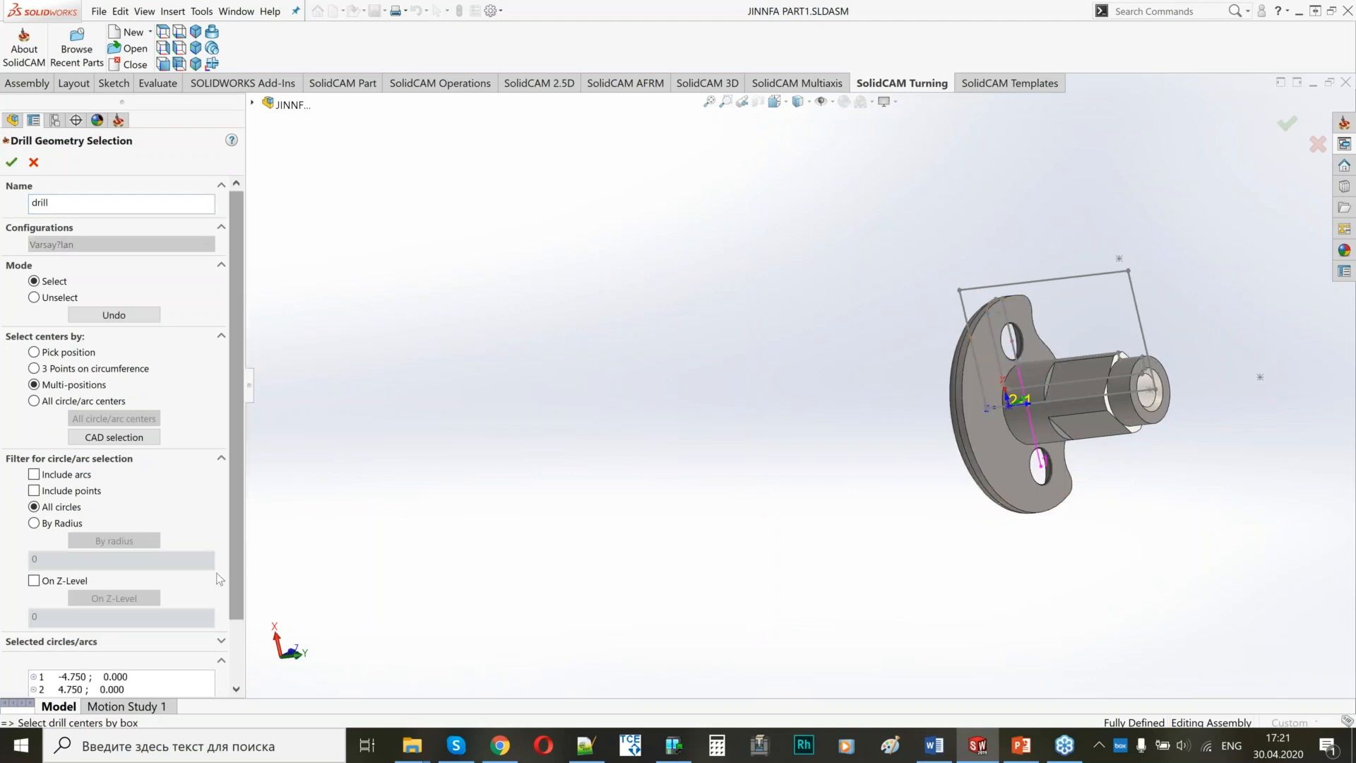
scroll(238, 519, "down", 2)
middle_click_drag(898, 452, 908, 424)
scroll(921, 424, "down", 5)
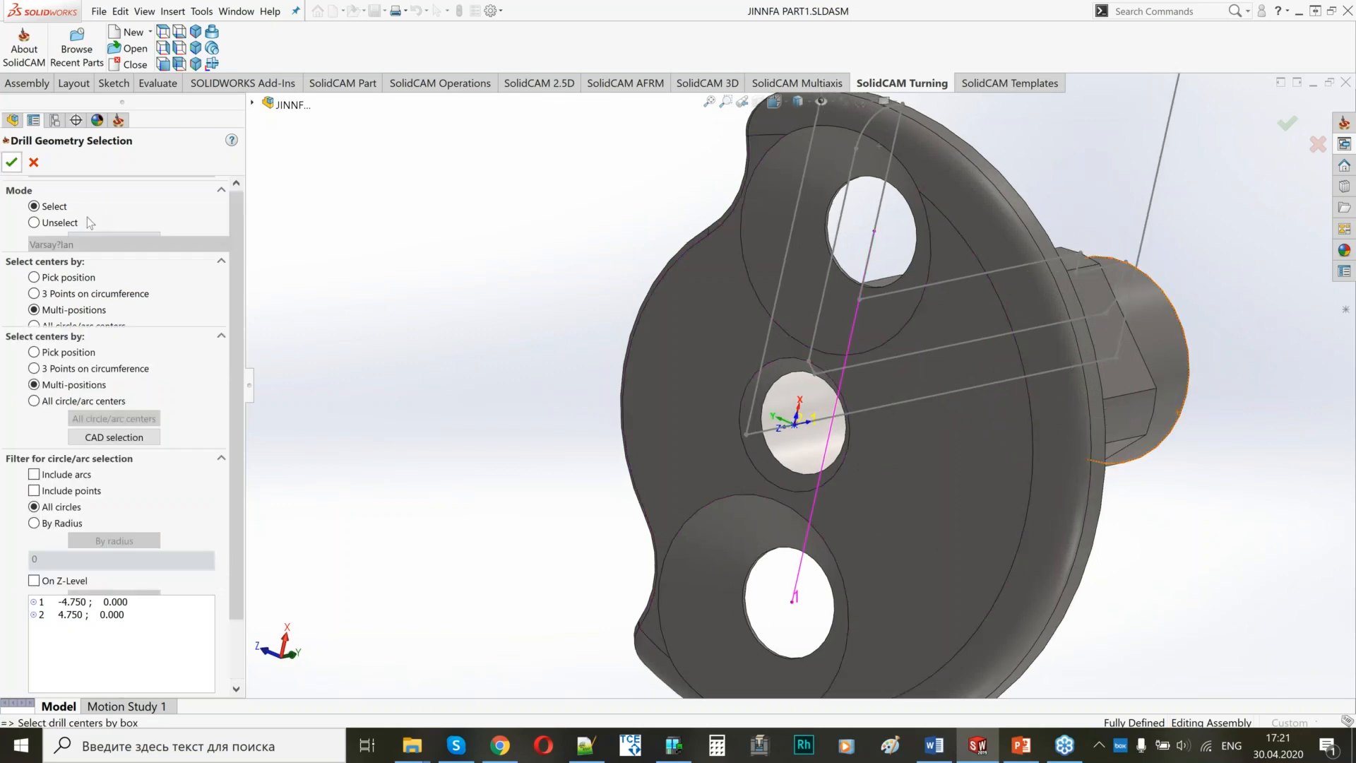
left_click(12, 163)
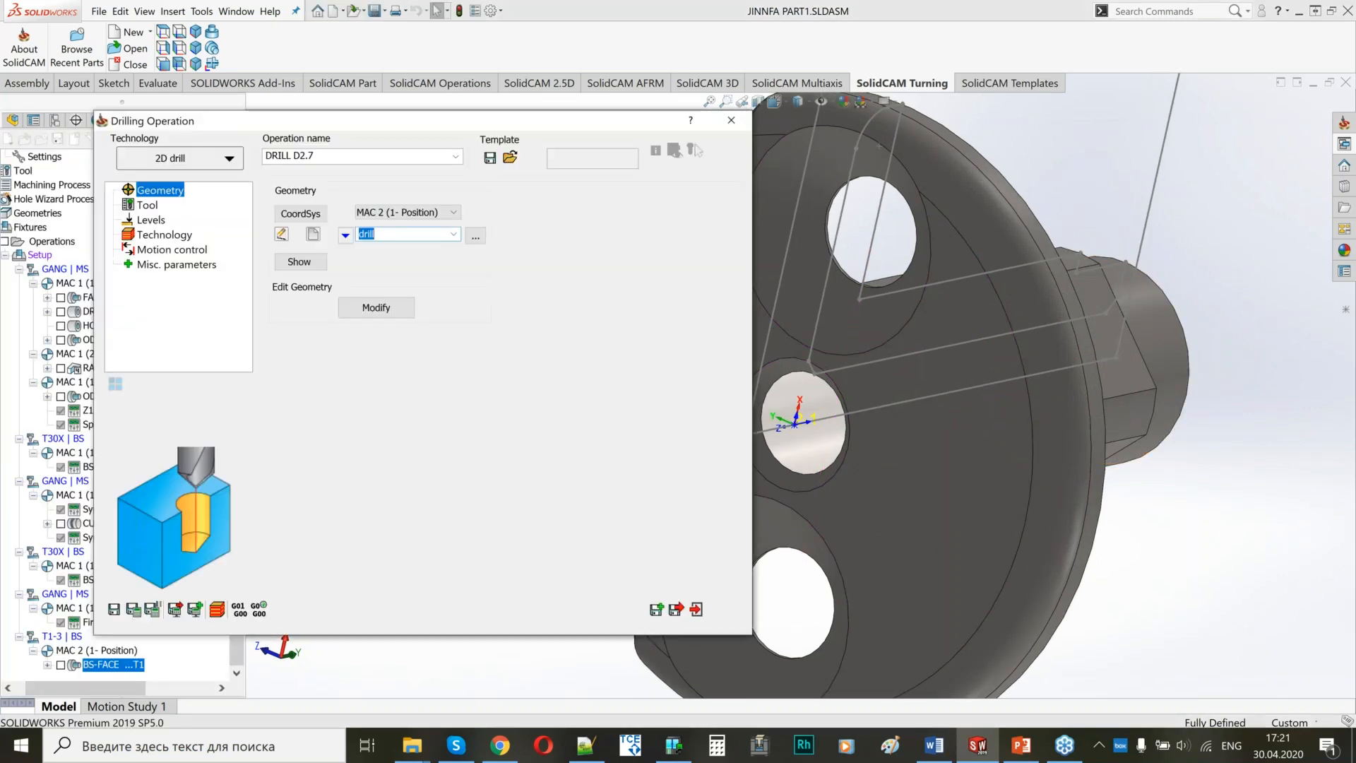
Assign the 2.7 mm drill, tool 33 on turret T30X, to DRILL D2.7.
left_click(152, 206)
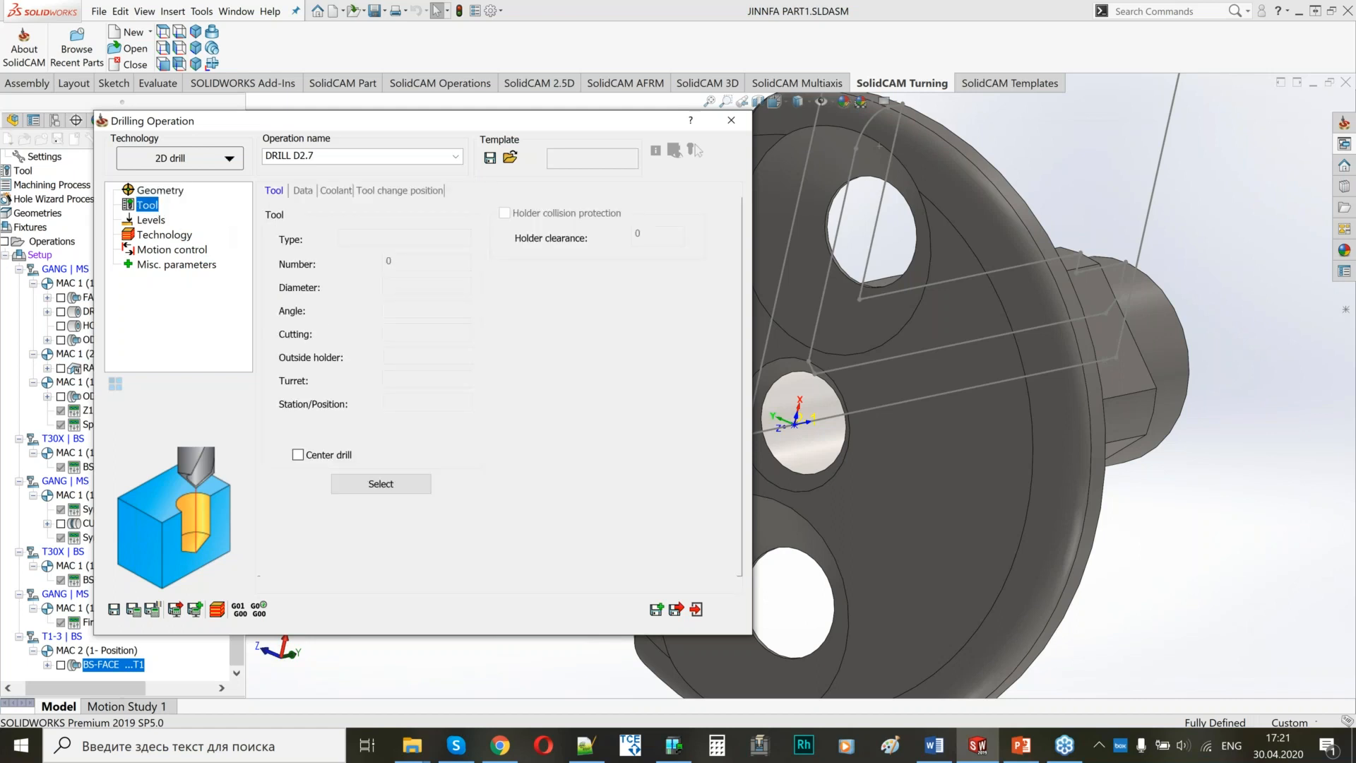
left_click(341, 490)
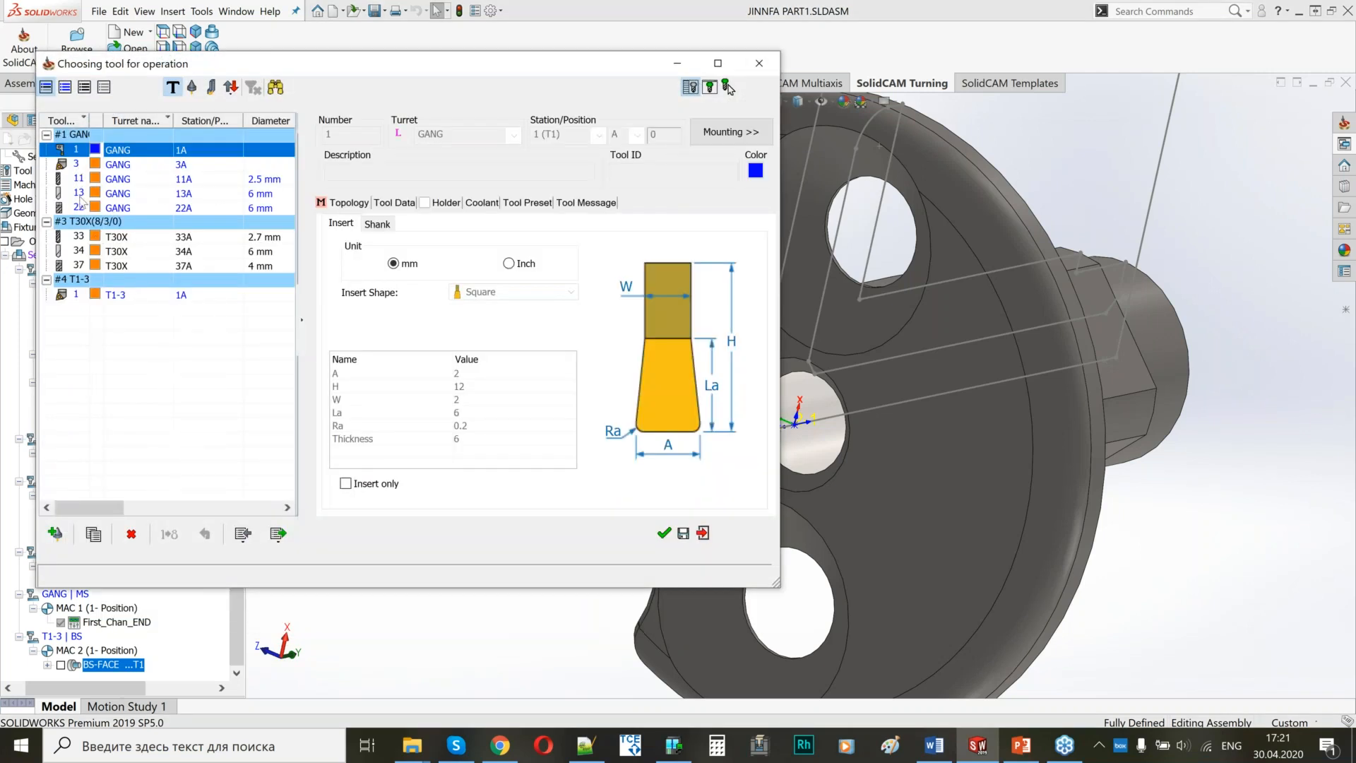
left_click(258, 239)
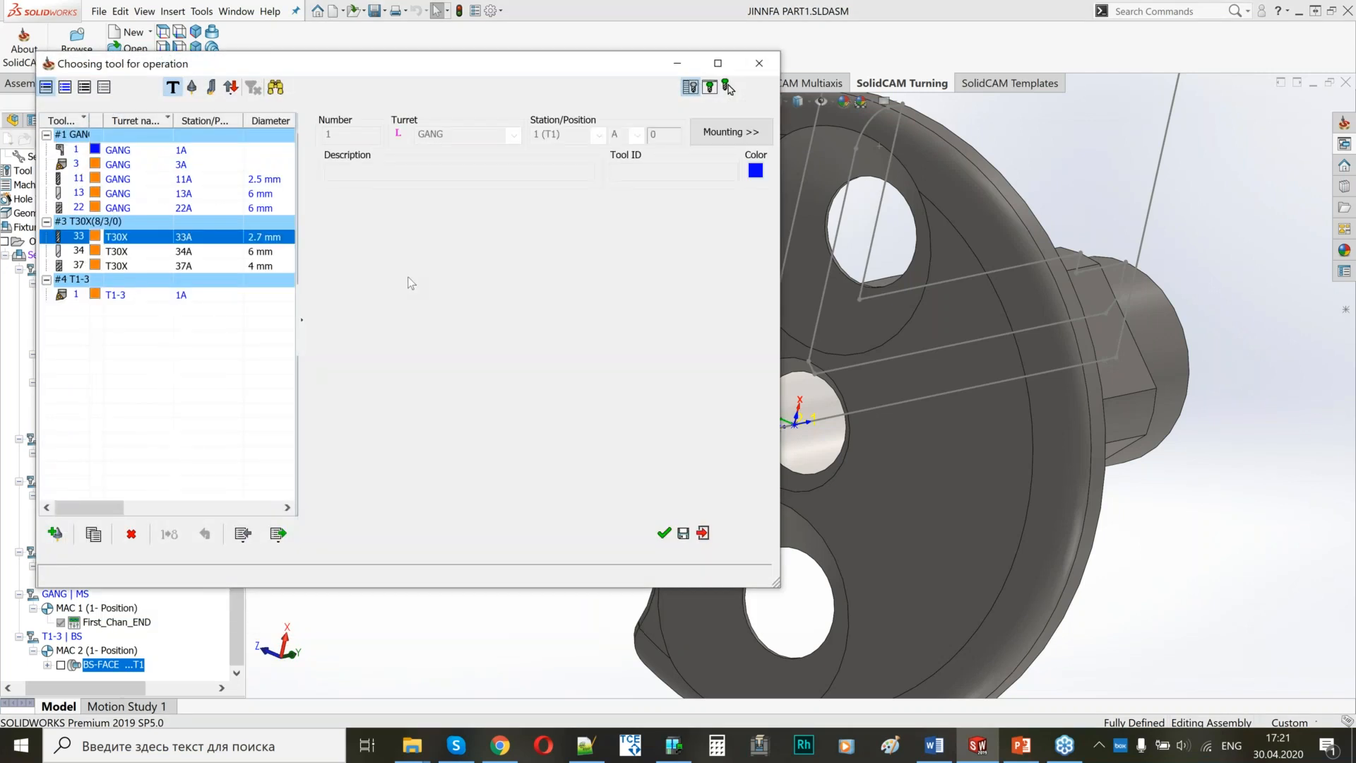
left_click(663, 532)
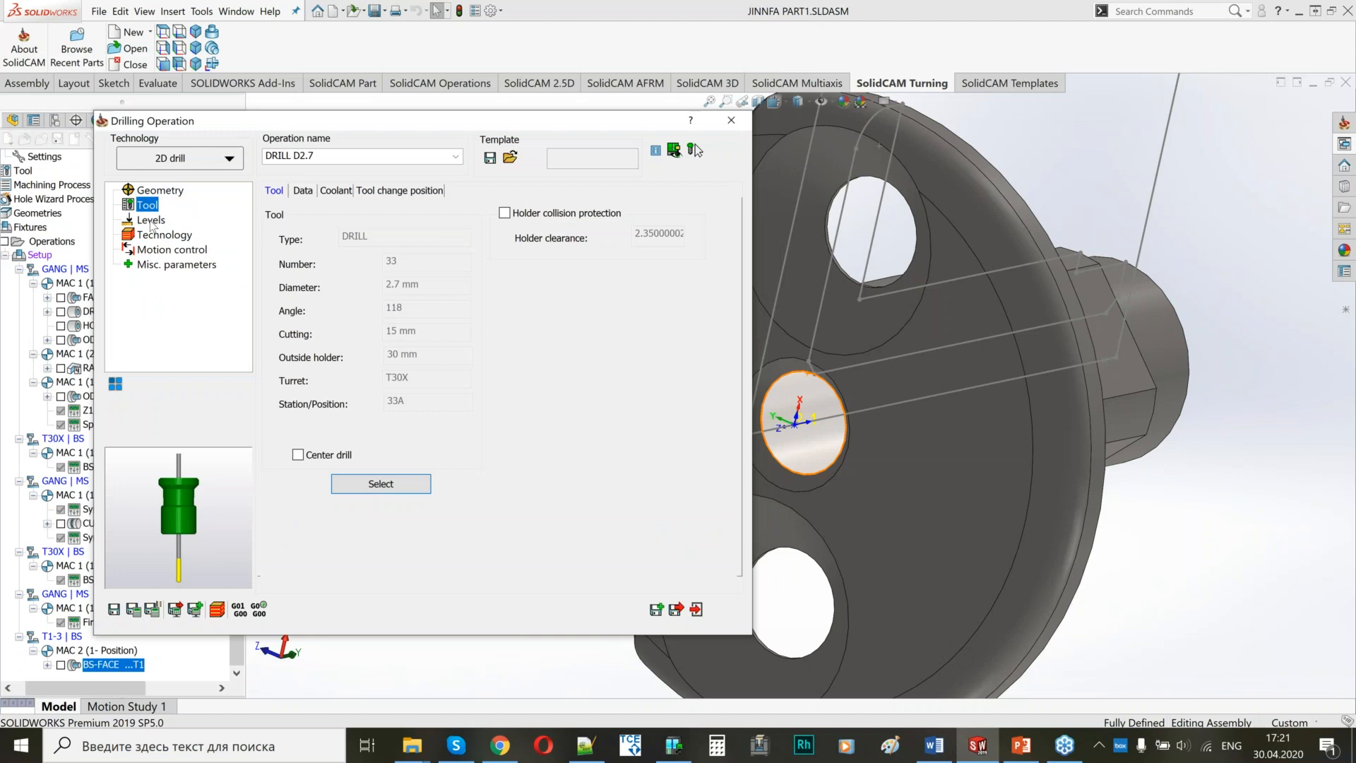
Pick the flange's front face as the upper level and its shaft-side face as the drill depth of DRILL D2.7.
left_click(151, 221)
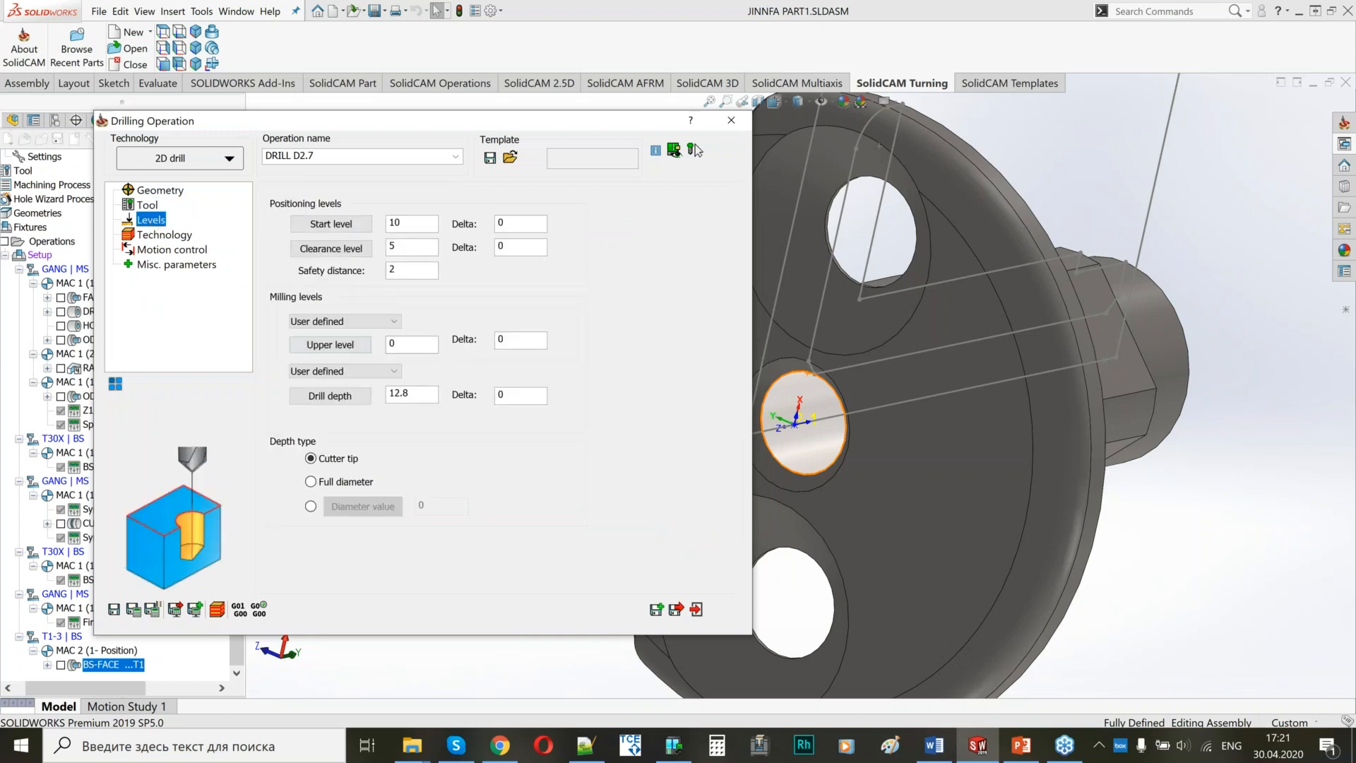
left_click(330, 344)
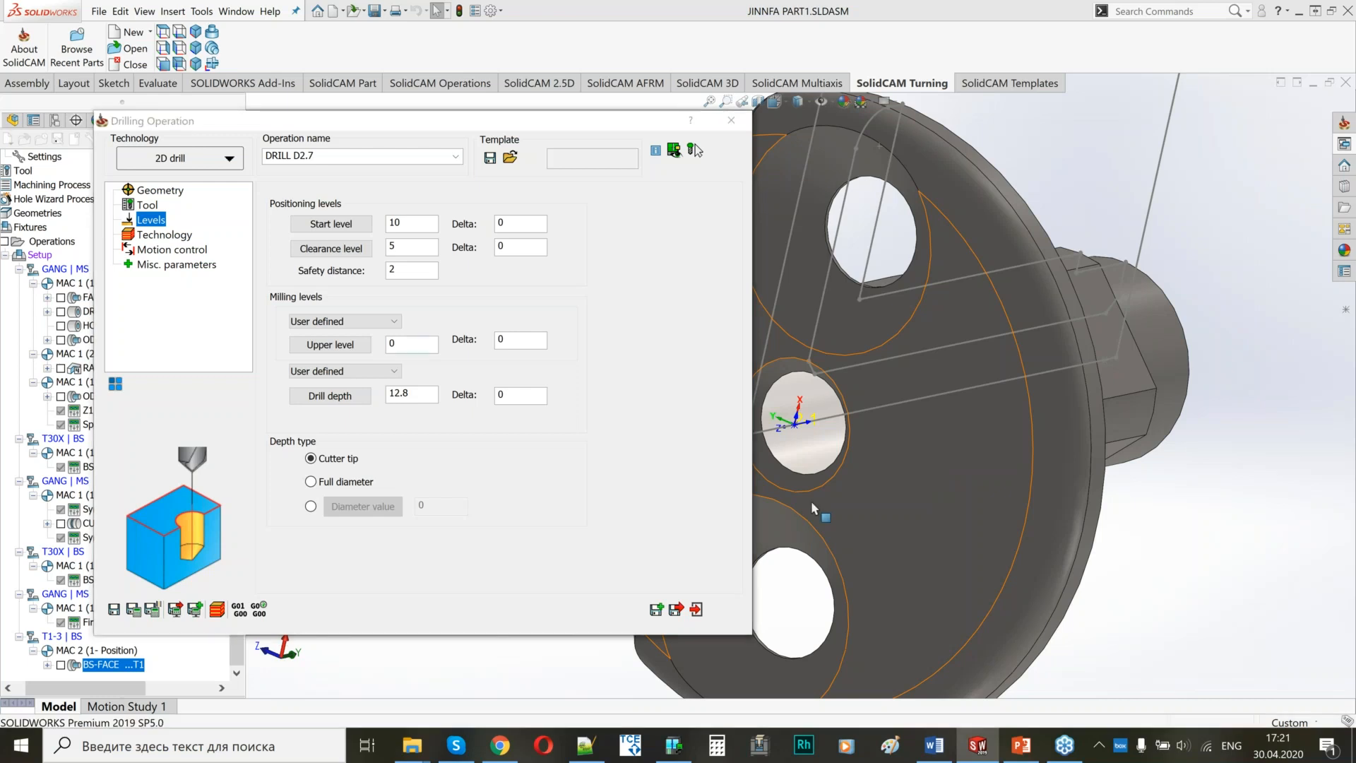
left_click(810, 501)
middle_click_drag(994, 473, 1097, 465)
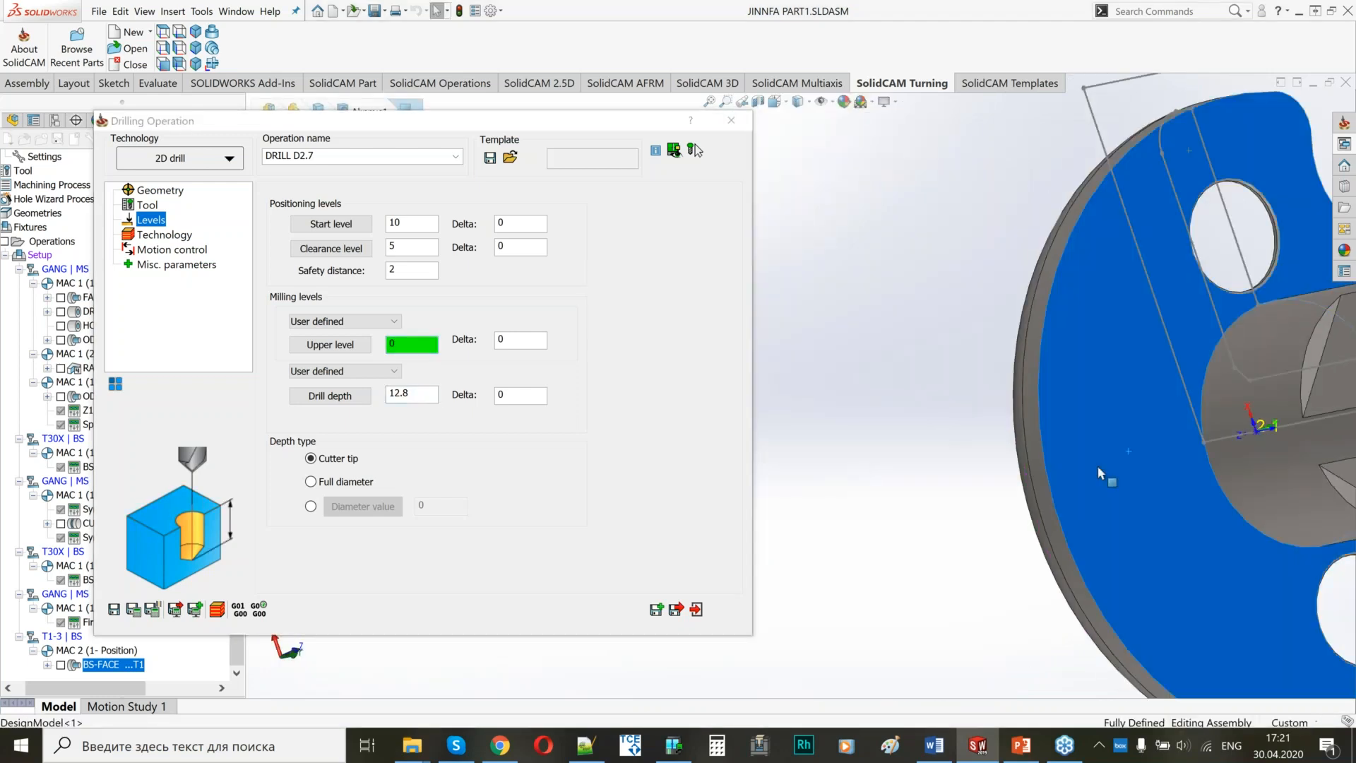
left_click(1098, 465)
Set the depth type to Full diameter and the drill depth delta to -0.2, and open the operation's technology settings.
left_click(324, 483)
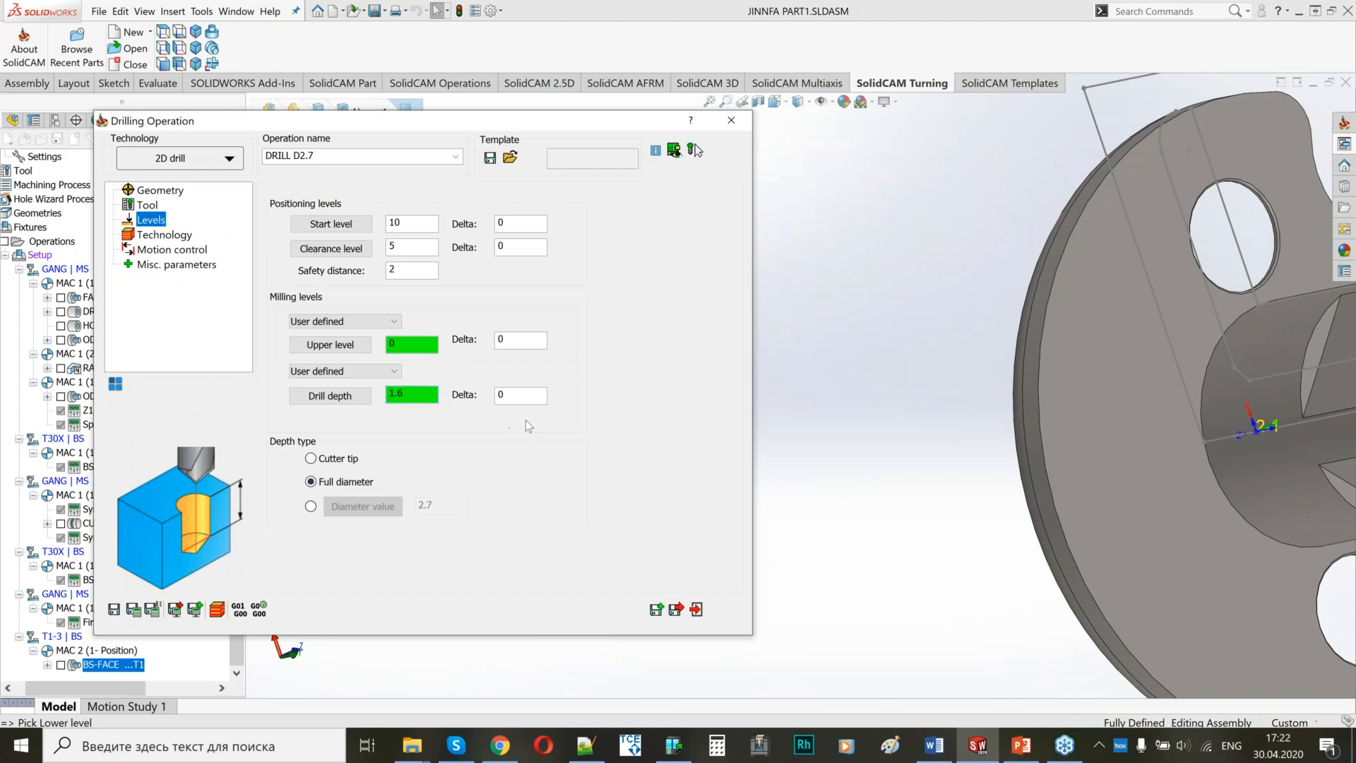
double_click(521, 396)
type("-0.2")
middle_click_drag(947, 351, 1088, 353)
scroll(858, 265, "up", 4)
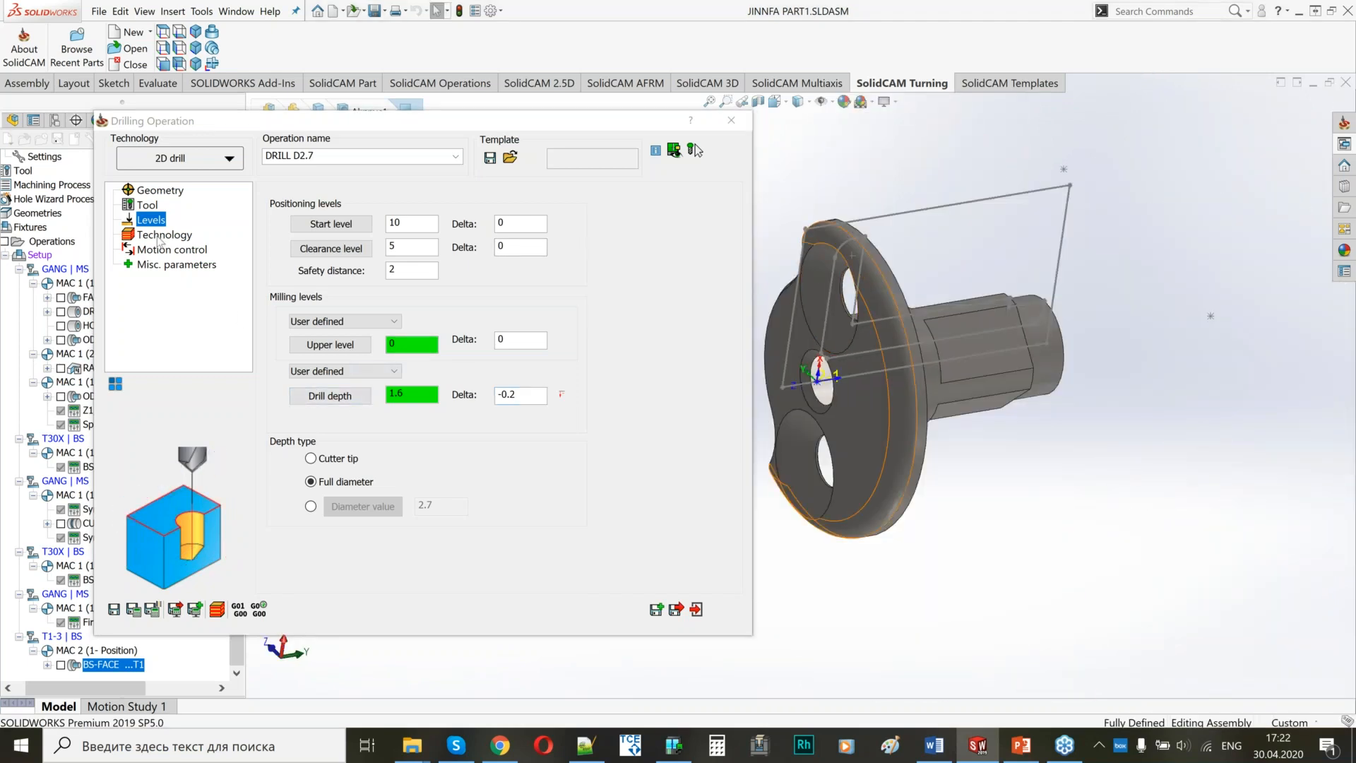
left_click(159, 236)
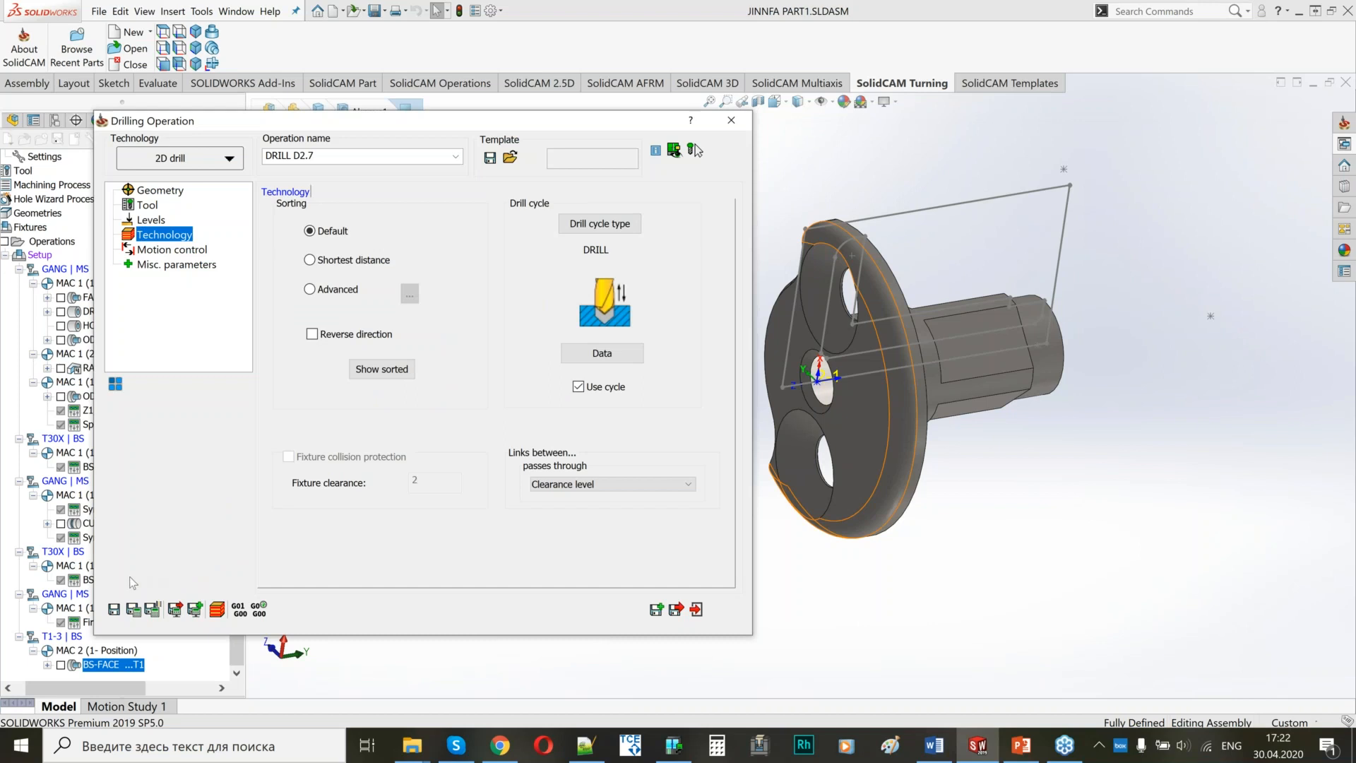
Save and calculate DRILL D2.7, check its 4th-axis motion control settings, and inspect the tool path on the flange holes.
left_click(133, 609)
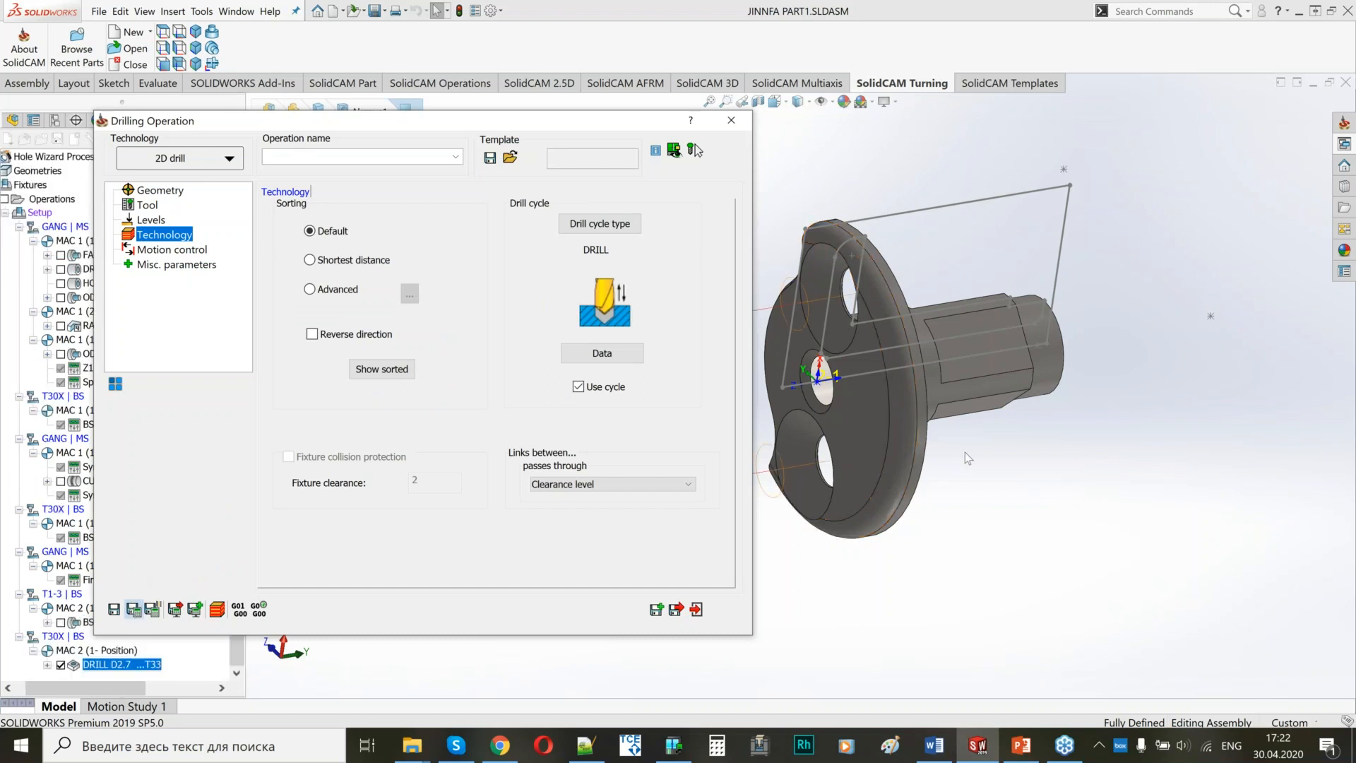
middle_click_drag(914, 415, 1069, 425, "ctrl")
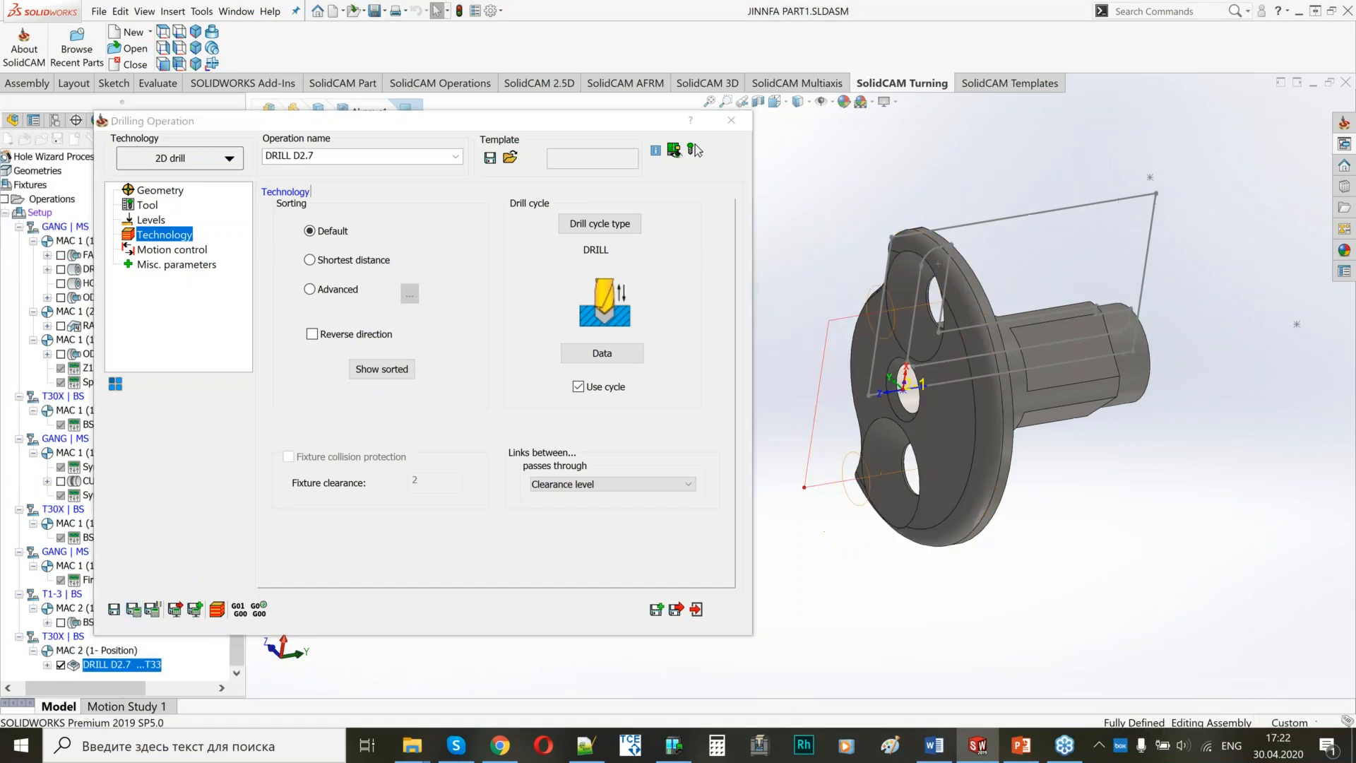
left_click(176, 251)
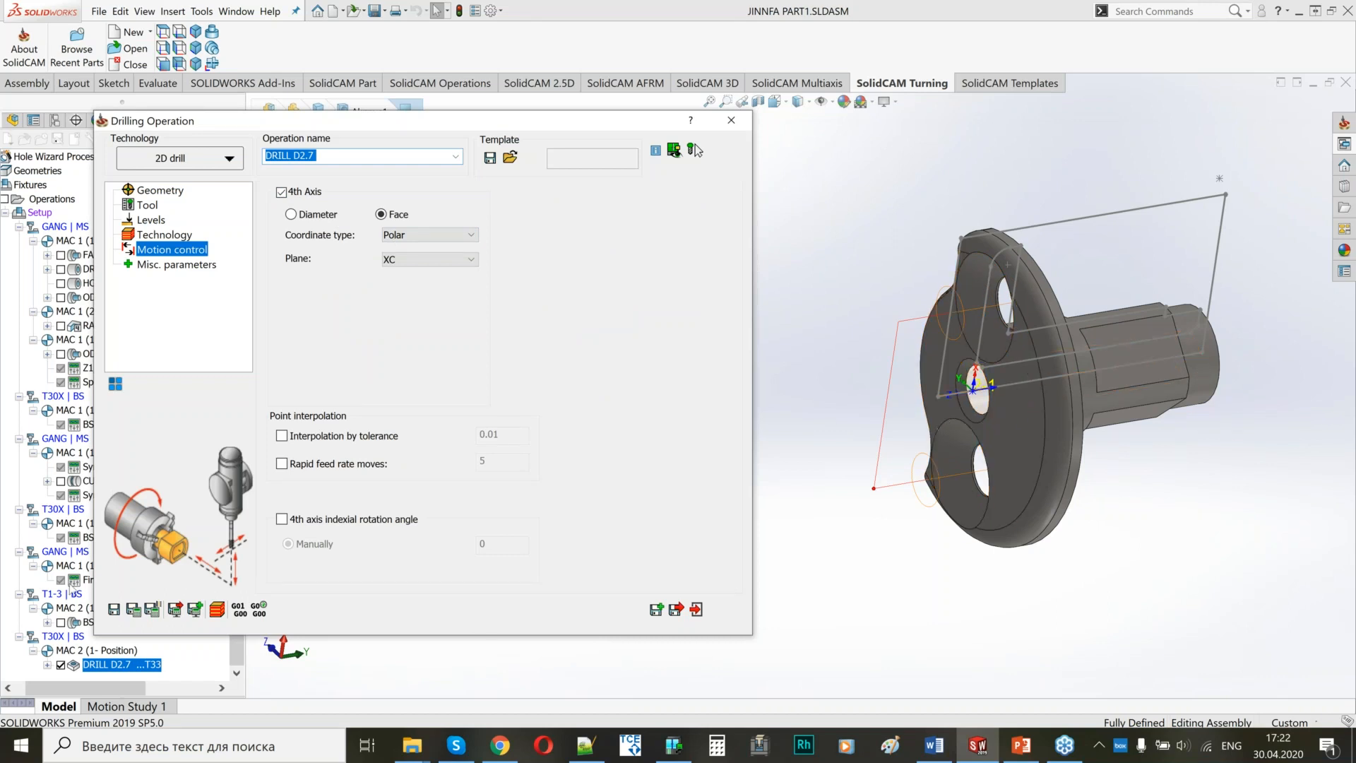
left_click(133, 609)
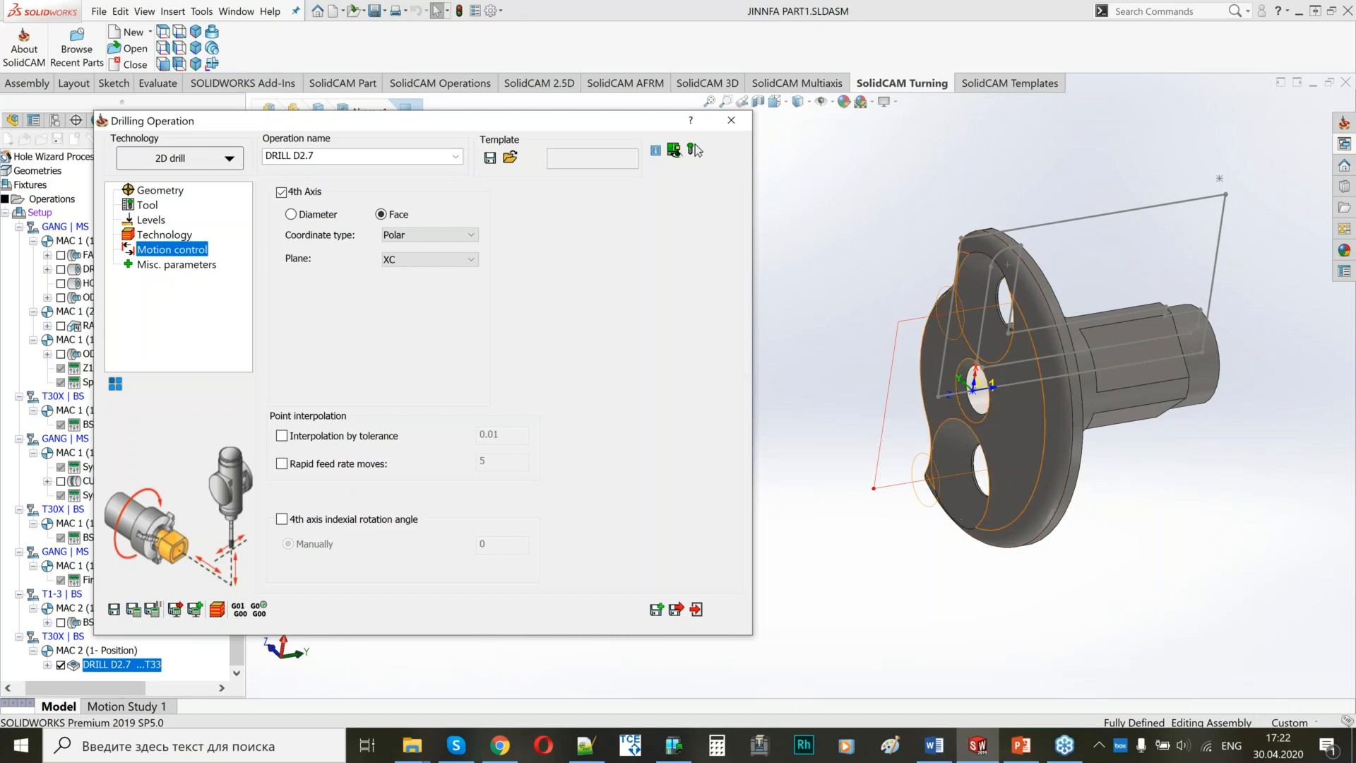
scroll(922, 427, "down", 2)
left_click(922, 427)
Copy DRILL D2.7 as a new operation named CHAMFER D2.7 and assign the 6 mm, 90° spot drill, tool 34 on turret T30X.
left_click(657, 609)
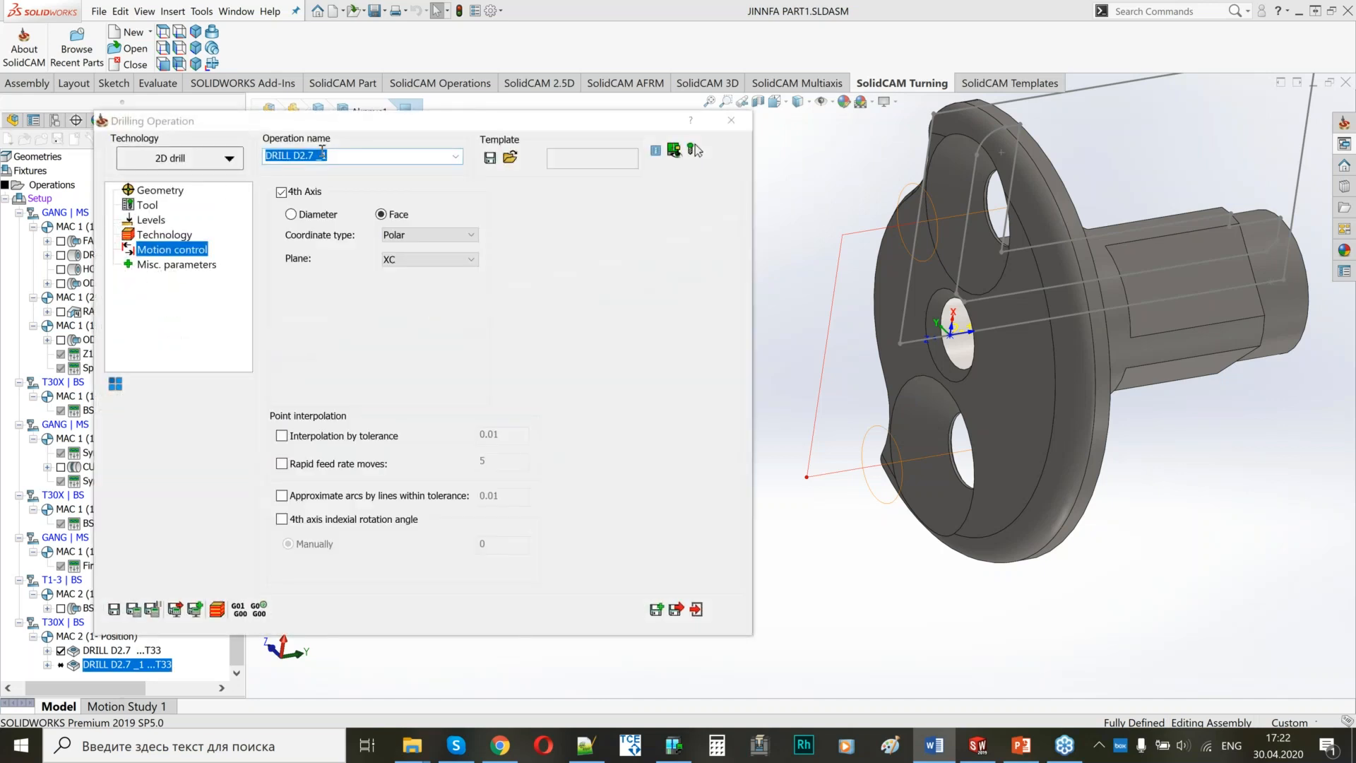
type("CHAMFER D2.7")
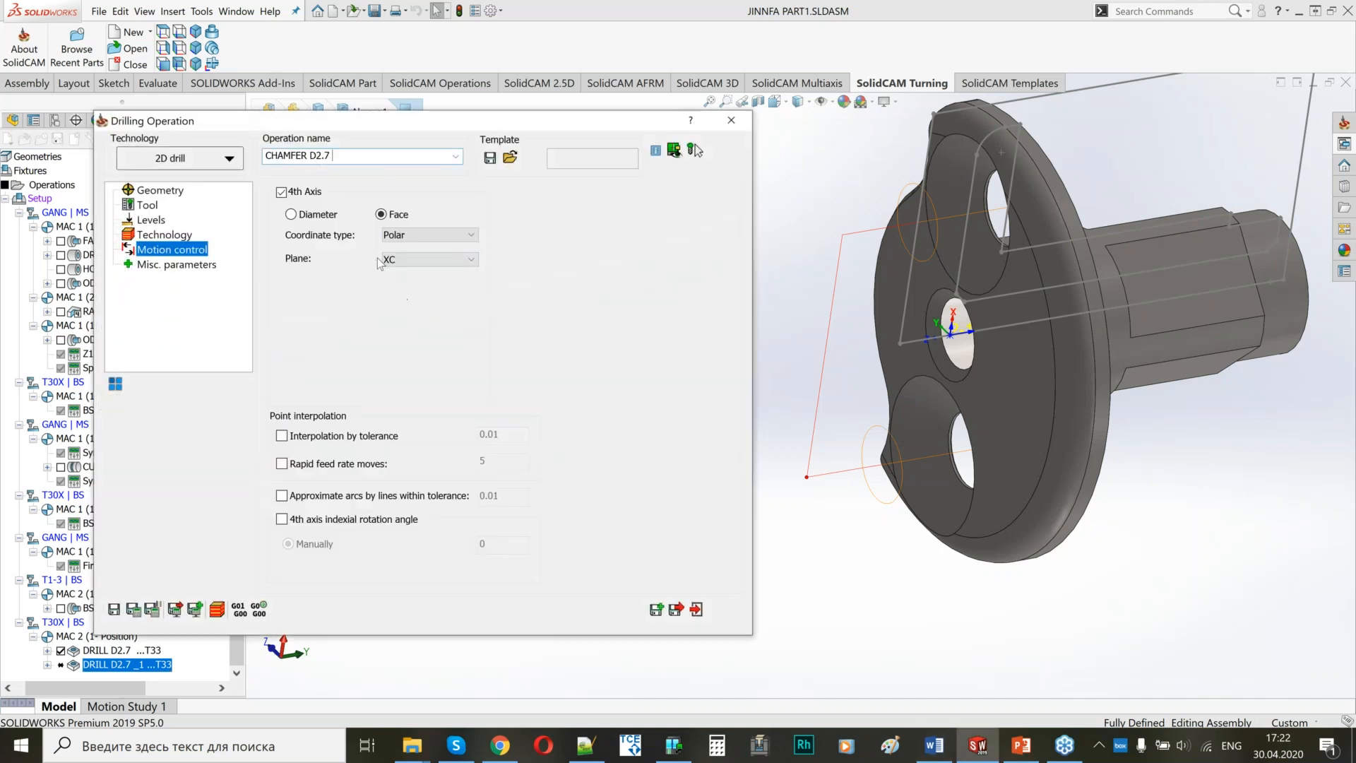
left_click(157, 190)
left_click(147, 205)
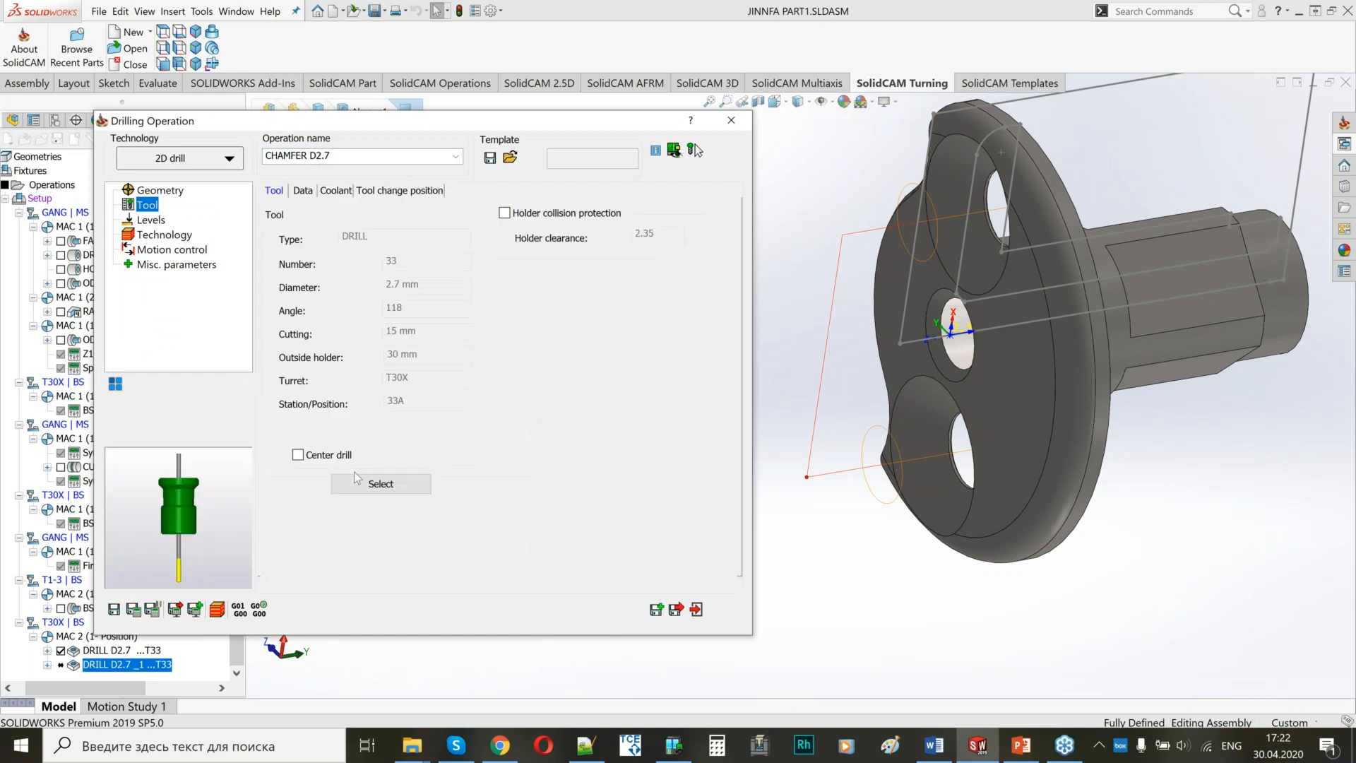
left_click(360, 489)
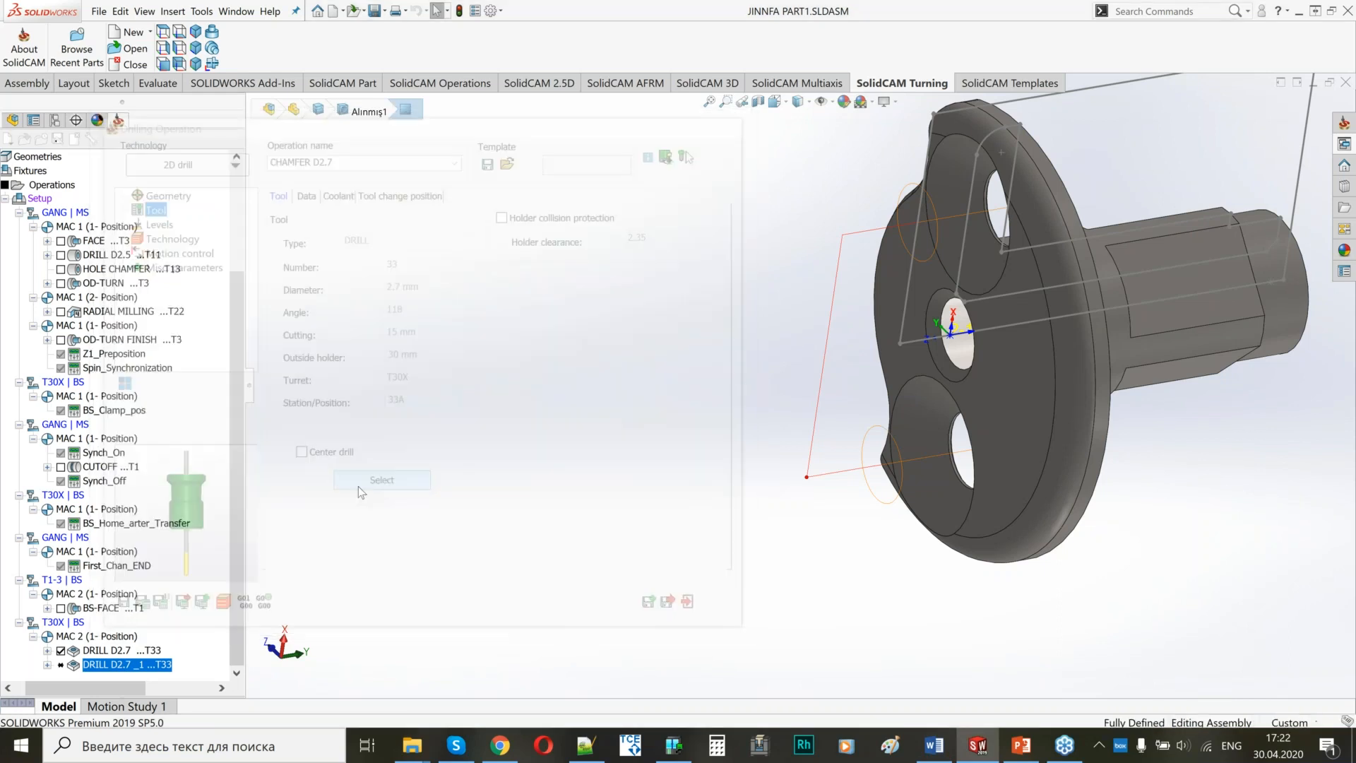
left_click(113, 252)
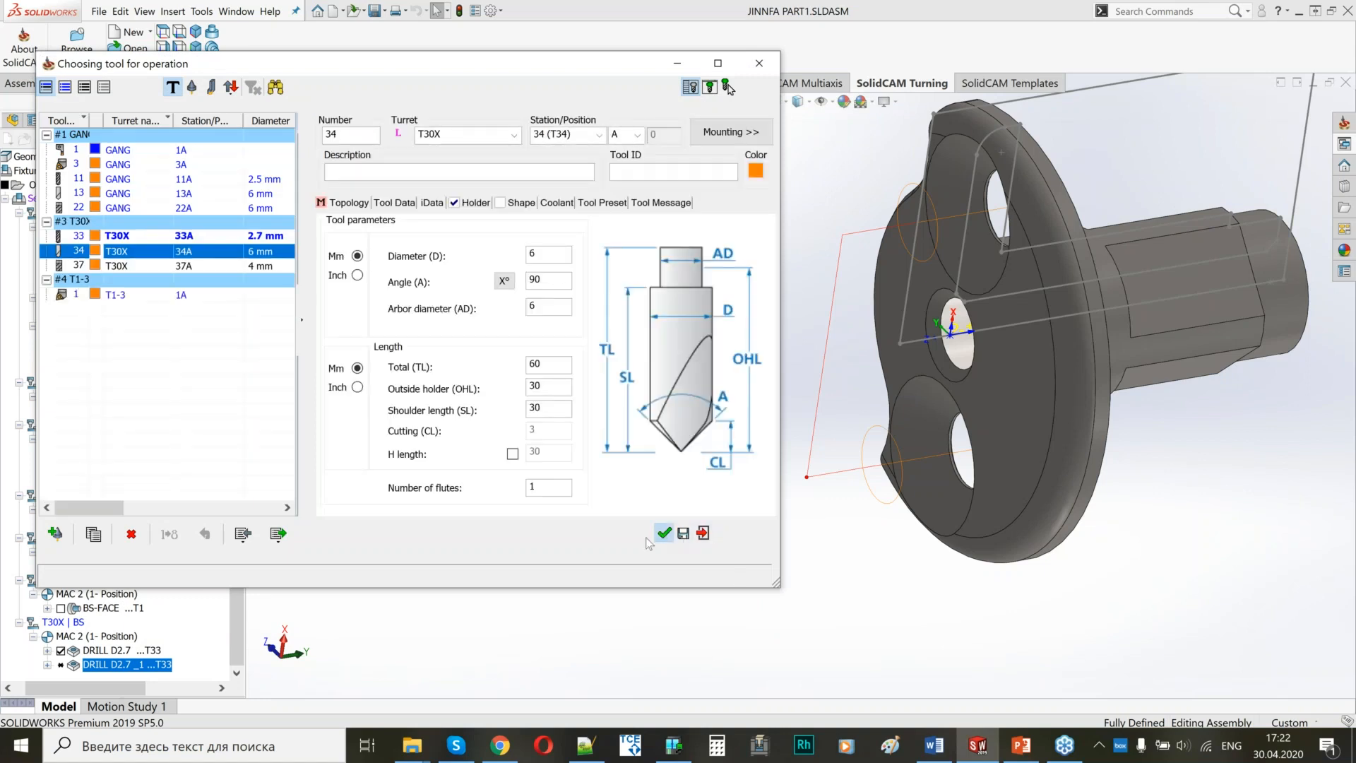
left_click(664, 532)
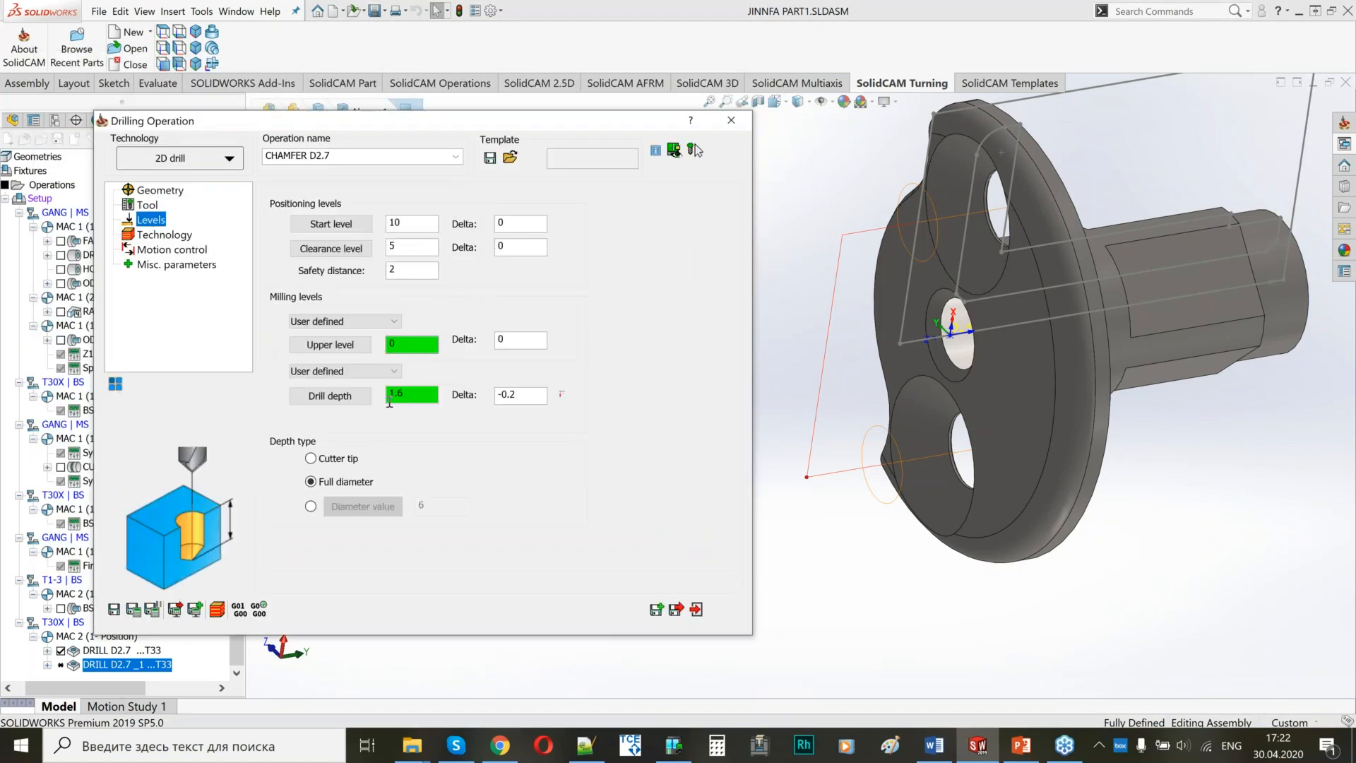
Set CHAMFER D2.7's drill depth and delta to 0, with a depth diameter value of 5.6 picked from the outer hole's chamfer arc.
left_click(310, 506)
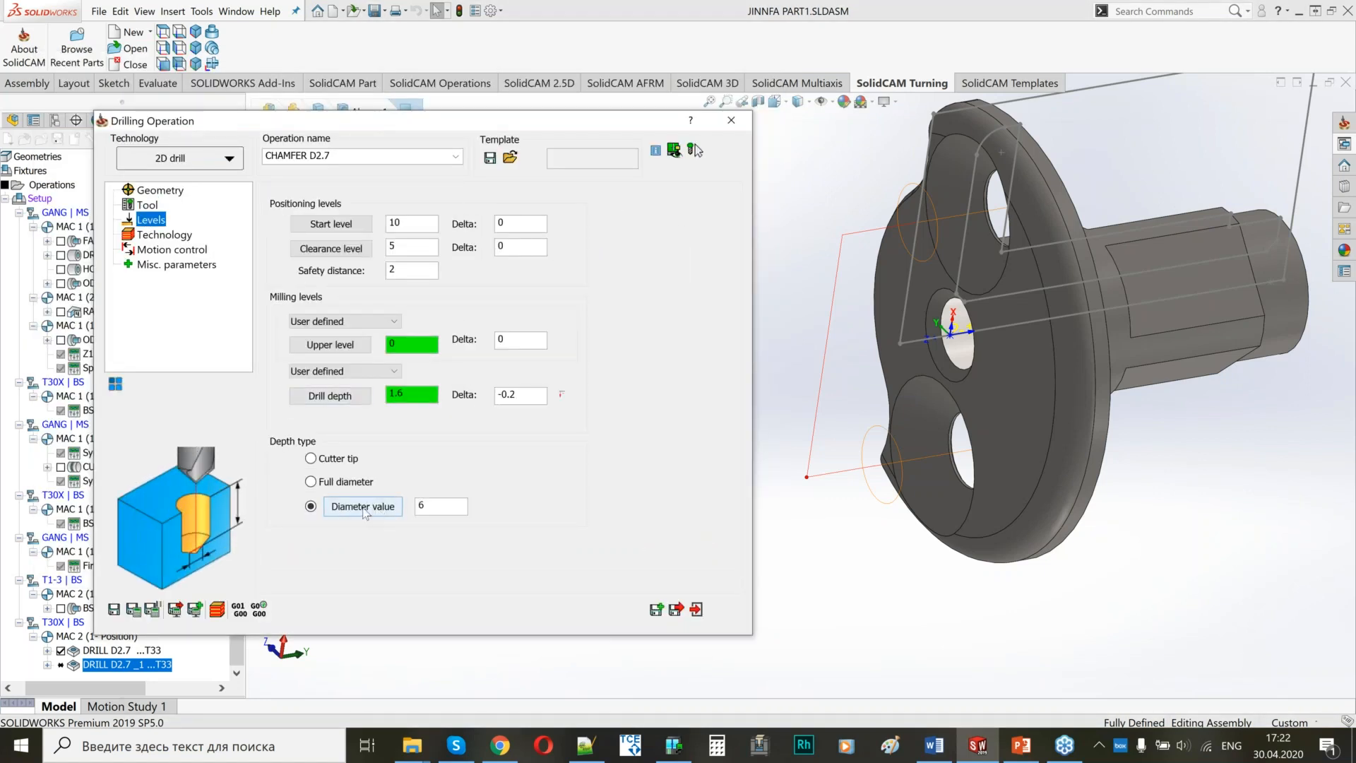
double_click(421, 390)
type("0")
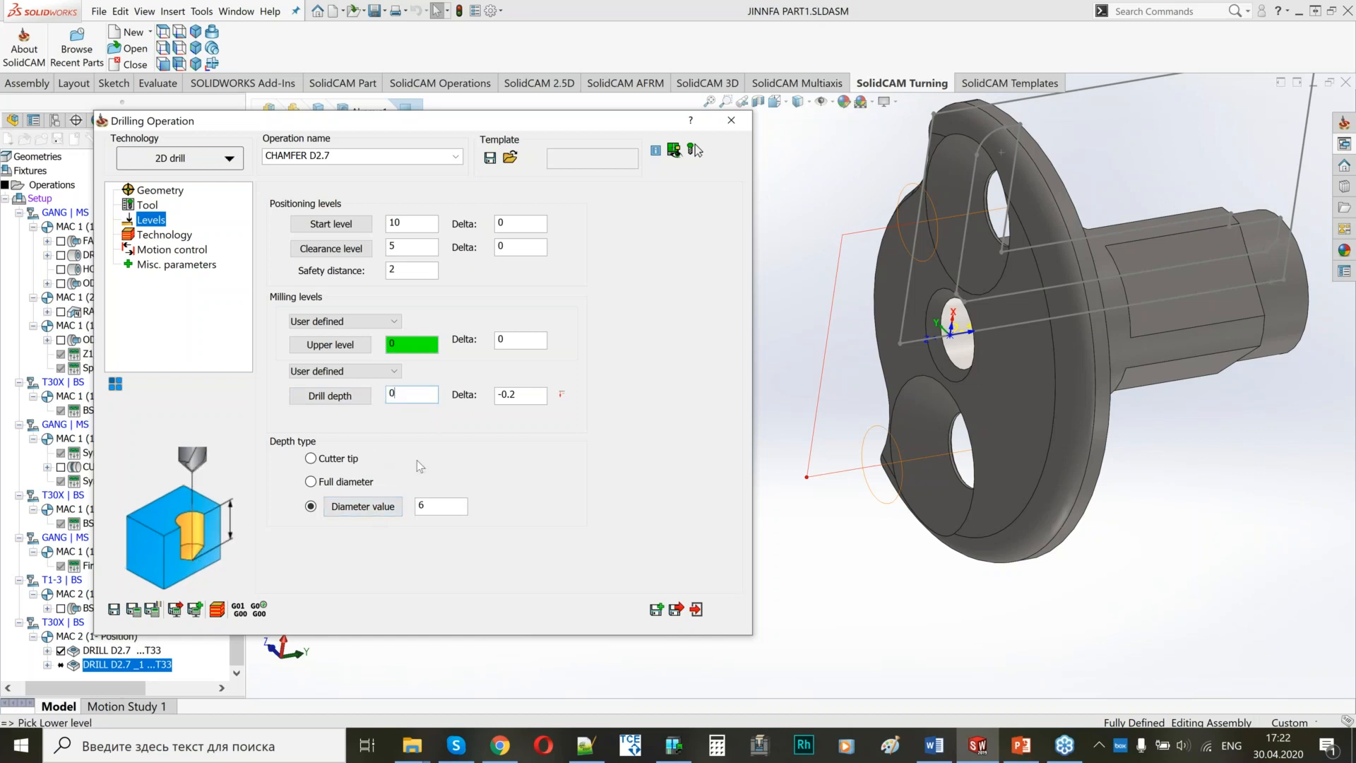
left_click(385, 512)
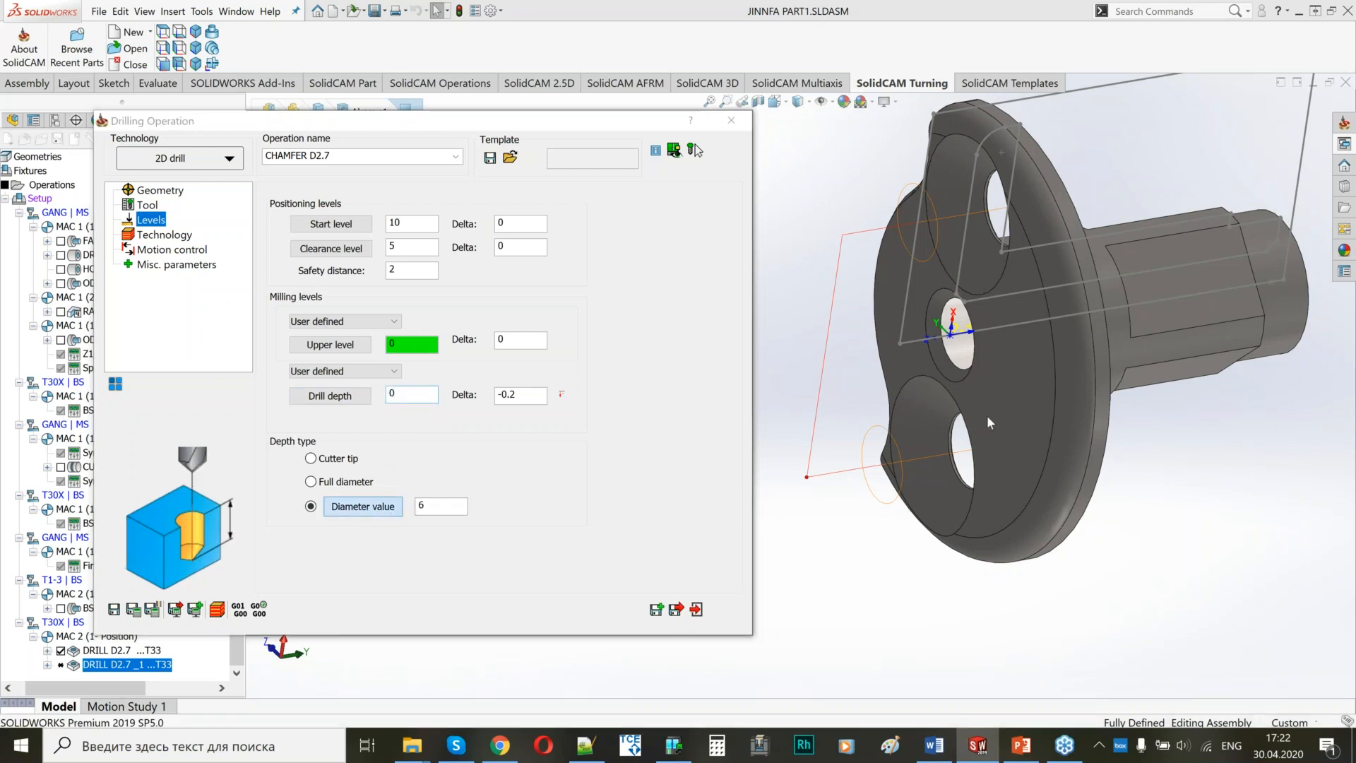
left_click(992, 290)
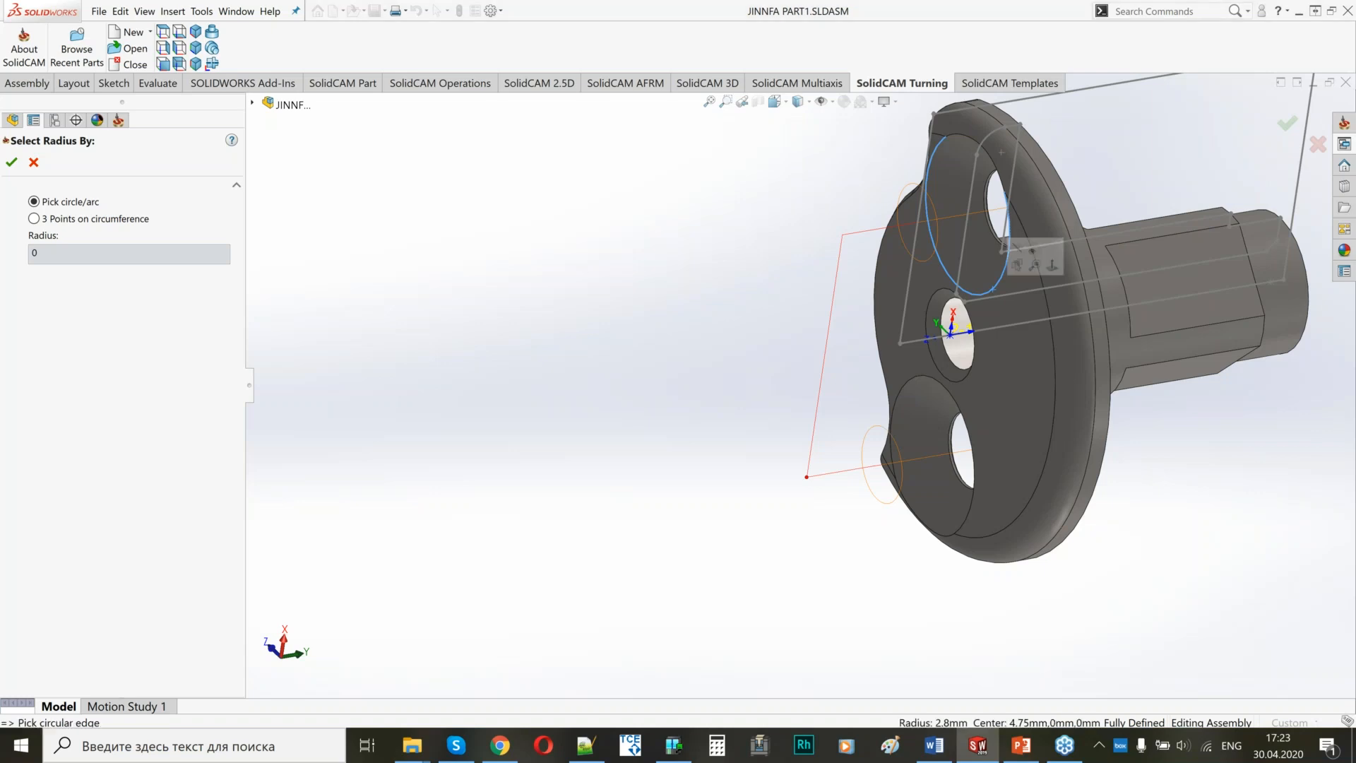
left_click(11, 163)
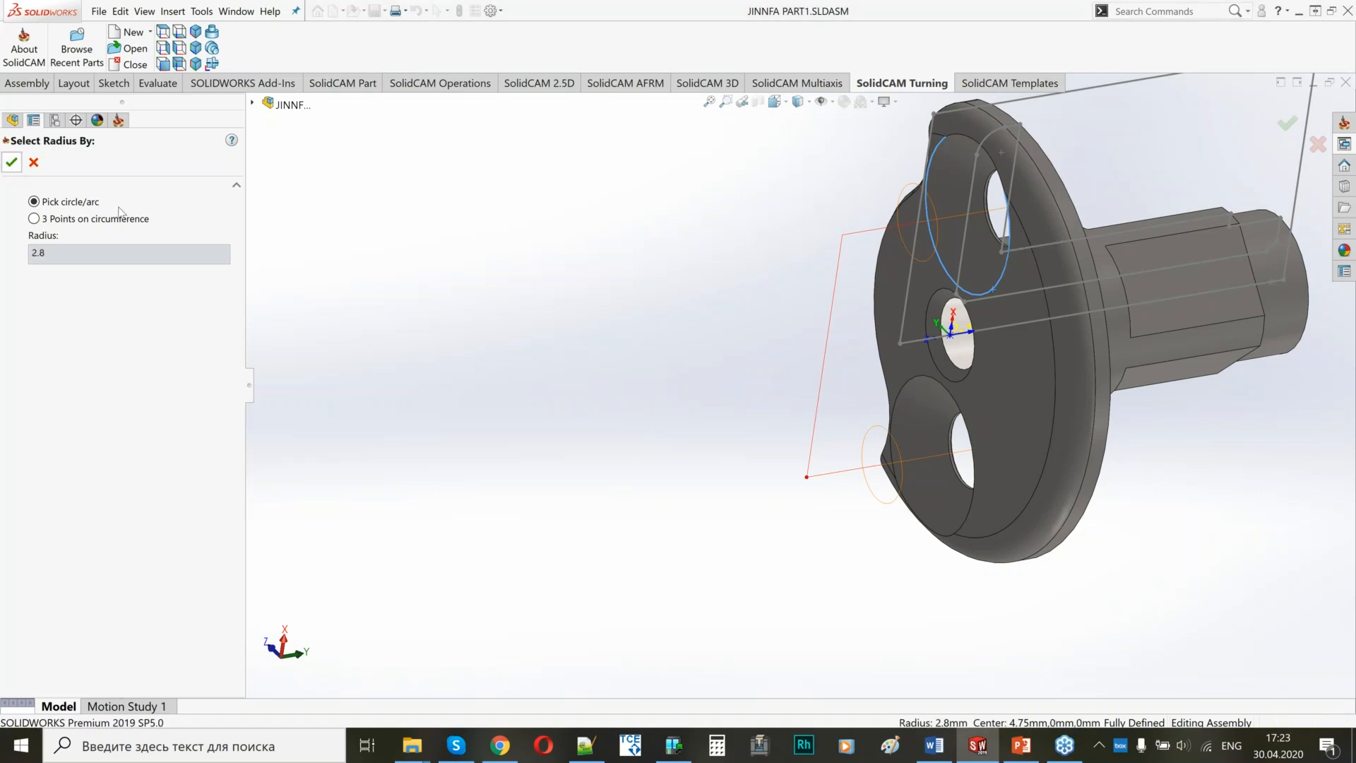
left_click_drag(523, 395, 483, 398)
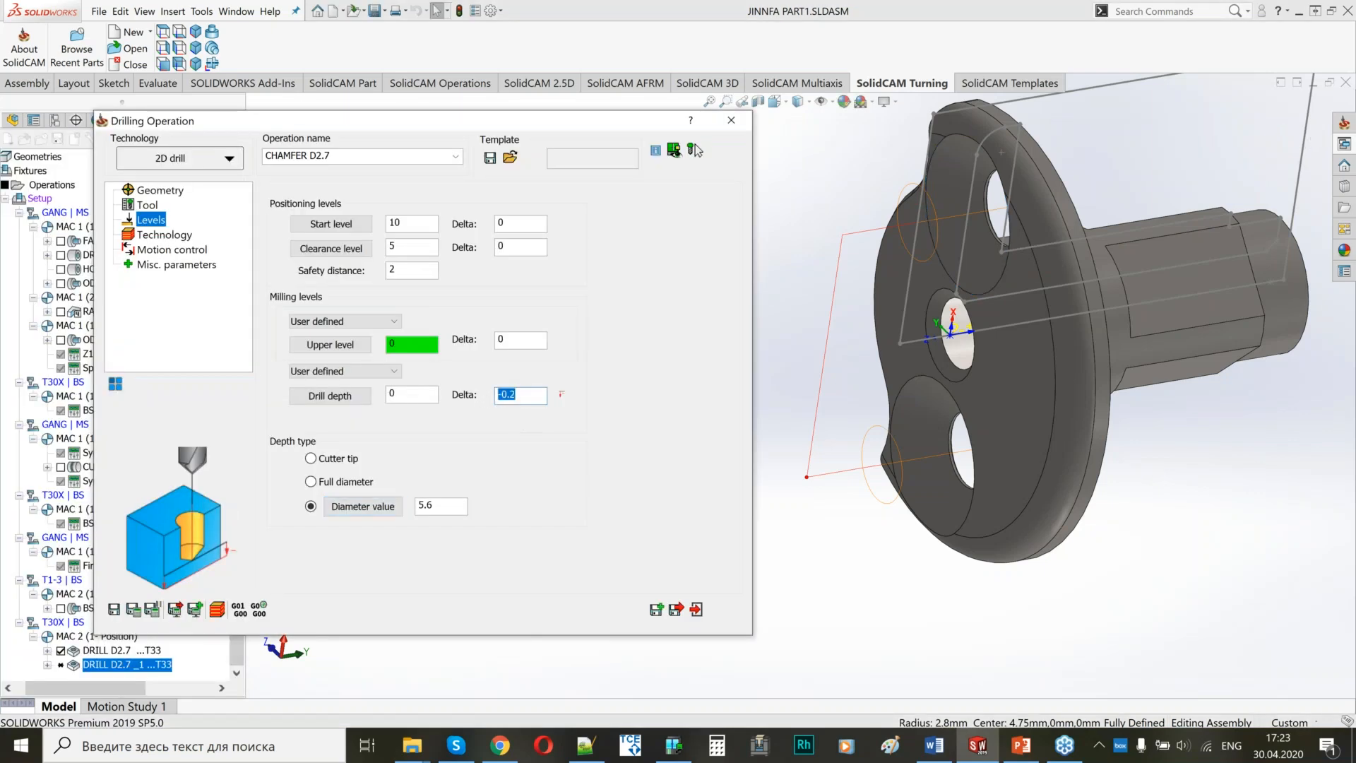
Save and calculate CHAMFER D2.7, and hide the displayed tool paths of the 2.7 mm drilling and chamfer operations.
left_click(174, 236)
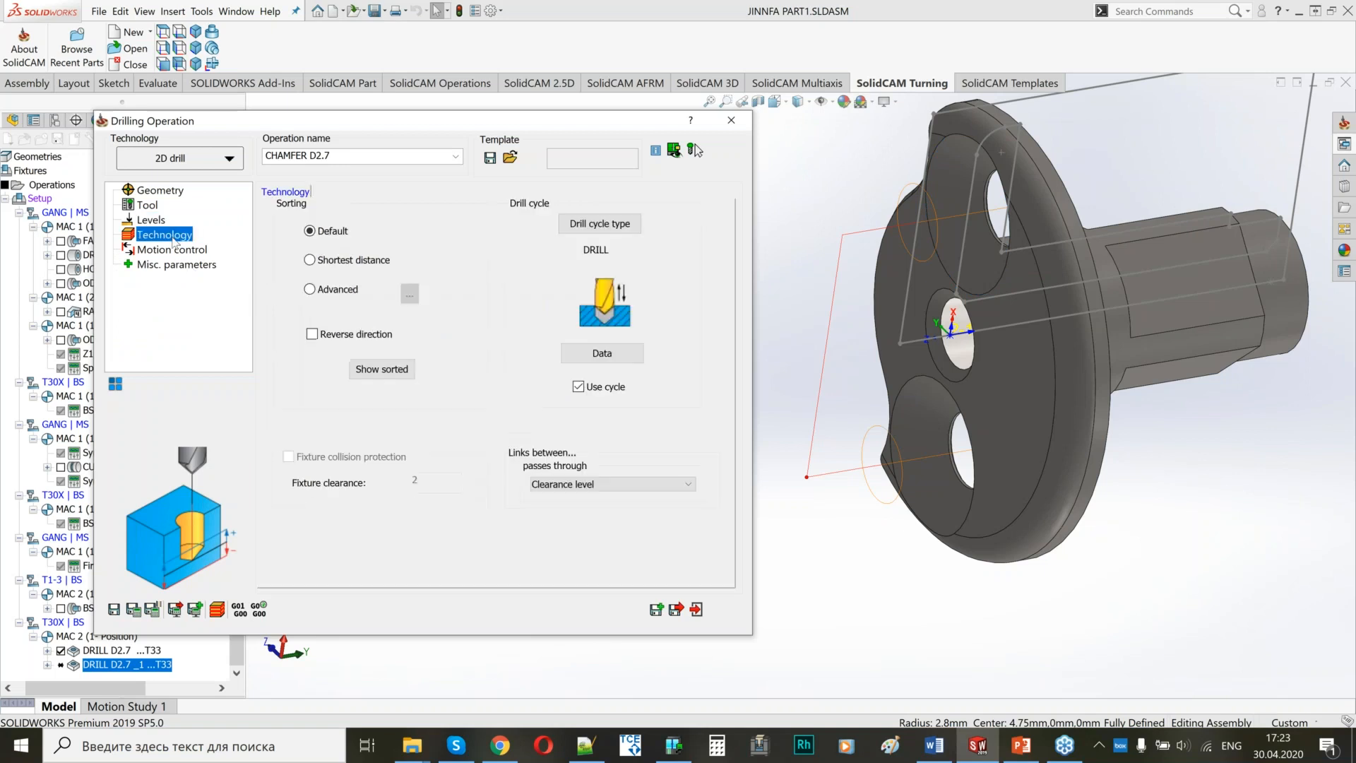
left_click(164, 251)
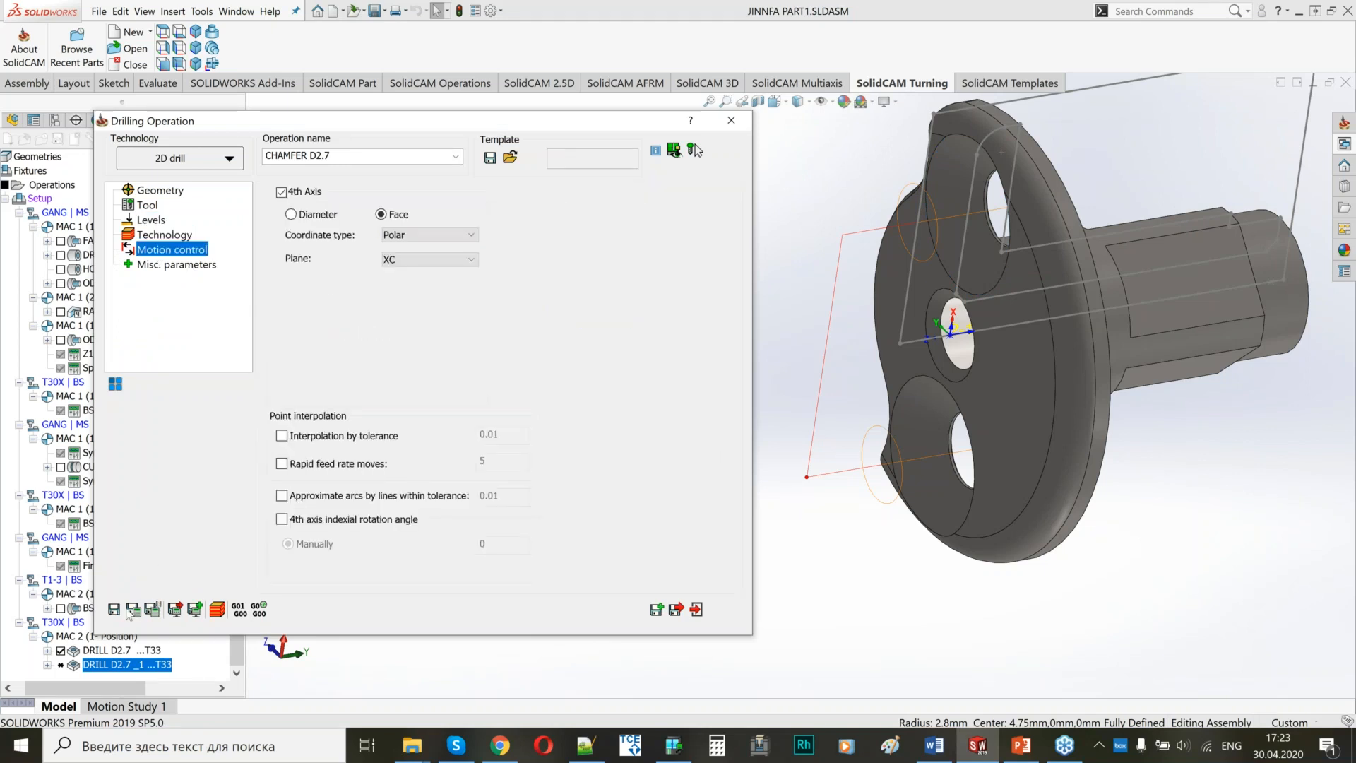
left_click(132, 609)
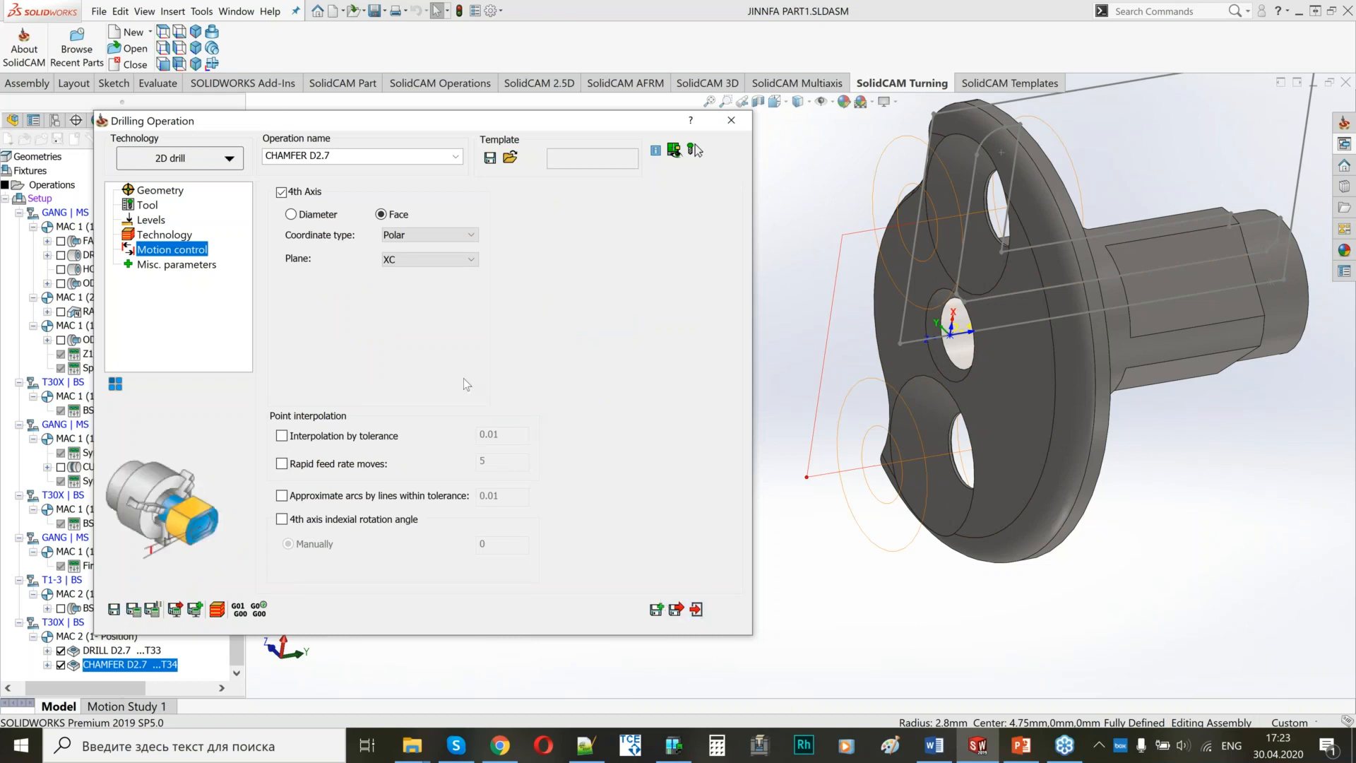
left_click_drag(420, 119, 484, 56)
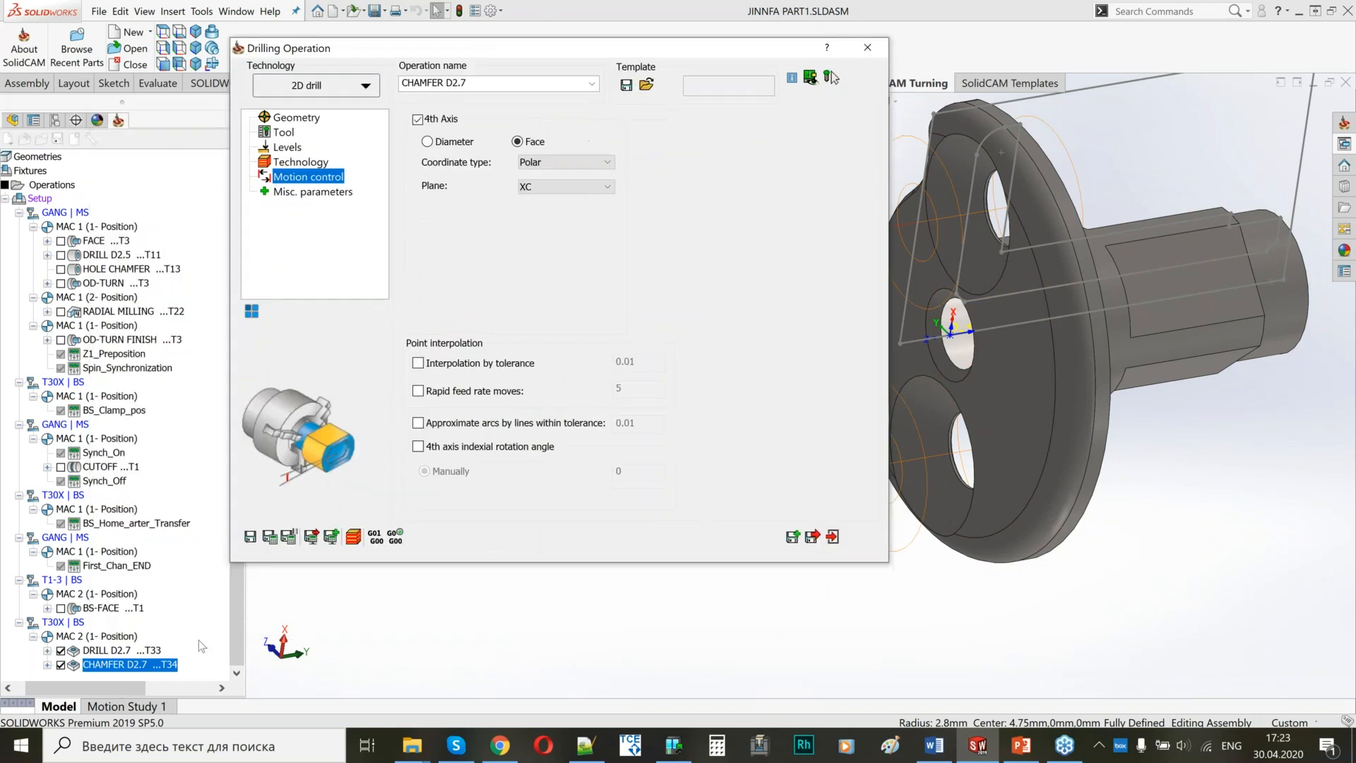
left_click(60, 663)
left_click(60, 664)
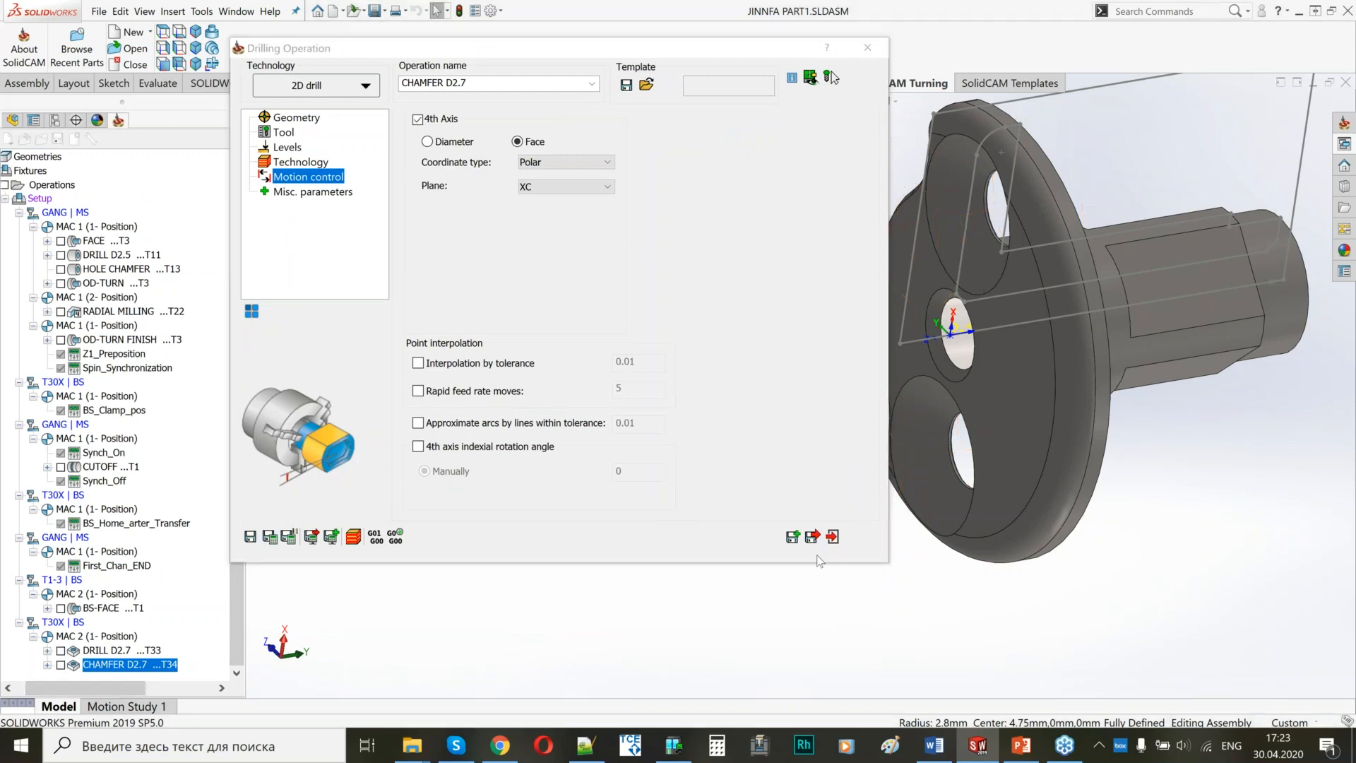
Copy CHAMFER D2.7 as a new operation named CHAMFER D2.5 and turn off its 4th Axis option.
left_click(793, 536)
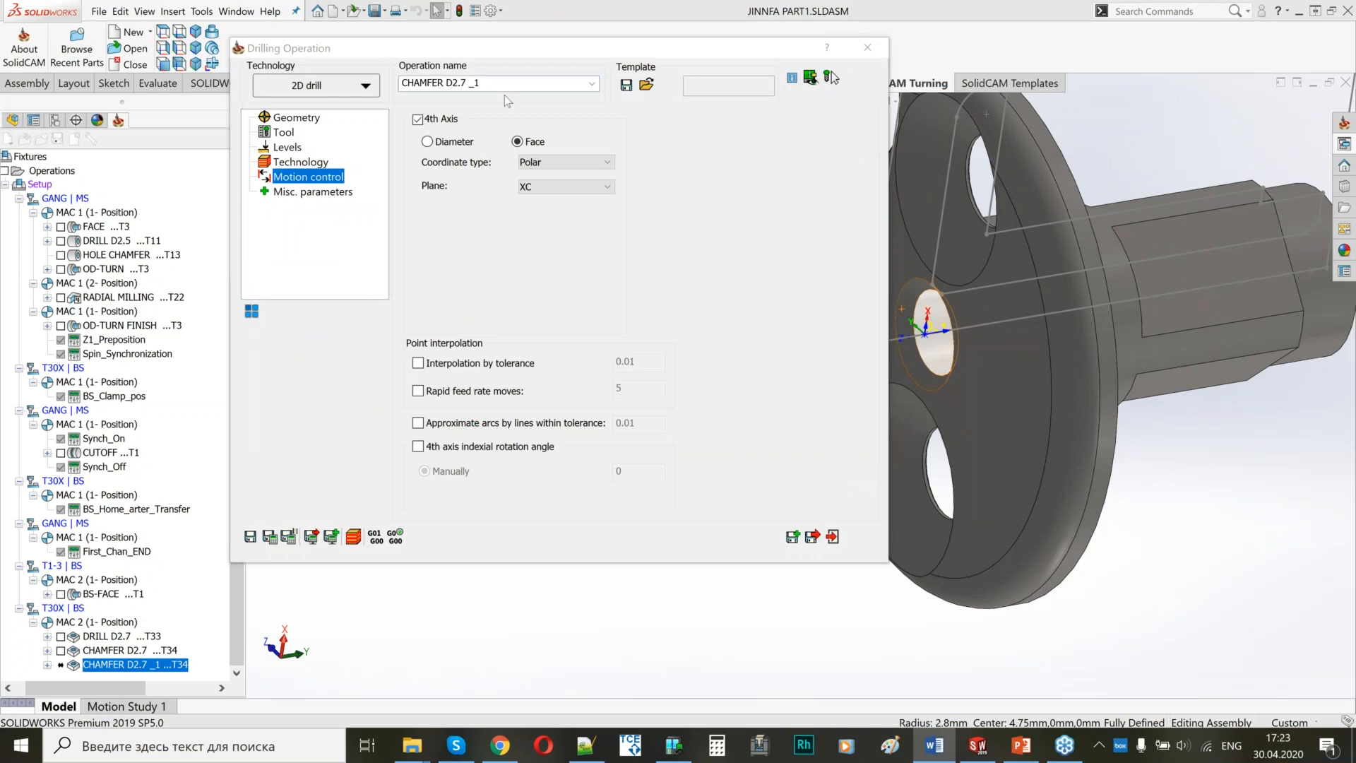
triple_click(487, 83)
type("CHAMFER D2.5")
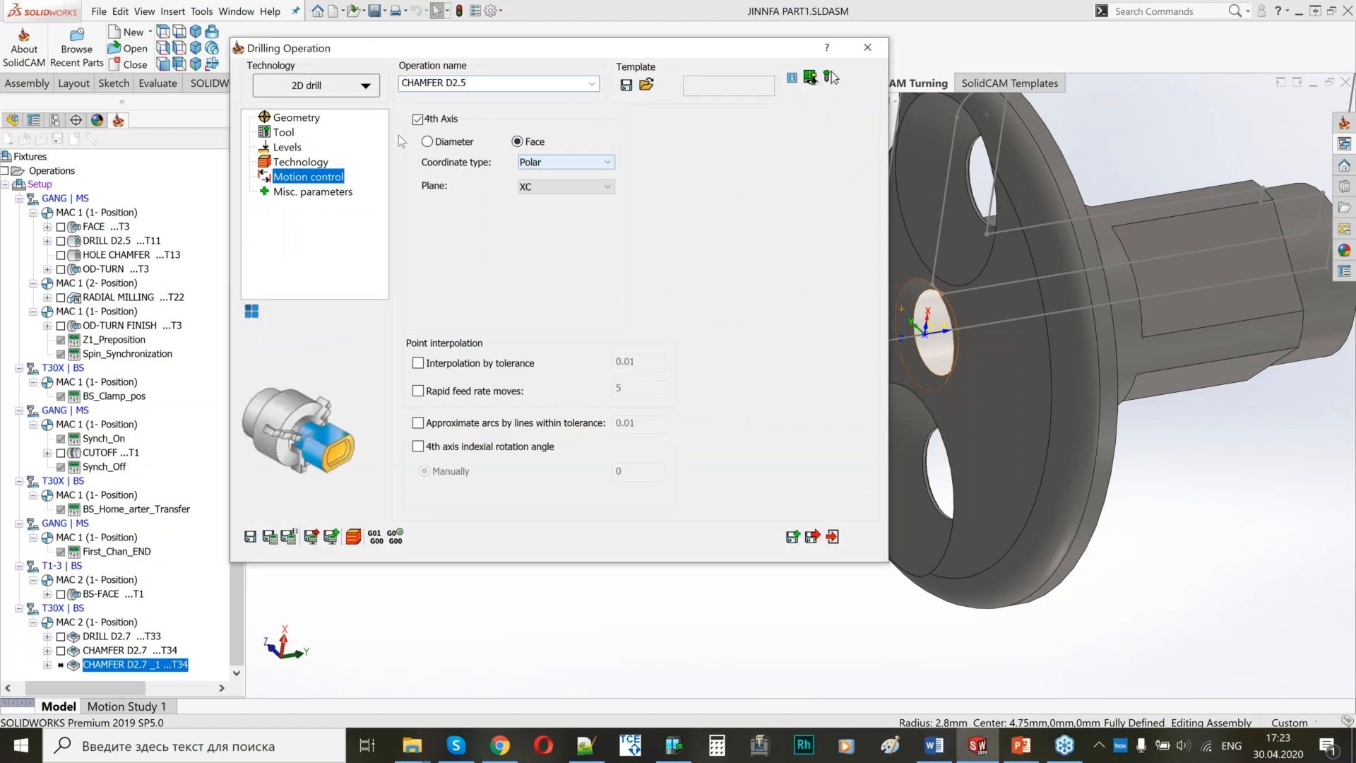
left_click(417, 119)
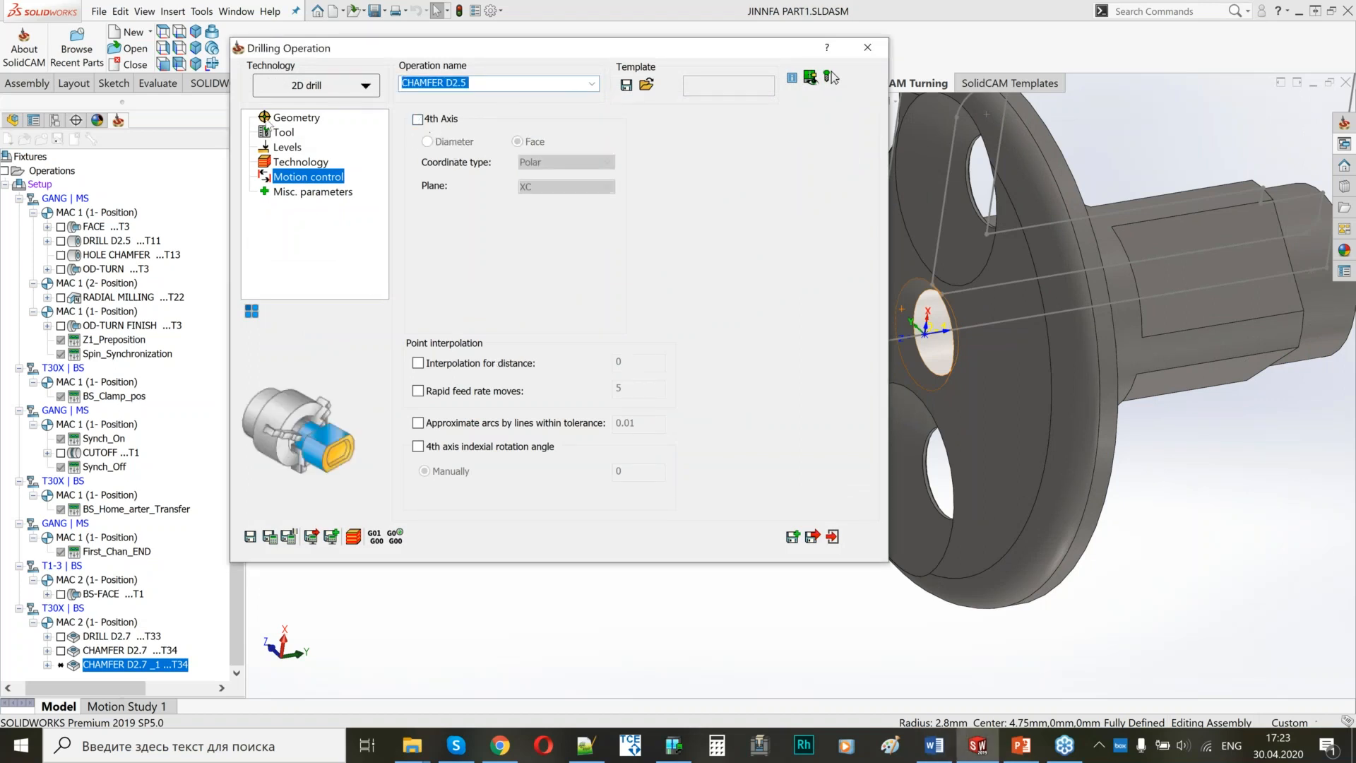
Define a new drill geometry for CHAMFER D2.5 at the sketch point on the central hole's axis.
left_click(286, 118)
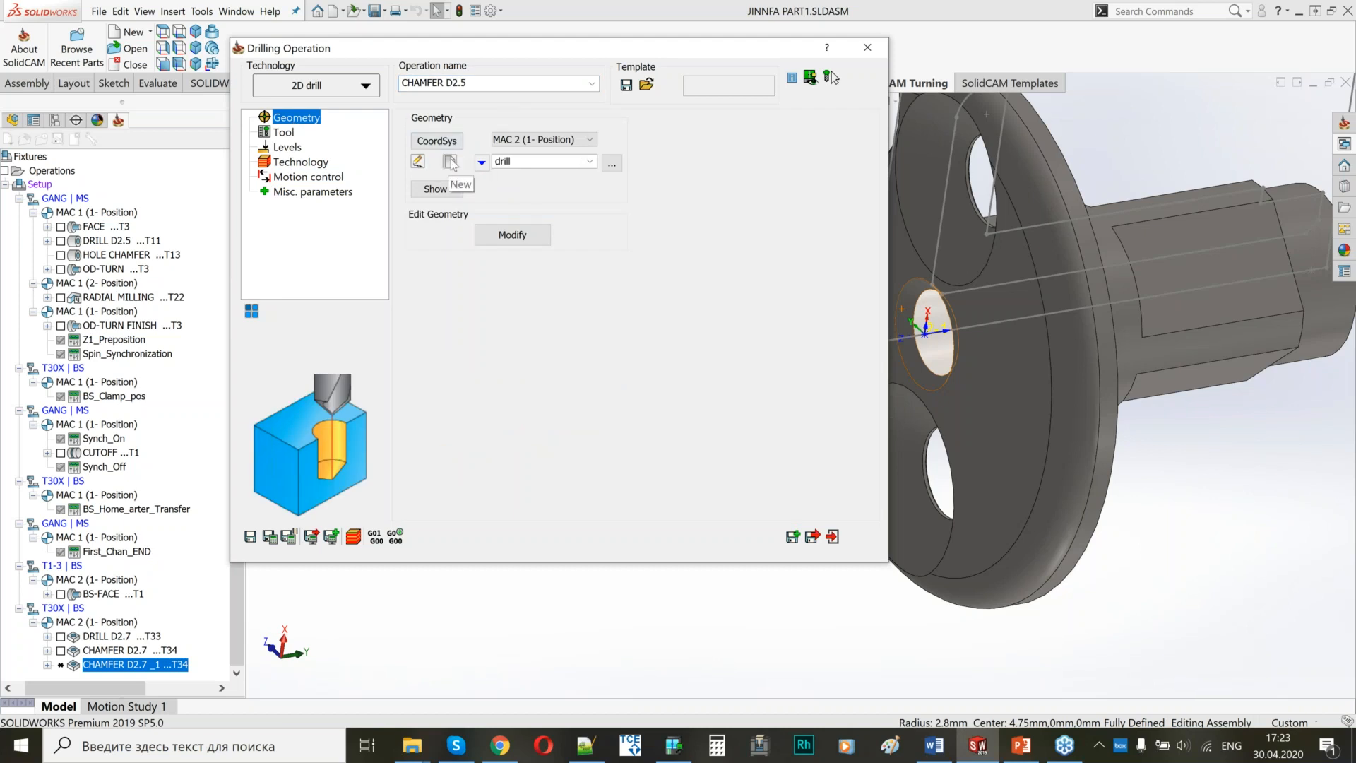
left_click(450, 162)
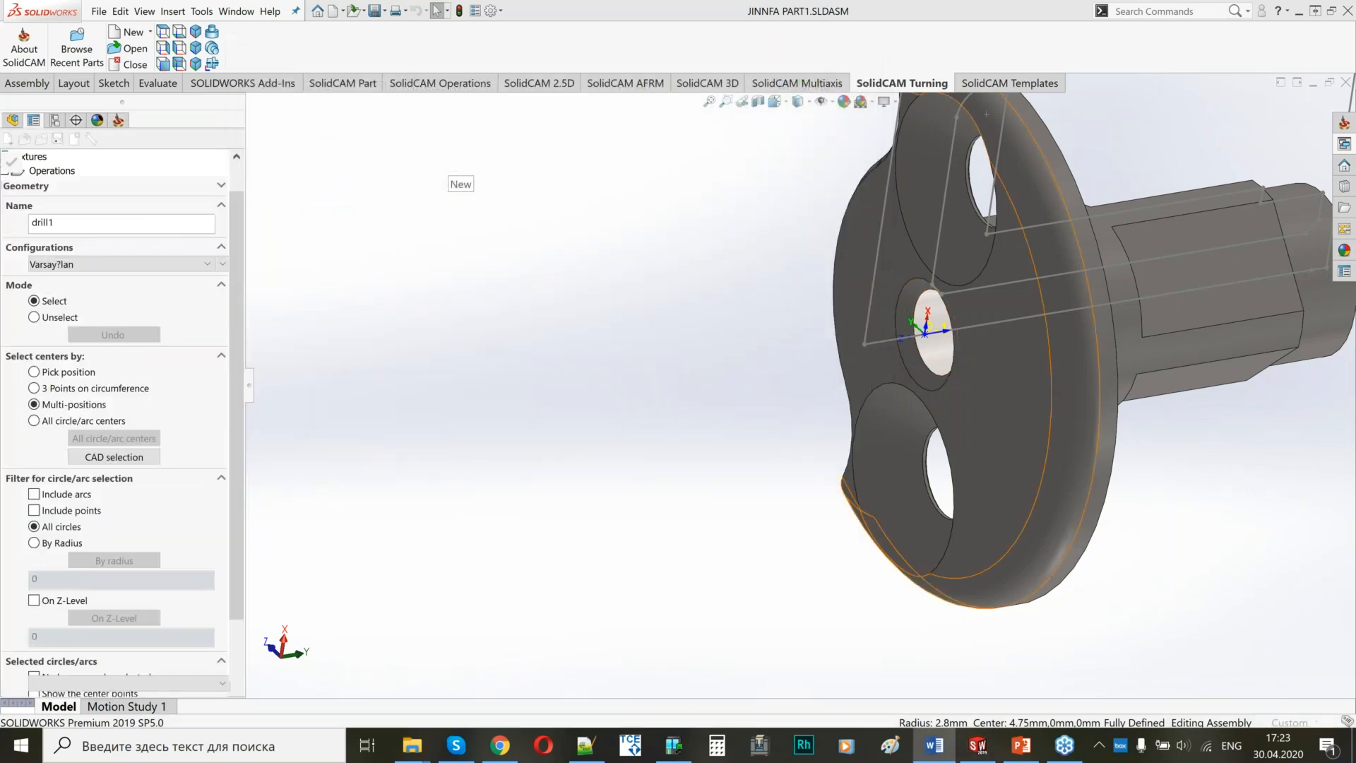
left_click(865, 345)
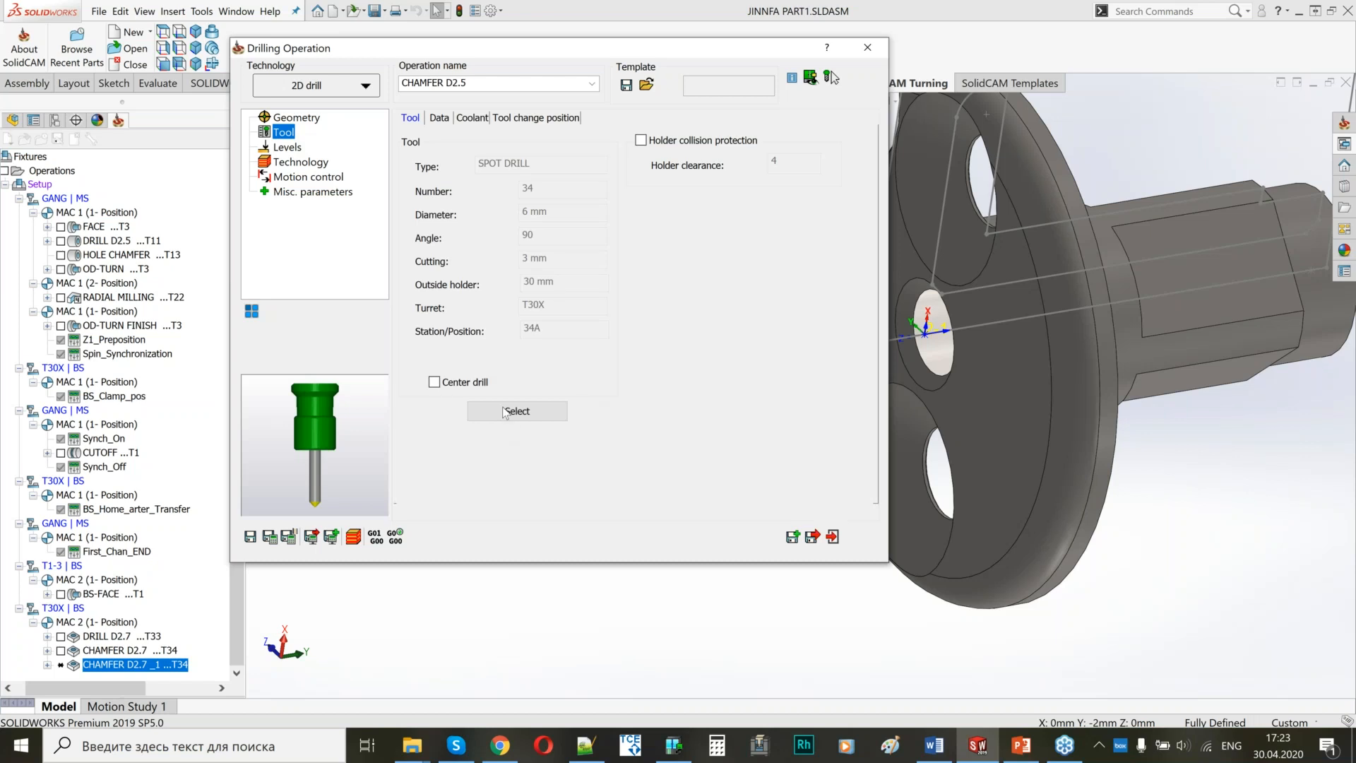
Set CHAMFER D2.5's depth diameter value to 3.25 by picking the outer edge of the central hole's chamfer.
left_click(286, 147)
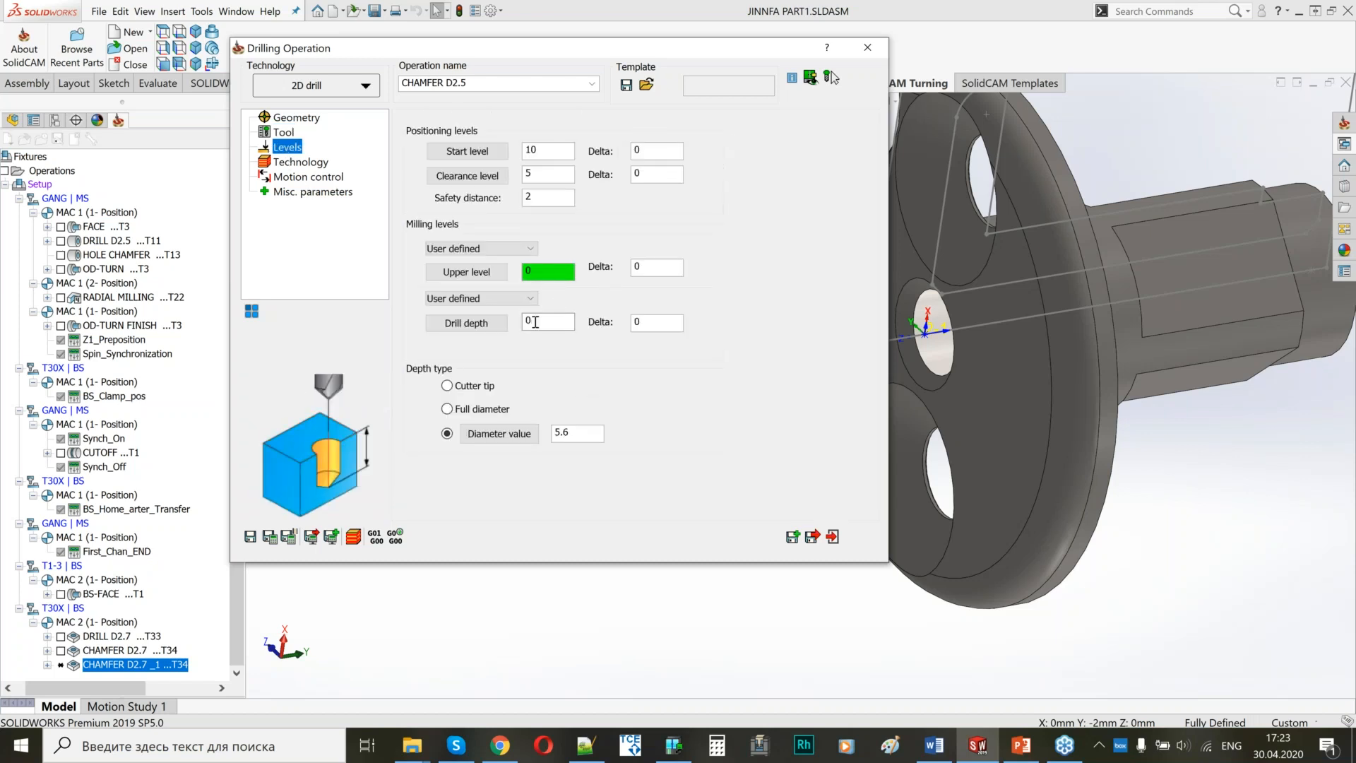
left_click(526, 427)
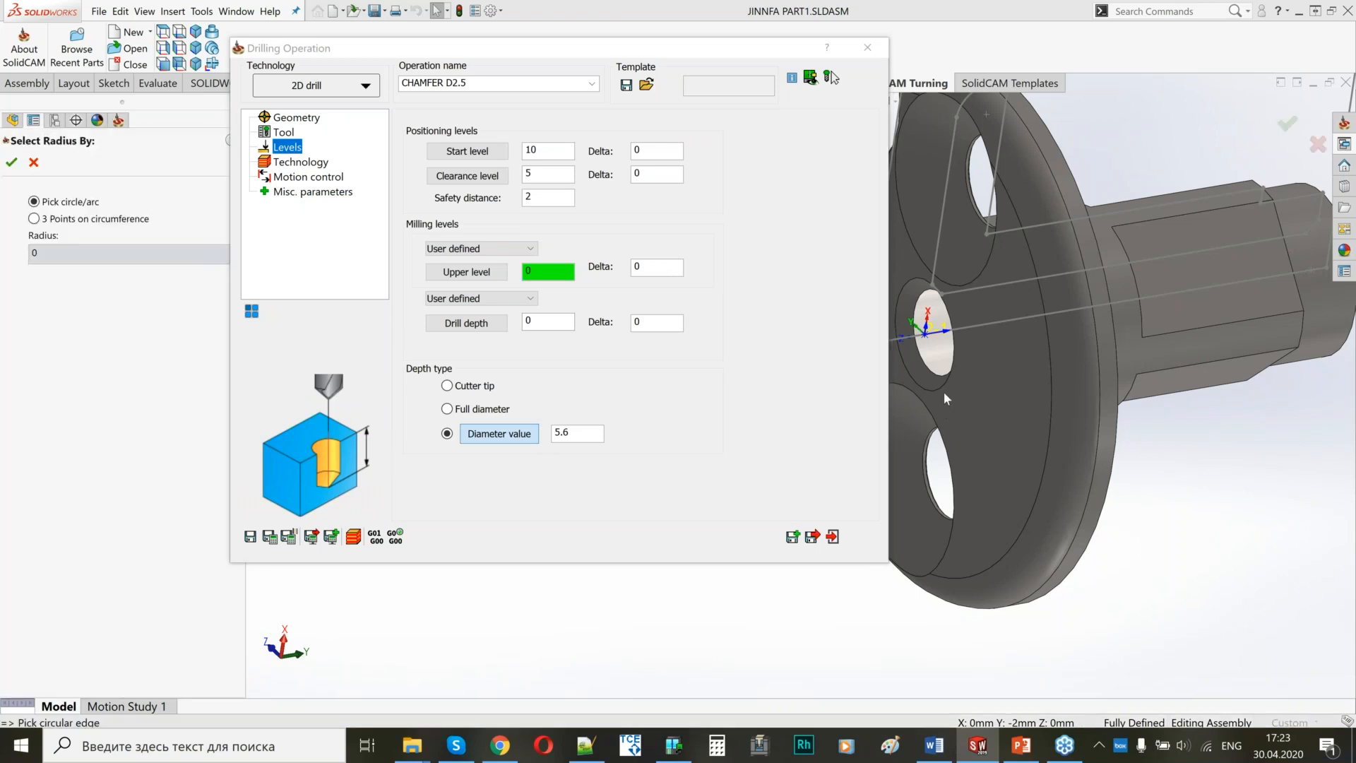
left_click(937, 387)
left_click(12, 163)
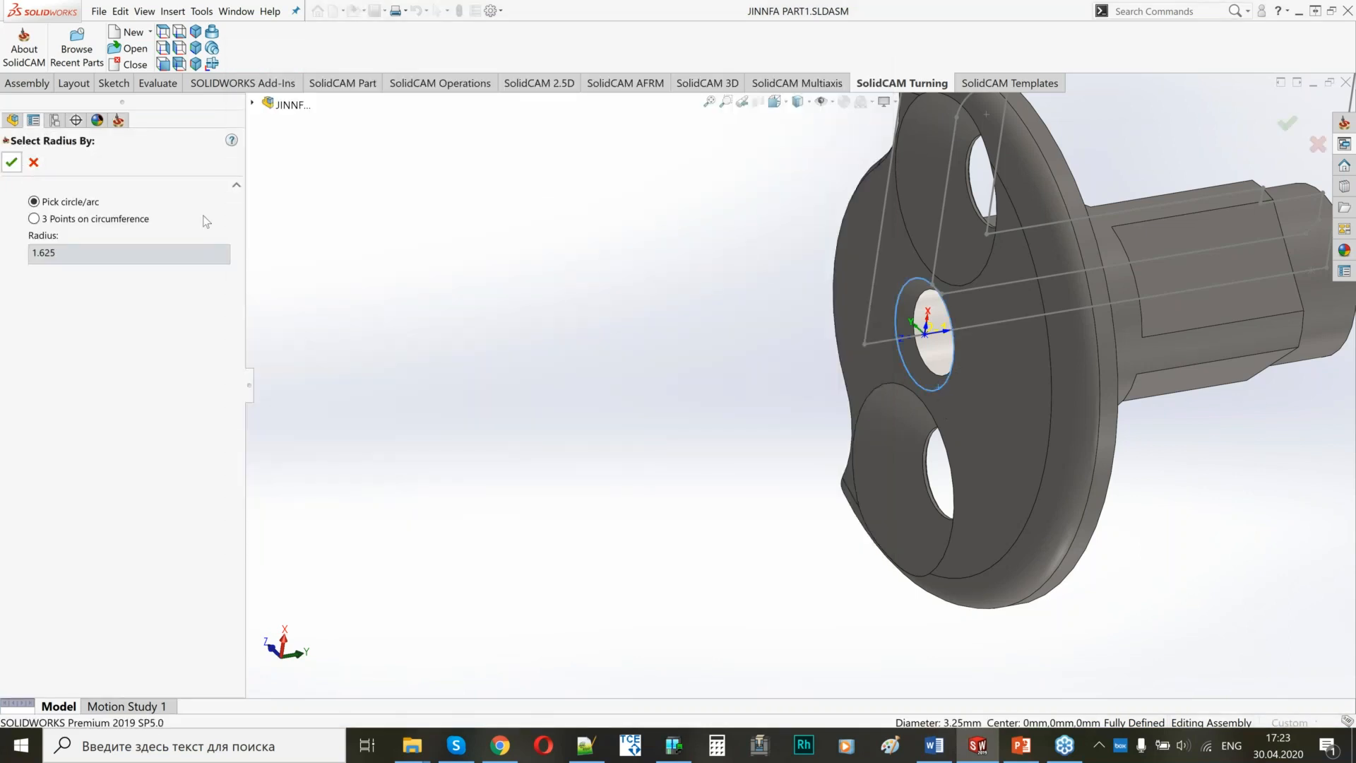
Save and calculate CHAMFER D2.5, hide its tool path, and exit the drilling operation.
left_click(312, 163)
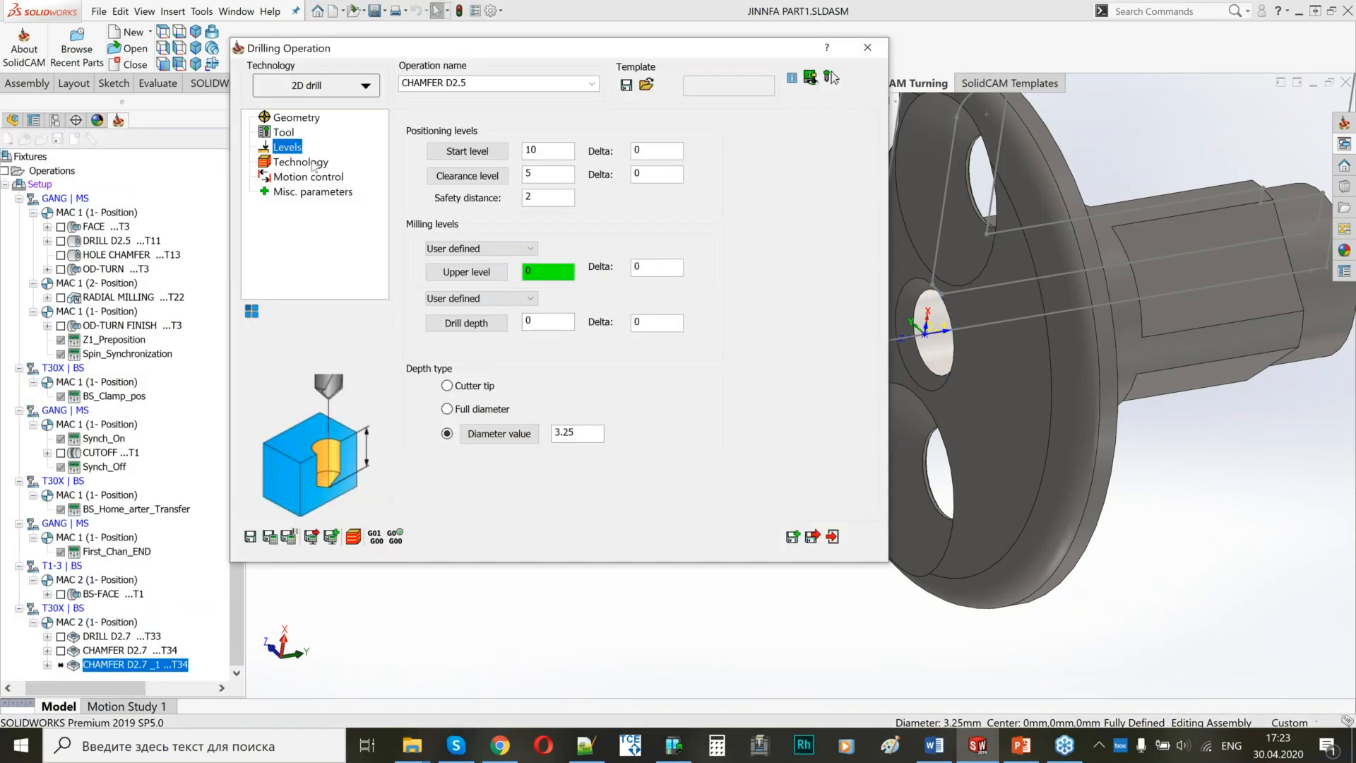
left_click(276, 541)
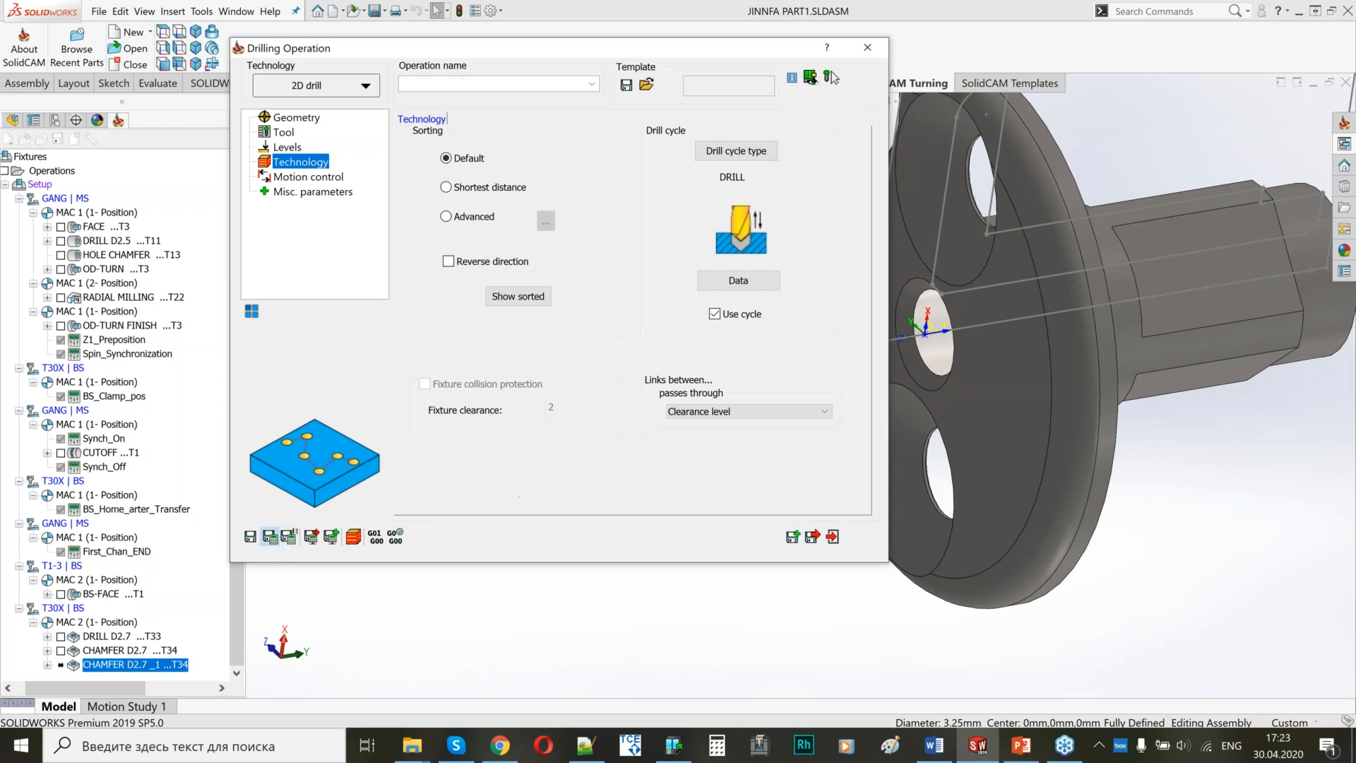
left_click(60, 666)
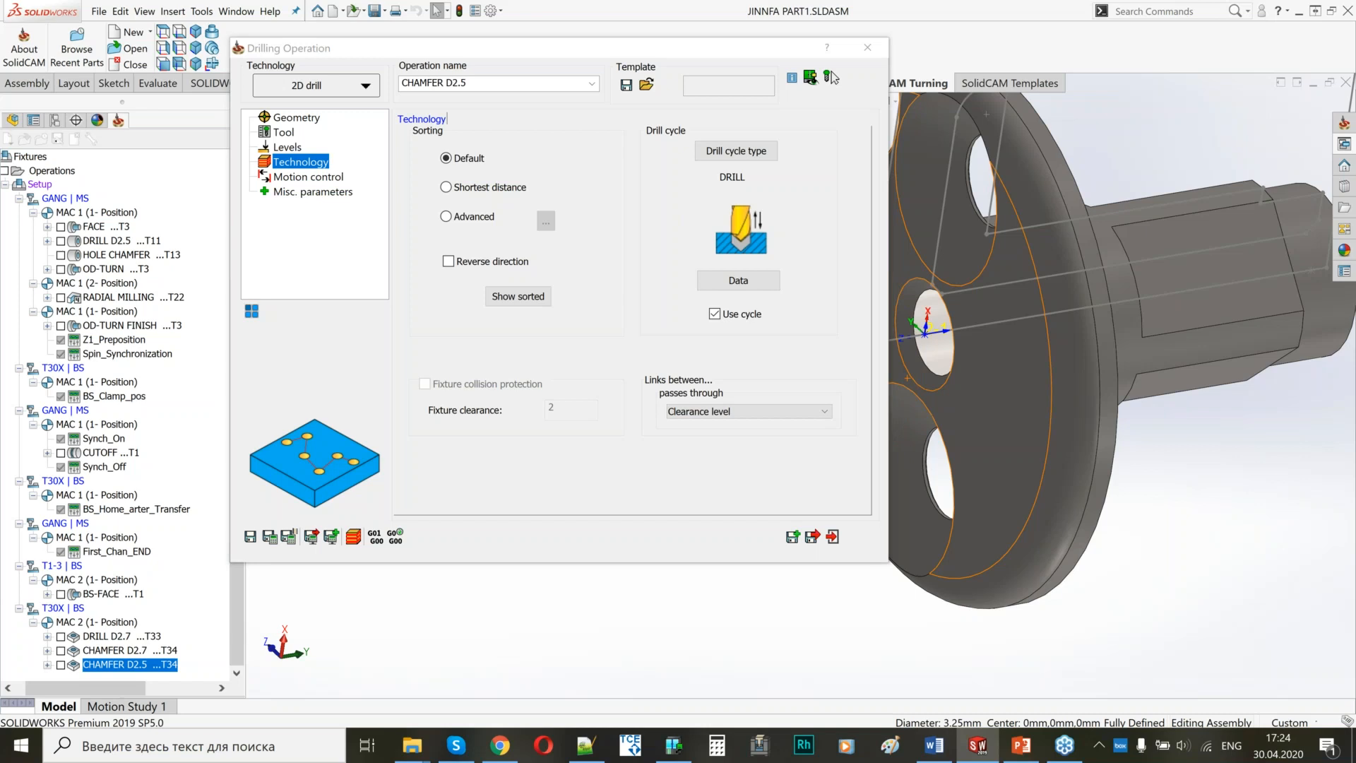
key("alt+Tab")
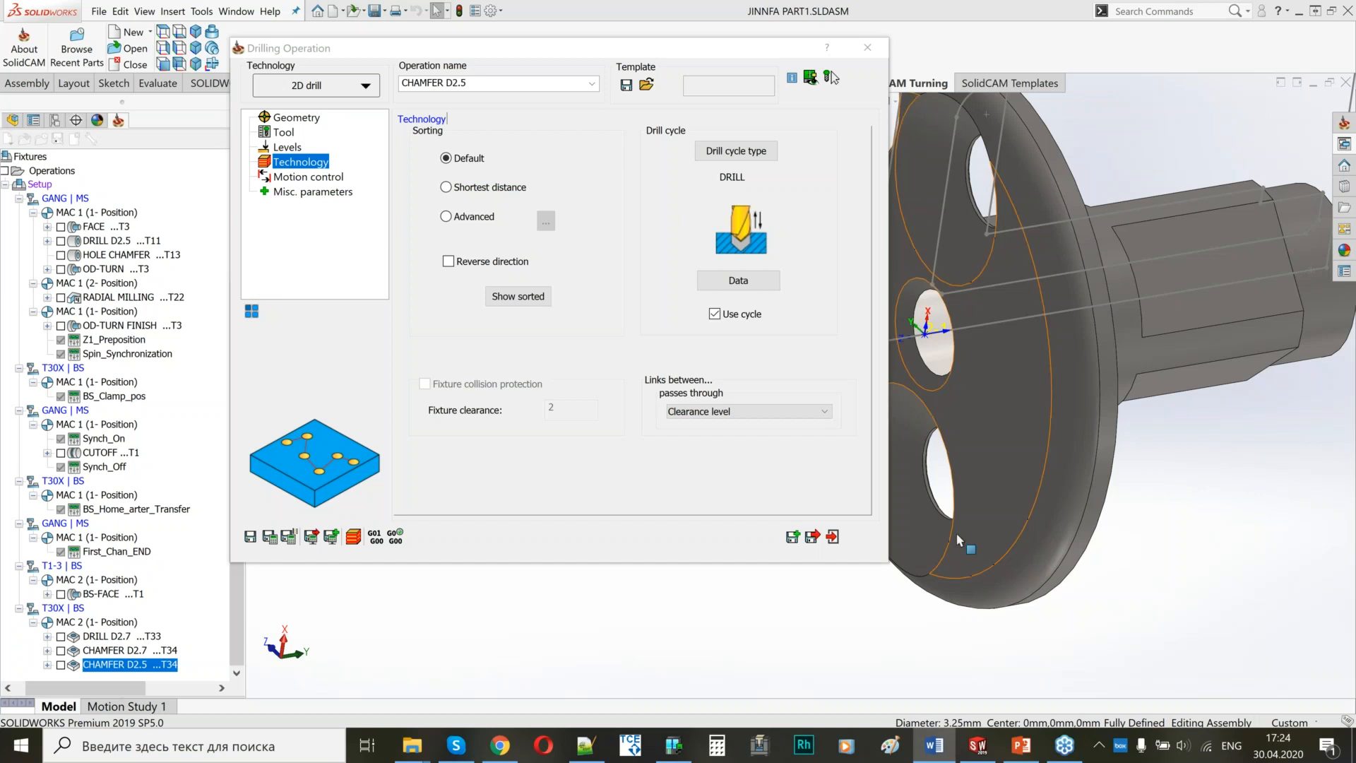
left_click(812, 537)
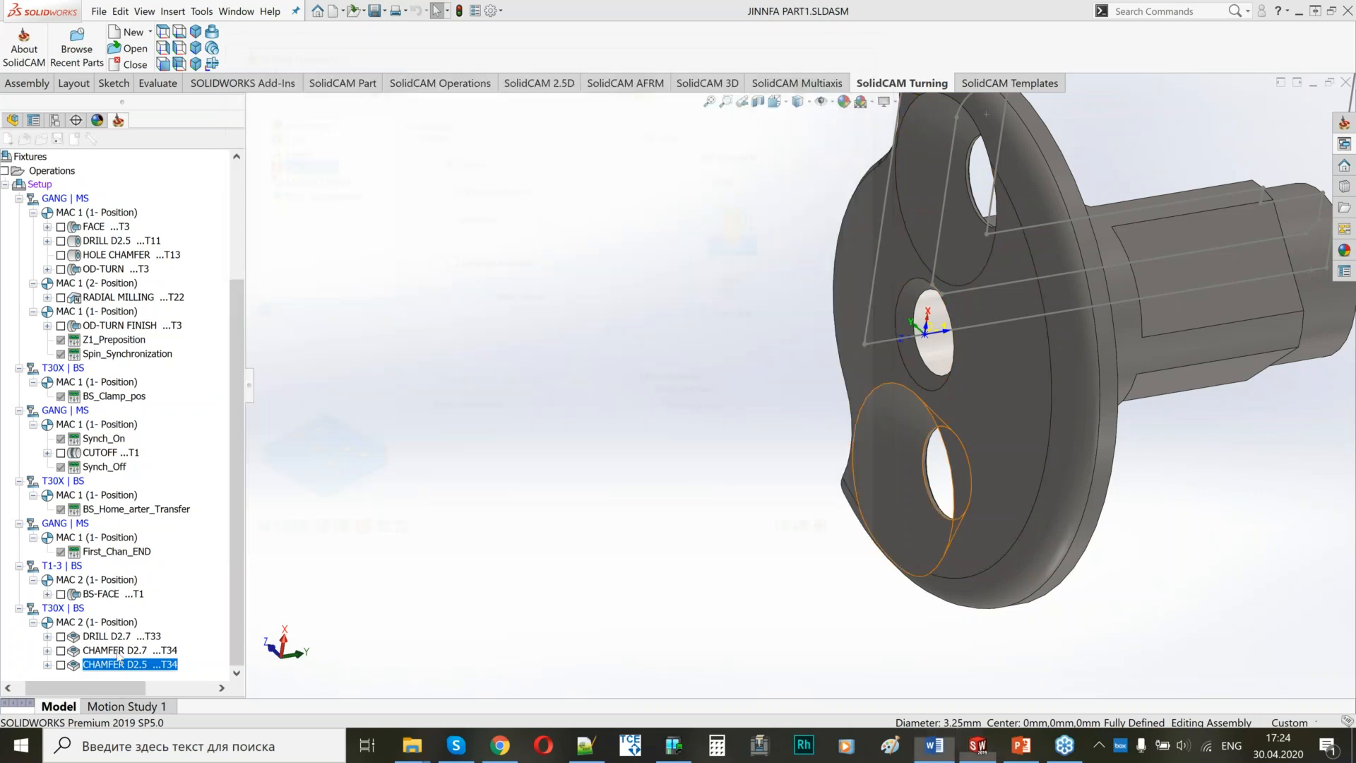
Start a new Profile milling operation after CHAMFER D2.5.
right_click(119, 281)
mouse_move(337, 291)
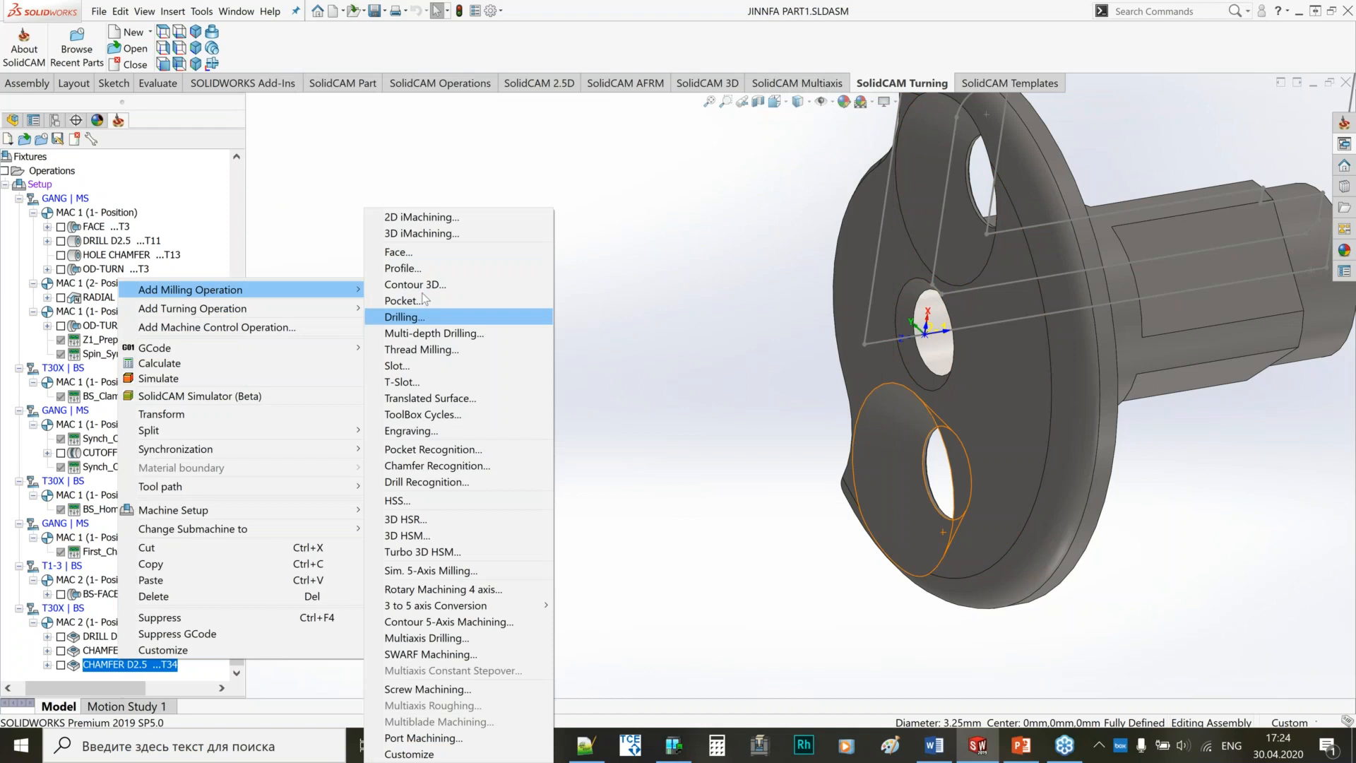
left_click(423, 268)
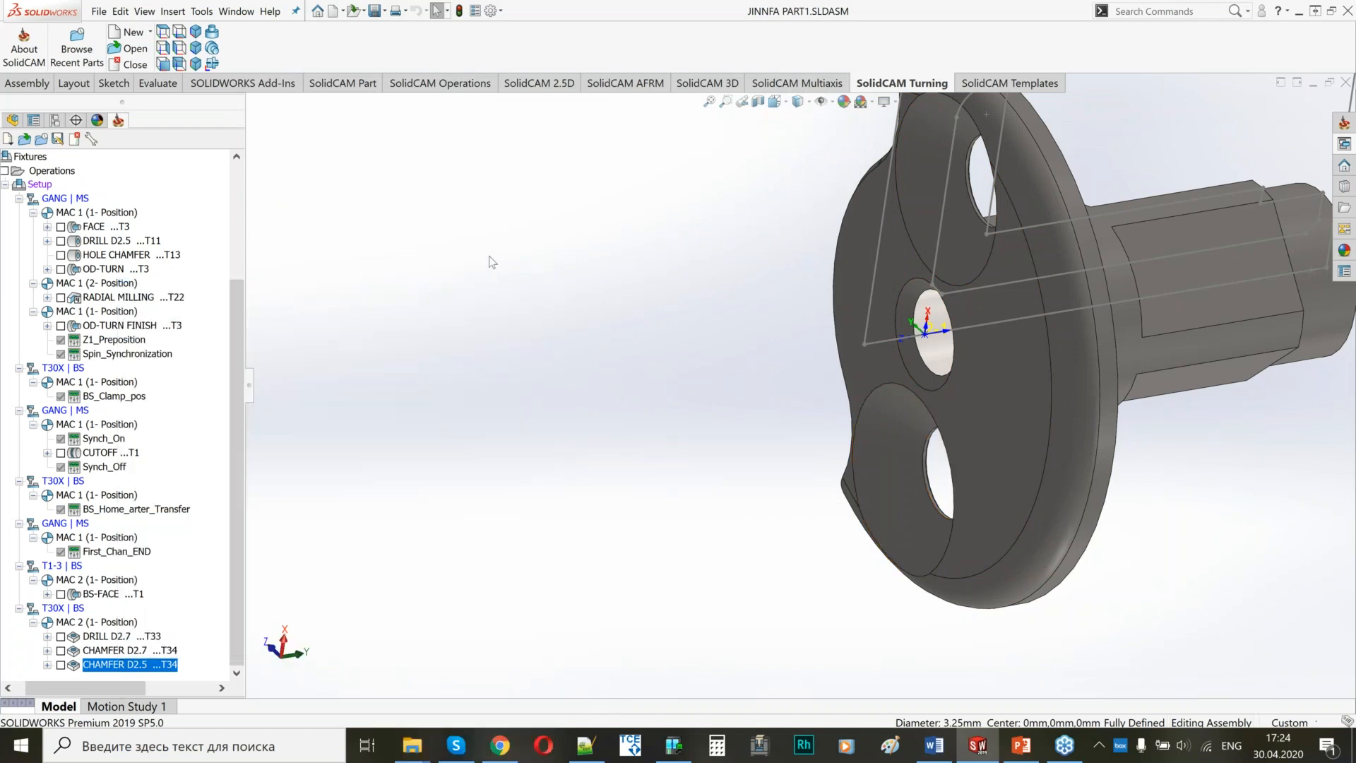
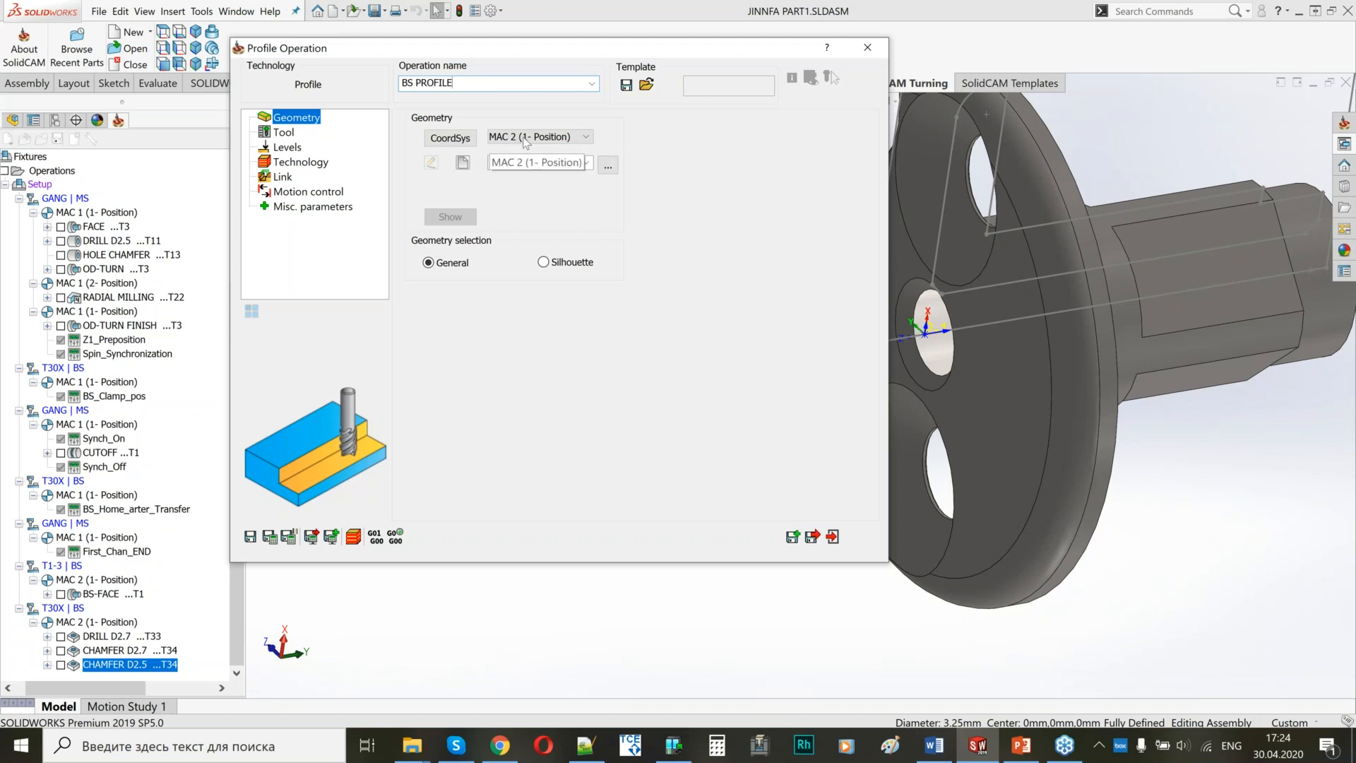
Define a new BS PROFILE geometry by chaining the flange's outer edges along the wavy cutout side, from one rounded tip to the other.
left_click_drag(544, 47, 426, 62)
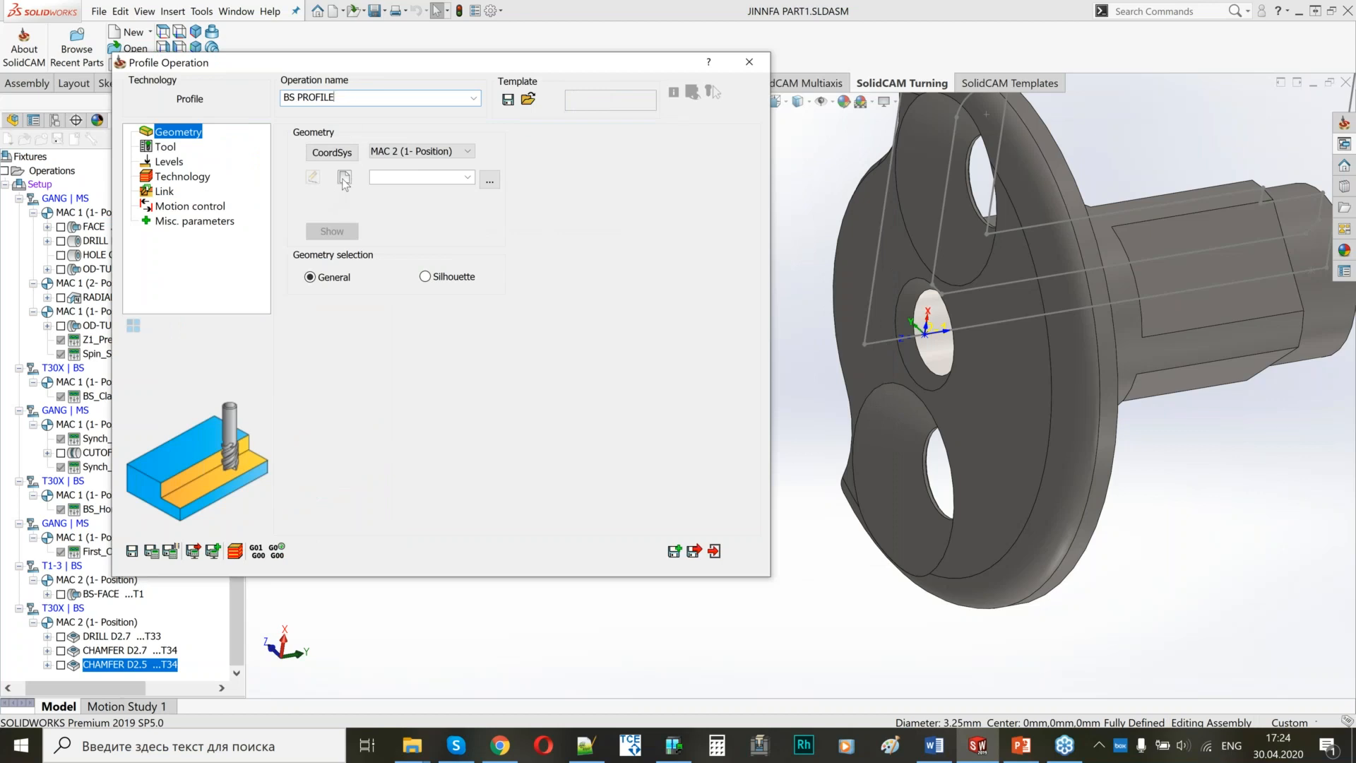
left_click(344, 179)
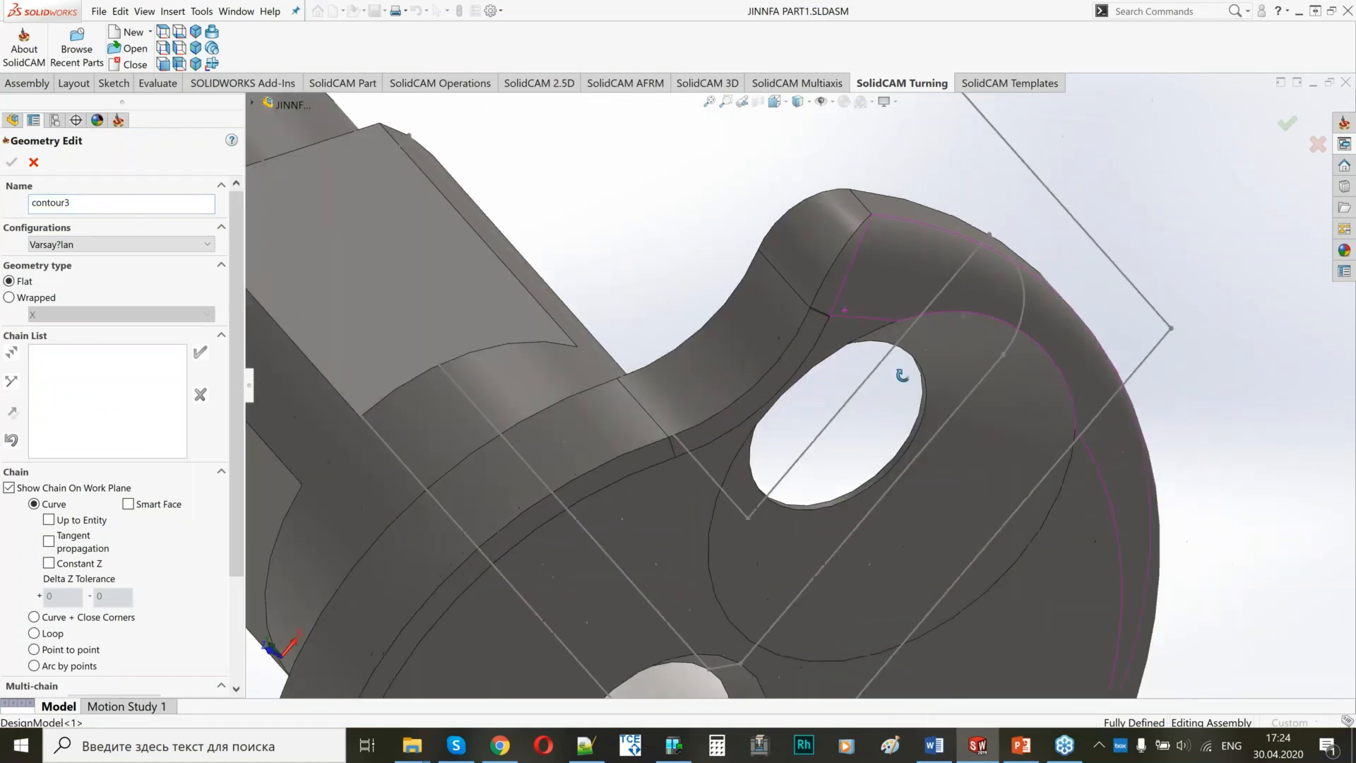
left_click(800, 201)
left_click(740, 290)
left_click(590, 388)
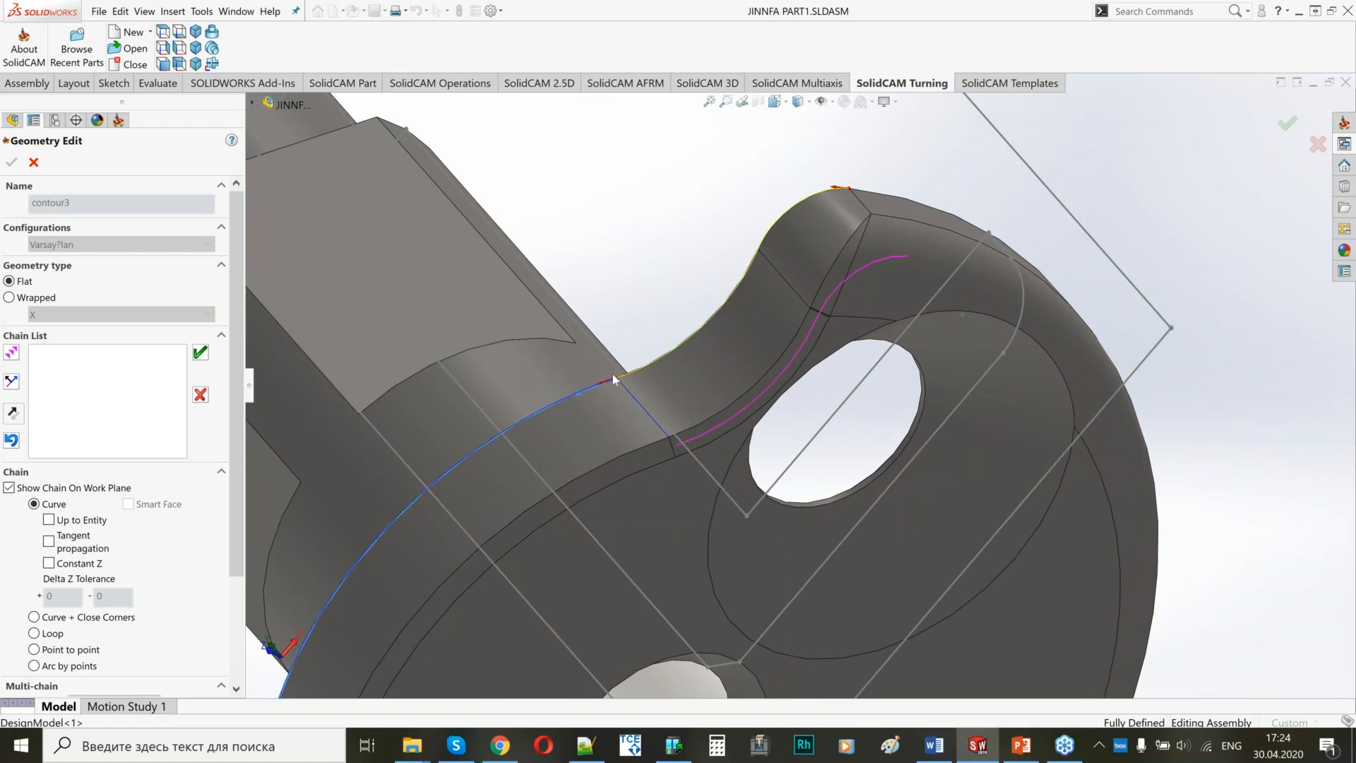
scroll(498, 425, "up", 4)
scroll(480, 597, "down", 3)
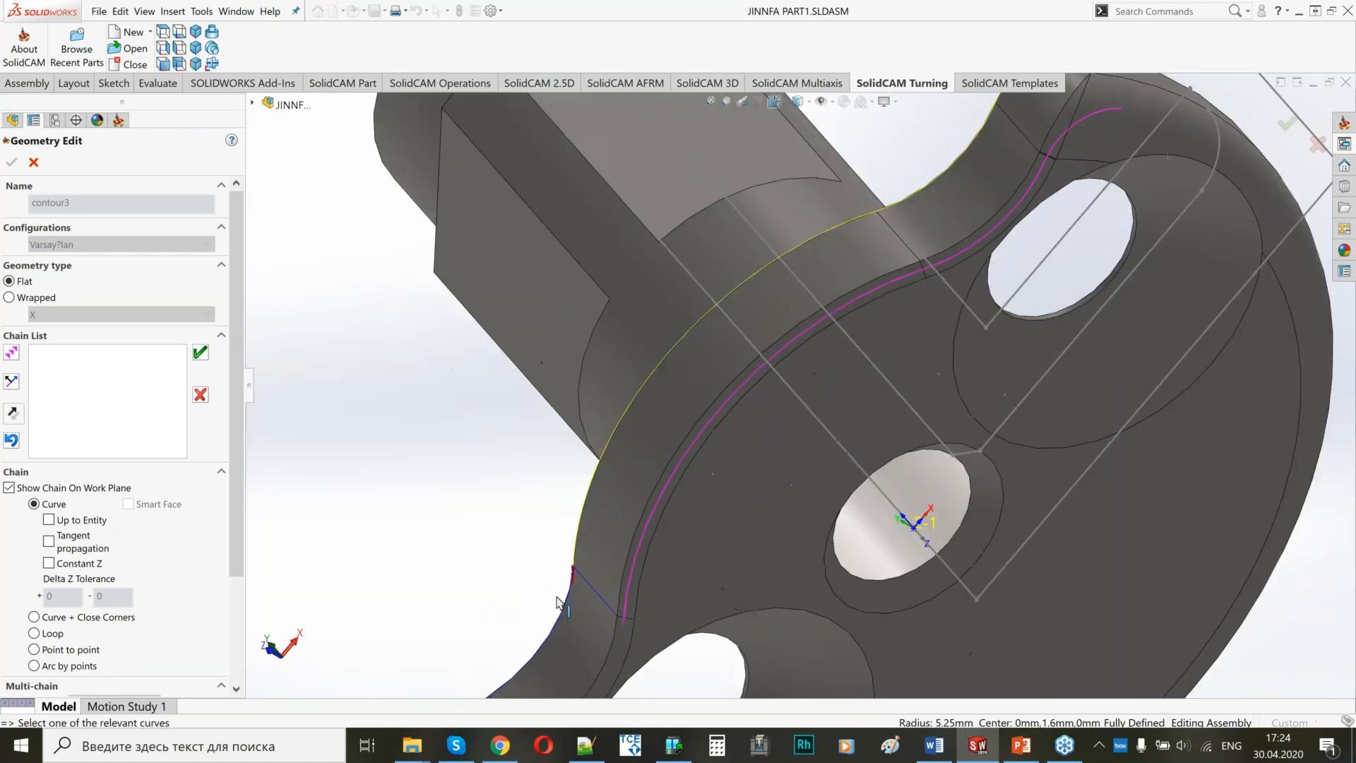
left_click(558, 625)
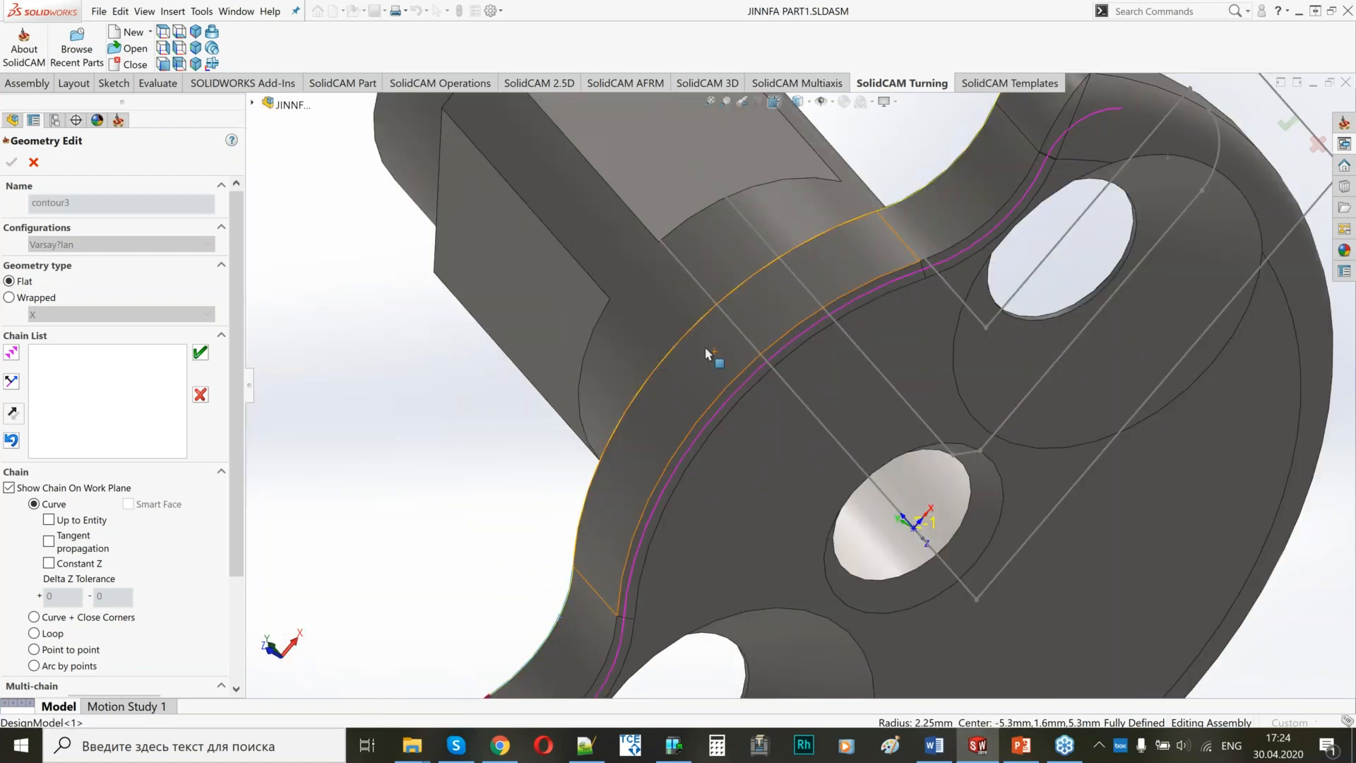
scroll(705, 346, "up", 5)
scroll(600, 434, "down", 4)
left_click(706, 507)
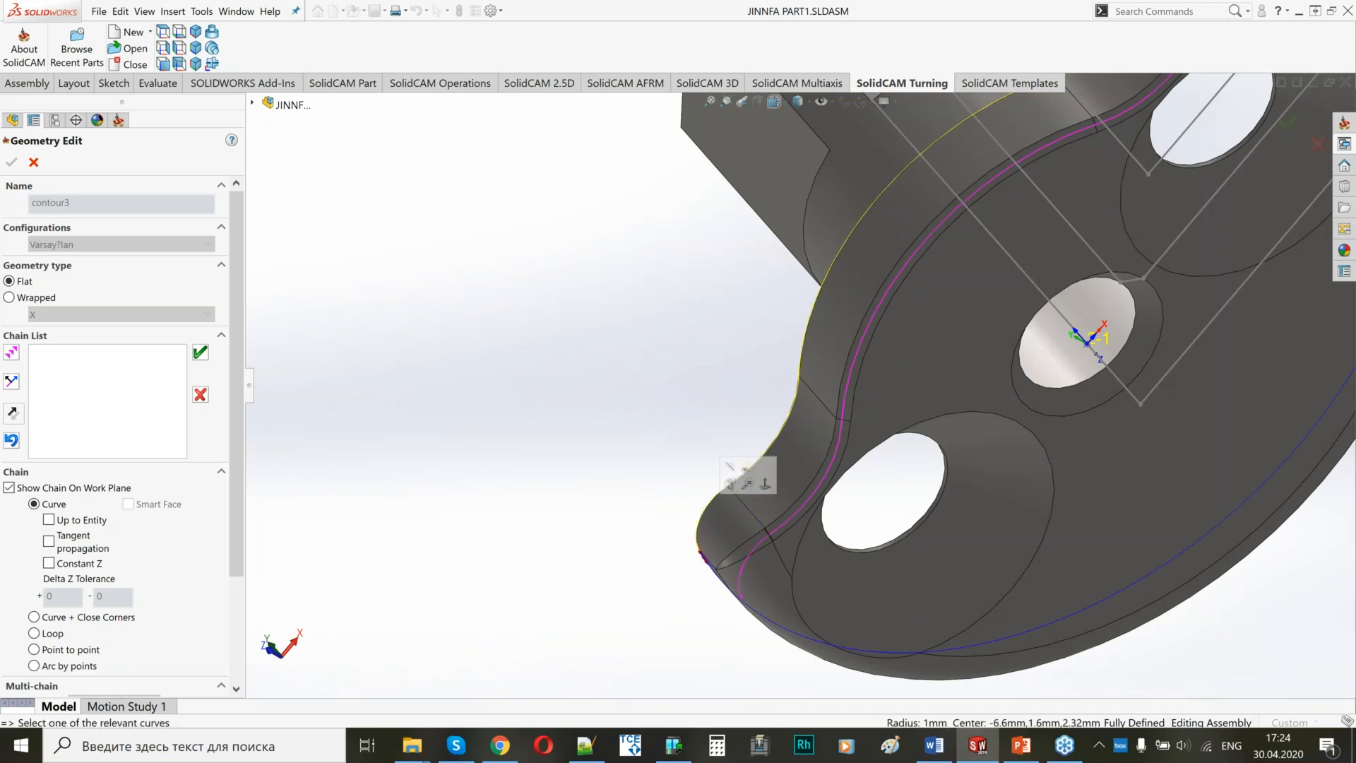
left_click(198, 353)
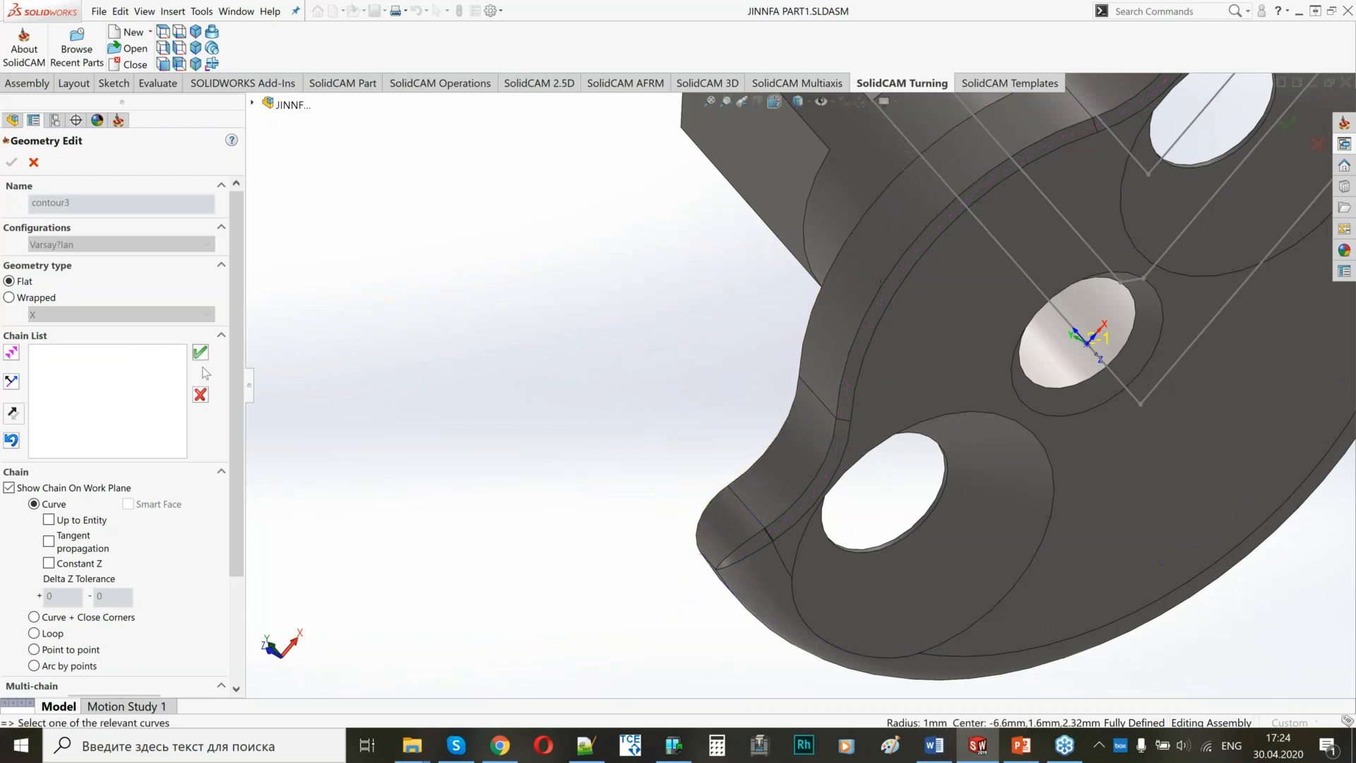
left_click(12, 162)
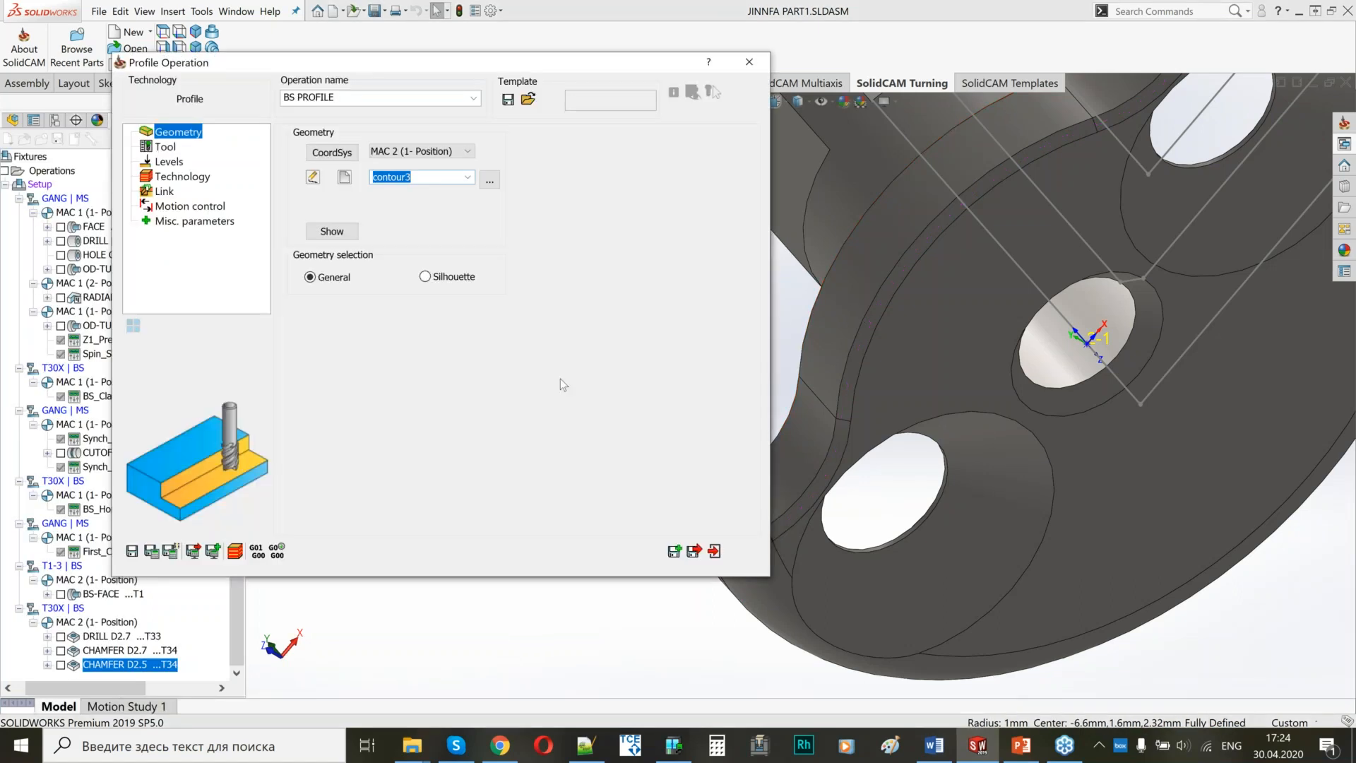
Assign the 4 mm end mill, tool 37 on turret T30X, to the BS PROFILE operation.
left_click(166, 147)
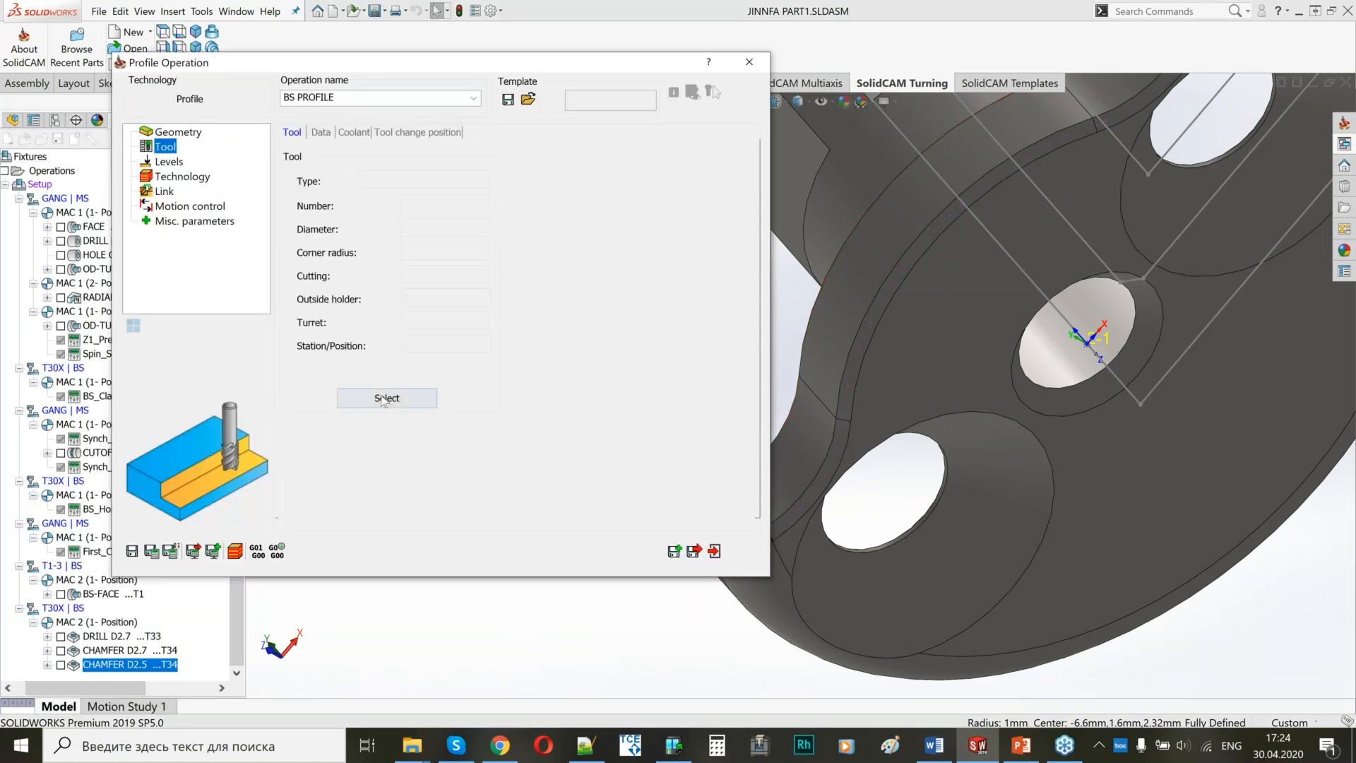
left_click(381, 397)
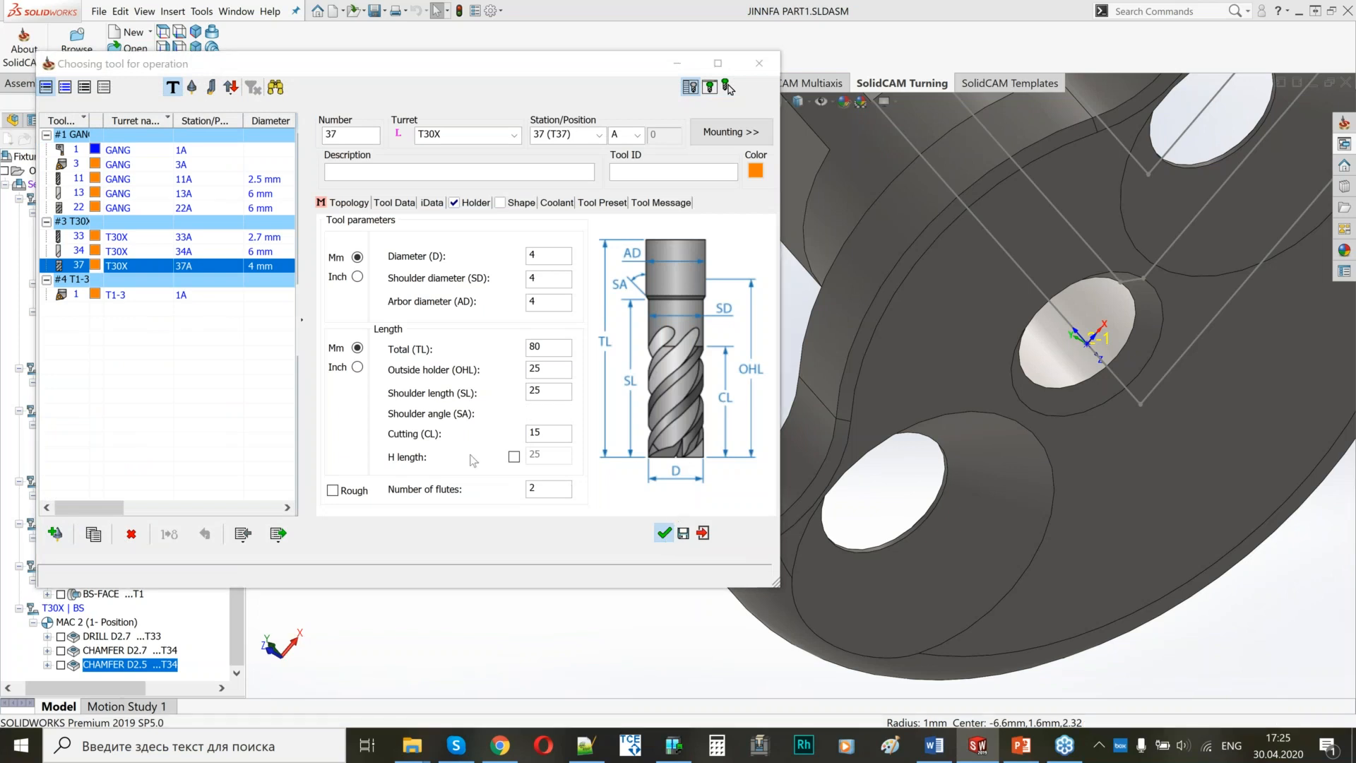
left_click(664, 533)
Pick the flange's front face as the upper level and set the profile depth delta to -0.2.
middle_click_drag(948, 442, 876, 410)
scroll(875, 409, "up", 8)
left_click(159, 162)
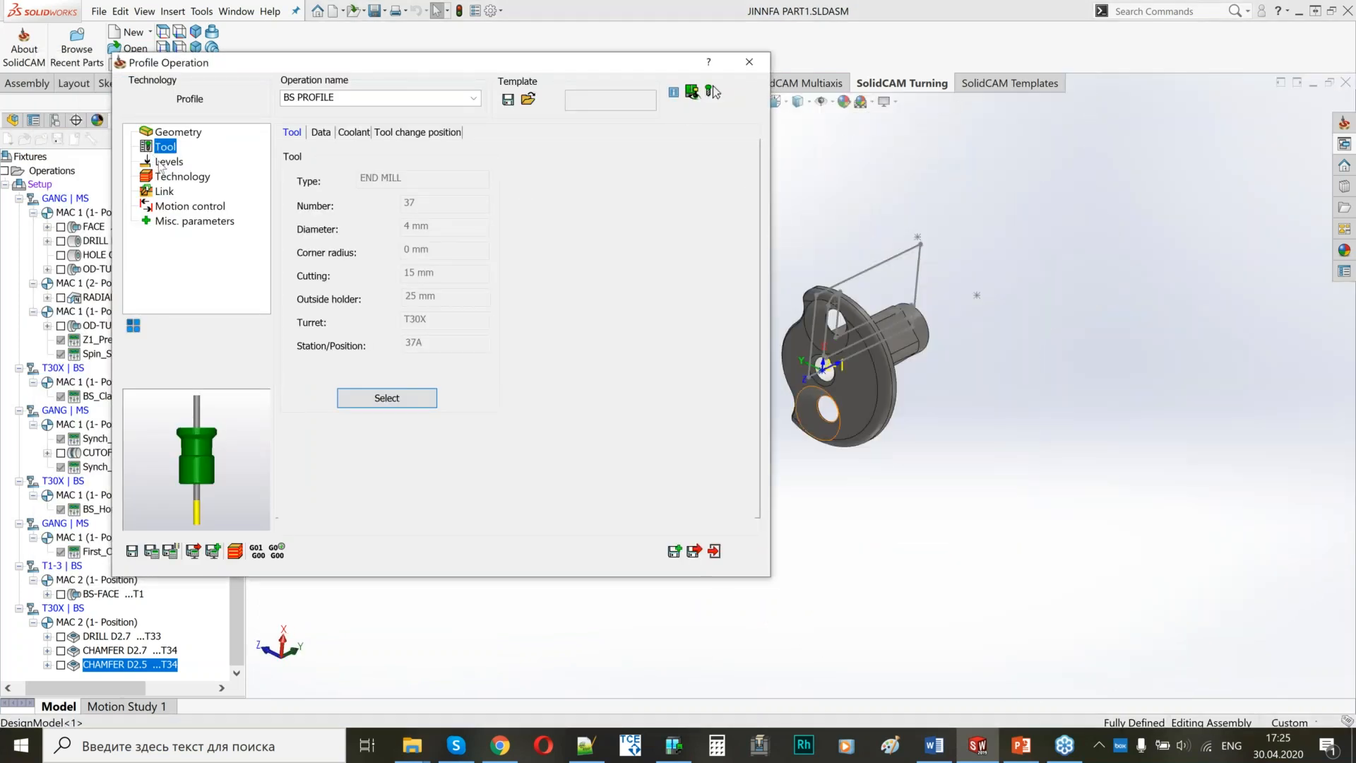
left_click(347, 332)
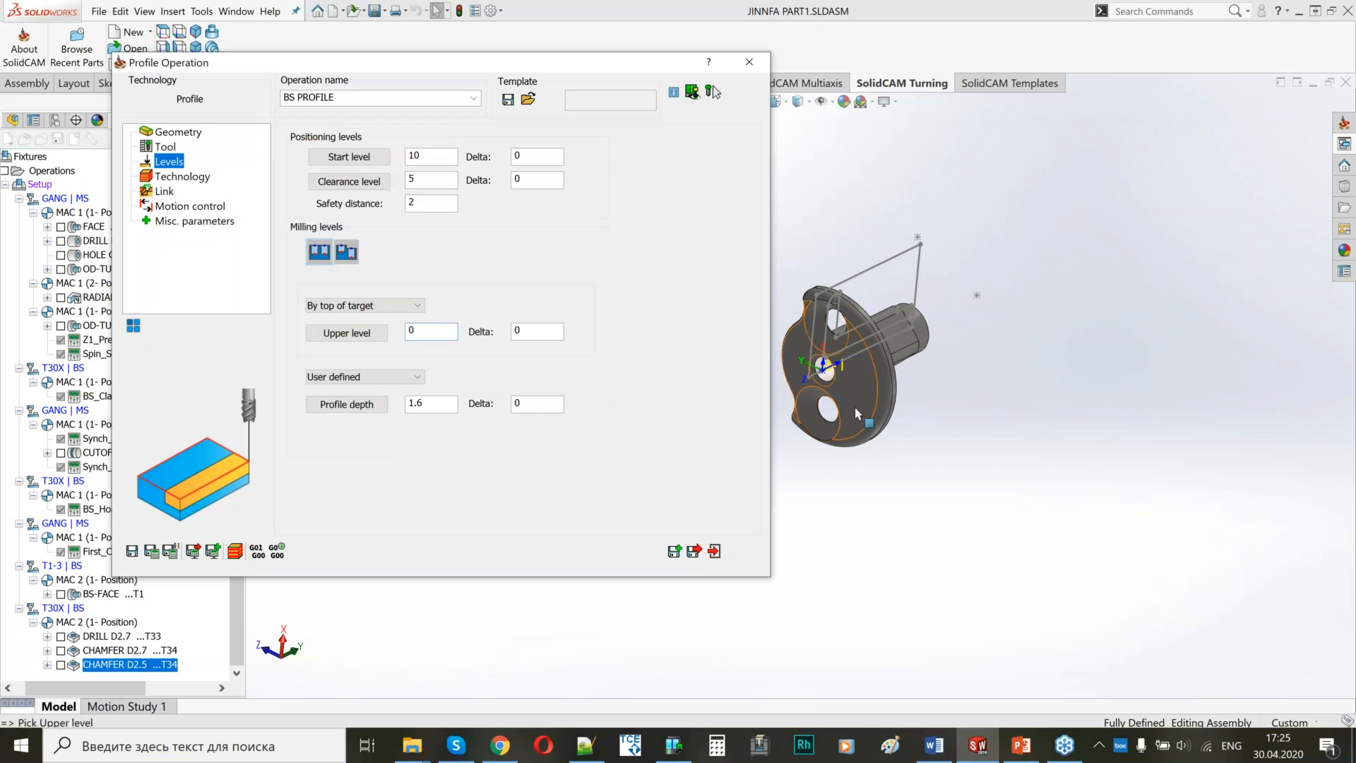
left_click(857, 414)
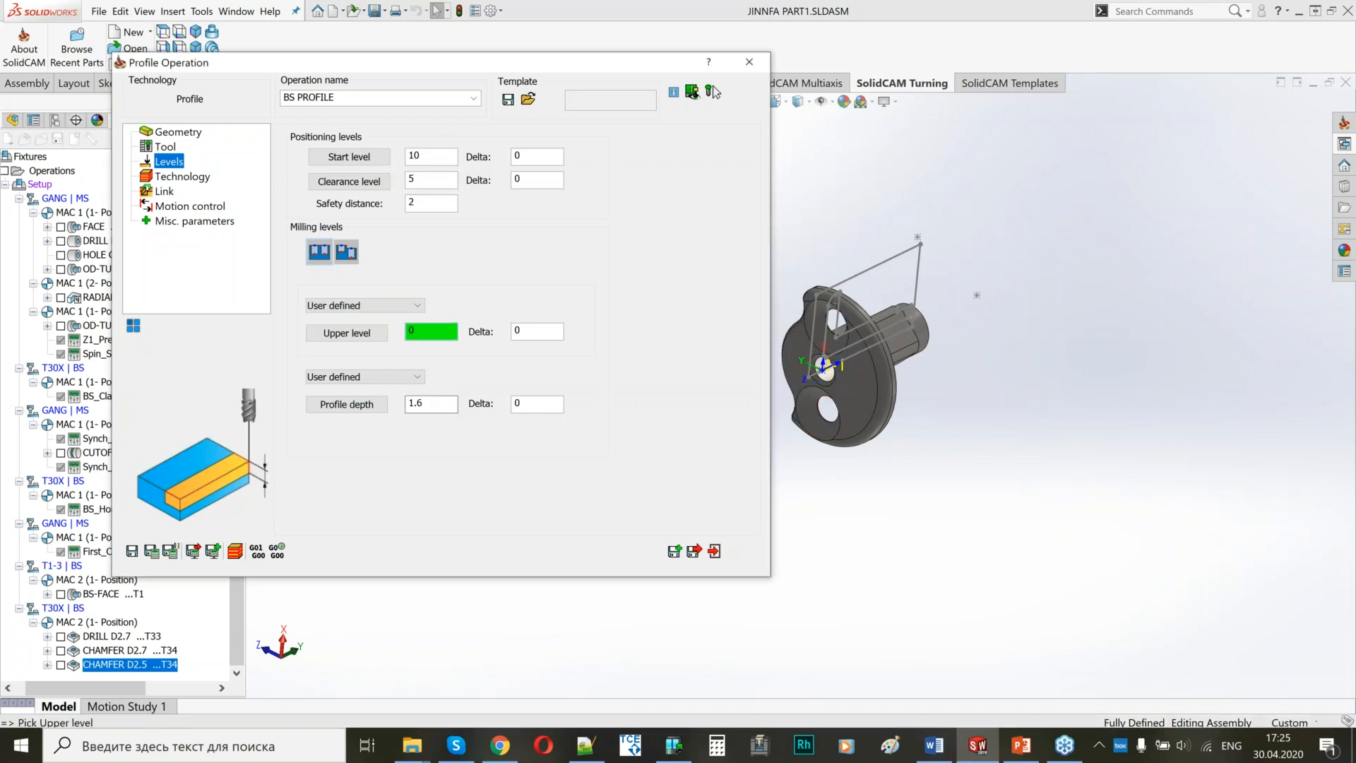
double_click(534, 405)
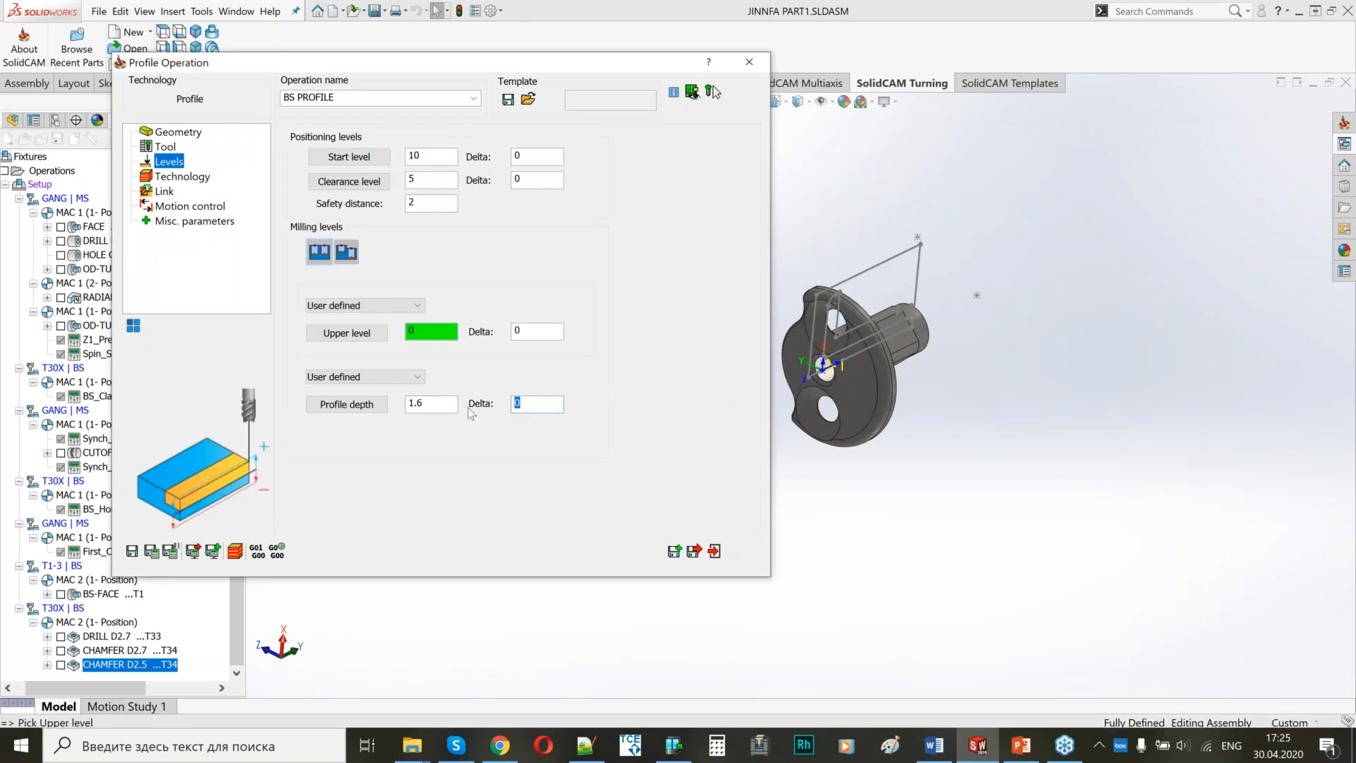
type("-0.2")
double_click(510, 407)
Change the tool side to Right for the profile chain in the geometry modification settings.
left_click(190, 176)
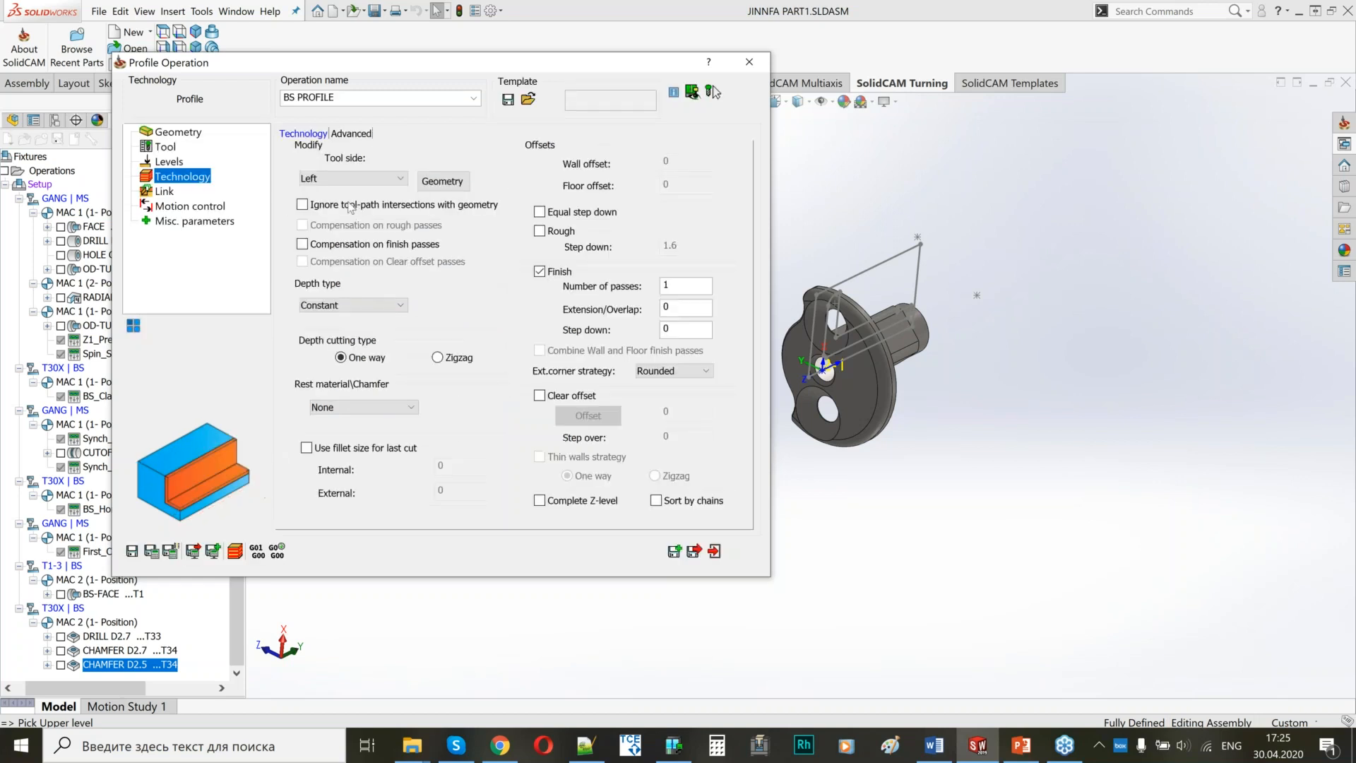
left_click(446, 182)
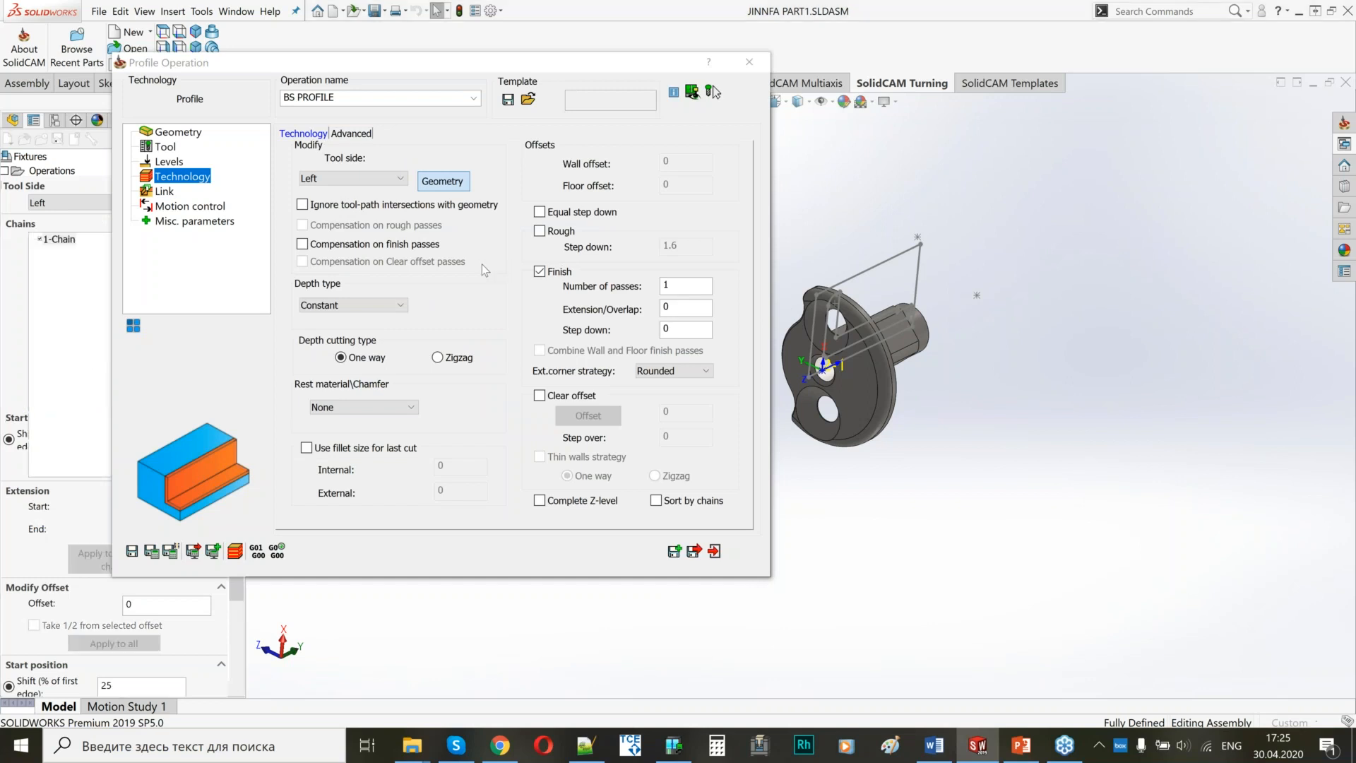
left_click(135, 203)
left_click(71, 223)
left_click(11, 161)
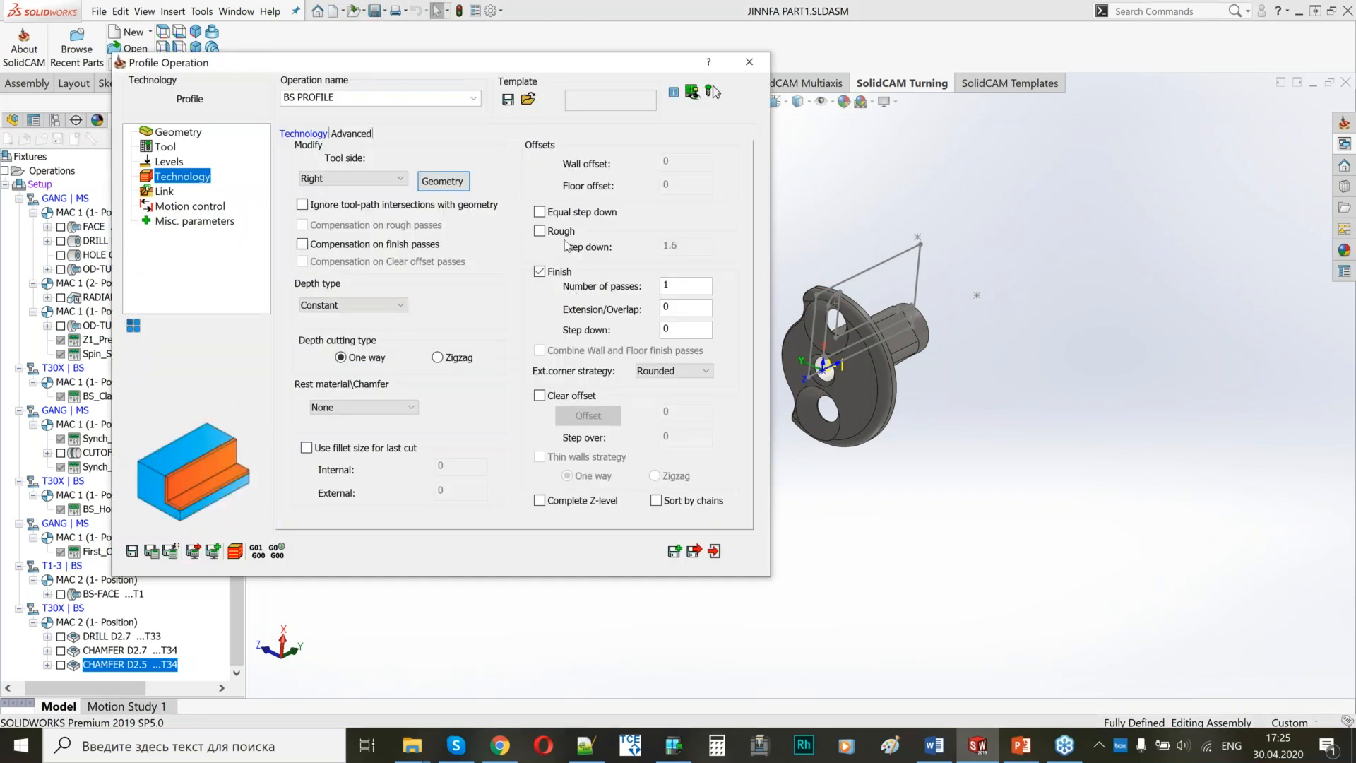
Enable roughing with wall offset 0.5 and step down 2, plus a clear offset of 2 with step over 1.
left_click(539, 231)
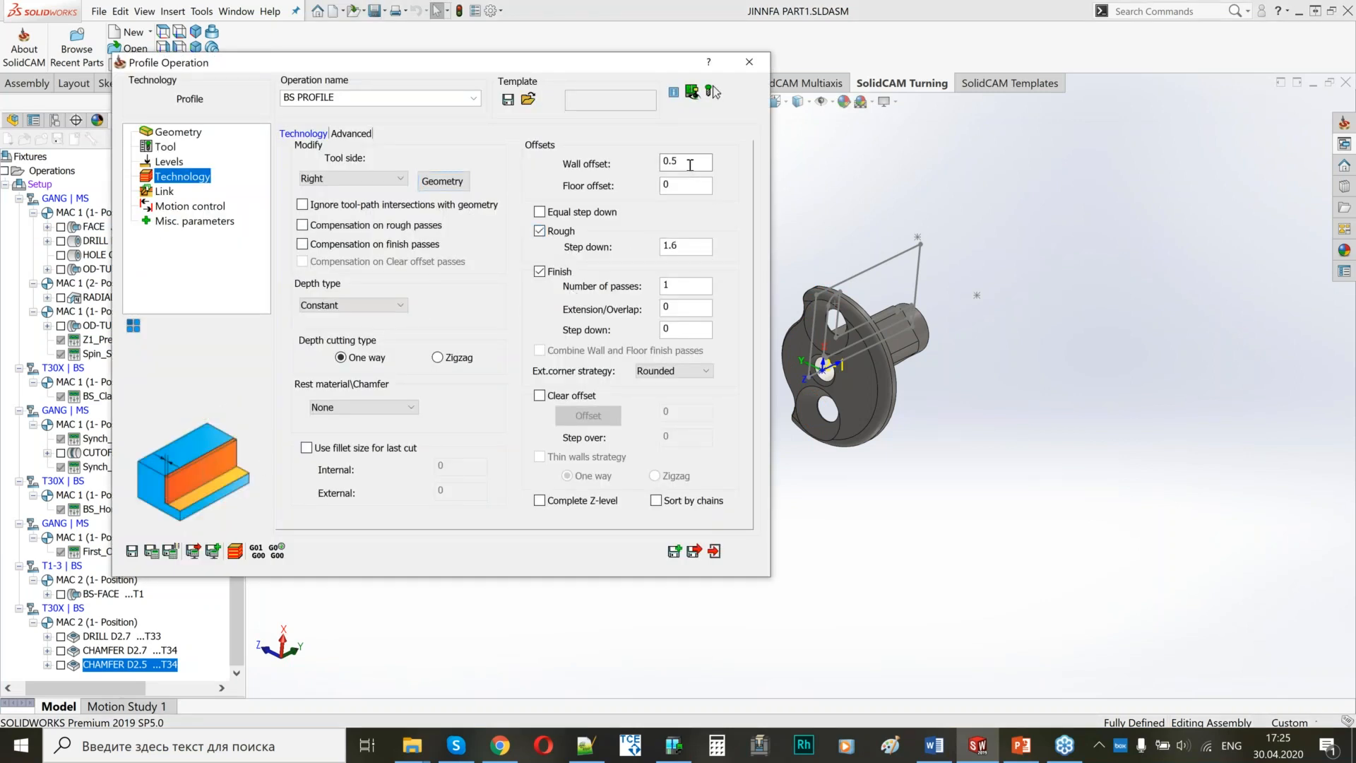
double_click(688, 250)
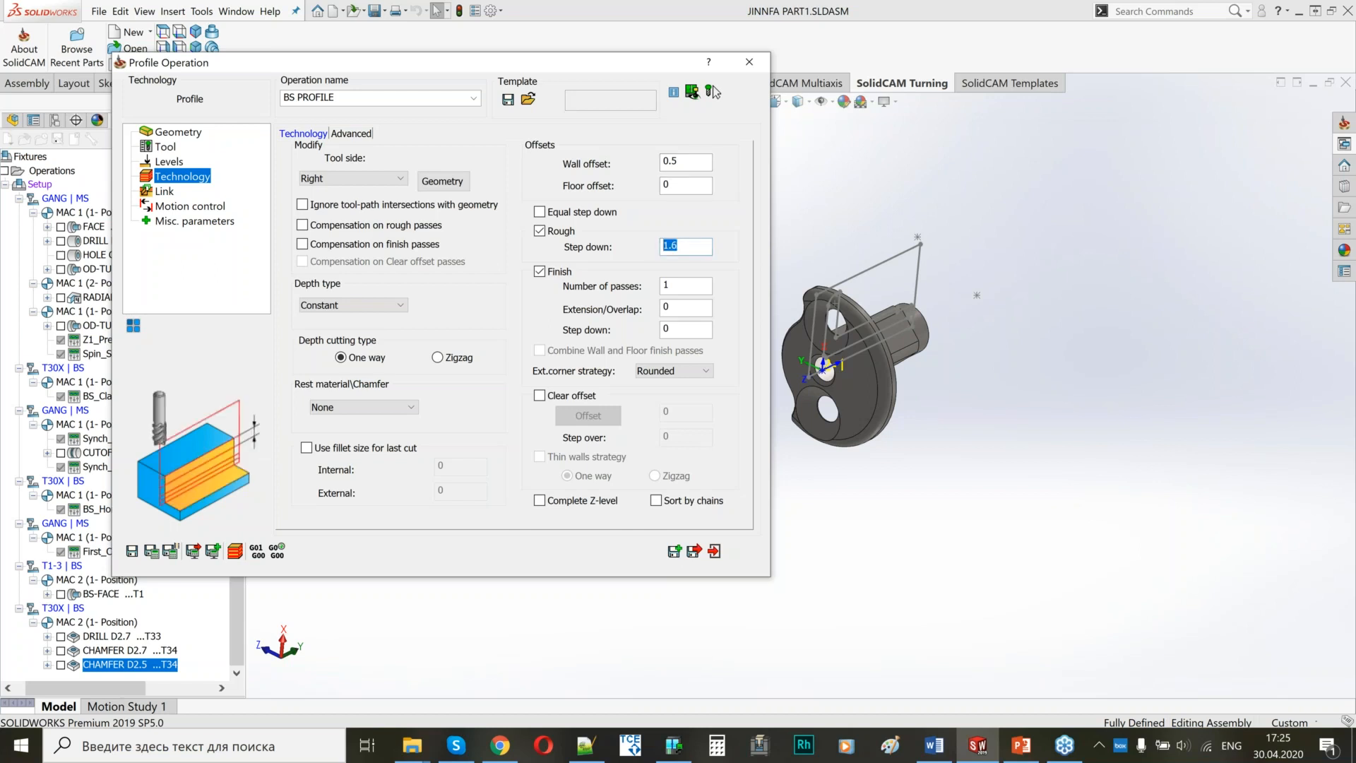
type("2")
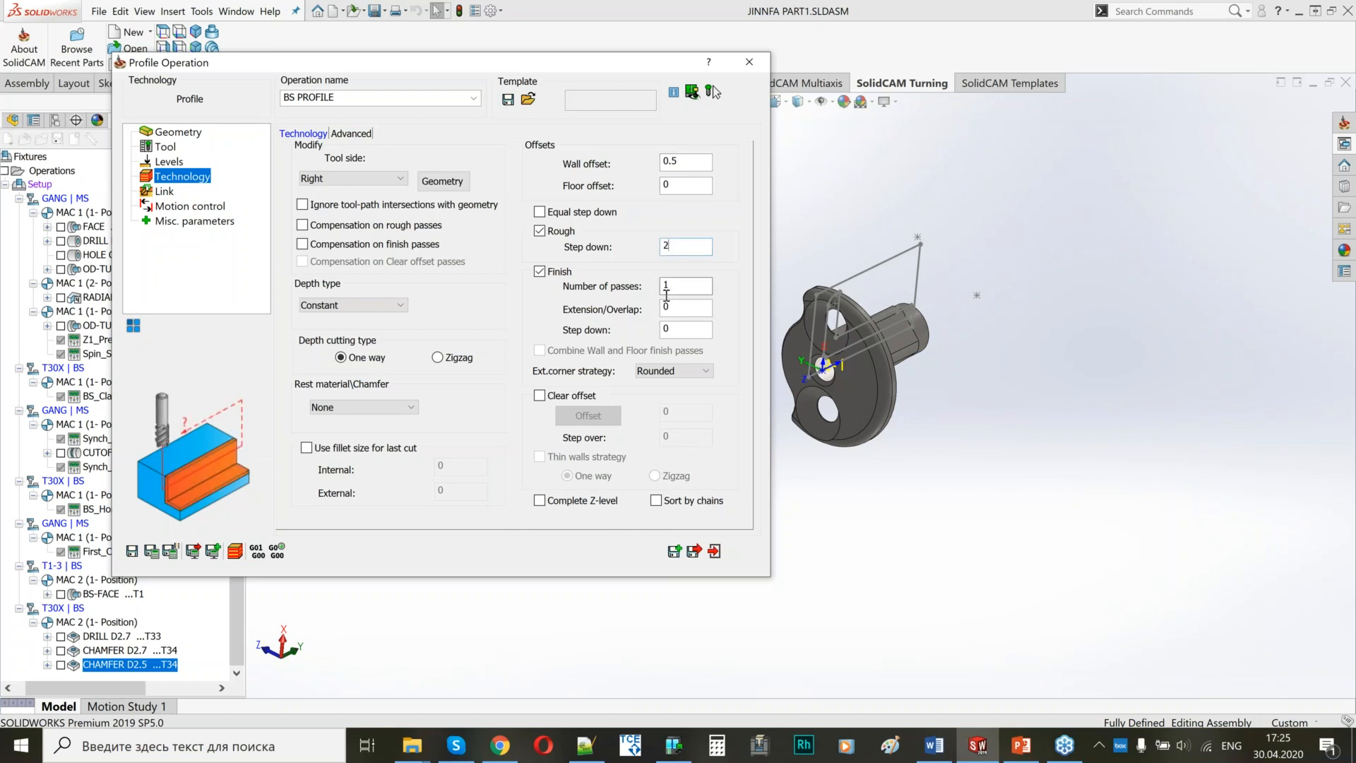
left_click(539, 396)
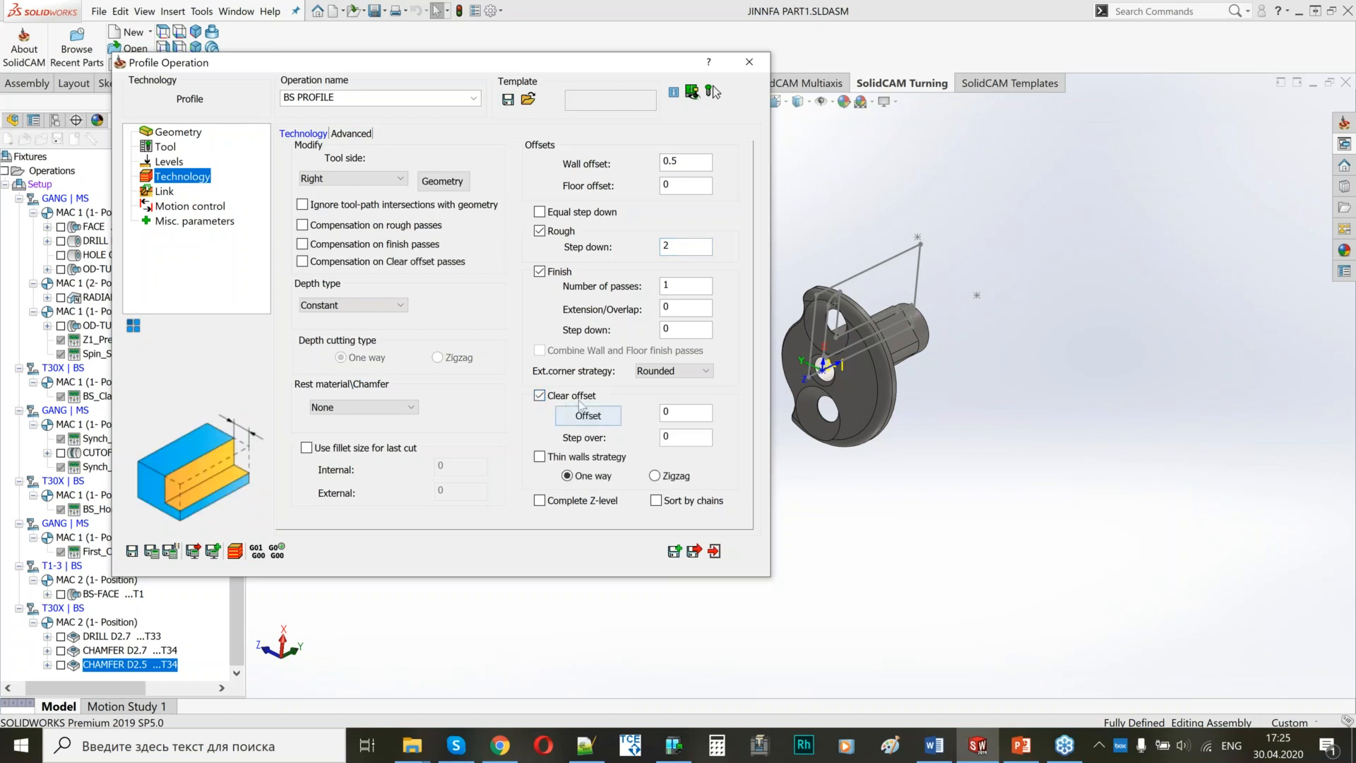
left_click(664, 437)
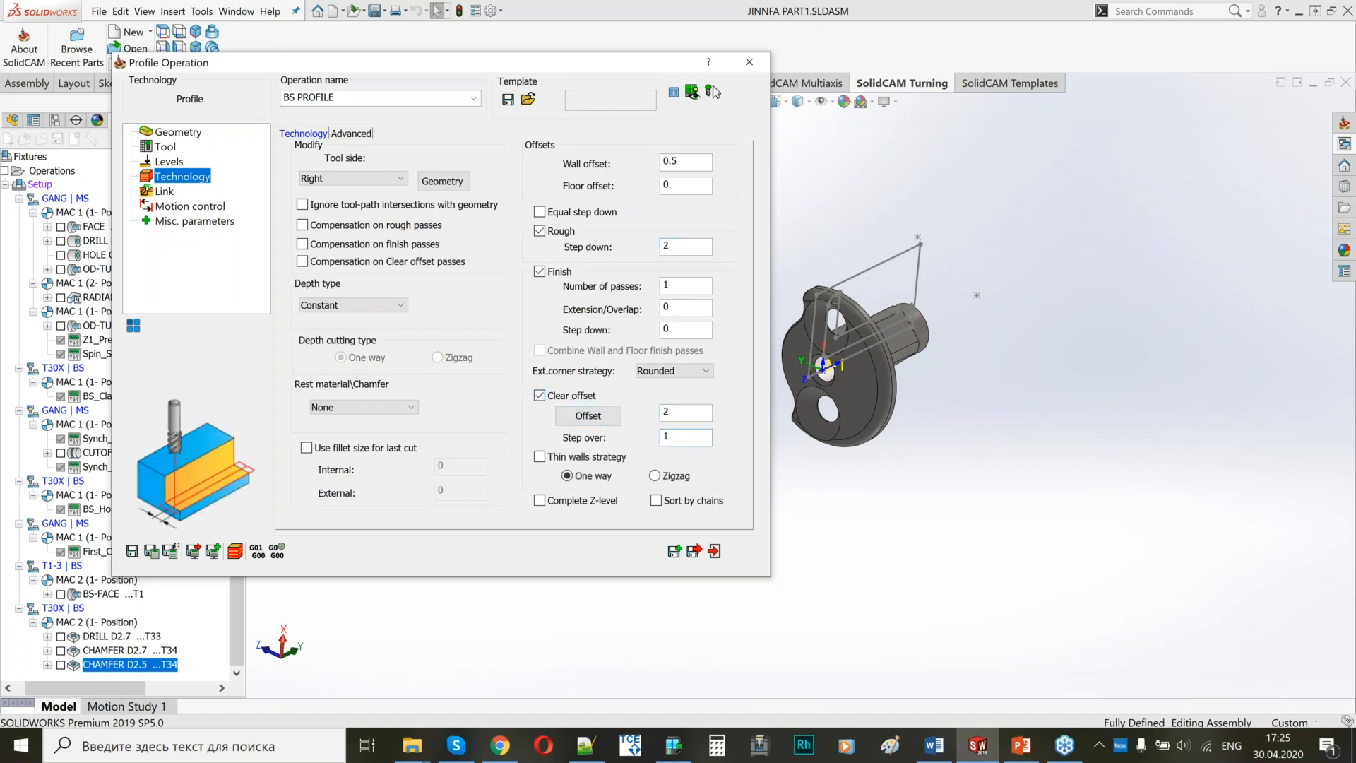
Set the lead-in to Tangent with the lead-out same as lead-in, and save and calculate BS PROFILE.
left_click(166, 191)
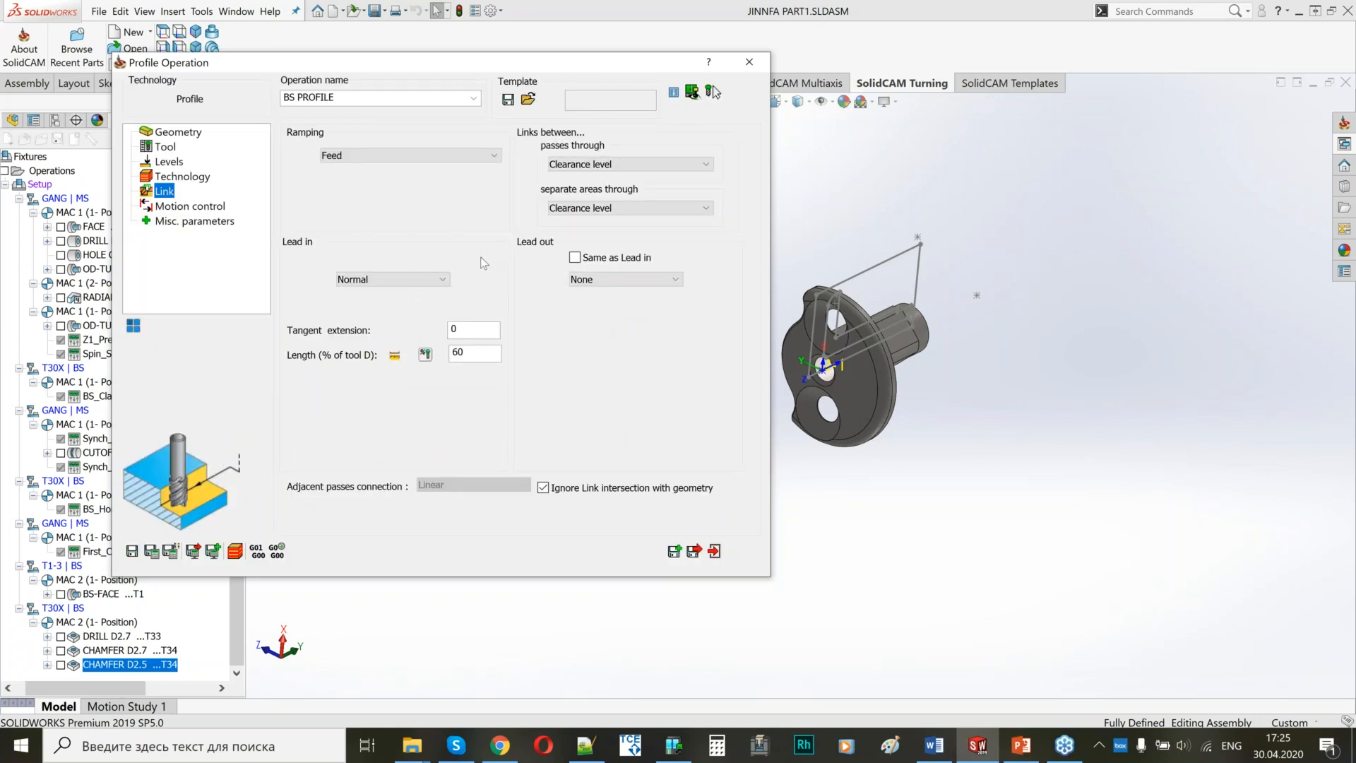
left_click(417, 280)
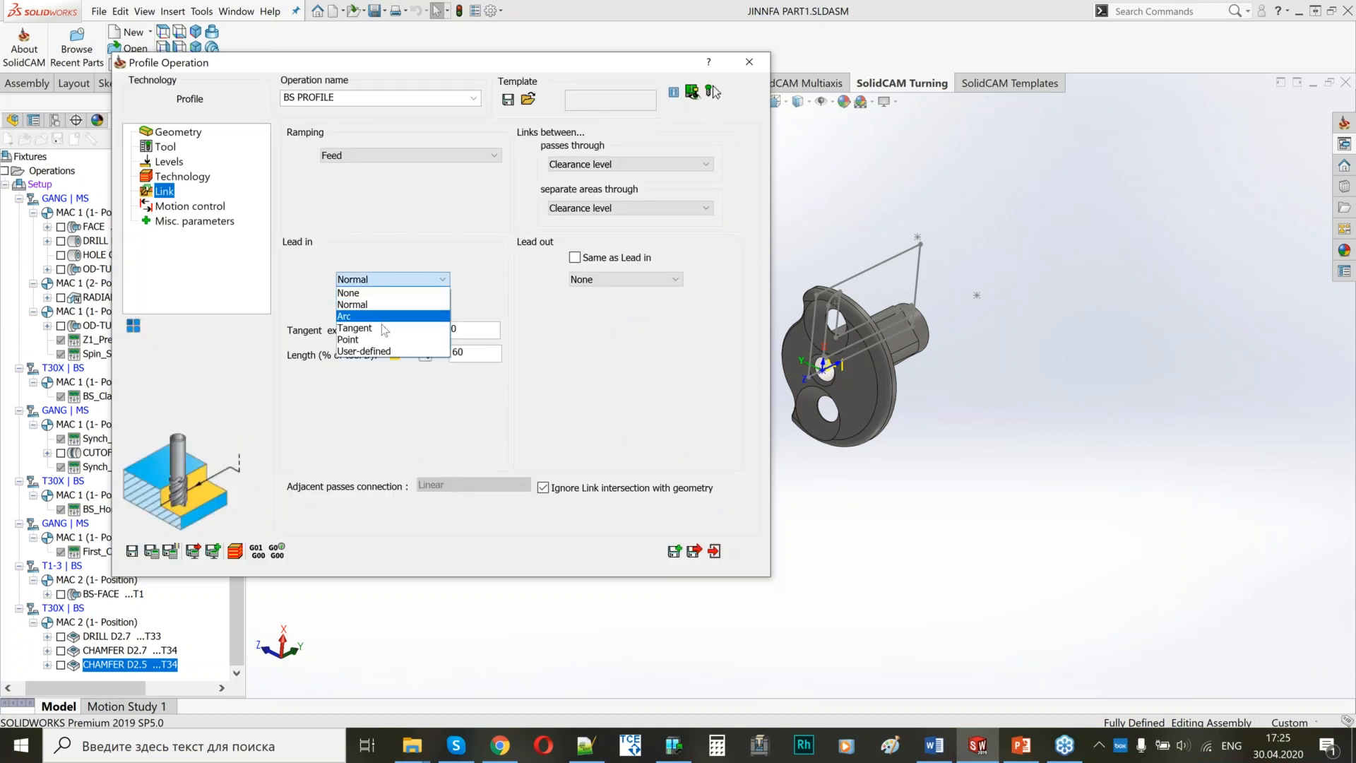
left_click(571, 301)
left_click(575, 257)
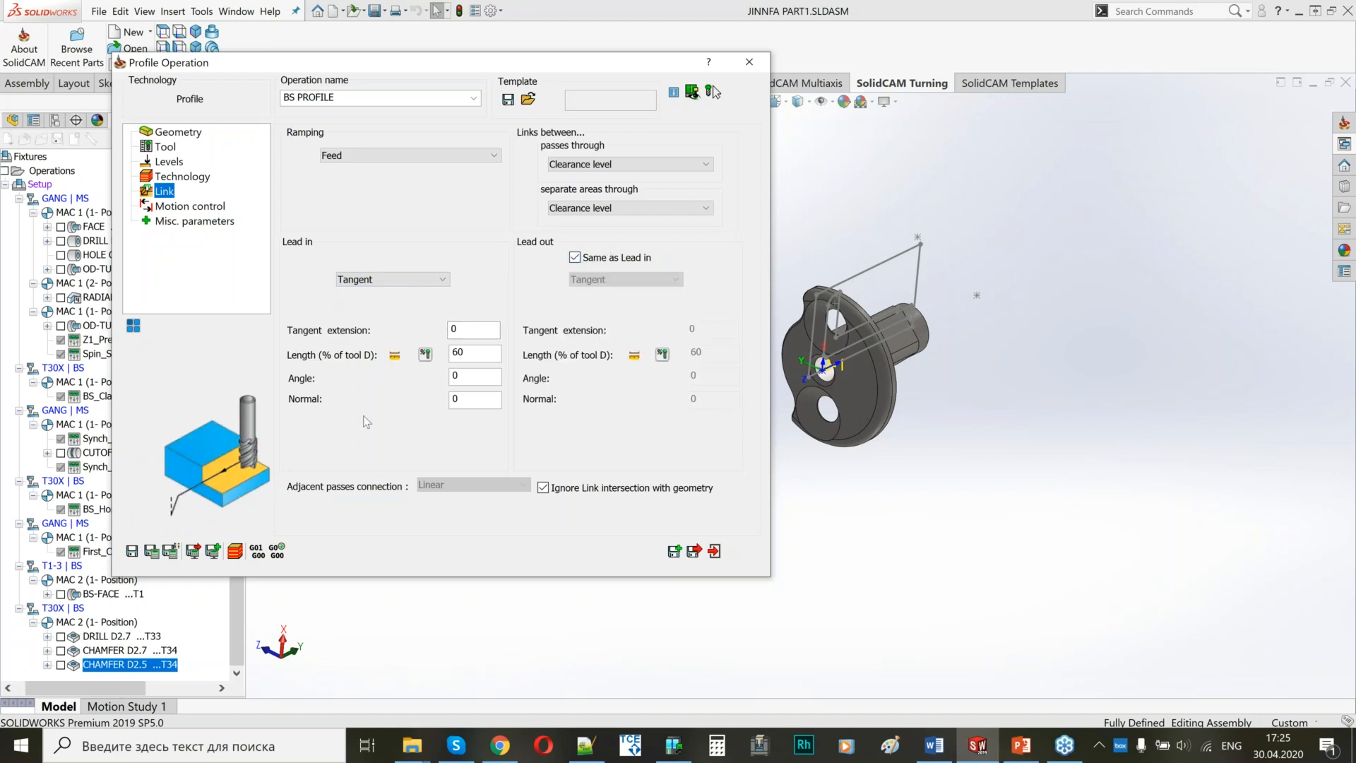
left_click(151, 551)
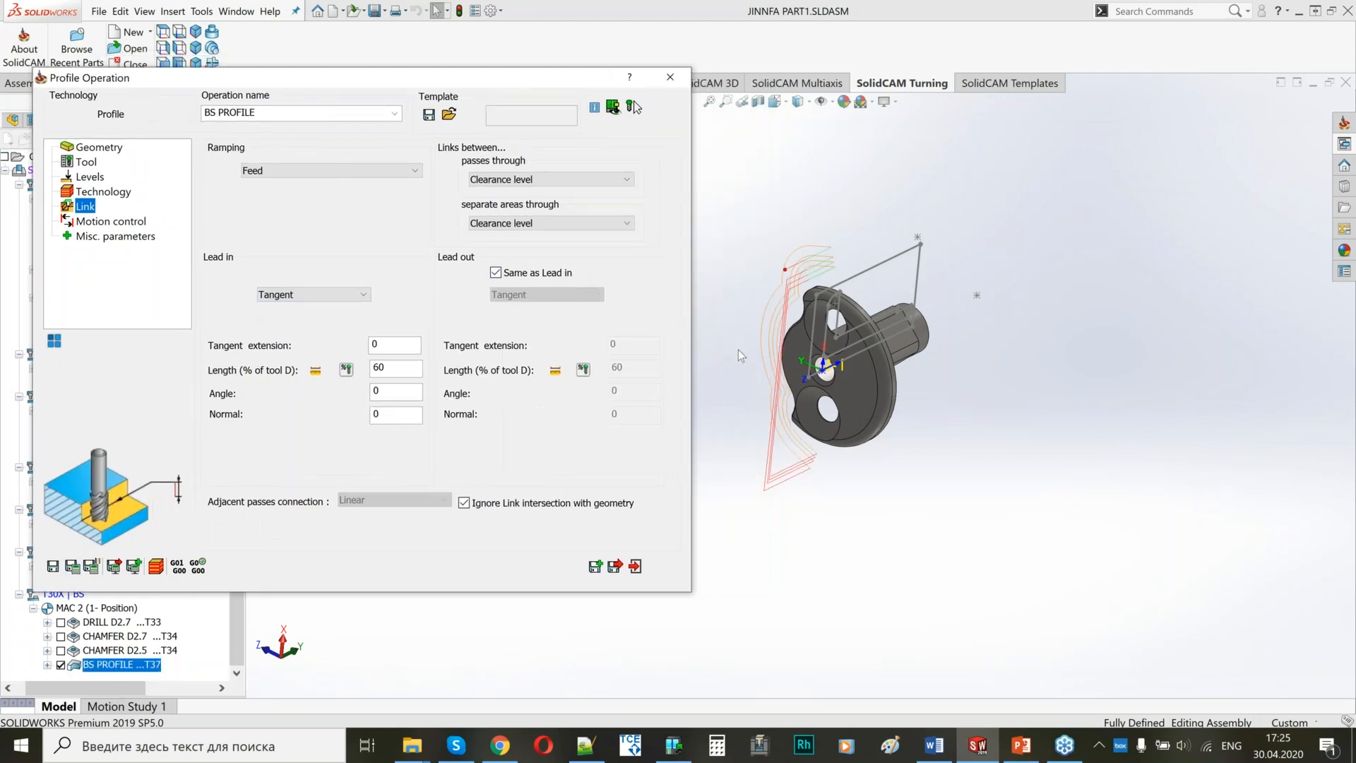
middle_click_drag(835, 347, 968, 326, "ctrl")
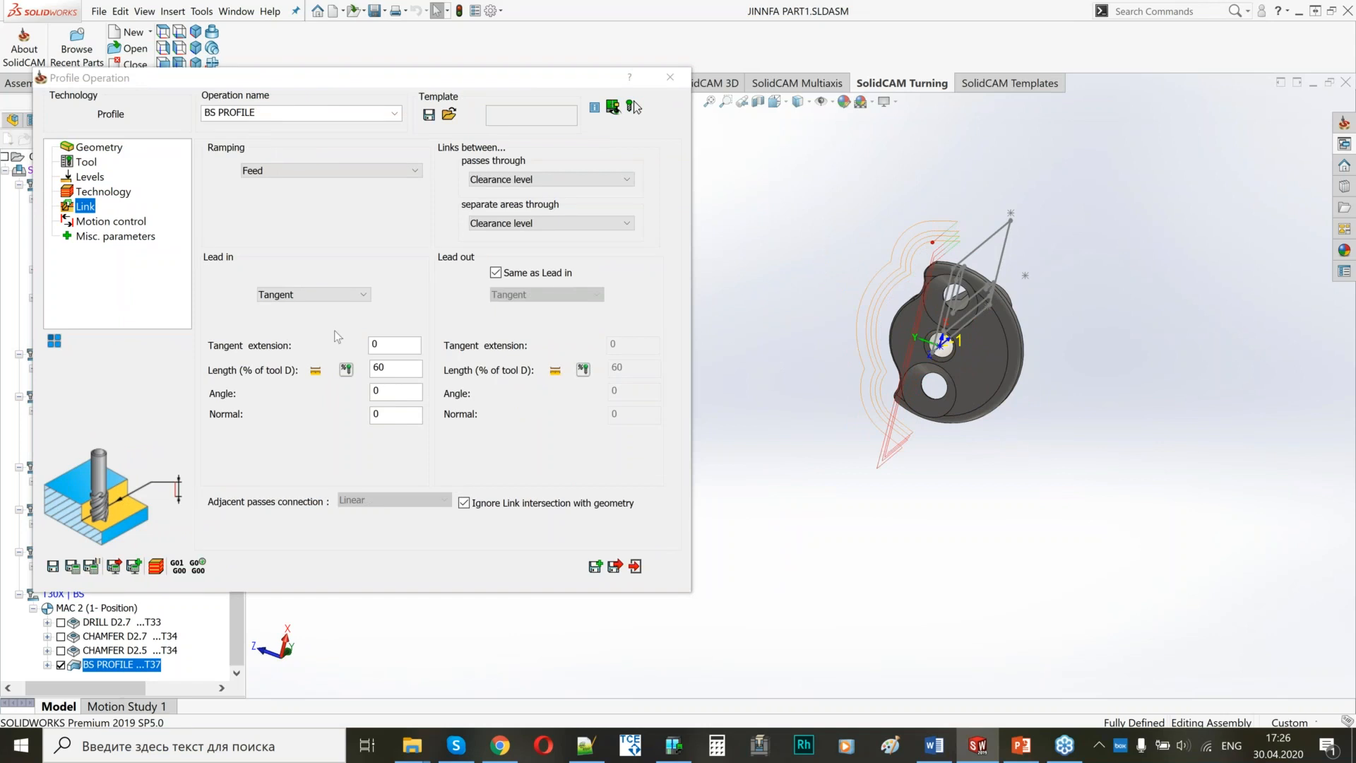
Enable 4th-axis face motion with Cartesian coordinates for BS PROFILE, recalculate it, and save and exit the operation.
left_click(109, 221)
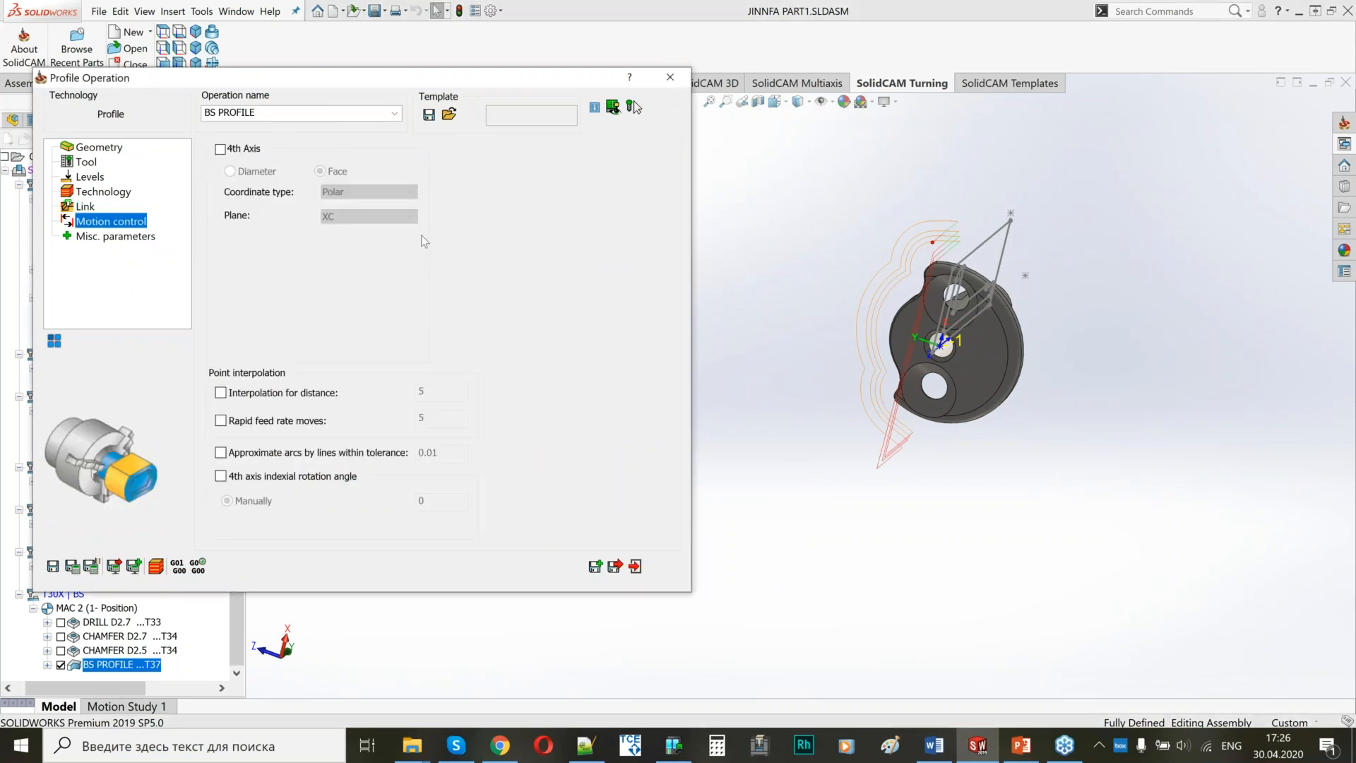
left_click(243, 149)
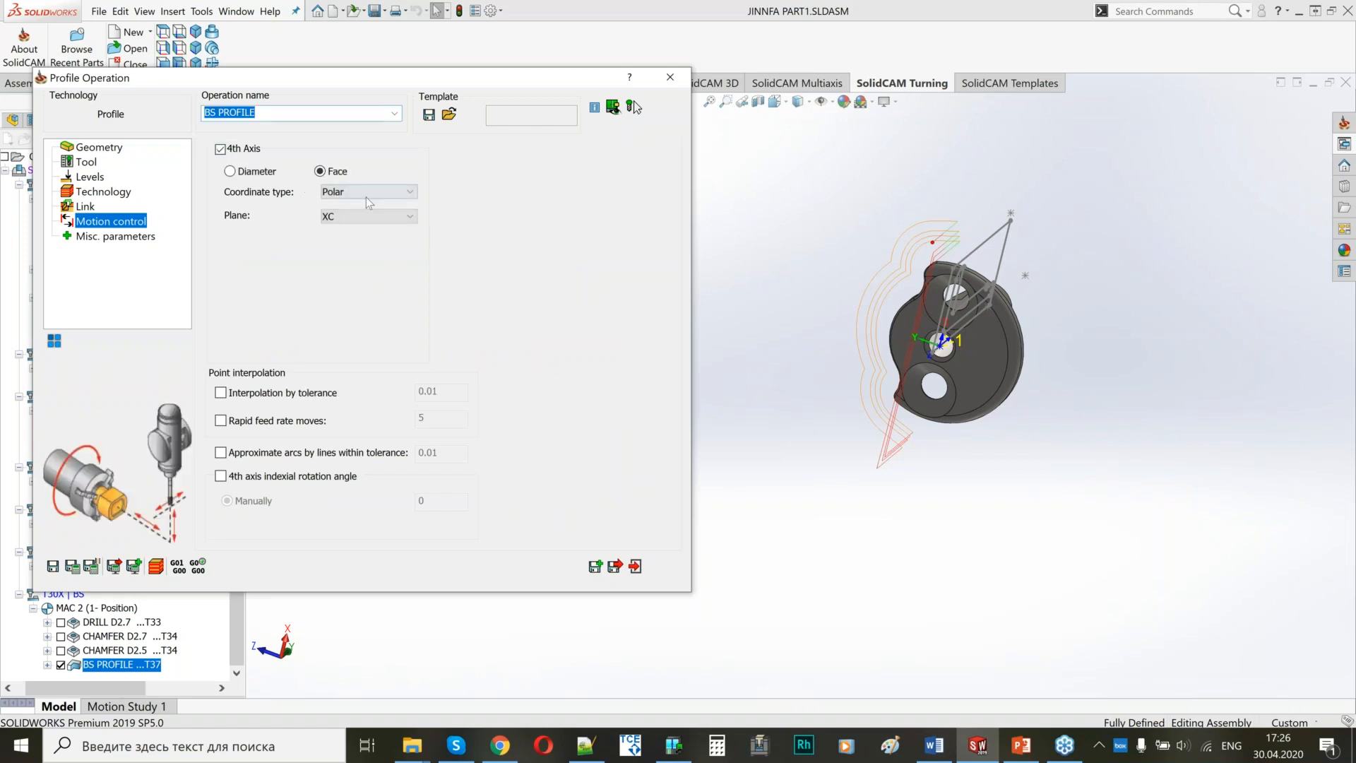
left_click(370, 192)
left_click(356, 213)
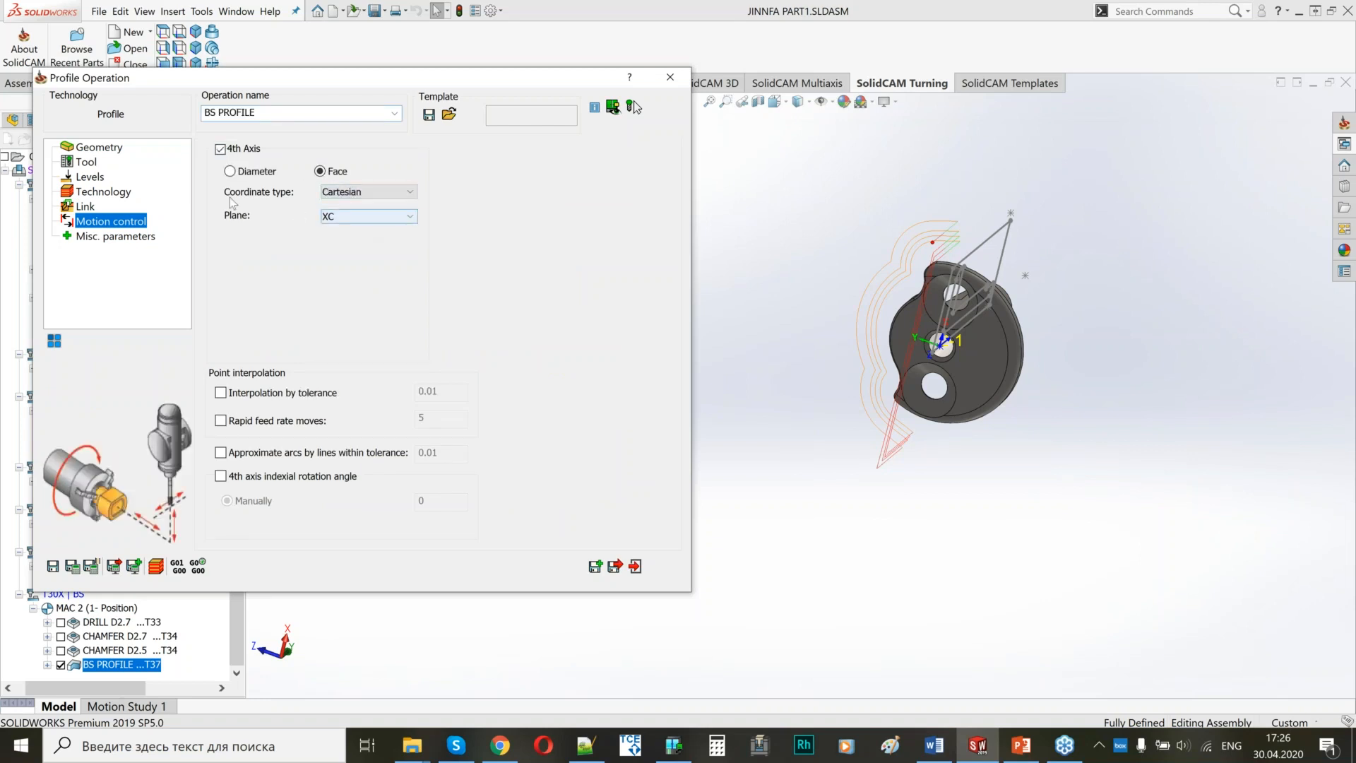
left_click(73, 567)
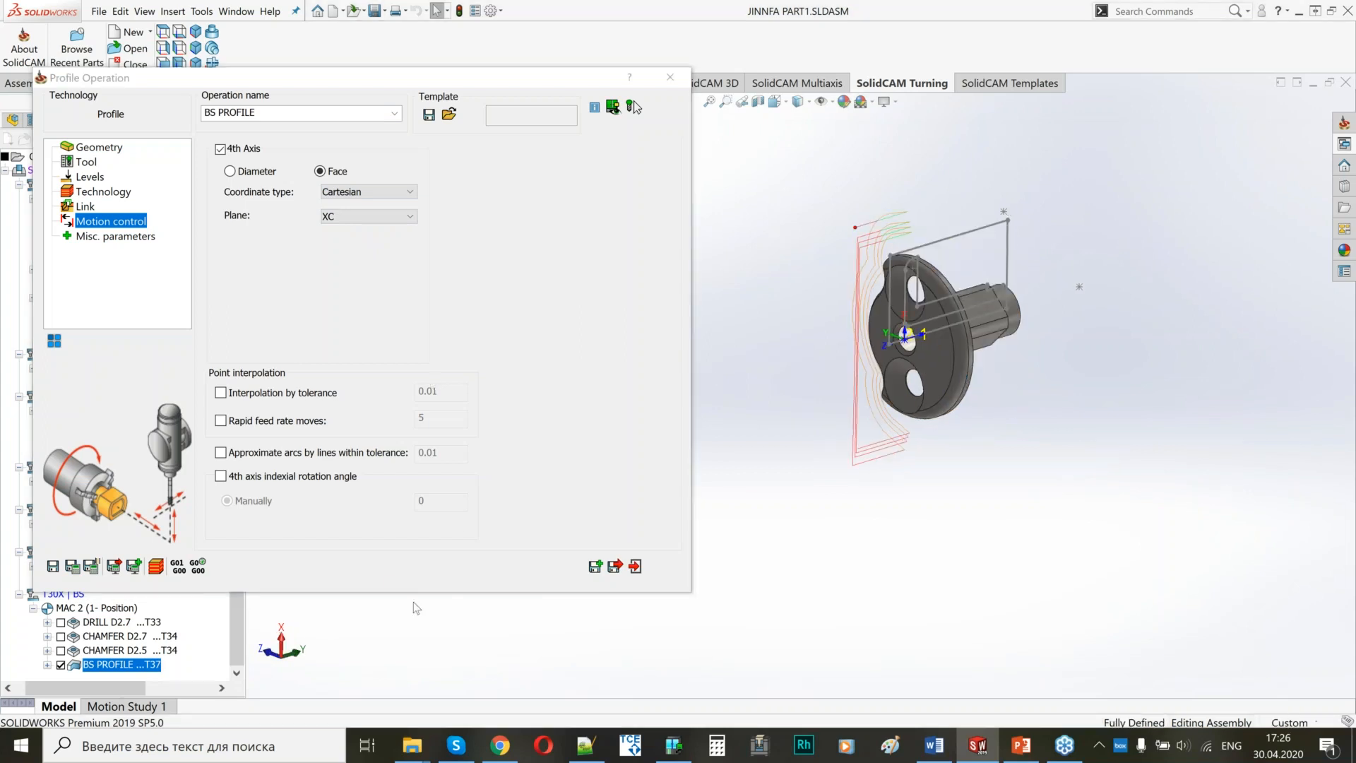
left_click(616, 567)
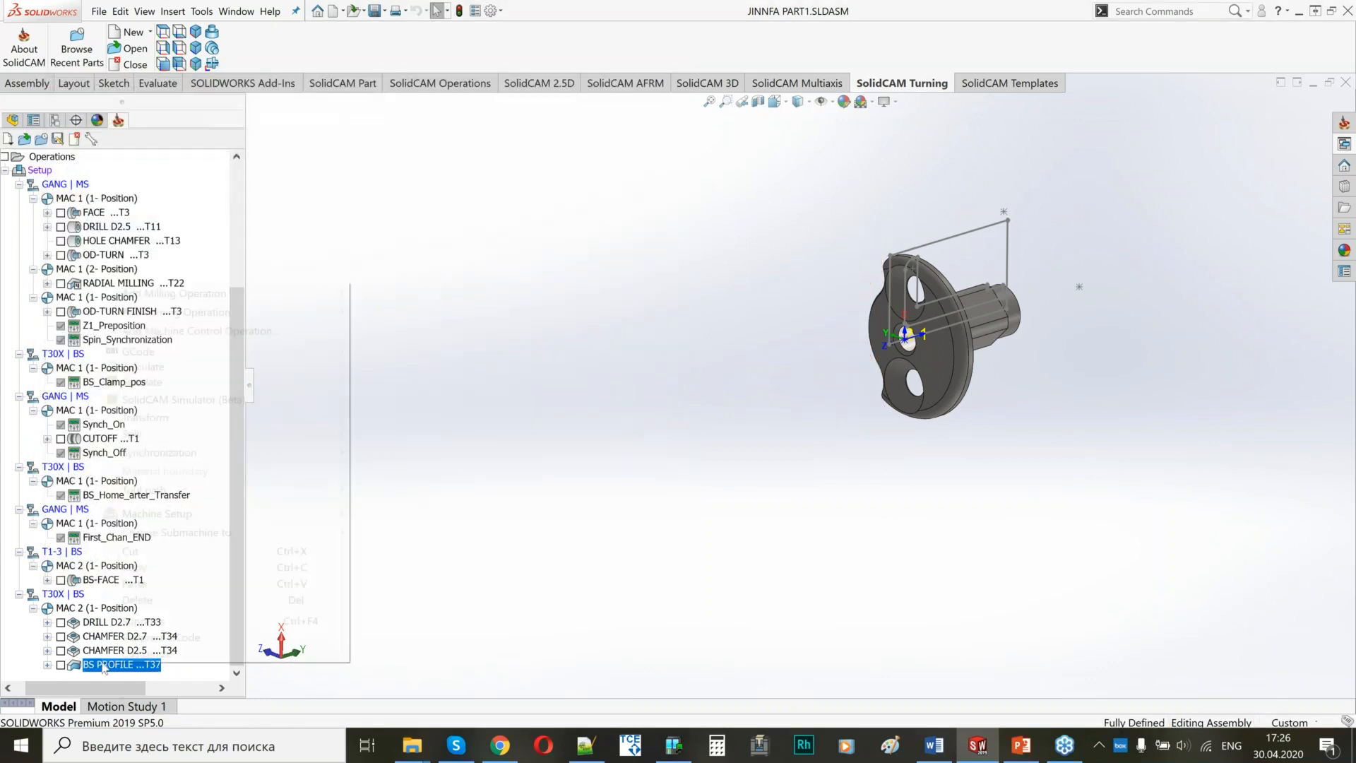
Add an EJECTION machine control operation after BS PROFILE on the back spindle, and save and exit it.
right_click(103, 669)
left_click(219, 330)
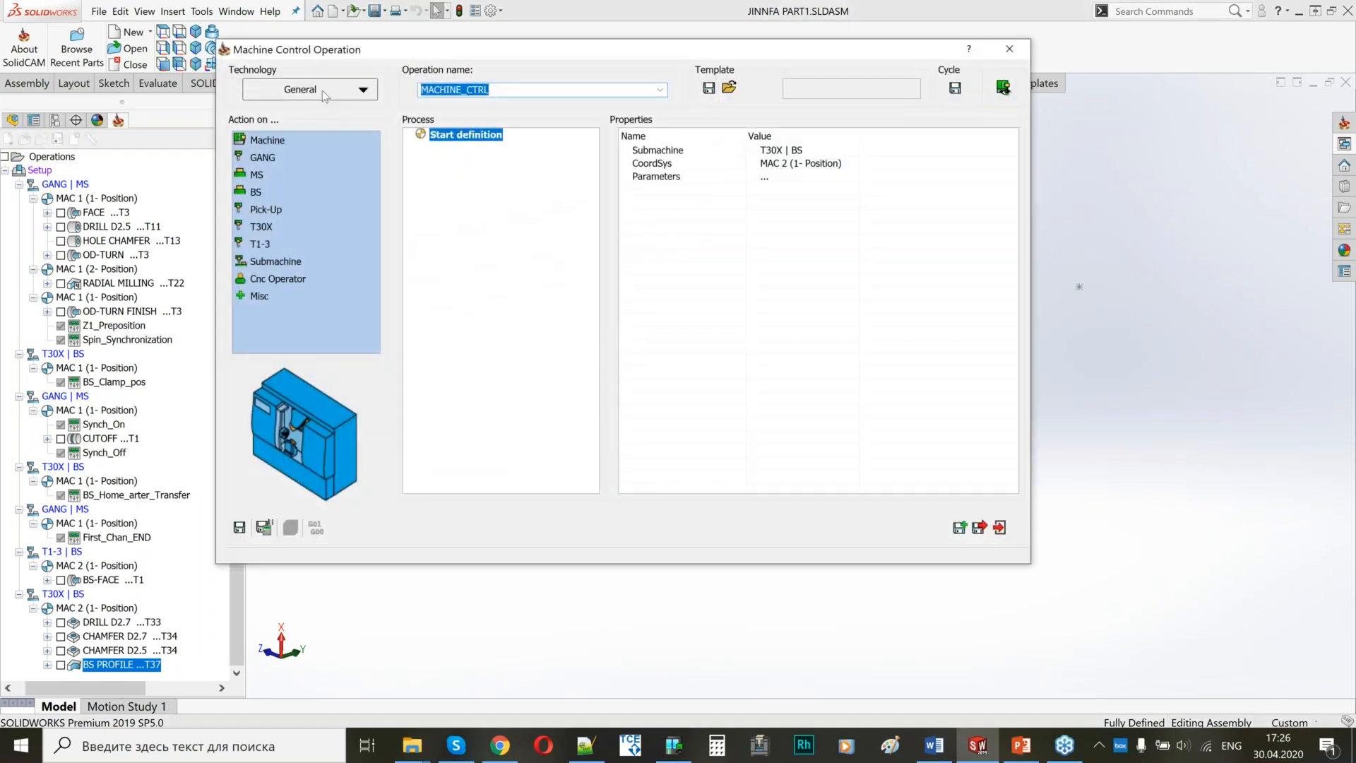
left_click(320, 92)
left_click(305, 214)
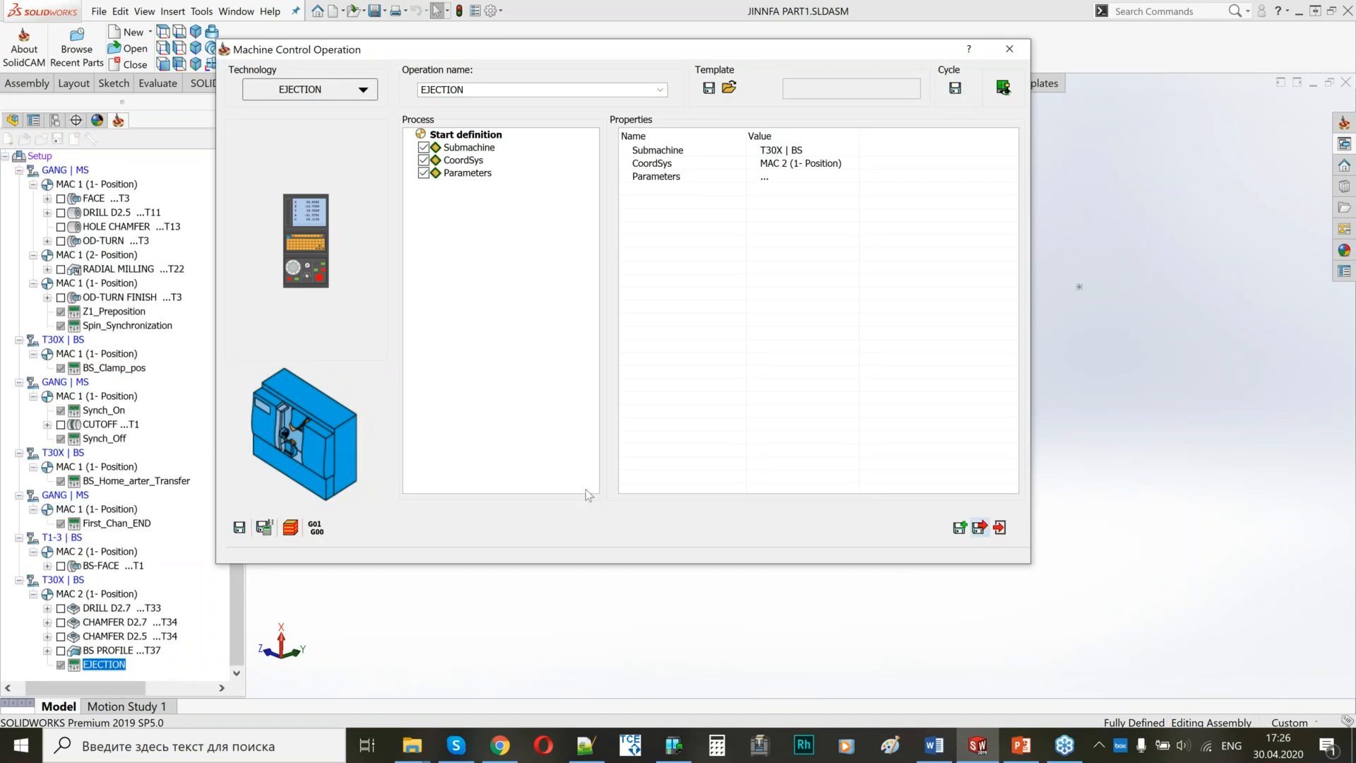
scroll(223, 470, "up", 5)
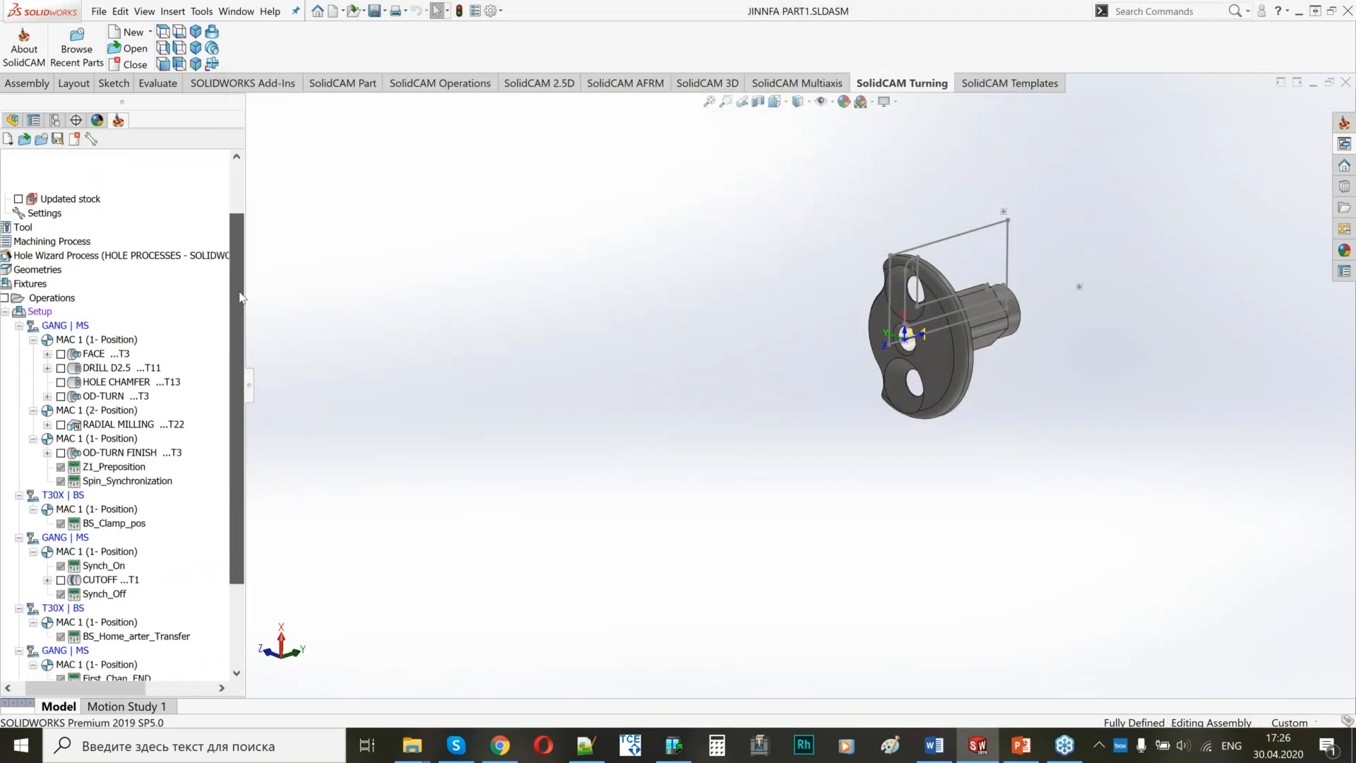
Open the channel synchronization for Setup and remove the redundant synchronization points between consecutive operations of the same channel.
right_click(40, 339)
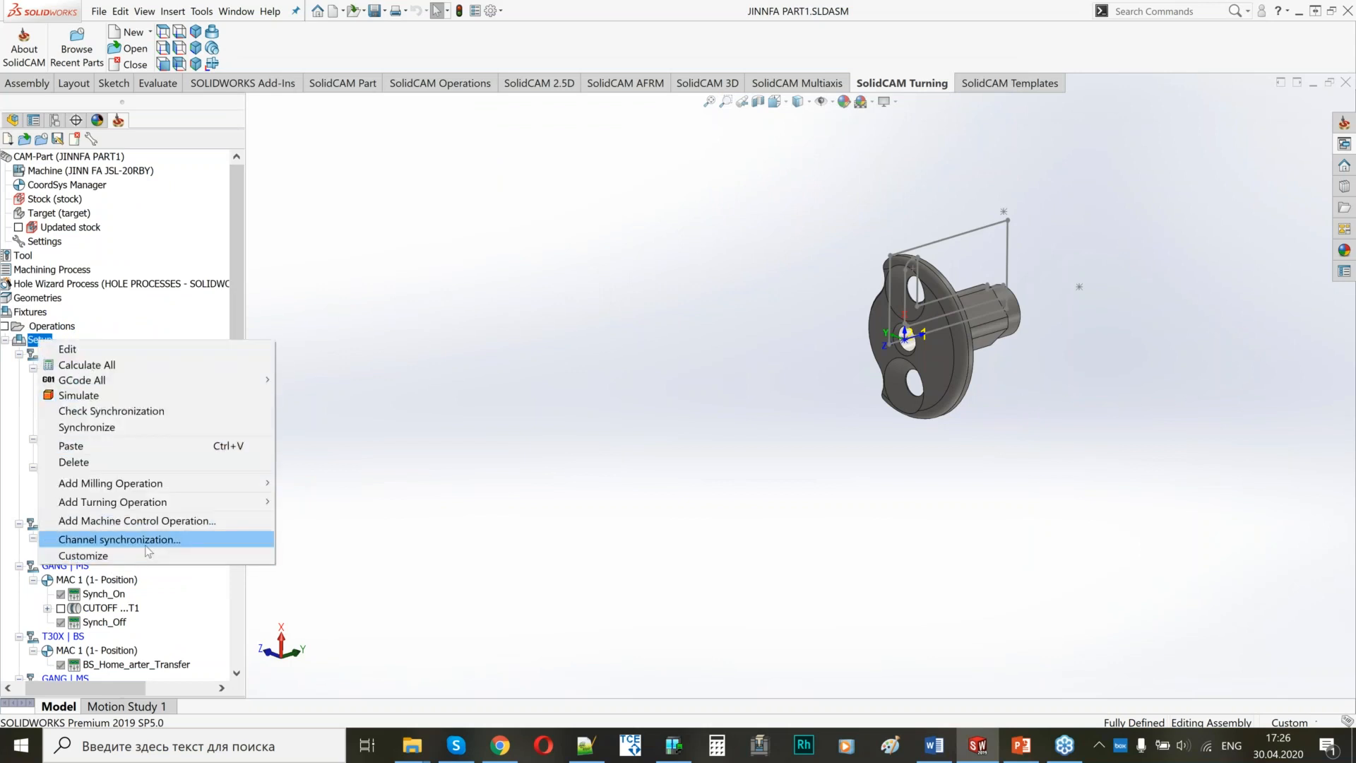
left_click(141, 539)
left_click_drag(791, 266, 709, 0)
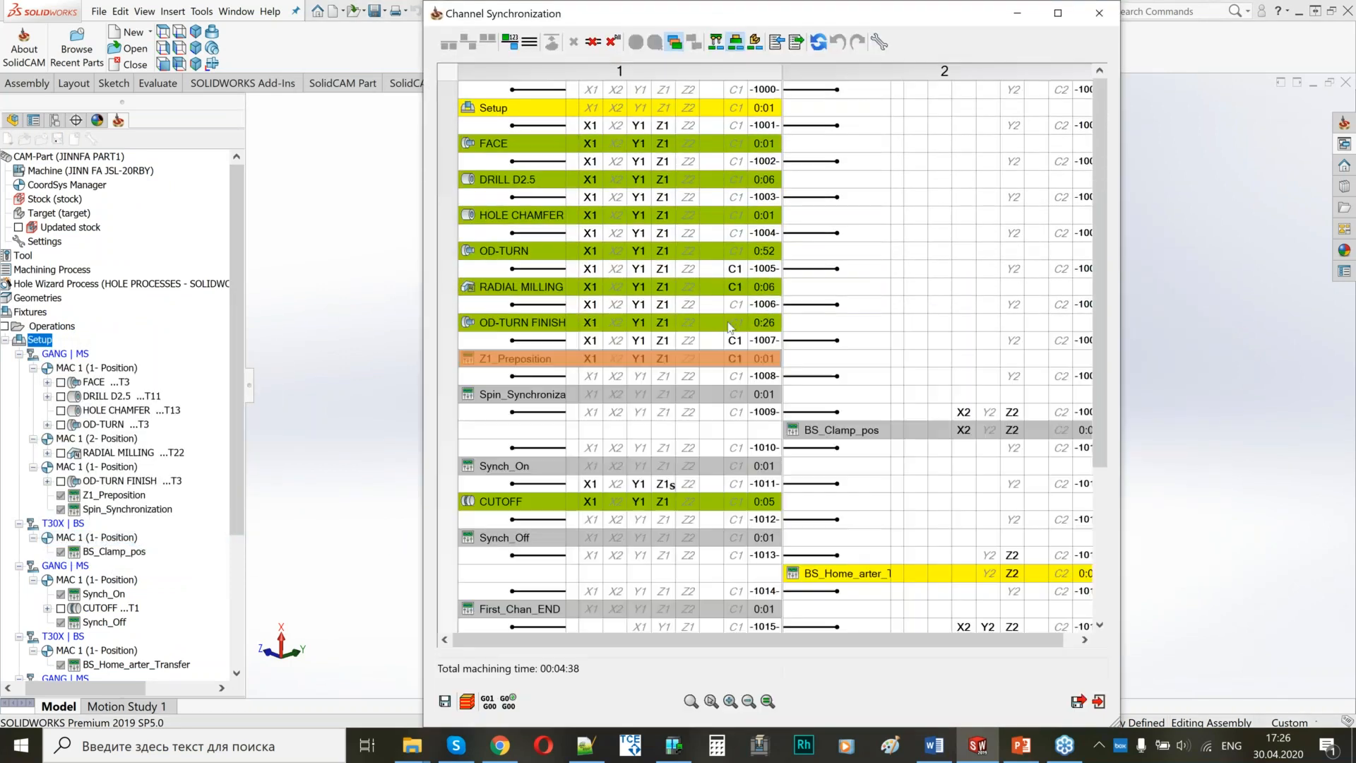
left_click(620, 43)
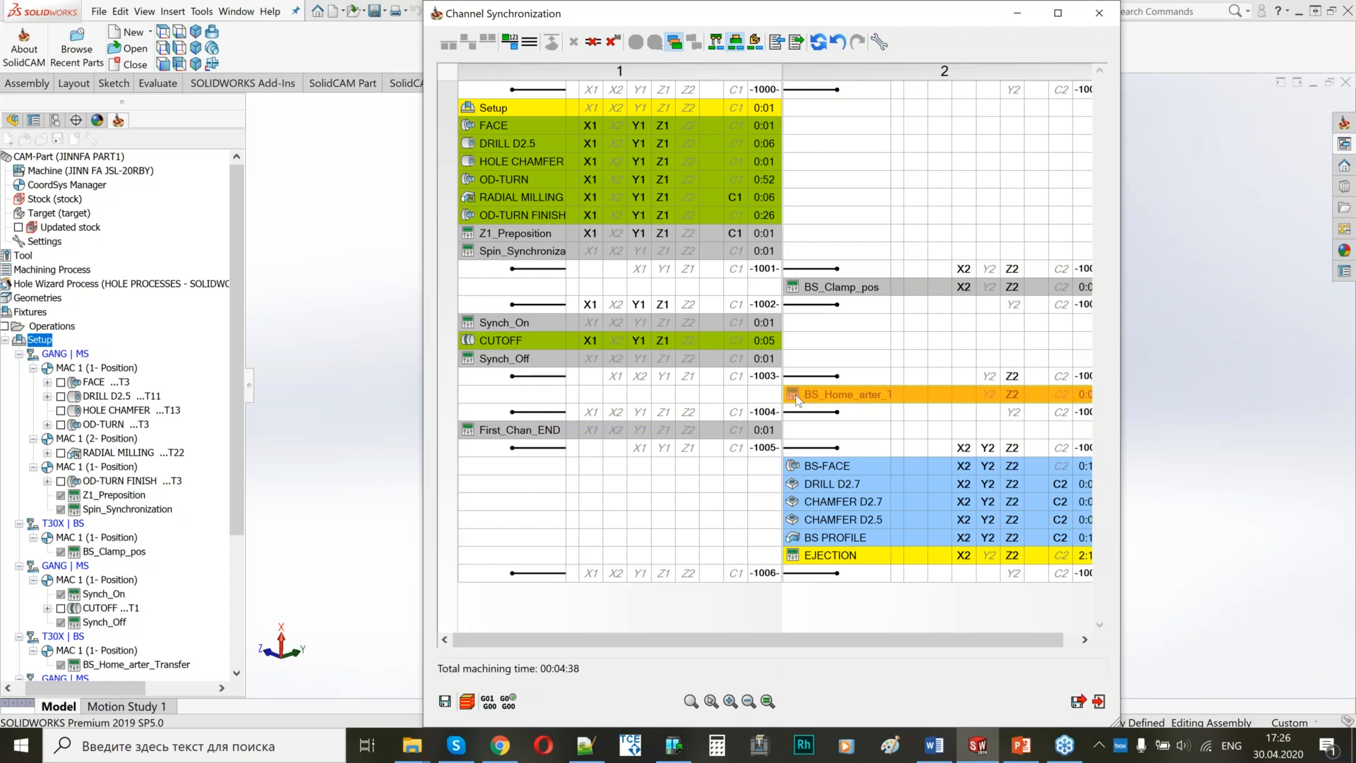
Insert synchronization points before Spin_Synchronization and before FACE, and save and exit the channel synchronization.
left_click(725, 247)
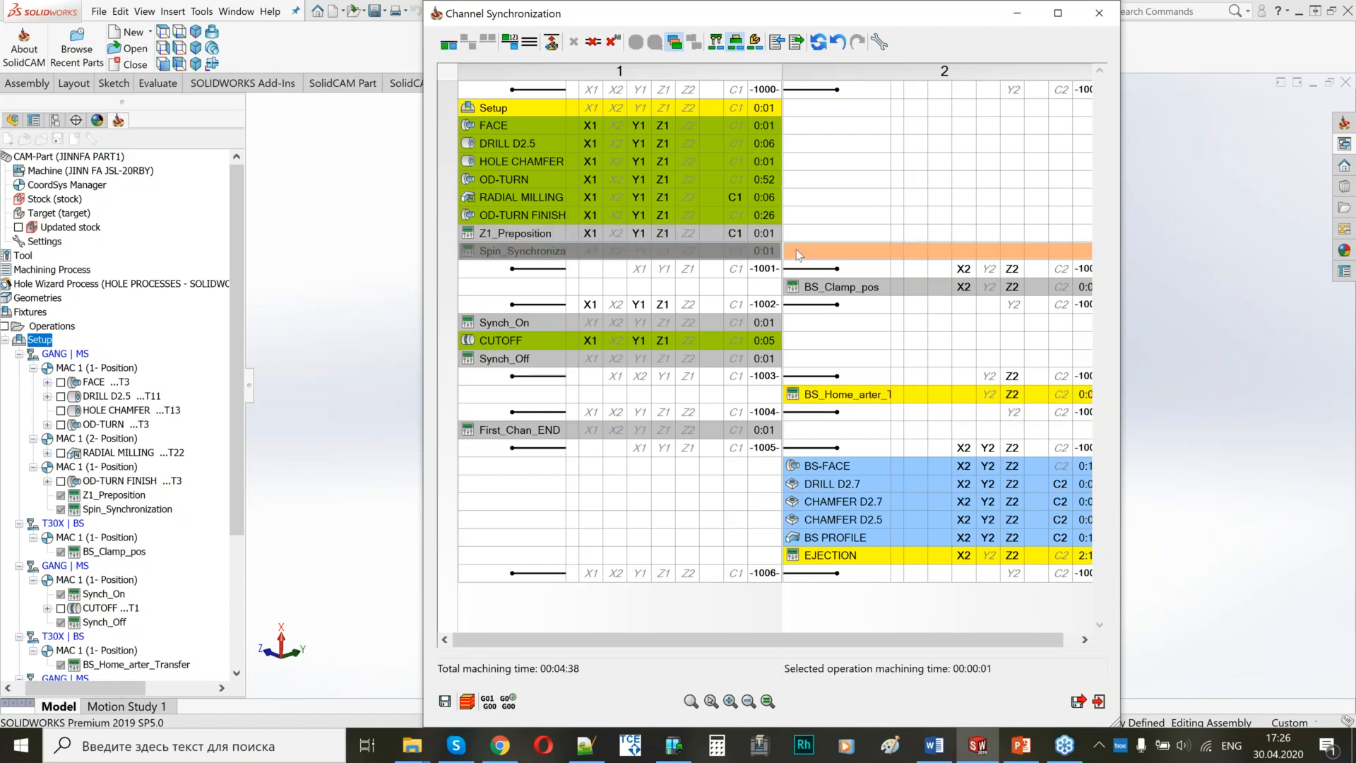
left_click(449, 39)
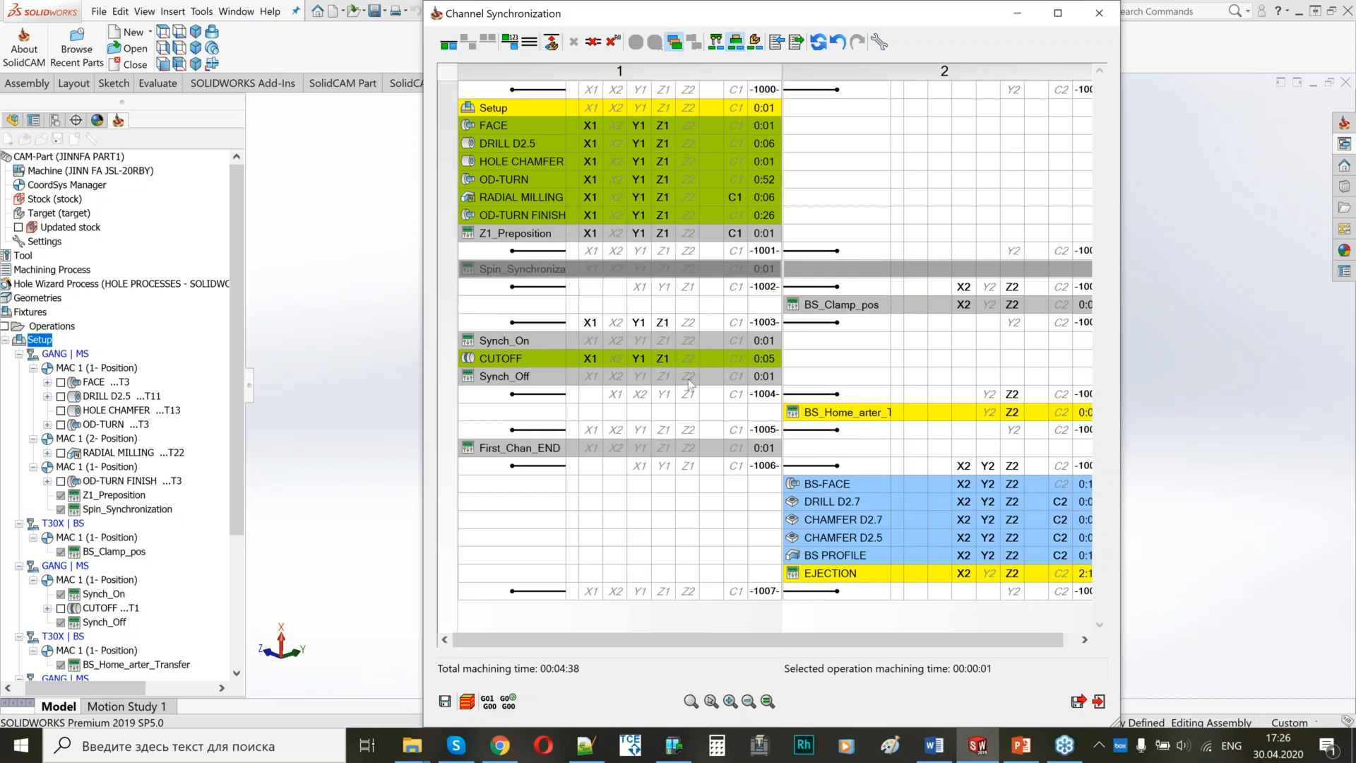
left_click(682, 125)
left_click(449, 42)
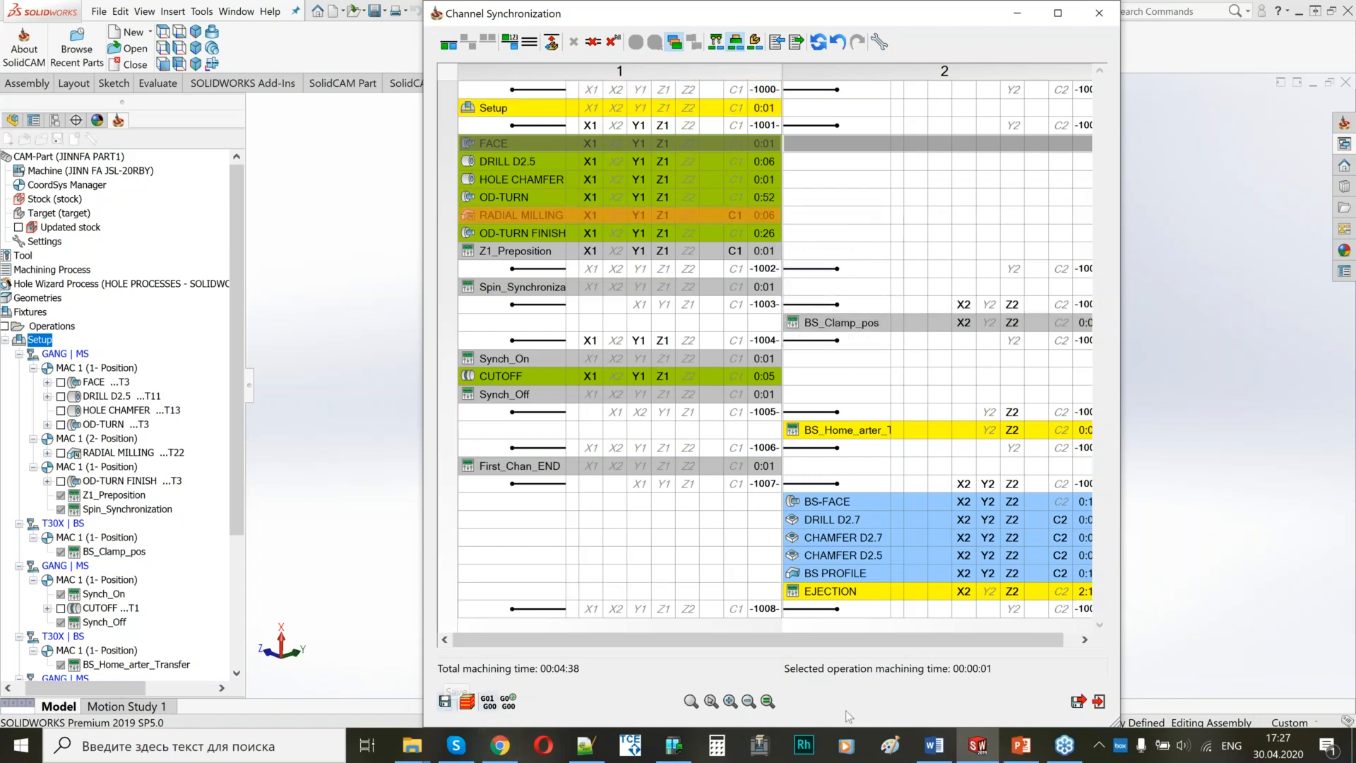
left_click(1078, 702)
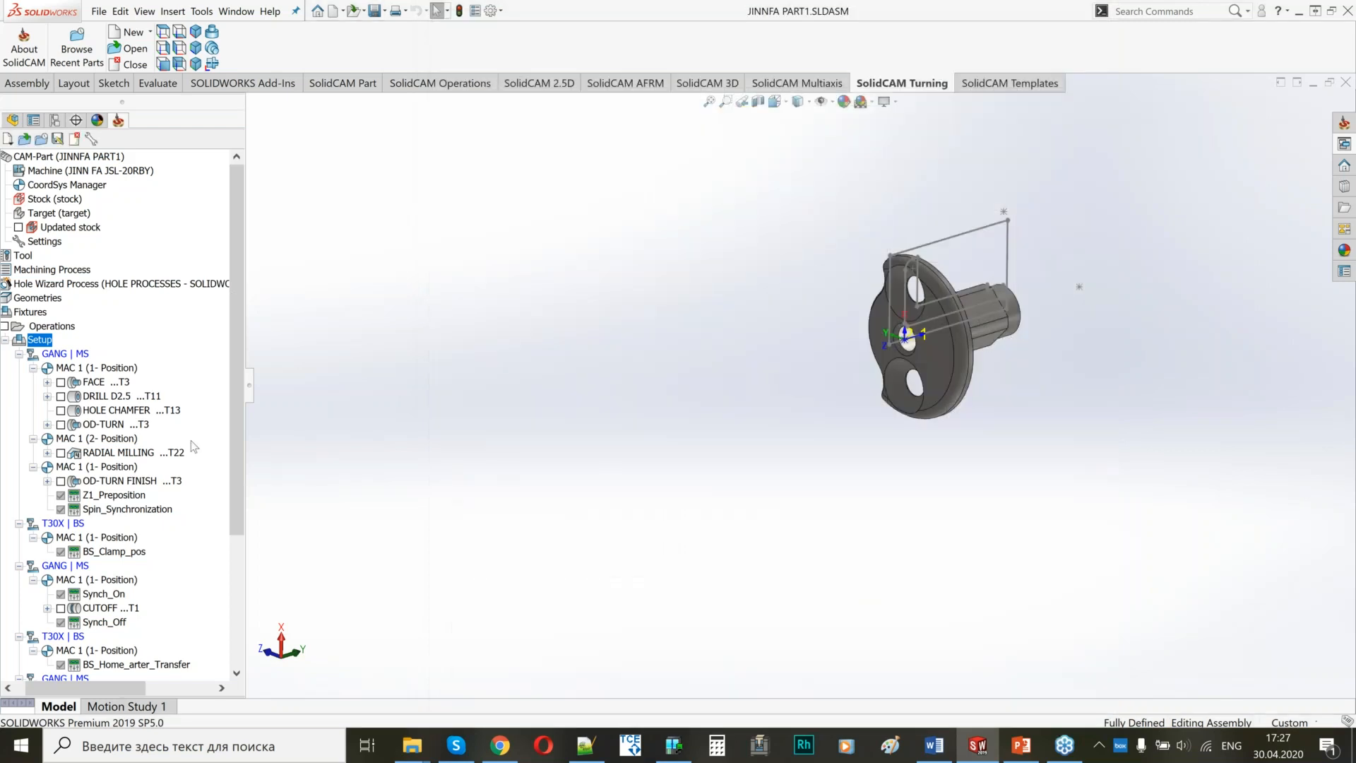
Launch the Machine Simulation for Setup and run it with the main spindle in view.
right_click(40, 344)
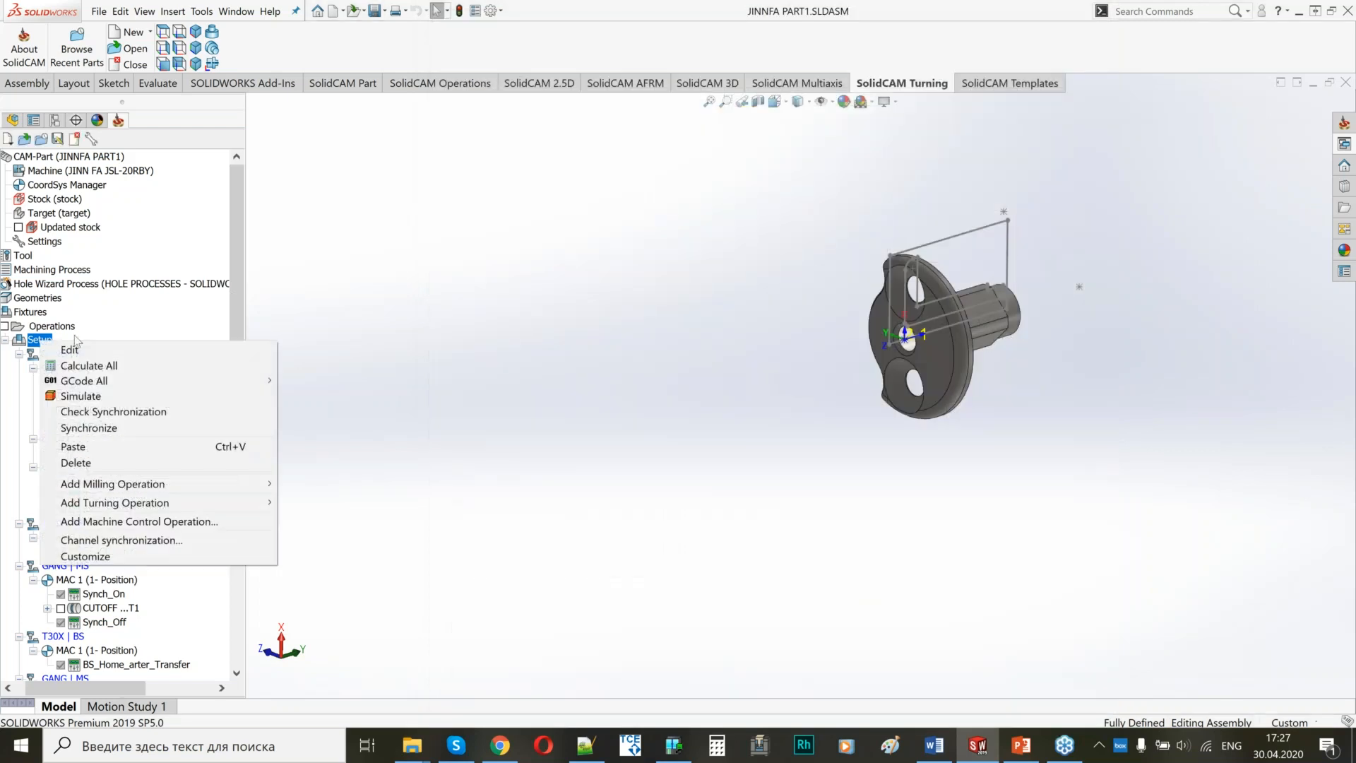
left_click(77, 394)
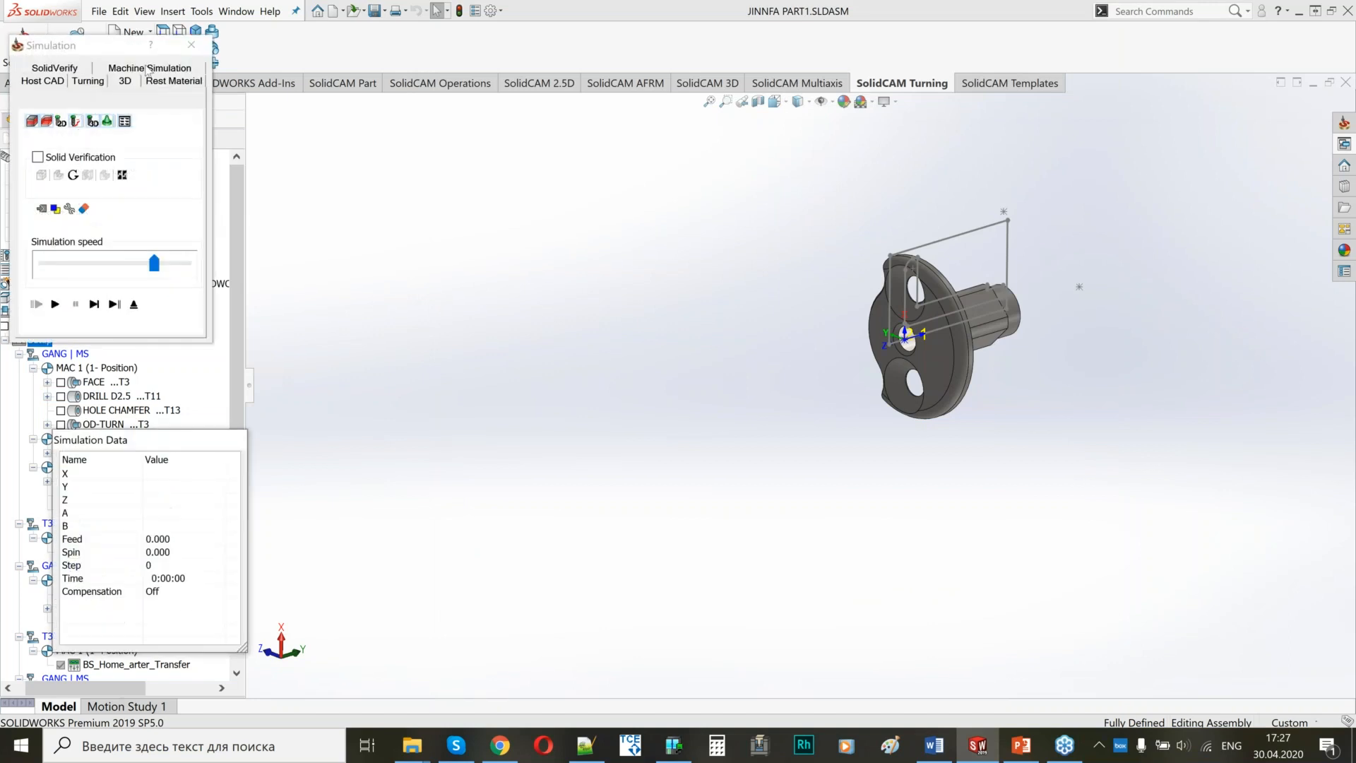
left_click(155, 71)
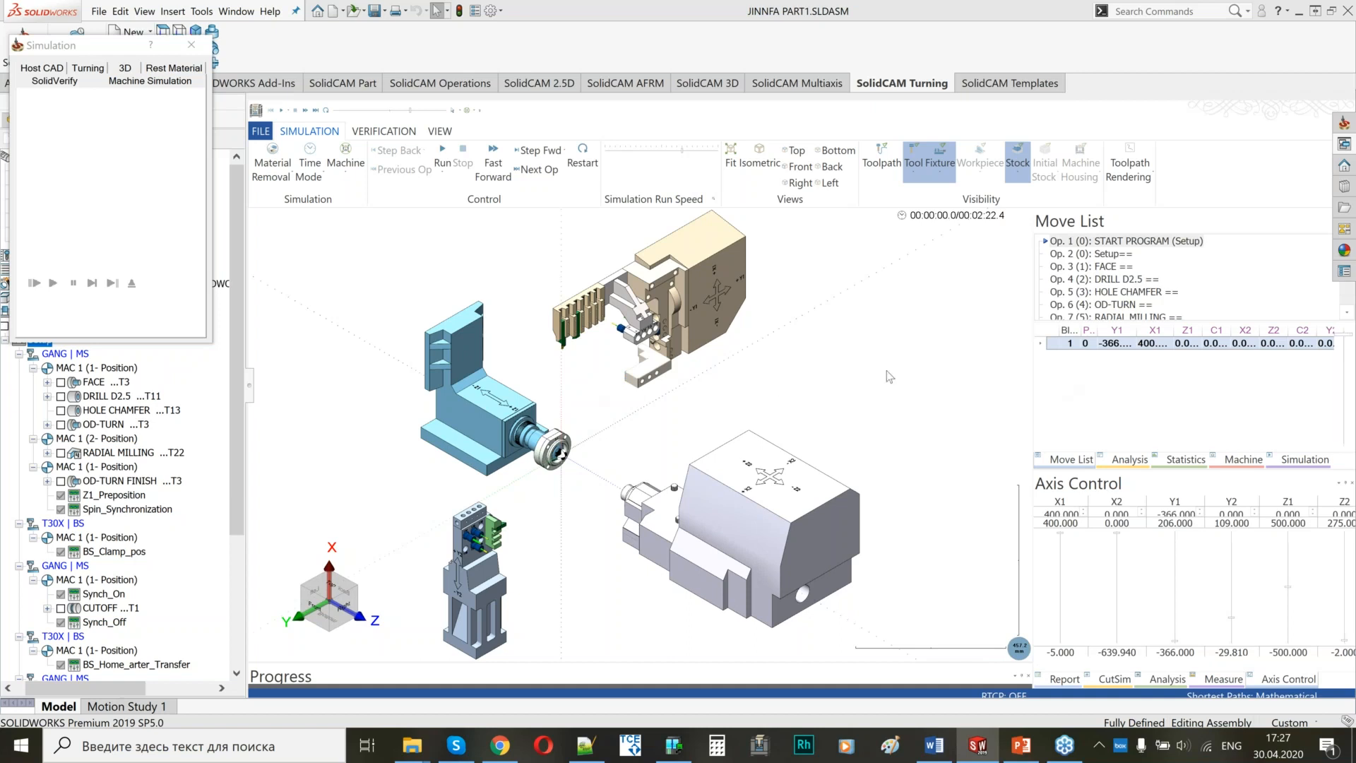
scroll(588, 441, "up", 5)
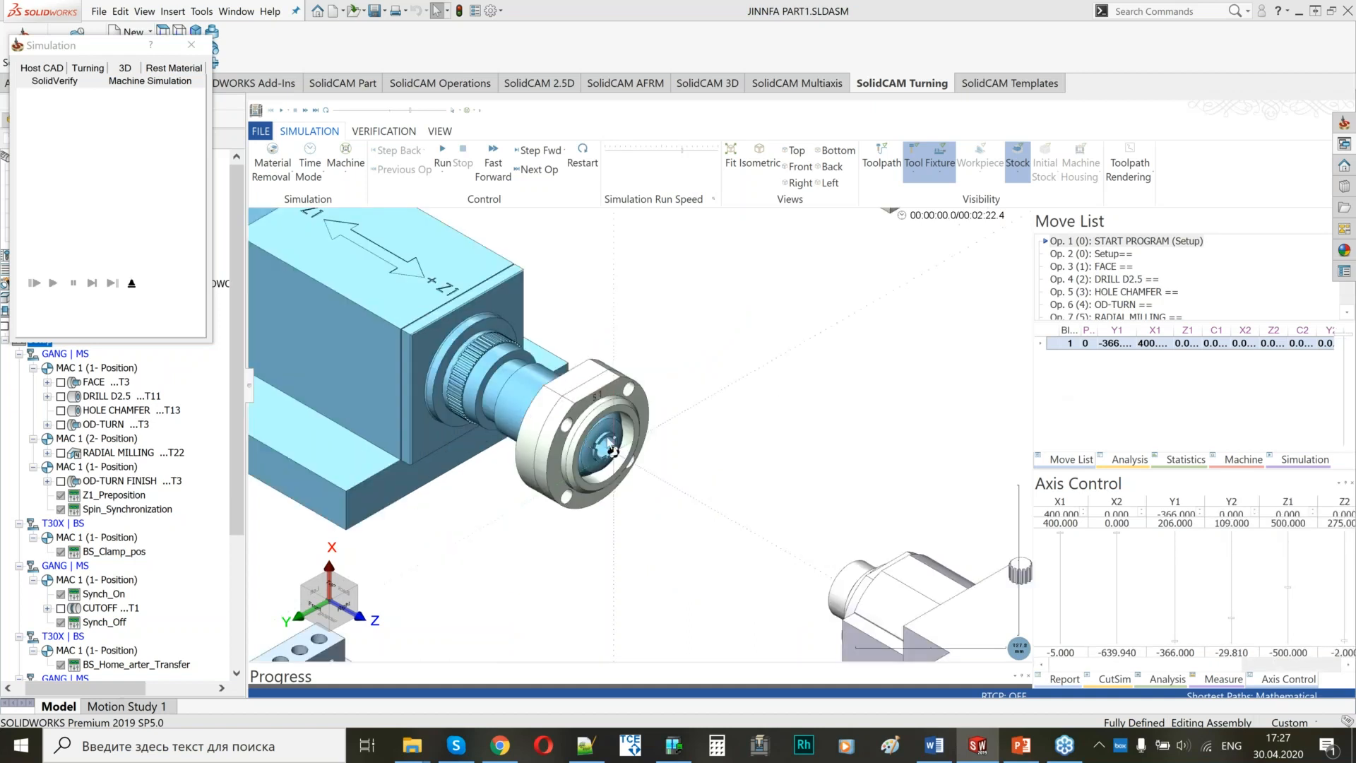
scroll(609, 447, "down", 3)
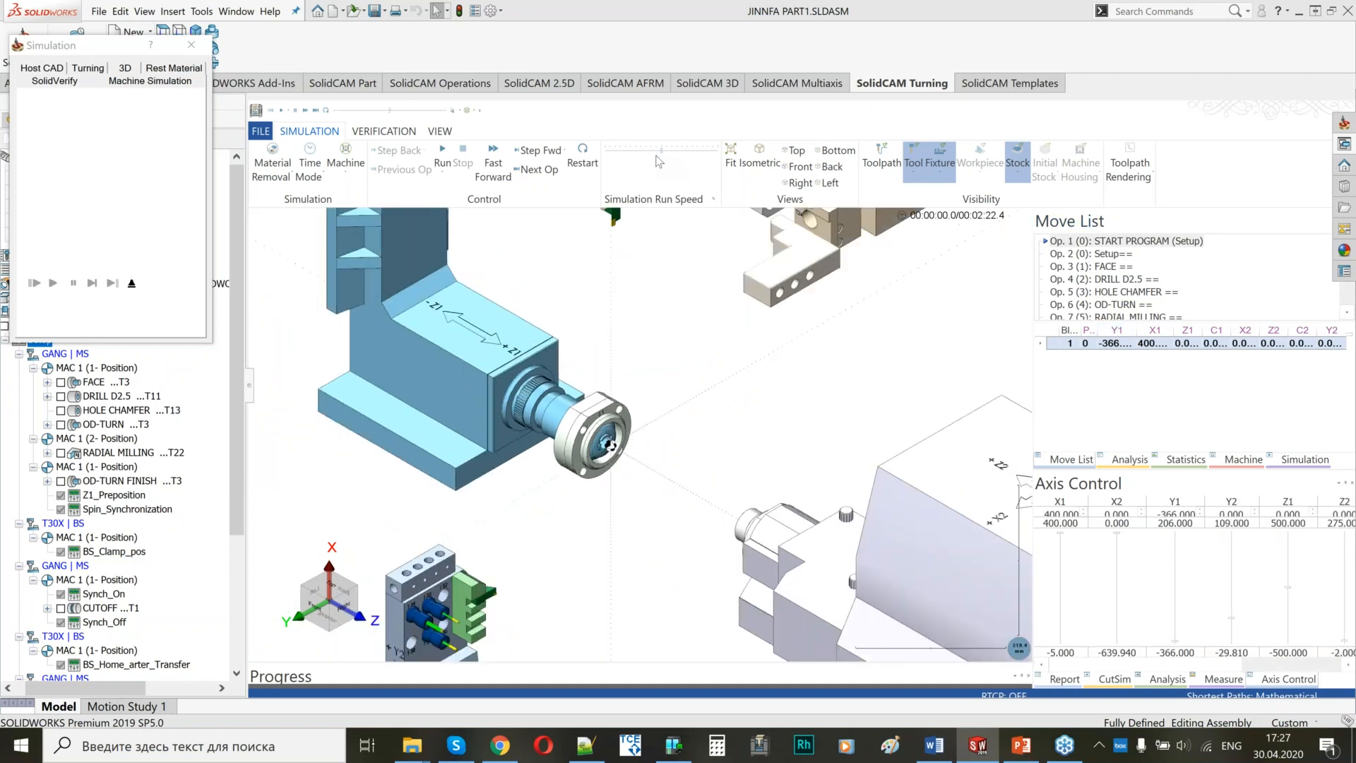
left_click(449, 161)
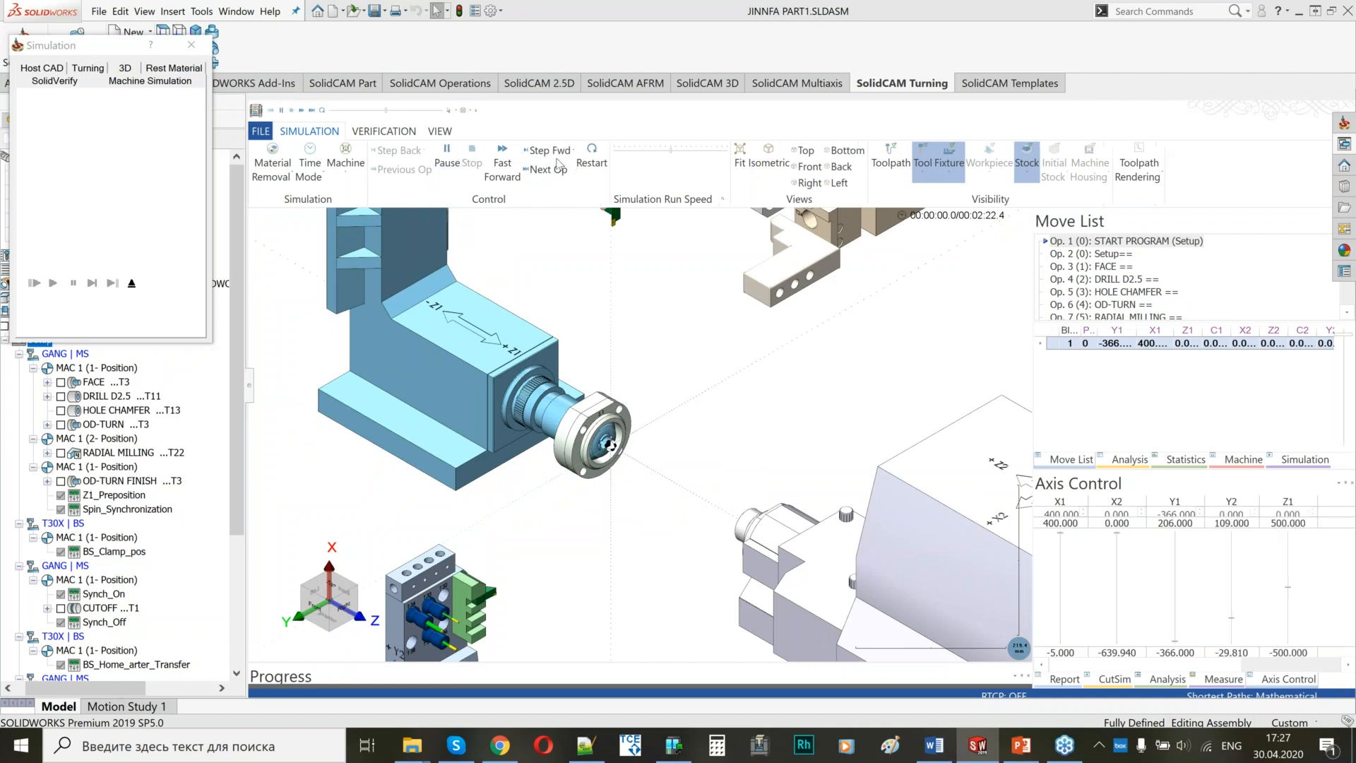
Examine the main spindle facing, drilling and OD turning in the simulation at a higher run speed.
scroll(616, 430, "up", 5)
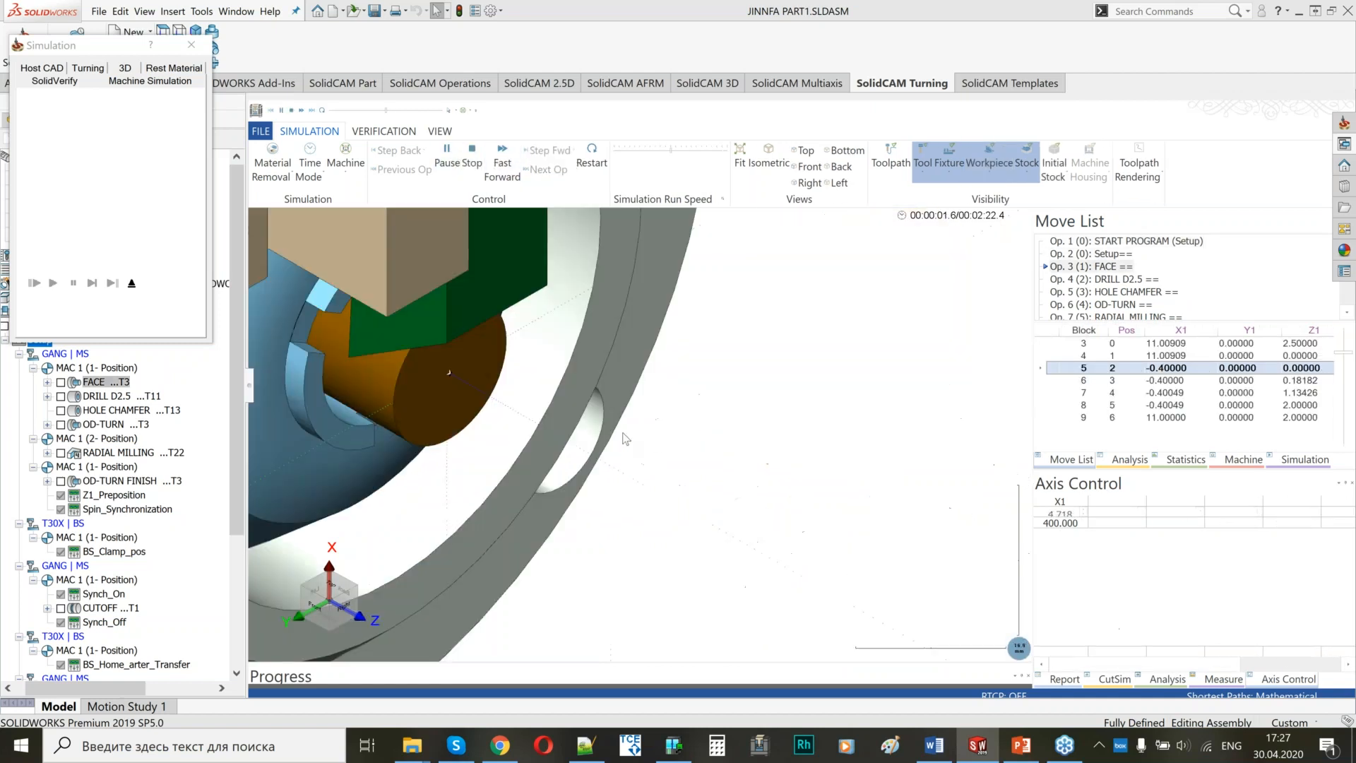
scroll(617, 431, "down", 5)
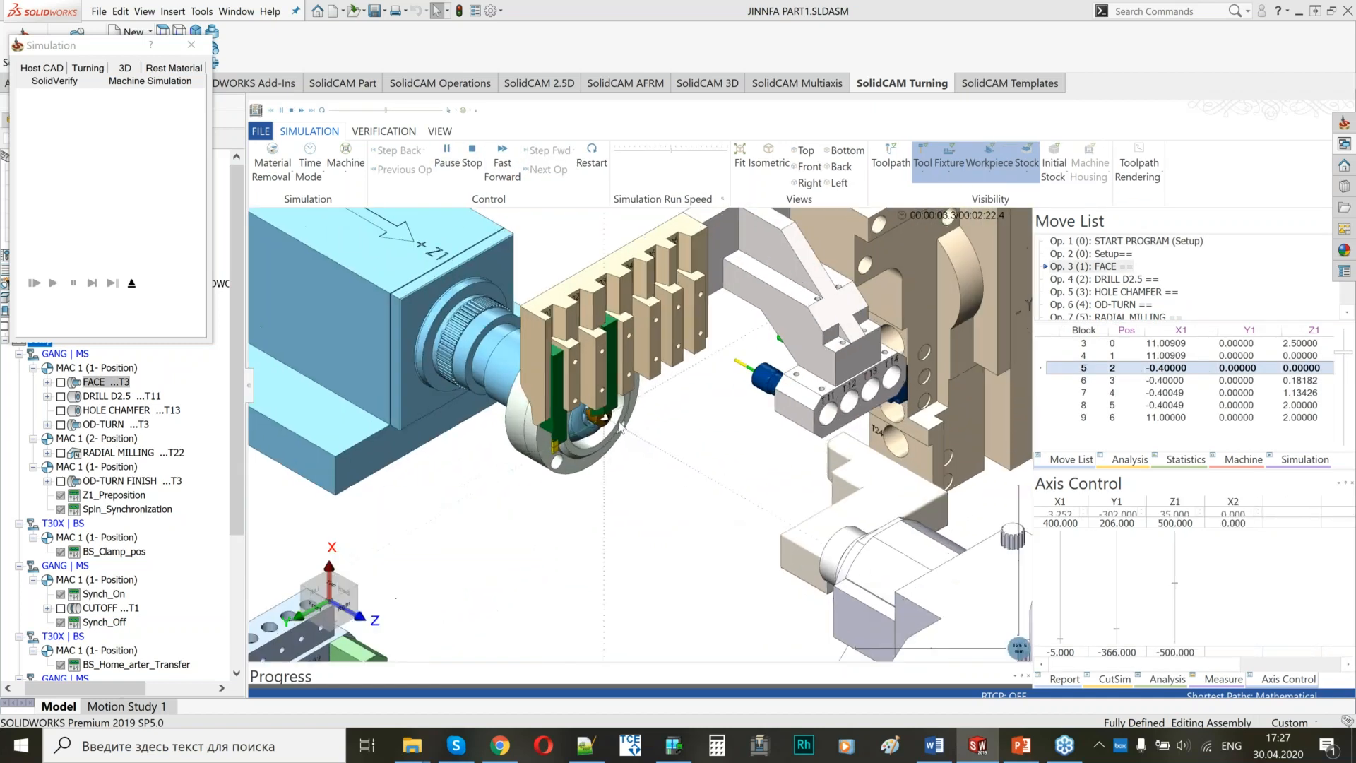
scroll(586, 424, "up", 2)
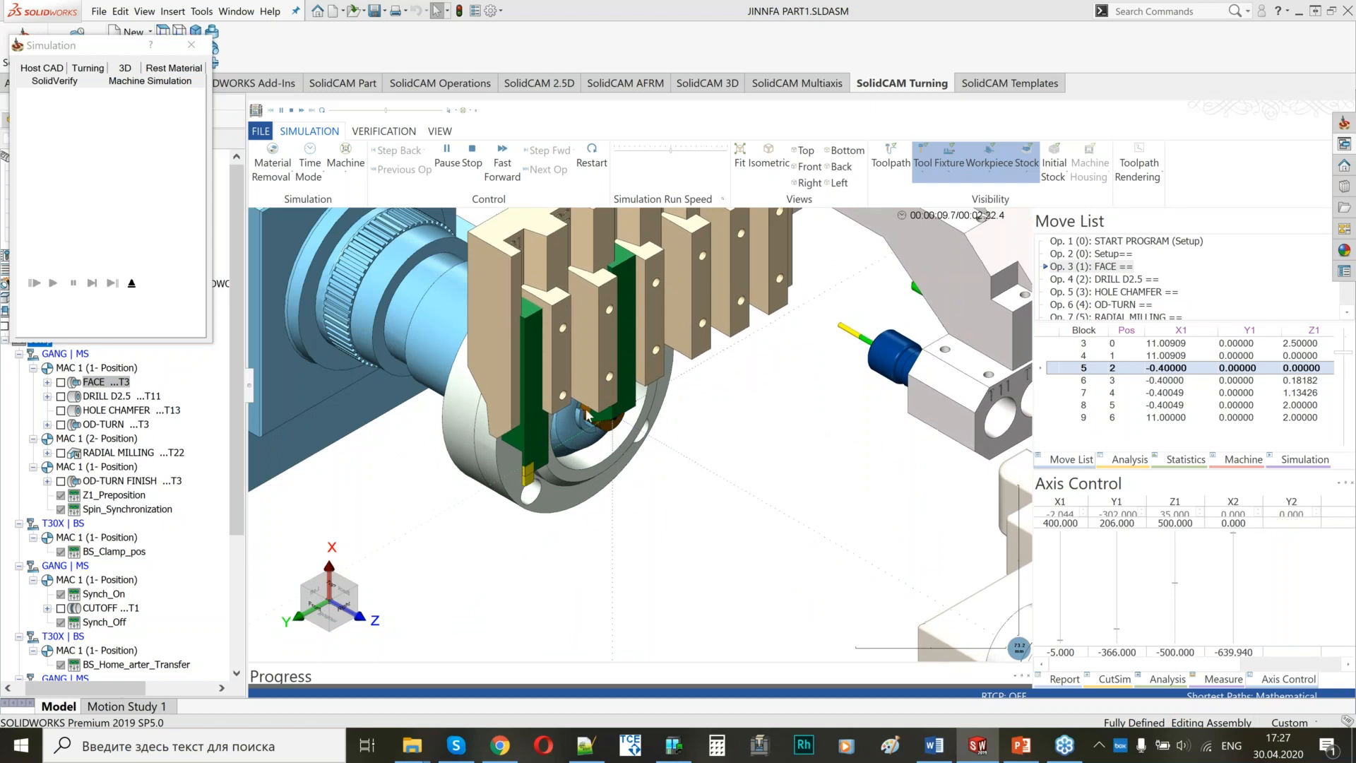
left_click(682, 151)
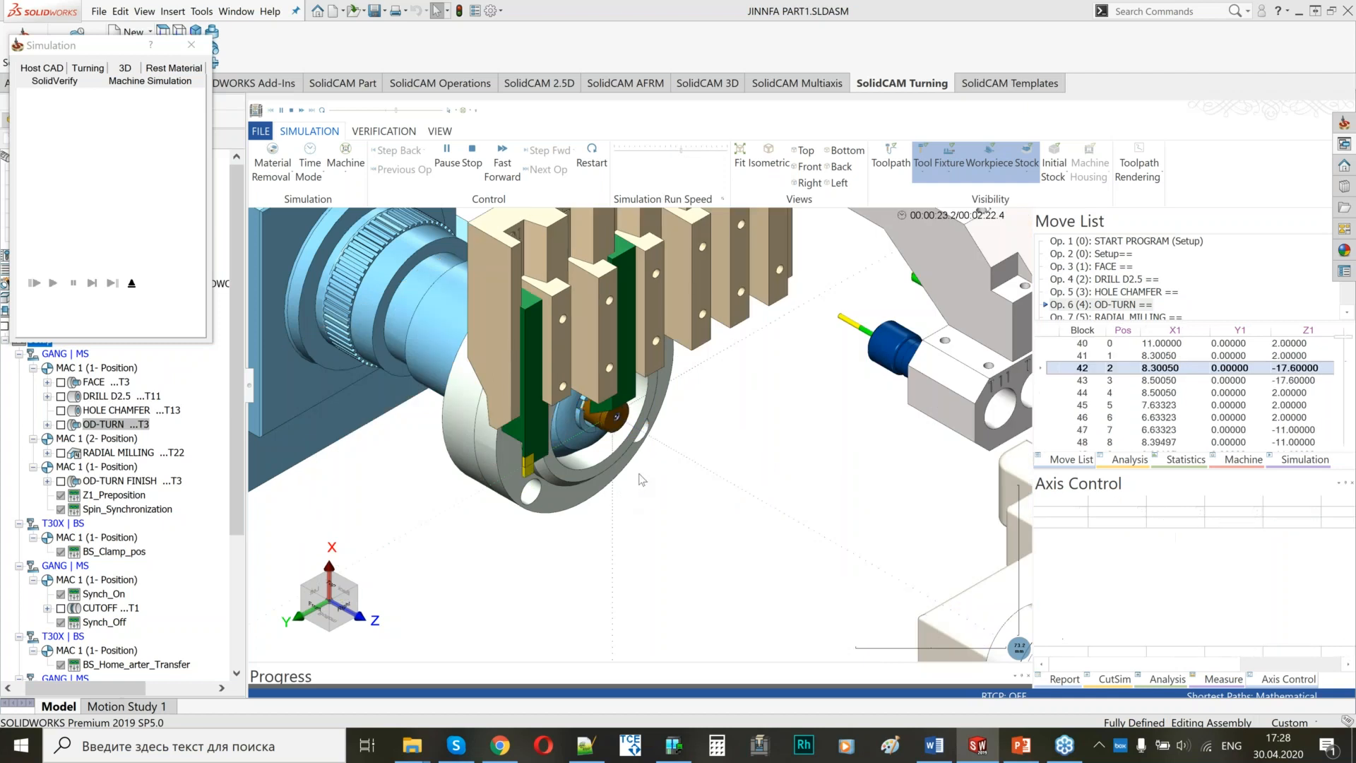
scroll(649, 491, "down", 3)
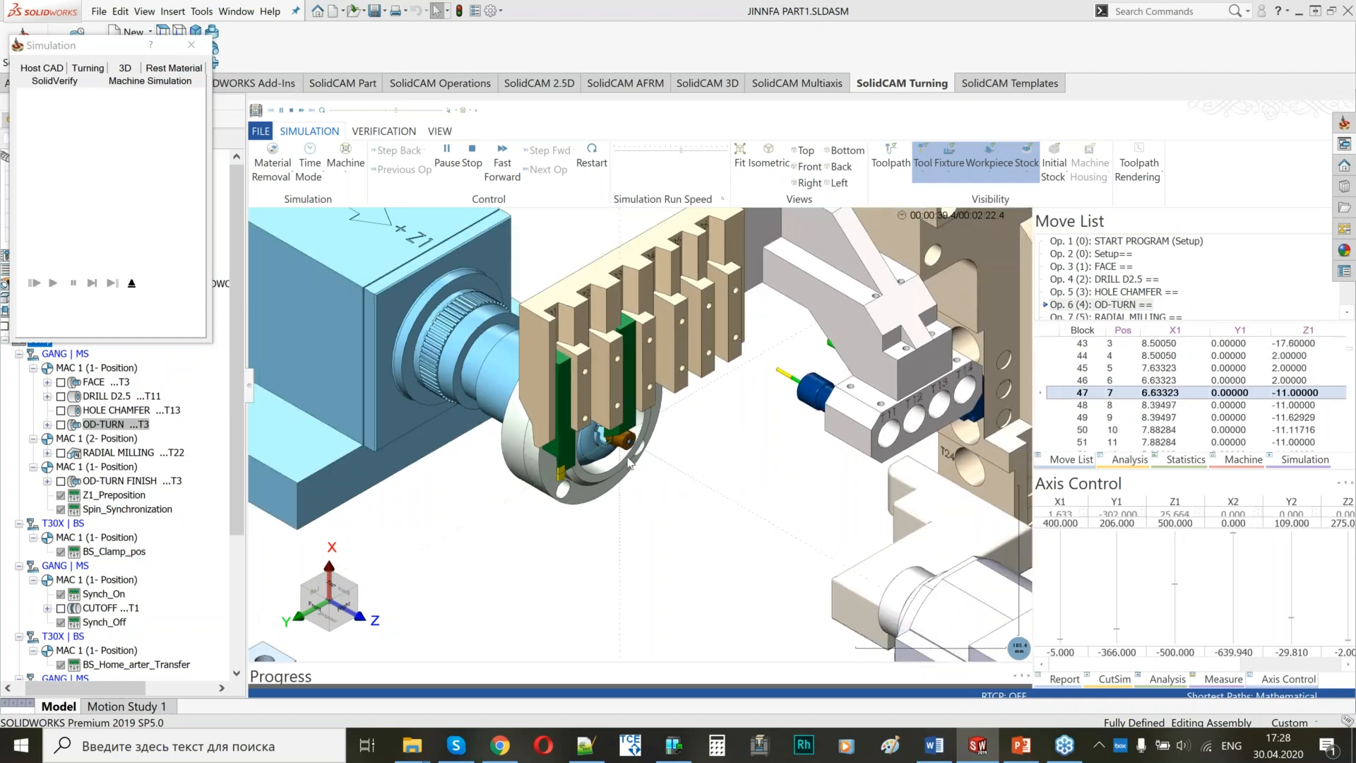
scroll(628, 463, "up", 2)
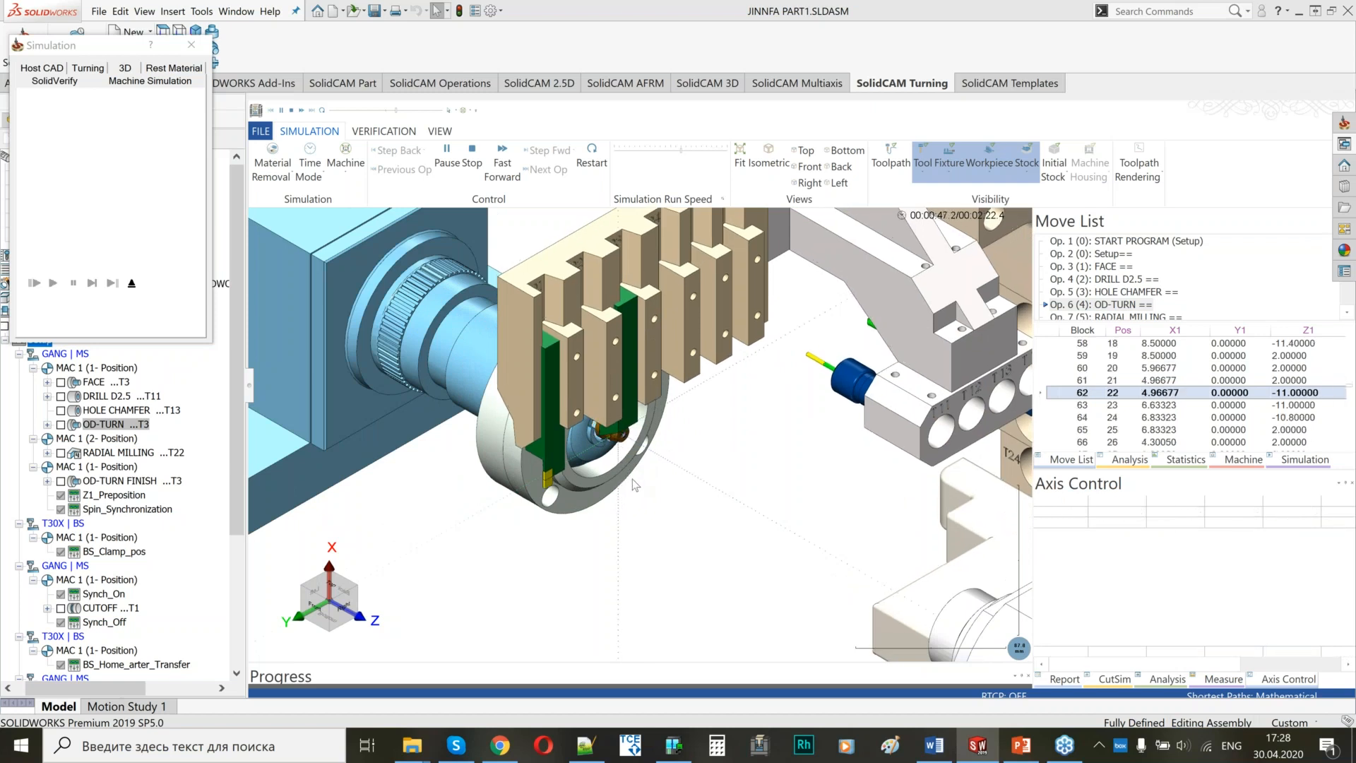
Pause the simulation in RADIAL MILLING and examine the part and the radial tool up close.
left_click(448, 157)
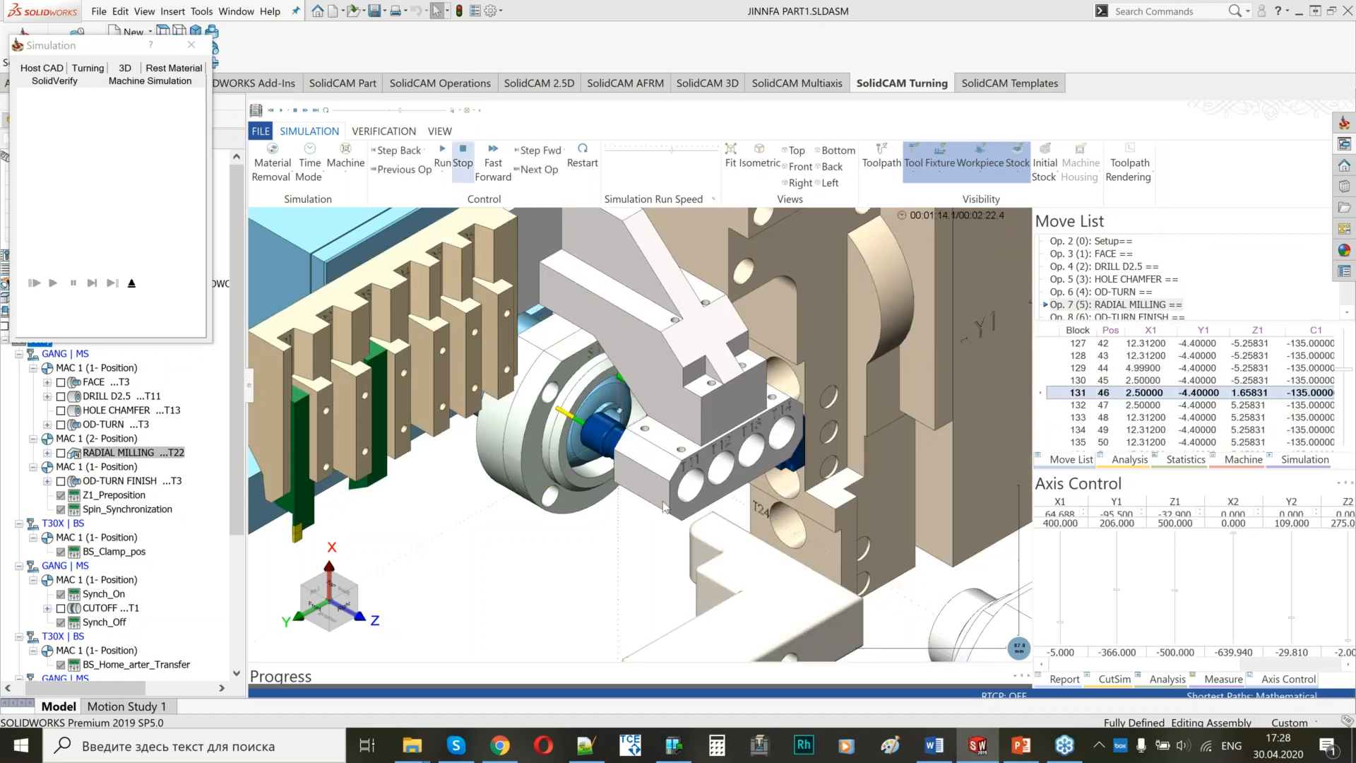
scroll(663, 506, "down", 5)
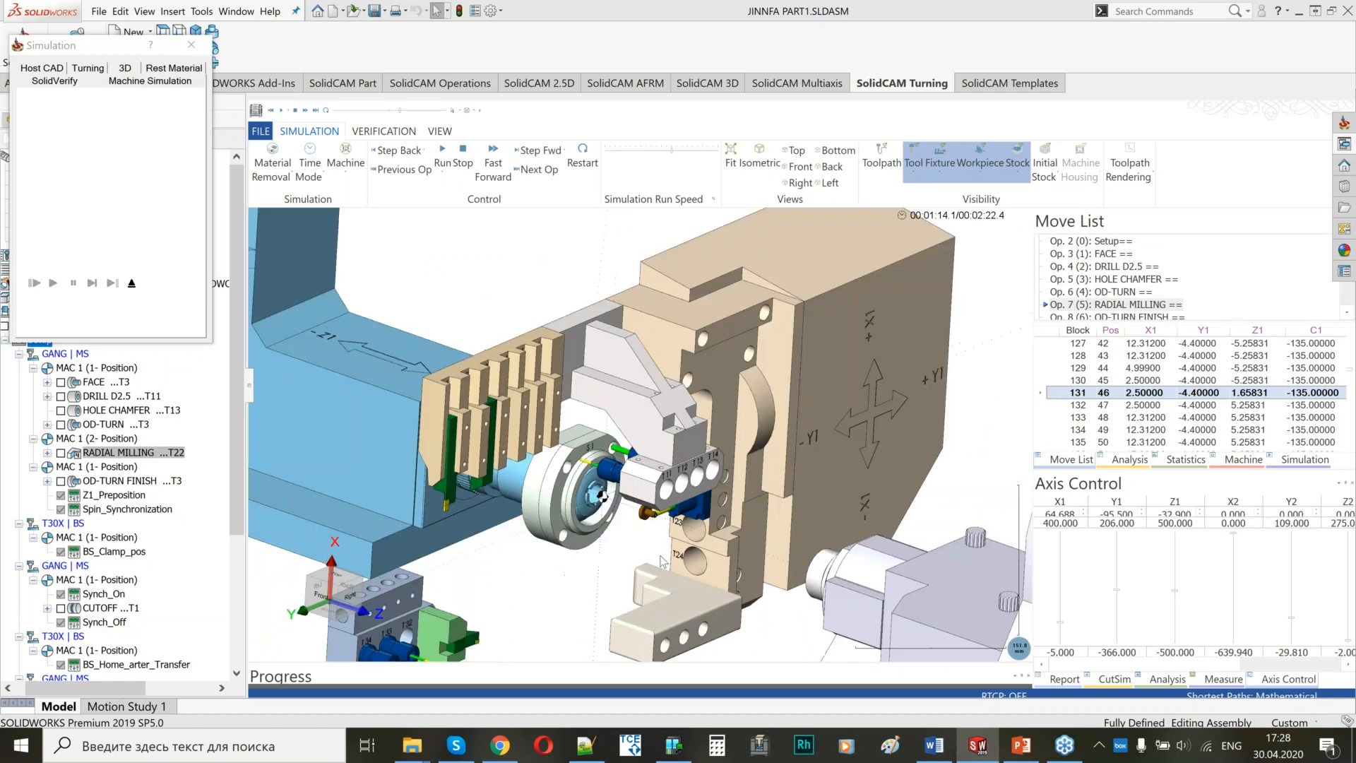
scroll(662, 561, "up", 6)
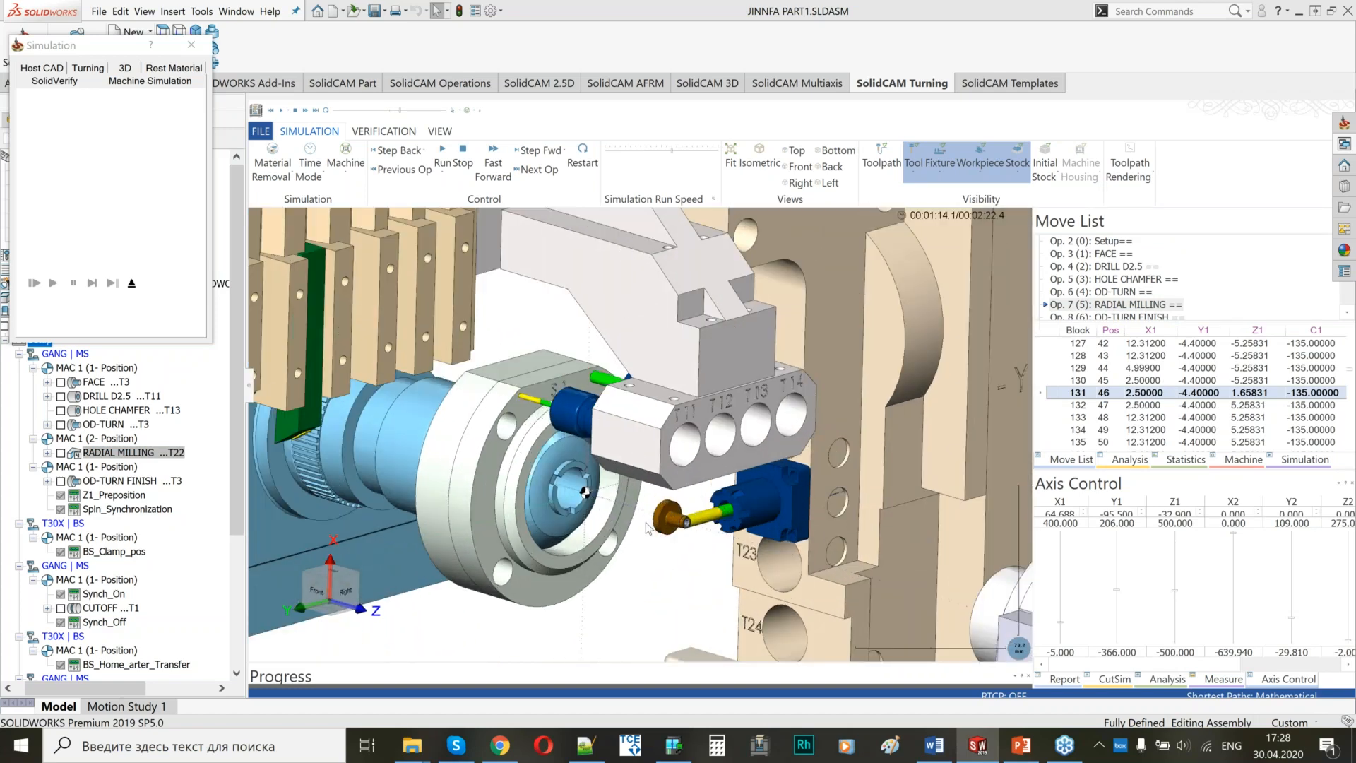
scroll(646, 524, "up", 2)
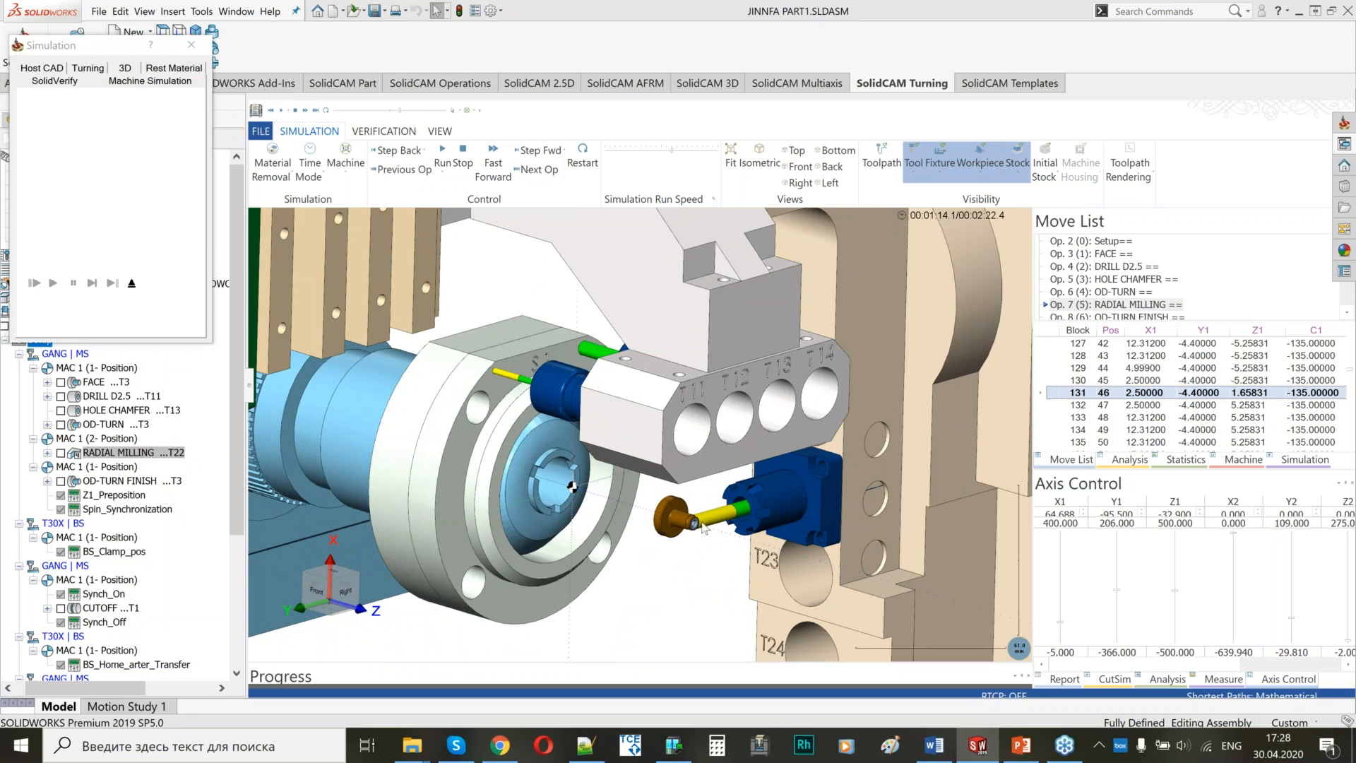
Resume the simulation and follow OD-TURN FINISH at the main spindle, adjusting the run speed for the remaining operations.
scroll(703, 527, "up", 3)
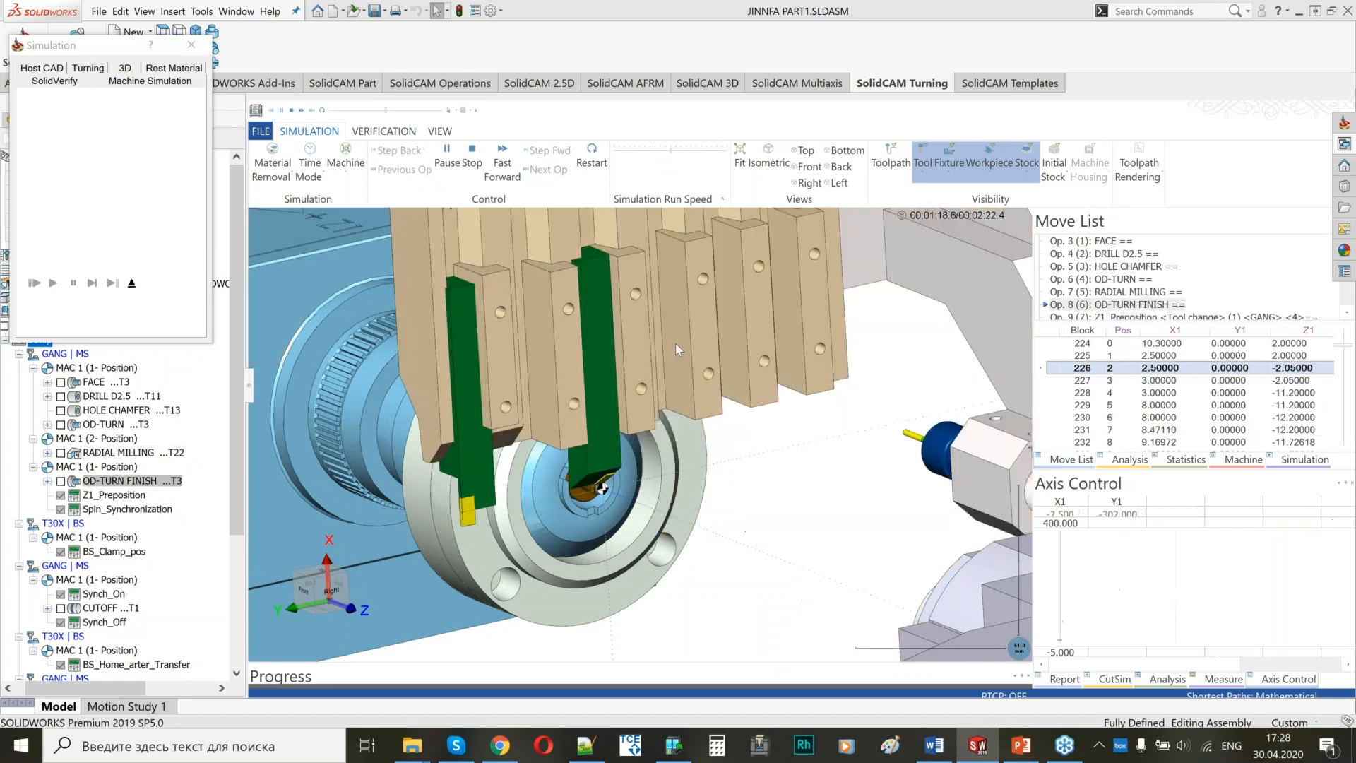
scroll(653, 434, "up", 5)
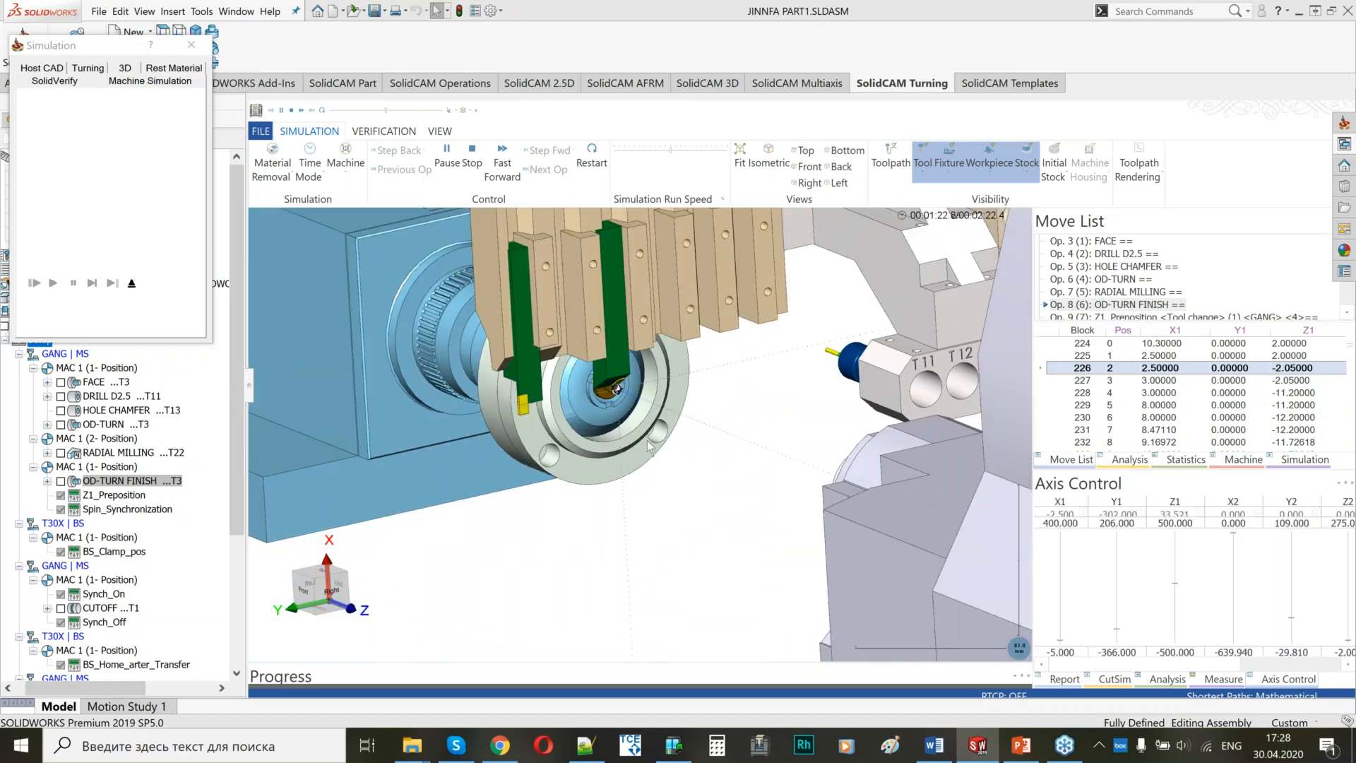
scroll(646, 459, "down", 5)
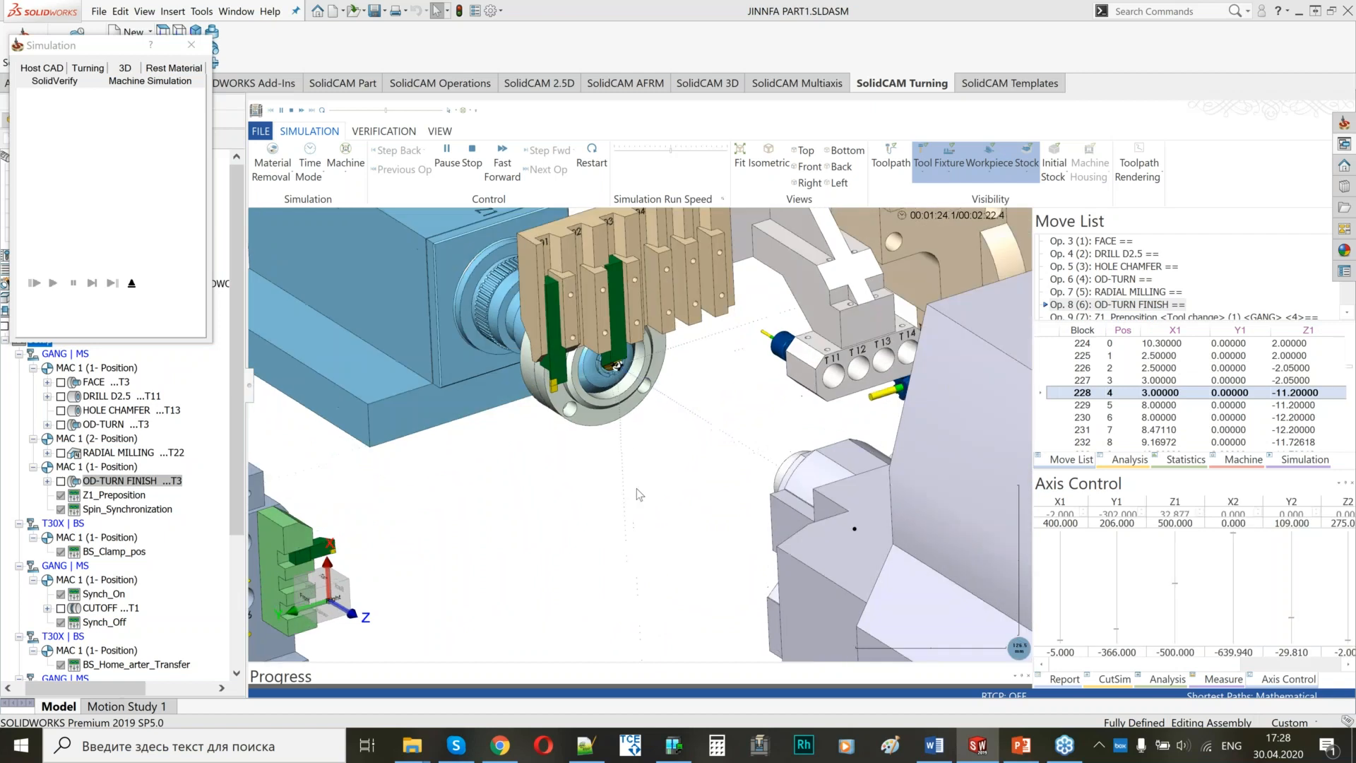
middle_click_drag(639, 495, 638, 469)
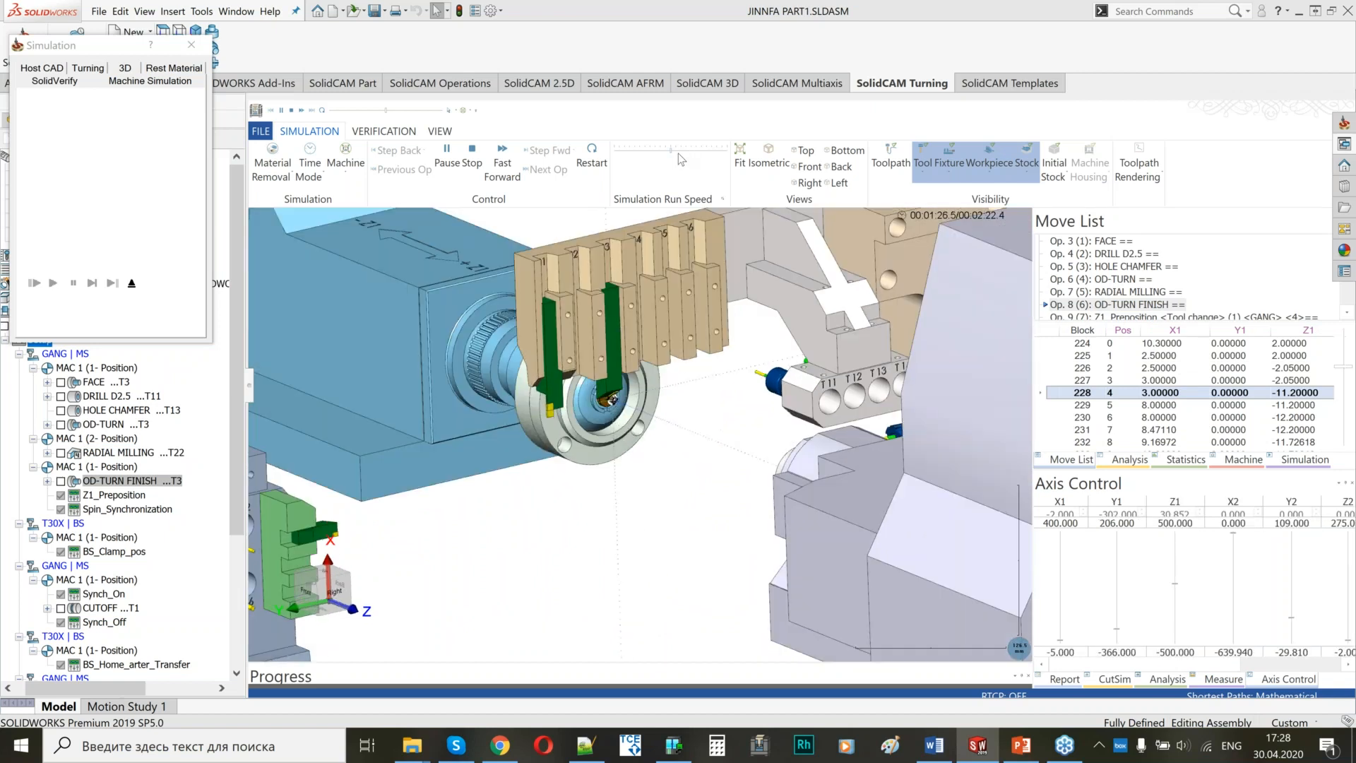
left_click_drag(678, 154, 687, 151)
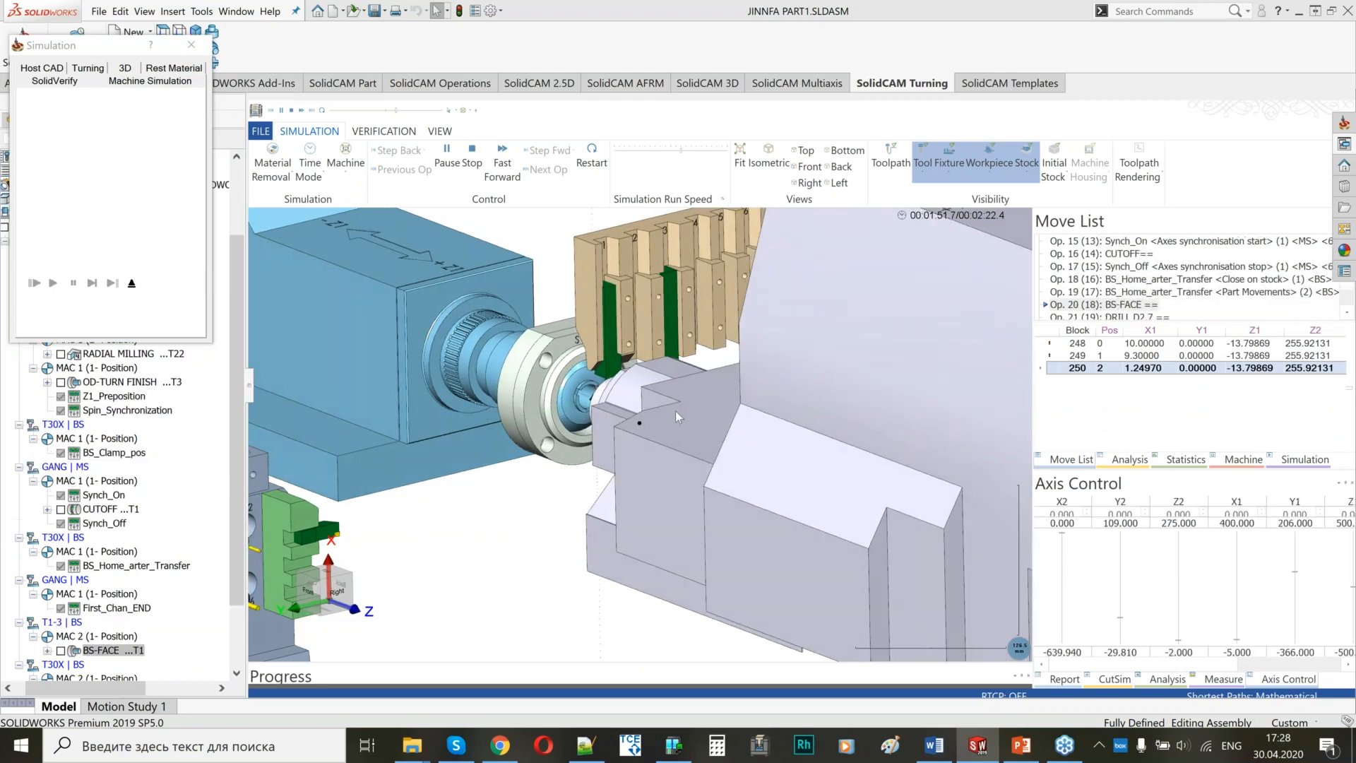
Follow the back spindle operations through to the end of the program and exit the simulation.
scroll(657, 406, "down", 5)
middle_click_drag(565, 471, 562, 526)
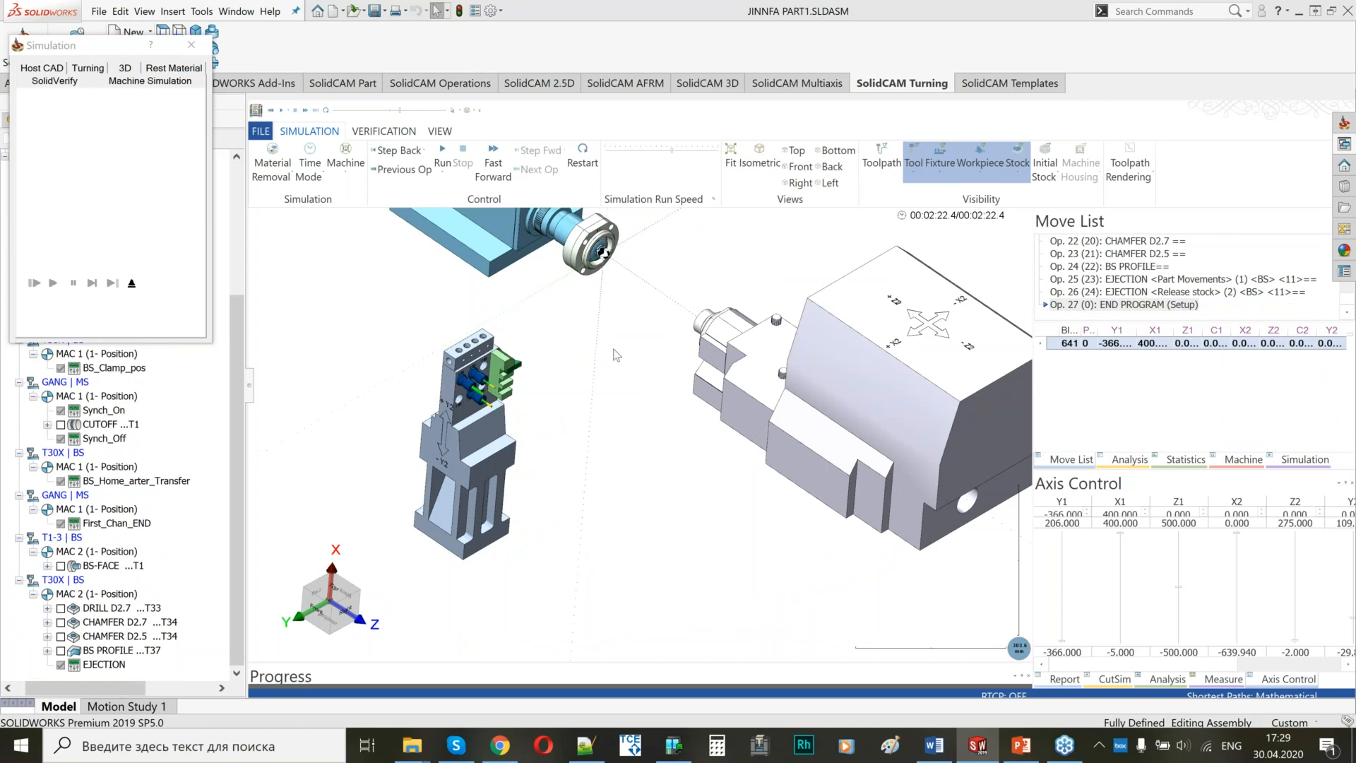
scroll(617, 355, "down", 3)
left_click(131, 284)
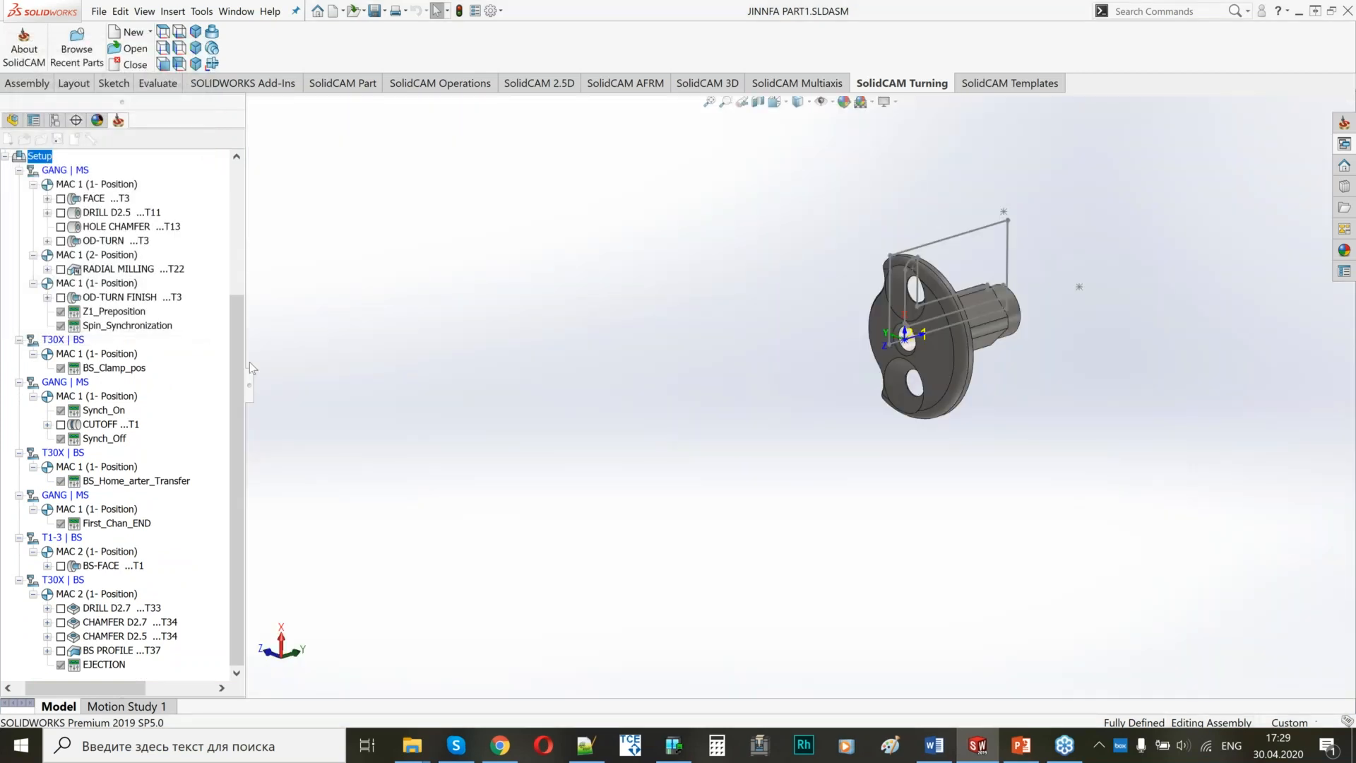
right_click(43, 159)
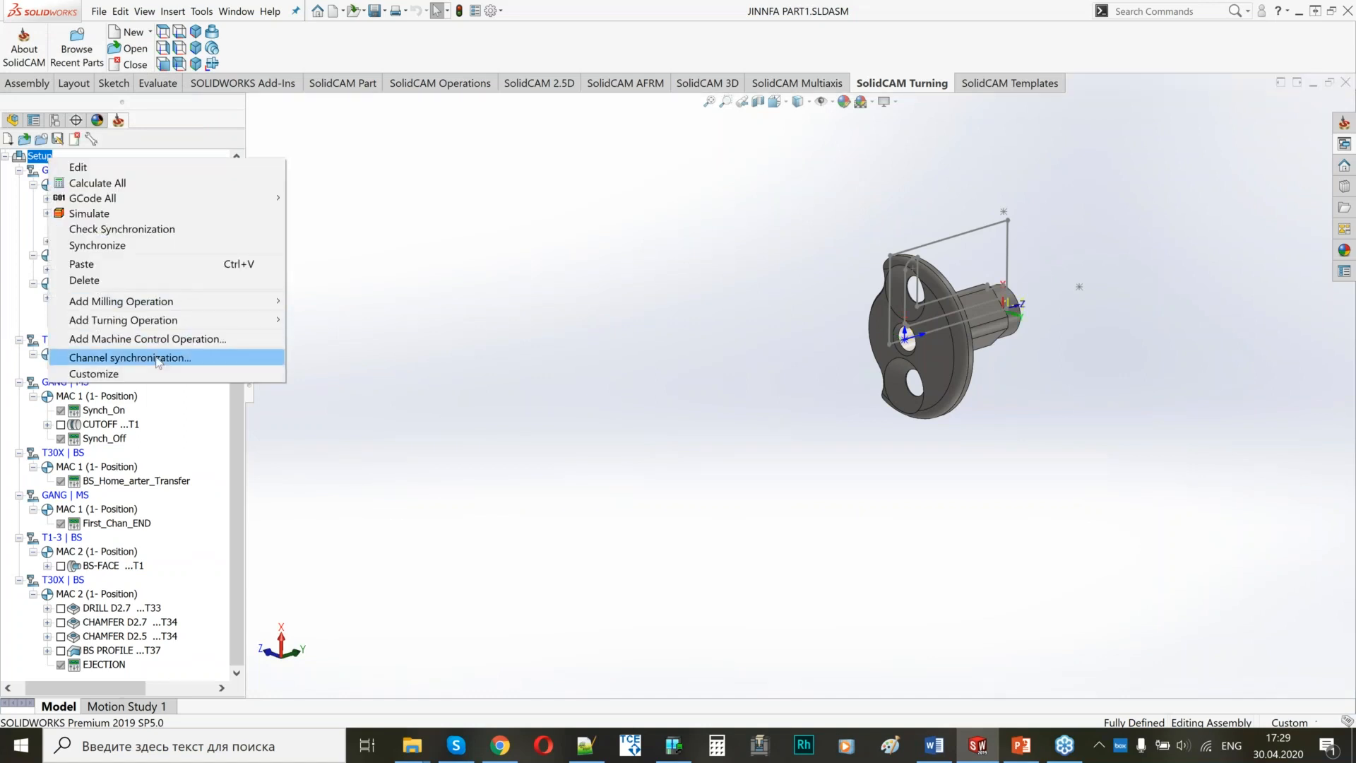
left_click(247, 357)
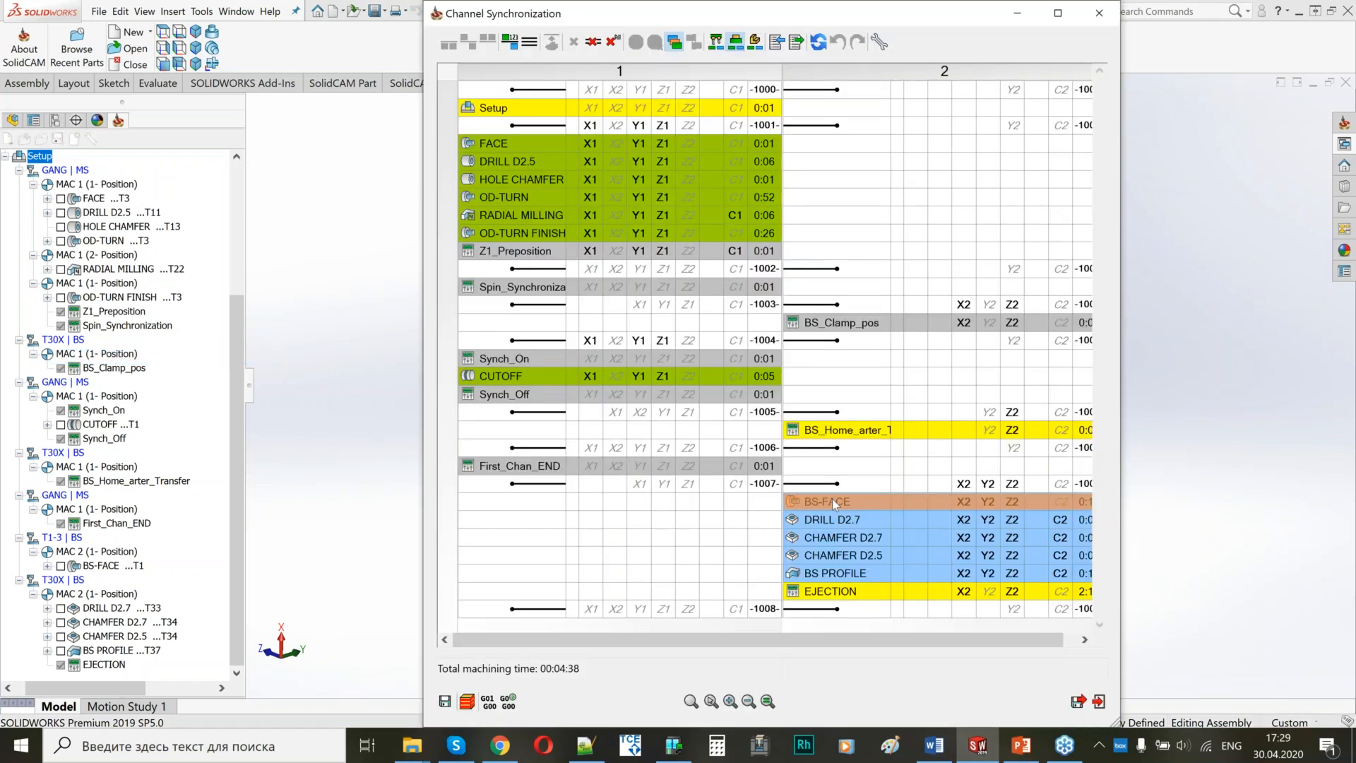
right_click(833, 501)
left_click(915, 509)
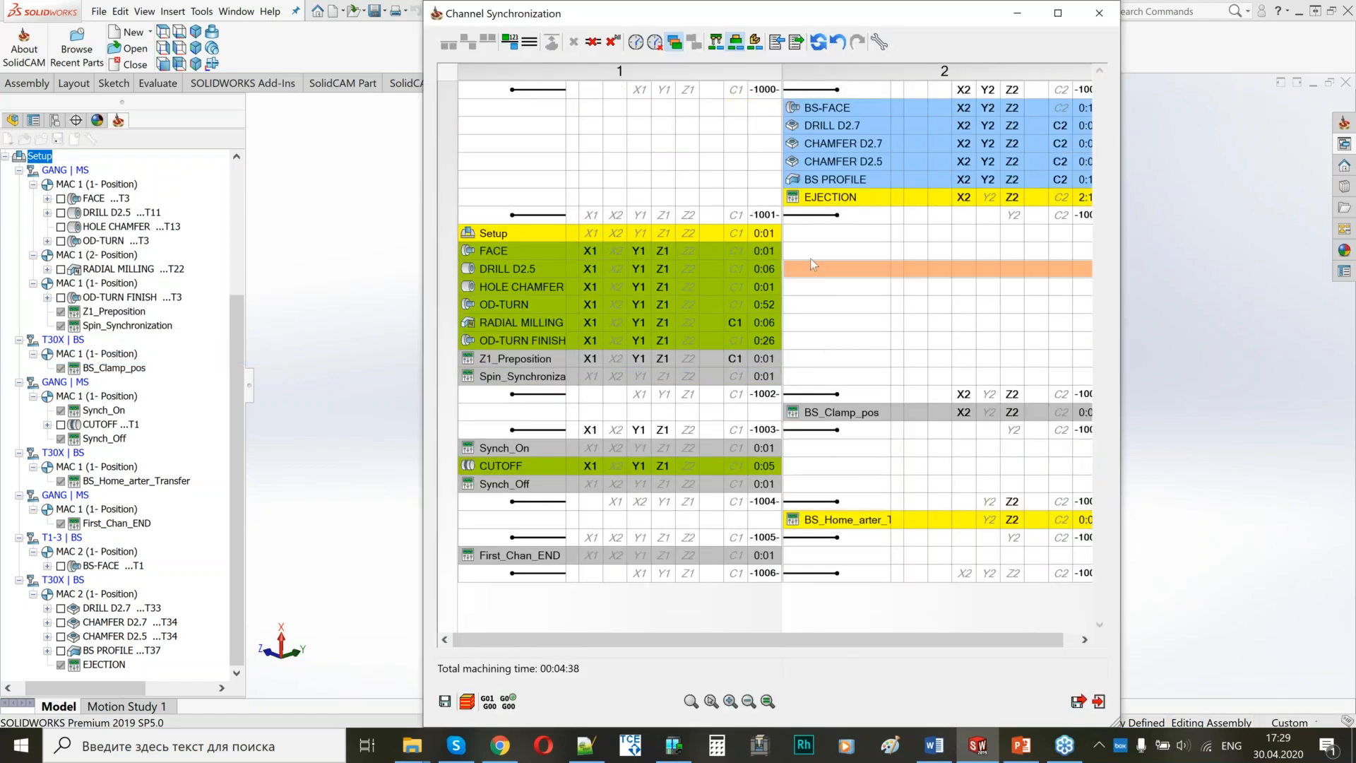
left_click(792, 198)
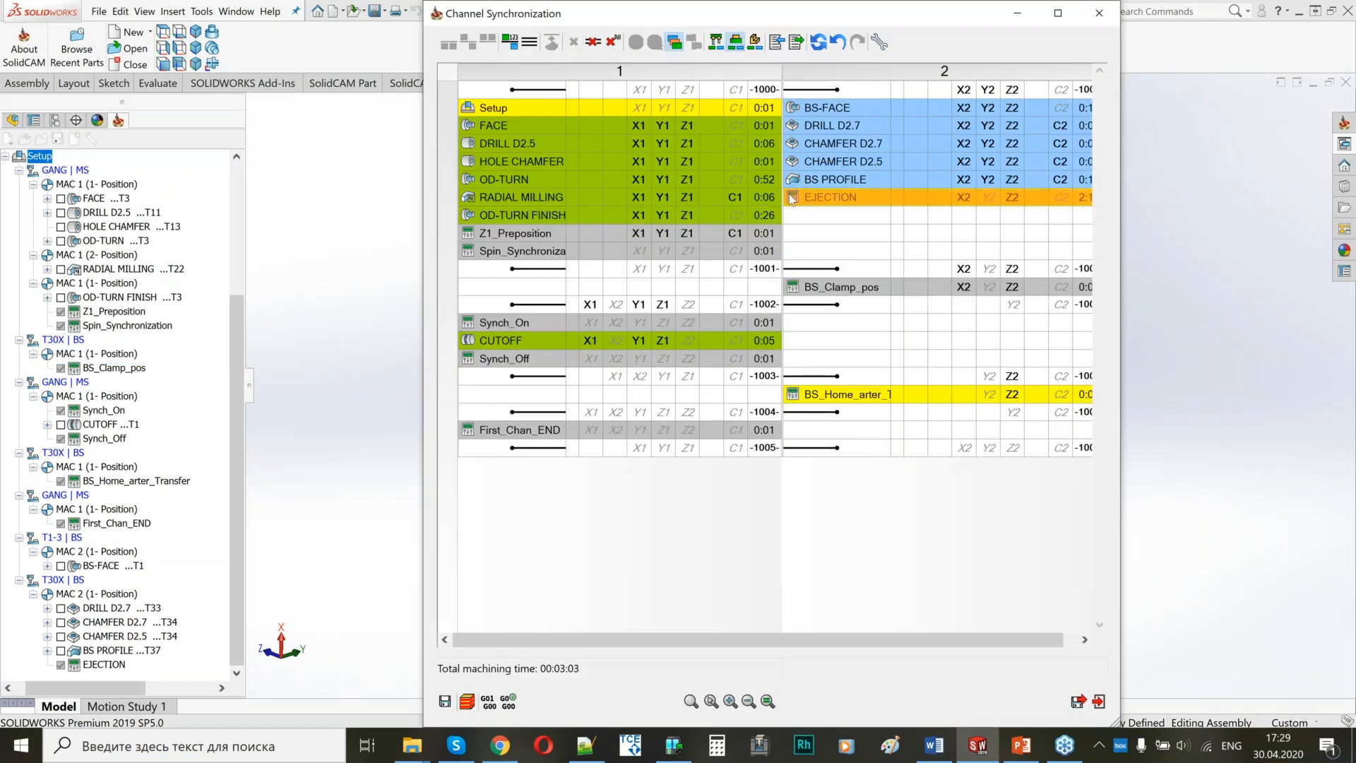
Select FACE in channel 1 and BS-FACE in channel 2 and insert a synchronization point before both operations.
left_click(715, 125)
left_click(715, 125)
left_click(811, 108)
left_click(761, 125)
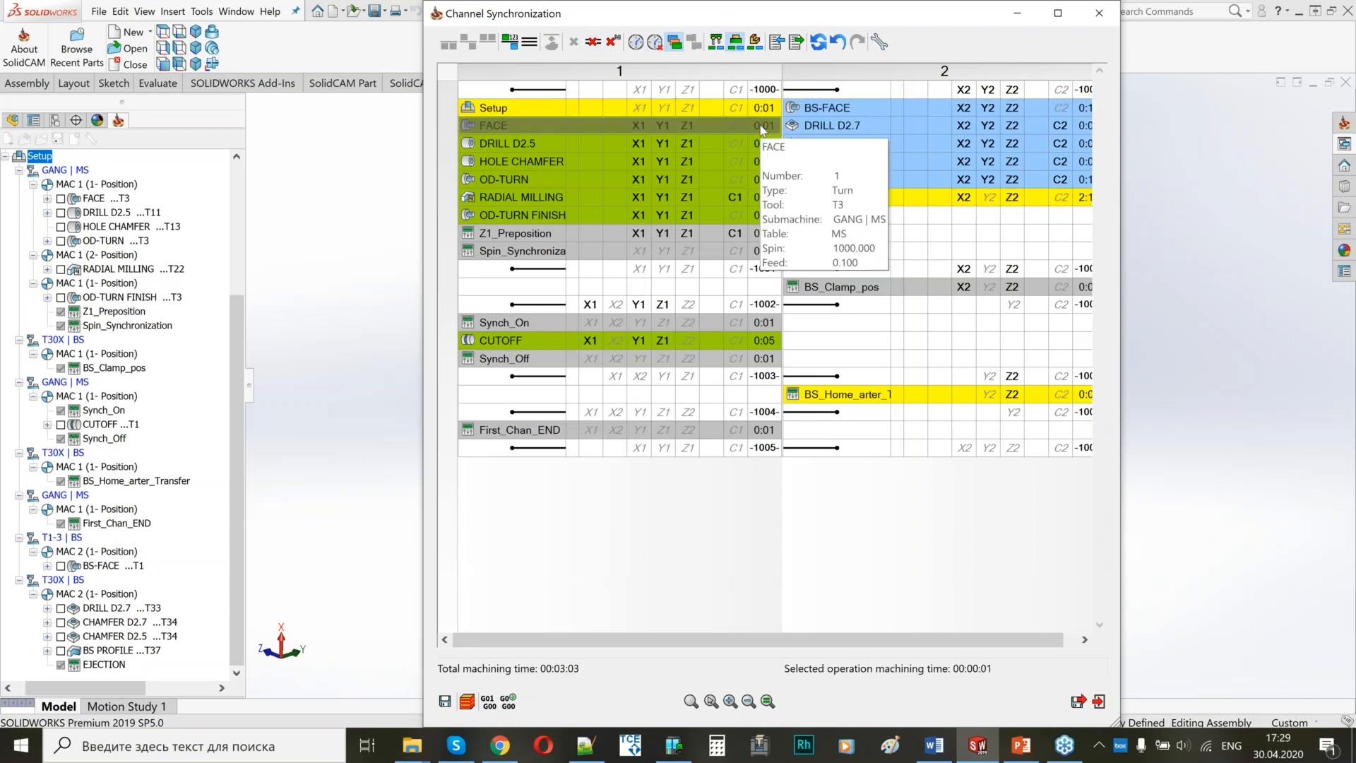
left_click(513, 89)
left_click(447, 44)
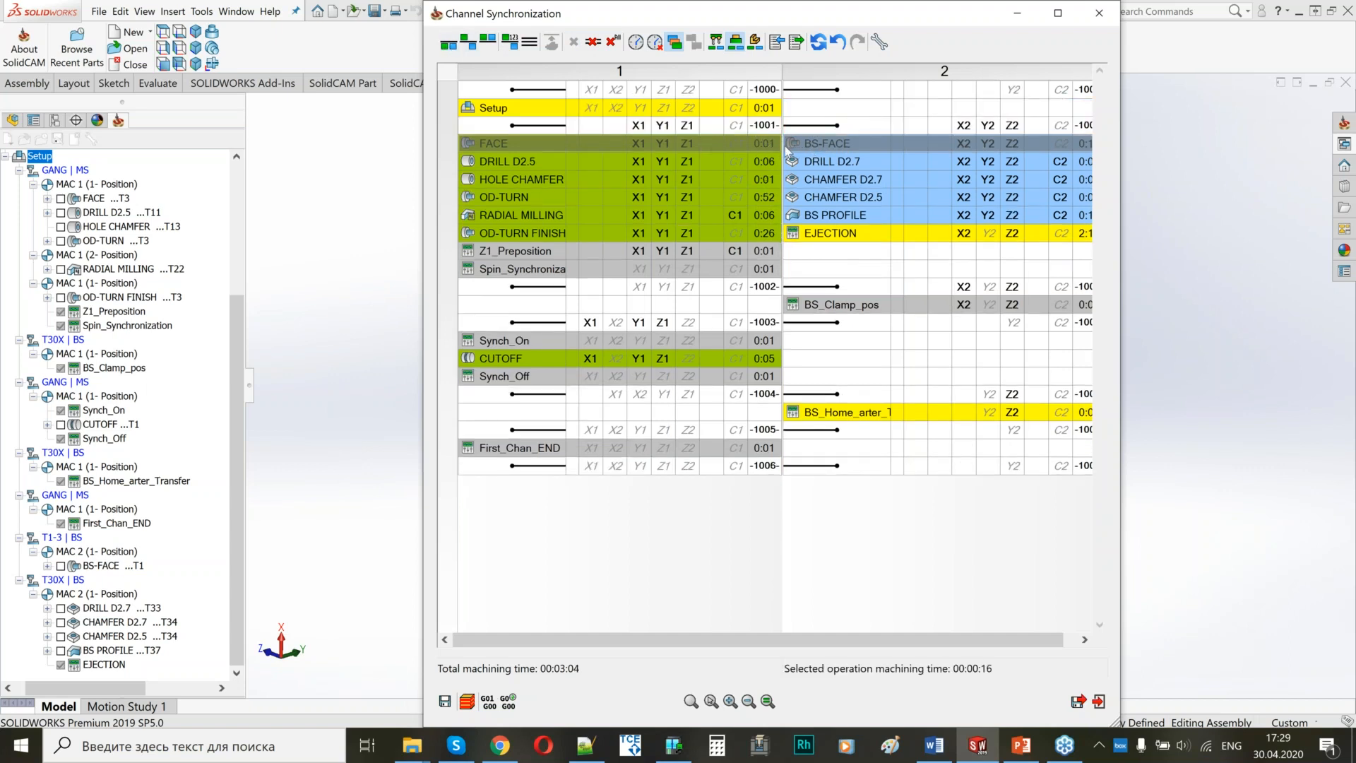
Insert a synchronization point before Spin_Synchronization, and save and close the channel synchronization.
left_click(673, 341)
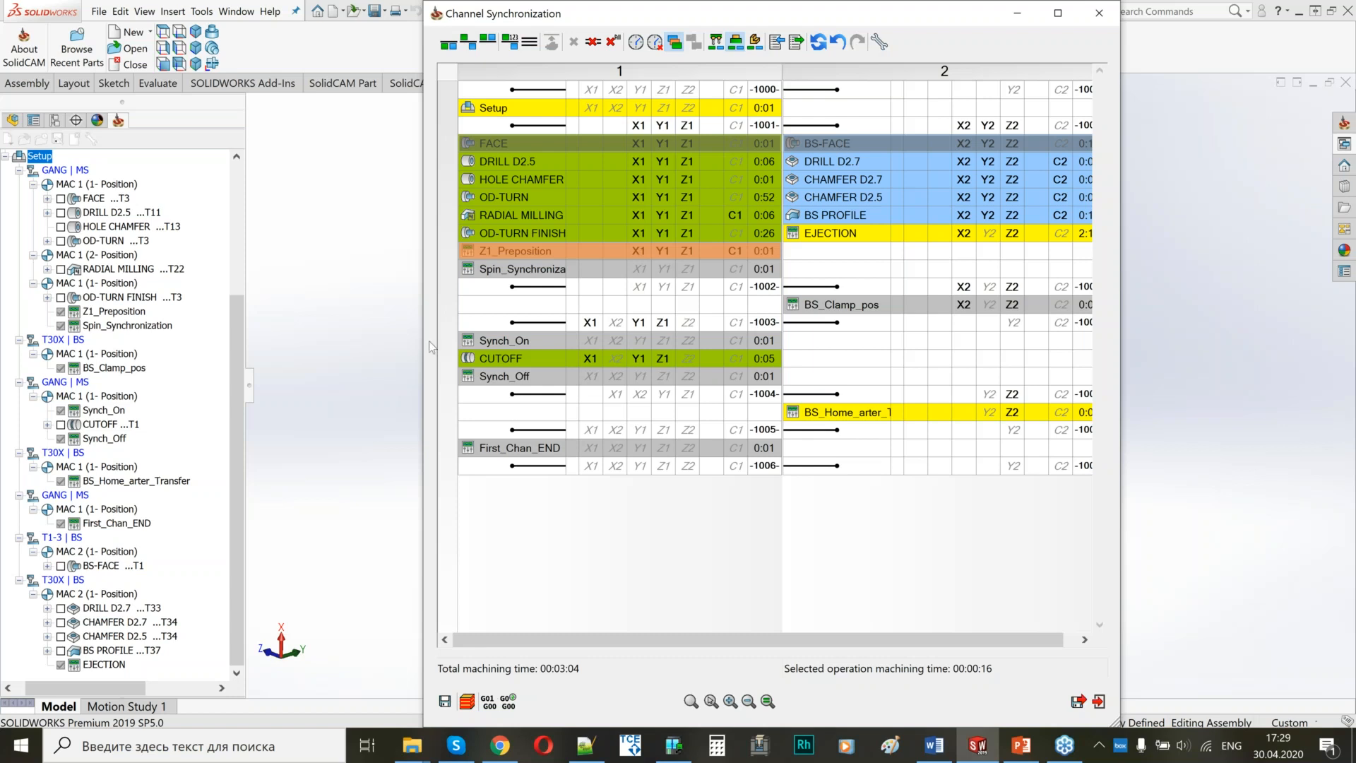
left_click(692, 268)
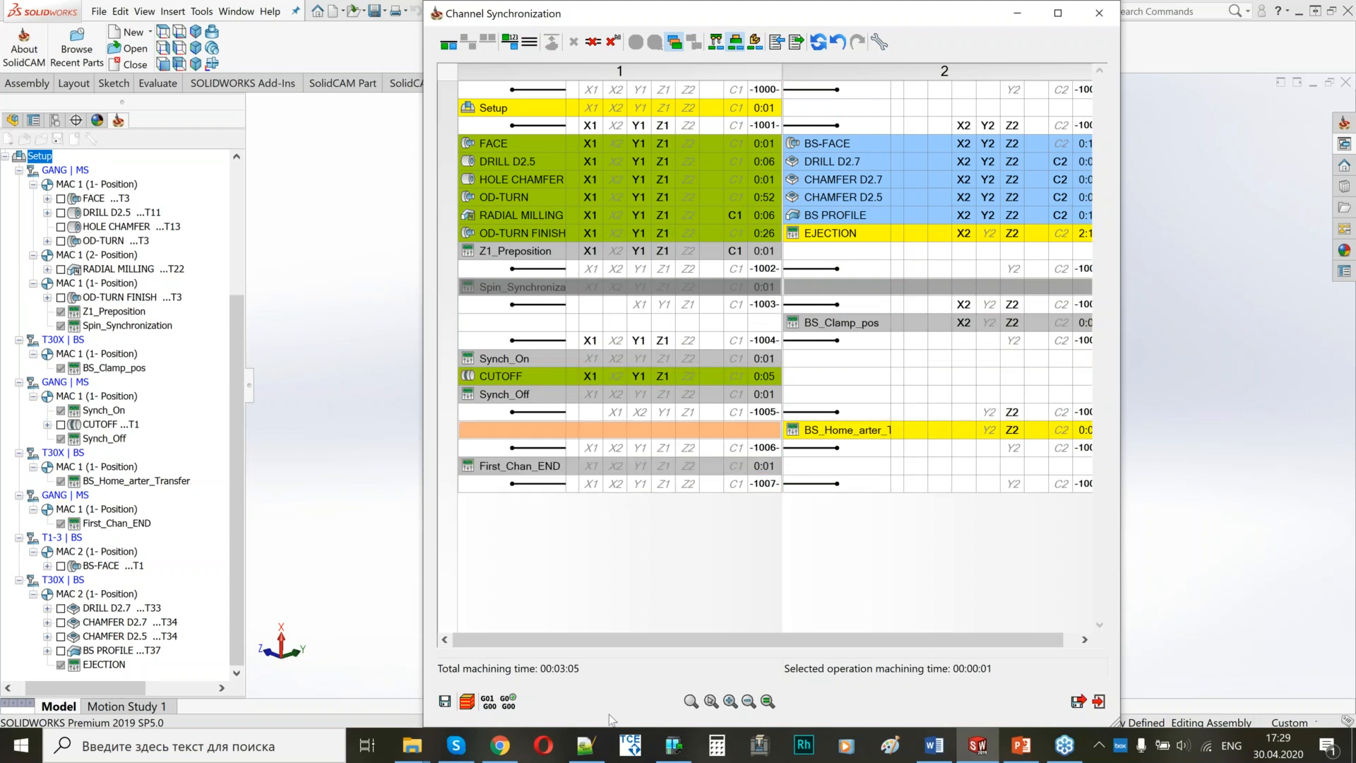
left_click(1077, 701)
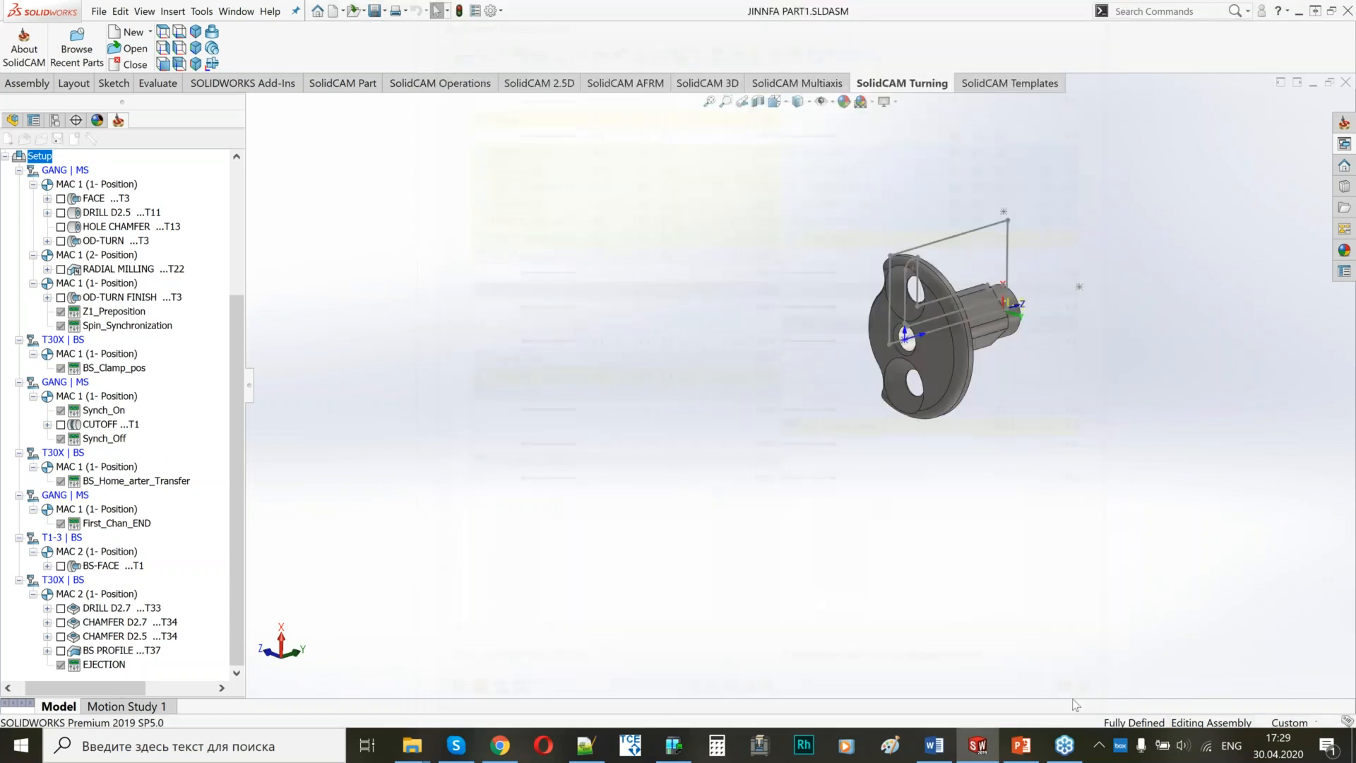
Run the whole Setup in Machine Simulation to the end of the program, following both spindles, and exit the simulation.
right_click(36, 156)
left_click(183, 207)
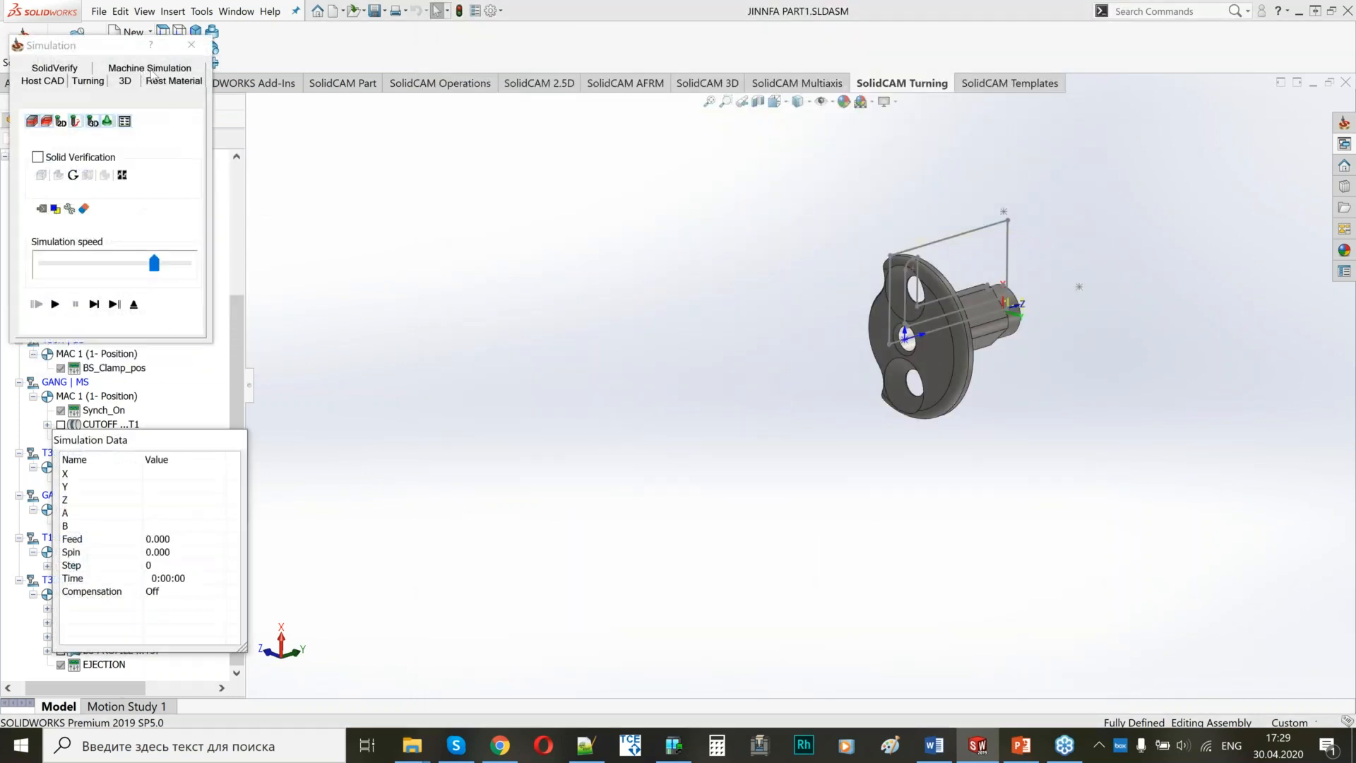
left_click(151, 70)
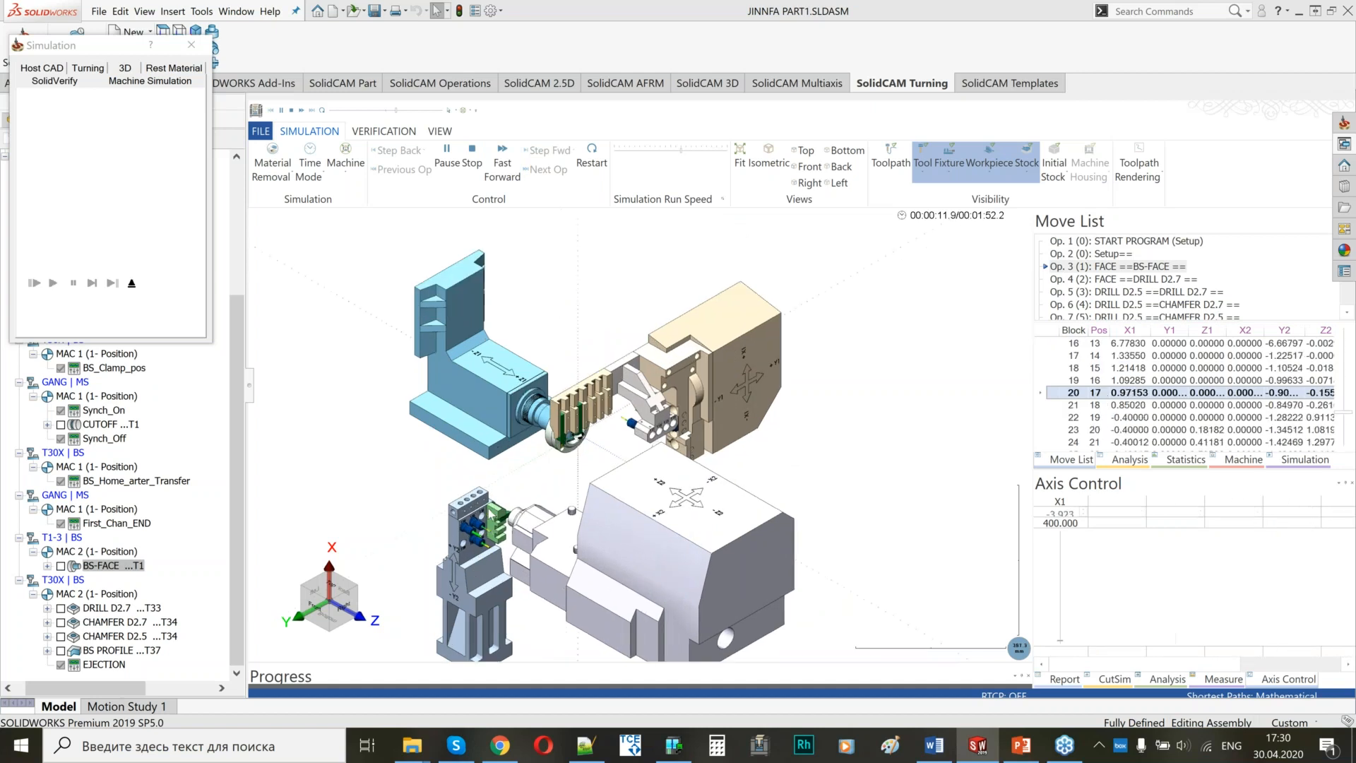
scroll(490, 511, "up", 4)
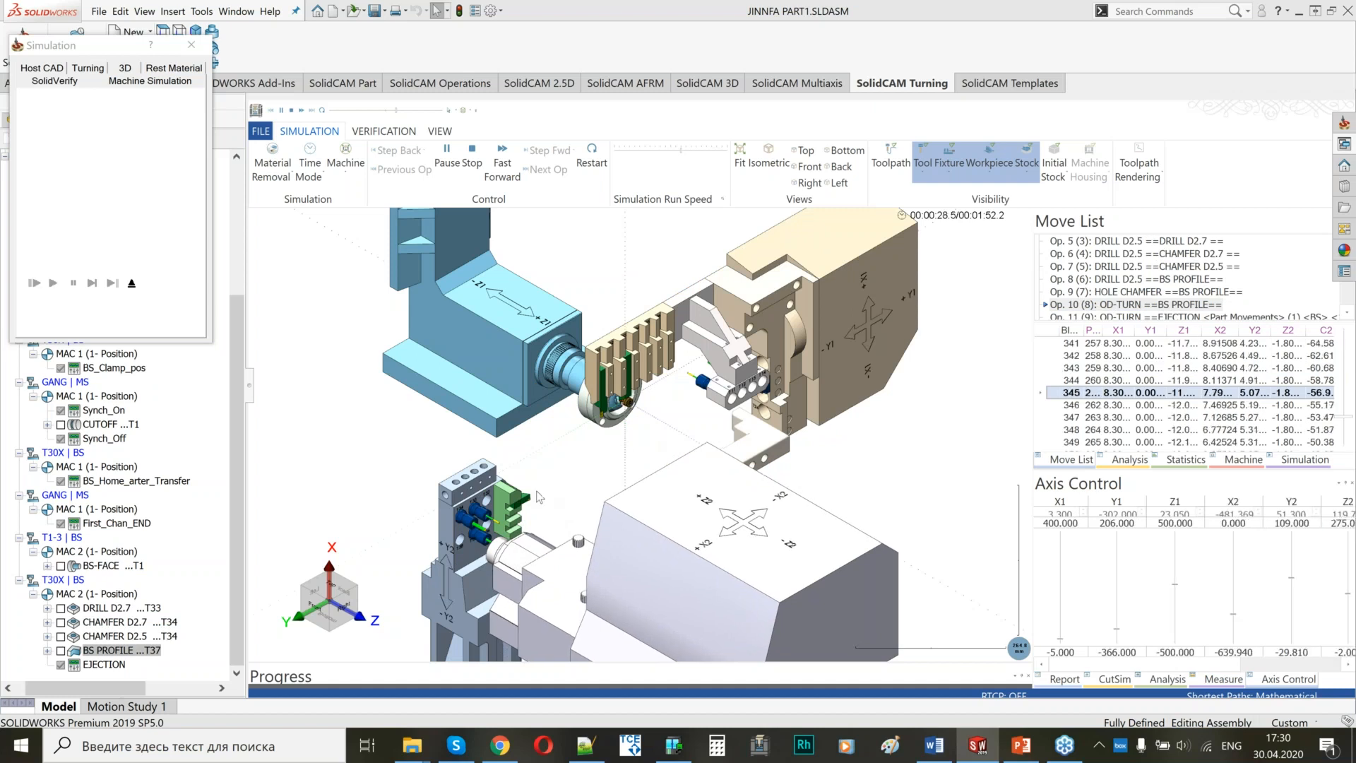
scroll(586, 452, "down", 2)
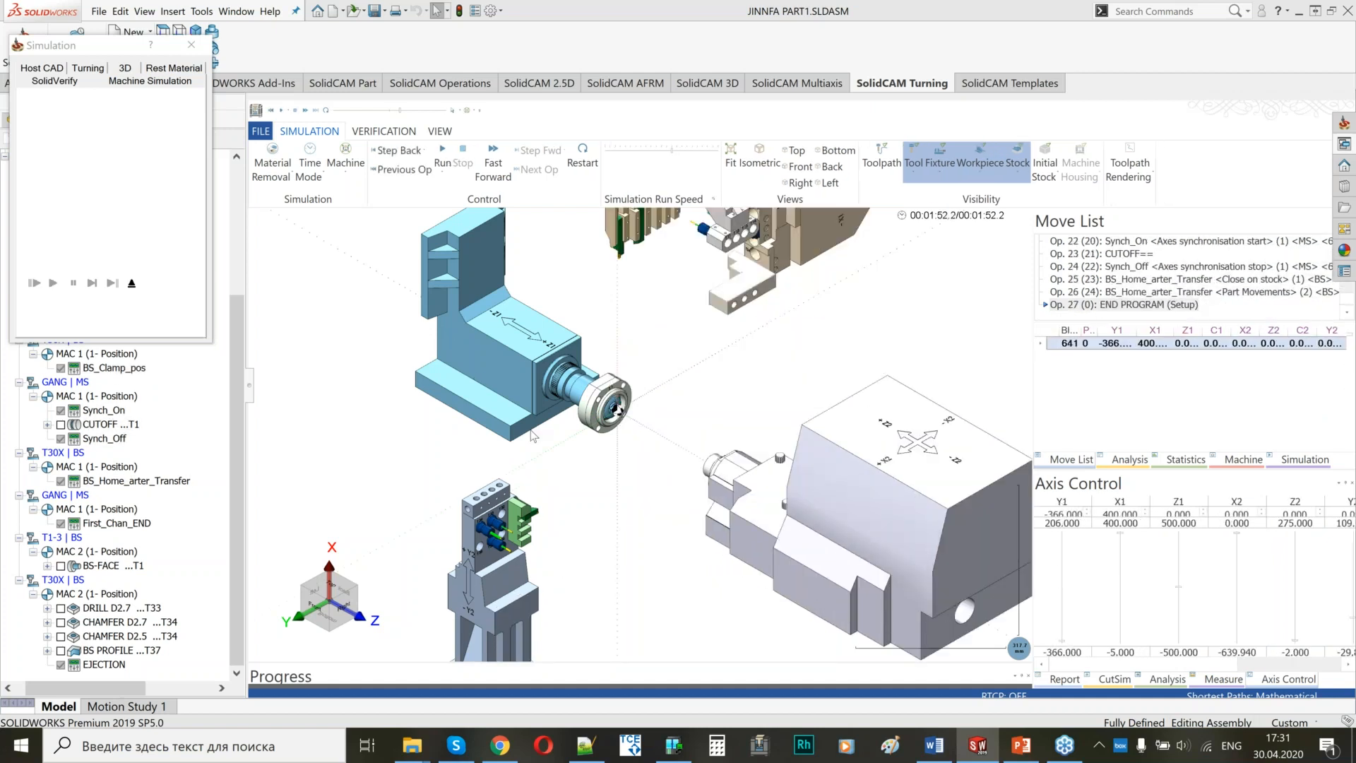
left_click(131, 283)
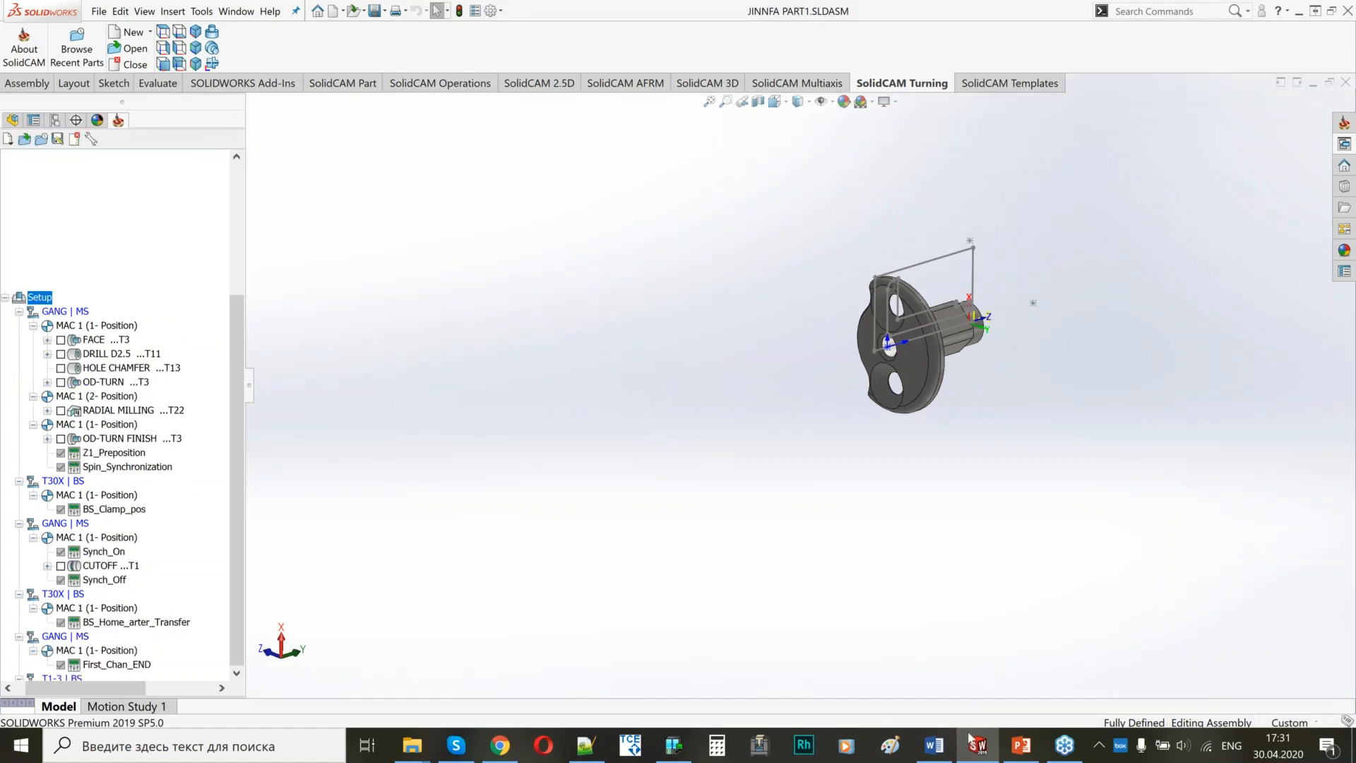
Switch to PowerPoint to view the machine comparison slide, return to SOLIDWORKS, and widen the CAM tree to show the CAM-Part entries.
left_click(1024, 758)
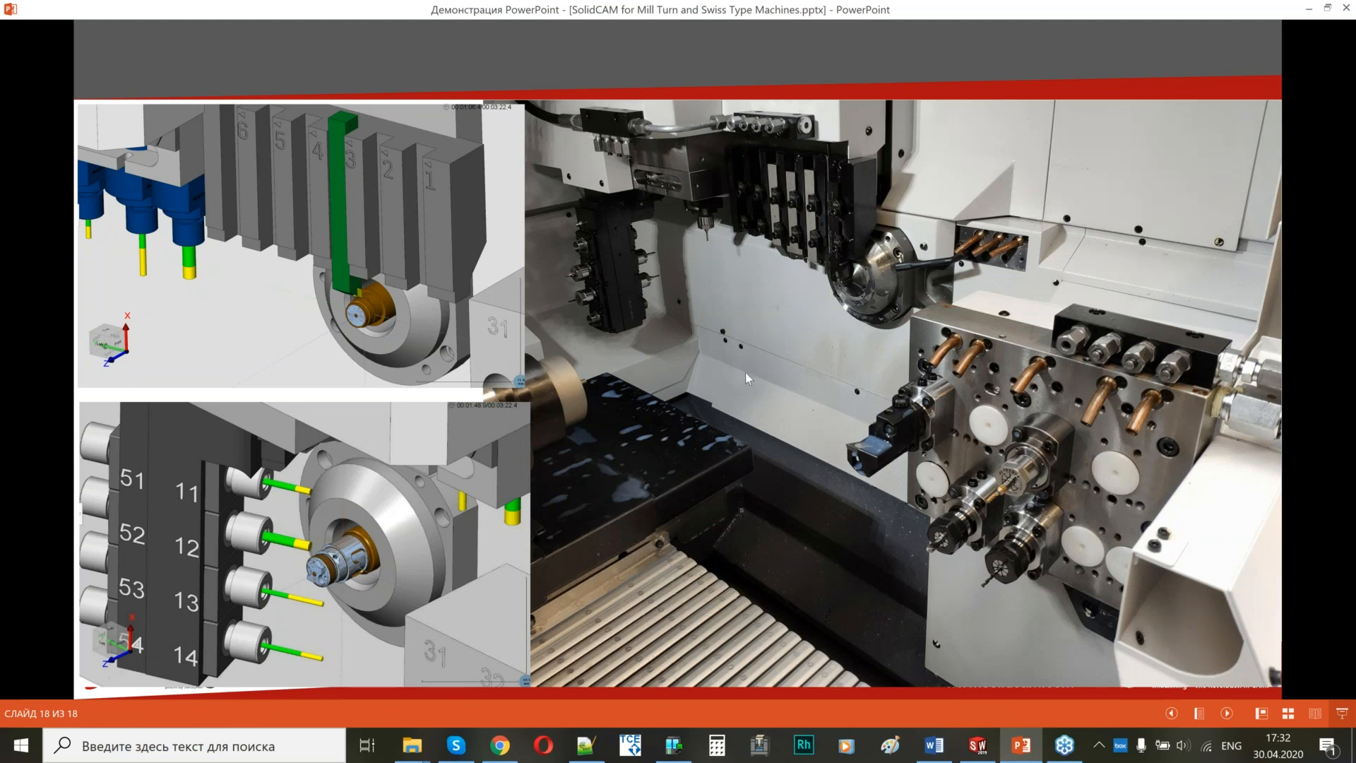
left_click(980, 746)
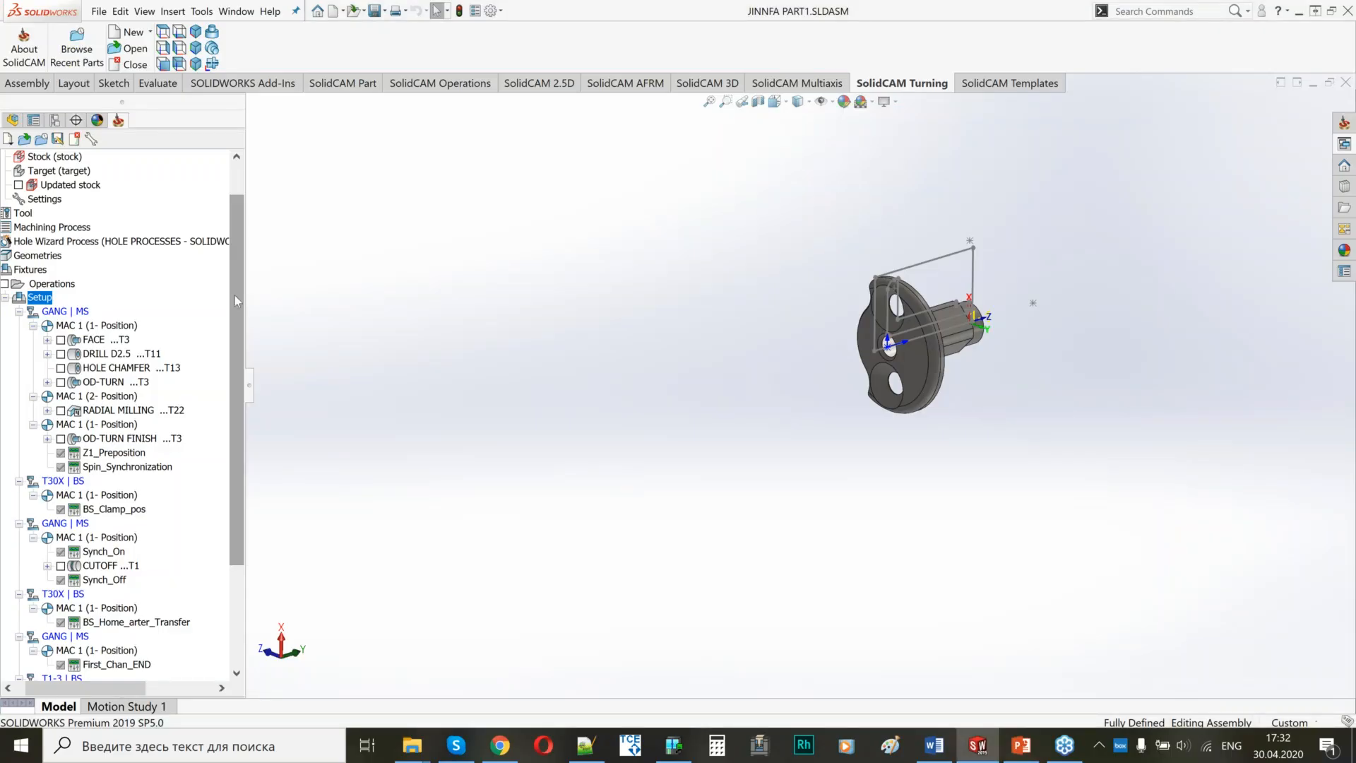
left_click_drag(256, 392, 324, 393)
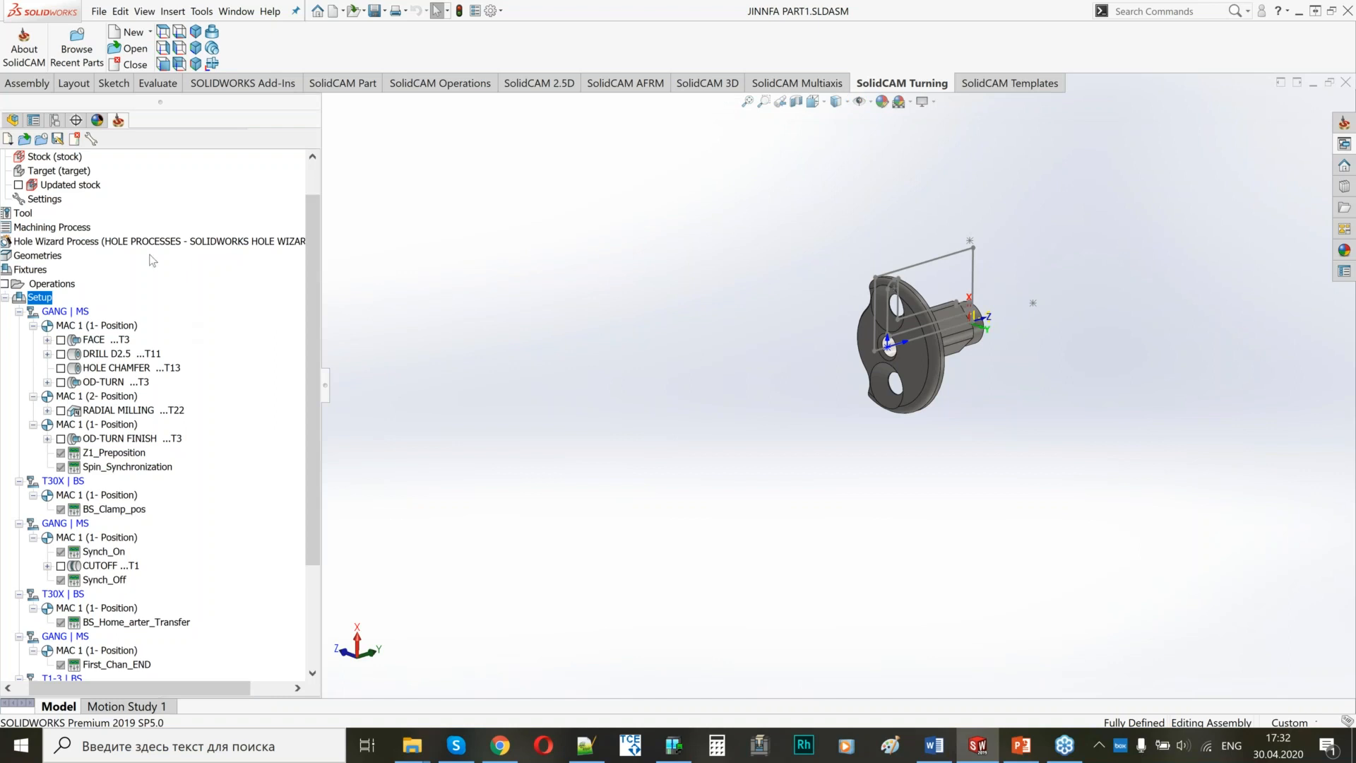
scroll(316, 187, "up", 1)
left_click_drag(315, 189, 314, 173)
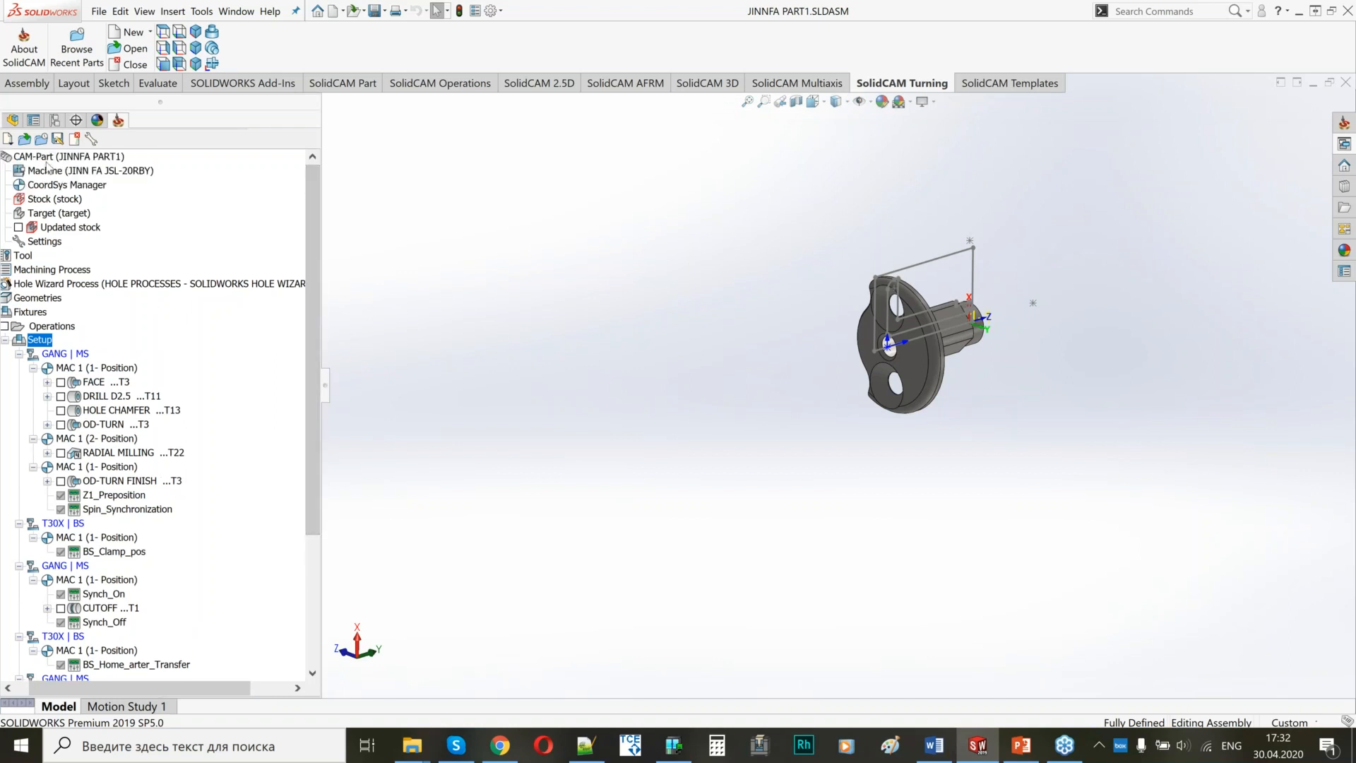
Try Citizen_L32-1M12 as the CNC machine in the CAM-Part data and discard the change.
left_click(67, 157)
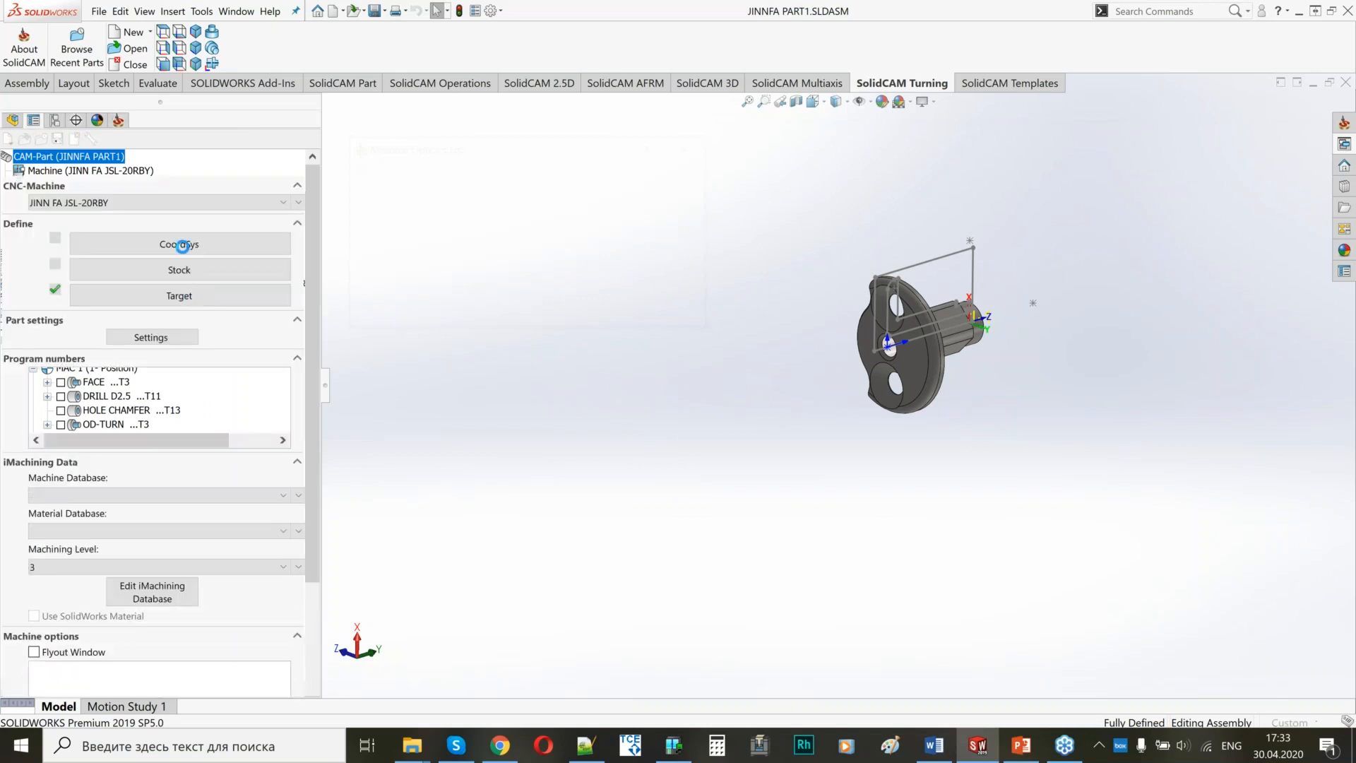
left_click(167, 200)
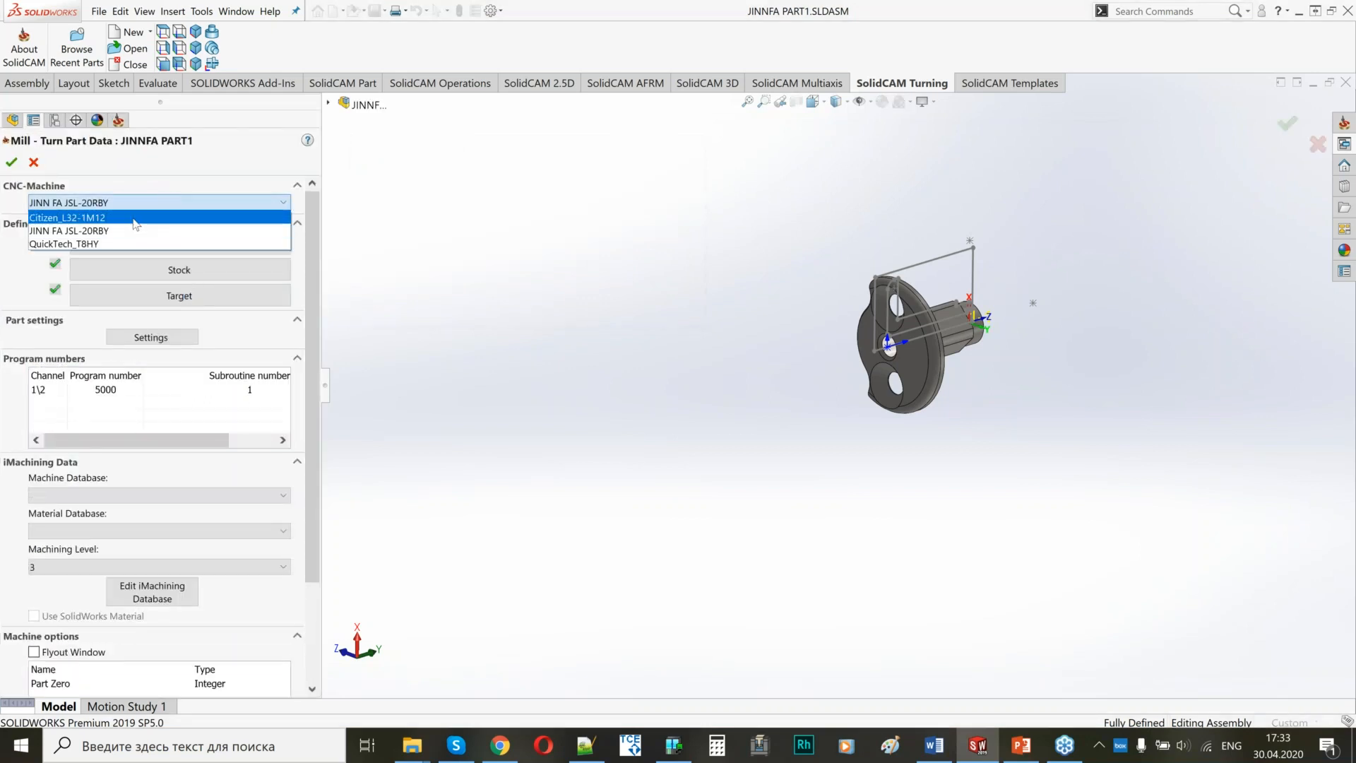
left_click(88, 216)
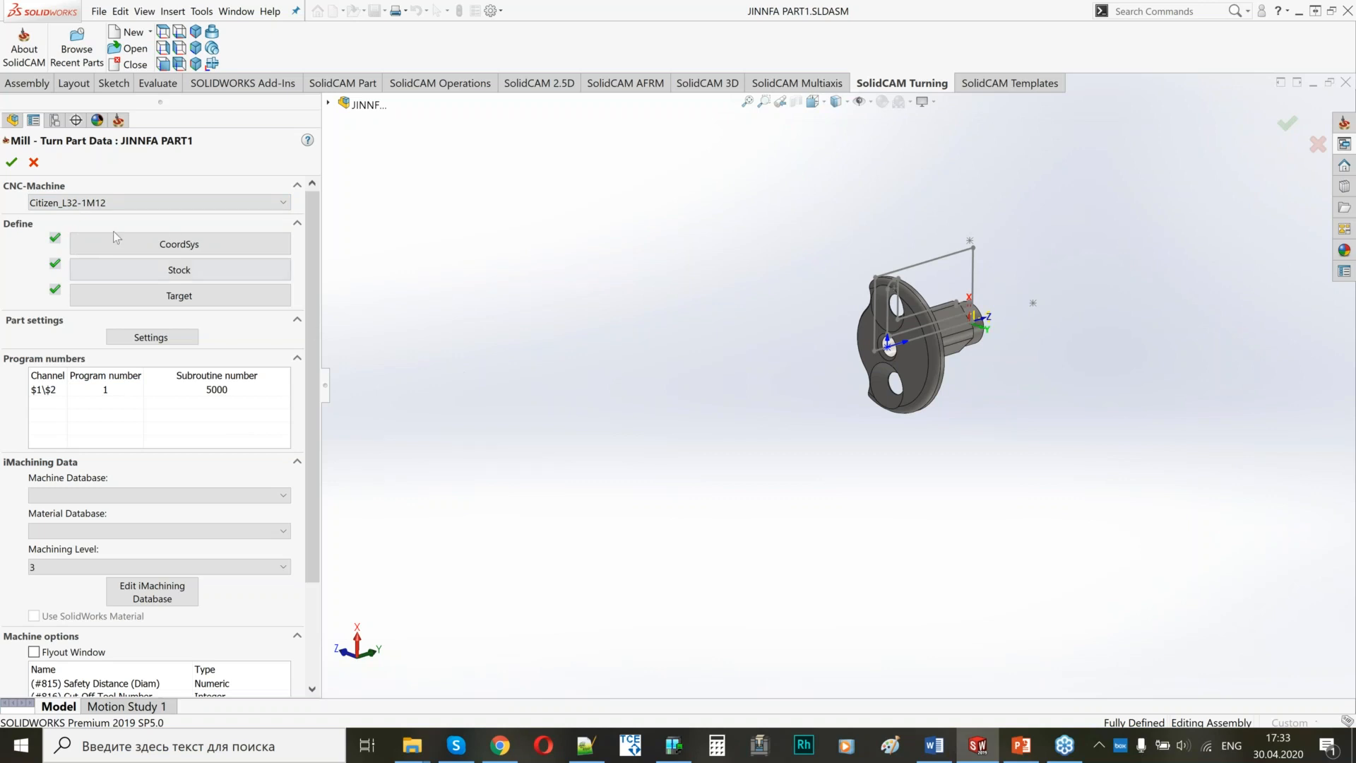
left_click(34, 163)
Generate the G-code for all operations in Setup and open the channel programs in Notepad++.
left_click(37, 340)
right_click(28, 341)
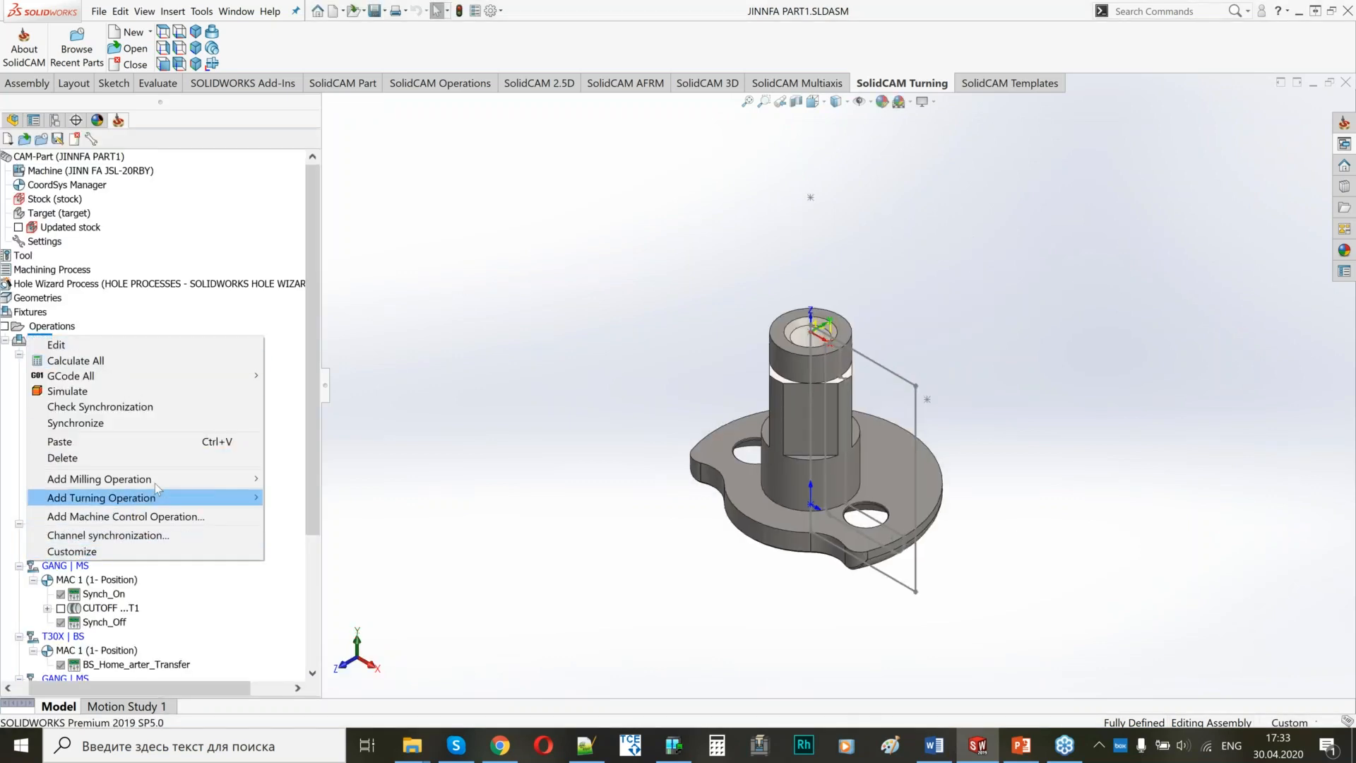
mouse_move(177, 375)
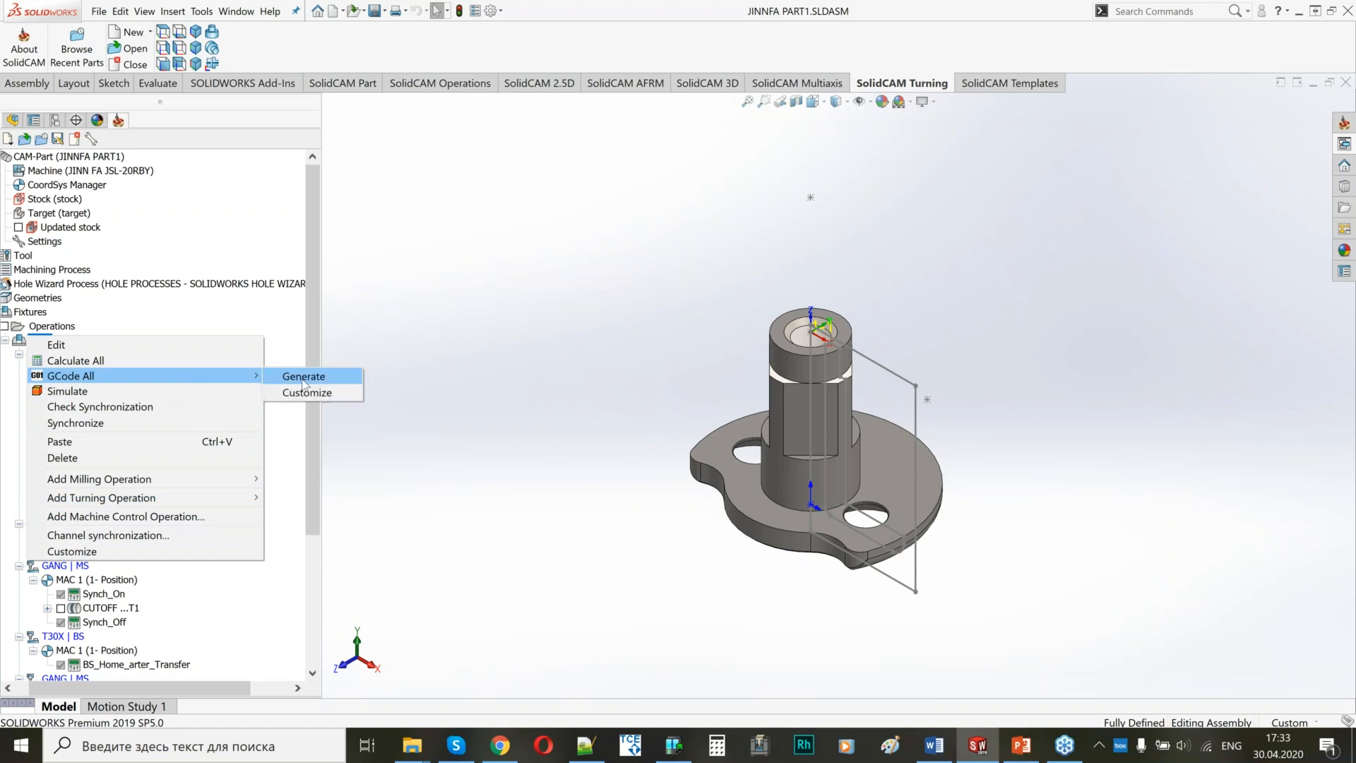
left_click(307, 382)
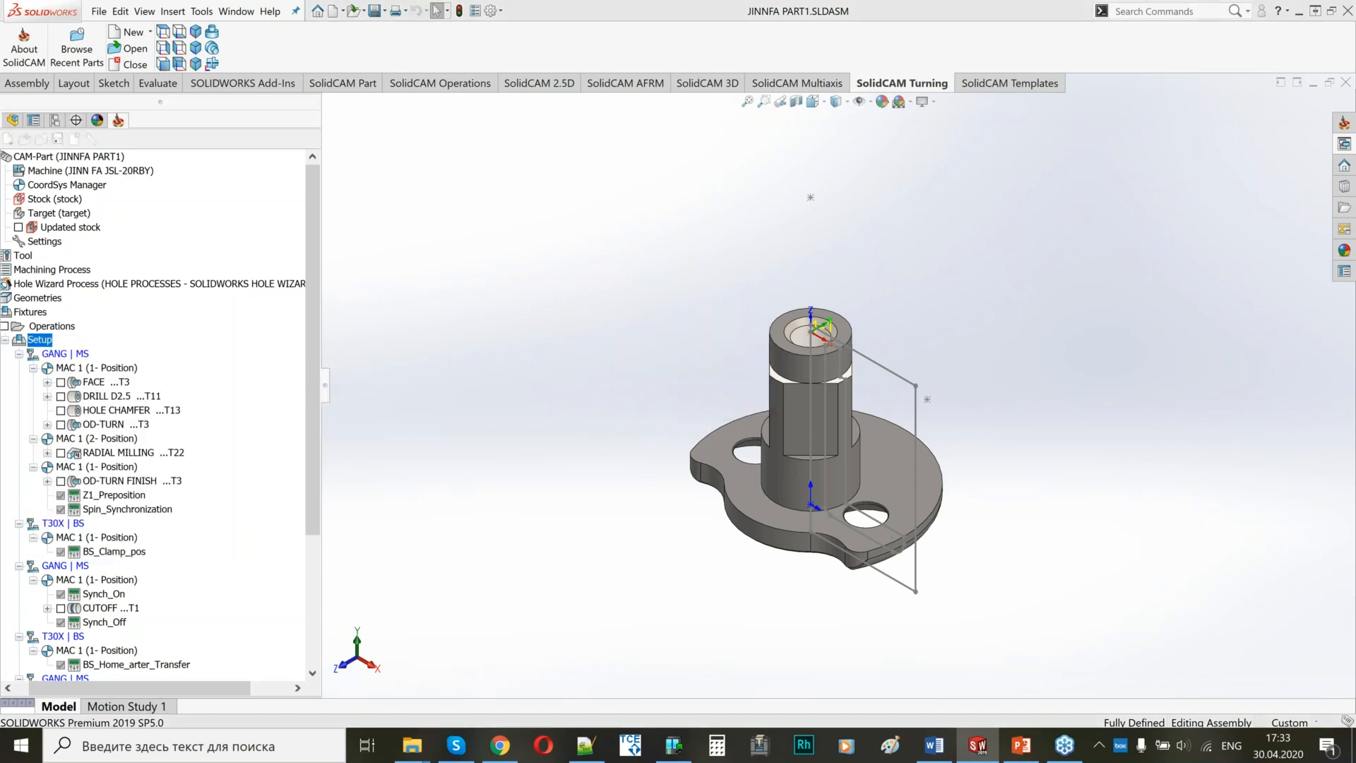
key("Return")
key("Return")
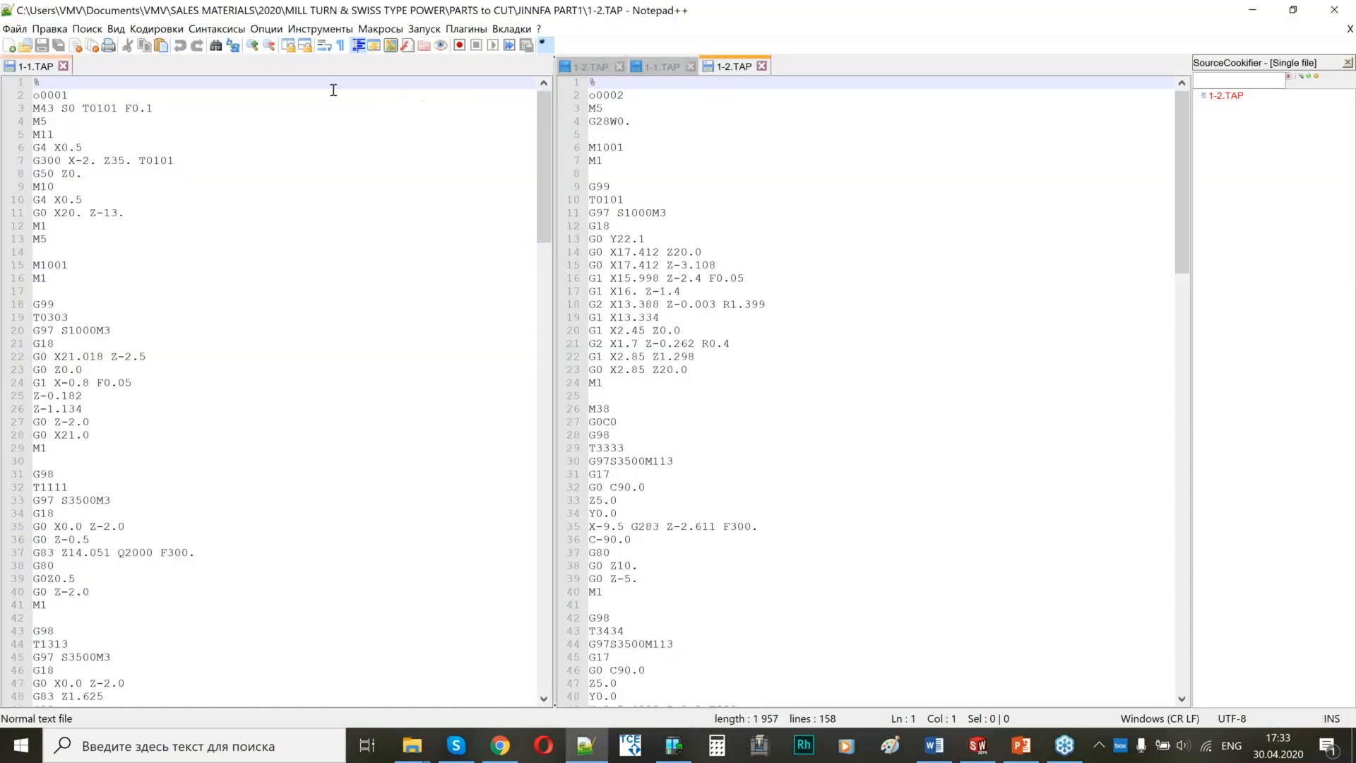
Move the new 1-1.TAP file to the other view so it sits beside 1-2.TAP.
left_click(657, 68)
right_click(658, 68)
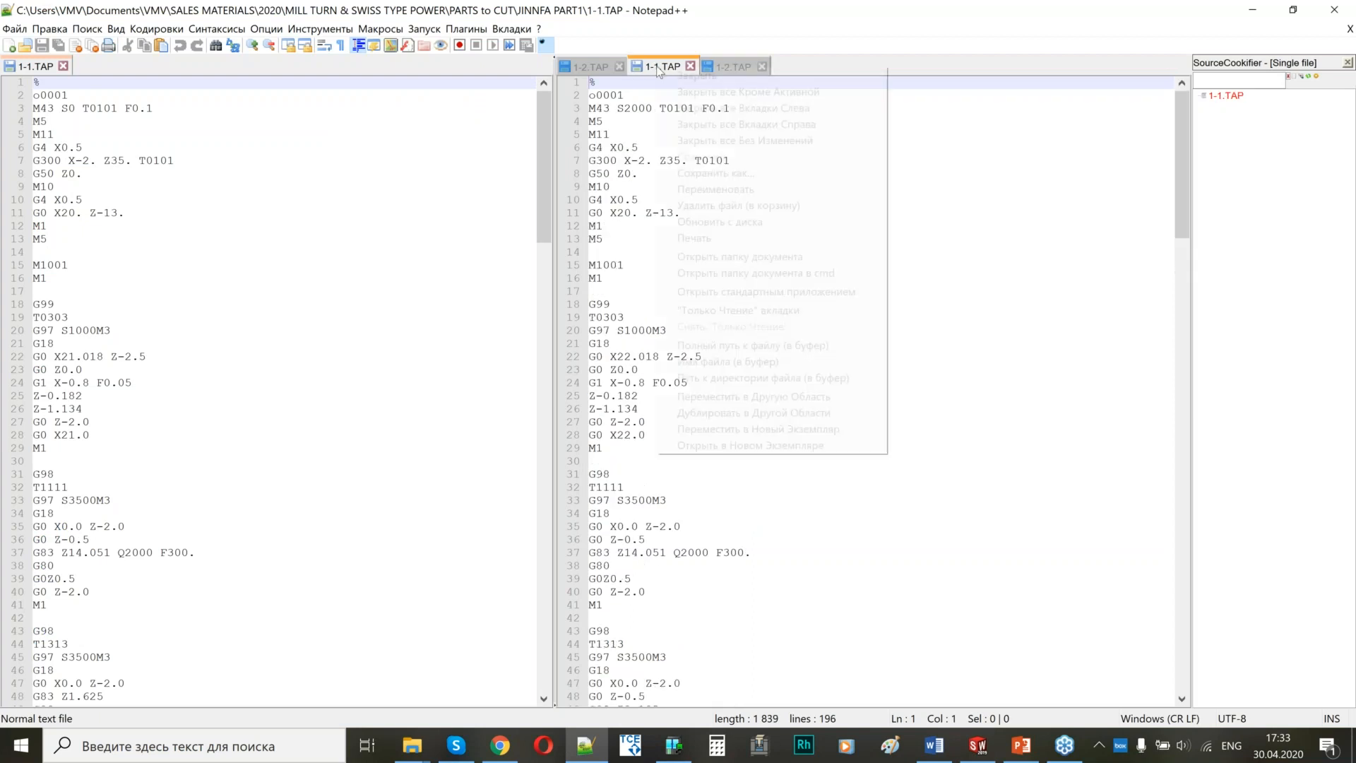
left_click(708, 397)
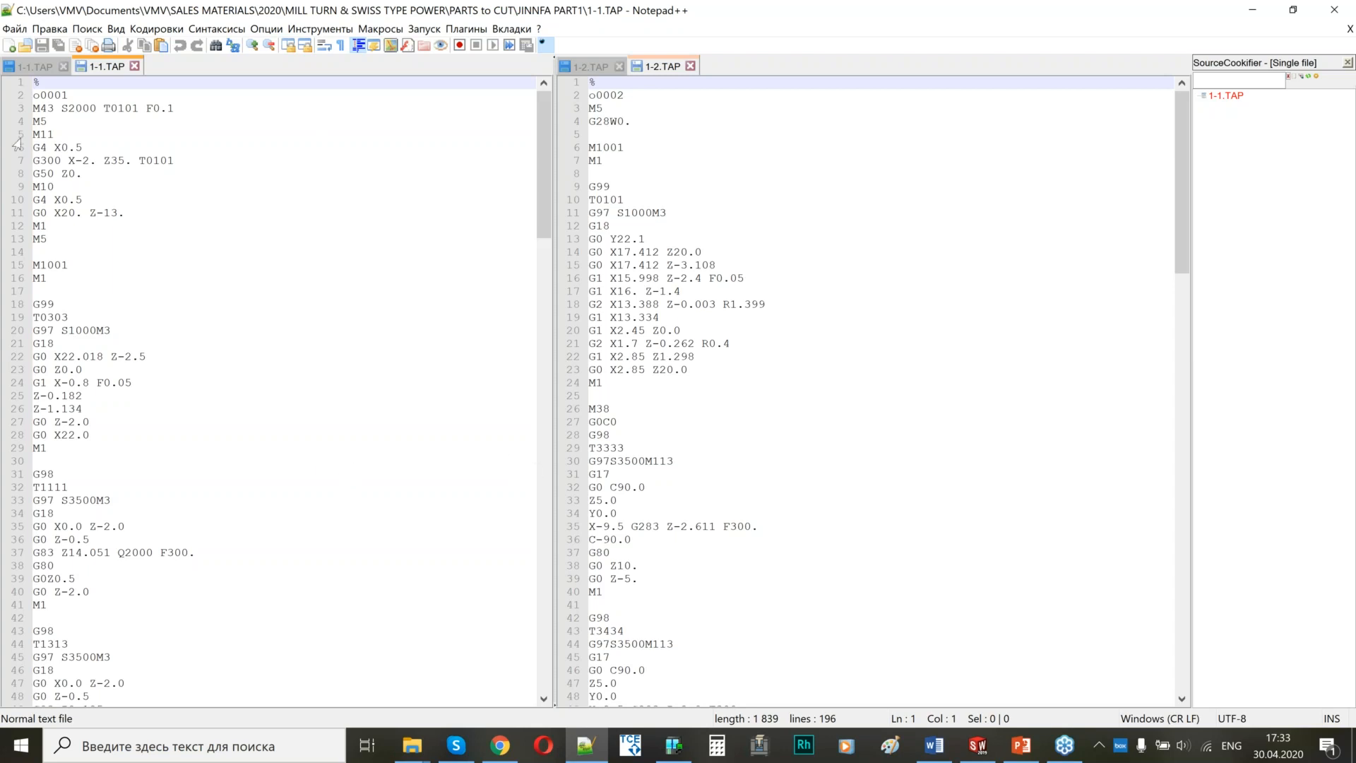
Examine the opening block of 1-1.TAP, including the G300 line, and compare the M1001 synchronization code in both channel programs.
left_click_drag(34, 108, 117, 235)
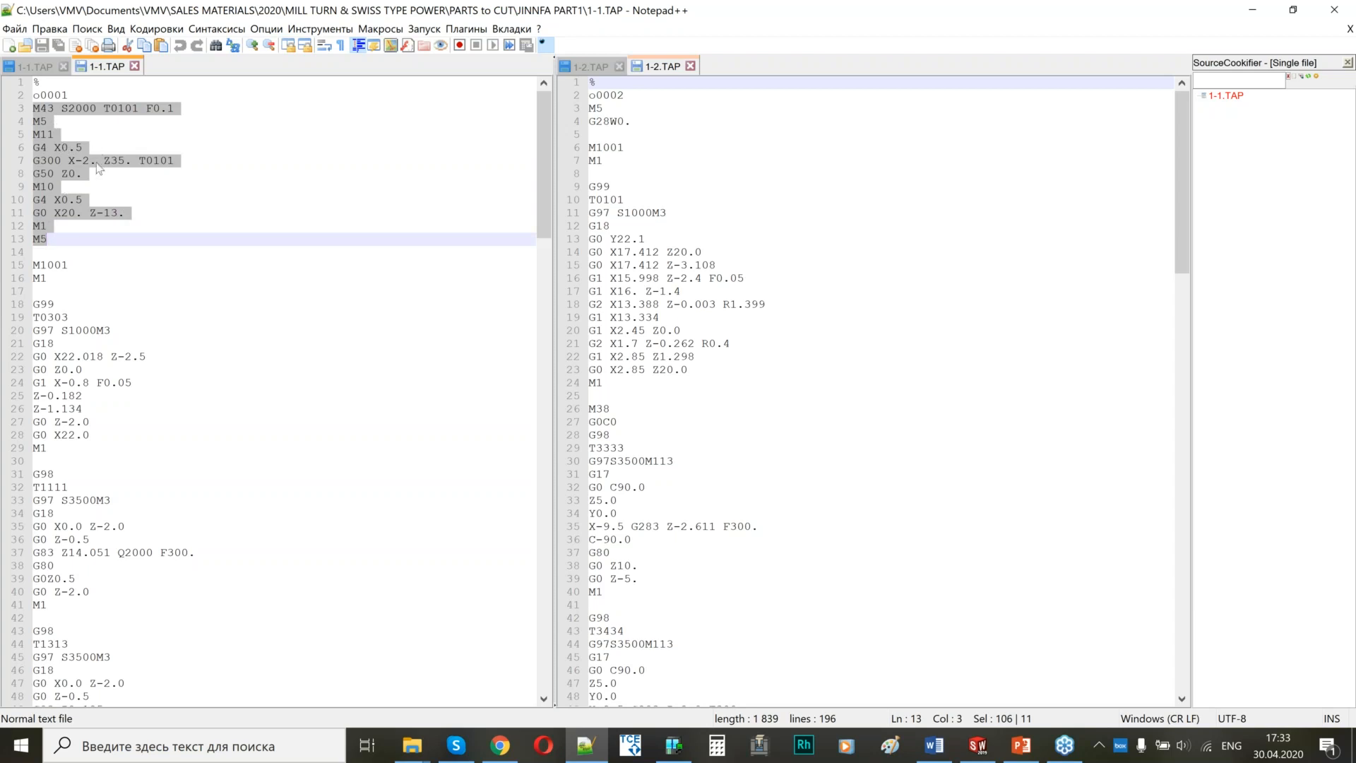
left_click_drag(188, 161, 26, 162)
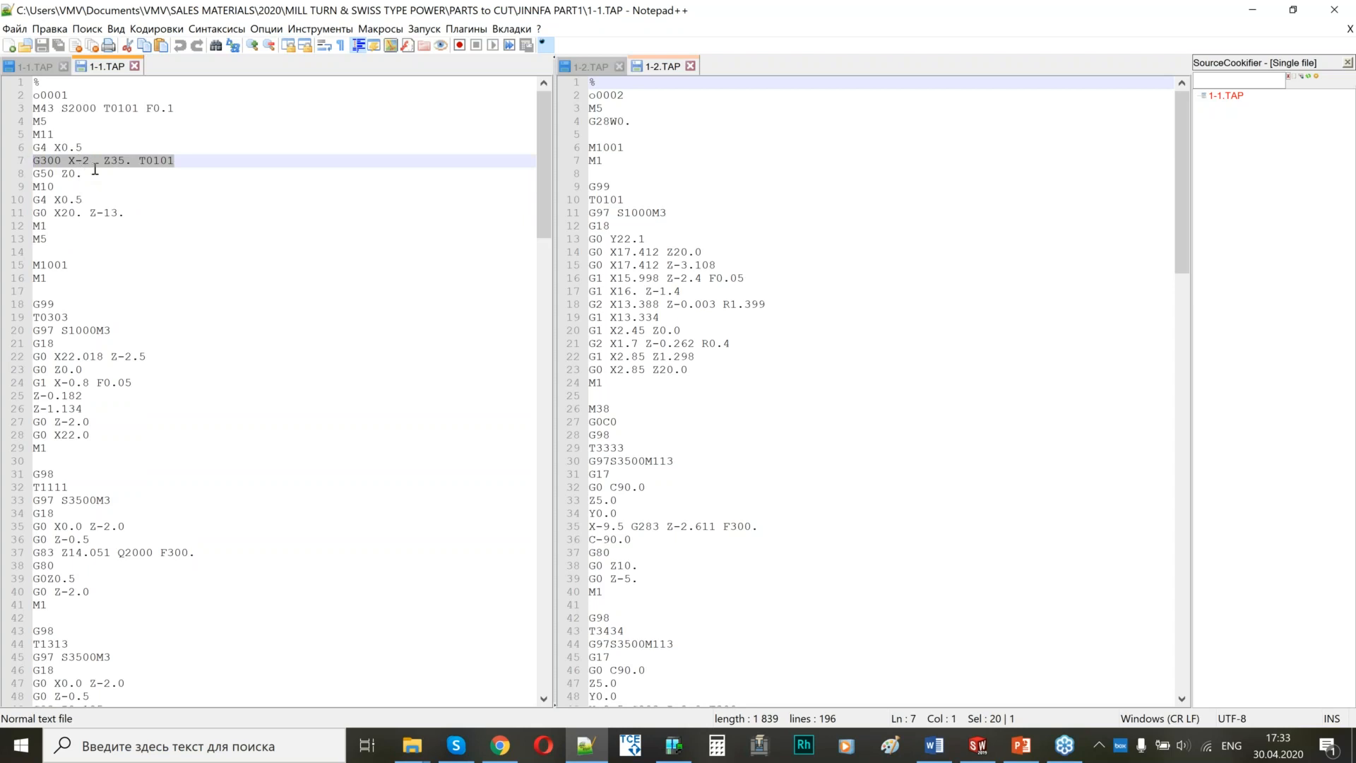
scroll(90, 305, "down", 2)
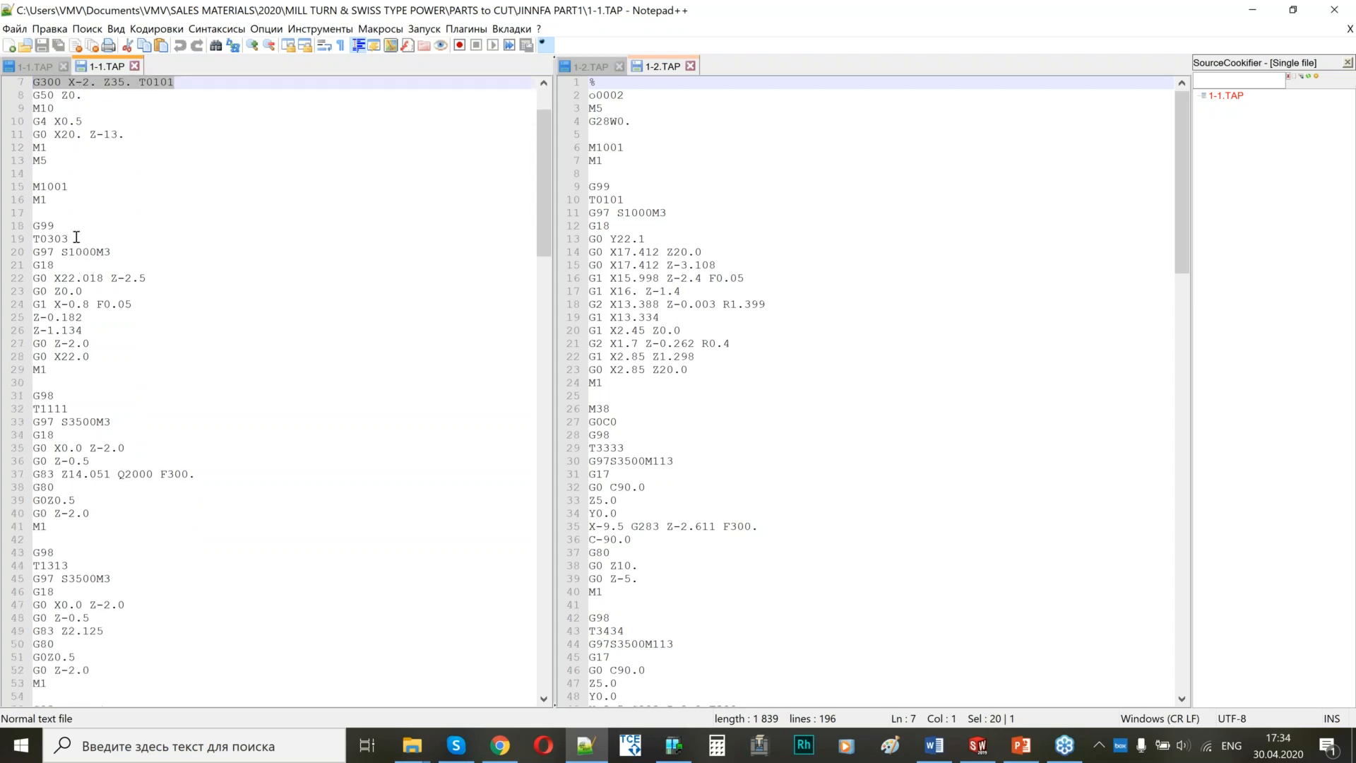
left_click_drag(75, 187, 32, 188)
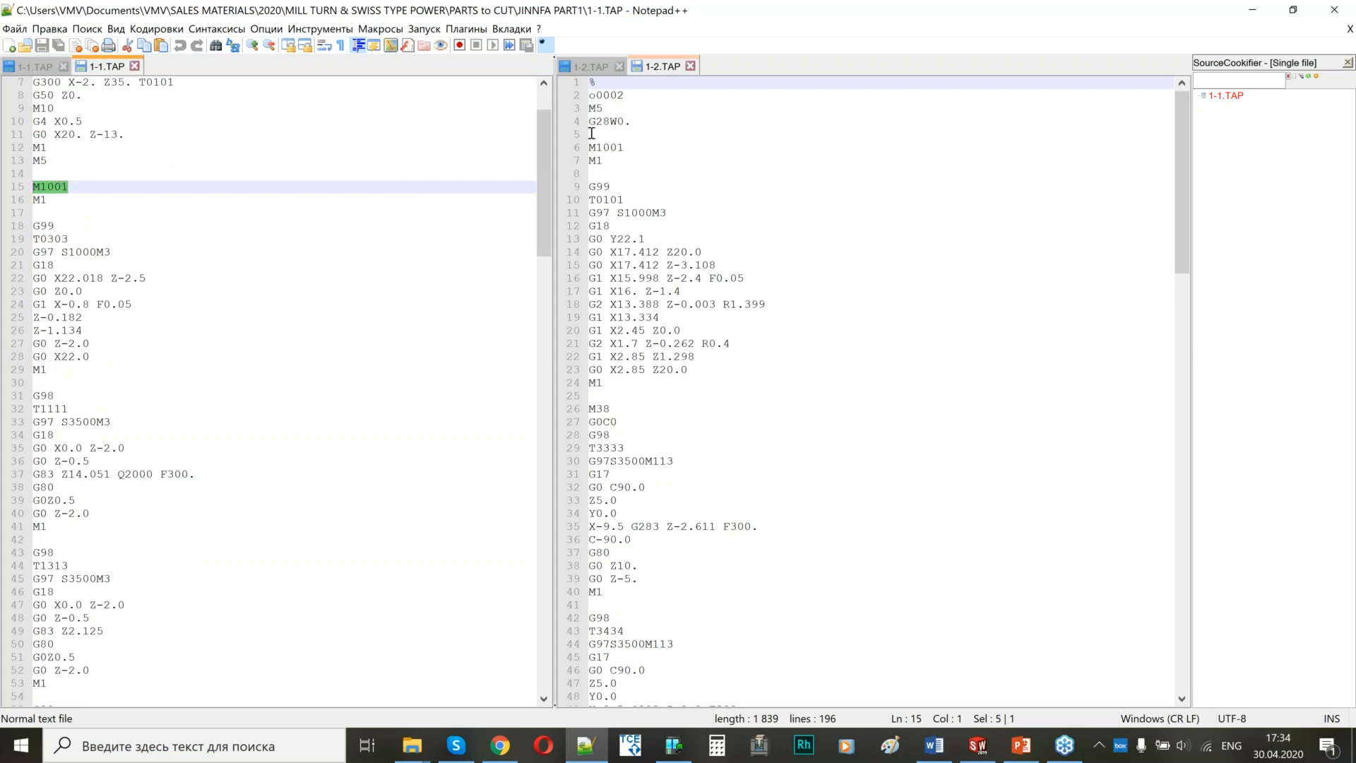
left_click_drag(625, 147, 589, 147)
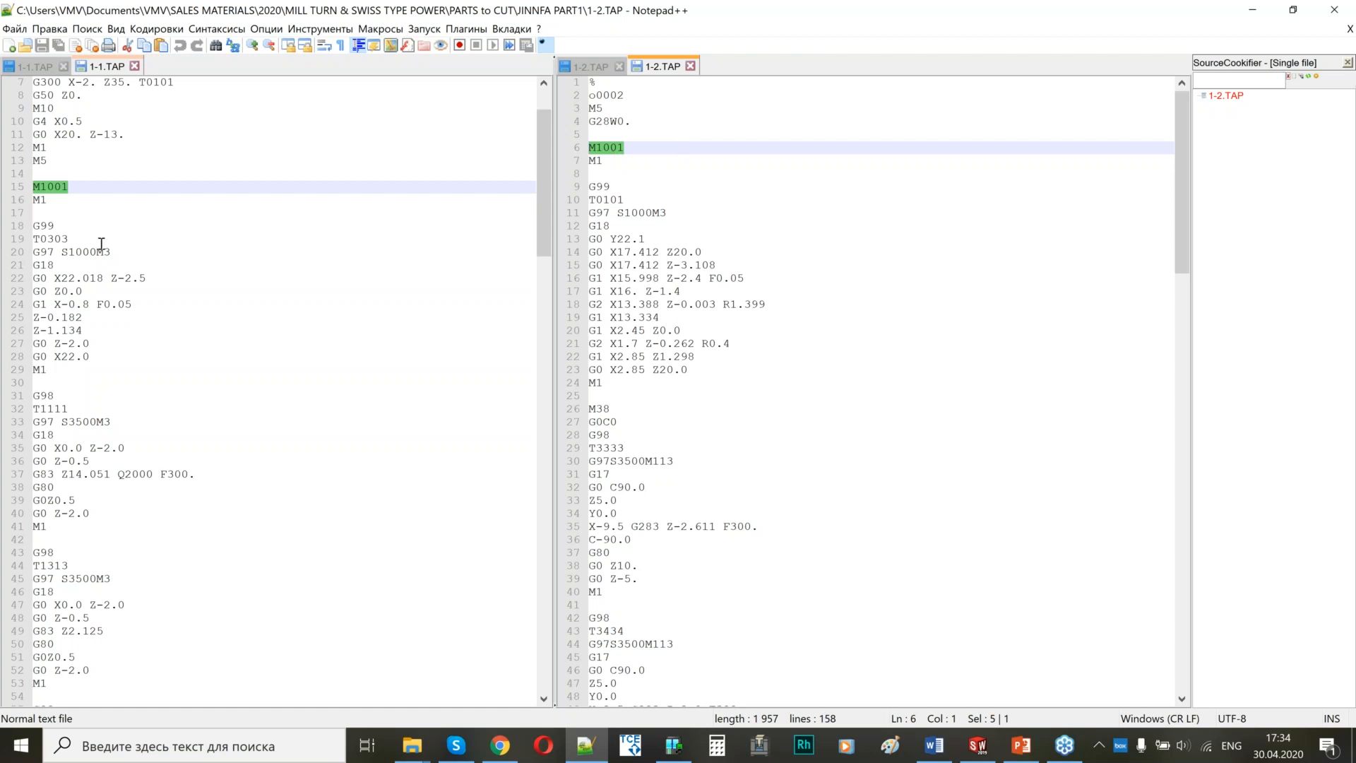
Review the T0303, T1111 and T1313 tool blocks in the channel 1 program 1-1.TAP.
scroll(77, 199, "down", 1)
double_click(59, 200)
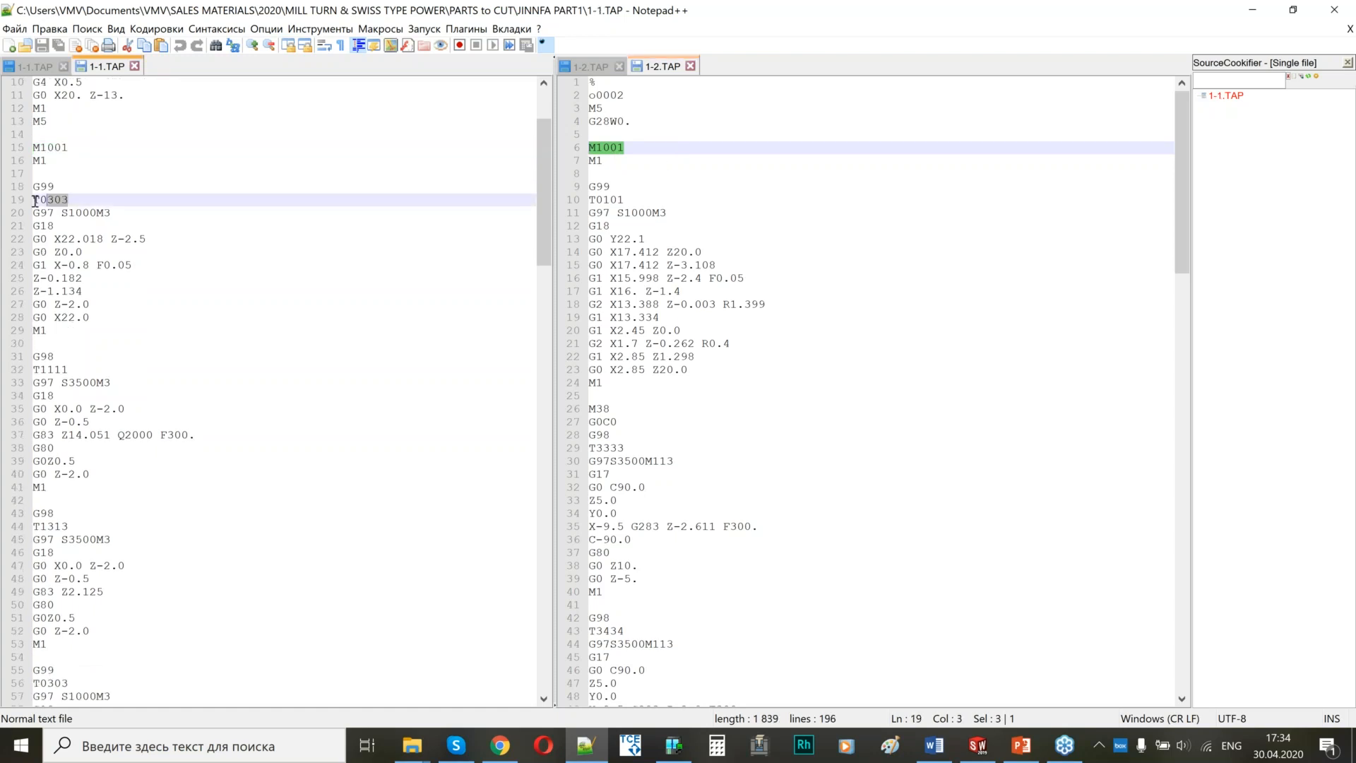
left_click(68, 369)
key("shift+Home")
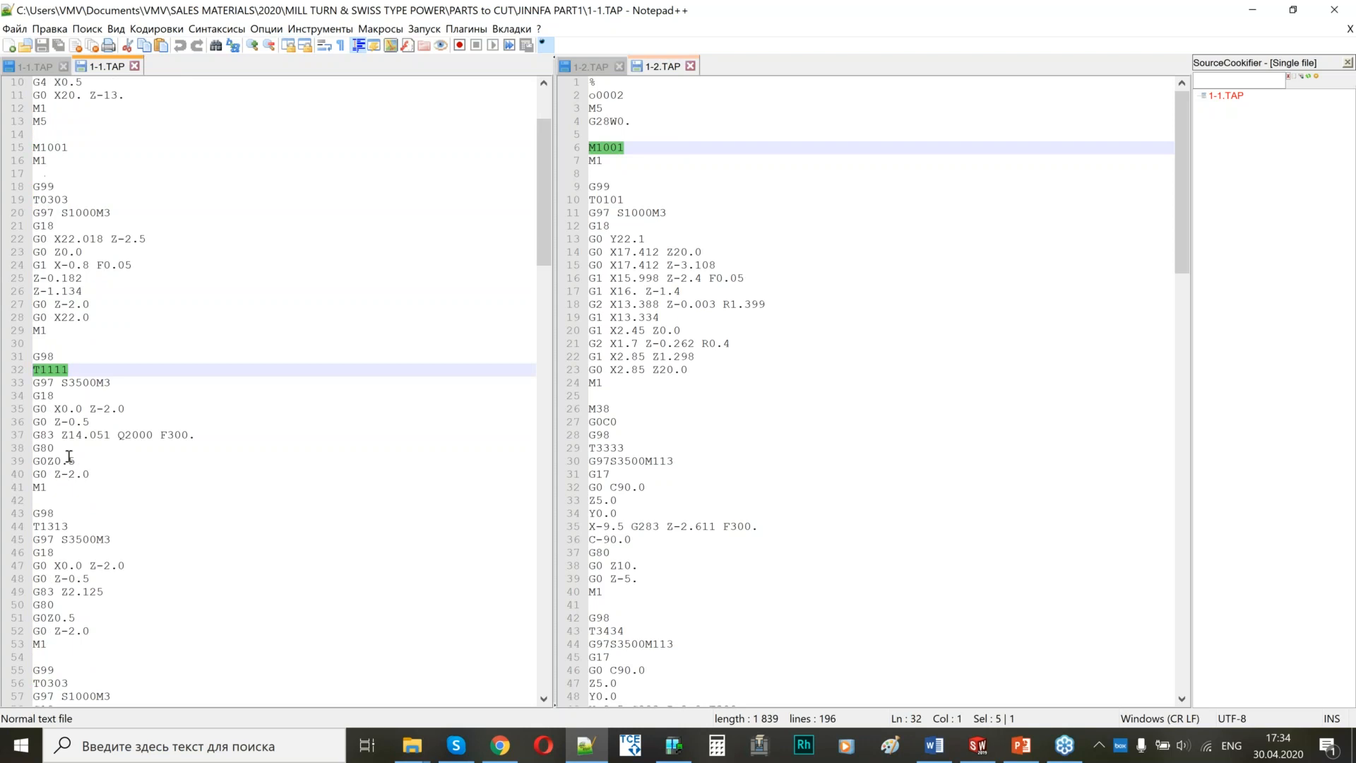
left_click_drag(73, 204, 96, 304)
left_click_drag(79, 381, 77, 474)
left_click_drag(72, 526, 75, 618)
scroll(83, 565, "down", 4)
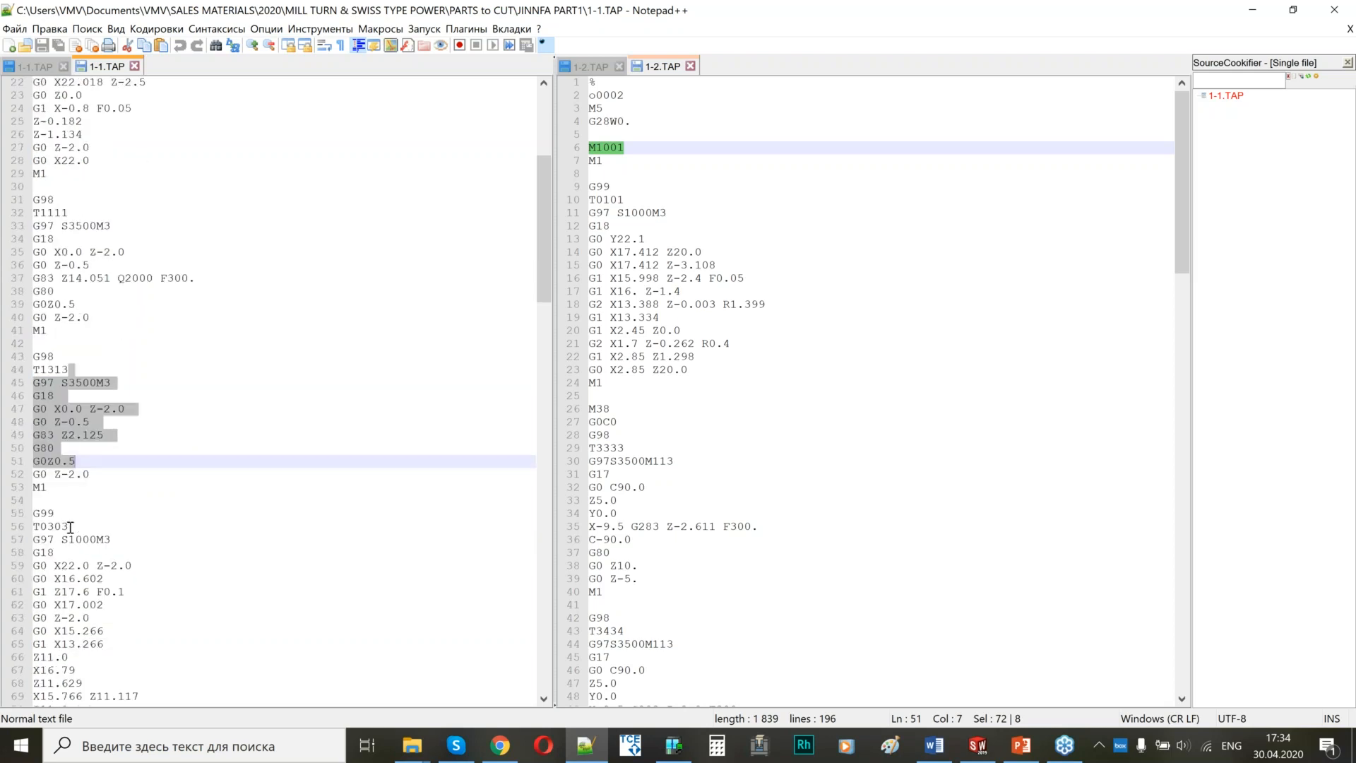
left_click_drag(85, 542, 91, 630)
scroll(91, 625, "down", 6)
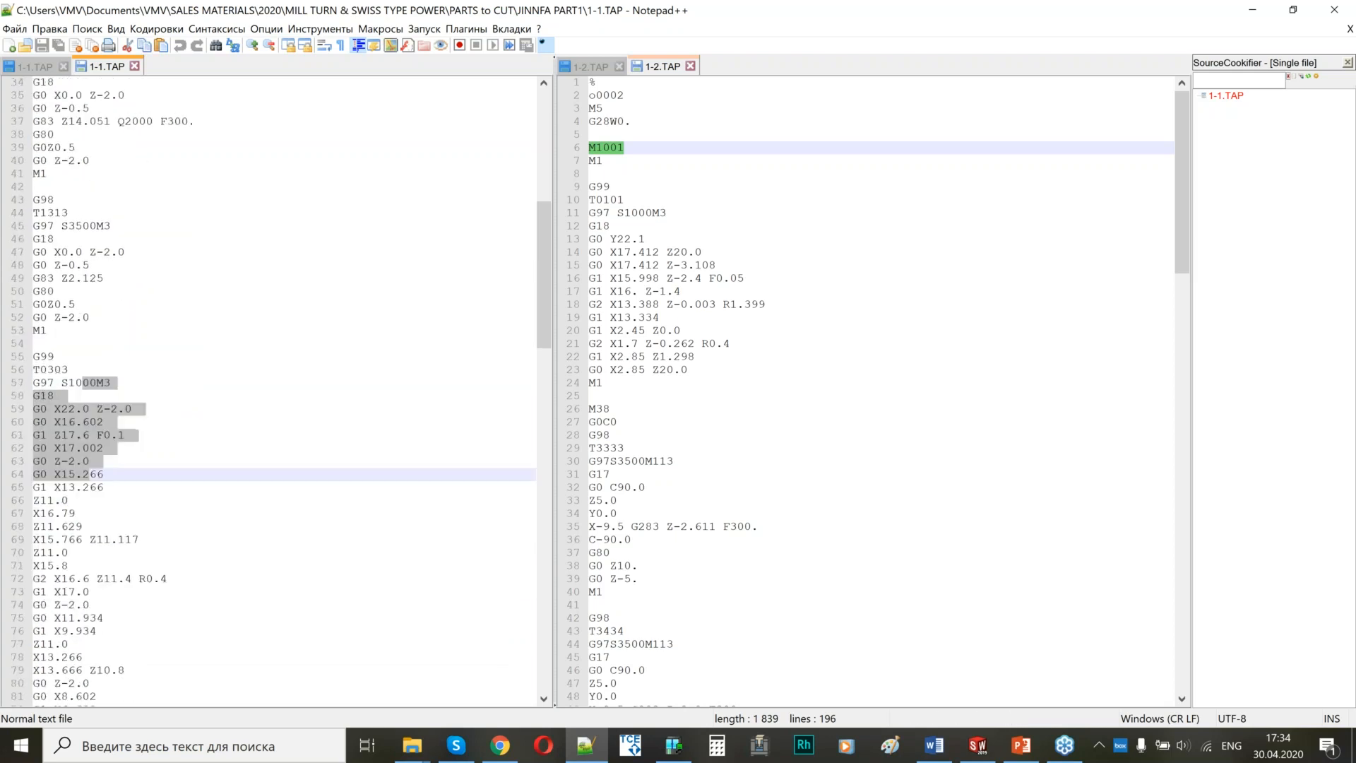
left_click_drag(98, 396, 79, 566)
scroll(127, 385, "up", 10)
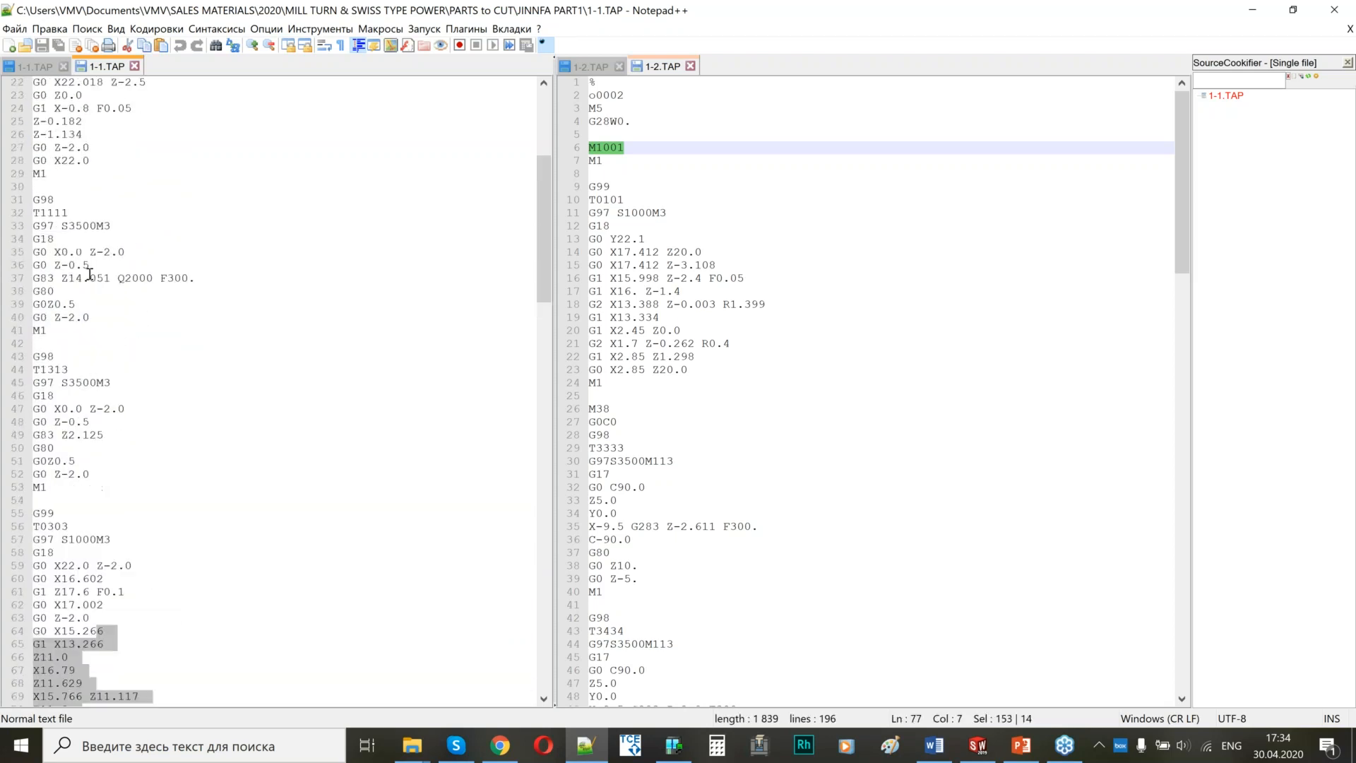
Review the T0101 facing block and the M38 and T3333 drilling block in the channel 2 program 1-2.TAP.
left_click(648, 236)
left_click_drag(642, 202, 680, 370)
scroll(658, 311, "down", 5)
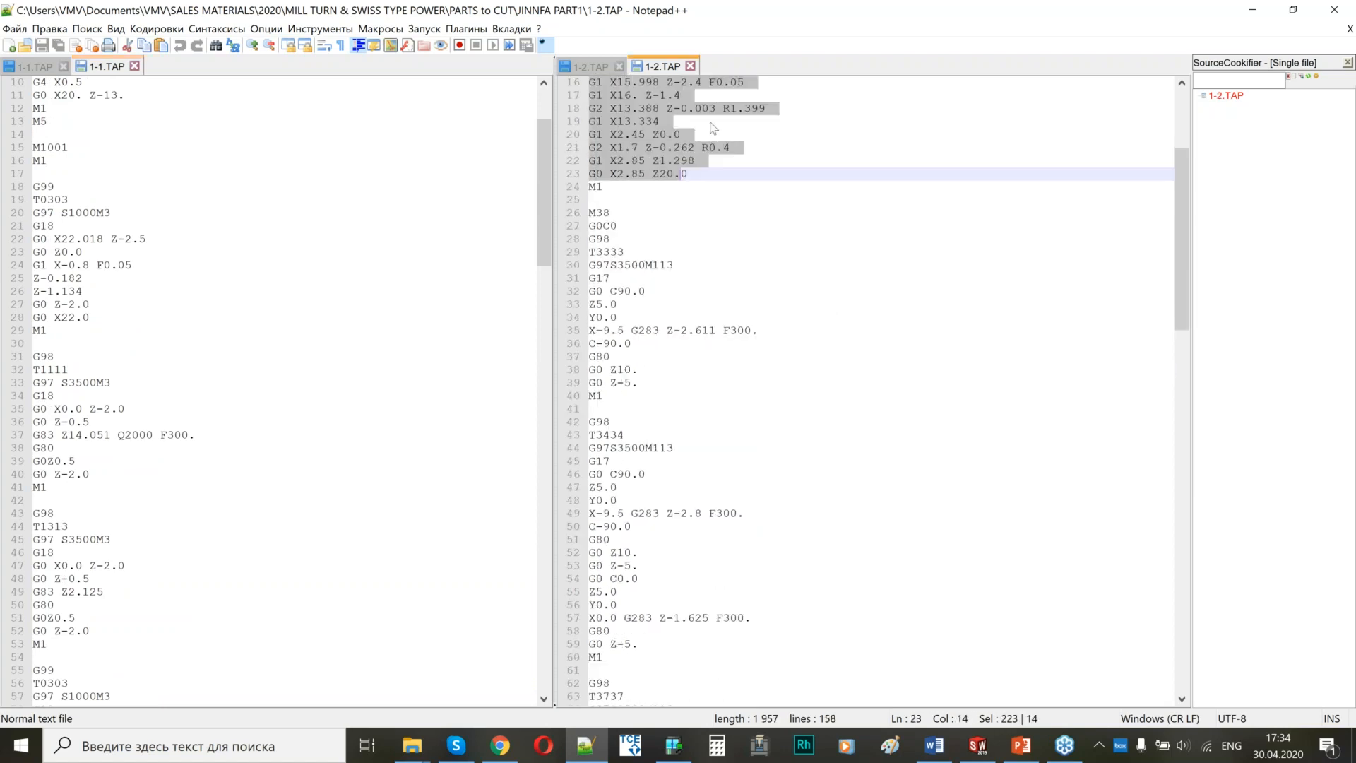
left_click(584, 213)
left_click_drag(590, 213, 625, 253)
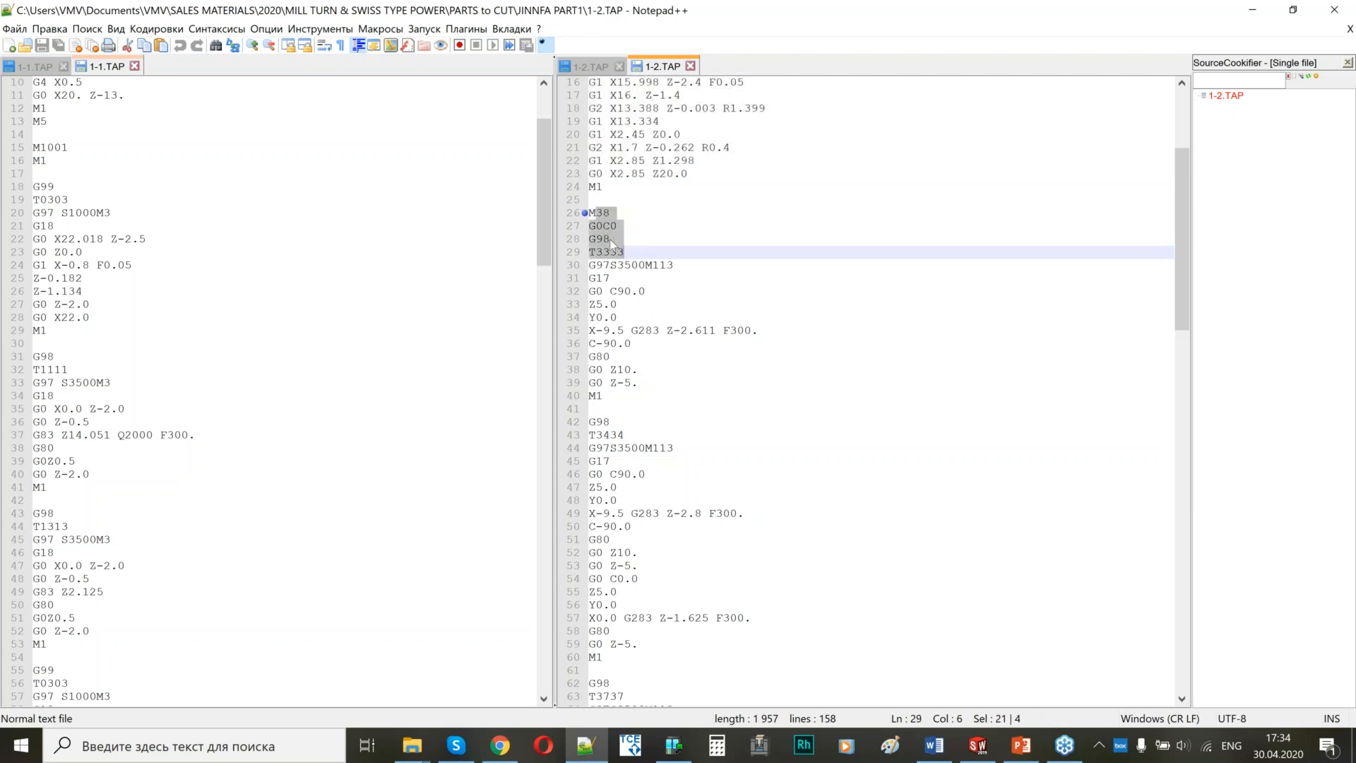
left_click(610, 240)
left_click_drag(610, 226, 652, 330)
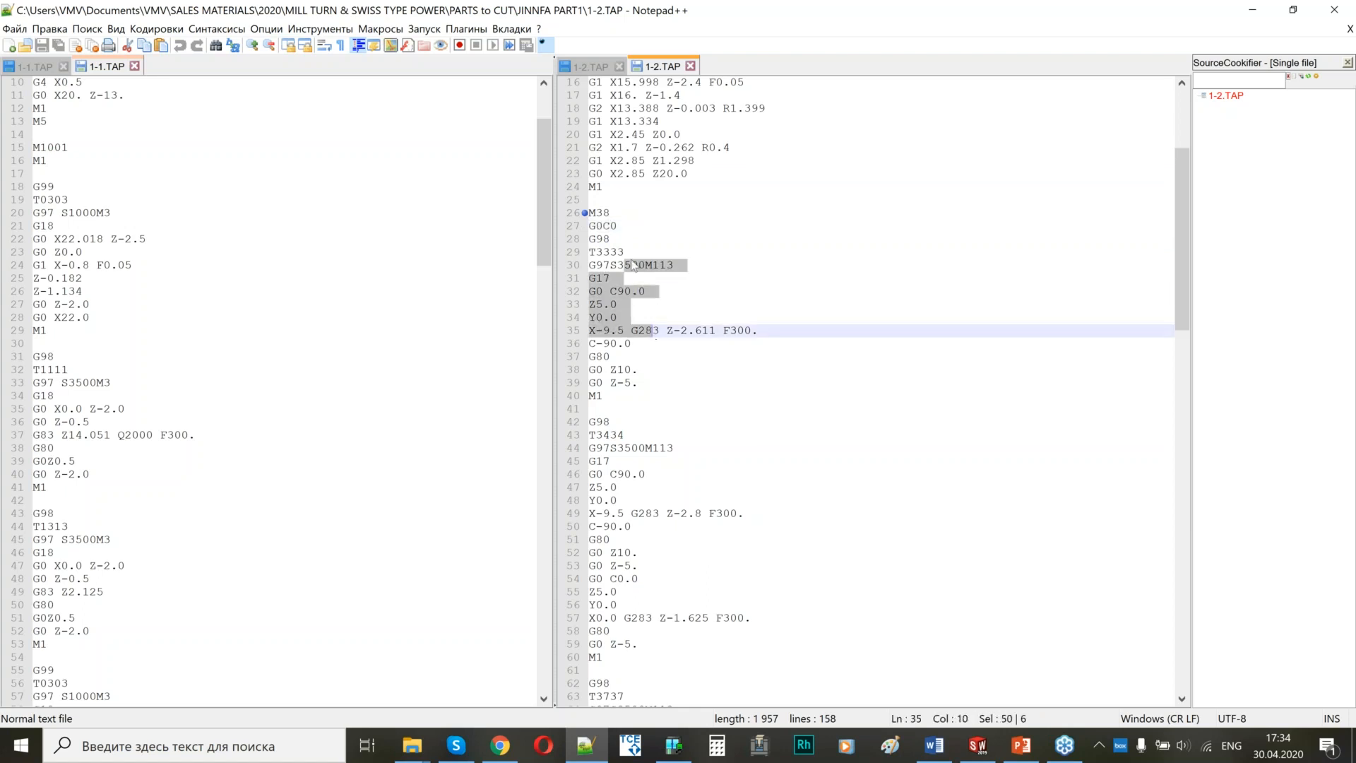
left_click(672, 292)
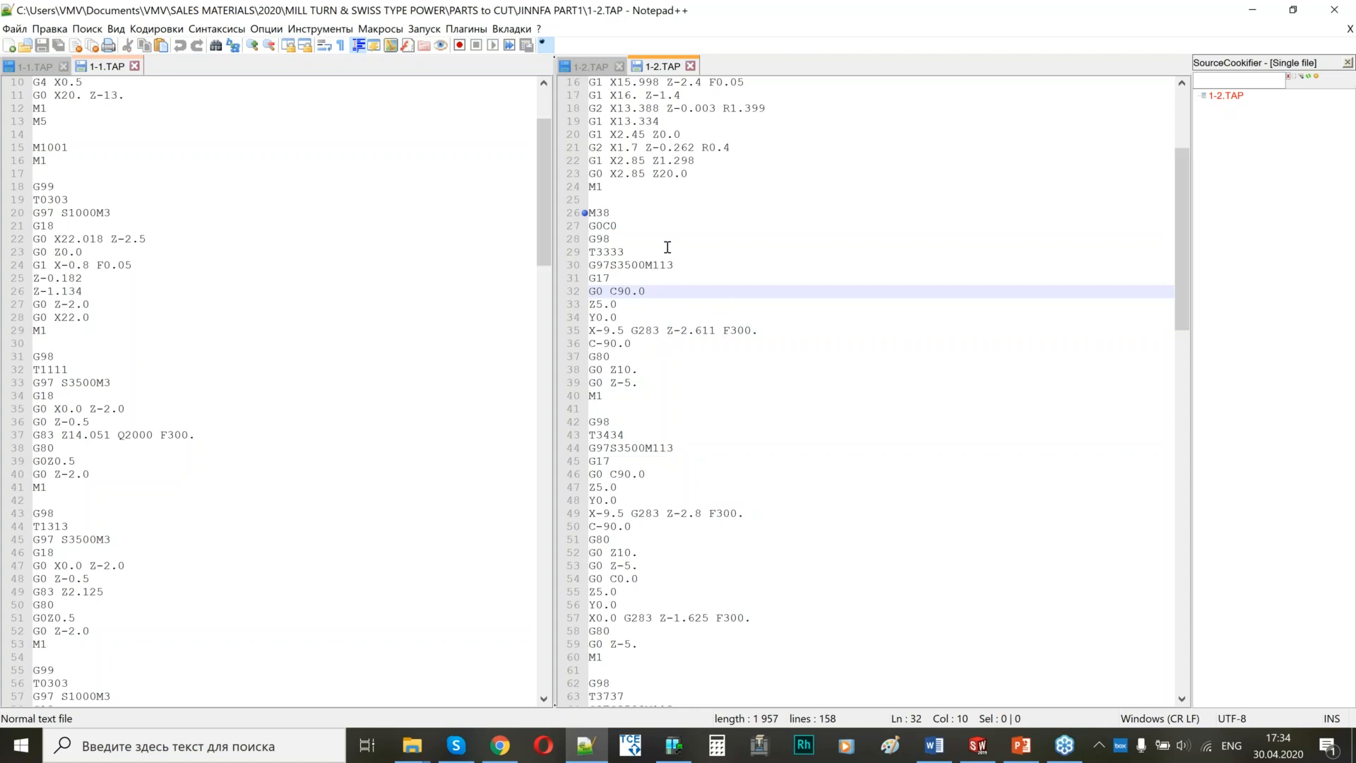
Recheck the M1001 code and review the T3434 drilling and T3737 milling blocks in the channel 2 program 1-2.TAP.
scroll(667, 268, "down", 5)
scroll(646, 279, "up", 6)
scroll(644, 285, "up", 4)
left_click_drag(623, 148, 592, 145)
scroll(670, 279, "down", 6)
scroll(670, 279, "down", 20)
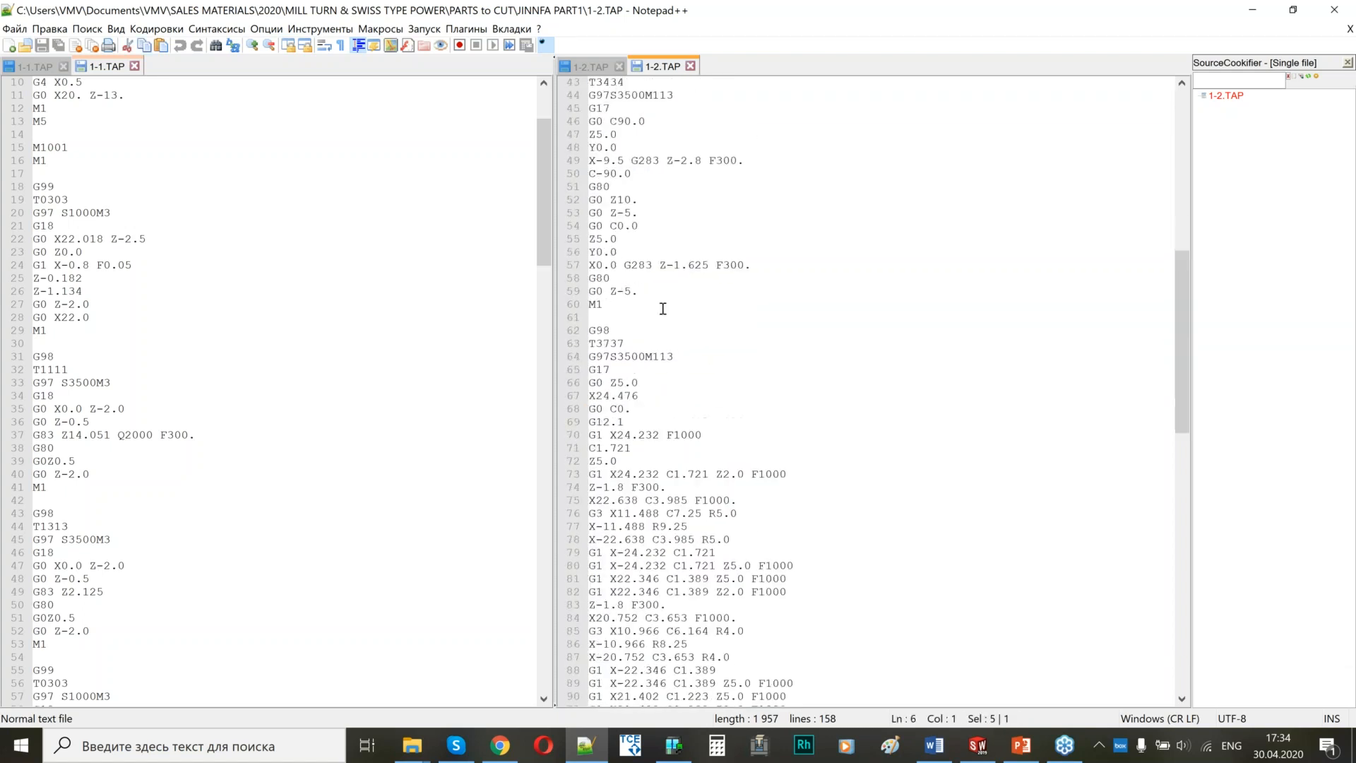
left_click_drag(590, 160, 708, 526)
scroll(708, 335, "down", 6)
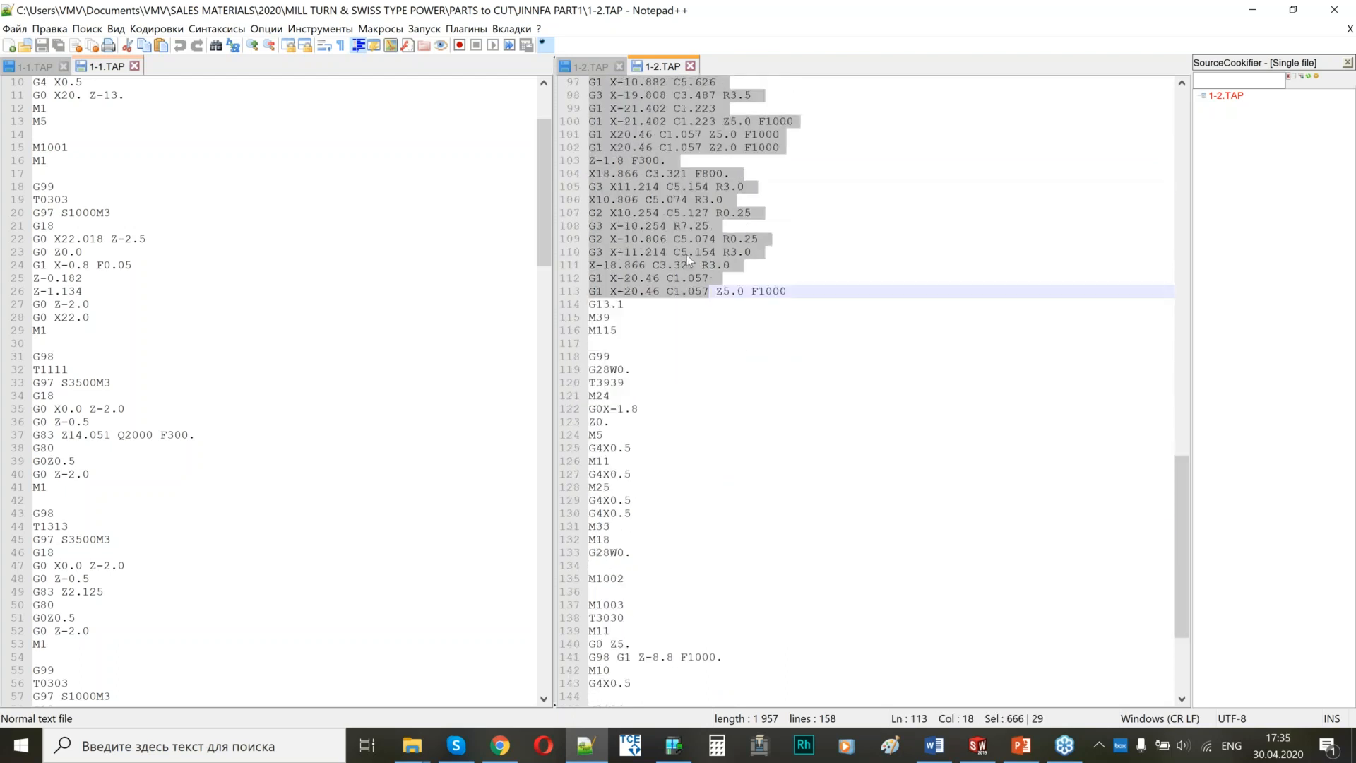
Examine the T3939 block from G28W0. down to the M1002 synchronization code in 1-2.TAP.
scroll(688, 257, "down", 2)
left_click_drag(602, 291, 649, 474)
scroll(665, 322, "up", 3)
scroll(664, 318, "down", 4)
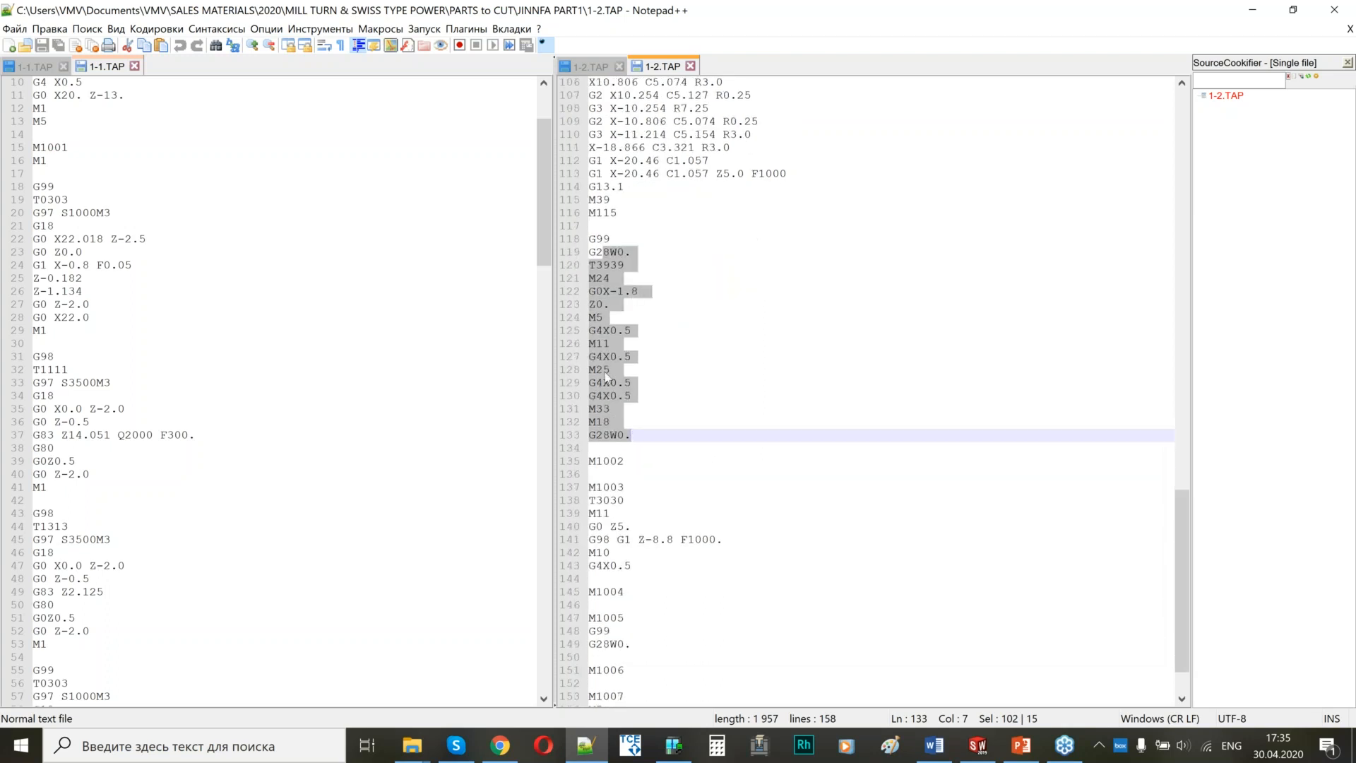
left_click_drag(635, 465, 598, 467)
left_click(598, 464)
double_click(598, 463)
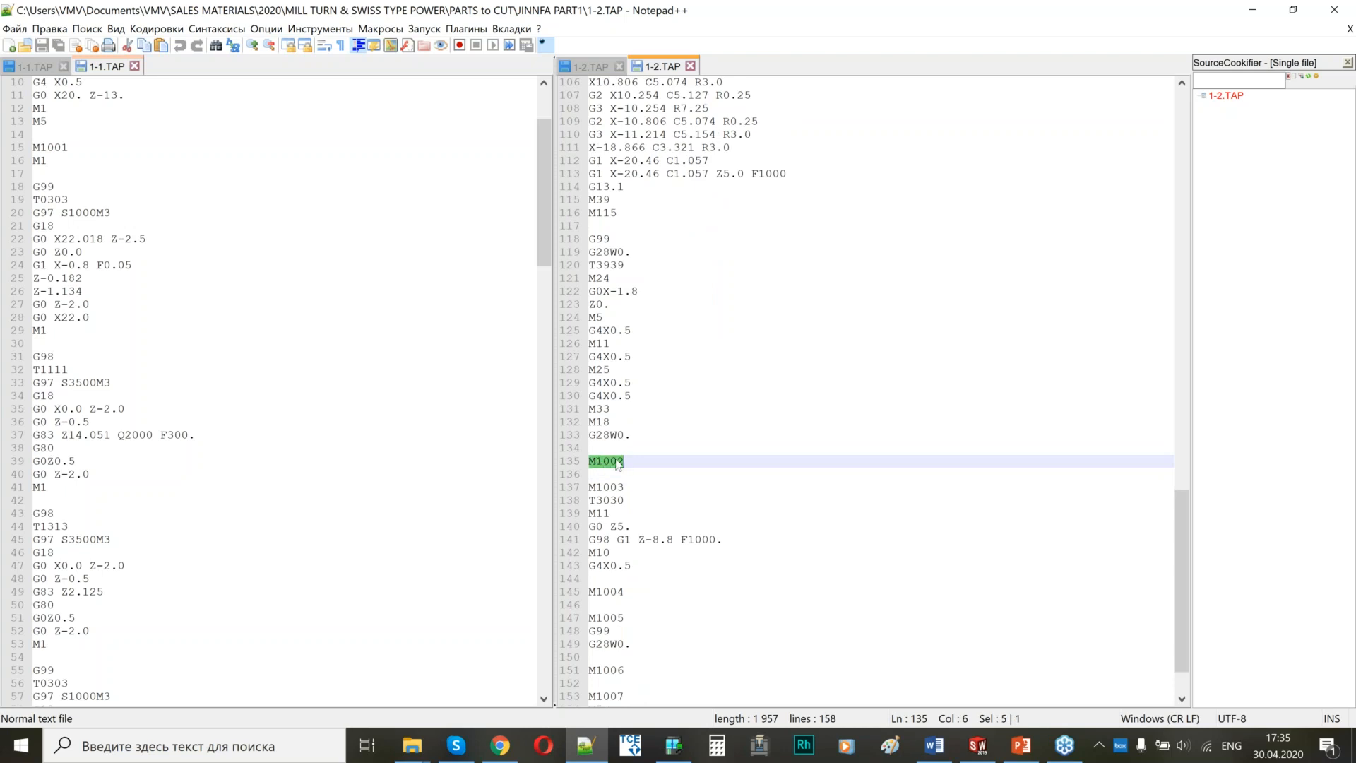
Review the T2222 milling block with its C-axis positions, through the M39 and M115 lines, in the channel 1 program 1-1.TAP.
left_click(187, 265)
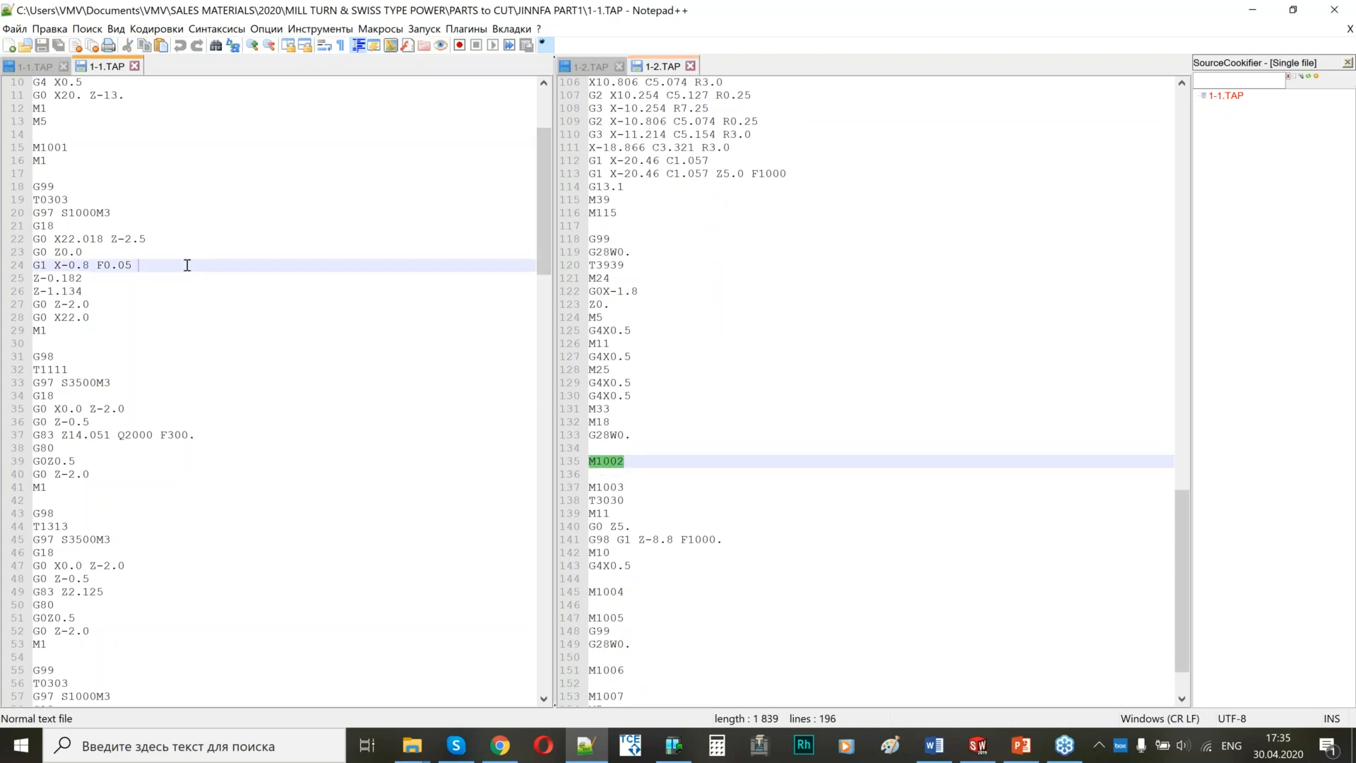
scroll(187, 265, "down", 20)
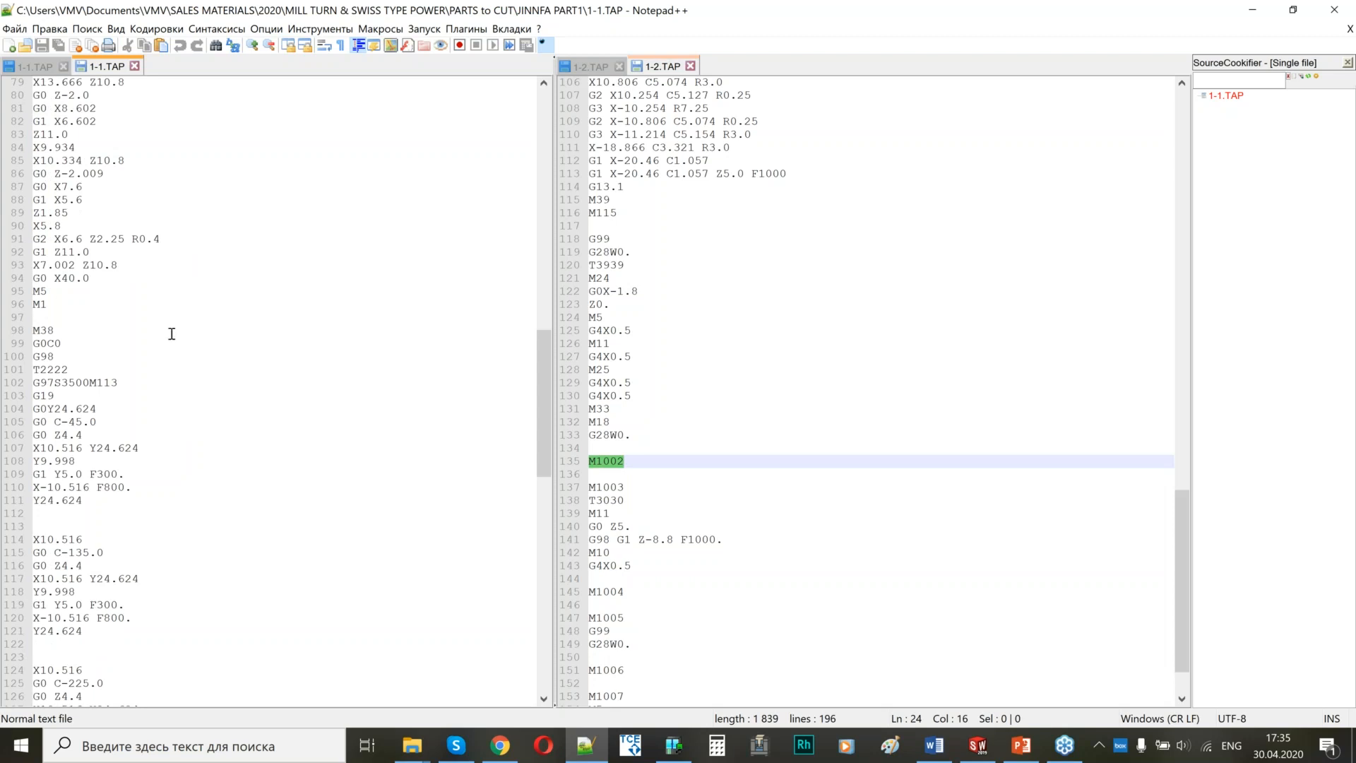
scroll(139, 334, "down", 4)
left_click_drag(79, 214, 89, 552)
scroll(121, 270, "down", 10)
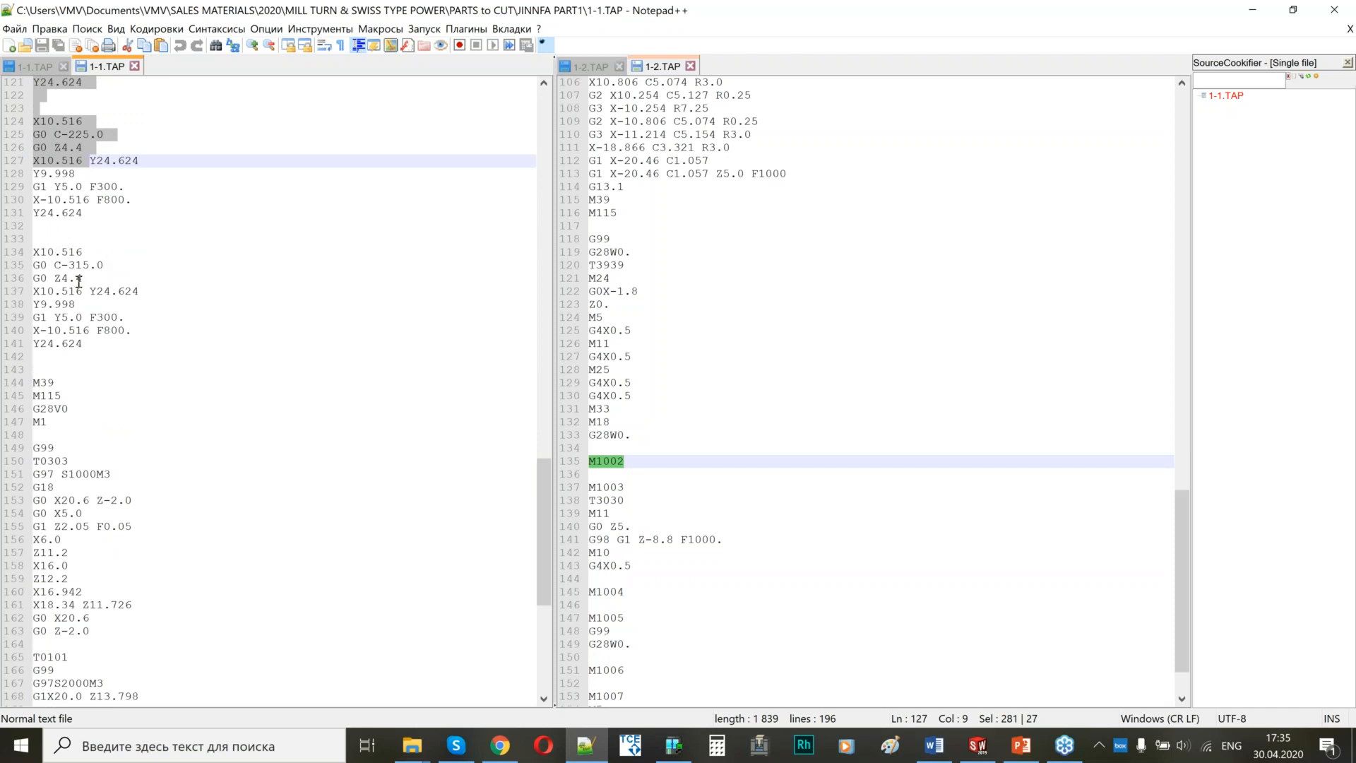
left_click_drag(61, 264, 47, 421)
scroll(71, 143, "down", 4)
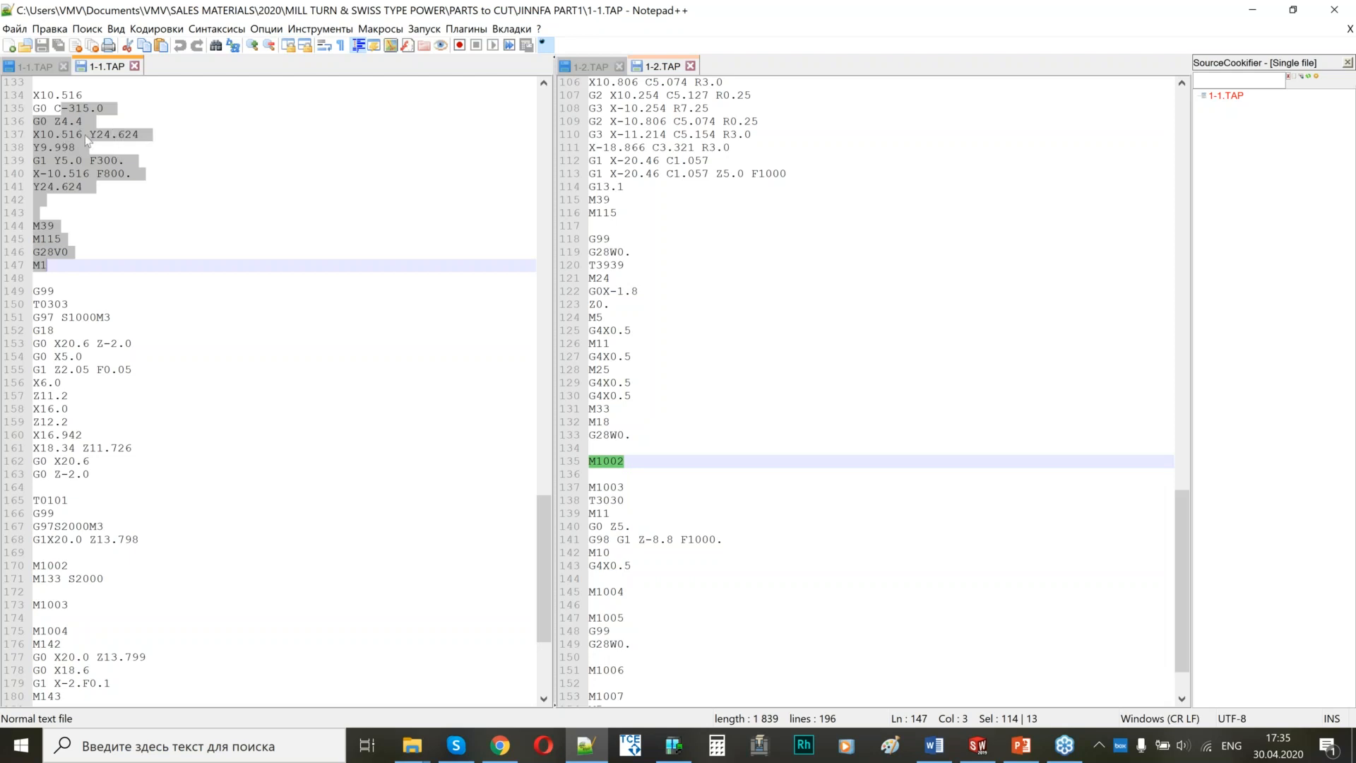
Review the last T0303 turning block and the T0101 positioning block before M1002 in 1-1.TAP.
scroll(112, 296, "down", 5)
left_click(76, 160)
left_click(92, 264, "shift")
scroll(63, 279, "down", 1)
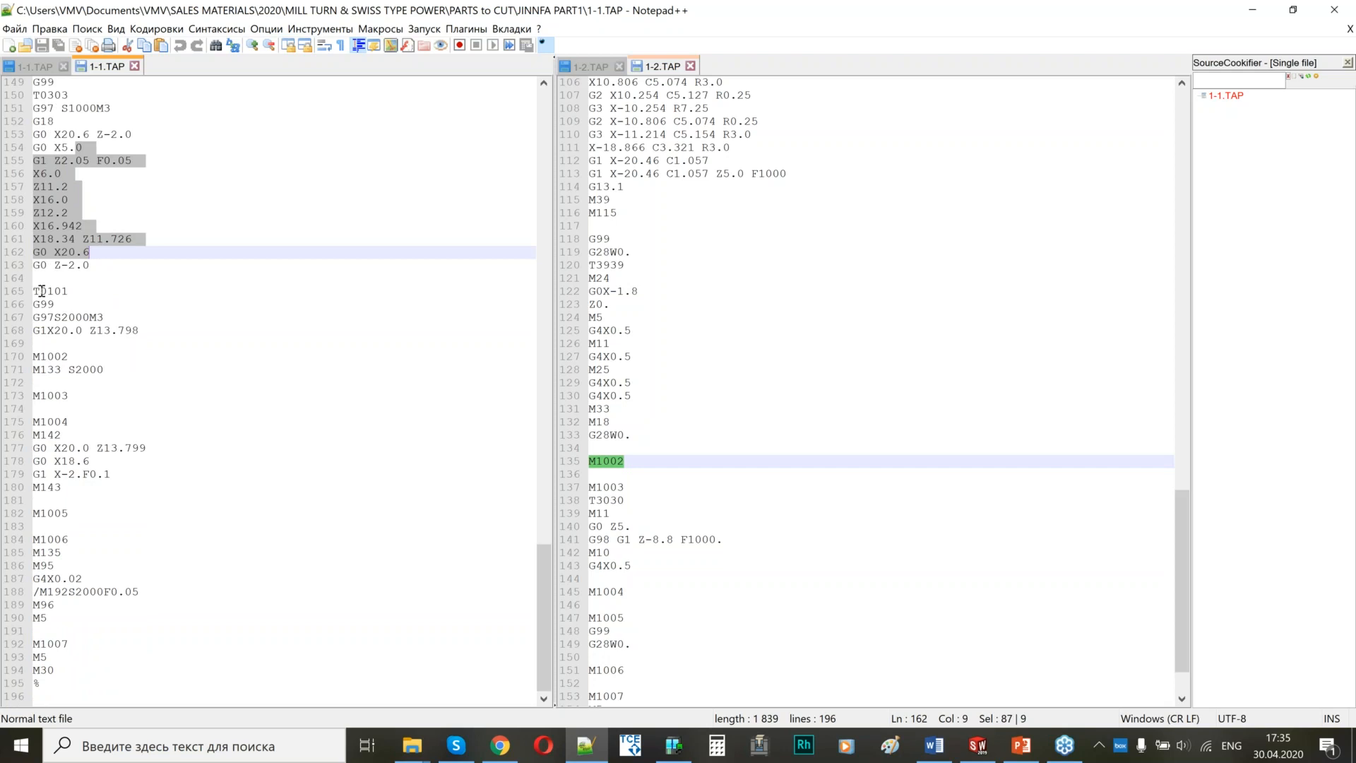
left_click_drag(39, 291, 164, 332)
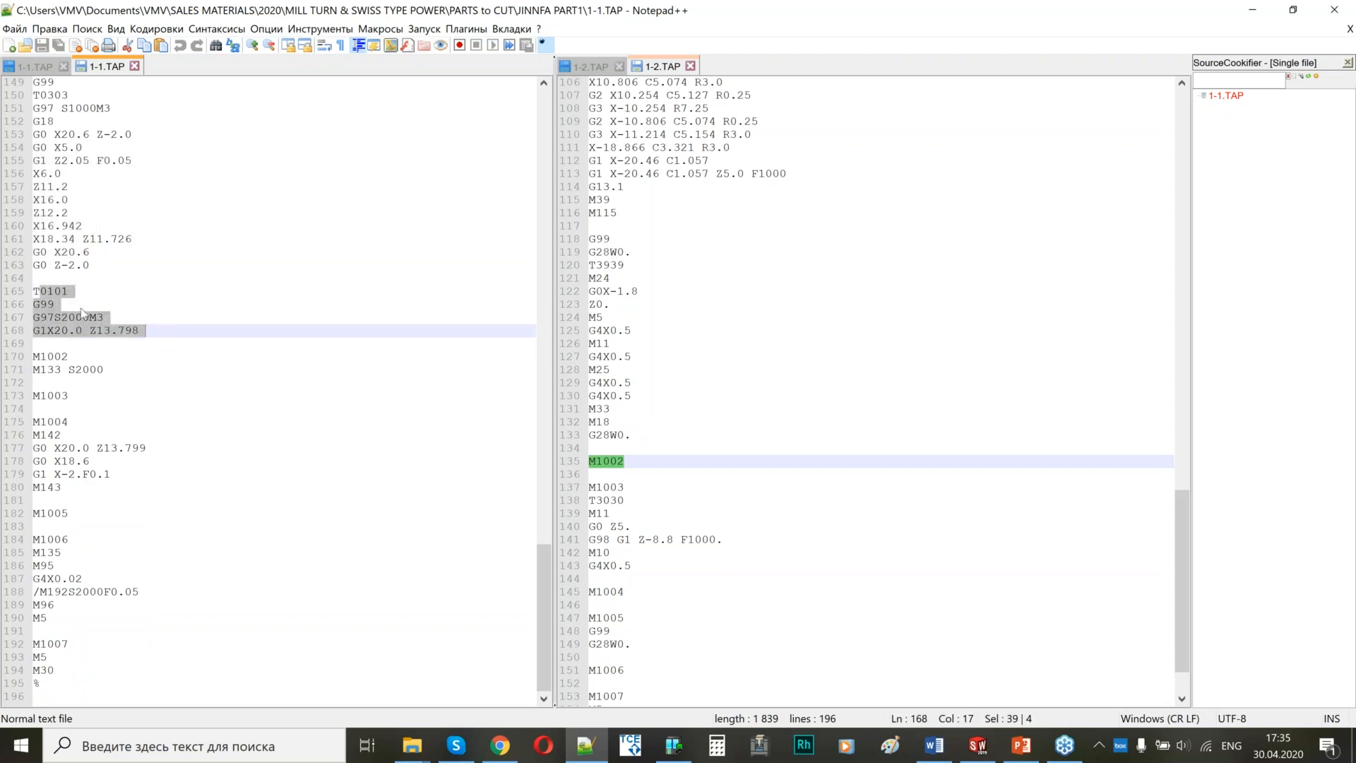
Compare the T3939 block in 1-2.TAP with the T0101 block and the M133 S2000 line in 1-1.TAP.
left_click_drag(612, 251, 646, 424)
left_click(42, 291)
left_click_drag(39, 291, 133, 330)
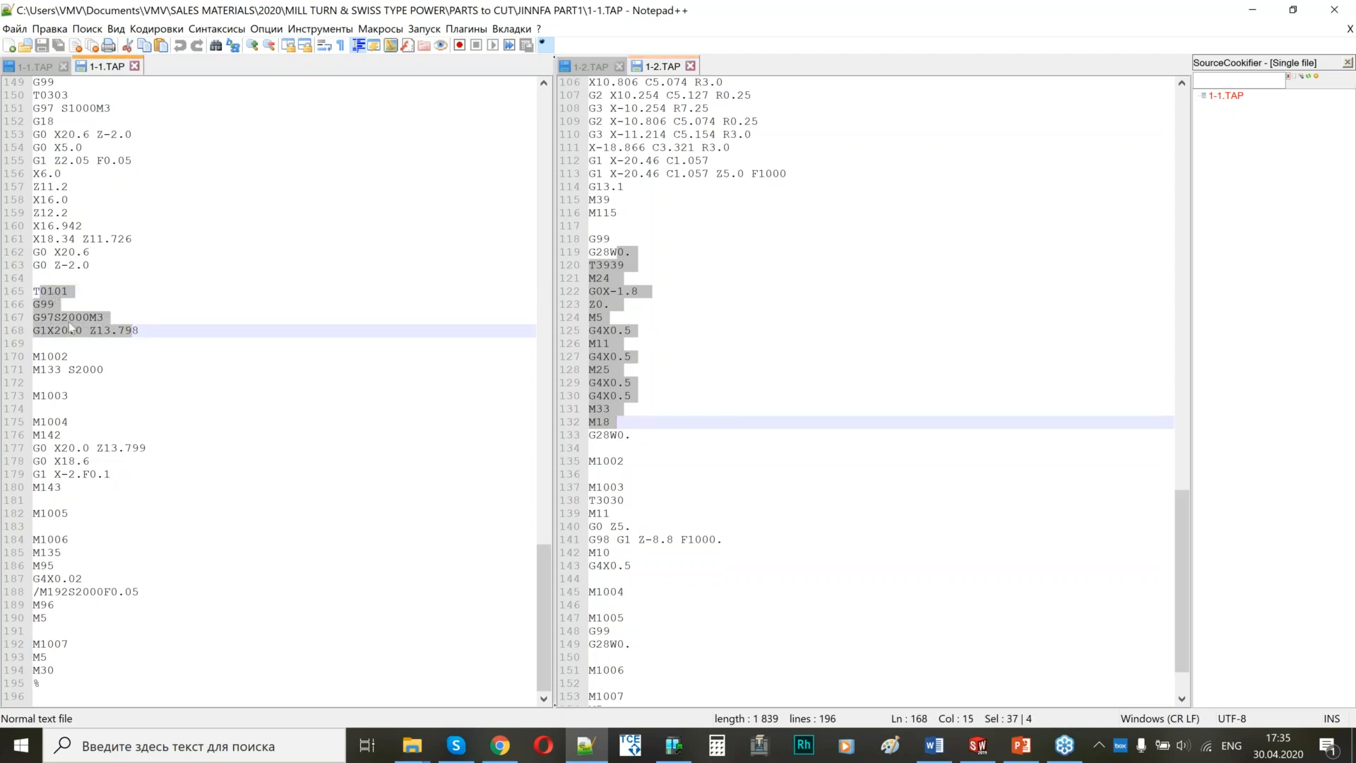
left_click(134, 330)
left_click_drag(132, 332, 40, 331)
left_click_drag(106, 372, 40, 370)
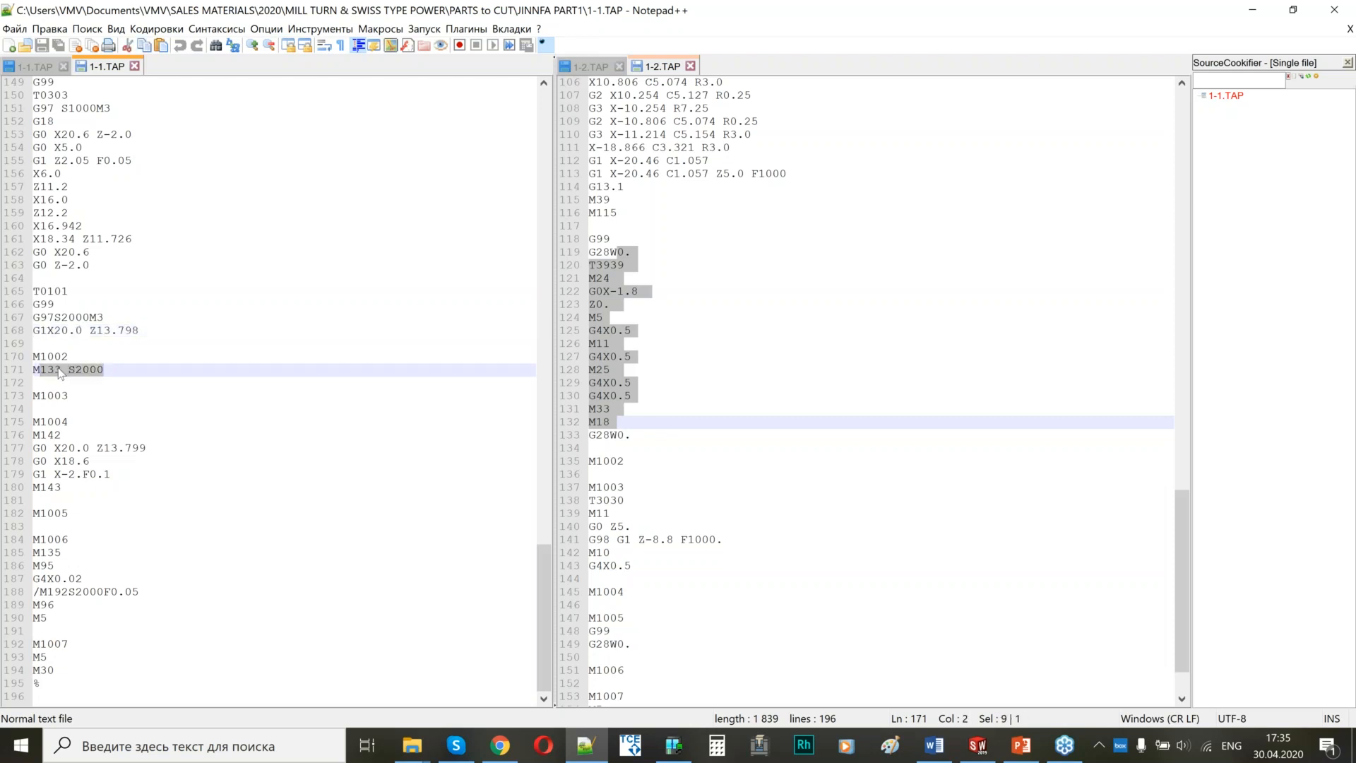
double_click(48, 373)
Compare the M1002 synchronization code in both channel programs, including the M133 S2000 line that follows it in 1-1.TAP.
scroll(616, 392, "down", 2)
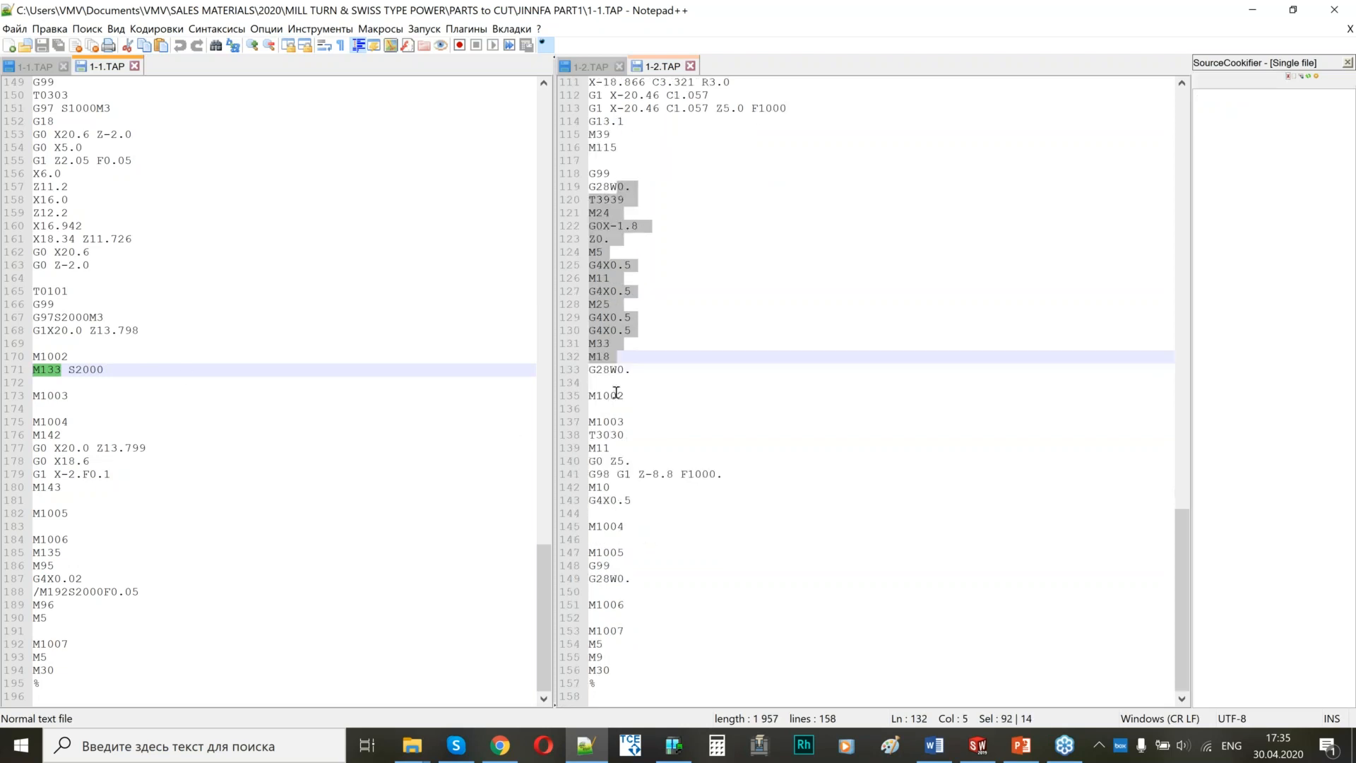
left_click_drag(624, 395, 597, 397)
left_click_drag(73, 358, 30, 358)
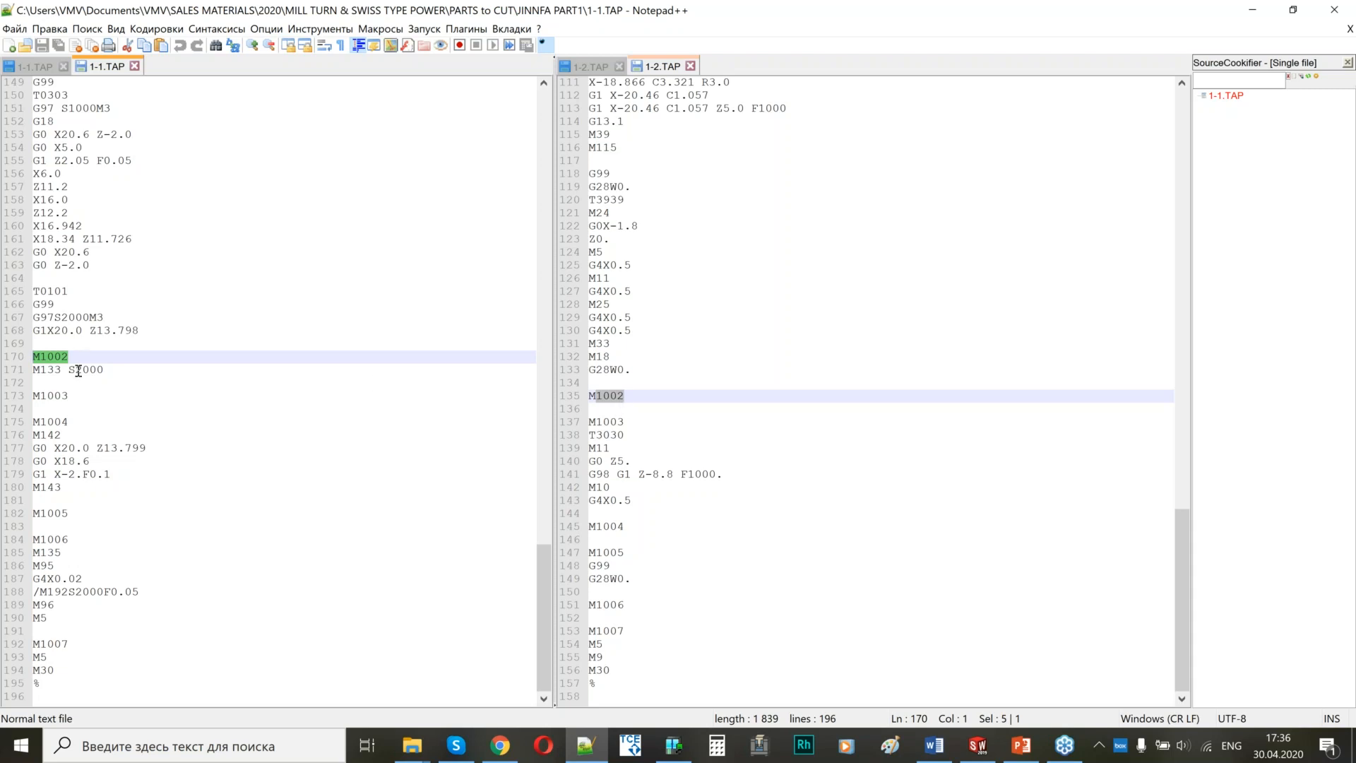
left_click(106, 369)
left_click_drag(106, 369, 40, 370)
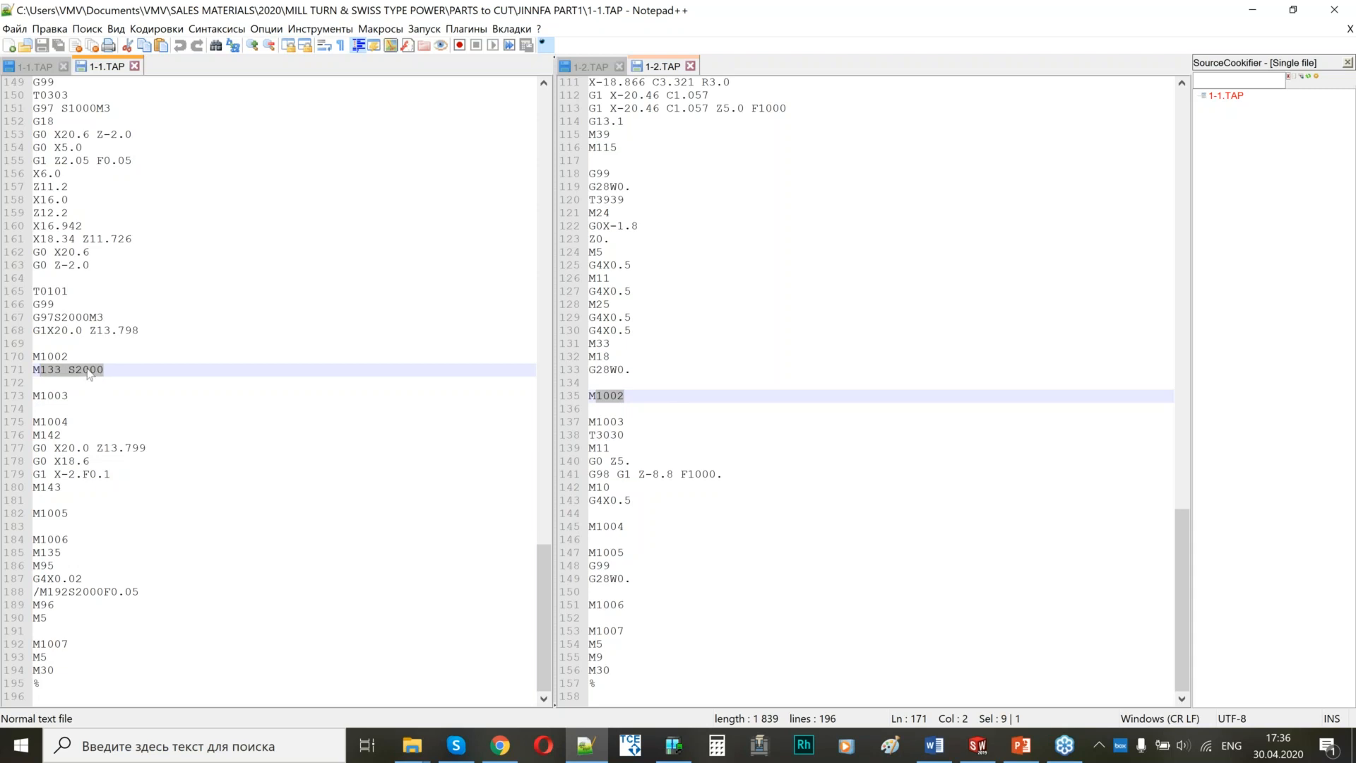
Examine the M1003 and T3030 block in 1-2.TAP, including the G0 Z5. and G1 Z-8.8 moves.
left_click(612, 422)
left_click_drag(611, 423, 637, 500)
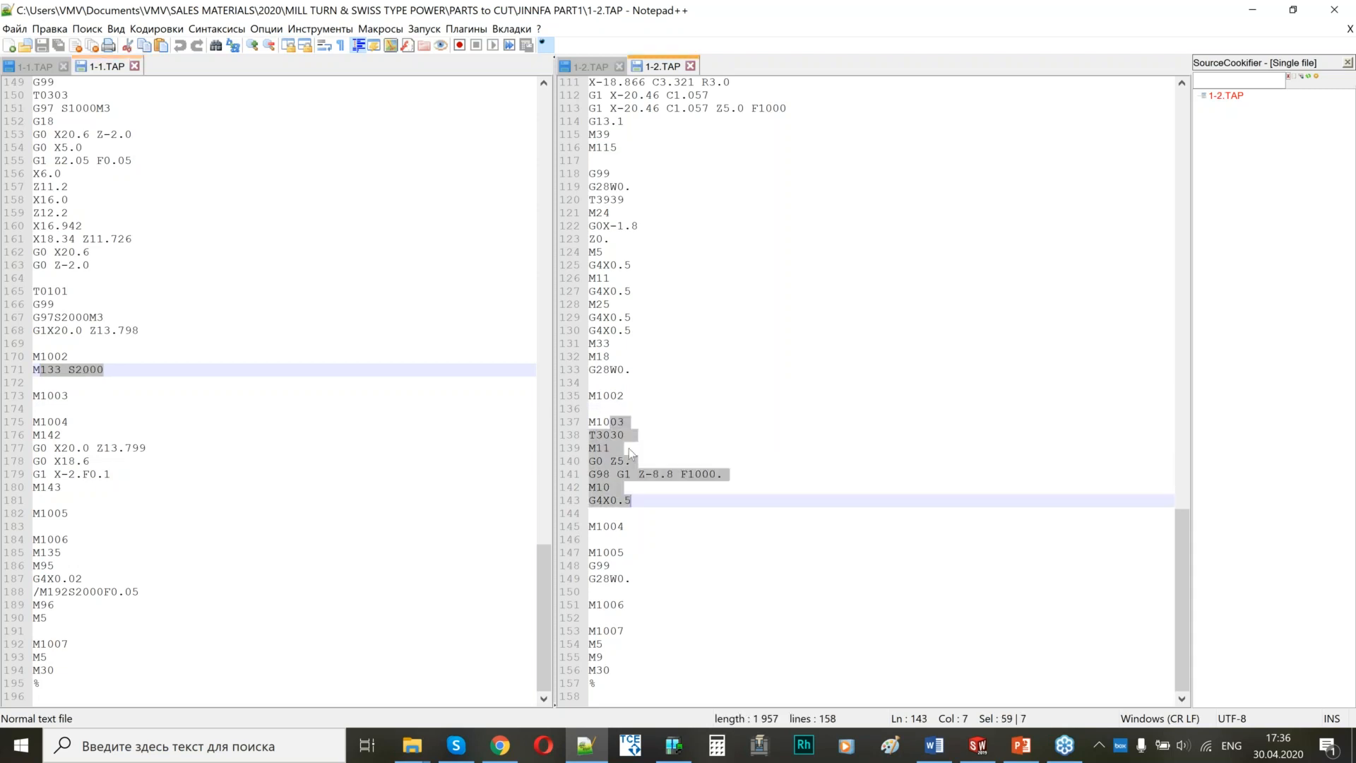
double_click(605, 436)
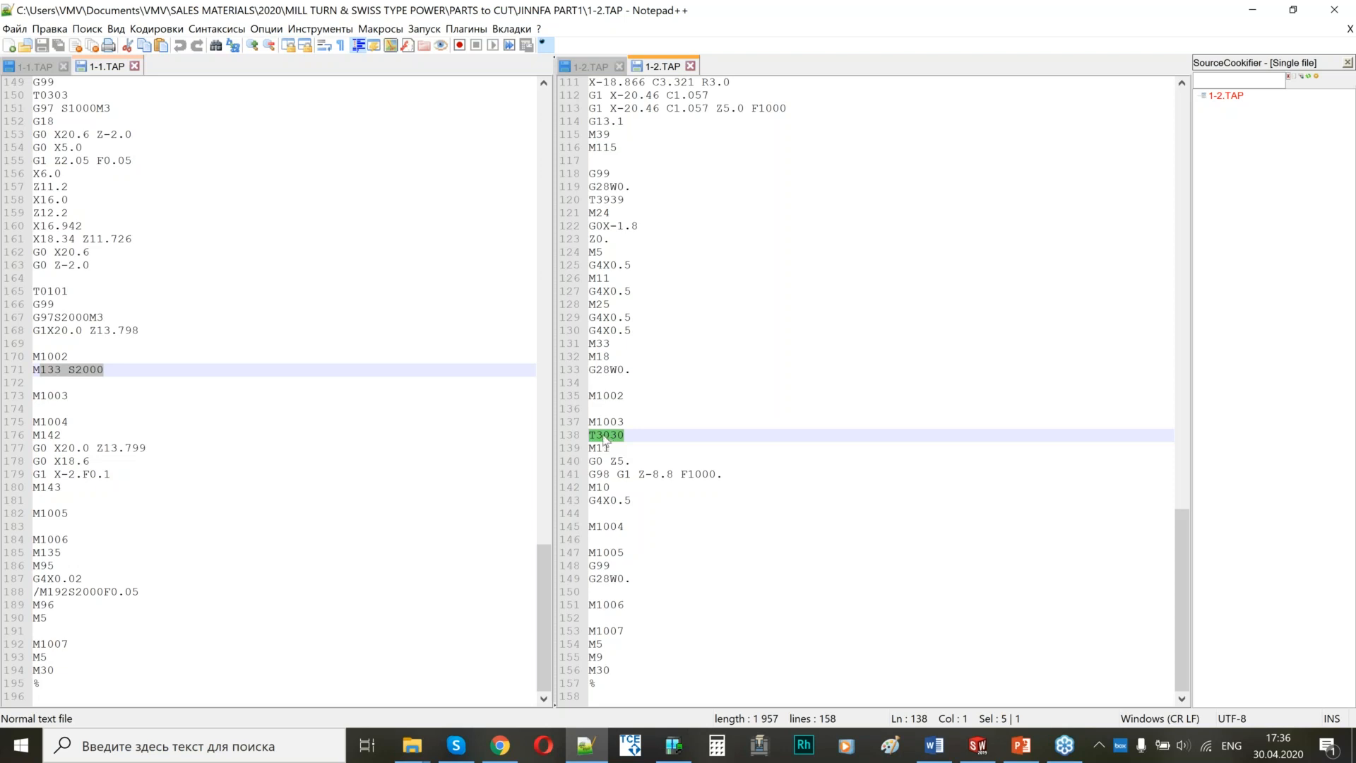
left_click_drag(610, 461, 681, 474)
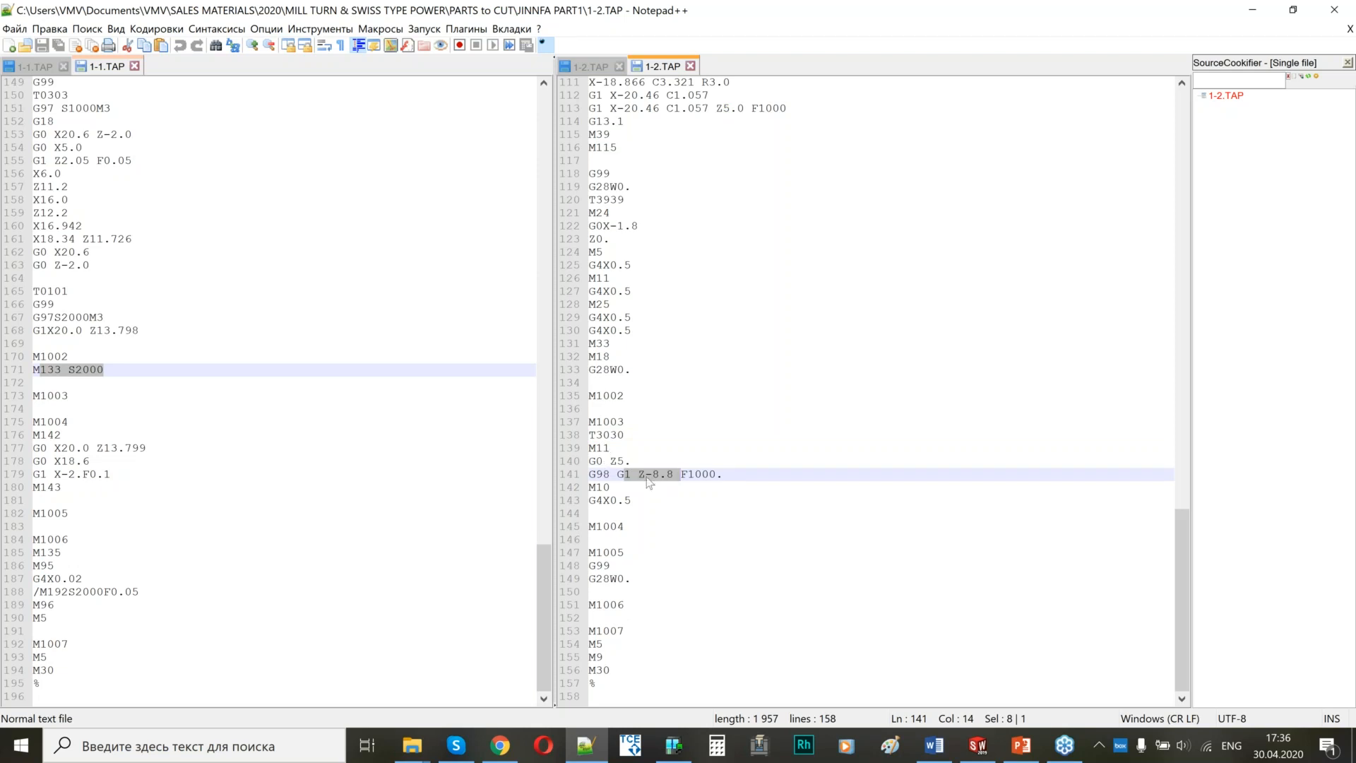
left_click_drag(627, 461, 611, 466)
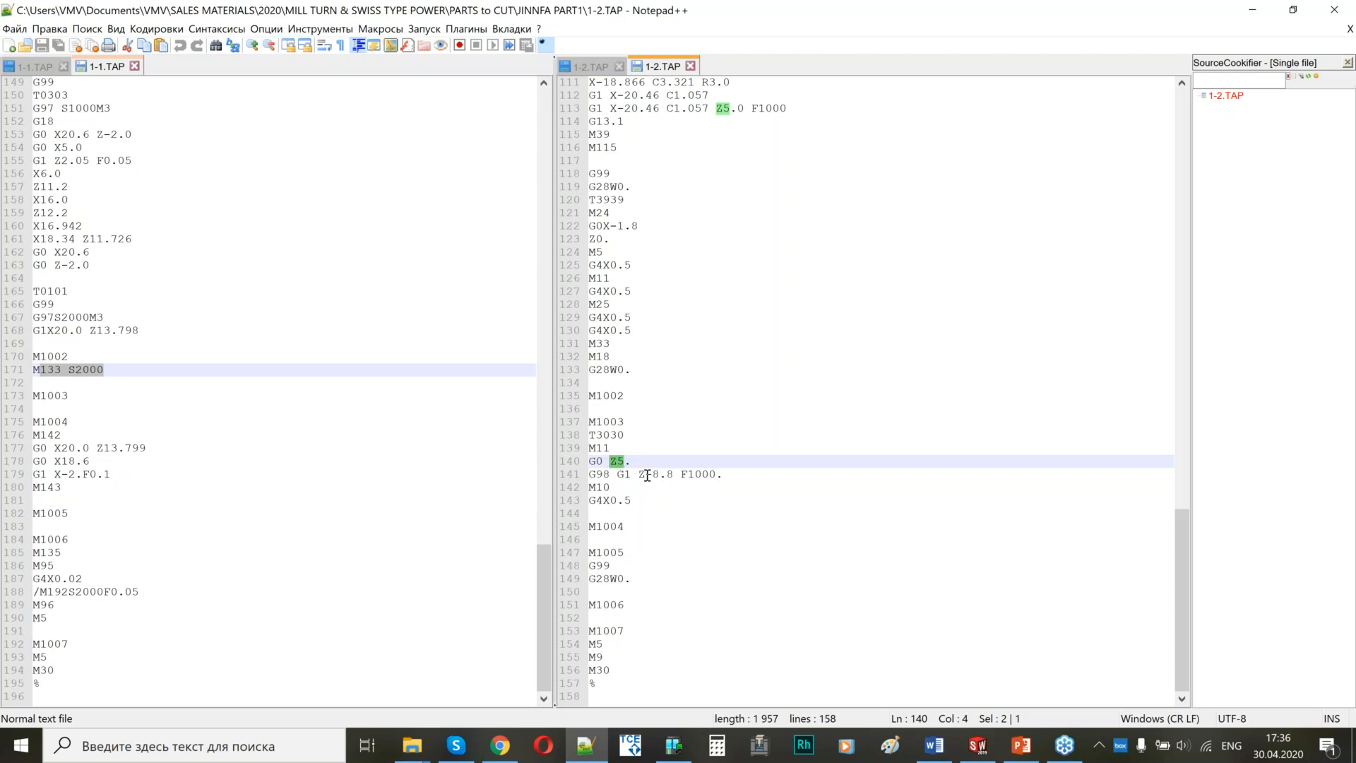
left_click_drag(646, 475, 673, 475)
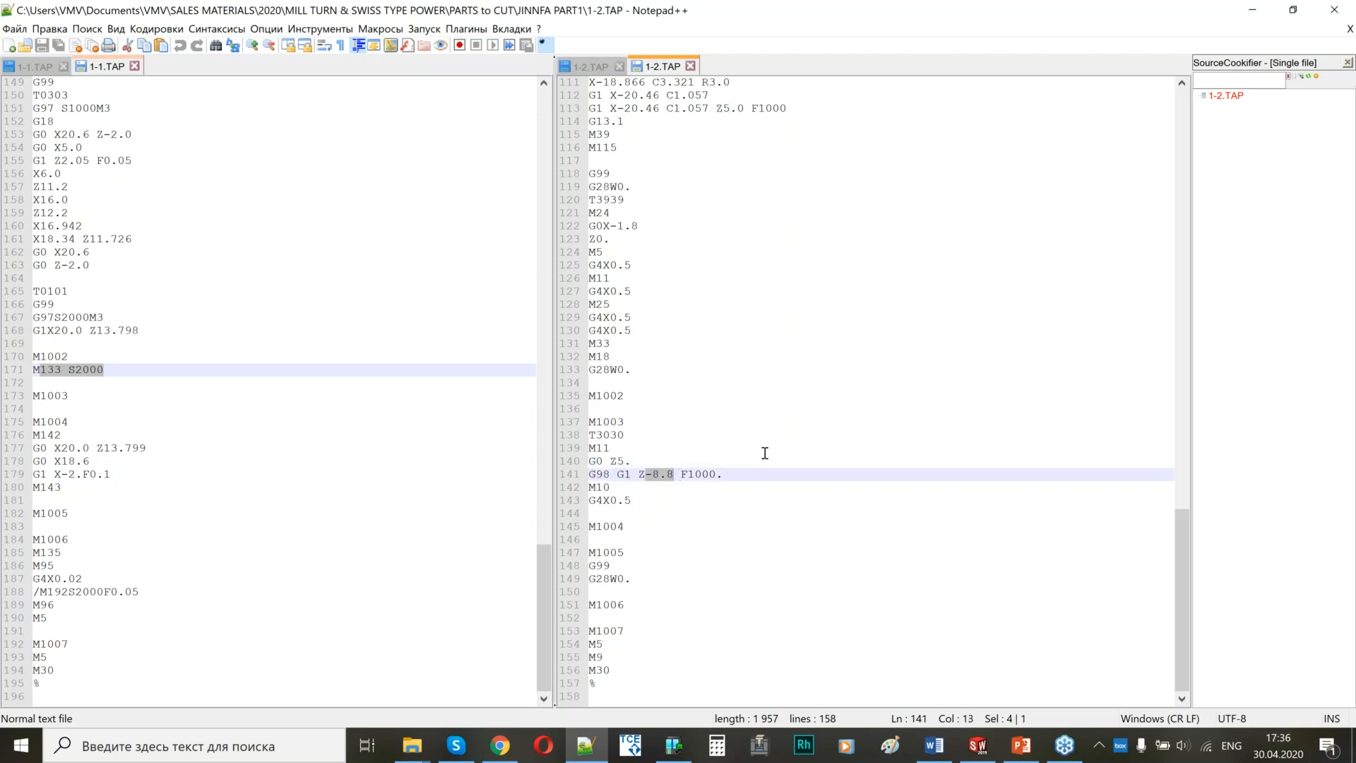
Examine the cut-off block after M1004 in 1-1.TAP, including the M142 and M143 codes.
left_click_drag(62, 423, 54, 496)
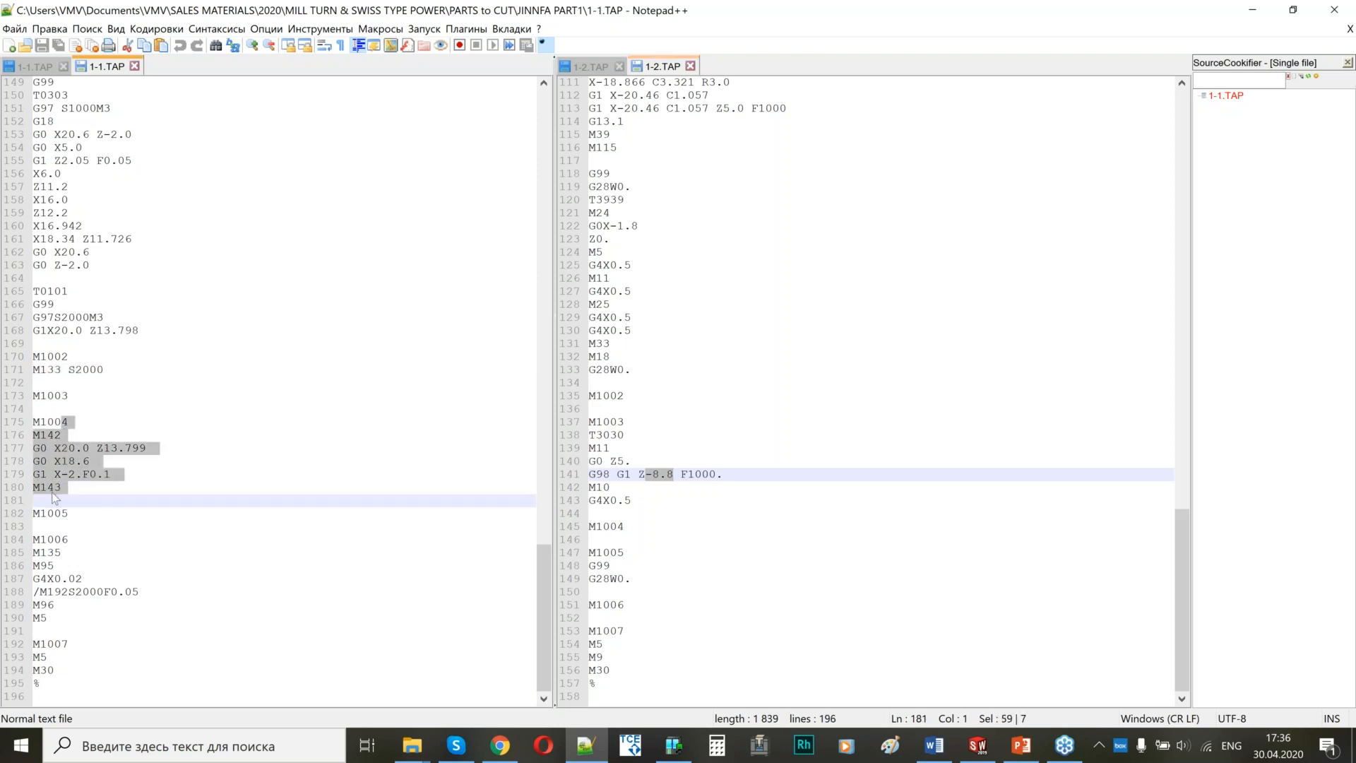
left_click(61, 436)
left_click_drag(61, 435, 46, 435)
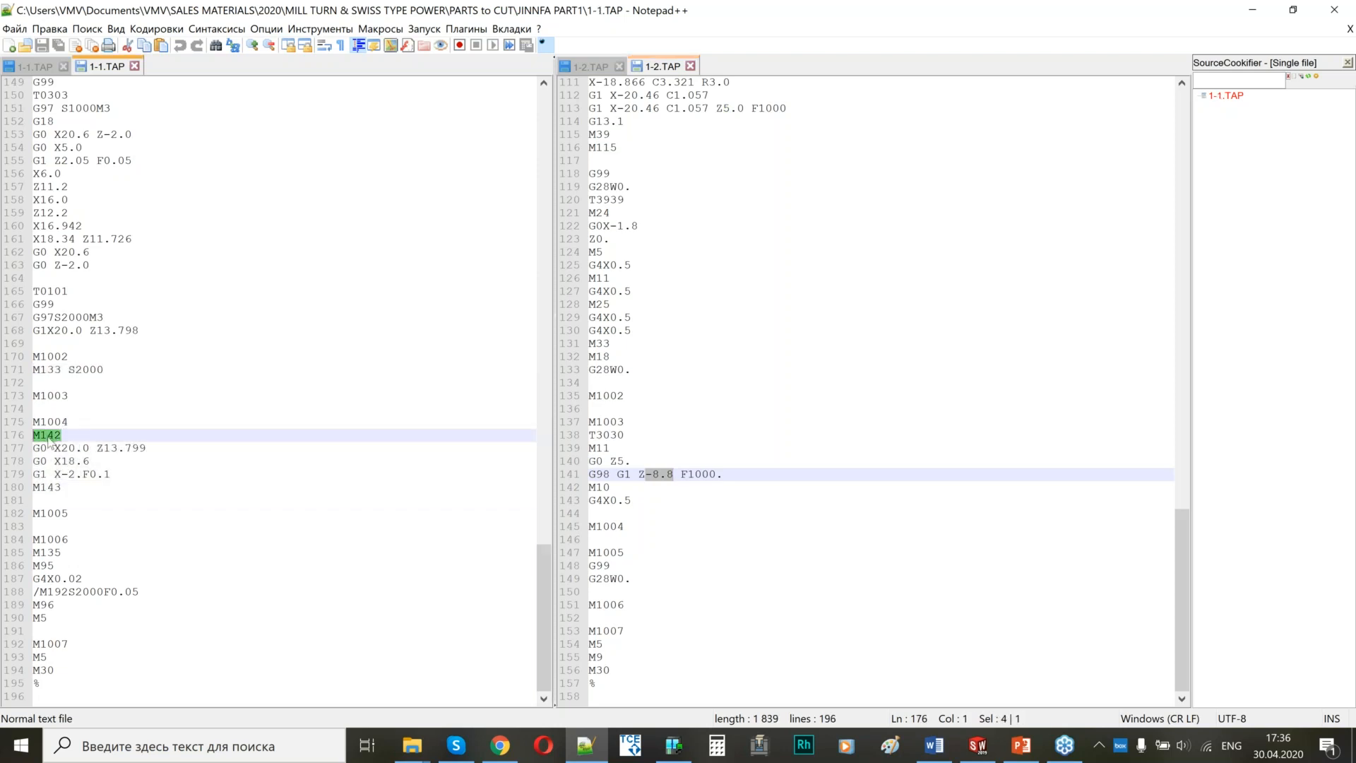
left_click_drag(67, 498, 36, 488)
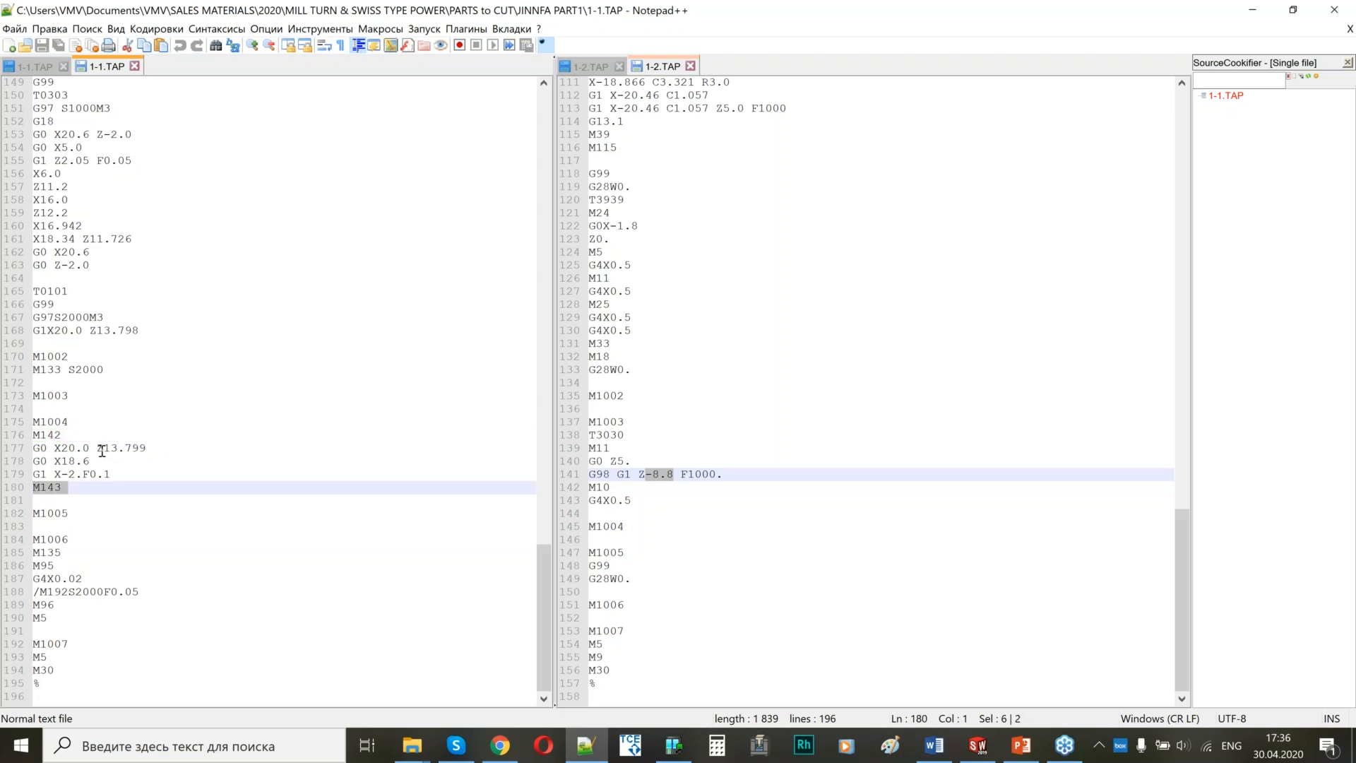
Compare the closing blocks from M1005 to M1007 in both channel programs, including G28W0. and the M135 to M5 lines.
left_click(660, 545)
left_click_drag(618, 552, 605, 657)
left_click_drag(108, 526, 80, 644)
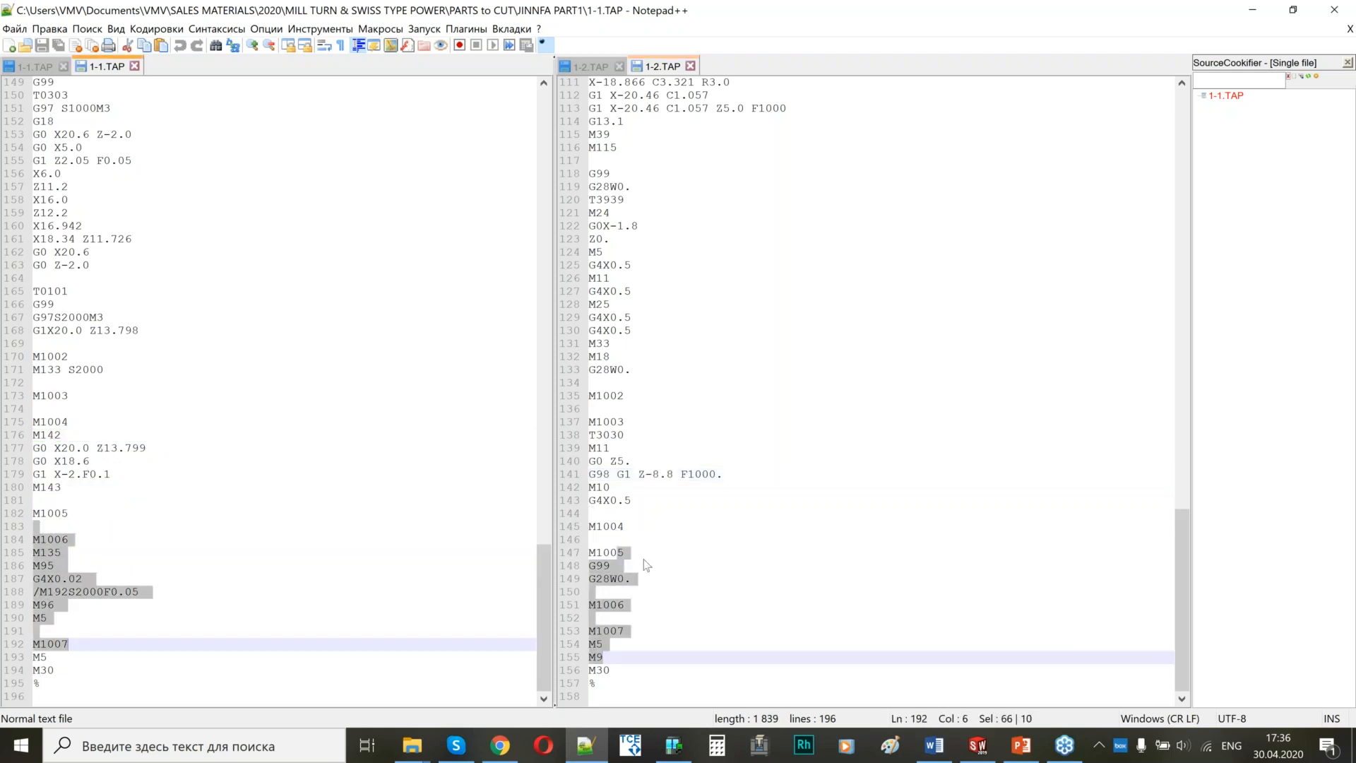
left_click_drag(633, 579, 574, 577)
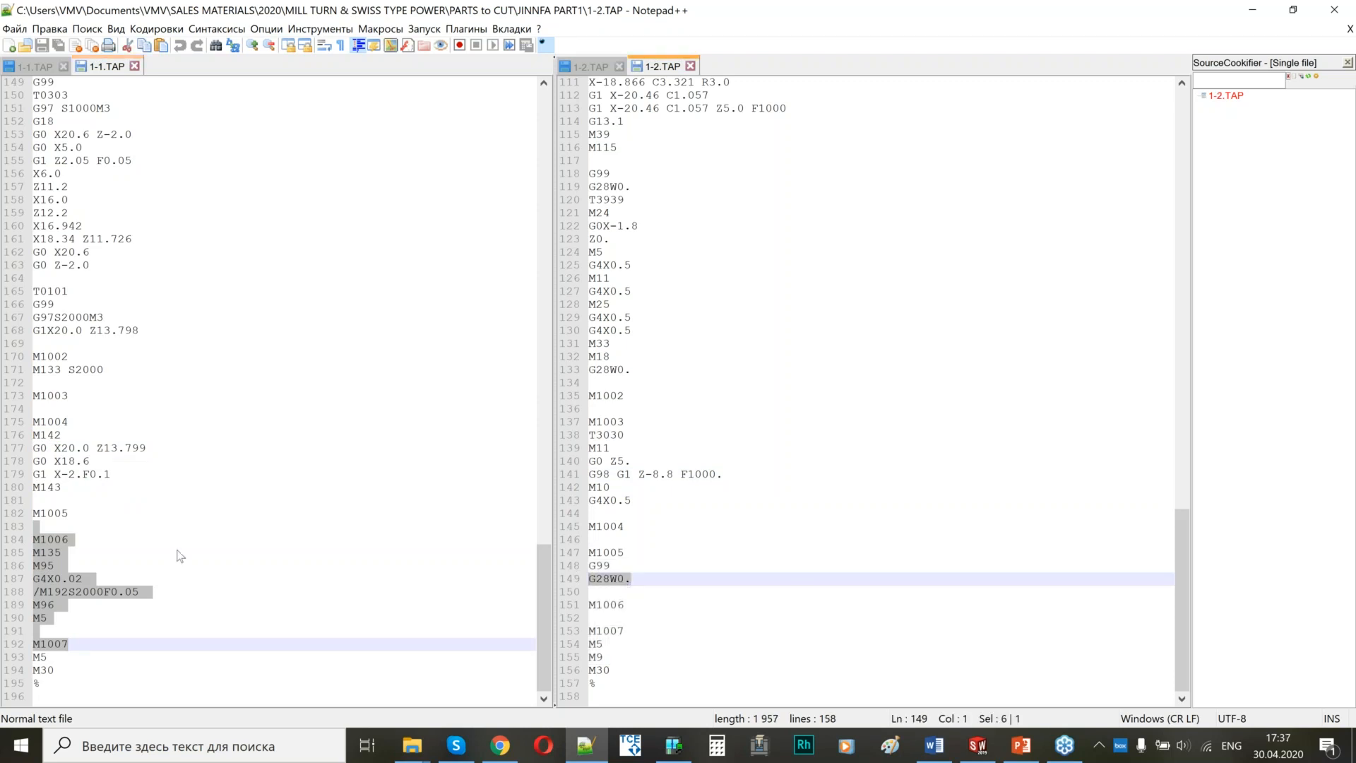
left_click_drag(71, 540, 33, 631)
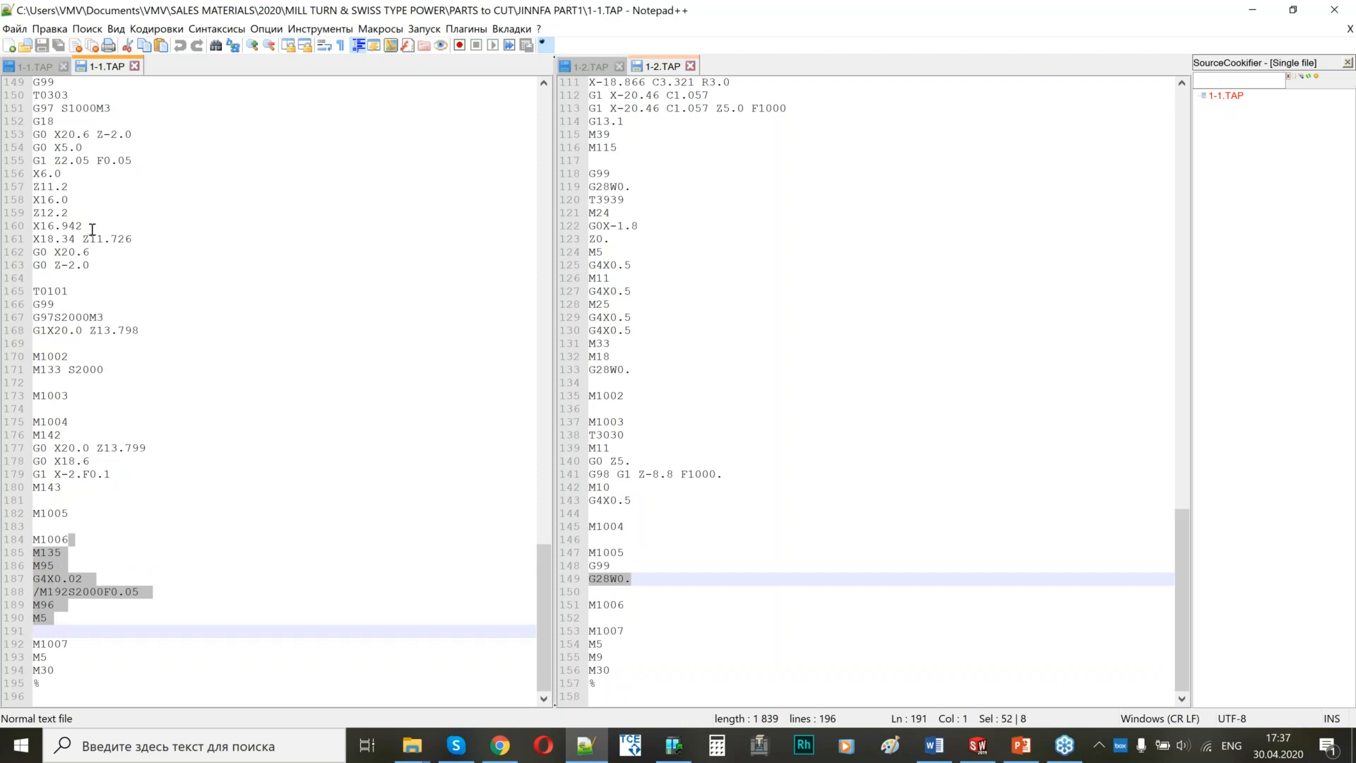
Return both channel programs to their beginning and look over the first tool blocks of 1-1.TAP.
left_click_drag(545, 561, 550, 95)
left_click_drag(1185, 536, 1187, 118)
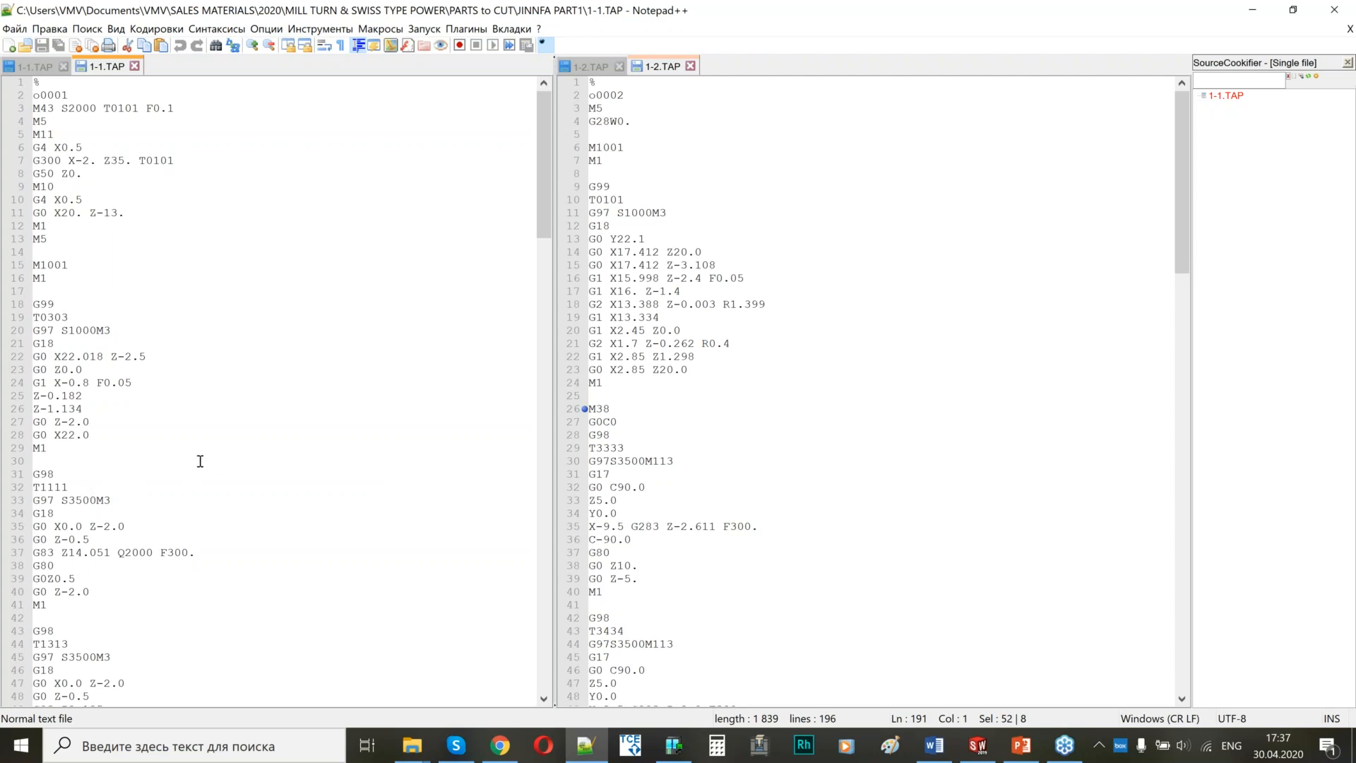
scroll(256, 432, "down", 8)
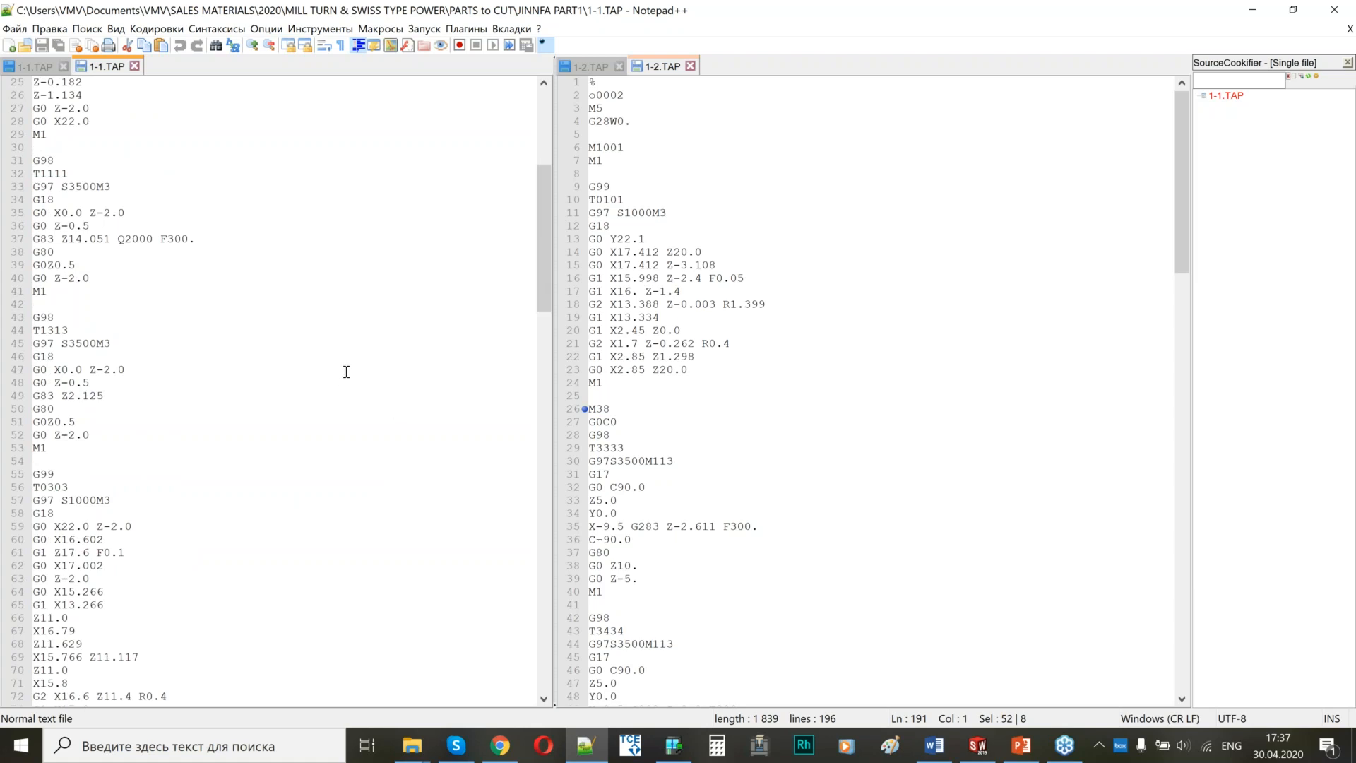
Switch to SOLIDWORKS and change the CAM-Part's CNC machine to Citizen_L32-1M12, continuing without a backup.
left_click(968, 754)
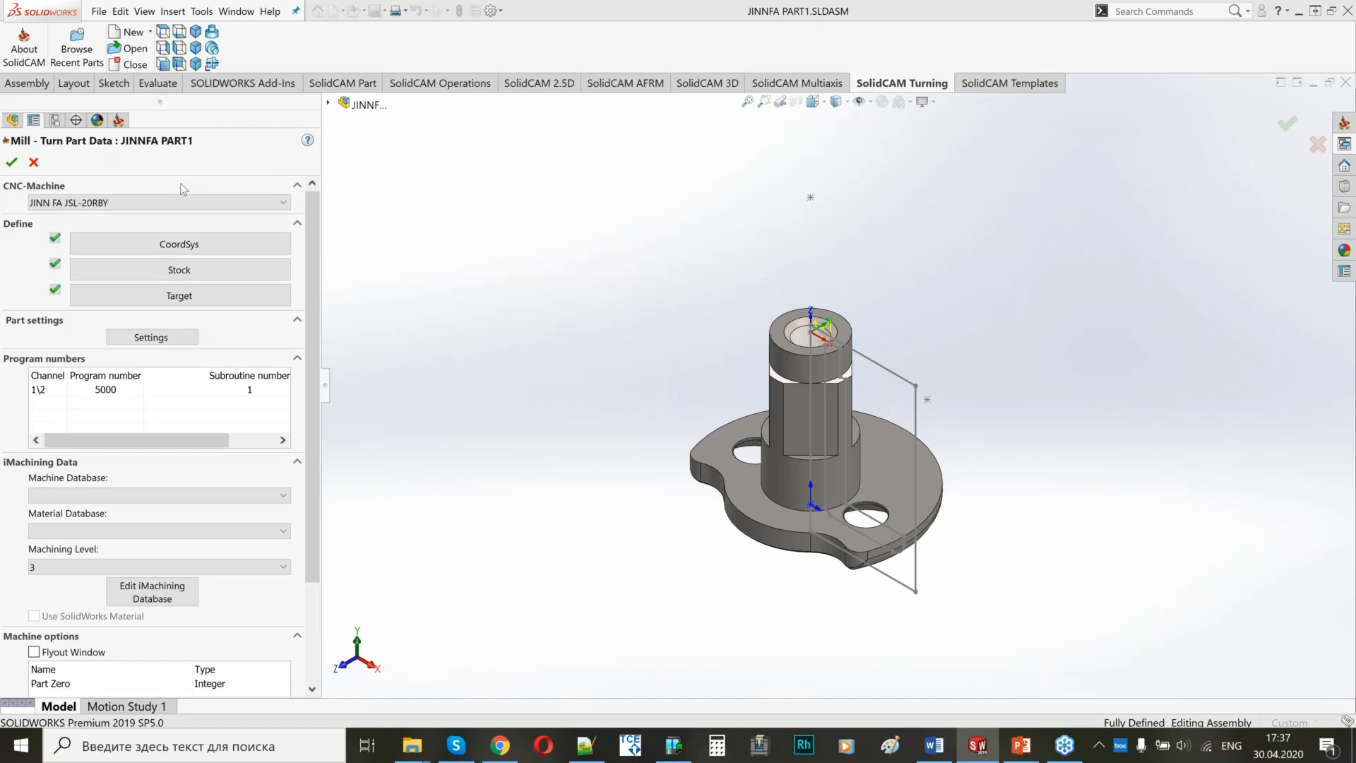
left_click(148, 199)
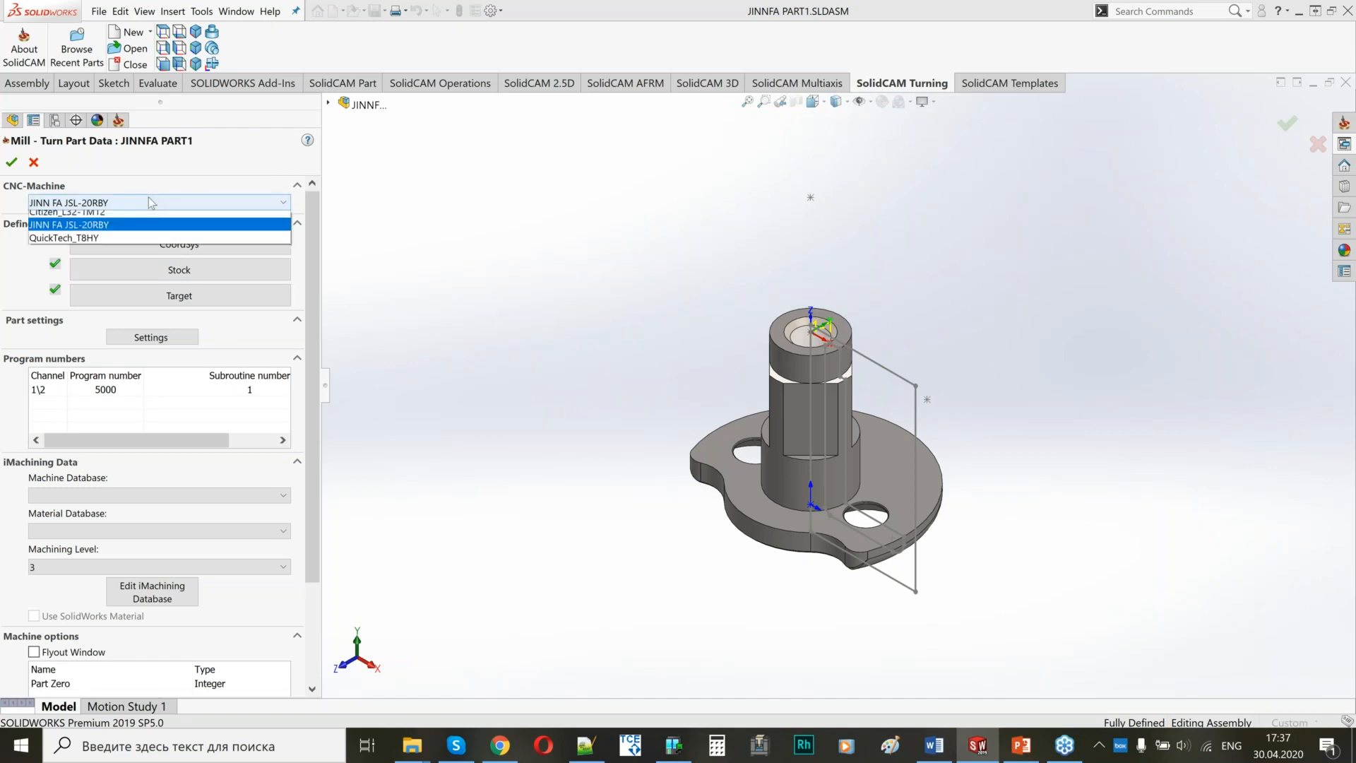
left_click(57, 213)
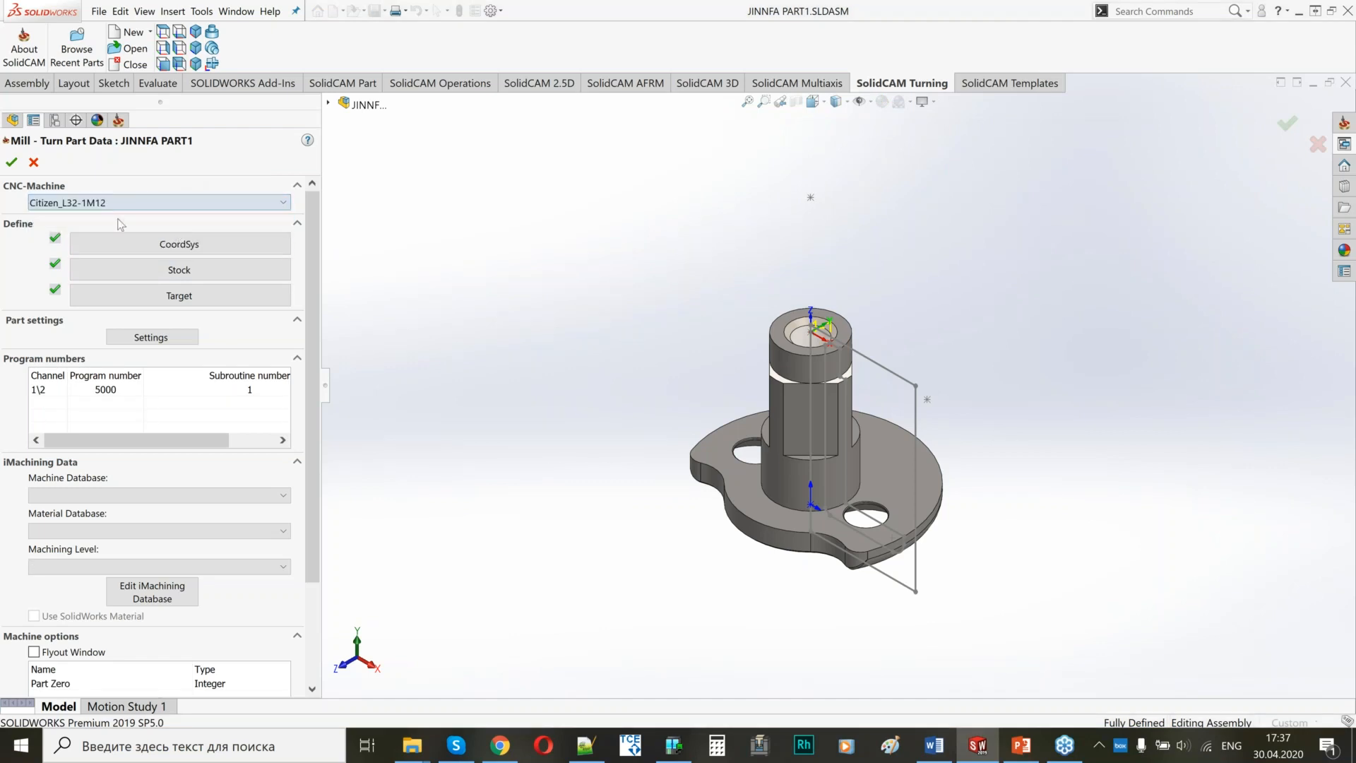
left_click(12, 162)
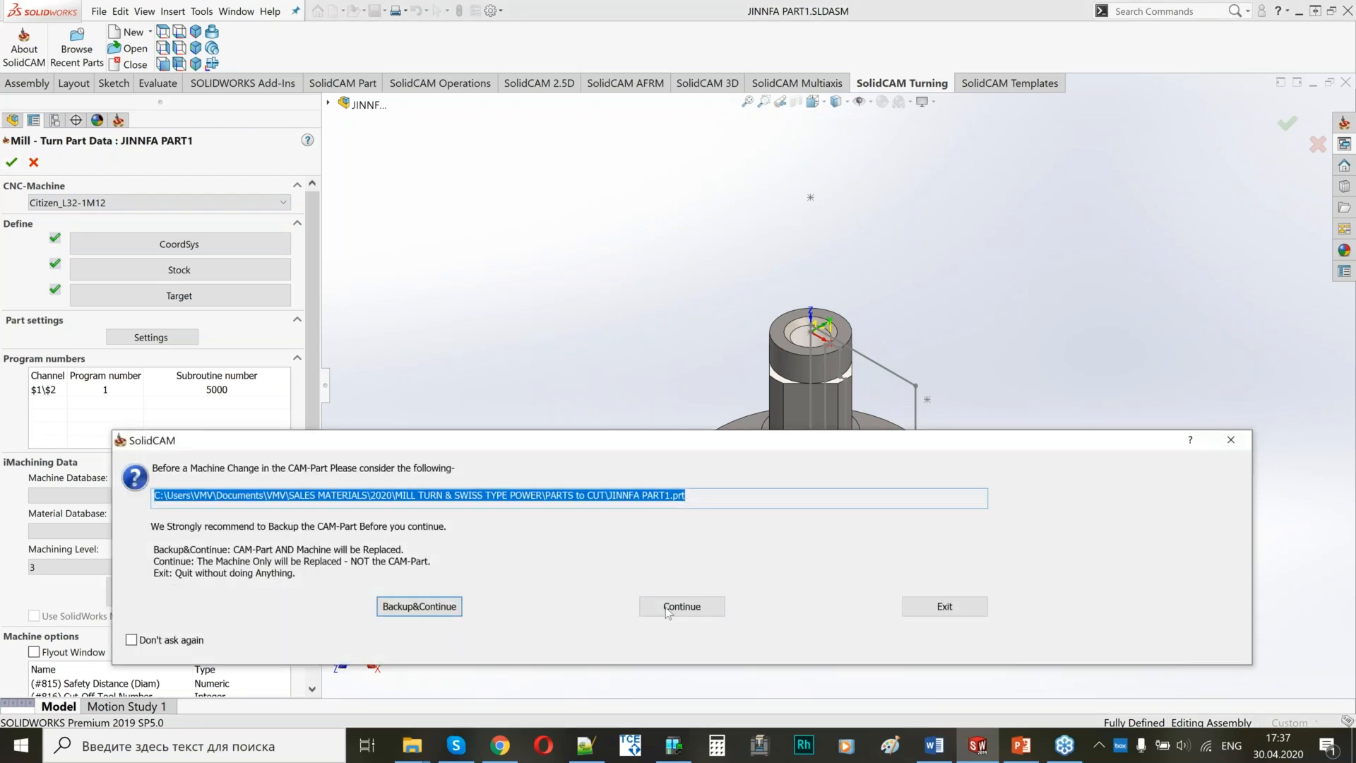
left_click_drag(583, 440, 596, 238)
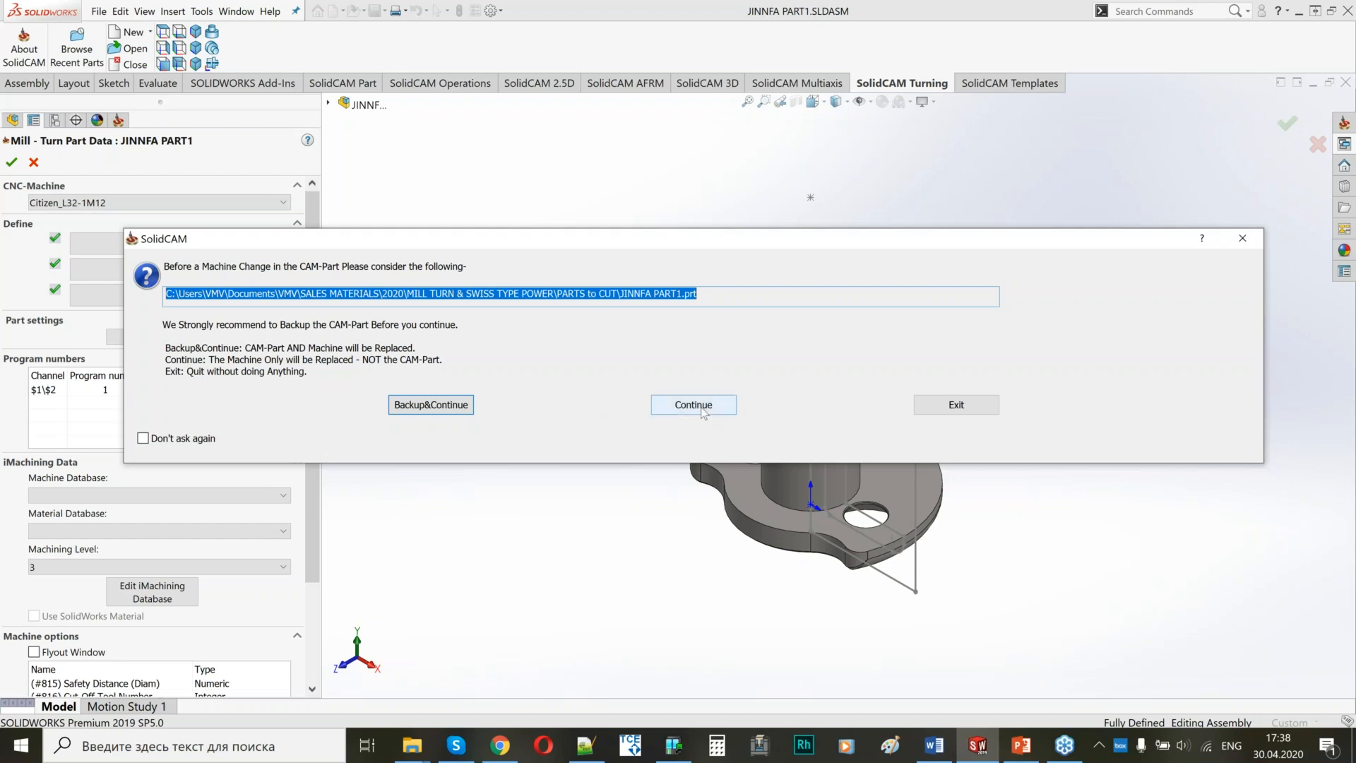
left_click(671, 407)
Convert the T30X | BS submachine to T31-T39 | $2 | CX+, keeping the other submachine mappings and the proposed drill cycle conversion.
left_click_drag(599, 278, 738, 276)
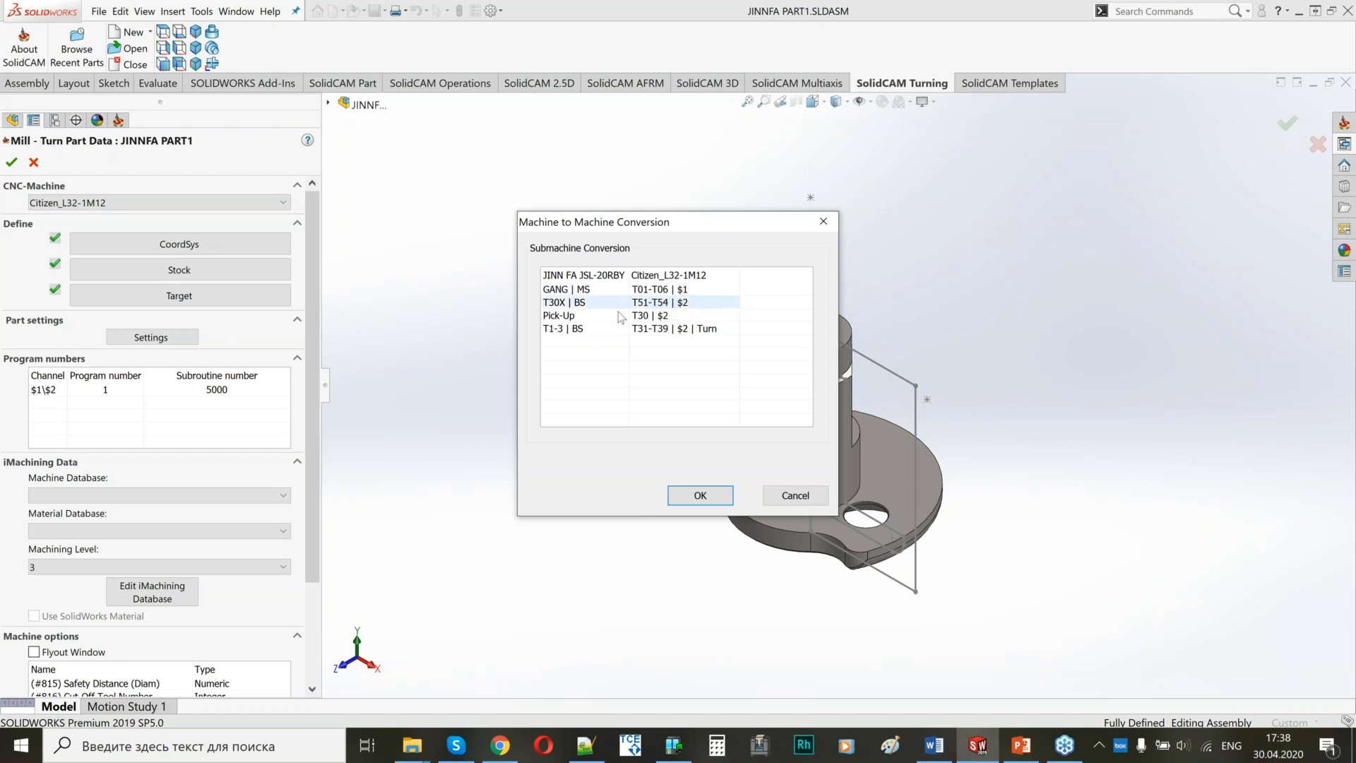
left_click(709, 306)
left_click(710, 305)
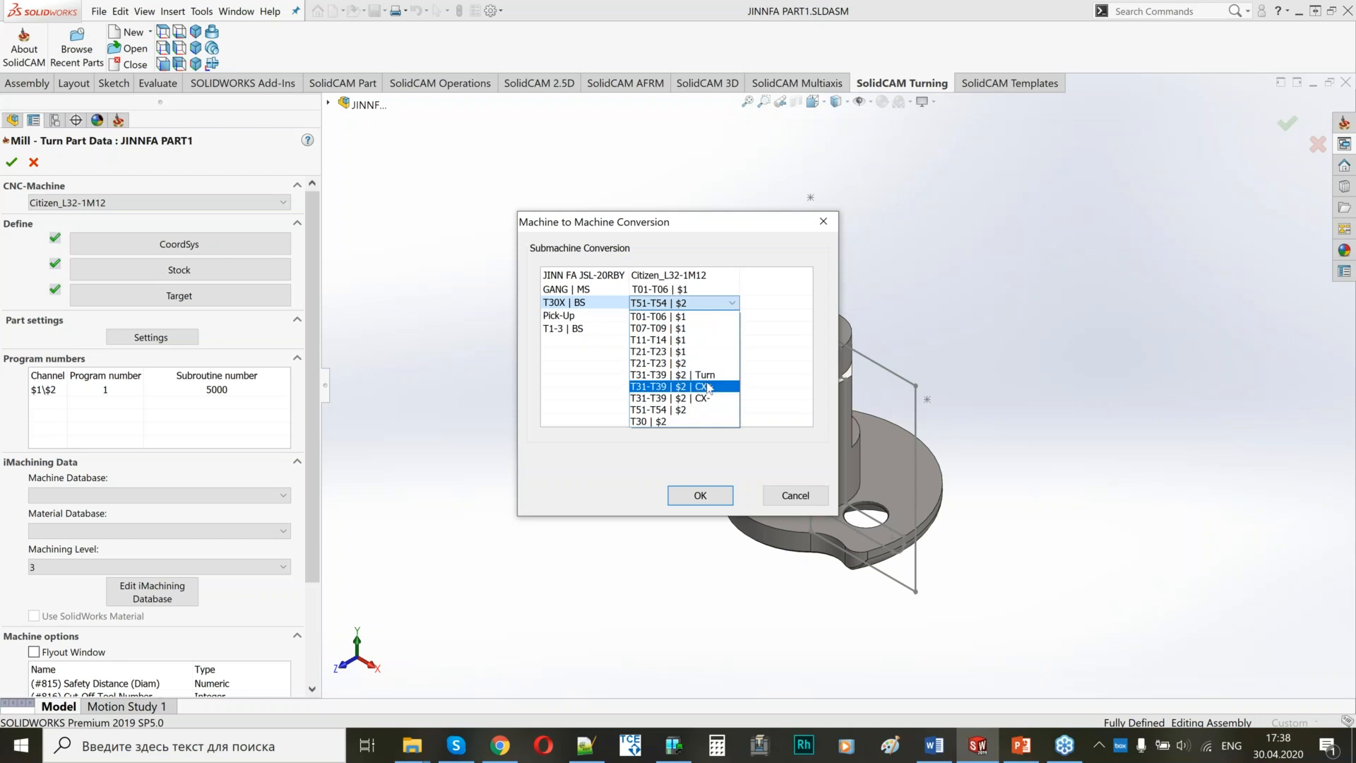
left_click(708, 386)
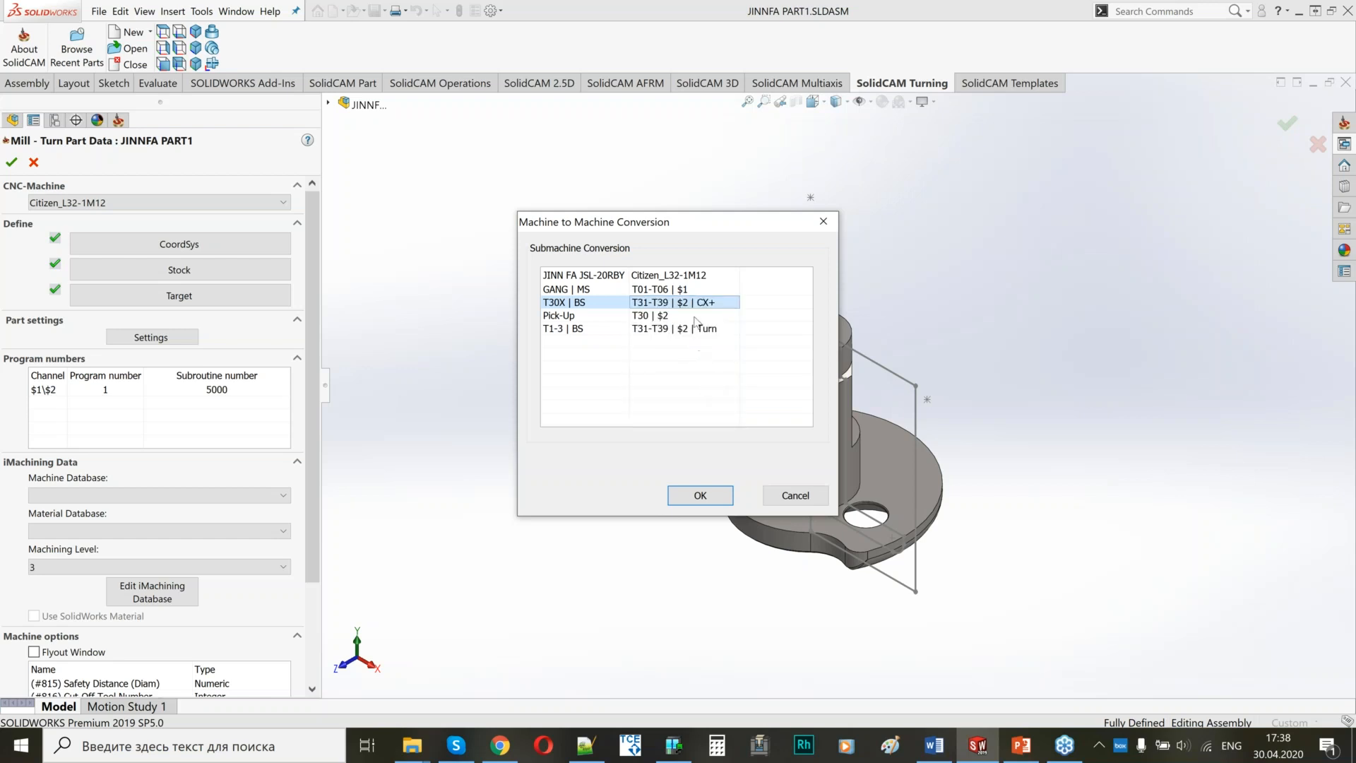
left_click(696, 495)
left_click(718, 499)
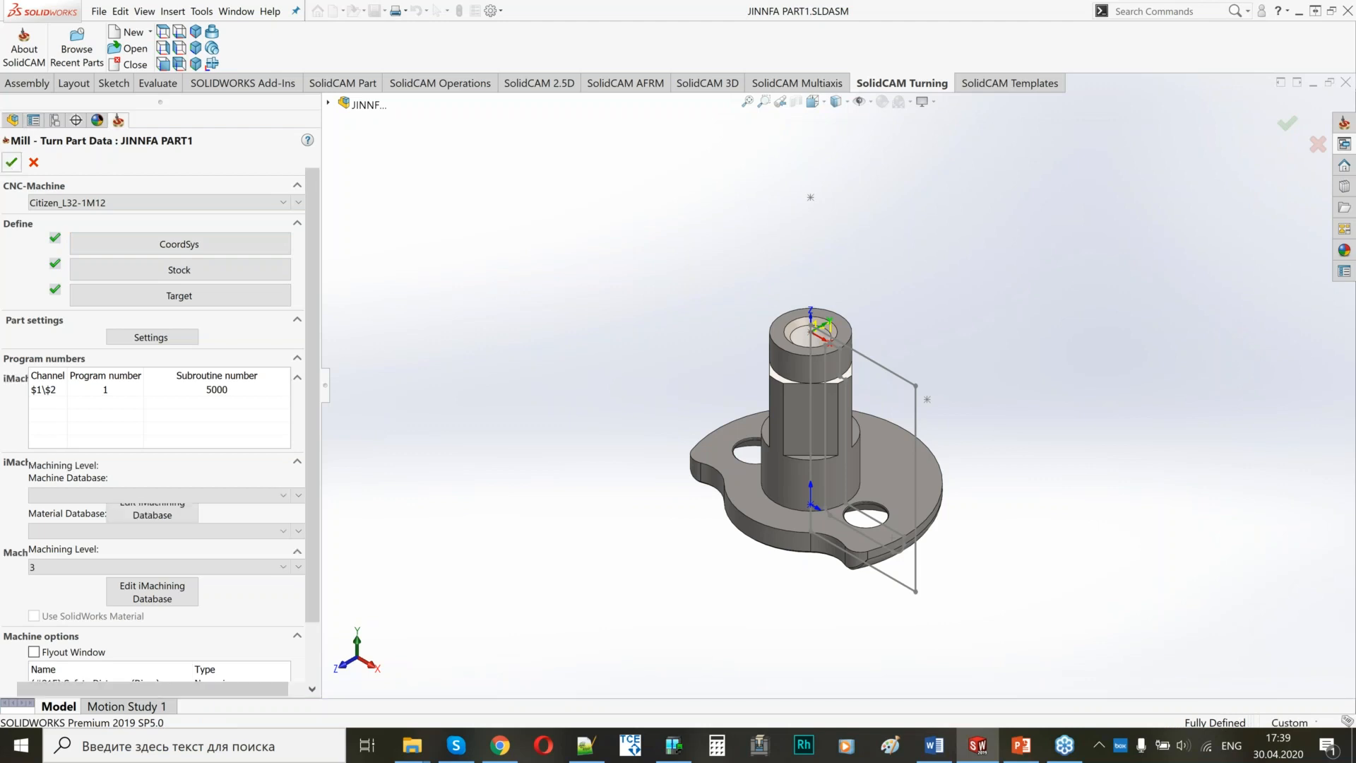
Suppress the second-channel operations BS-FACE, DRILL D2.7, CHAMFER D2.7, CHAMFER D2.5 and BS PROFILE.
left_click(214, 62)
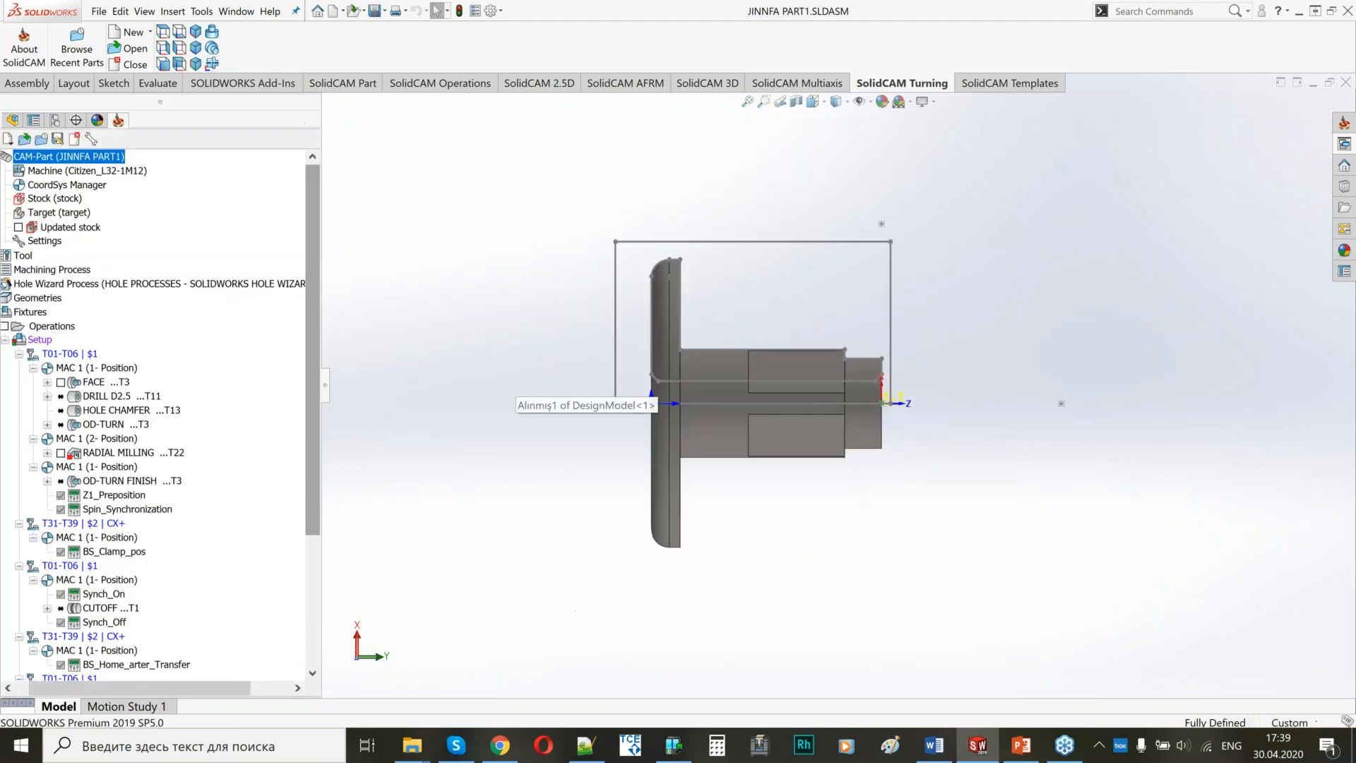
left_click_drag(309, 342, 308, 490)
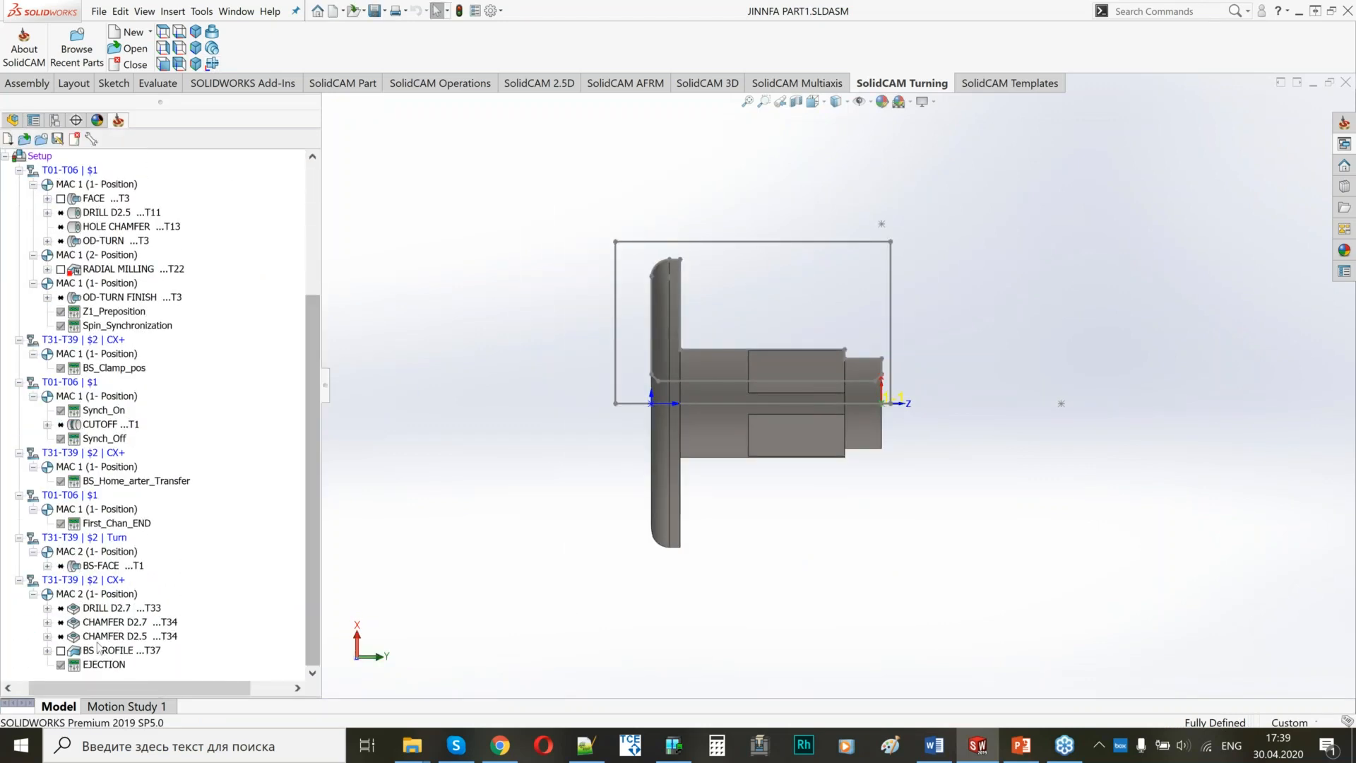
scroll(62, 460, "up", 5)
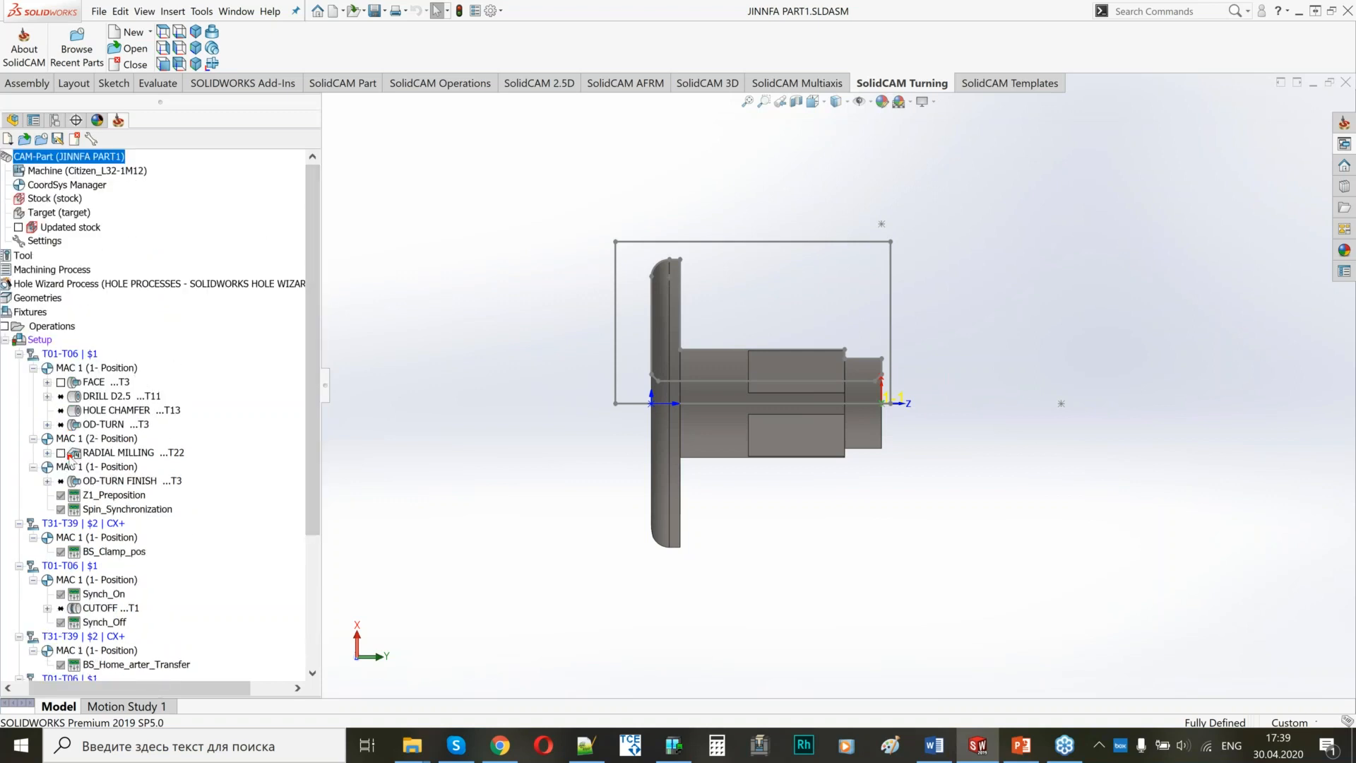
left_click_drag(329, 388, 370, 402)
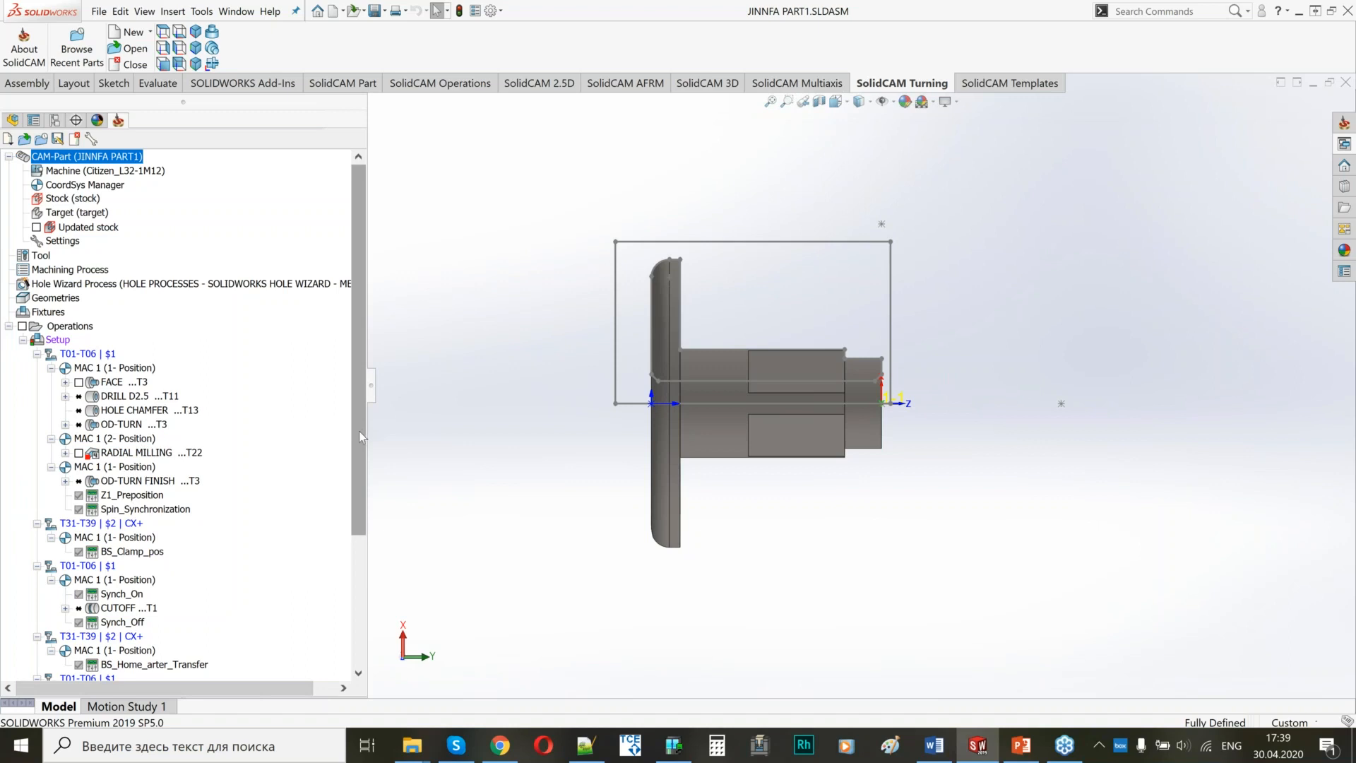
left_click_drag(359, 431, 353, 562)
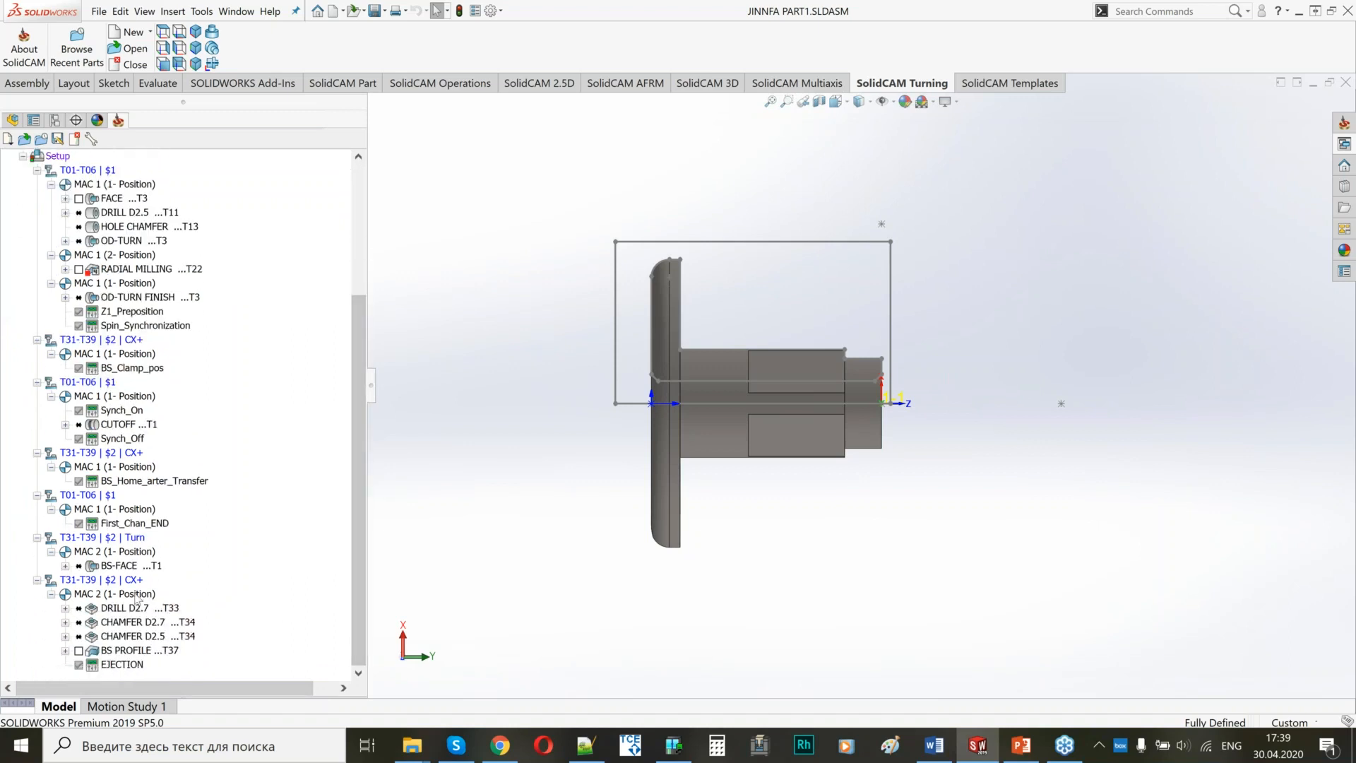
left_click(131, 566)
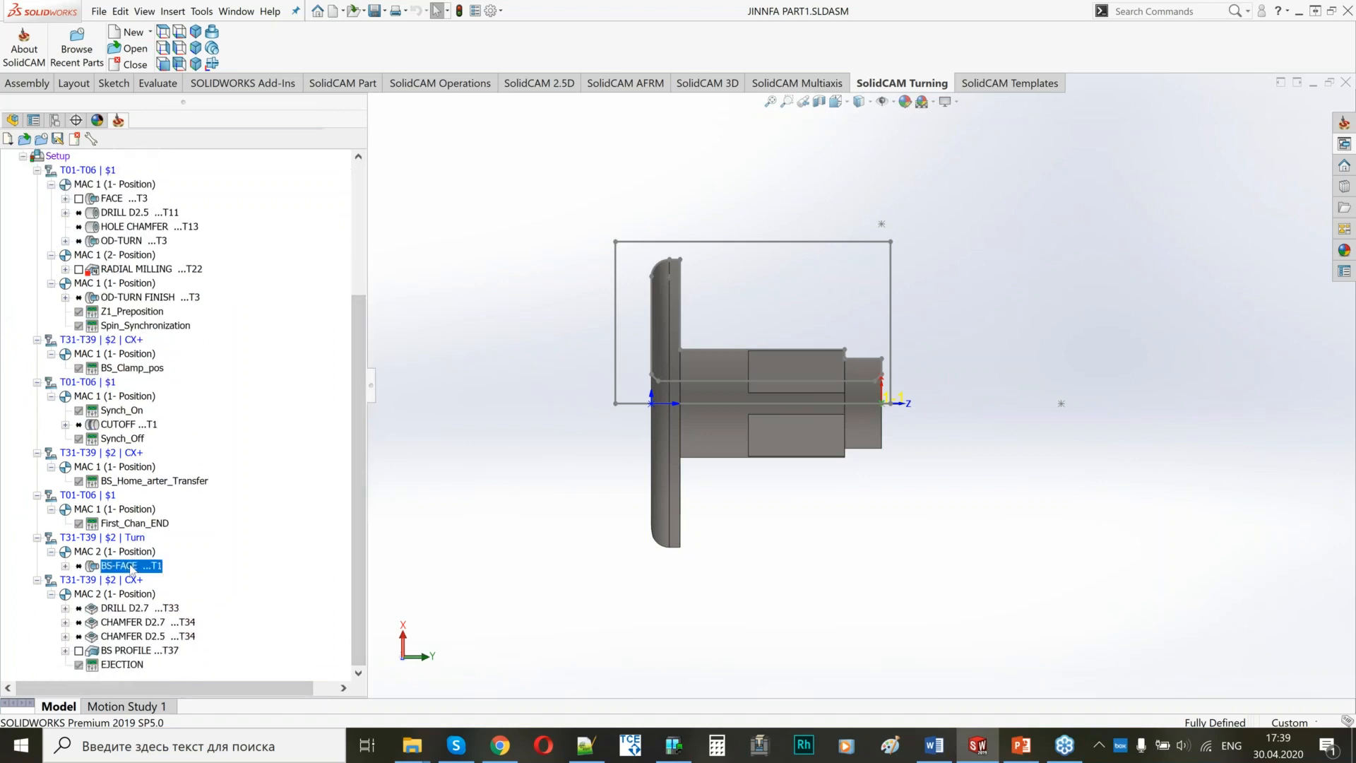
left_click(136, 652, "shift")
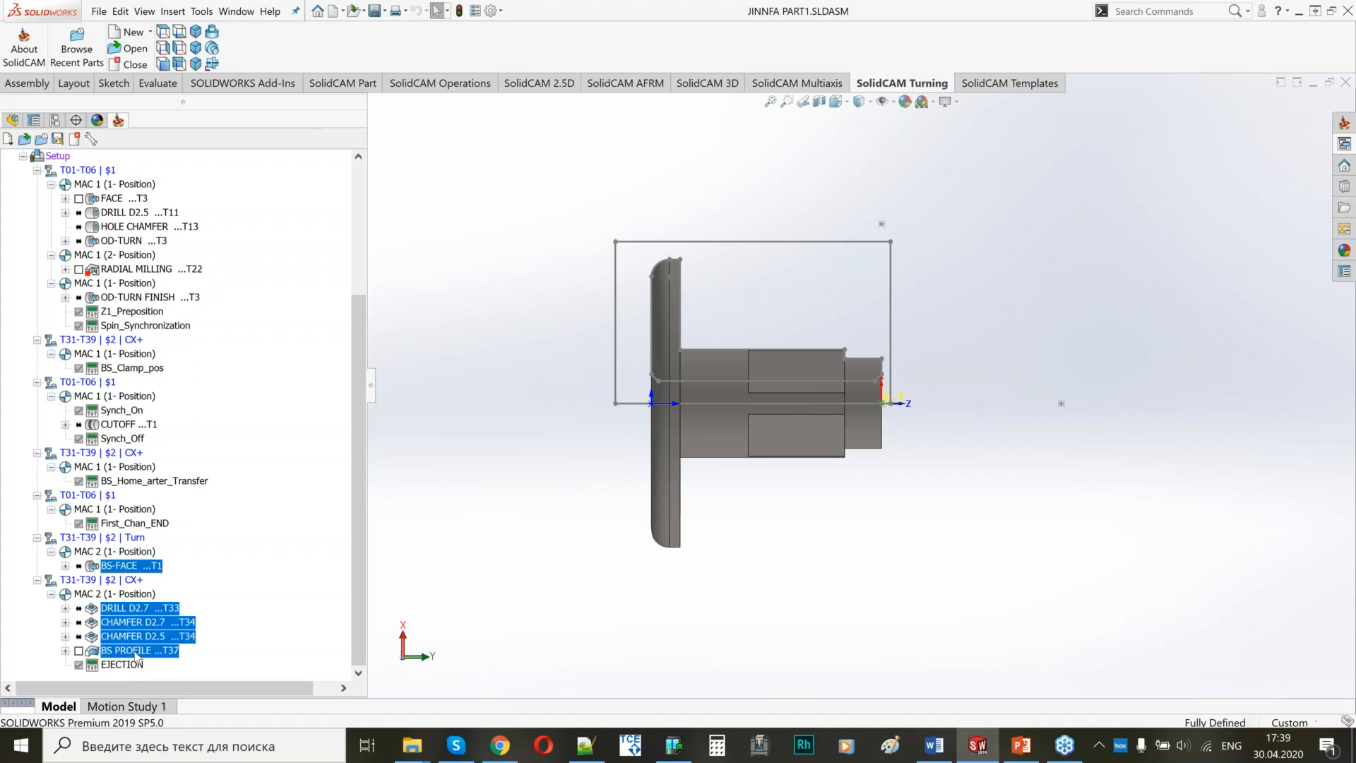
right_click(136, 654)
left_click(190, 610)
Delete the machine control operations Z1_Preposition, Spin_Synchronization, BS_Clamp_pos and Synch_On.
left_click(131, 312)
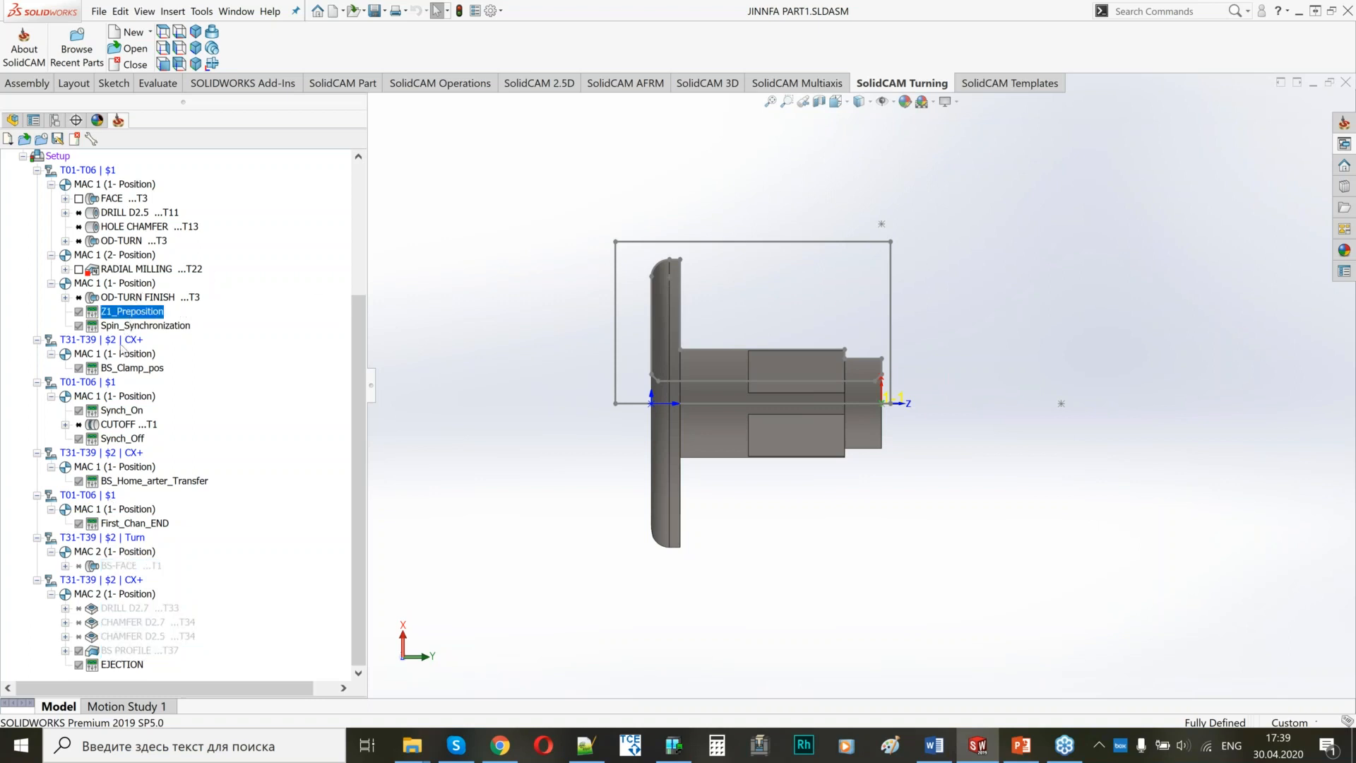
left_click(117, 415, "shift")
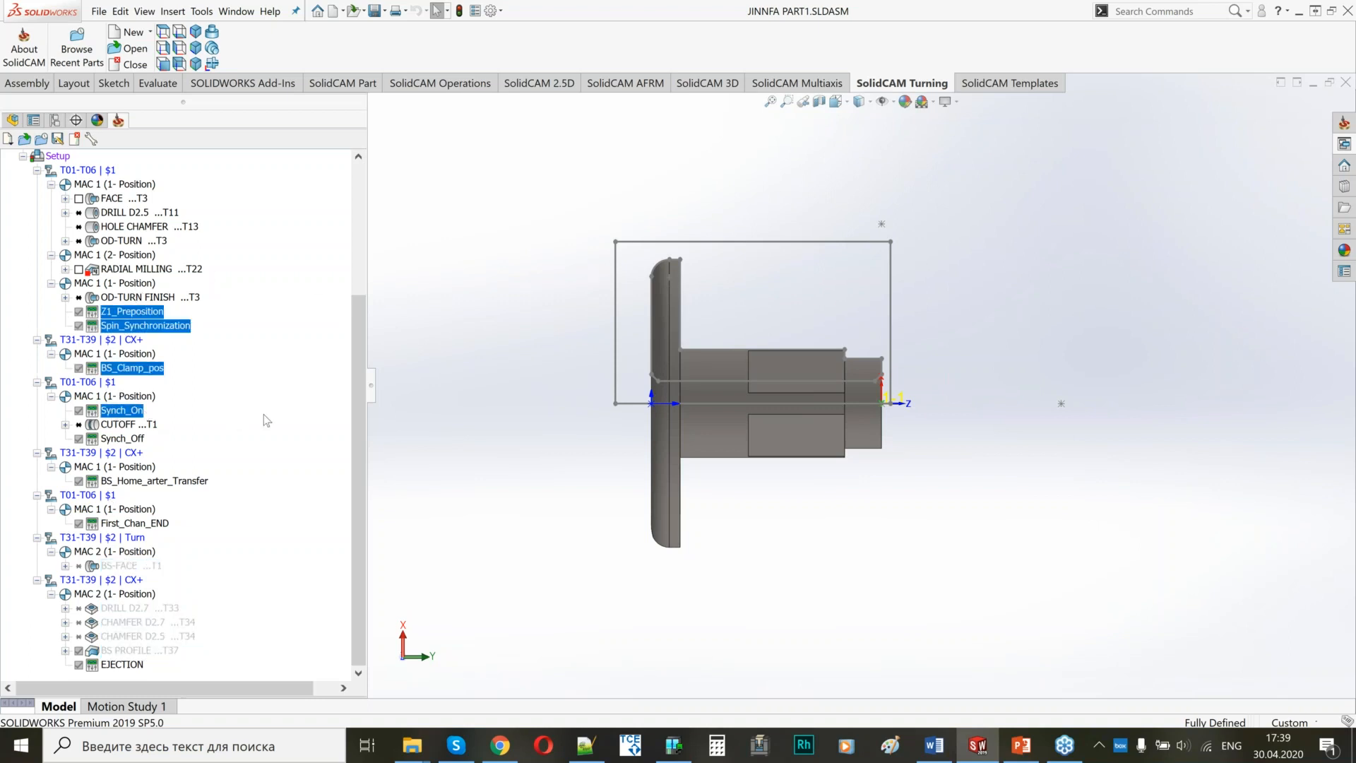
right_click(120, 414)
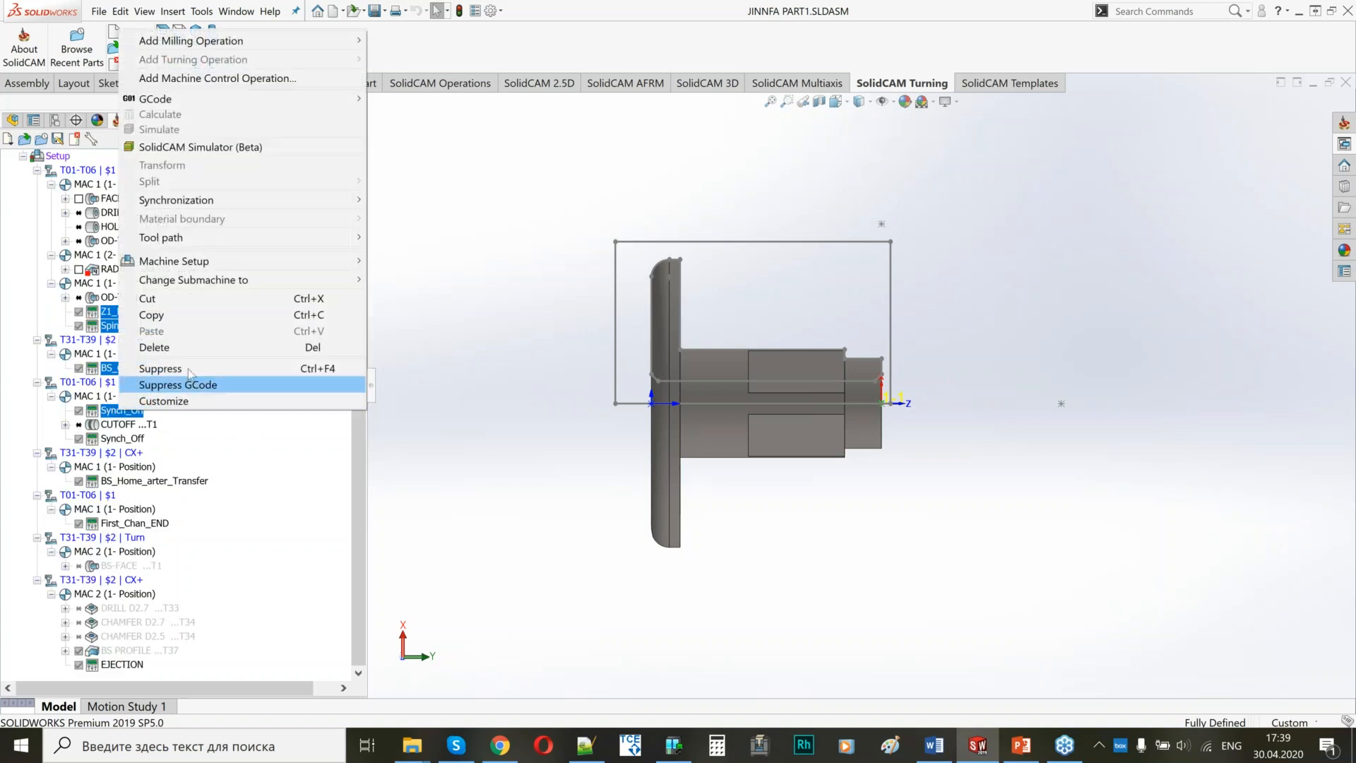
left_click(158, 349)
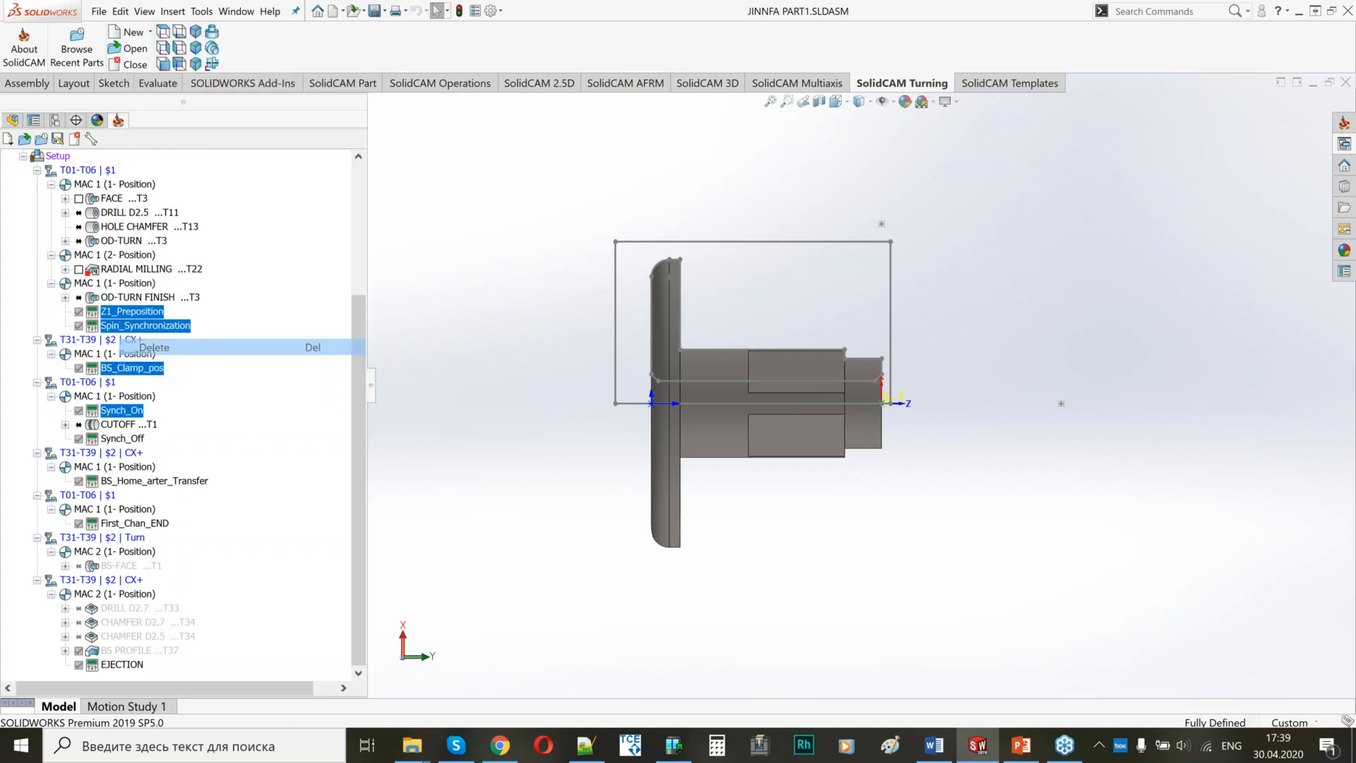
left_click(277, 311)
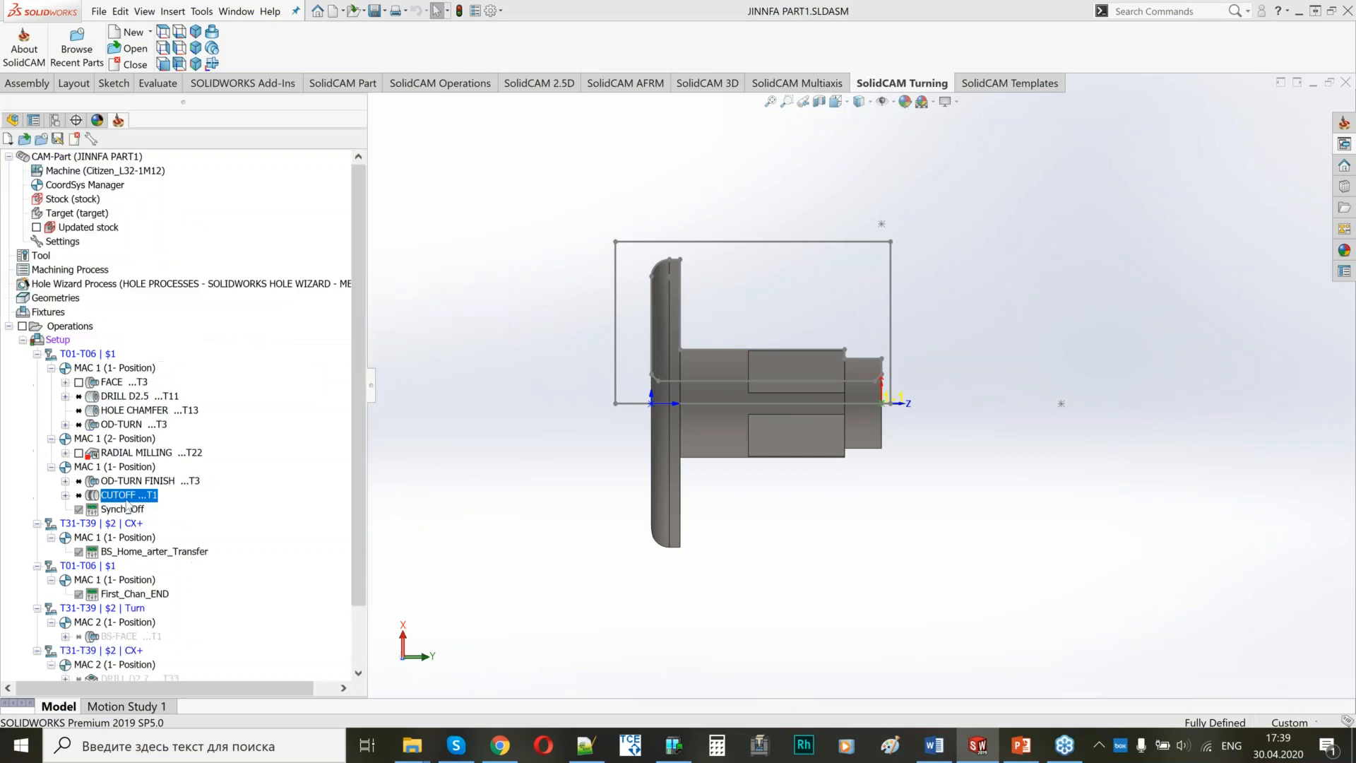
Delete the machine control operations Synch_Off, BS_Home_arter_Transfer and First_Chan_END.
left_click(136, 467)
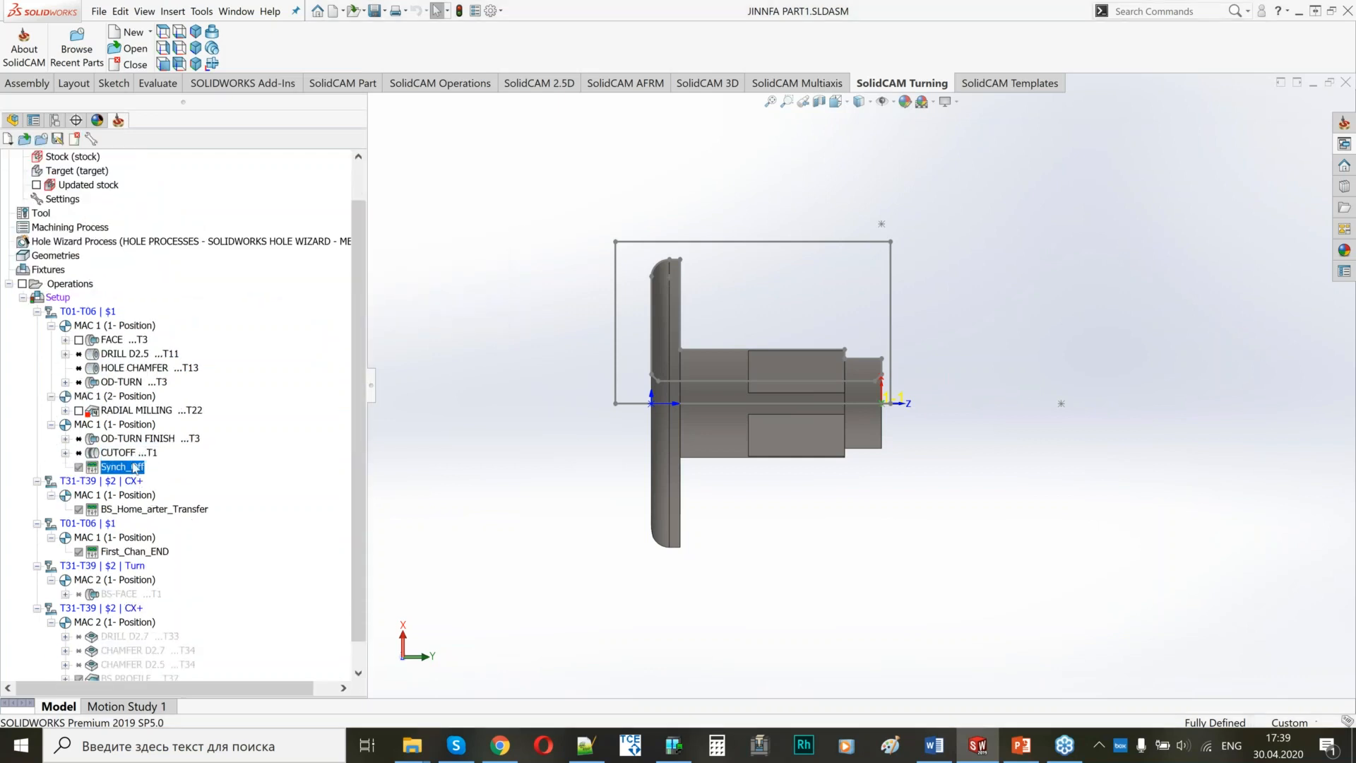
left_click(149, 552, "shift")
right_click(151, 558)
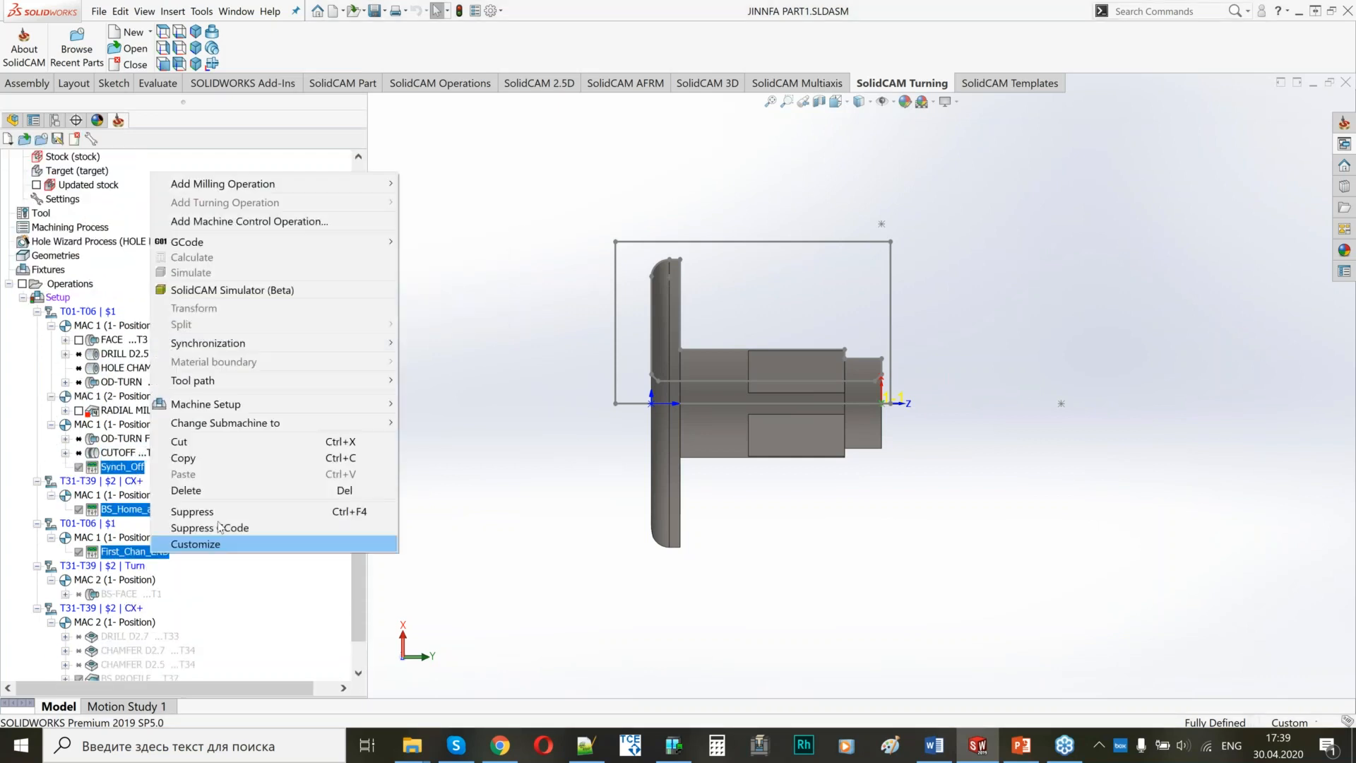
left_click(218, 496)
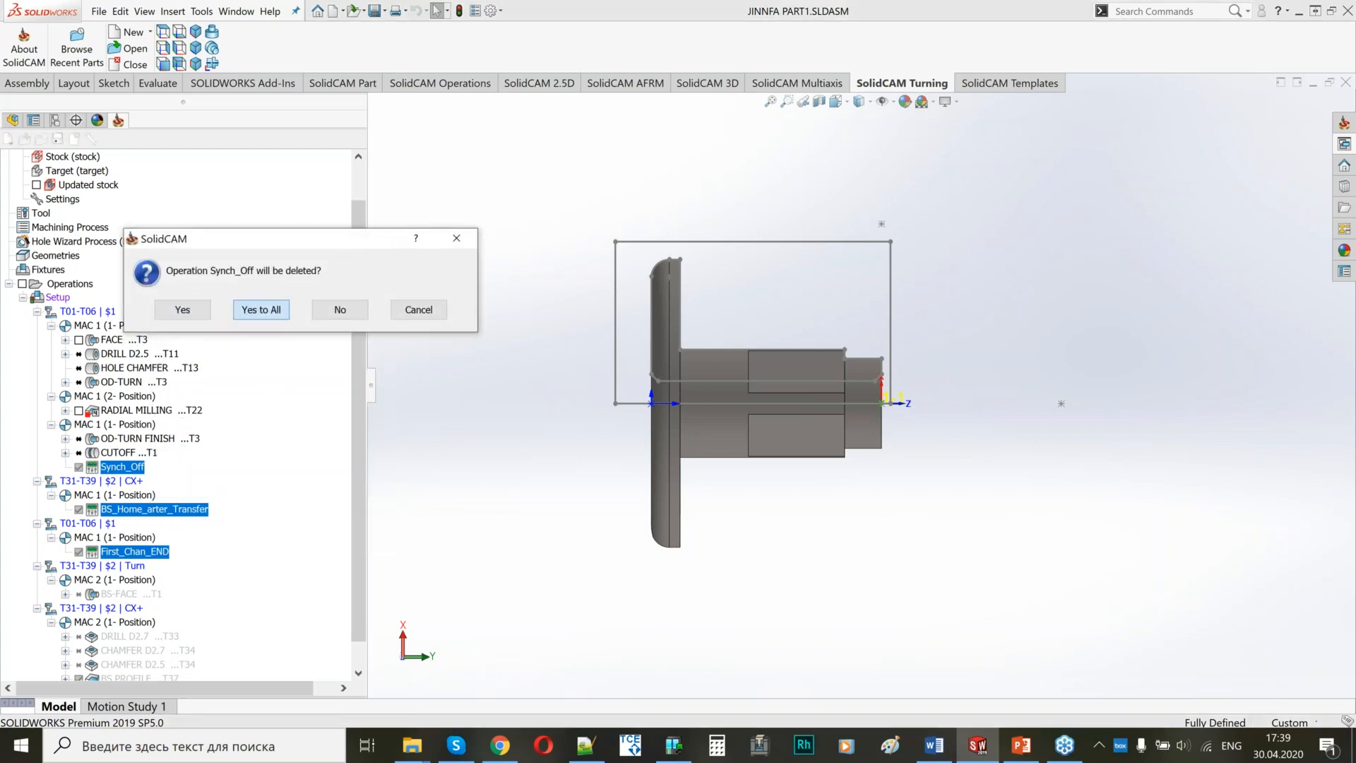
left_click(268, 310)
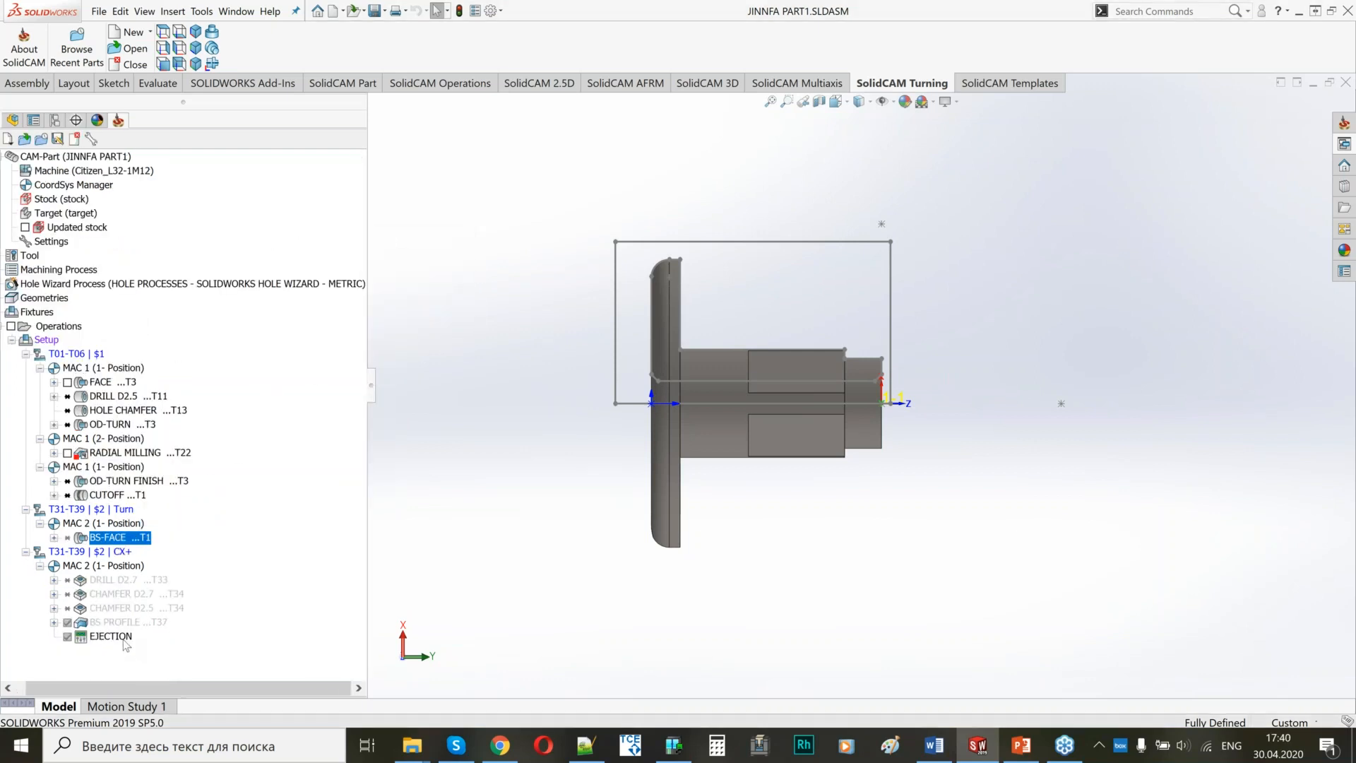
Delete the EJECTION machine control operation at the end of the second-channel CX+ group.
left_click(112, 637)
right_click(125, 645)
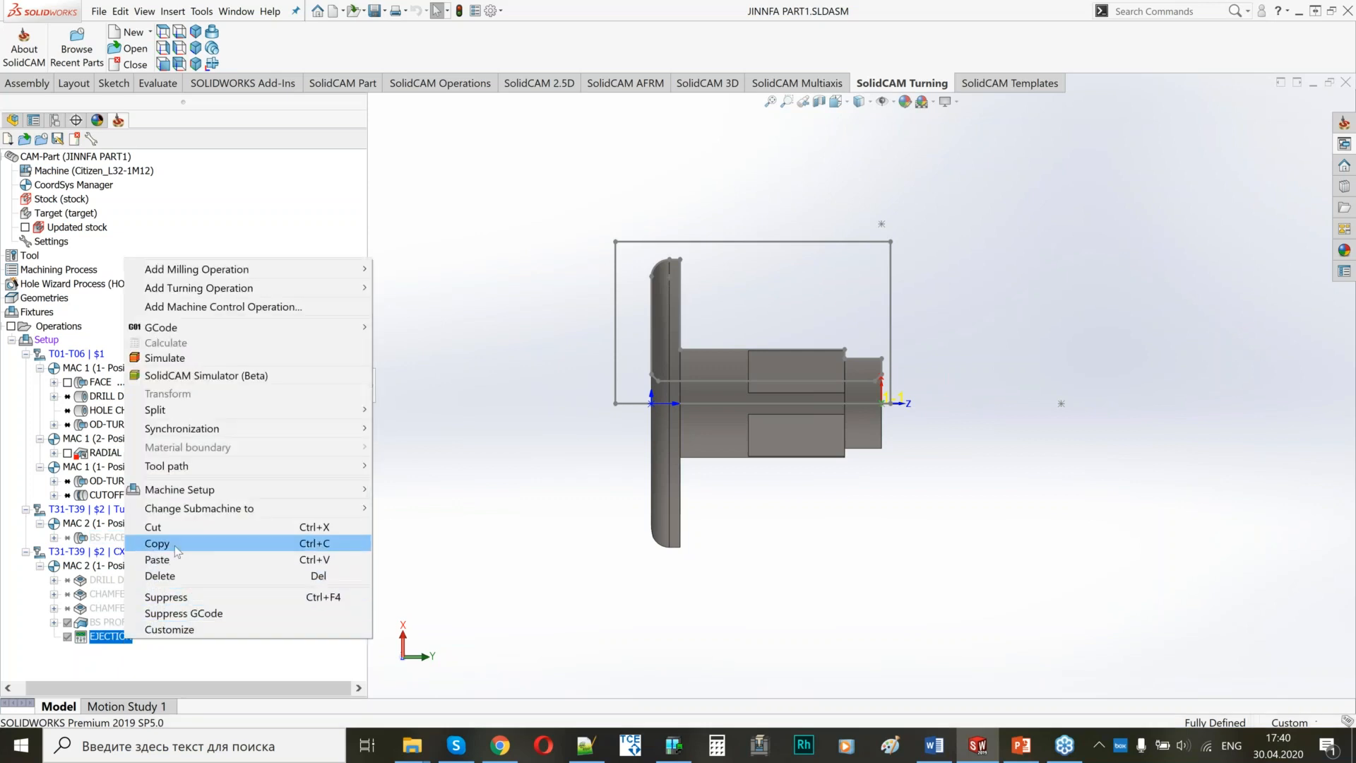
left_click(170, 575)
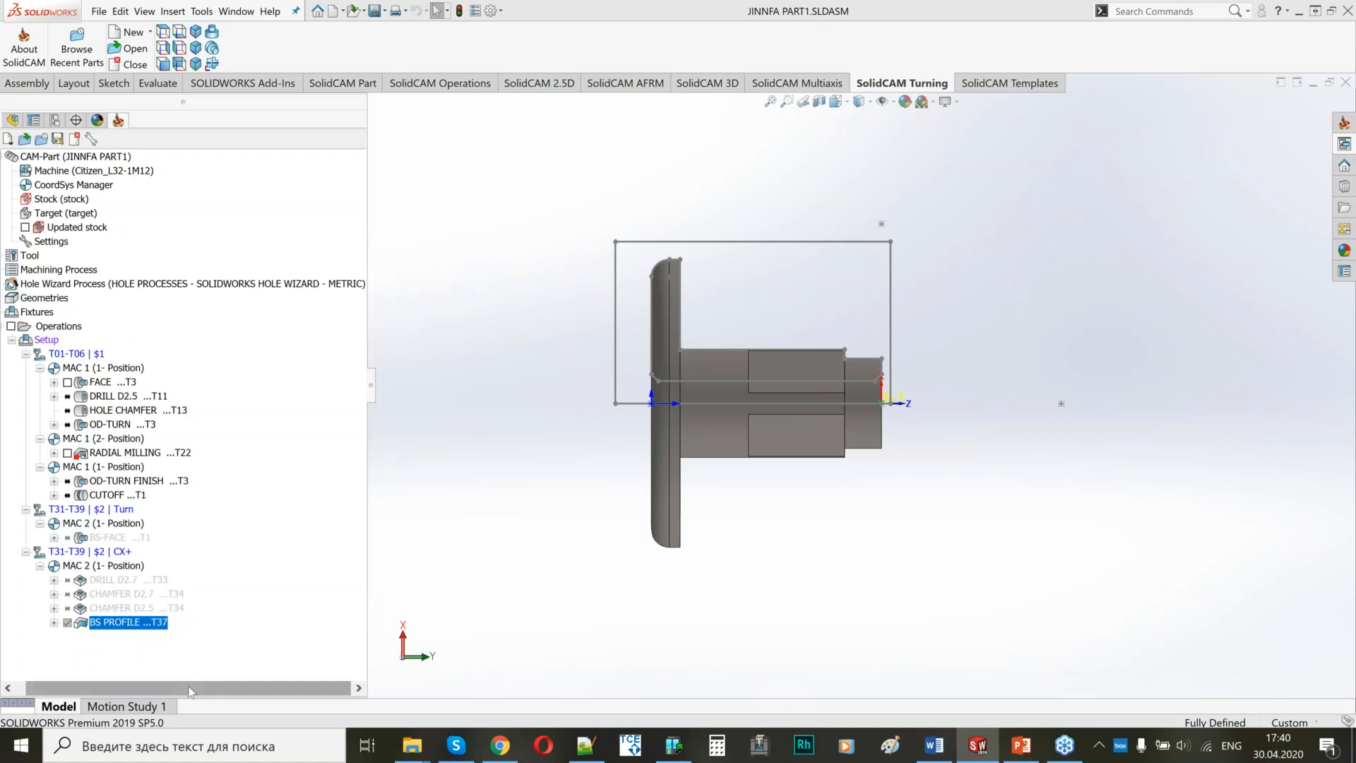
left_click_drag(125, 681, 115, 681)
Open the part tool table and display the mounting preview and turret choices for tool 11, the 2.5 mm drill.
left_click(40, 256)
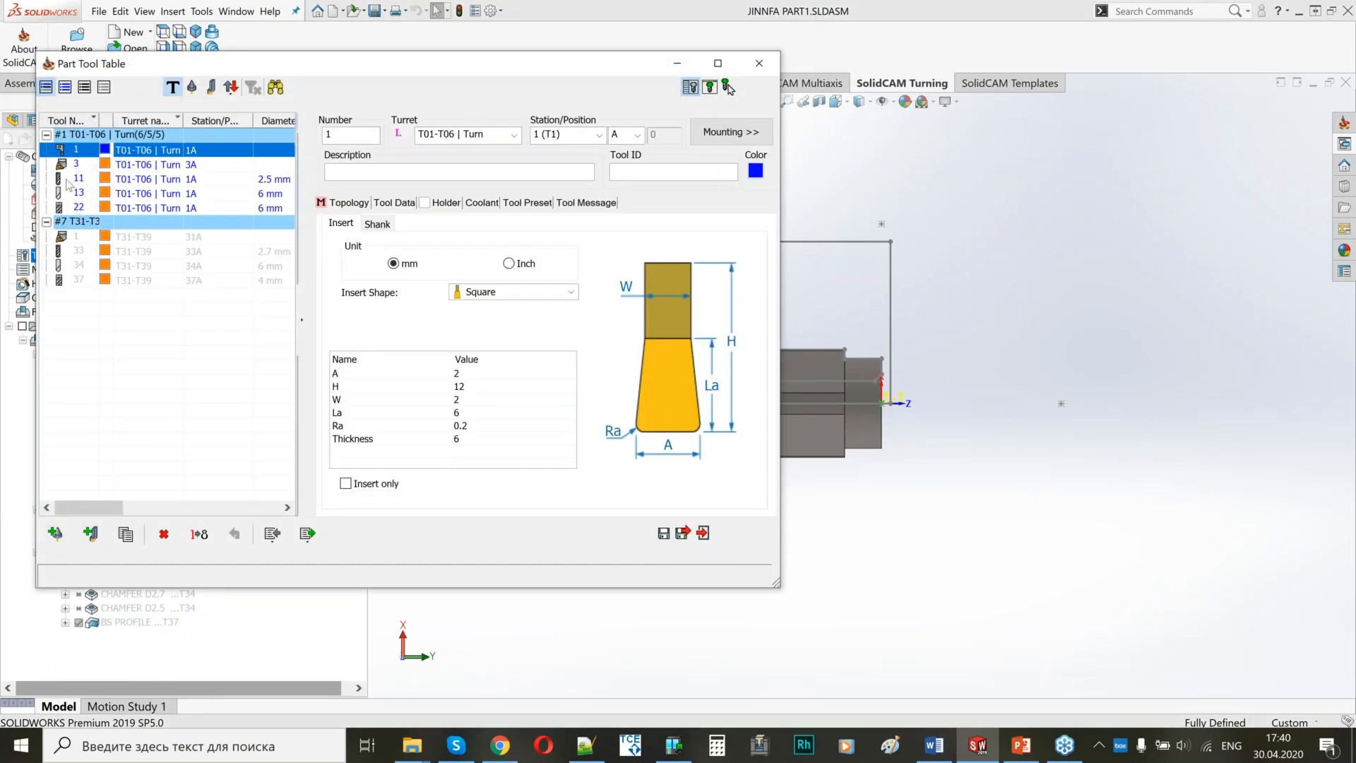
left_click(68, 182)
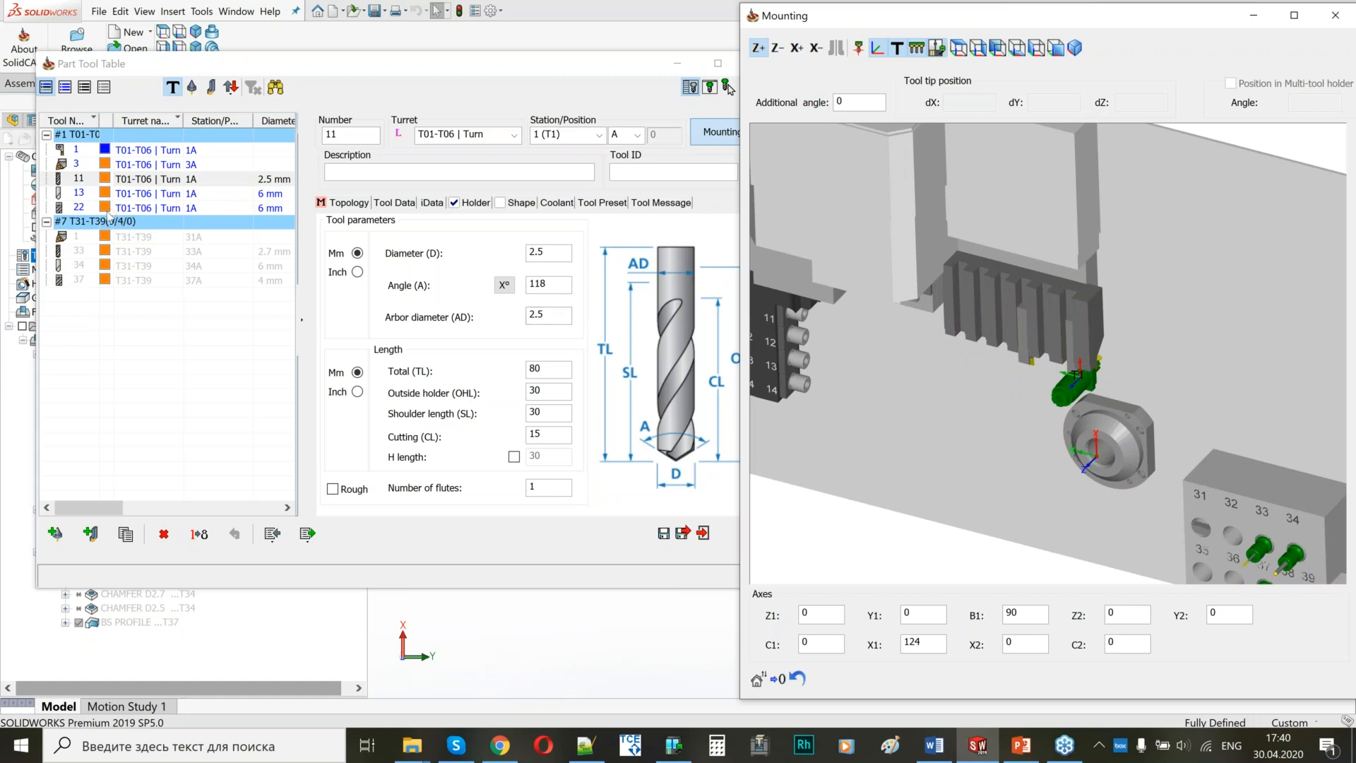
left_click(512, 137)
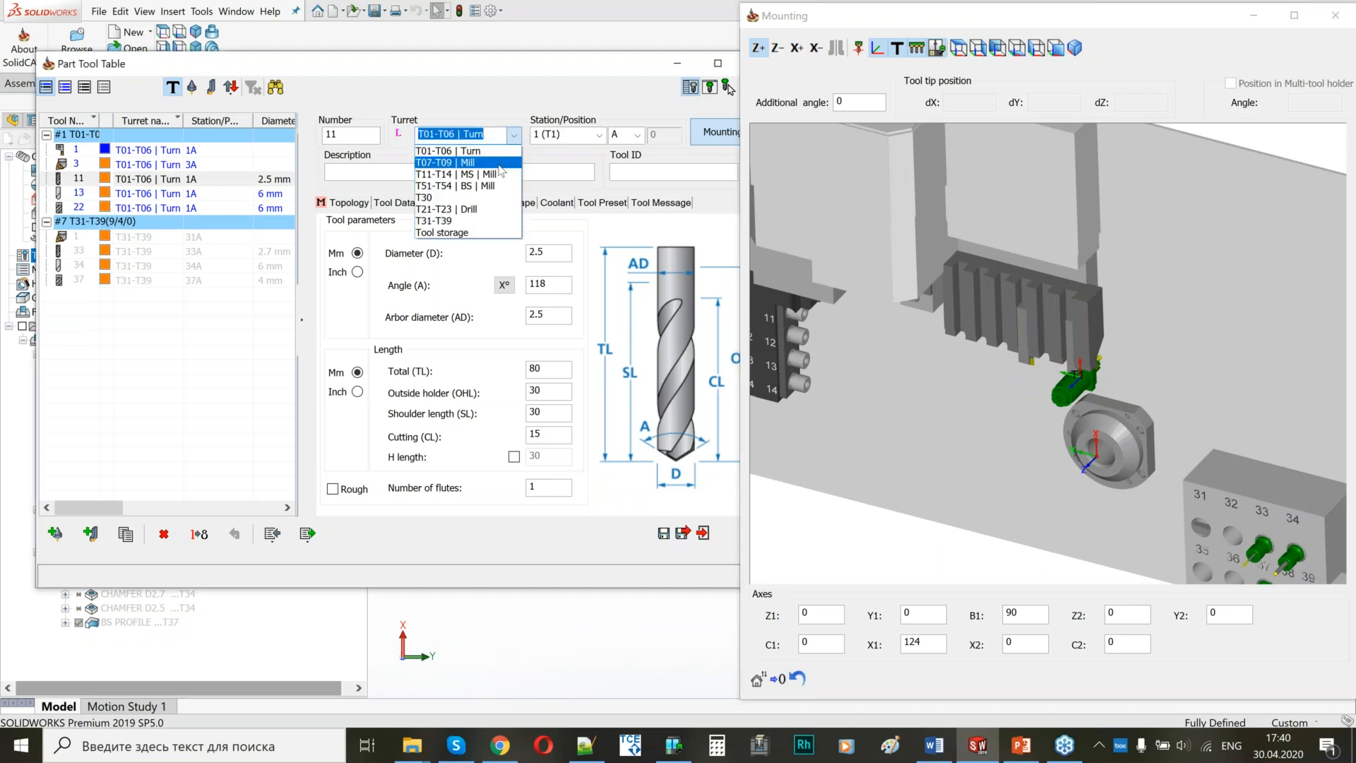
Examine the machine's tool stations from several sides in the mounting preview, including the gang tools, side stations 11-14 and back block 31-39.
left_click(949, 284)
left_click(949, 284)
scroll(948, 285, "down", 2)
scroll(1043, 358, "up", 3)
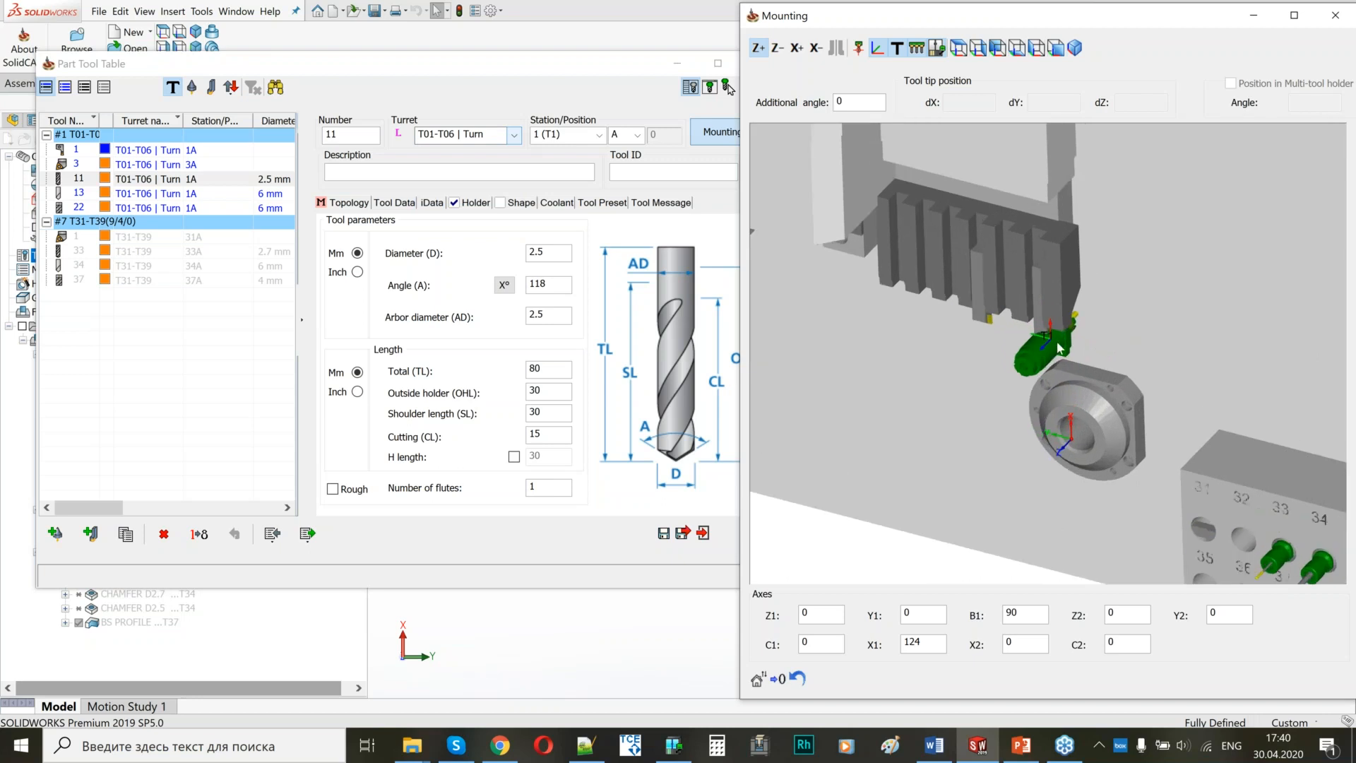
scroll(1085, 319, "down", 4)
middle_click_drag(891, 374, 949, 252)
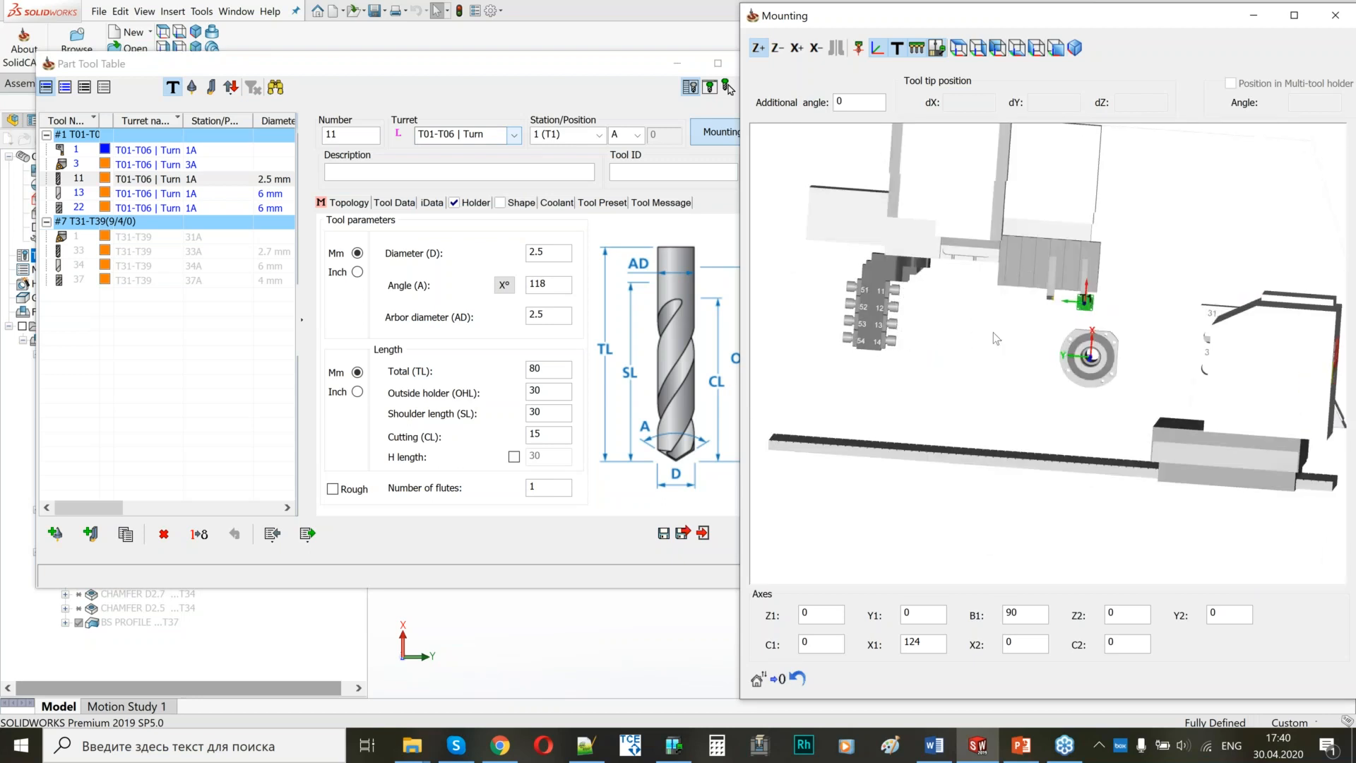
scroll(1029, 337, "down", 2)
middle_click_drag(1026, 331, 982, 432)
scroll(978, 383, "up", 2)
scroll(982, 431, "up", 5)
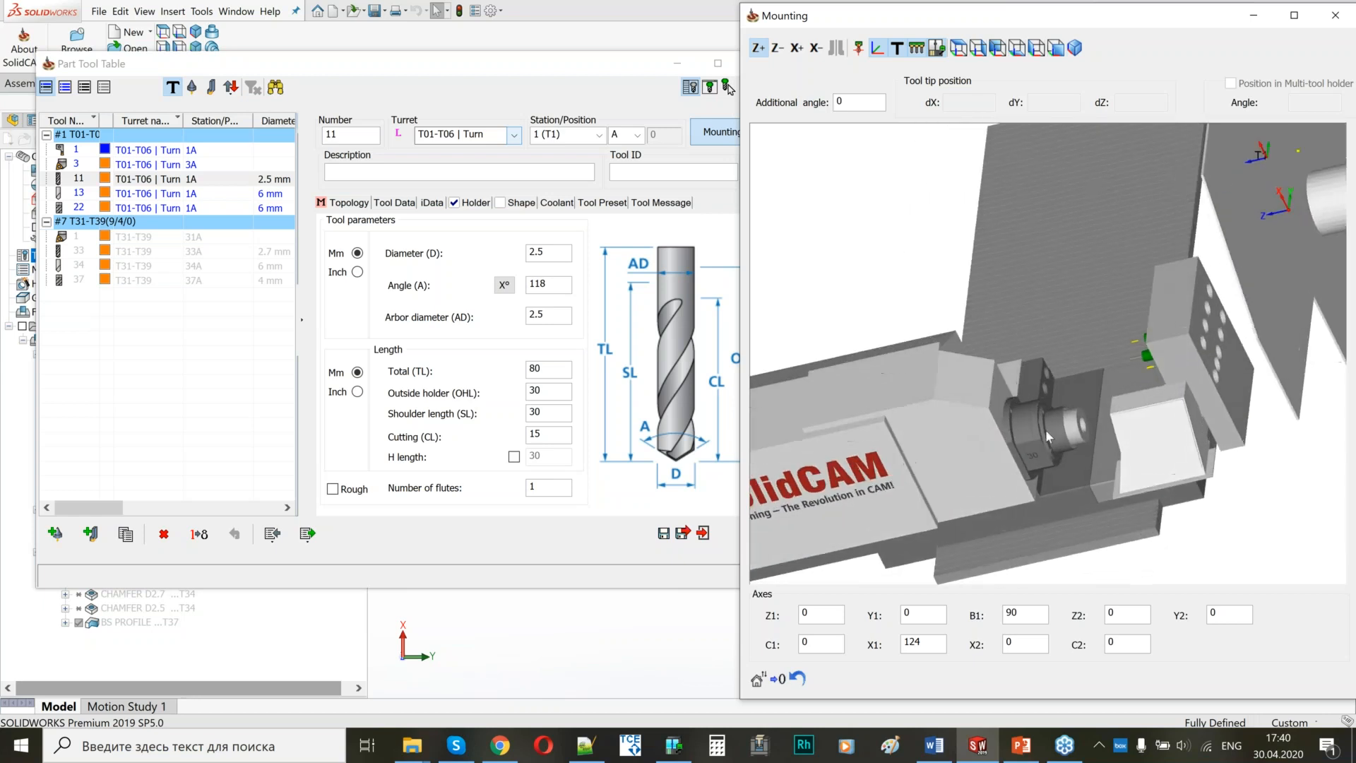
middle_click_drag(1044, 379, 1043, 309)
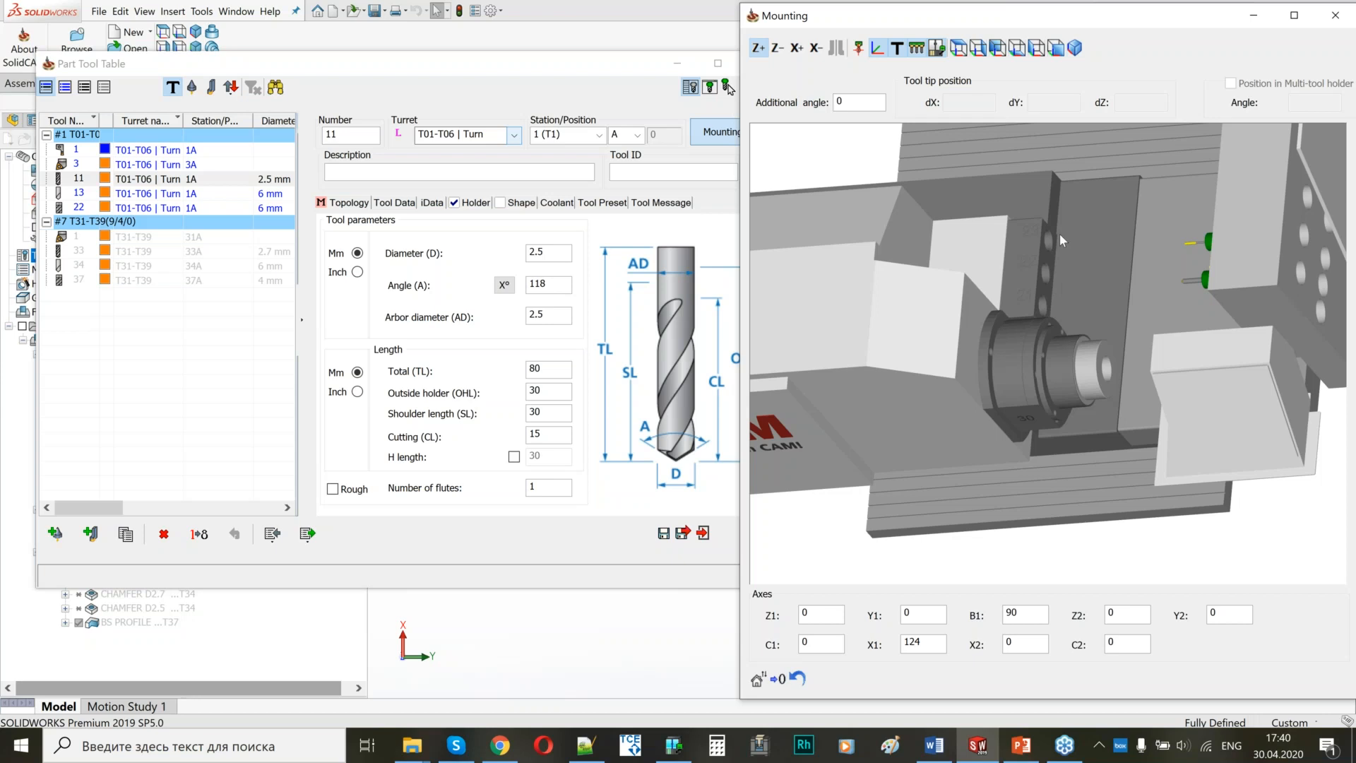
scroll(1056, 241, "down", 5)
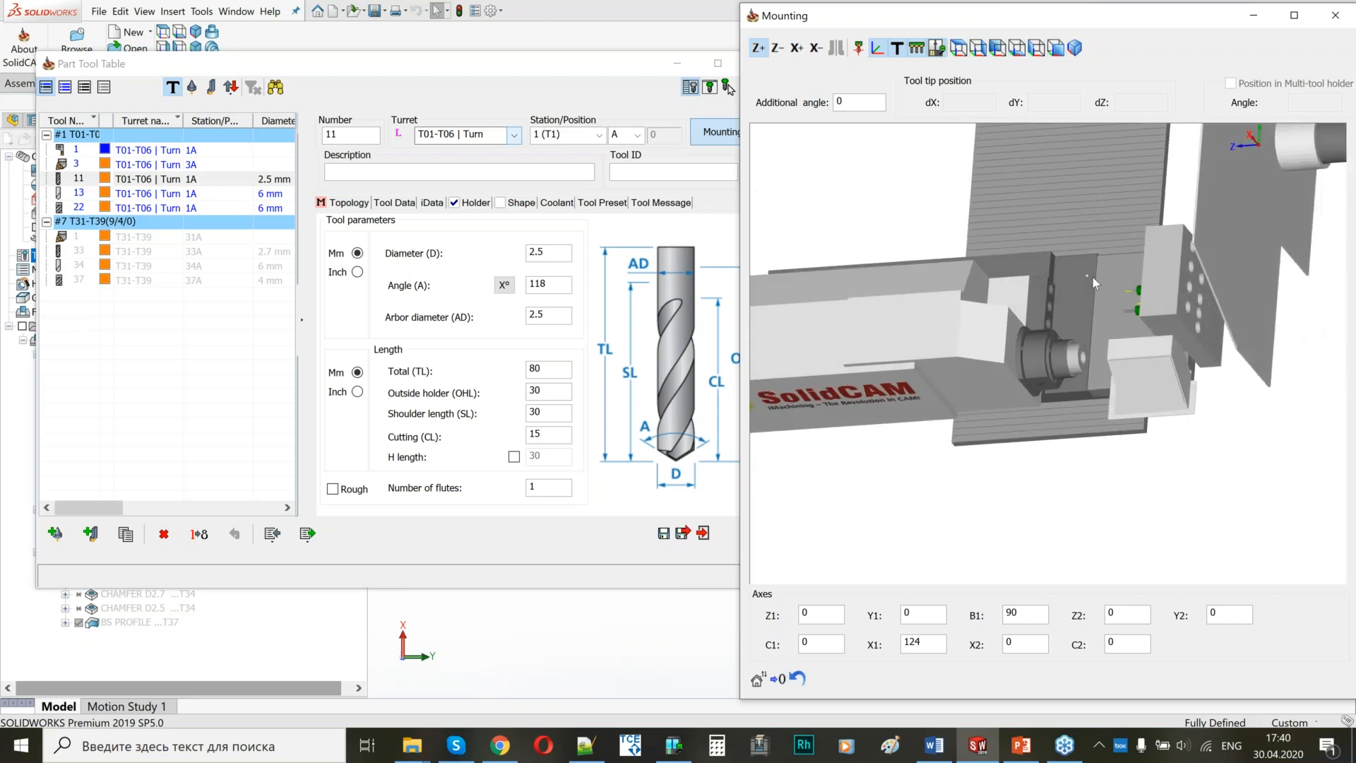
middle_click_drag(1072, 320, 1050, 271)
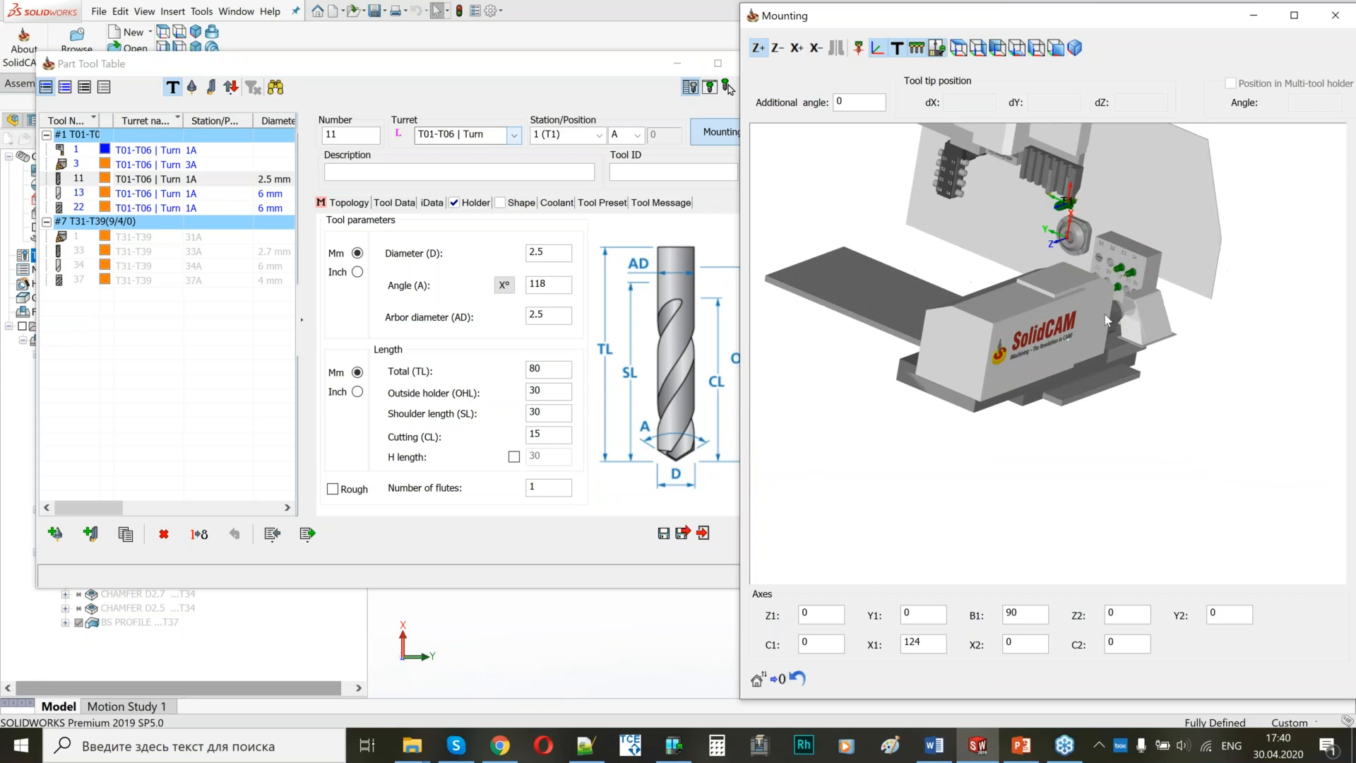
scroll(1045, 271, "up", 4)
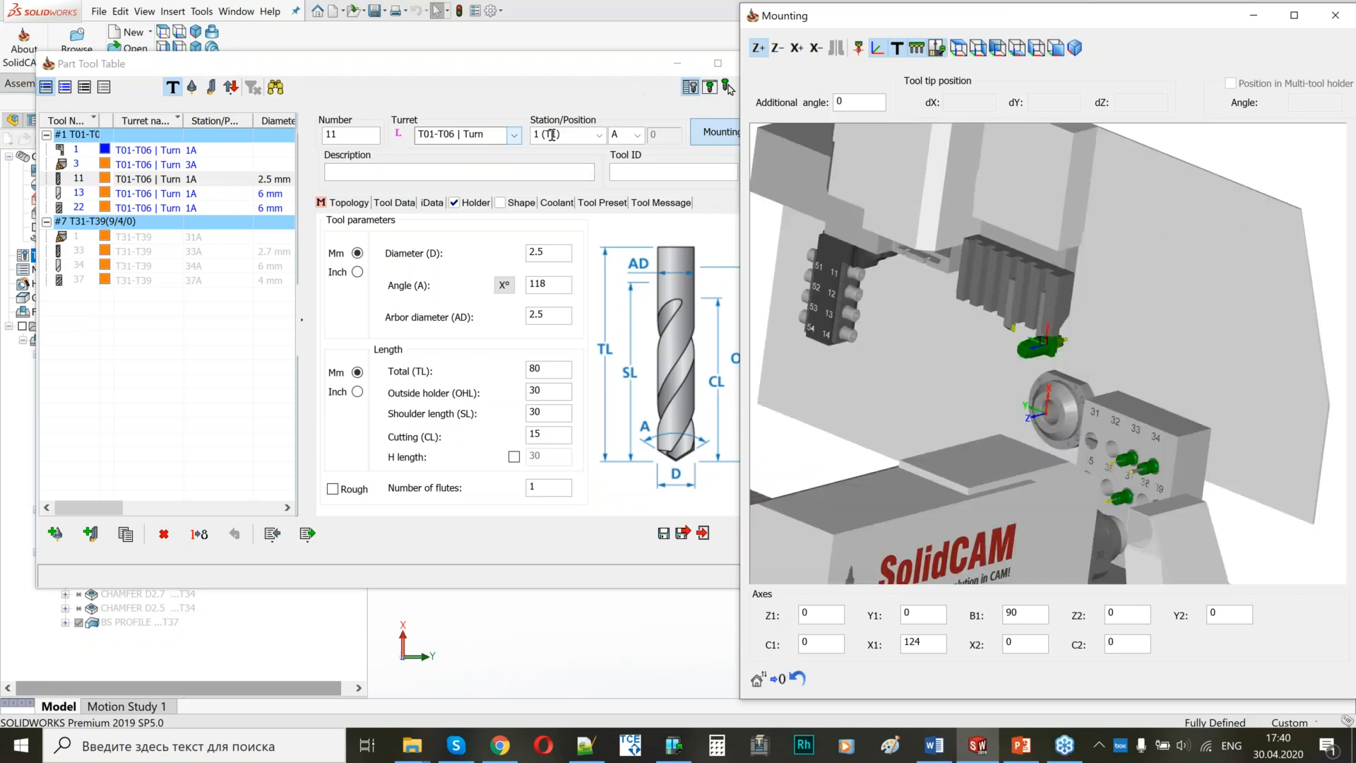
Assign the 2.5 mm drill to the T21-T23 | Drill turret and set its tool number to 21.
left_click(514, 136)
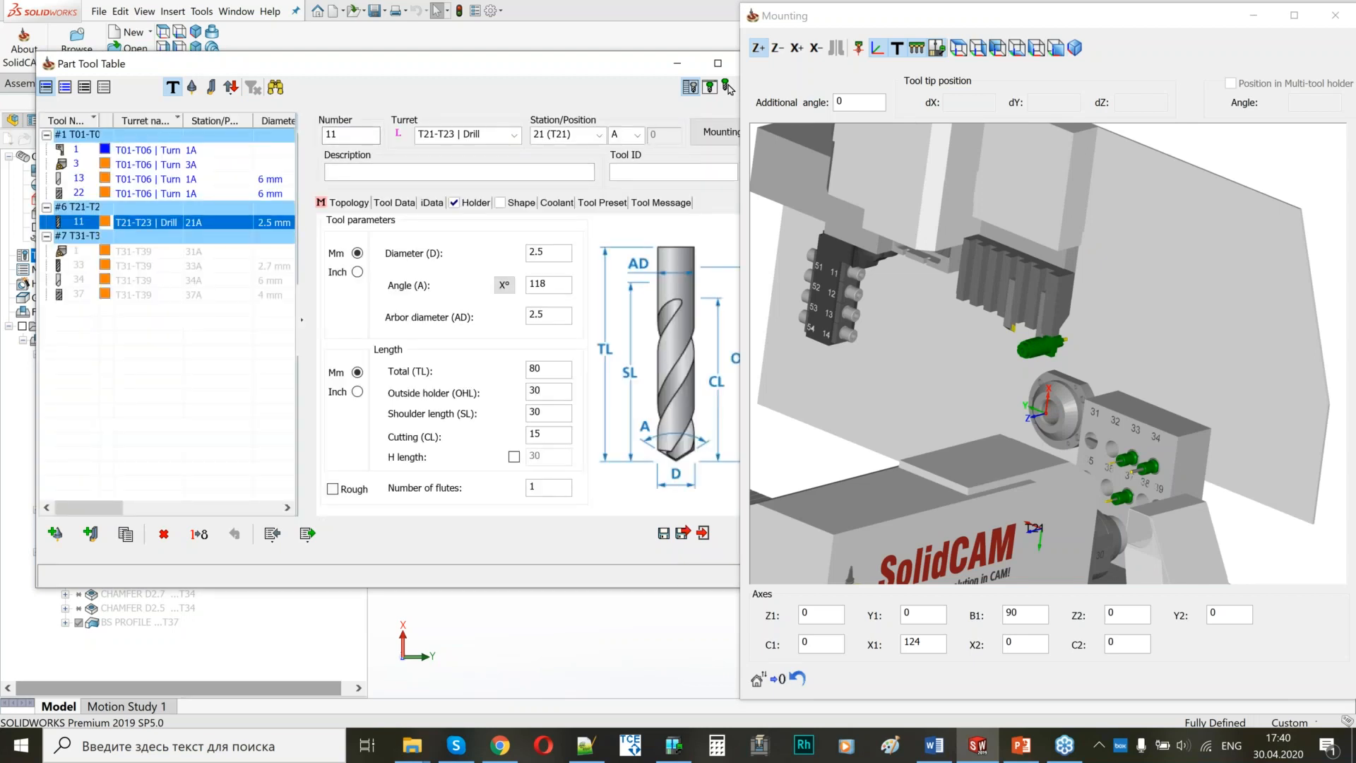
double_click(332, 135)
type("21")
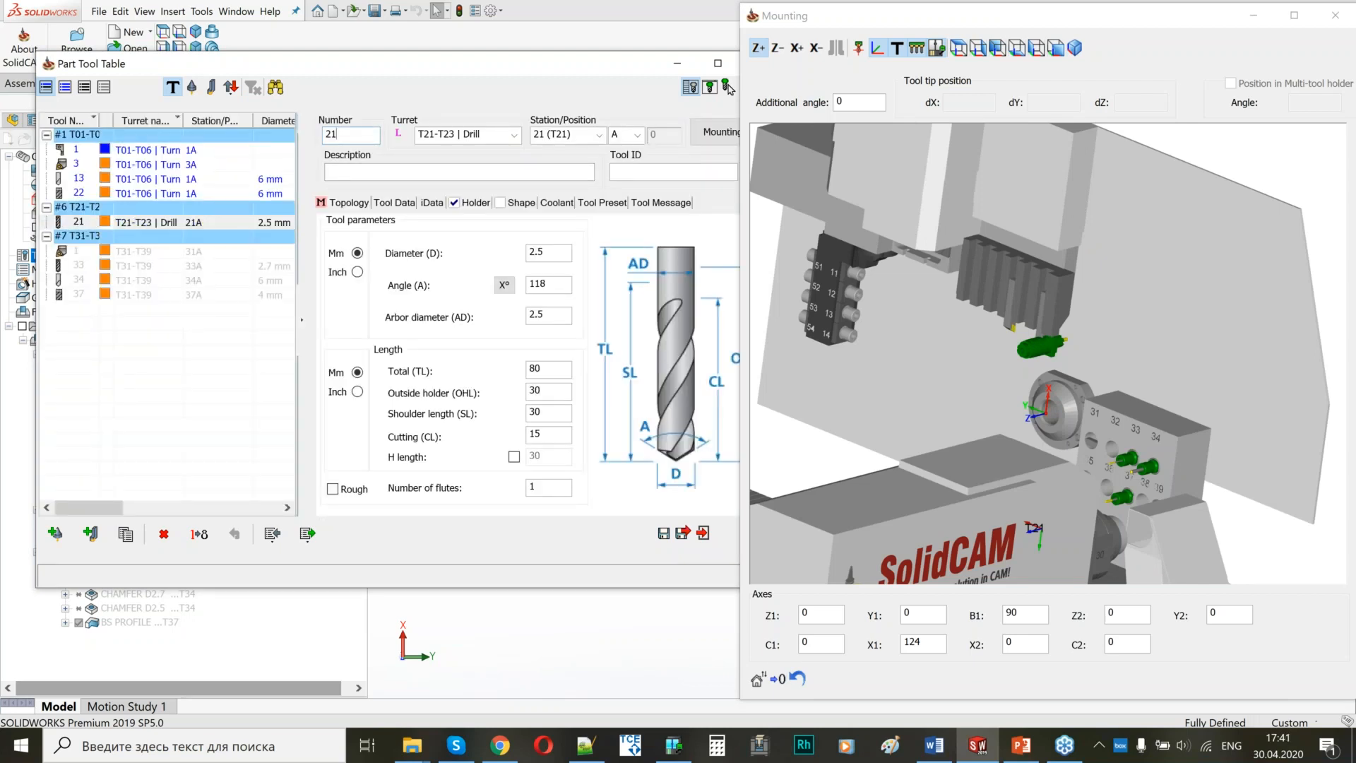
Assign the 6 mm, 90° spot drill to the T21-T23 | Drill turret at station 22 and set its tool number to 22.
key("Return")
left_click(77, 180)
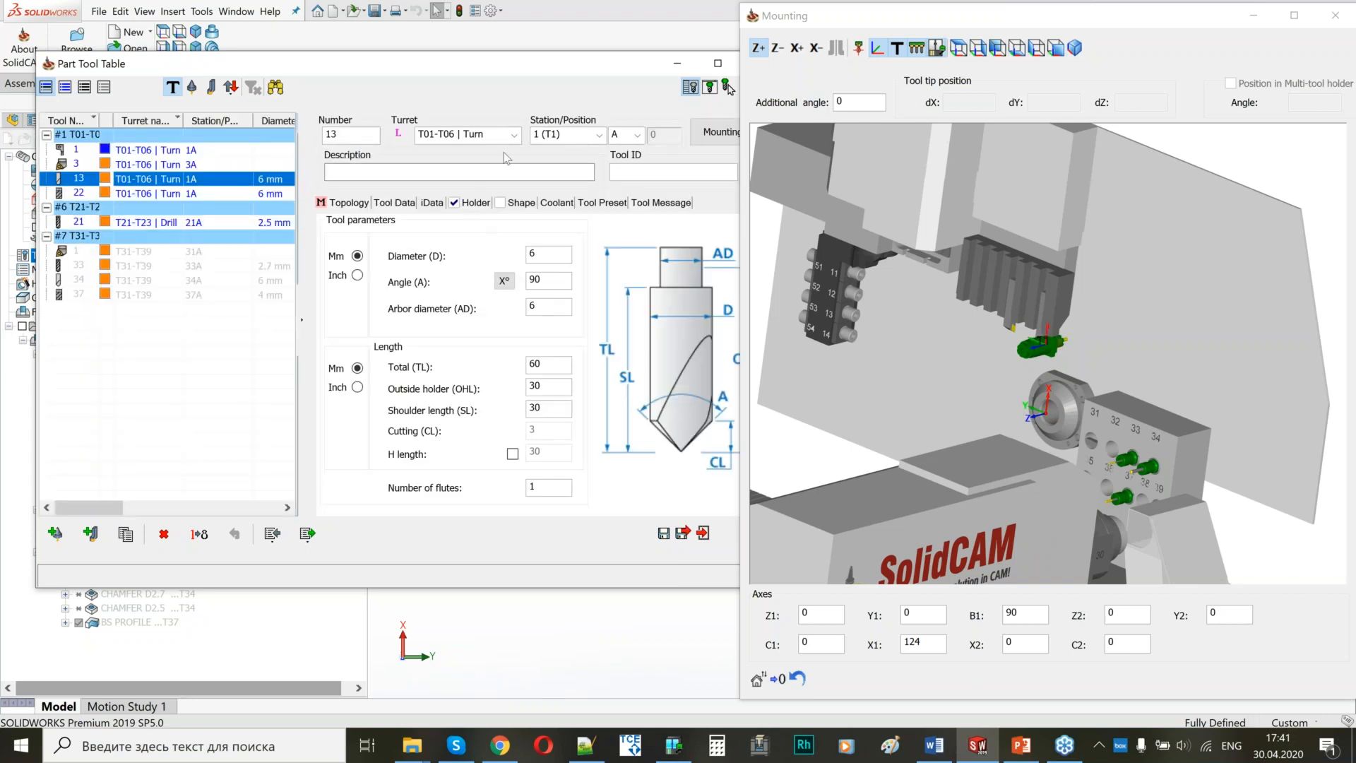
left_click(513, 134)
left_click(449, 210)
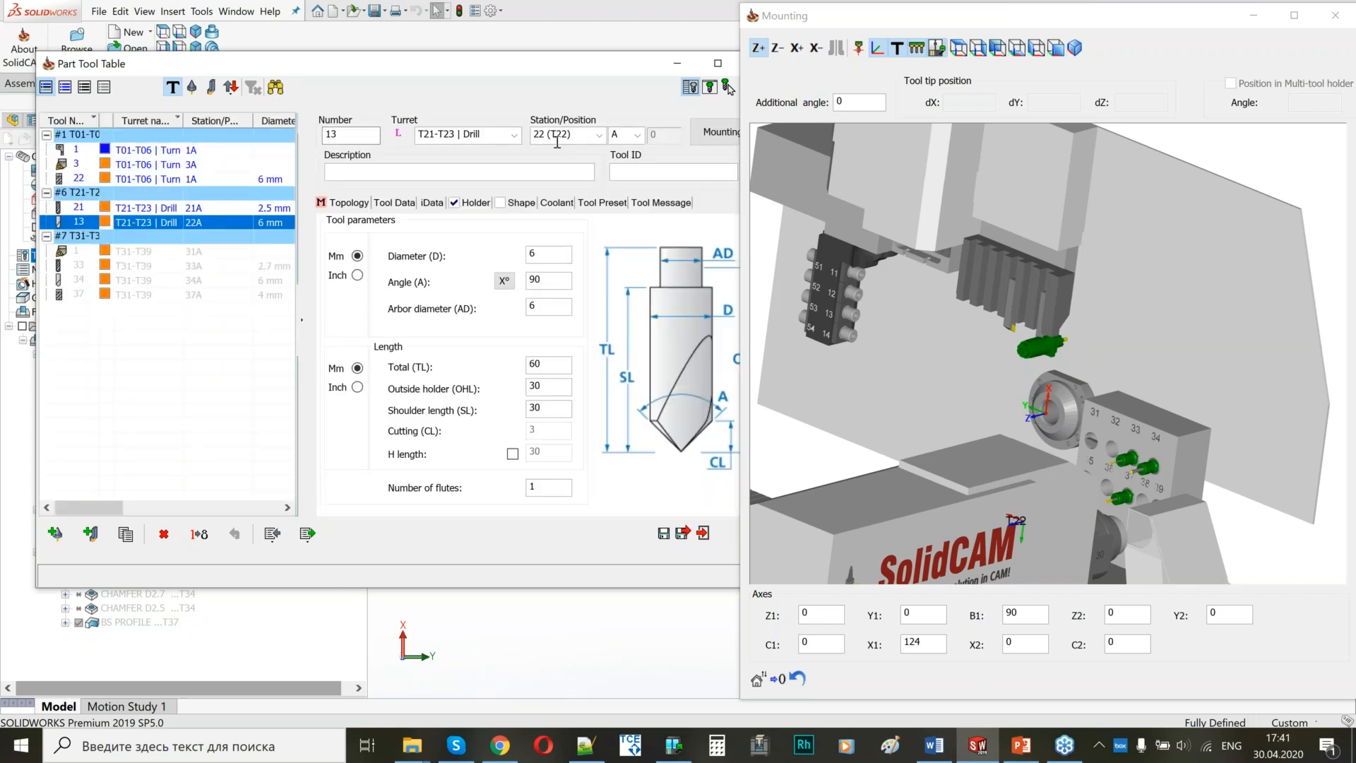
left_click(599, 134)
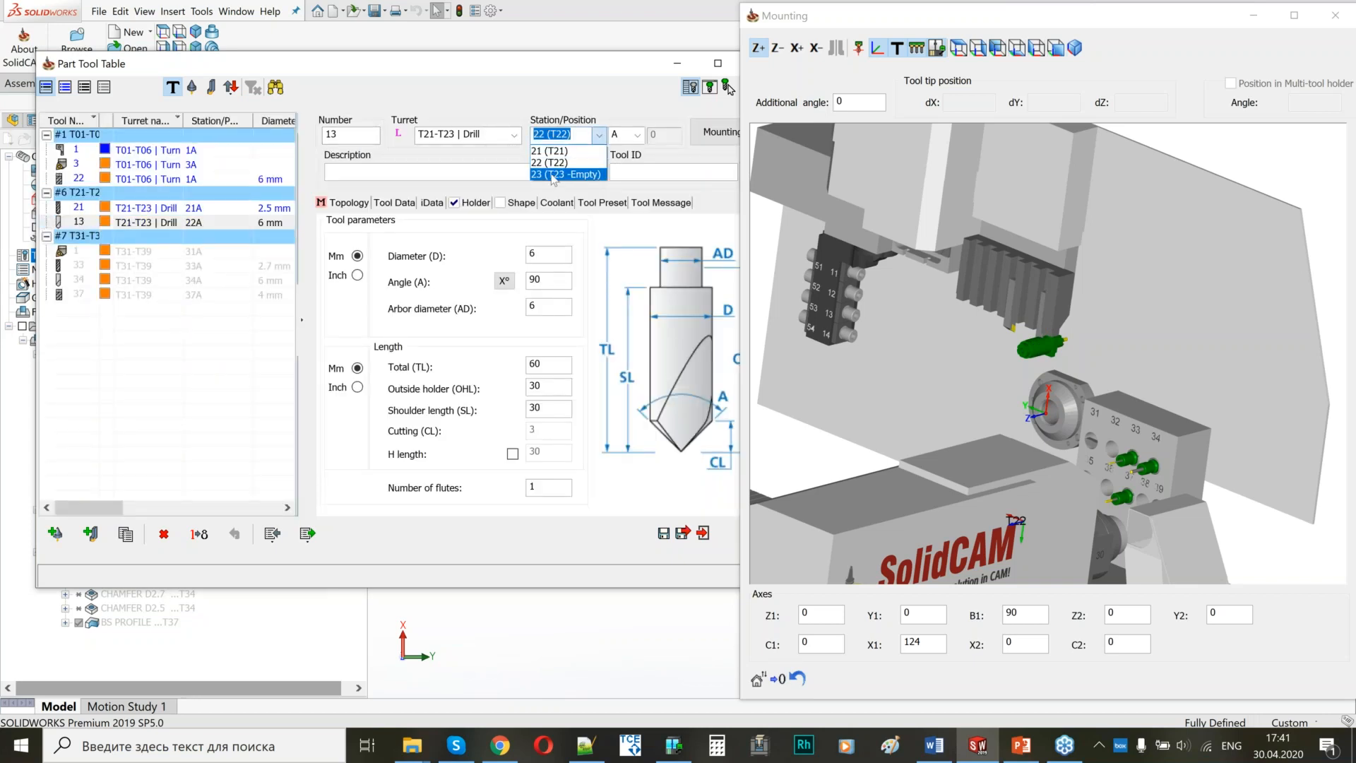
left_click(552, 164)
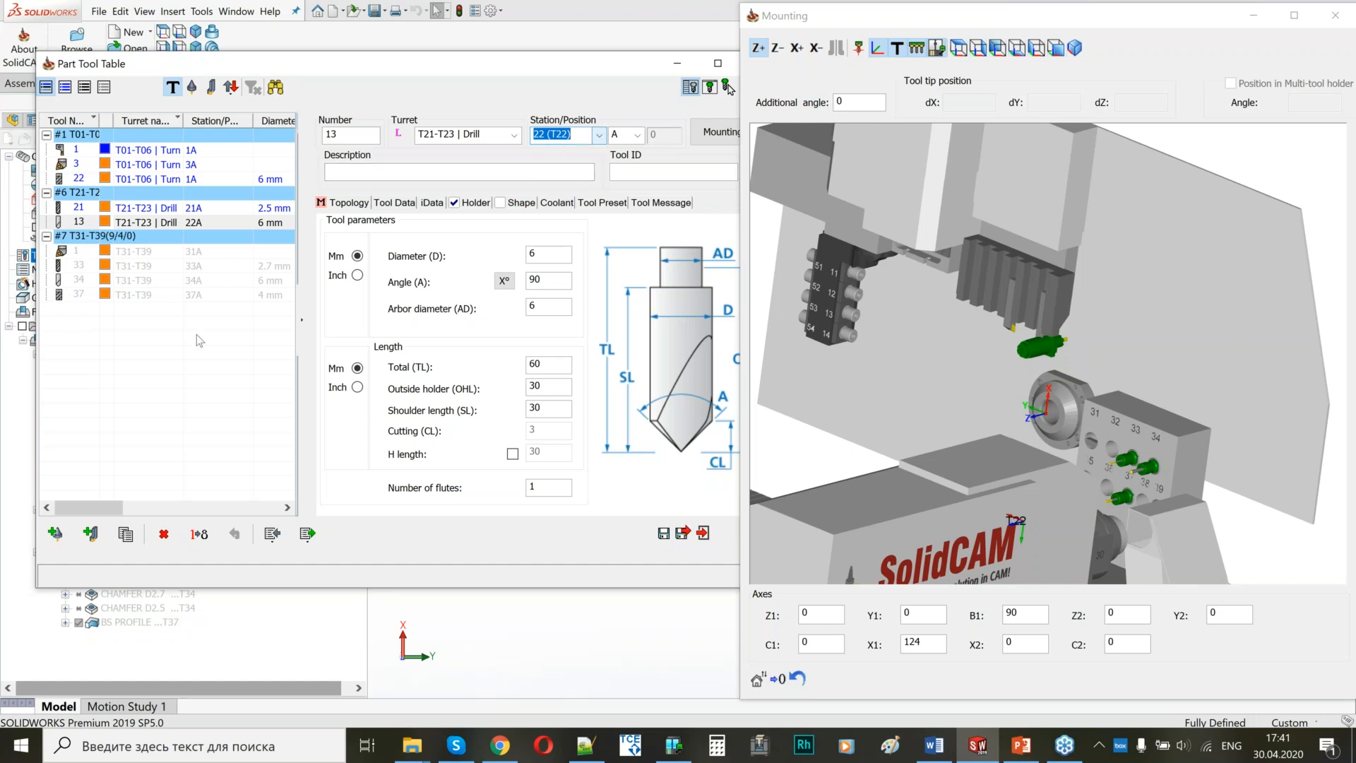
double_click(346, 135)
type("22")
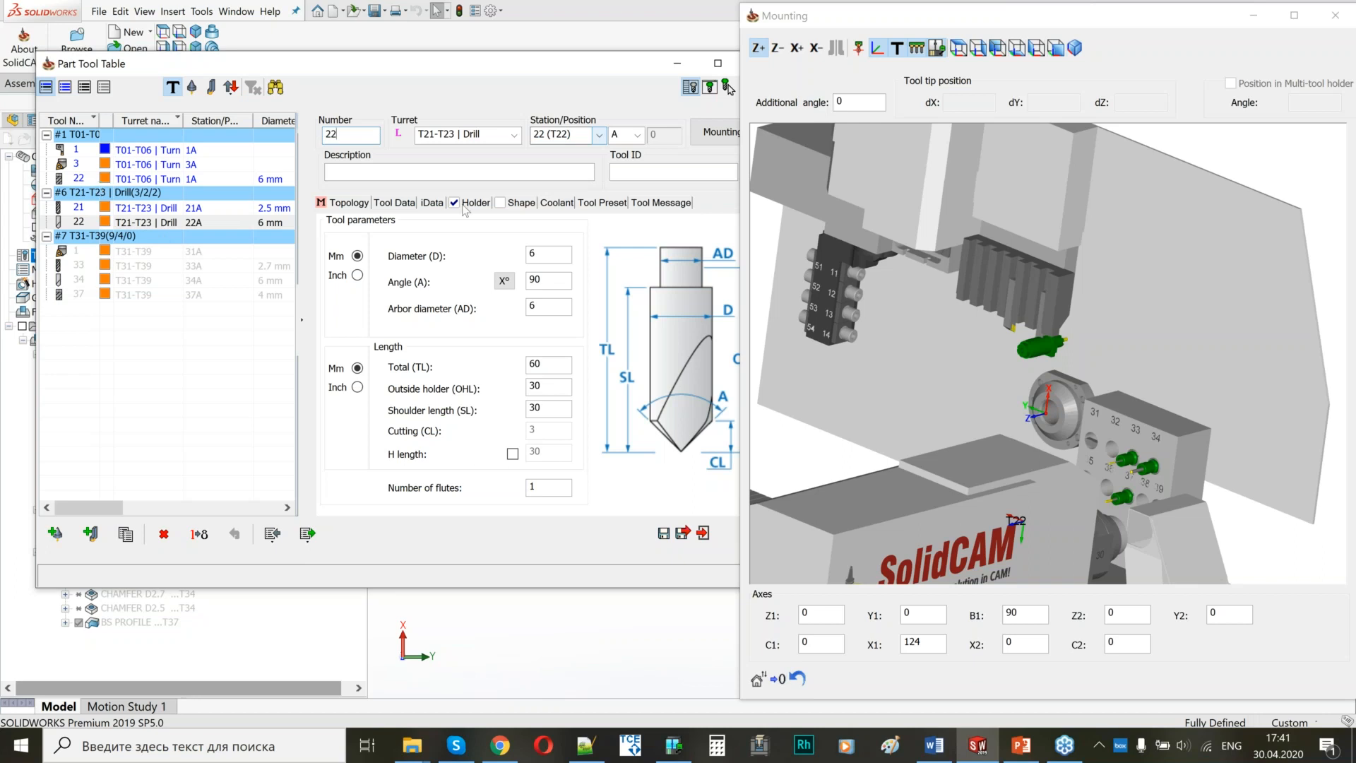
Remove the 21_to_25 holder from the 6 mm end mill on the T01-T06 turret.
left_click(90, 218)
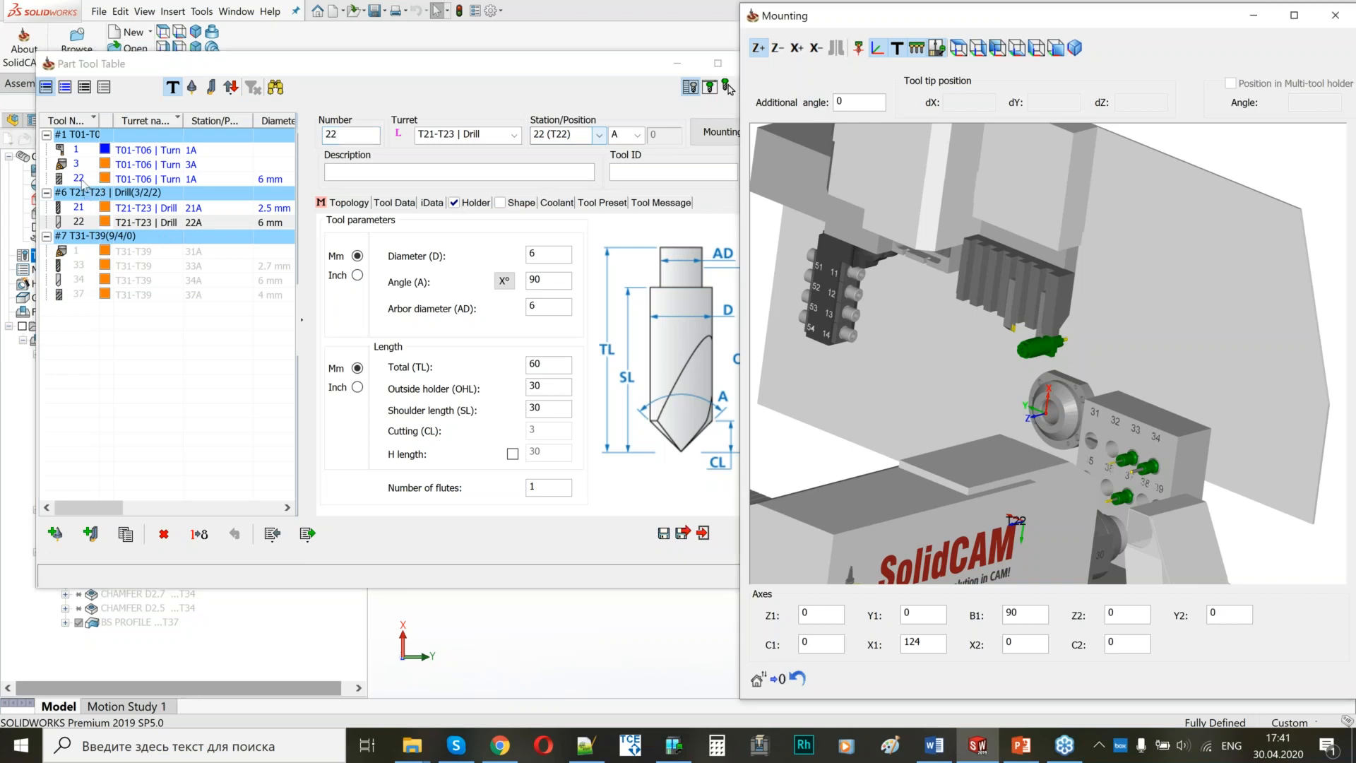
left_click(80, 180)
scroll(1044, 358, "up", 5)
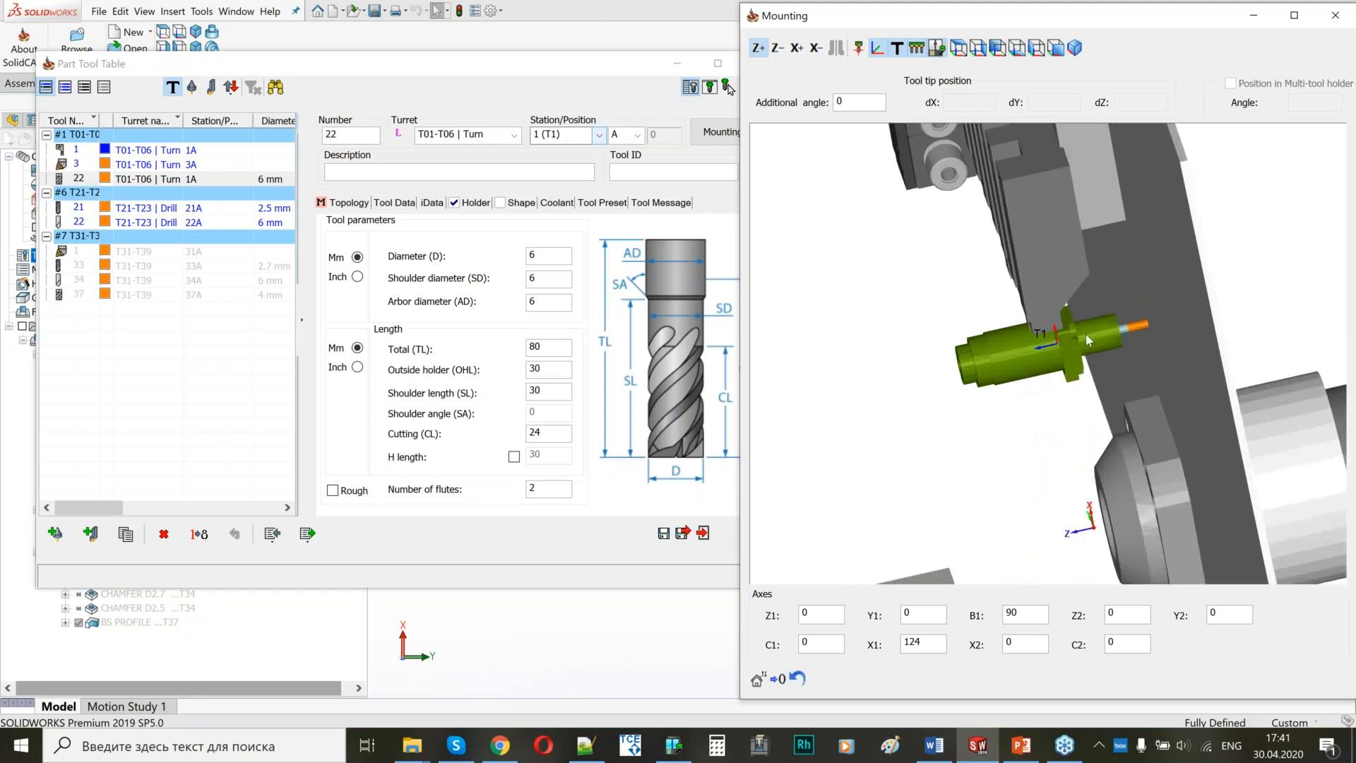
scroll(1070, 342, "down", 4)
middle_click_drag(1015, 355, 865, 266)
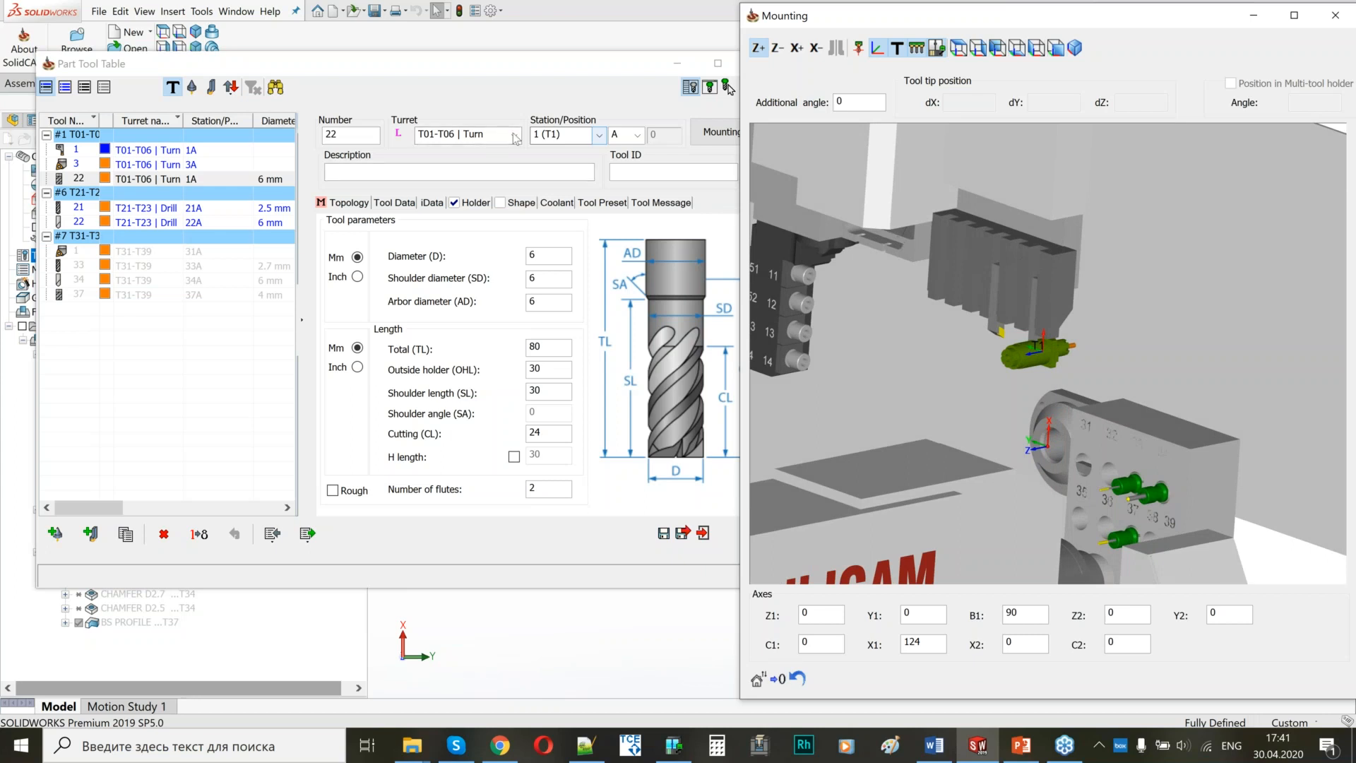
left_click(476, 203)
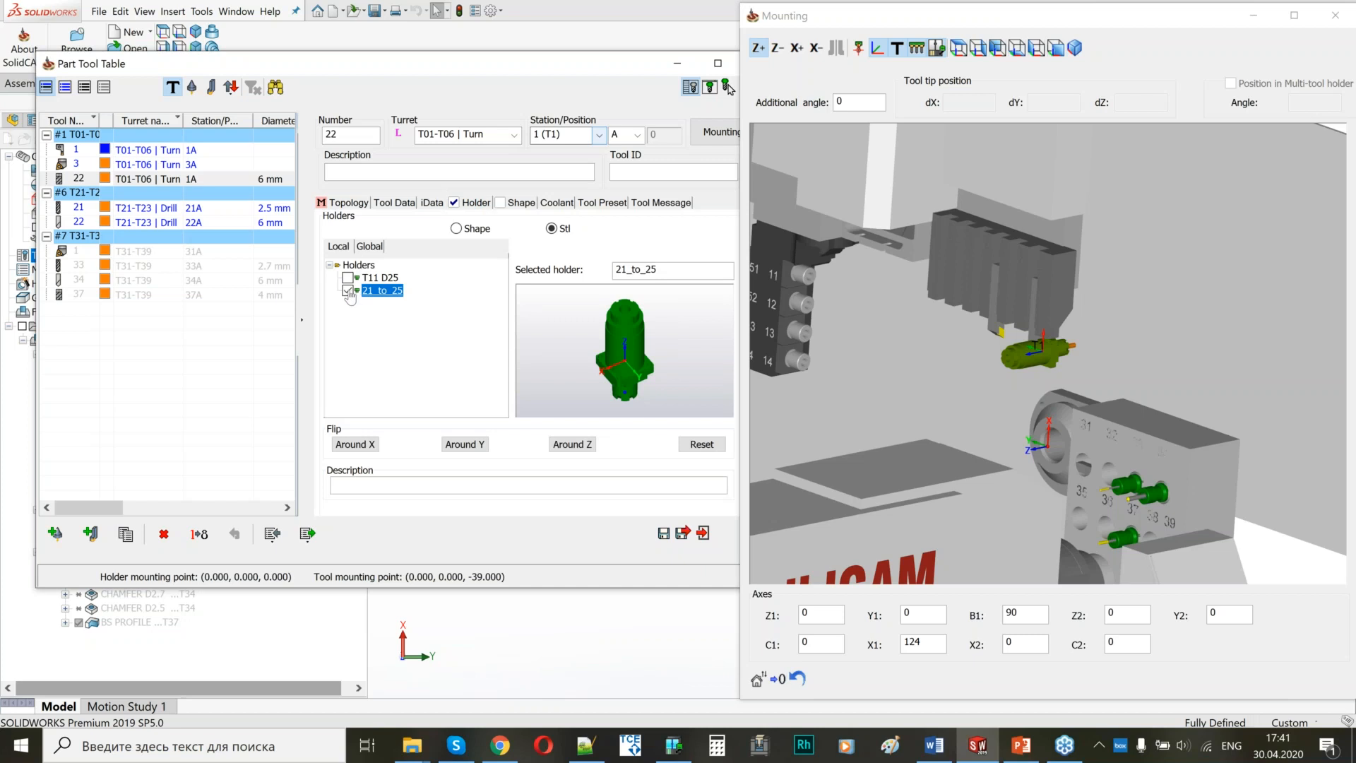
left_click(348, 291)
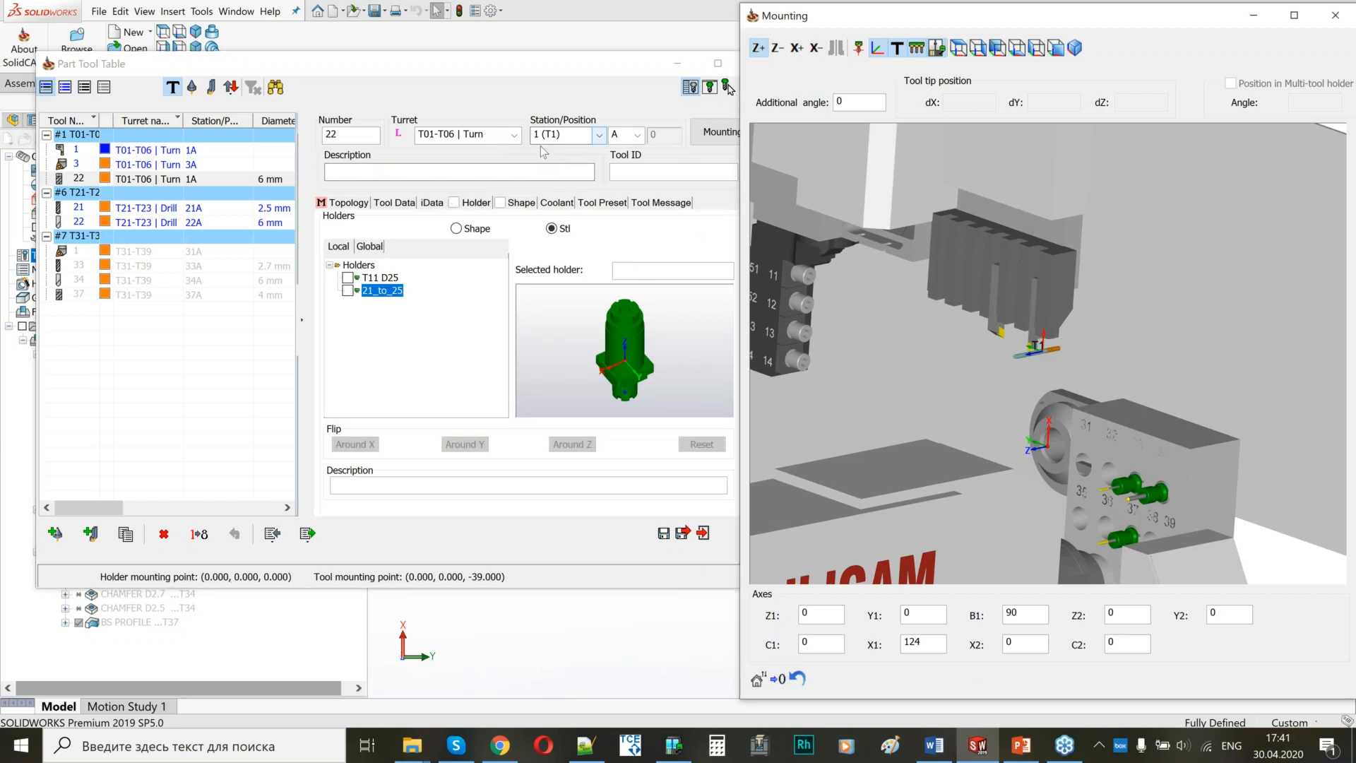
Assign the 6 mm end mill to the T07-T09 | Mill turret at station 8 and set its tool number to 8.
left_click(493, 134)
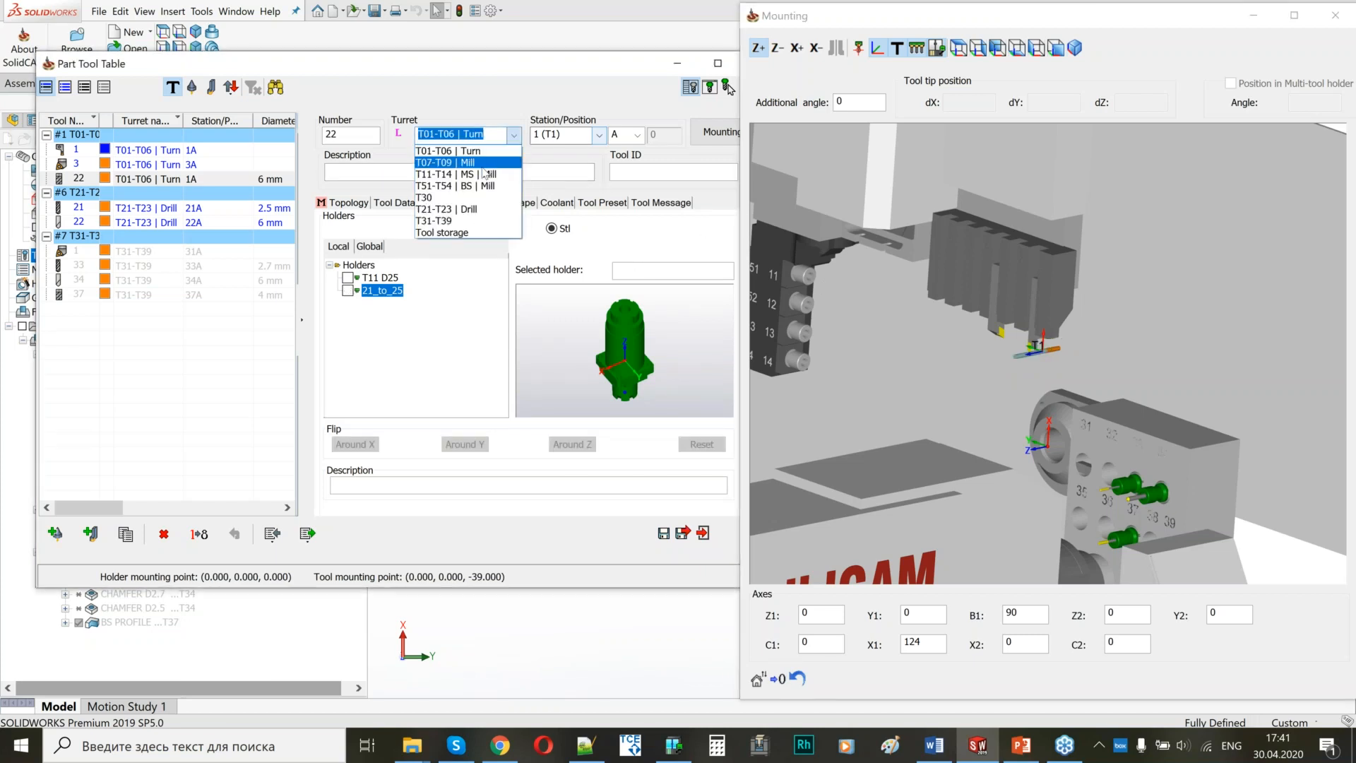
left_click(483, 165)
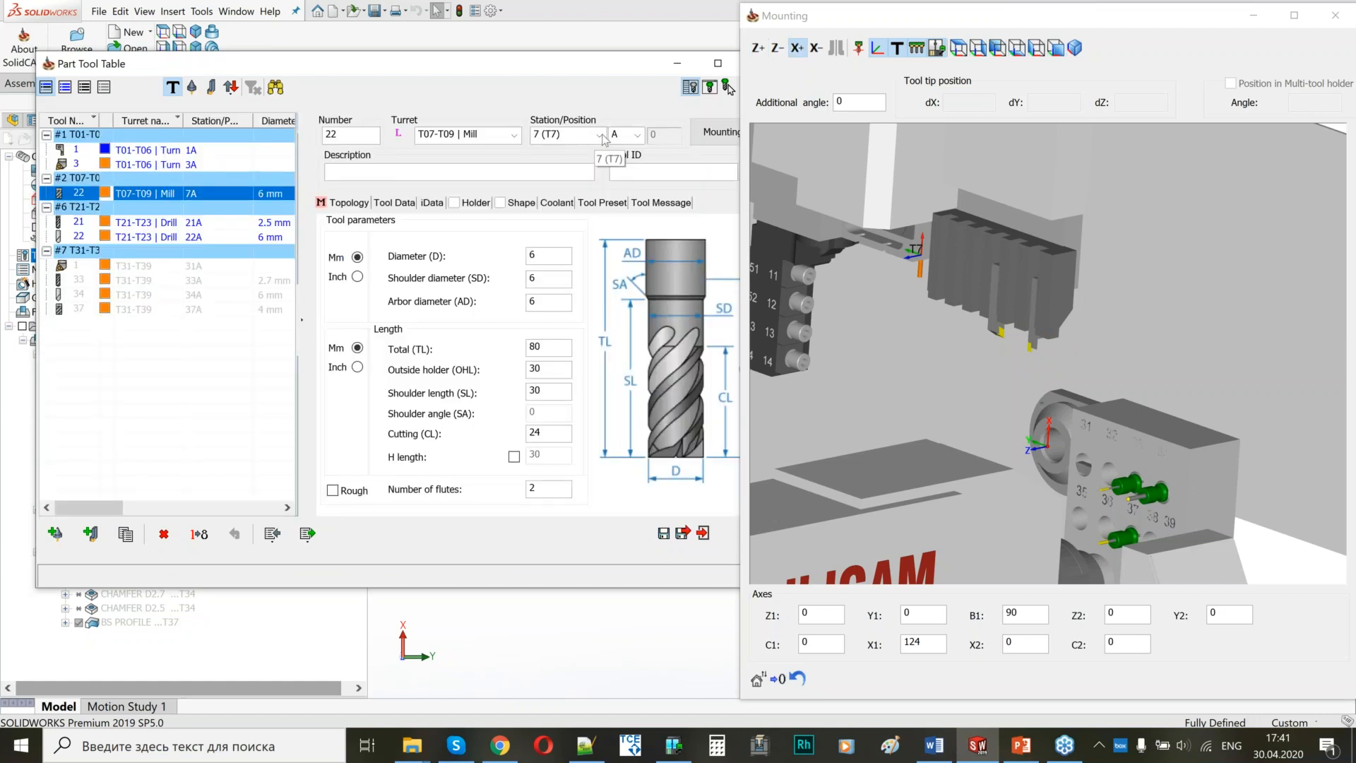
left_click(602, 137)
left_click(495, 165)
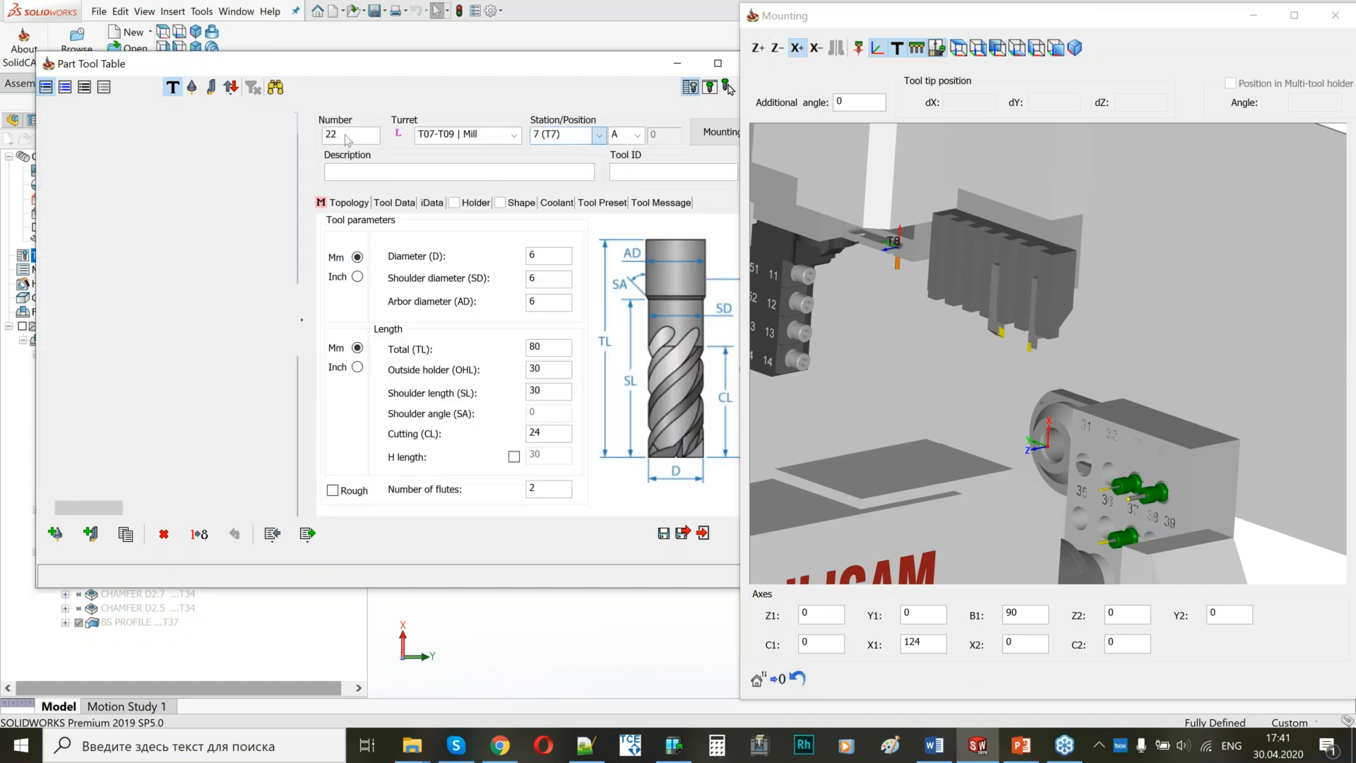
left_click_drag(345, 135, 301, 137)
type("8")
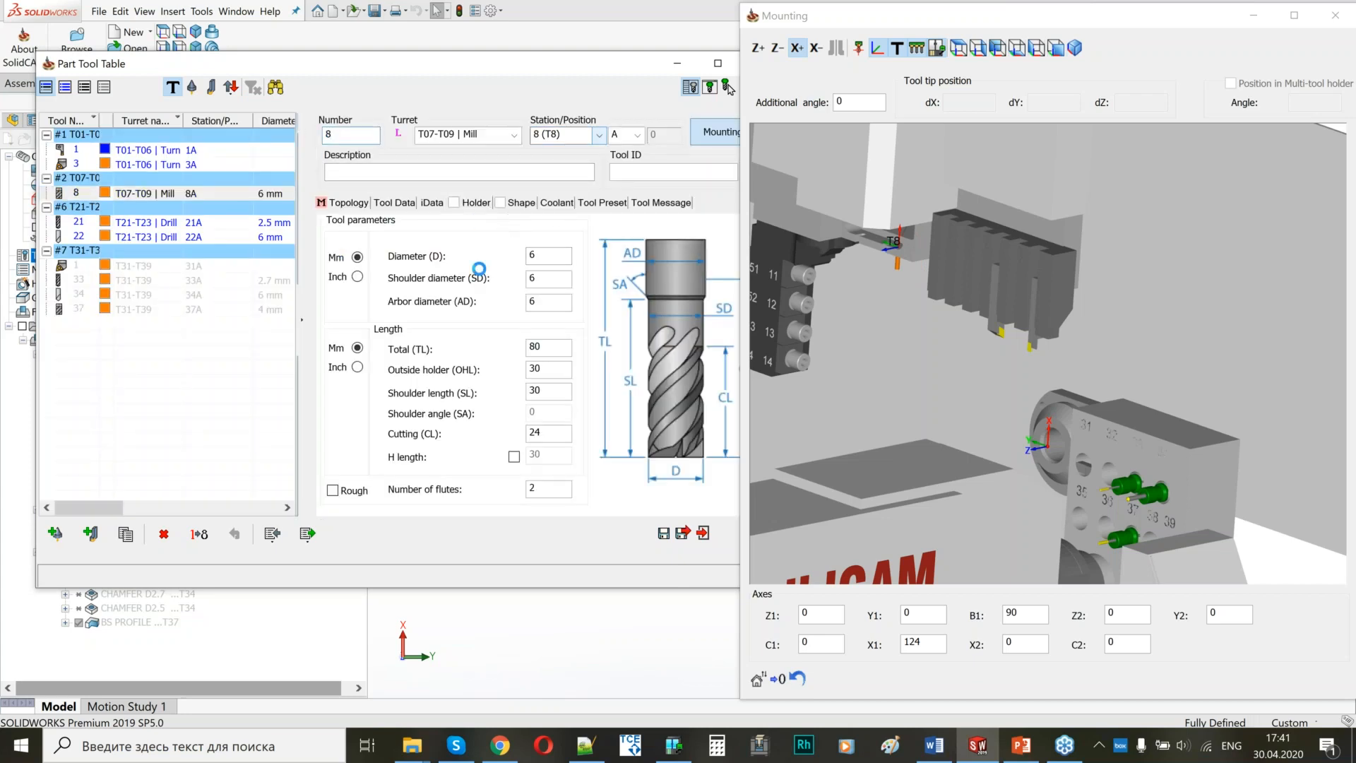
Give tool 8 the GSC1310-Milling-Rotary_1 STL holder from the CITIZEN_L32 group and check it in the mounting preview.
left_click(558, 230)
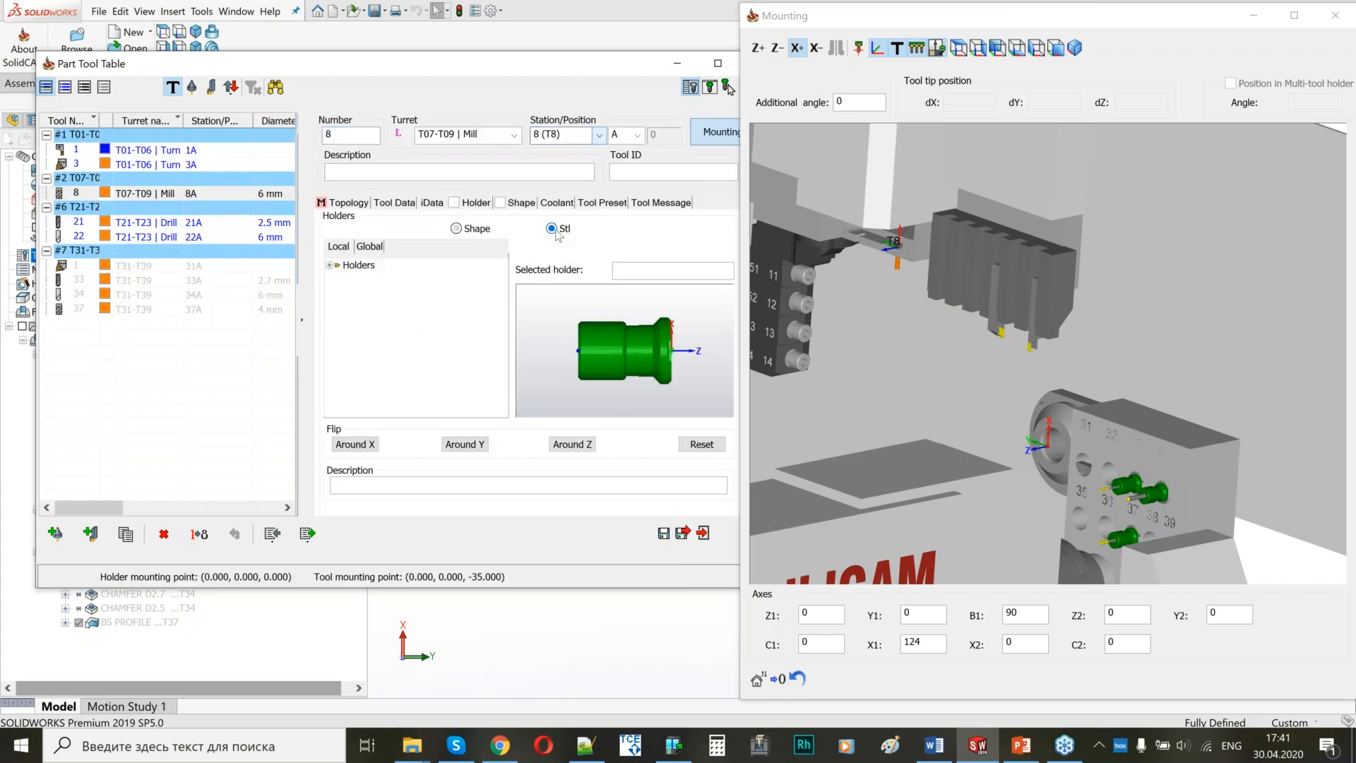
left_click(329, 265)
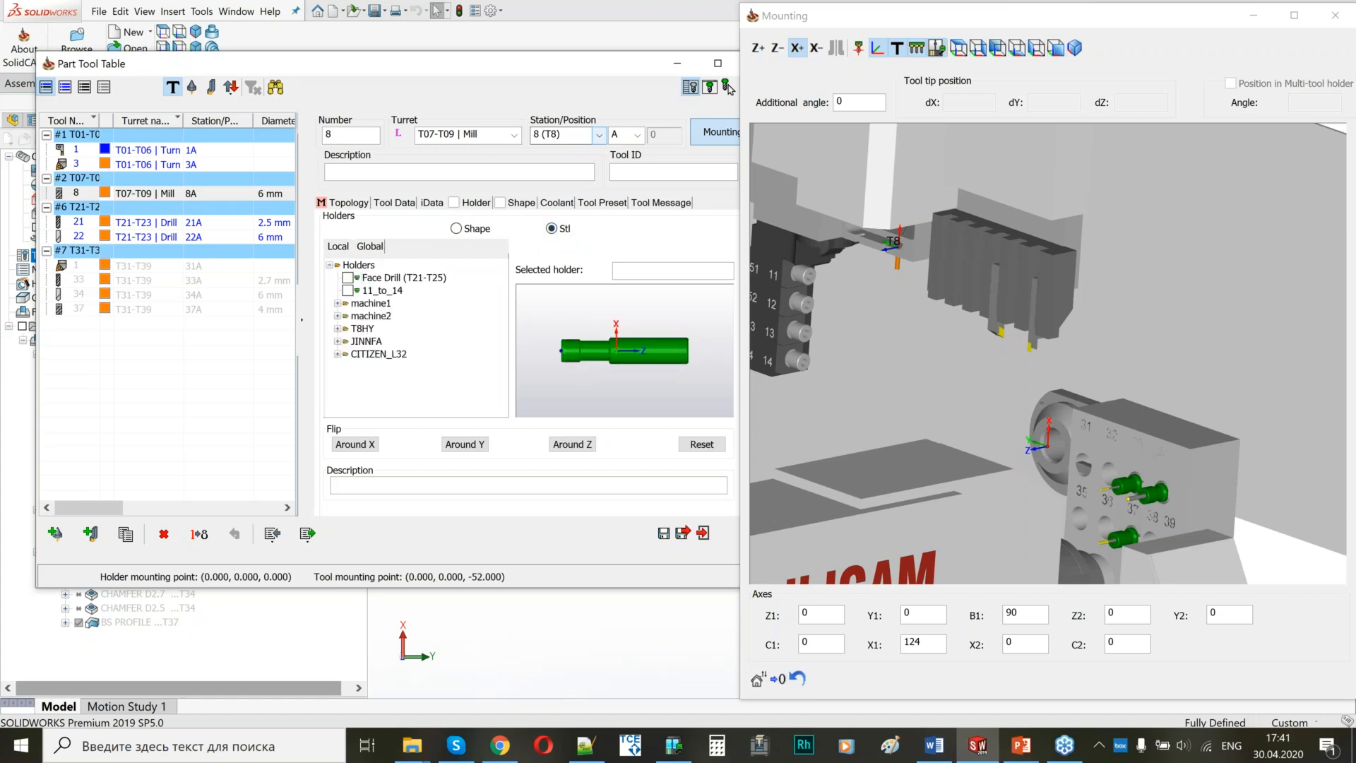
left_click(338, 355)
double_click(366, 391)
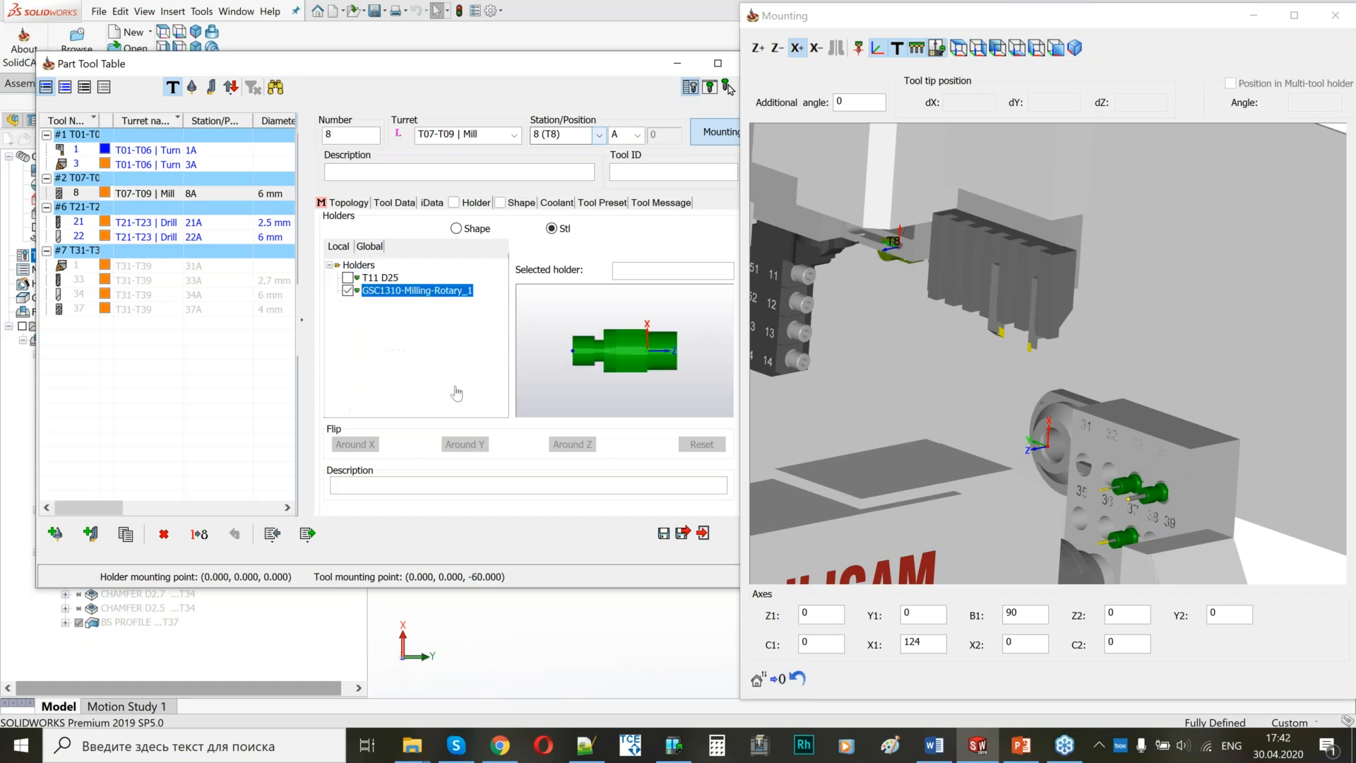
middle_click_drag(884, 309, 901, 265)
scroll(901, 264, "up", 3)
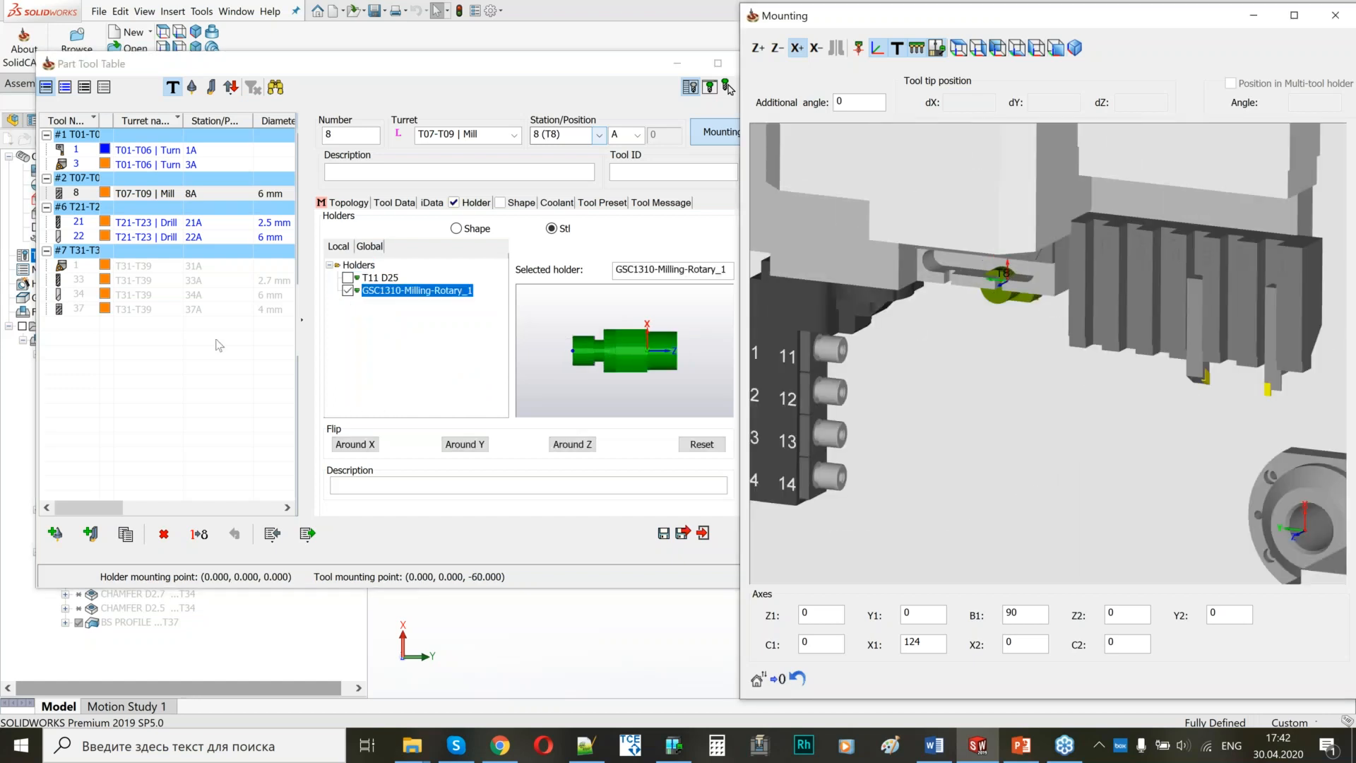
Flip tool 8's holder around Y and around X so the mill hangs below its station, and save the tool.
left_click(215, 341)
left_click(1122, 494)
left_click(474, 446)
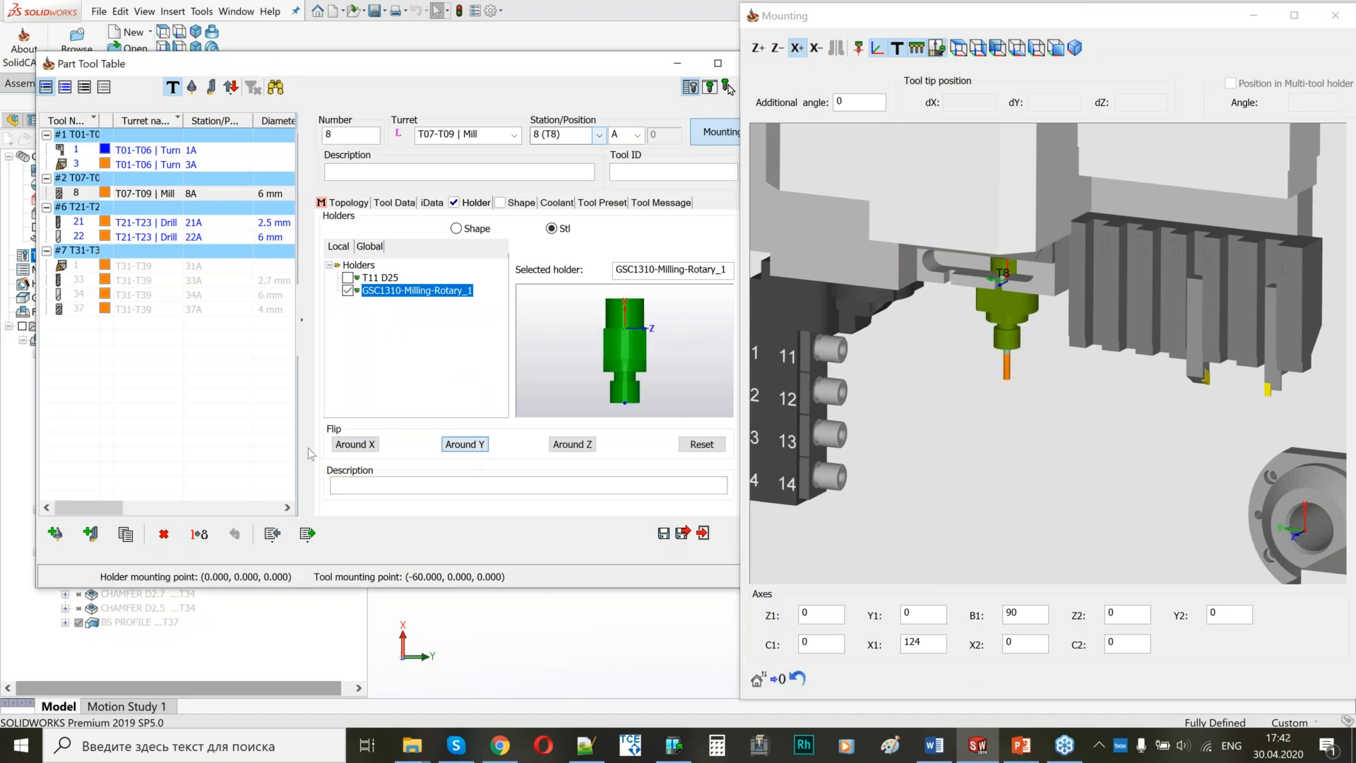
left_click(355, 448)
mouse_move(947, 404)
middle_mouse_down()
mouse_move(991, 367)
mouse_move(964, 385)
middle_mouse_up()
left_click(666, 532)
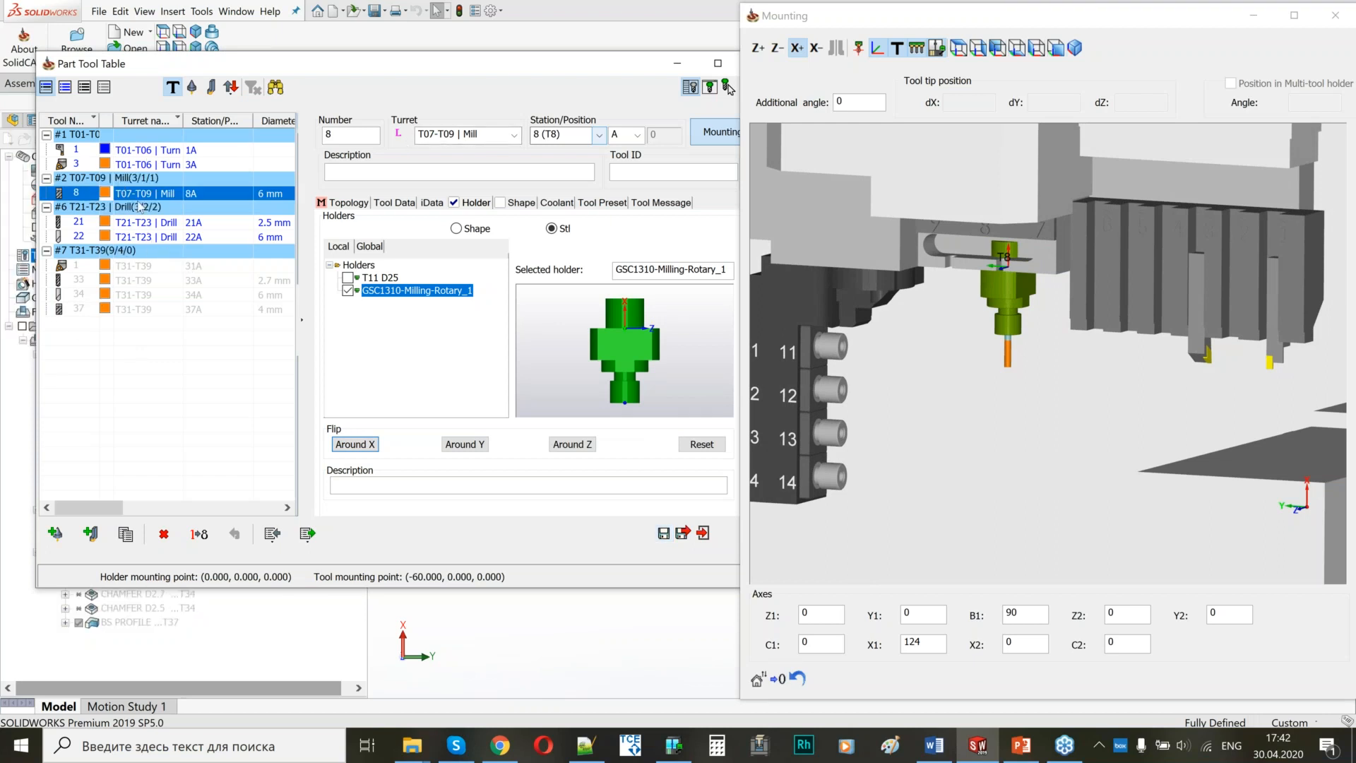
Set the mounting direction of the turning tool at back block station 31 to Z+.
scroll(1034, 324, "down", 5)
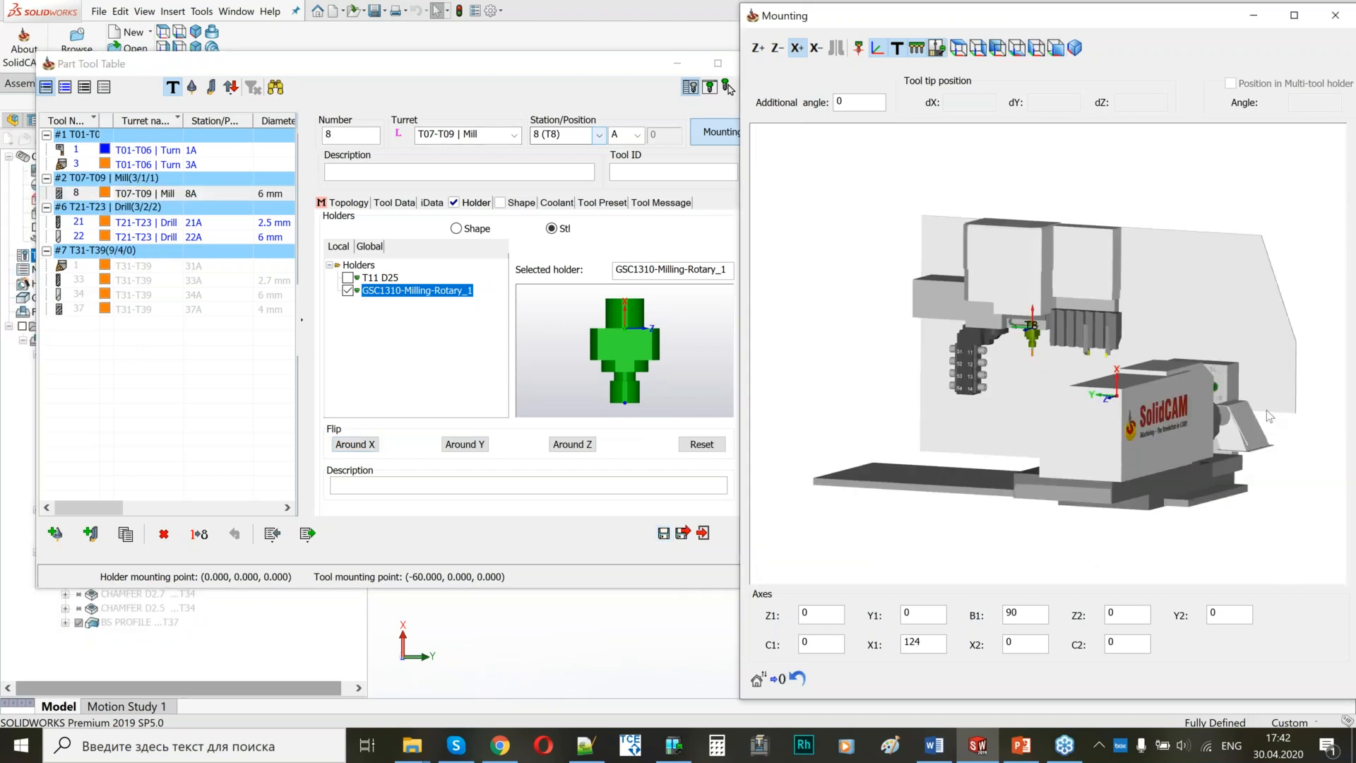
scroll(1265, 409, "up", 3)
middle_click_drag(1058, 349, 1055, 358)
scroll(1056, 358, "up", 6)
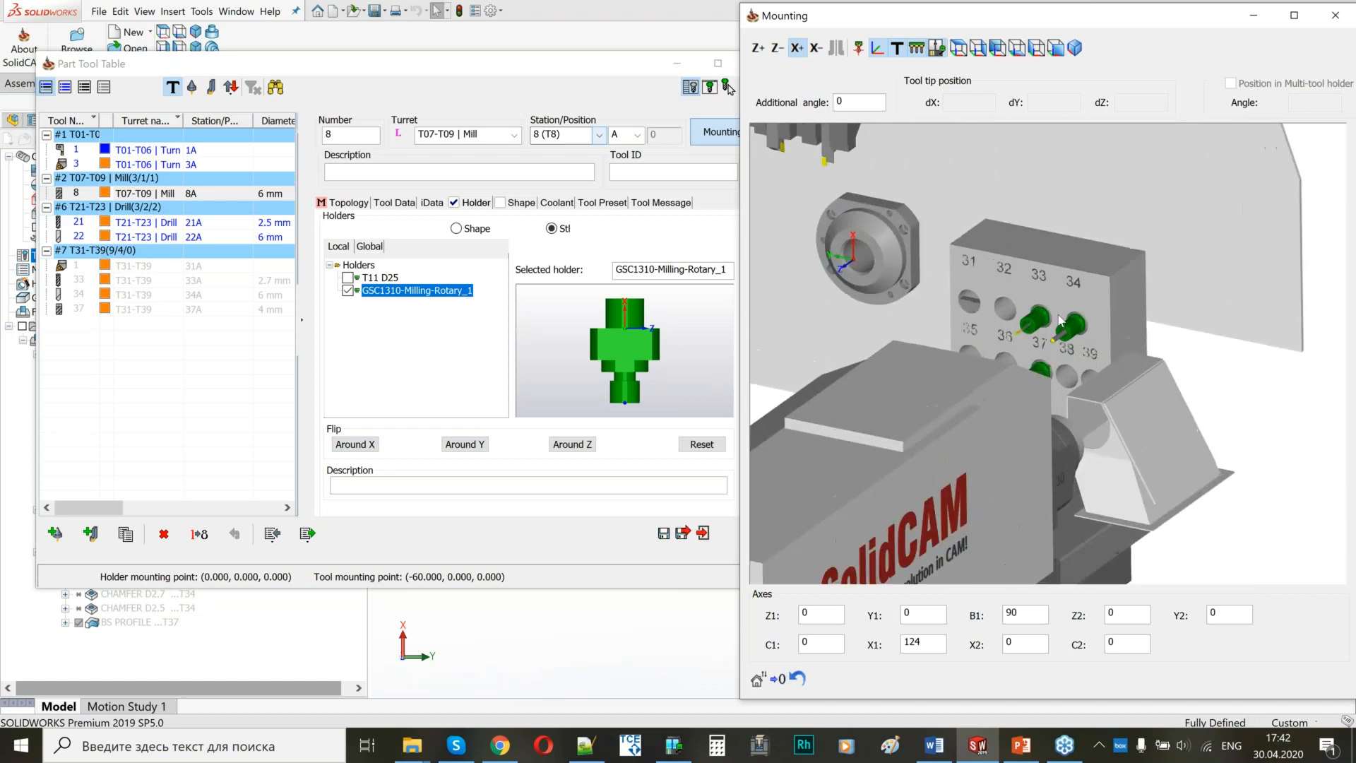
scroll(1058, 347, "up", 2)
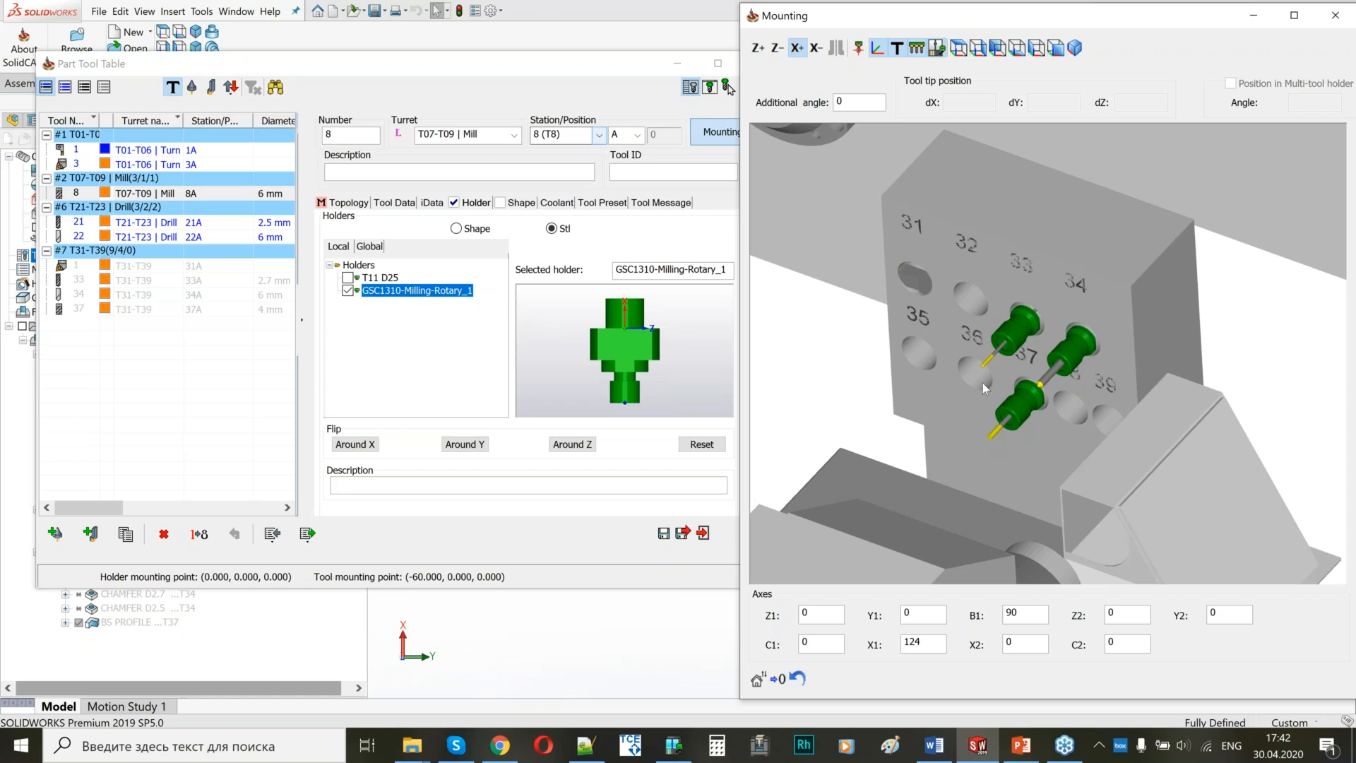
scroll(915, 281, "up", 3)
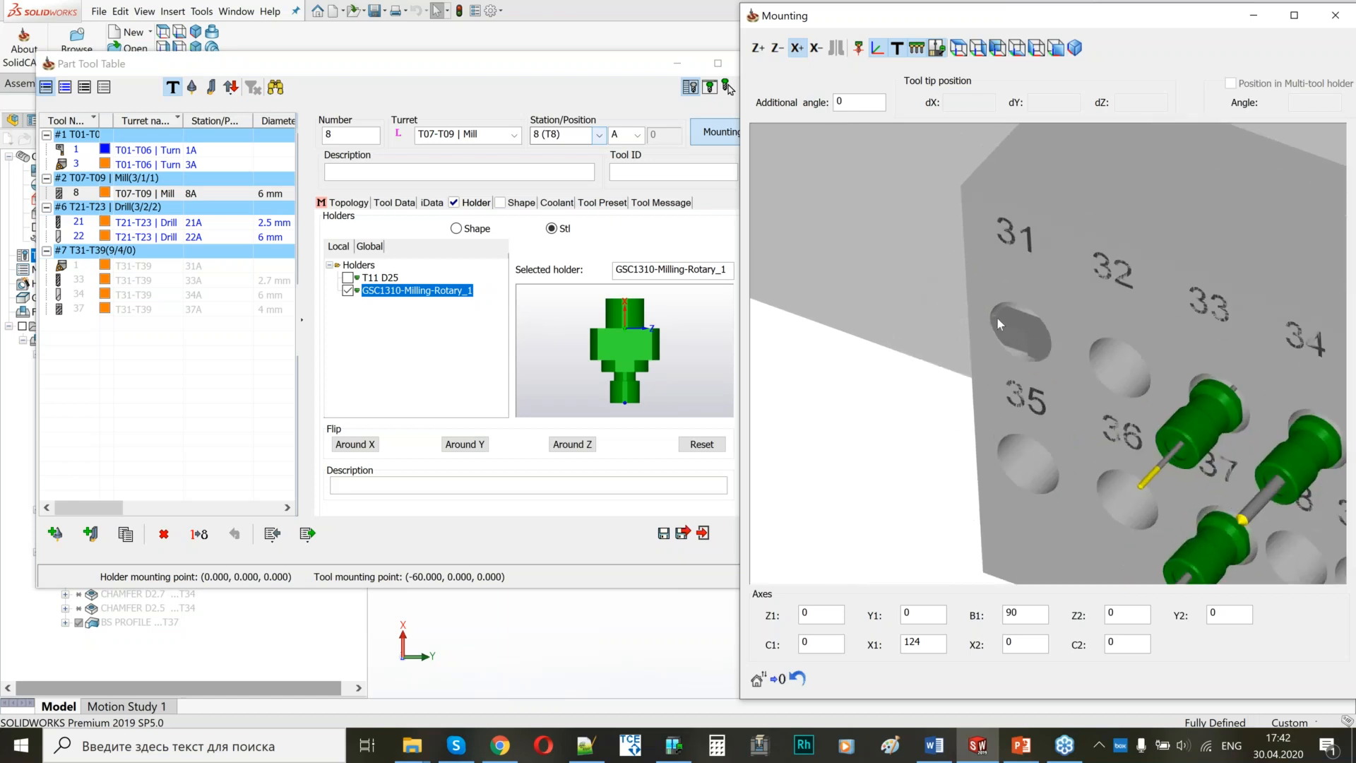
left_click(77, 267)
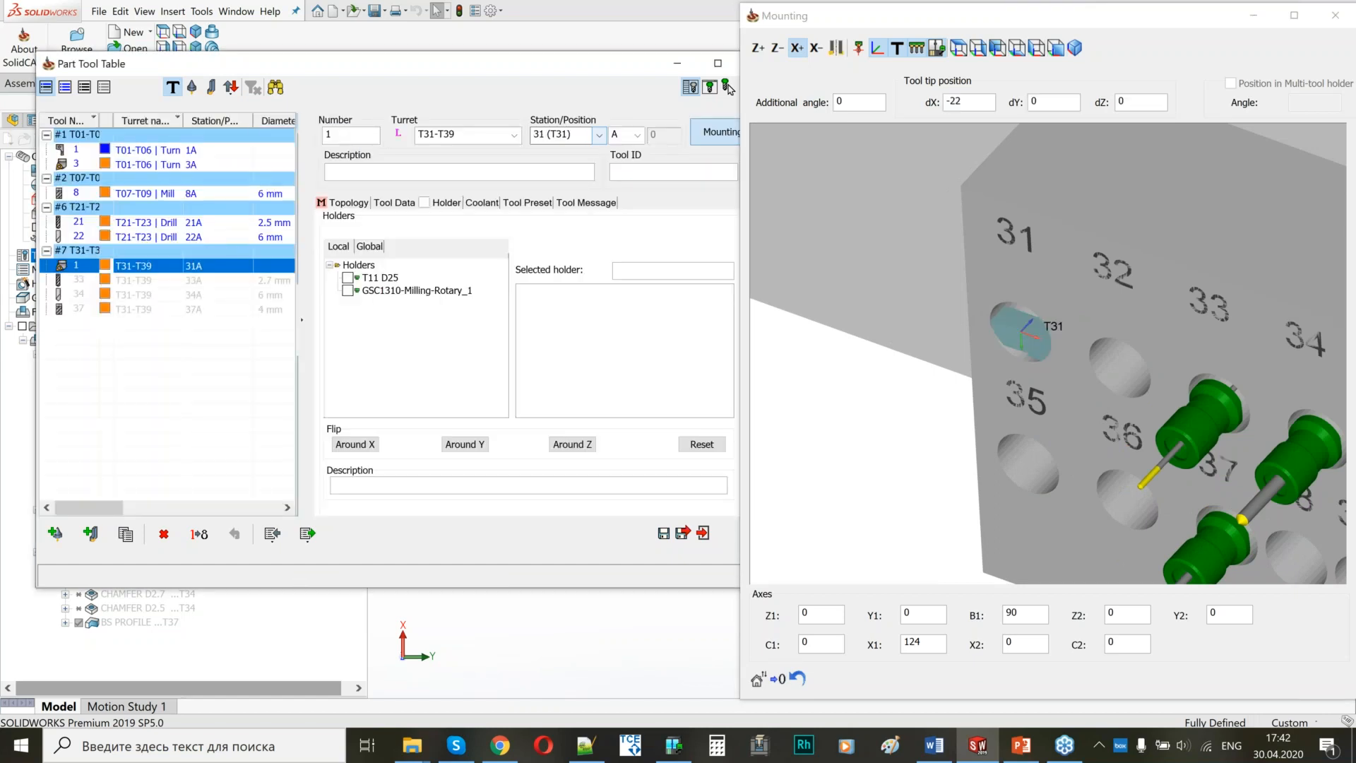
left_click(757, 51)
left_click(758, 51)
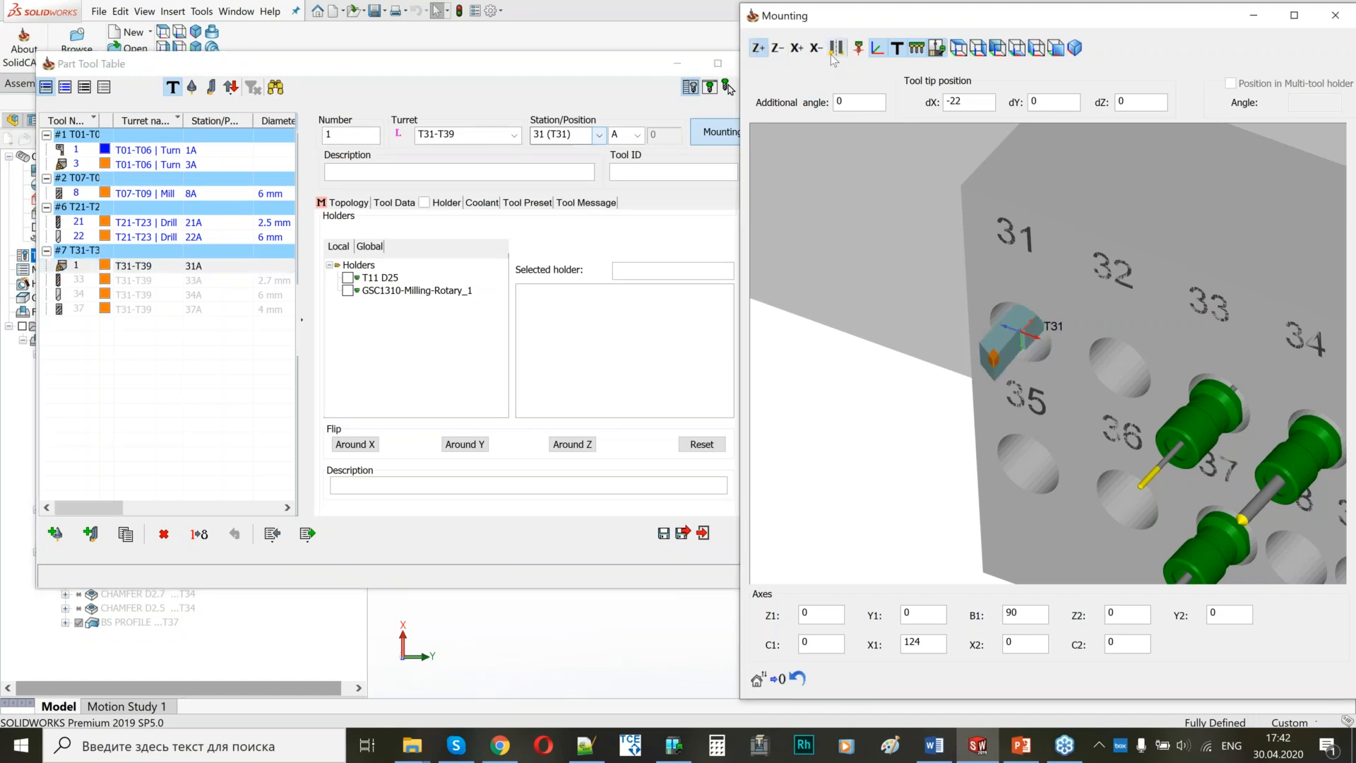
Set the station 31 turning tool's tip position dX to -50 and its tool number to 31, accepting the BS-FACE operation update.
double_click(965, 102)
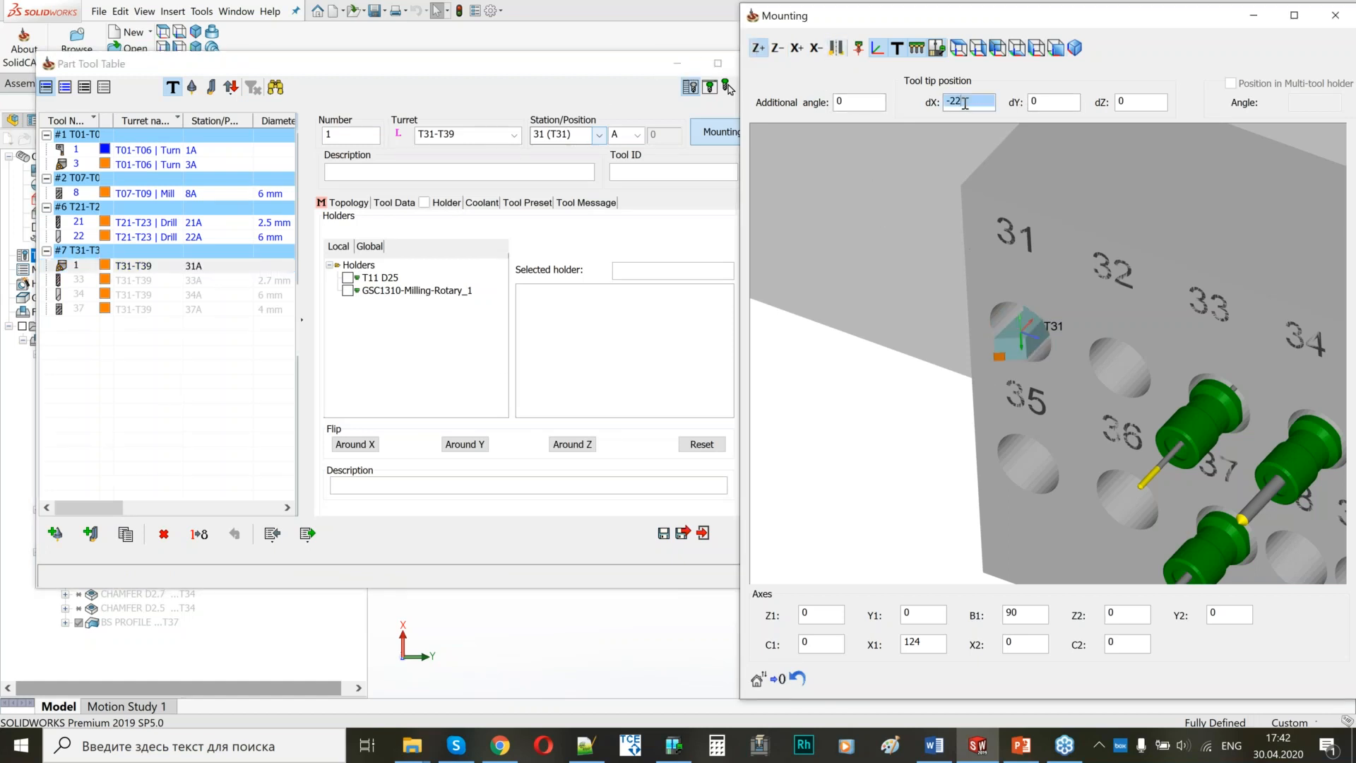
type("-5")
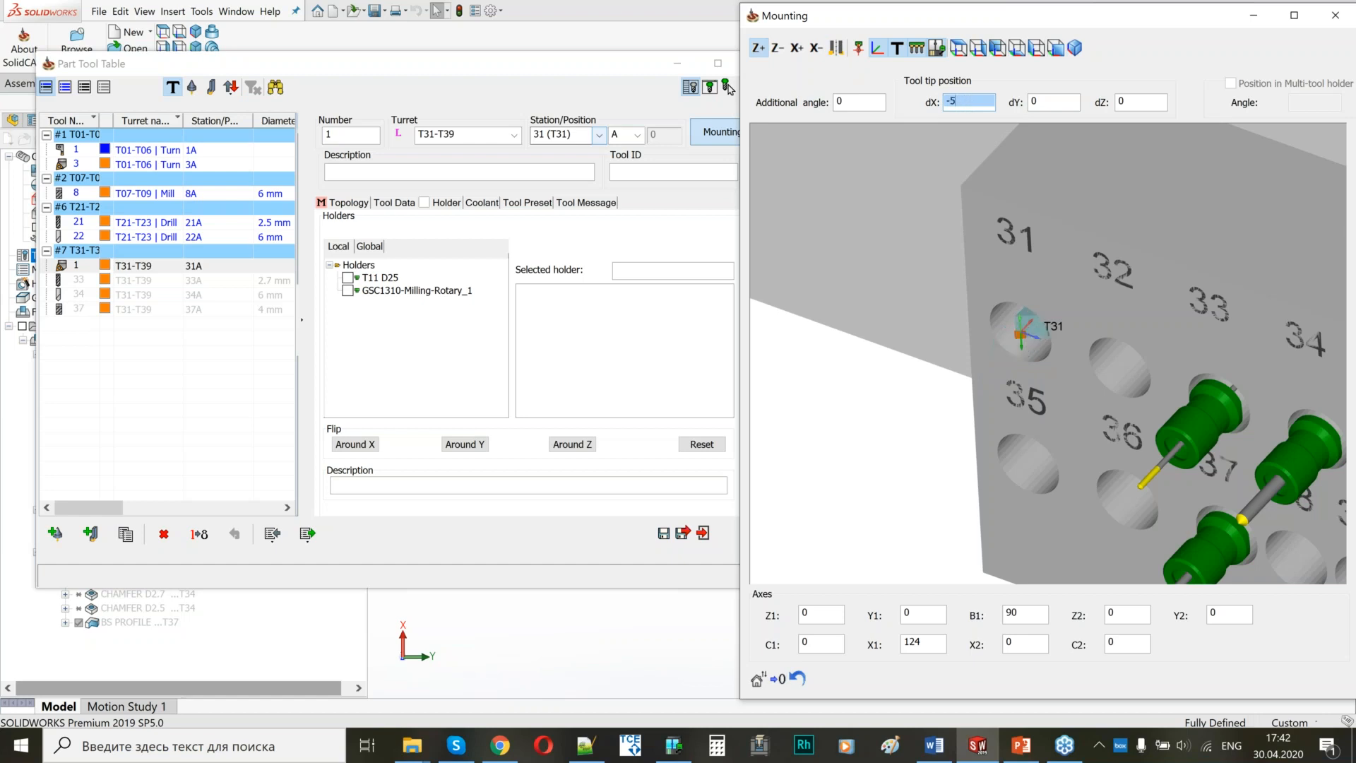
type("0")
middle_click_drag(1024, 400, 1023, 284)
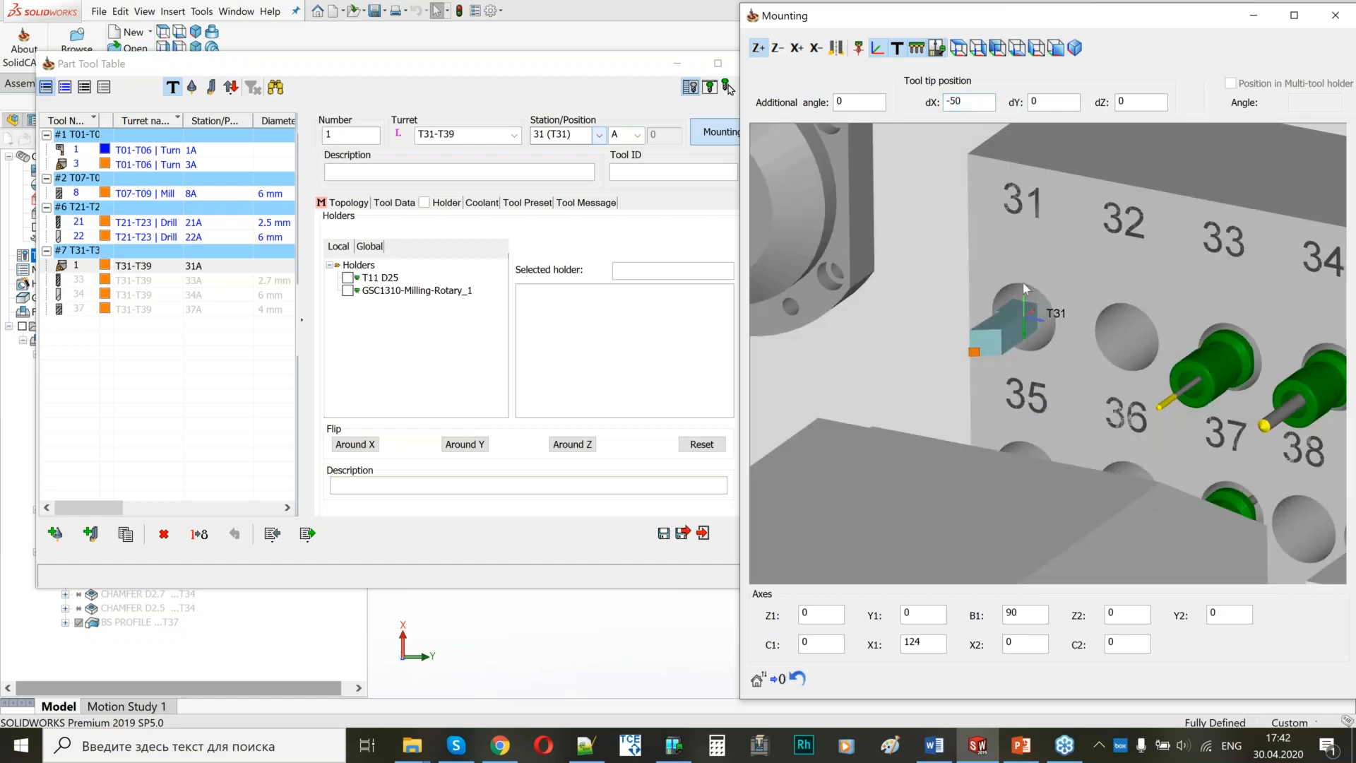
left_click(666, 536)
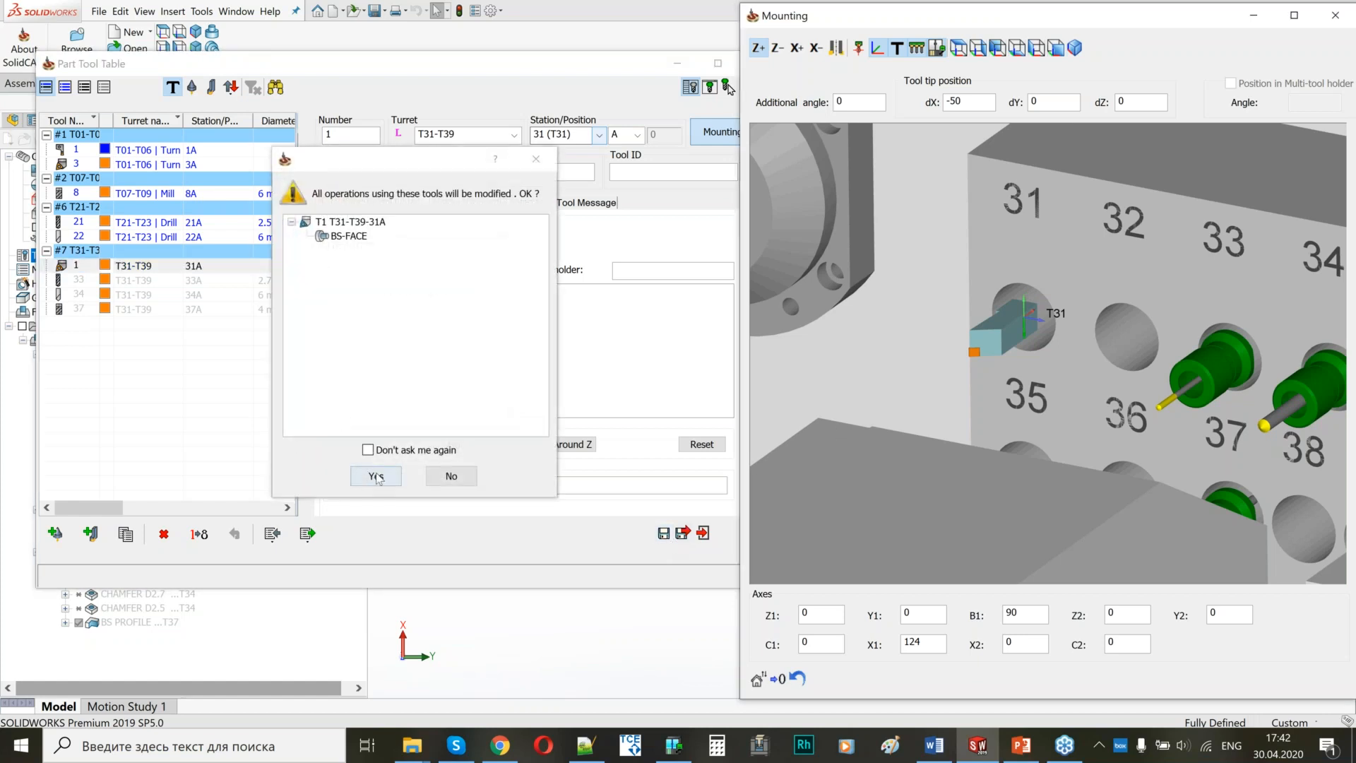
left_click(357, 476)
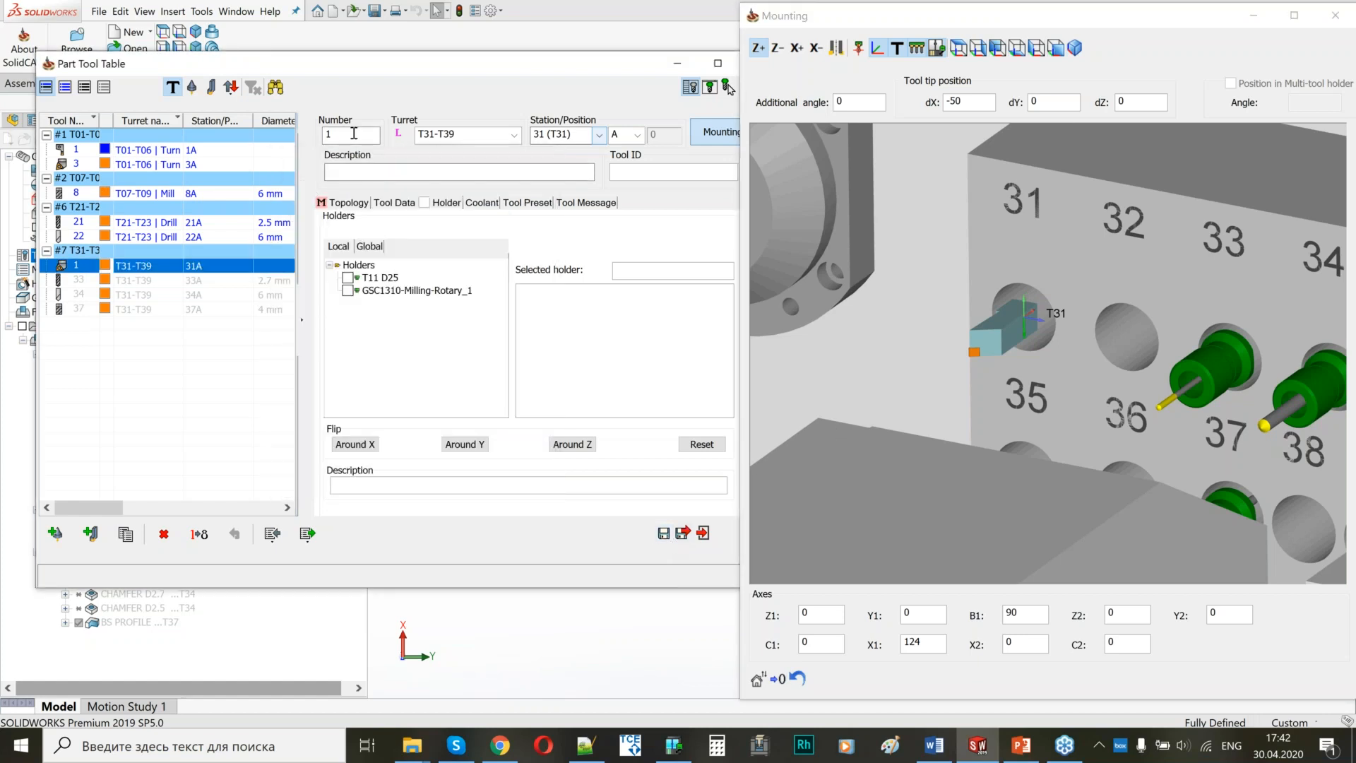
type("31")
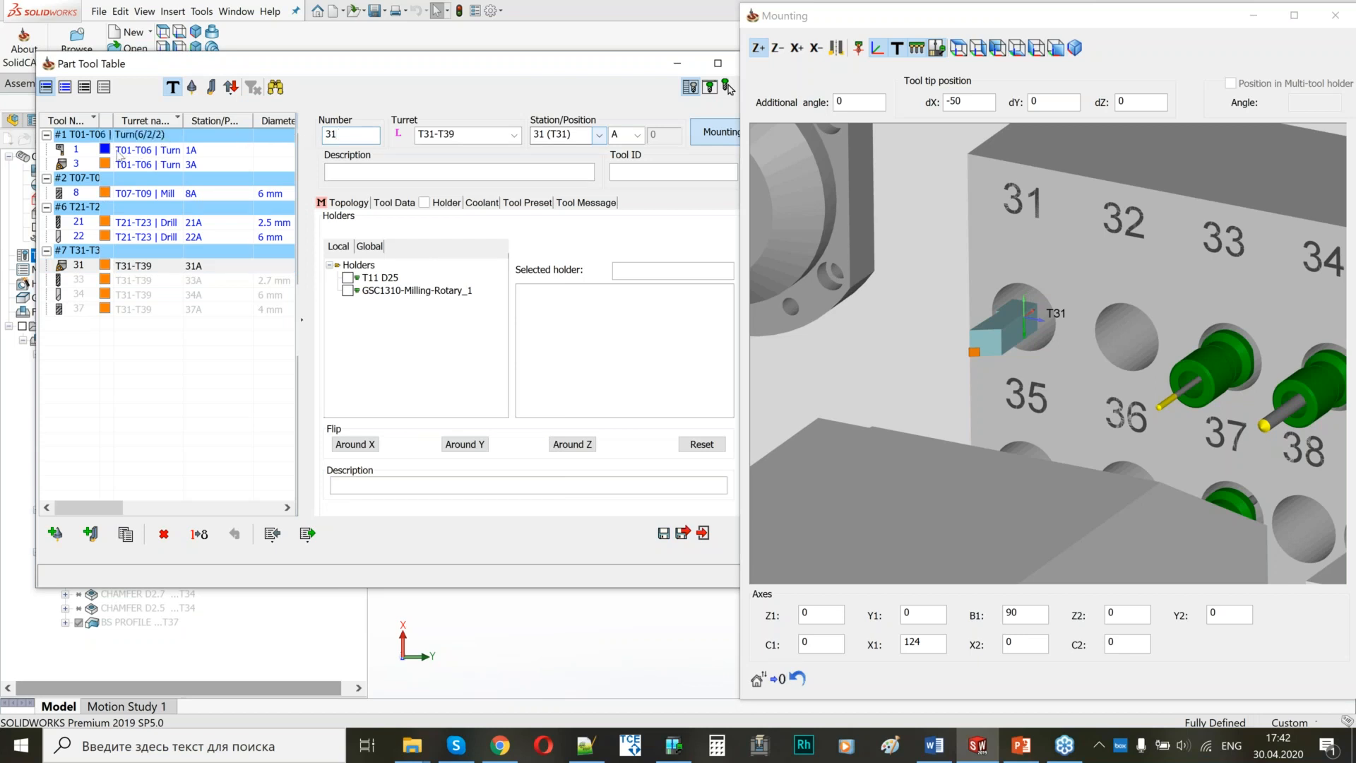
Set the insert height H of turning tool 1 in turret T01-T06 to 16 mm.
left_click(124, 156)
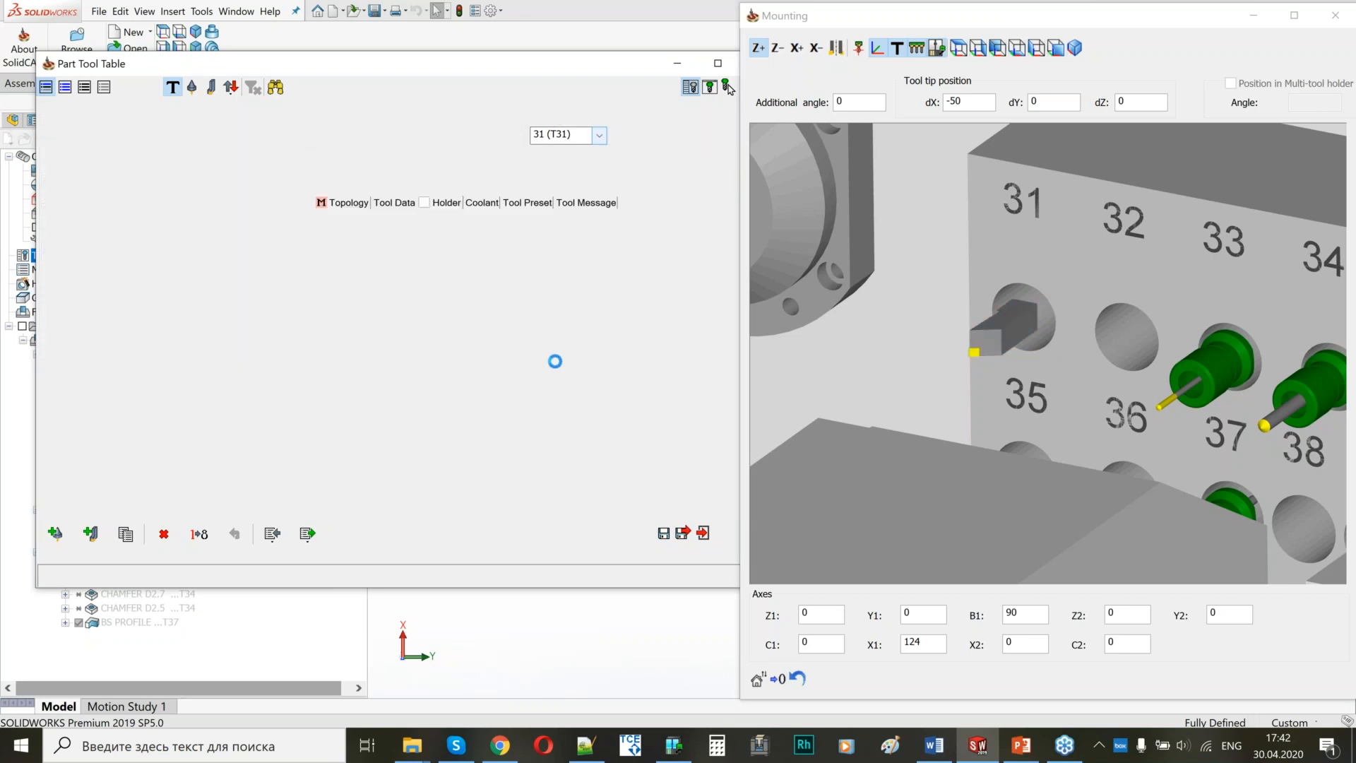
left_click(858, 50)
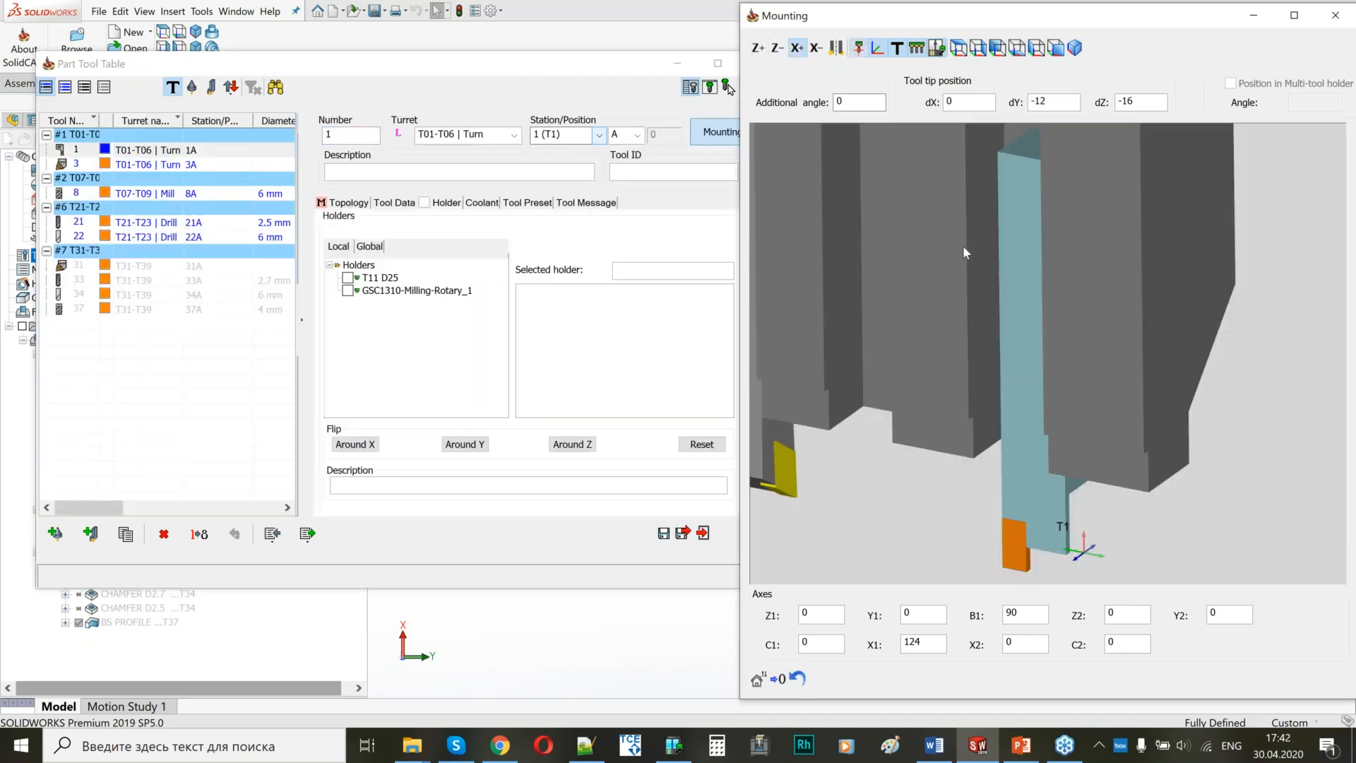
scroll(985, 339, "down", 3)
middle_click_drag(1010, 351, 1084, 342)
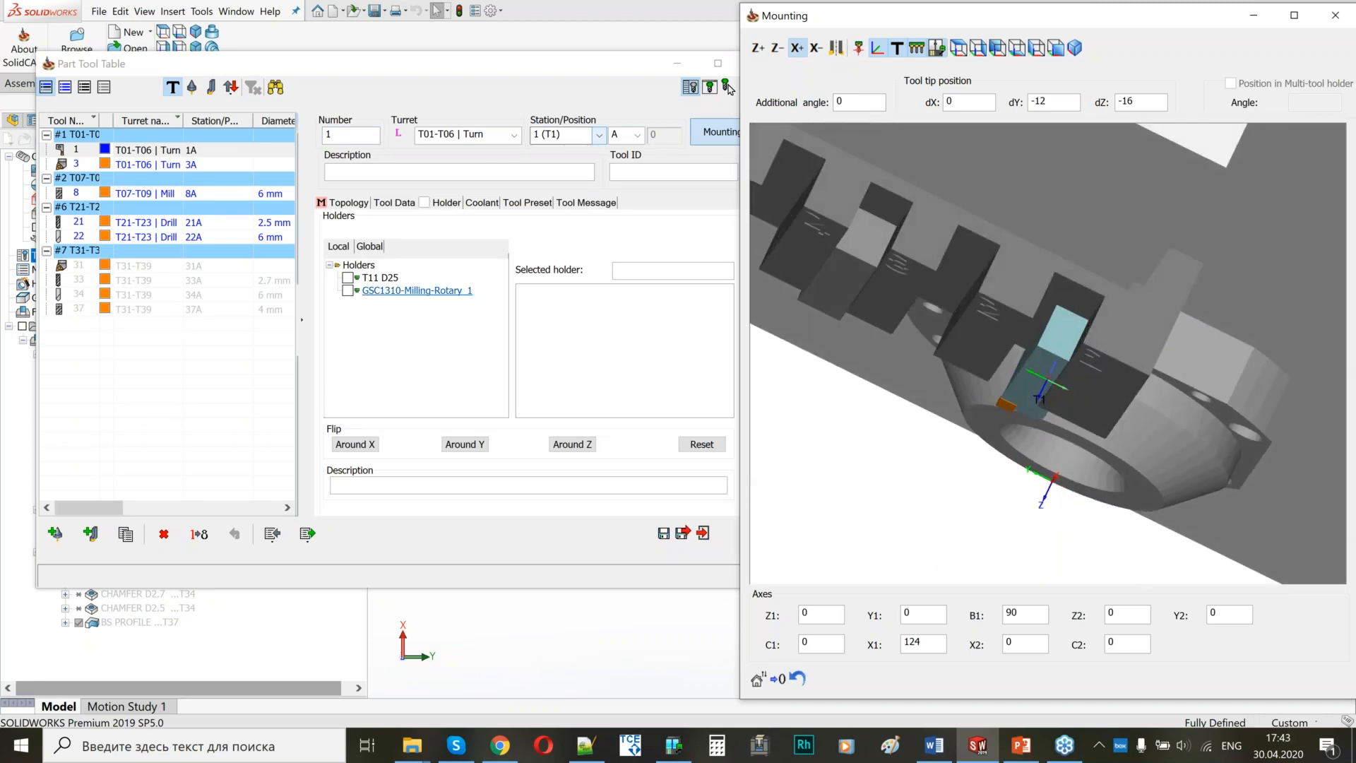
left_click(332, 204)
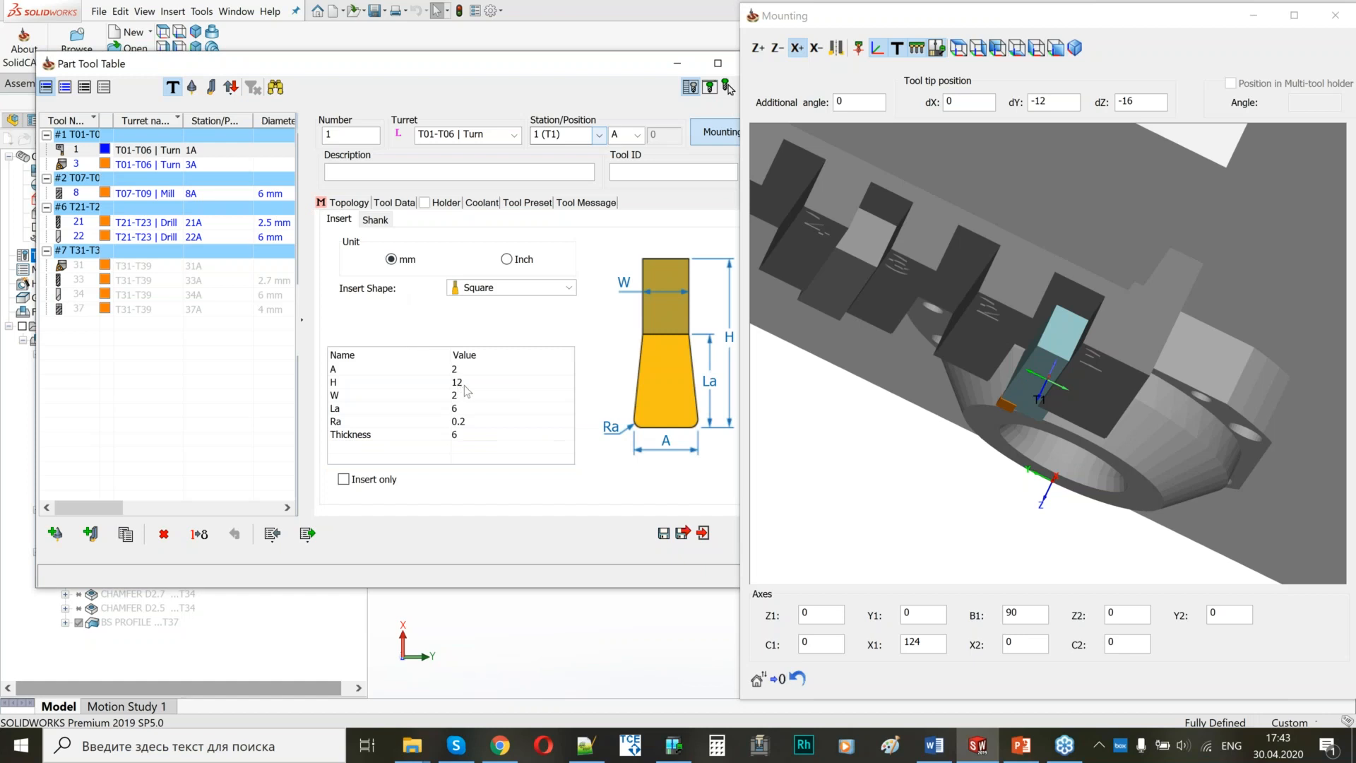
left_click(862, 381)
scroll(862, 381, "up", 5)
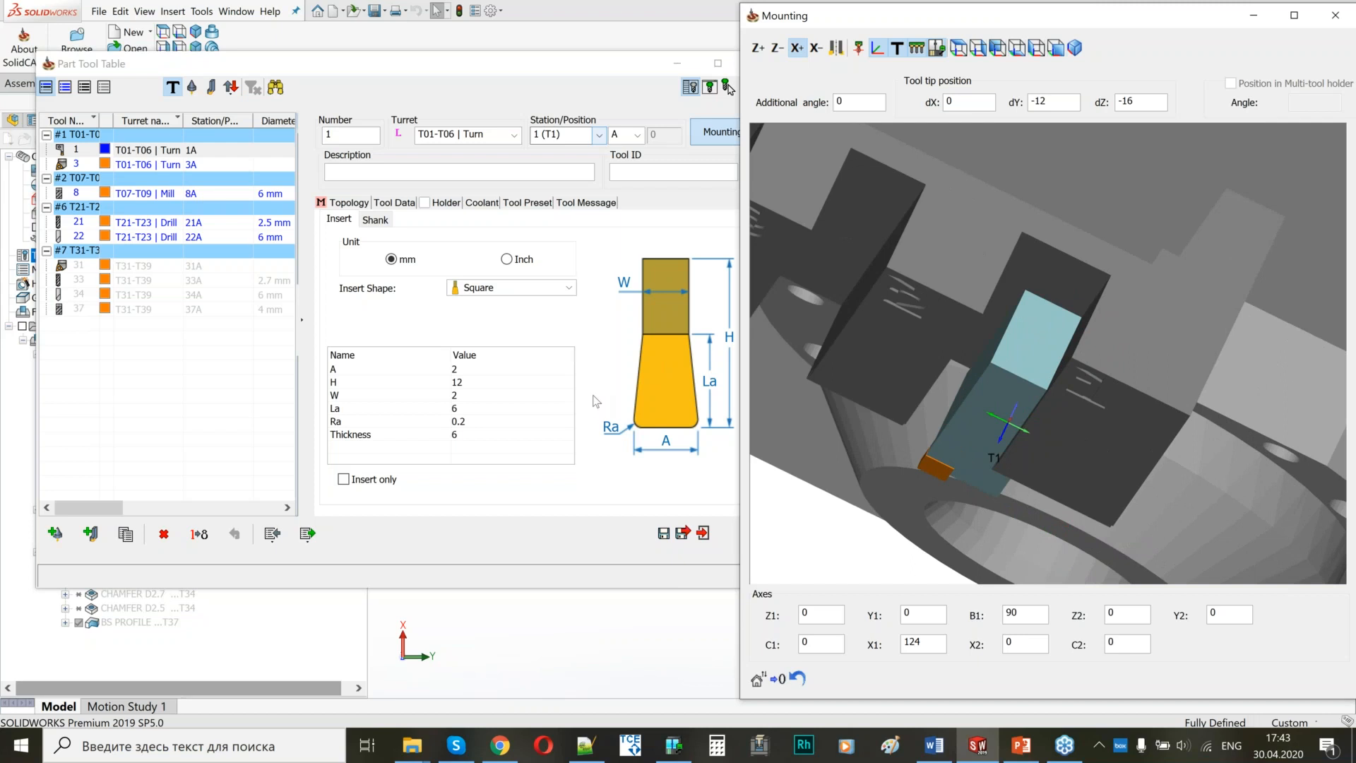
double_click(476, 383)
type("16")
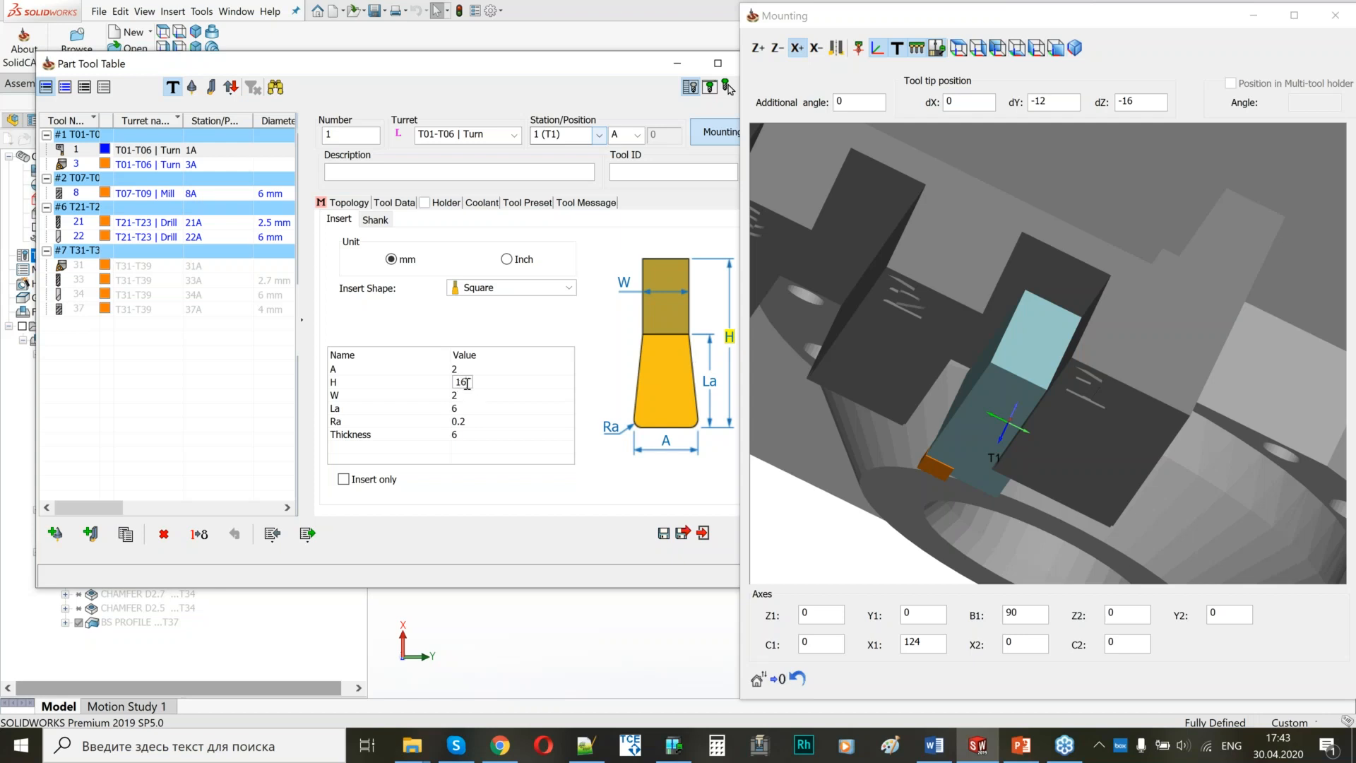
left_click(499, 432)
left_click(943, 438)
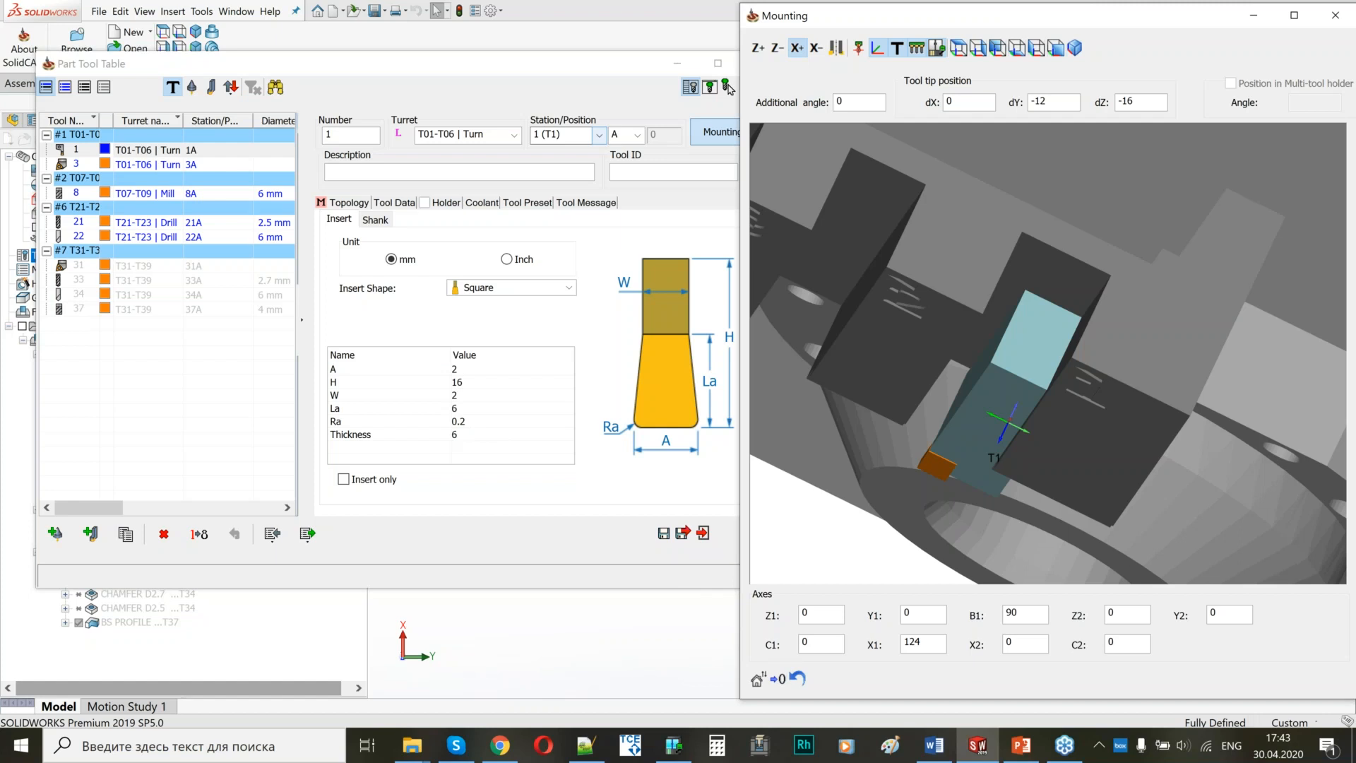
Check tool 1's shank dimensions, set its tip position dY to -16, and inspect its seat in the turret.
left_click(375, 219)
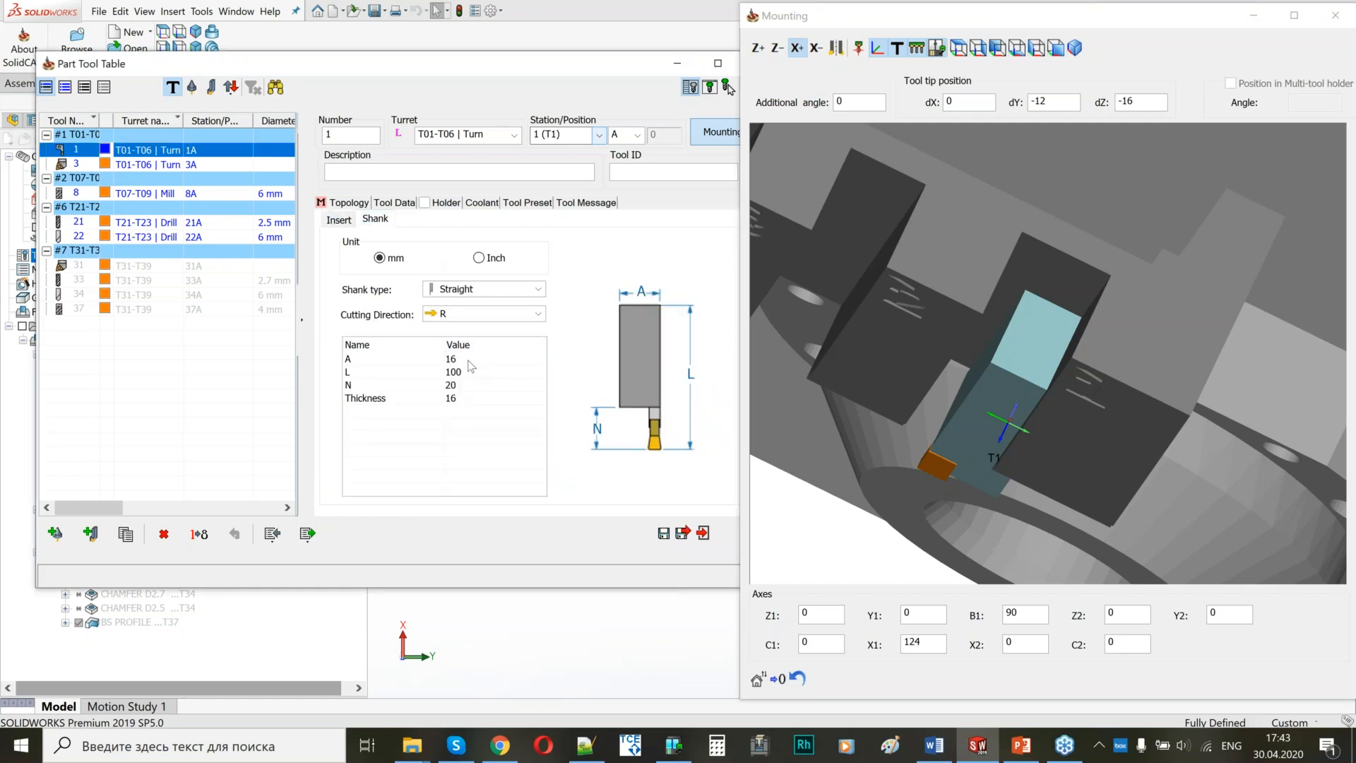
left_click_drag(1056, 395, 981, 332)
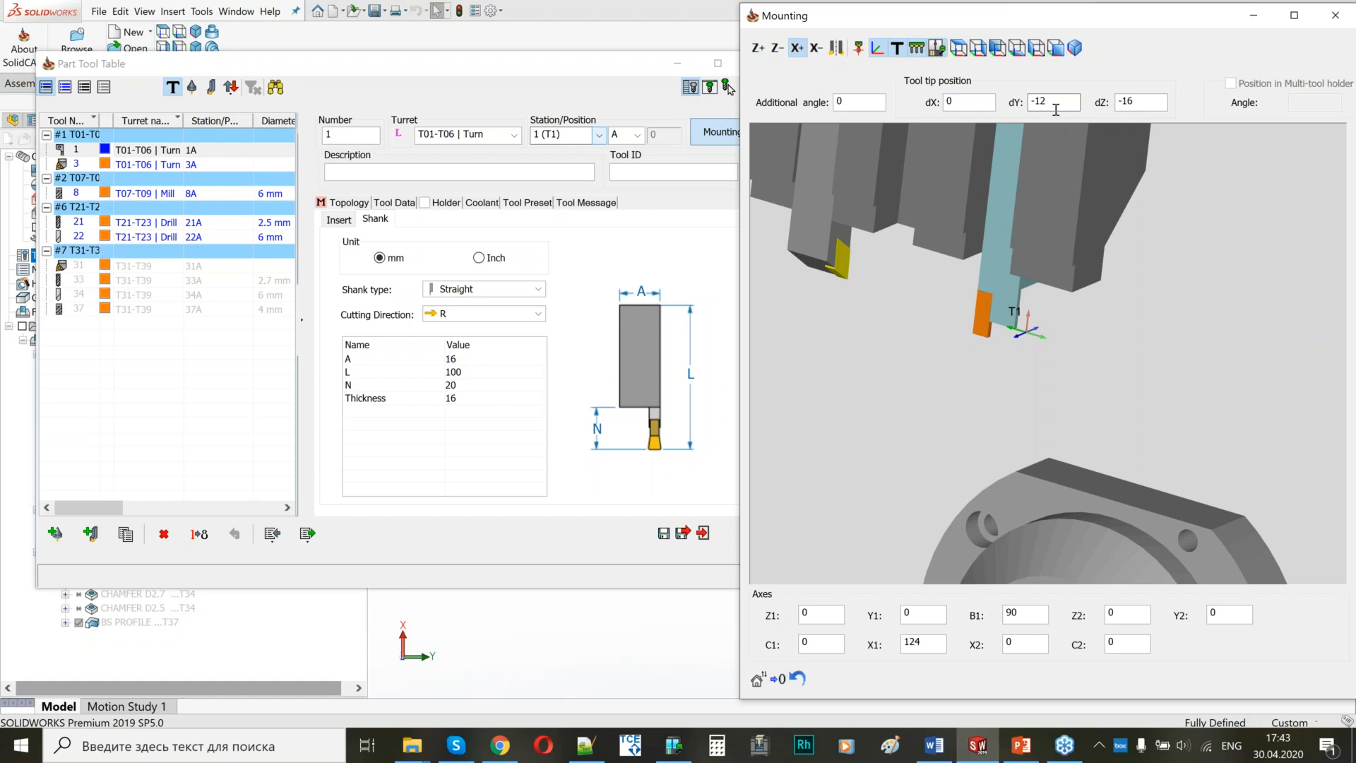
scroll(1008, 251, "down", 3)
middle_click_drag(1040, 260, 1061, 249)
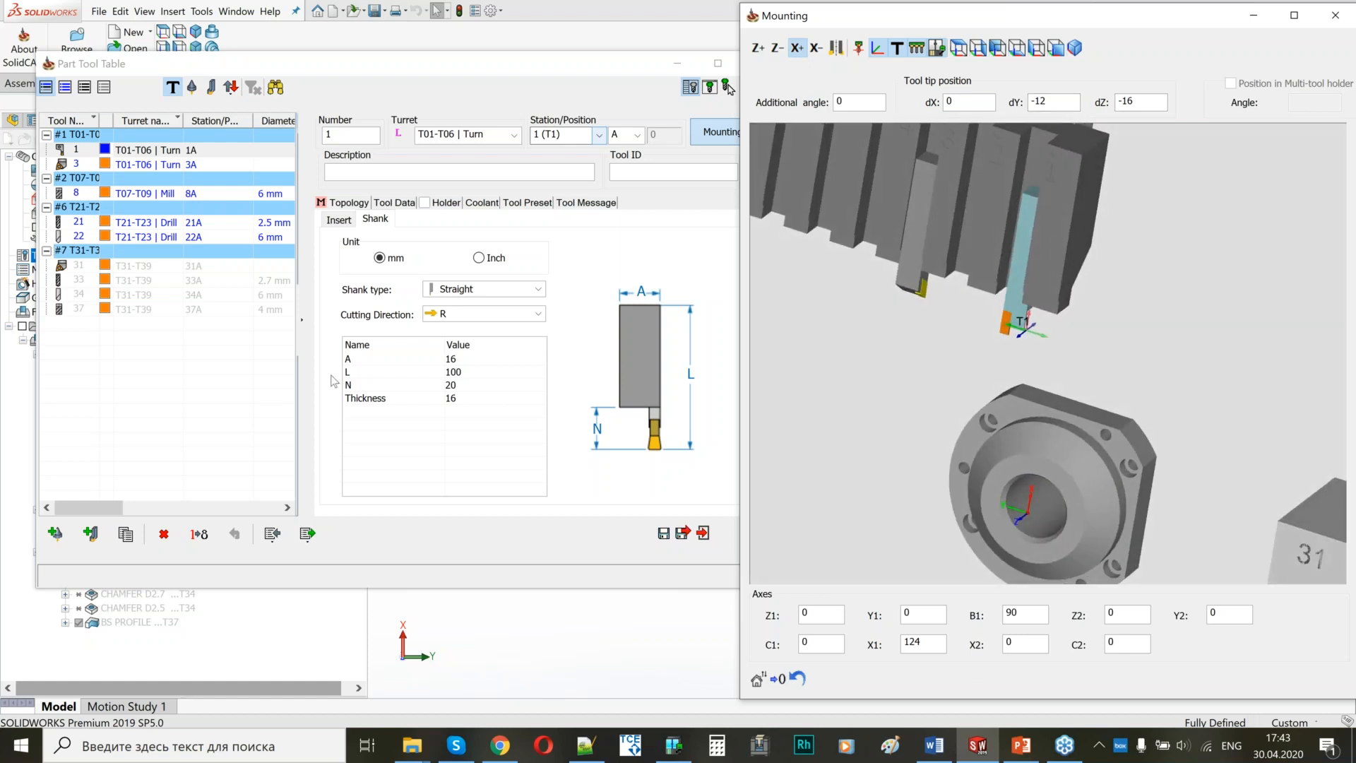
middle_click_drag(1036, 248, 1017, 324)
double_click(1060, 103)
type("-16")
middle_click_drag(1031, 254, 1048, 281)
scroll(1048, 281, "up", 2)
scroll(1048, 281, "down", 3)
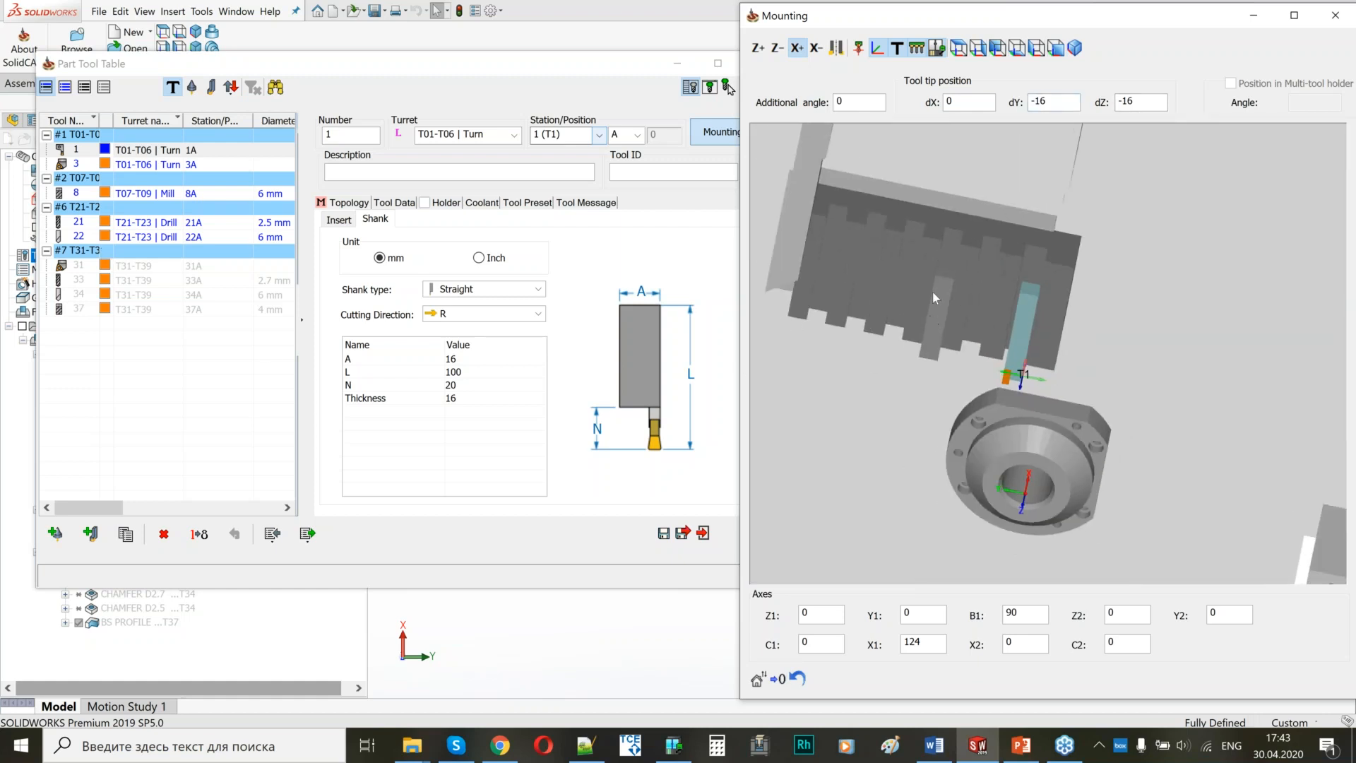
middle_click_drag(1035, 361, 995, 351)
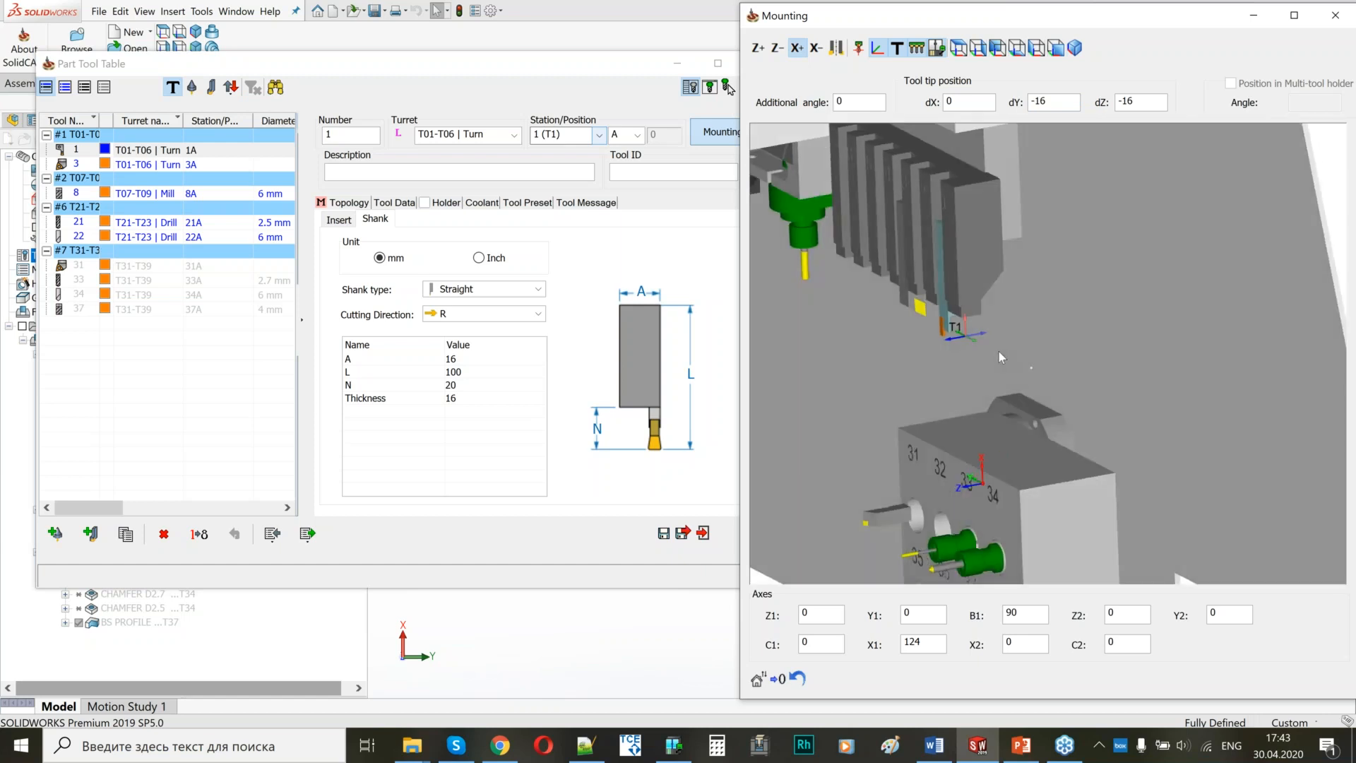
scroll(998, 350, "up", 2)
scroll(1003, 351, "up", 3)
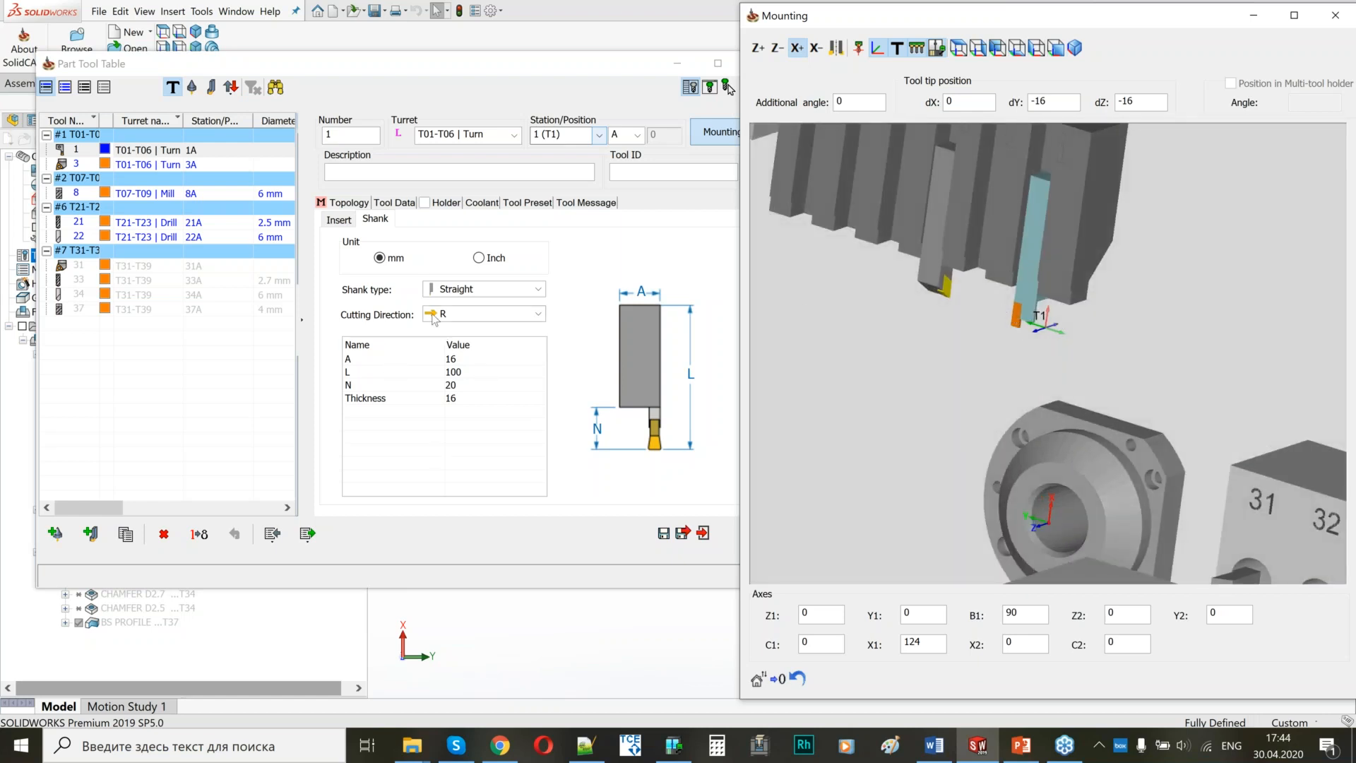
Keep tool 1's mounting direction at X+, then save and exit the tool table, accepting the CUTOFF operation update.
left_click(796, 47)
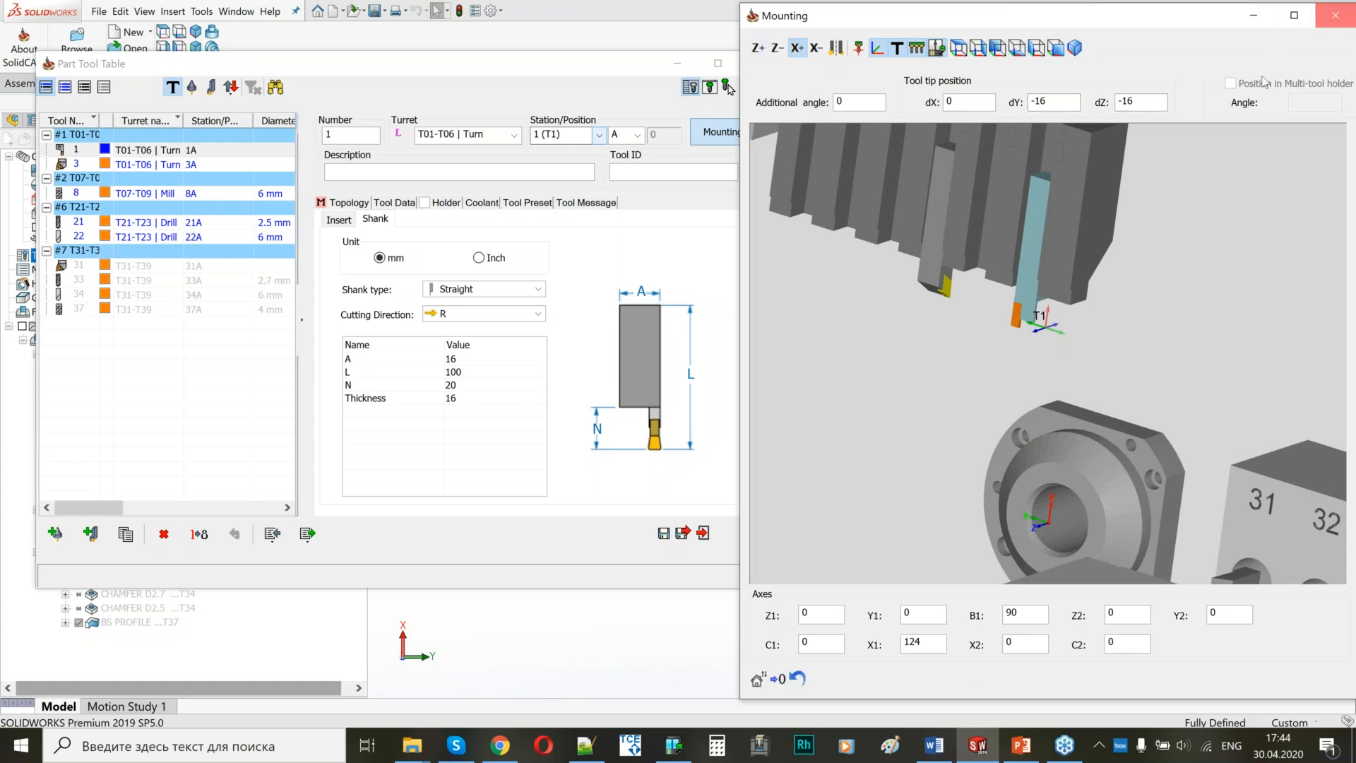
left_click(1335, 16)
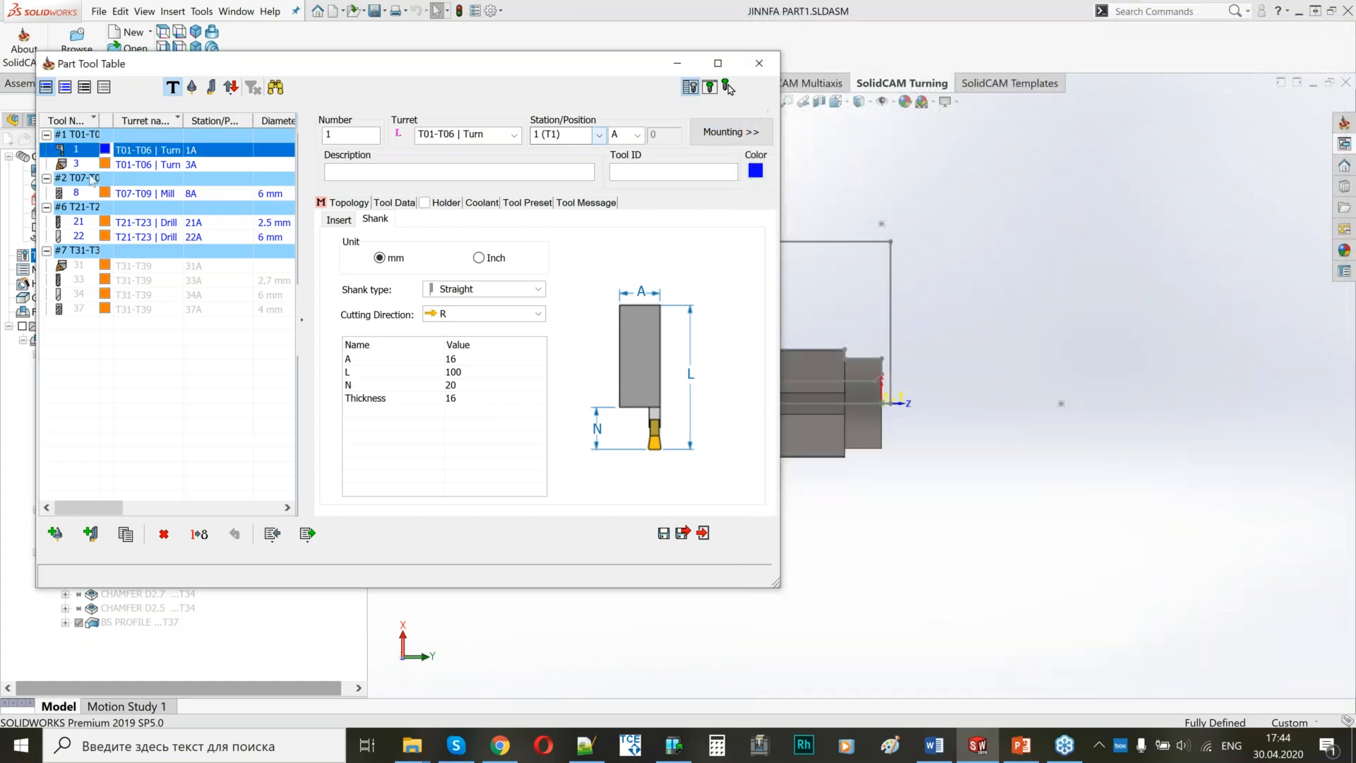
left_click(683, 534)
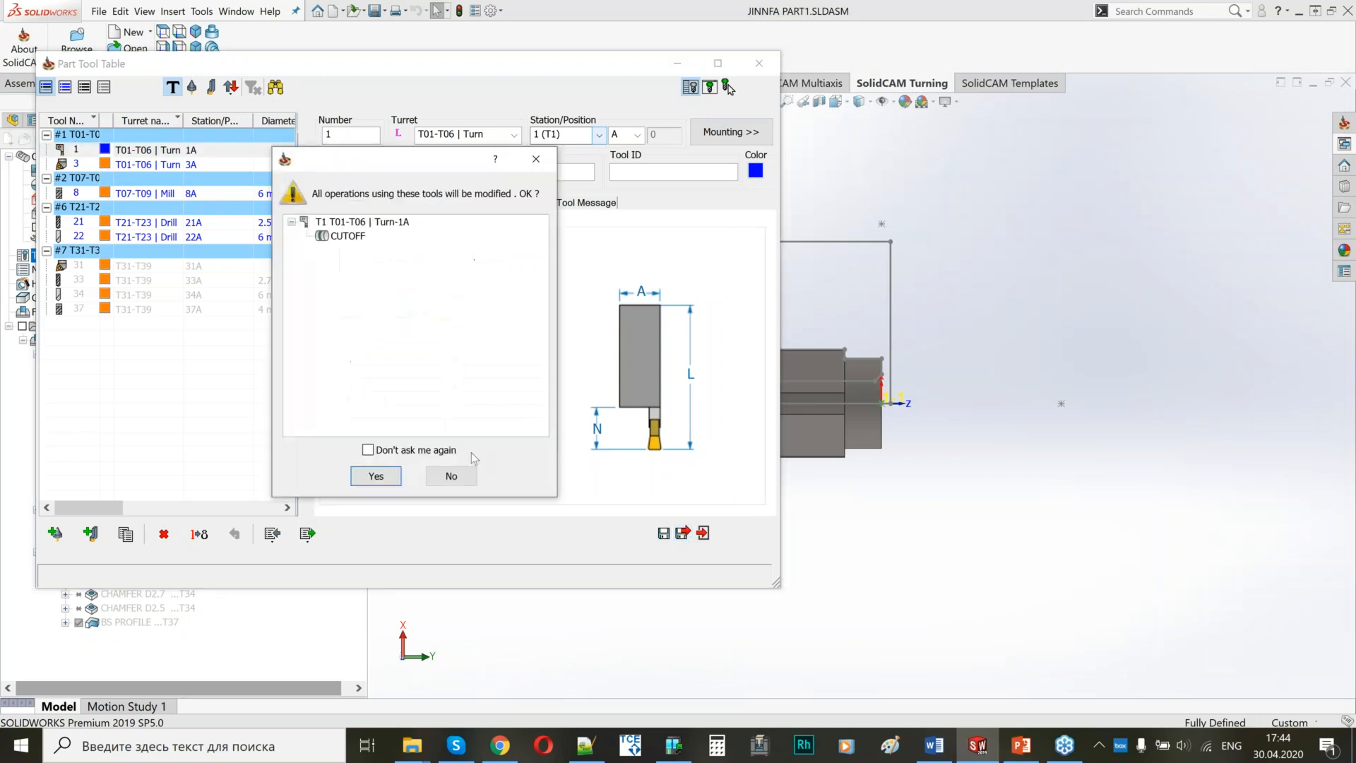
left_click(374, 477)
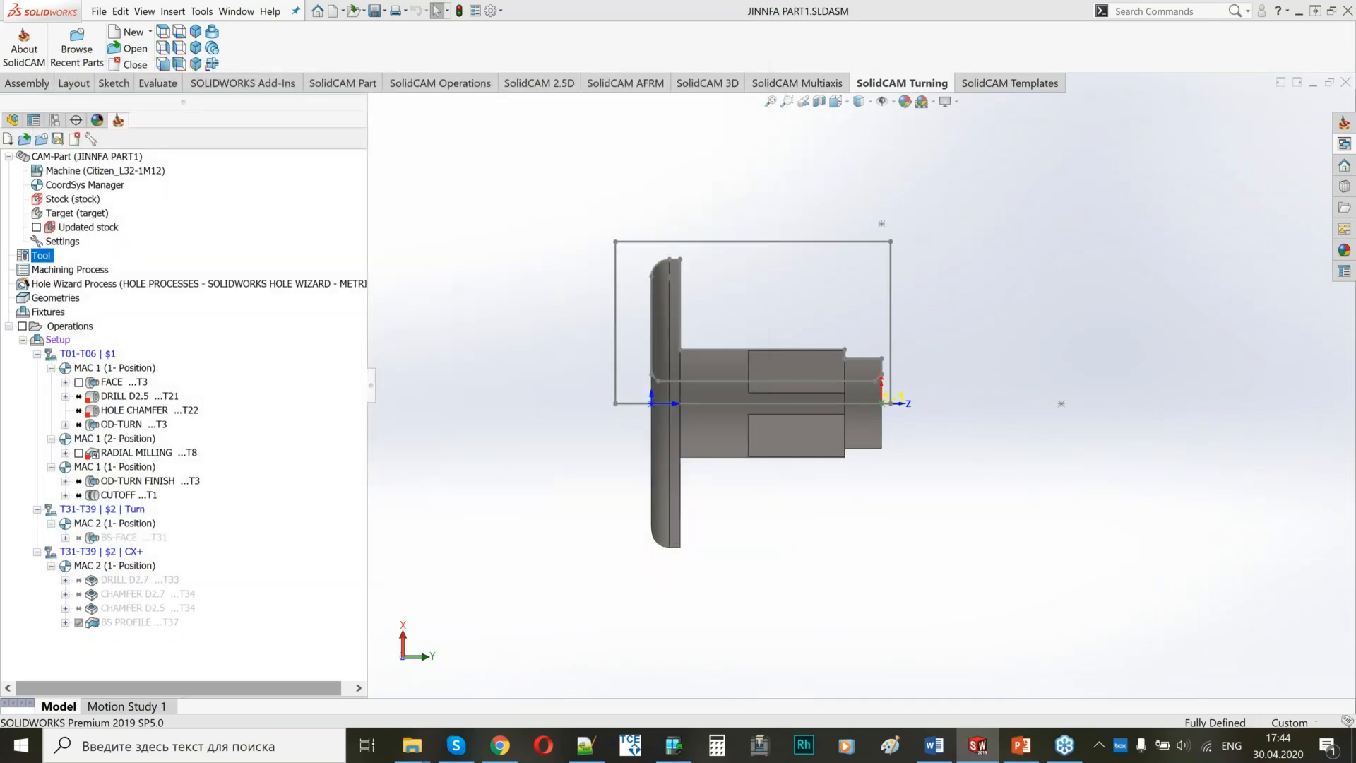
Review the part Z positions of MS_Pos1 and BS_Pos1 in the machine setup and accept it.
double_click(58, 339)
left_click(271, 211)
left_click_drag(599, 258, 564, 260)
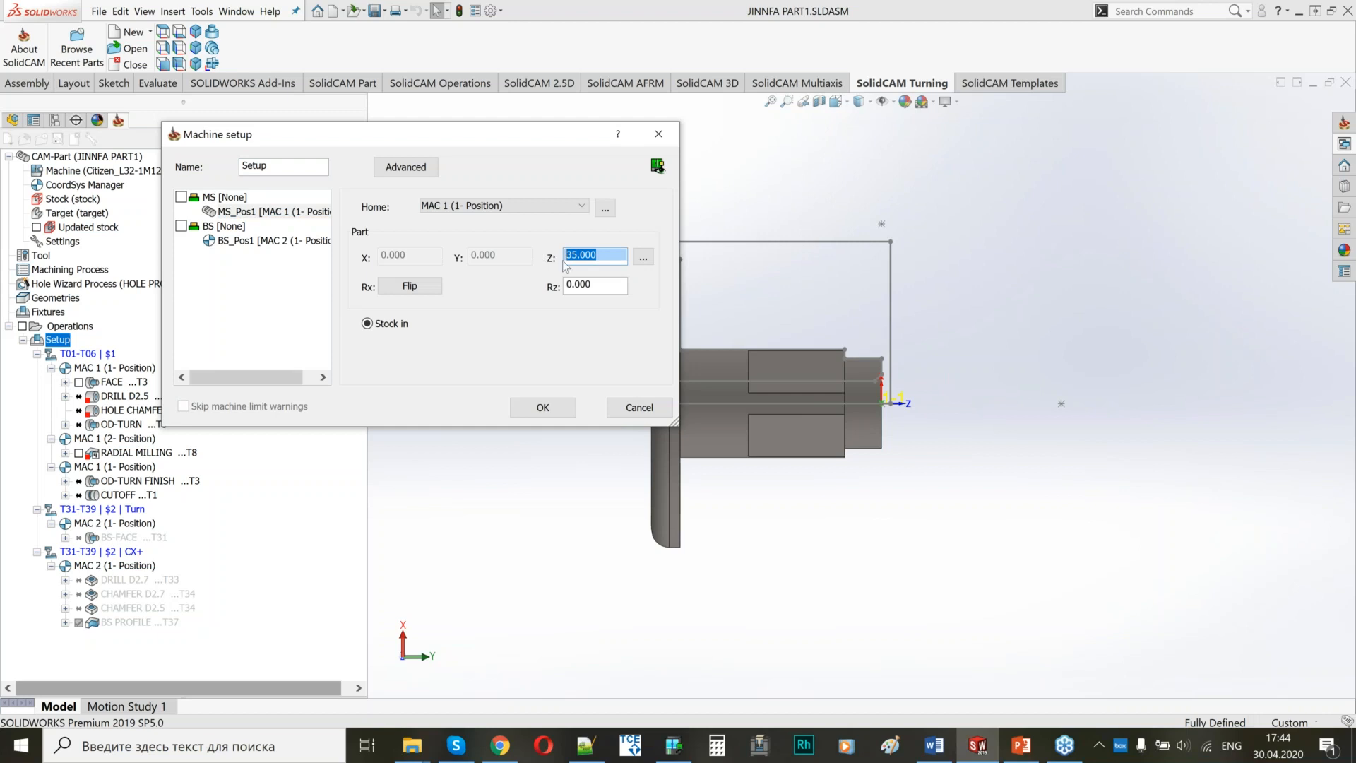
left_click(271, 241)
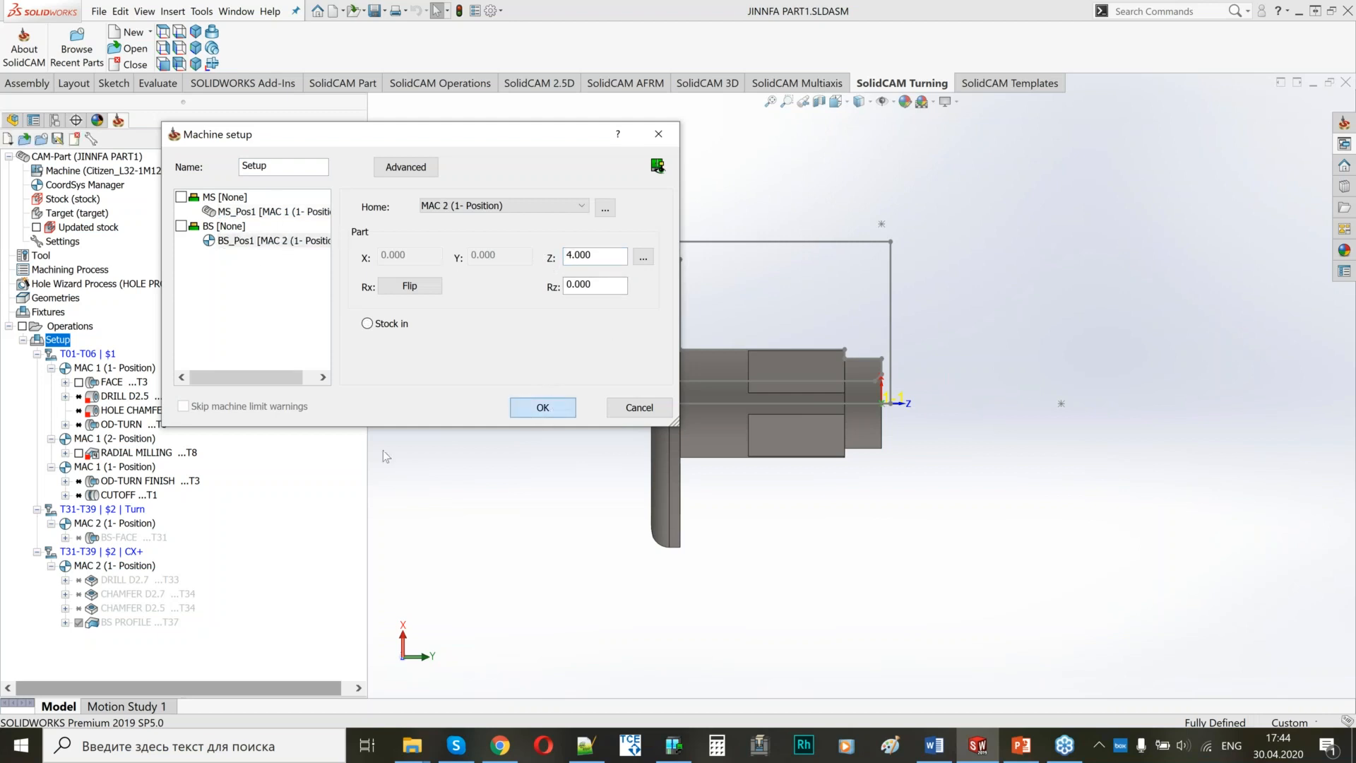
left_click(542, 407)
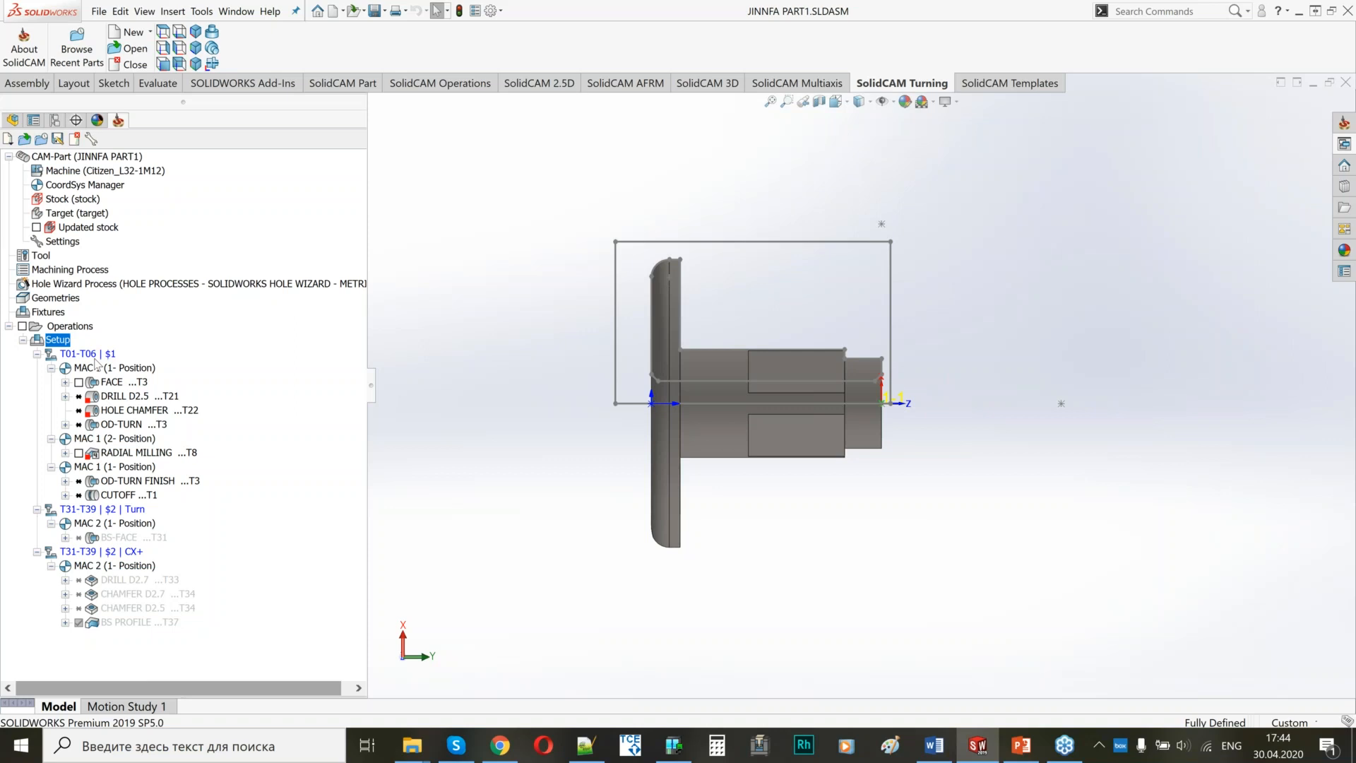
Reassign the DRILL D2.5 and HOLE CHAMFER operations together to submachine T21-T23 | $2.
left_click(153, 406)
left_click(154, 400, "ctrl")
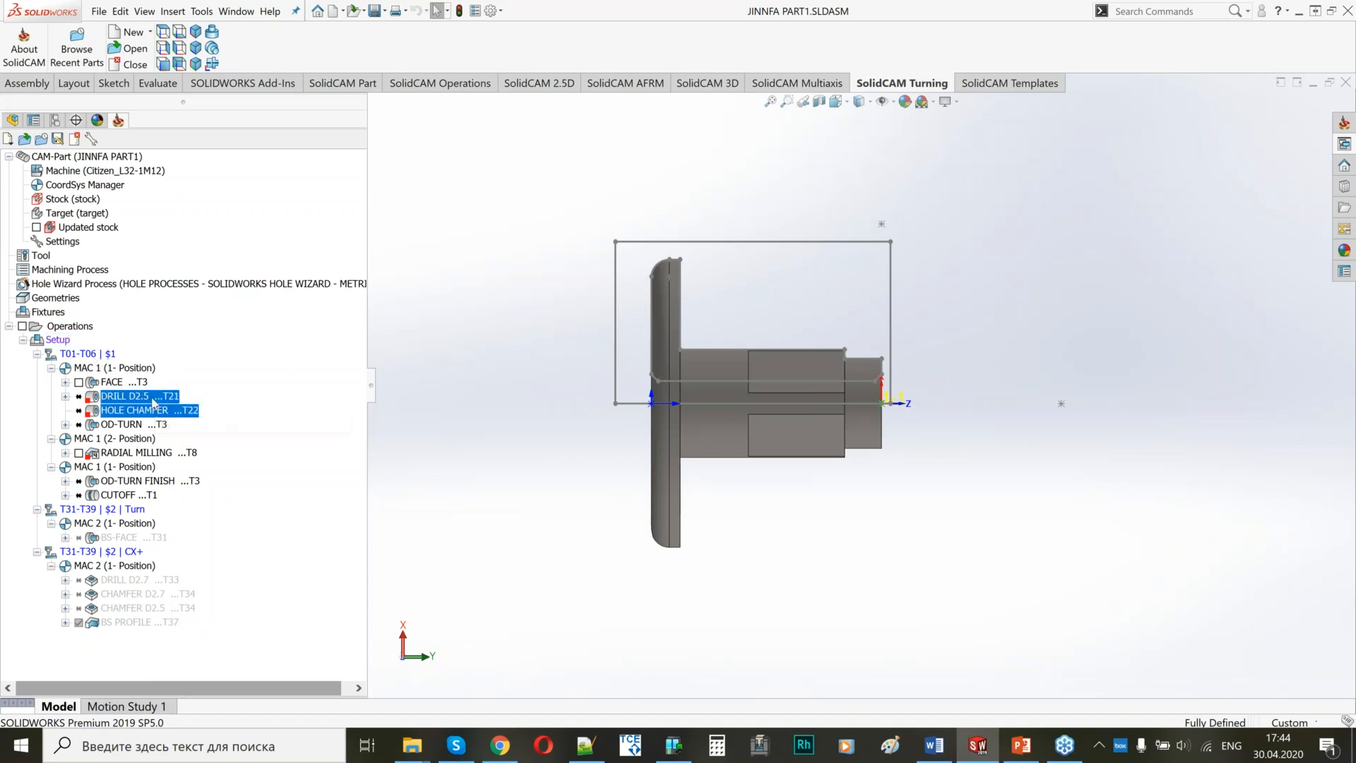
right_click(154, 402)
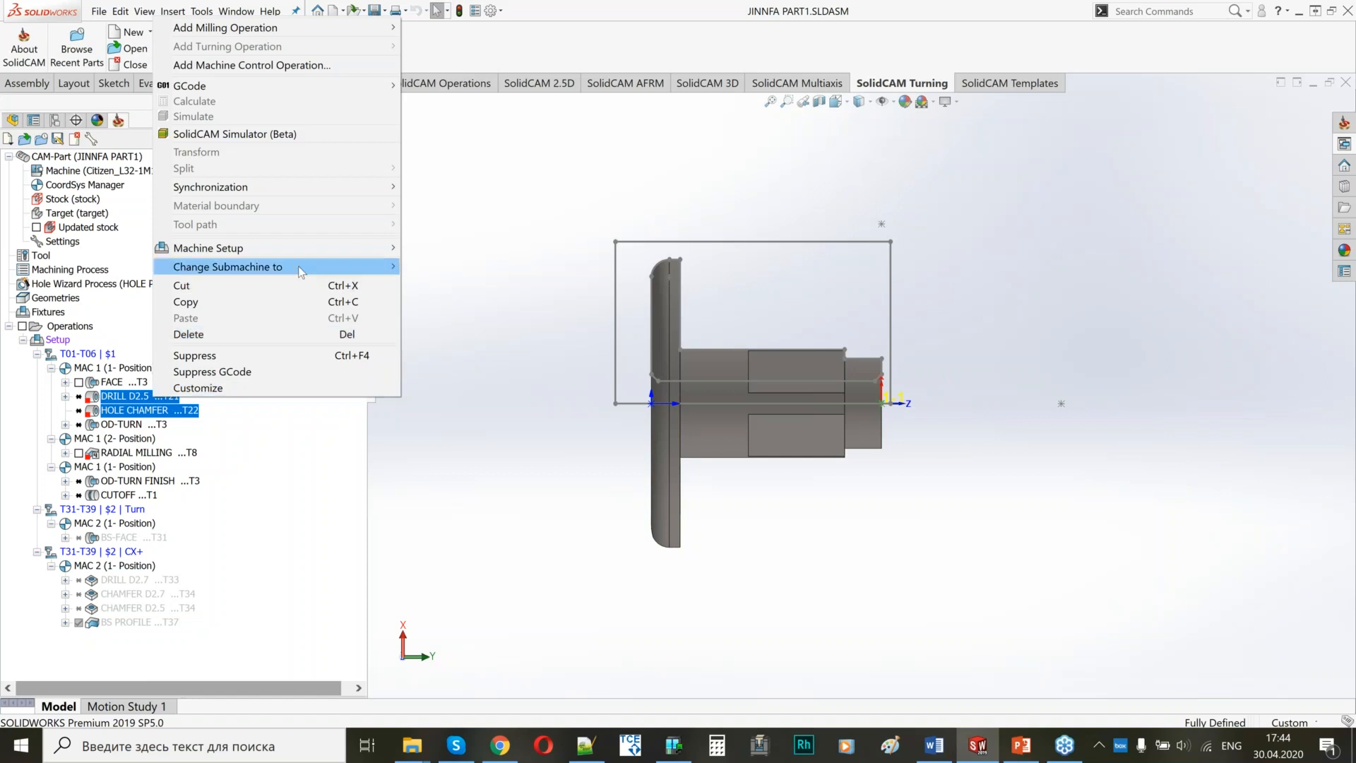
mouse_move(301, 271)
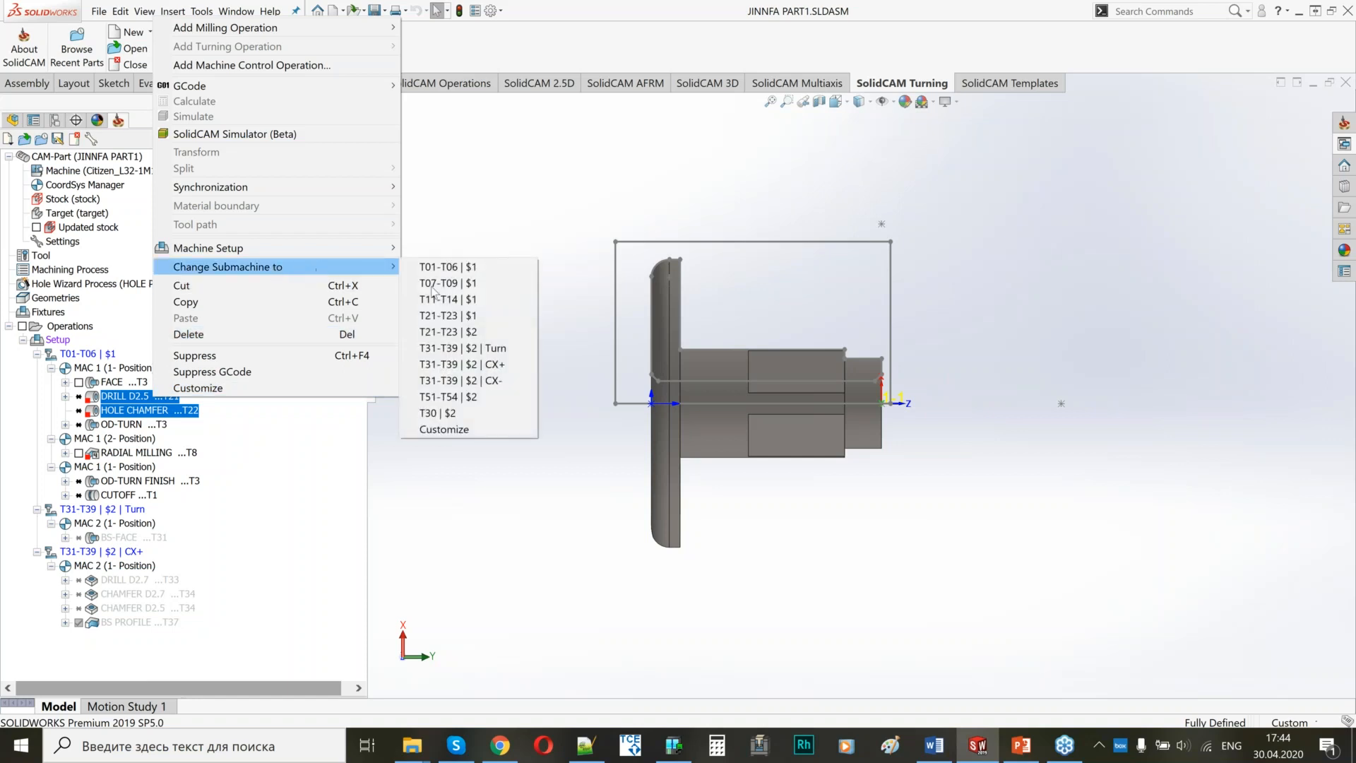
left_click(457, 334)
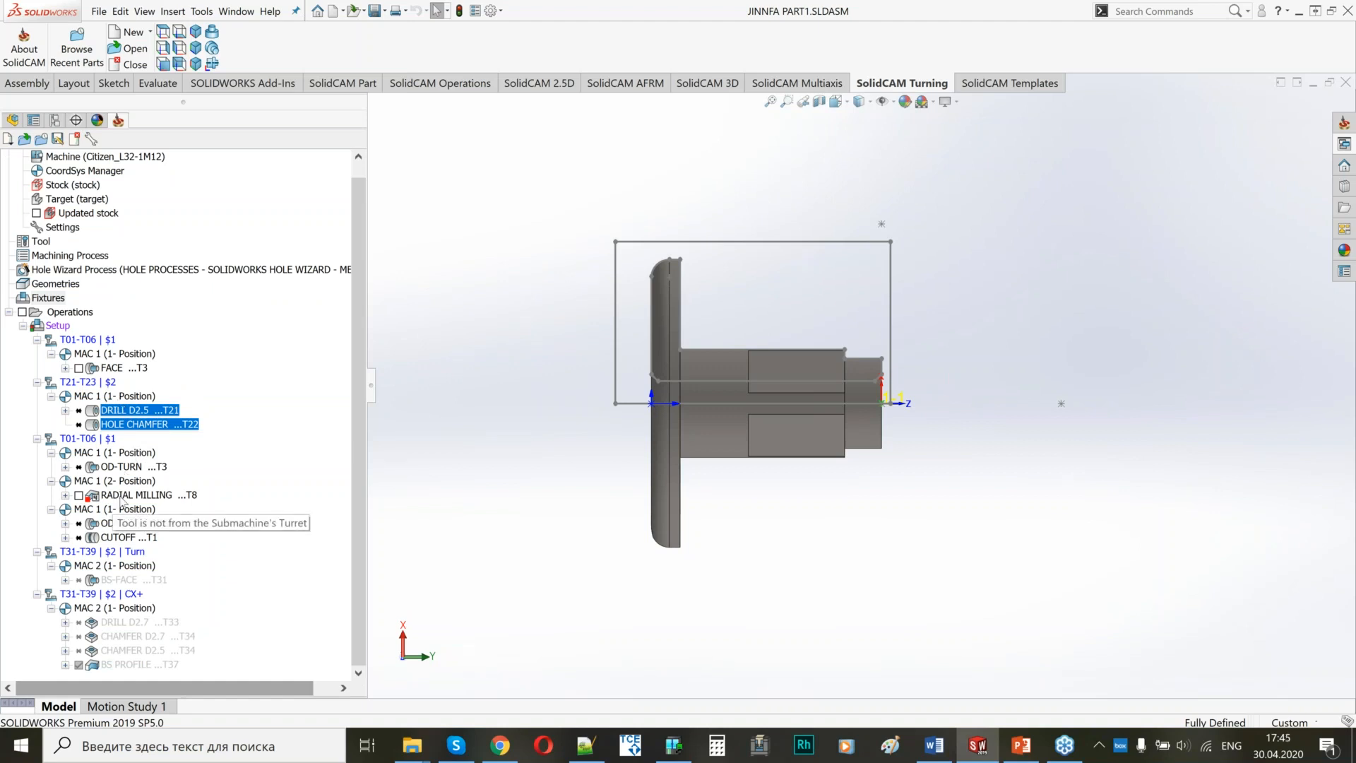
Reassign the RADIAL MILLING operation to submachine T07-T09 | $1.
right_click(122, 496)
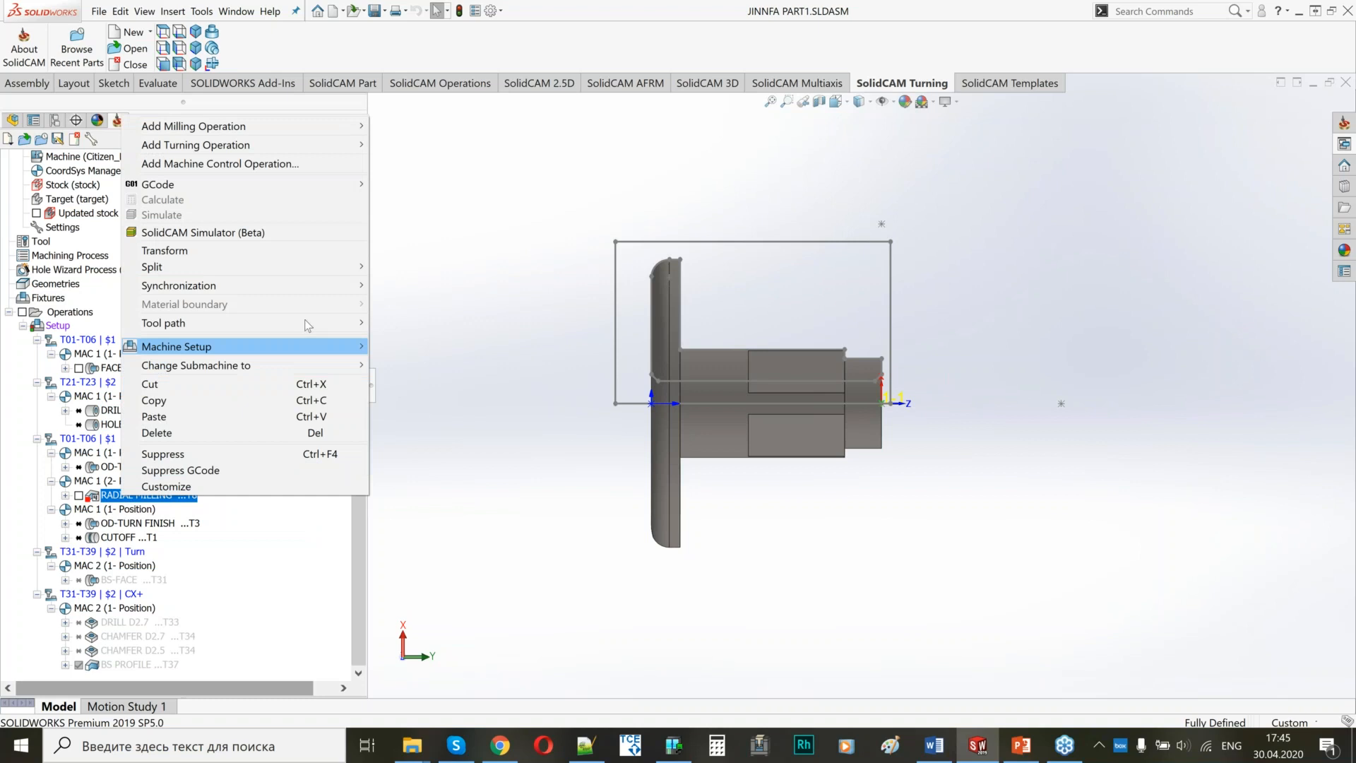
mouse_move(332, 365)
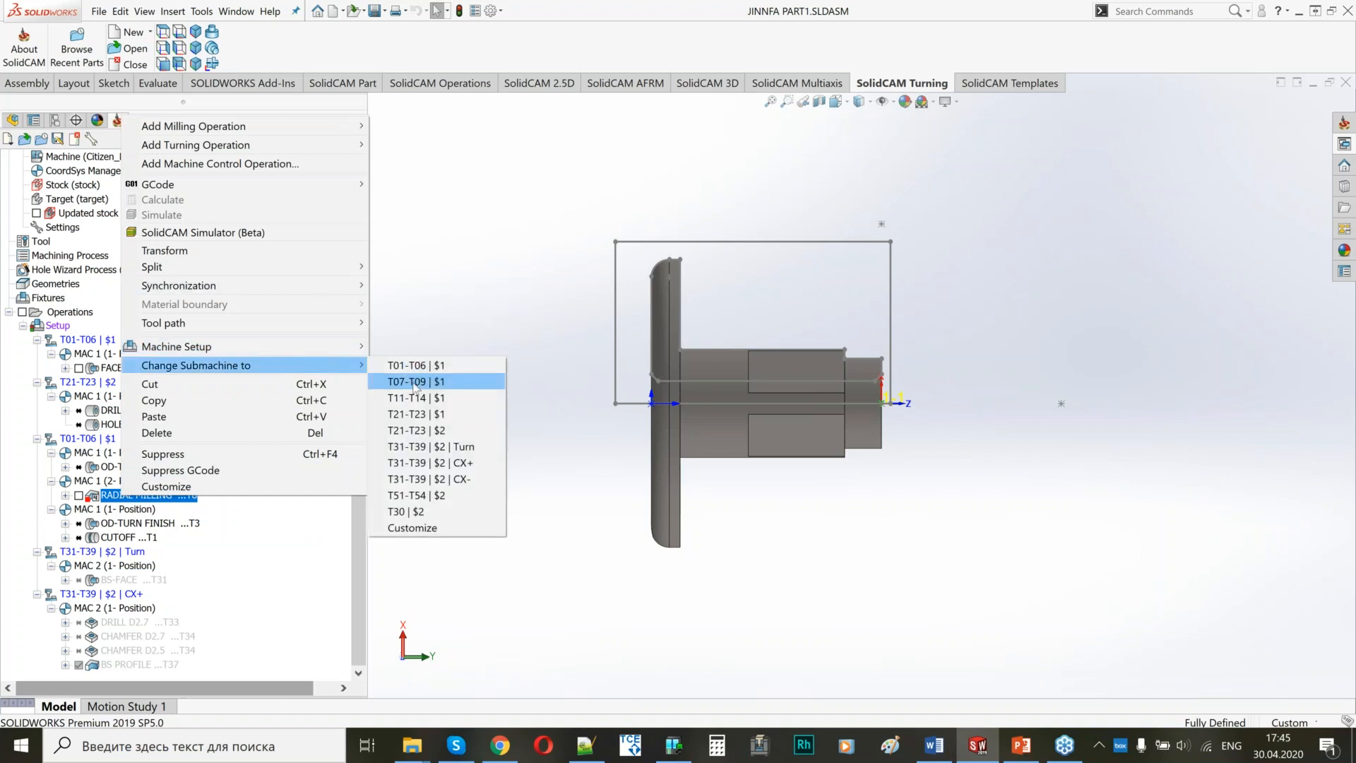
left_click(407, 383)
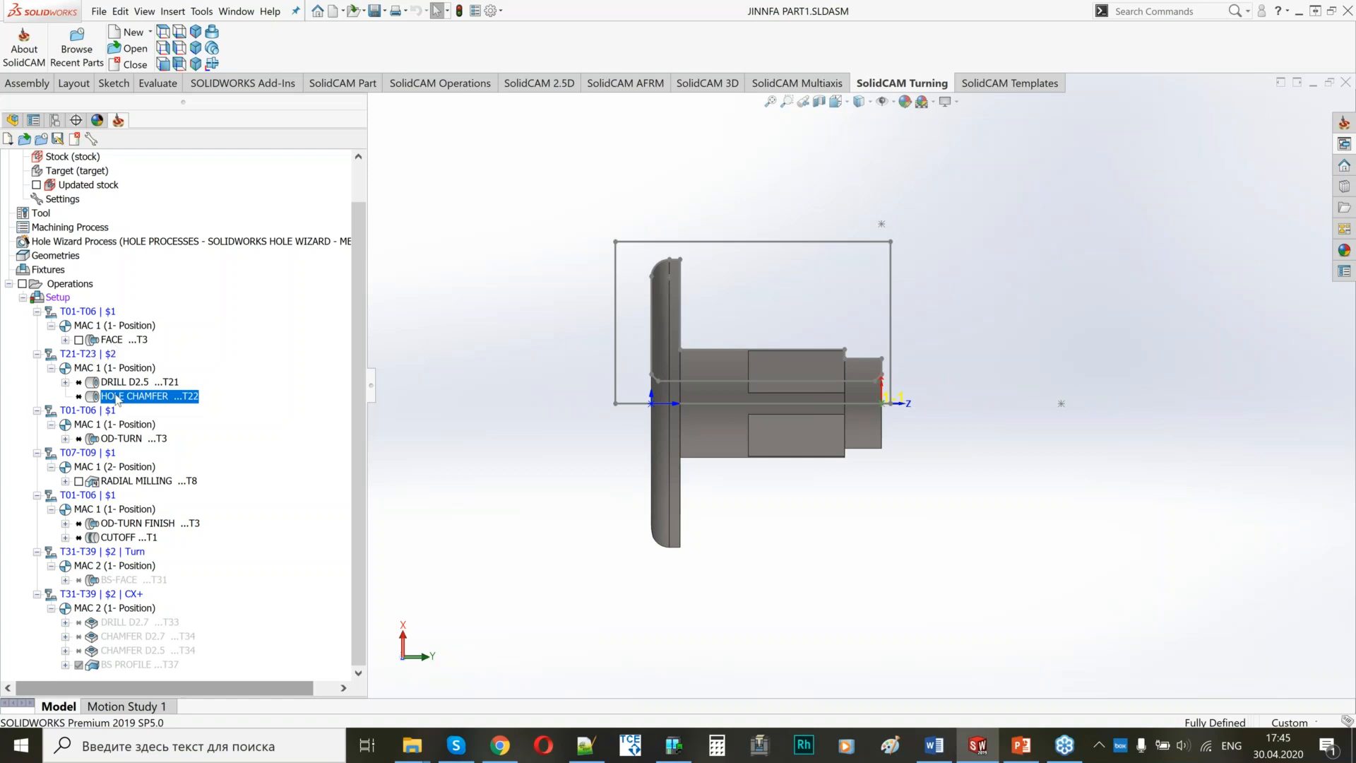
Clear the setup's channel synchronization, re-synchronize channels $1 and $2 in operation tree order, and save and exit.
right_click(132, 341)
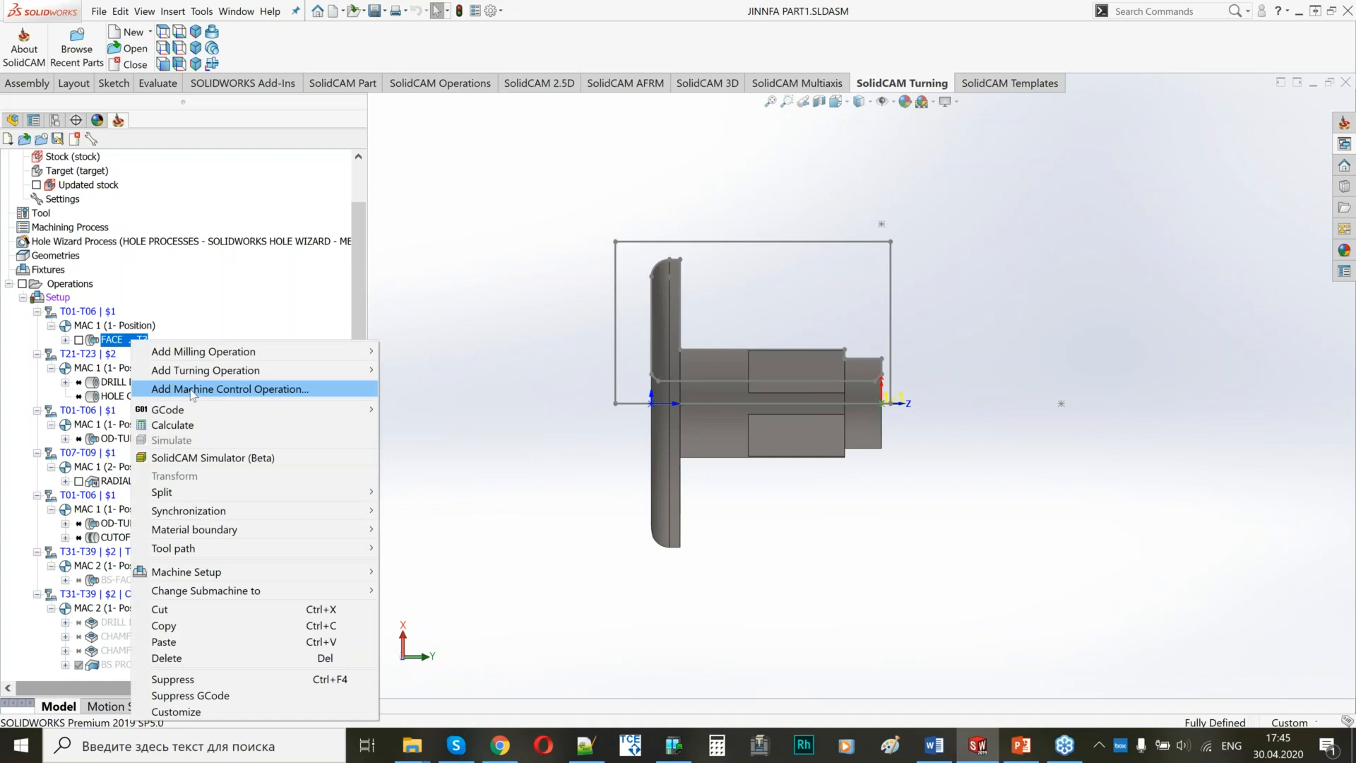
left_click(246, 300)
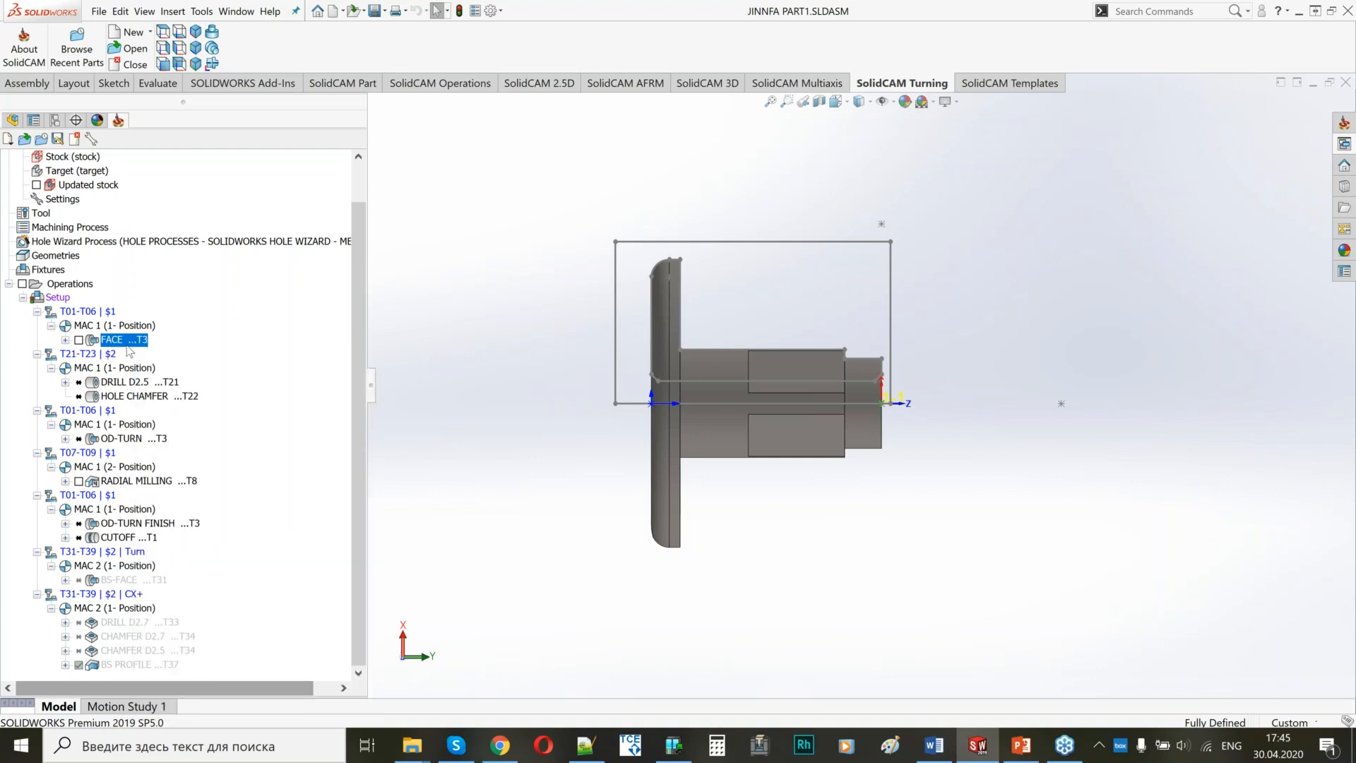
right_click(58, 298)
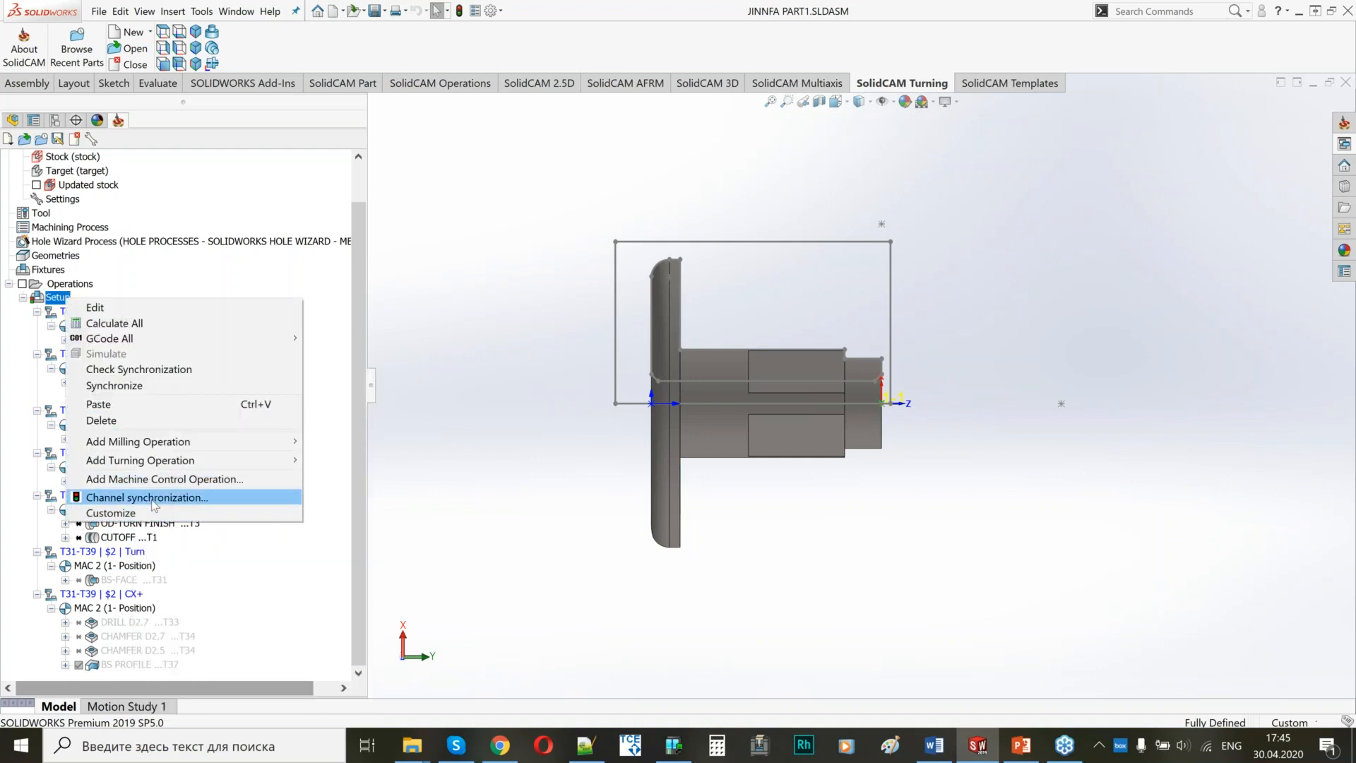
left_click(144, 497)
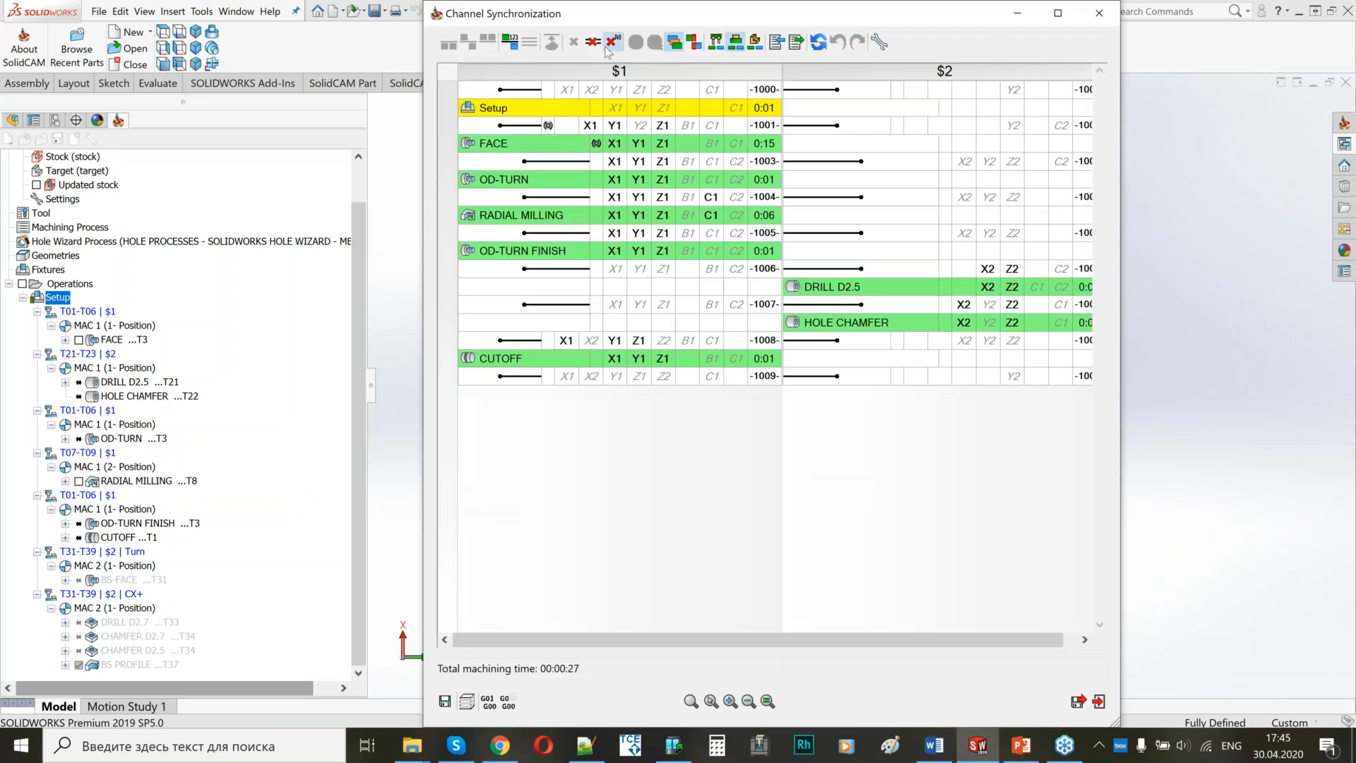
left_click(612, 45)
left_click(510, 43)
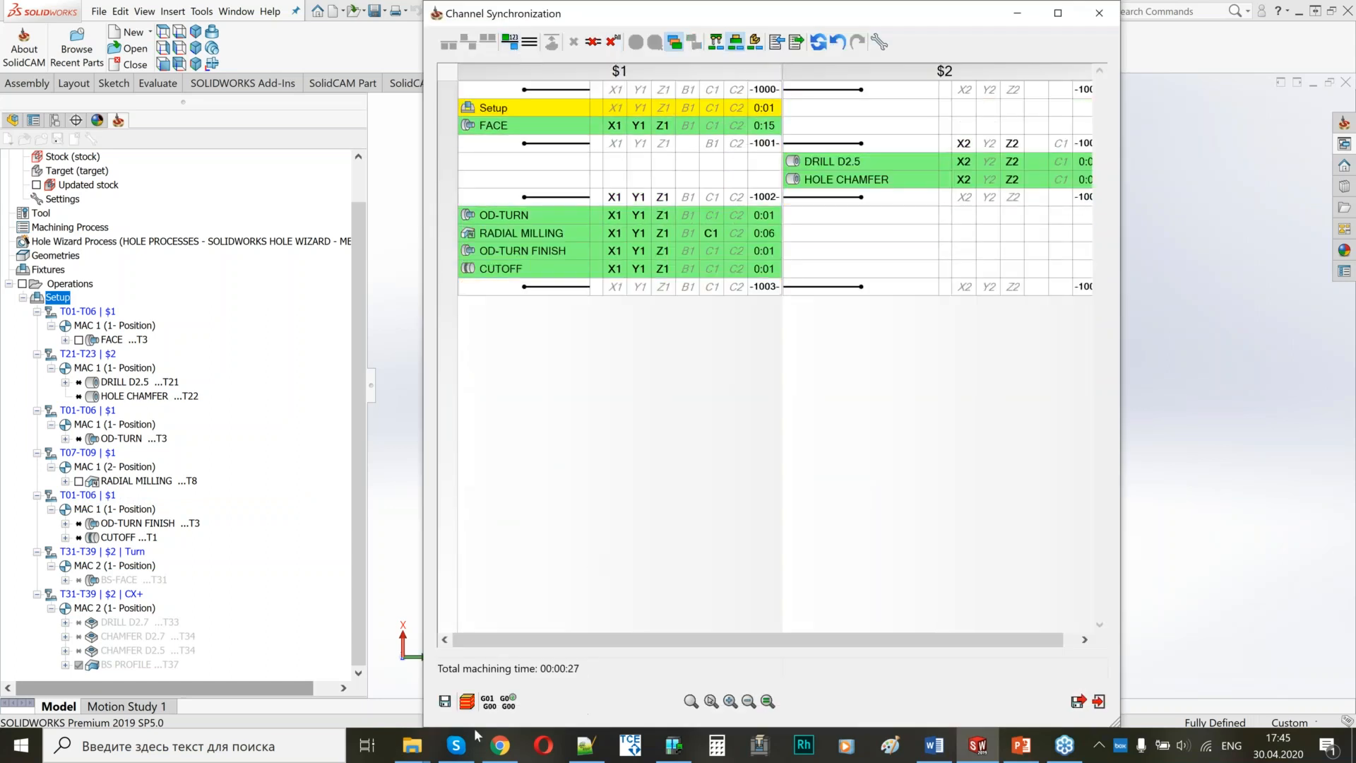
left_click(1077, 702)
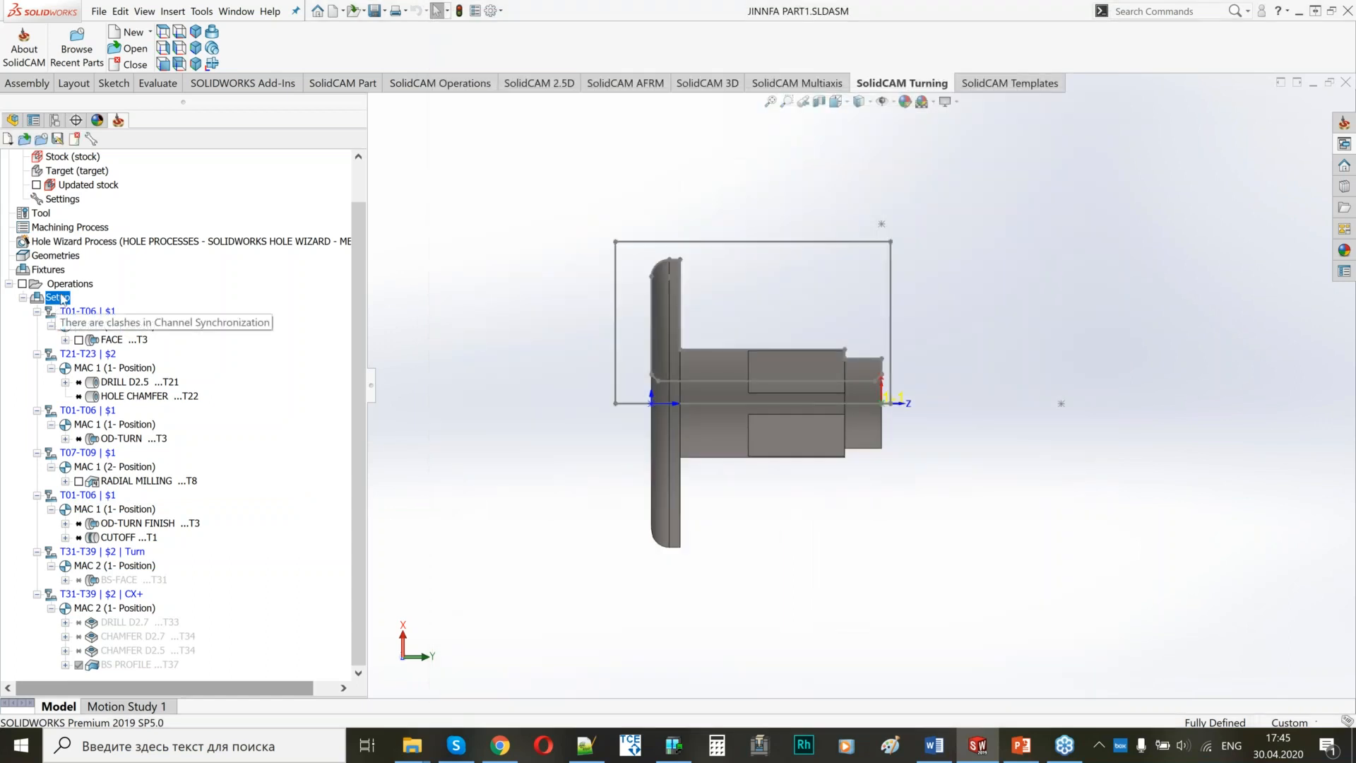
Calculate all operations of the setup.
right_click(58, 297)
left_click(130, 319)
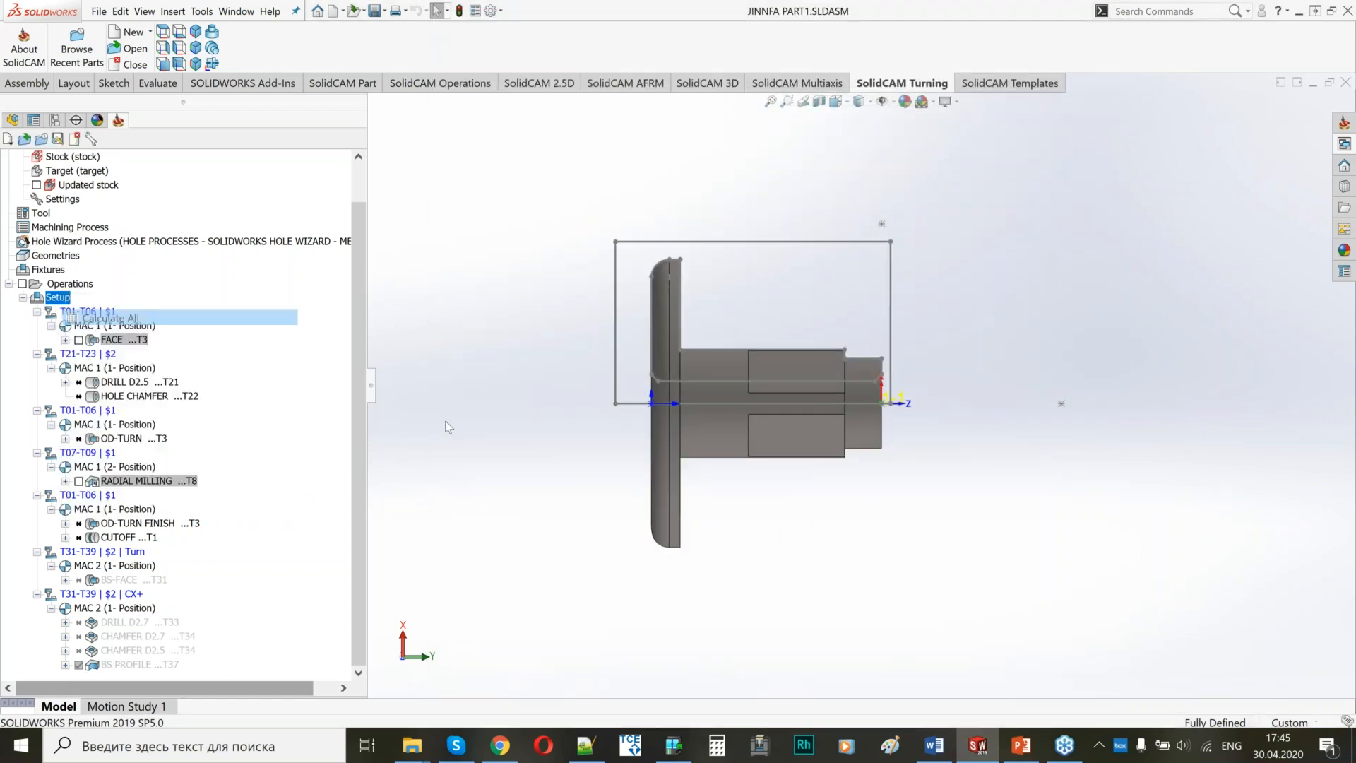
left_click(429, 295)
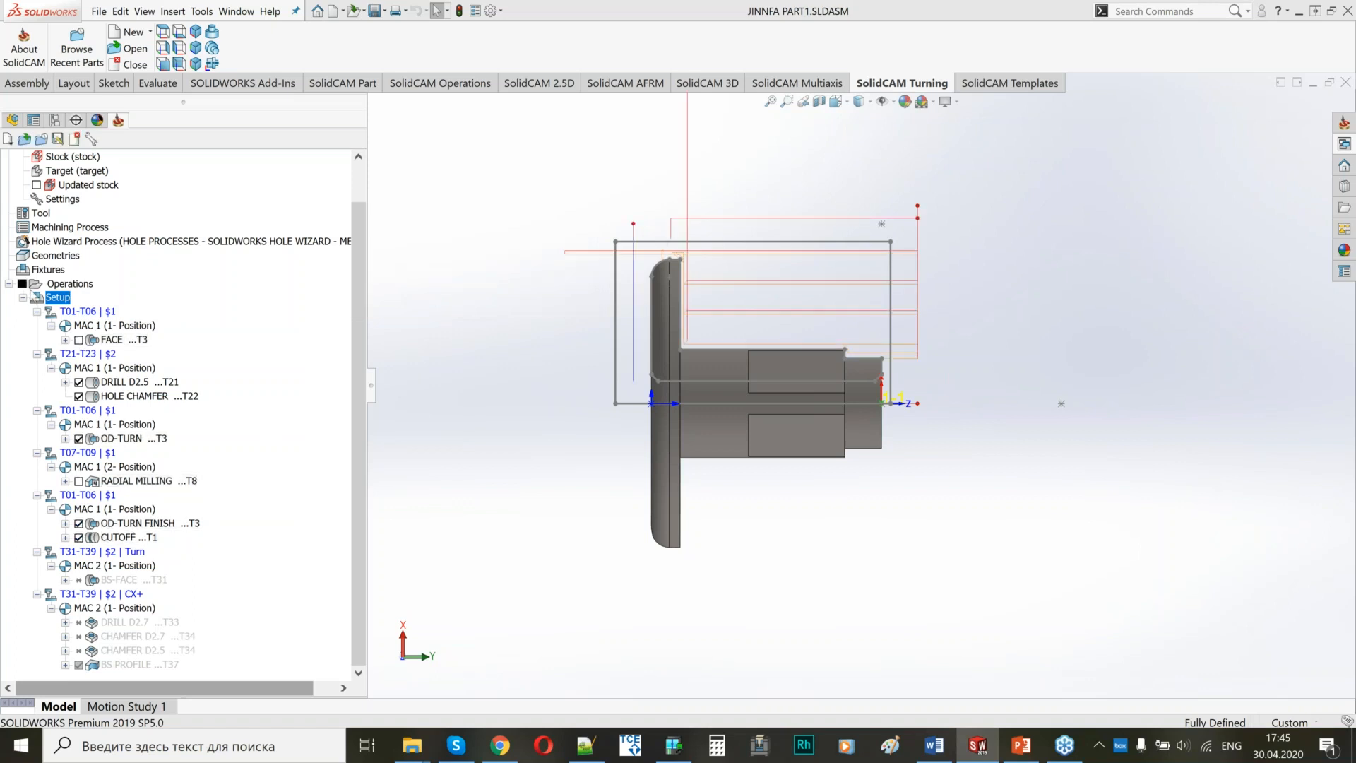
Add a Before_G620 machine control operation after FACE, save and calculate it, and hide the displayed toolpaths.
right_click(125, 340)
left_click(248, 390)
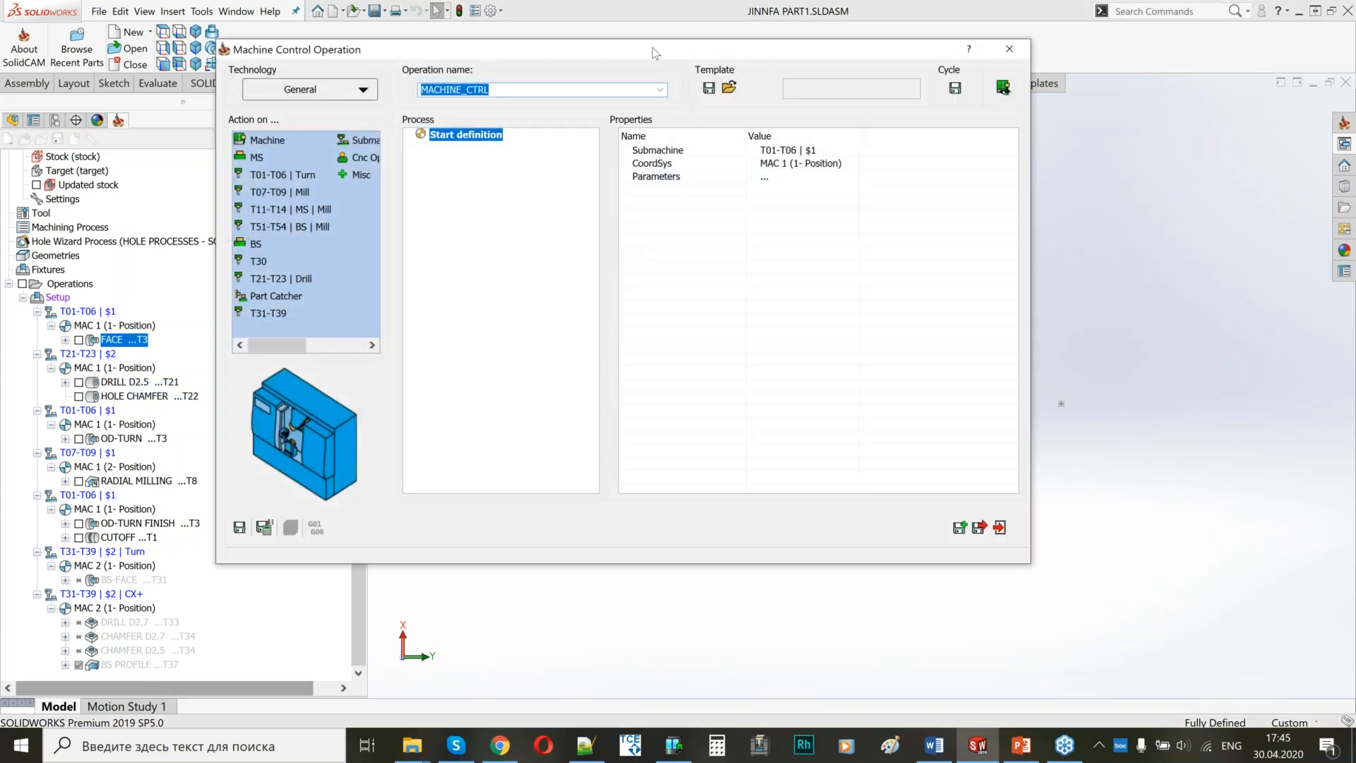
left_click_drag(653, 53, 568, 88)
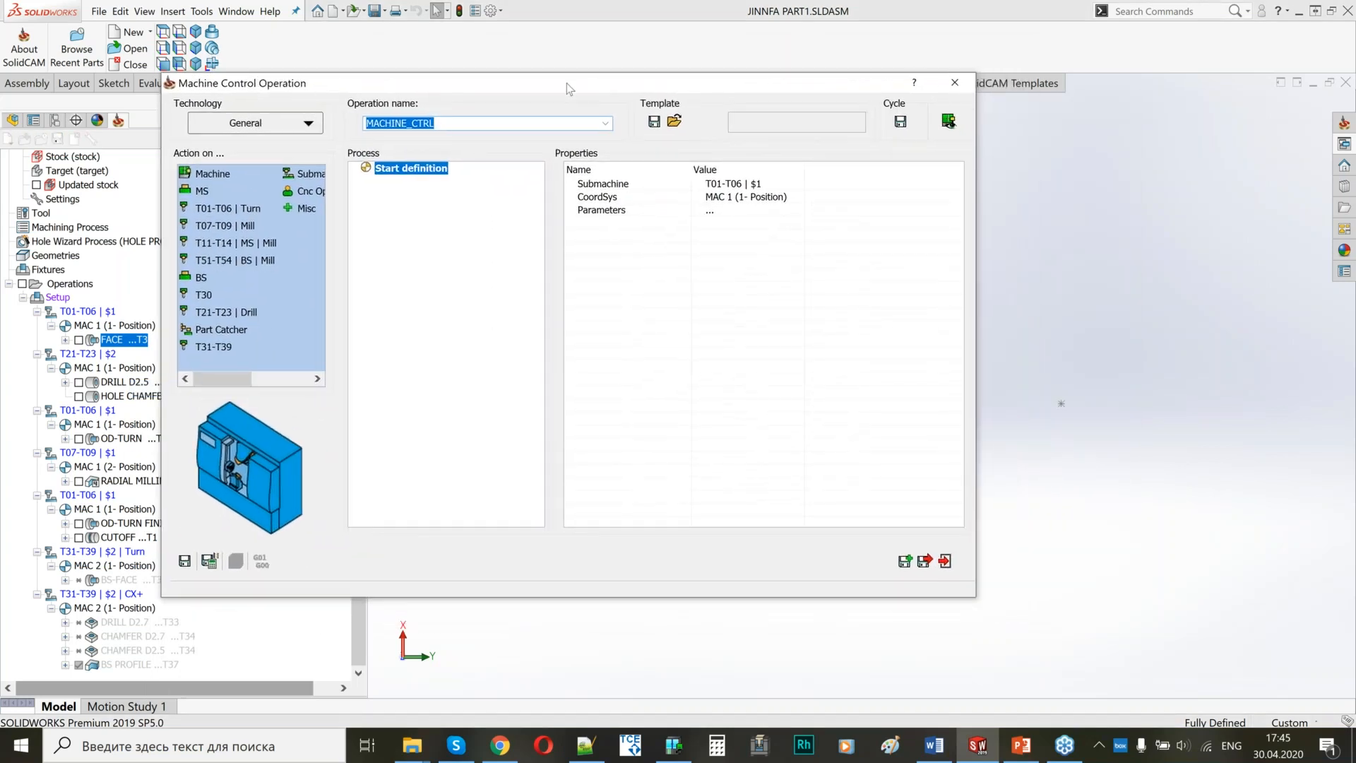
left_click(296, 127)
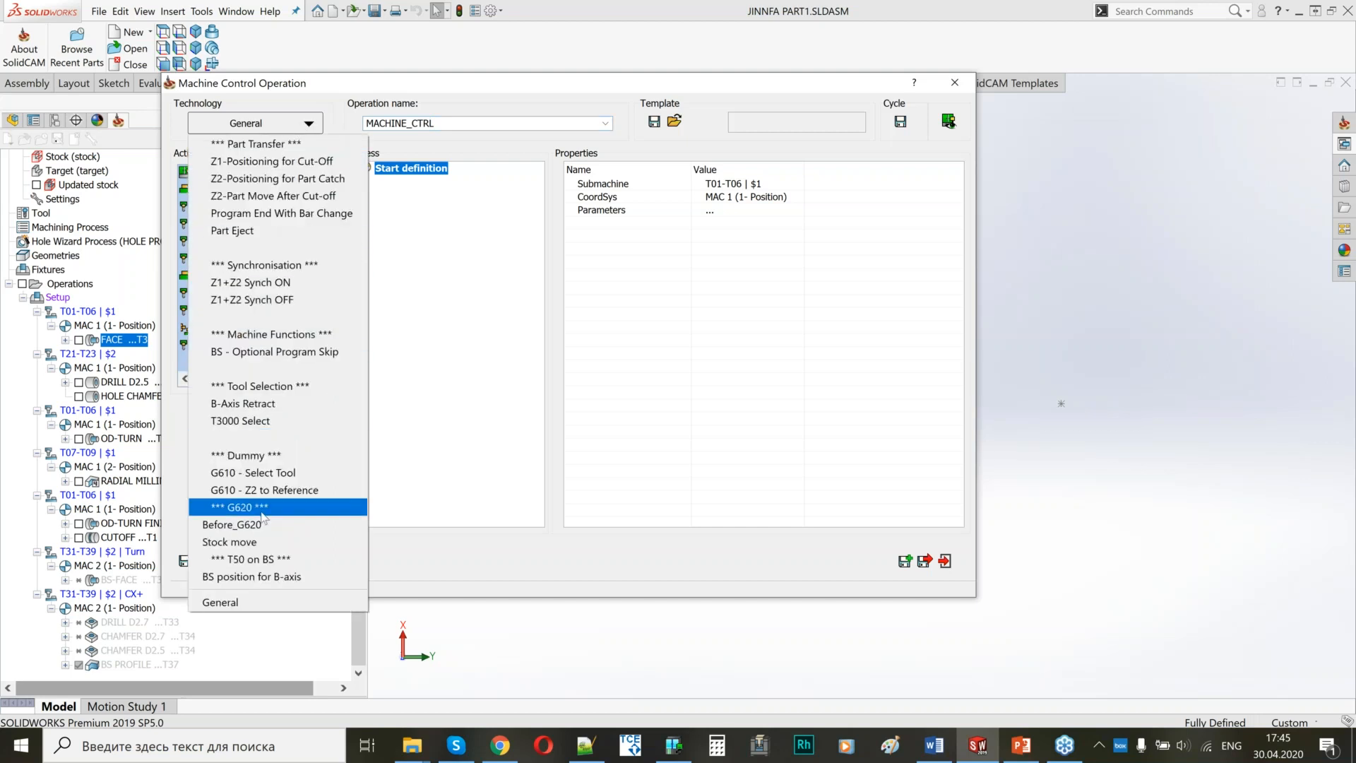
left_click(228, 530)
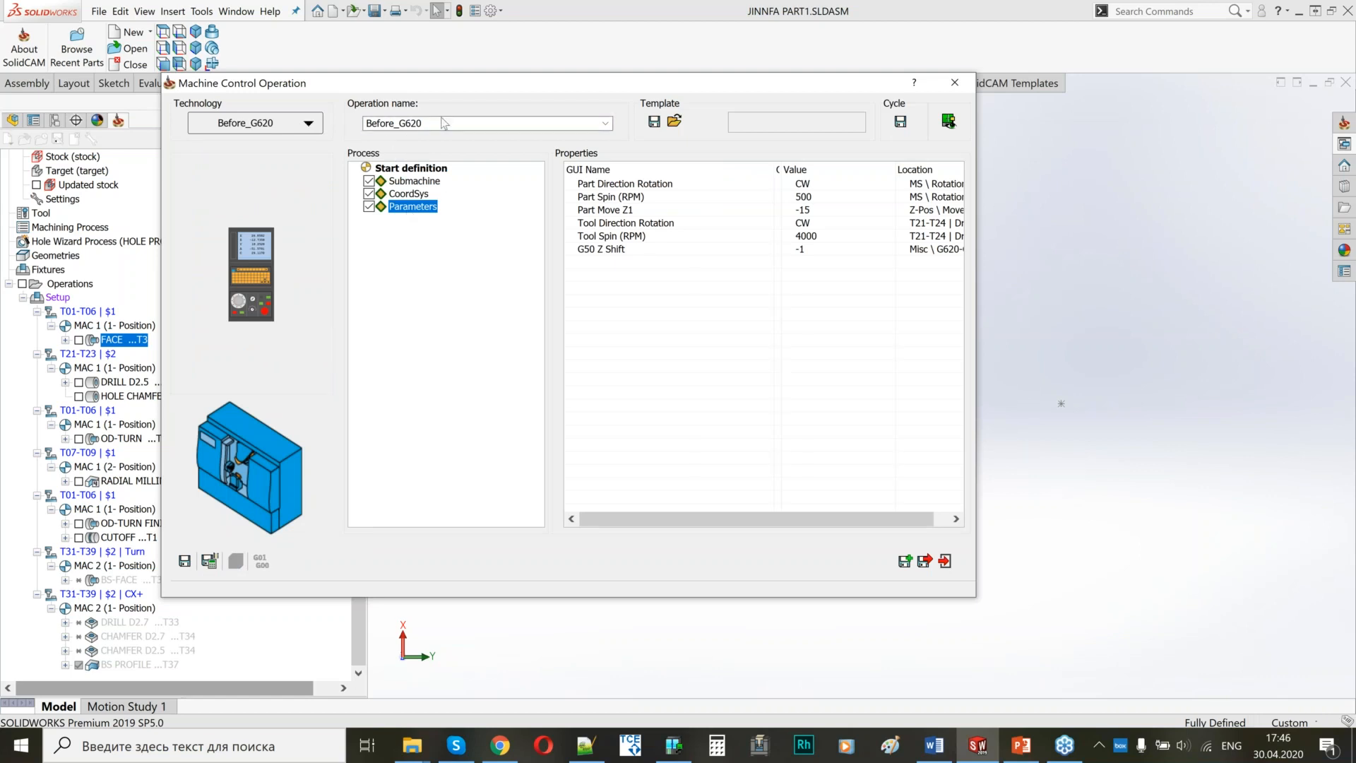
double_click(391, 123)
left_click(210, 561)
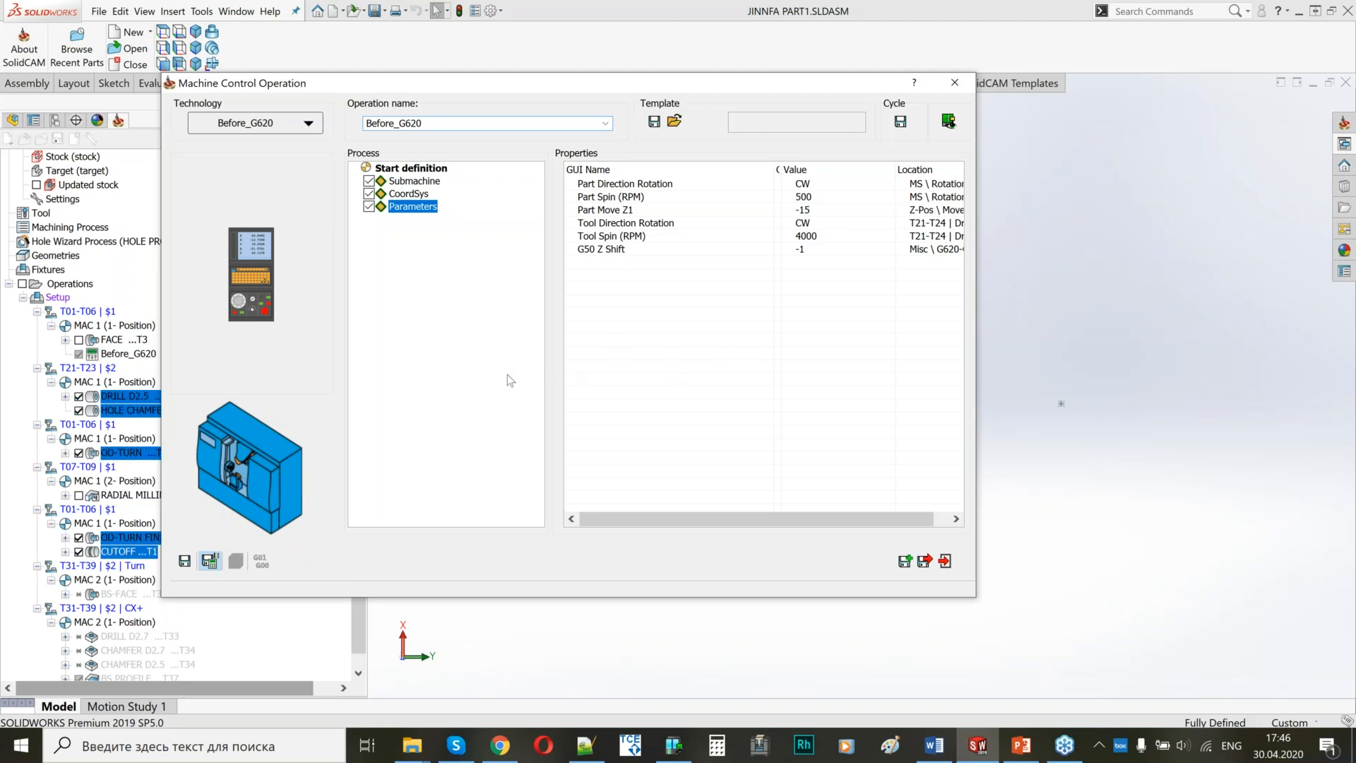
left_click(22, 283)
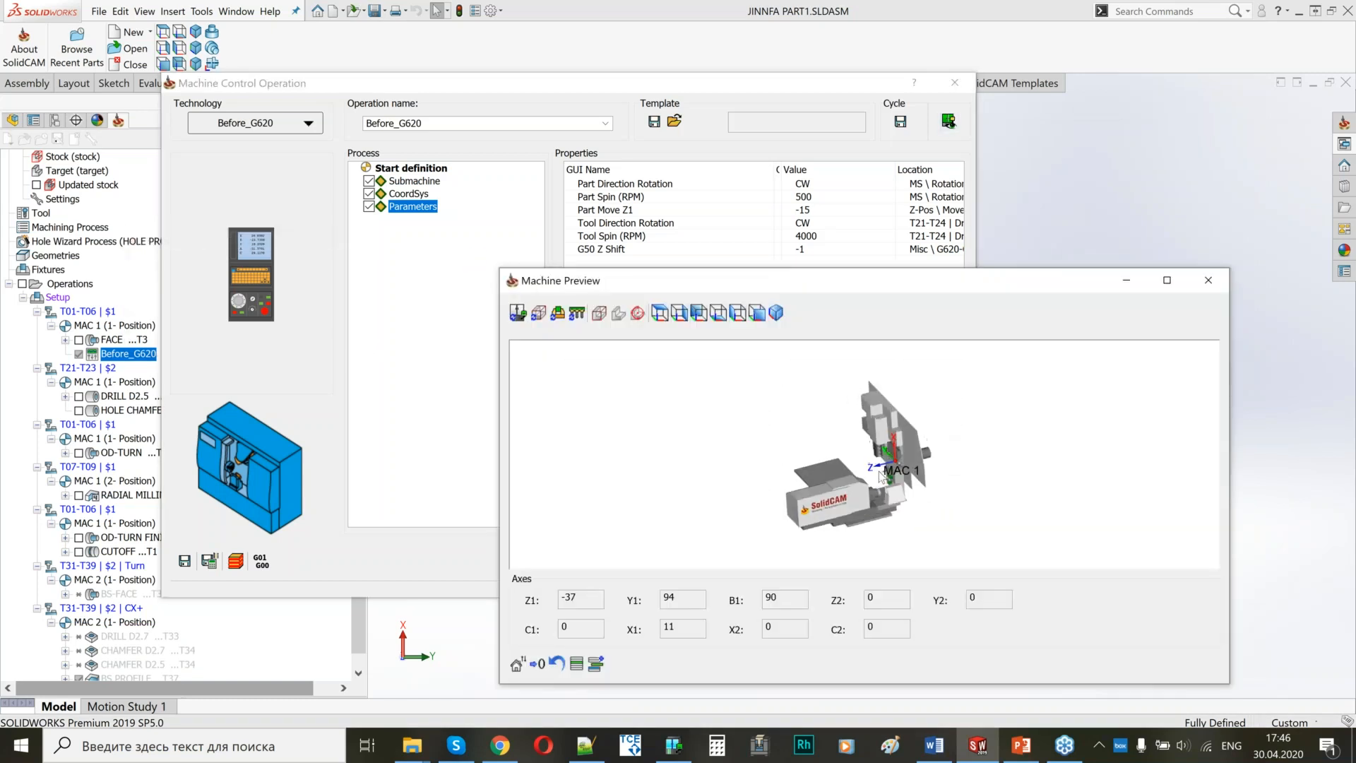
Set the Part Move Z1 parameter of the Before_G620 operation to -20.
left_click(727, 211)
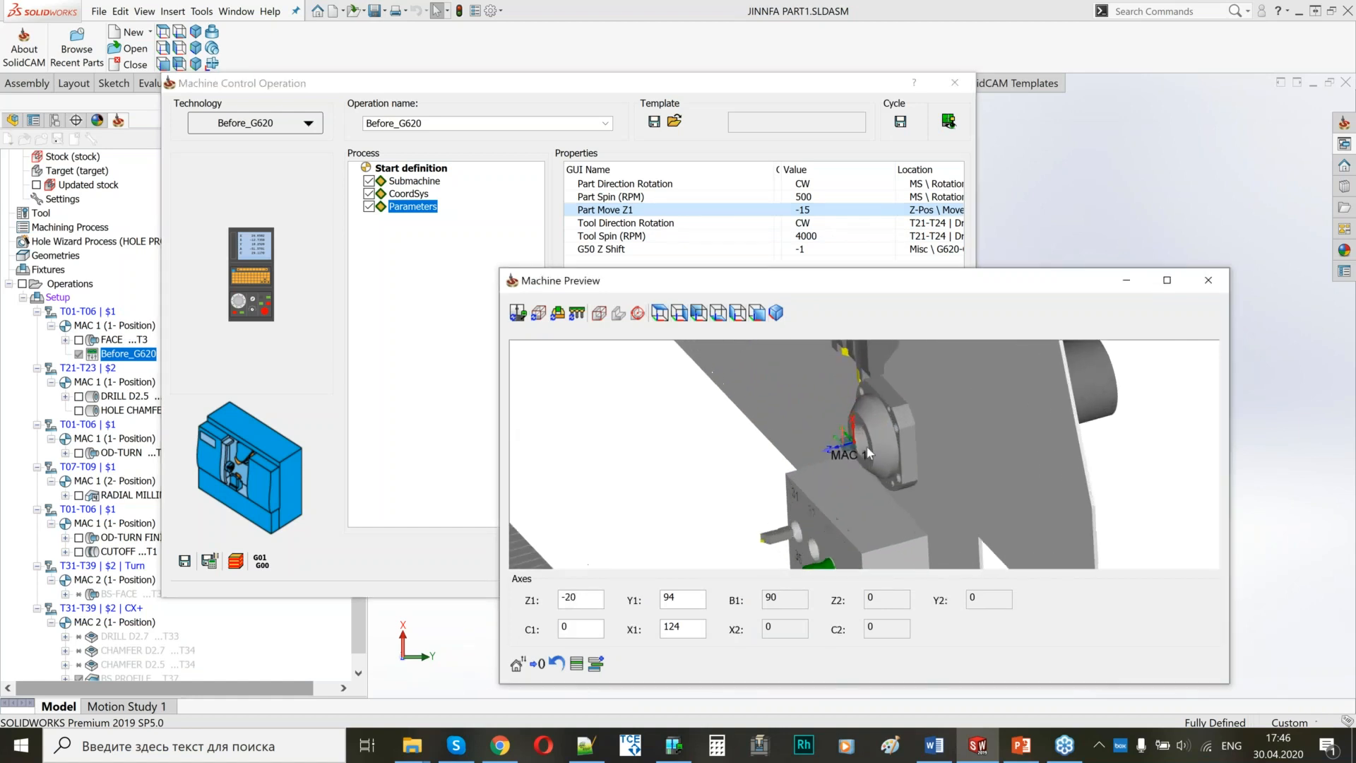
left_click(820, 211)
left_click(818, 210)
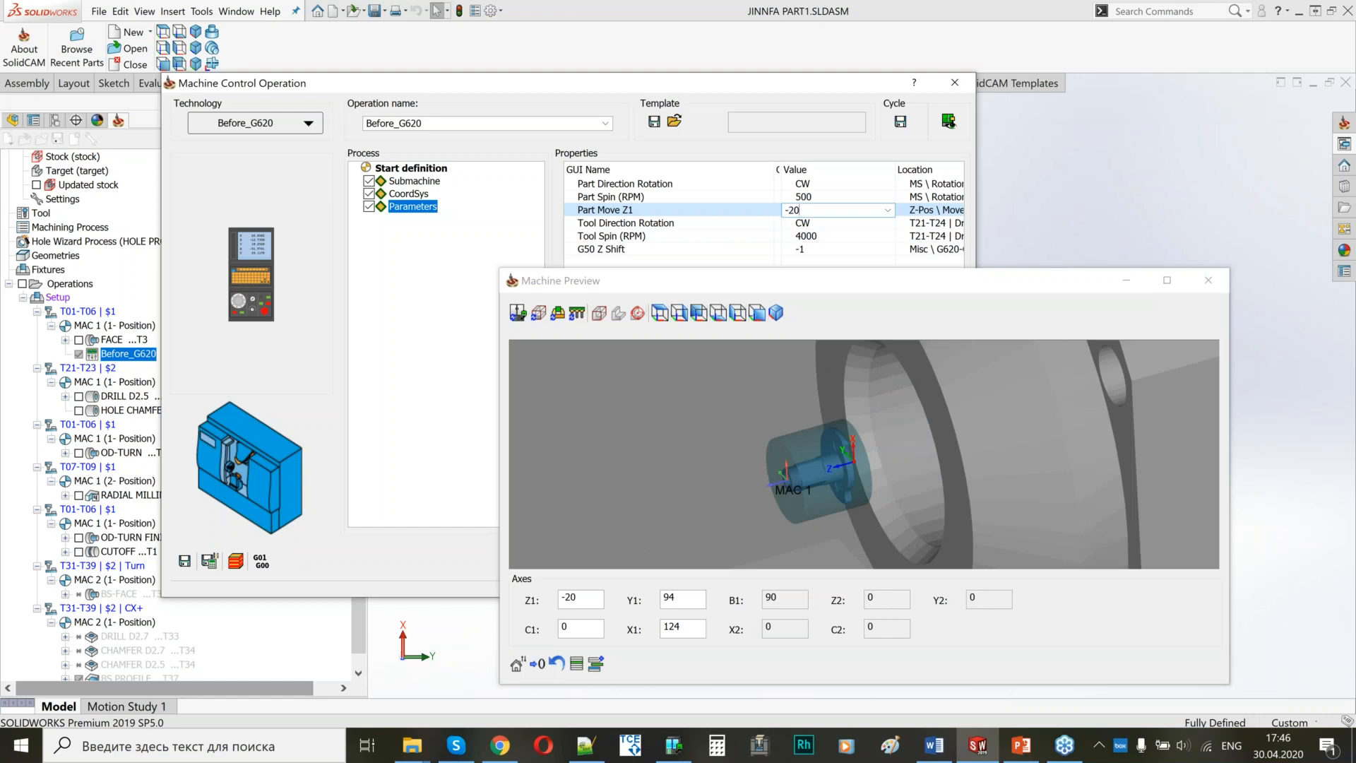
left_click(884, 460)
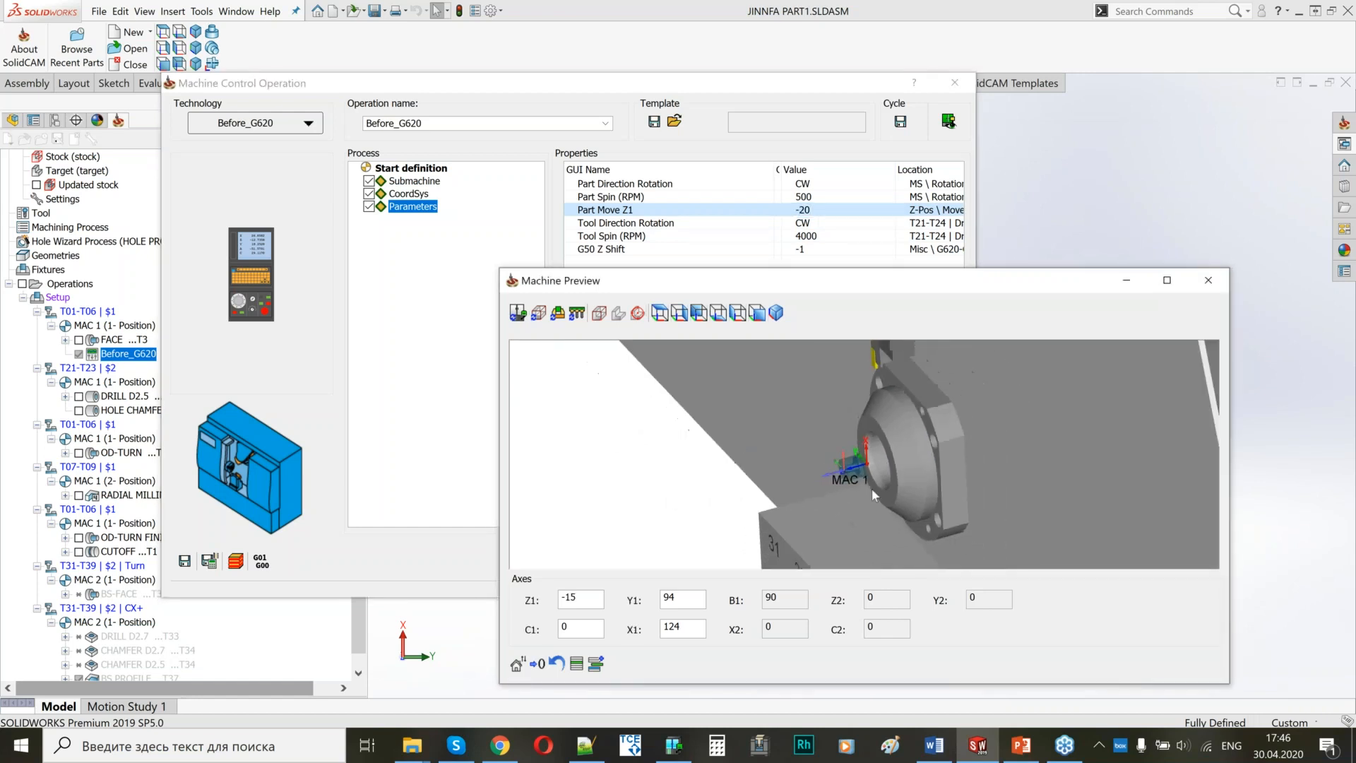
Examine the spindles and tool blocks around MAC 1 in the machine preview, close it, and save and exit the Before_G620 operation.
scroll(861, 472, "down", 5)
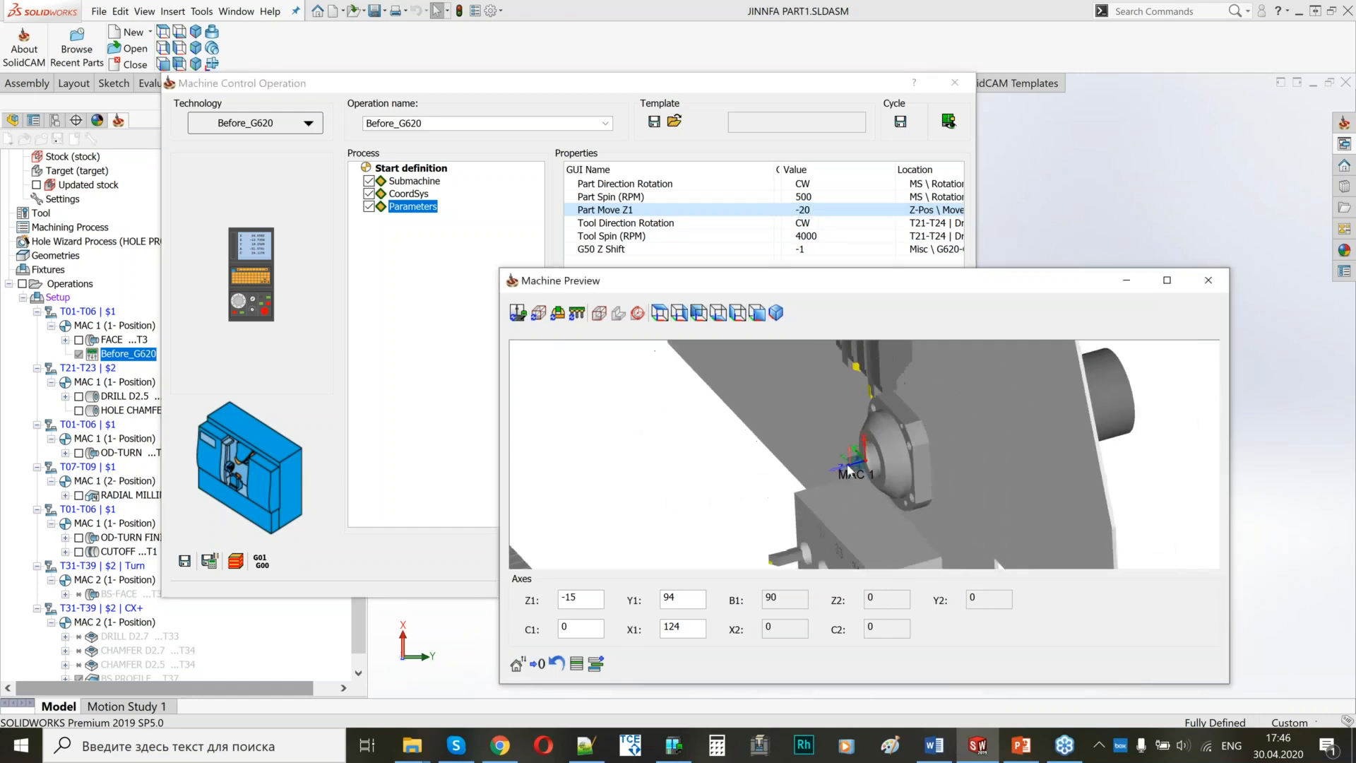
scroll(861, 478, "down", 5)
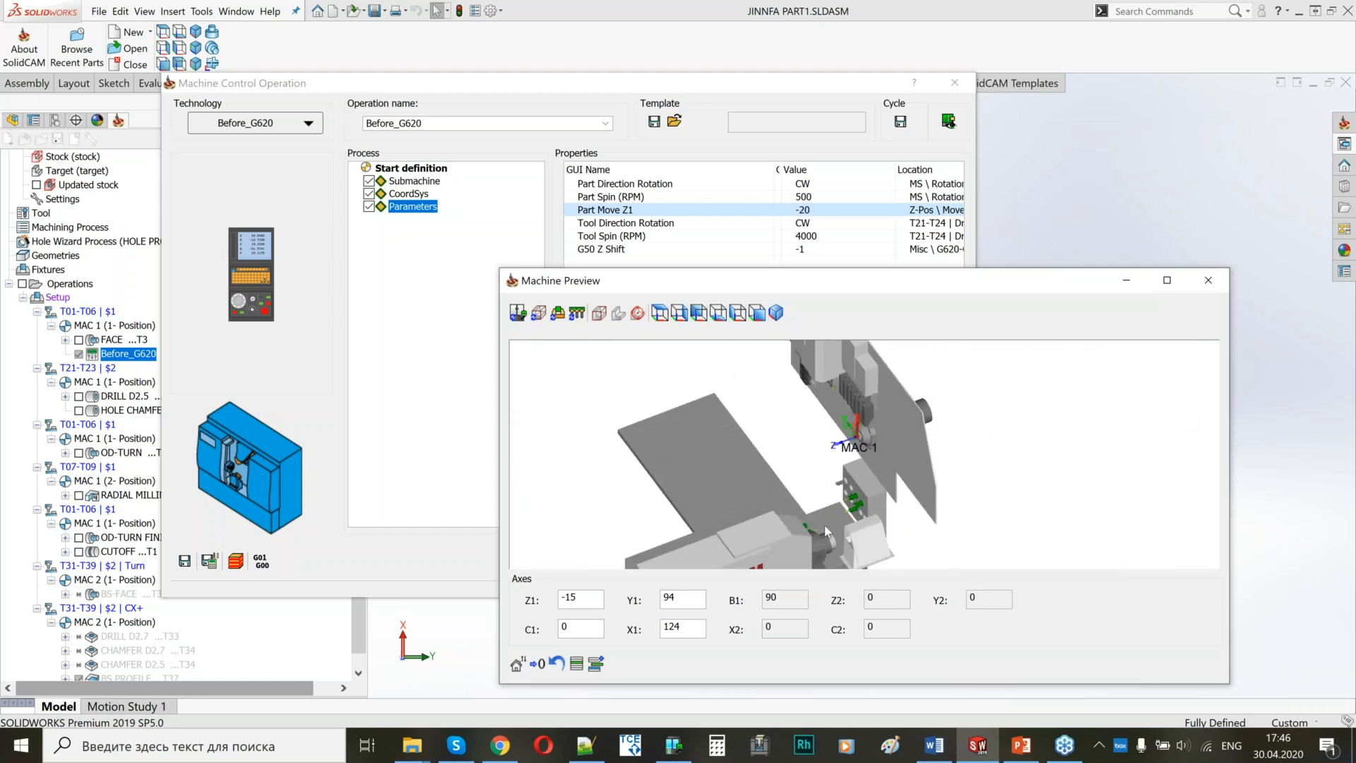
middle_click_drag(810, 531, 821, 518)
scroll(815, 441, "down", 3)
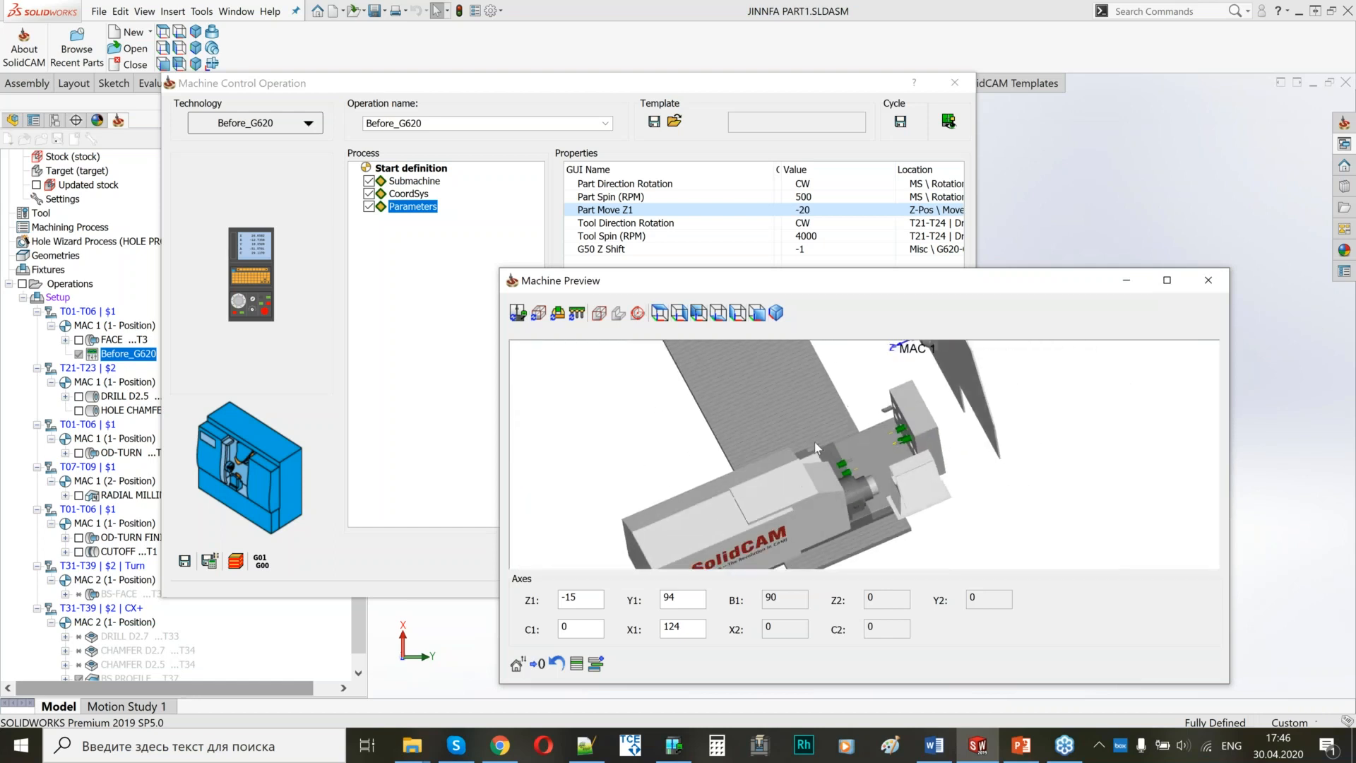
scroll(908, 393, "up", 6)
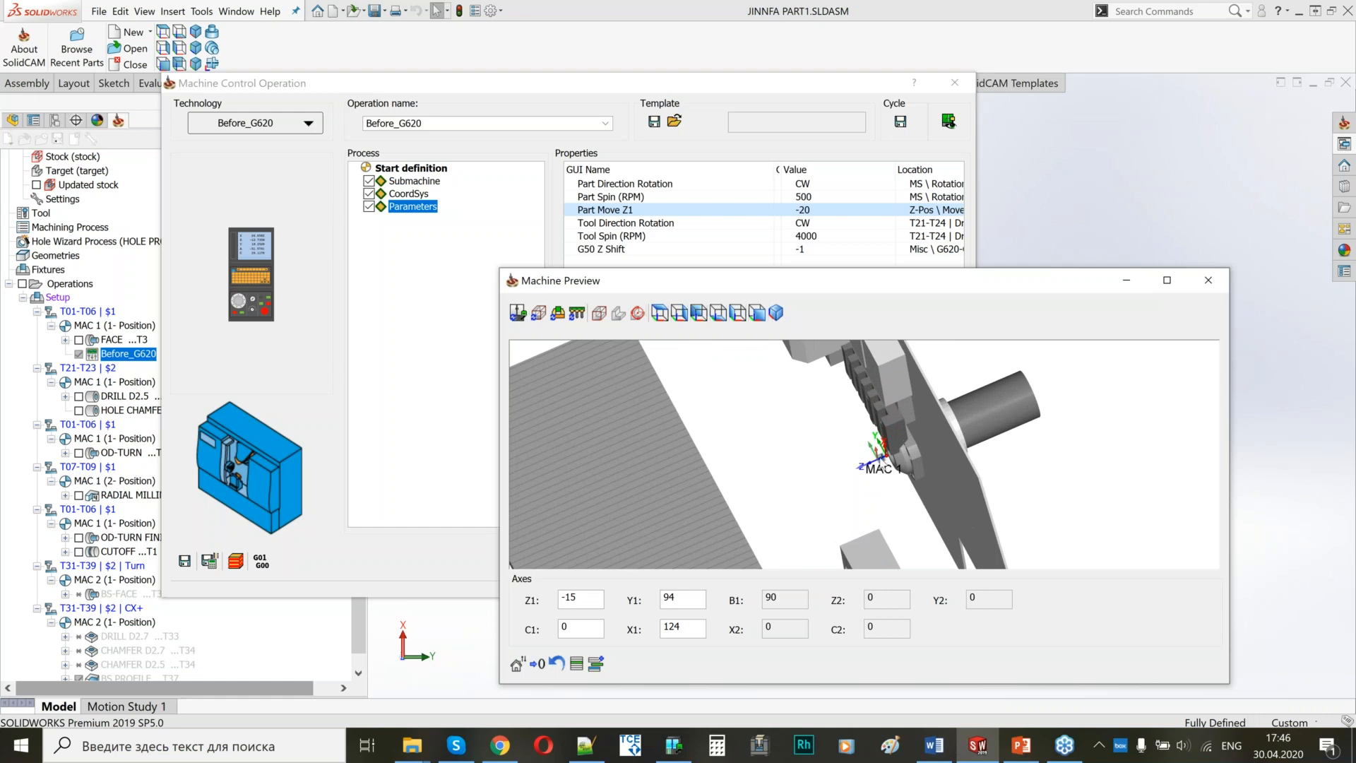
scroll(840, 525, "down", 4)
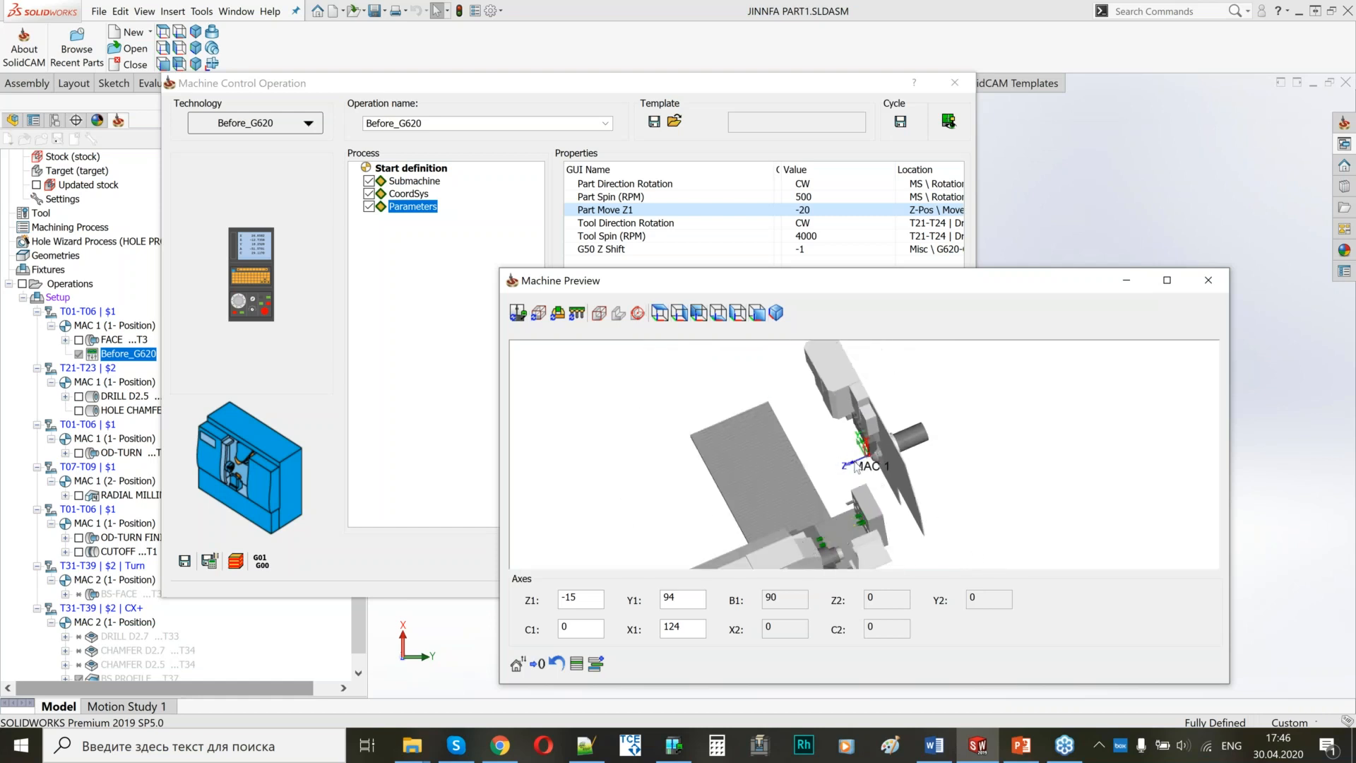
scroll(878, 467, "up", 3)
scroll(878, 462, "up", 3)
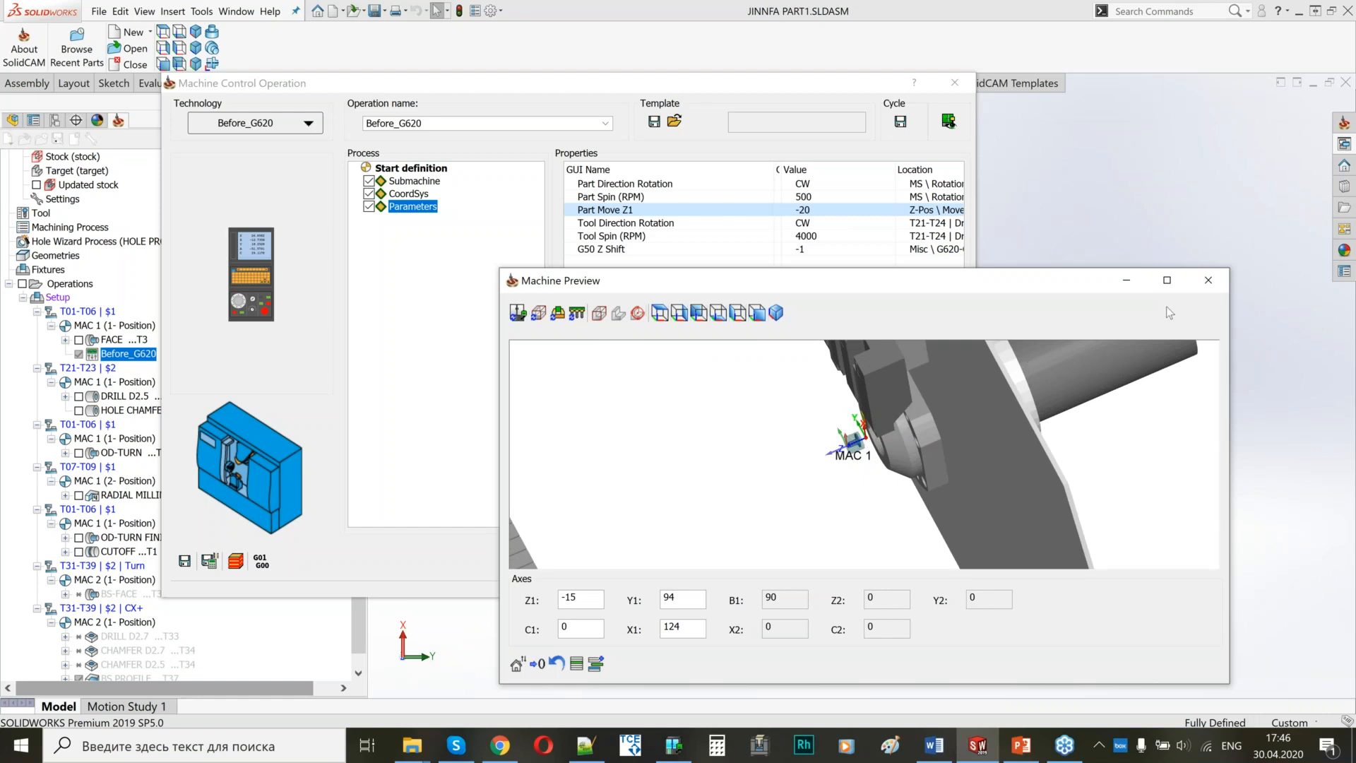
left_click(1208, 280)
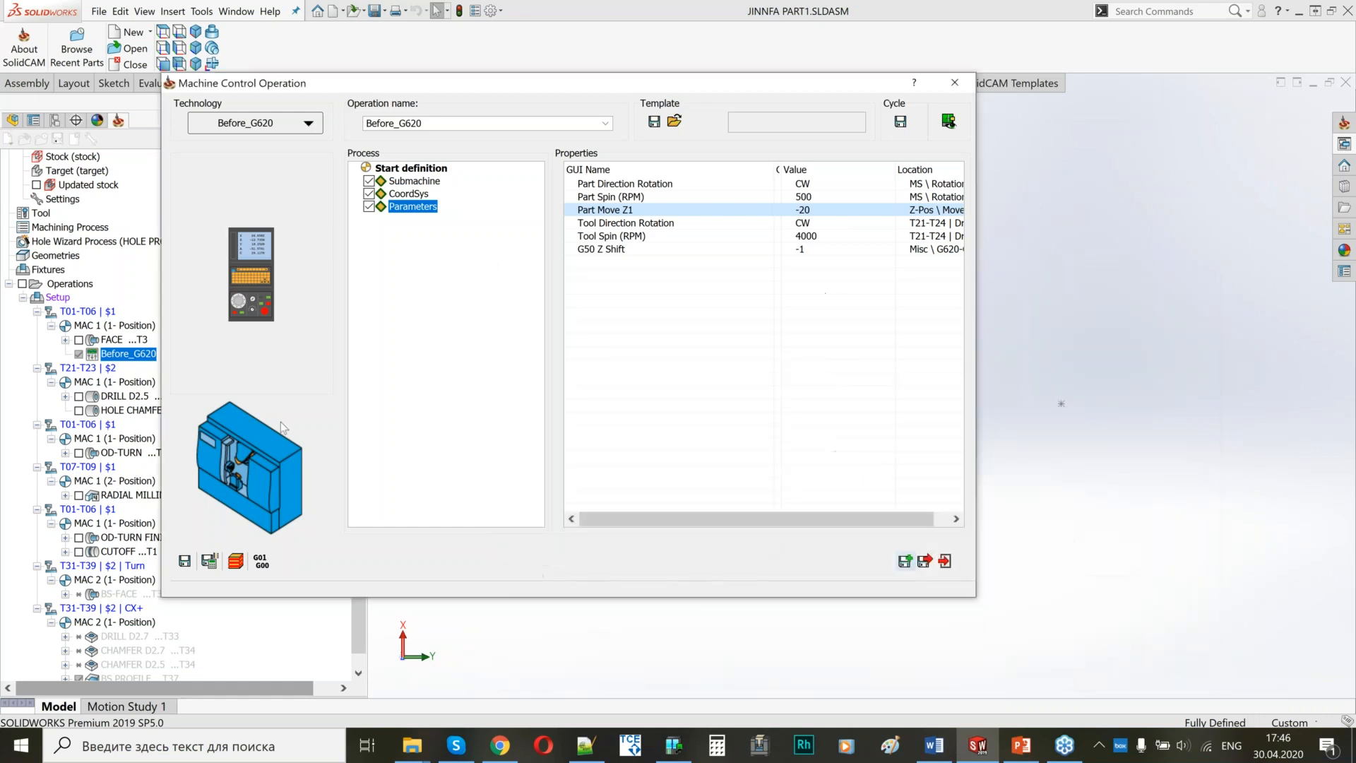
left_click(926, 562)
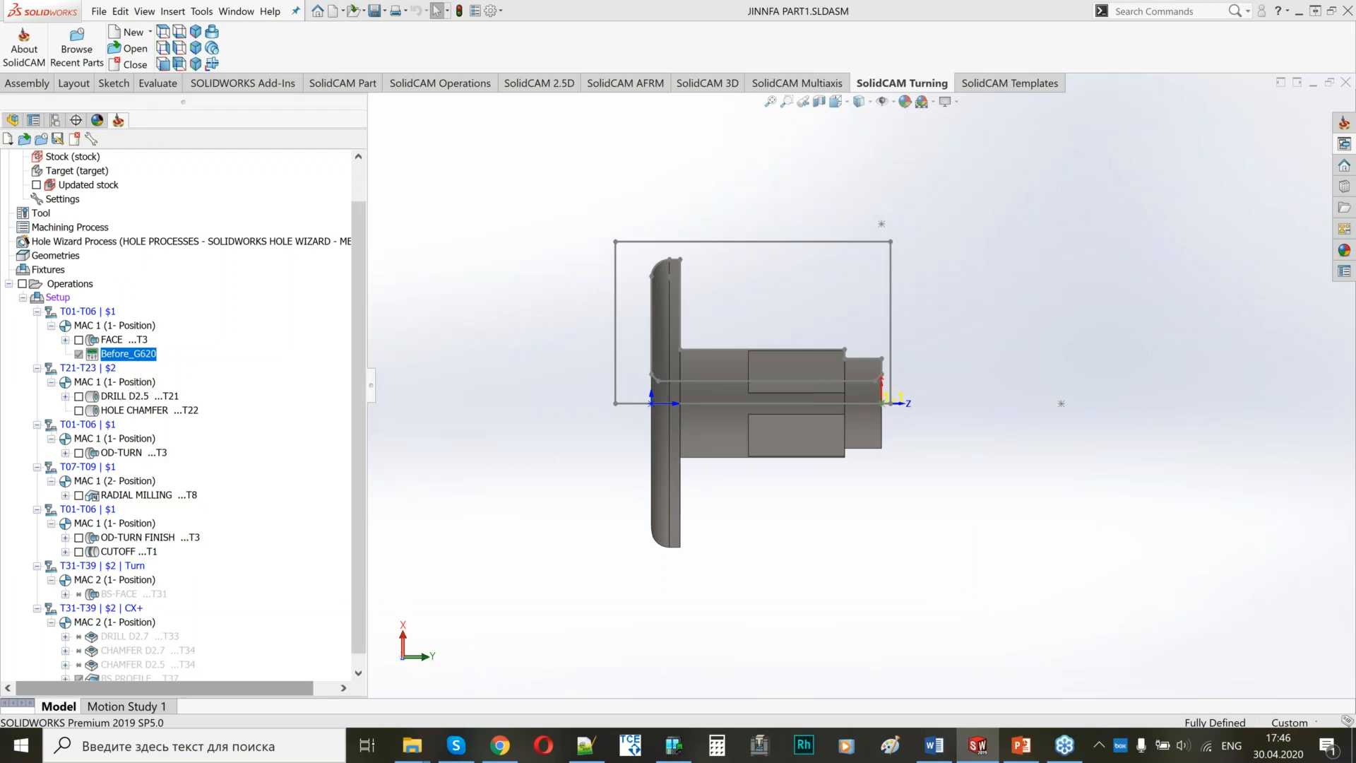
Add a Stock move machine control operation after HOLE CHAMFER on submachine T01-T06 | $1, then save, calculate and exit it.
right_click(139, 412)
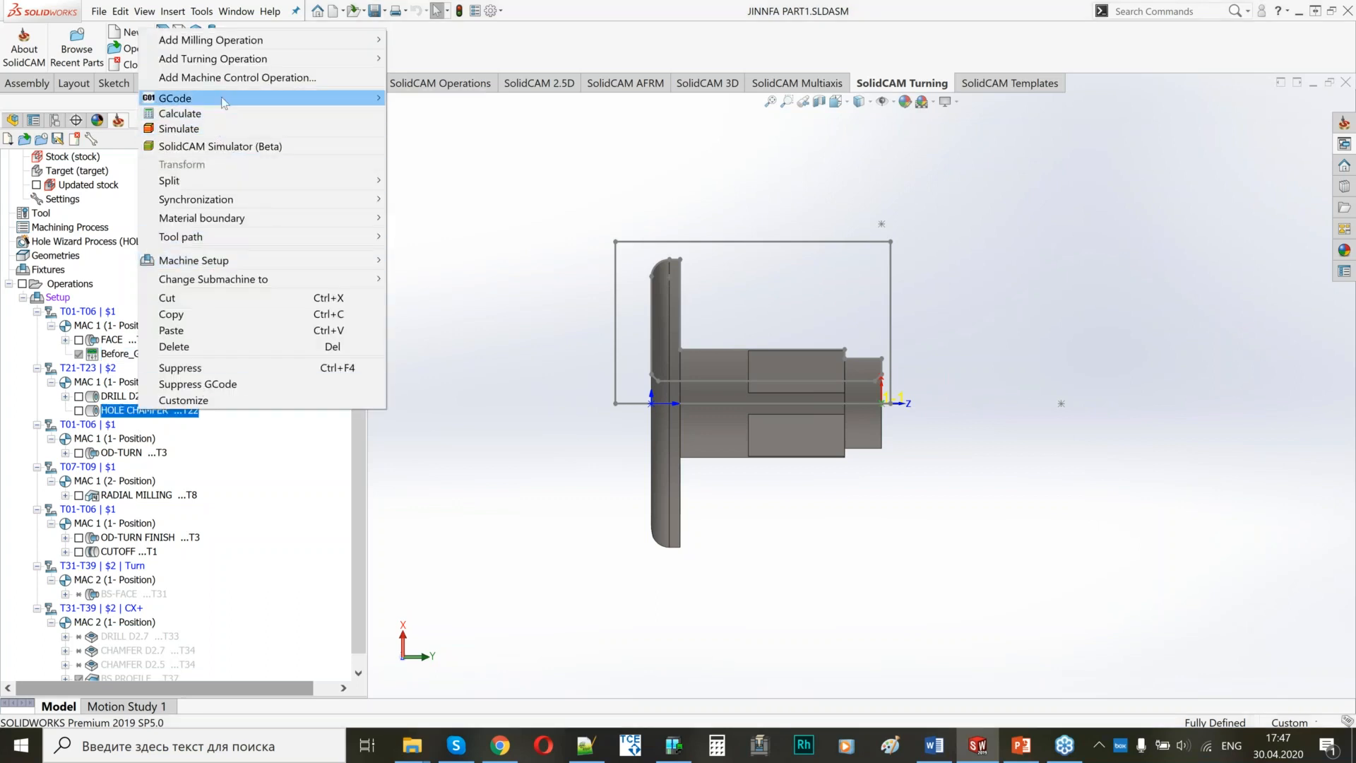
left_click(237, 78)
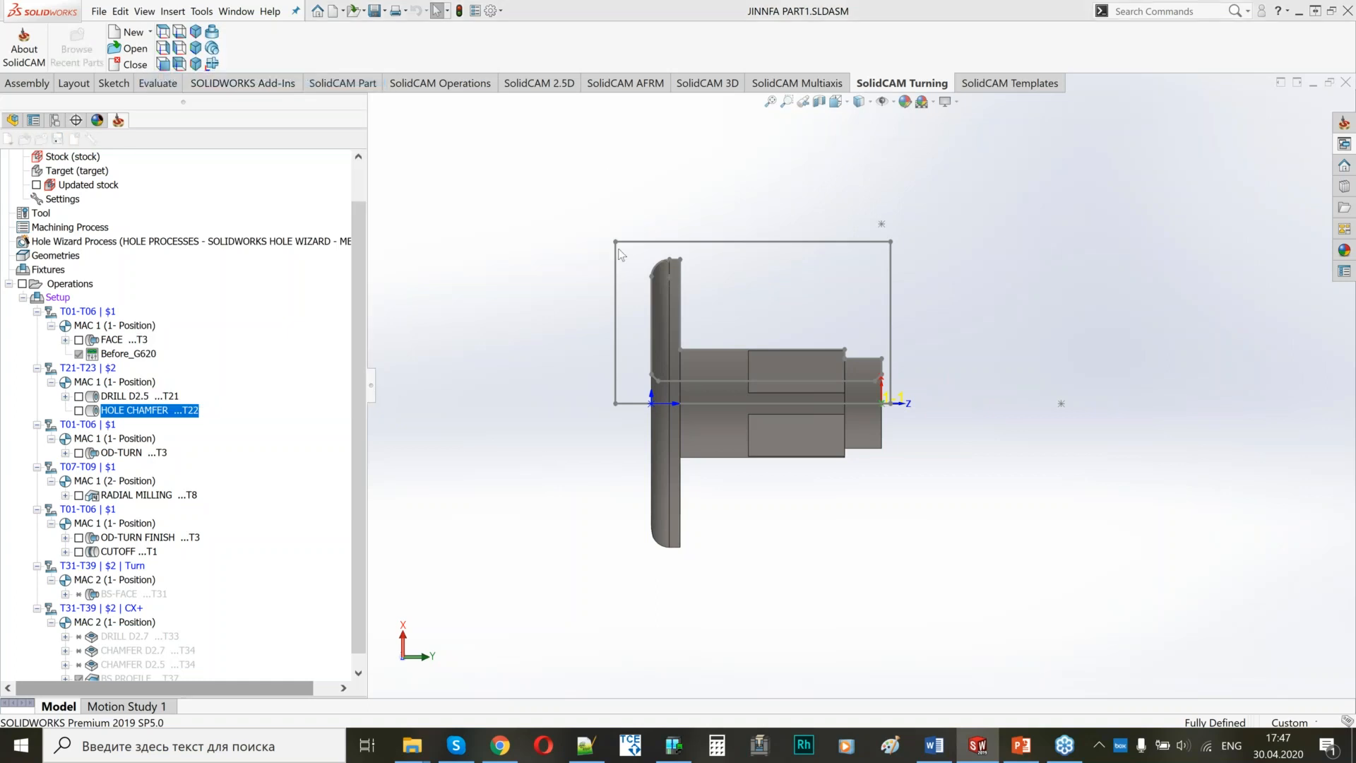
left_click(283, 123)
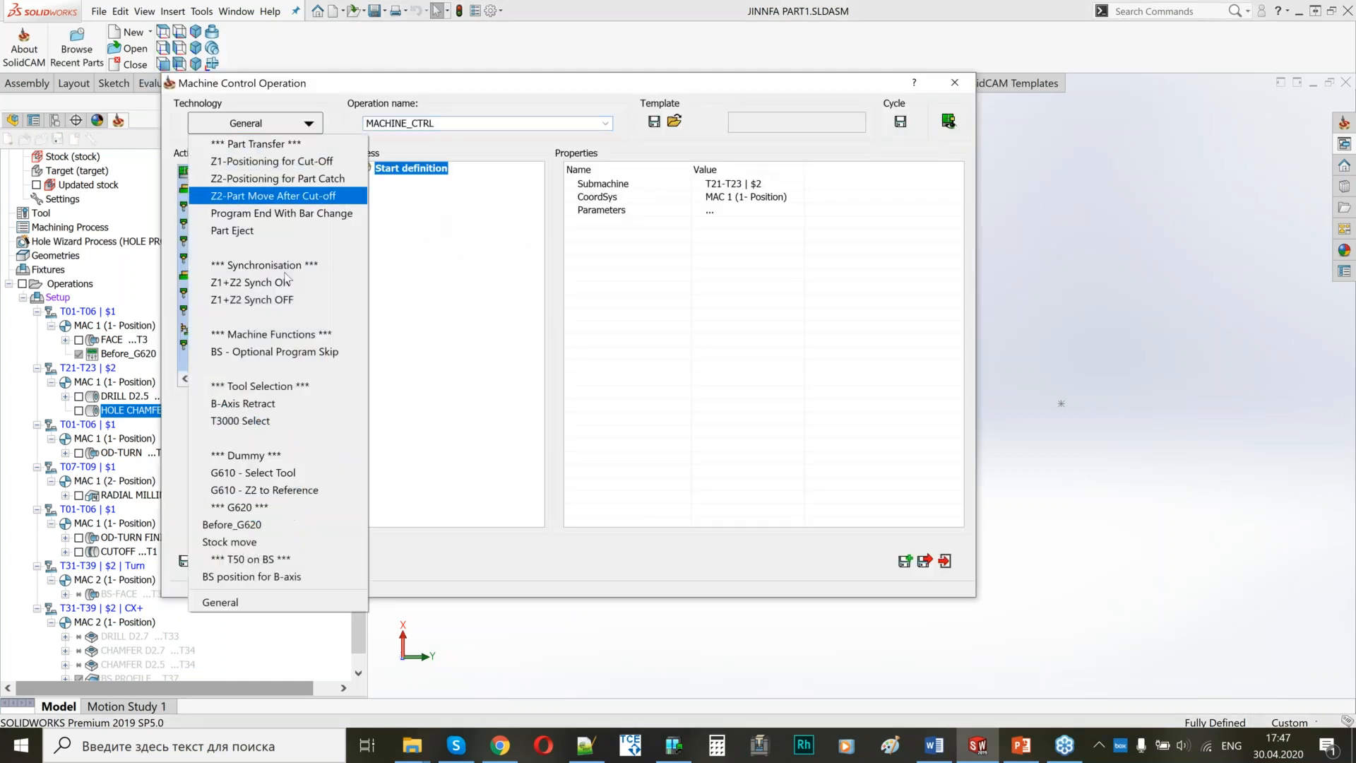
left_click(271, 542)
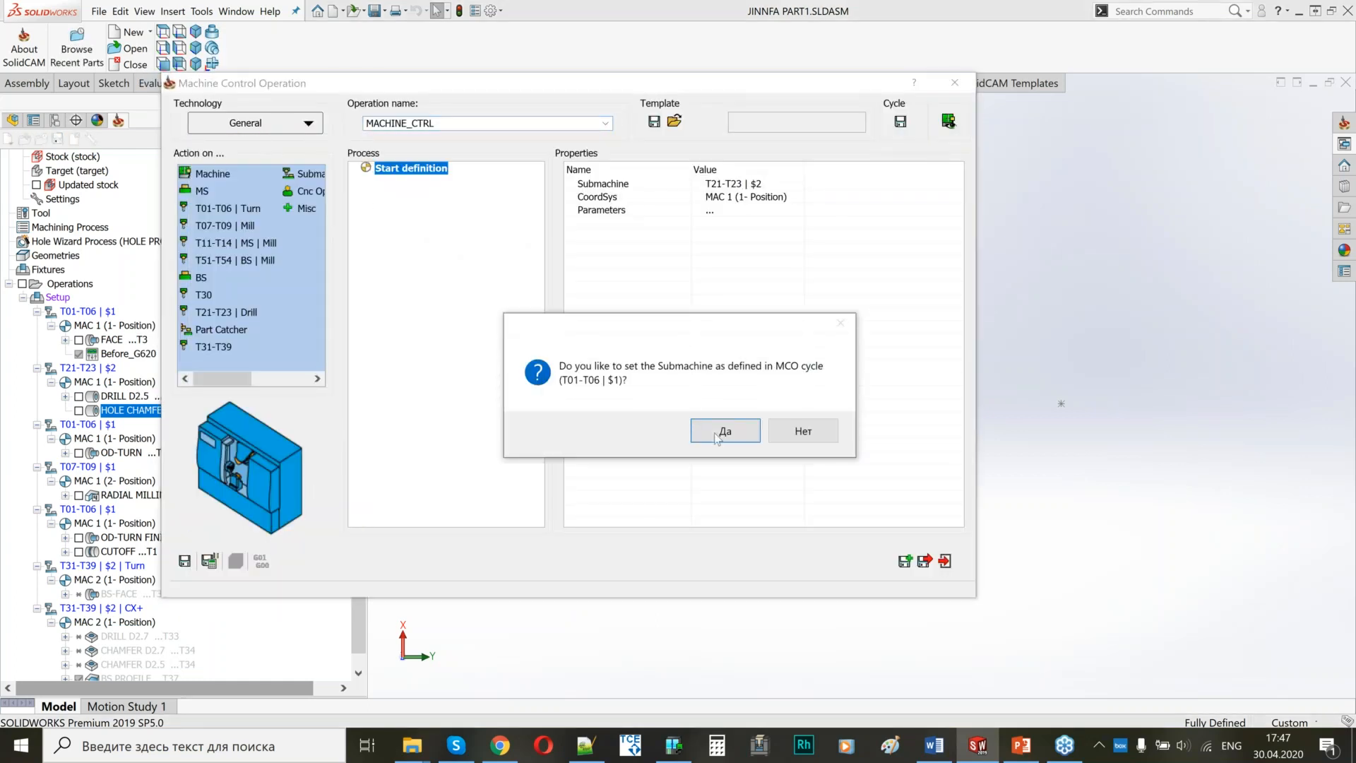
left_click(709, 435)
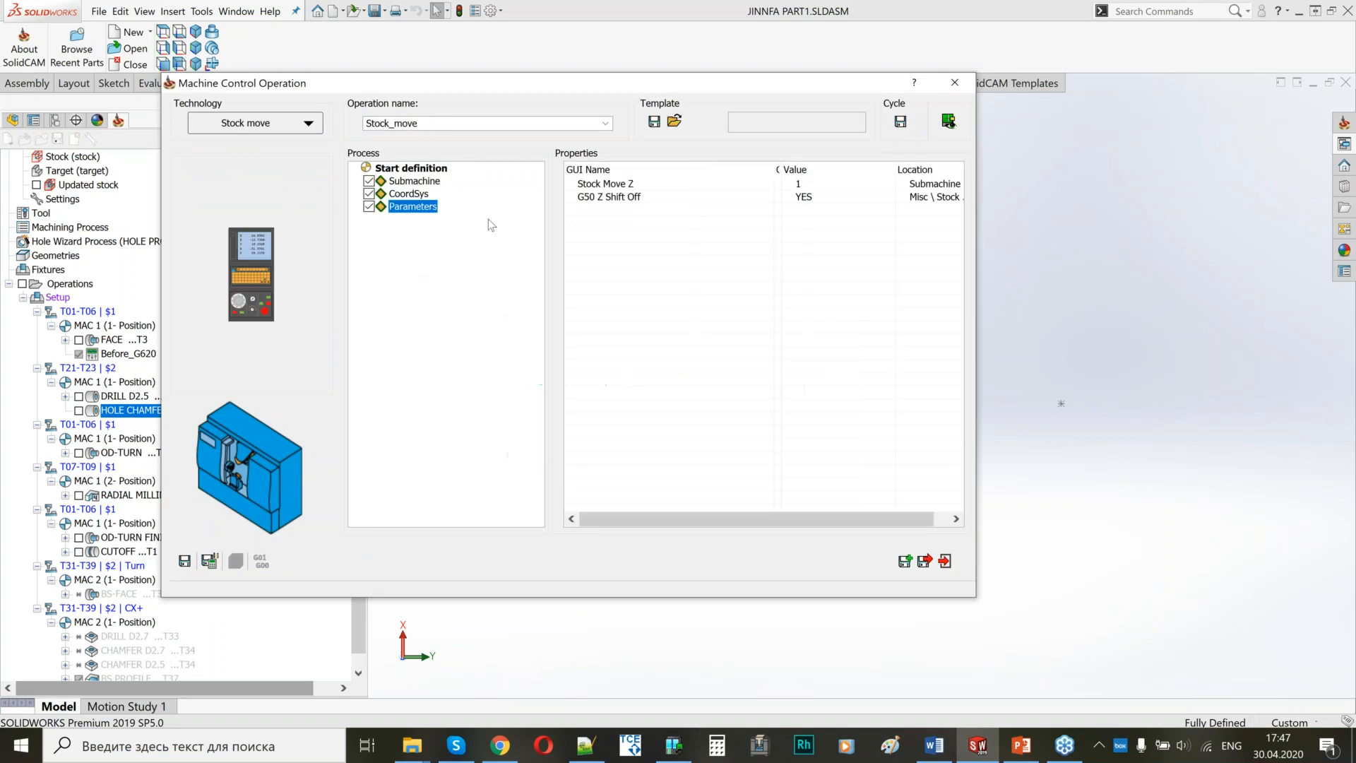
left_click(209, 562)
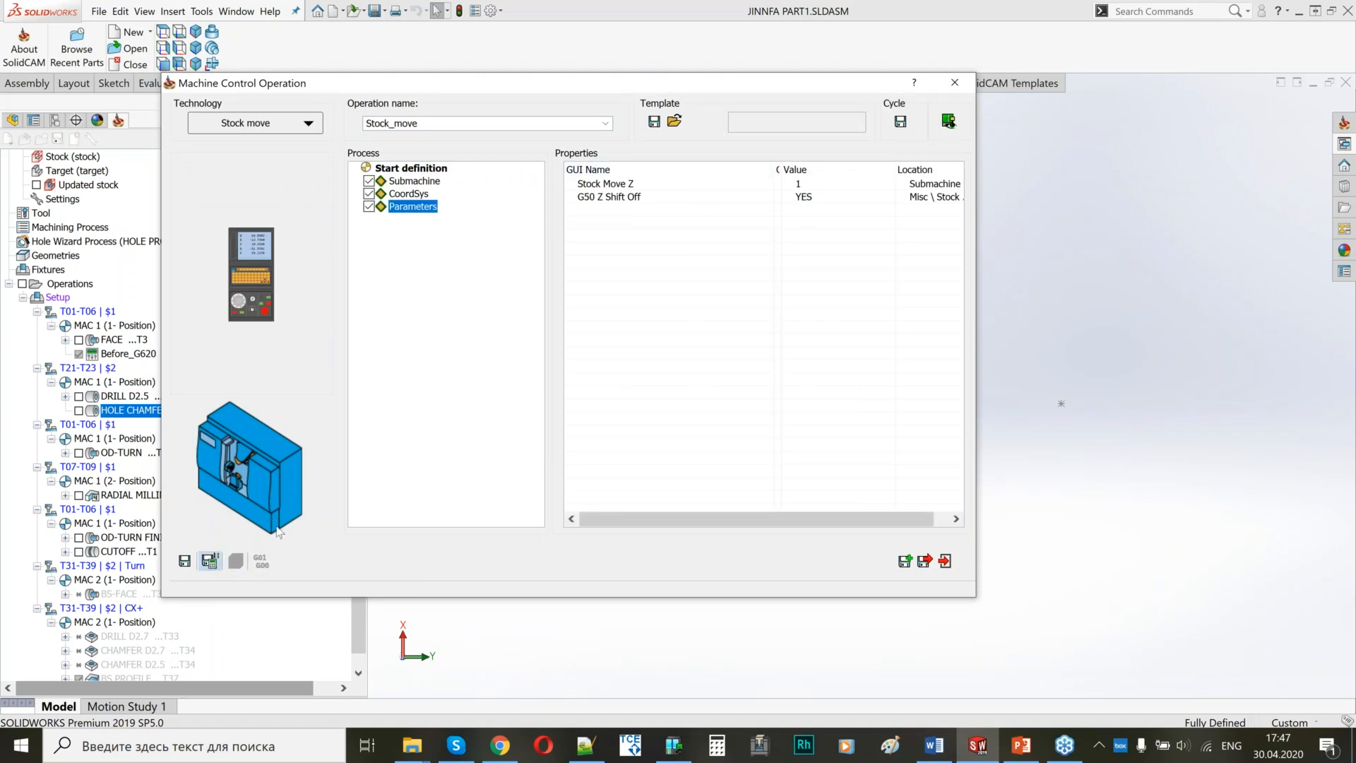
left_click(924, 561)
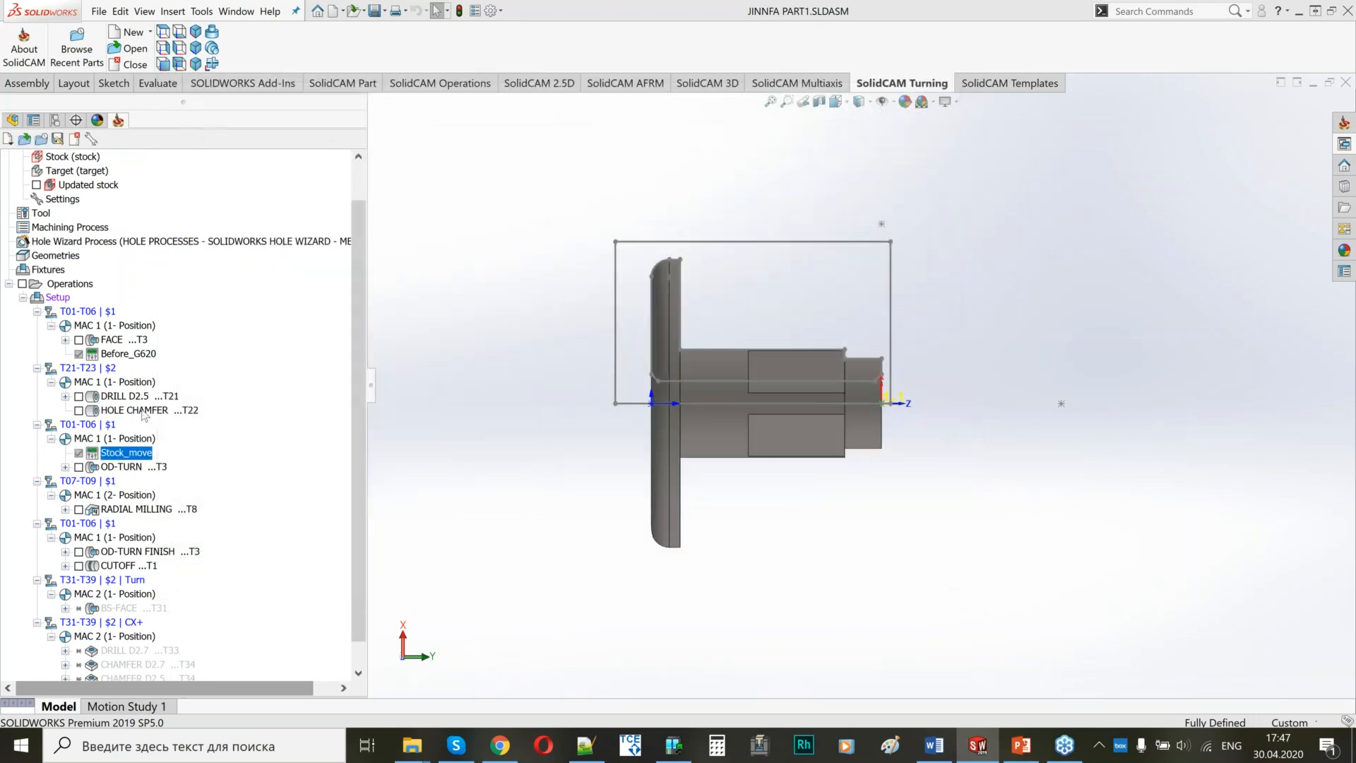
Give the HOLE CHAMFER operation a separate retract point at Z 100, save and calculate it, and close it.
left_click(142, 411)
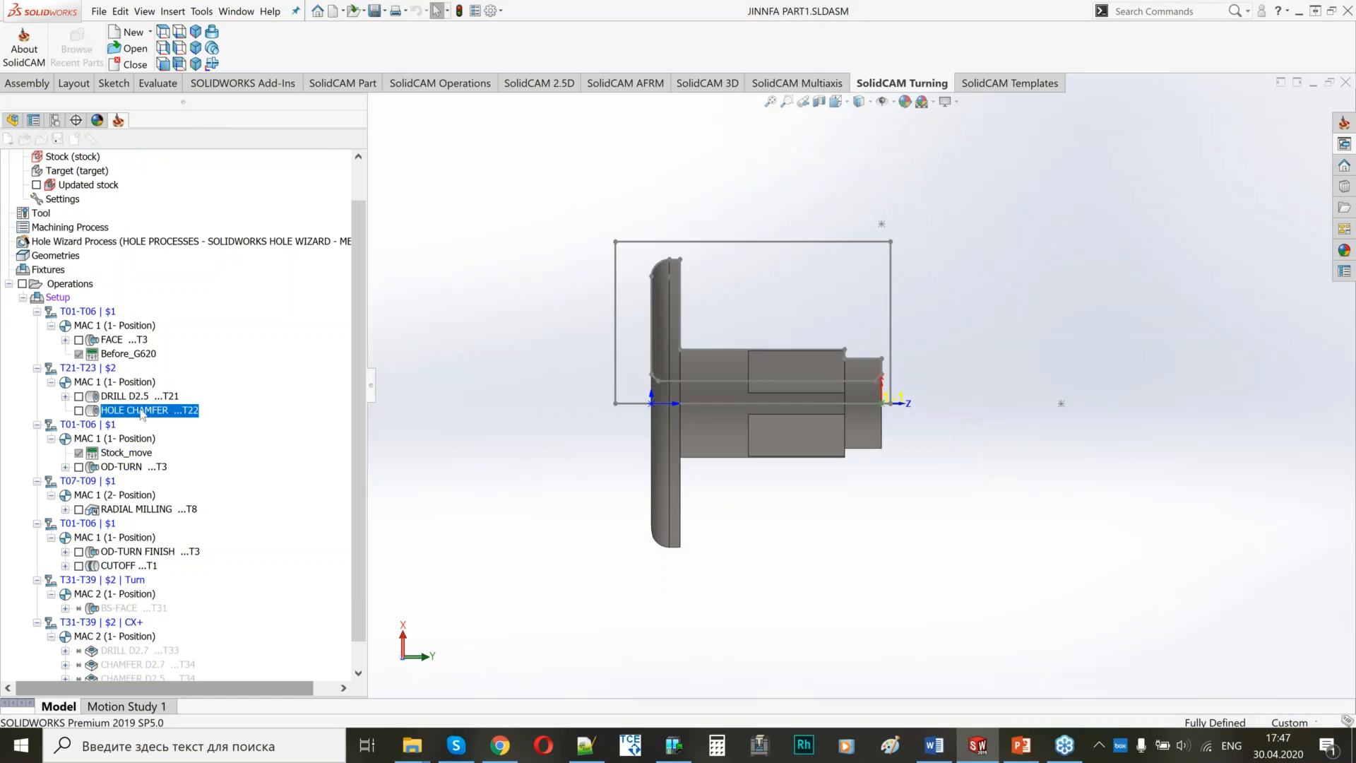
double_click(143, 411)
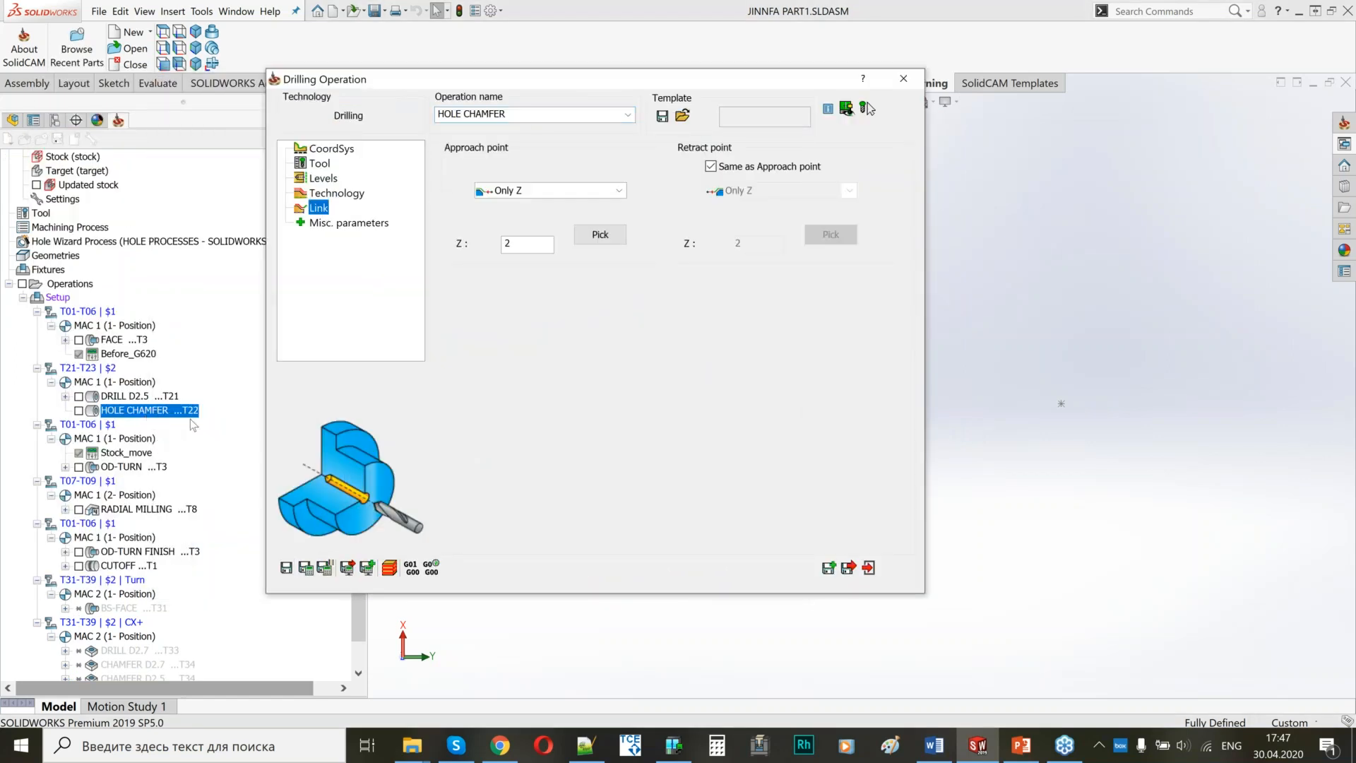
left_click(711, 166)
double_click(744, 246)
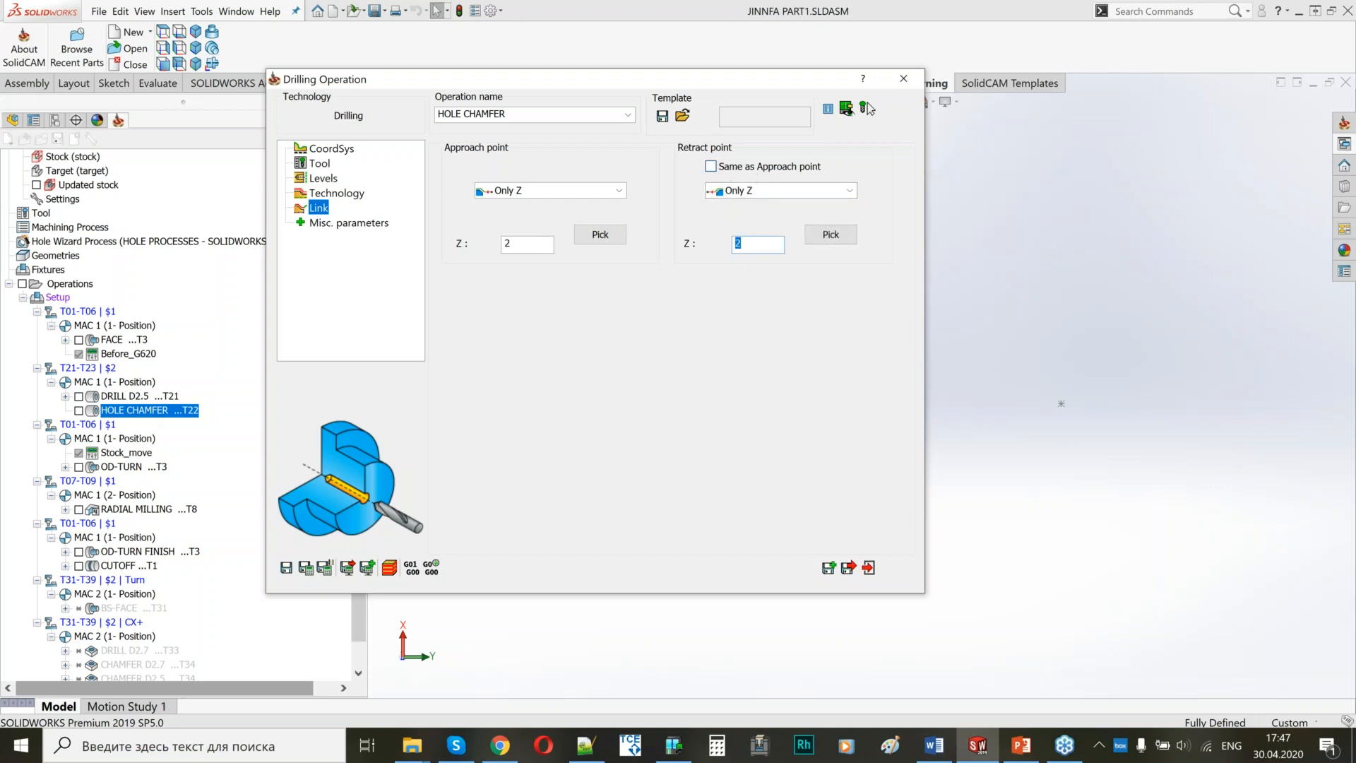
type("100")
left_click(303, 568)
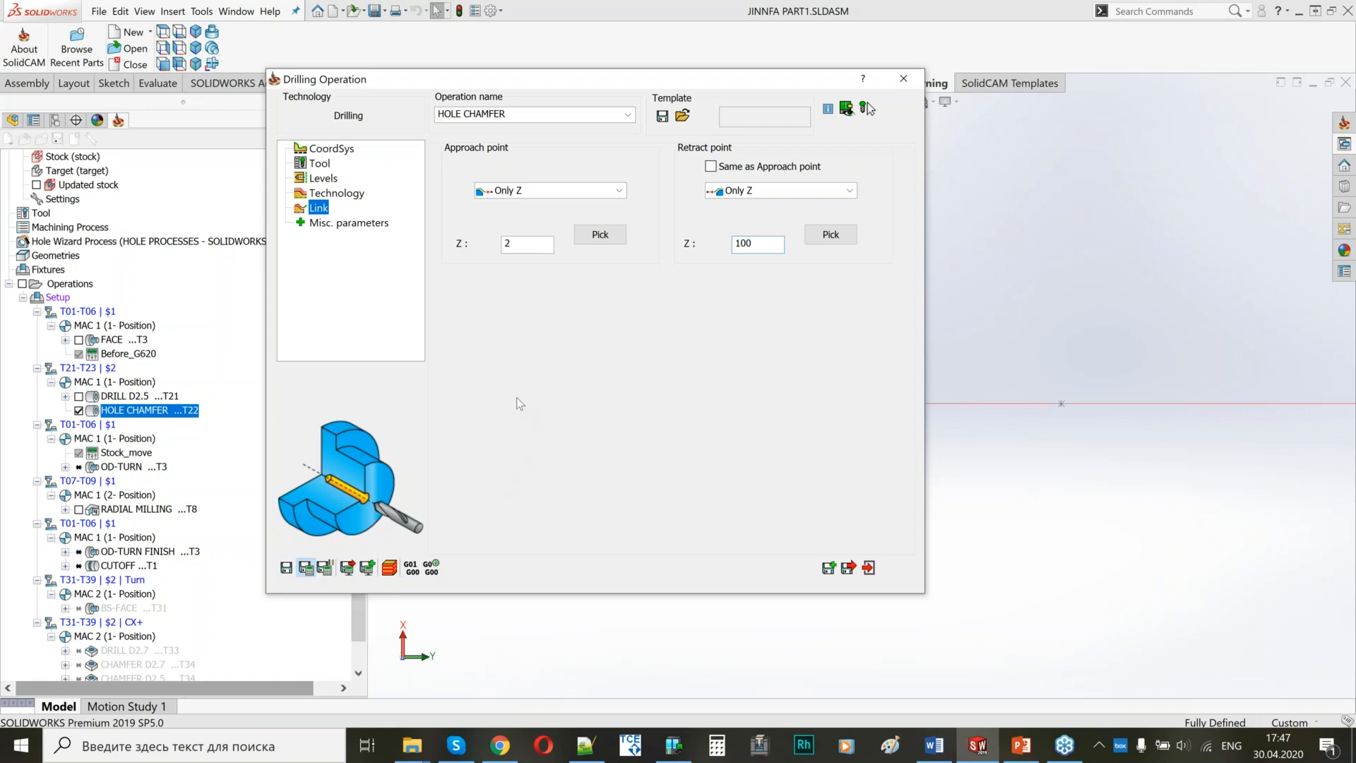
left_click(911, 84)
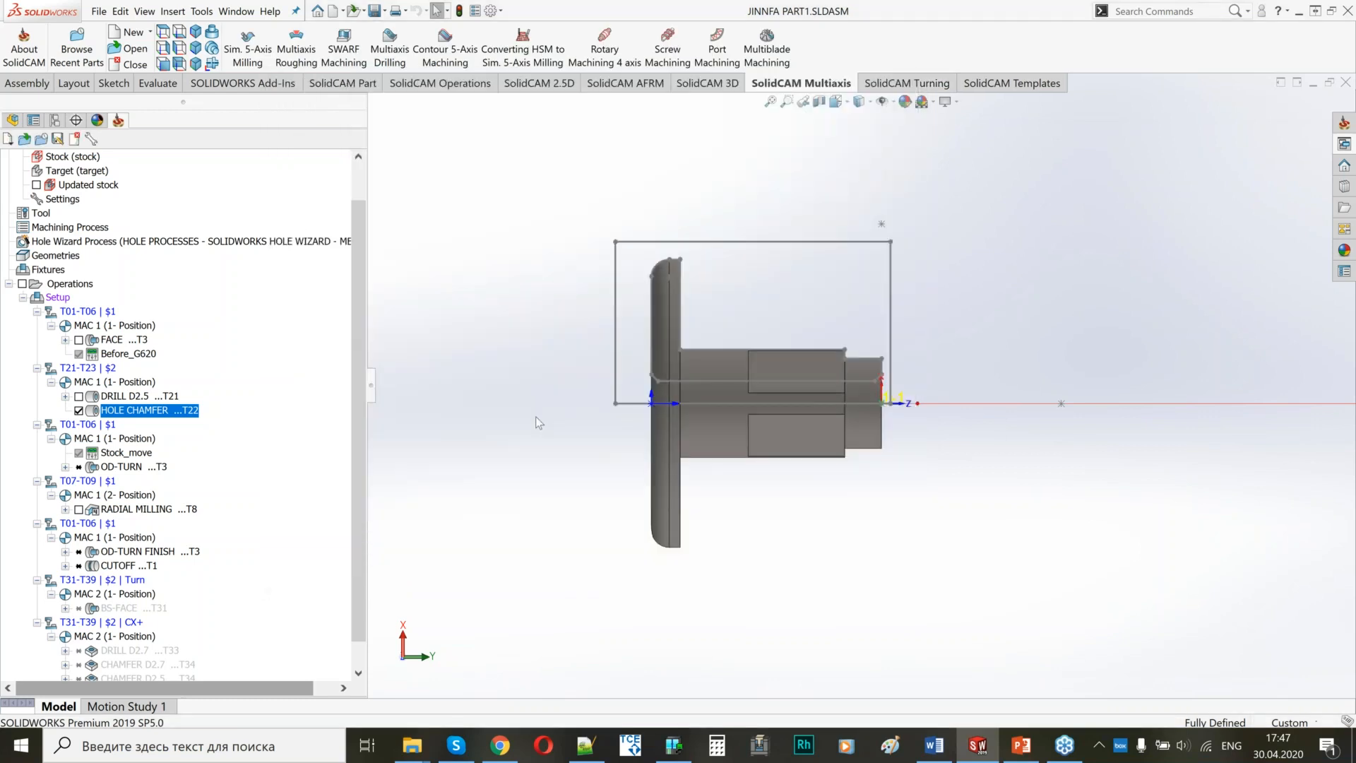
Open the DRILL D2.5 operation, save and calculate it, and exit.
left_click(121, 399)
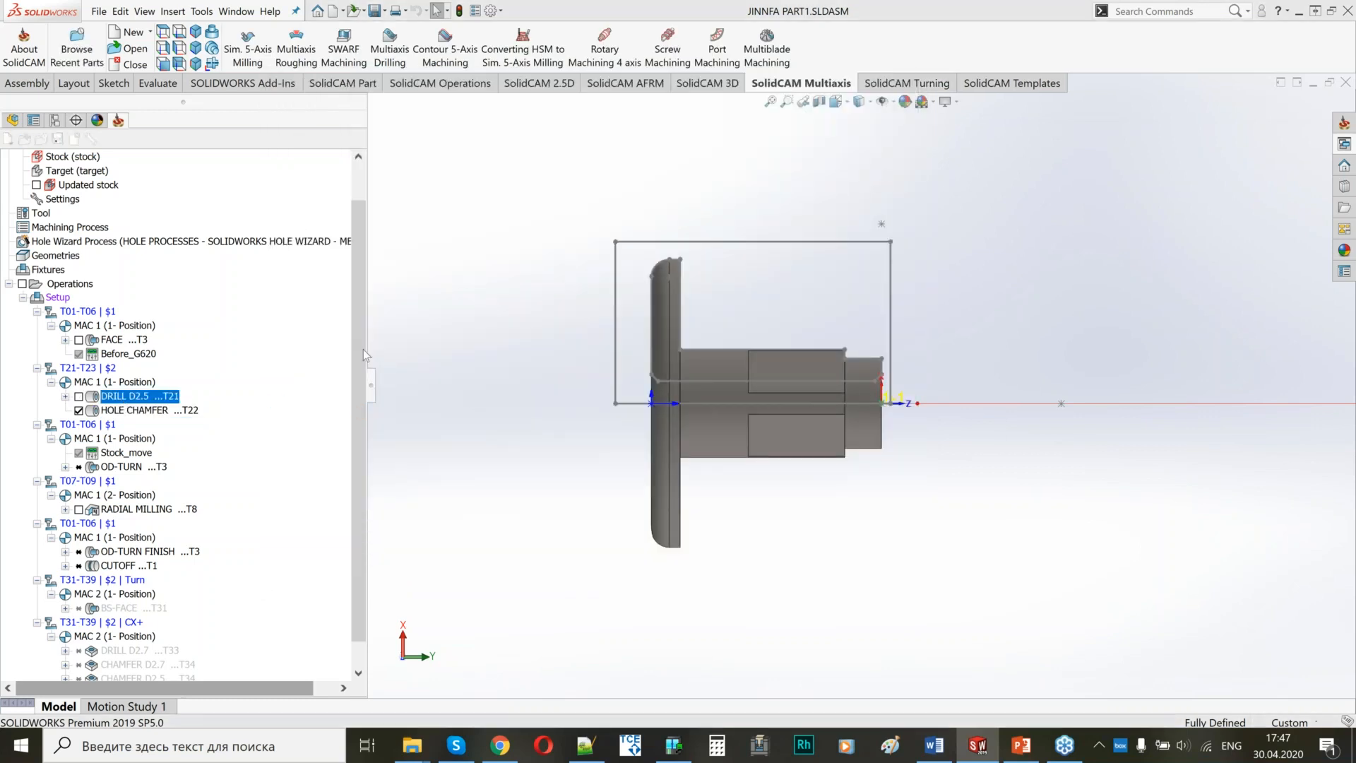
left_click(312, 569)
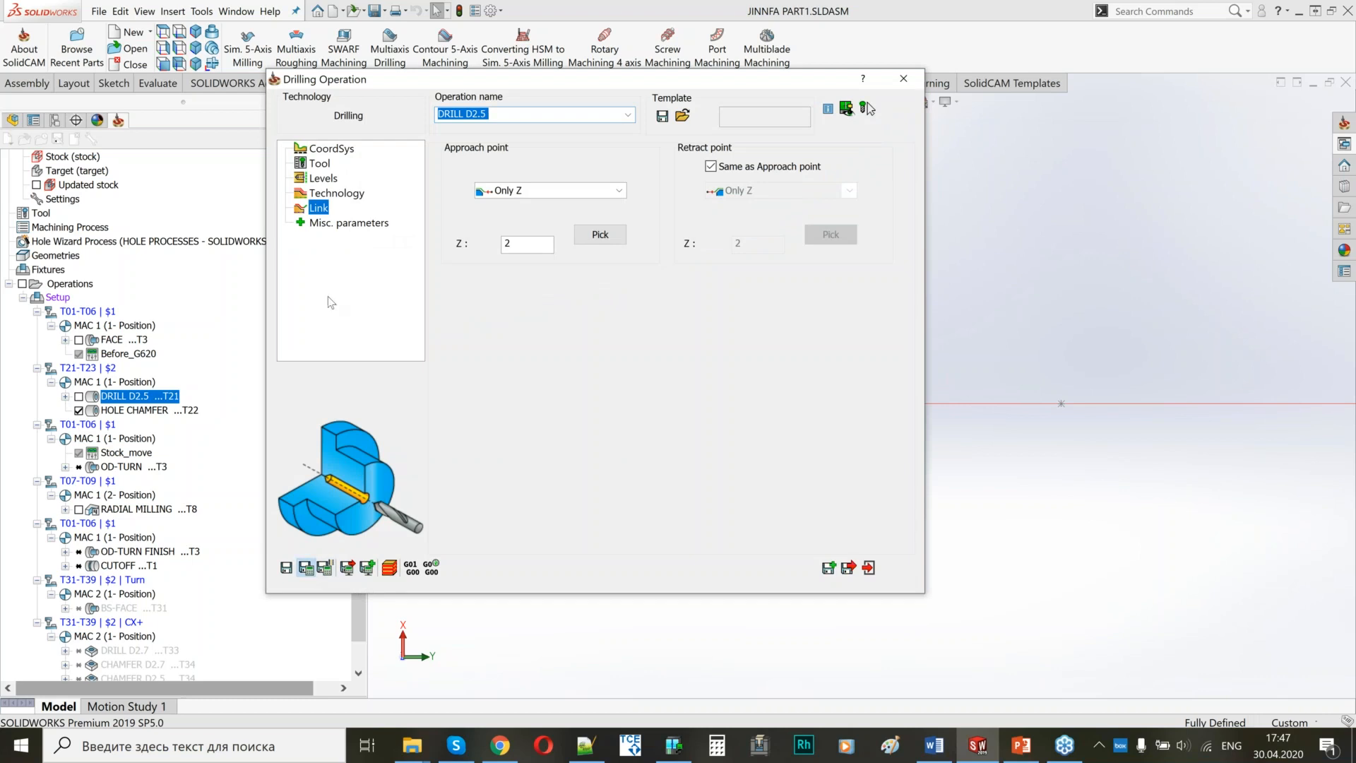
left_click(328, 296)
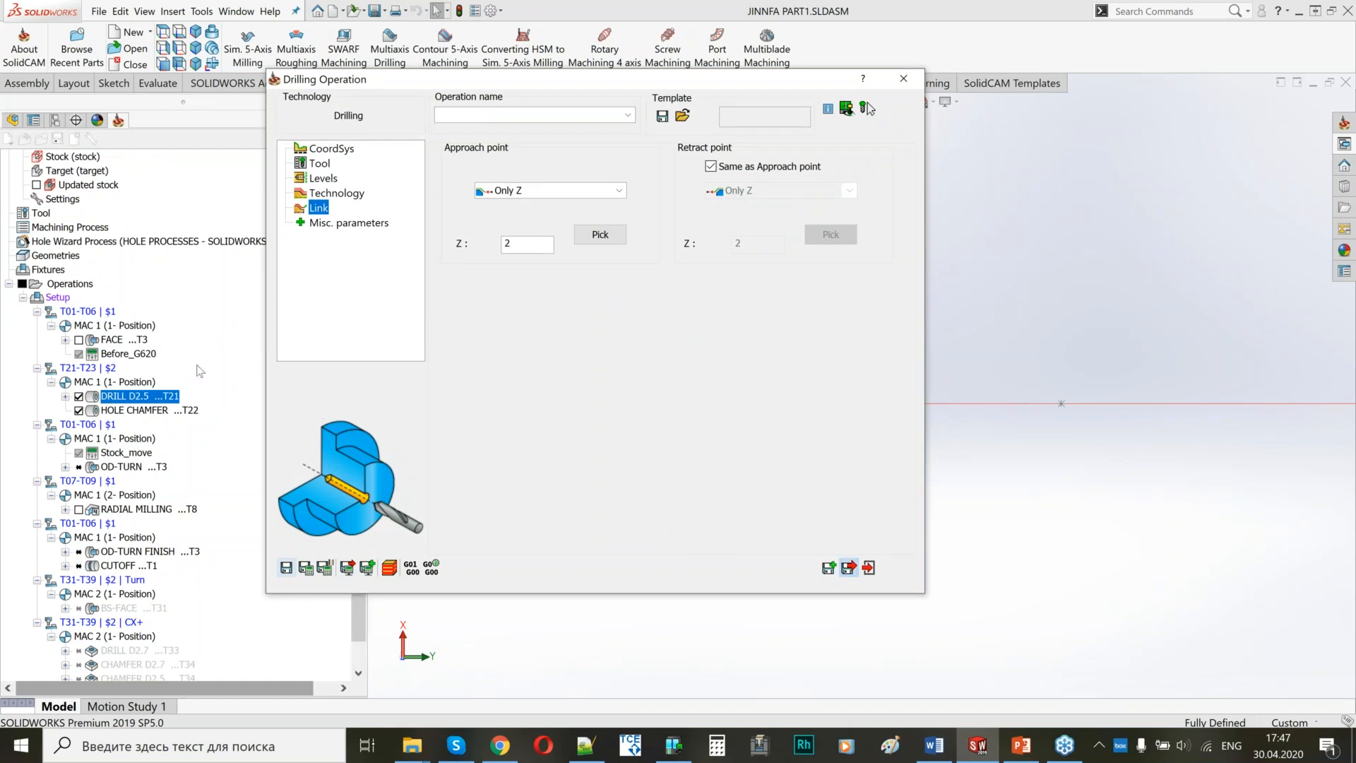
Simulate the DRILL D2.5 and HOLE CHAMFER operations together and exit the simulation.
left_click(141, 409, "shift")
right_click(142, 409)
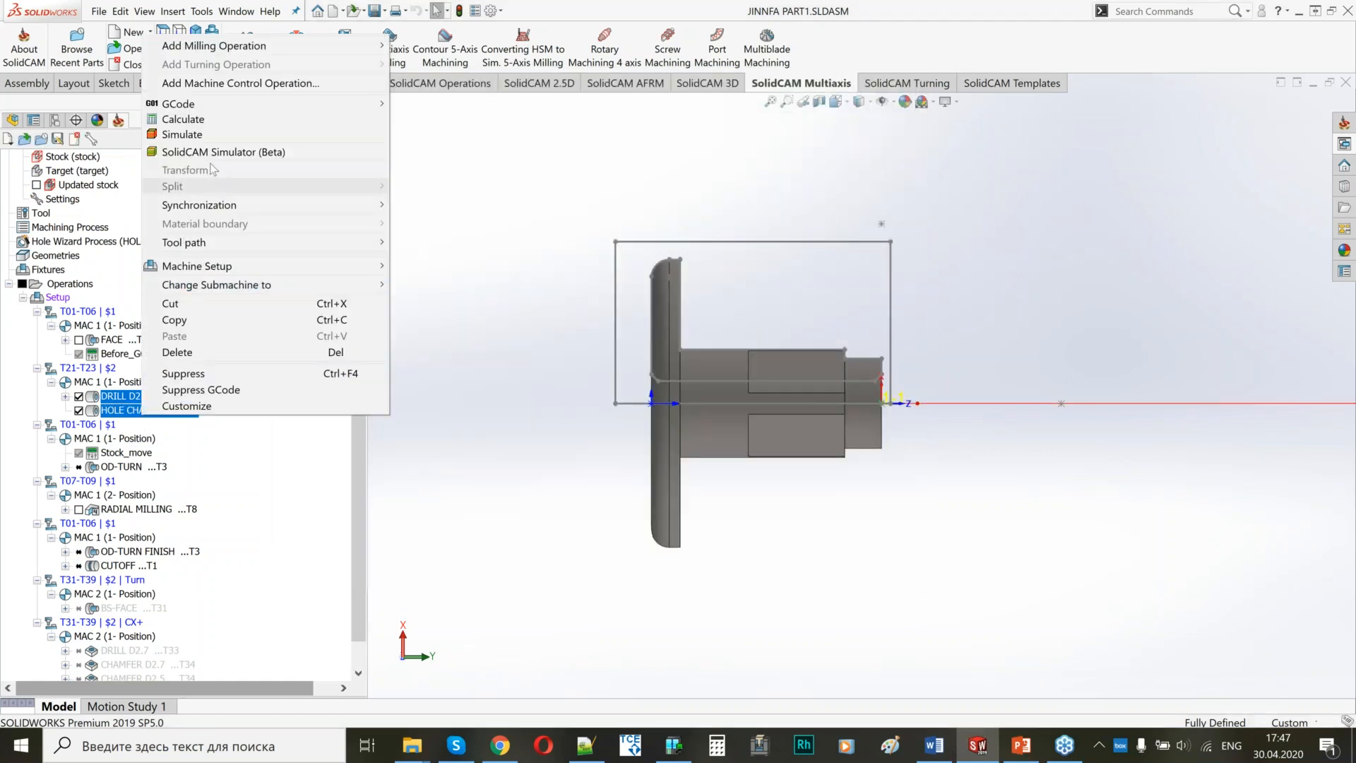
left_click(182, 134)
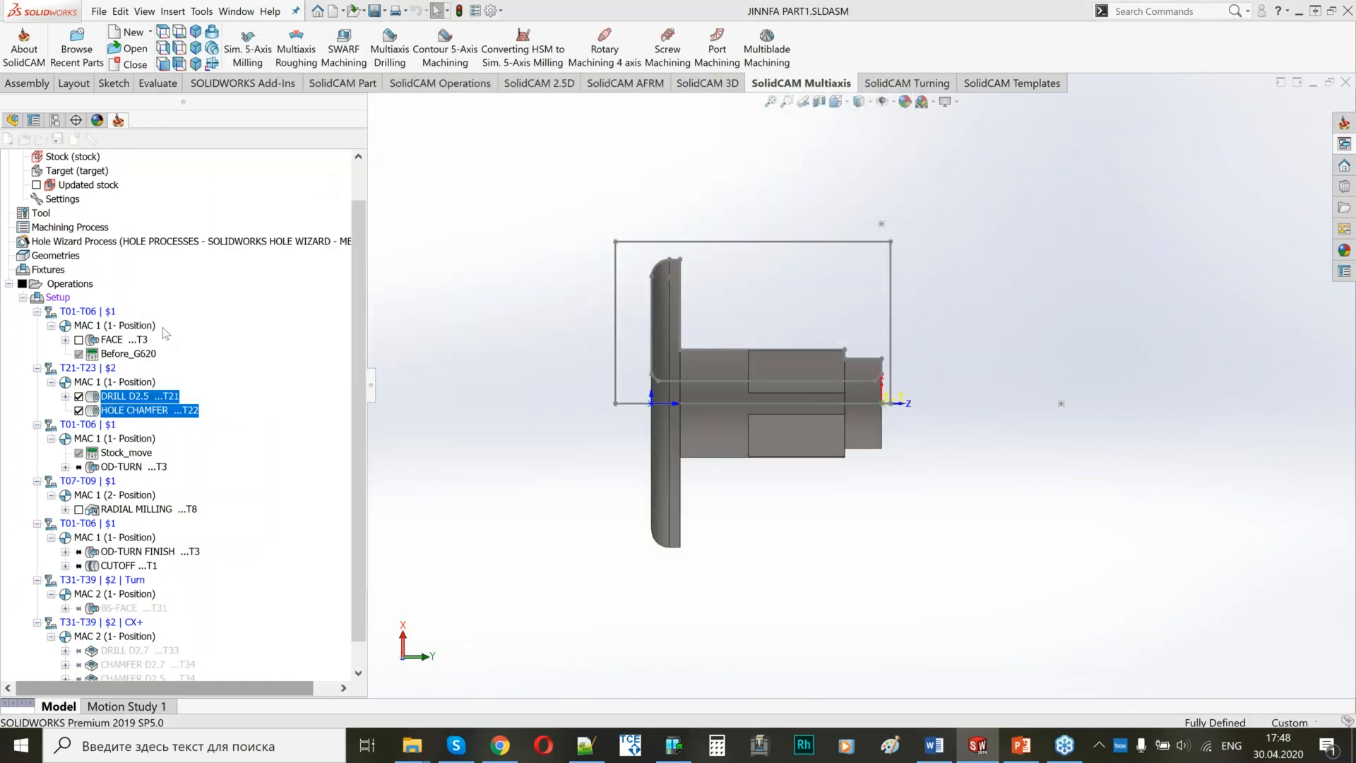
left_click(94, 304)
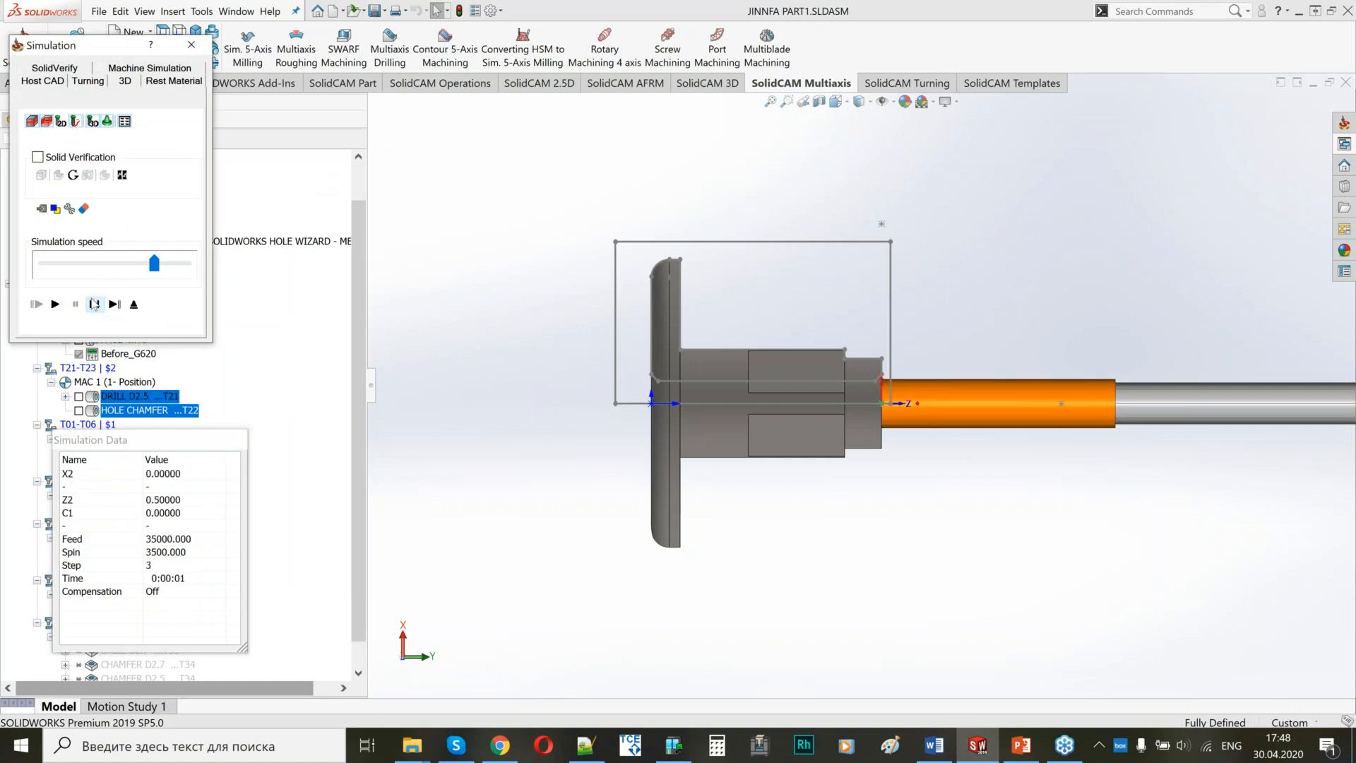
left_click(57, 305)
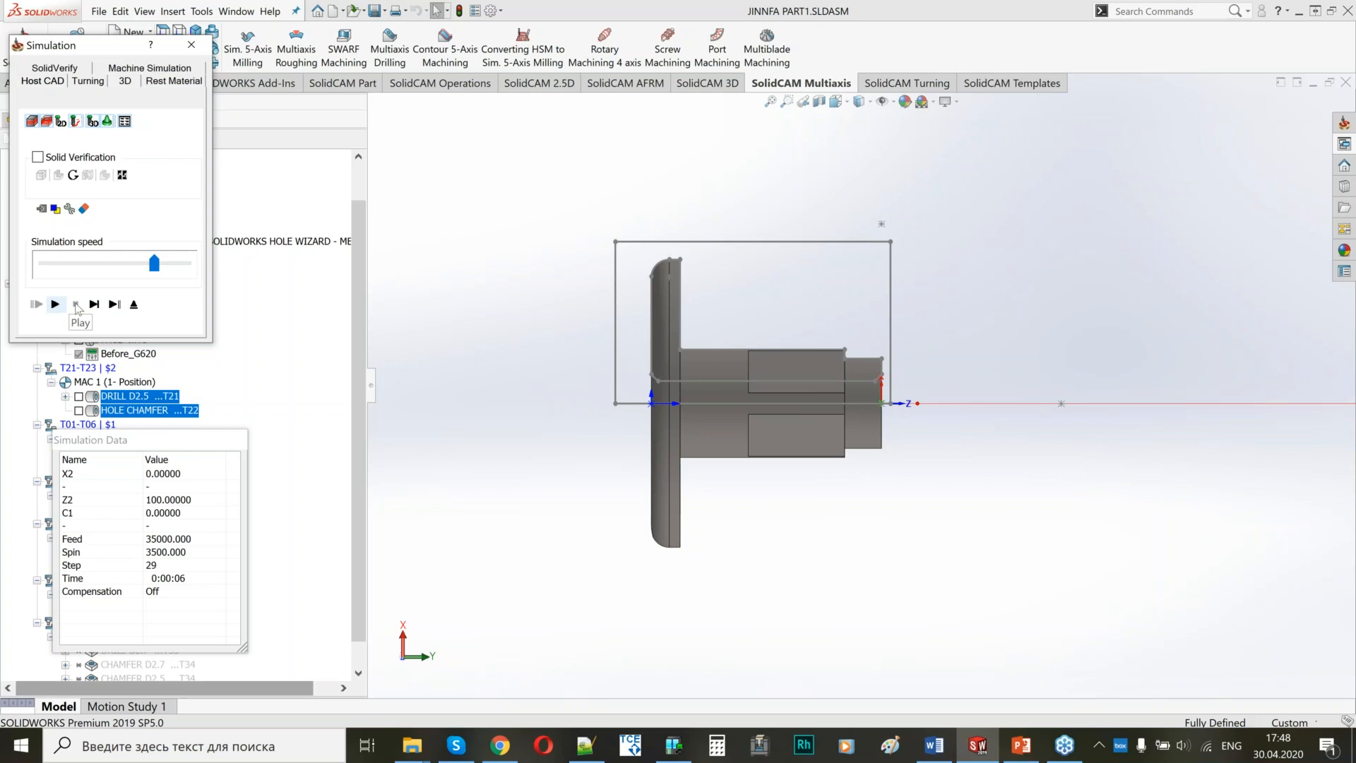
left_click(134, 305)
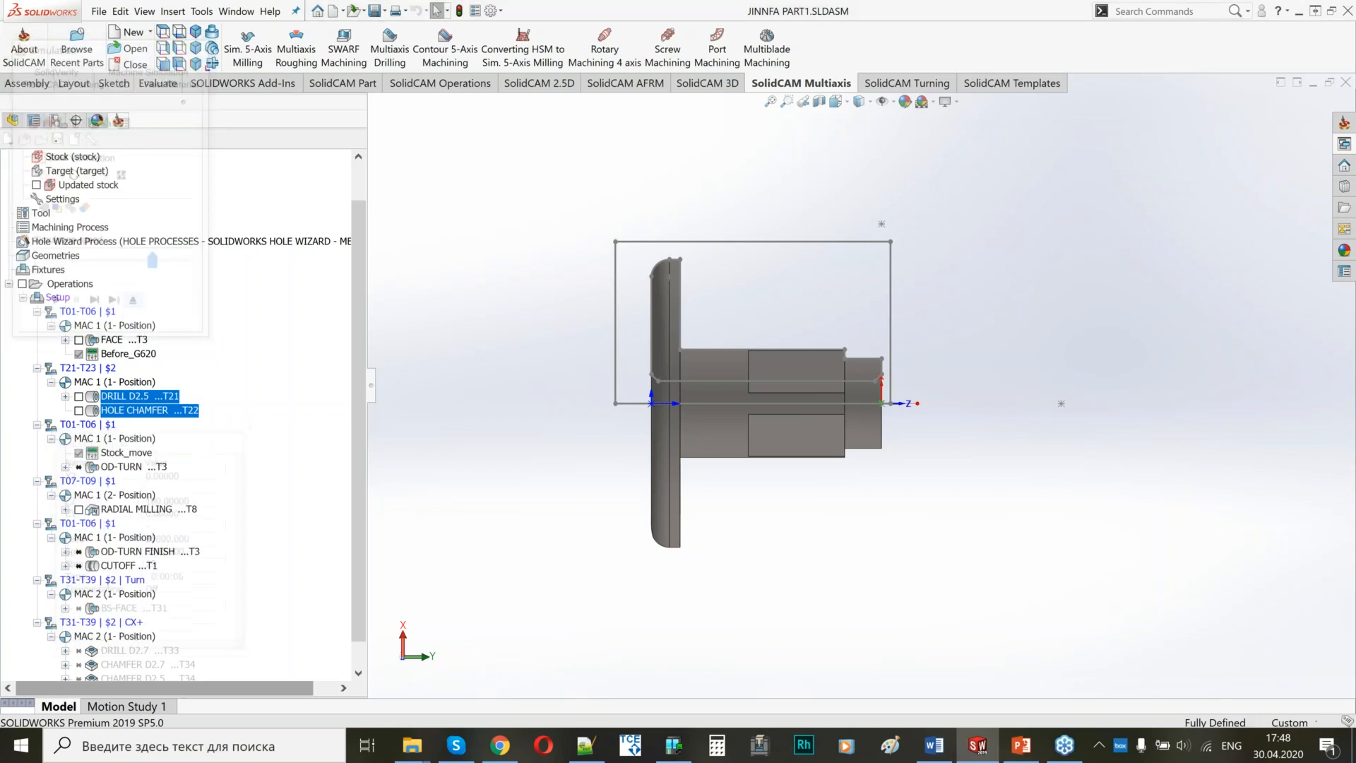
Recalculate the HOLE CHAMFER operation.
right_click(122, 410)
left_click(180, 112)
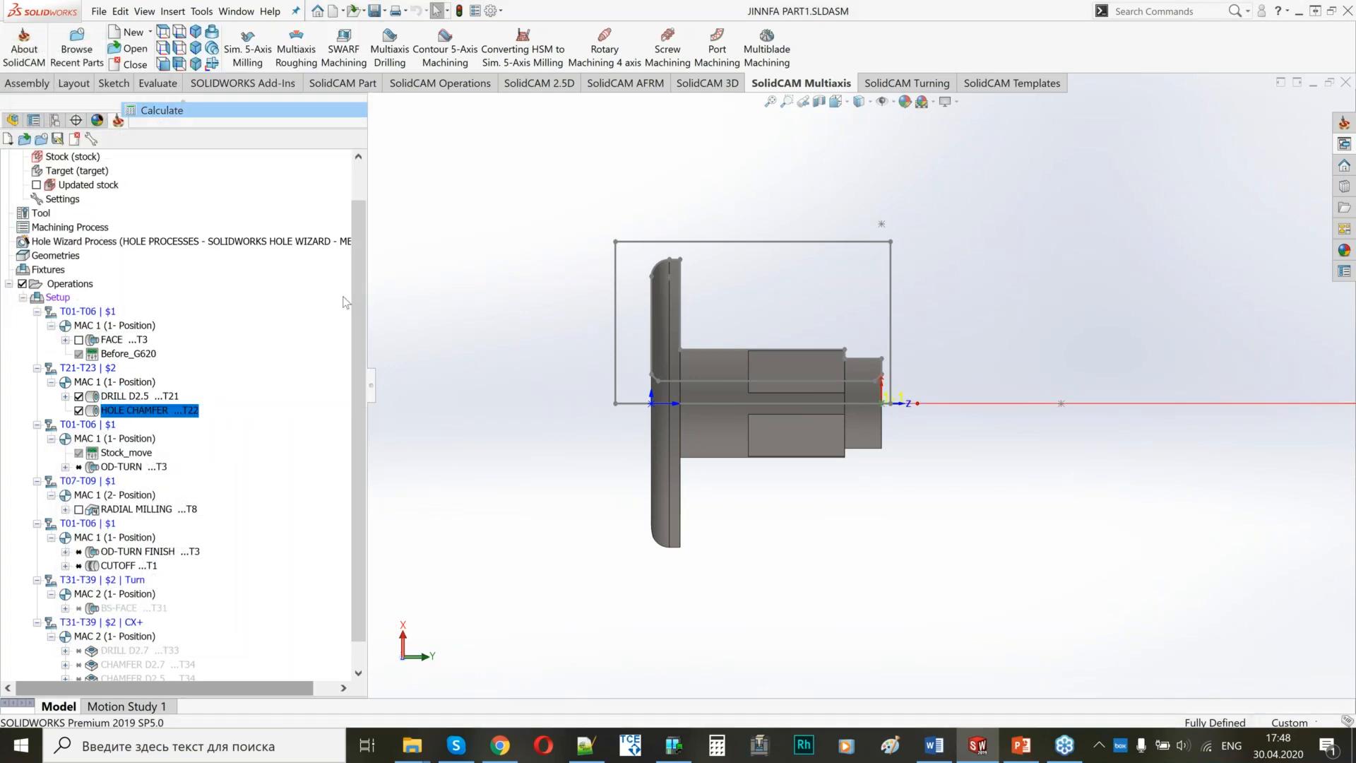
left_click(486, 294)
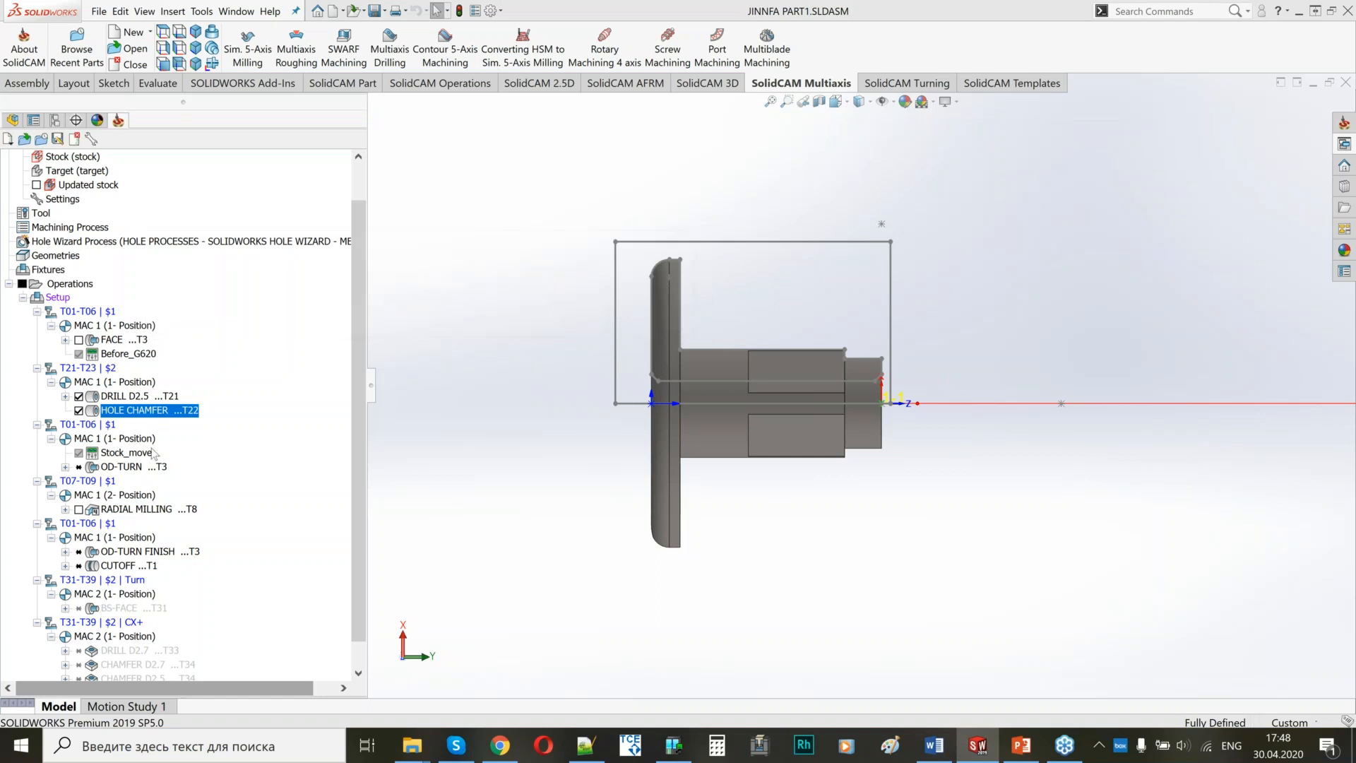
Simulate the HOLE CHAMFER operation step by step and exit the simulation.
right_click(152, 412)
left_click(205, 124)
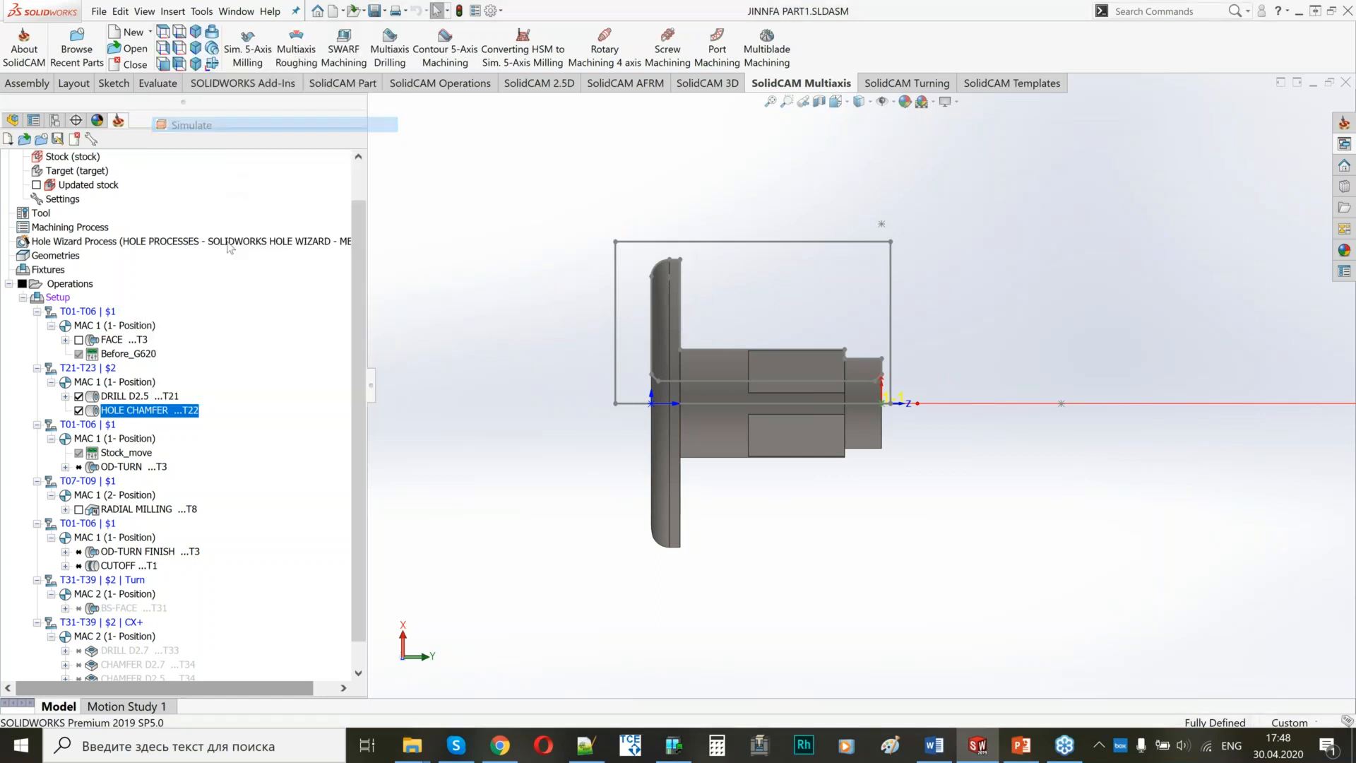
left_click(96, 306)
left_click(96, 306)
left_click(96, 306)
left_click(133, 304)
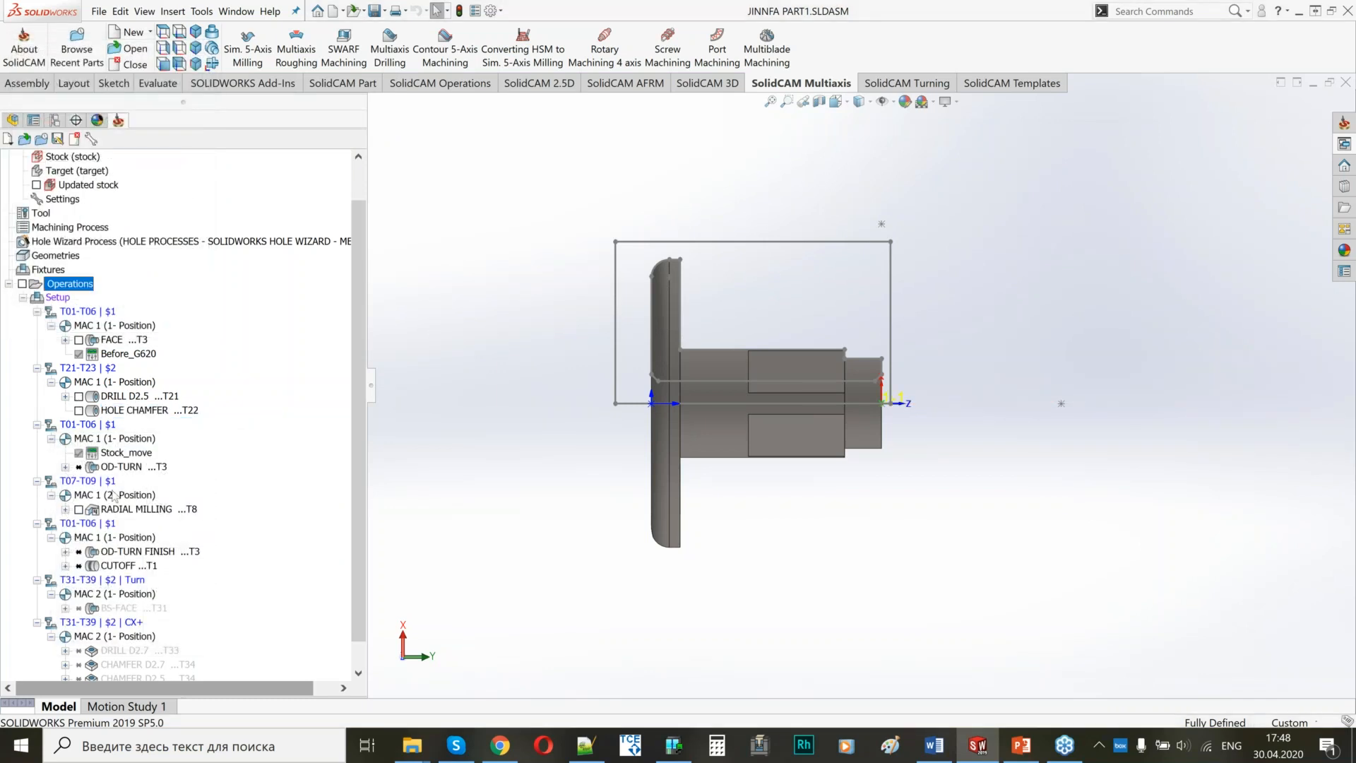
Calculate the operations of the setup and hide the displayed toolpaths.
right_click(56, 300)
left_click(106, 322)
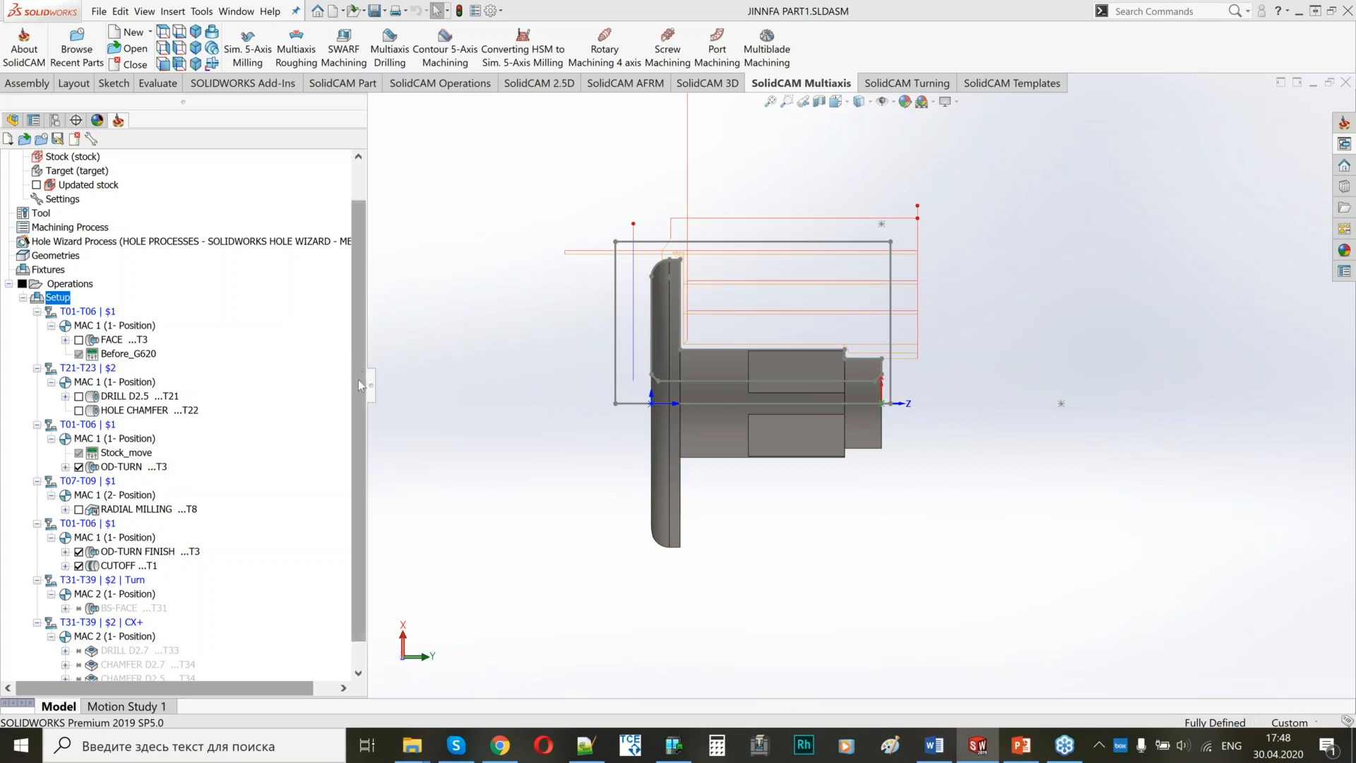
left_click_drag(359, 381, 352, 432)
left_click(23, 255)
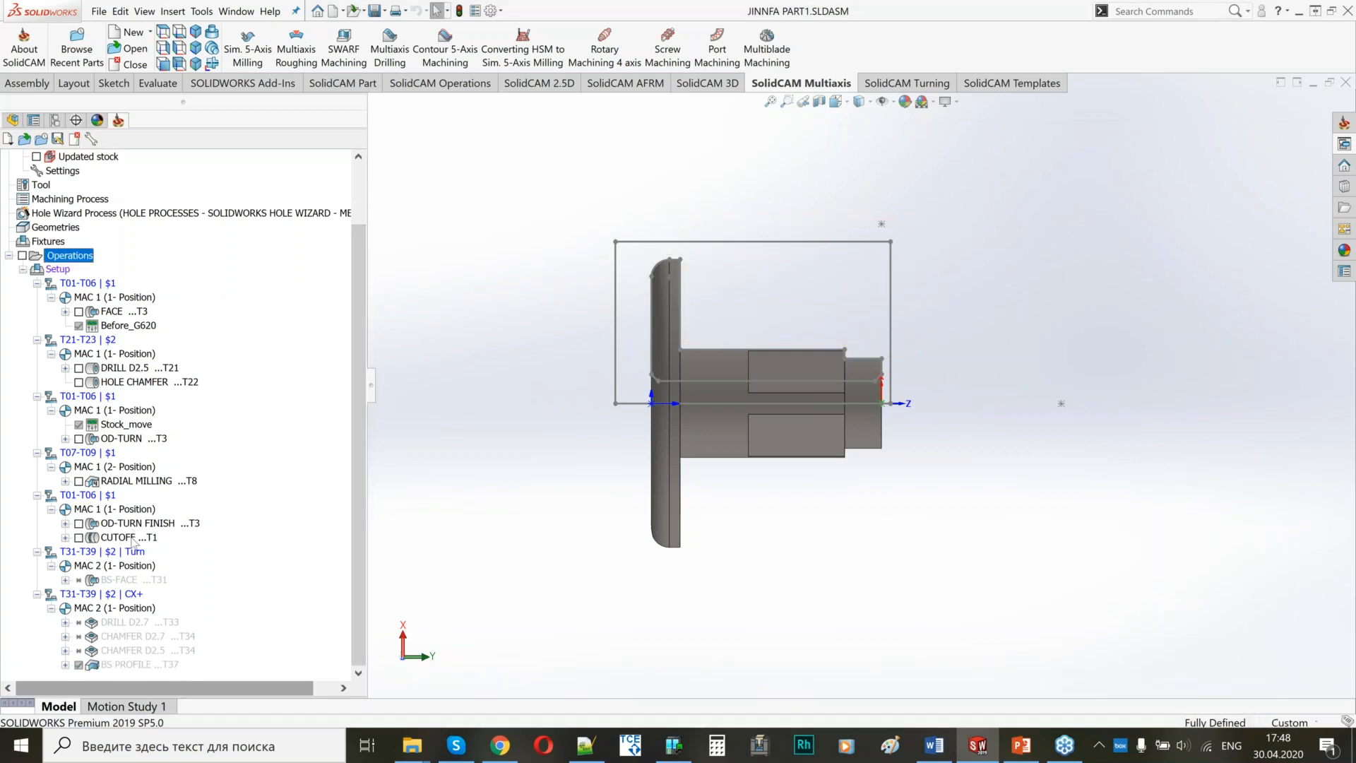
Add a Z1-Positioning for Cut-Off machine control operation after OD-TURN FINISH, and save and calculate it.
left_click(111, 525)
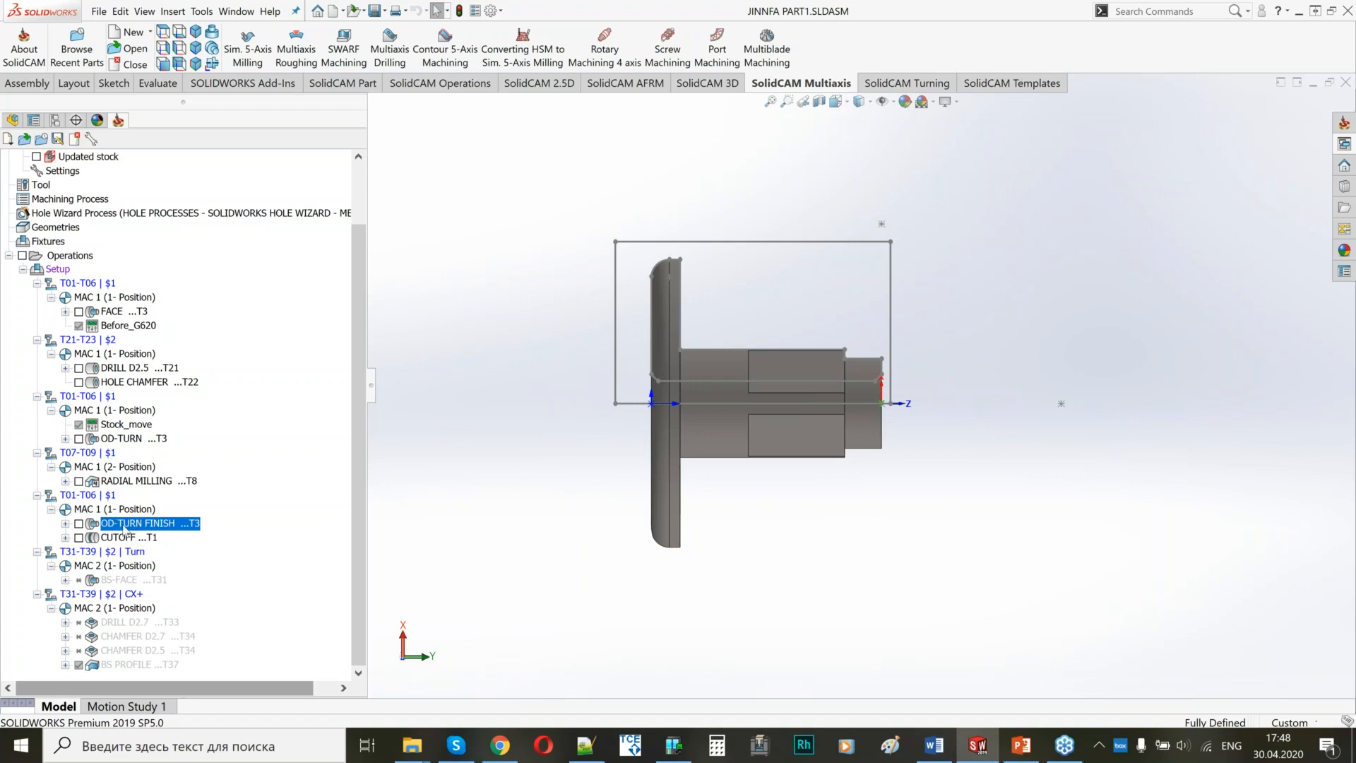
right_click(125, 530)
left_click(195, 192)
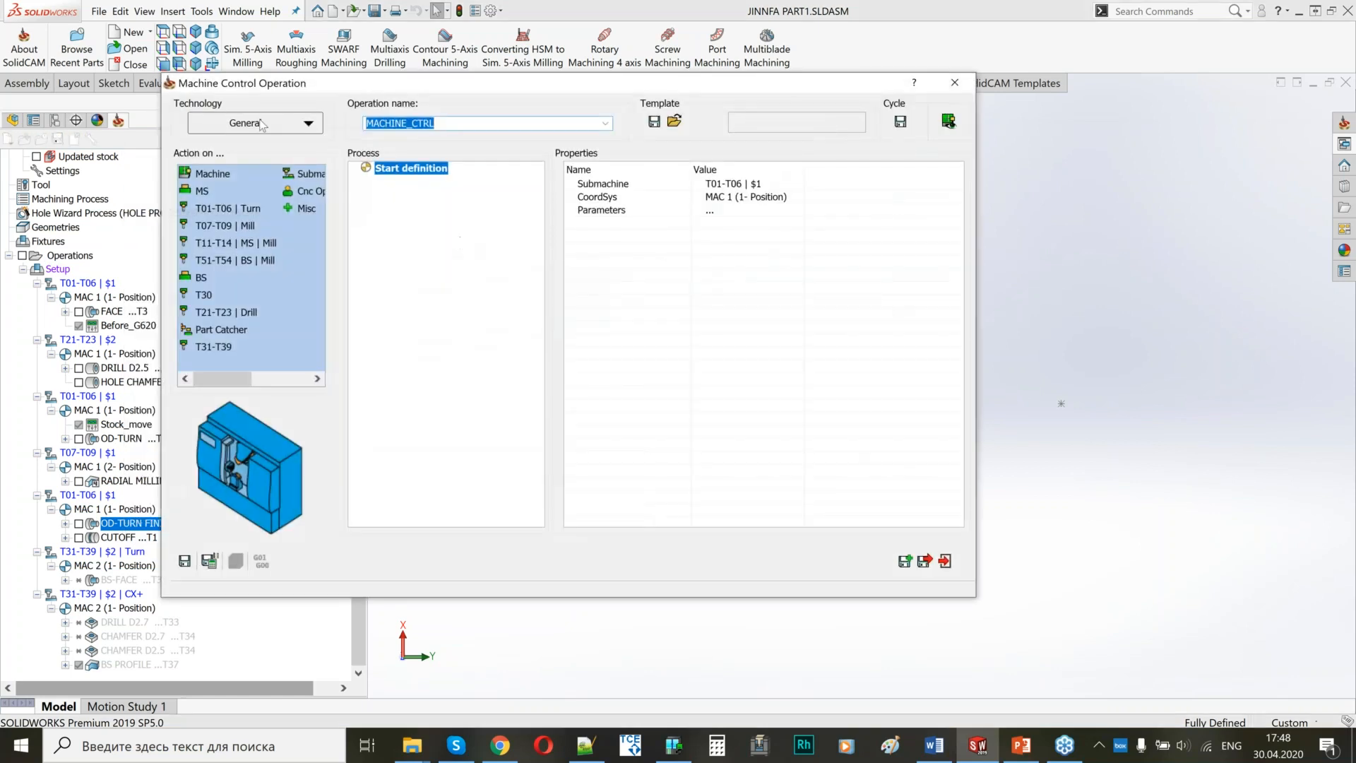
left_click(254, 123)
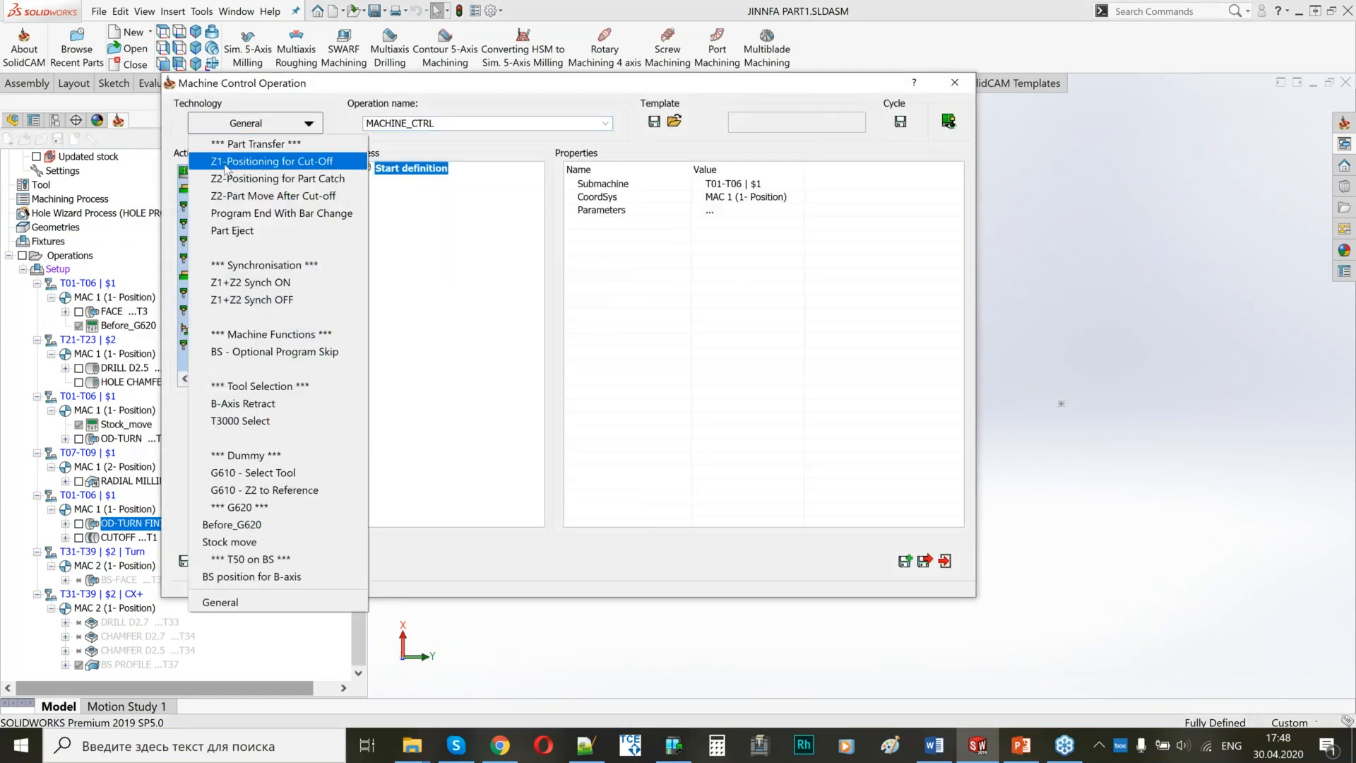
left_click(268, 166)
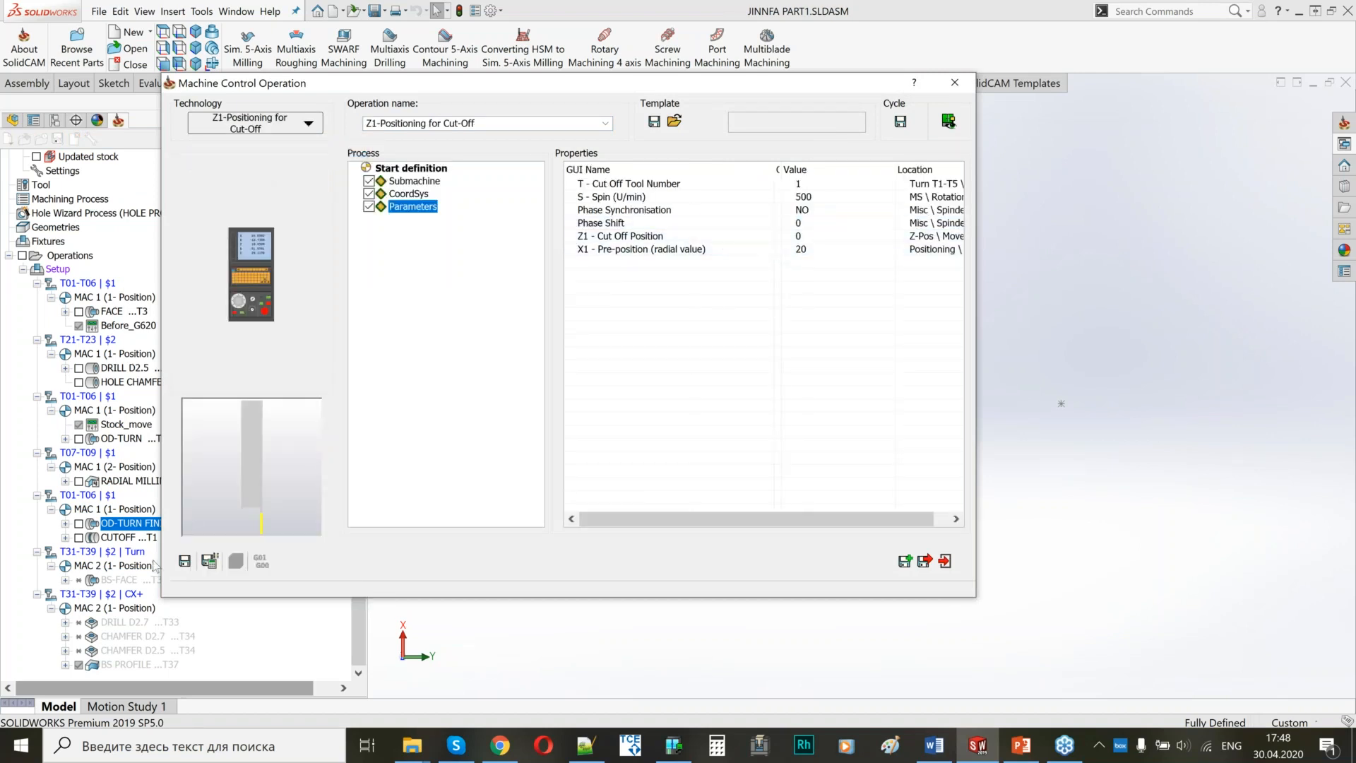
left_click(209, 561)
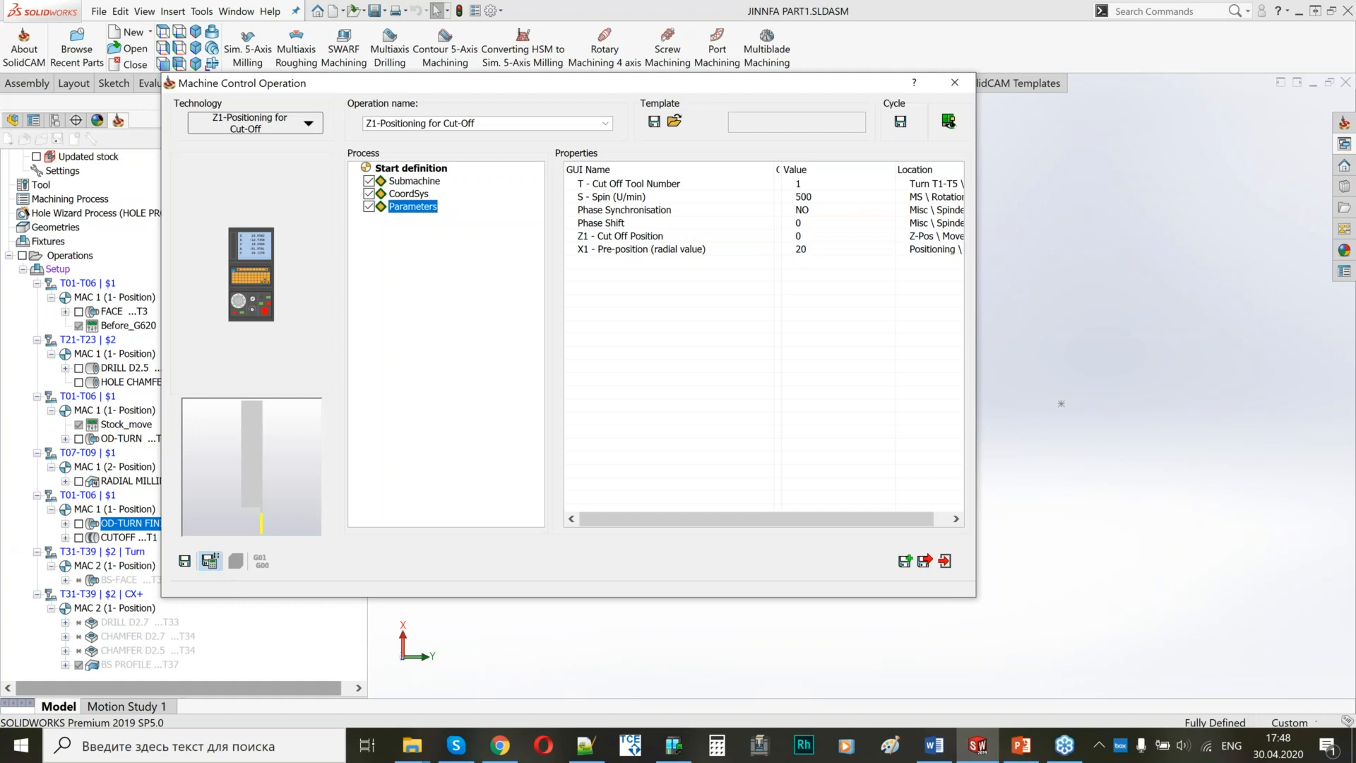
Check the turning tool selection for the Cut Off Tool Number parameter of the Z1-Positioning for Cut-Off operation.
left_click(575, 212)
left_click(757, 189)
left_click(812, 185)
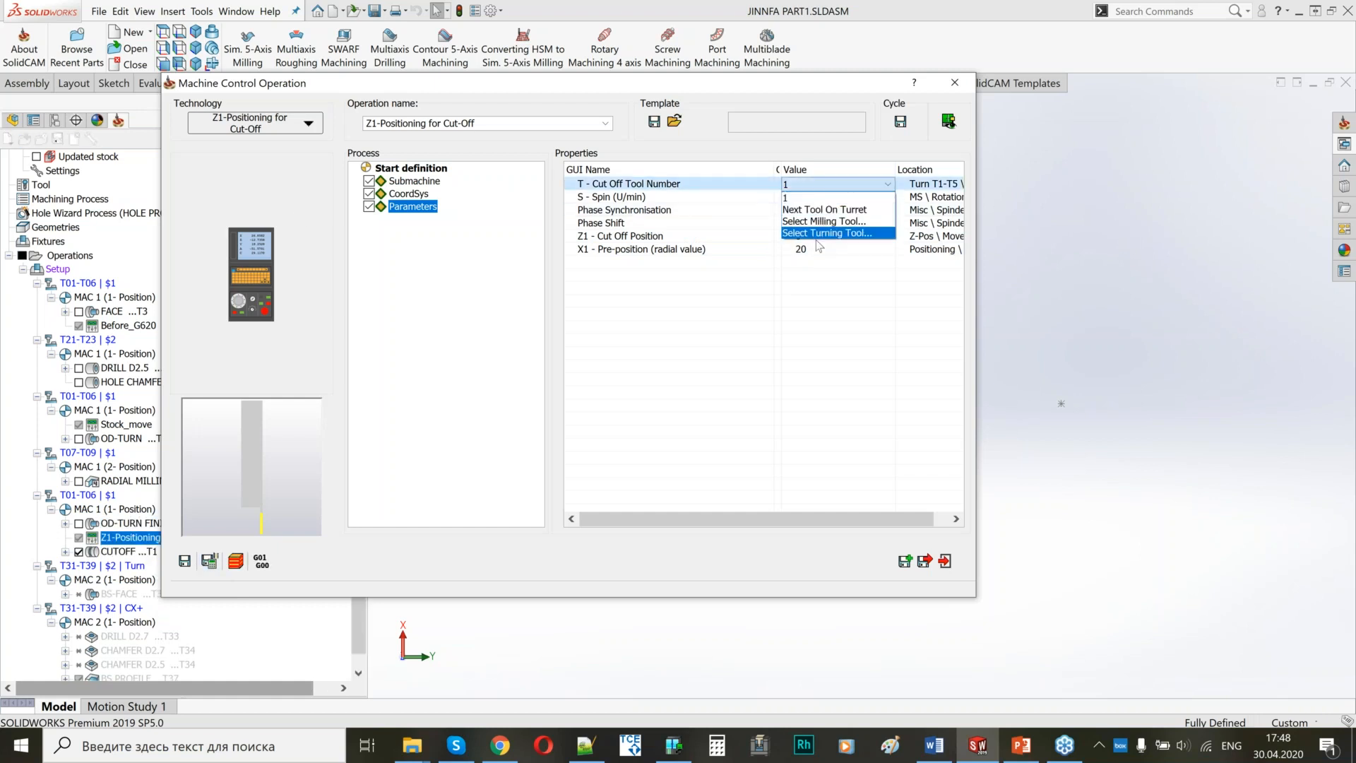
left_click(818, 233)
key("Escape")
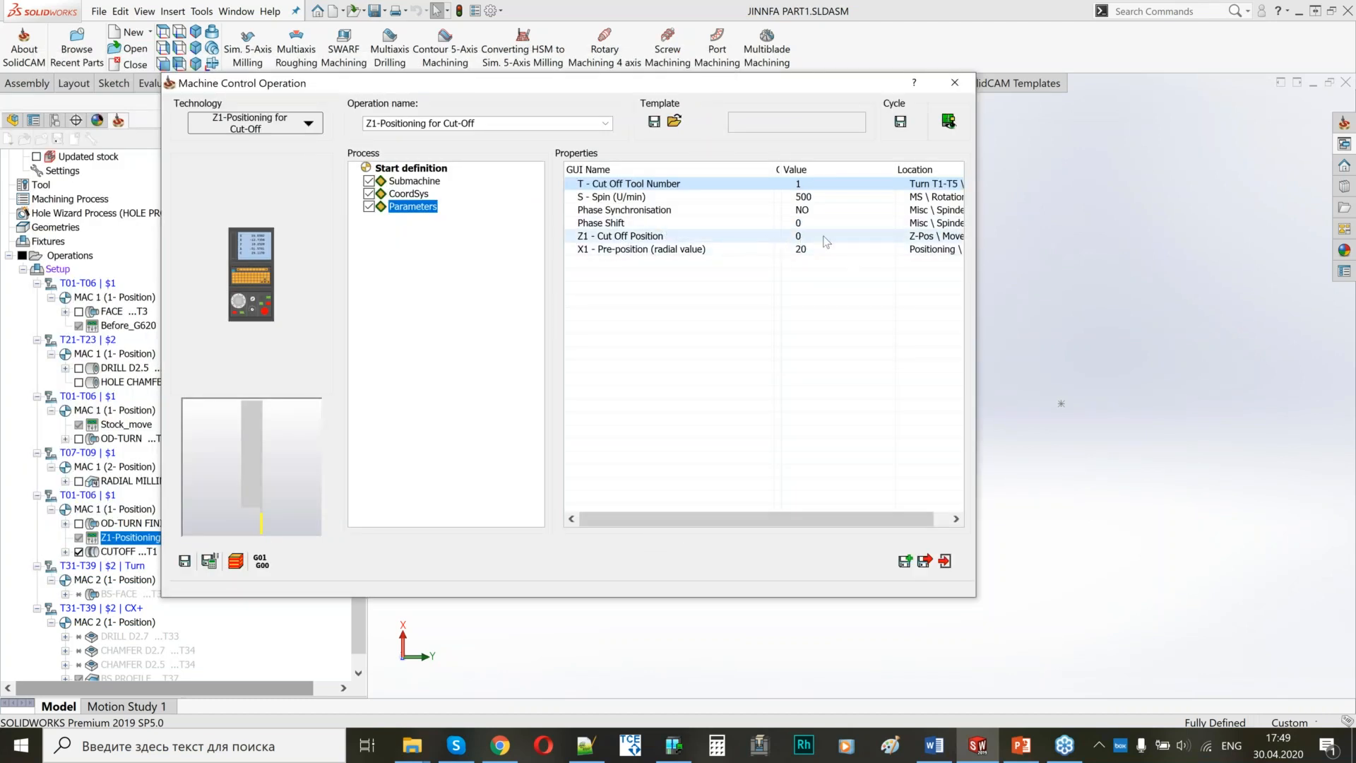
Pick the Z1 - Cut Off Position on the model at the flange's outer end face and confirm the point.
left_click(826, 241)
left_click(1008, 364)
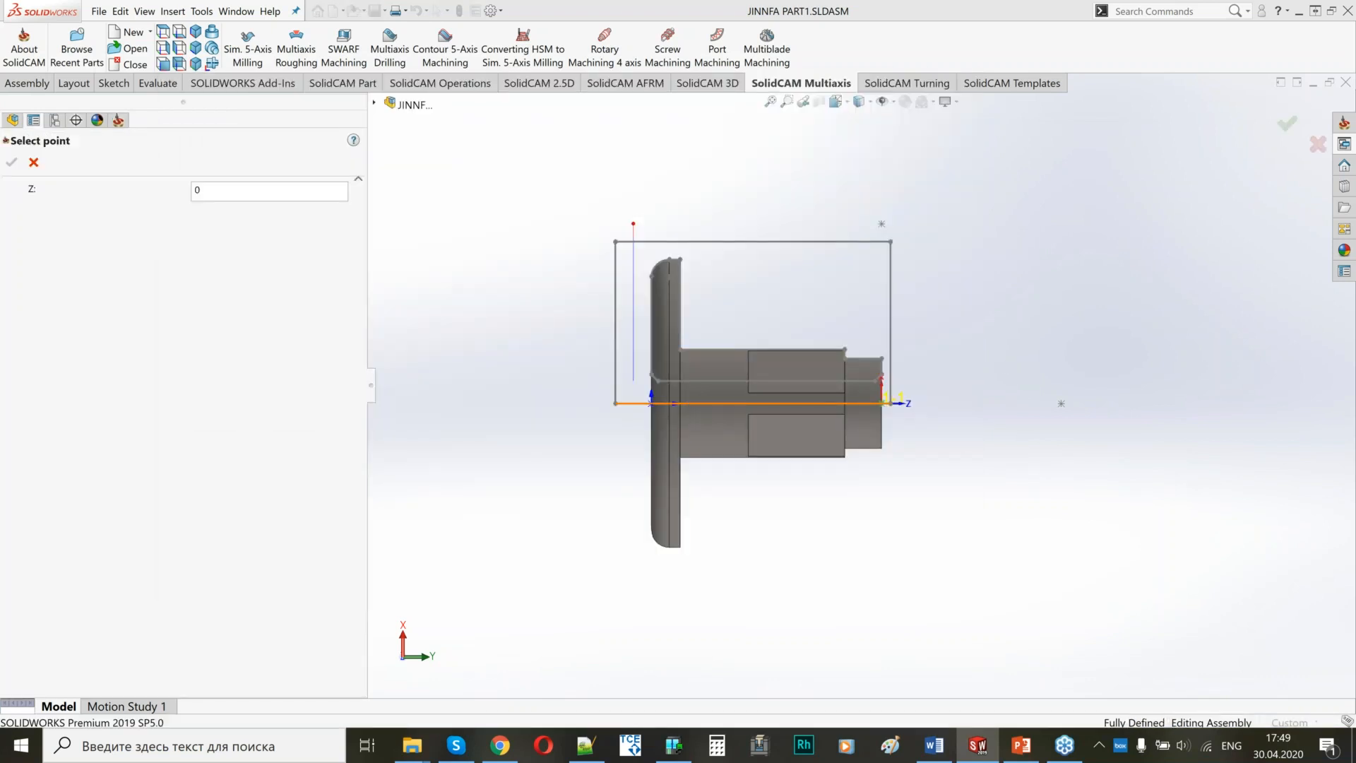
middle_click_drag(642, 343, 668, 342)
scroll(668, 342, "down", 4)
left_click(688, 231)
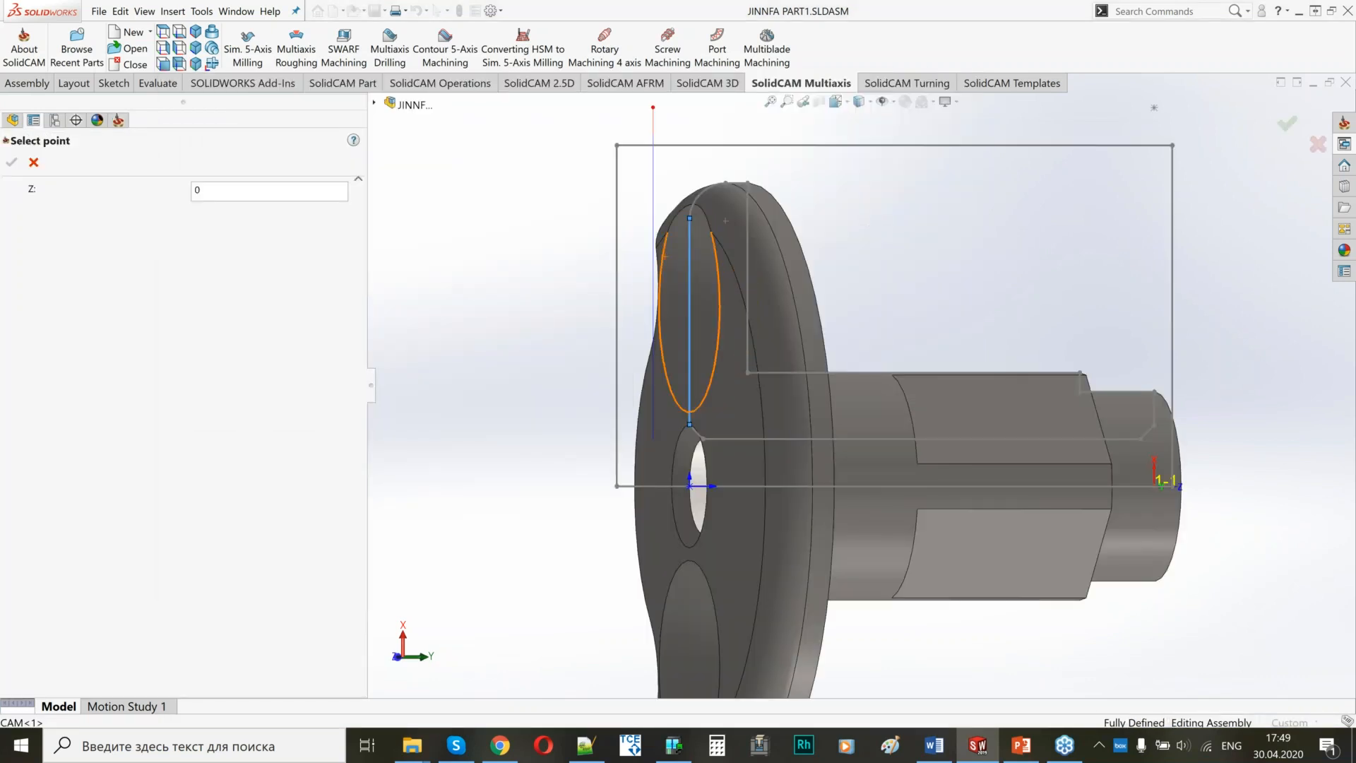
left_click(10, 163)
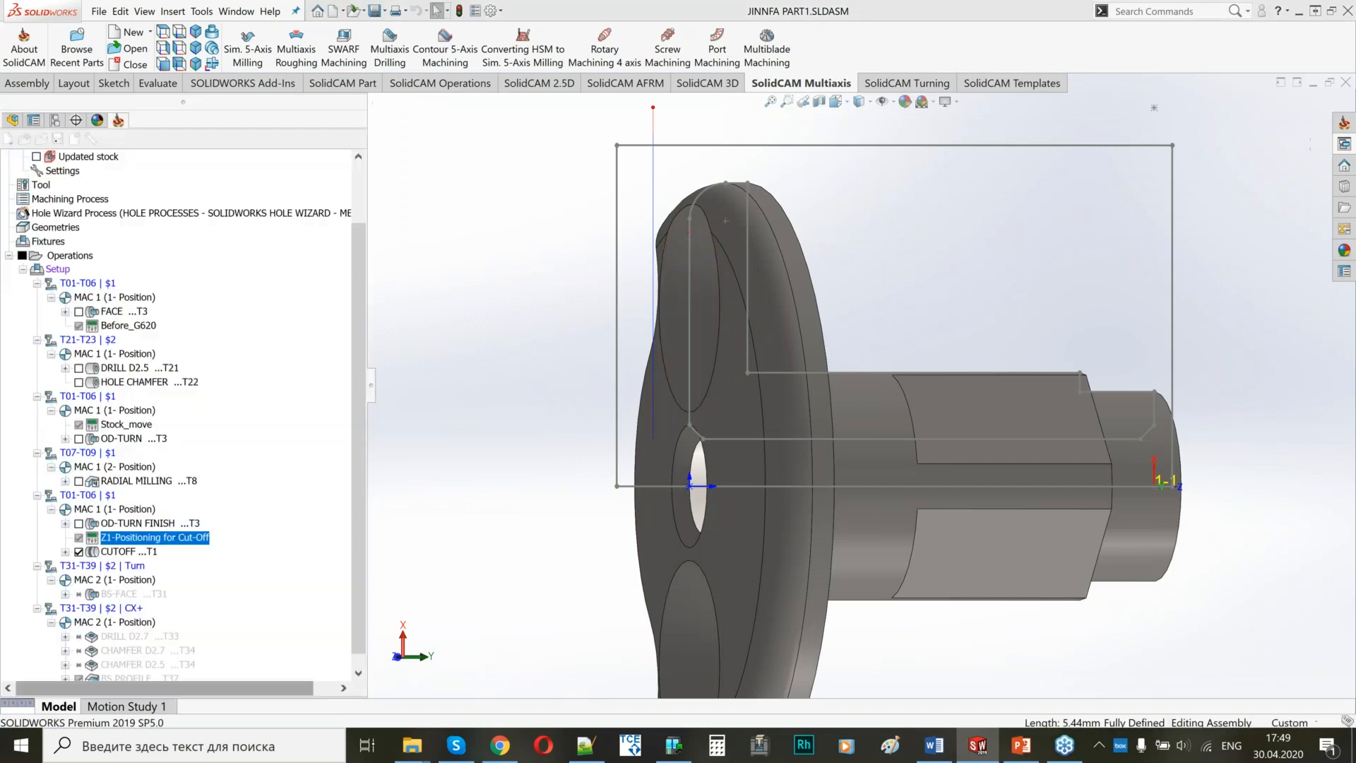
Set the Z1 - Cut Off Position of the Z1-Positioning for Cut-Off operation to -13.798, and save and calculate it.
left_click(801, 236)
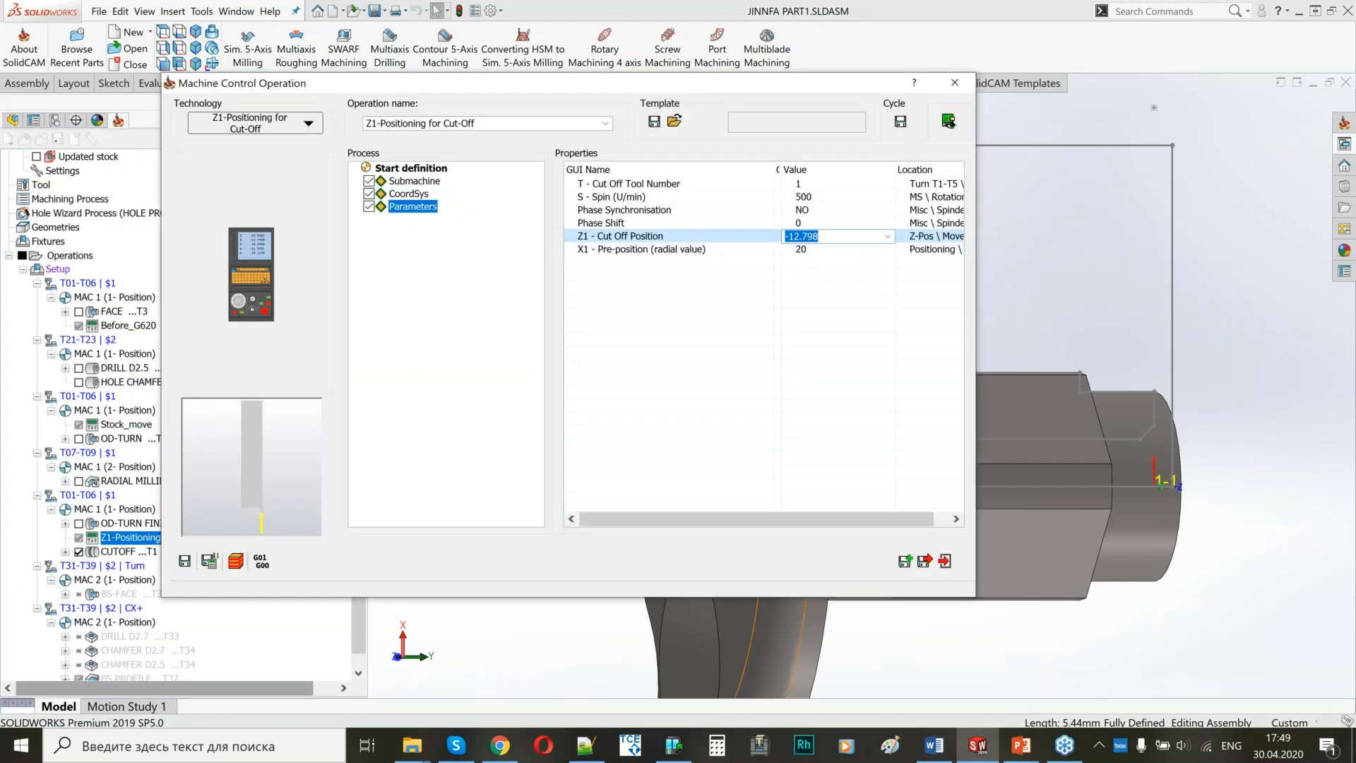
key("Return")
left_click(804, 239)
left_click(799, 236)
key("BackSpace")
type("3.7")
left_click(210, 560)
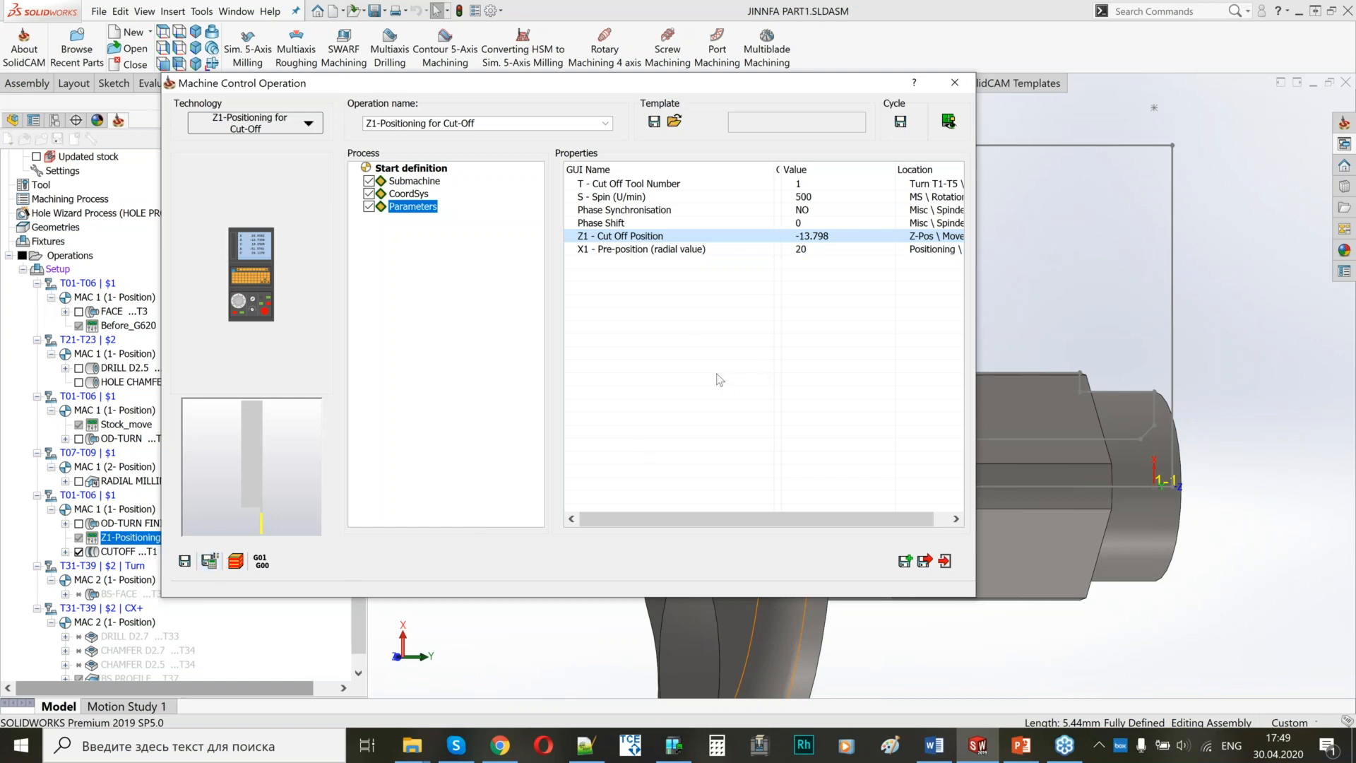
Examine the cut-off tool position relative to the part in the machine preview from the side, and close the operation.
left_click(948, 122)
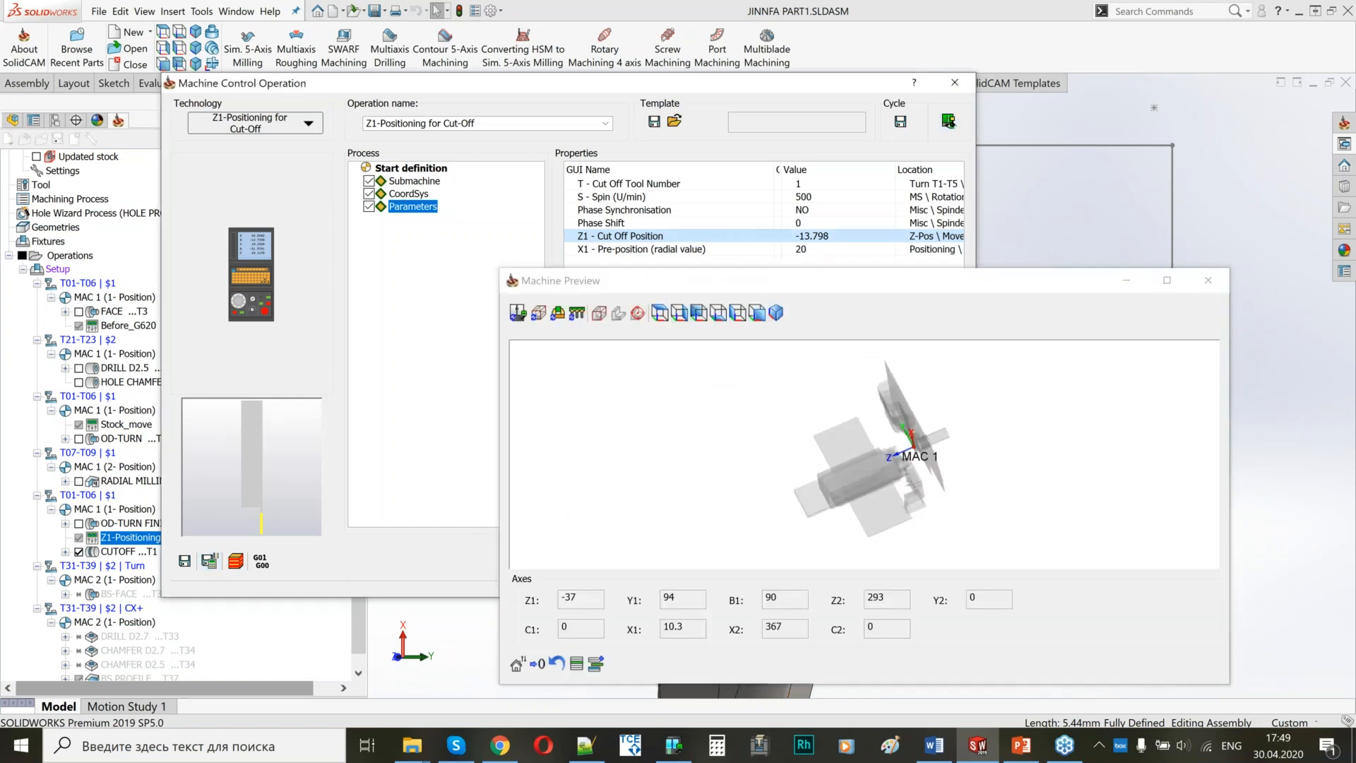
left_click(761, 318)
scroll(907, 520, "up", 9)
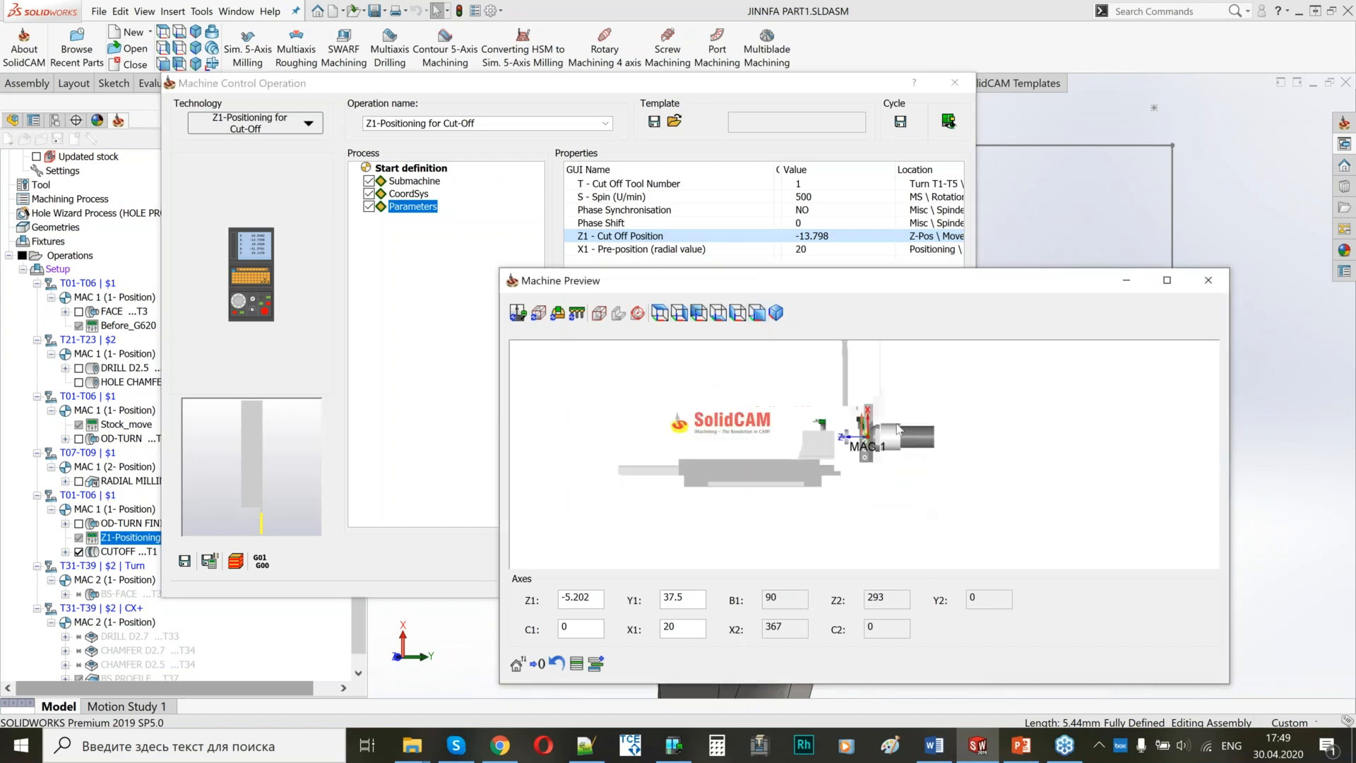
scroll(844, 463, "up", 8)
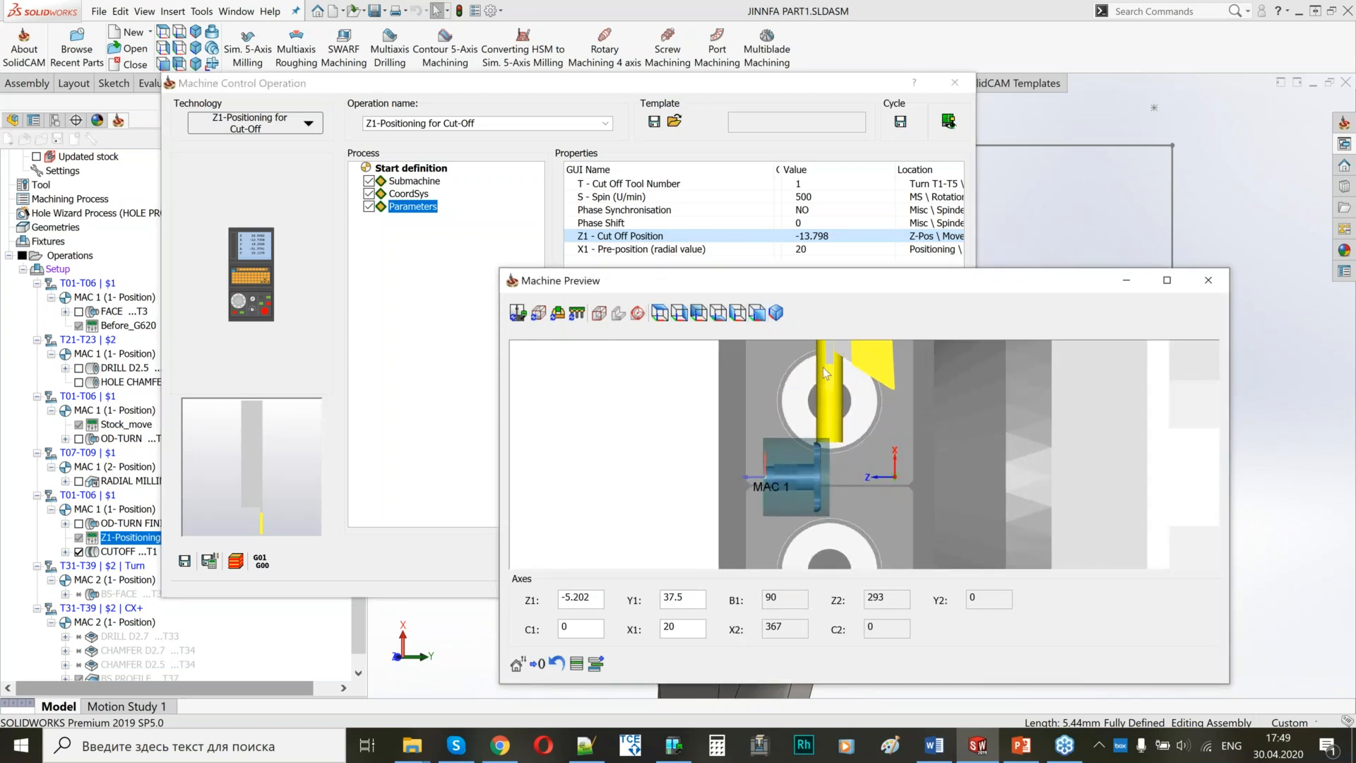
scroll(830, 384, "up", 2)
scroll(856, 442, "down", 5)
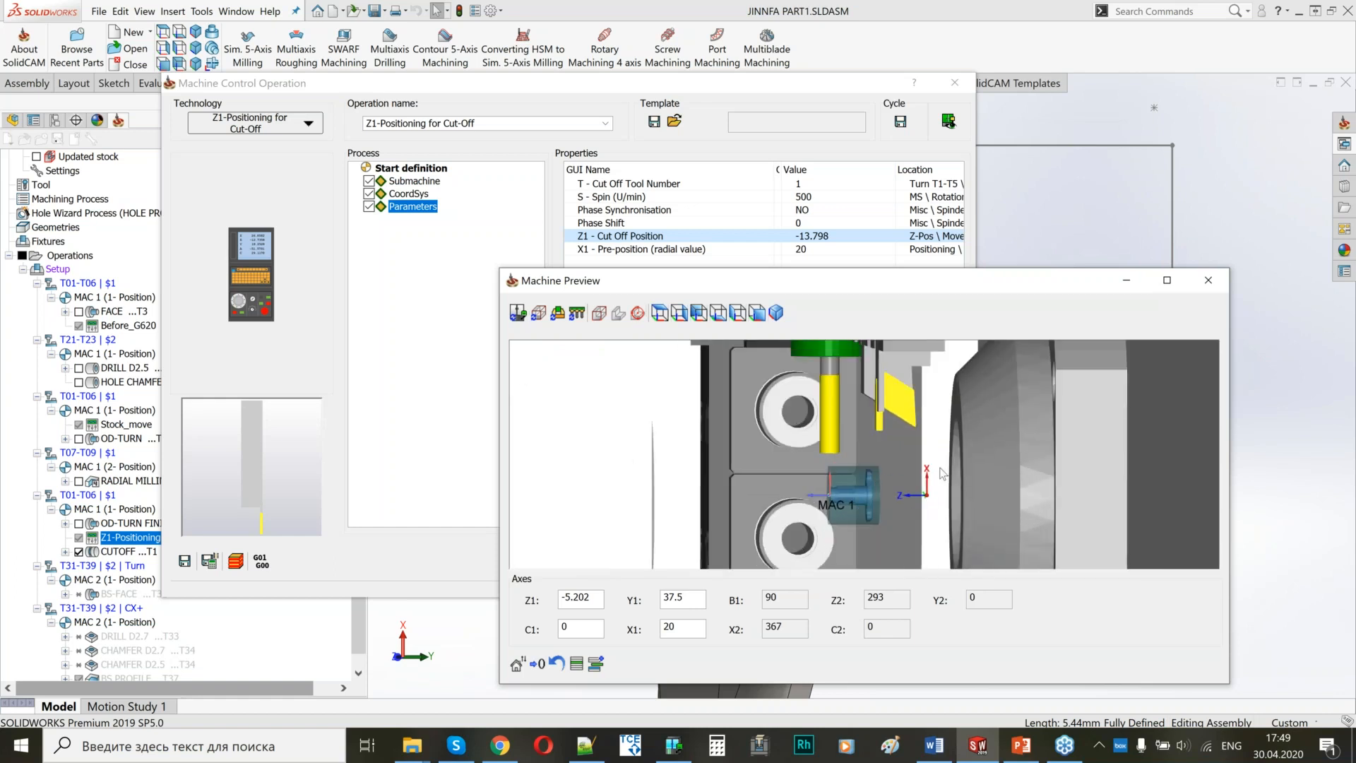
left_click(1207, 280)
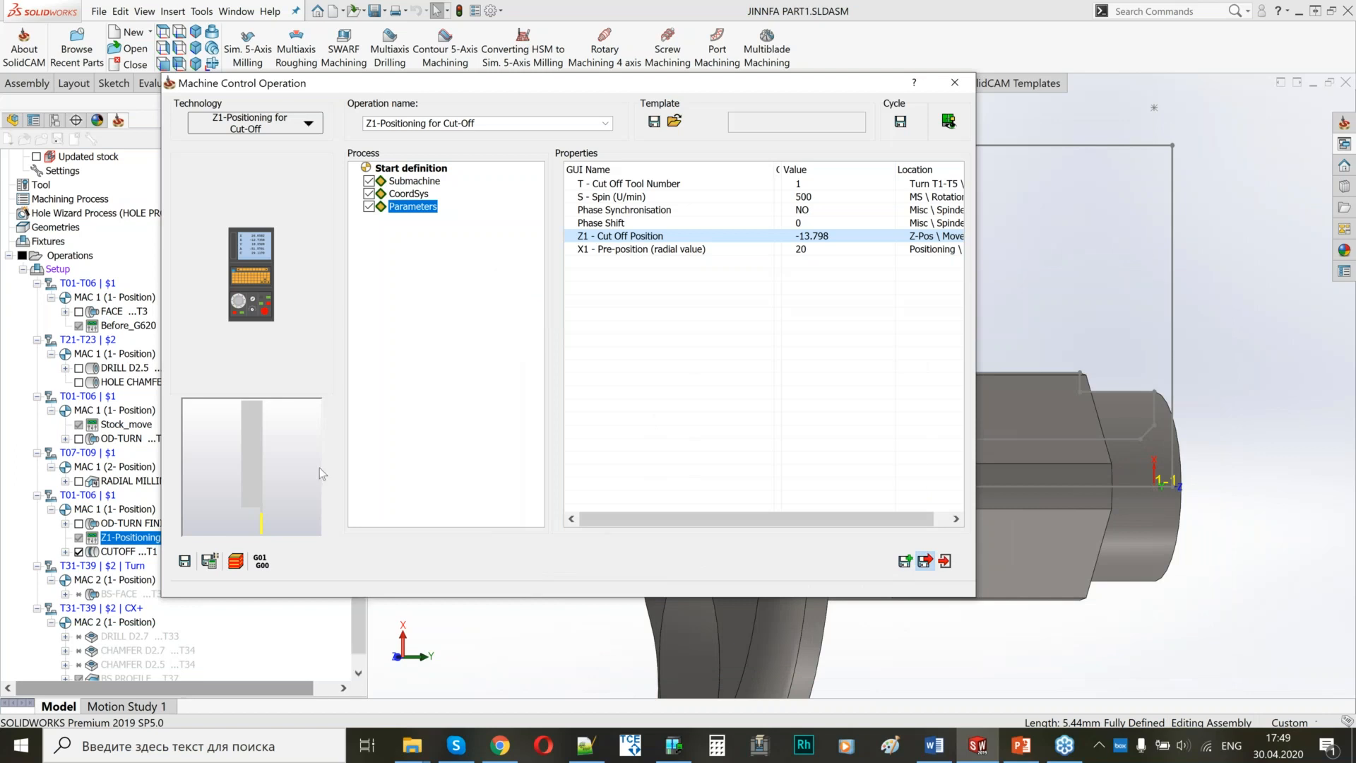
key("Escape")
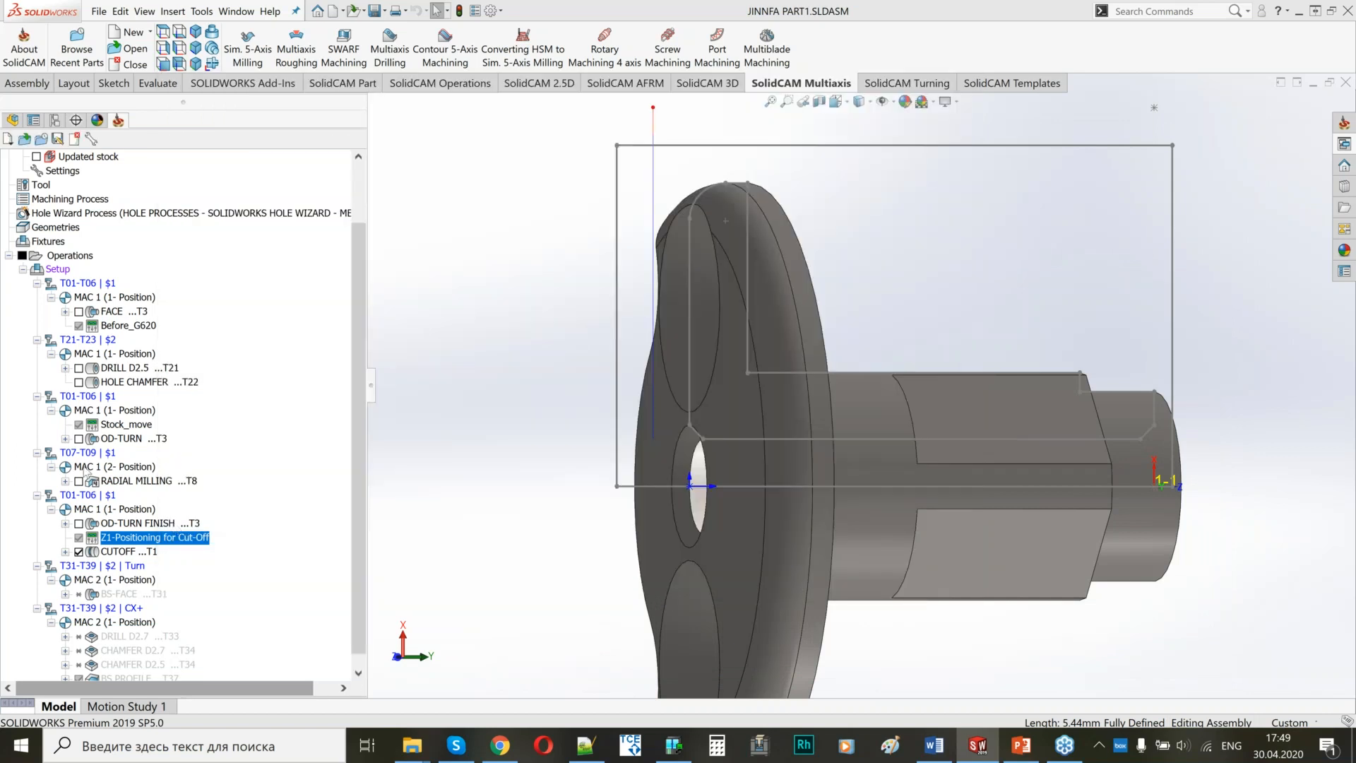
Add a Z2-Positioning for Part Catch machine control operation after Z1-Positioning for Cut-Off with its cycle-defined submachine, and save and calculate it.
right_click(168, 543)
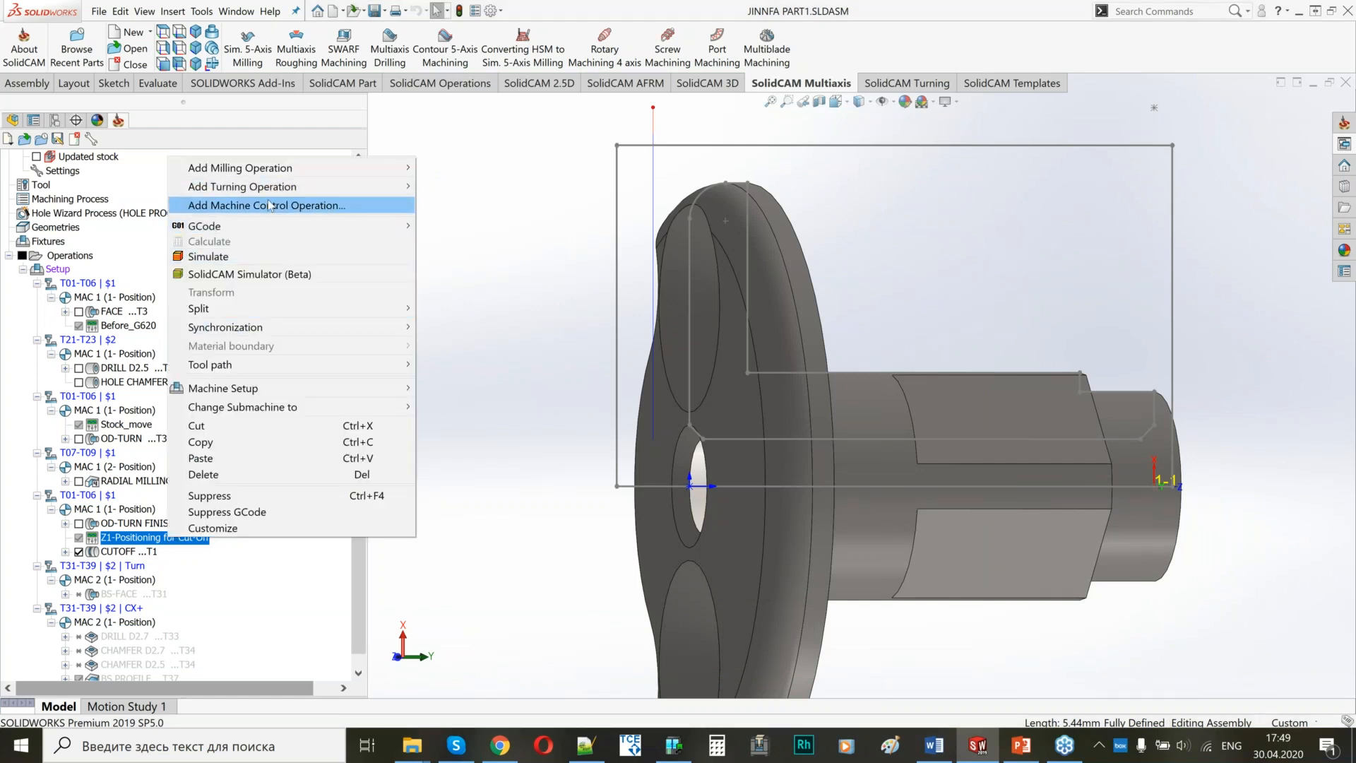
left_click(269, 205)
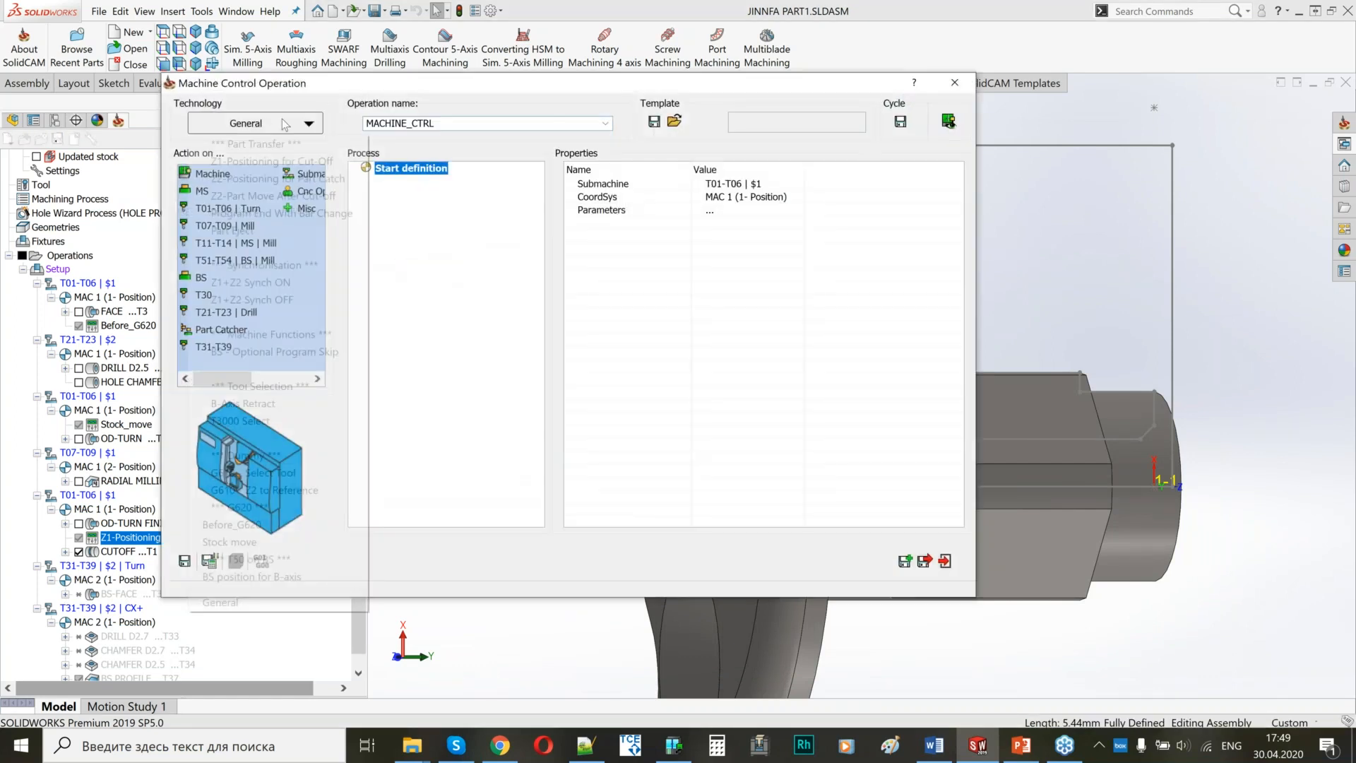
left_click(282, 123)
left_click(269, 178)
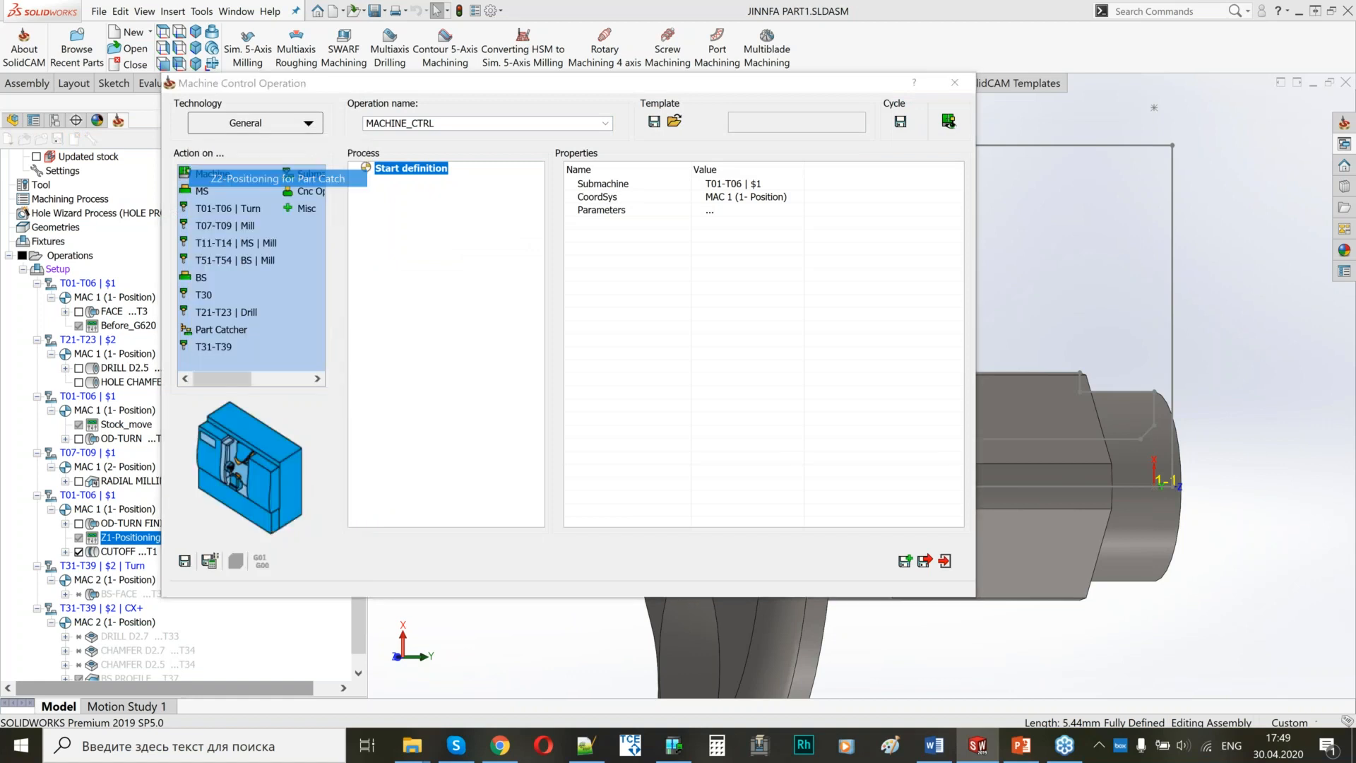
left_click(738, 431)
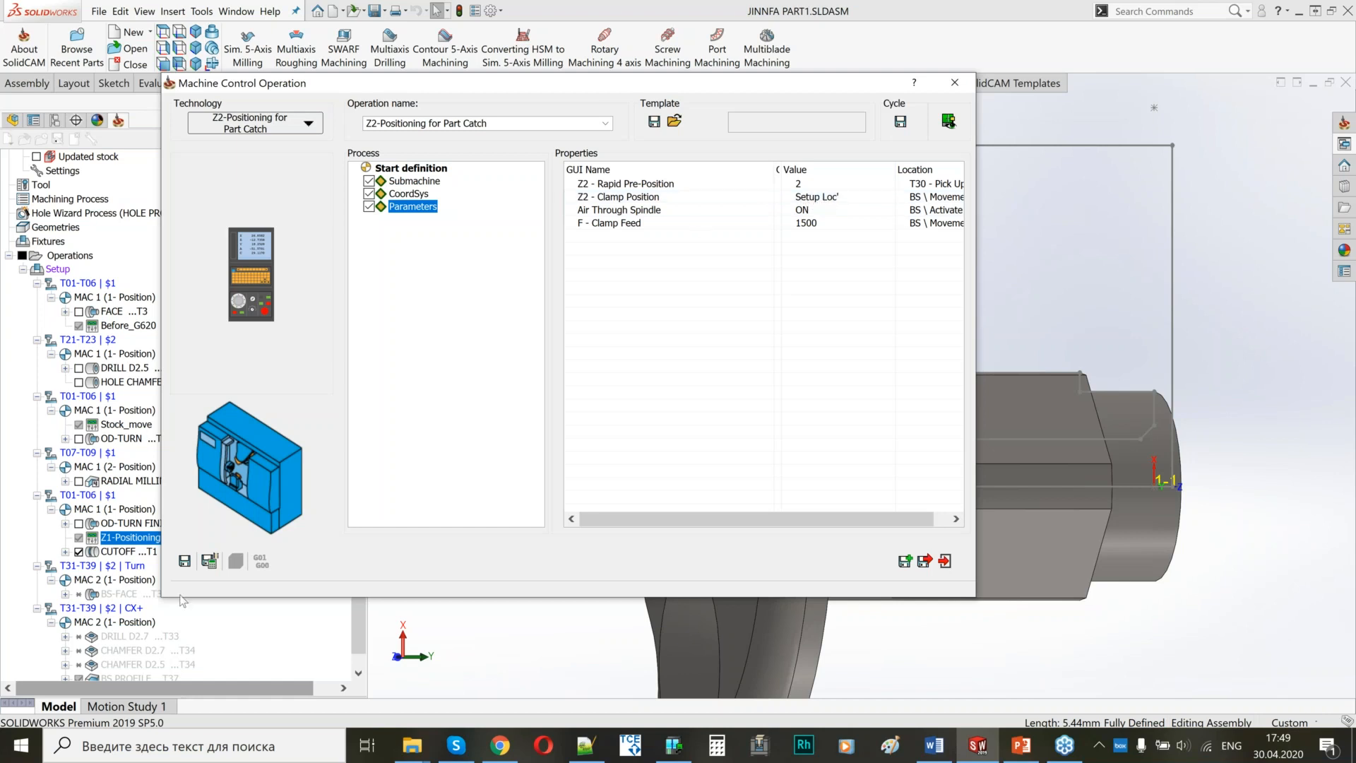
left_click(210, 560)
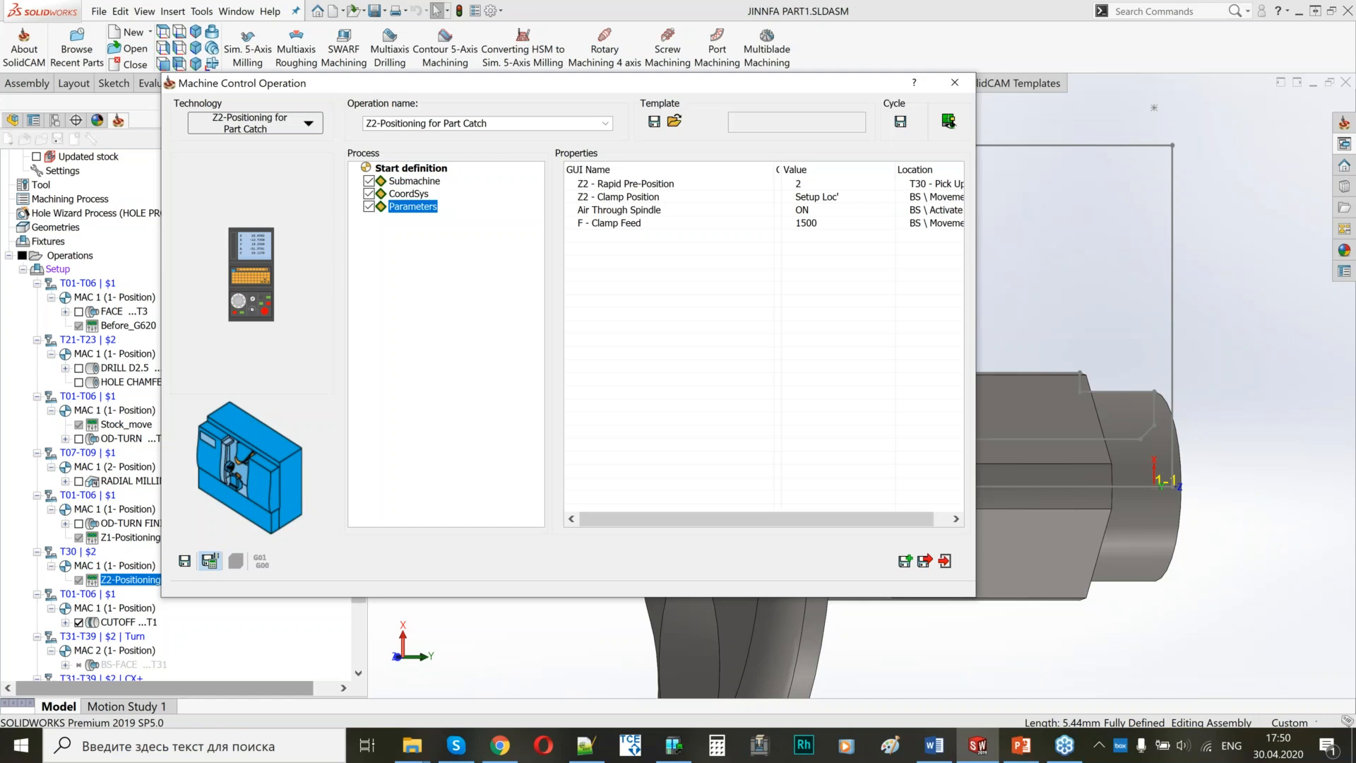
Copy the part catch operation, change the copy to Z1+Z2 Synch ON on submachine T01-T06 | $1, and save and calculate it.
left_click(904, 562)
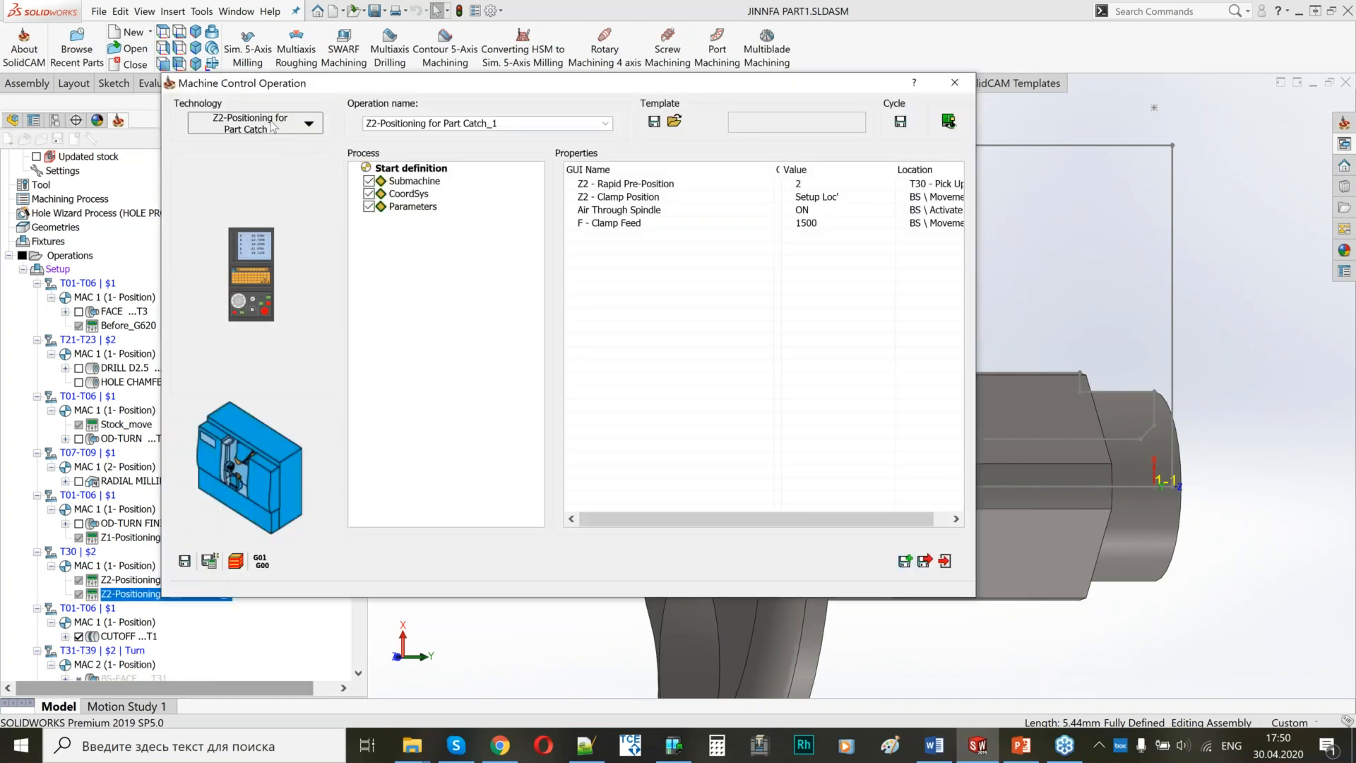
left_click(269, 119)
left_click(266, 284)
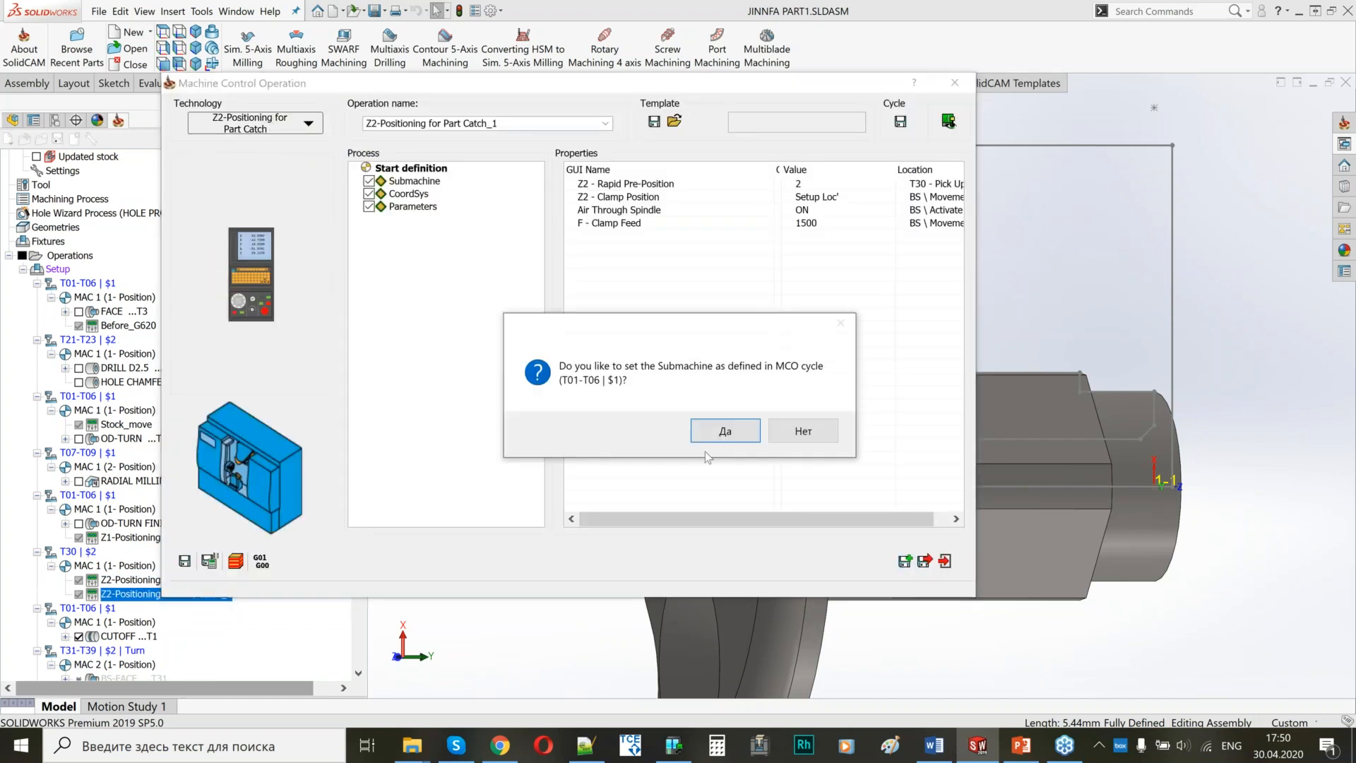
left_click(726, 428)
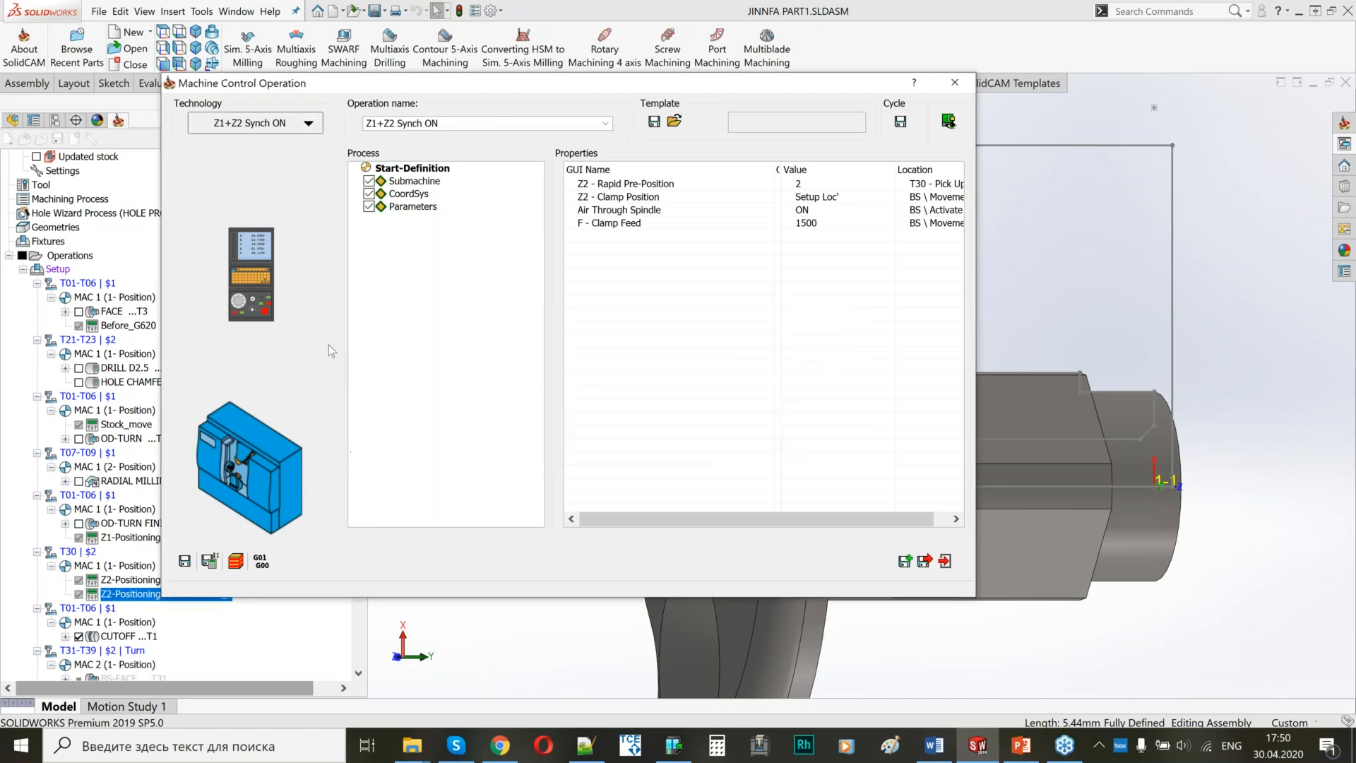
left_click(420, 209)
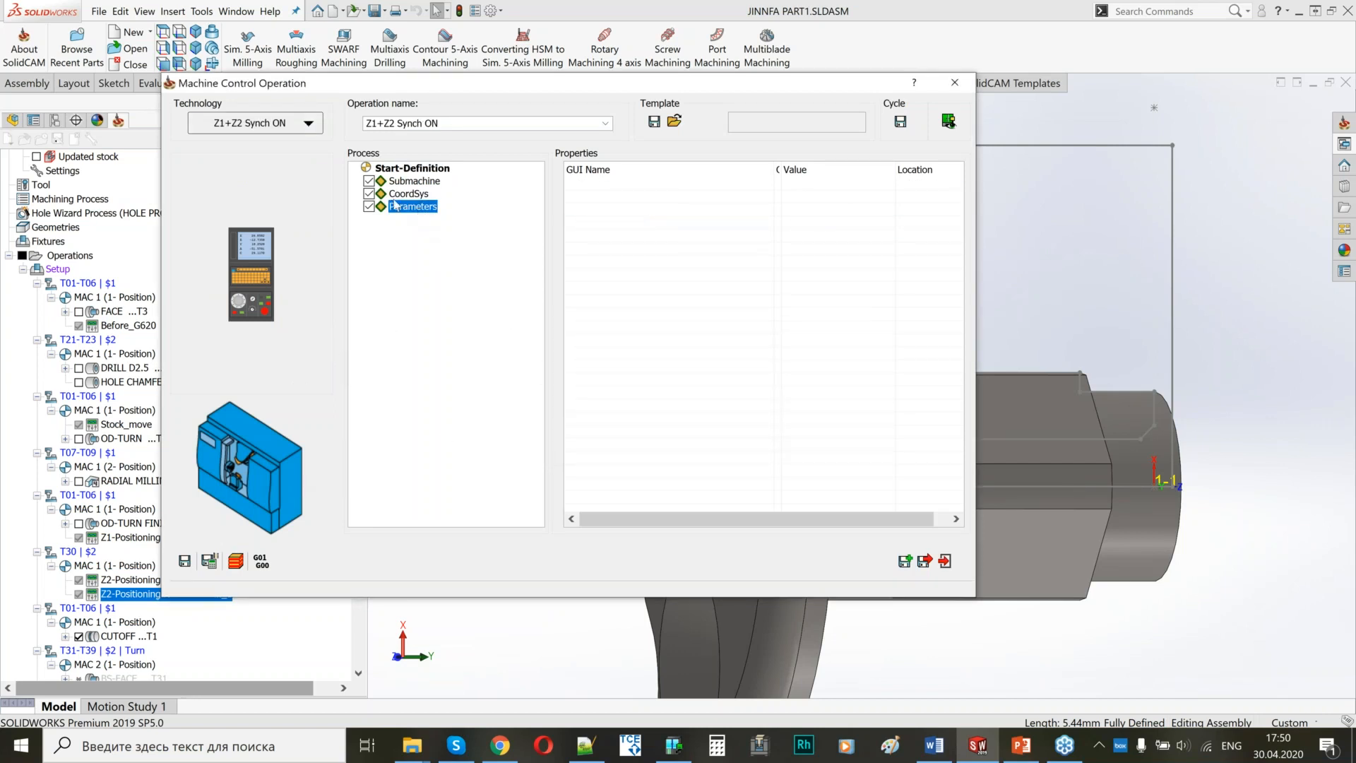
left_click(209, 561)
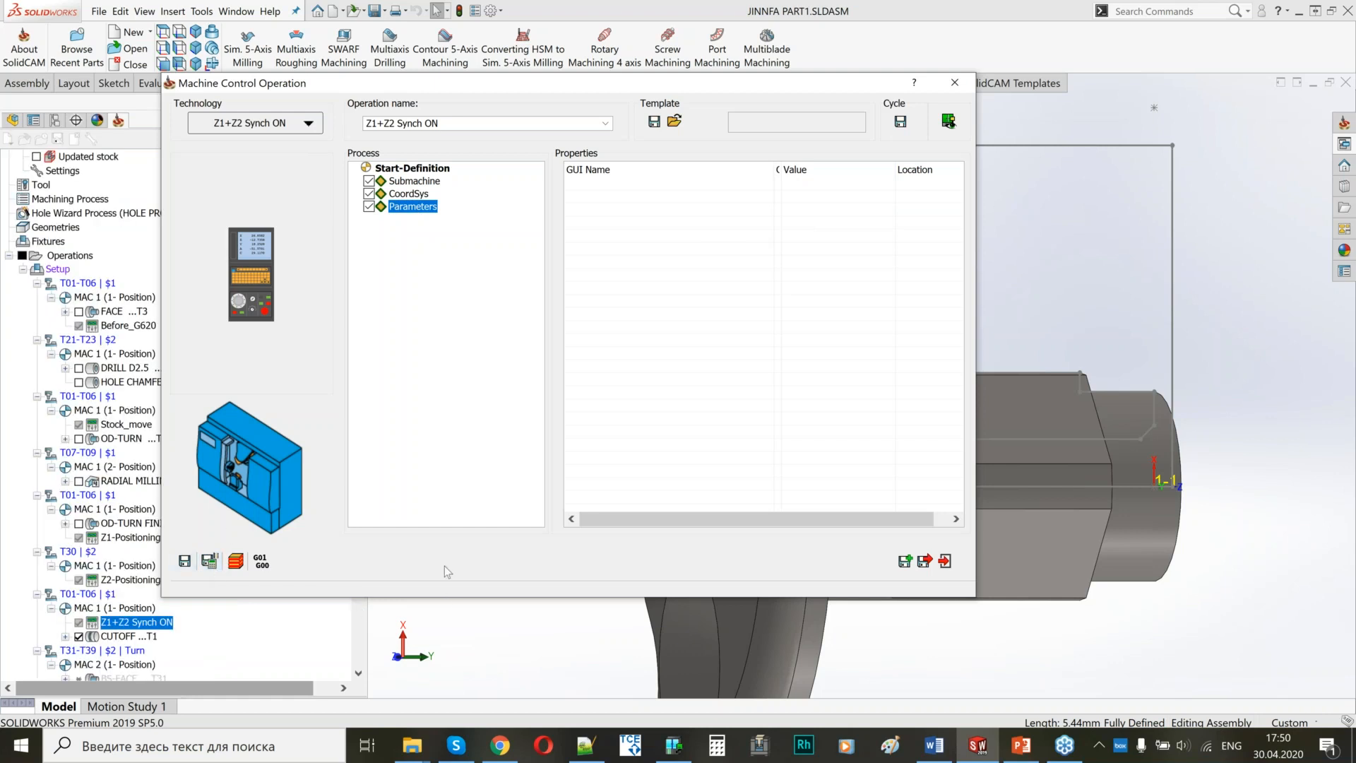
left_click(924, 563)
Add a Z1+Z2 Synch OFF machine control operation after CUTOFF, and save and calculate it.
left_click(127, 636)
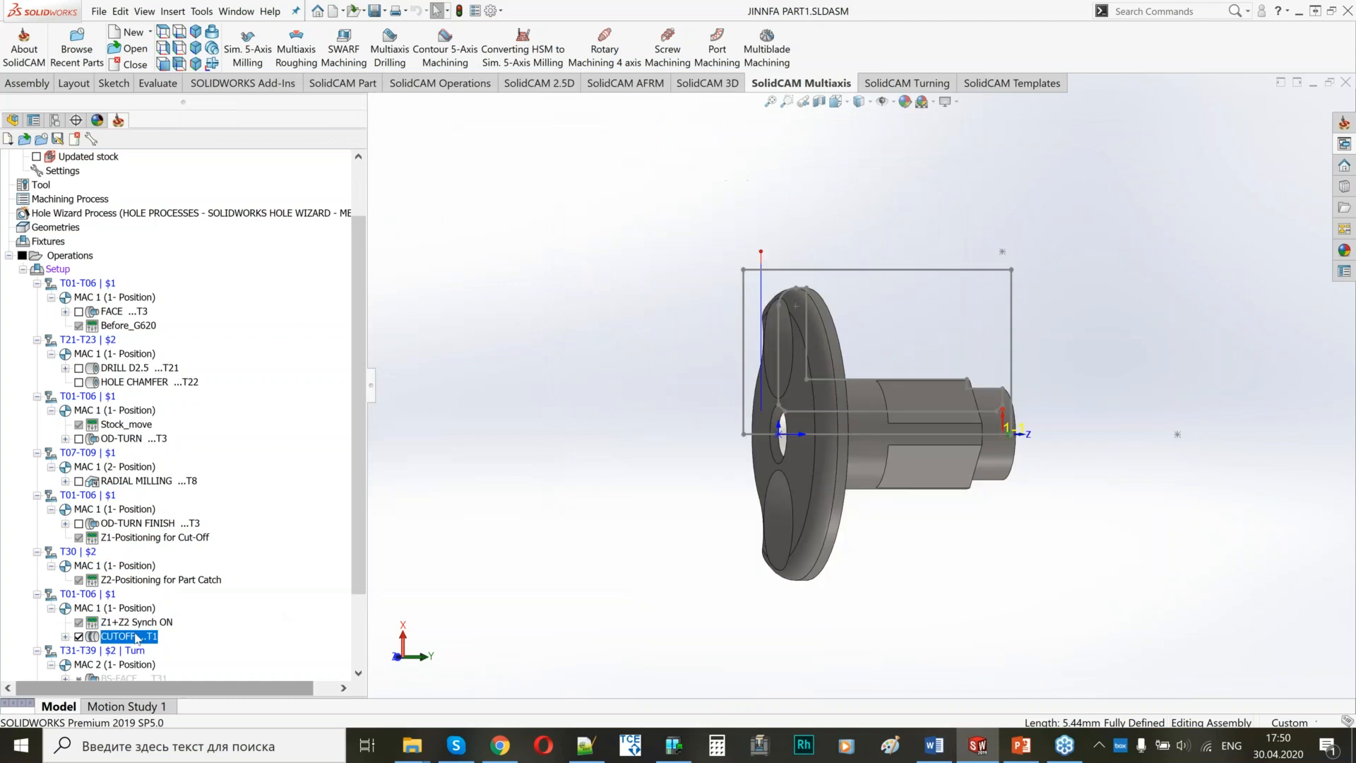
right_click(137, 638)
left_click(211, 300)
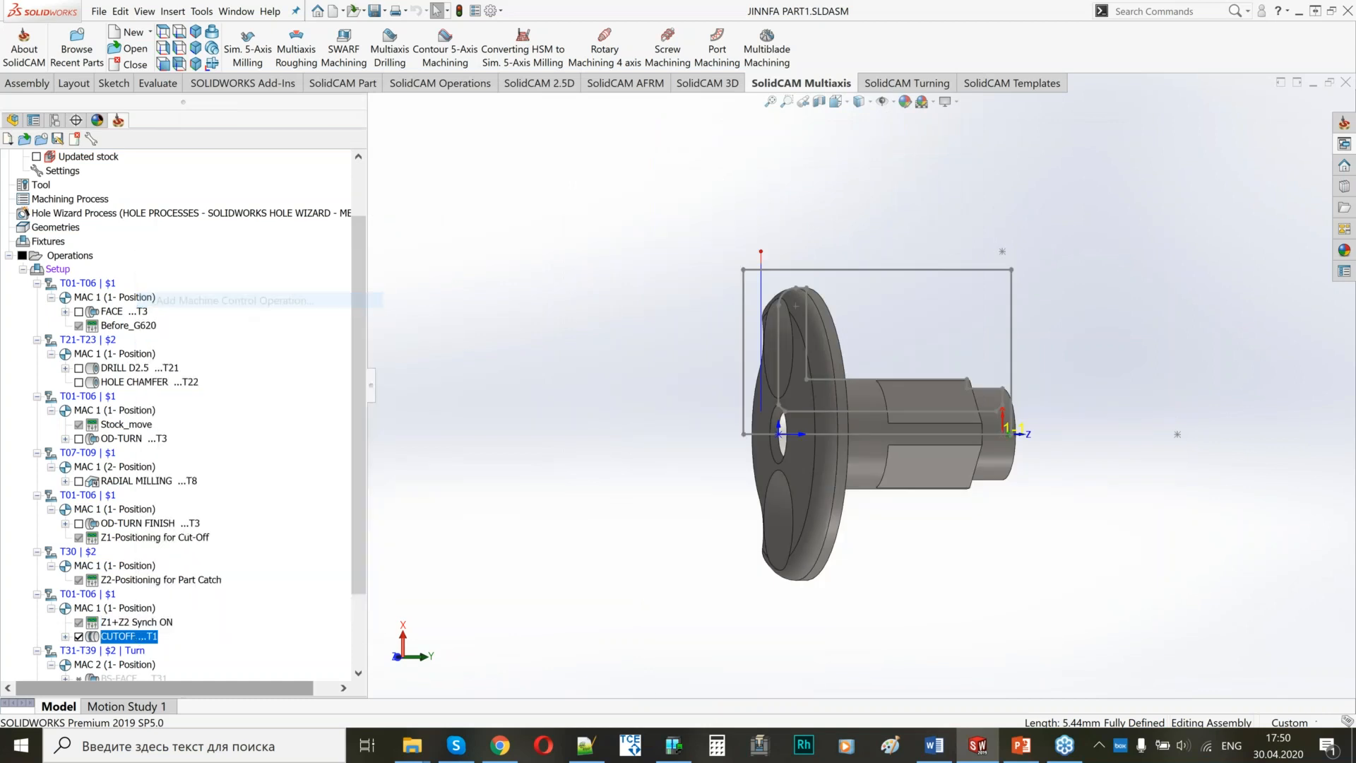
left_click(245, 125)
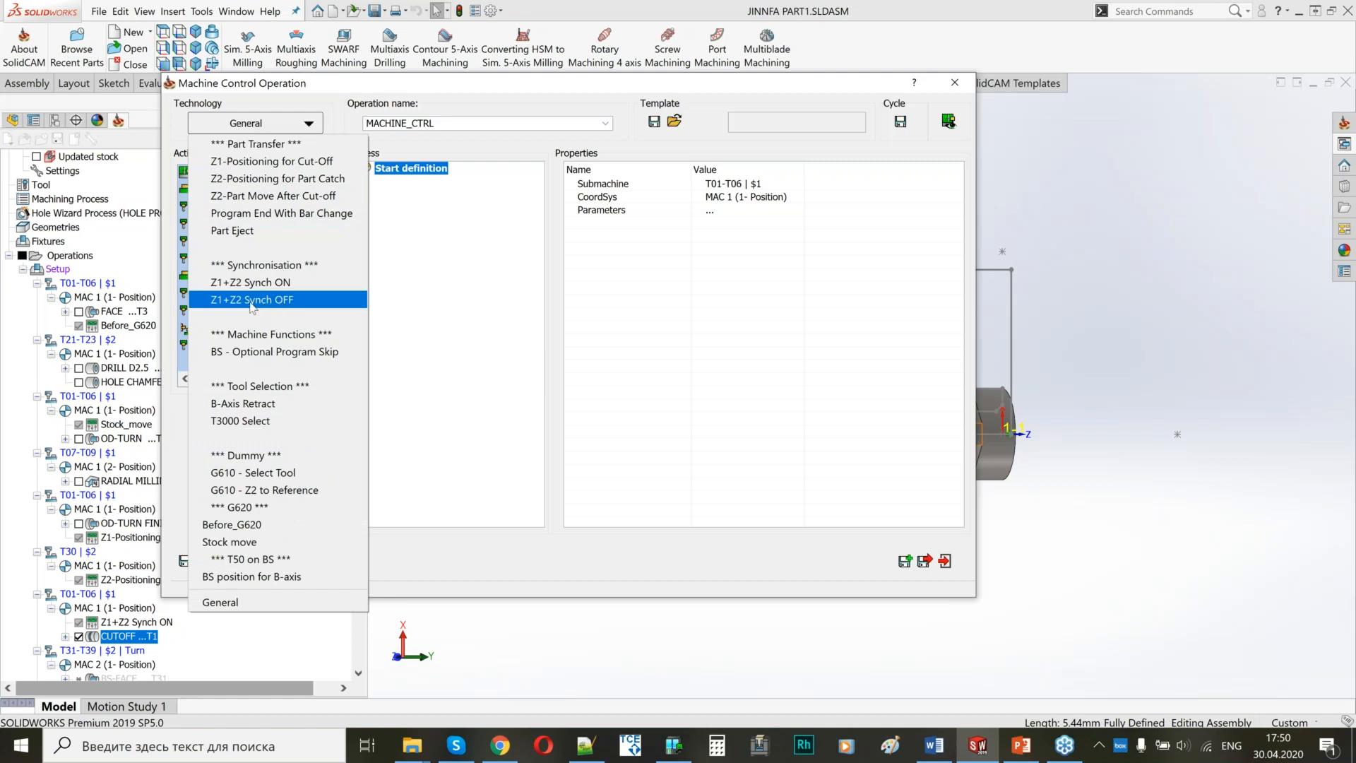
left_click(253, 301)
left_click(217, 559)
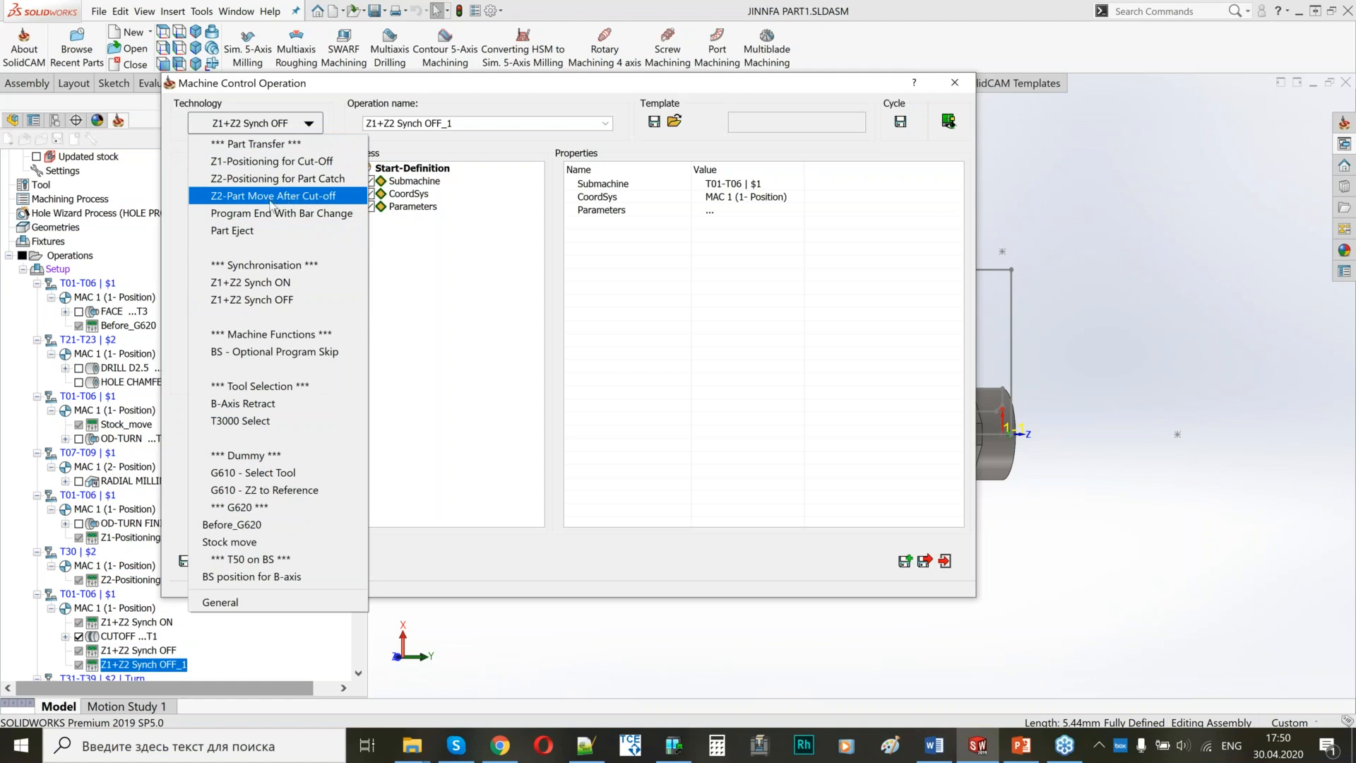
Change the copied synchronization operation to Z2-Part Move After Cut-off with its cycle-defined submachine, and save it.
left_click(300, 205)
left_click(733, 431)
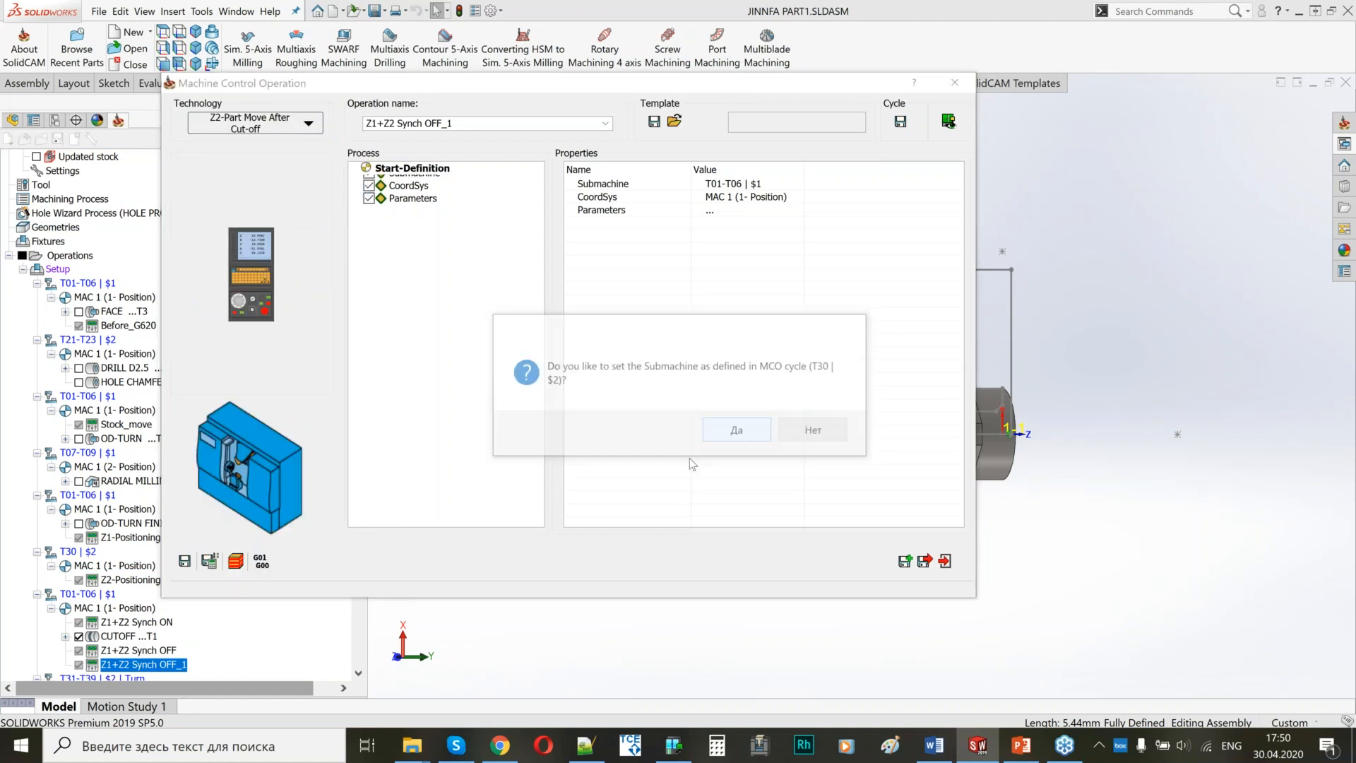
left_click(904, 561)
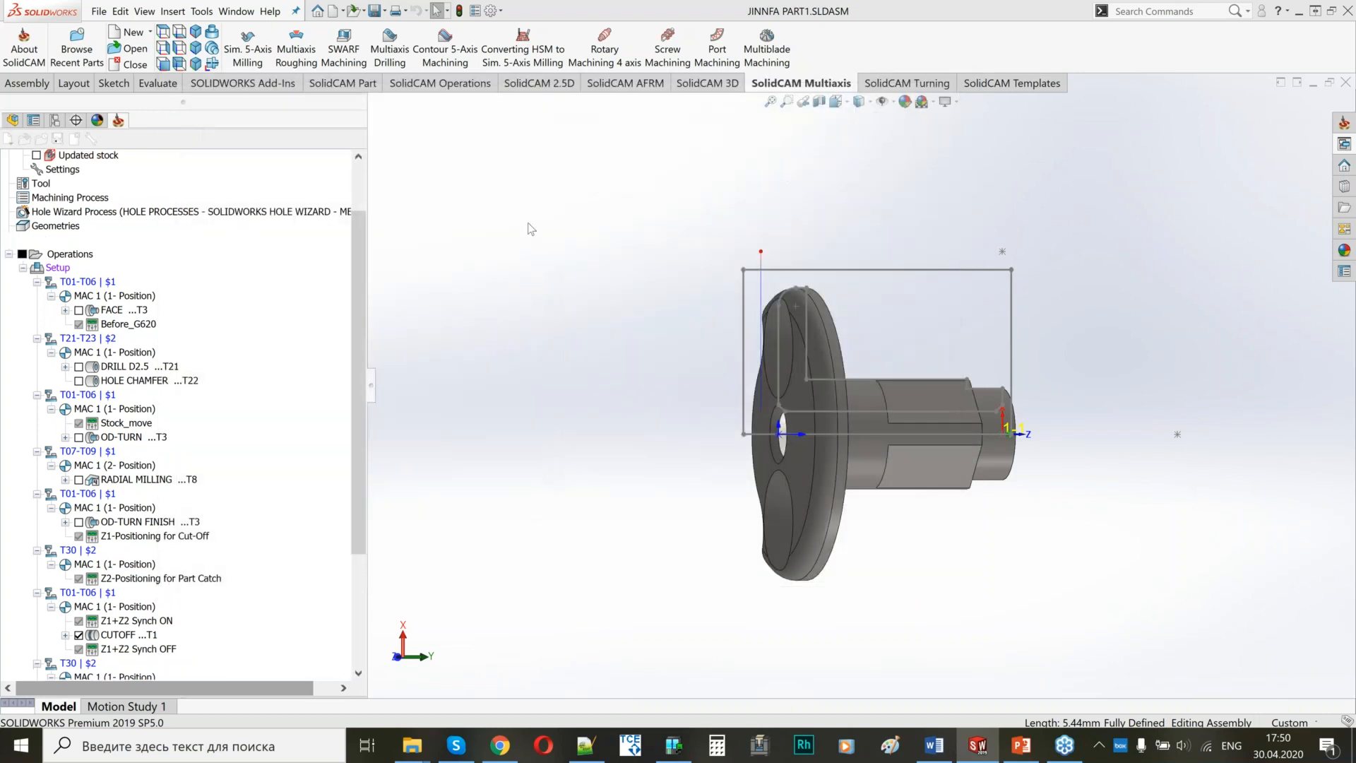
Change the copied part move operation to Program End With Bar Change with its cycle-defined submachine, and save and calculate it.
left_click(304, 126)
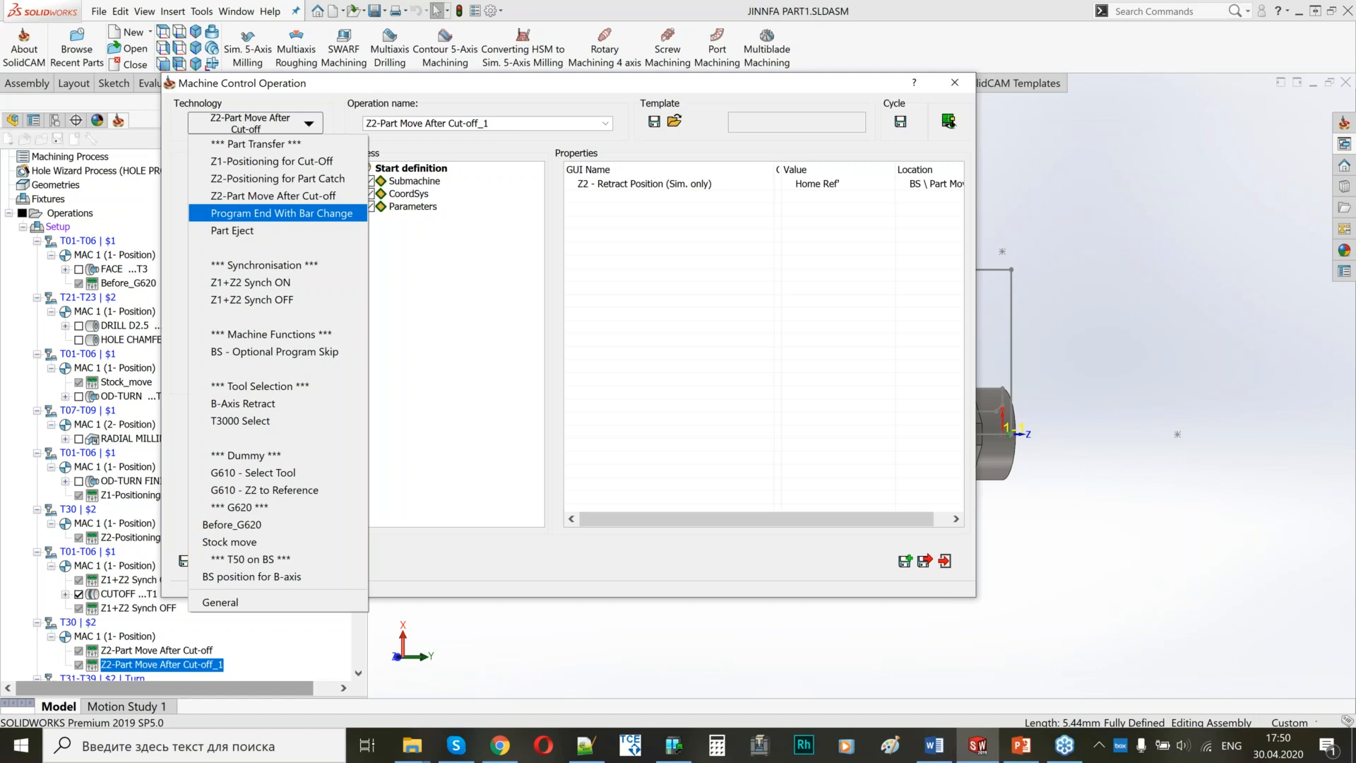
left_click(281, 213)
left_click(719, 430)
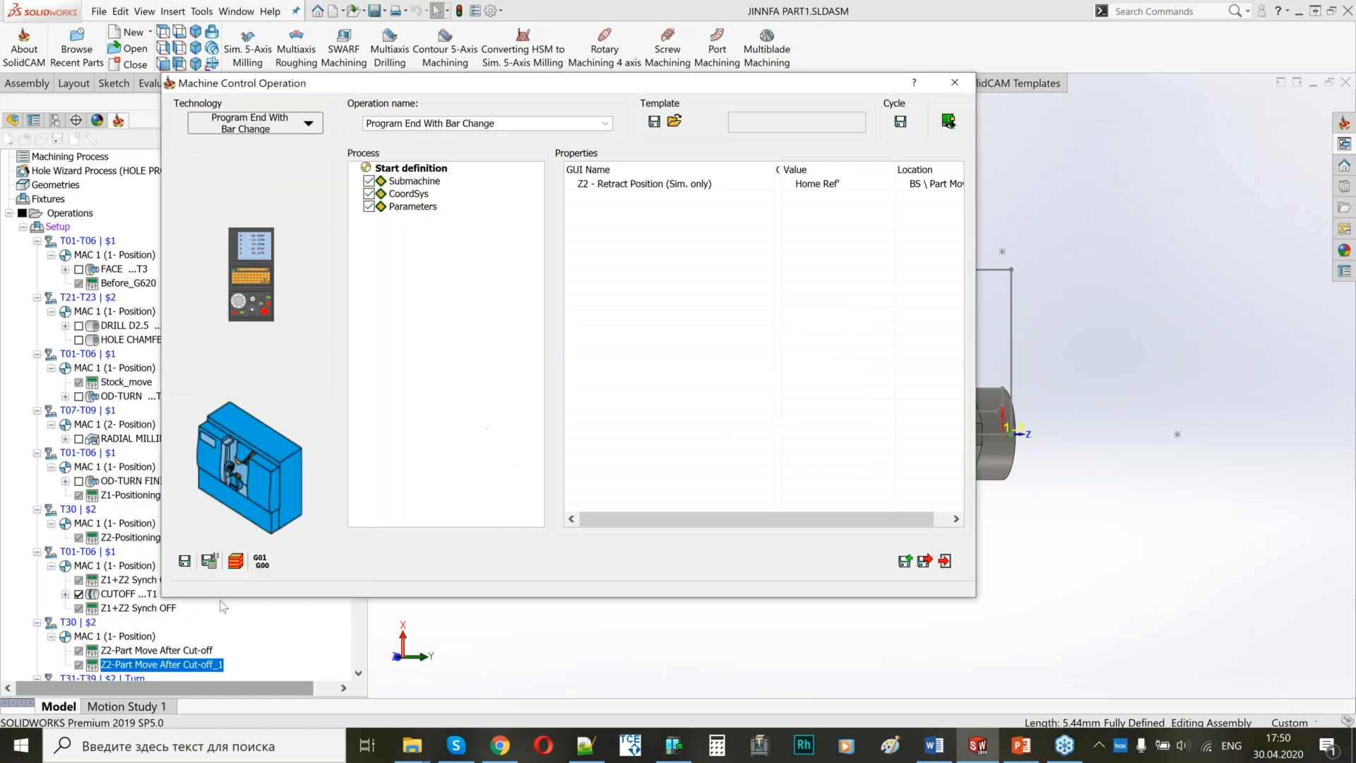
left_click(209, 560)
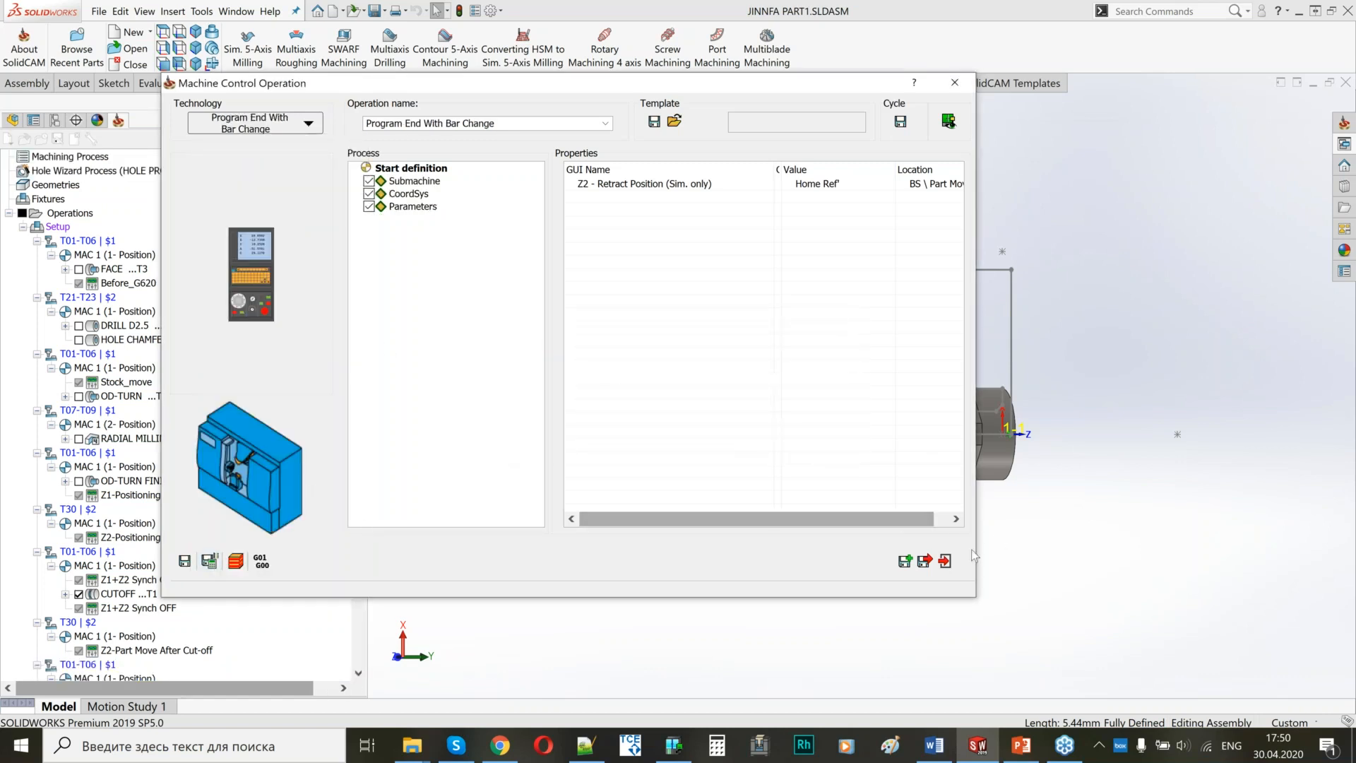
left_click(924, 561)
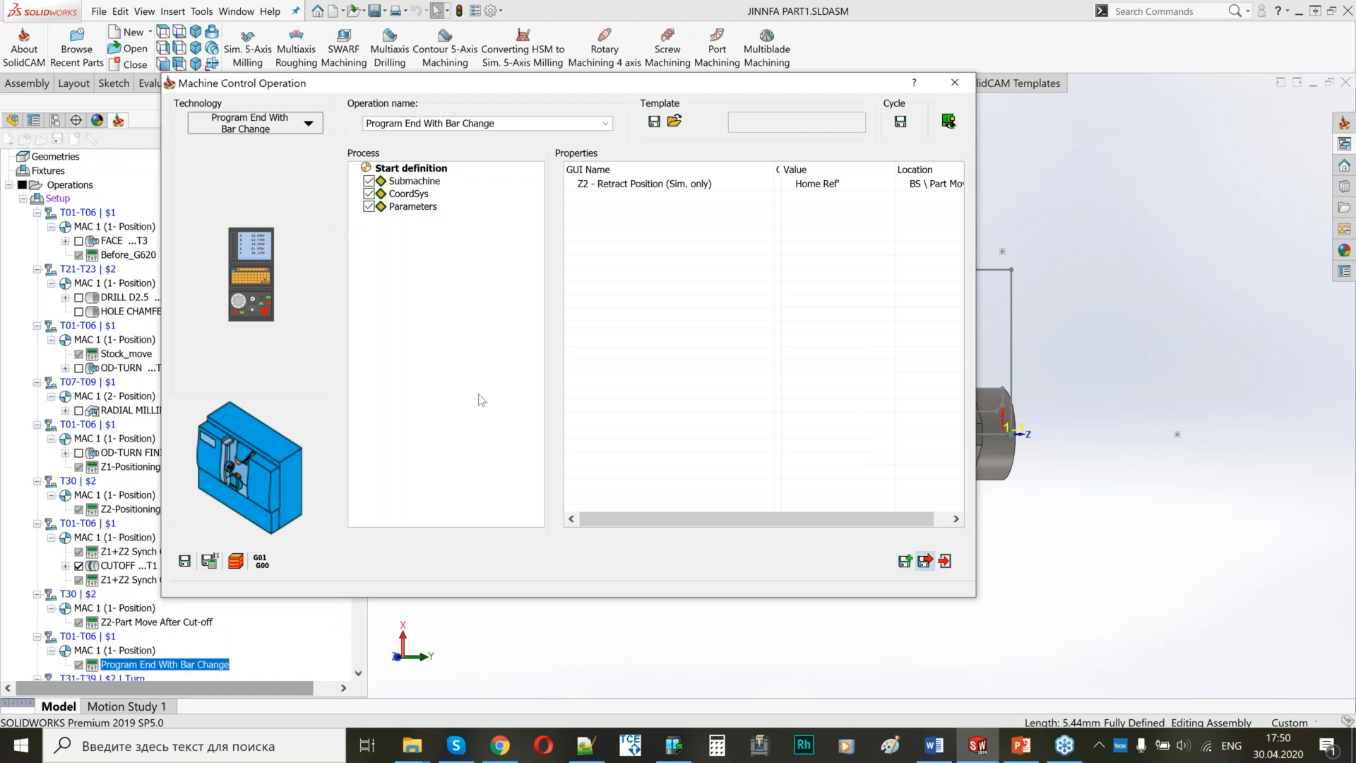
Unsuppress the back-spindle operations from BS-FACE through BS PROFILE.
left_click_drag(359, 429, 357, 531)
left_click(135, 580)
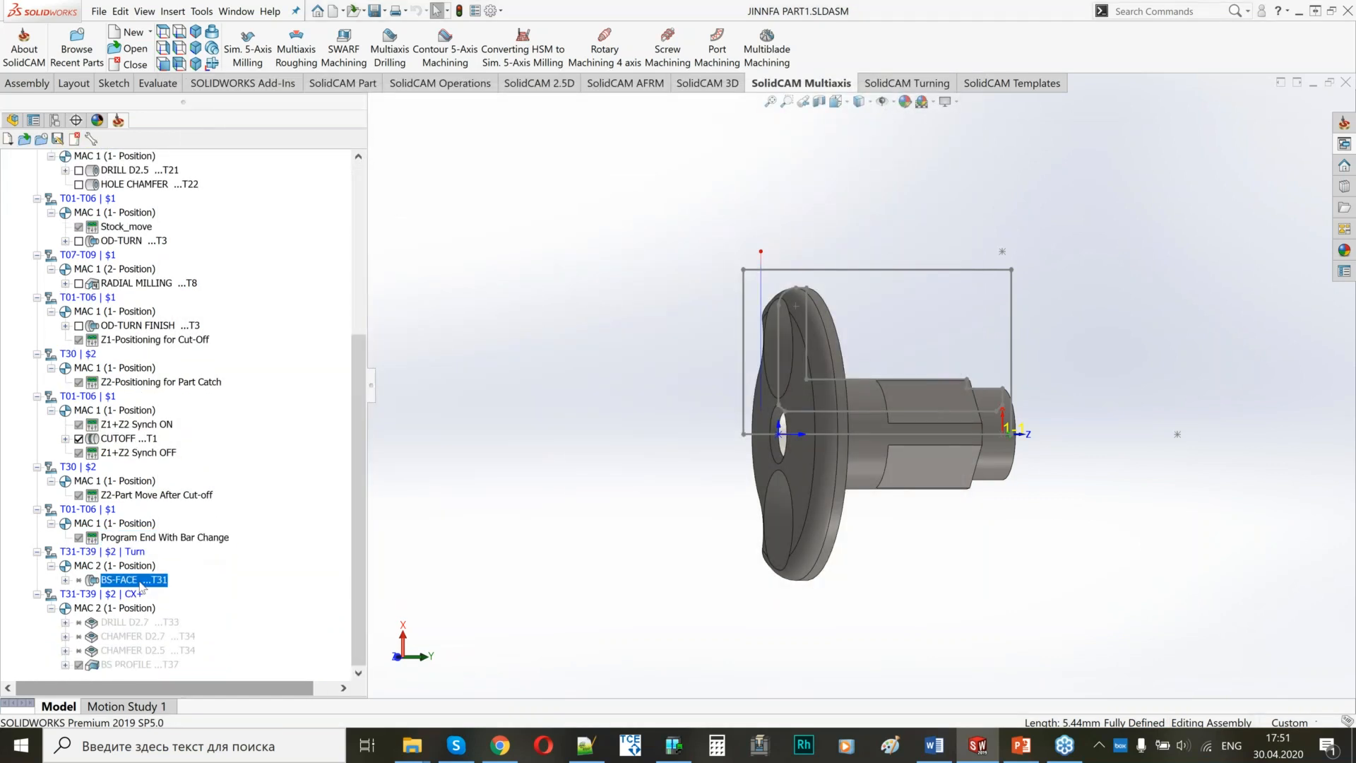
left_click(137, 664, "shift")
right_click(137, 666)
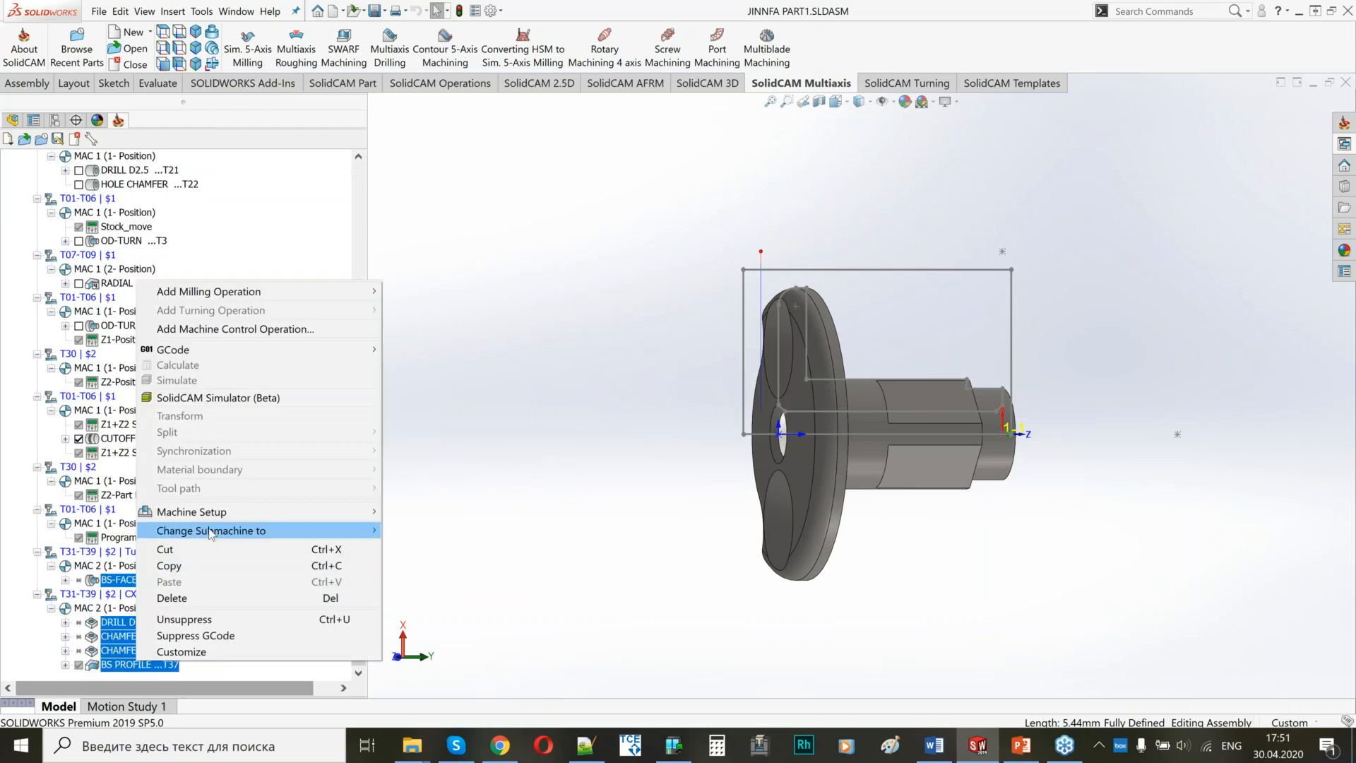
left_click(202, 625)
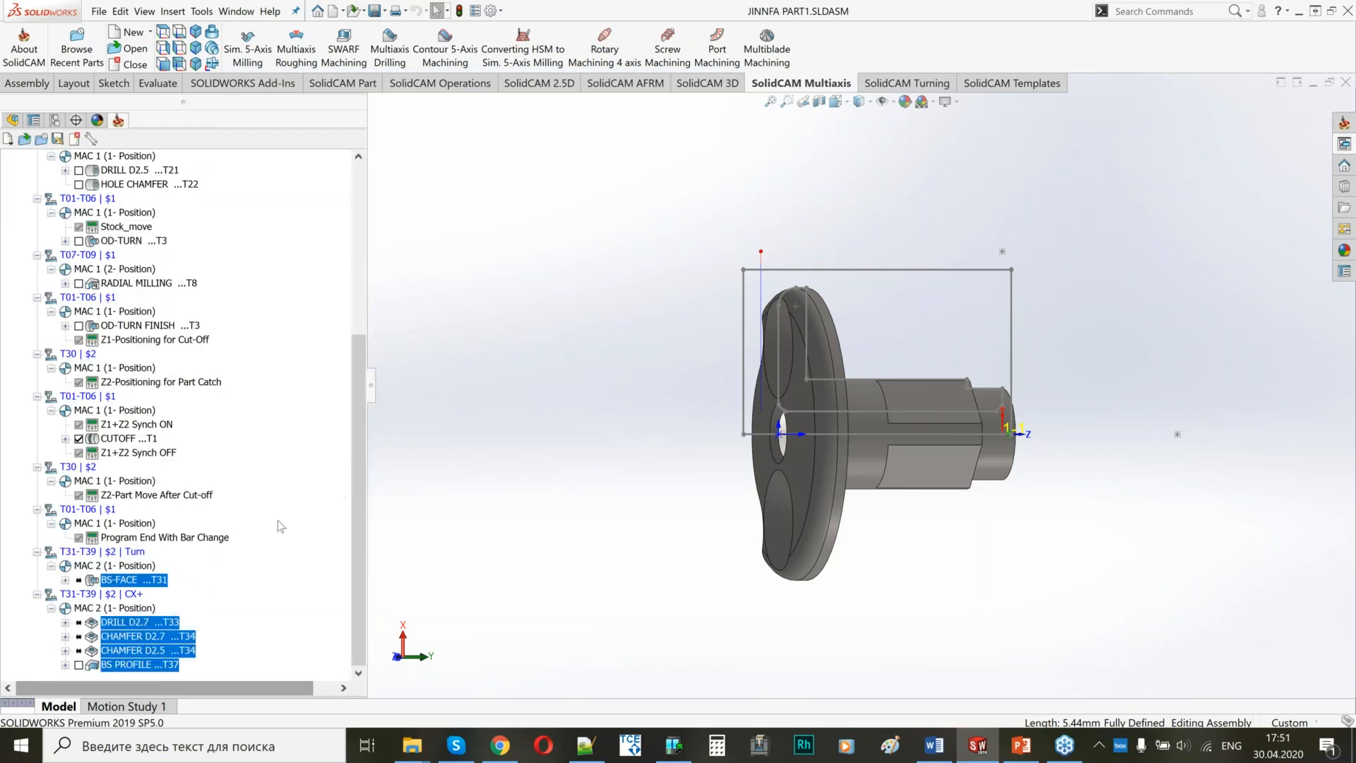
Calculate the back-spindle operations without recalculating BS PROFILE, and hide all displayed toolpaths.
right_click(131, 639)
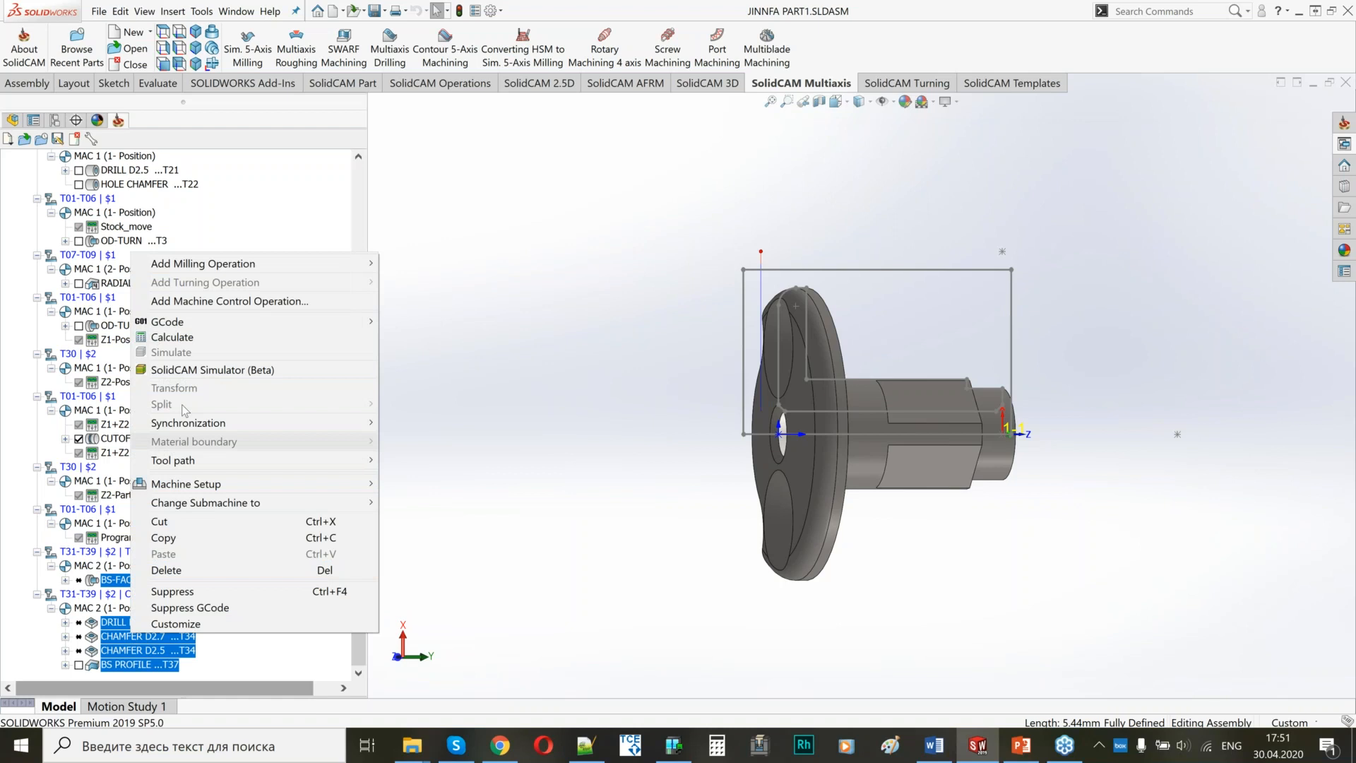
left_click(171, 338)
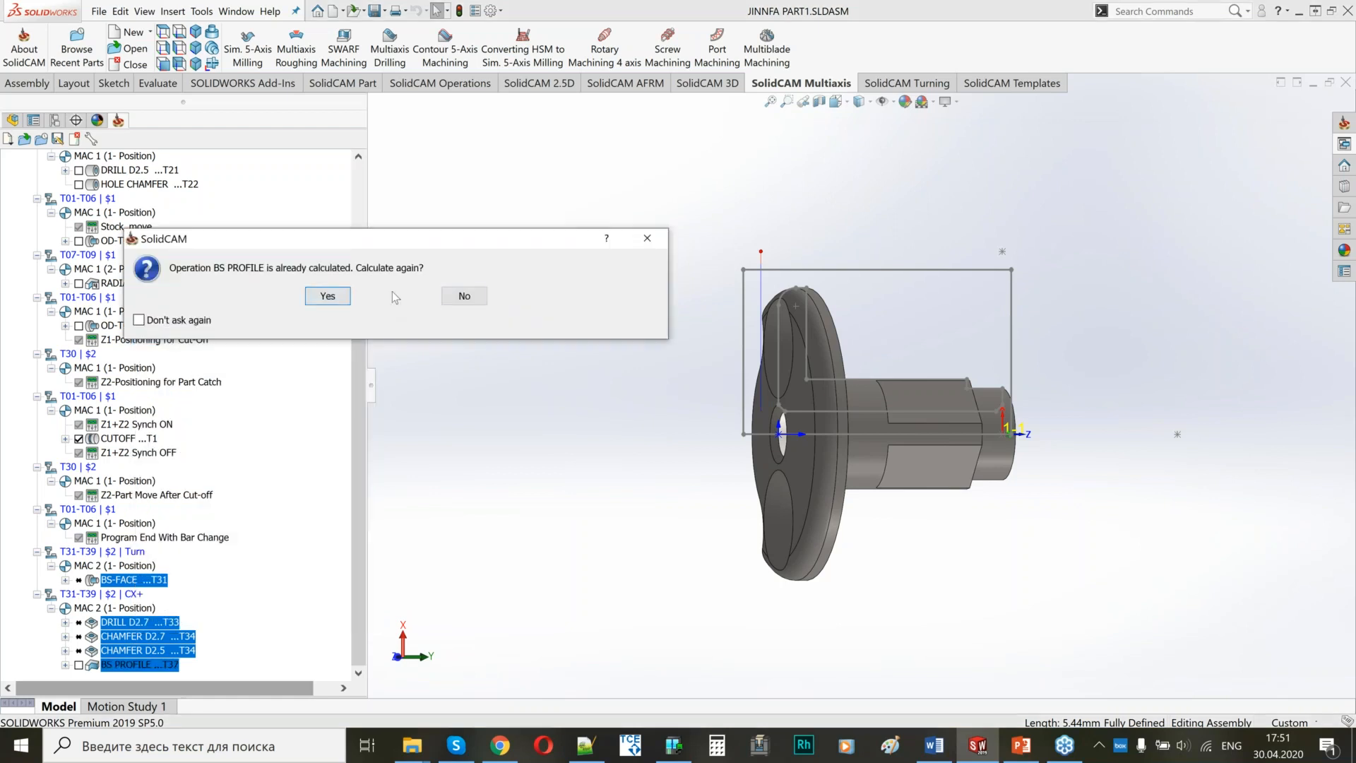
left_click(464, 294)
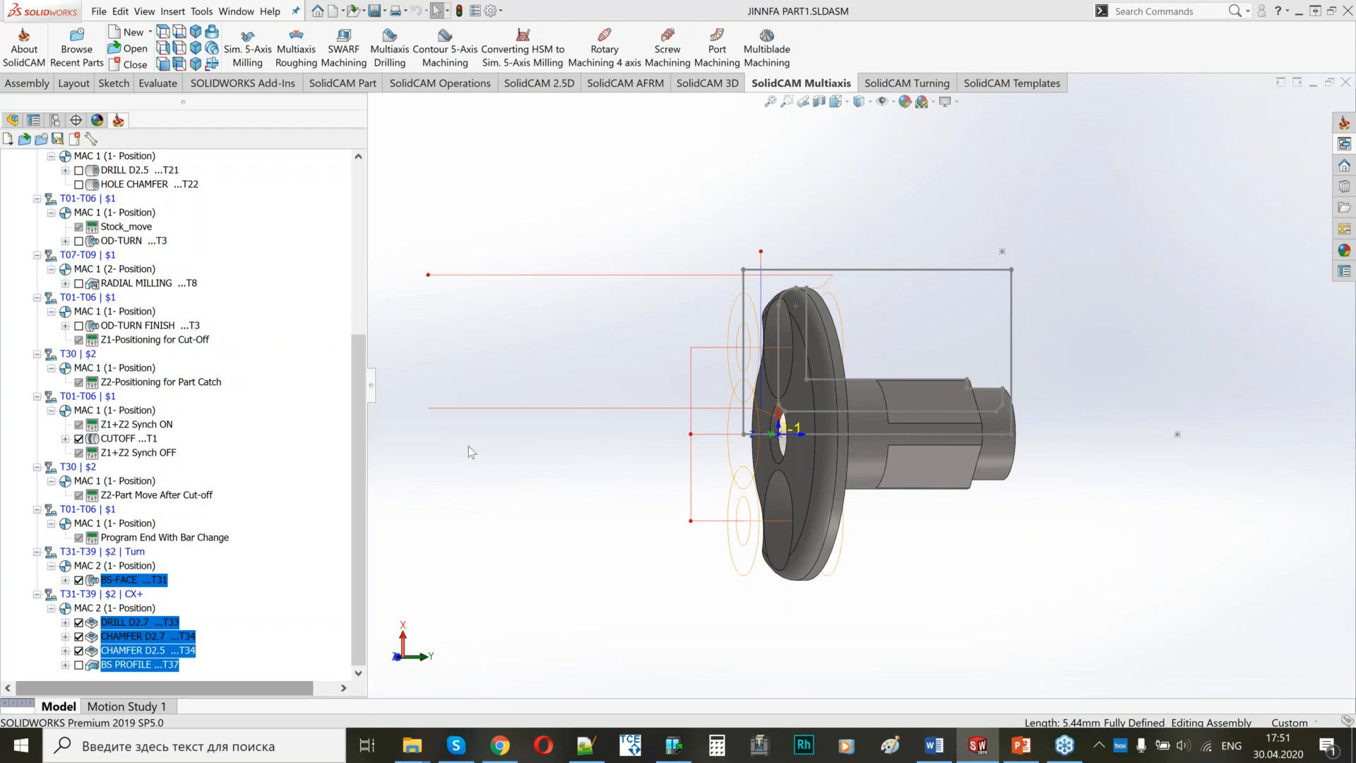
left_click_drag(355, 358, 355, 188)
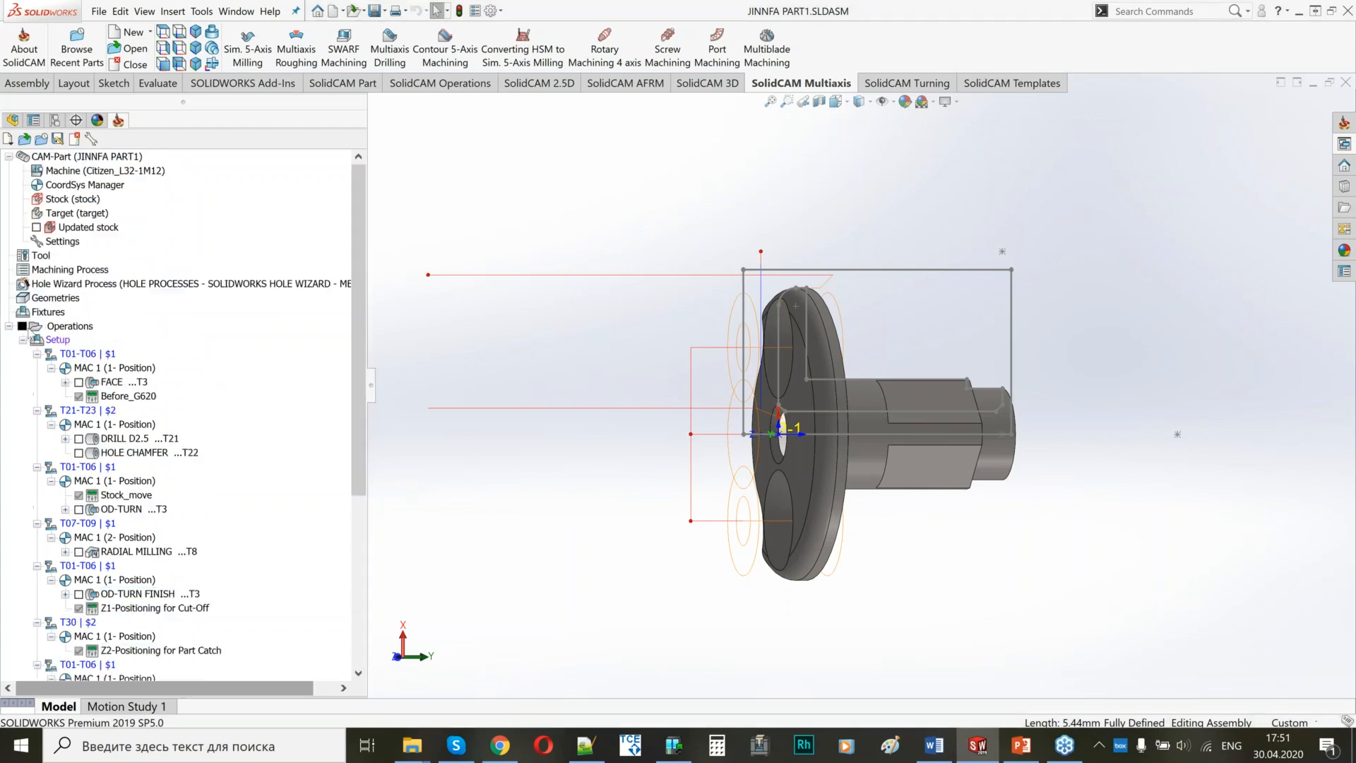
left_click(70, 325)
Add a Part Eject machine control operation after BS PROFILE, then save and close it.
left_click_drag(353, 305, 351, 553)
right_click(157, 663)
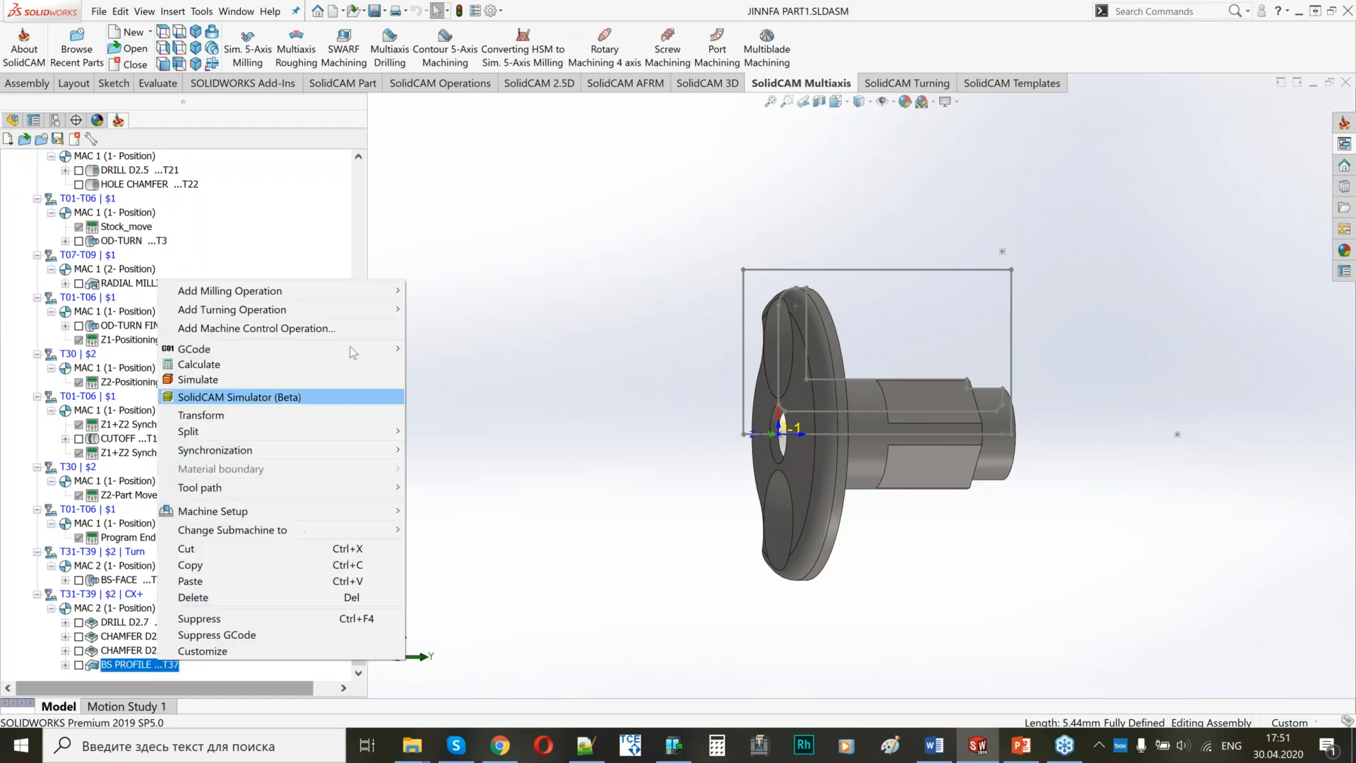
left_click(346, 328)
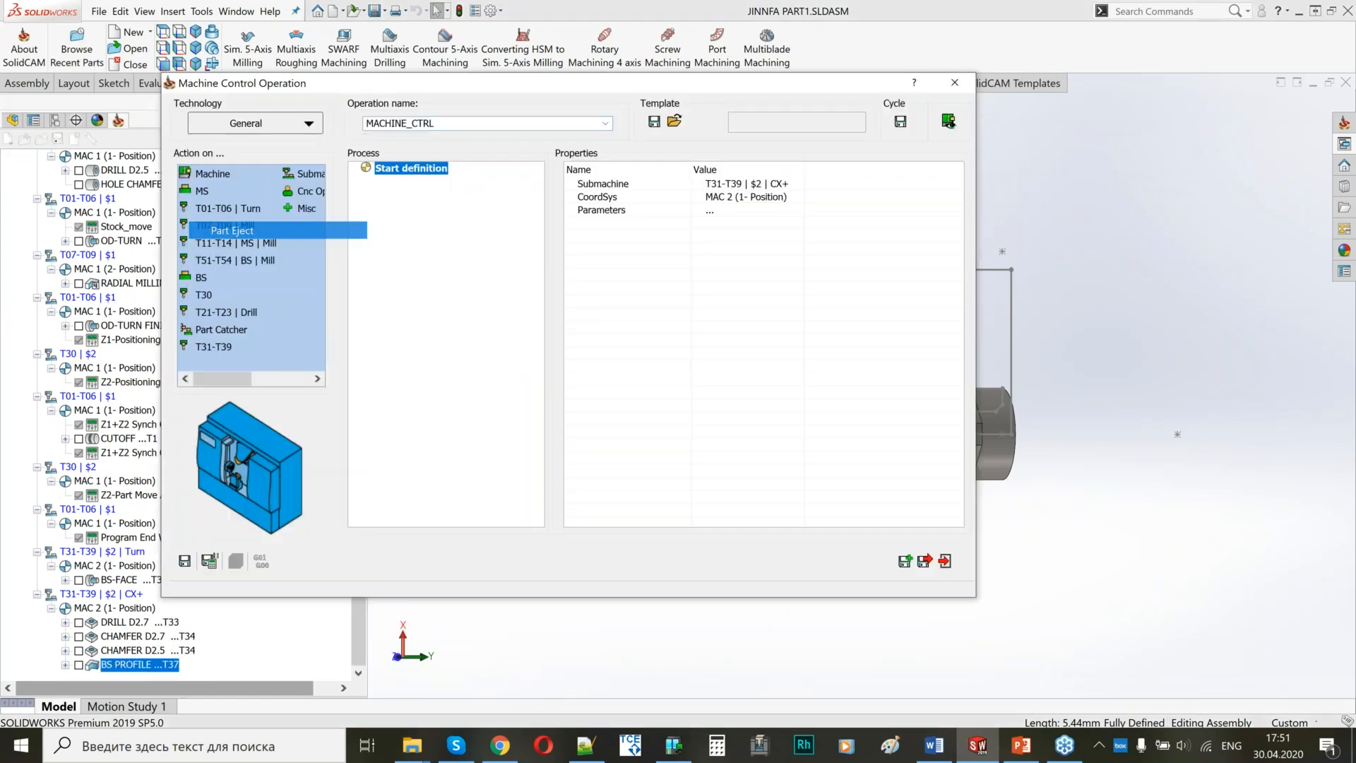
left_click(736, 428)
left_click(211, 562)
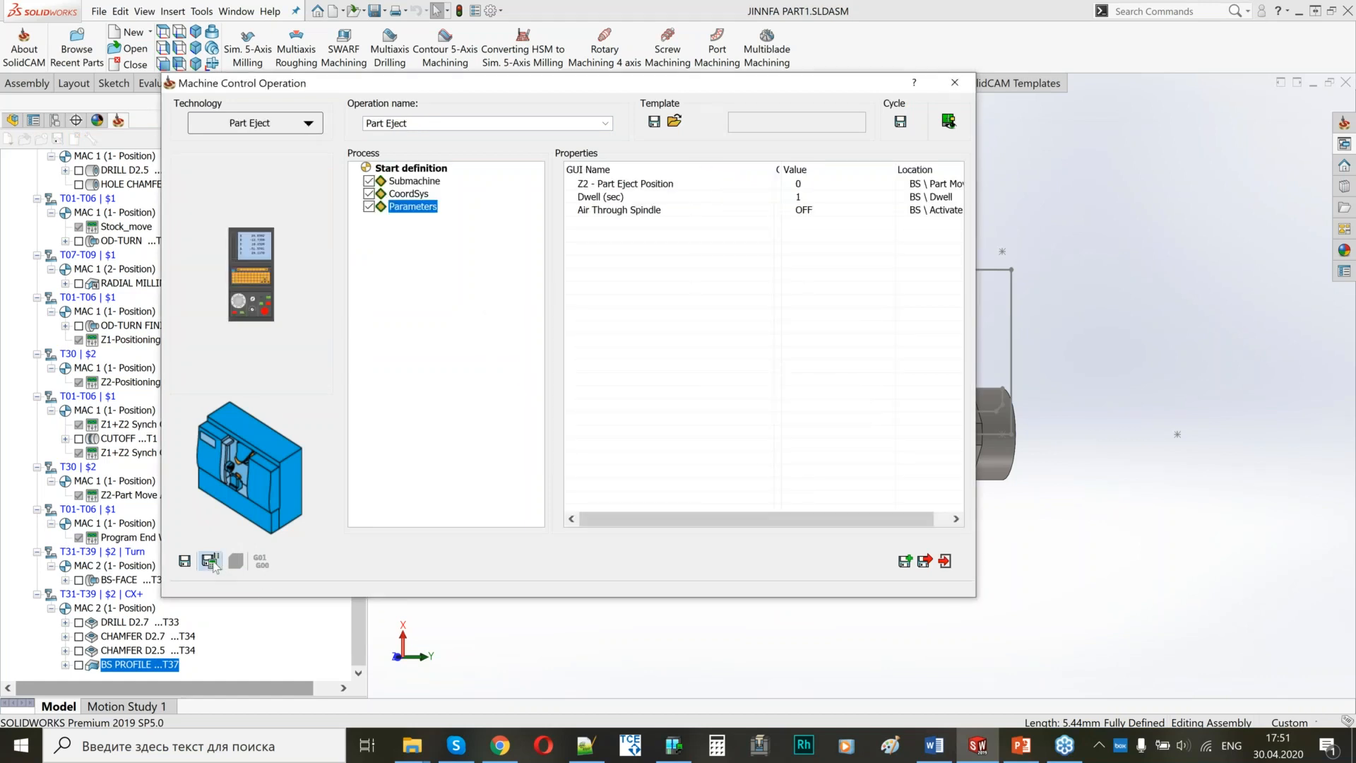
left_click(922, 562)
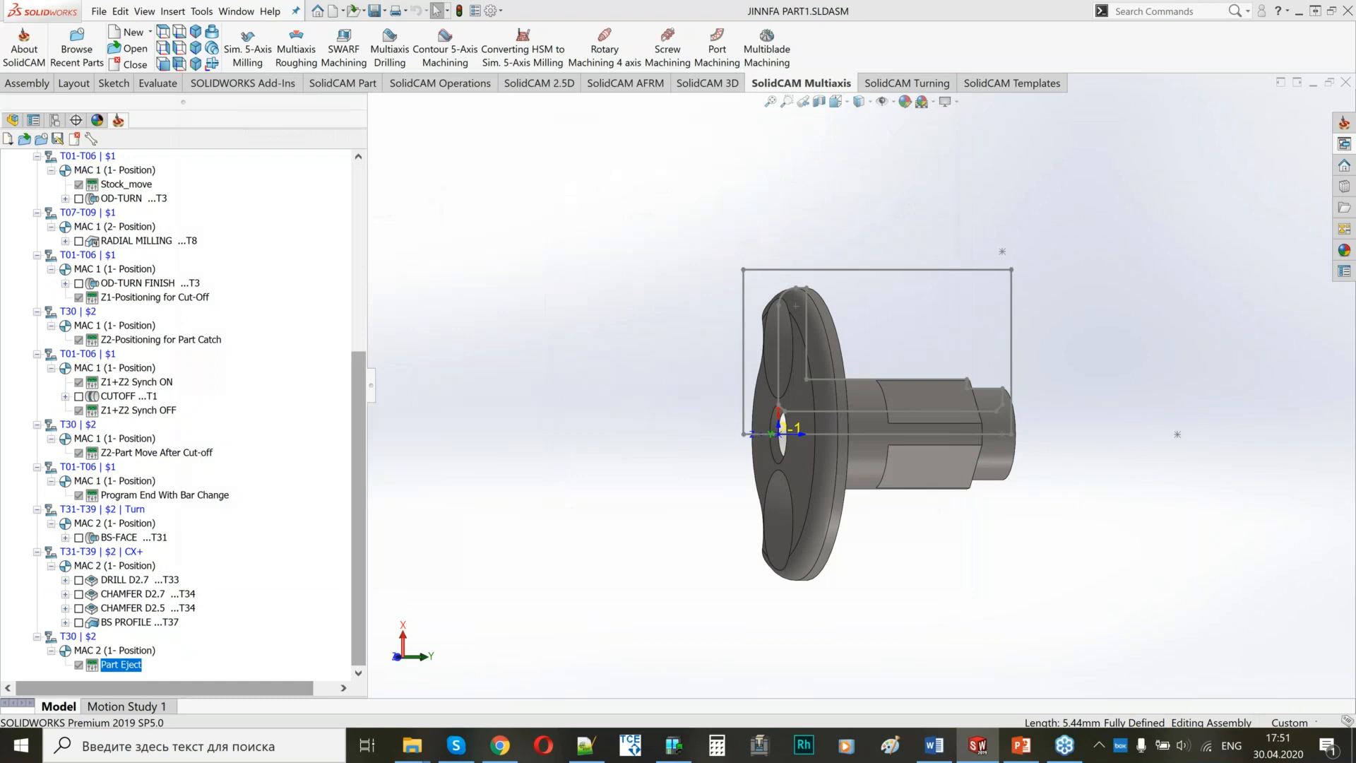
left_click(371, 385)
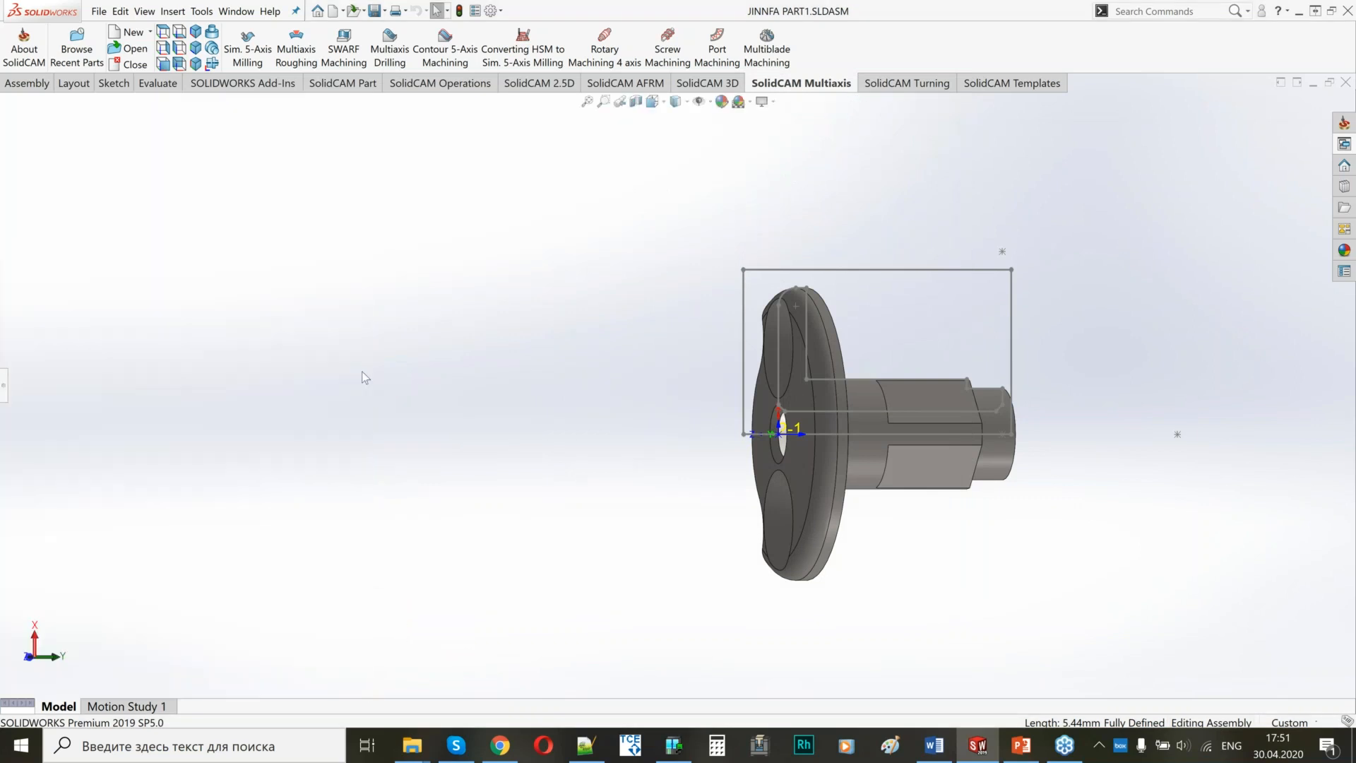
left_click(5, 390)
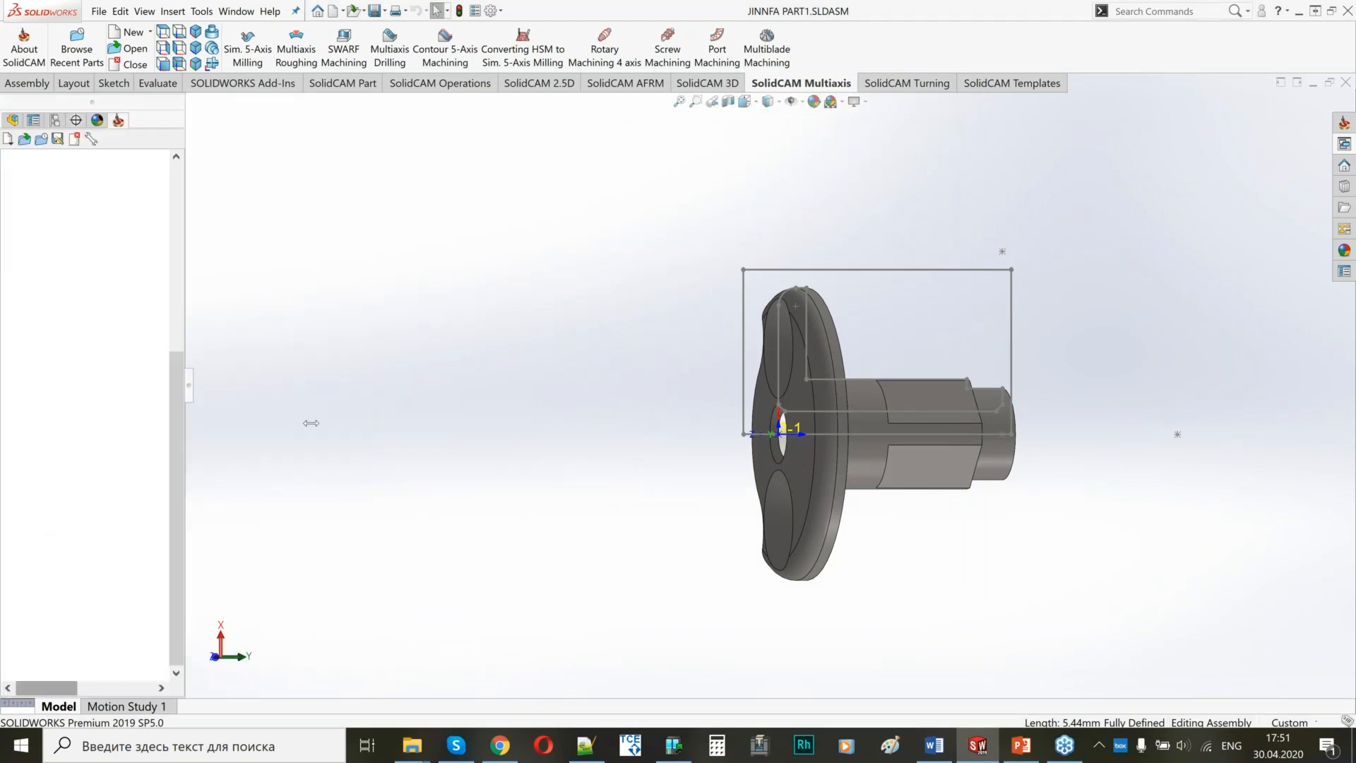
scroll(141, 353, "up", 4)
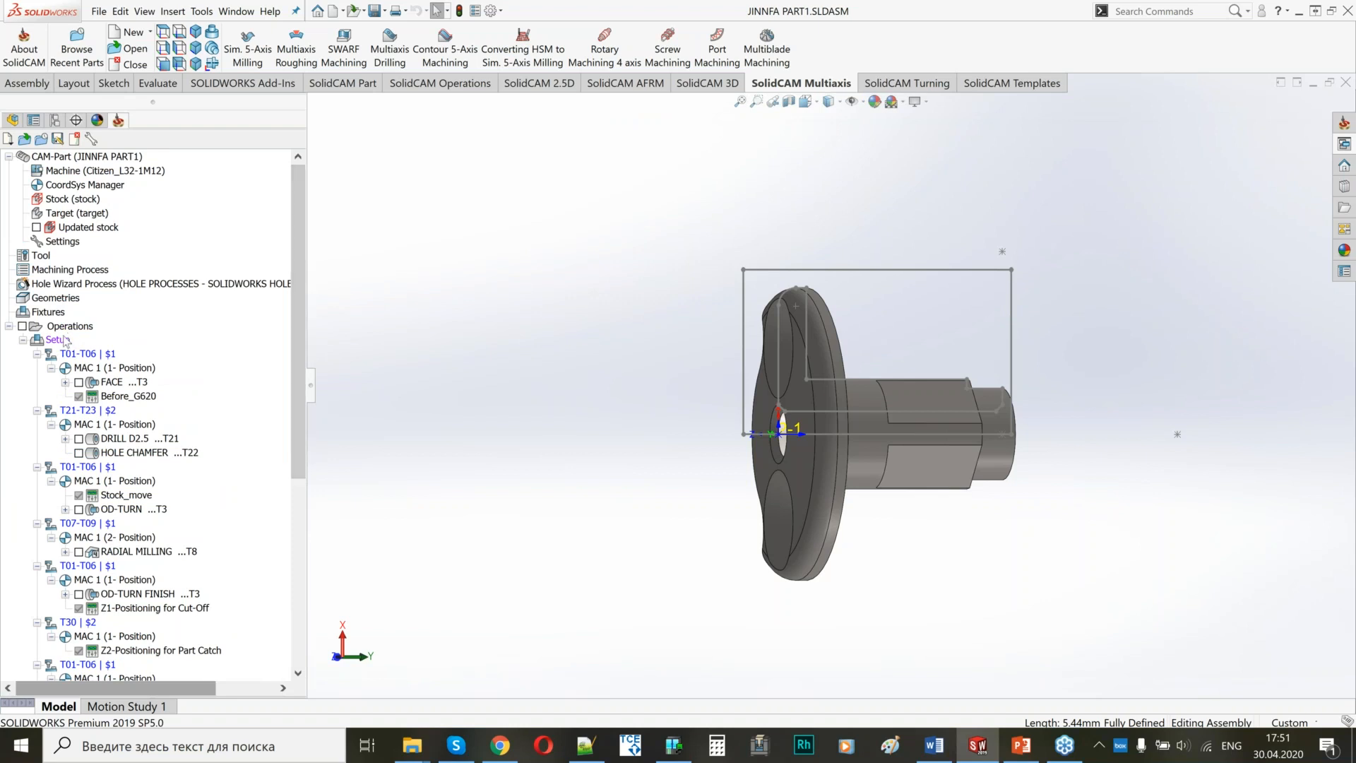
right_click(57, 340)
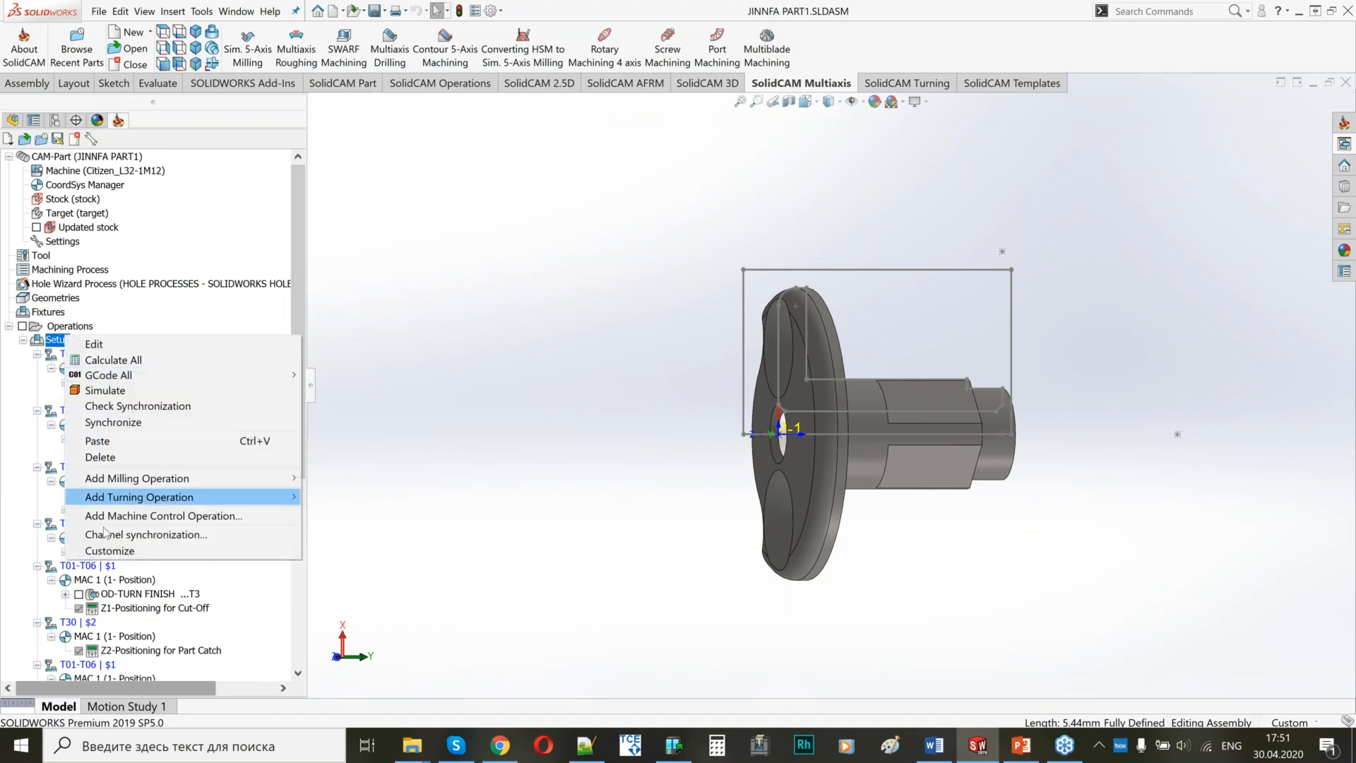
left_click(145, 535)
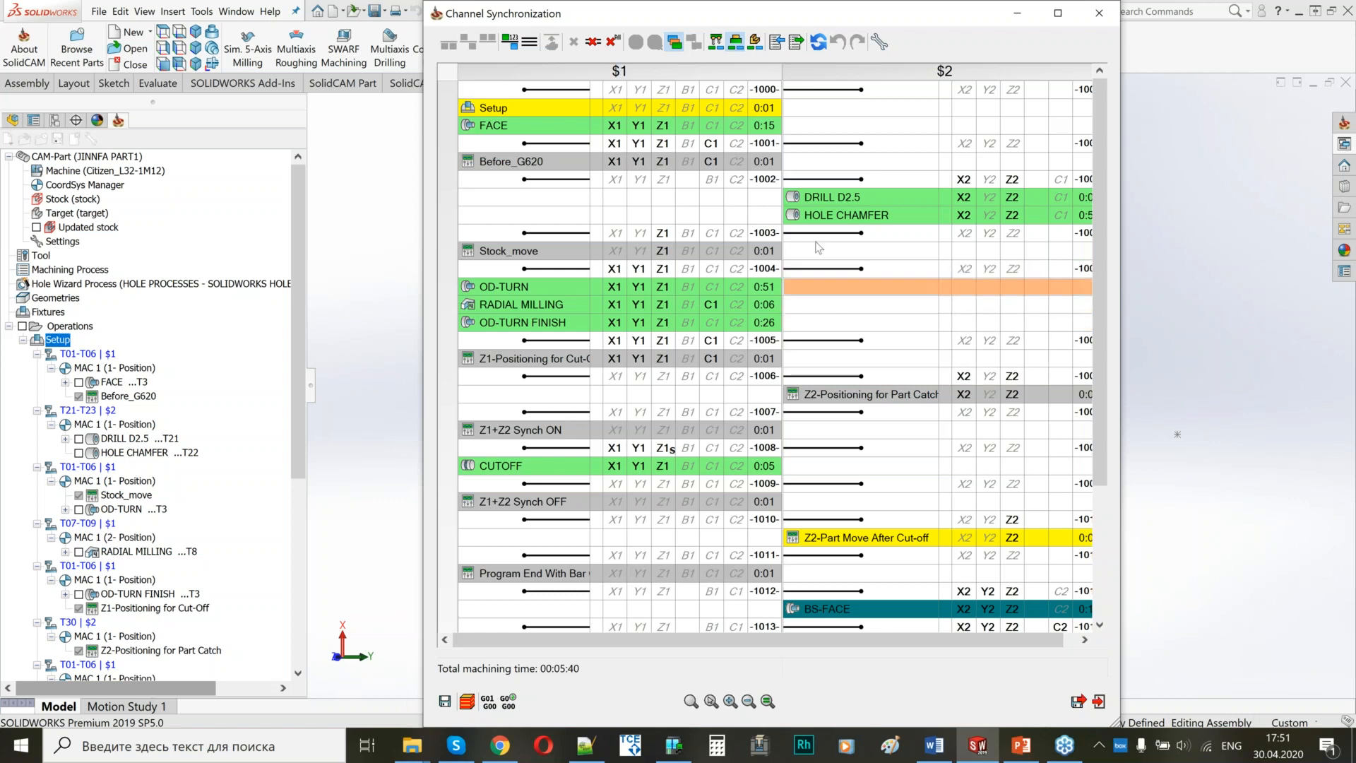
left_click(613, 42)
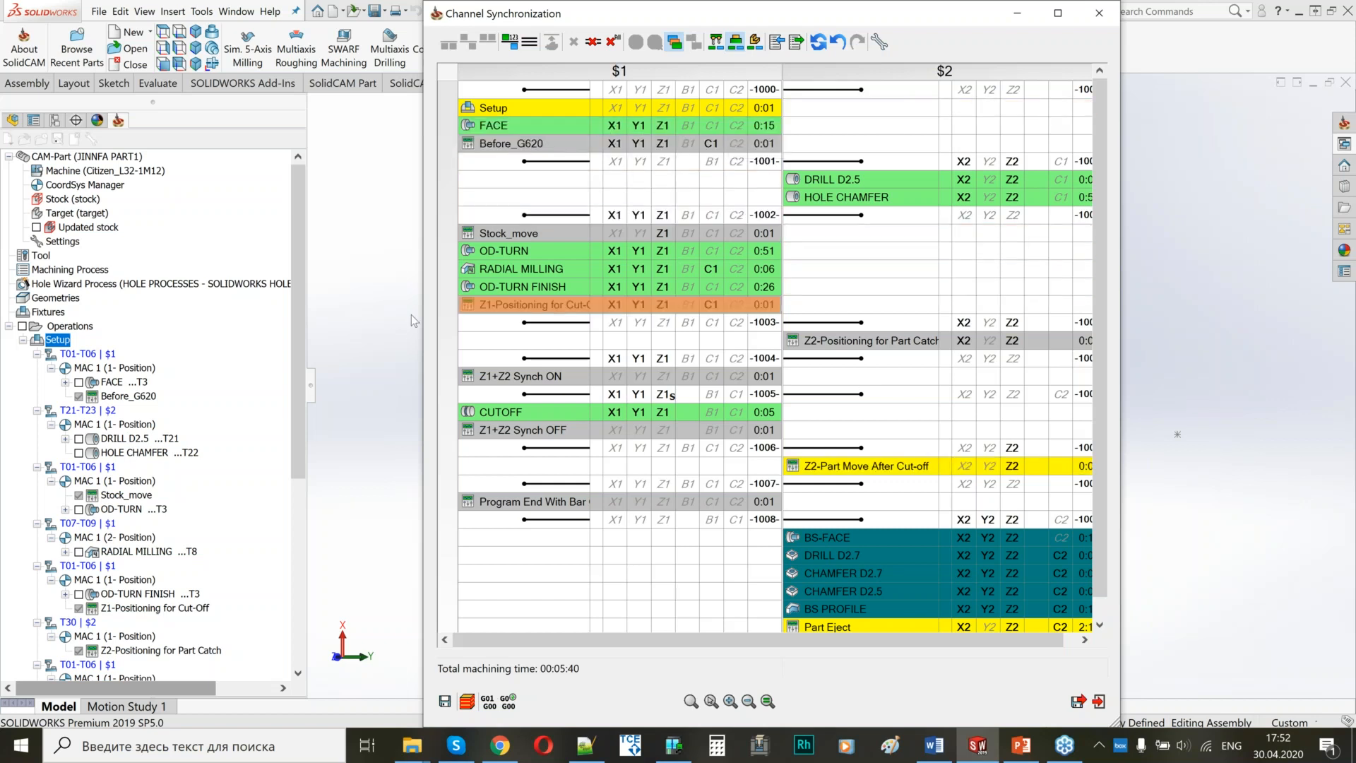
Add a new workpiece whose machining starts from BS-FACE in channel $2.
left_click_drag(200, 309, 188, 310)
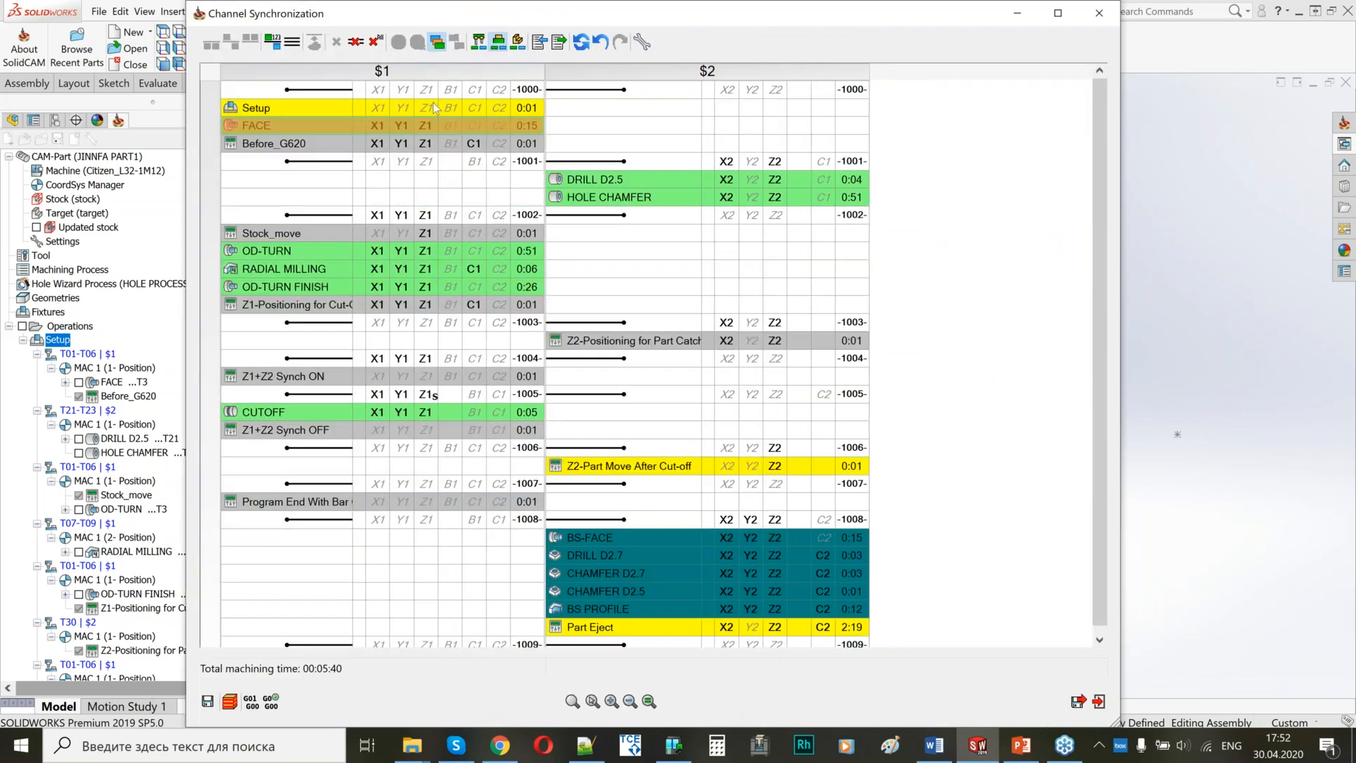
right_click(586, 536)
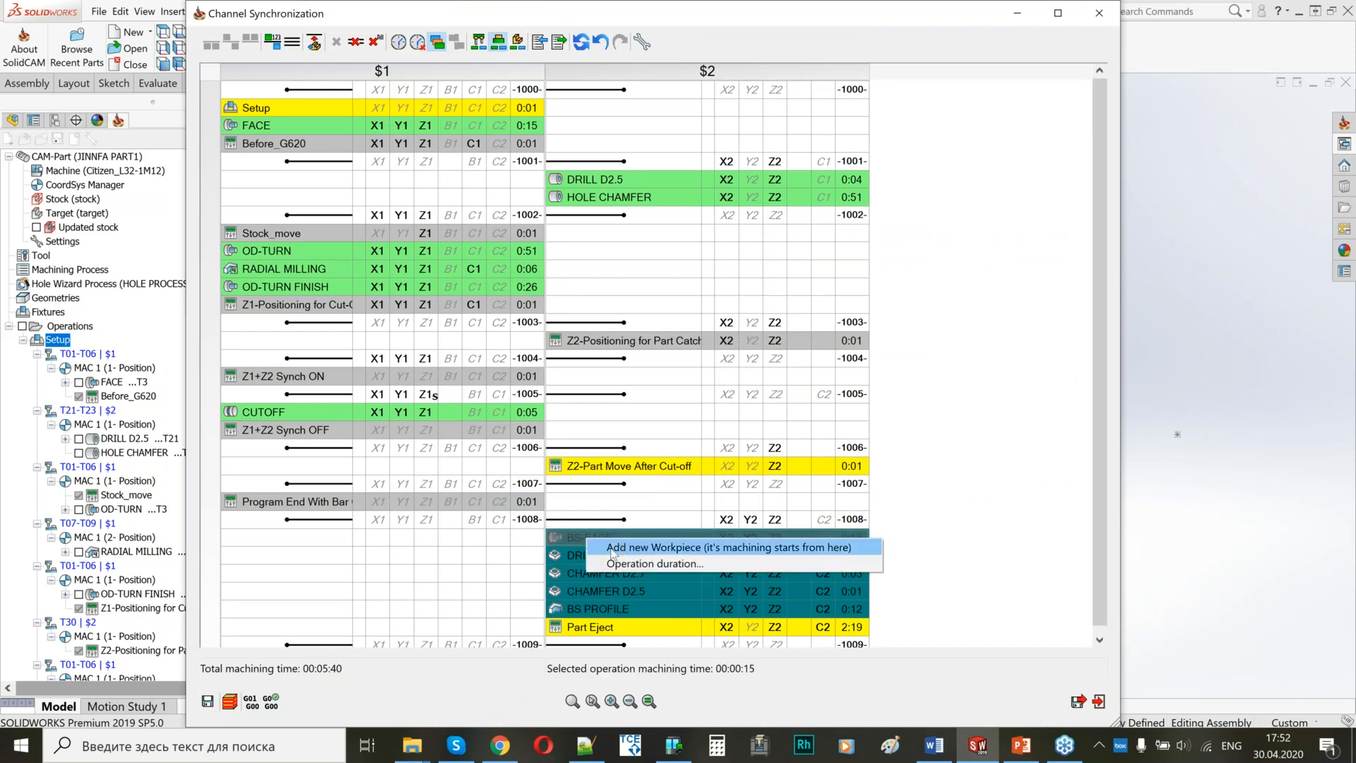
left_click(612, 548)
left_click(563, 221)
left_click(339, 43)
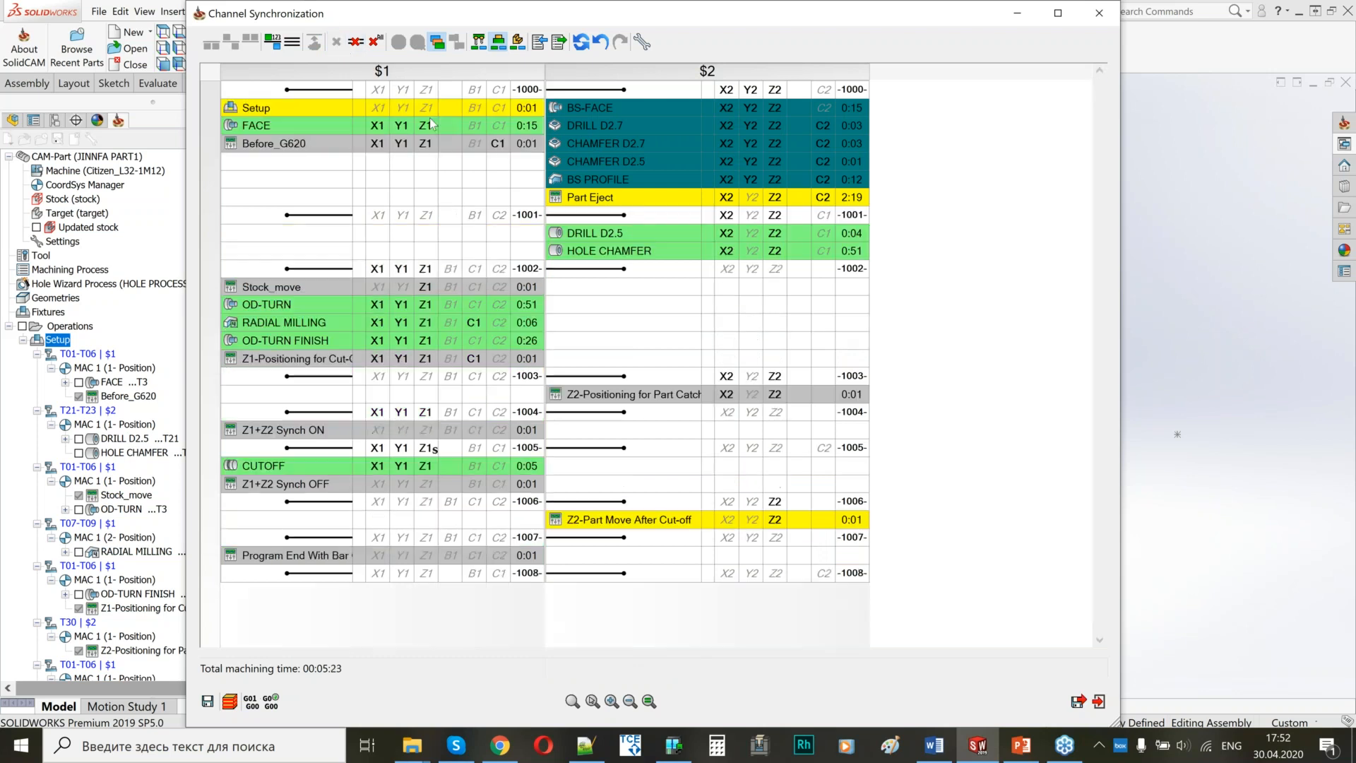
Synchronize the start of FACE in channel $1 with the start of BS-FACE in channel $2.
left_click(526, 125)
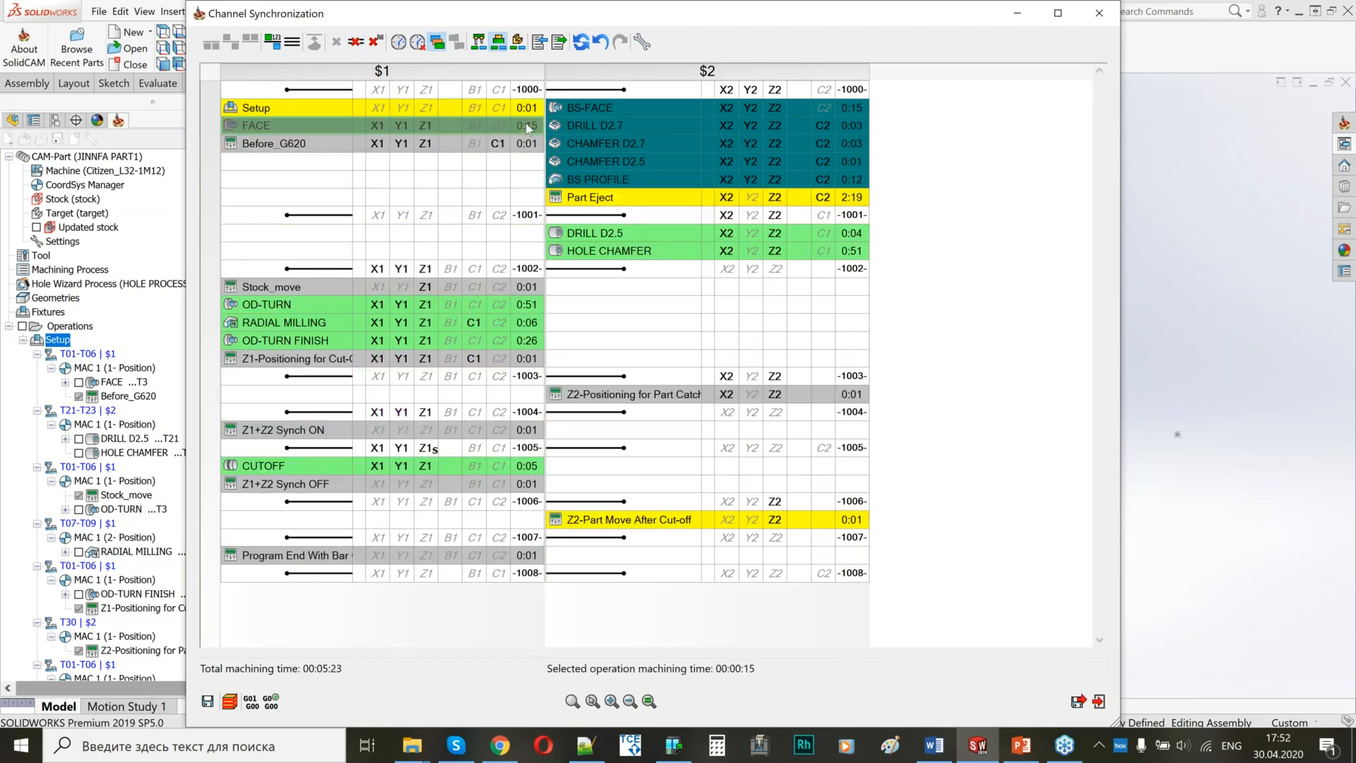
left_click(607, 105, "ctrl")
left_click(211, 43)
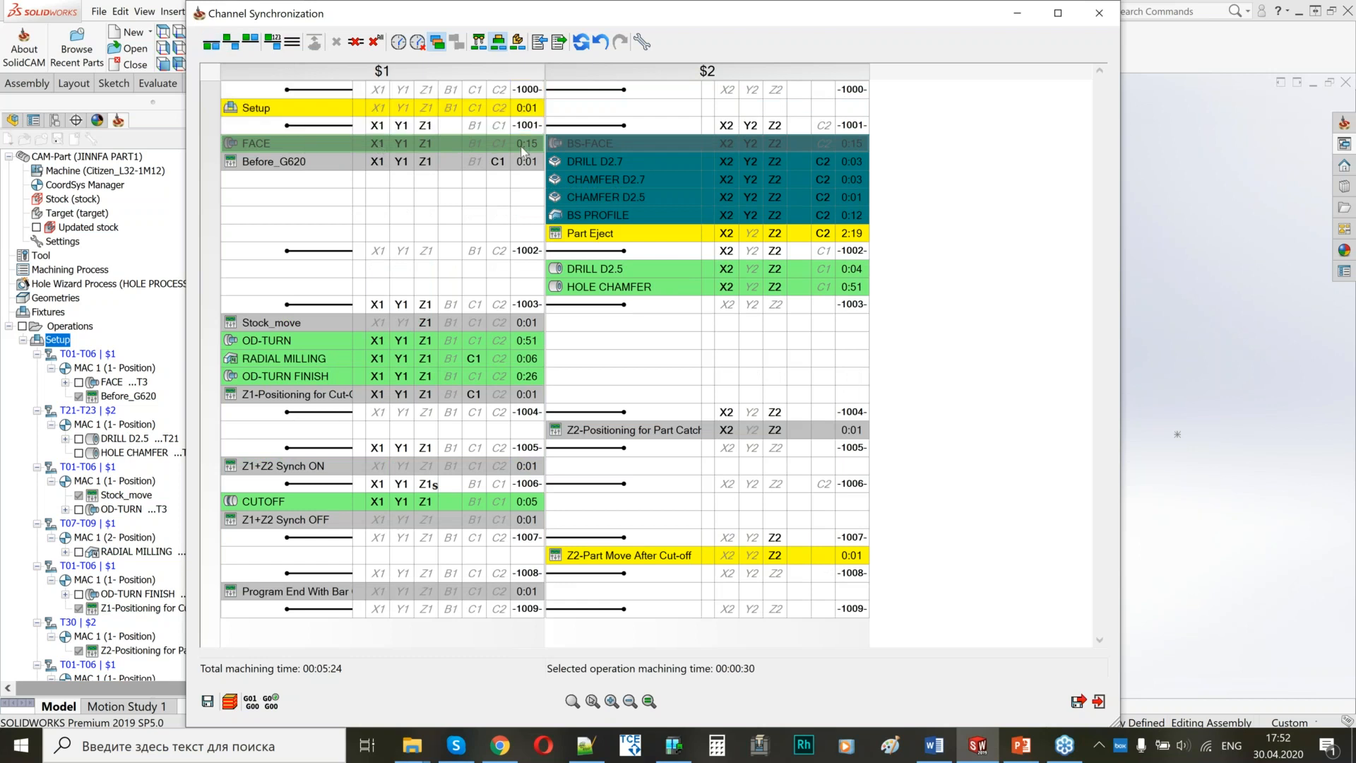
Synchronize Before_G620 in channel $1 to start after Part Eject finishes in channel $2.
mouse_move(519, 150)
left_click(496, 164)
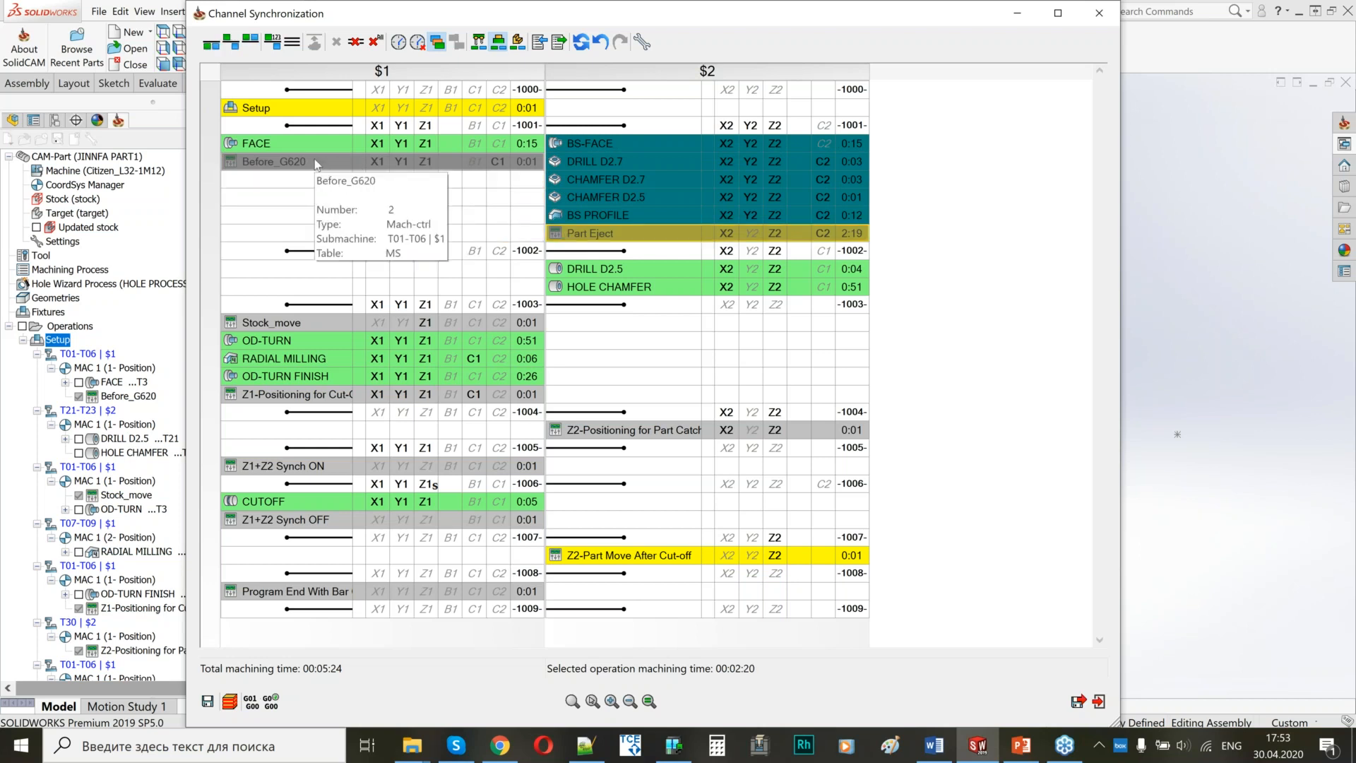
left_click(237, 46)
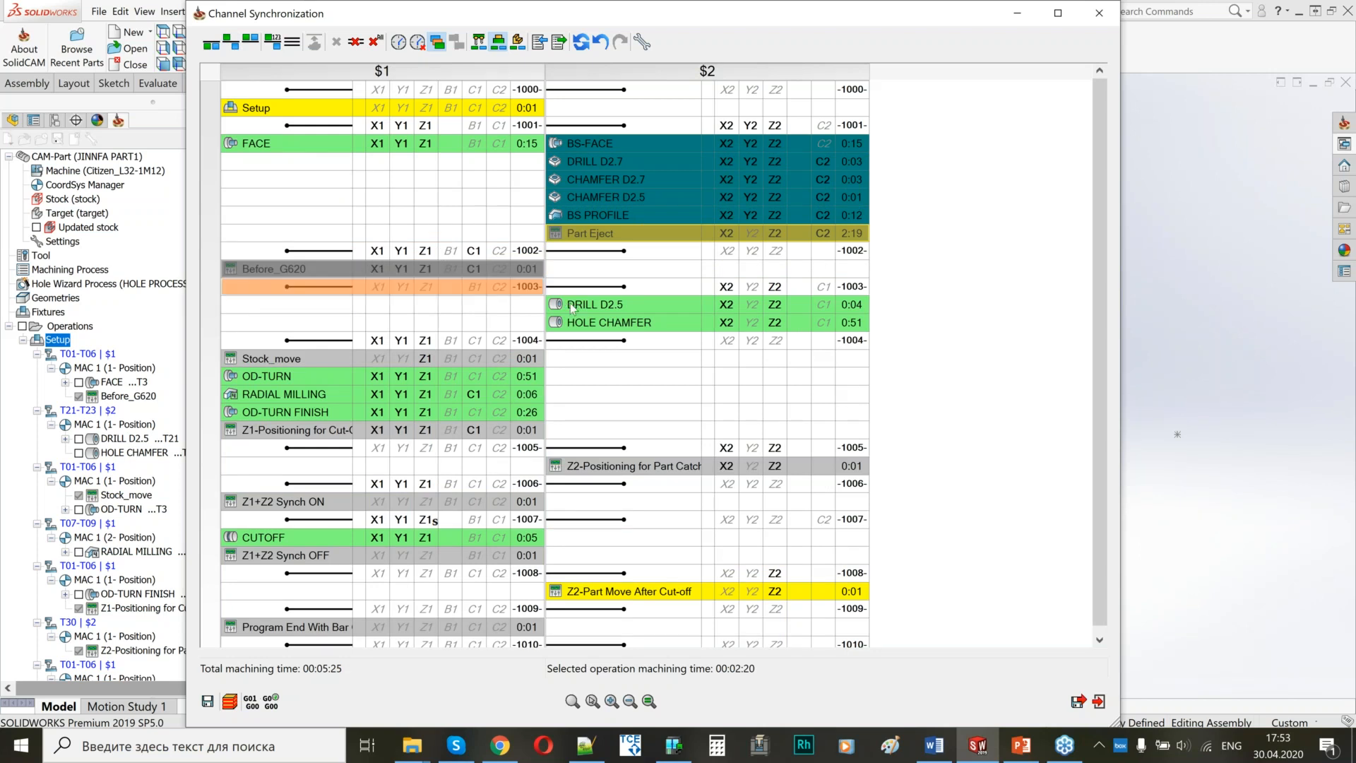
Keep G600 for synchronization label 1000 and set label 1001, before BS-FACE, to G630.
right_click(558, 84)
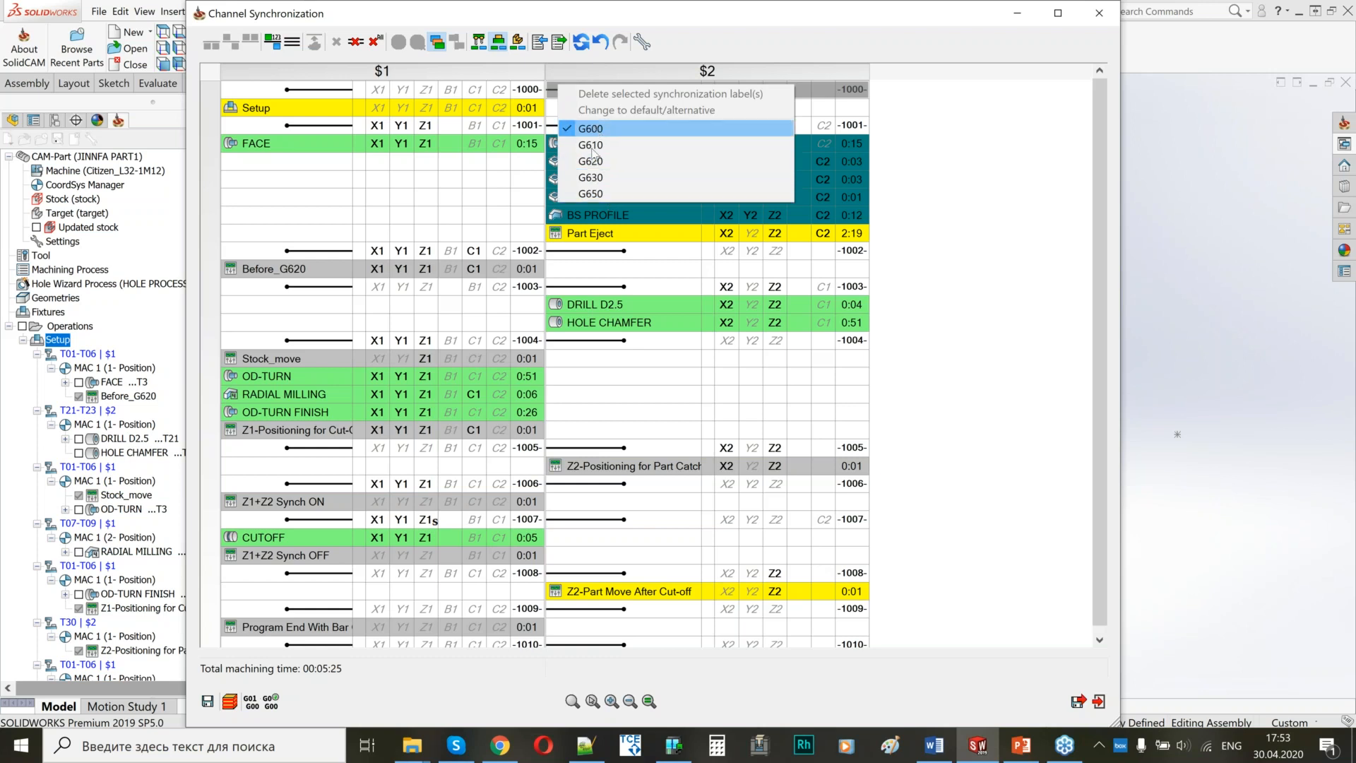
left_click(577, 125)
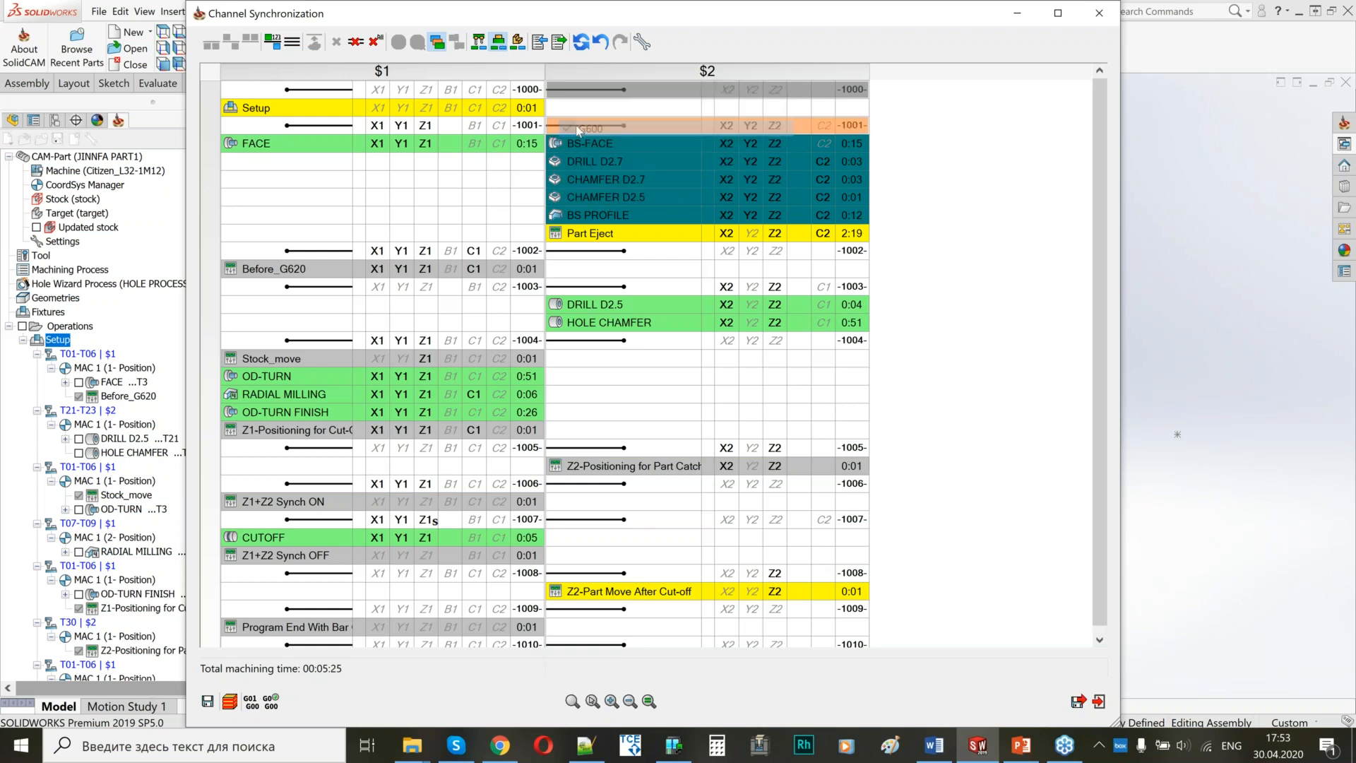
right_click(577, 126)
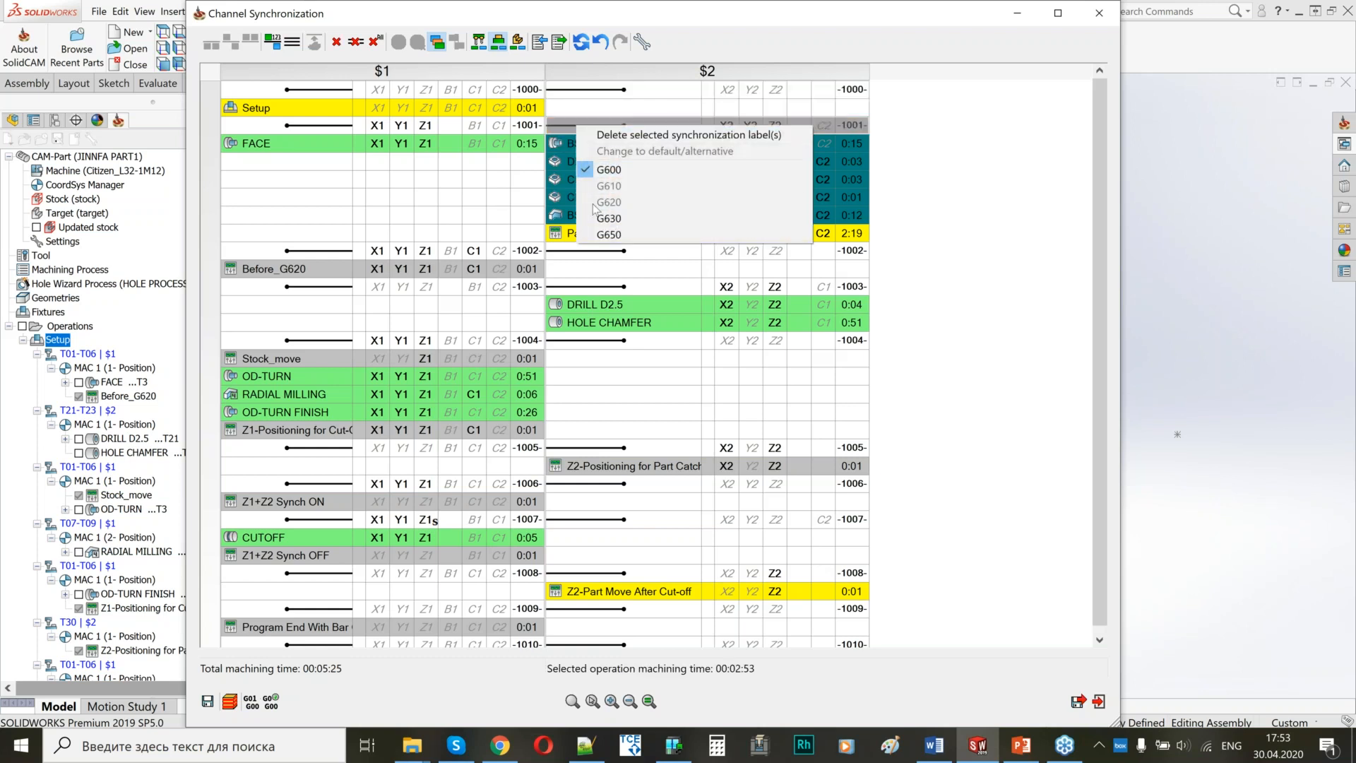
left_click(567, 131)
right_click(567, 132)
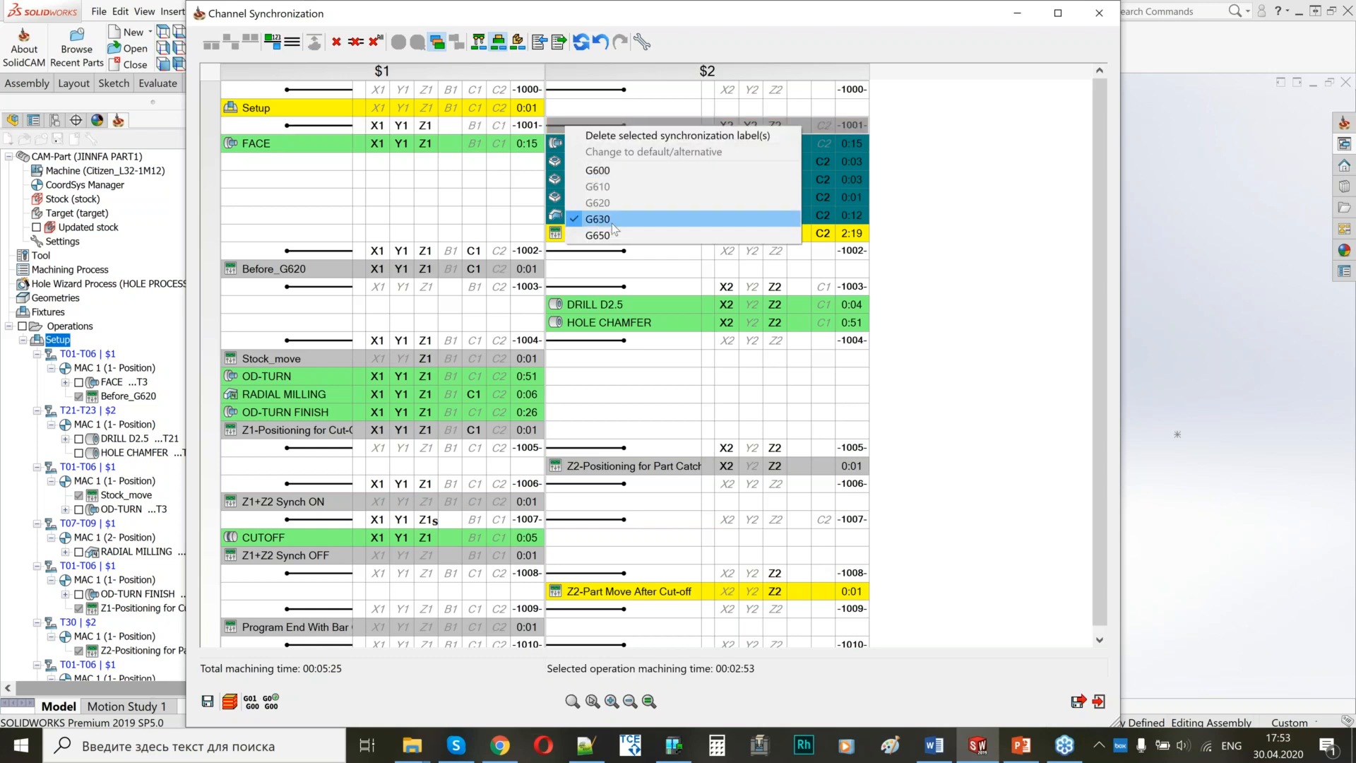
left_click(497, 125)
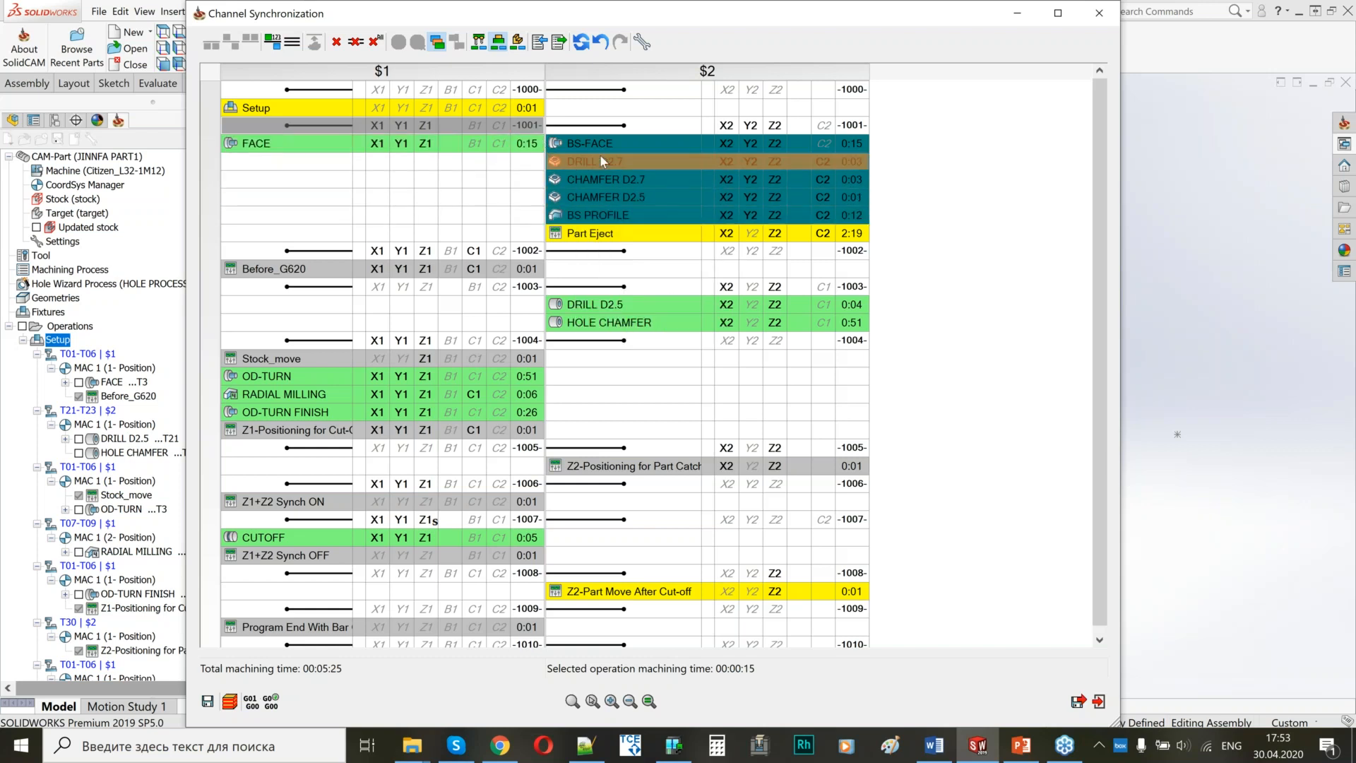
Insert a synchronization label between BS PROFILE and Part Eject across both channels, and check its G-code mode.
left_click(557, 236)
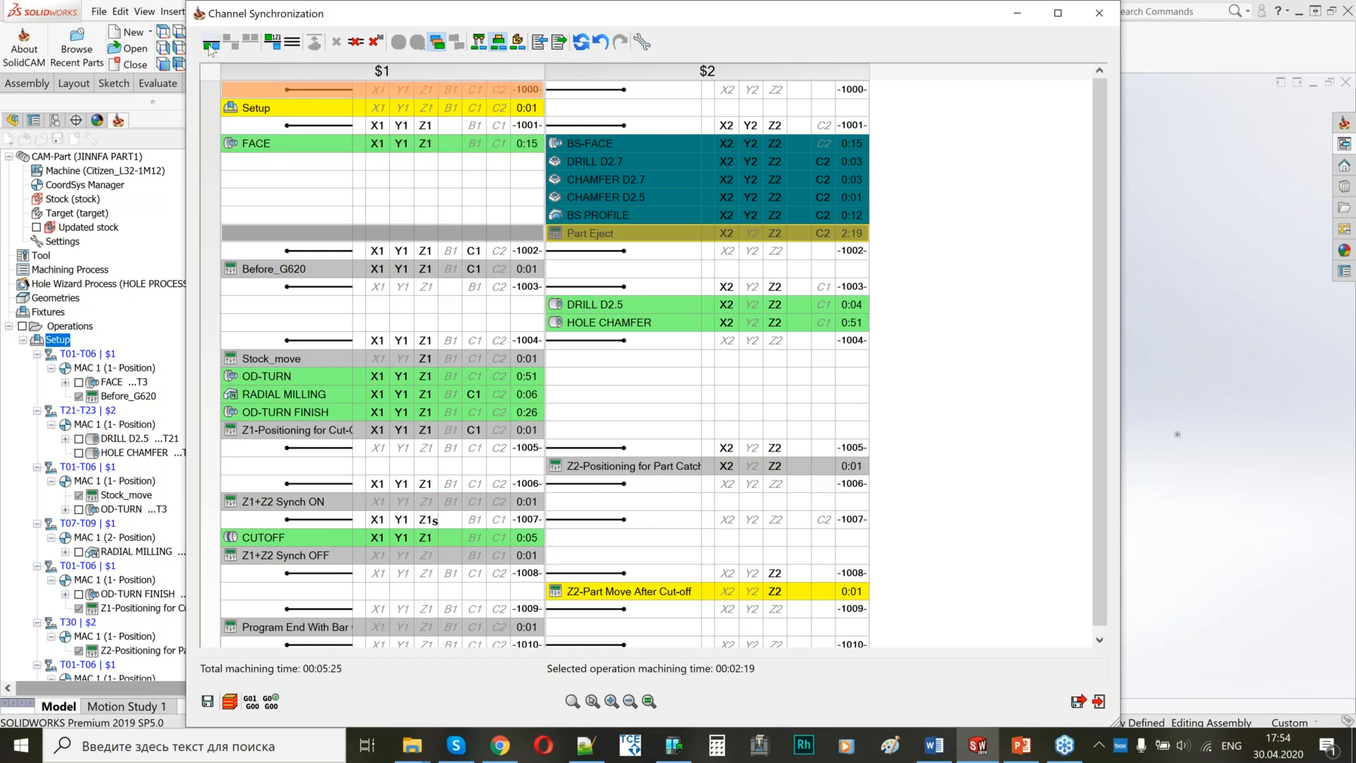
left_click(211, 44)
right_click(569, 232)
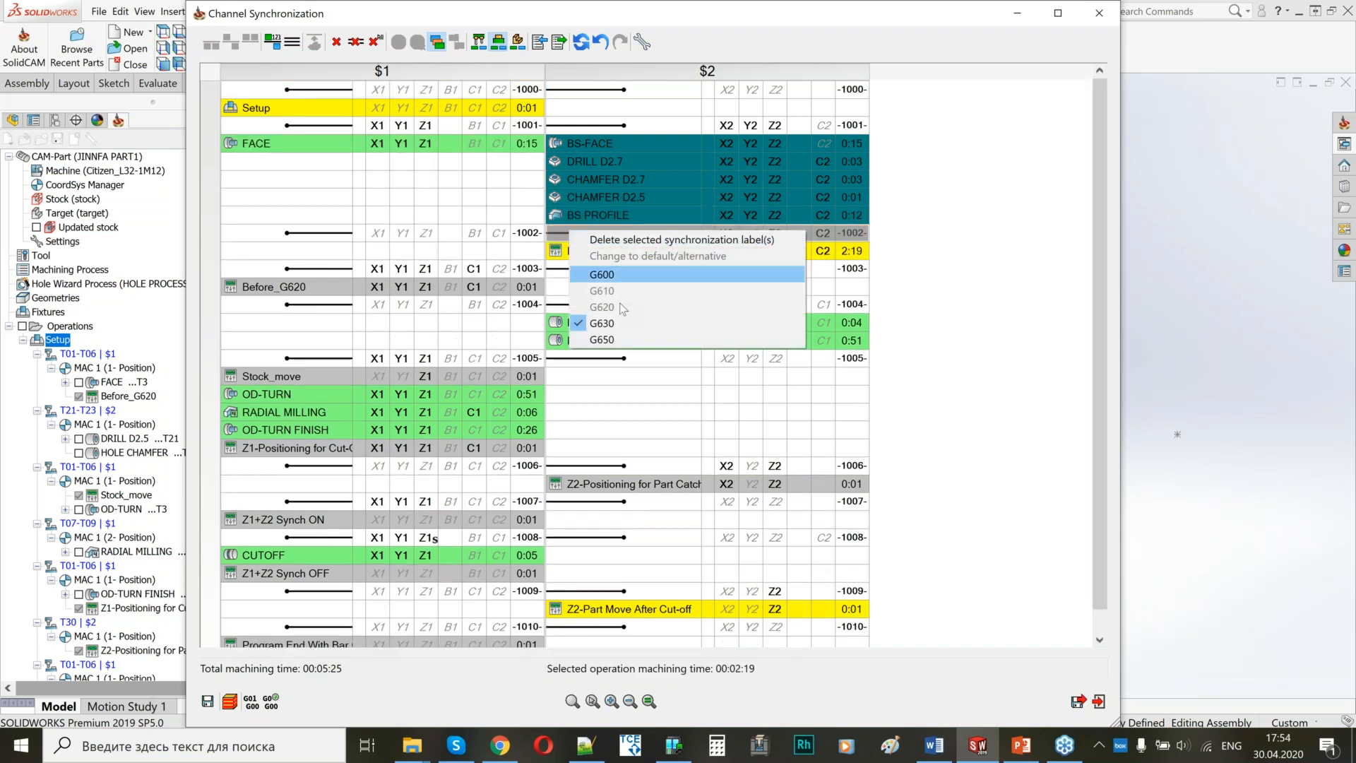
left_click(427, 220)
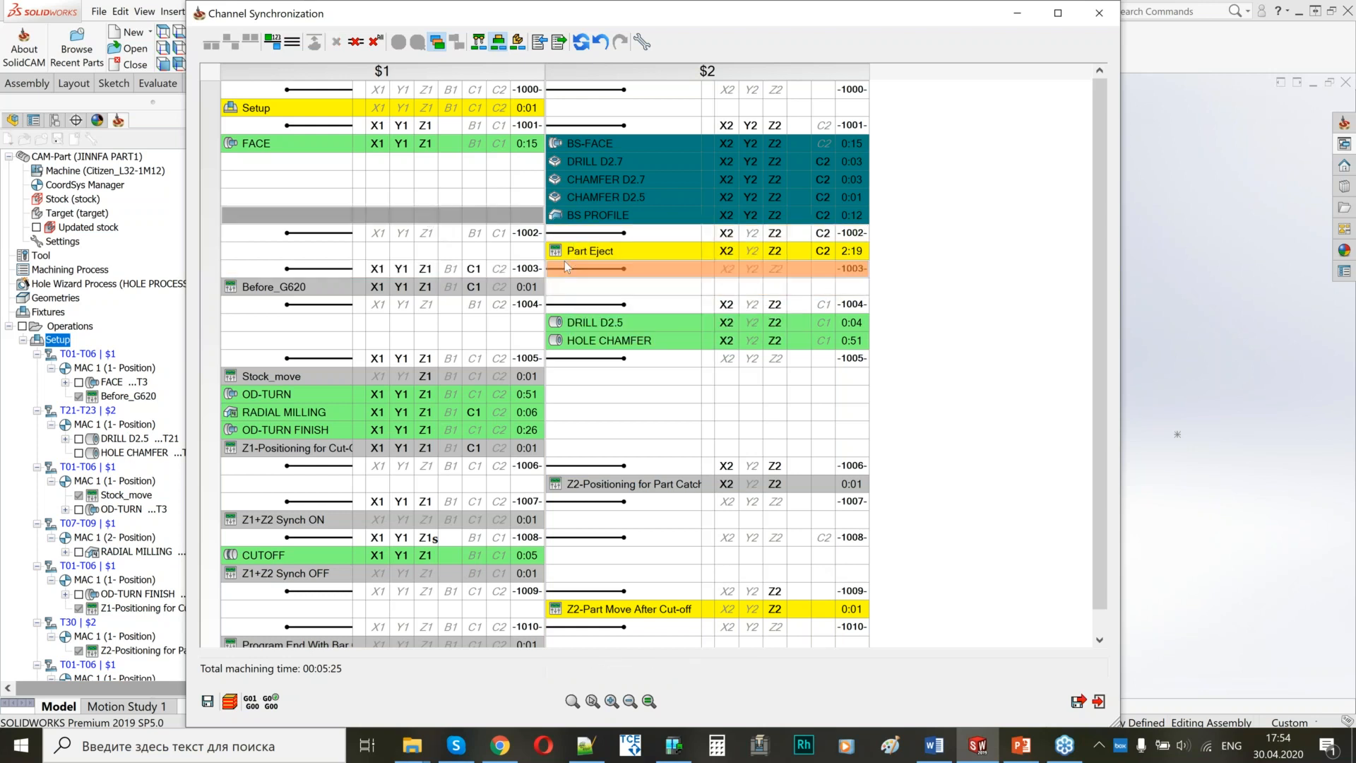
Set the synchronization label before DRILL D2.5 to G620, and keep G600 for the label before Stock_move.
right_click(565, 261)
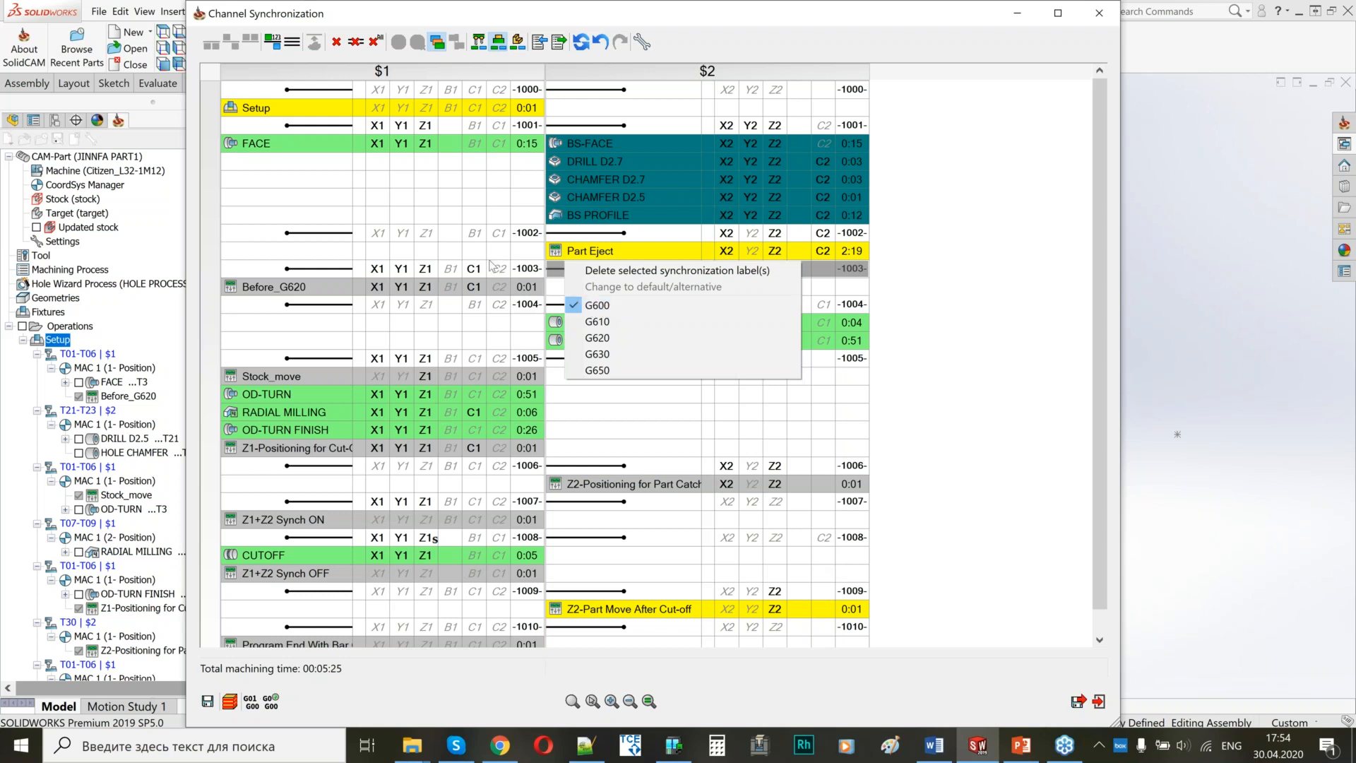
left_click(535, 305)
left_click(562, 304)
right_click(561, 305)
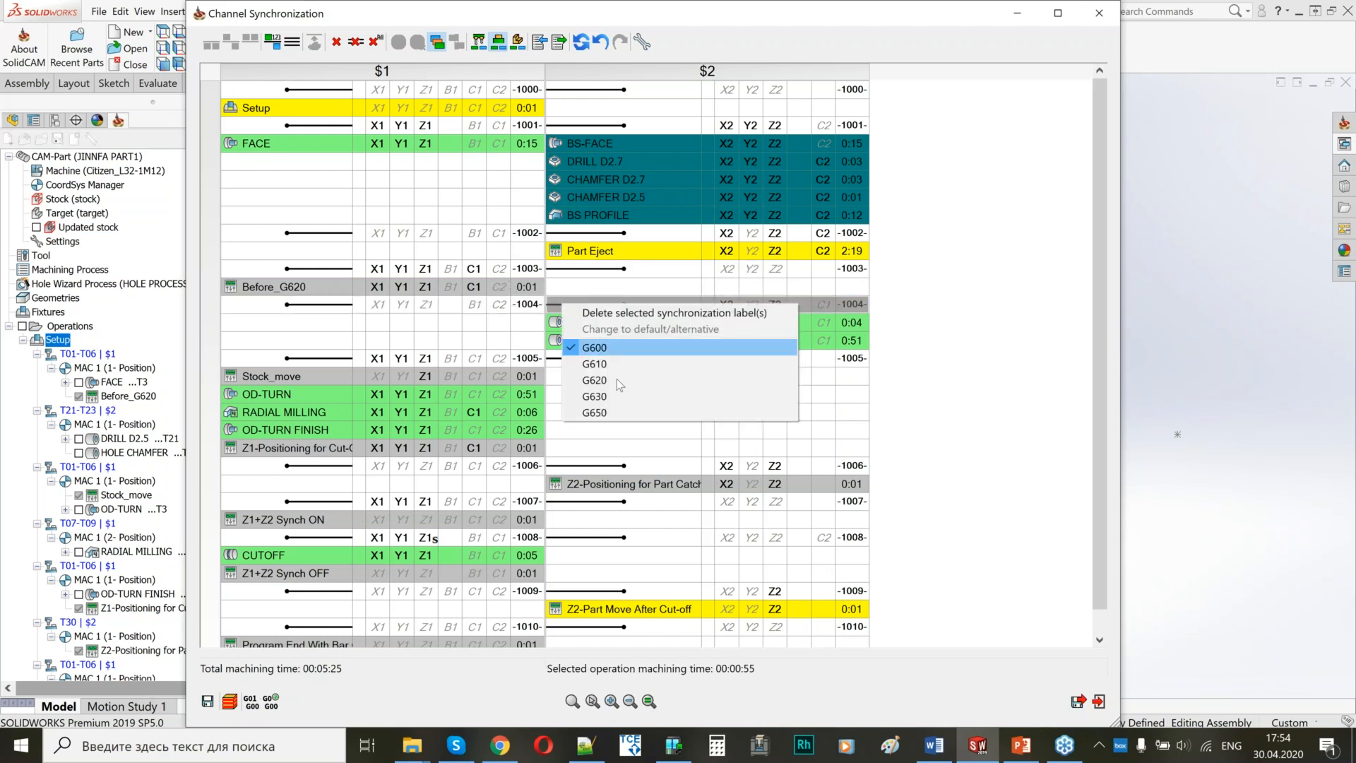
left_click(616, 381)
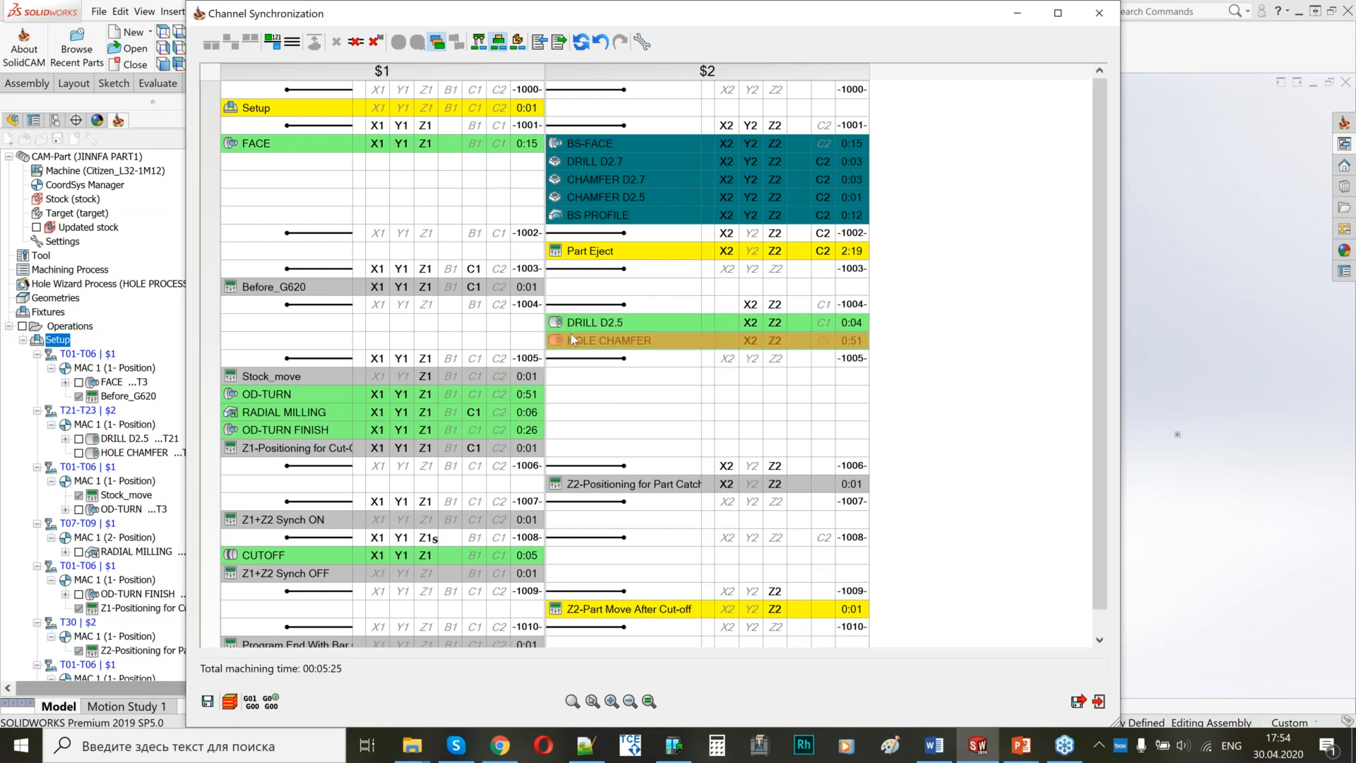
mouse_move(571, 338)
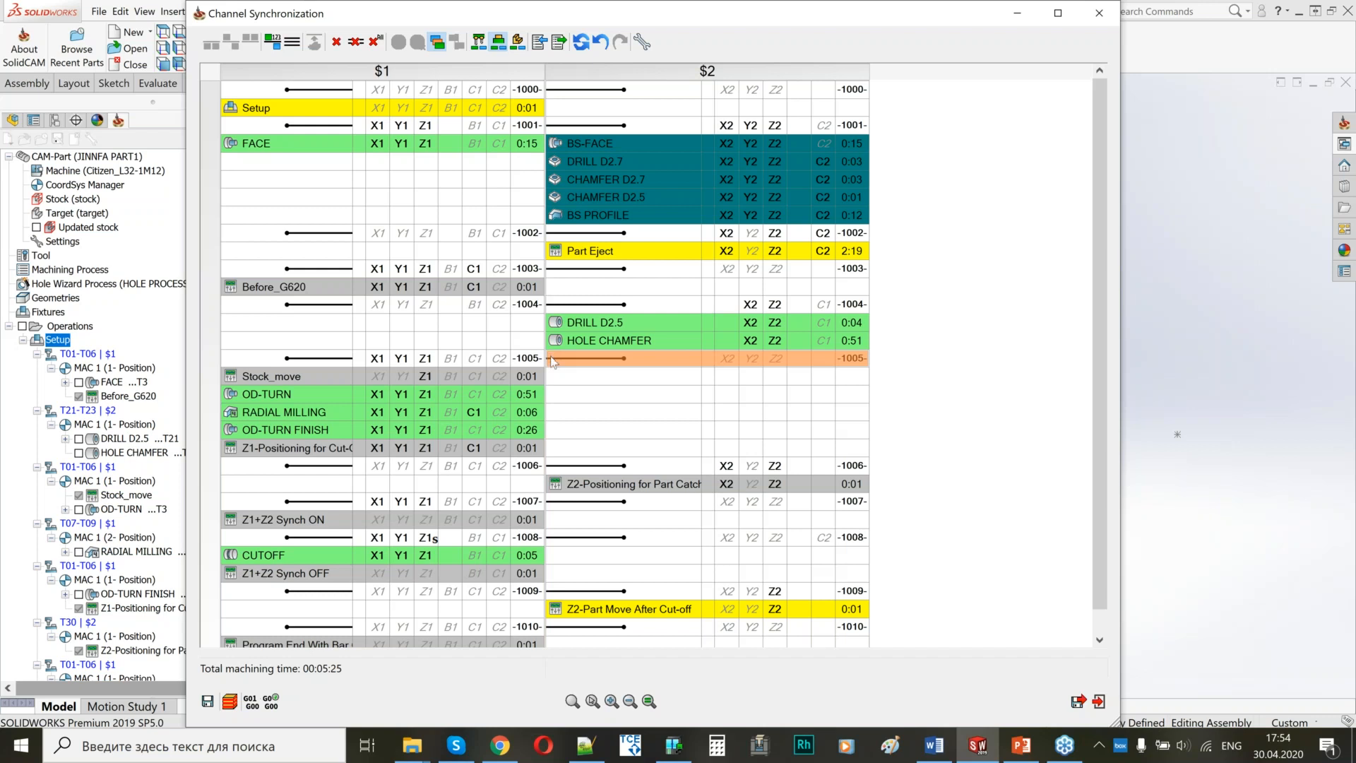
right_click(552, 361)
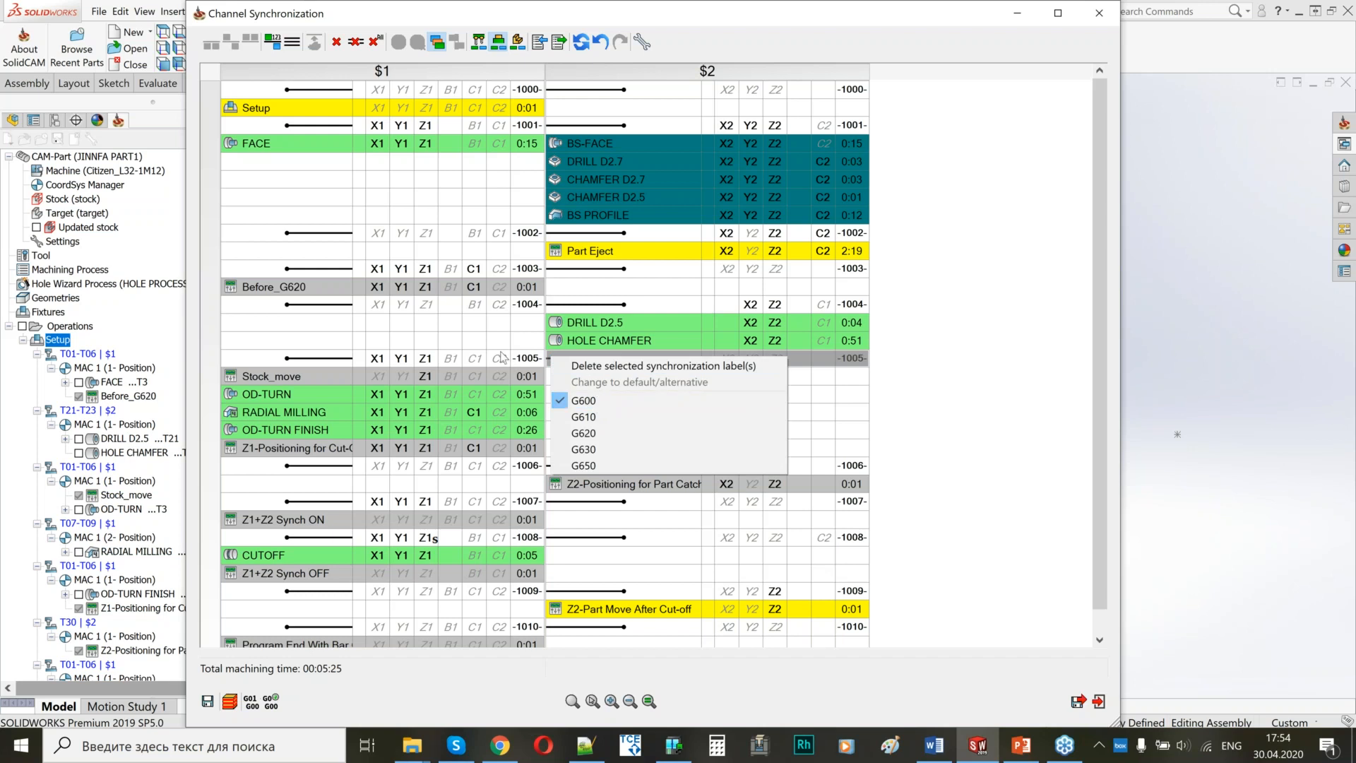
left_click(597, 403)
Set synchronization label 1006, before Z2-Positioning for Part Catch, to G650.
left_click_drag(452, 468, 431, 341)
scroll(364, 436, "down", 1)
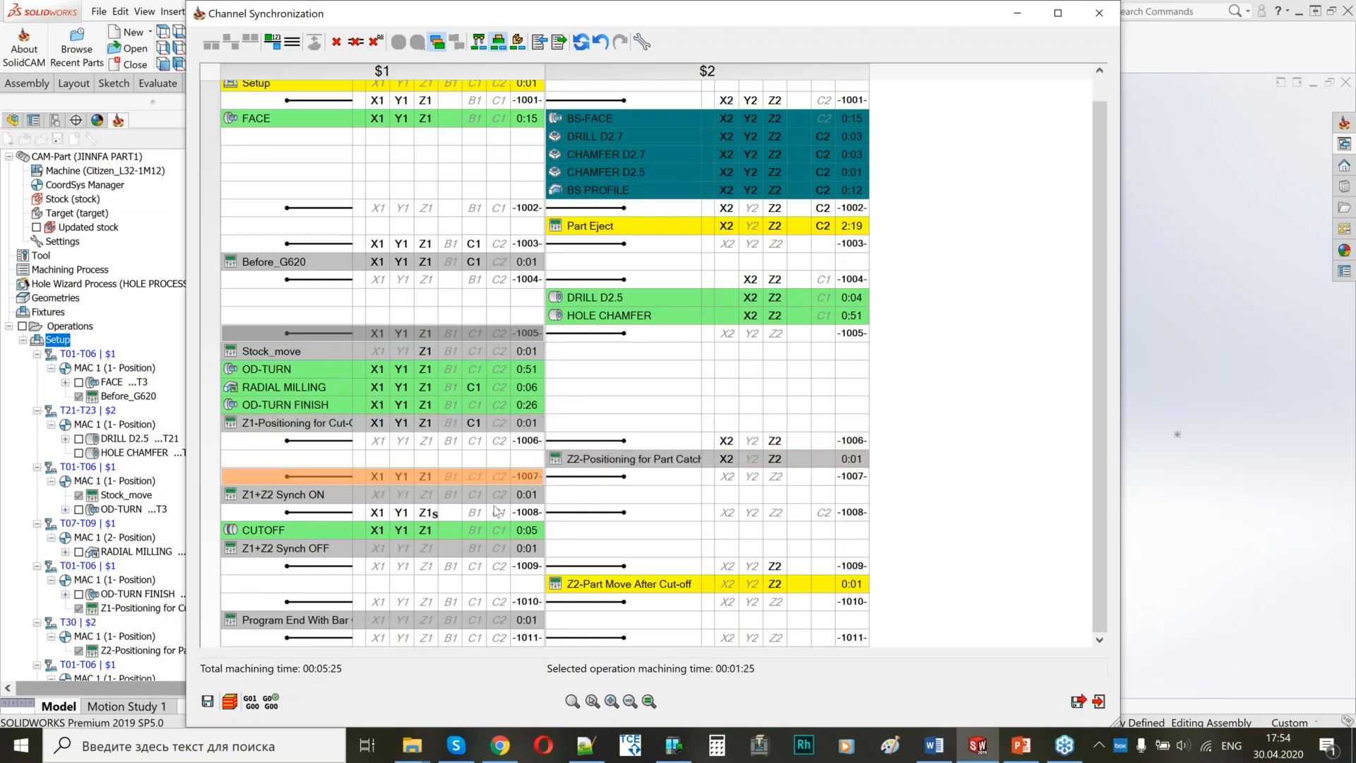
right_click(590, 446)
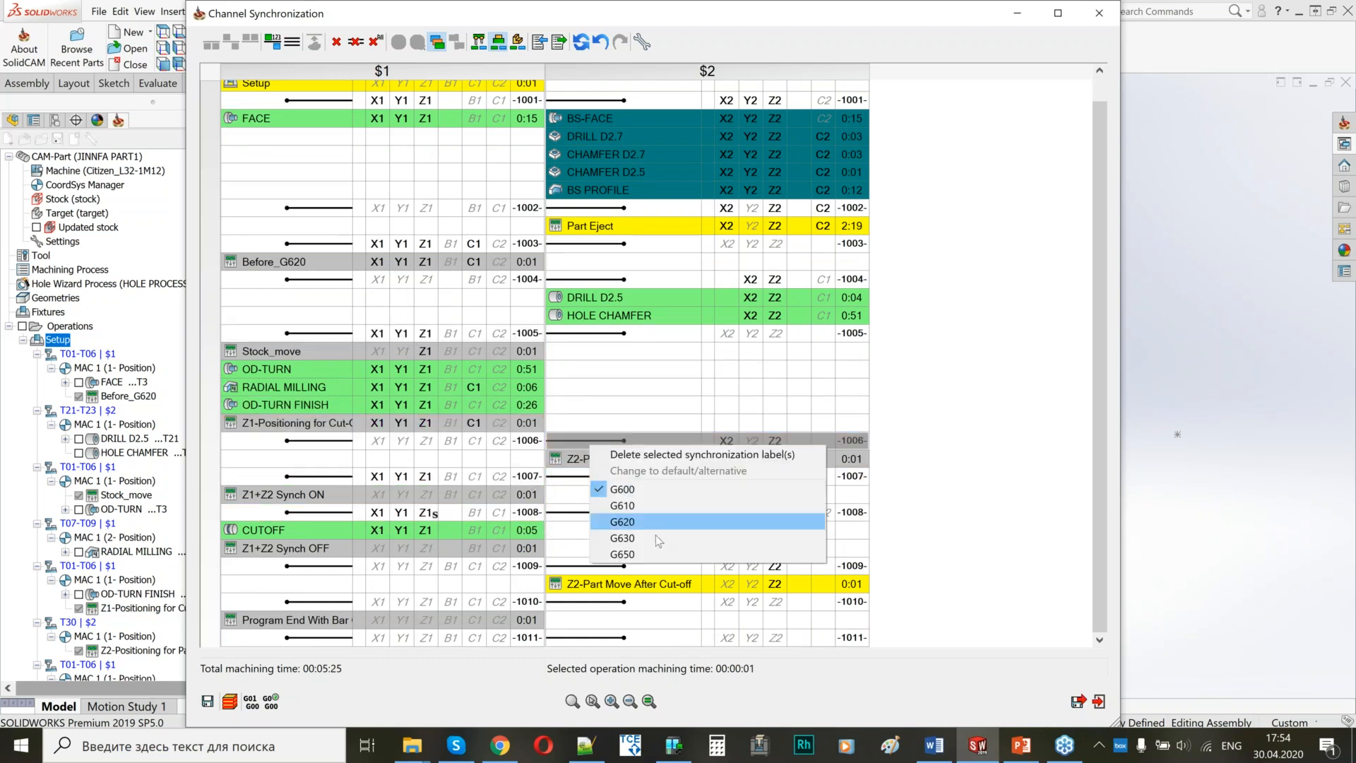
left_click(625, 554)
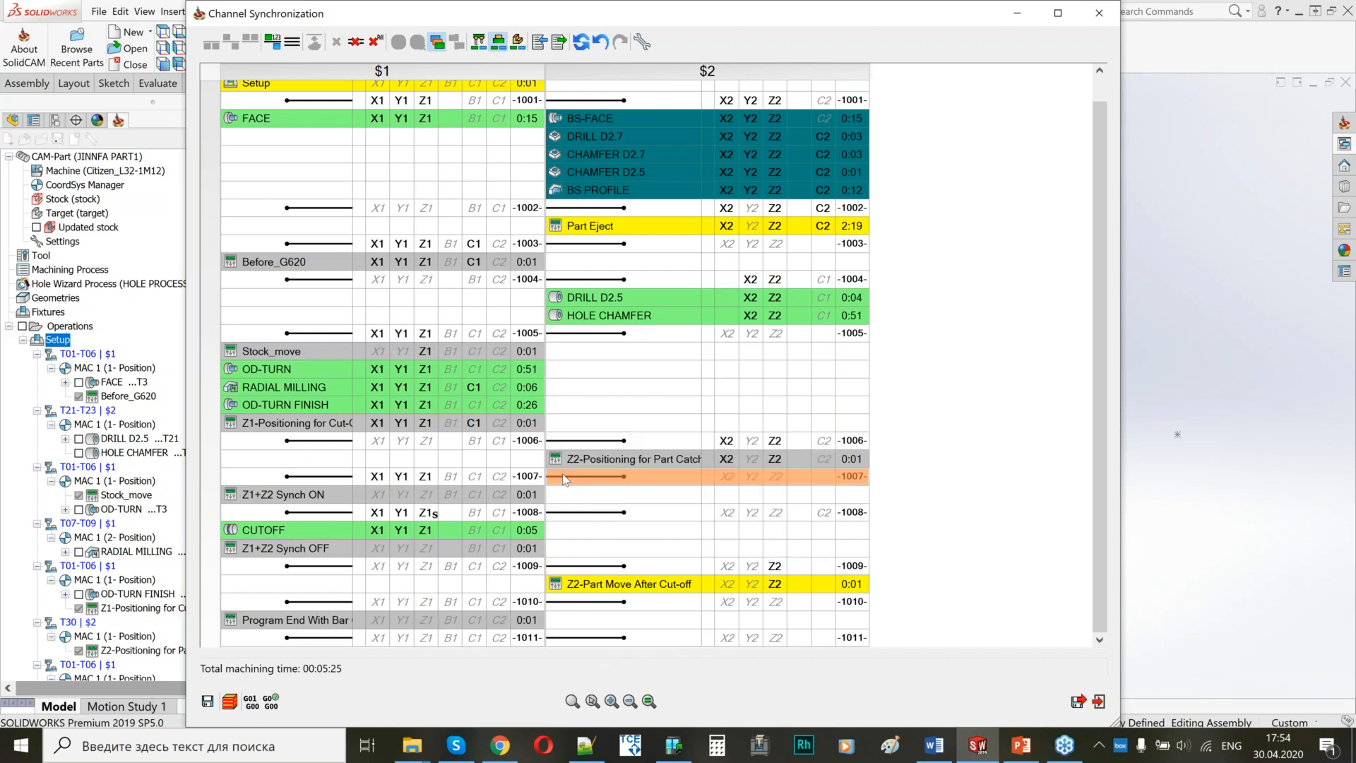
Delete the synchronization label between Z1+Z2 Synch ON and CUTOFF, and set label 1007, before Z1+Z2 Synch ON, to G650.
right_click(558, 516)
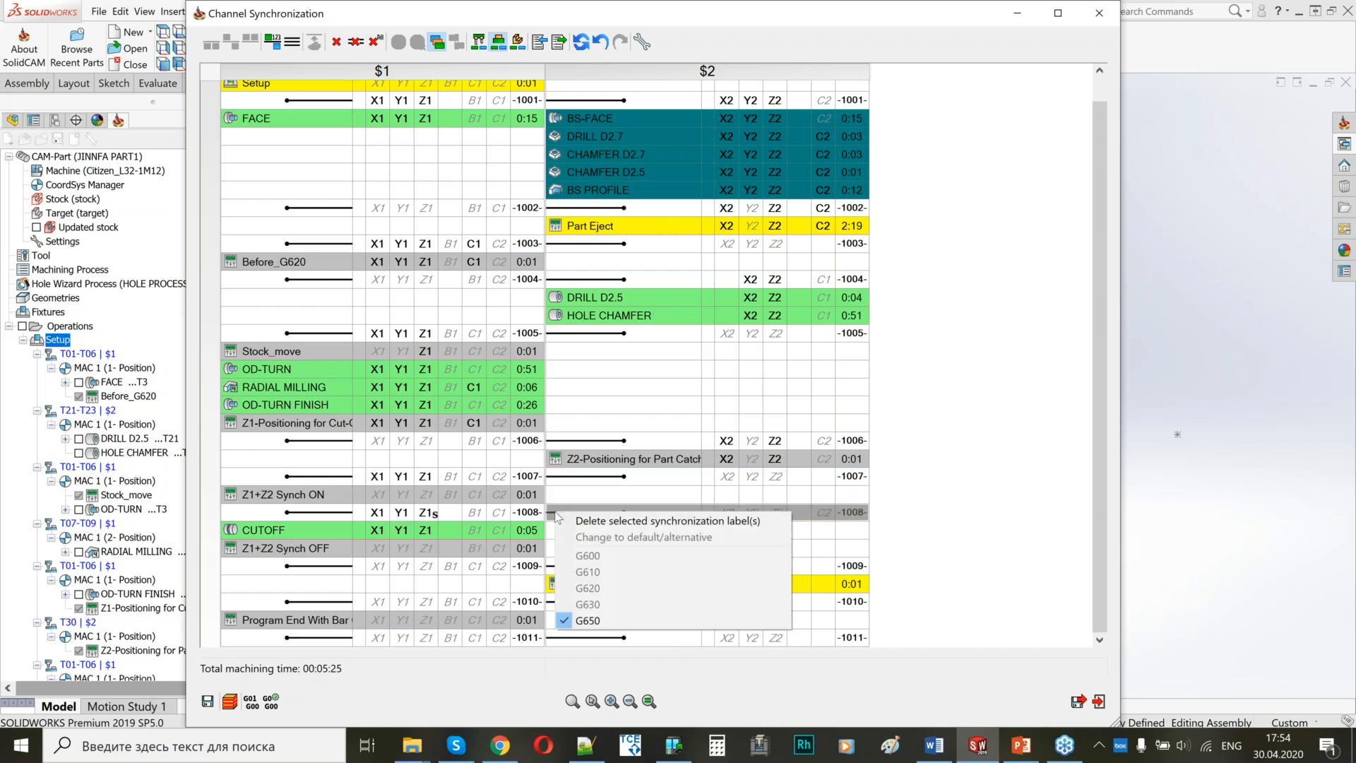
left_click(599, 522)
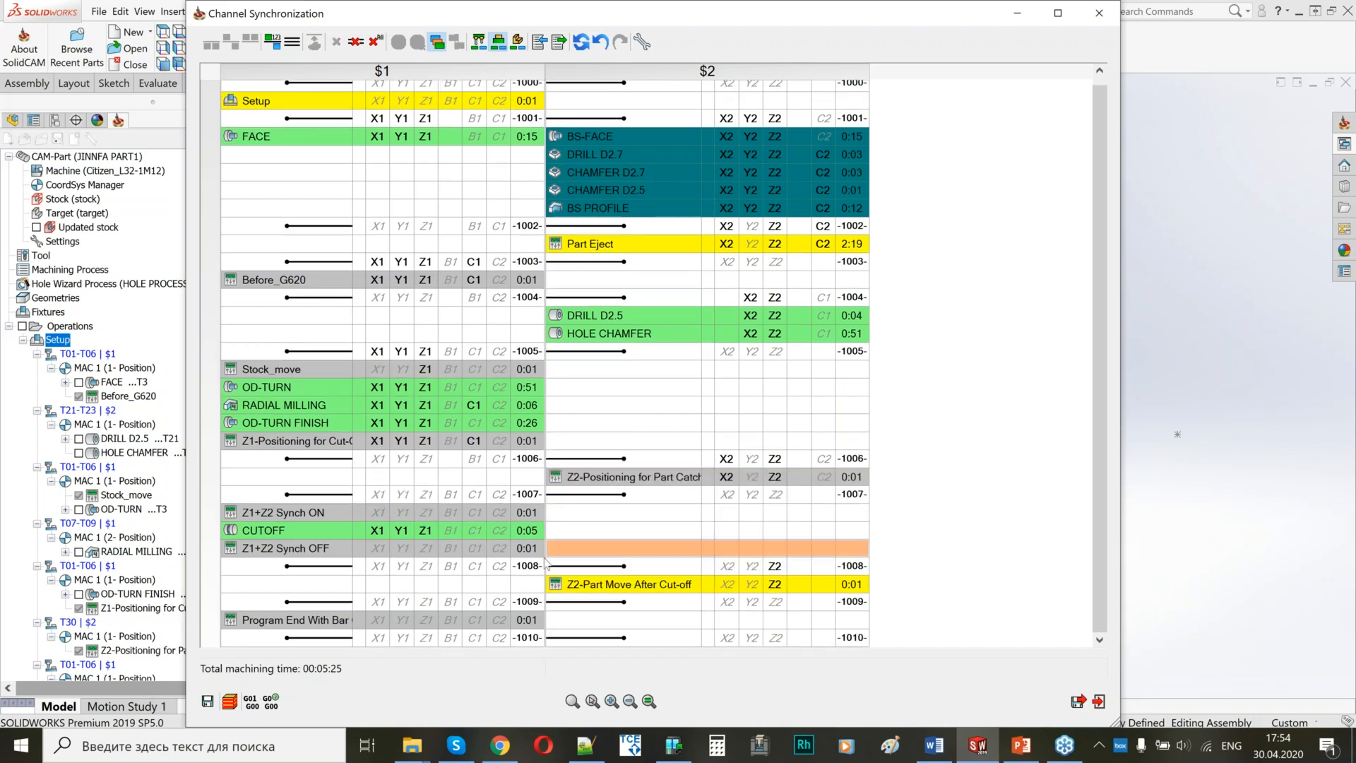
right_click(560, 570)
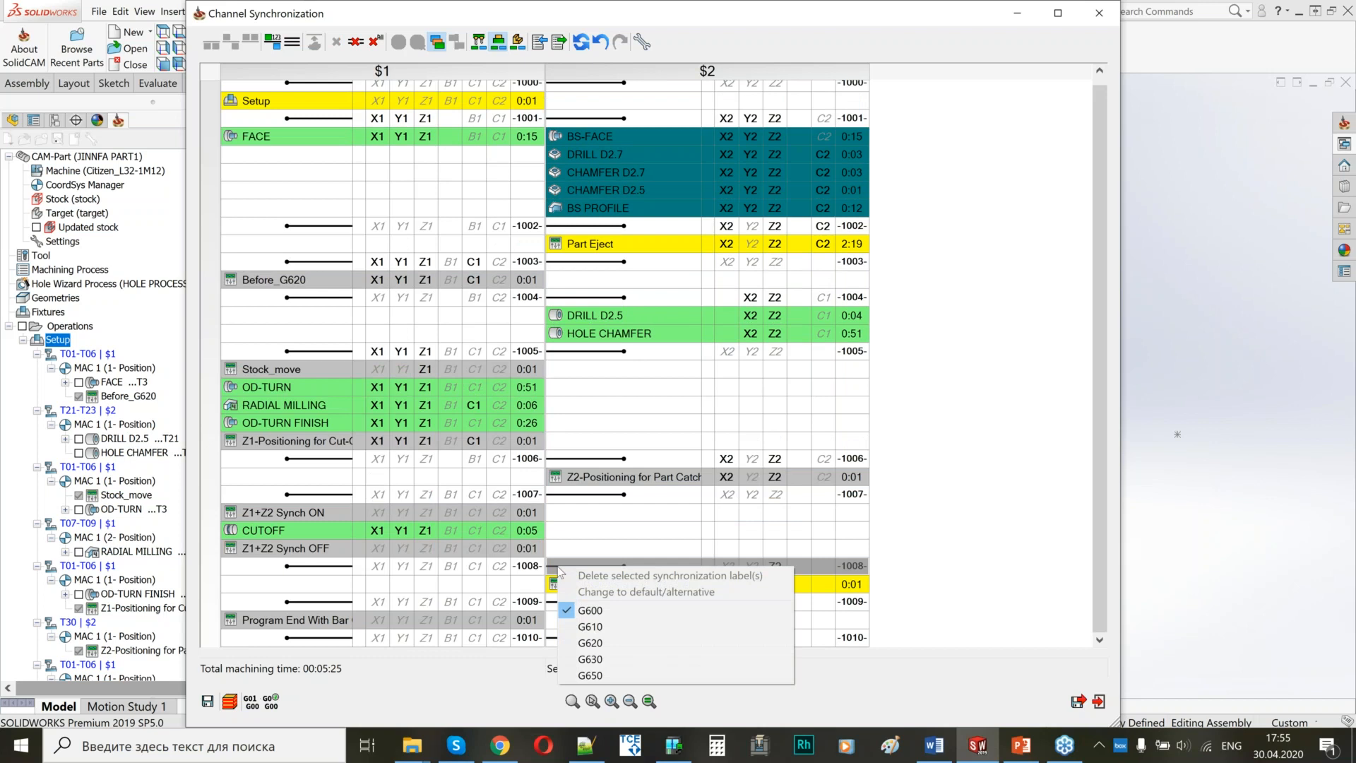
right_click(575, 494)
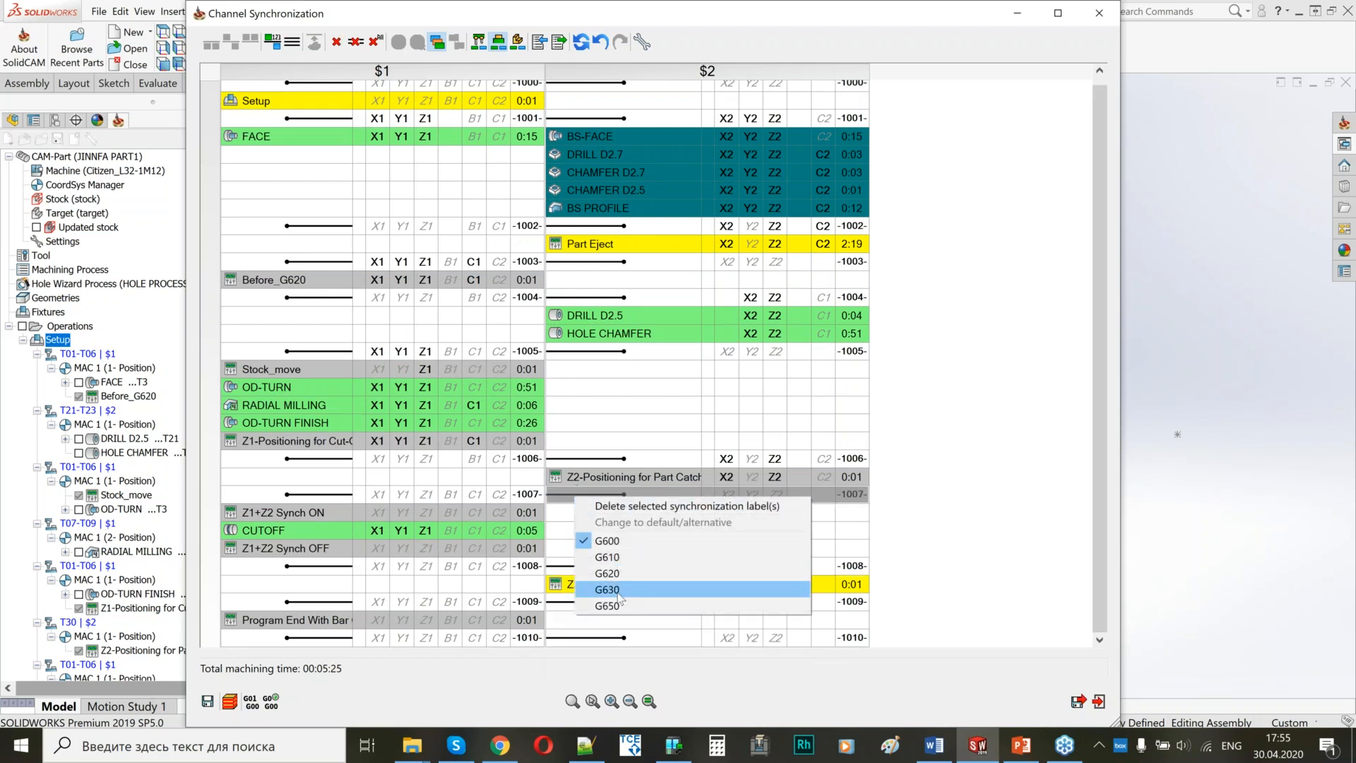
left_click(613, 606)
Keep G600 for the label before Z2-Part Move After Cut-off, and delete the label before Program End With Bar Change.
left_click(568, 568)
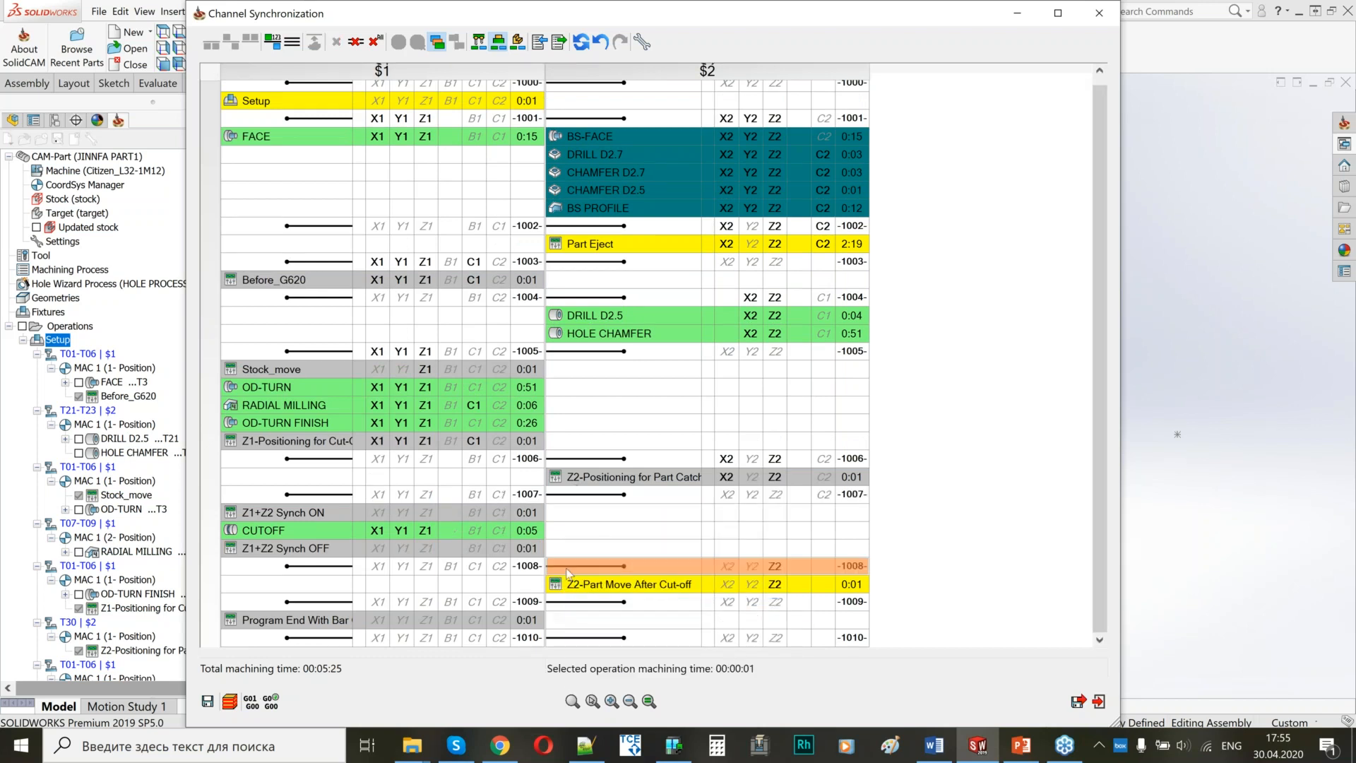
right_click(568, 571)
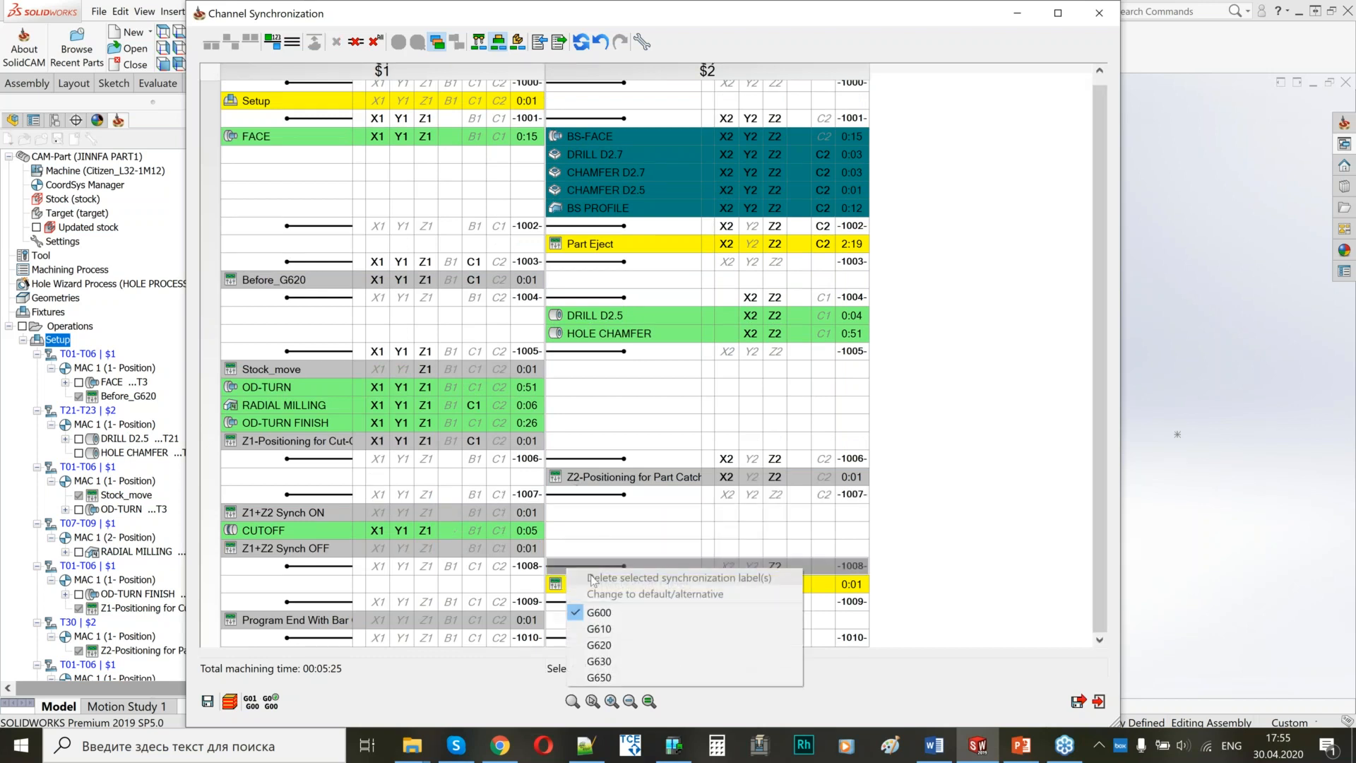
left_click(601, 612)
right_click(563, 604)
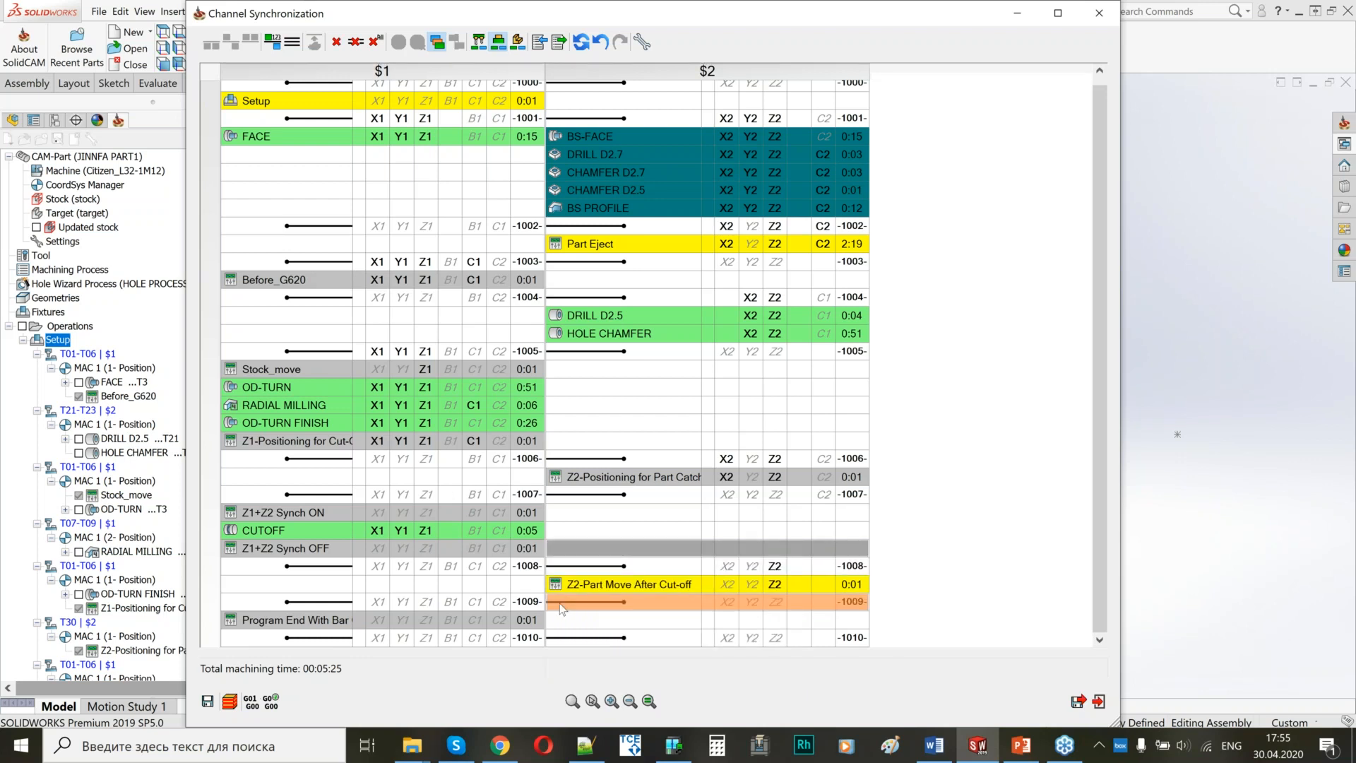
left_click(593, 612)
right_click(575, 578)
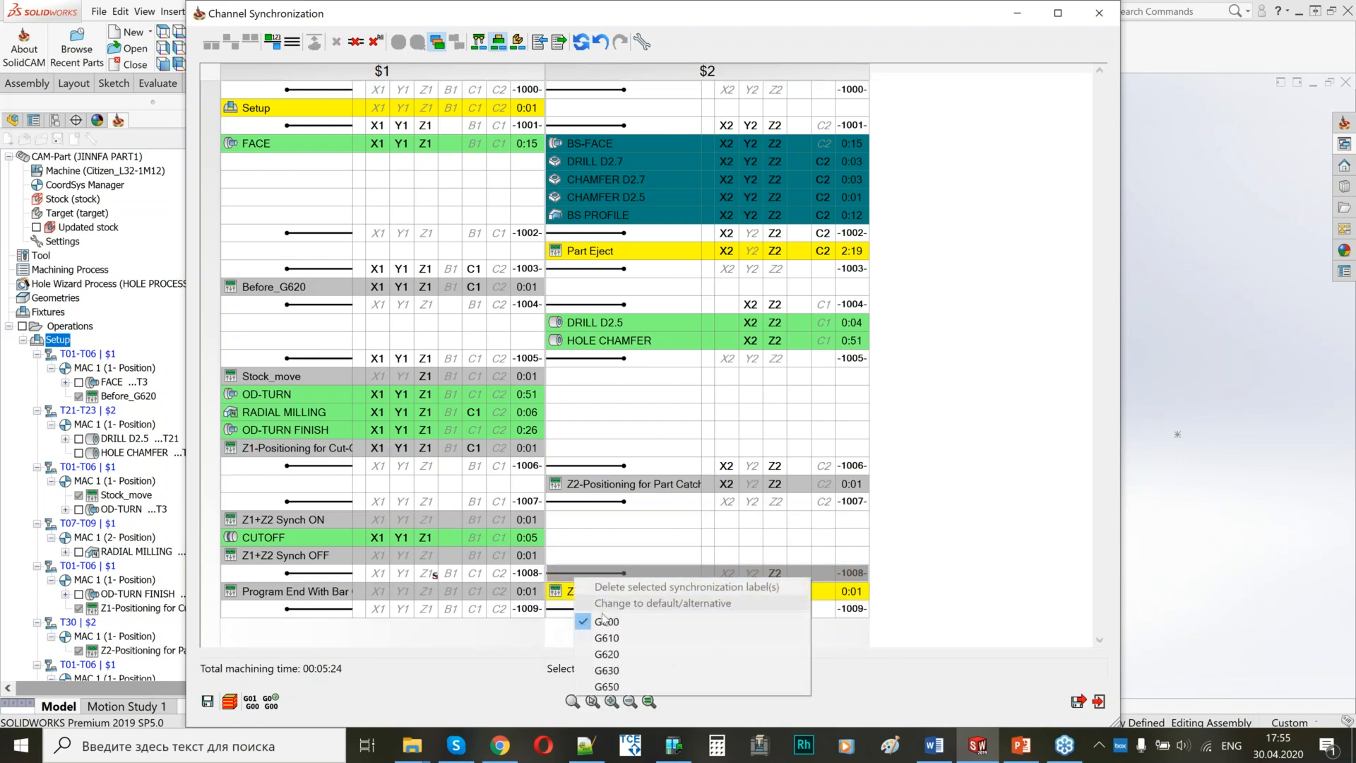
left_click(604, 519)
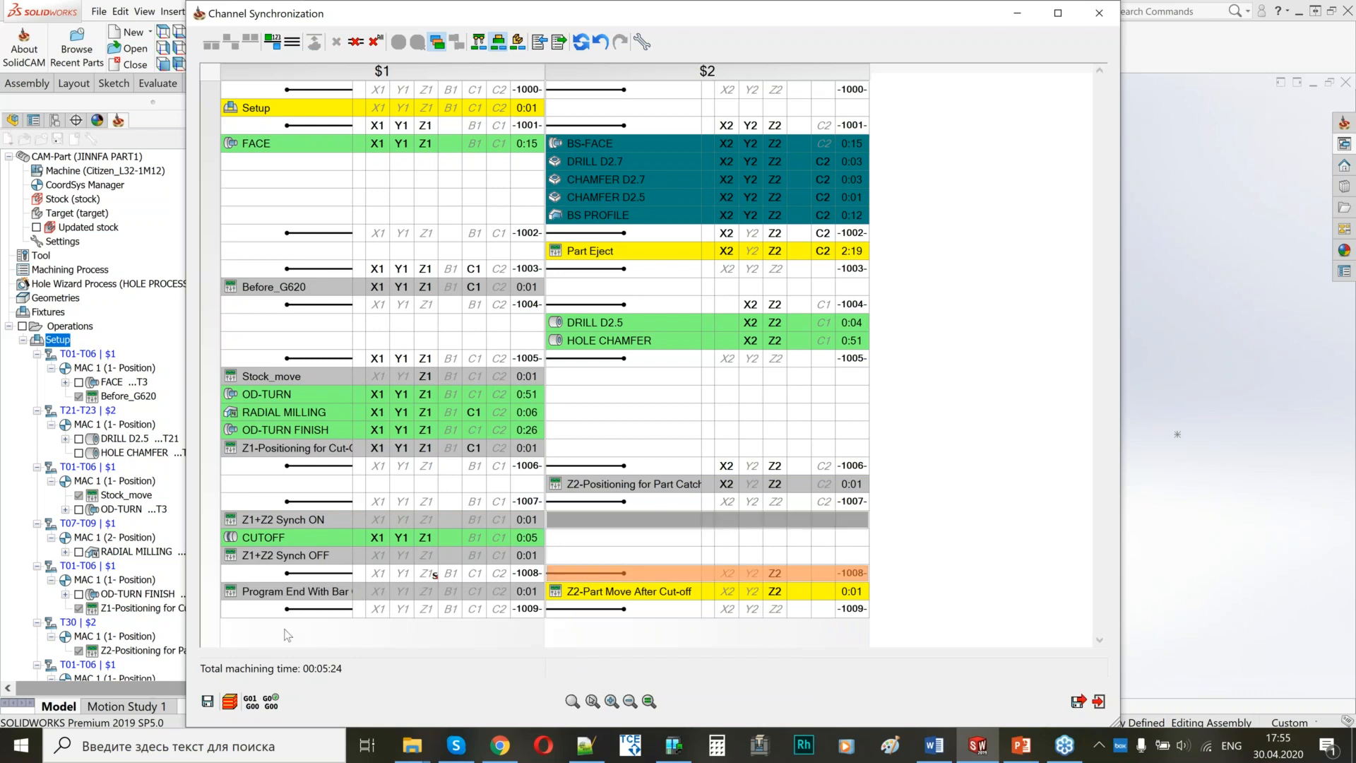
Save and close the channel synchronization, and start a Machine Simulation of the whole Setup.
left_click(209, 703)
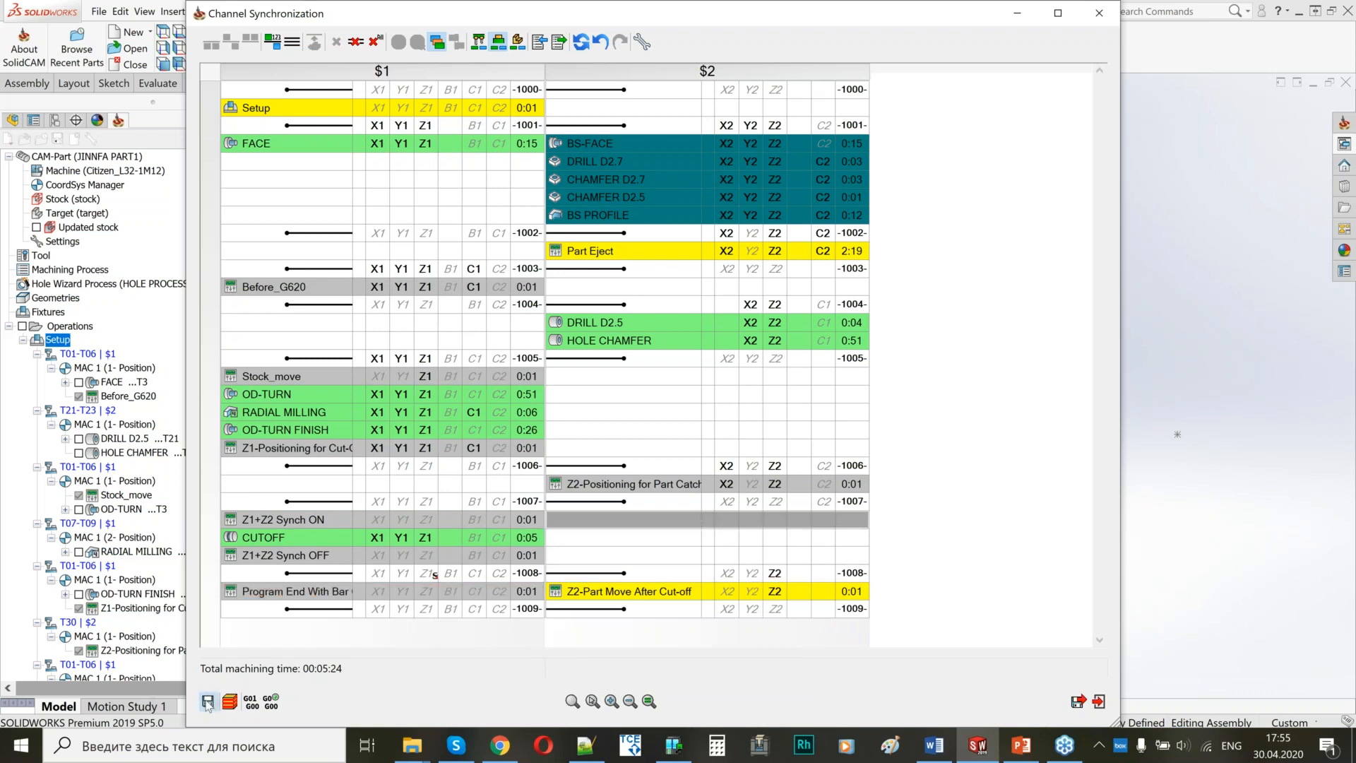
left_click(1078, 703)
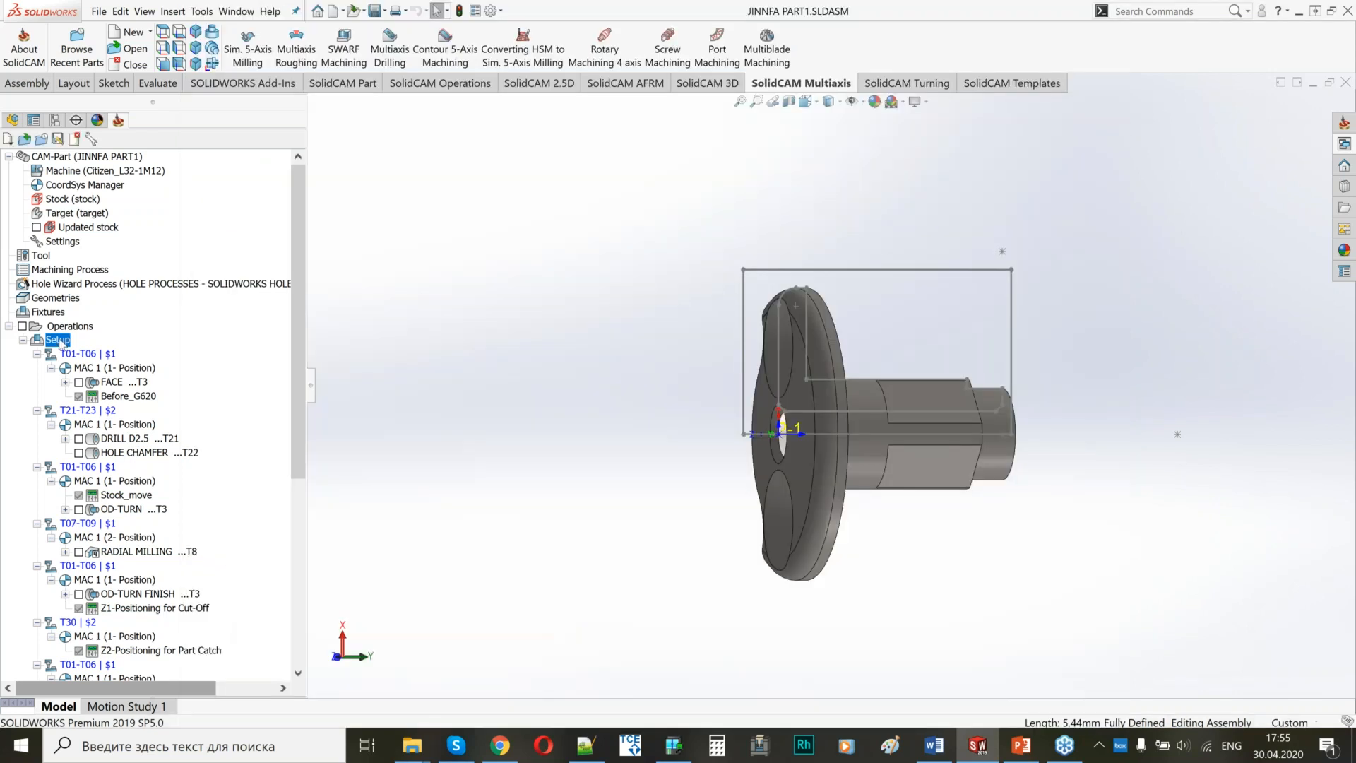
right_click(56, 339)
left_click(99, 393)
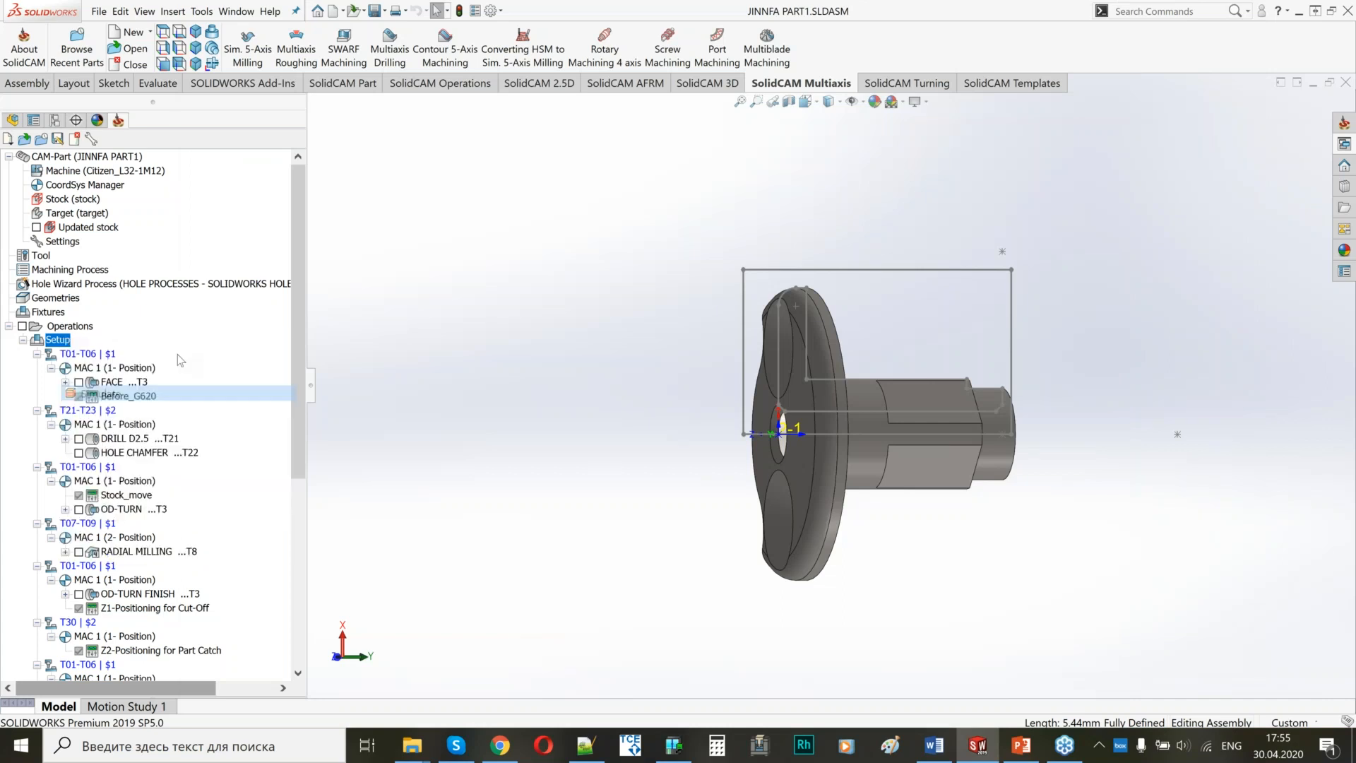
left_click(150, 80)
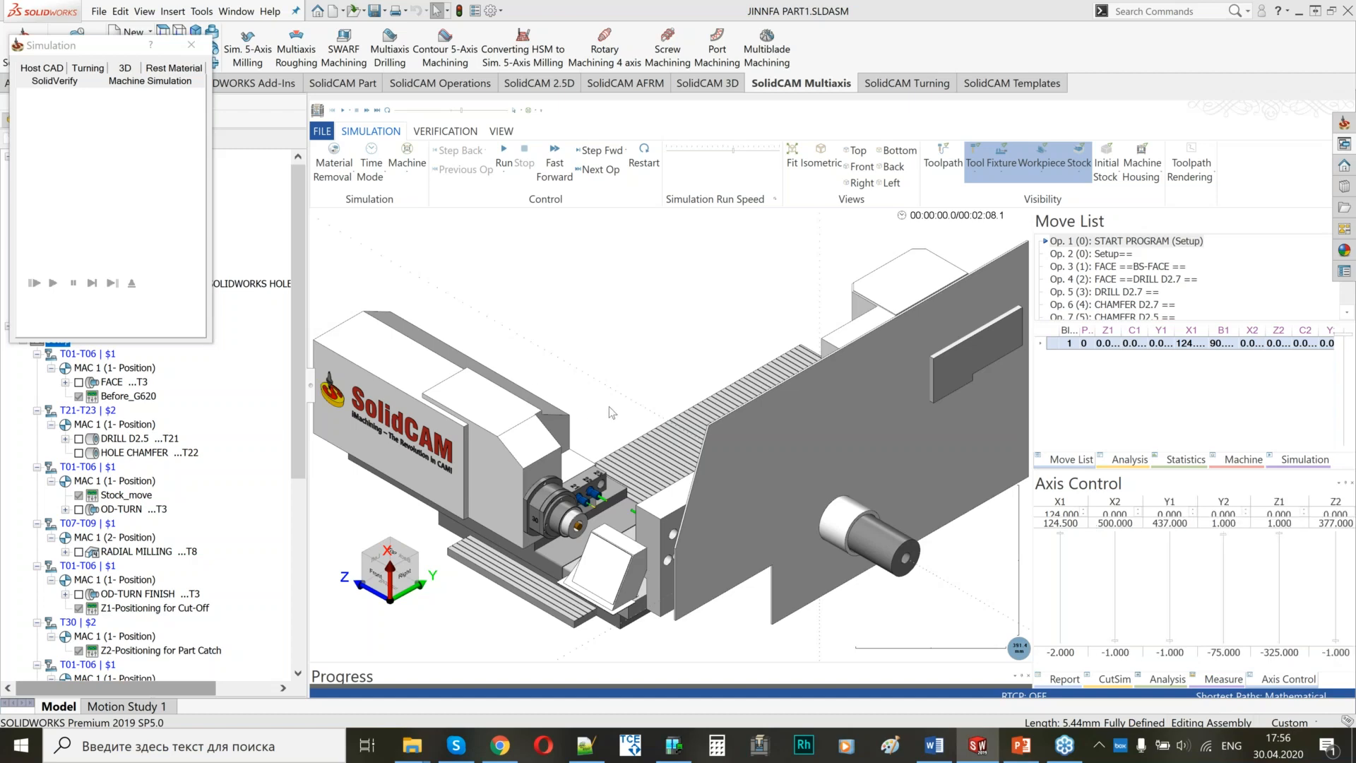
Run the machine simulation up to the OD-TURN operation, pause it, and examine the spindles, gang tools and back-tool block.
left_click_drag(631, 370, 723, 388)
scroll(723, 387, "up", 5)
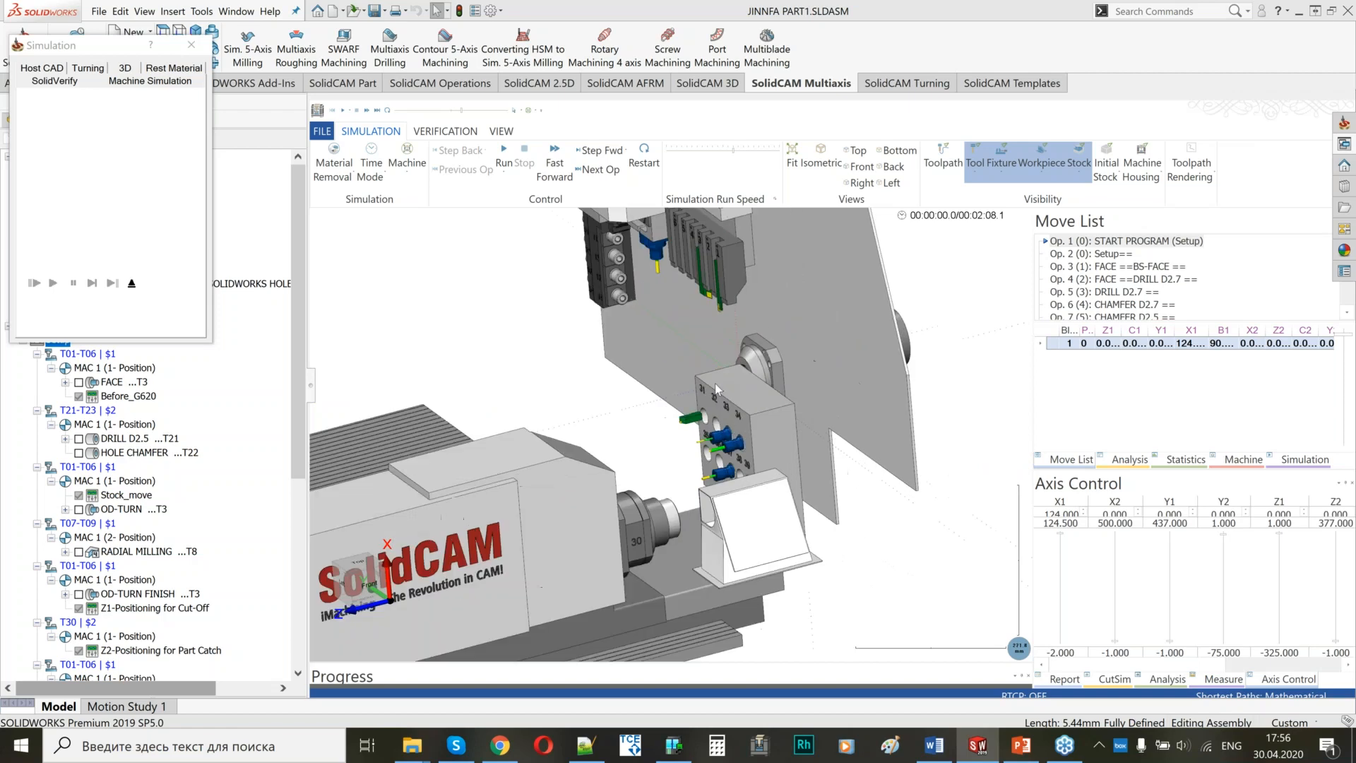
scroll(695, 401, "up", 8)
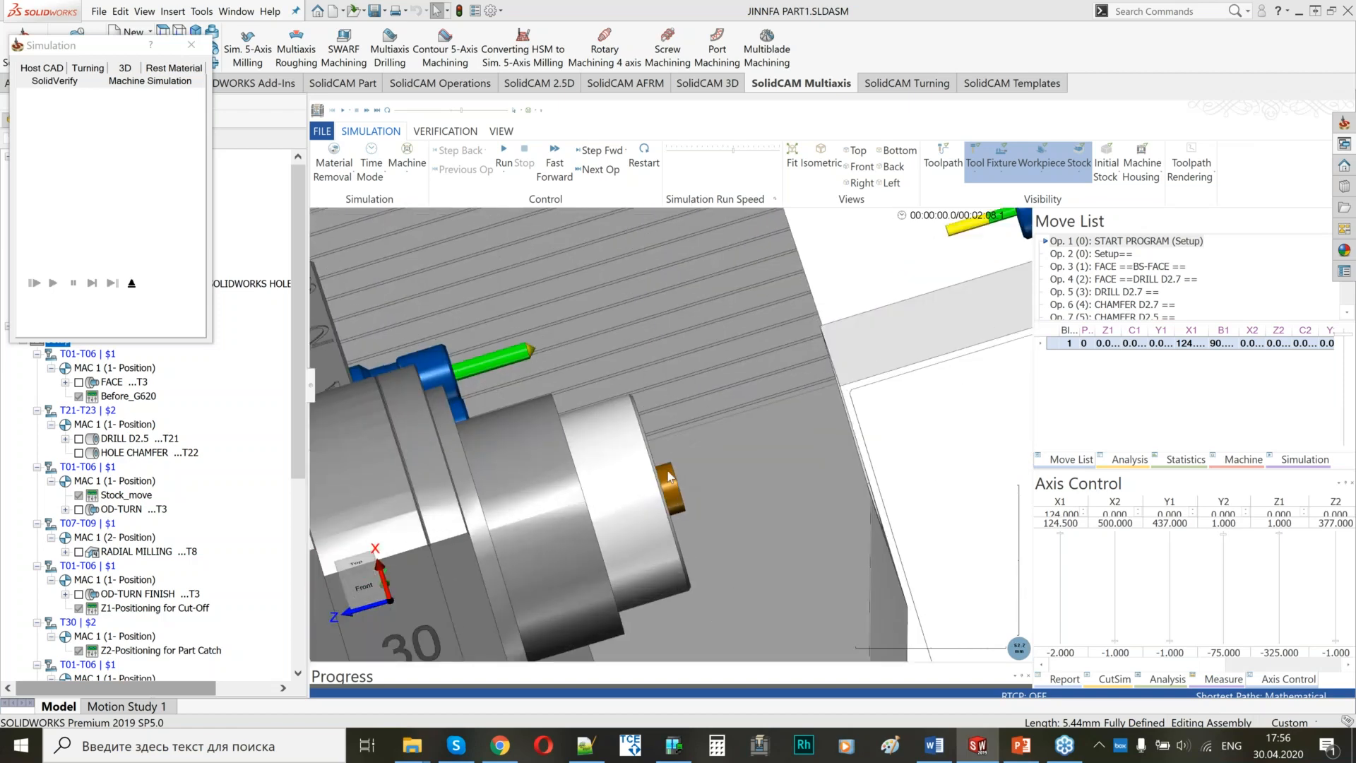
scroll(669, 477, "down", 10)
middle_click_drag(759, 416, 754, 385)
scroll(755, 381, "down", 4)
scroll(764, 309, "up", 2)
scroll(736, 392, "up", 3)
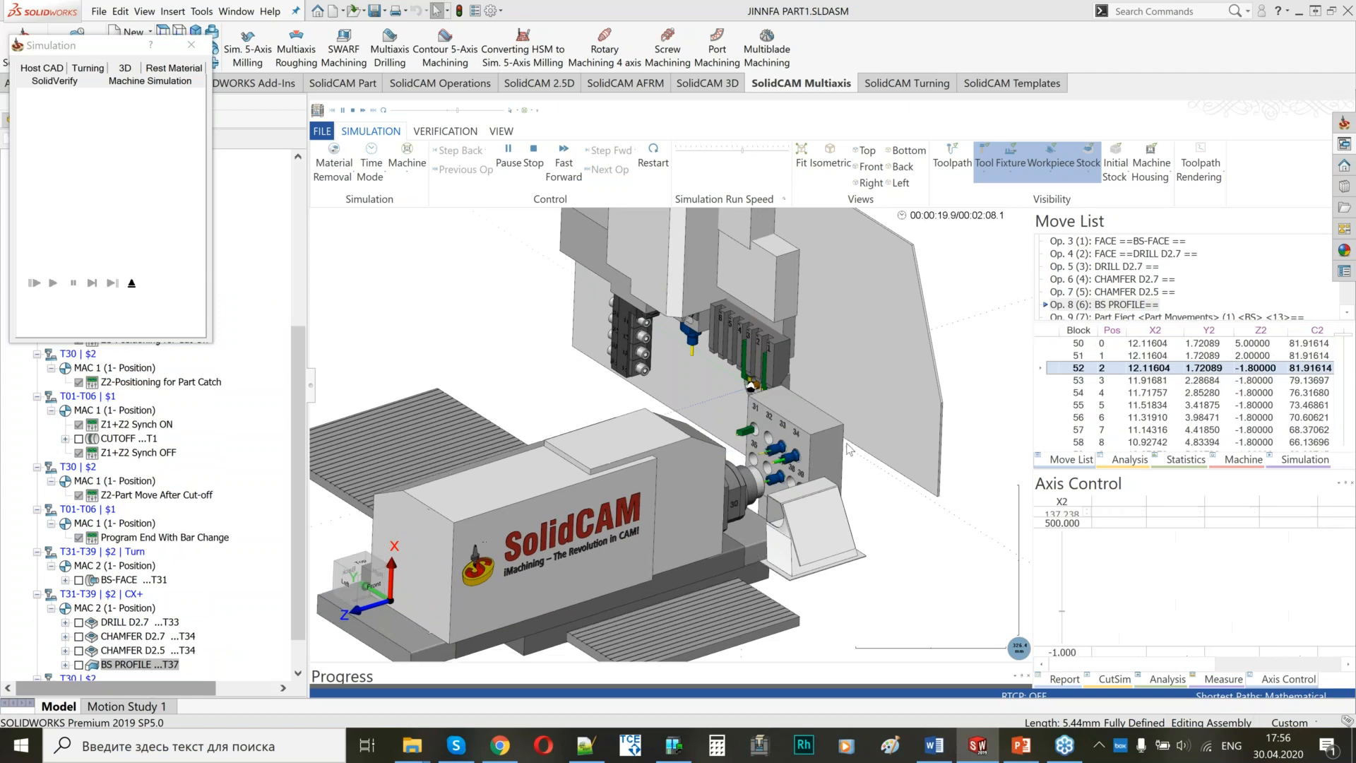
scroll(819, 445, "up", 5)
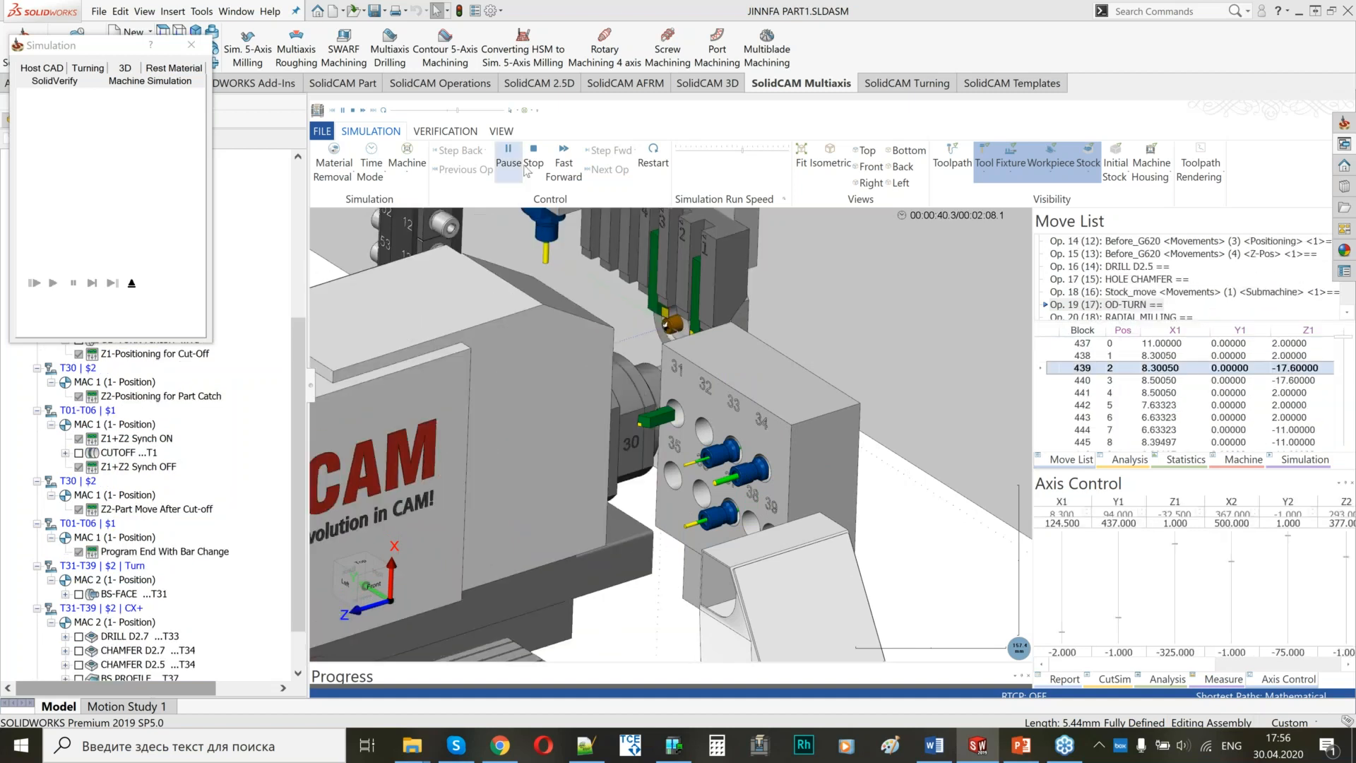
middle_click_drag(688, 337, 689, 373)
scroll(689, 377, "down", 4)
scroll(657, 304, "up", 2)
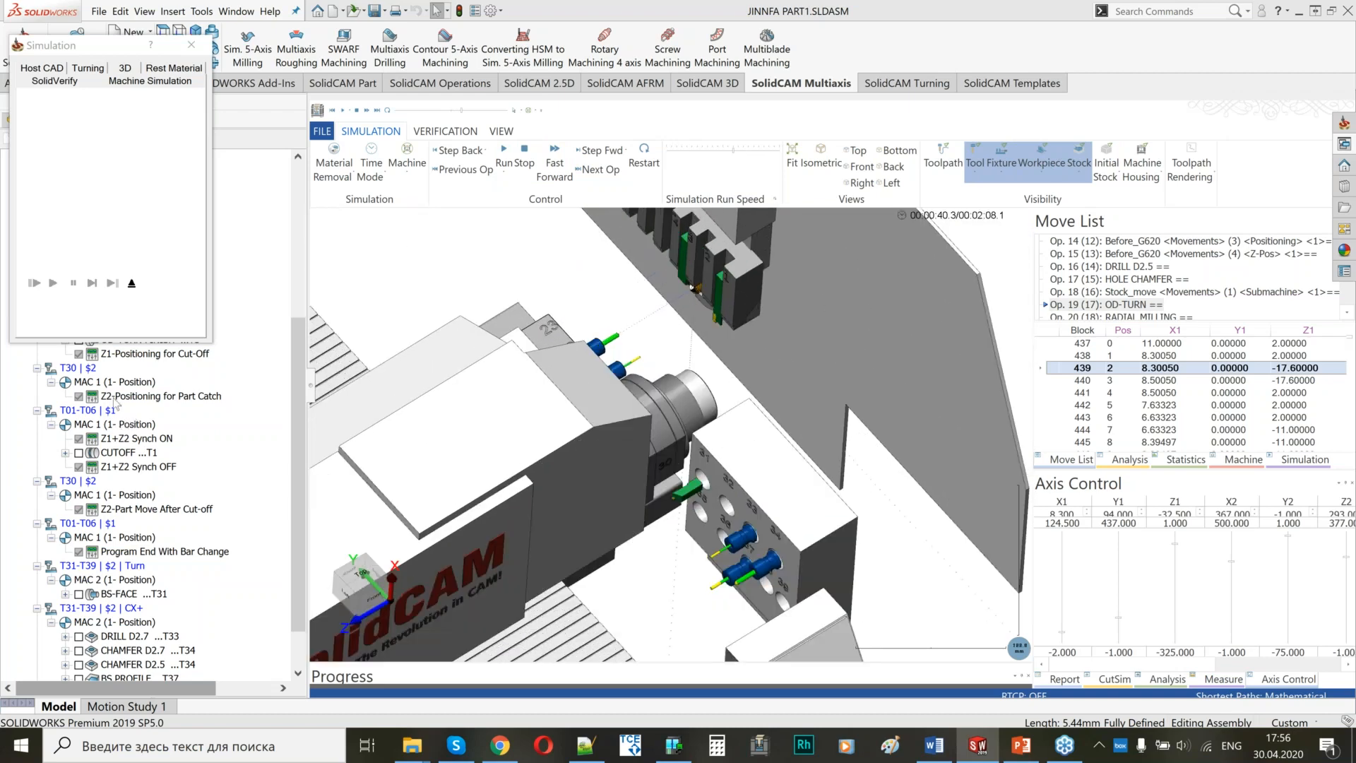
Move the simulation to DRILL D2.5 and examine the drill's alignment with the bar, relating it to the Before_G620 operation.
left_click_drag(119, 54, 306, 51)
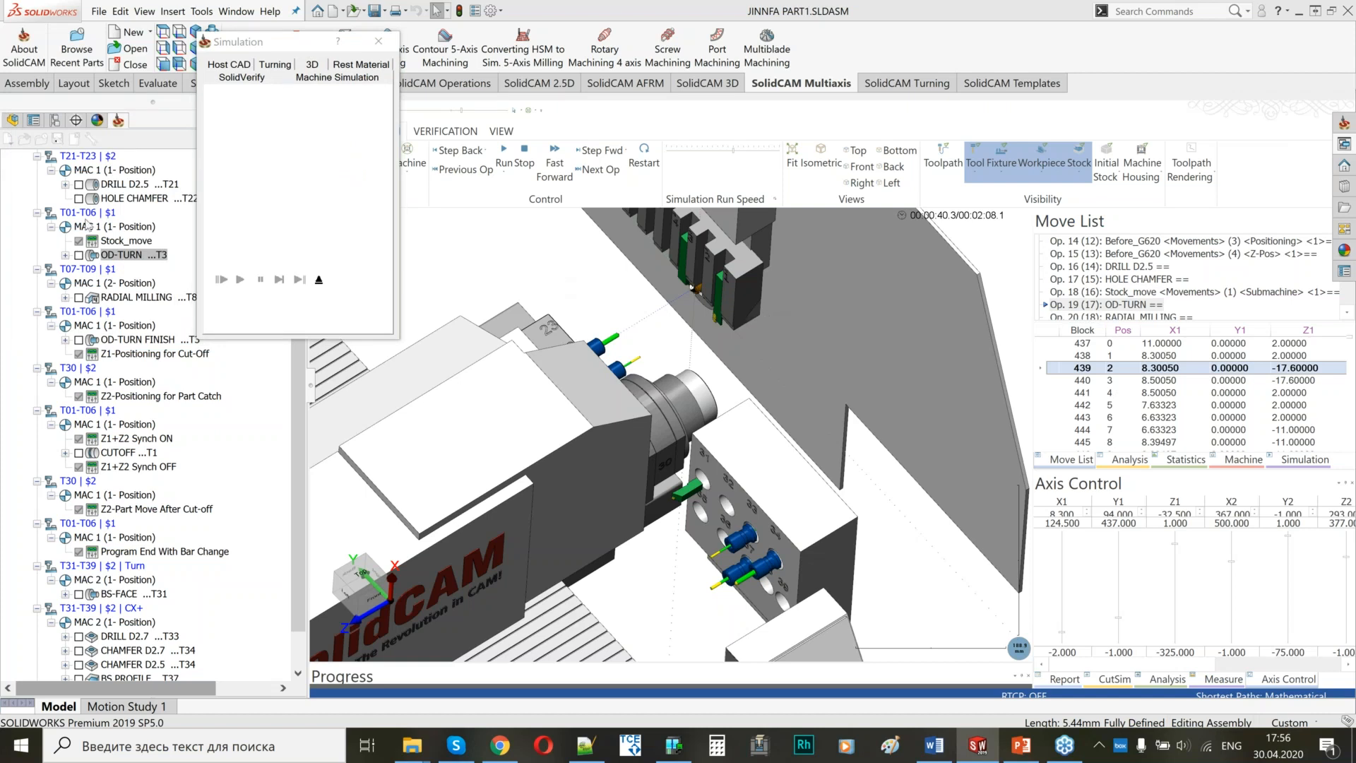
scroll(83, 223, "up", 2)
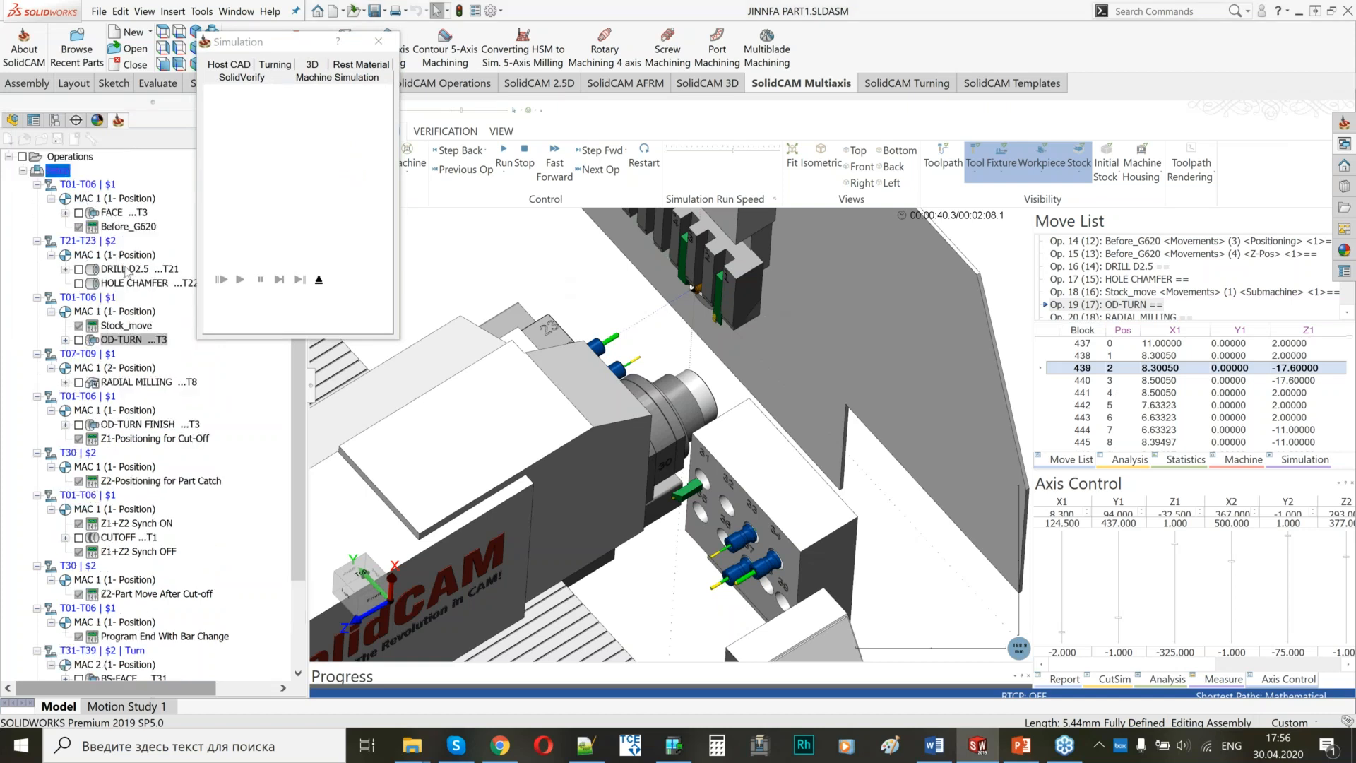
left_click(126, 270)
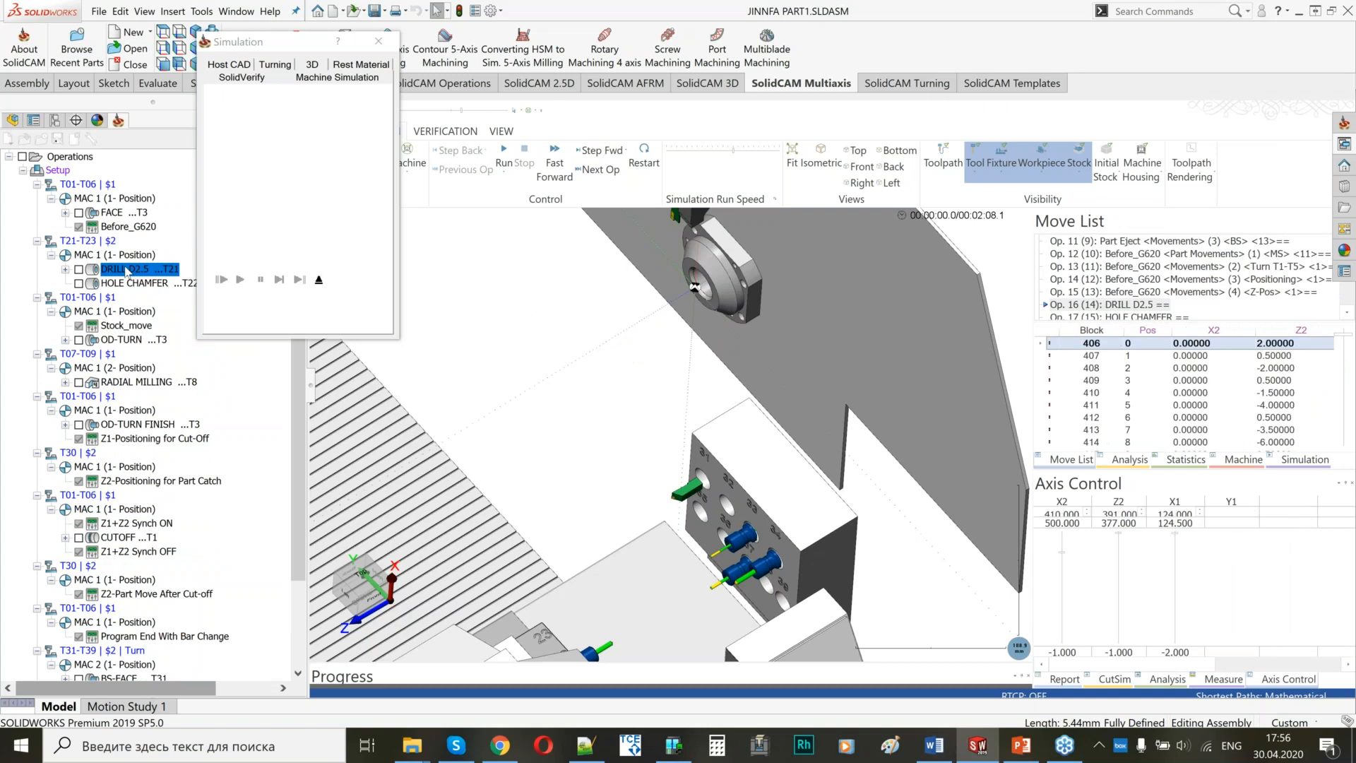
scroll(690, 328, "up", 5)
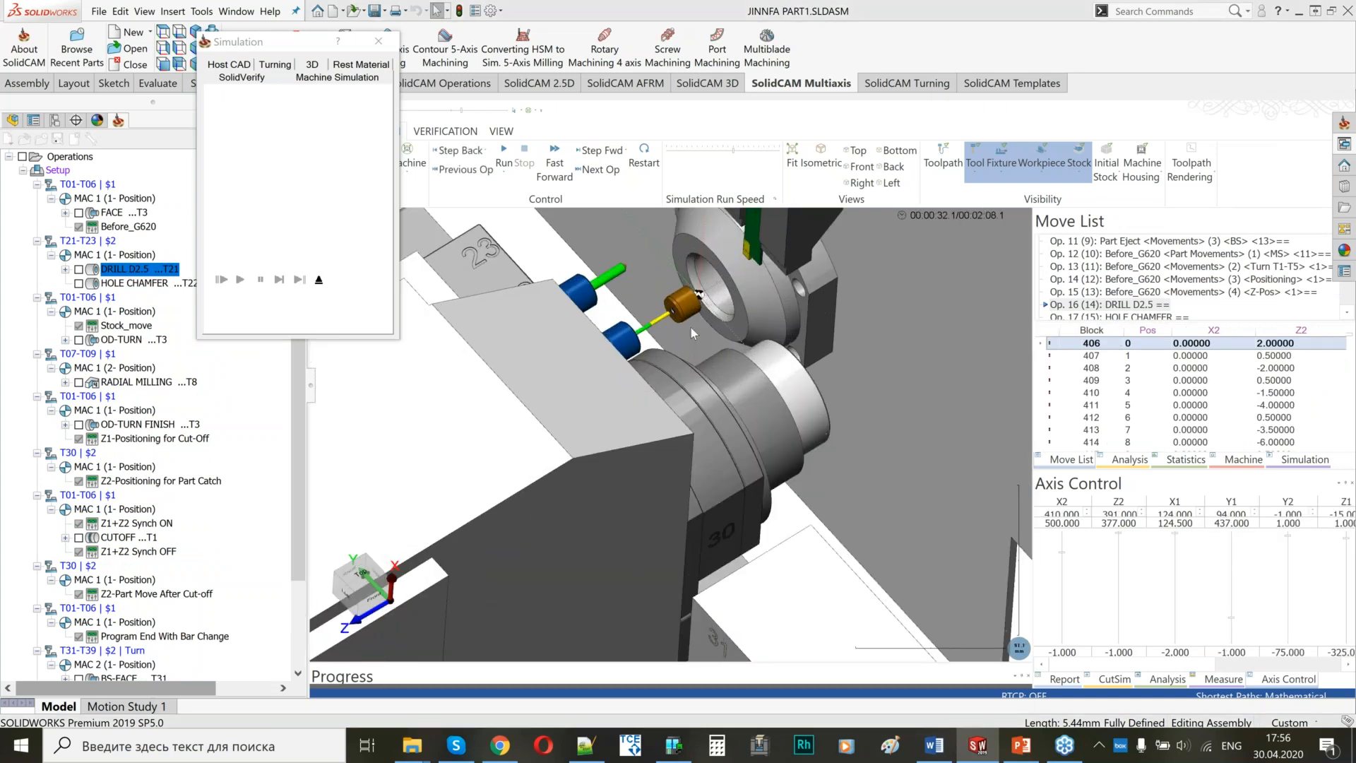
left_click(125, 228)
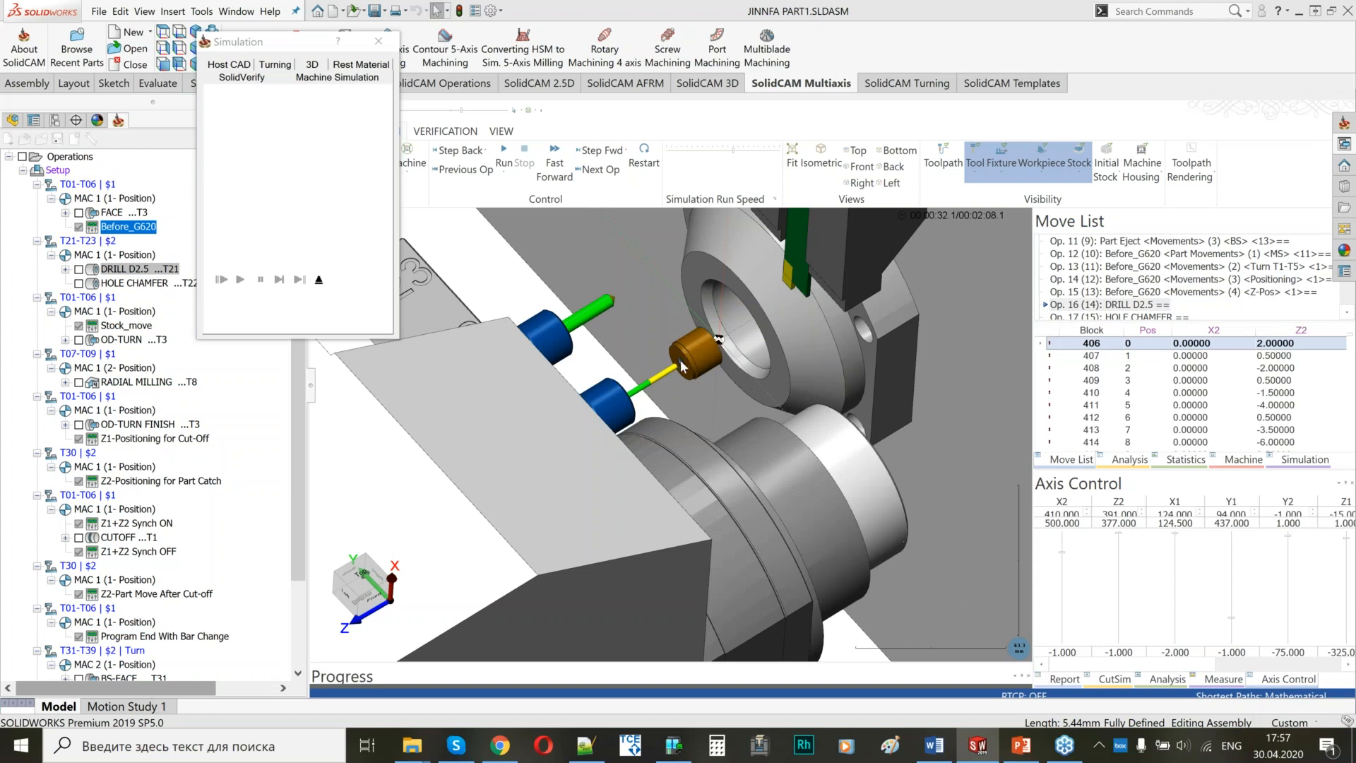
scroll(673, 377, "down", 5)
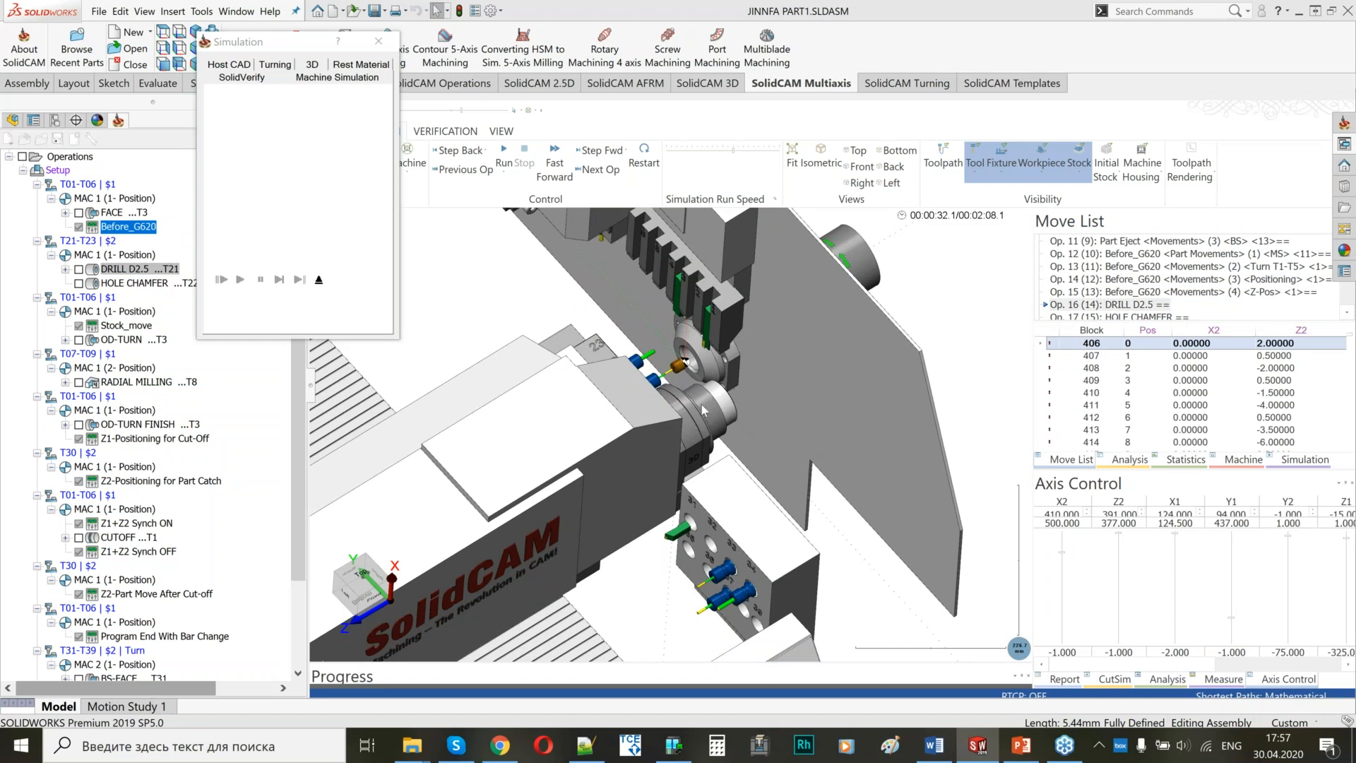
scroll(684, 381, "up", 2)
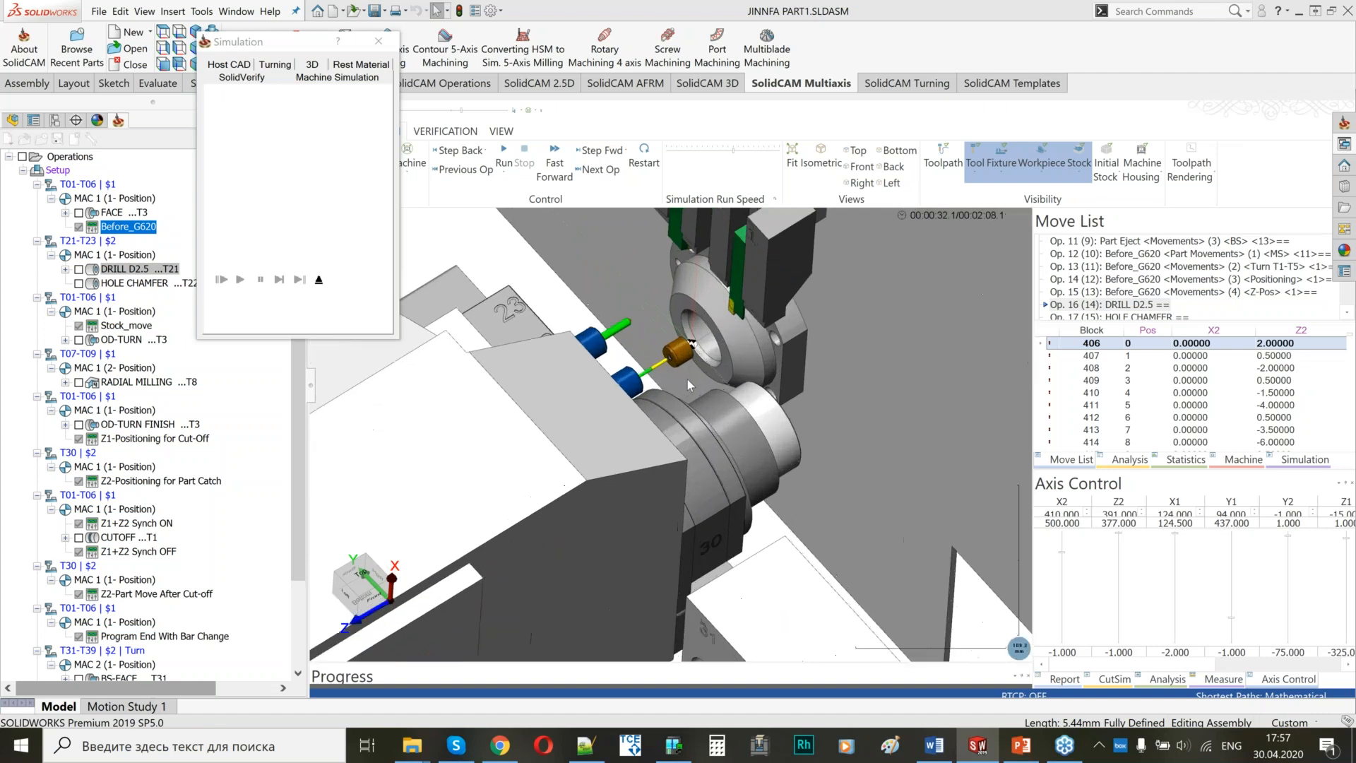
scroll(668, 378, "up", 6)
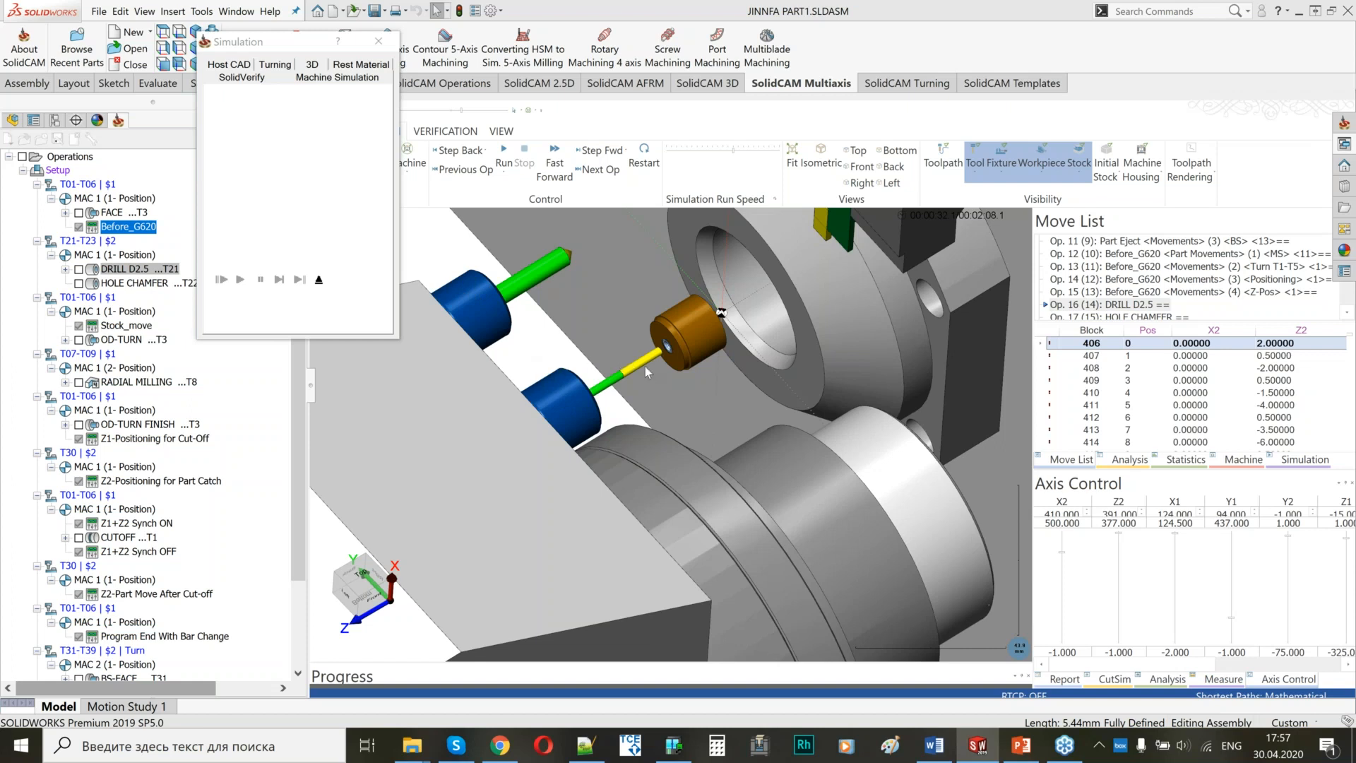
Examine the simulation of HOLE CHAMFER and OD-TURN around the main spindle, and resume the run from OD-TURN.
scroll(694, 368, "up", 2)
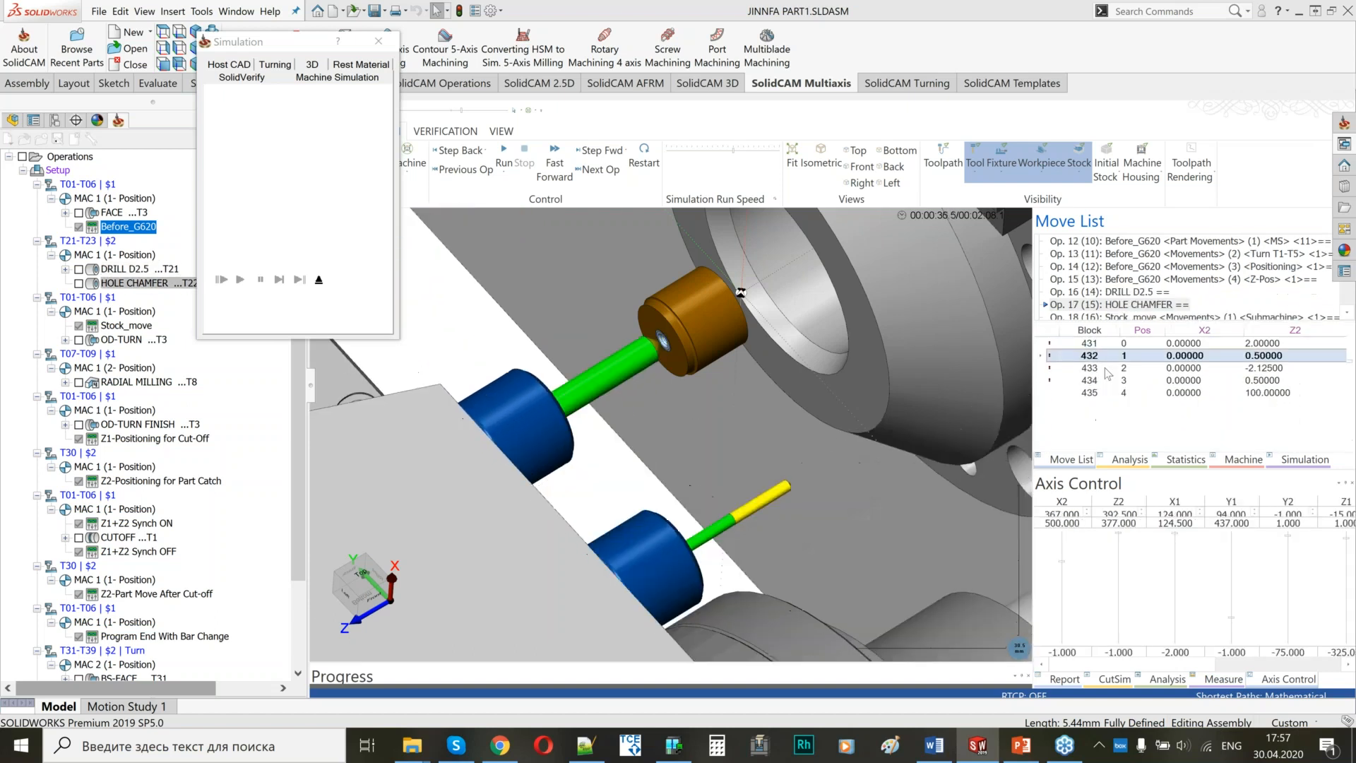
scroll(709, 360, "down", 6)
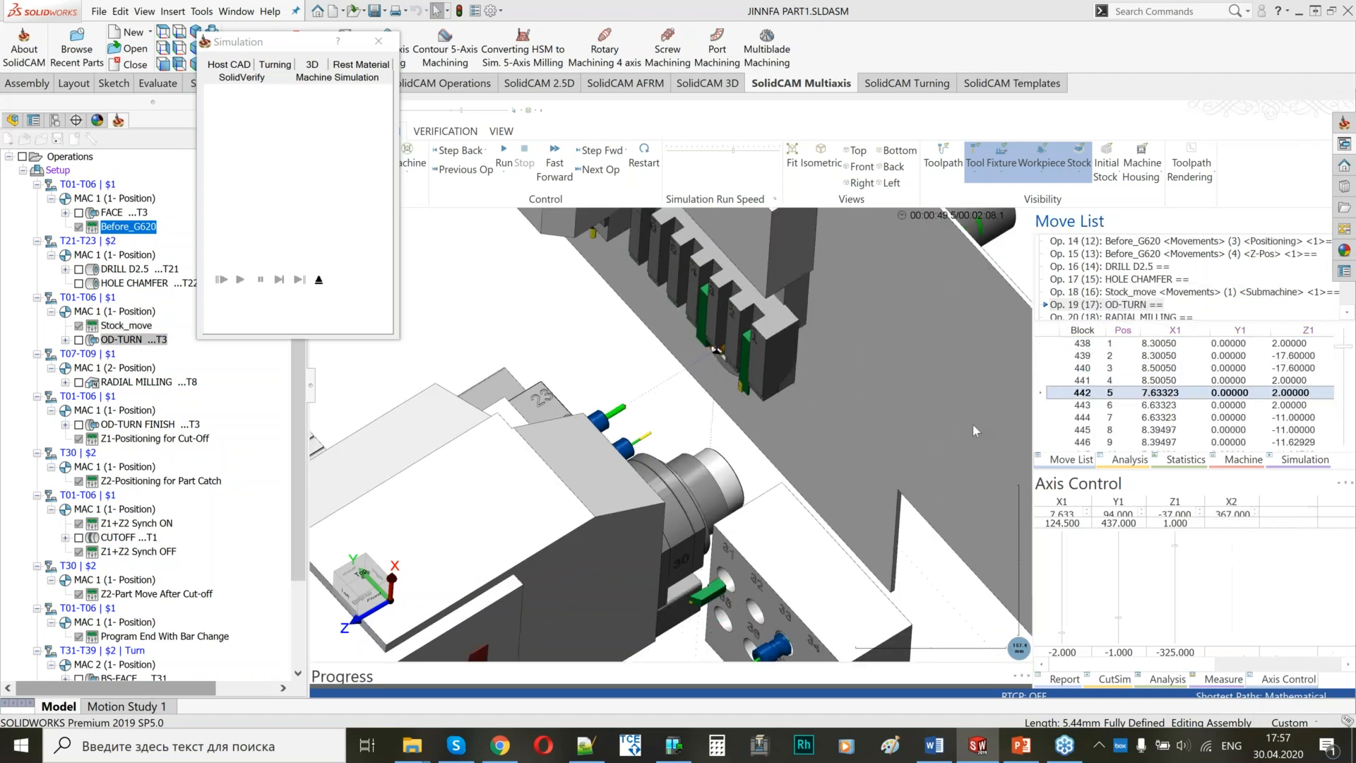
middle_click_drag(630, 456, 684, 382)
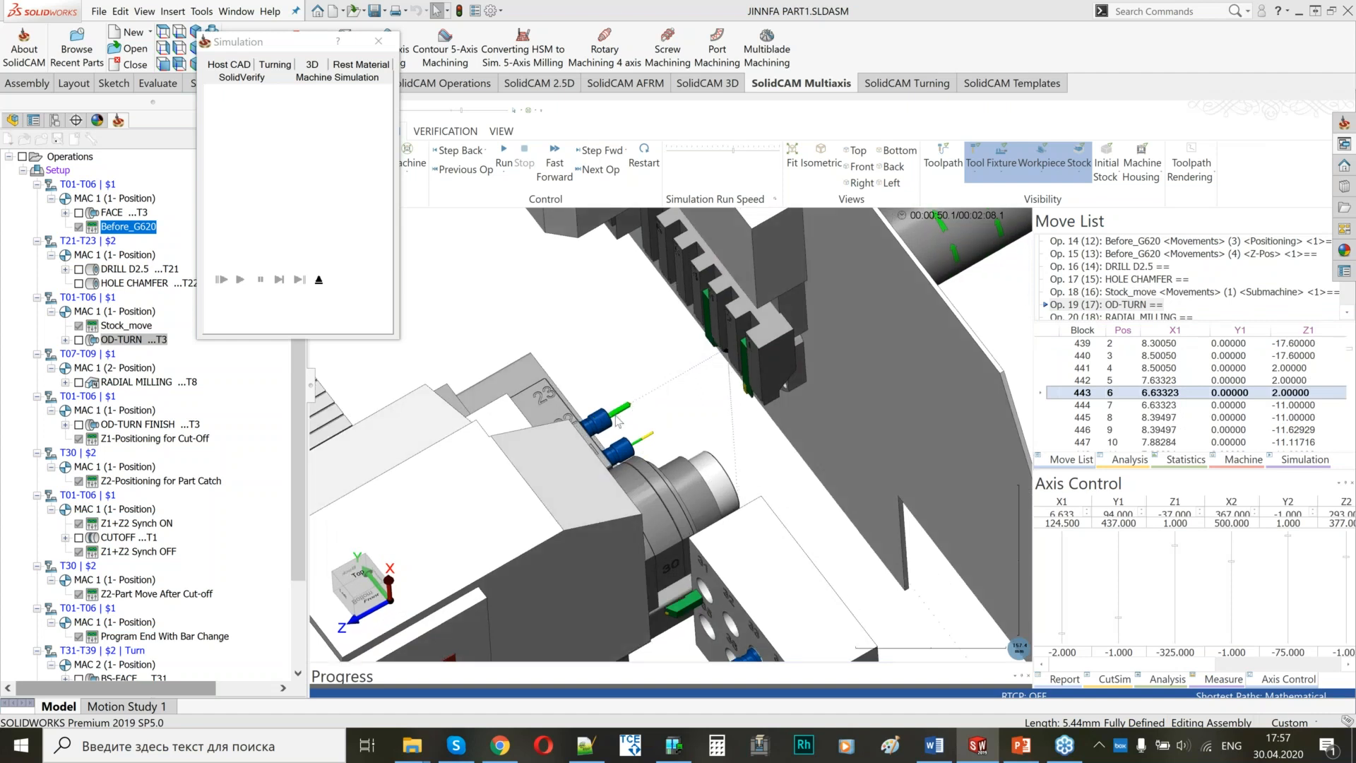
middle_click_drag(623, 437, 677, 417)
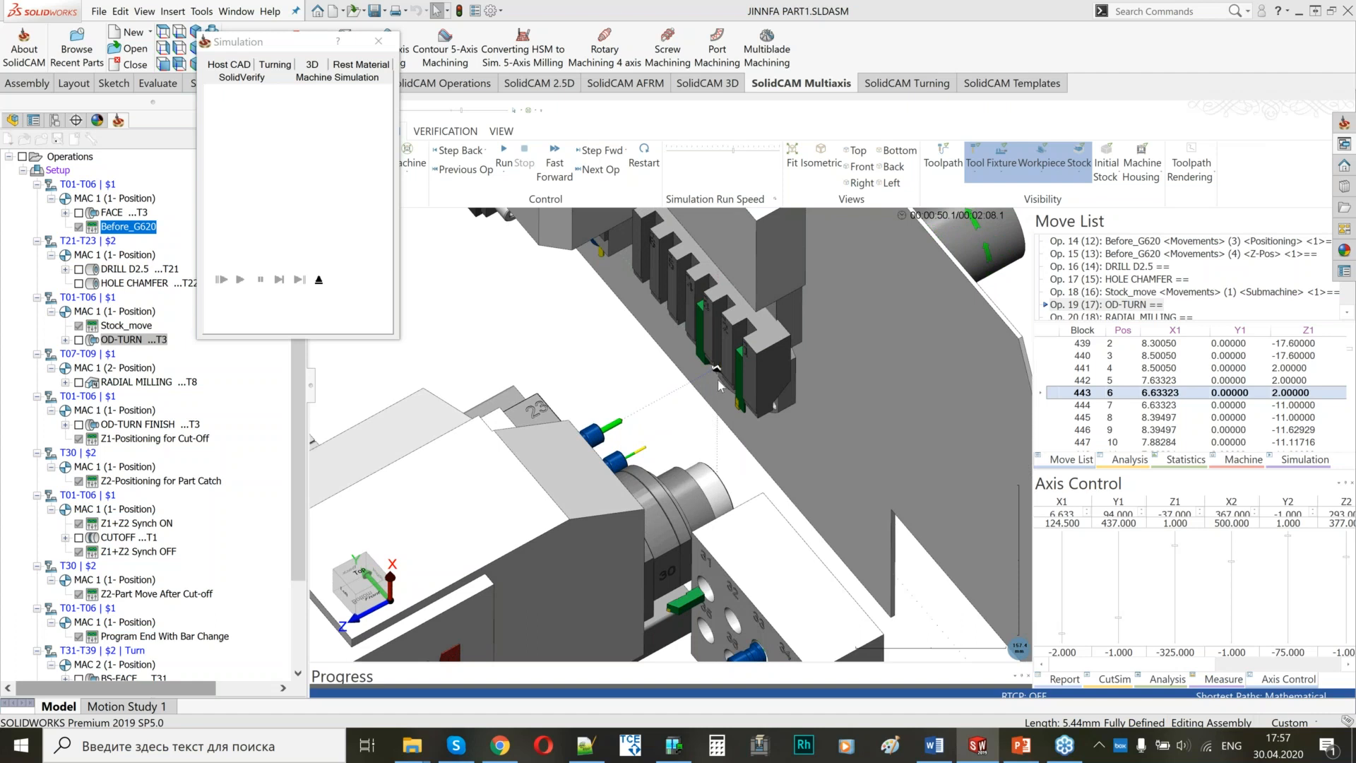
middle_click_drag(719, 385, 709, 348)
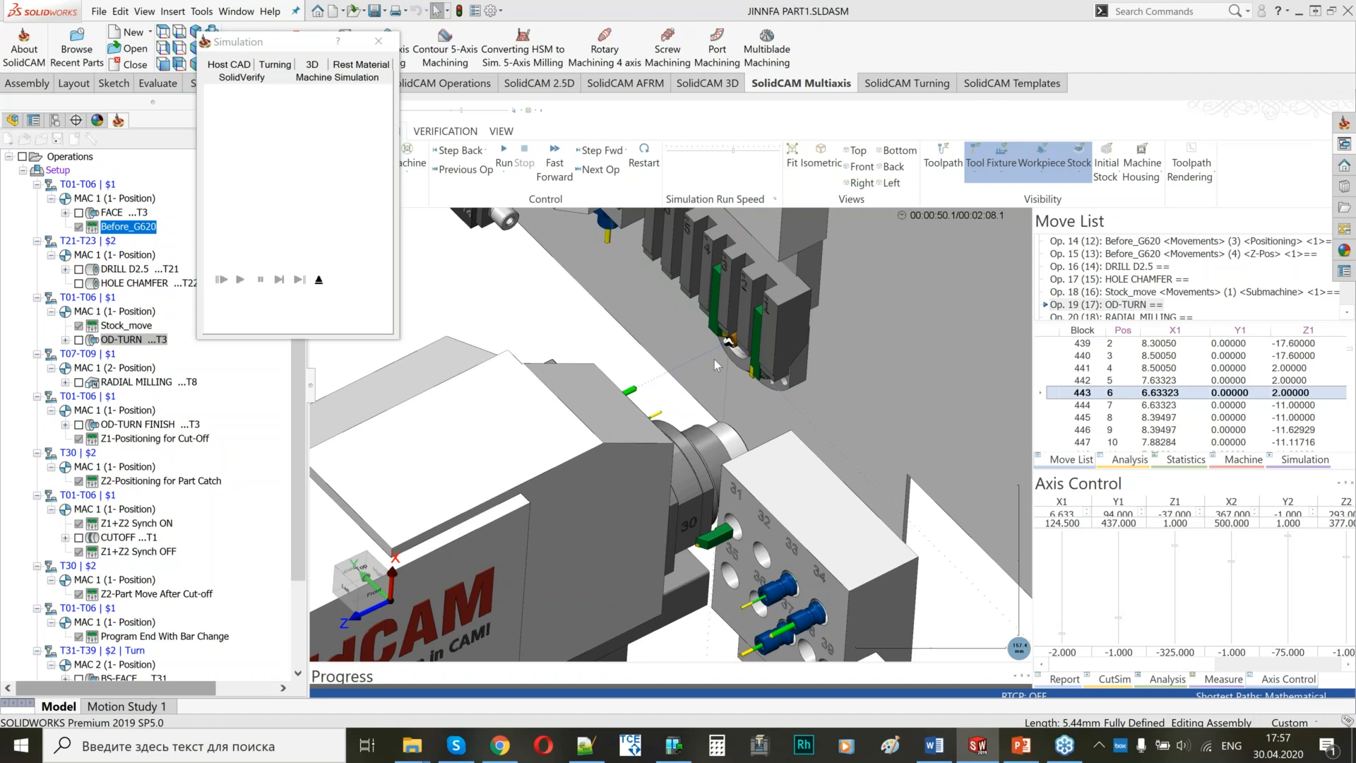
middle_click_drag(735, 383, 737, 324)
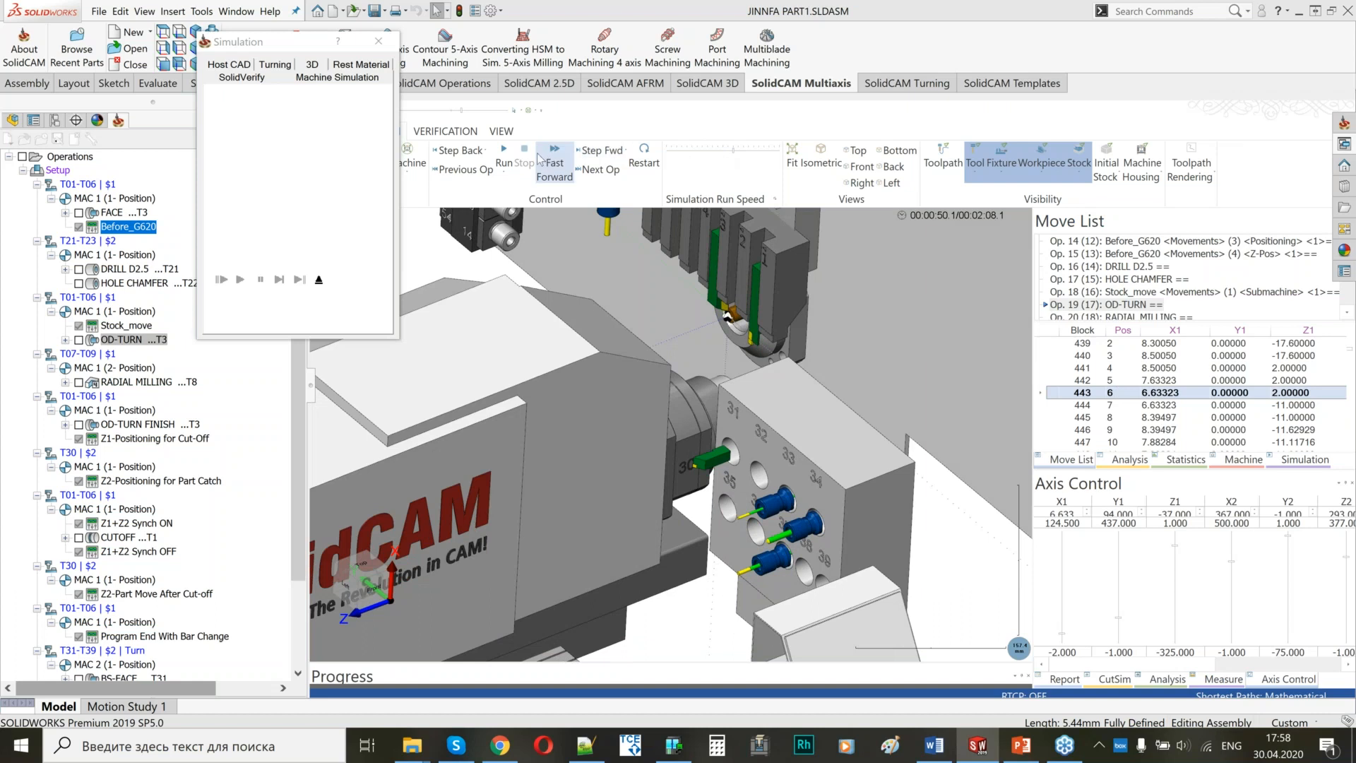
key("space")
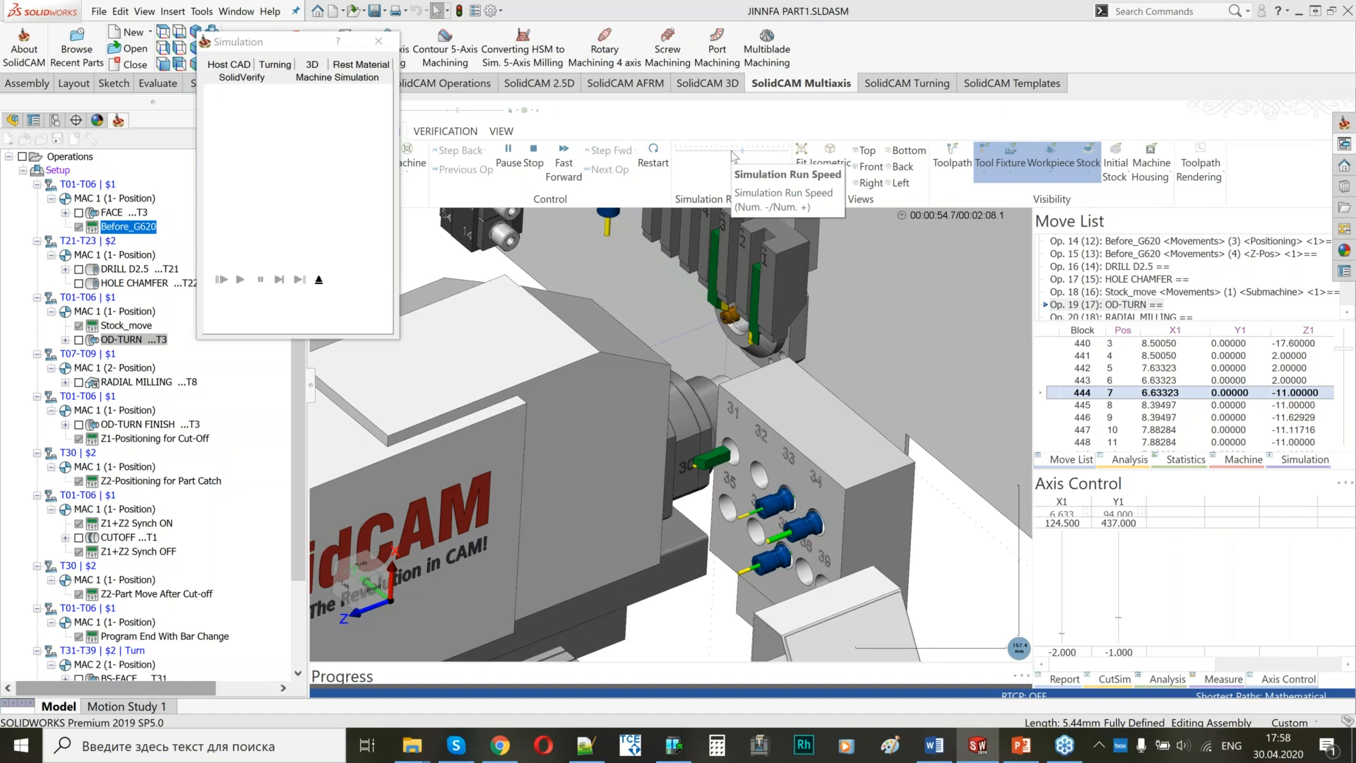
Run the simulation through OD-TURN, RADIAL MILLING and OD-TURN FINISH with adjusted run speed, then pause it at Z1-Positioning for Cut-Off.
left_click(735, 157)
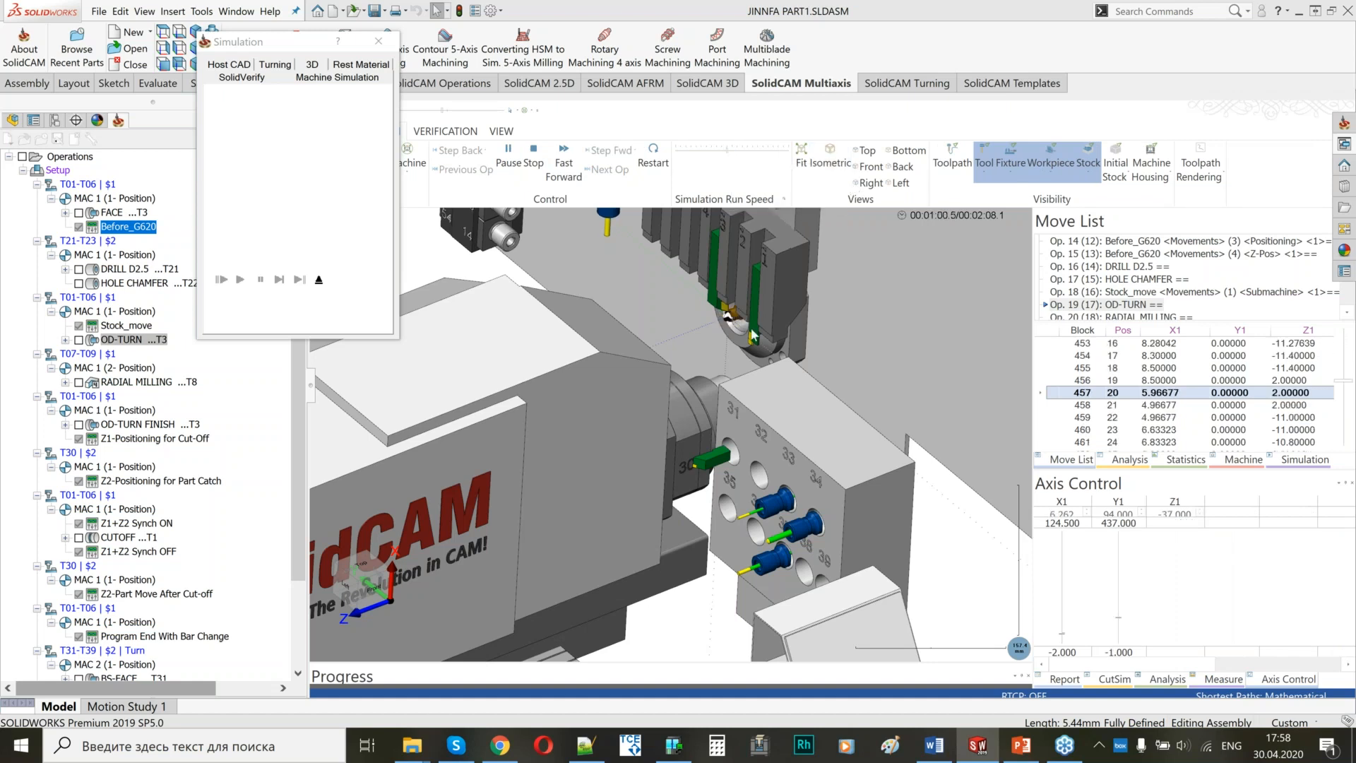
scroll(754, 336, "up", 1)
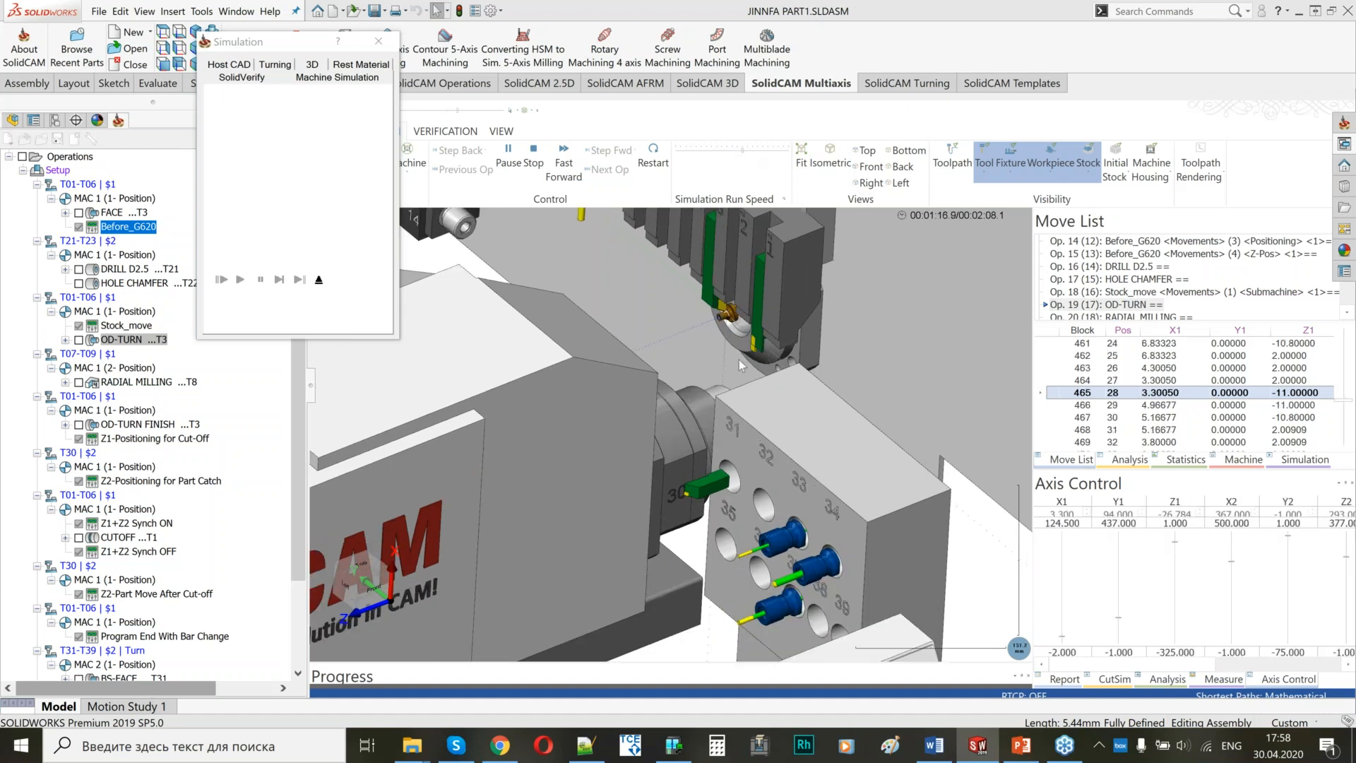
scroll(705, 372, "down", 2)
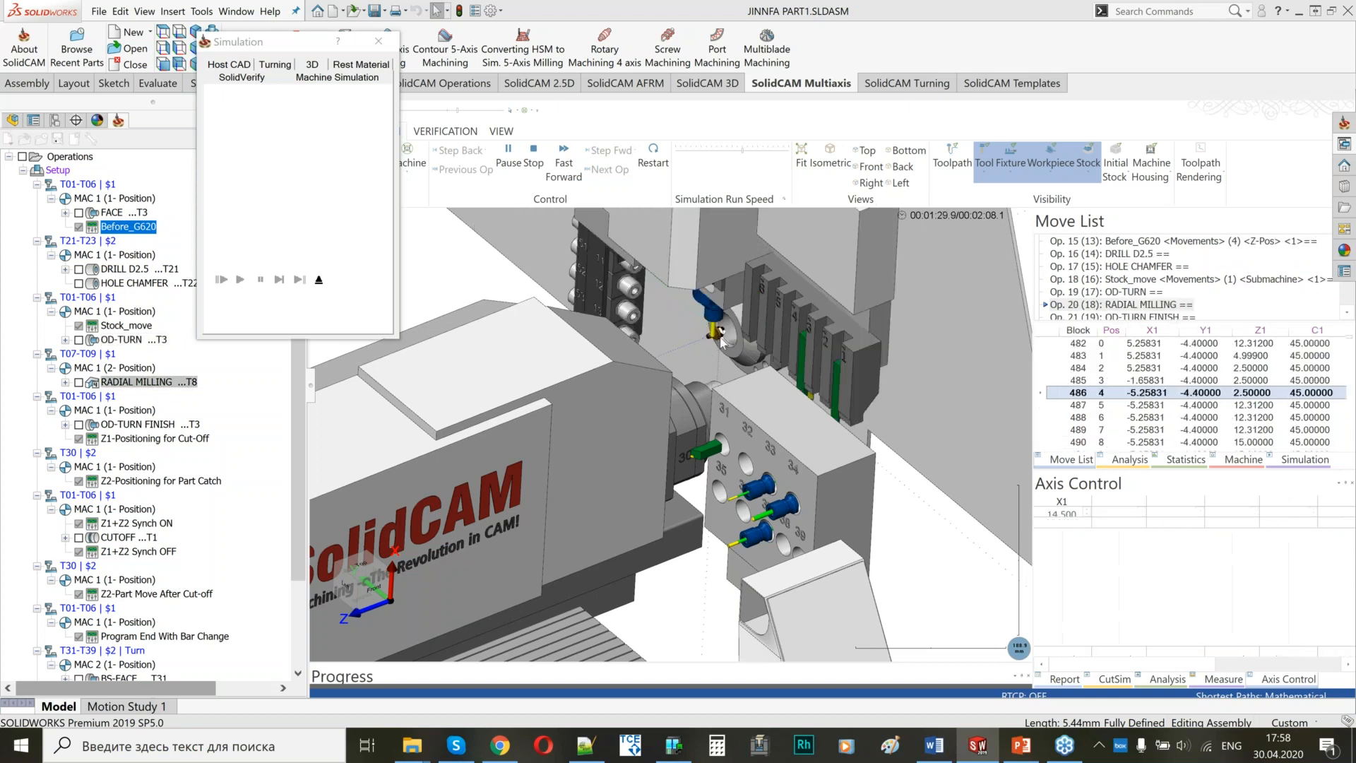
scroll(708, 333, "up", 2)
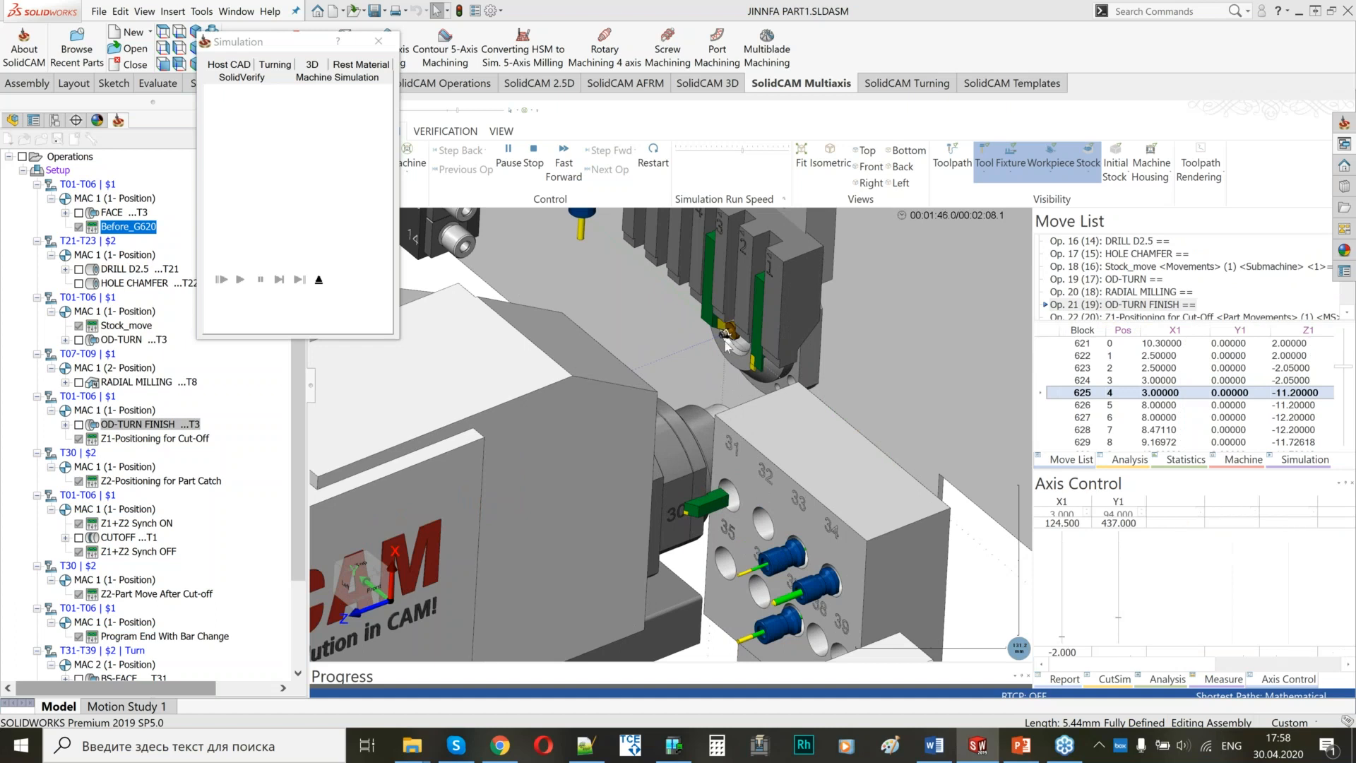
left_click(731, 151)
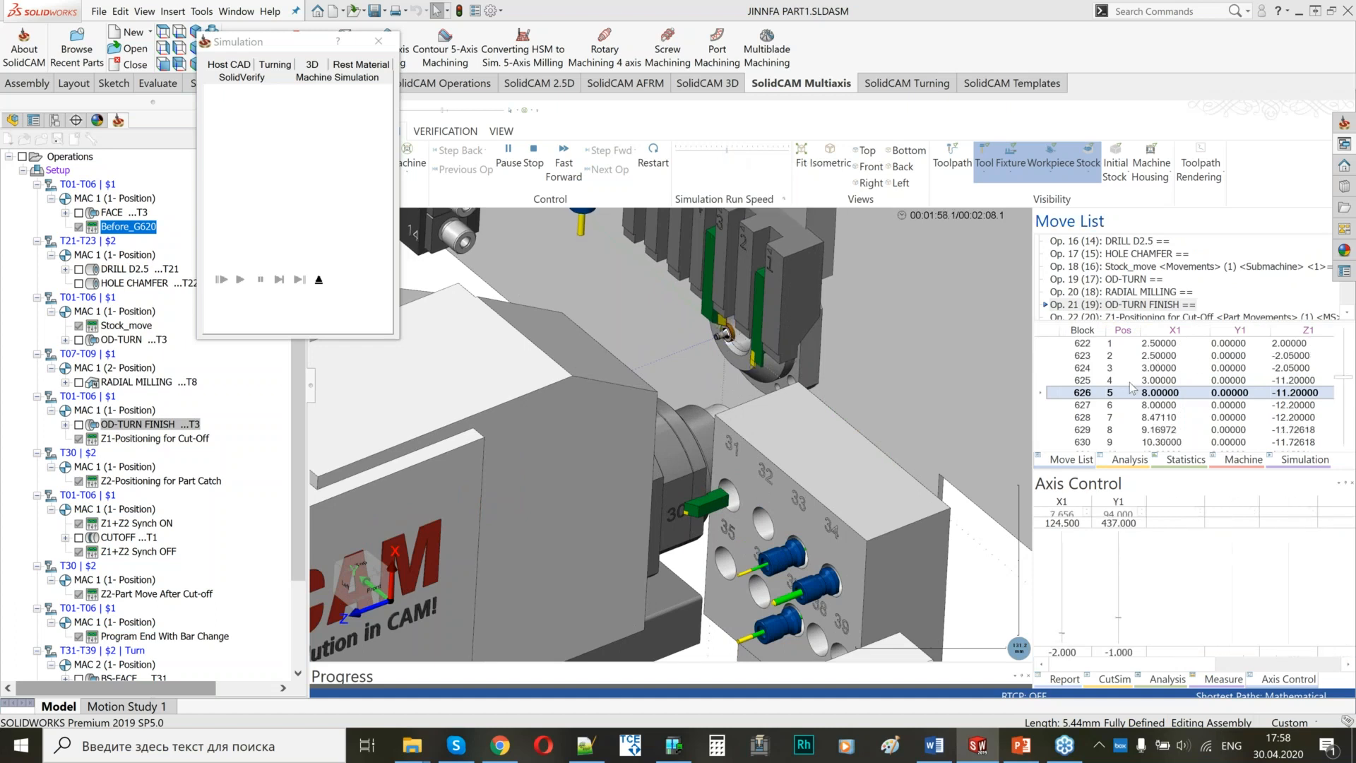
left_click(508, 157)
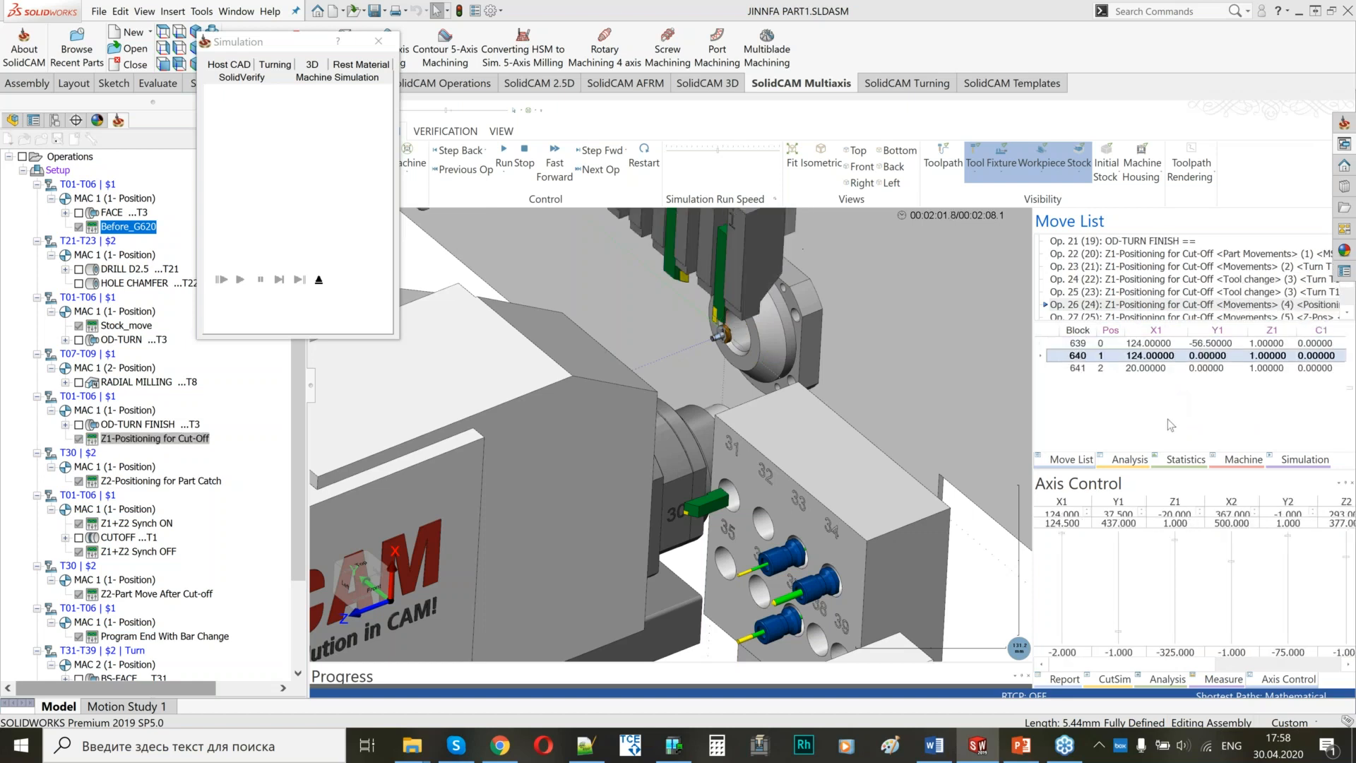
Advance the simulation through the part catch, cut-off and sub-spindle retraction to END PROGRAM, examining the transfer between the spindles.
middle_click_drag(787, 418, 804, 418)
scroll(641, 317, "up", 5)
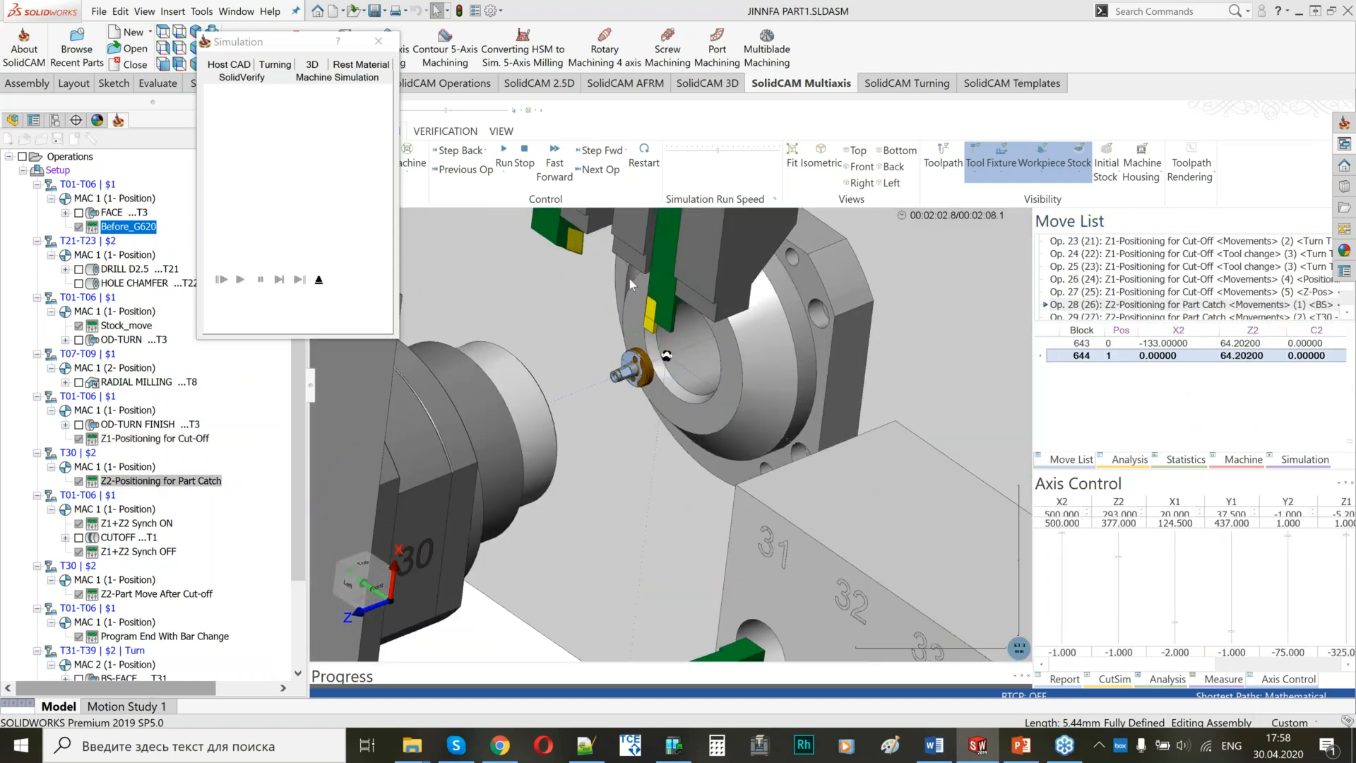
middle_click_drag(503, 406, 492, 427)
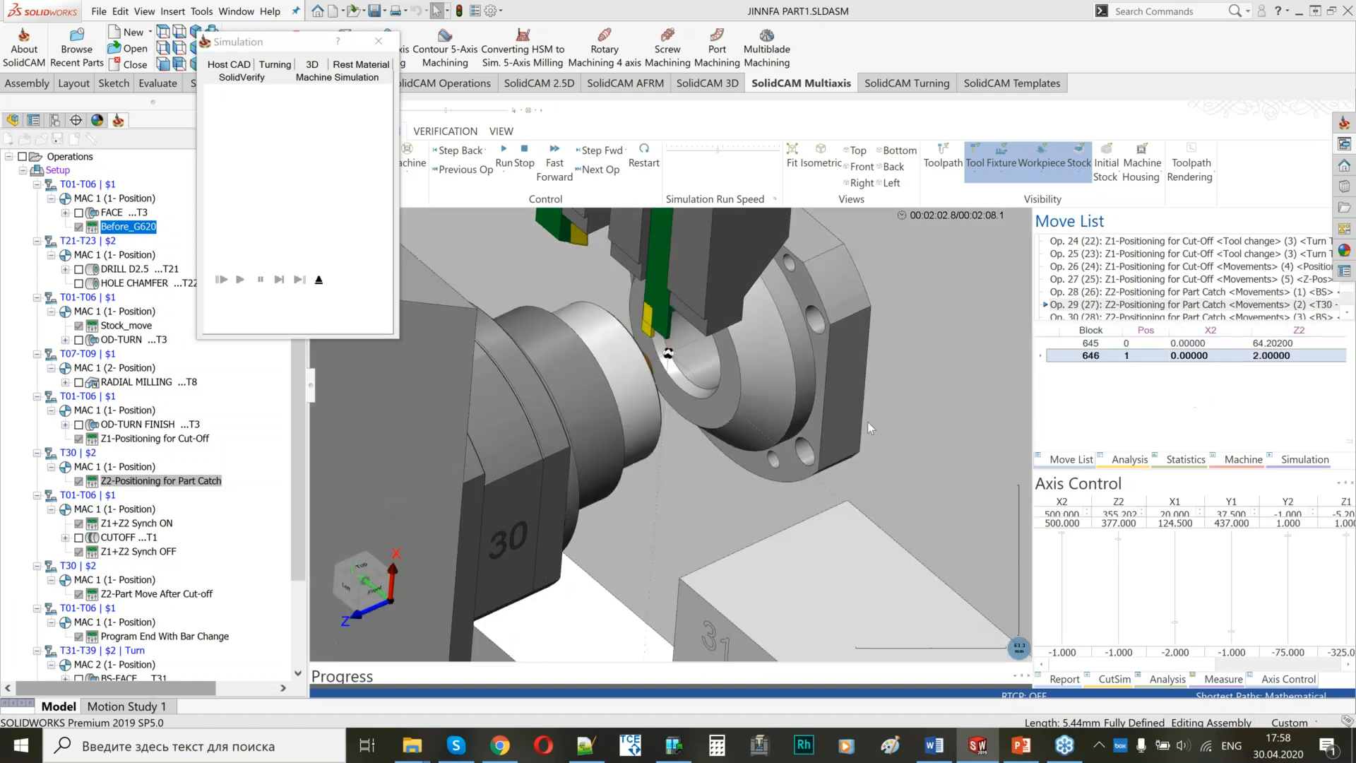
middle_click_drag(760, 401, 642, 378)
scroll(642, 378, "up", 3)
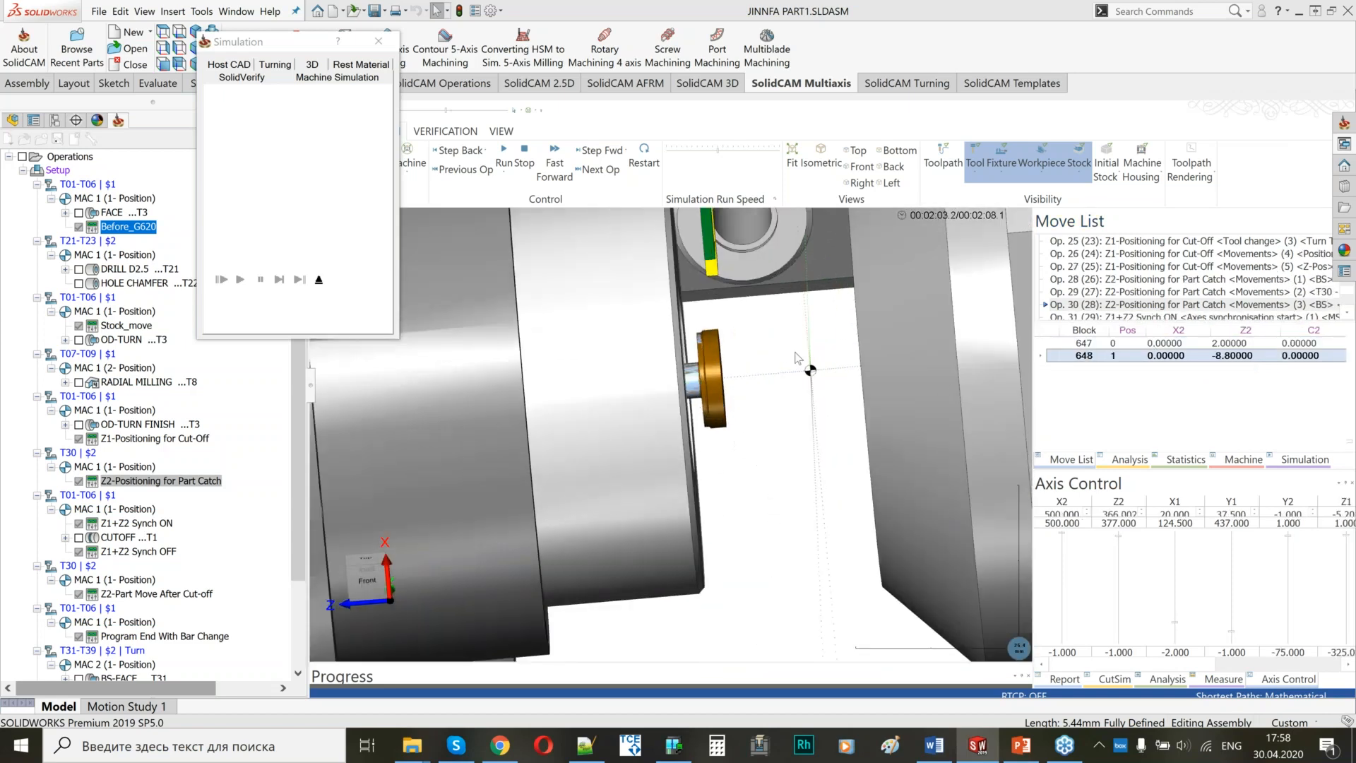
scroll(768, 382, "down", 3)
middle_click_drag(766, 378, 775, 383)
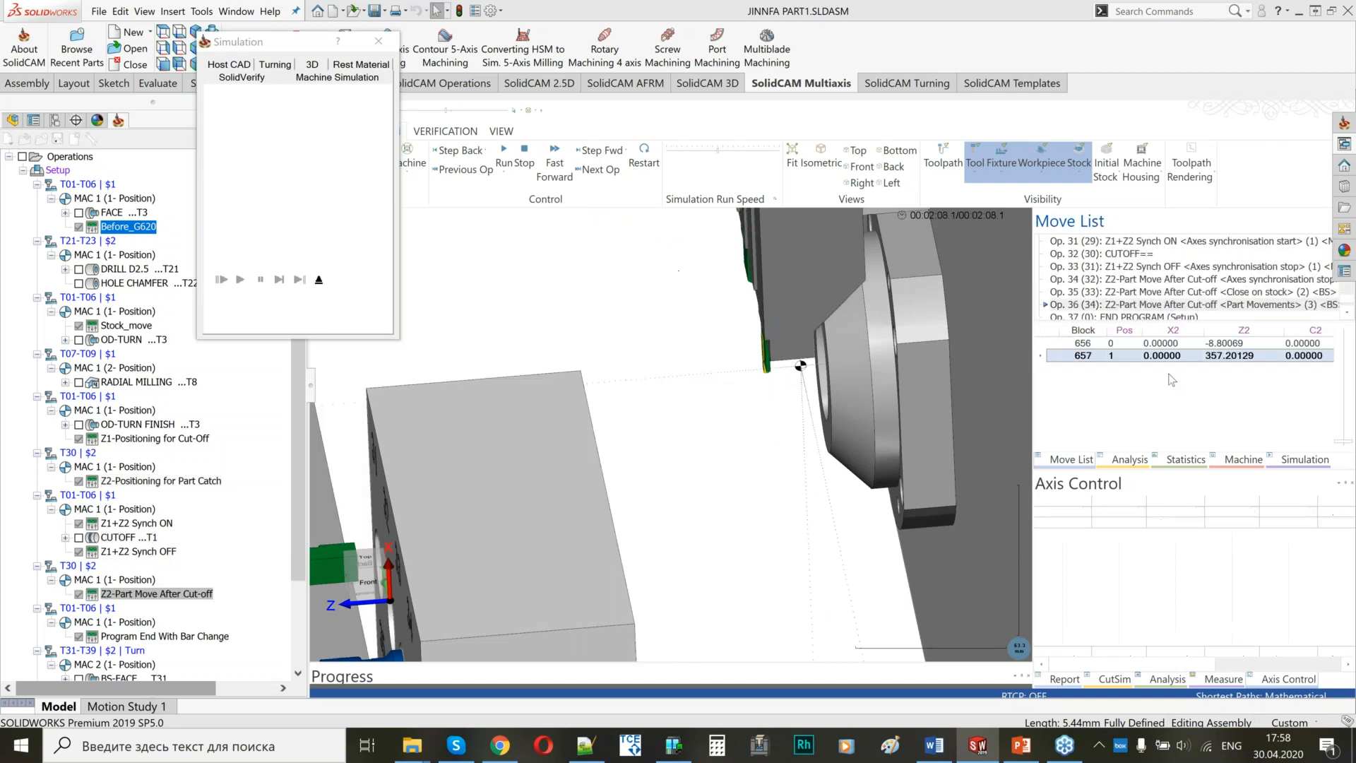
scroll(850, 415, "down", 8)
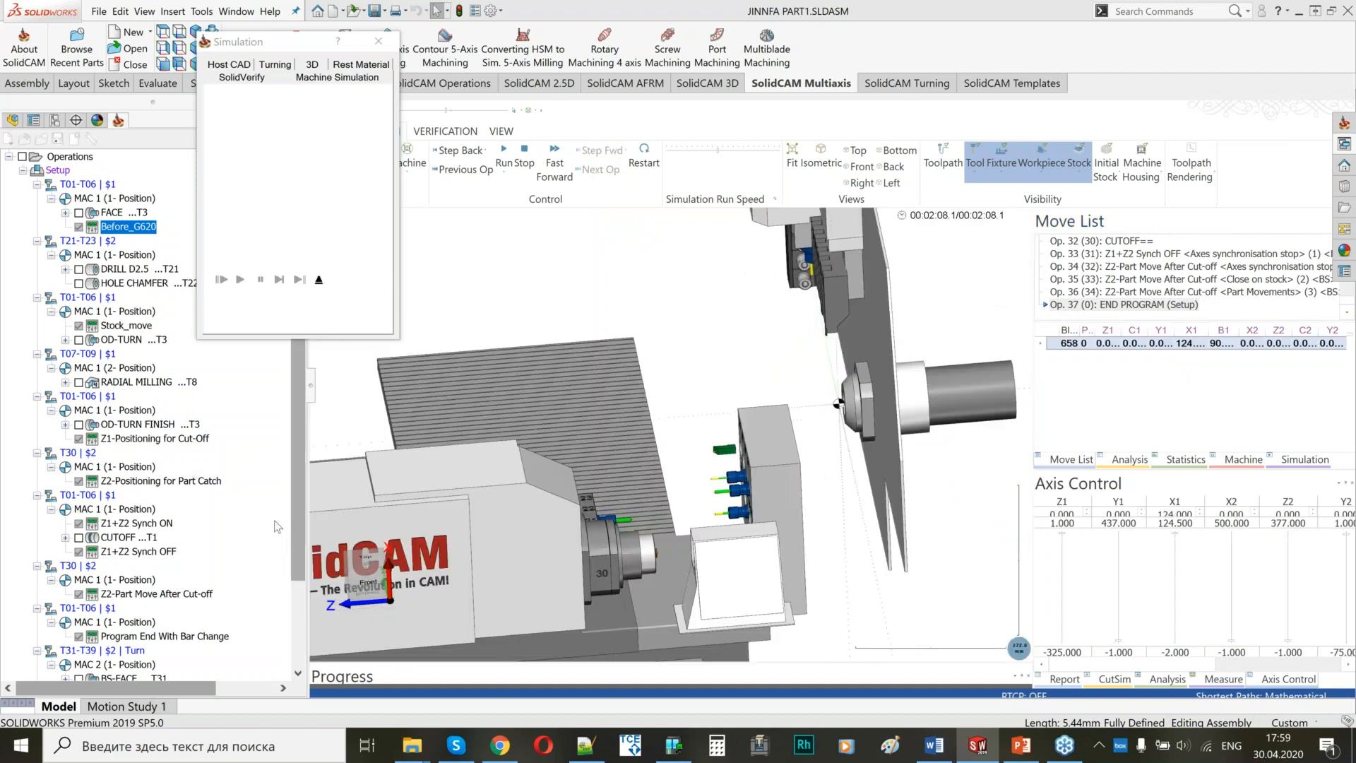
Move the simulation to CHAMFER D2.7 and examine the back-working tools in front of the sub-spindle.
scroll(109, 585, "down", 3)
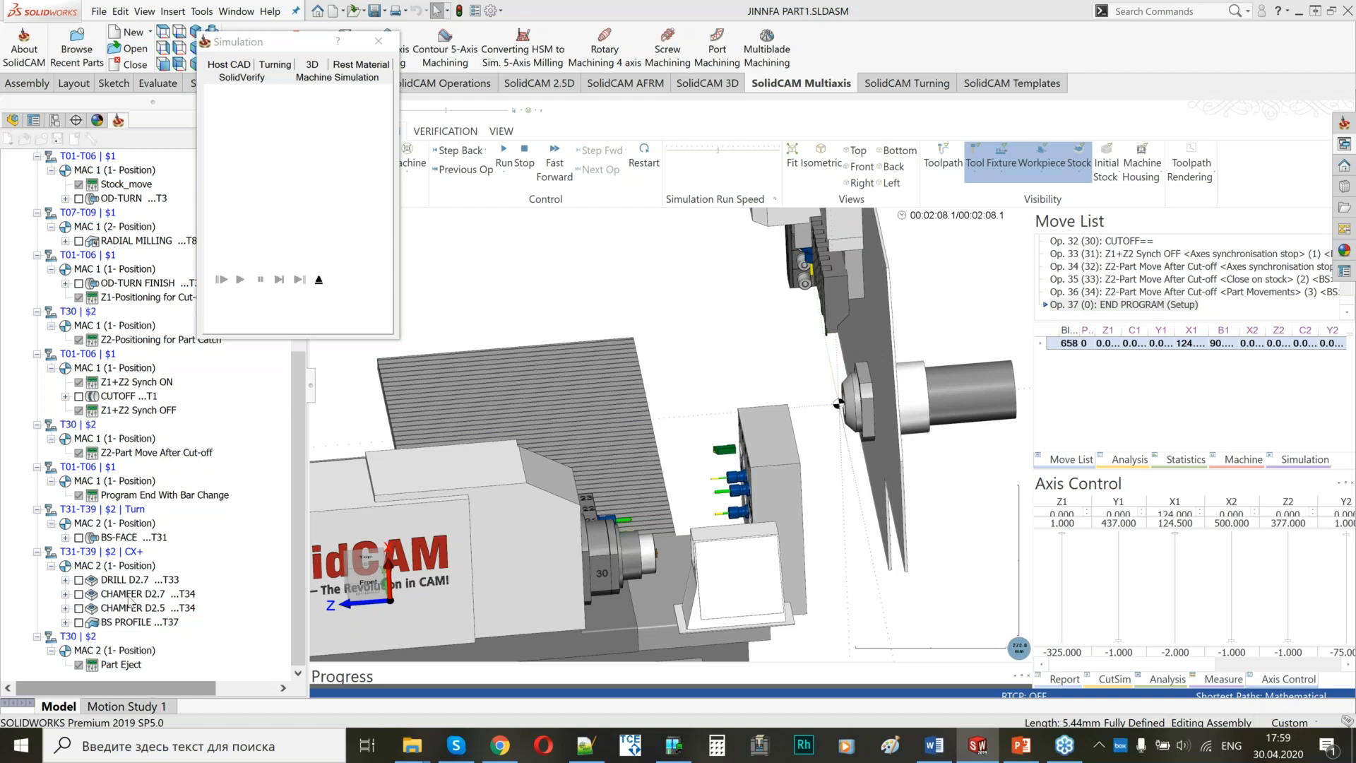
left_click(131, 595)
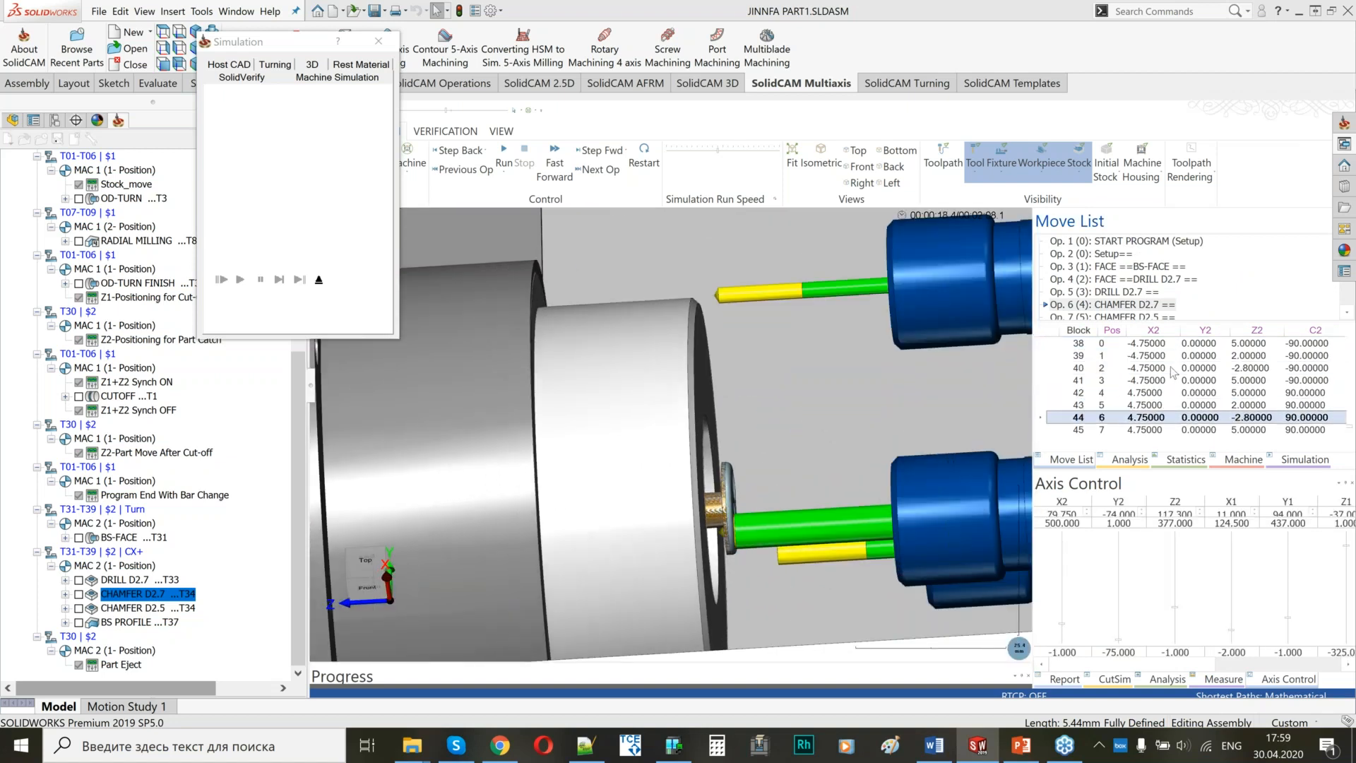
scroll(1171, 369, "down", 1)
scroll(746, 392, "down", 4)
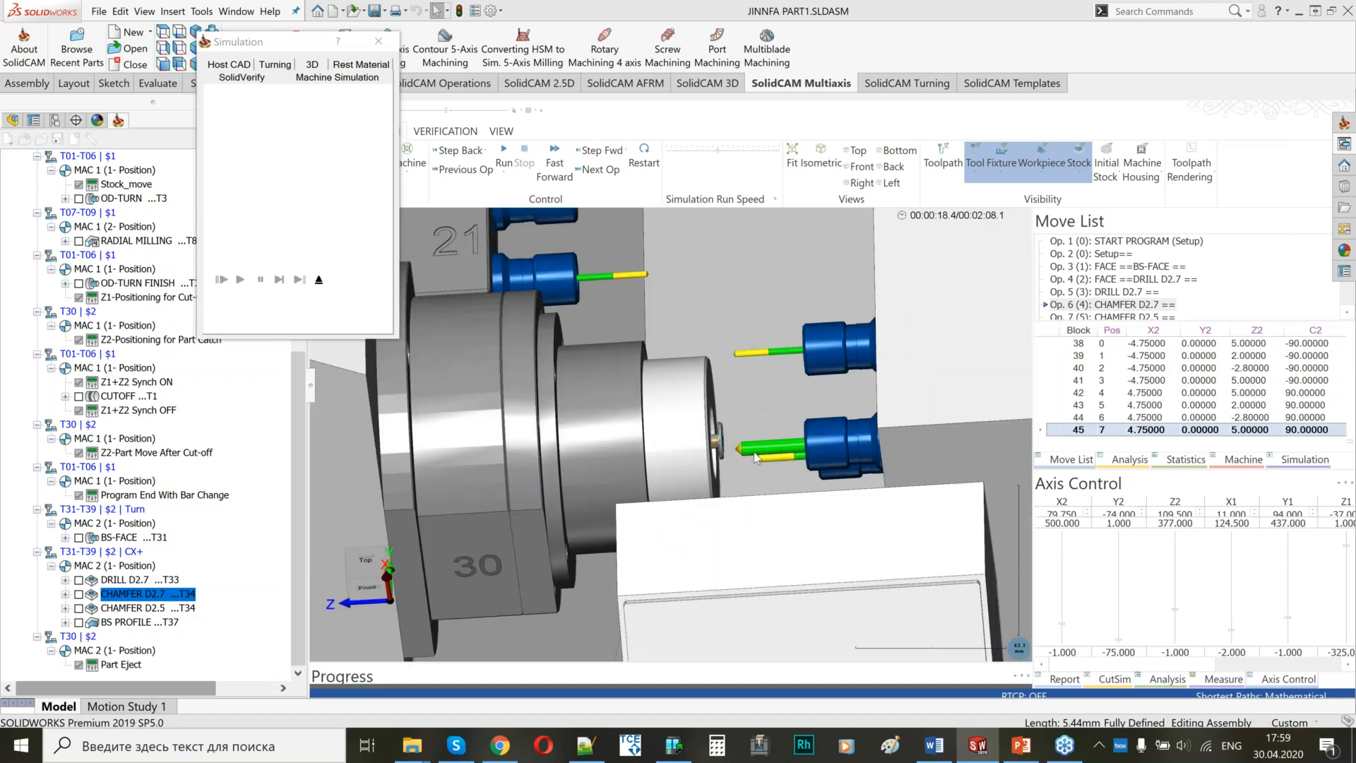
scroll(760, 464, "down", 4)
left_click_drag(885, 472, 851, 427)
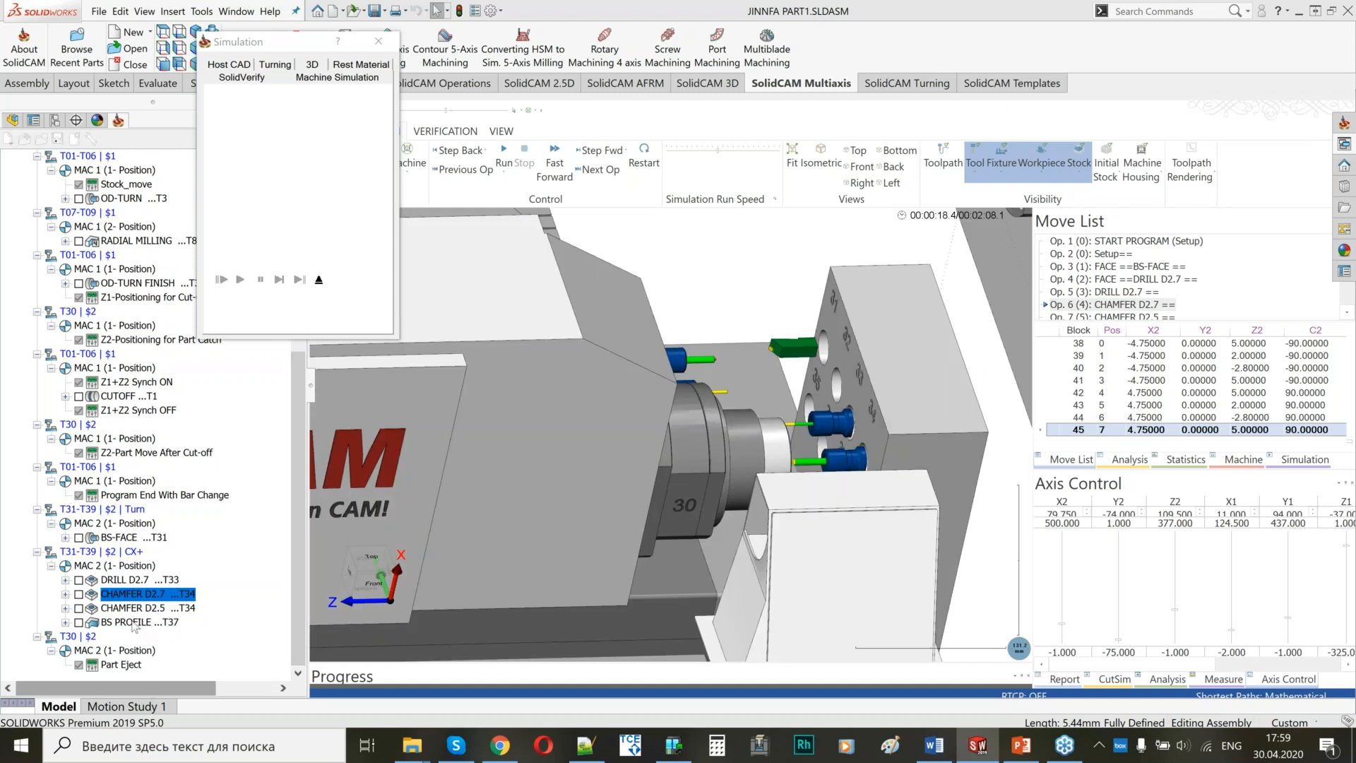
Run the BS PROFILE simulation, examine the mill contouring the part in the sub-spindle, and close the simulation.
left_click(134, 625)
left_click_drag(728, 410, 760, 439)
scroll(759, 439, "up", 4)
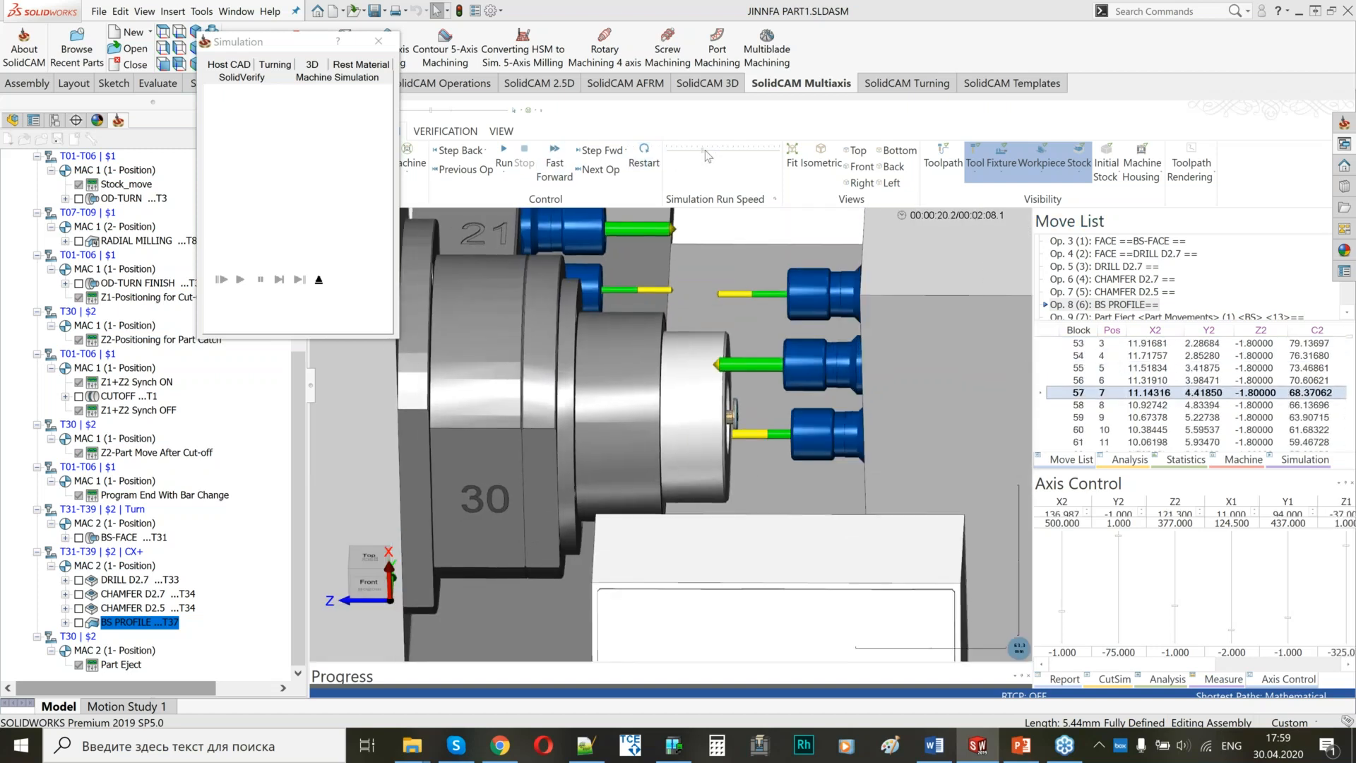
left_click(504, 154)
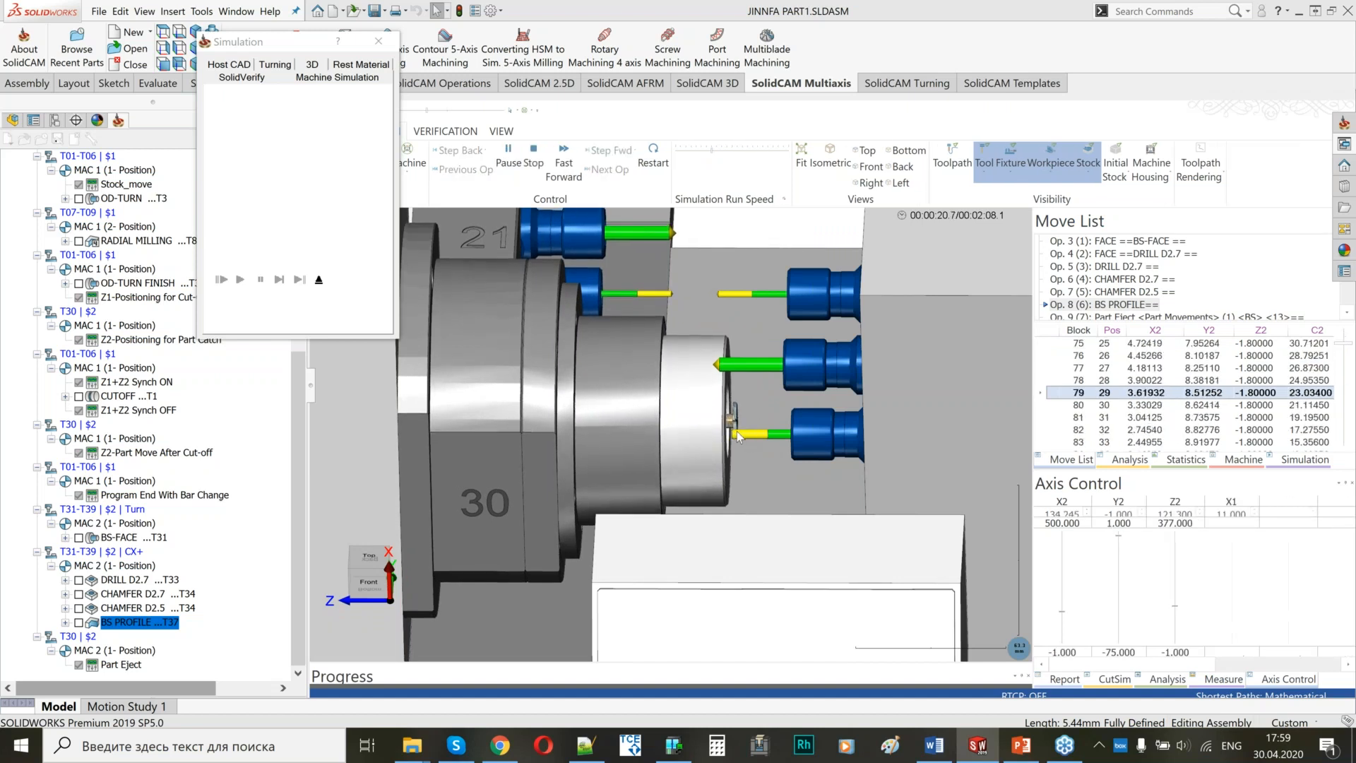
scroll(738, 431, "up", 3)
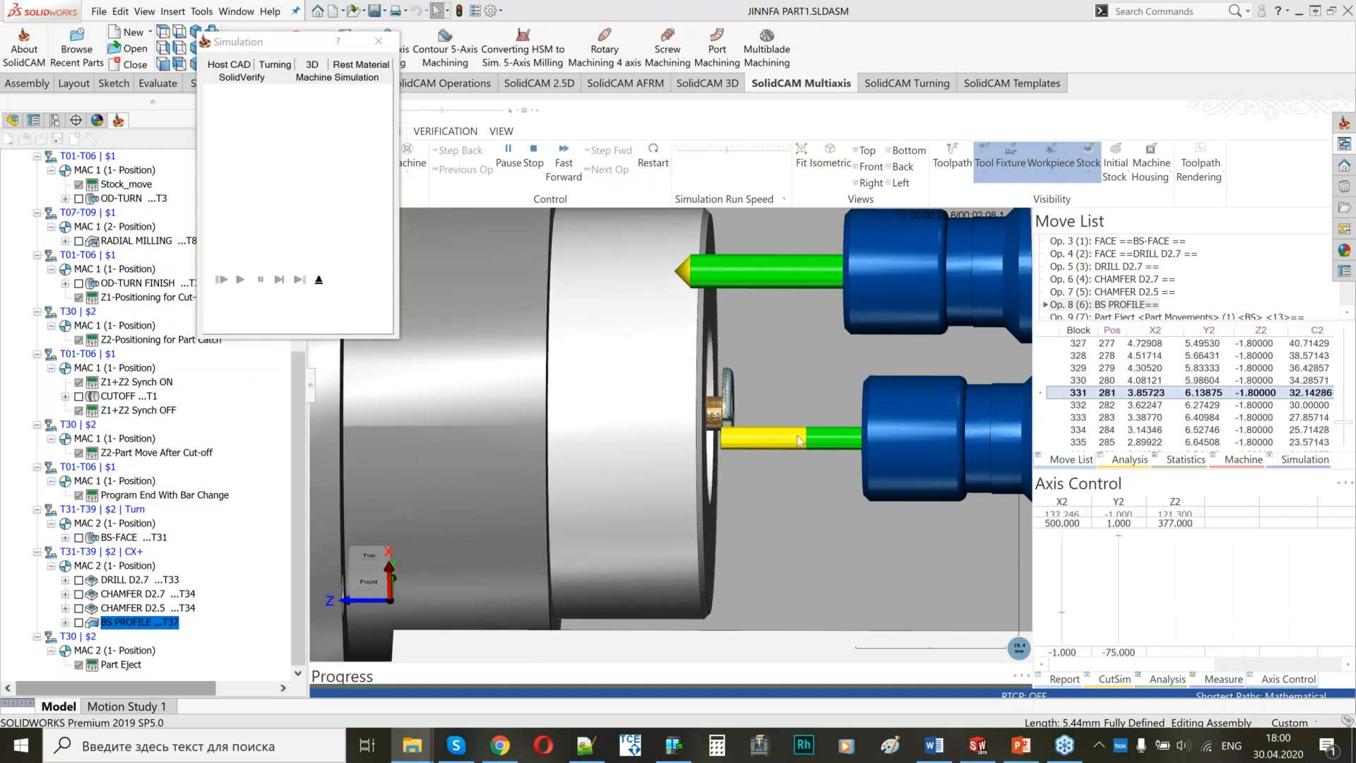
left_click(319, 280)
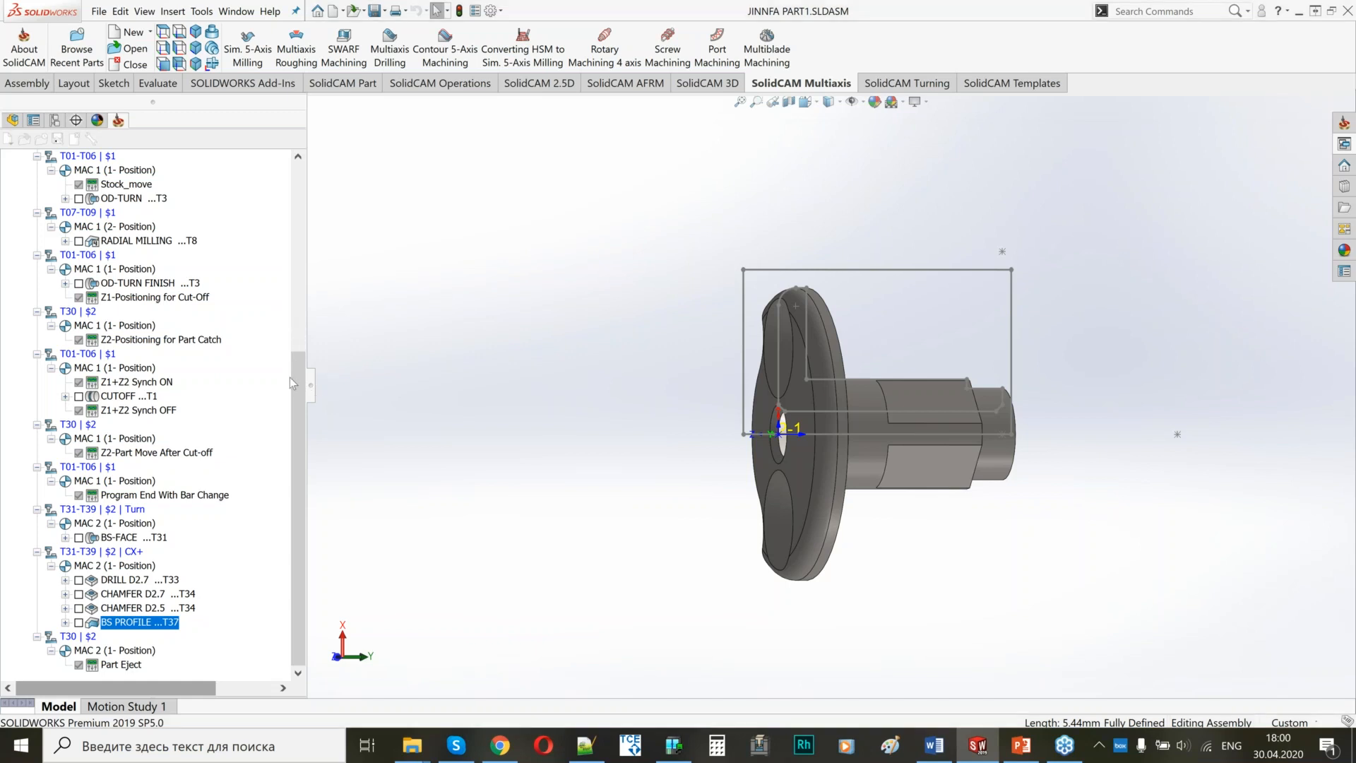
Generate the G-code for the whole Setup with 2 as the G-code file name.
scroll(290, 377, "up", 8)
left_click(58, 339)
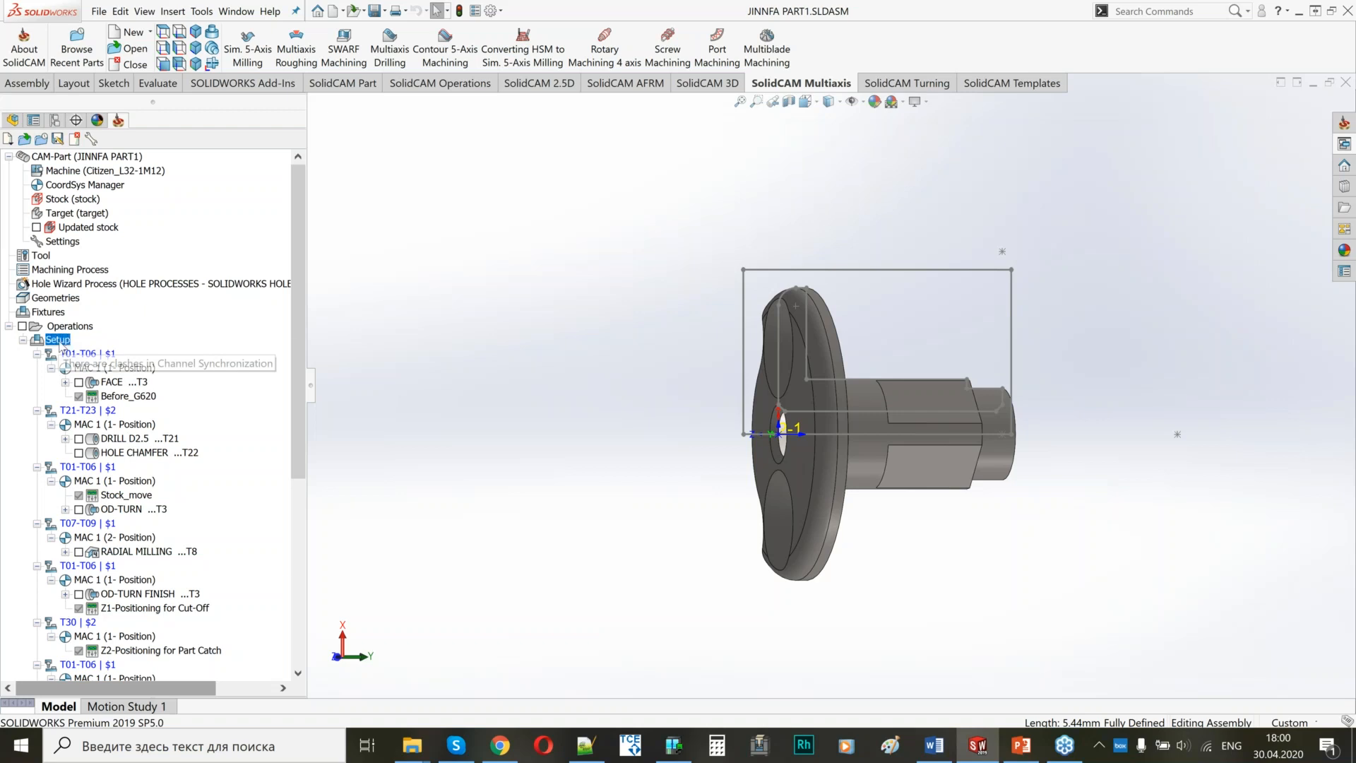
right_click(61, 346)
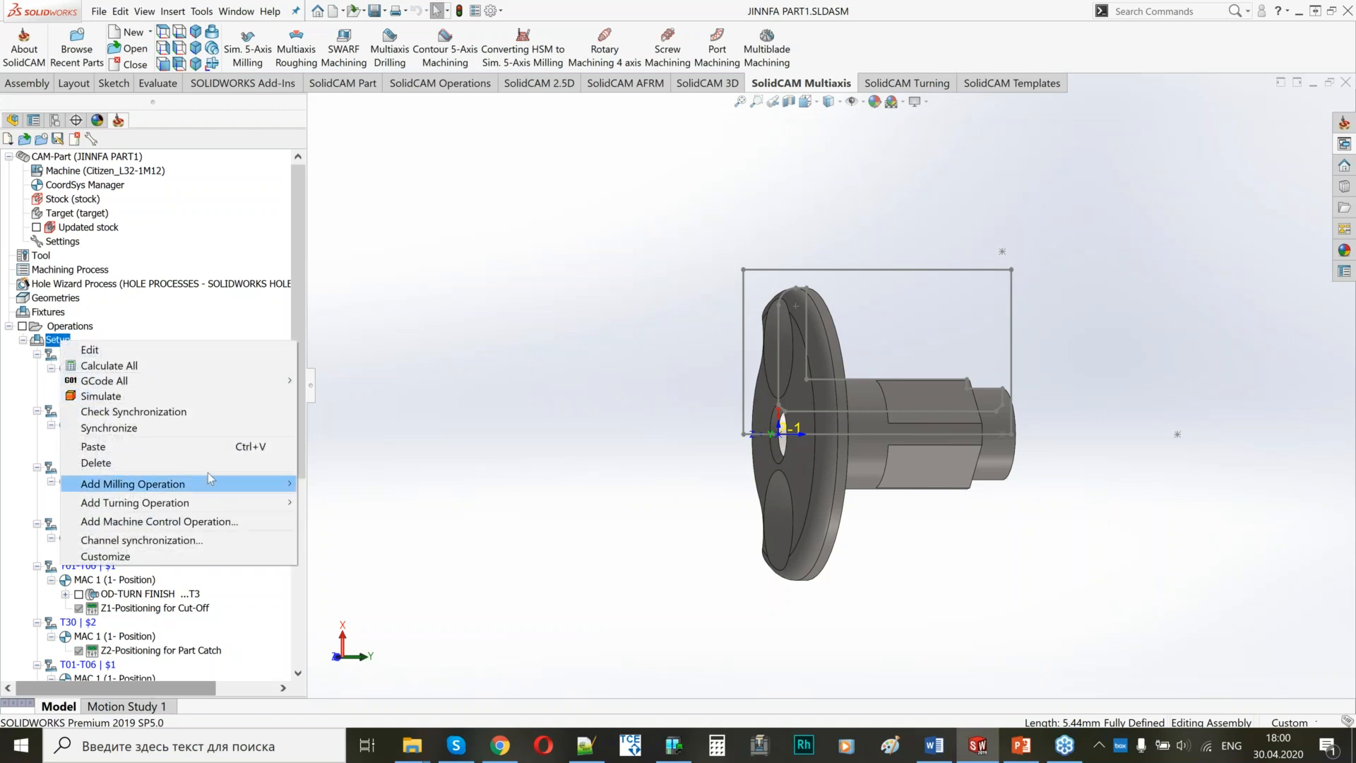
mouse_move(267, 382)
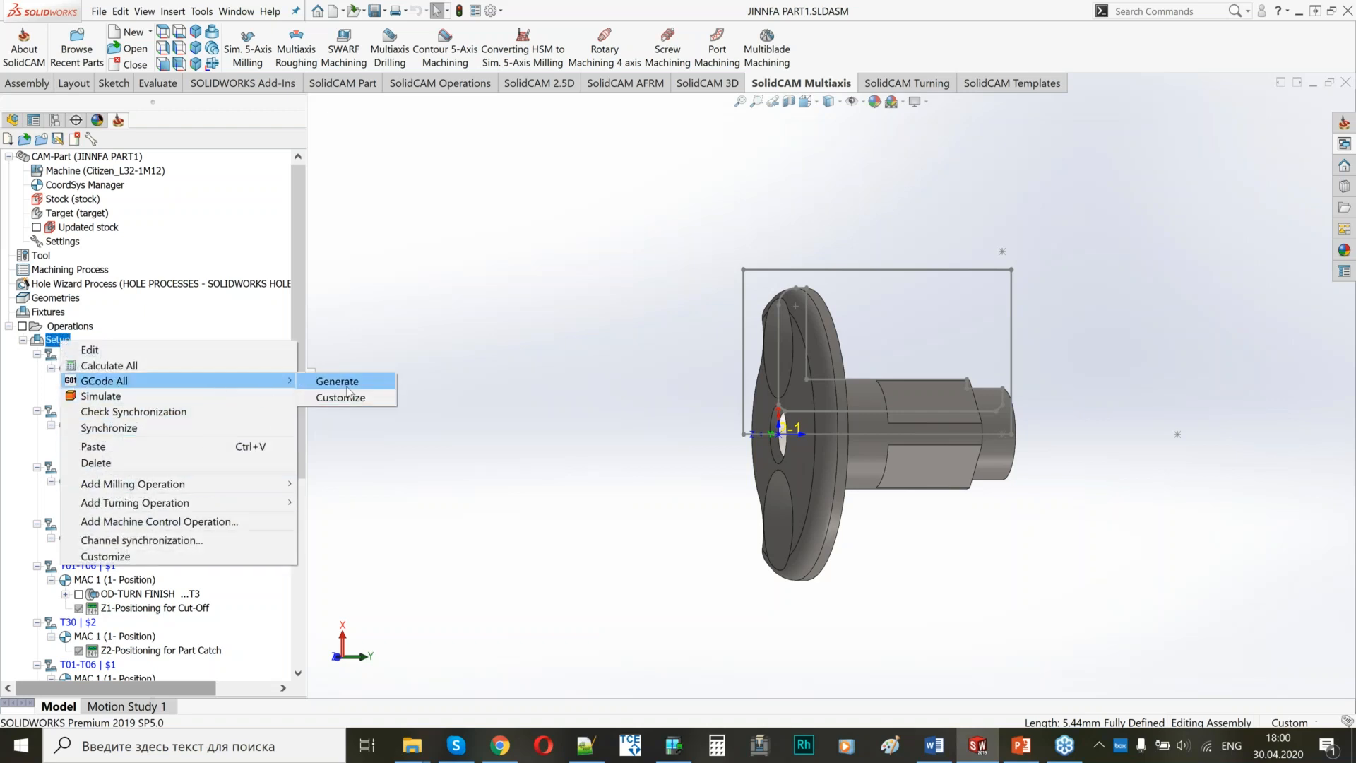
left_click(348, 385)
type("2")
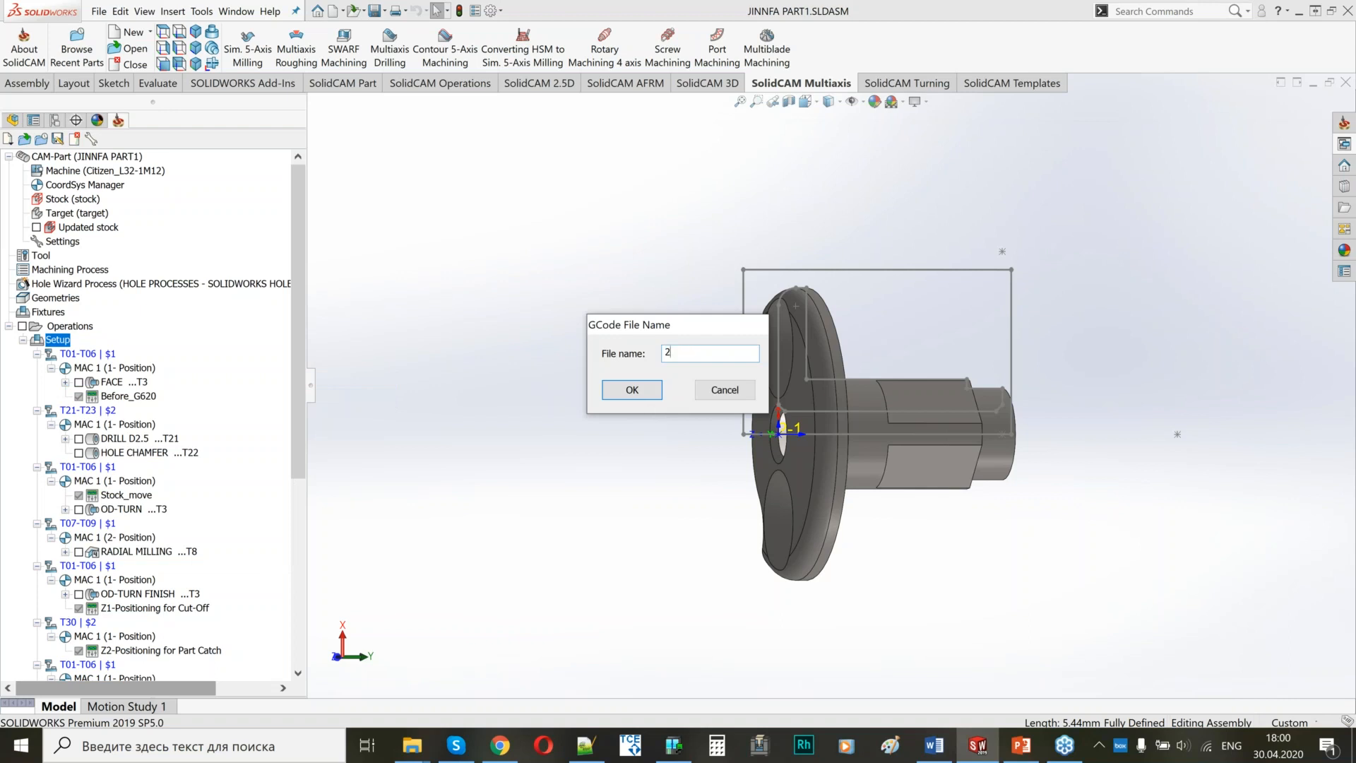
key("Return")
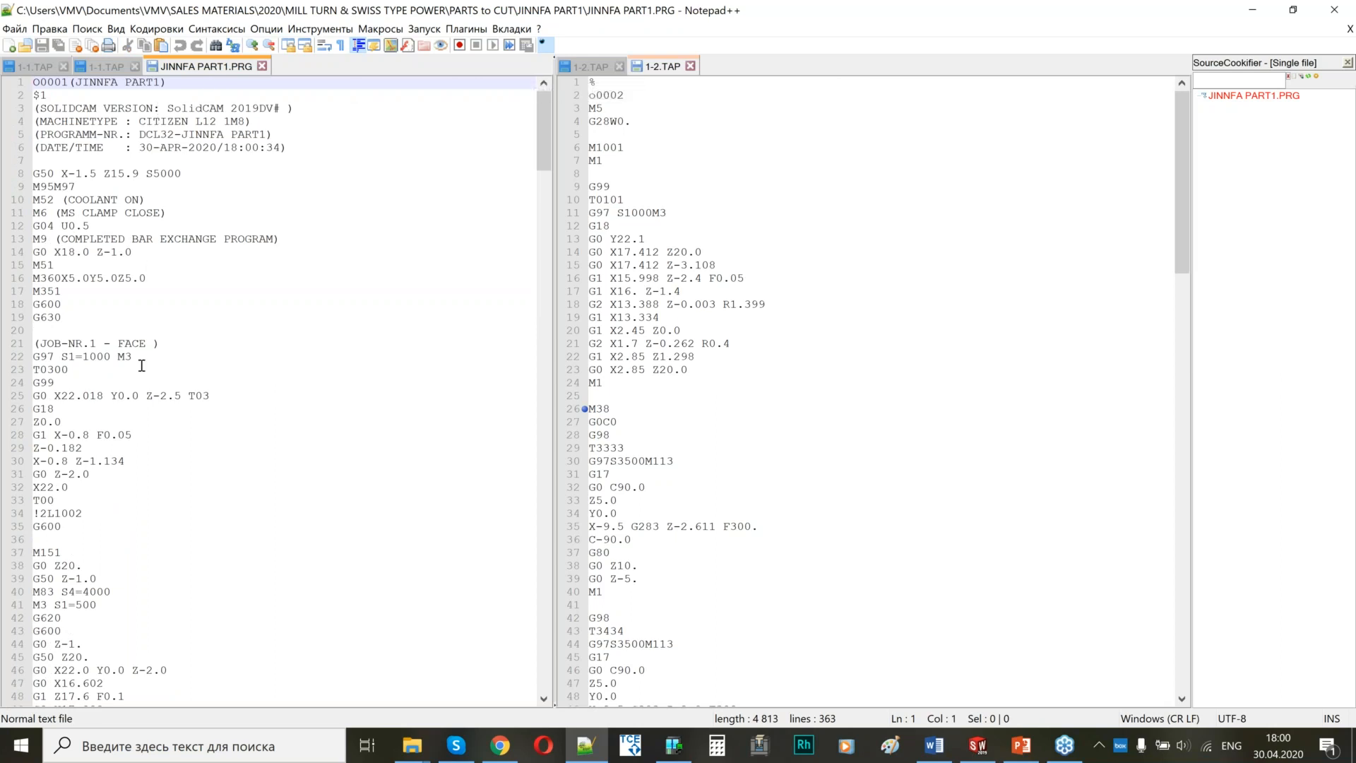
Examine the generated JINNFA PART1.PRG, from the $1 channel marker to the $0 block with its numbered machine variables.
scroll(157, 406, "down", 15)
scroll(197, 185, "up", 15)
left_click_drag(50, 96, 27, 101)
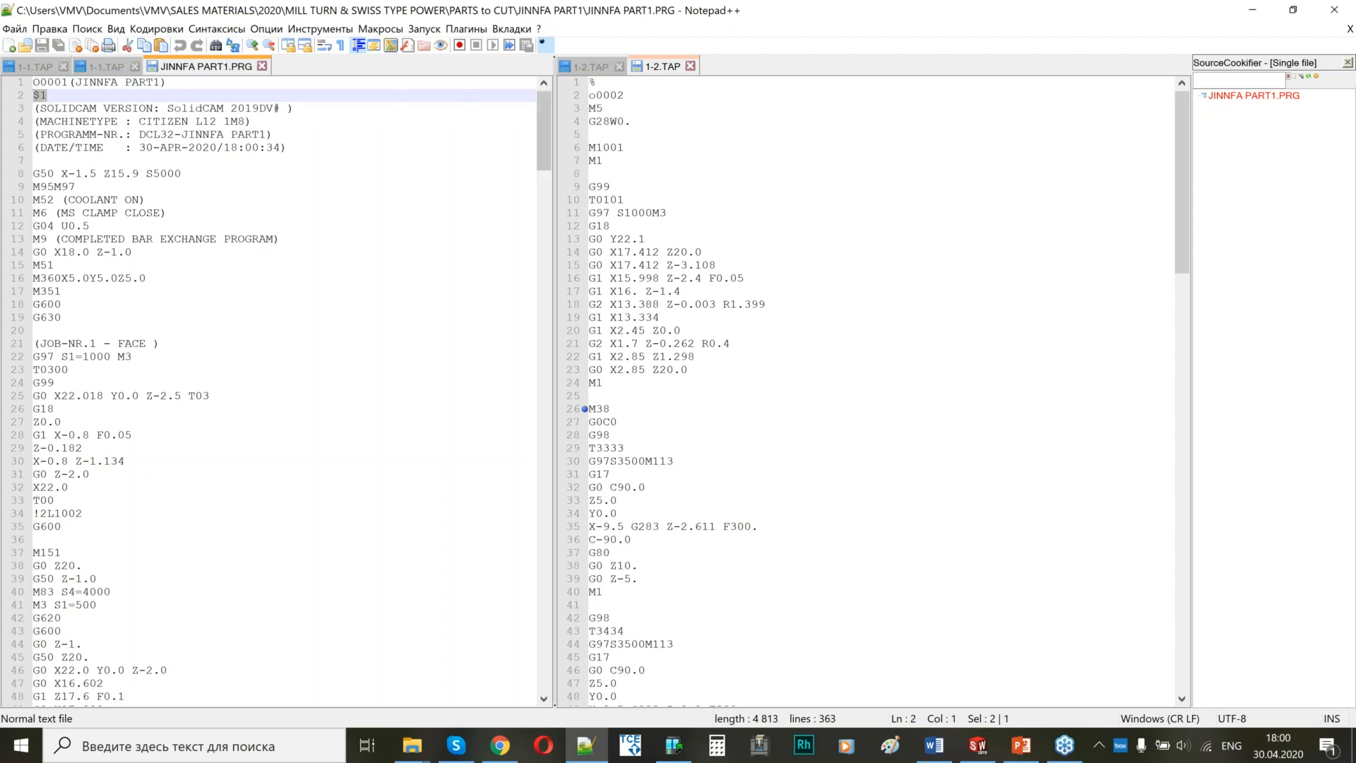
scroll(544, 138, "down", 11)
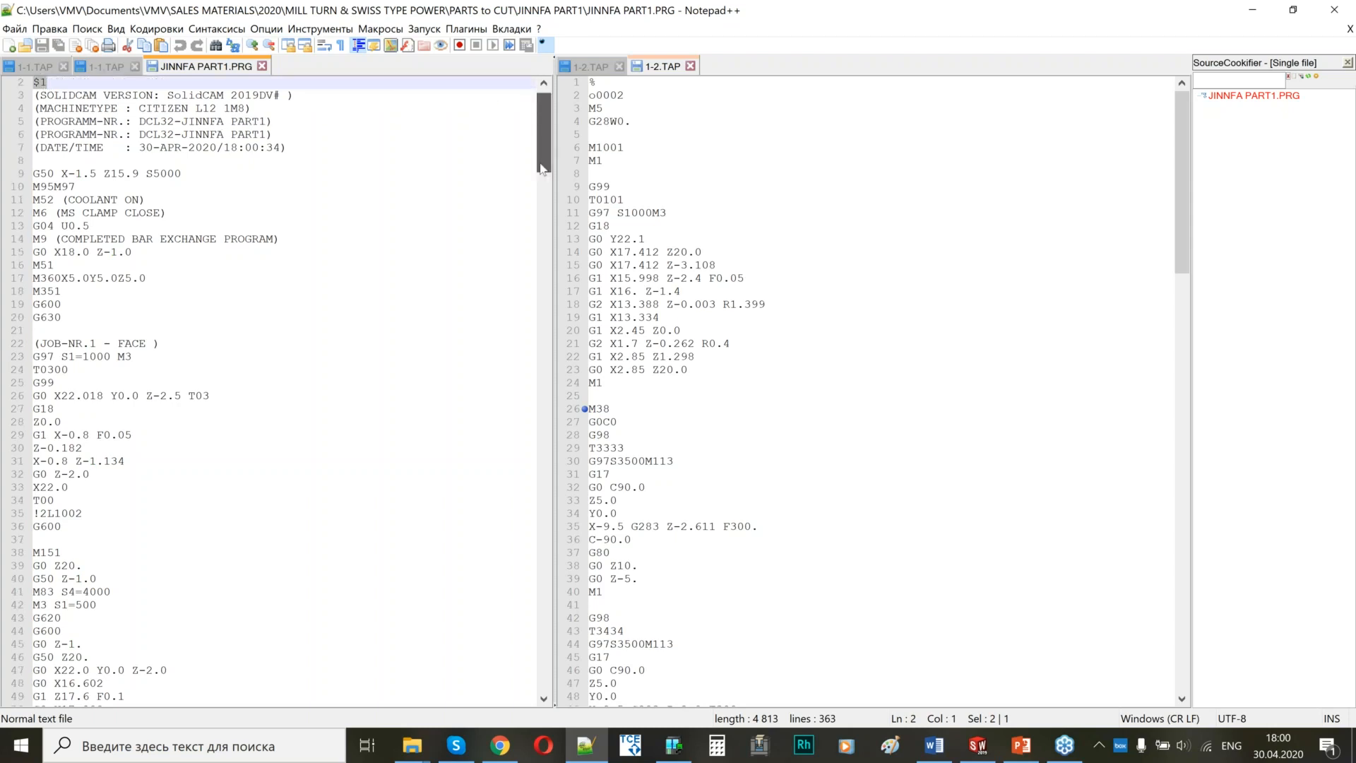
left_click_drag(531, 214, 438, 678)
left_click(47, 343)
left_click(139, 669, "shift")
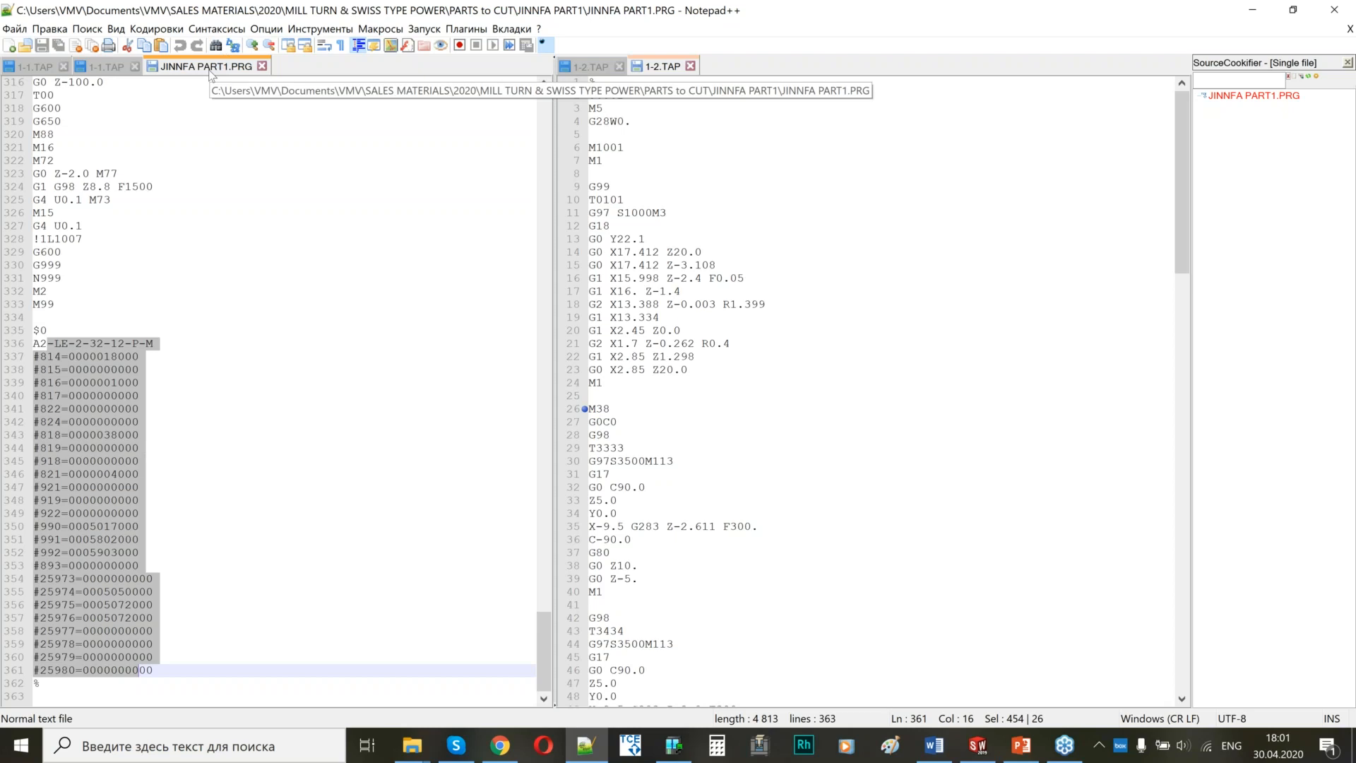
Save the program as JINNFA PART1.PRG in the JINNFA PART1 folder, replacing the existing file.
right_click(197, 68)
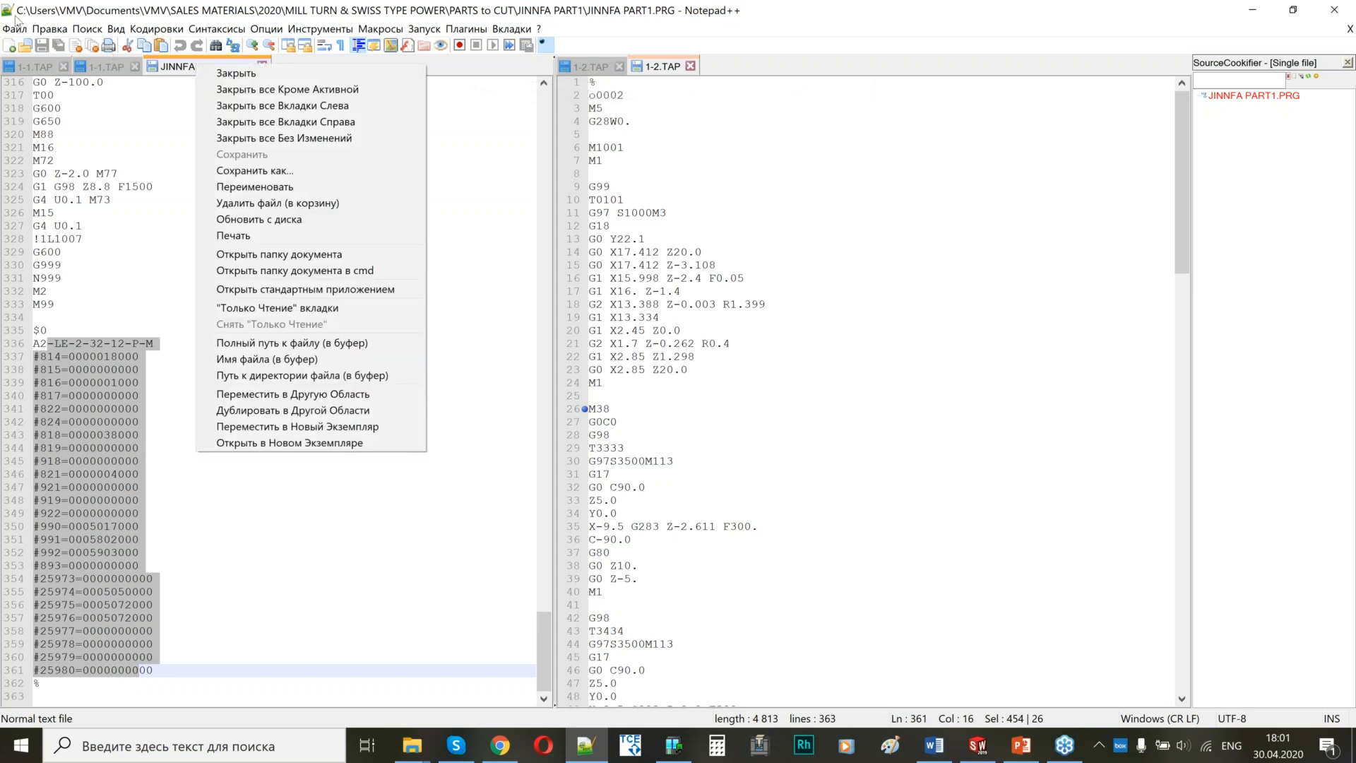
left_click(15, 29)
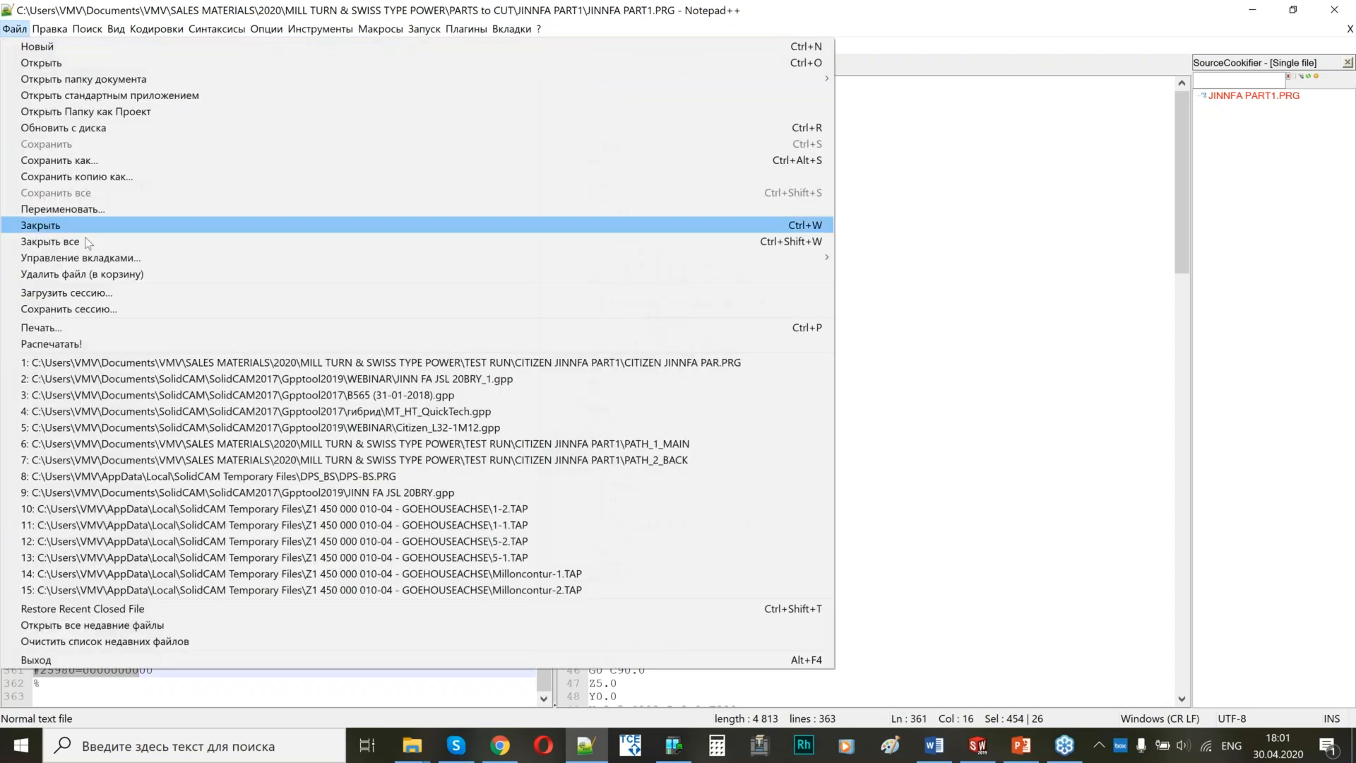
left_click(80, 175)
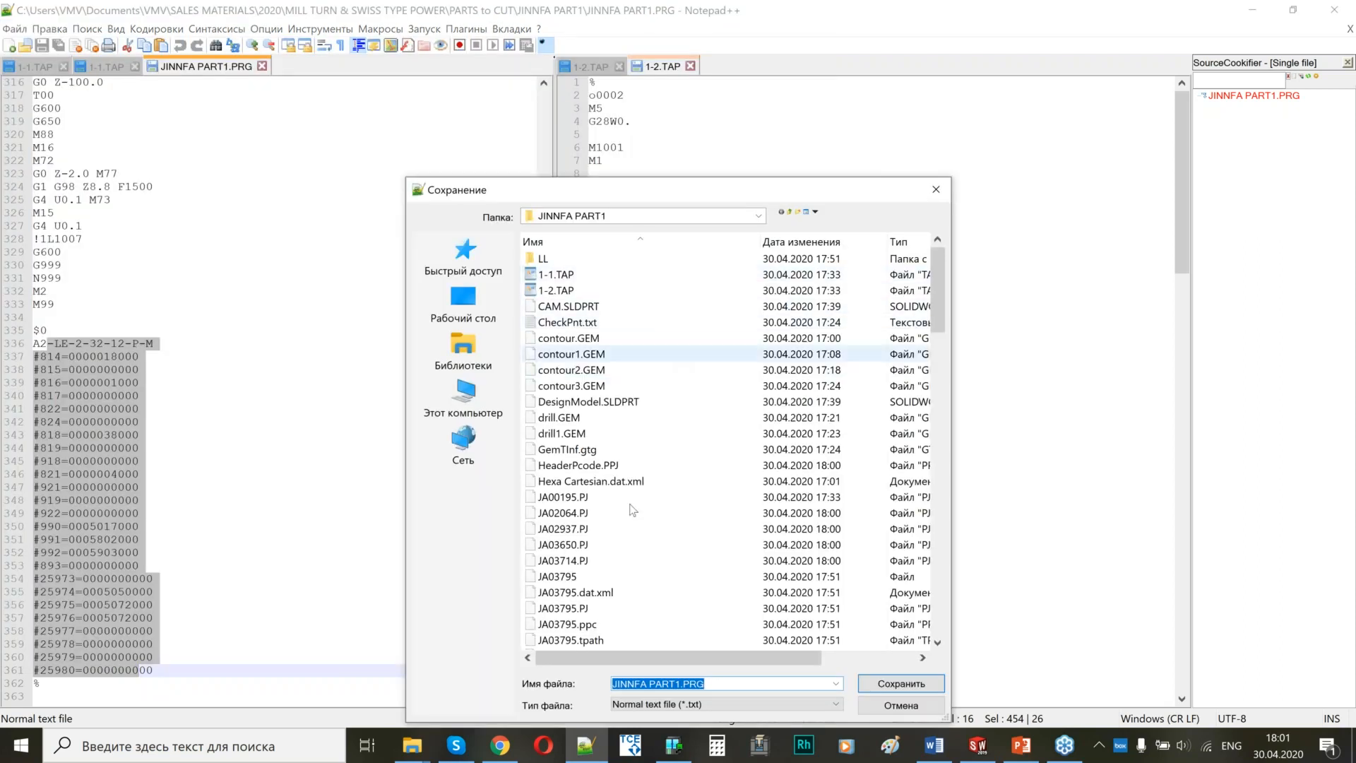
left_click(901, 683)
left_click(735, 381)
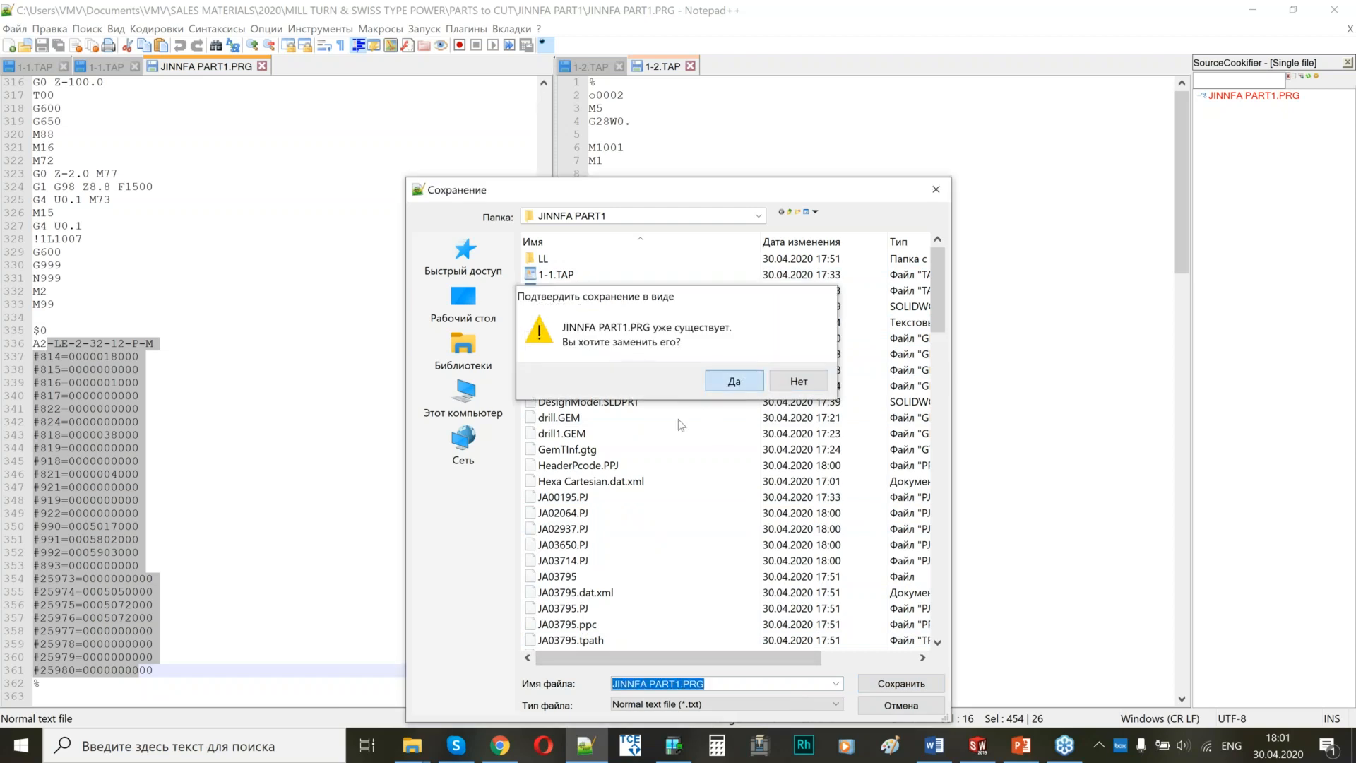
left_click(771, 427)
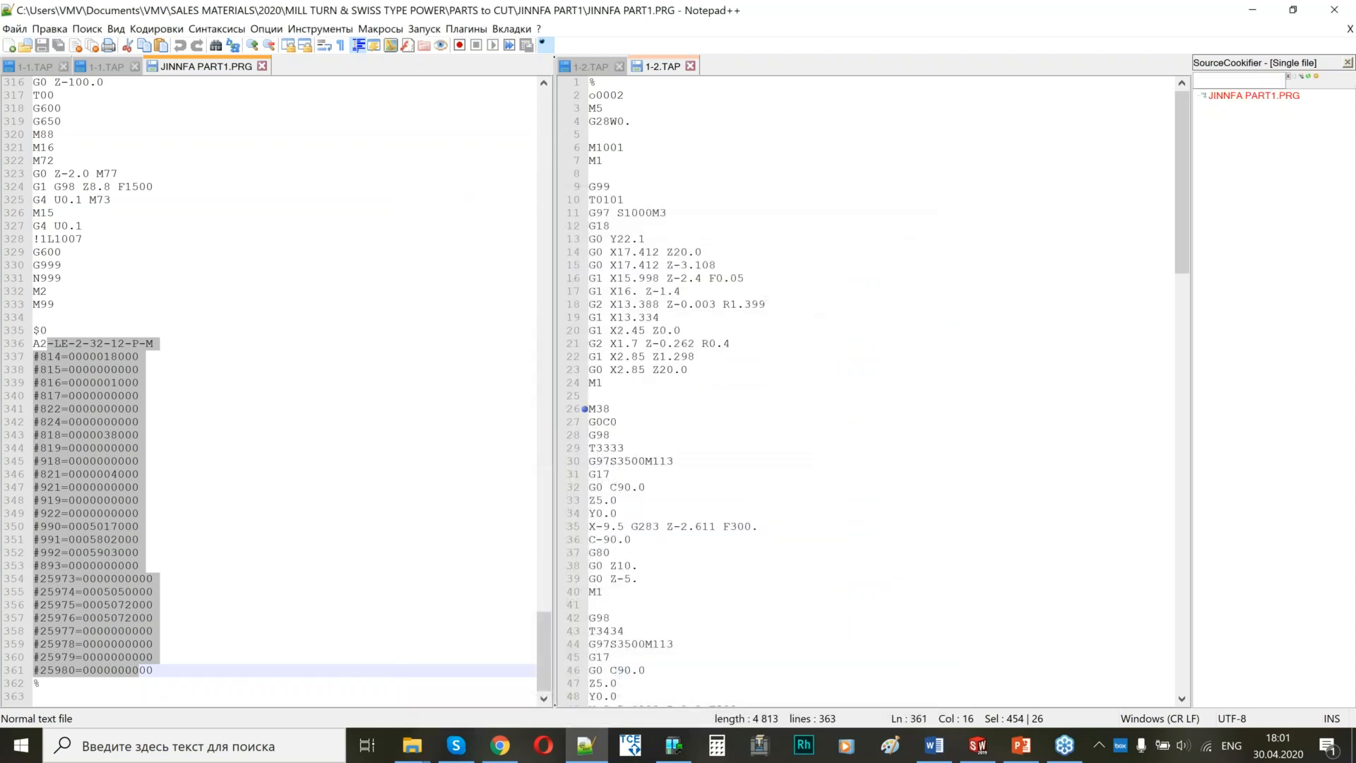
Open JINNFA PART1.PRG in Tornos CNC Editor and compare channels 1 and 2 in the synchronized two-channel view.
key("super+e")
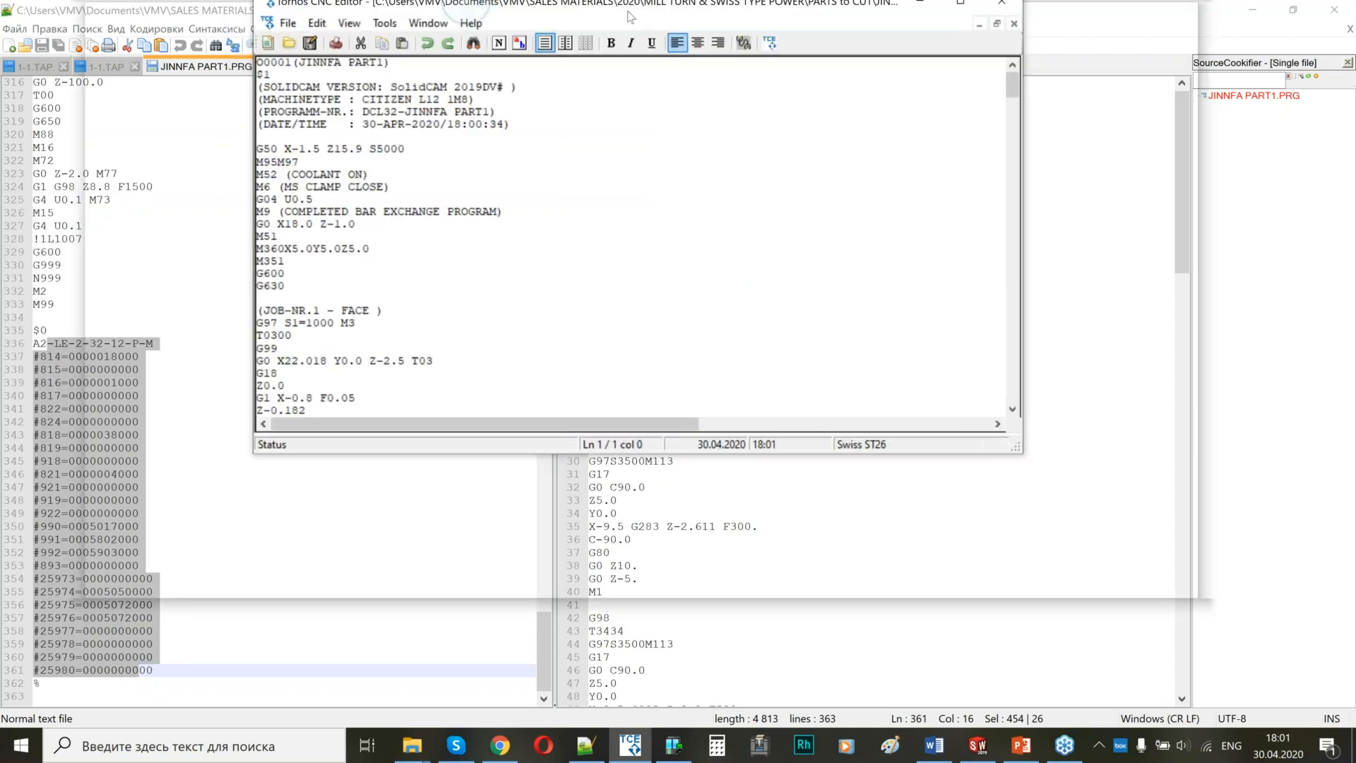
left_click(314, 49)
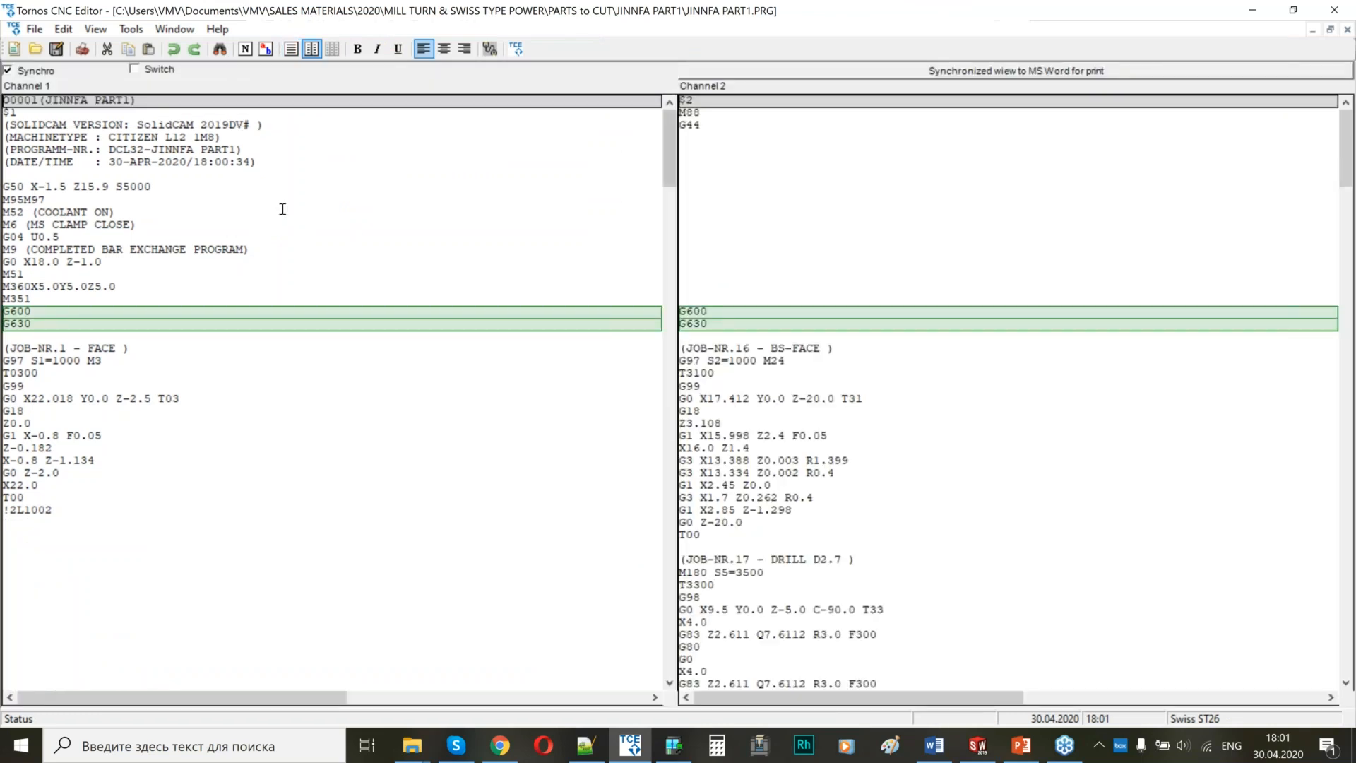
scroll(592, 295, "down", 10)
scroll(579, 318, "up", 10)
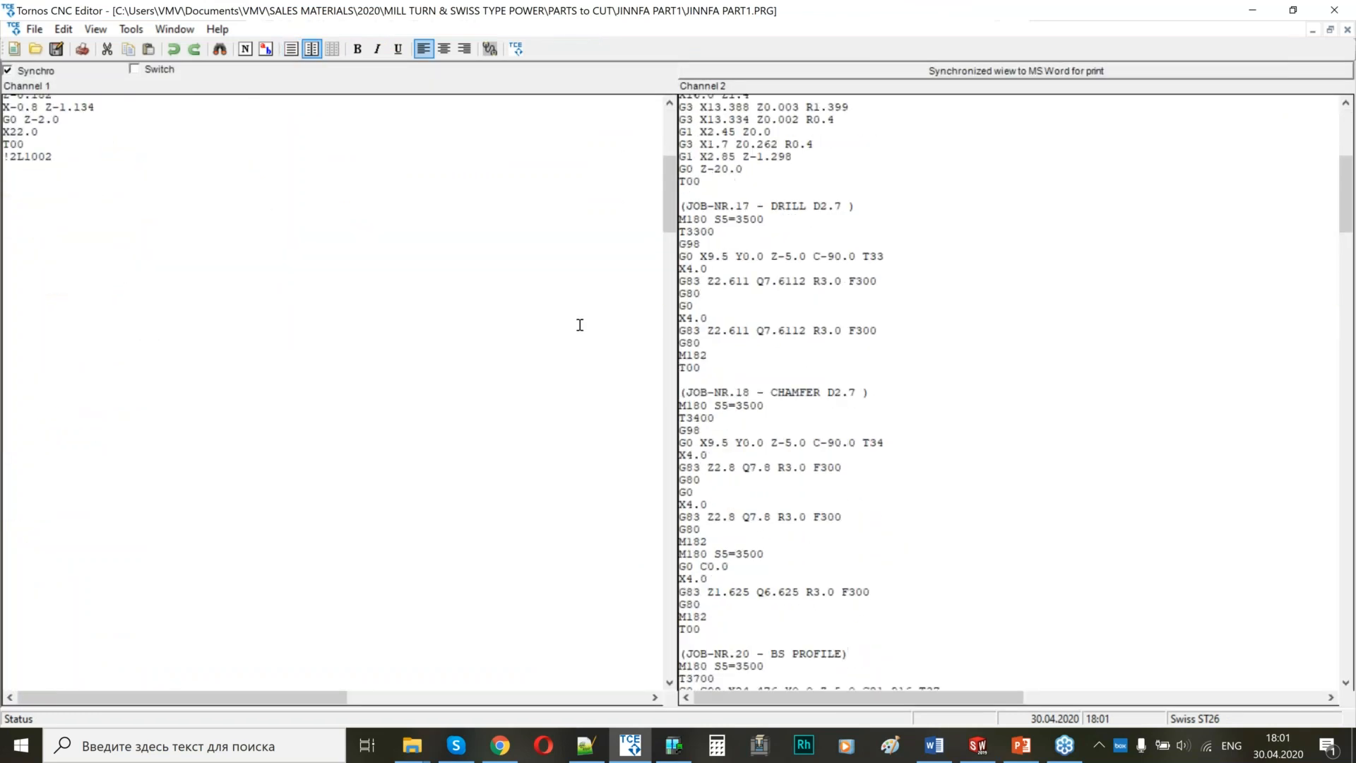
Examine channel 1 from the program header through the G600 and G630 synchronization codes to the JOB-NR.1 FACE block and its !2L1002 wait code.
left_click_drag(43, 314, 4, 324)
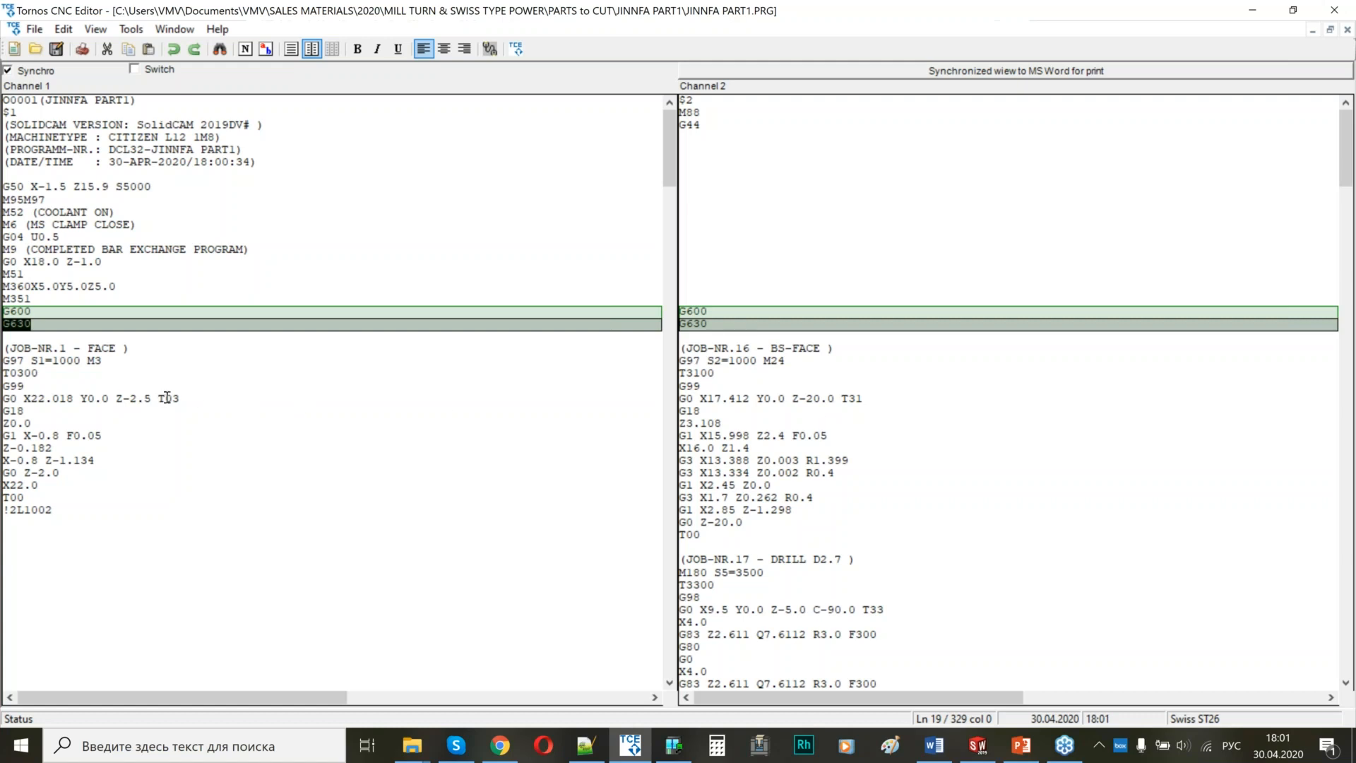
left_click(55, 328)
left_click_drag(28, 329, 43, 690)
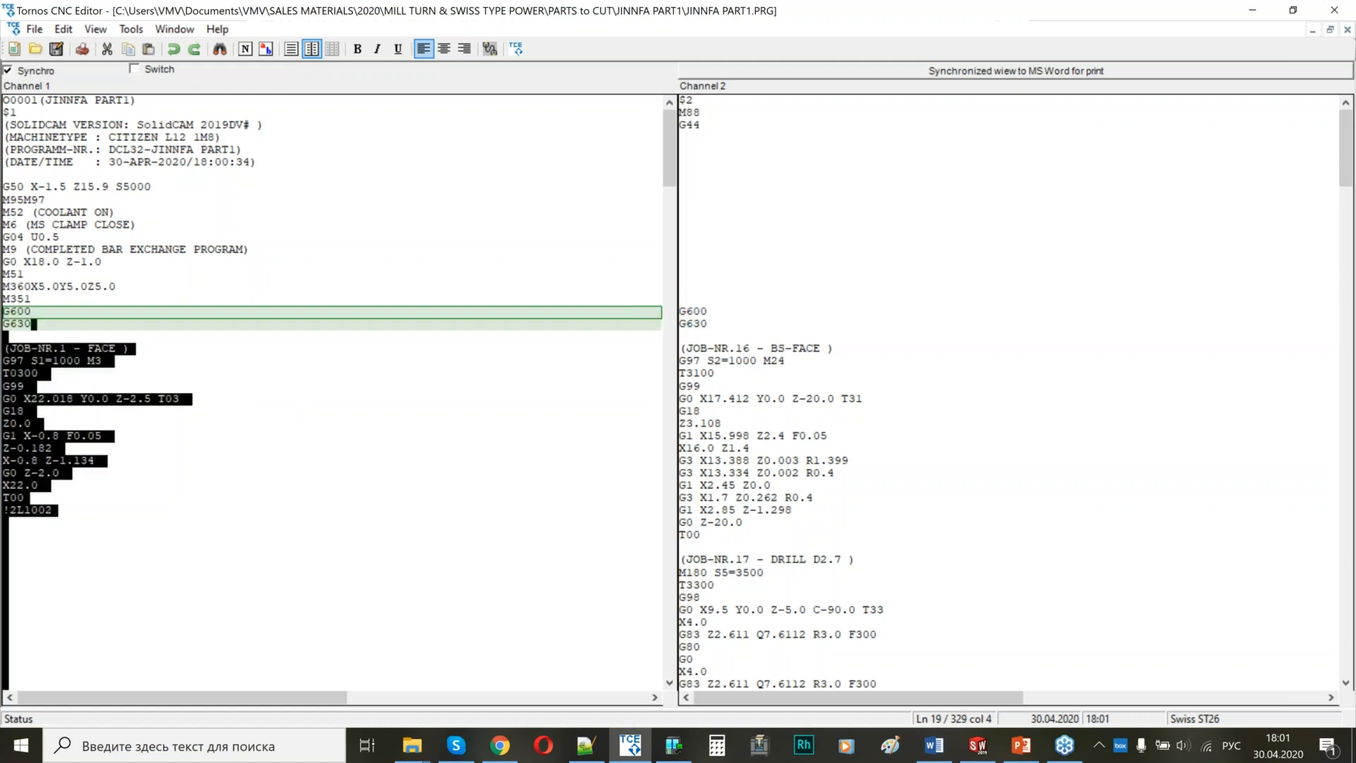
scroll(1183, 383, "down", 12)
left_click(1183, 384)
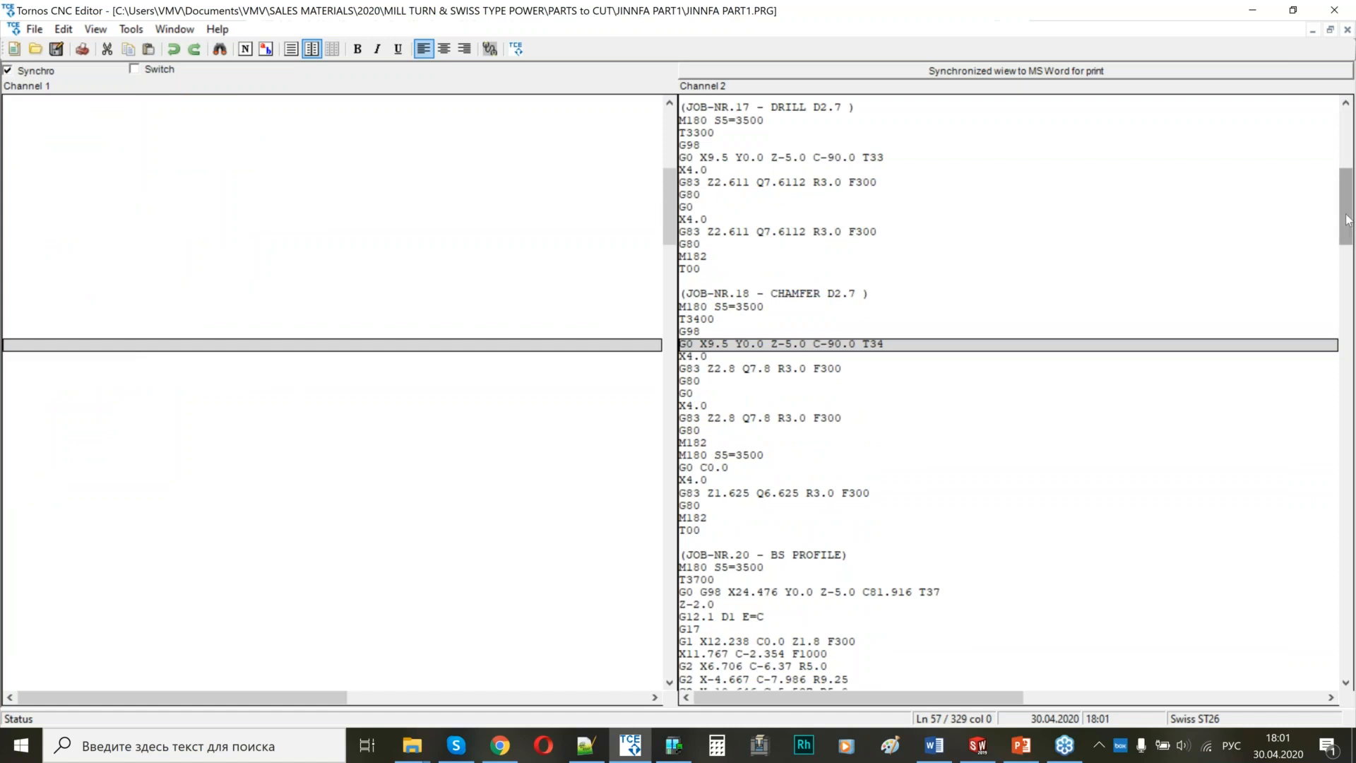
scroll(137, 448, "up", 12)
left_click(31, 511)
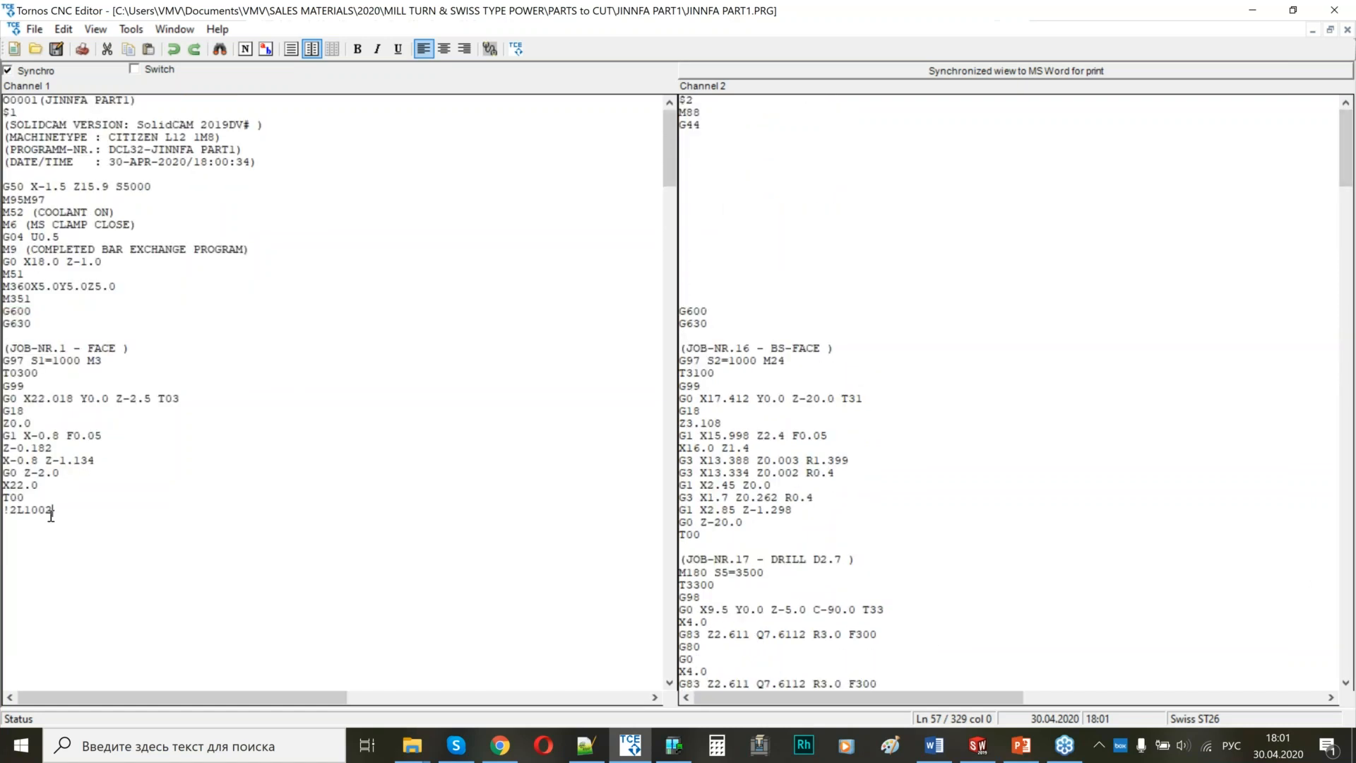
left_click(17, 102)
left_click_drag(37, 132, 148, 300)
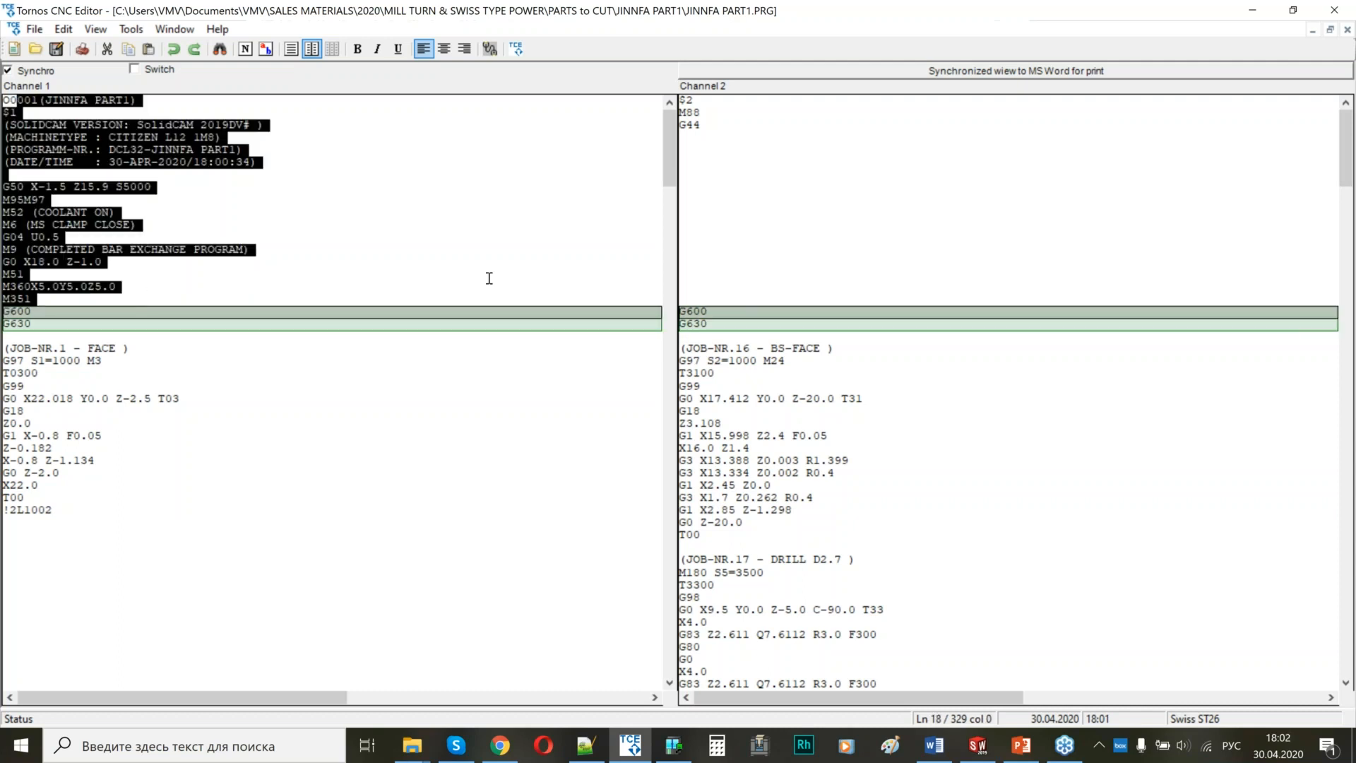
scroll(484, 280, "down", 4)
scroll(162, 163, "up", 6)
left_click_drag(23, 277, 14, 426)
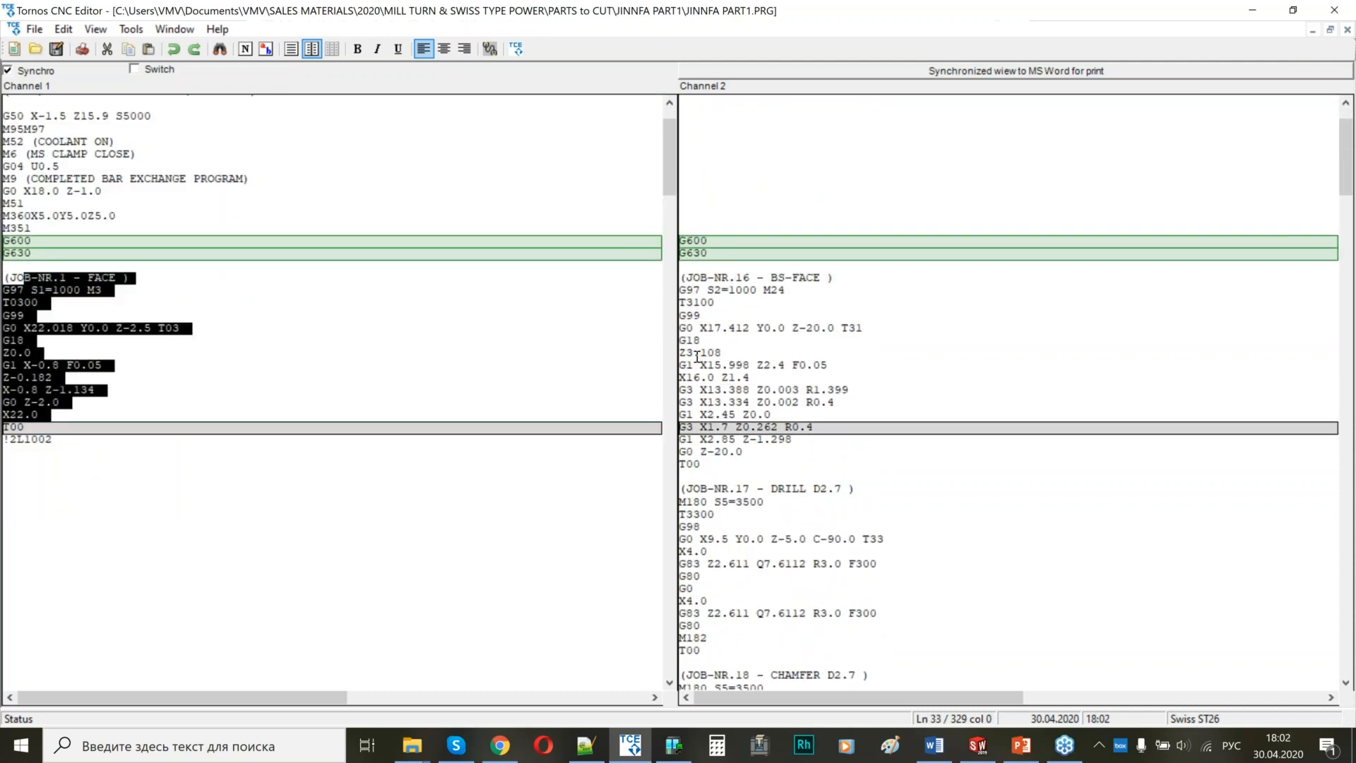
Review channel 2's back-side jobs: BS-FACE, DRILL D2.7, CHAMFER D2.7 and BS PROFILE, up to the !1L1002 wait code.
scroll(762, 293, "down", 2)
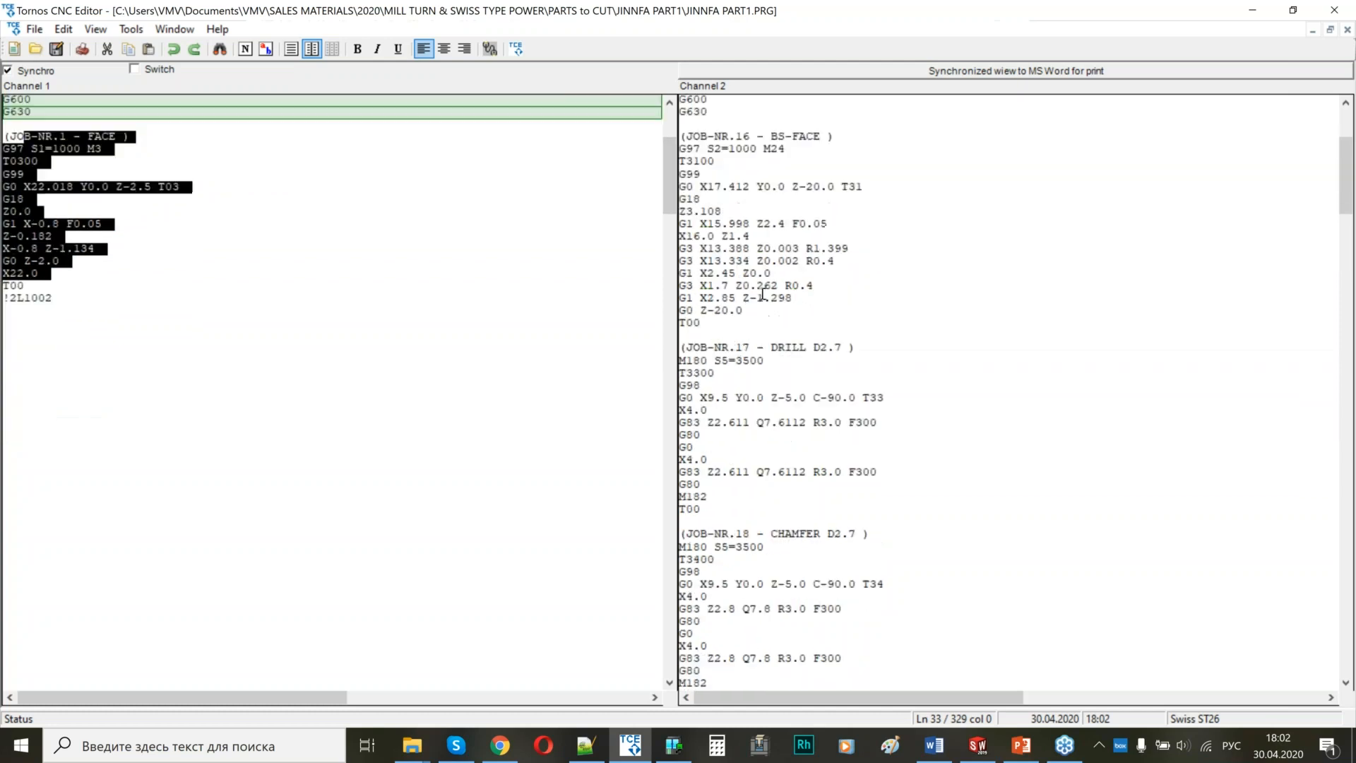
left_click_drag(682, 196, 822, 597)
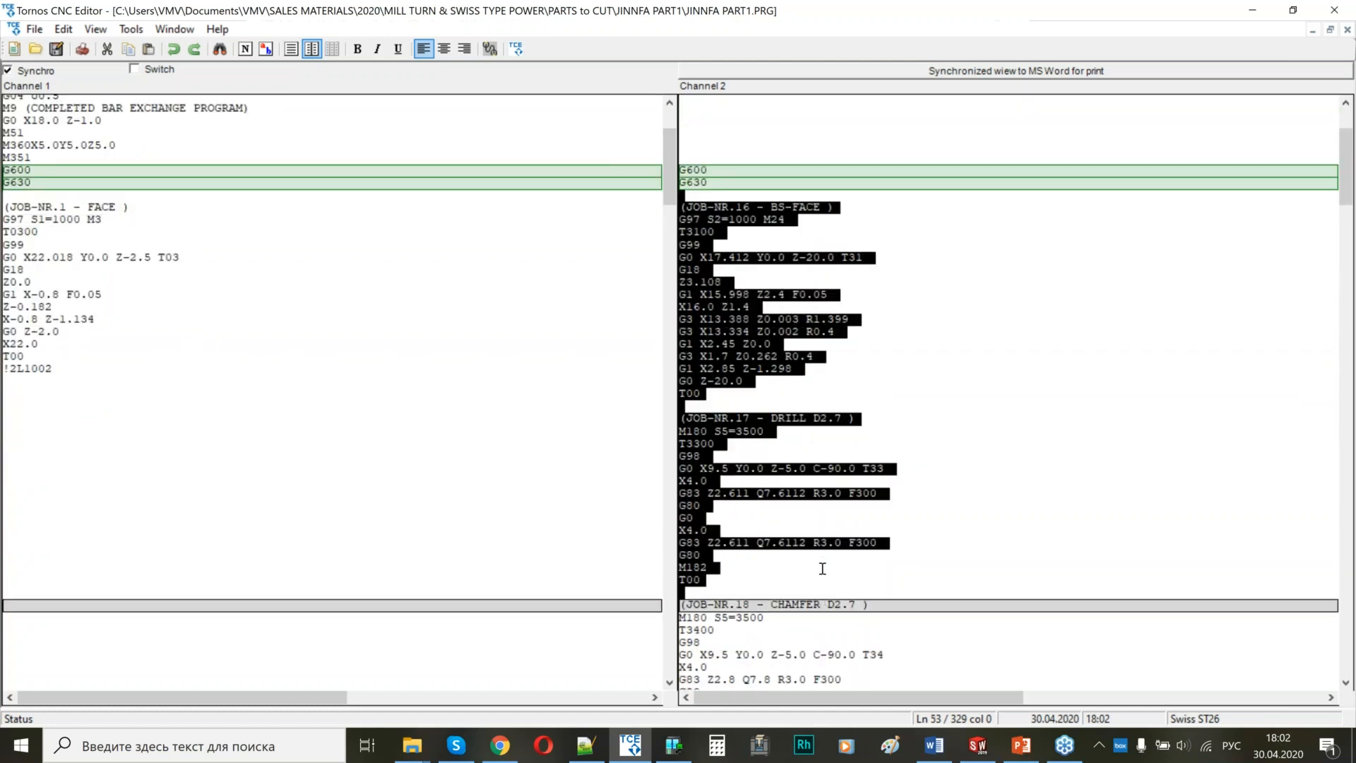
scroll(777, 311, "down", 5)
left_click(763, 291)
left_click_drag(769, 335, 833, 575)
scroll(839, 428, "down", 8)
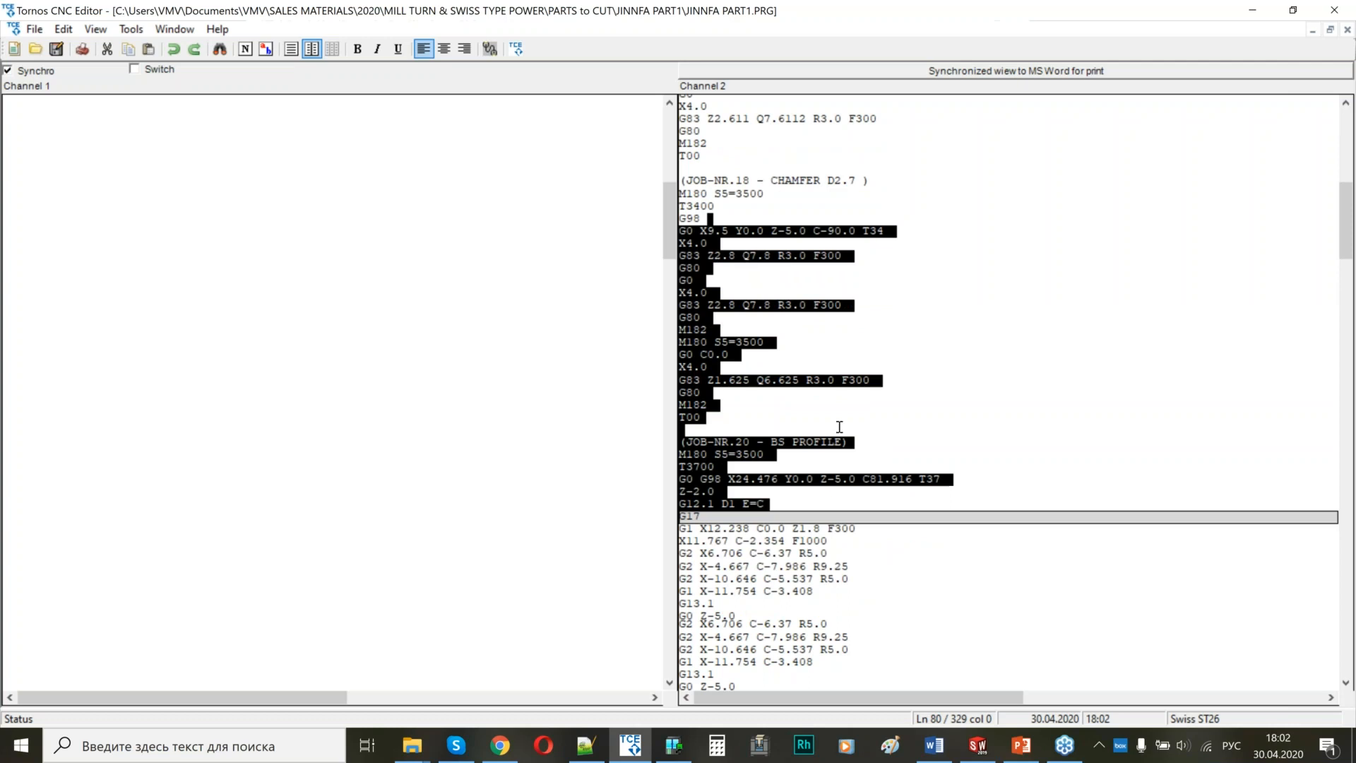
scroll(774, 408, "down", 8)
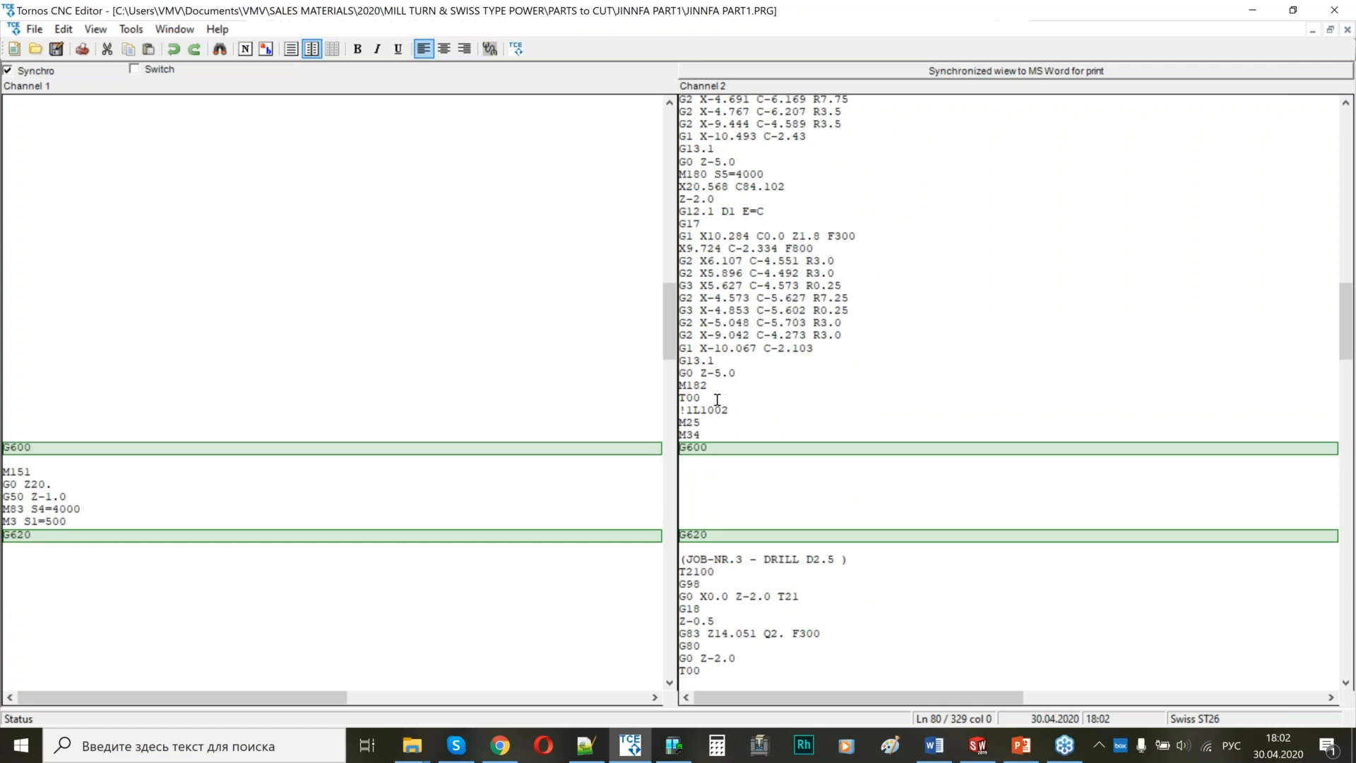
Compare channel 1's commands between G600 and G620 with channel 2's DRILL D2.5 and HOLE CHAMFER jobs.
scroll(722, 392, "down", 6)
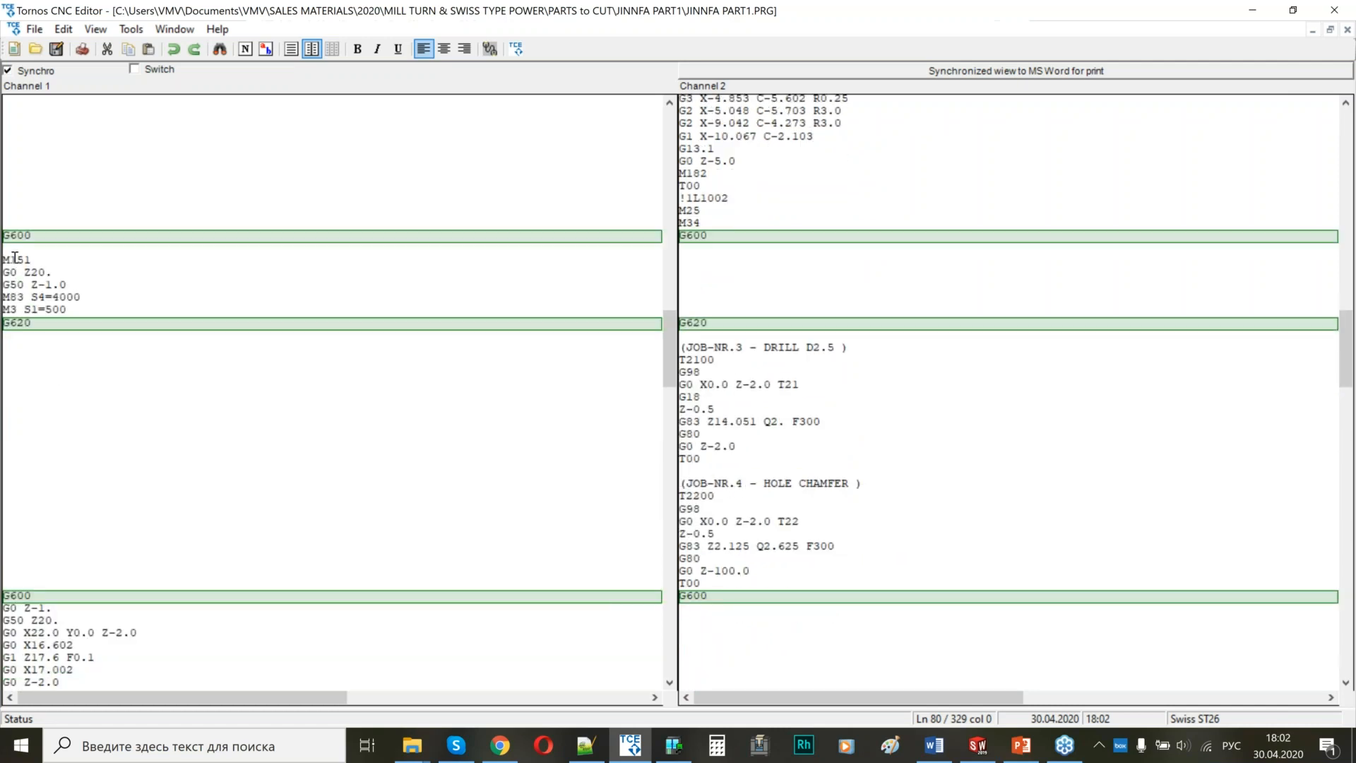
left_click_drag(15, 258, 94, 311)
left_click(19, 272)
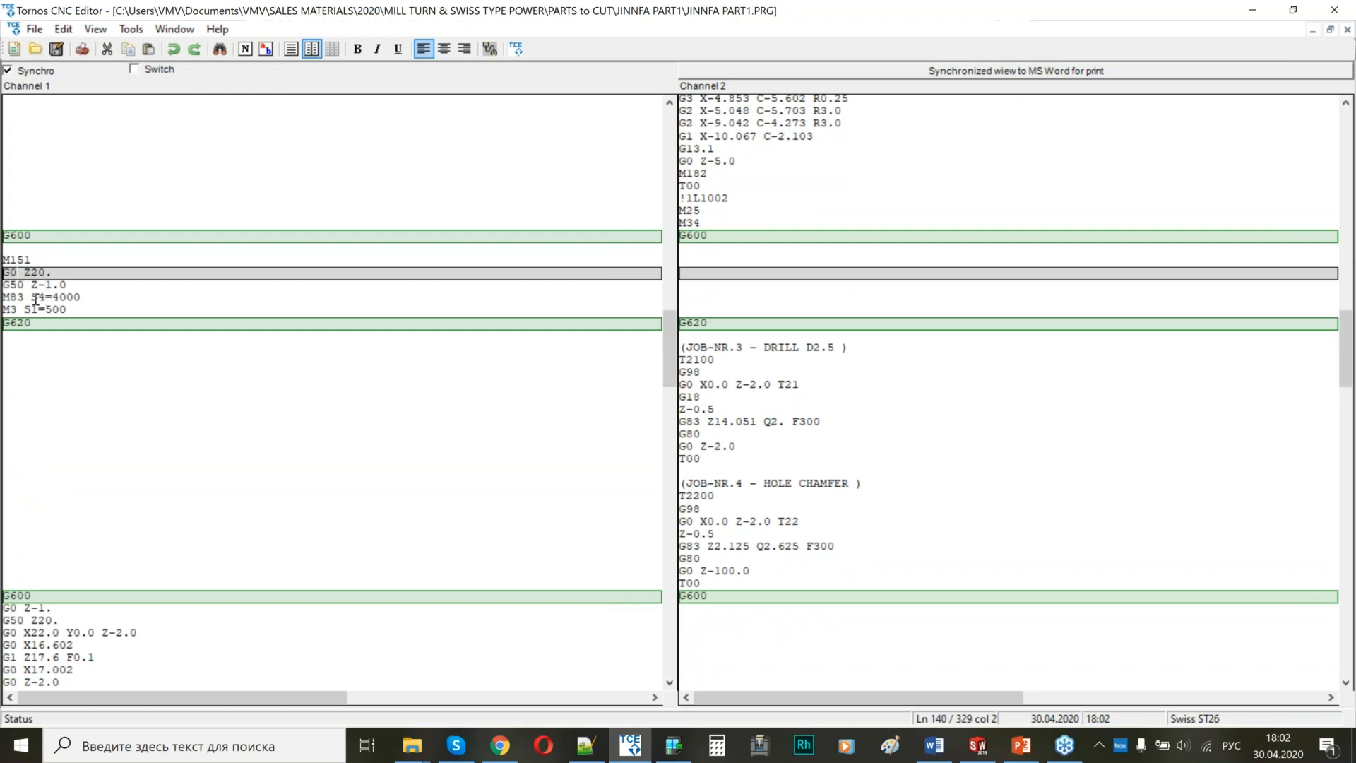
left_click_drag(730, 347, 746, 570)
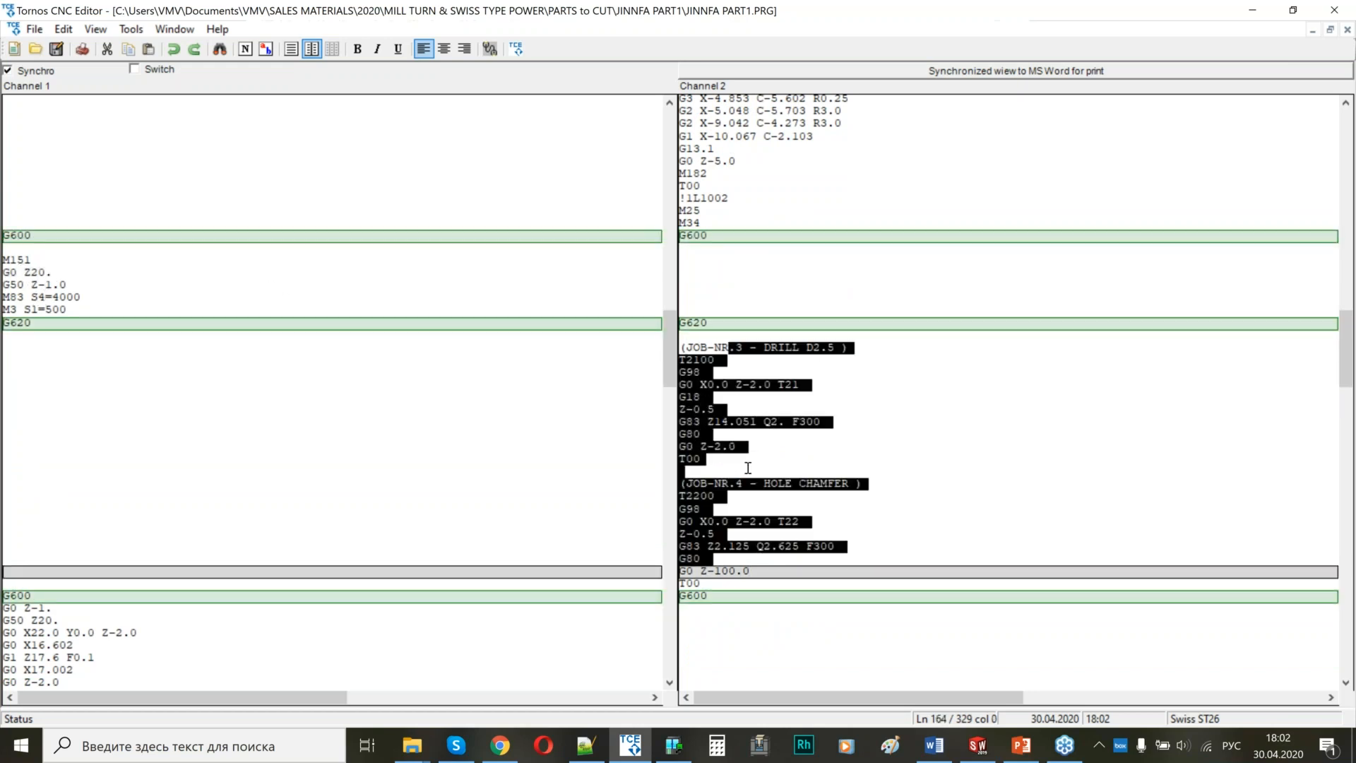
left_click(828, 460)
left_click_drag(711, 324, 680, 323)
scroll(783, 433, "down", 13)
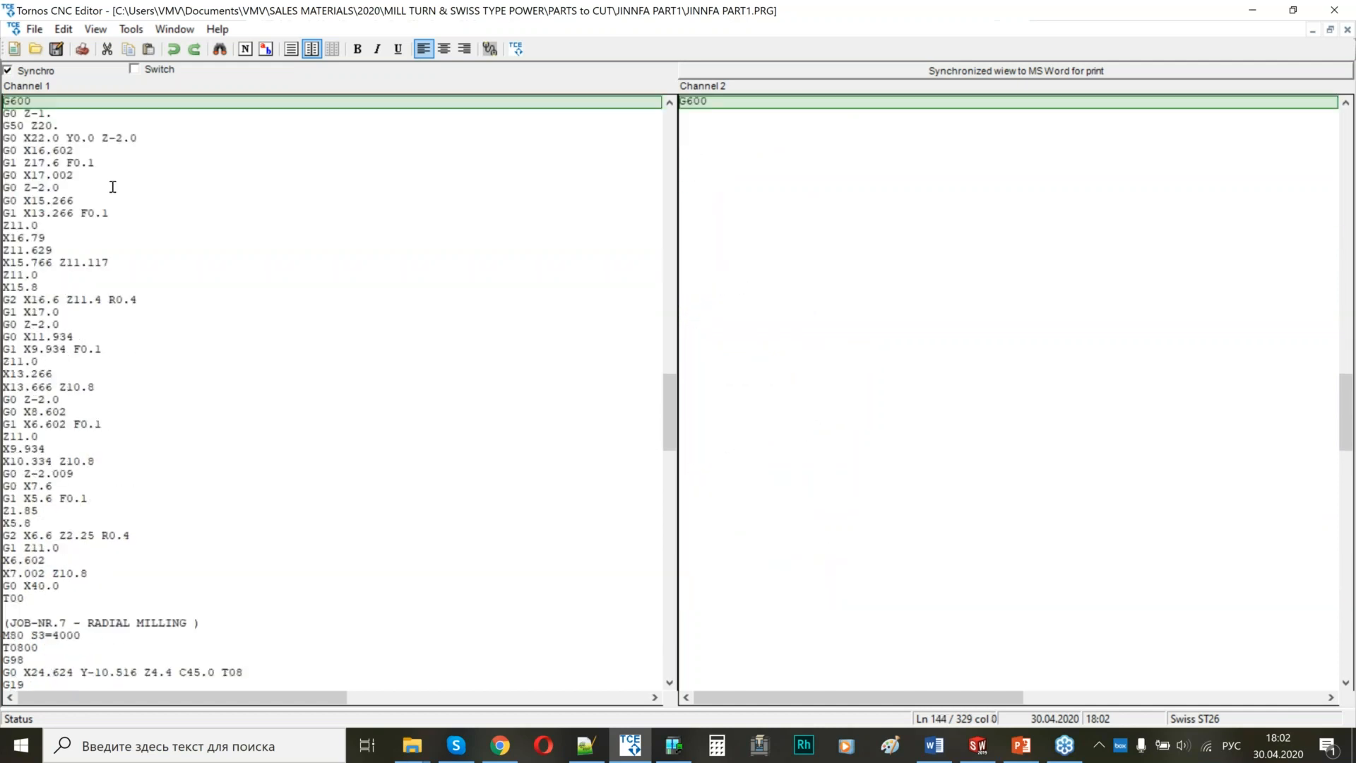
Review channel 1's turning moves after G600, followed by the RADIAL MILLING and OD-TURN FINISH jobs.
left_click_drag(88, 137, 106, 480)
scroll(132, 472, "down", 7)
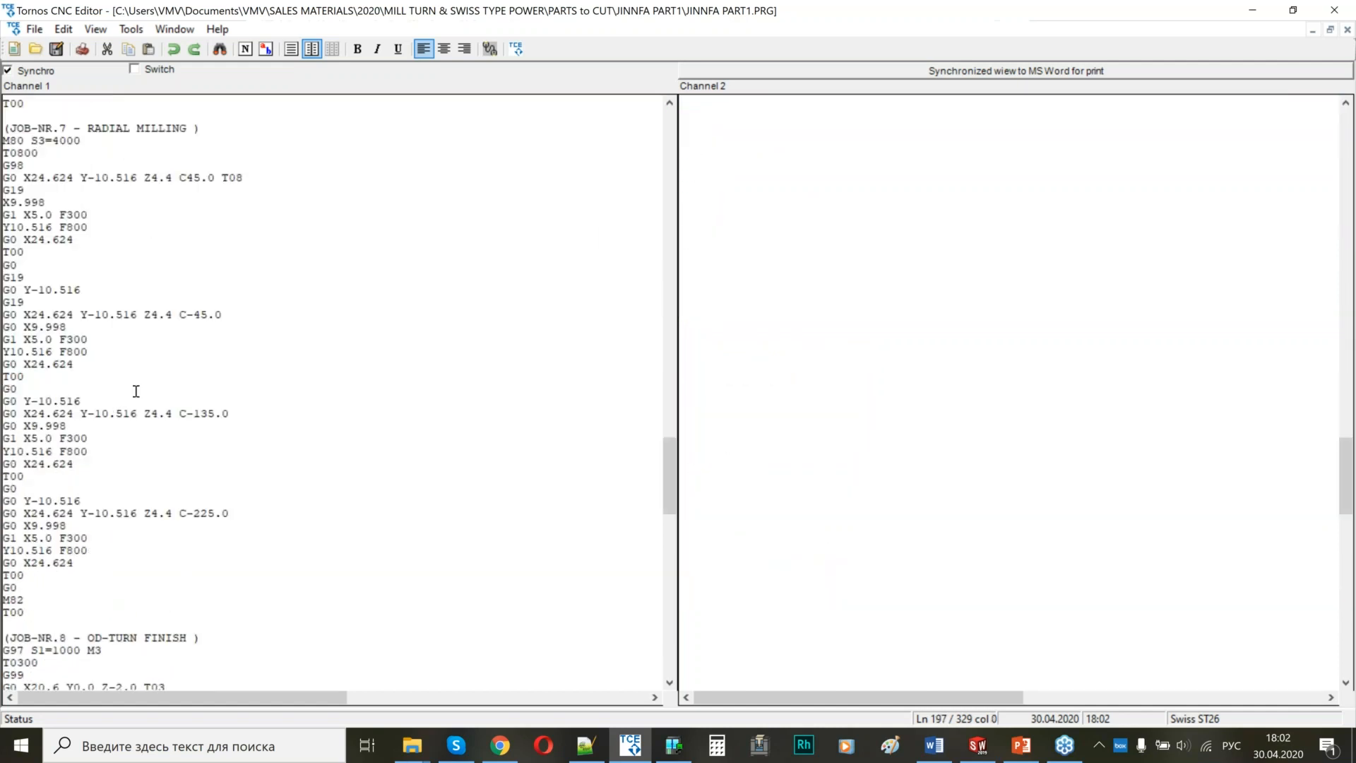
scroll(137, 429, "down", 1)
scroll(149, 385, "down", 10)
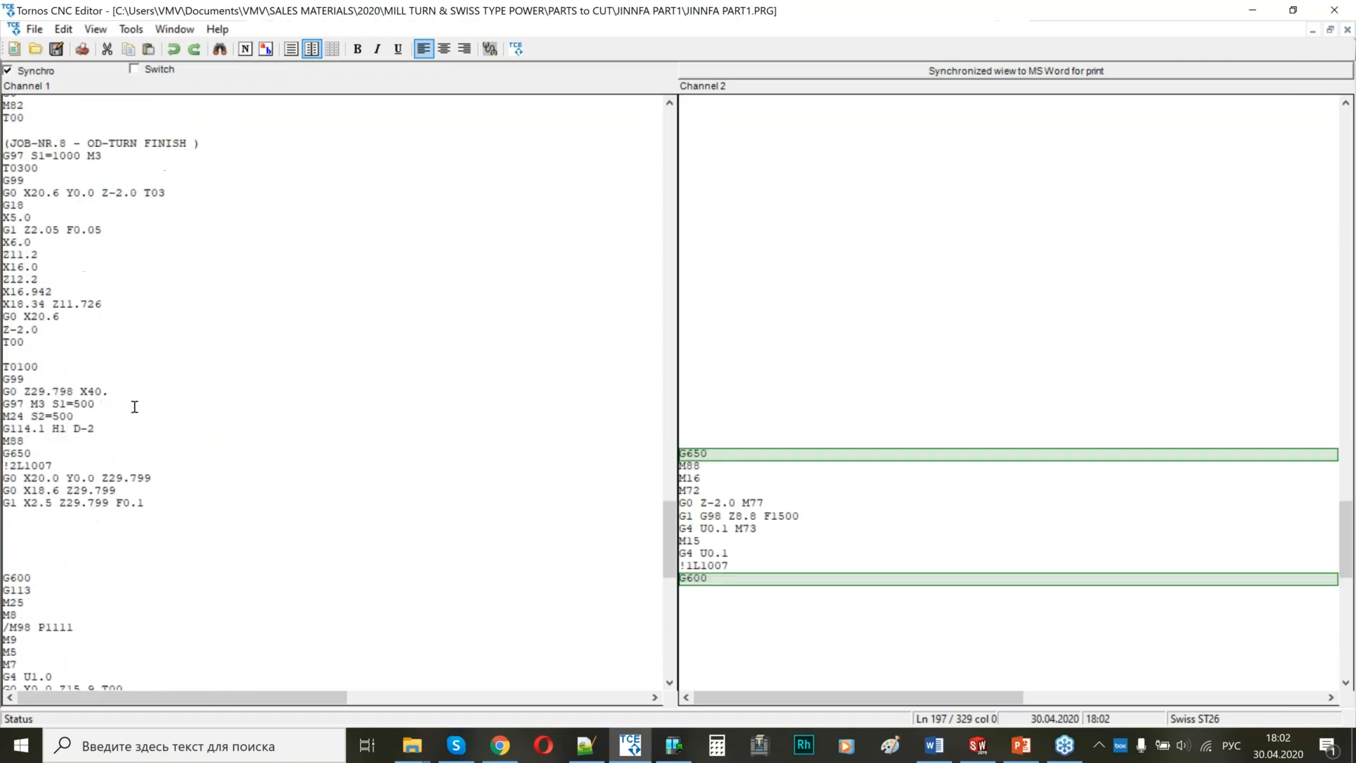
Inspect the T0100 cut-off preparation in channel 1: the Z positioning, both spindle speeds, the G114.1 line and M88.
left_click_drag(9, 296, 79, 358)
left_click(45, 321)
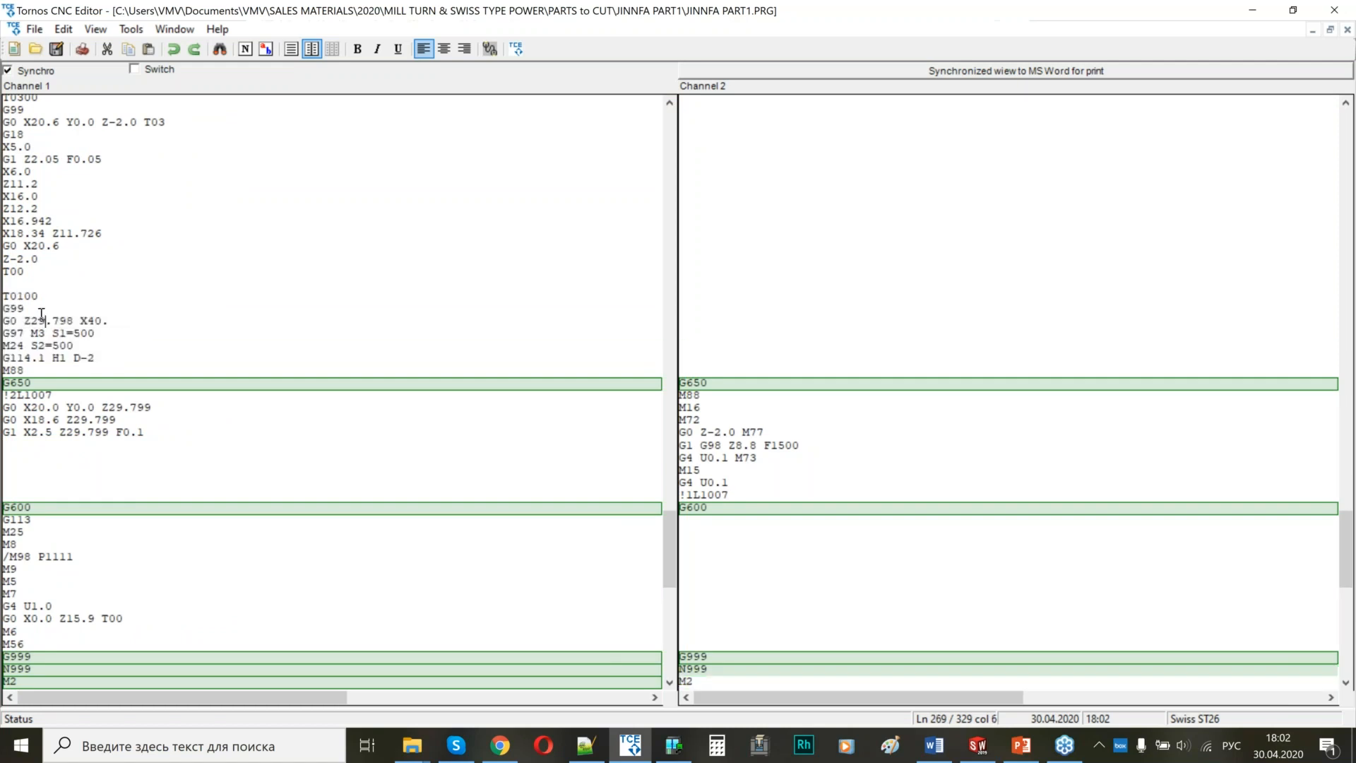
left_click_drag(76, 347, 4, 336)
left_click_drag(99, 361, 45, 361)
left_click(18, 370)
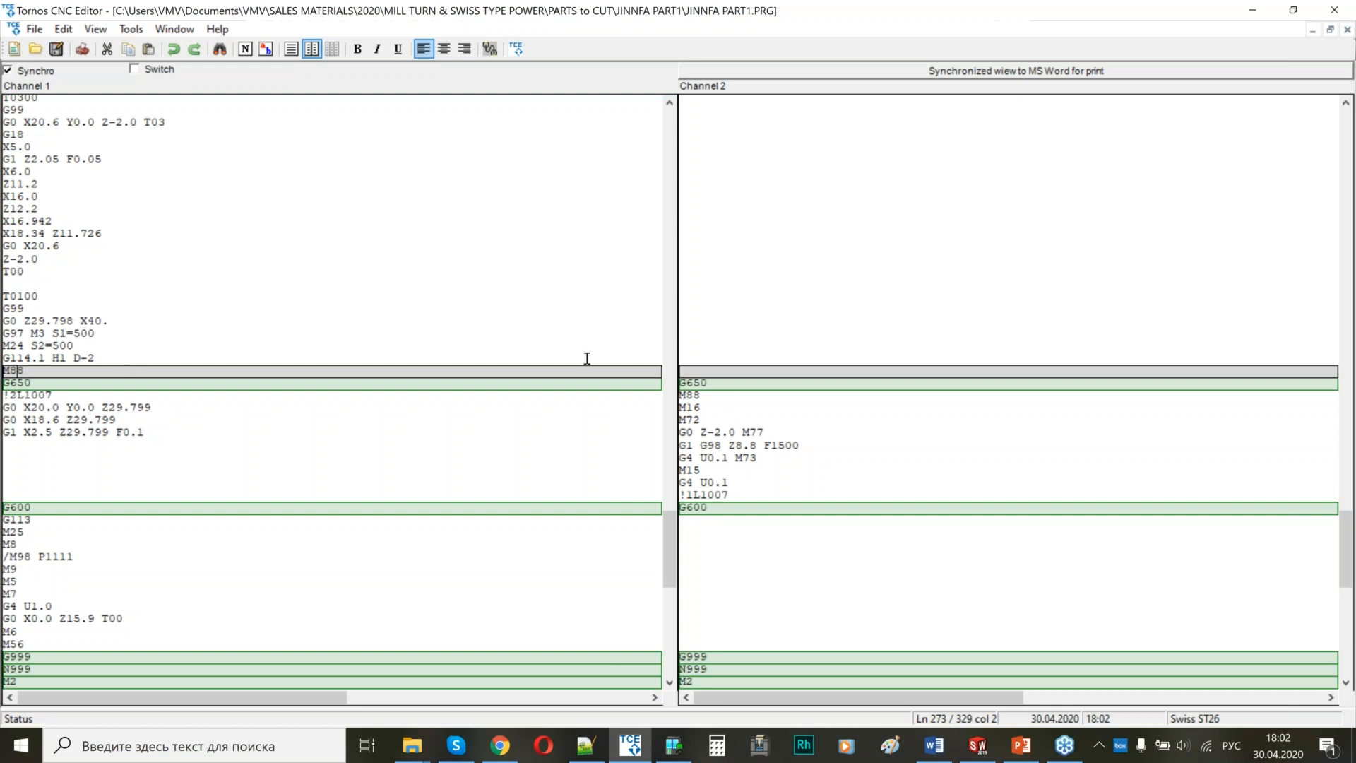
left_click(162, 295)
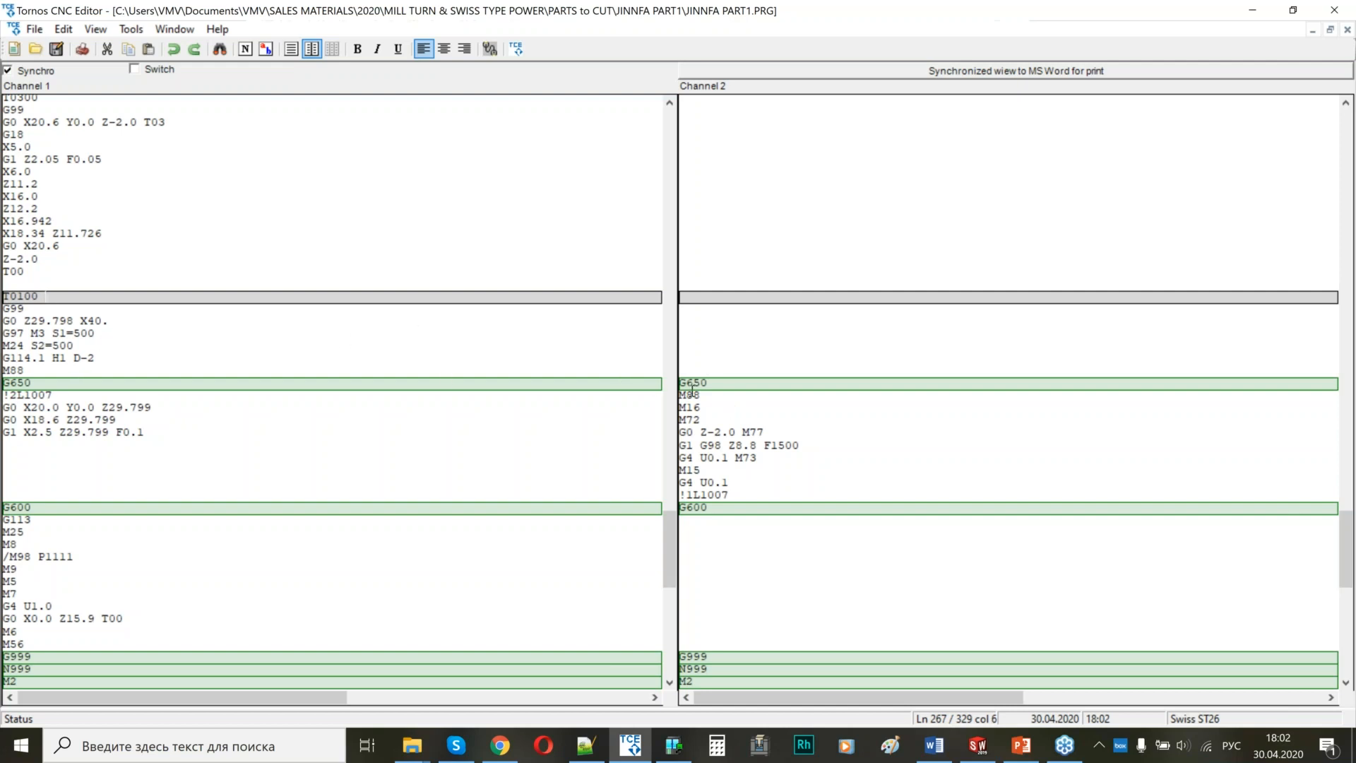
Compare channel 2's part pick-up commands after G650 with the cut-off moves in channel 1.
left_click_drag(699, 397, 757, 483)
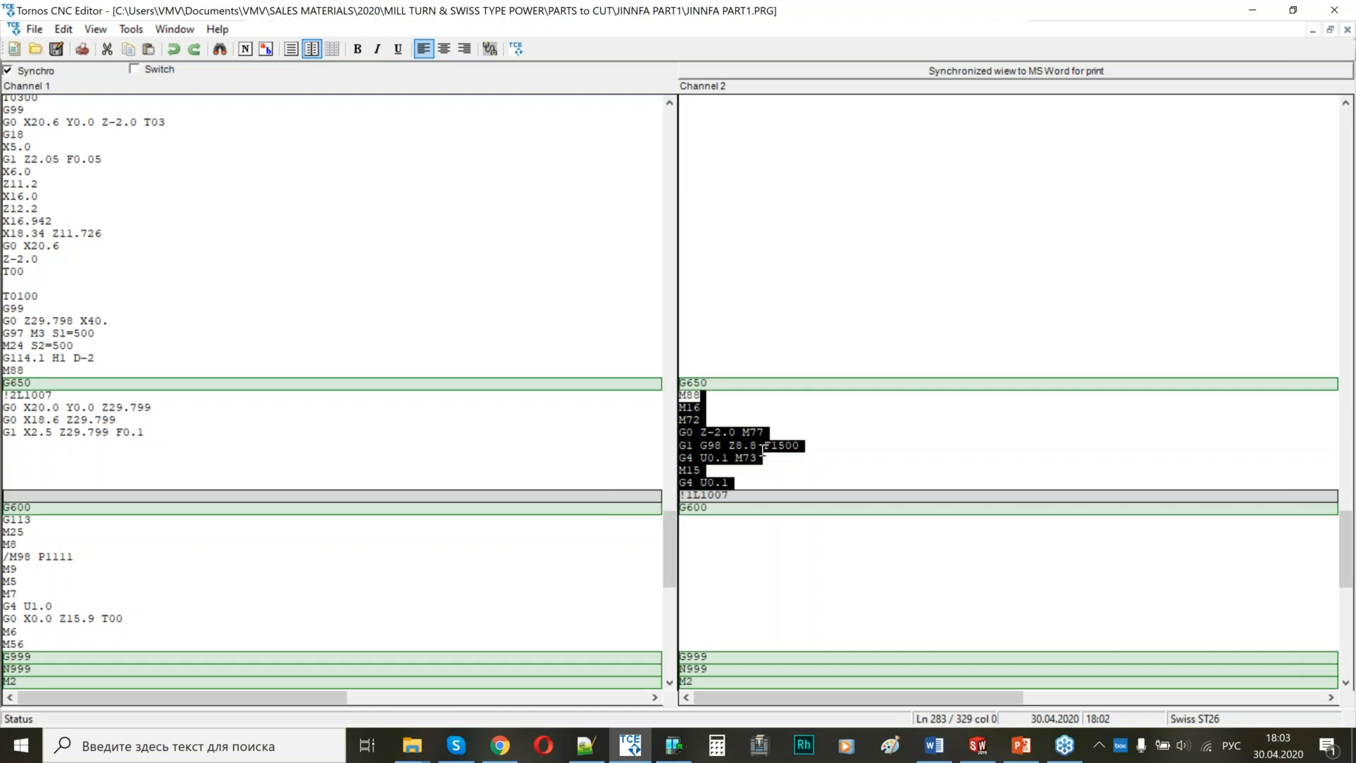
left_click(728, 445)
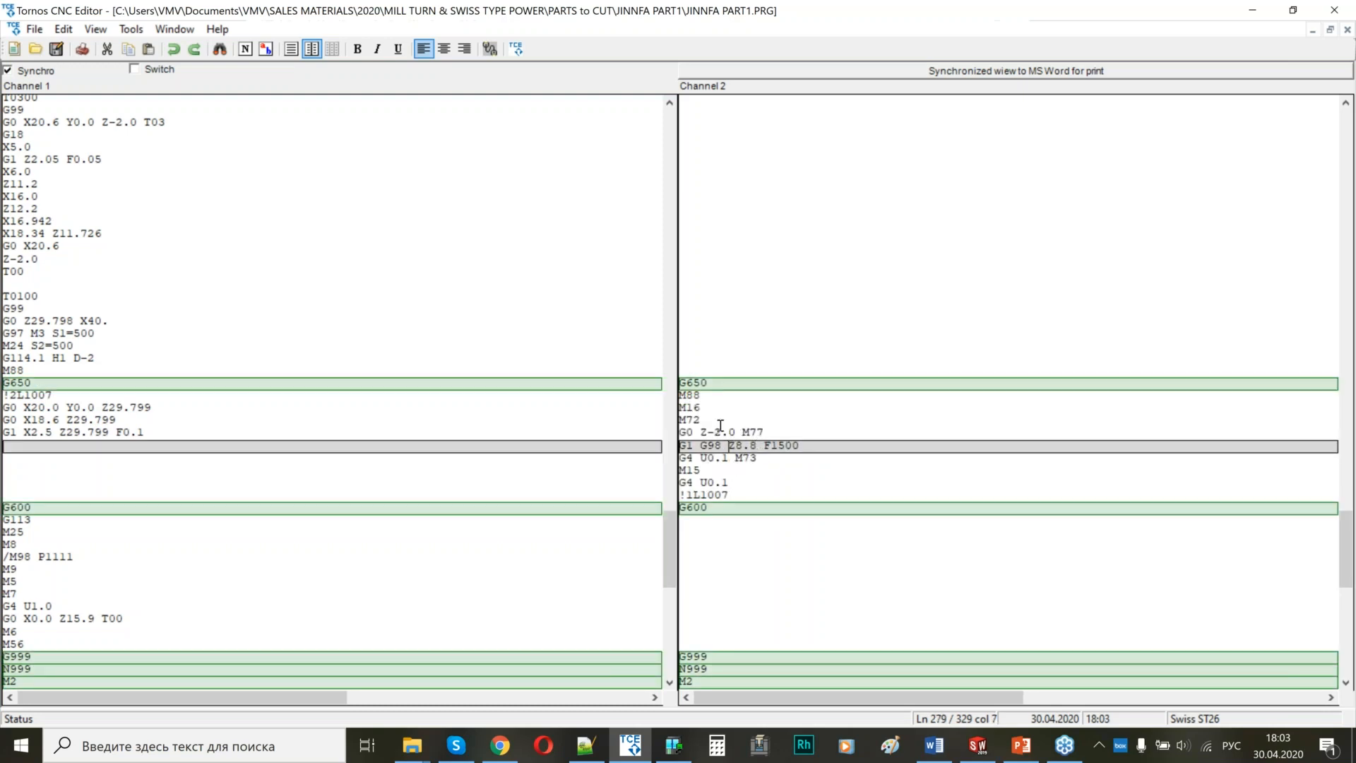
left_click(85, 425)
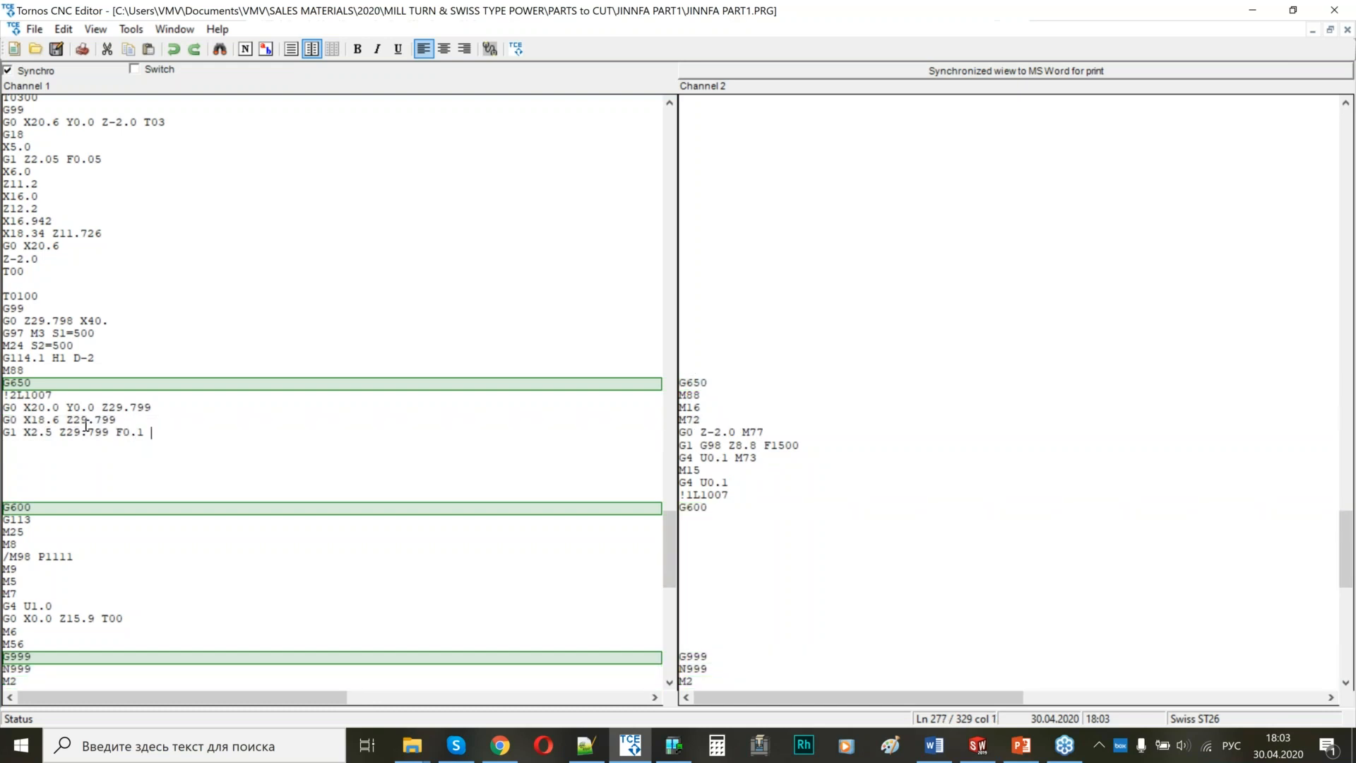
left_click_drag(85, 424, 5, 407)
scroll(116, 325, "down", 4)
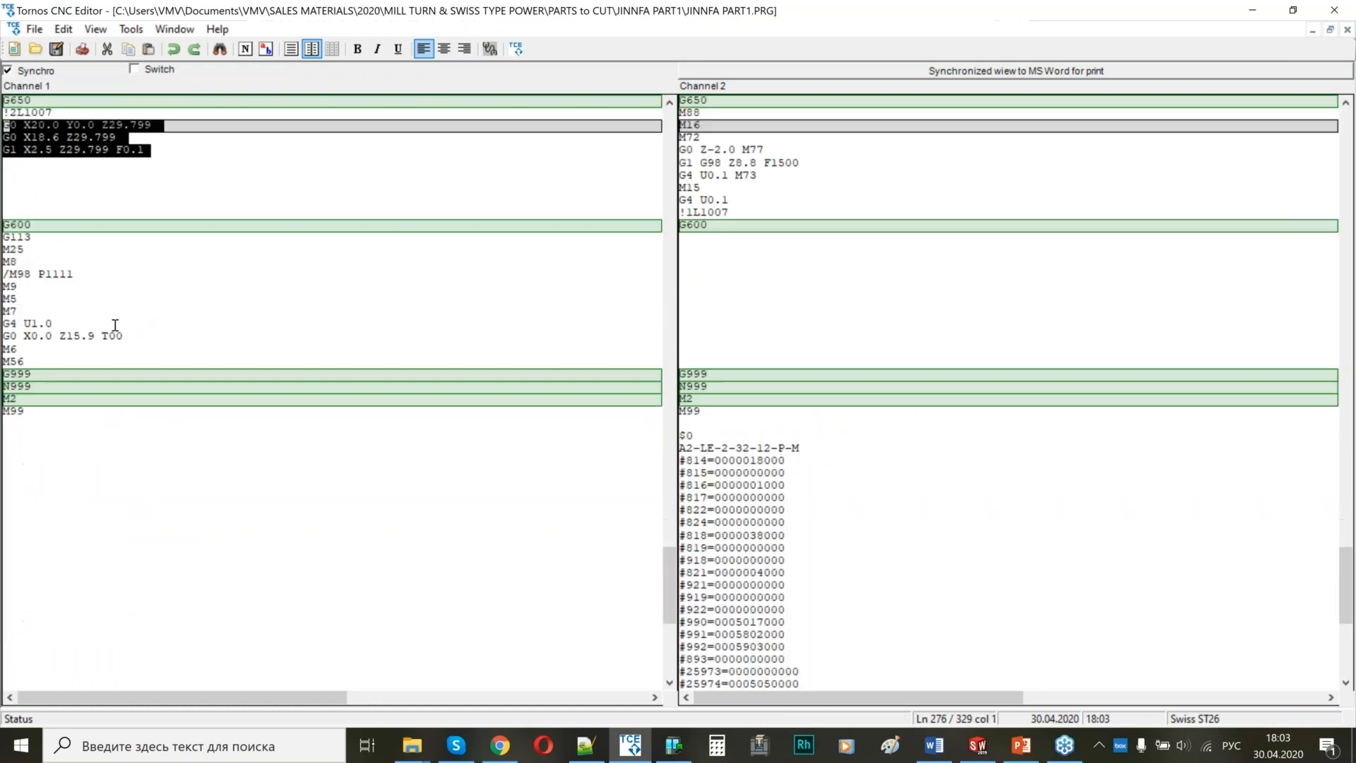
Examine channel 1's closing commands from G113 to M56 and the $0 block of machine variables at the end of channel 2.
left_click_drag(4, 238, 62, 355)
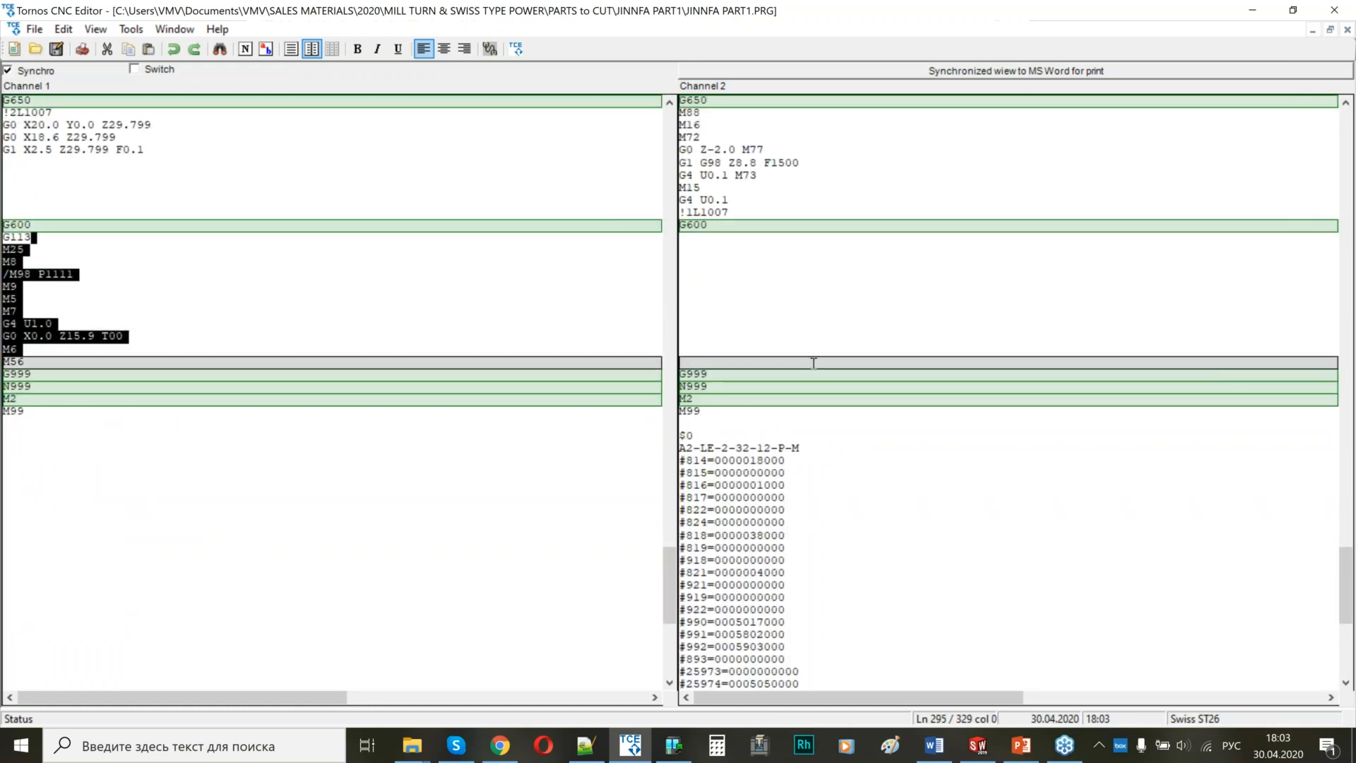
scroll(811, 365, "down", 5)
scroll(784, 394, "up", 1)
scroll(786, 397, "up", 4)
left_click_drag(797, 614, 794, 308)
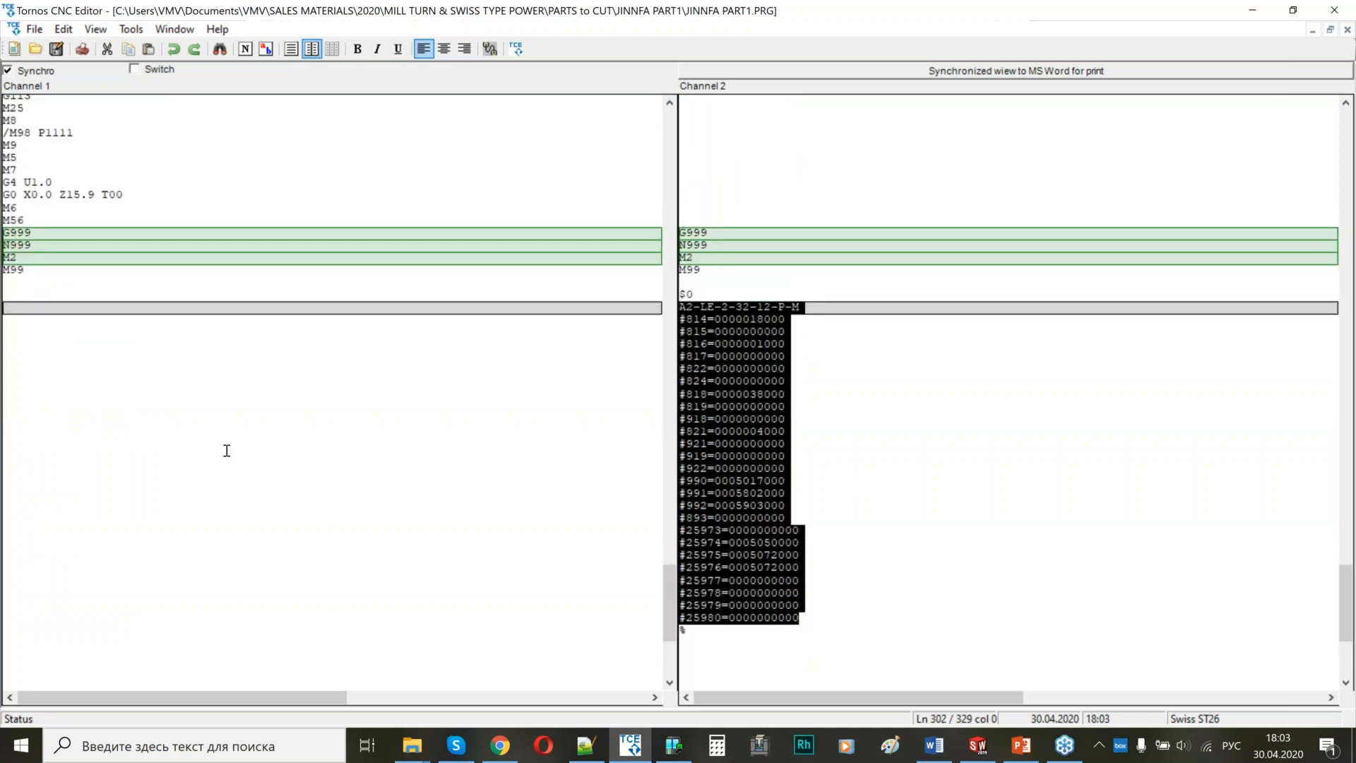
Switch back to SOLIDWORKS and take a closer look at the JINNFA PART1 model.
key("alt+Tab")
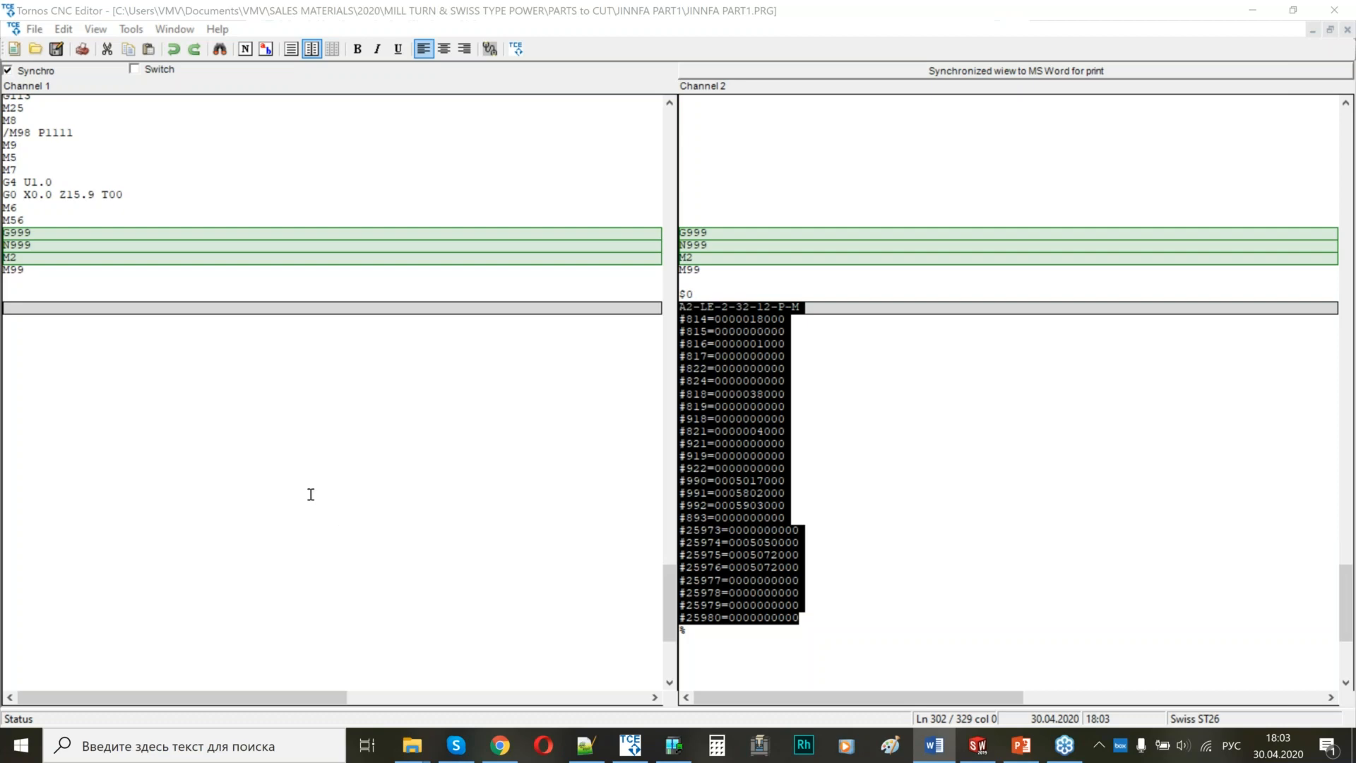
scroll(311, 494, "up", 15)
scroll(311, 494, "up", 20)
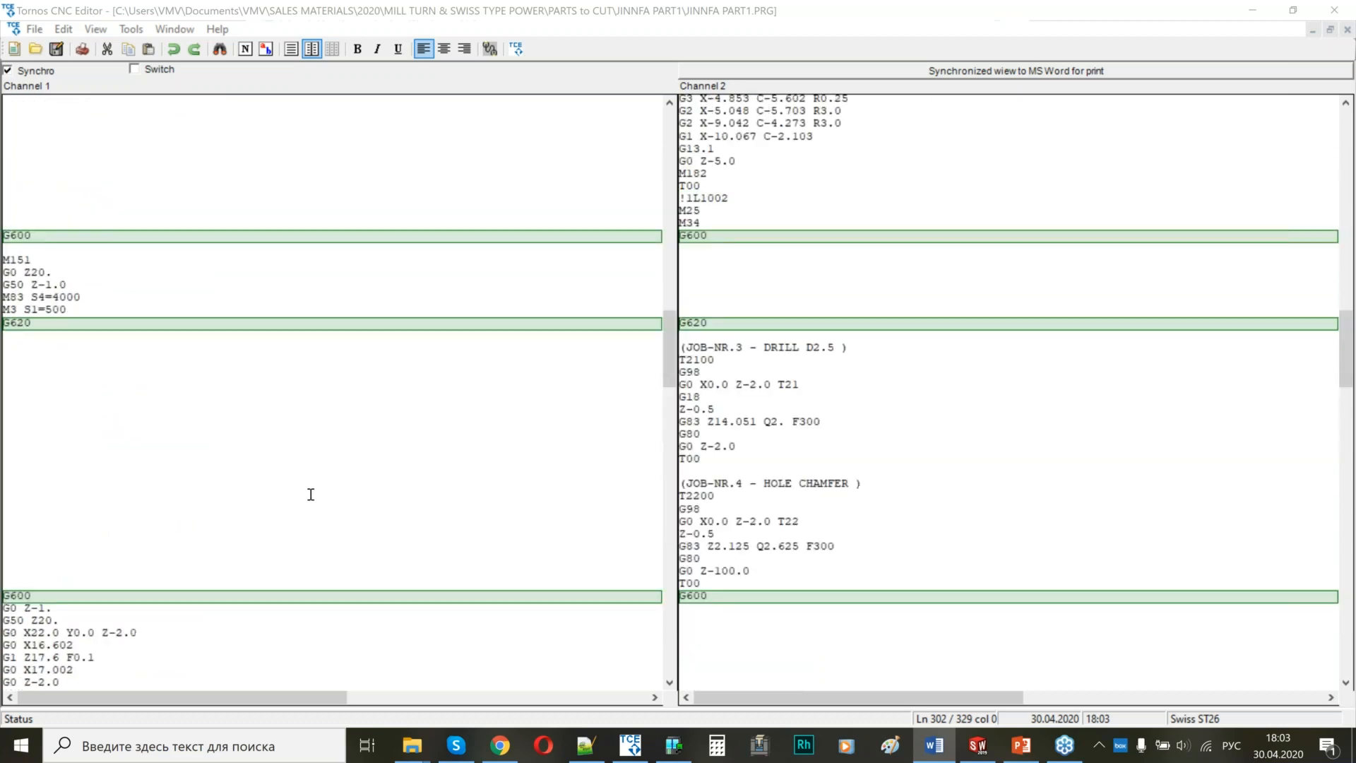
left_click(994, 753)
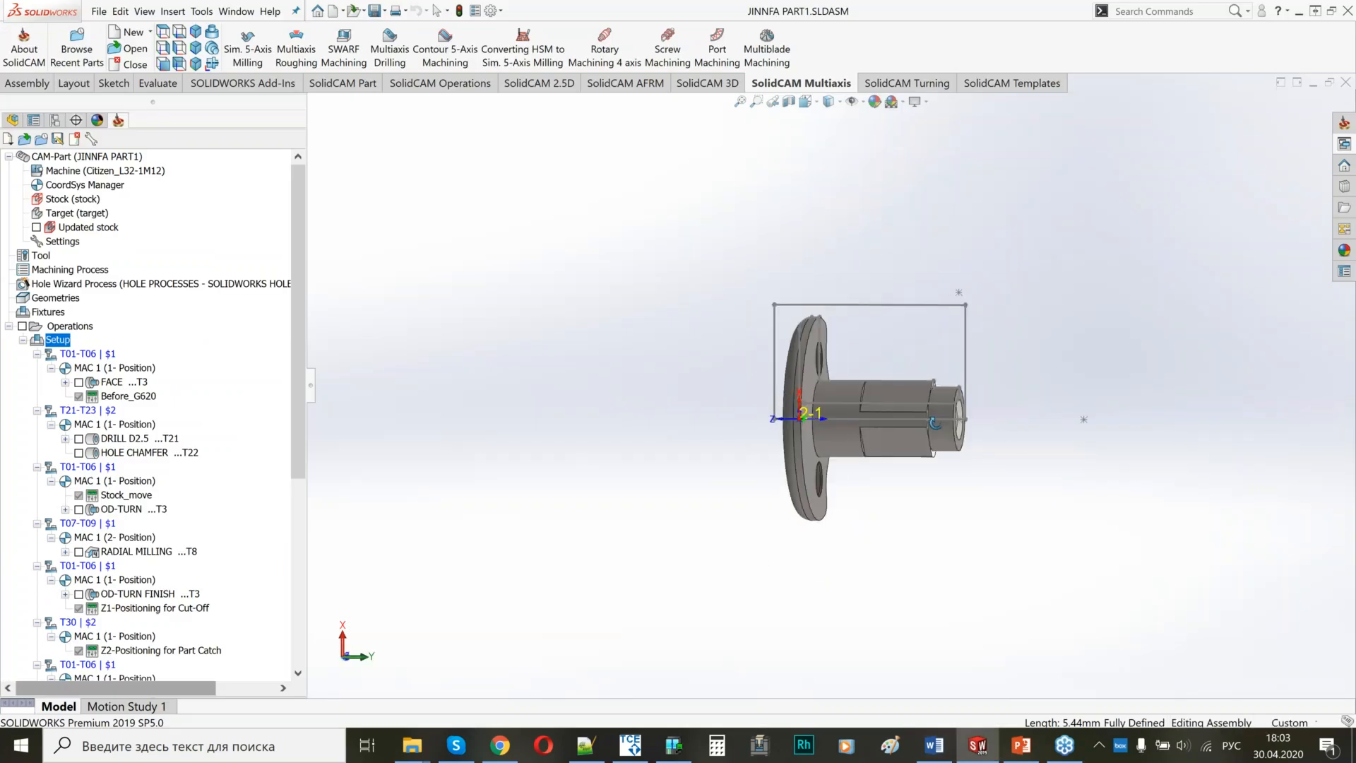
scroll(1010, 414, "down", 4)
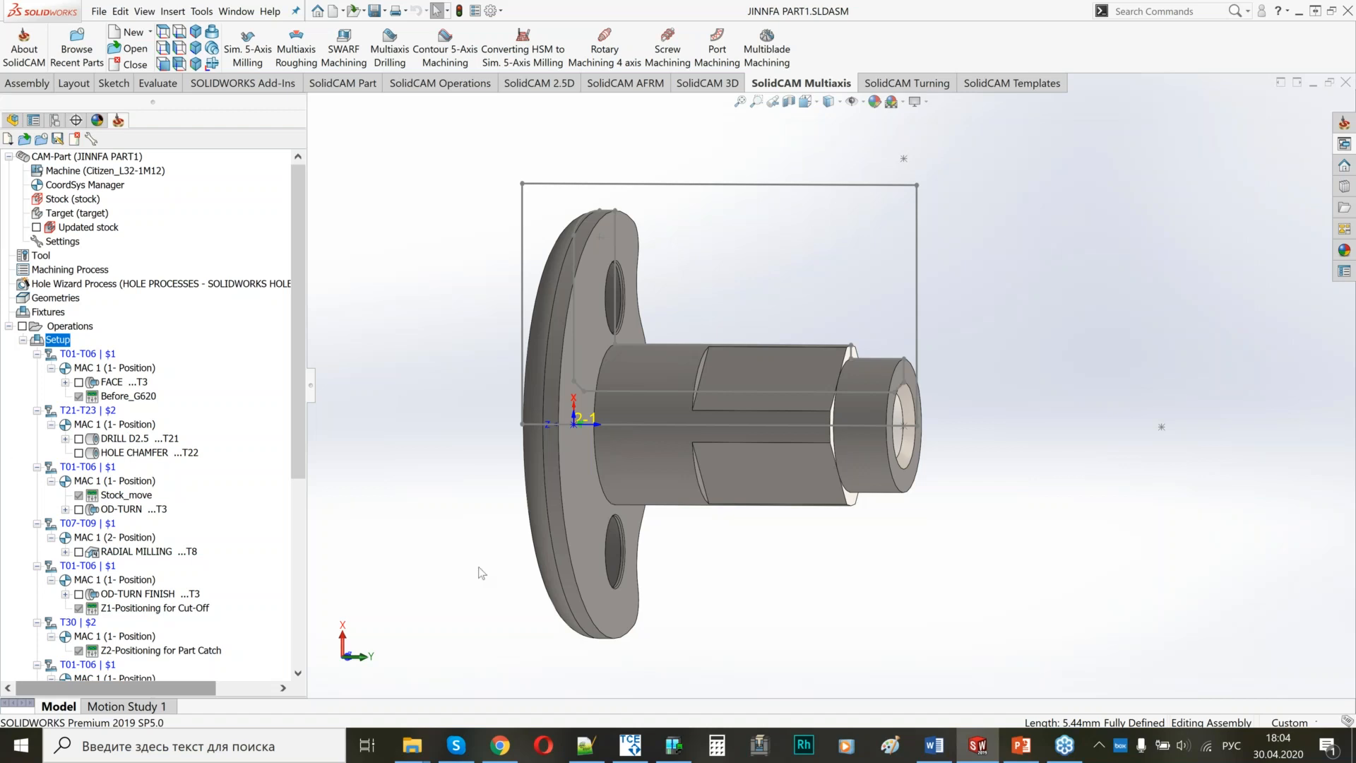
left_click(1183, 746)
scroll(1186, 756, "up", 1)
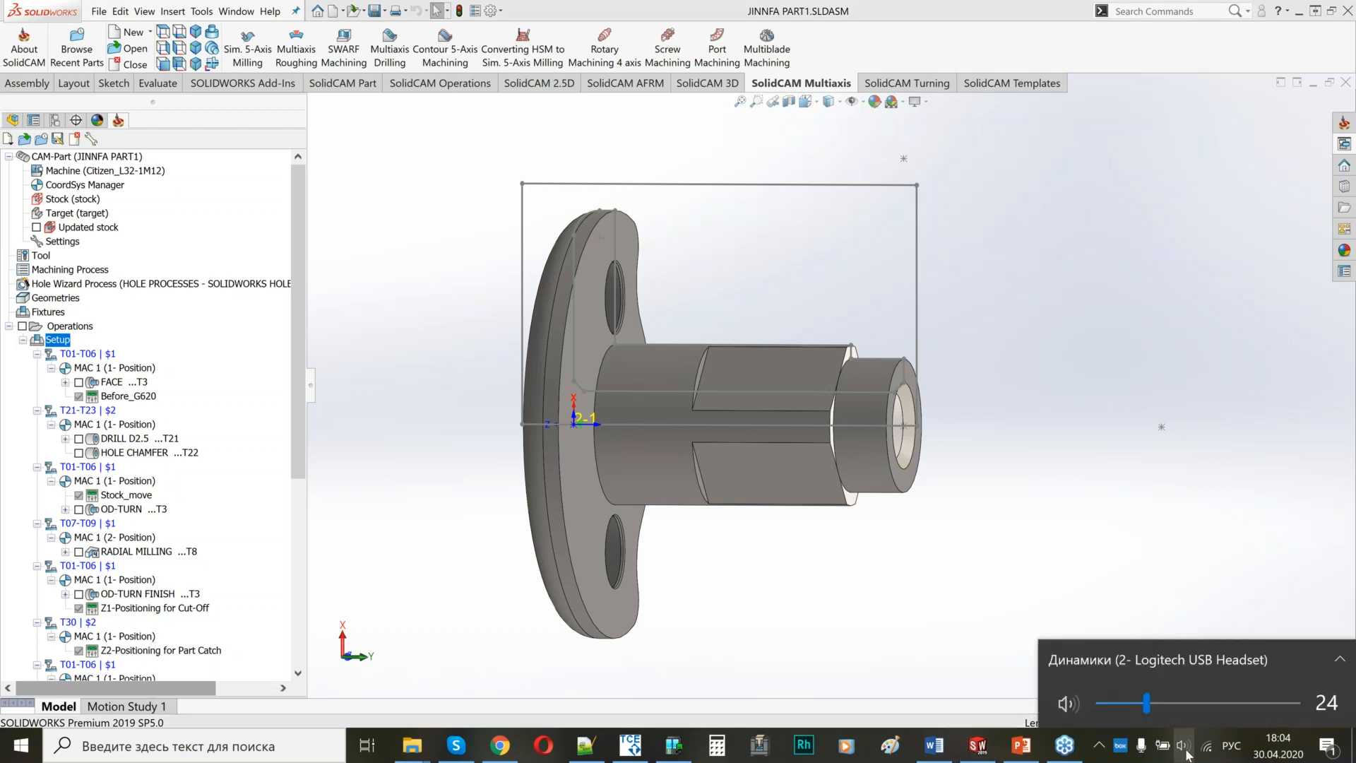